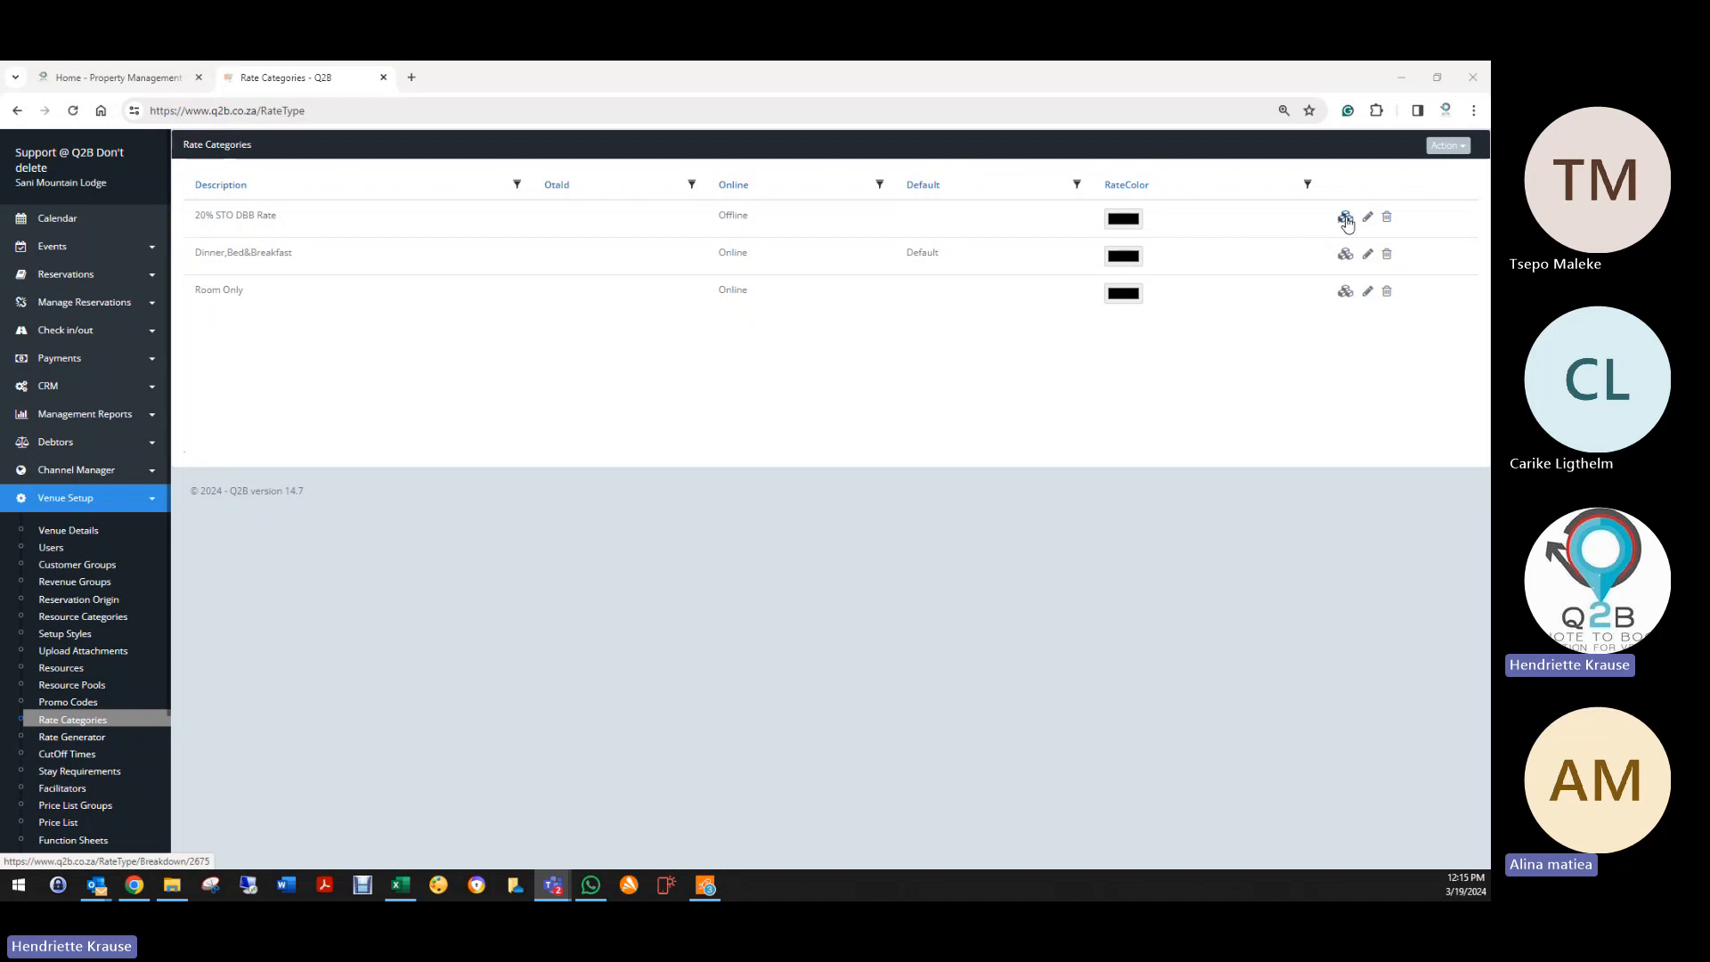
# Step: Review the price breakdowns of the 20% STO DBB Rate and Dinner,Bed&Breakfast categories
pyautogui.click(1344, 220)
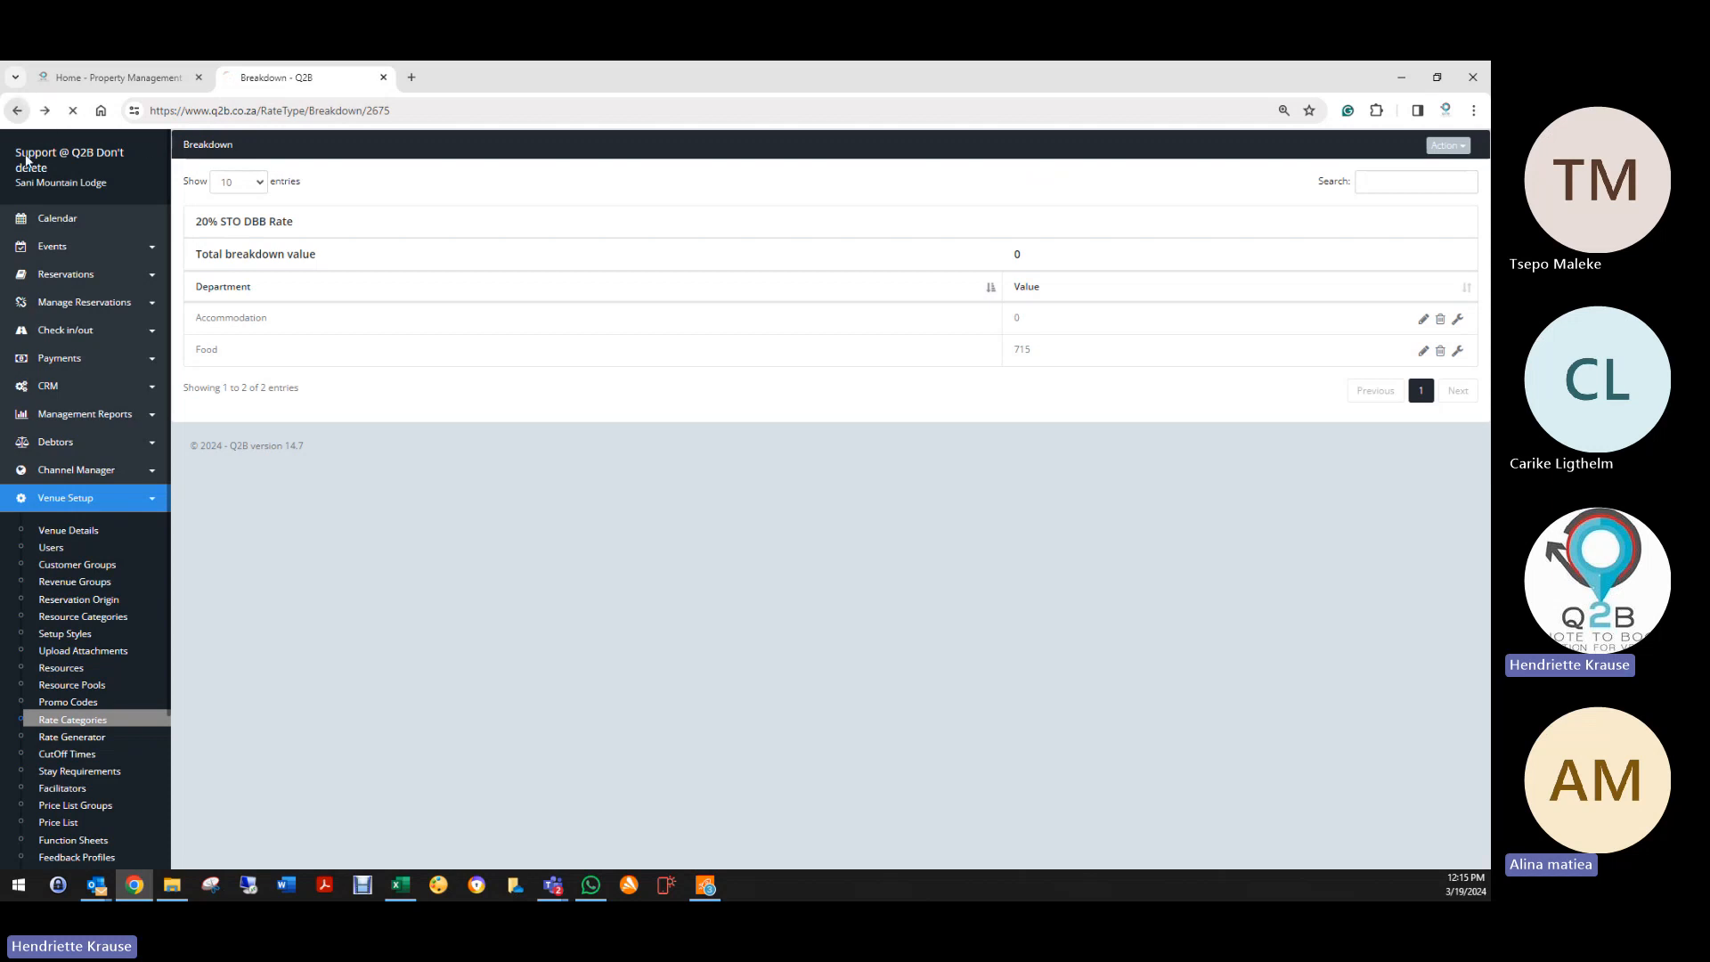
pyautogui.click(17, 111)
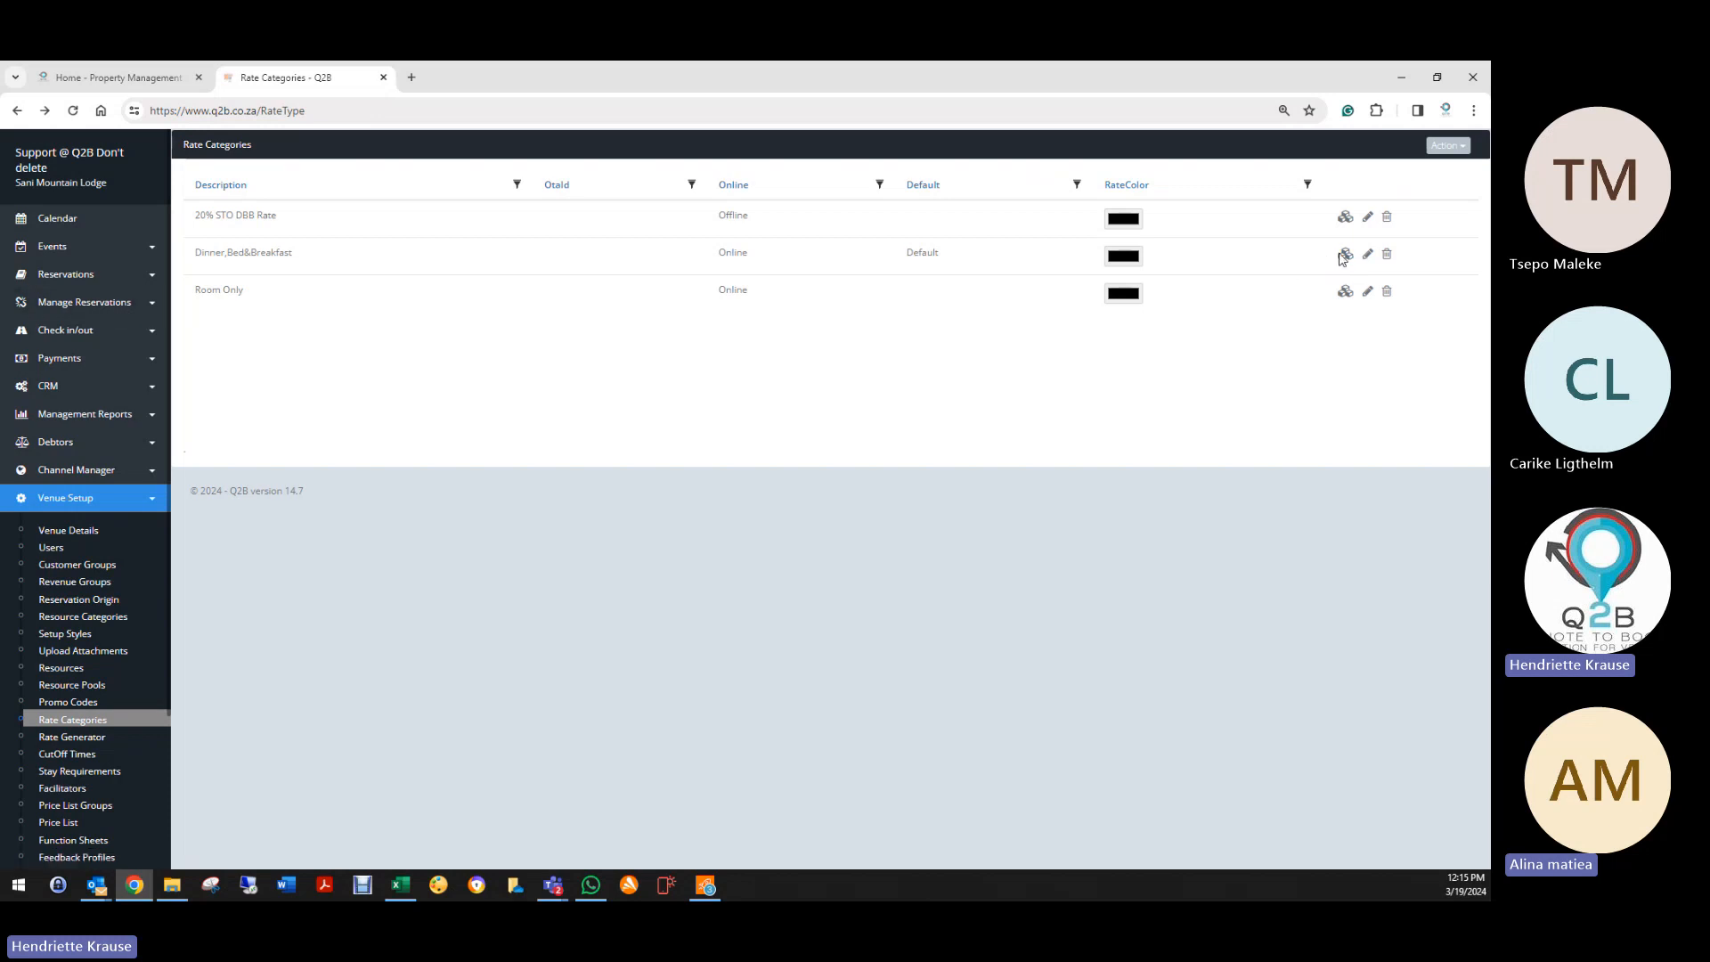
pyautogui.click(1346, 256)
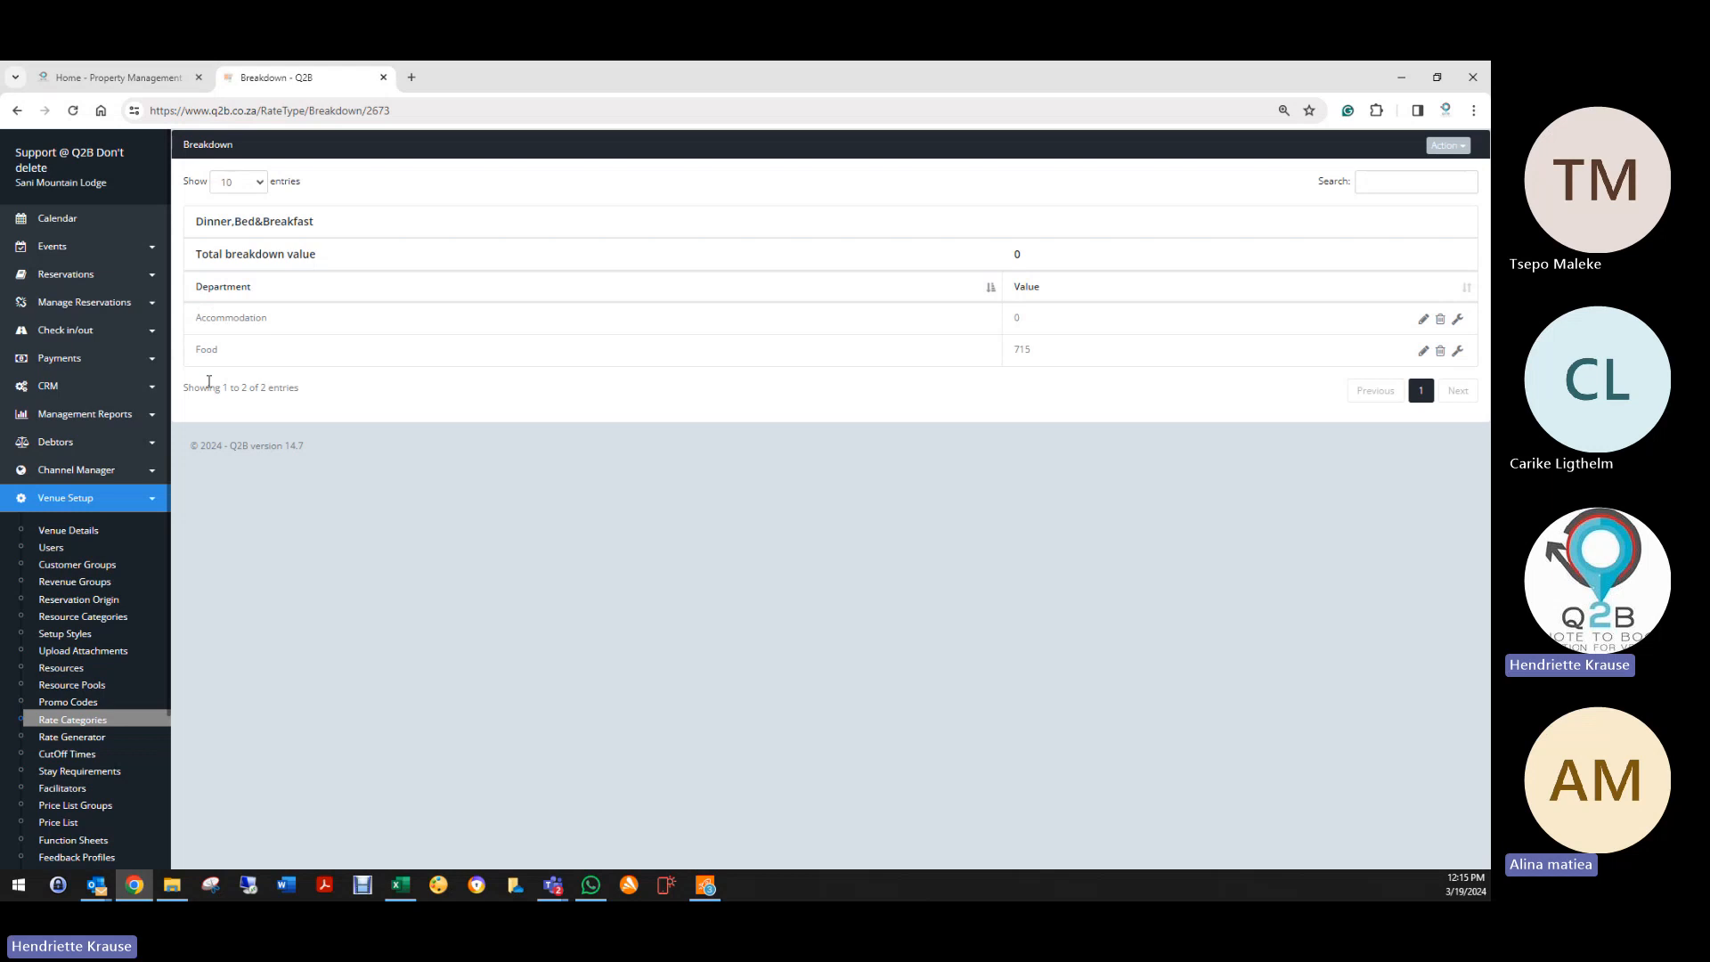
pyautogui.click(17, 110)
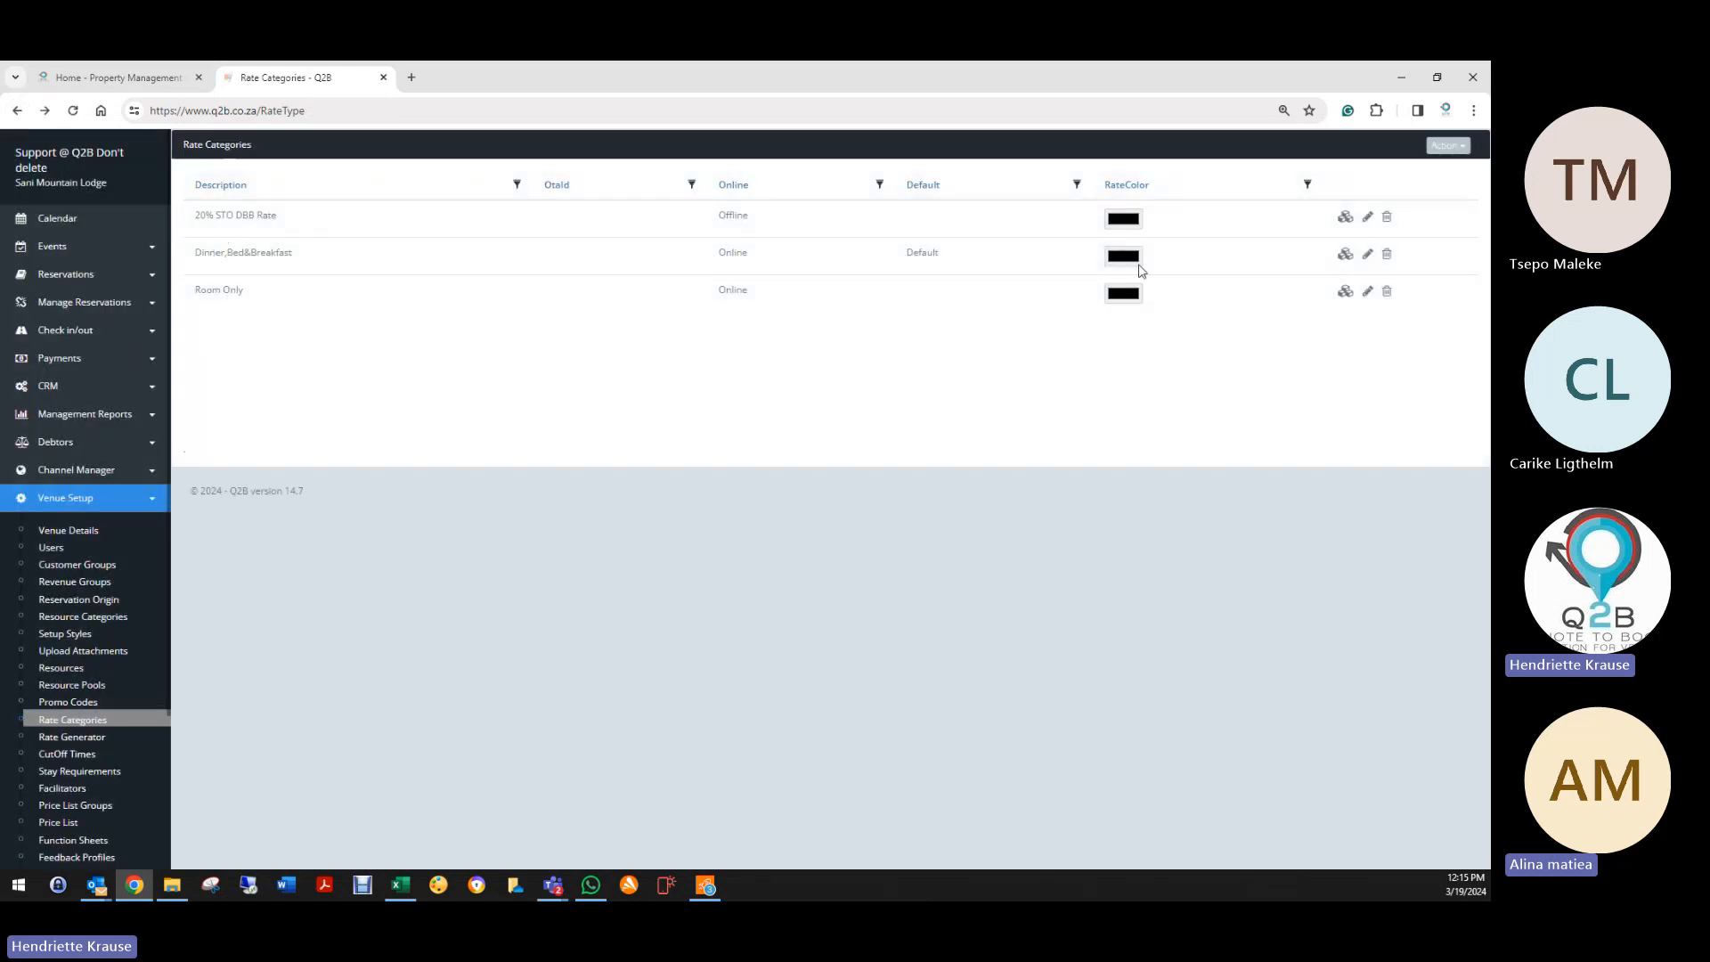
# Step: Check the Dinner,Bed&Breakfast category's description, currency, bank account and SwiftIBC fields, then save it
pyautogui.click(1369, 255)
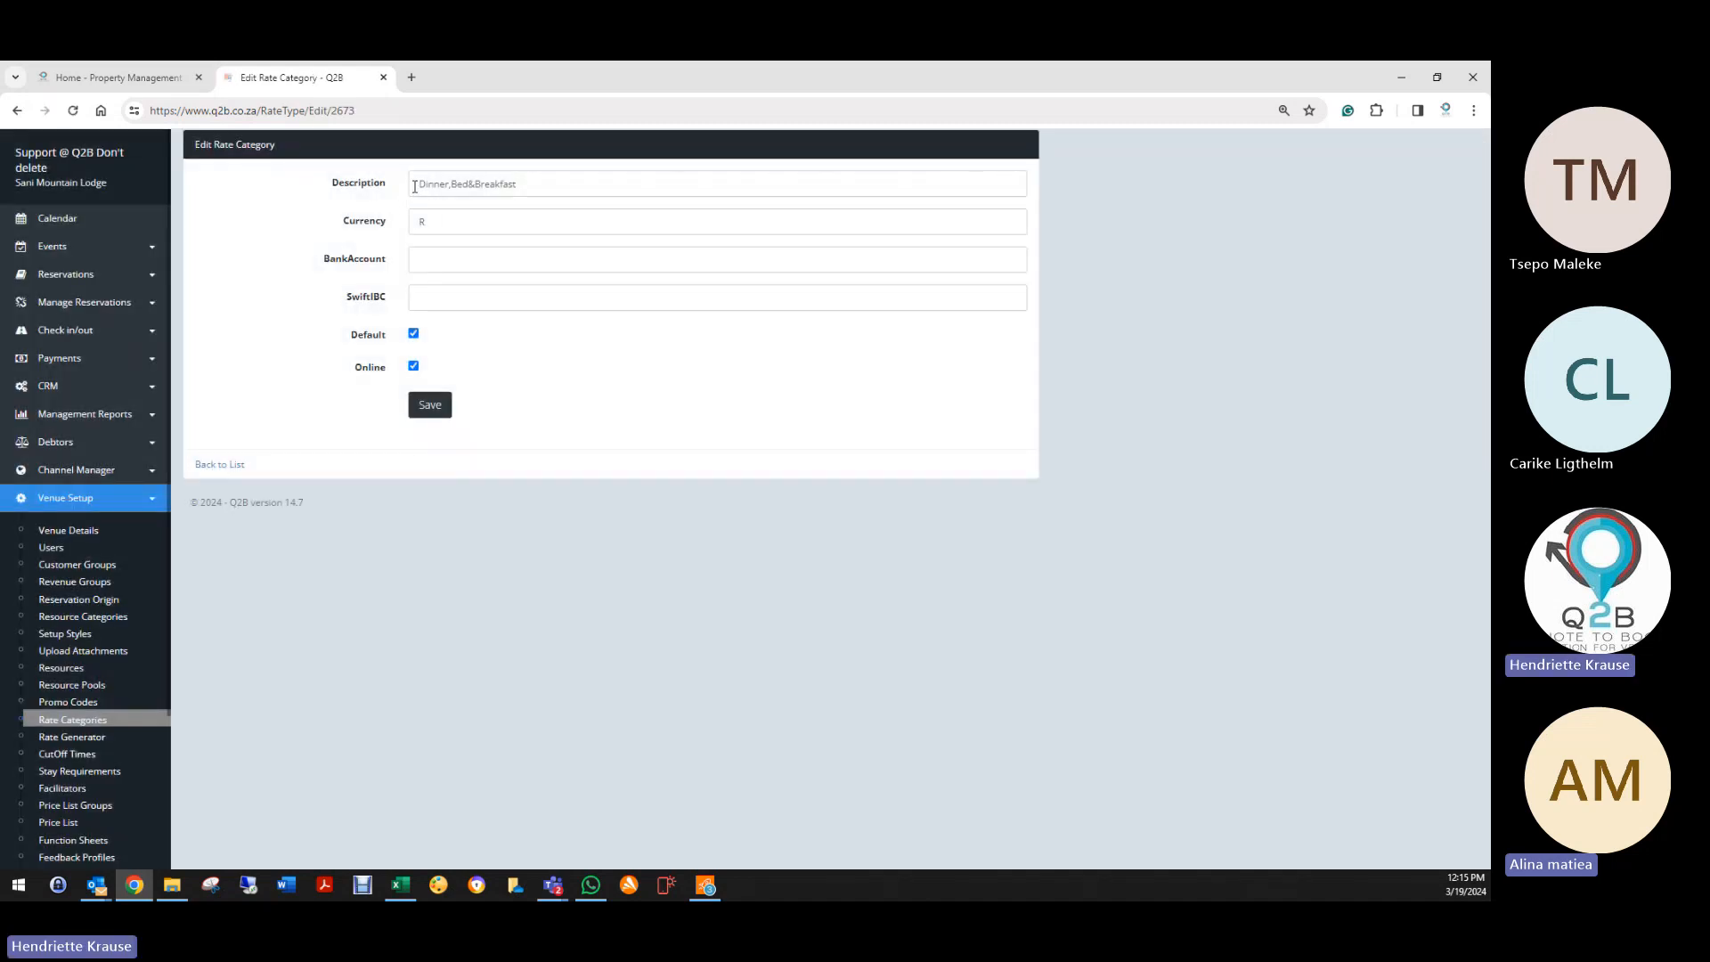
pyautogui.moveTo(415, 185); pyautogui.dragTo(573, 185)
pyautogui.click(453, 215)
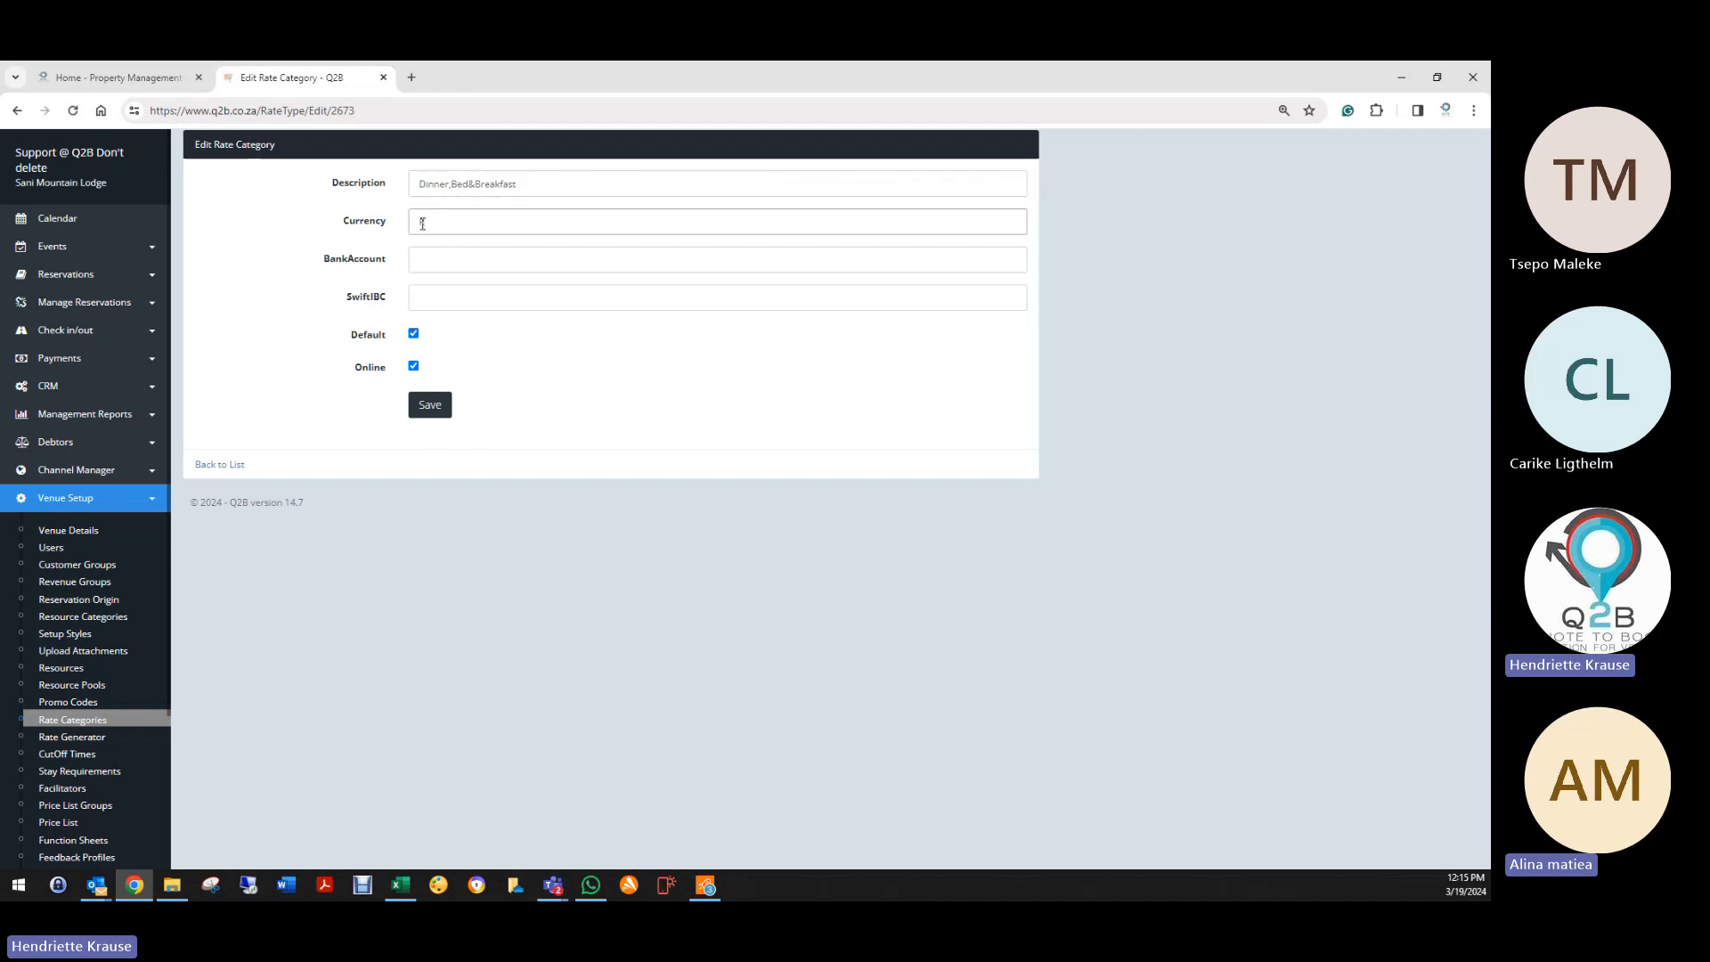
pyautogui.click(416, 263)
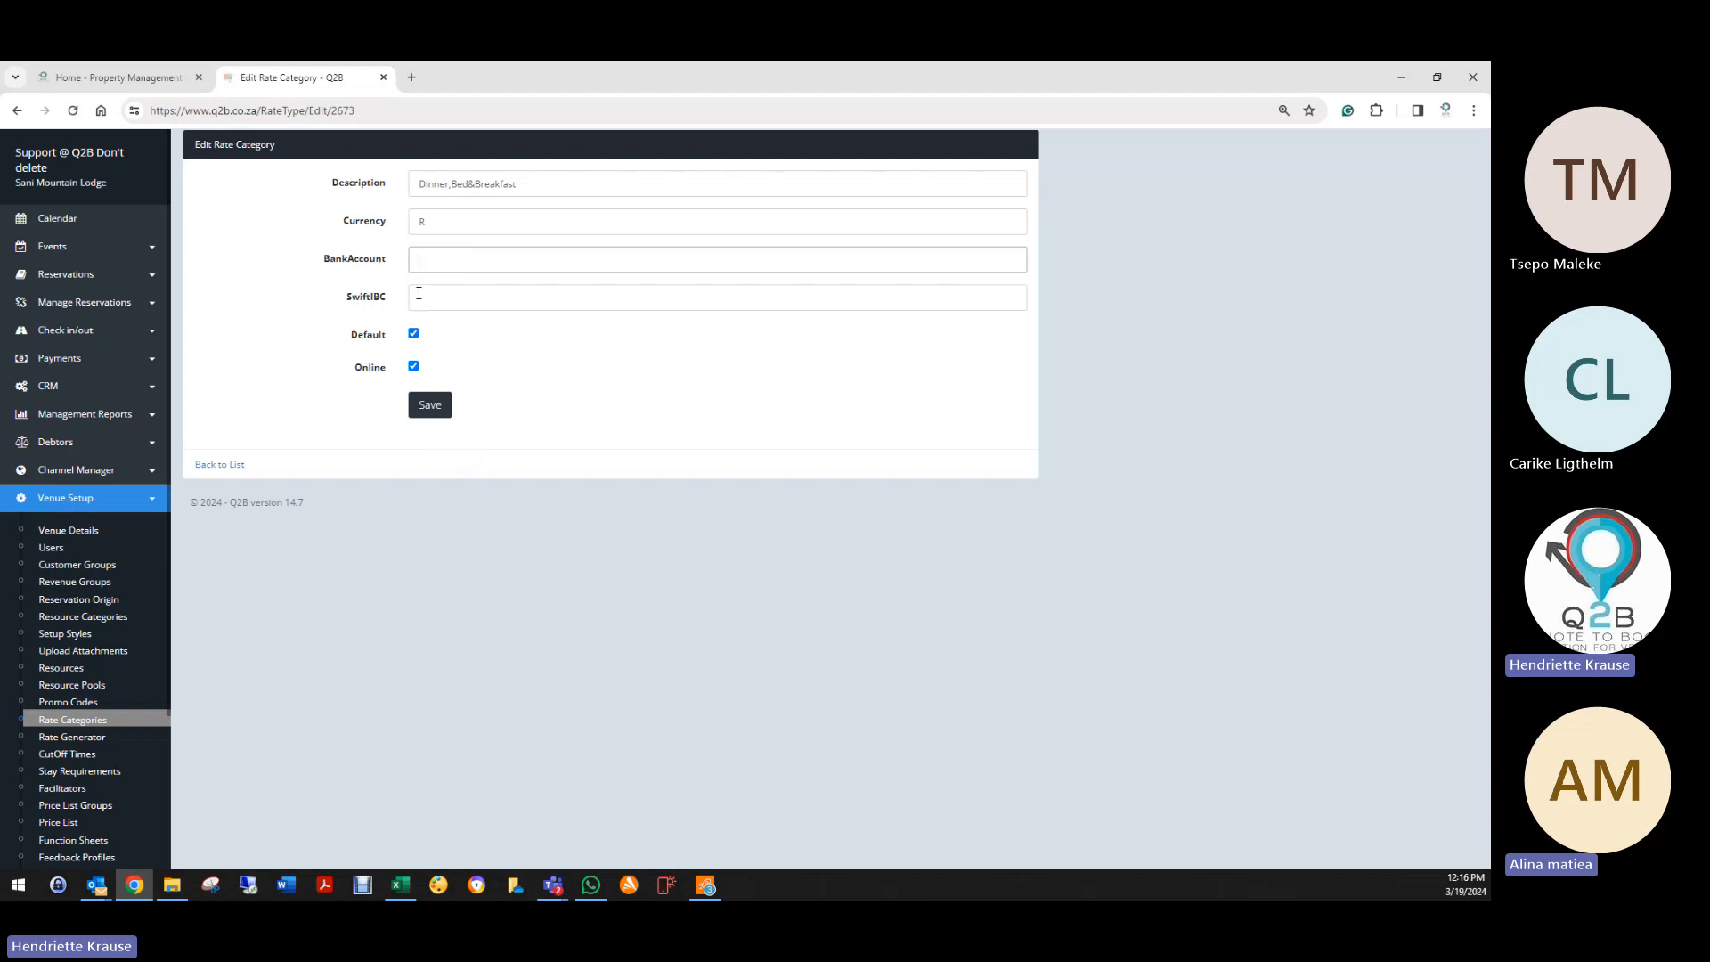
pyautogui.click(419, 293)
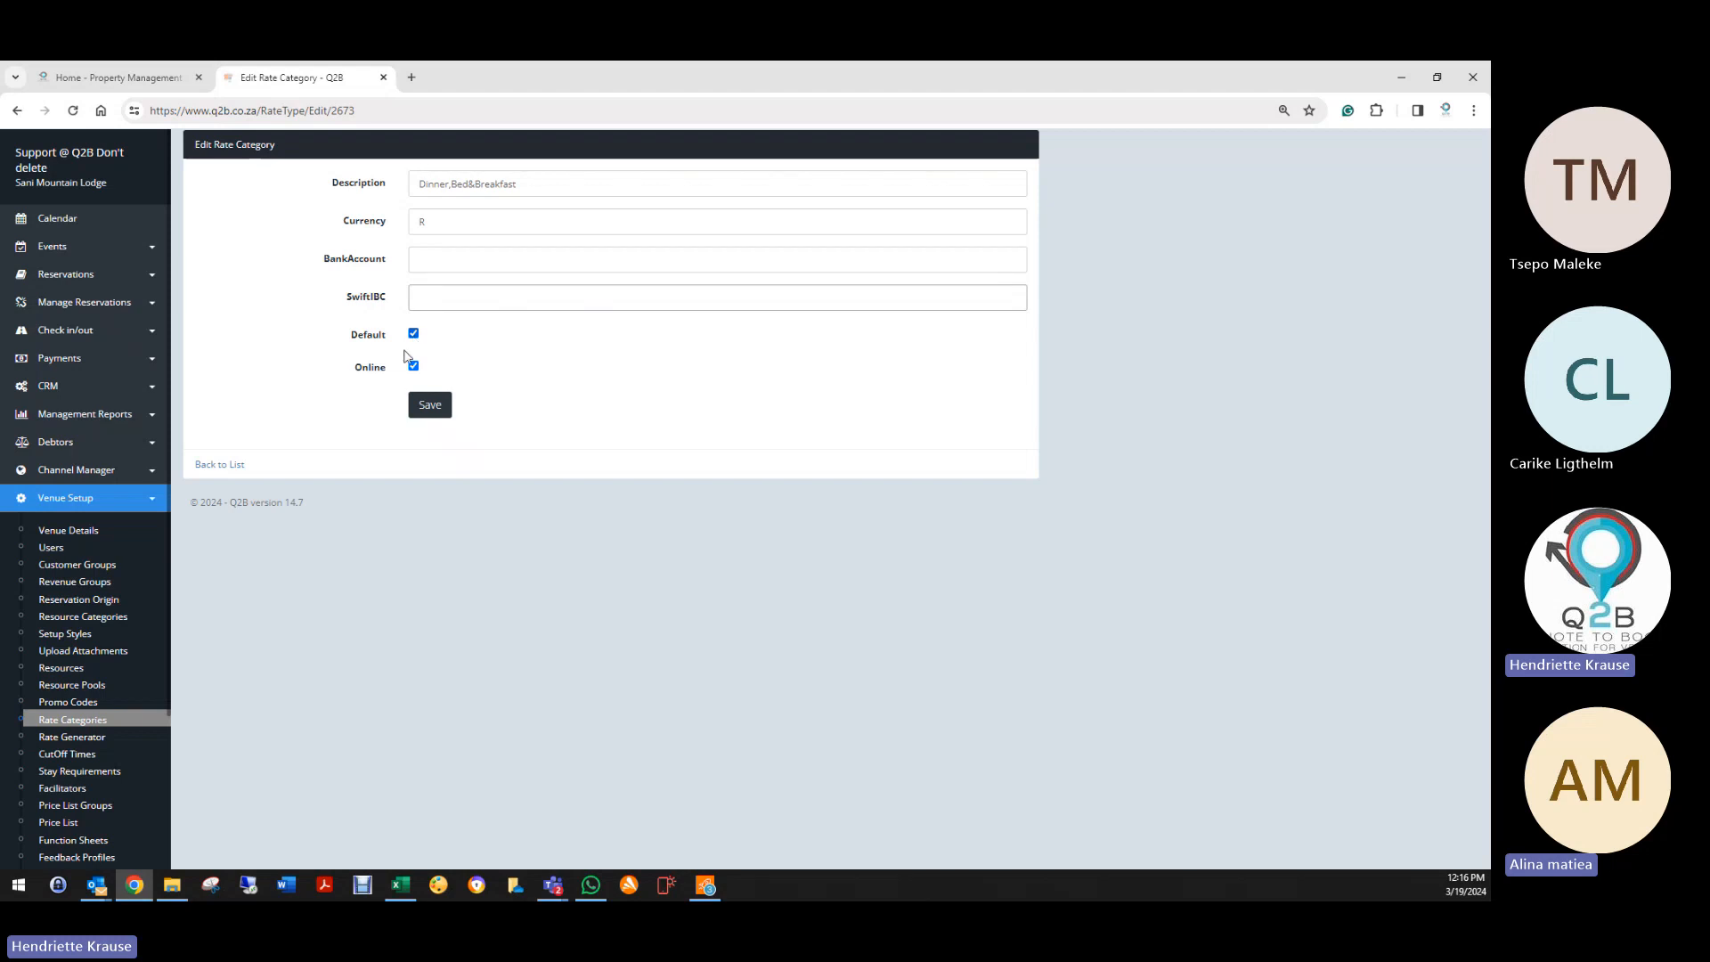
pyautogui.click(427, 405)
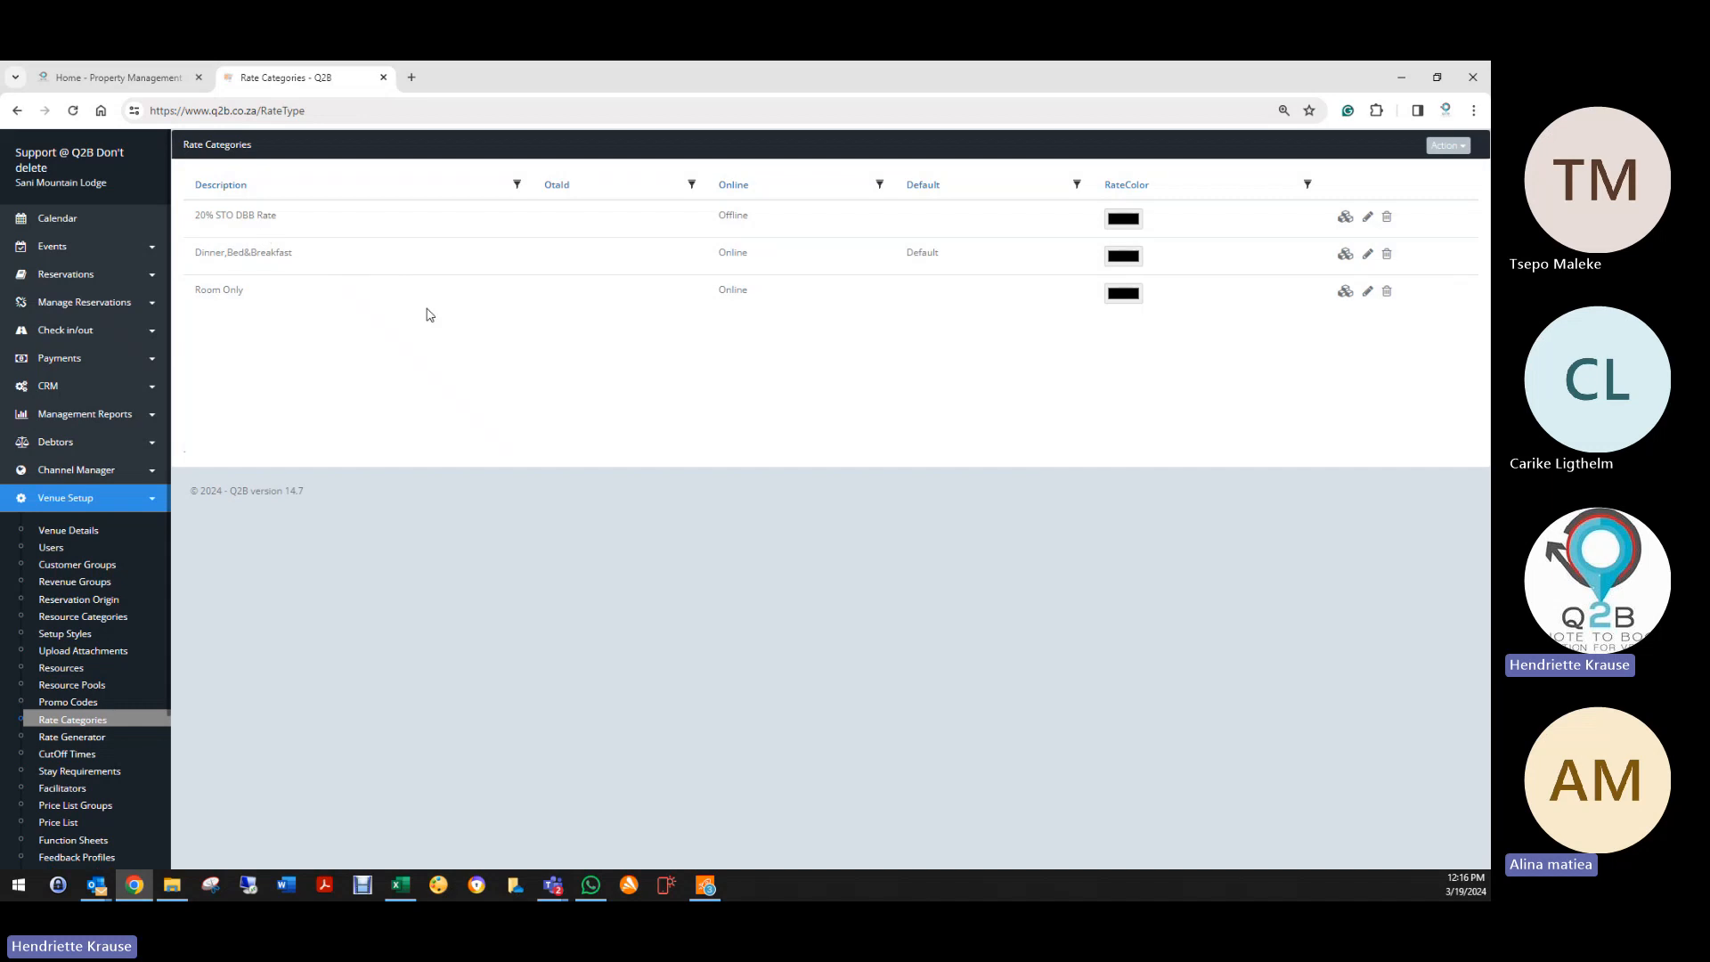
# Step: Start a new rate category, then leave the form without creating anything
pyautogui.click(1444, 148)
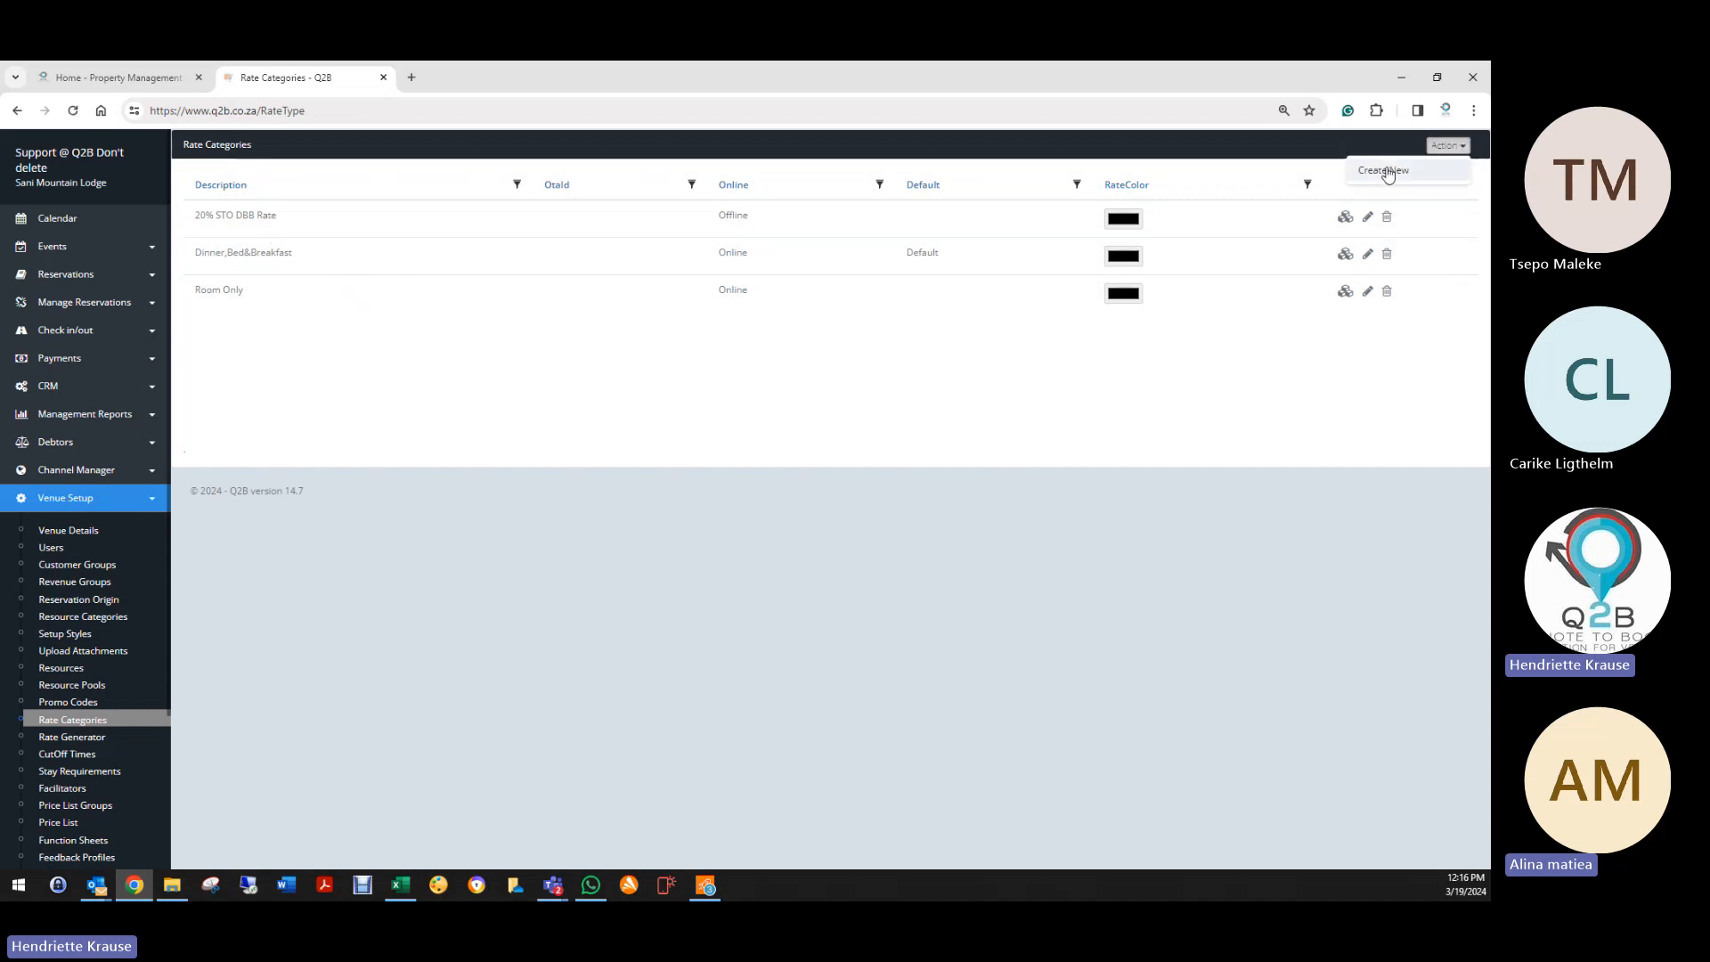
pyautogui.click(1385, 168)
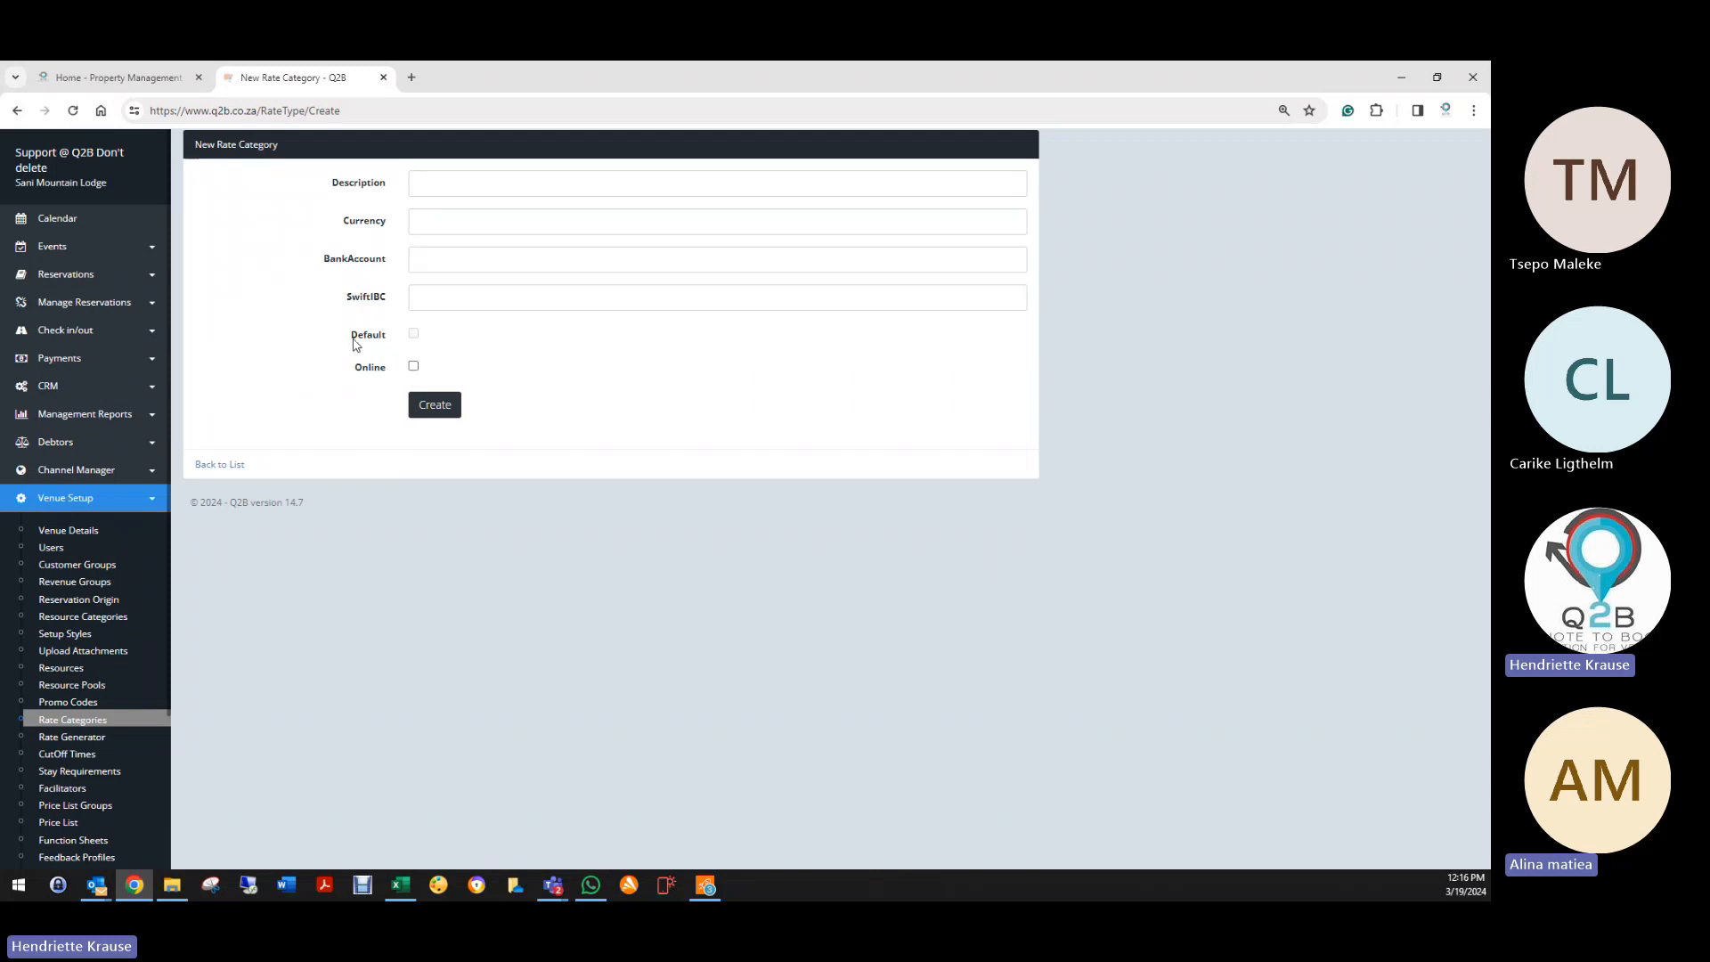
pyautogui.click(219, 464)
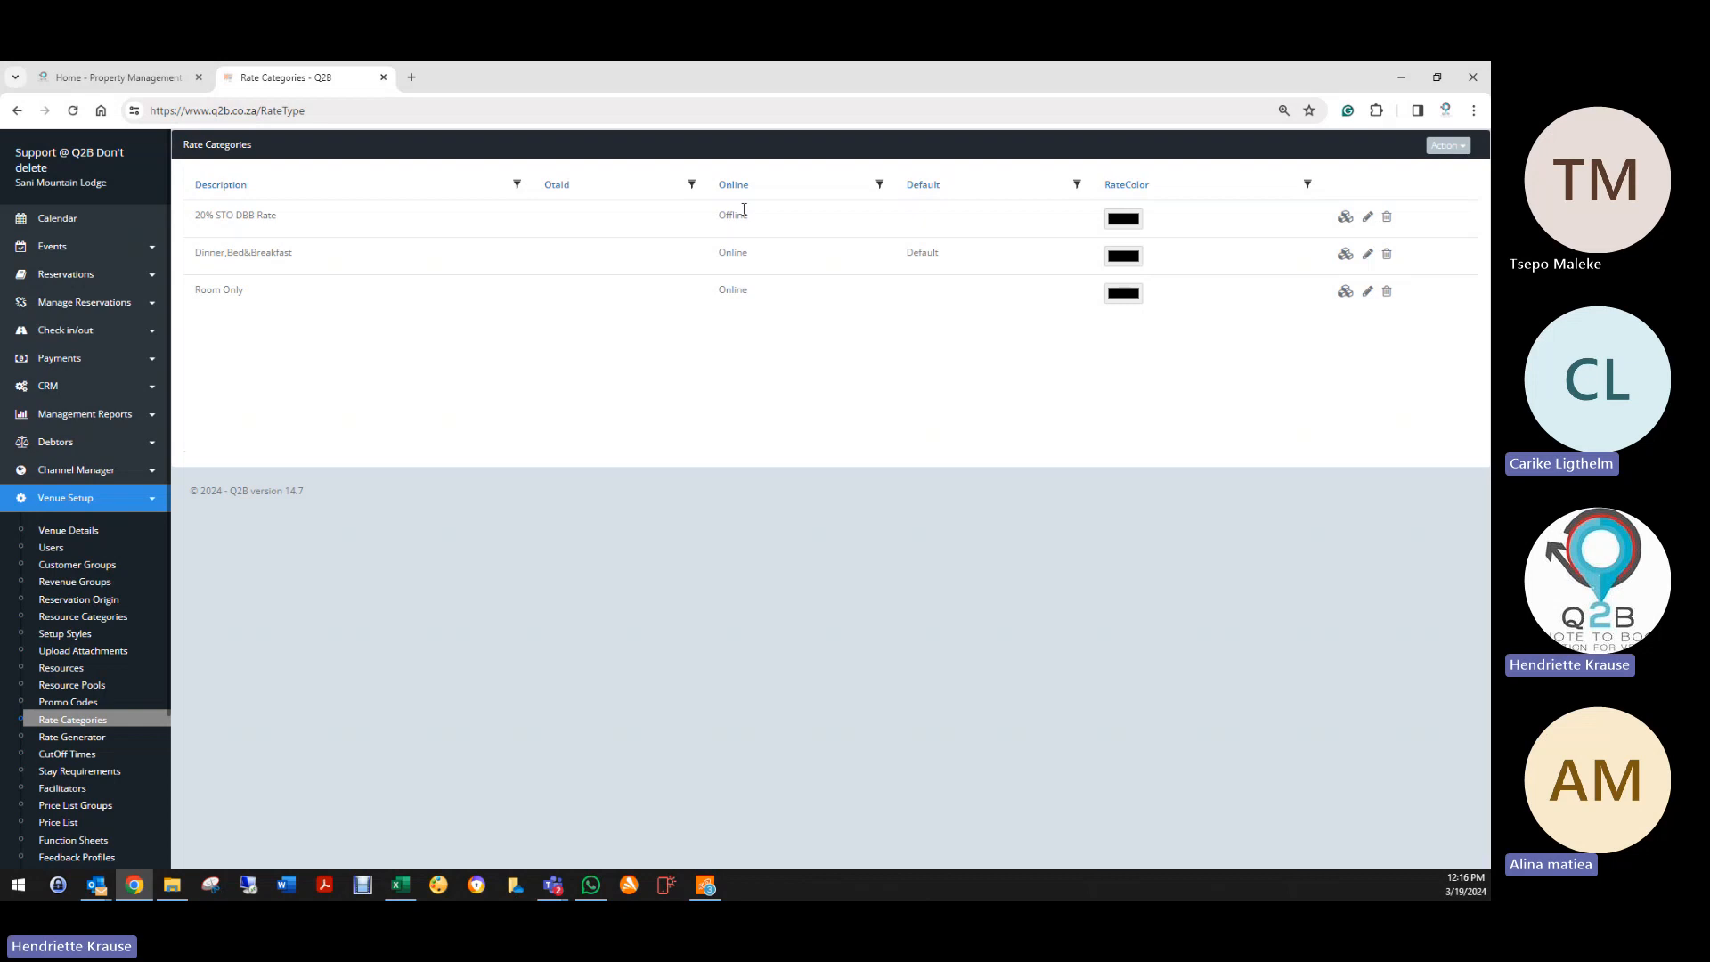
# Step: View the monthly accommodation availability calendar with its company and rate options
pyautogui.doubleClick(726, 218)
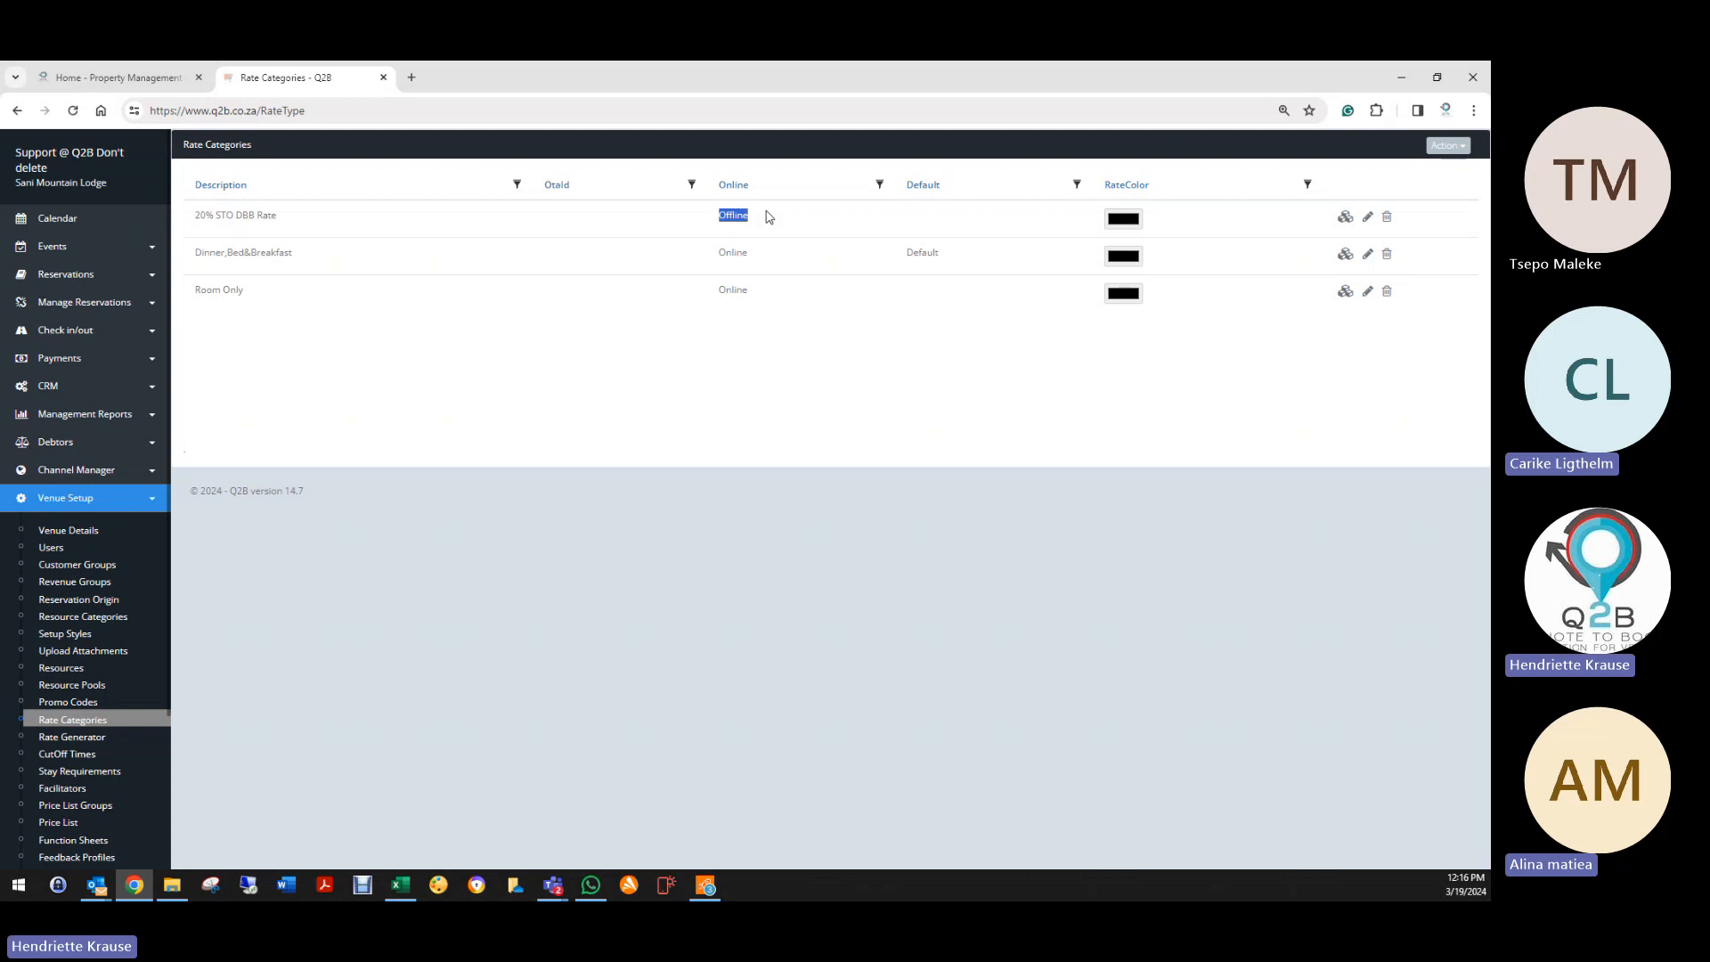
pyautogui.click(107, 275)
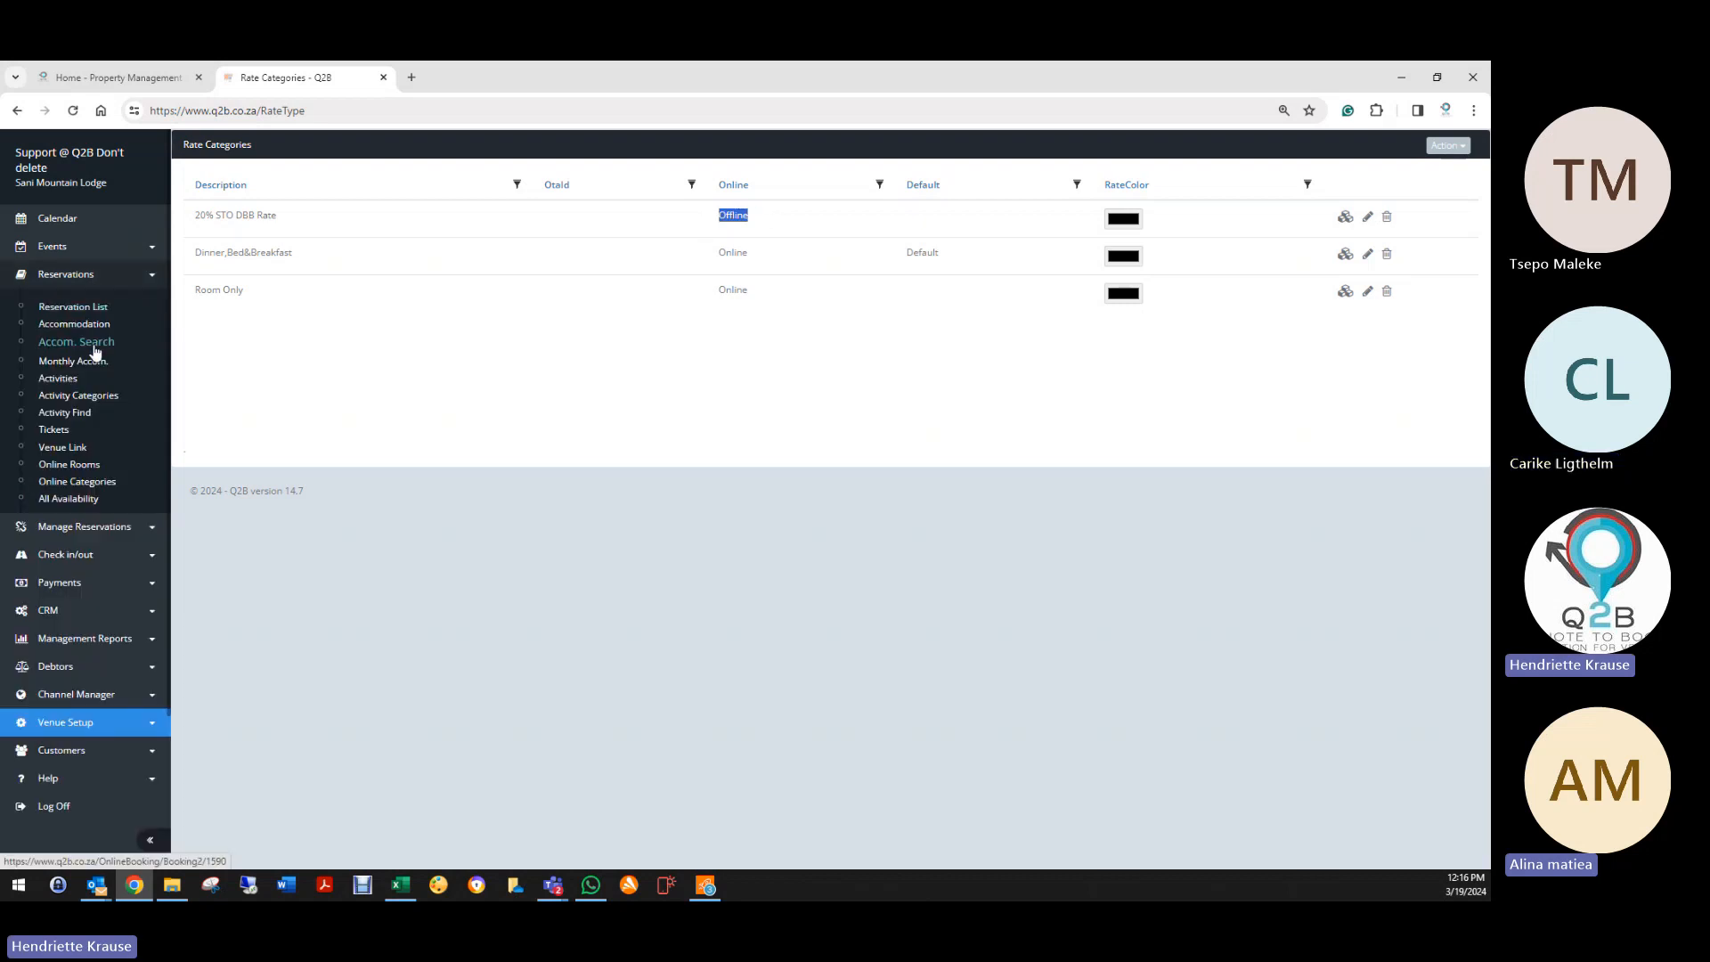
pyautogui.click(92, 360)
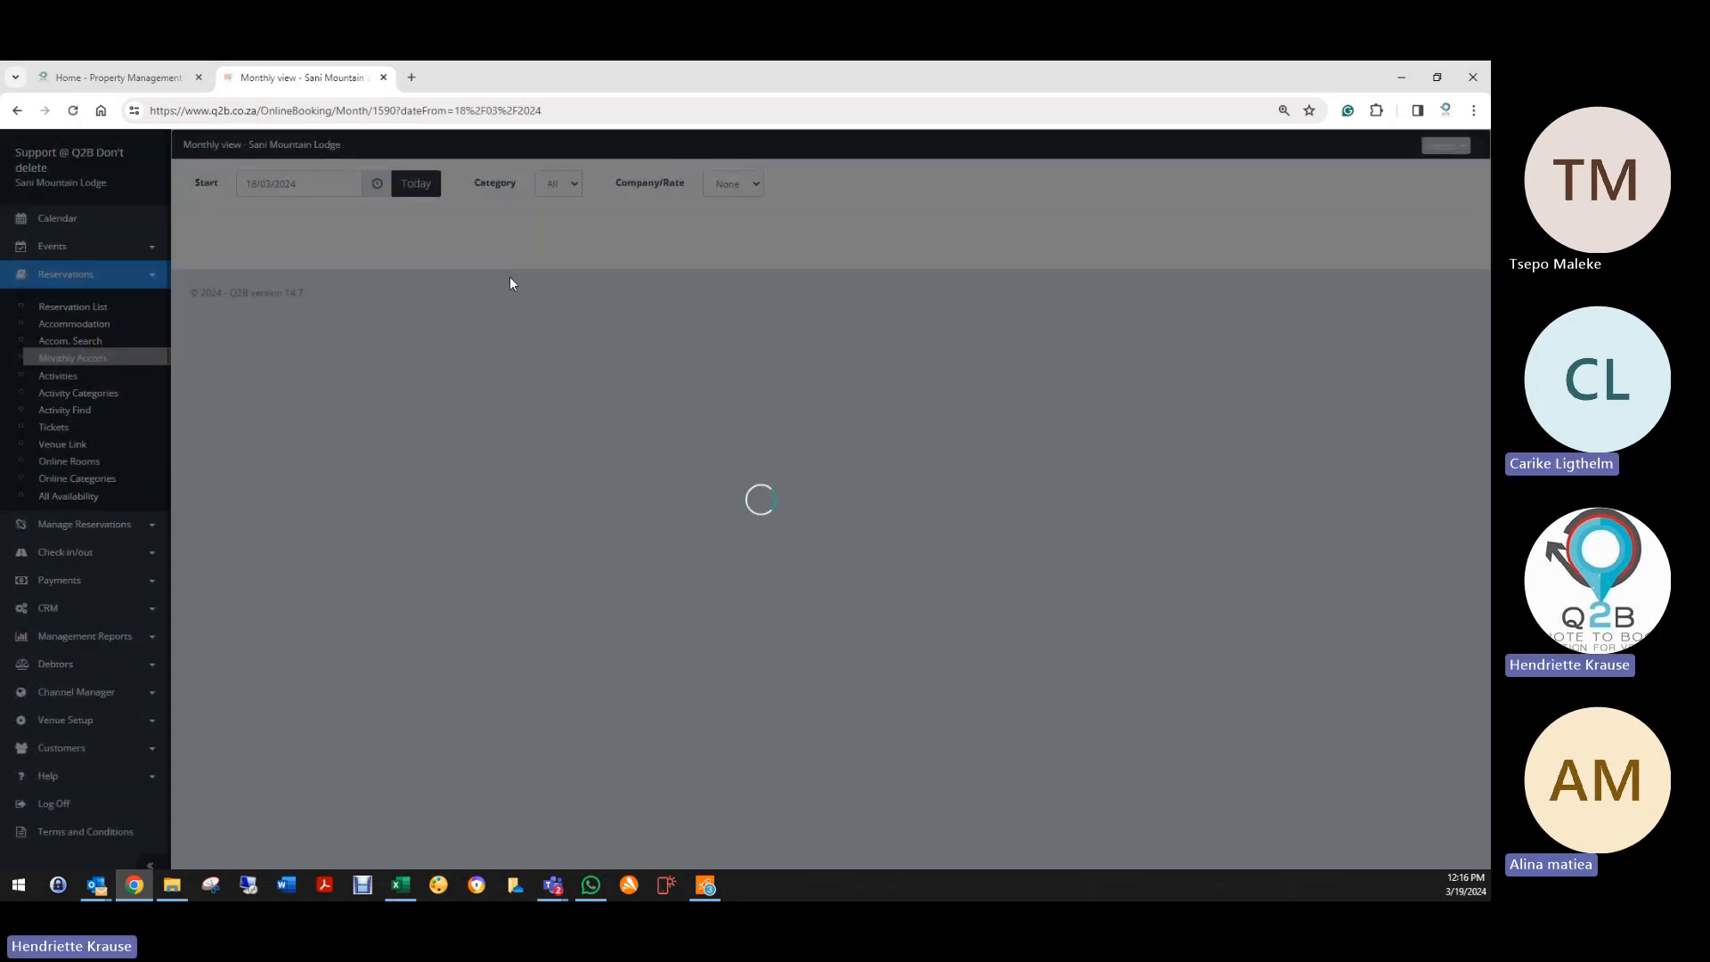
pyautogui.click(876, 184)
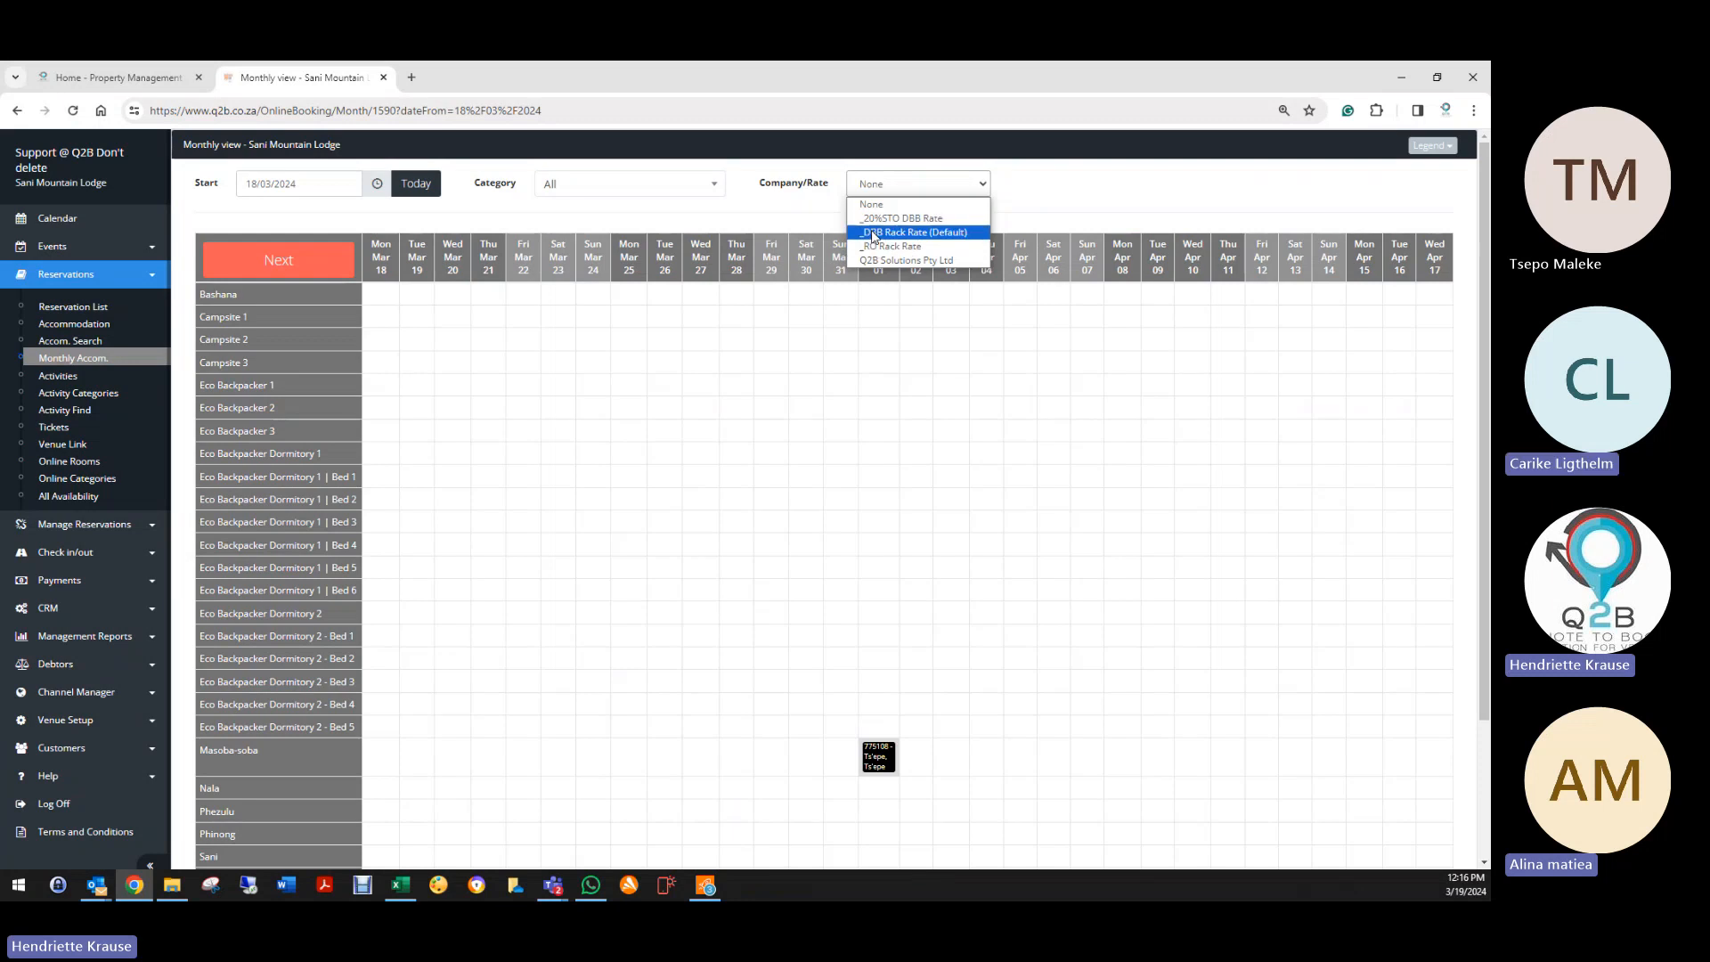
# Step: Browse the channel manager and venue setup pages, returning to the rate categories list
pyautogui.click(76, 692)
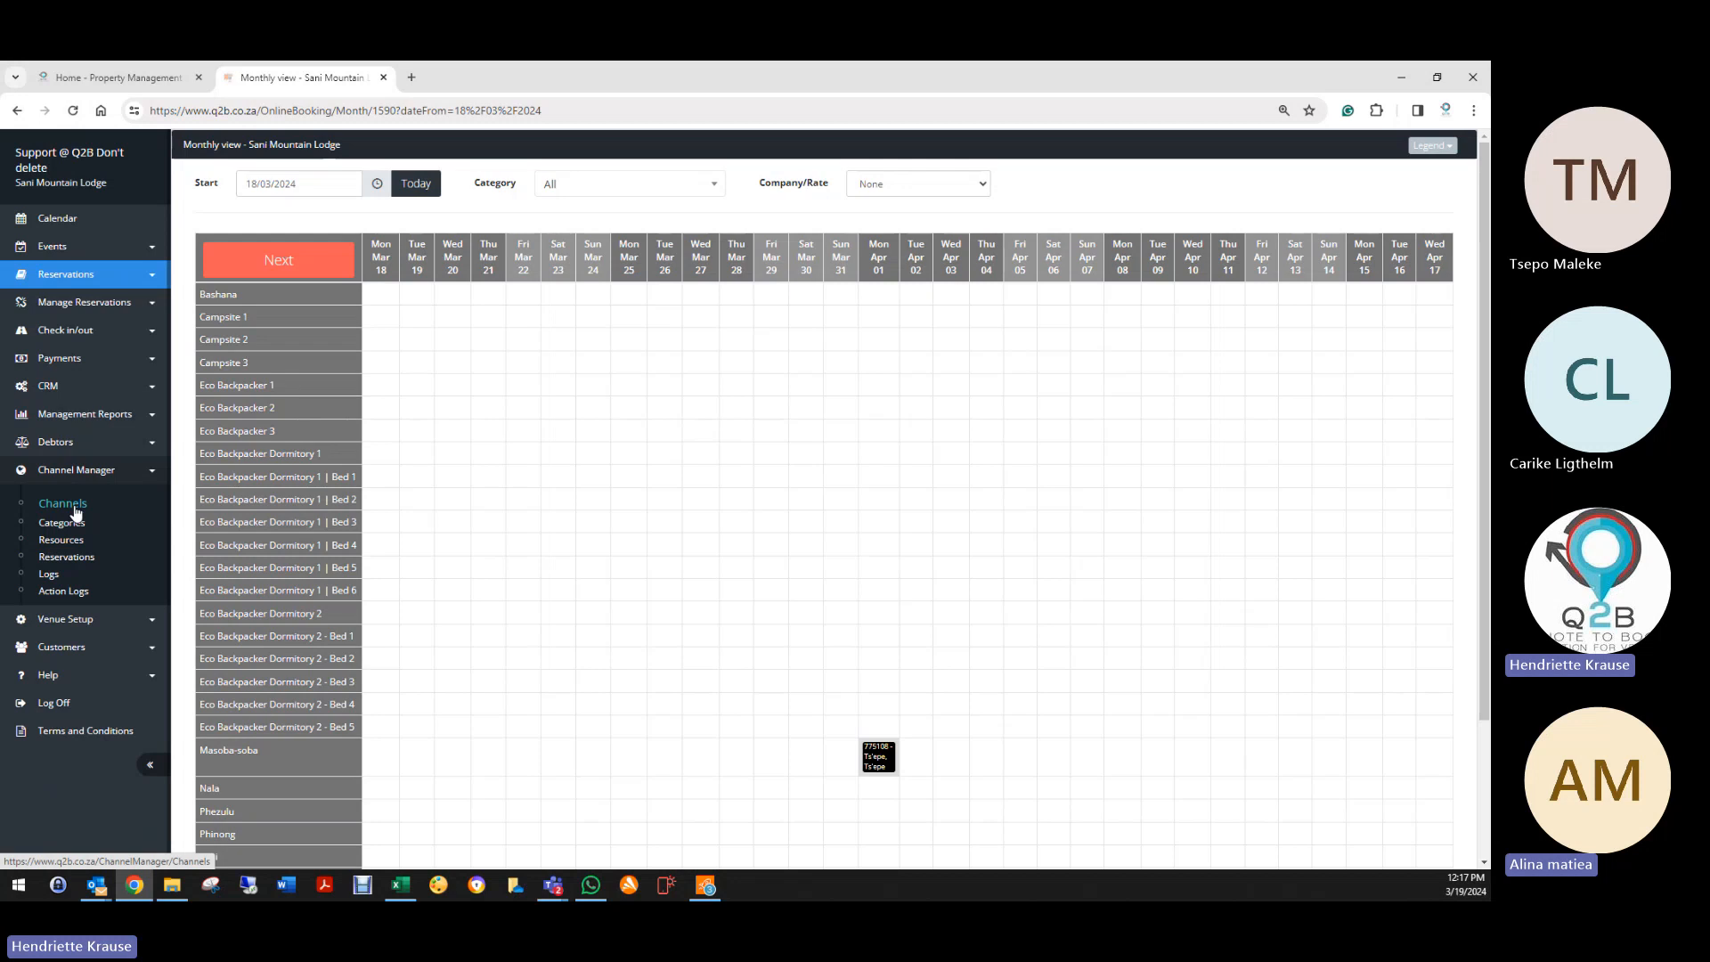
pyautogui.click(65, 619)
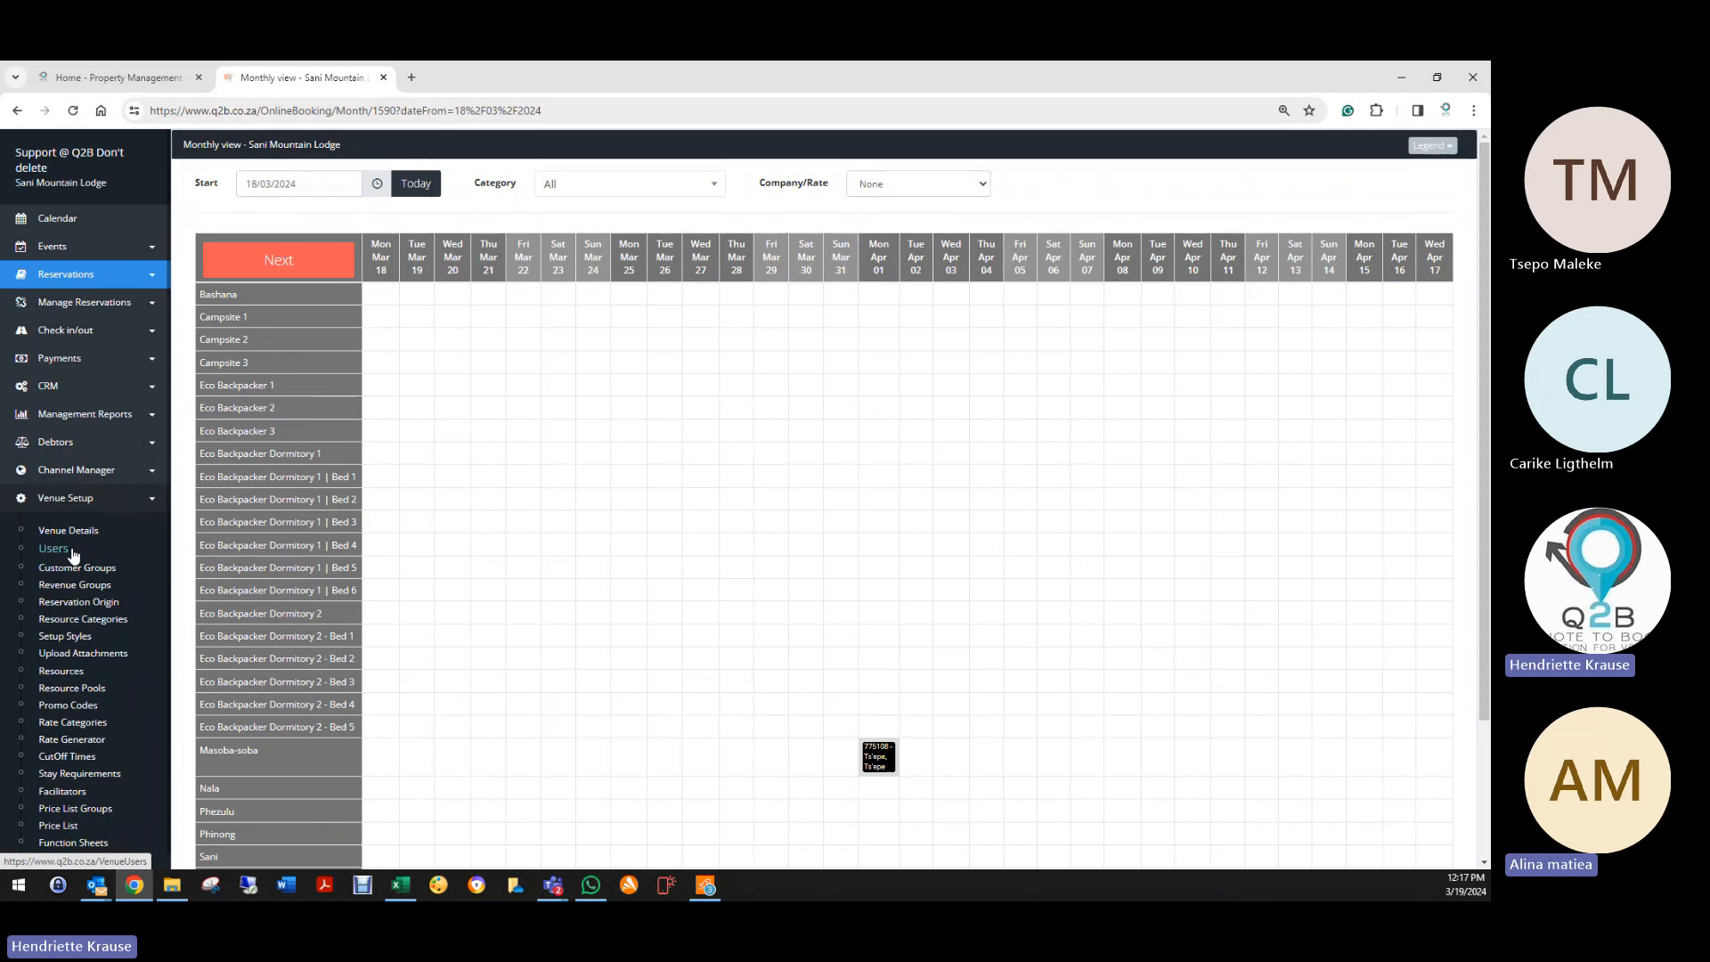
pyautogui.click(76, 724)
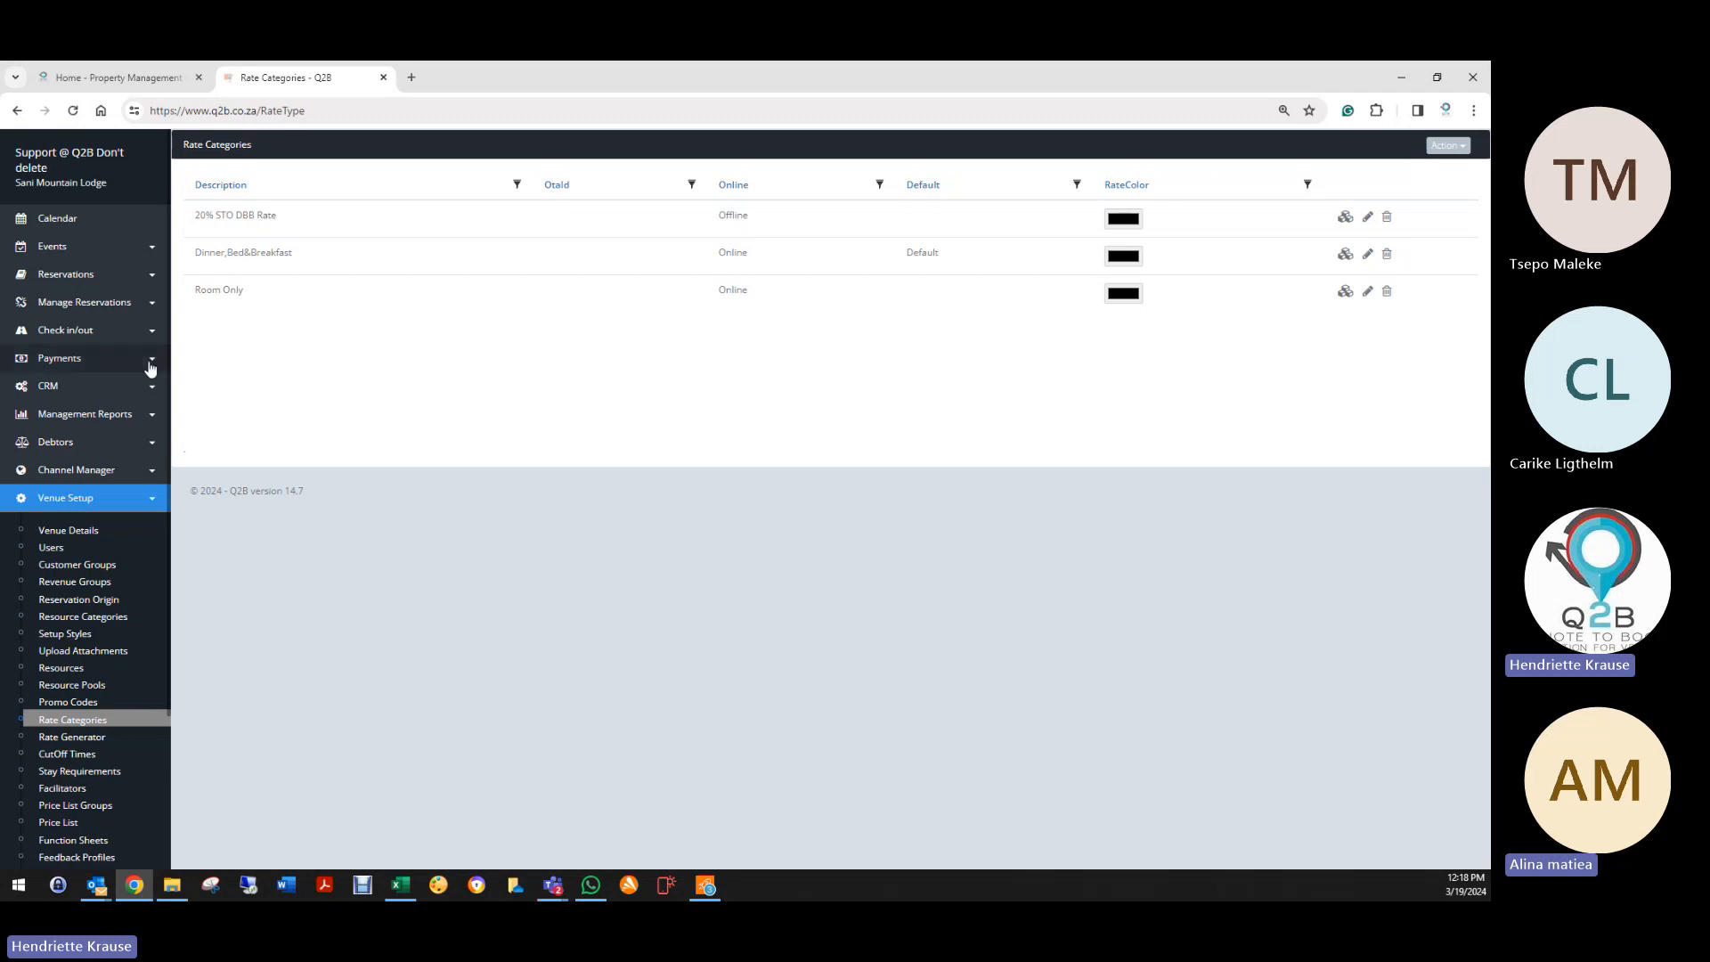
pyautogui.click(65, 474)
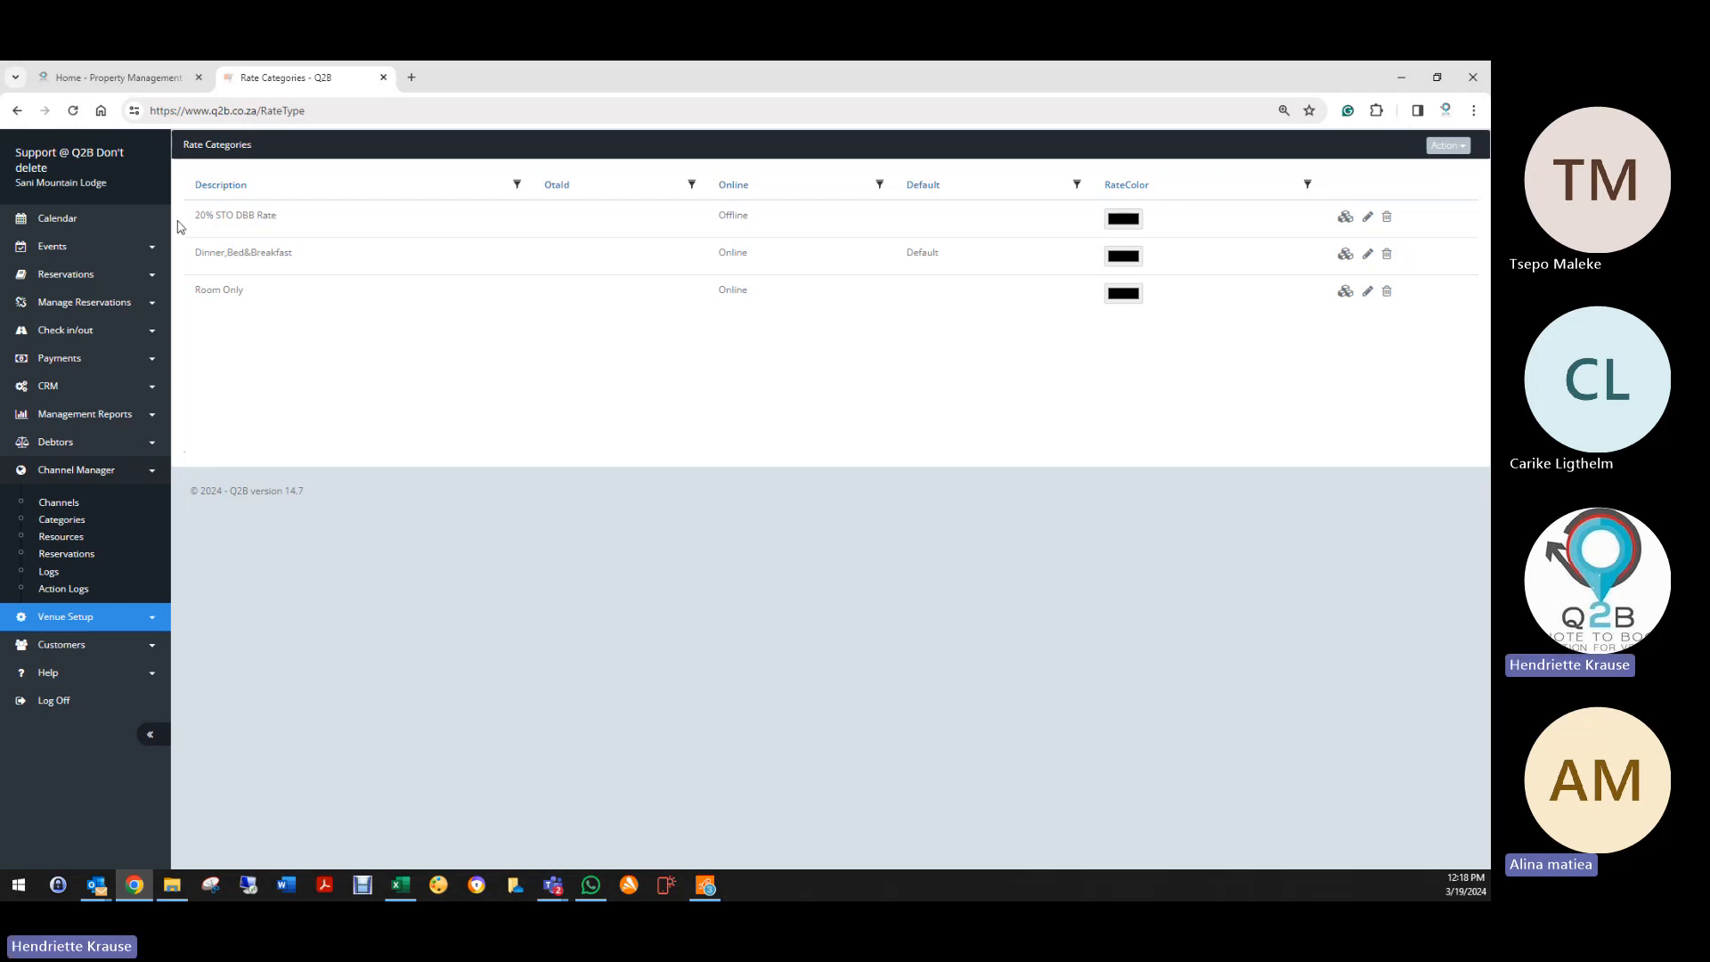
# Step: Highlight the 20% STO DBB Rate and Dinner,Bed&Breakfast names in the channel manager list
pyautogui.moveTo(192, 217); pyautogui.dragTo(277, 216)
pyautogui.click(211, 265)
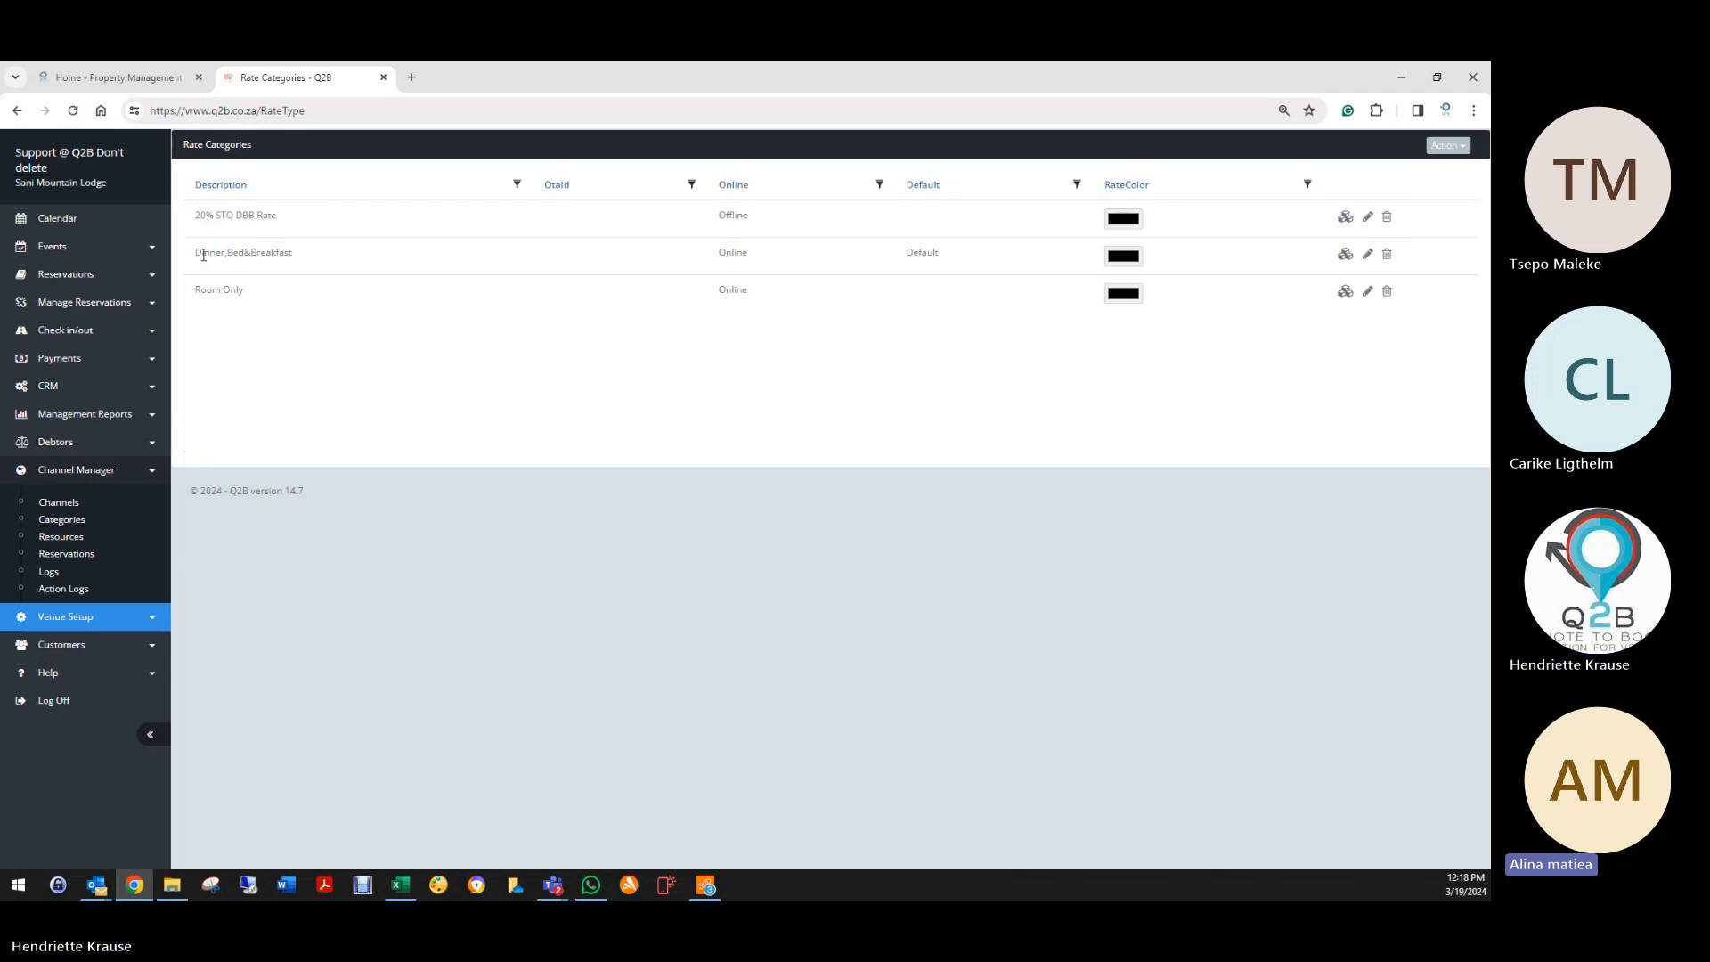
pyautogui.moveTo(195, 256); pyautogui.dragTo(356, 258)
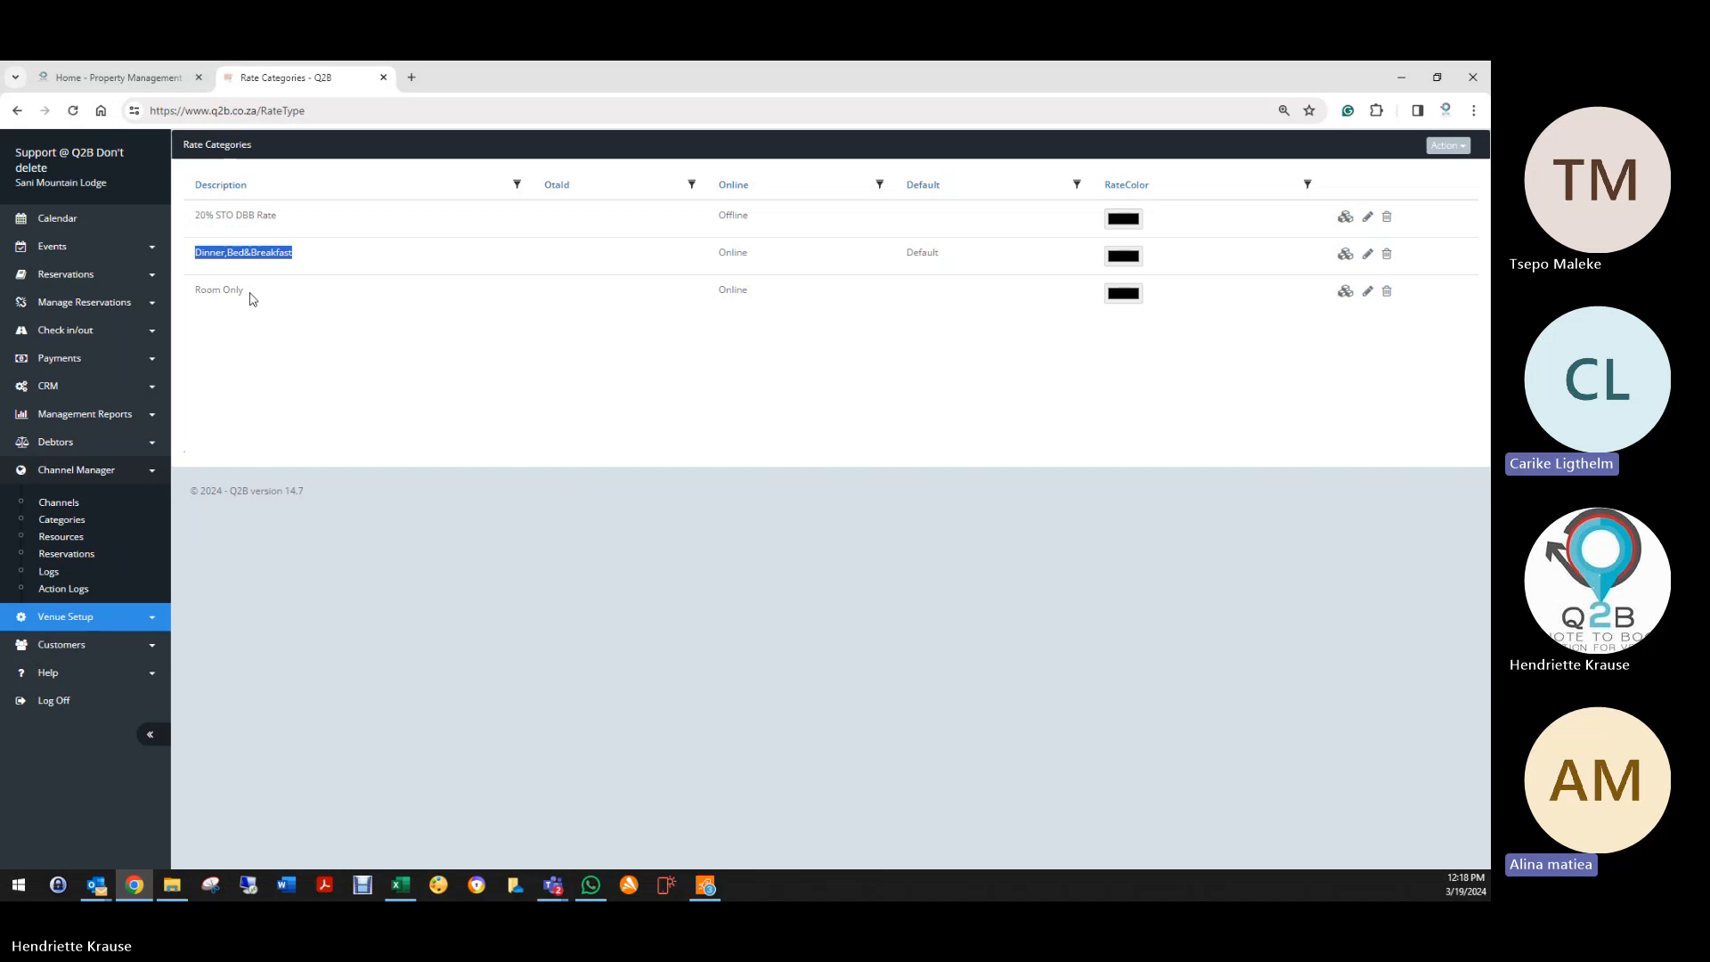
pyautogui.click(100, 628)
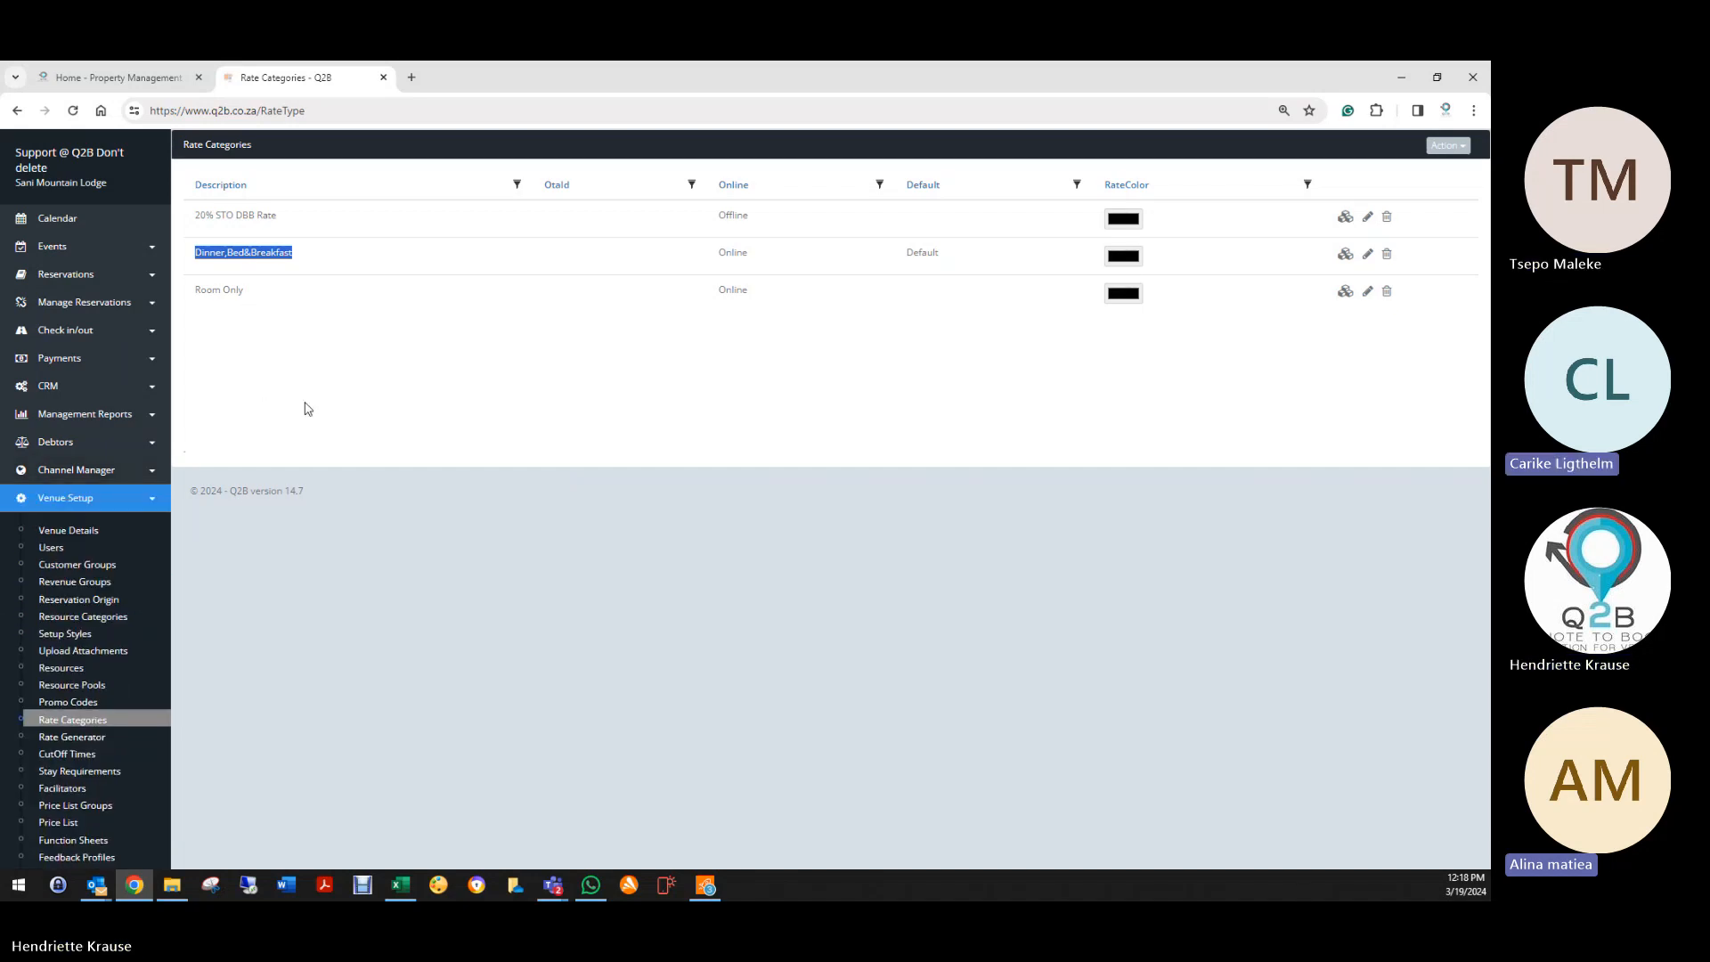
pyautogui.click(89, 474)
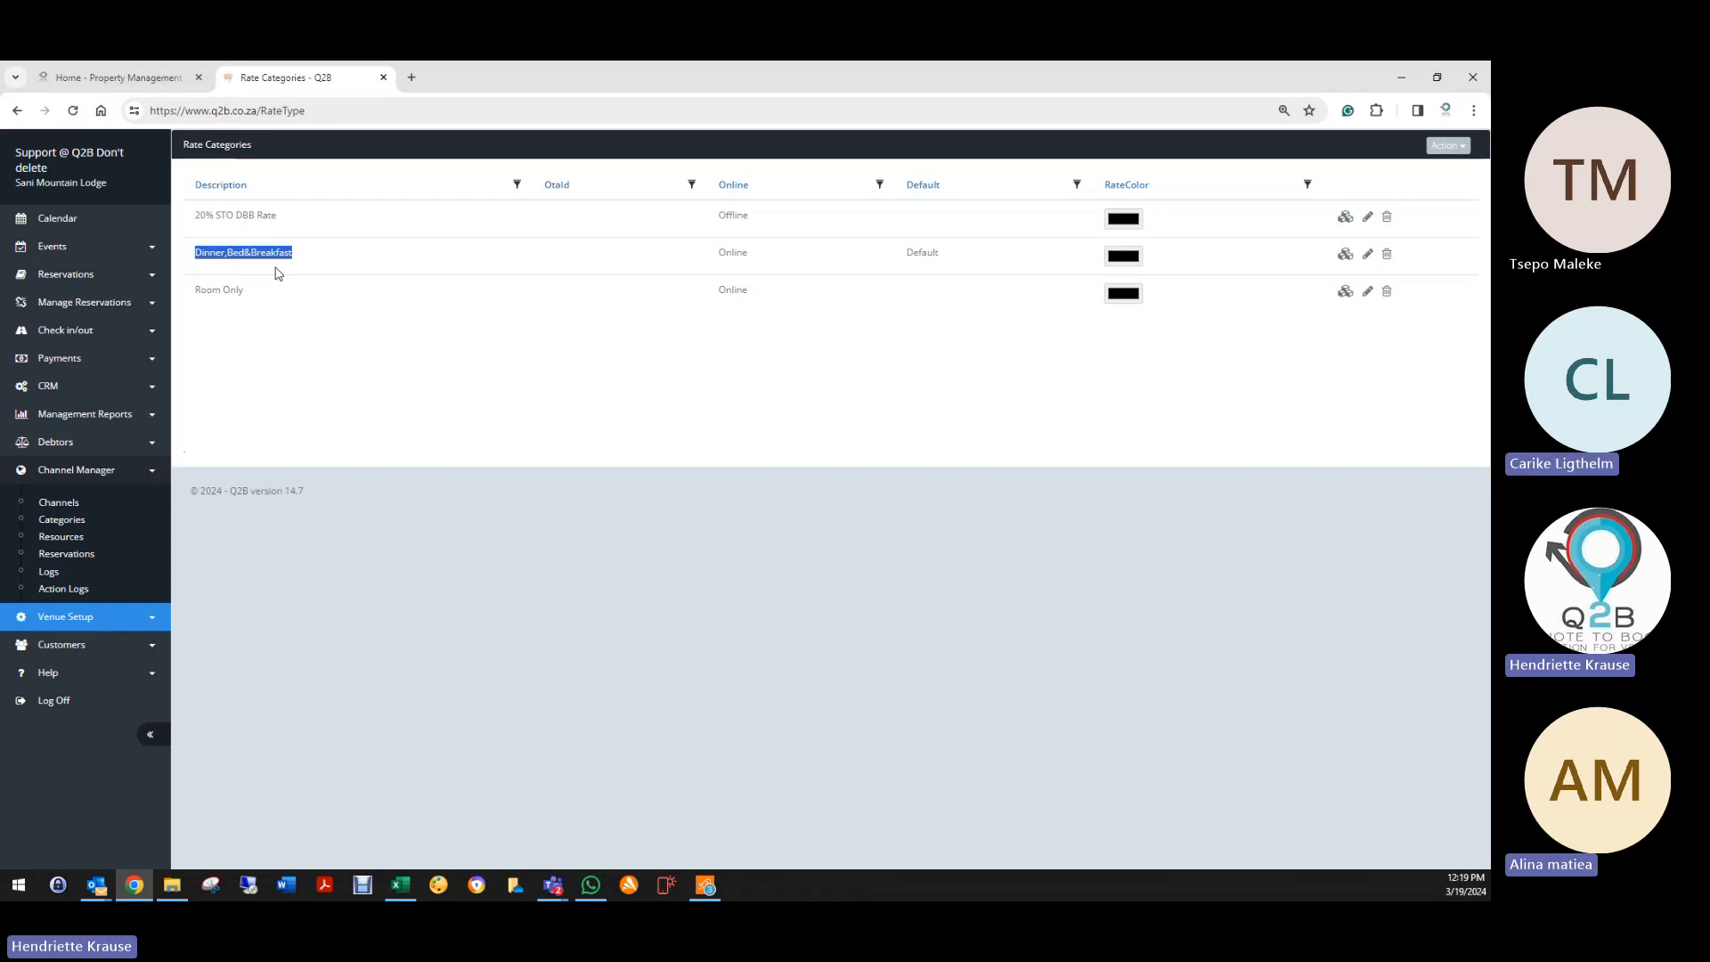
# Step: Open the Rate Generator and pick Backpackers Private Room (Sleep 3) as the resource
pyautogui.click(93, 617)
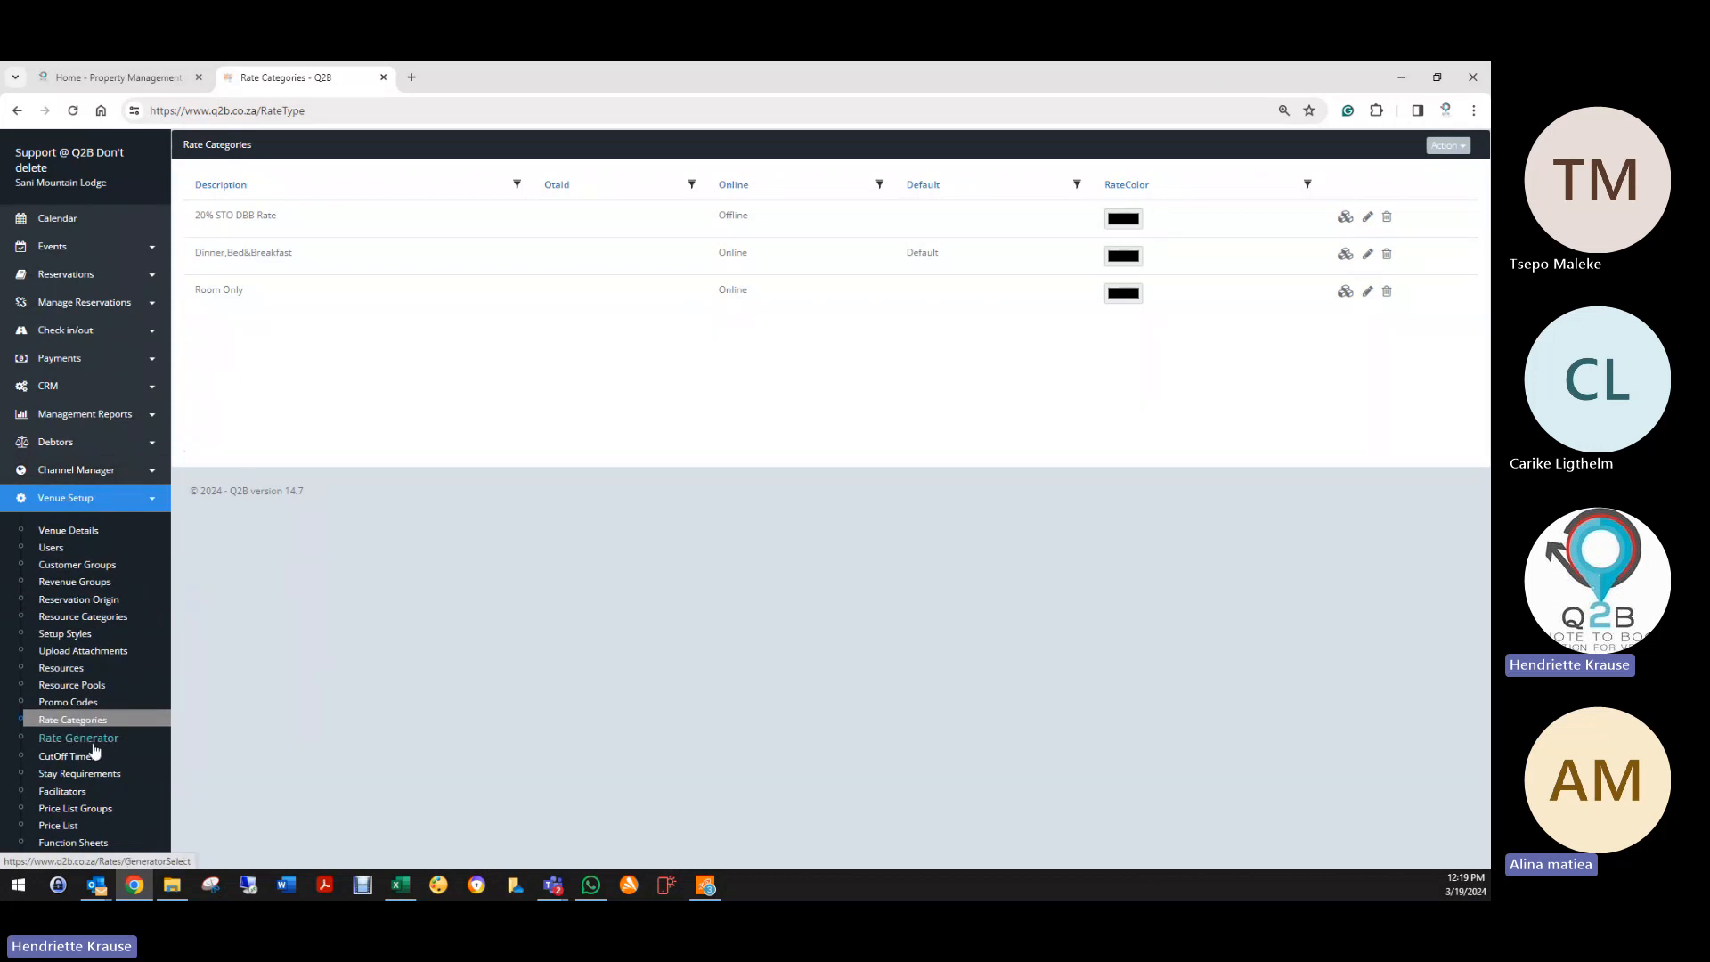
pyautogui.click(92, 744)
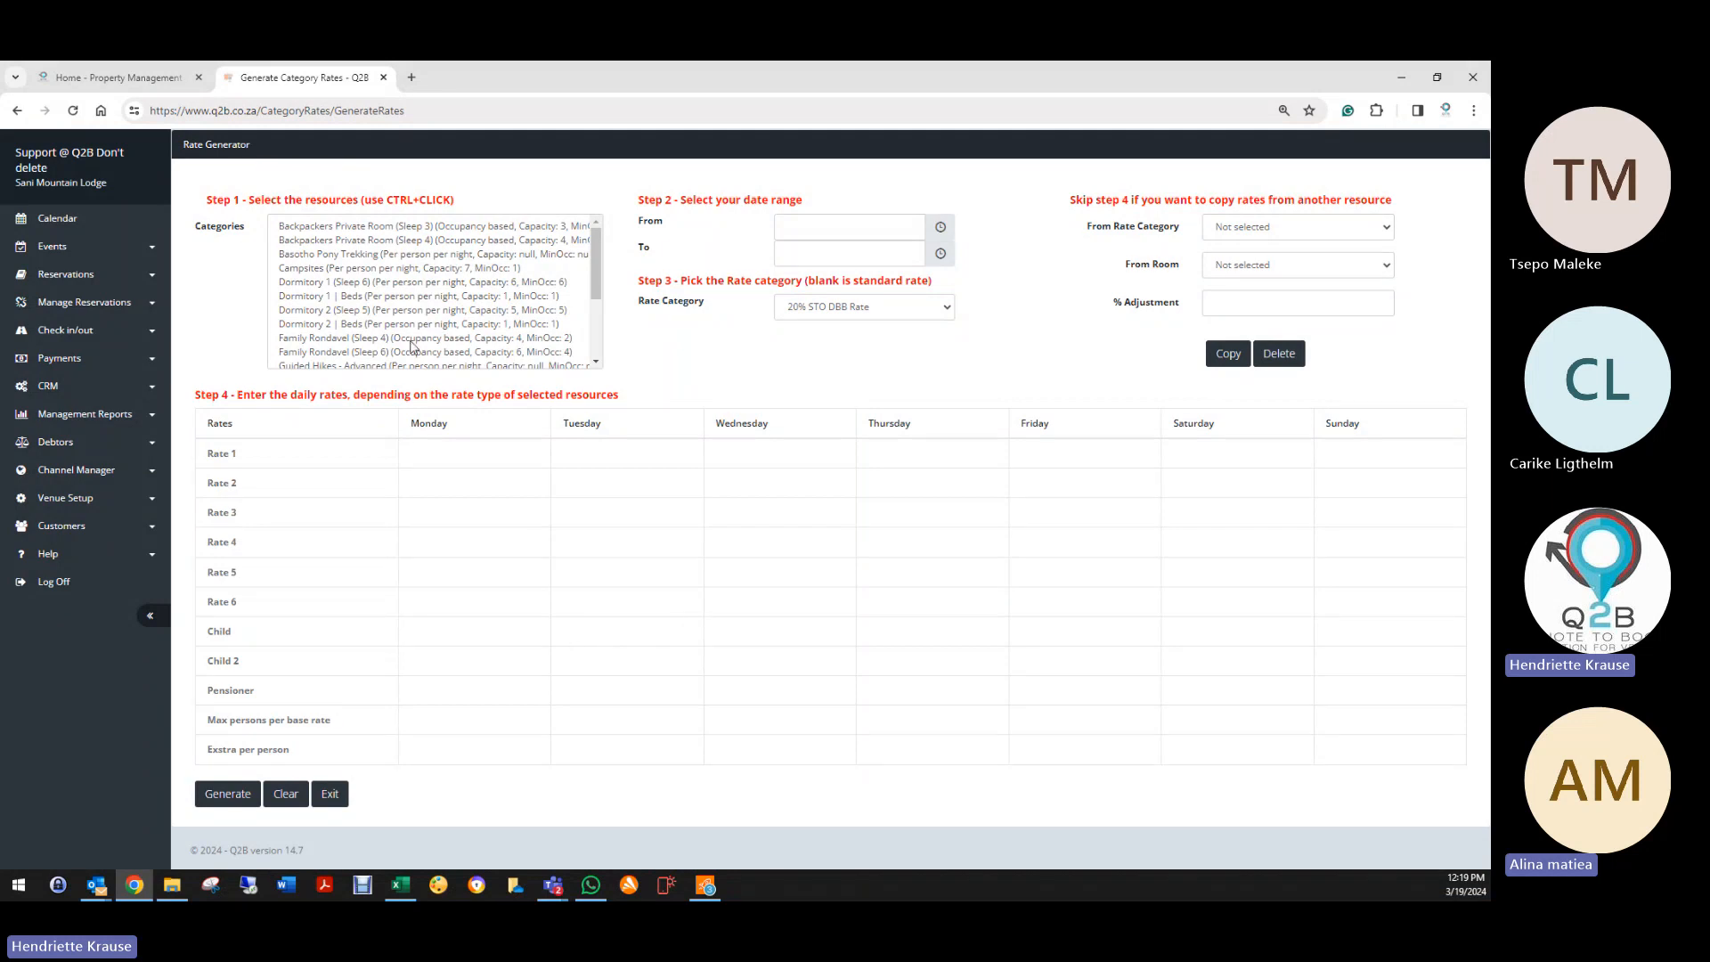
pyautogui.click(353, 229)
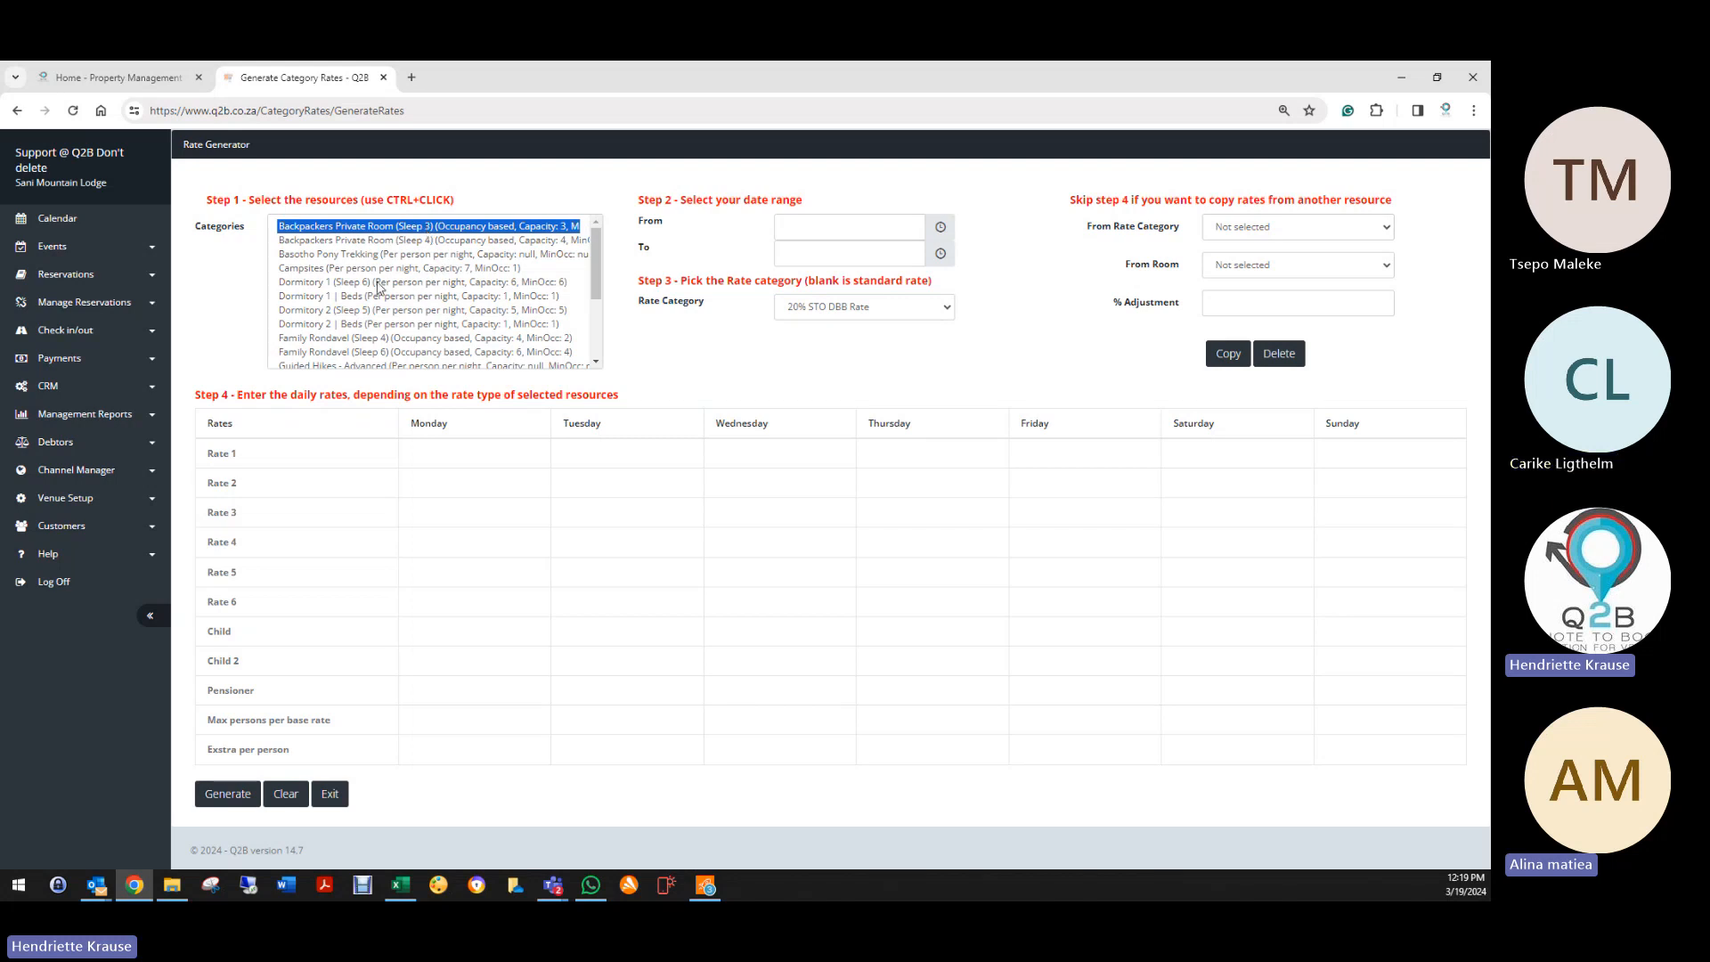
pyautogui.scroll(-3, 472, 351)
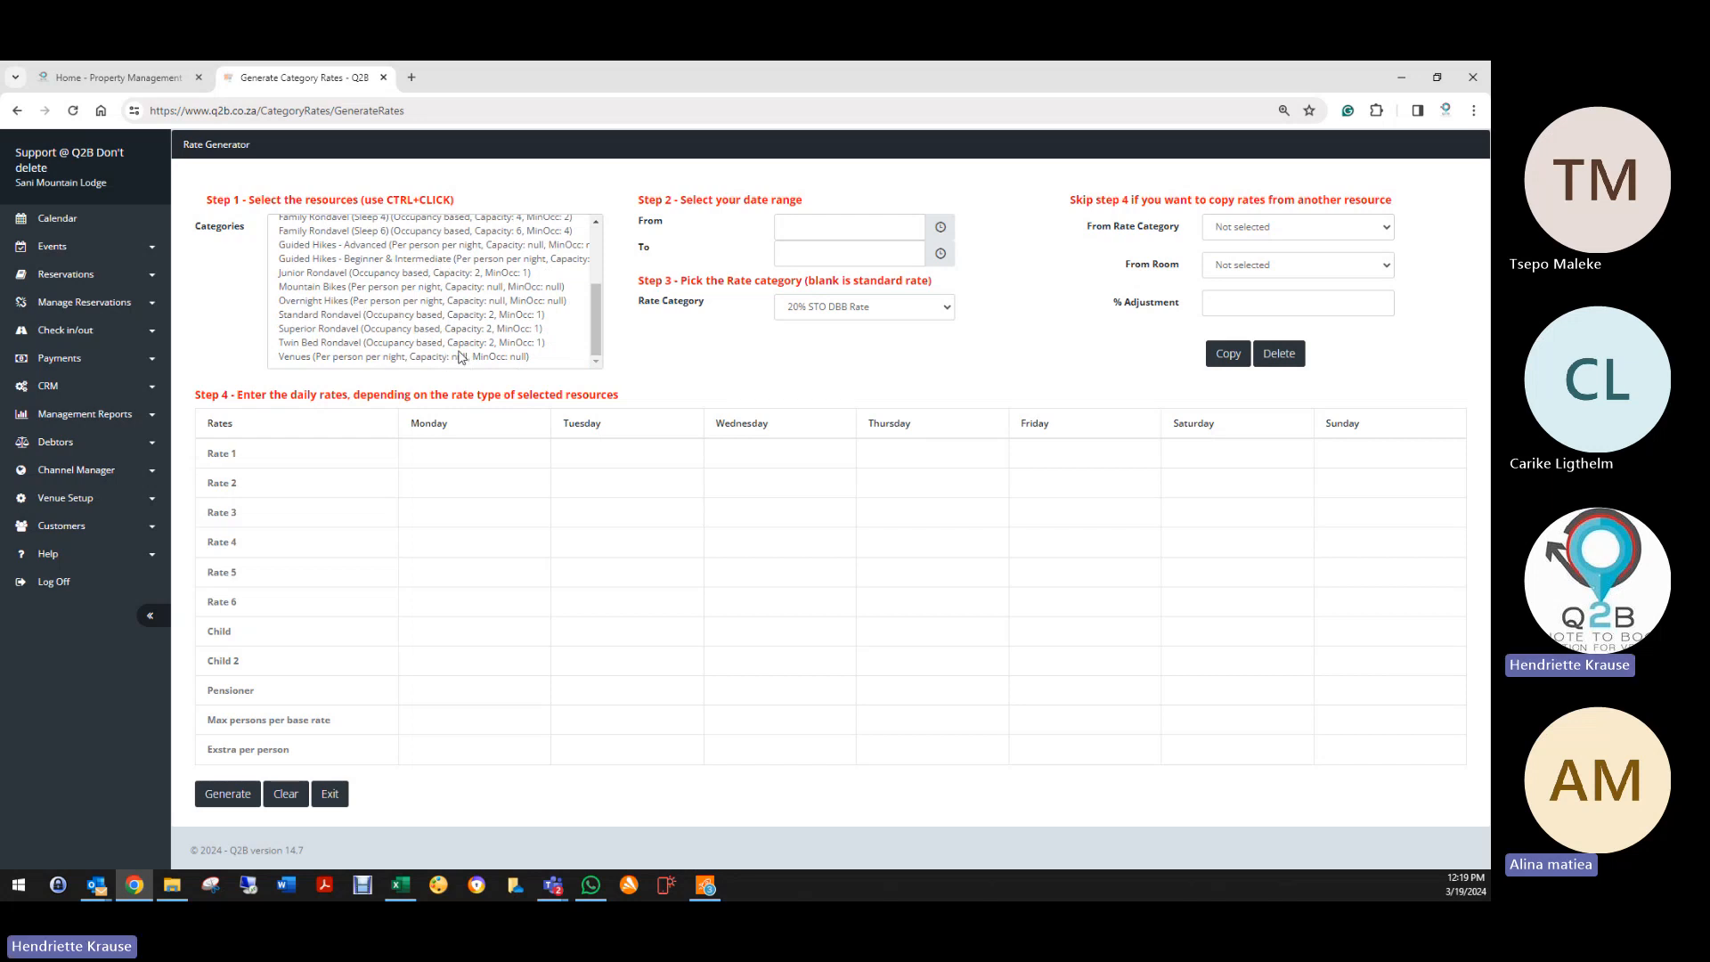
pyautogui.scroll(4, 452, 347)
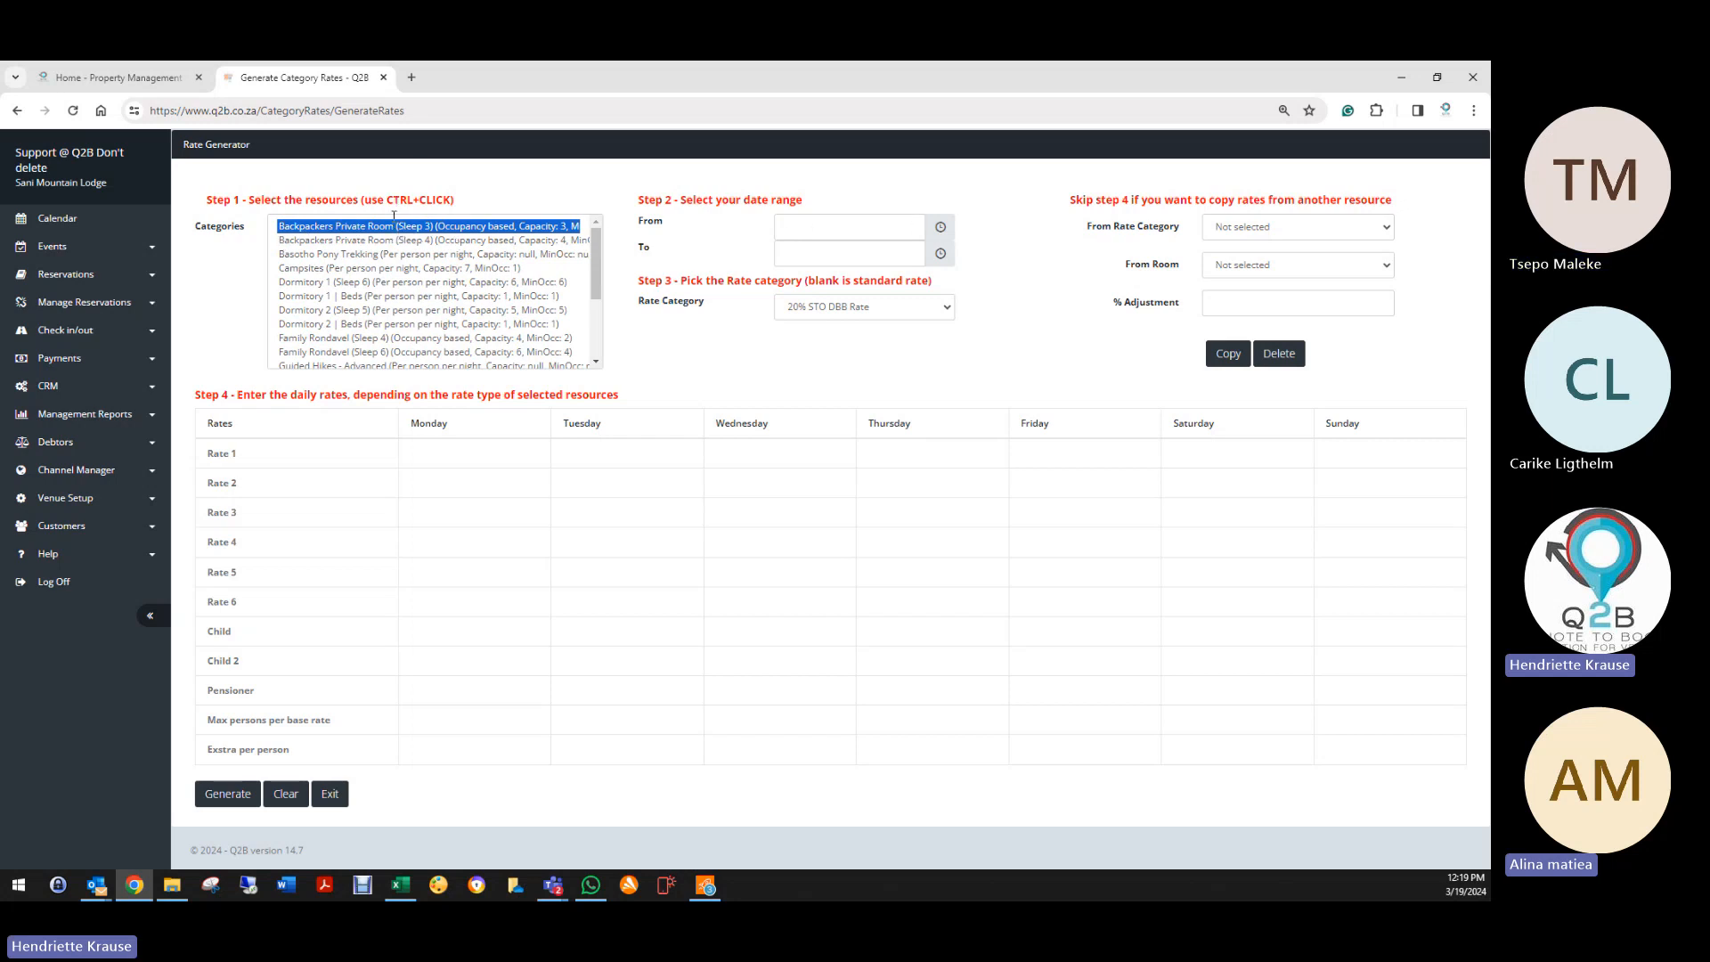
# Step: Set the start date to 19 March 2024, with a provisional end date of 21 March 2024
pyautogui.click(816, 232)
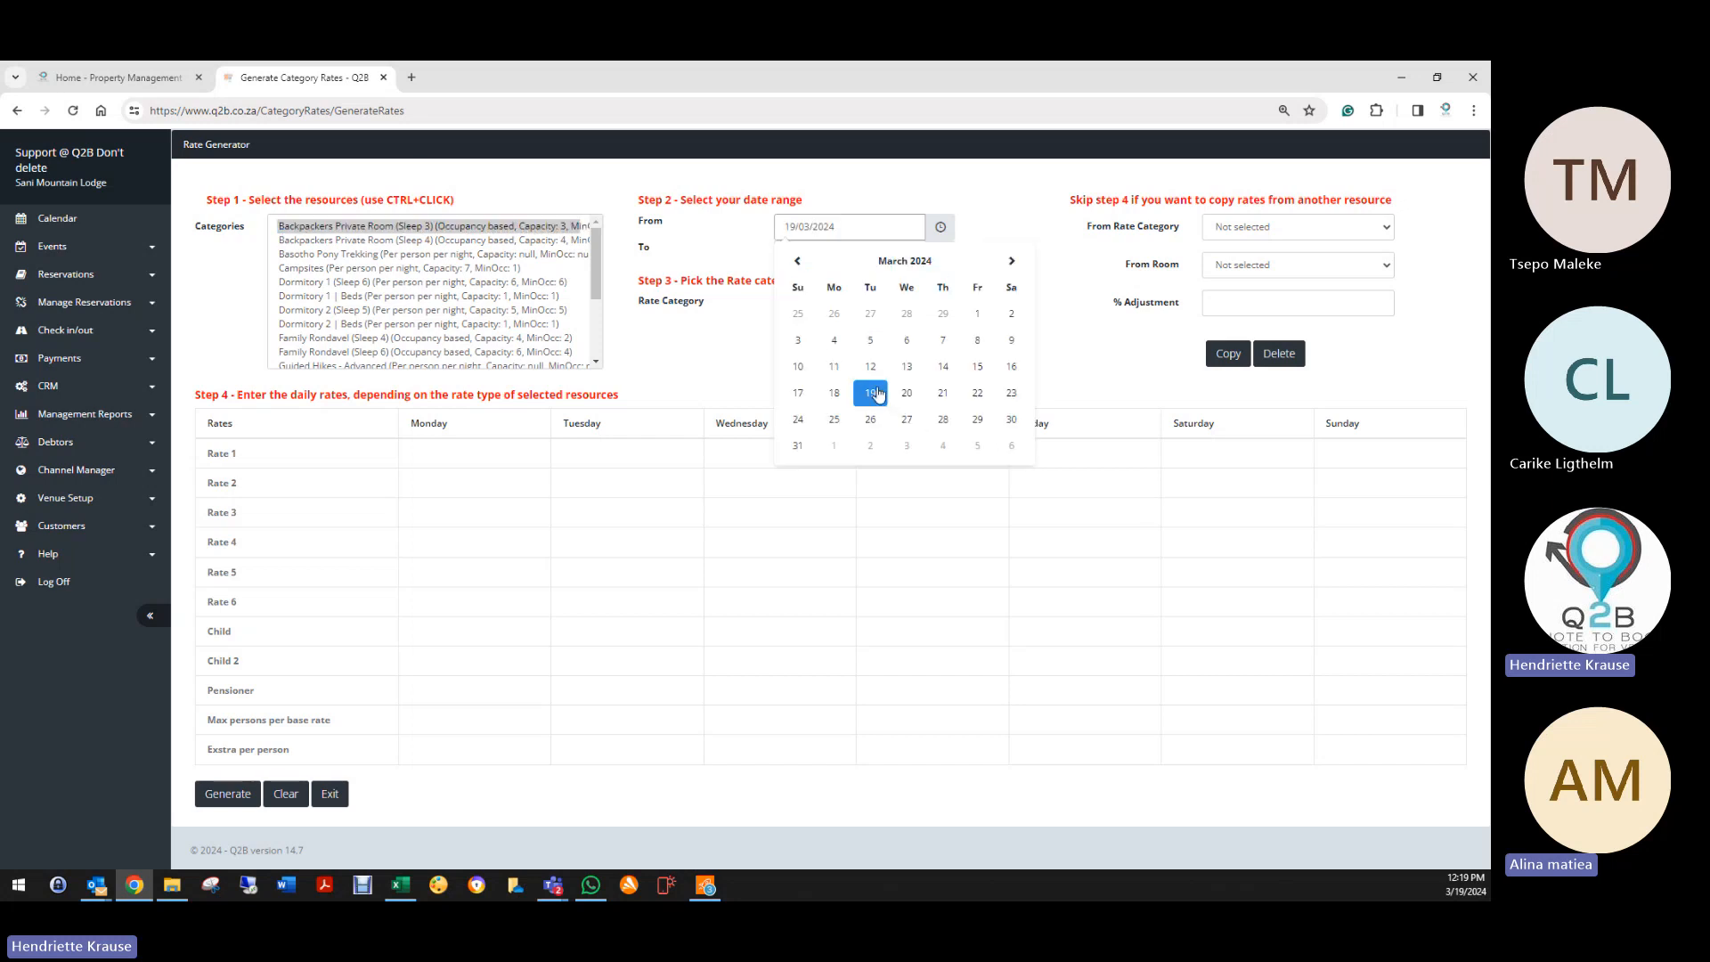
pyautogui.click(870, 393)
pyautogui.click(798, 257)
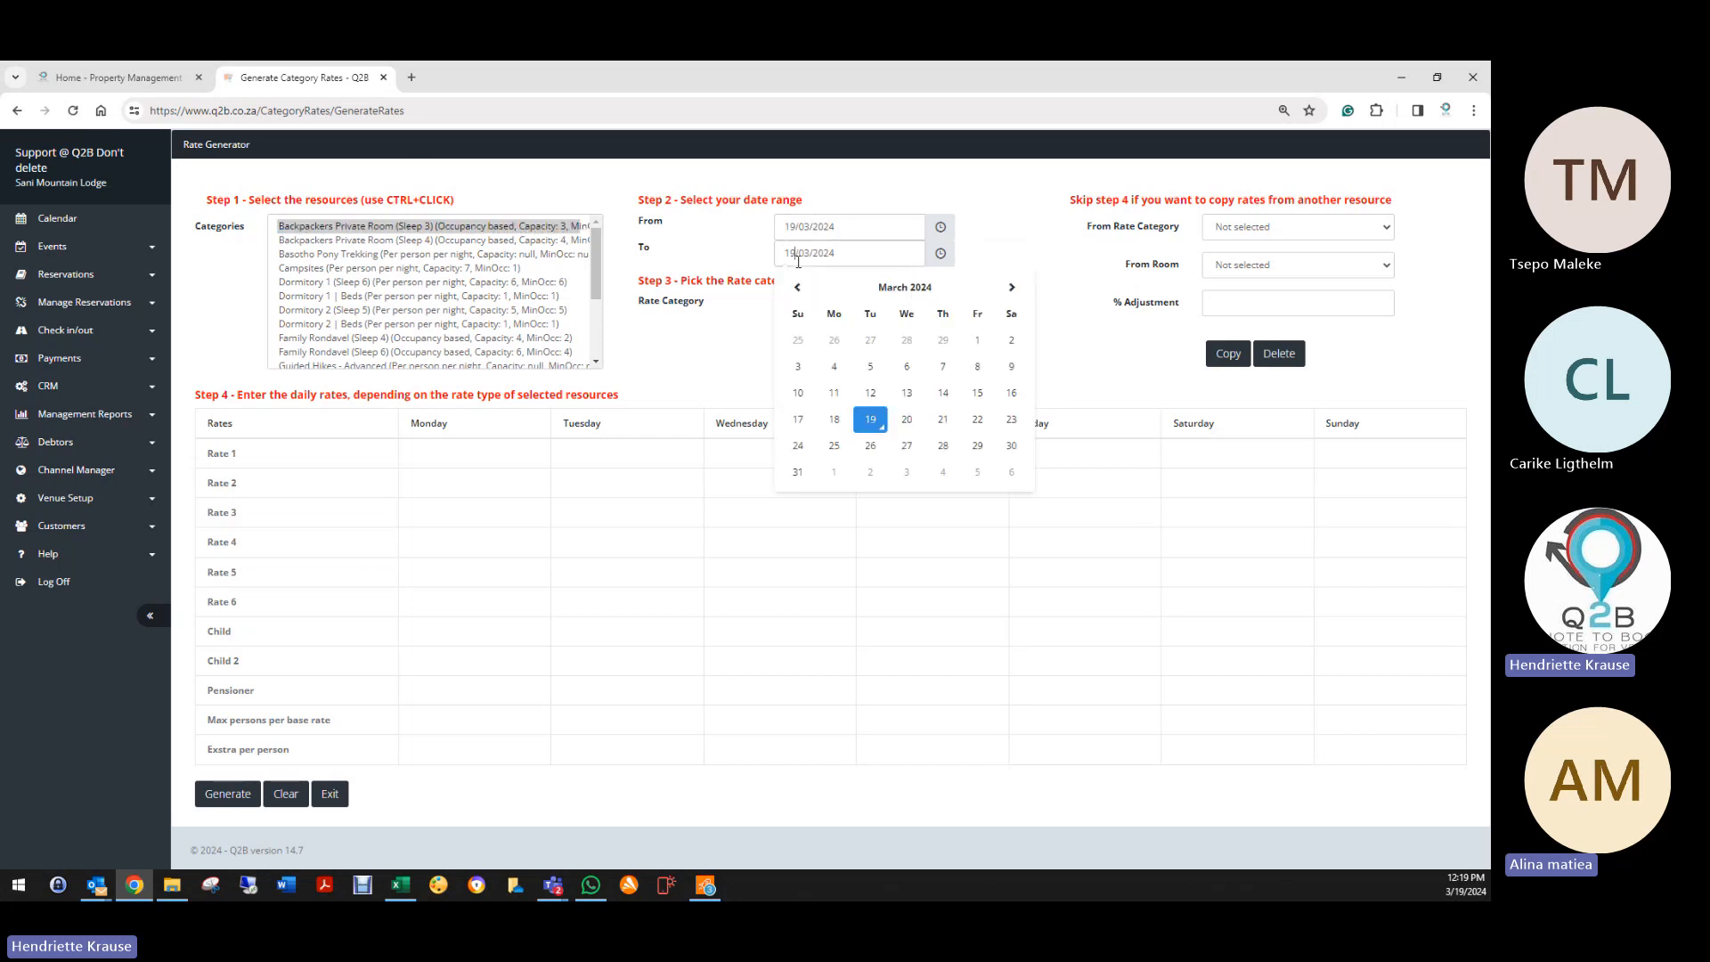
pyautogui.click(942, 420)
# Step: Move the end date to 31 December 2024, after briefly overshooting to 31 March 2025
pyautogui.click(844, 248)
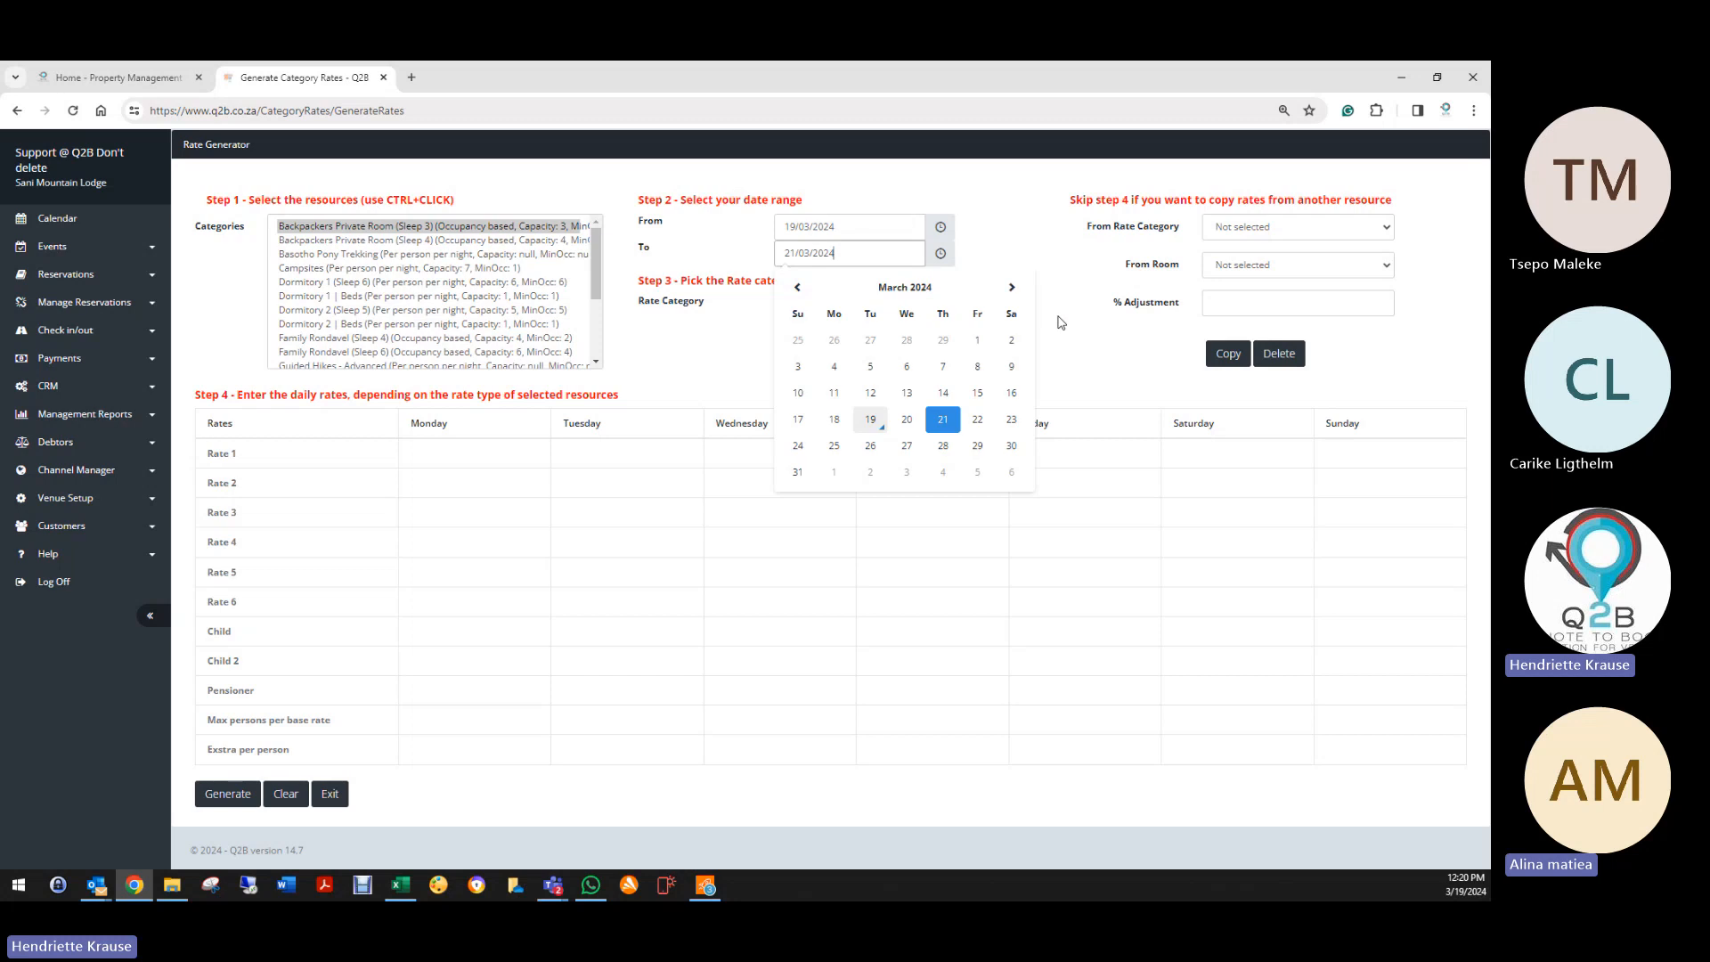
pyautogui.click(1011, 287)
pyautogui.click(1011, 287)
pyautogui.click(1011, 287)
pyautogui.click(1012, 287)
pyautogui.click(1011, 287)
pyautogui.click(1011, 287)
pyautogui.click(1019, 289)
pyautogui.click(1020, 289)
pyautogui.click(1020, 289)
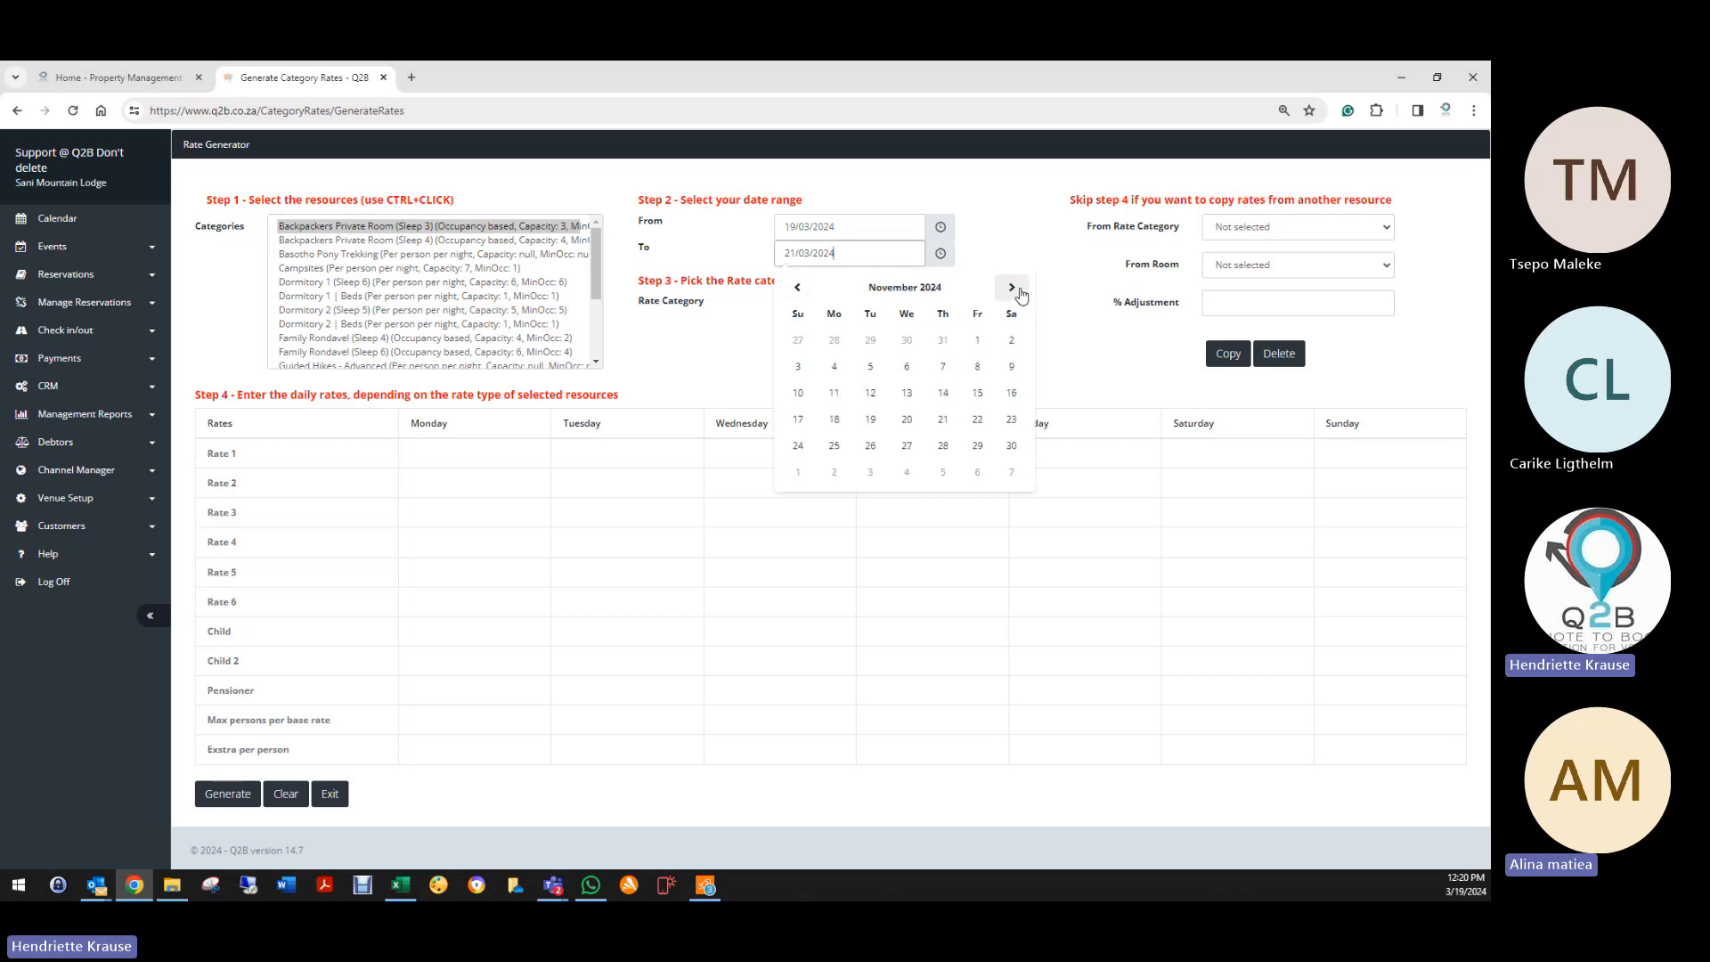
pyautogui.click(1020, 289)
pyautogui.click(1020, 290)
pyautogui.click(1019, 289)
pyautogui.click(835, 472)
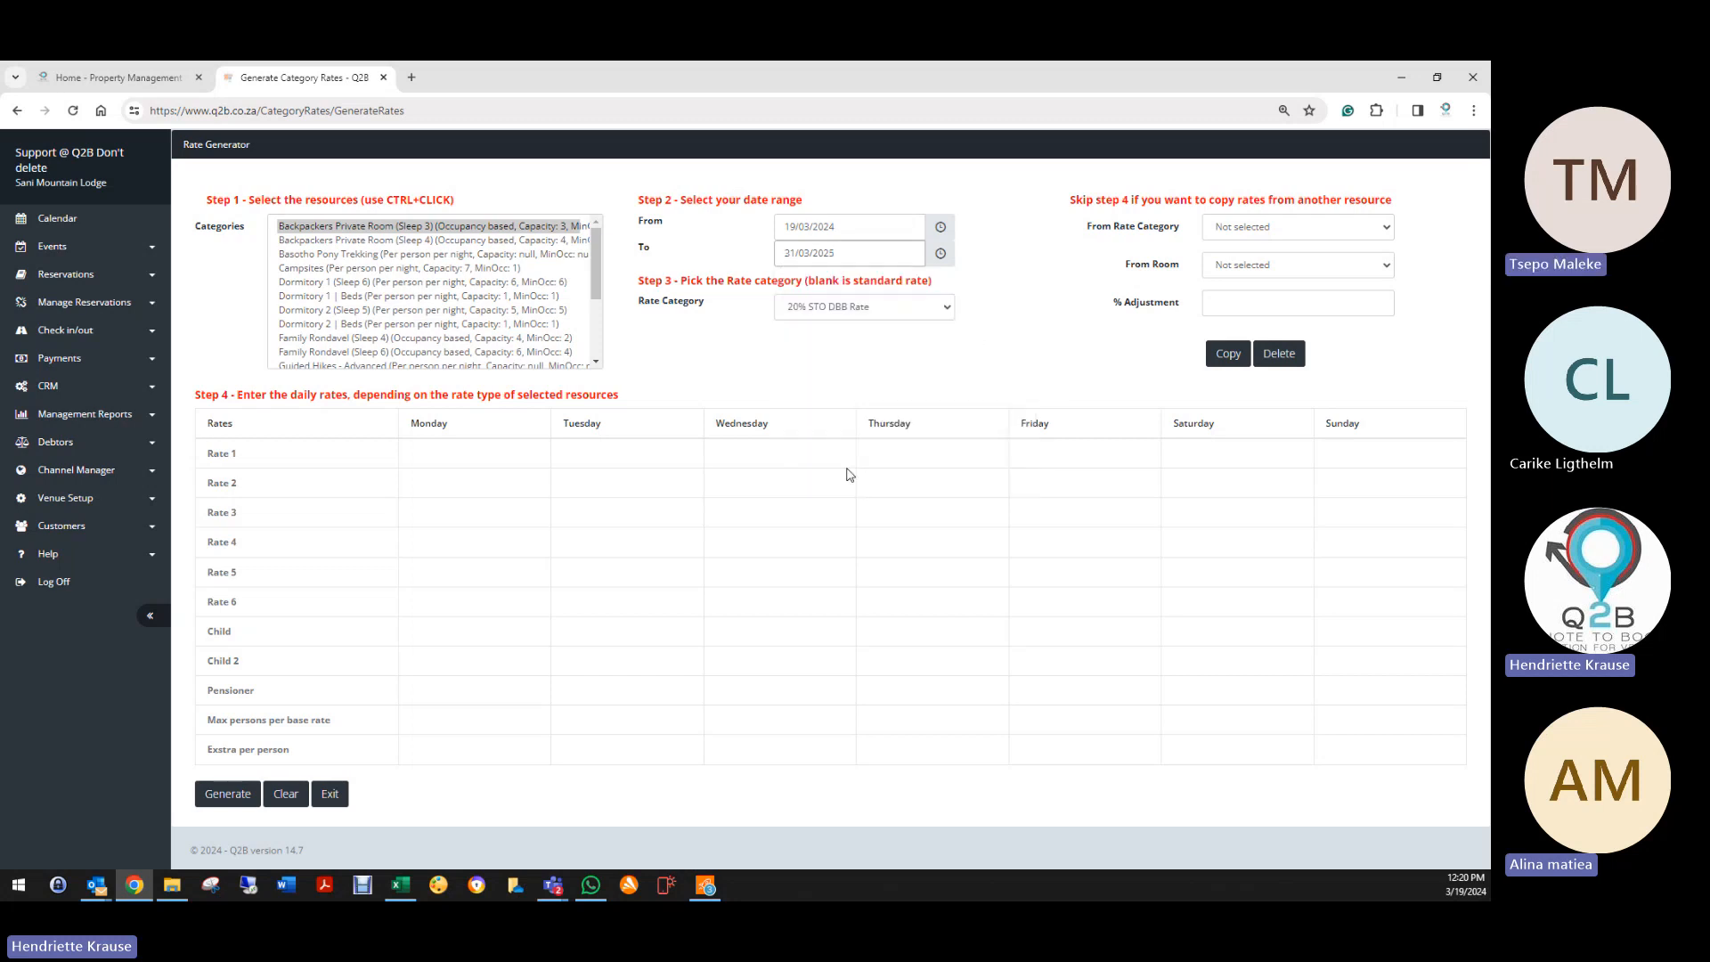
pyautogui.click(845, 253)
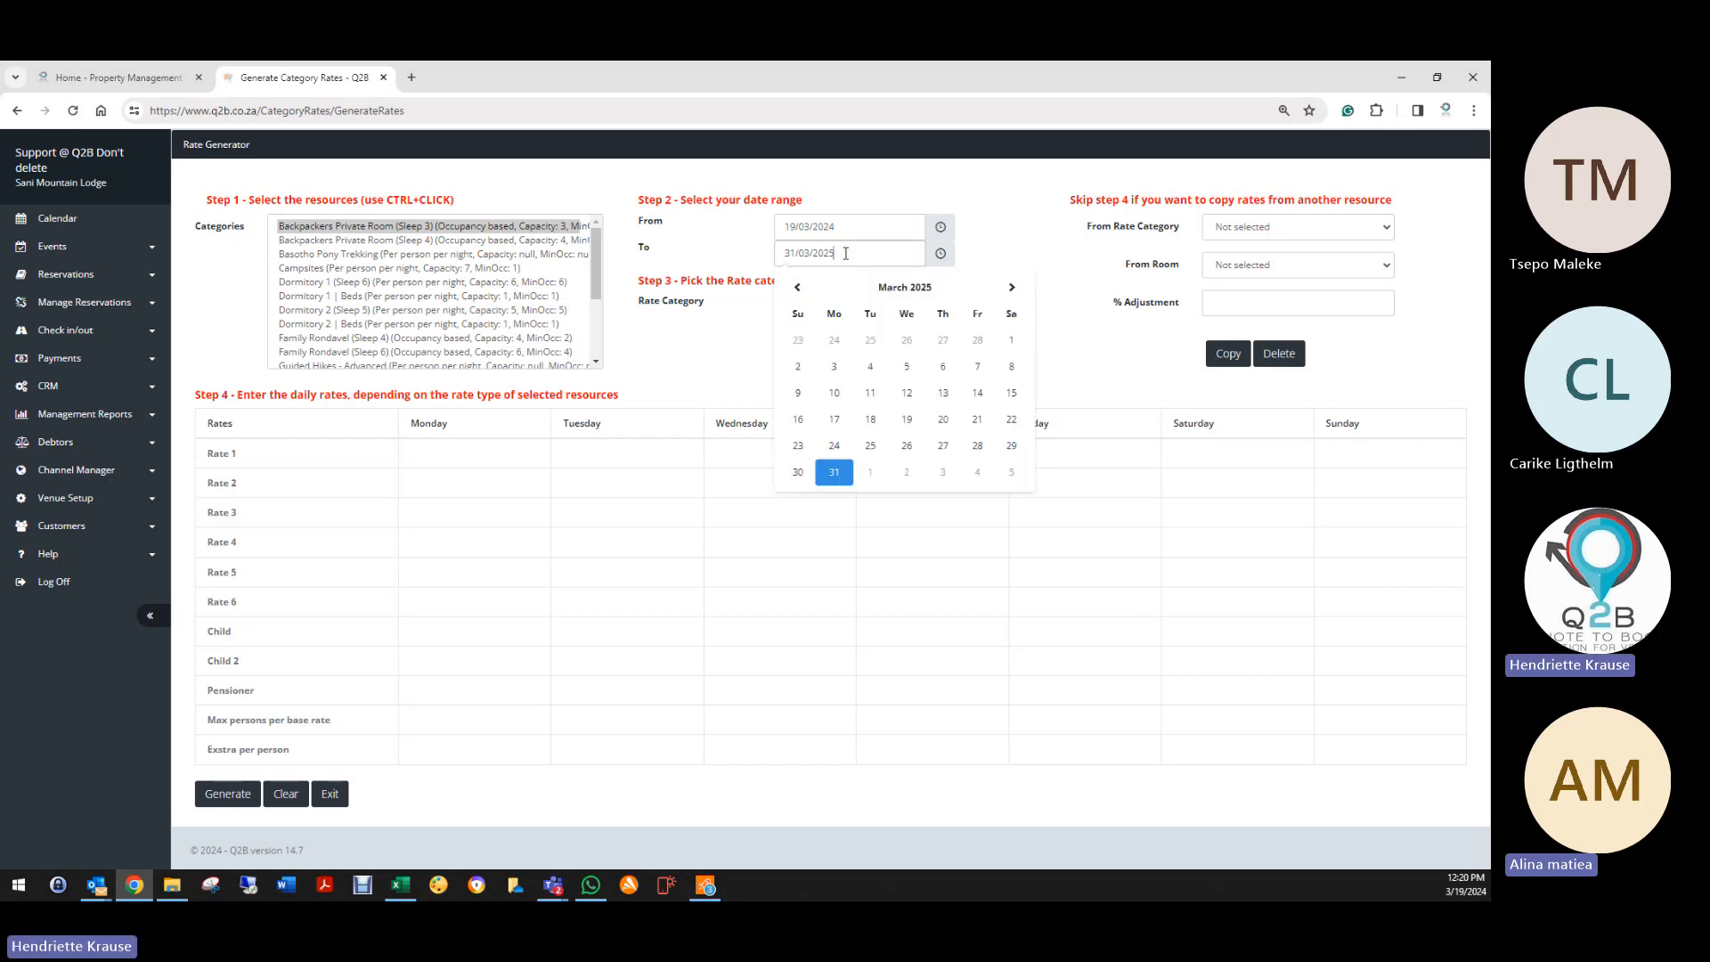
pyautogui.click(797, 287)
pyautogui.click(797, 287)
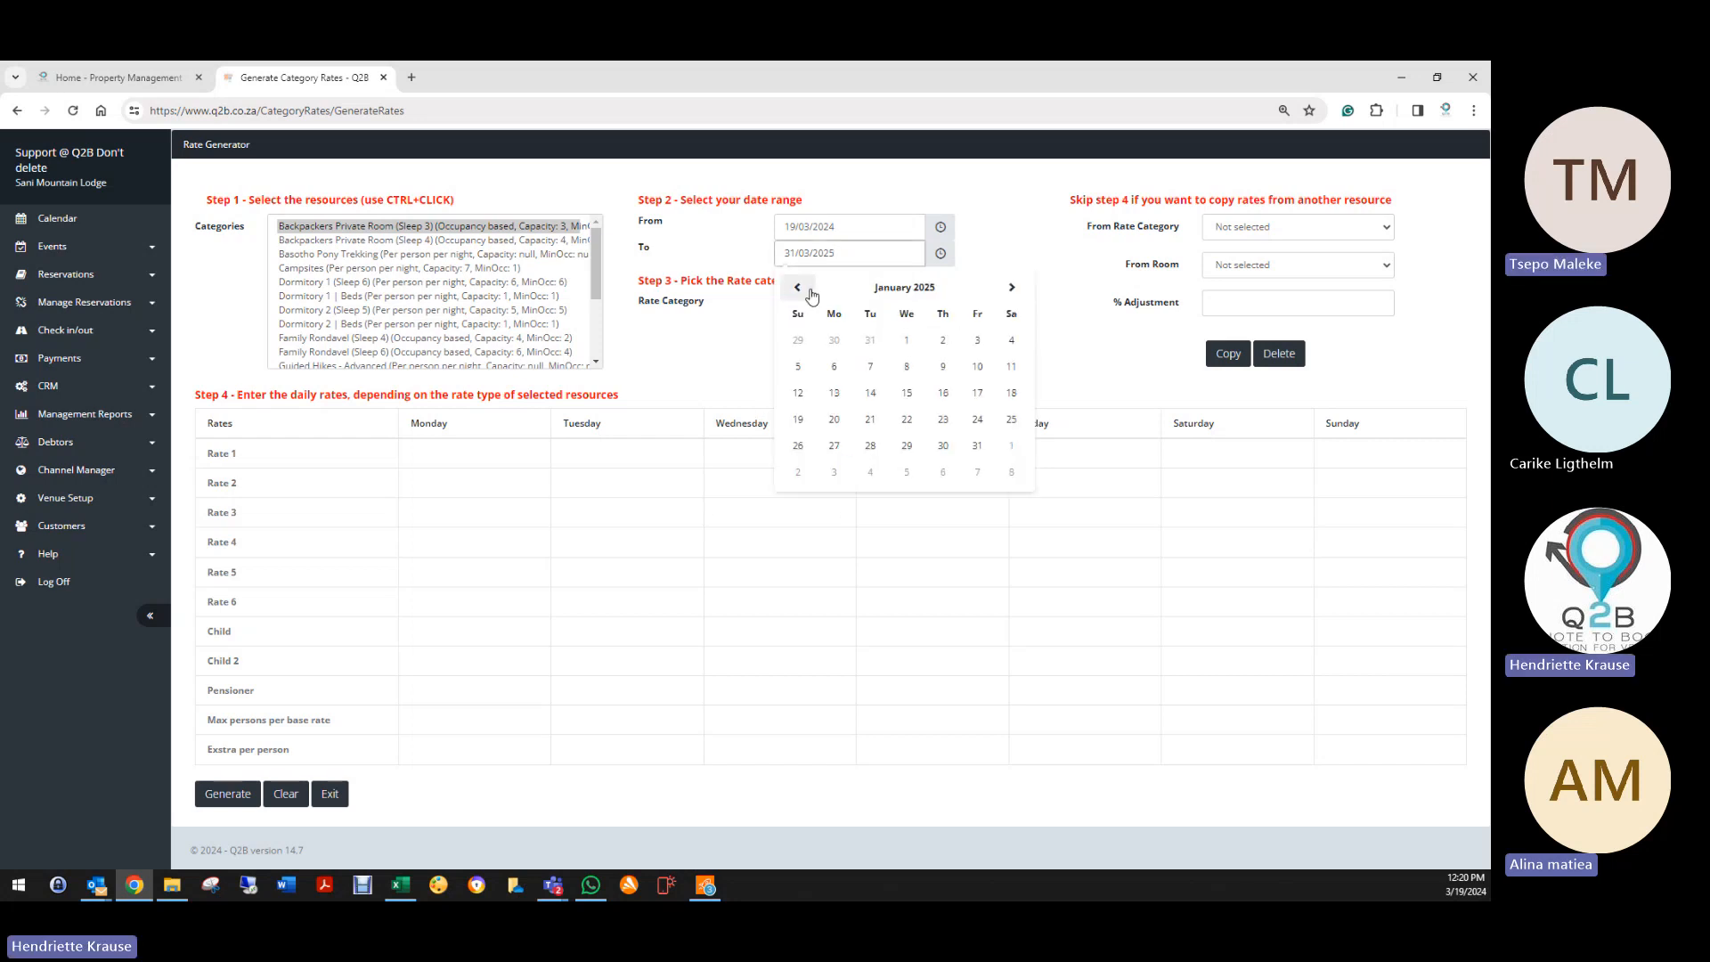
pyautogui.click(797, 287)
pyautogui.click(870, 446)
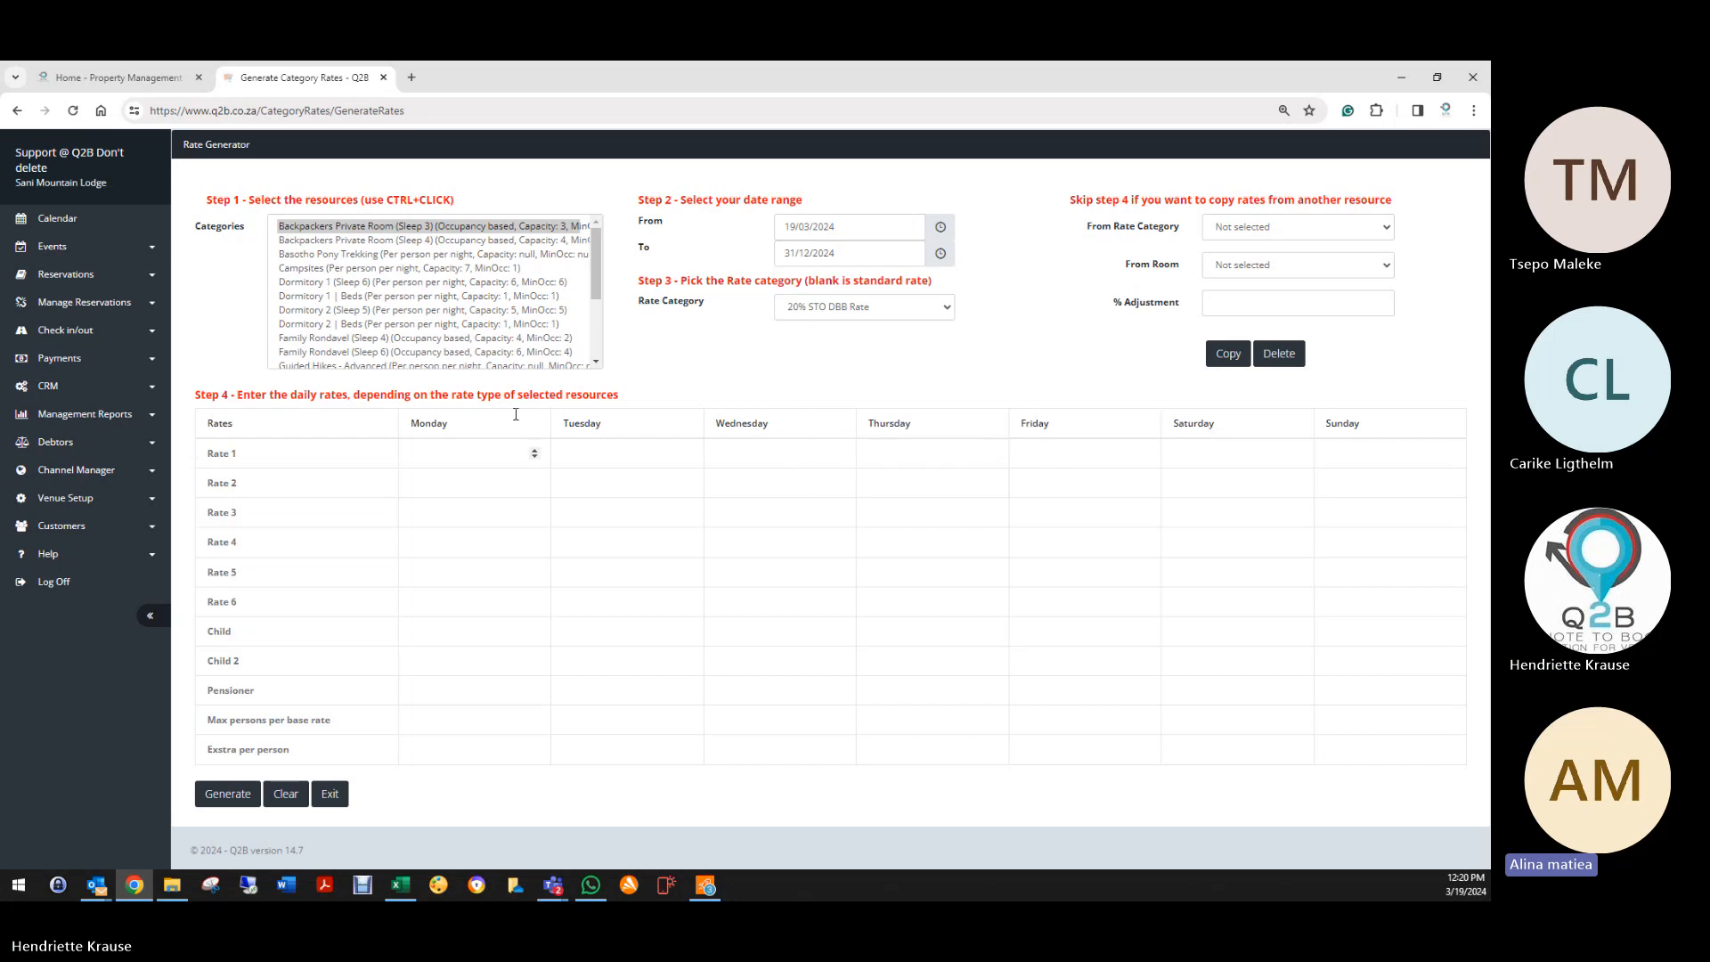
pyautogui.click(802, 307)
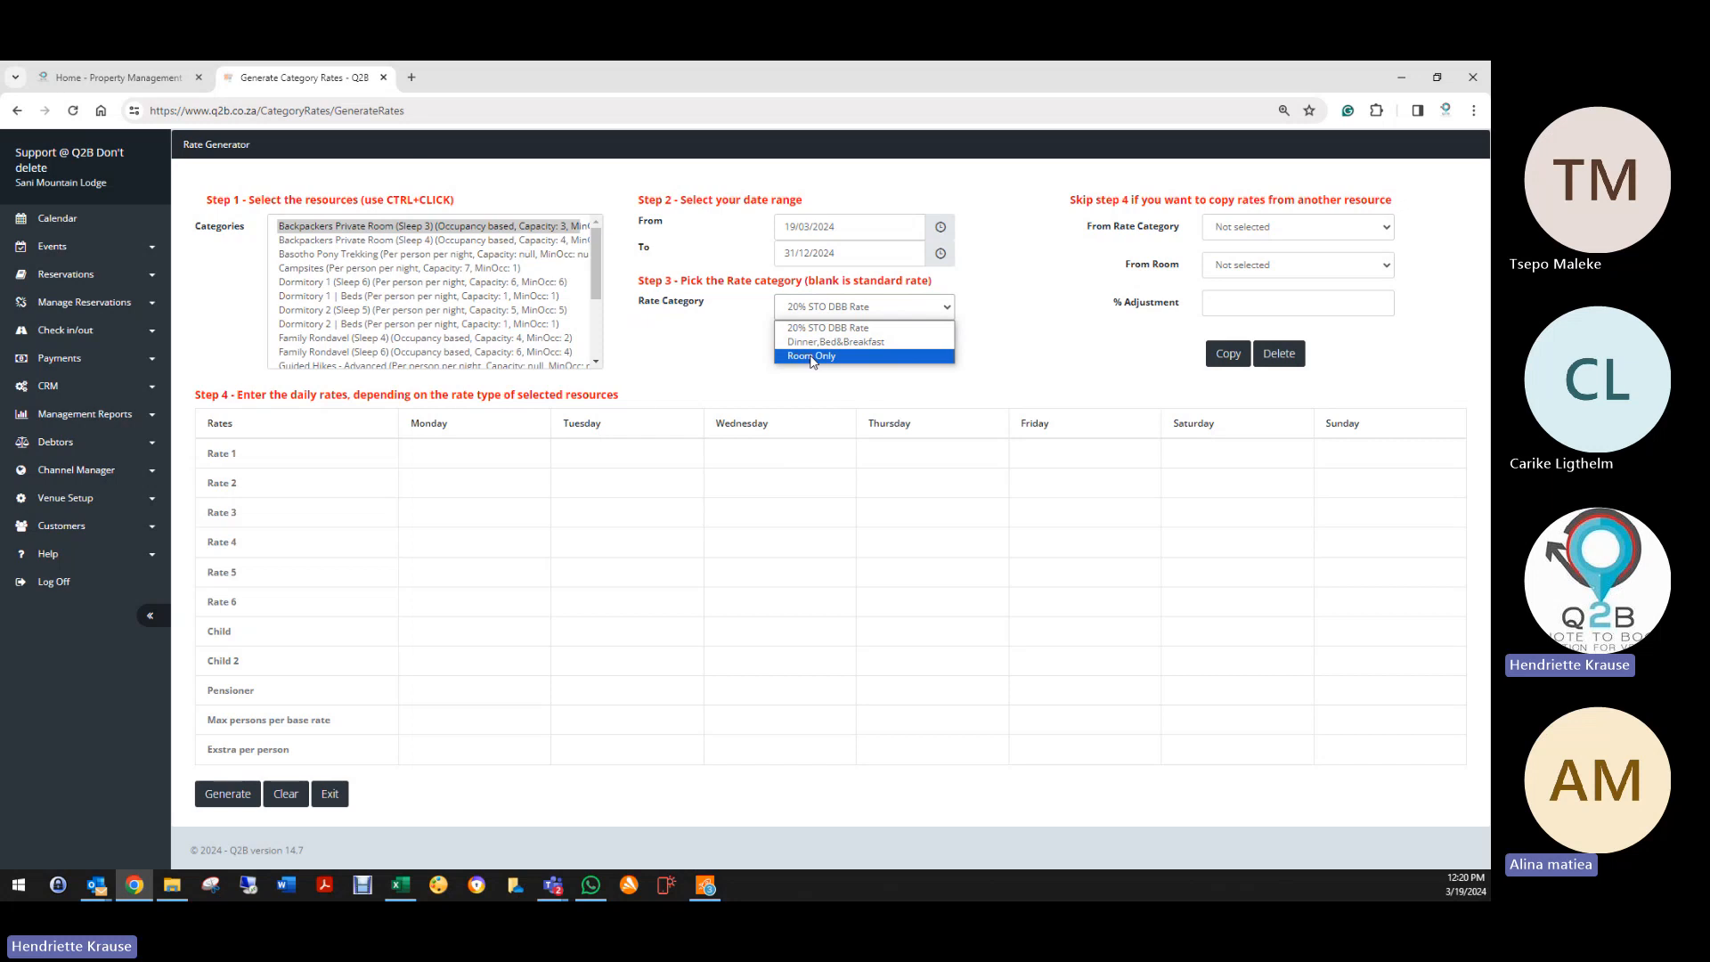
# Step: Choose Room Only as the rate category and note the Max persons and Extra per person rows
pyautogui.click(811, 356)
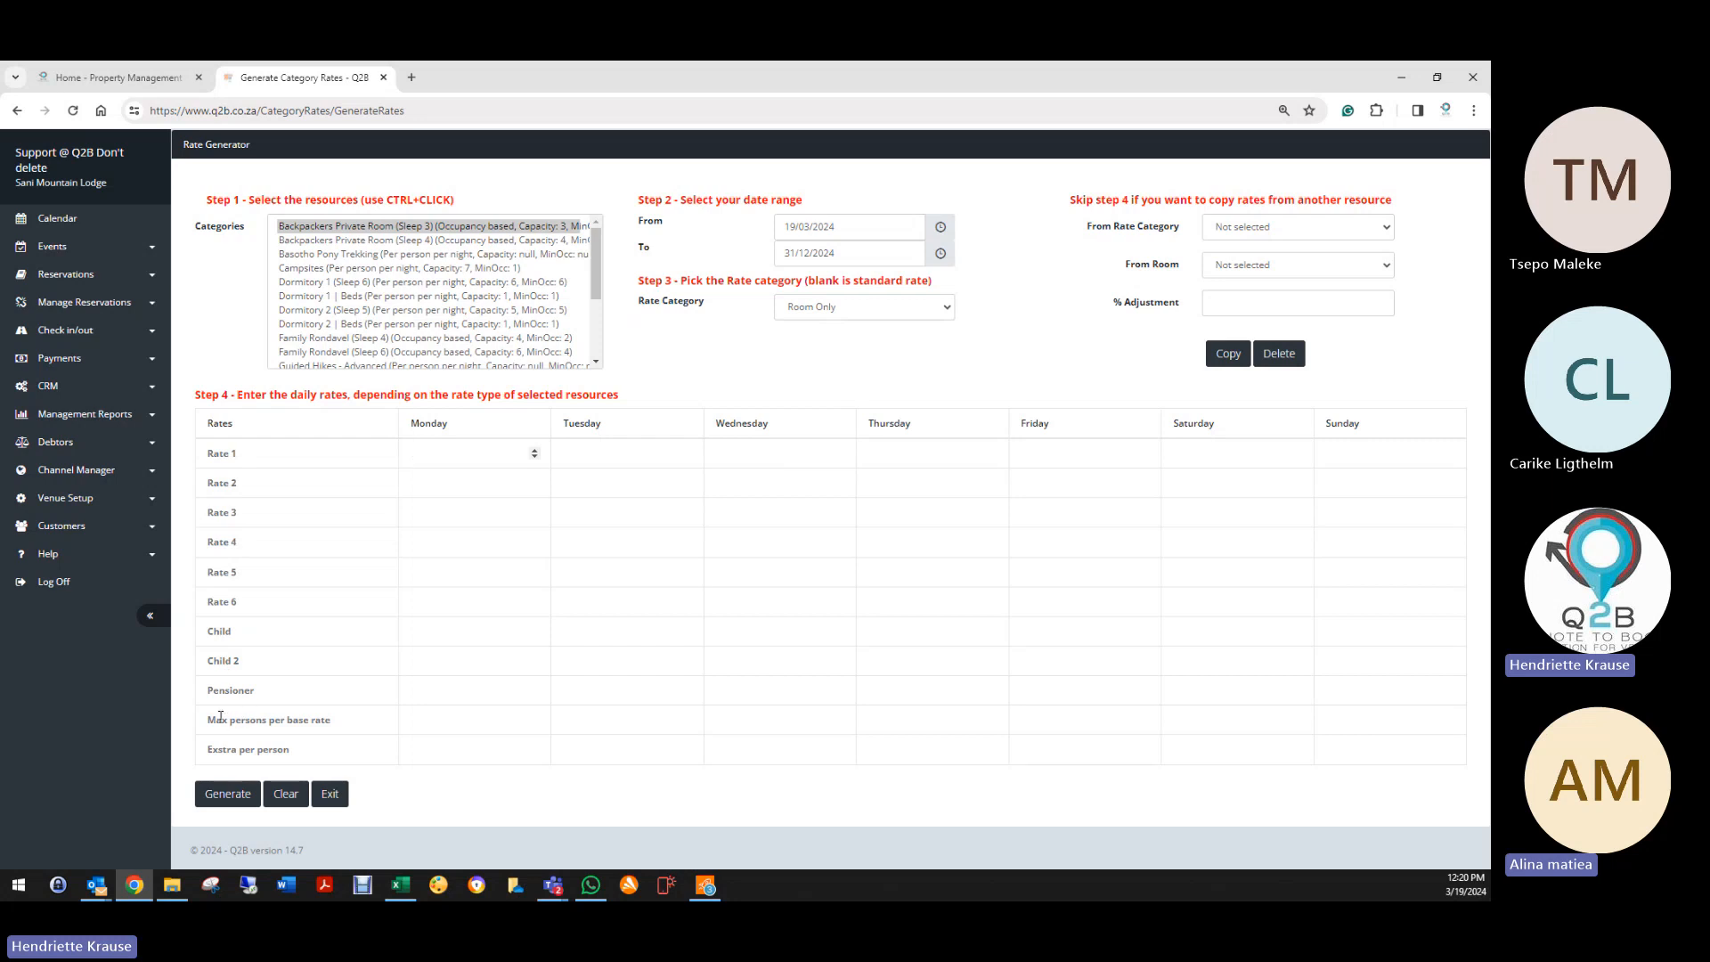
pyautogui.moveTo(220, 717); pyautogui.dragTo(338, 724)
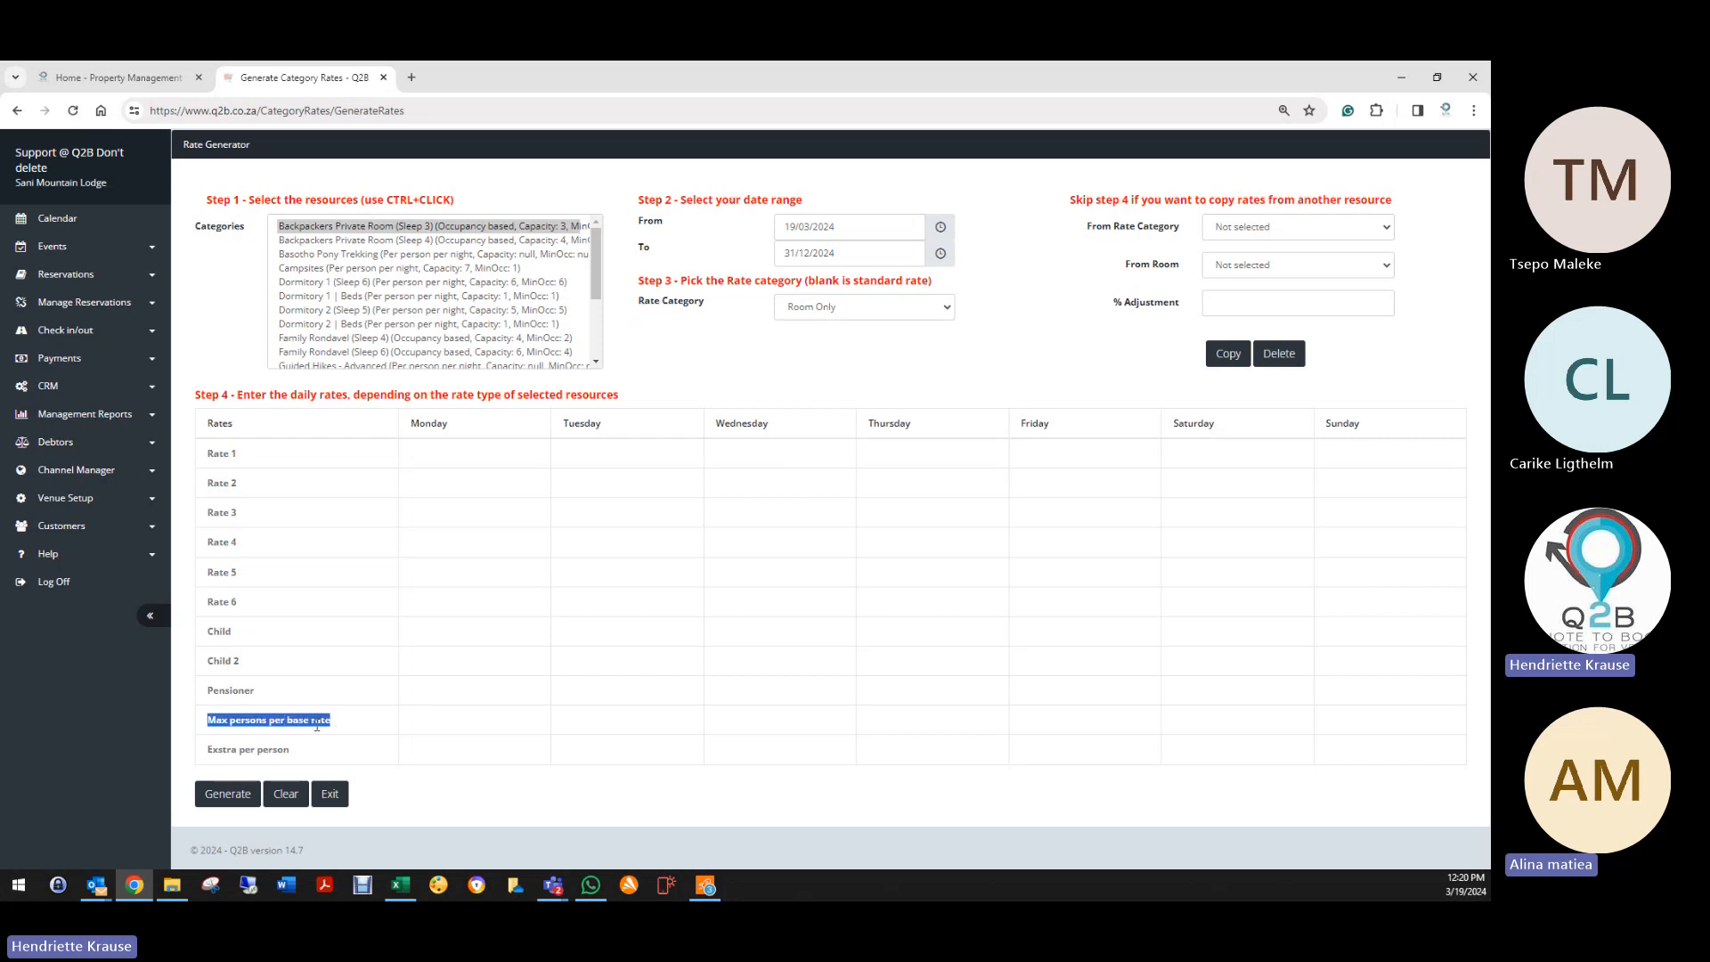
pyautogui.moveTo(217, 762); pyautogui.dragTo(306, 757)
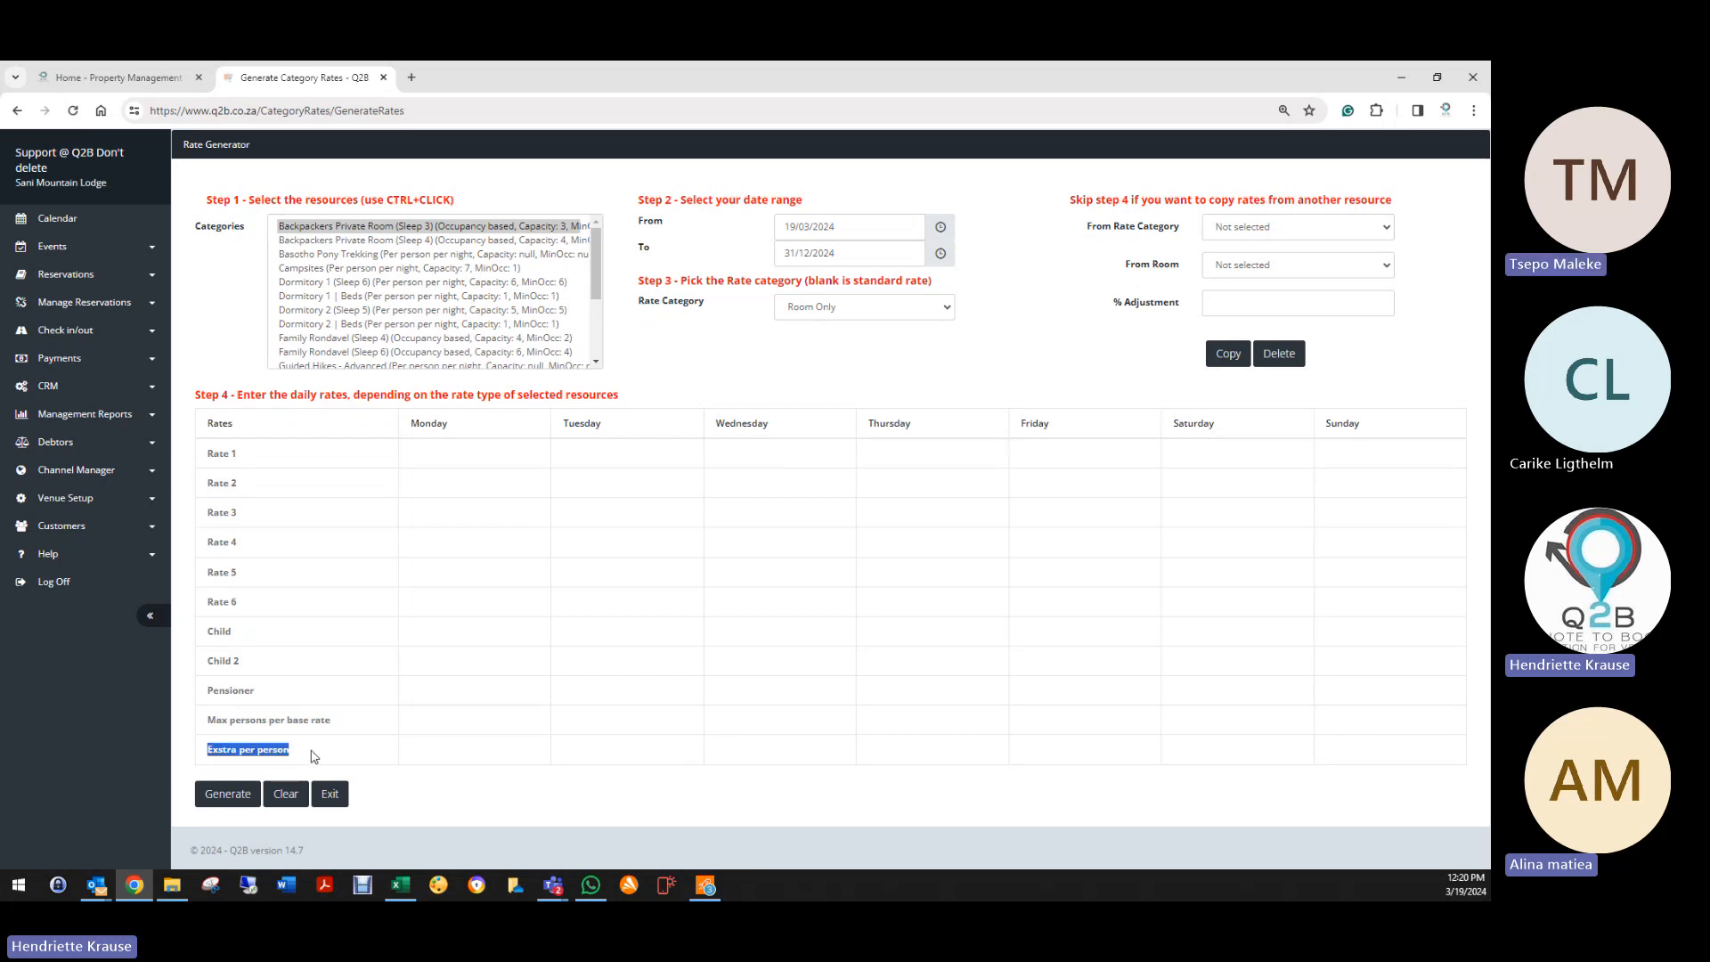
# Step: Enter Rate 1 as 200 for Monday–Thursday and 300 for Friday–Saturday
pyautogui.click(314, 756)
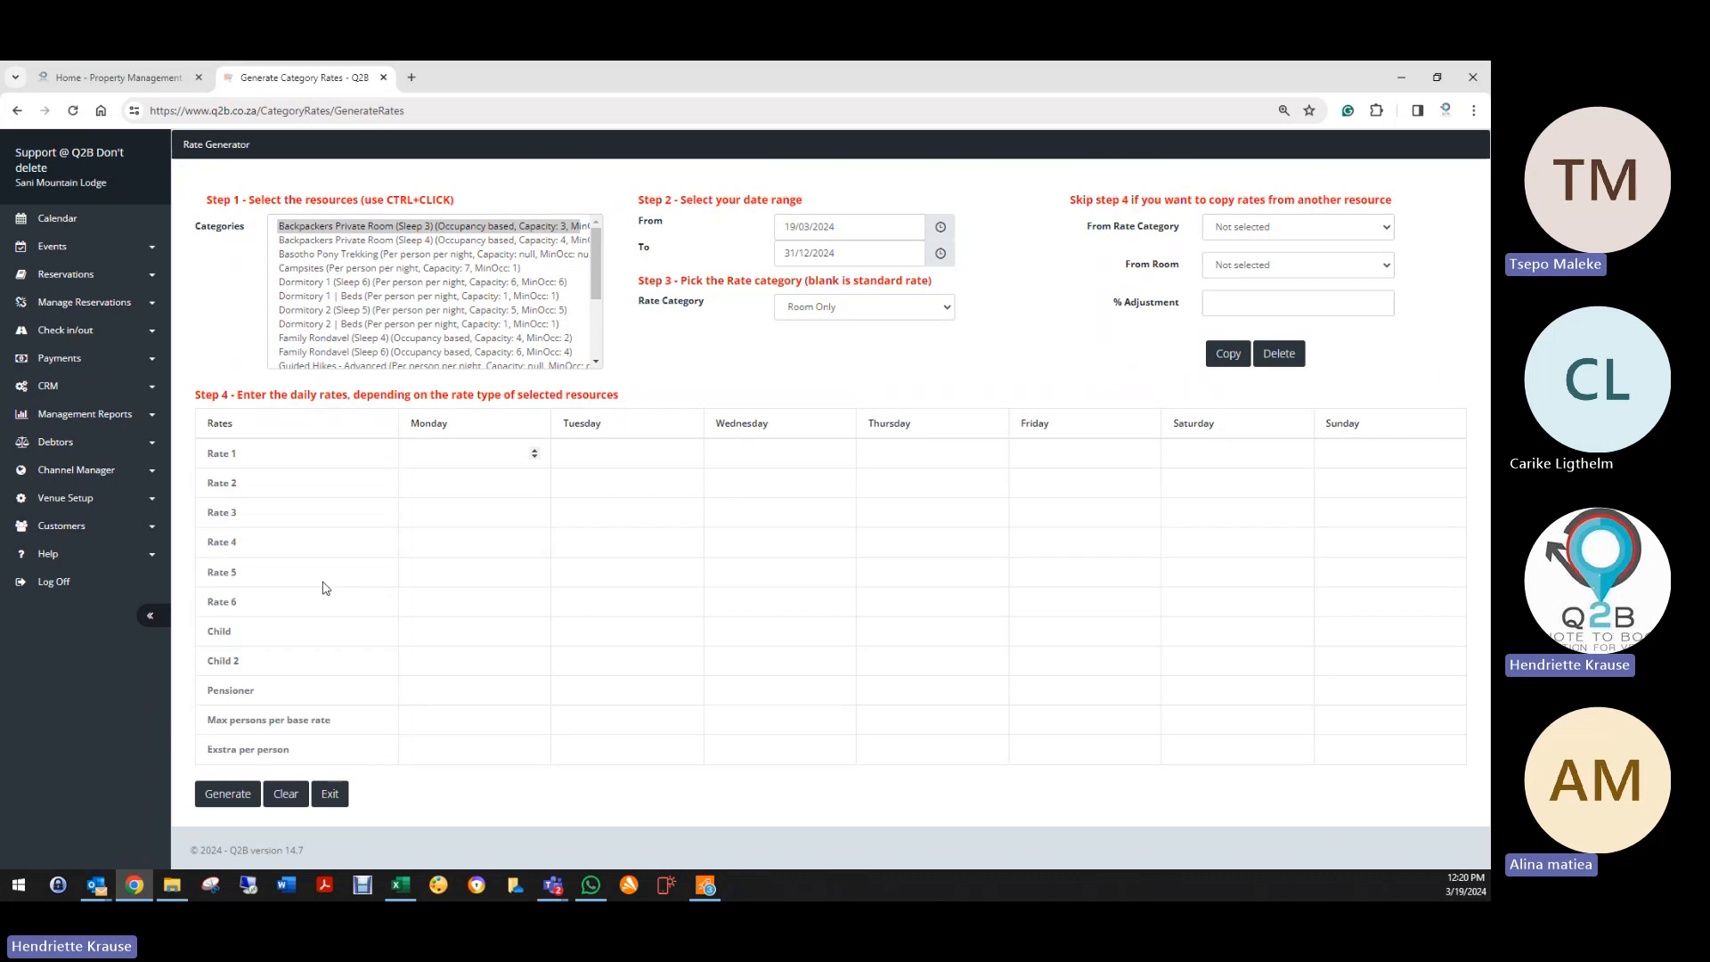
pyautogui.write('200')
pyautogui.press('Tab')
pyautogui.write('200')
pyautogui.press('Tab')
pyautogui.write('200')
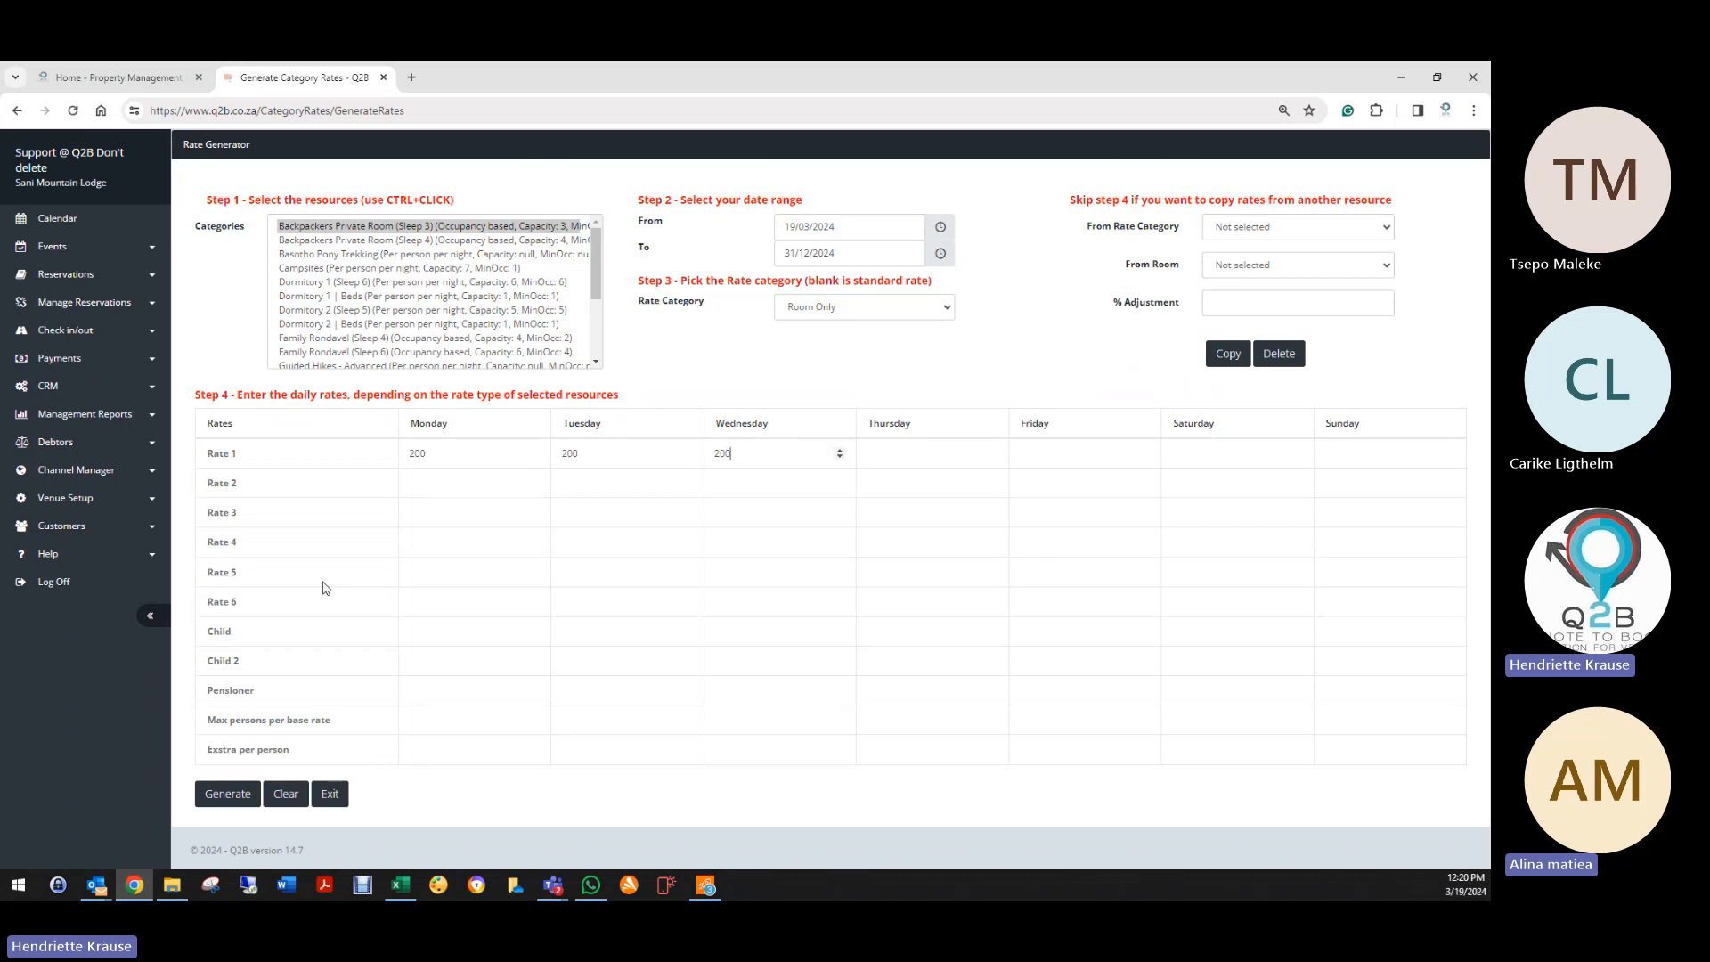
pyautogui.press('Tab')
pyautogui.write('200')
pyautogui.press('Tab')
pyautogui.write('200')
pyautogui.press('Tab')
pyautogui.write('20')
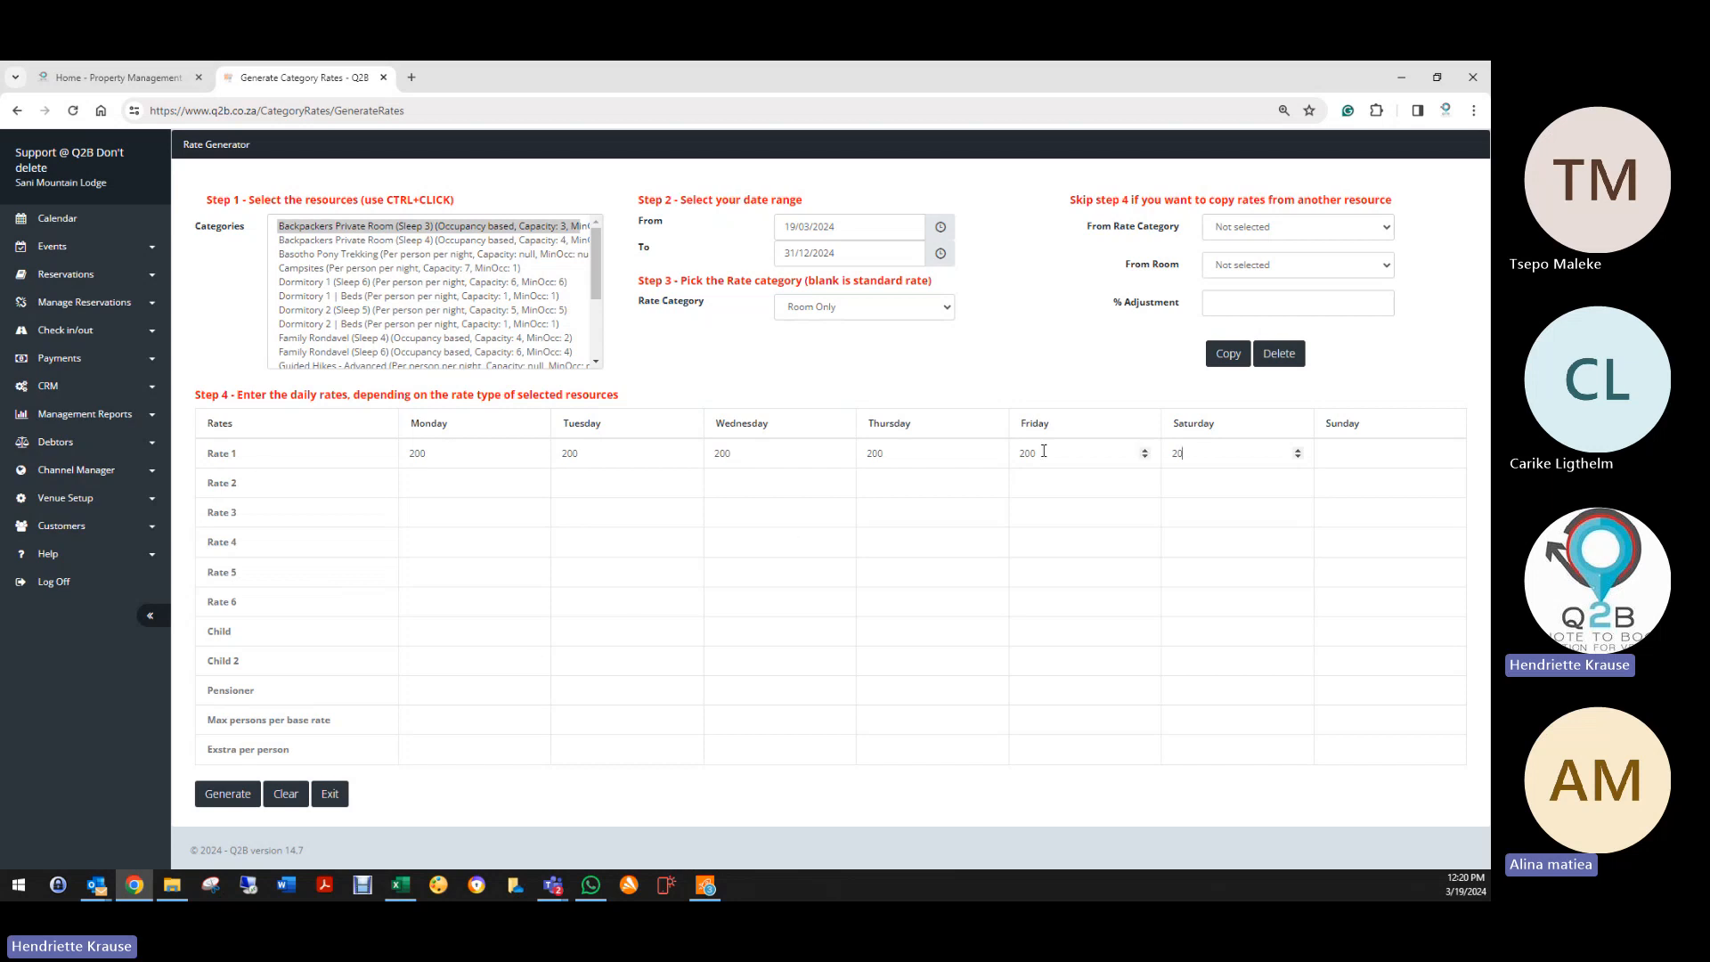
pyautogui.moveTo(1044, 451); pyautogui.dragTo(995, 454)
pyautogui.write('300')
pyautogui.press('Tab')
pyautogui.write('300')
pyautogui.press('Tab')
# Step: Enter Rate 2 as 400 for Monday–Thursday and 600 for Friday–Saturday
pyautogui.press('Tab')
pyautogui.write('400')
pyautogui.press('Tab')
pyautogui.write('400')
pyautogui.press('Tab')
pyautogui.write('400')
pyautogui.press('Tab')
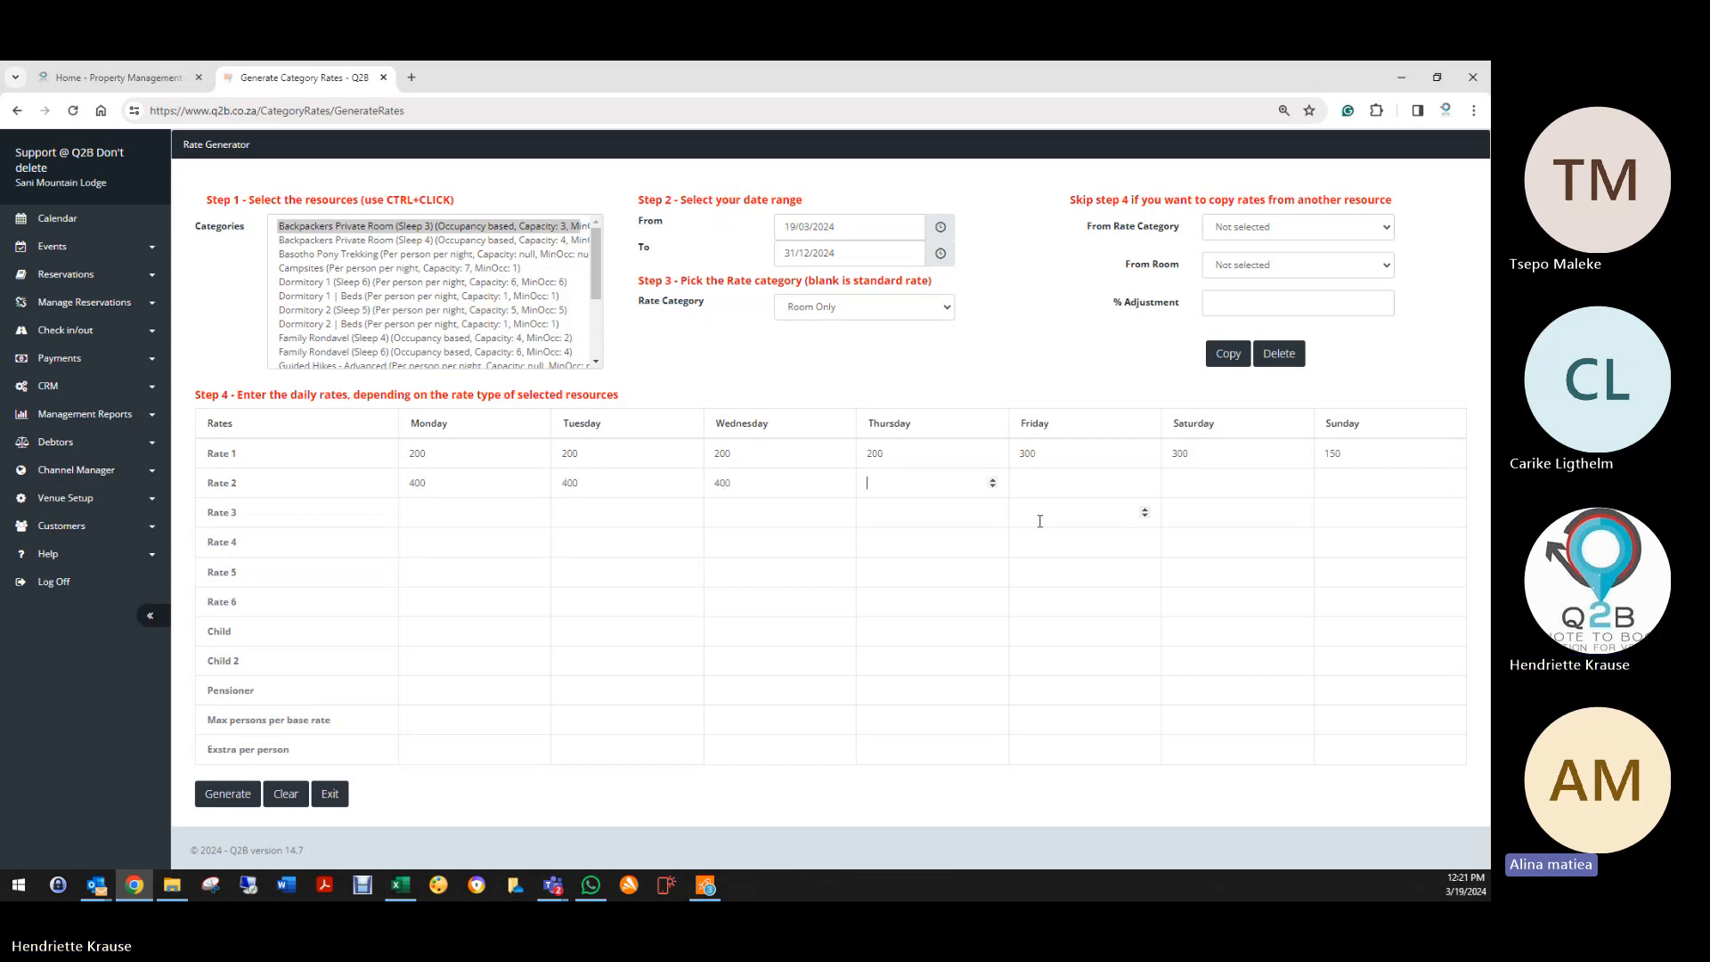
pyautogui.write('400')
pyautogui.press('Tab')
pyautogui.write('600')
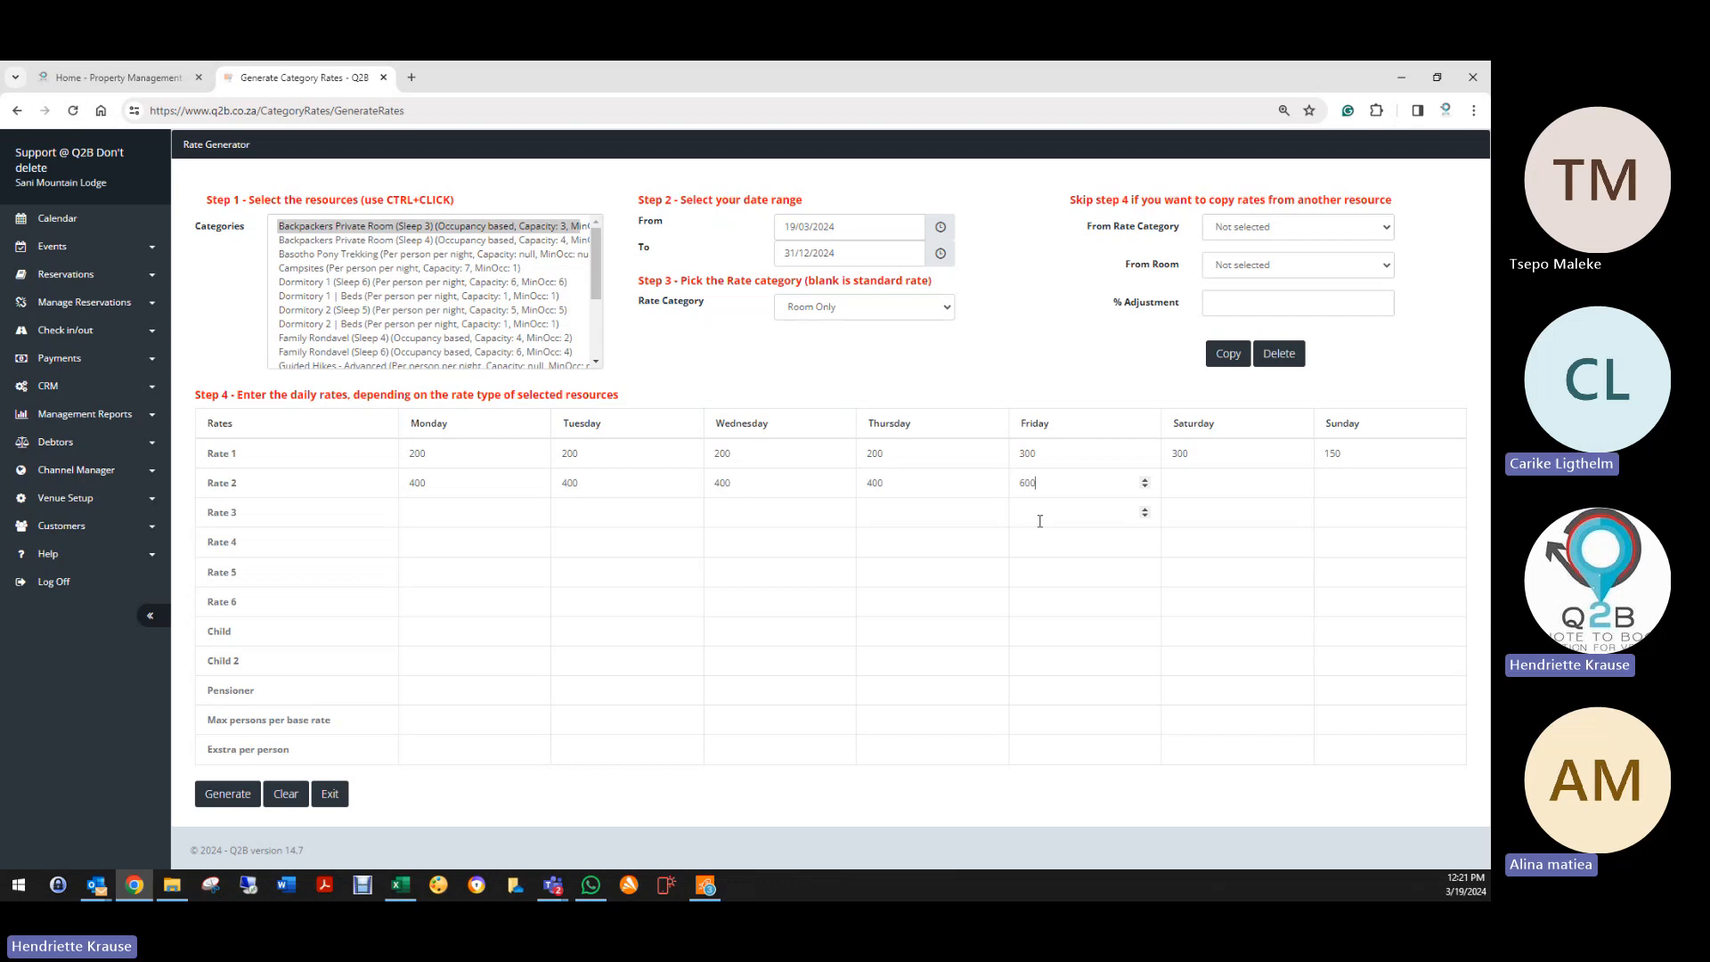
pyautogui.press('Tab')
pyautogui.write('600')
pyautogui.press('Tab')
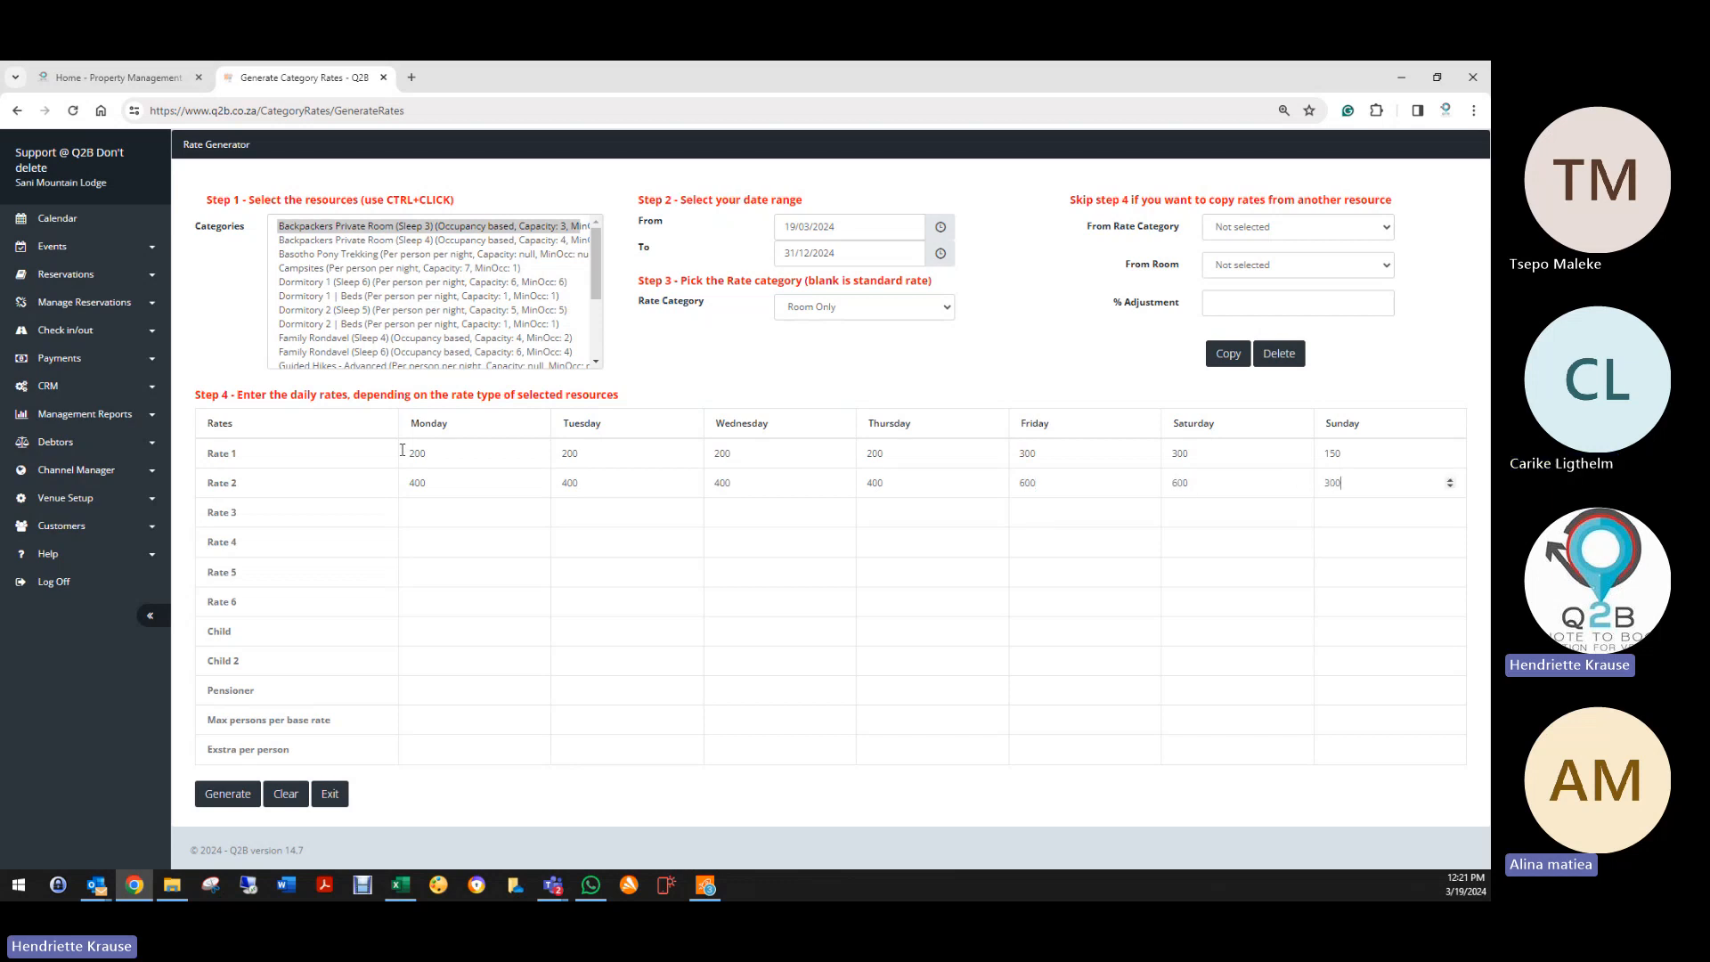
# Step: Fill Rate 3 with 450 for every day, then focus Monday's Child and Pensioner rates
pyautogui.click(407, 519)
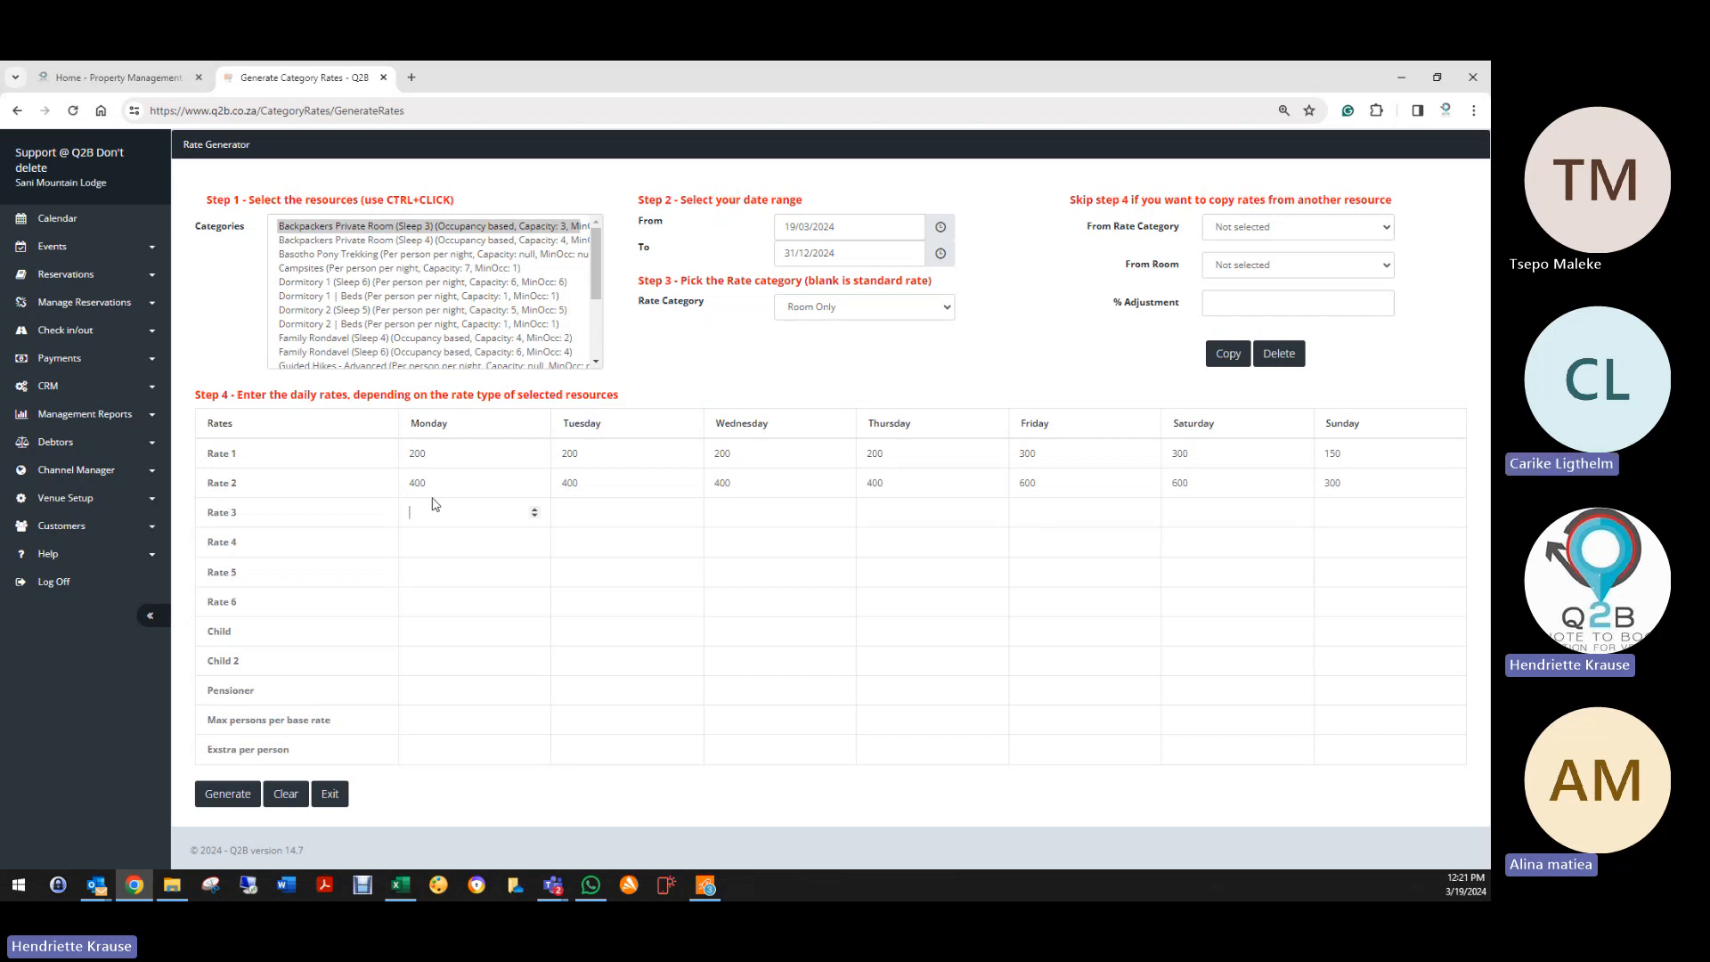
pyautogui.write('450')
pyautogui.press('Tab')
pyautogui.write('45')
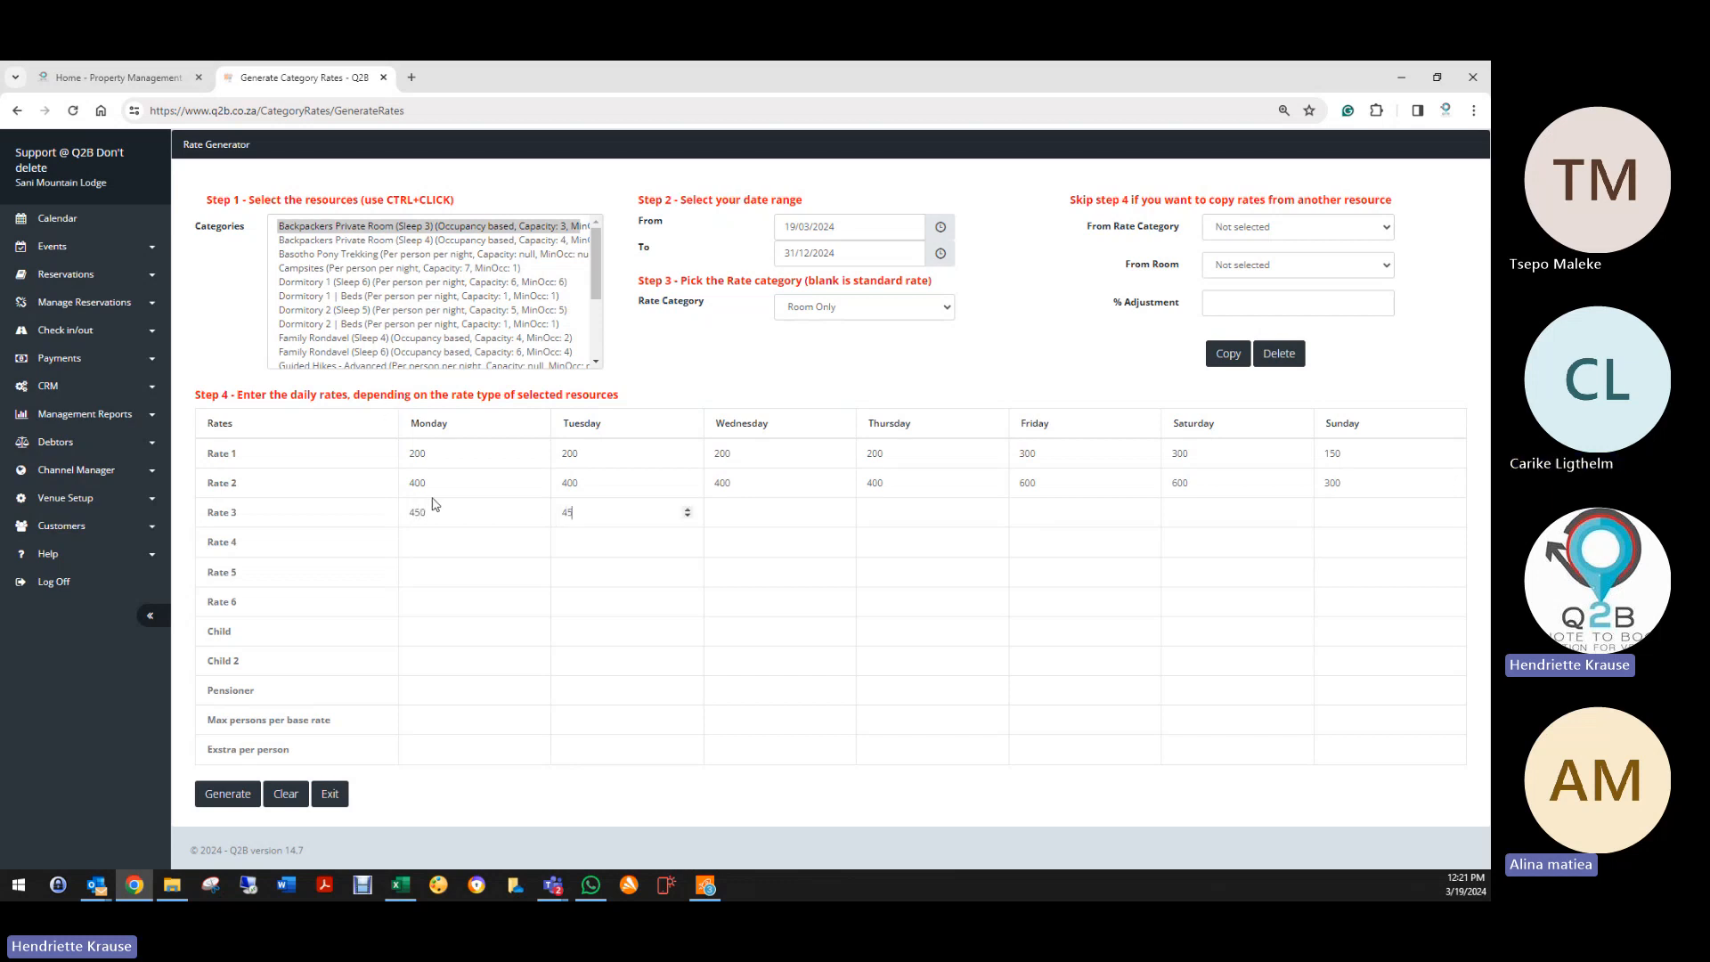
pyautogui.write('0')
pyautogui.press('Tab')
pyautogui.write('450')
pyautogui.press('Tab')
pyautogui.write('450')
pyautogui.press('Tab')
pyautogui.write('450')
pyautogui.press('Tab')
pyautogui.write('450')
pyautogui.press('Tab')
pyautogui.write('45')
pyautogui.click(488, 643)
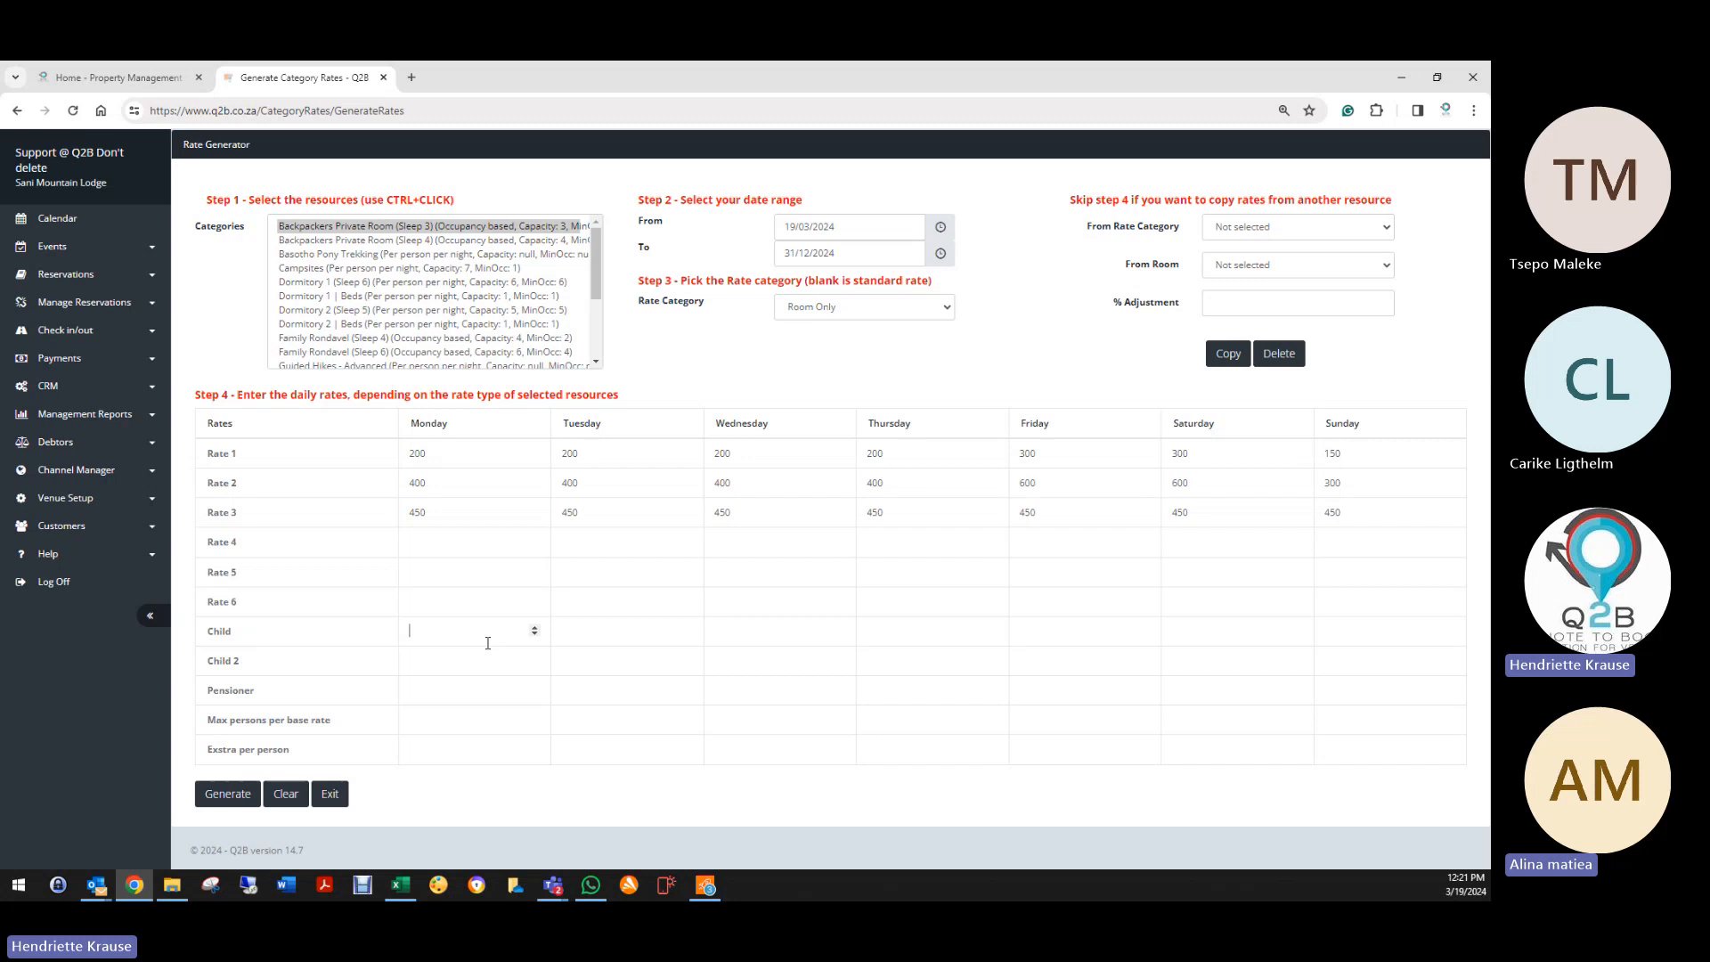
pyautogui.click(439, 697)
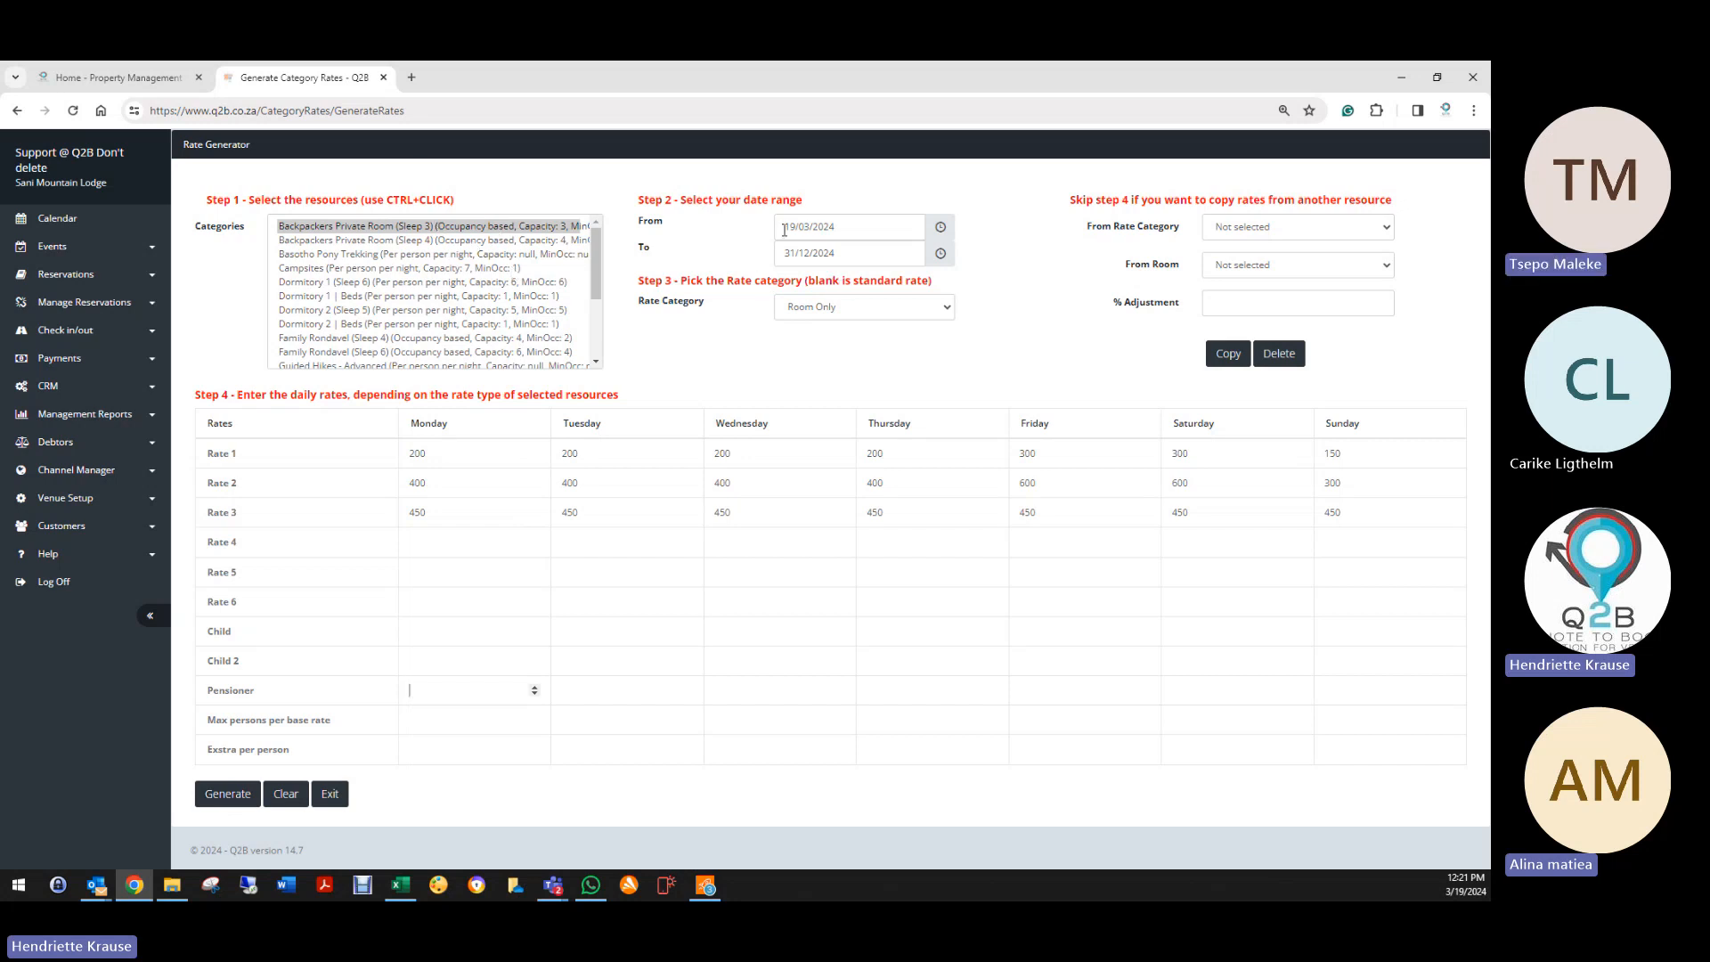
# Step: Check the date fields, select Backpackers Private Room (Sleep 4), then Clear the entire form
pyautogui.moveTo(798, 226); pyautogui.dragTo(843, 253)
pyautogui.click(763, 256)
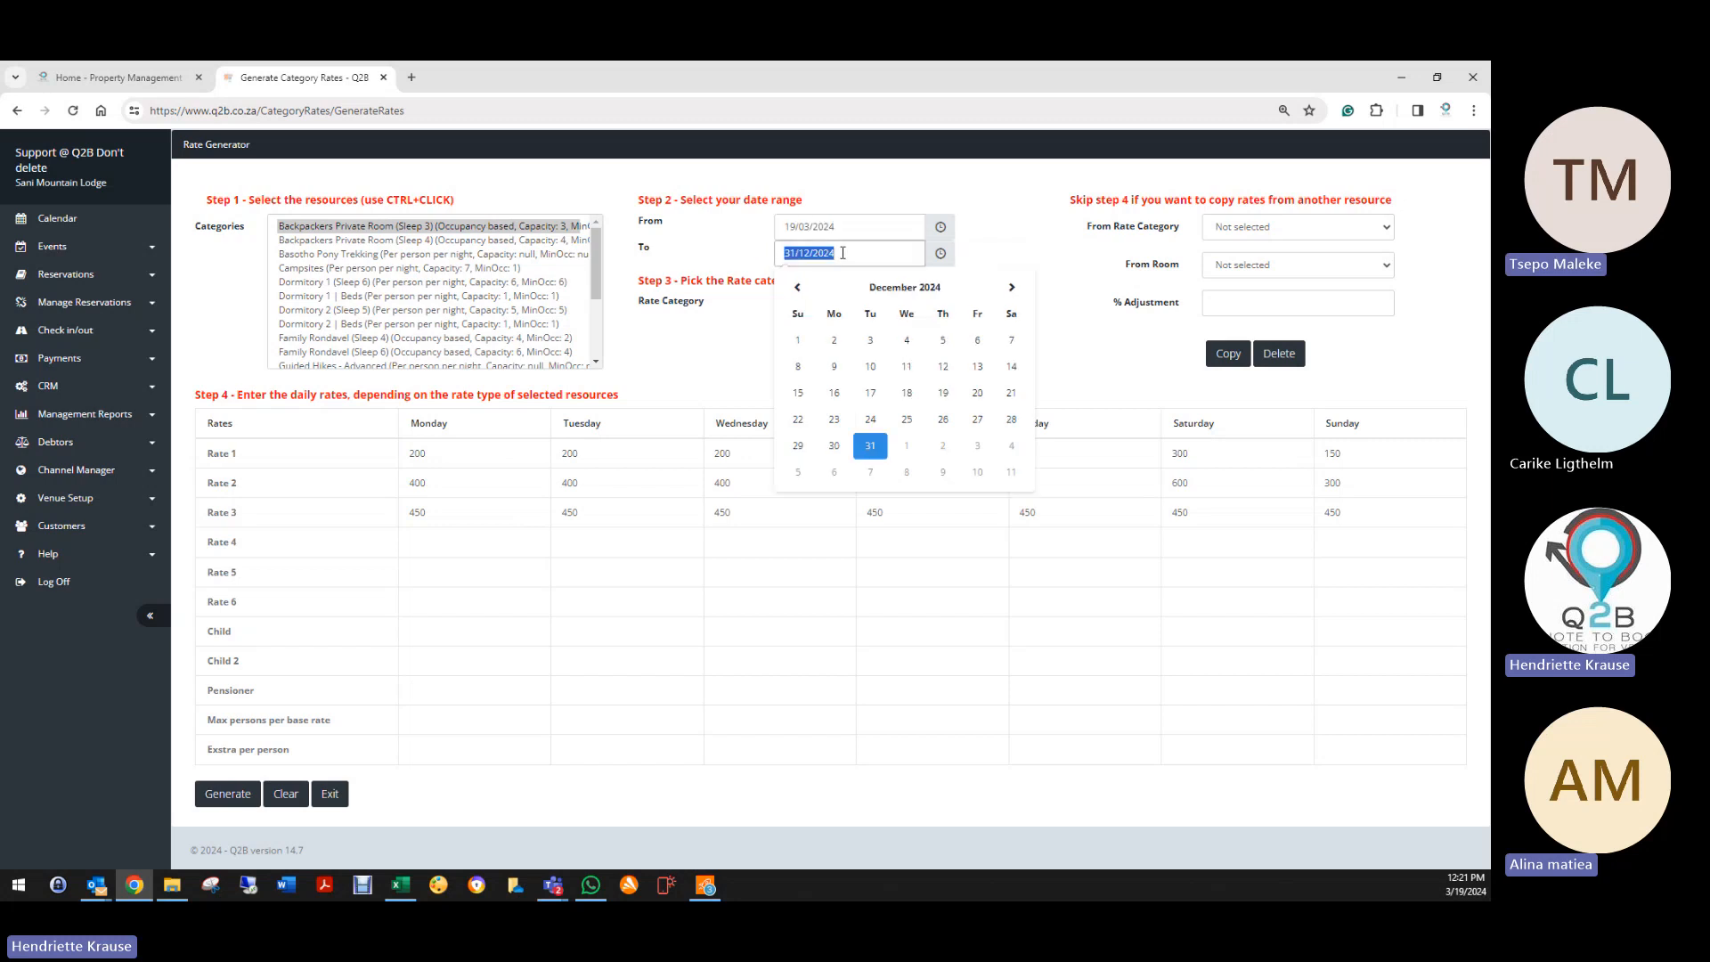
pyautogui.click(745, 237)
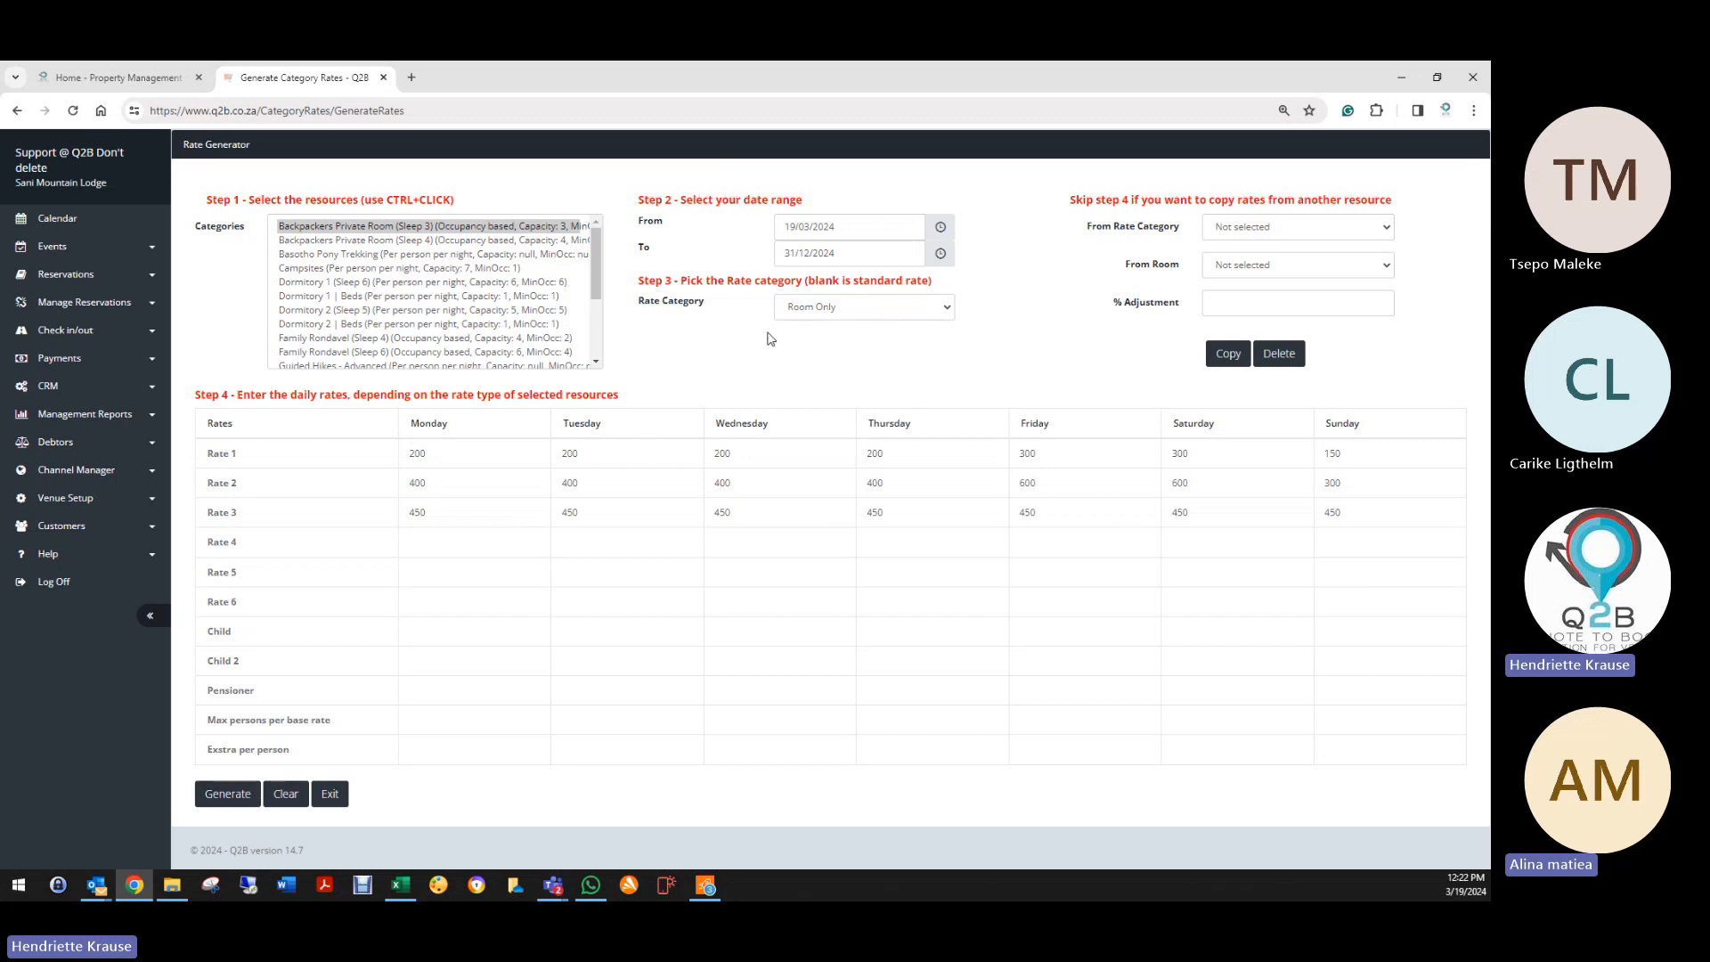
pyautogui.click(441, 241)
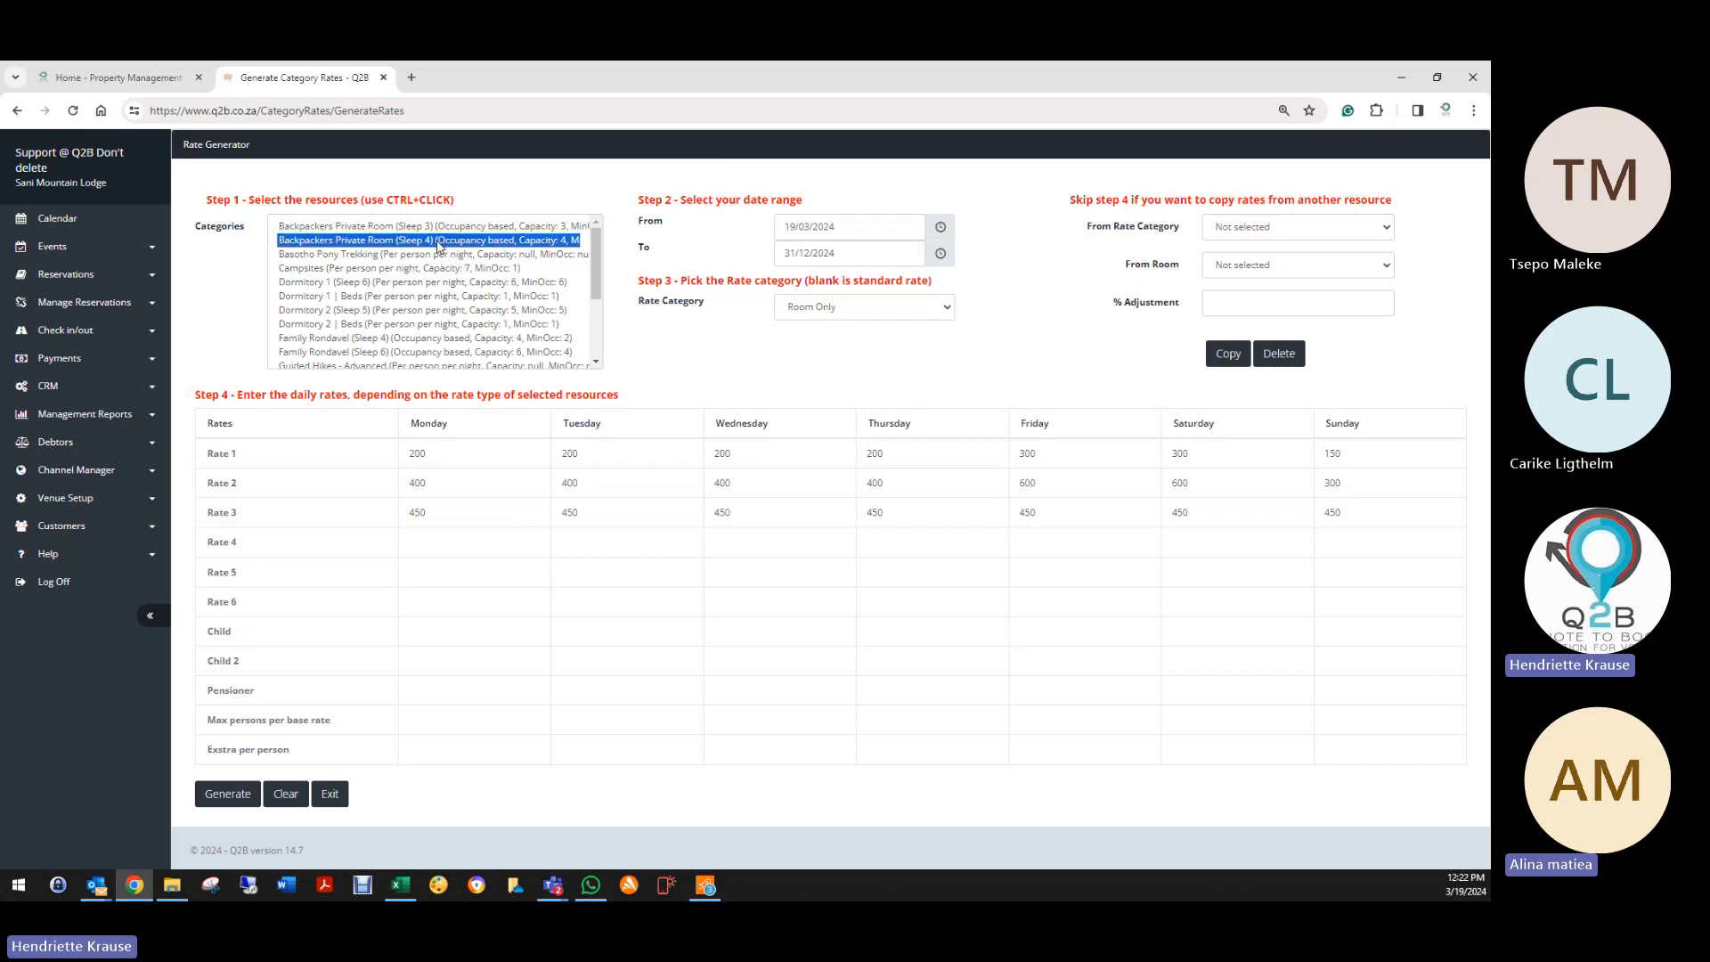
pyautogui.click(286, 794)
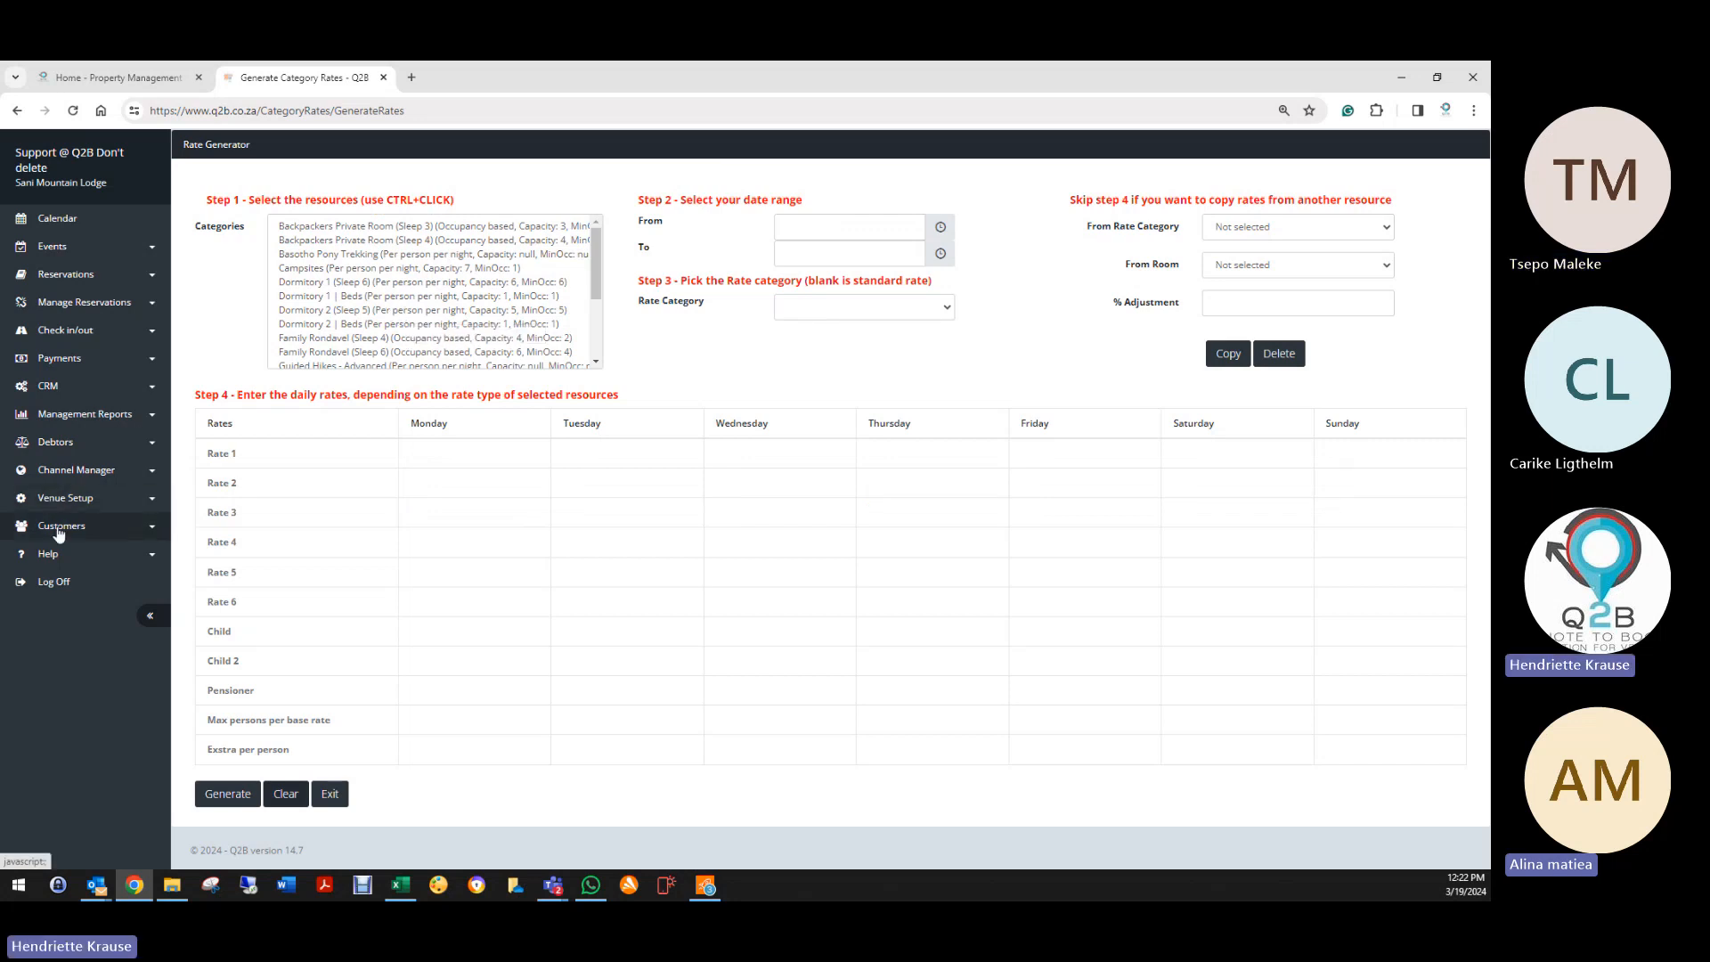
# Step: Select Dormitory 1 | Beds as the resource and set the start date to 19/03/2024
pyautogui.click(67, 501)
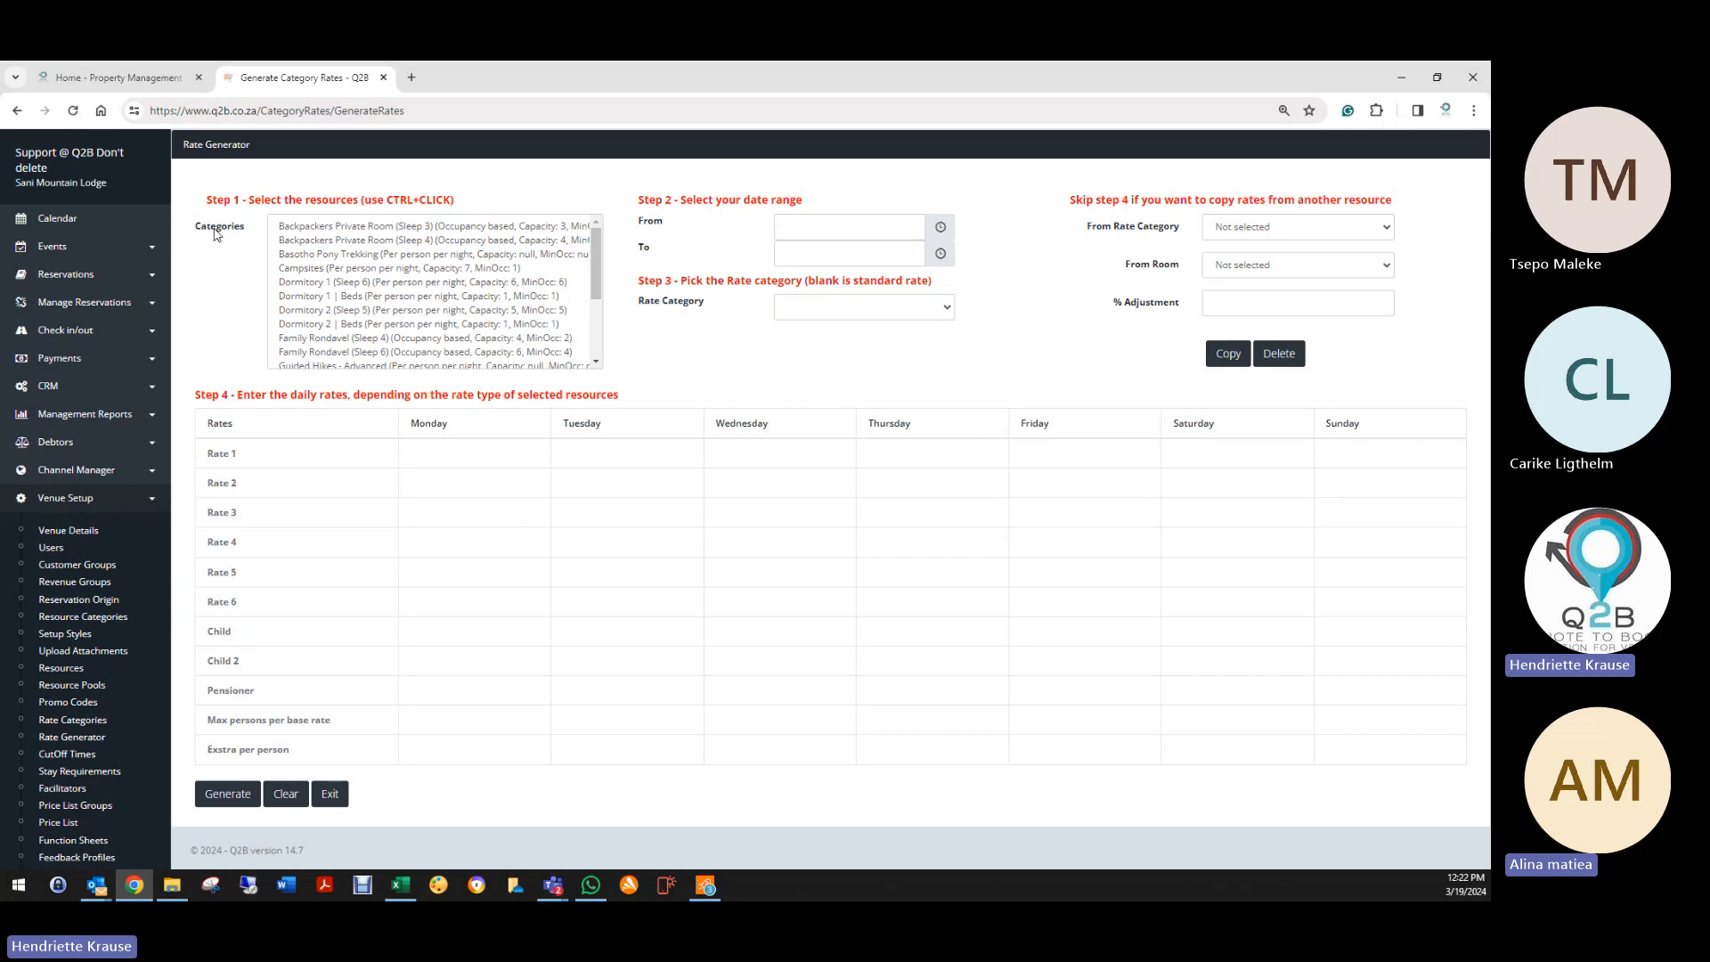
pyautogui.click(361, 281)
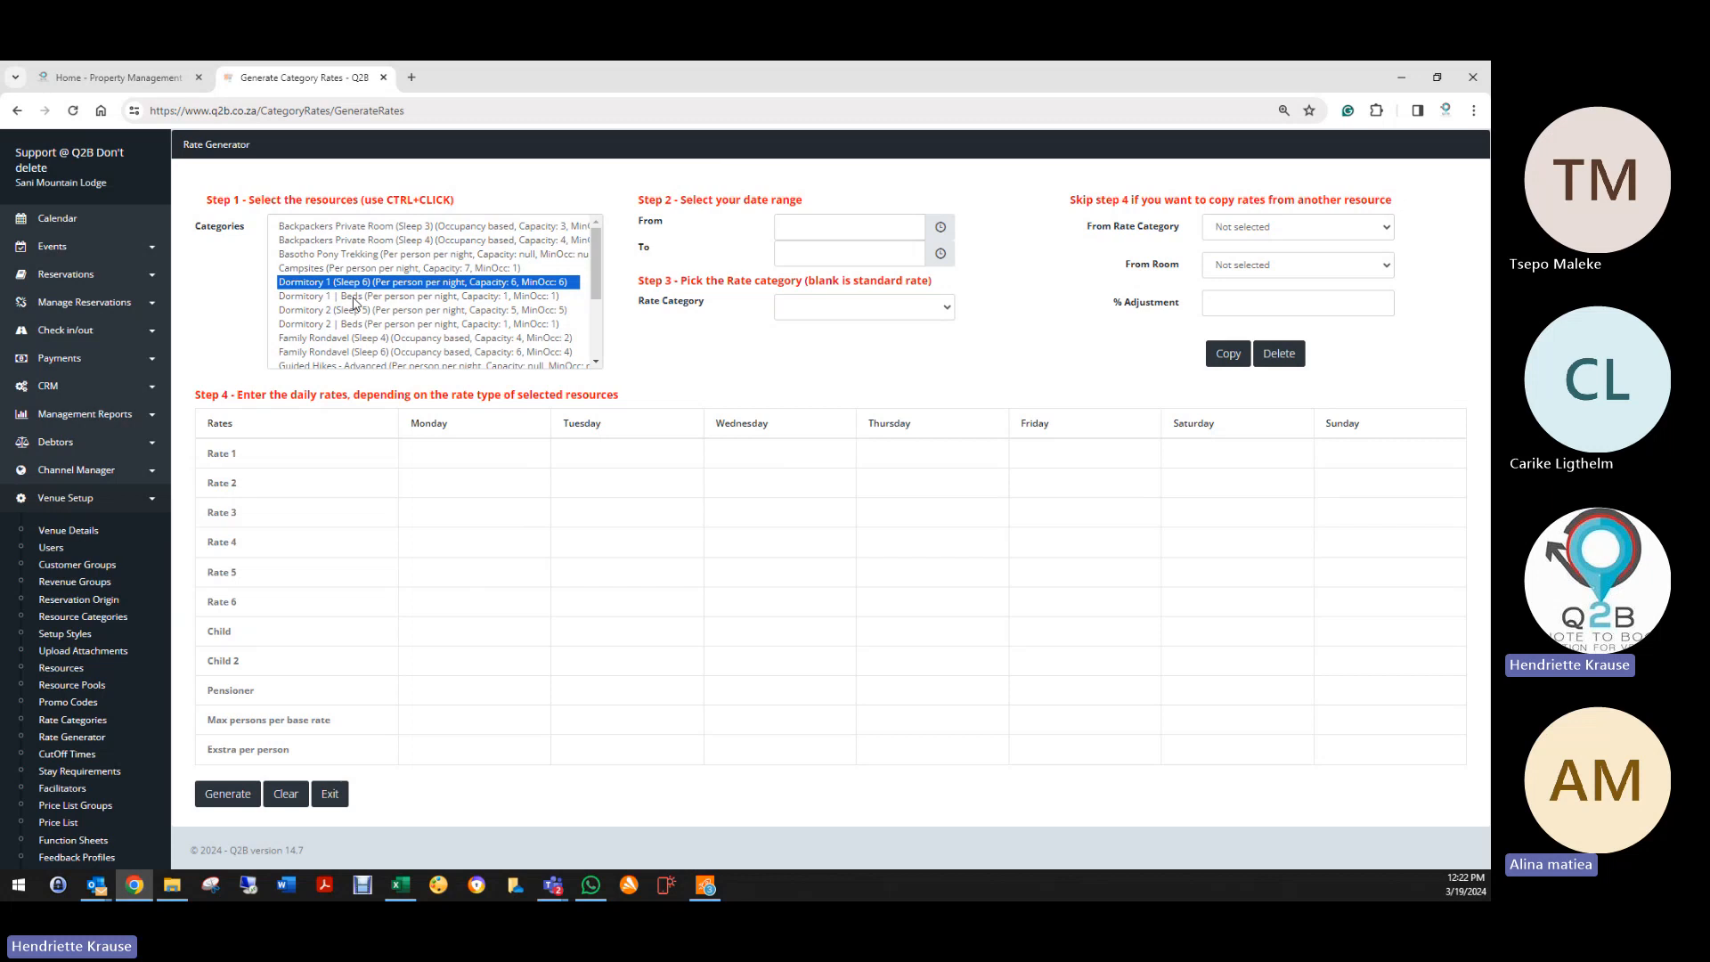
pyautogui.click(353, 298)
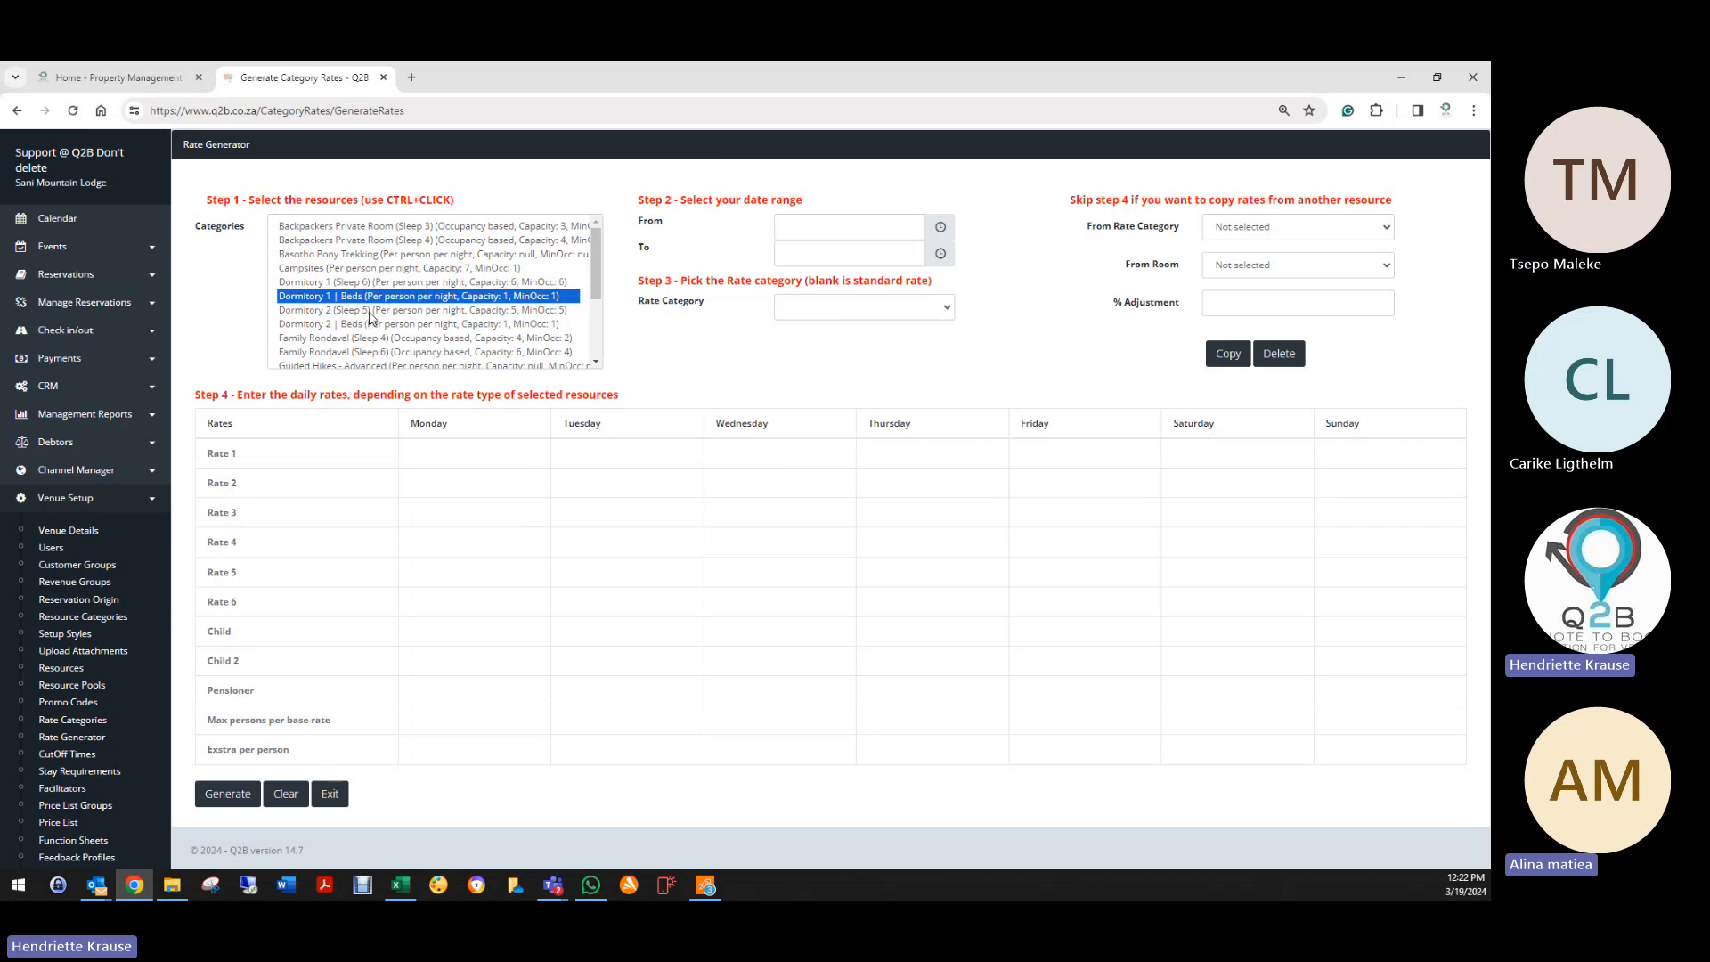
pyautogui.click(362, 283)
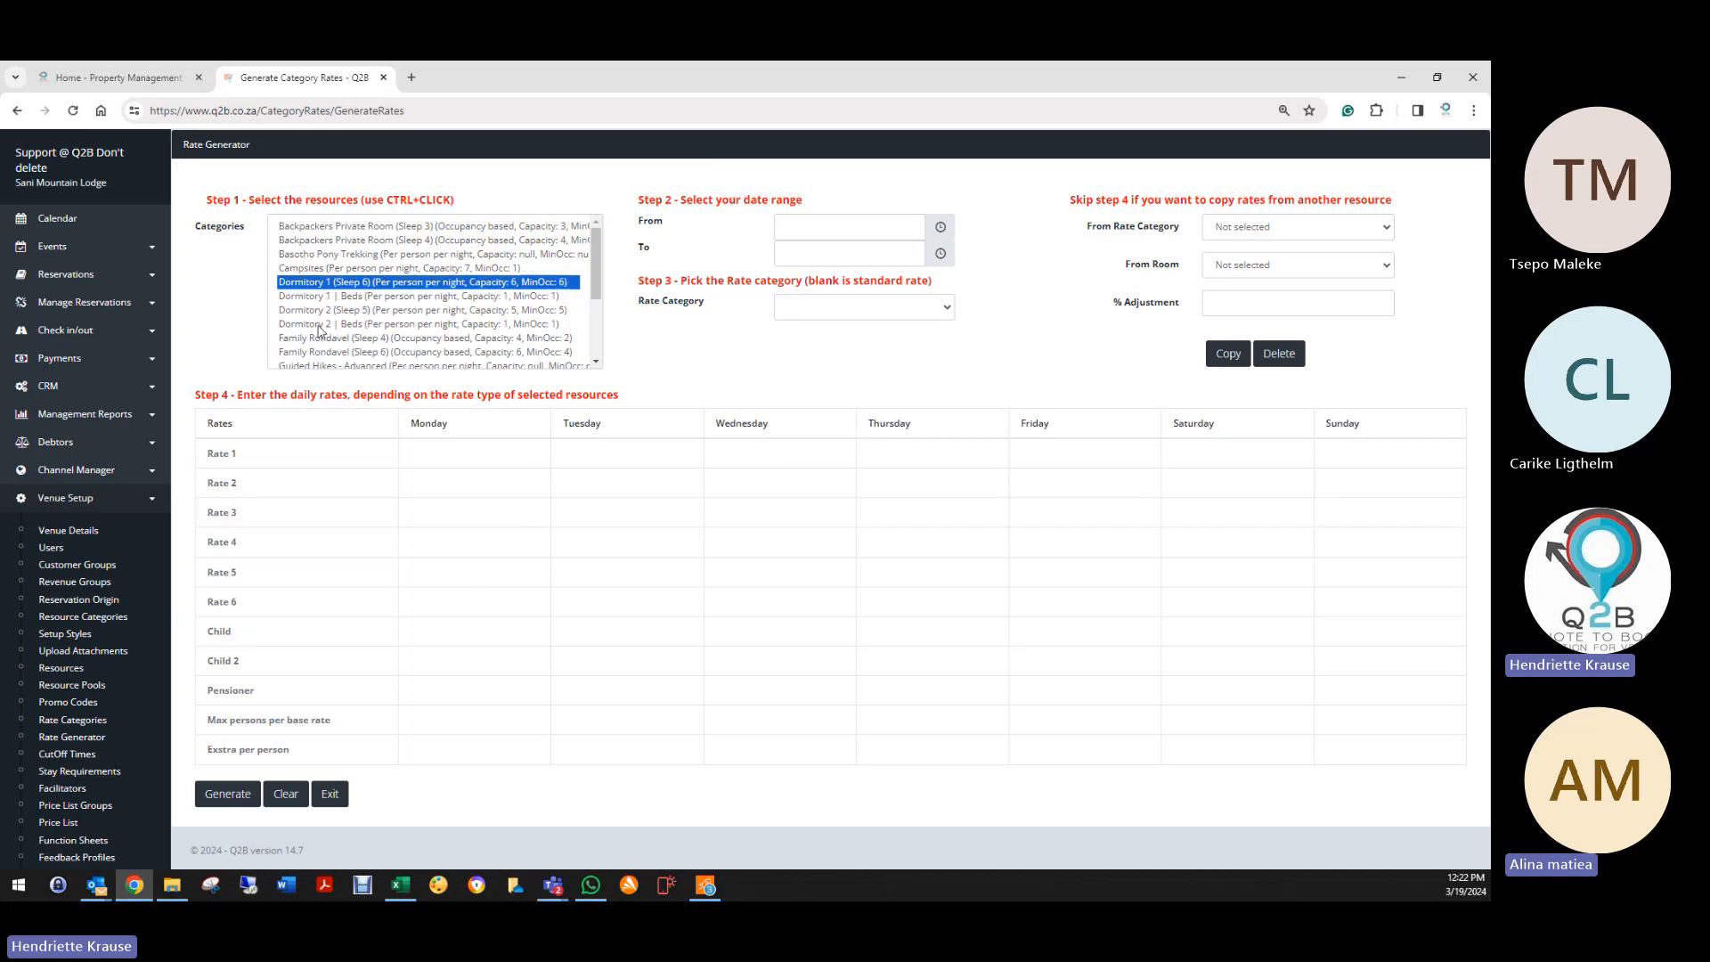
pyautogui.click(374, 297)
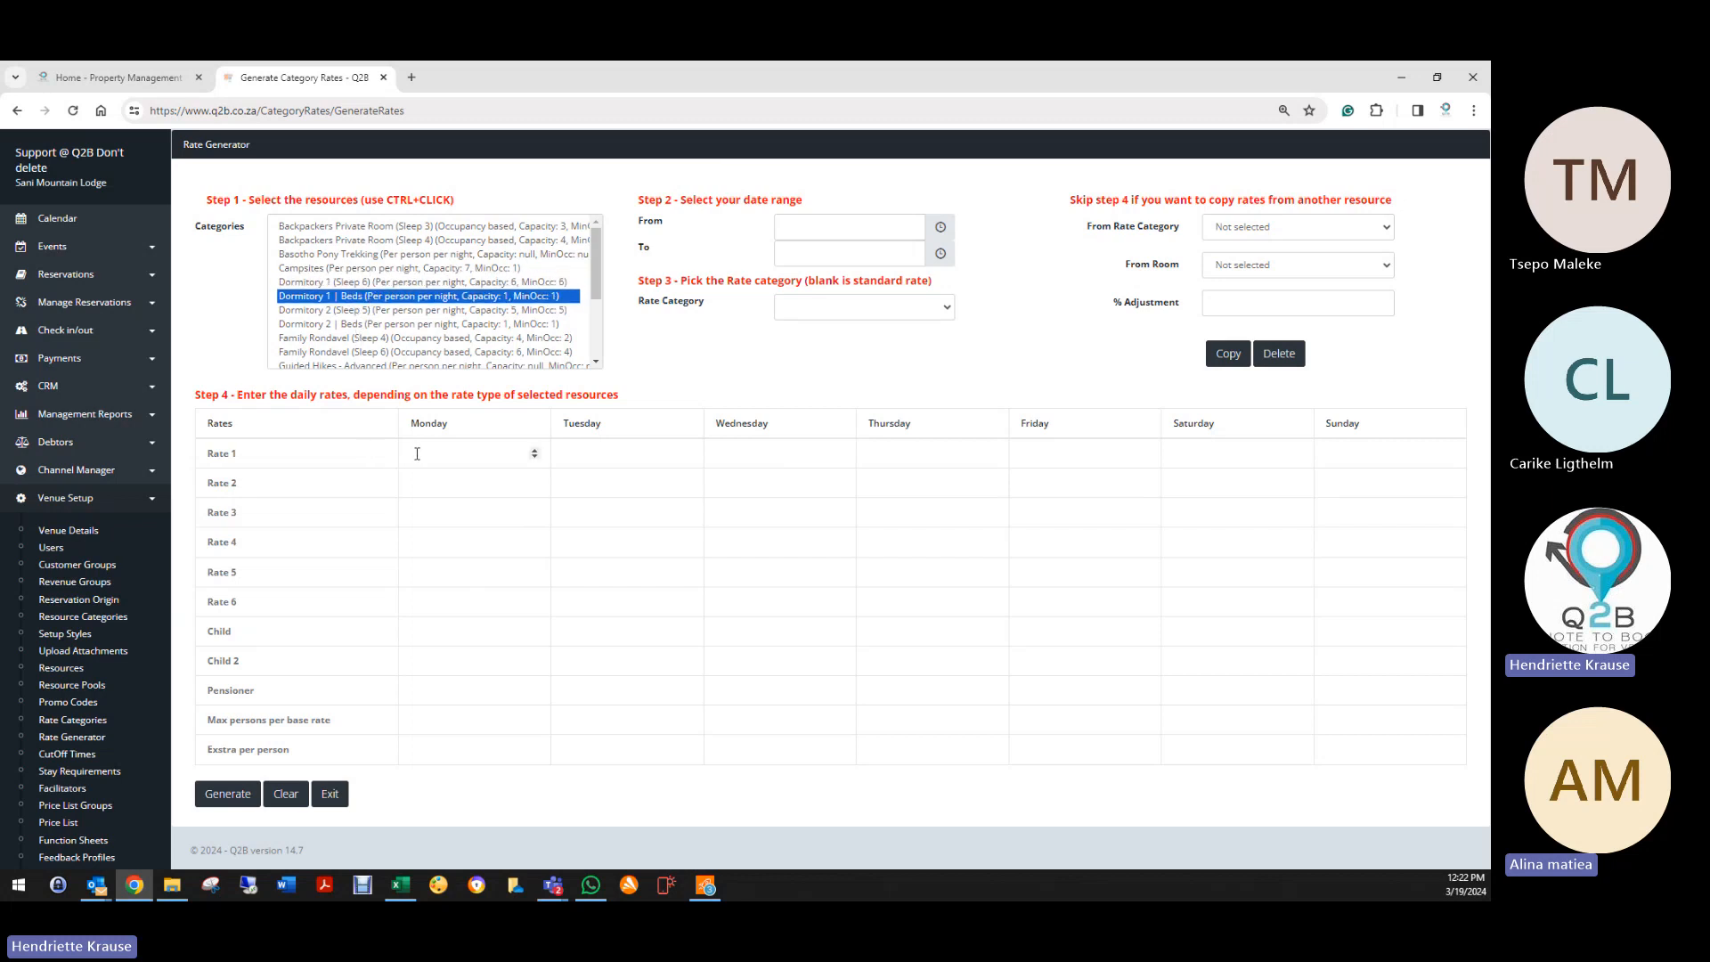
pyautogui.click(870, 216)
pyautogui.click(870, 418)
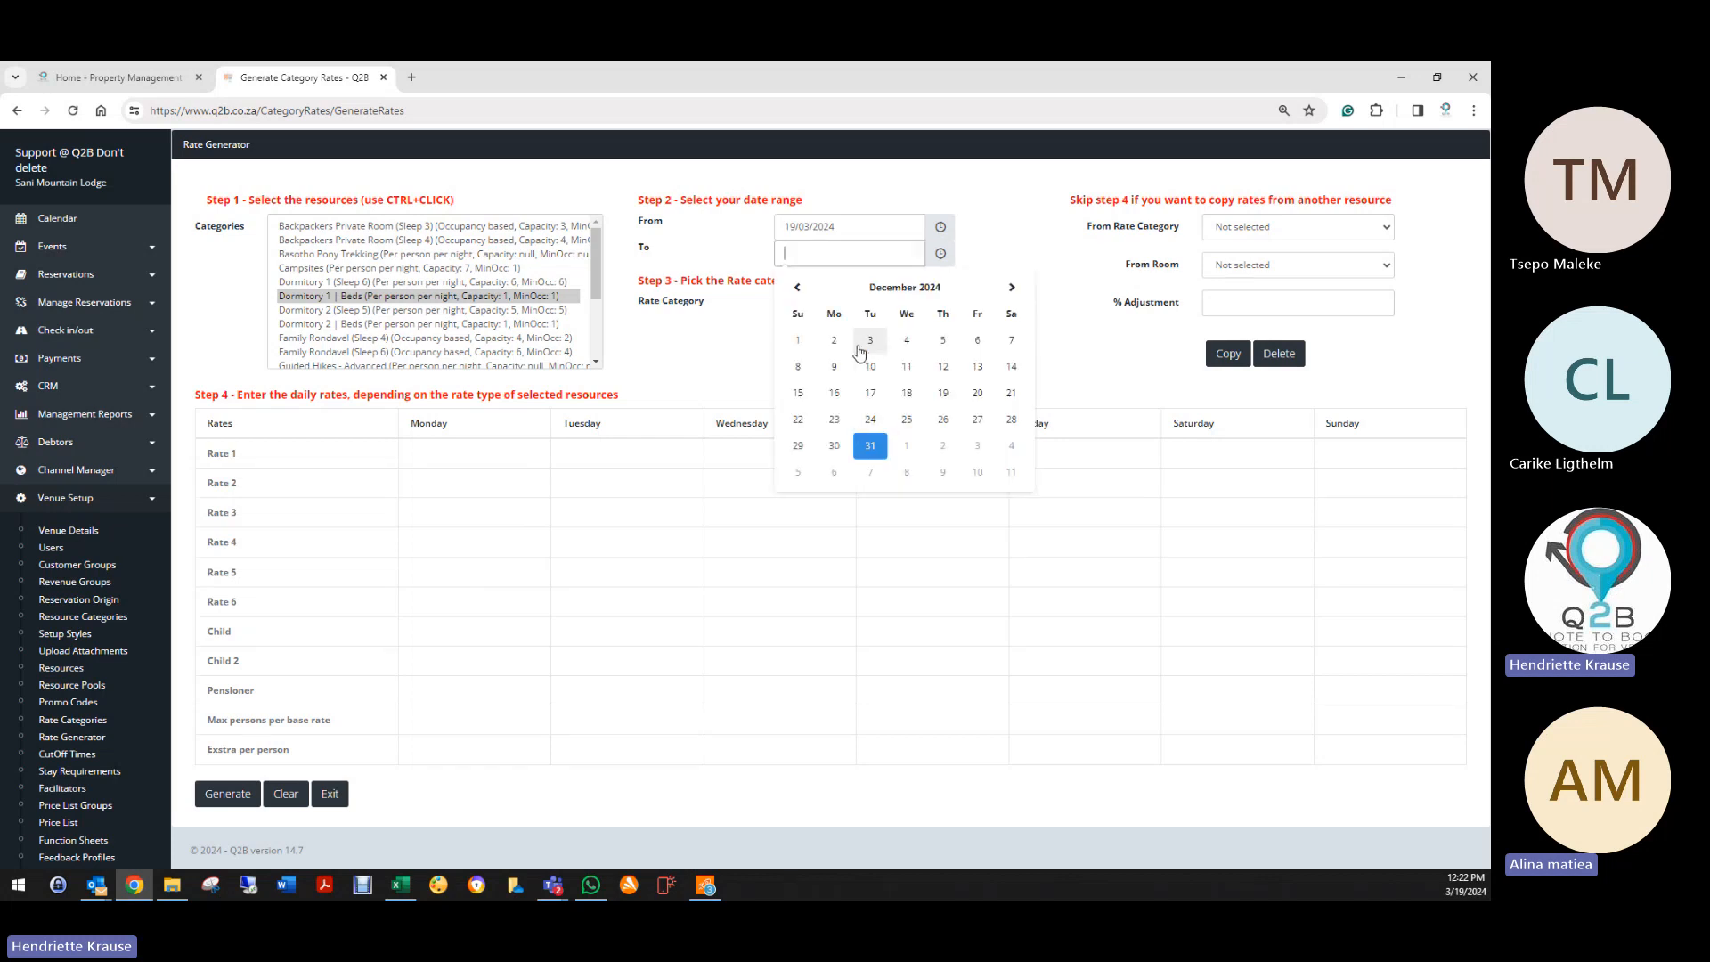
# Step: Set the end date to 21/03/2024 and choose Room Only as the rate category
pyautogui.click(868, 342)
pyautogui.click(851, 258)
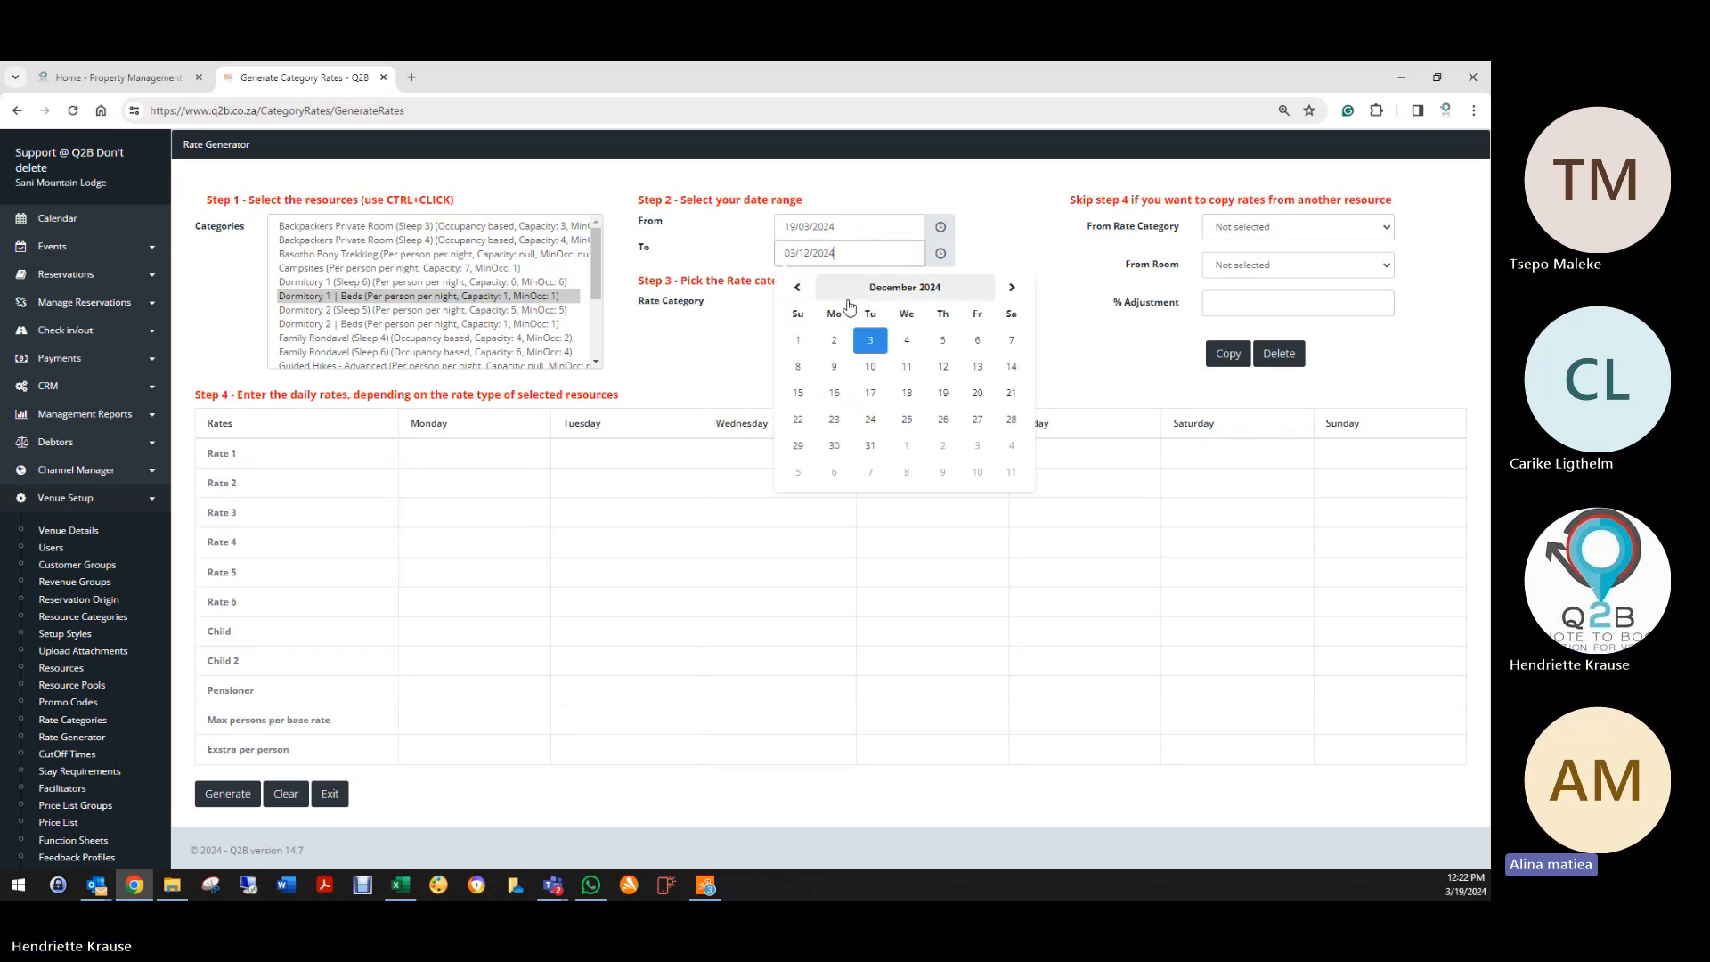
pyautogui.click(875, 286)
pyautogui.click(874, 287)
pyautogui.click(799, 287)
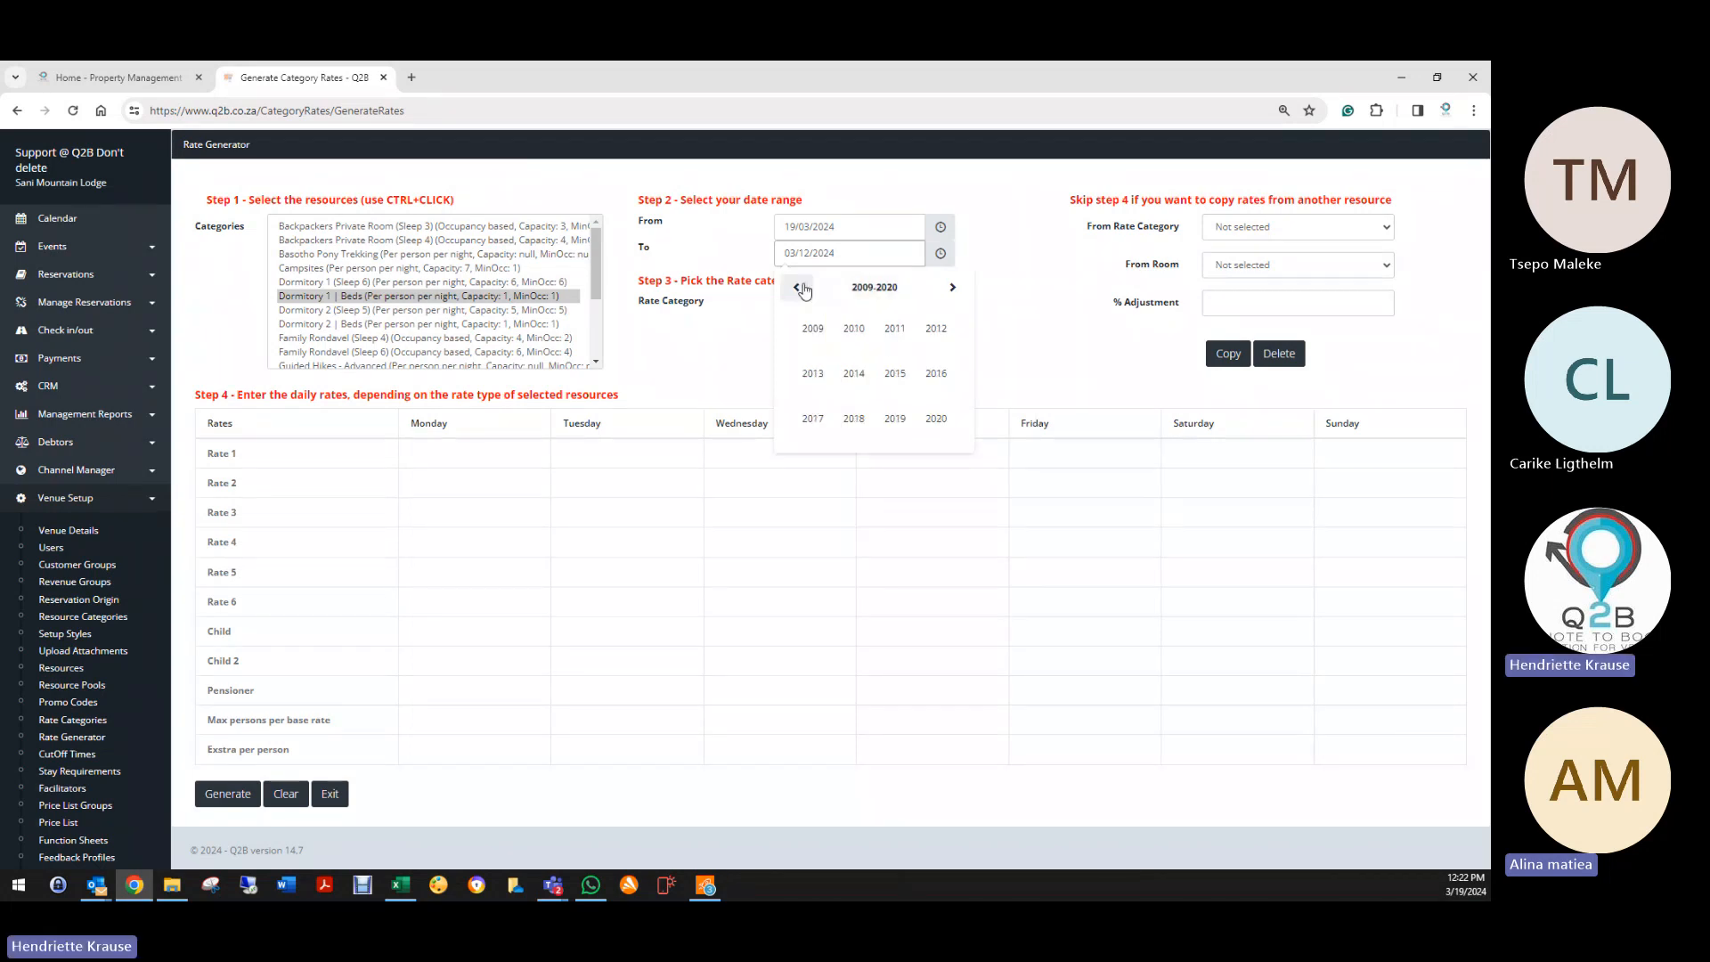
pyautogui.click(949, 287)
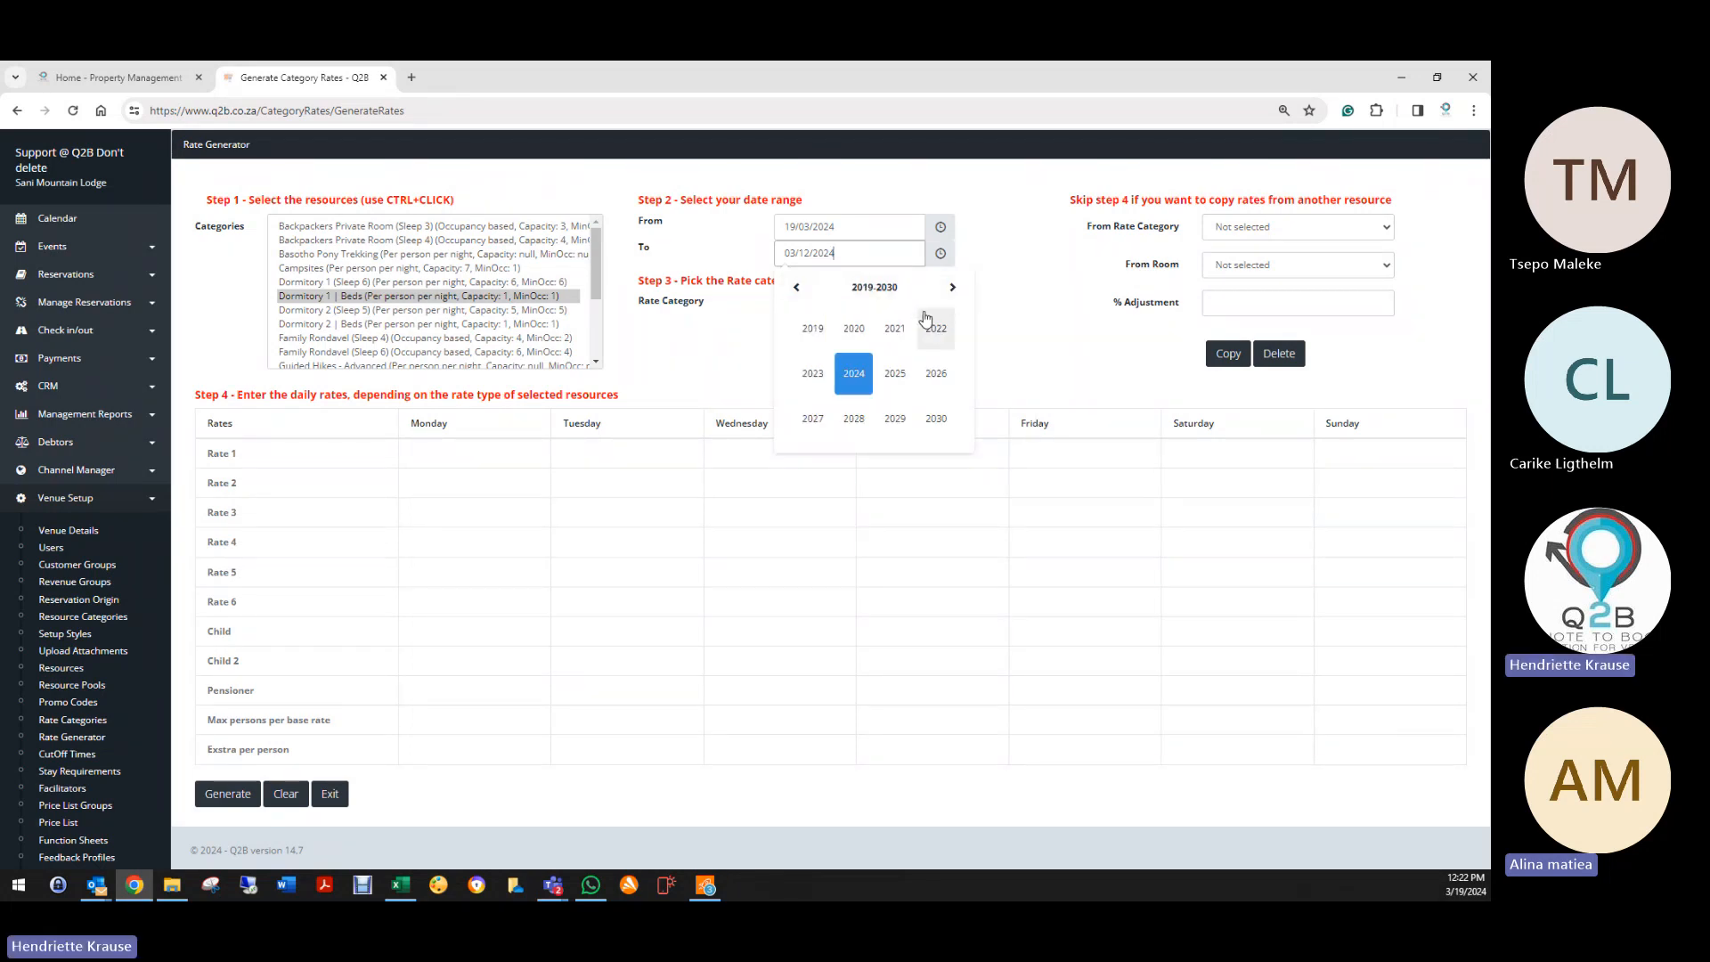
pyautogui.click(984, 429)
pyautogui.click(842, 256)
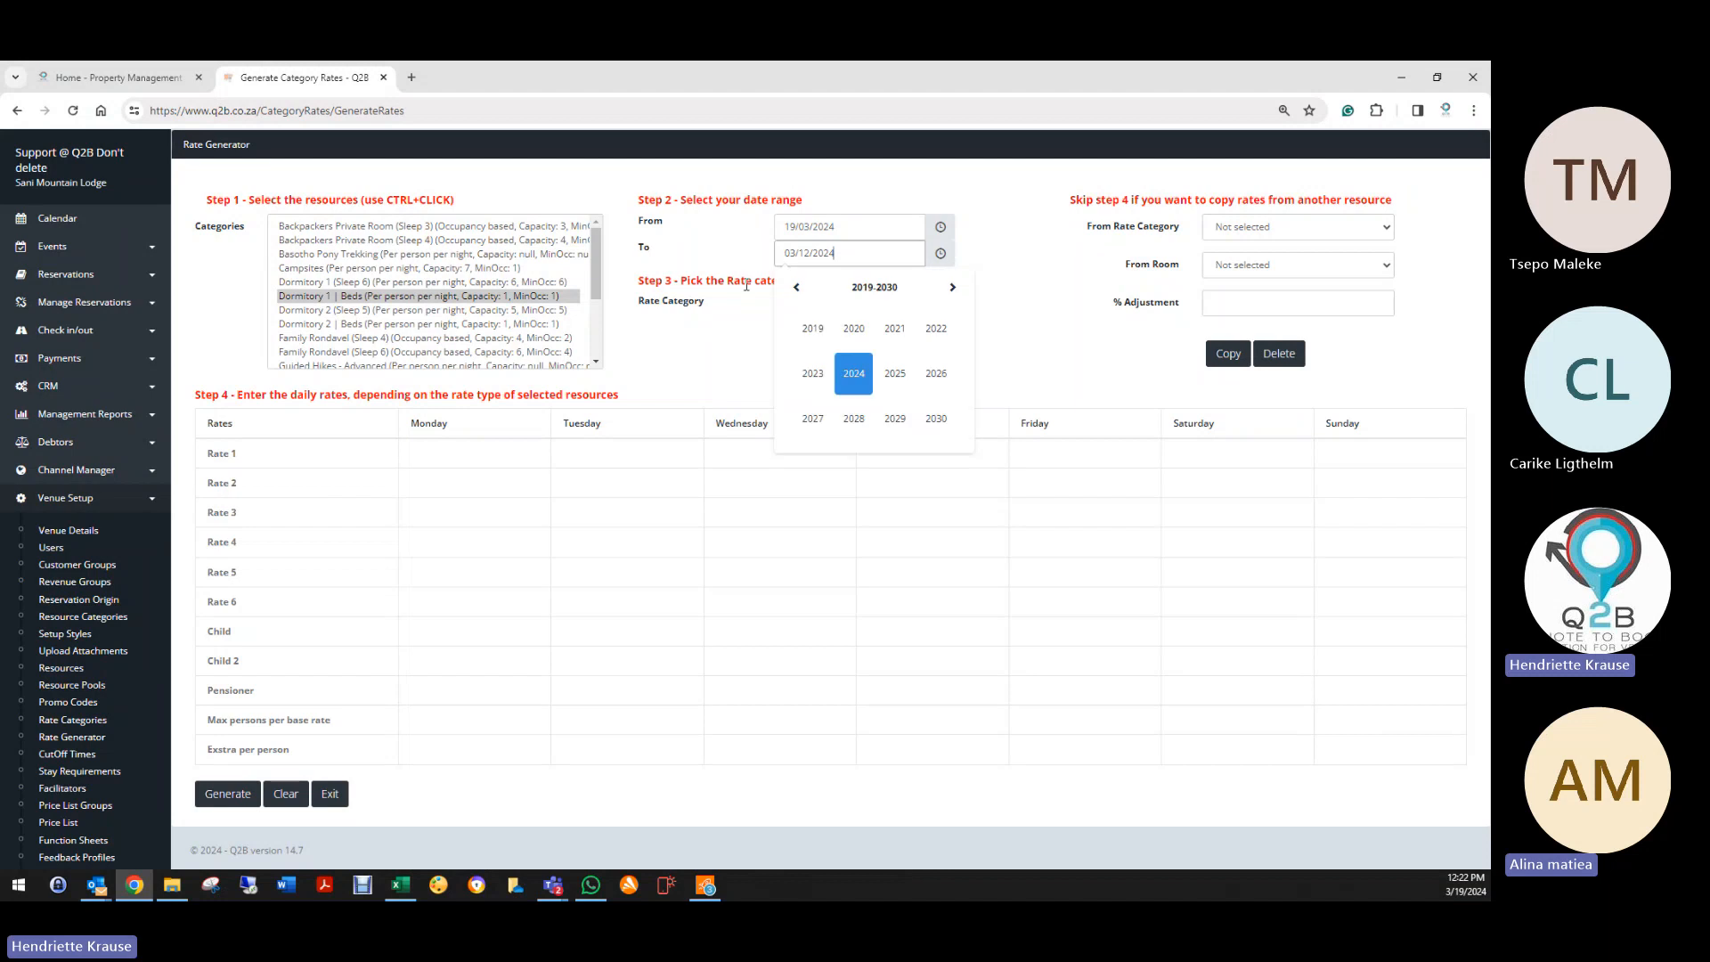
pyautogui.click(853, 376)
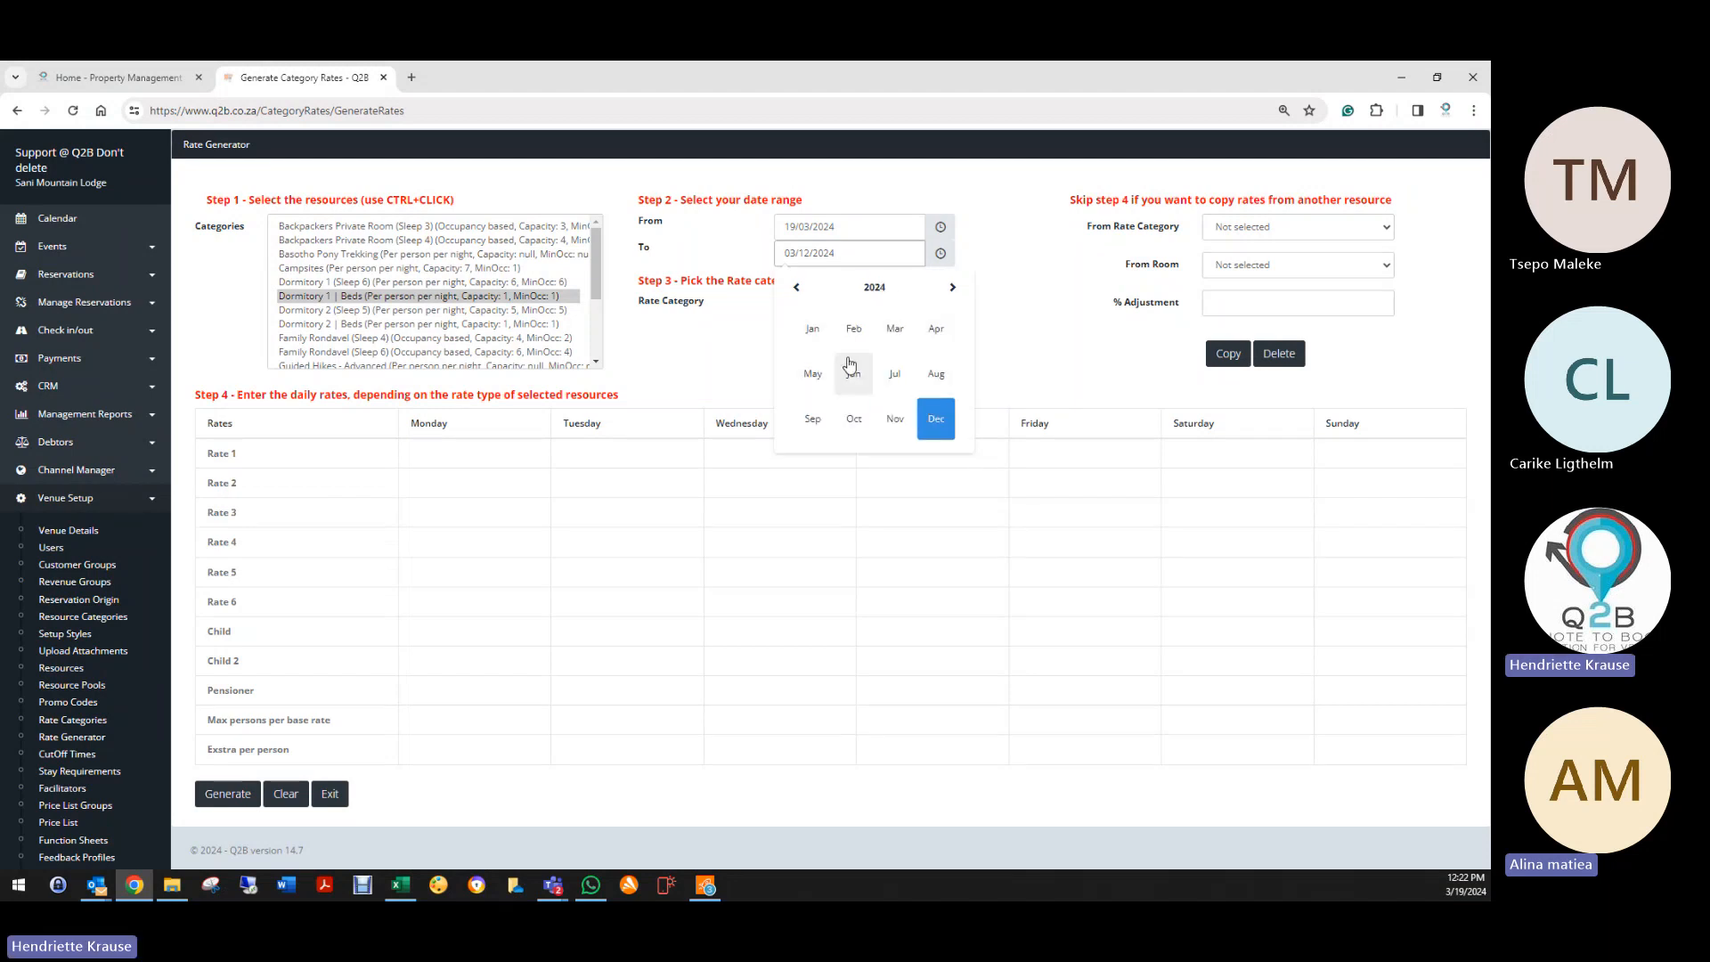
pyautogui.click(895, 329)
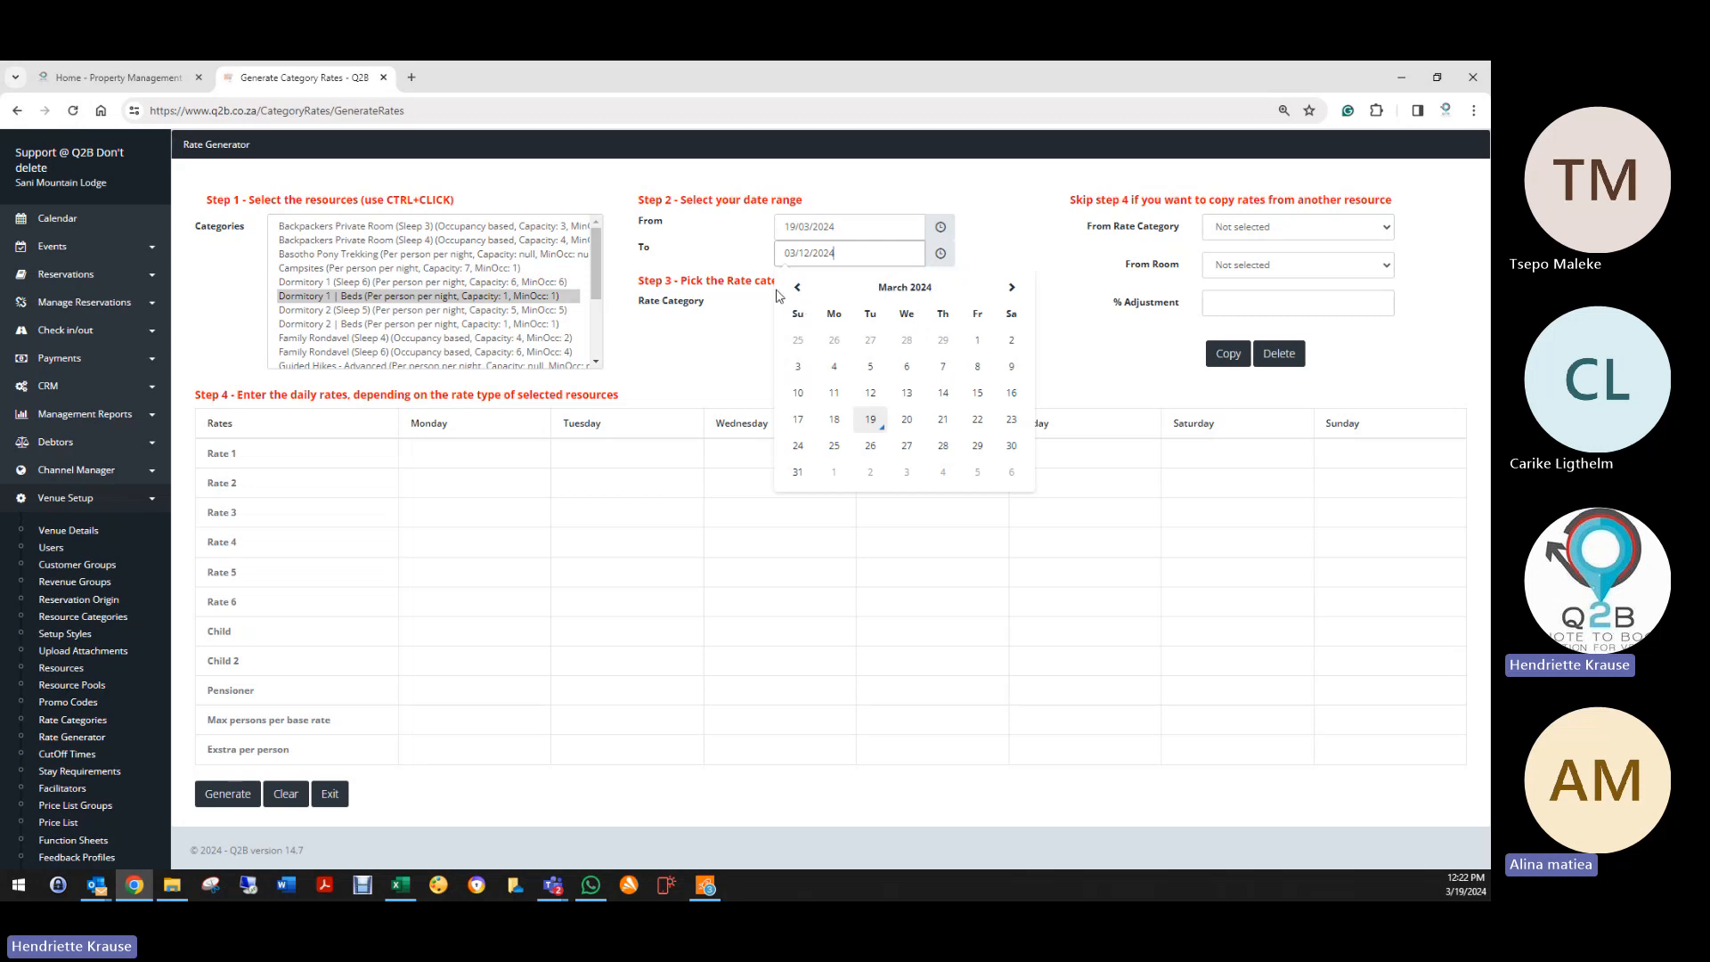
pyautogui.click(942, 419)
pyautogui.click(824, 307)
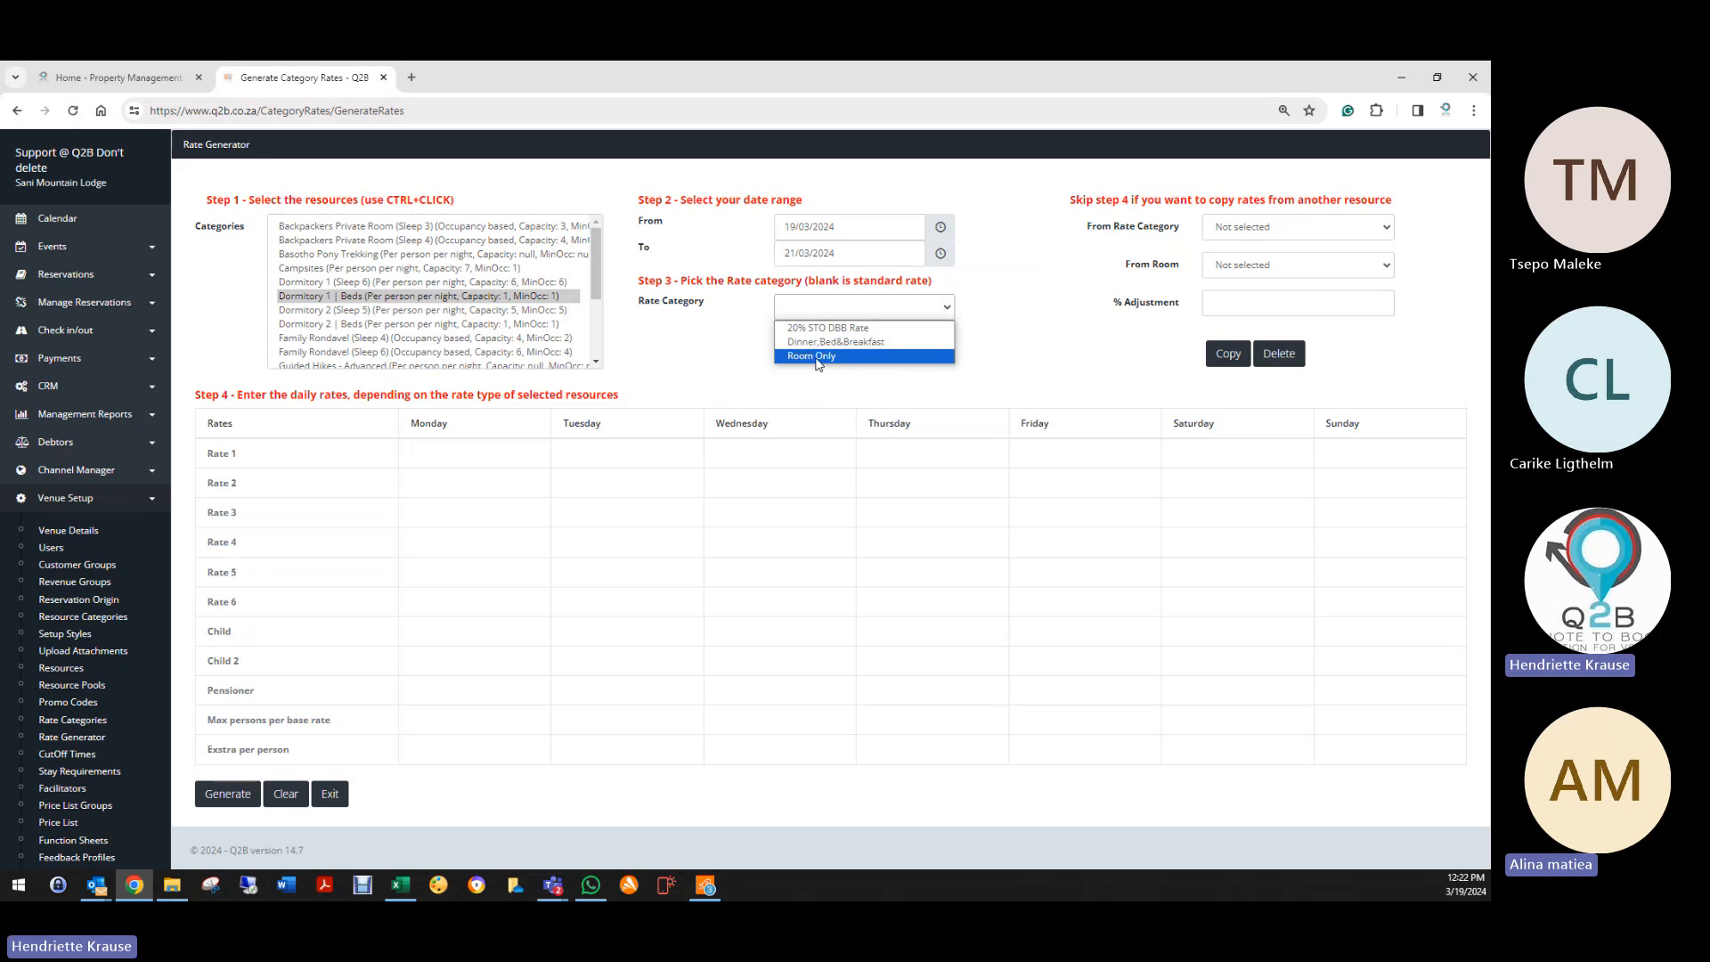
pyautogui.click(815, 356)
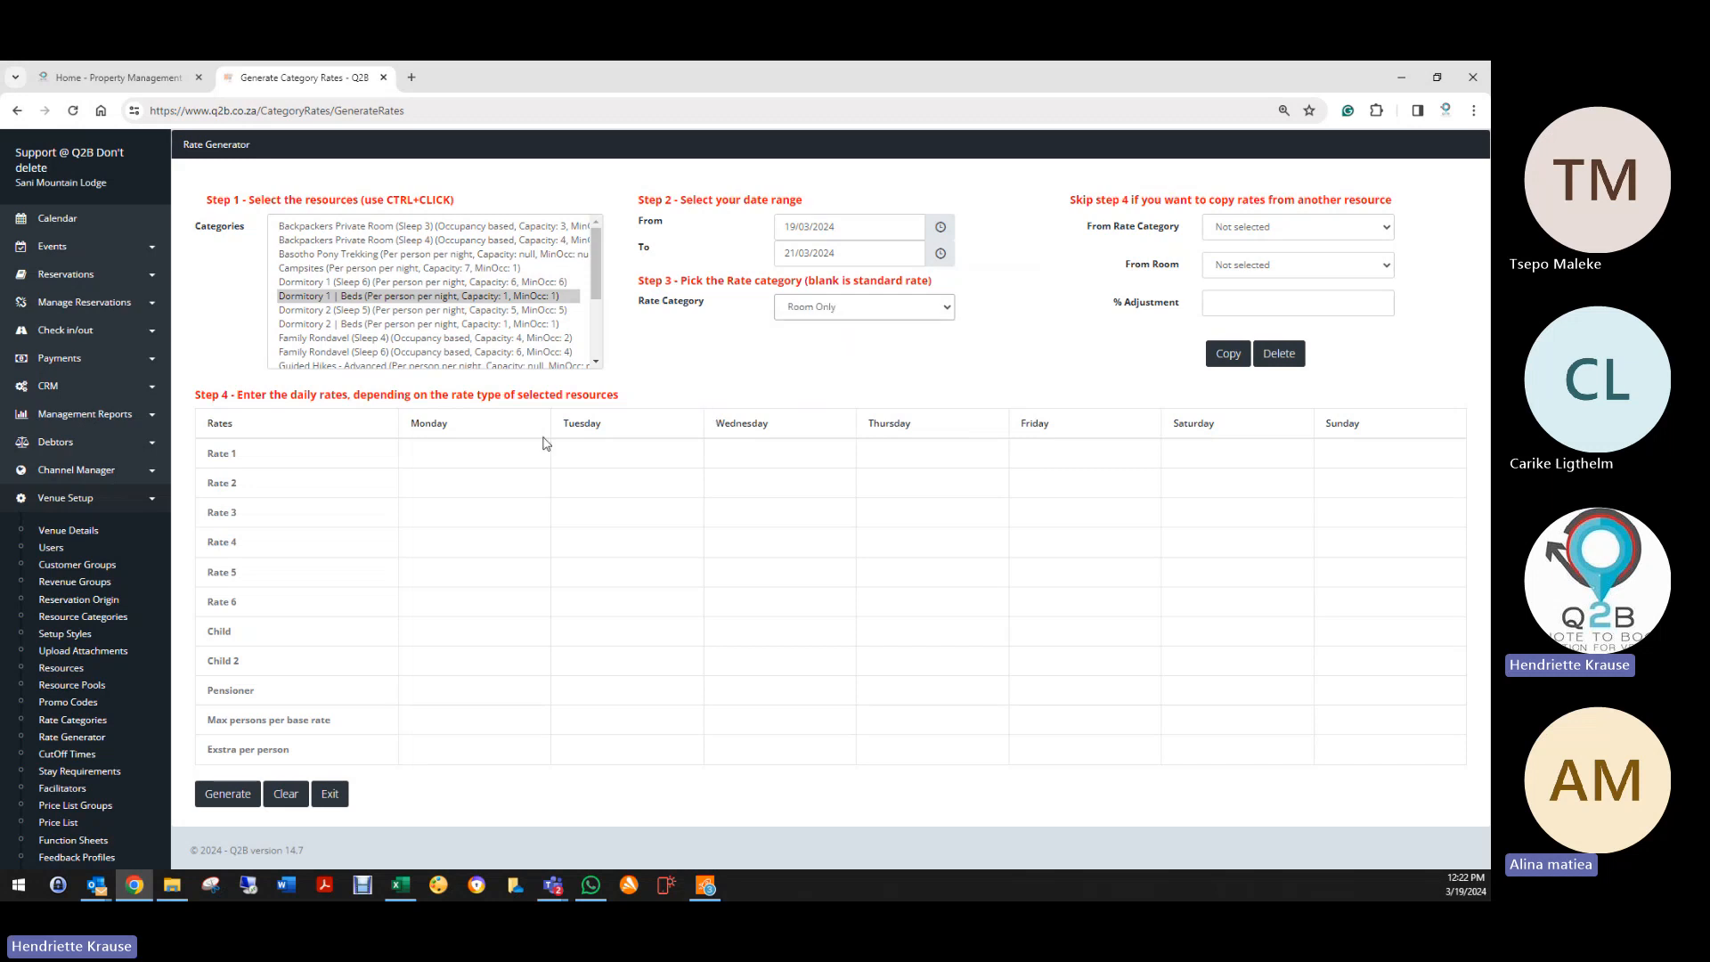
# Step: Type 150 into successive Rate 1 day cells from Monday, then Clear the whole form
pyautogui.click(445, 454)
pyautogui.write('150')
pyautogui.press('Tab')
pyautogui.write('150')
pyautogui.press('Tab')
pyautogui.write('150')
pyautogui.press('Tab')
pyautogui.write('150')
pyautogui.press('Tab')
pyautogui.write('150')
pyautogui.press('Tab')
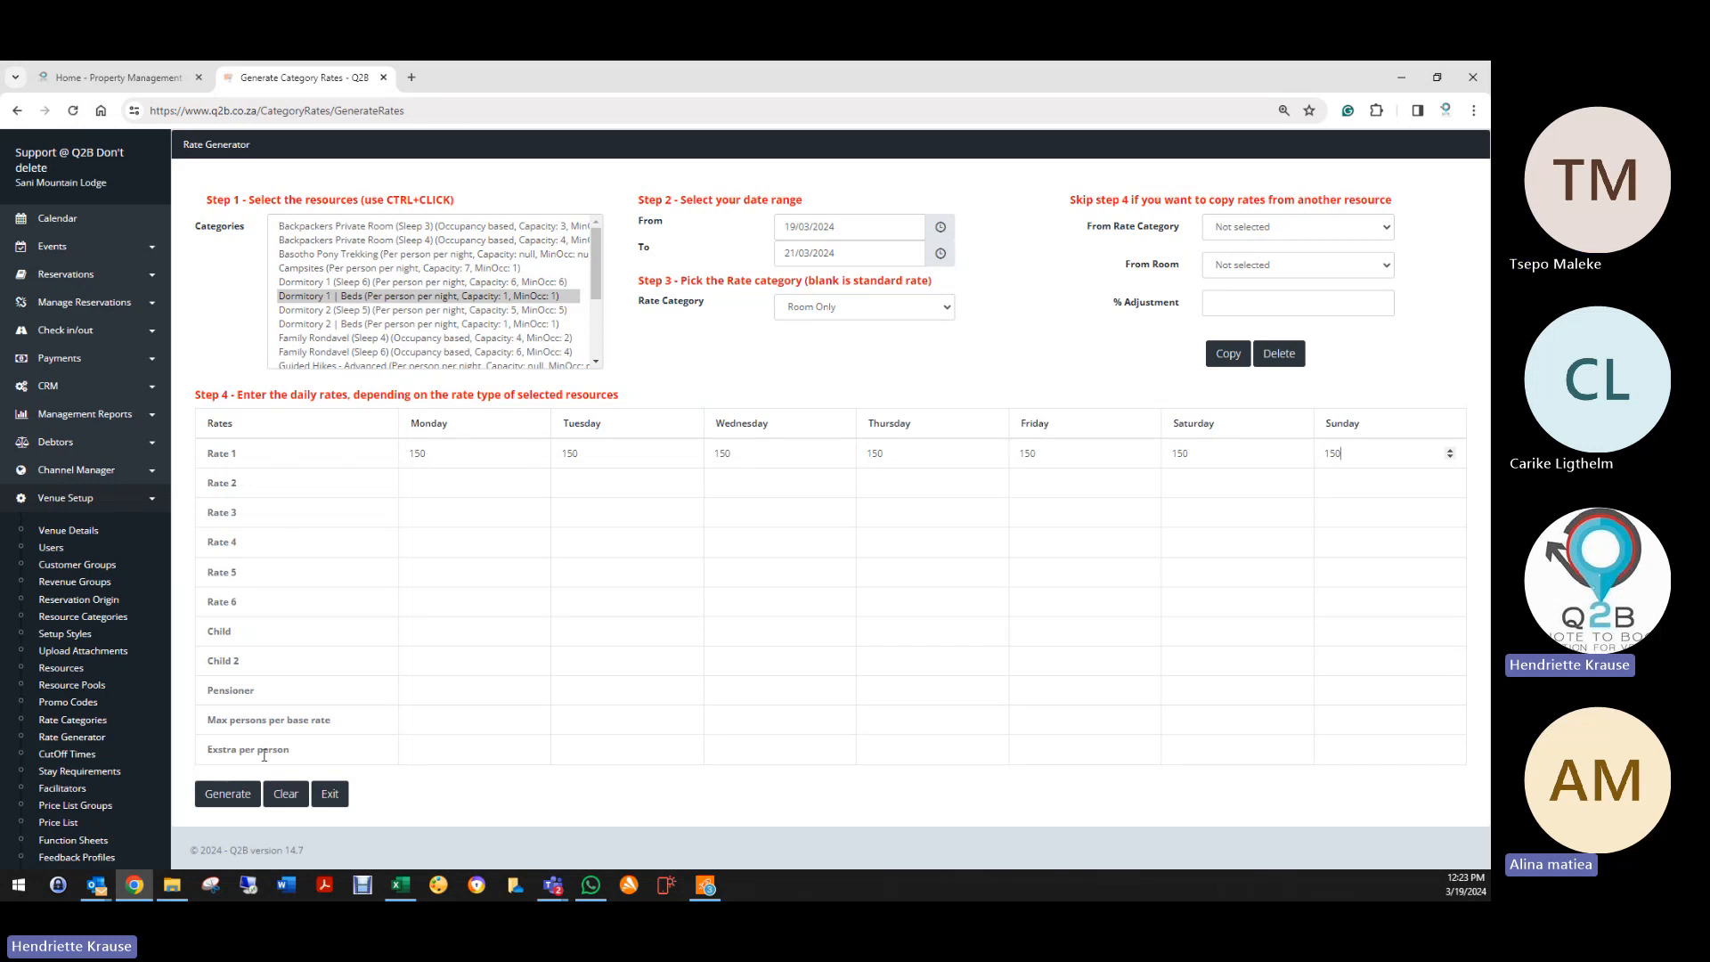
pyautogui.click(281, 795)
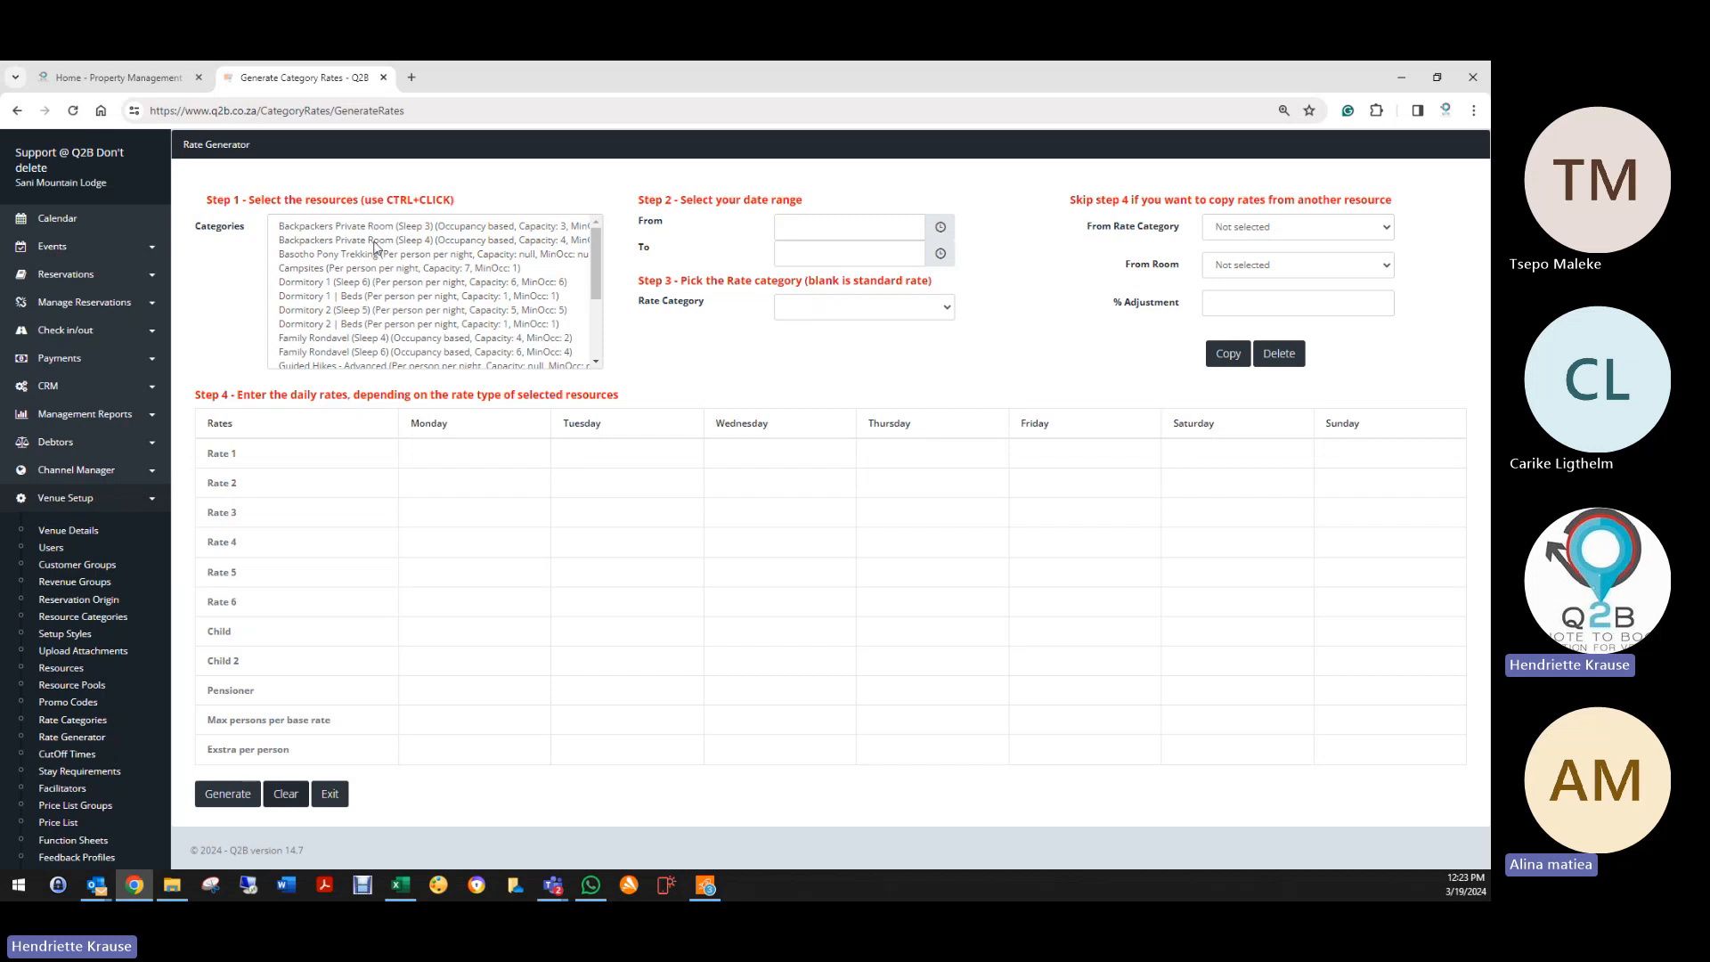
# Step: Switch the resource from Backpackers Private Room (Sleep 4) to Family Rondavel (Sleep 4), then focus Monday's Rate 5
pyautogui.click(419, 241)
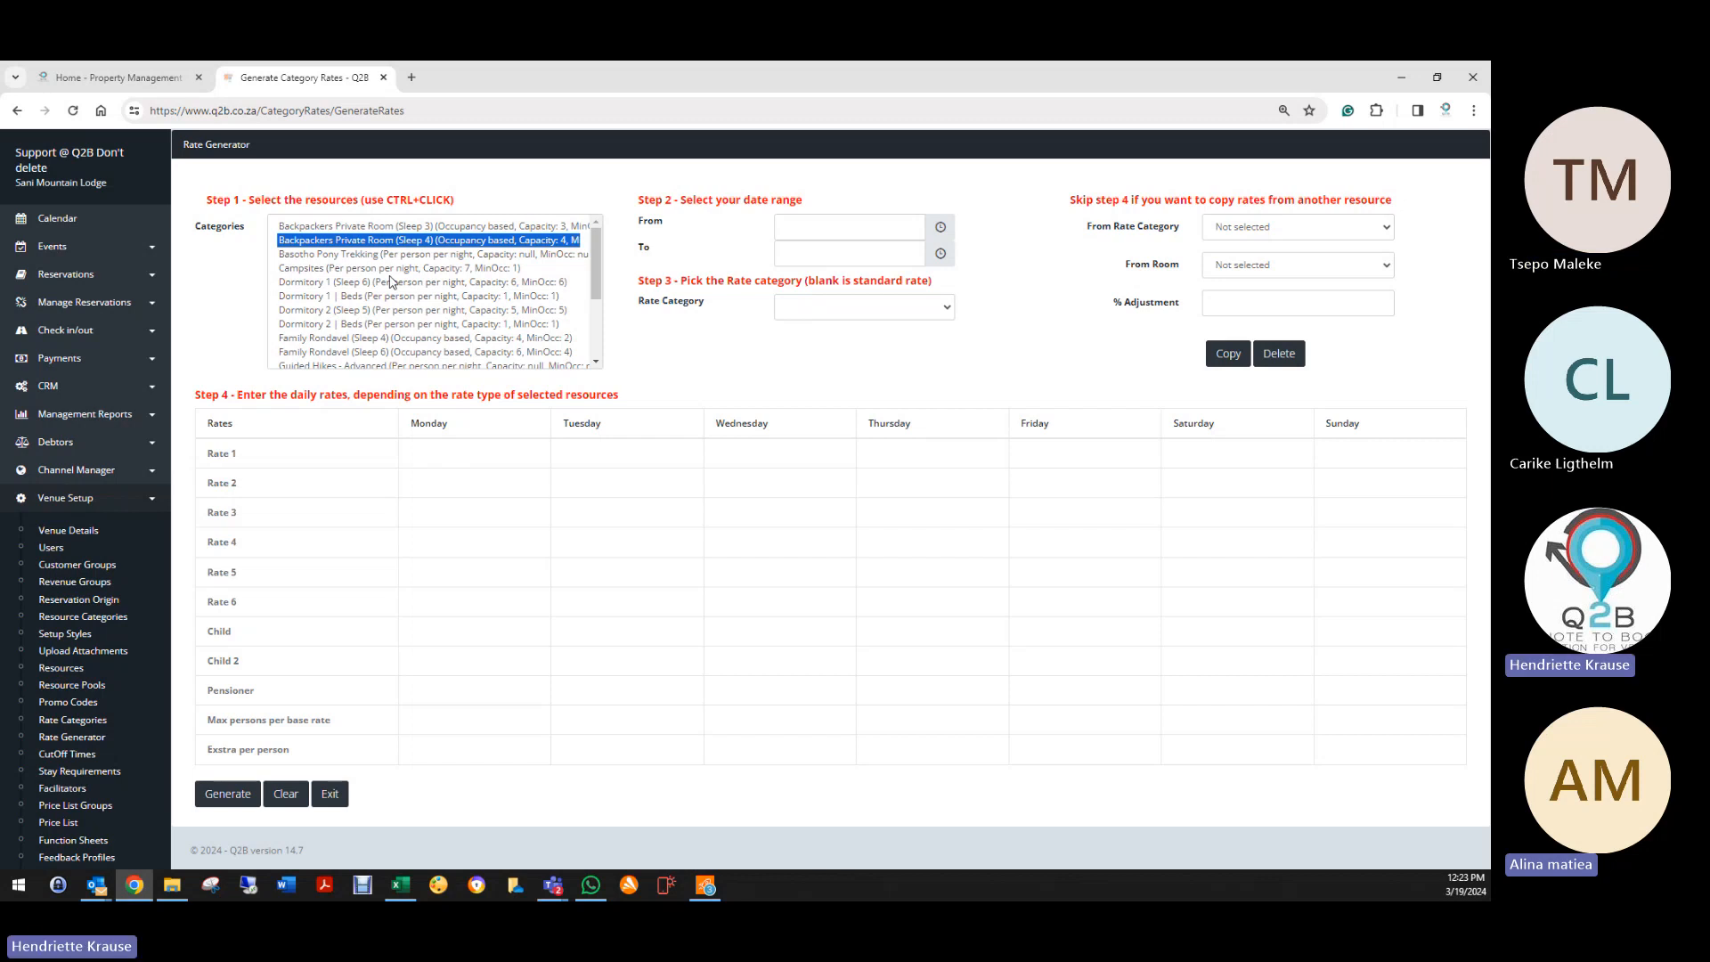
pyautogui.click(375, 340)
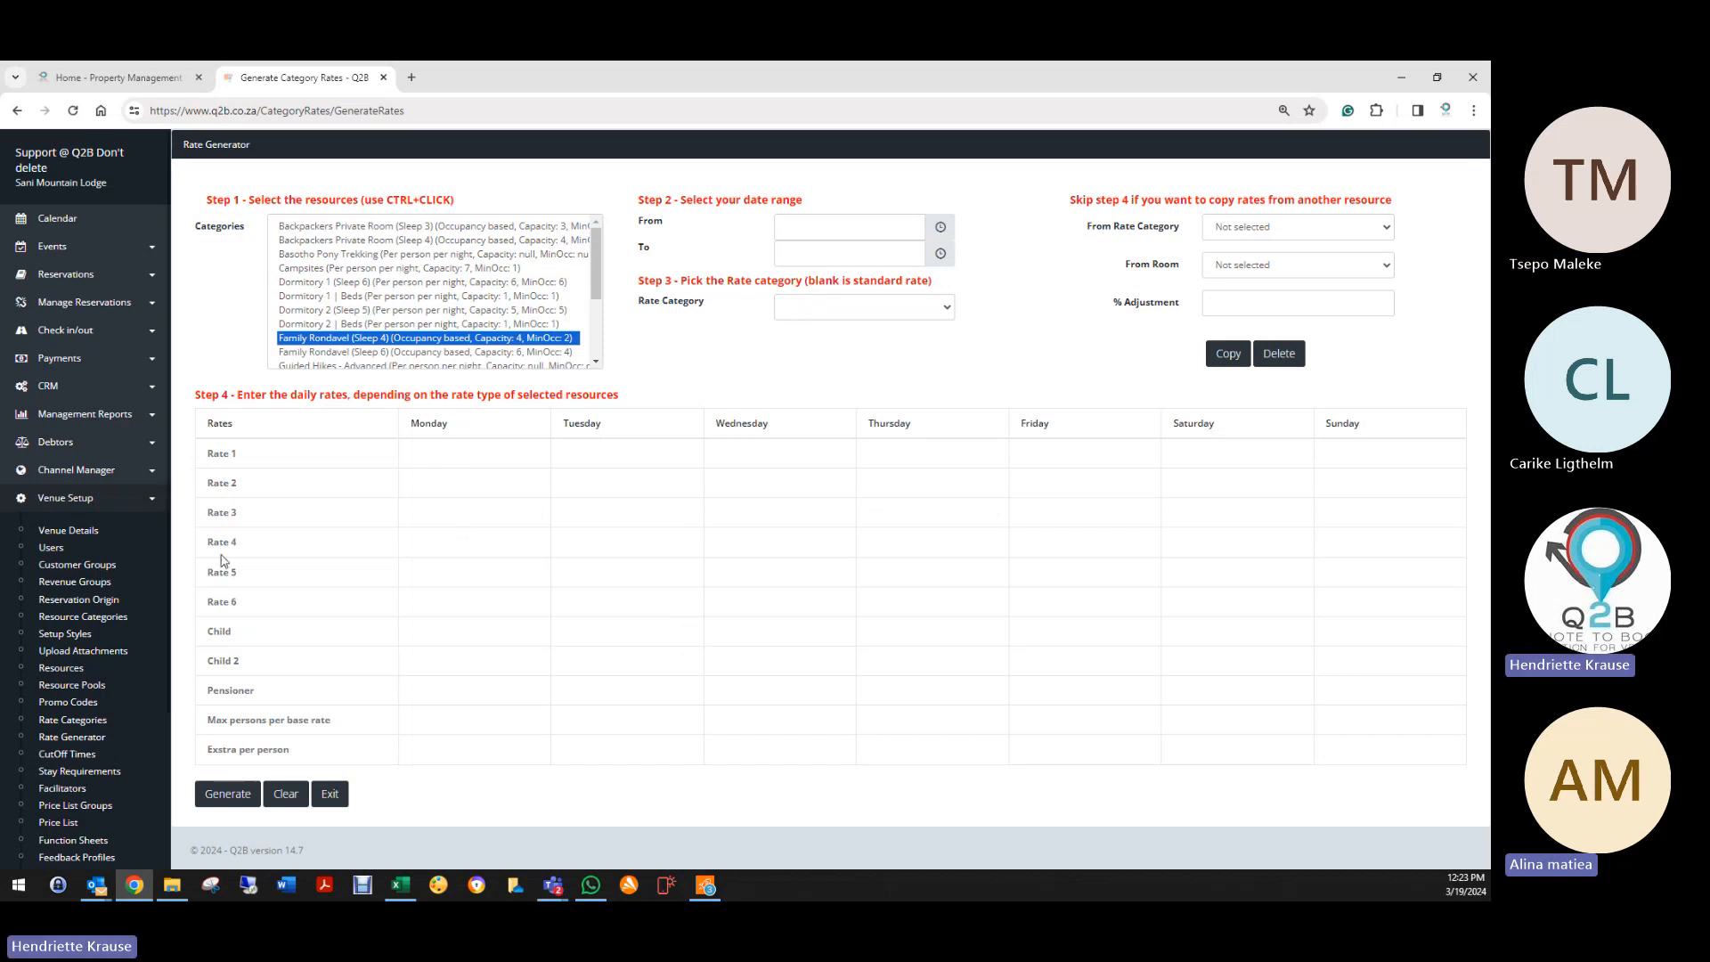
pyautogui.click(409, 572)
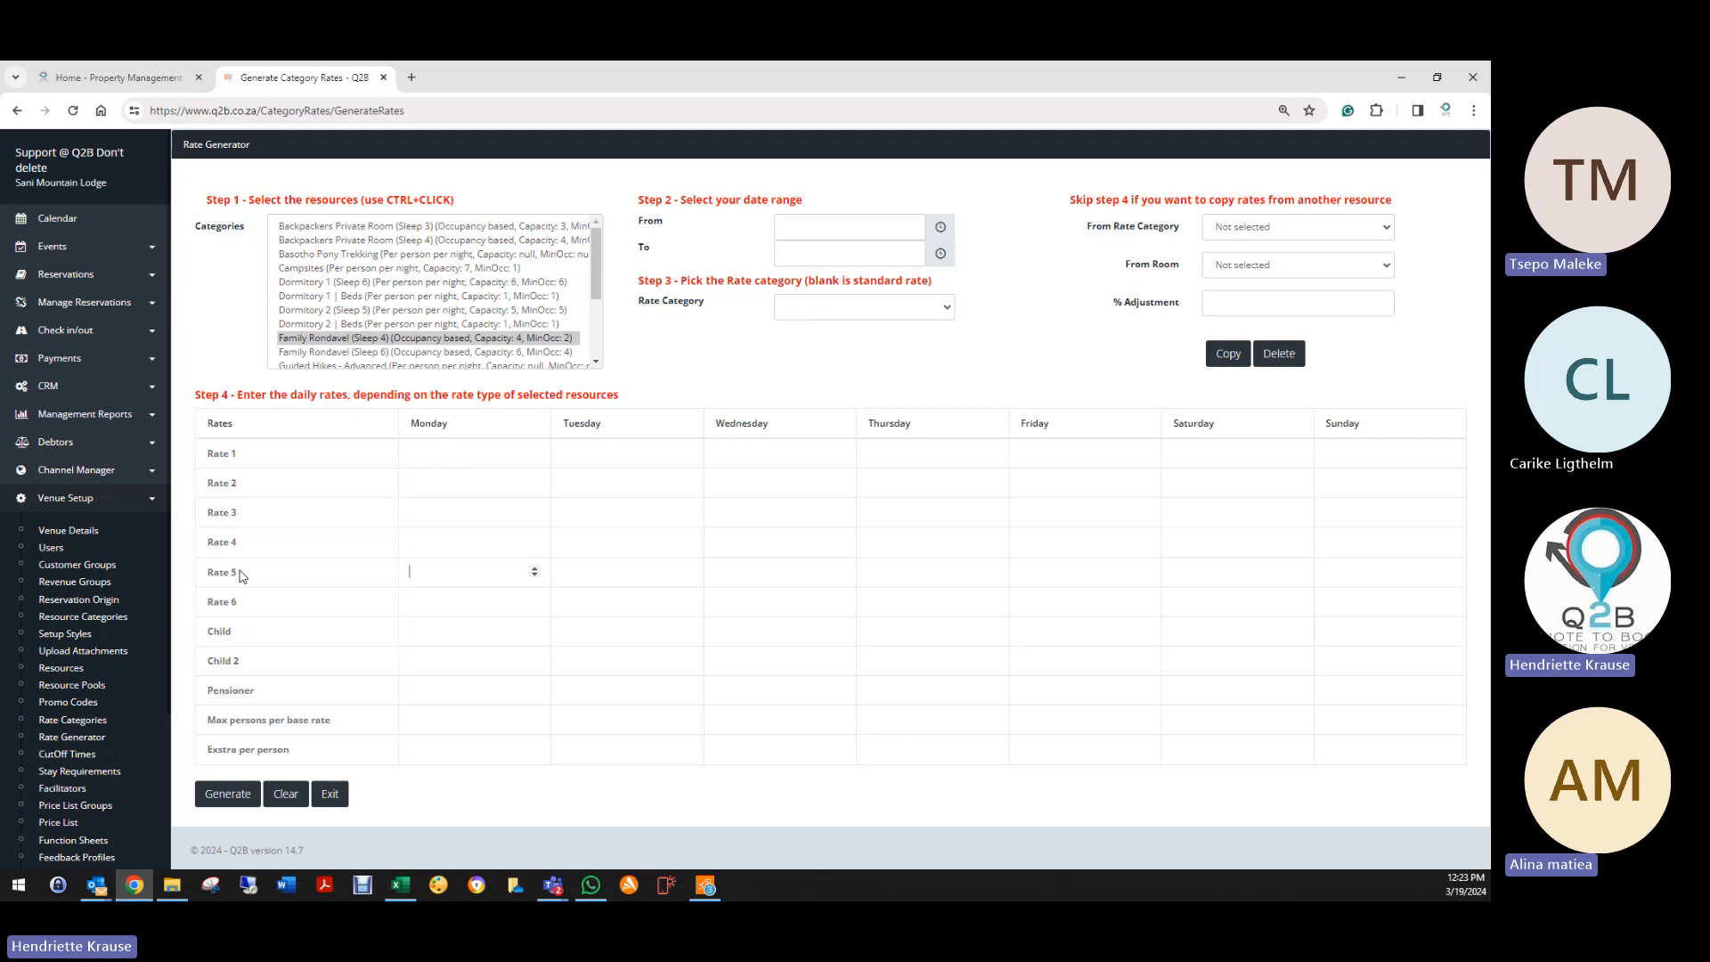
# Step: Drop the Family Rondavel and Backpackers selections; select Dormitory 1 | Beds plus Dormitory 2 | Beds
pyautogui.scroll(-3, 151, 356)
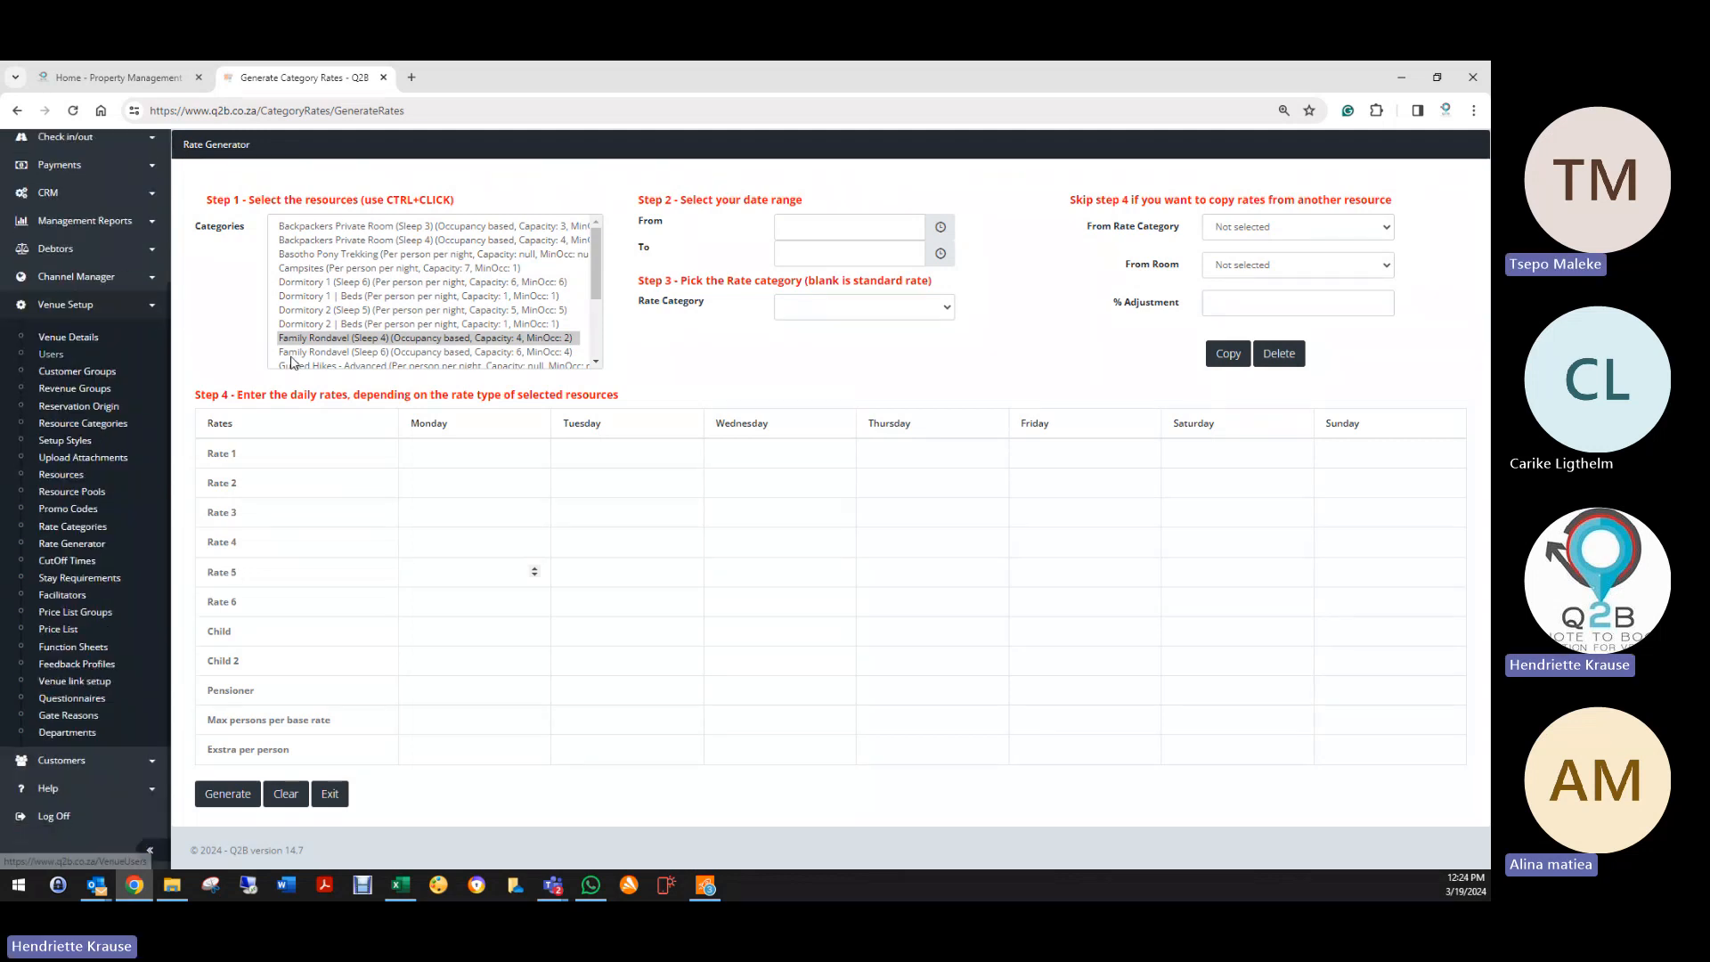
pyautogui.click(356, 341)
pyautogui.keyDown('ctrl'); pyautogui.click(457, 242); pyautogui.keyUp('ctrl')
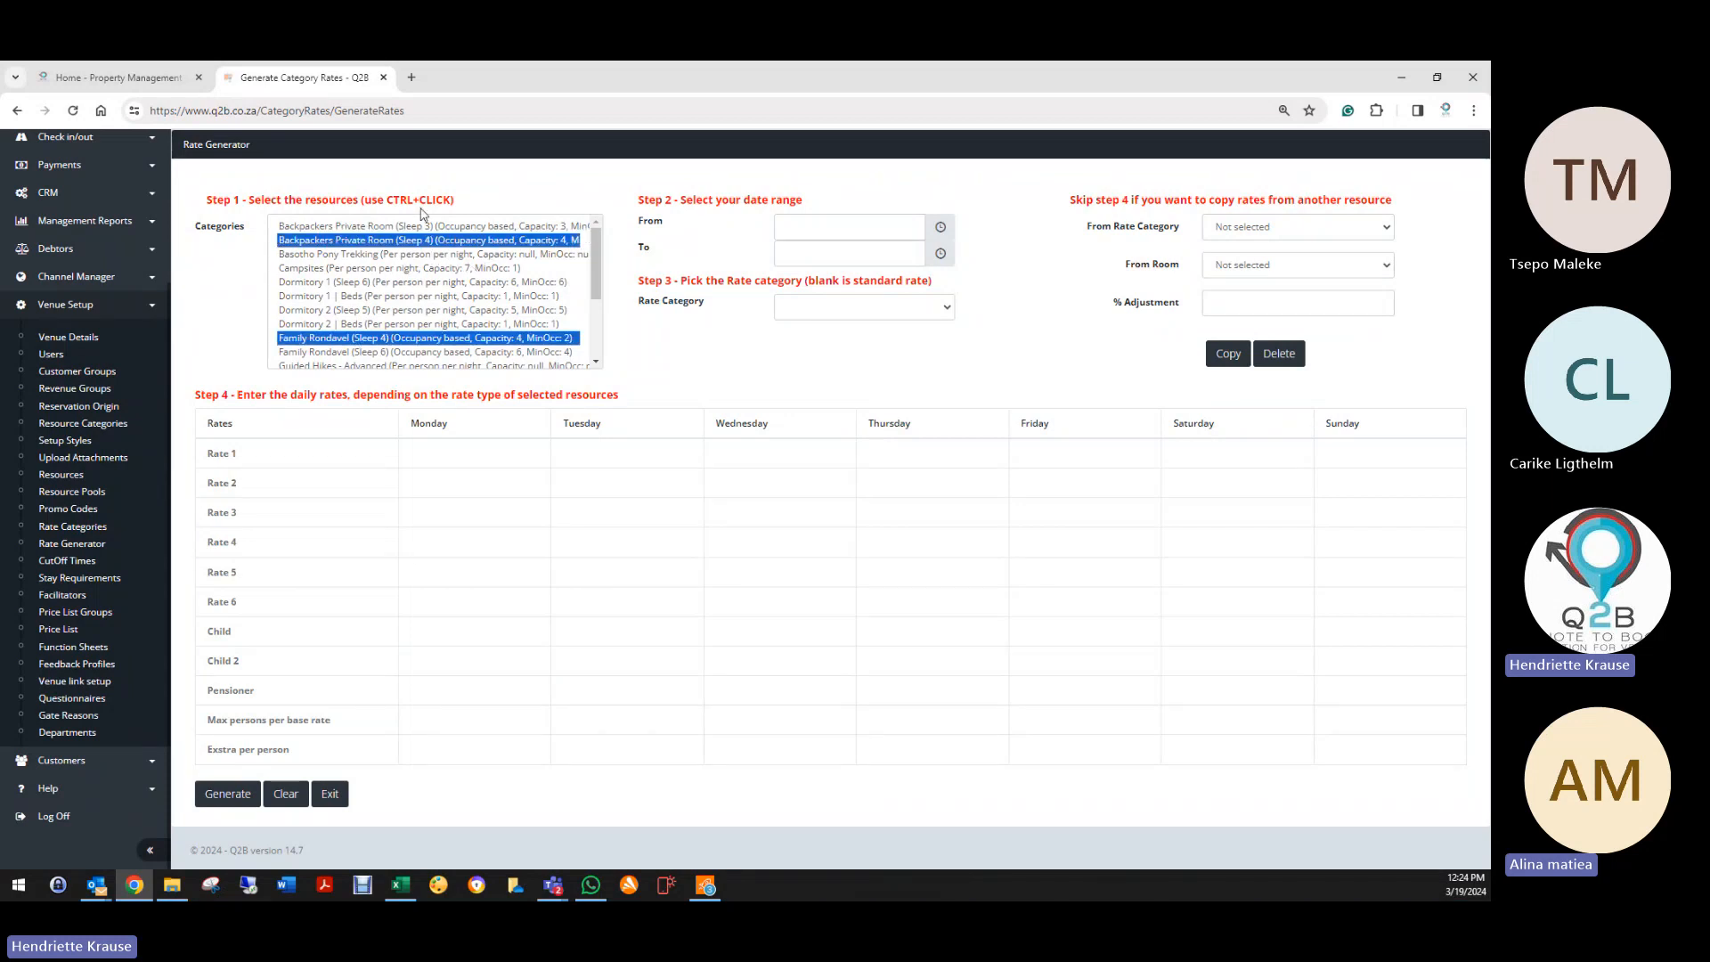
pyautogui.click(413, 285)
pyautogui.click(403, 298)
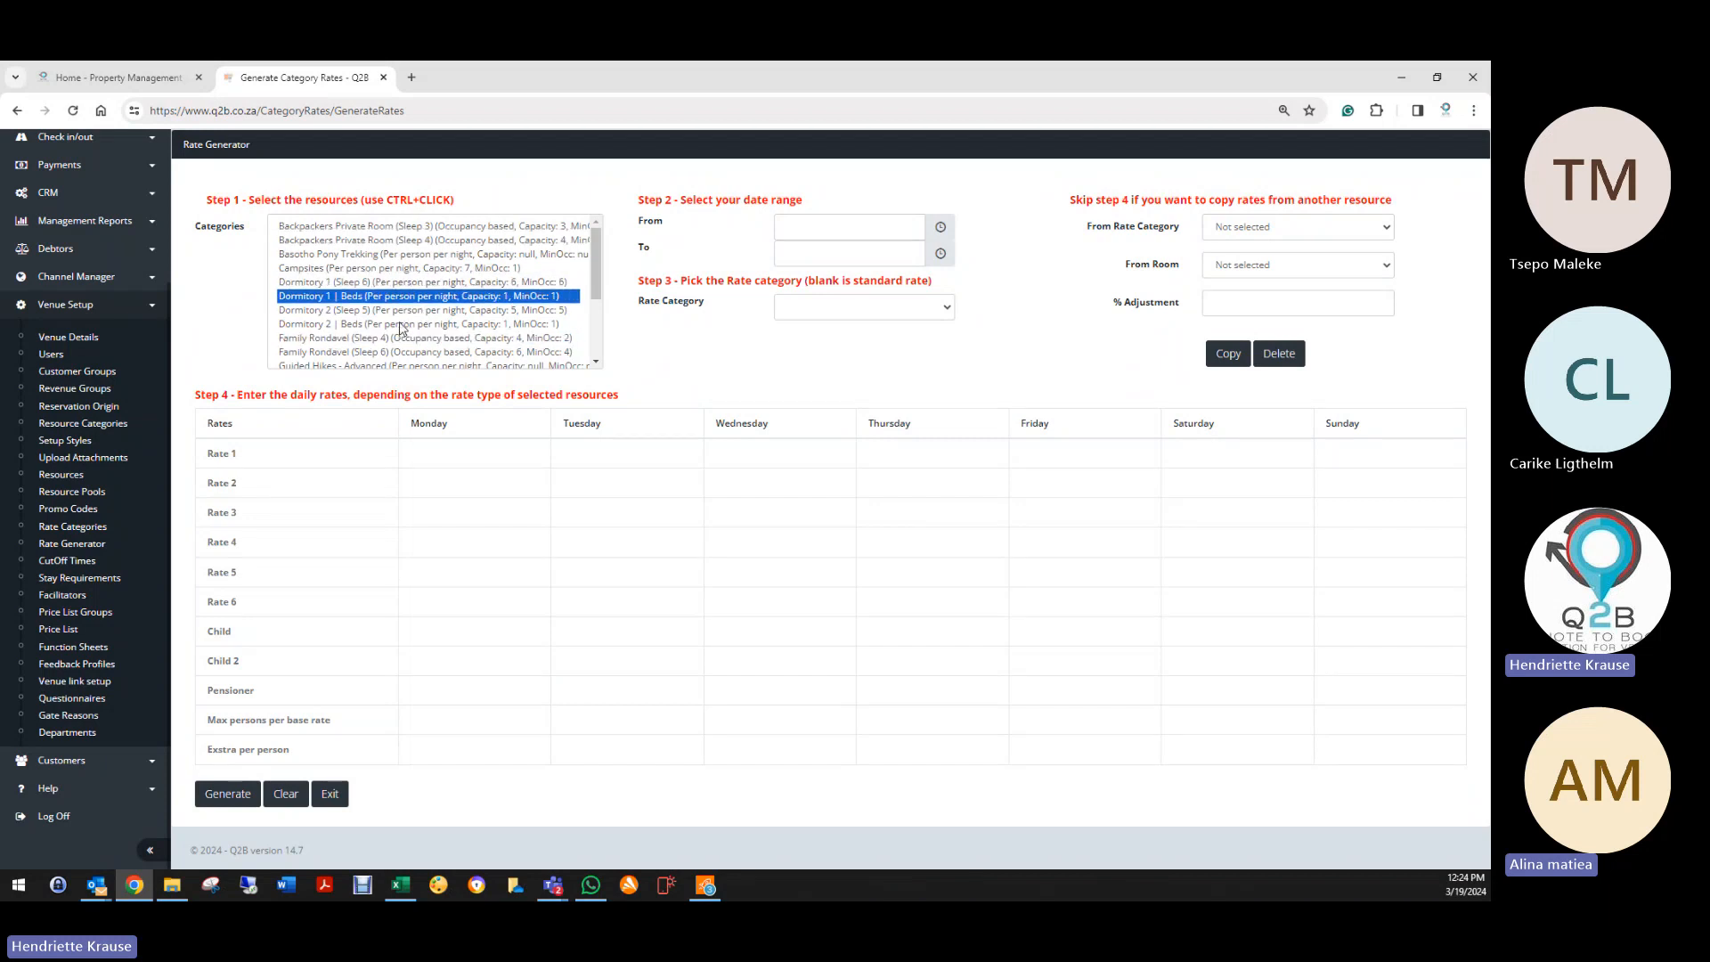
pyautogui.keyDown('ctrl'); pyautogui.click(402, 324); pyautogui.keyUp('ctrl')
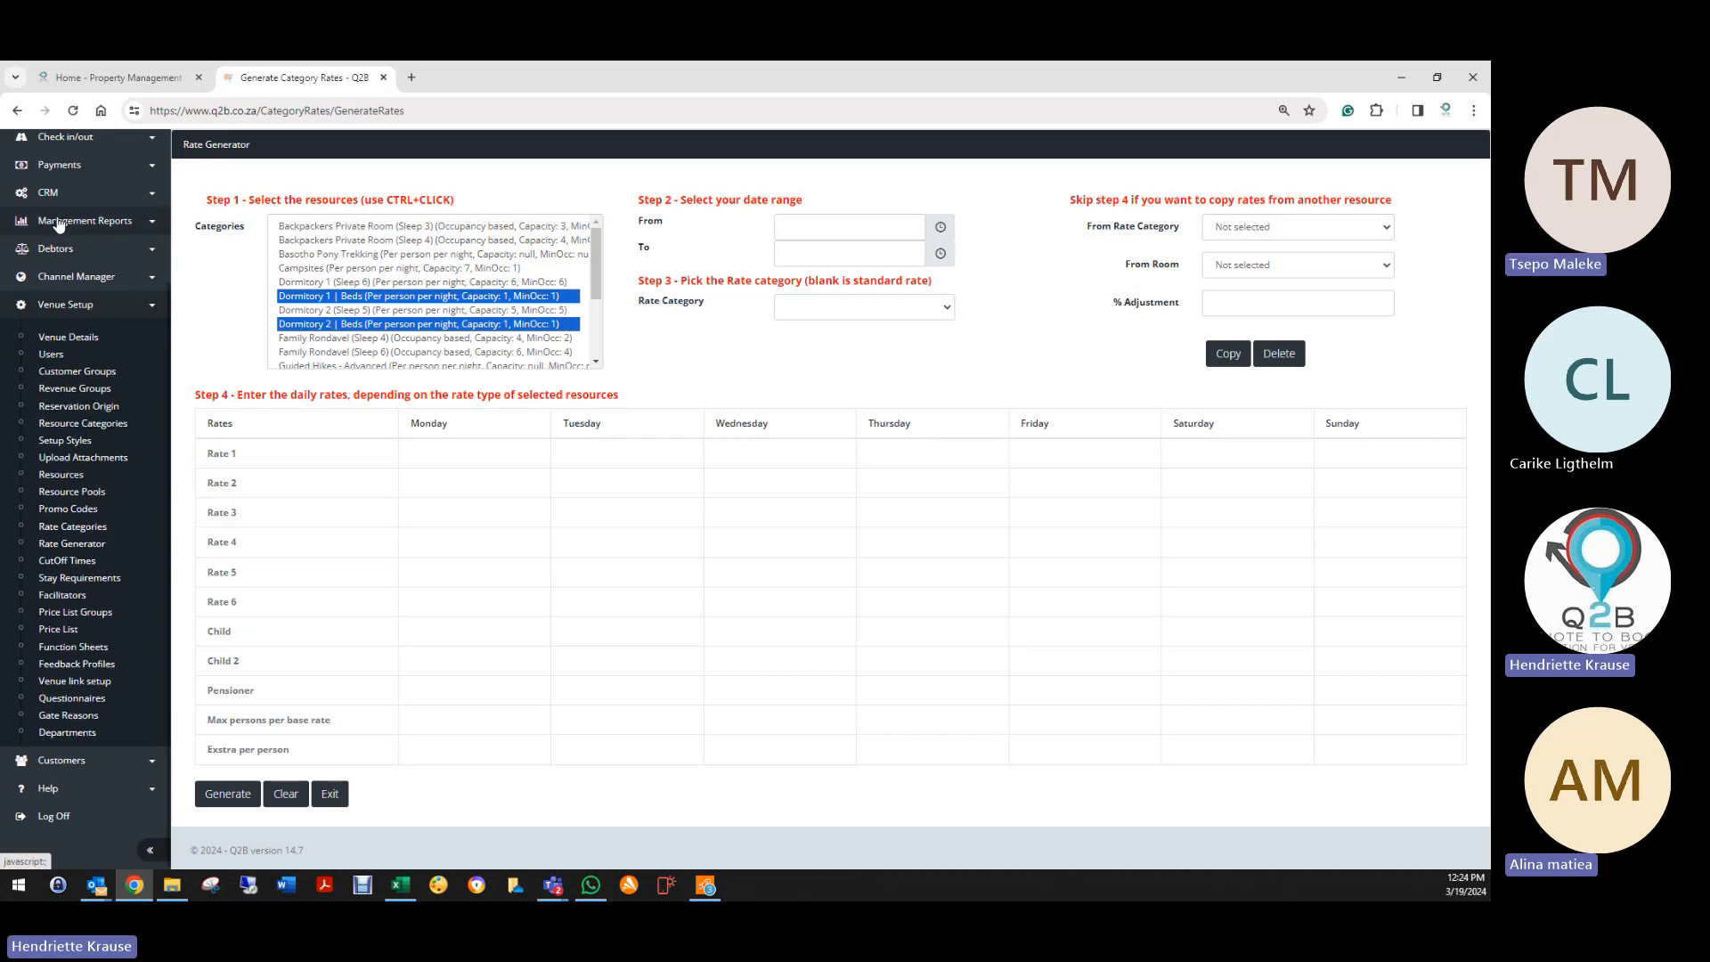
pyautogui.scroll(3, 57, 223)
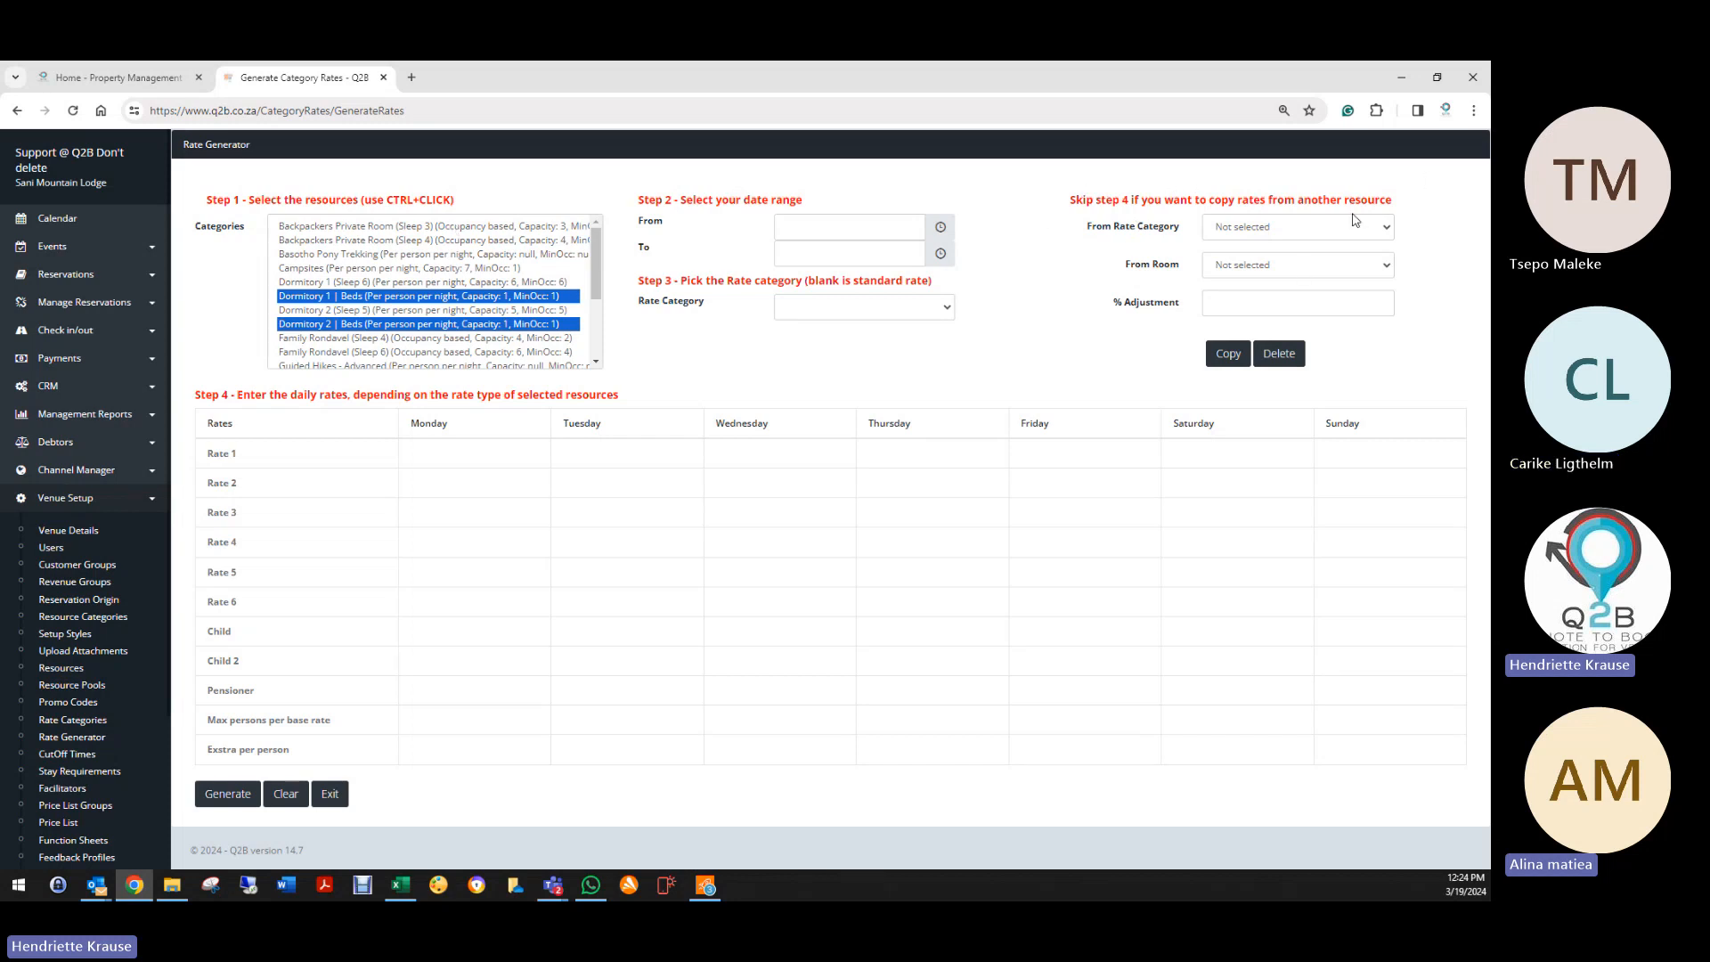
# Step: Pick Dinner,Bed&Breakfast as the copy-from category, leave From Room empty, and clear the rate form
pyautogui.click(1258, 232)
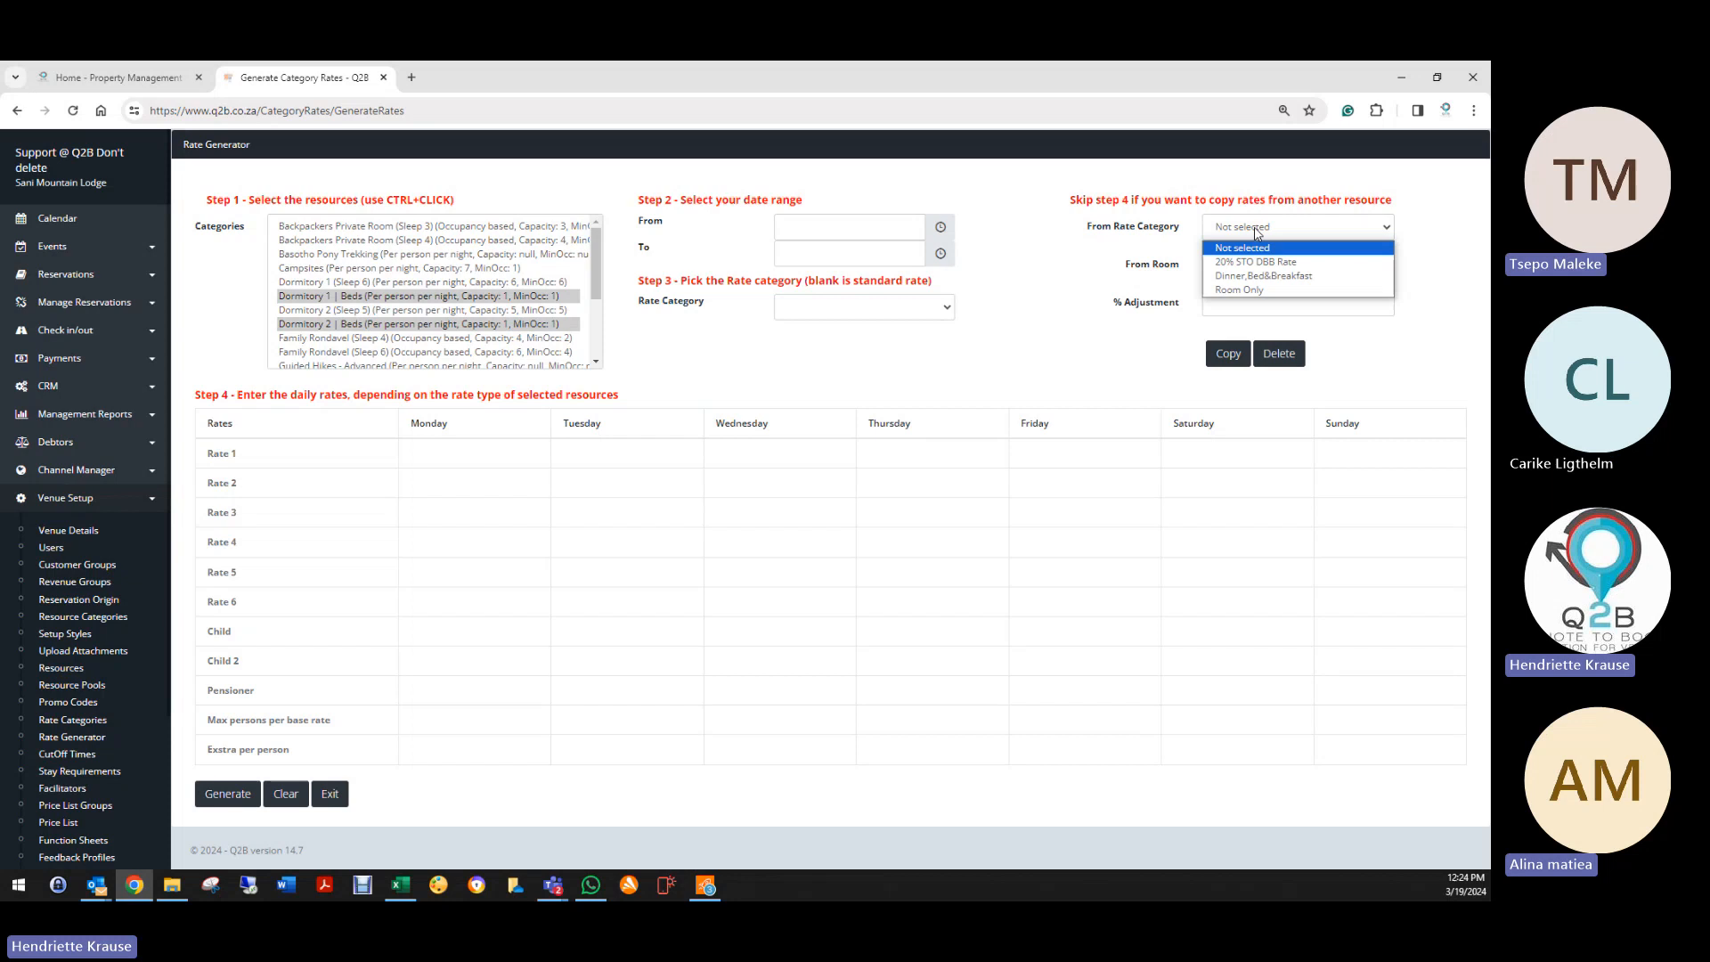
pyautogui.click(1243, 277)
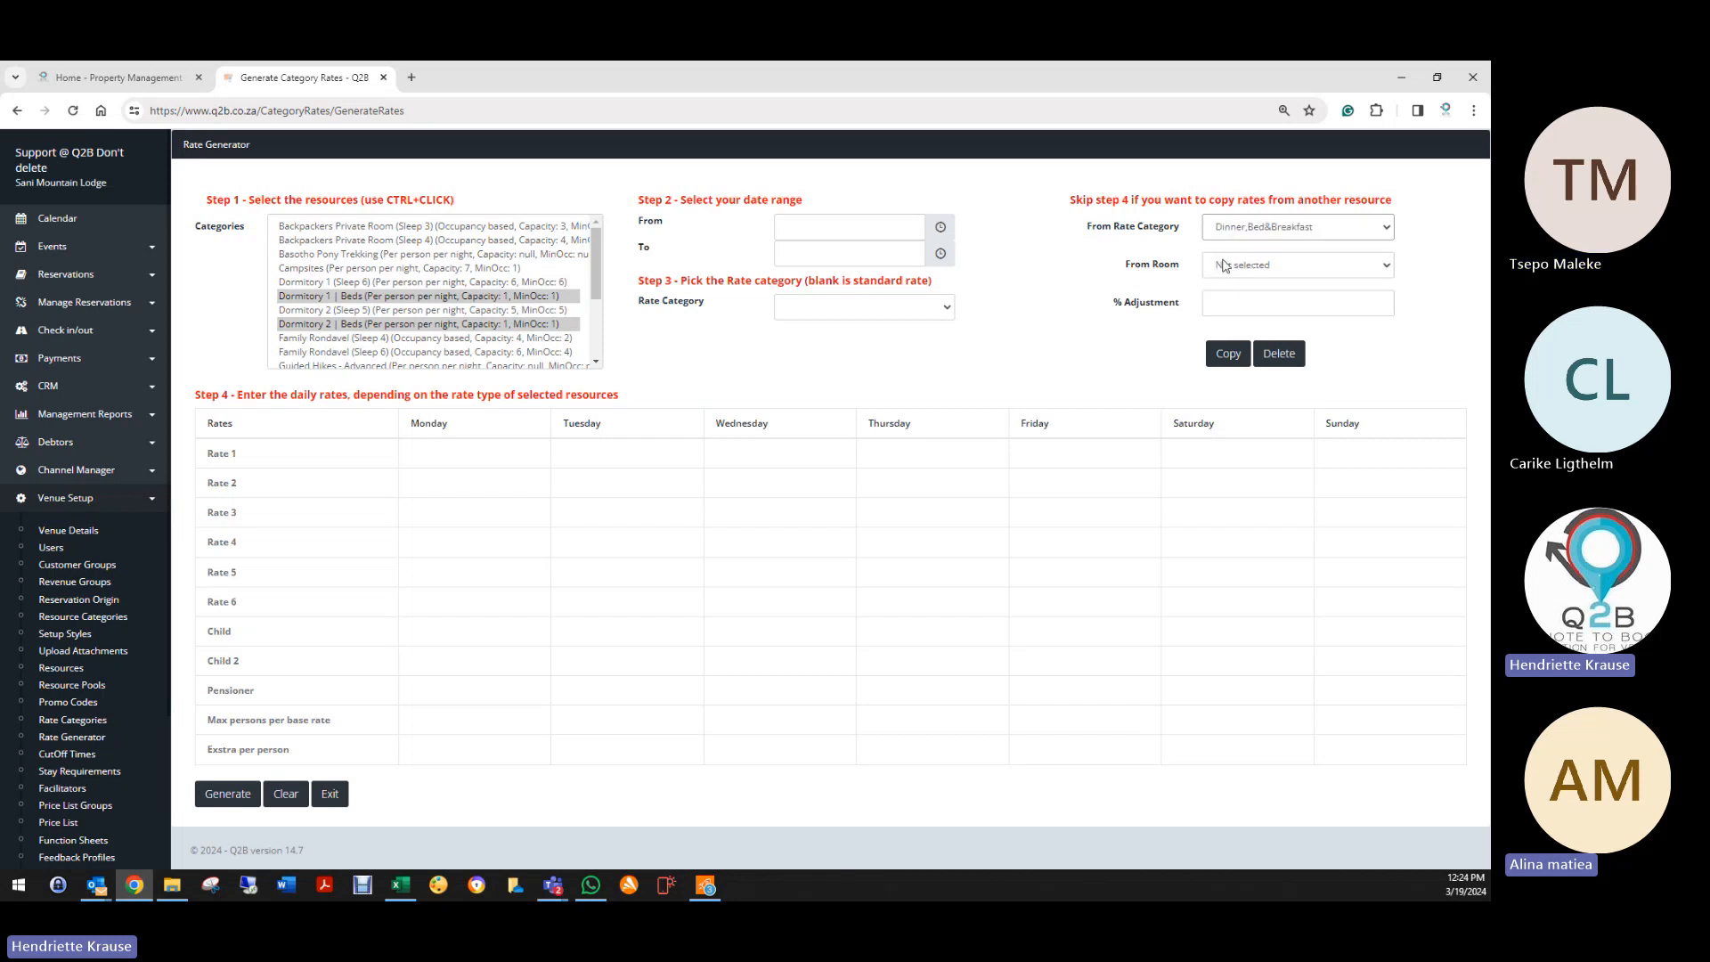
pyautogui.click(1256, 265)
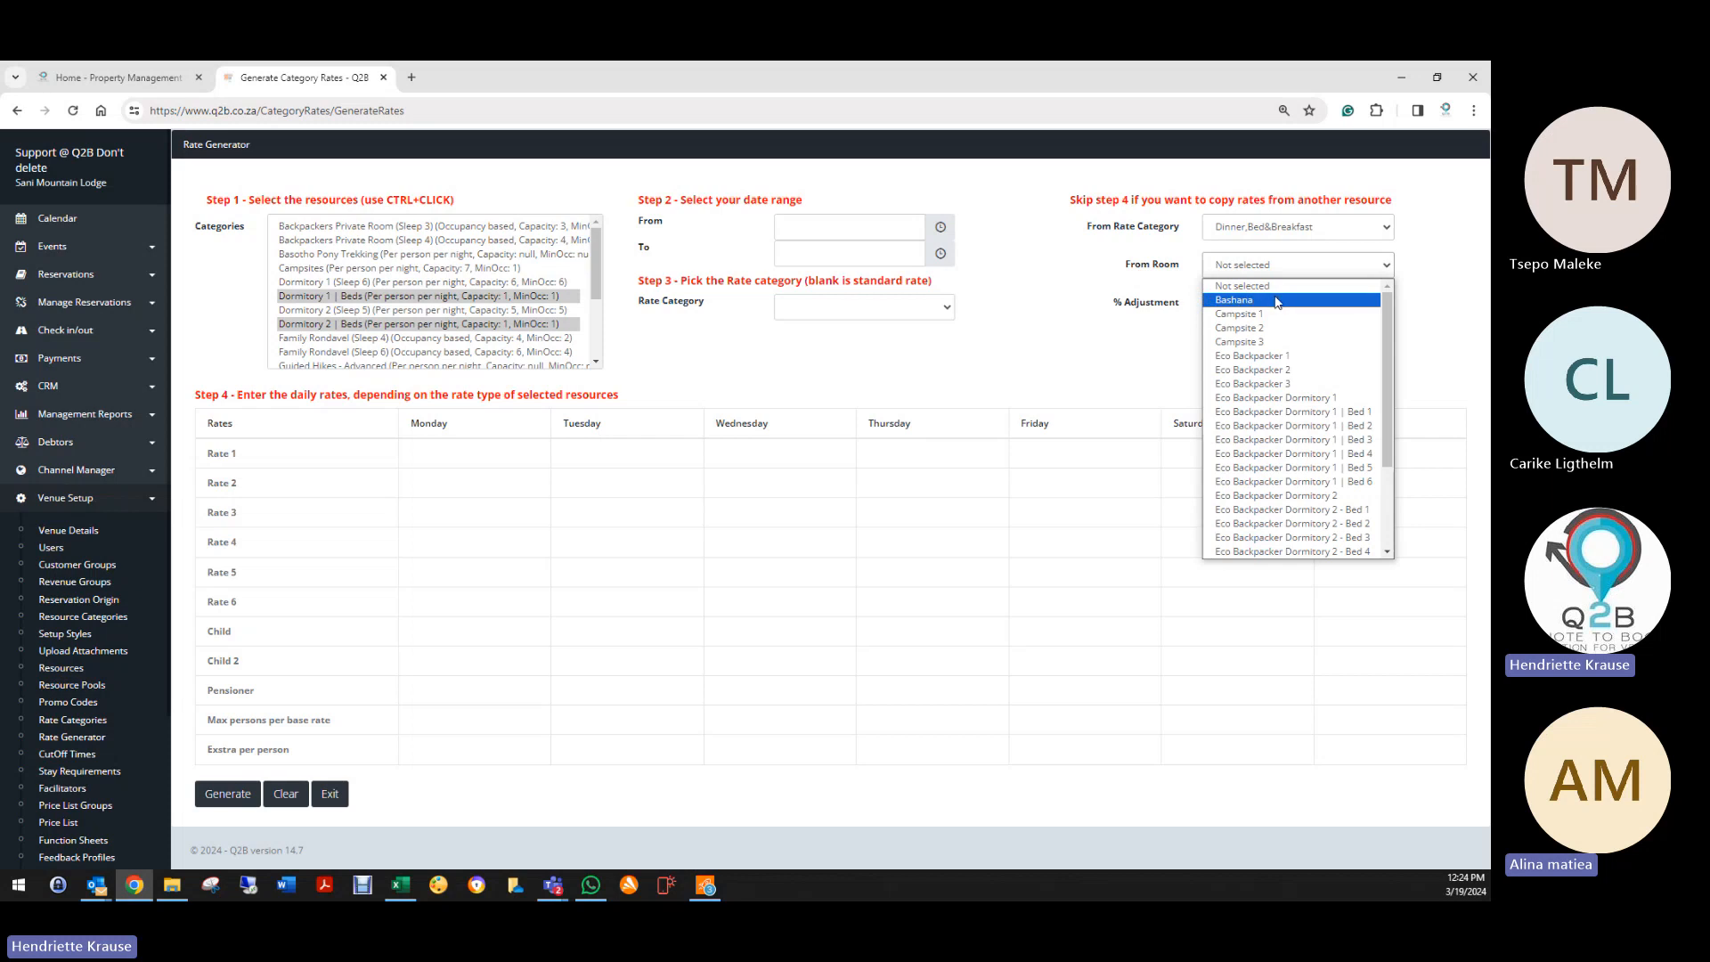
pyautogui.click(1164, 289)
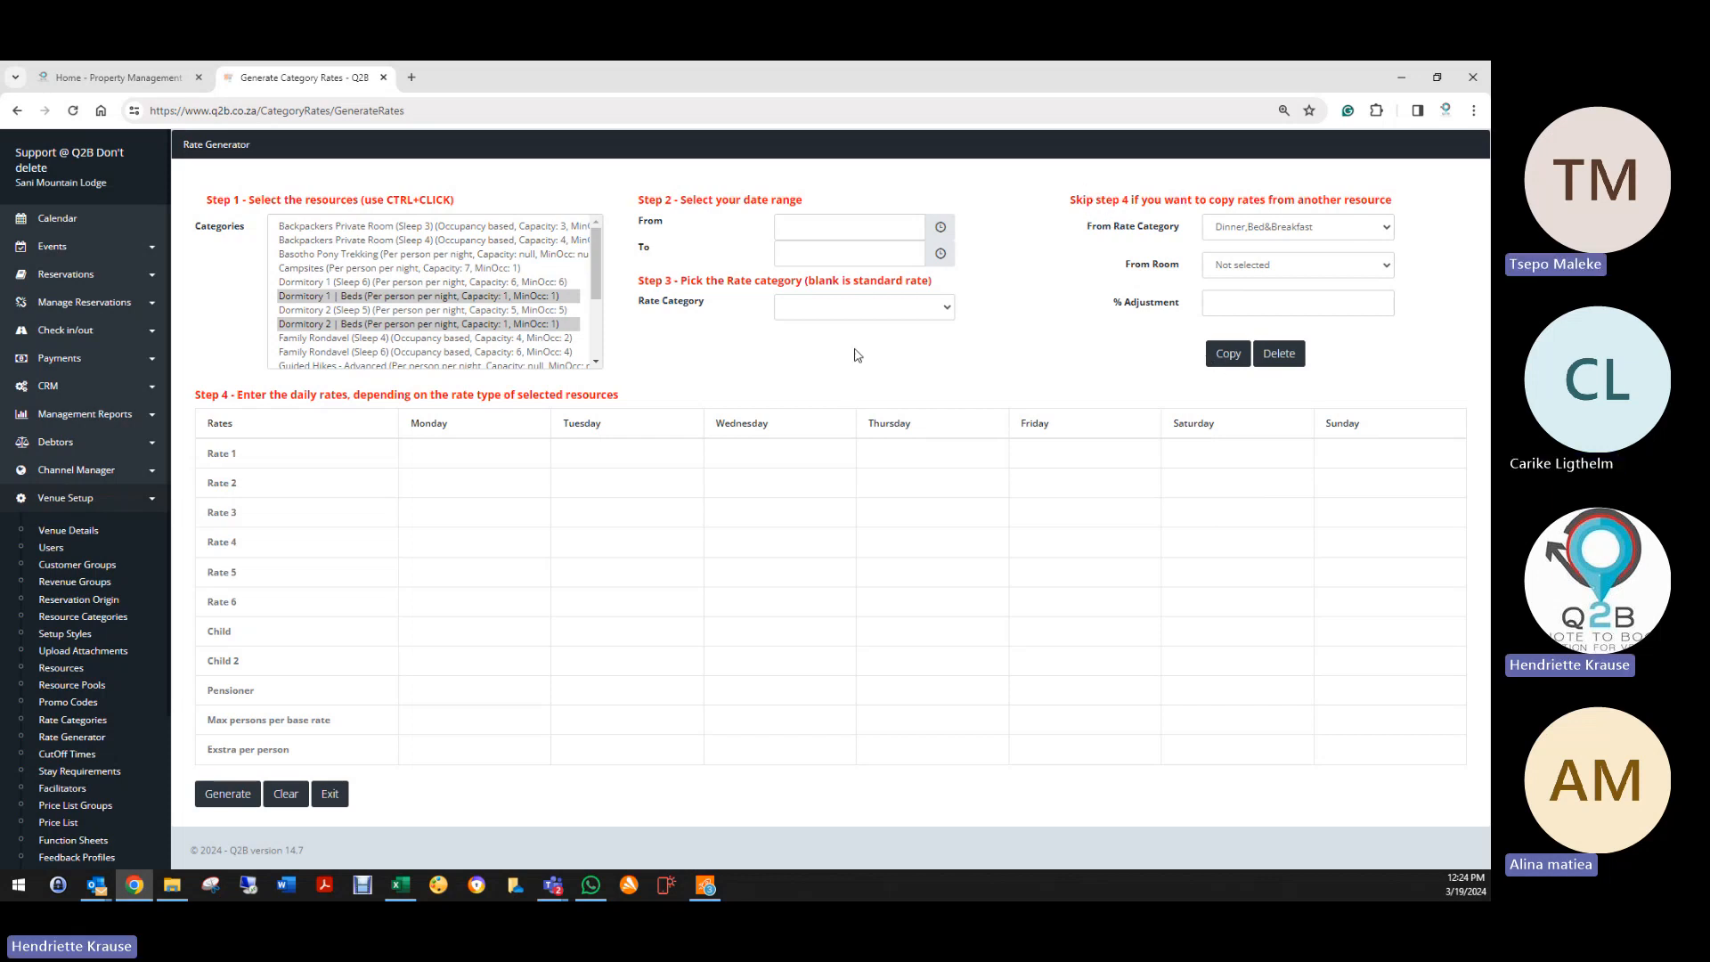
pyautogui.click(301, 796)
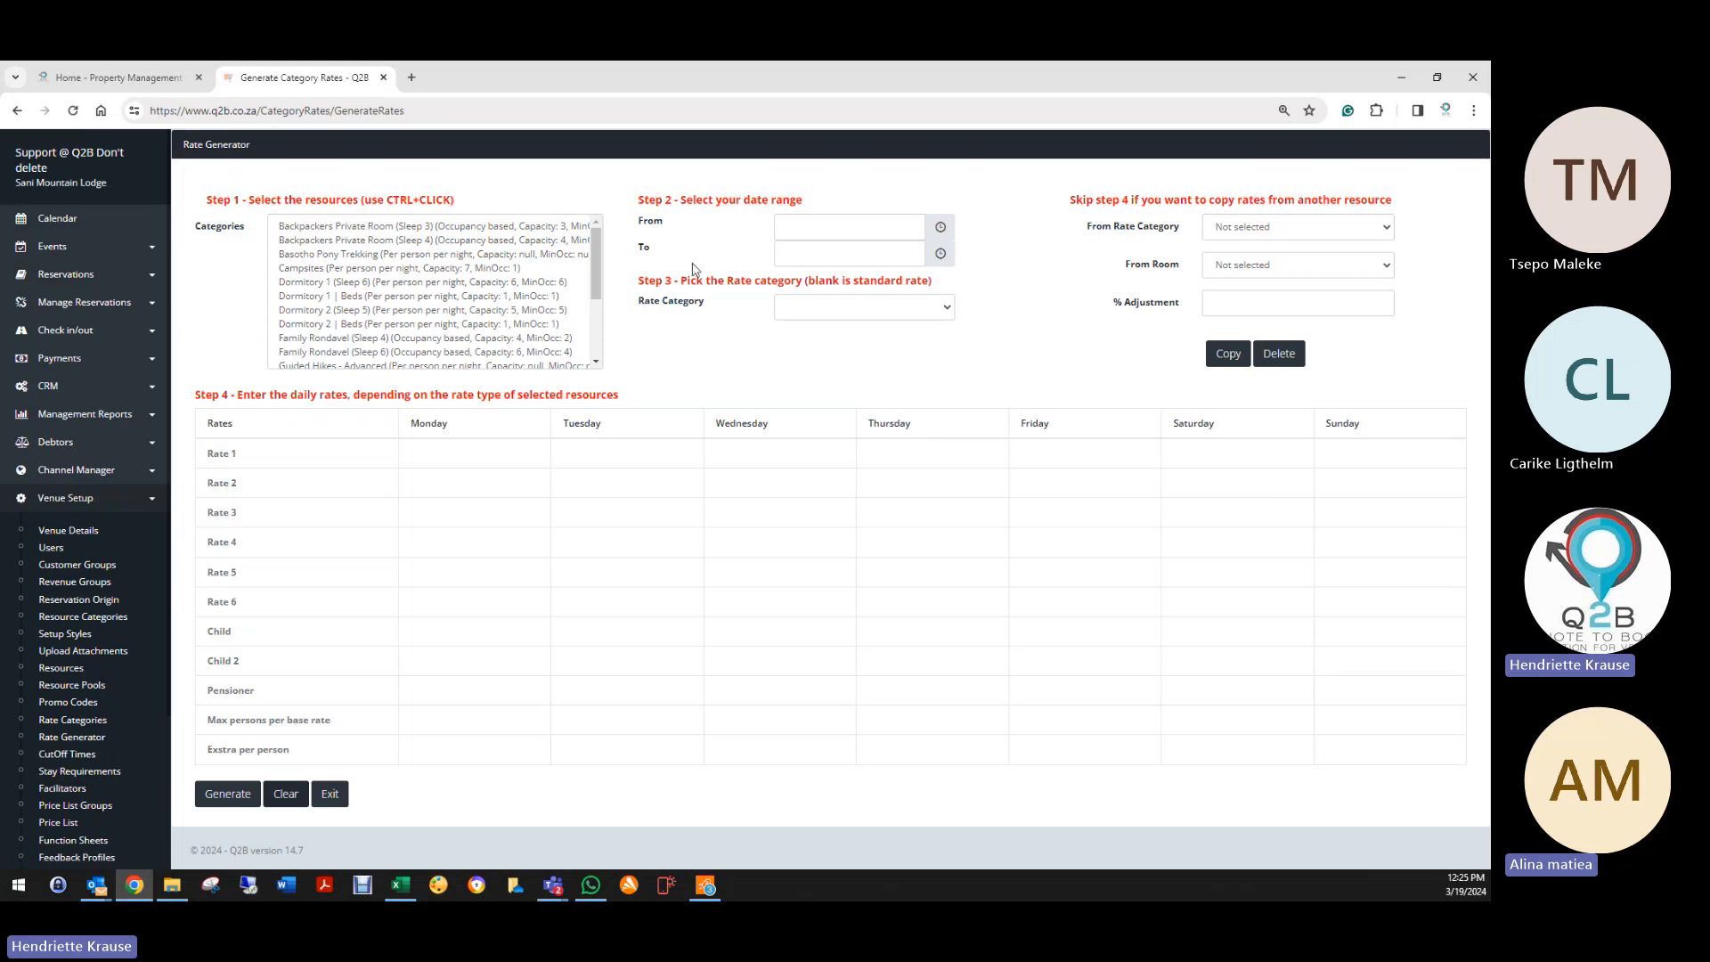
pyautogui.click(418, 227)
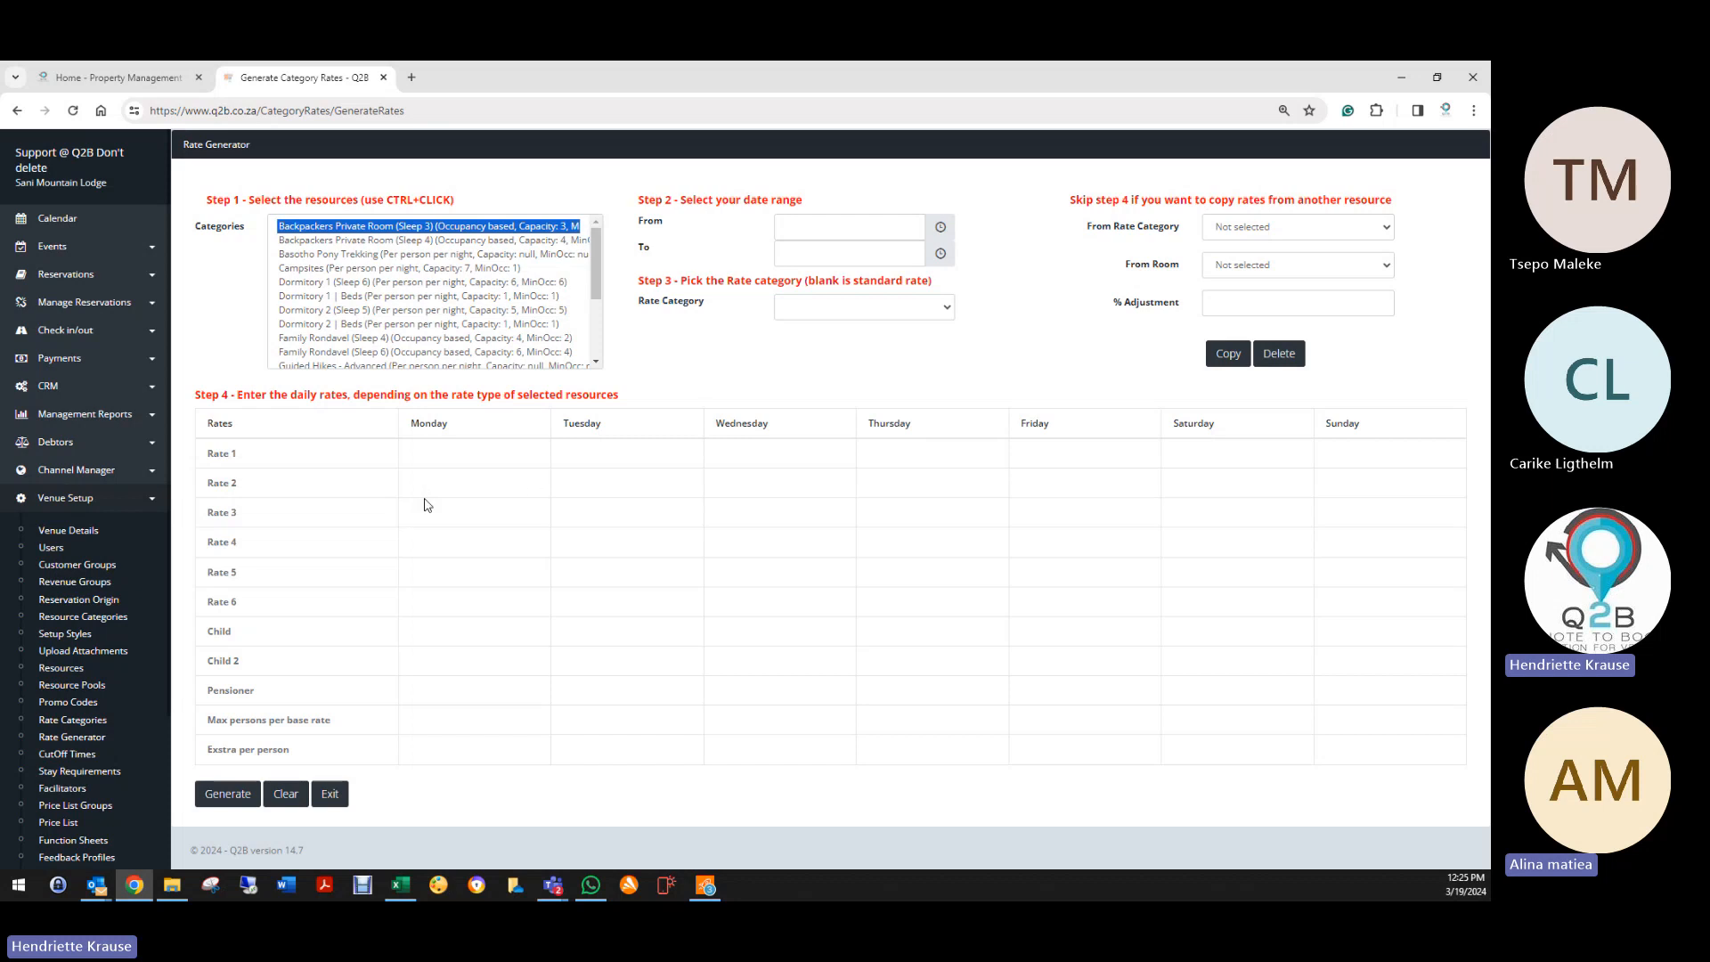
pyautogui.click(454, 241)
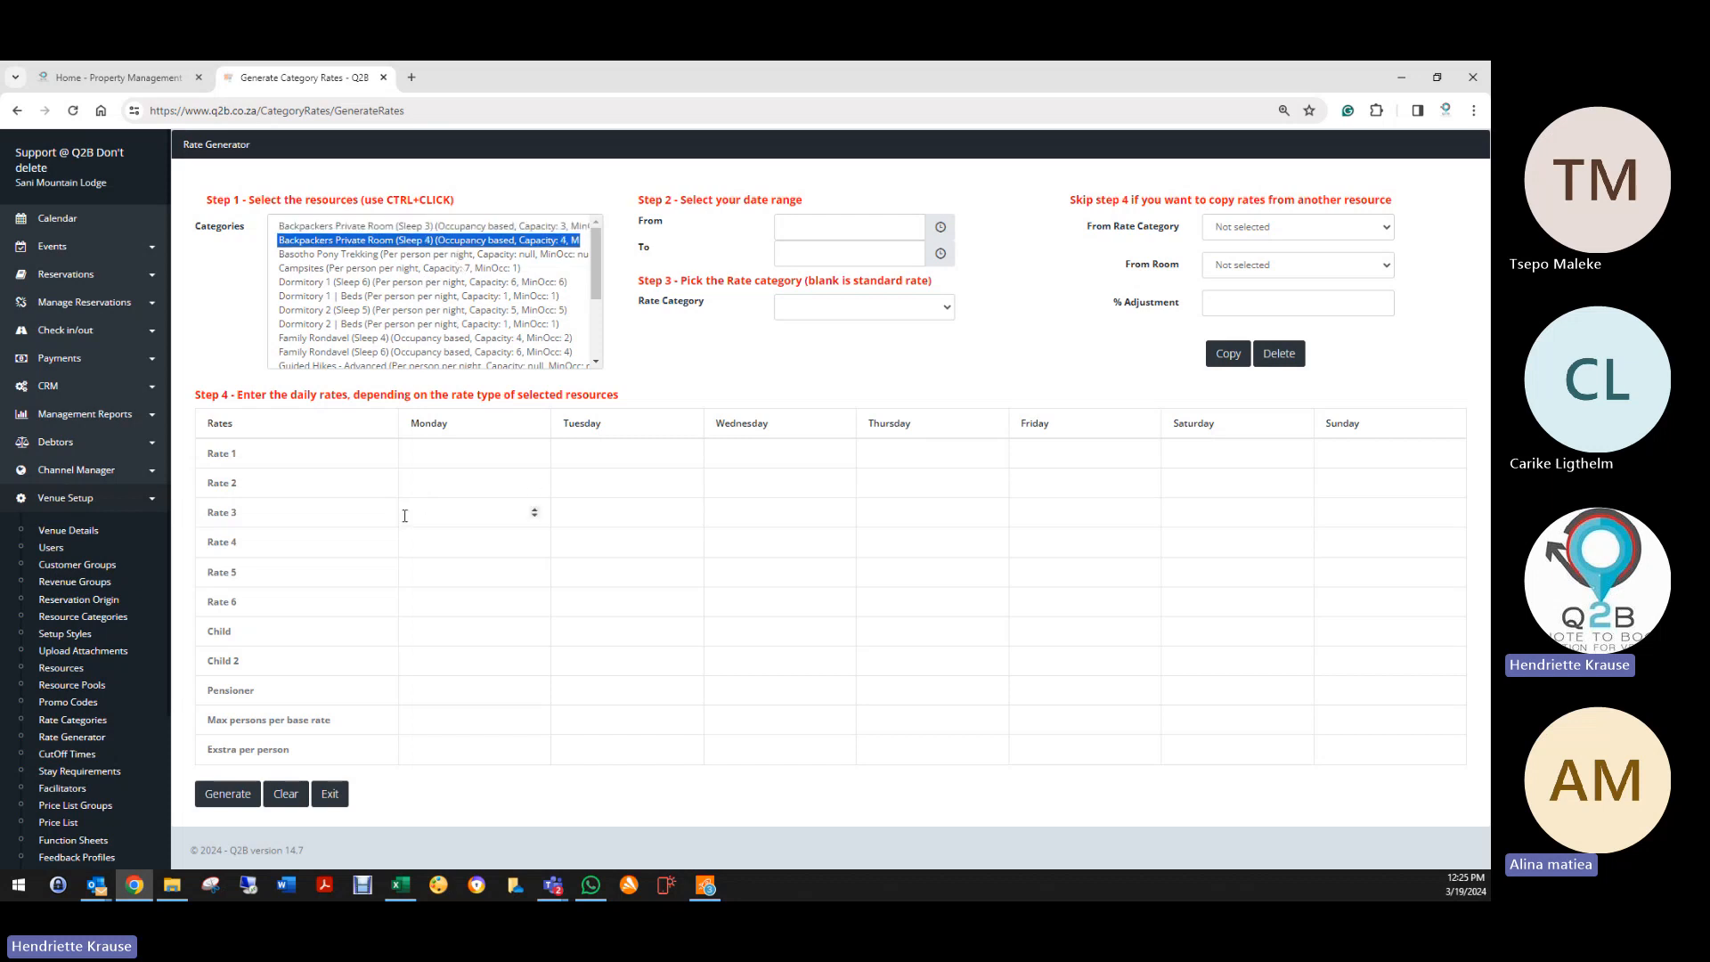
pyautogui.click(446, 256)
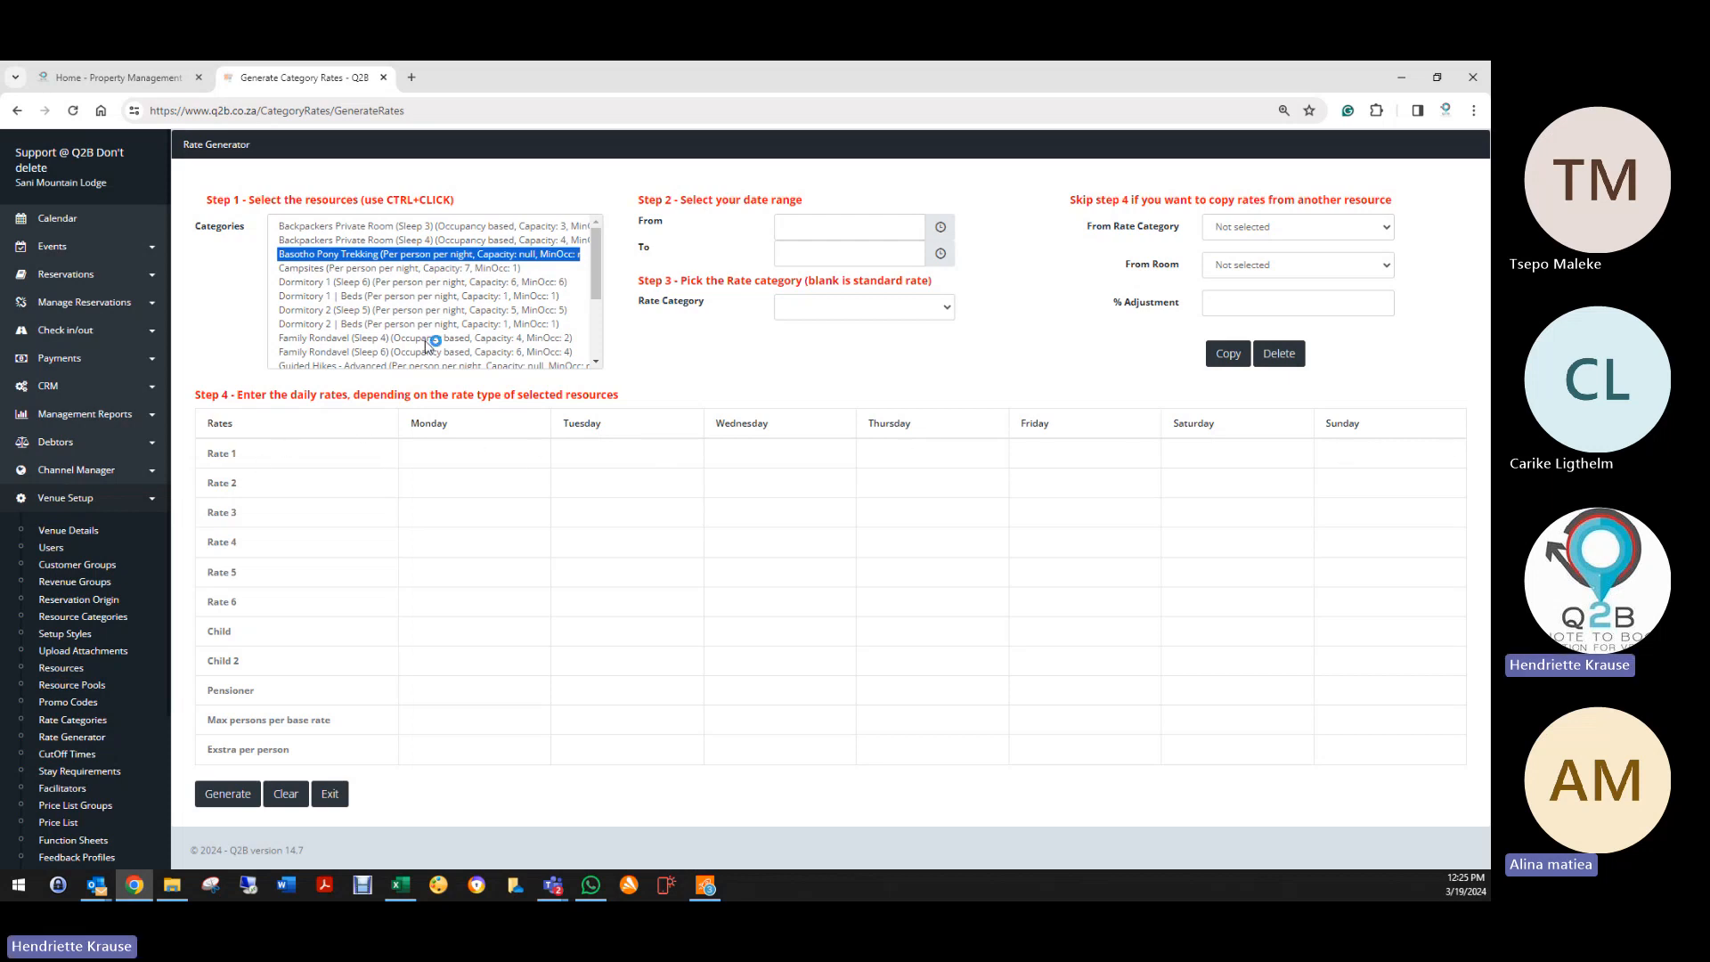
pyautogui.scroll(-2, 425, 342)
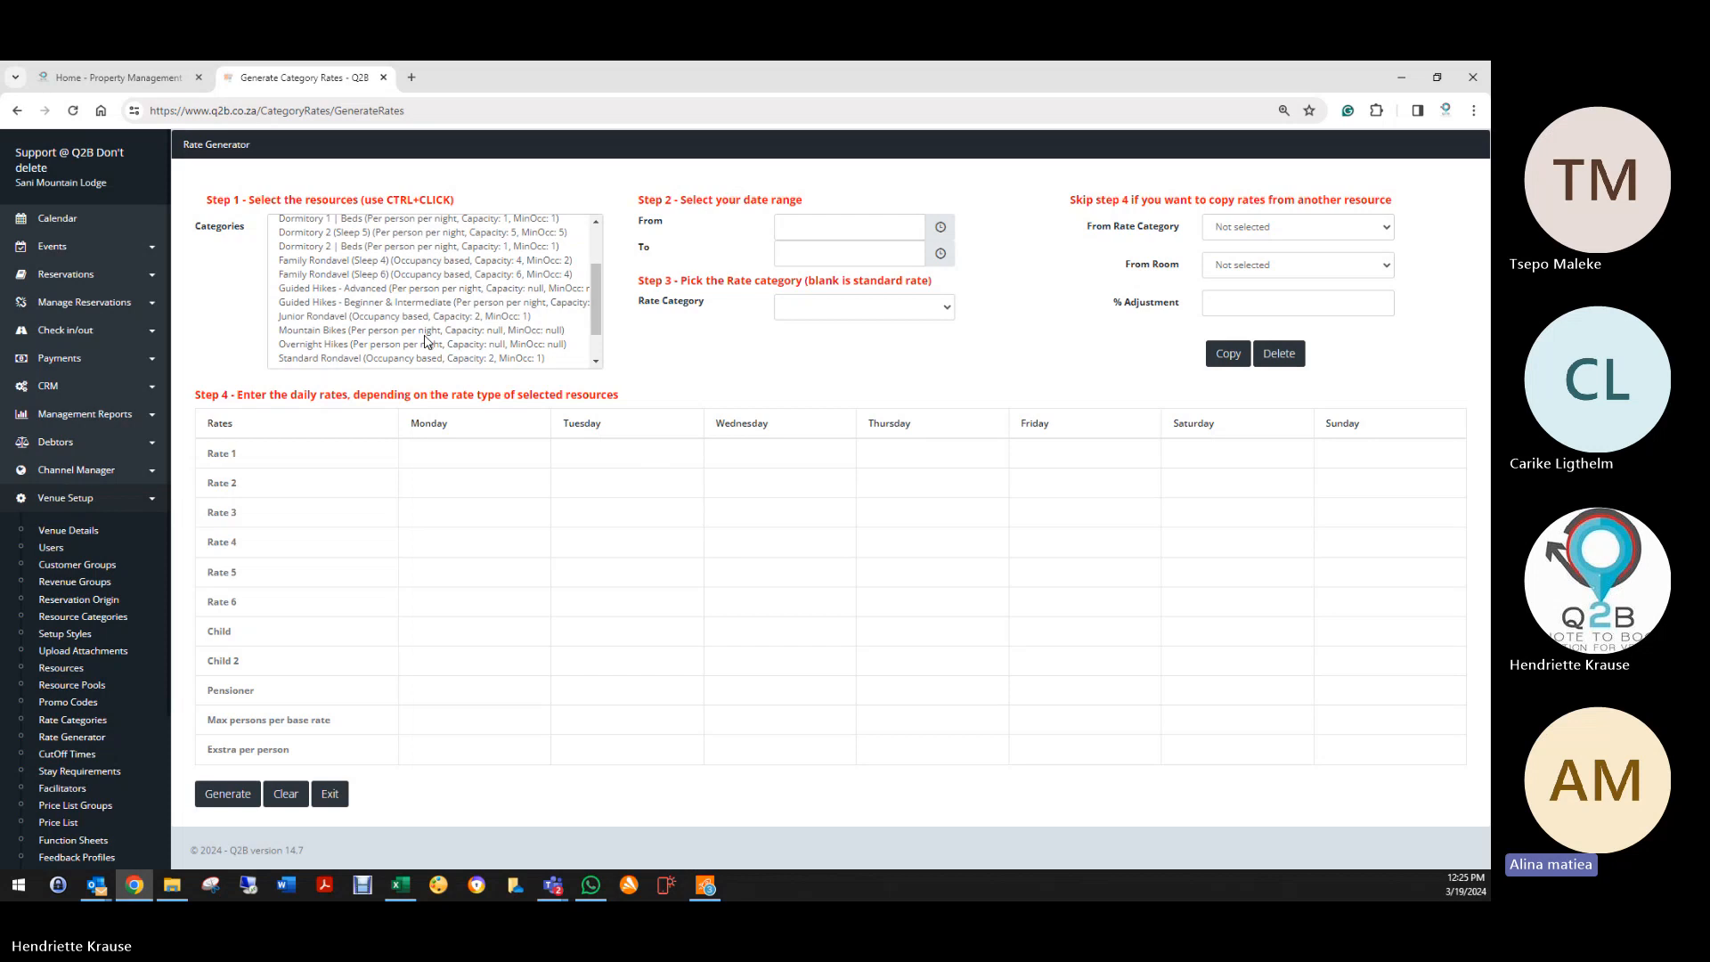
pyautogui.scroll(-2, 431, 336)
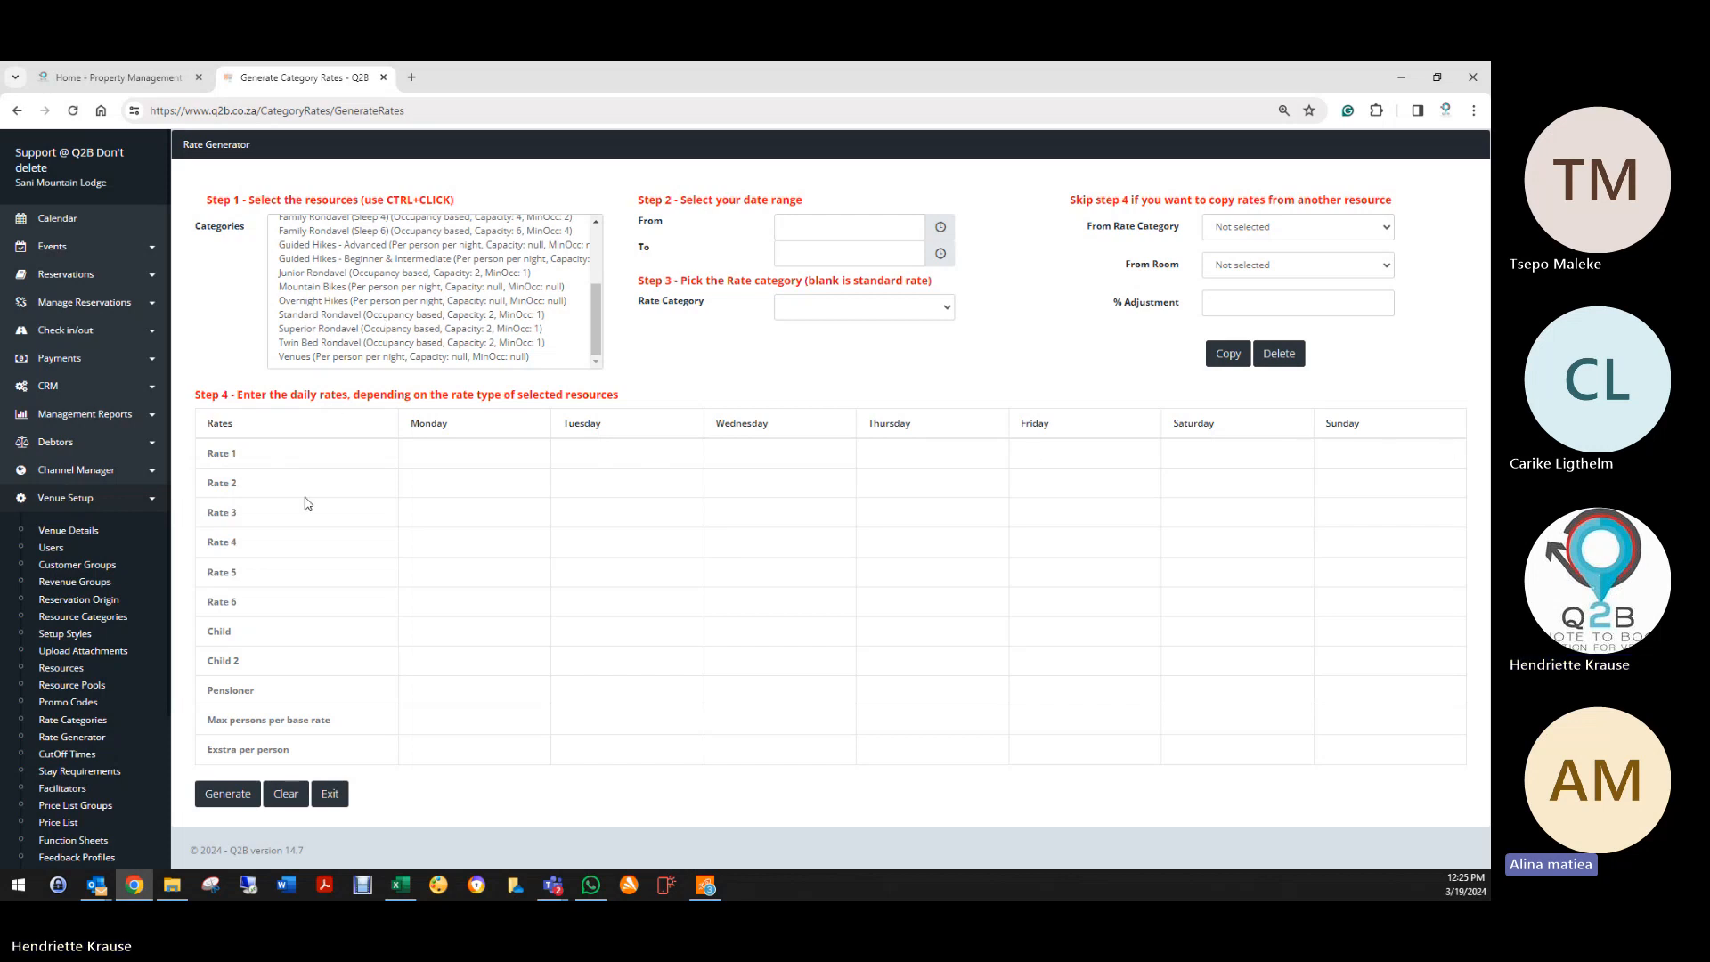
pyautogui.click(283, 795)
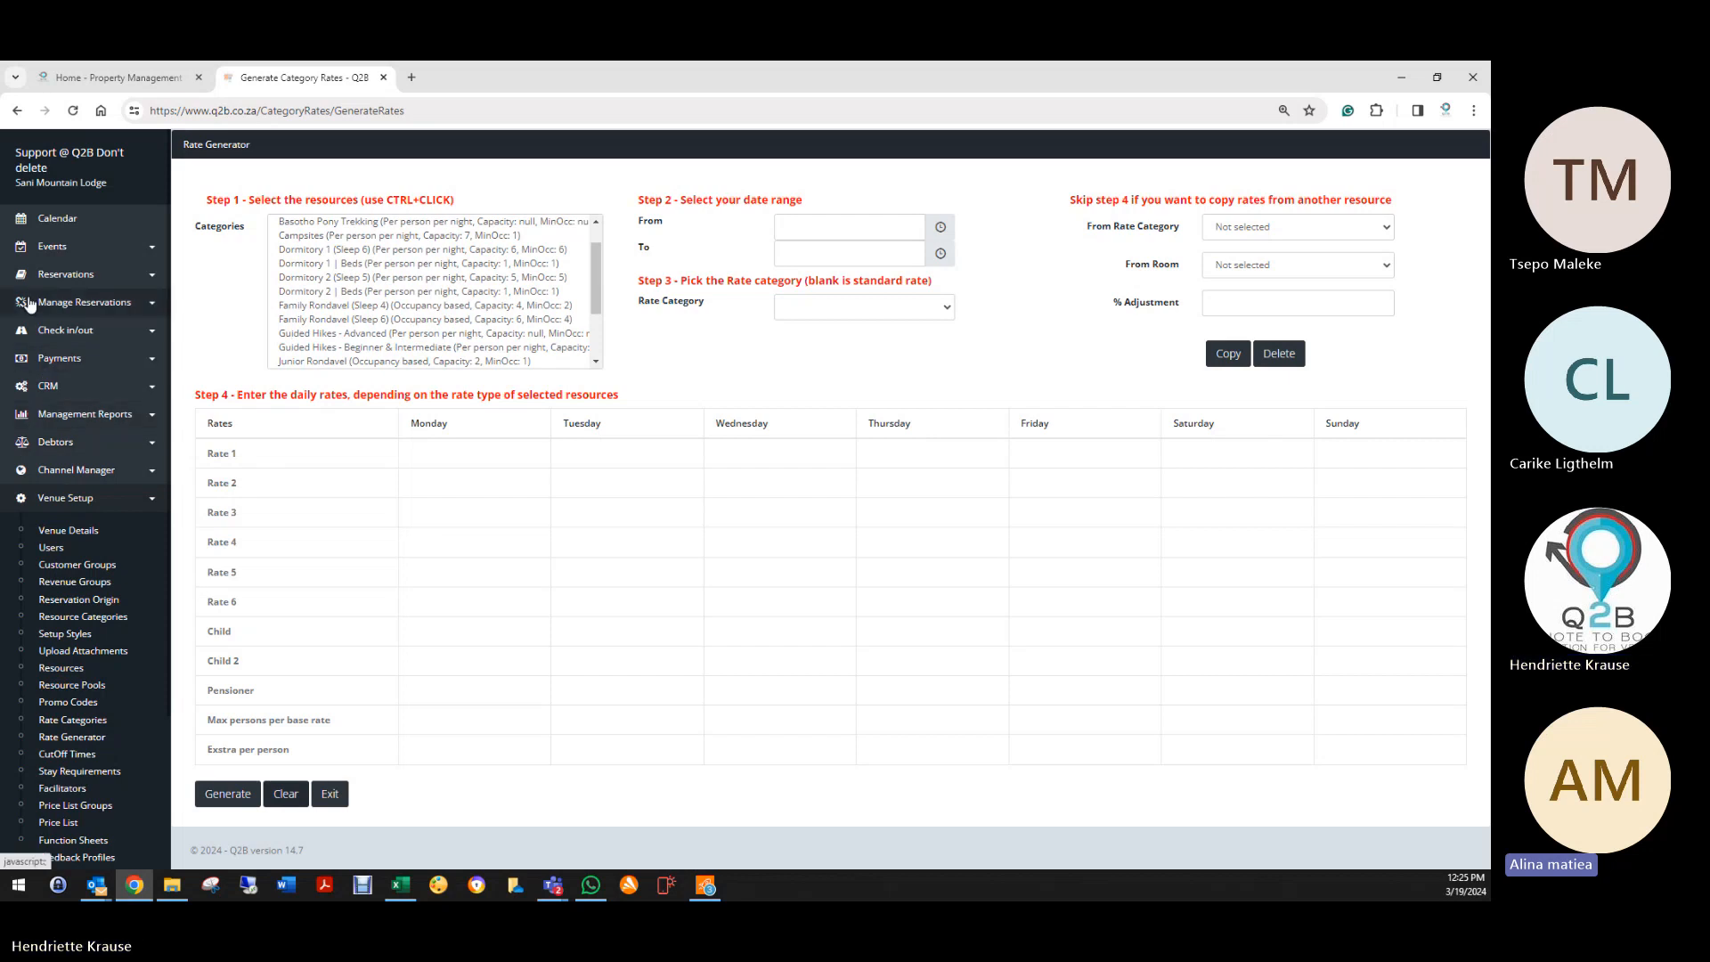
# Step: Open All Availability, expand Backpackers Private Room (Sleep 3), and display its Room Only rates (785, 785, 1175)
pyautogui.click(71, 274)
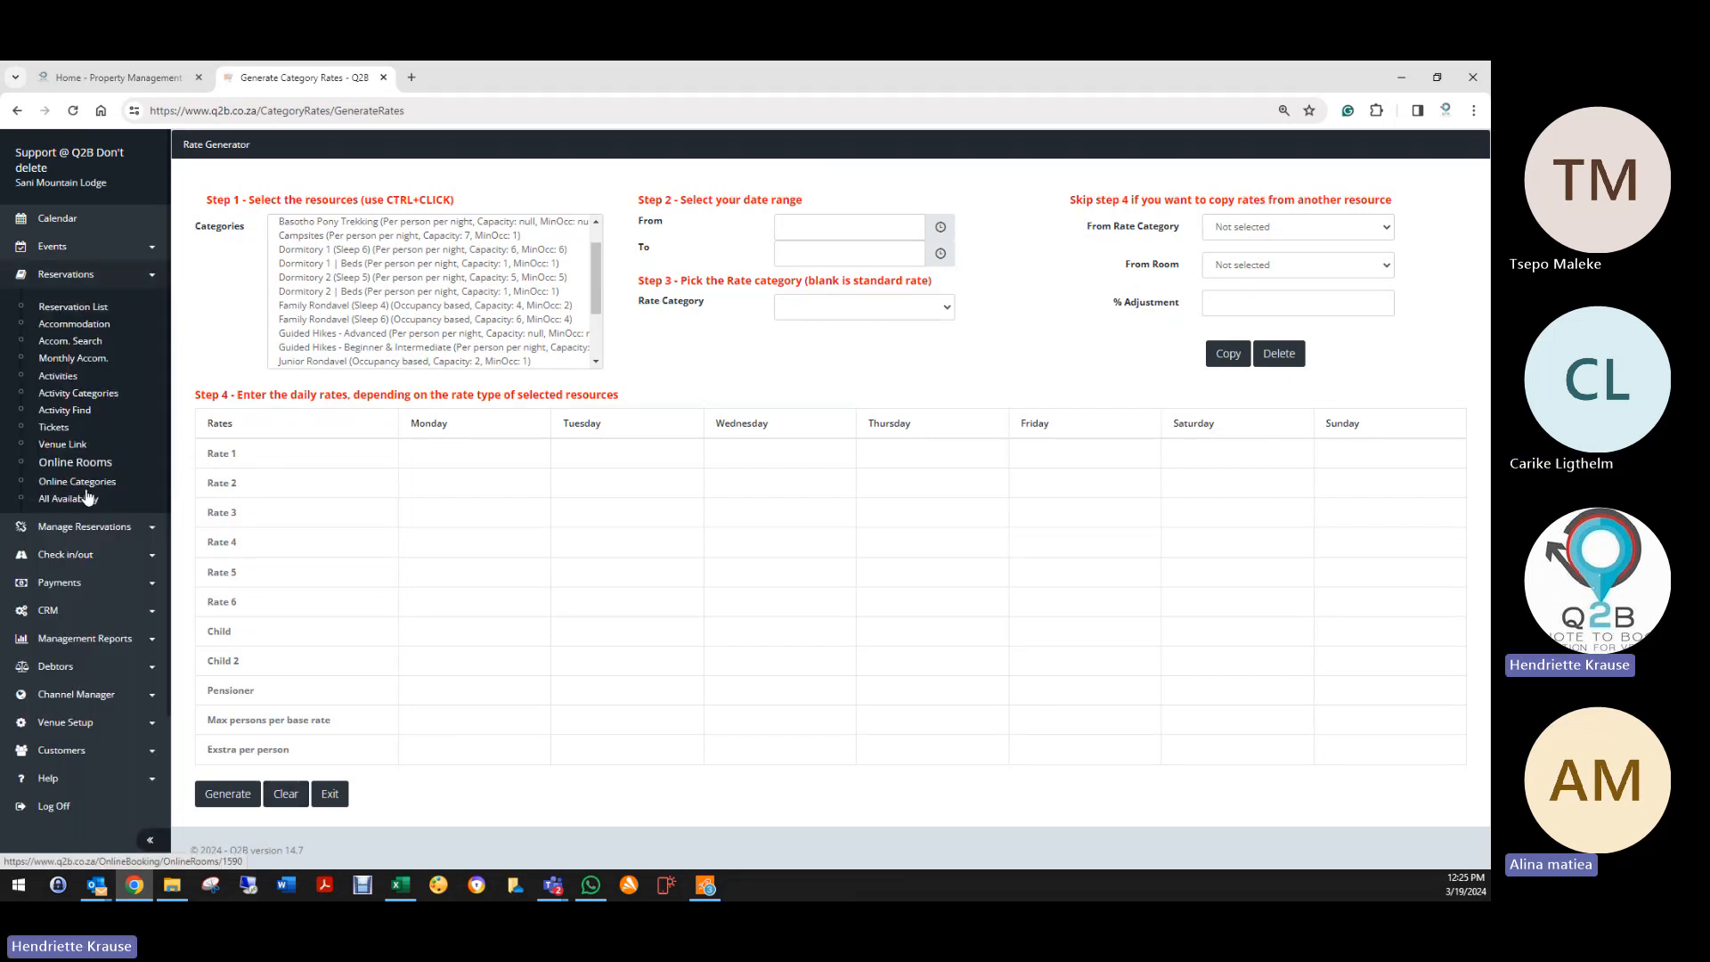
pyautogui.click(78, 496)
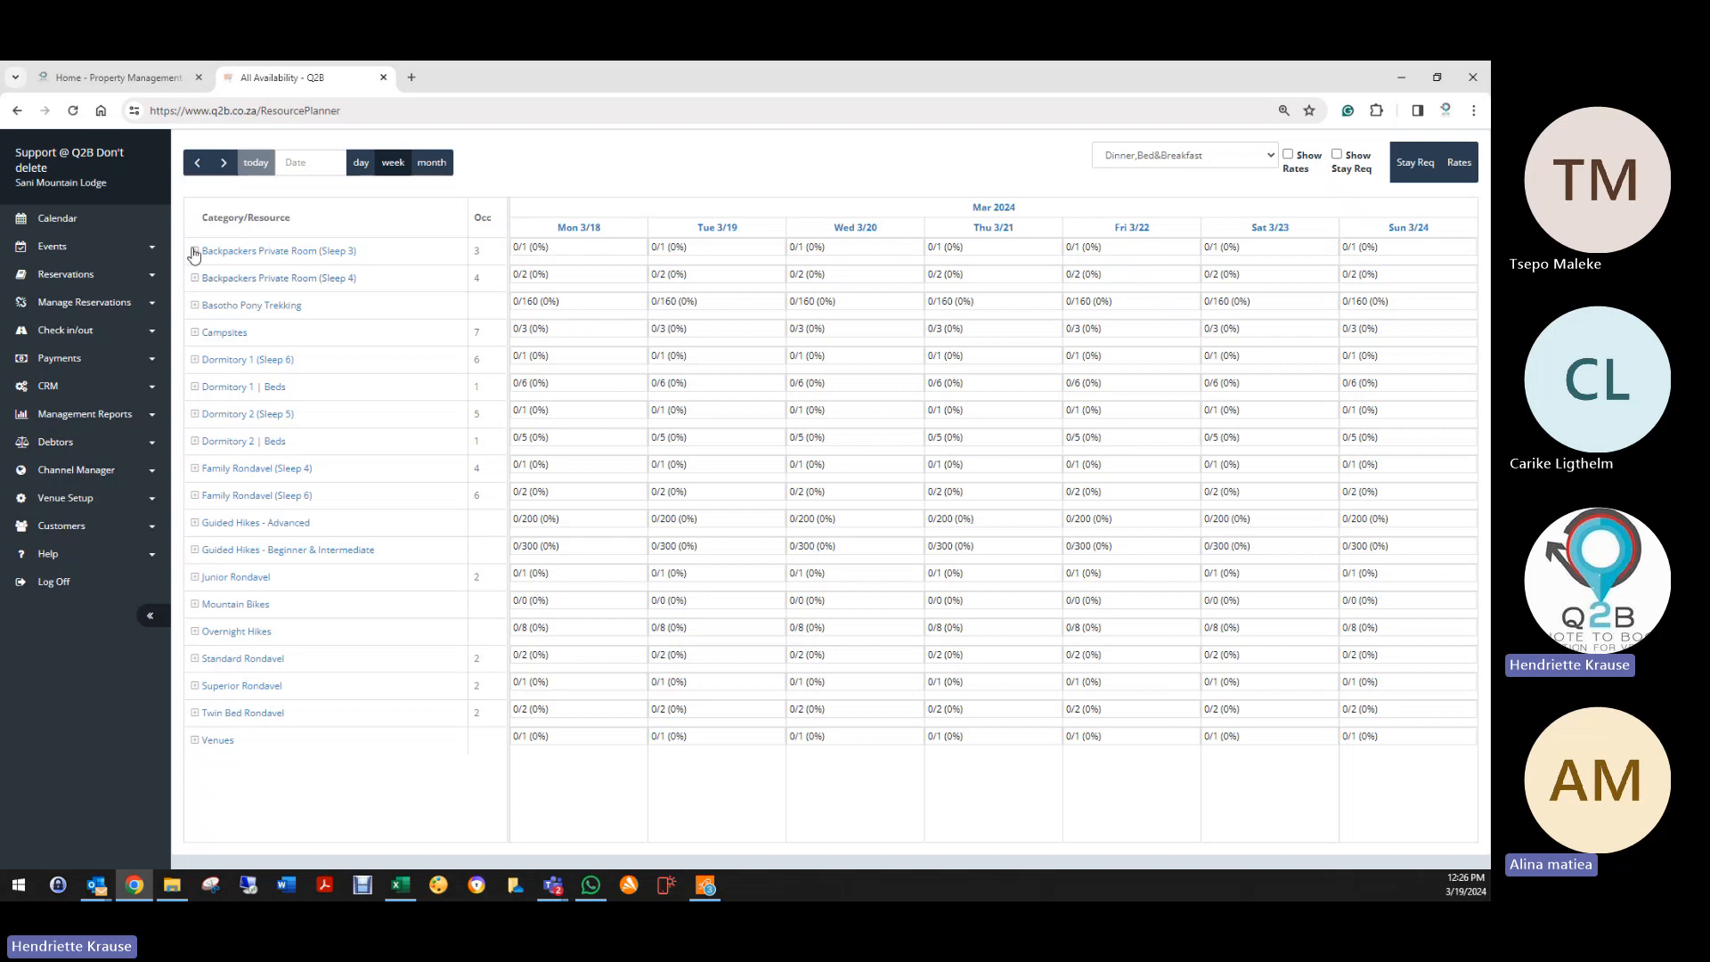
pyautogui.click(194, 250)
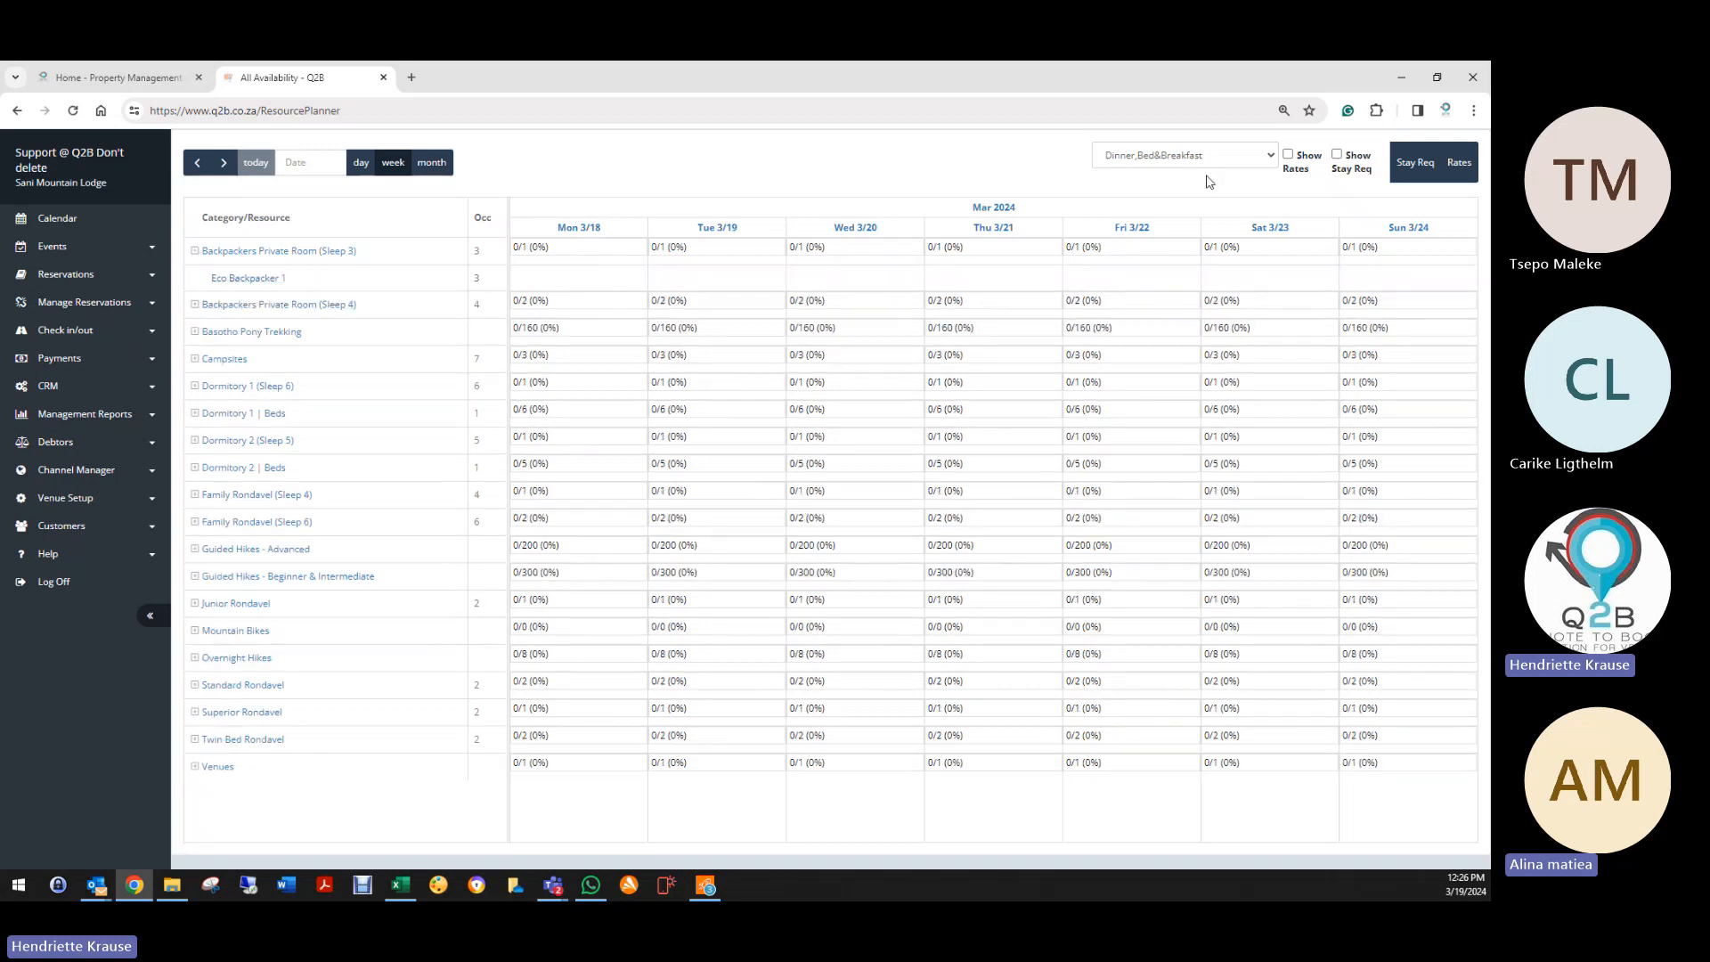
pyautogui.click(1271, 159)
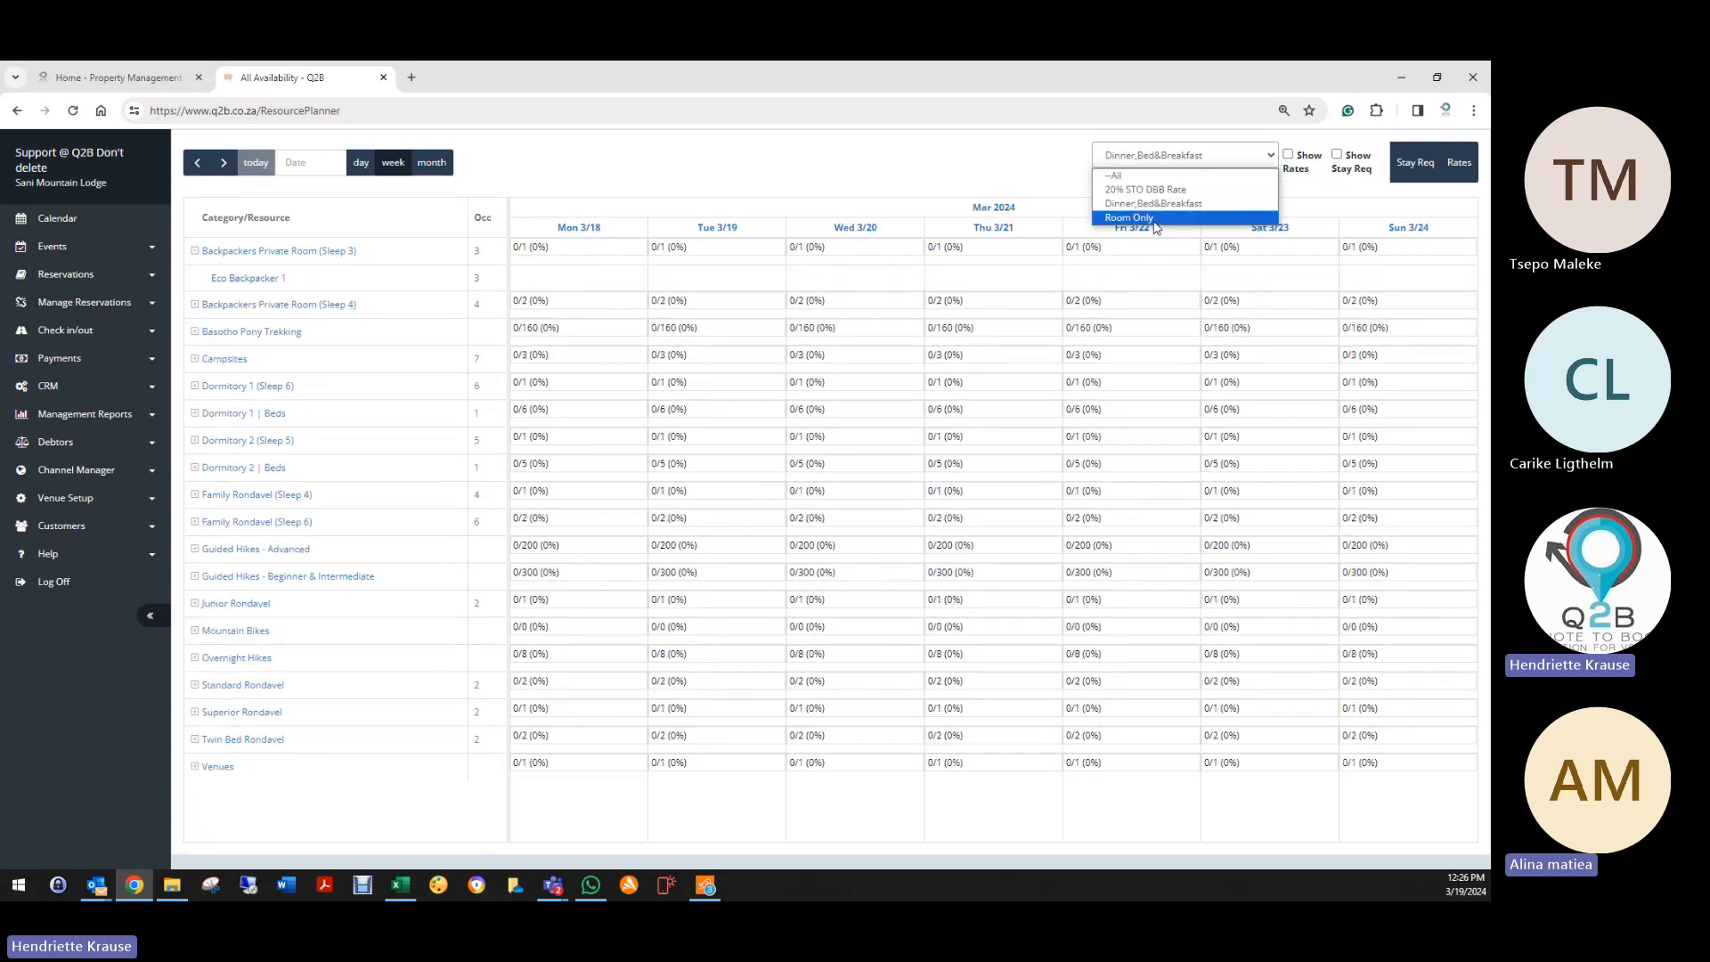
pyautogui.click(1152, 219)
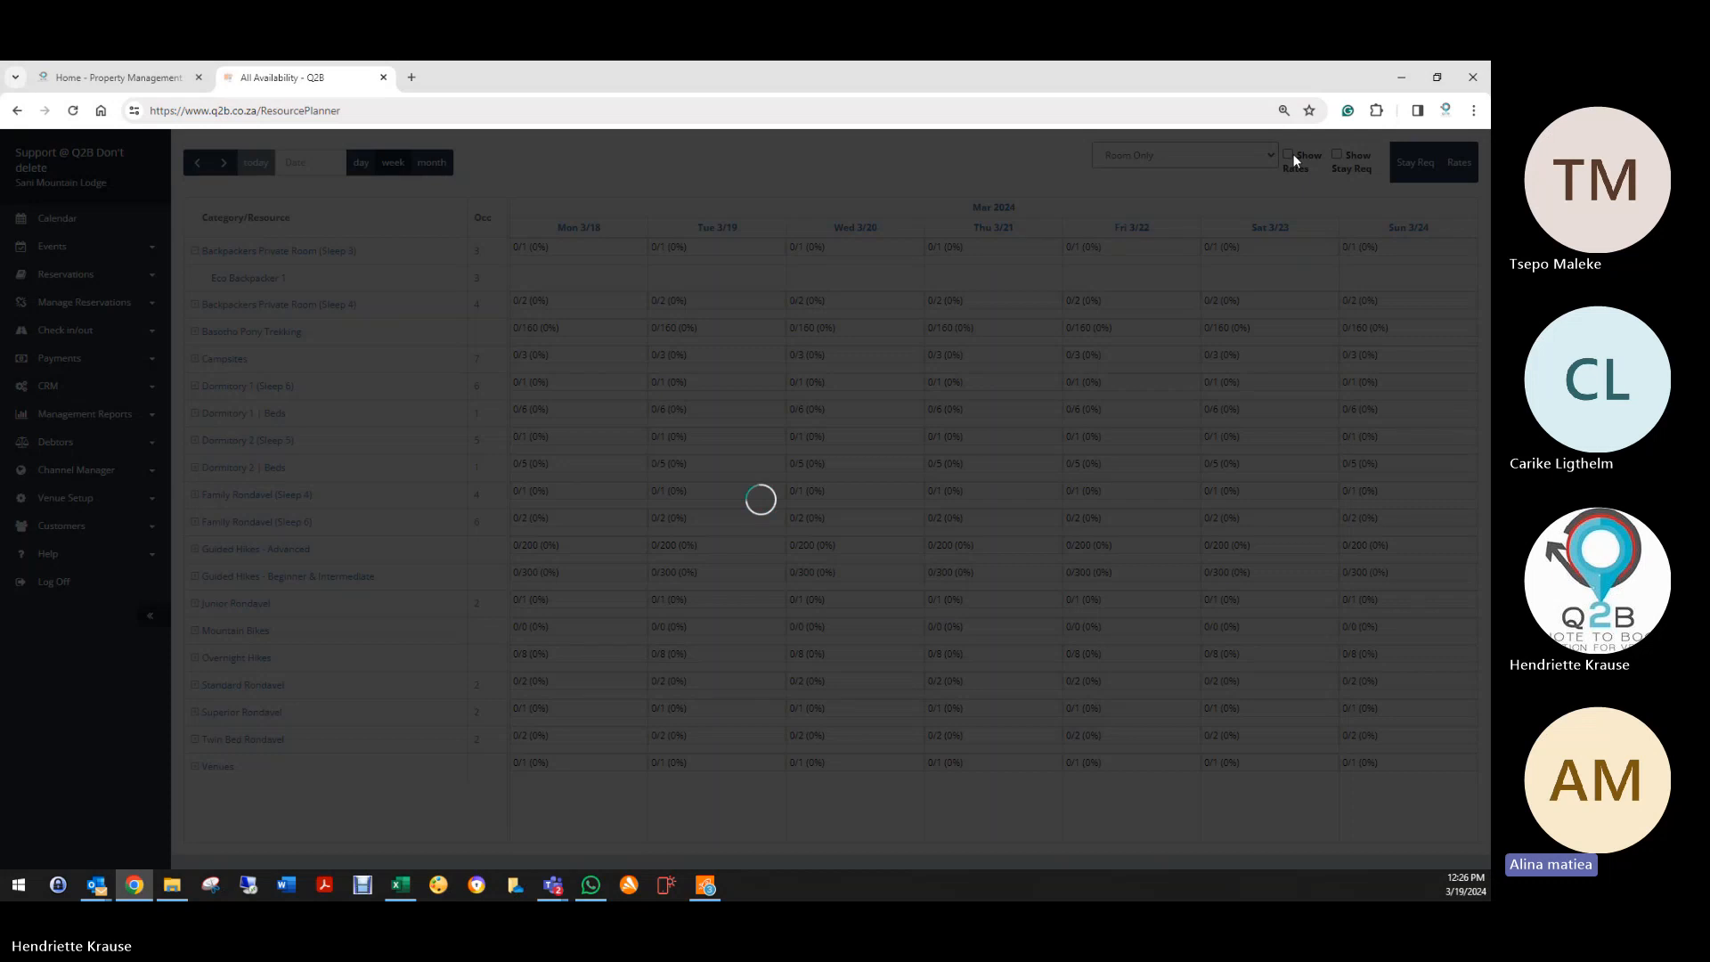
pyautogui.click(1289, 155)
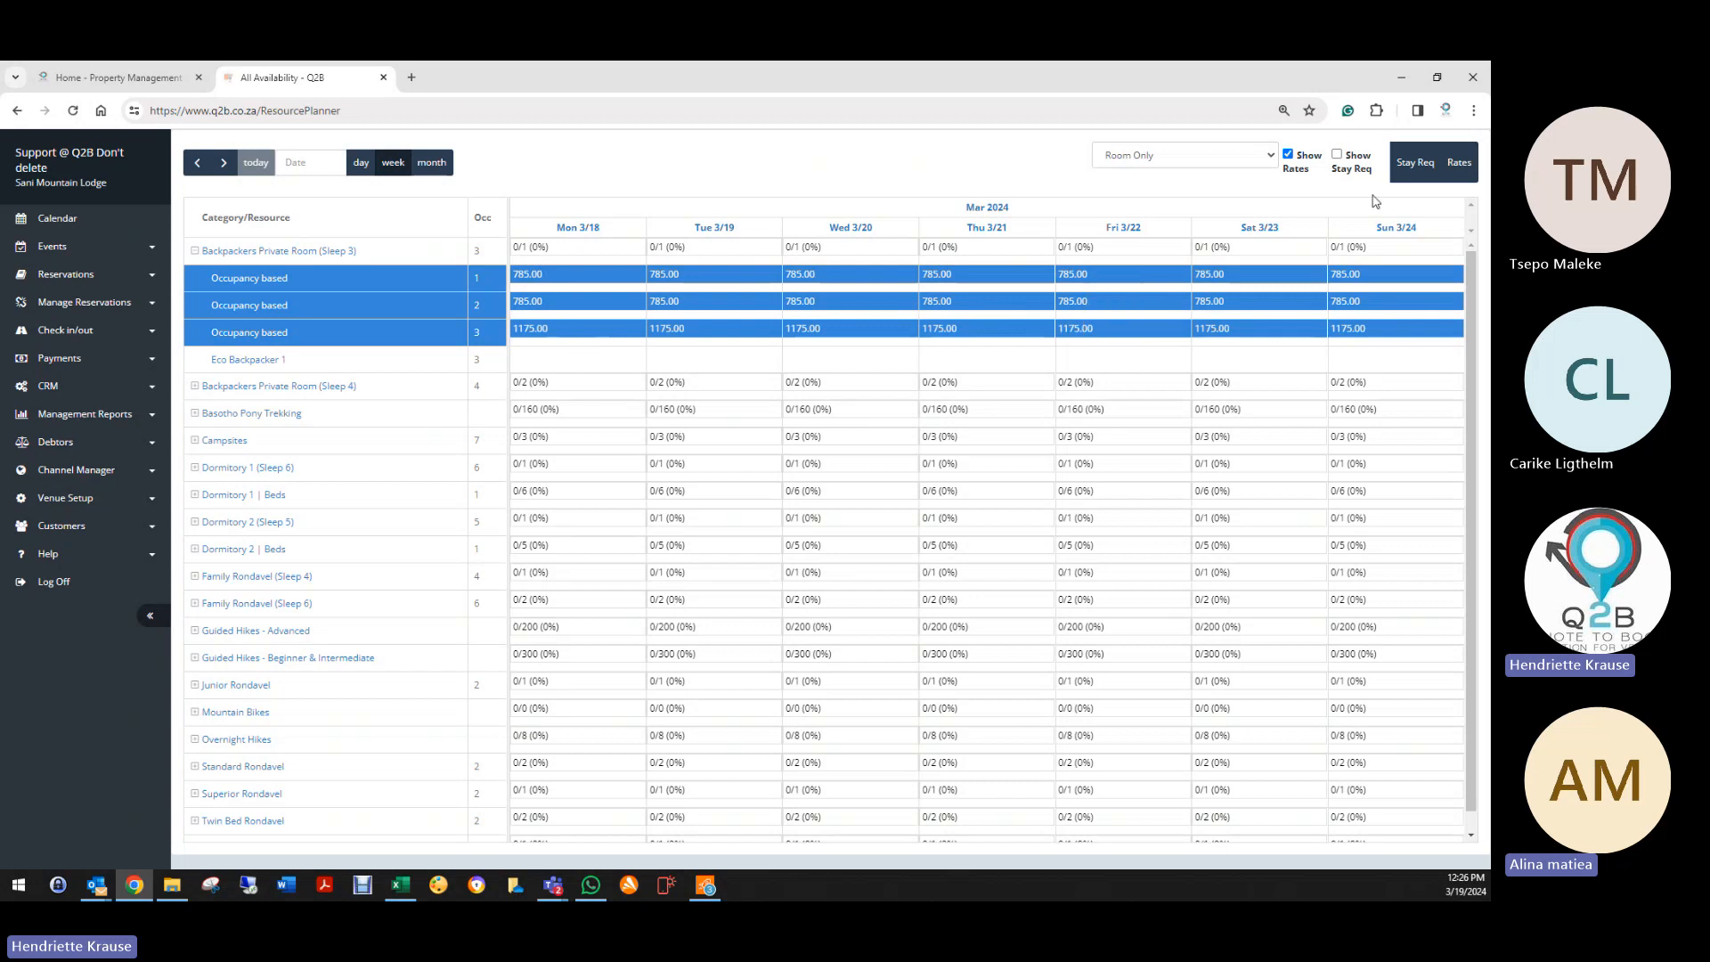
# Step: Start new Room Only rates for Backpackers Private Room (Sleep 3) from 19 to 22 March 2024
pyautogui.click(1458, 168)
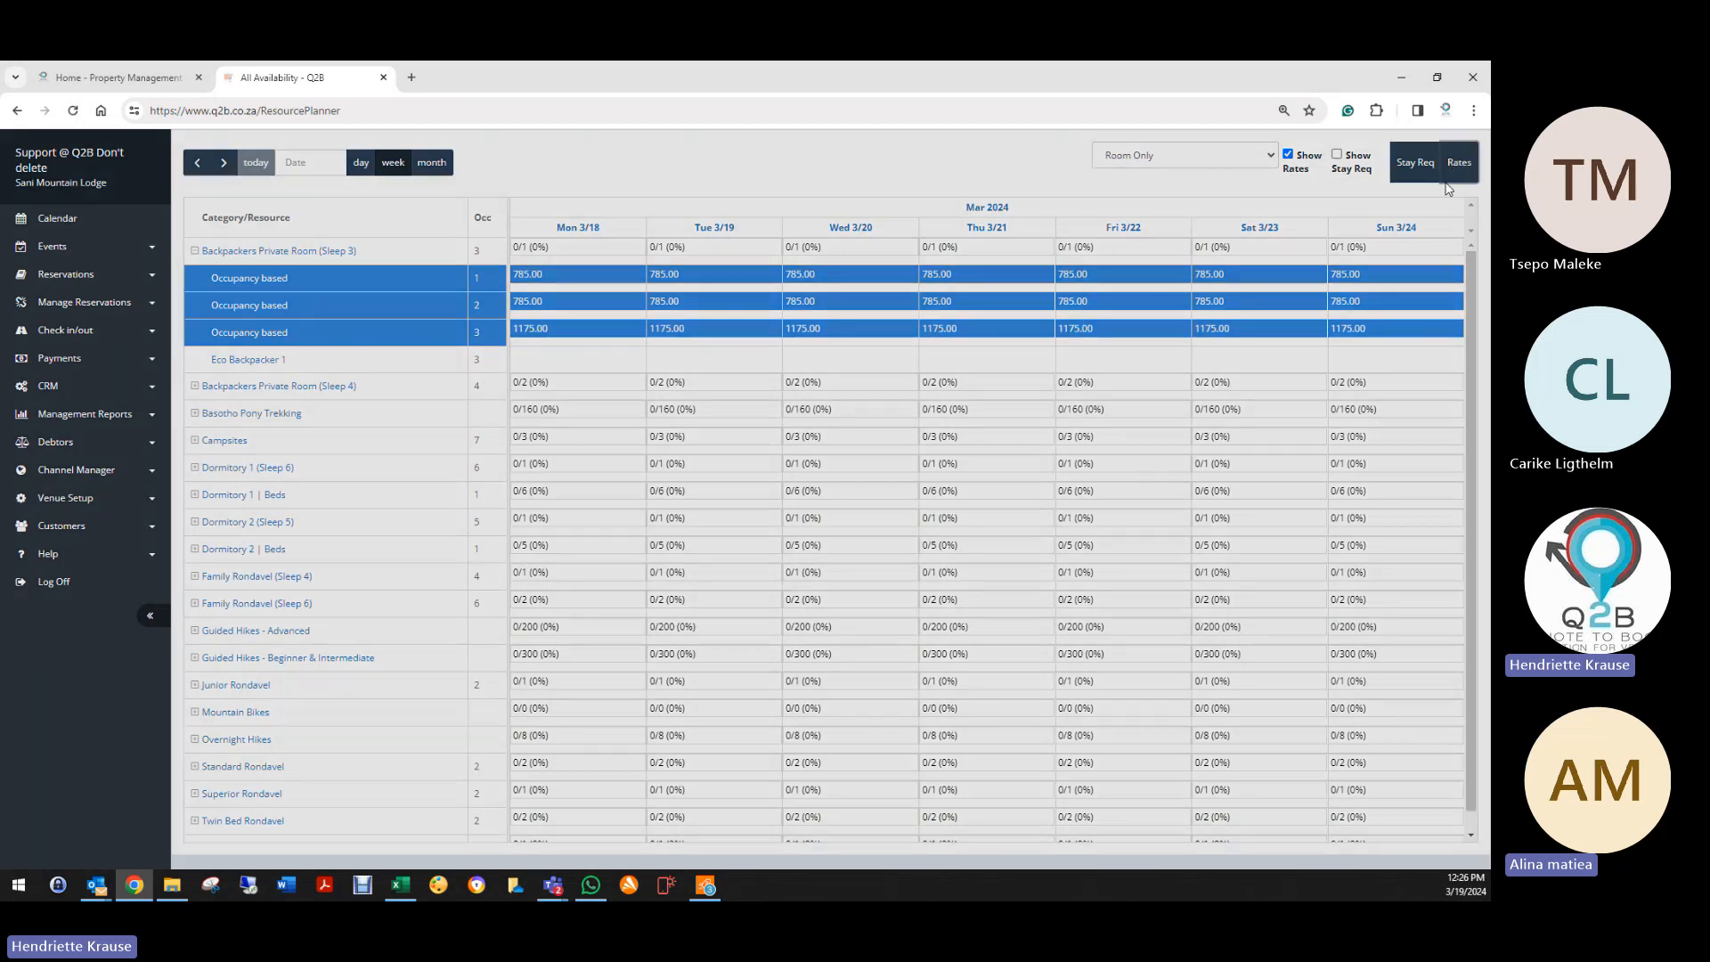
pyautogui.click(623, 222)
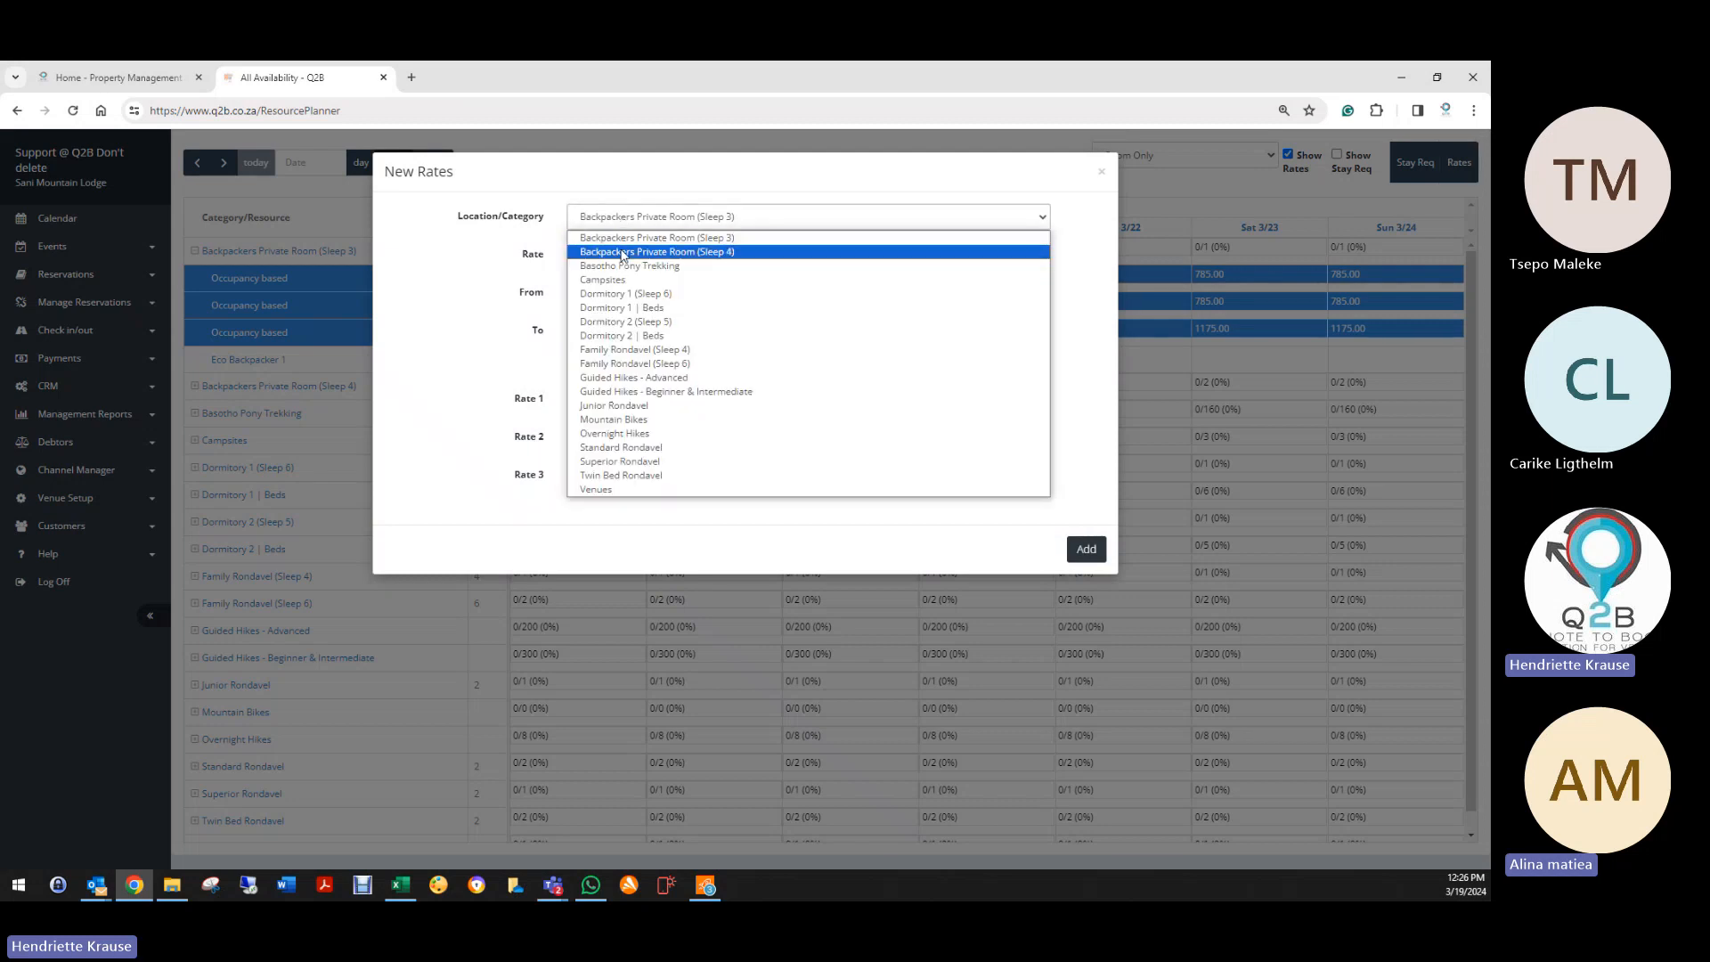
pyautogui.click(601, 238)
pyautogui.click(585, 220)
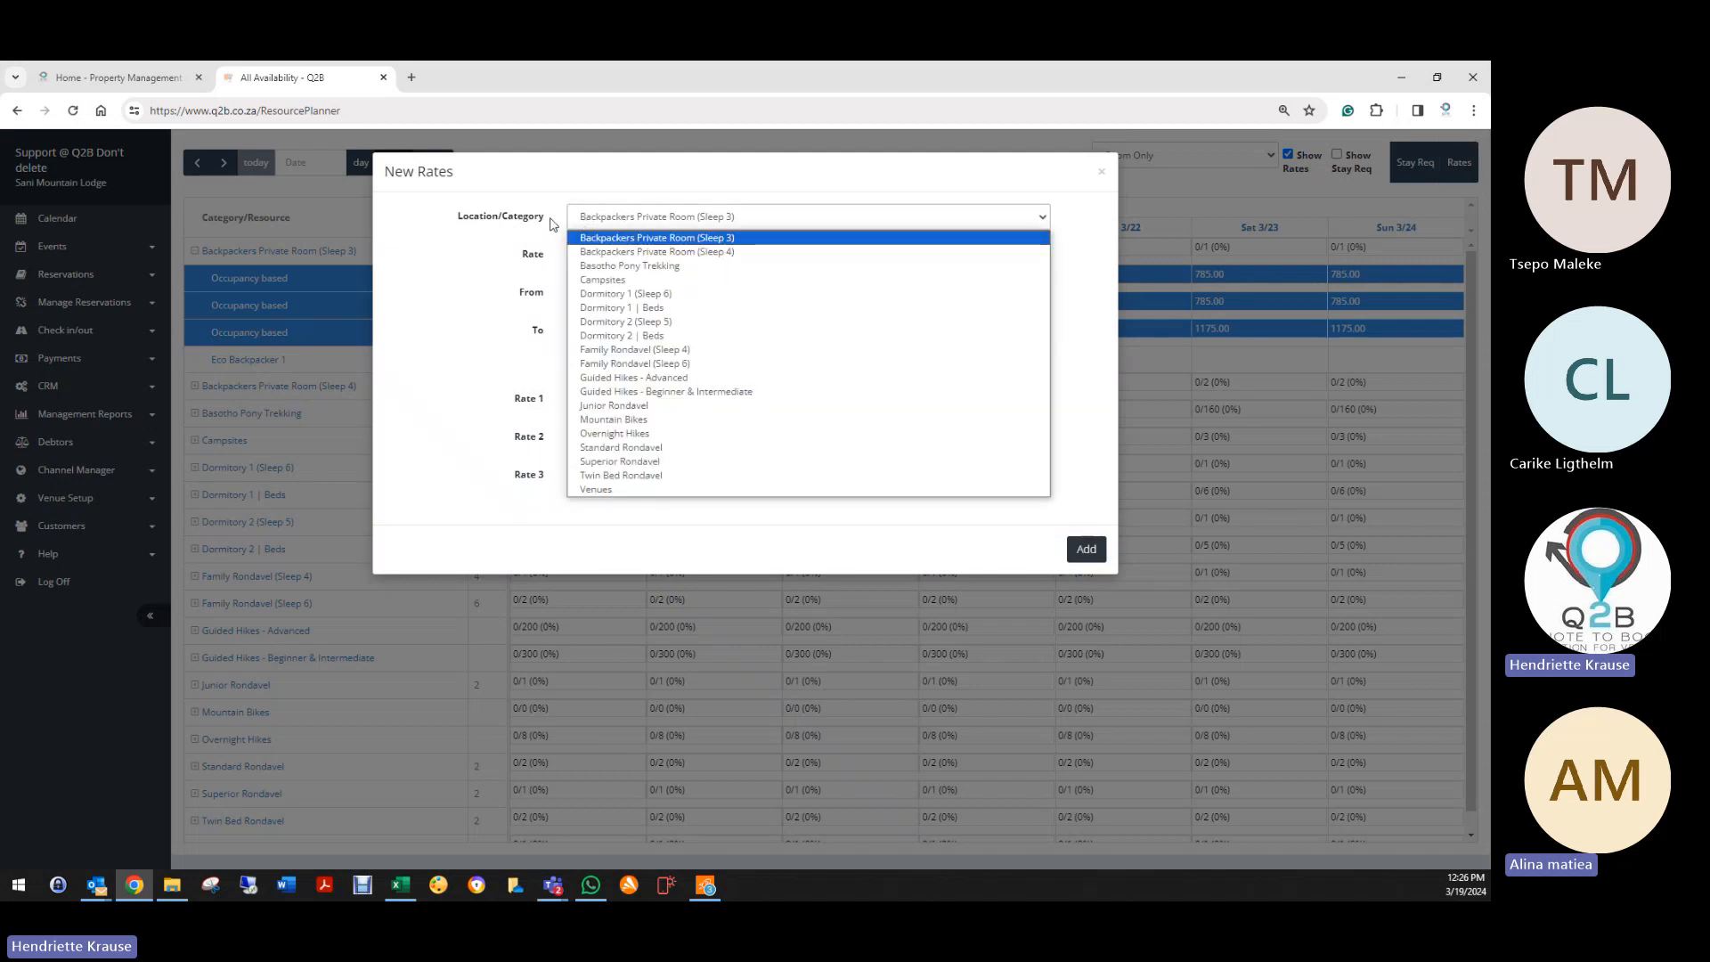
pyautogui.click(601, 237)
pyautogui.click(596, 259)
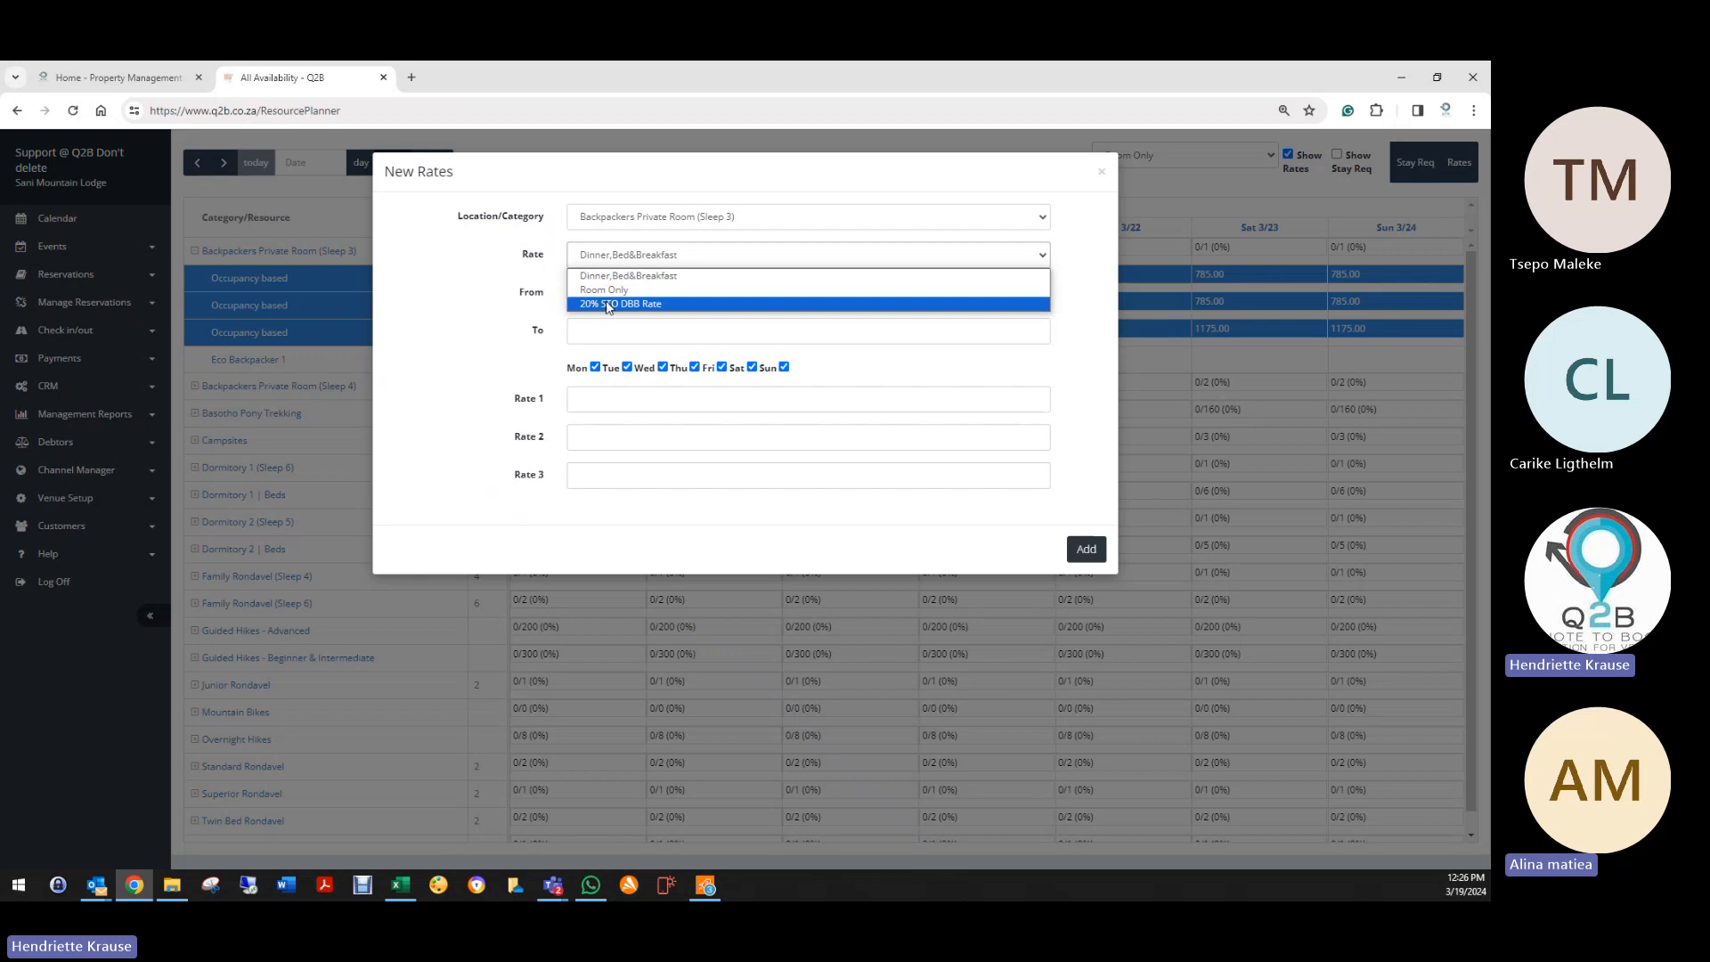
pyautogui.click(604, 289)
pyautogui.click(599, 292)
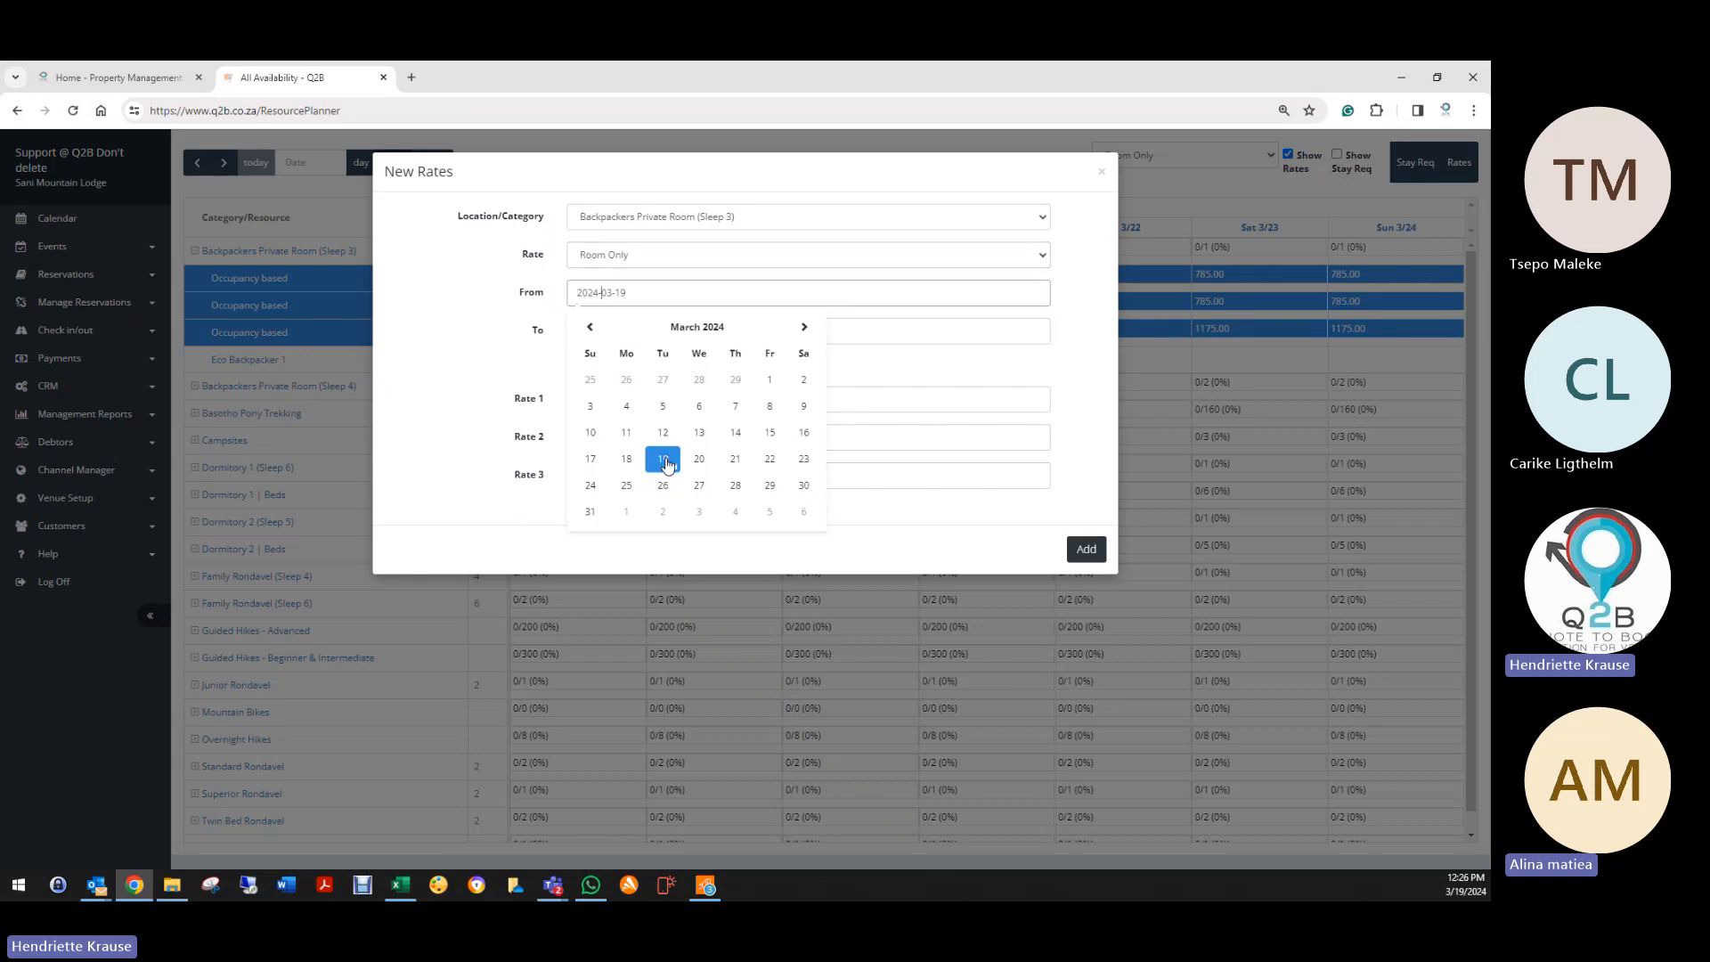
pyautogui.click(664, 460)
pyautogui.click(623, 330)
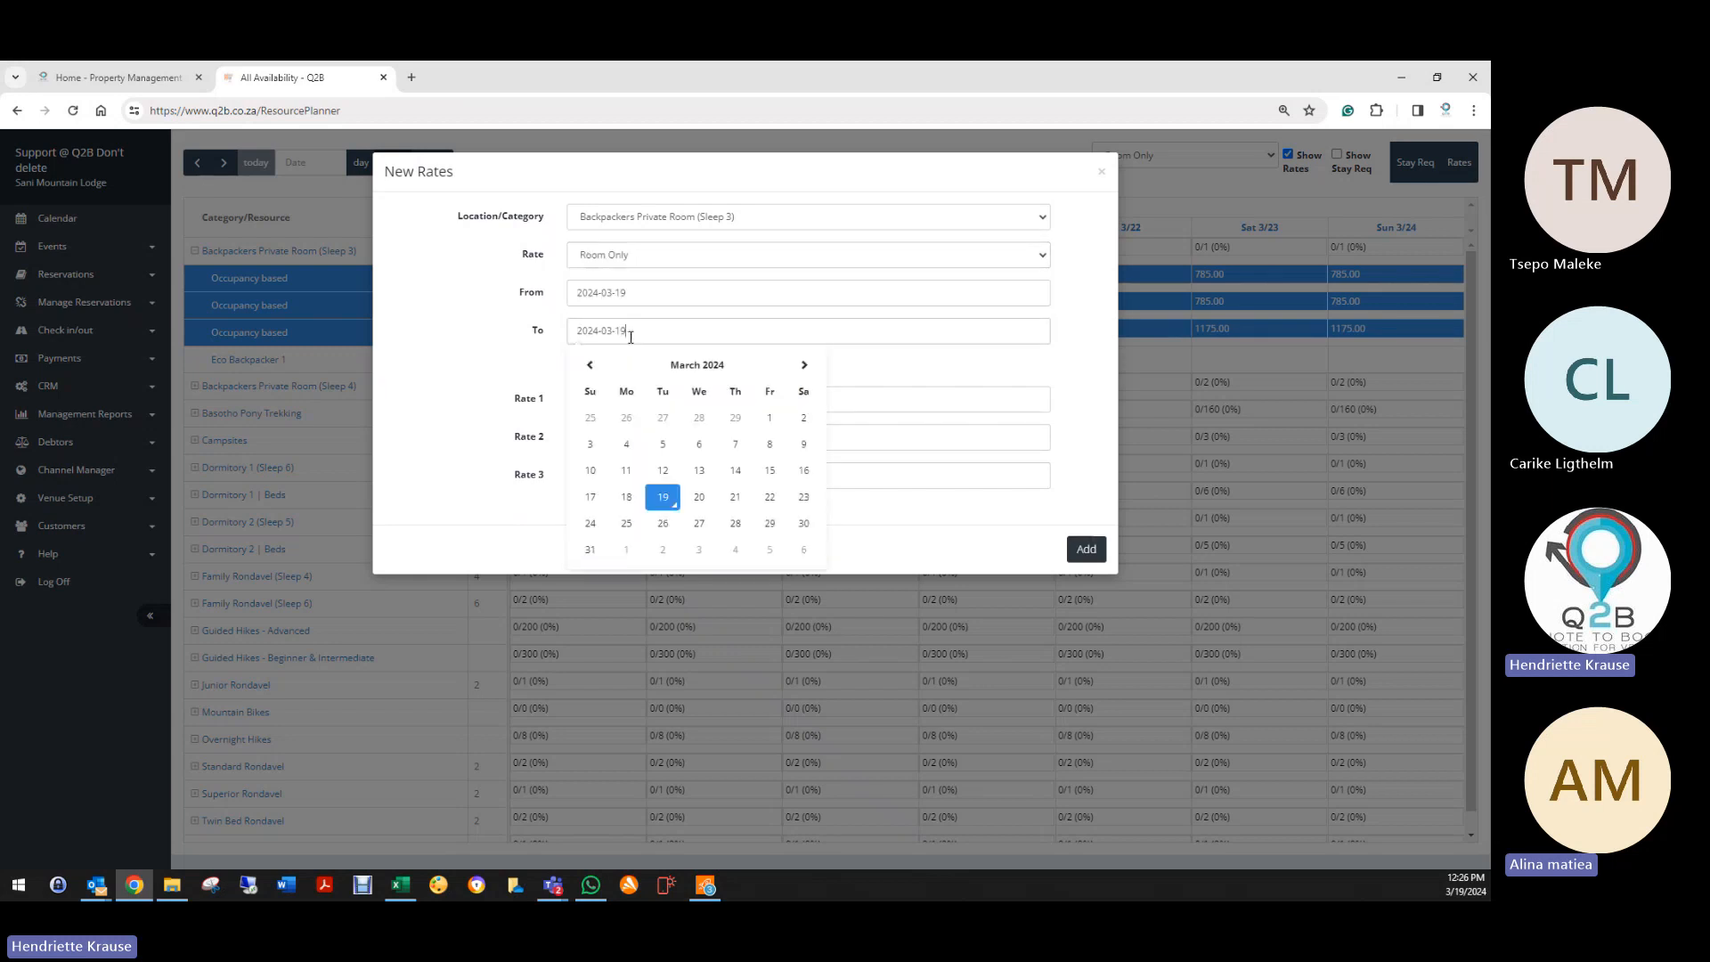
pyautogui.click(766, 499)
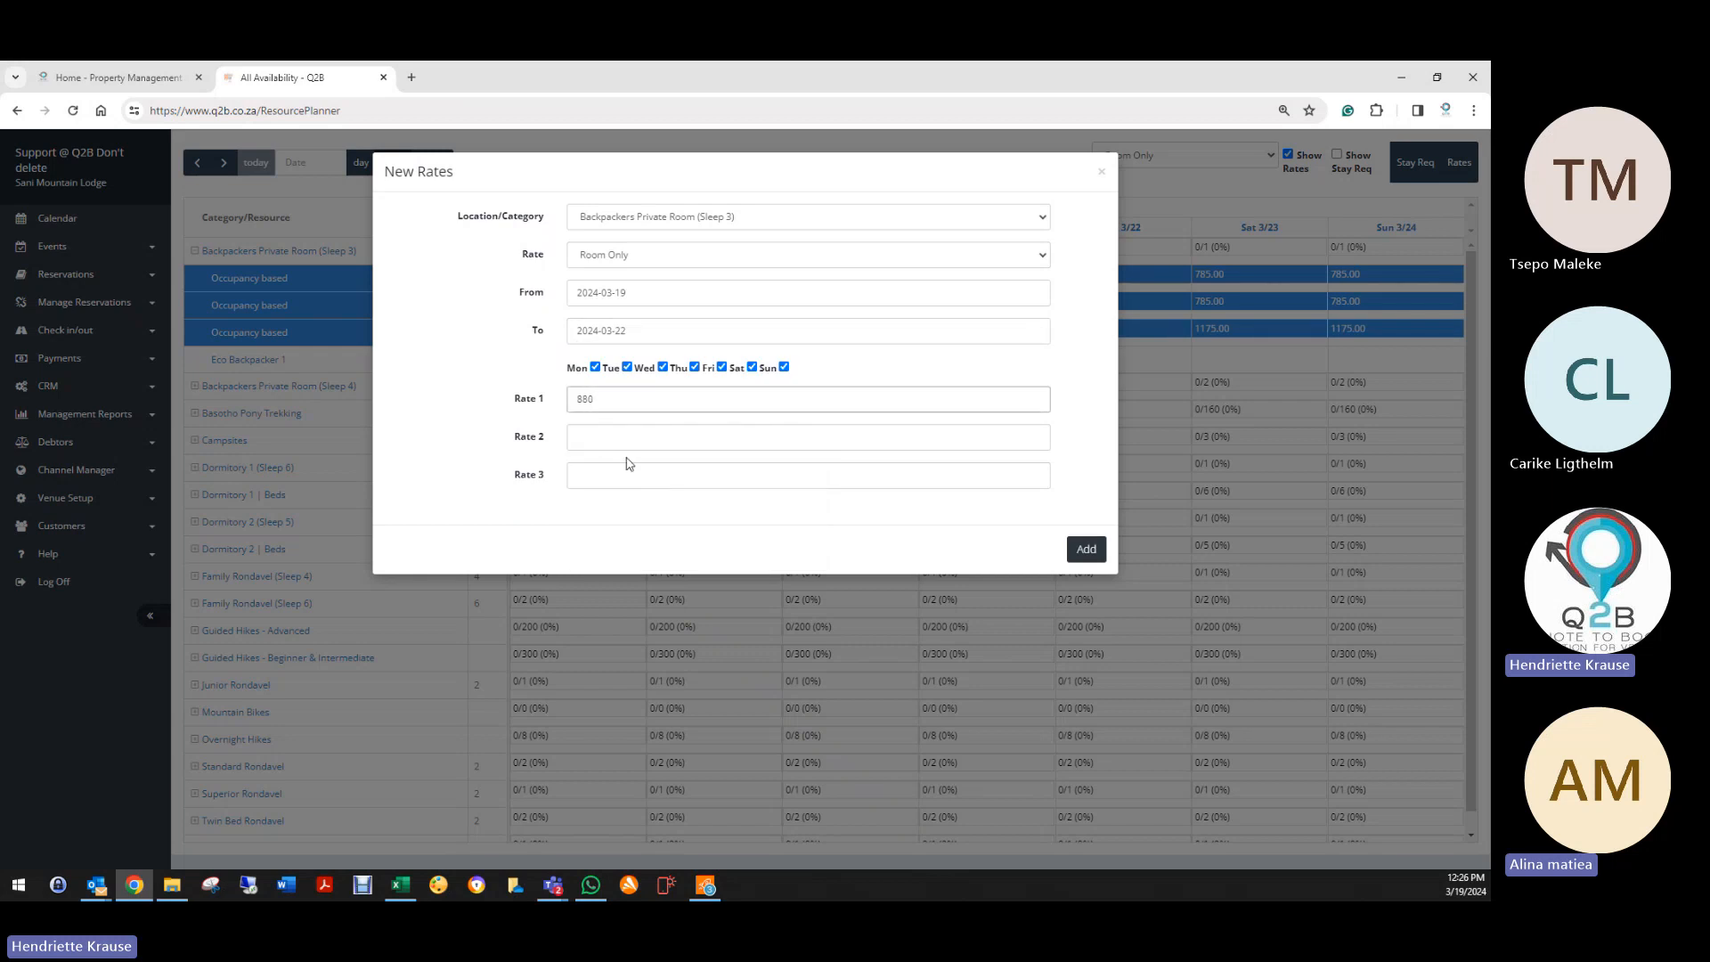
# Step: Enter rates 880, 880 and 1200 and generate them
pyautogui.press('Tab')
pyautogui.write('880')
pyautogui.press('Tab')
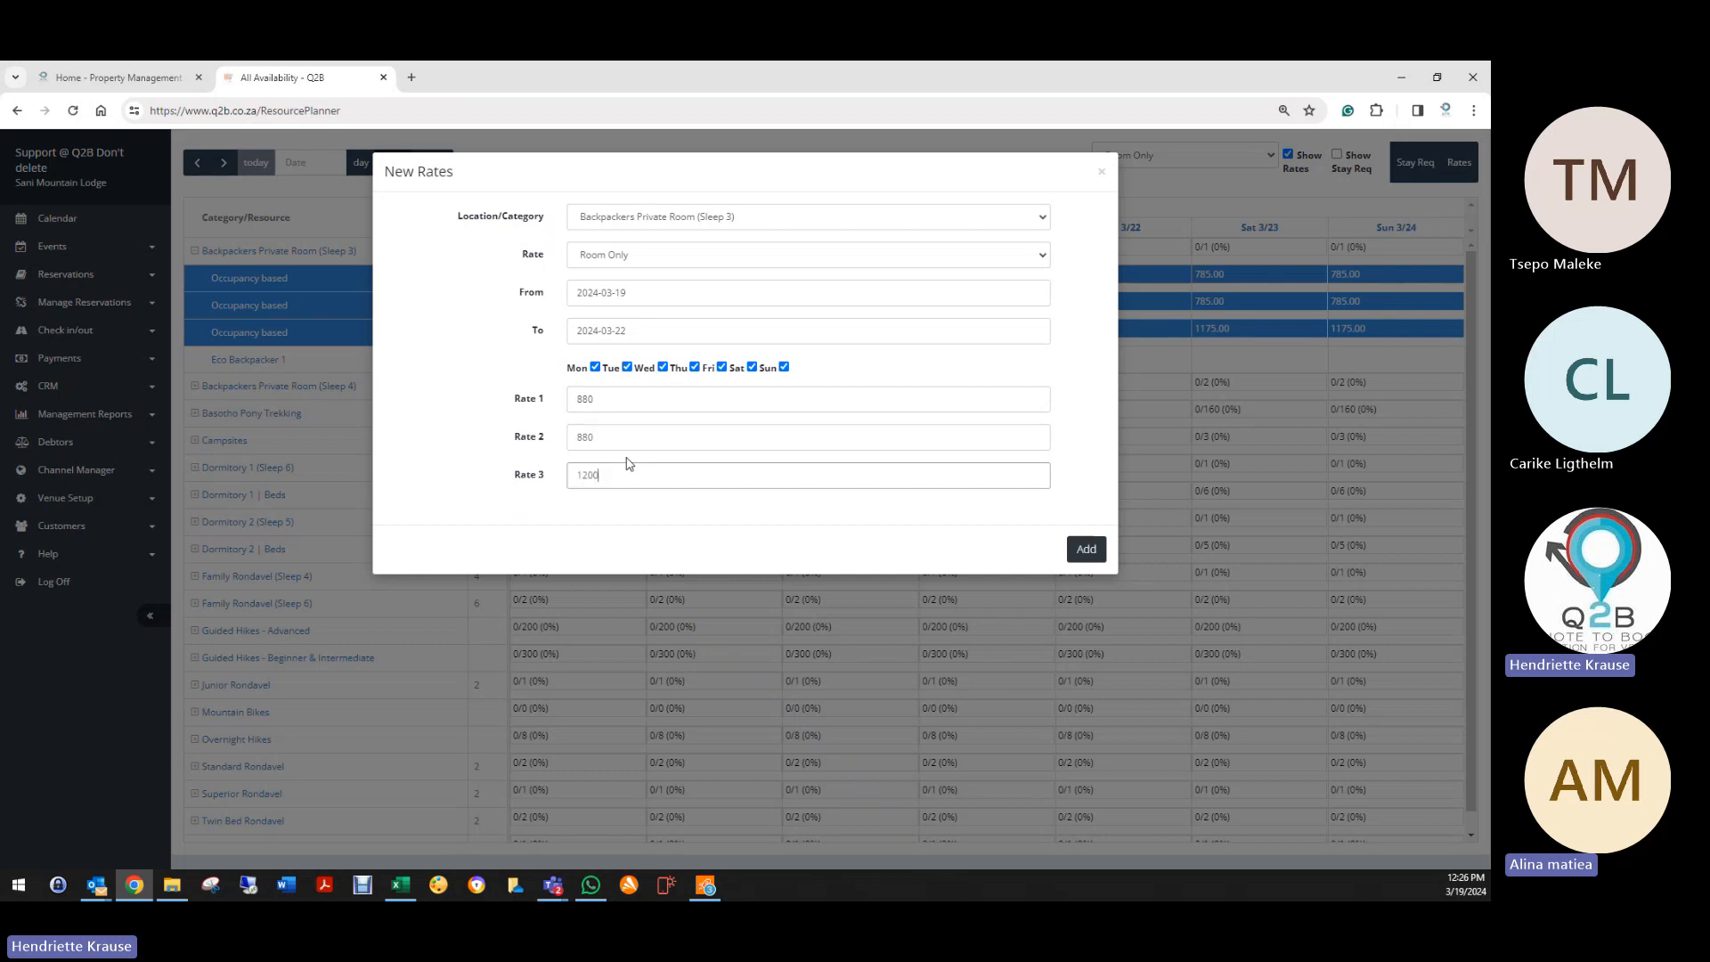
pyautogui.click(1101, 548)
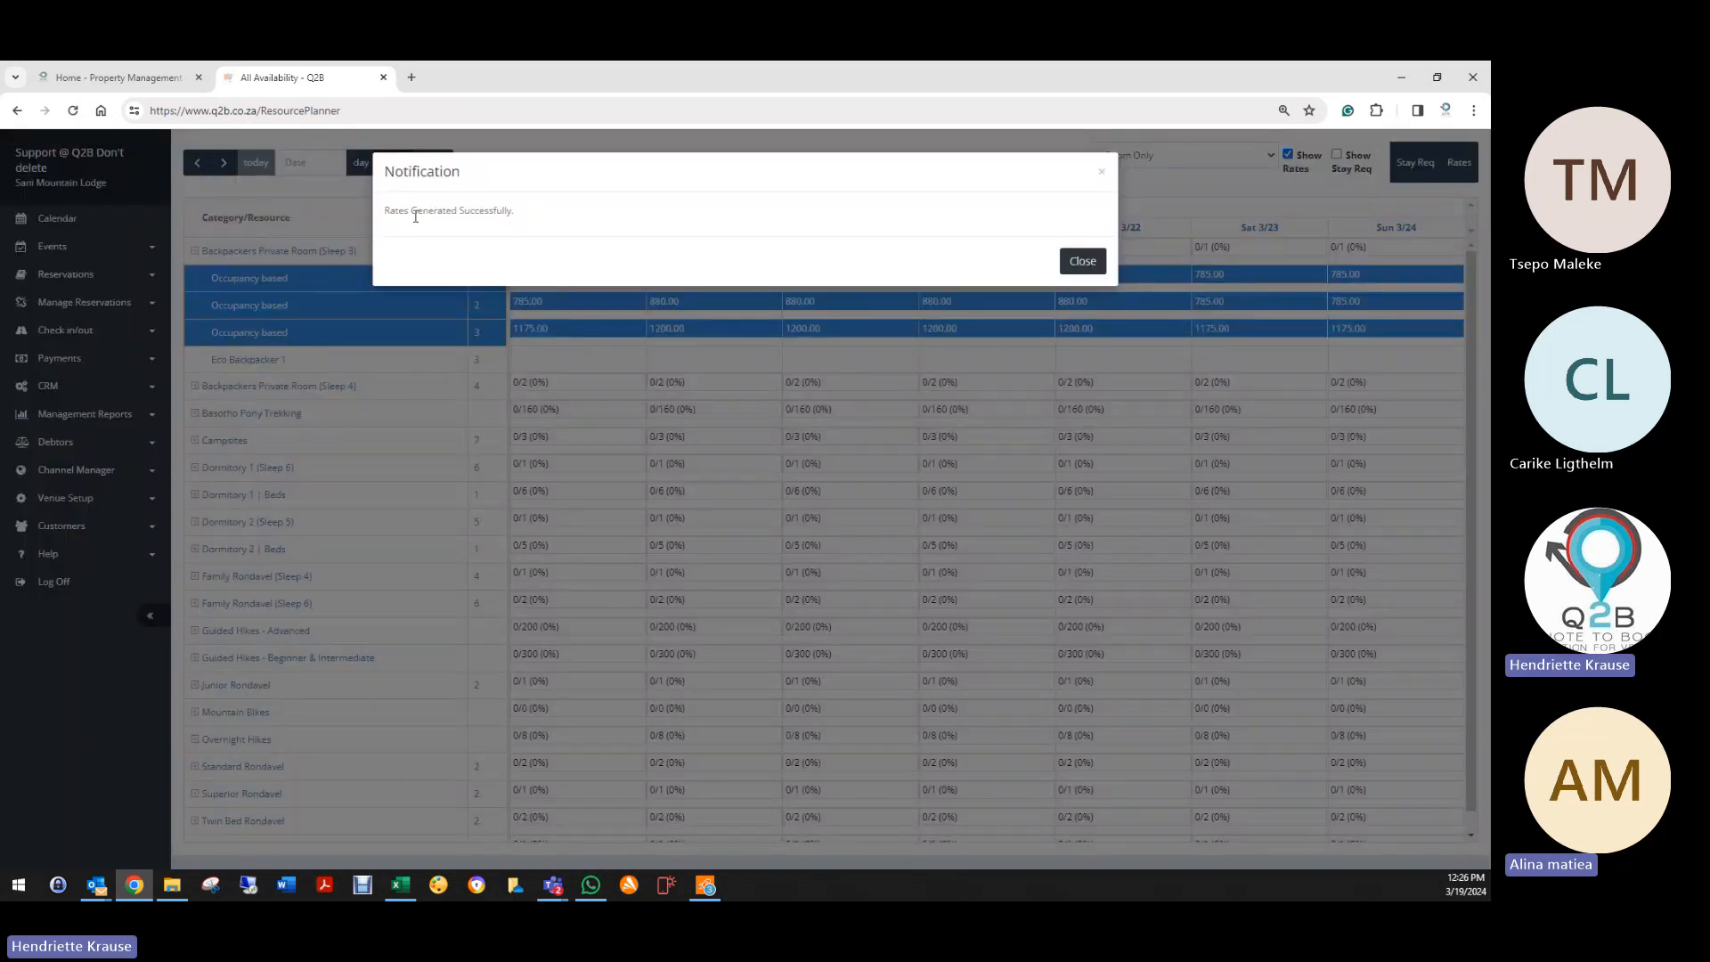
pyautogui.click(1082, 261)
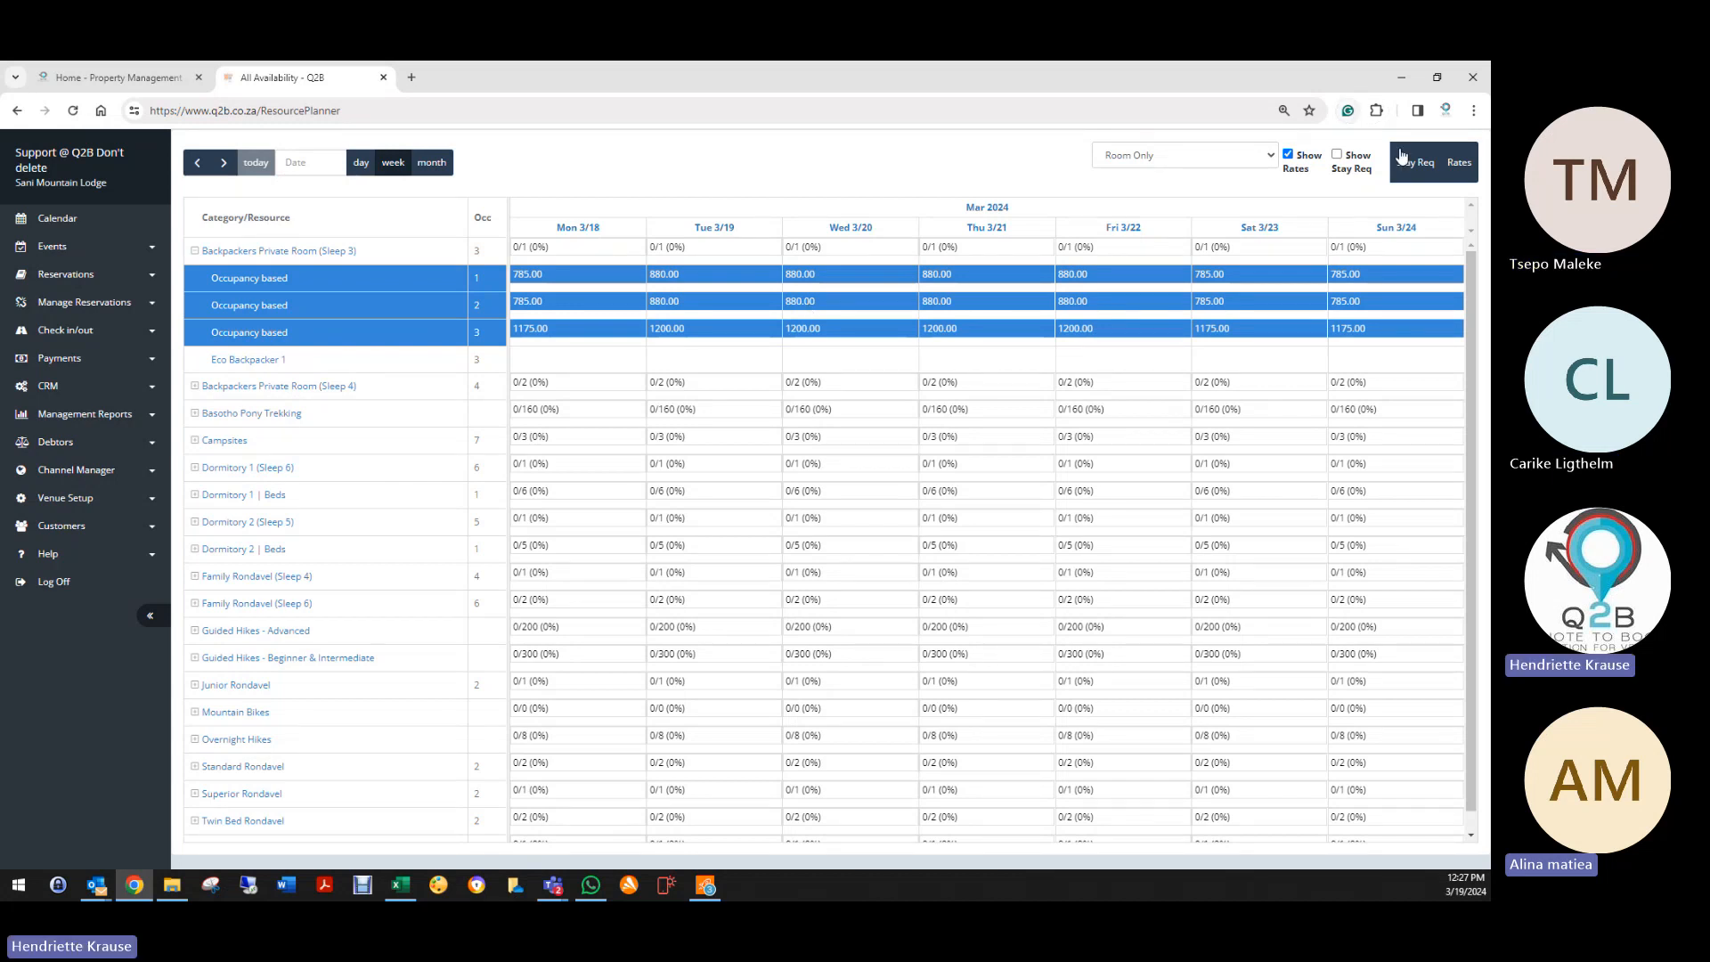
pyautogui.click(1459, 162)
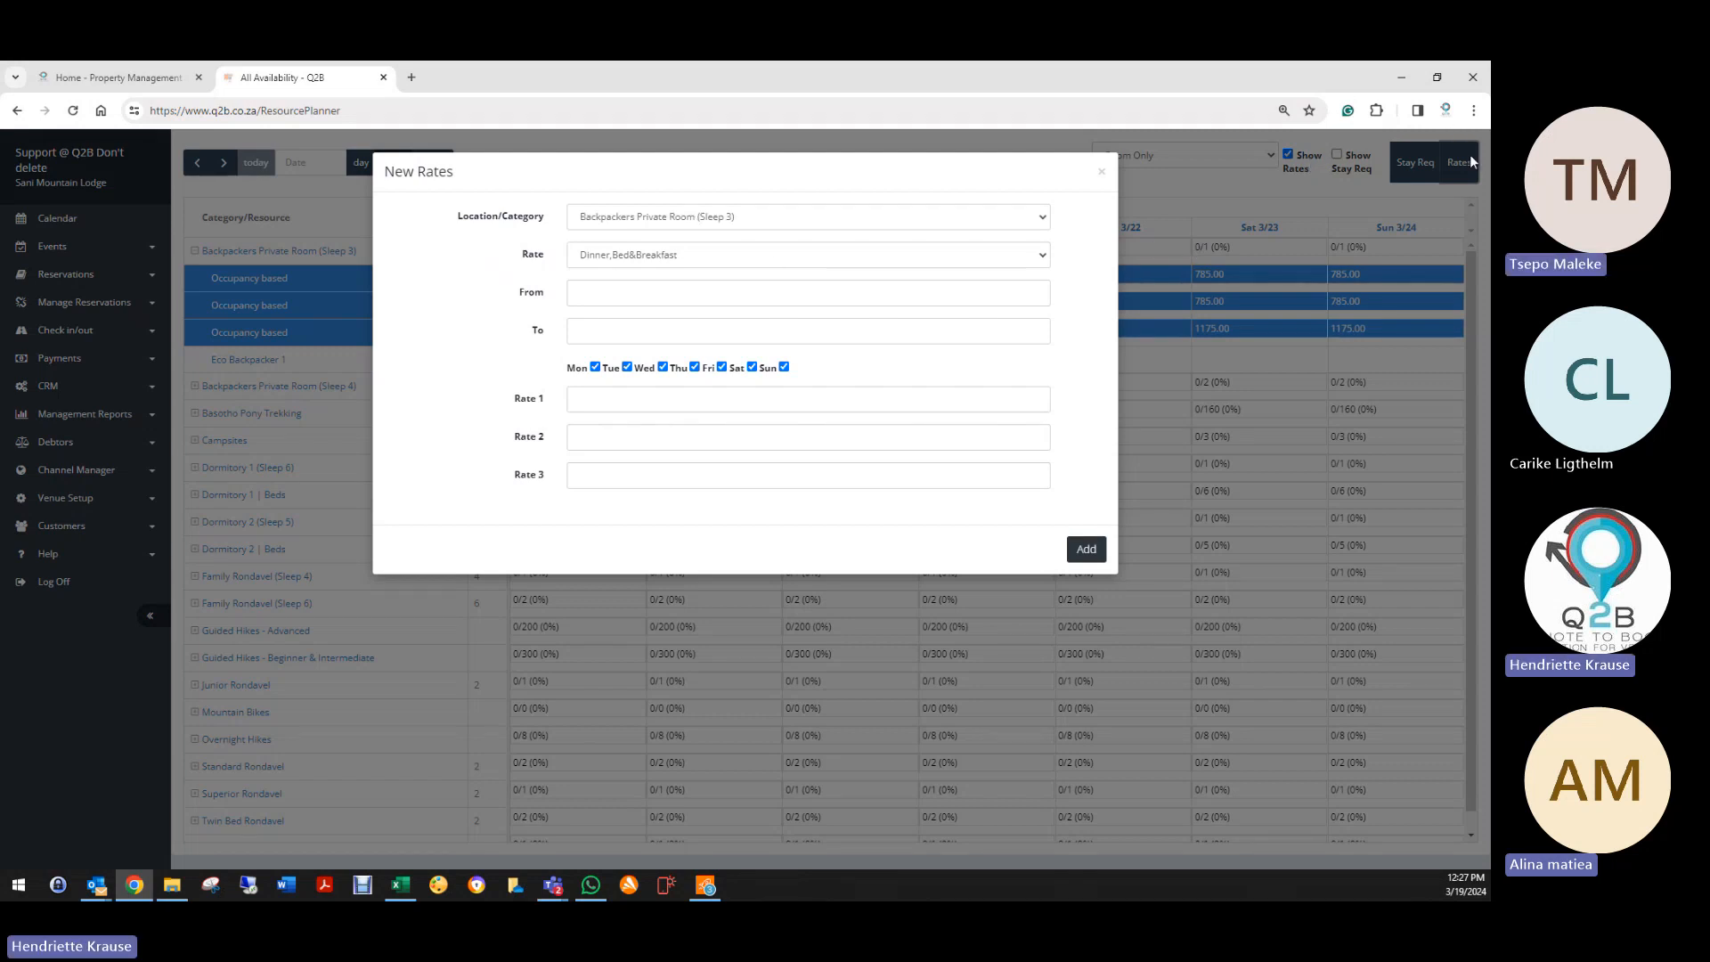
pyautogui.click(1100, 172)
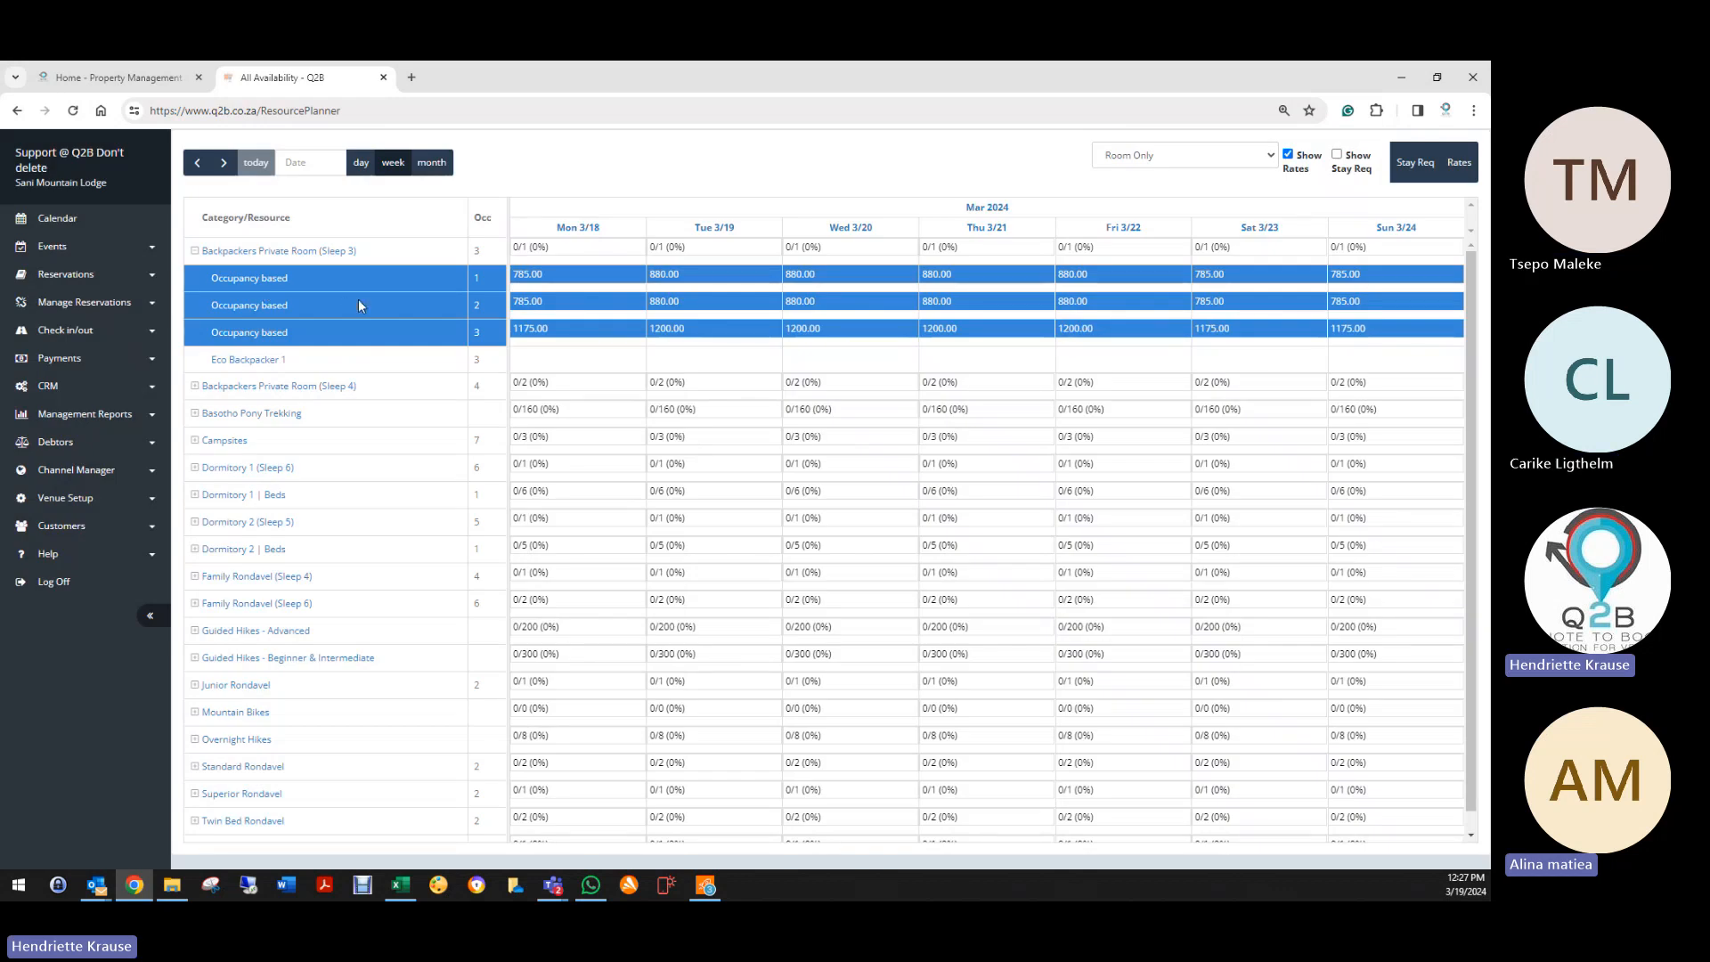
pyautogui.click(193, 252)
pyautogui.click(195, 253)
pyautogui.click(1288, 155)
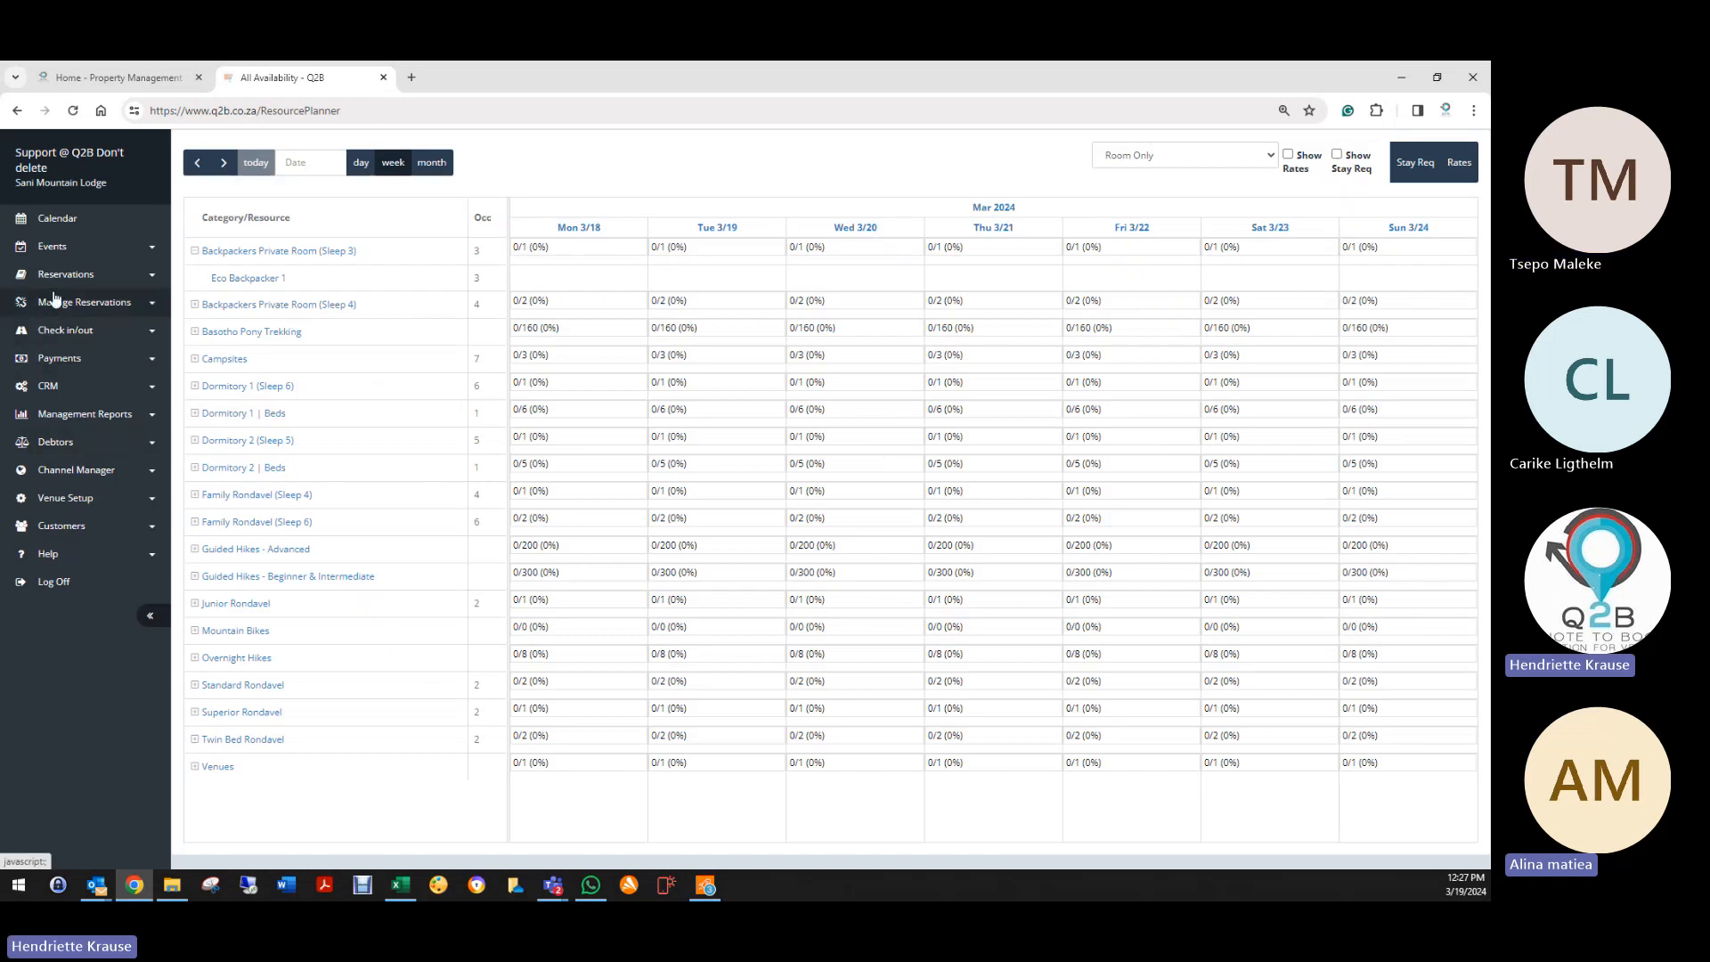
pyautogui.click(62, 275)
pyautogui.click(66, 498)
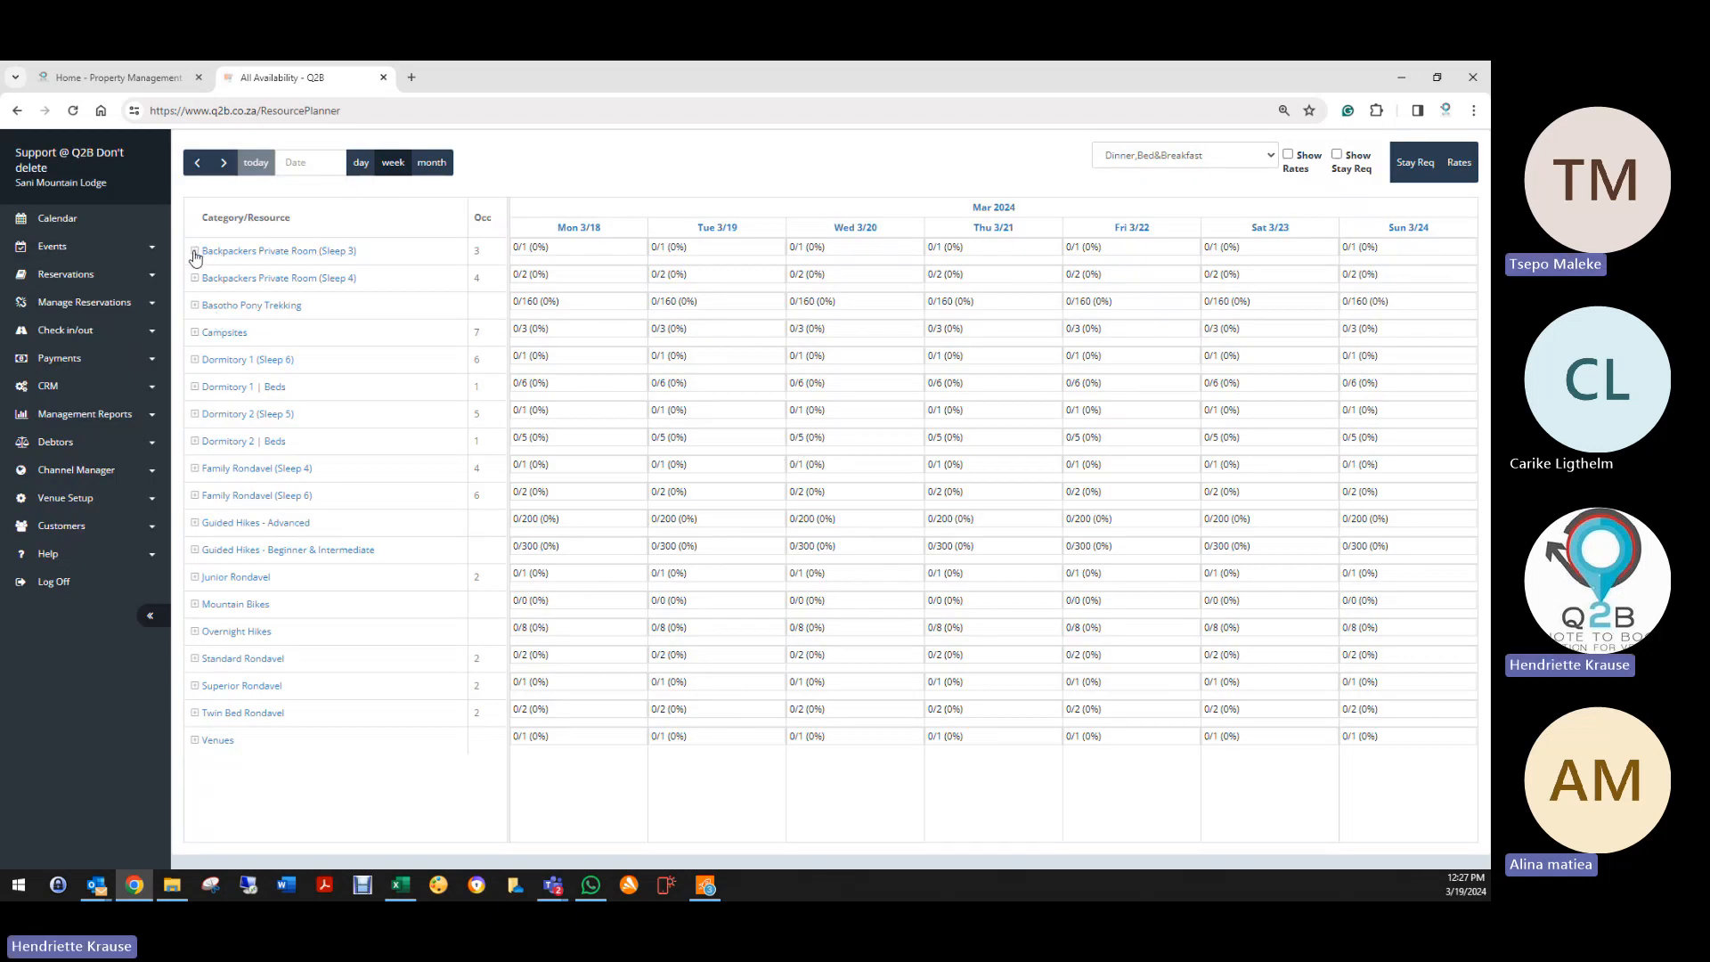
pyautogui.click(193, 251)
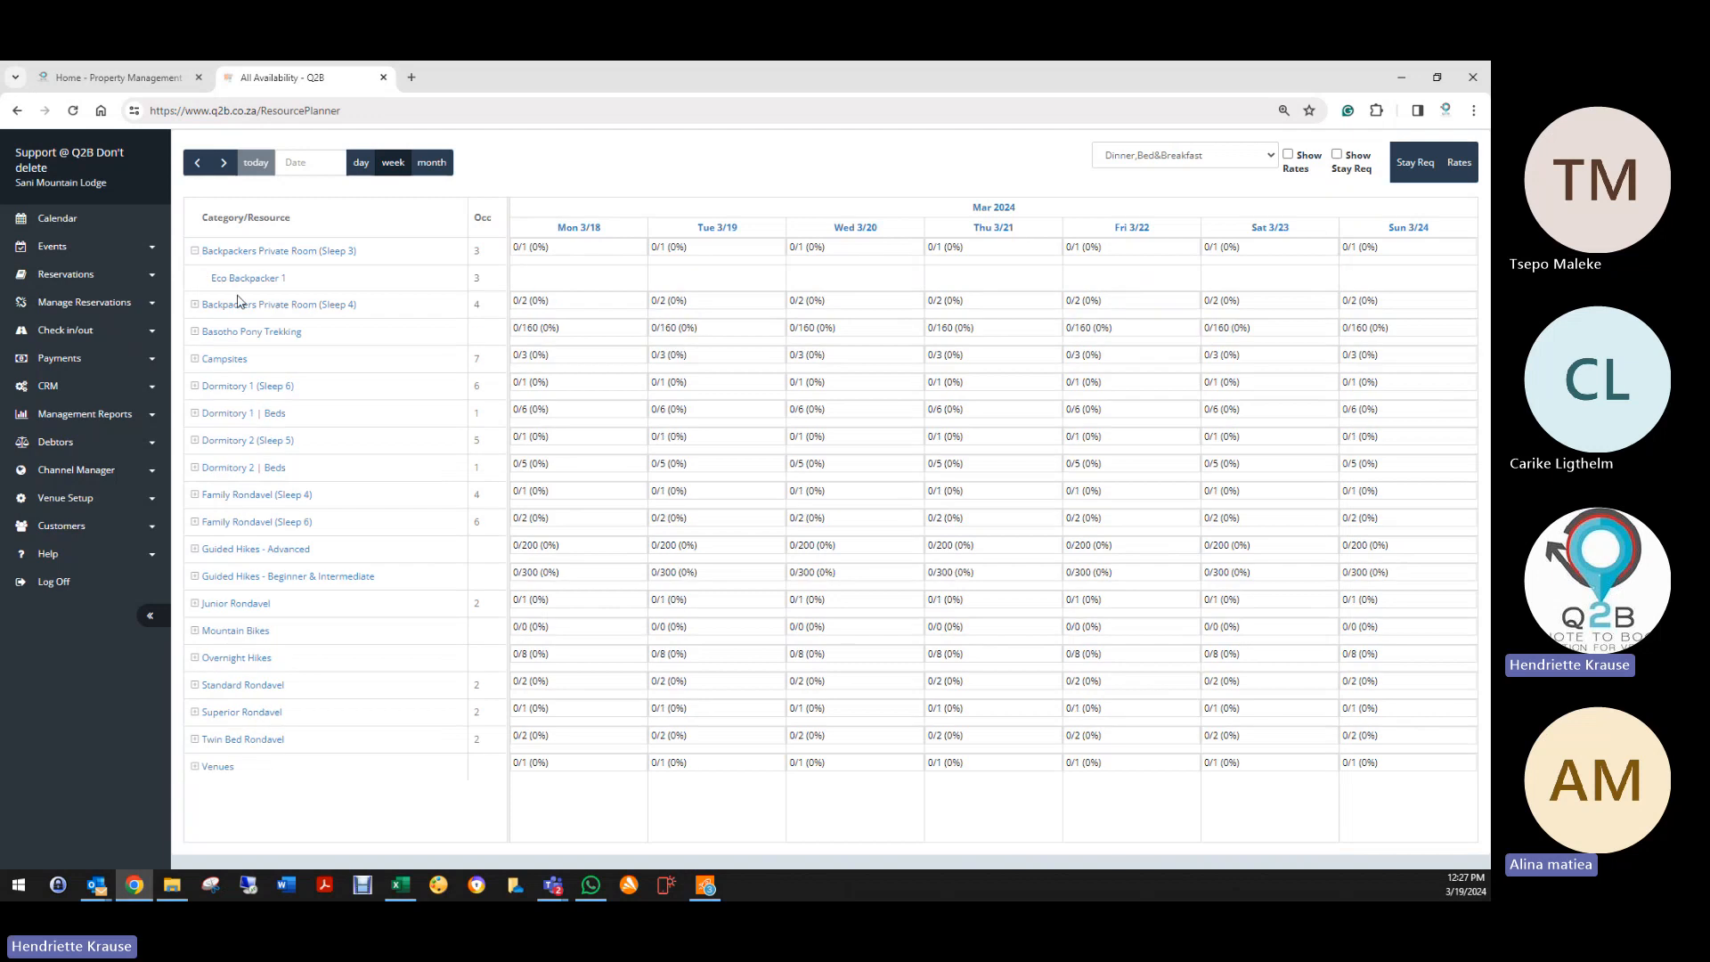
pyautogui.click(1219, 161)
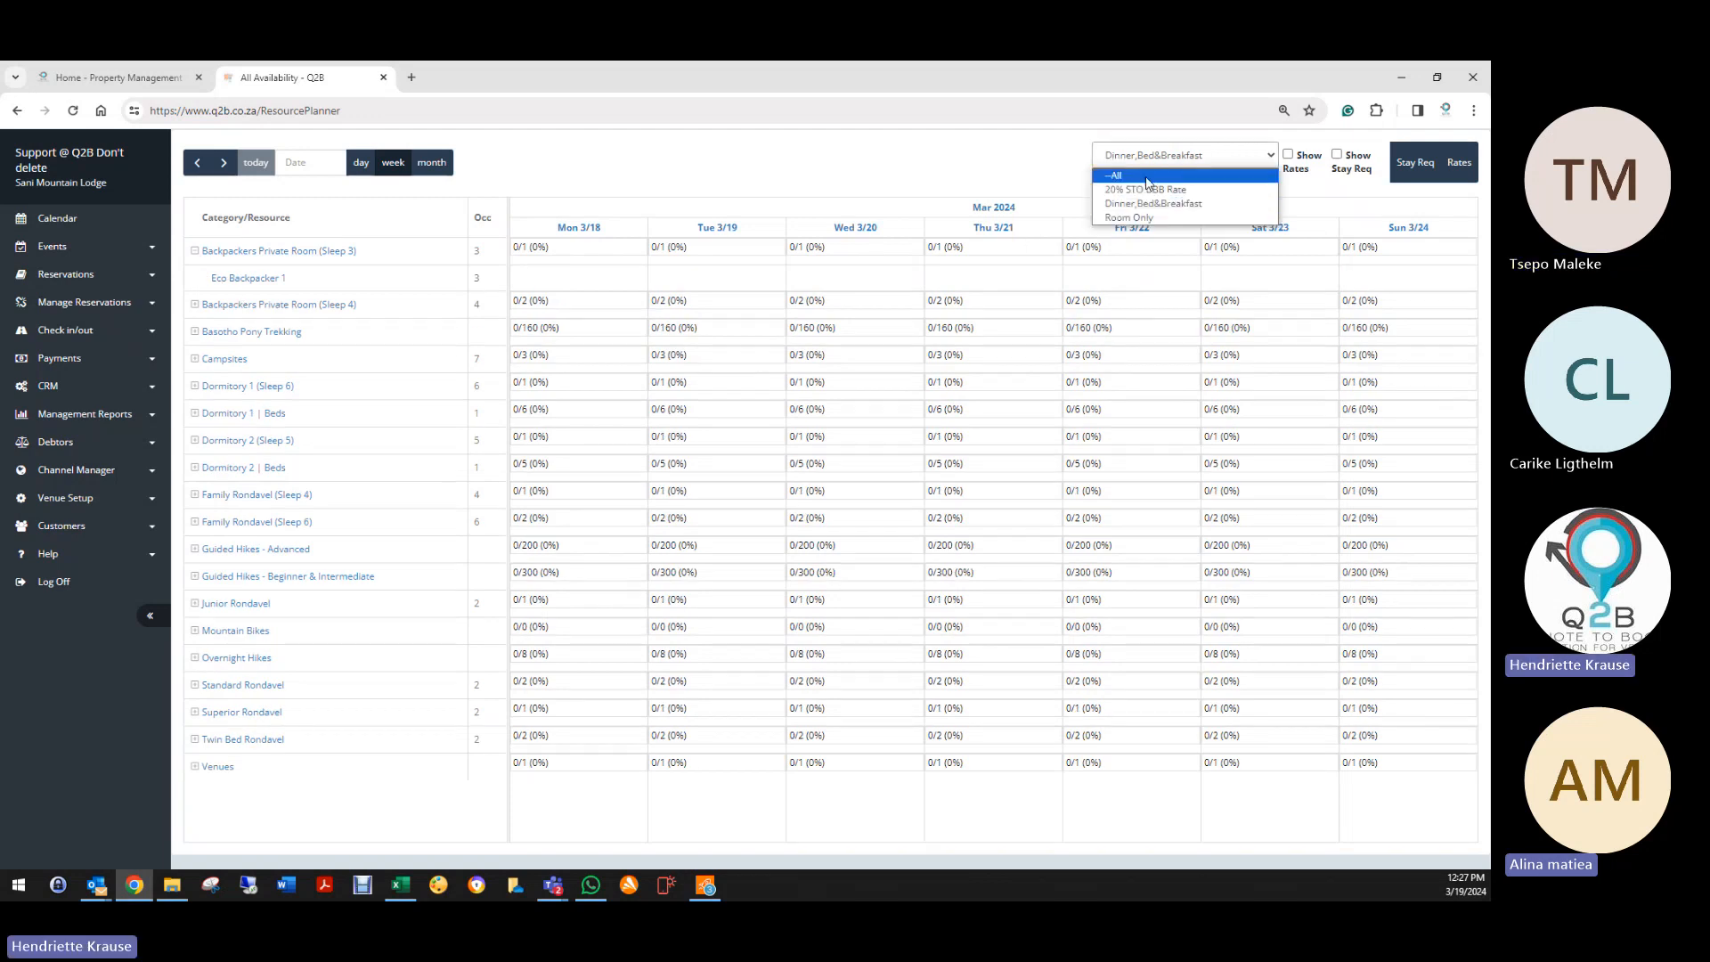
pyautogui.click(1141, 223)
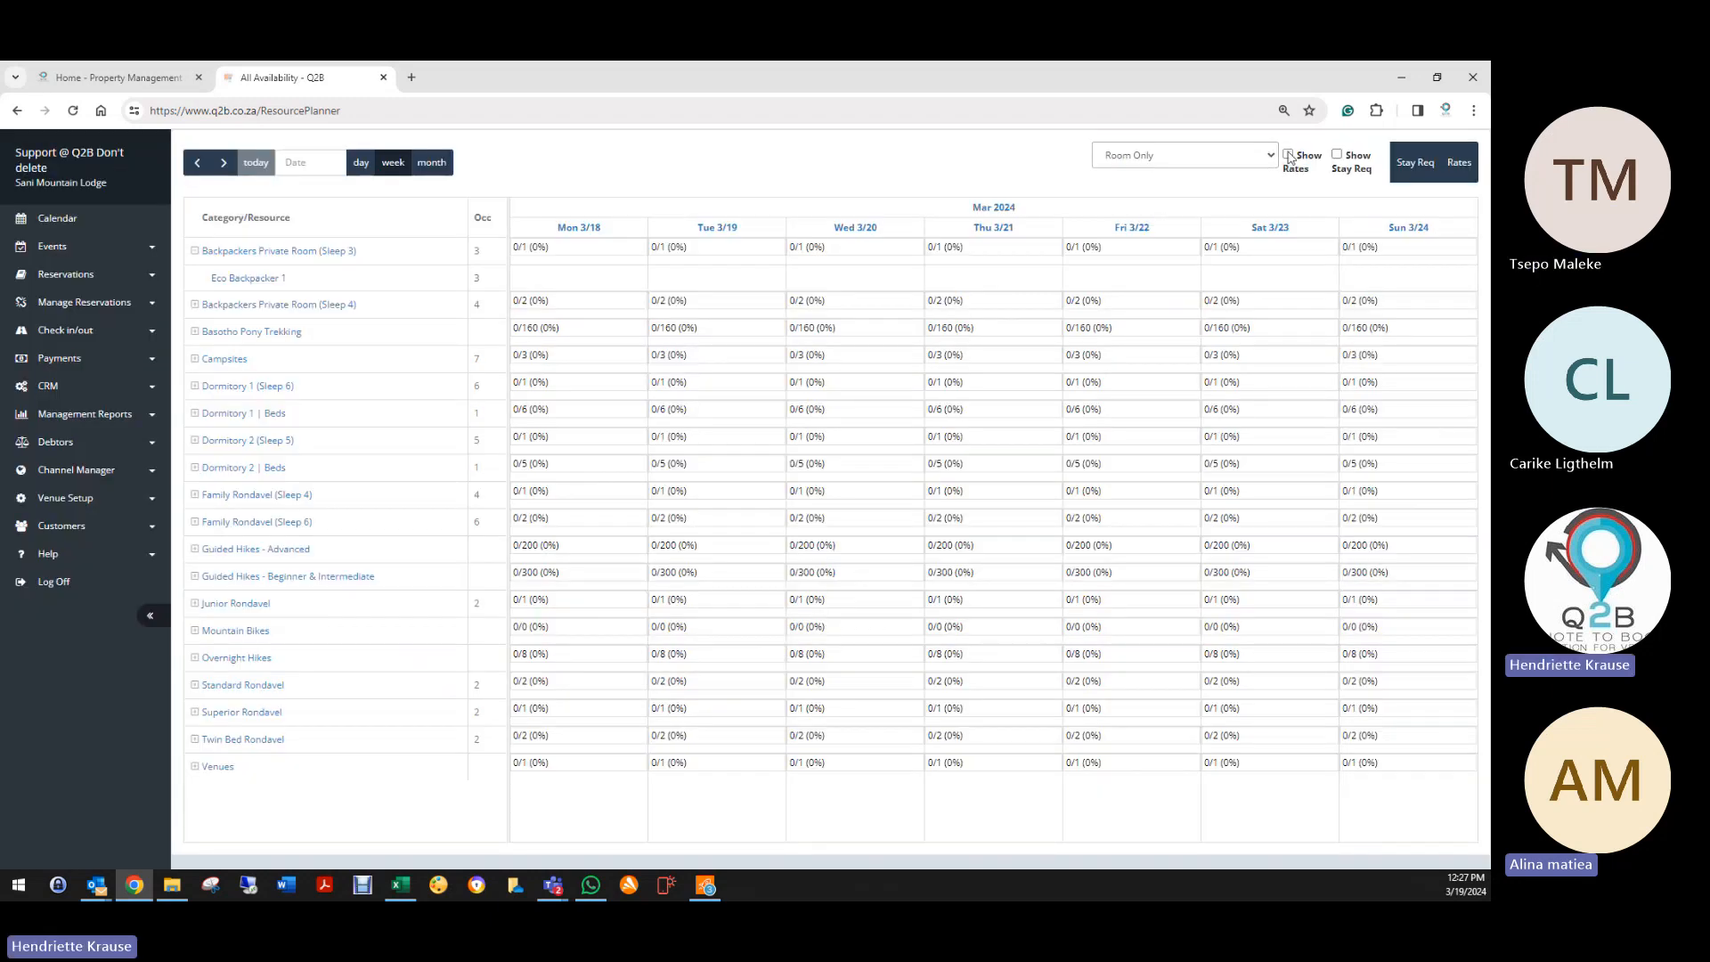
pyautogui.click(1288, 155)
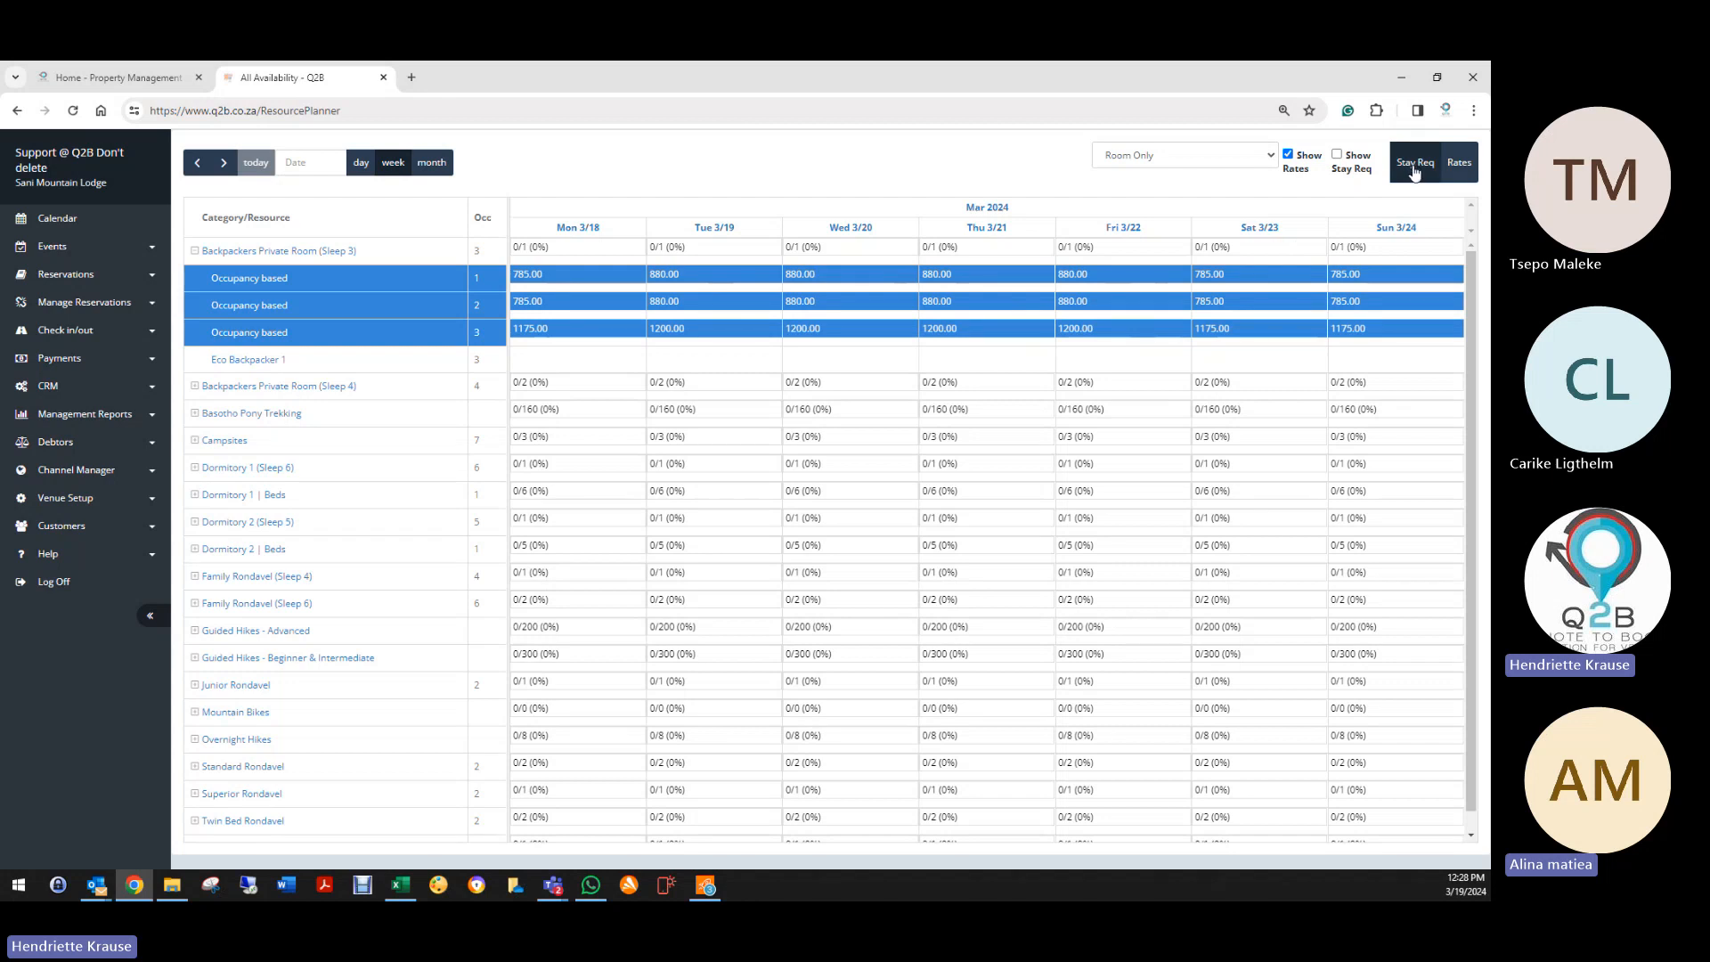
# Step: Start new Room Only rates for Backpackers Private Room (Sleep 3) from 2024-03-19 to 2024-03-22
pyautogui.click(1460, 167)
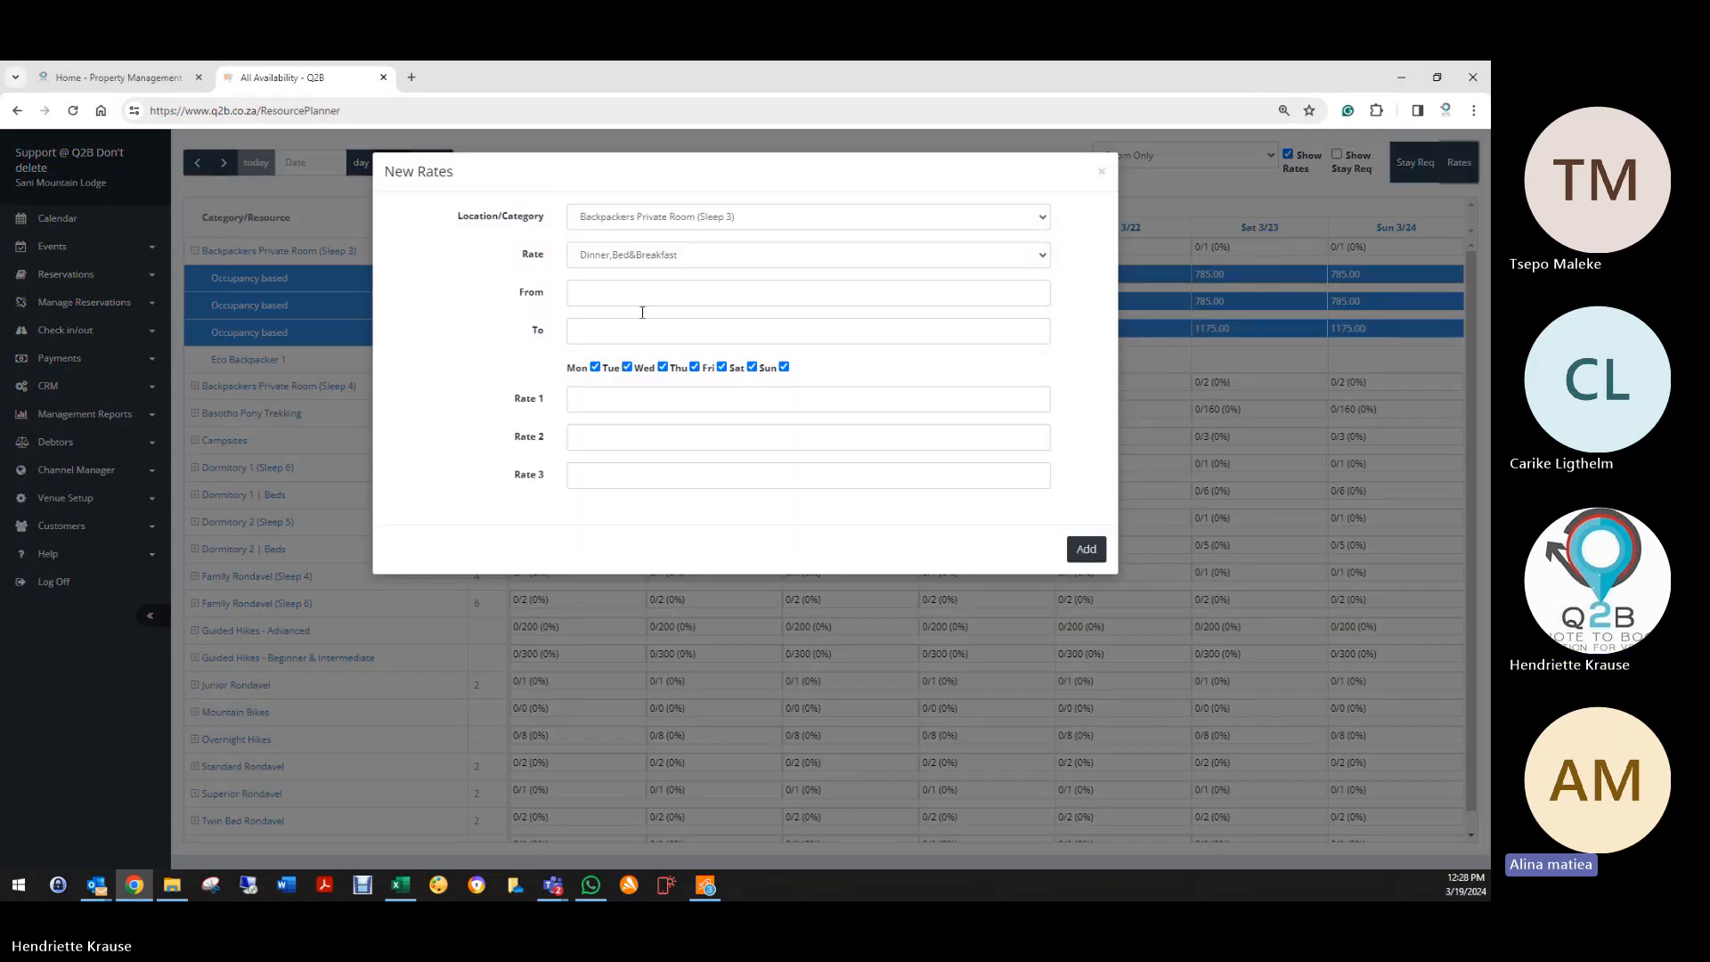
pyautogui.click(597, 219)
pyautogui.click(606, 239)
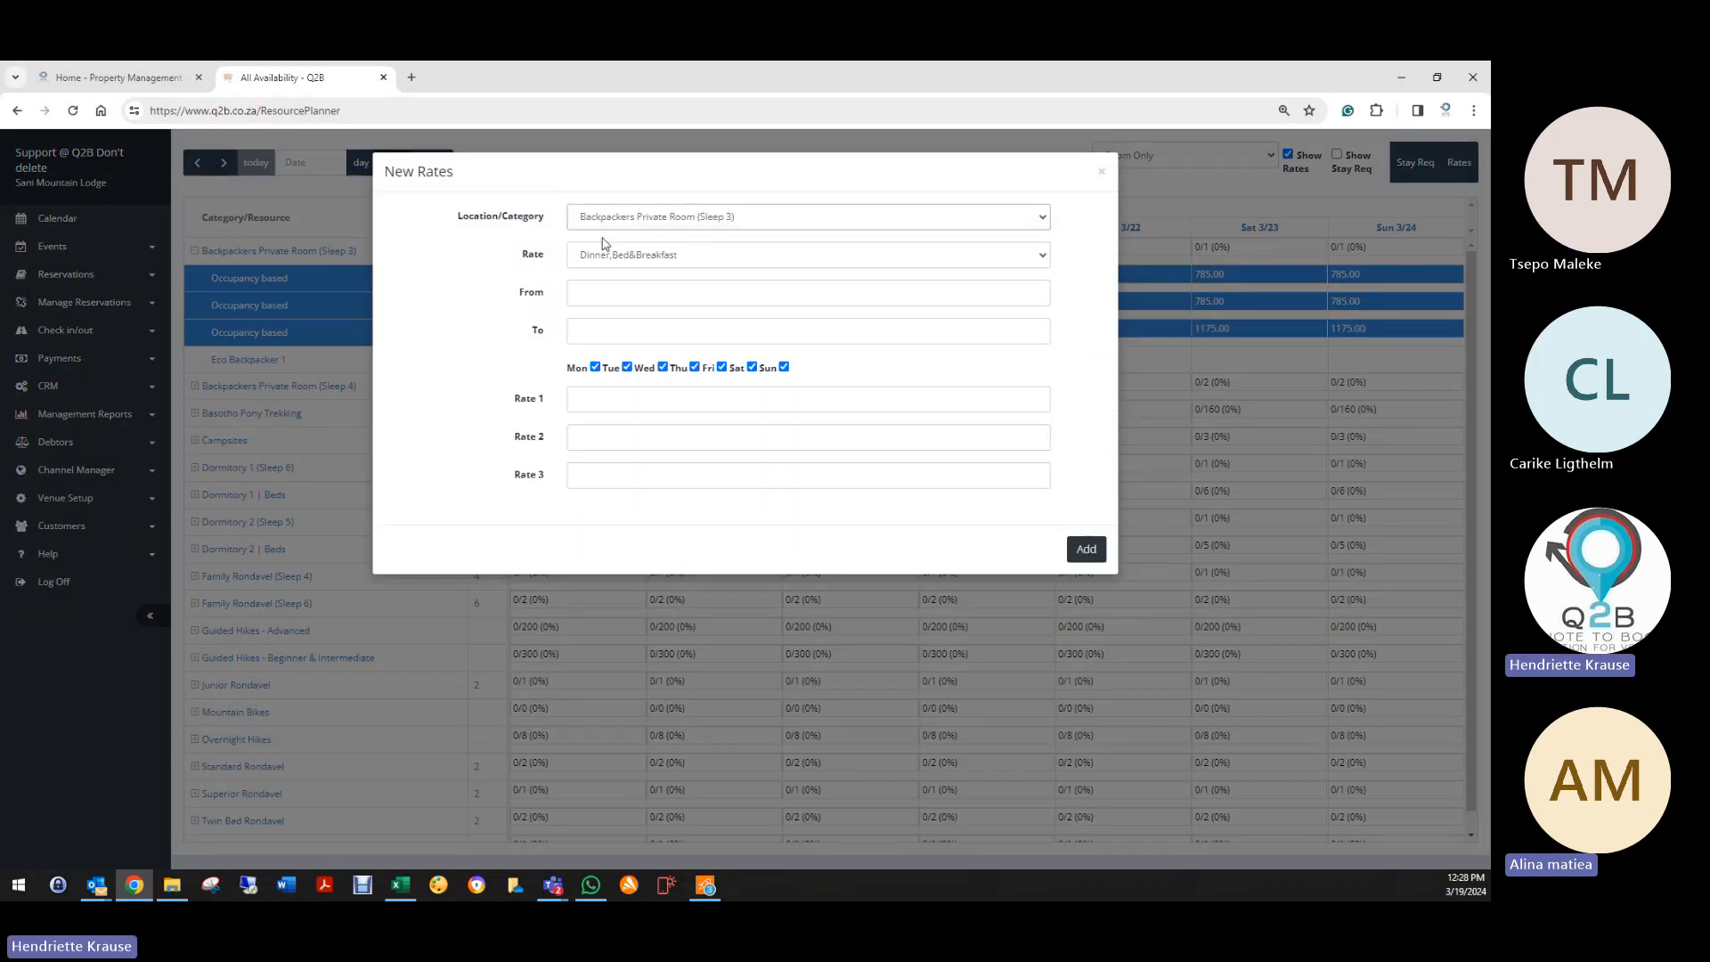
pyautogui.click(654, 260)
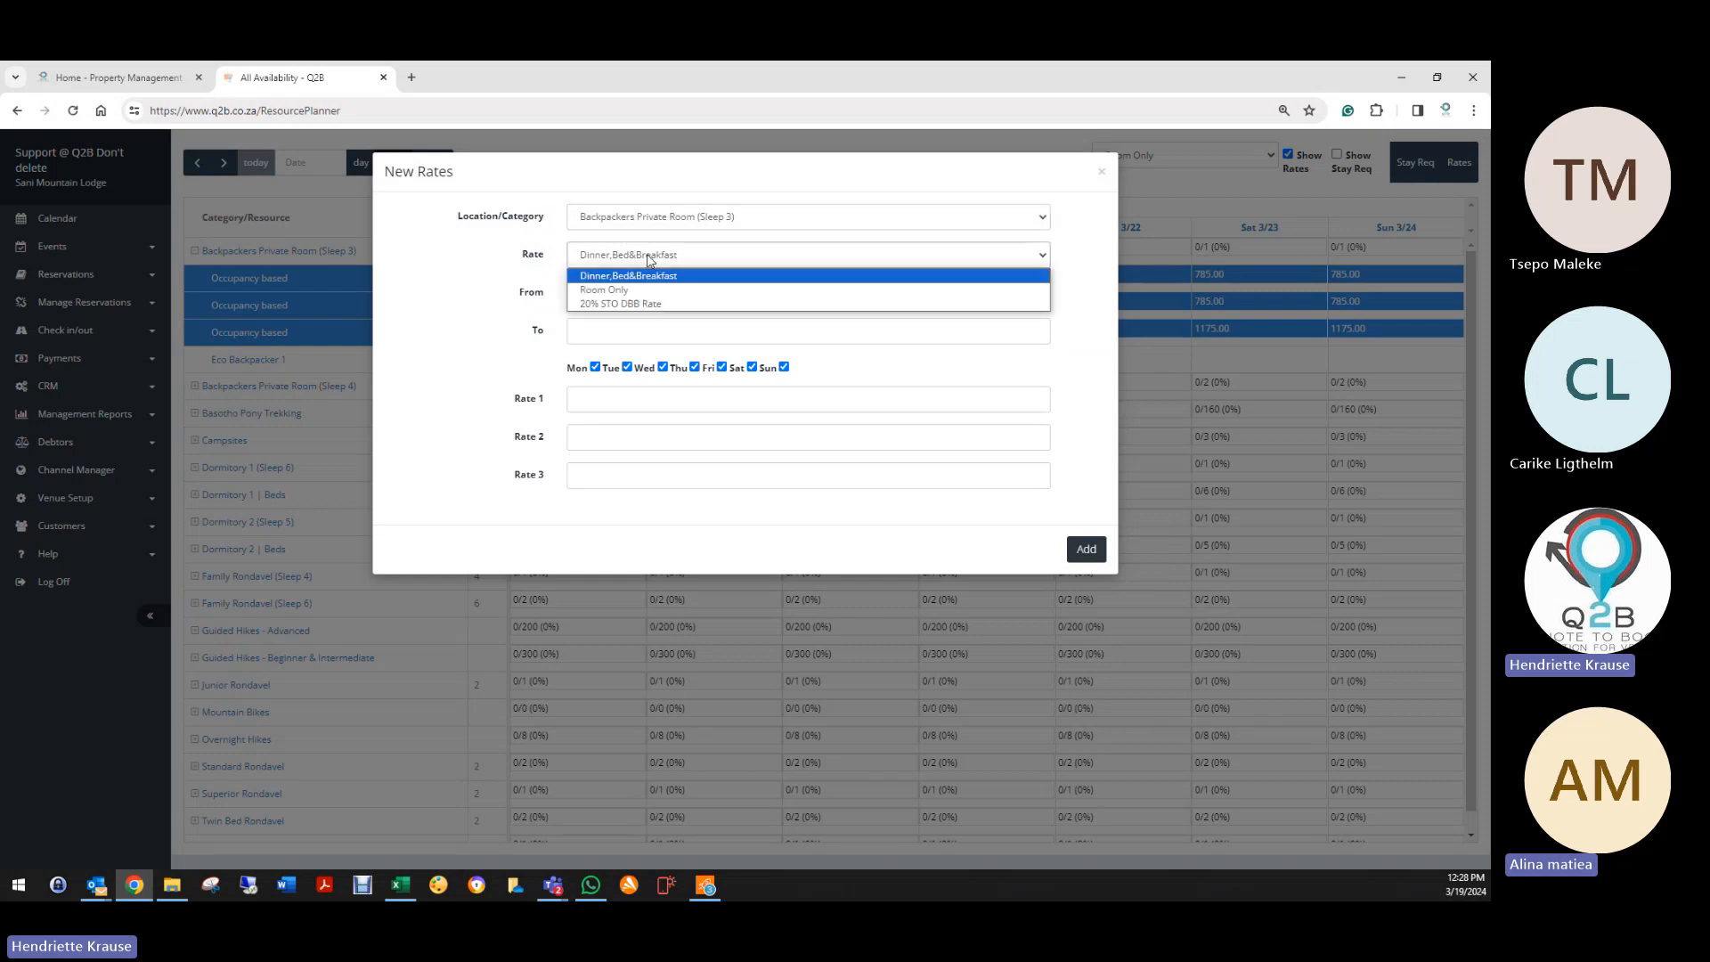
pyautogui.click(603, 292)
pyautogui.click(603, 292)
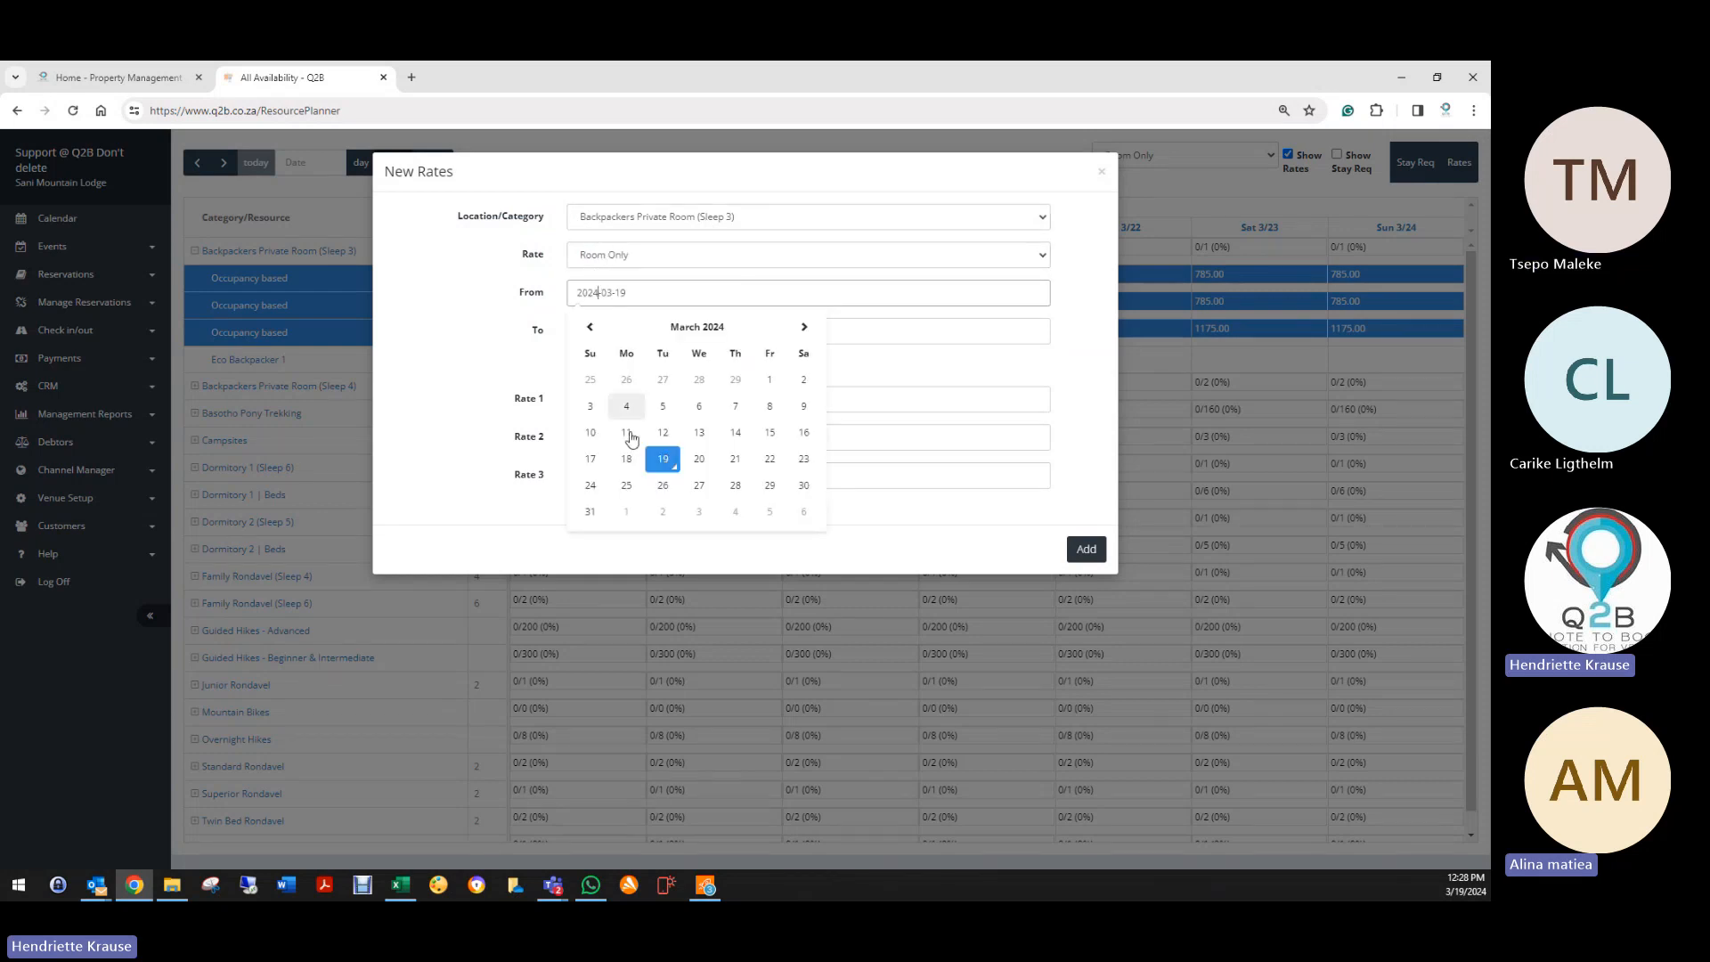
pyautogui.click(667, 460)
pyautogui.click(606, 330)
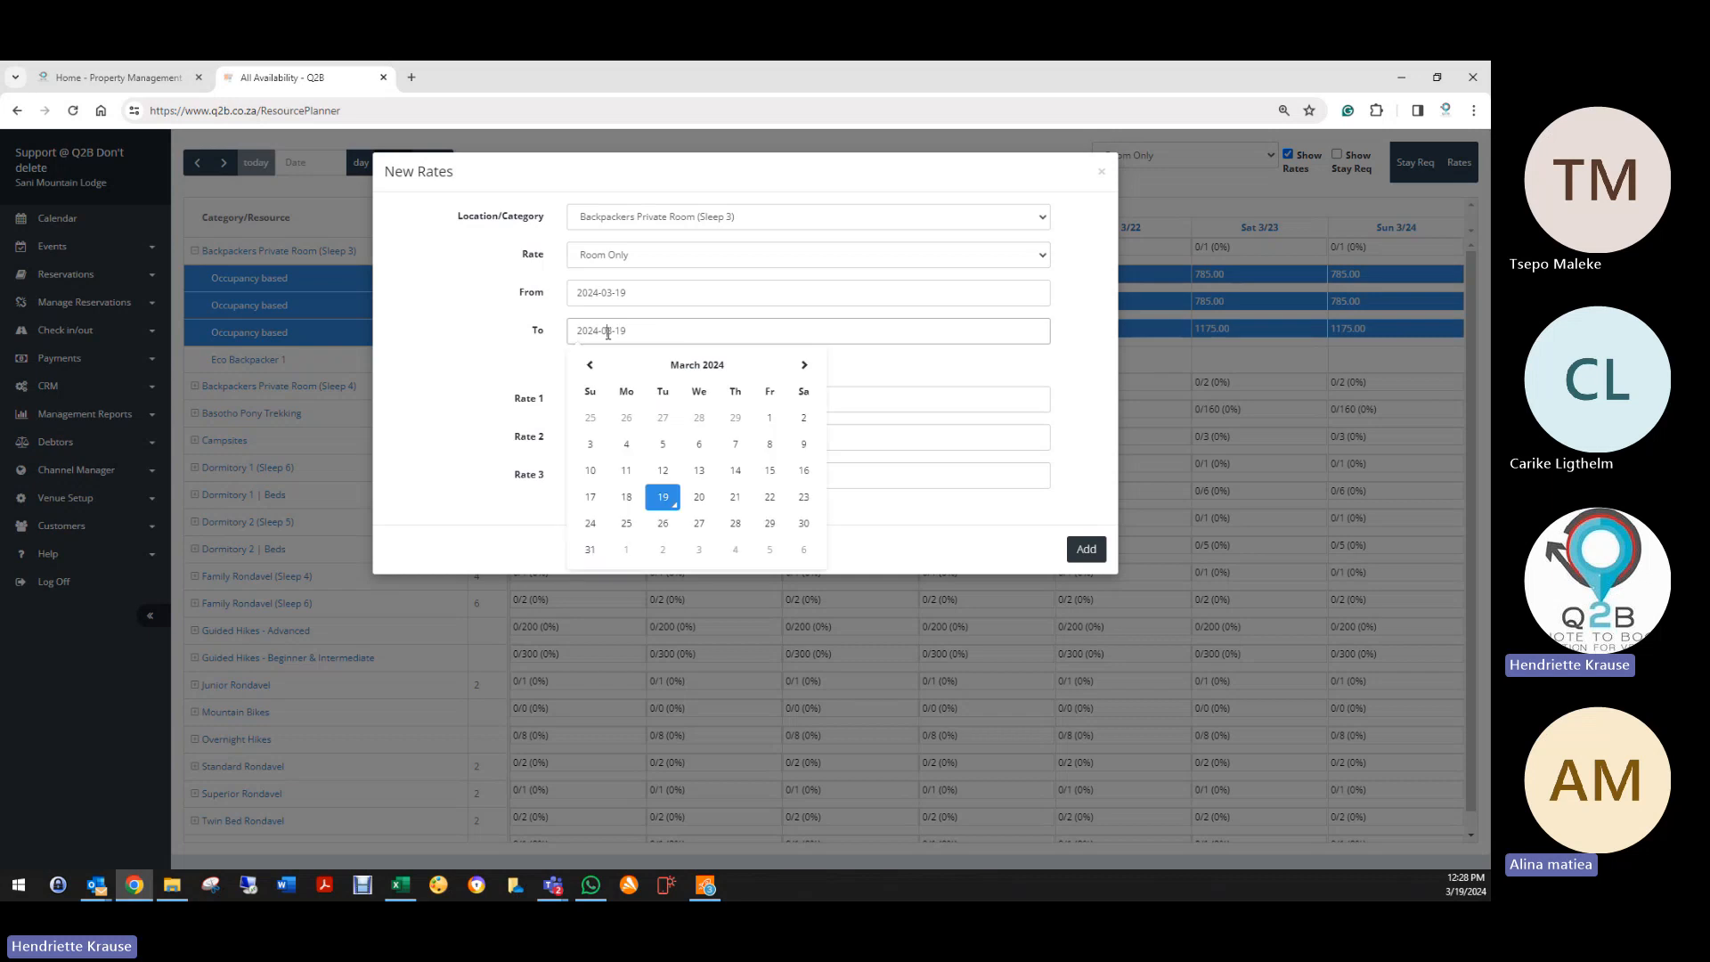
pyautogui.click(767, 497)
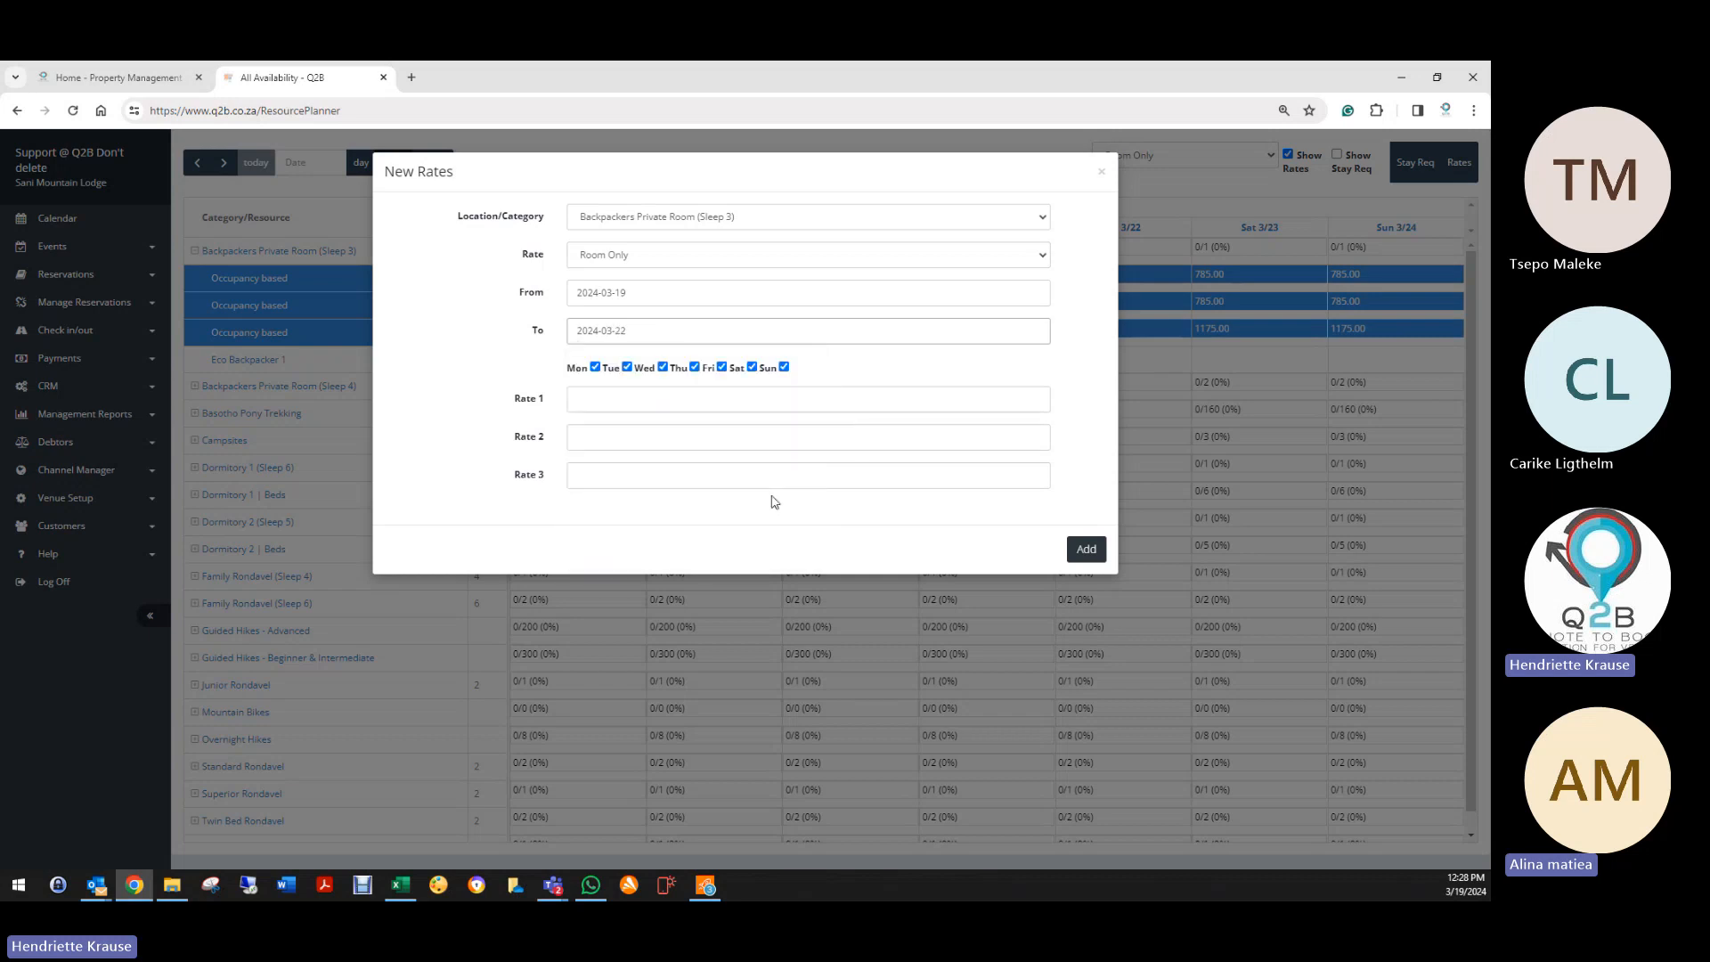
# Step: Enter rates 785, 785 and 1175 with Fridays included, and generate them
pyautogui.click(602, 404)
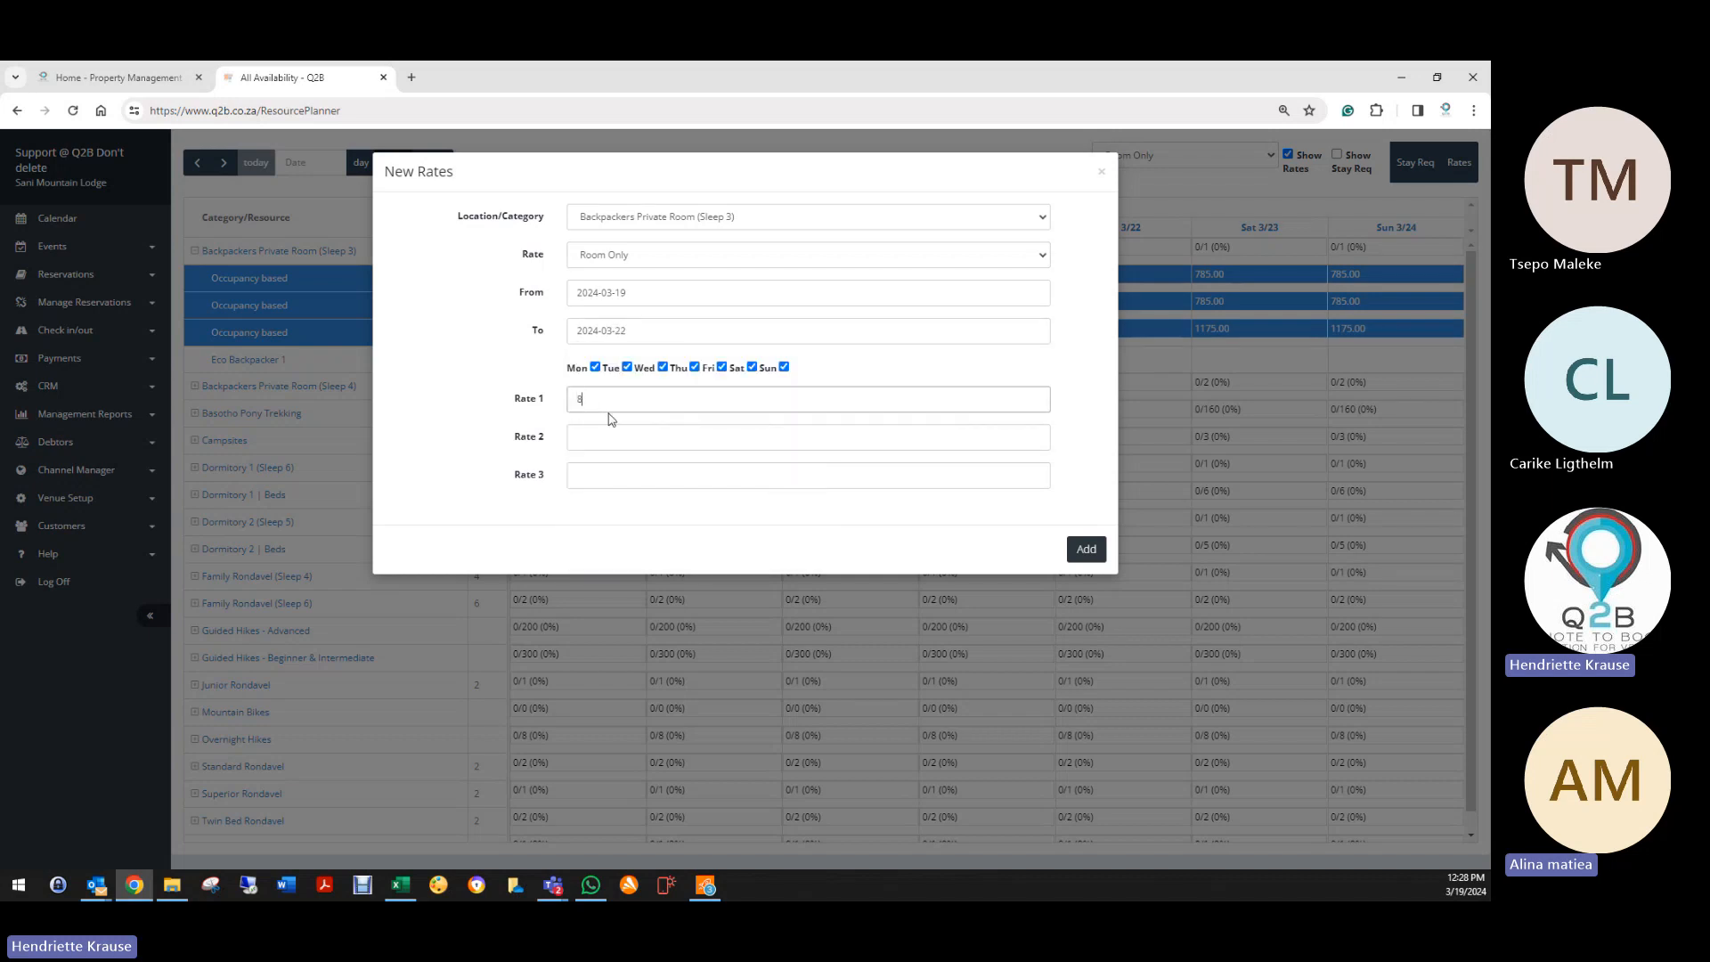
pyautogui.write('85')
pyautogui.press('Tab')
pyautogui.write('78')
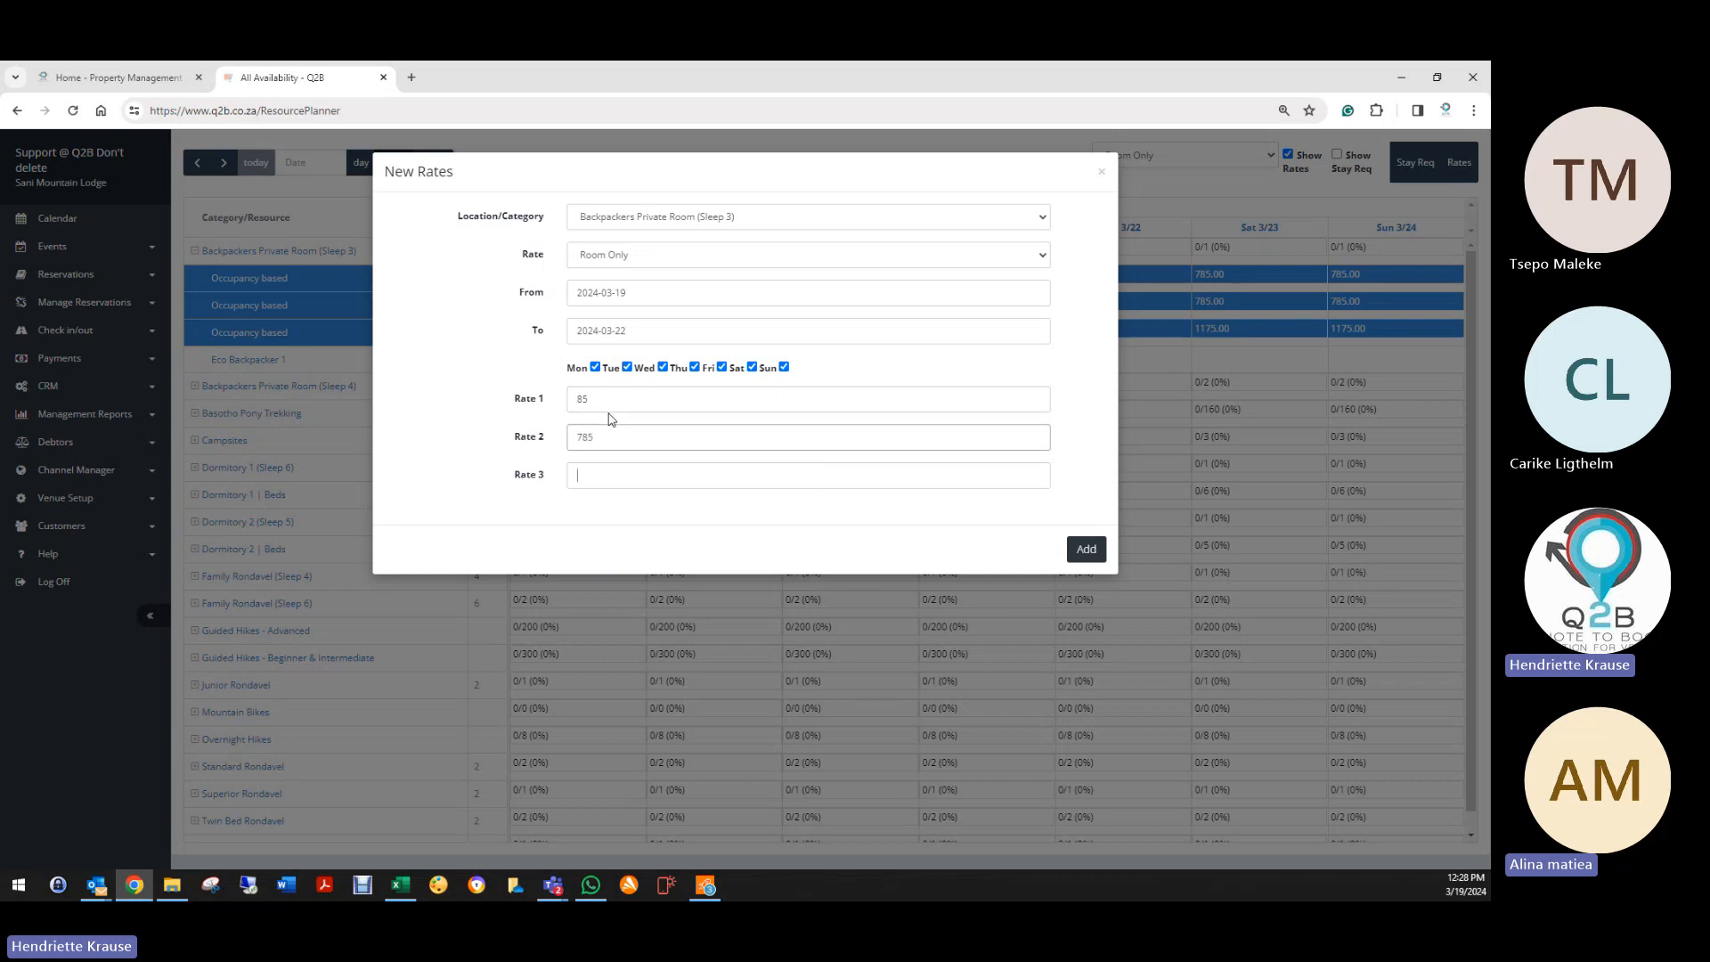
pyautogui.write('1175')
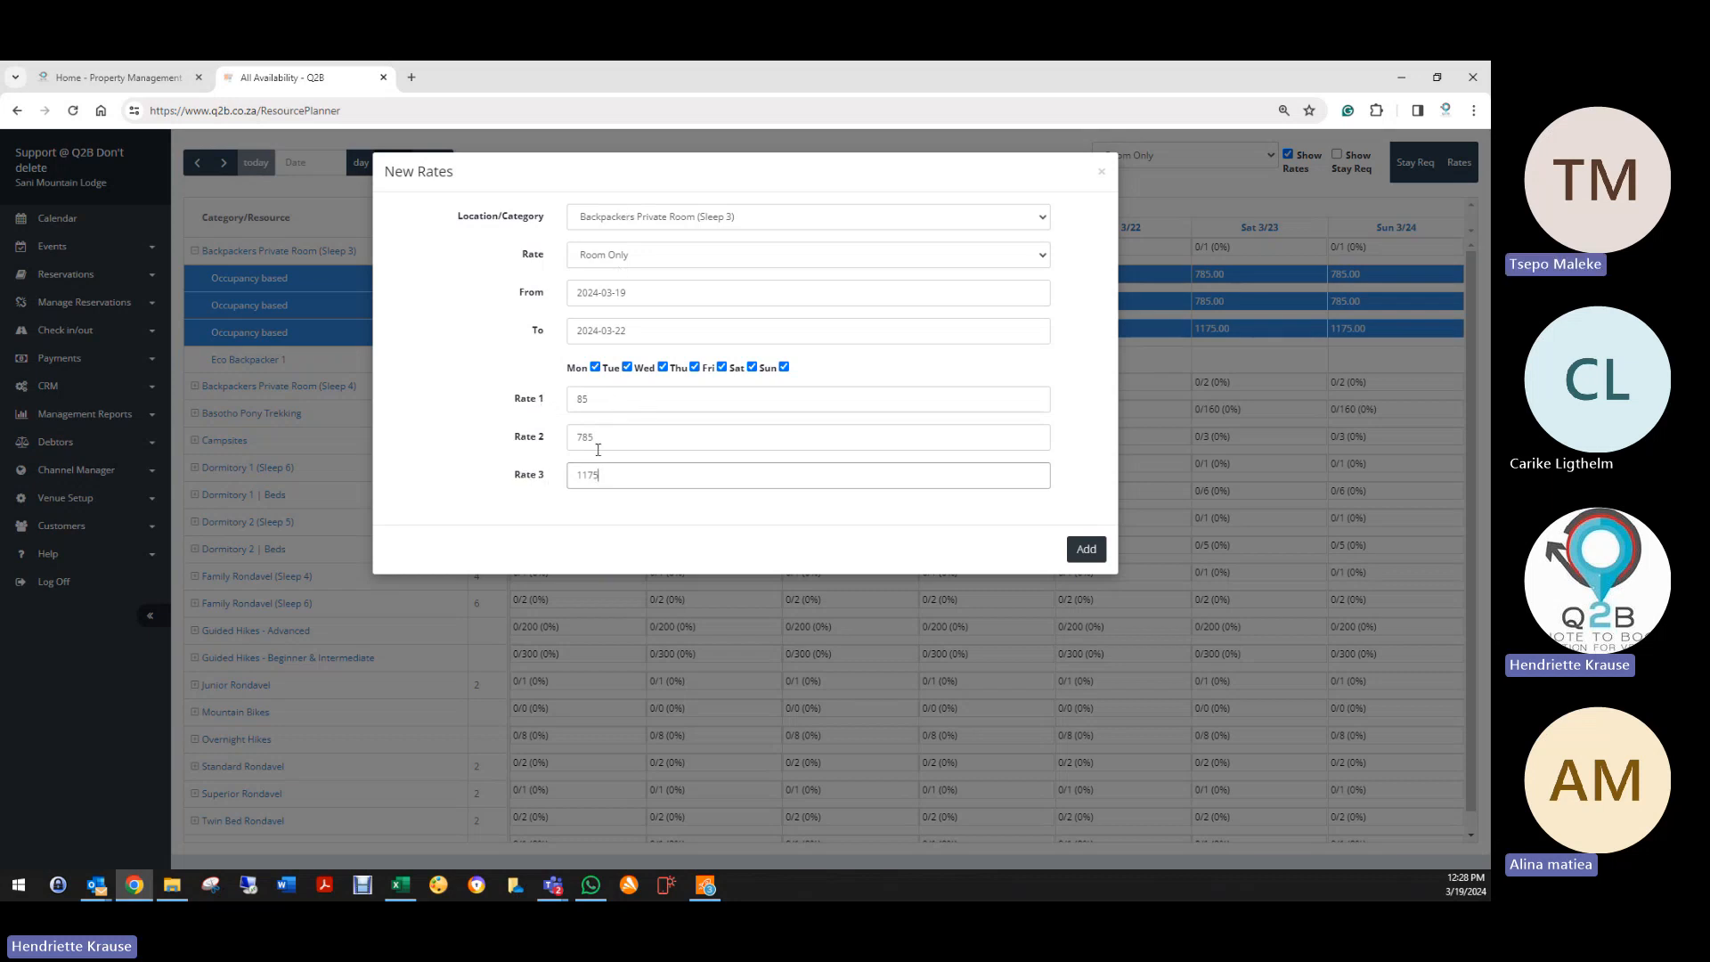
pyautogui.click(574, 401)
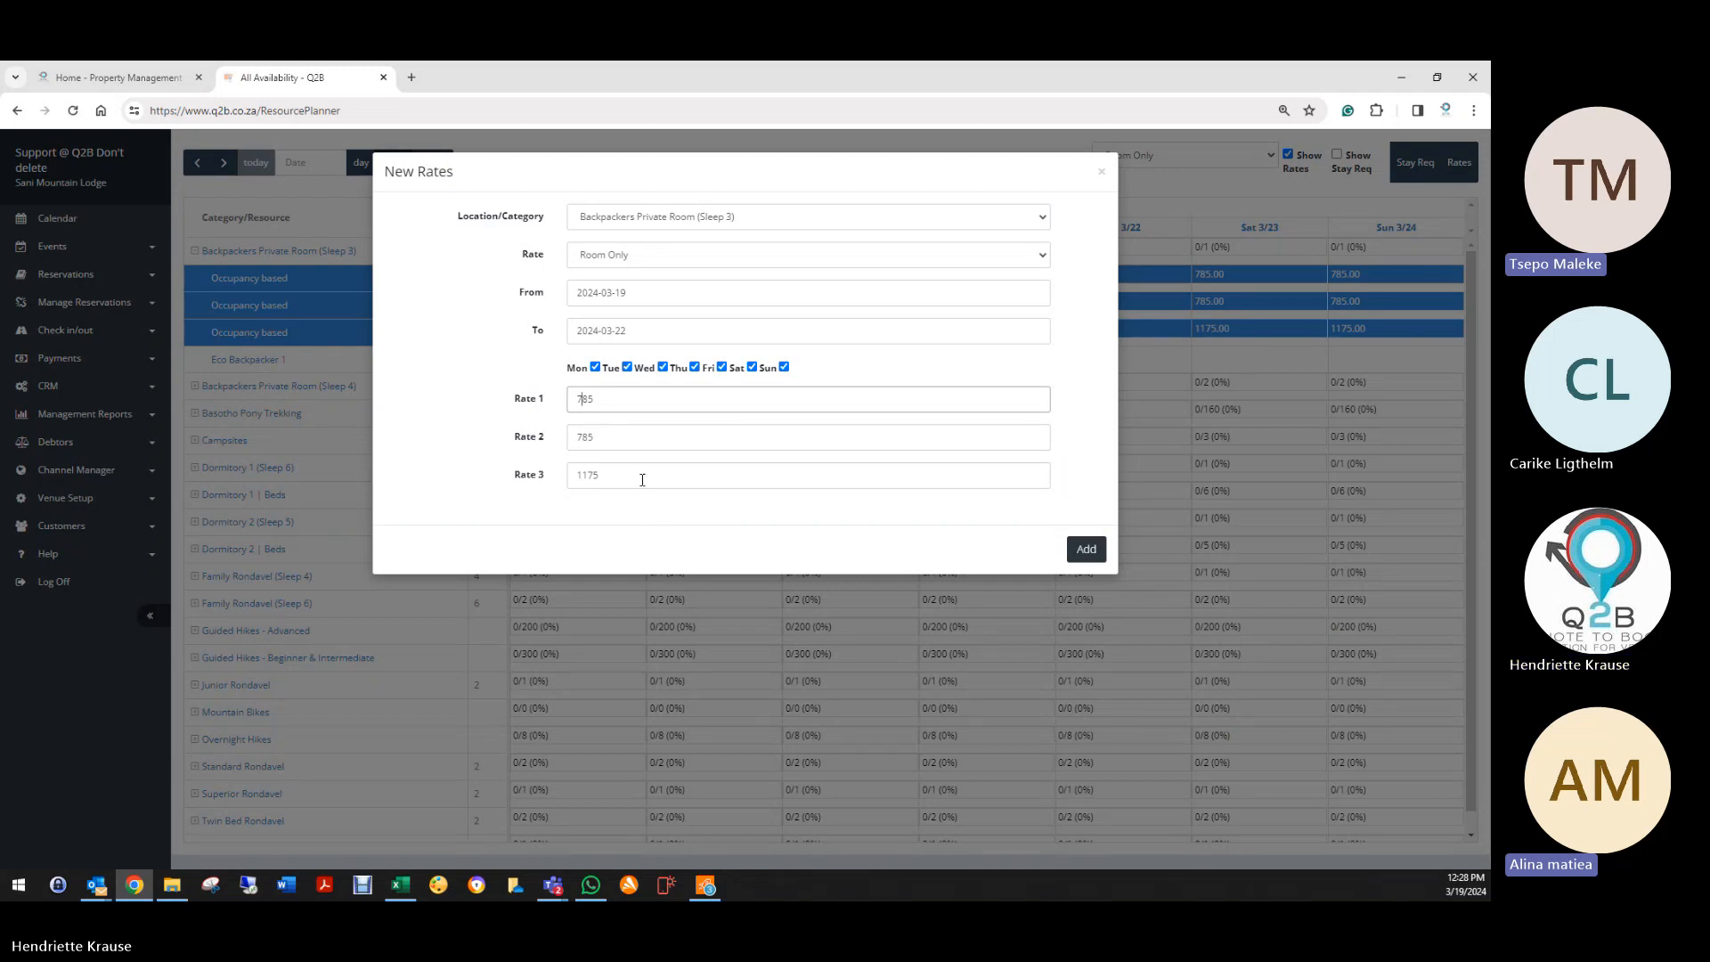
pyautogui.click(722, 368)
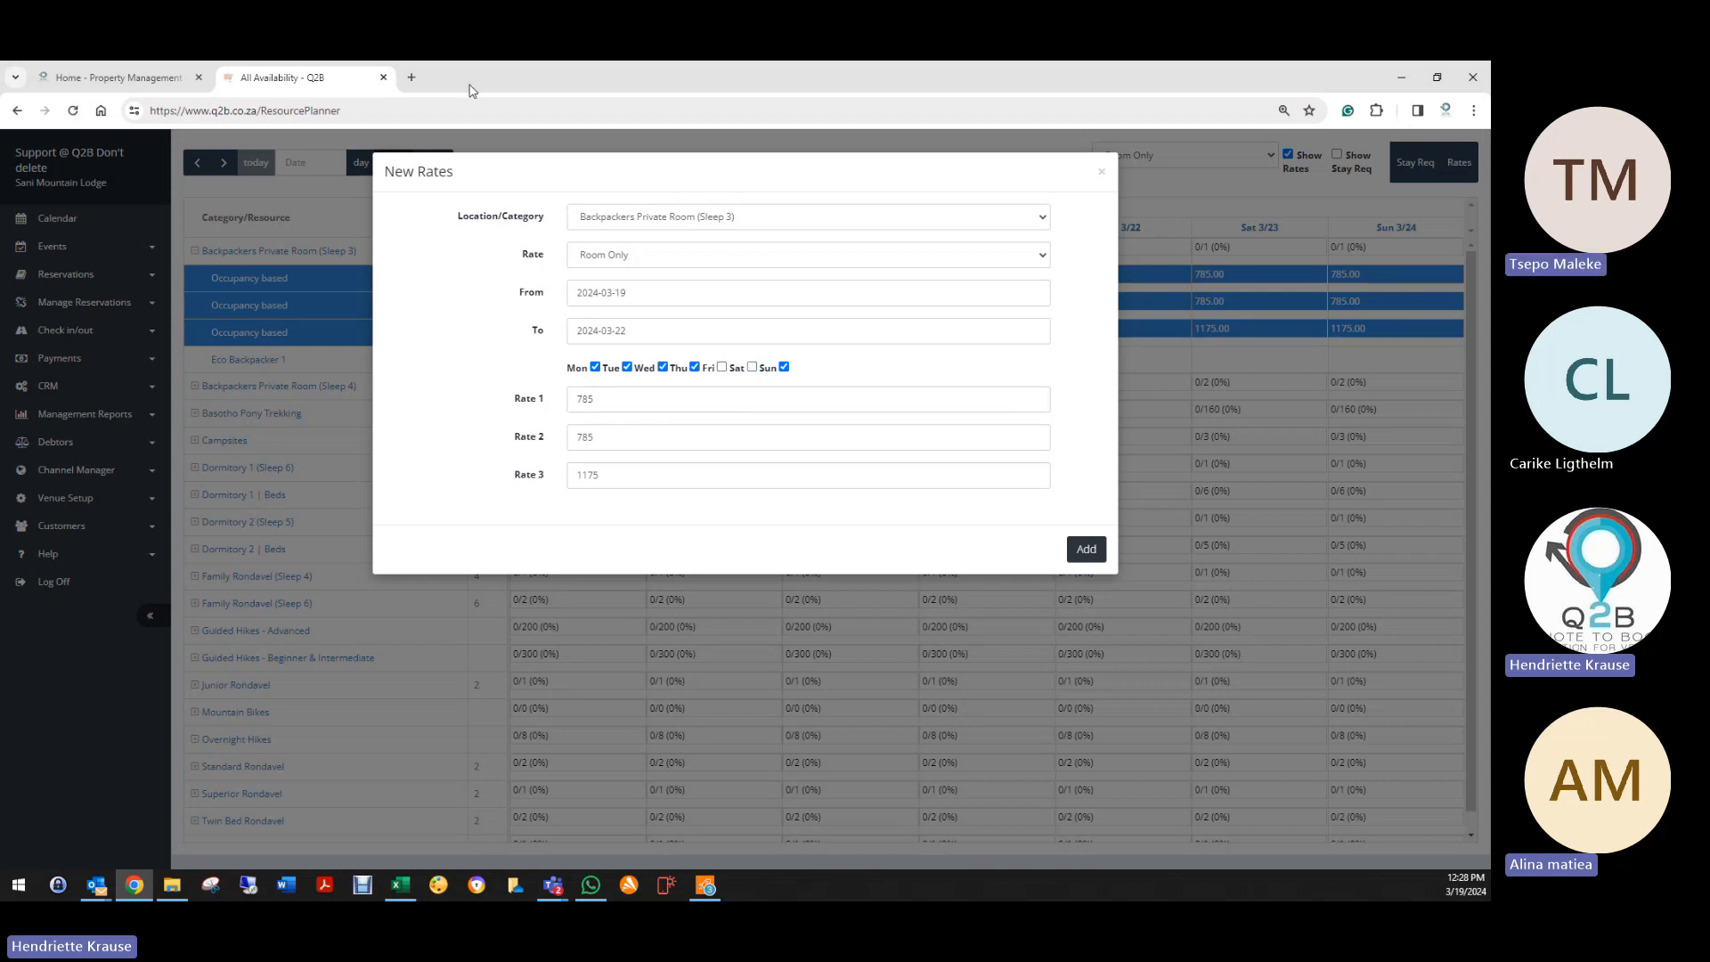
pyautogui.click(722, 368)
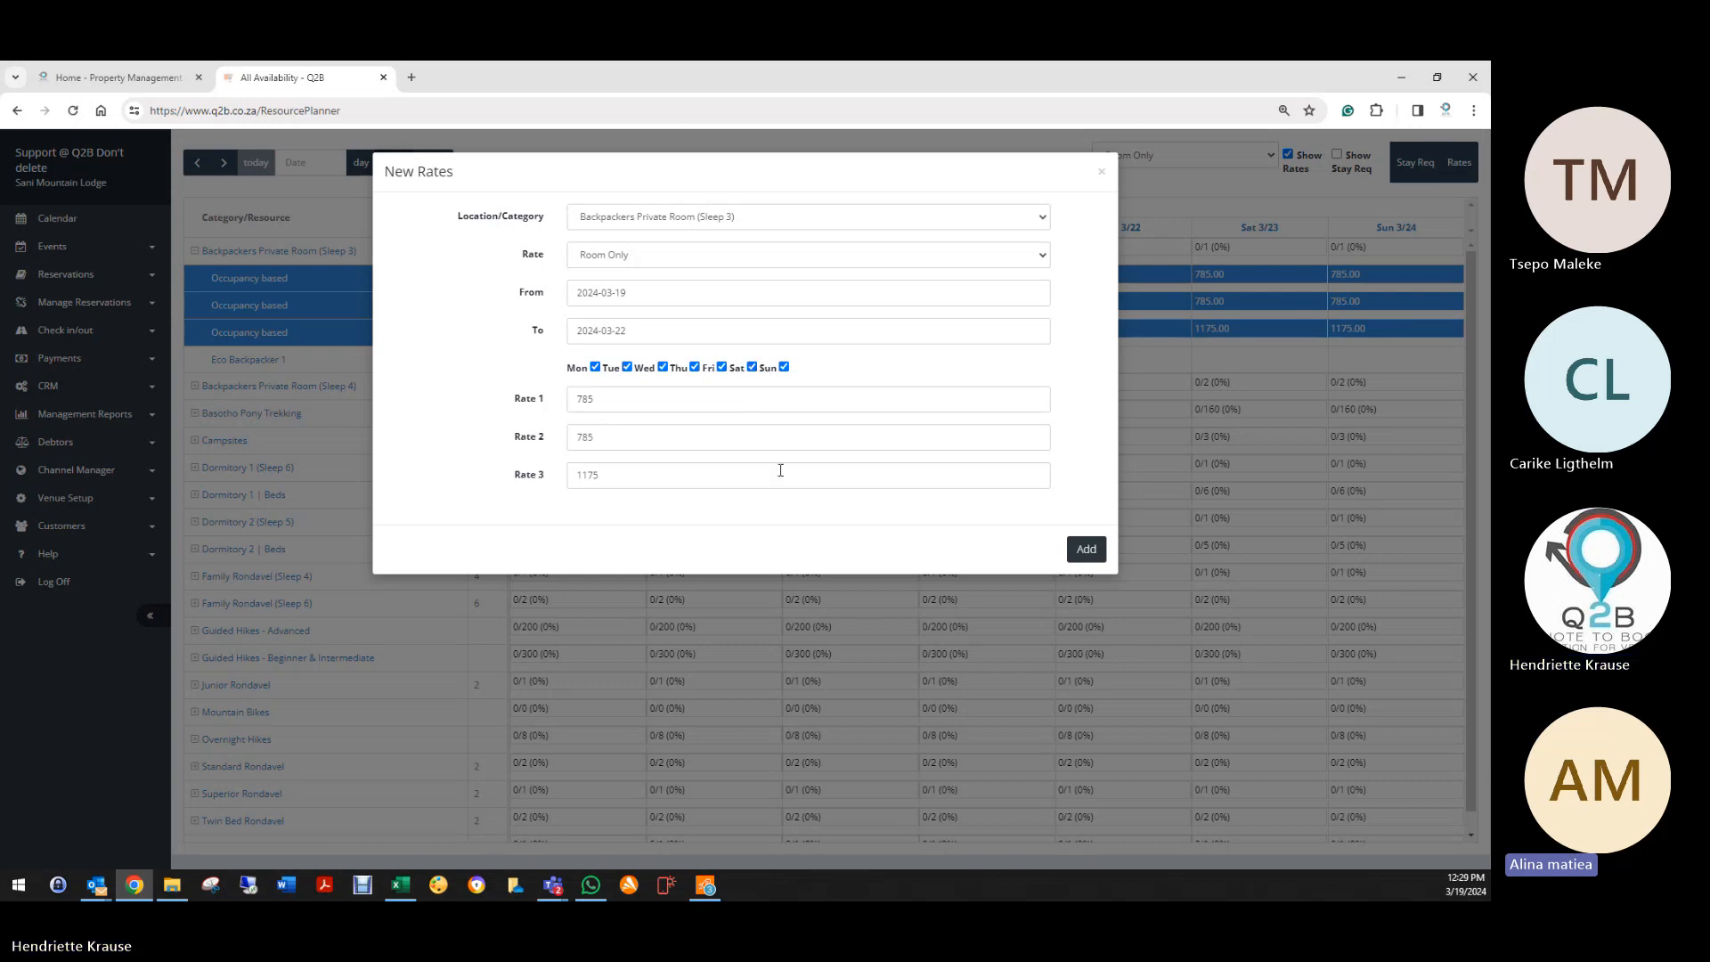
pyautogui.click(1088, 552)
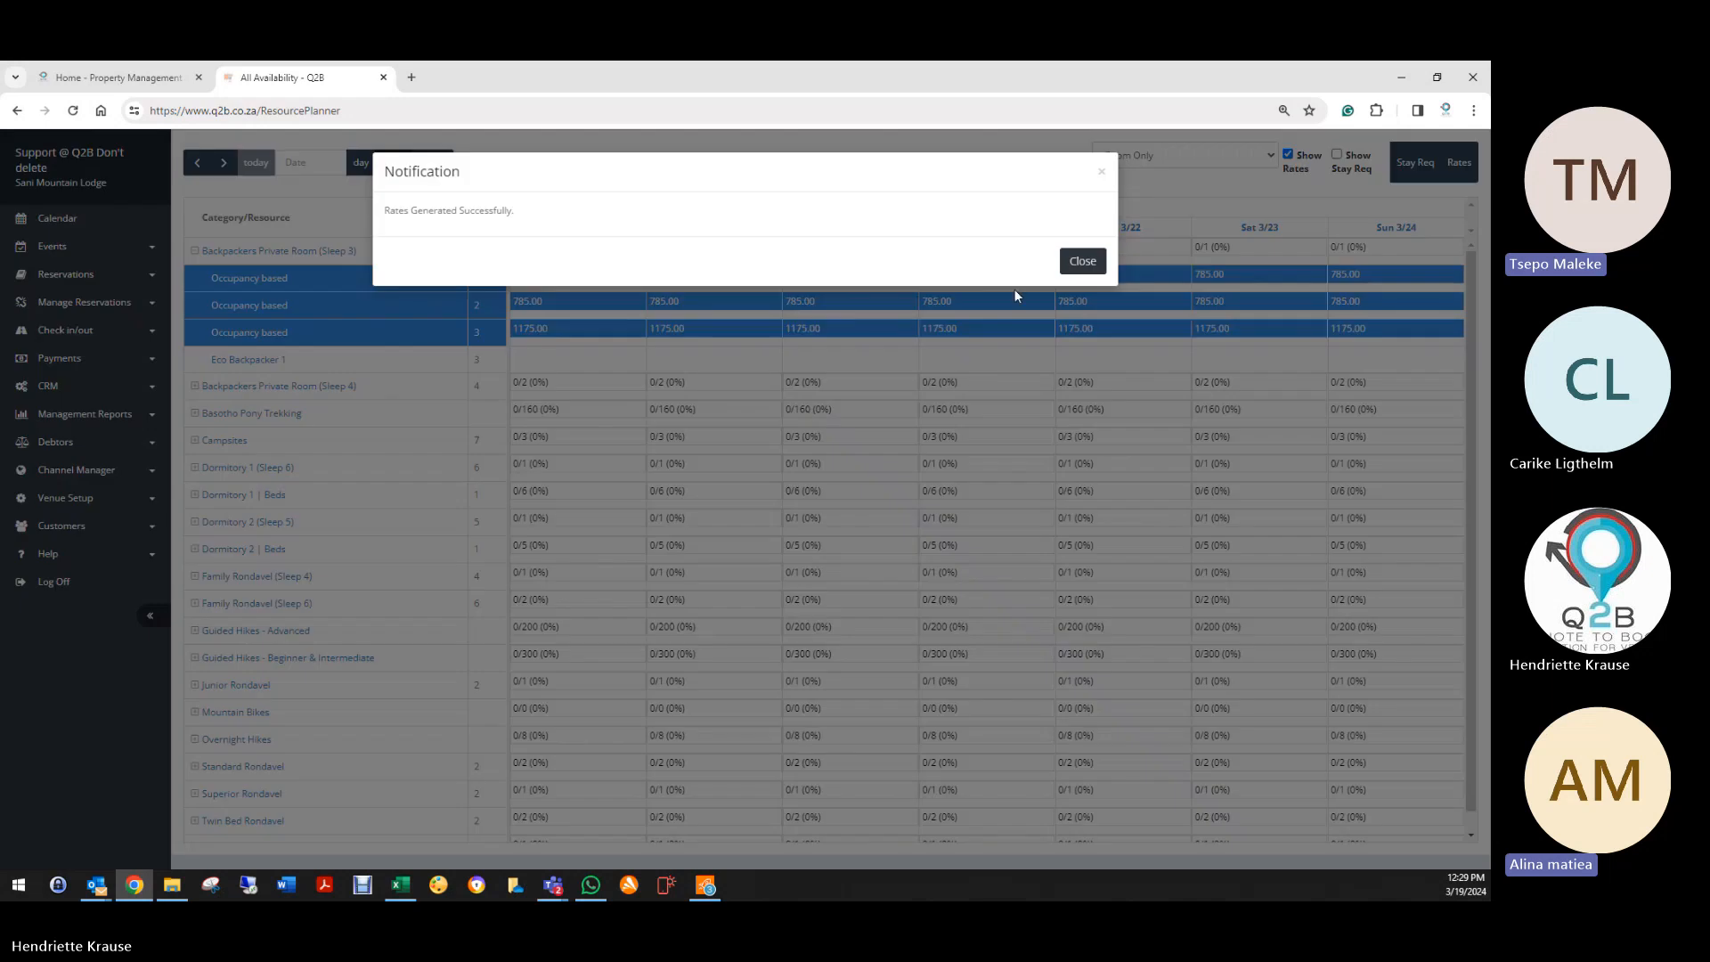
pyautogui.click(1085, 260)
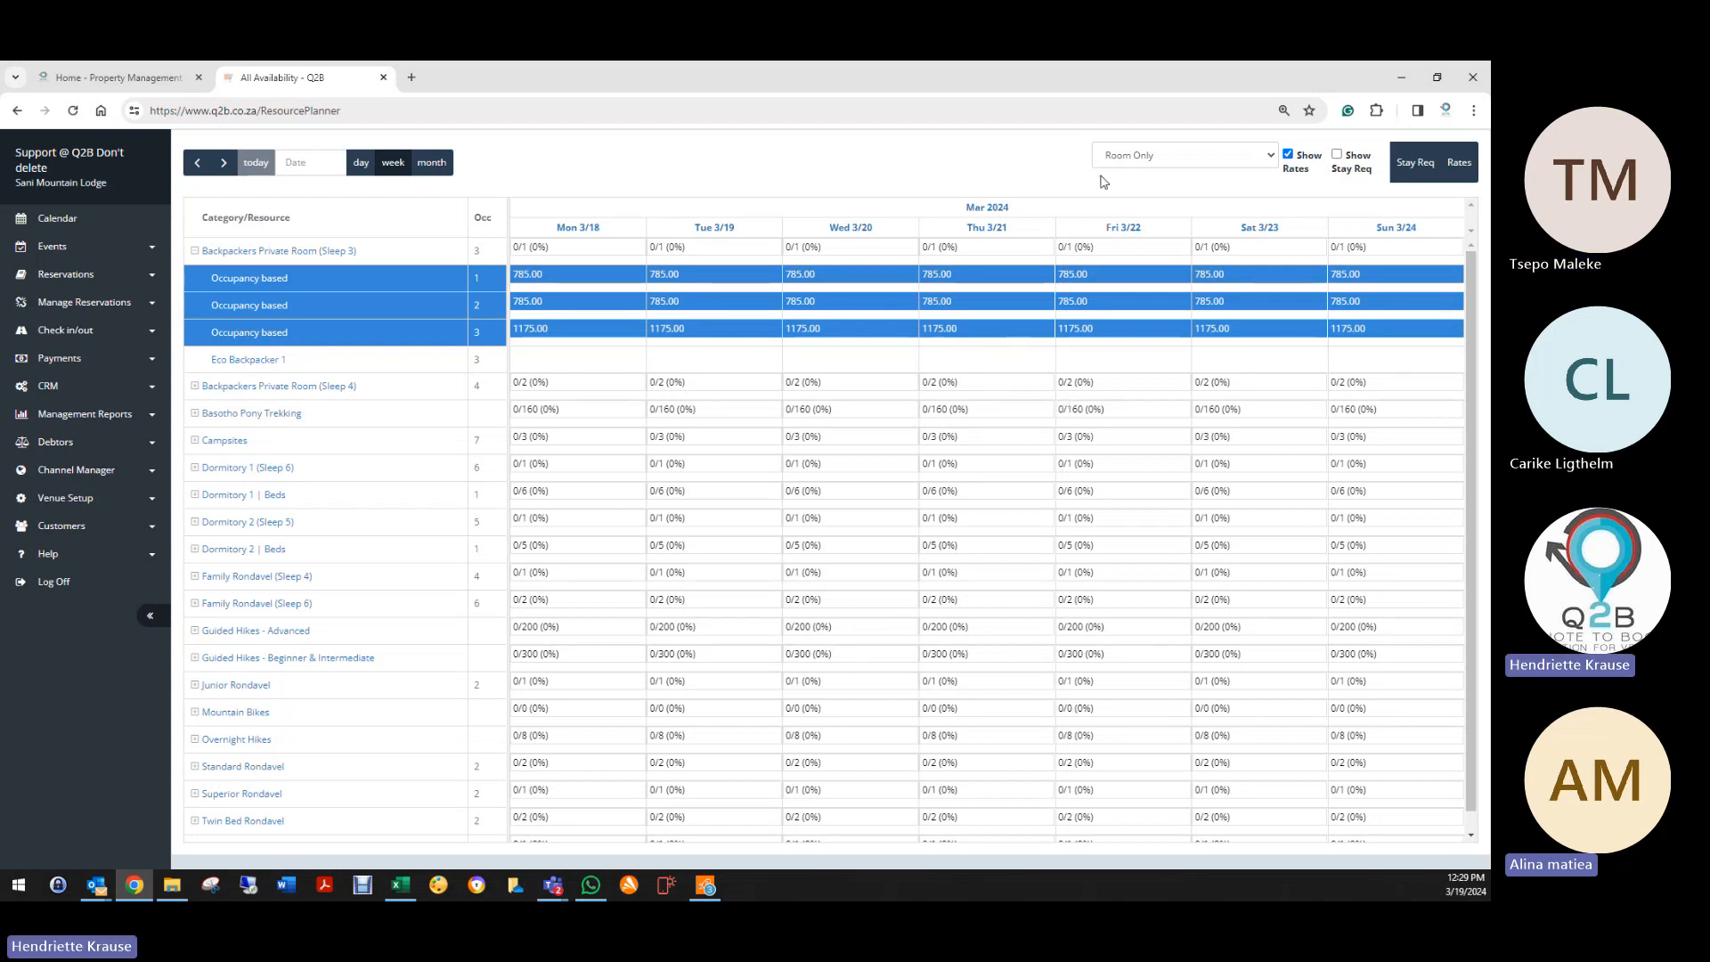
pyautogui.click(1461, 163)
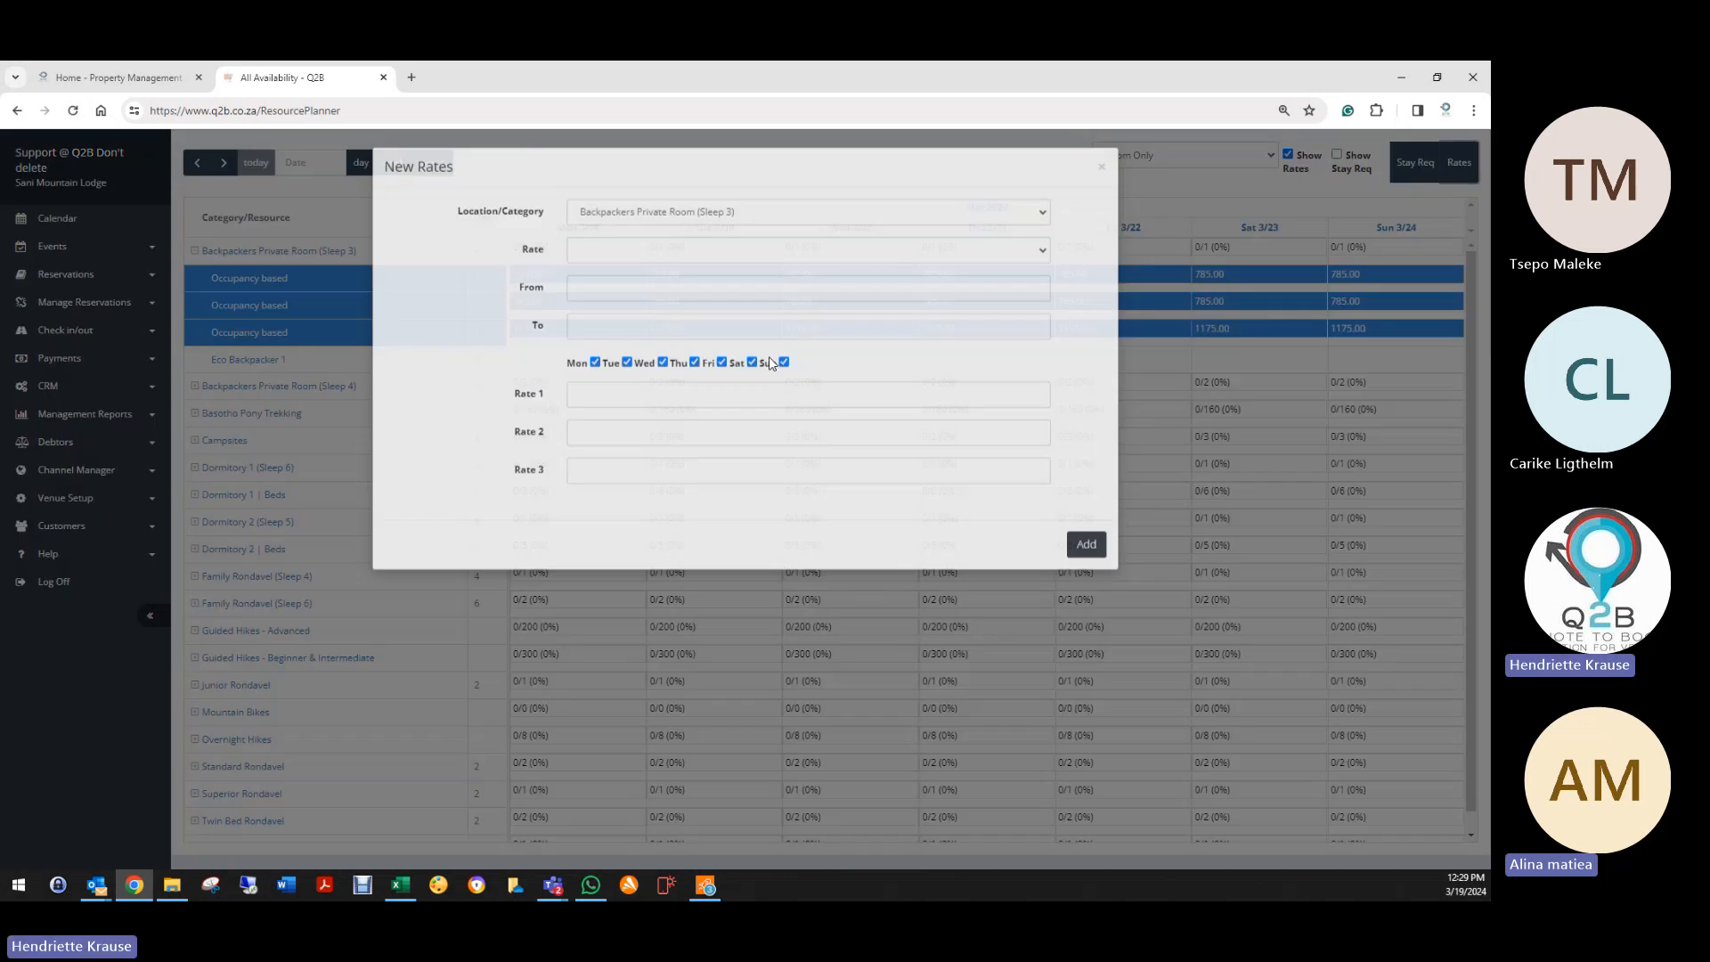
pyautogui.click(623, 215)
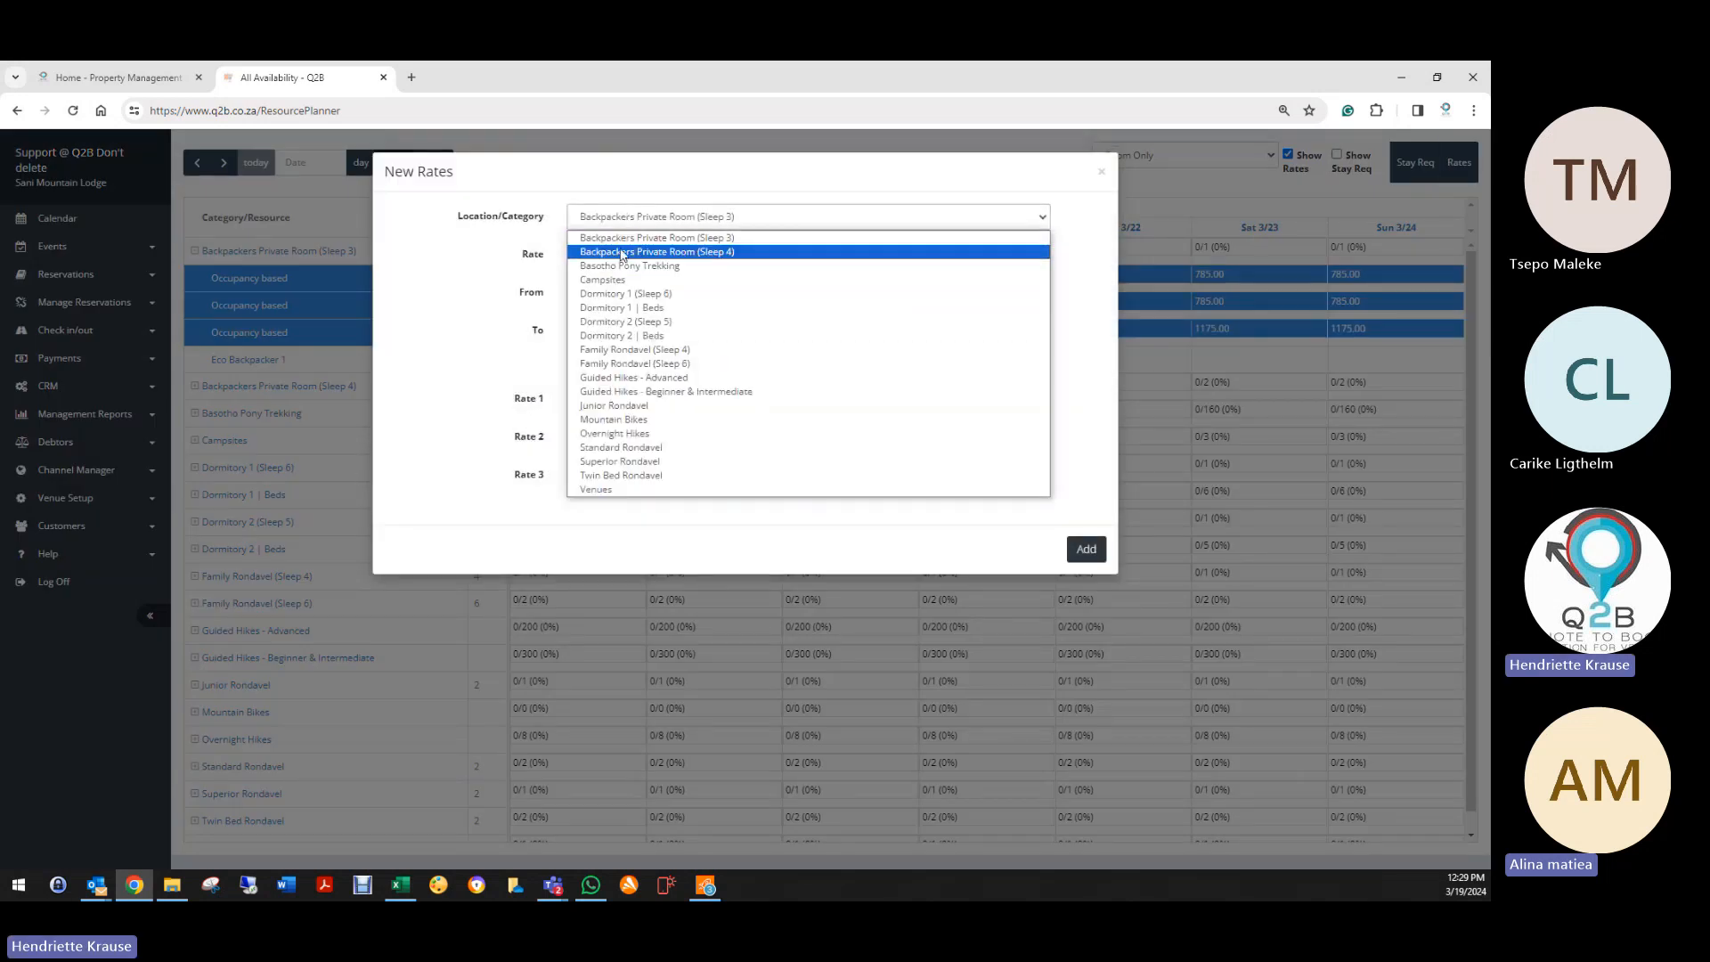
pyautogui.click(622, 252)
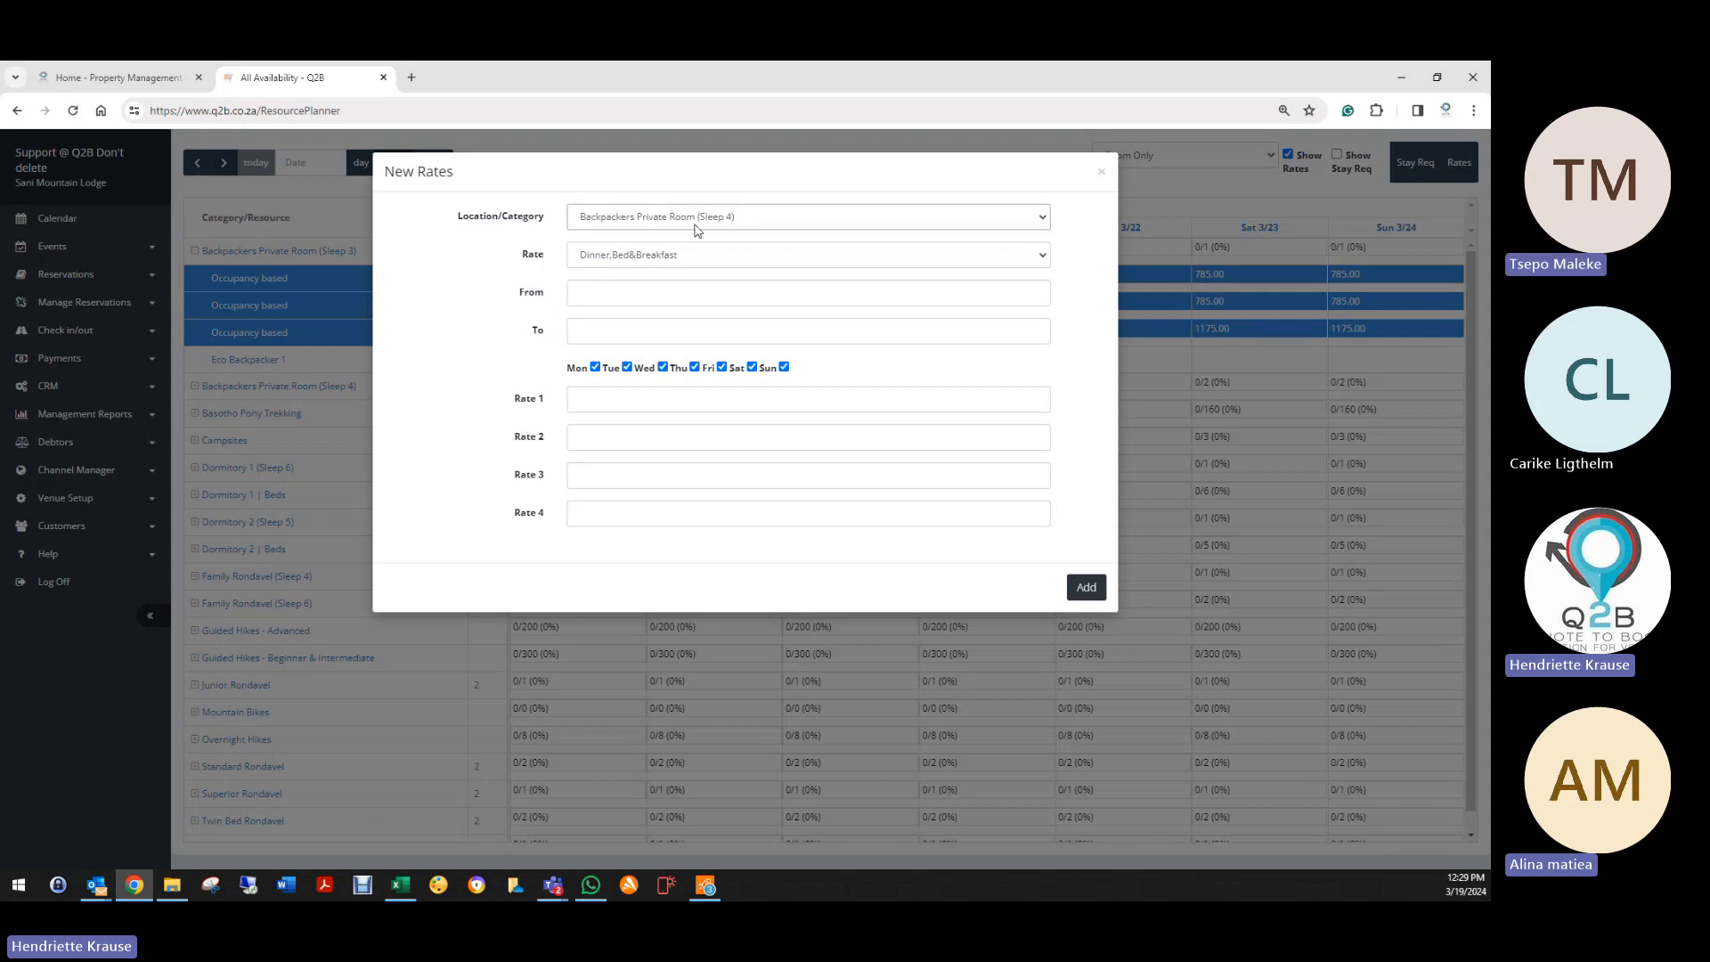
pyautogui.click(652, 260)
pyautogui.click(606, 294)
pyautogui.click(605, 294)
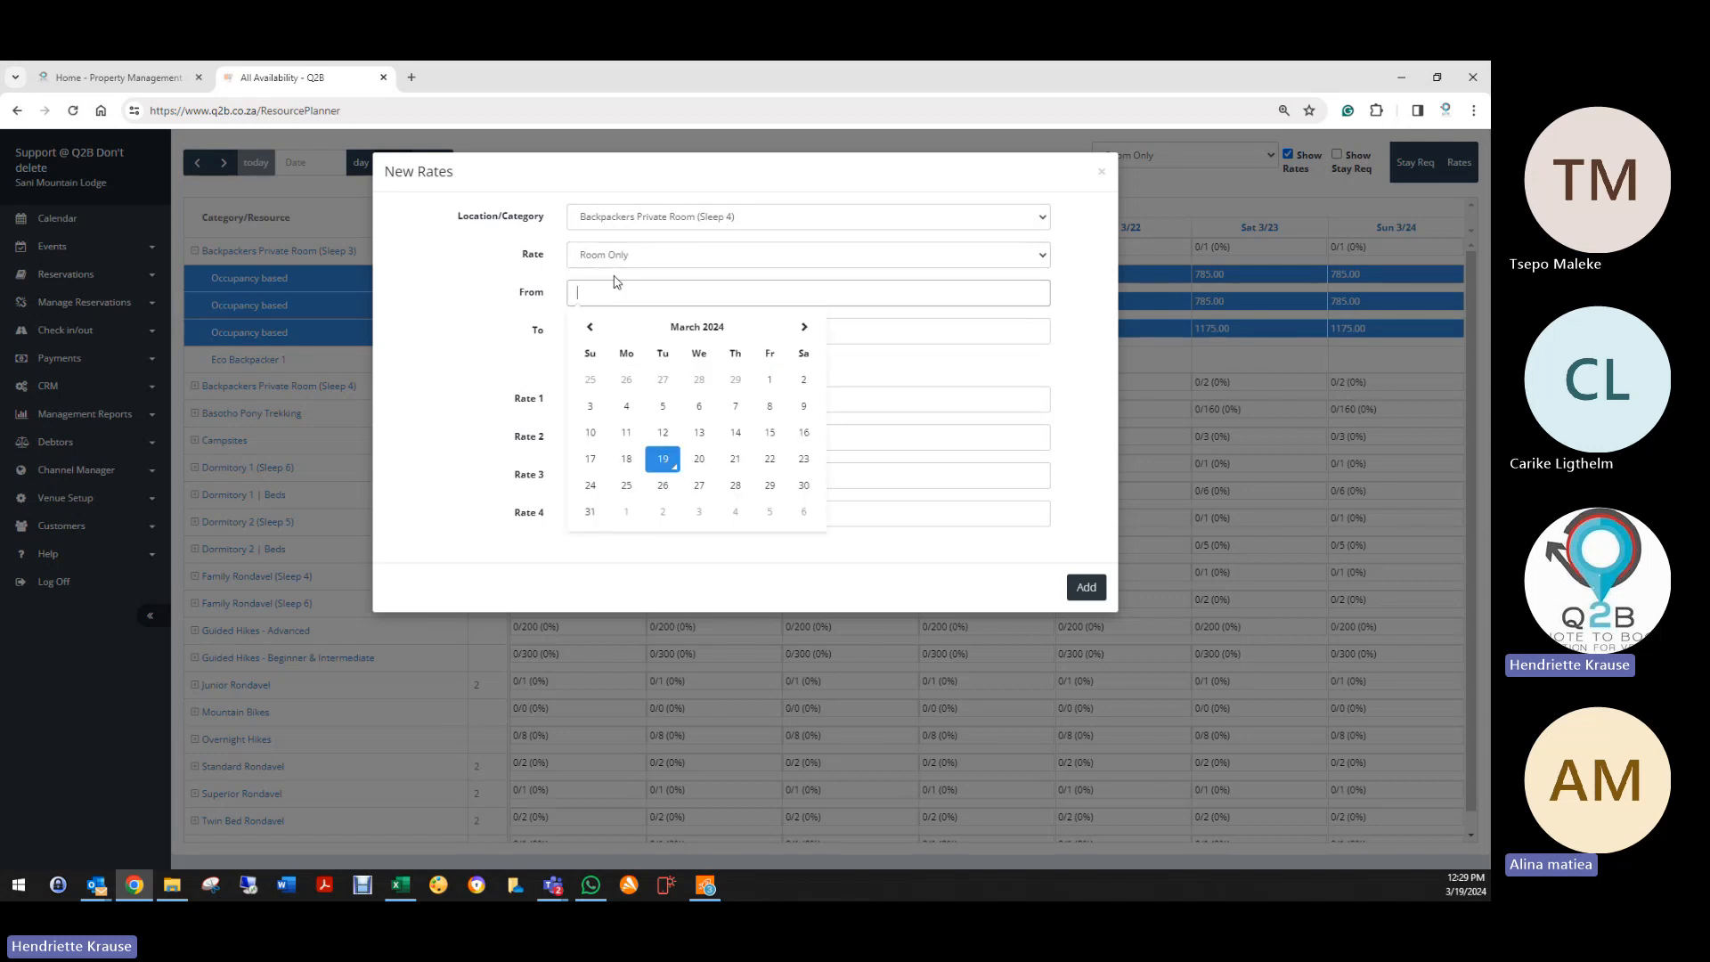
pyautogui.click(662, 459)
pyautogui.click(601, 332)
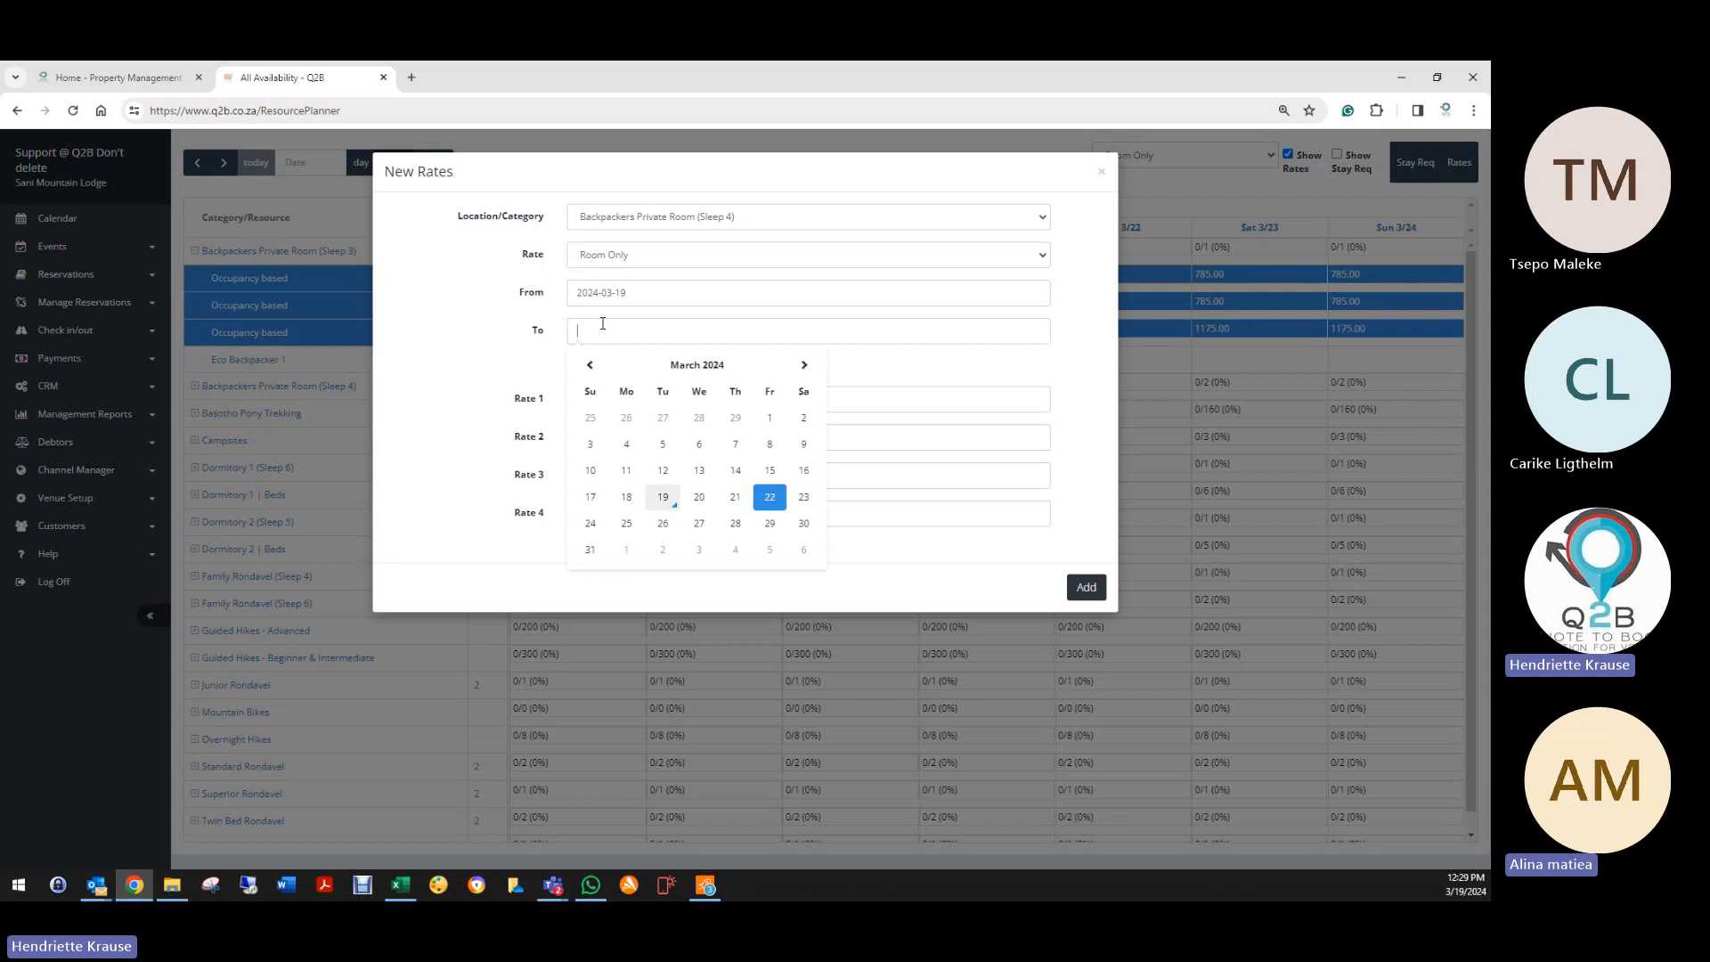
pyautogui.click(769, 497)
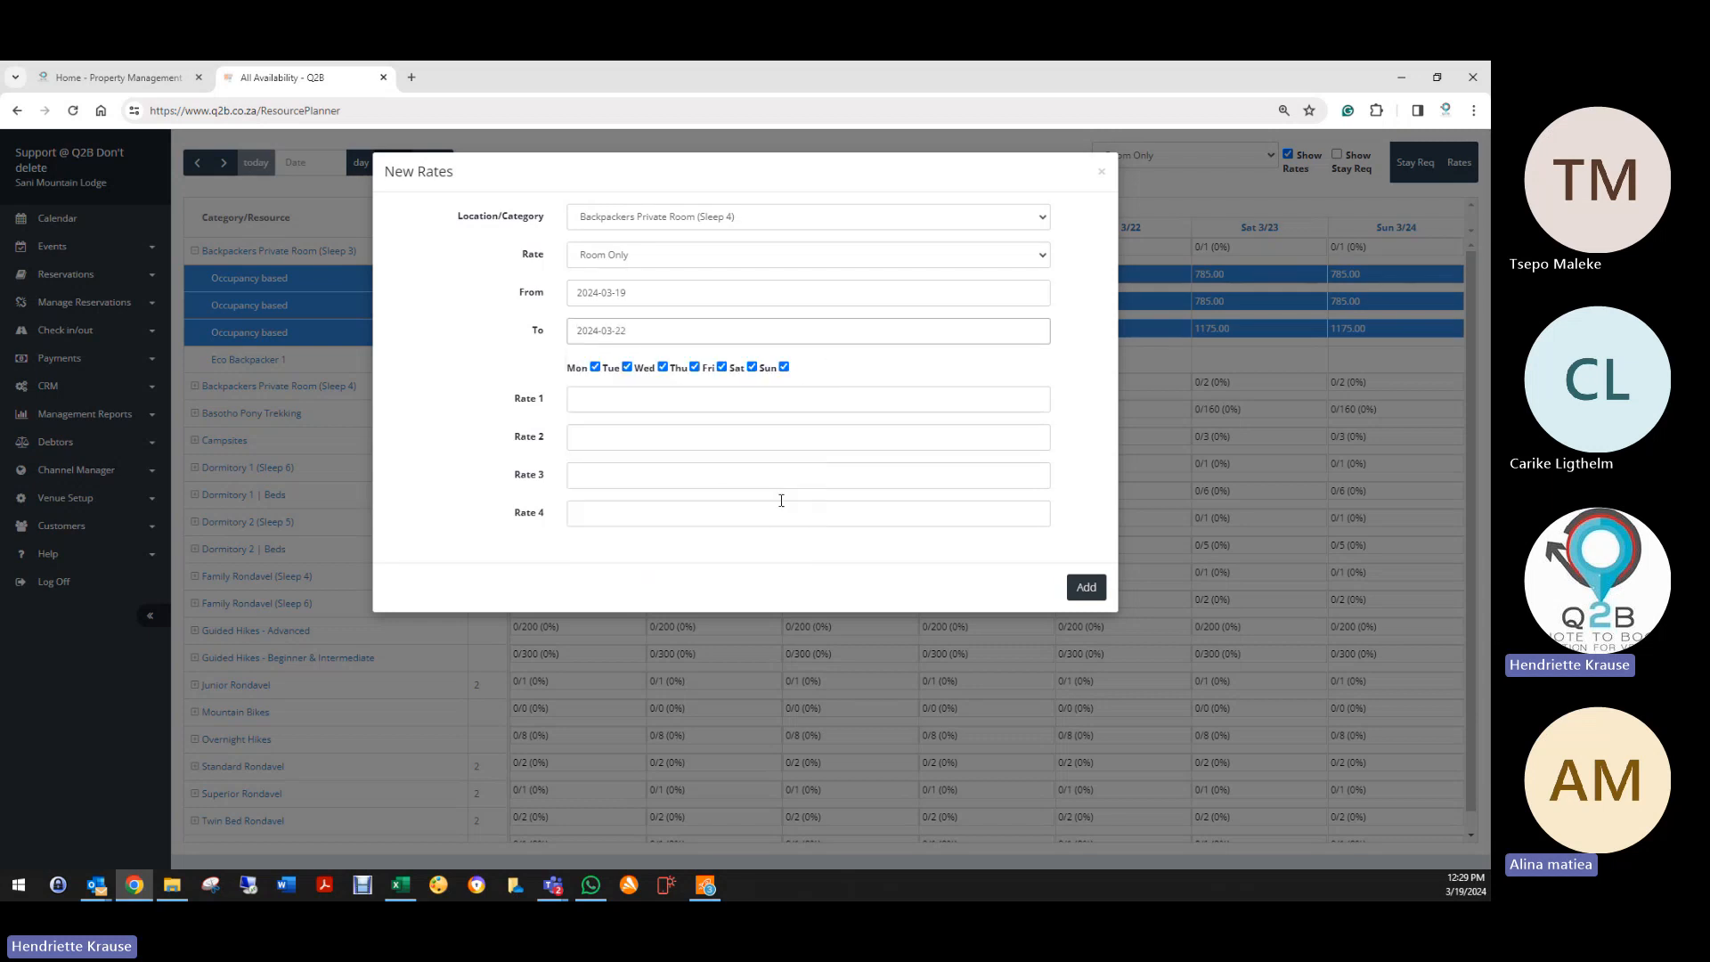
pyautogui.click(591, 399)
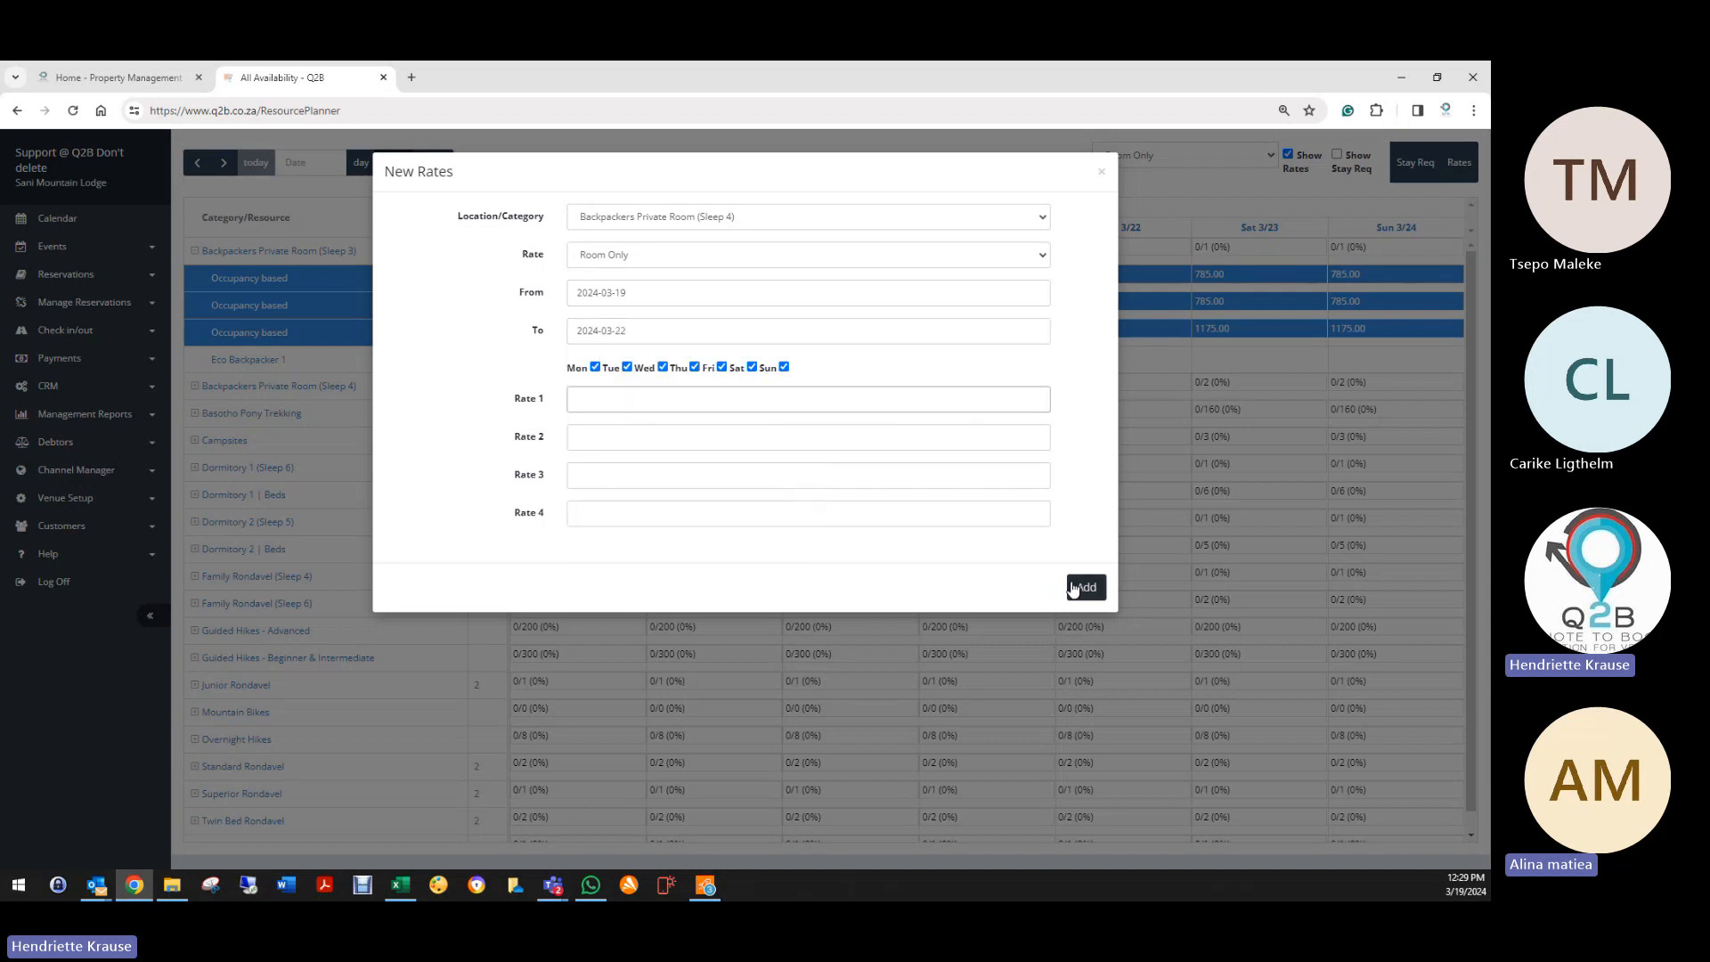
pyautogui.click(1104, 176)
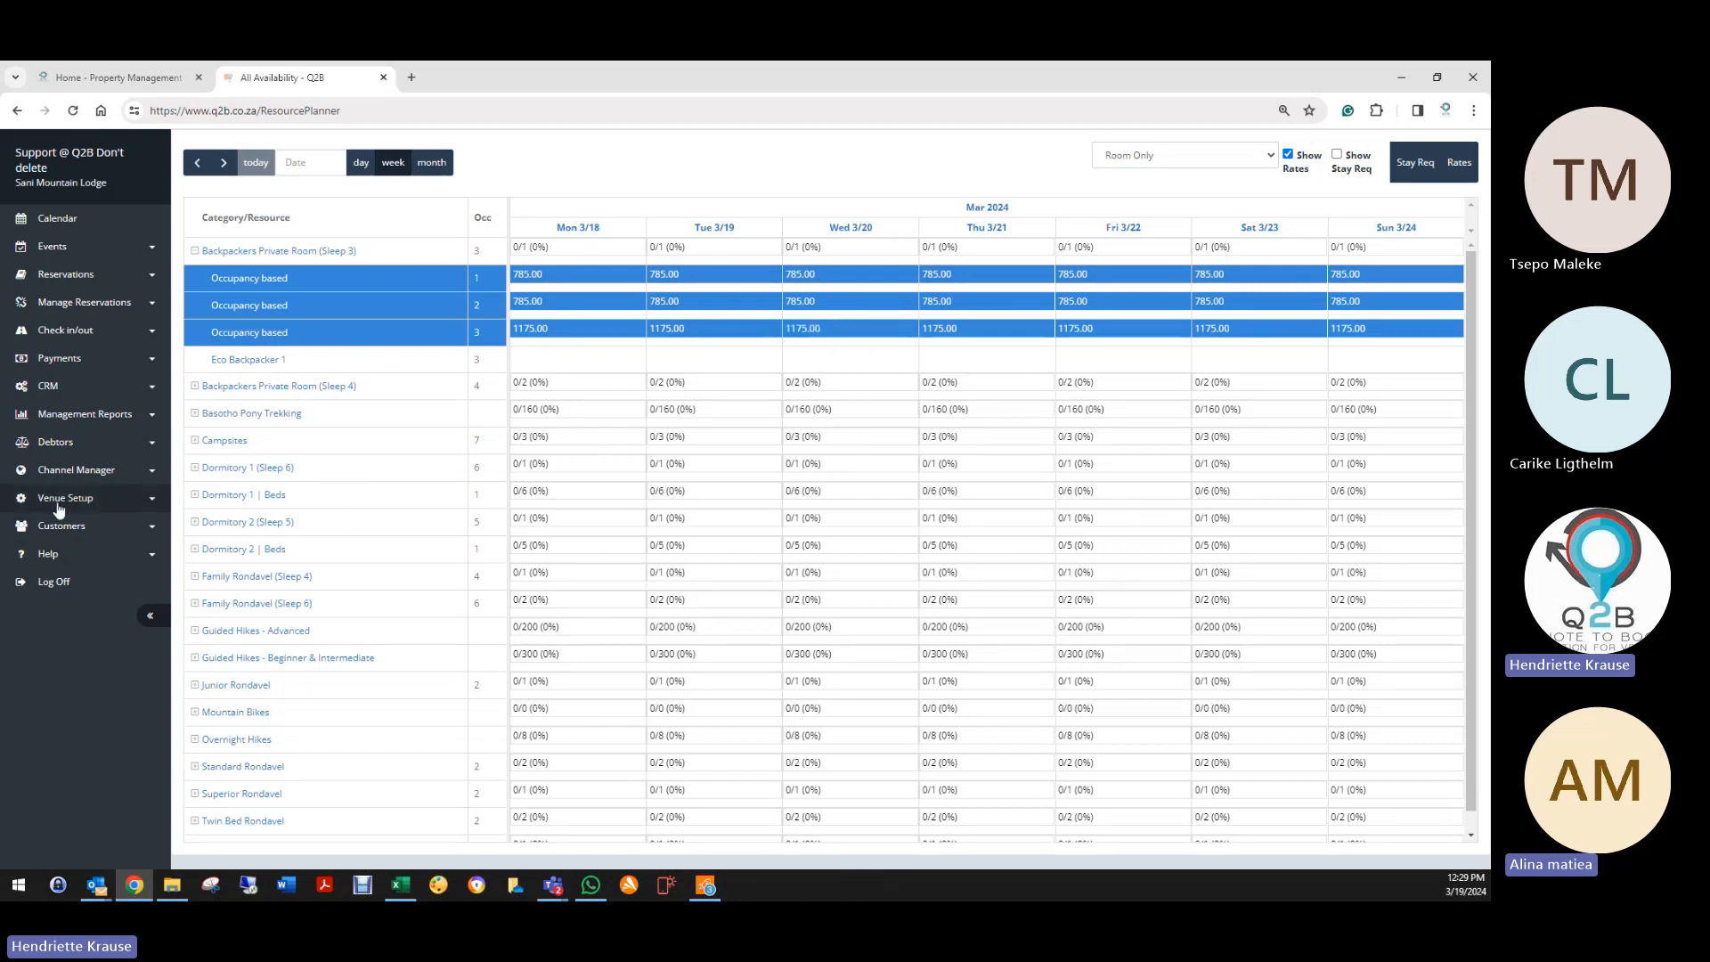
# Step: Expand the Backpackers Private Room (Sleep 4), Basotho Pony Trekking, Campsites and Dormitory 1 rows
pyautogui.click(194, 385)
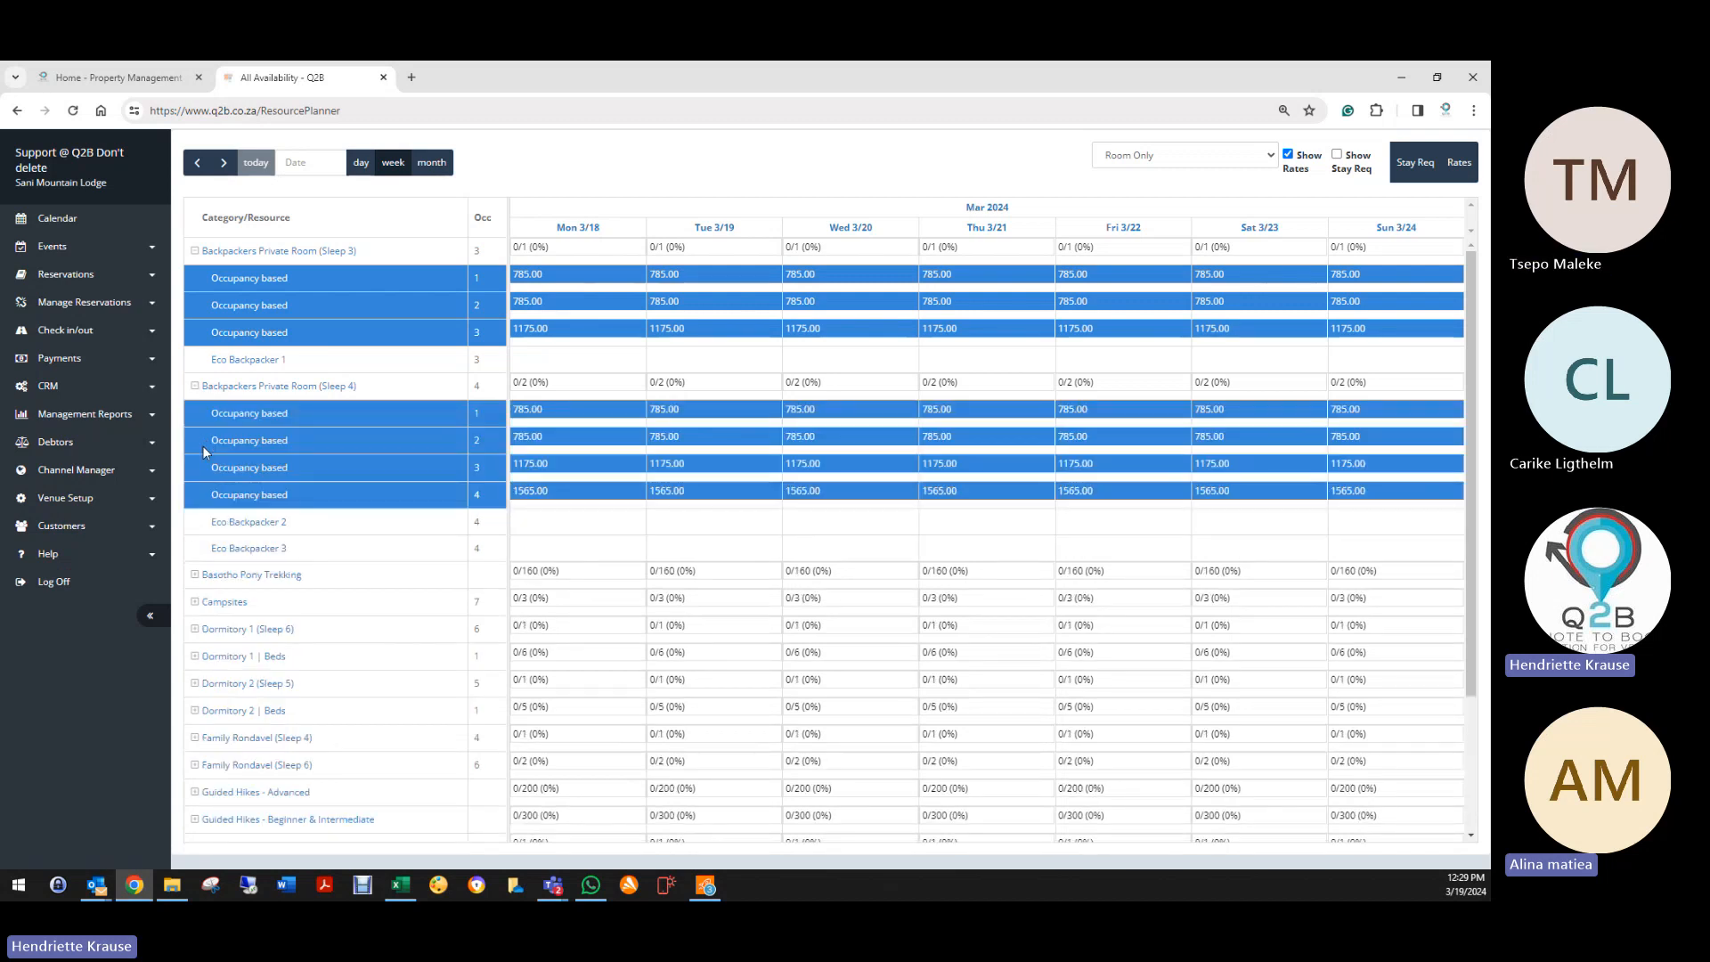
pyautogui.click(194, 574)
pyautogui.click(195, 733)
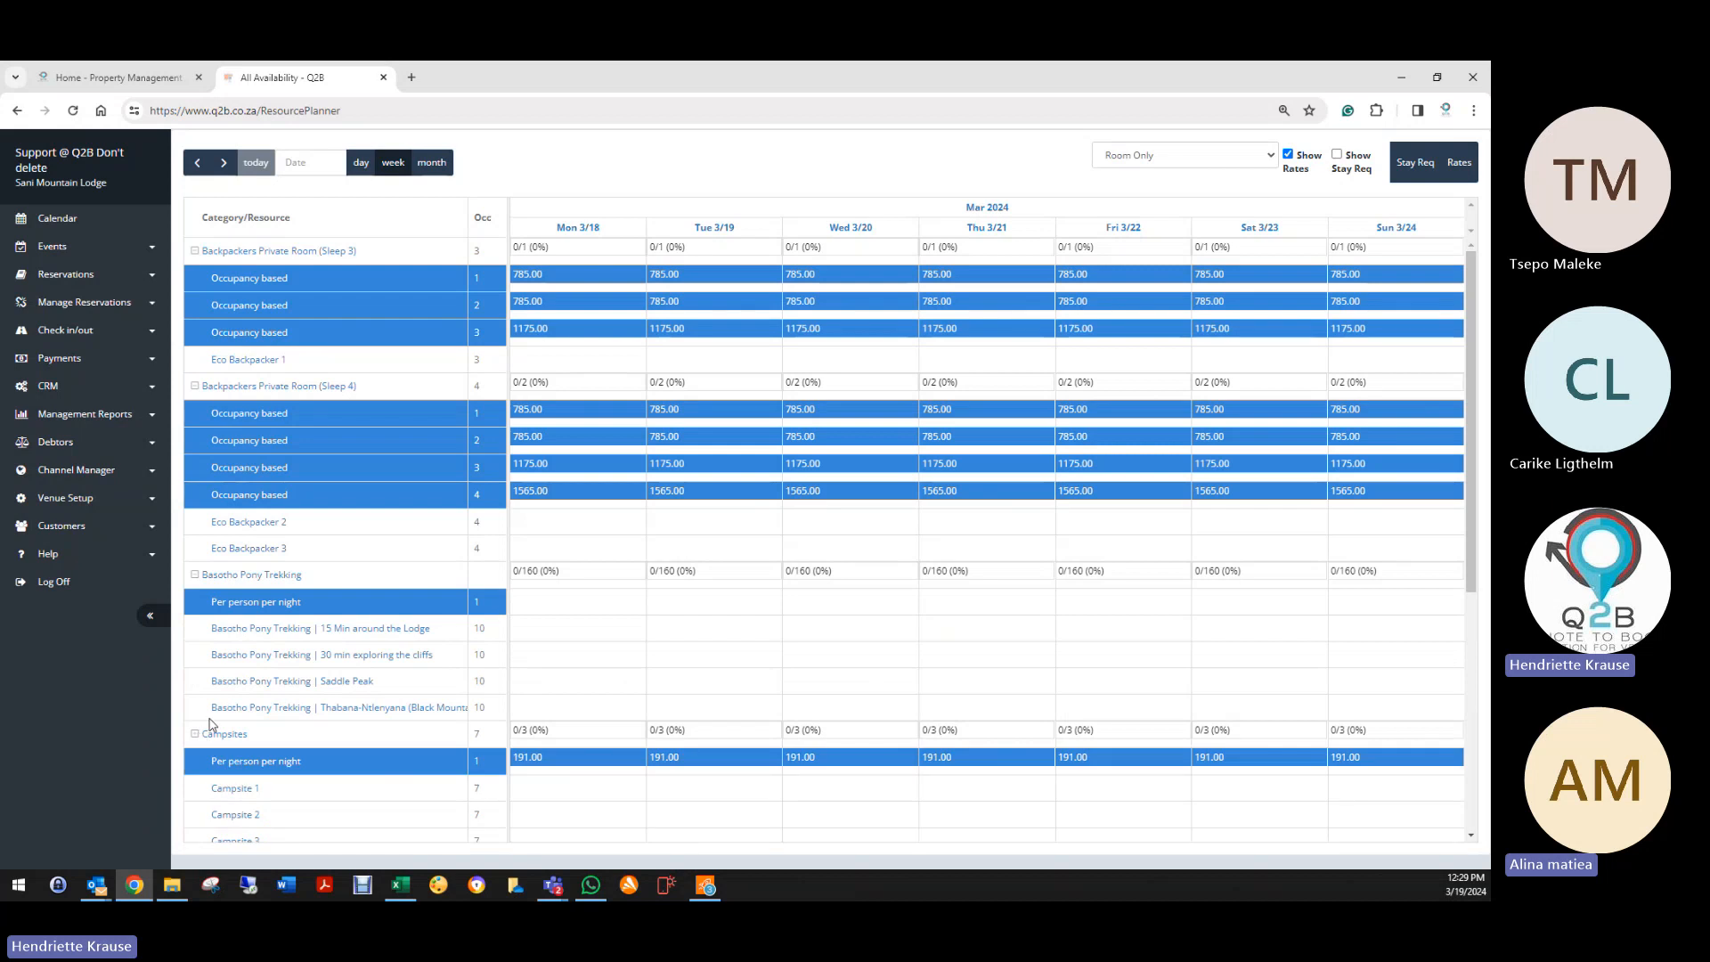
pyautogui.scroll(-1, 399, 690)
pyautogui.scroll(-3, 399, 690)
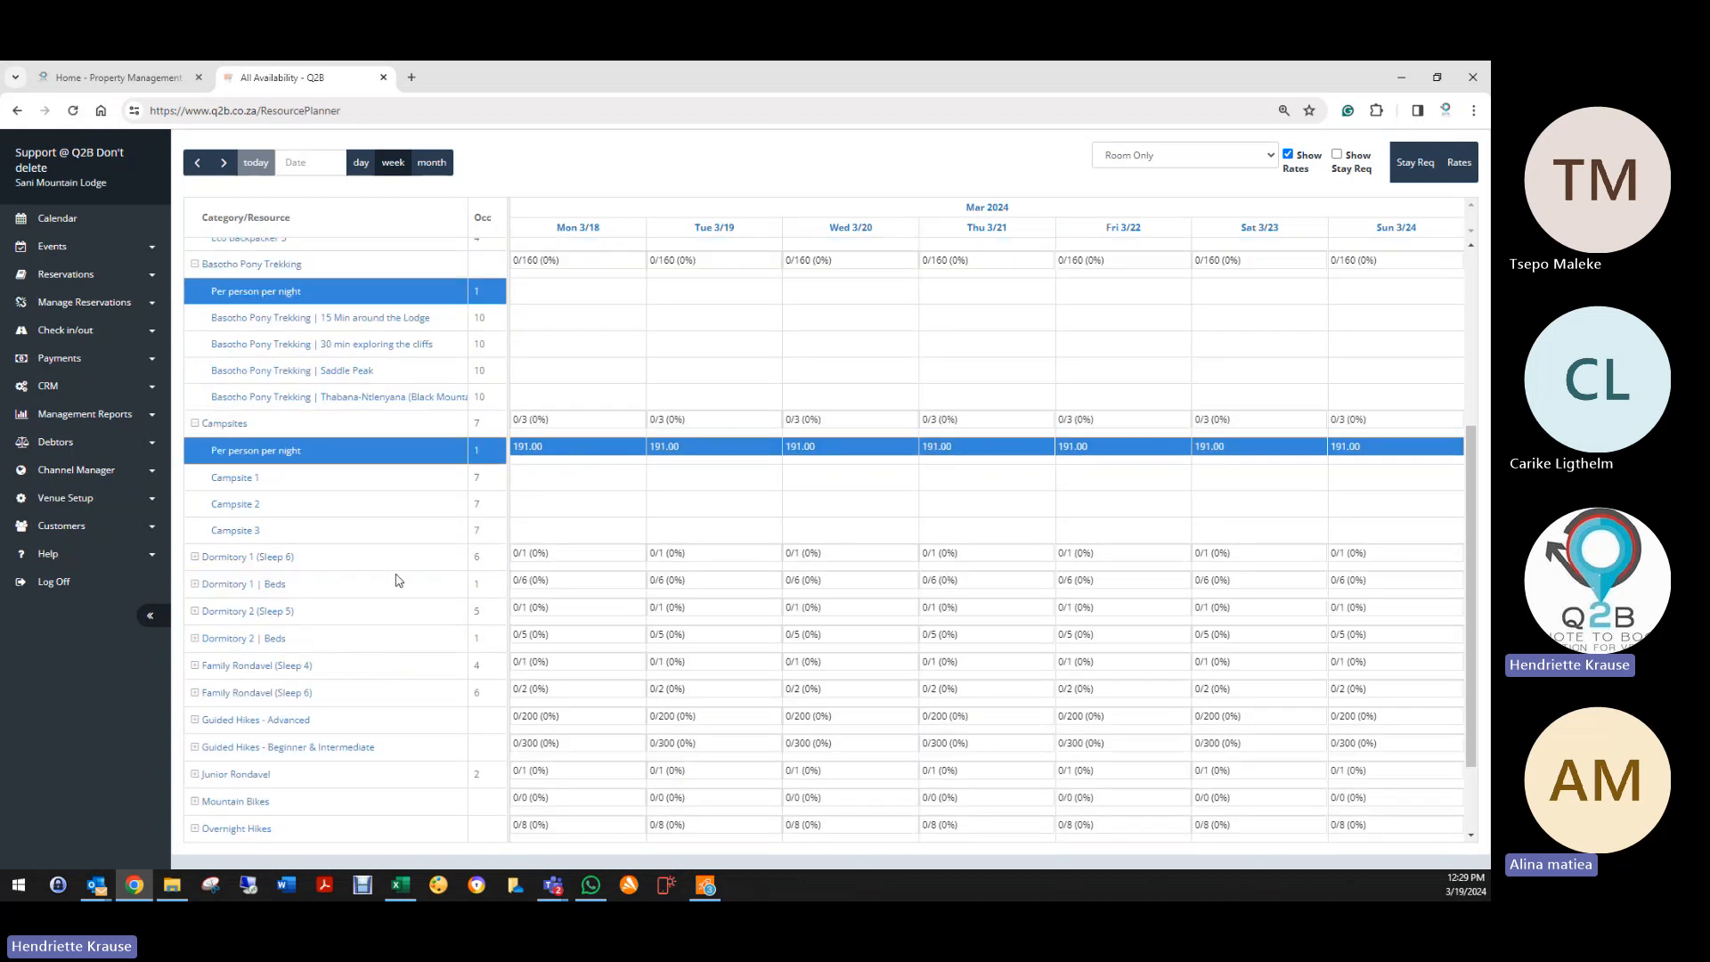
pyautogui.click(194, 558)
pyautogui.click(194, 638)
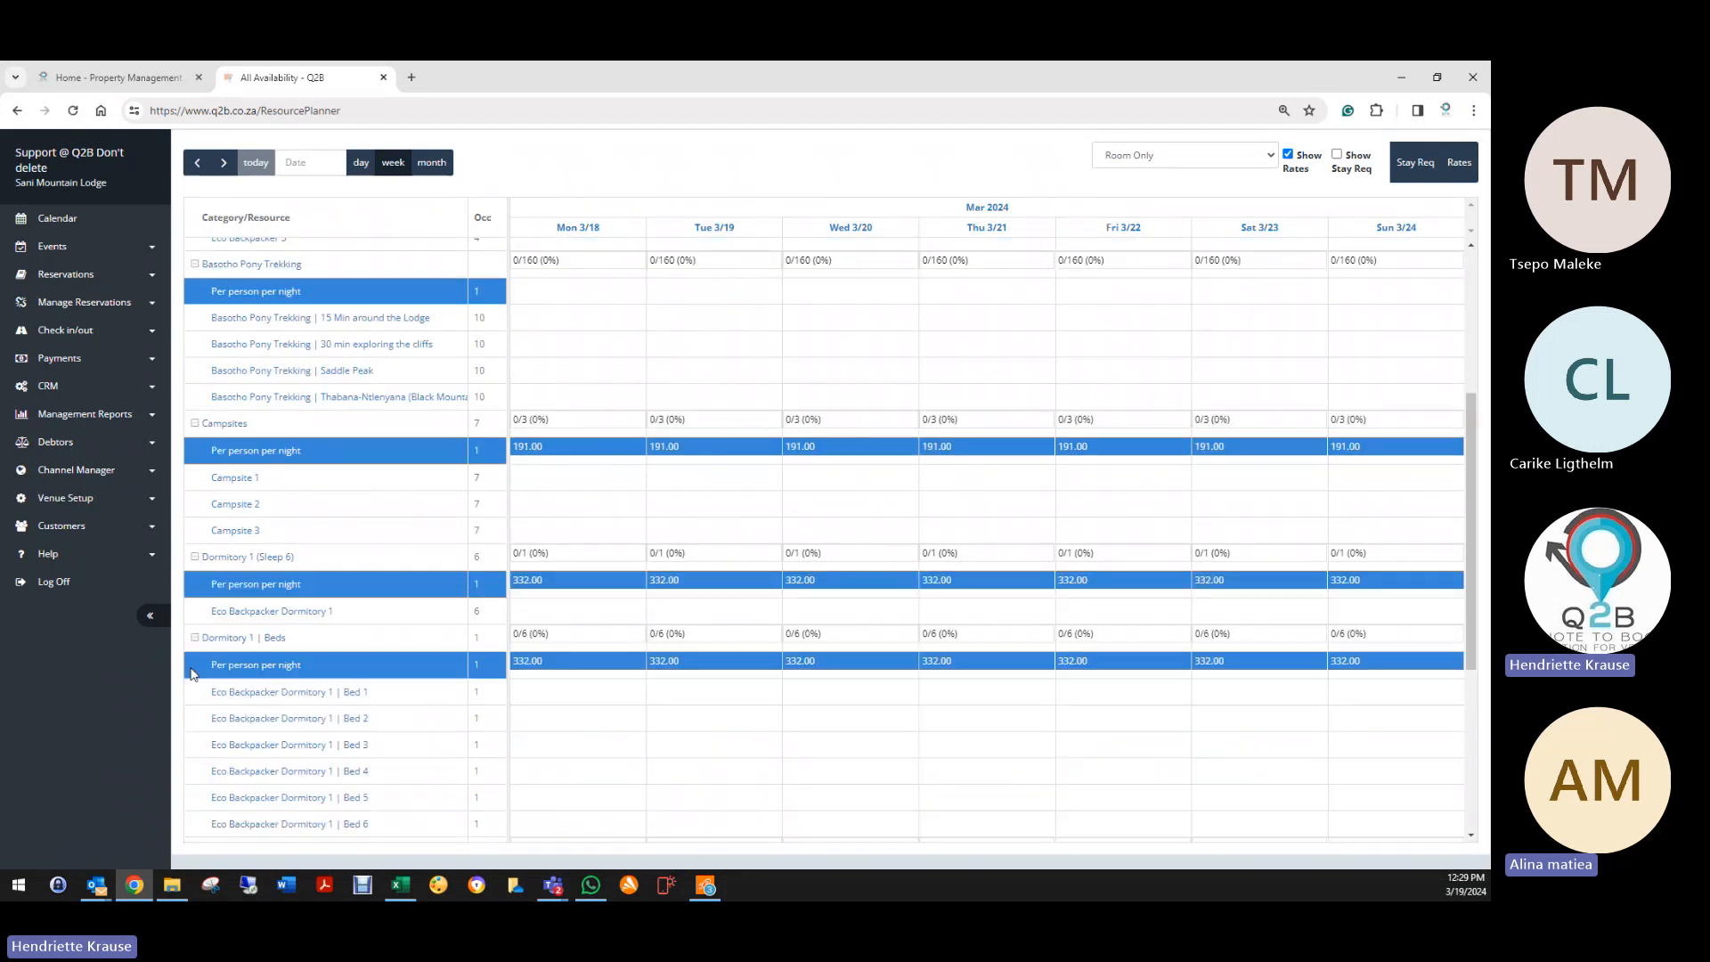
# Step: Expand the Dormitory 2 (Sleep 5) rows and the Family Rondavel (Sleep 4) rates
pyautogui.scroll(-4, 253, 758)
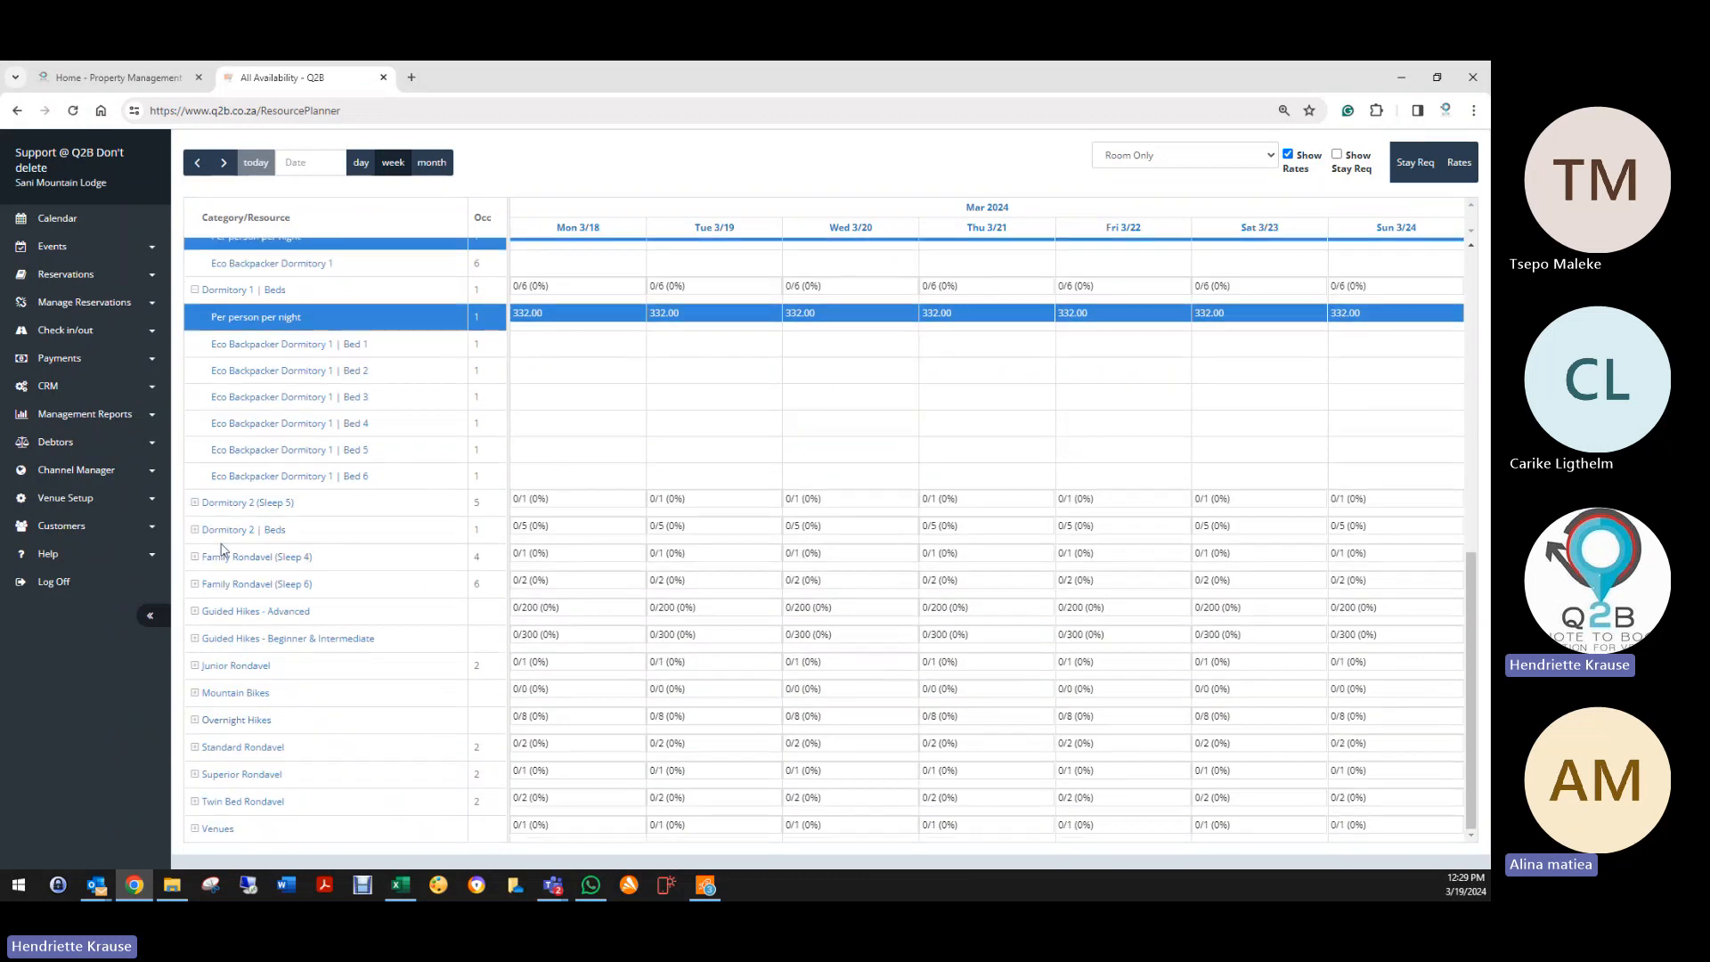
pyautogui.click(194, 503)
pyautogui.click(195, 584)
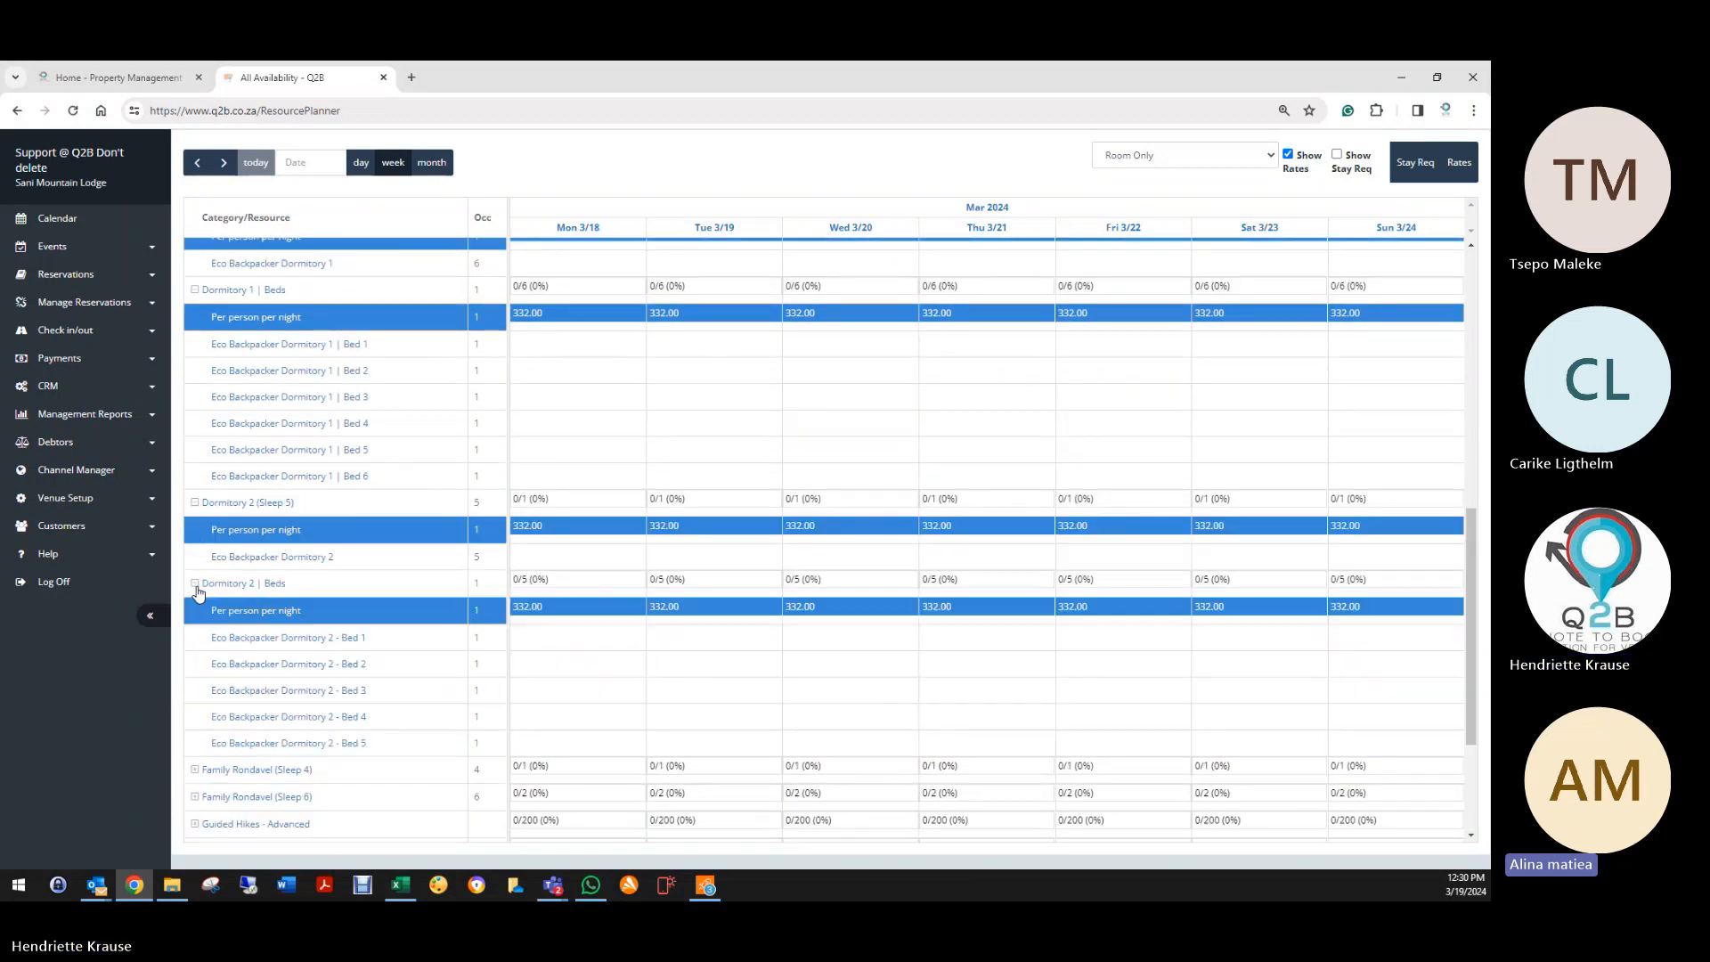
pyautogui.scroll(-2, 609, 653)
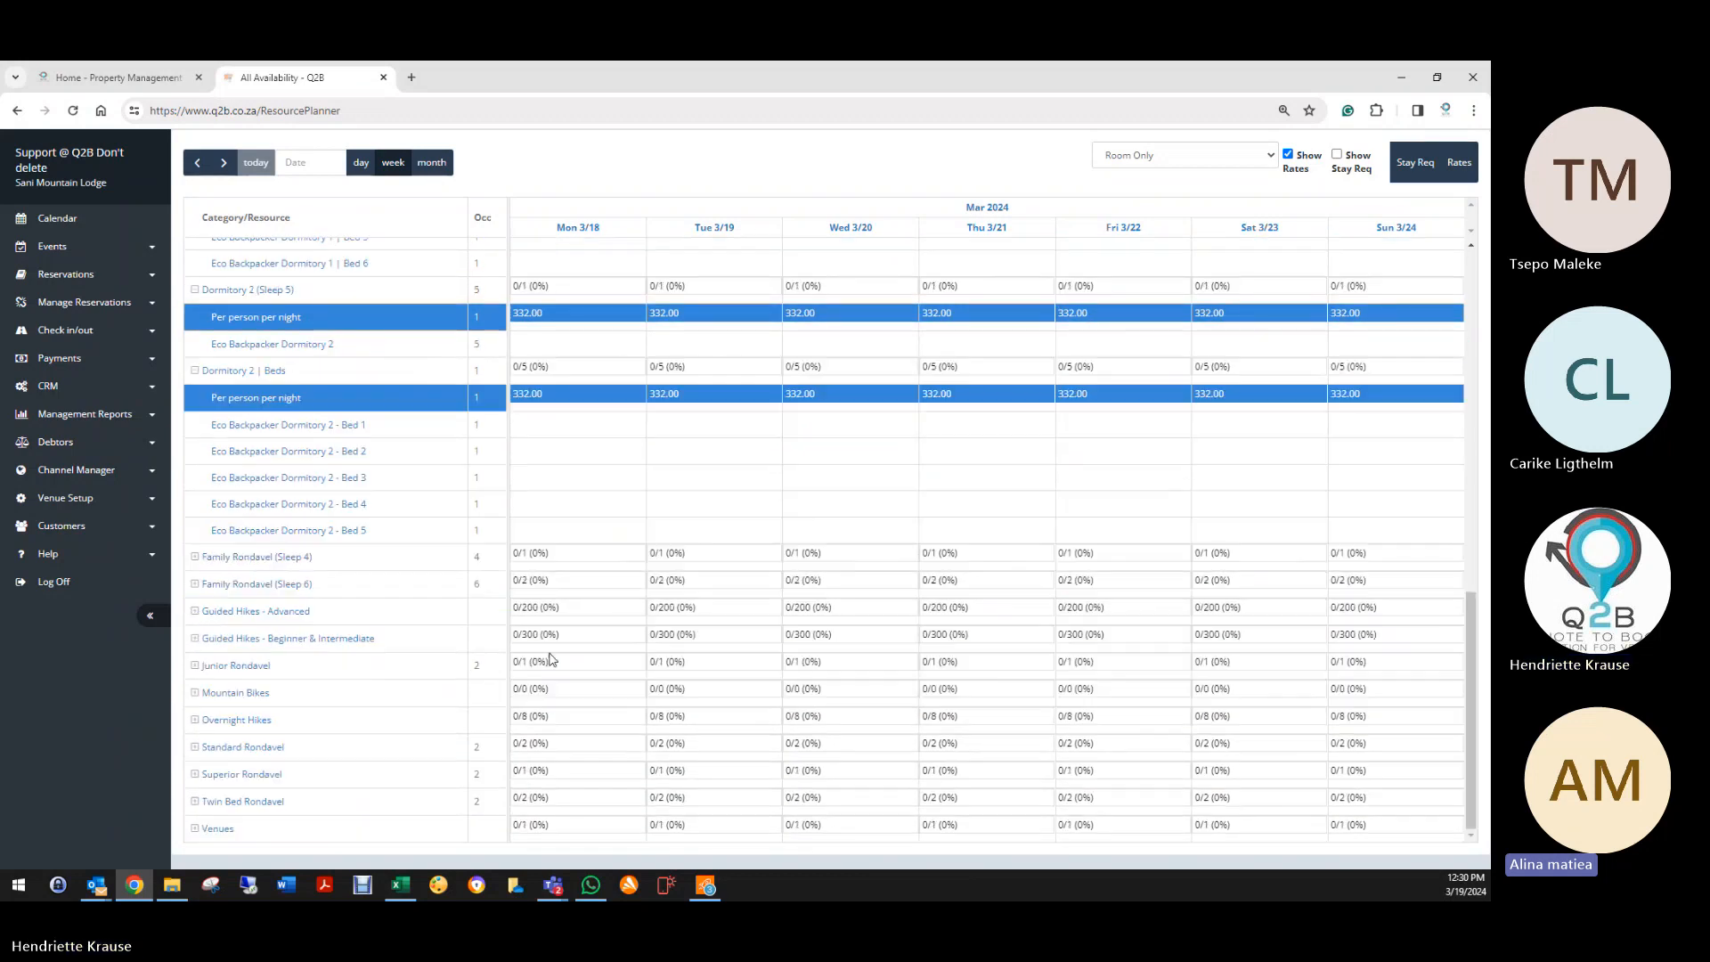
pyautogui.click(194, 558)
pyautogui.scroll(10, 691, 585)
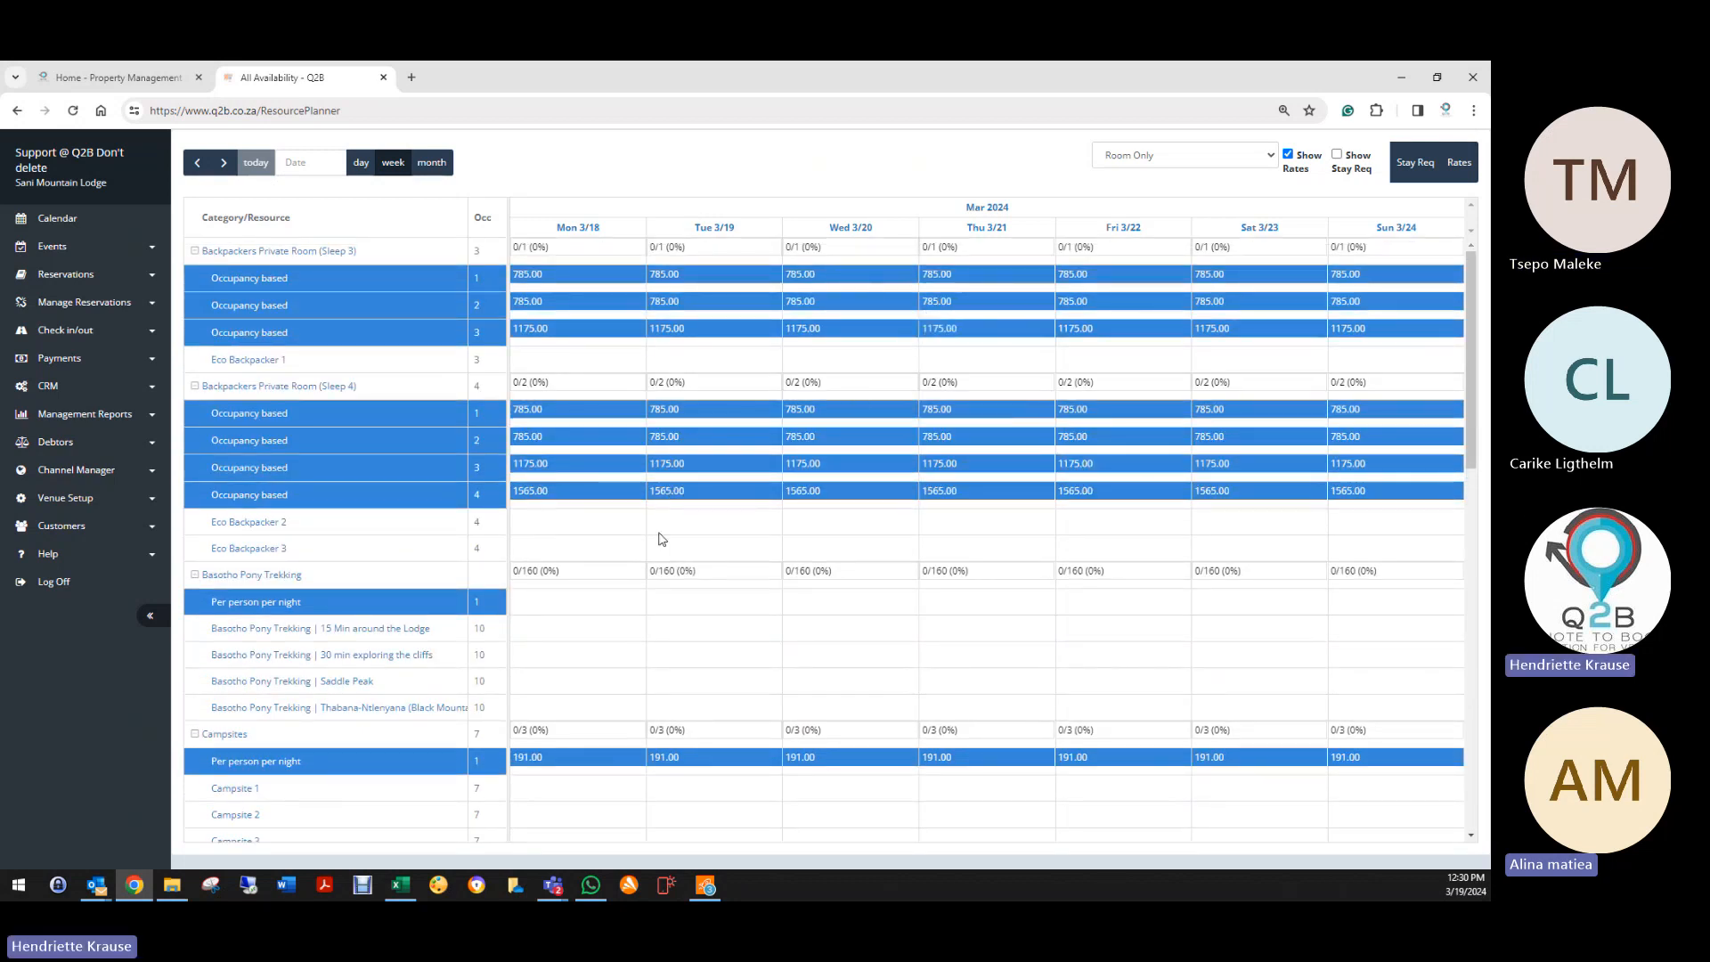
pyautogui.scroll(-3, 374, 637)
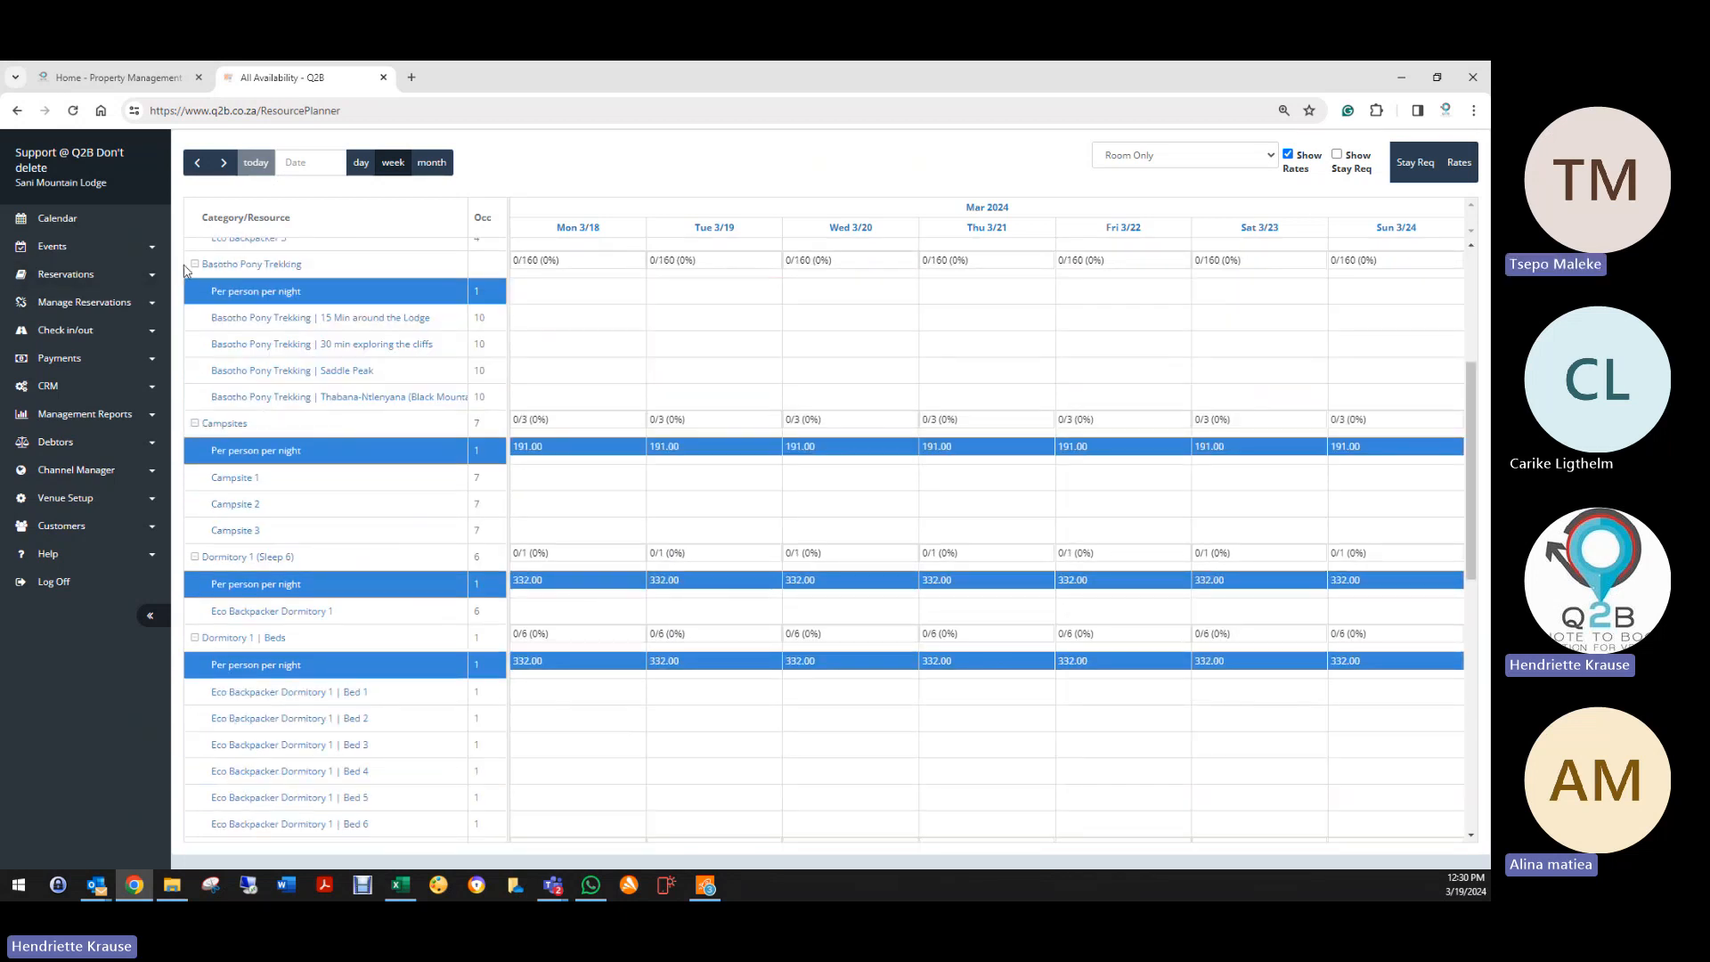
# Step: Collapse Basotho Pony Trekking and switch the calendar to Dinner,Bed&Breakfast rates
pyautogui.click(195, 265)
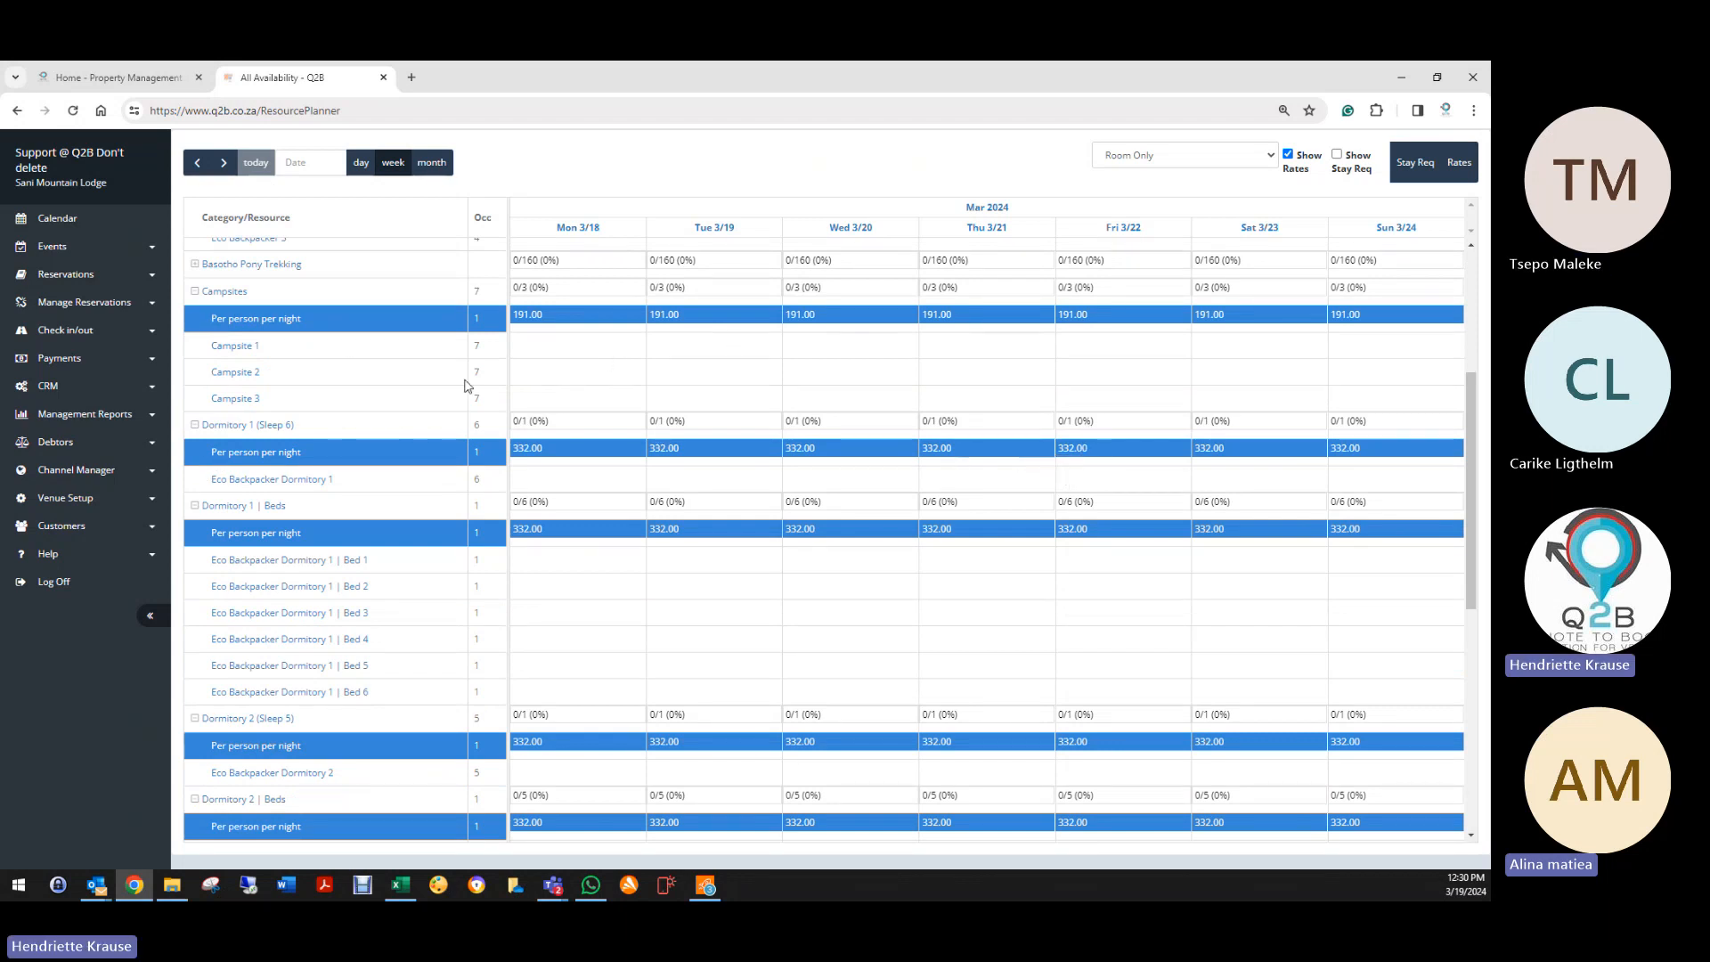
pyautogui.click(1185, 155)
pyautogui.click(1161, 207)
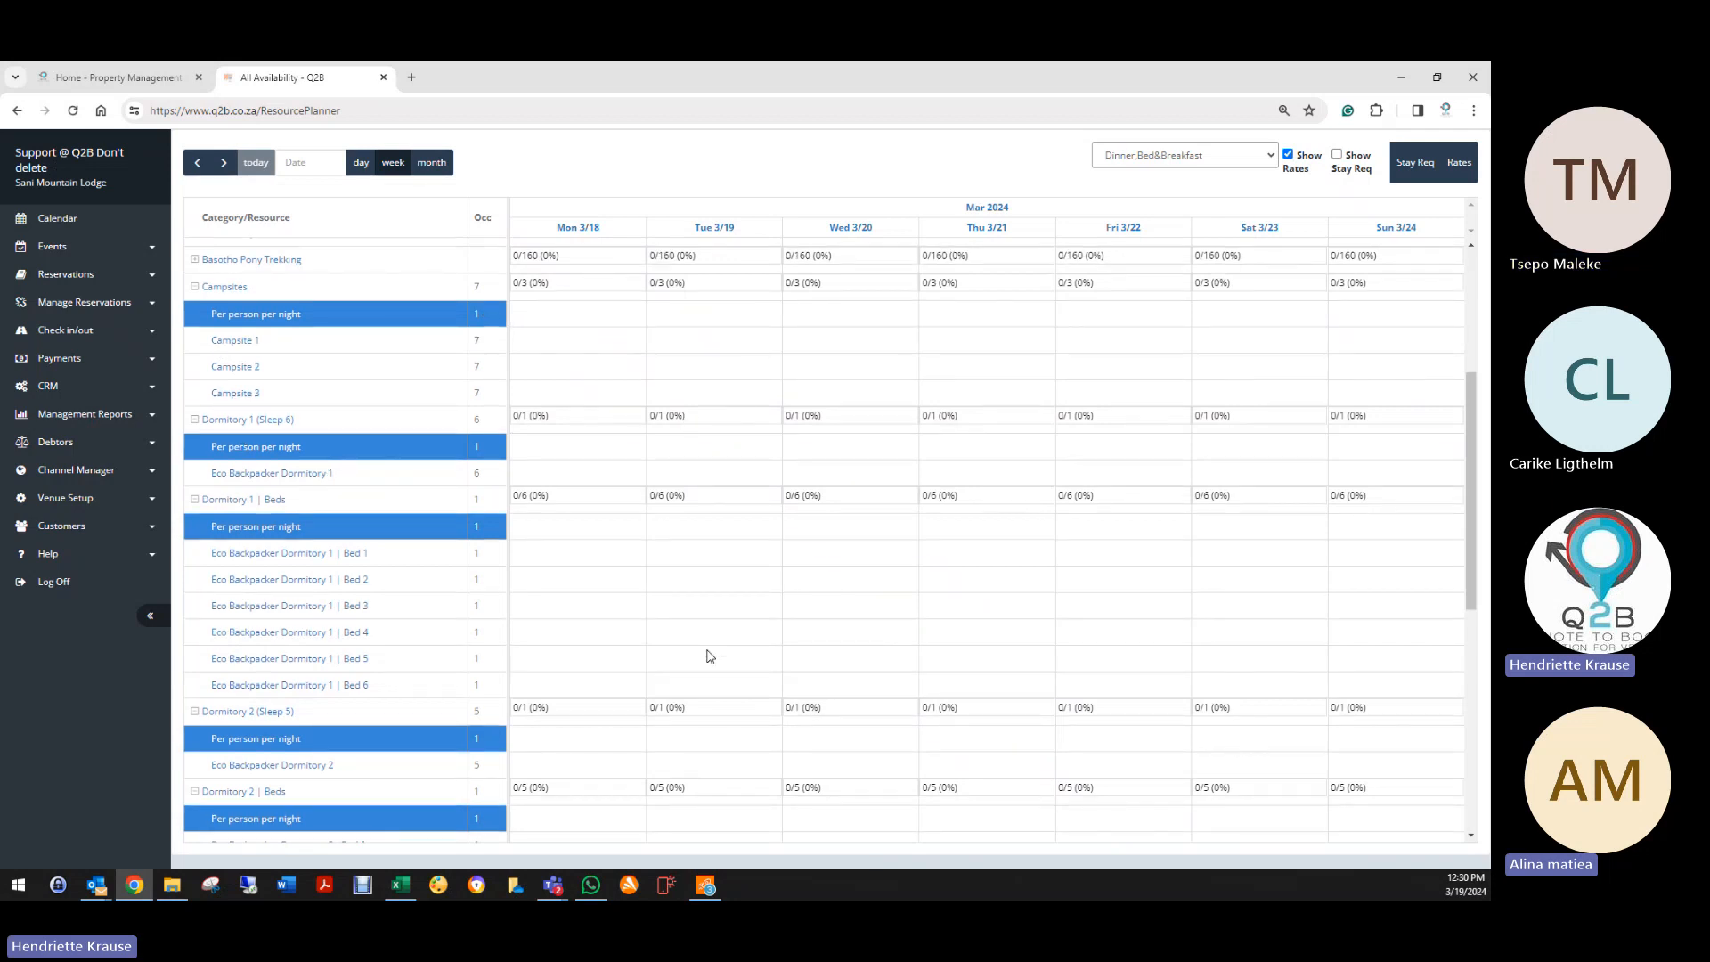
# Step: Expand Family Rondavel (Sleep 6) to view its 3404 to 10230 Dinner,Bed&Breakfast rates
pyautogui.scroll(-6, 708, 655)
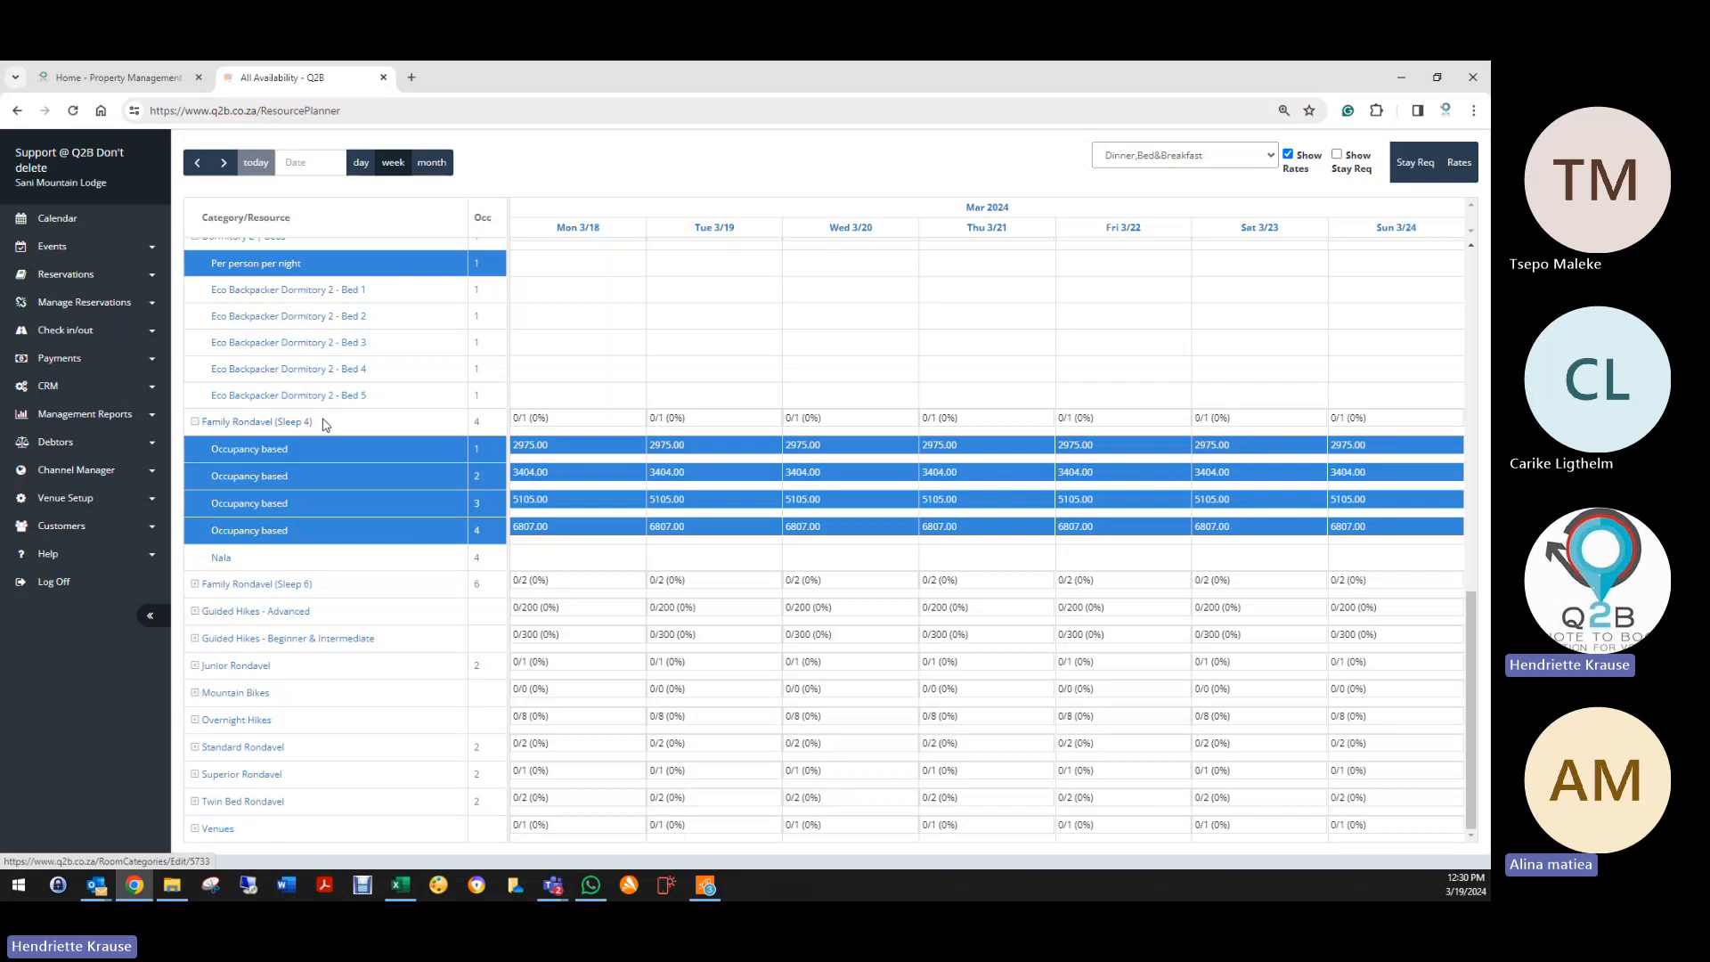
pyautogui.click(195, 585)
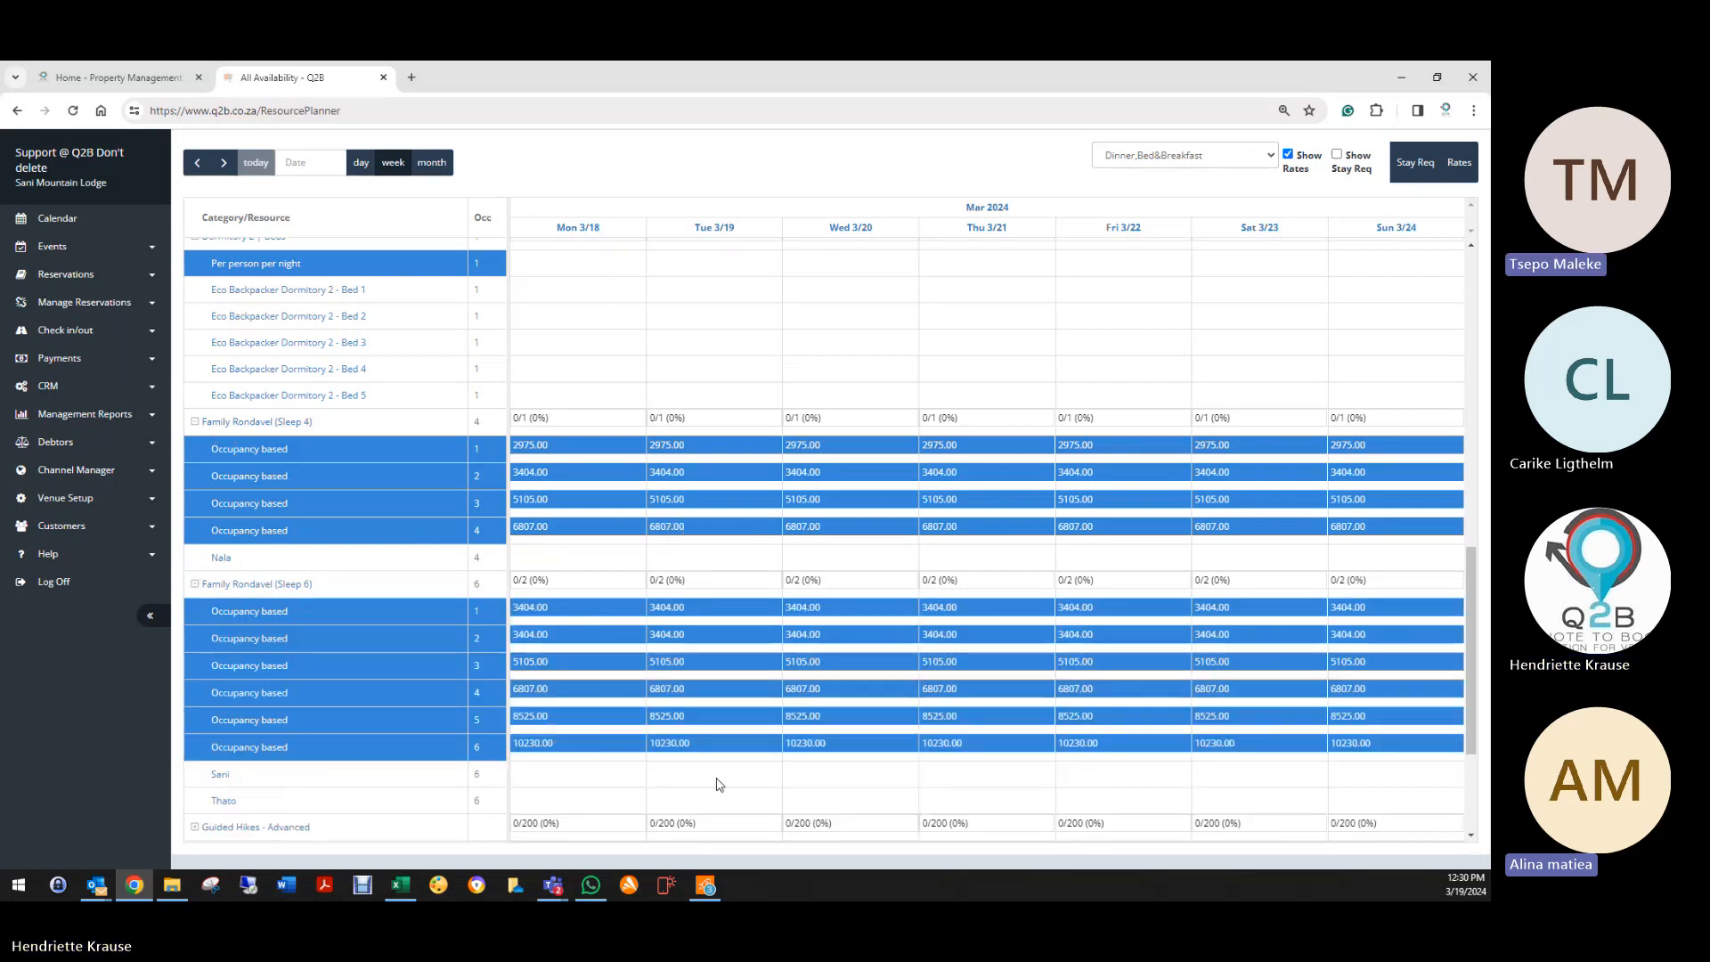
pyautogui.scroll(-1, 726, 790)
pyautogui.scroll(-2, 726, 791)
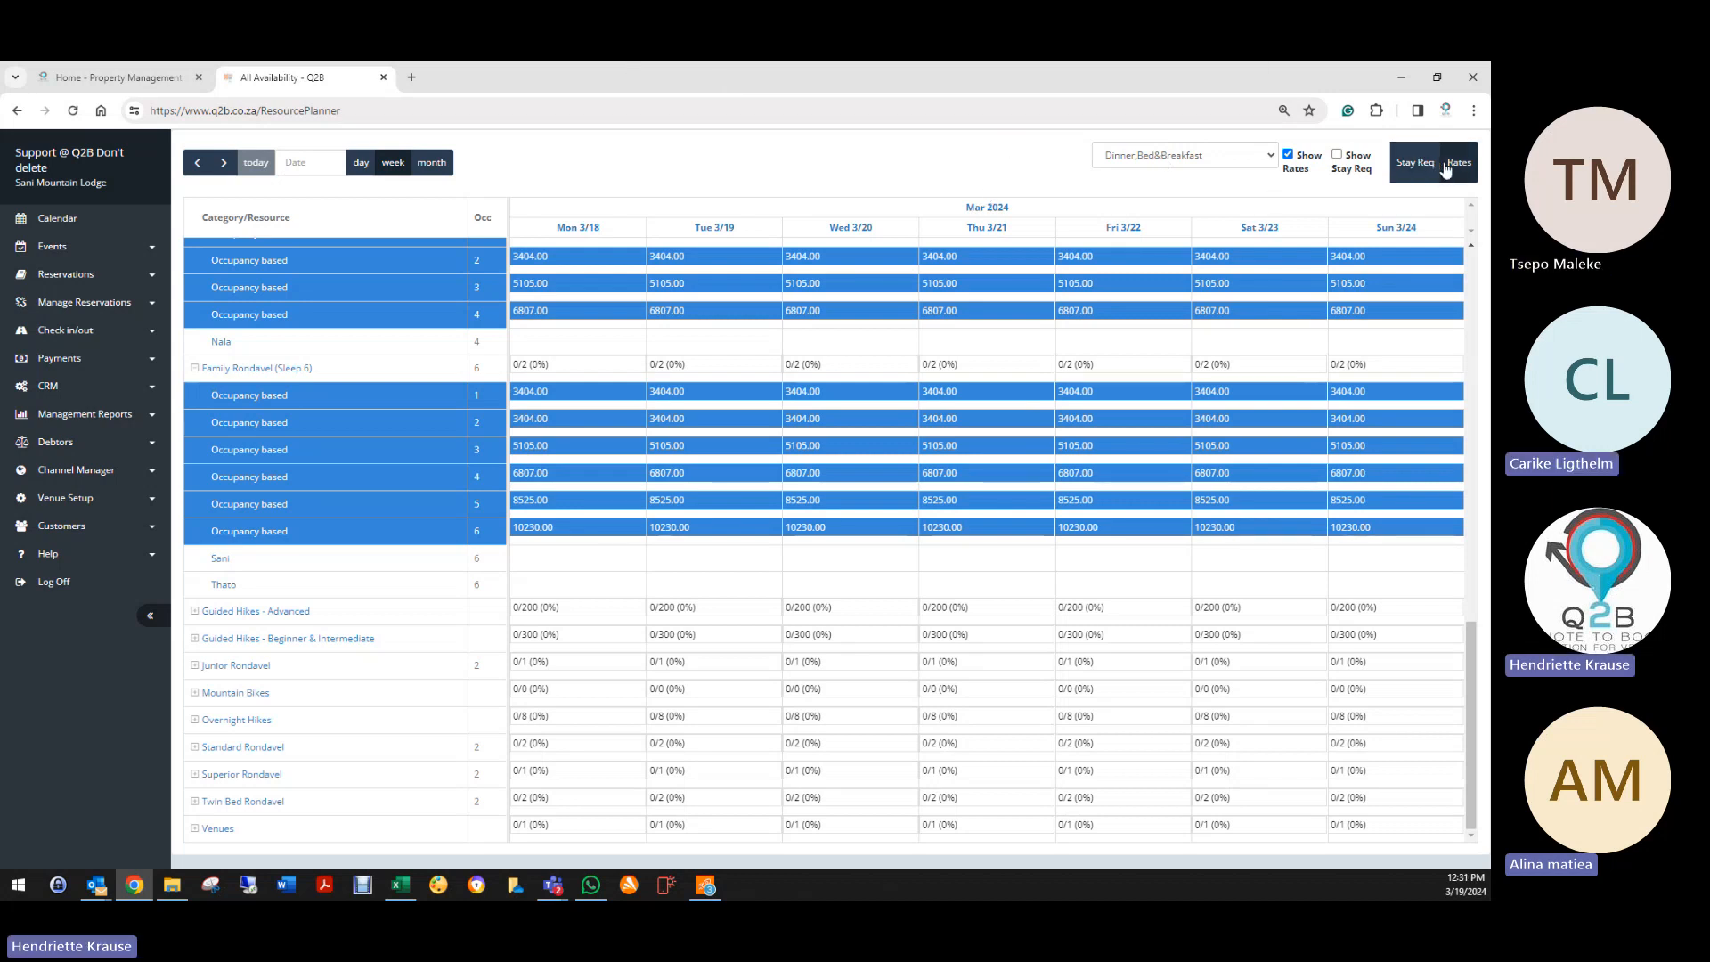
pyautogui.click(1458, 163)
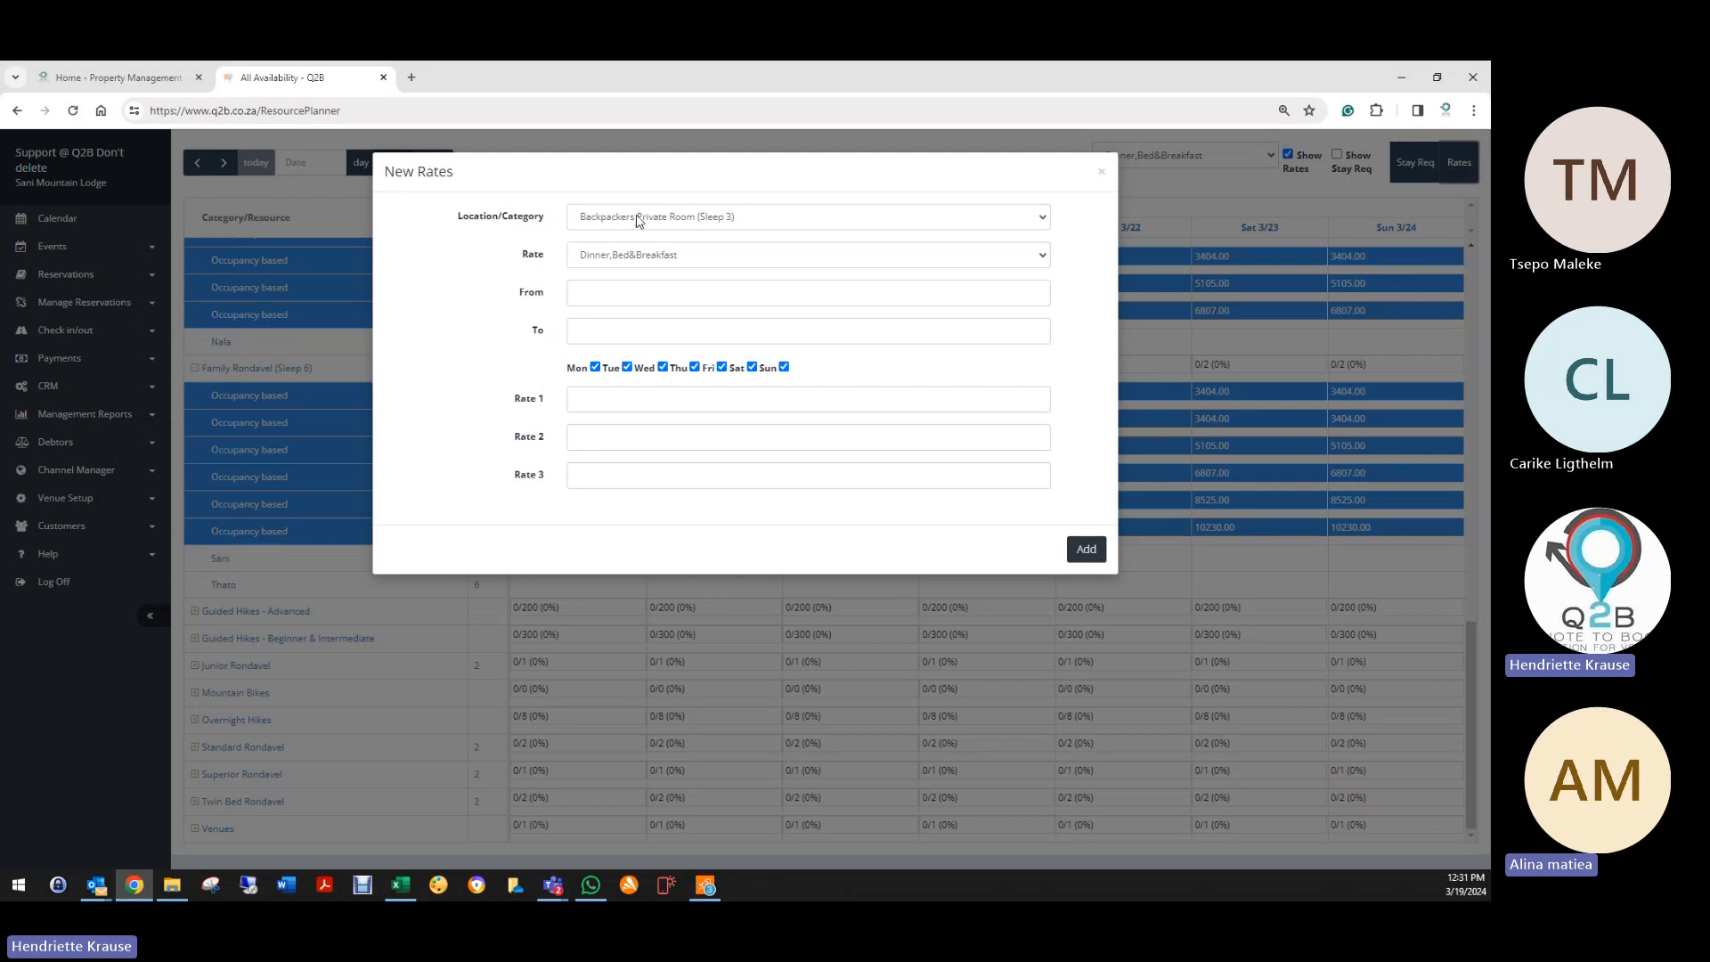
pyautogui.click(638, 221)
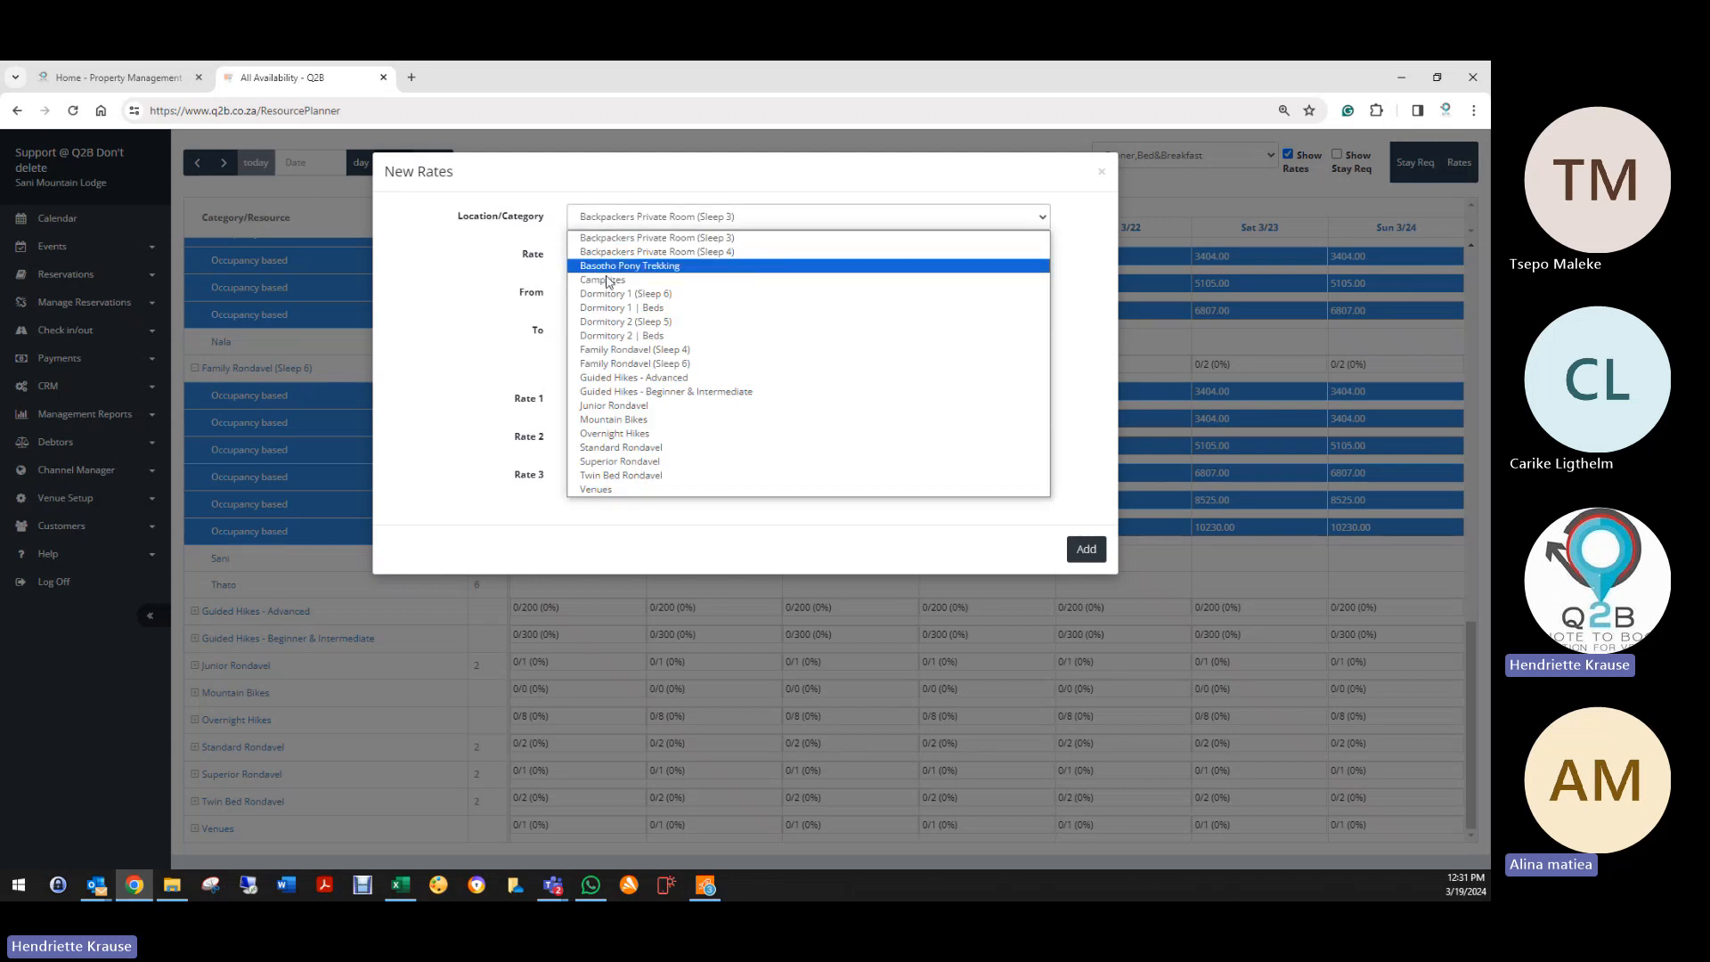
pyautogui.click(631, 448)
pyautogui.click(630, 254)
pyautogui.click(624, 270)
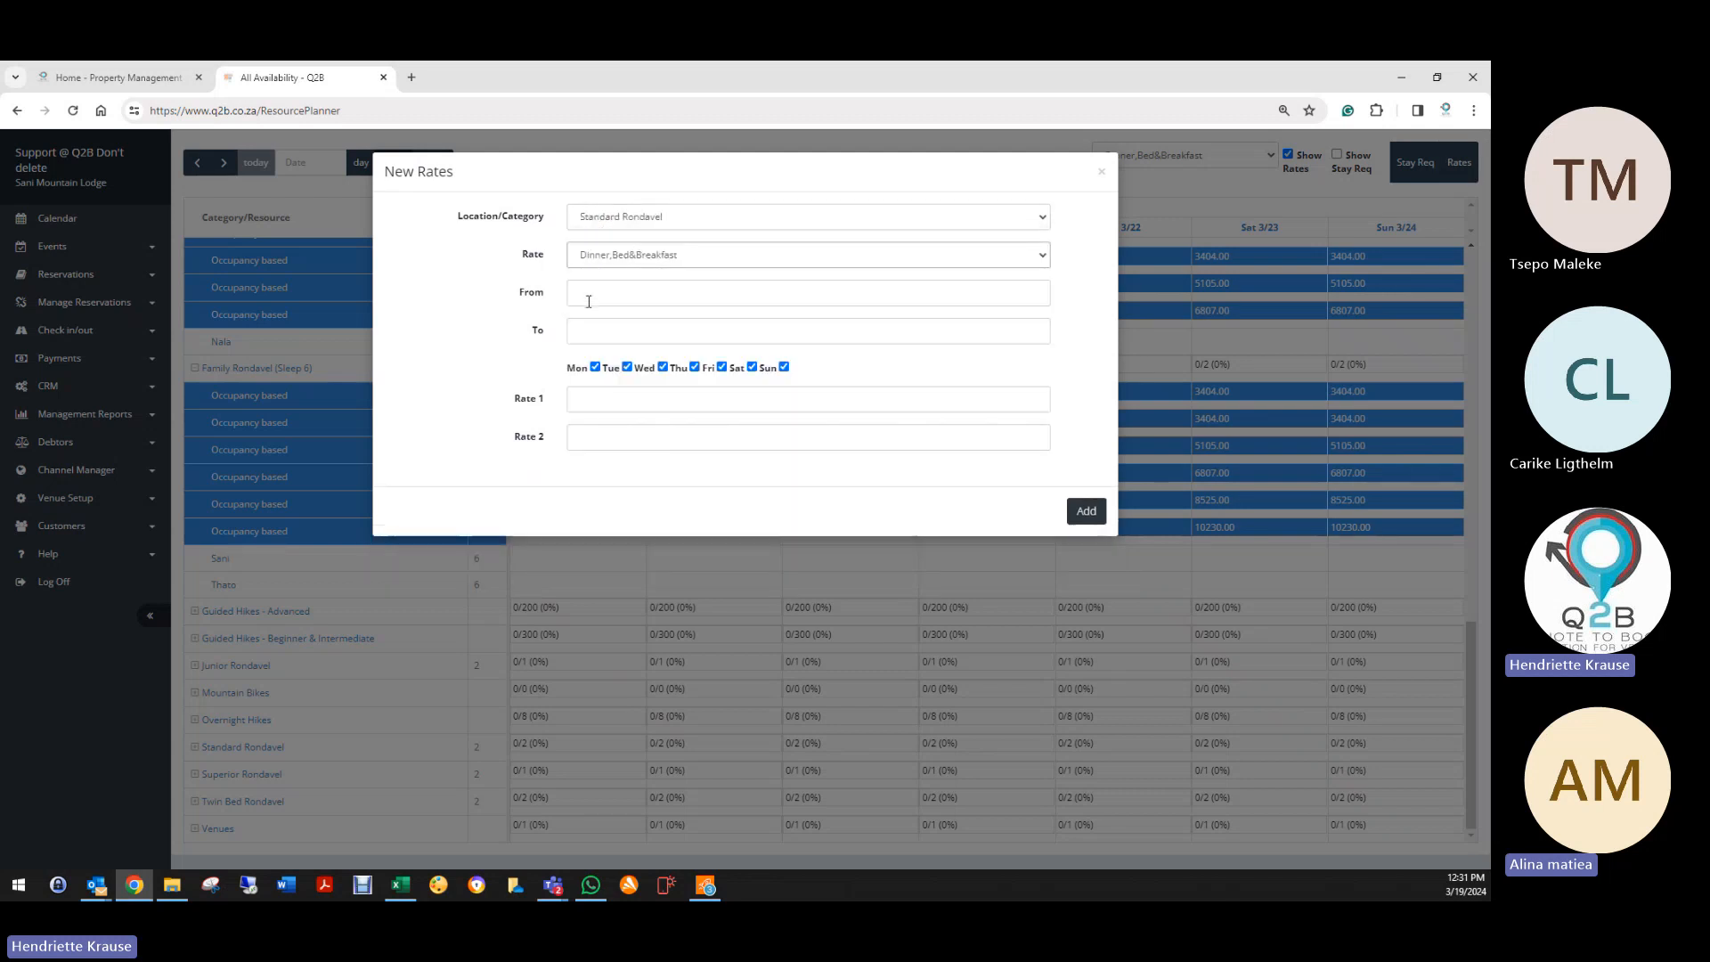
pyautogui.click(605, 256)
pyautogui.click(610, 271)
pyautogui.click(611, 291)
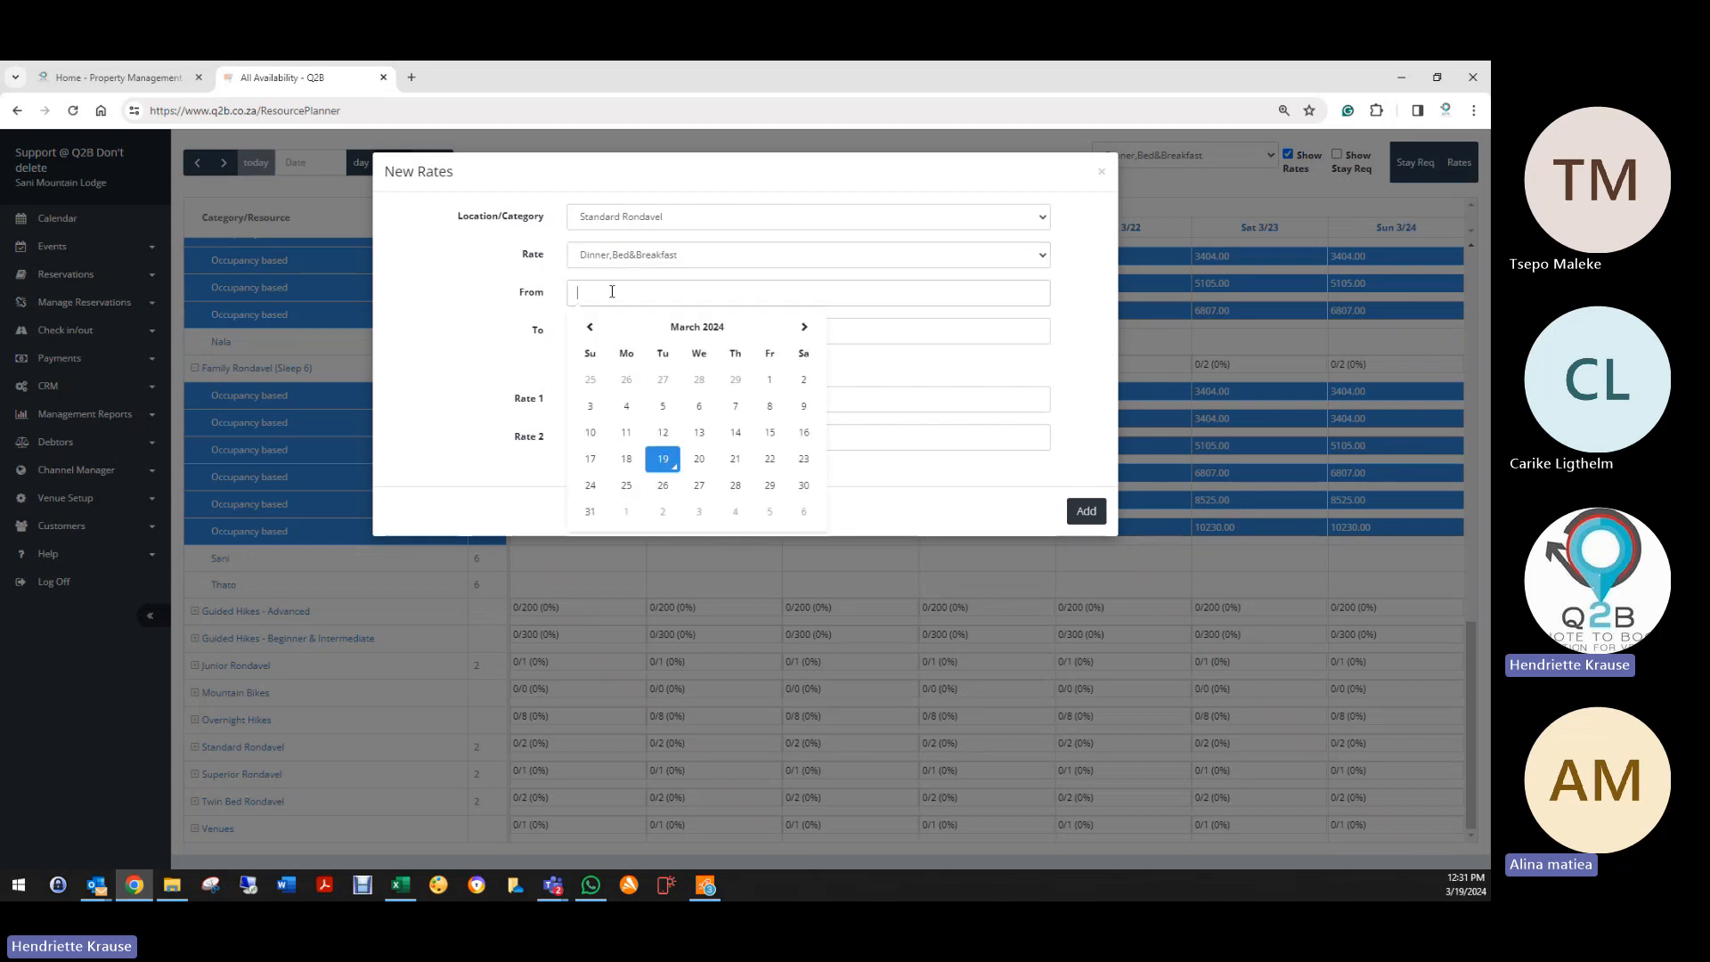
pyautogui.click(663, 459)
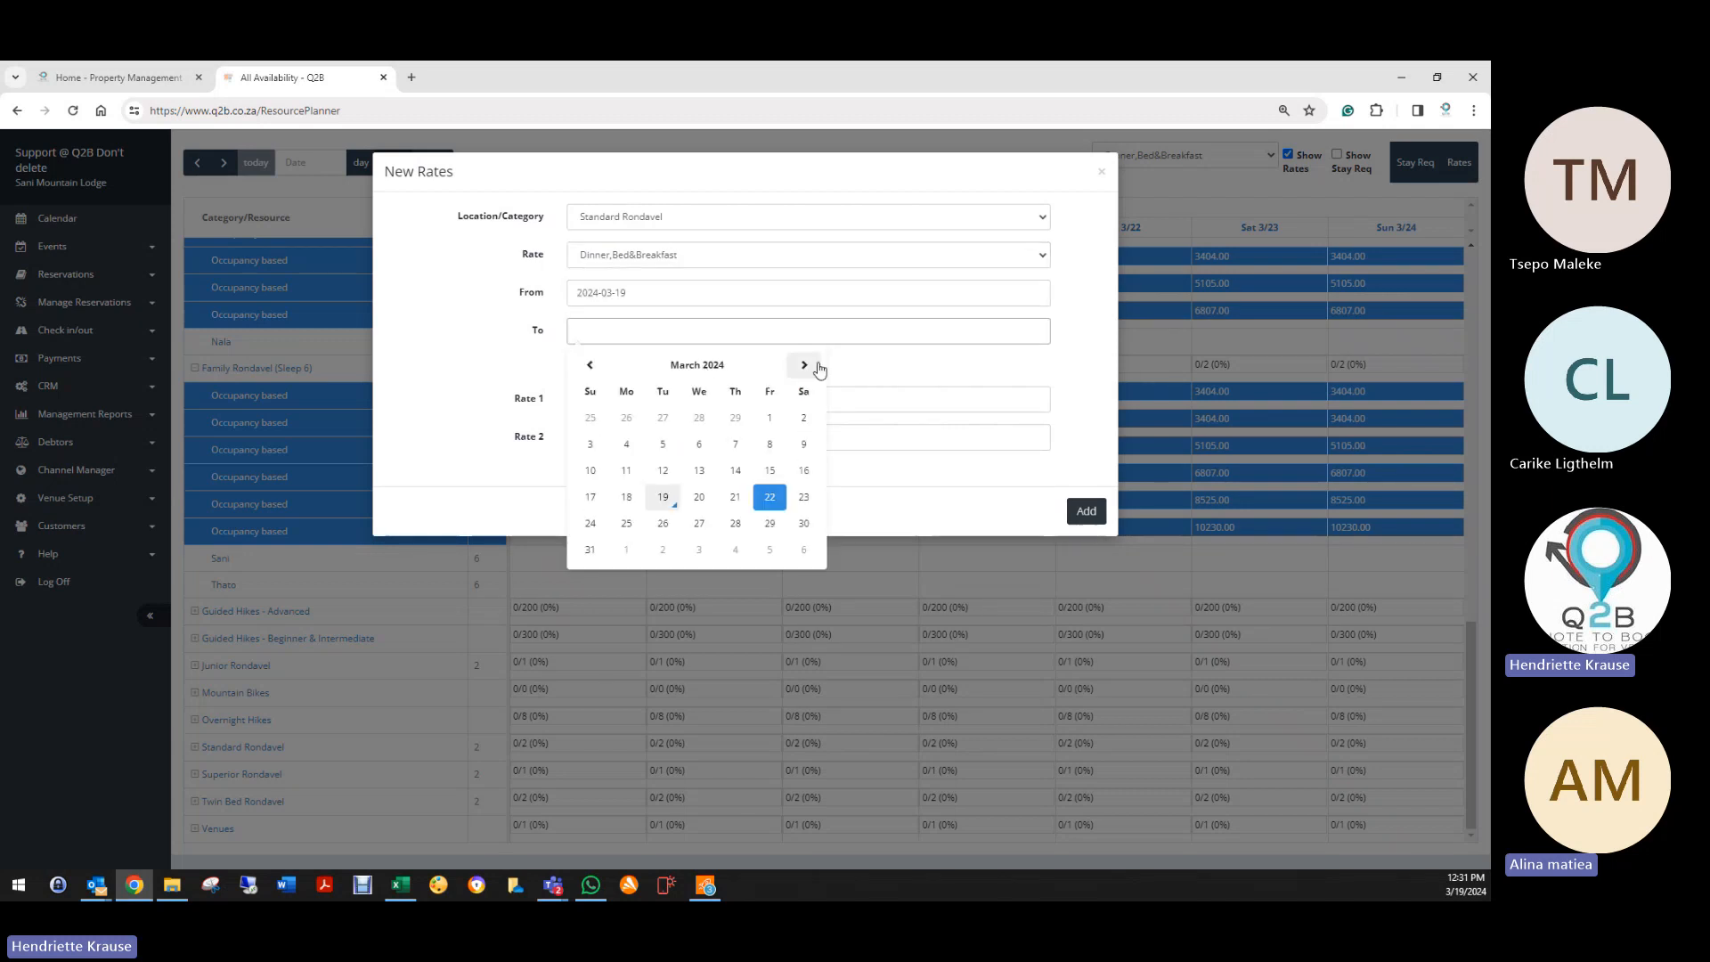
pyautogui.click(815, 369)
pyautogui.click(816, 368)
pyautogui.click(816, 369)
pyautogui.click(816, 370)
pyautogui.click(815, 370)
pyautogui.click(816, 371)
pyautogui.click(816, 372)
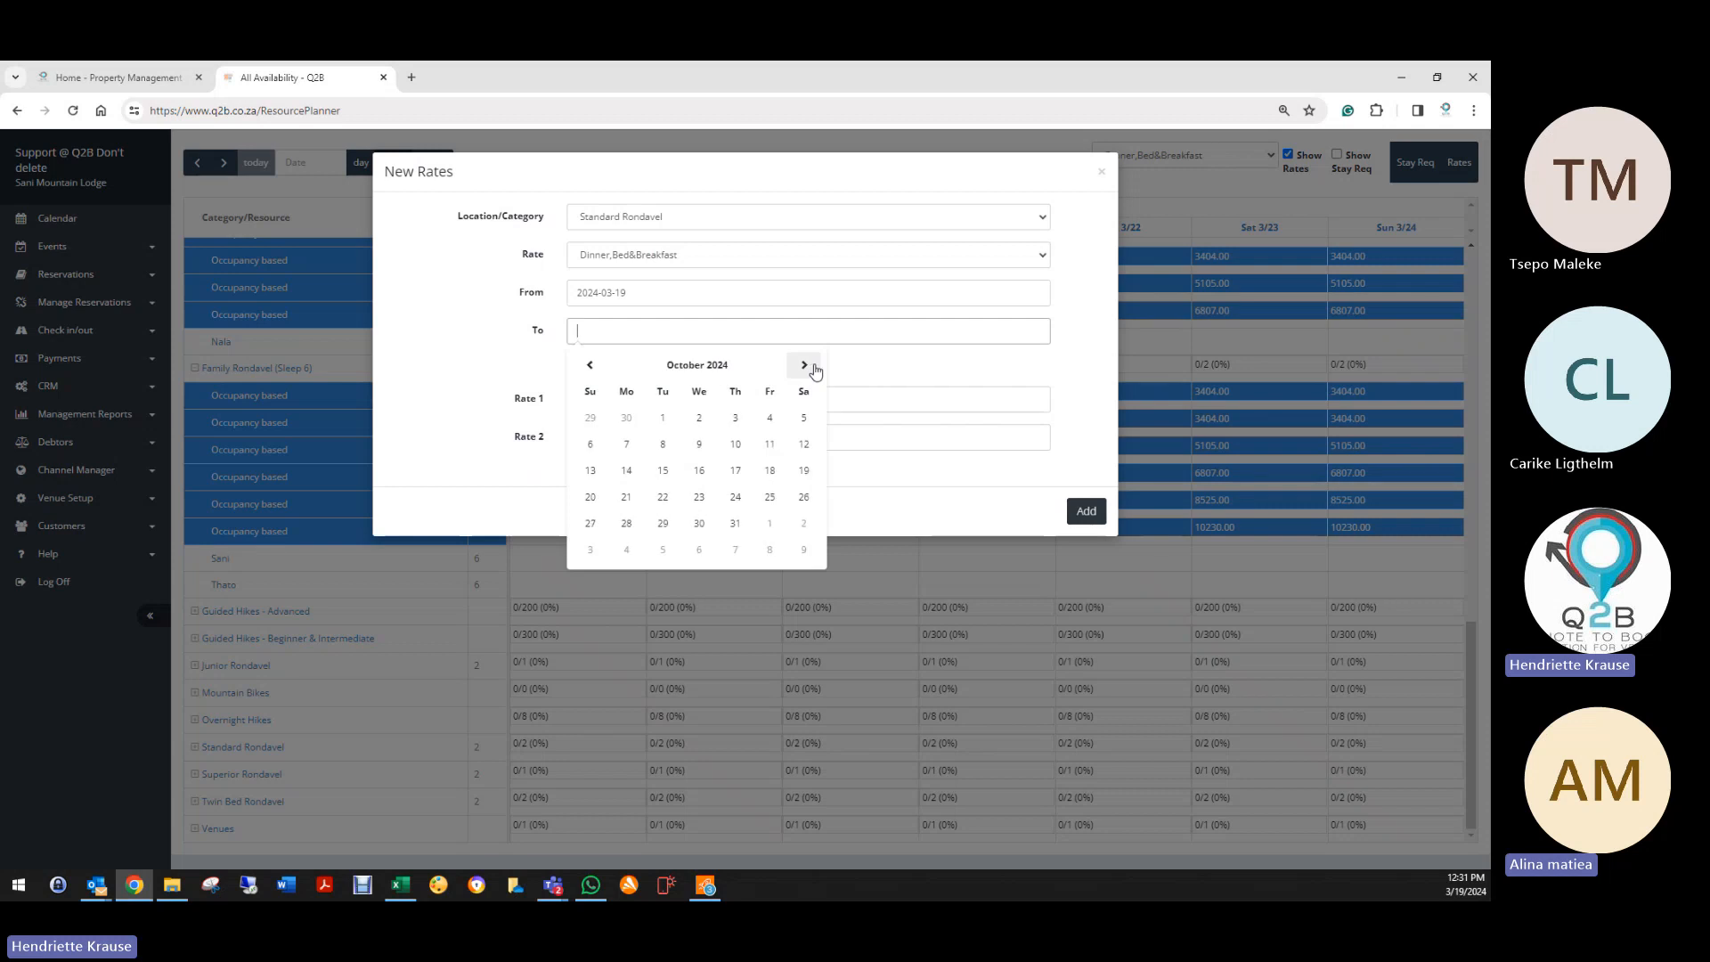
pyautogui.click(815, 371)
pyautogui.click(816, 371)
pyautogui.click(663, 525)
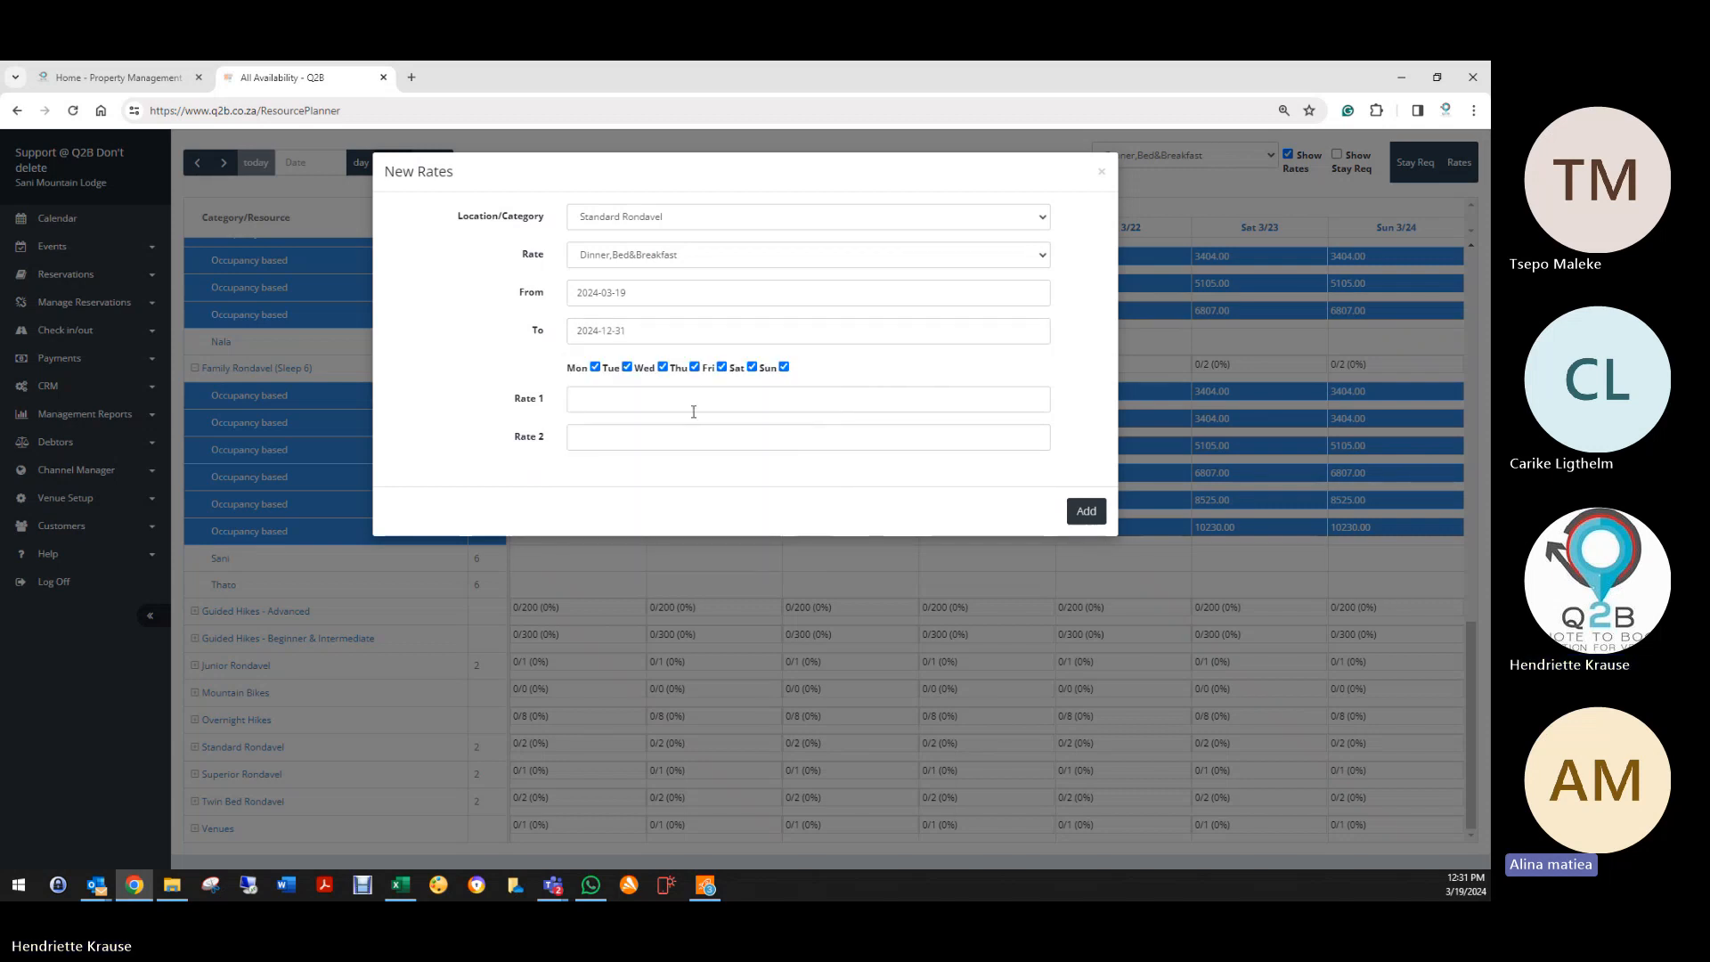
pyautogui.click(615, 403)
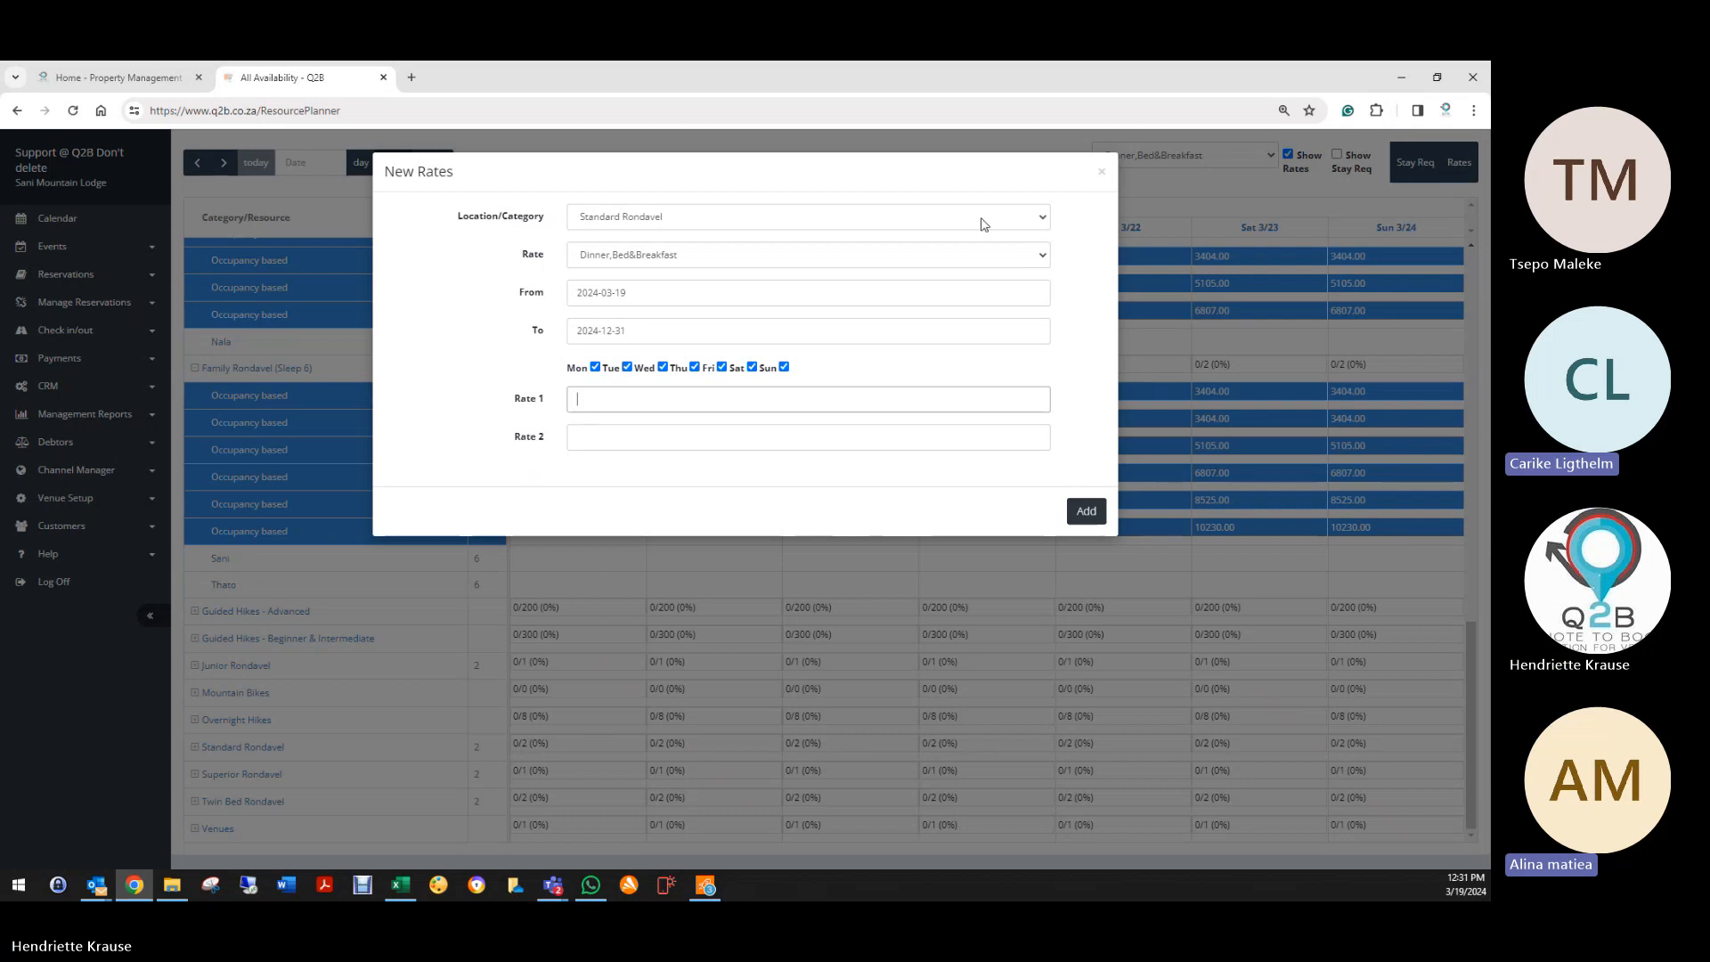
pyautogui.click(1102, 174)
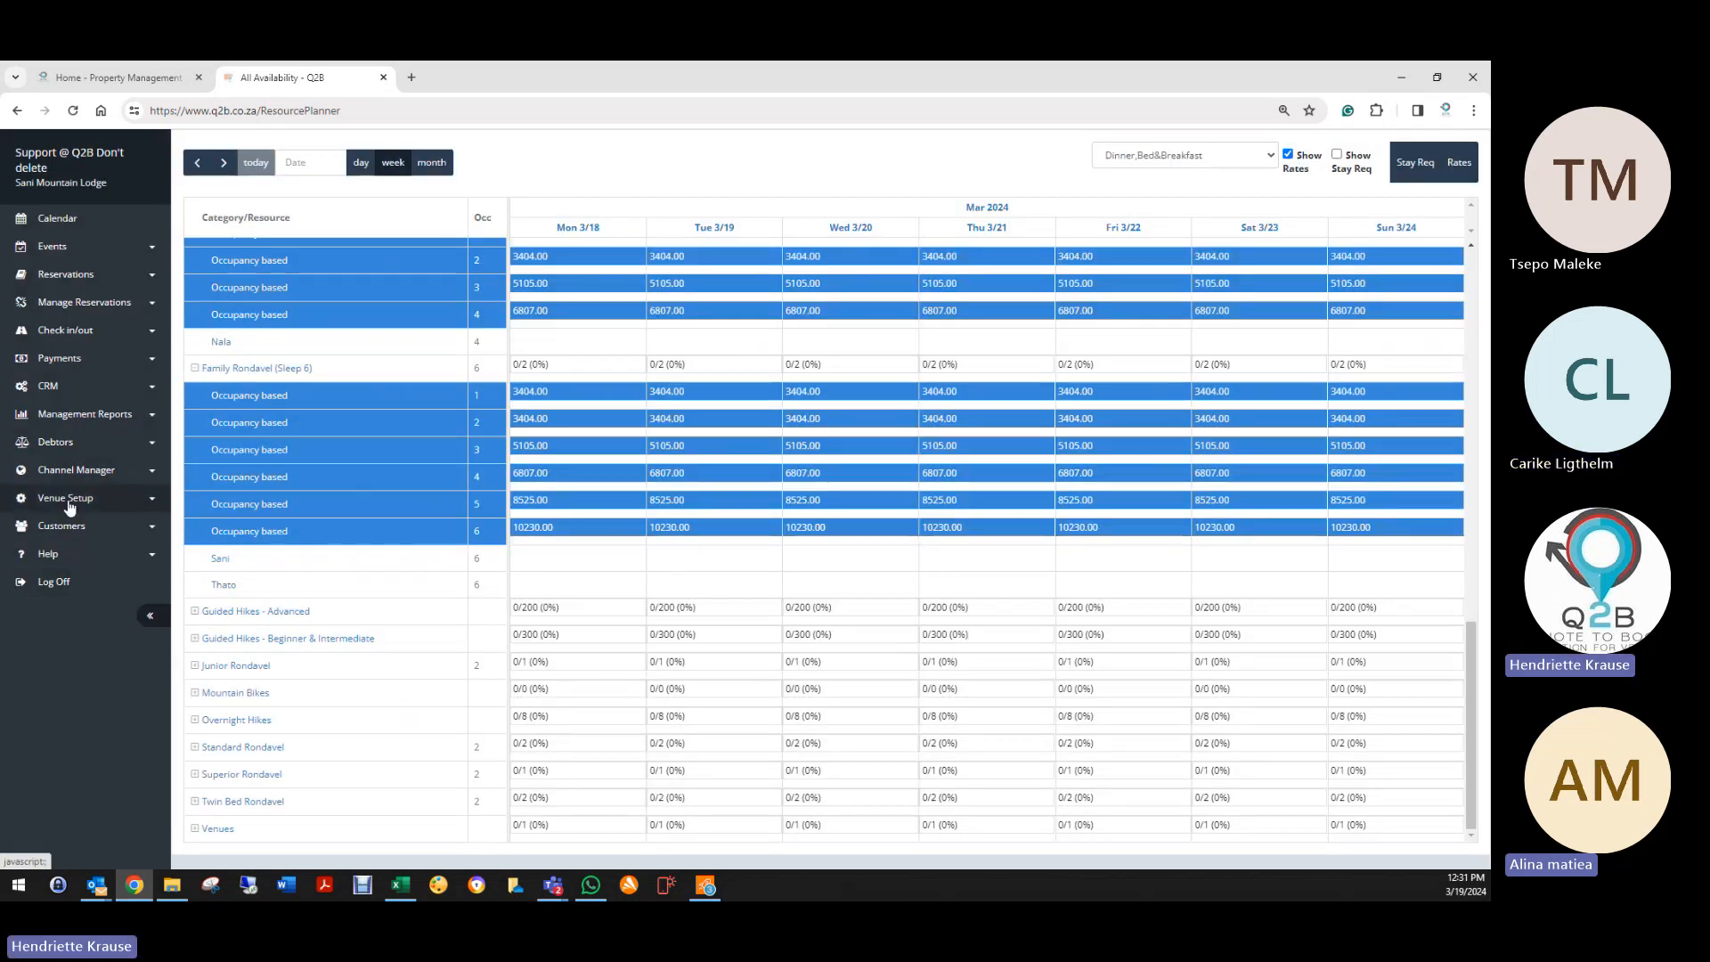
# Step: Visit Rate Categories, start and abandon a new category, then reopen the All Availability calendar
pyautogui.click(69, 503)
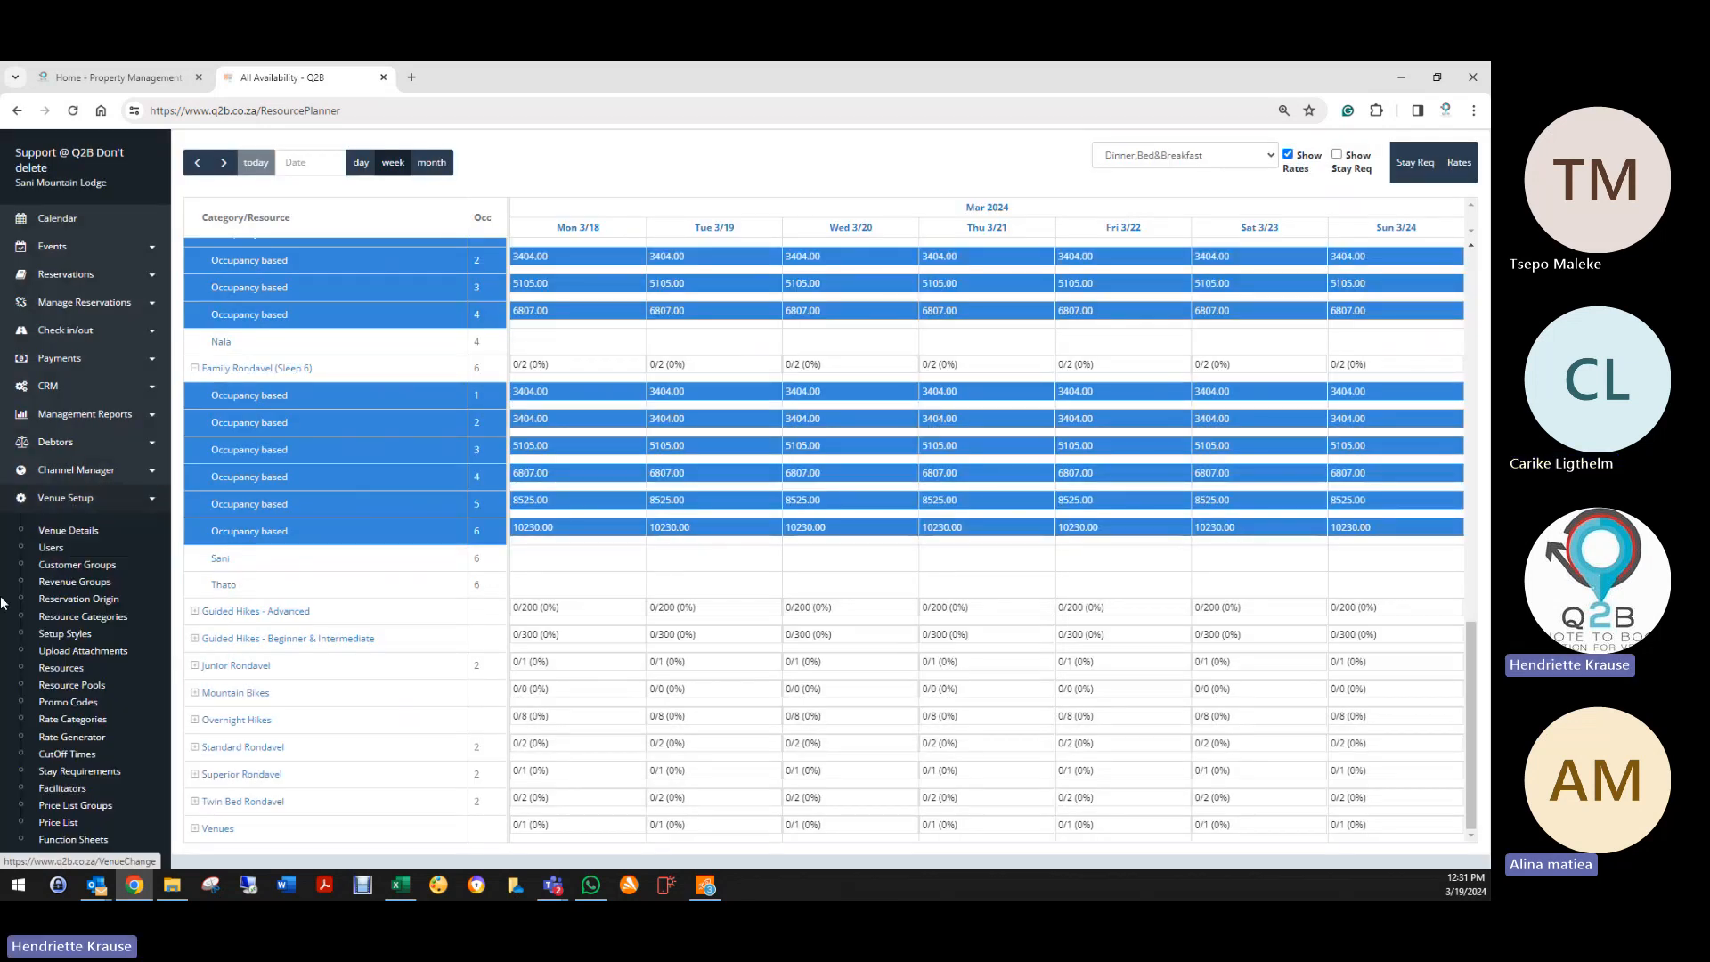
pyautogui.click(68, 724)
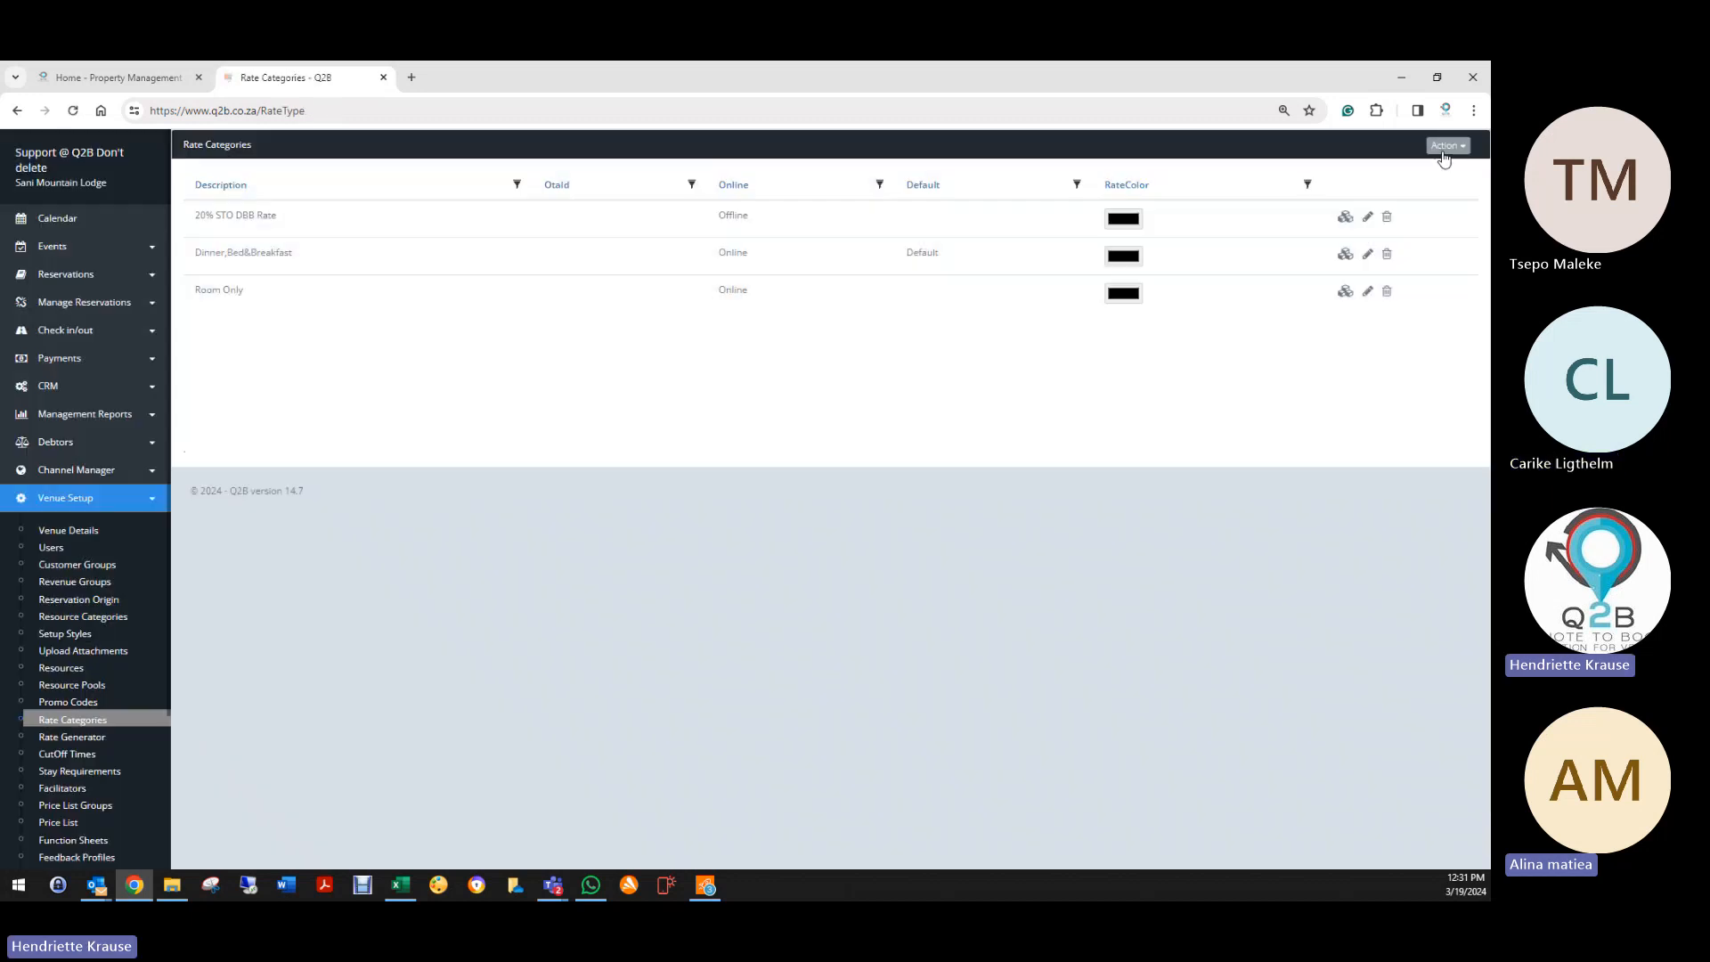
pyautogui.click(1445, 147)
pyautogui.click(1394, 171)
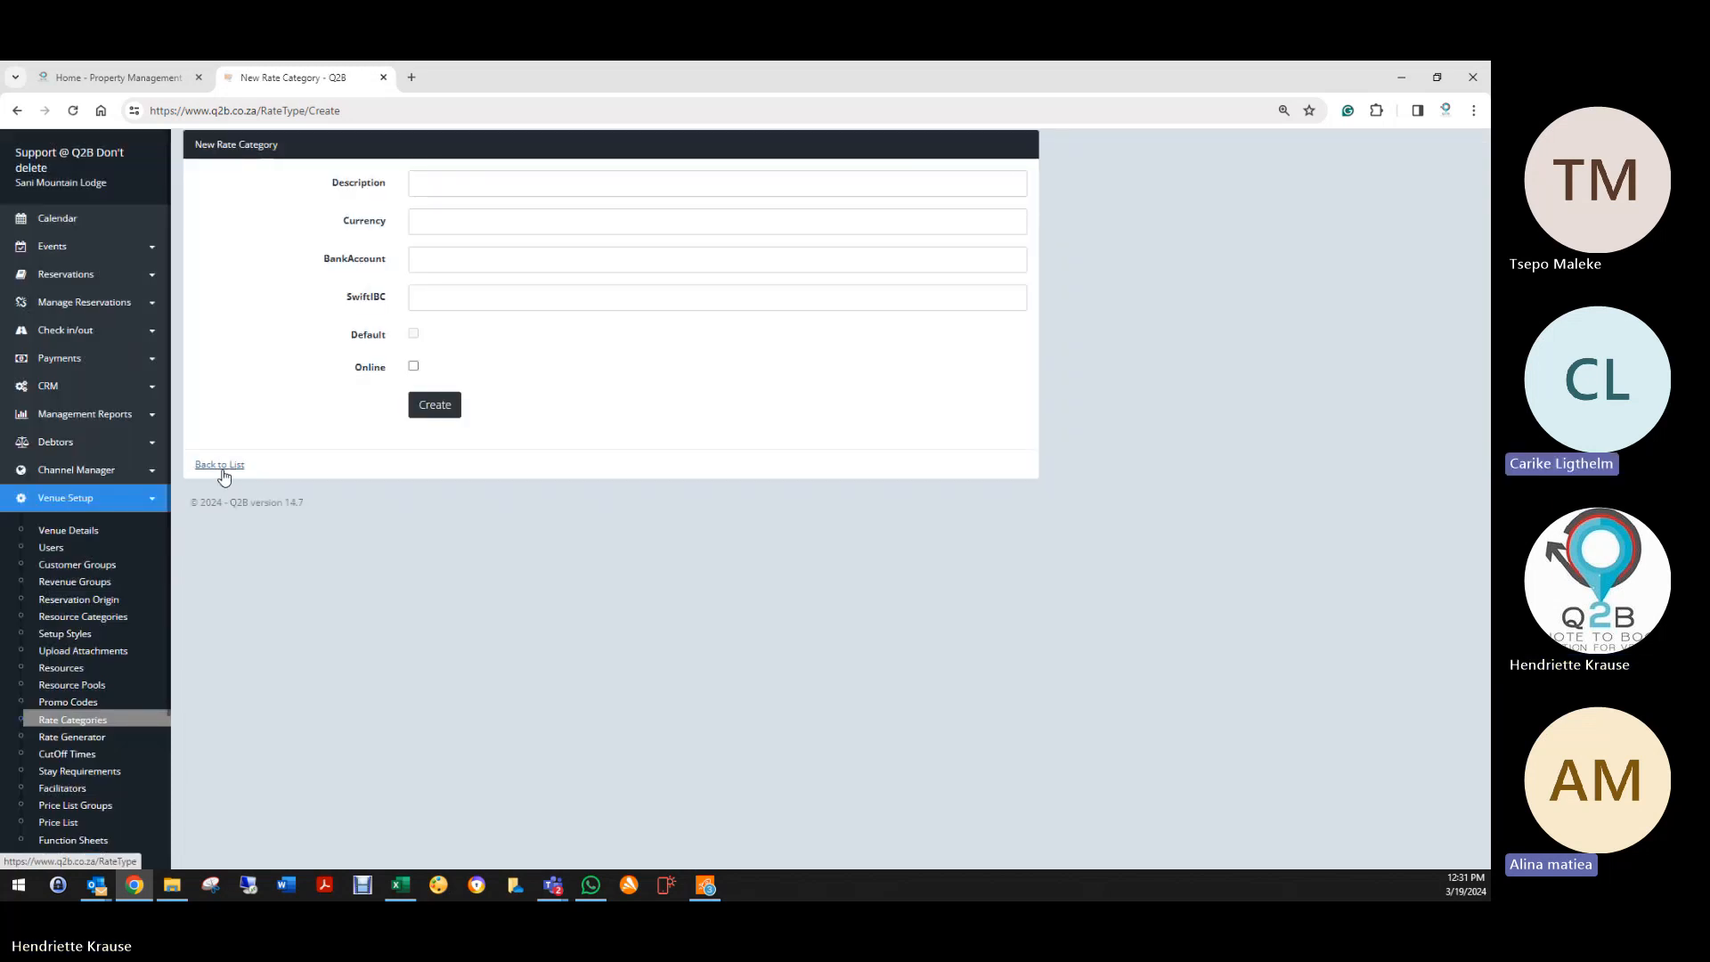
pyautogui.click(222, 466)
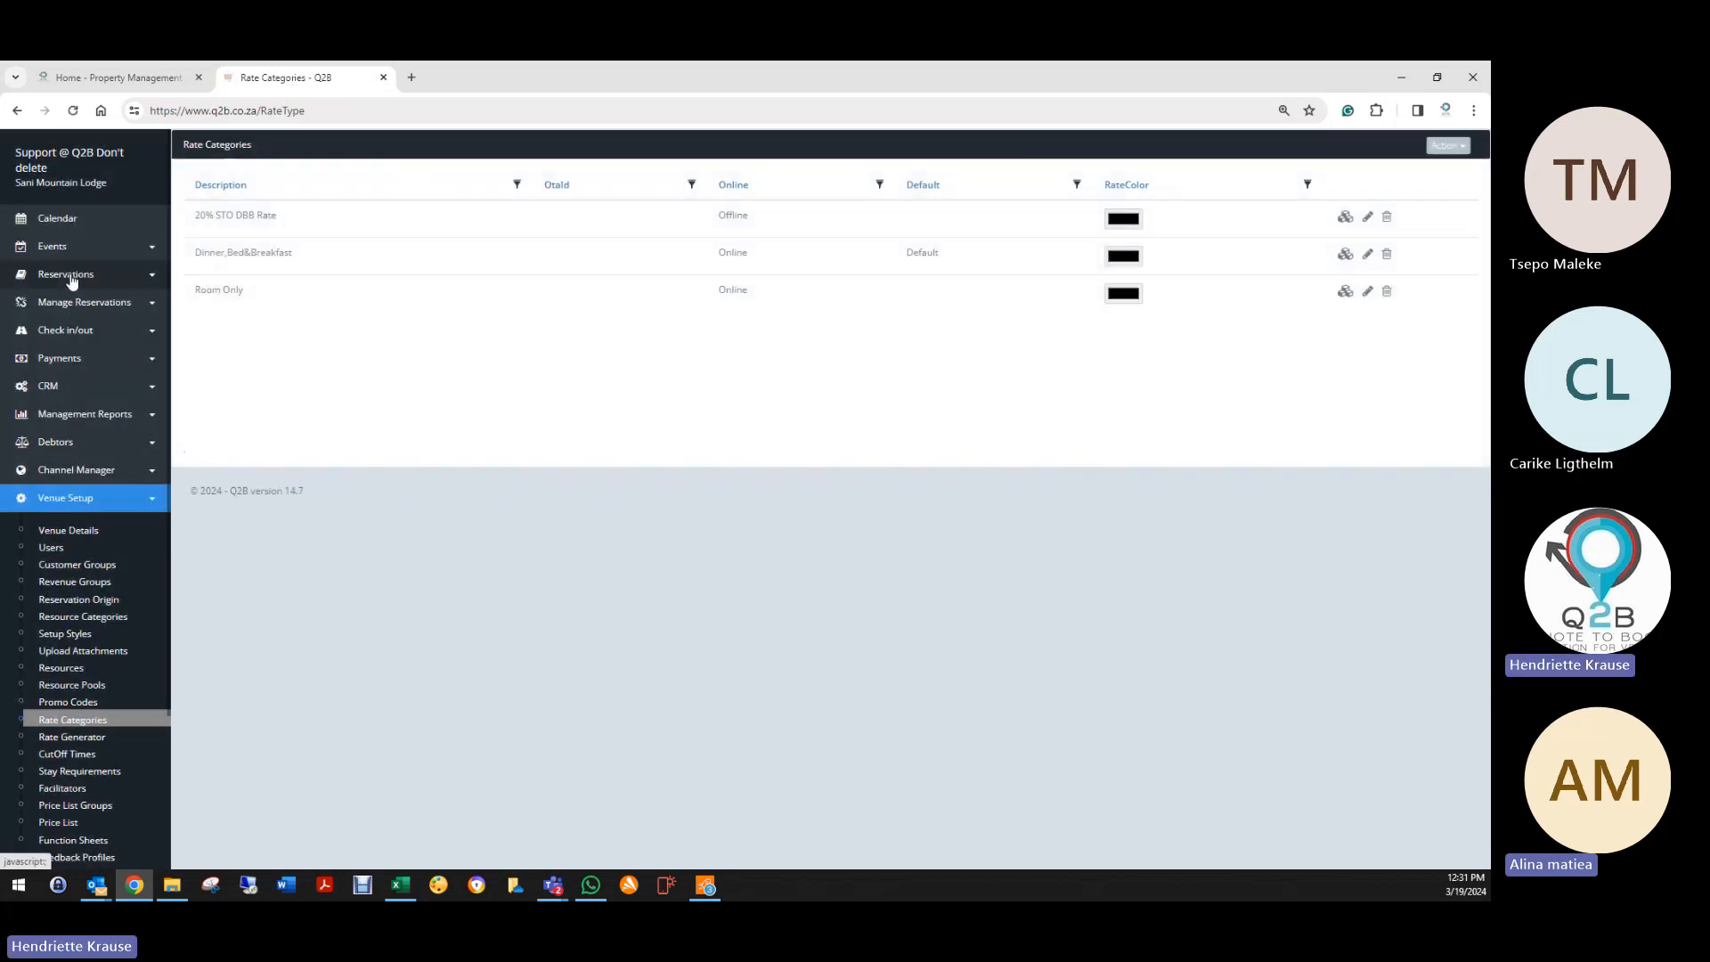
pyautogui.click(76, 275)
pyautogui.click(72, 500)
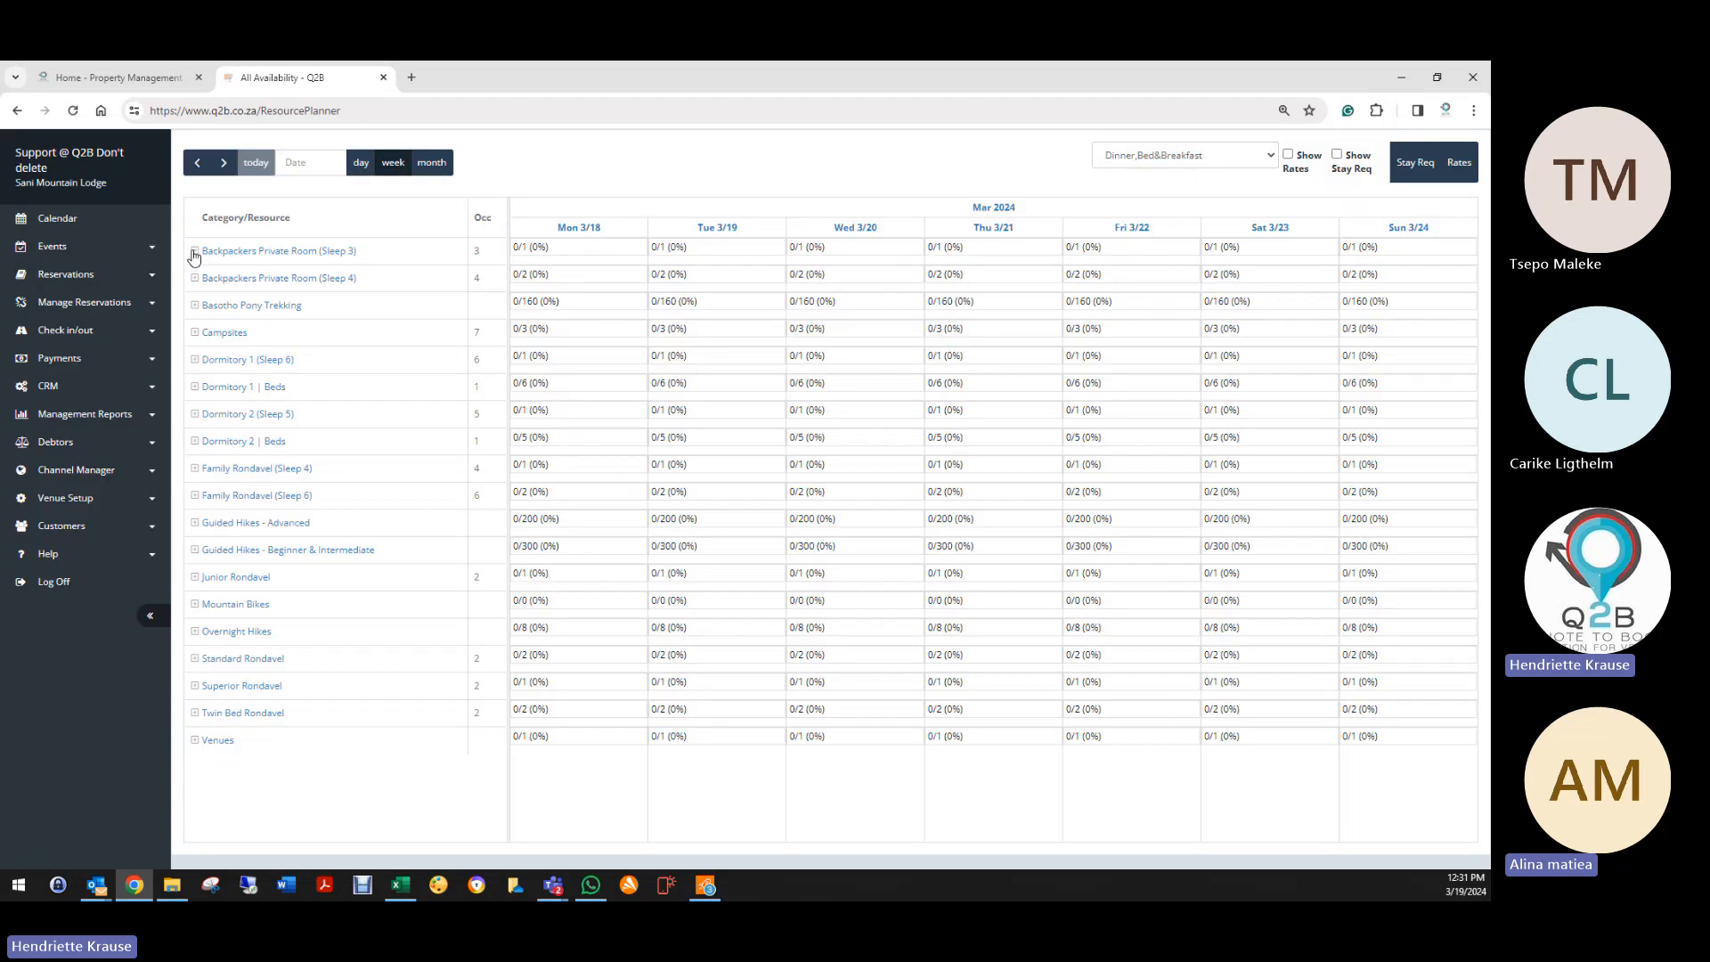
# Step: Expand Backpackers Private Room (Sleep 3) and switch the planner to Room Only rates
pyautogui.click(194, 253)
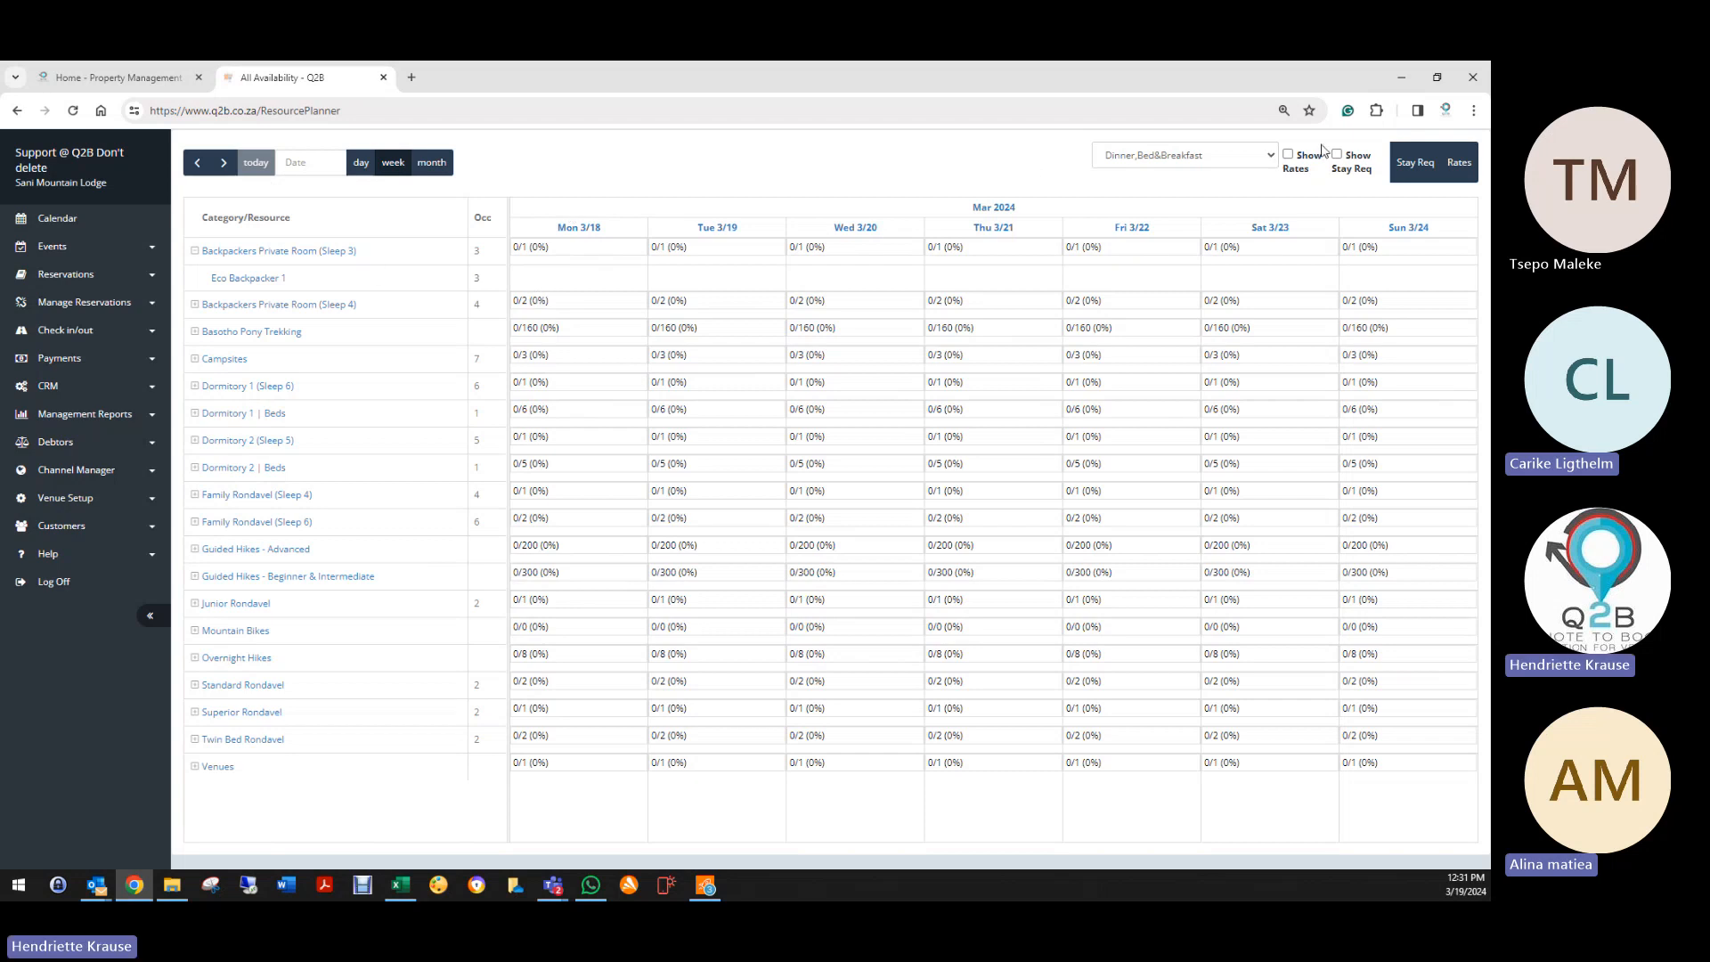
pyautogui.click(1229, 155)
pyautogui.click(1149, 219)
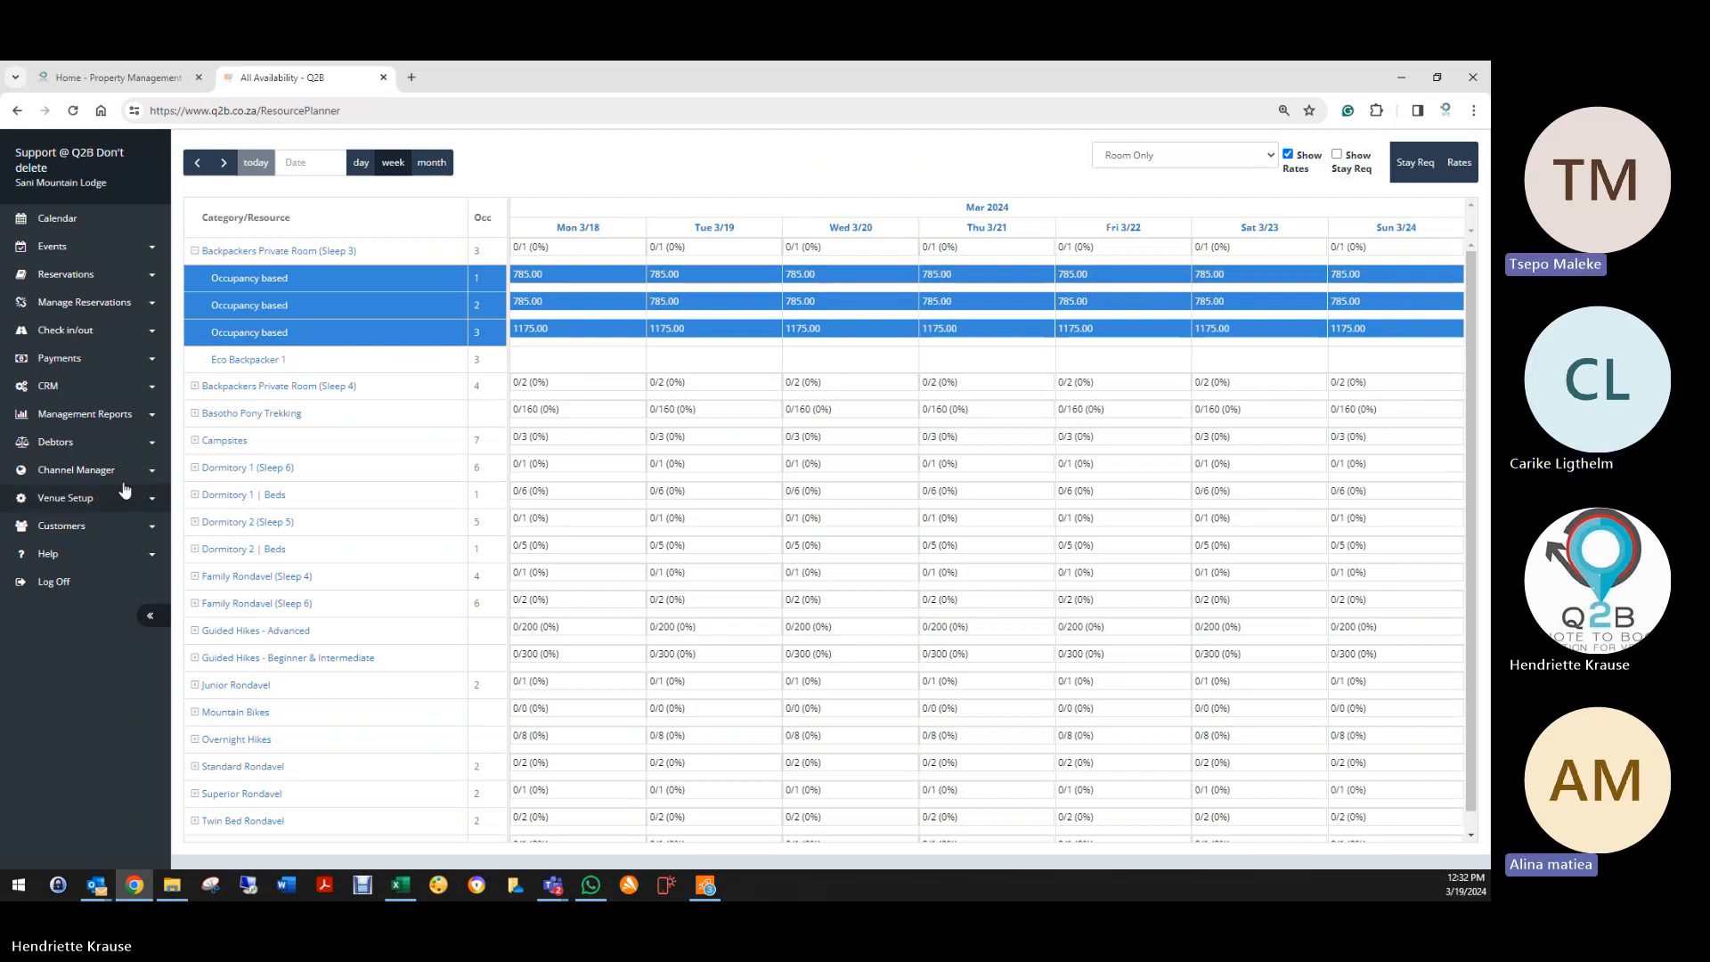
# Step: Go to Venue Setup > Users and edit the first user's account
pyautogui.click(85, 276)
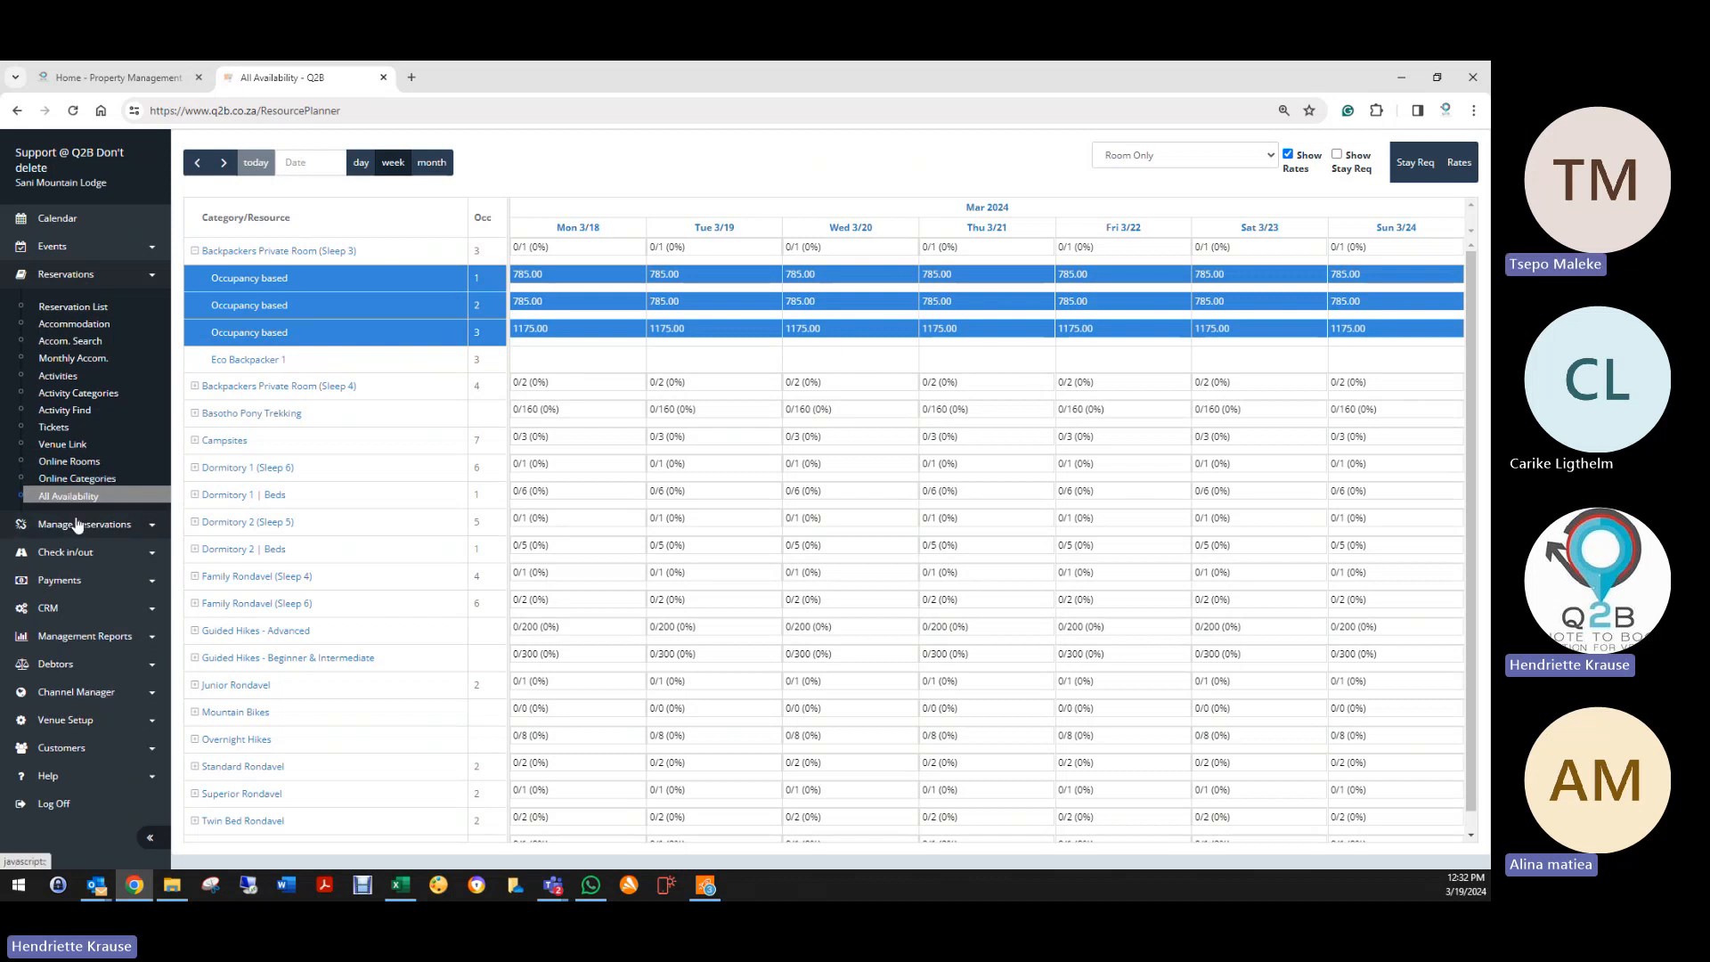
pyautogui.click(85, 719)
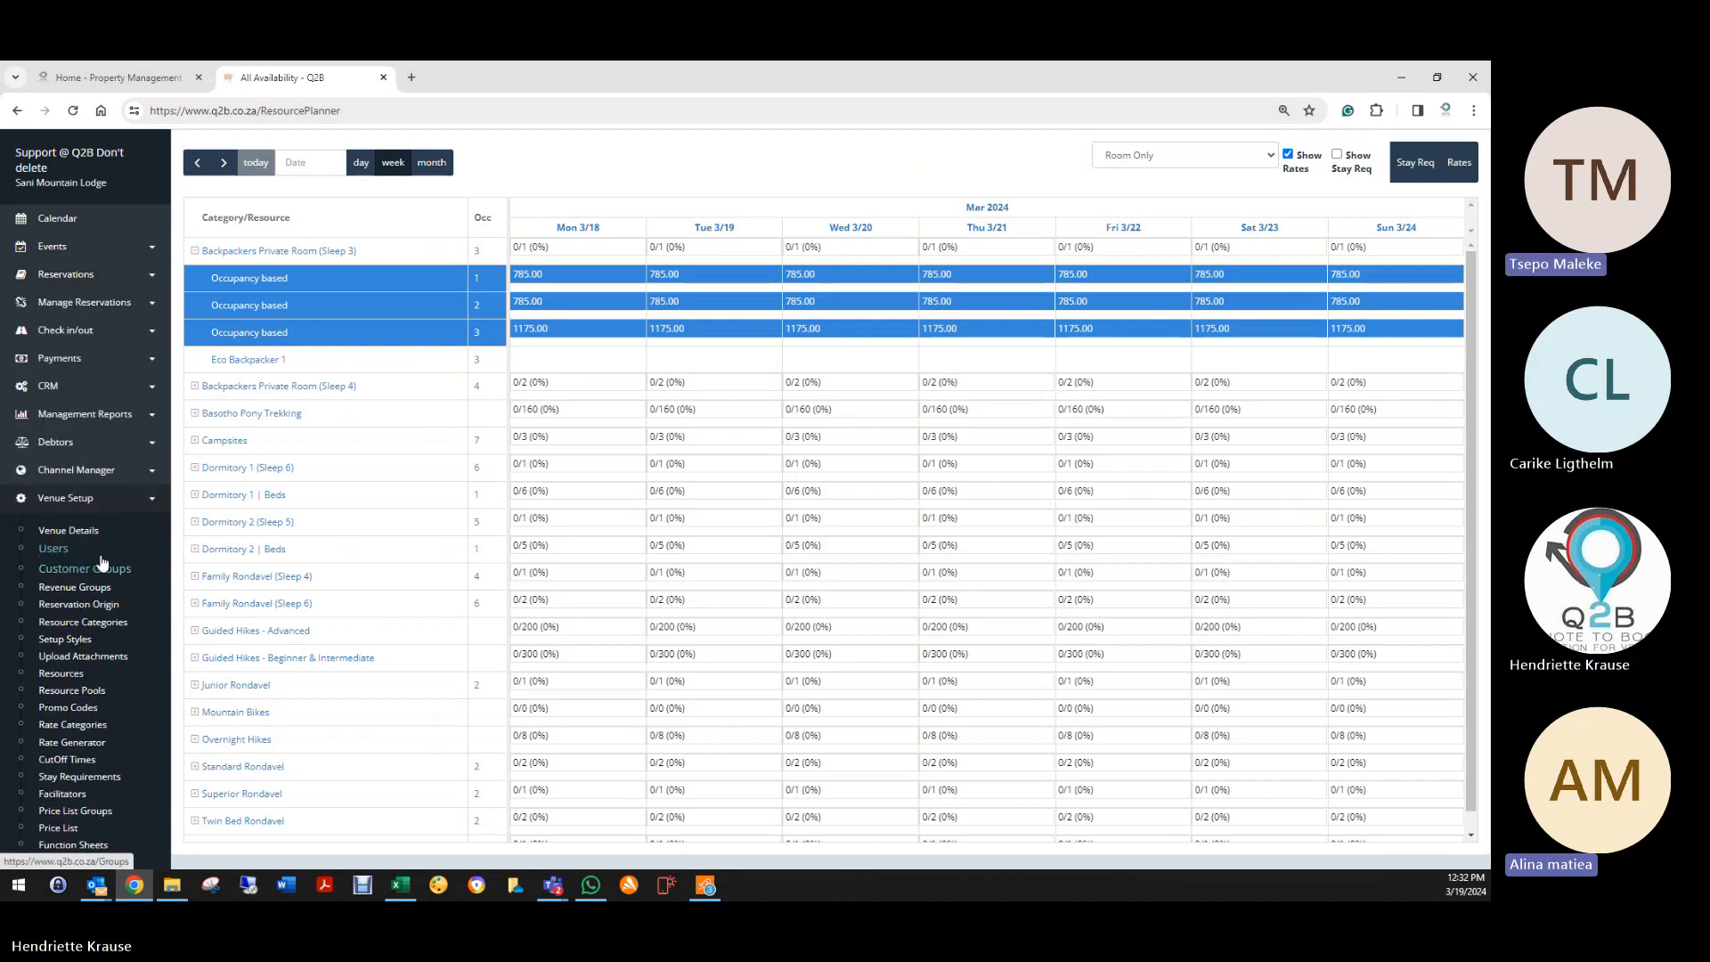
pyautogui.click(49, 556)
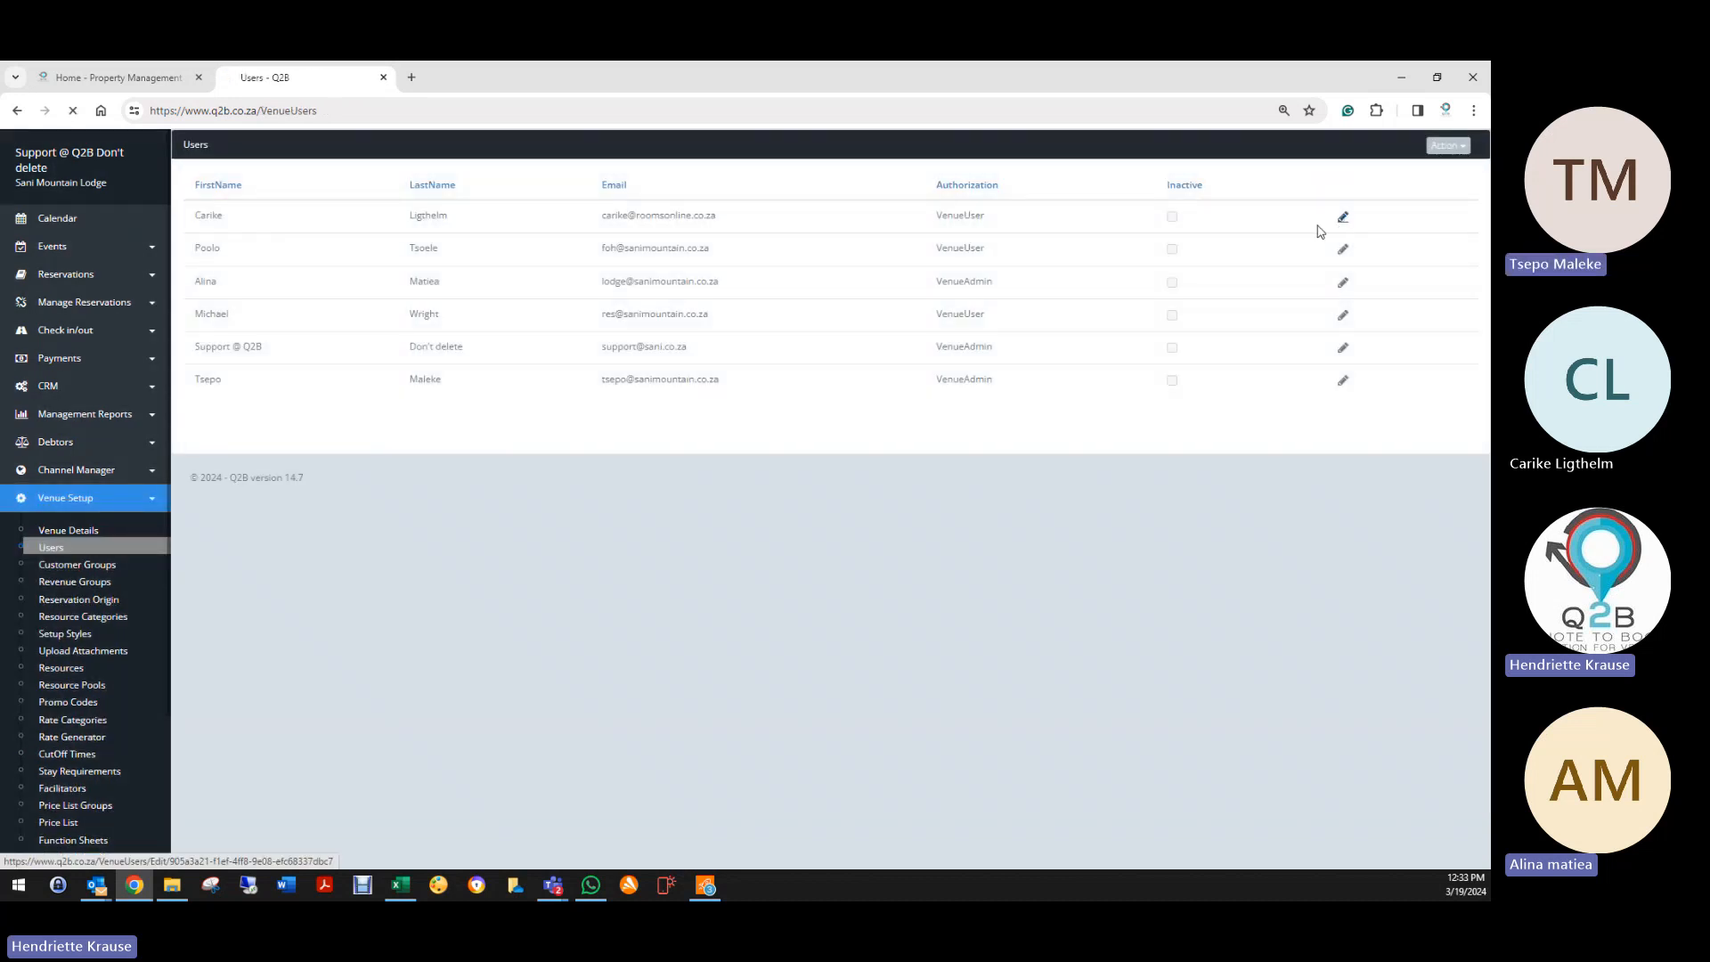
pyautogui.click(1336, 221)
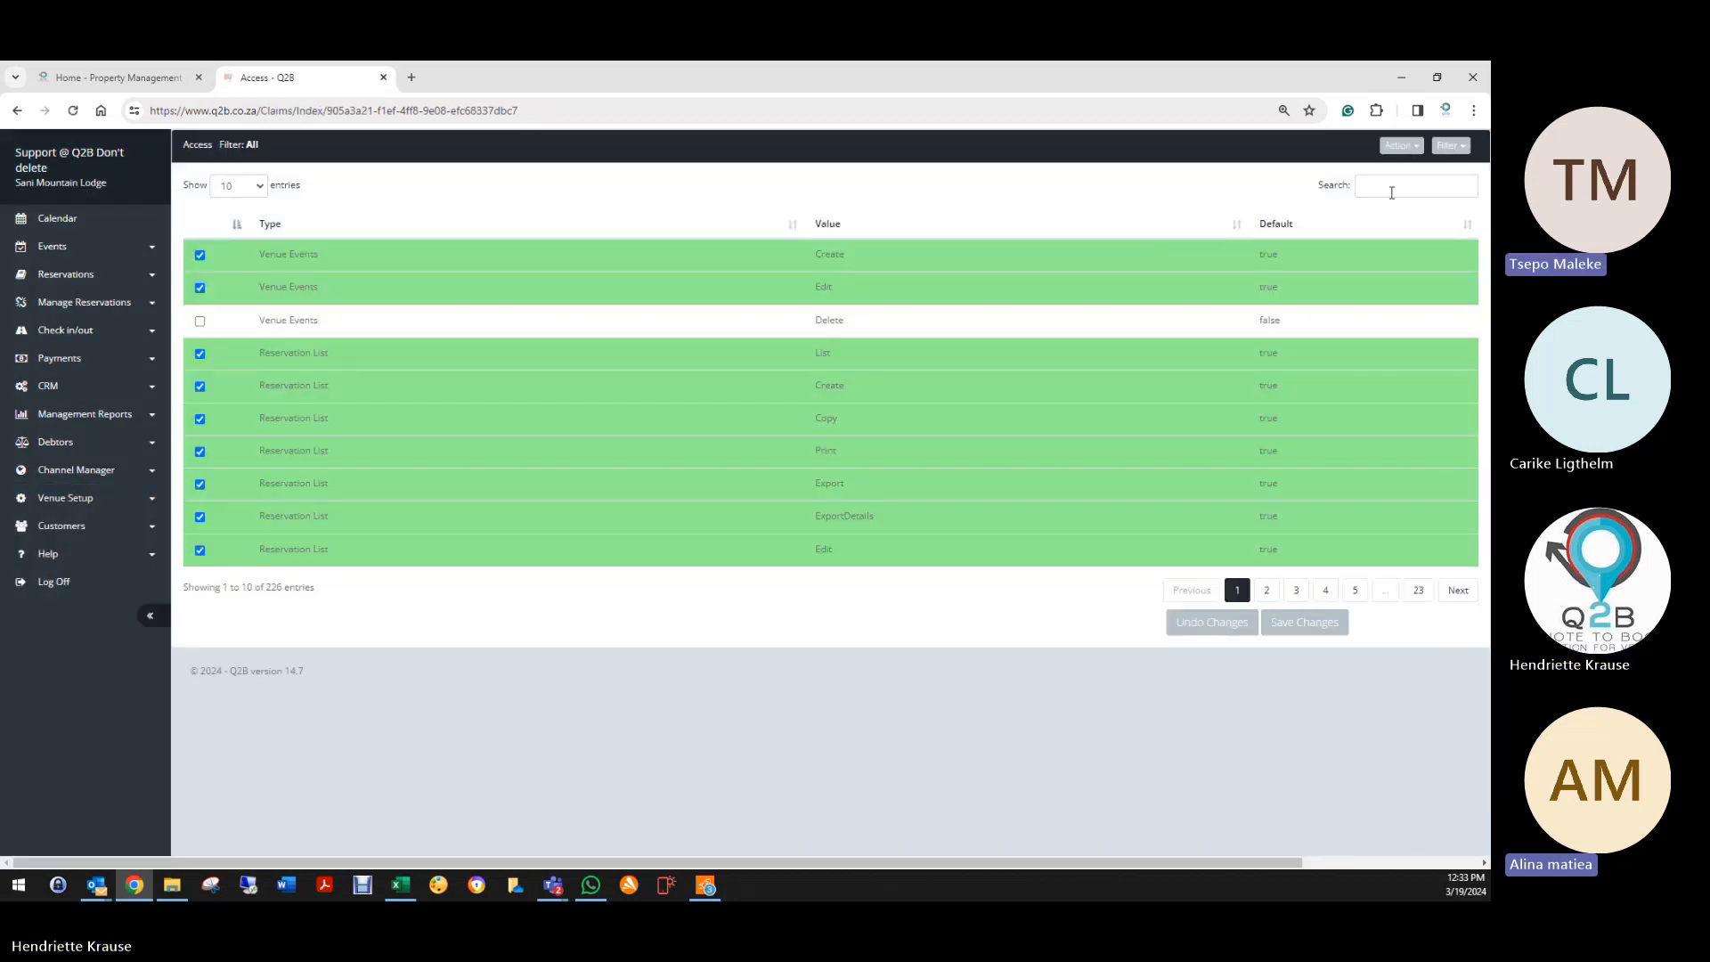
# Step: Search access permissions for 'all', grant the All Availability view permission, and save
pyautogui.click(1390, 191)
pyautogui.write('all')
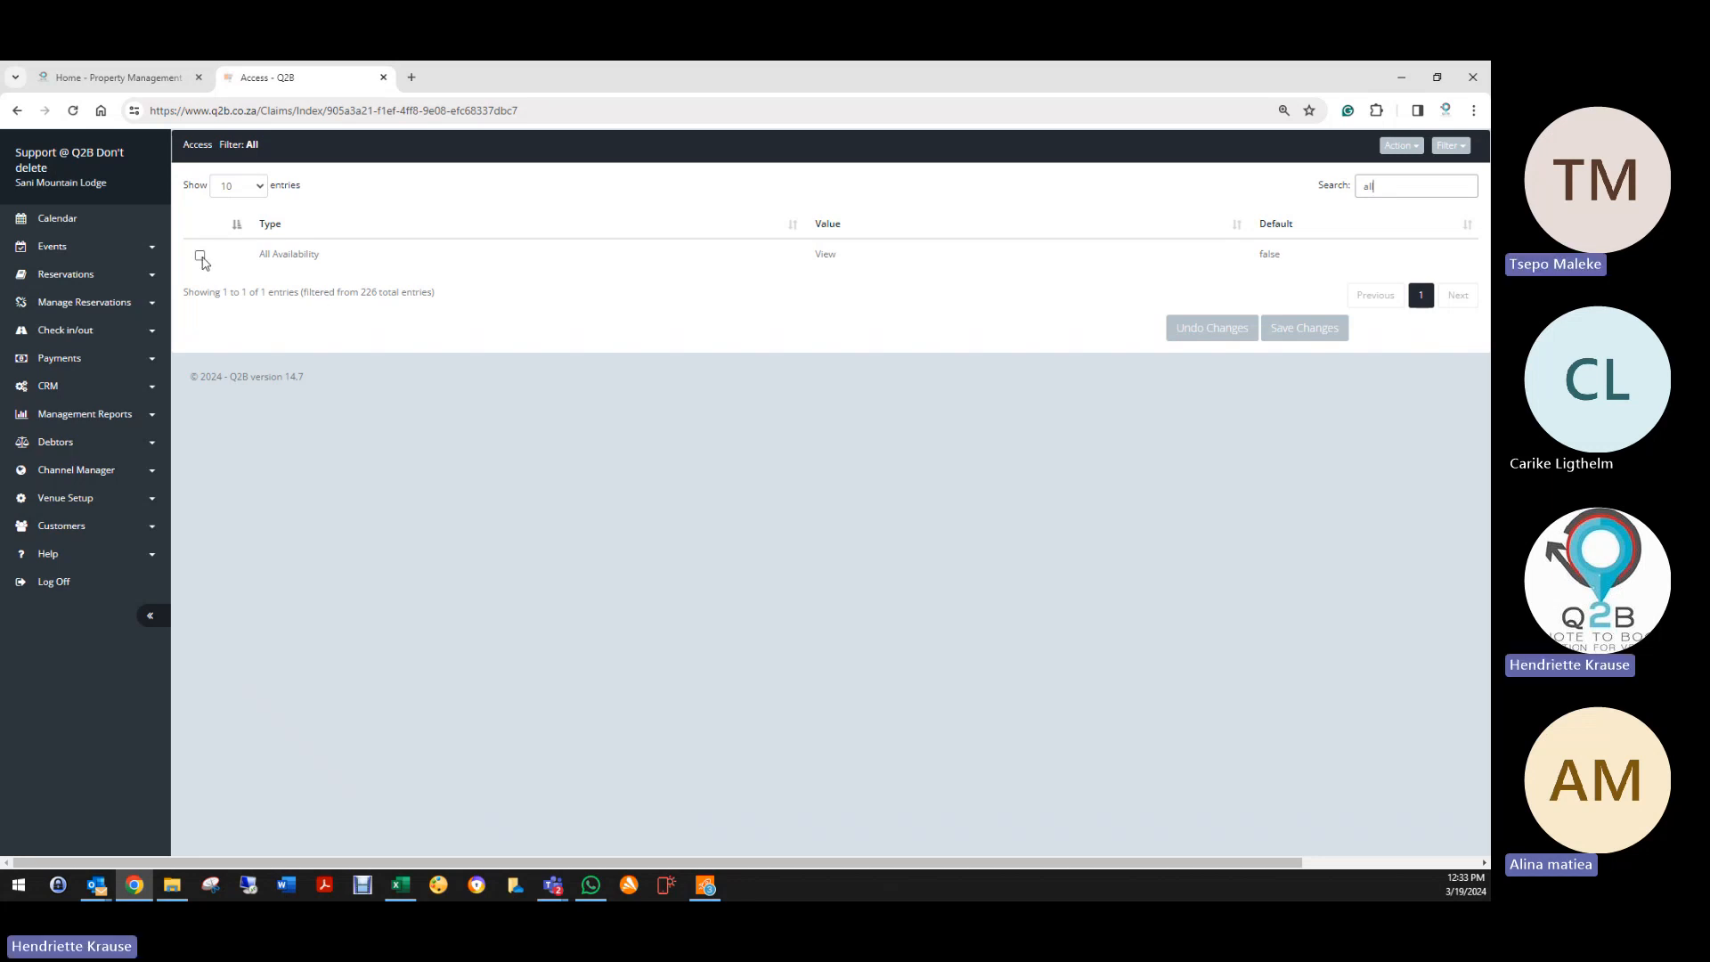
pyautogui.click(201, 256)
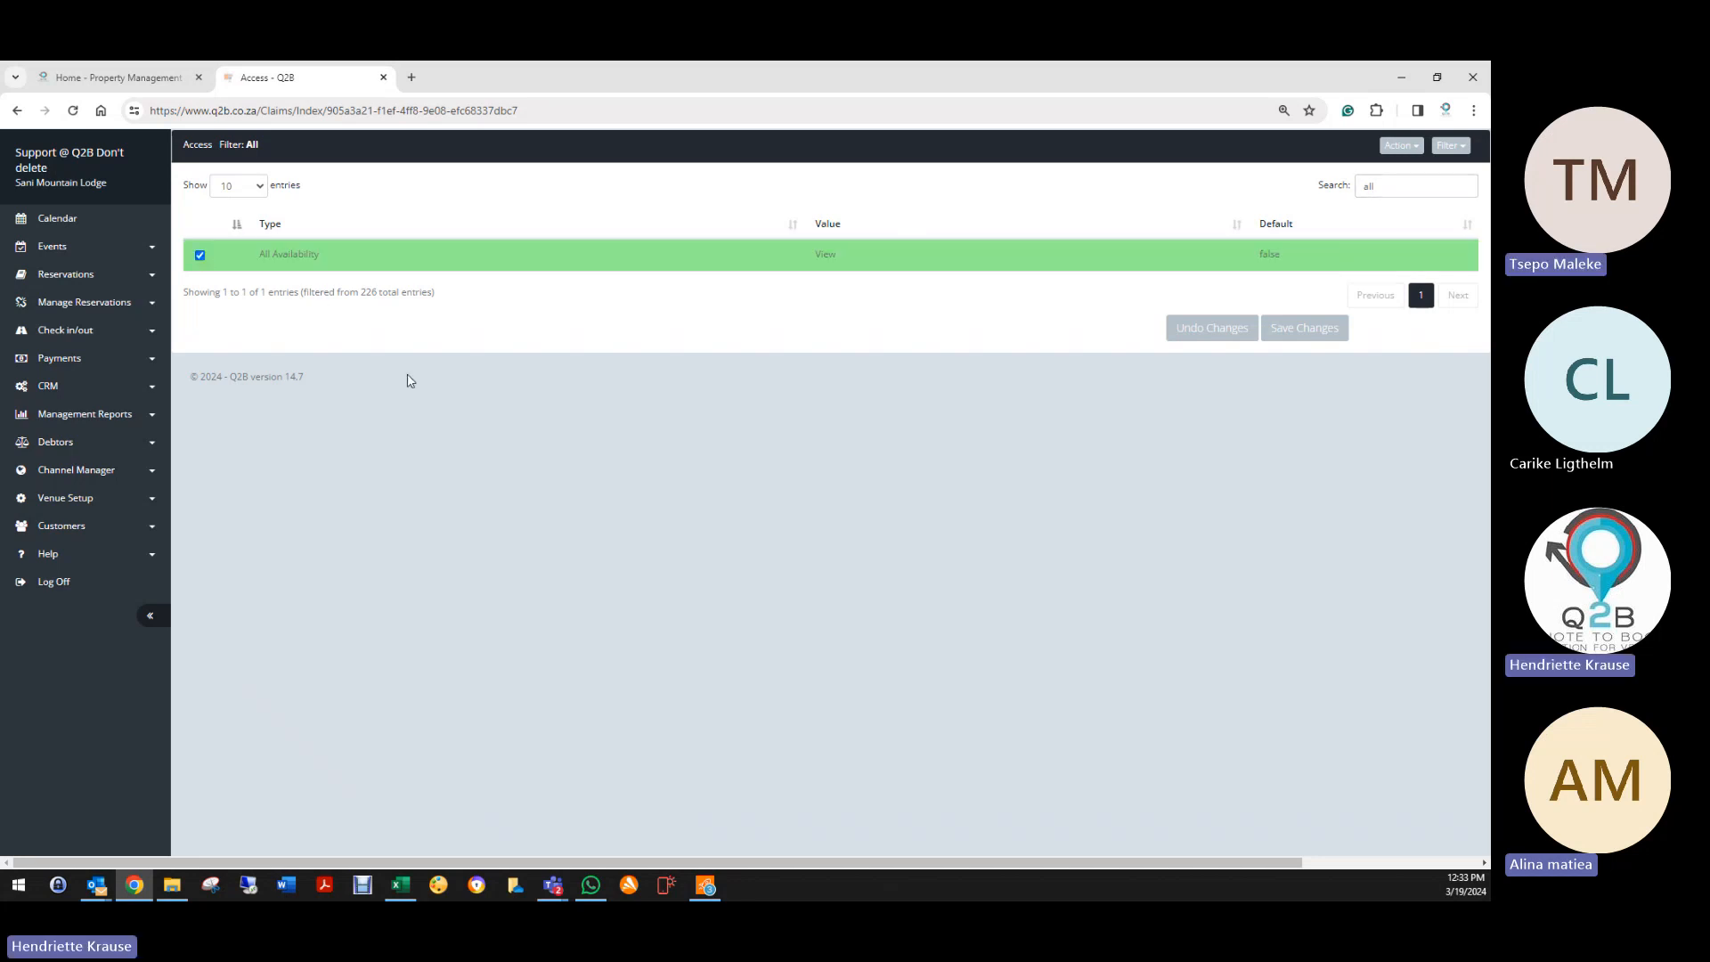
pyautogui.click(1311, 329)
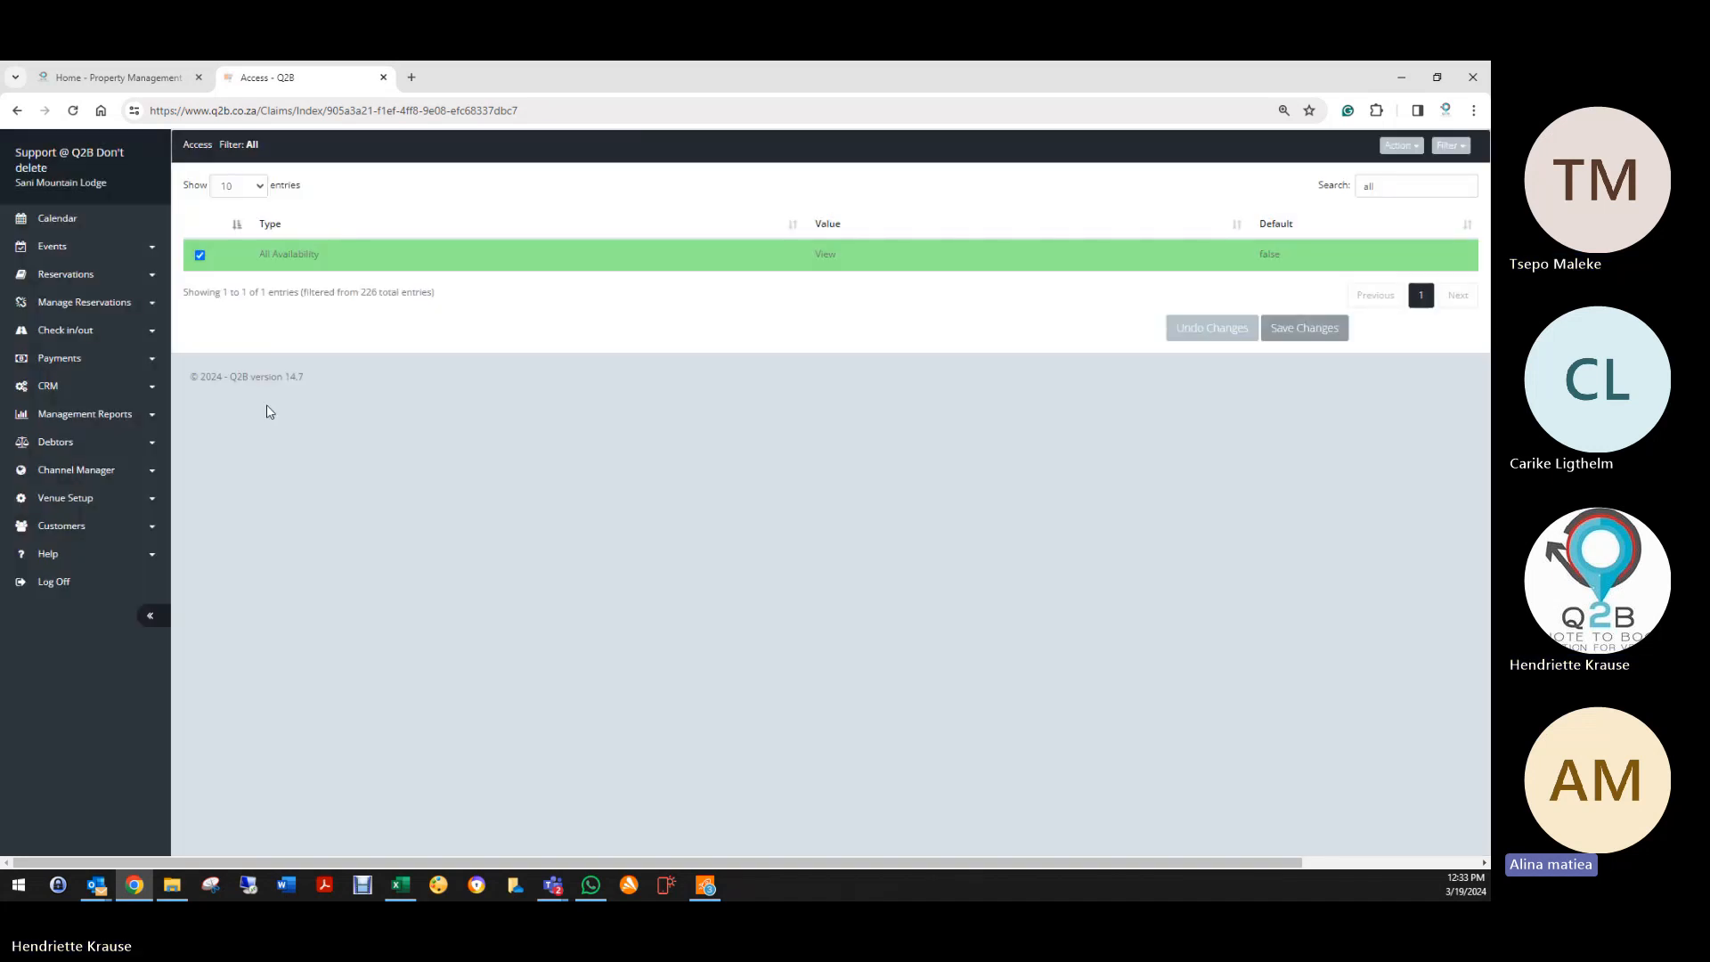
pyautogui.click(1305, 329)
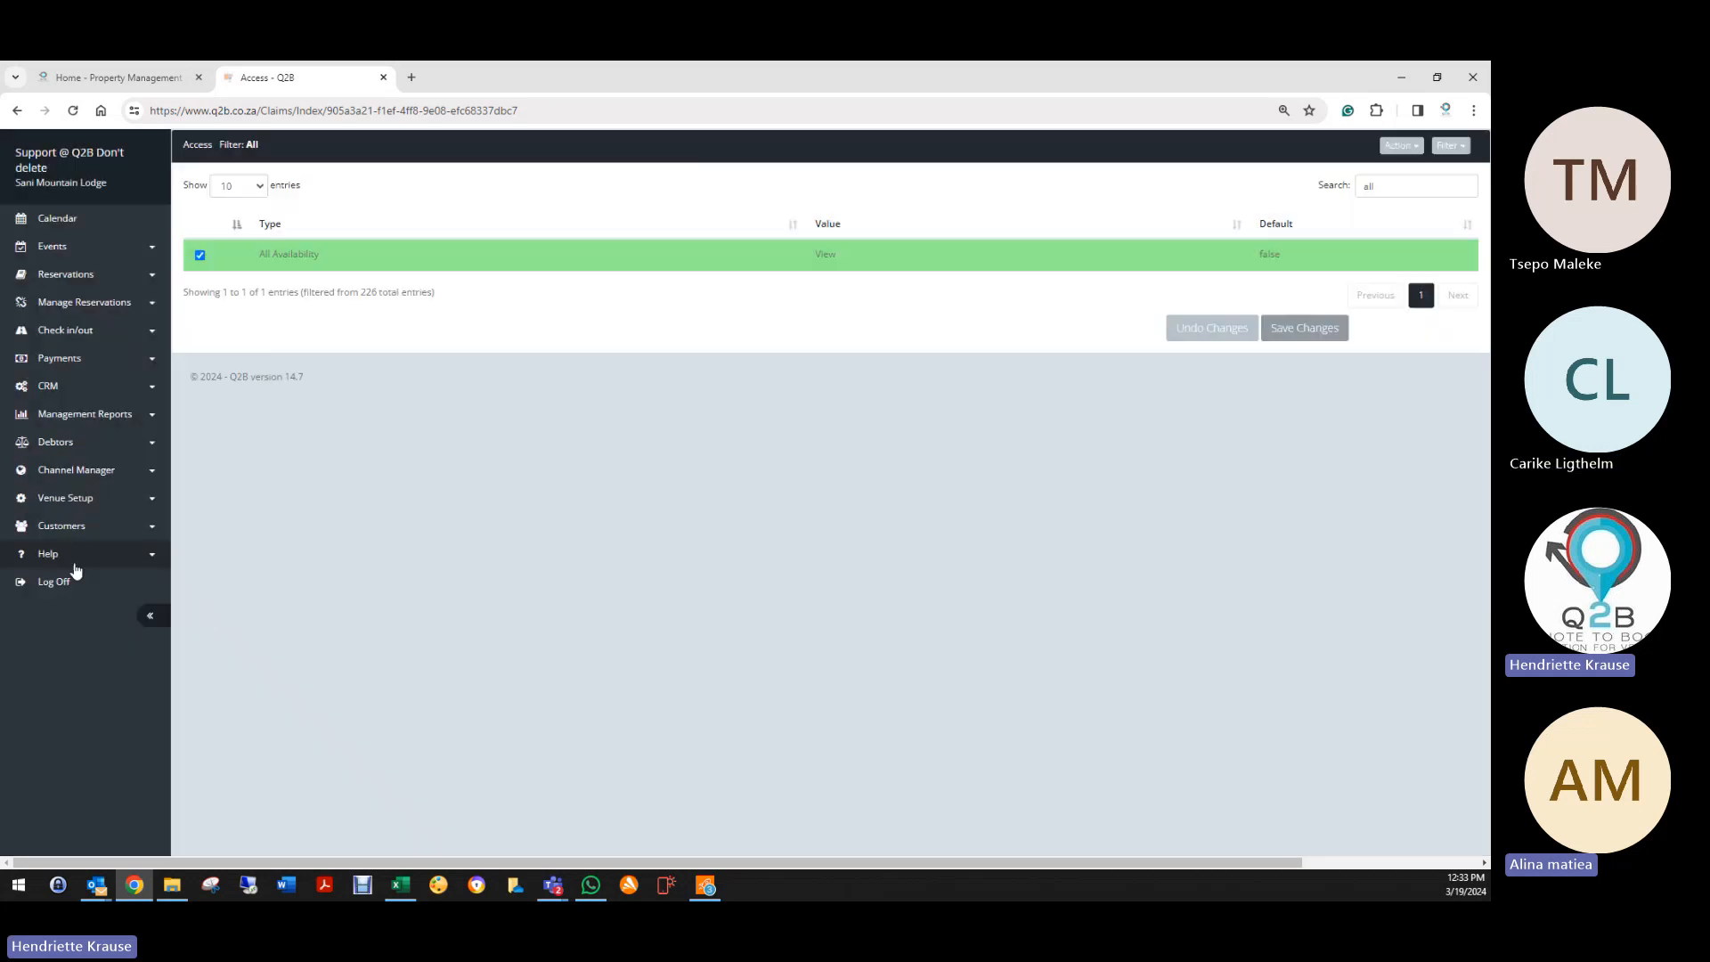
# Step: Reload the unfiltered access list and expand the Check in/out and Reservations menus
pyautogui.click(66, 275)
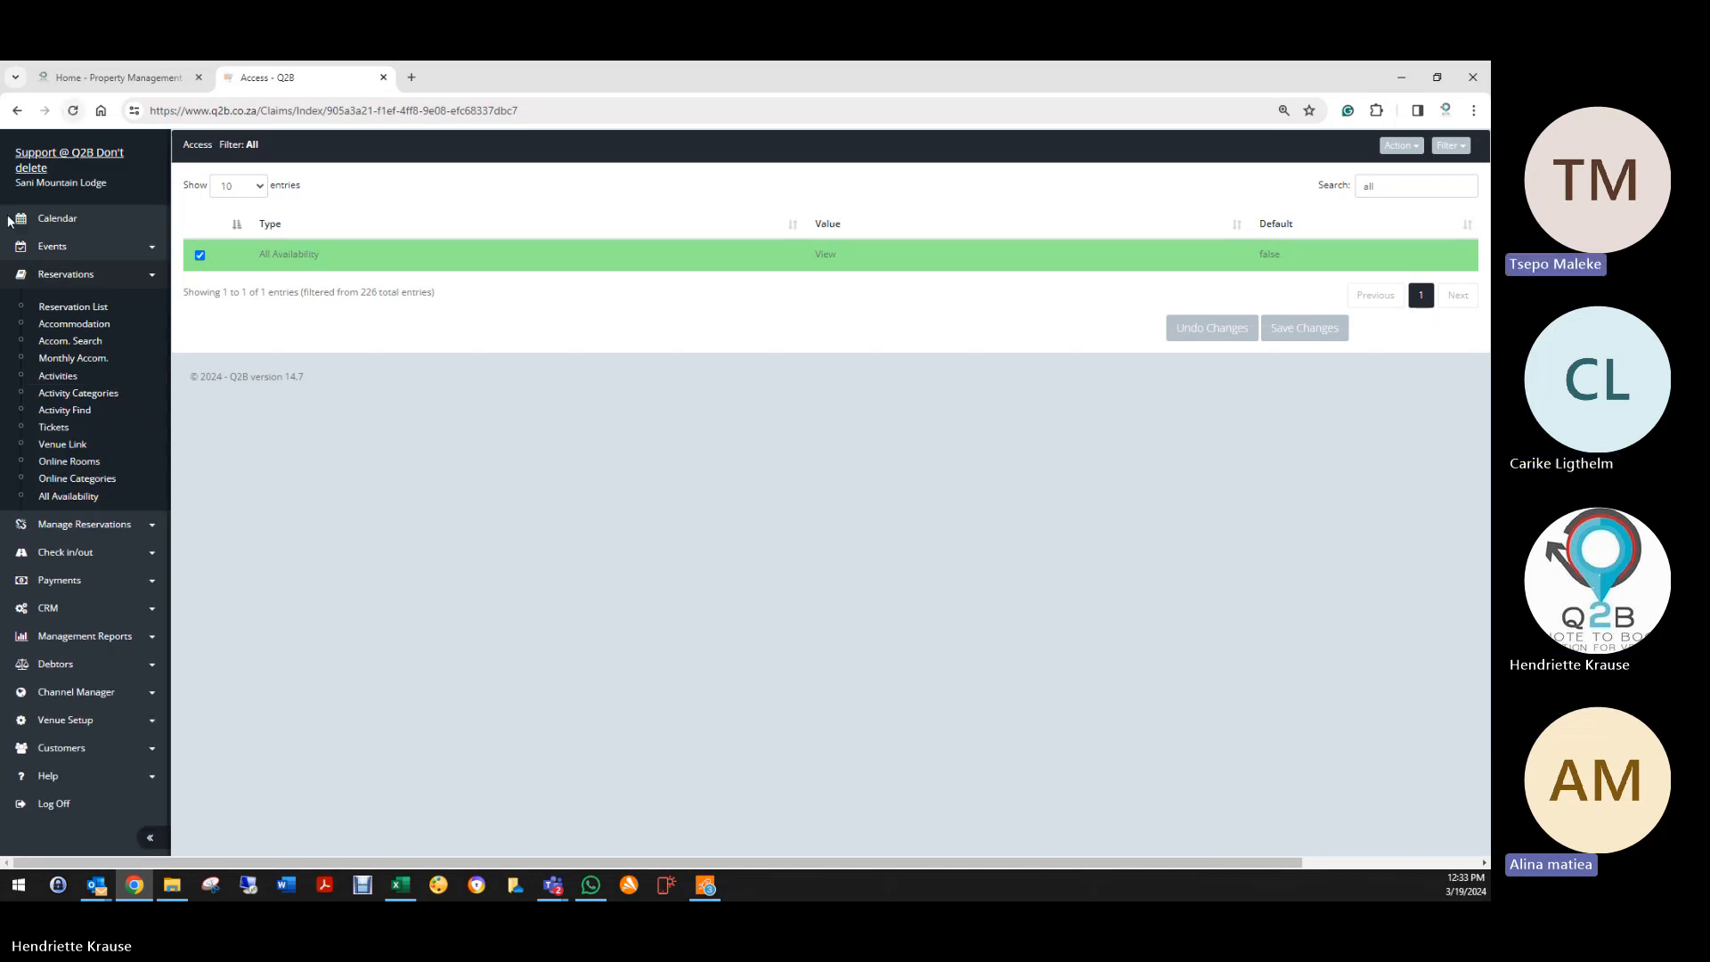
pyautogui.click(74, 117)
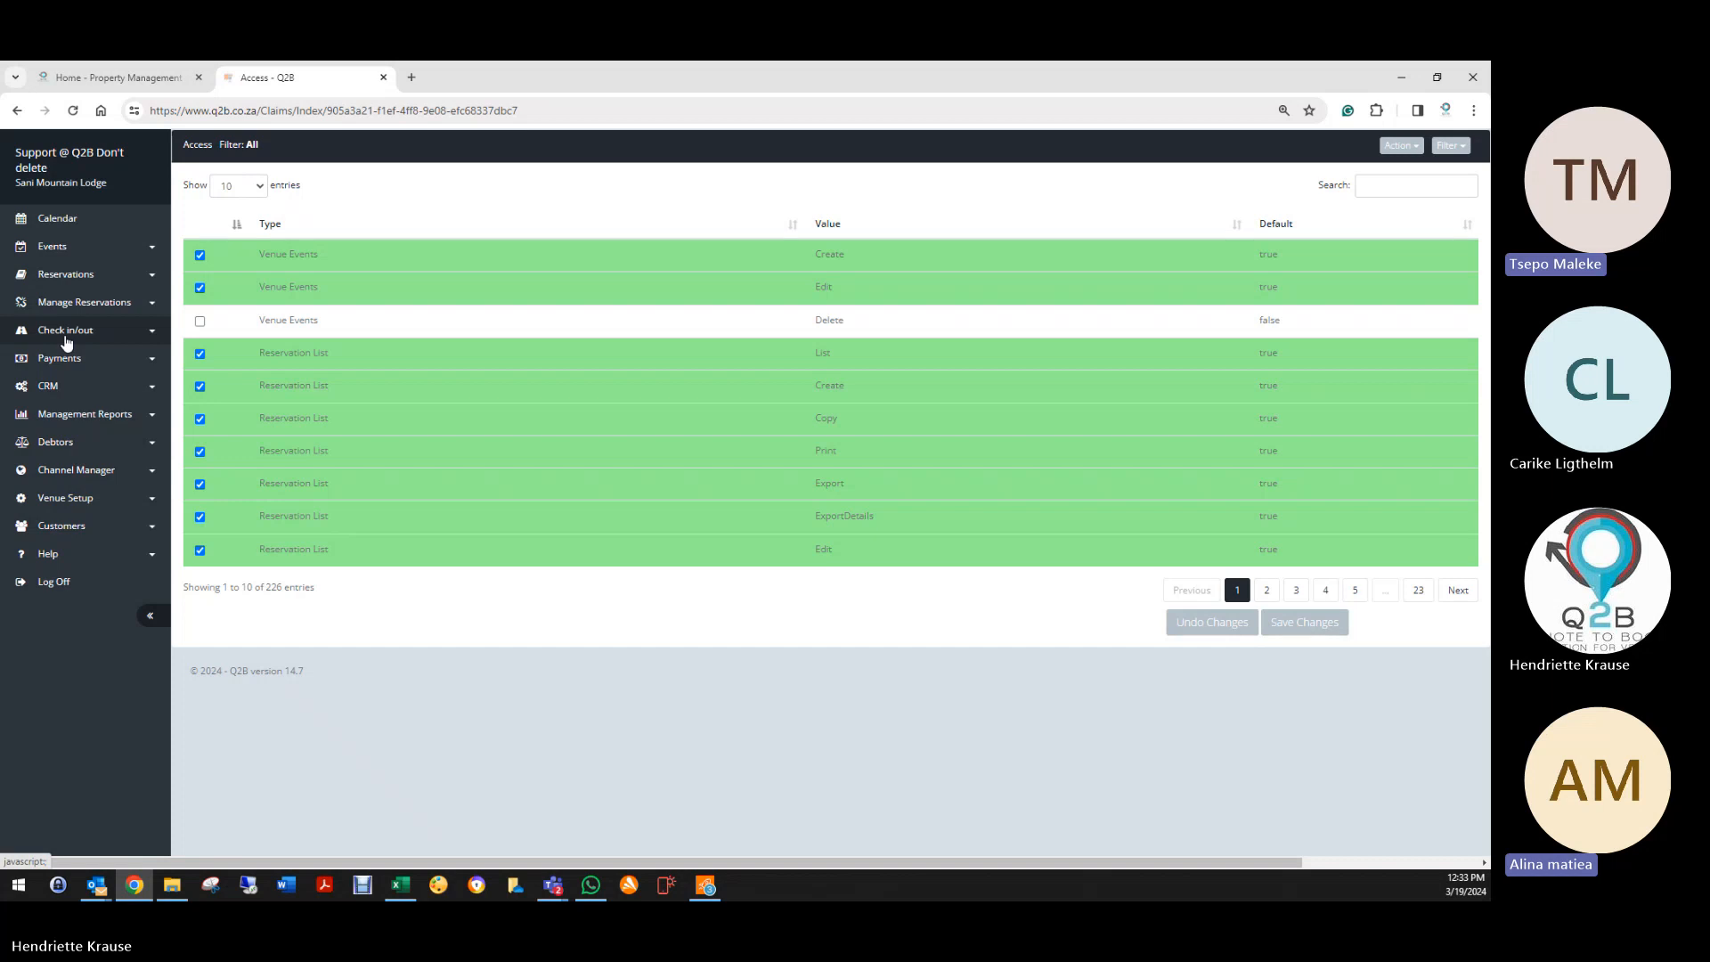
pyautogui.click(65, 338)
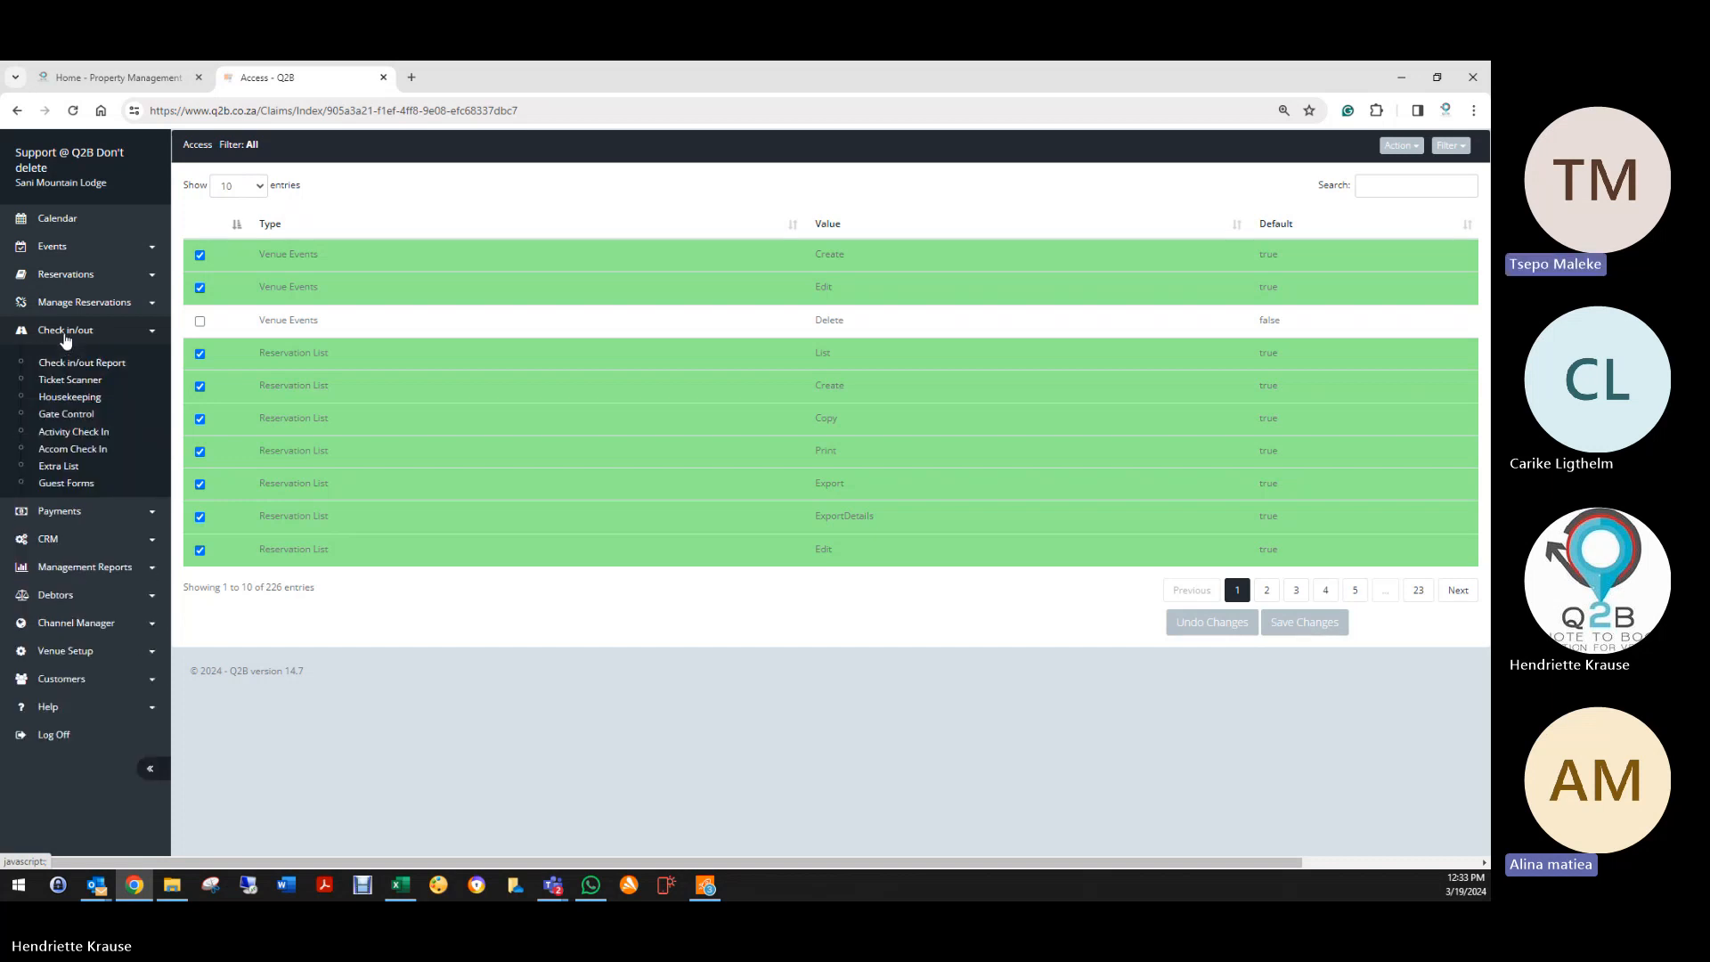
pyautogui.click(71, 276)
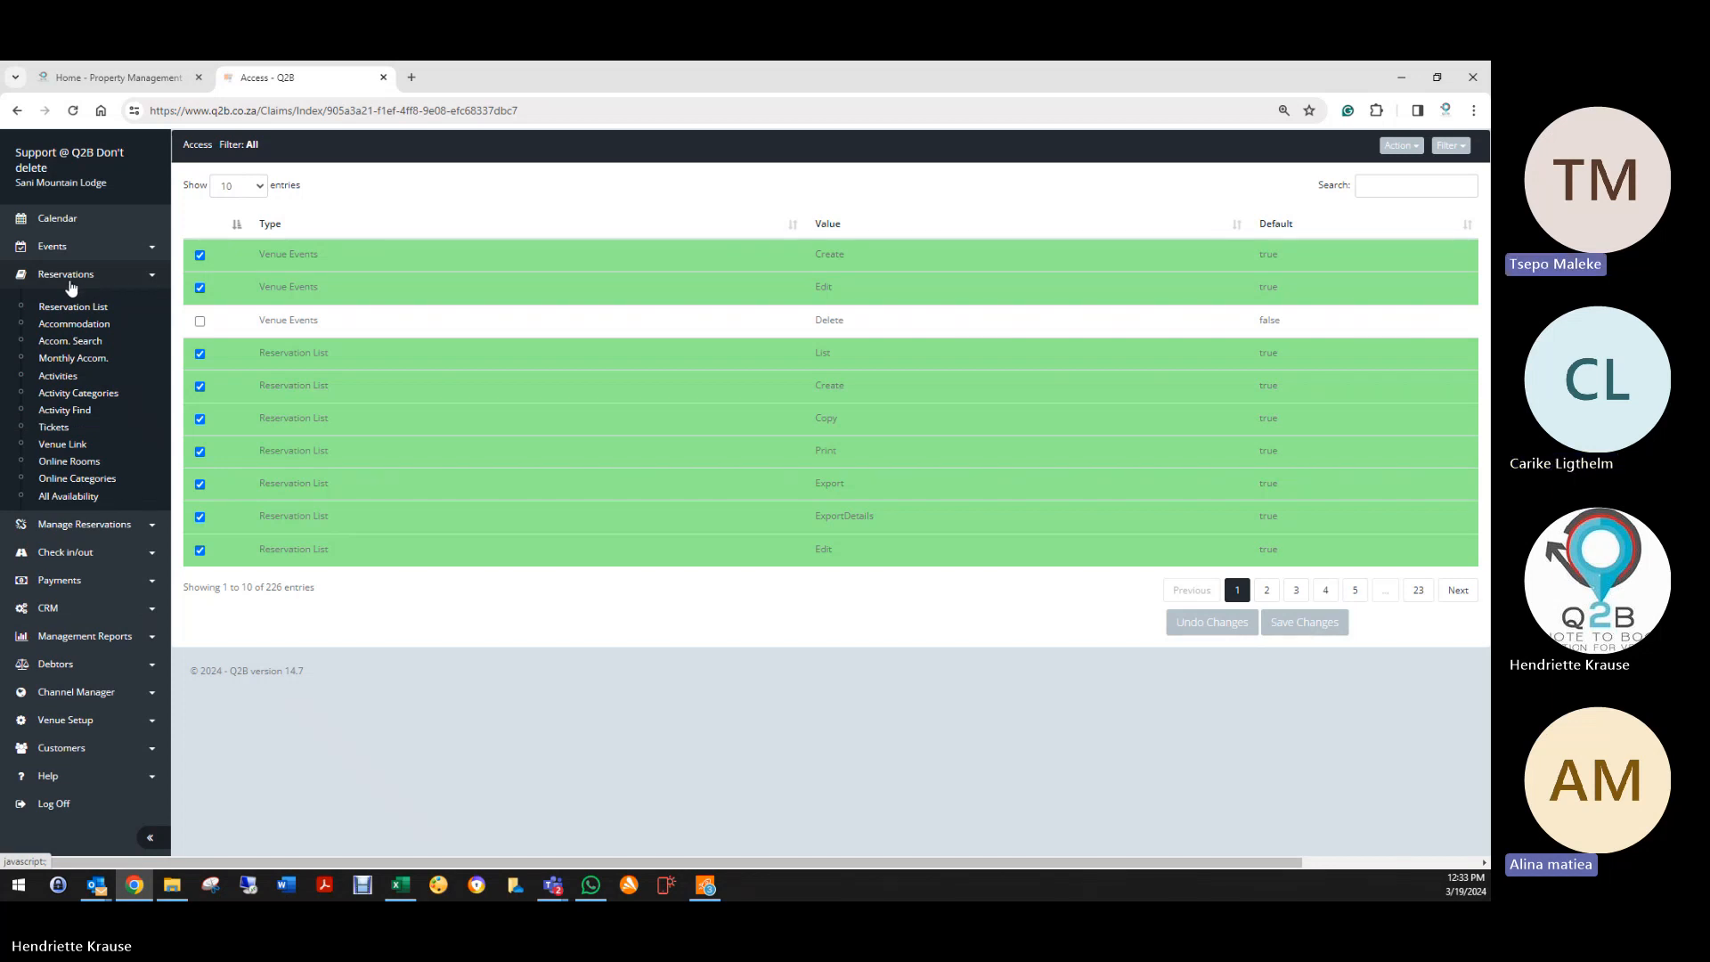
# Step: Open All Availability, expand Backpackers Private Room (Sleep 3), and show its Room Only rate amounts
pyautogui.click(64, 502)
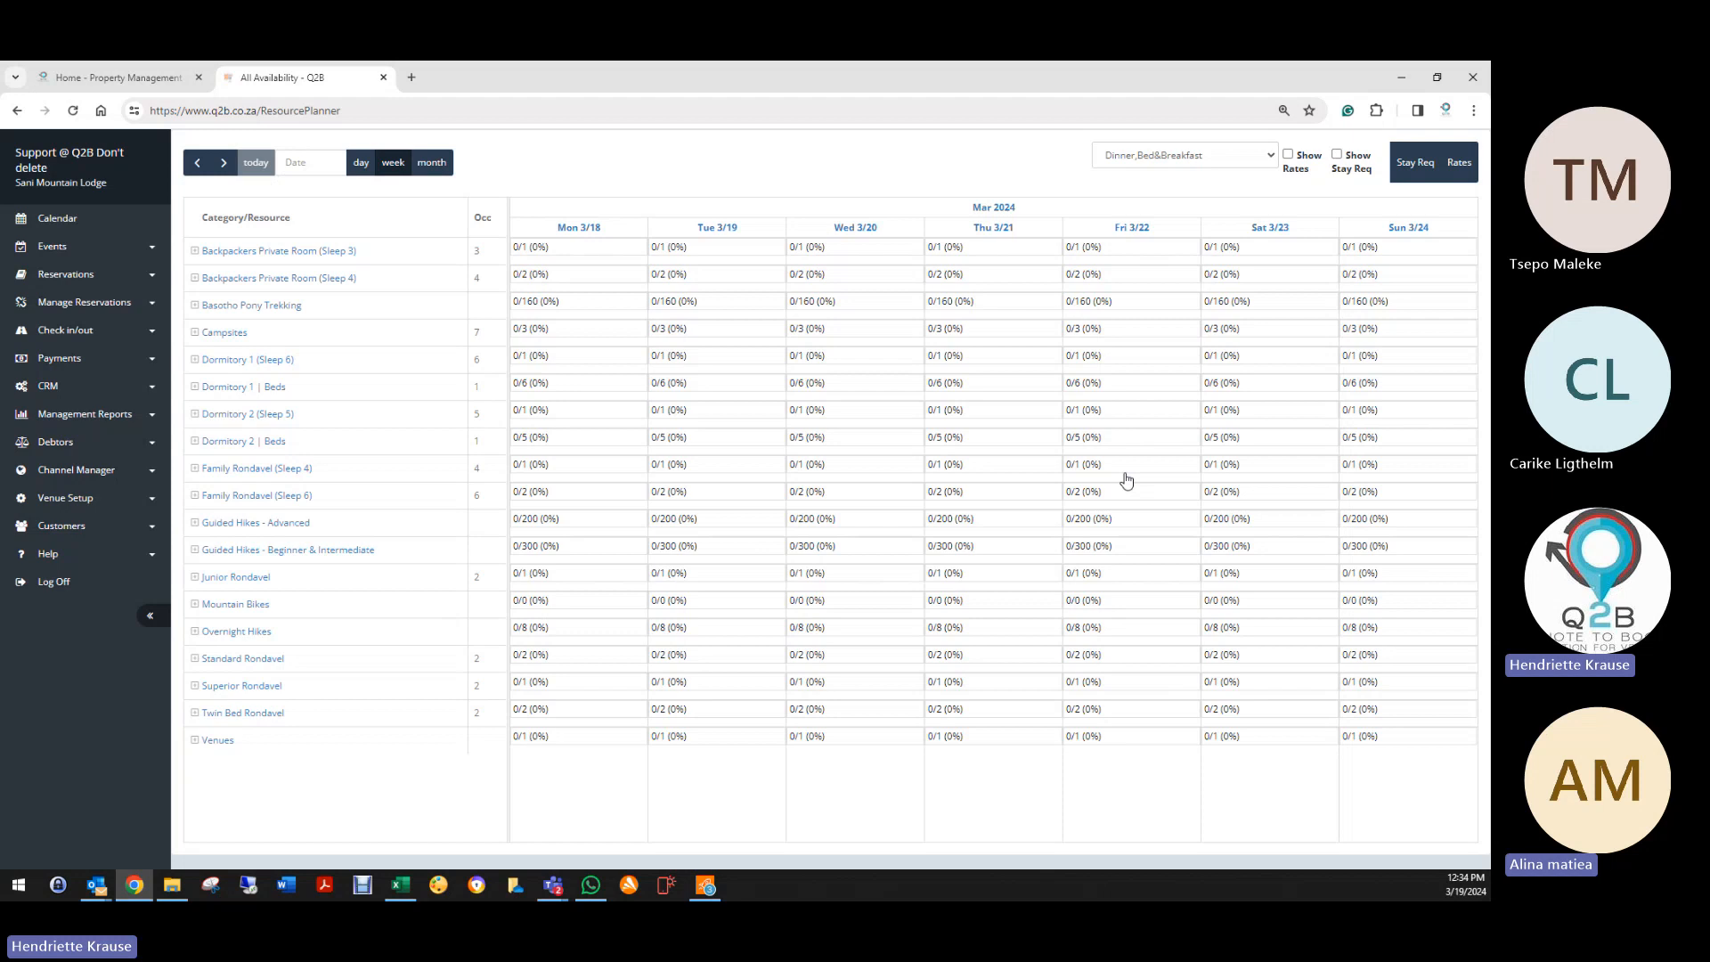
pyautogui.click(195, 252)
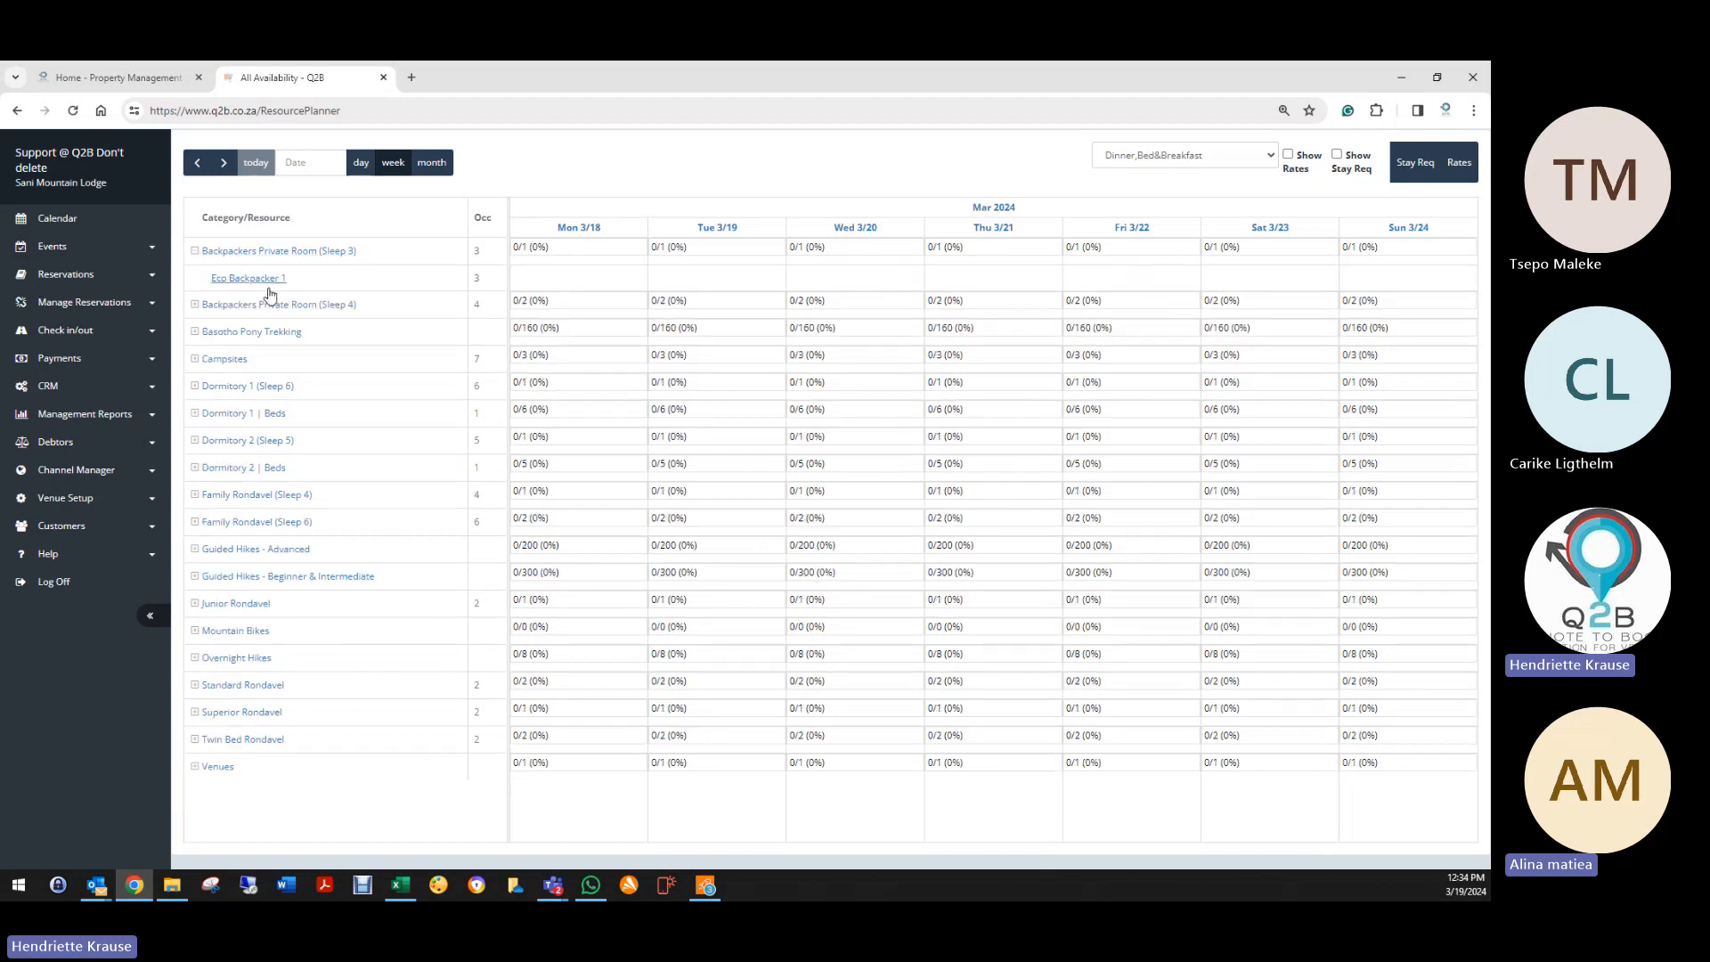
pyautogui.click(1223, 157)
pyautogui.click(1114, 219)
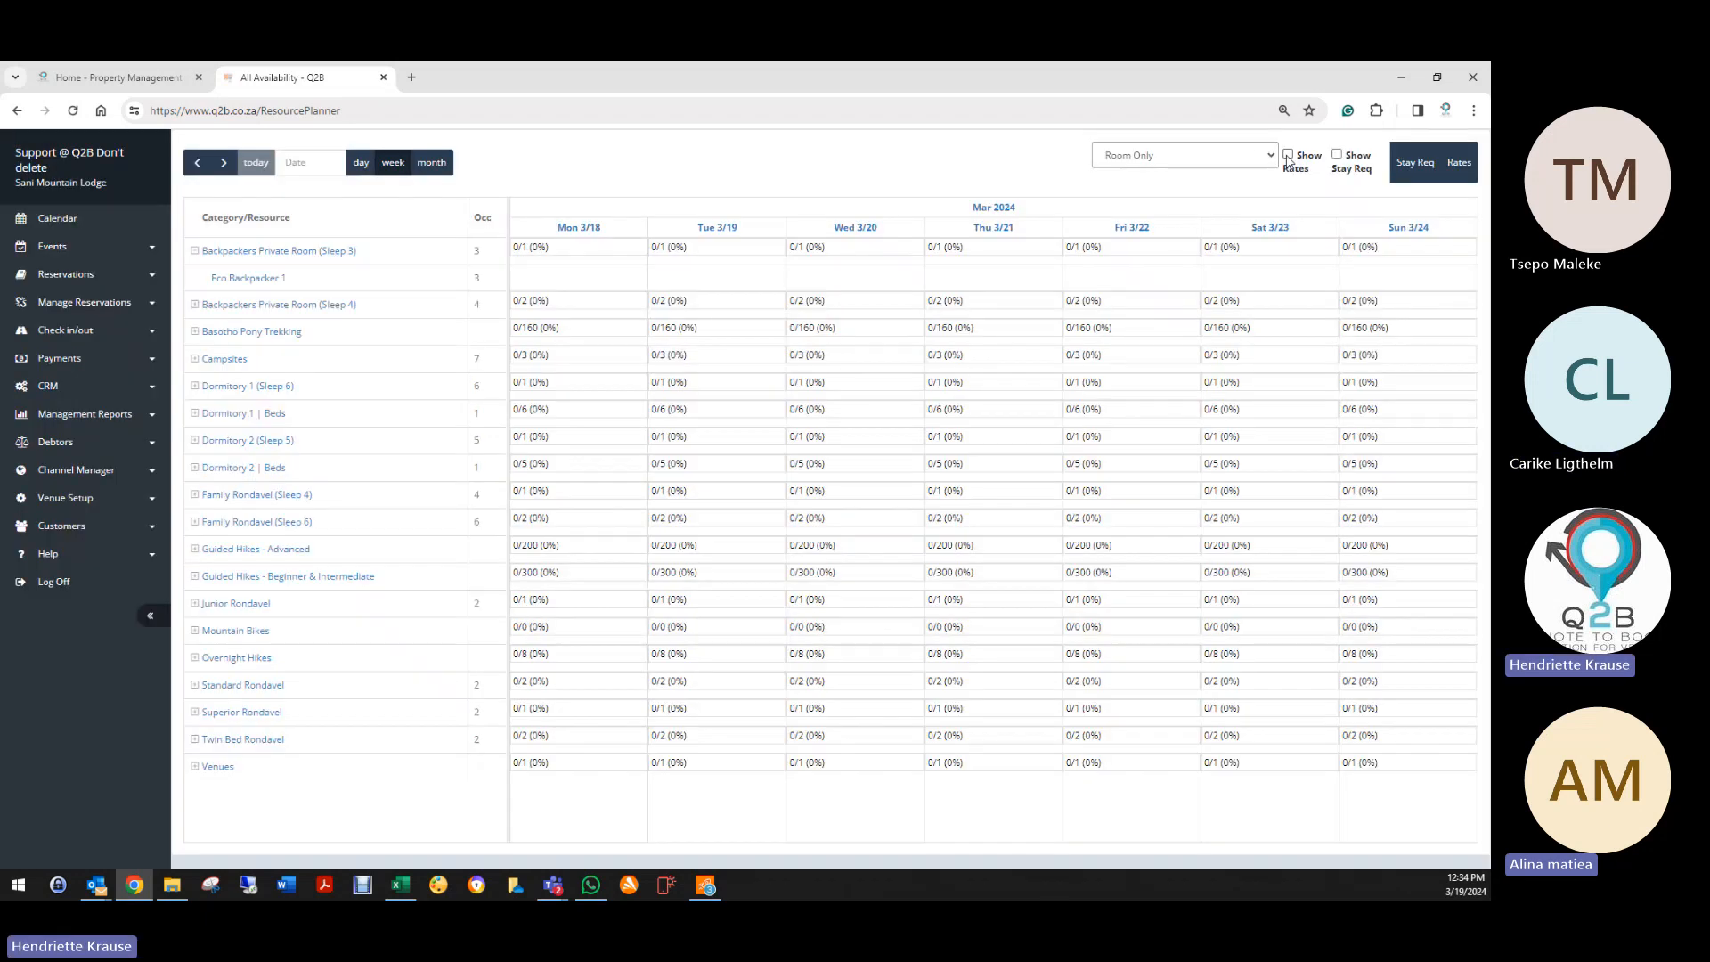
pyautogui.click(1287, 154)
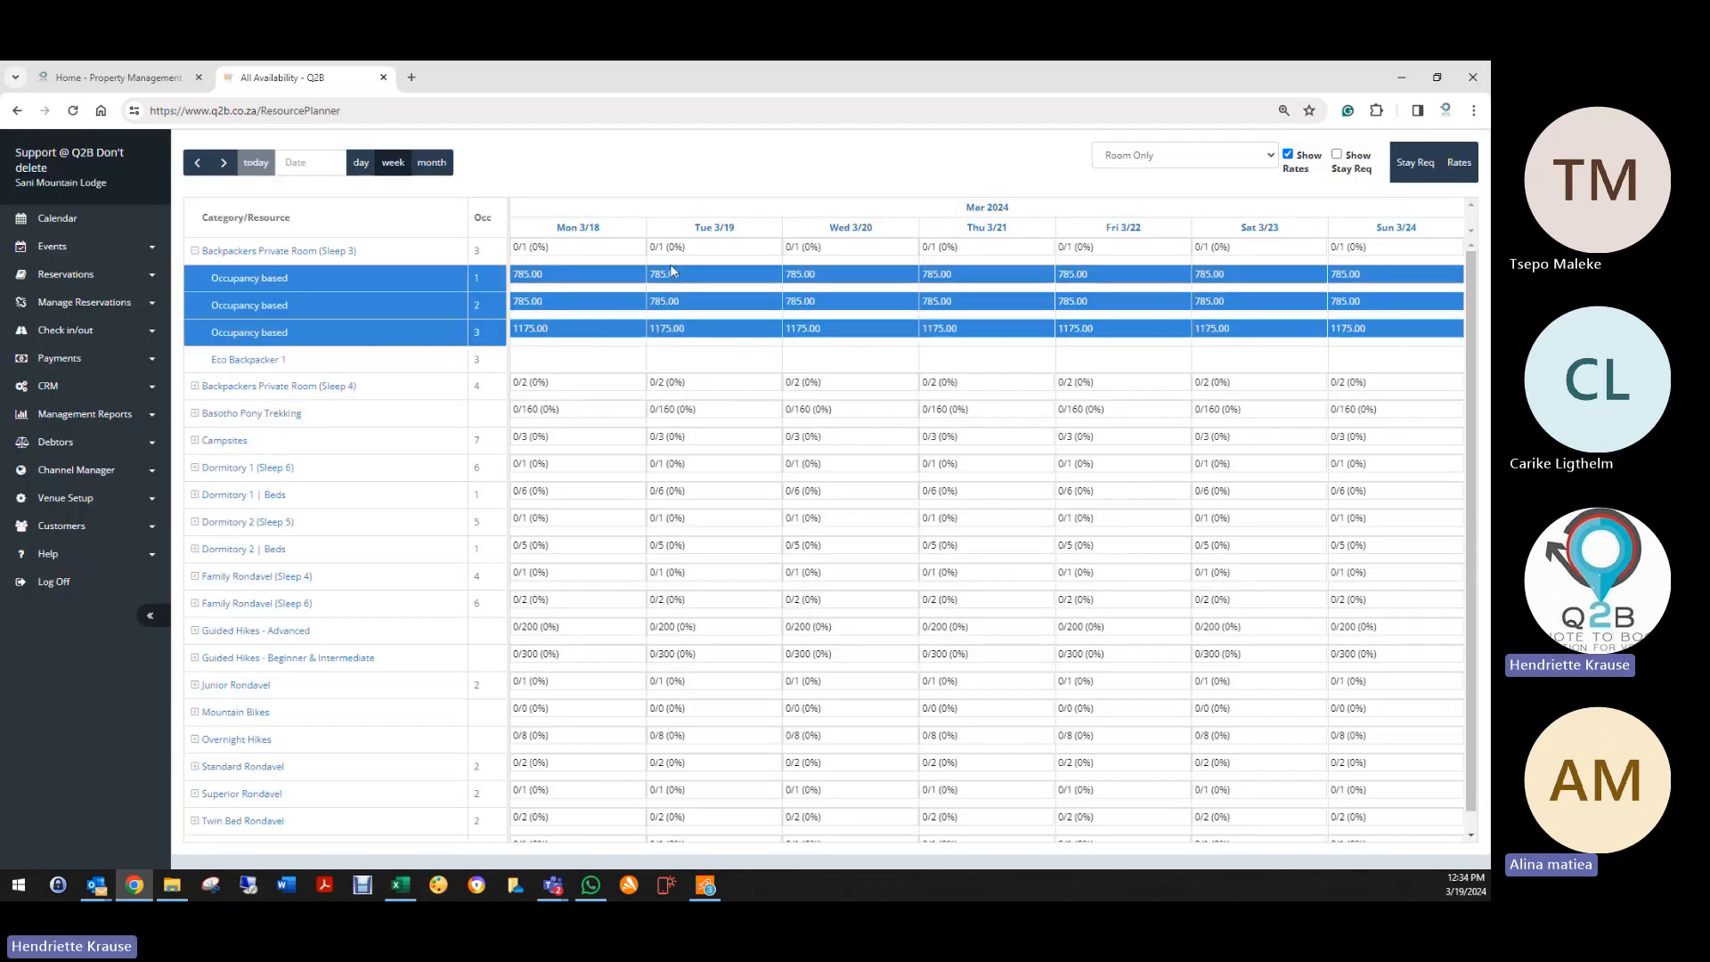
pyautogui.click(694, 314)
pyautogui.doubleClick(584, 255)
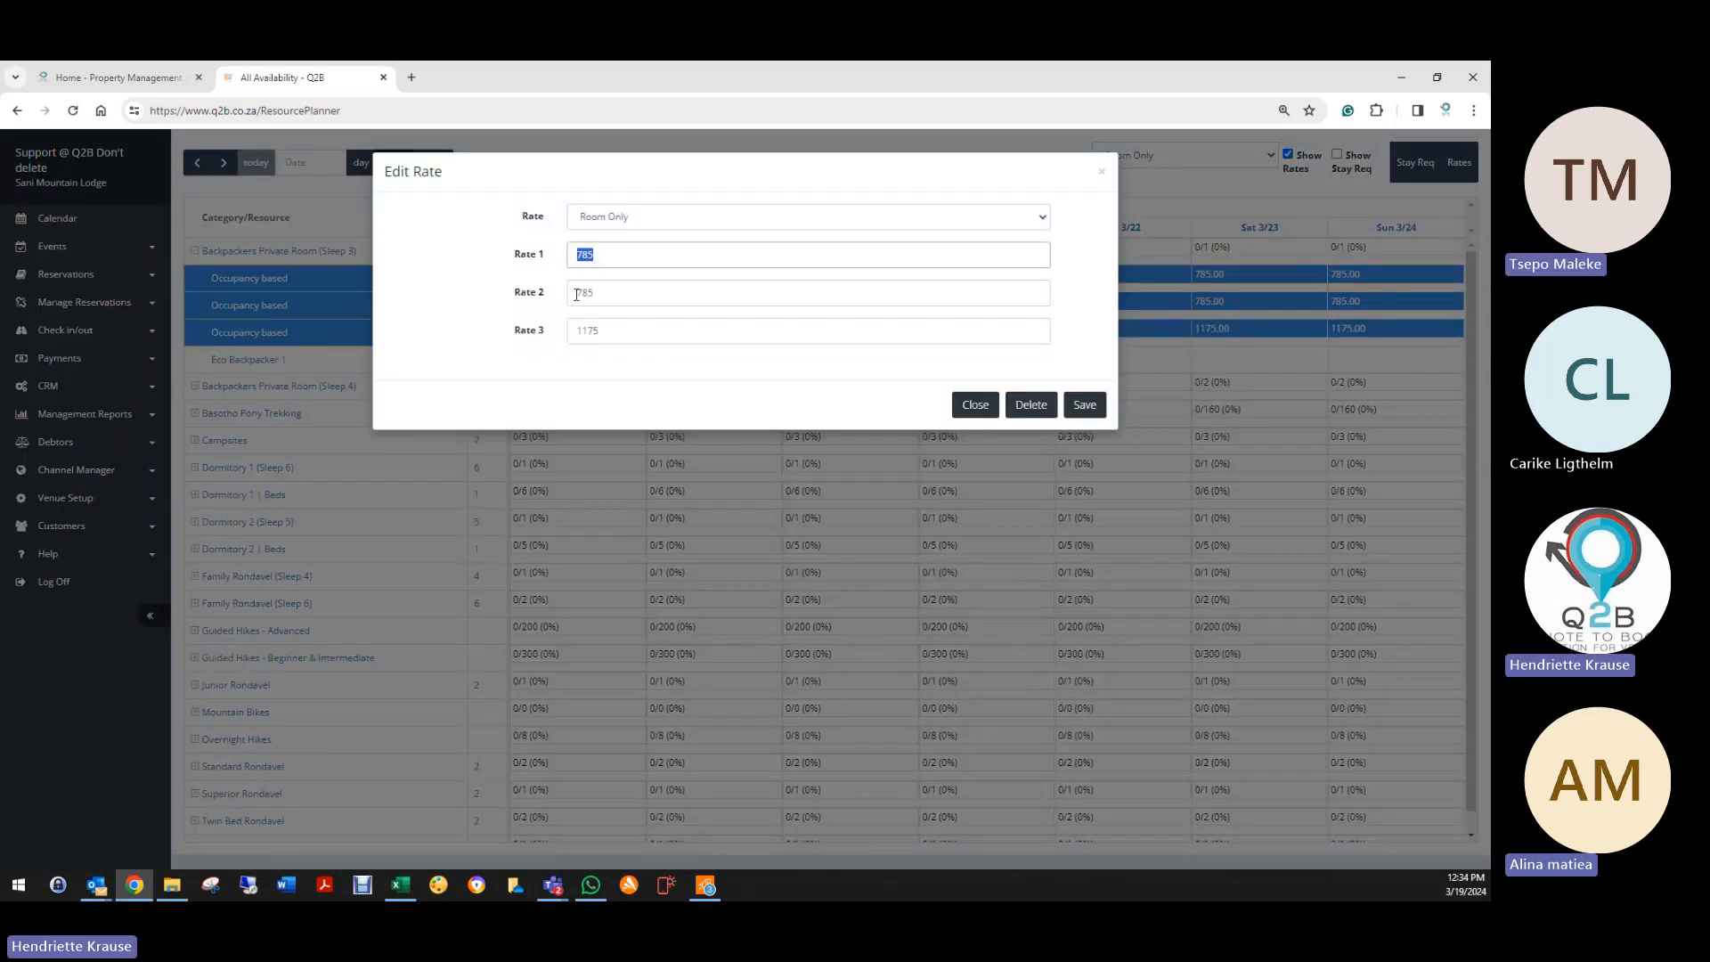
pyautogui.write('8')
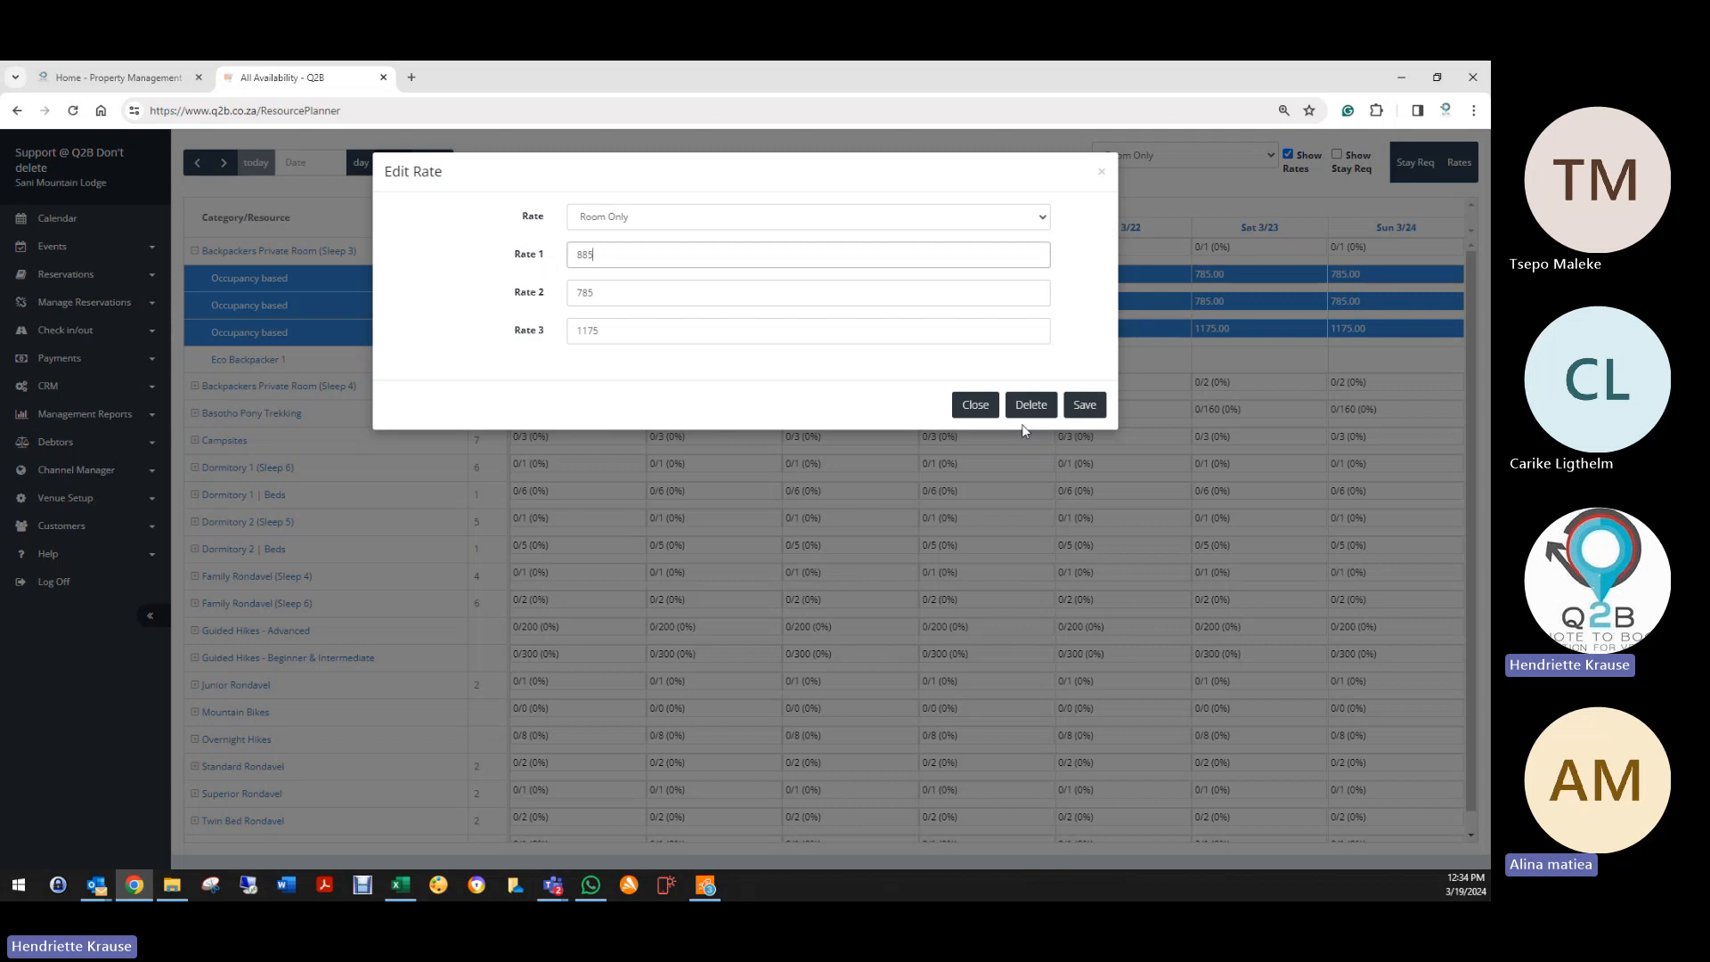
pyautogui.click(1085, 405)
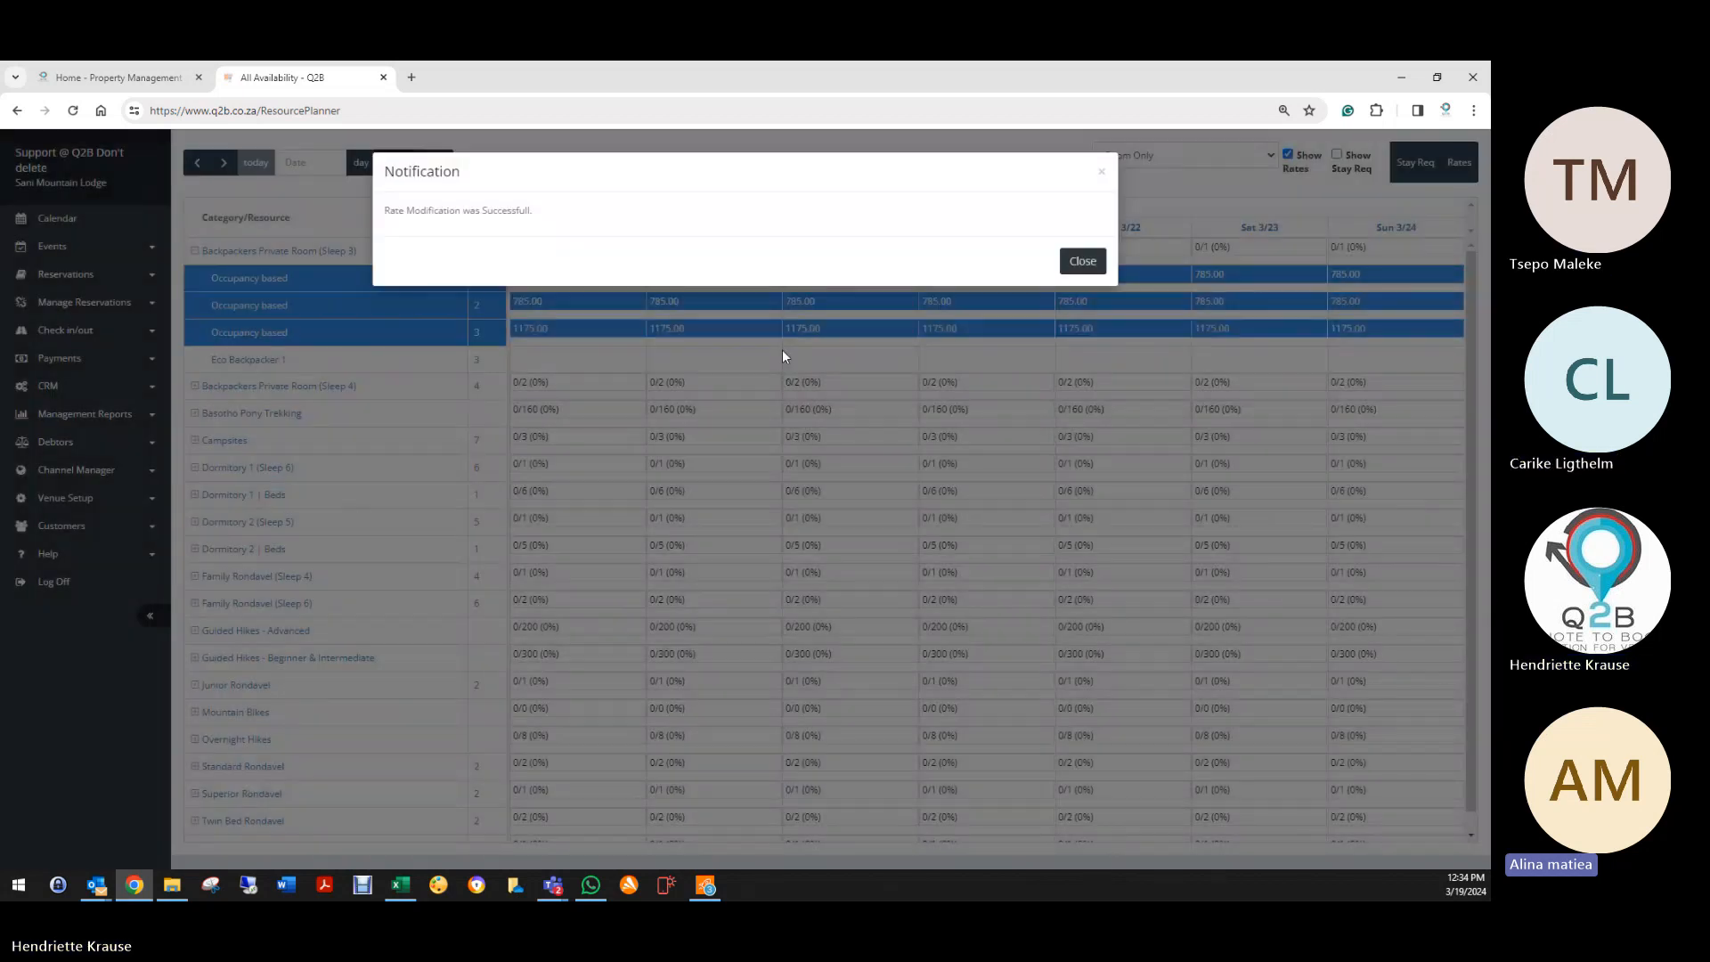
pyautogui.click(1072, 261)
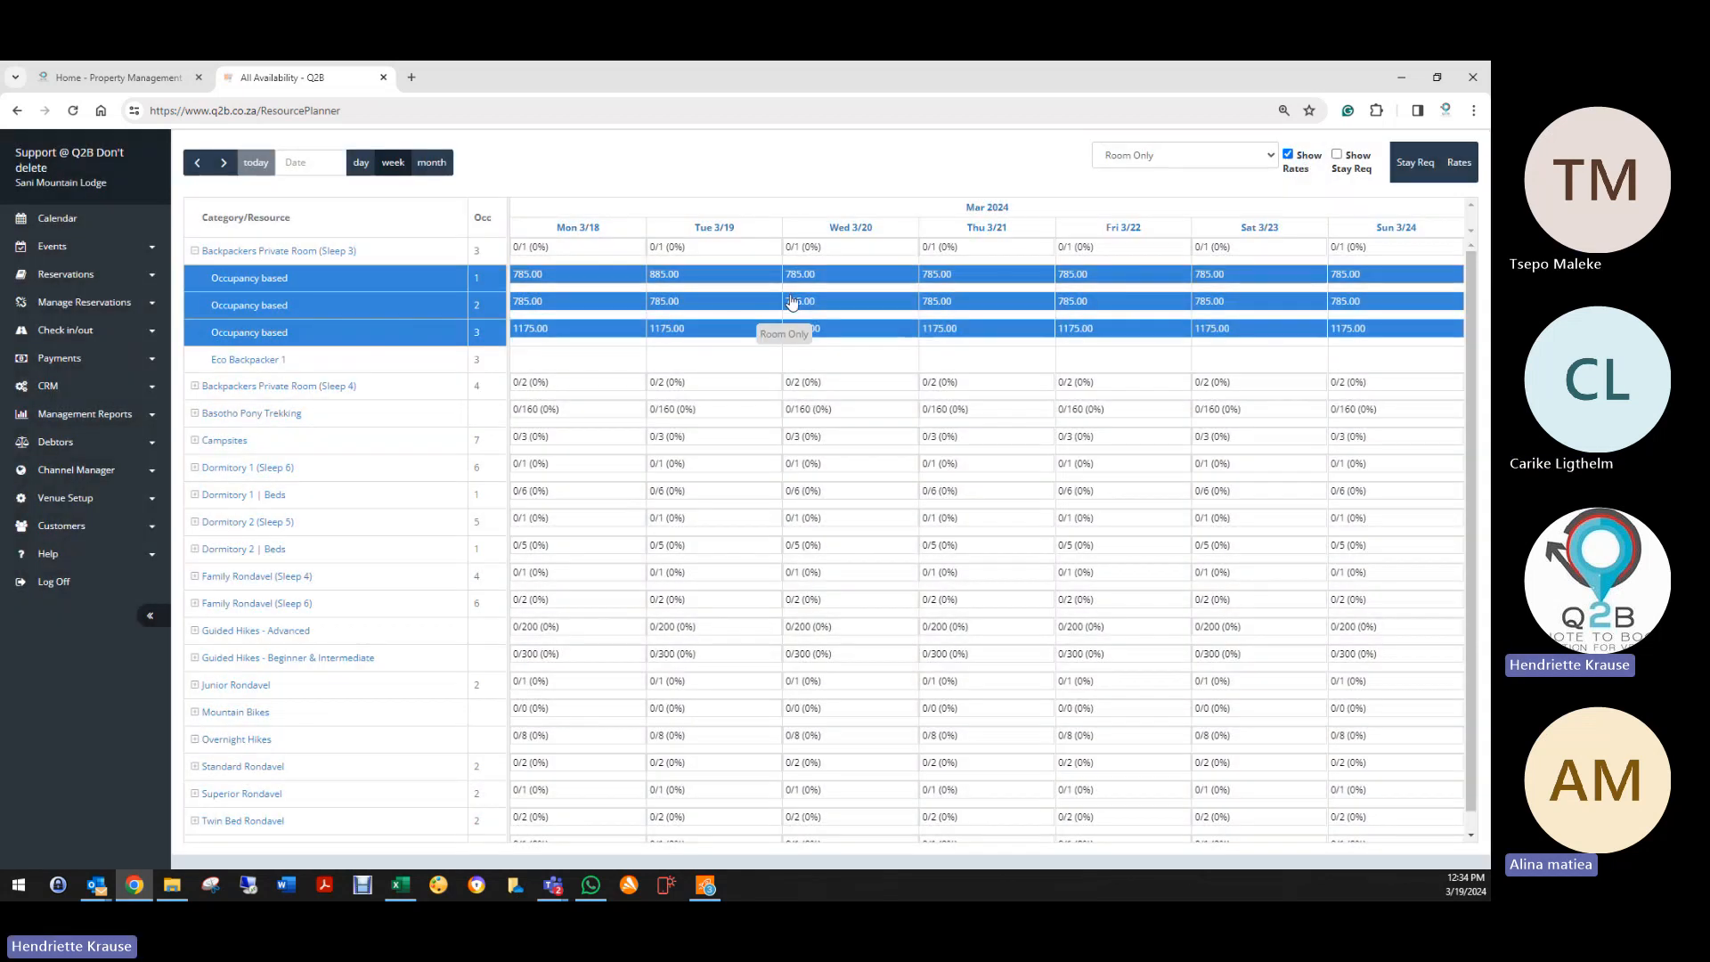
pyautogui.click(660, 280)
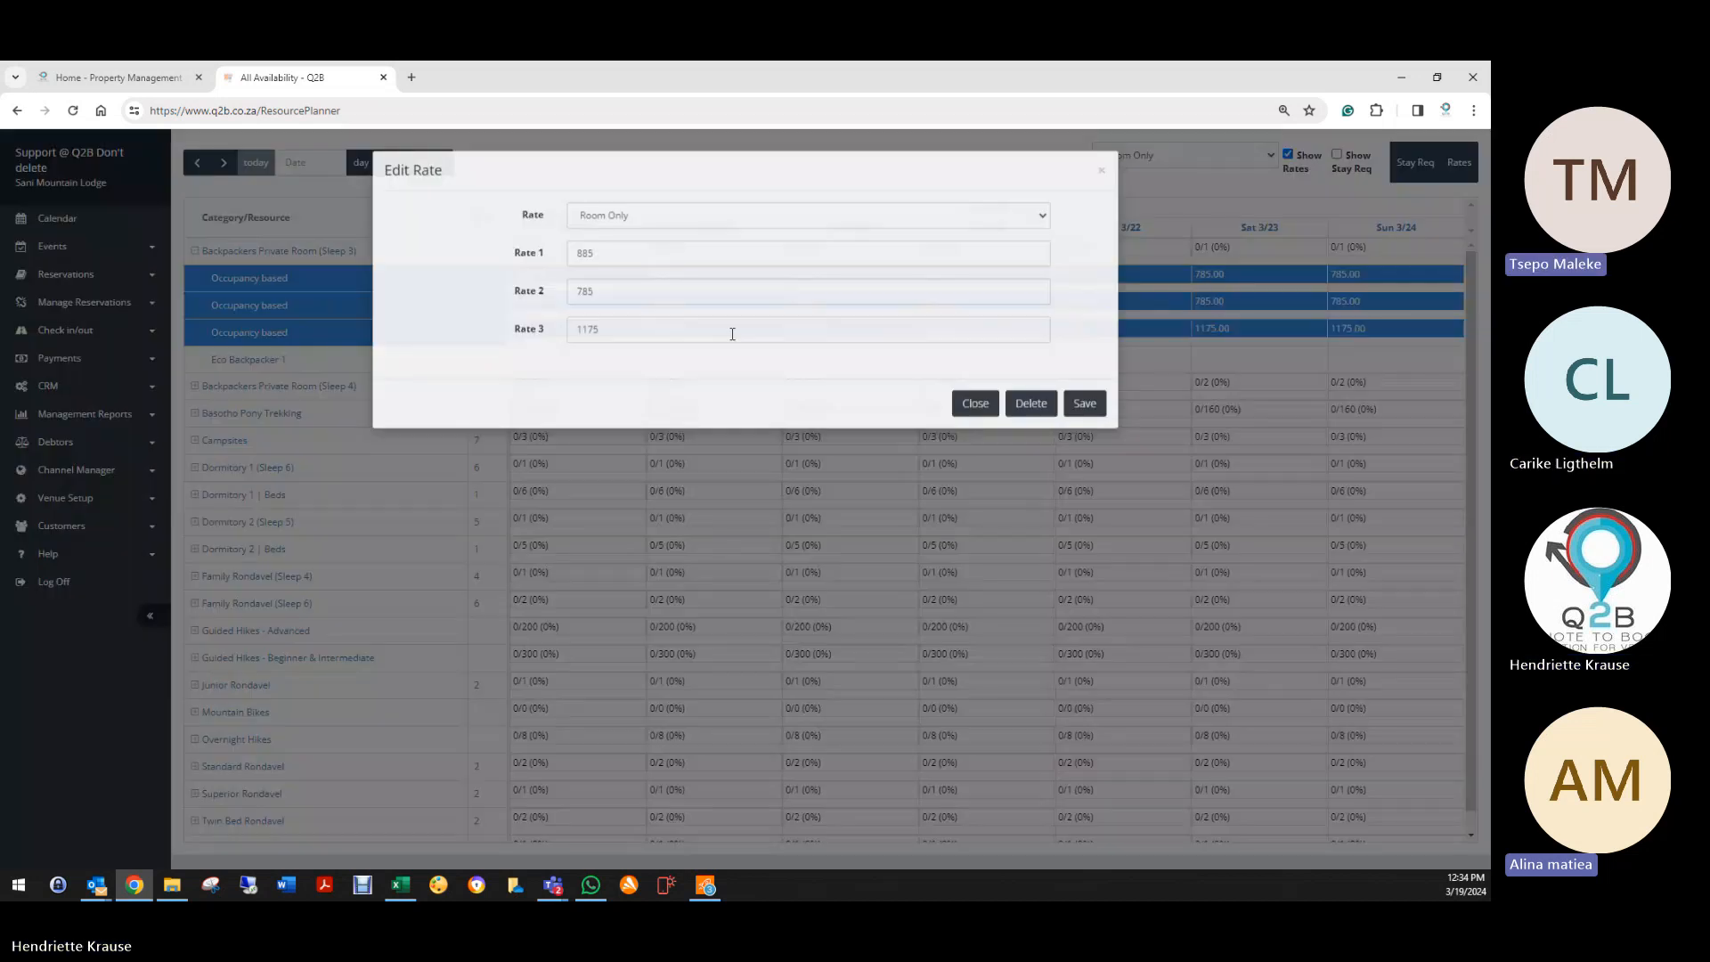
pyautogui.moveTo(589, 254); pyautogui.dragTo(554, 259)
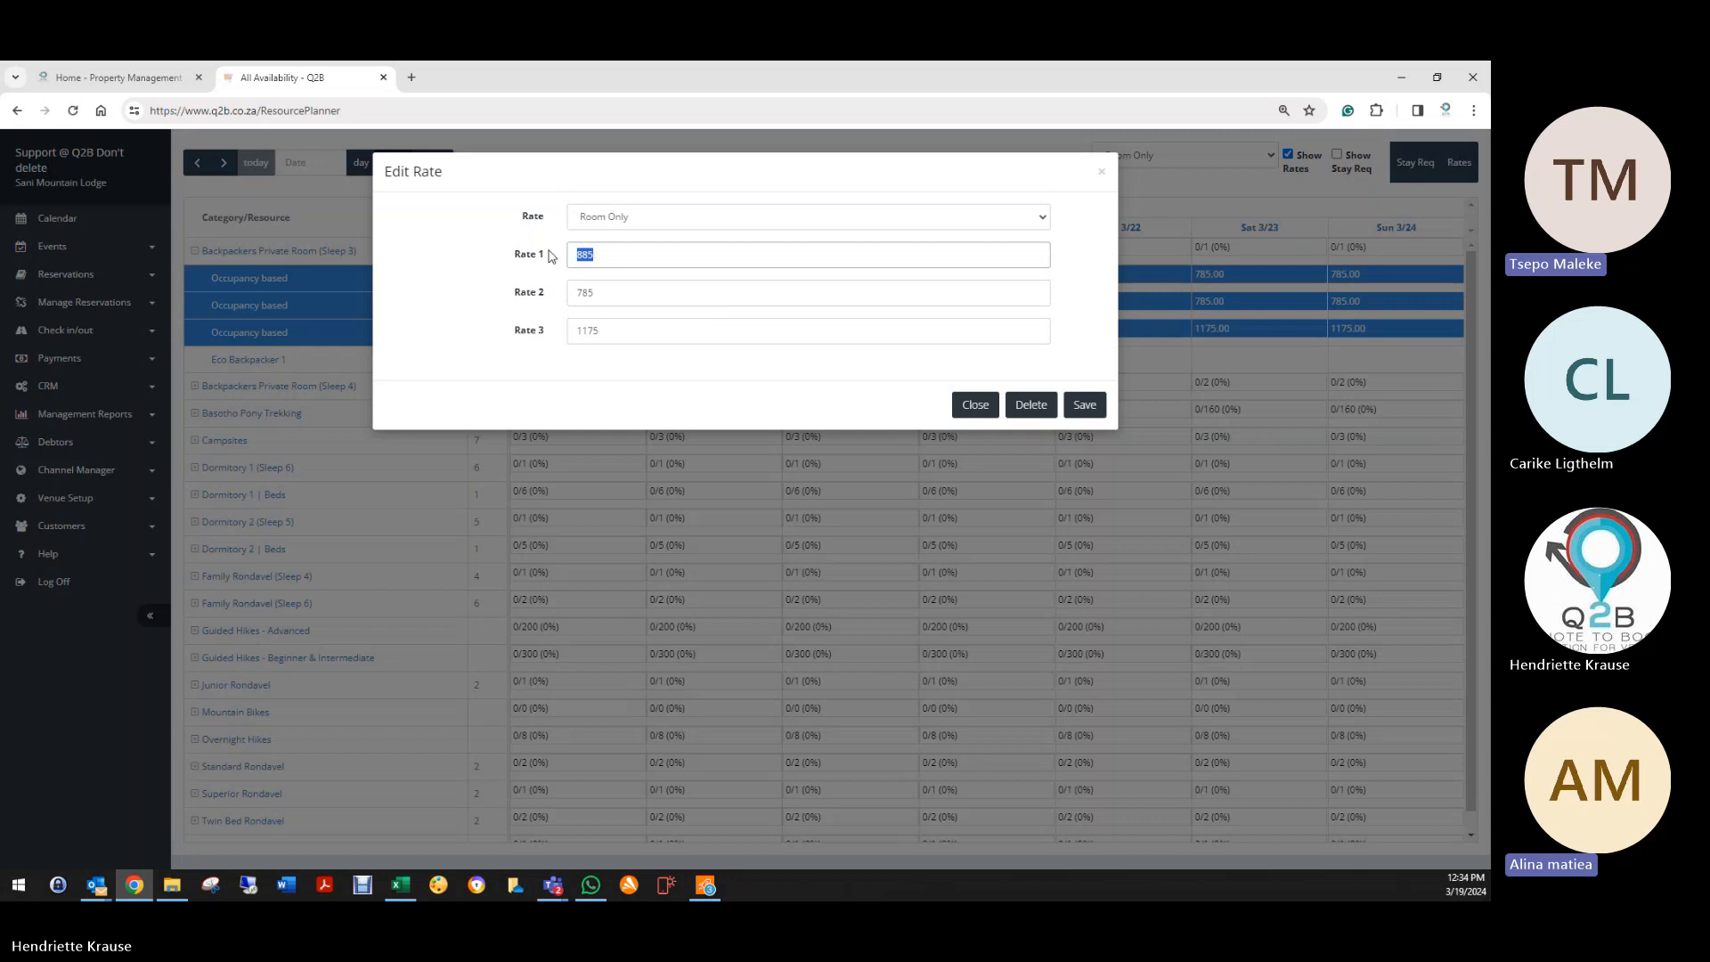
pyautogui.write('785')
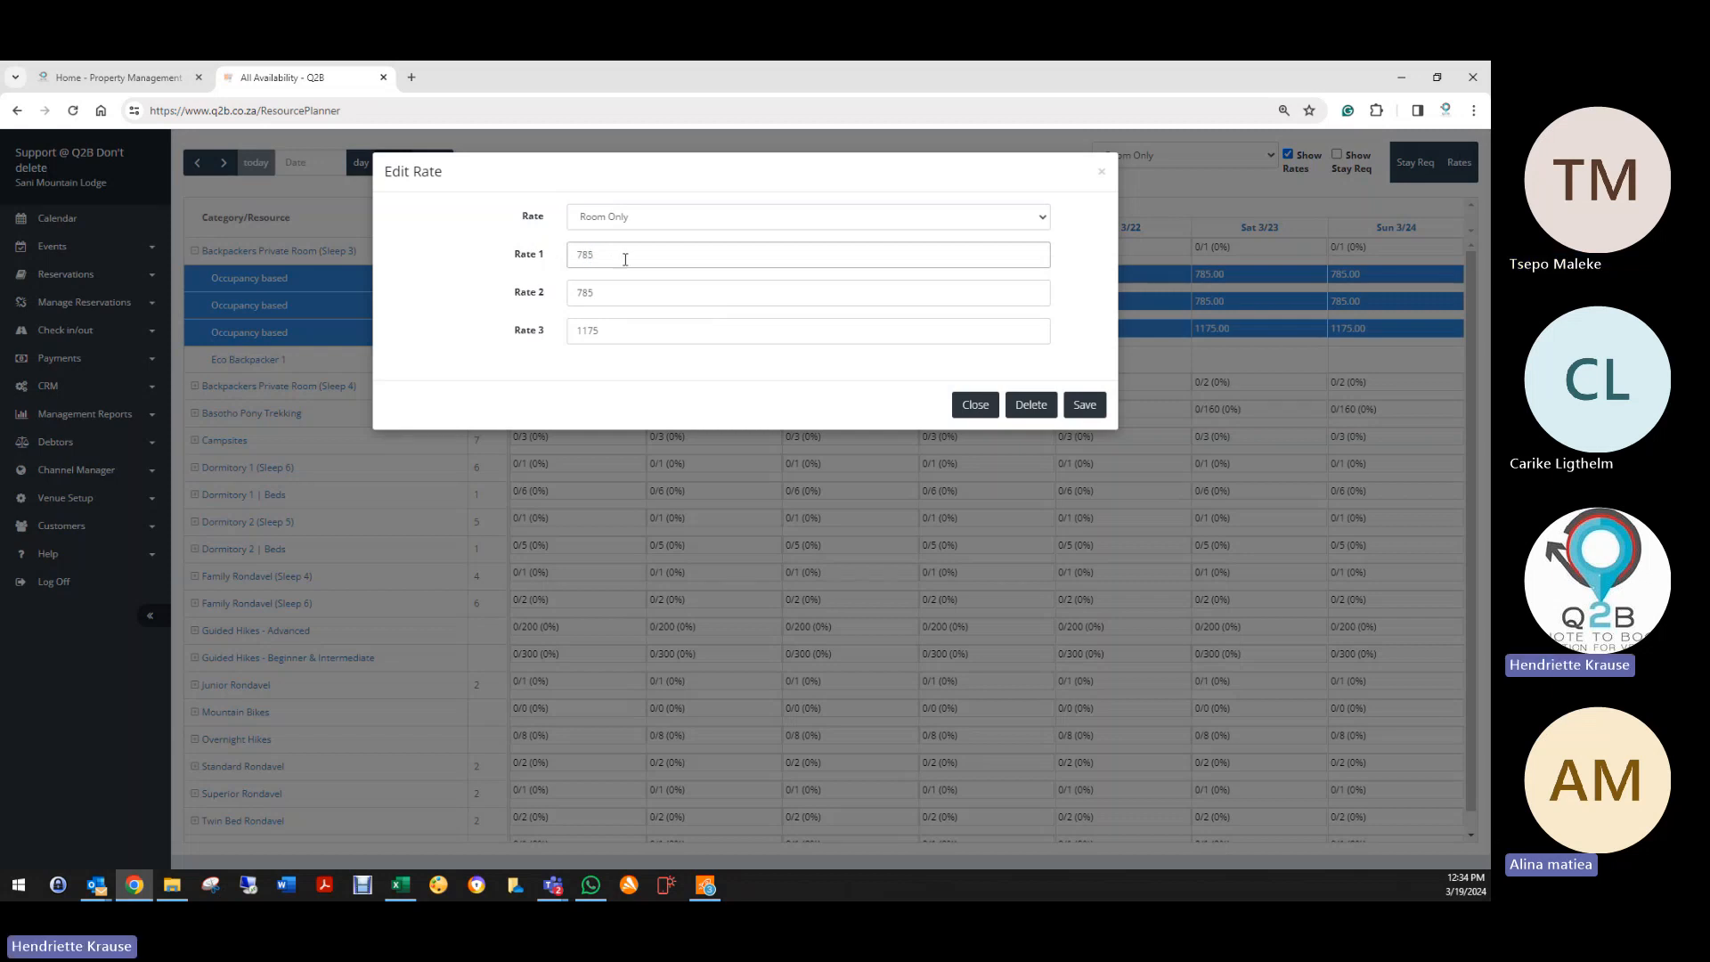
pyautogui.click(1082, 405)
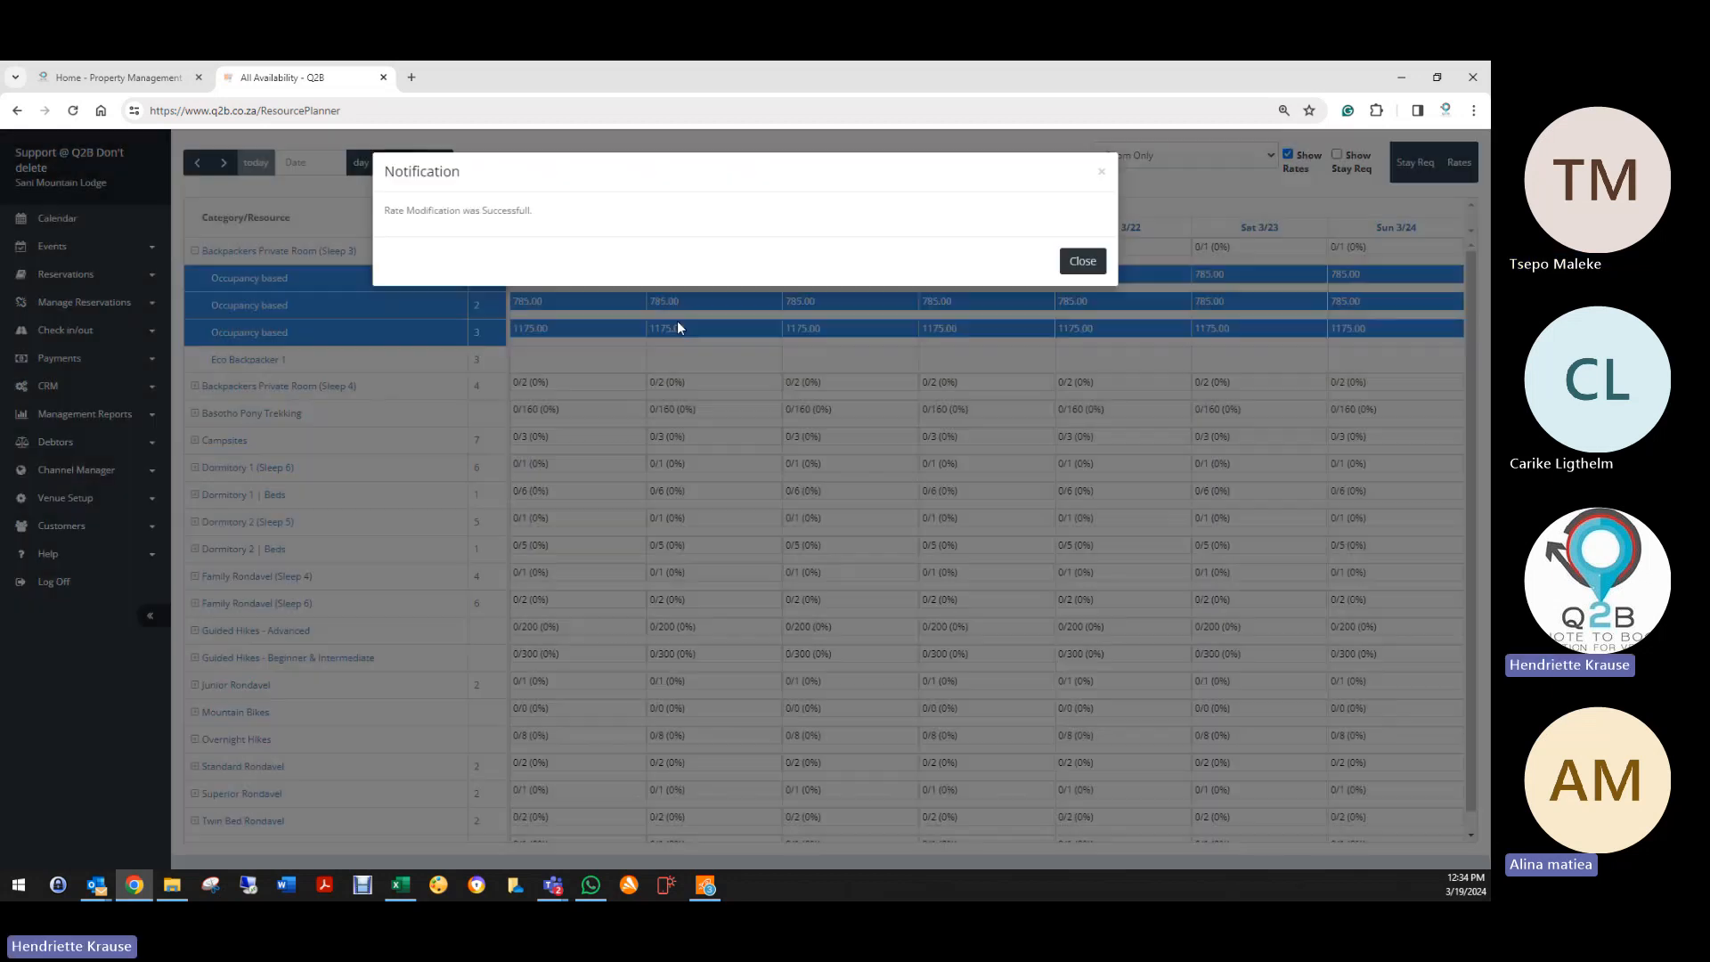
pyautogui.click(1082, 261)
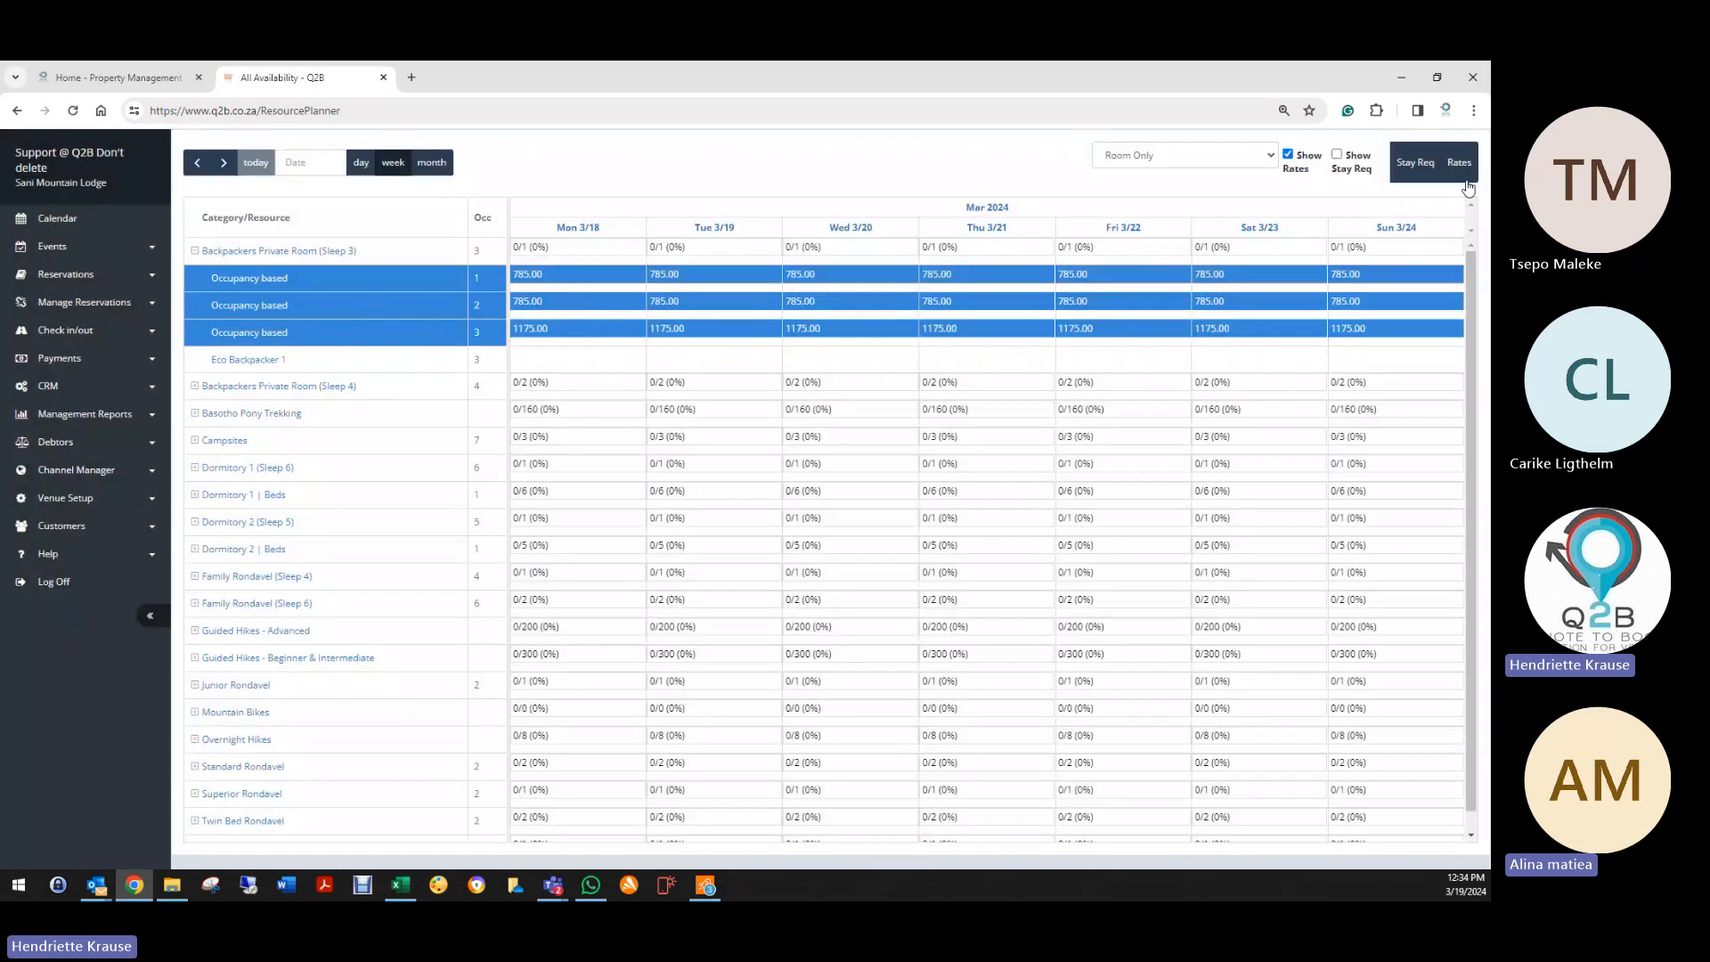
# Step: Start a new rate for Family Rondavel (Sleep 6) on the Dinner,Bed&Breakfast plan
pyautogui.click(1459, 164)
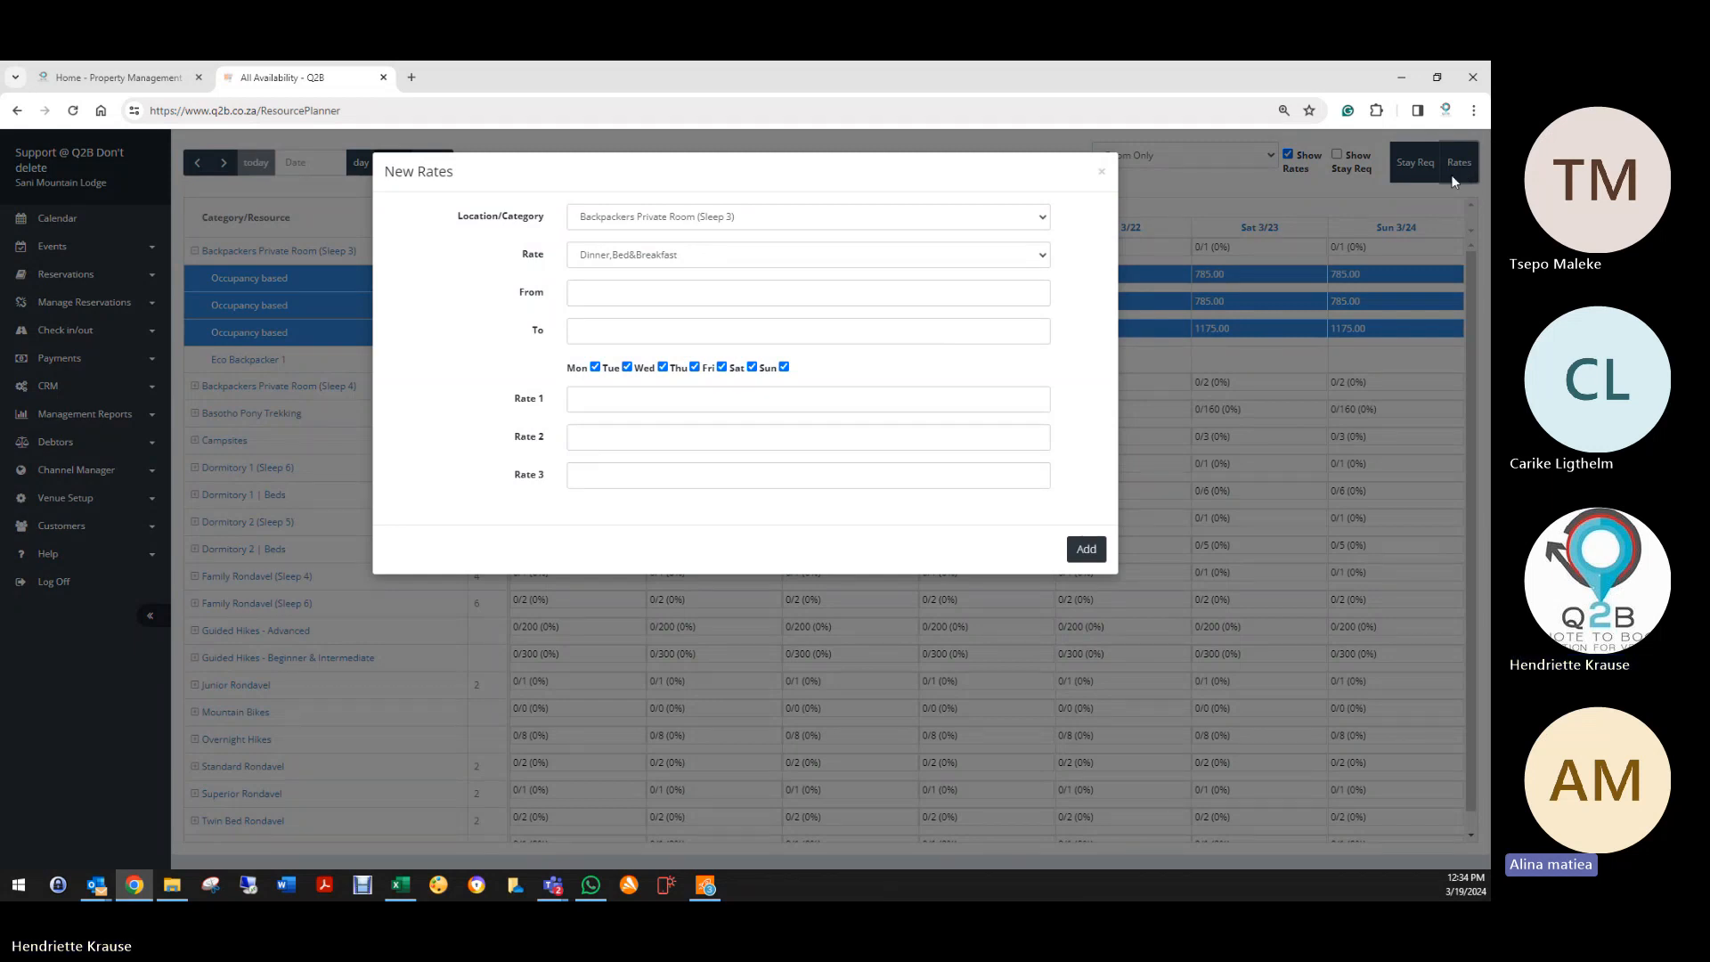
pyautogui.click(638, 219)
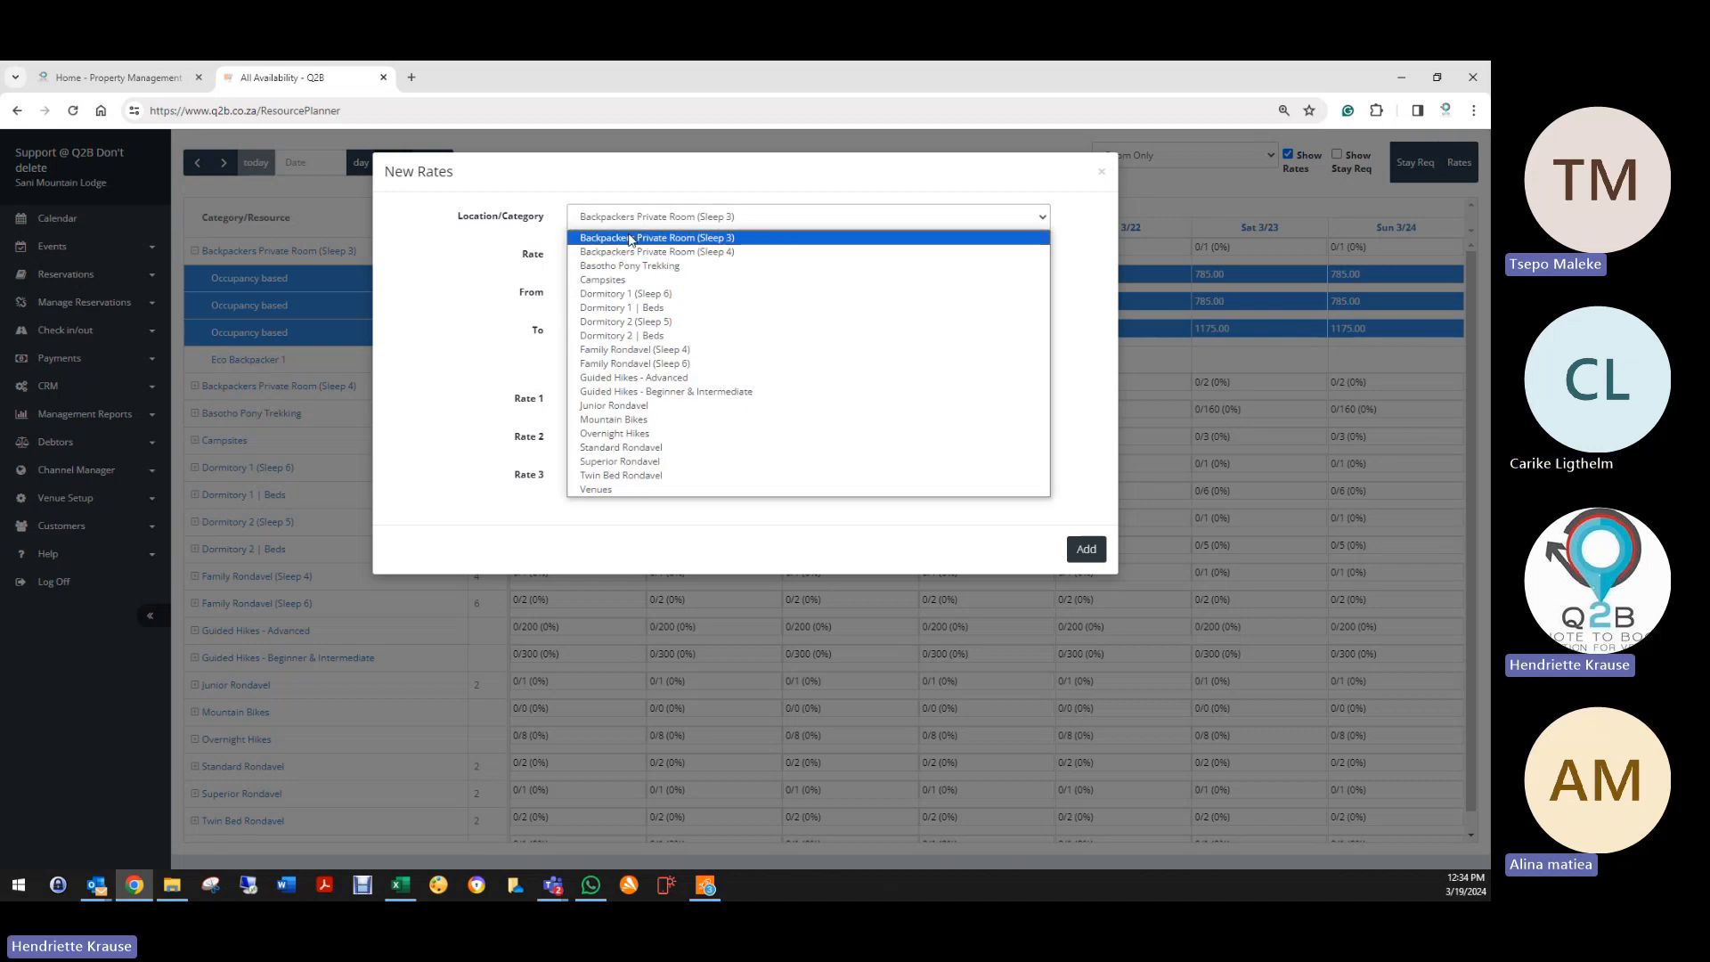
pyautogui.click(633, 363)
pyautogui.click(606, 258)
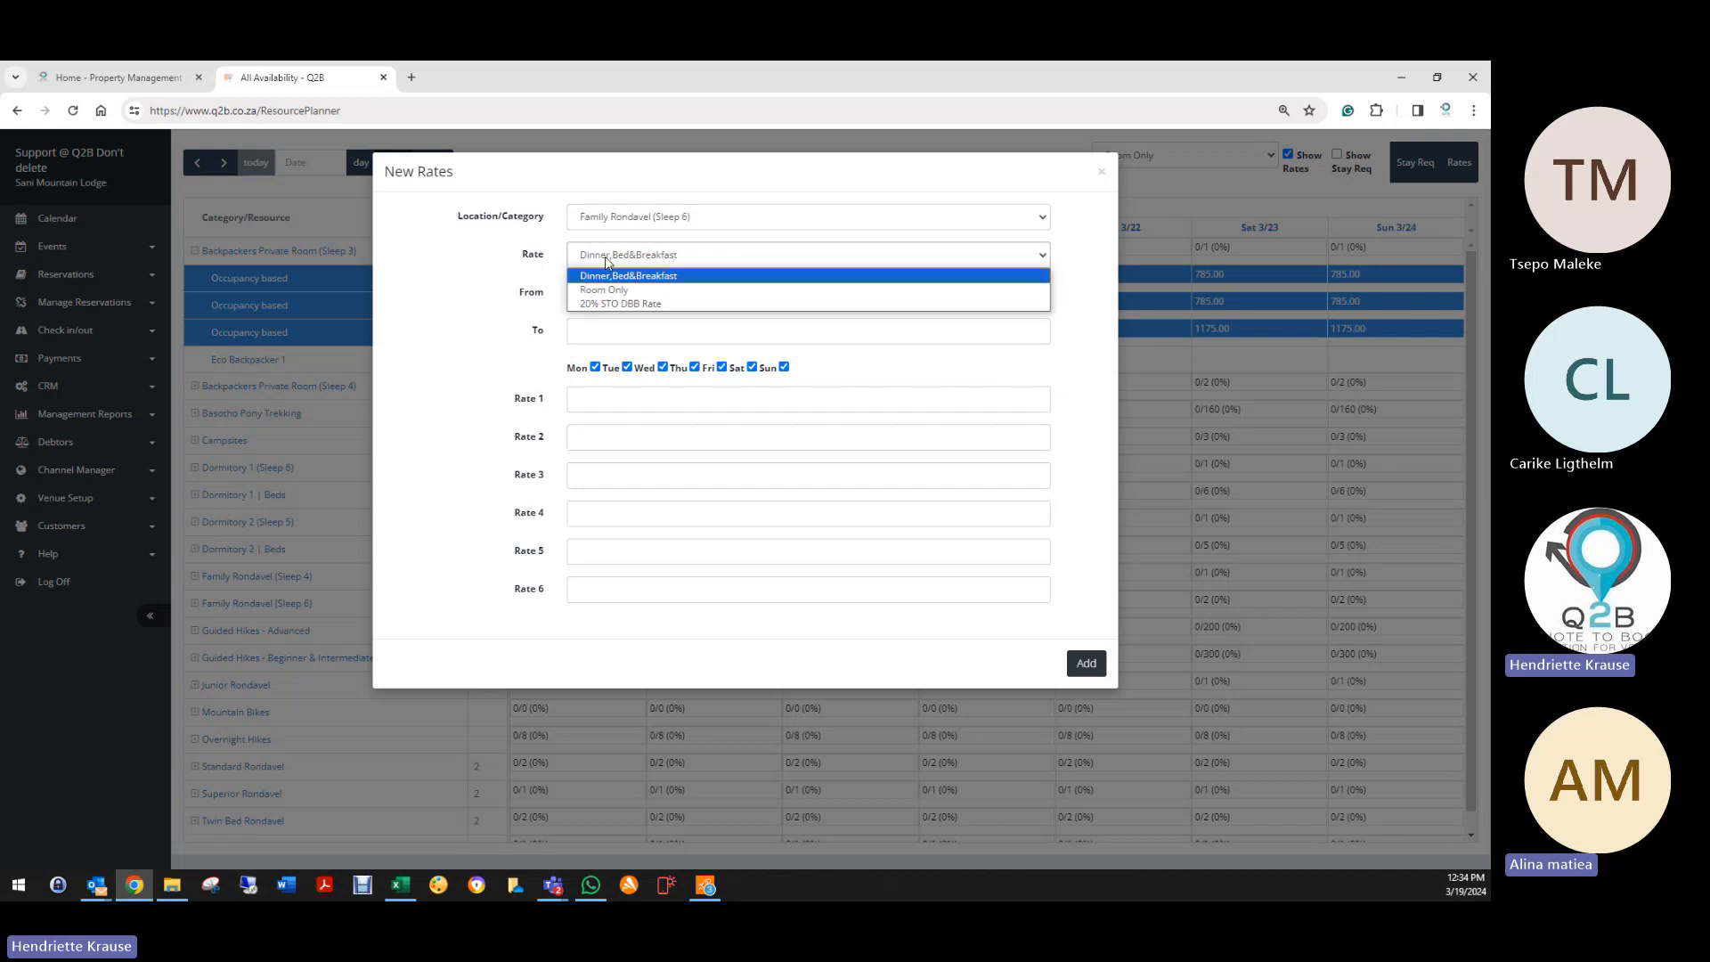
pyautogui.click(605, 278)
# Step: Set the rate period from 19 March 2024 to 26 March 2024
pyautogui.click(595, 292)
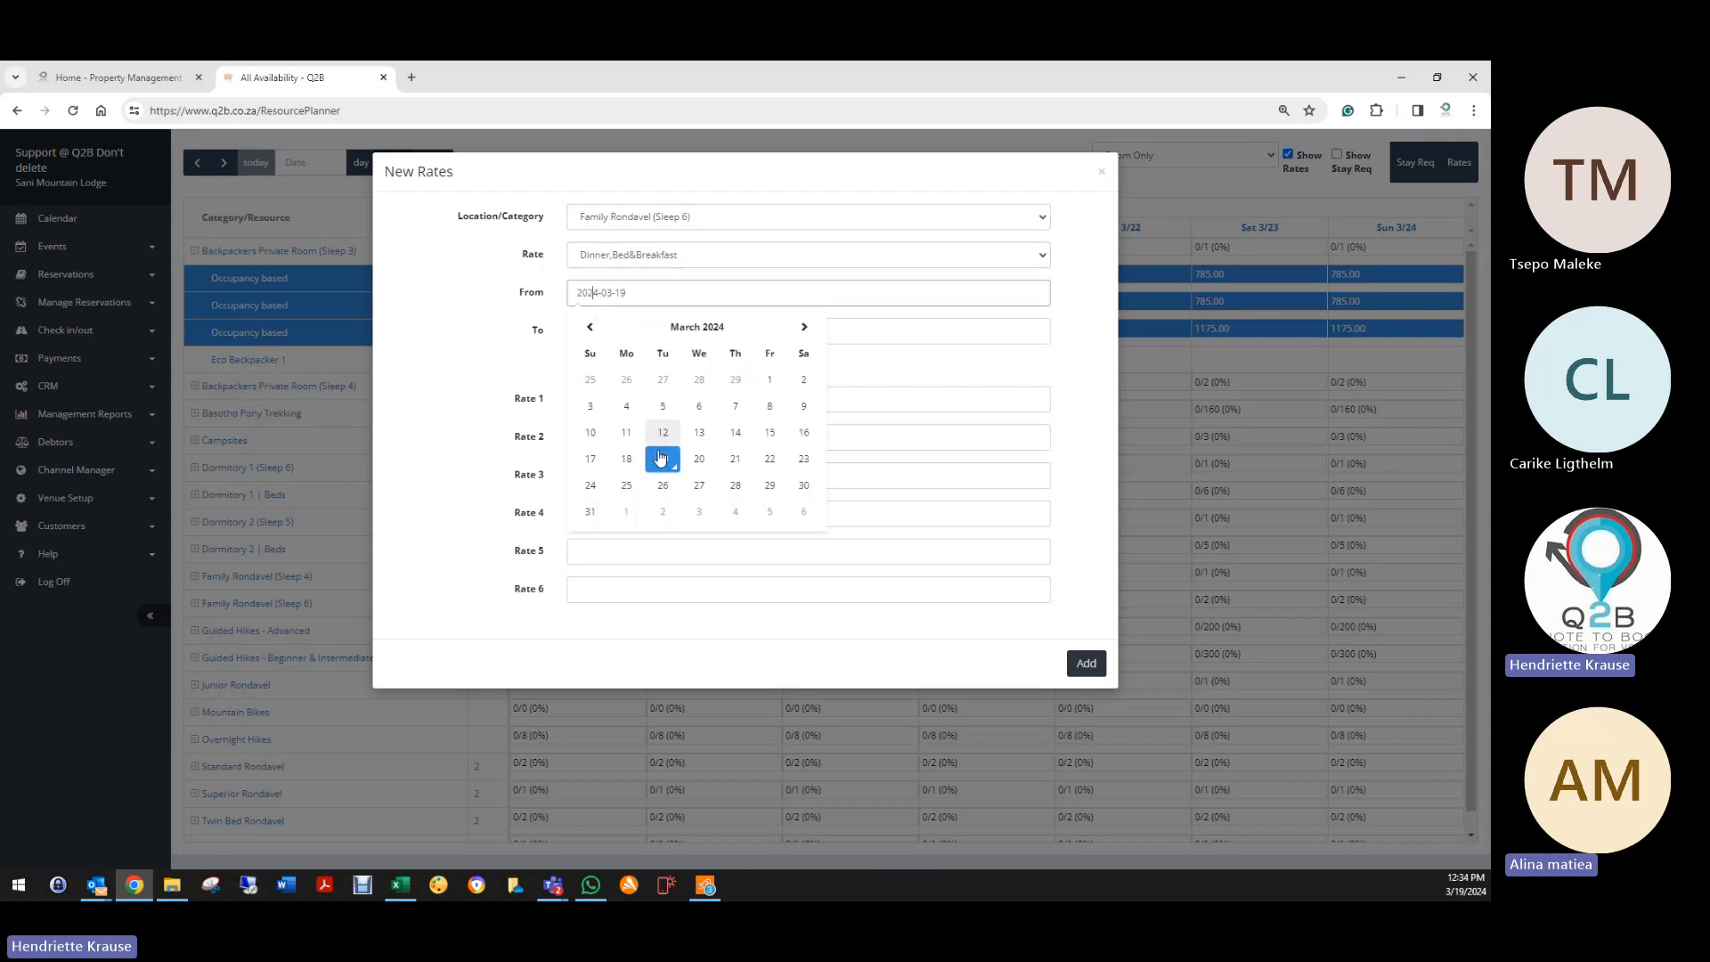
pyautogui.click(661, 457)
pyautogui.click(632, 333)
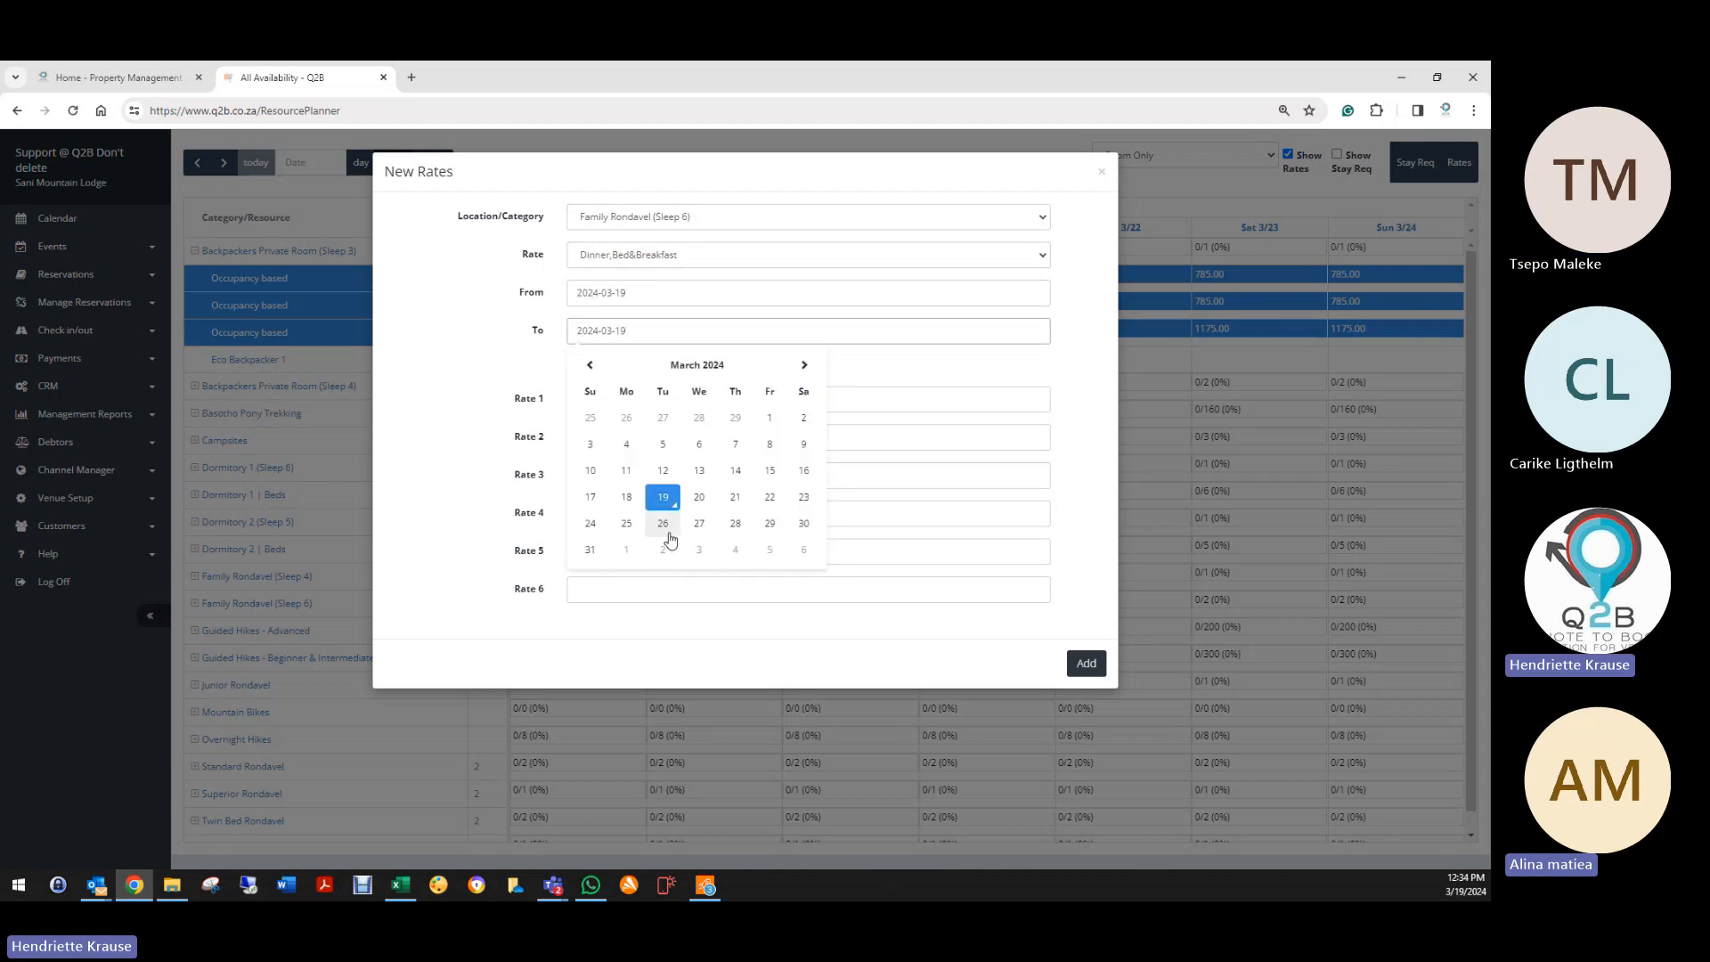
pyautogui.click(664, 531)
pyautogui.click(603, 402)
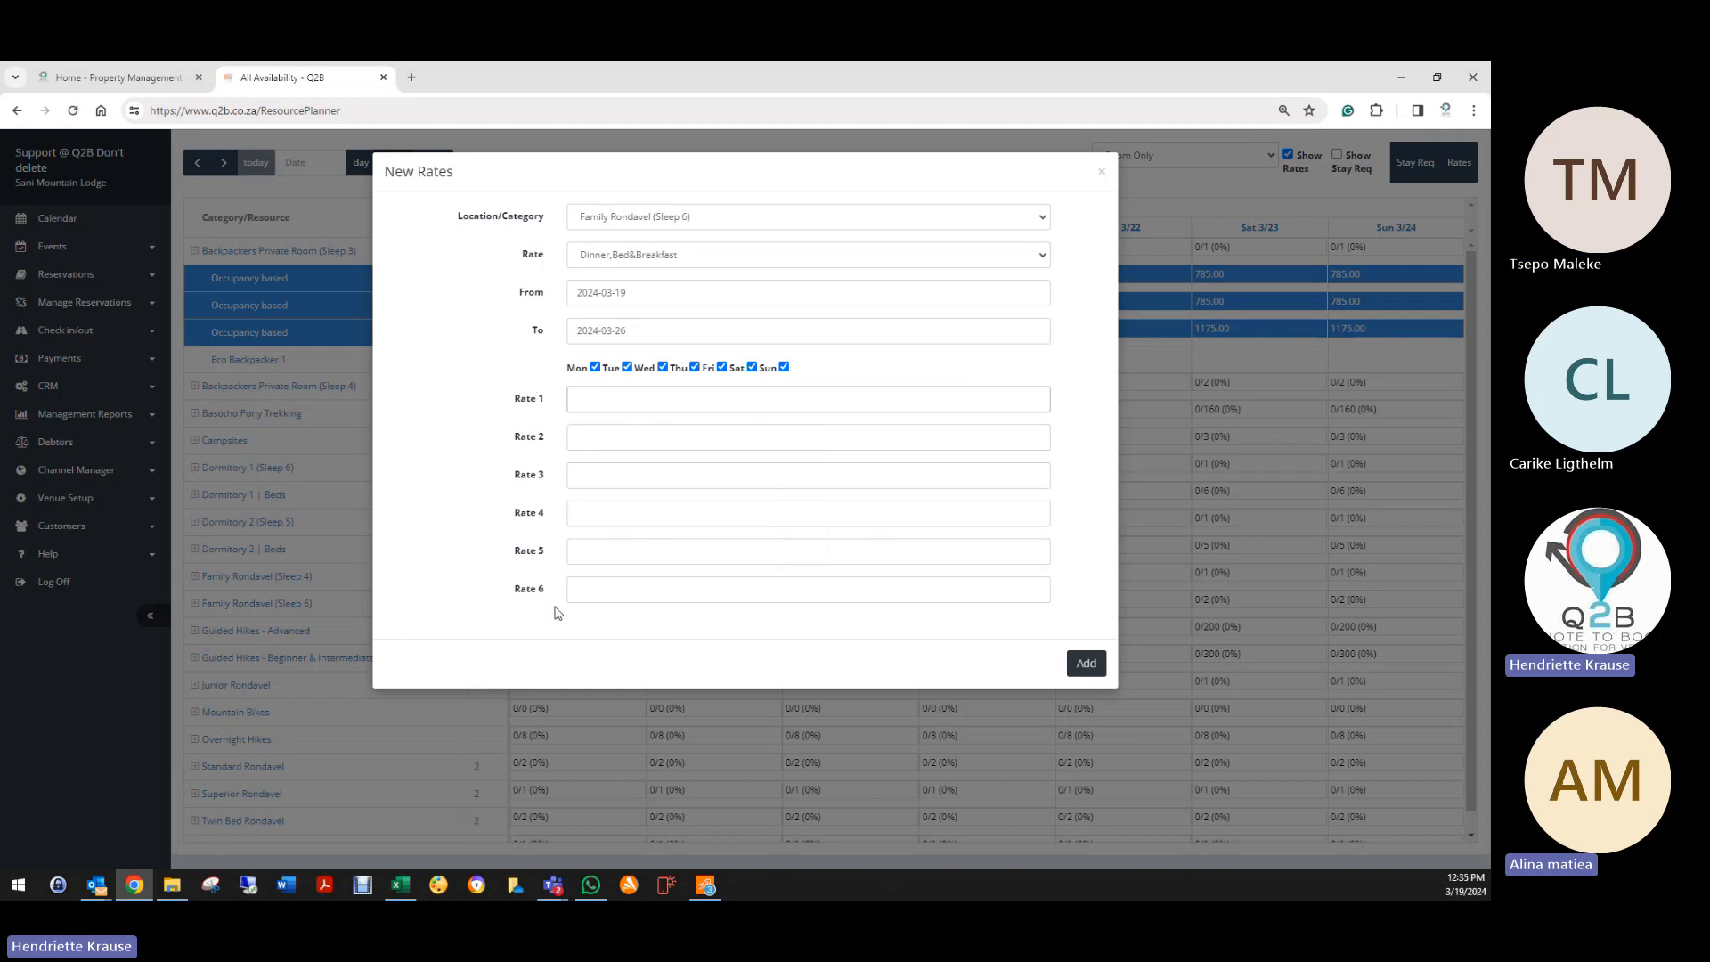
# Step: Fill the Family Rondavel Rate 1–6 fields with 200, 400, 600, 800, 900 and 1000
pyautogui.write('200')
pyautogui.press('Tab')
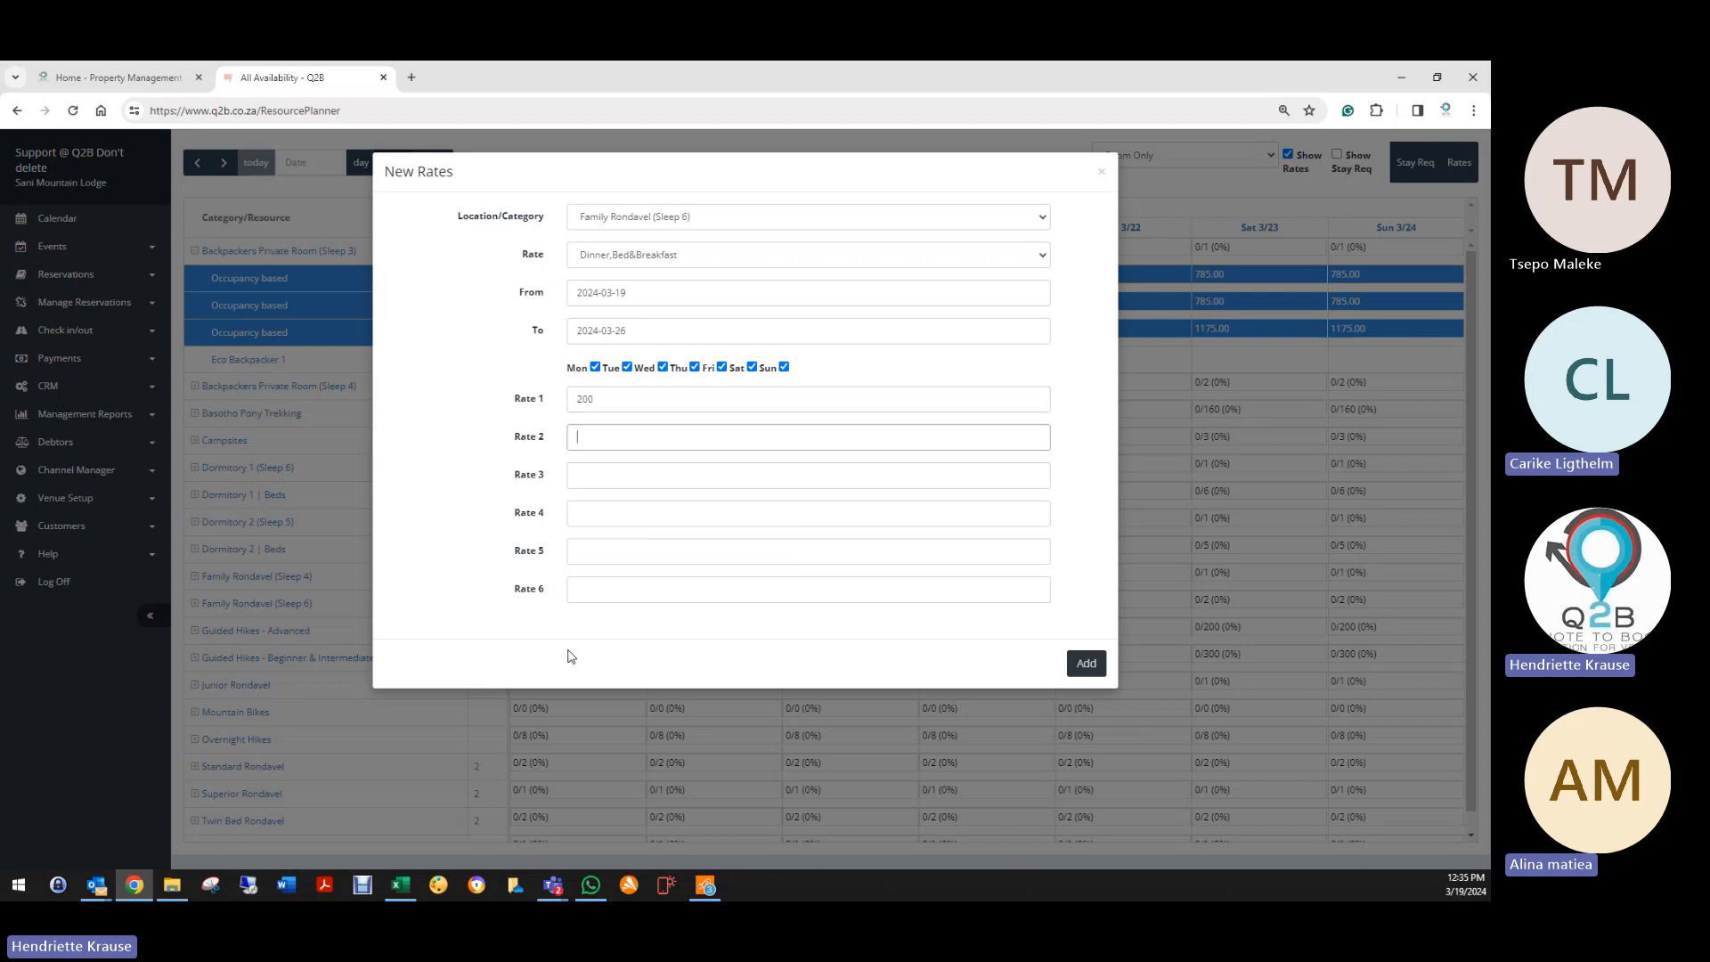
pyautogui.write('4000')
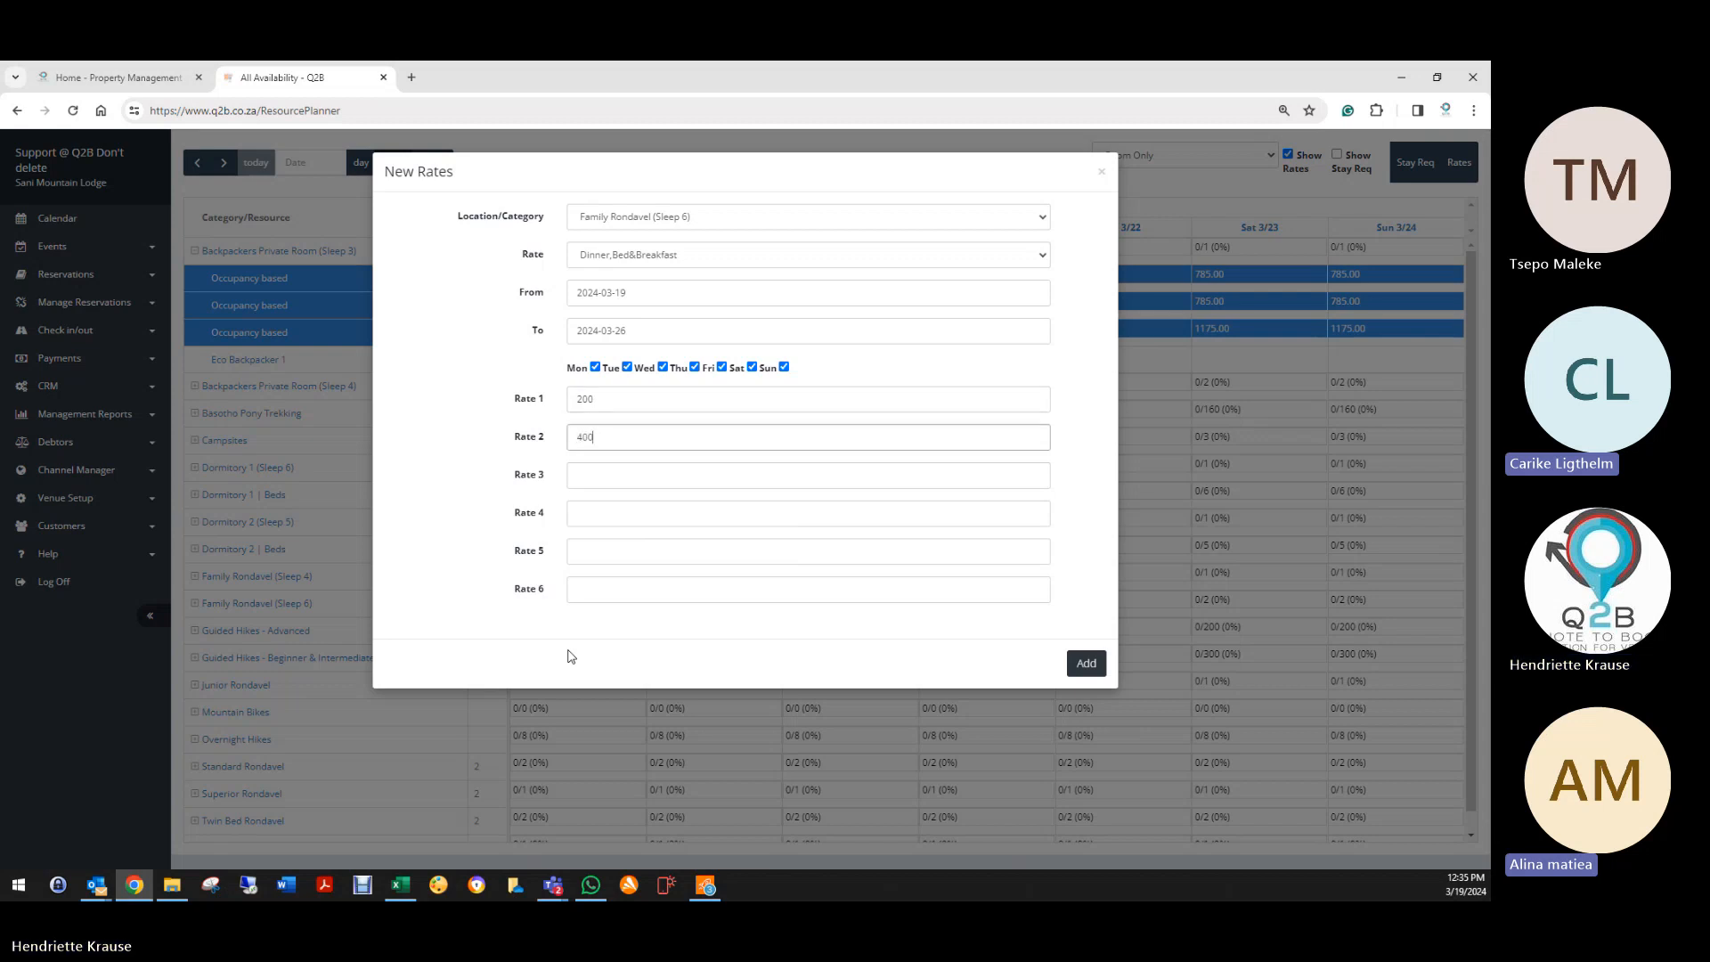
pyautogui.press('Tab')
pyautogui.write('6')
pyautogui.press('Tab')
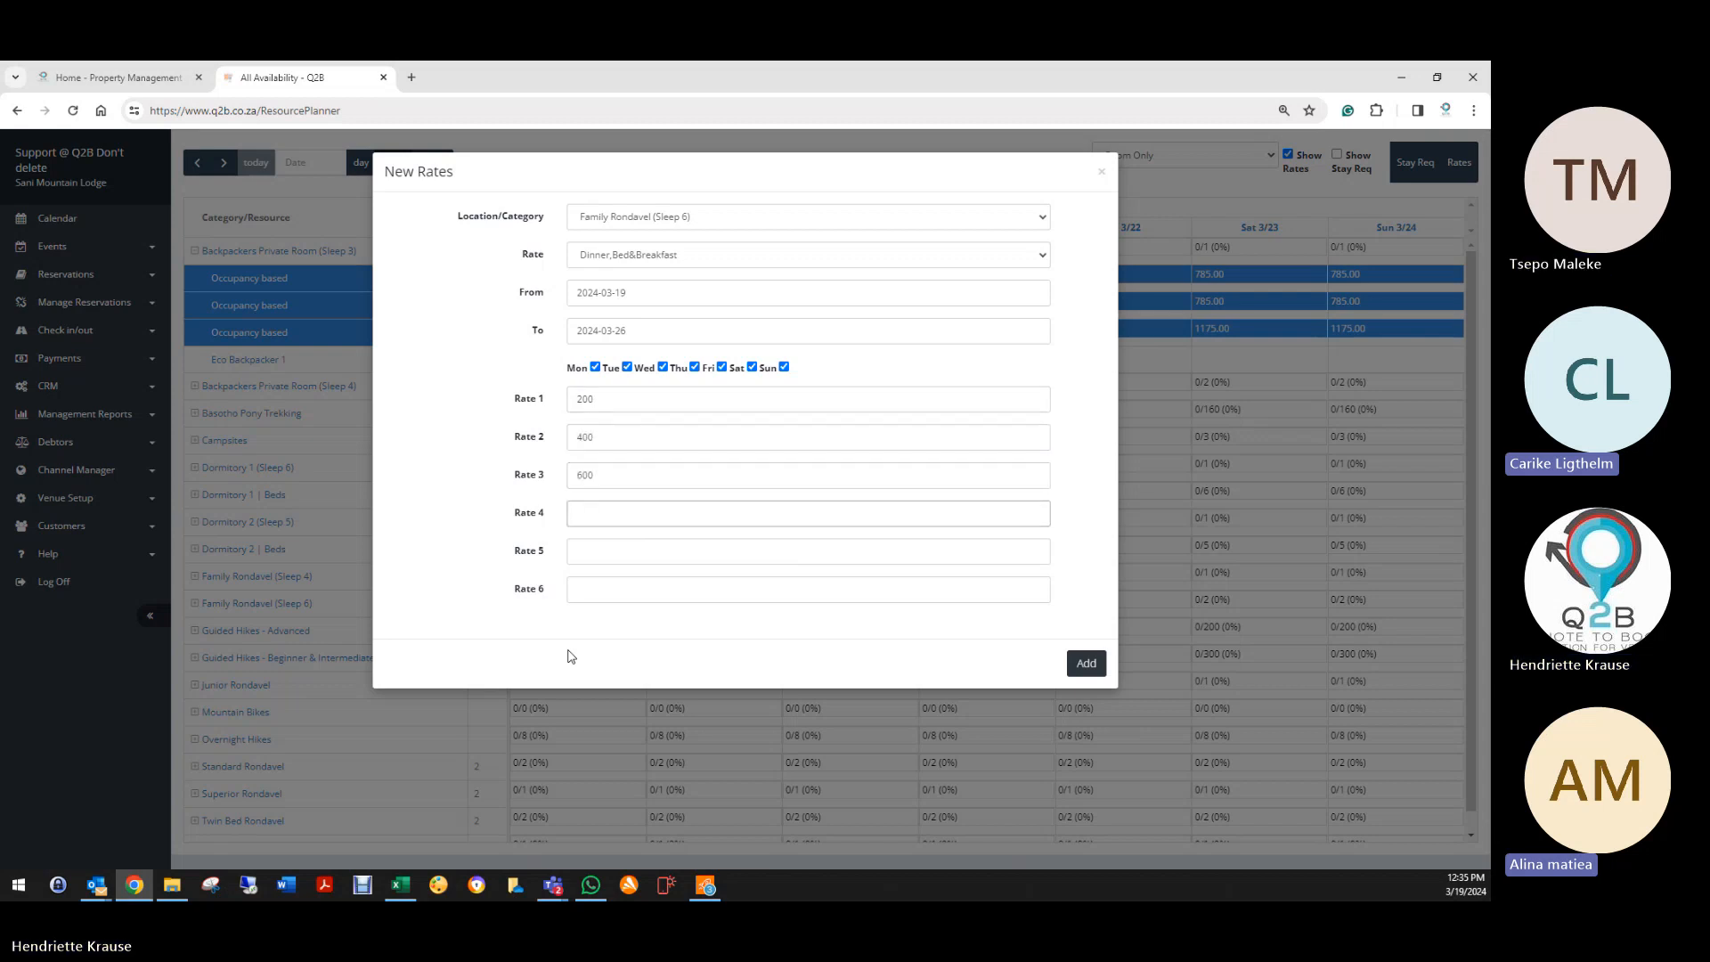
pyautogui.write('800')
pyautogui.press('Tab')
pyautogui.write('9000')
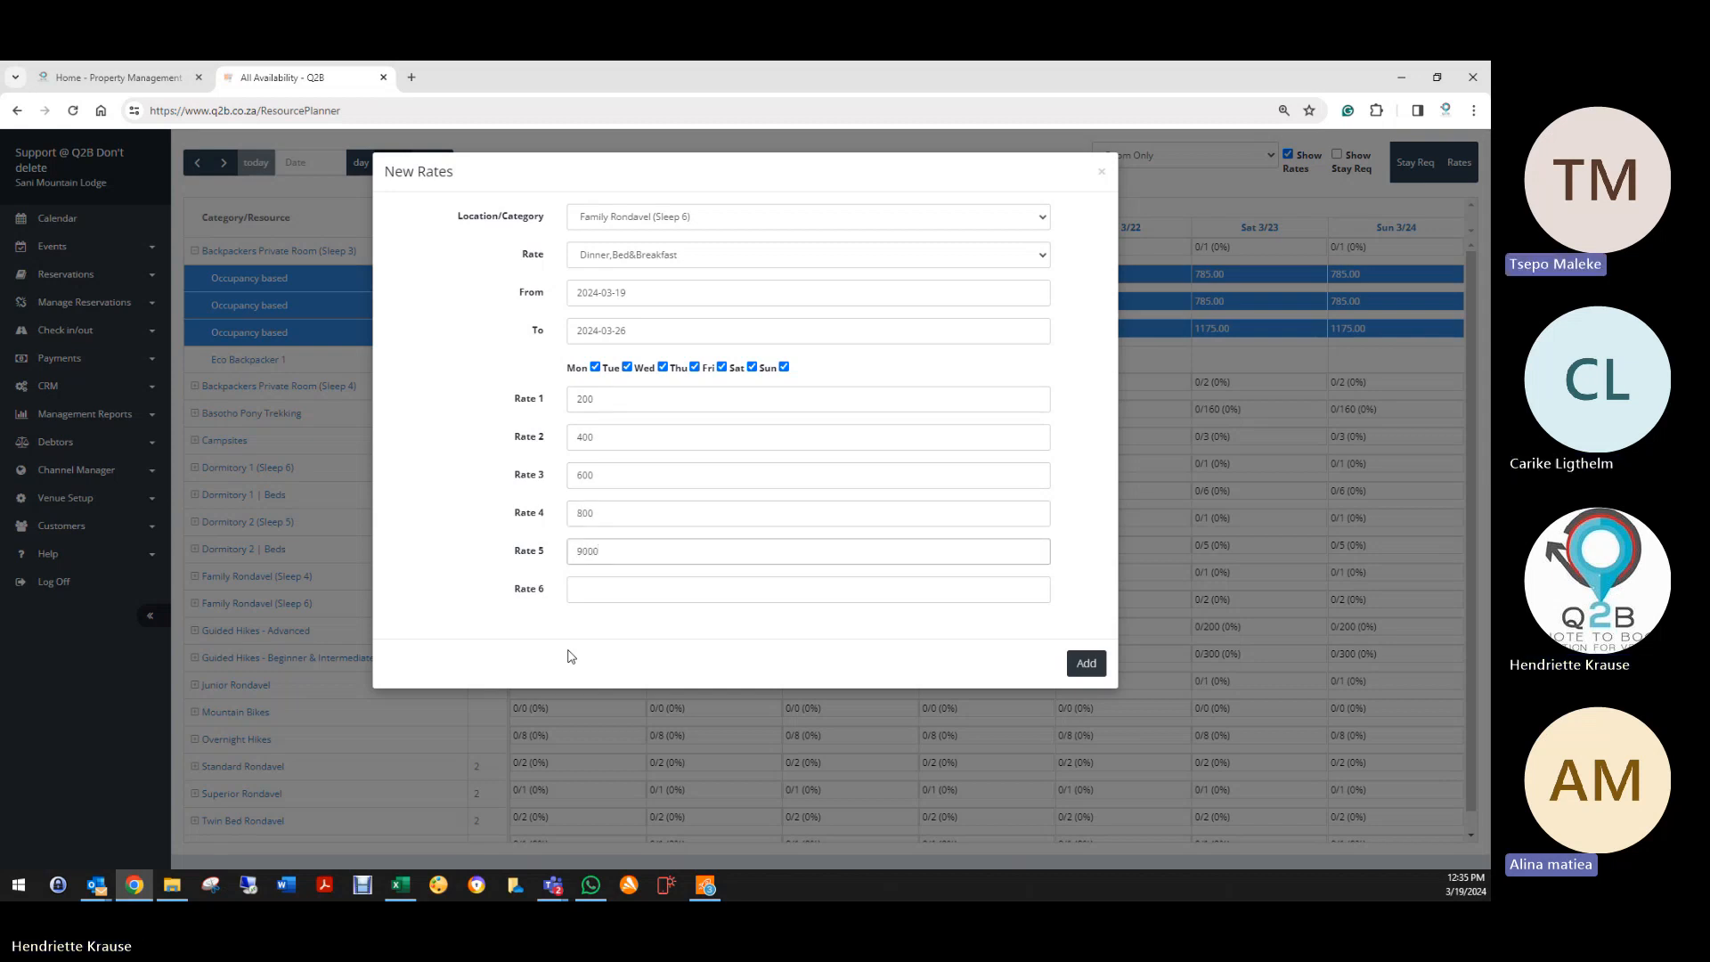
pyautogui.press('Tab')
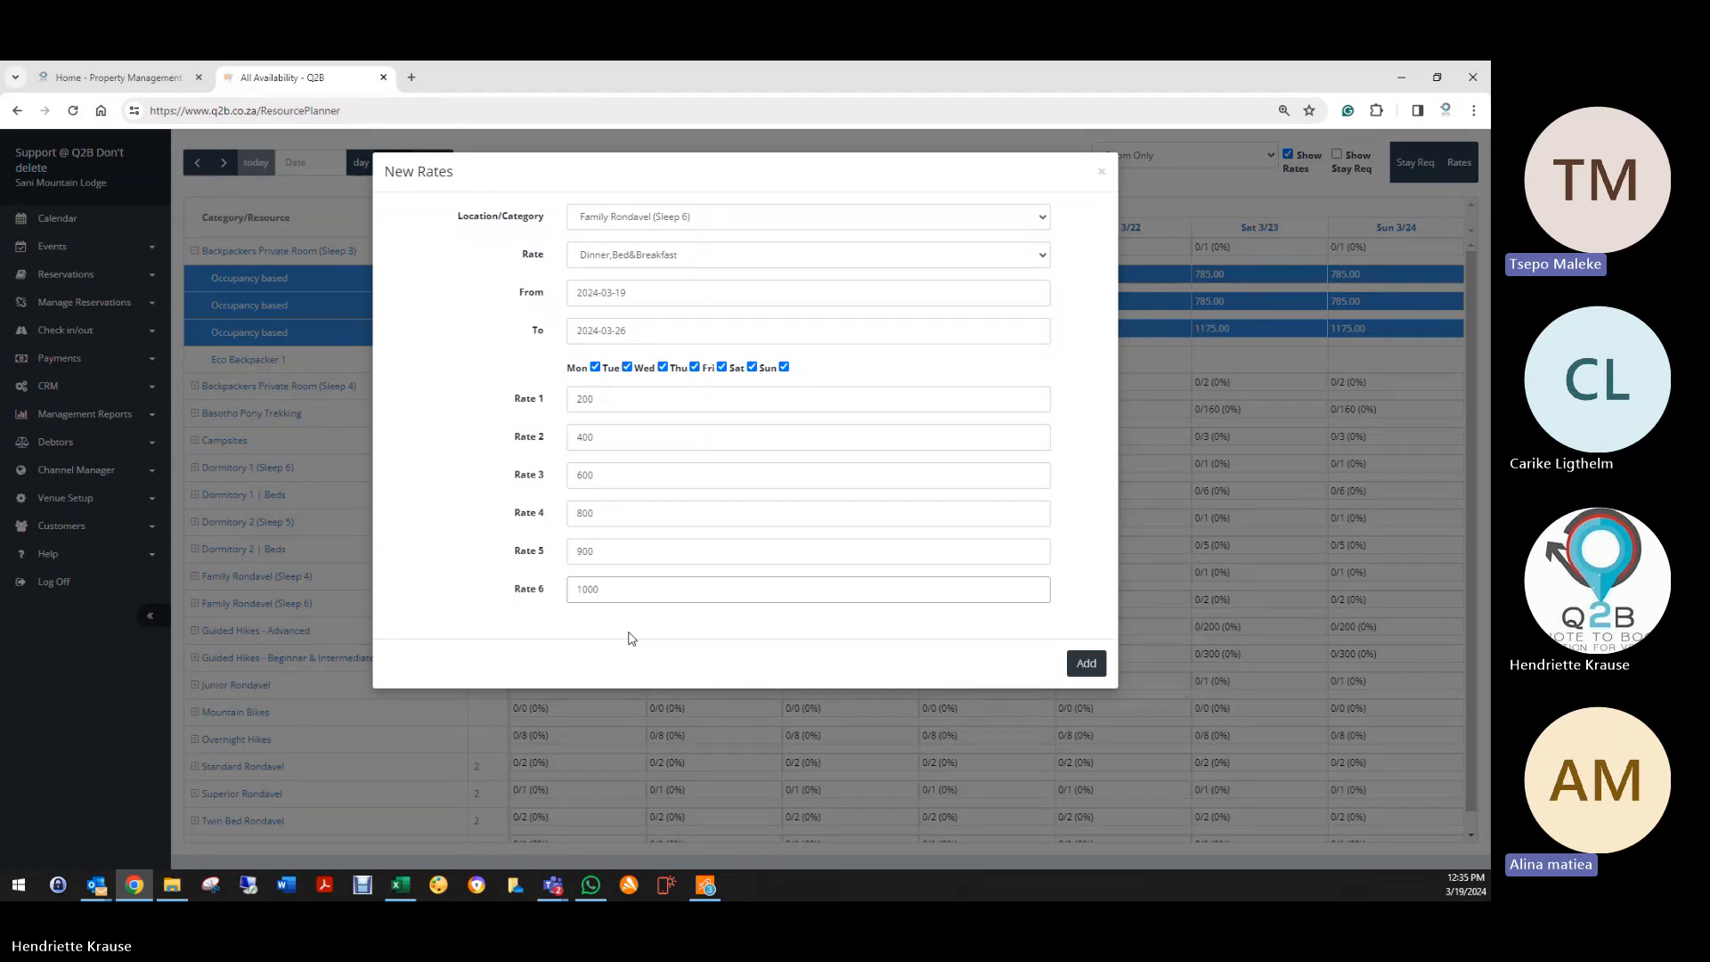
# Step: Try weekend-only day selections, then close the Family Rondavel rate form without adding it
pyautogui.click(722, 367)
pyautogui.click(752, 367)
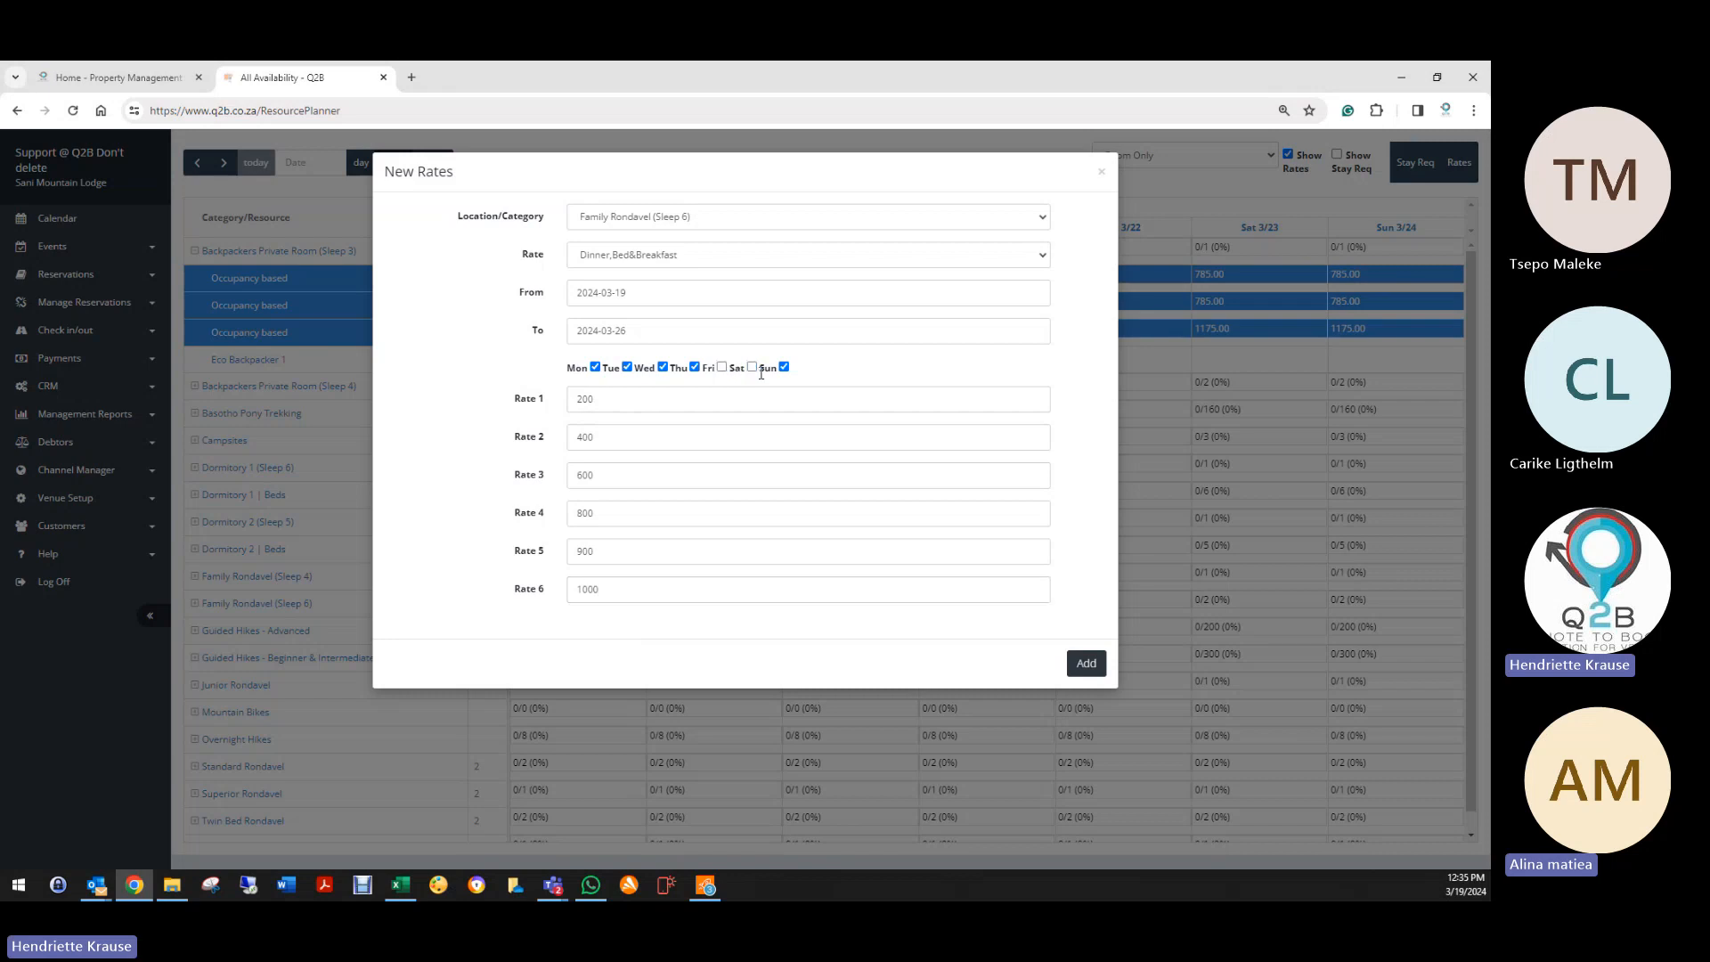
pyautogui.click(784, 367)
pyautogui.click(595, 367)
pyautogui.click(627, 367)
pyautogui.click(663, 367)
pyautogui.click(694, 367)
pyautogui.click(722, 367)
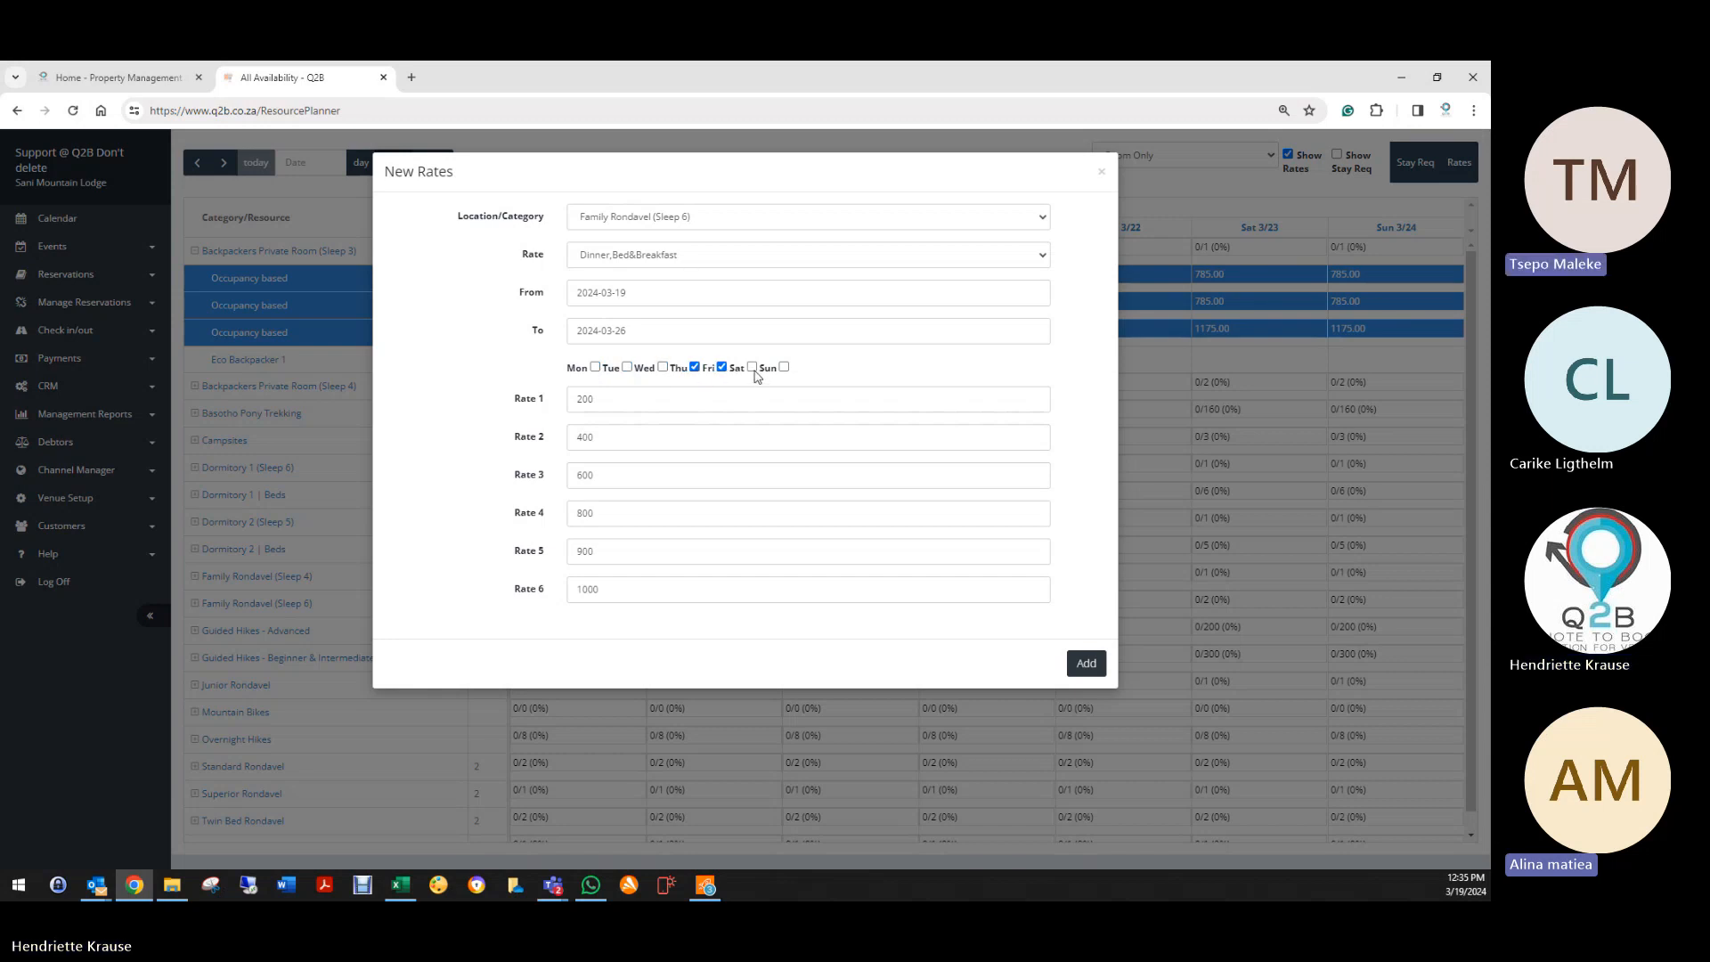
pyautogui.click(751, 367)
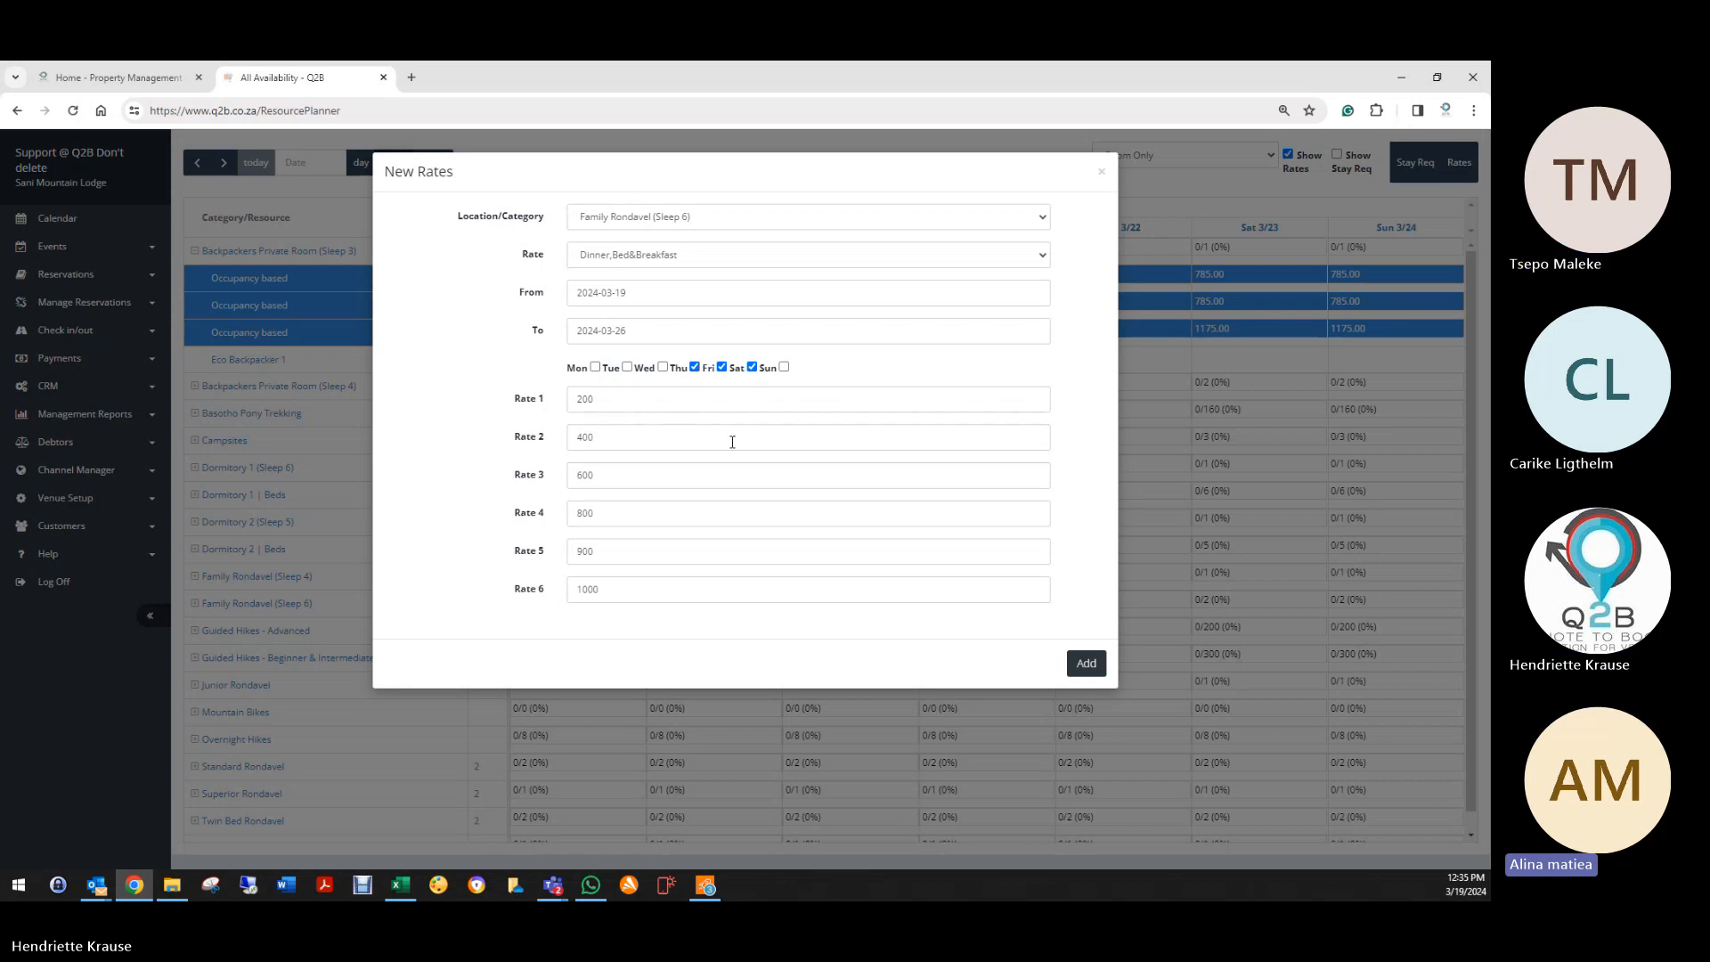
pyautogui.click(695, 368)
pyautogui.click(783, 368)
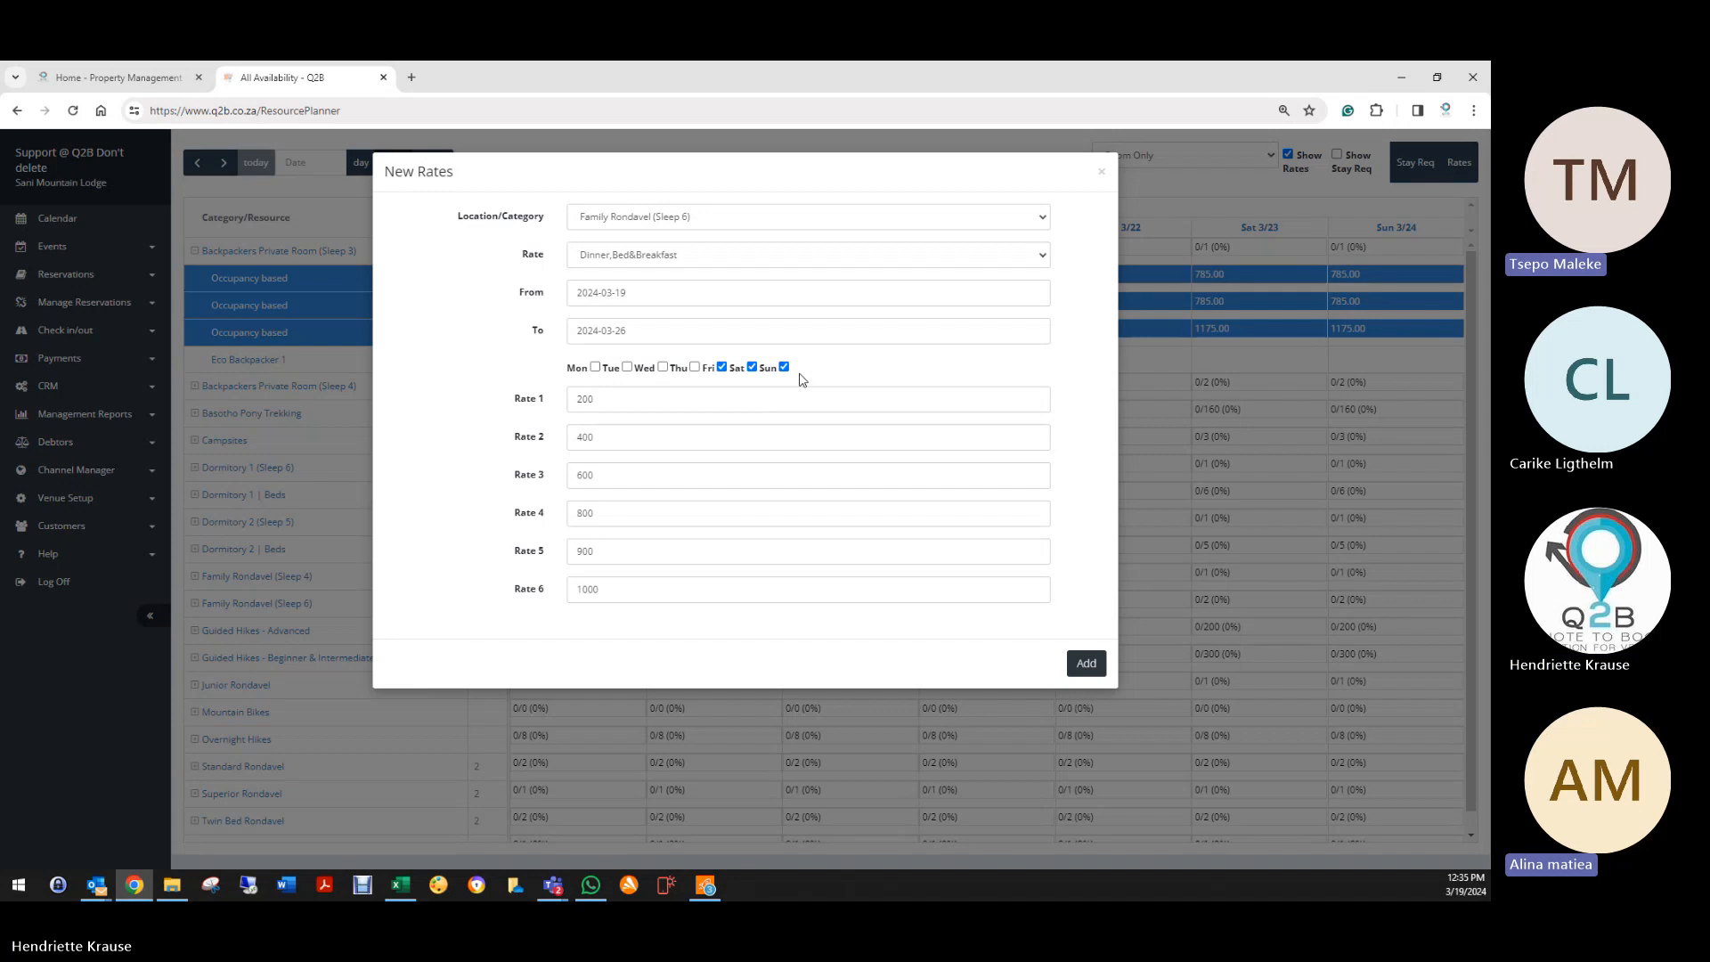
pyautogui.click(1104, 171)
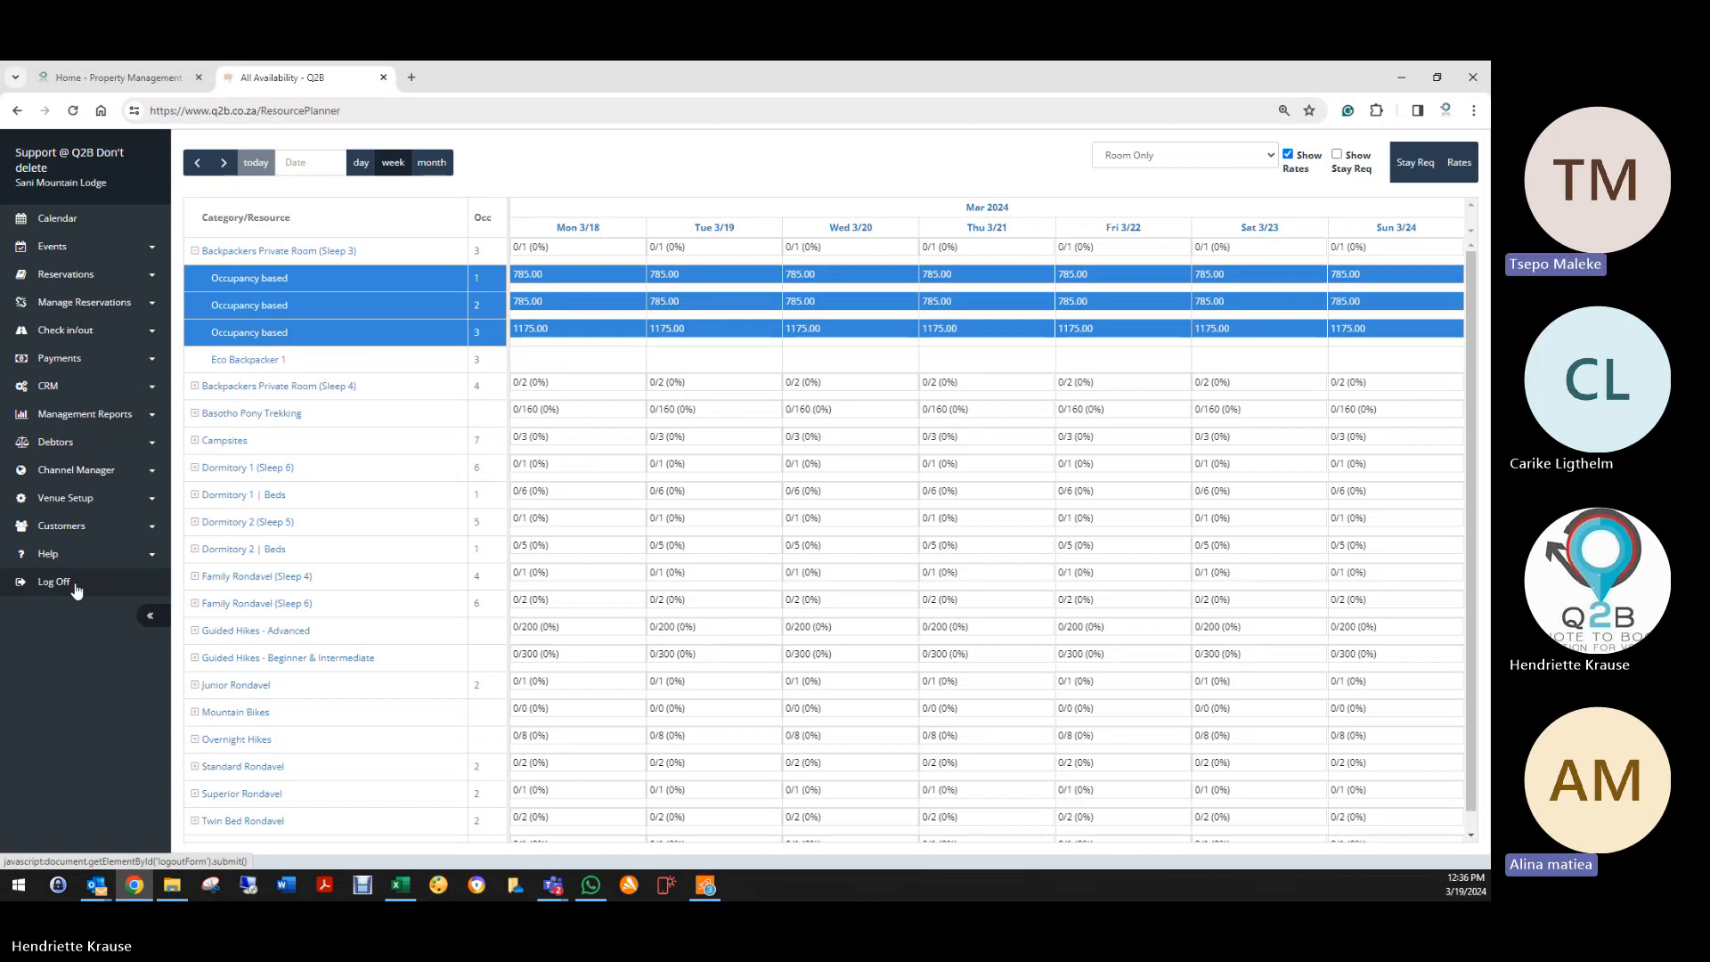
# Step: Log off and sign back in with the saved sales account login
pyautogui.click(76, 585)
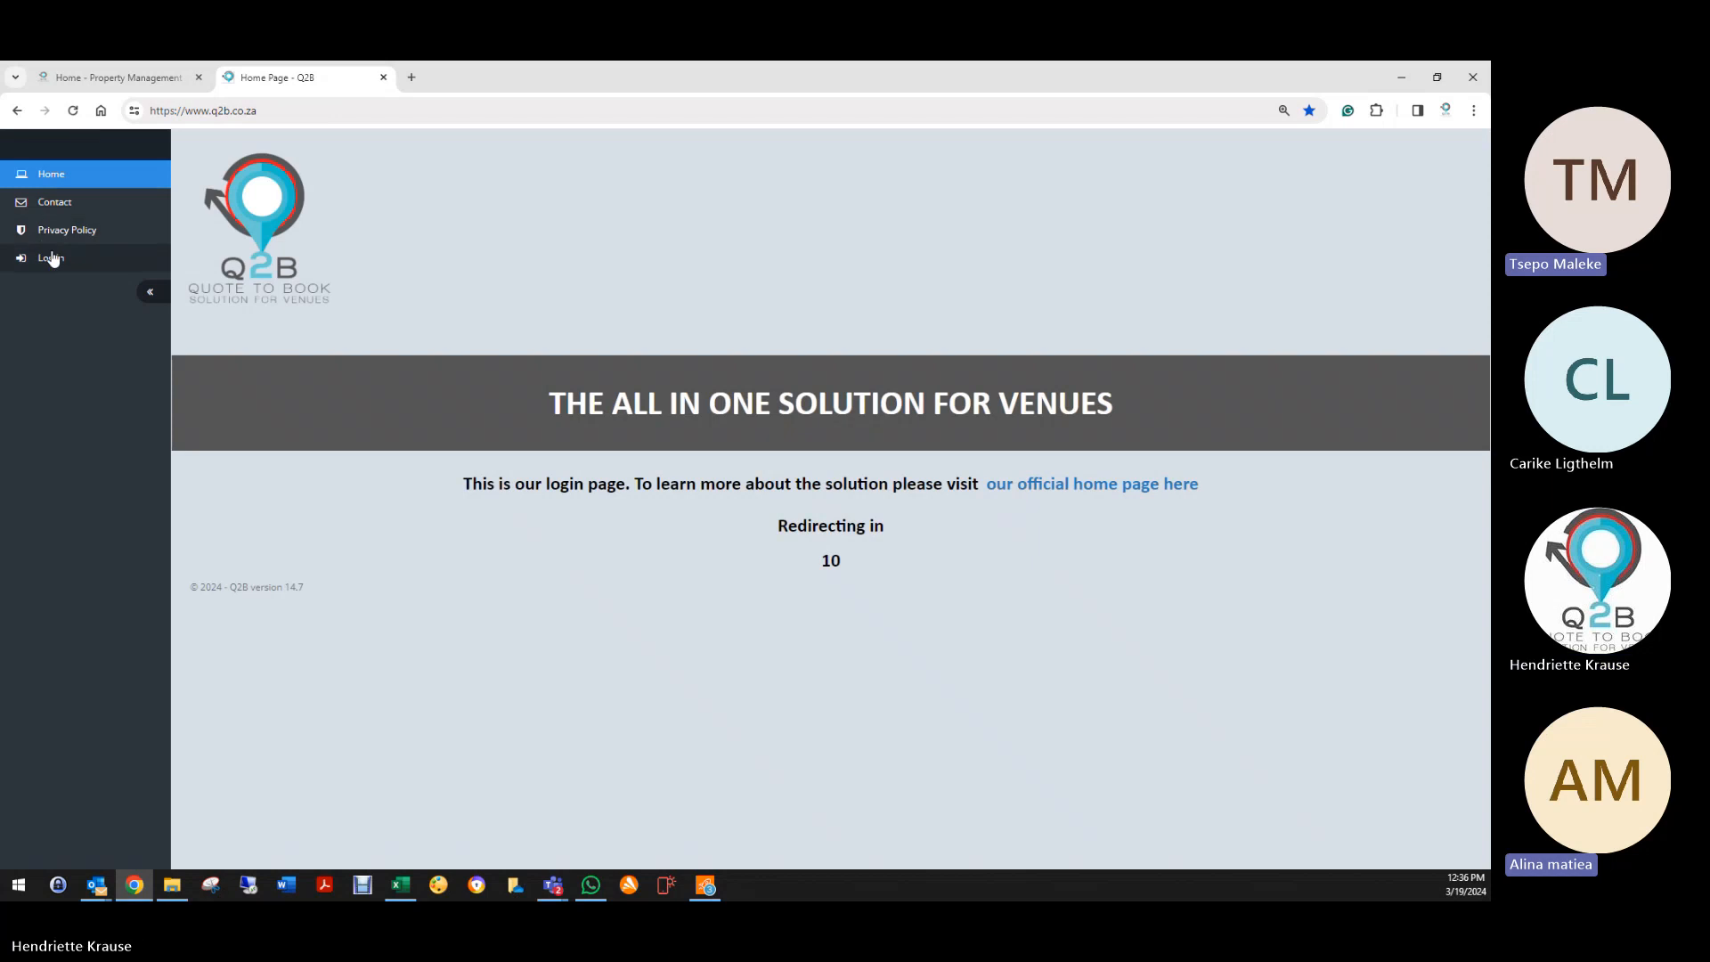
pyautogui.click(50, 257)
pyautogui.click(799, 297)
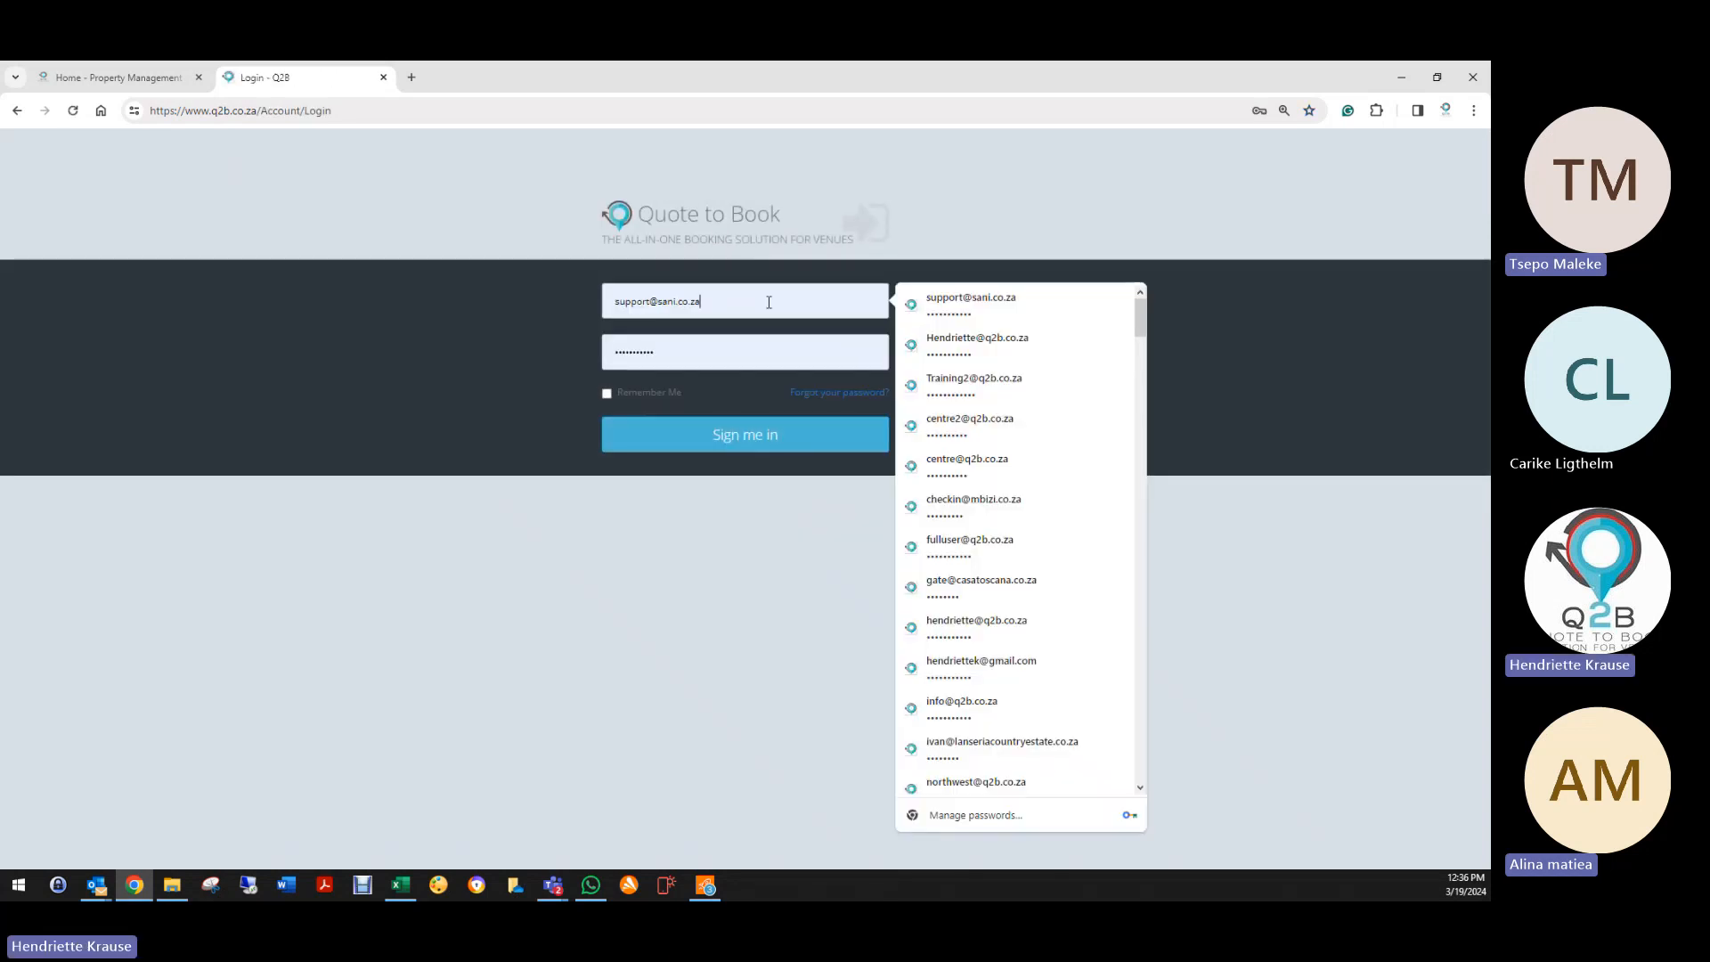
pyautogui.hotkey('ctrl', 'a')
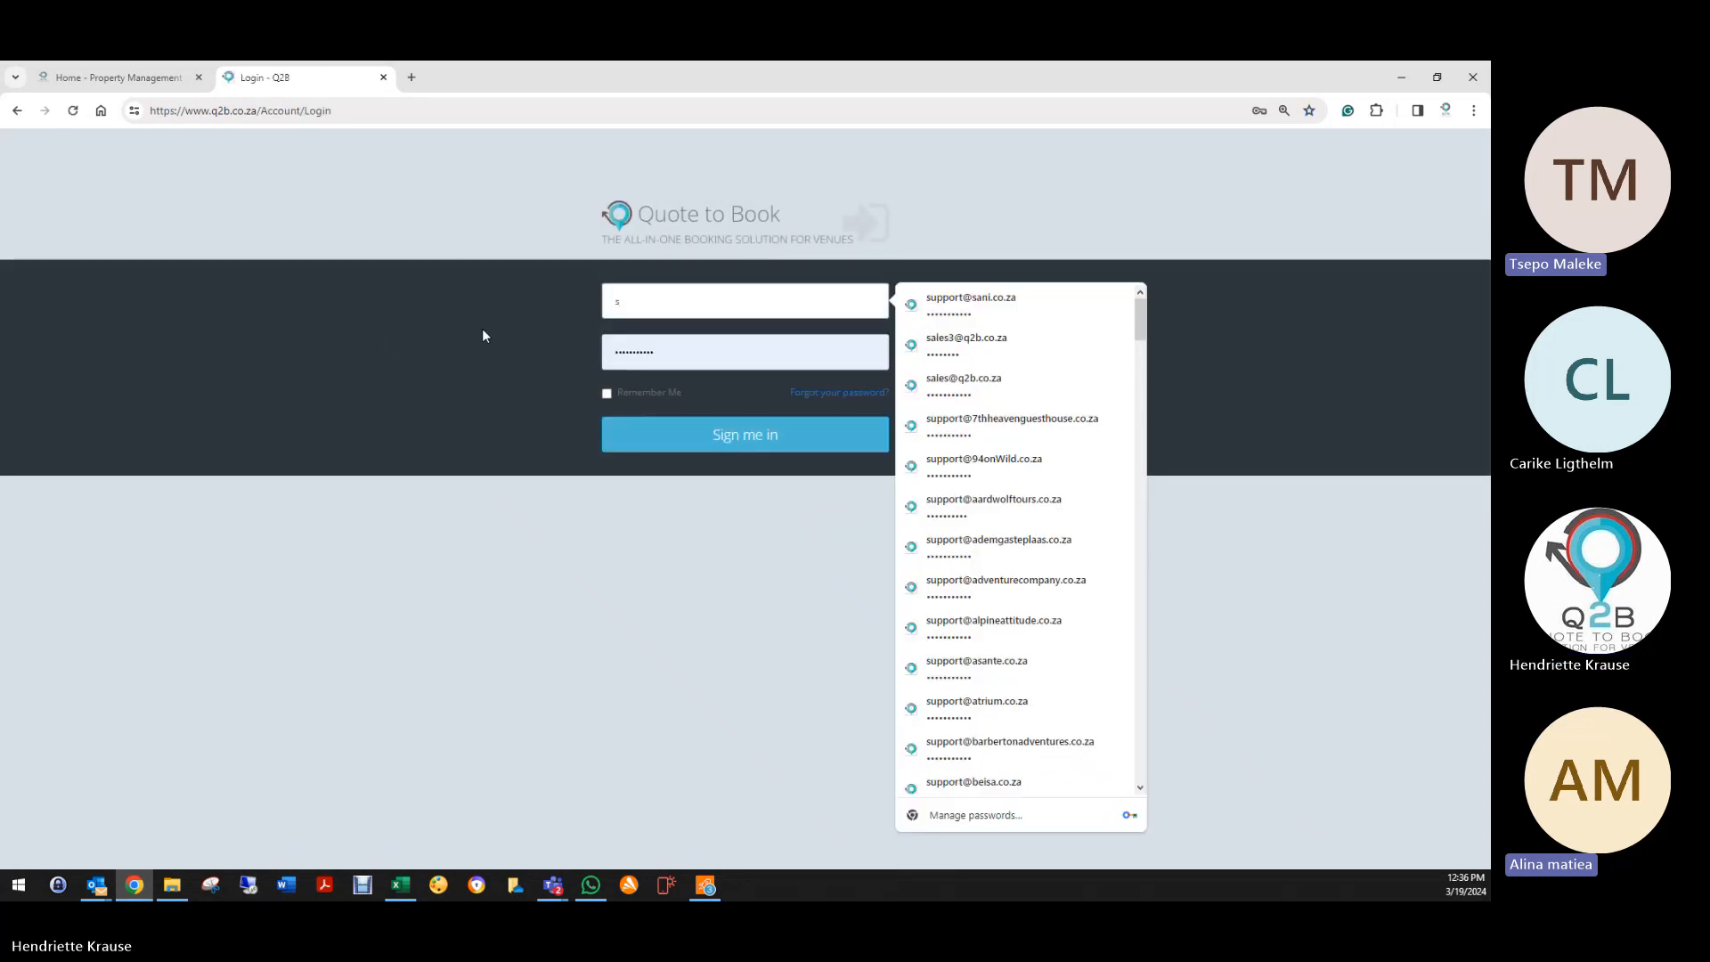
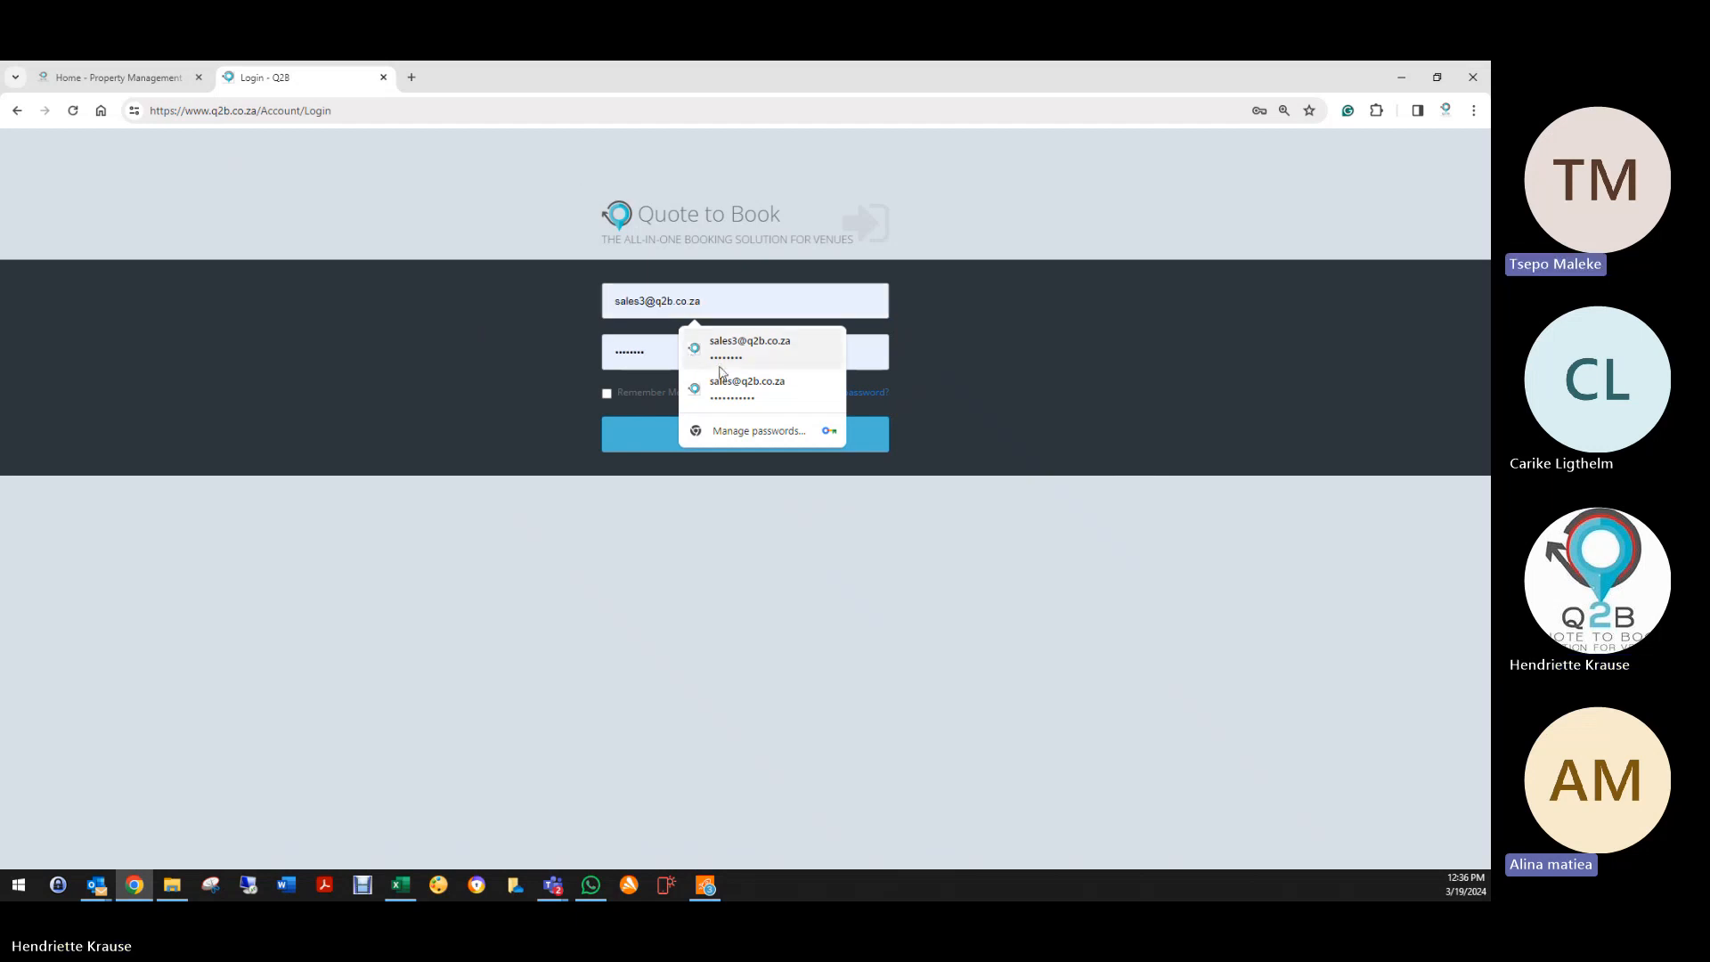
pyautogui.click(747, 383)
pyautogui.click(712, 445)
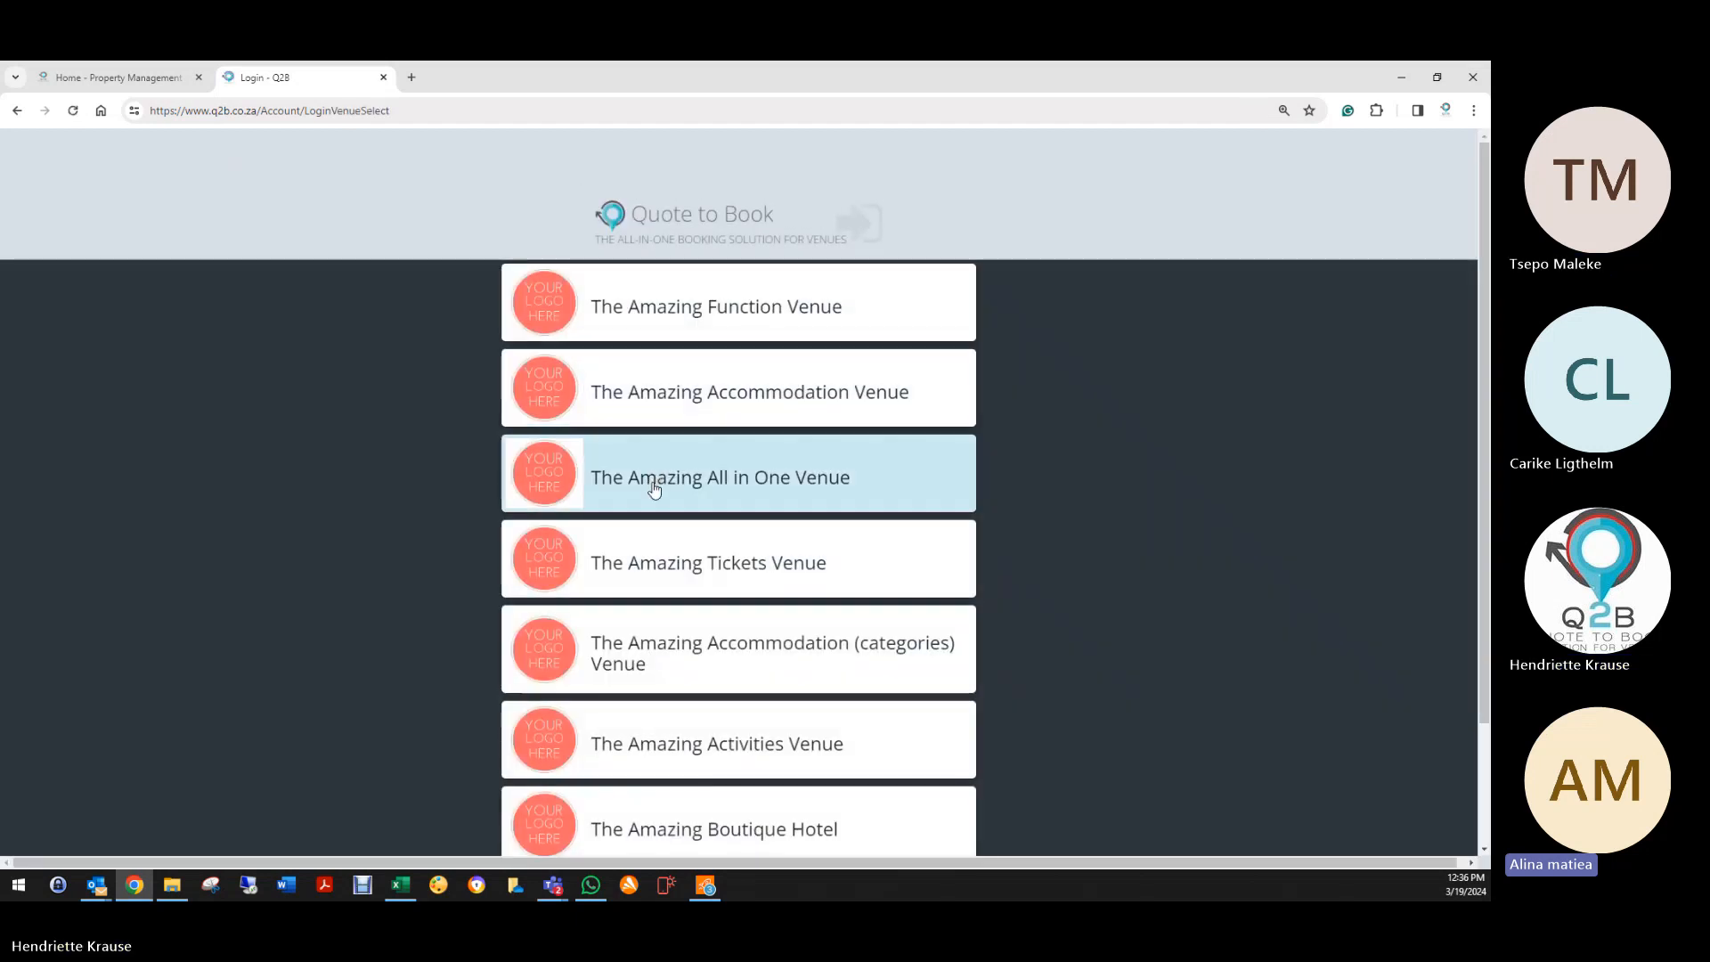
# Step: Enter The Amazing All in One Venue and open its All Availability planner
pyautogui.click(654, 487)
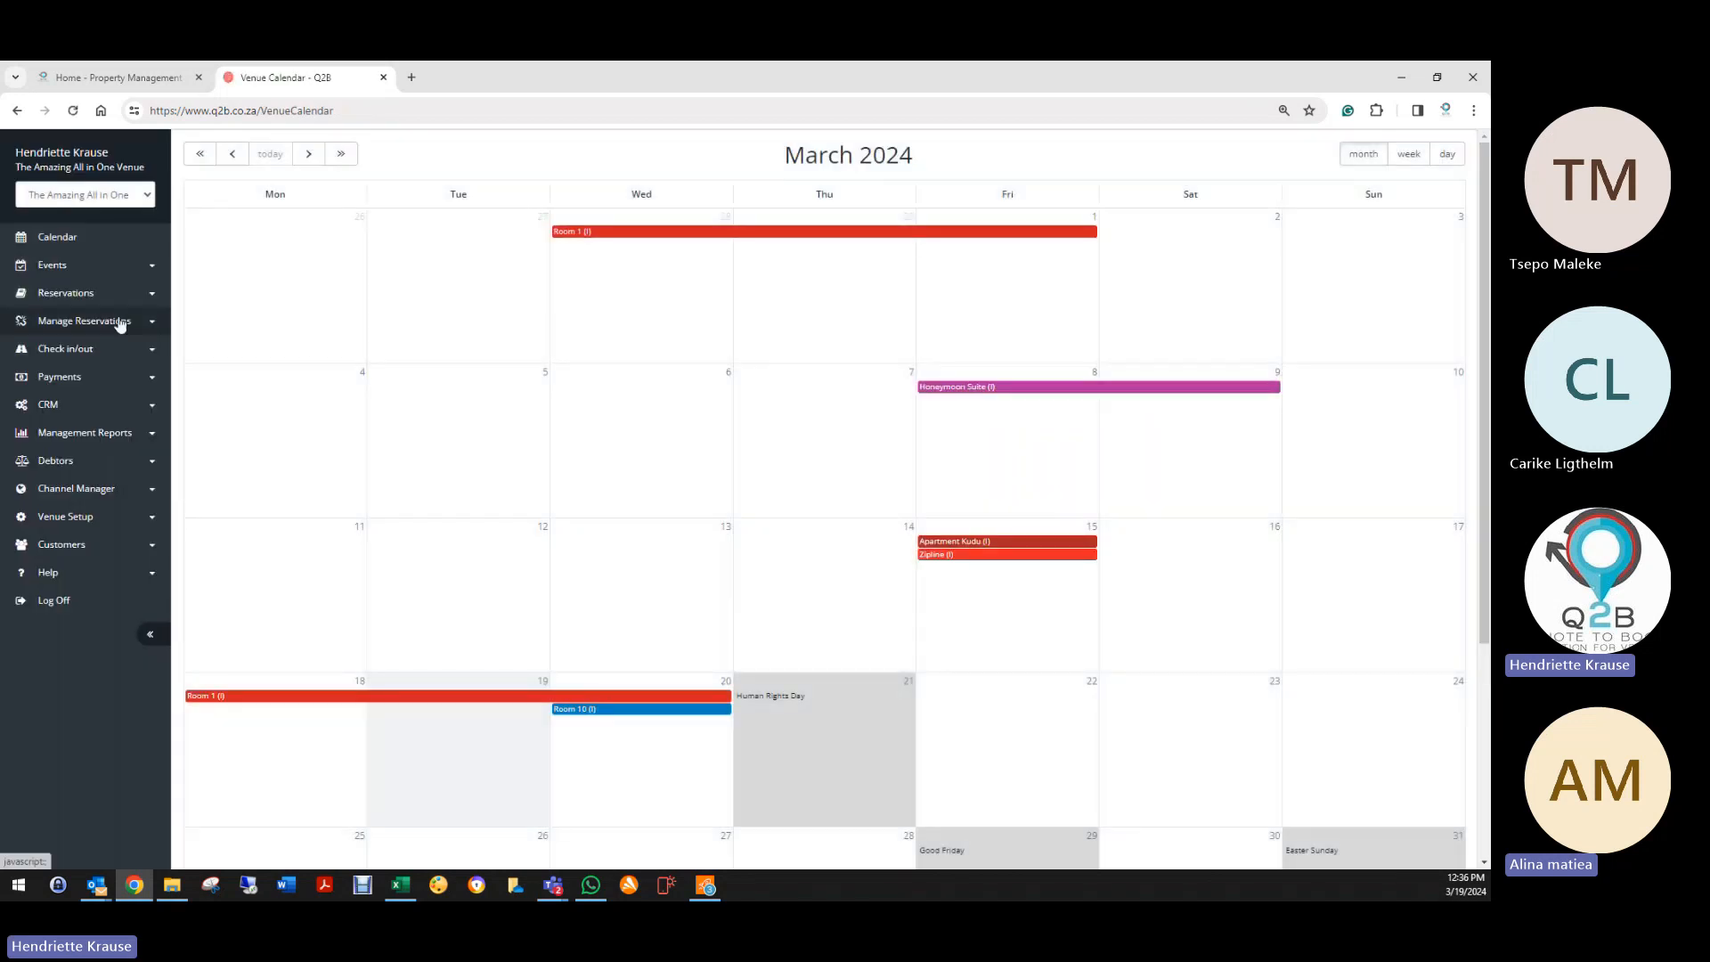
pyautogui.click(80, 293)
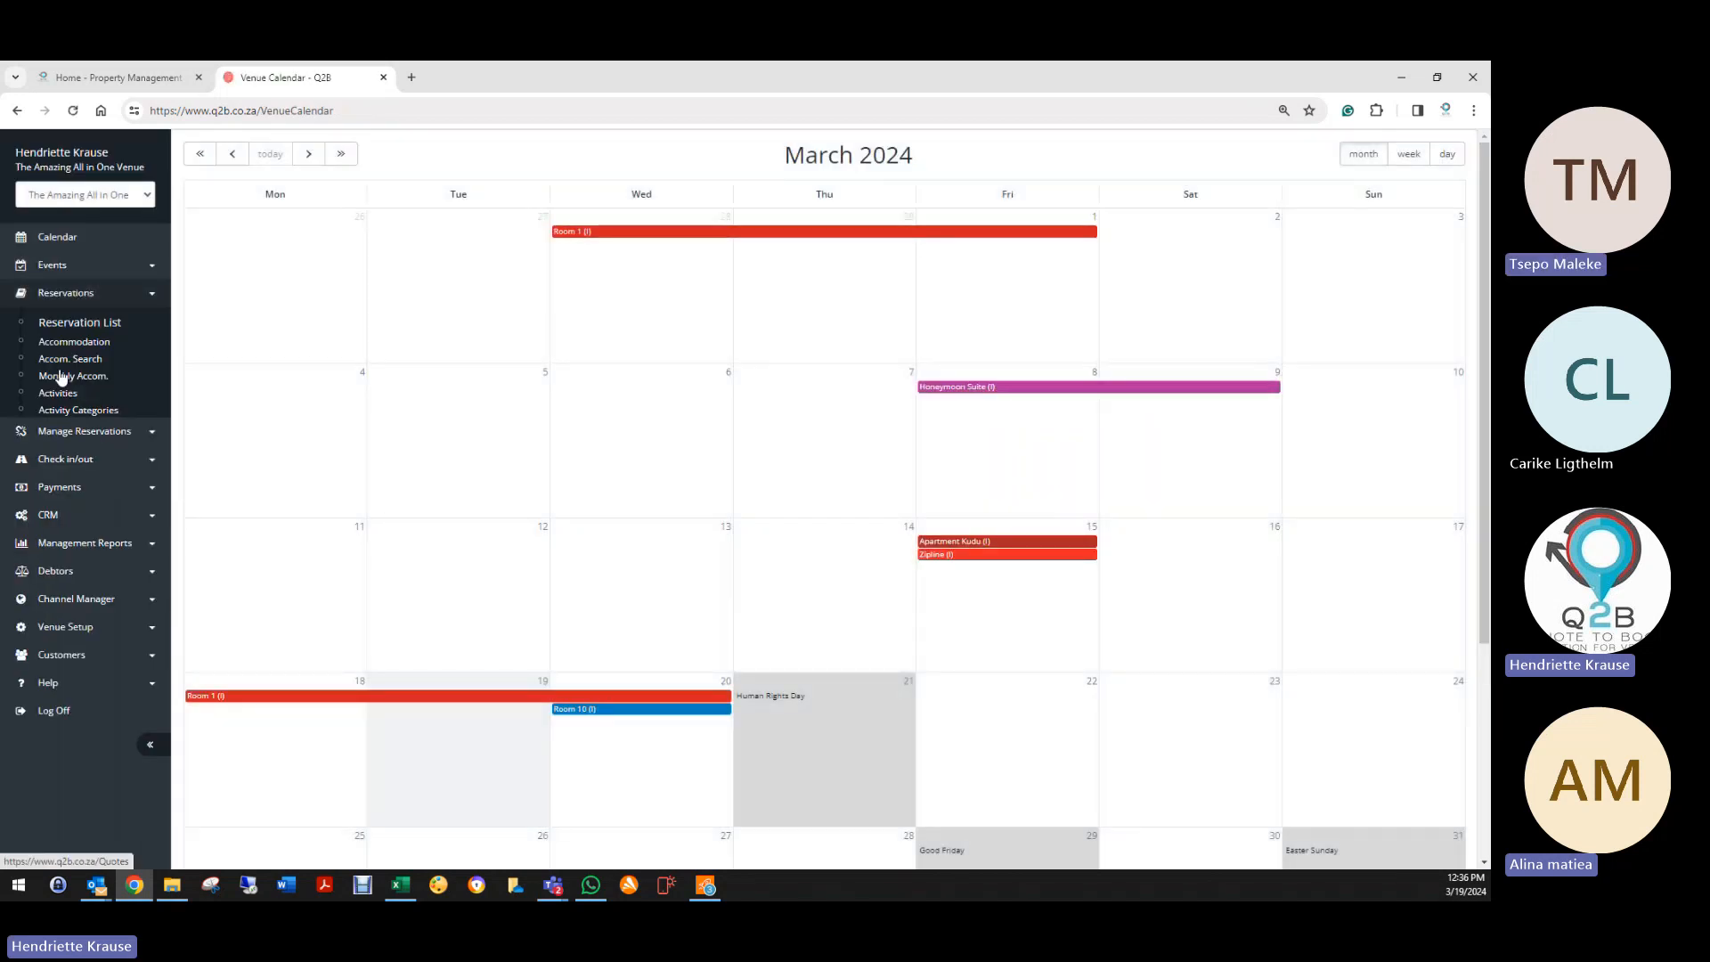
pyautogui.click(71, 830)
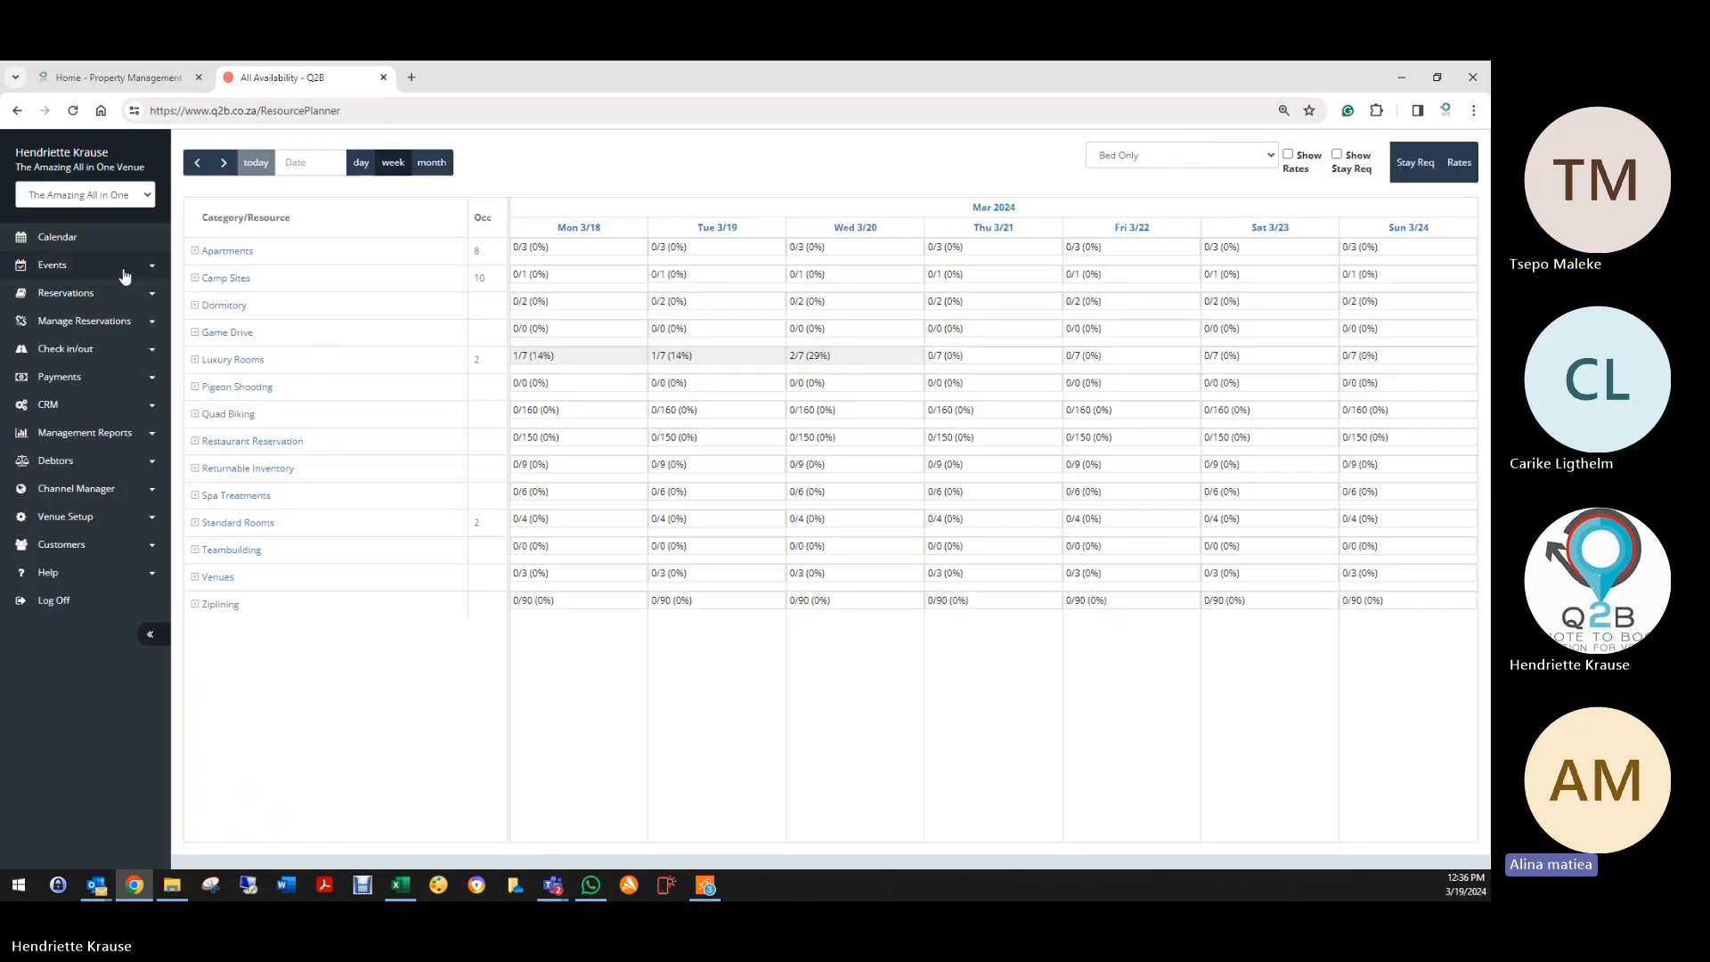
# Step: Expand Apartments and show Bed & Breakfast rate amounts in the planner grid
pyautogui.click(195, 251)
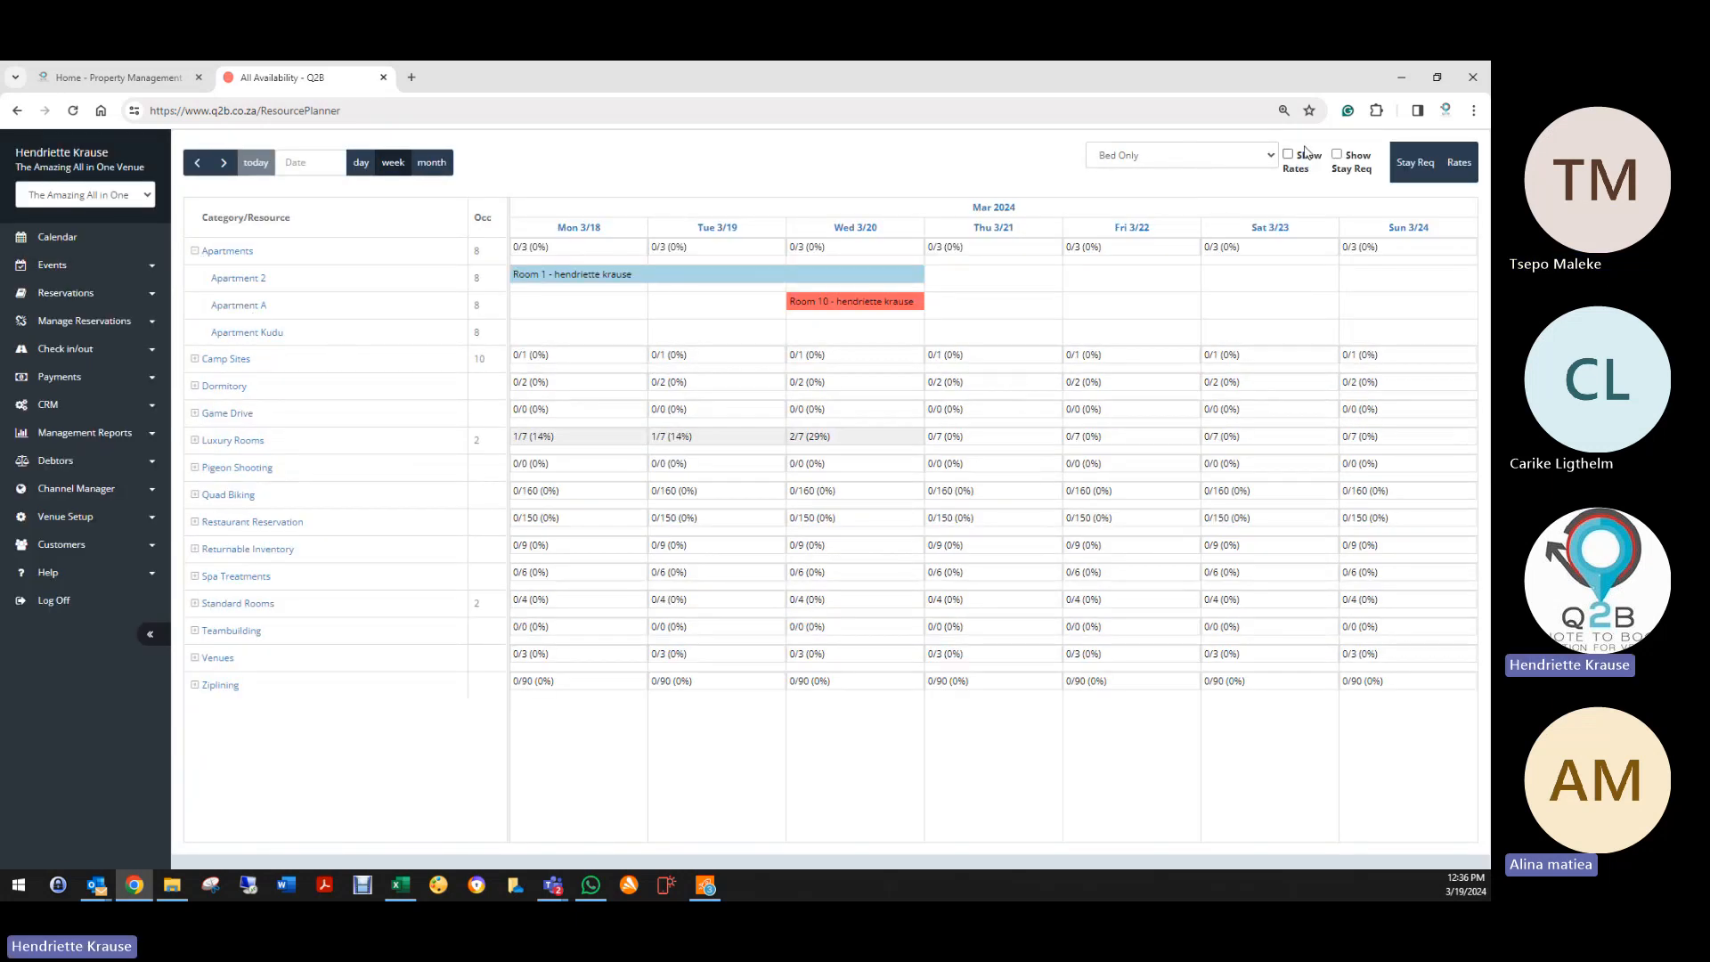
pyautogui.click(1263, 164)
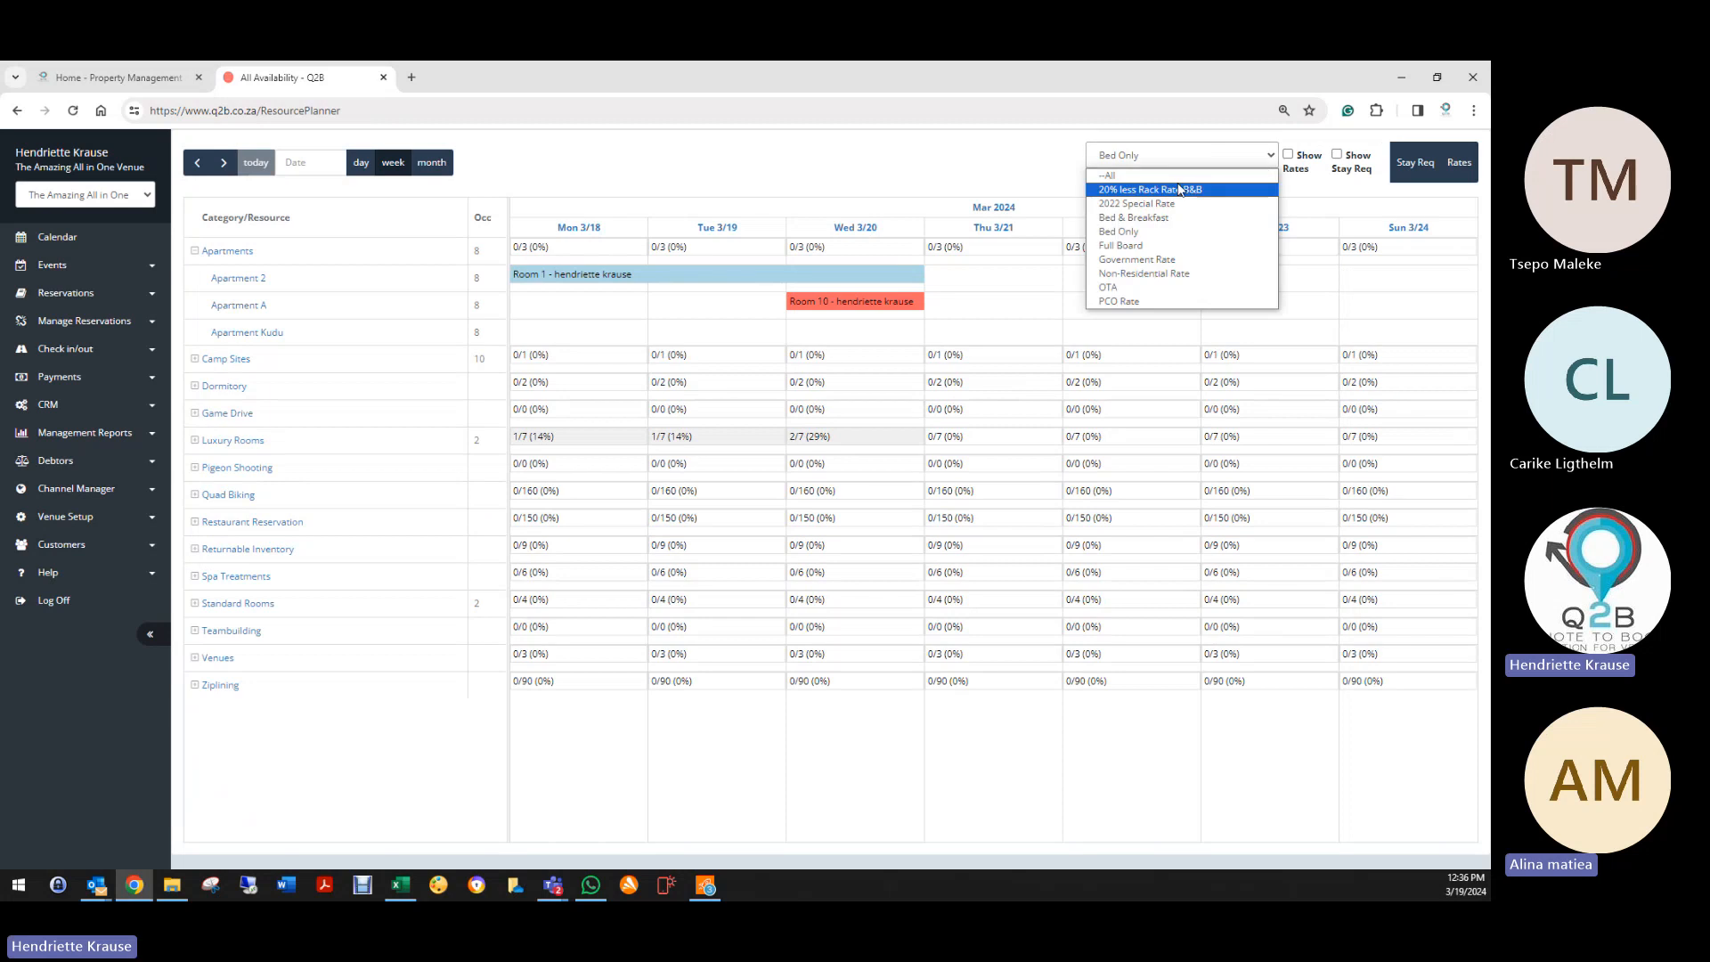
pyautogui.click(1133, 217)
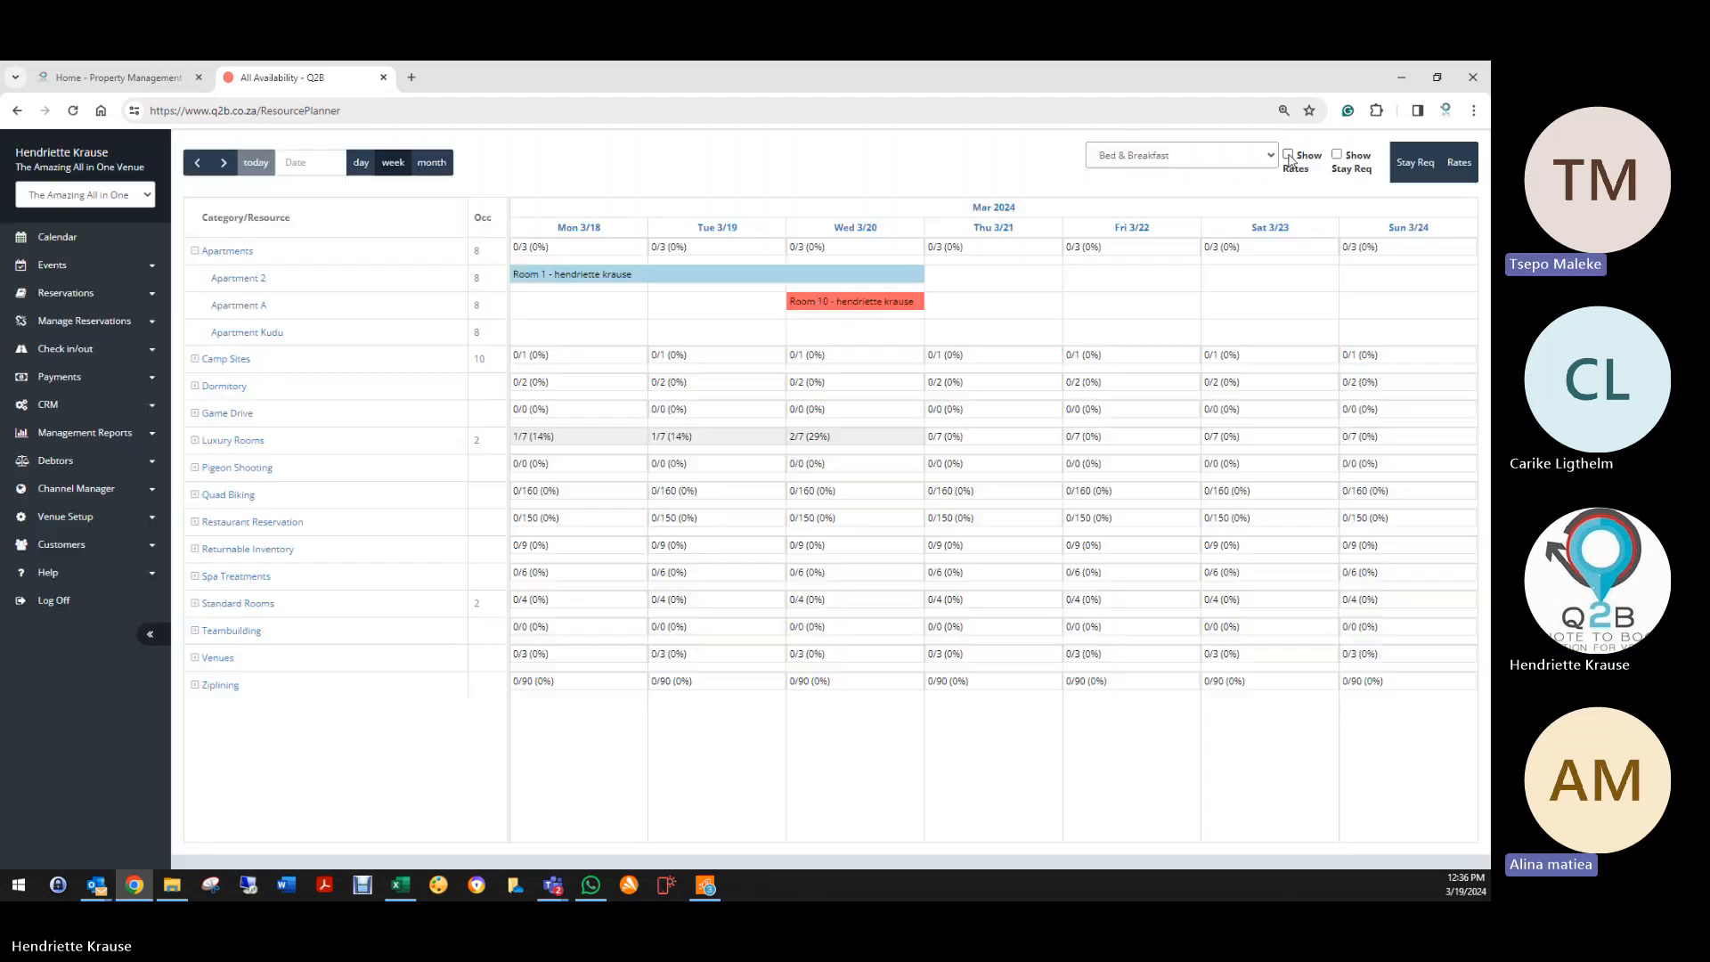
pyautogui.click(1288, 154)
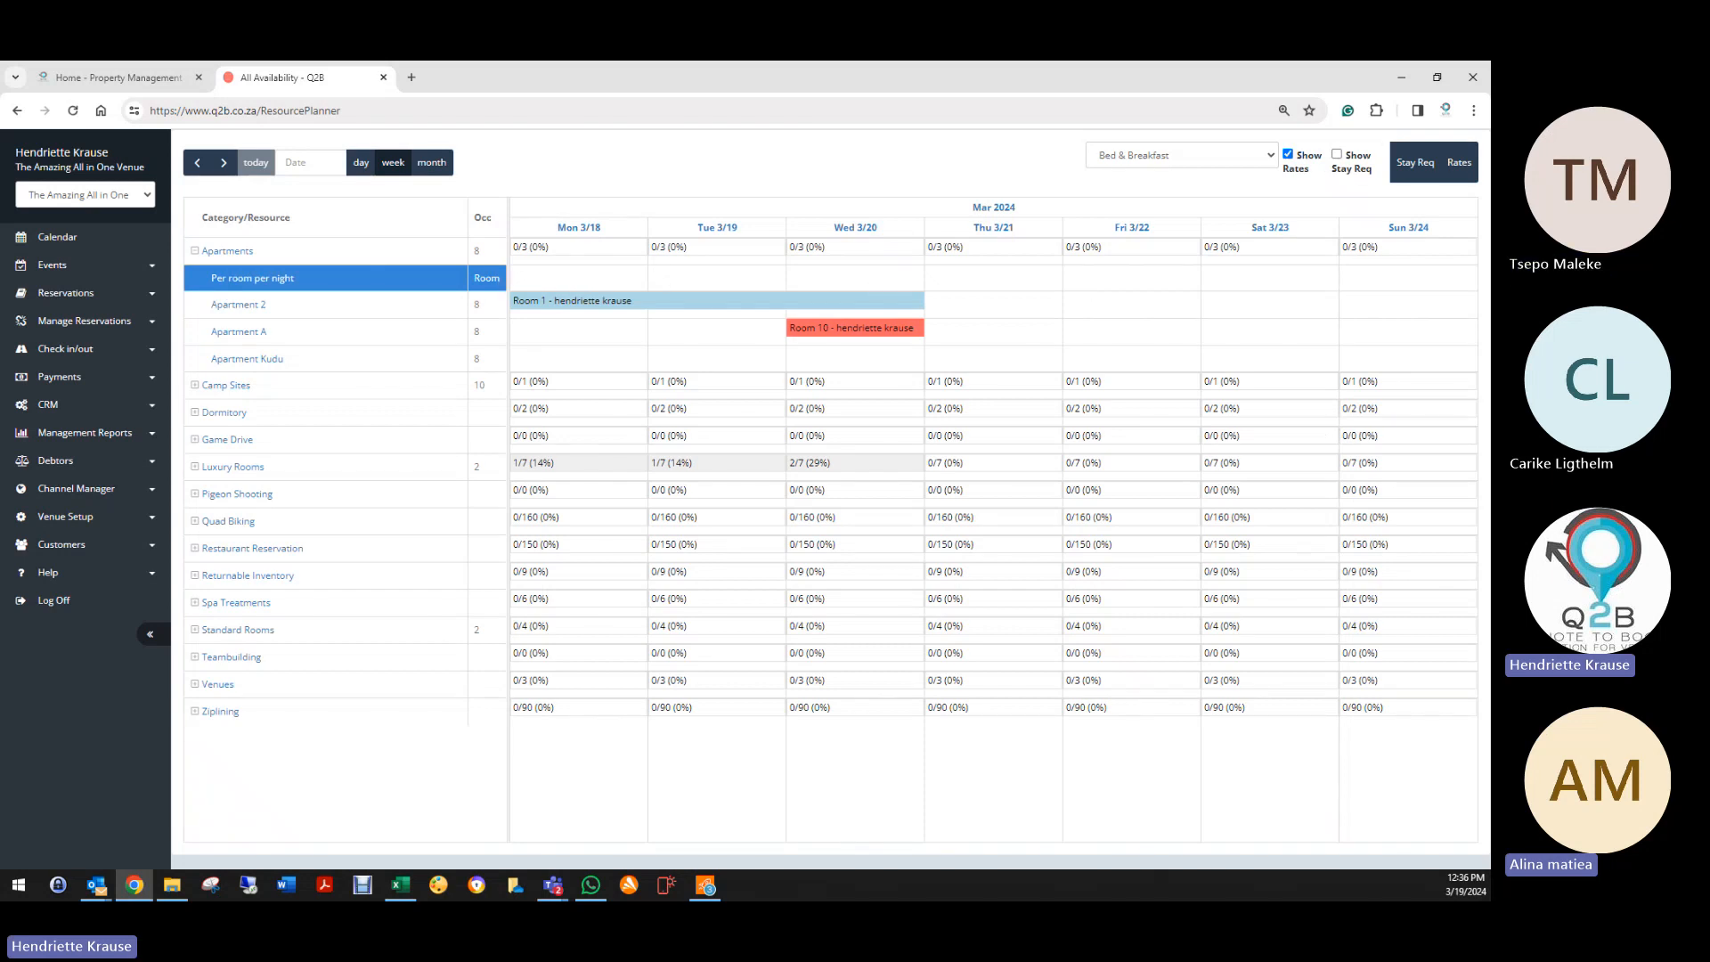
pyautogui.click(1468, 167)
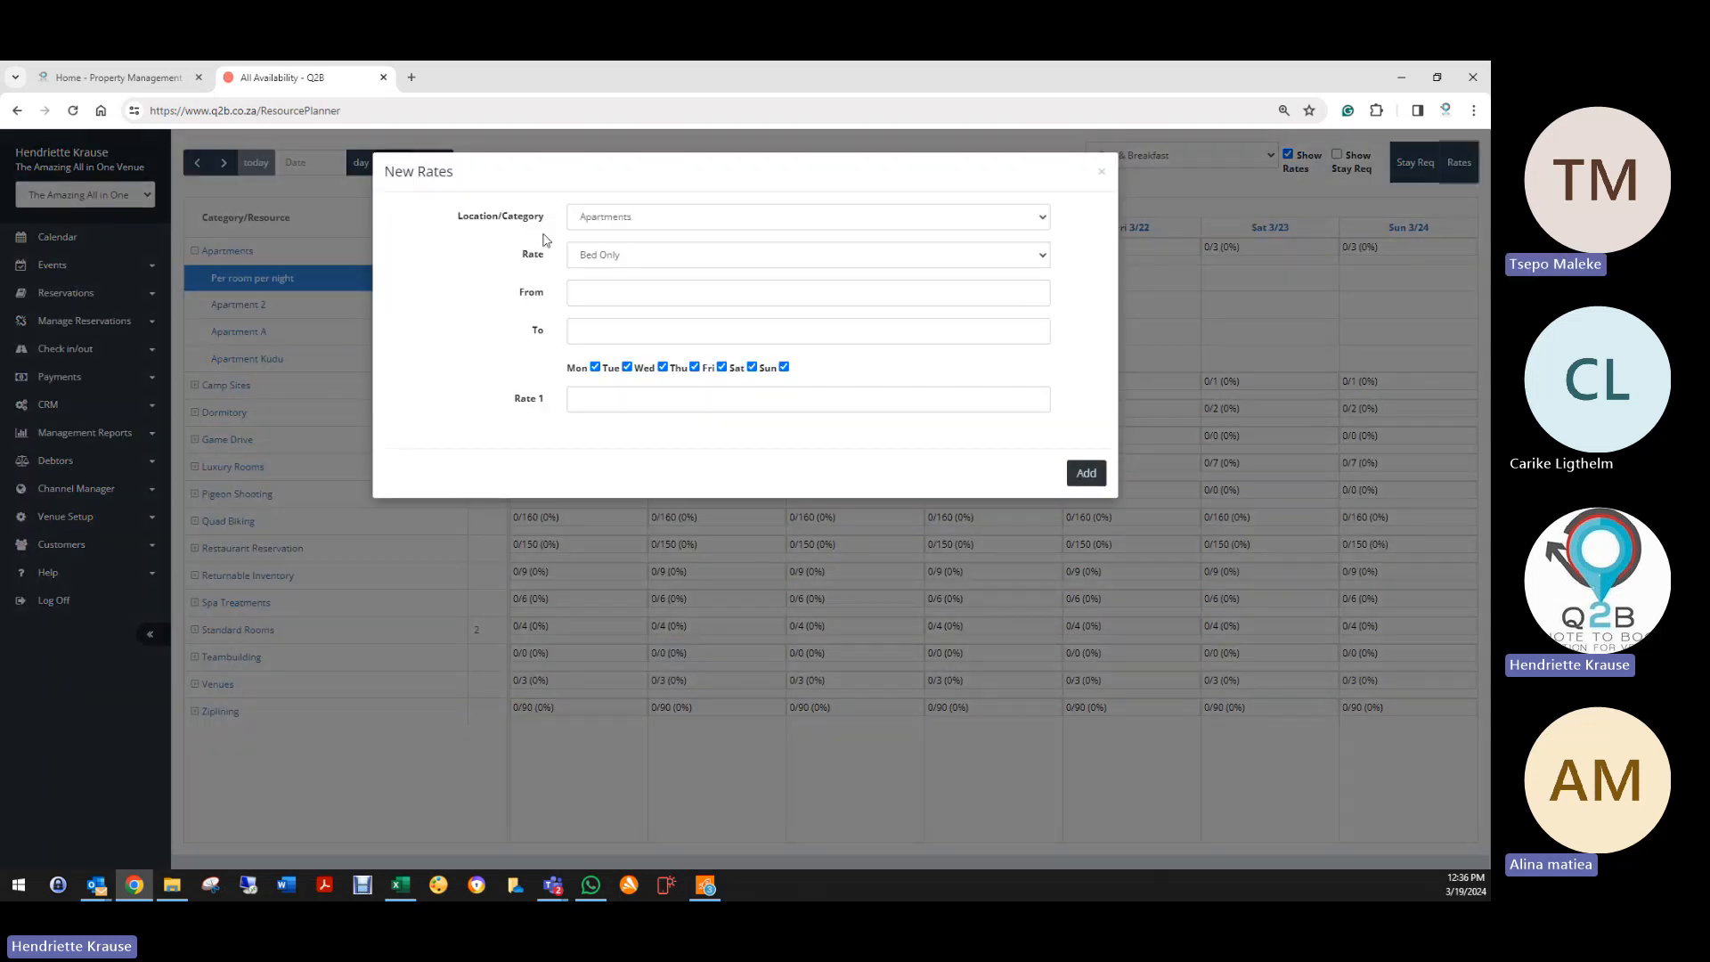
# Step: Keep Apartments as the category and choose the Bed & Breakfast rate type
pyautogui.click(590, 220)
pyautogui.click(593, 237)
pyautogui.click(593, 256)
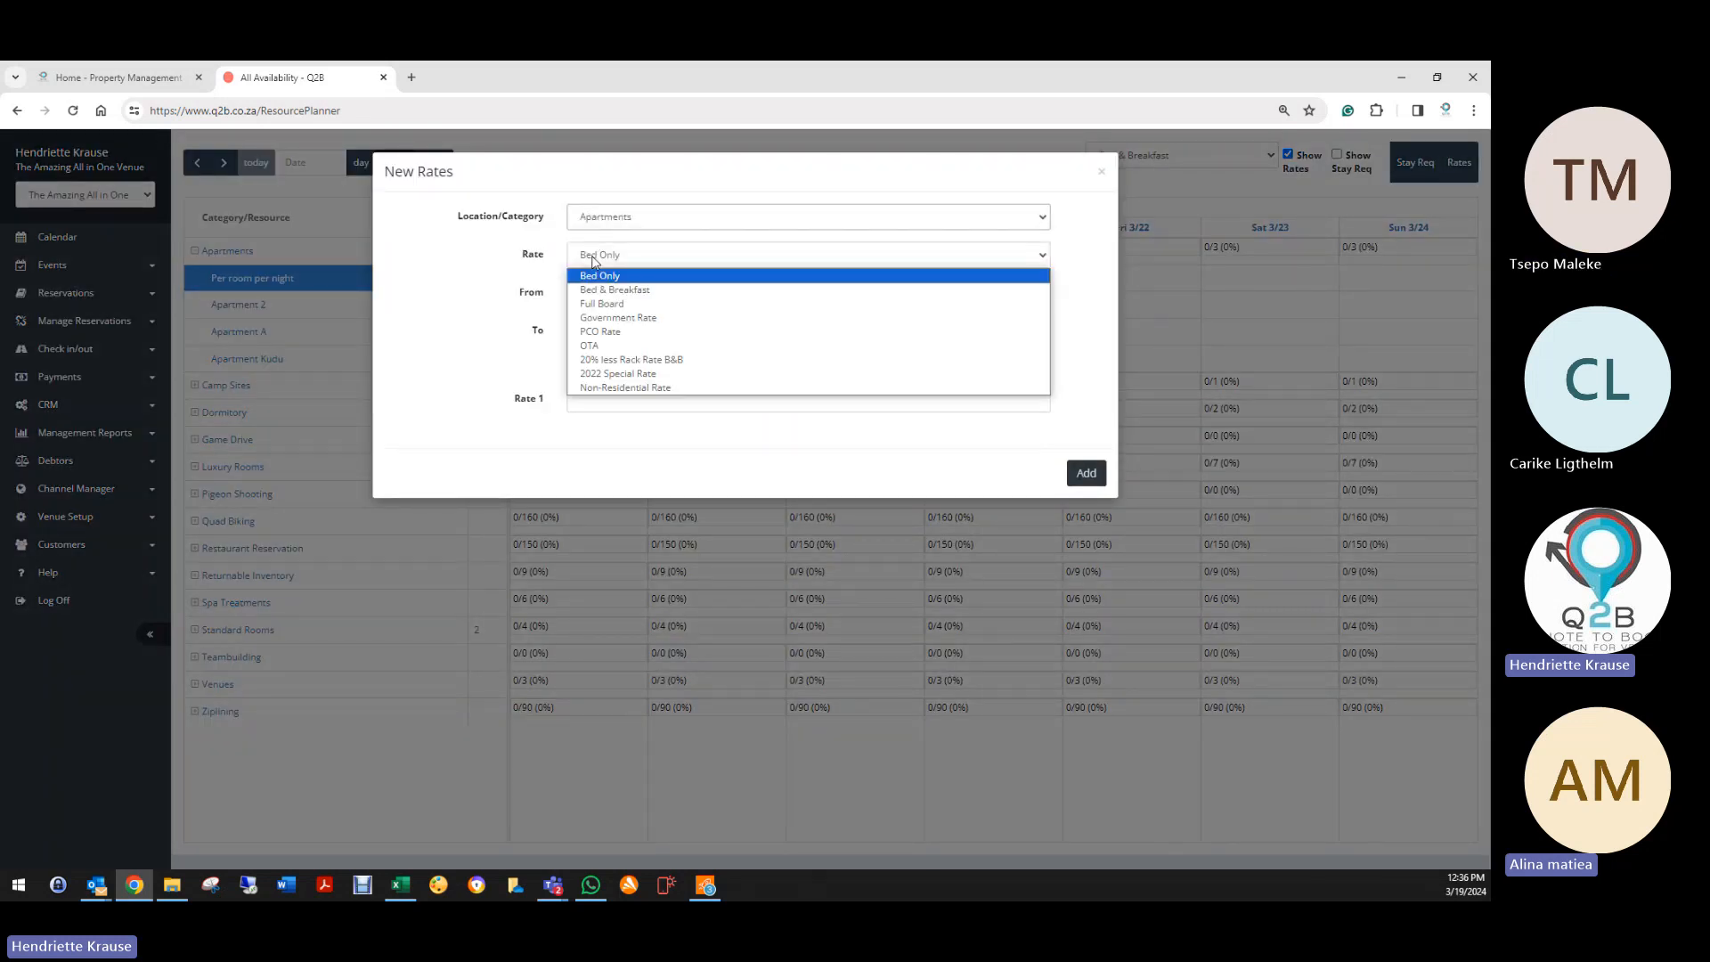
pyautogui.click(606, 290)
# Step: Set the rate period from 19 March 2024 to 30 April 2025
pyautogui.click(594, 293)
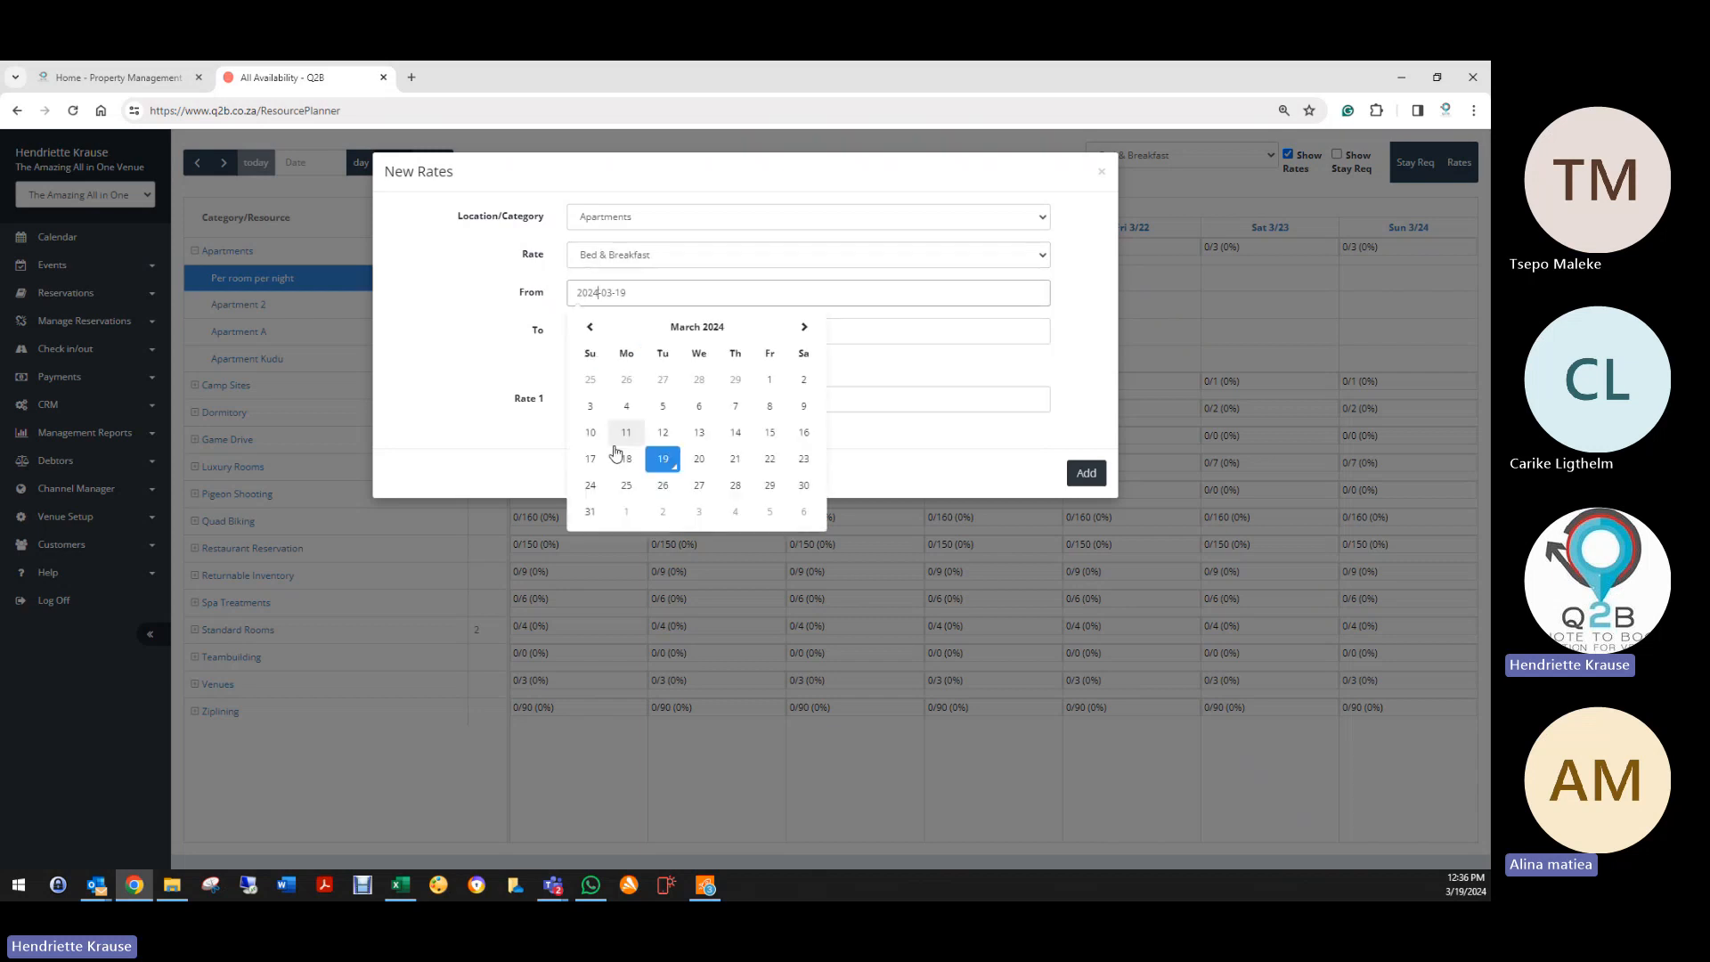
pyautogui.click(661, 461)
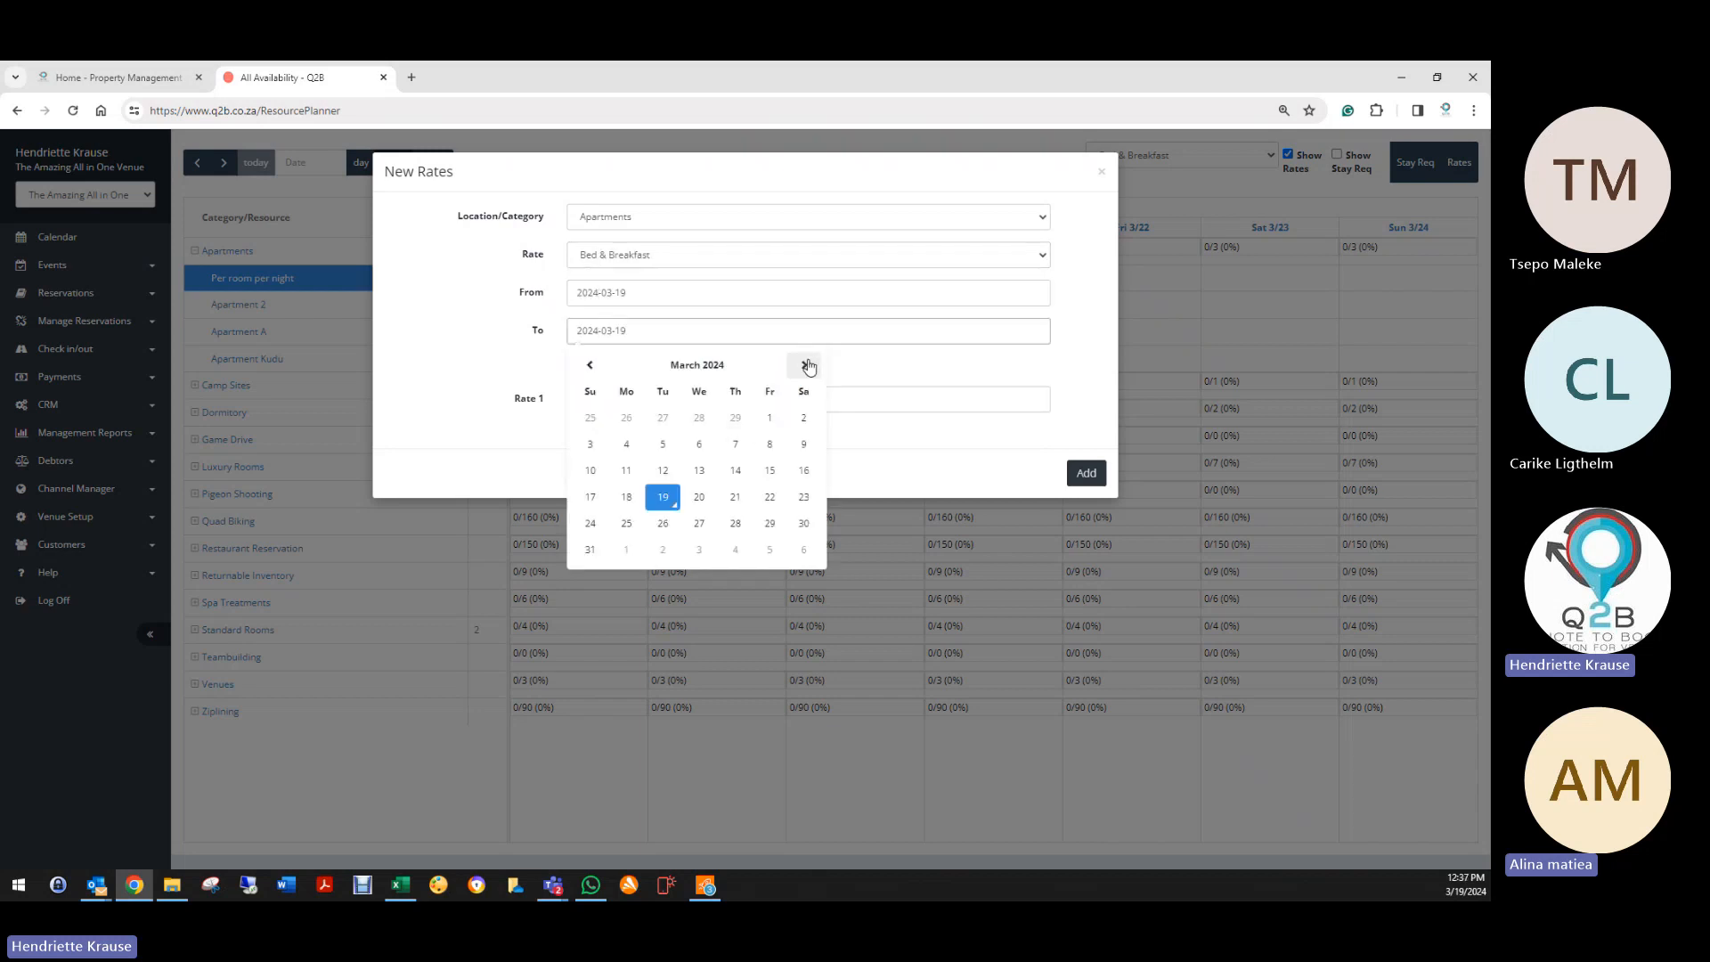
pyautogui.doubleClick(806, 365)
pyautogui.tripleClick(806, 366)
pyautogui.tripleClick(806, 365)
pyautogui.doubleClick(806, 365)
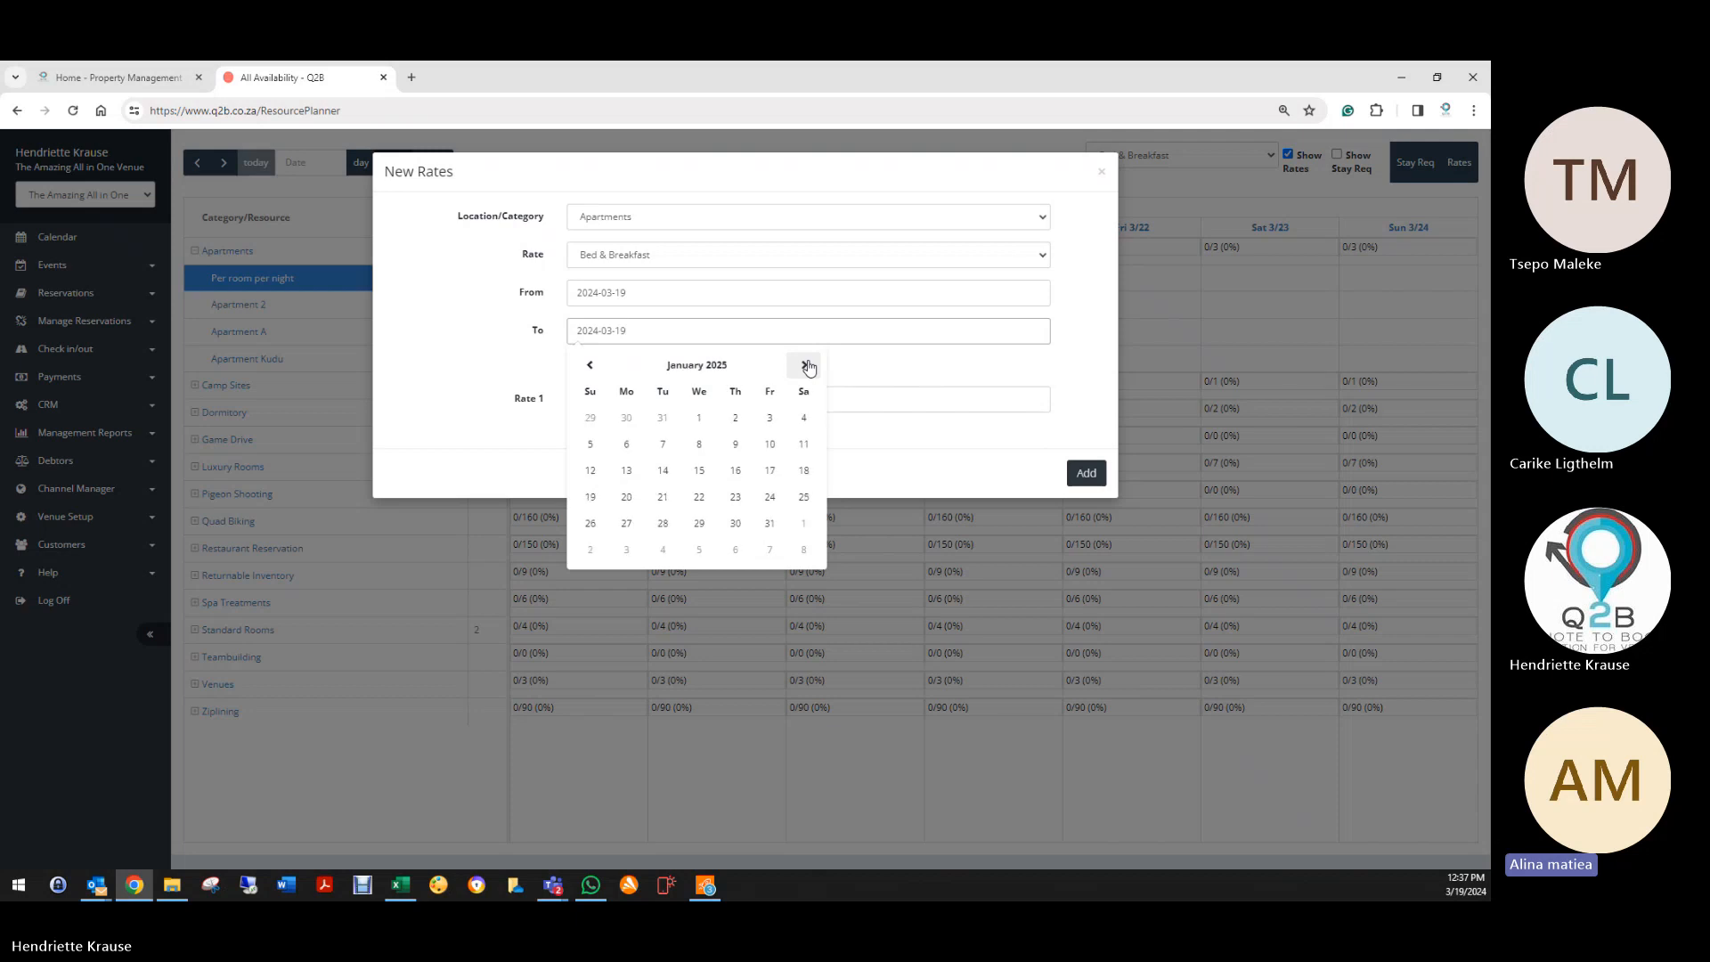
pyautogui.doubleClick(806, 365)
pyautogui.click(806, 365)
pyautogui.click(699, 522)
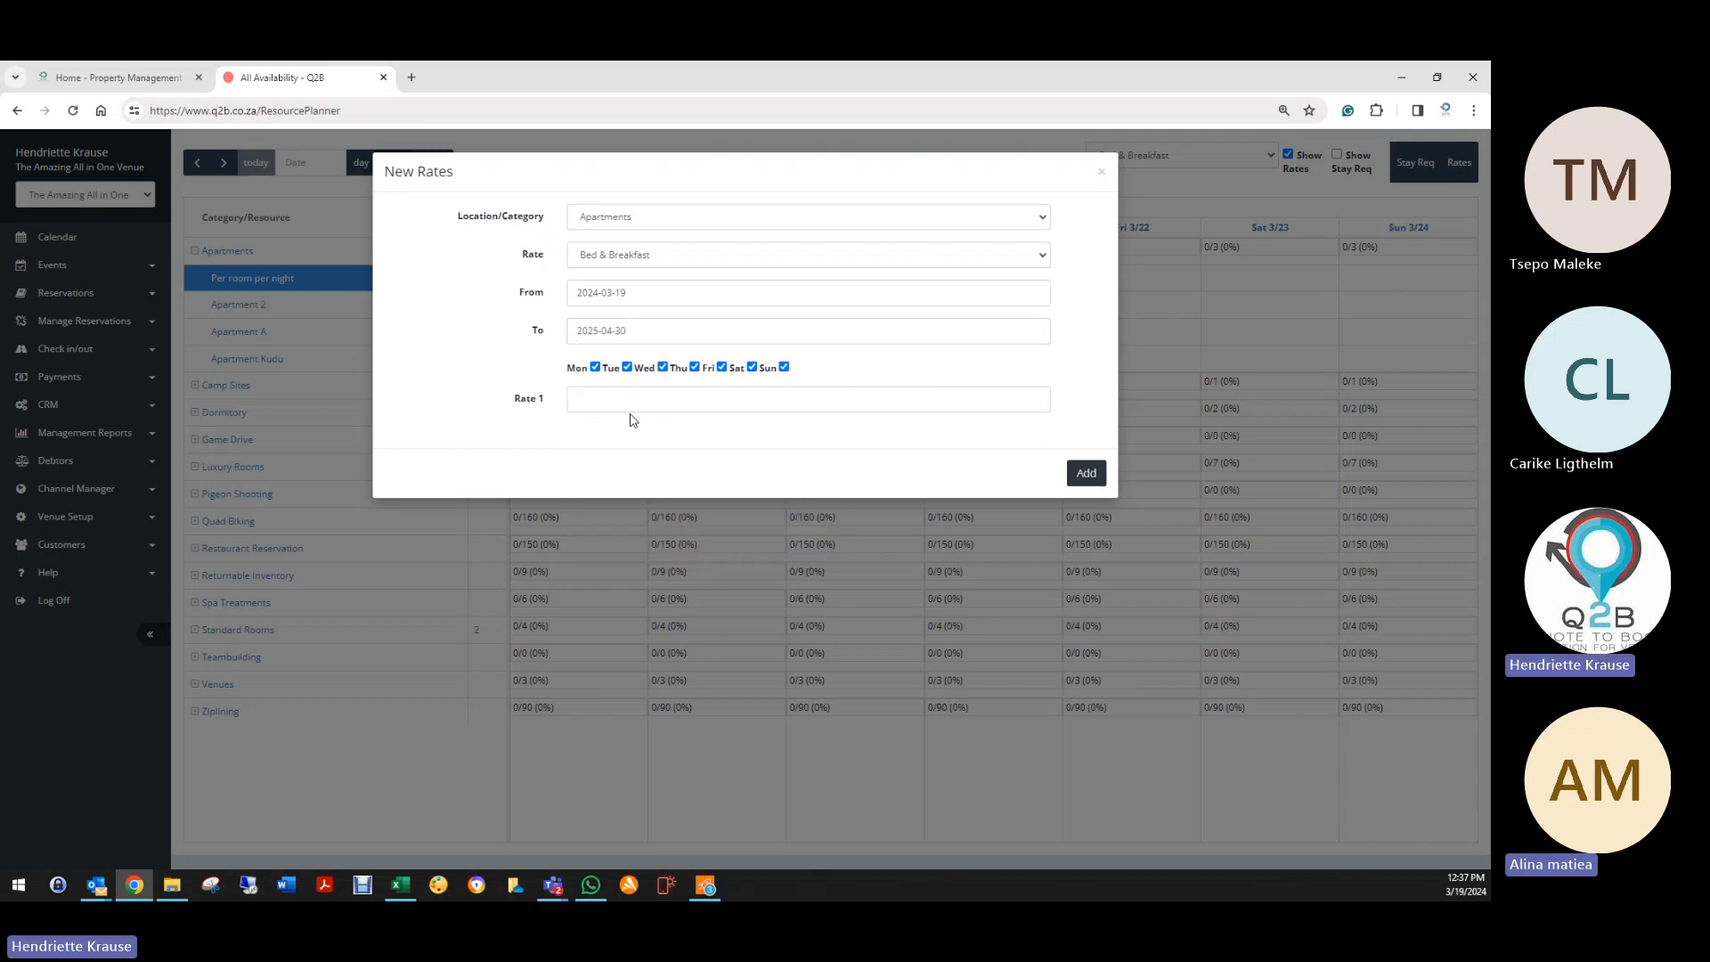
# Step: Enter 5500 as Rate 1, add the rate, and dismiss the notifications
pyautogui.click(626, 400)
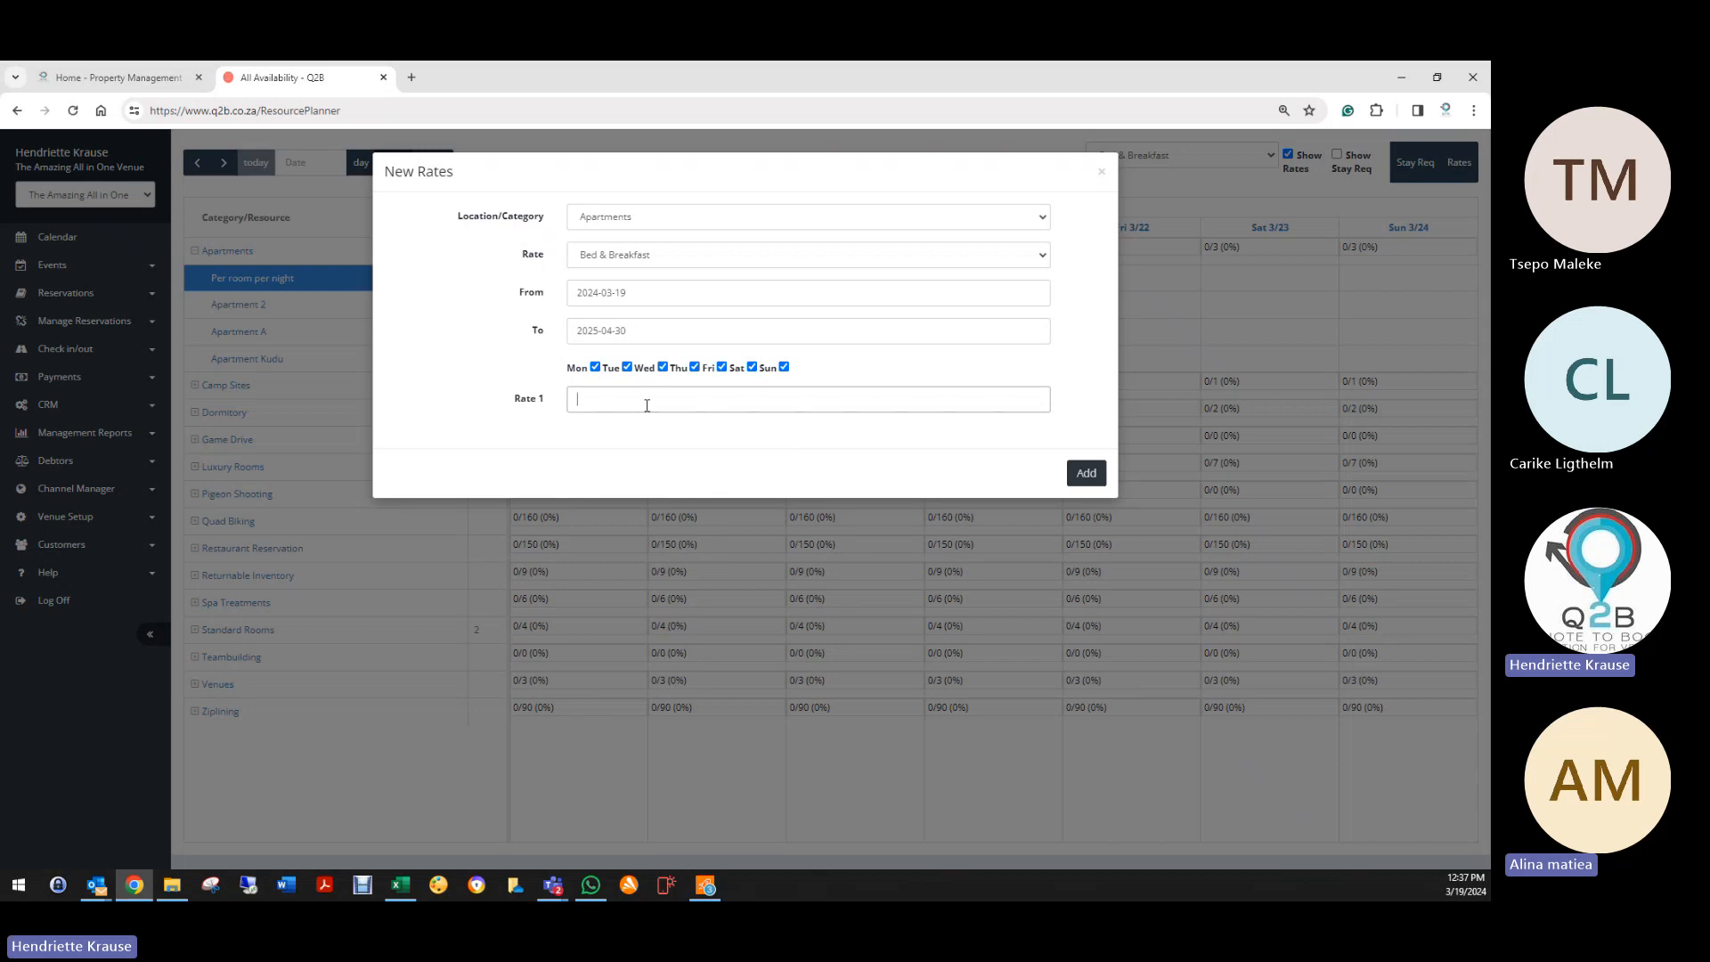
pyautogui.write('5500')
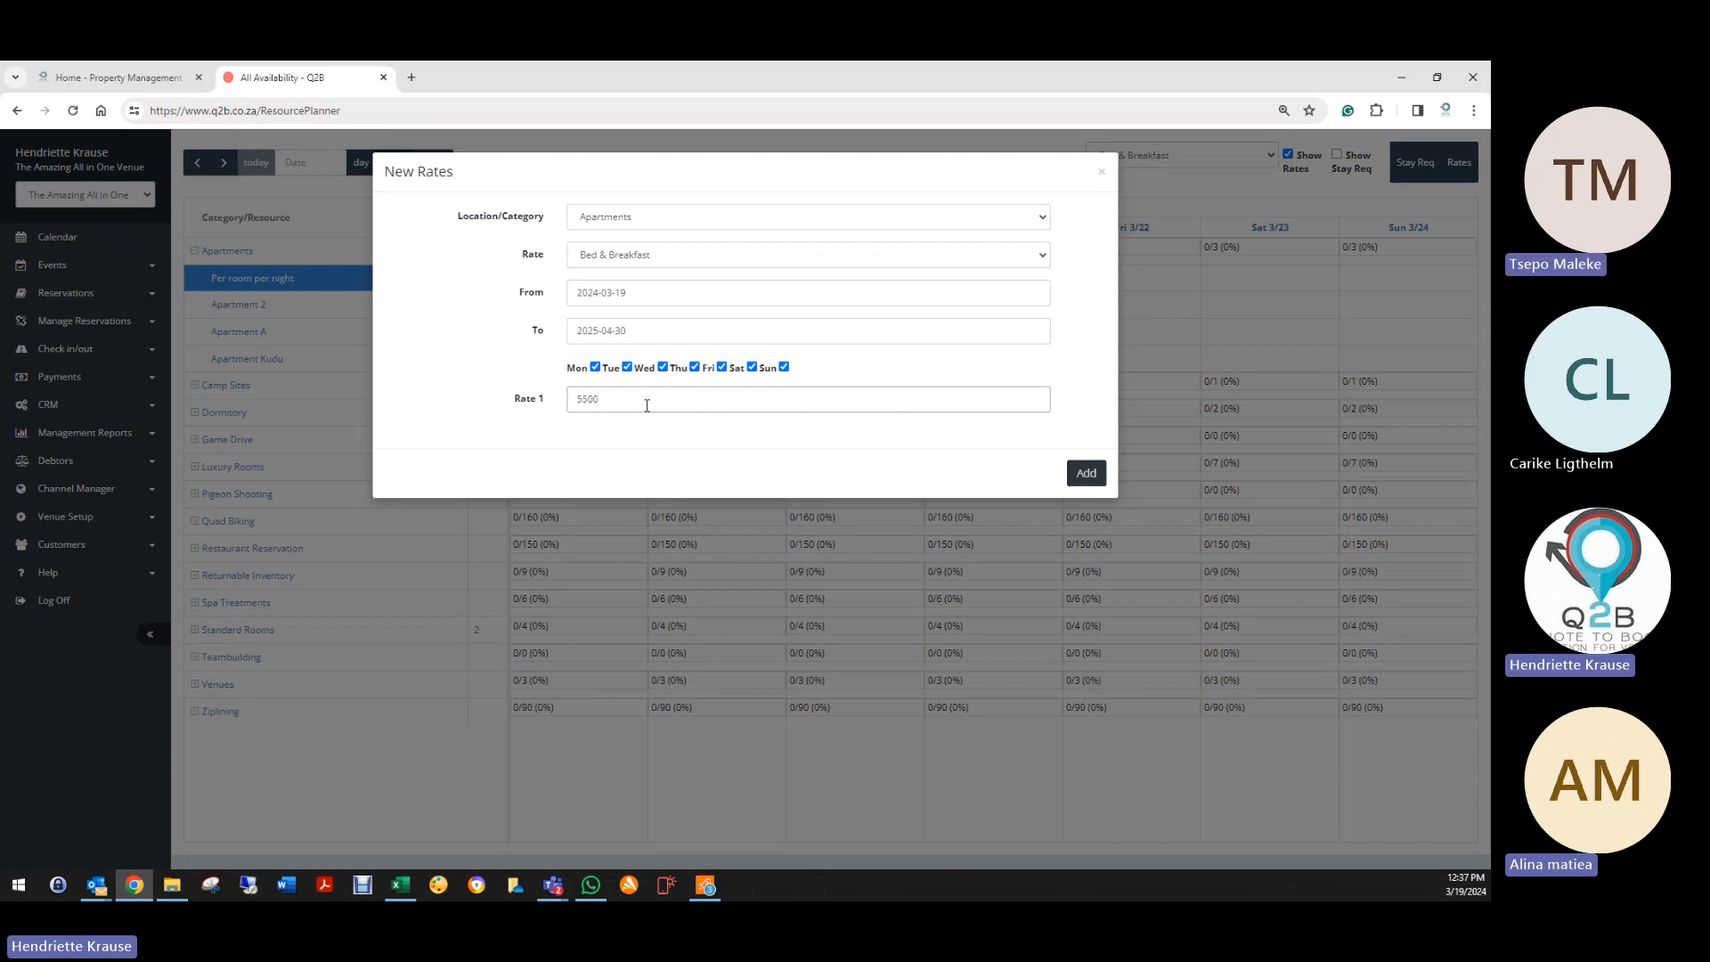
pyautogui.click(1086, 473)
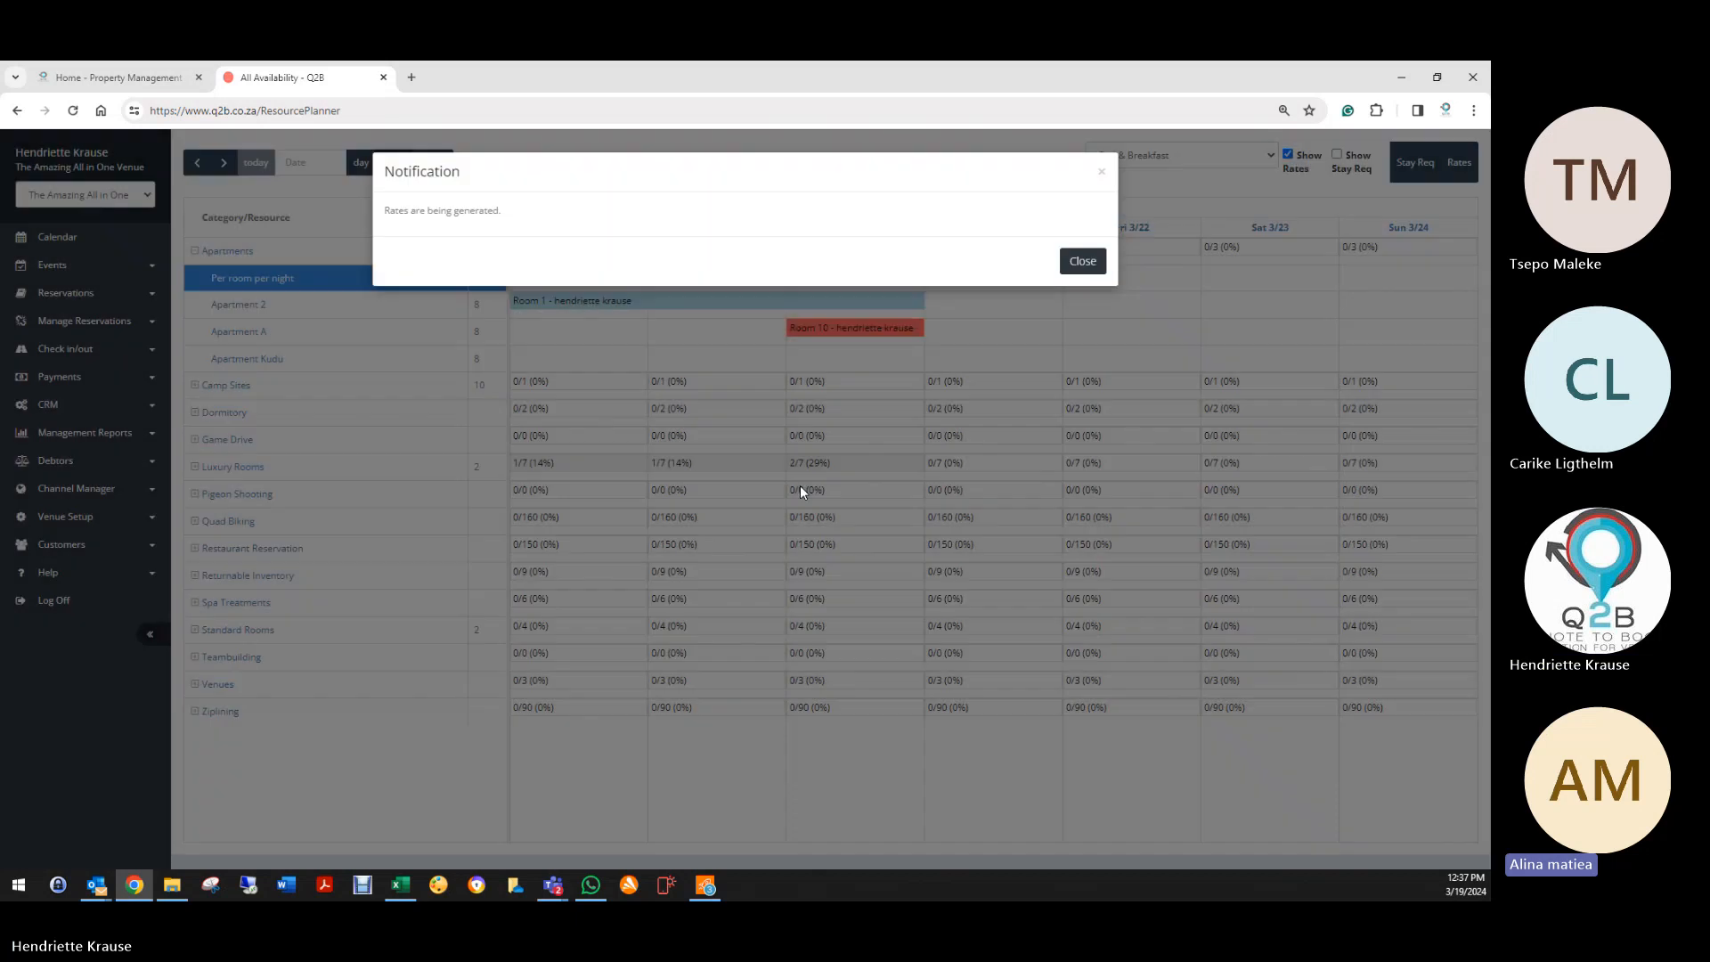
pyautogui.click(1082, 261)
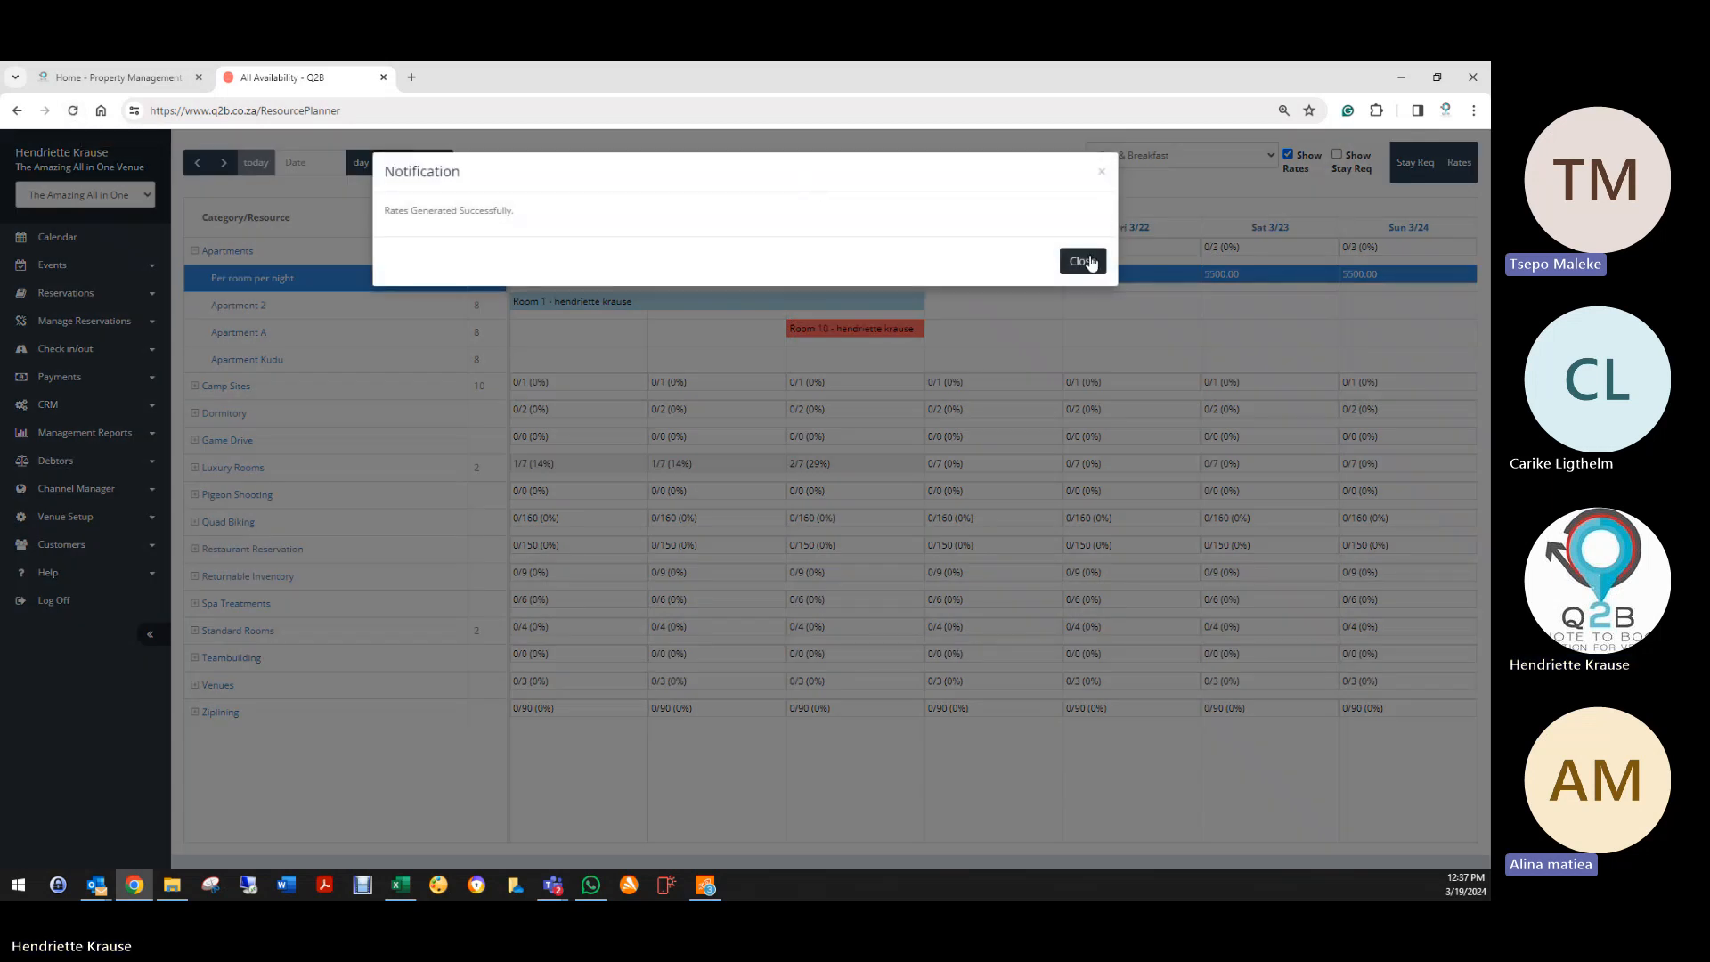
pyautogui.click(1084, 261)
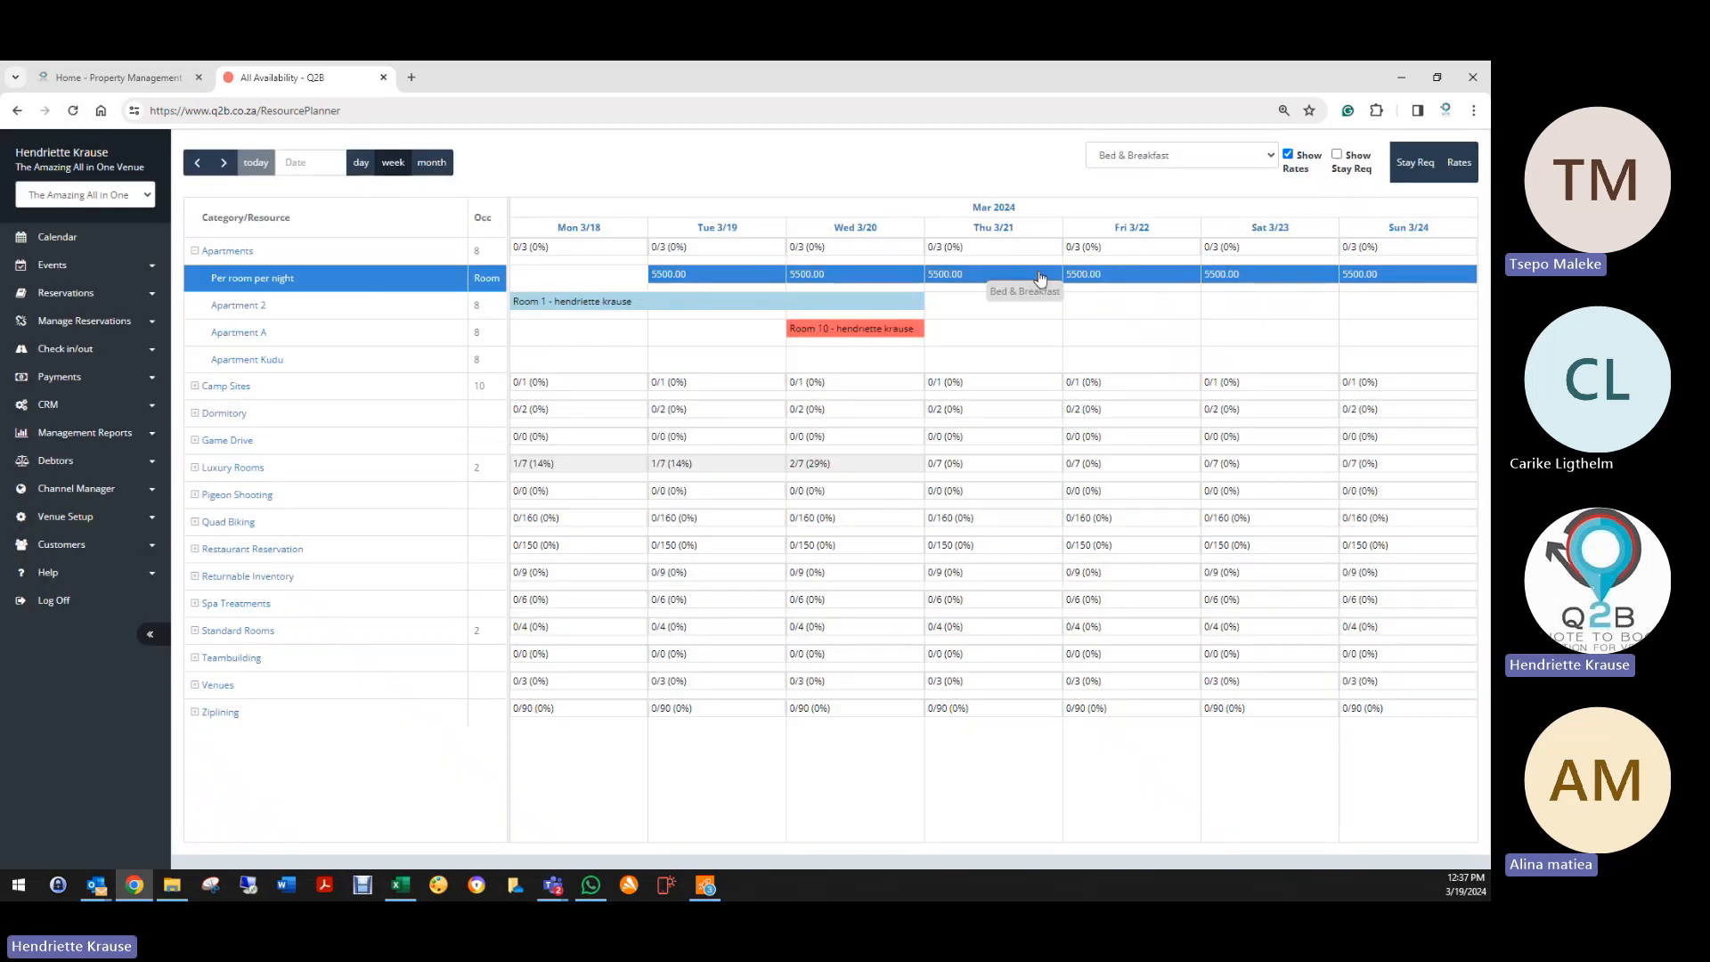
# Step: Start a new Bed & Breakfast rate running 19 March 2024 to 30 April 2025
pyautogui.click(1461, 165)
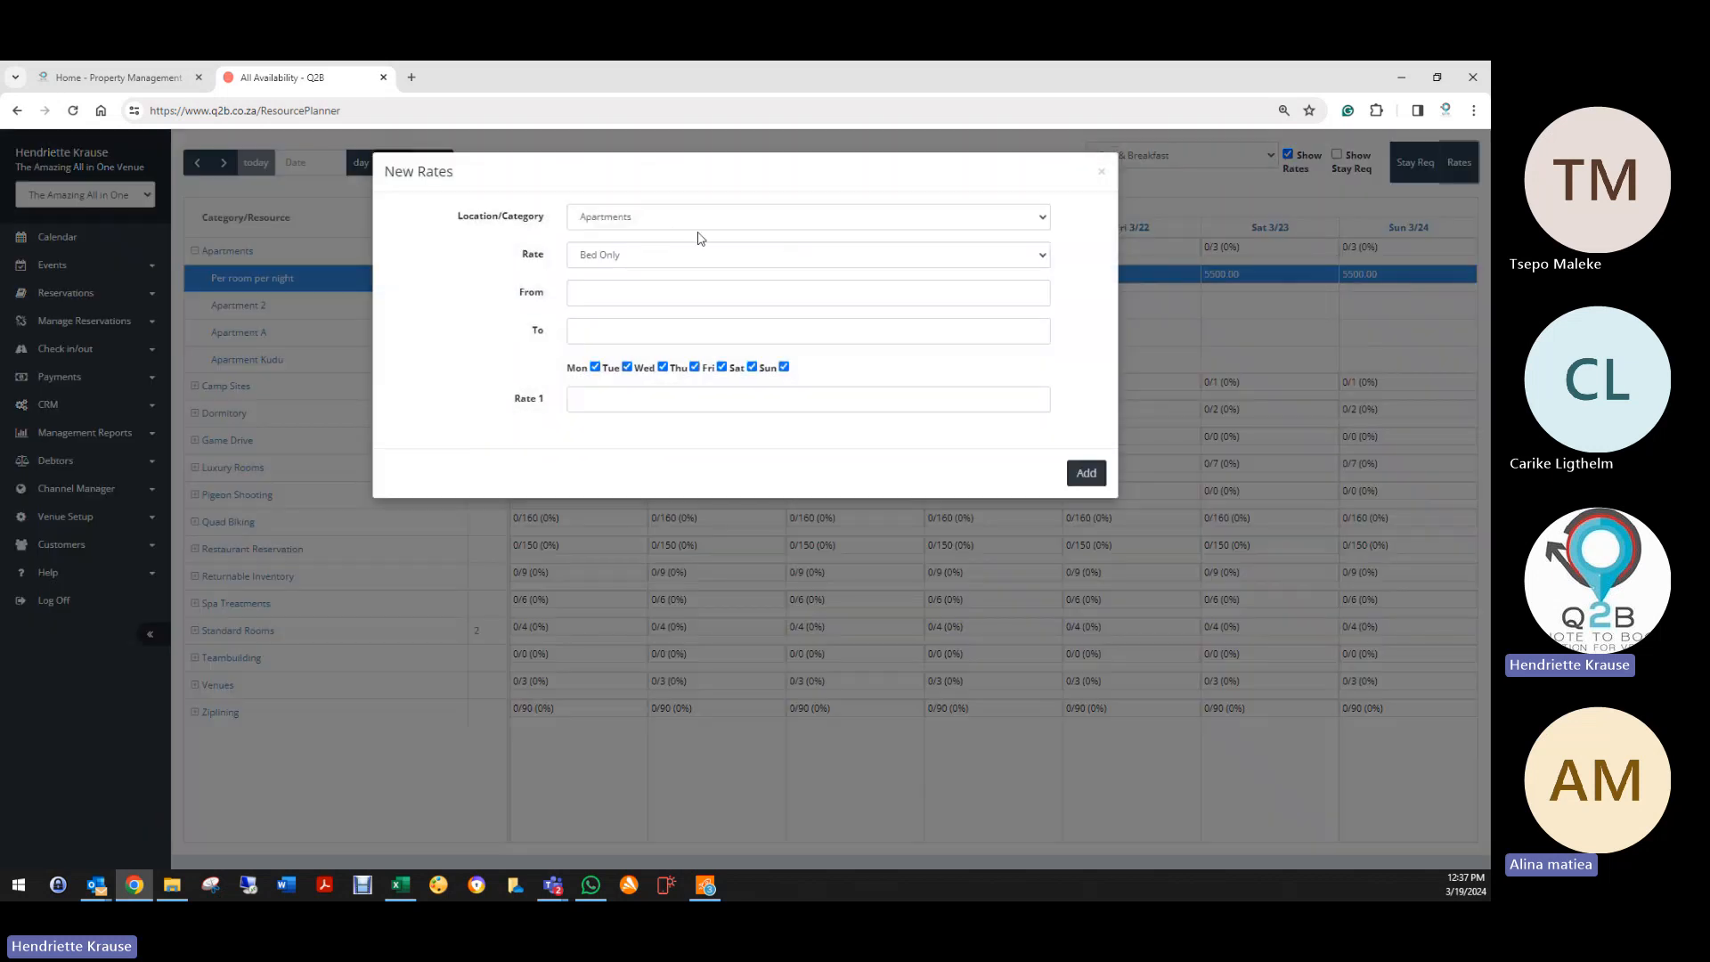
pyautogui.click(637, 259)
pyautogui.click(597, 298)
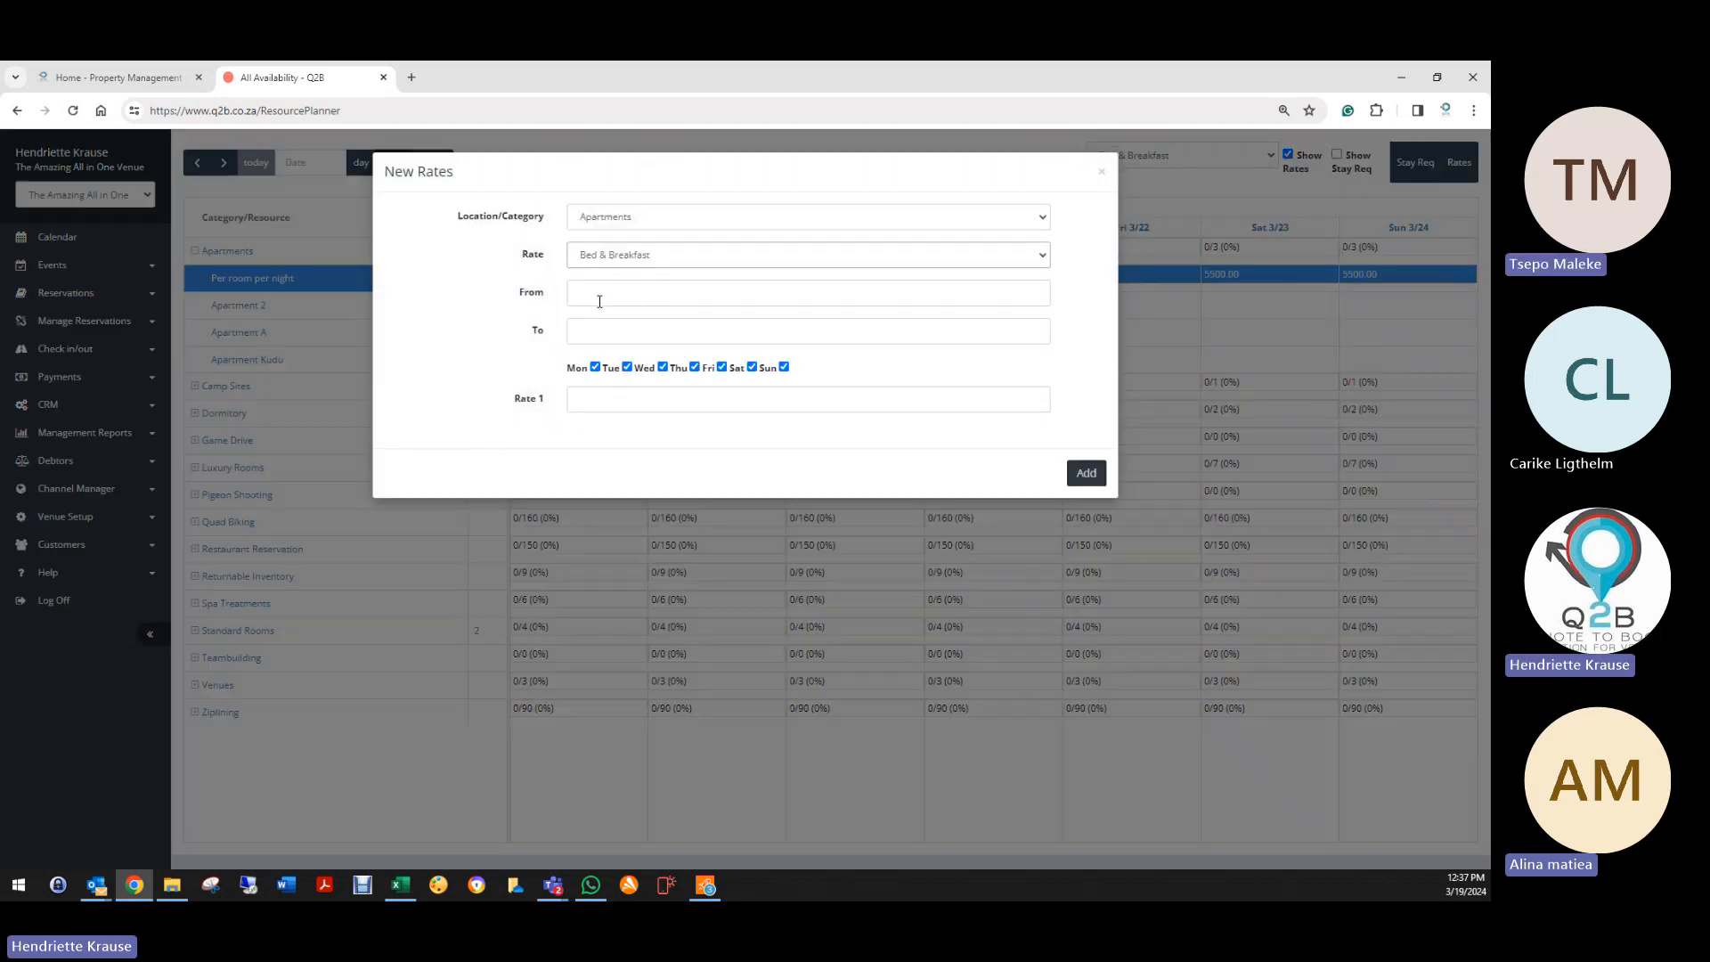
pyautogui.click(597, 300)
pyautogui.click(662, 459)
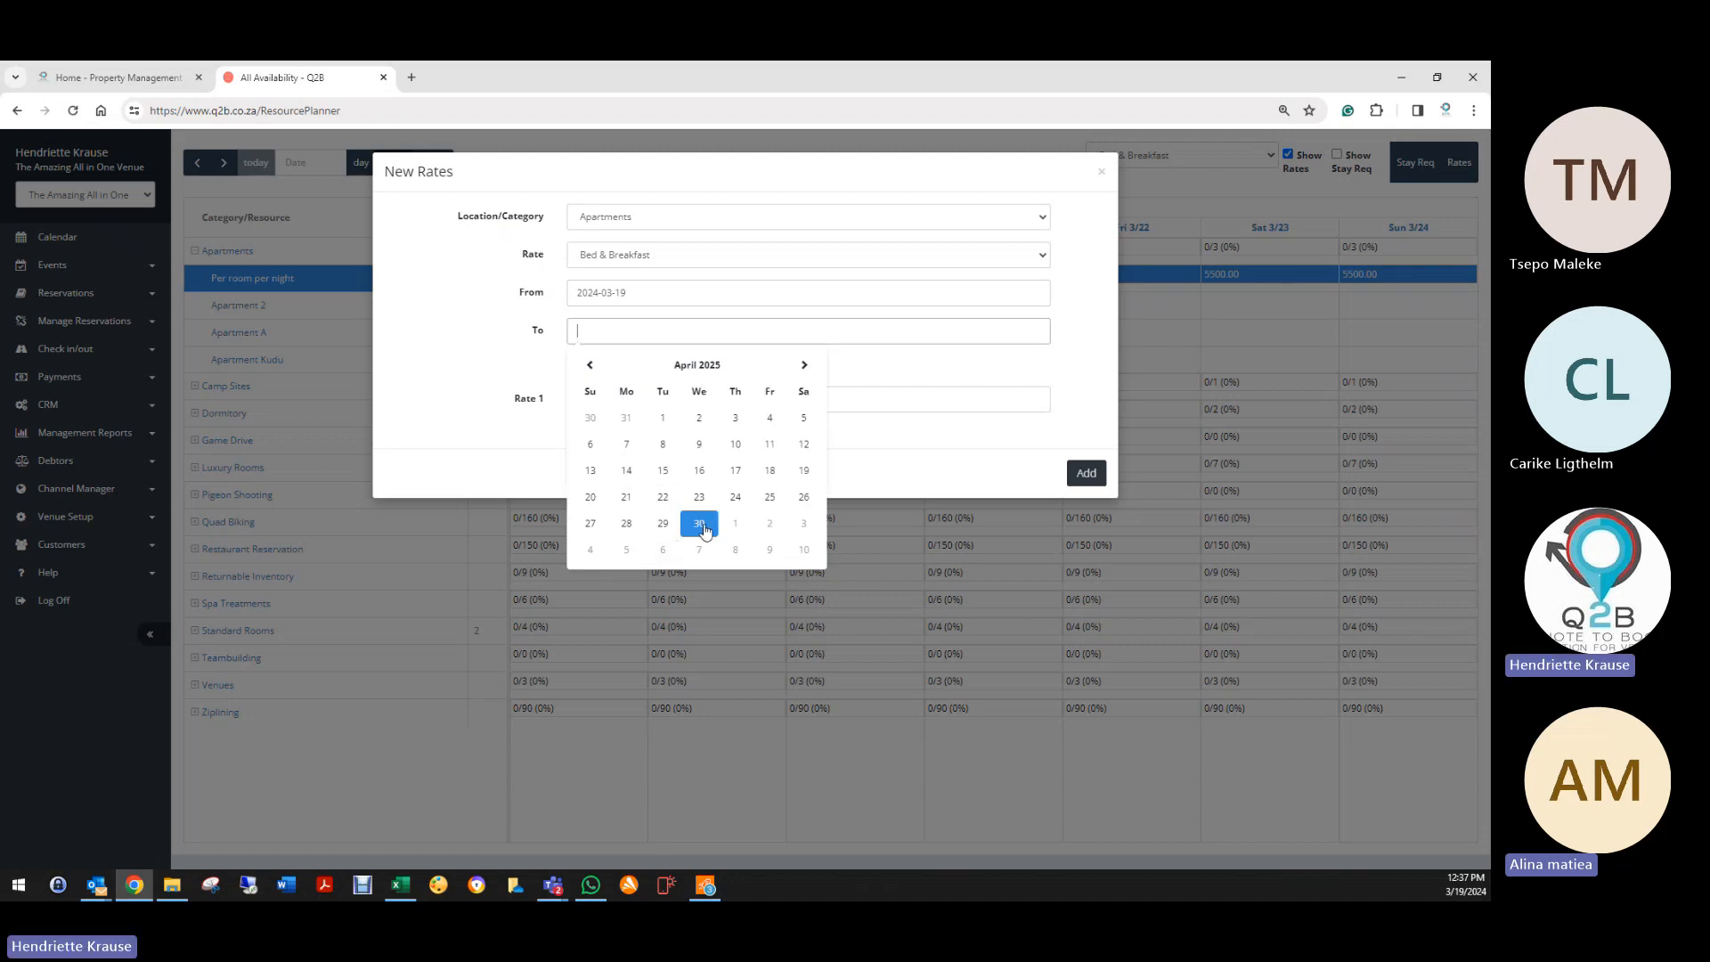
pyautogui.click(684, 527)
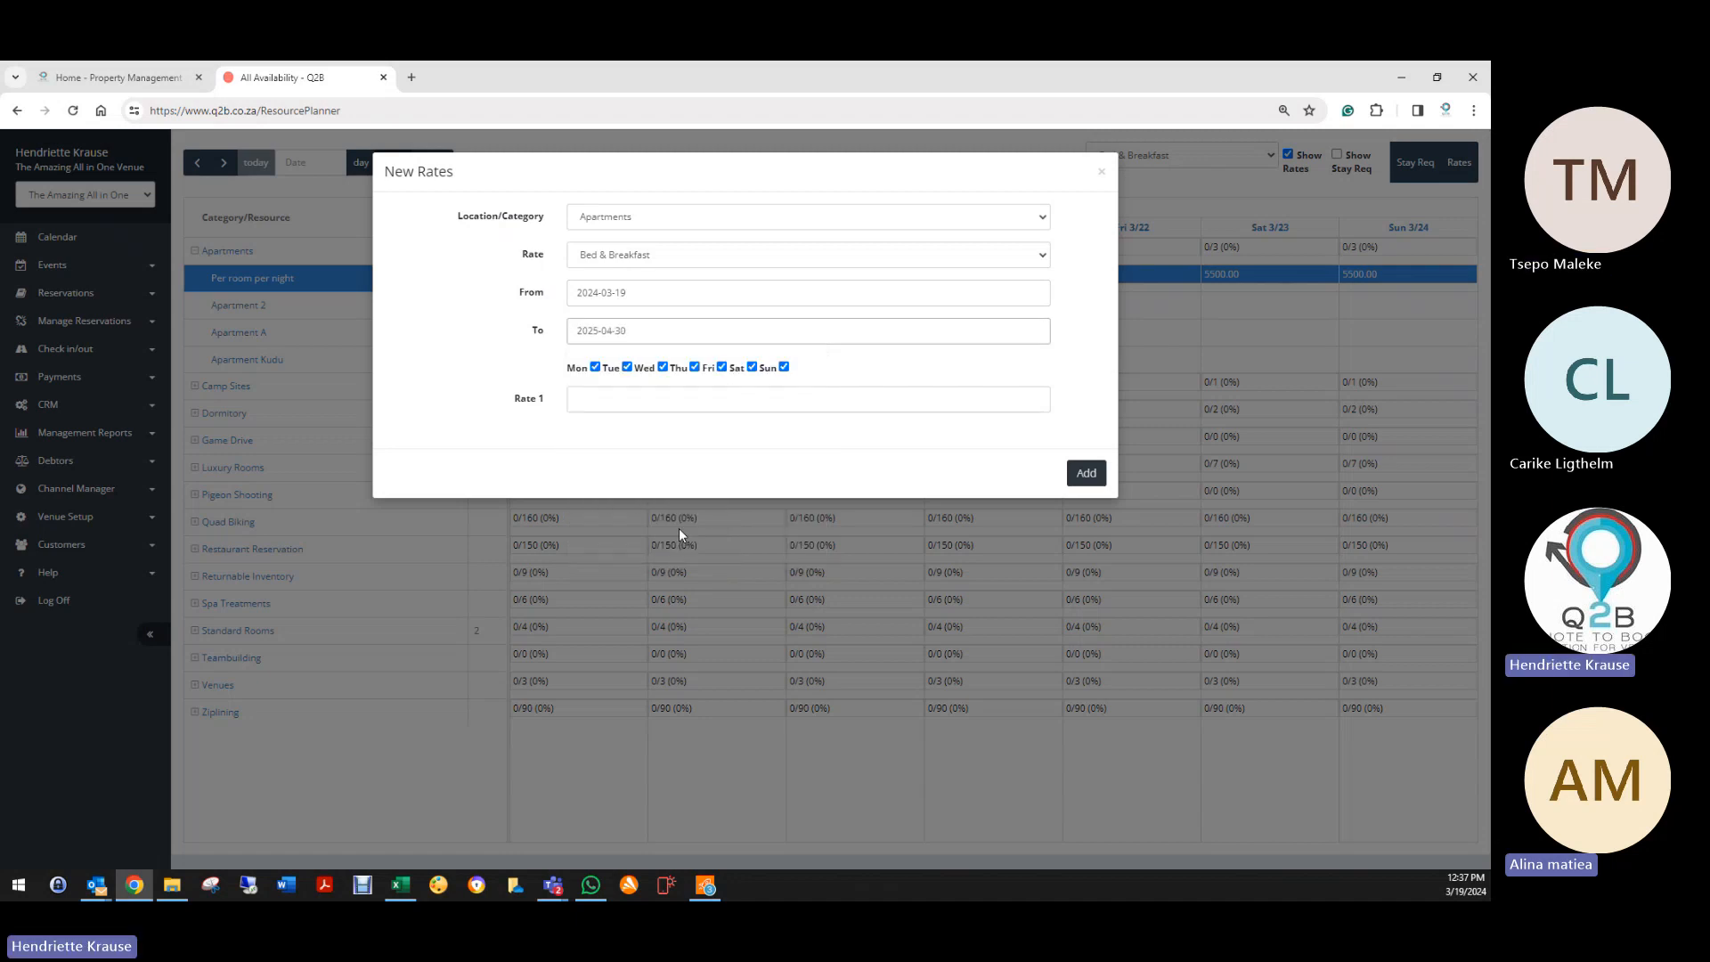
# Step: Limit it to weekend days, enter 6500, and generate the rate
pyautogui.click(594, 368)
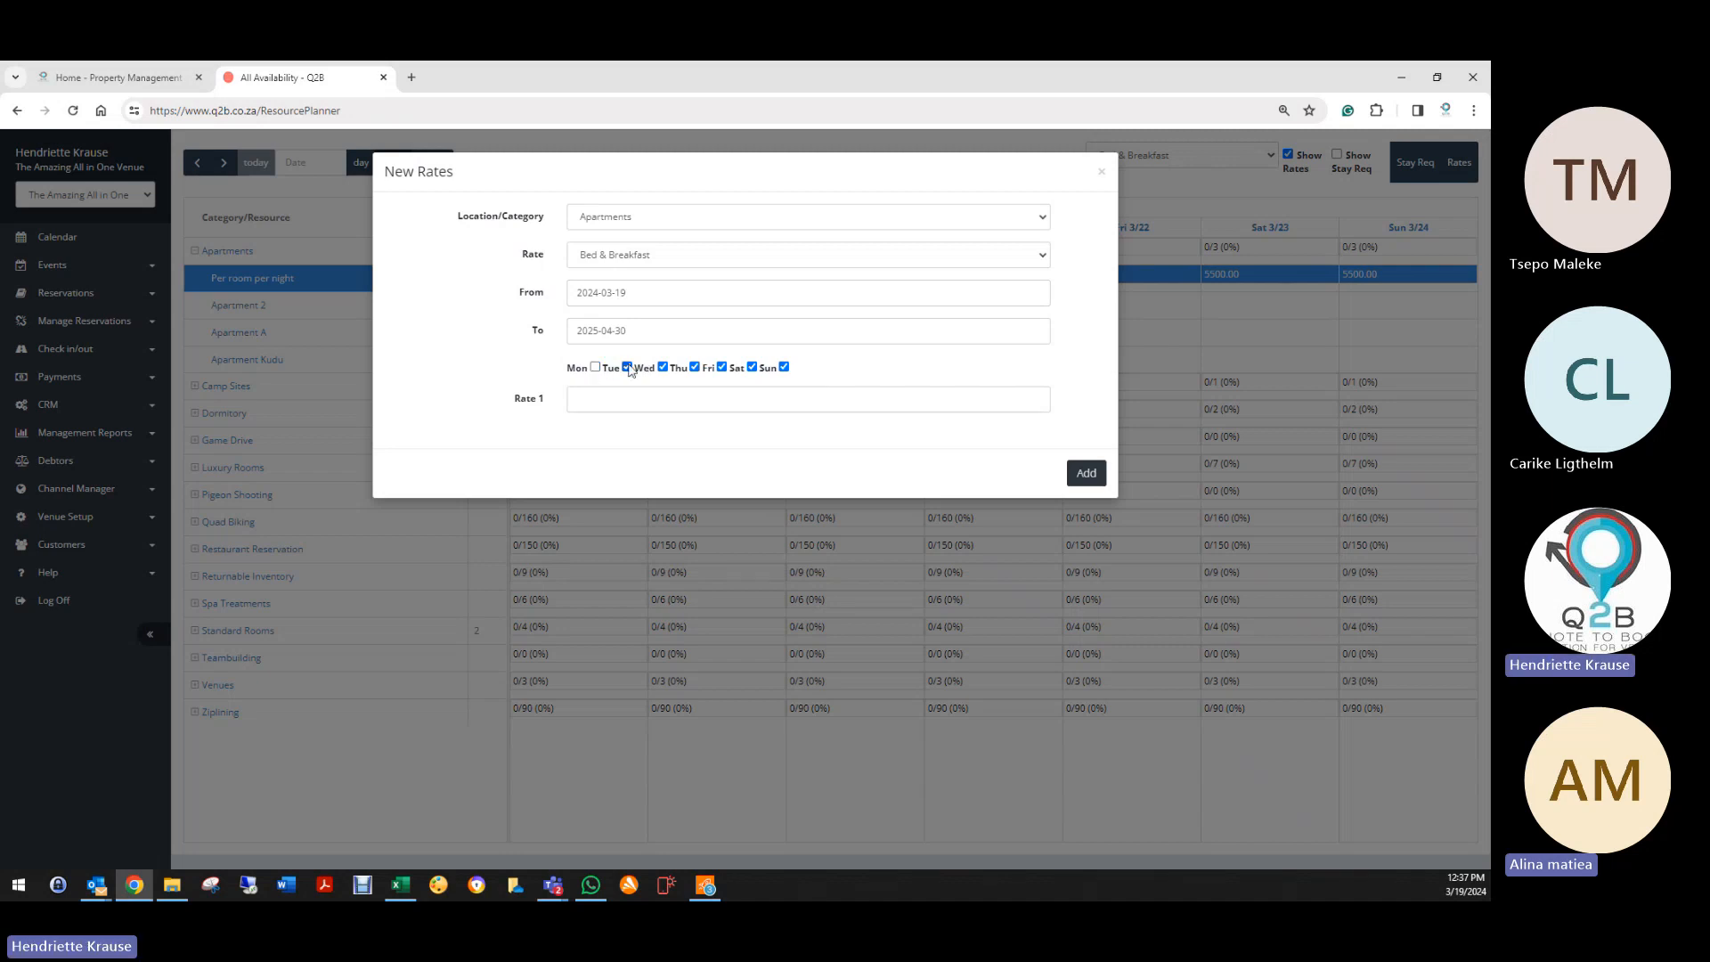
pyautogui.click(663, 367)
pyautogui.click(695, 367)
pyautogui.click(592, 409)
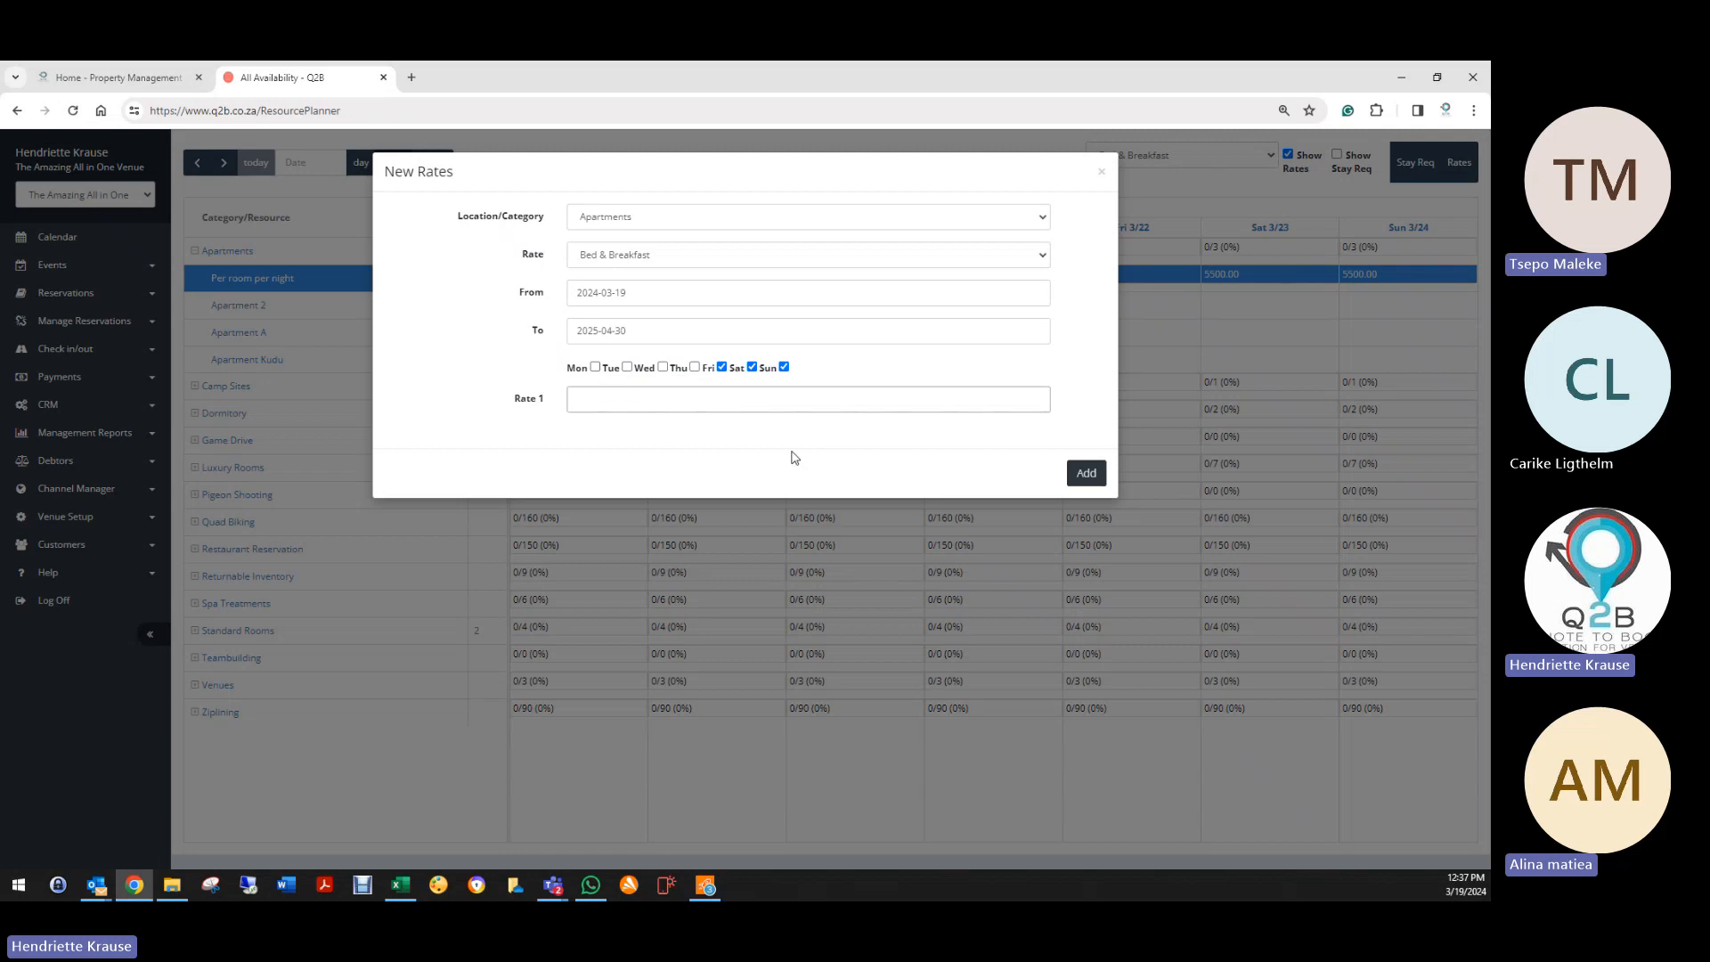
pyautogui.write('6500')
pyautogui.click(1086, 473)
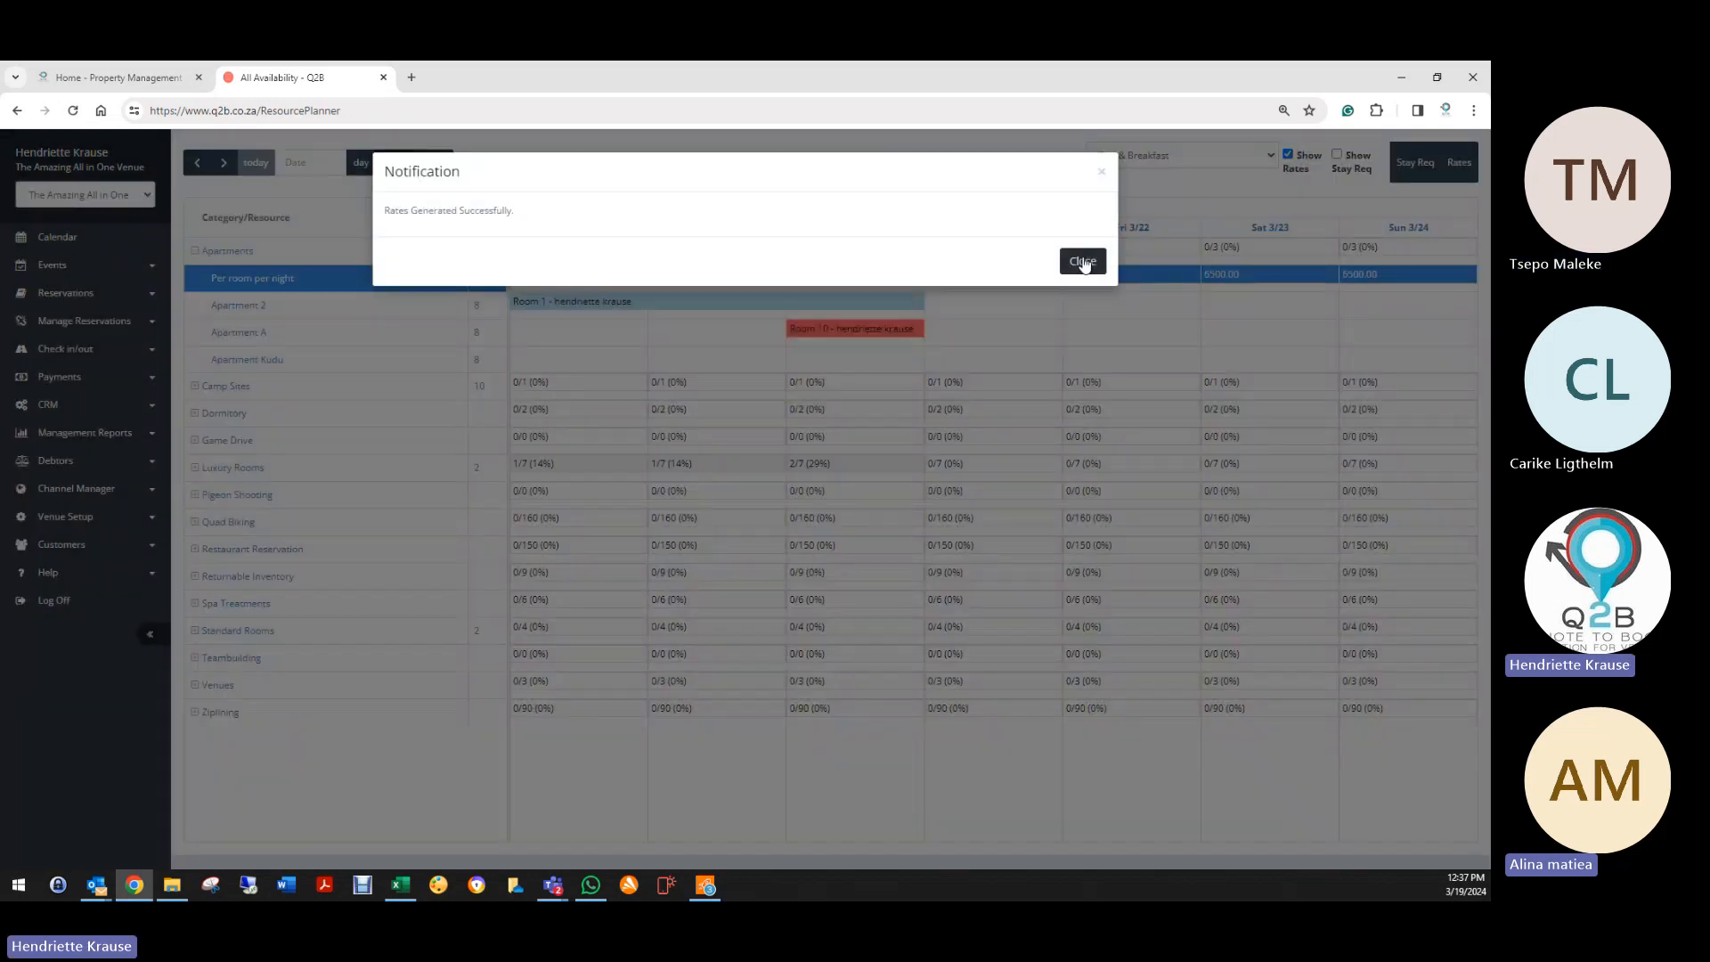
pyautogui.click(1083, 262)
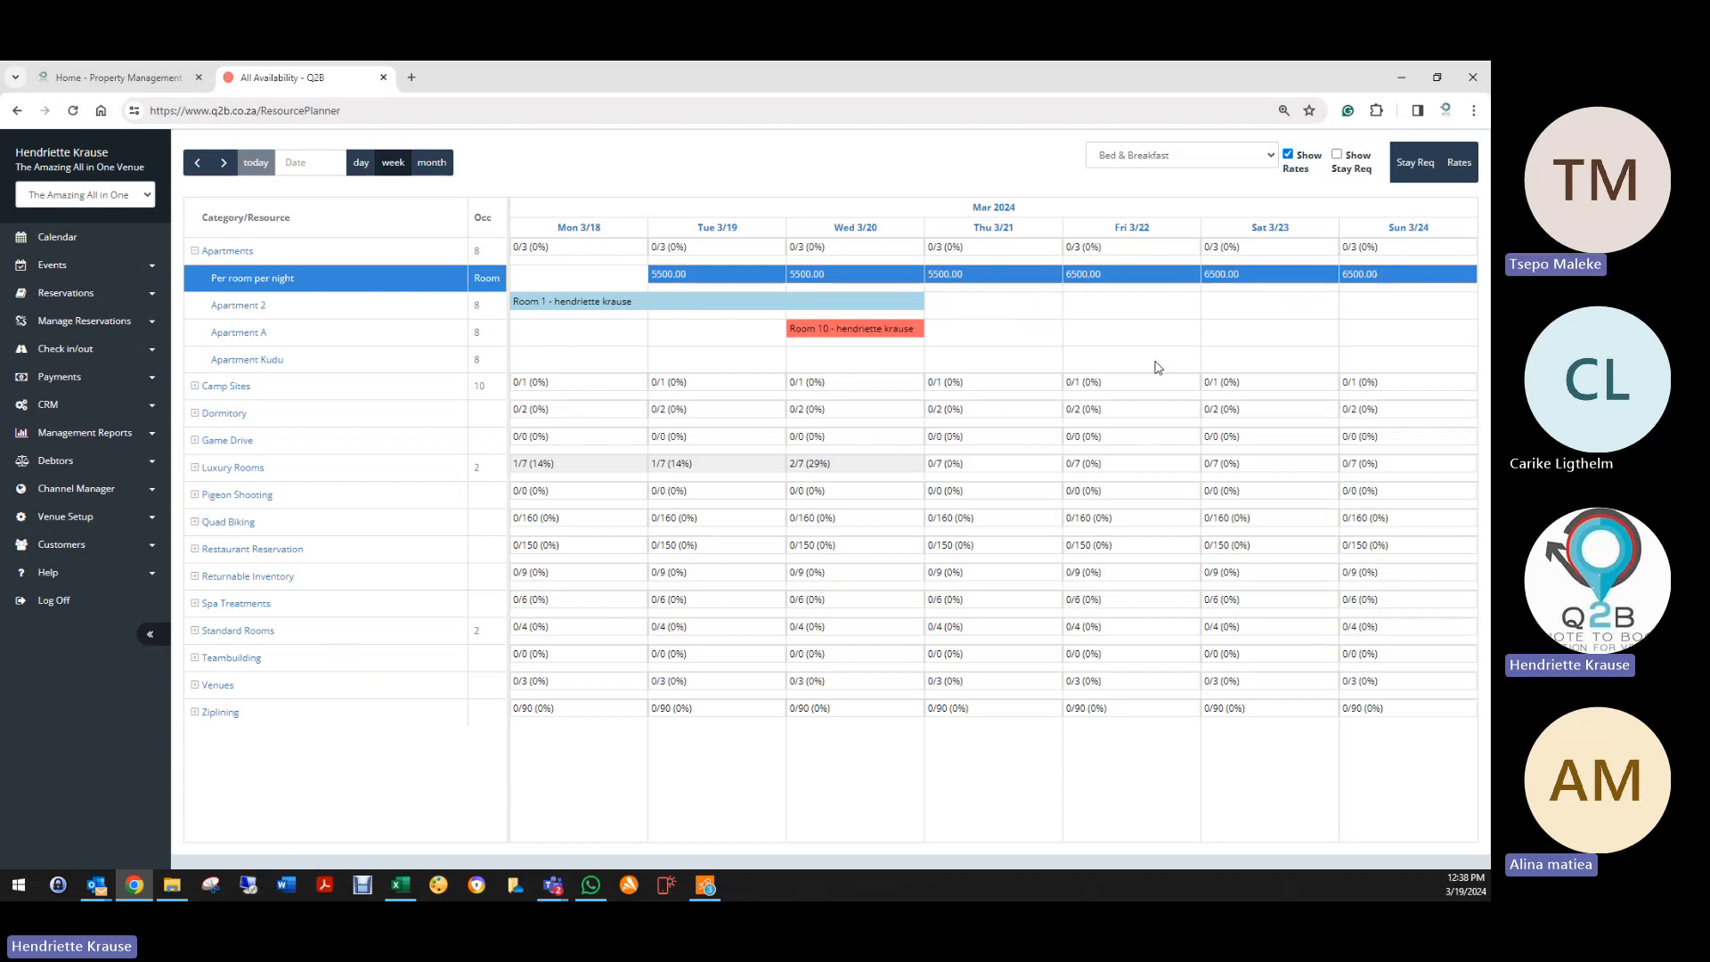
# Step: Start another Bed & Breakfast rate running 19 March 2024 to 30 April 2025
pyautogui.click(1459, 162)
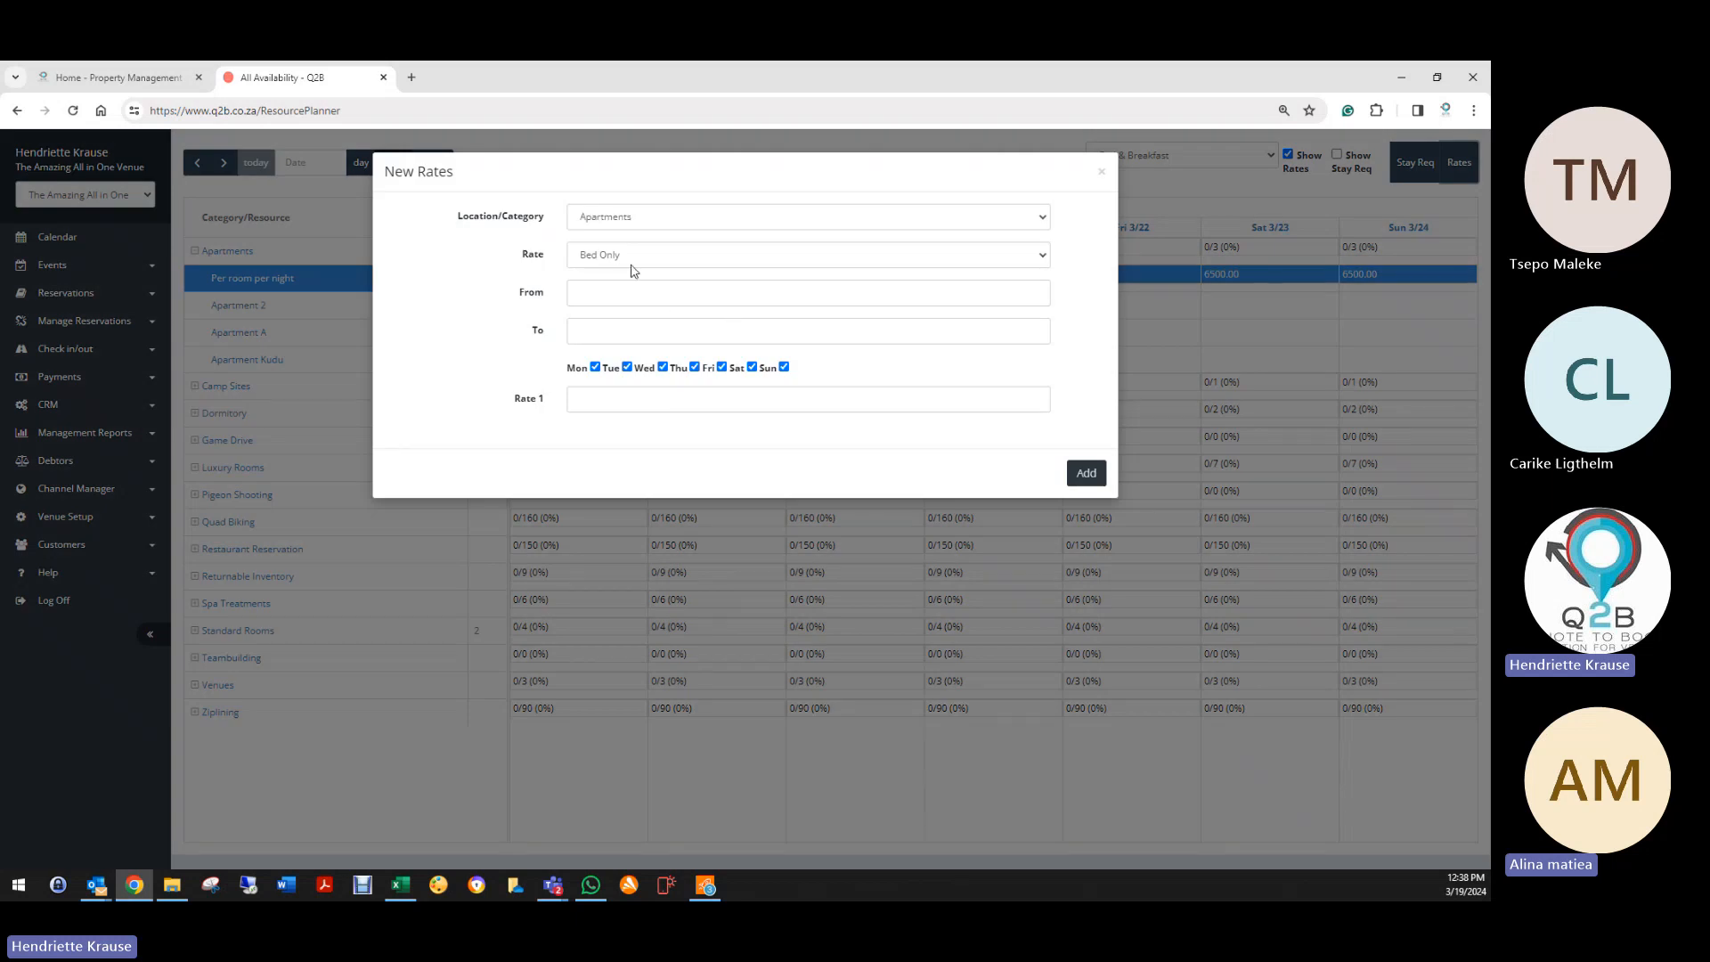
pyautogui.click(617, 255)
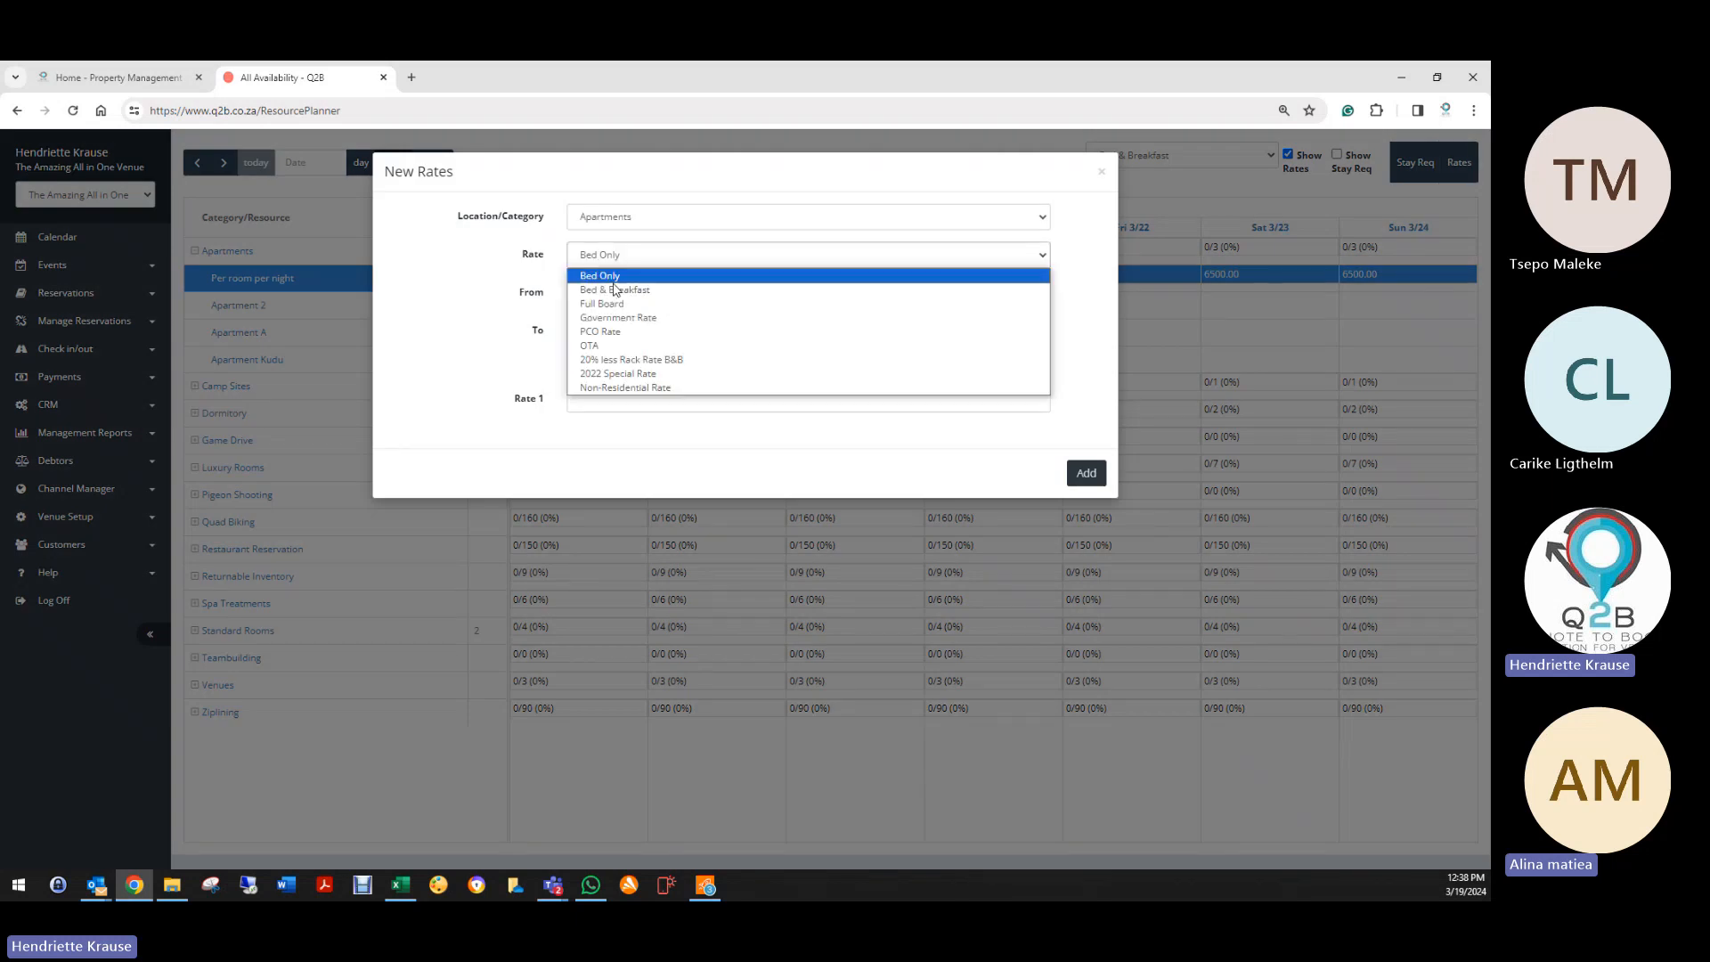
pyautogui.click(614, 283)
pyautogui.click(606, 297)
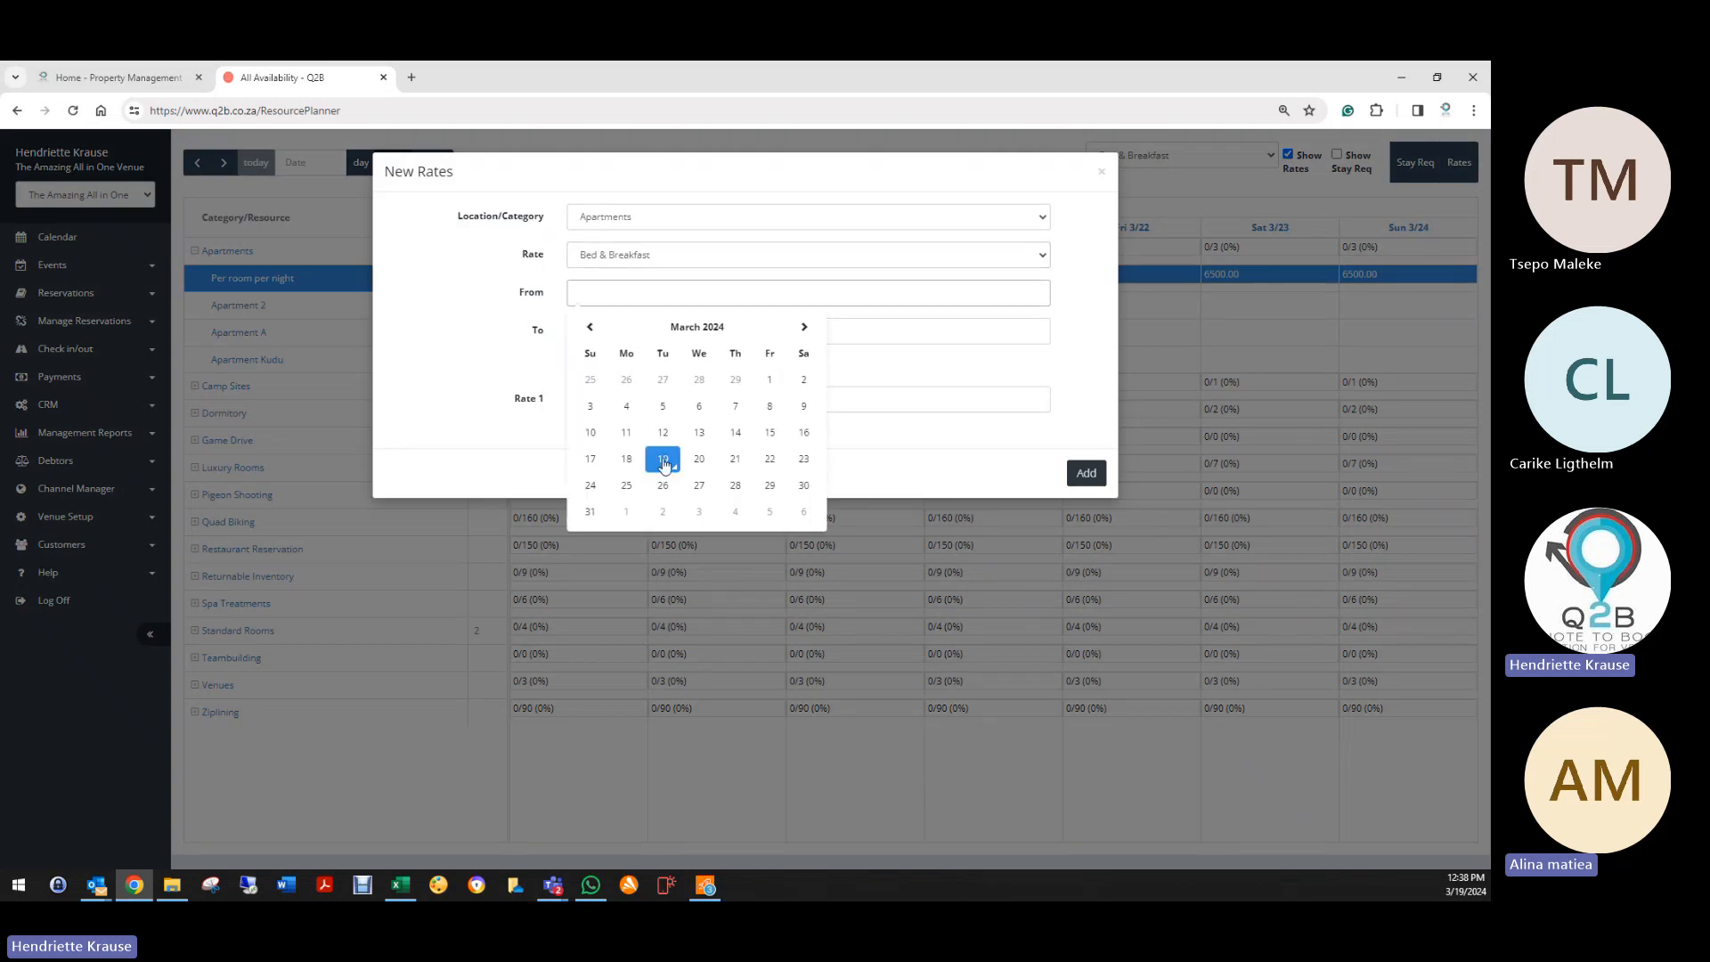
pyautogui.click(663, 459)
pyautogui.click(617, 331)
pyautogui.click(699, 523)
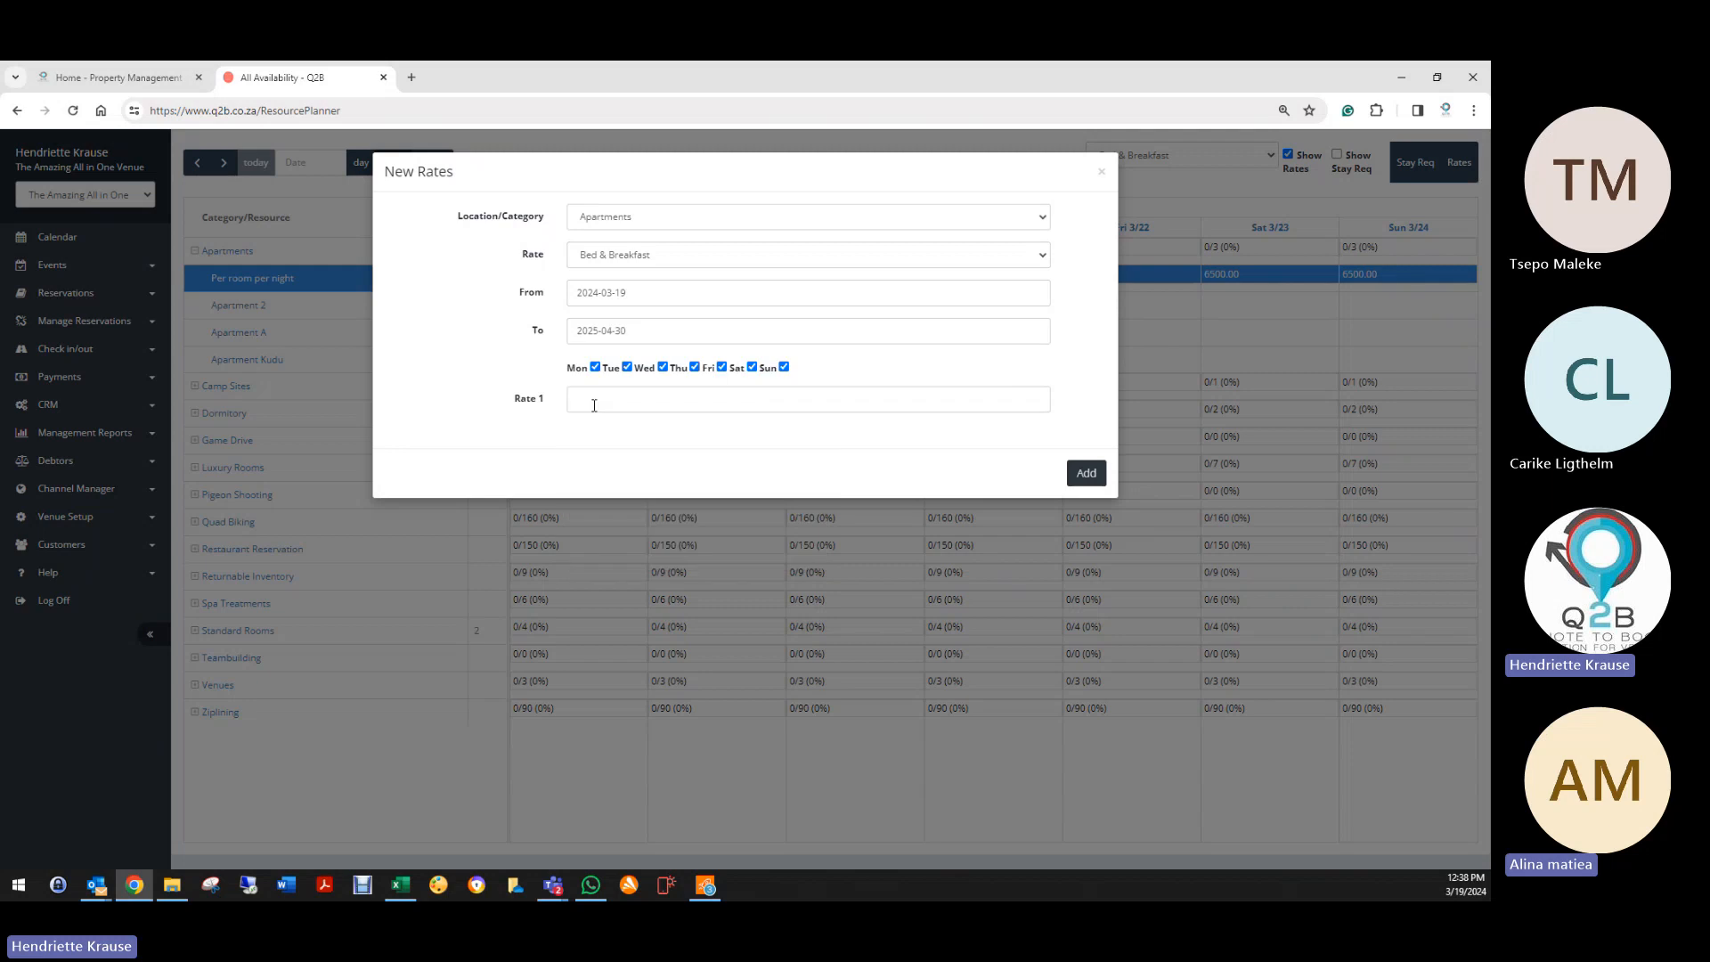
# Step: Limit it to weekend days and generate it at 6800
pyautogui.click(595, 367)
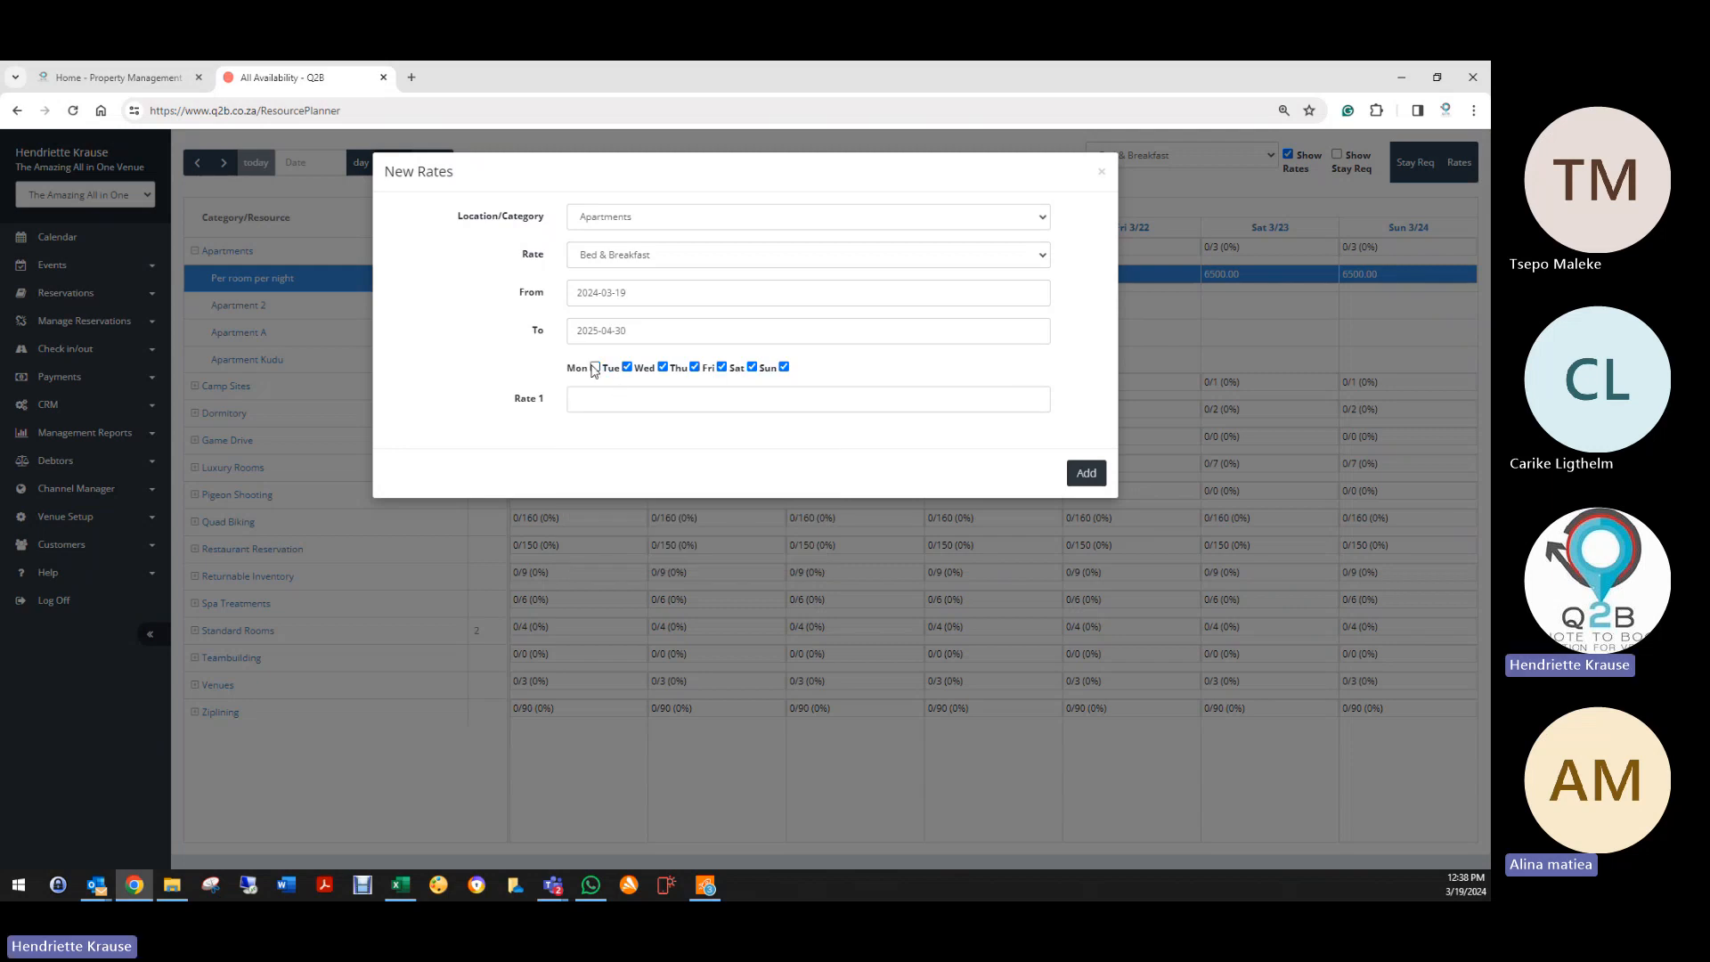
pyautogui.click(664, 367)
pyautogui.click(695, 367)
pyautogui.click(684, 409)
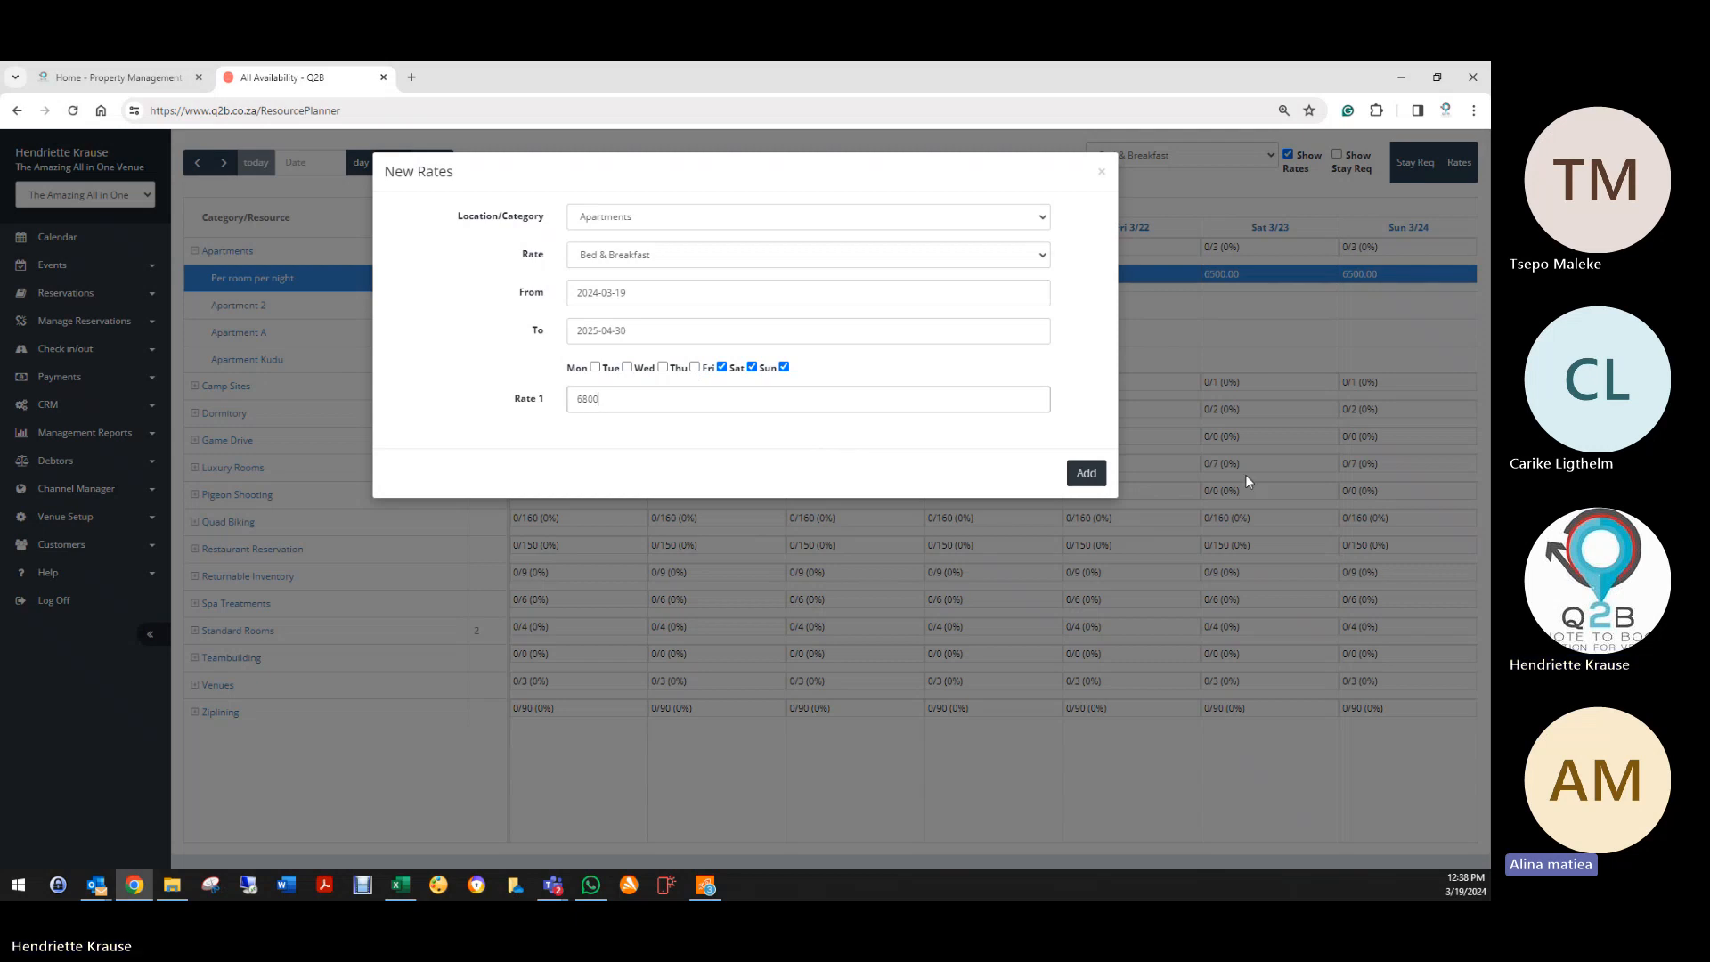
pyautogui.click(1085, 473)
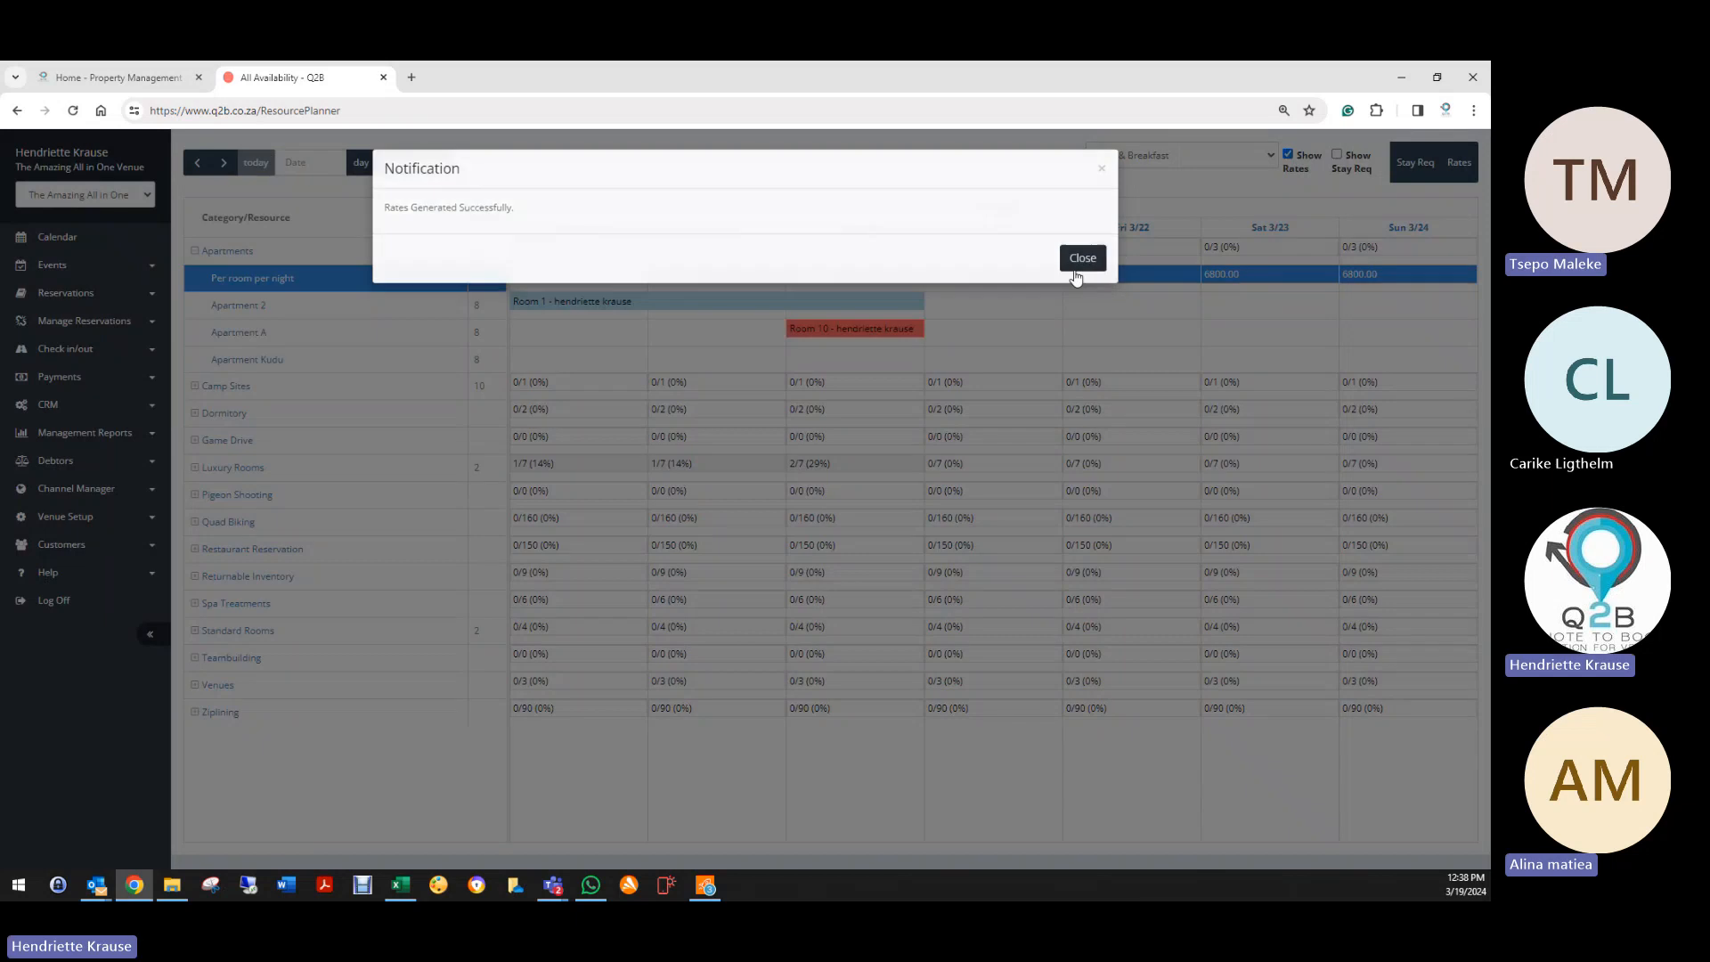
pyautogui.click(1082, 261)
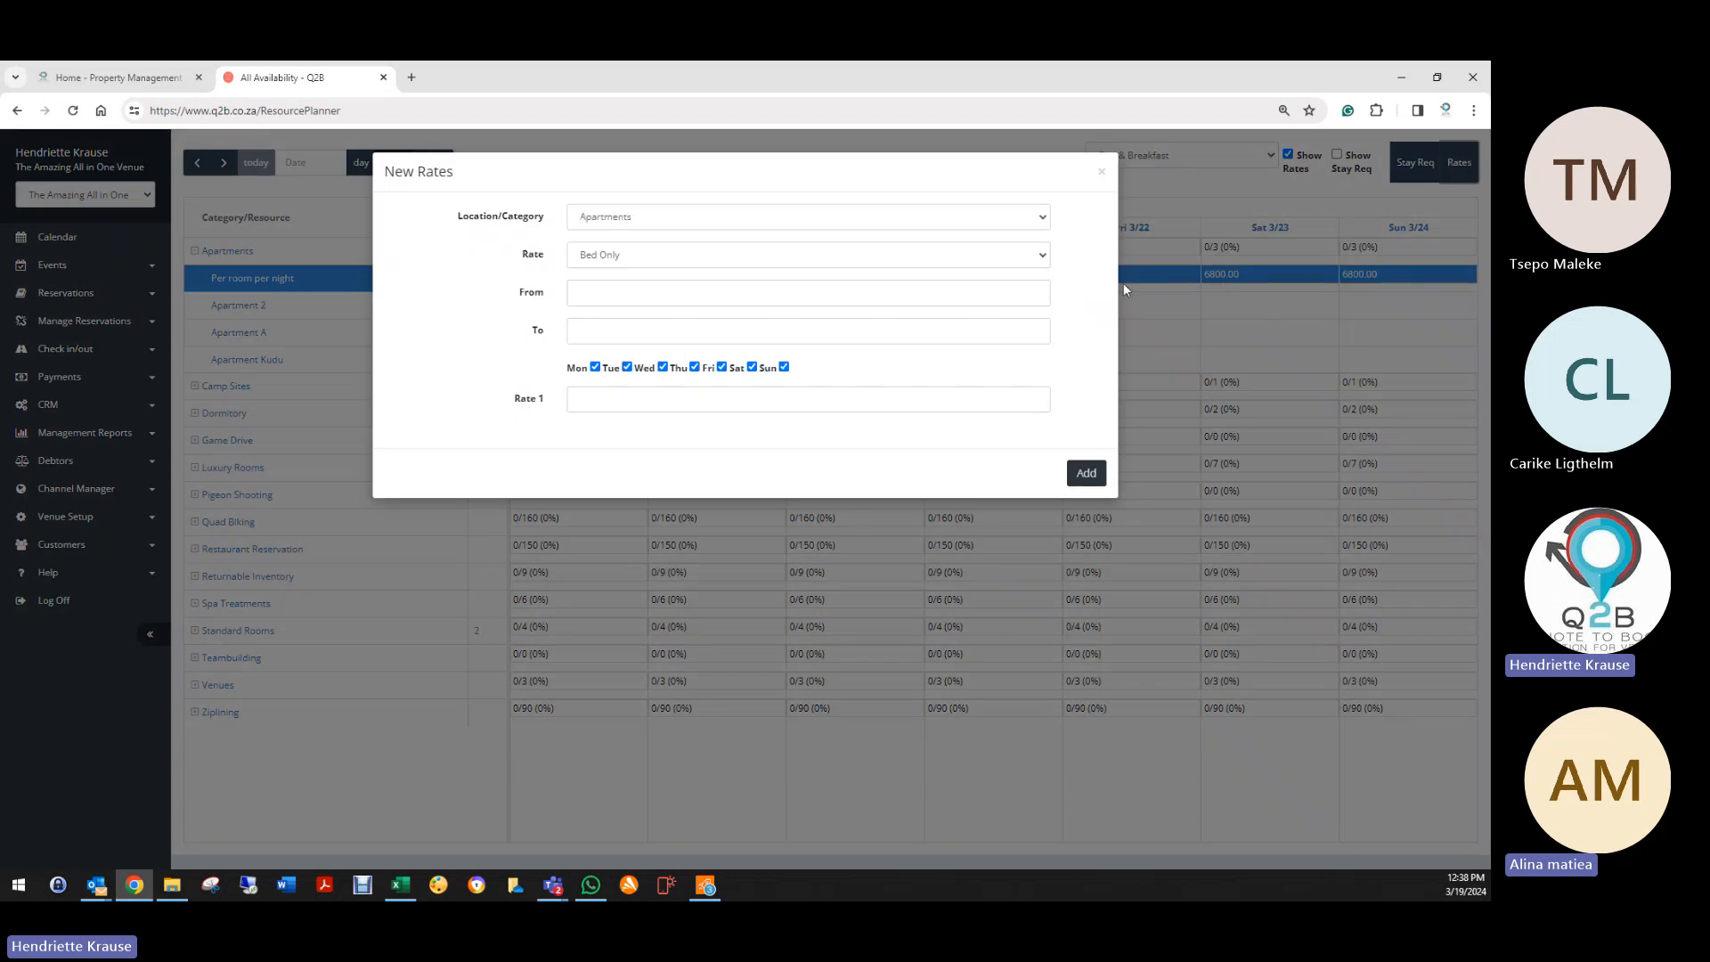
# Step: Set up a Camp Sites Bed Only rate from 19 March 2024 to 30 April 2025
pyautogui.click(623, 218)
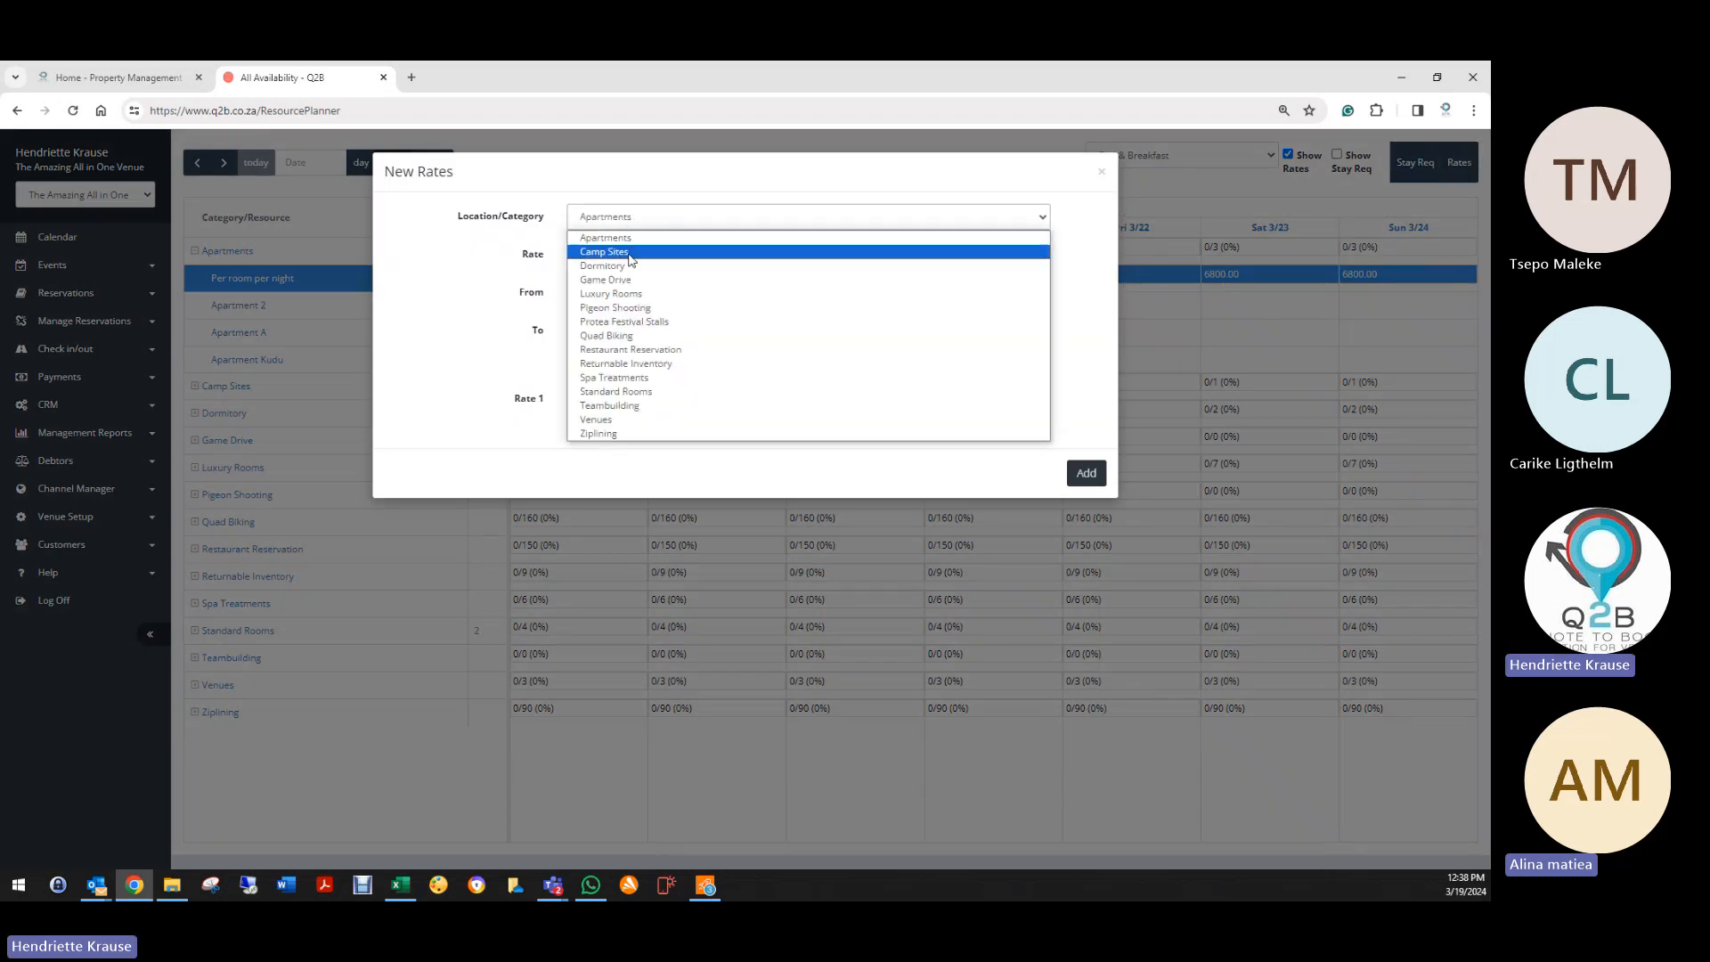
pyautogui.click(618, 252)
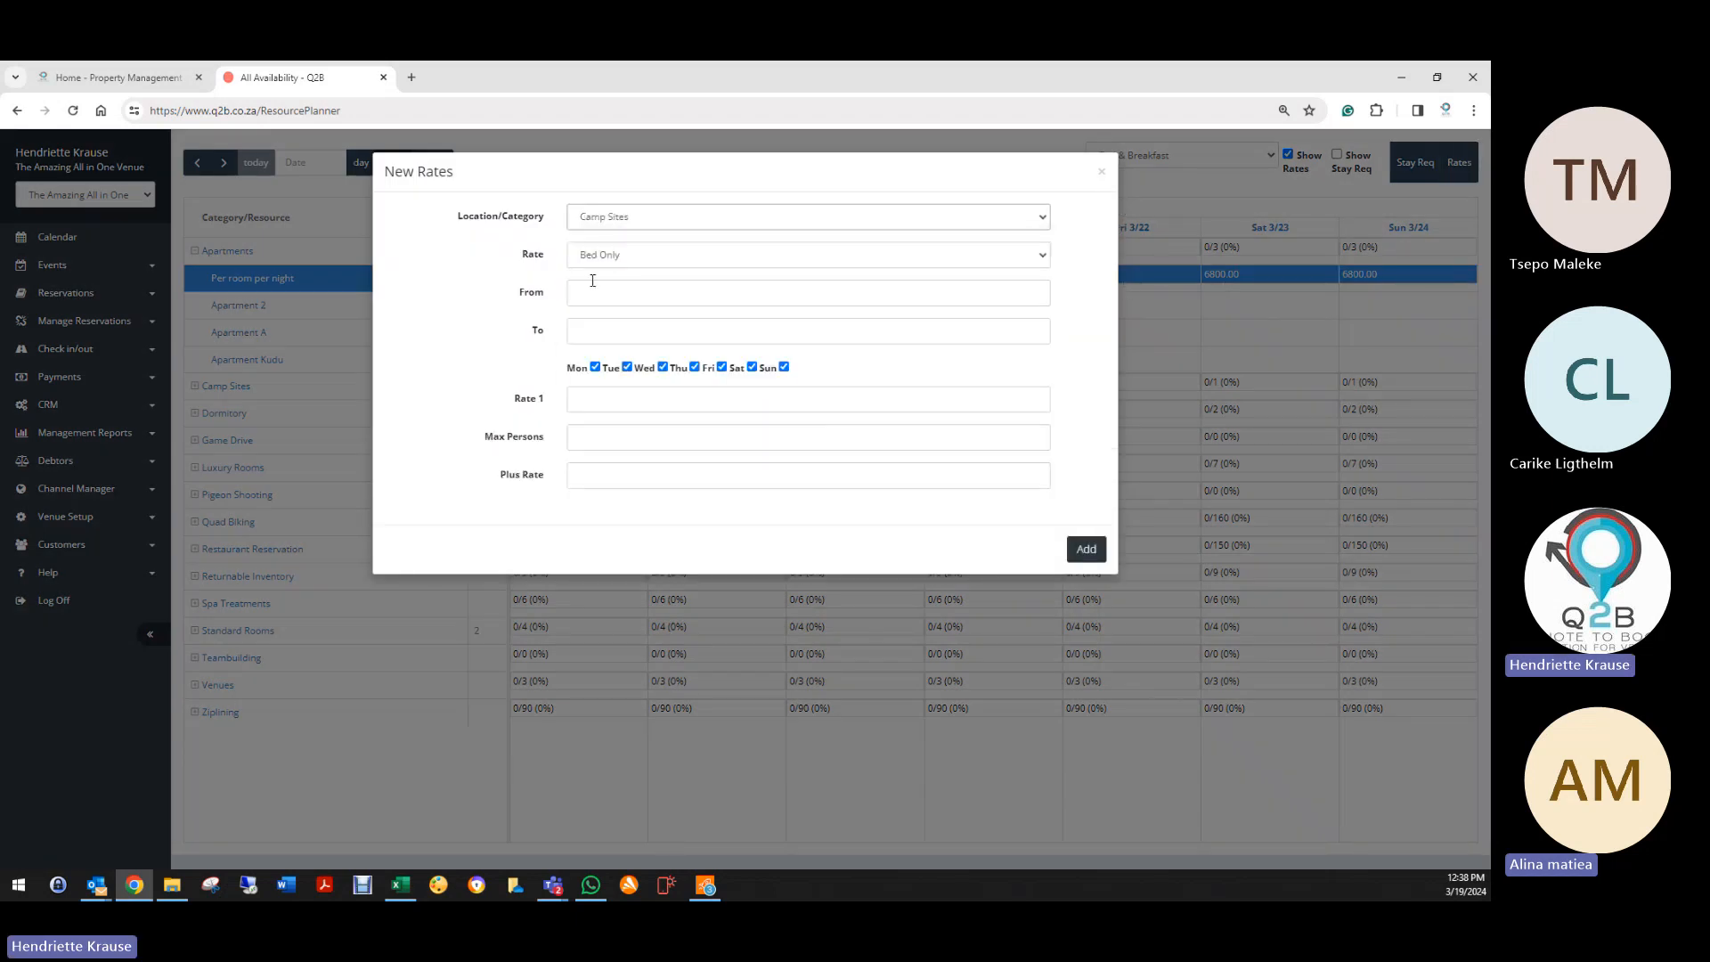
pyautogui.click(597, 258)
pyautogui.click(603, 277)
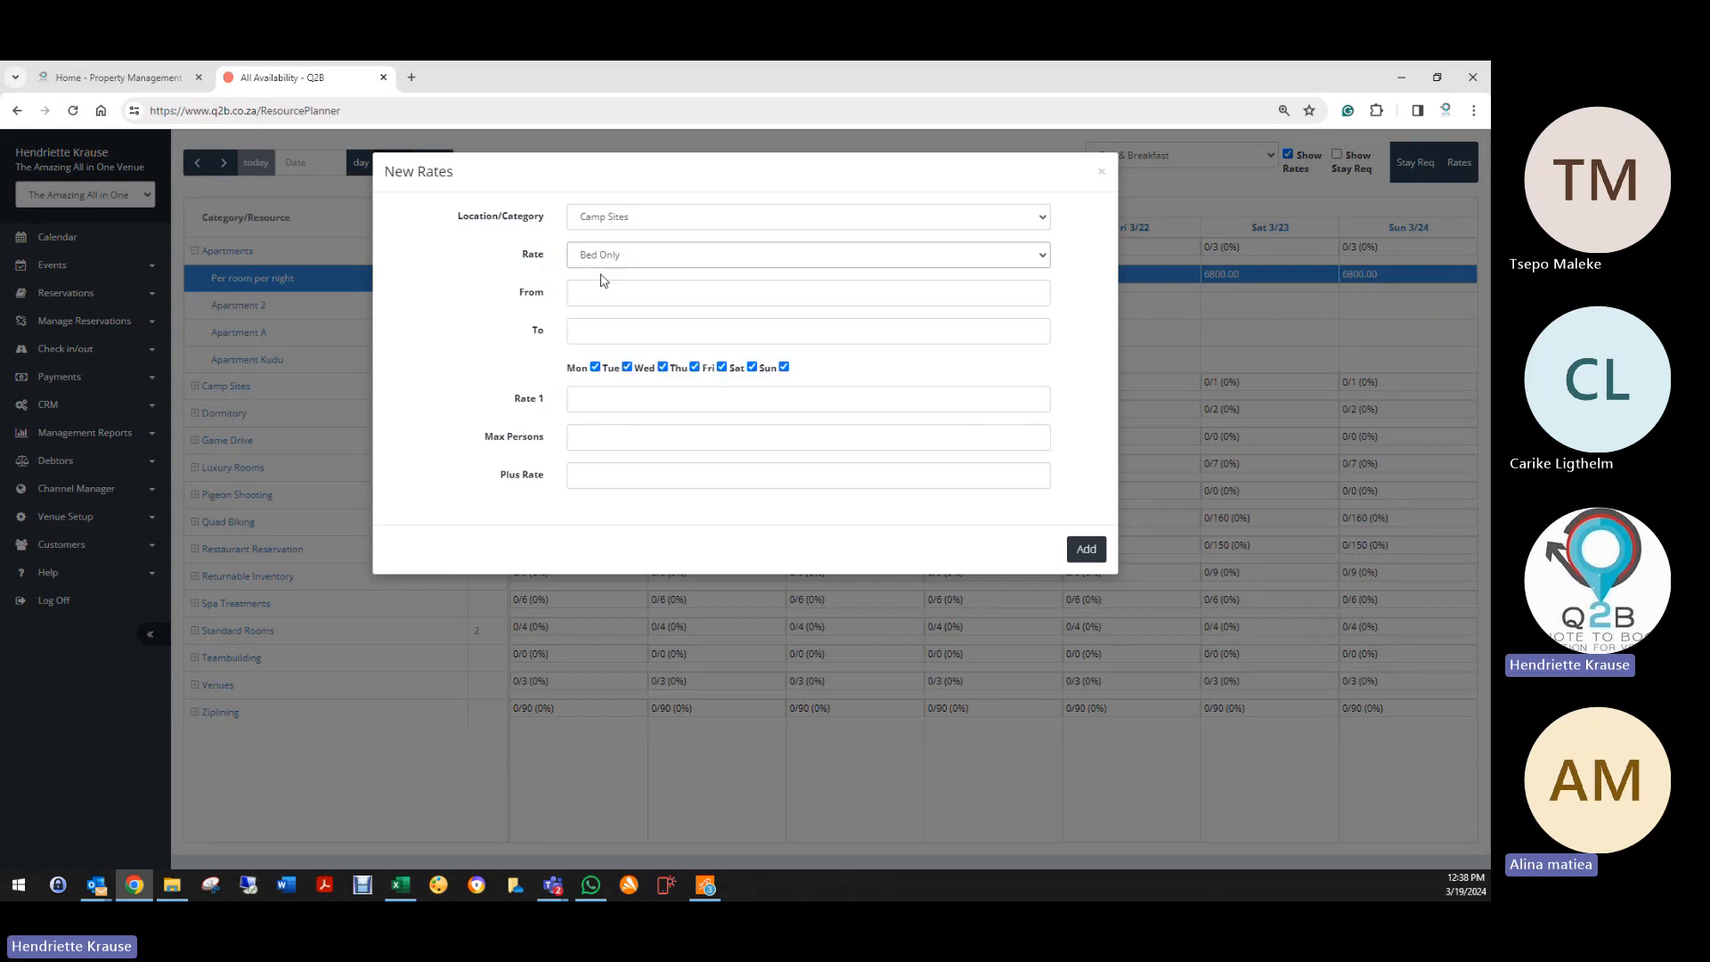
pyautogui.click(603, 292)
pyautogui.click(661, 470)
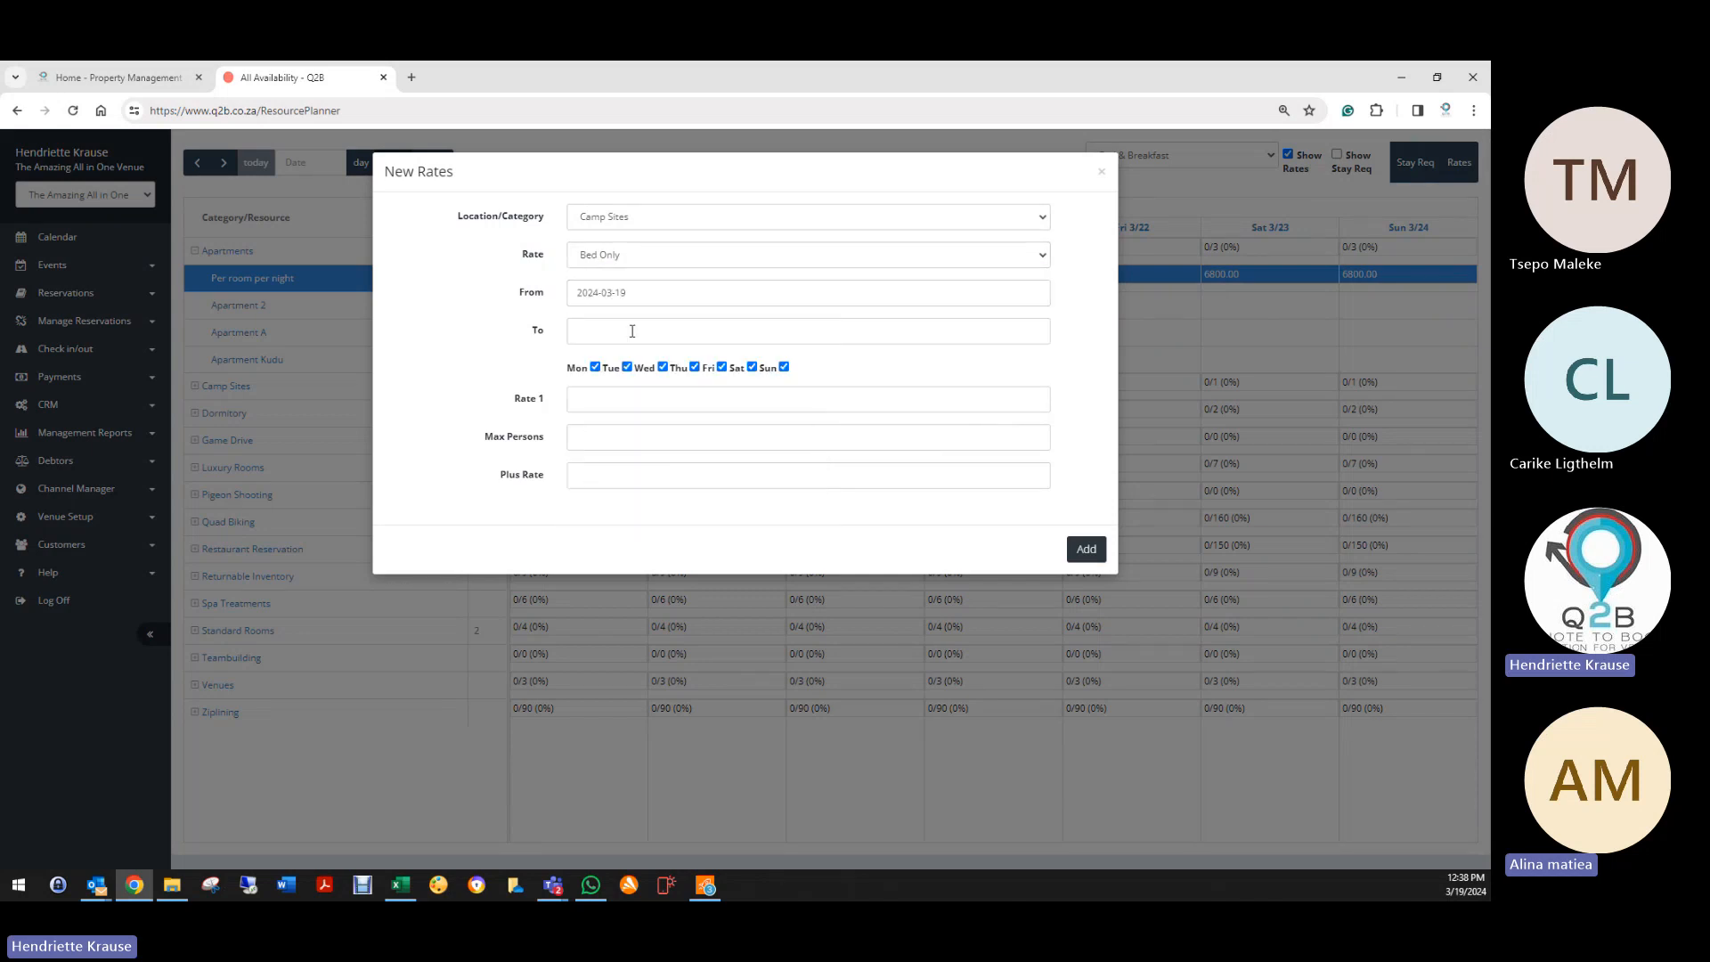
pyautogui.click(632, 332)
pyautogui.click(703, 525)
# Step: Untick Friday to Sunday, enter rate 250, max 6 persons, plus rate 150, and generate
pyautogui.click(722, 367)
pyautogui.click(752, 367)
pyautogui.click(784, 367)
pyautogui.click(687, 400)
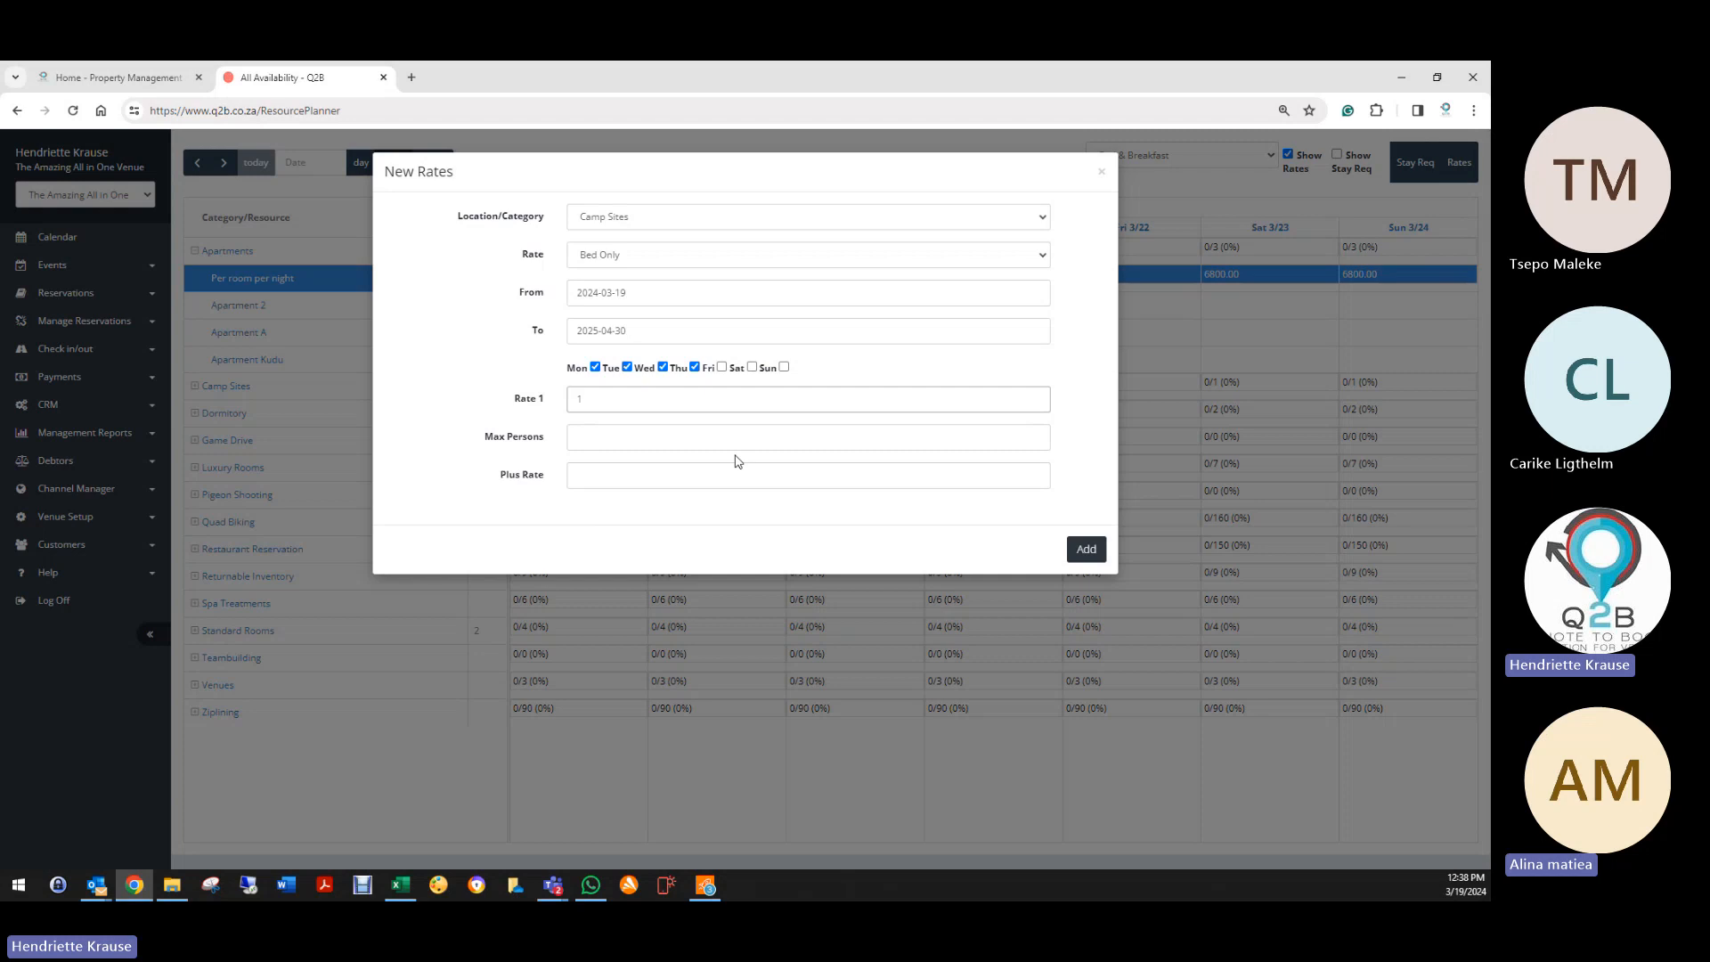
pyautogui.press('Tab')
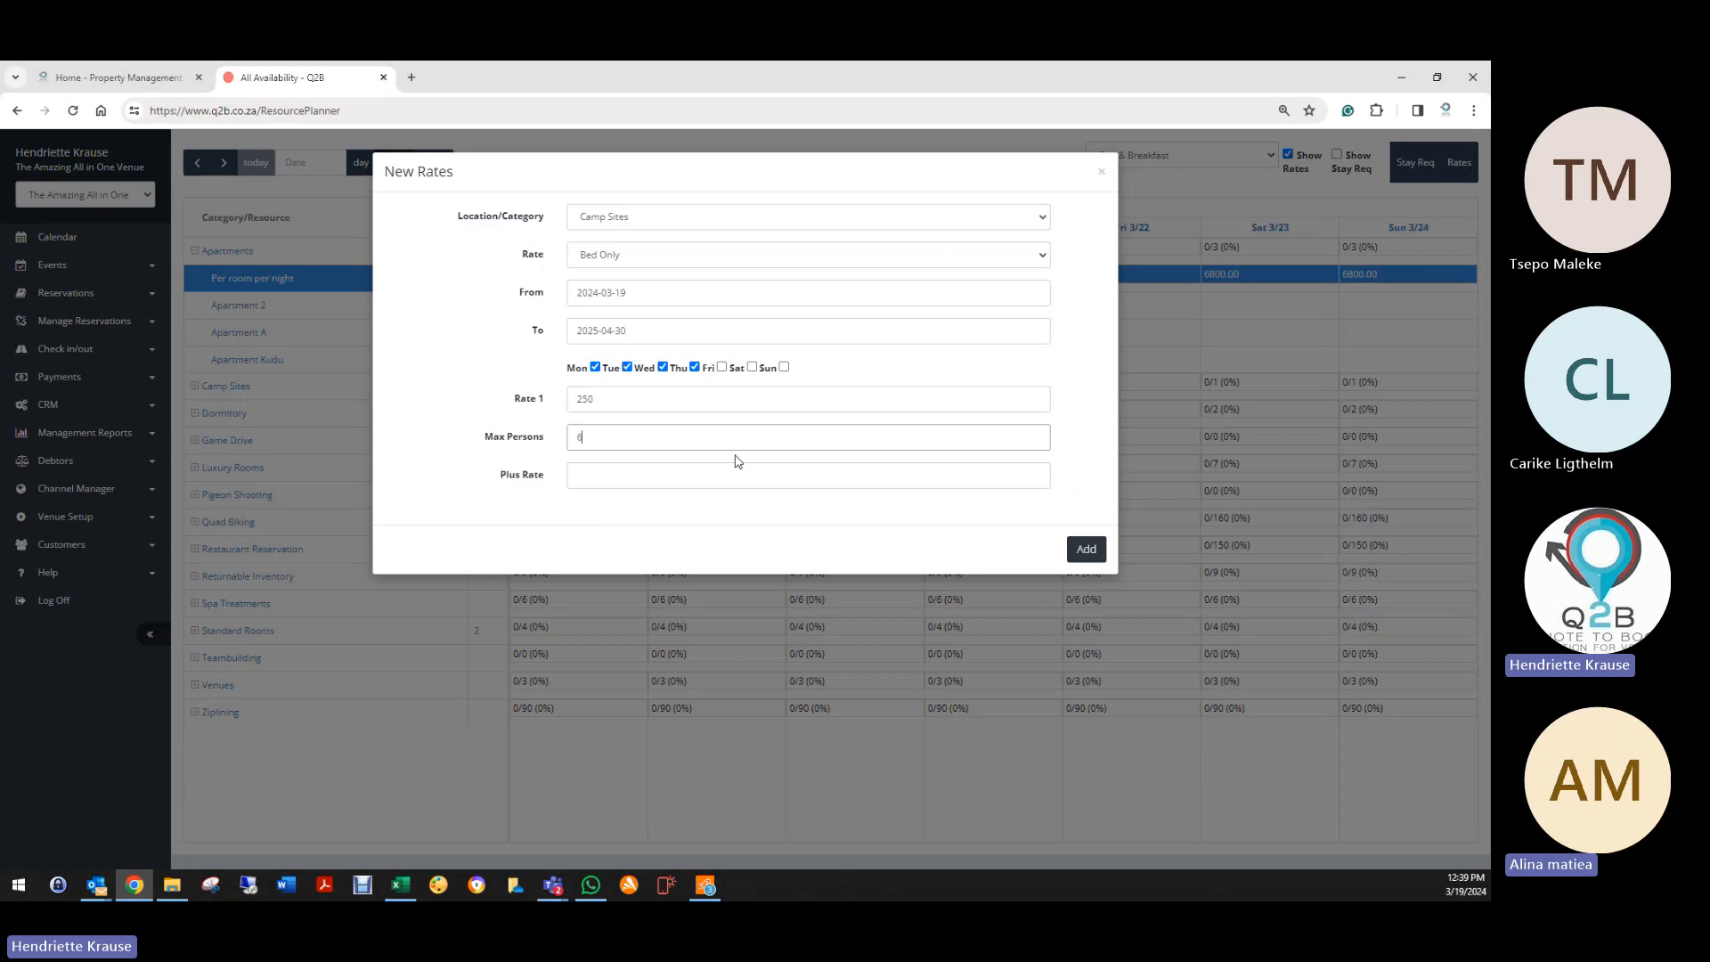
pyautogui.press('Tab')
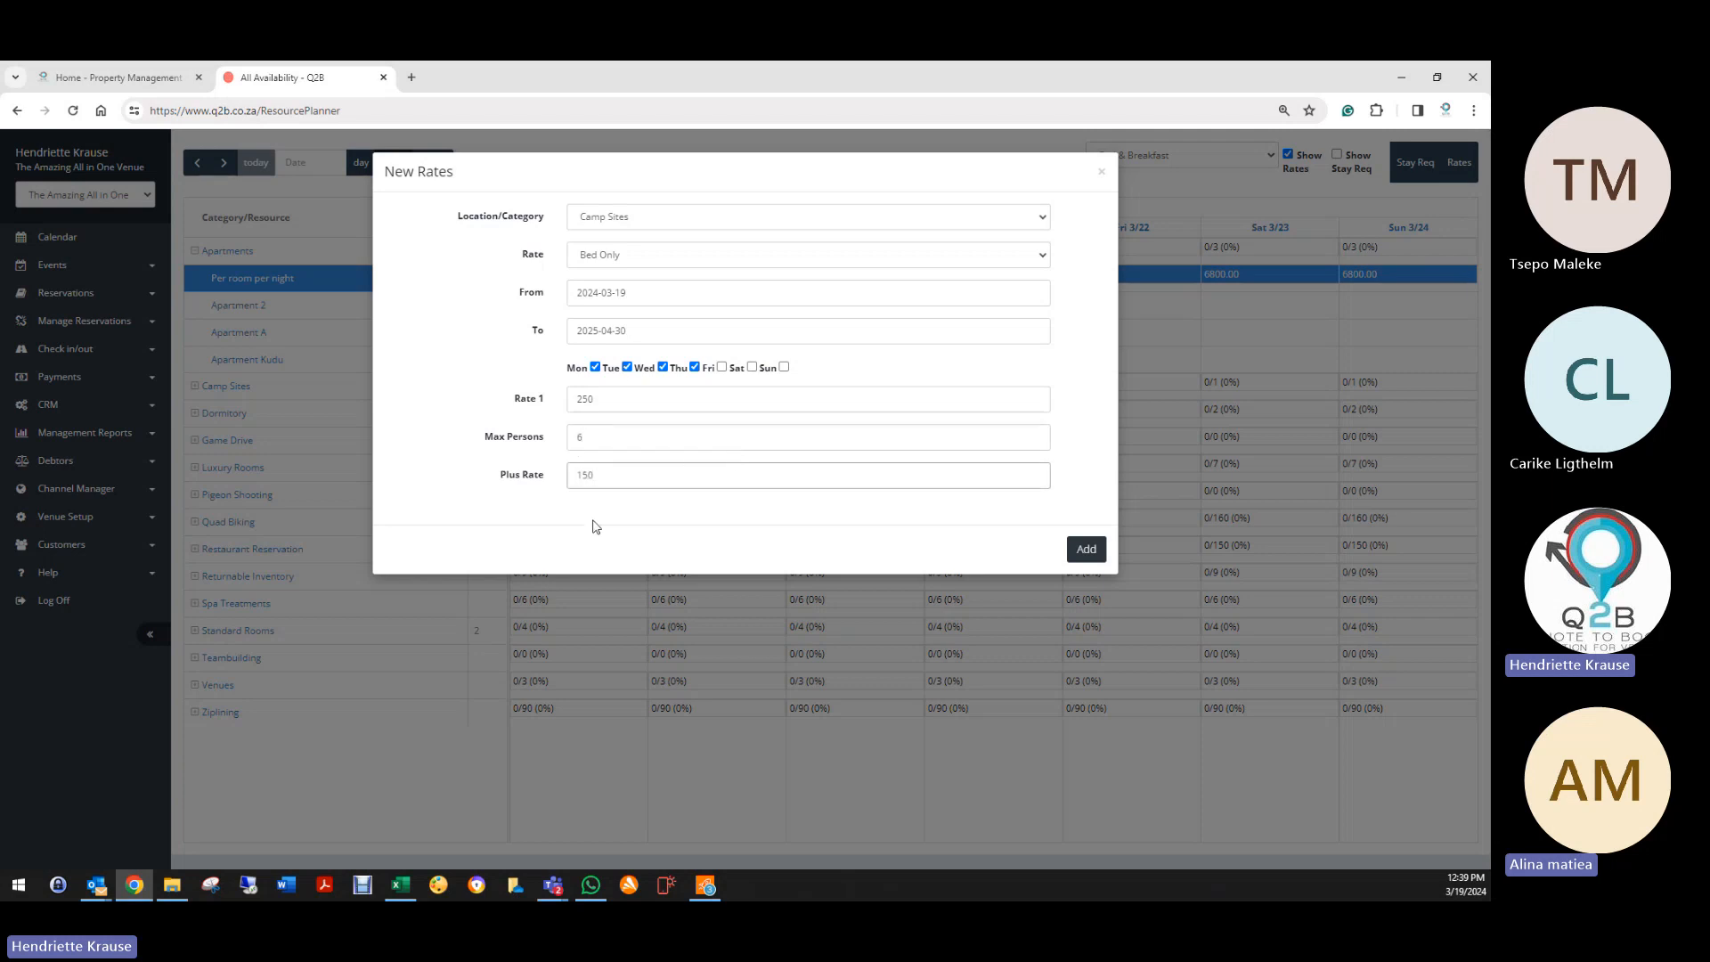
pyautogui.doubleClick(570, 399)
pyautogui.doubleClick(575, 437)
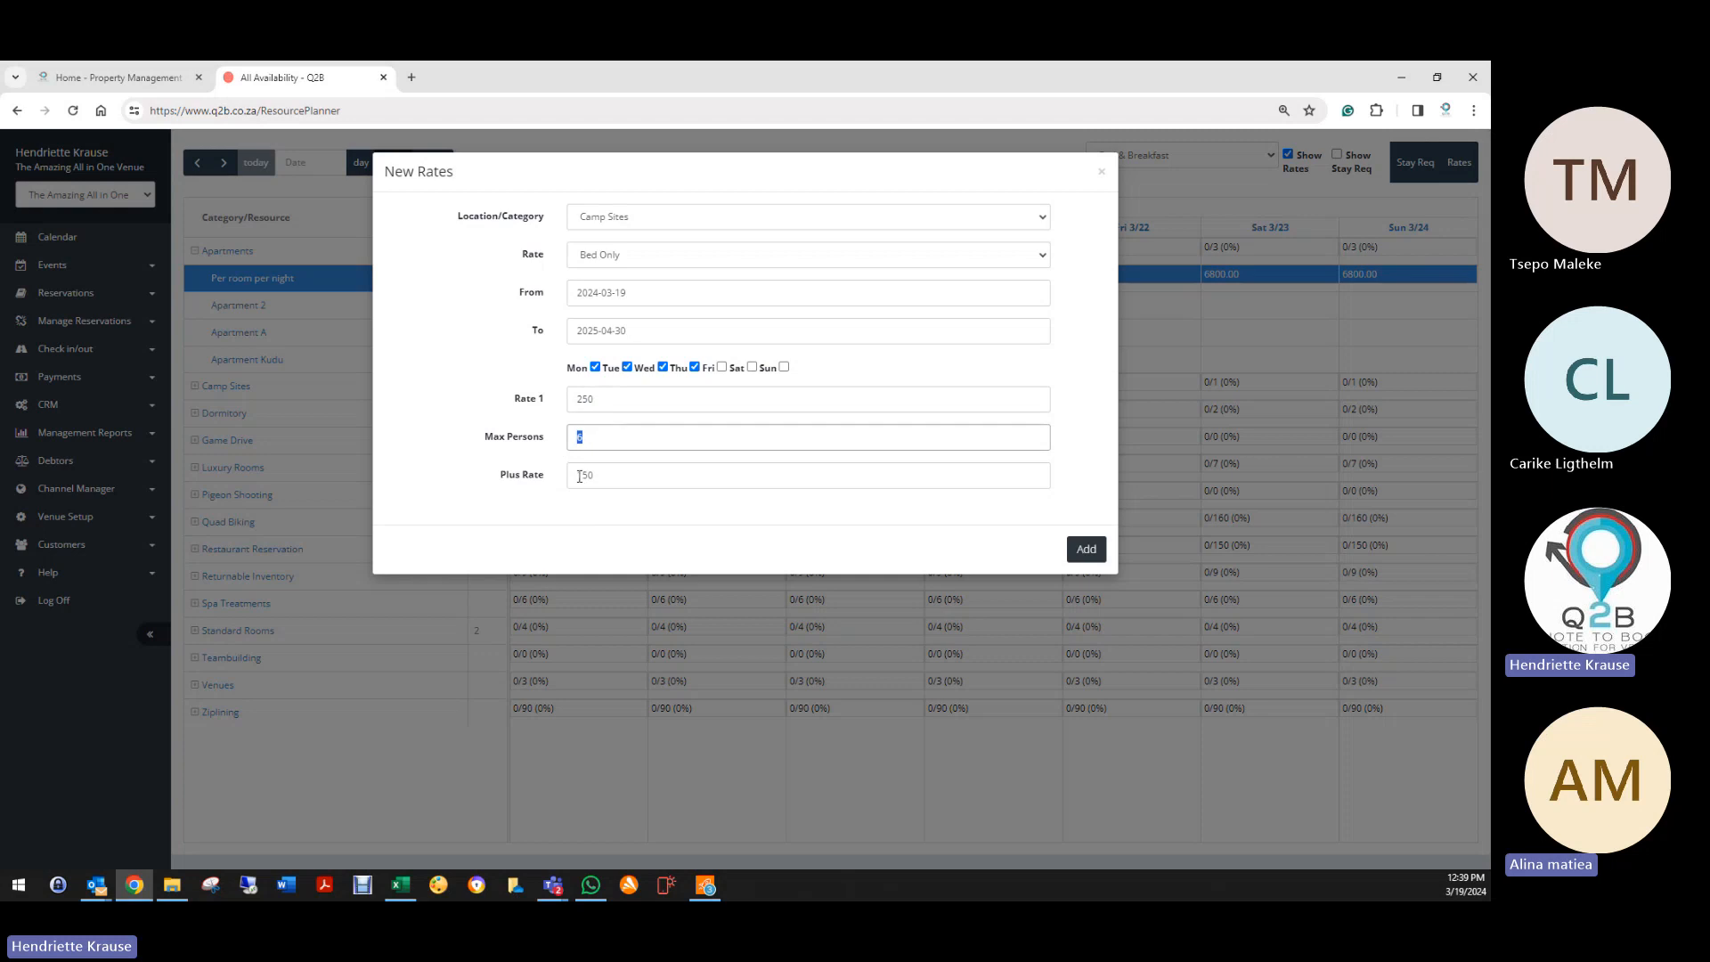
pyautogui.doubleClick(580, 477)
pyautogui.click(1086, 548)
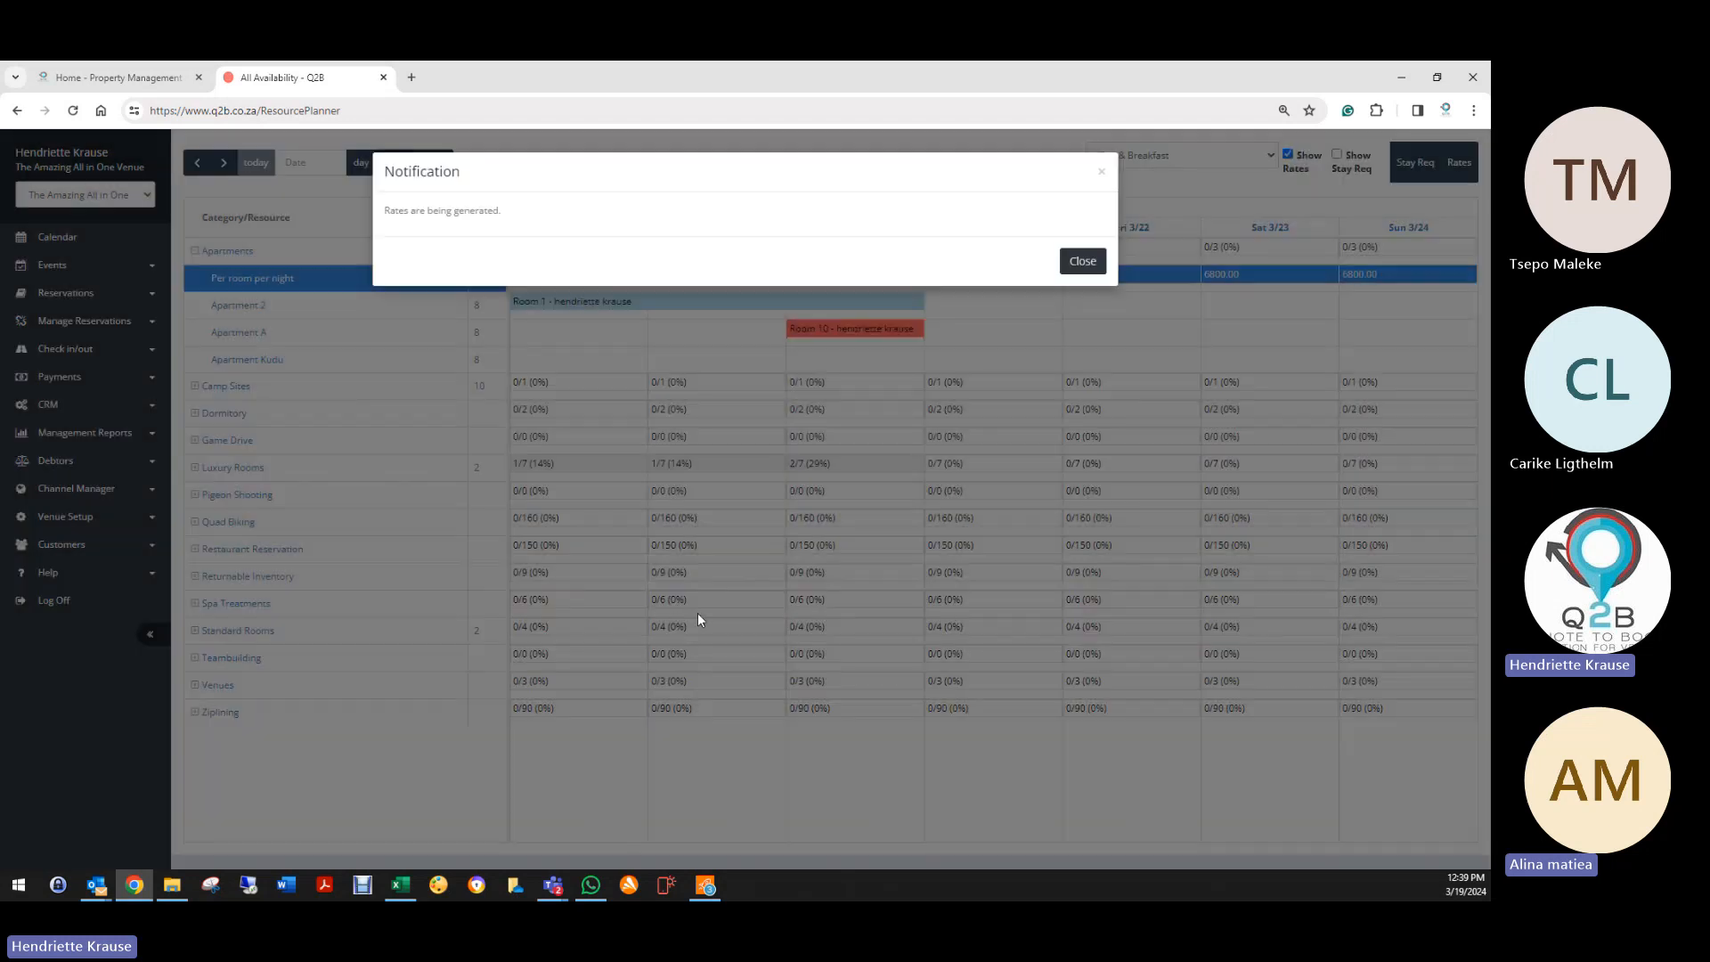
pyautogui.click(1083, 262)
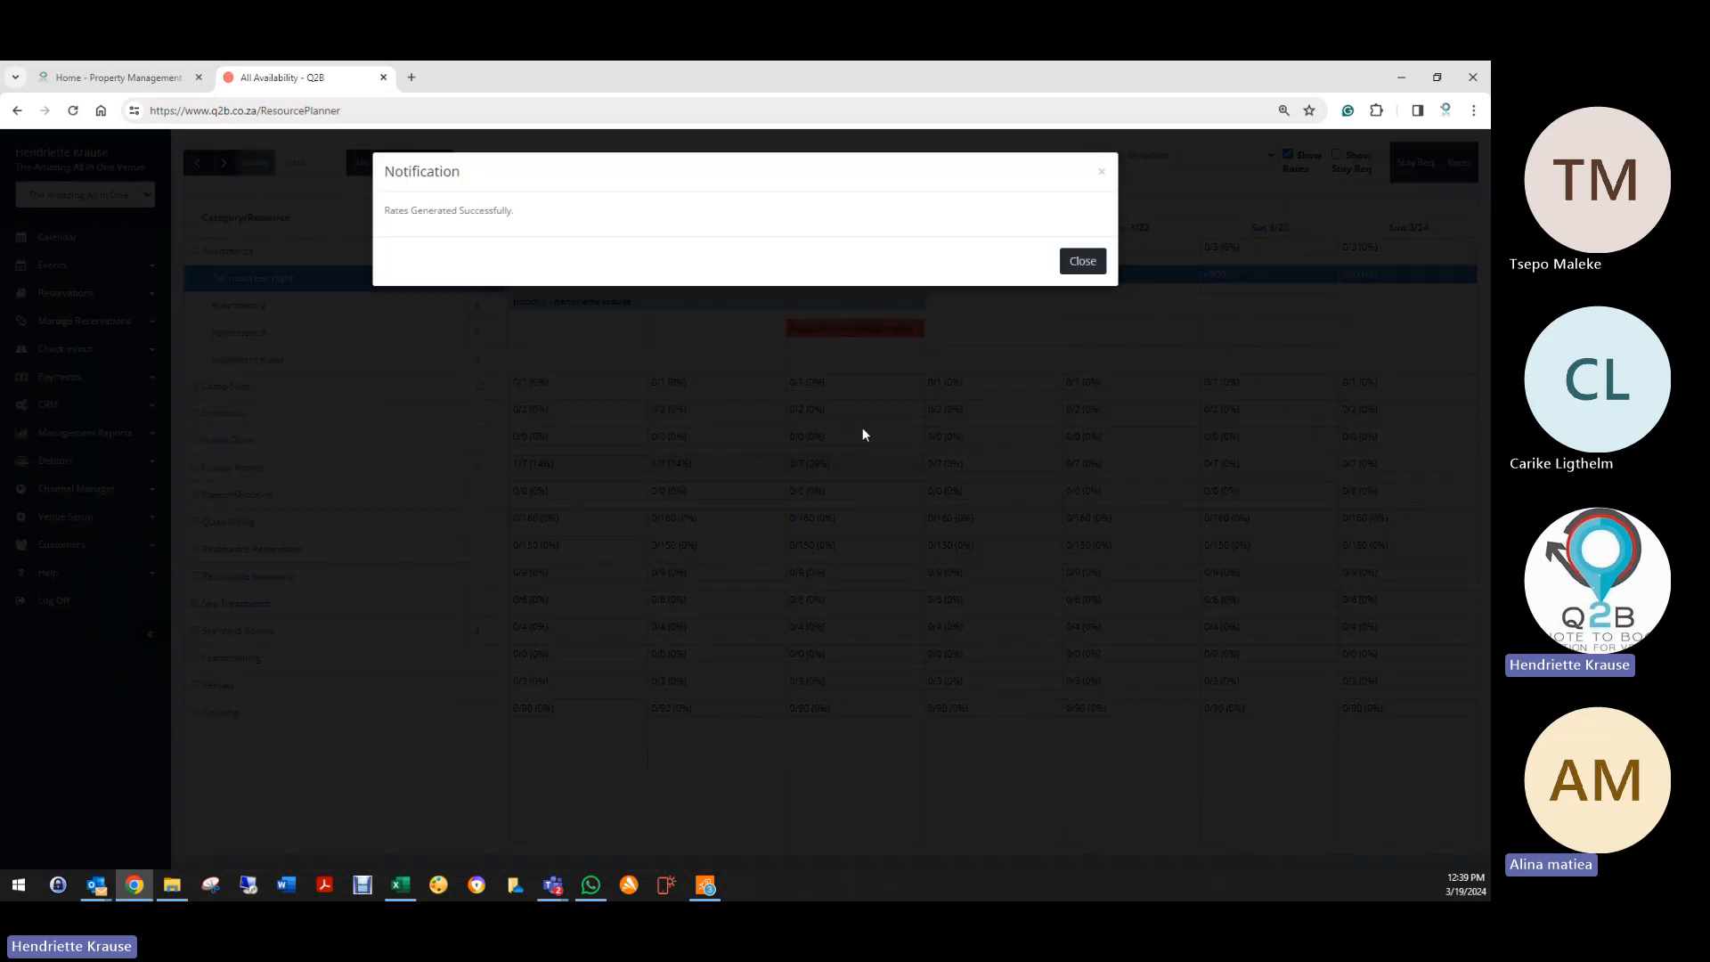
pyautogui.click(1079, 262)
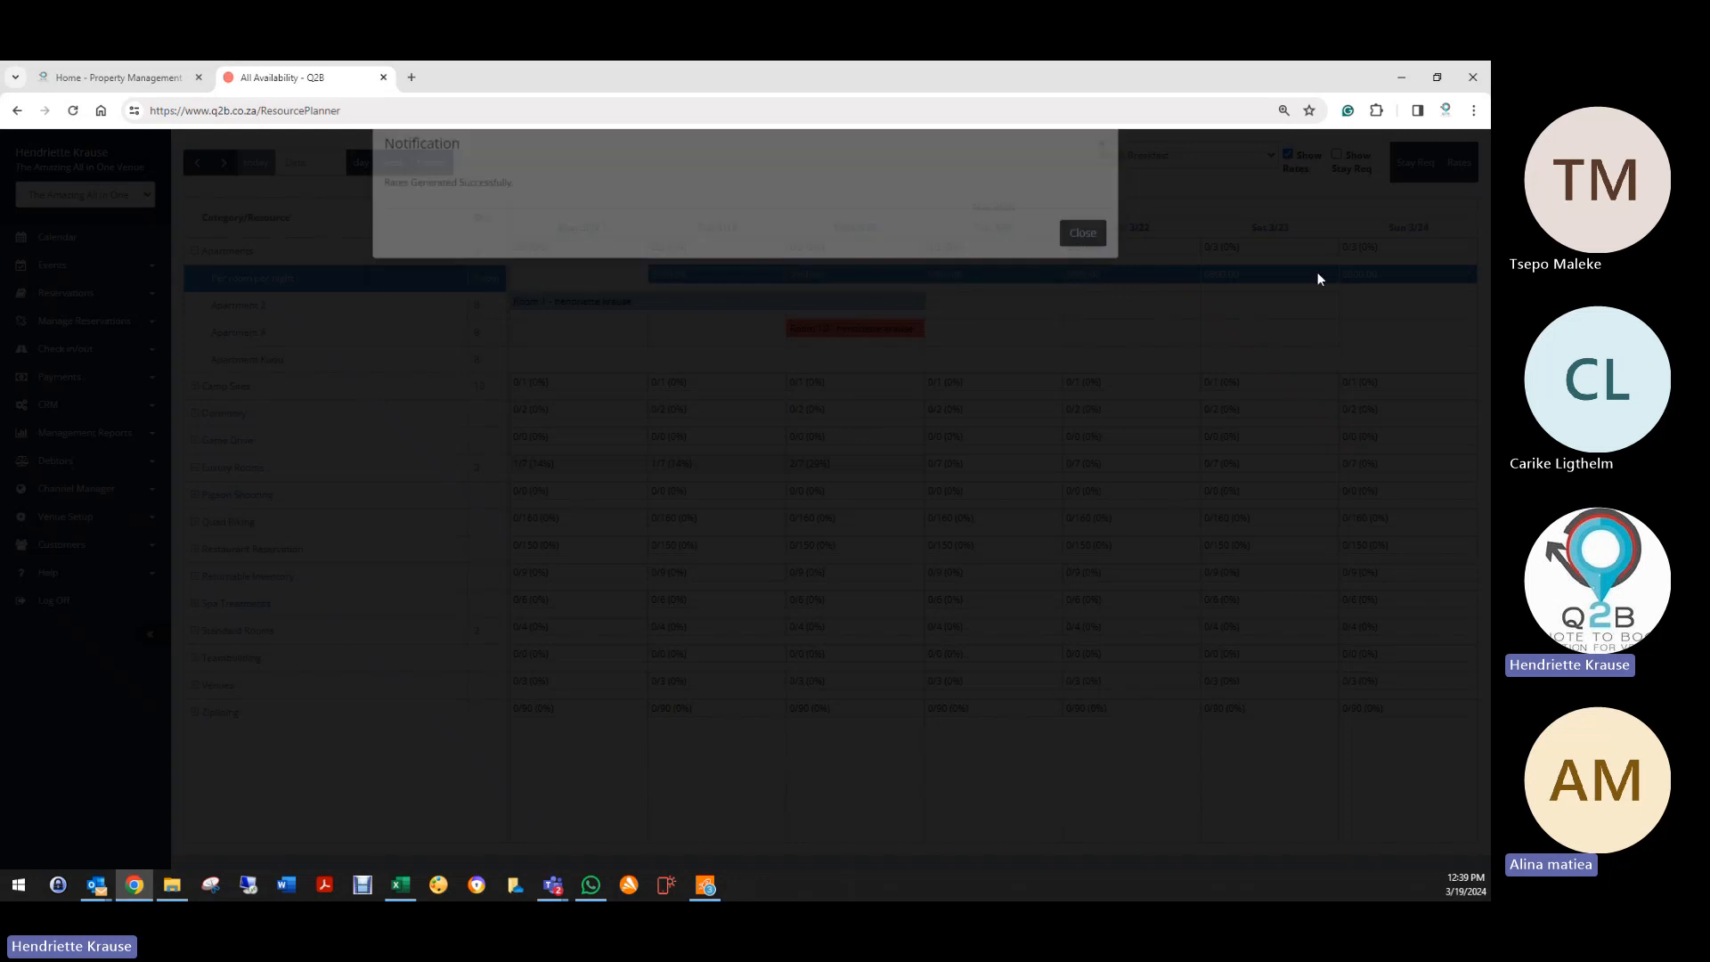
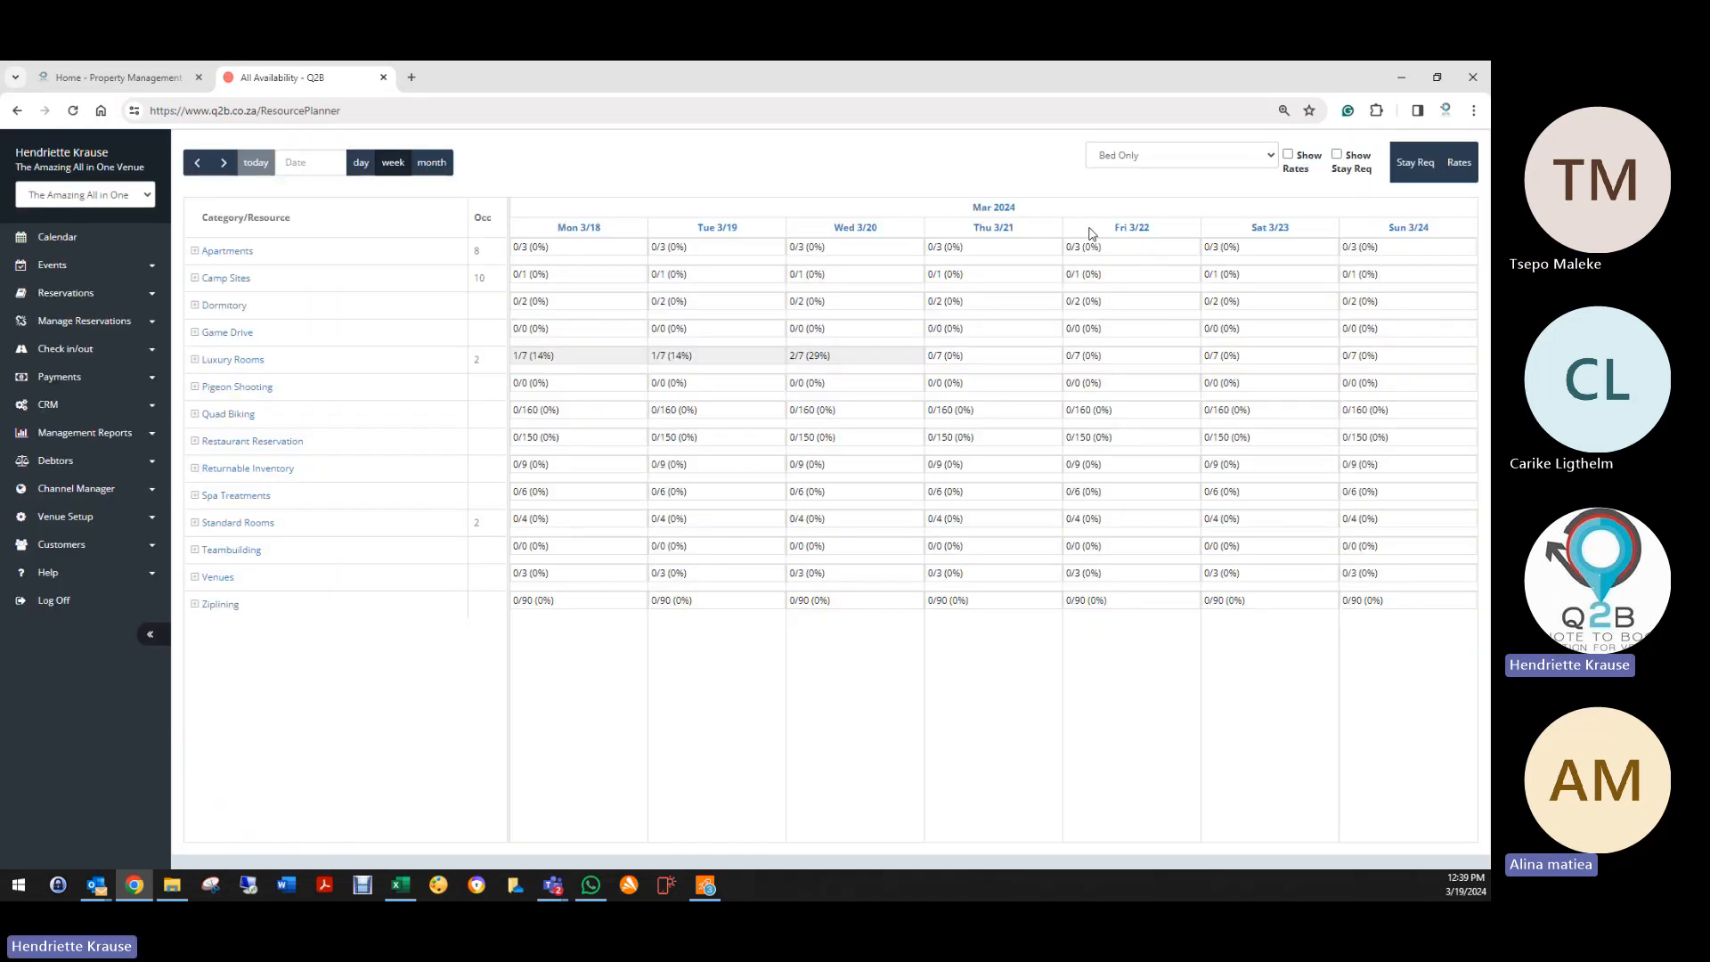
# Step: Start a Camp Sites Bed Only rate dated 19 March 2024 to 19 March 2024
pyautogui.click(1458, 164)
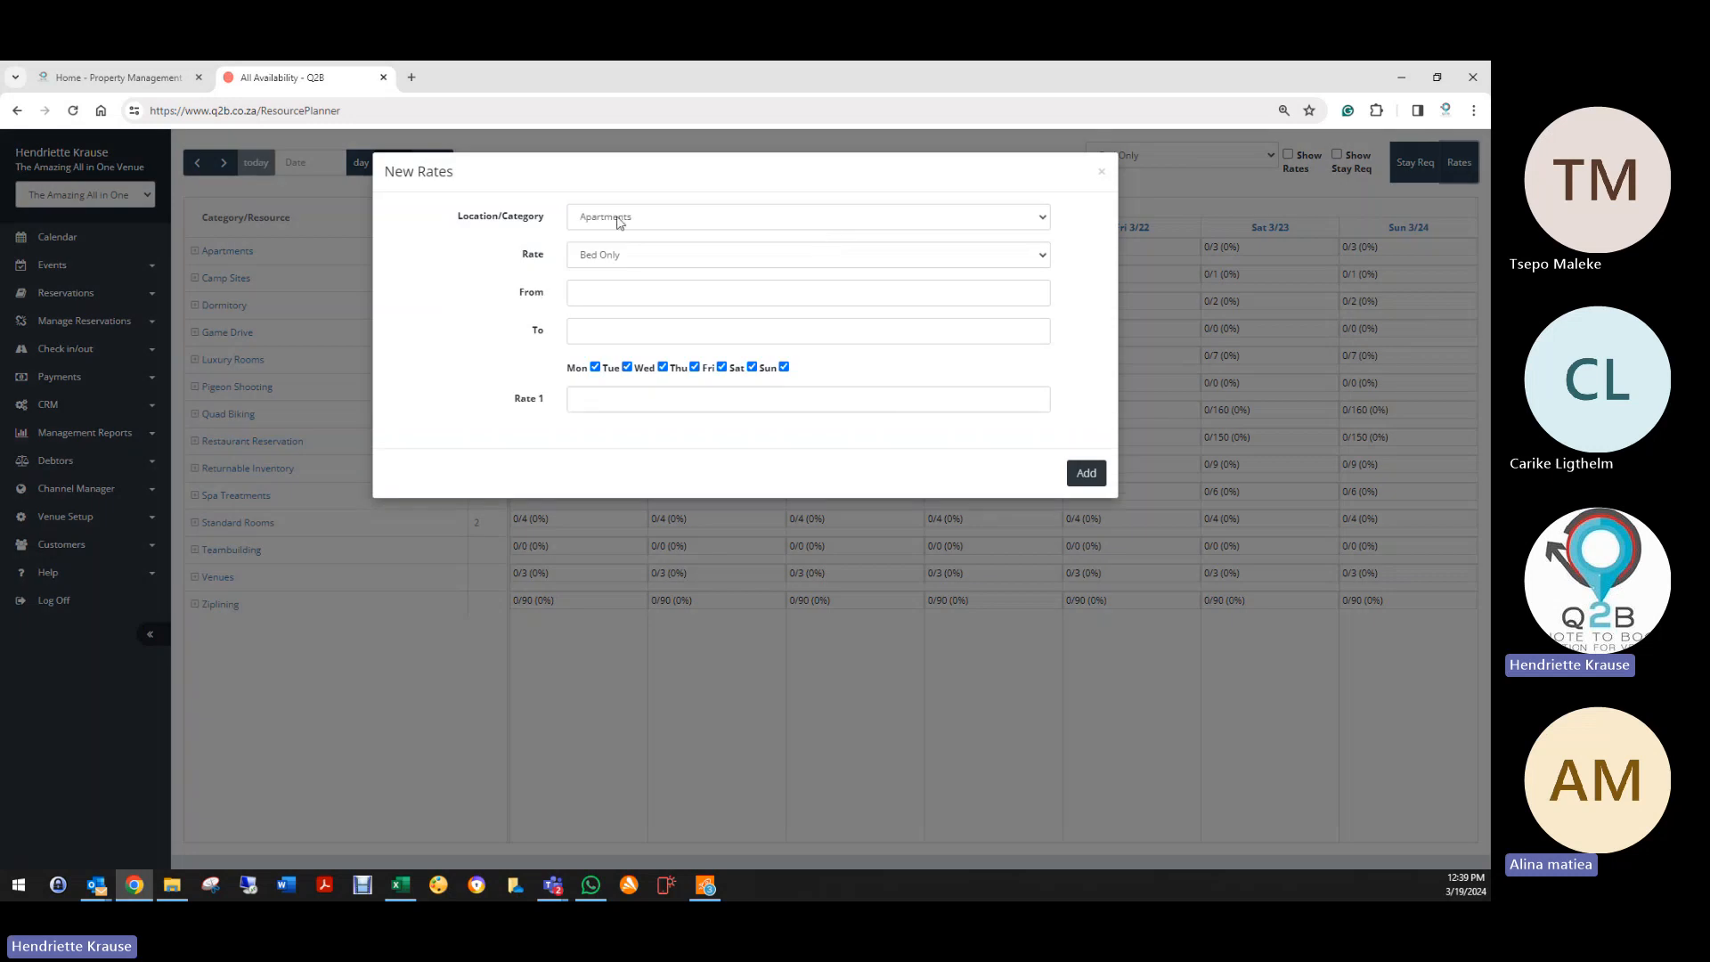
pyautogui.click(619, 219)
pyautogui.click(619, 250)
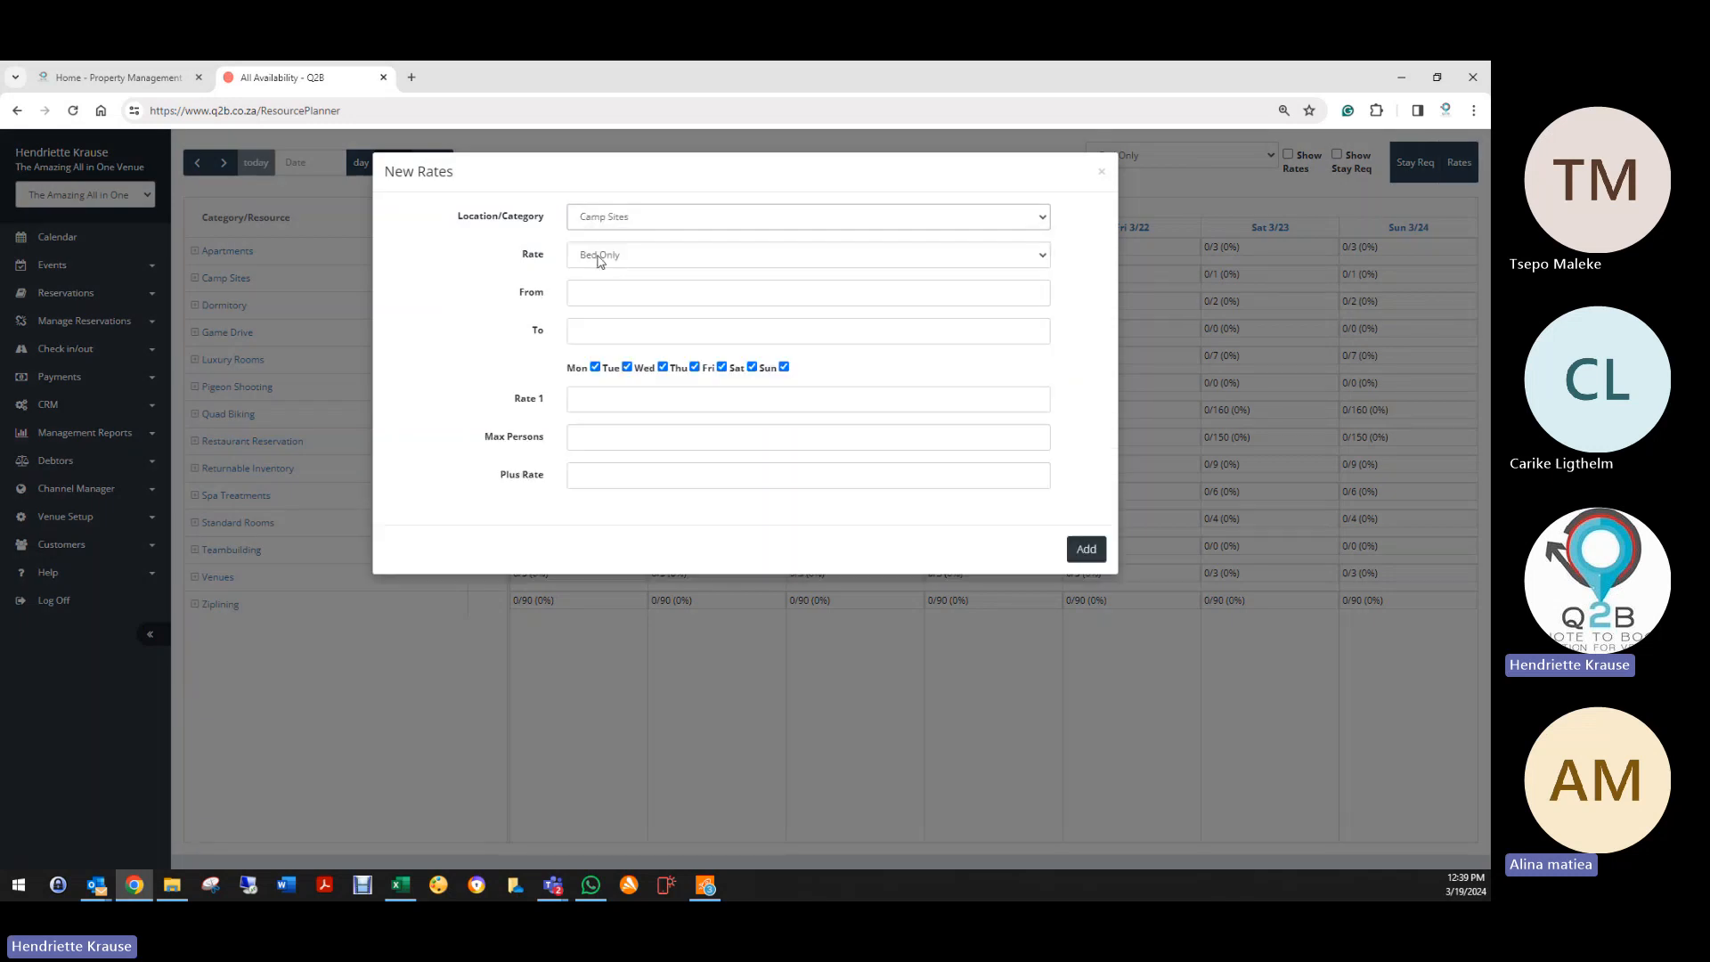
pyautogui.click(598, 256)
pyautogui.click(595, 272)
pyautogui.click(592, 292)
pyautogui.click(658, 444)
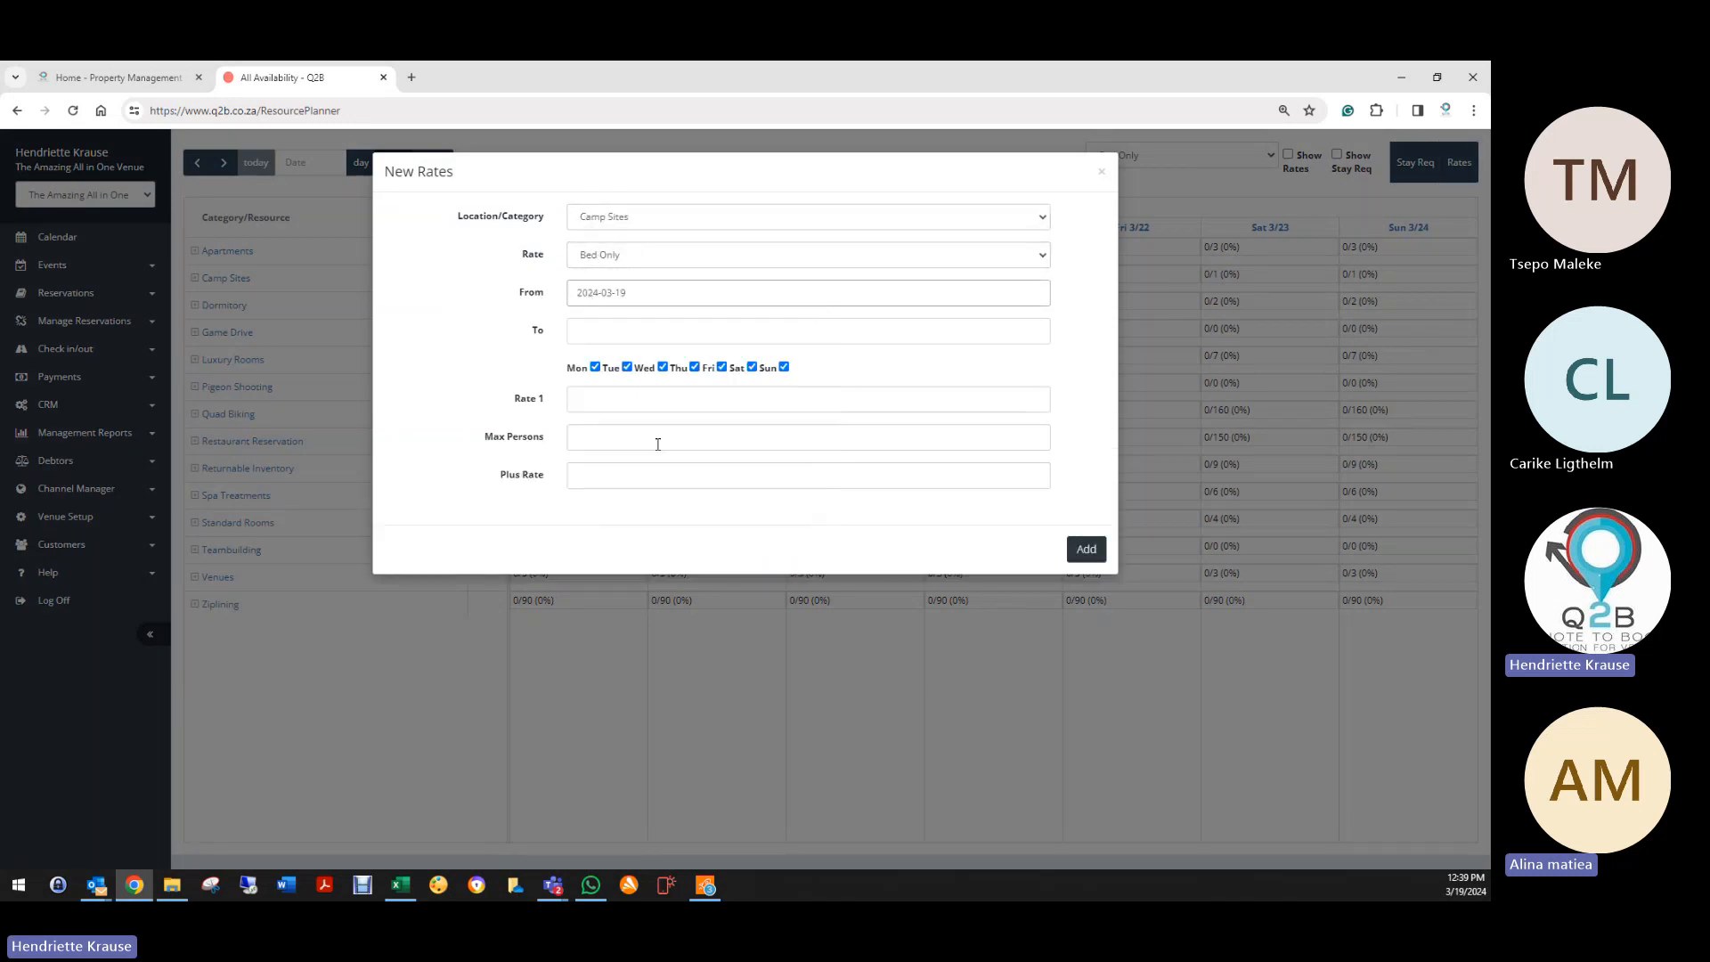
pyautogui.click(639, 337)
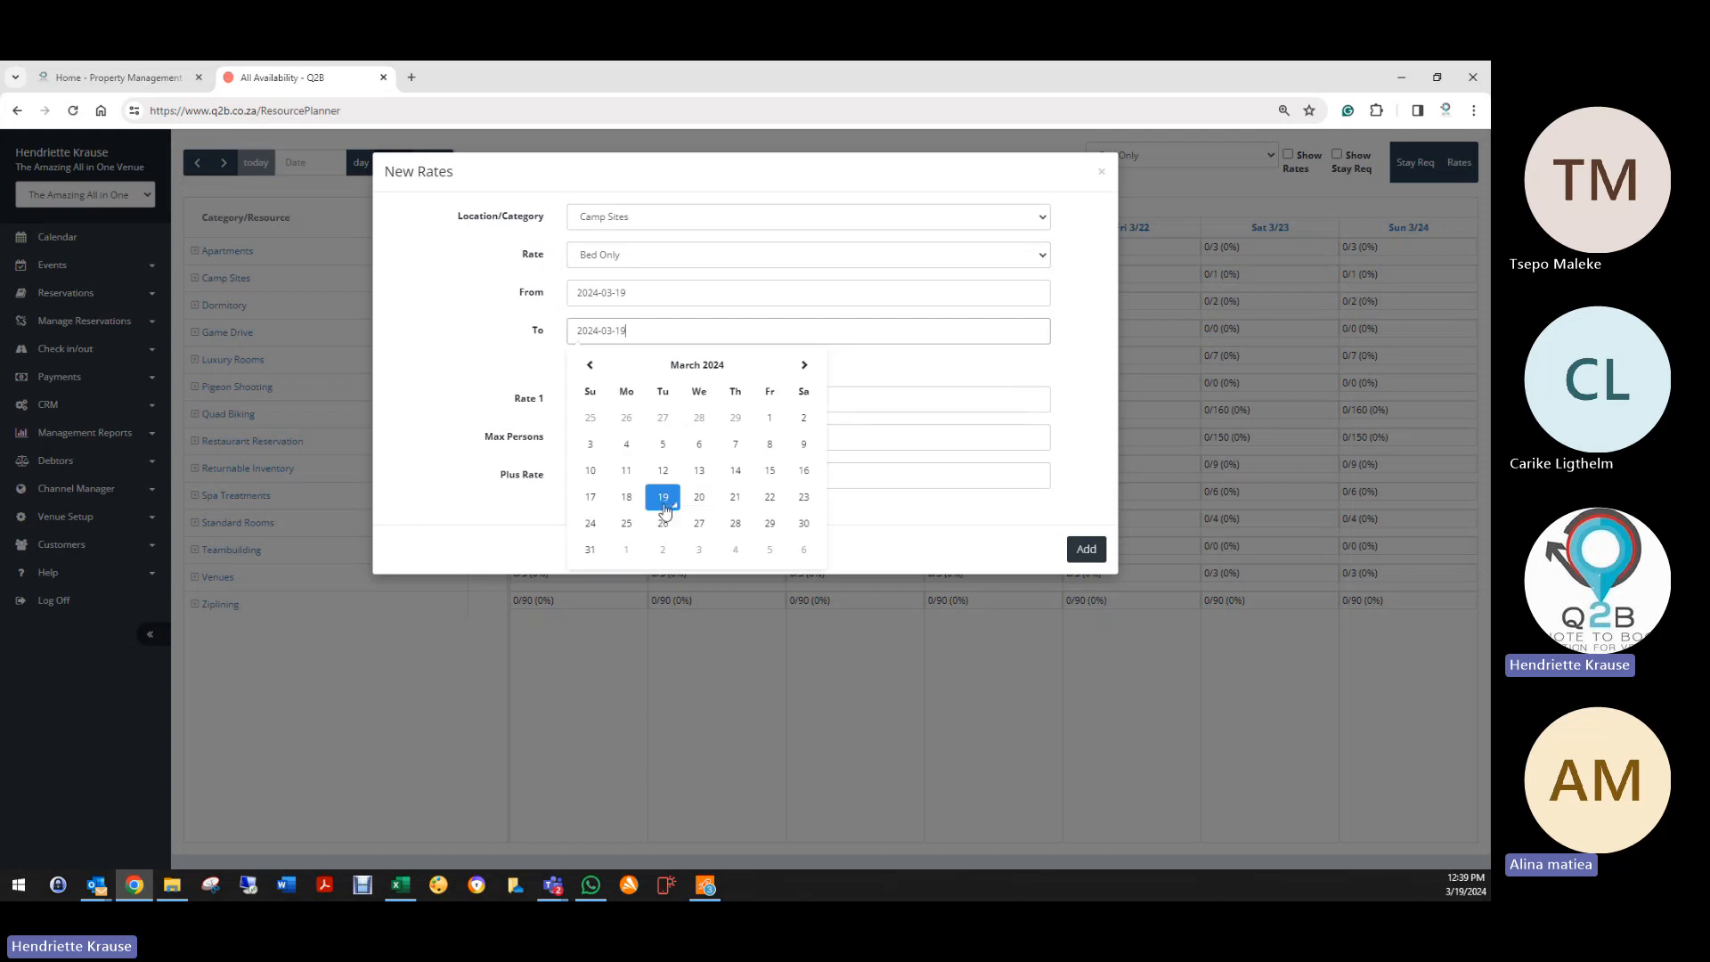
pyautogui.click(664, 501)
# Step: Untick Monday to Wednesday, enter rate 300, max 6 persons, plus rate 200, and add it
pyautogui.click(595, 367)
pyautogui.click(627, 367)
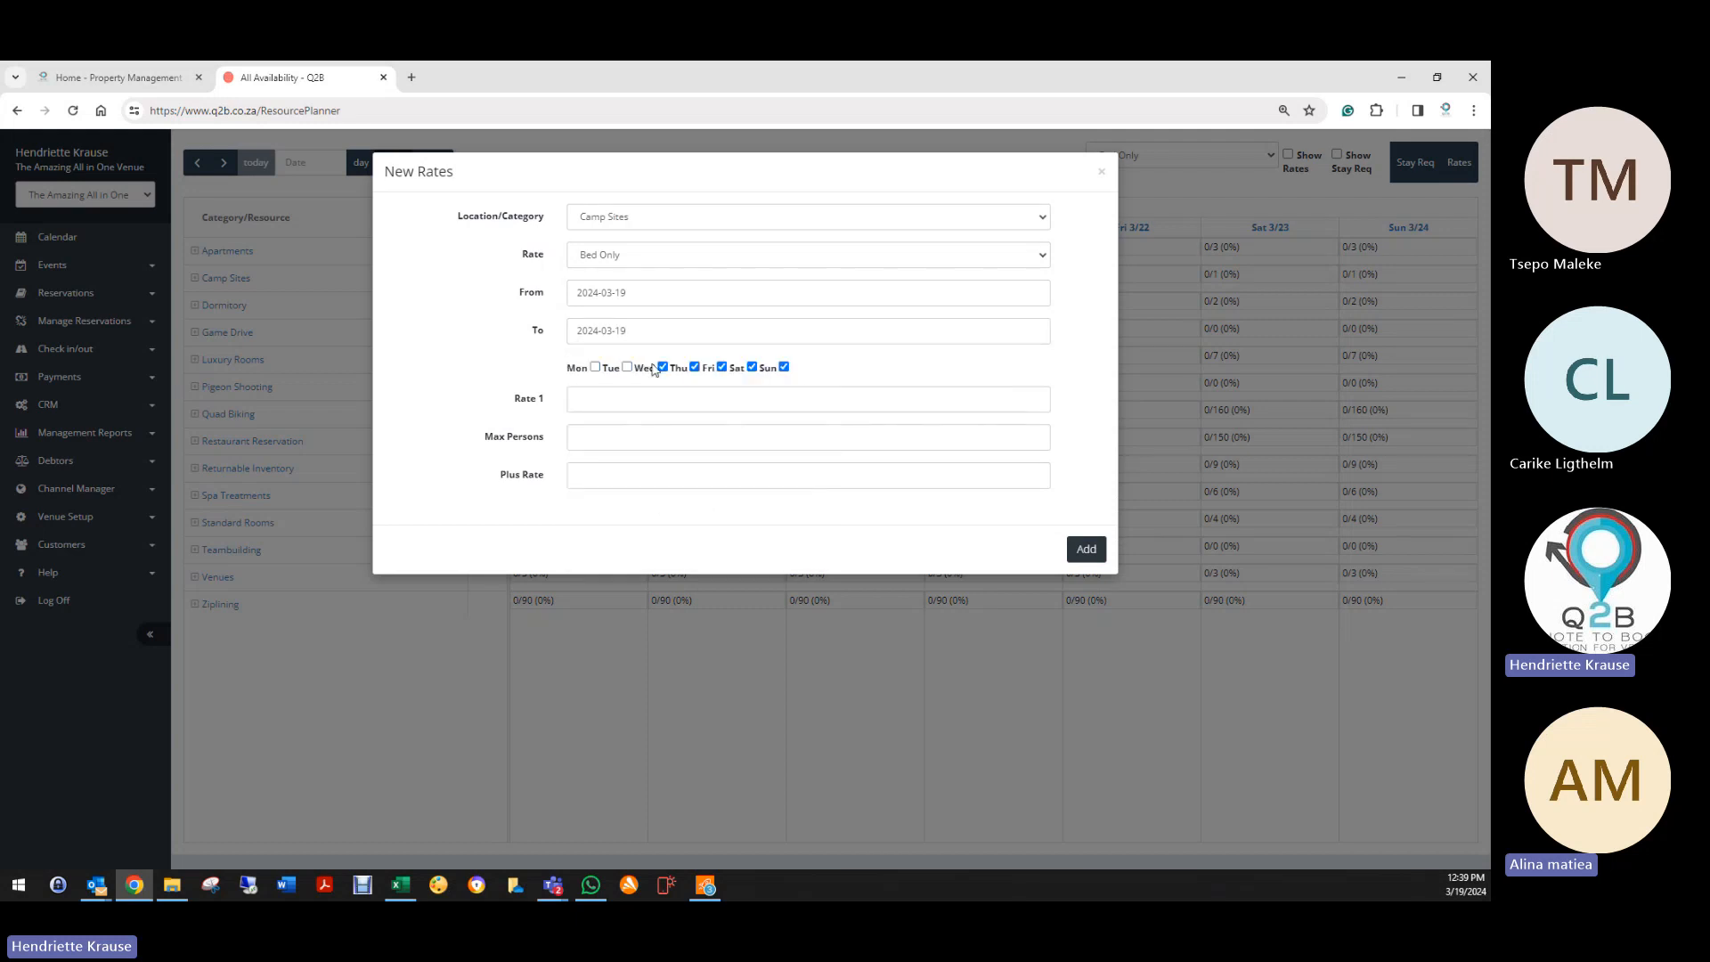
pyautogui.click(663, 367)
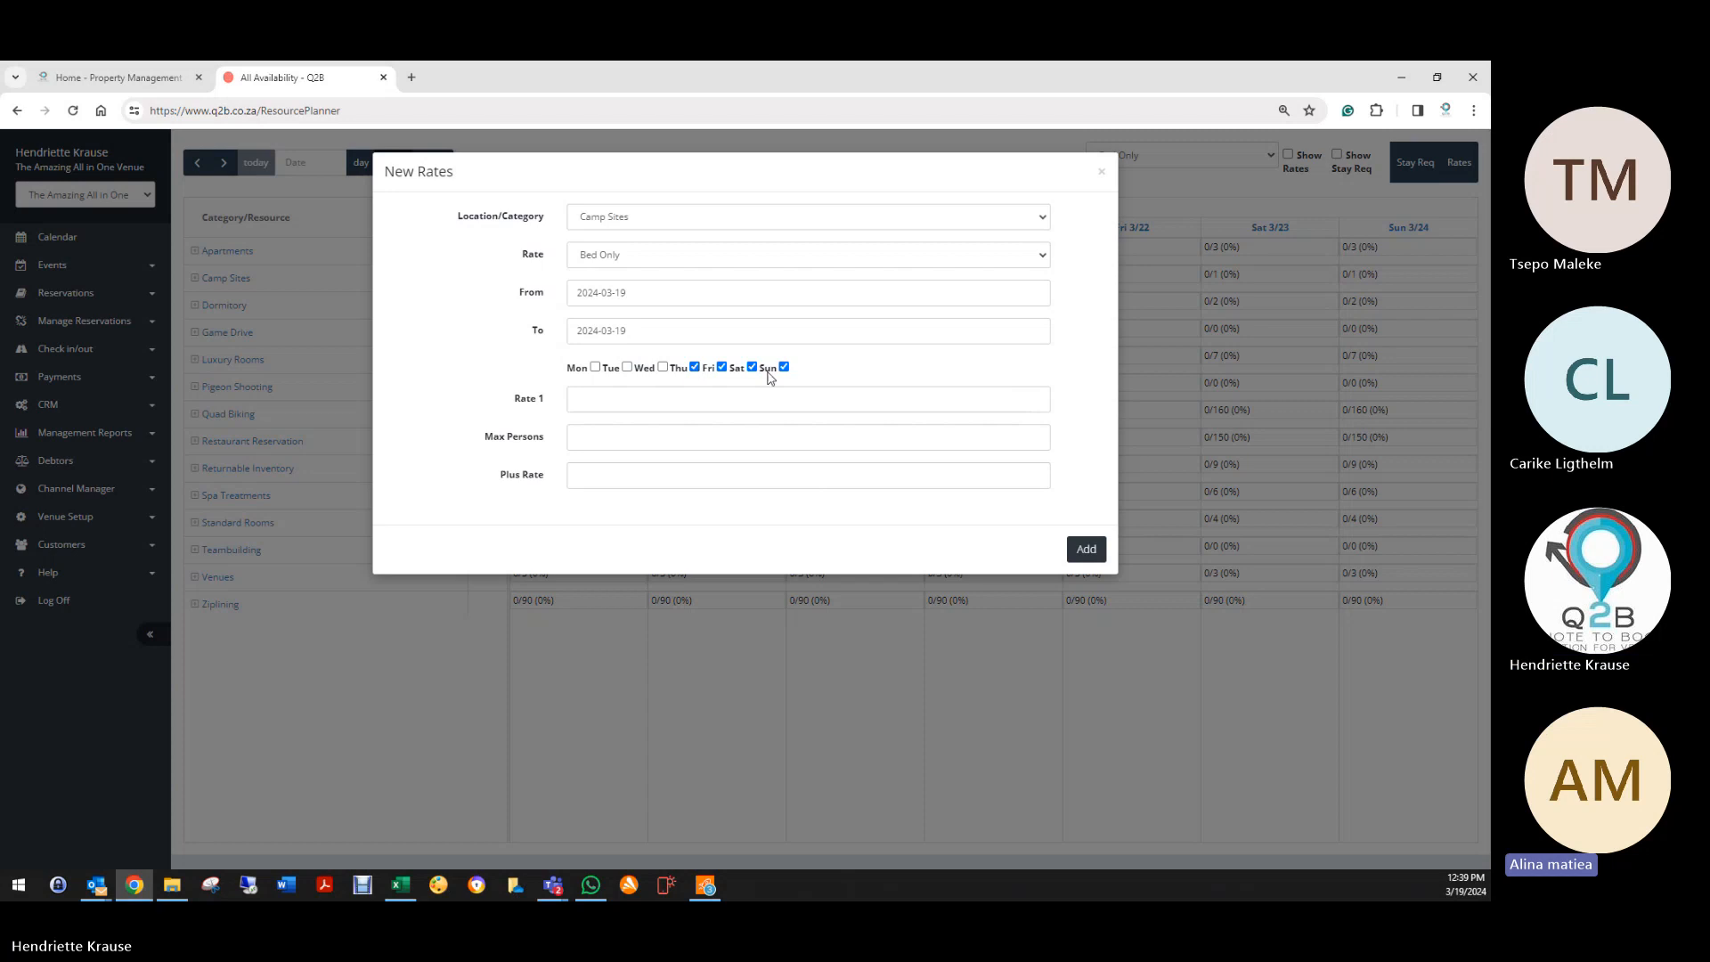
pyautogui.click(628, 401)
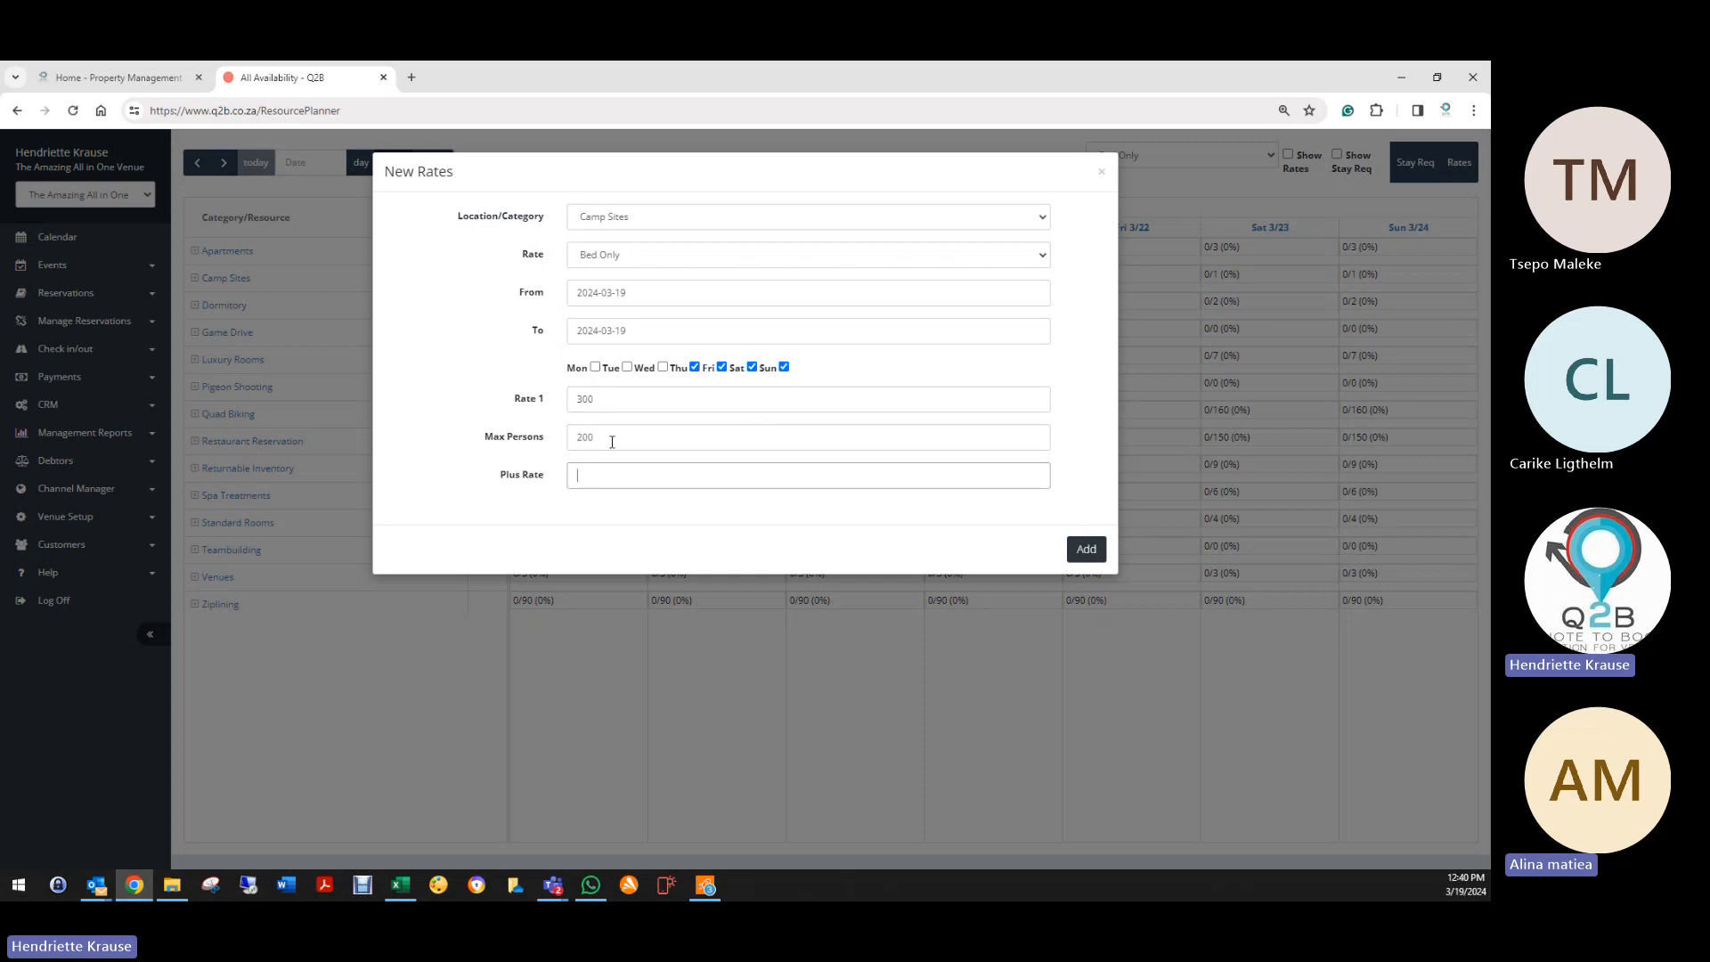
pyautogui.hotkey('shift', 'Tab')
pyautogui.write('6')
pyautogui.press('Tab')
pyautogui.click(1086, 549)
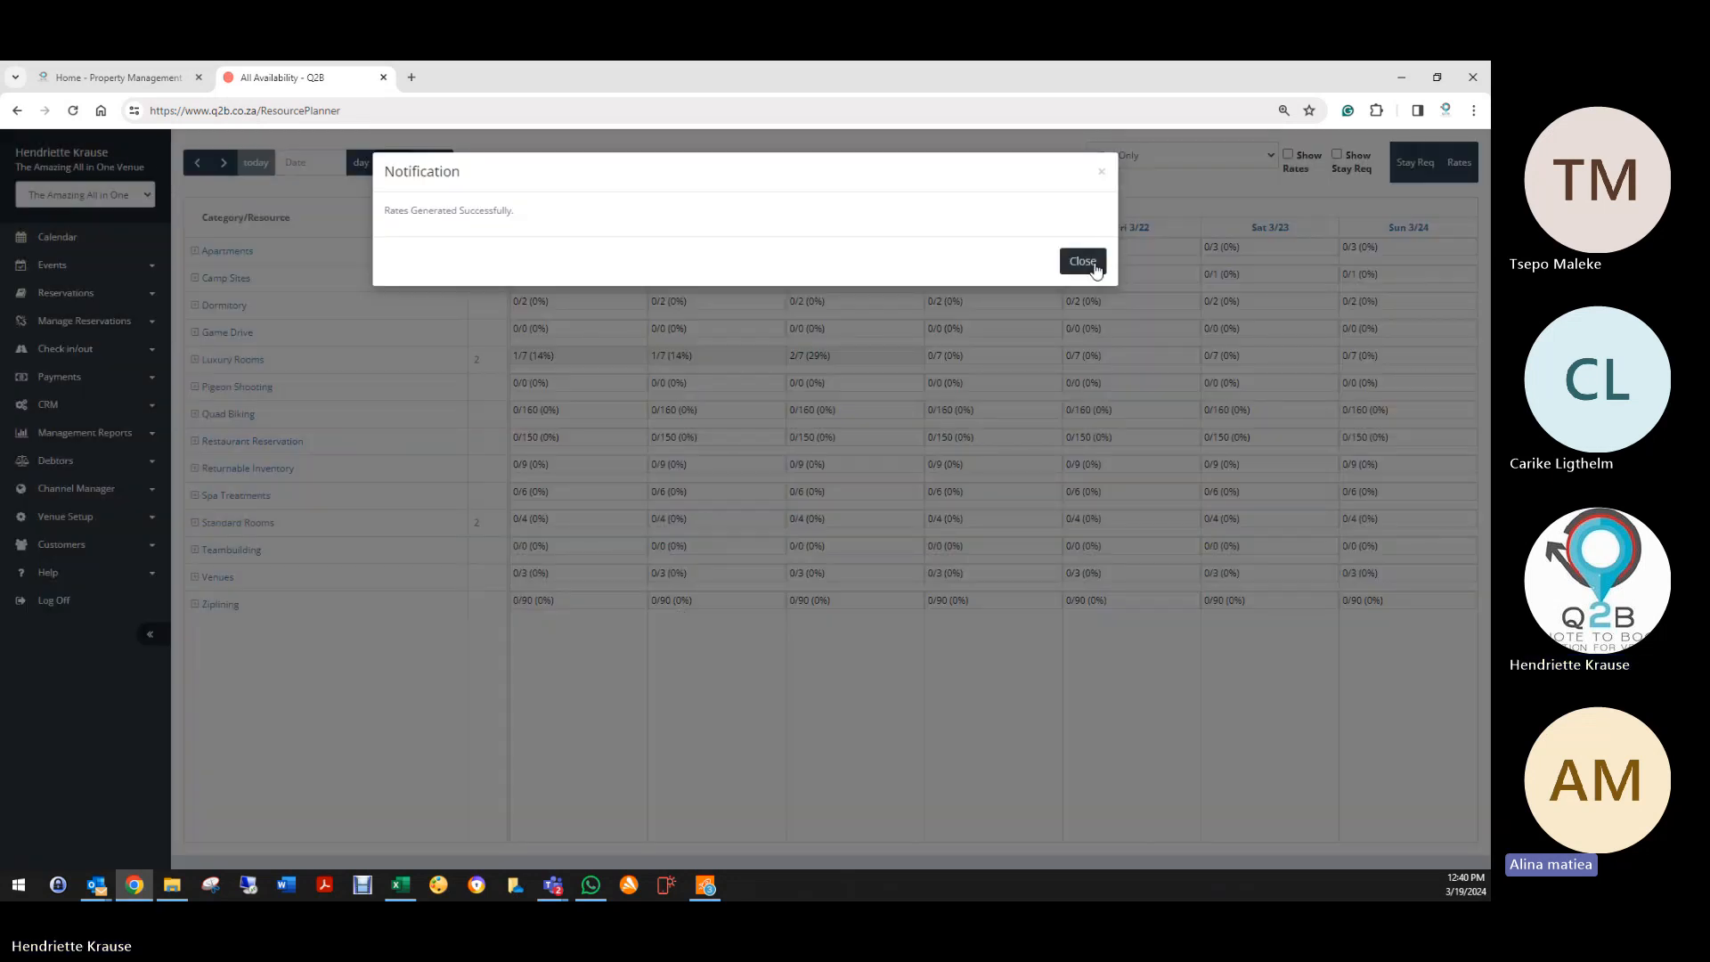
pyautogui.click(1083, 261)
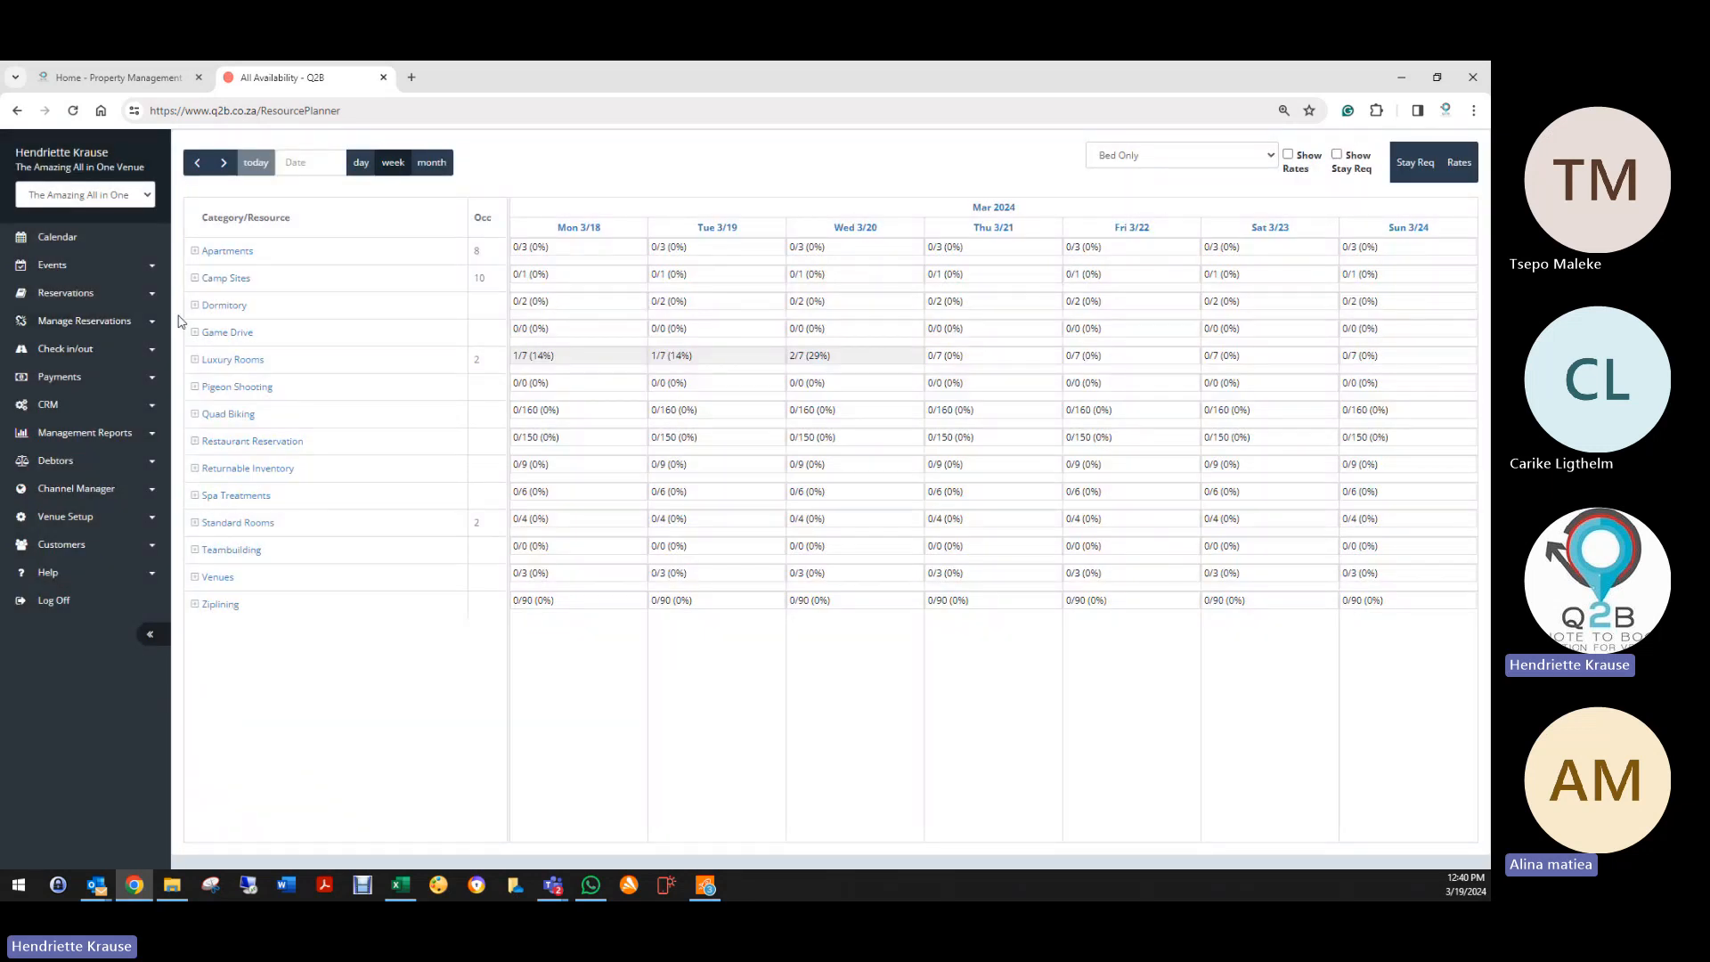
# Step: Expand Dormitory, show rates in the grid, and select its per-person-per-night row
pyautogui.click(195, 305)
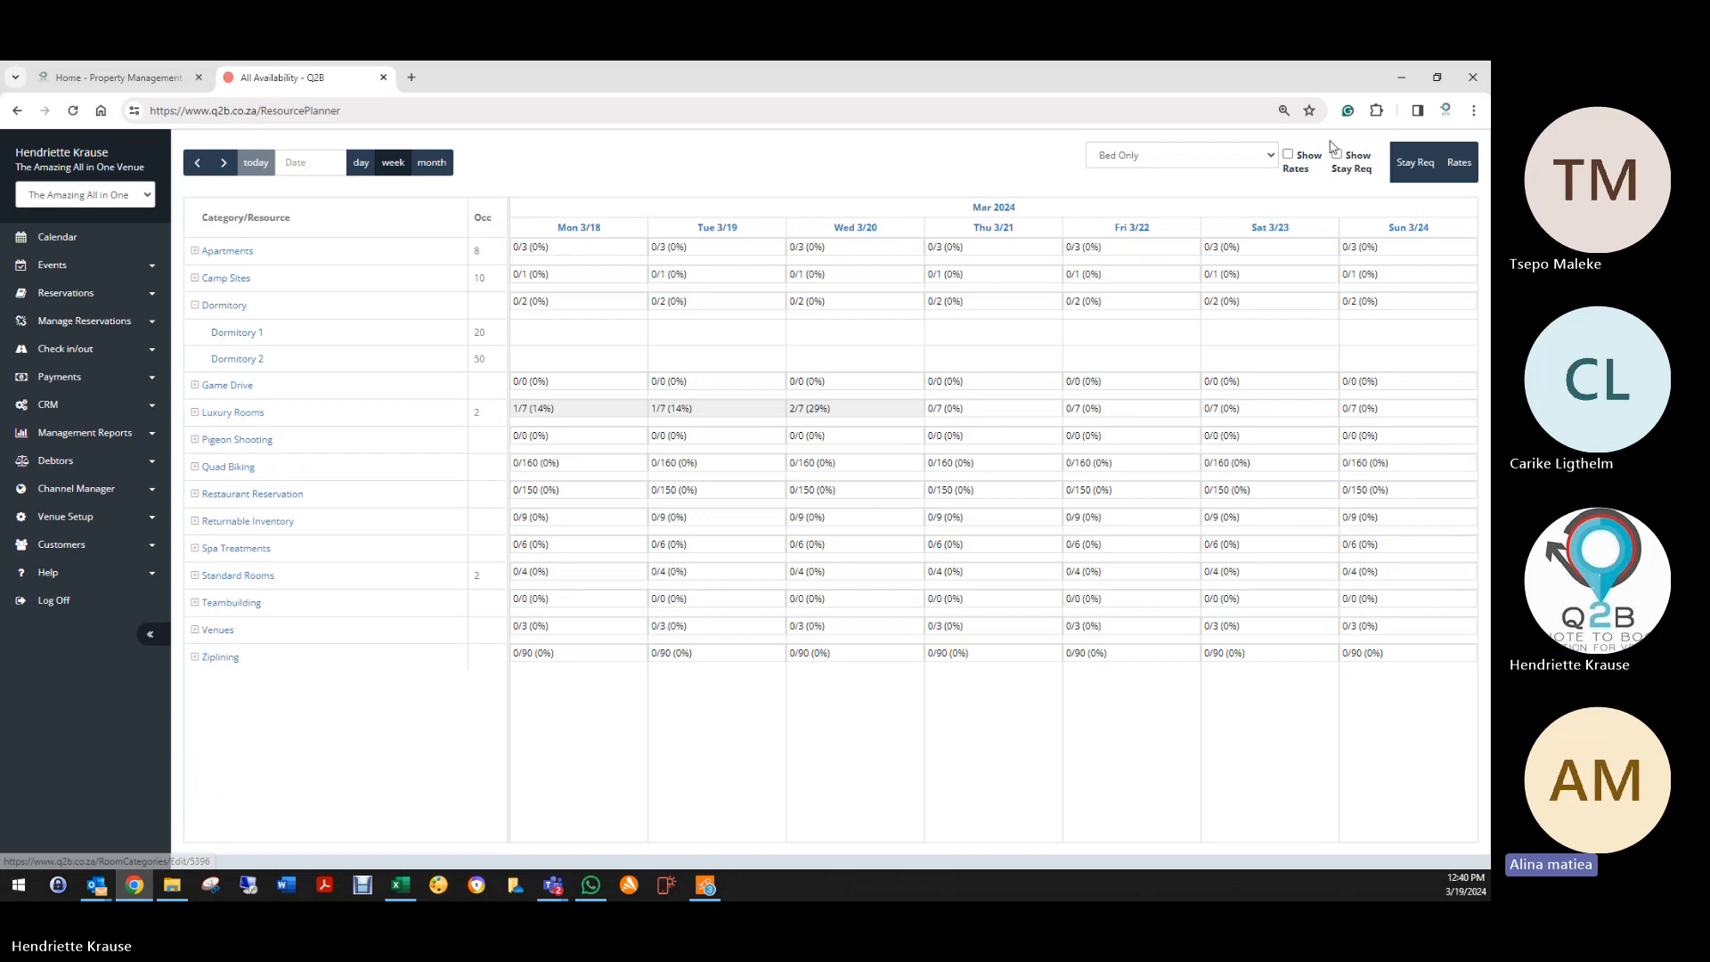
pyautogui.click(1271, 160)
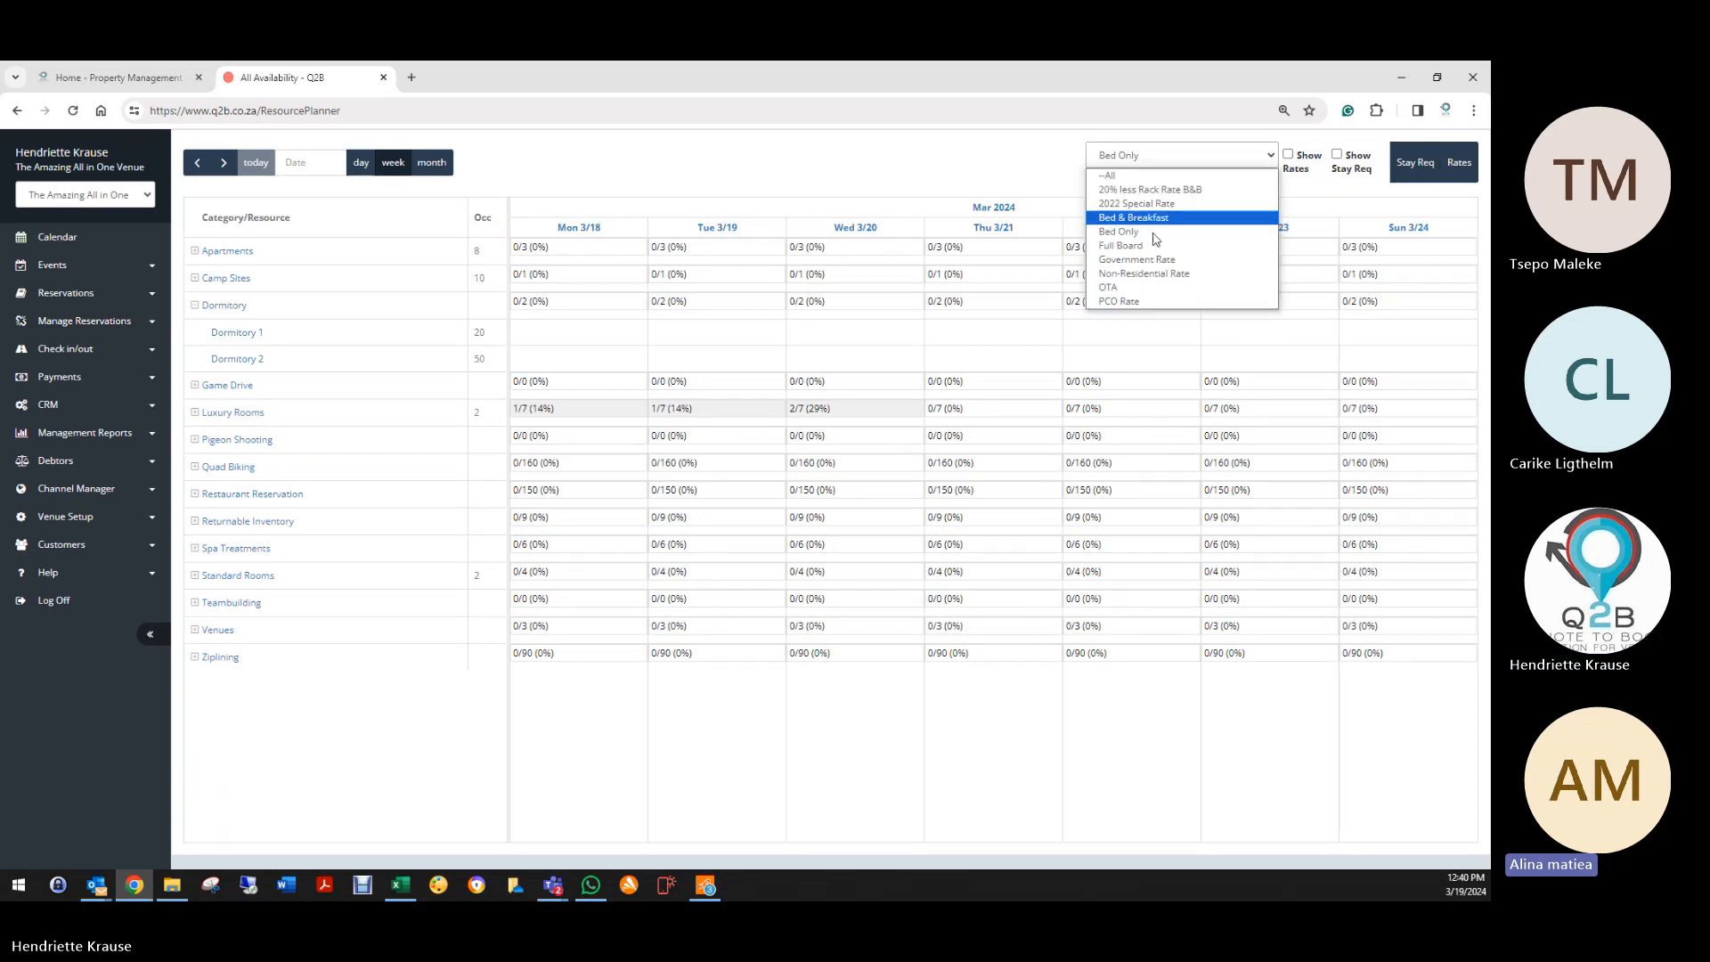
pyautogui.click(1288, 154)
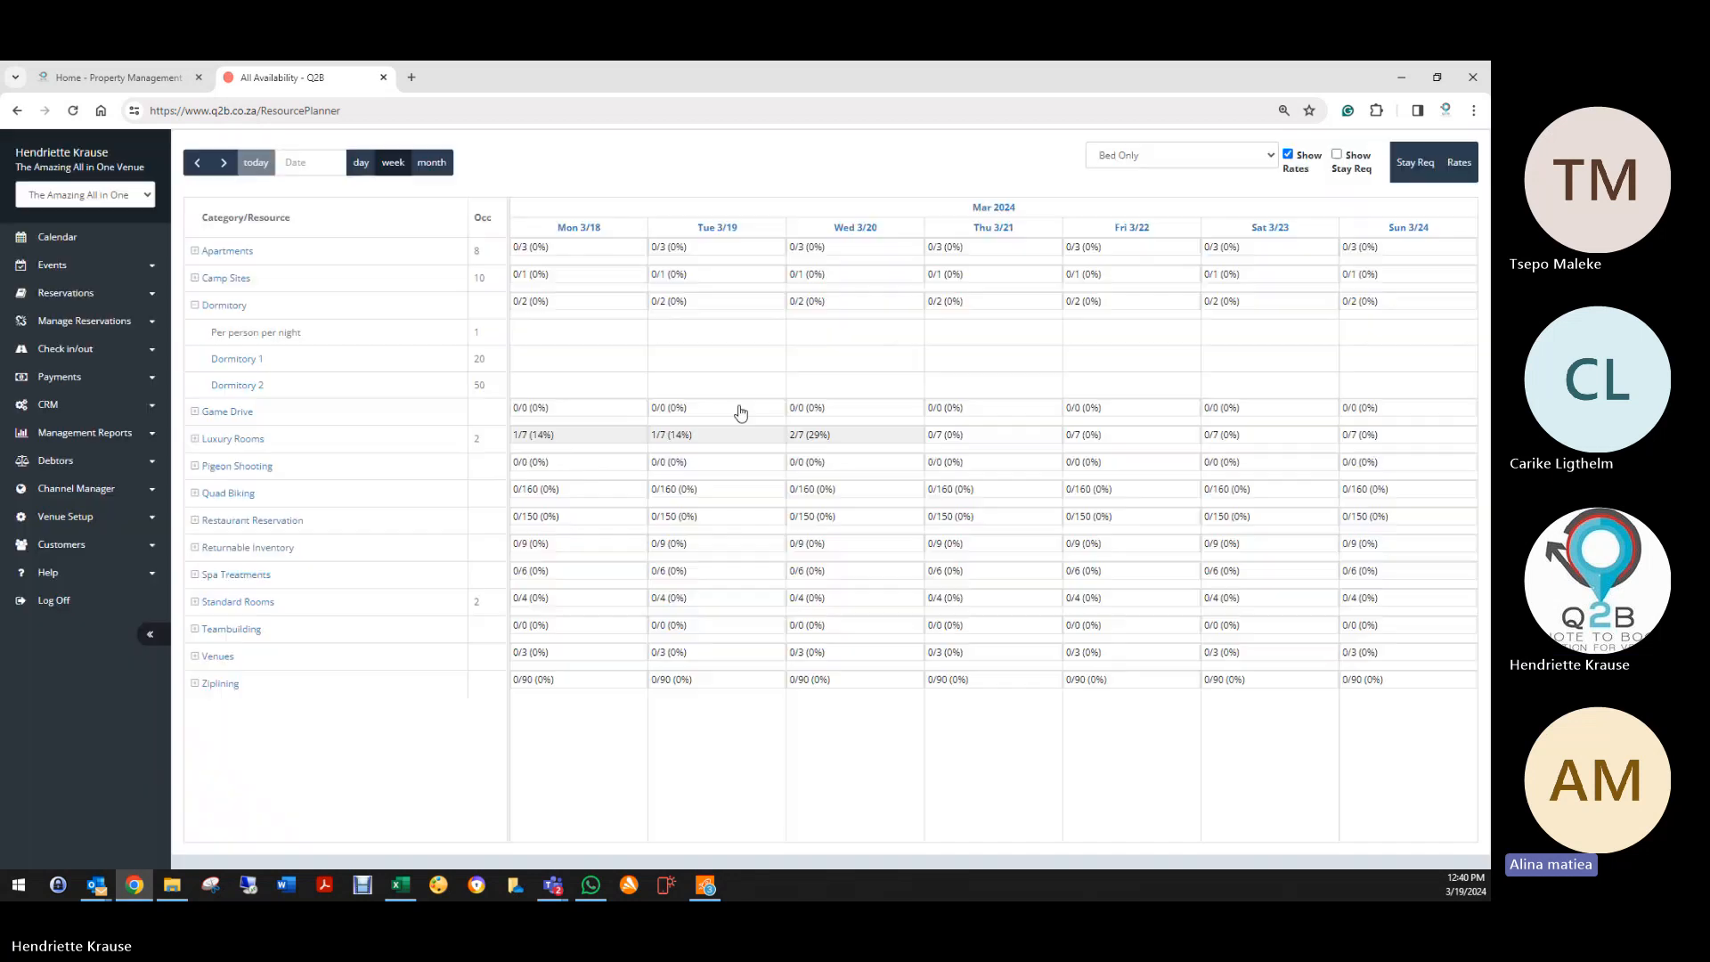
pyautogui.click(481, 337)
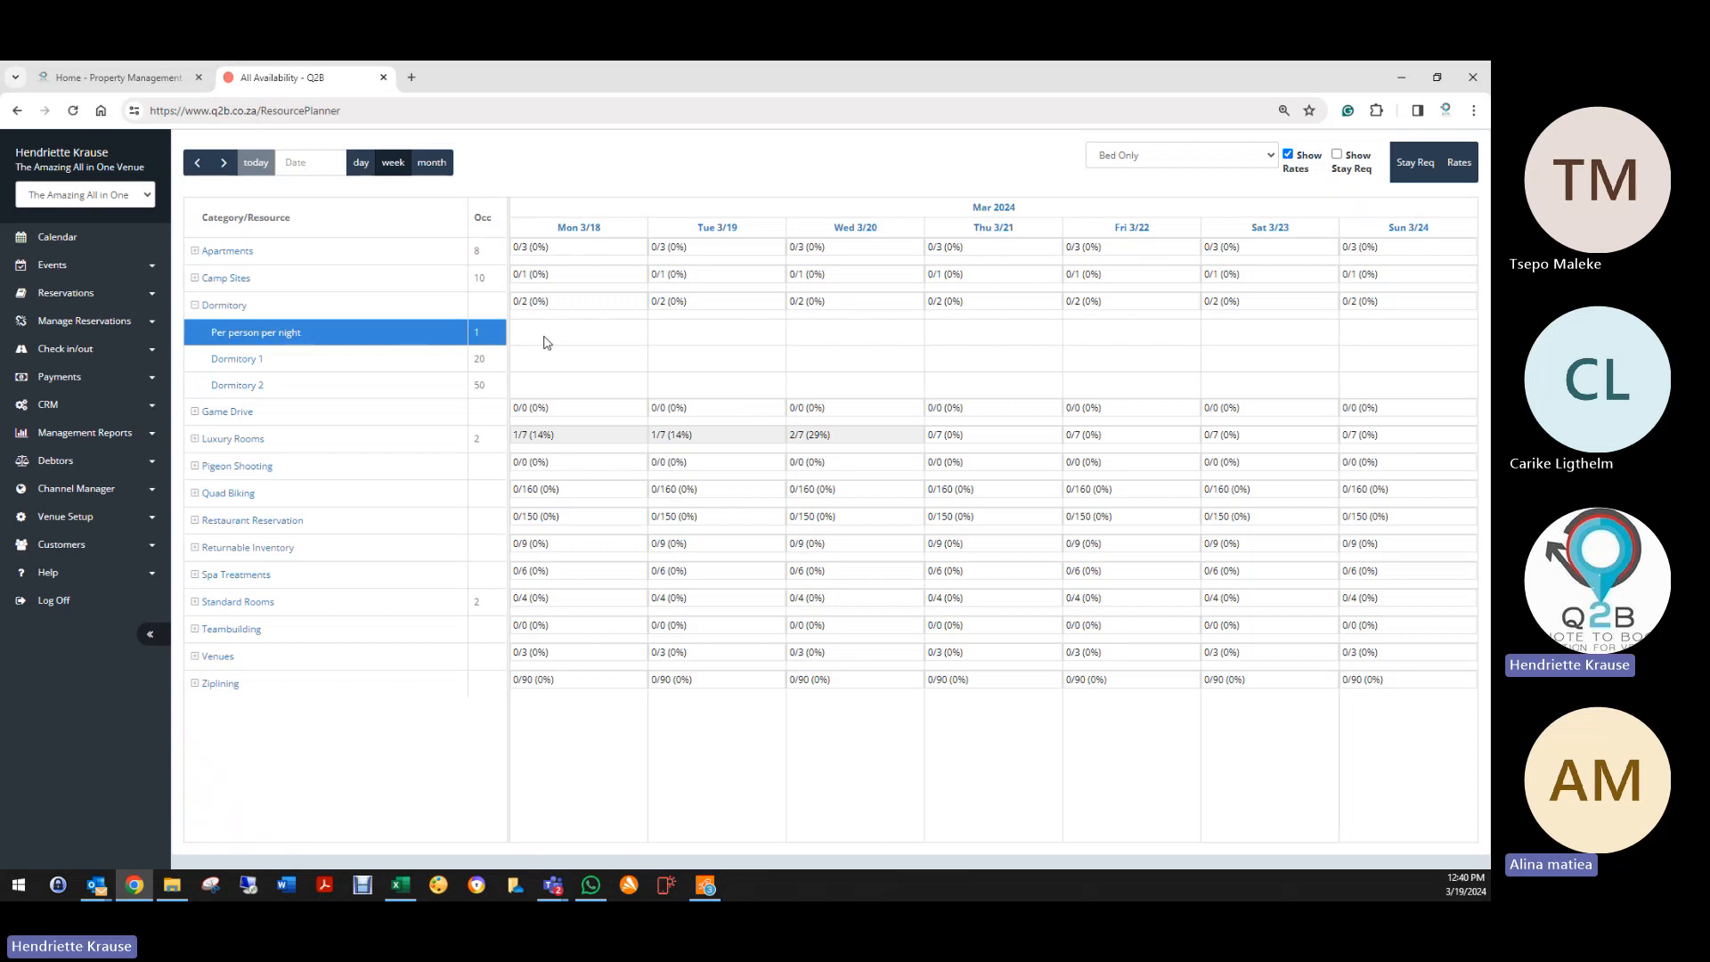
# Step: Add a Dormitory Rate 1 of 250 from 19 March 2024 to 30 June 2024
pyautogui.click(1458, 165)
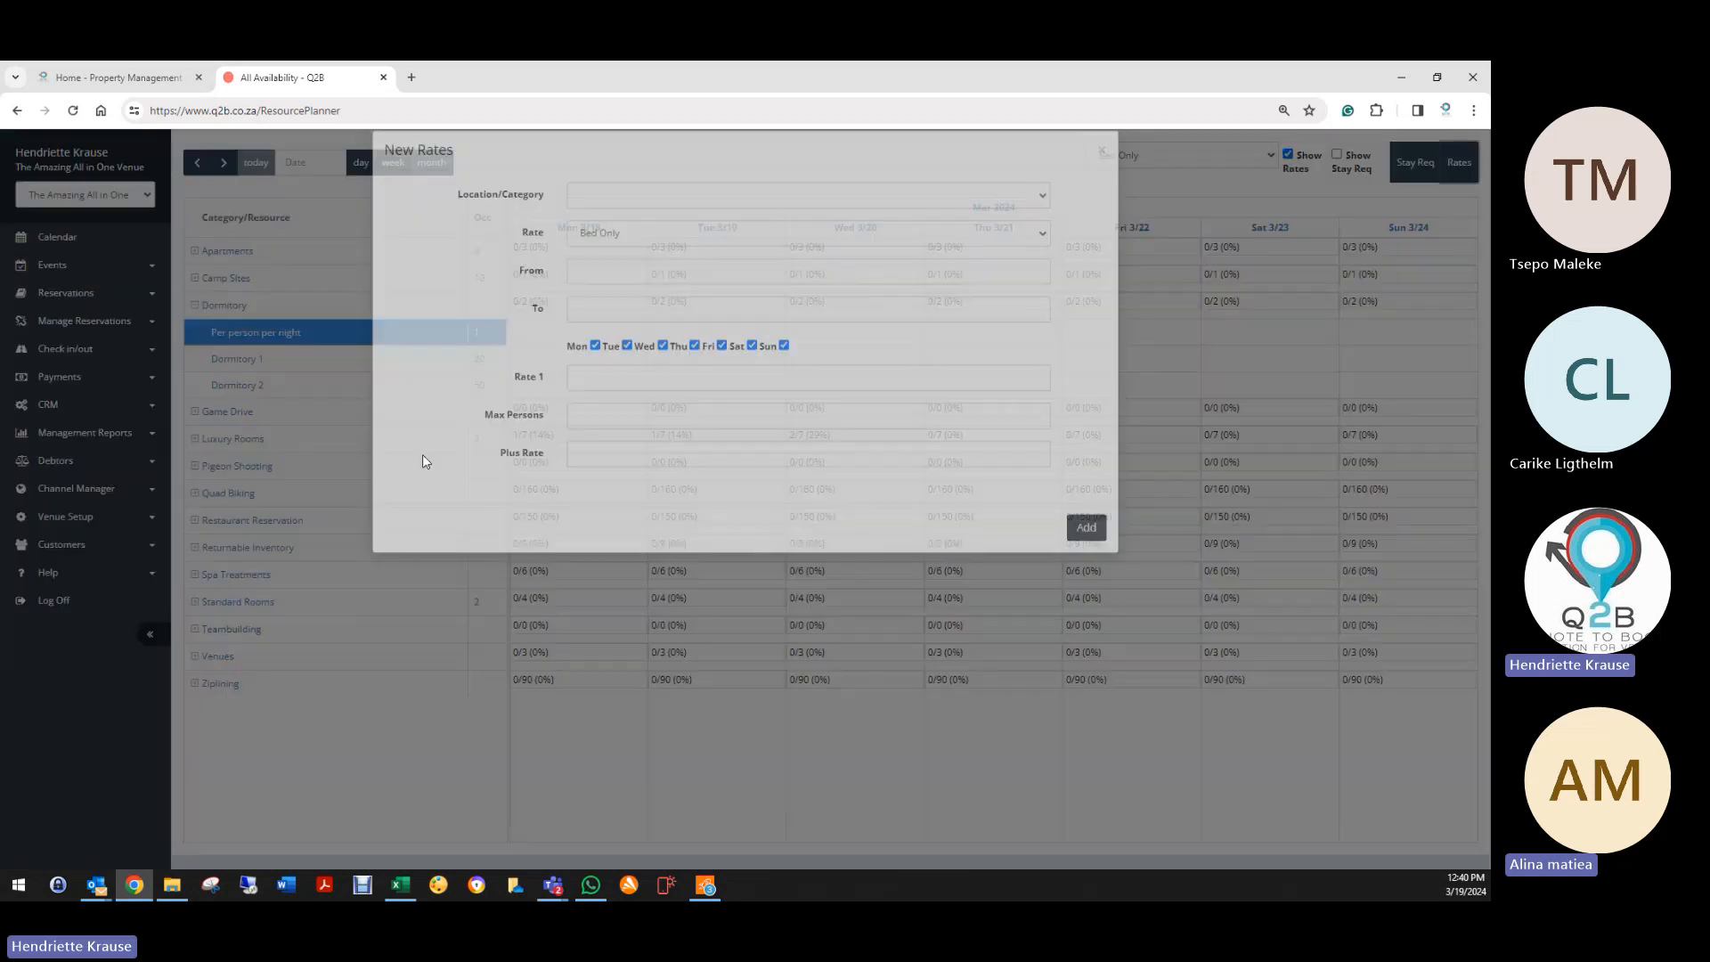
pyautogui.click(693, 217)
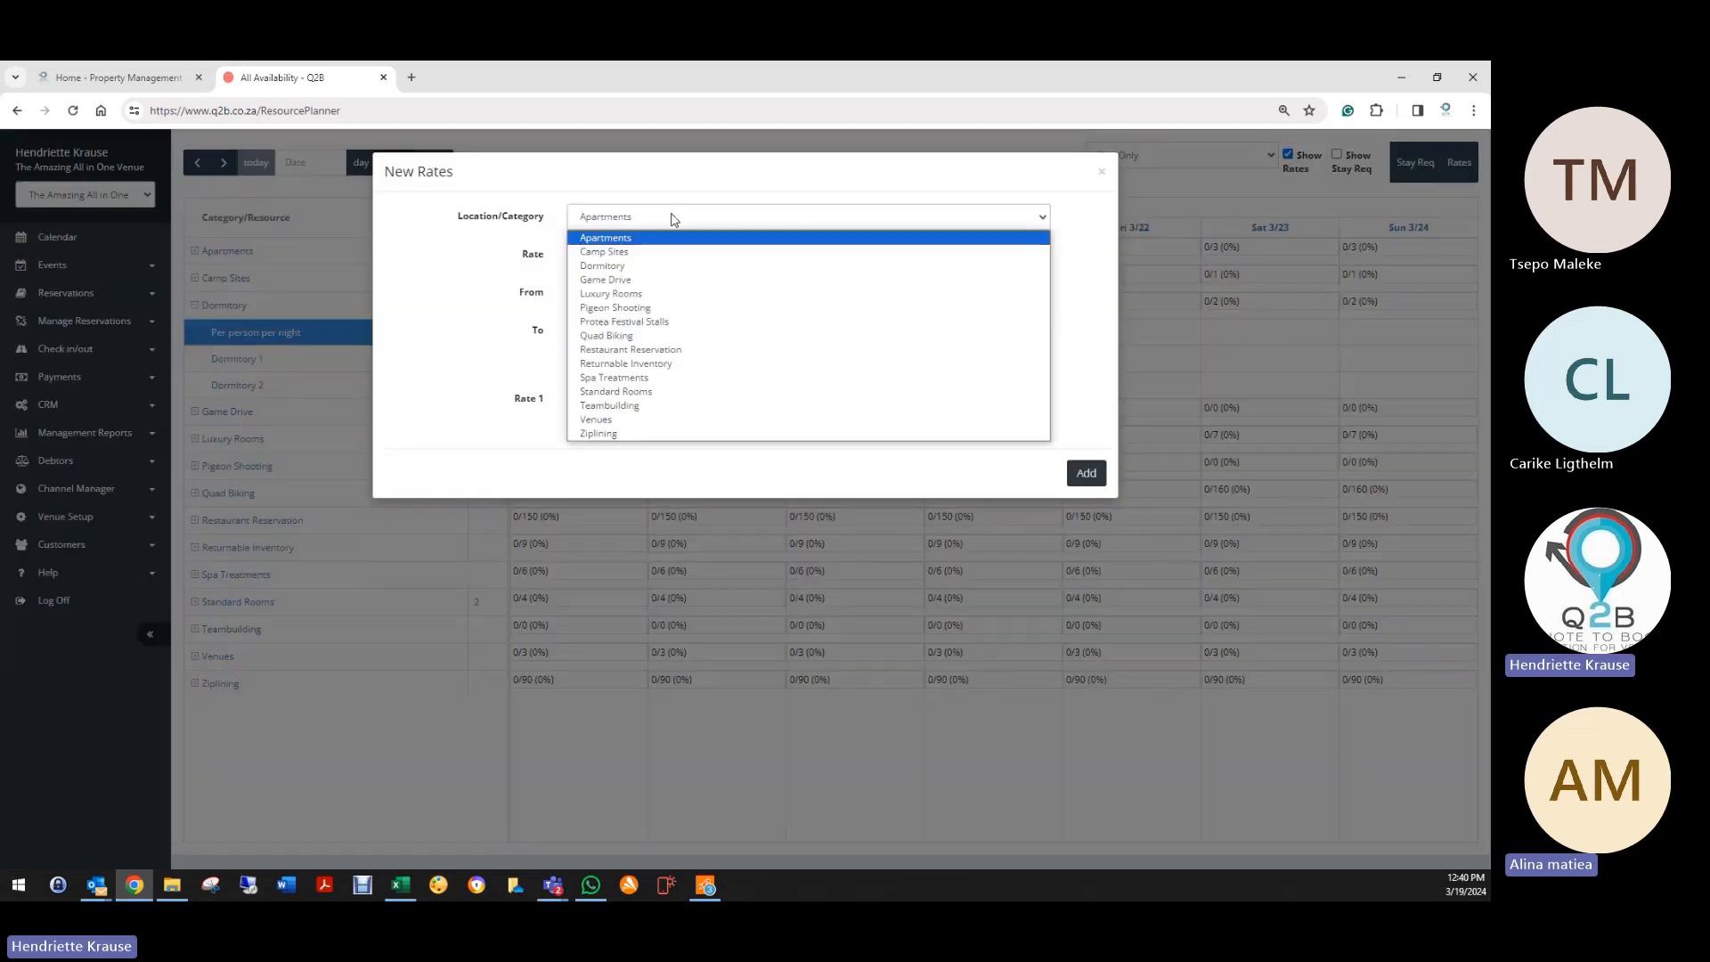
pyautogui.click(605, 265)
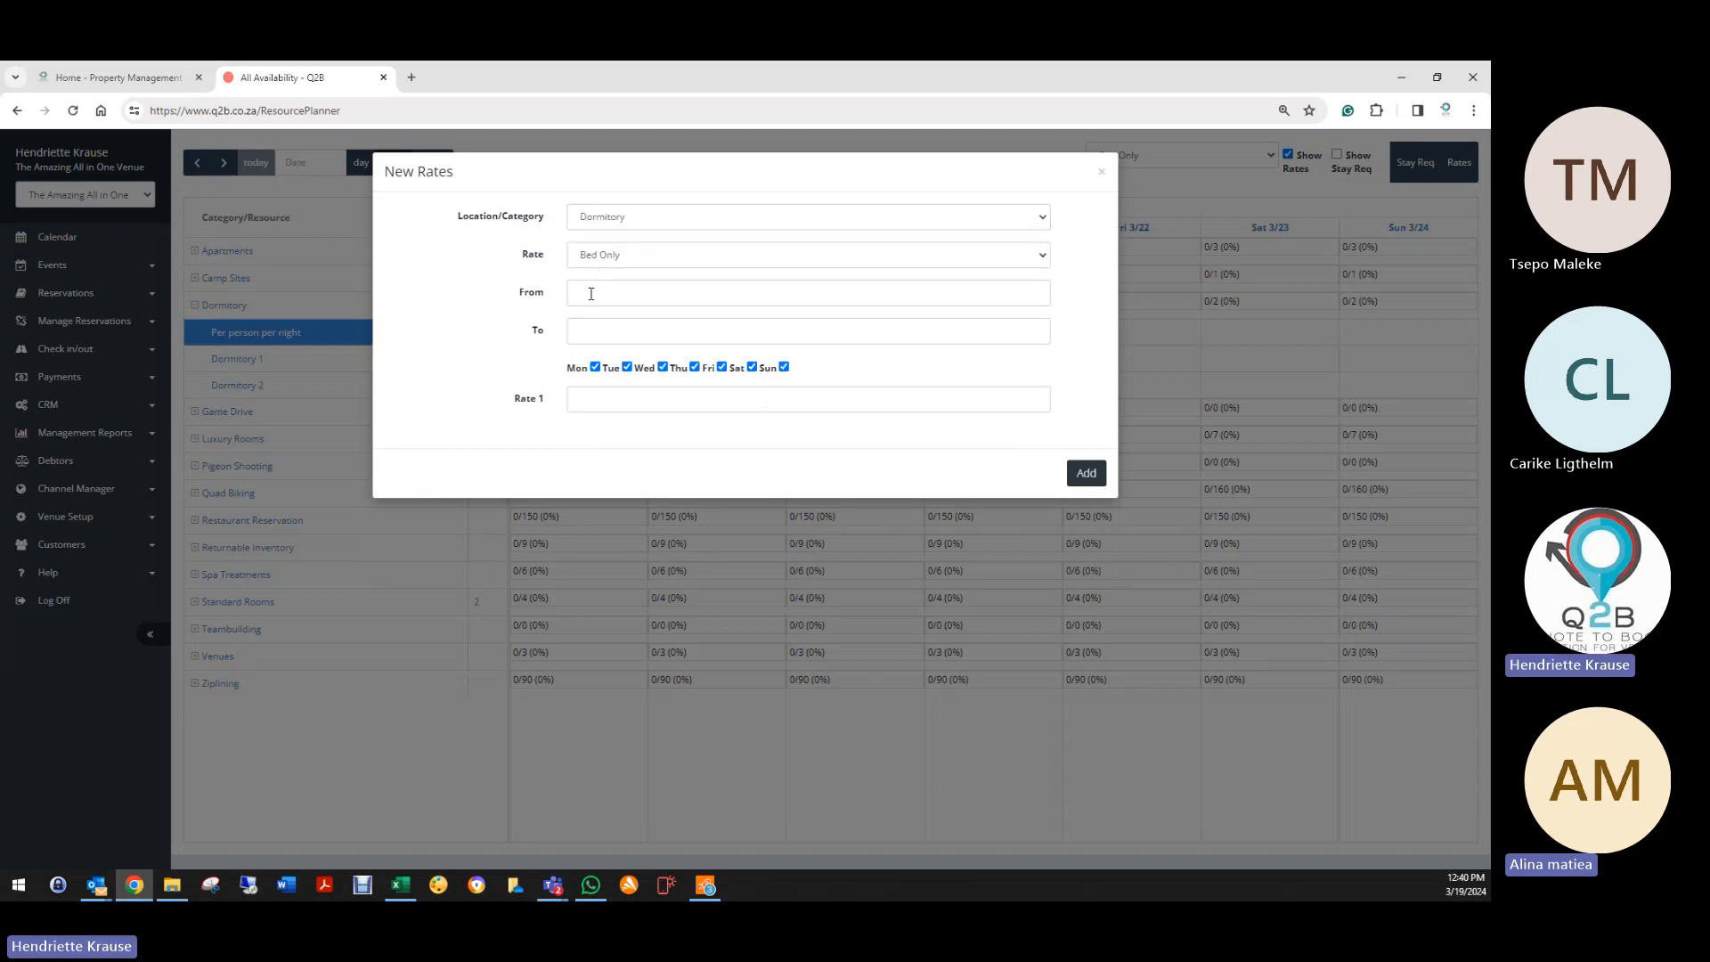
pyautogui.click(593, 292)
pyautogui.click(659, 459)
pyautogui.click(789, 328)
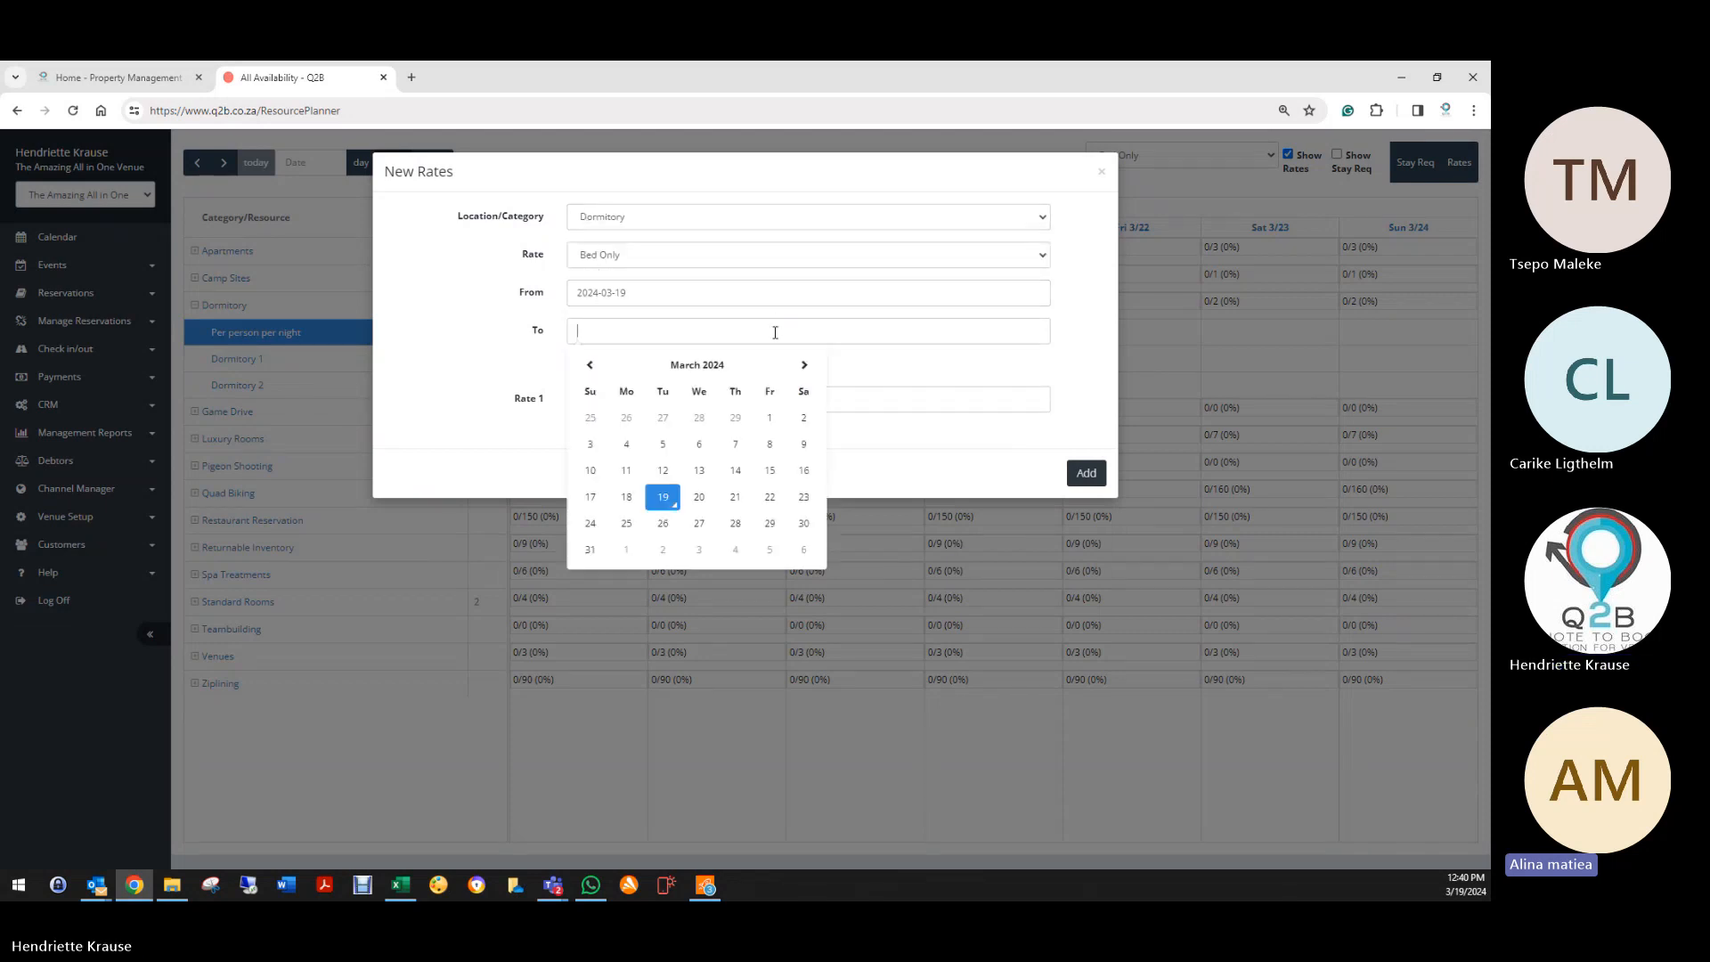
pyautogui.click(803, 365)
pyautogui.click(803, 365)
pyautogui.click(803, 365)
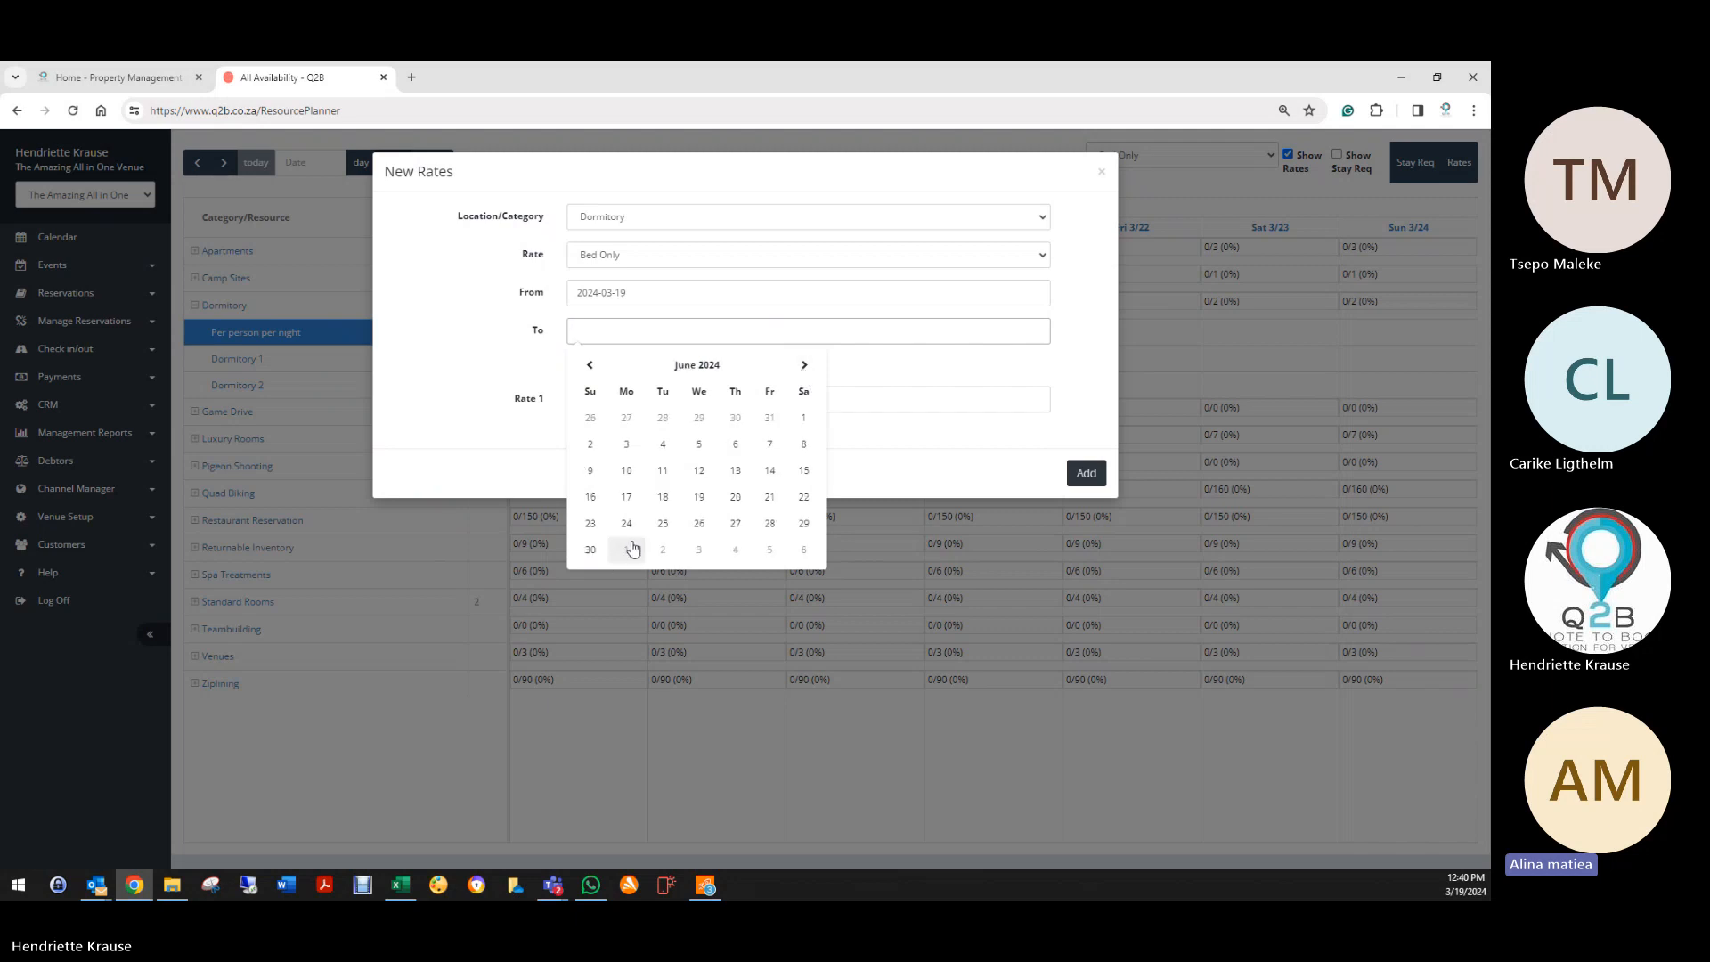
pyautogui.click(590, 550)
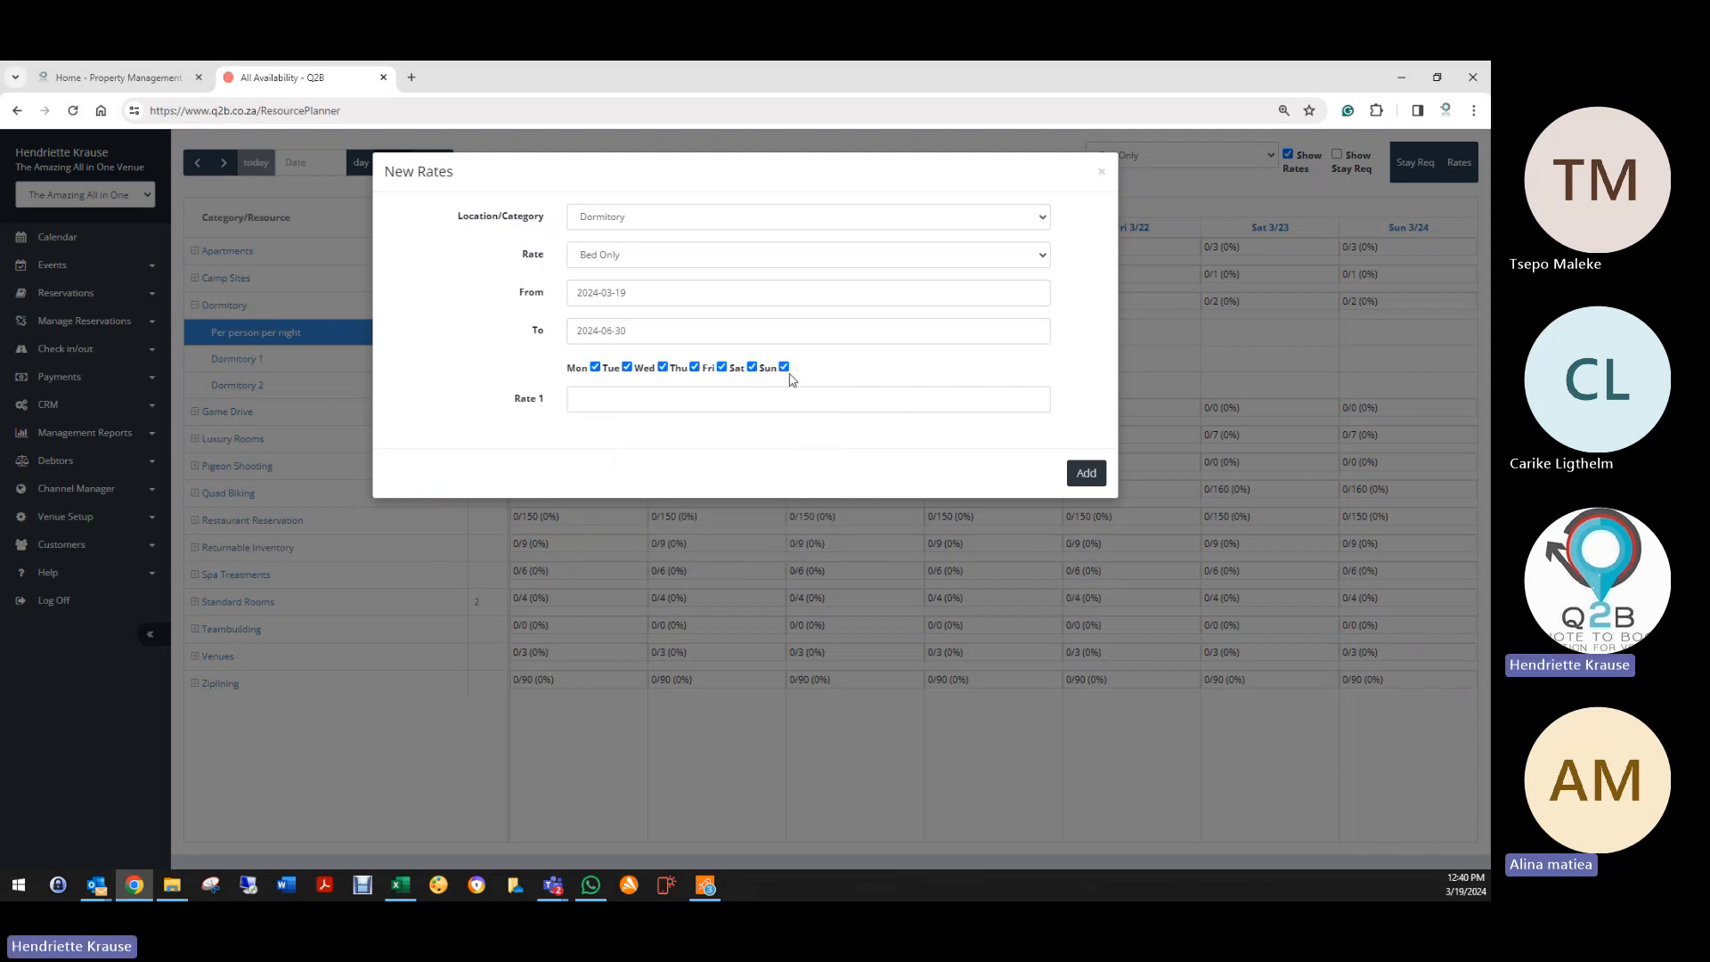
pyautogui.click(649, 402)
pyautogui.write('250')
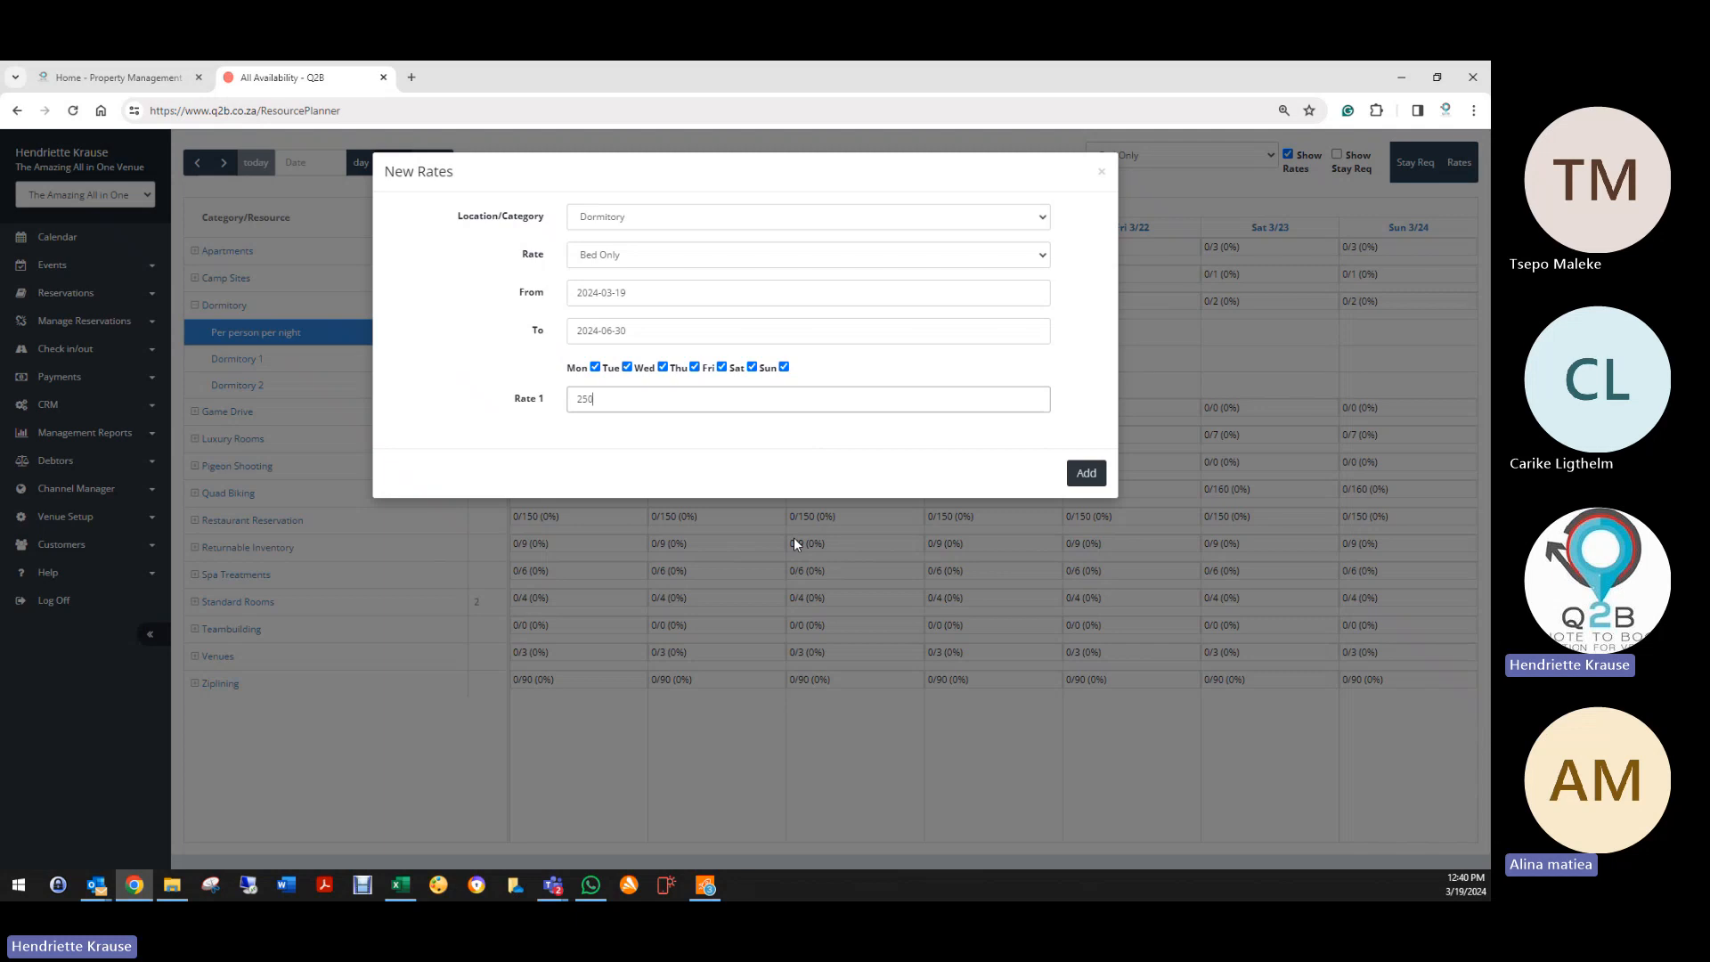
pyautogui.click(1086, 473)
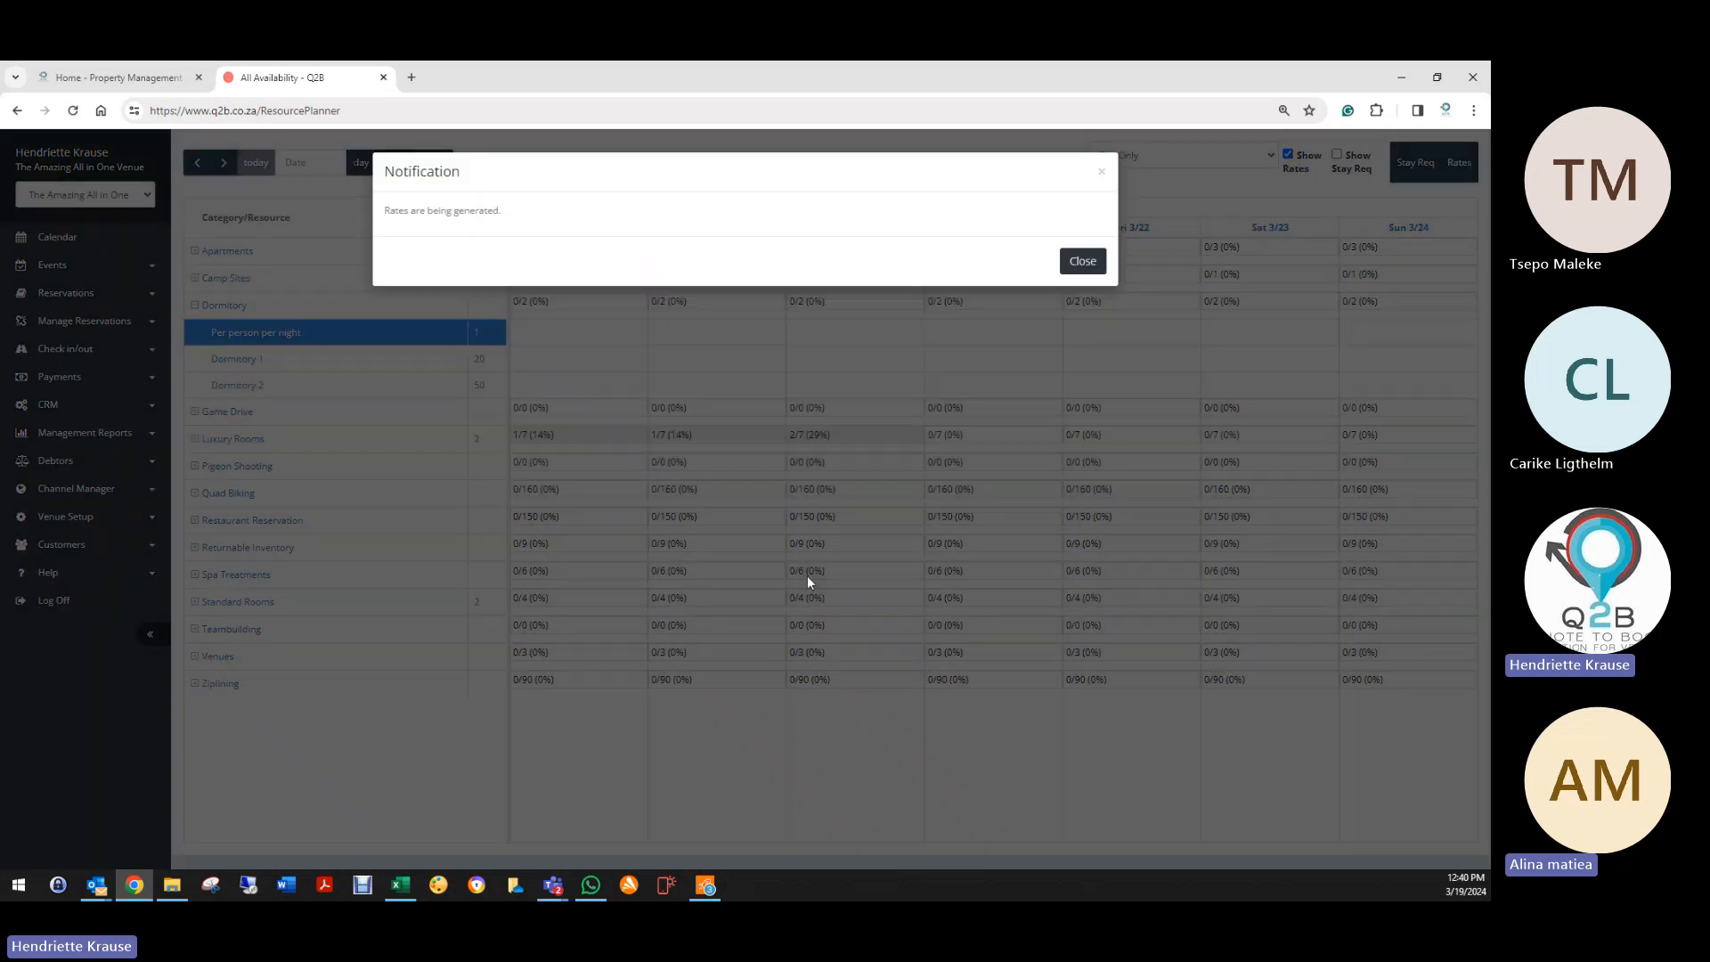
pyautogui.click(1083, 260)
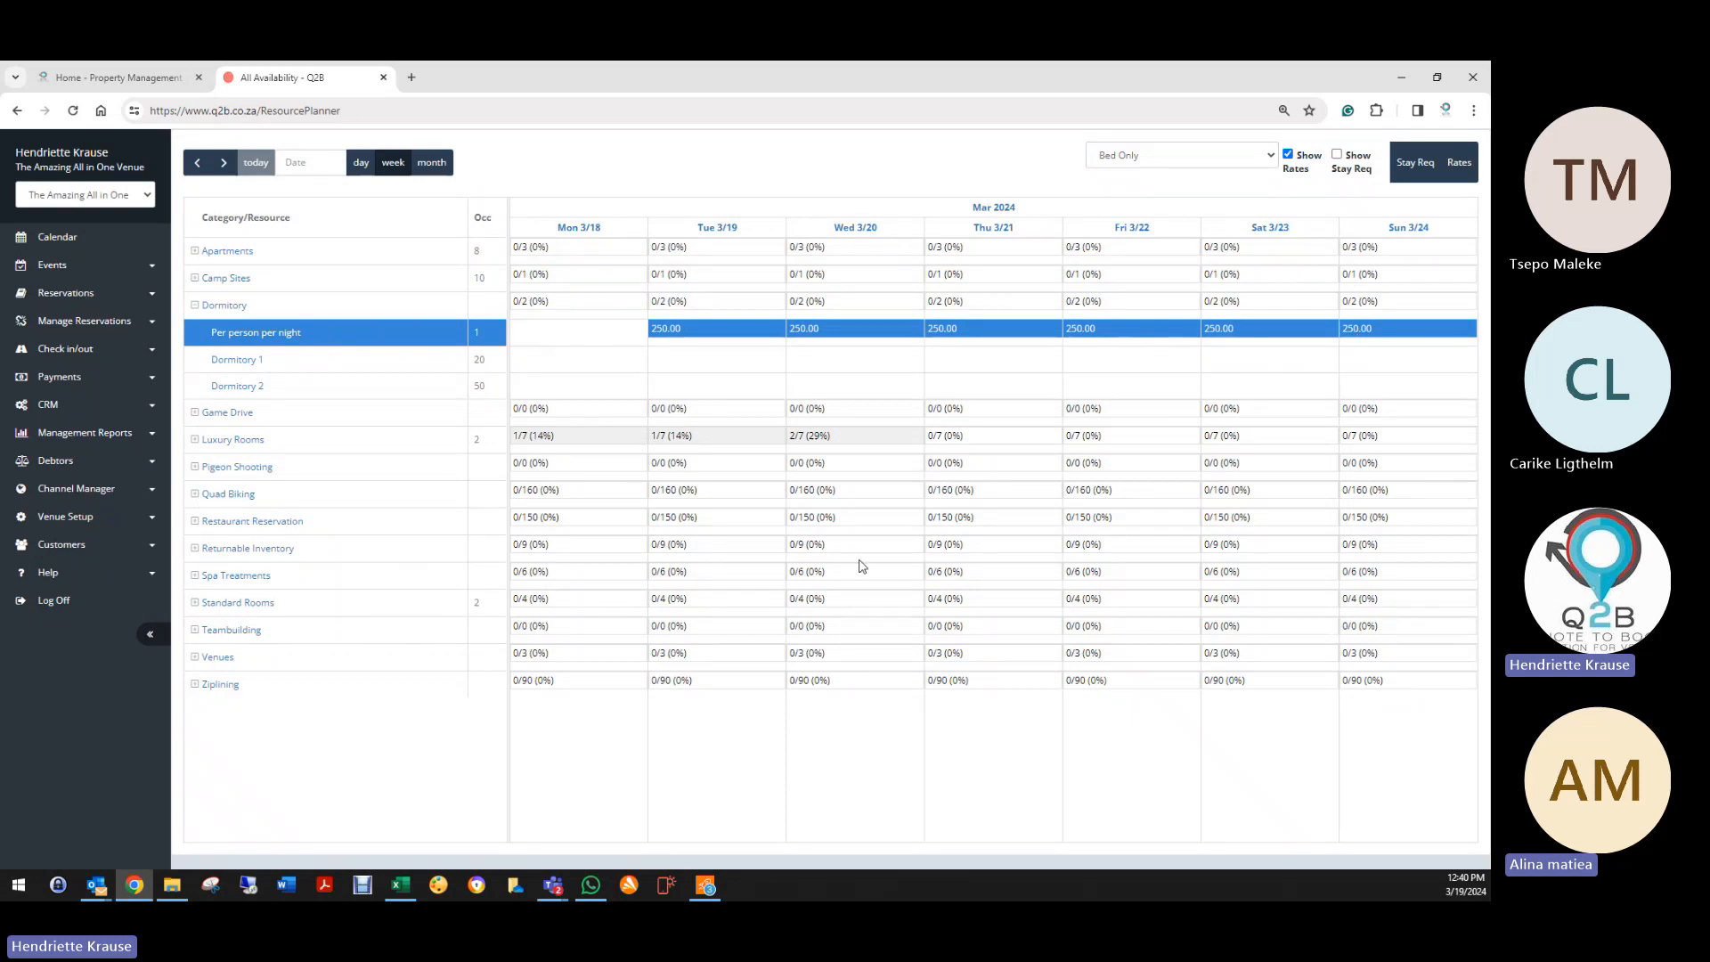
# Step: In the Rate Generator, choose Dormitory, 19/03/2024 to 31/03/2024, and Bed Only
pyautogui.click(68, 518)
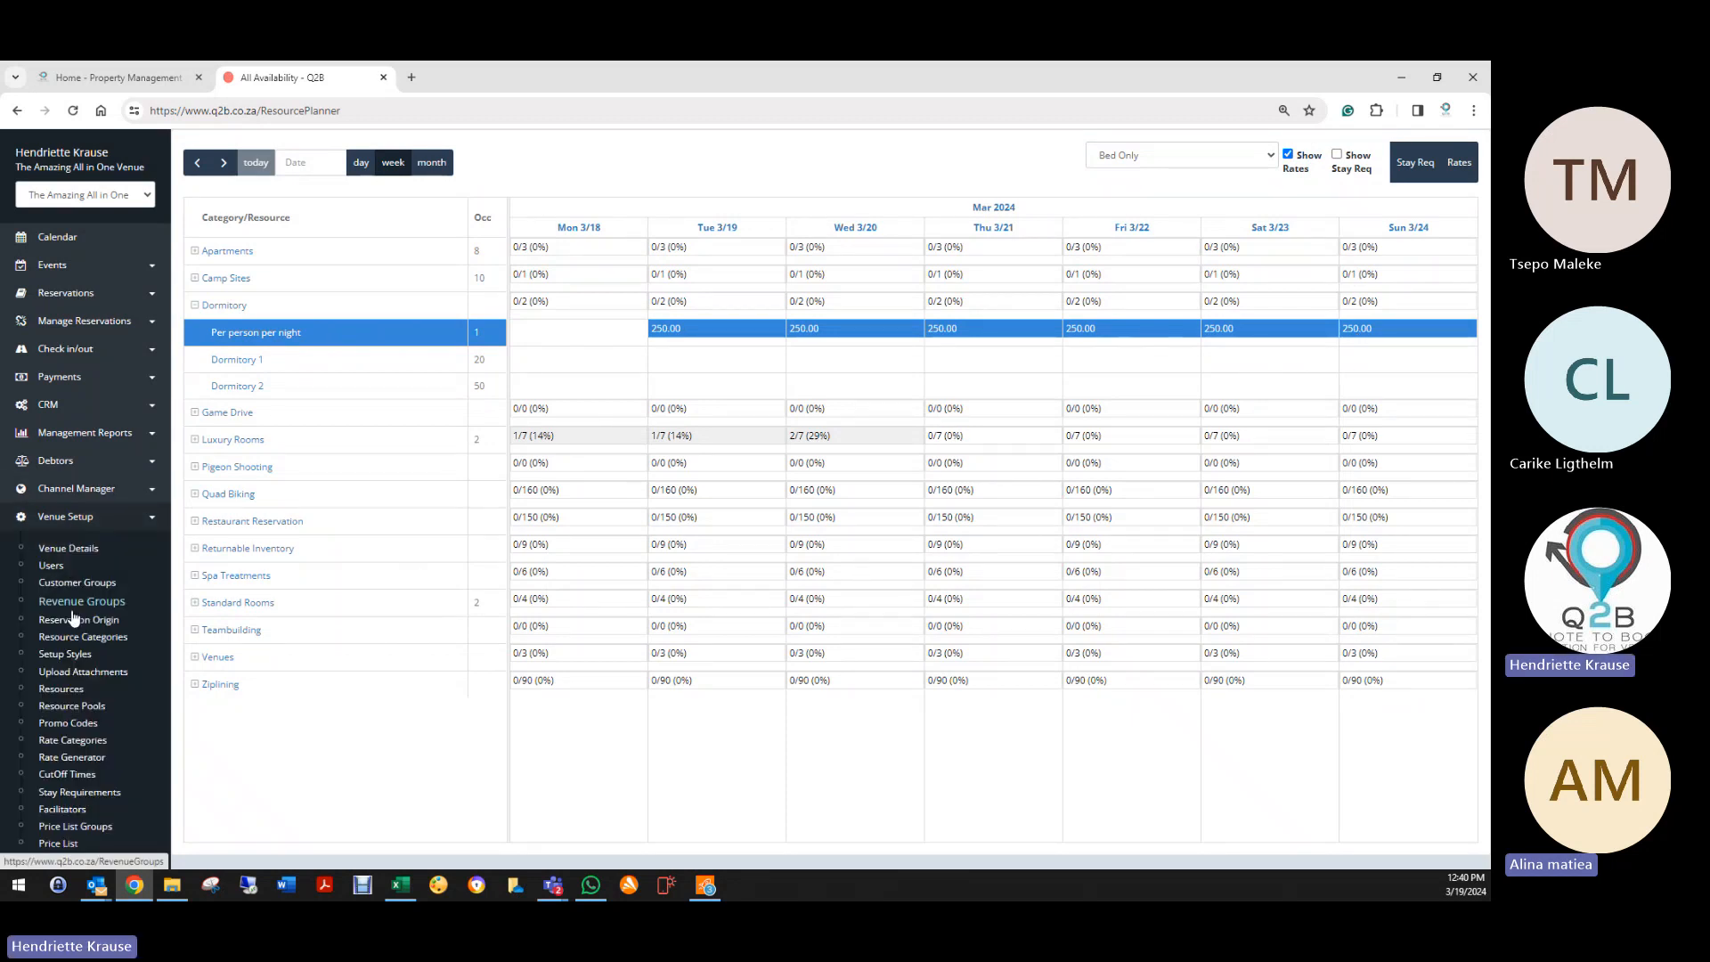
pyautogui.click(68, 757)
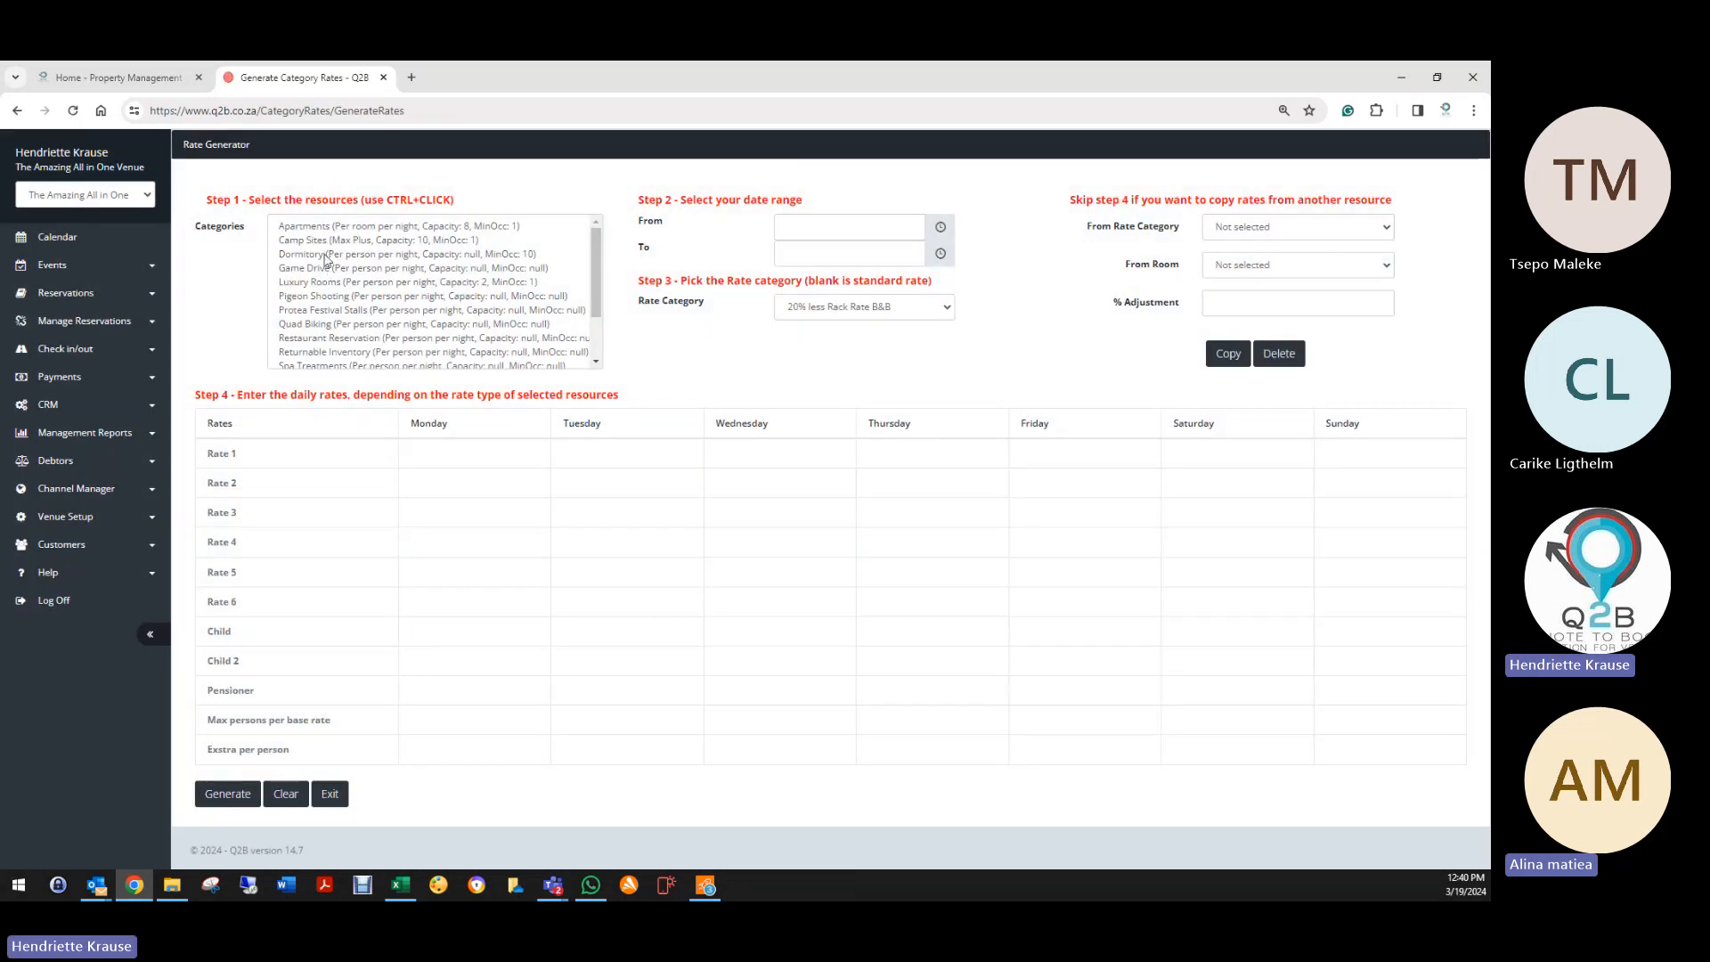
pyautogui.click(326, 255)
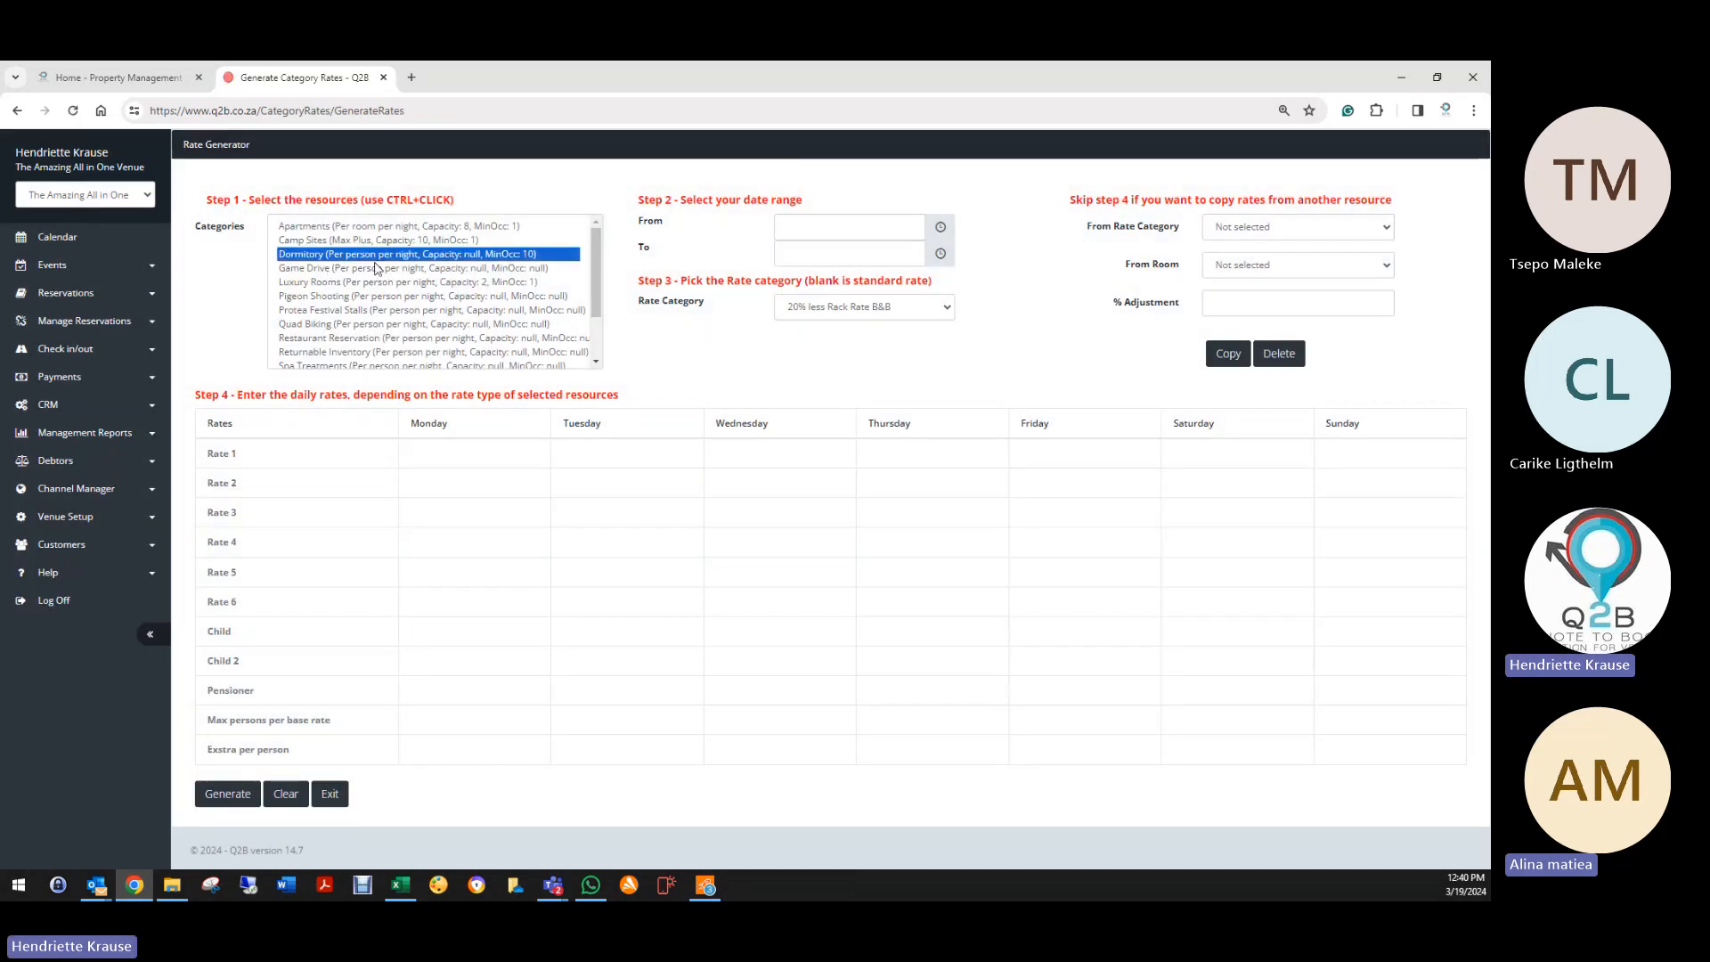
pyautogui.click(846, 227)
pyautogui.click(870, 392)
pyautogui.click(832, 254)
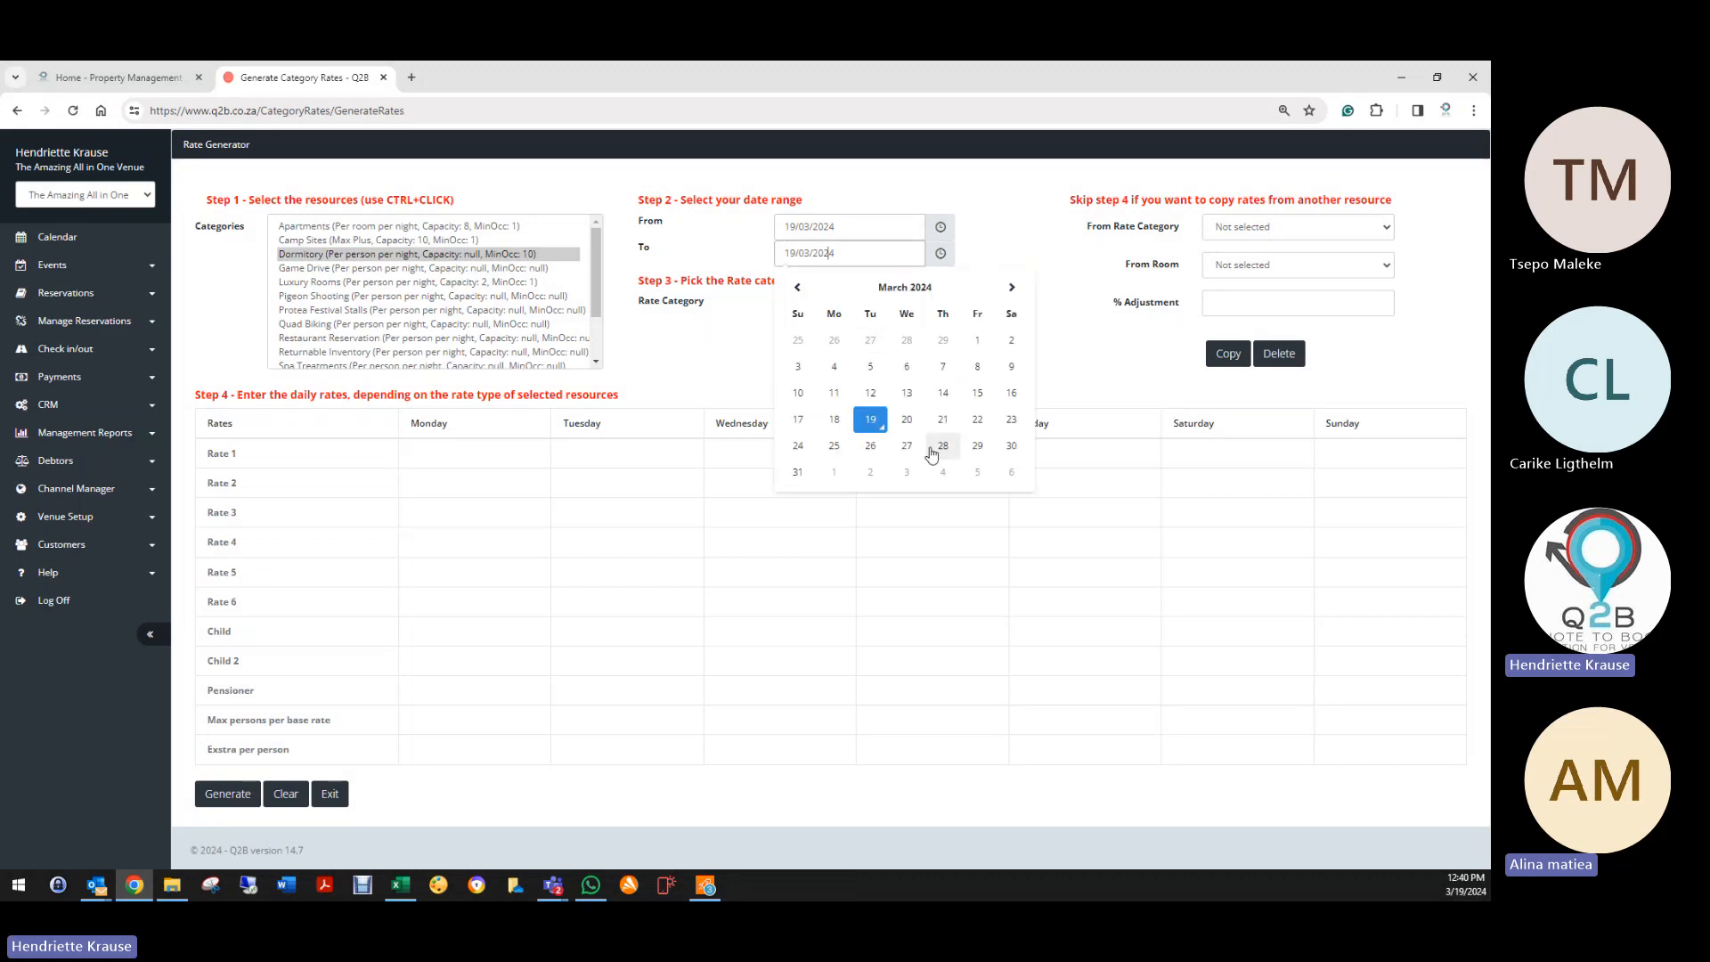
pyautogui.click(797, 472)
pyautogui.click(815, 308)
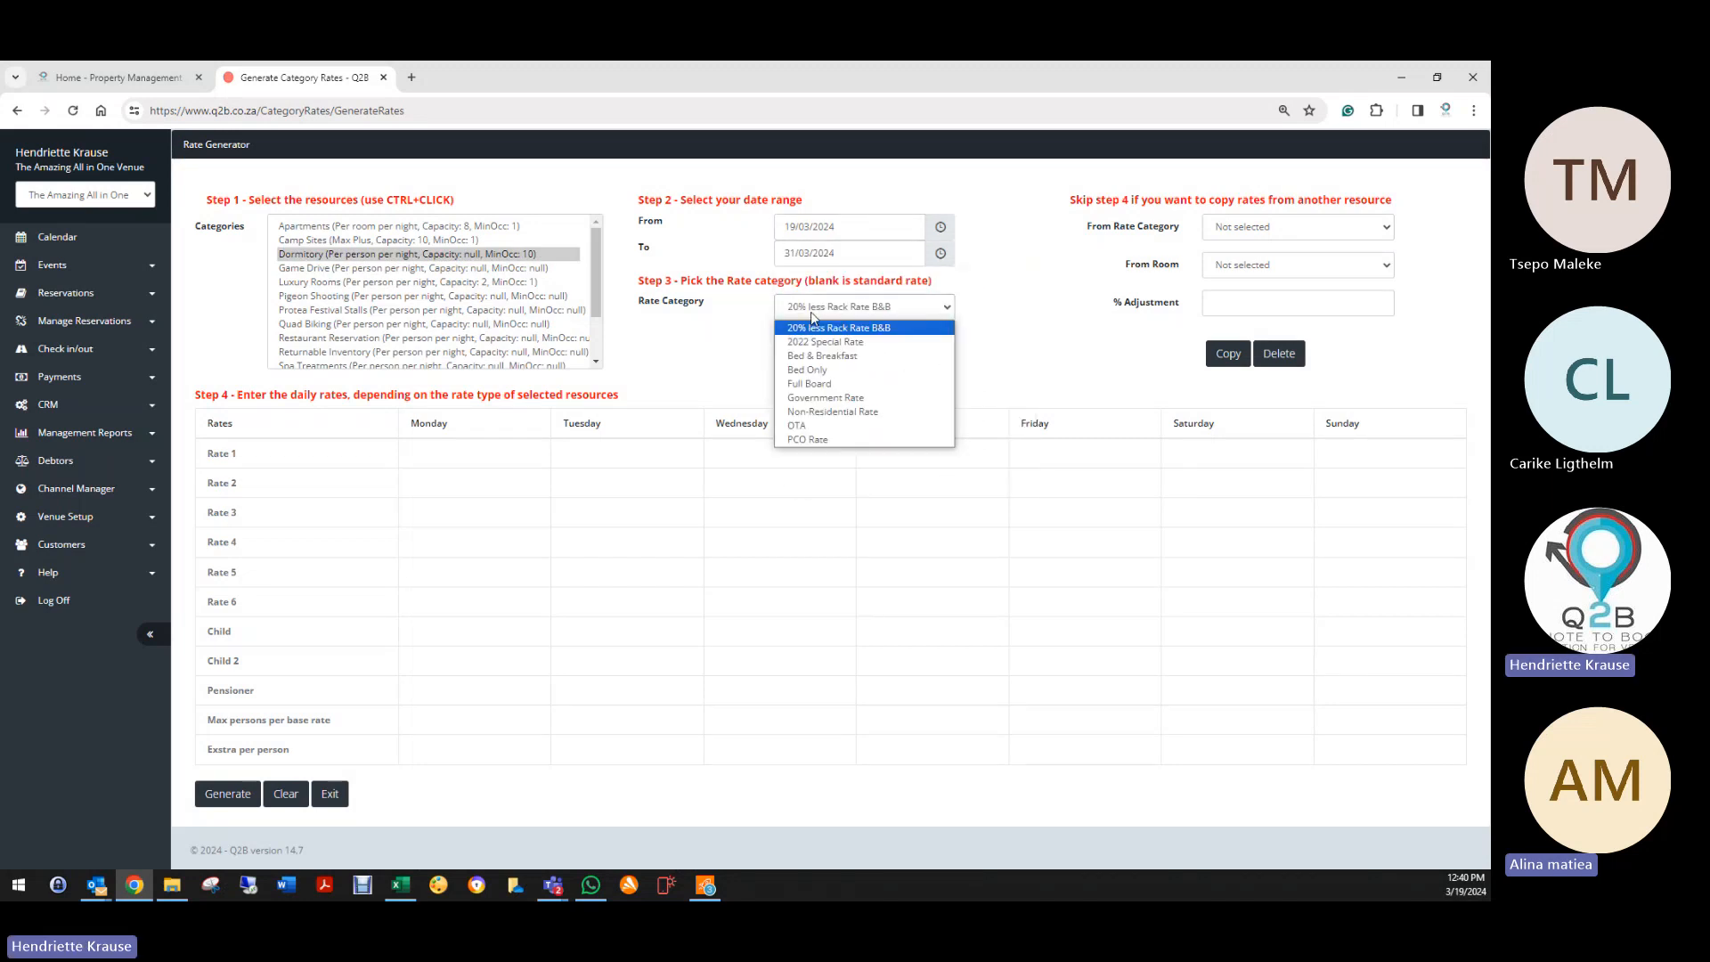
pyautogui.click(820, 370)
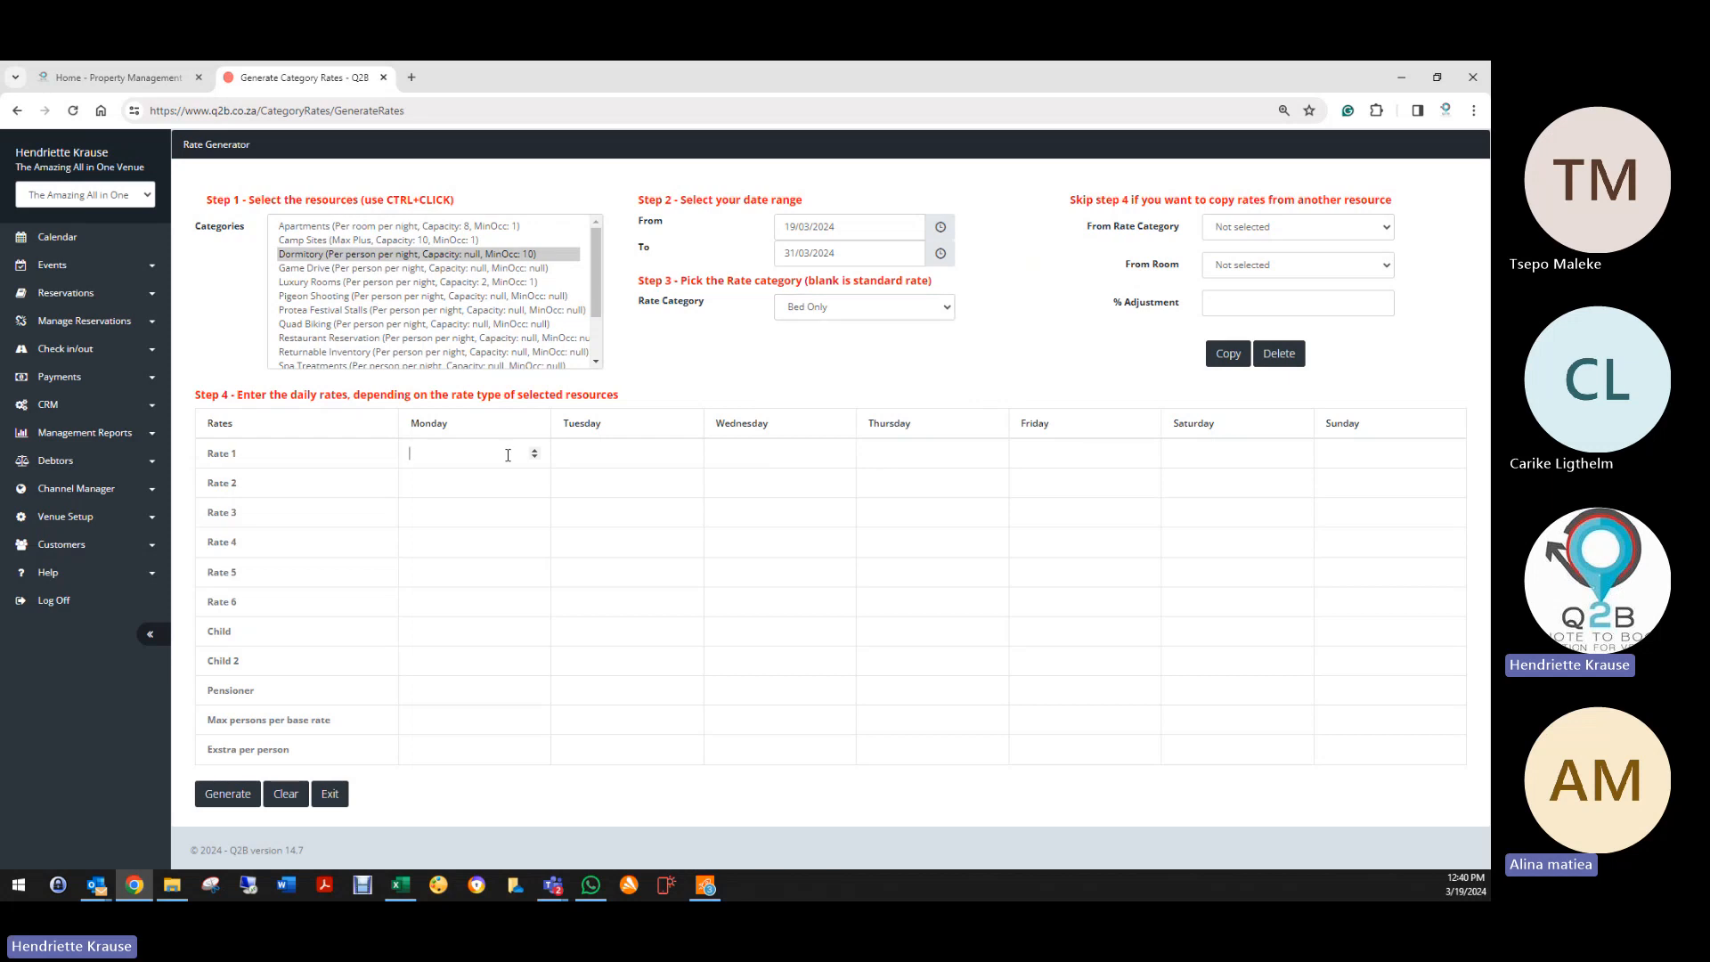
# Step: Enter Rate 1 of 250 for each weekday and generate the rates
pyautogui.write('250')
pyautogui.press('Tab')
pyautogui.write('5')
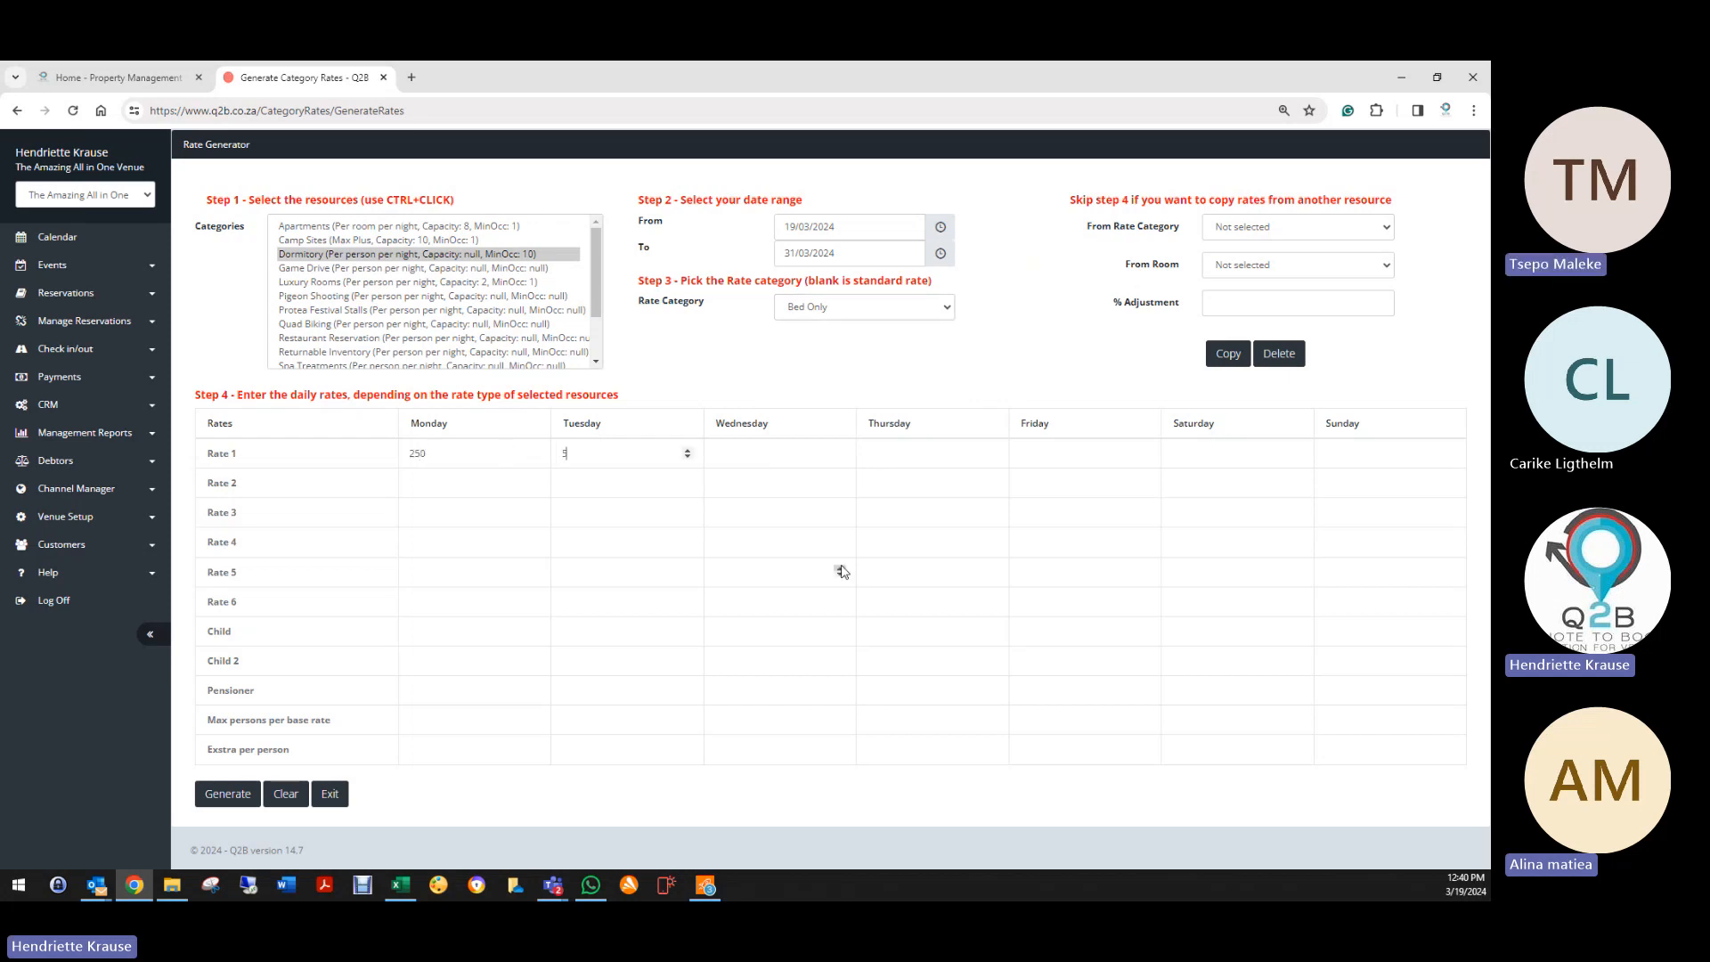
pyautogui.write('250')
pyautogui.press('Tab')
pyautogui.write('250')
pyautogui.press('Tab')
pyautogui.write('250')
pyautogui.press('Tab')
pyautogui.write('250')
pyautogui.press('Tab')
pyautogui.write('250')
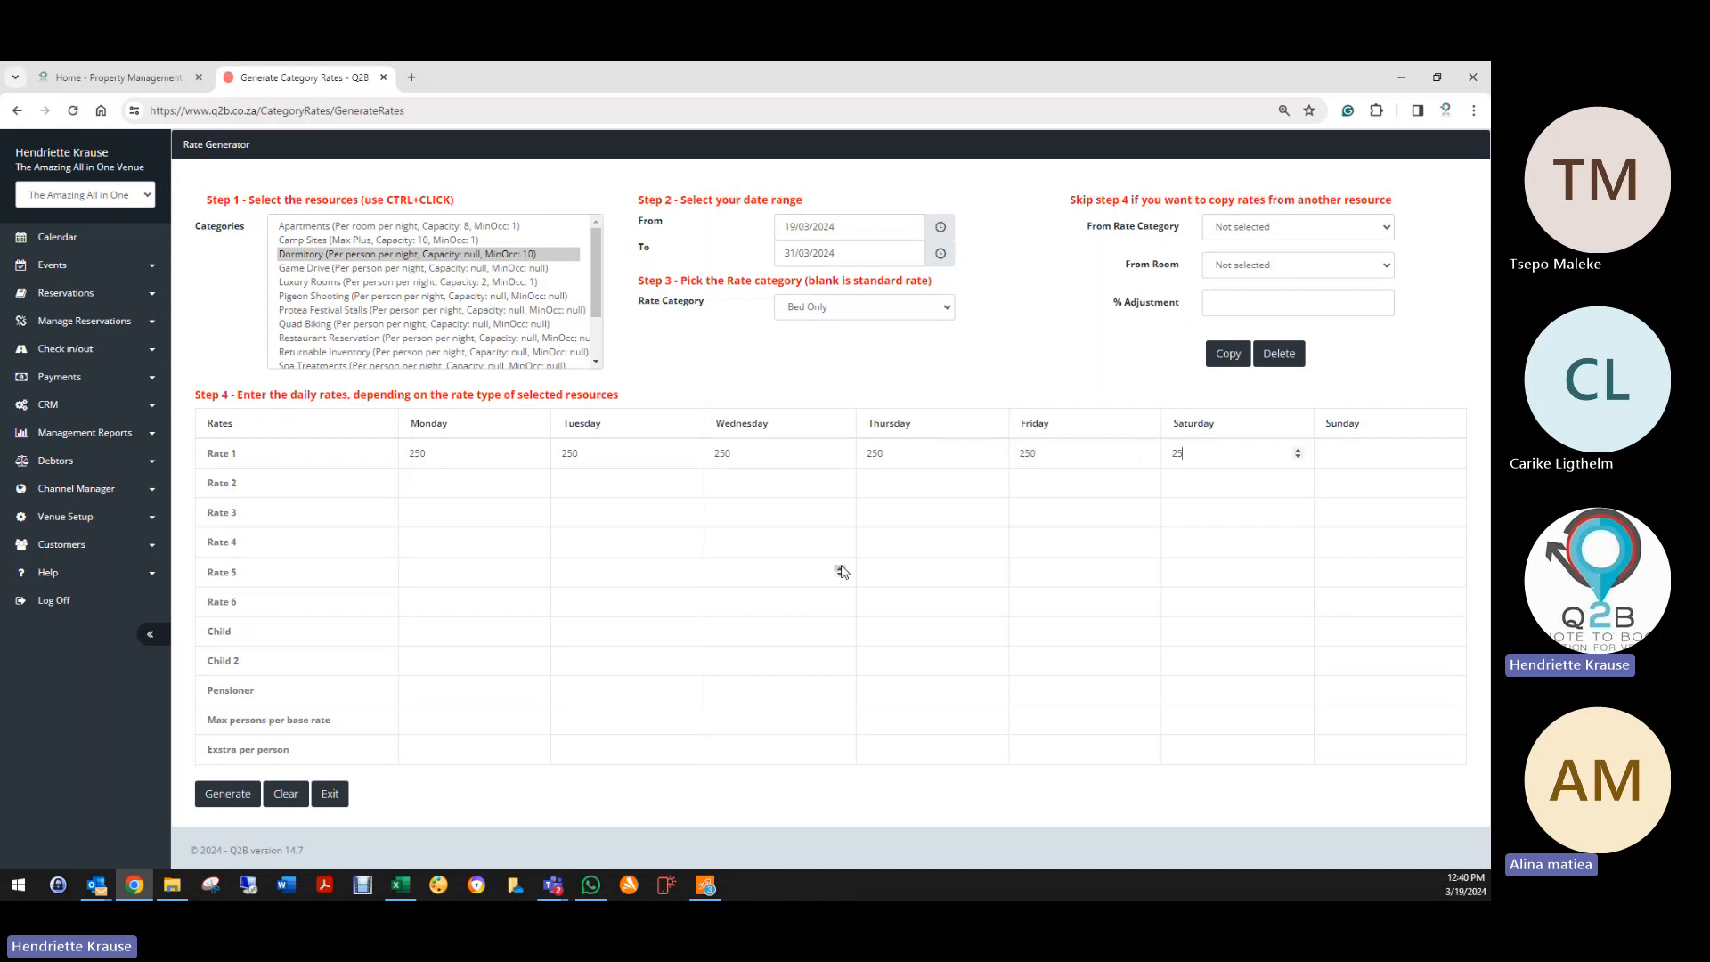
pyautogui.press('Tab')
pyautogui.write('2')
pyautogui.click(230, 795)
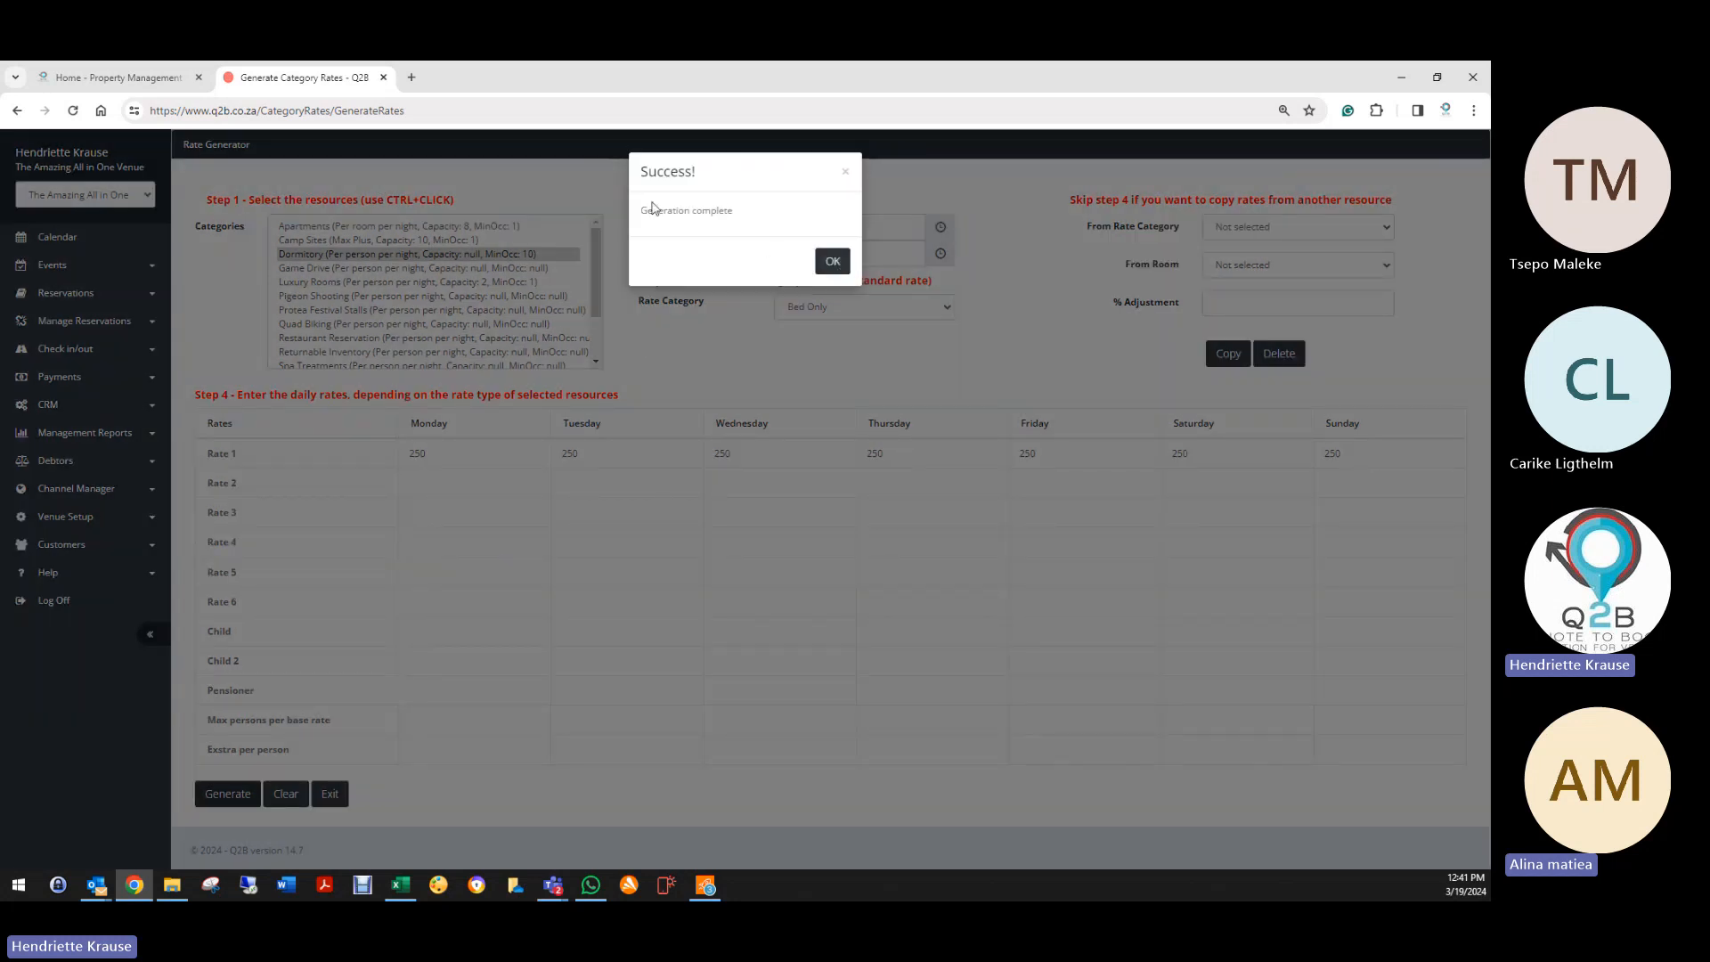
# Step: Dismiss the generation message, check the end-date calendar, and expand Venue Setup
pyautogui.click(831, 260)
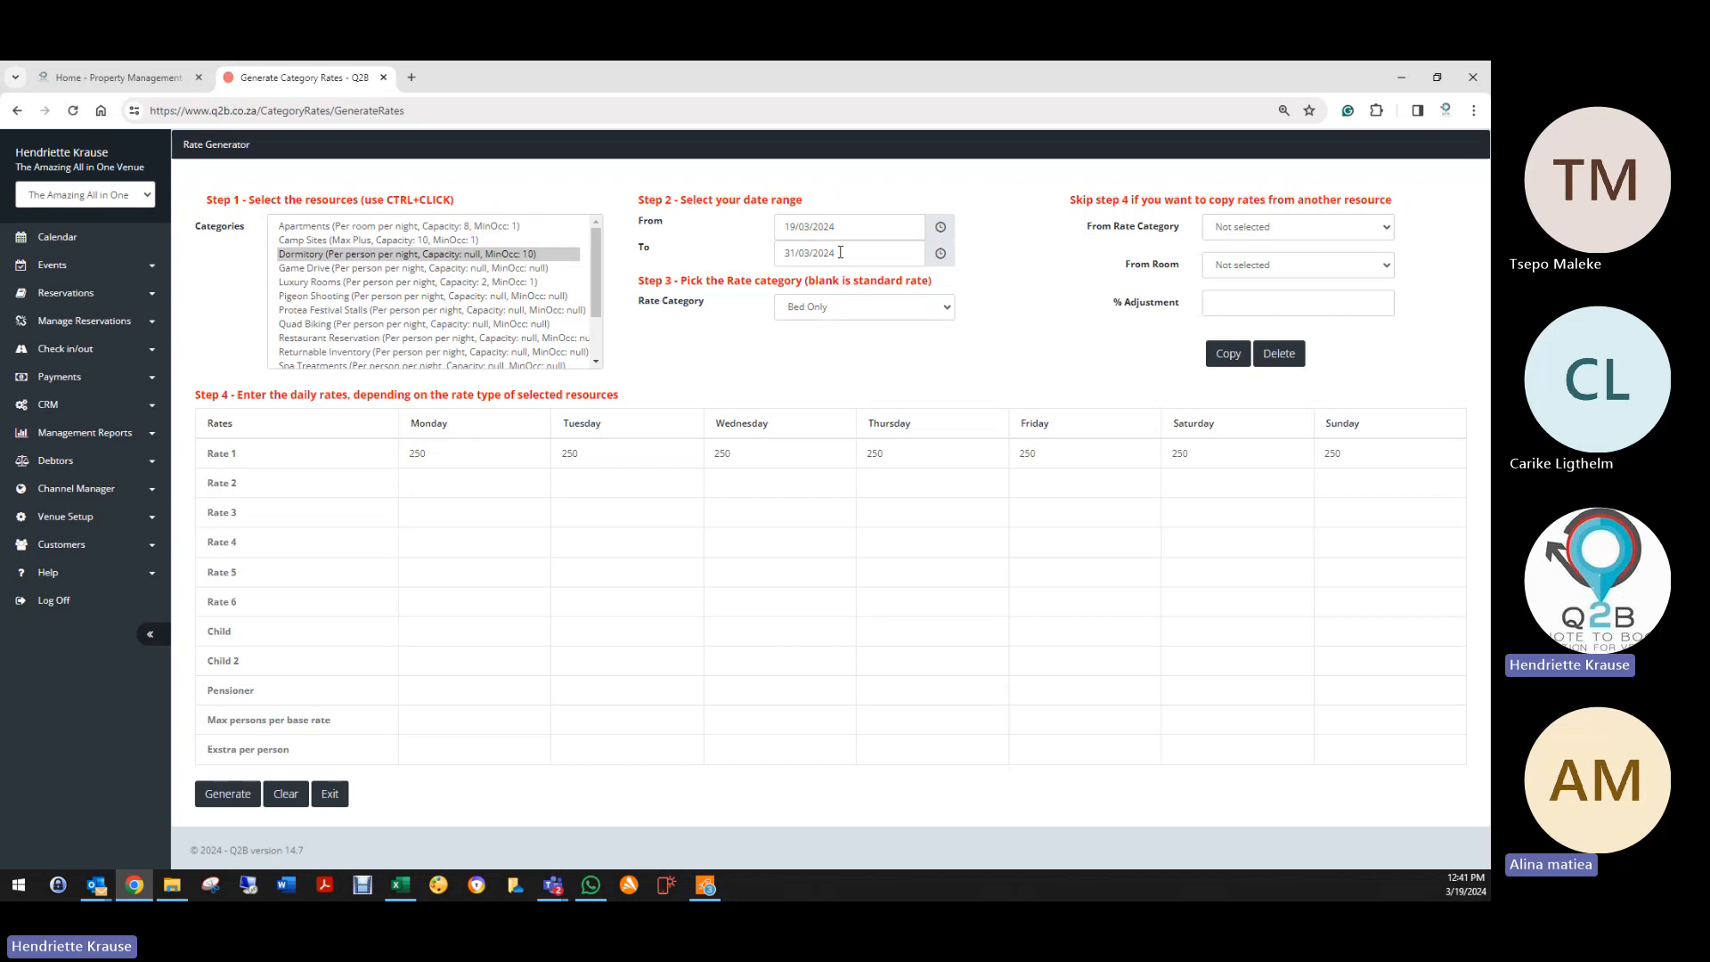
pyautogui.click(840, 252)
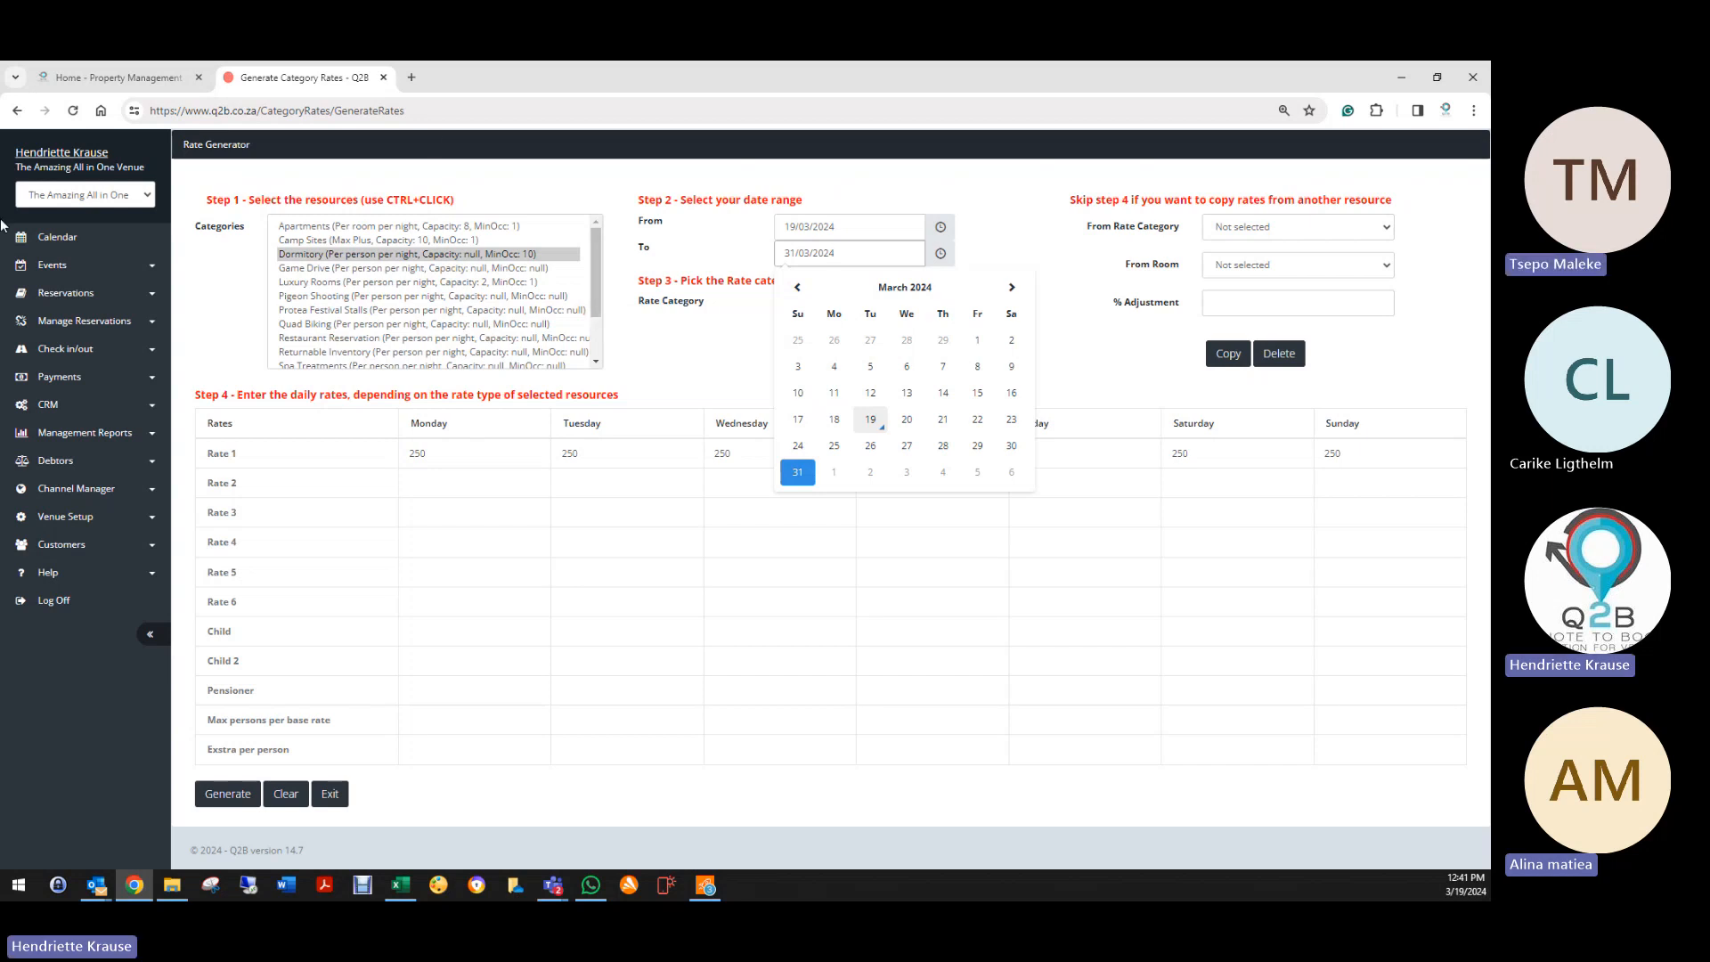
pyautogui.click(65, 516)
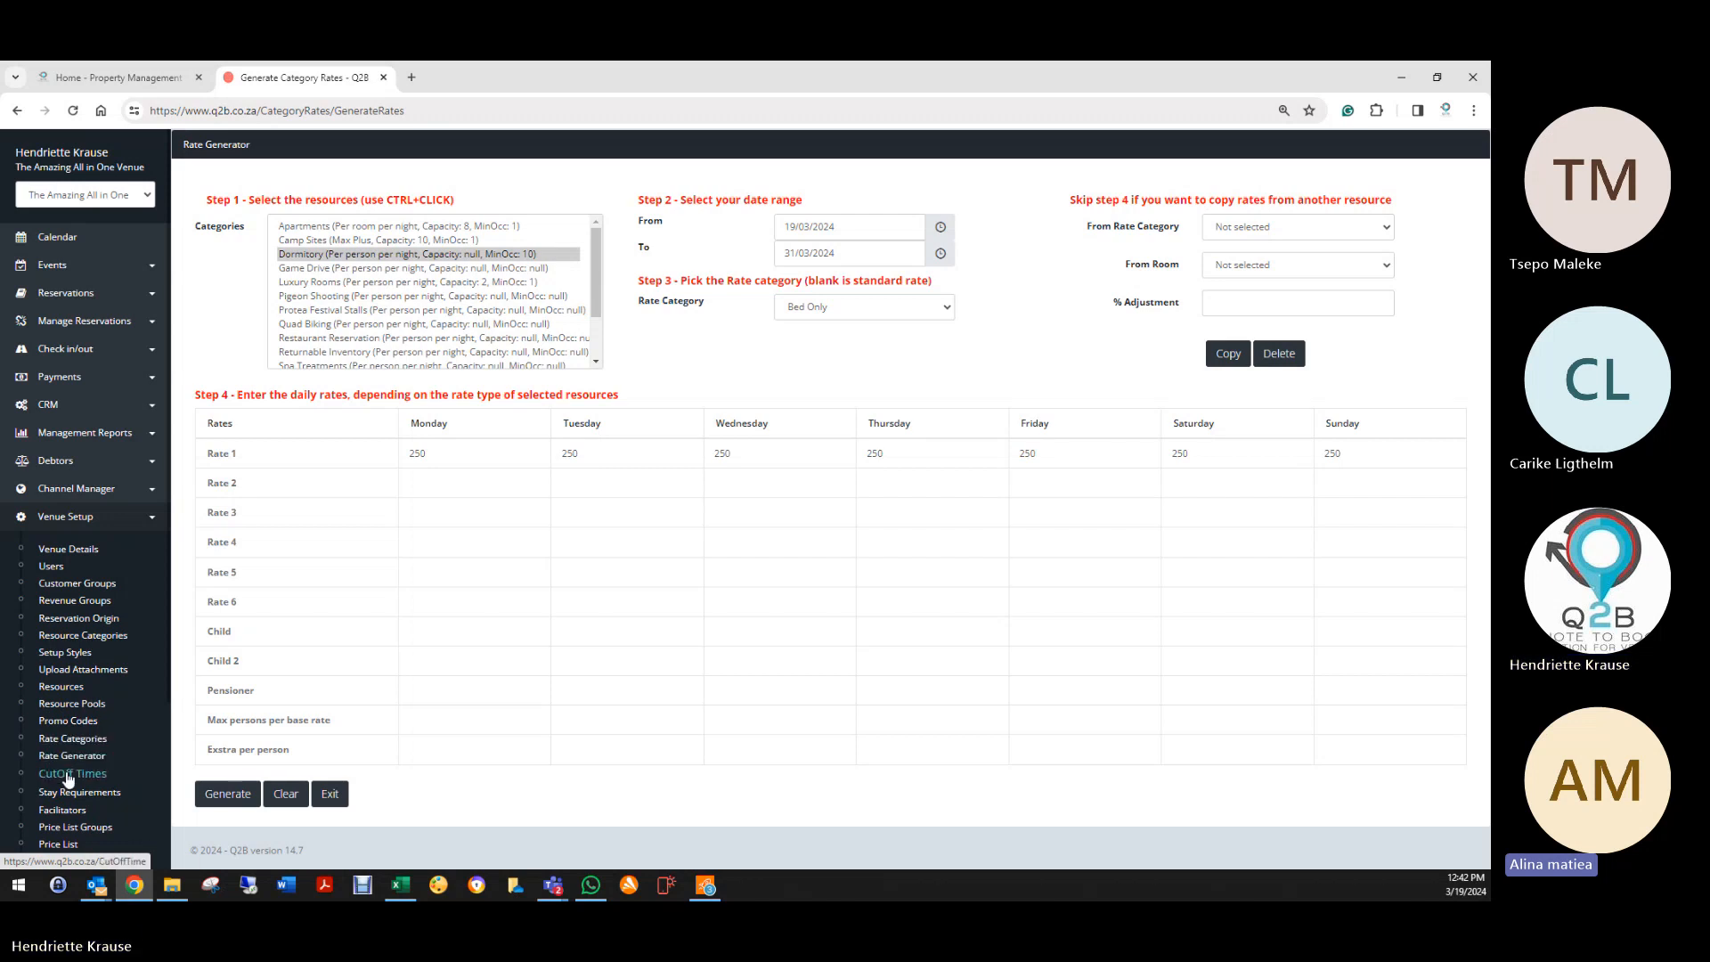
# Step: Go to CutOff Times and edit the first Standard Rooms entry (2023-09-10 to 2023-11-30, 14:00)
pyautogui.click(67, 775)
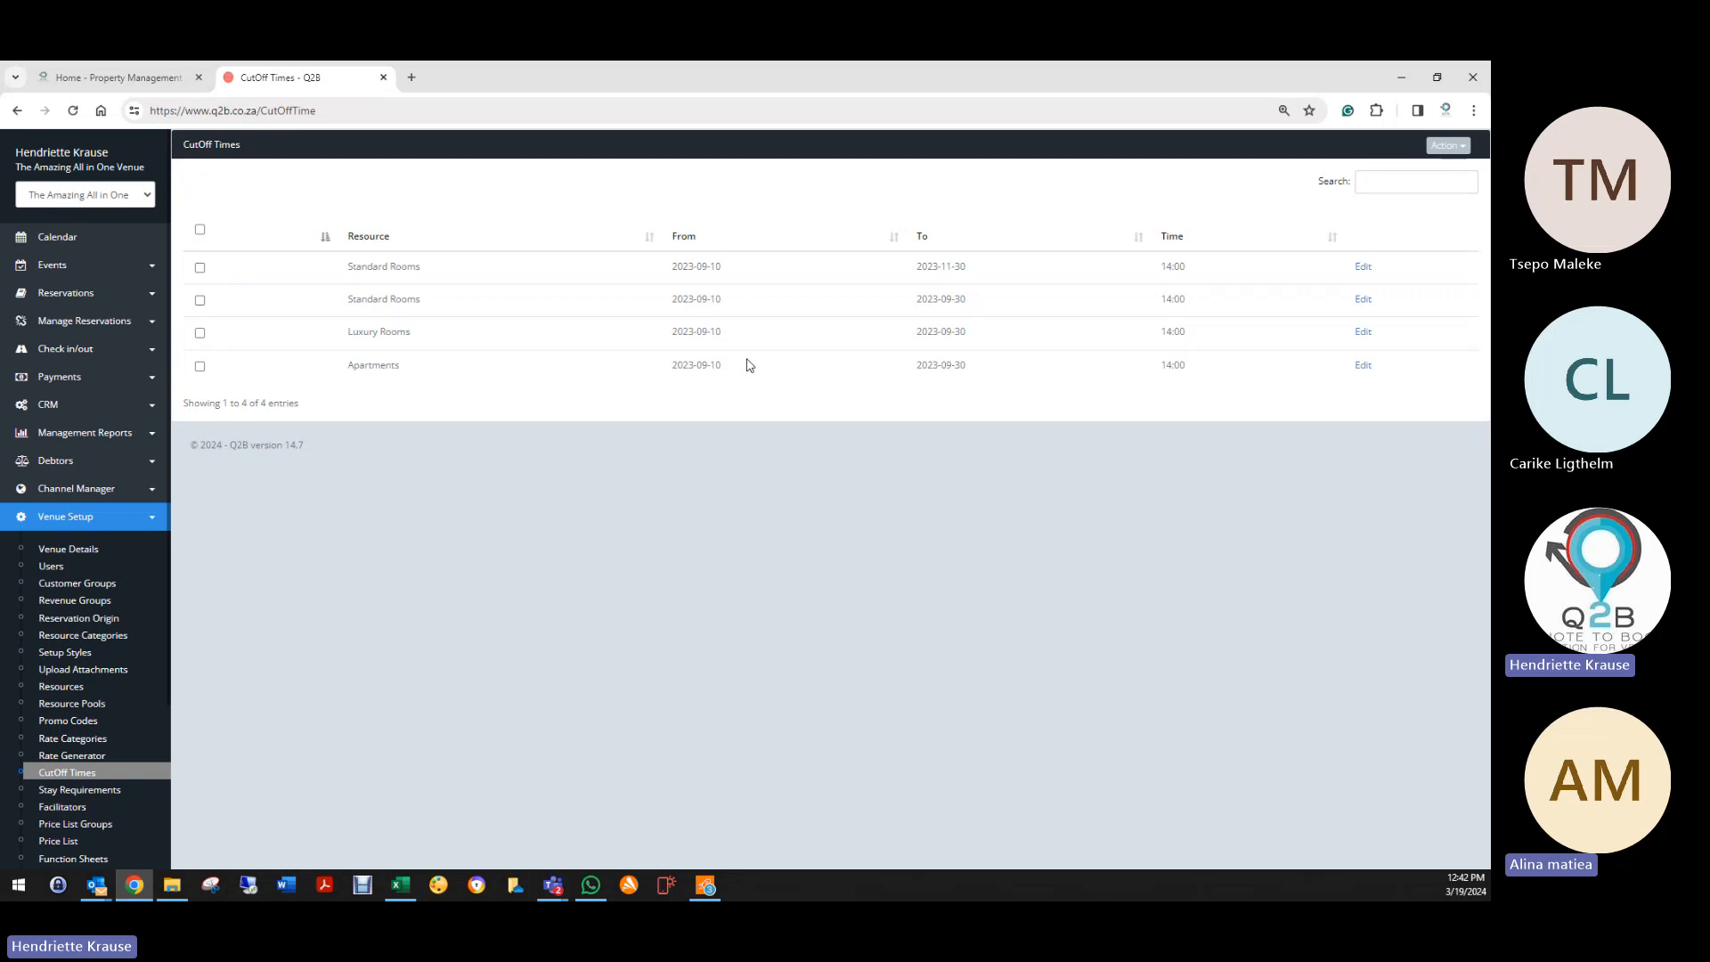
pyautogui.click(1441, 147)
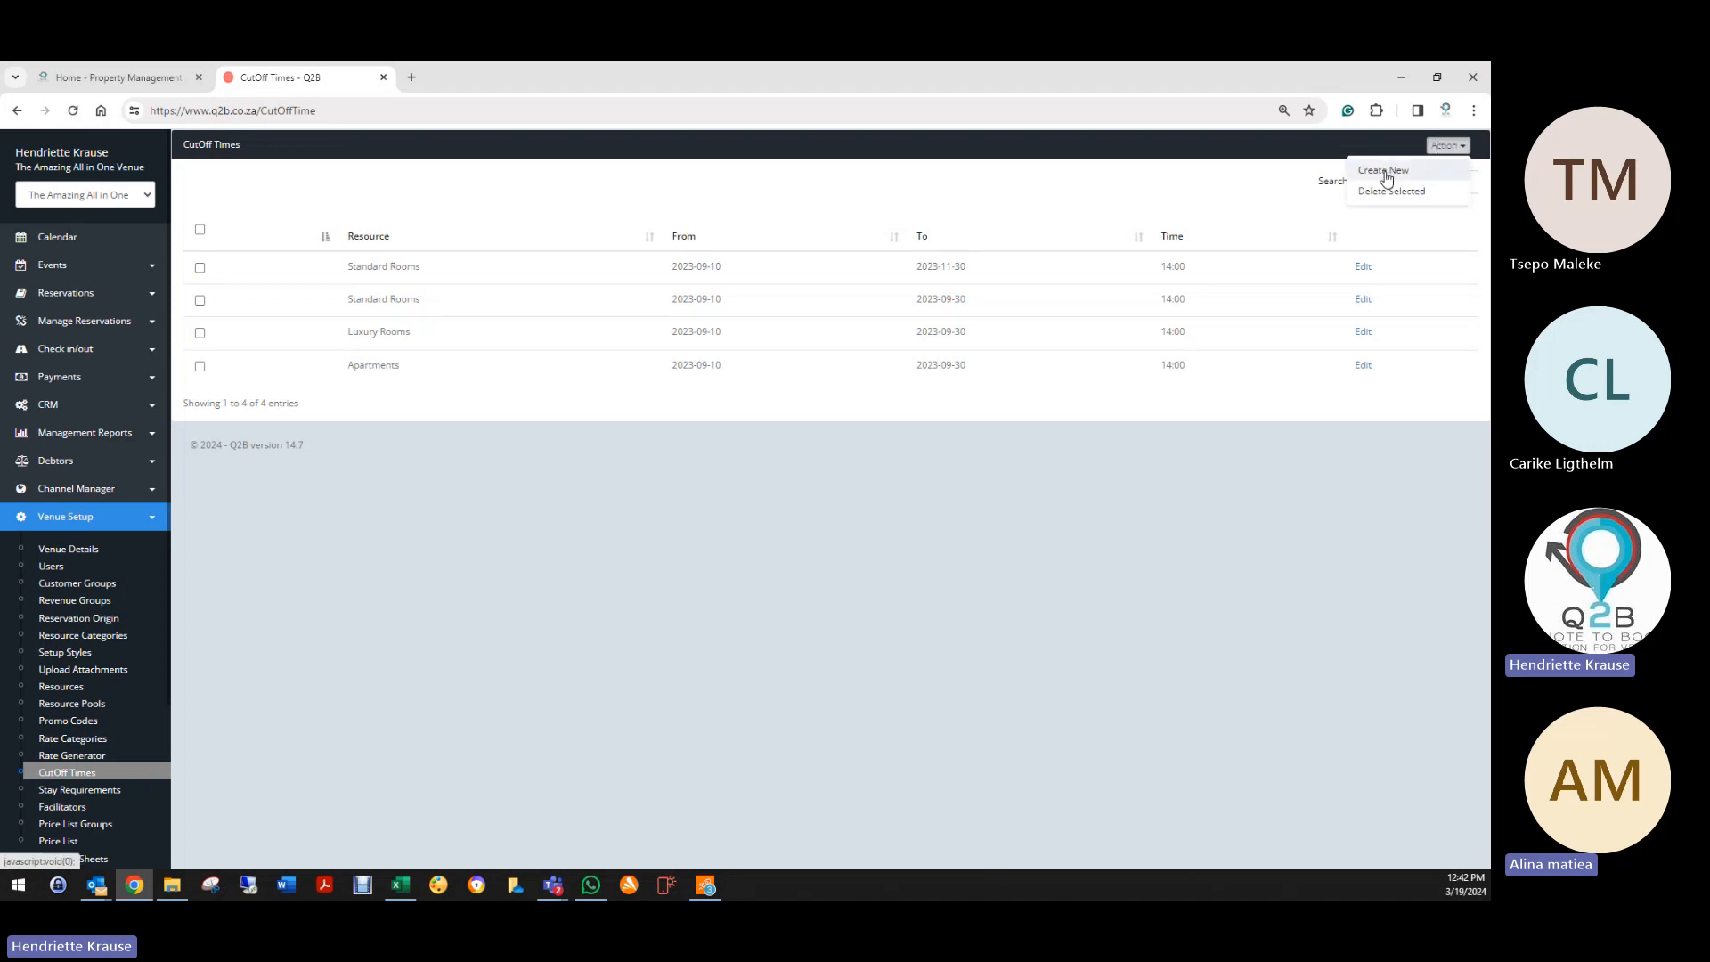
pyautogui.click(1363, 266)
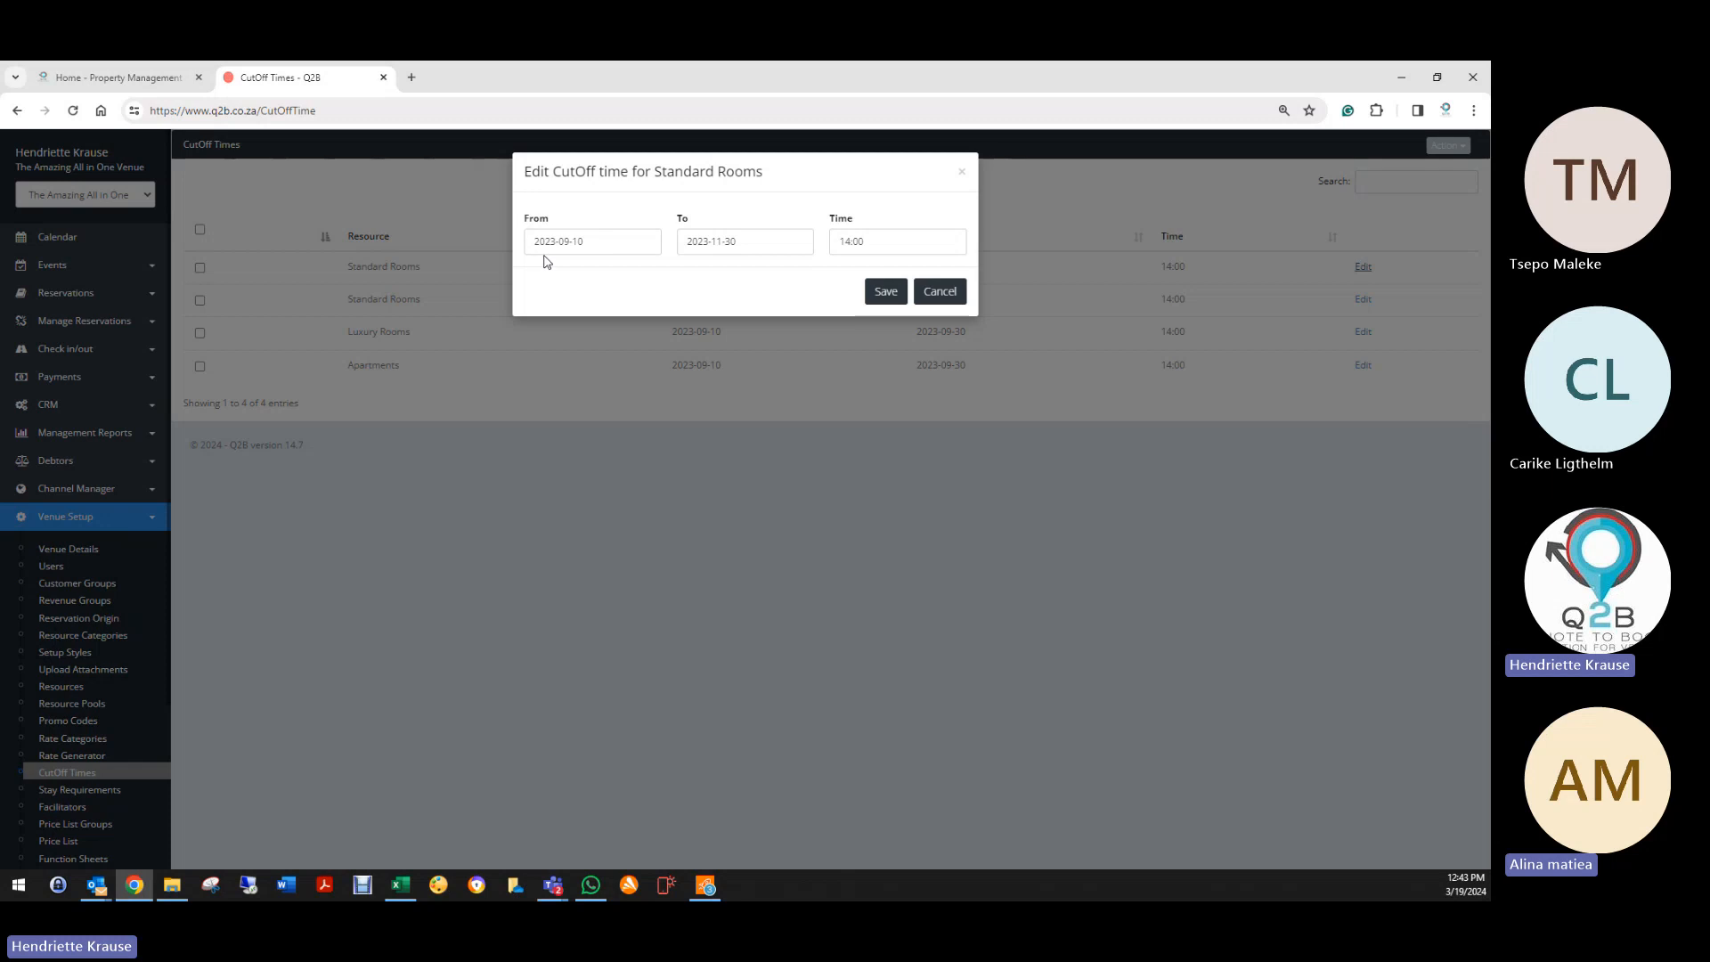
# Step: Change the cut-off dates to run from 2024-03-19 to 2024-05-31
pyautogui.click(543, 249)
pyautogui.click(761, 275)
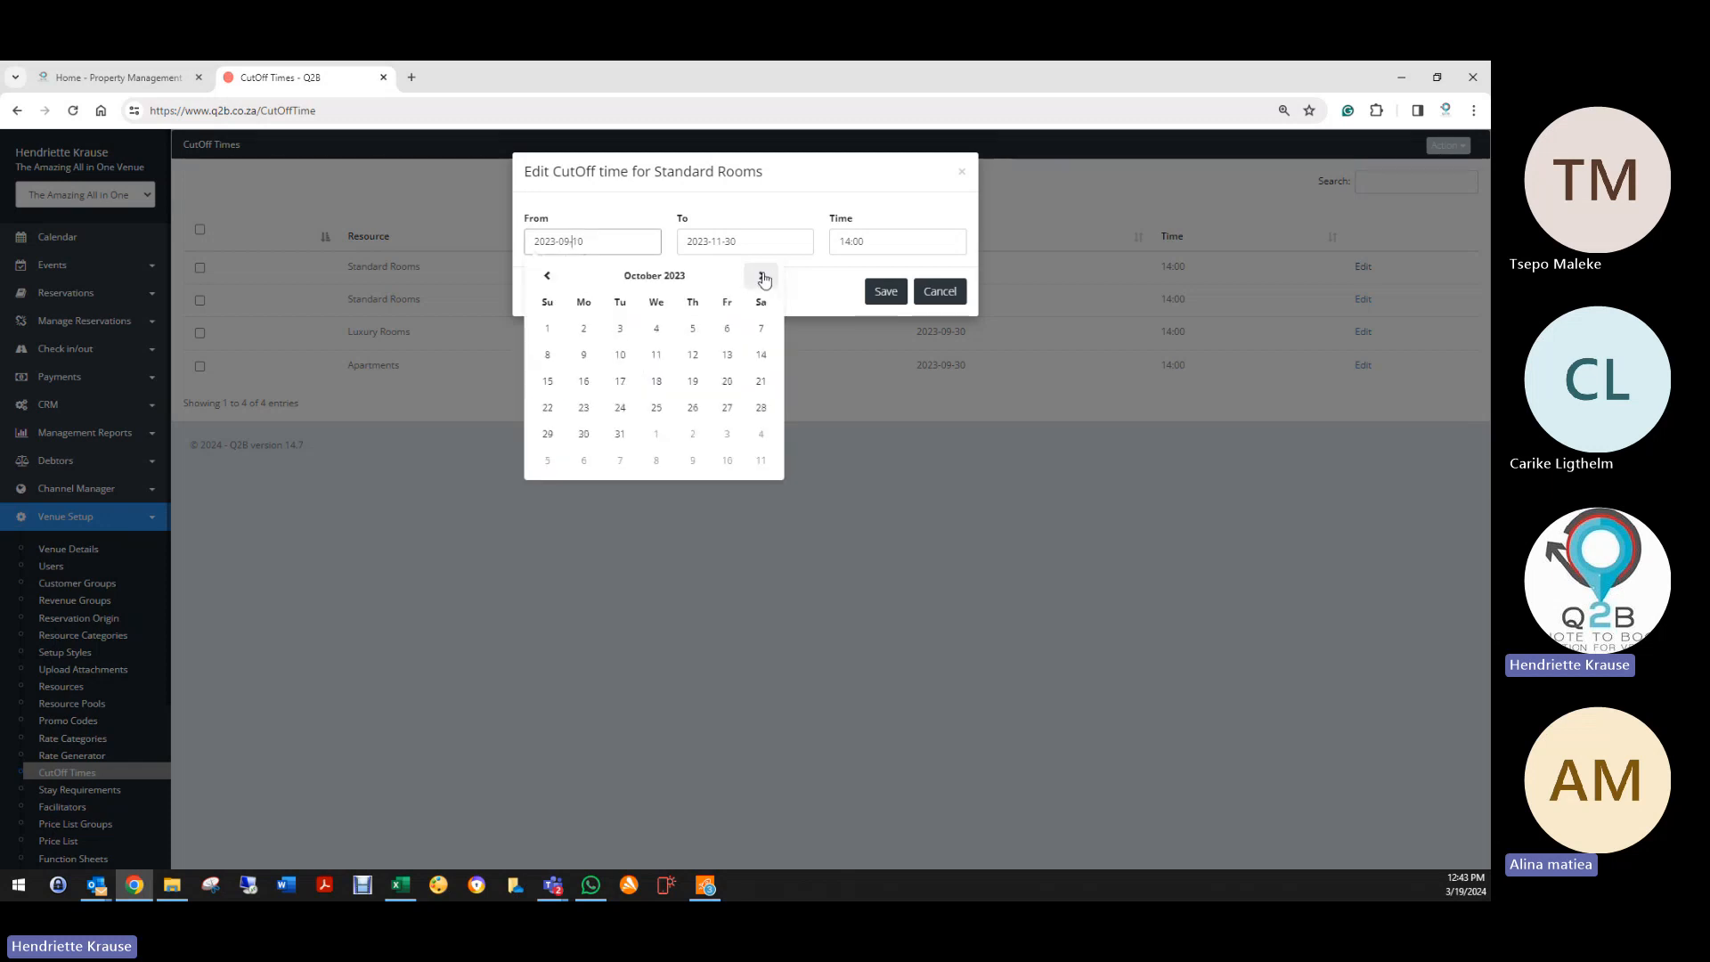
pyautogui.click(761, 275)
pyautogui.click(761, 275)
pyautogui.click(762, 275)
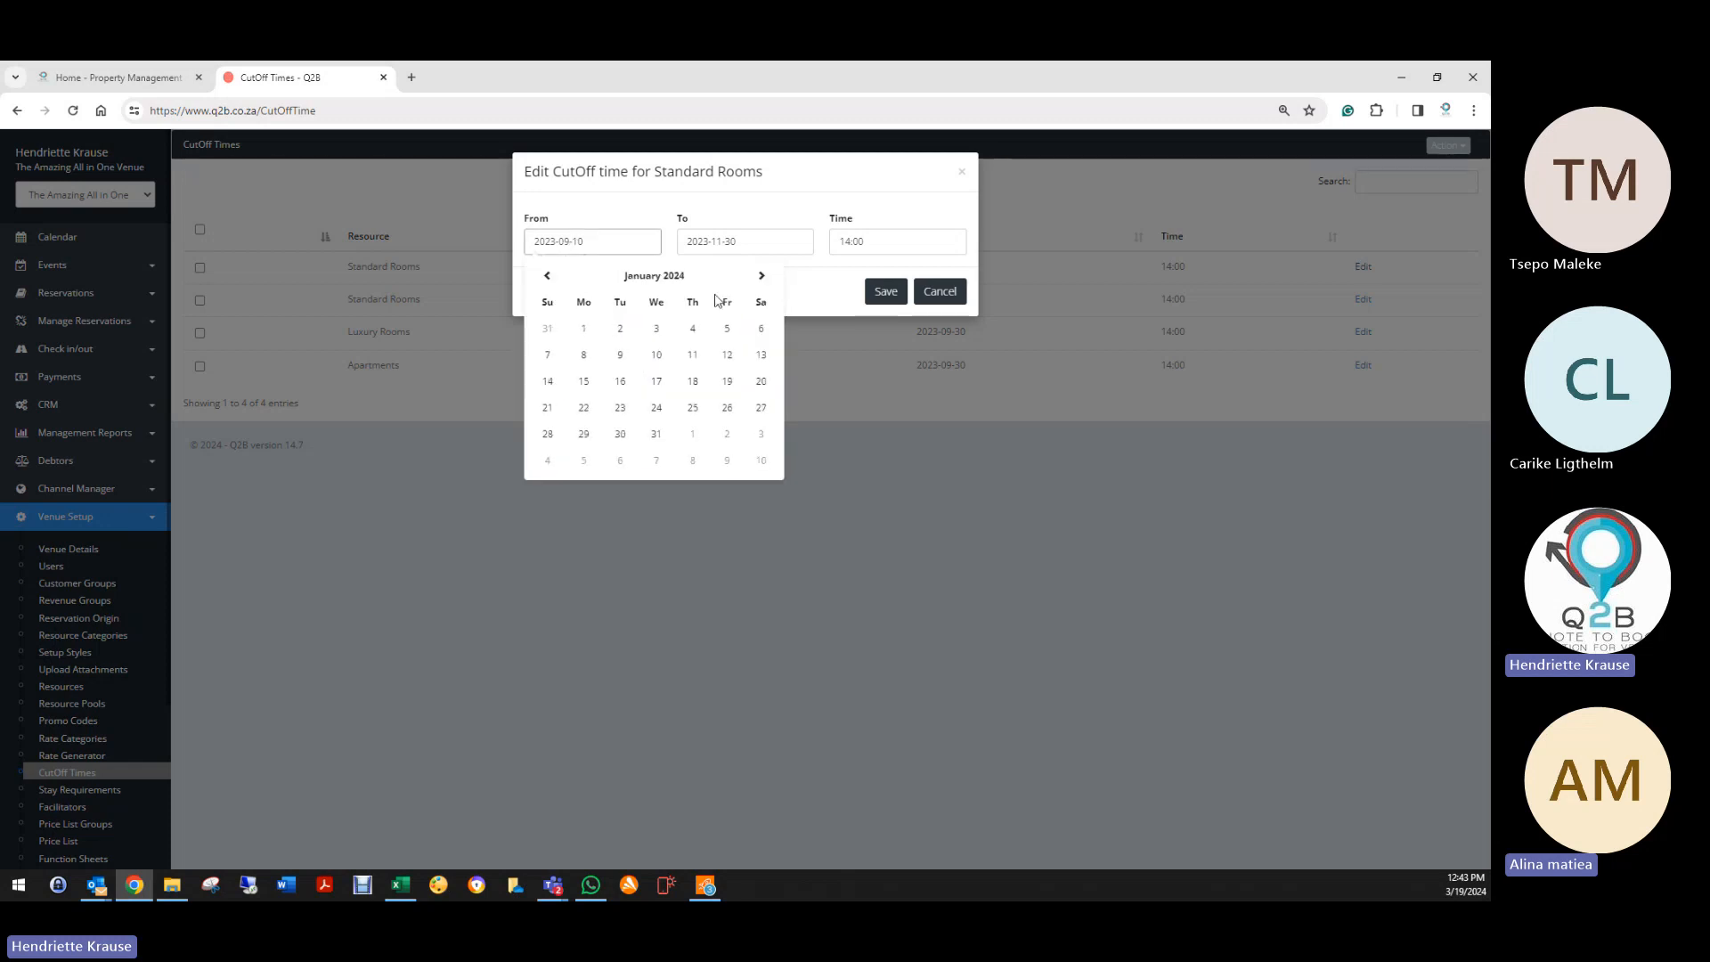
pyautogui.click(590, 328)
pyautogui.click(638, 244)
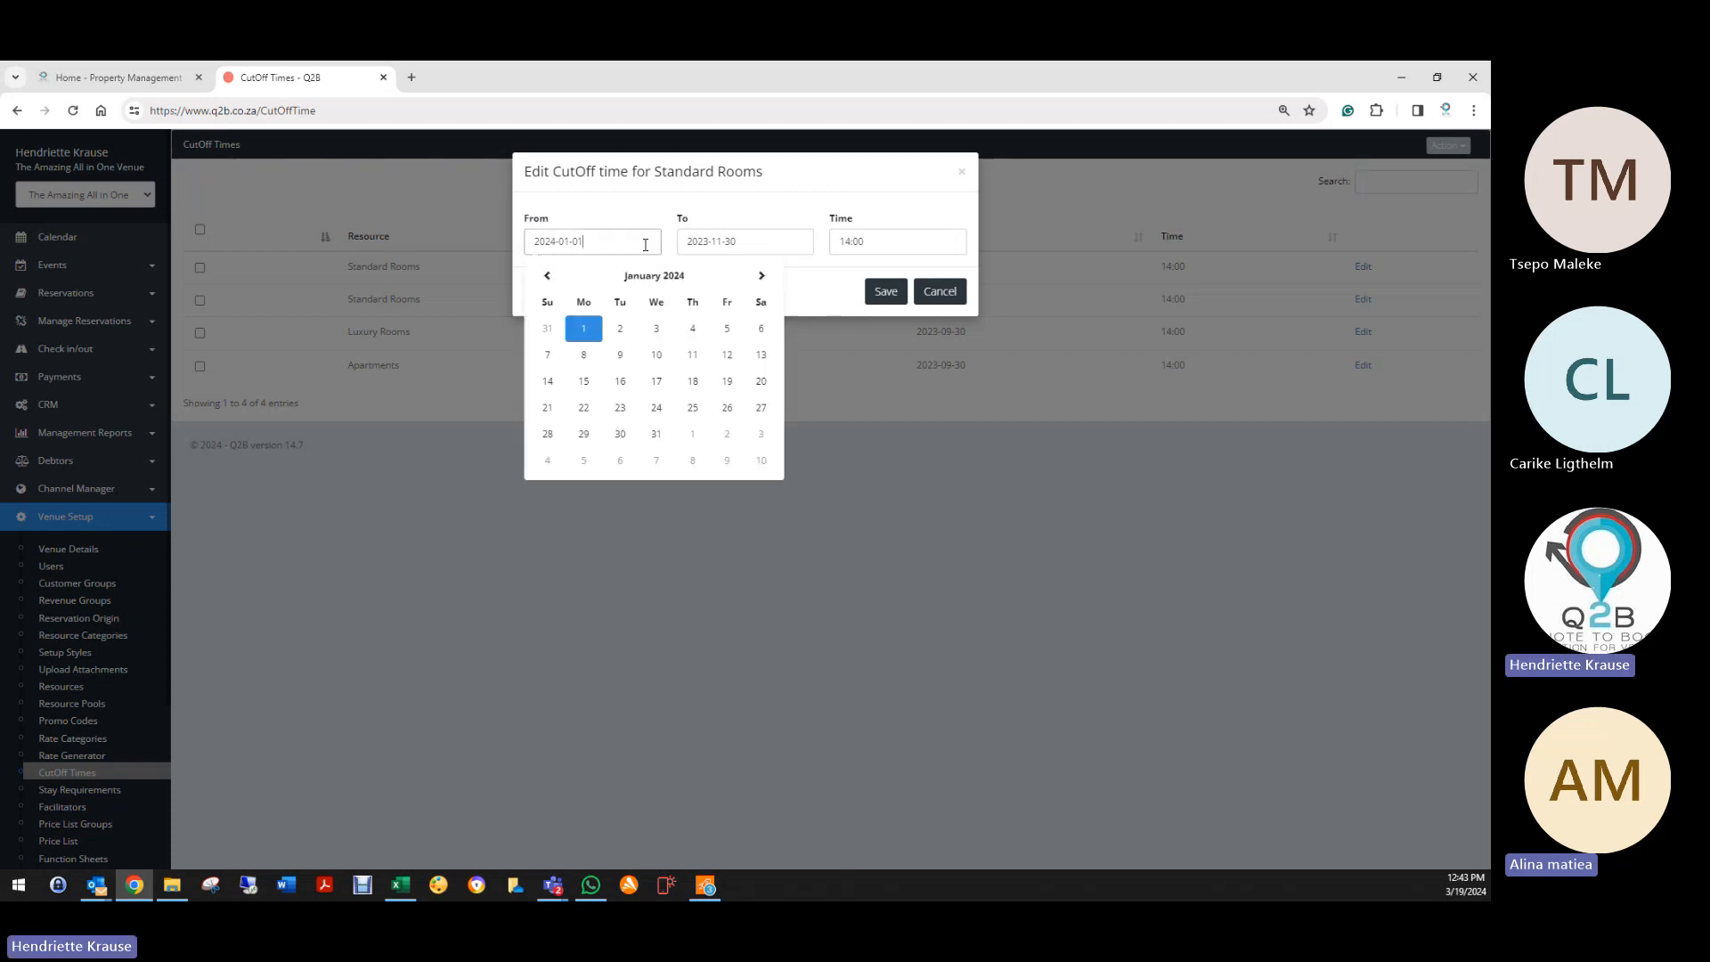
pyautogui.click(761, 275)
pyautogui.click(762, 275)
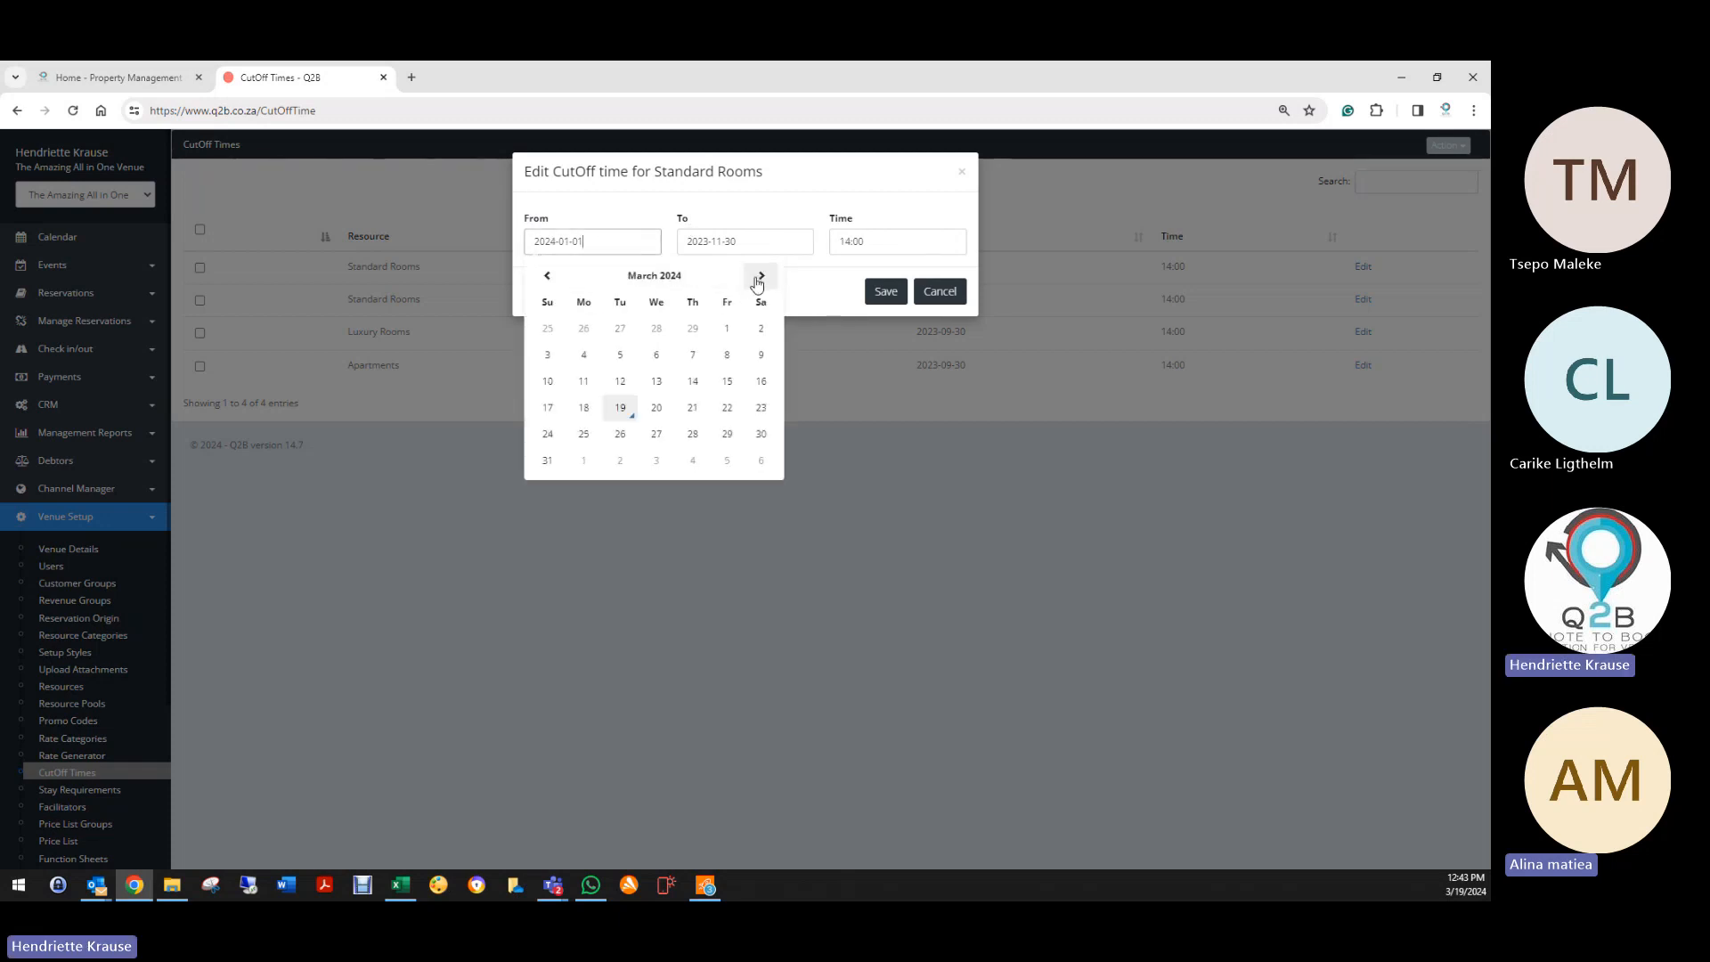
pyautogui.click(620, 407)
pyautogui.click(753, 242)
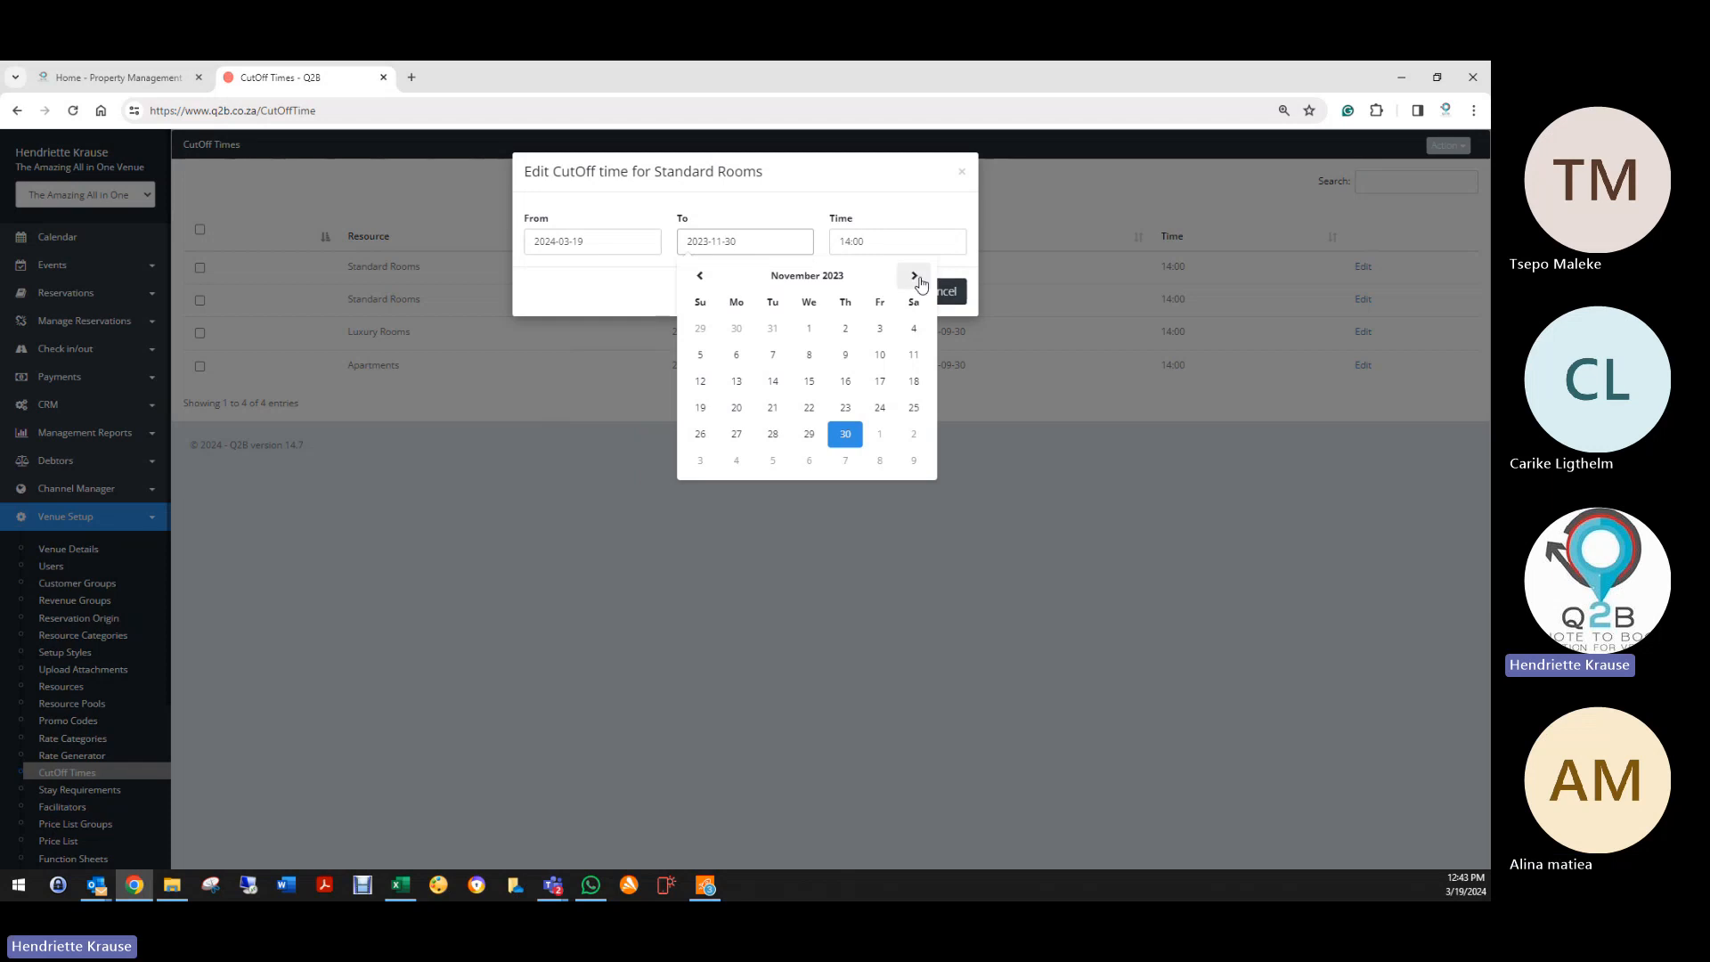
pyautogui.click(914, 276)
pyautogui.click(914, 276)
pyautogui.click(913, 276)
pyautogui.click(914, 276)
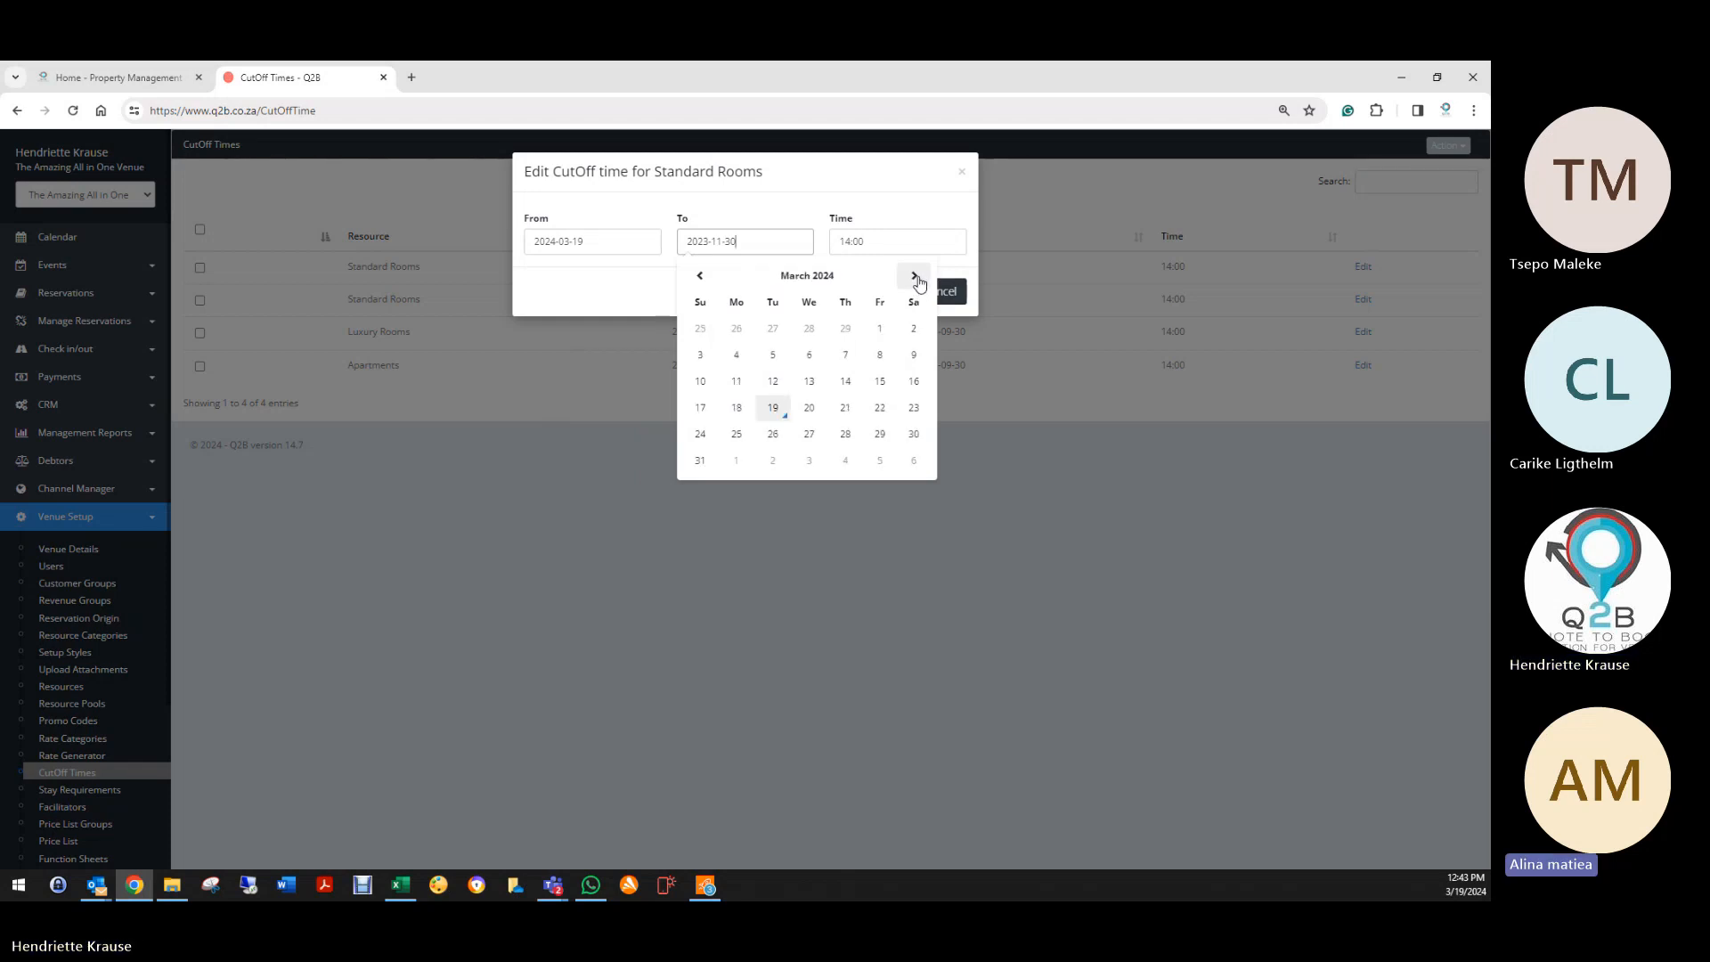
pyautogui.click(914, 276)
pyautogui.click(913, 276)
pyautogui.click(880, 433)
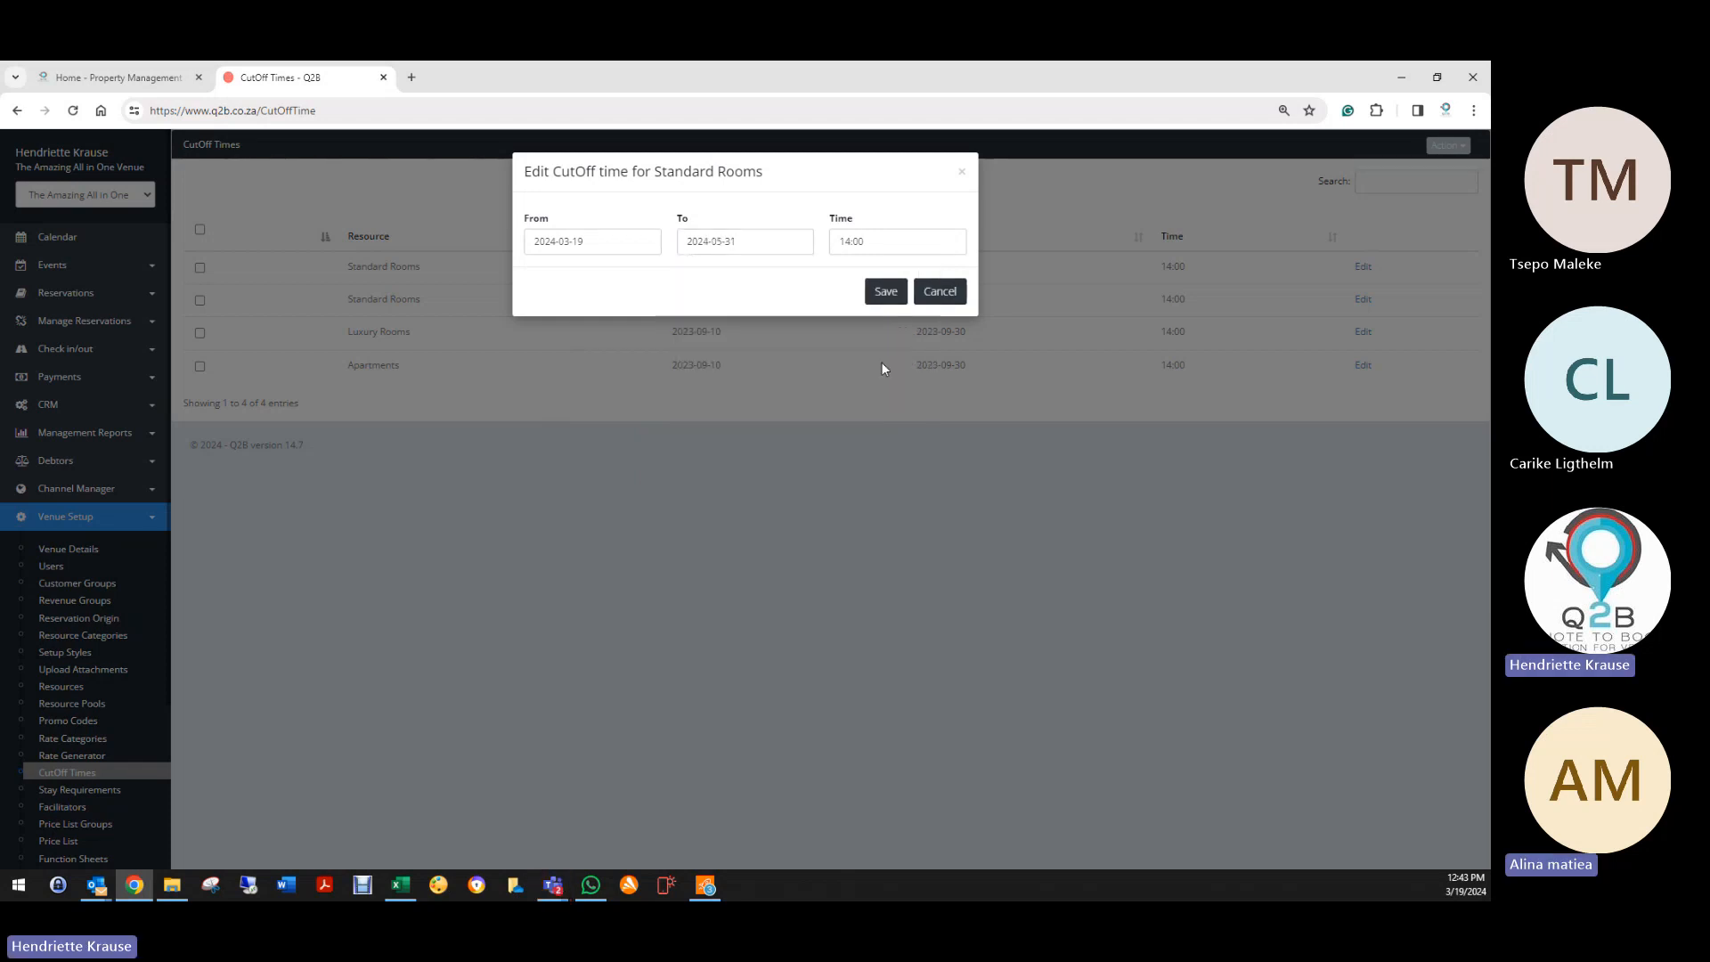
# Step: Set the cut-off time to 12:00 and save it
pyautogui.click(851, 242)
pyautogui.click(869, 354)
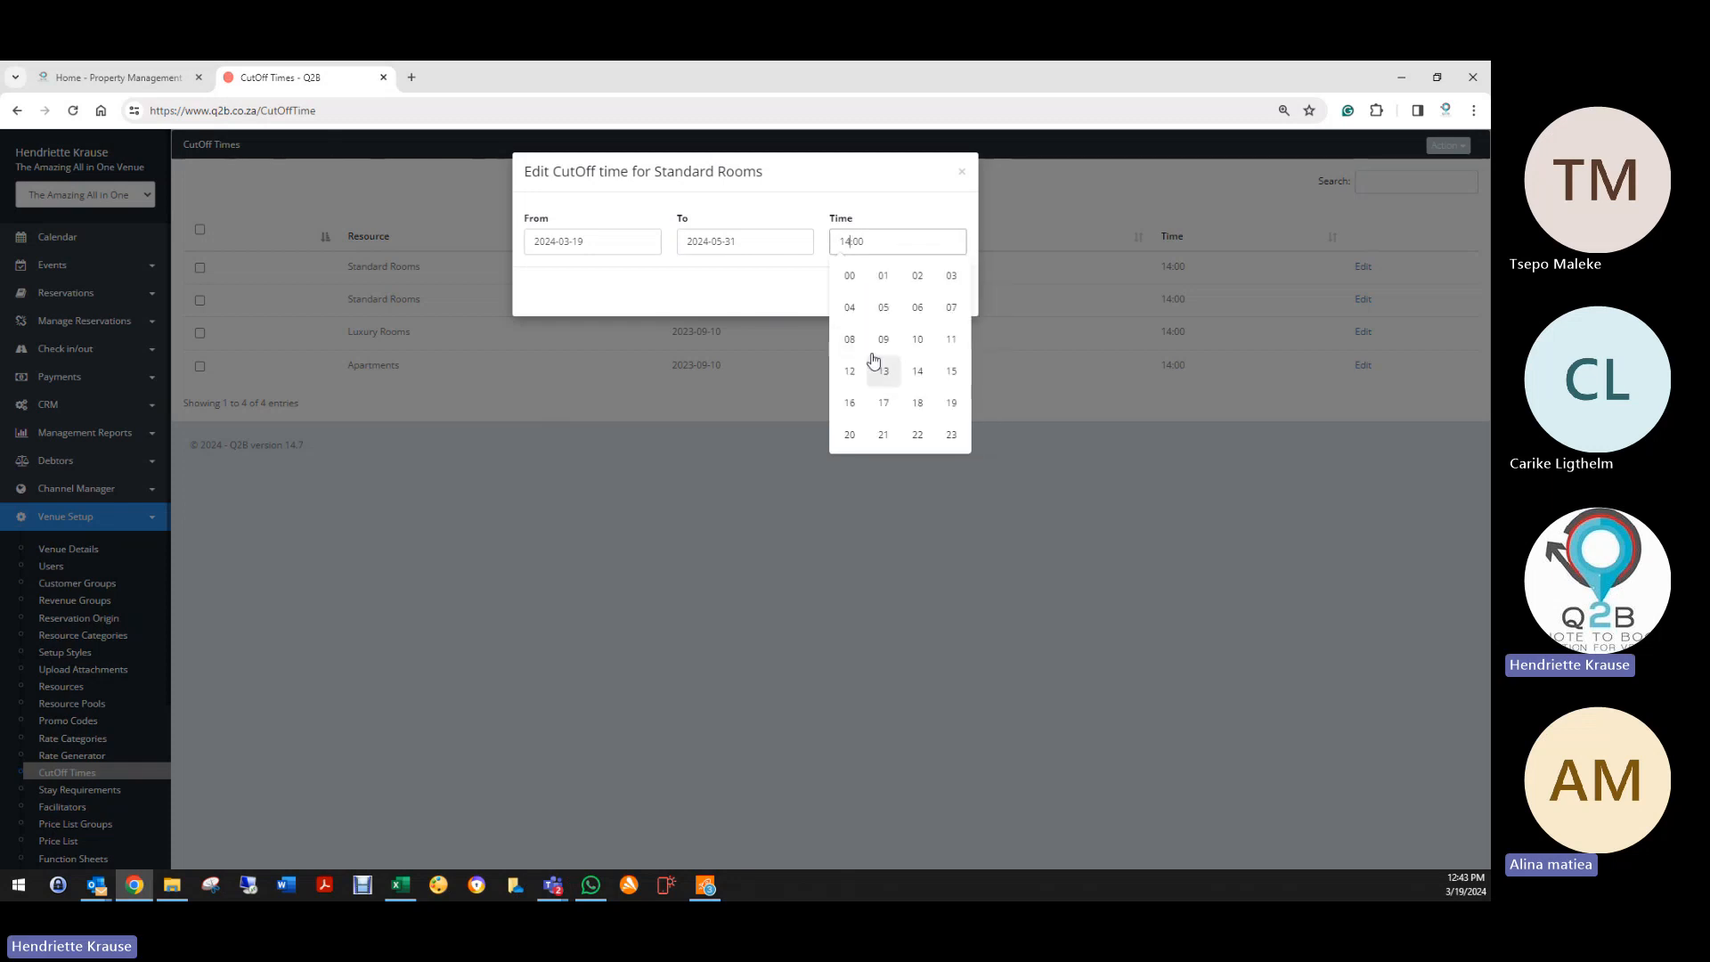
pyautogui.click(849, 372)
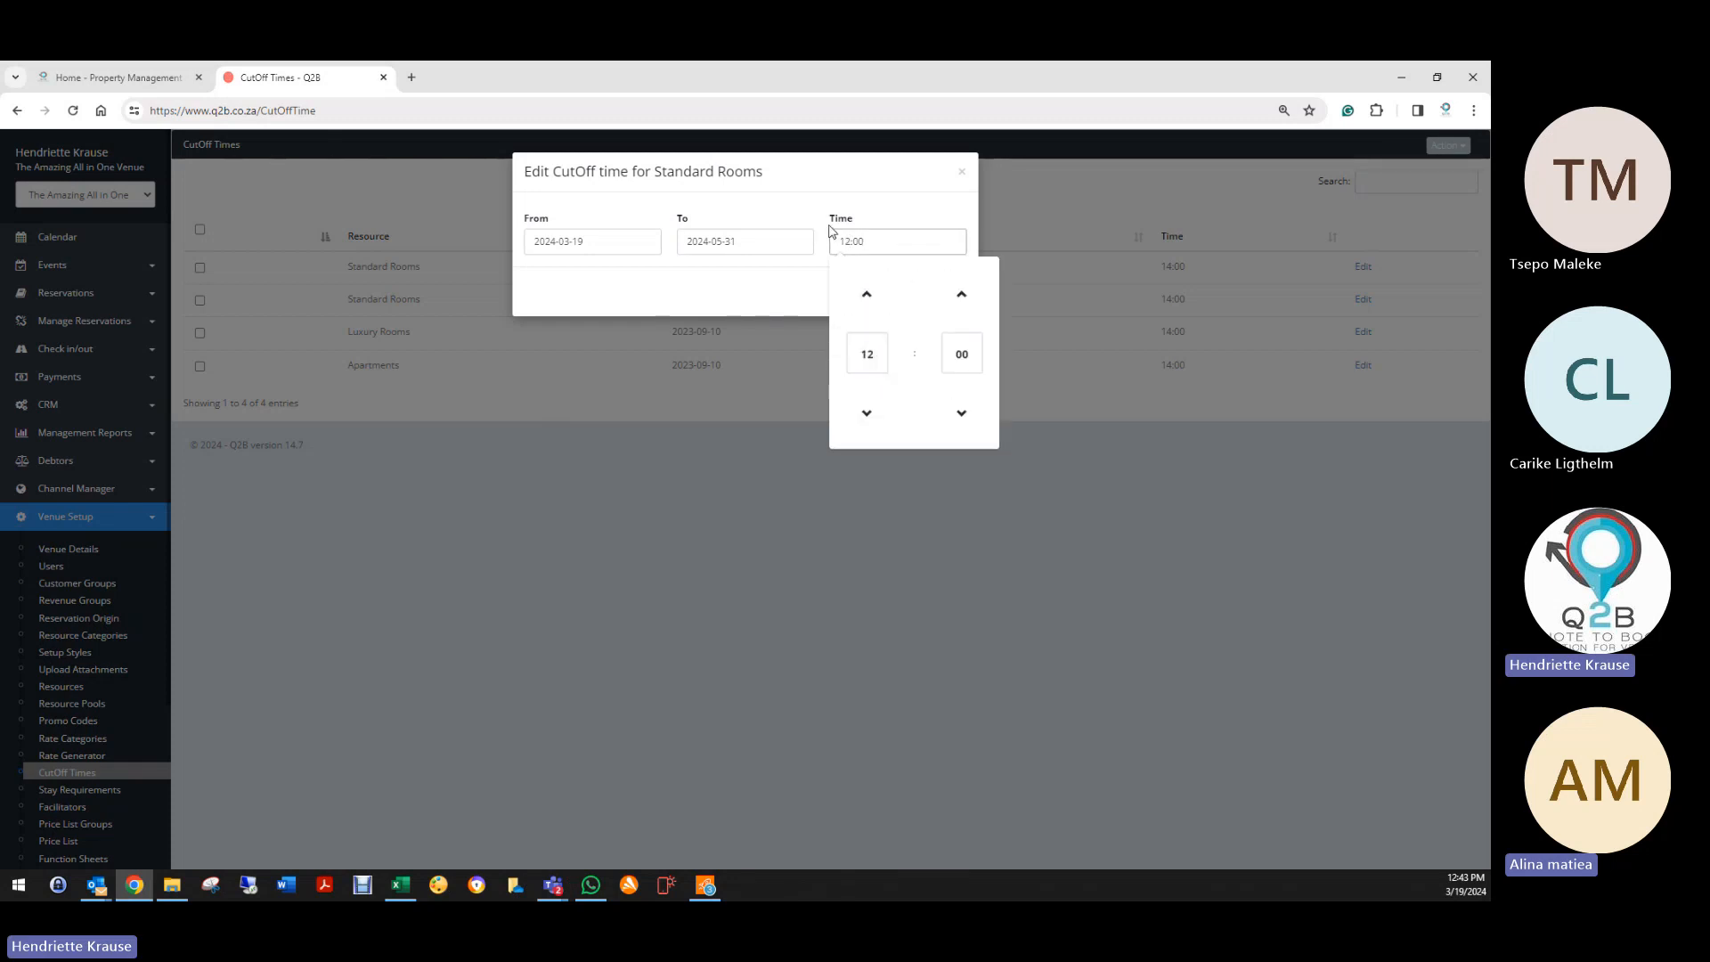
pyautogui.click(798, 303)
pyautogui.click(872, 294)
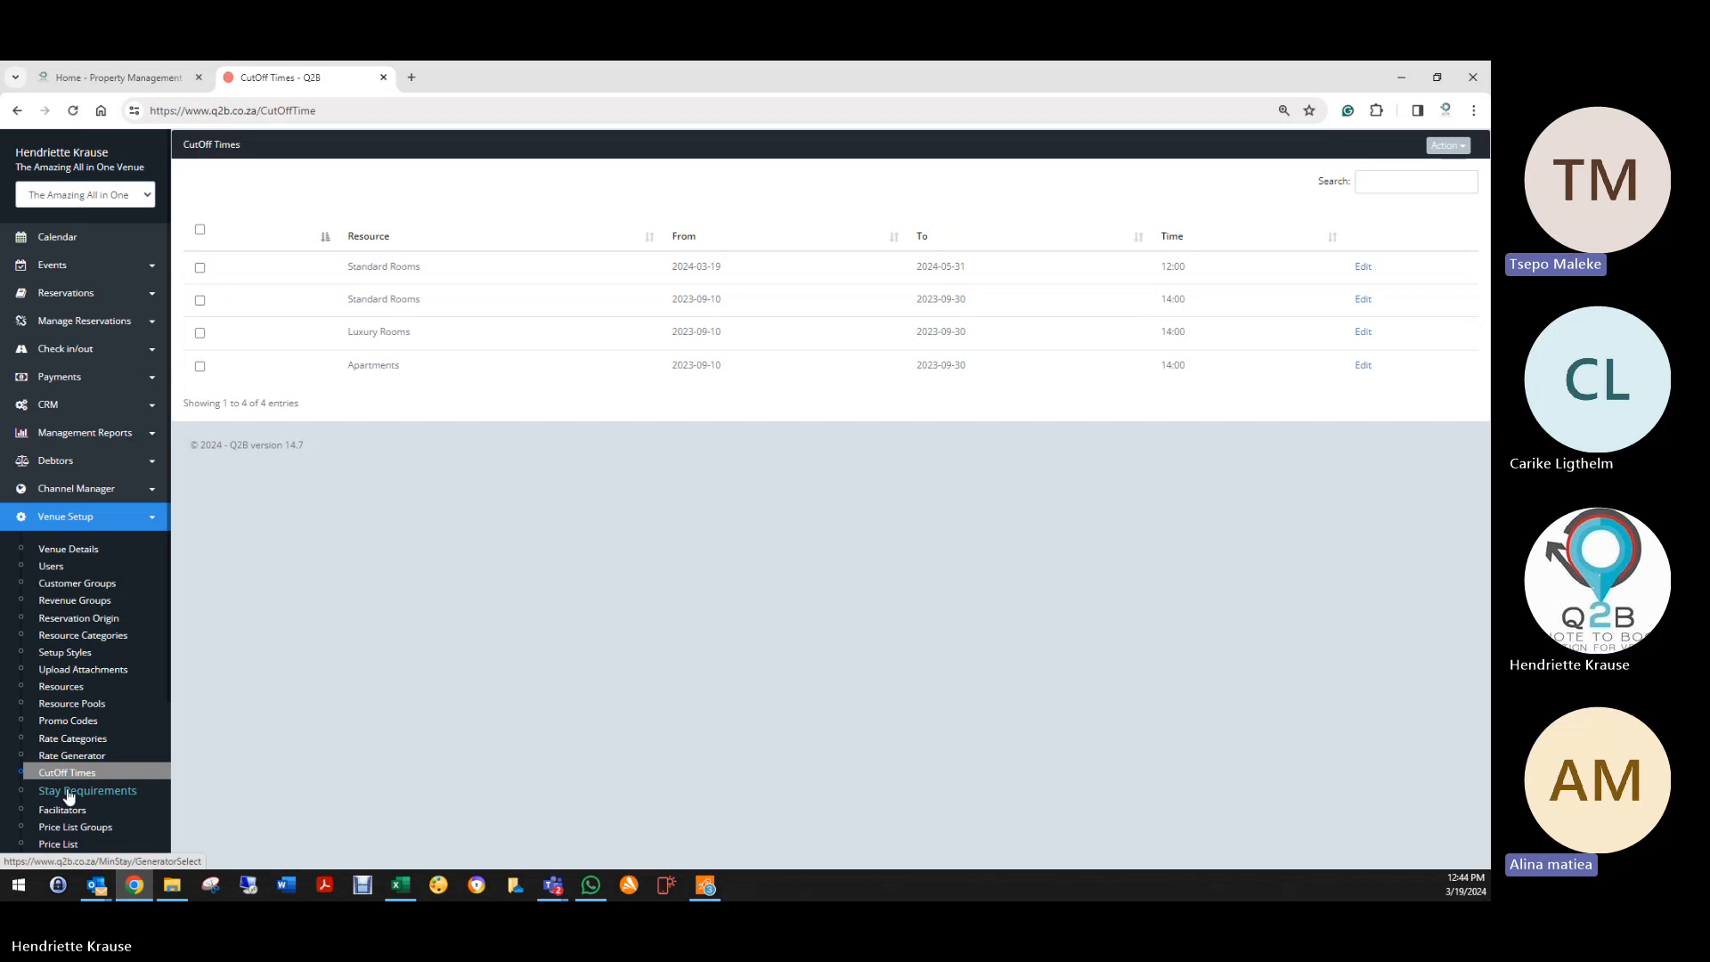
# Step: Go to Stay Requirements and open the Generate For Categories minimum stay form
pyautogui.click(98, 797)
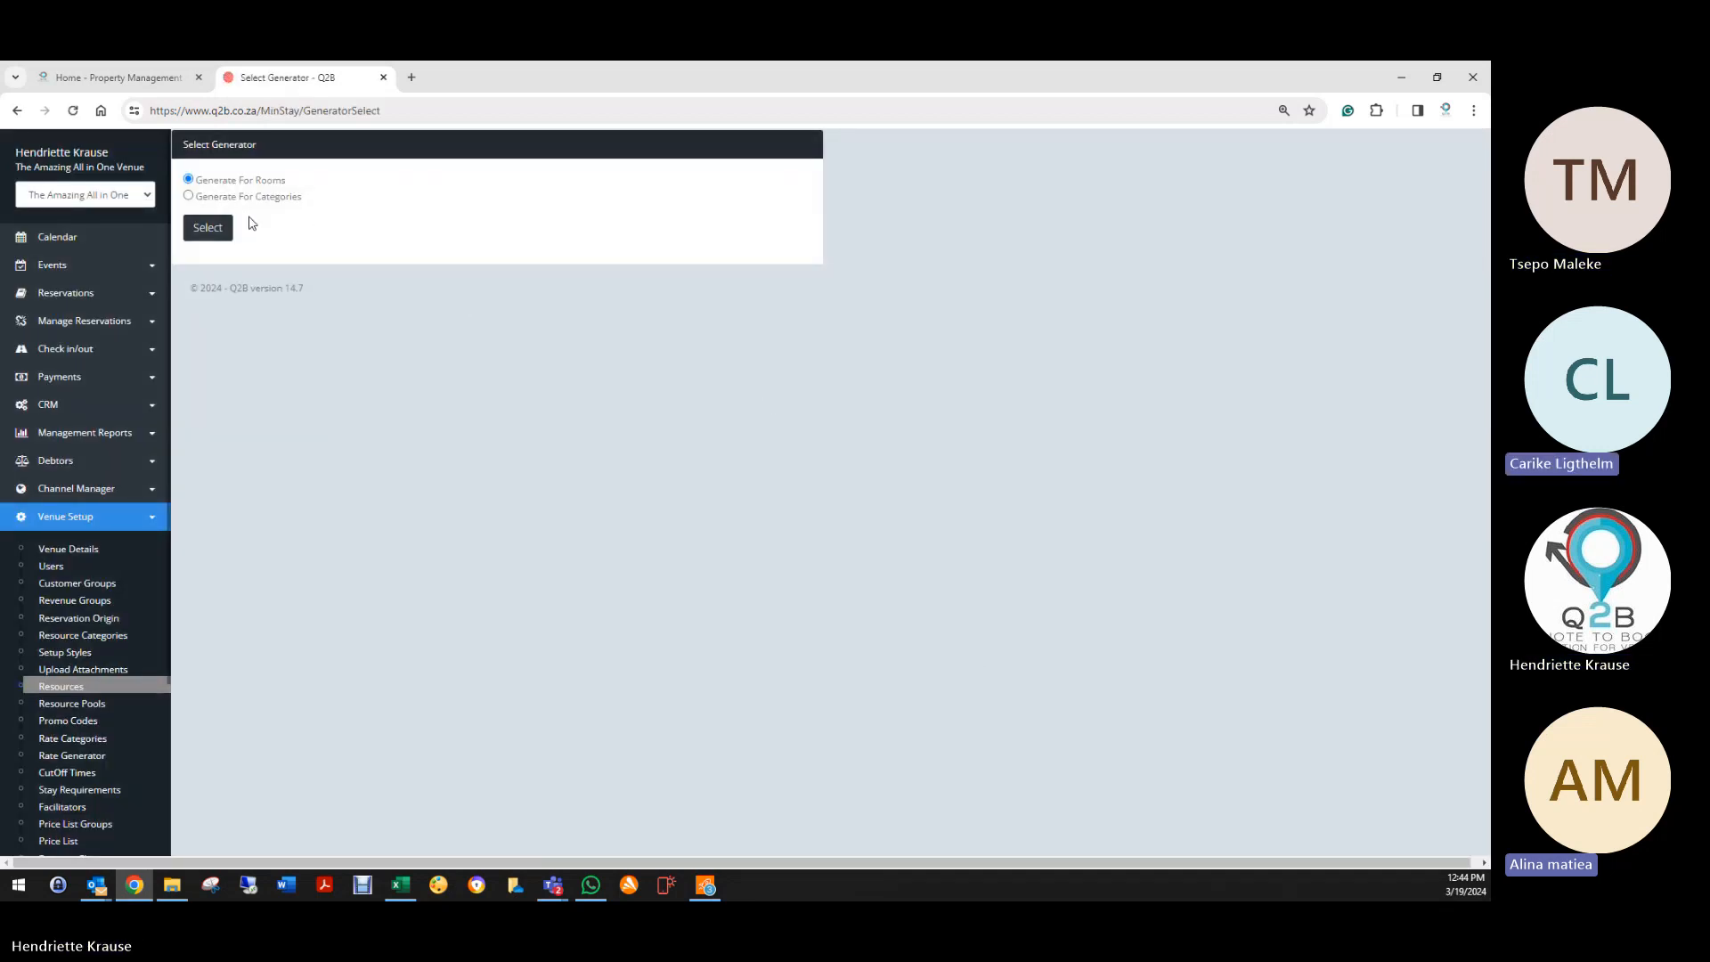
pyautogui.click(188, 197)
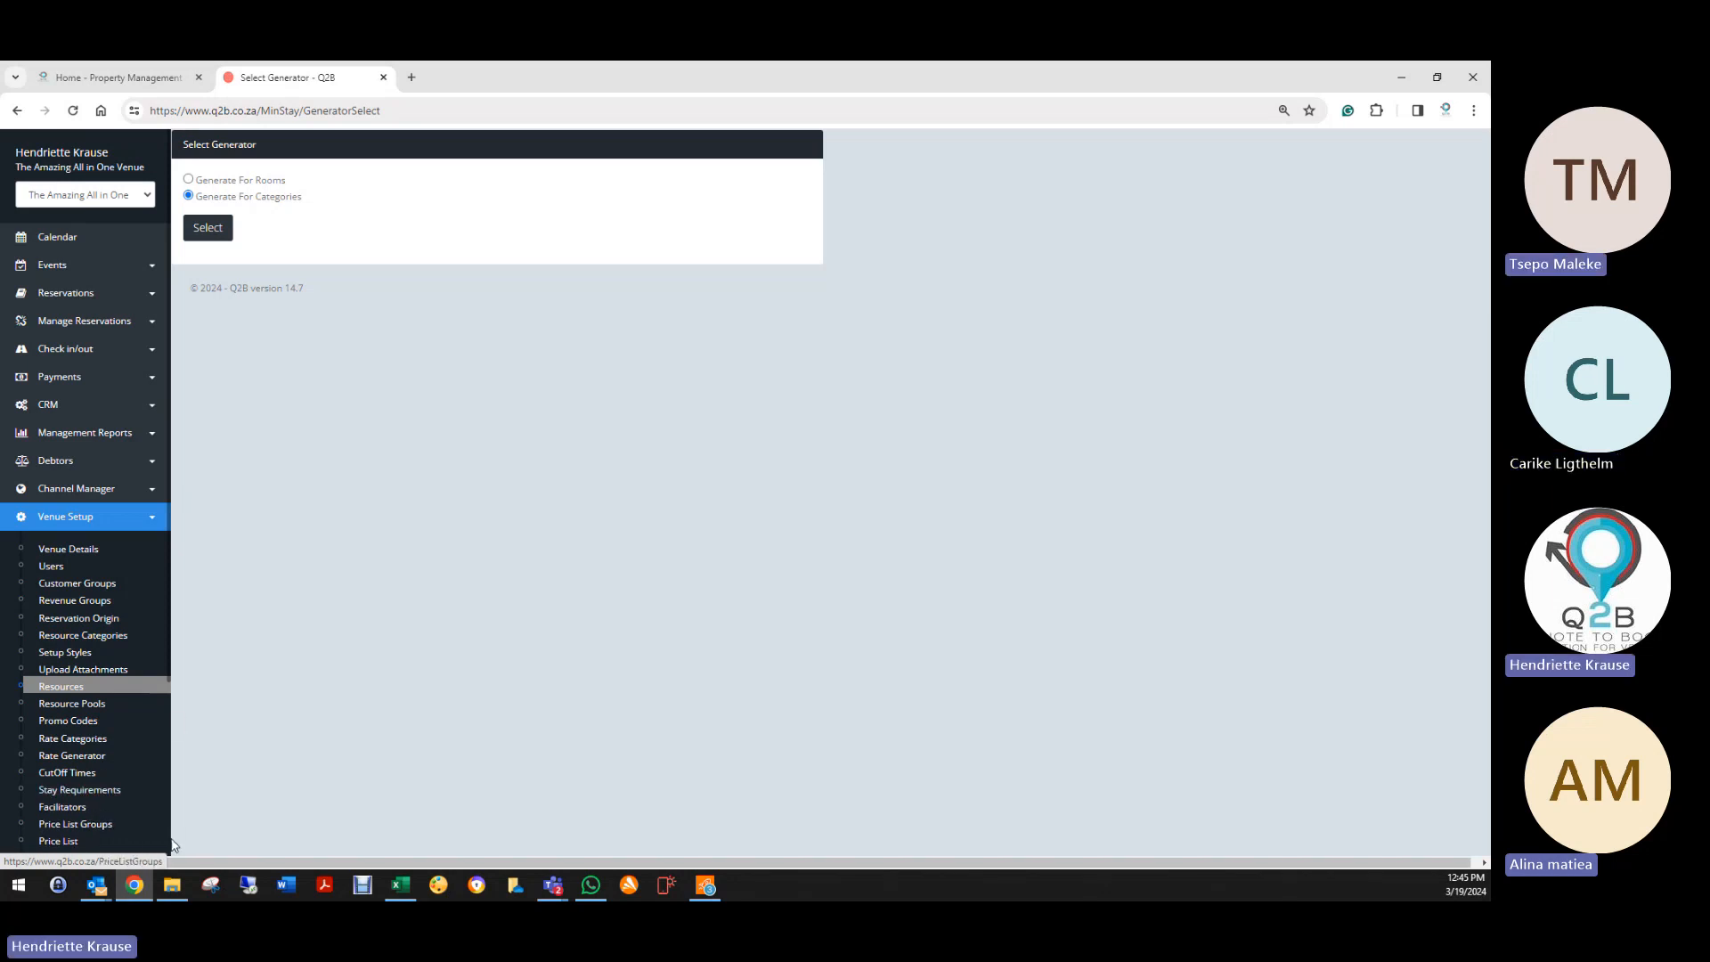
pyautogui.click(79, 797)
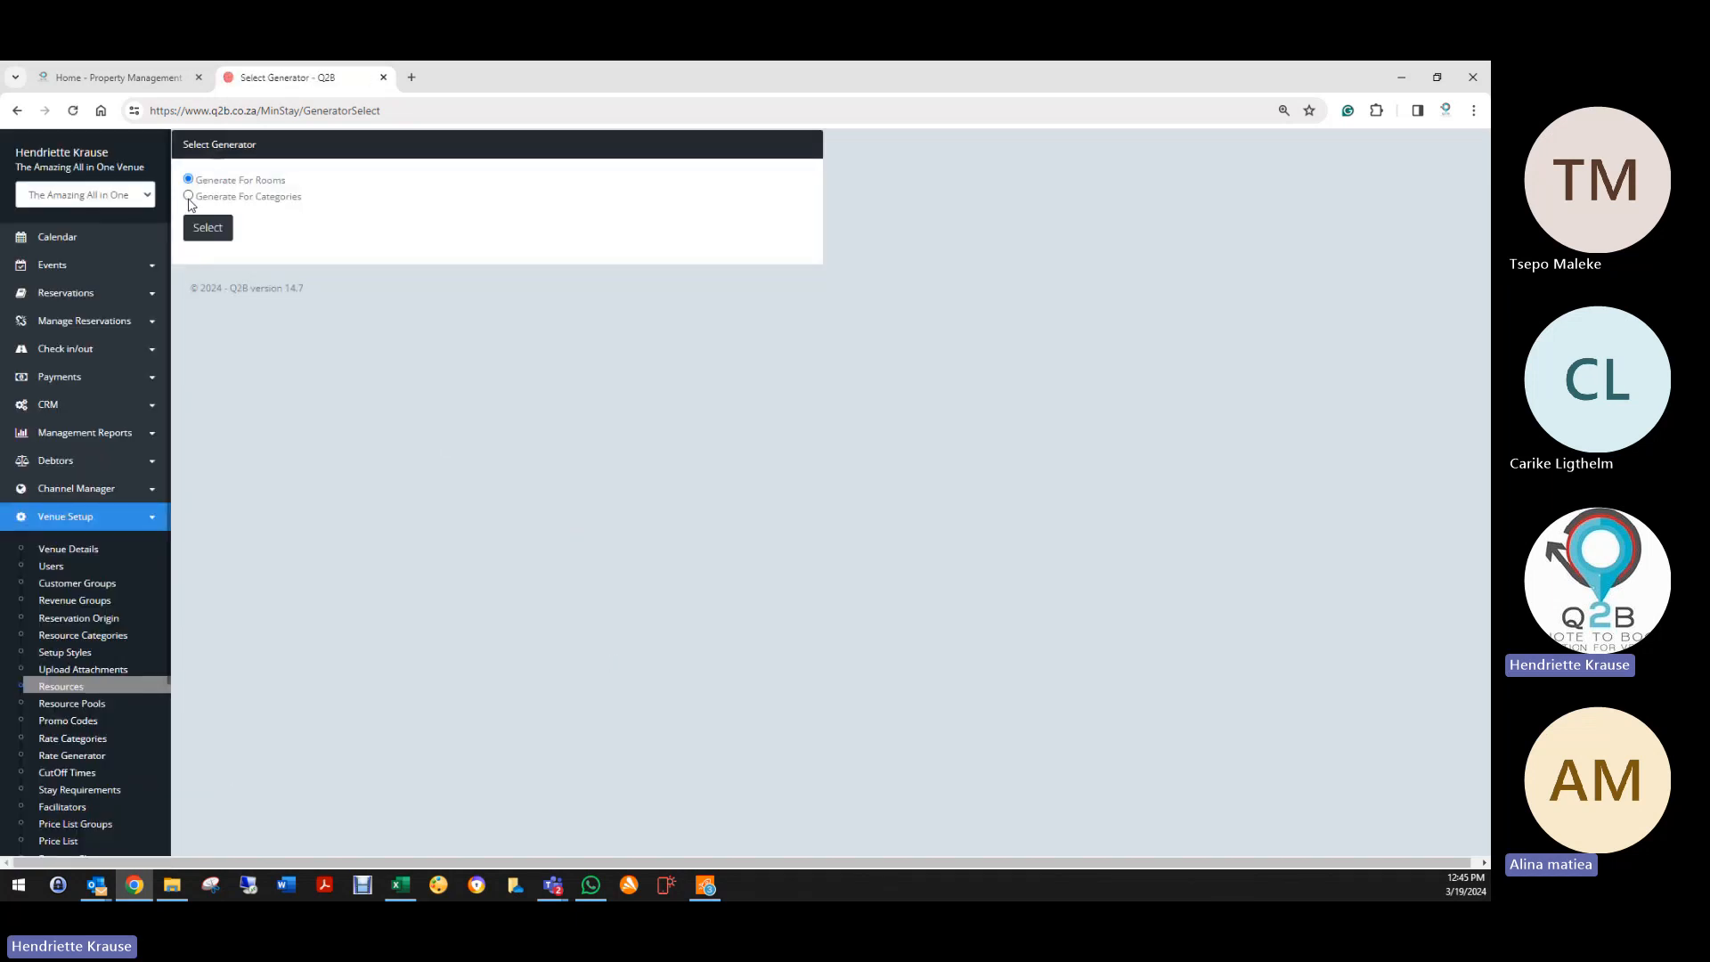
pyautogui.click(219, 230)
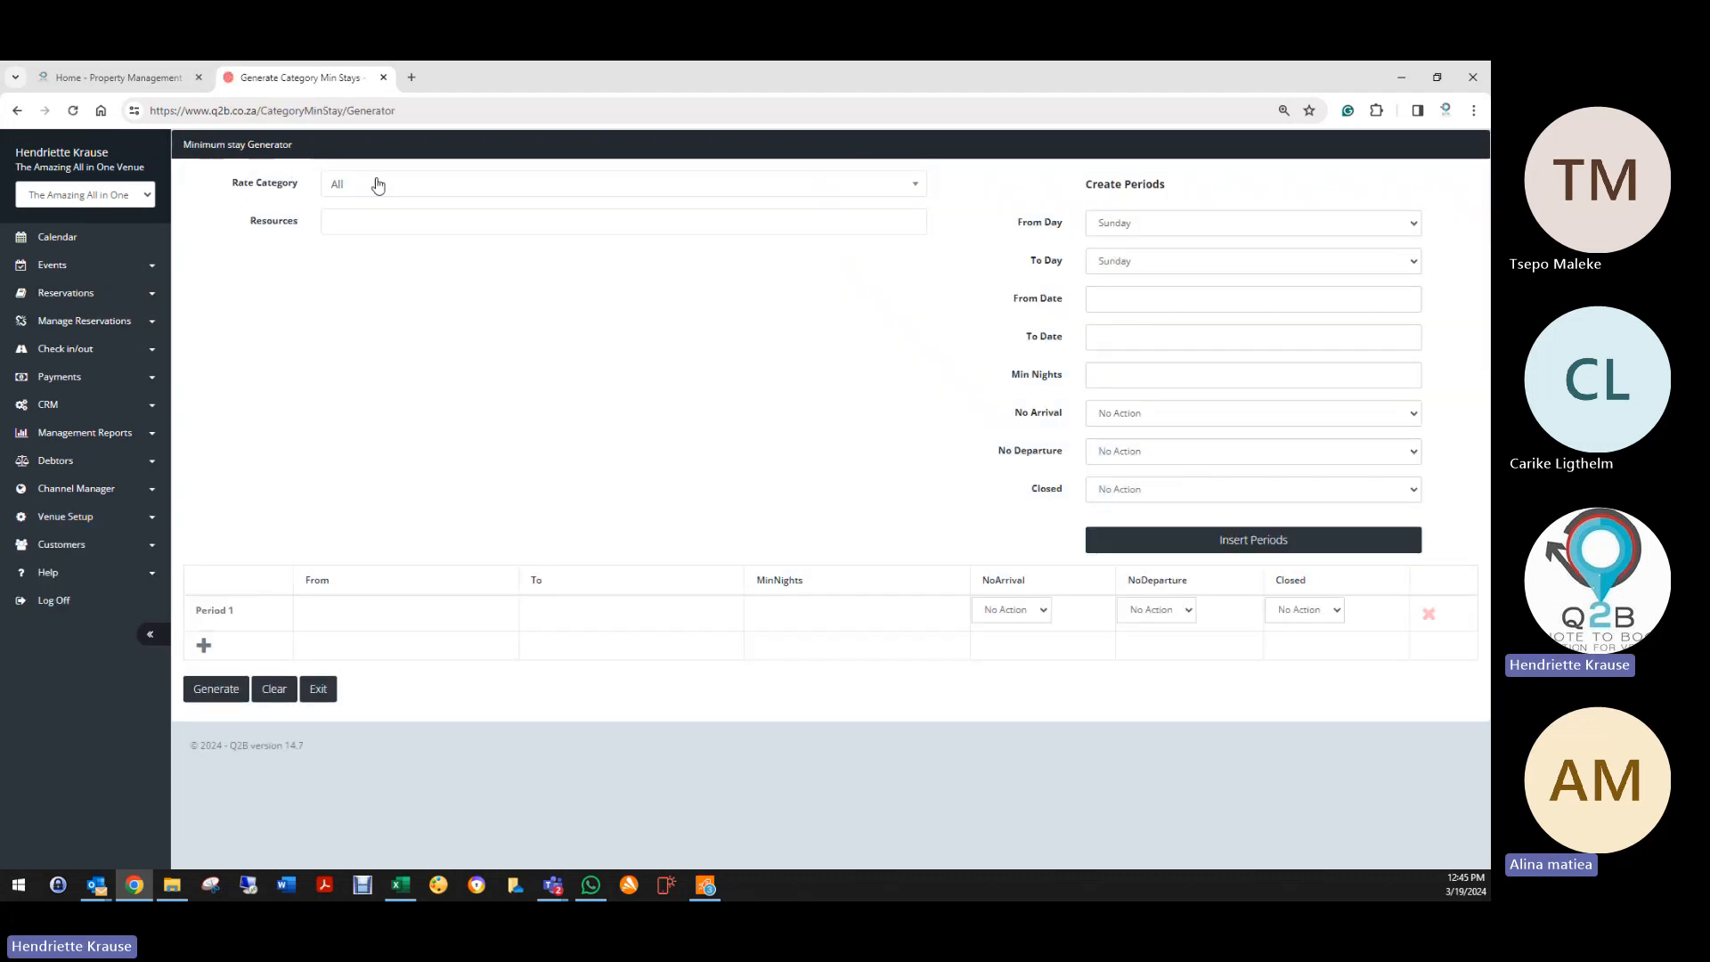
# Step: Choose Bed & Breakfast and select Apartments, Luxury Rooms and Standard Rooms as resources
pyautogui.click(378, 185)
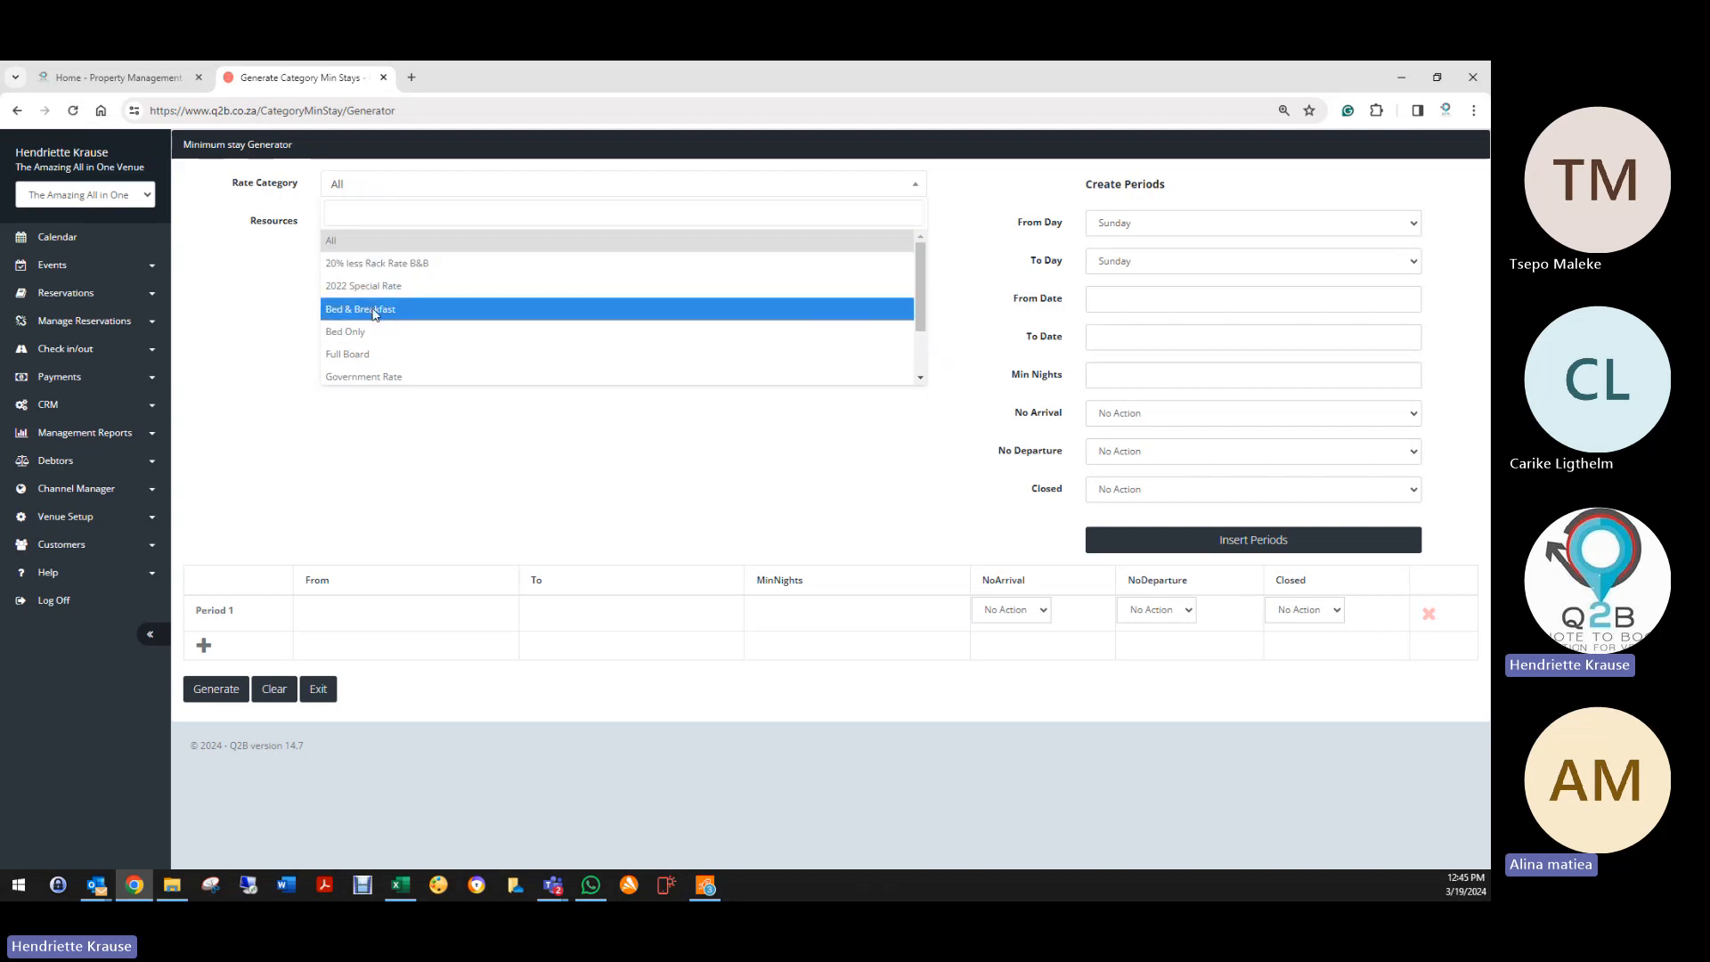
pyautogui.click(373, 309)
pyautogui.click(381, 219)
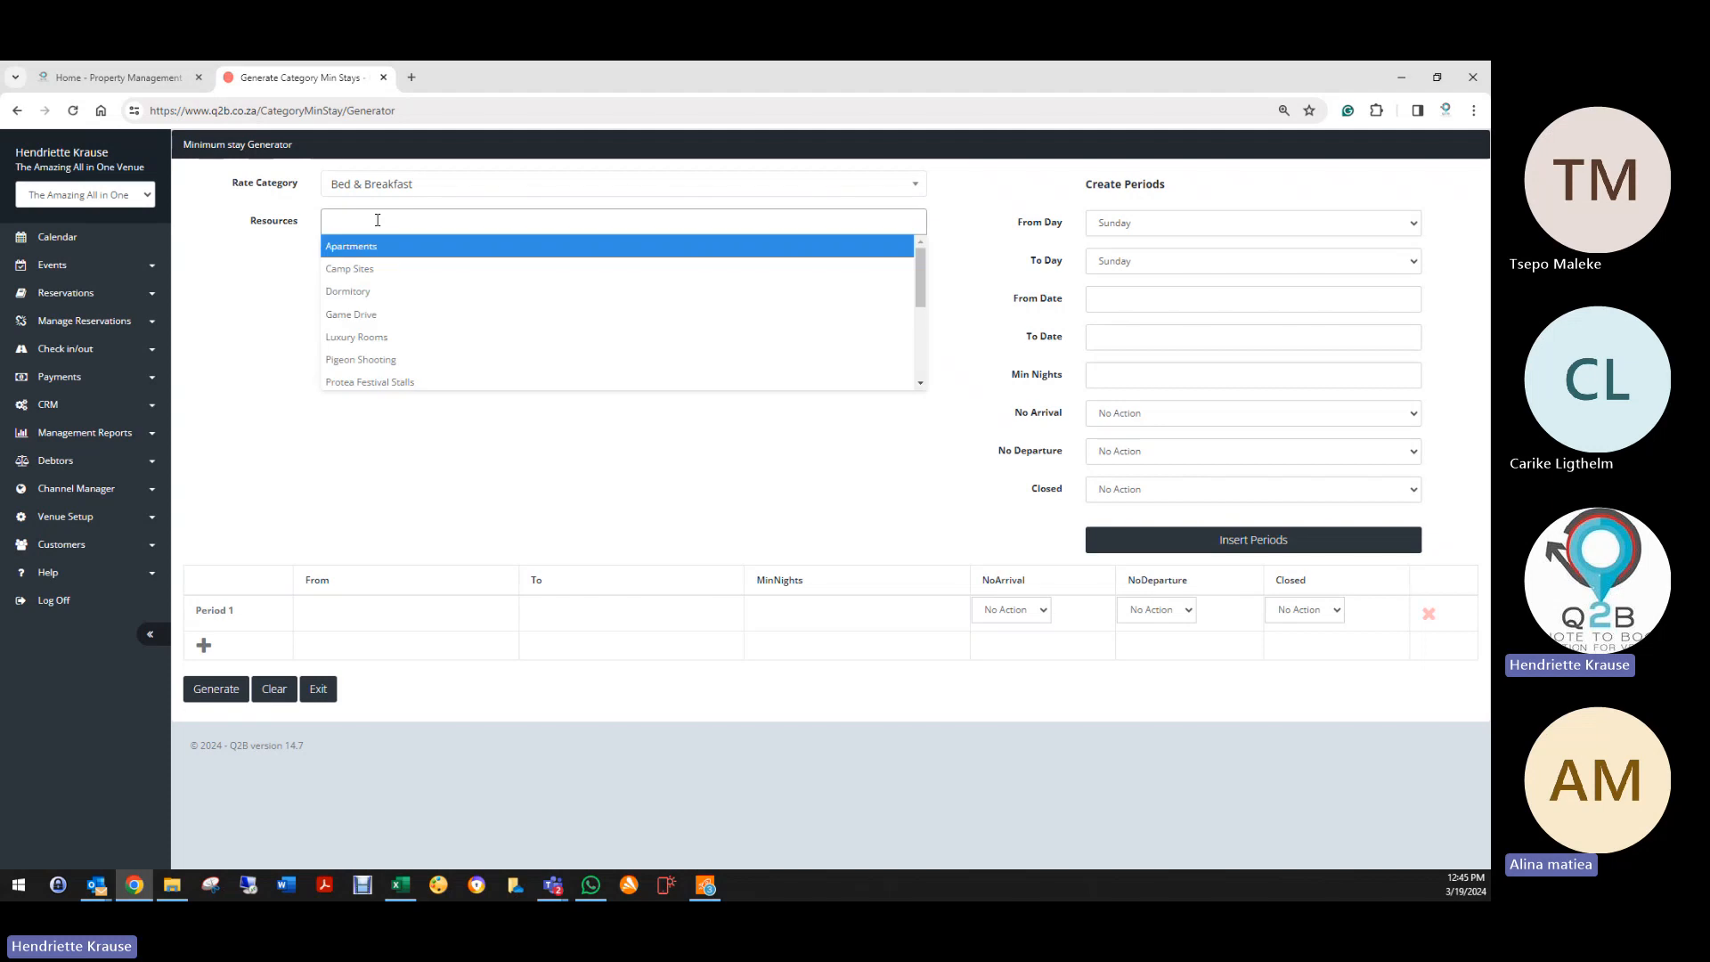
pyautogui.click(371, 252)
pyautogui.click(452, 226)
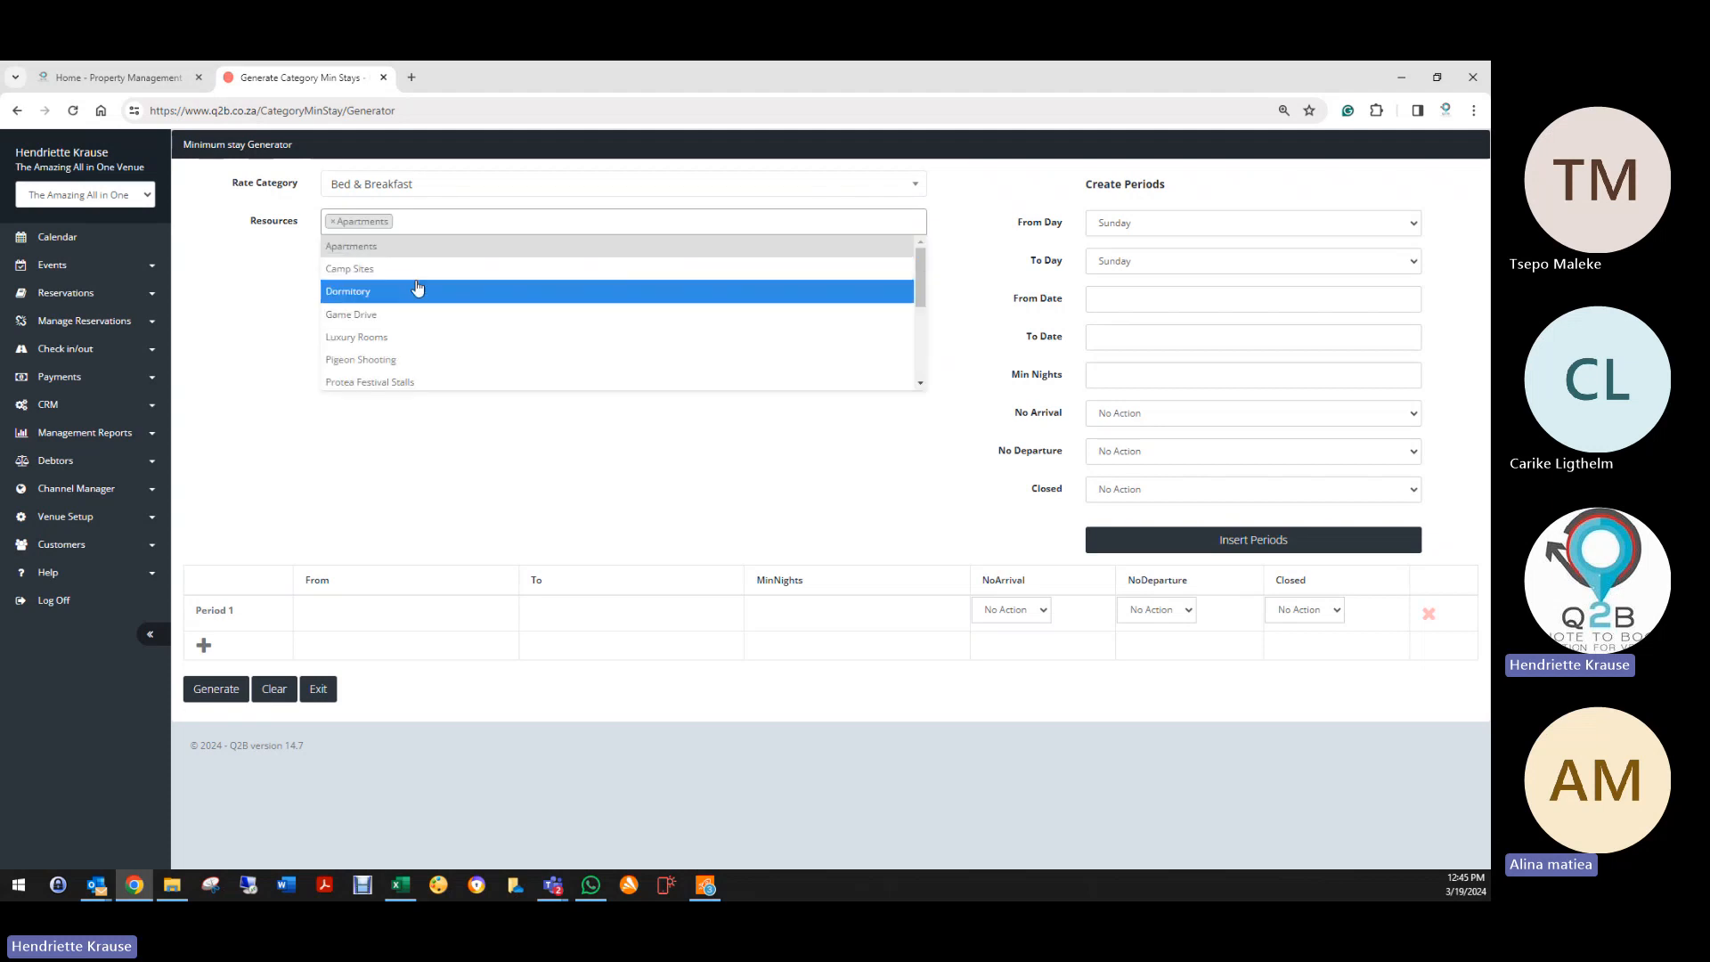
pyautogui.click(419, 268)
pyautogui.click(521, 225)
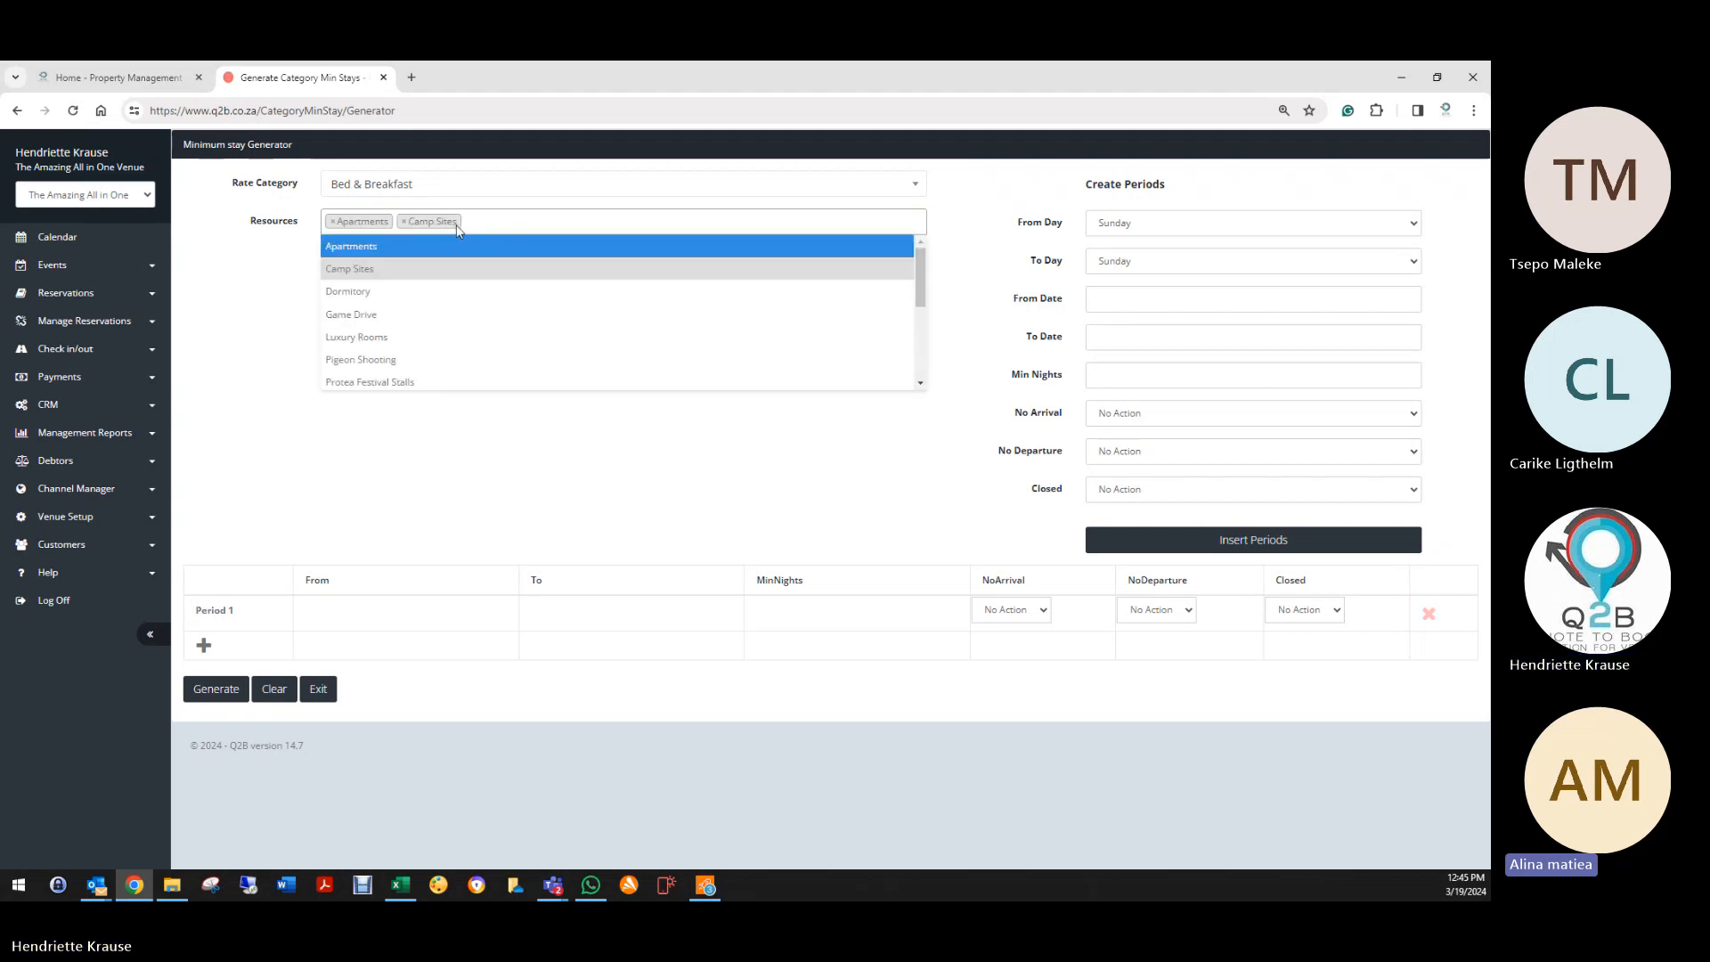
pyautogui.click(404, 220)
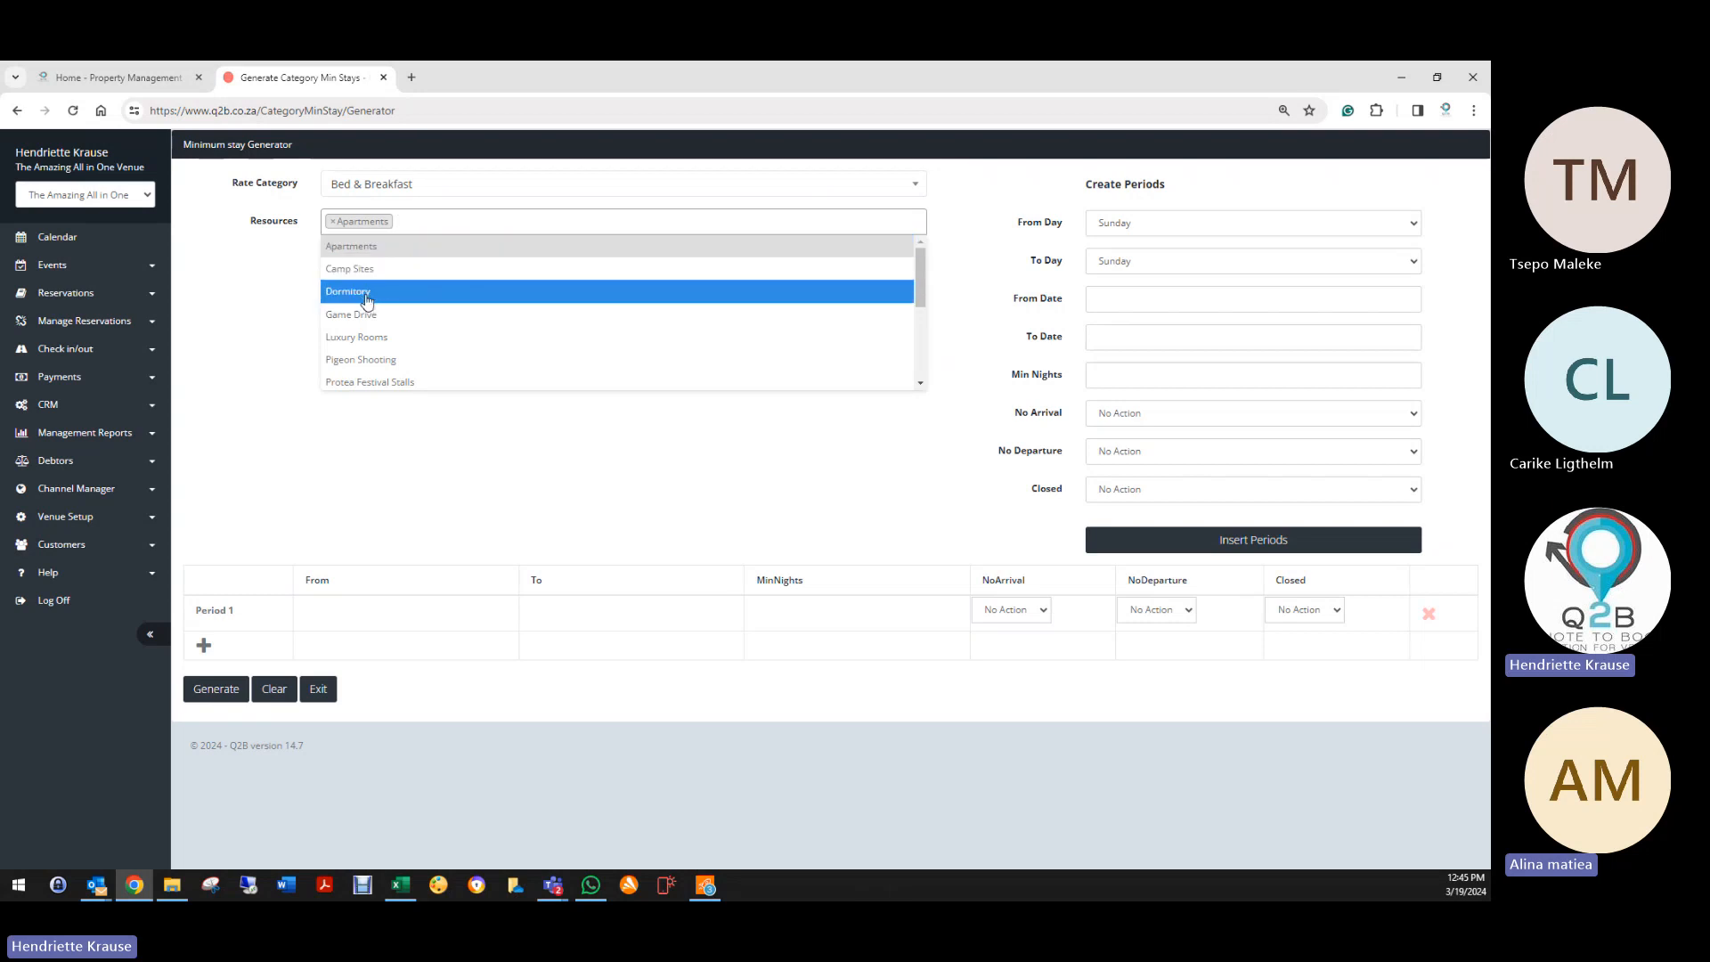
pyautogui.click(370, 340)
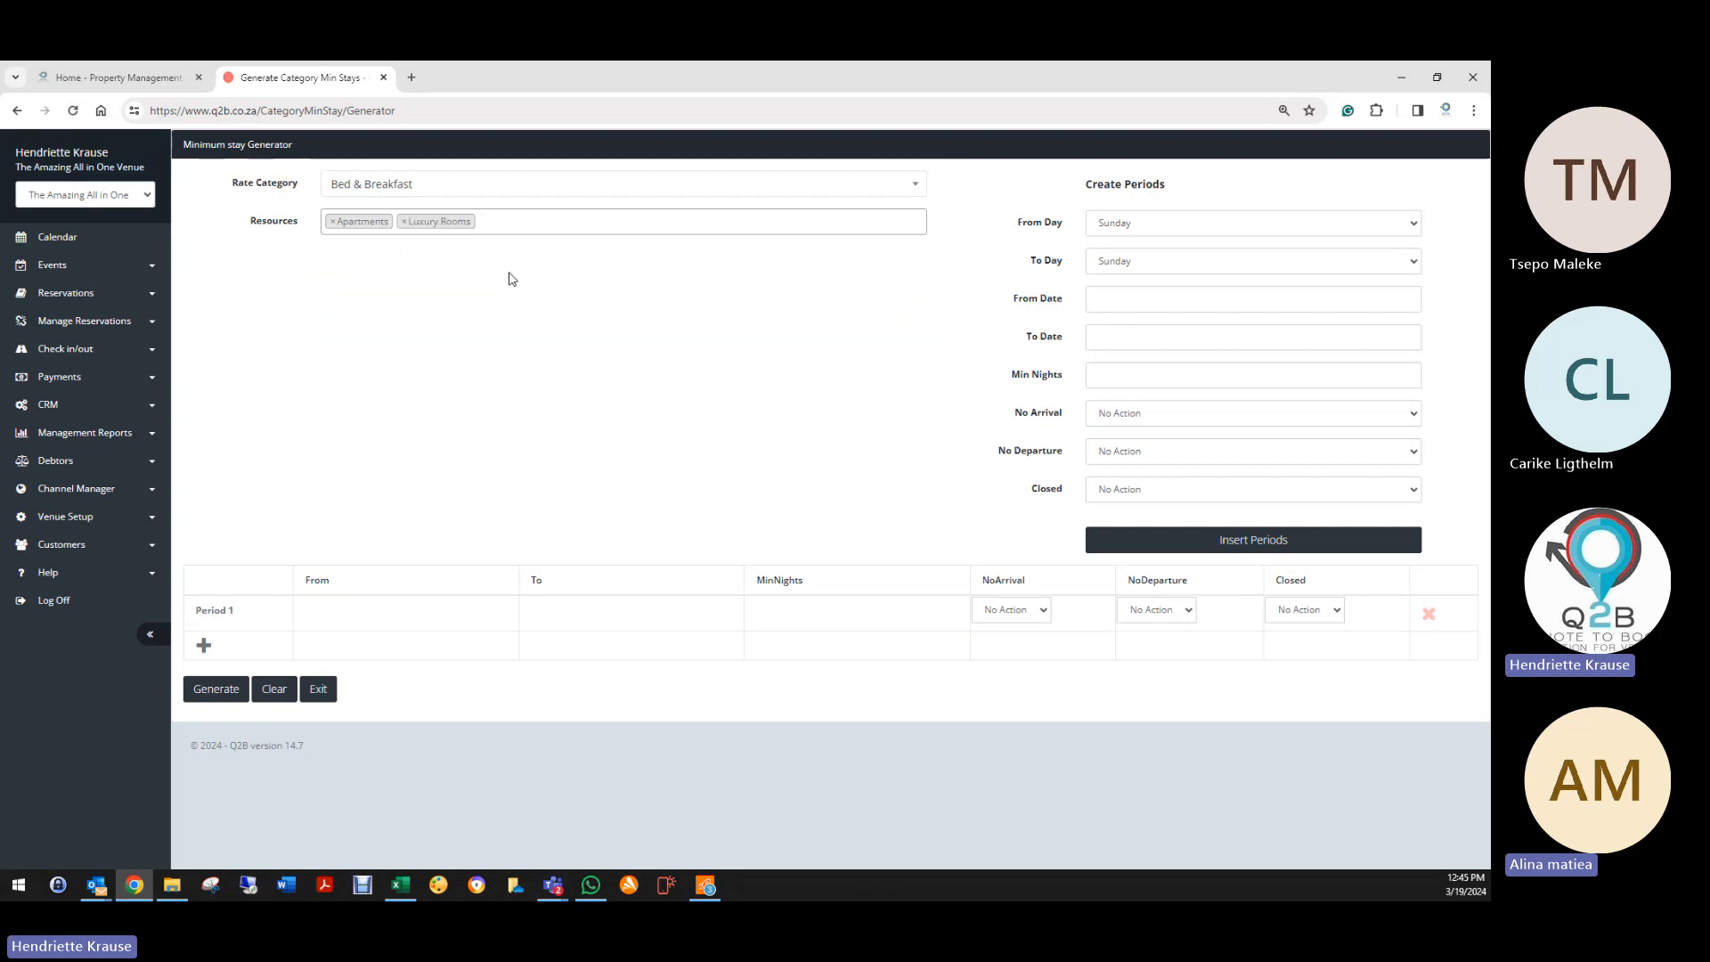
pyautogui.click(534, 219)
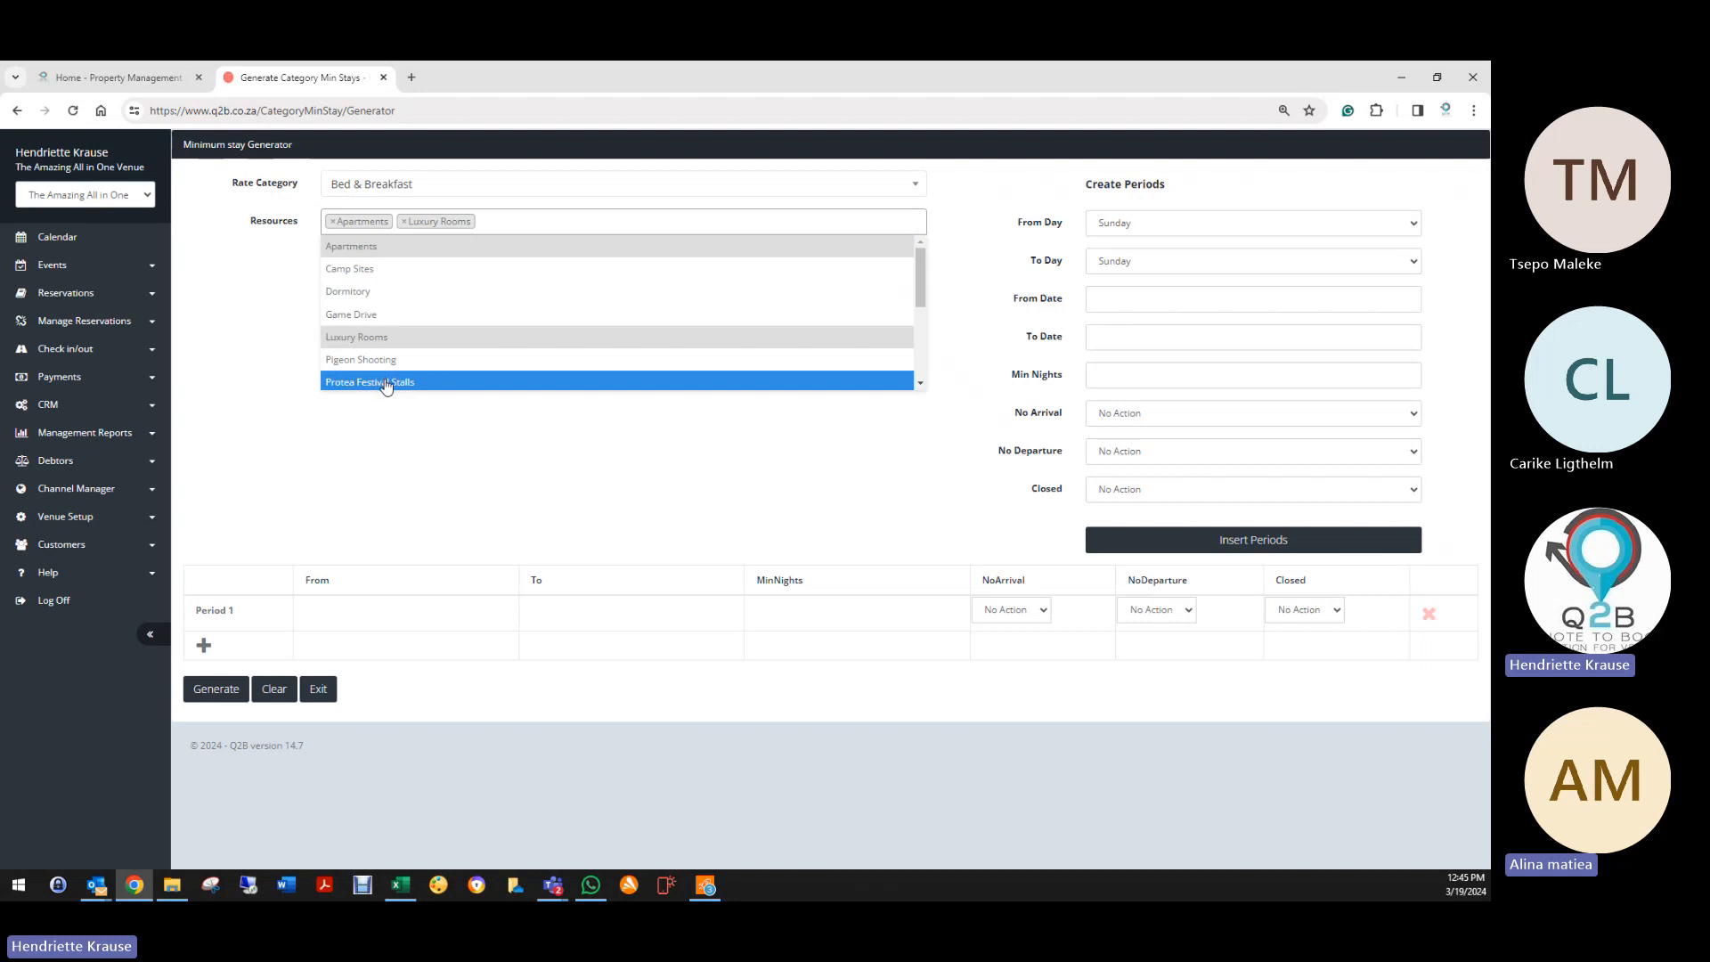
pyautogui.scroll(-1, 386, 383)
pyautogui.scroll(-3, 385, 383)
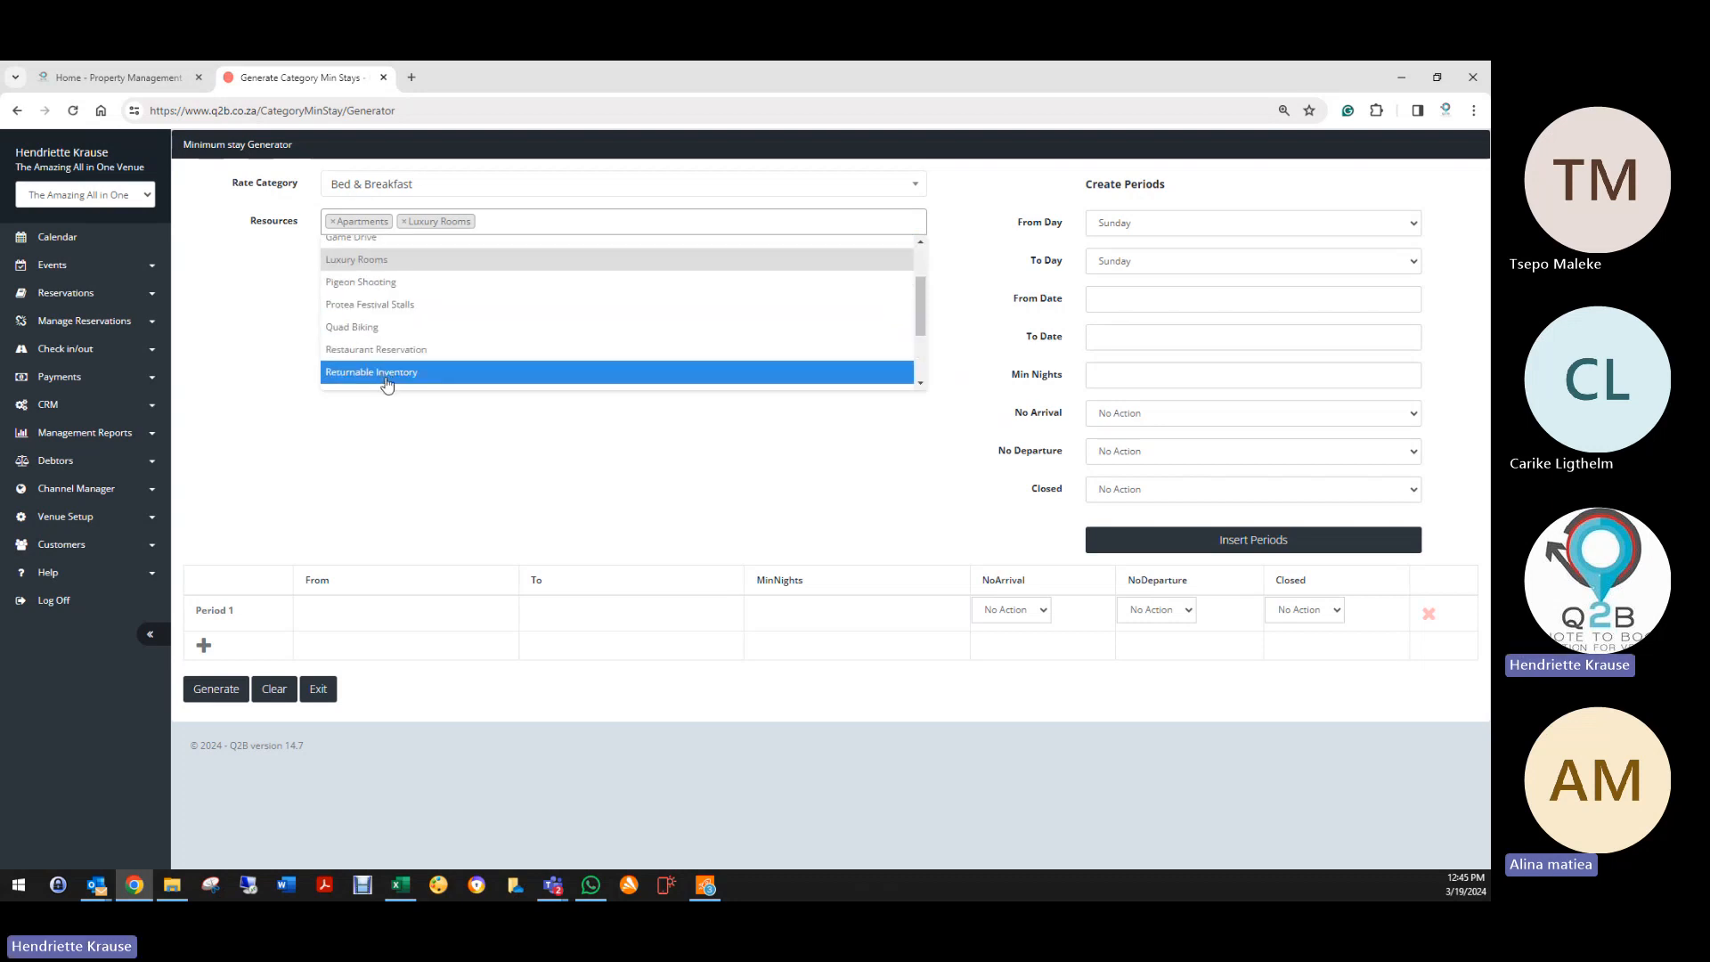
pyautogui.click(390, 341)
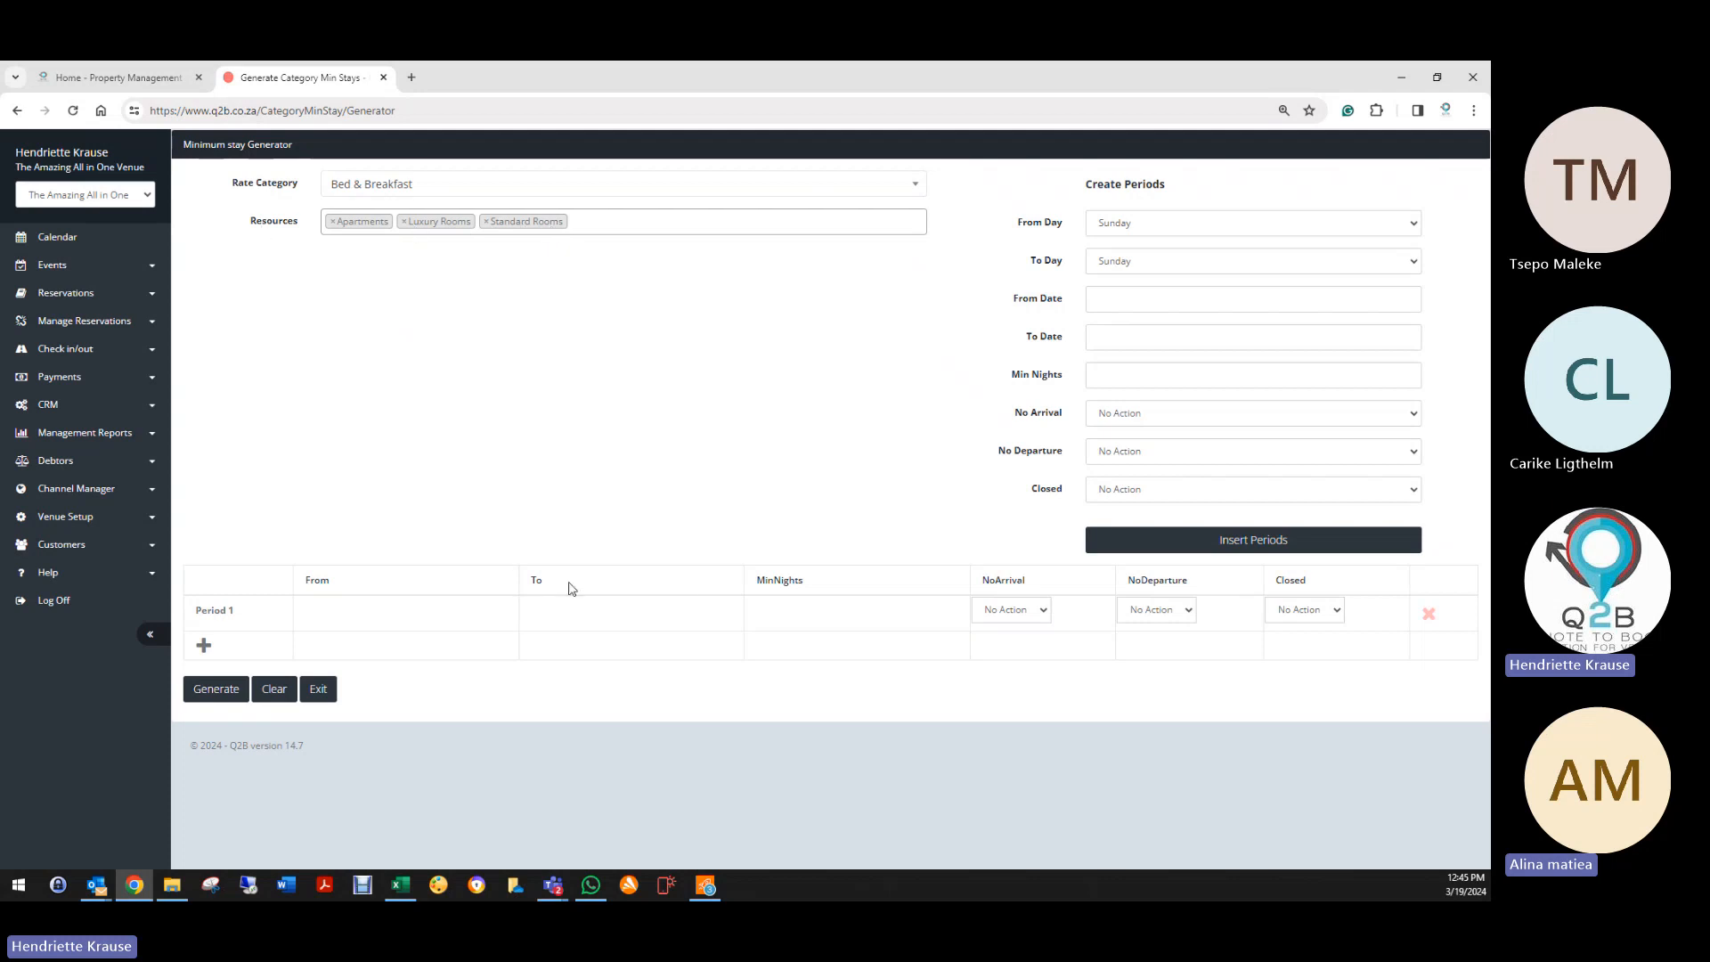
# Step: Insert Friday-to-Sunday periods from 19/03/2024 to 30/11/2024
pyautogui.click(1120, 224)
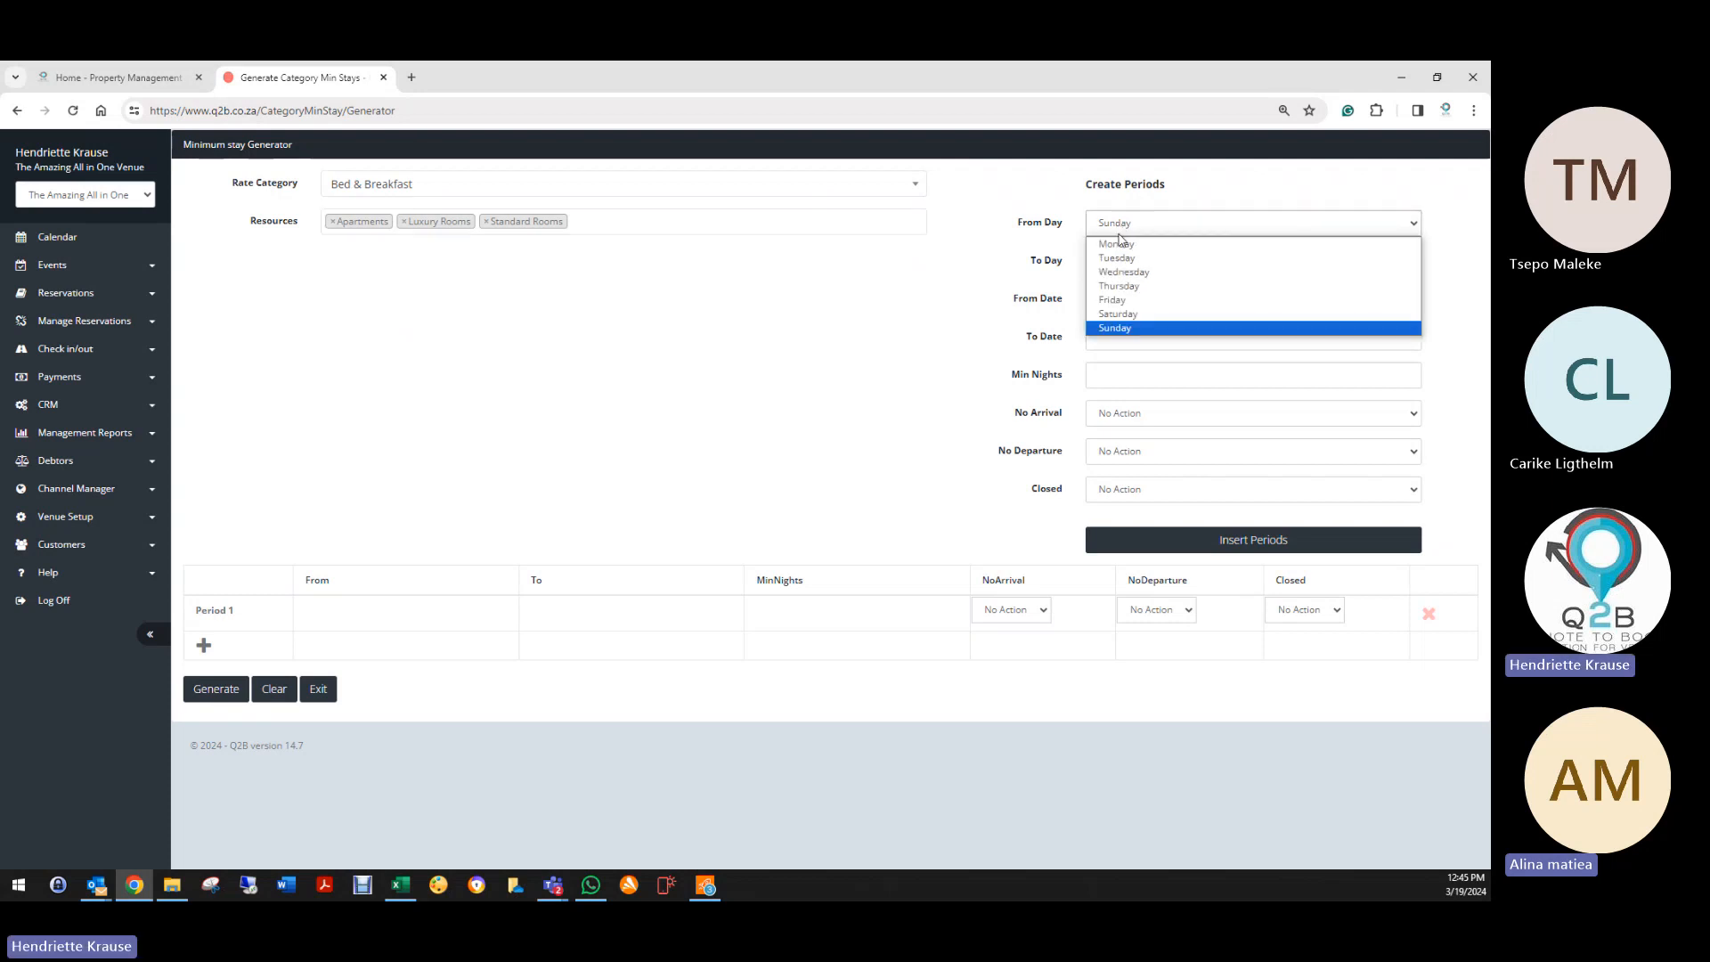
pyautogui.click(1117, 300)
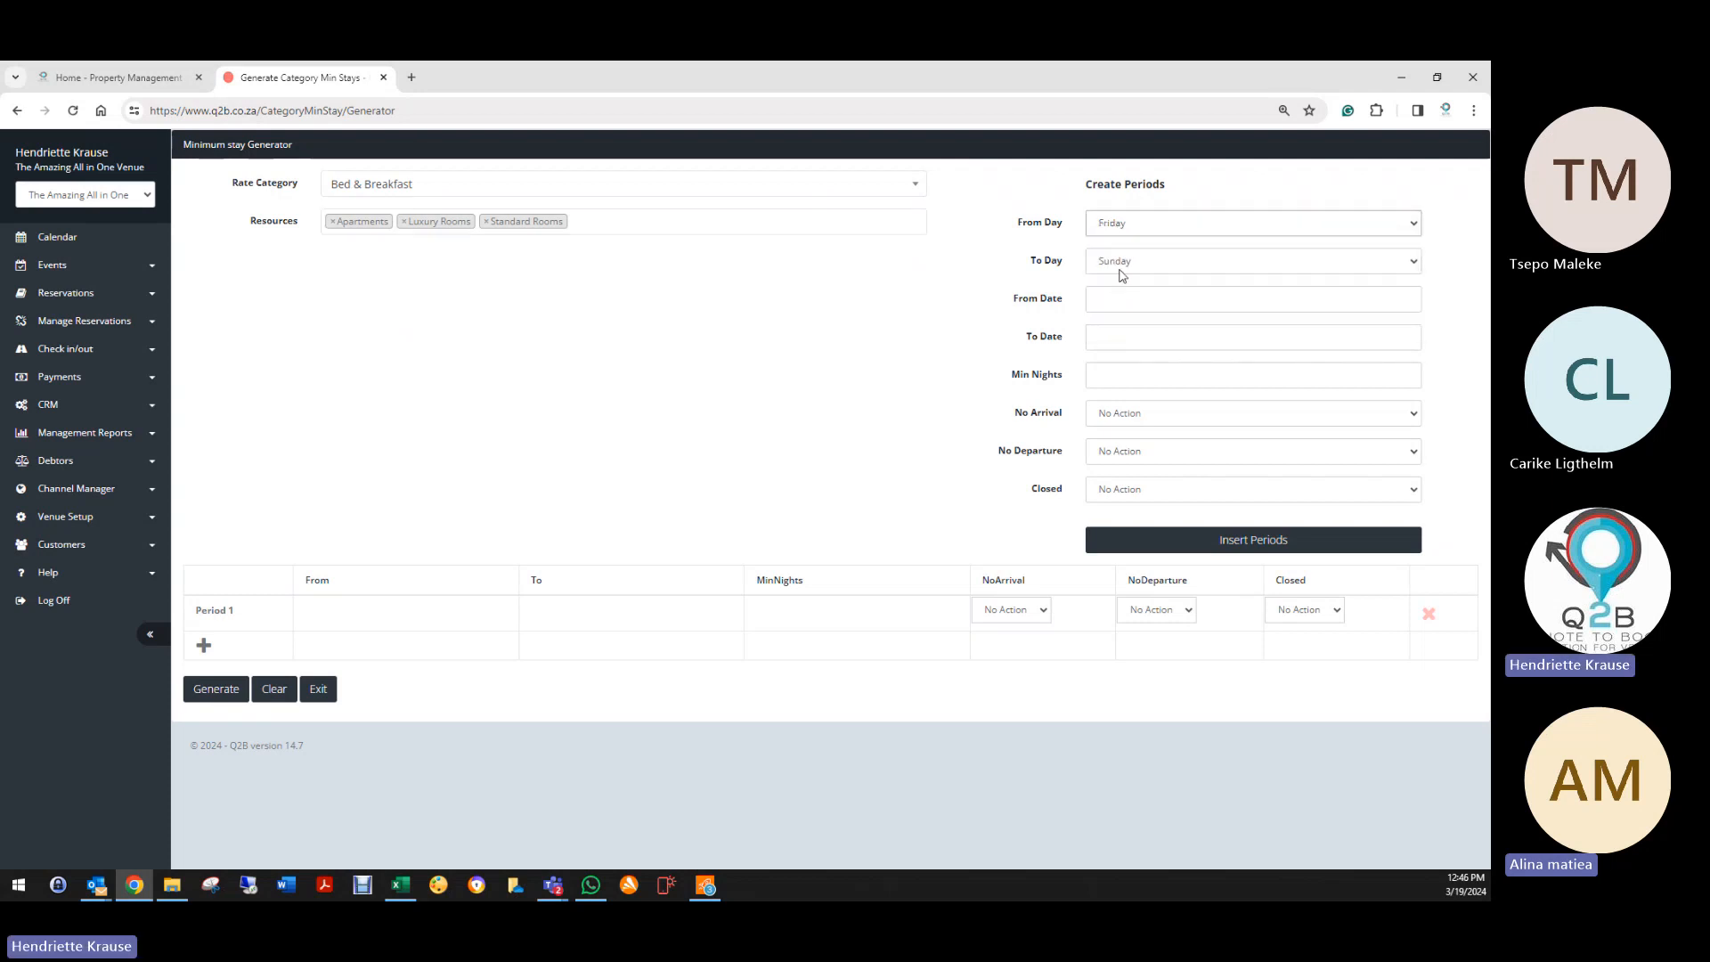
pyautogui.click(1122, 272)
pyautogui.click(1115, 366)
pyautogui.click(1116, 297)
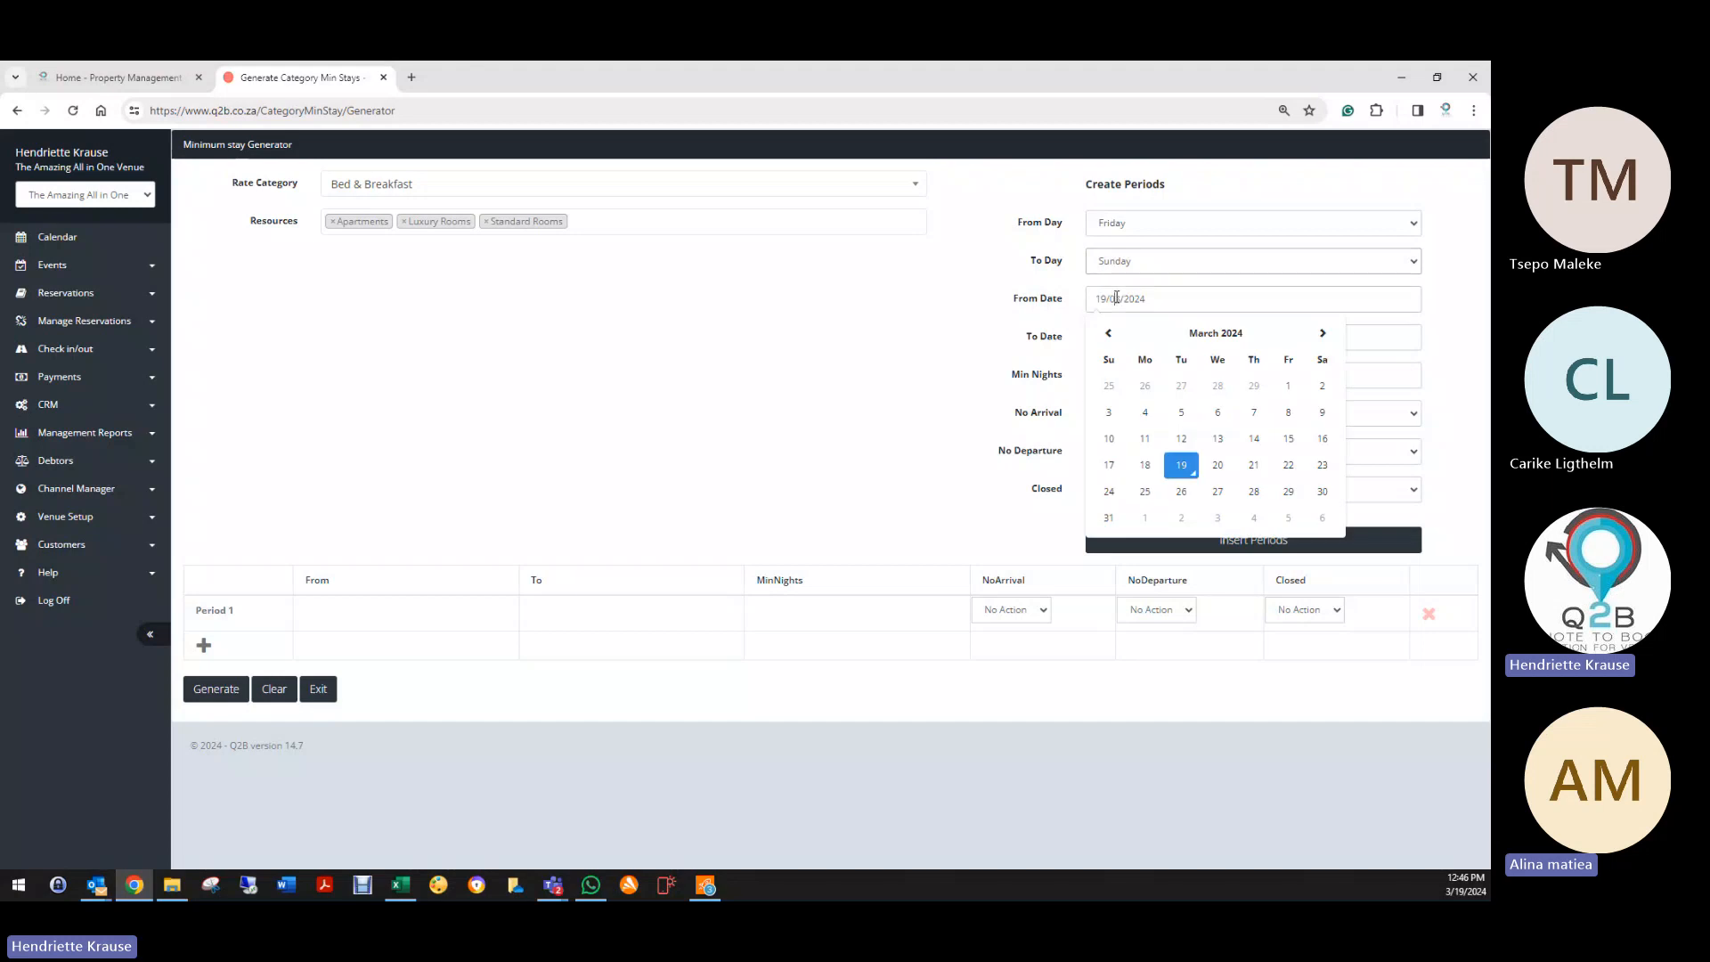
pyautogui.click(1181, 464)
pyautogui.click(1122, 337)
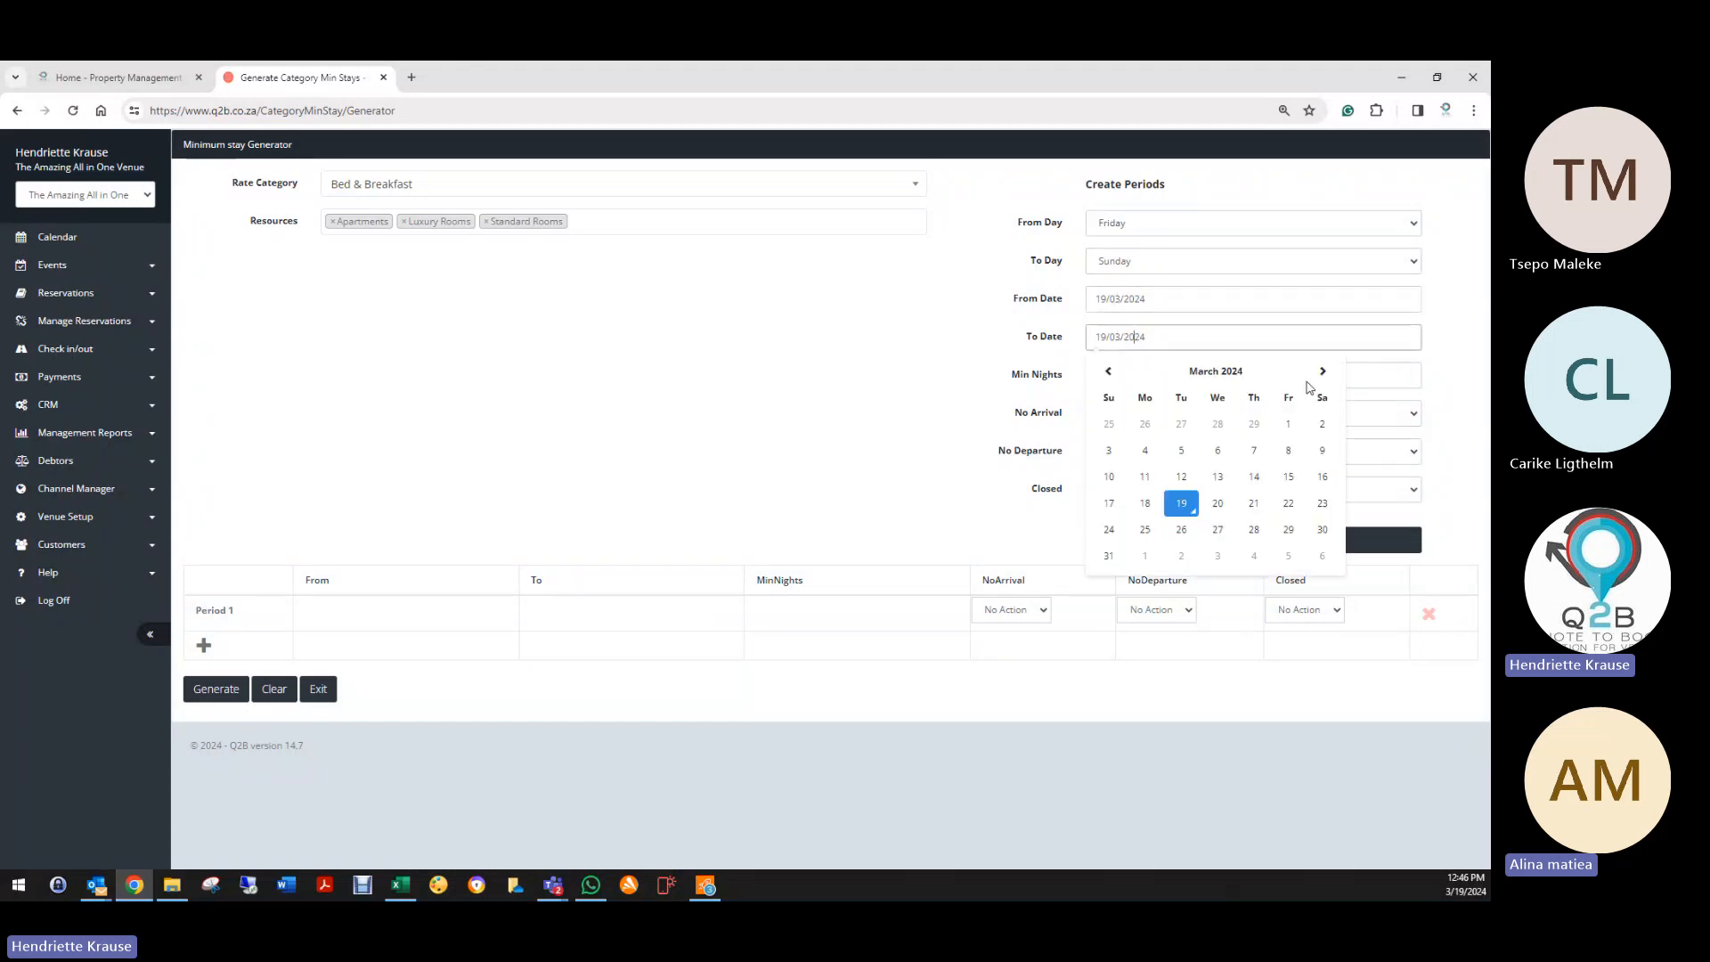
pyautogui.click(1323, 373)
pyautogui.click(1324, 372)
pyautogui.click(1324, 373)
pyautogui.click(1323, 372)
pyautogui.click(1324, 373)
pyautogui.click(1325, 373)
pyautogui.click(1326, 374)
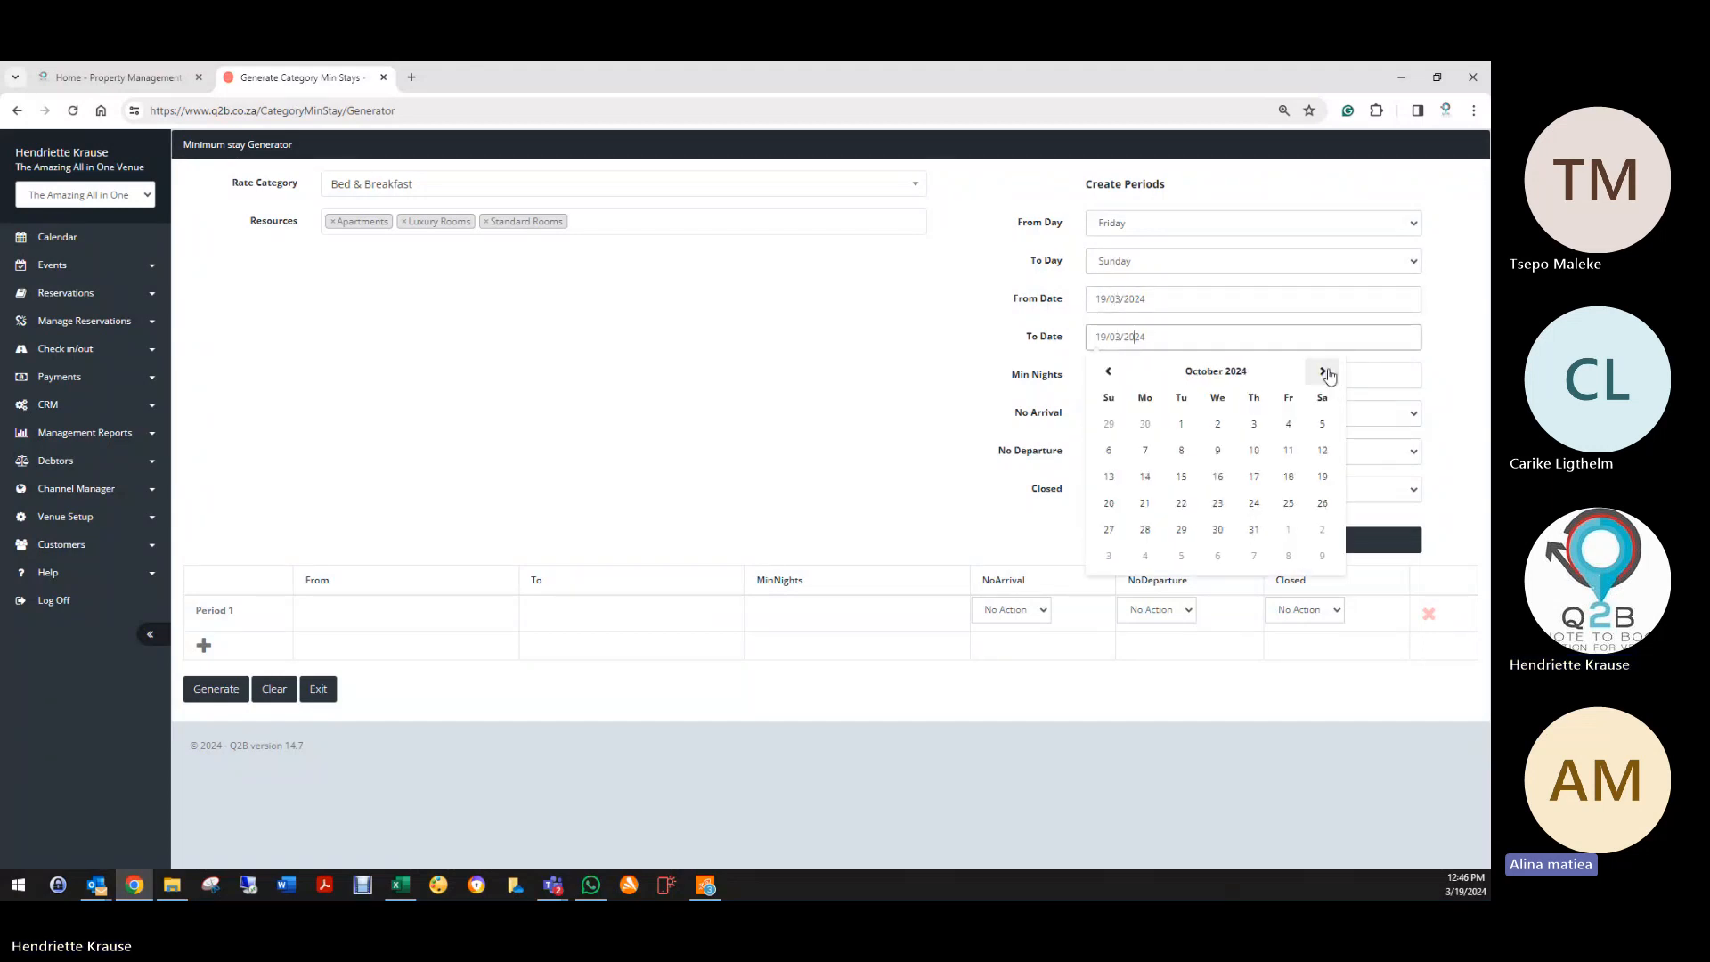
pyautogui.click(1325, 373)
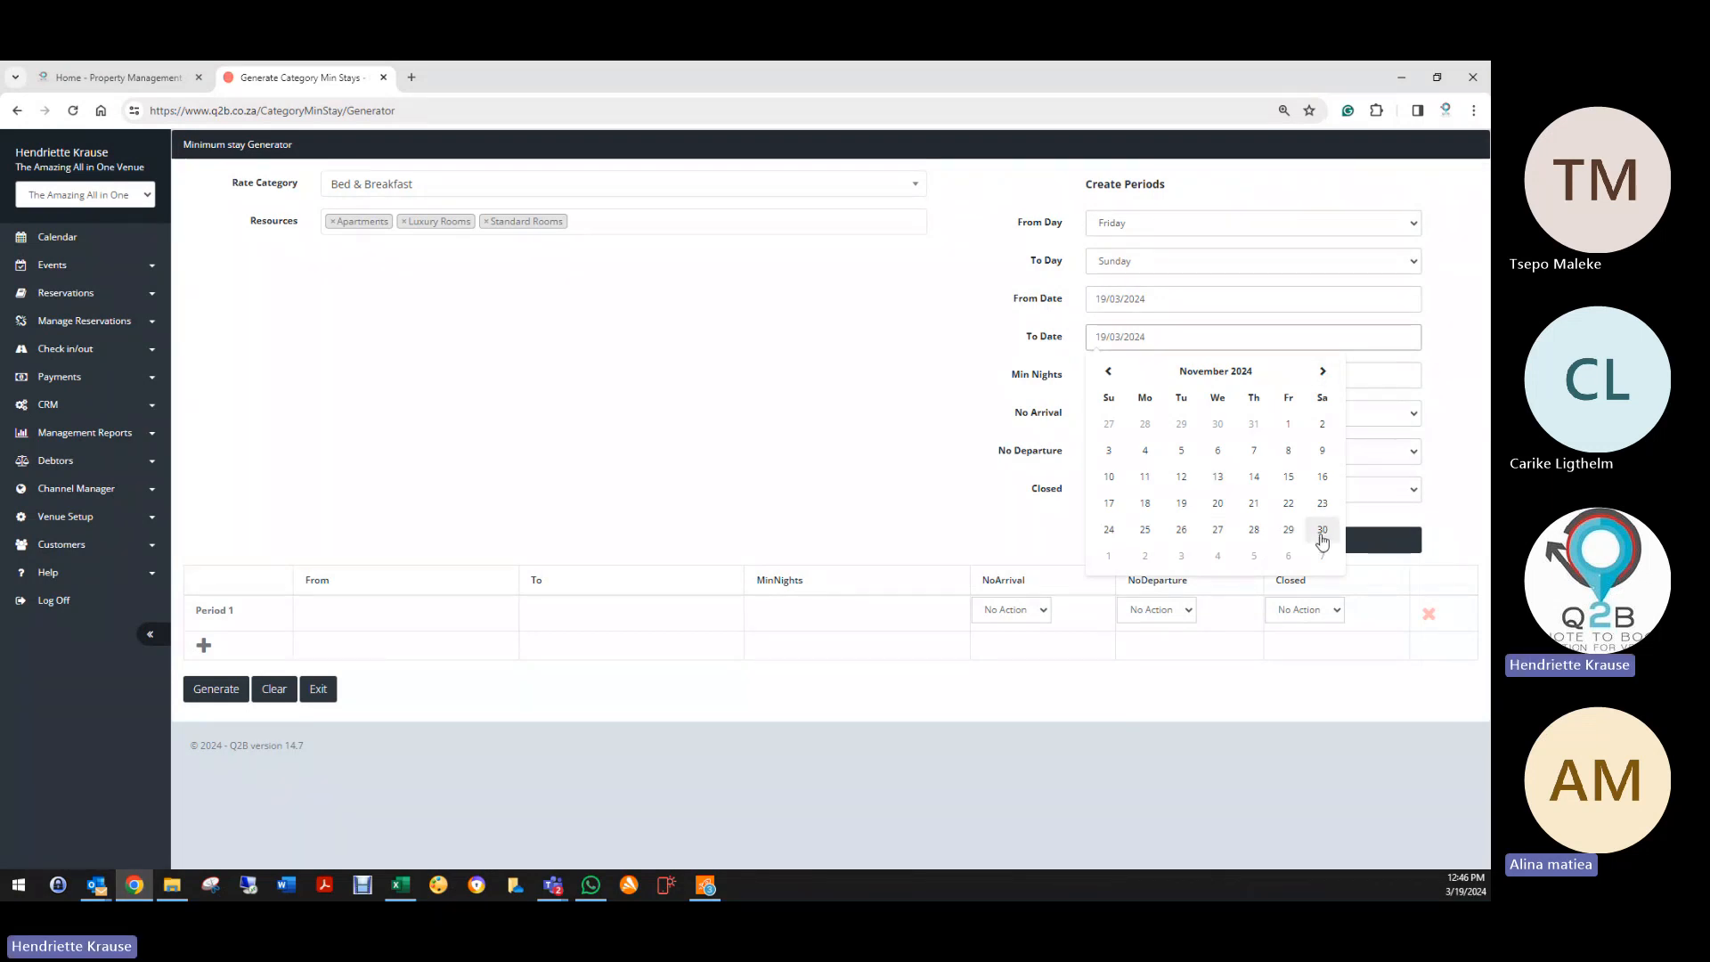
pyautogui.click(1323, 530)
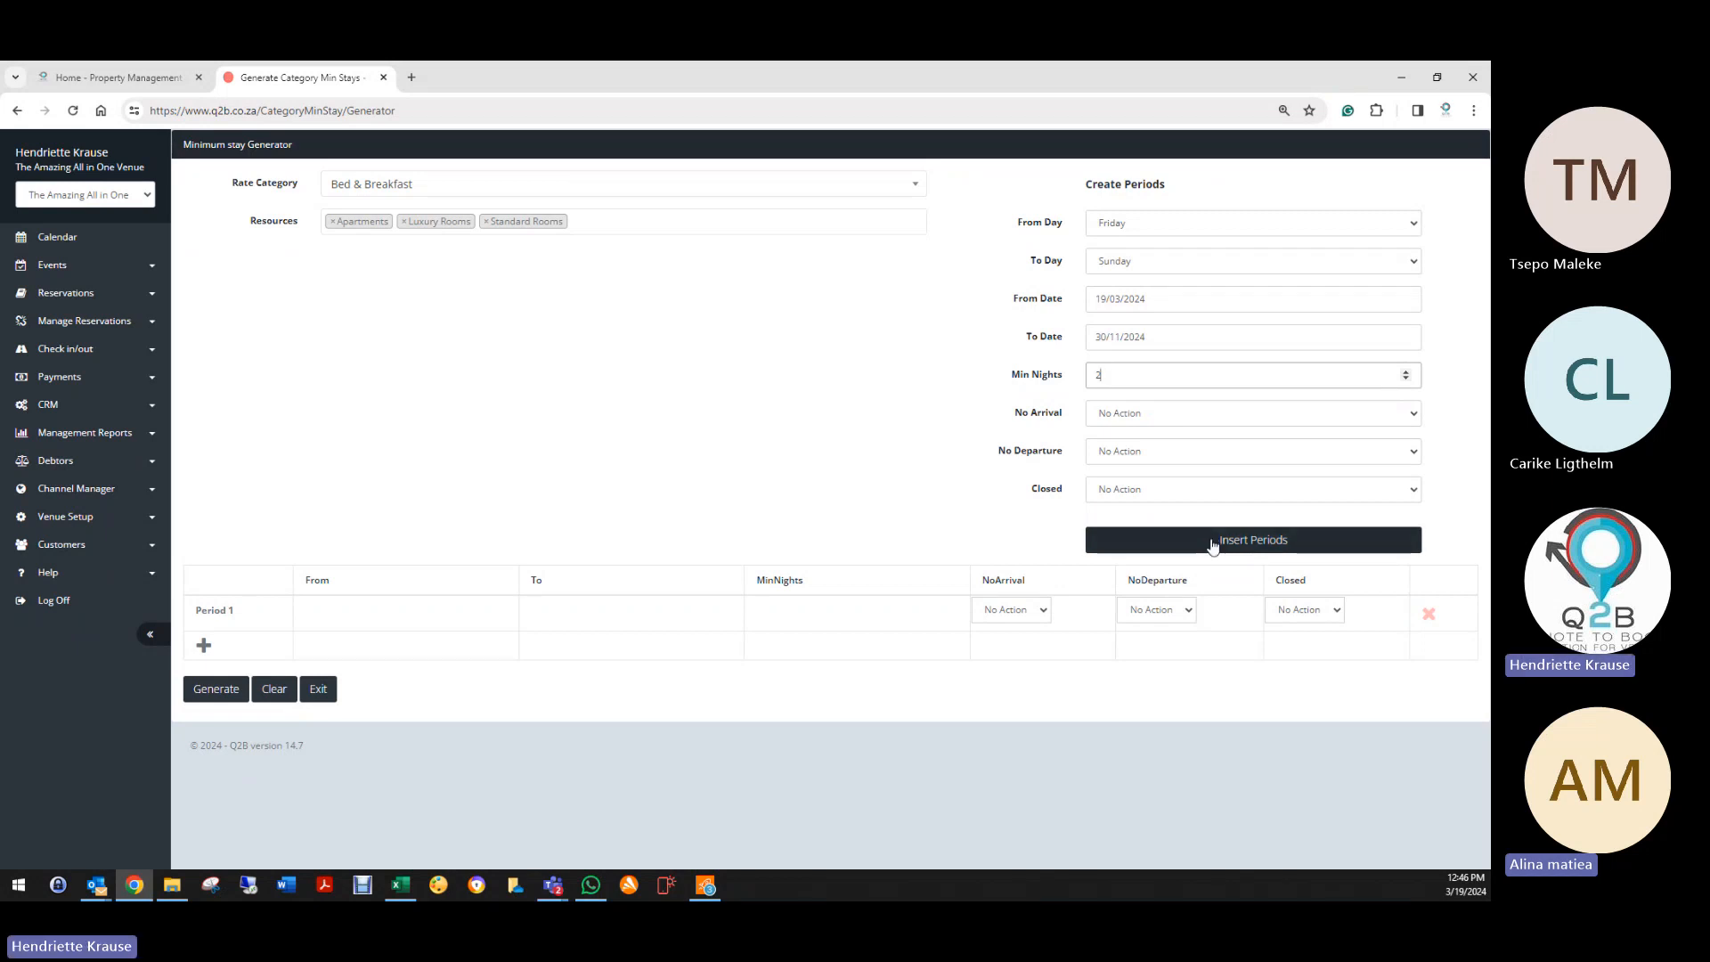
pyautogui.click(1213, 541)
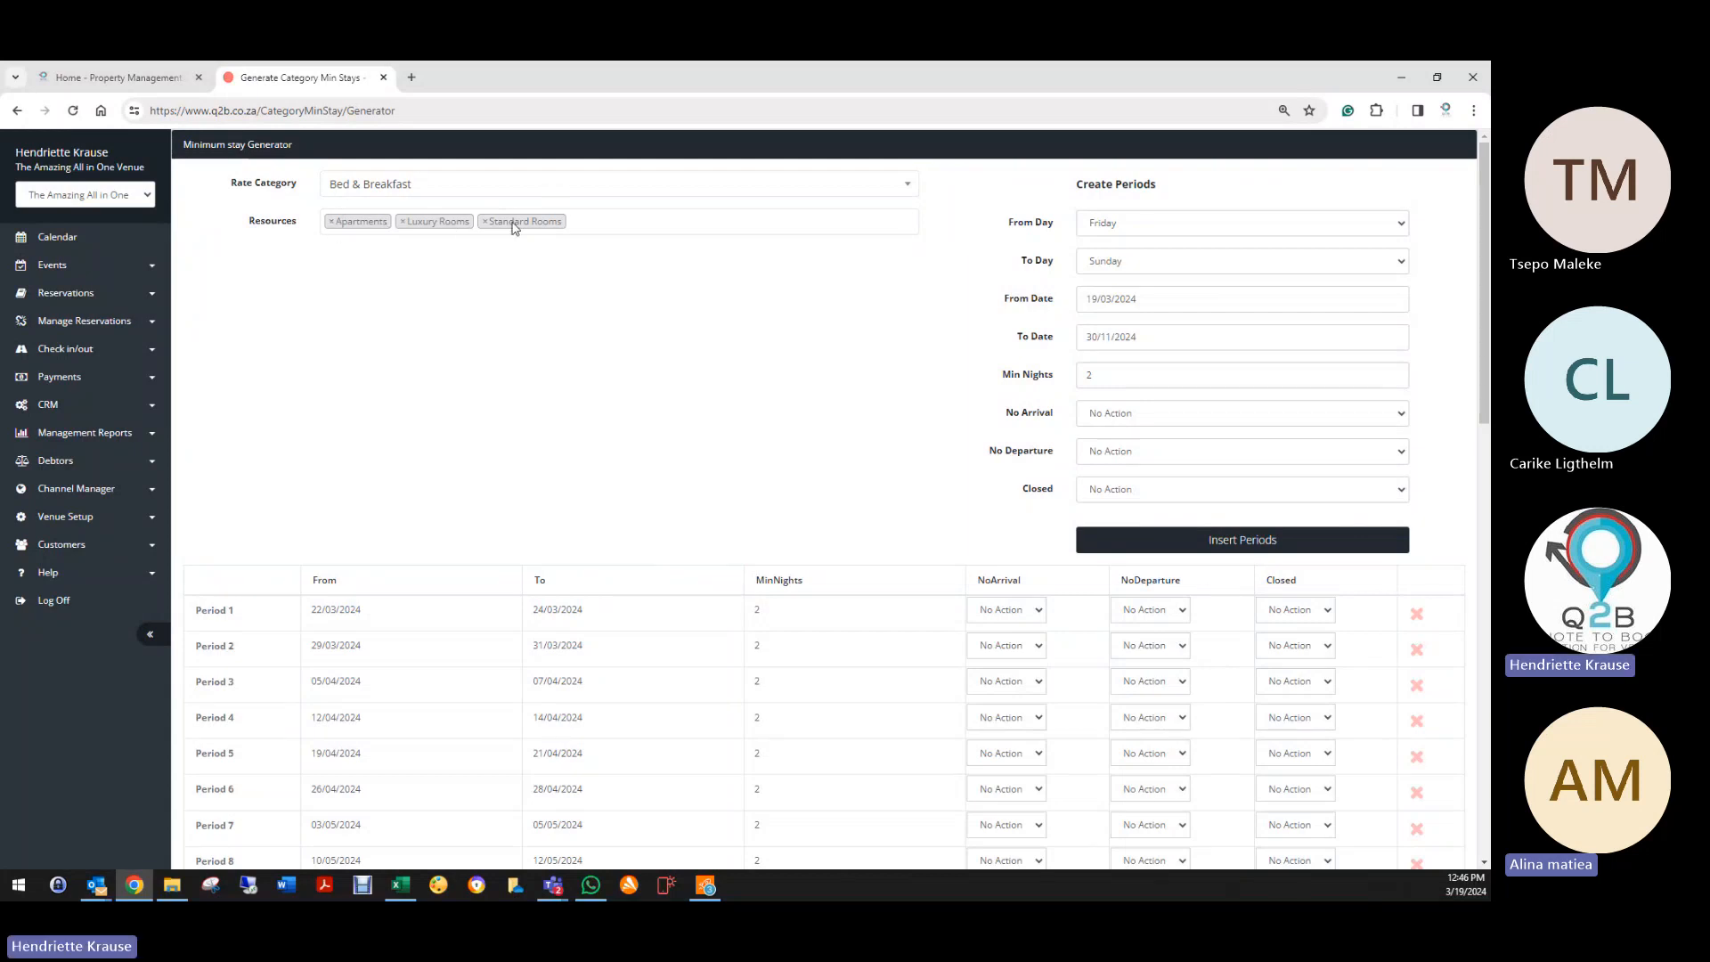
# Step: Generate the minimum stays, dismiss the success message, and clear the periods
pyautogui.scroll(-5, 476, 529)
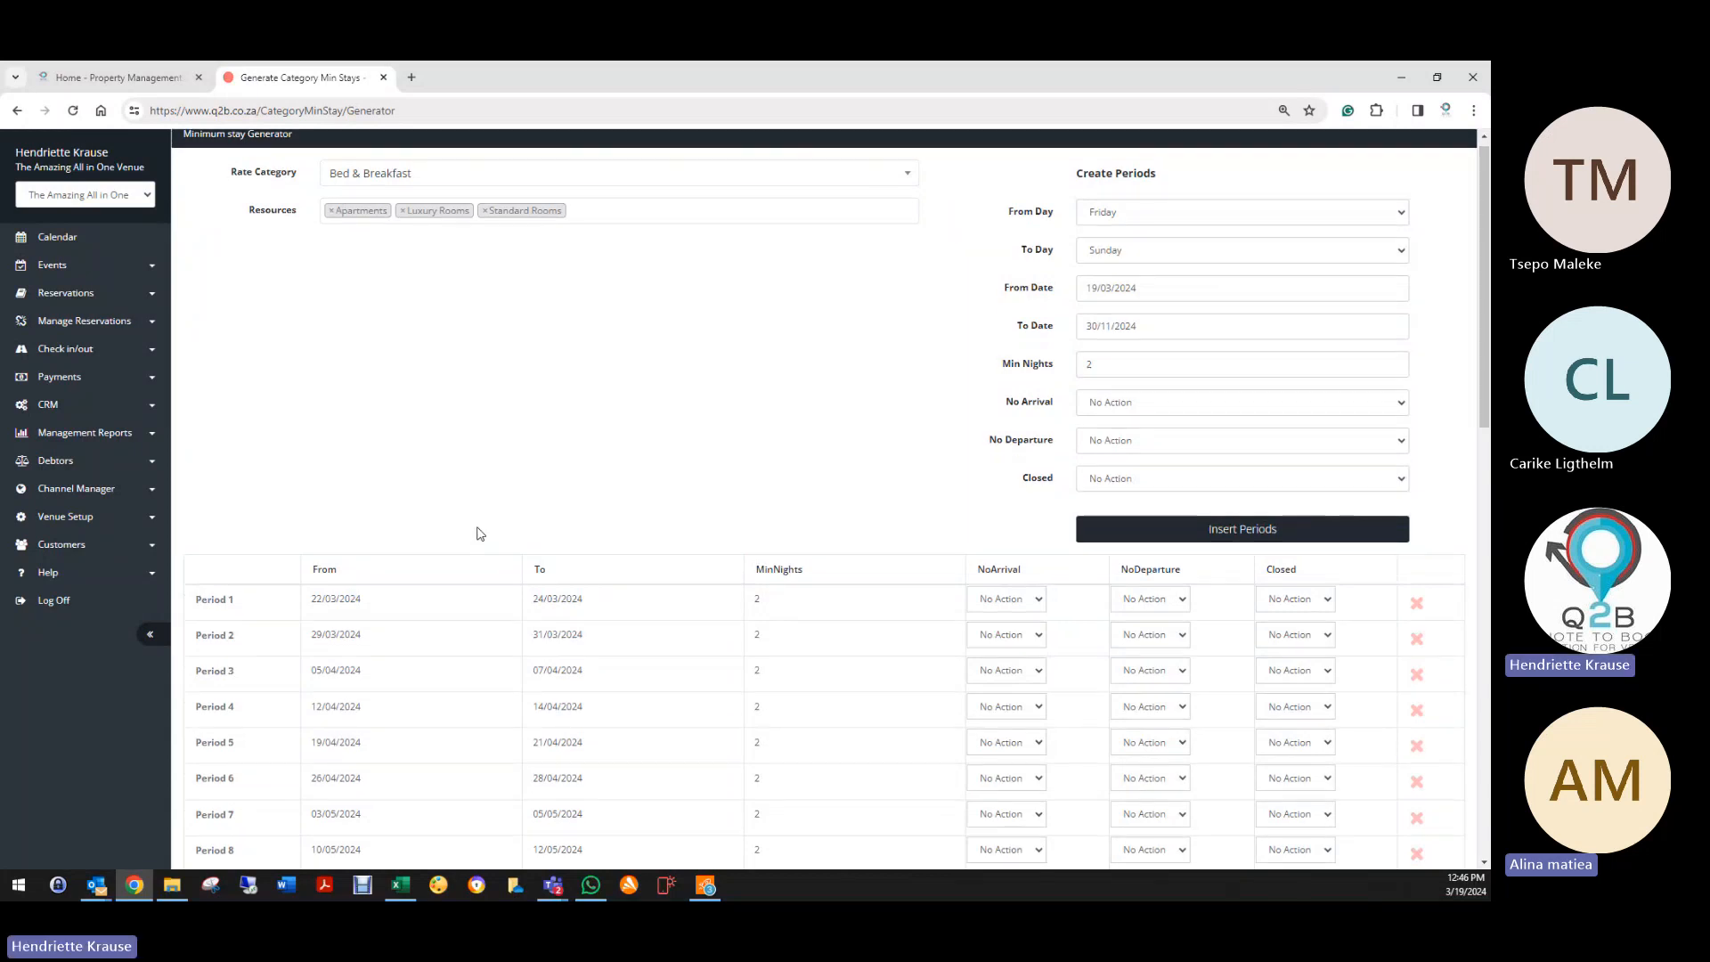
pyautogui.scroll(-6, 476, 529)
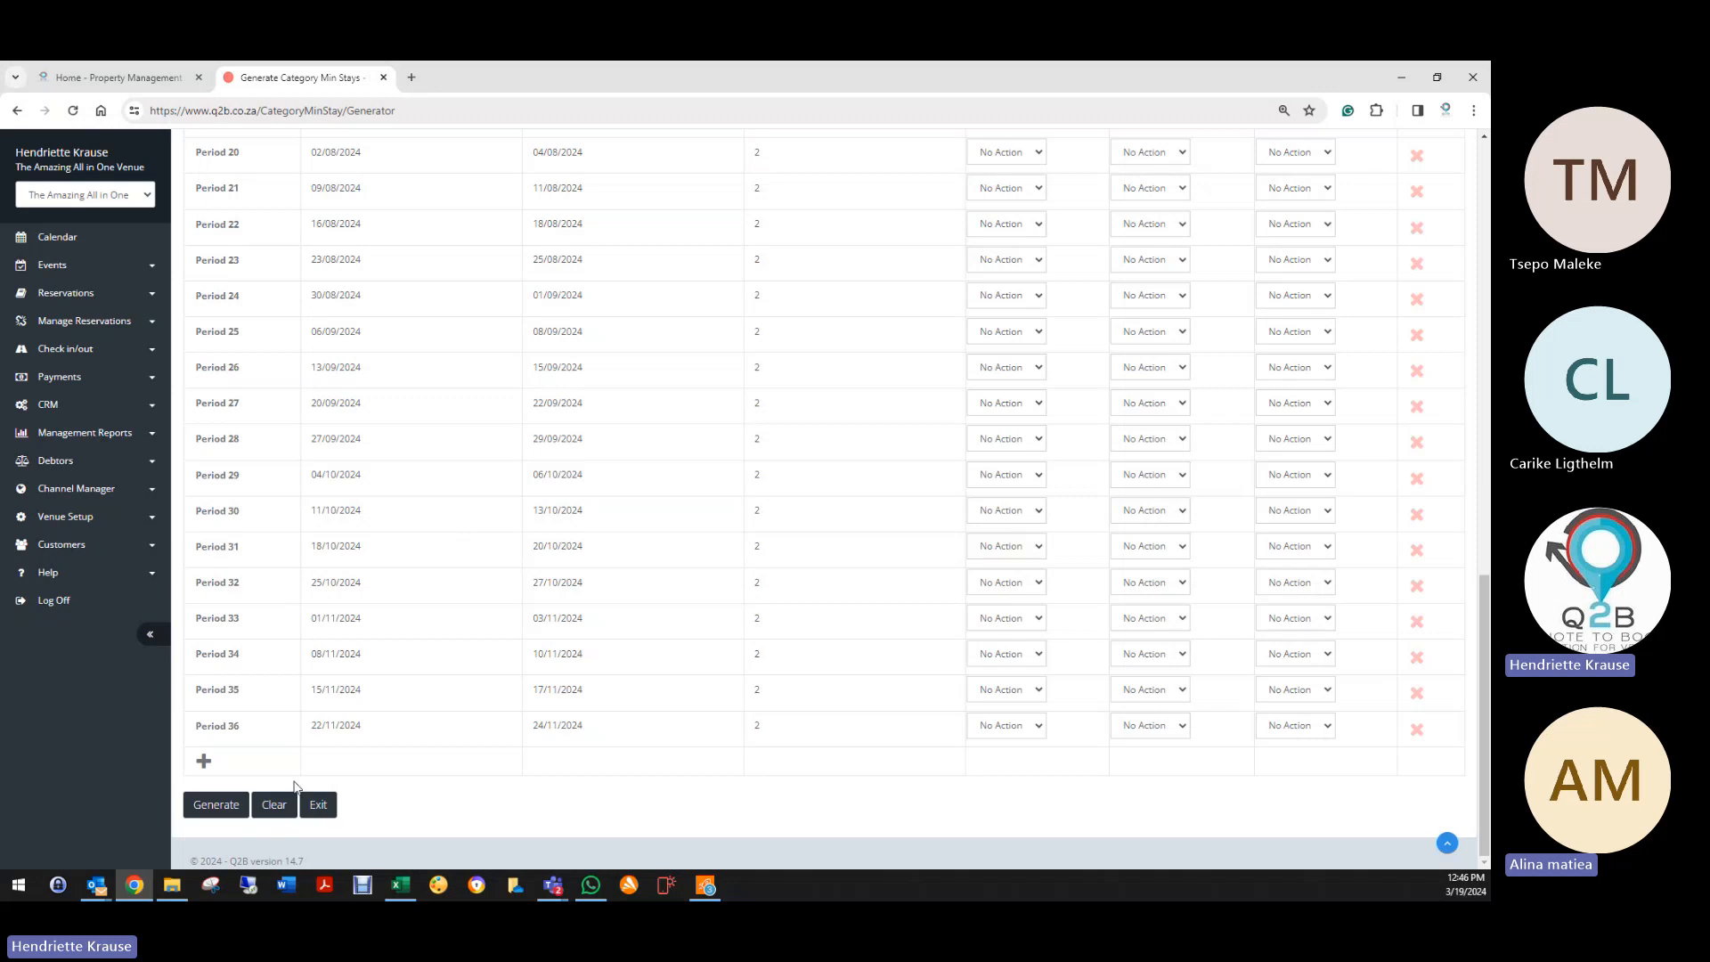
pyautogui.click(215, 804)
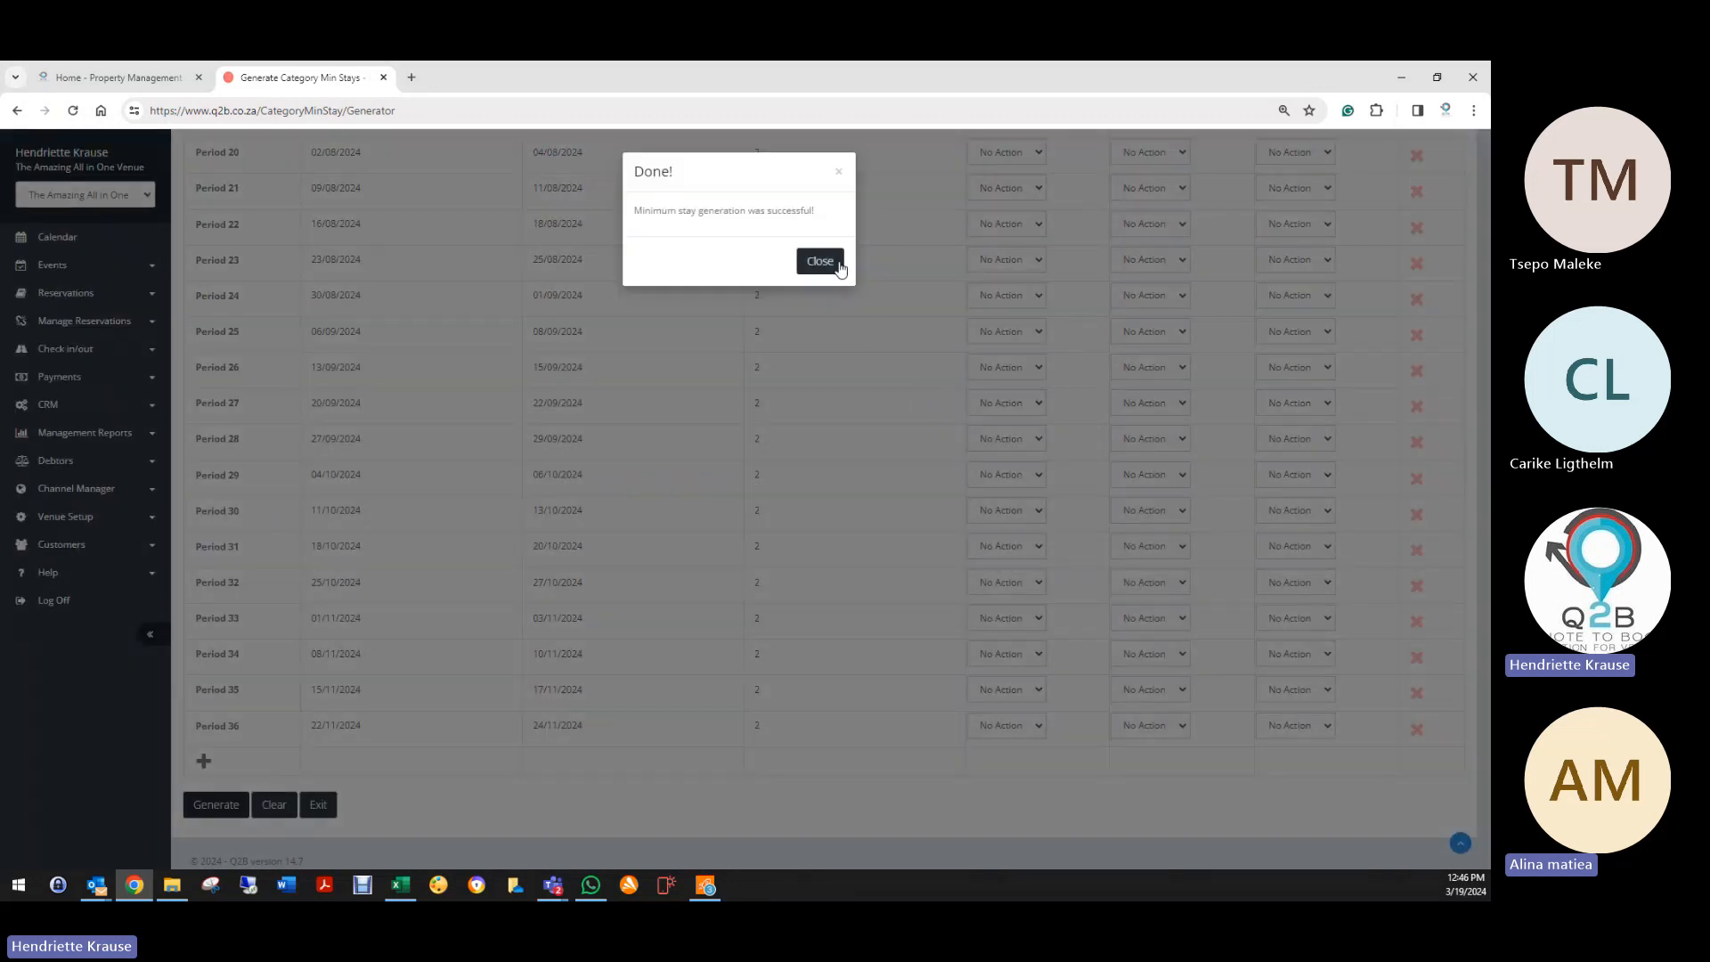
pyautogui.click(832, 260)
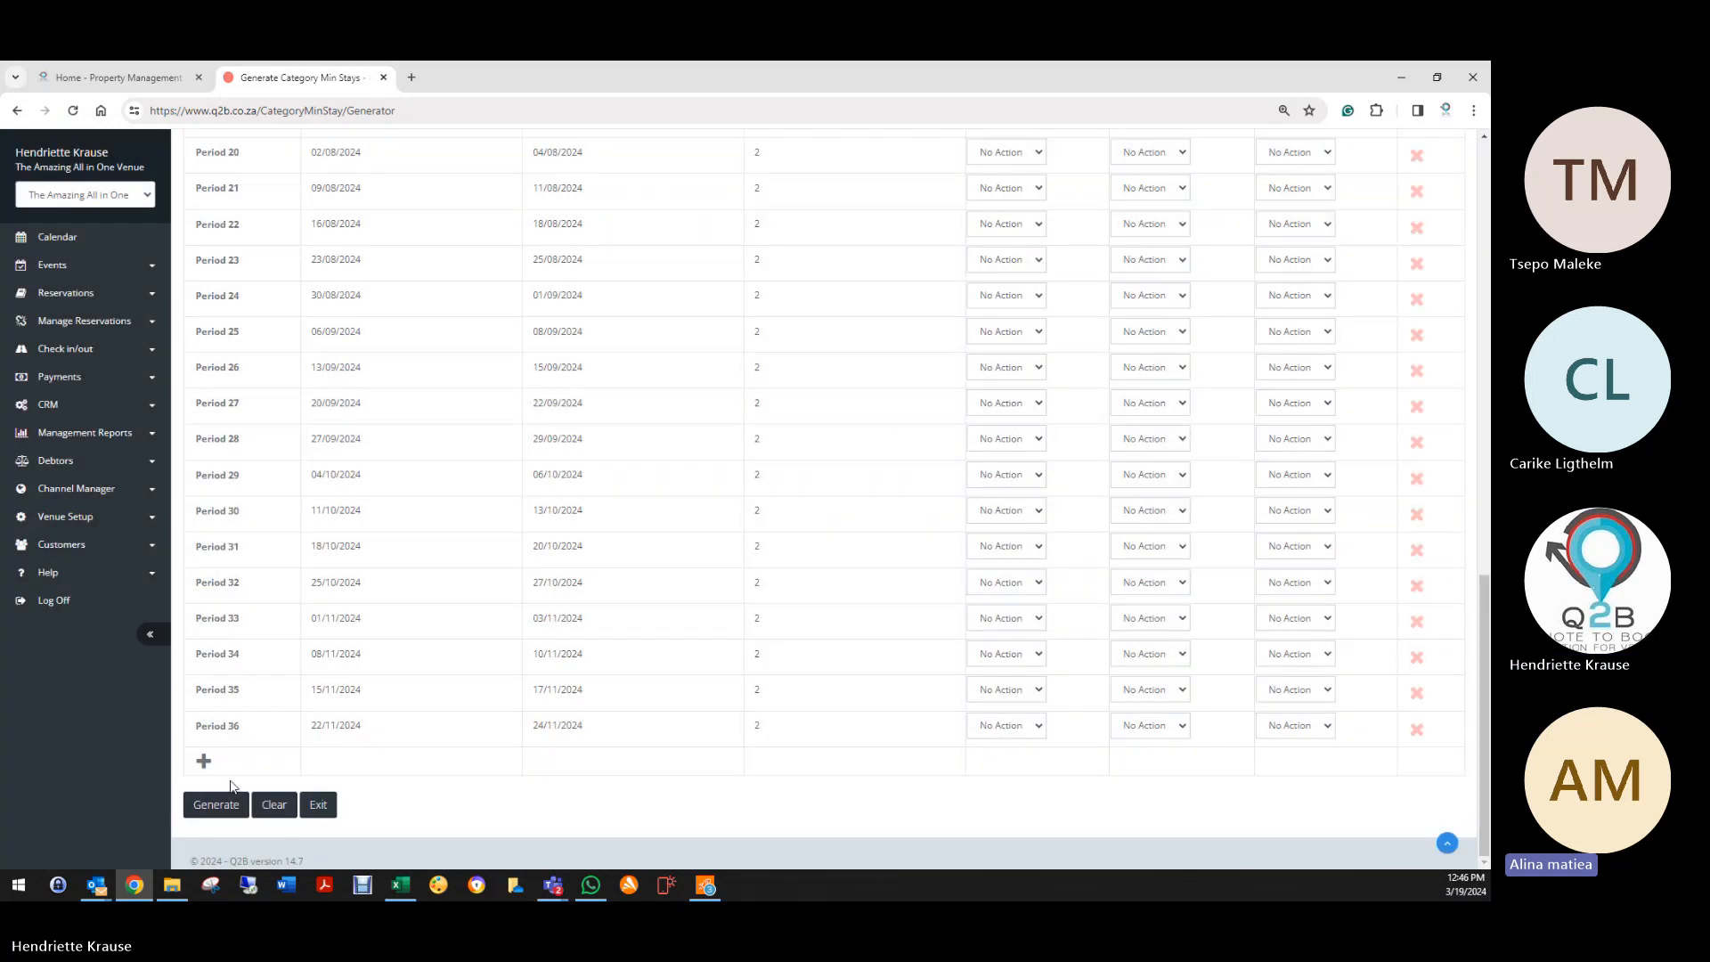
pyautogui.click(278, 806)
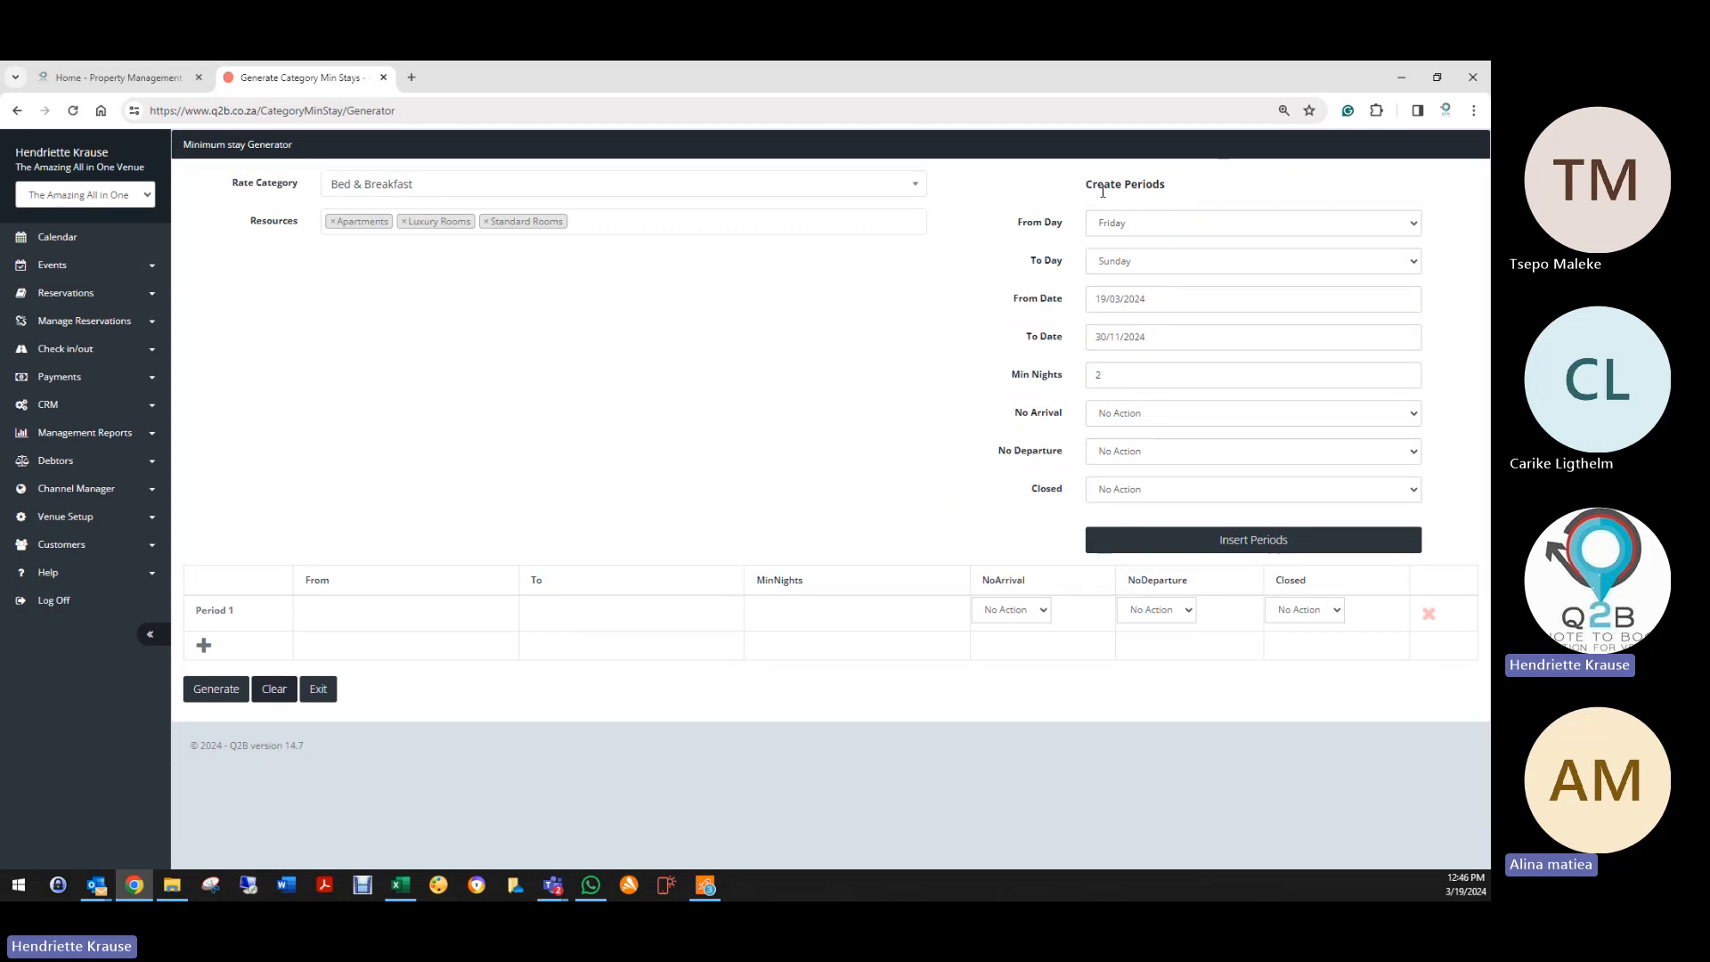
# Step: Set the period to run Sunday to Monday and select the minimum nights value
pyautogui.click(1105, 415)
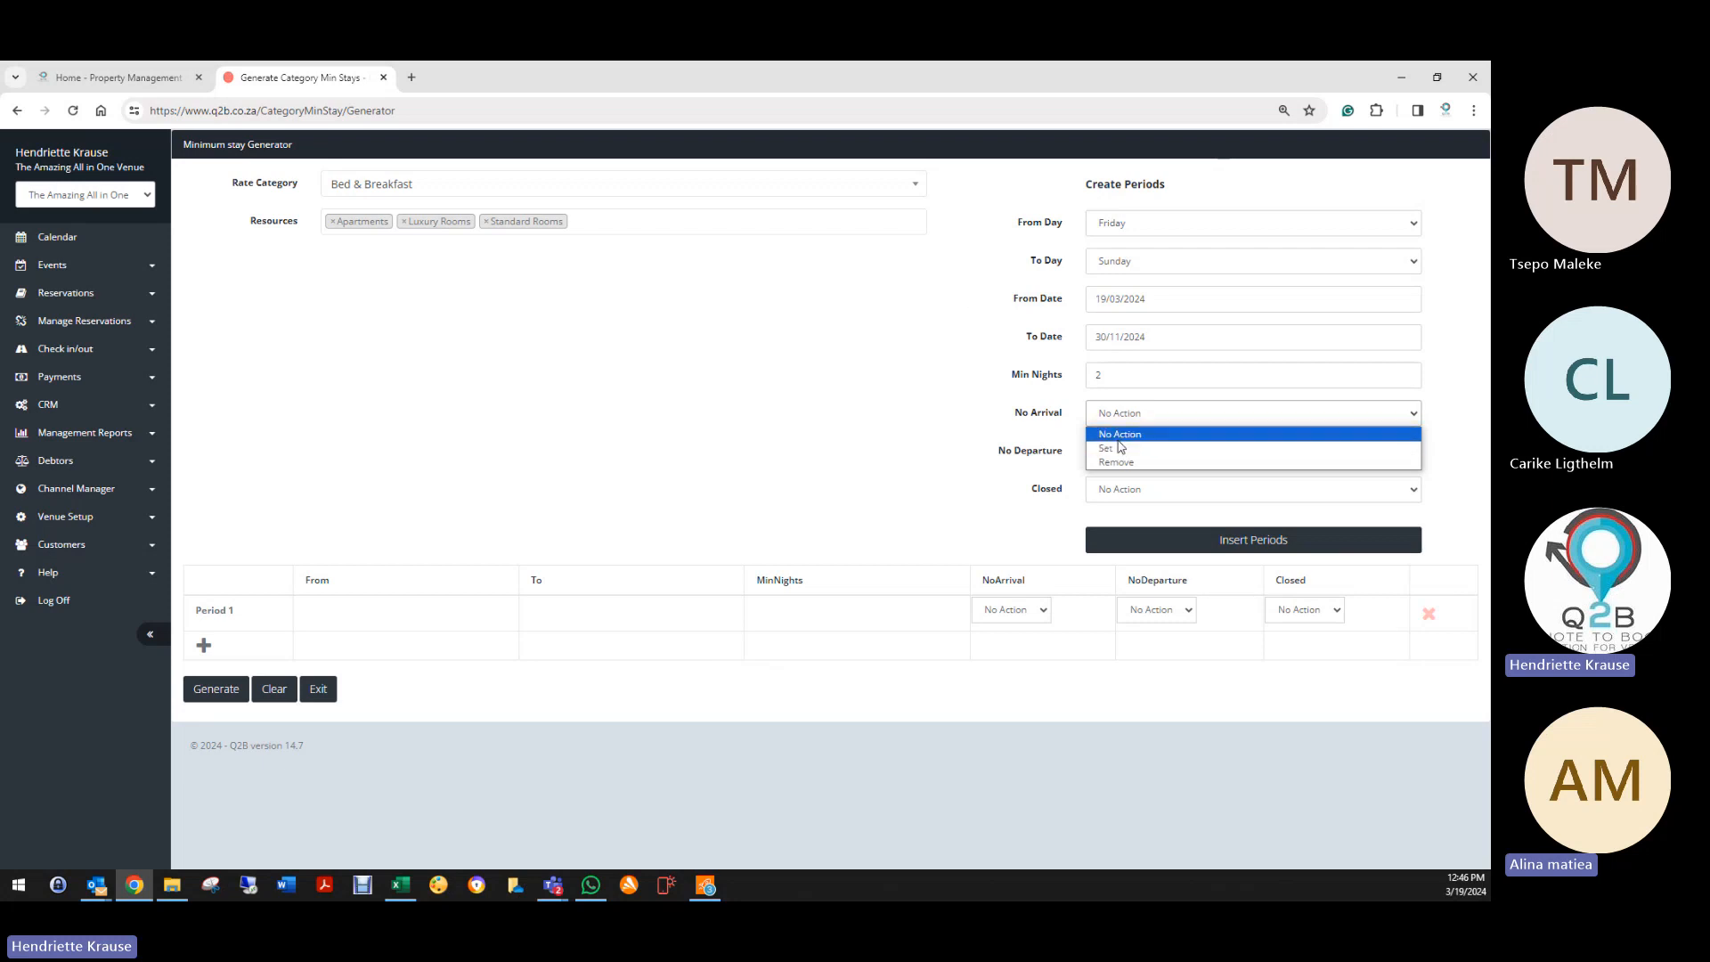
pyautogui.click(1015, 305)
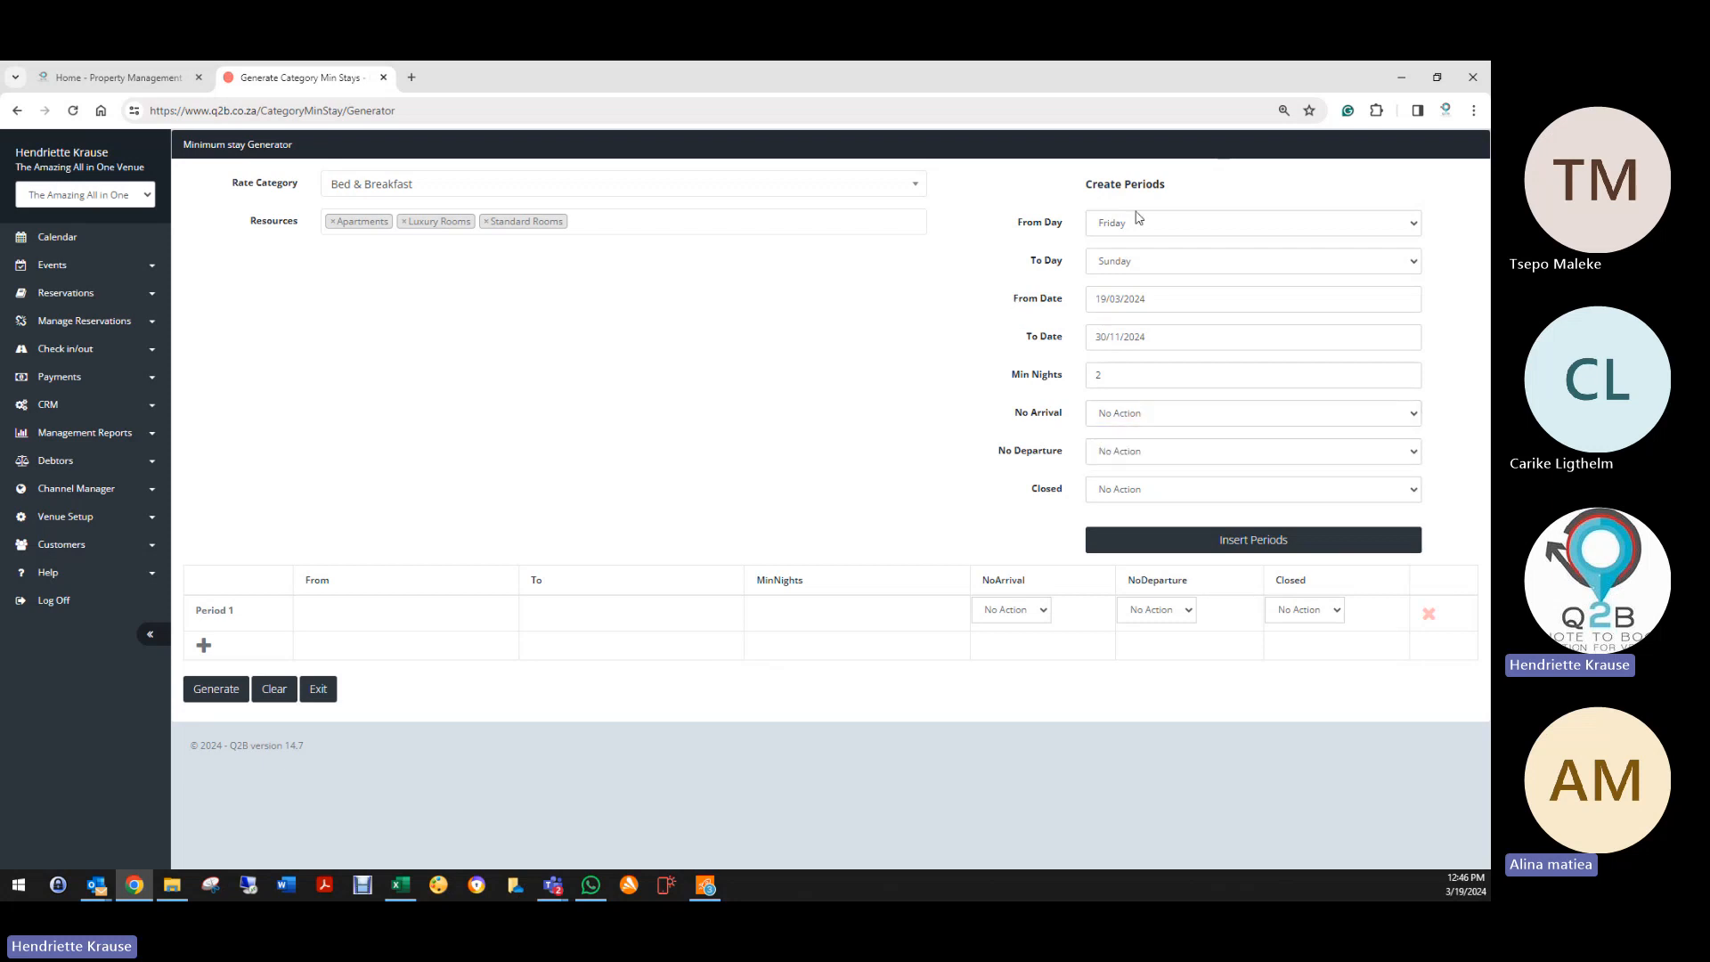
pyautogui.click(1134, 221)
pyautogui.click(1116, 243)
pyautogui.click(1127, 261)
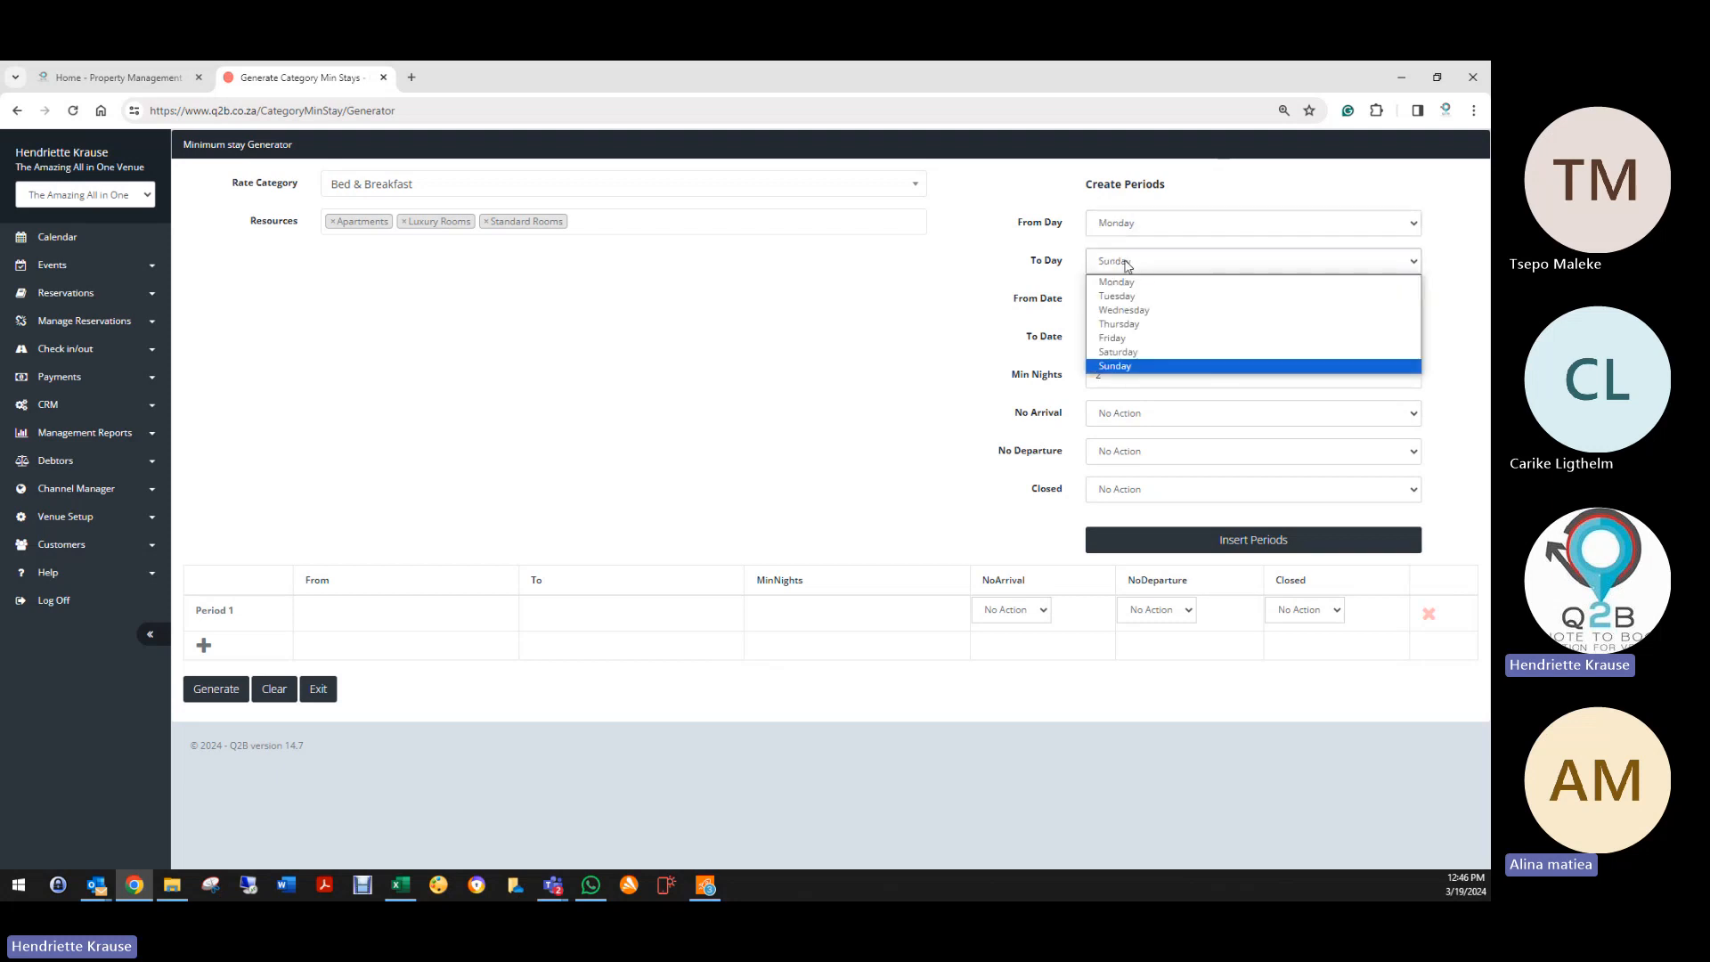
pyautogui.click(1119, 229)
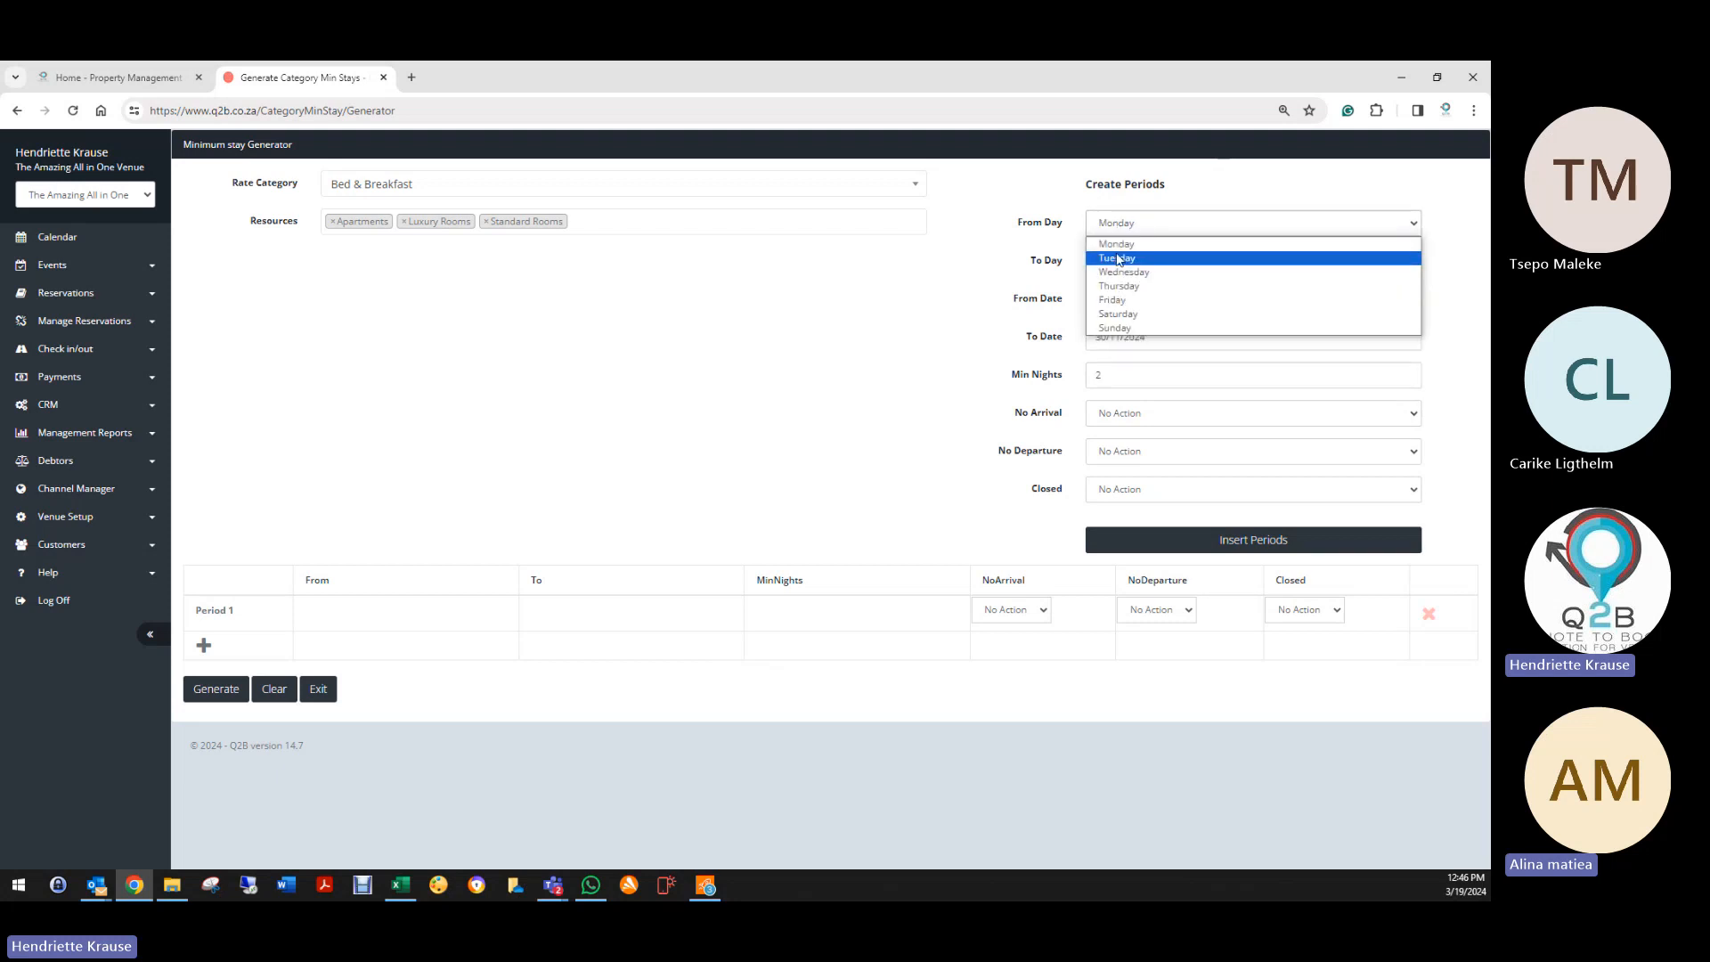
pyautogui.click(1115, 327)
pyautogui.click(1113, 262)
pyautogui.click(1109, 278)
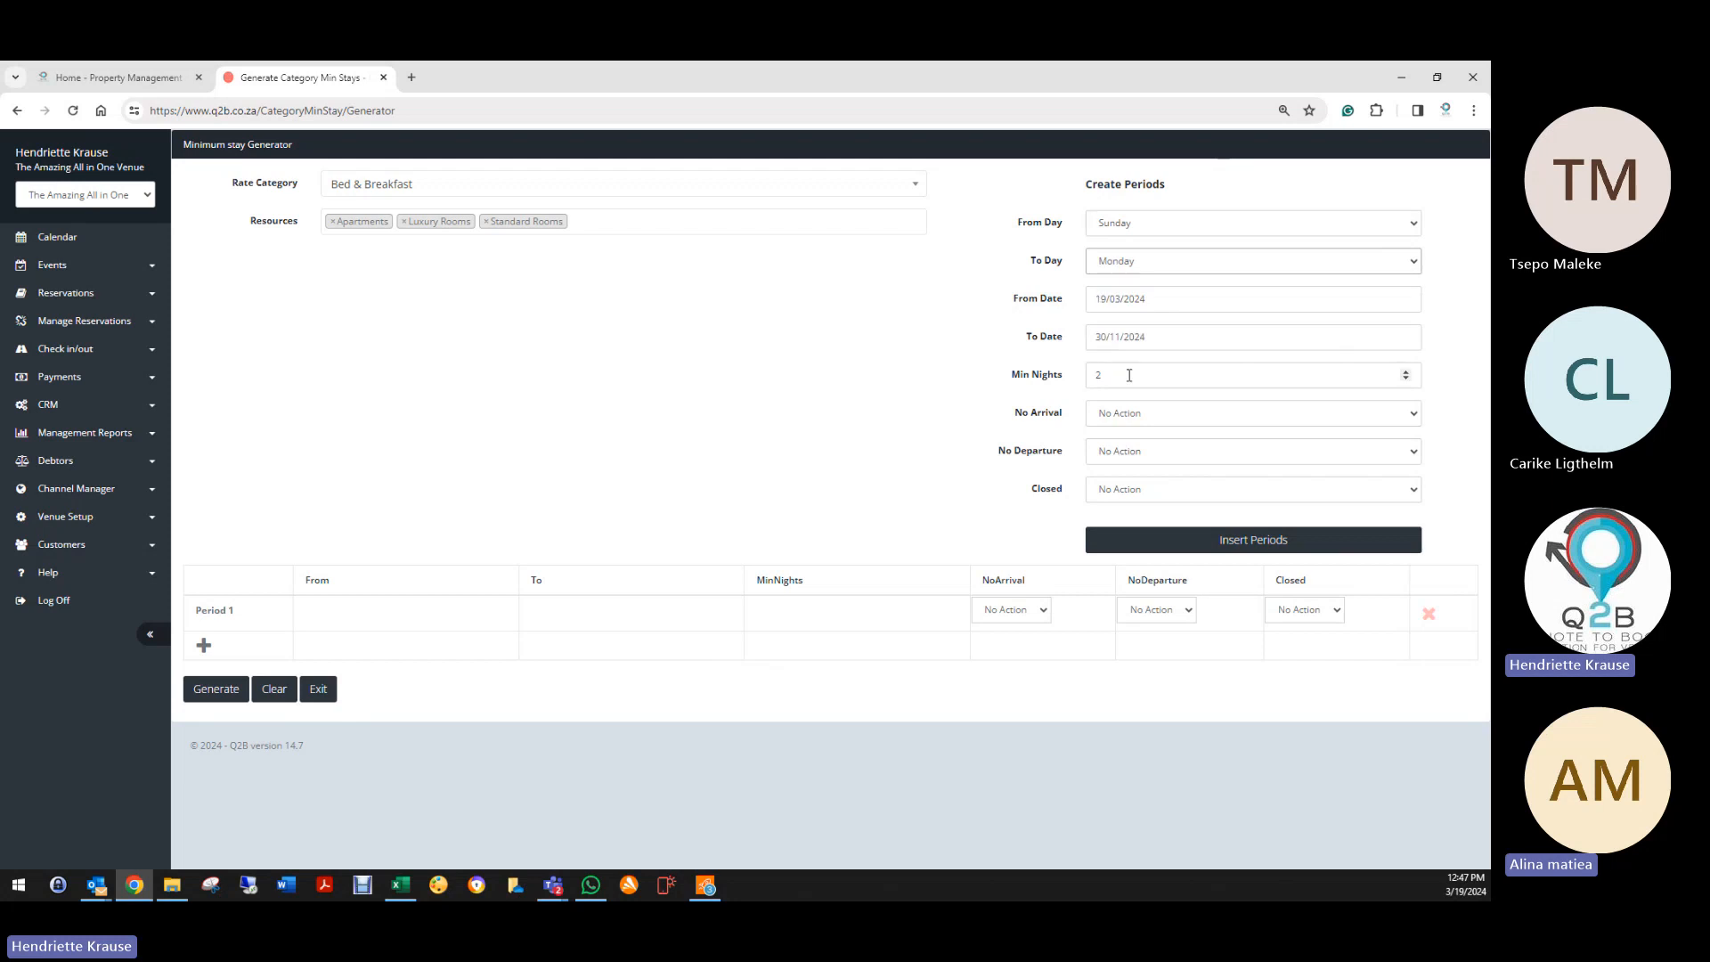
pyautogui.doubleClick(1116, 383)
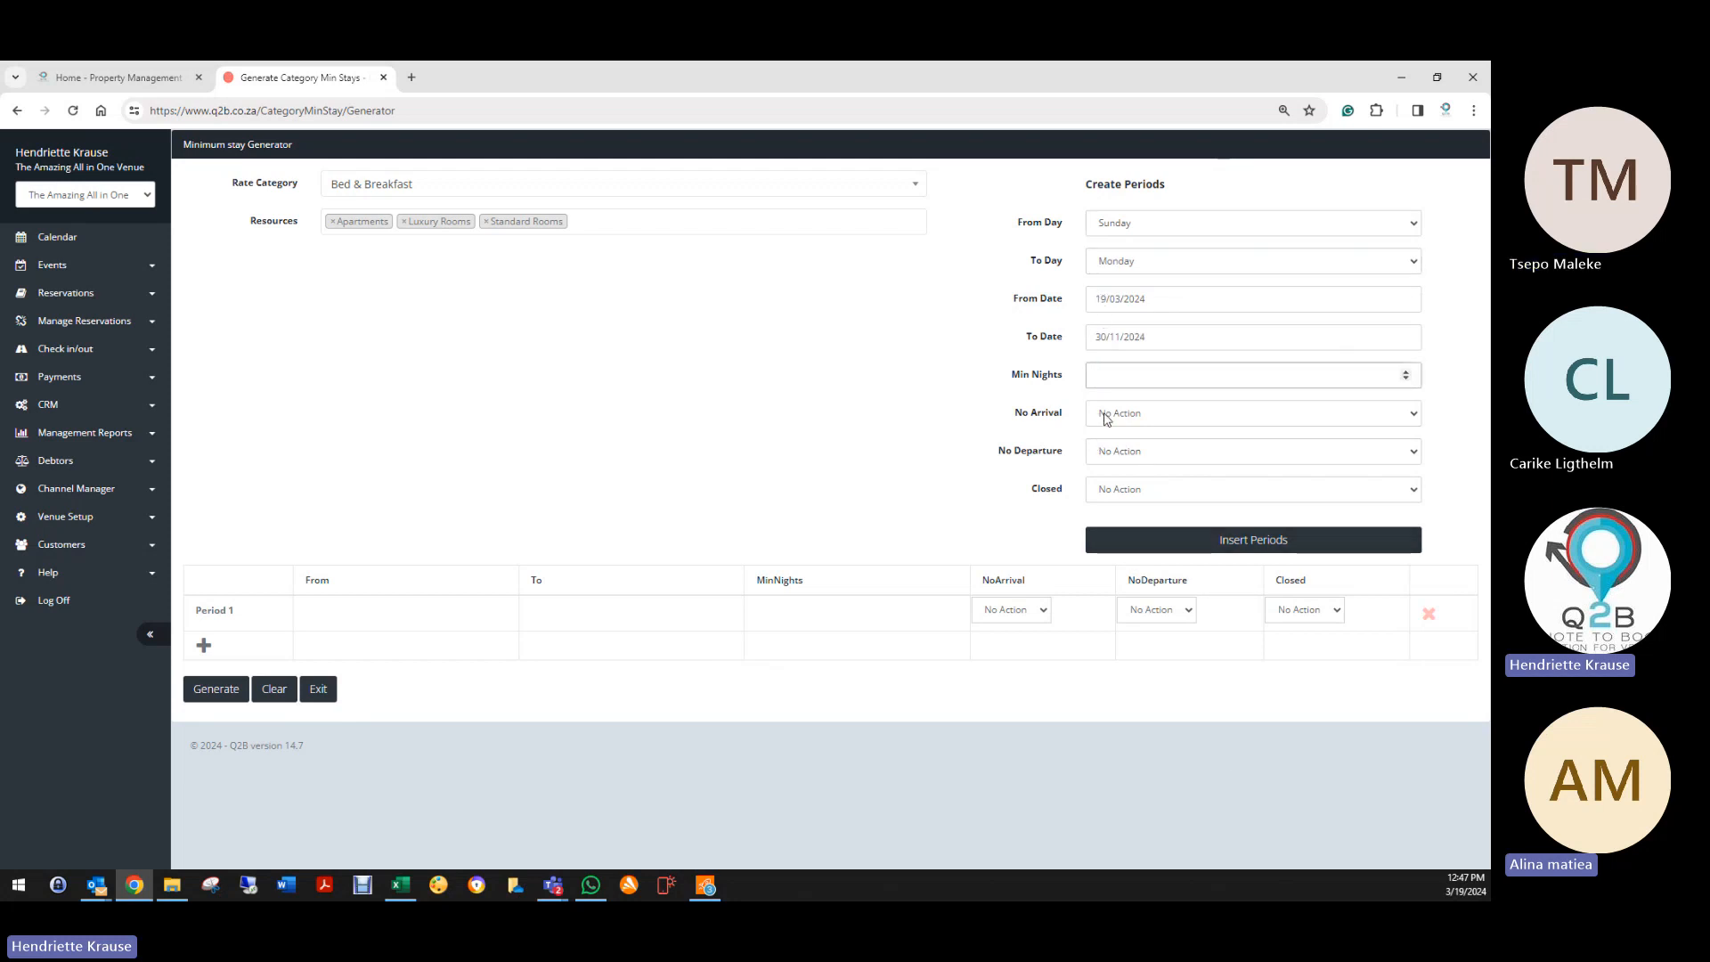
# Step: Check the No Arrival, No Departure and Closed options, leaving all at No Action
pyautogui.click(1104, 419)
pyautogui.click(1107, 448)
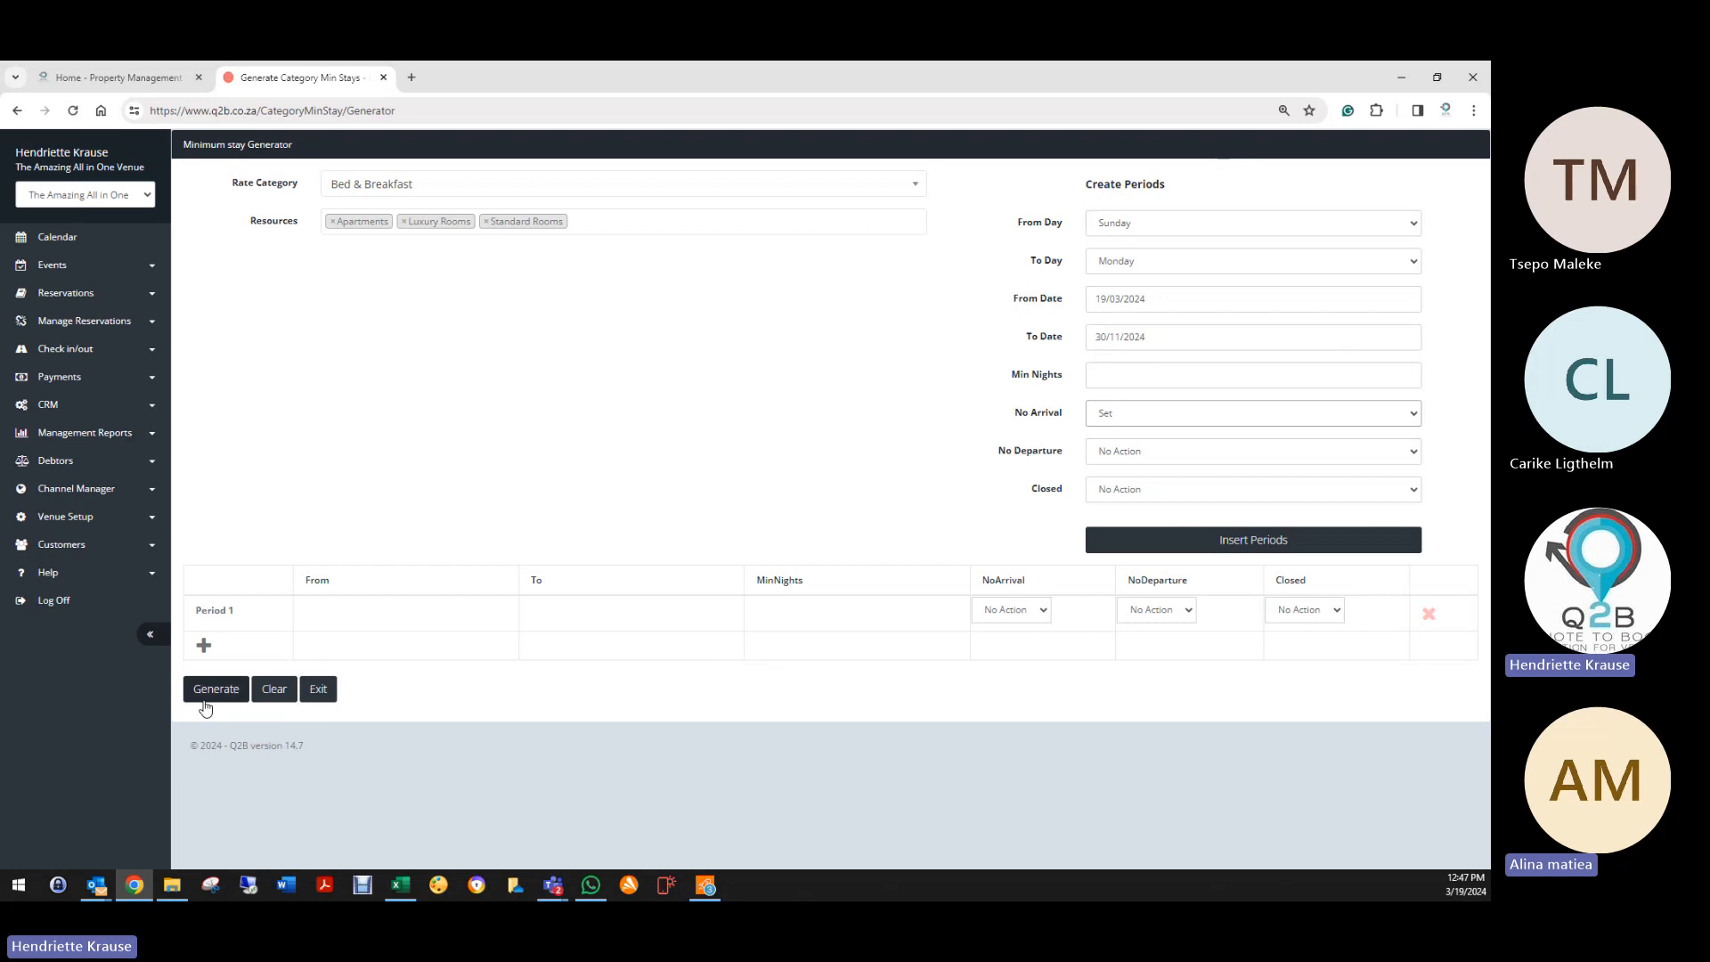
pyautogui.click(1136, 456)
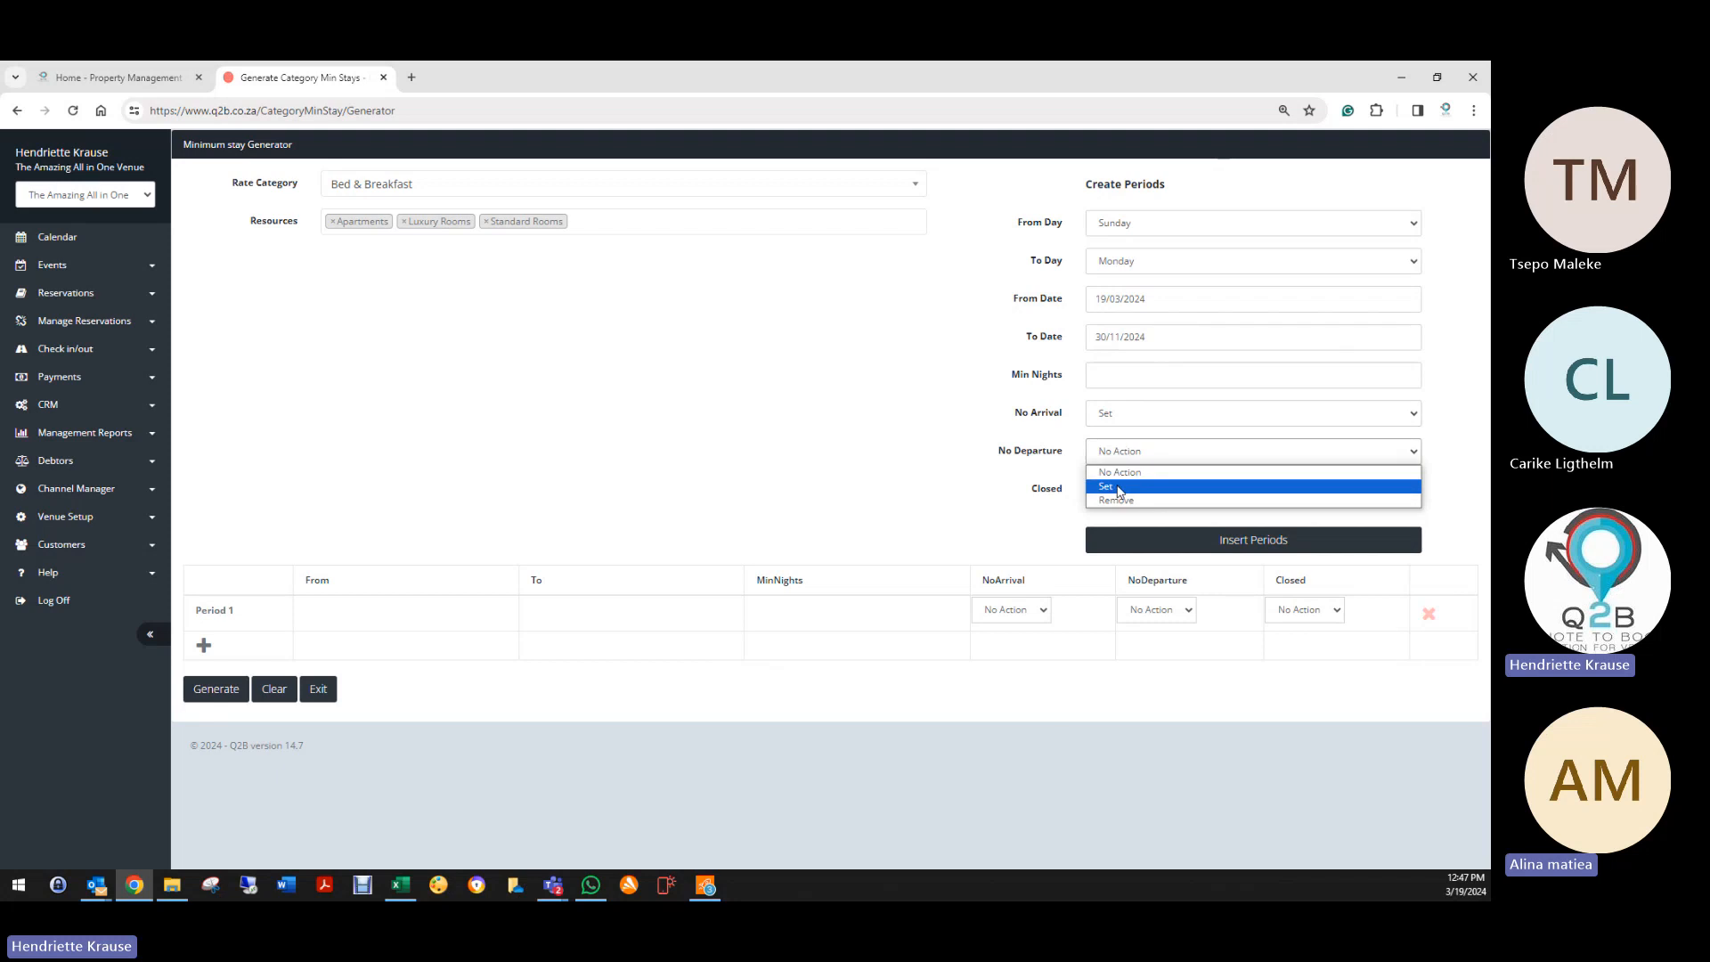
pyautogui.click(1110, 427)
pyautogui.click(1103, 434)
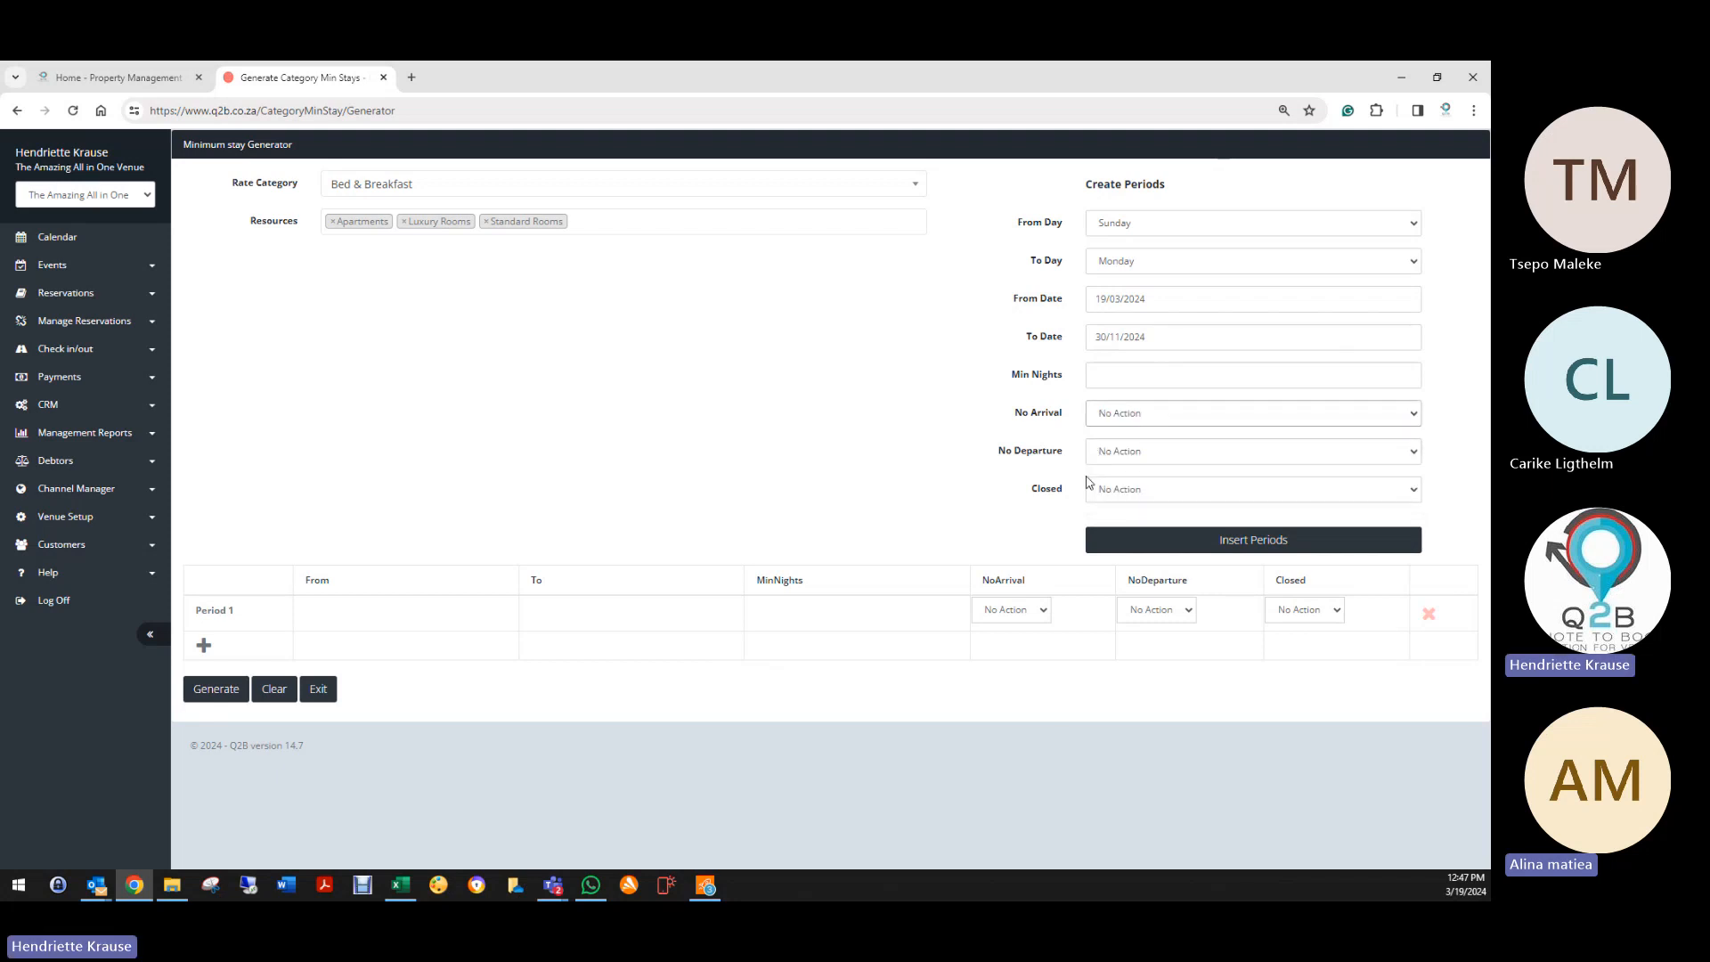
pyautogui.click(1106, 495)
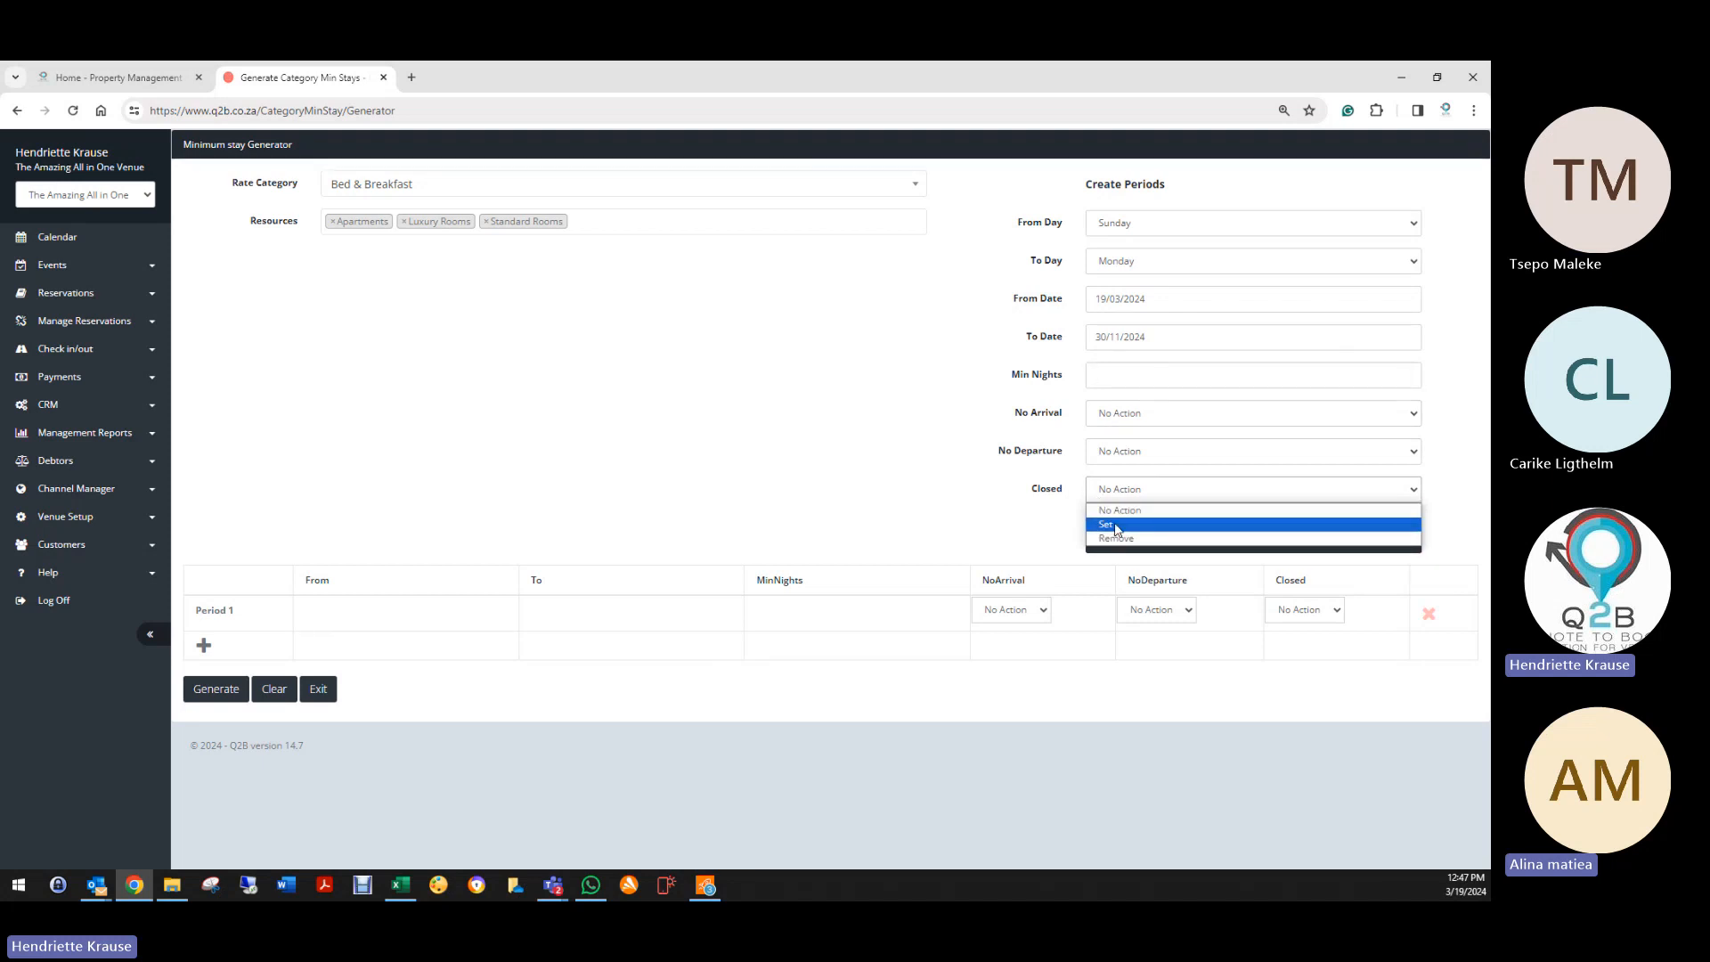
pyautogui.click(946, 540)
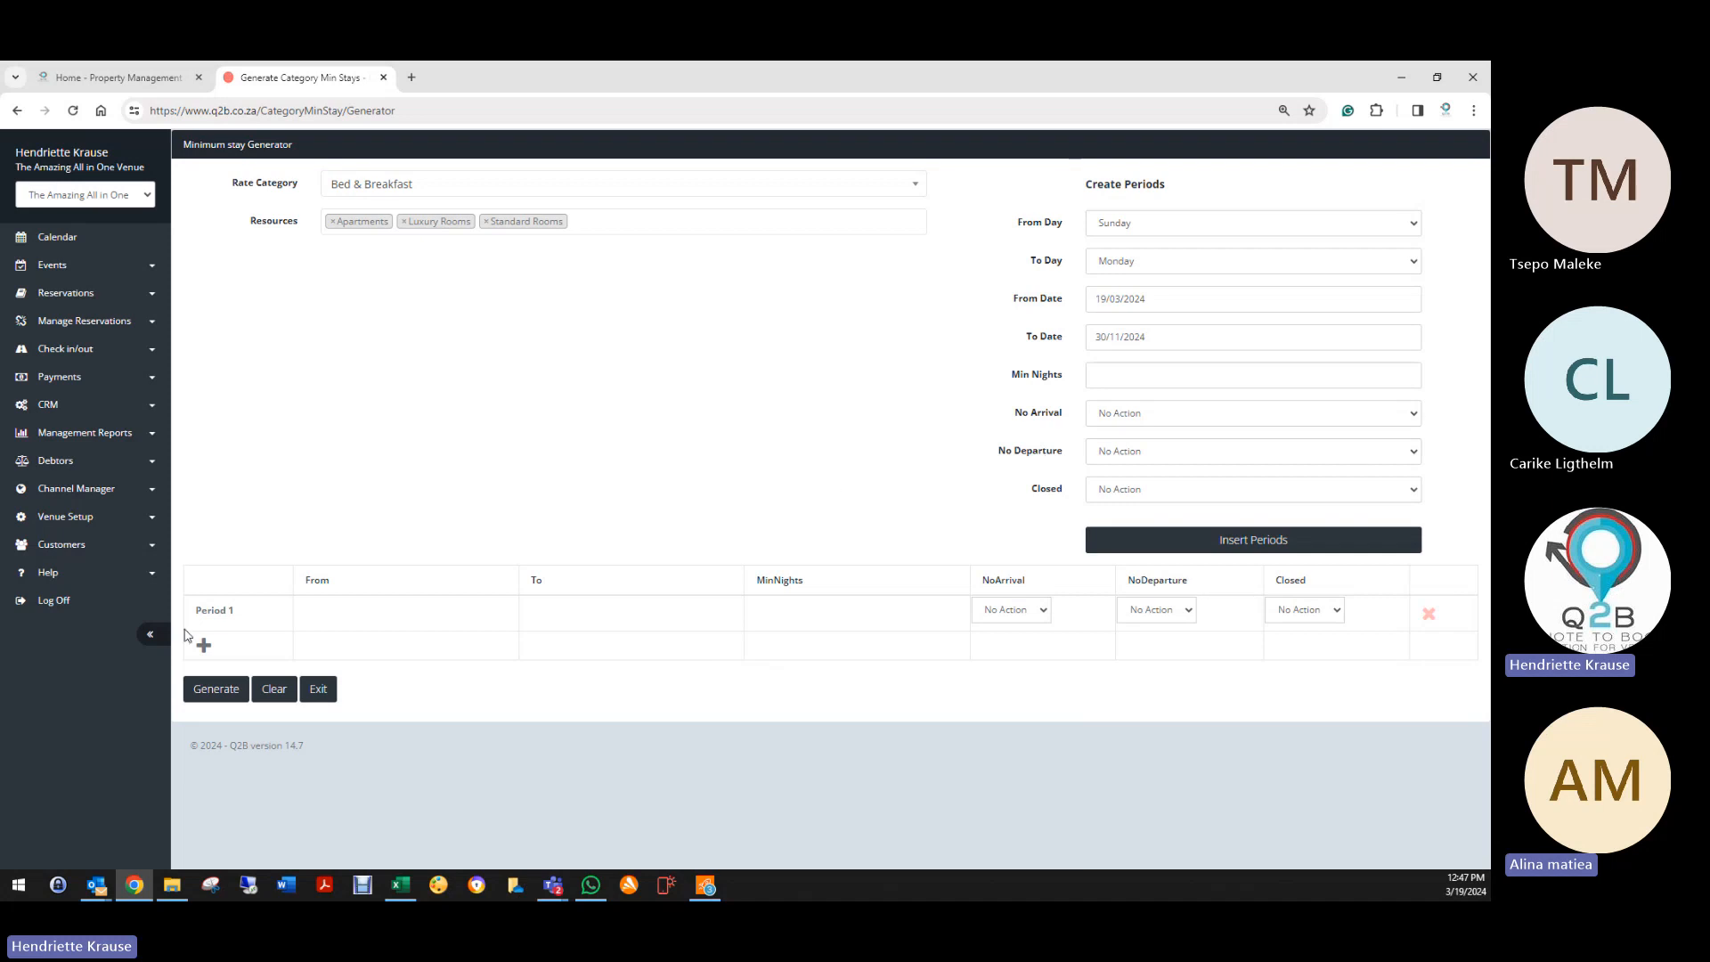
# Step: Set Period 1 from 29/03/2024 to 01/04/2024 with a 3-night minimum stay
pyautogui.click(330, 611)
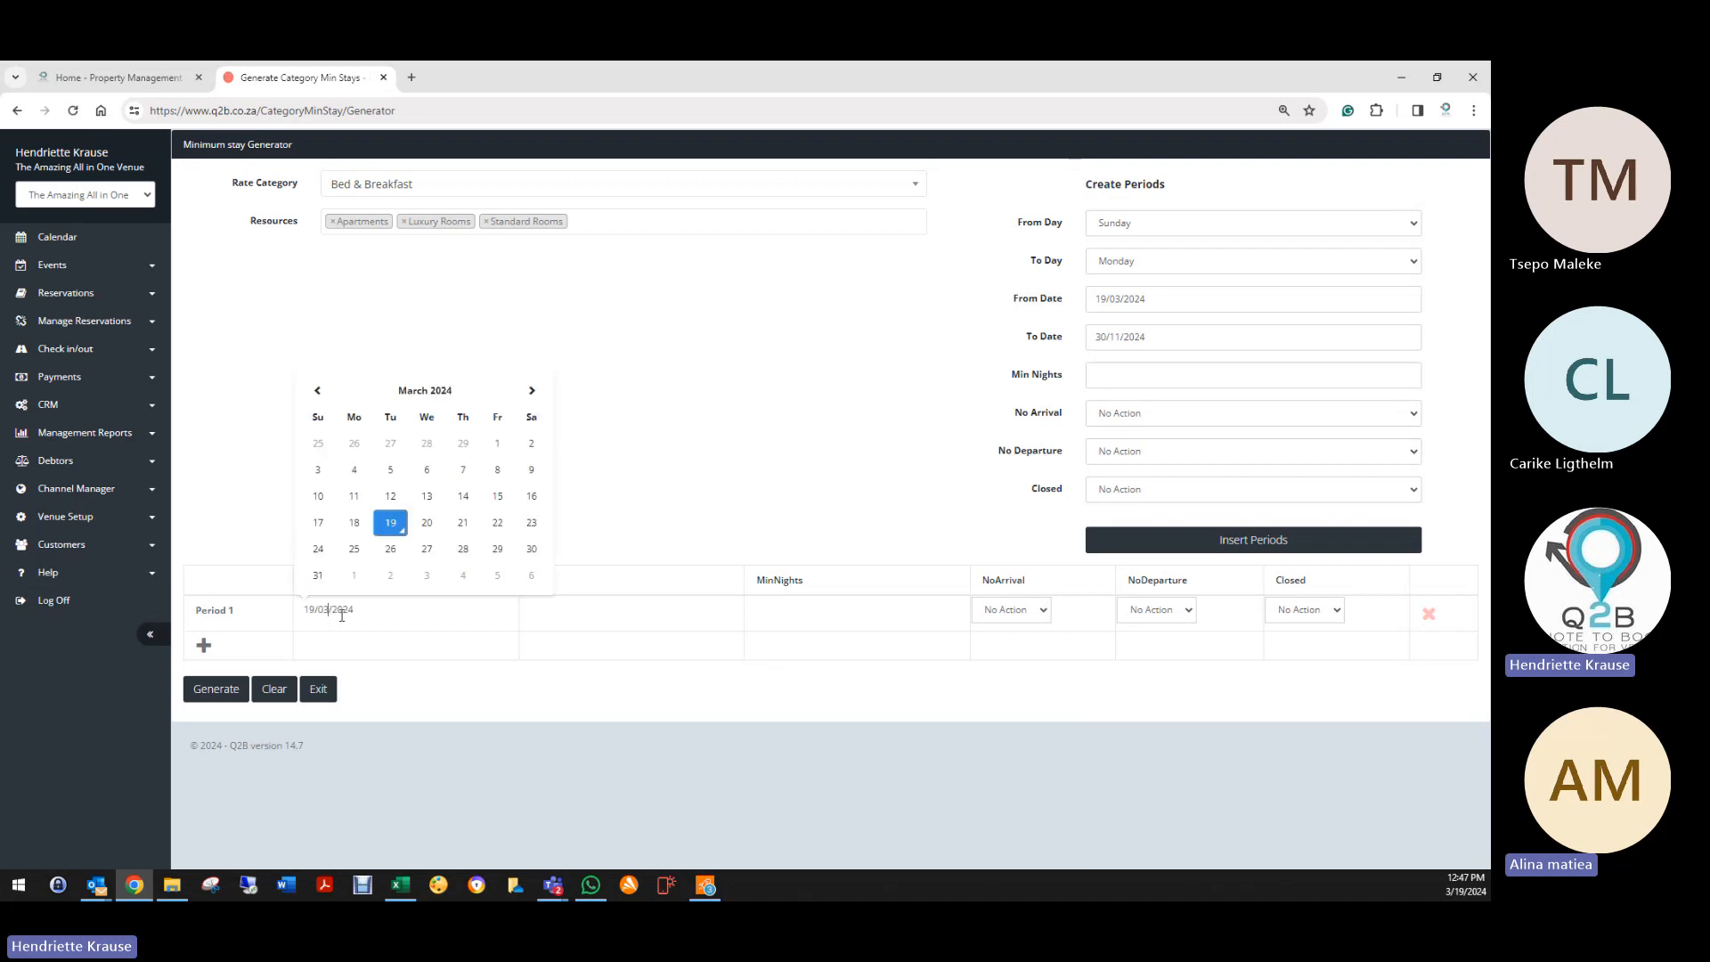
pyautogui.click(497, 550)
pyautogui.click(570, 618)
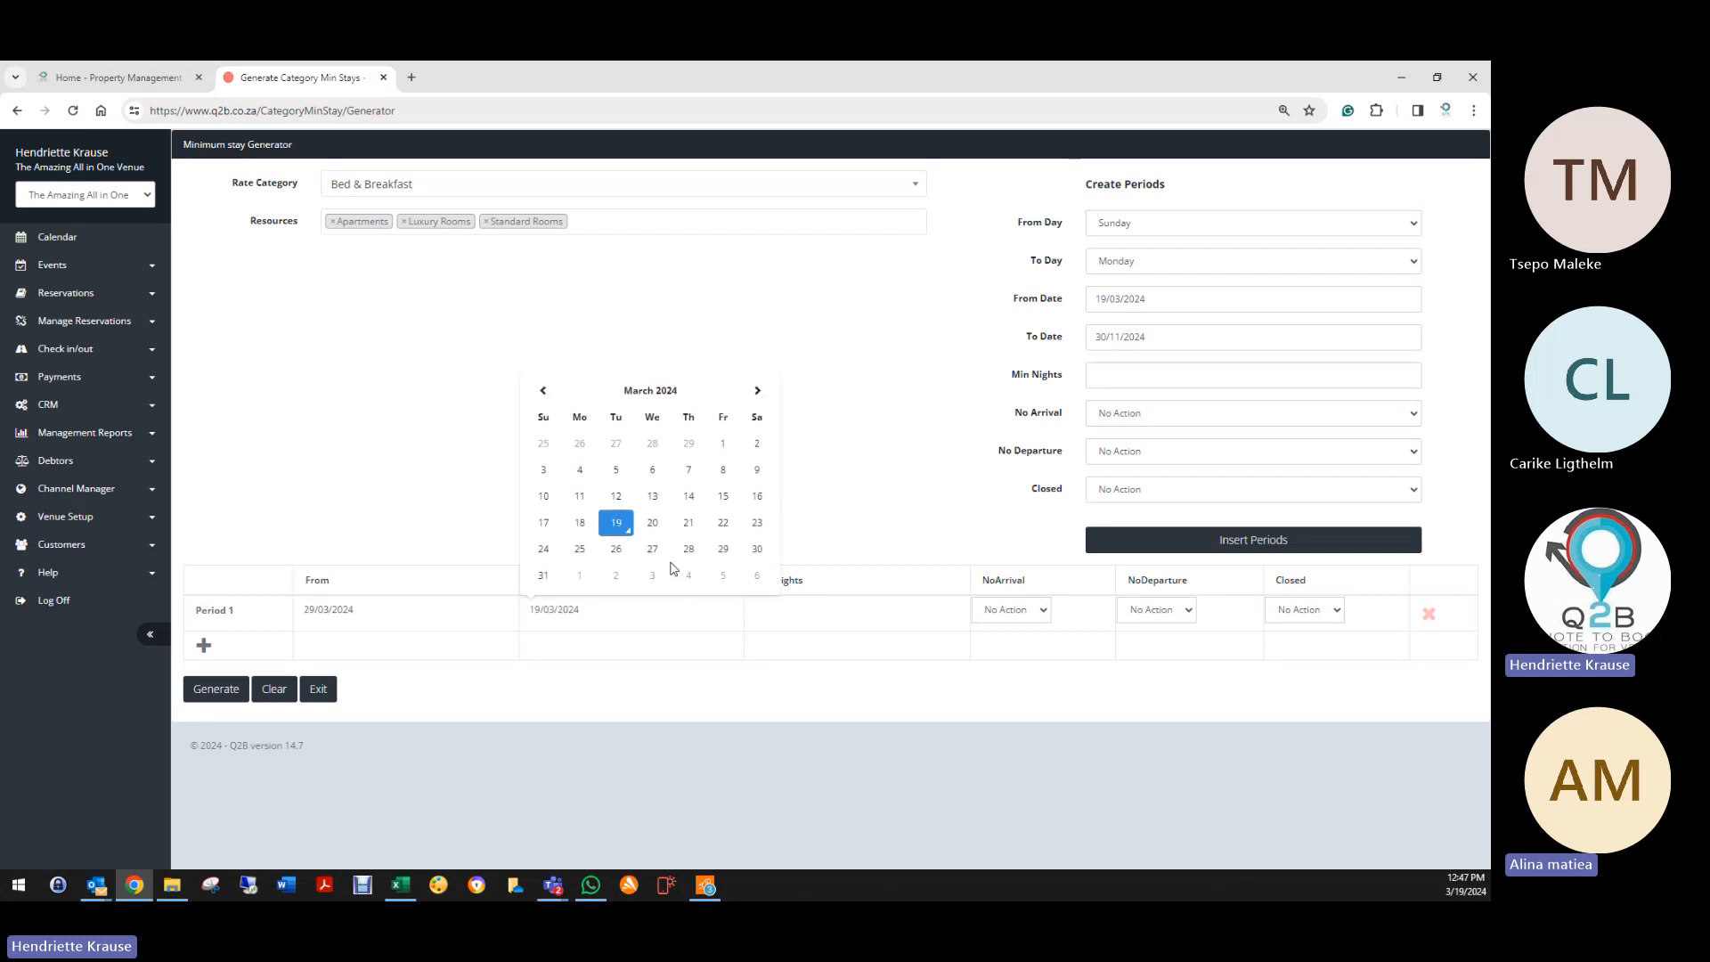
pyautogui.click(580, 577)
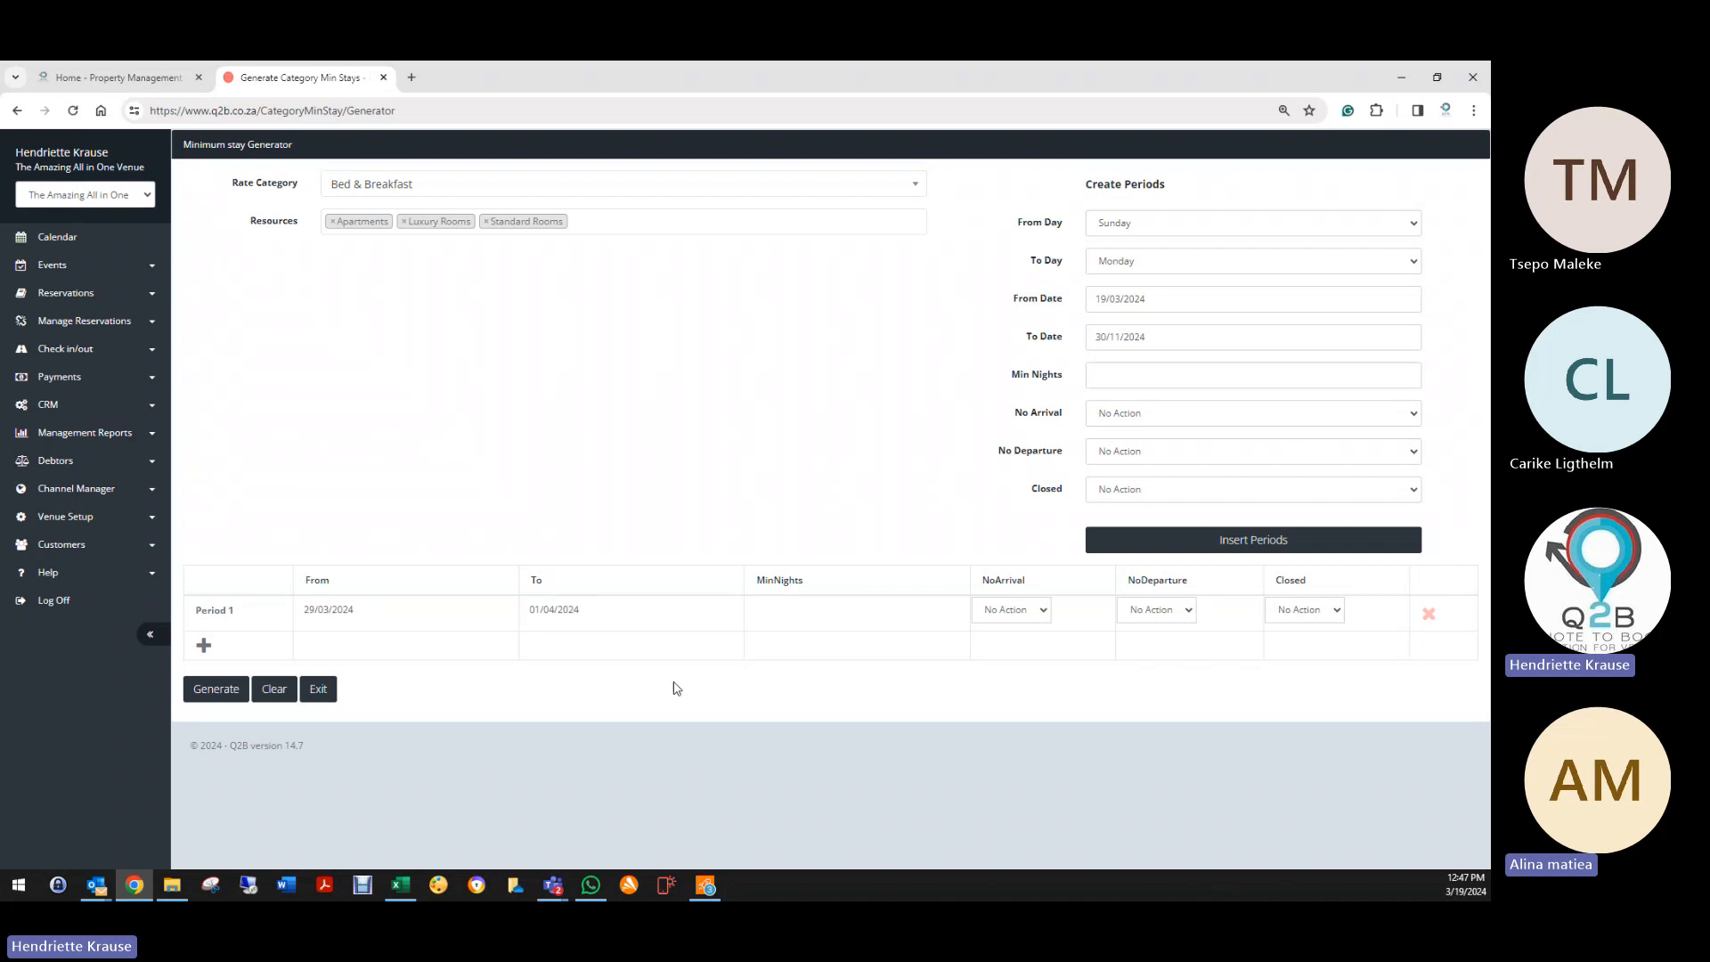
pyautogui.write('3')
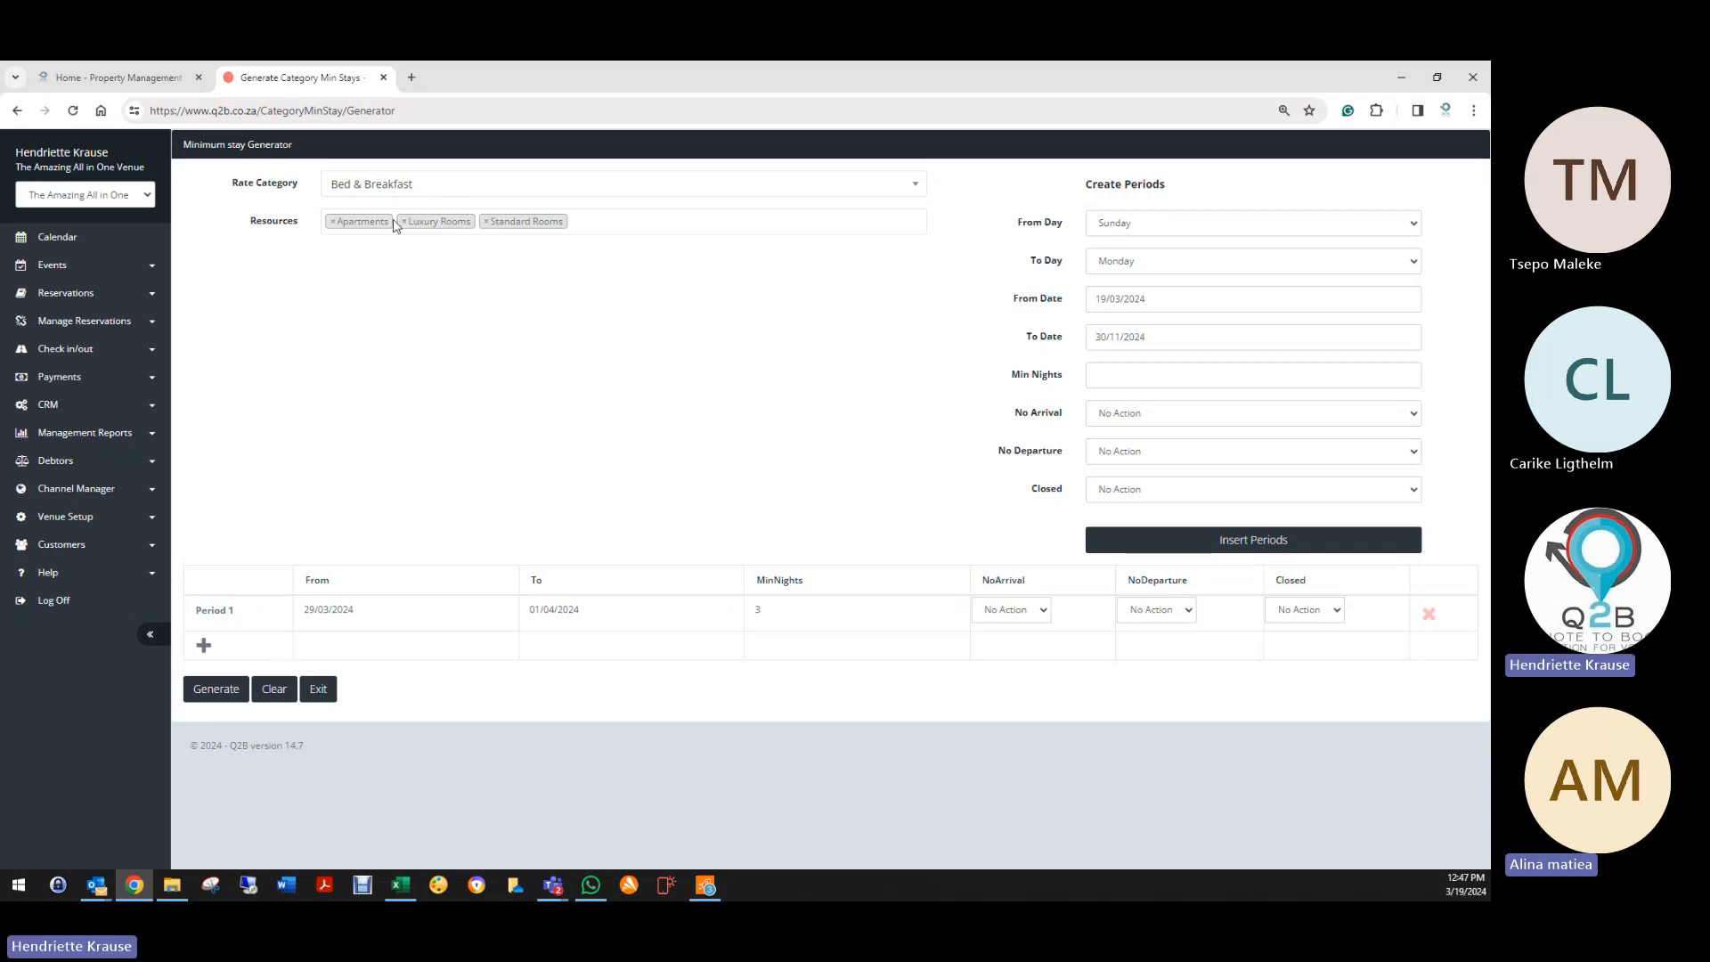
# Step: Remove Apartments and Standard Rooms, leaving Luxury Rooms as the only resource
pyautogui.click(332, 223)
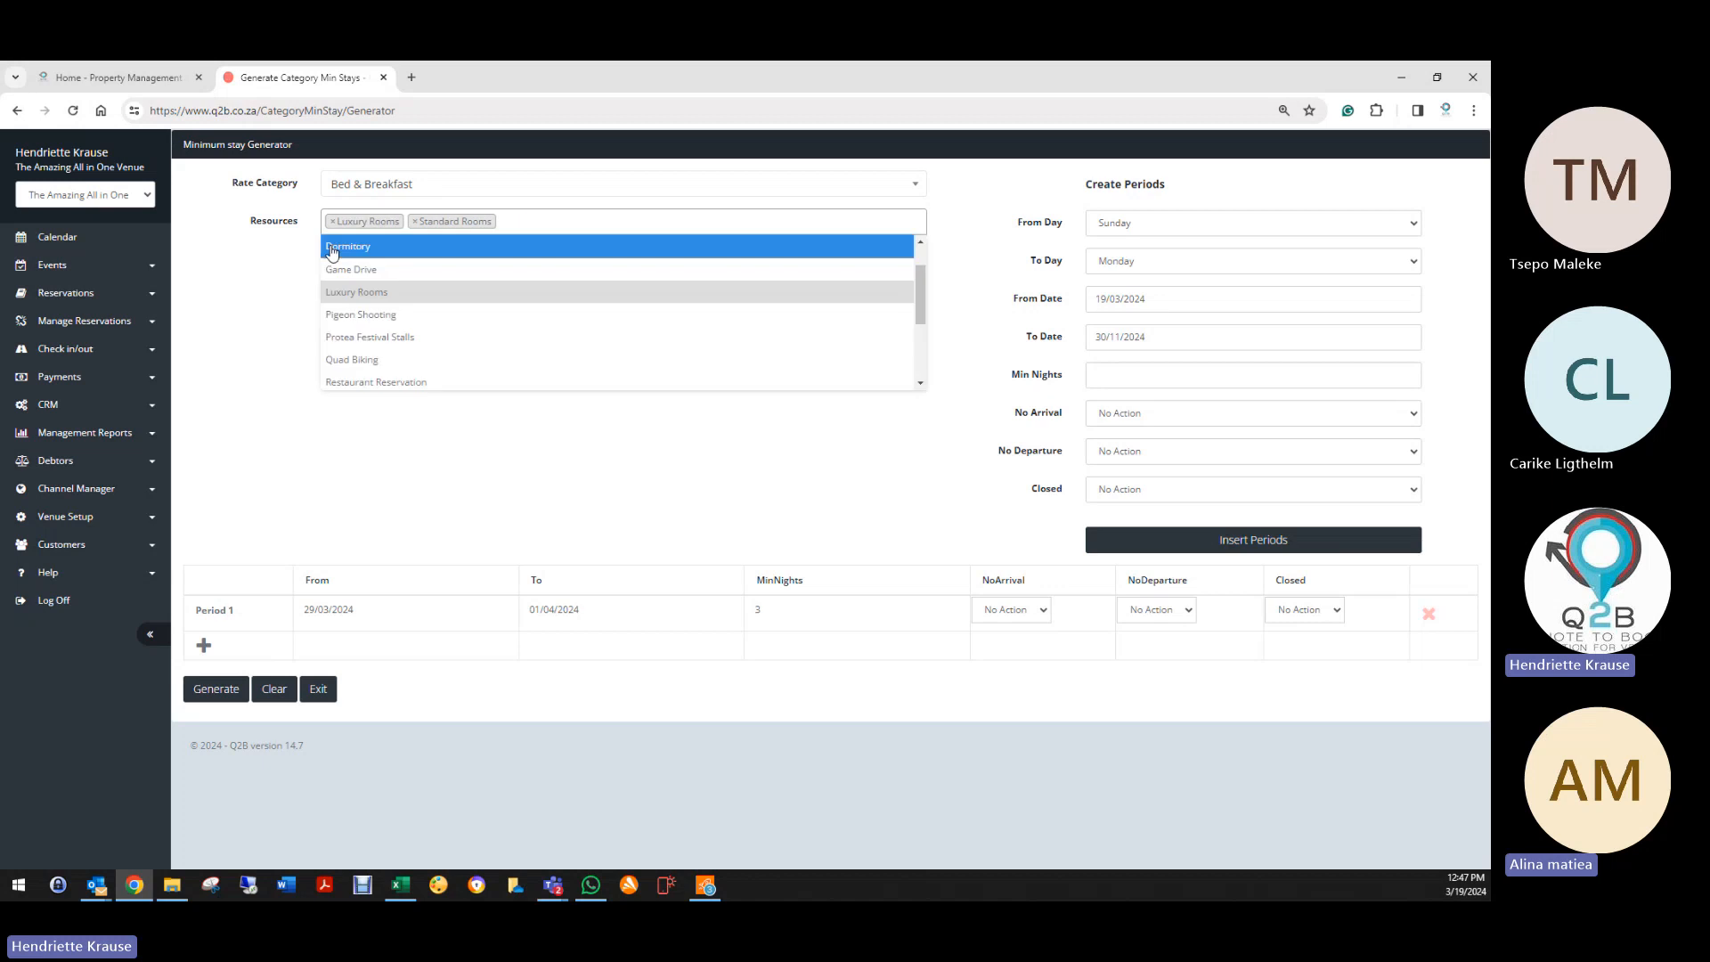
pyautogui.click(415, 222)
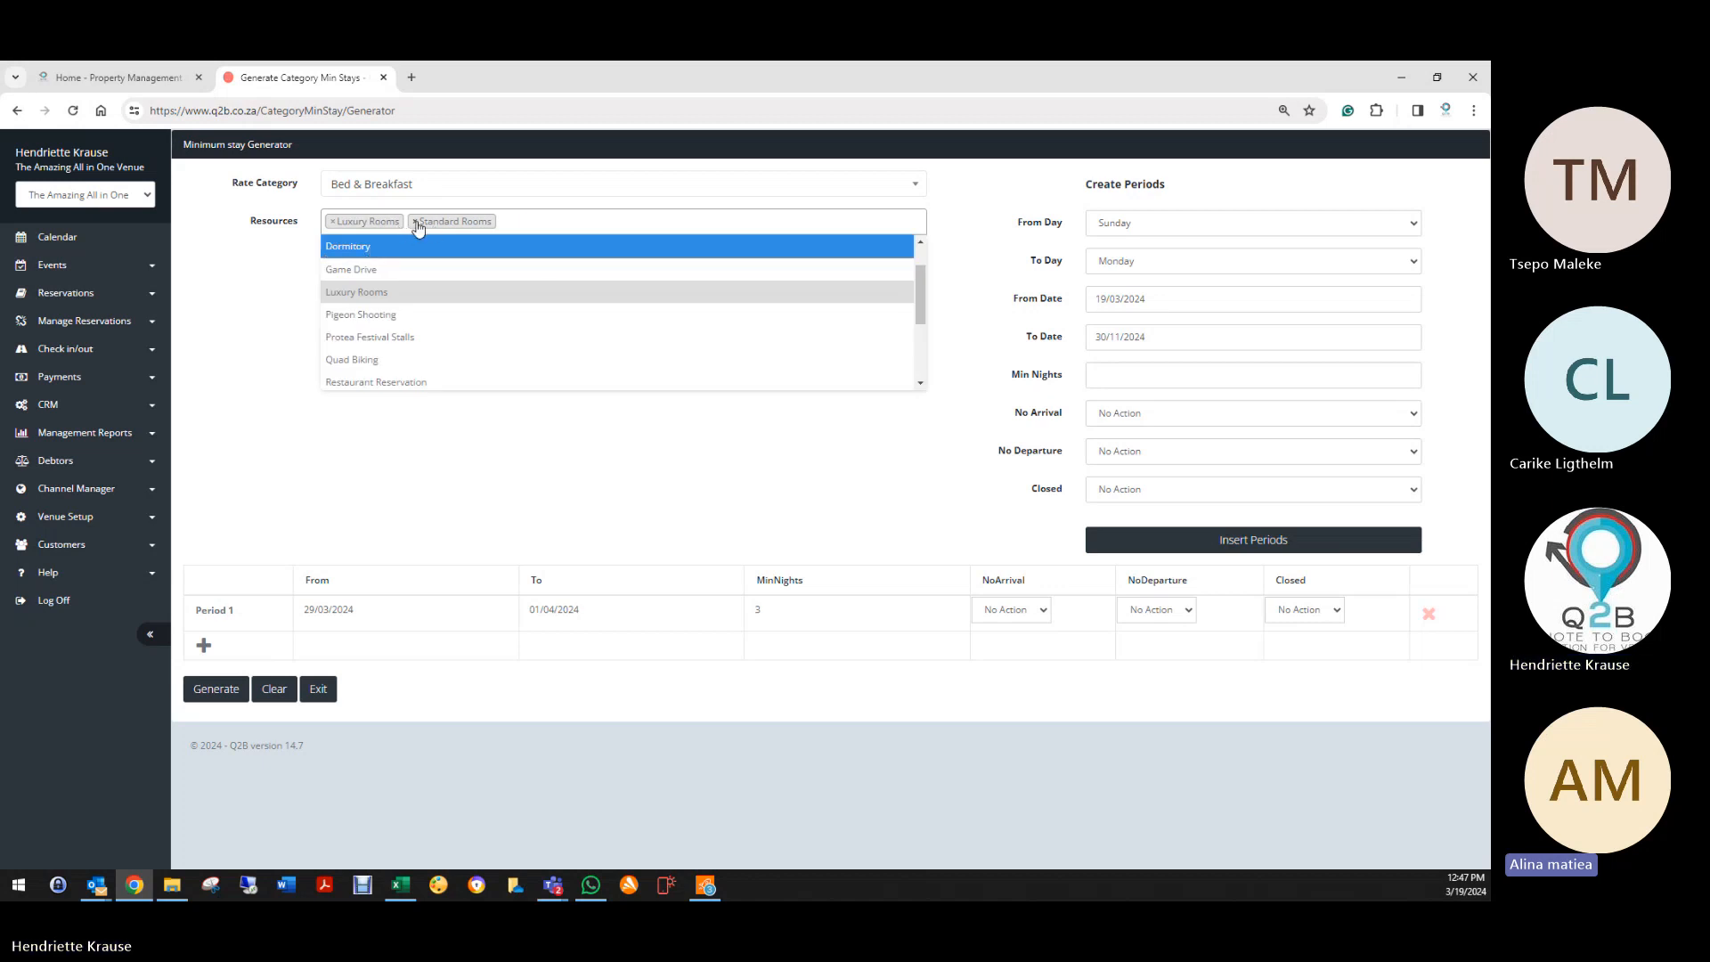
pyautogui.click(438, 482)
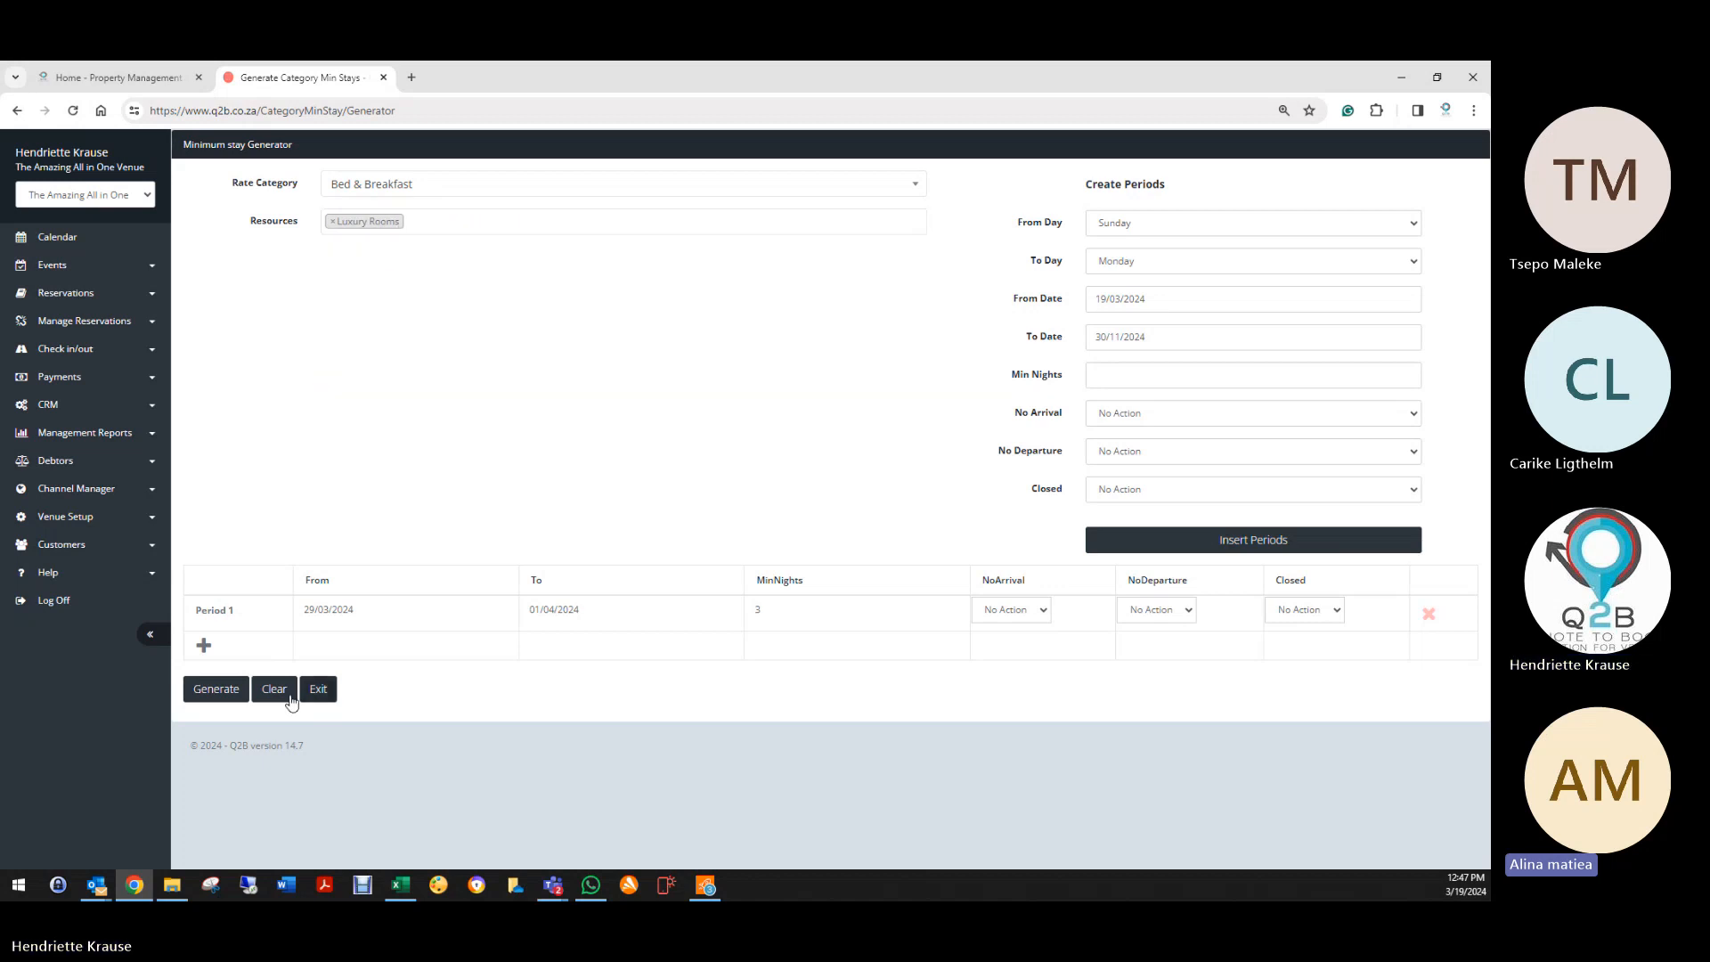
# Step: Add a Period 2 running from 25/04/2024 to 29/04/2024
pyautogui.click(203, 645)
pyautogui.click(325, 647)
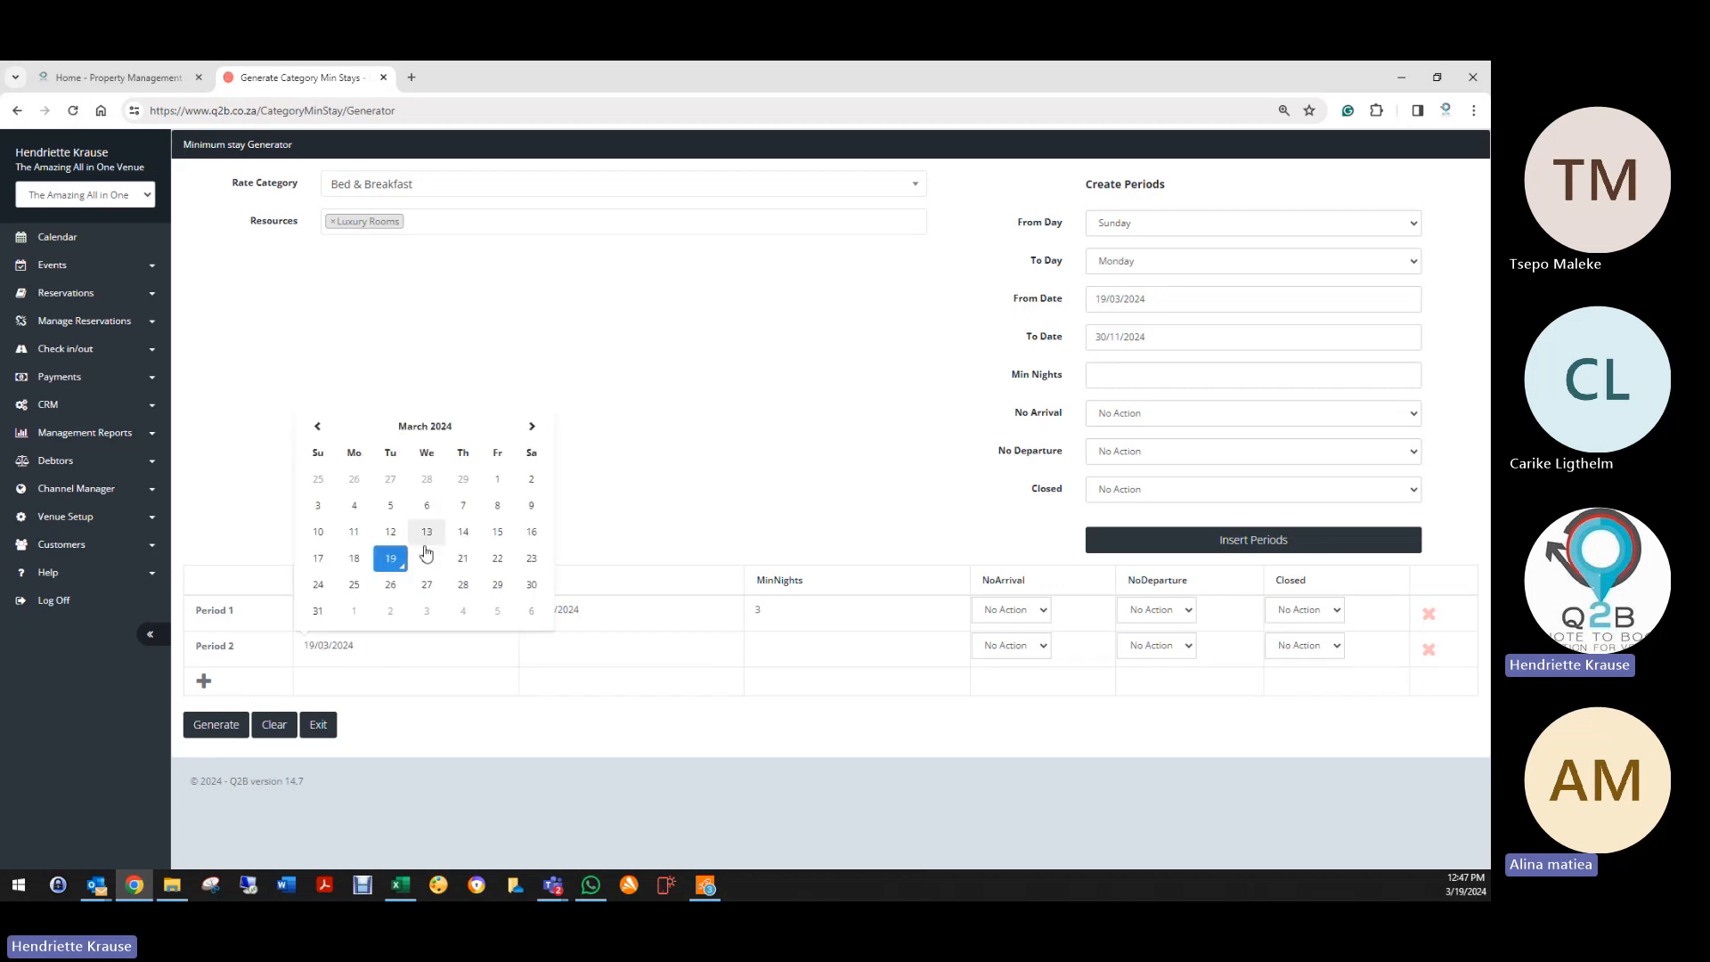
pyautogui.click(534, 429)
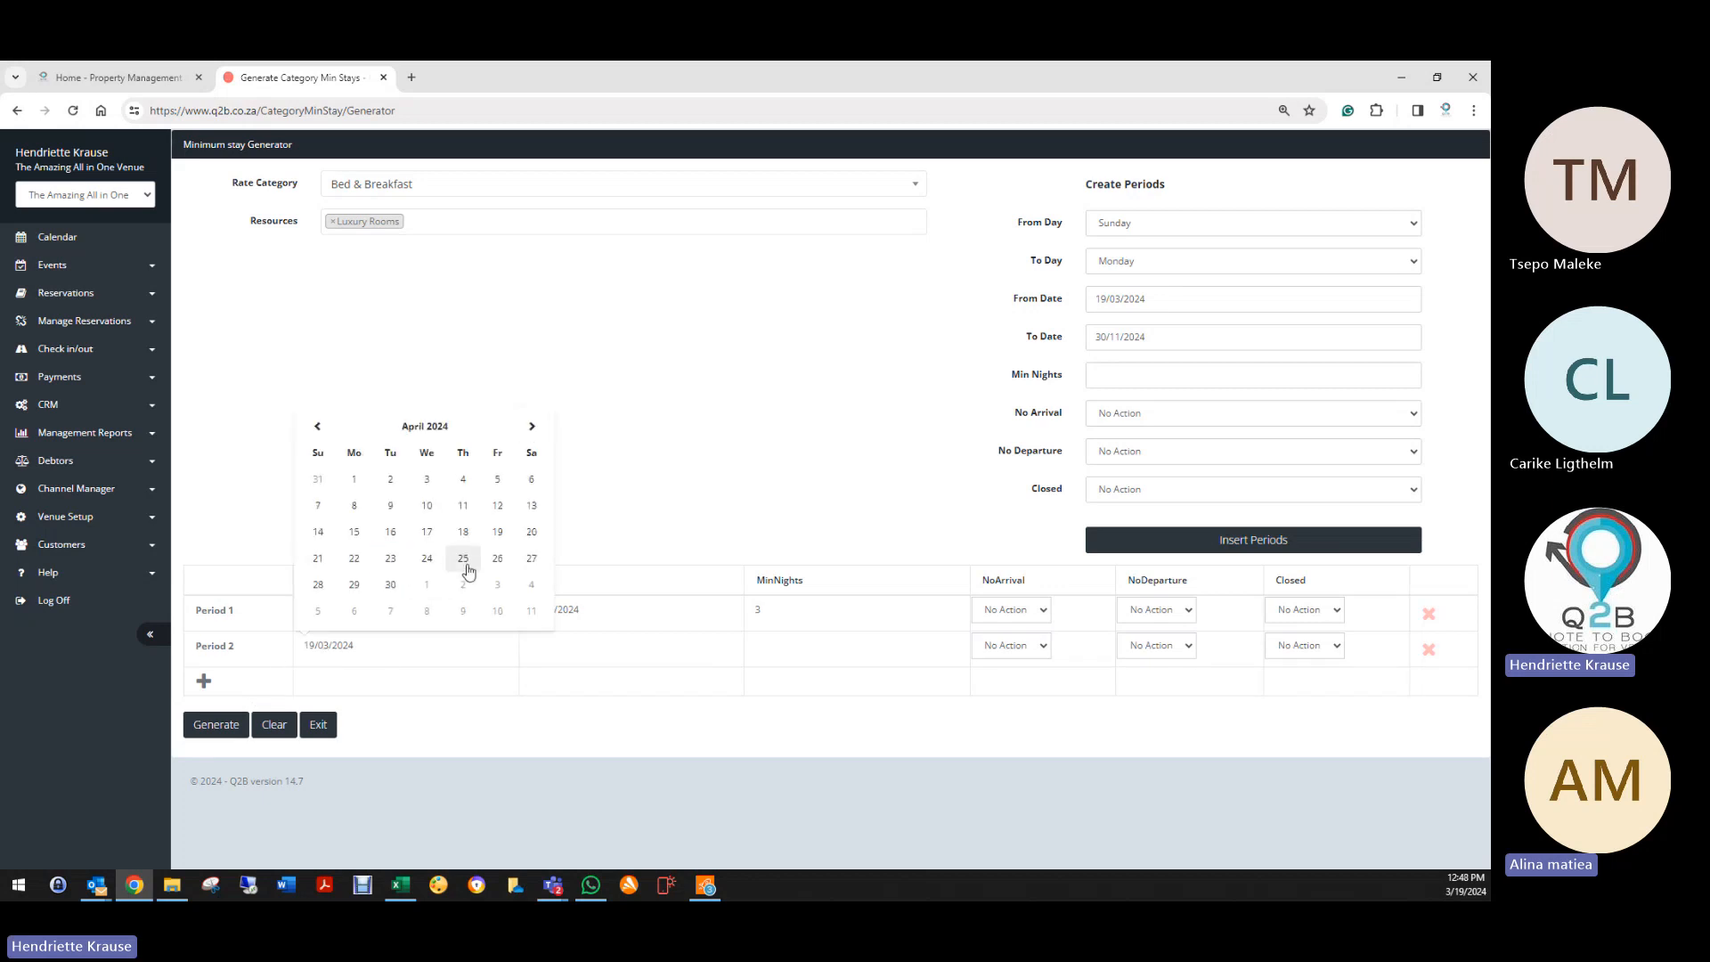
pyautogui.click(464, 584)
pyautogui.click(553, 645)
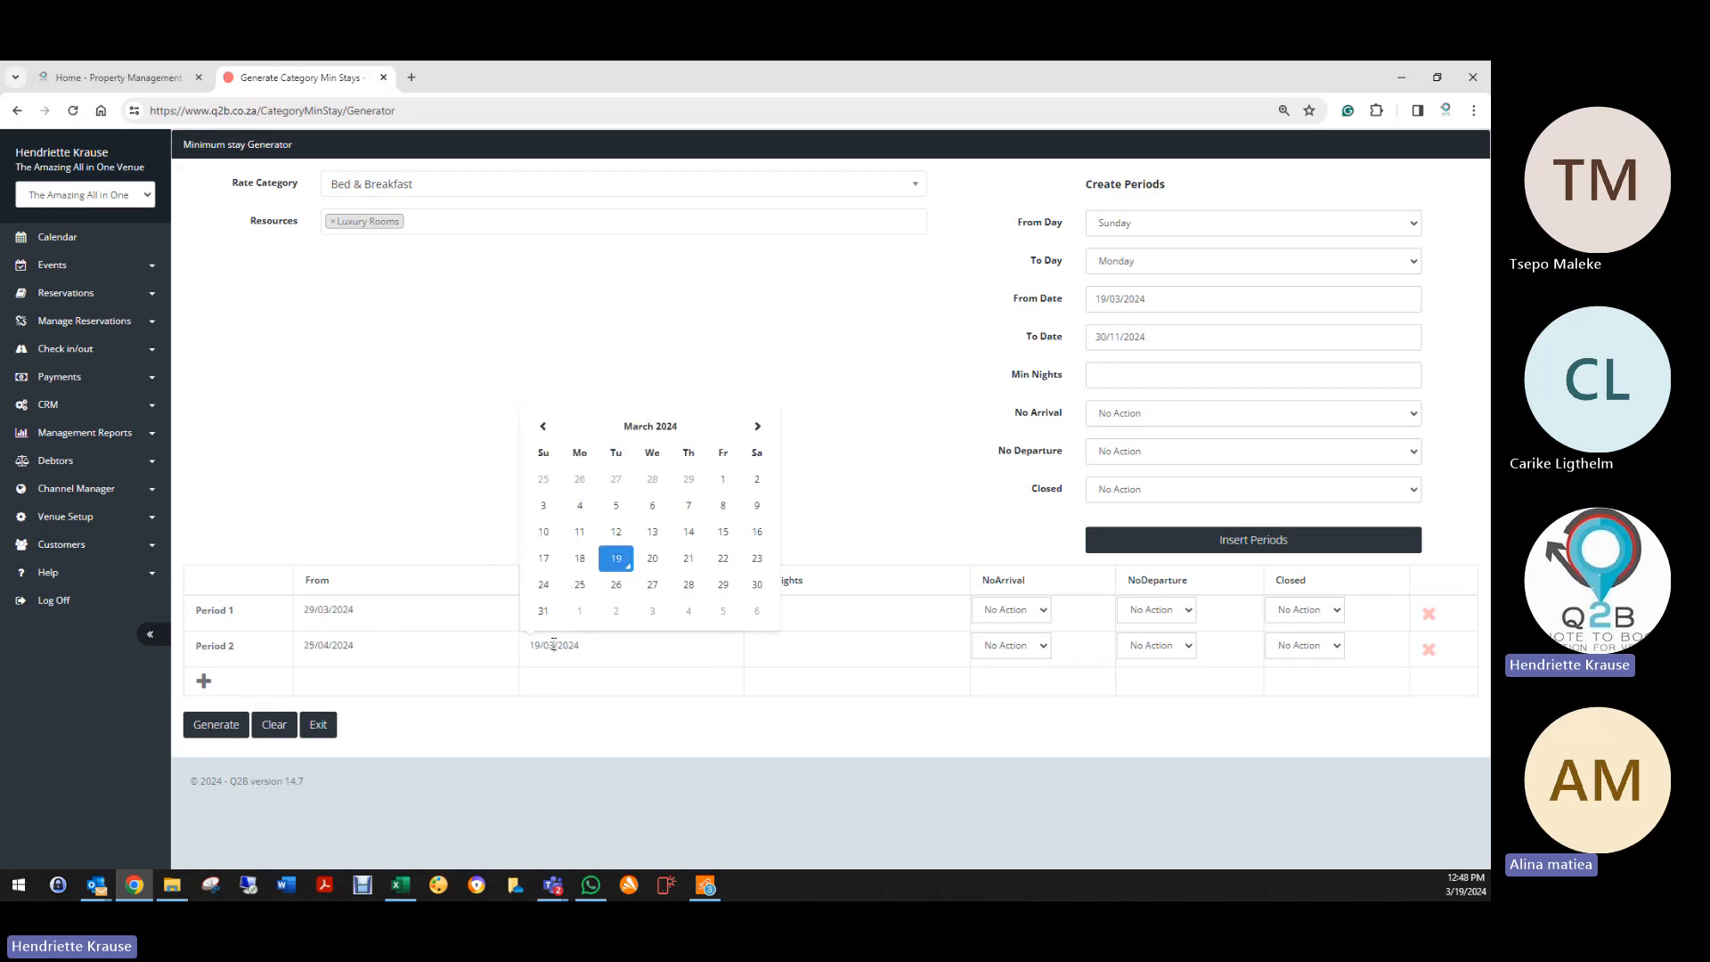
pyautogui.click(757, 426)
pyautogui.click(577, 585)
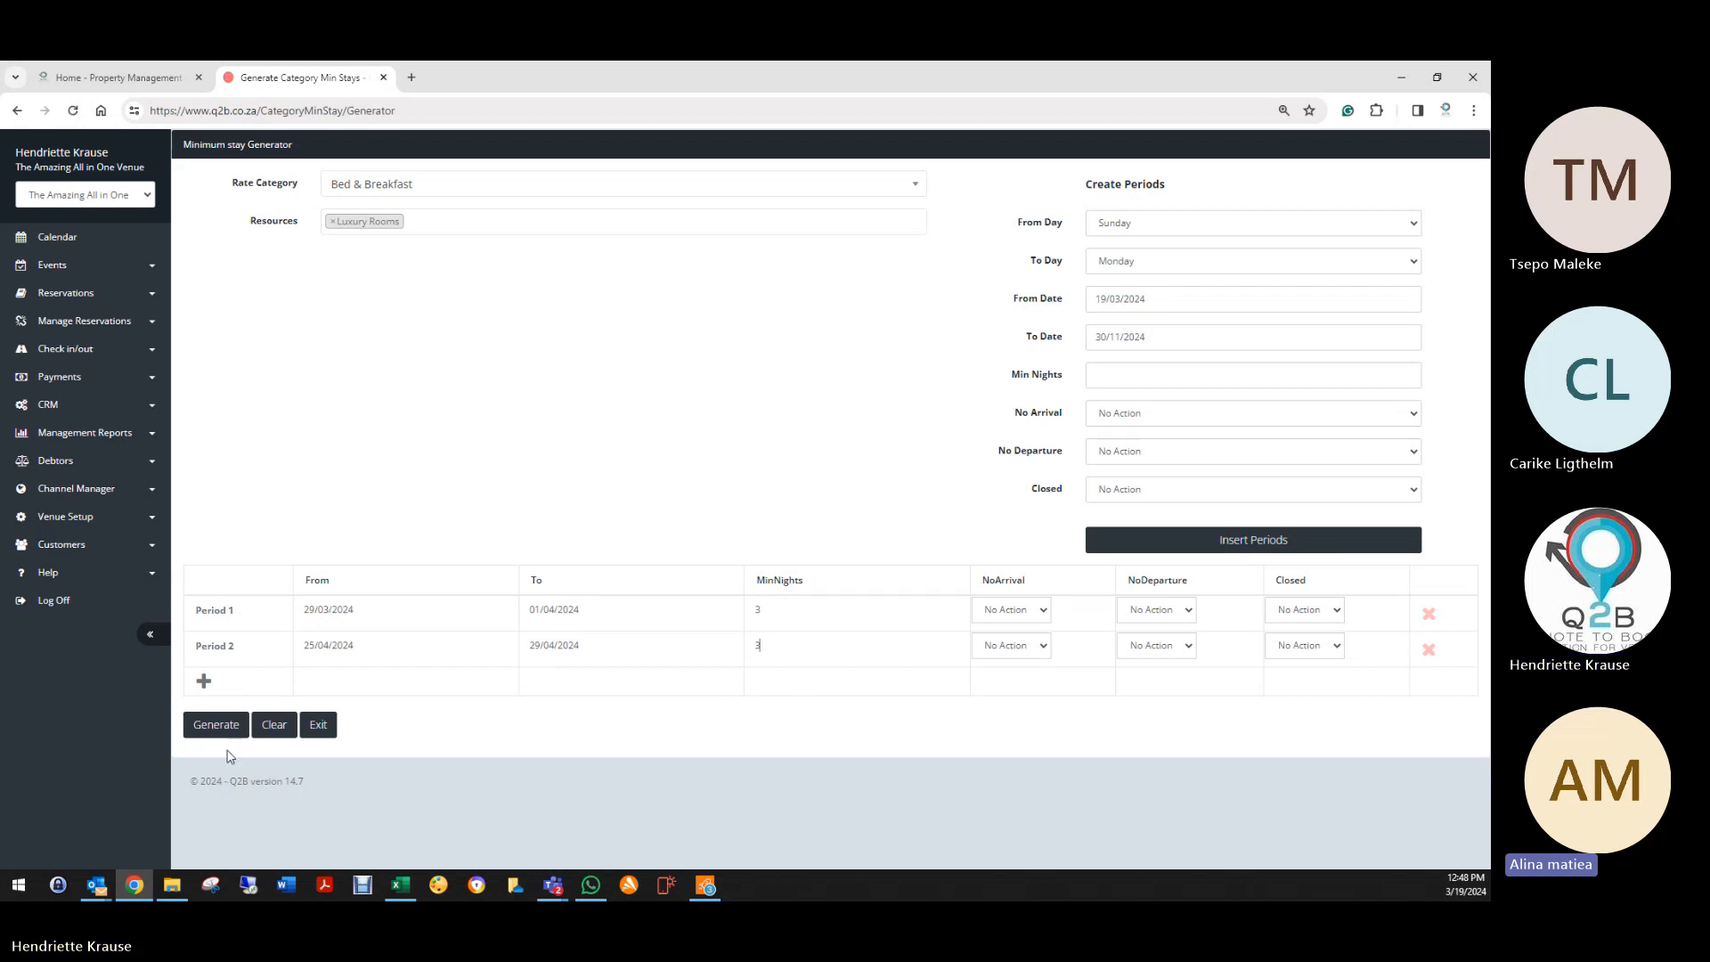
# Step: Generate minimum stays for both periods, then clear the periods table
pyautogui.click(218, 726)
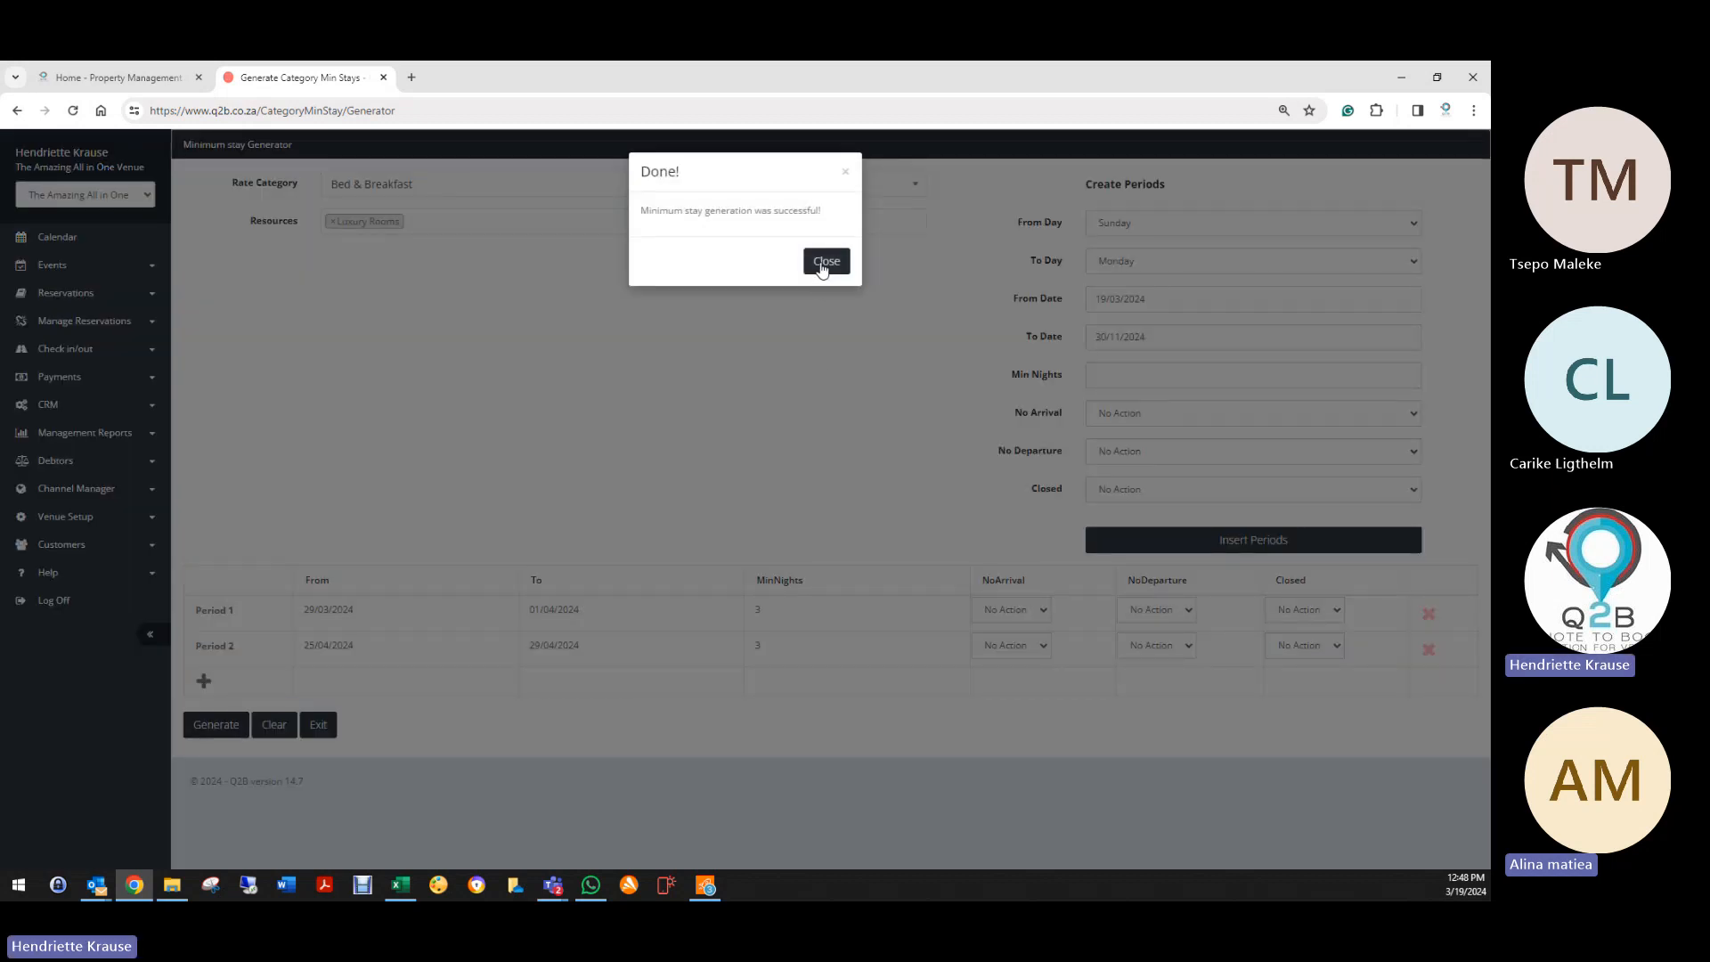
pyautogui.click(825, 261)
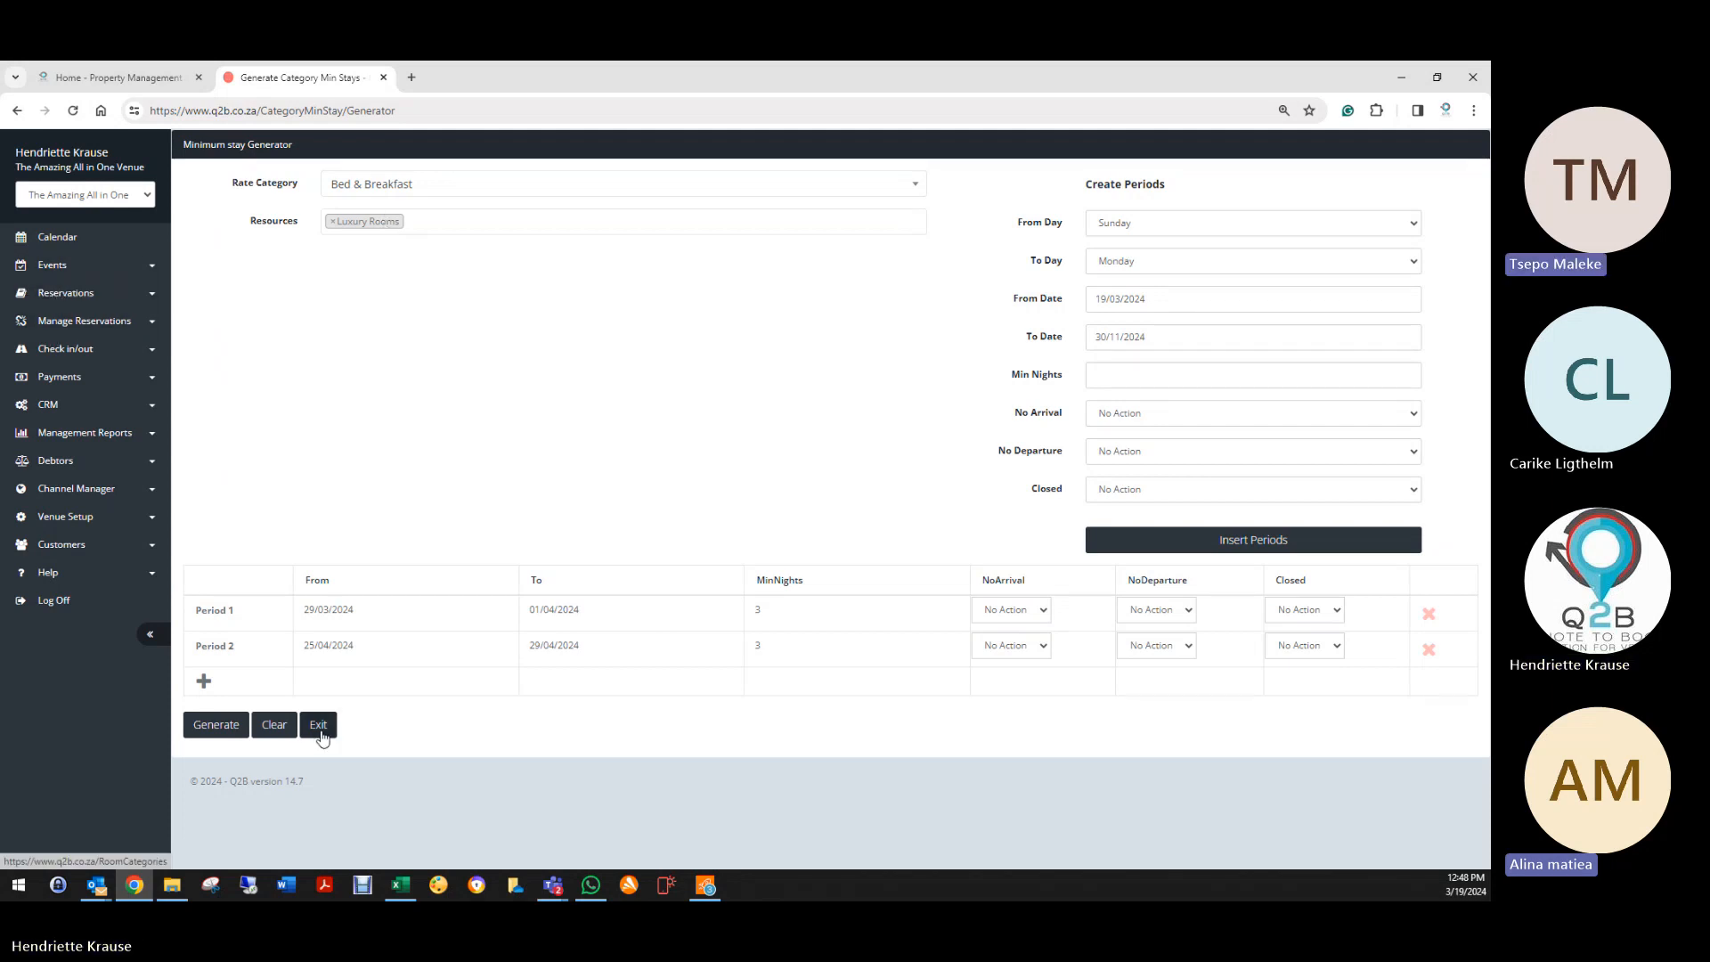
pyautogui.click(274, 724)
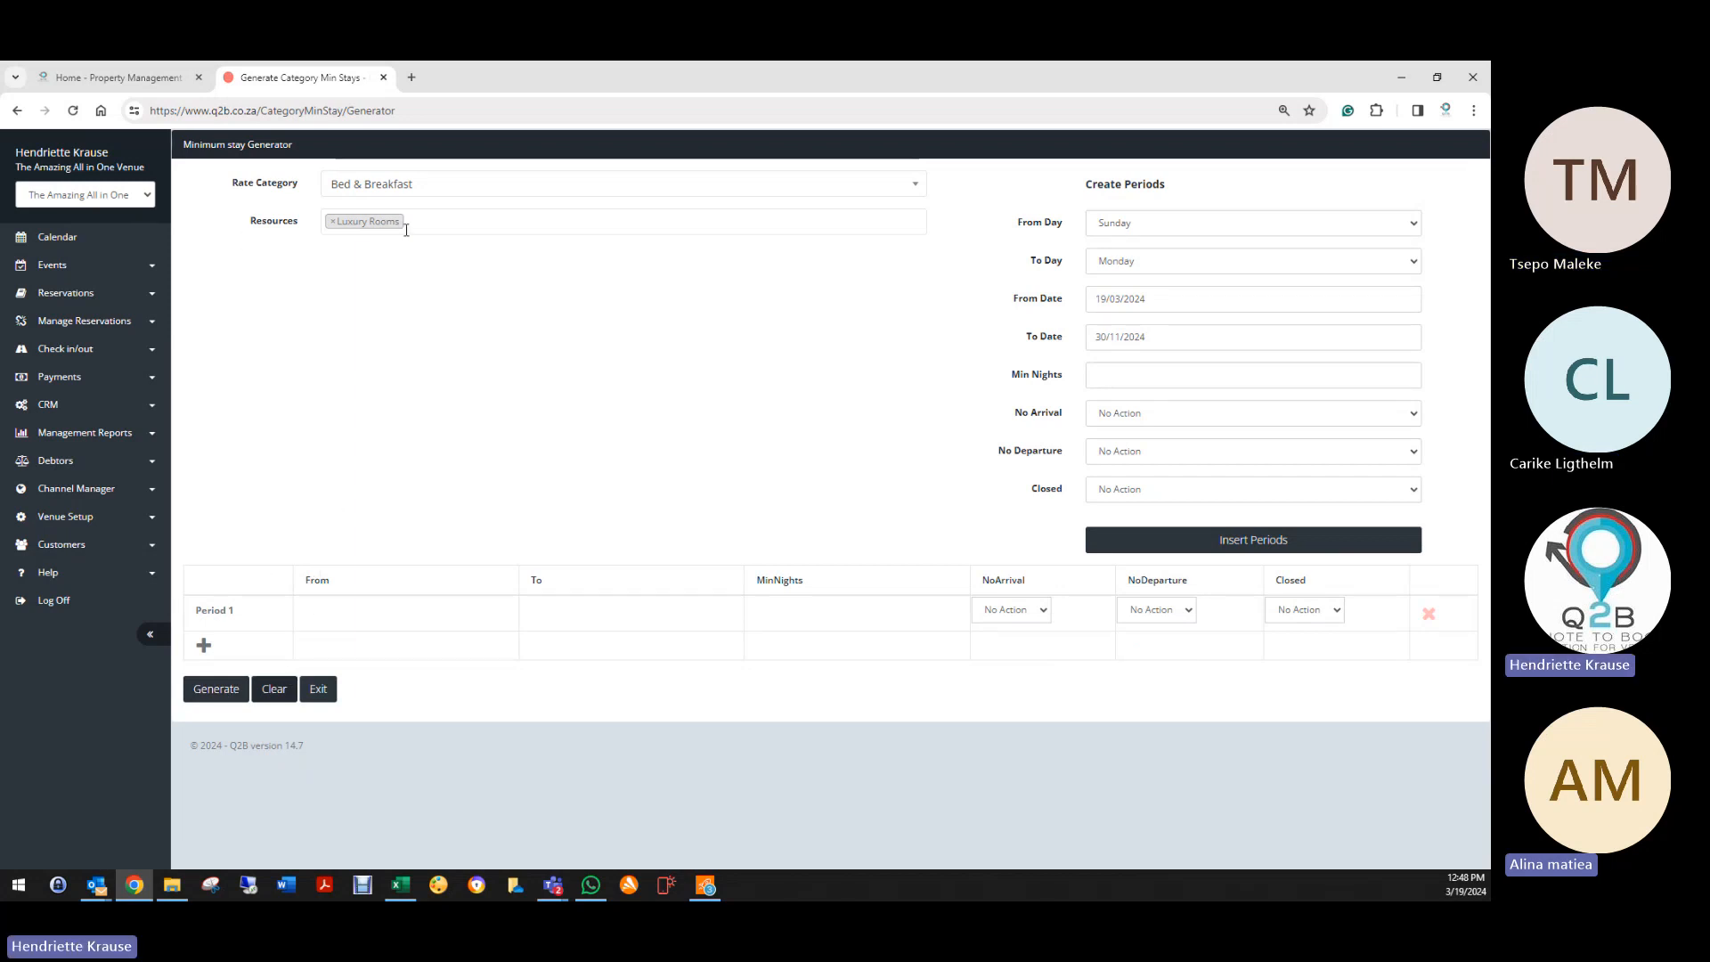
# Step: Open Venue Setup's Stay Requirements generator with the Bed & Breakfast rate category
pyautogui.click(55, 518)
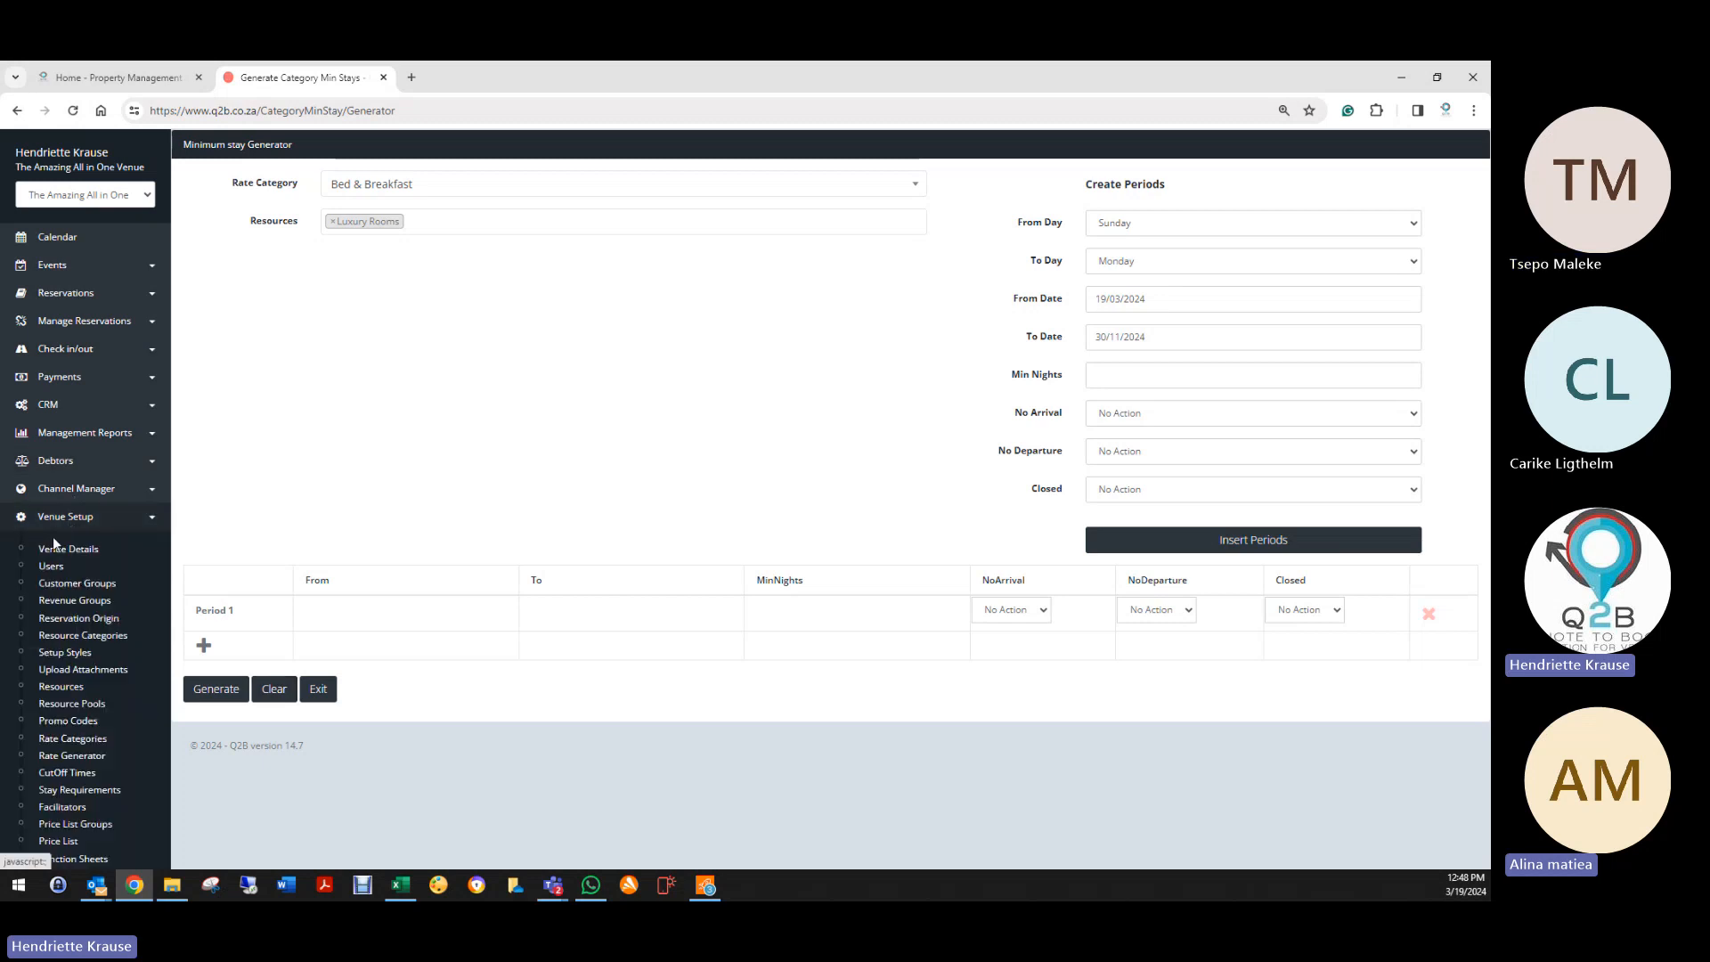
pyautogui.scroll(-3, 78, 792)
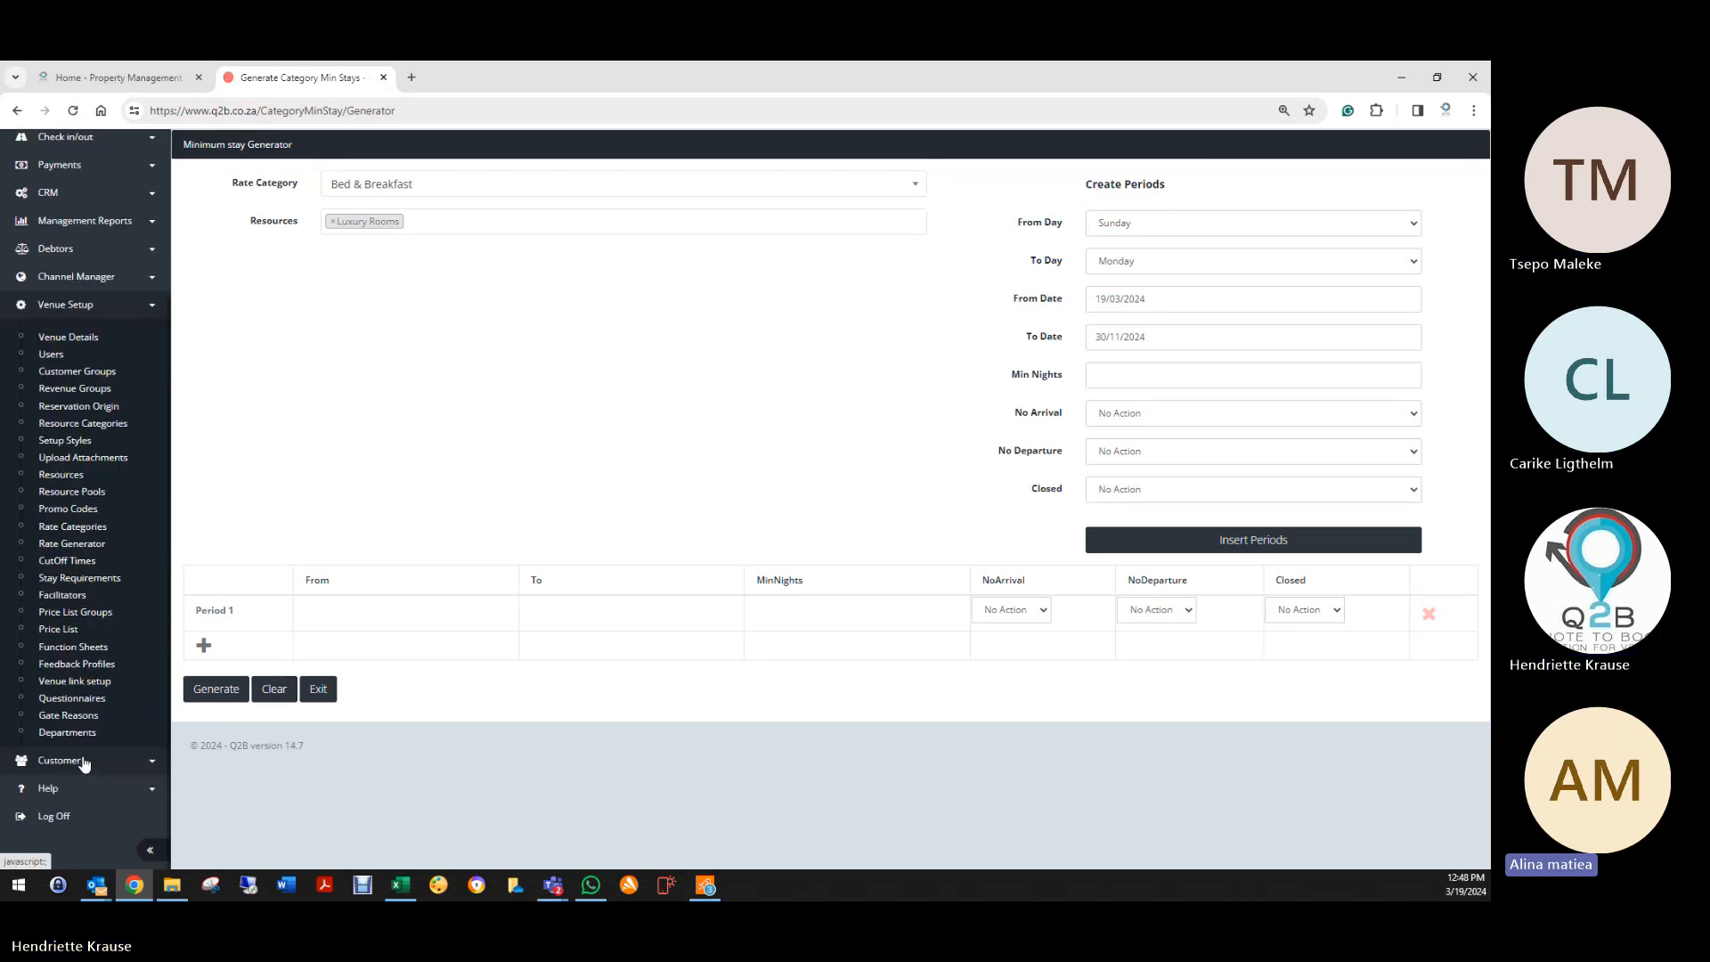
pyautogui.click(89, 579)
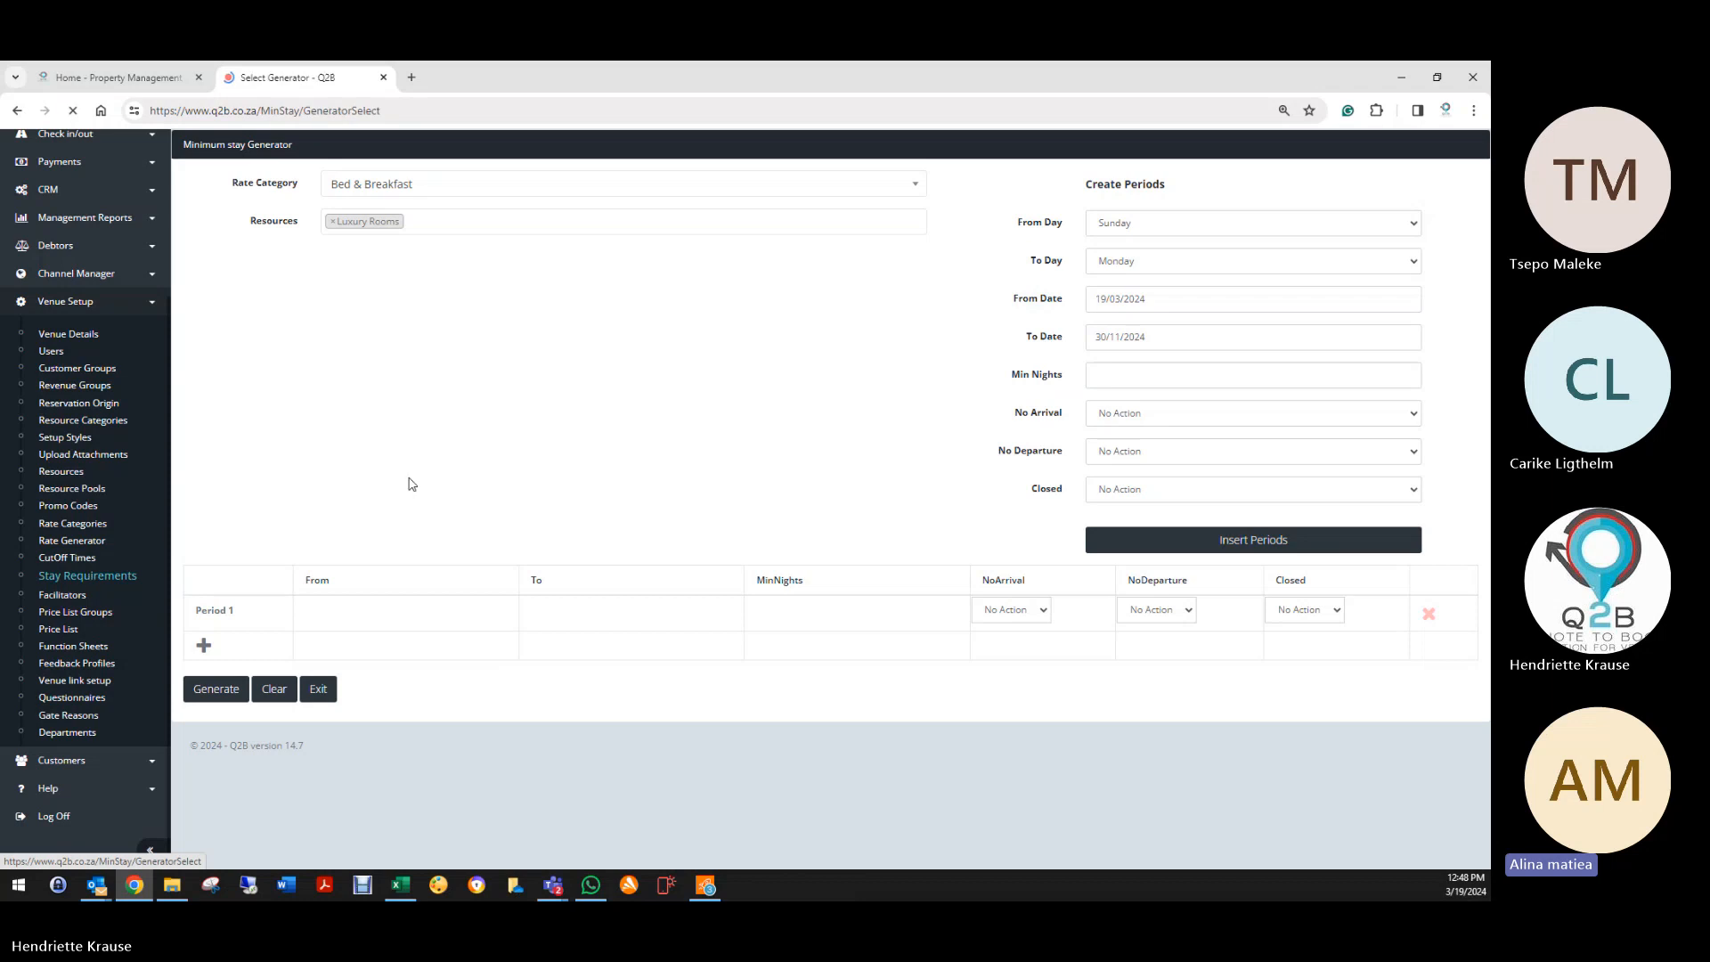
pyautogui.click(205, 227)
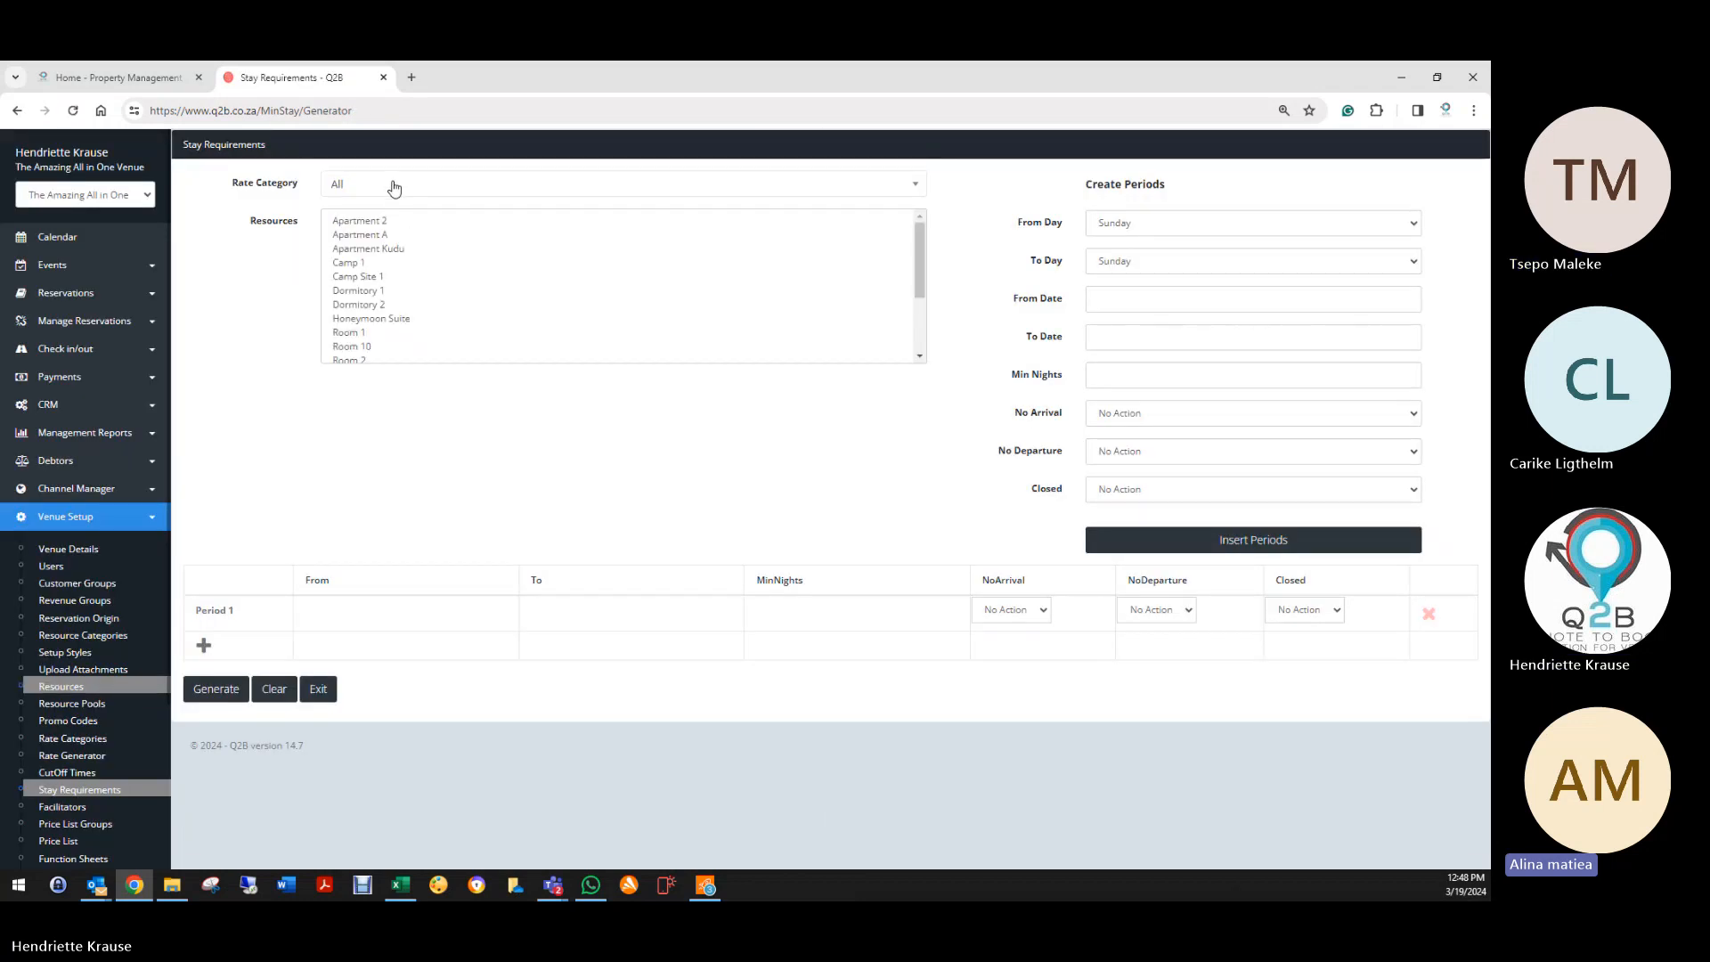
pyautogui.click(392, 183)
pyautogui.click(365, 311)
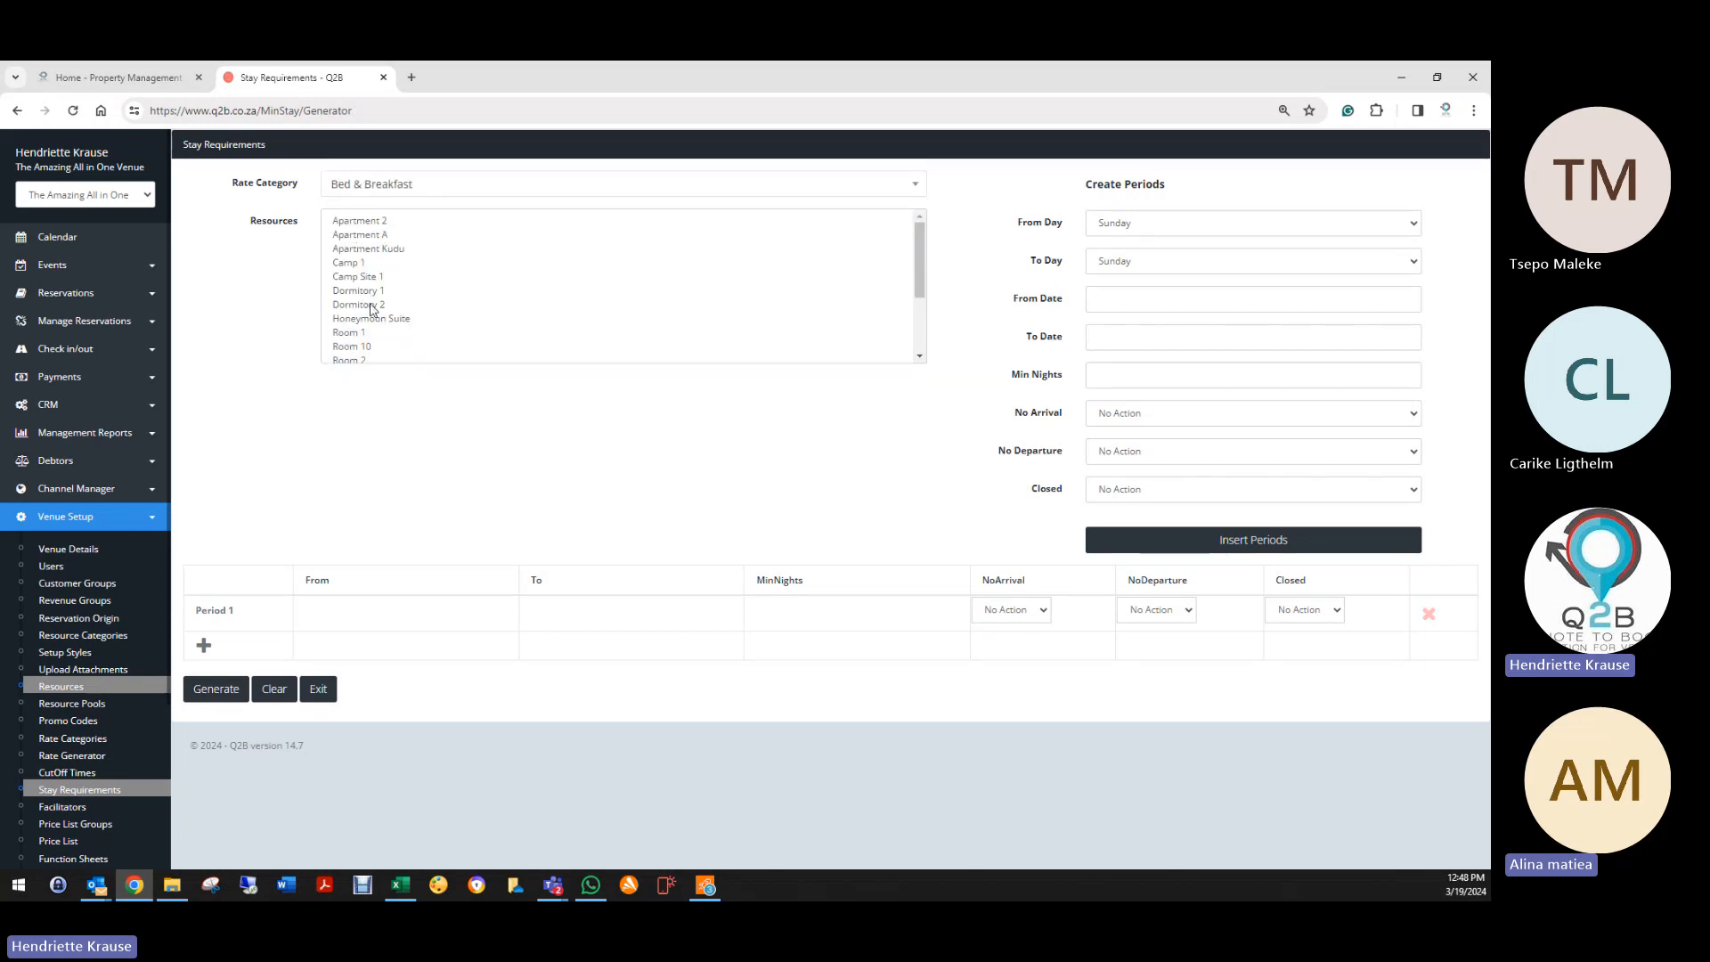
# Step: Select Apartment Kudu with a Period 1 from 19/03/2024 to 02/04/2024
pyautogui.click(373, 252)
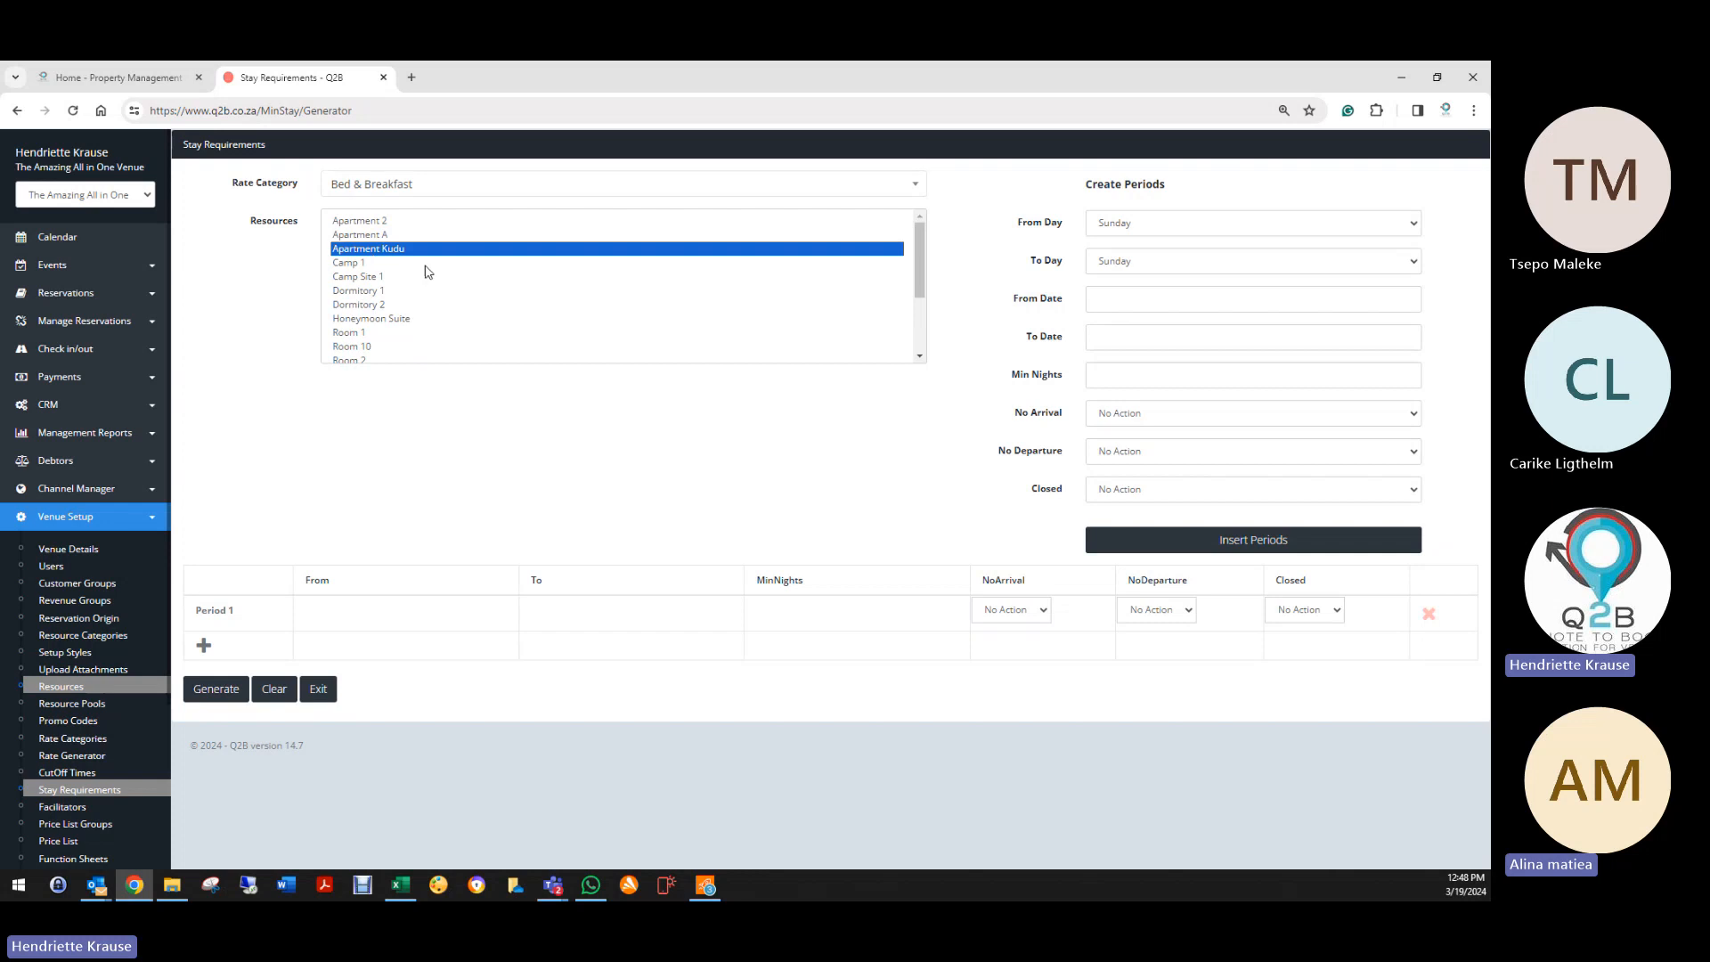
pyautogui.click(237, 281)
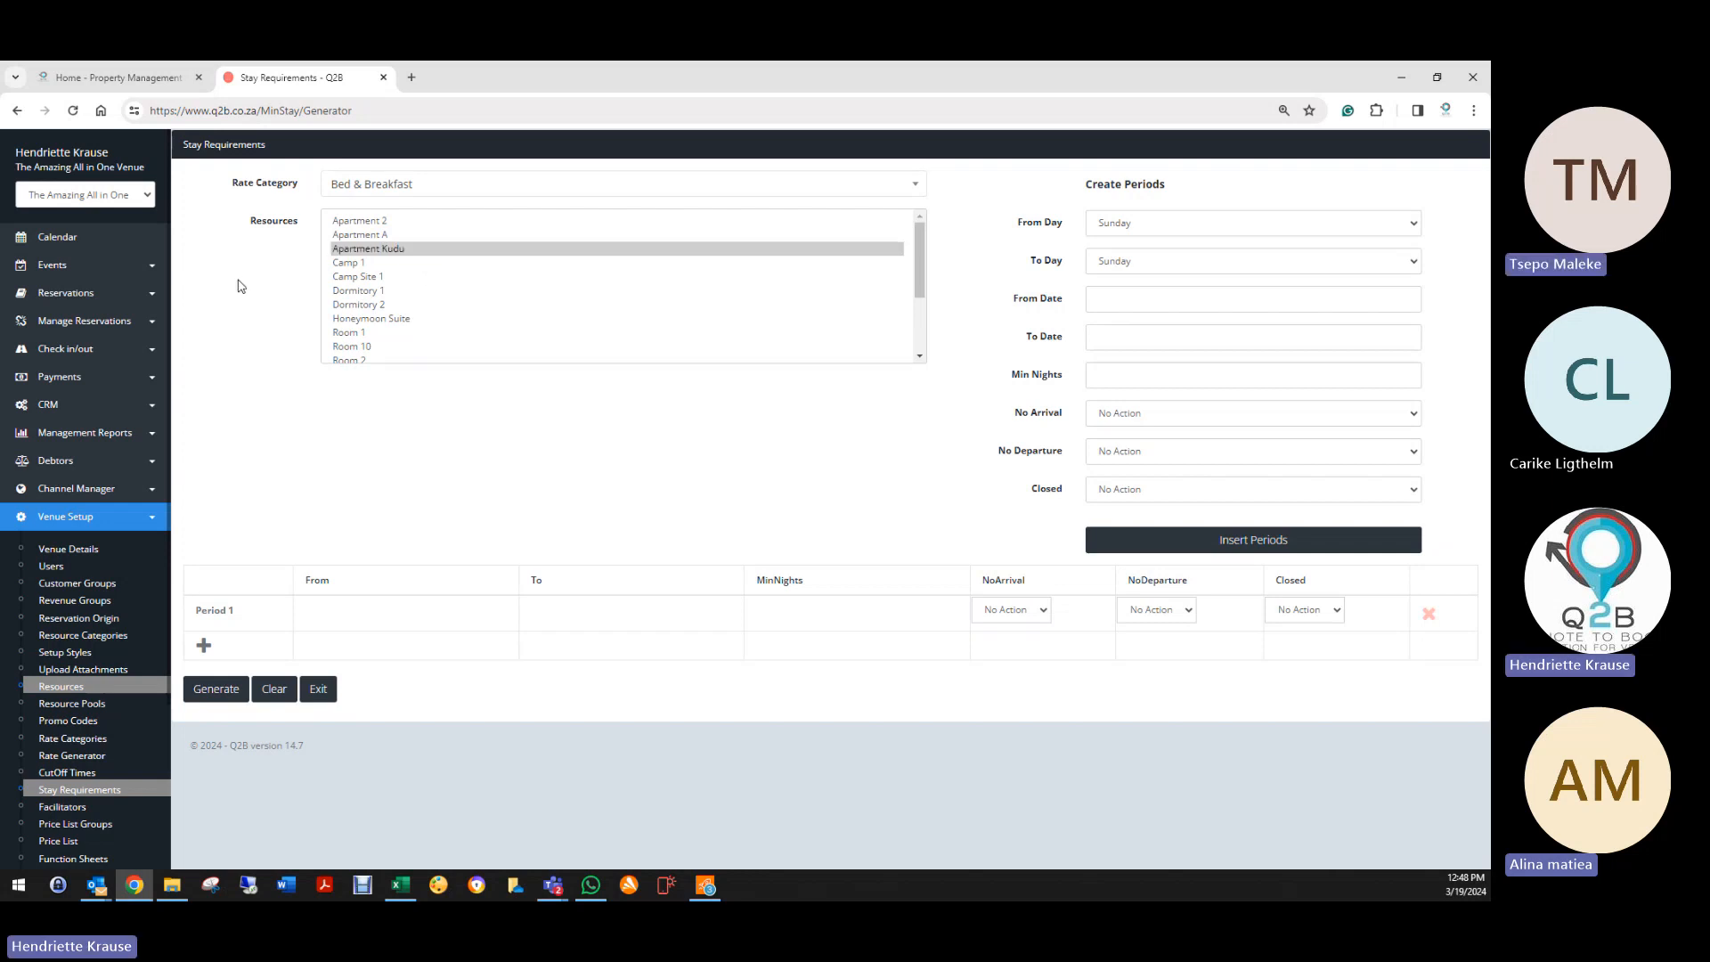
pyautogui.click(387, 253)
pyautogui.click(389, 614)
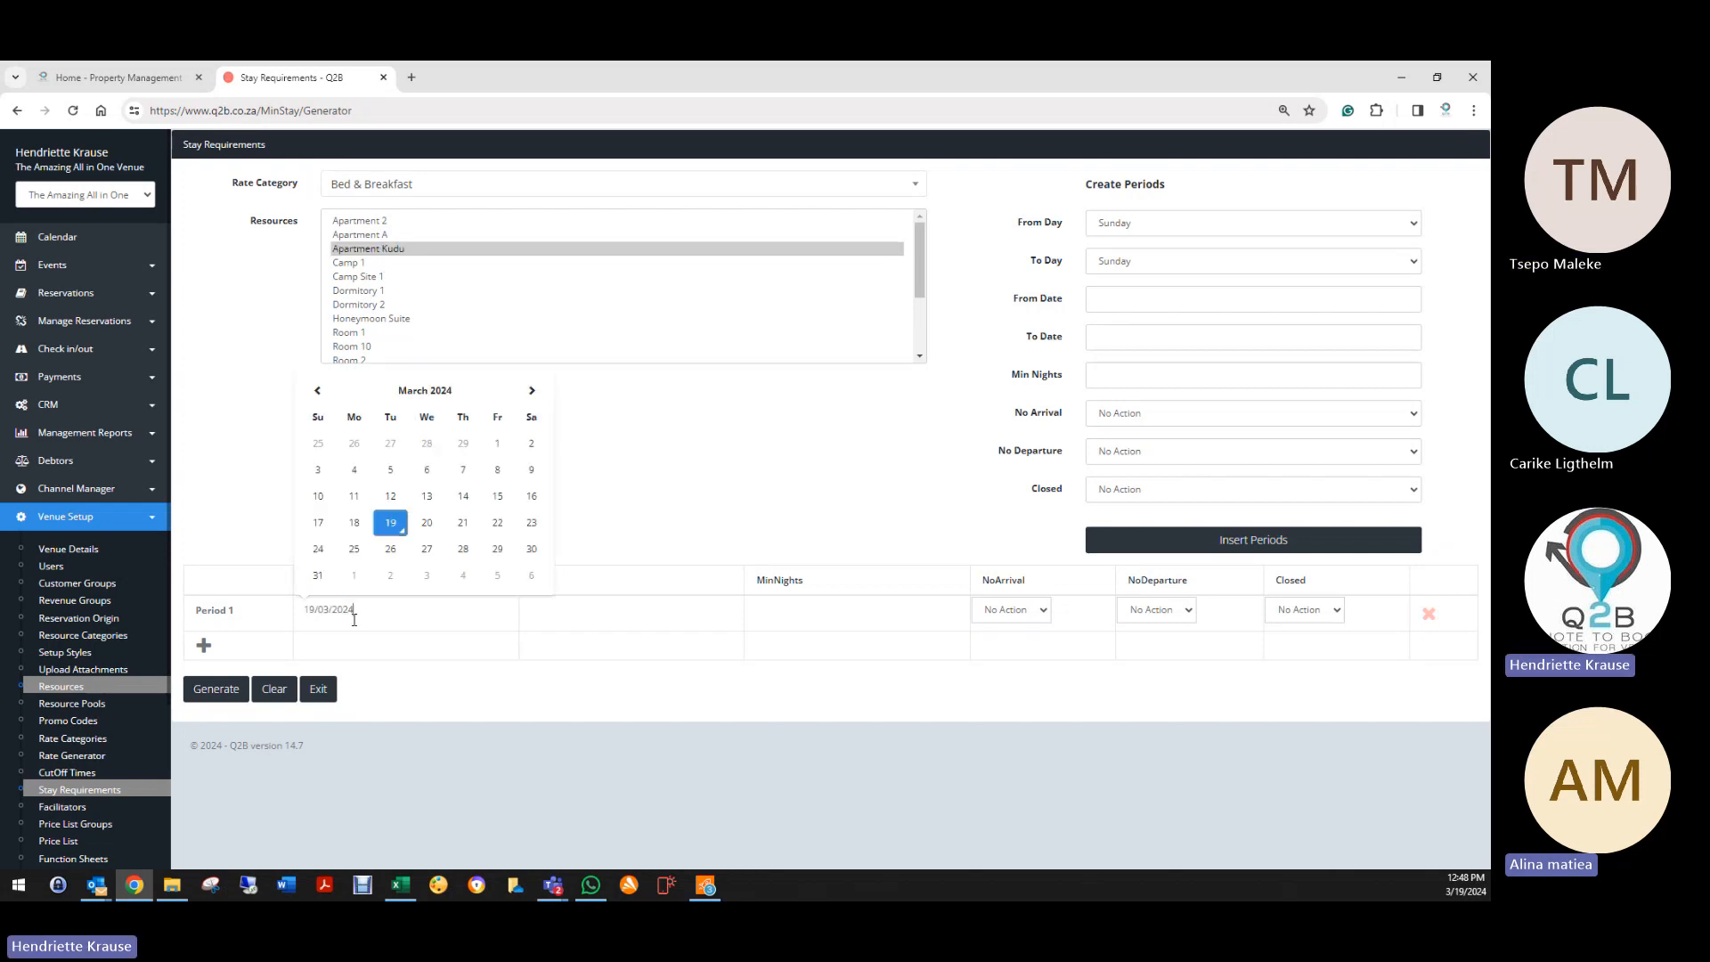
pyautogui.click(386, 527)
pyautogui.click(604, 615)
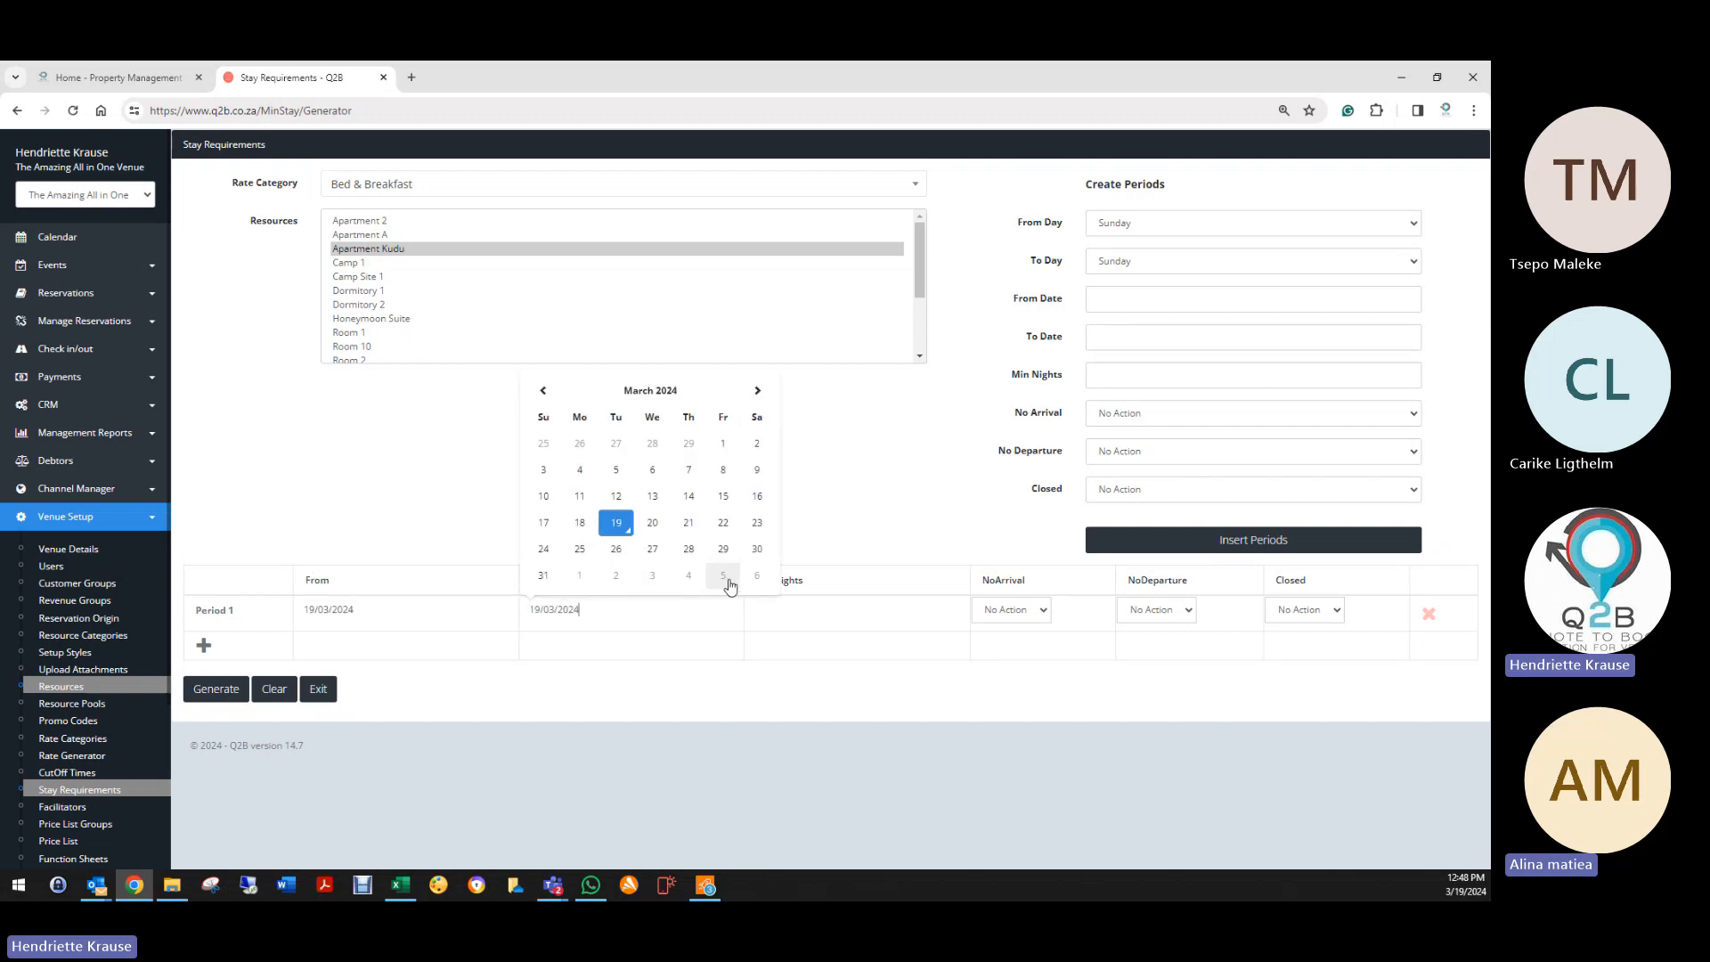
pyautogui.click(757, 390)
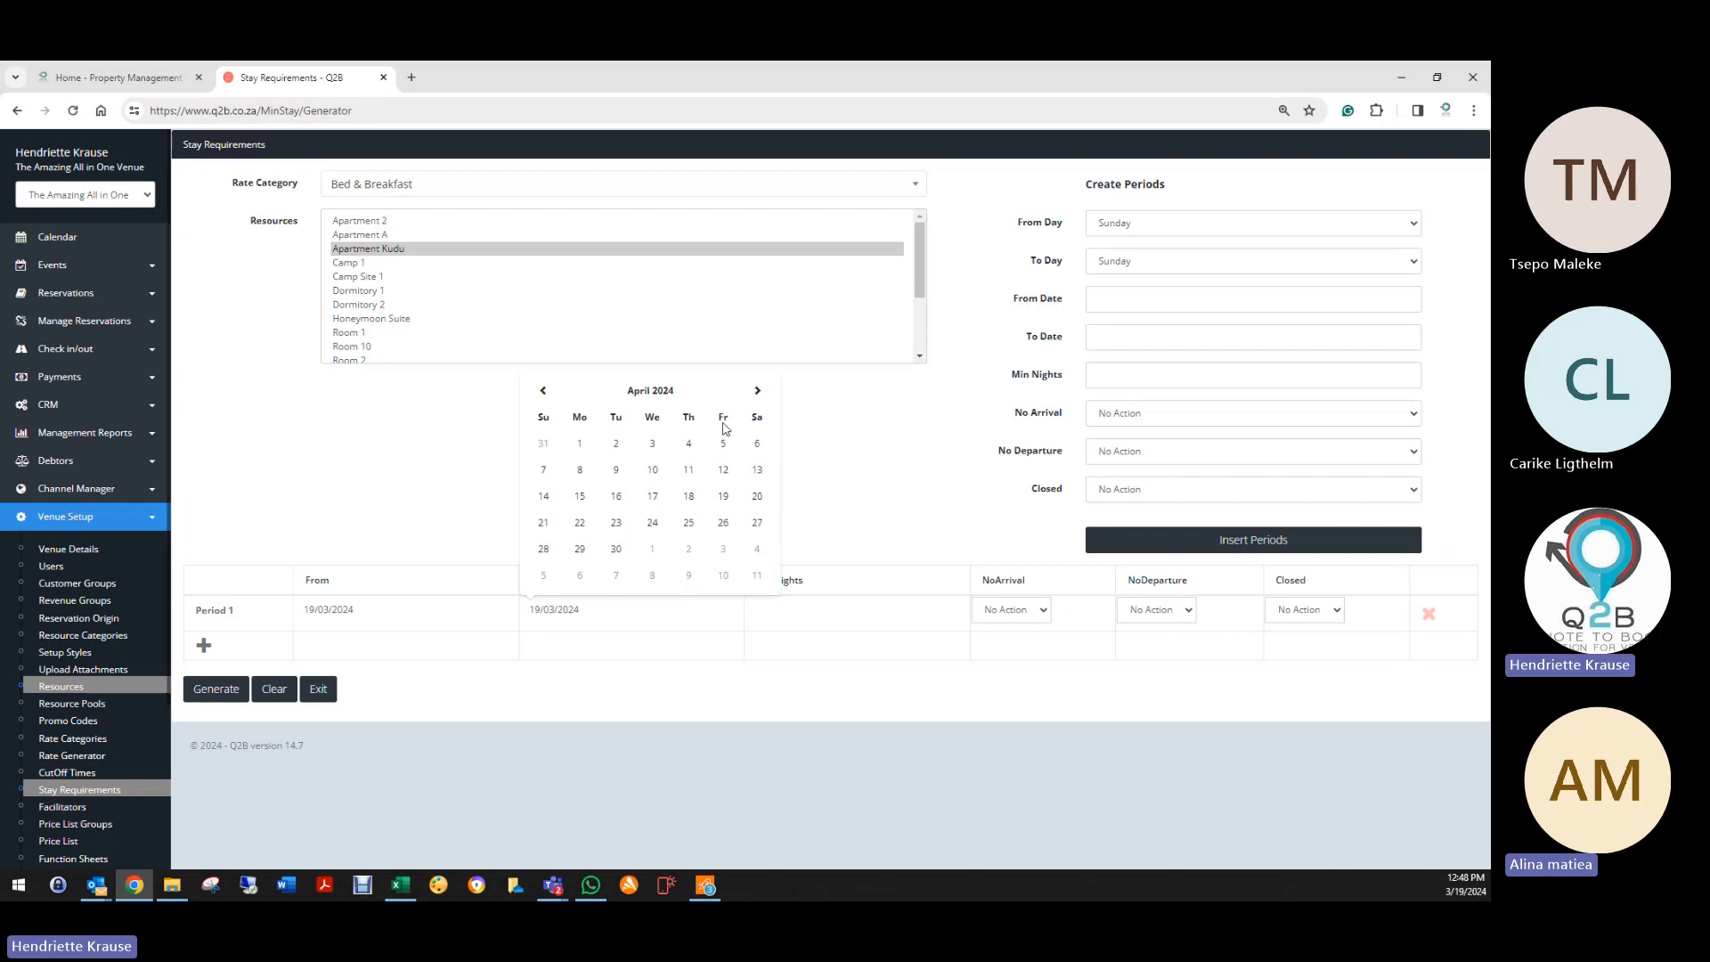
pyautogui.click(614, 445)
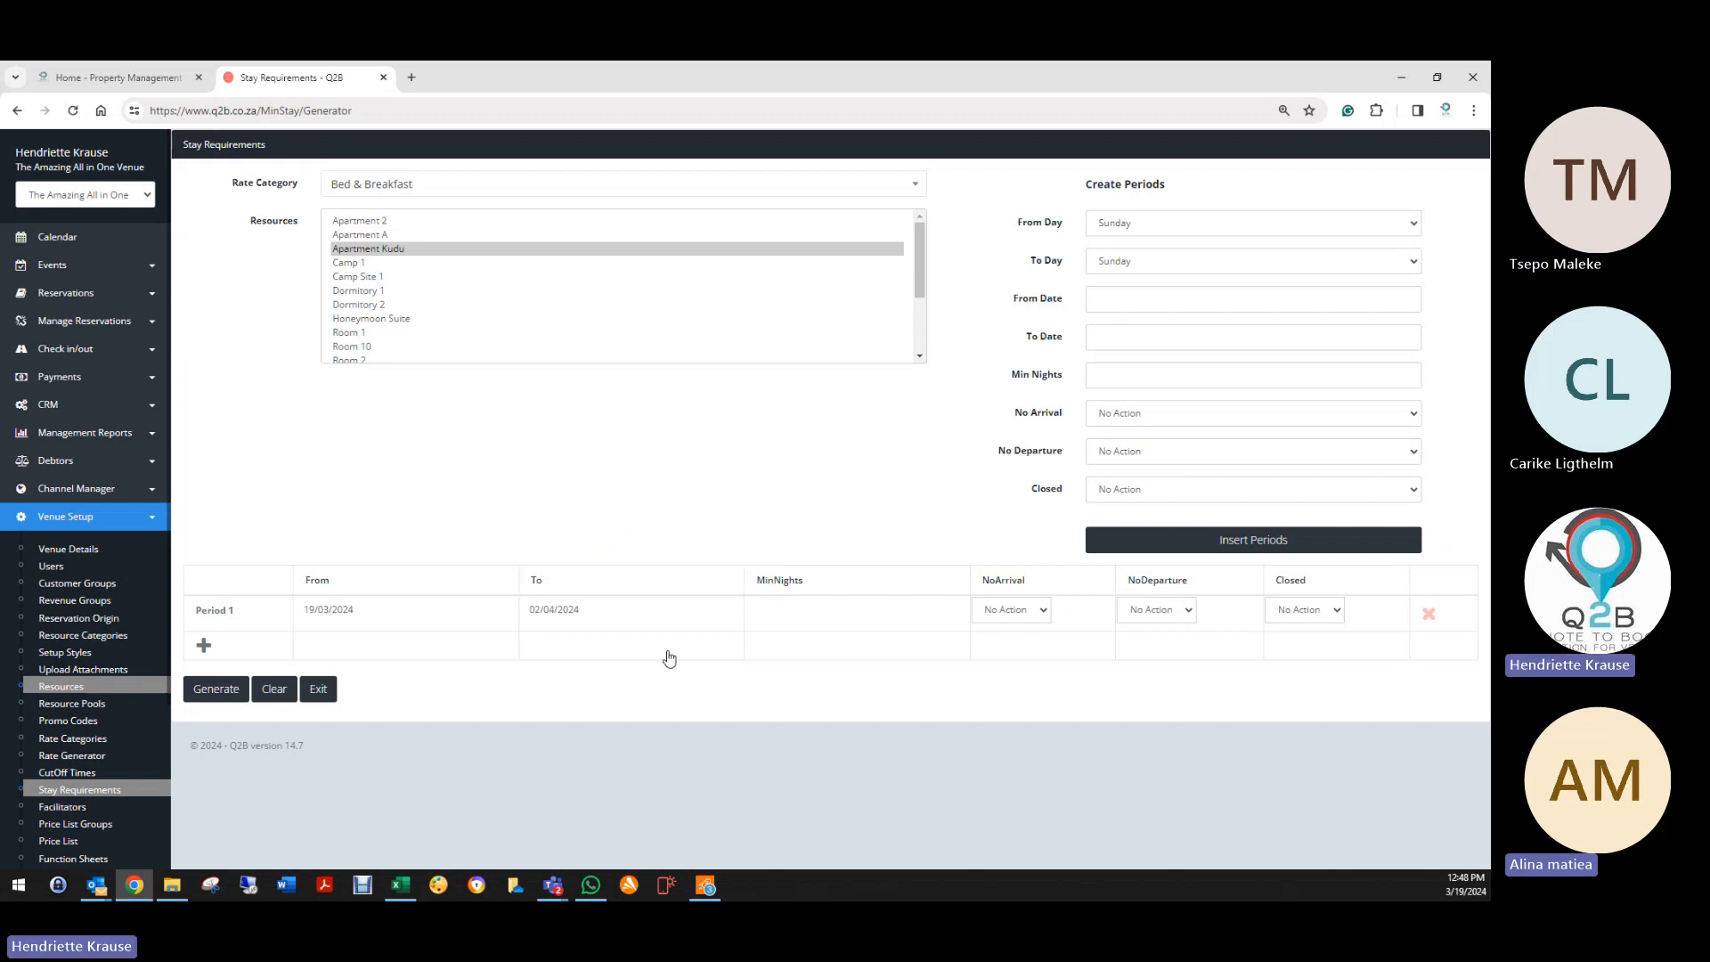
# Step: Mark the period Closed and generate Apartment Kudu's stay requirement
pyautogui.click(1299, 610)
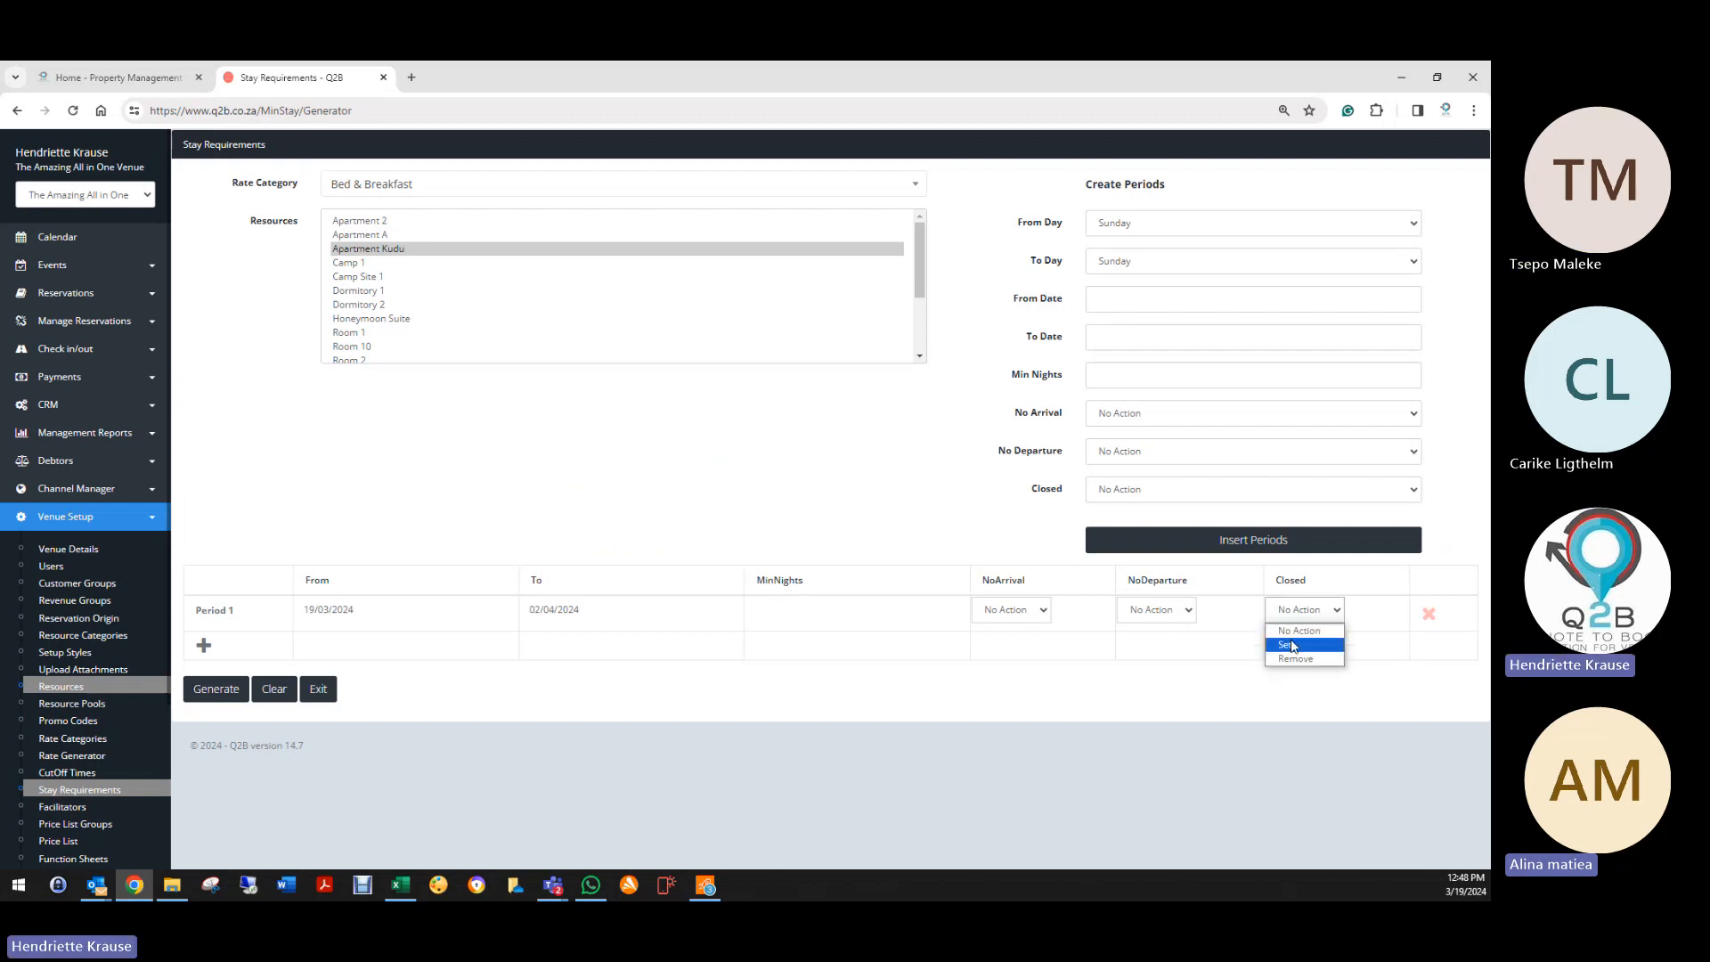
pyautogui.click(1291, 646)
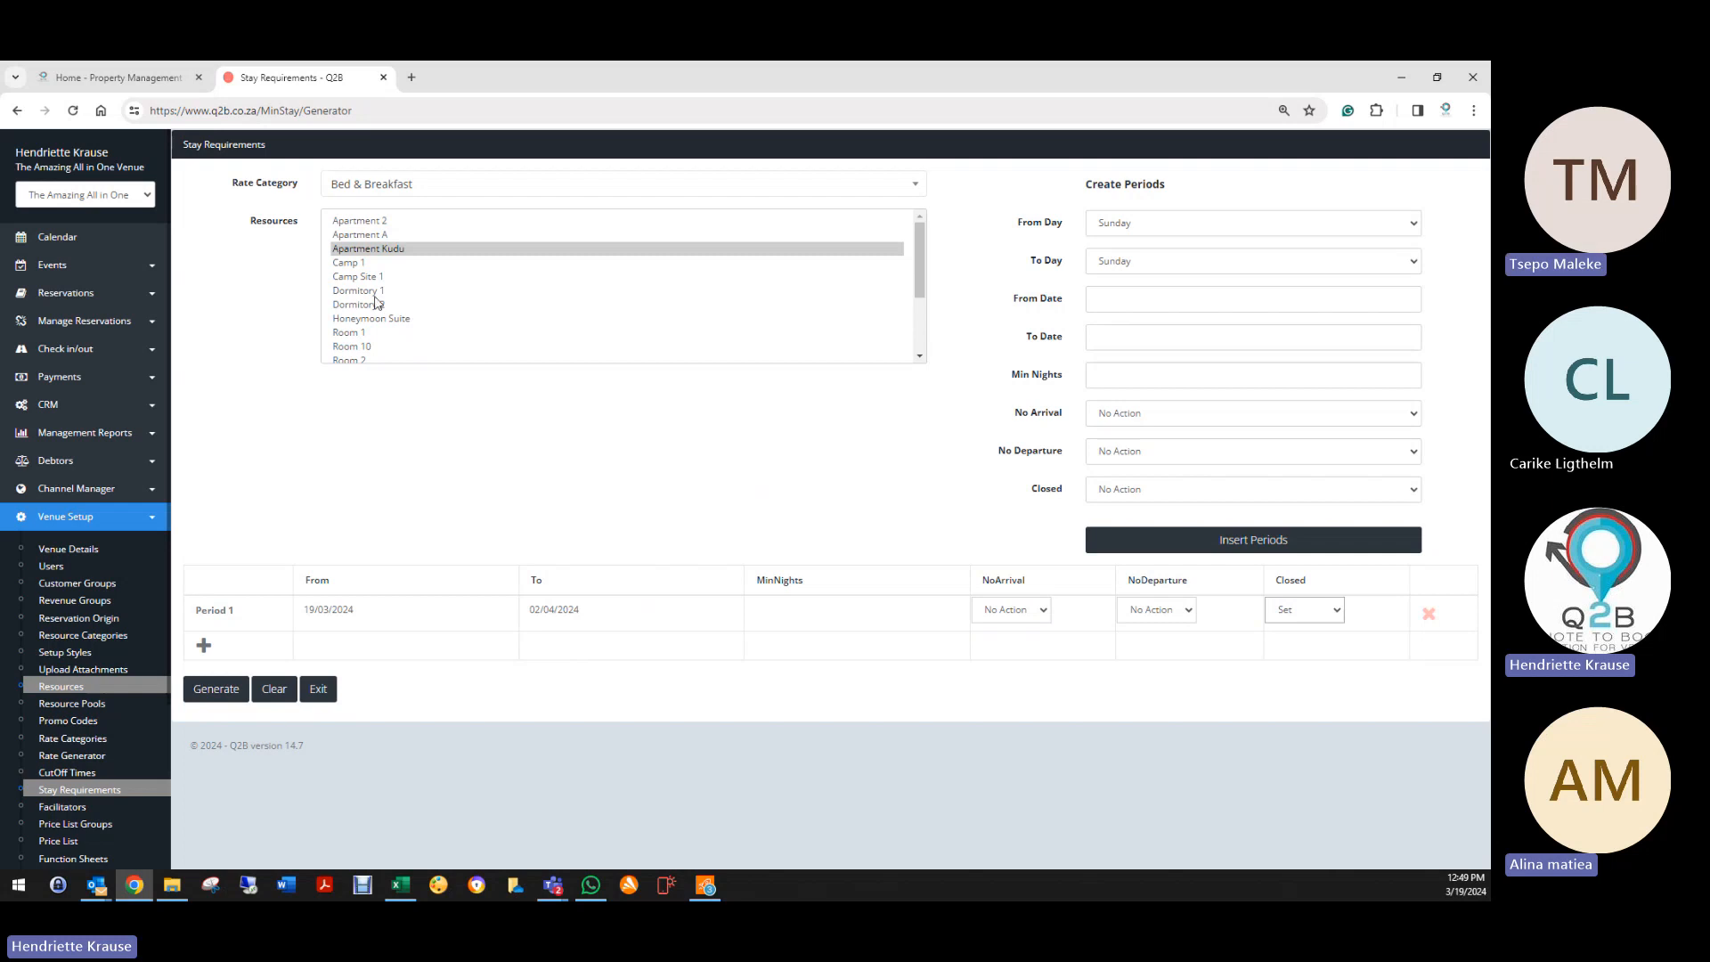
pyautogui.click(225, 690)
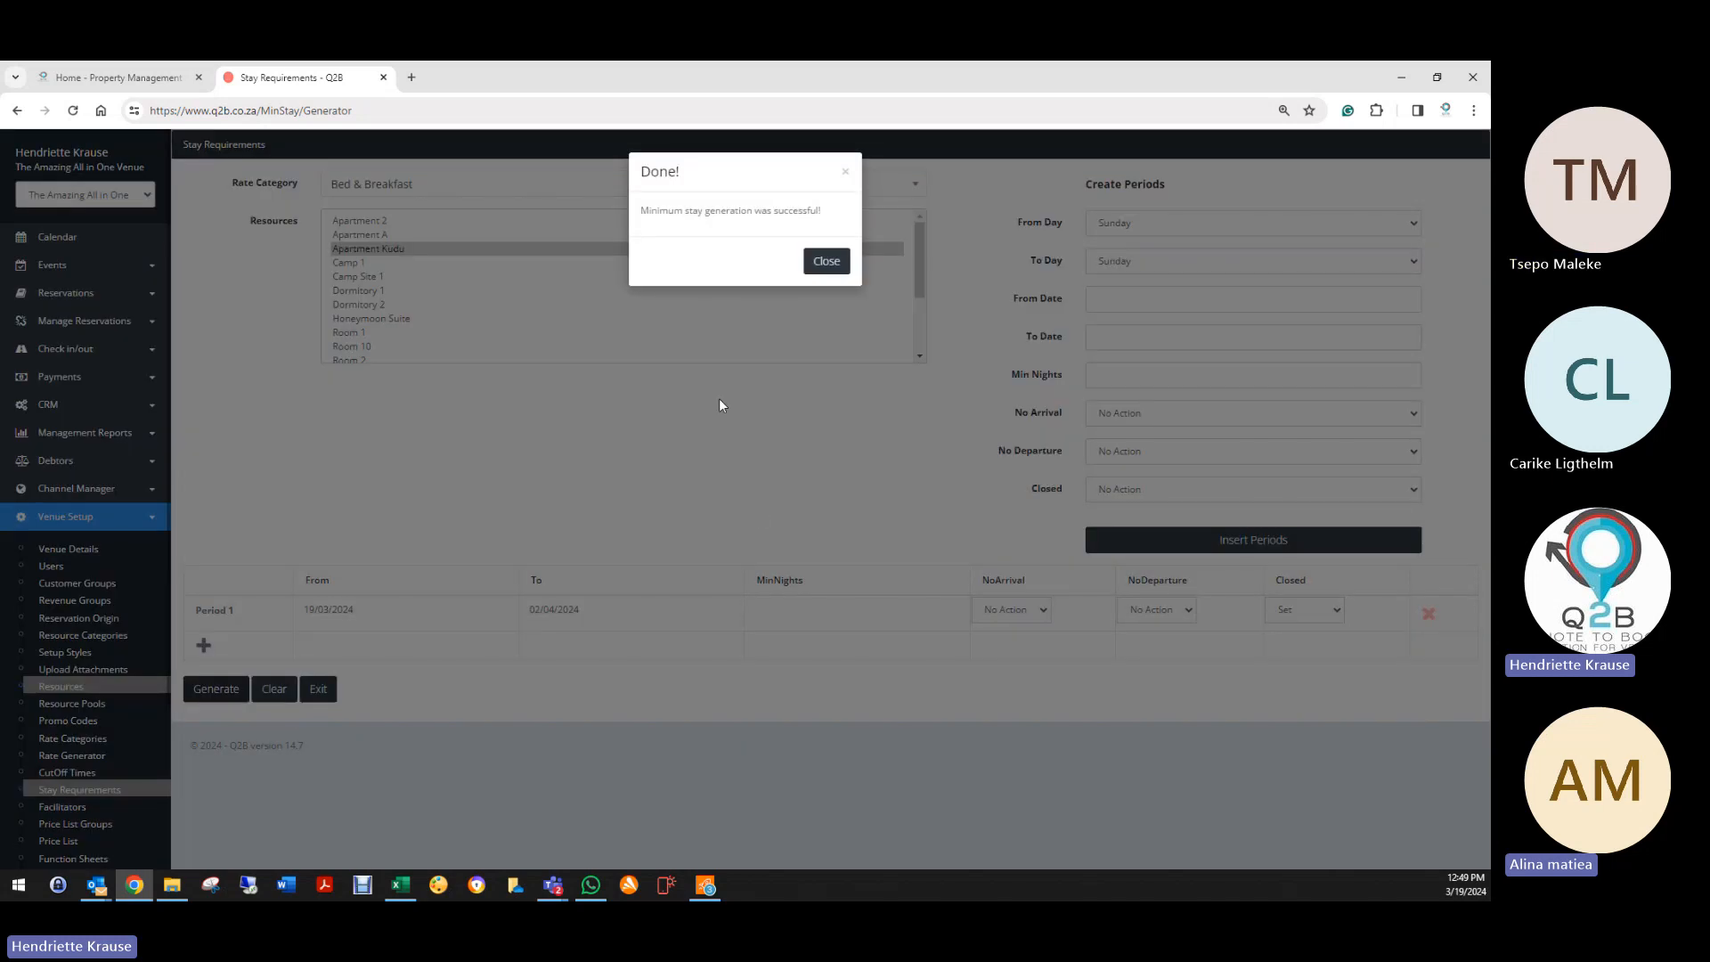
pyautogui.click(825, 261)
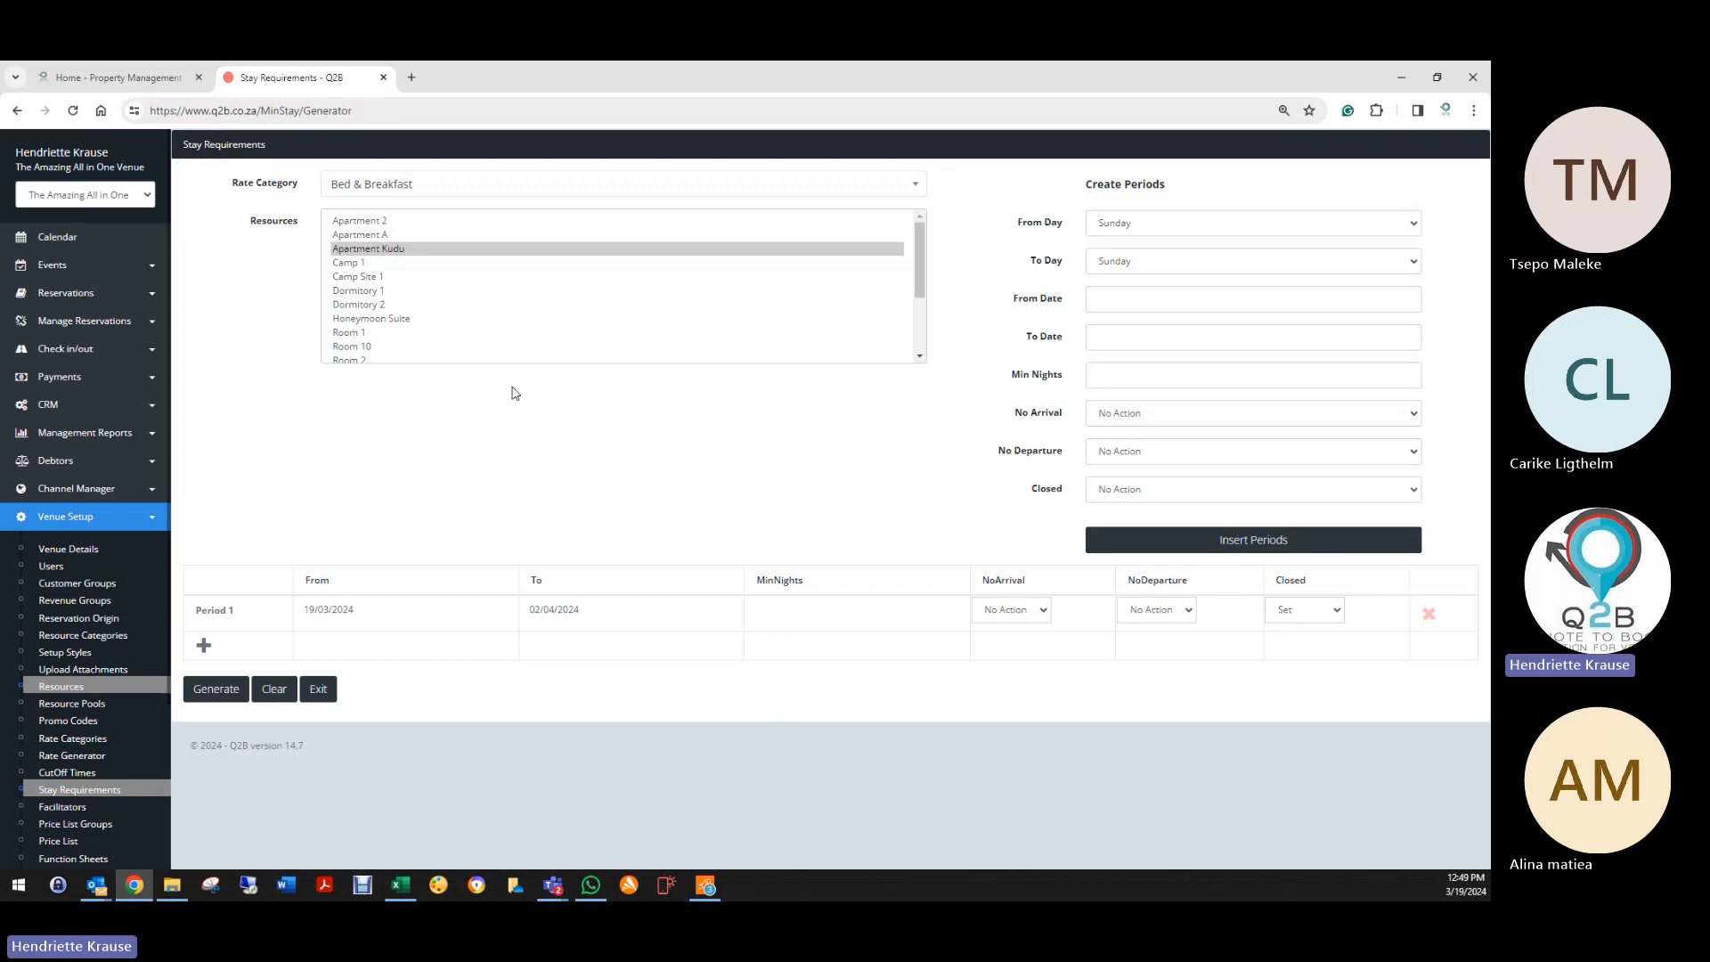
# Step: Select Honeymoon Suite with a period from 01/04/2024 to 11/05/2024
pyautogui.scroll(-2, 481, 333)
pyautogui.scroll(2, 481, 332)
pyautogui.click(441, 318)
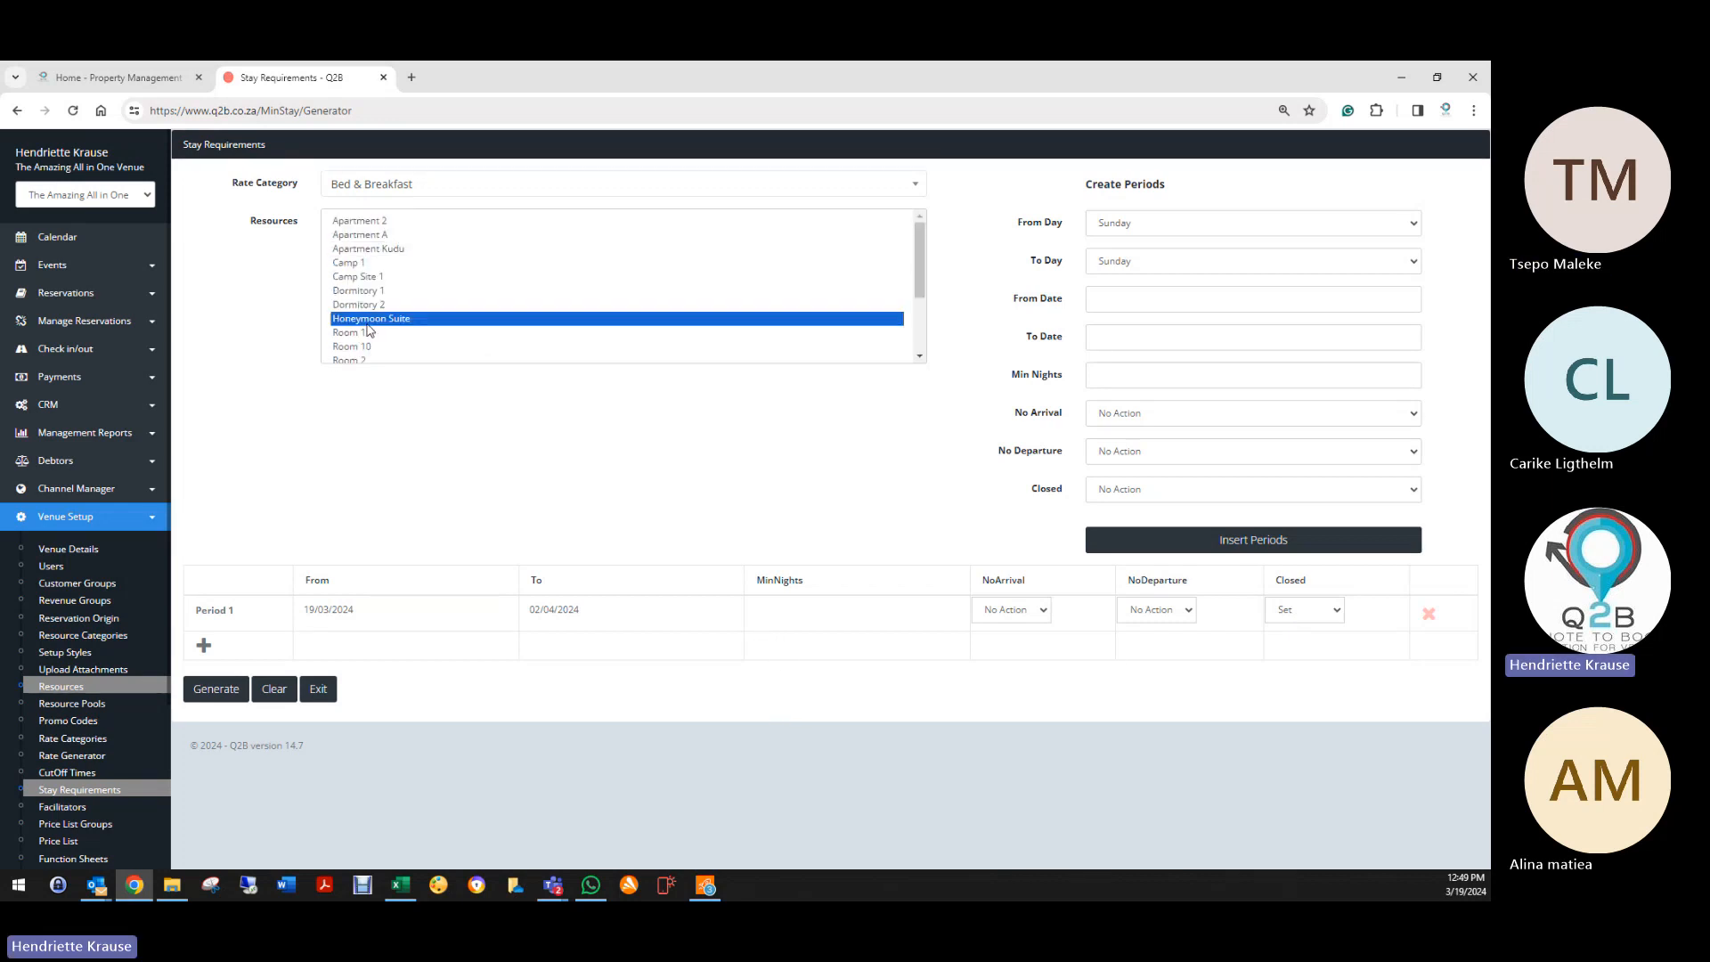
pyautogui.click(356, 613)
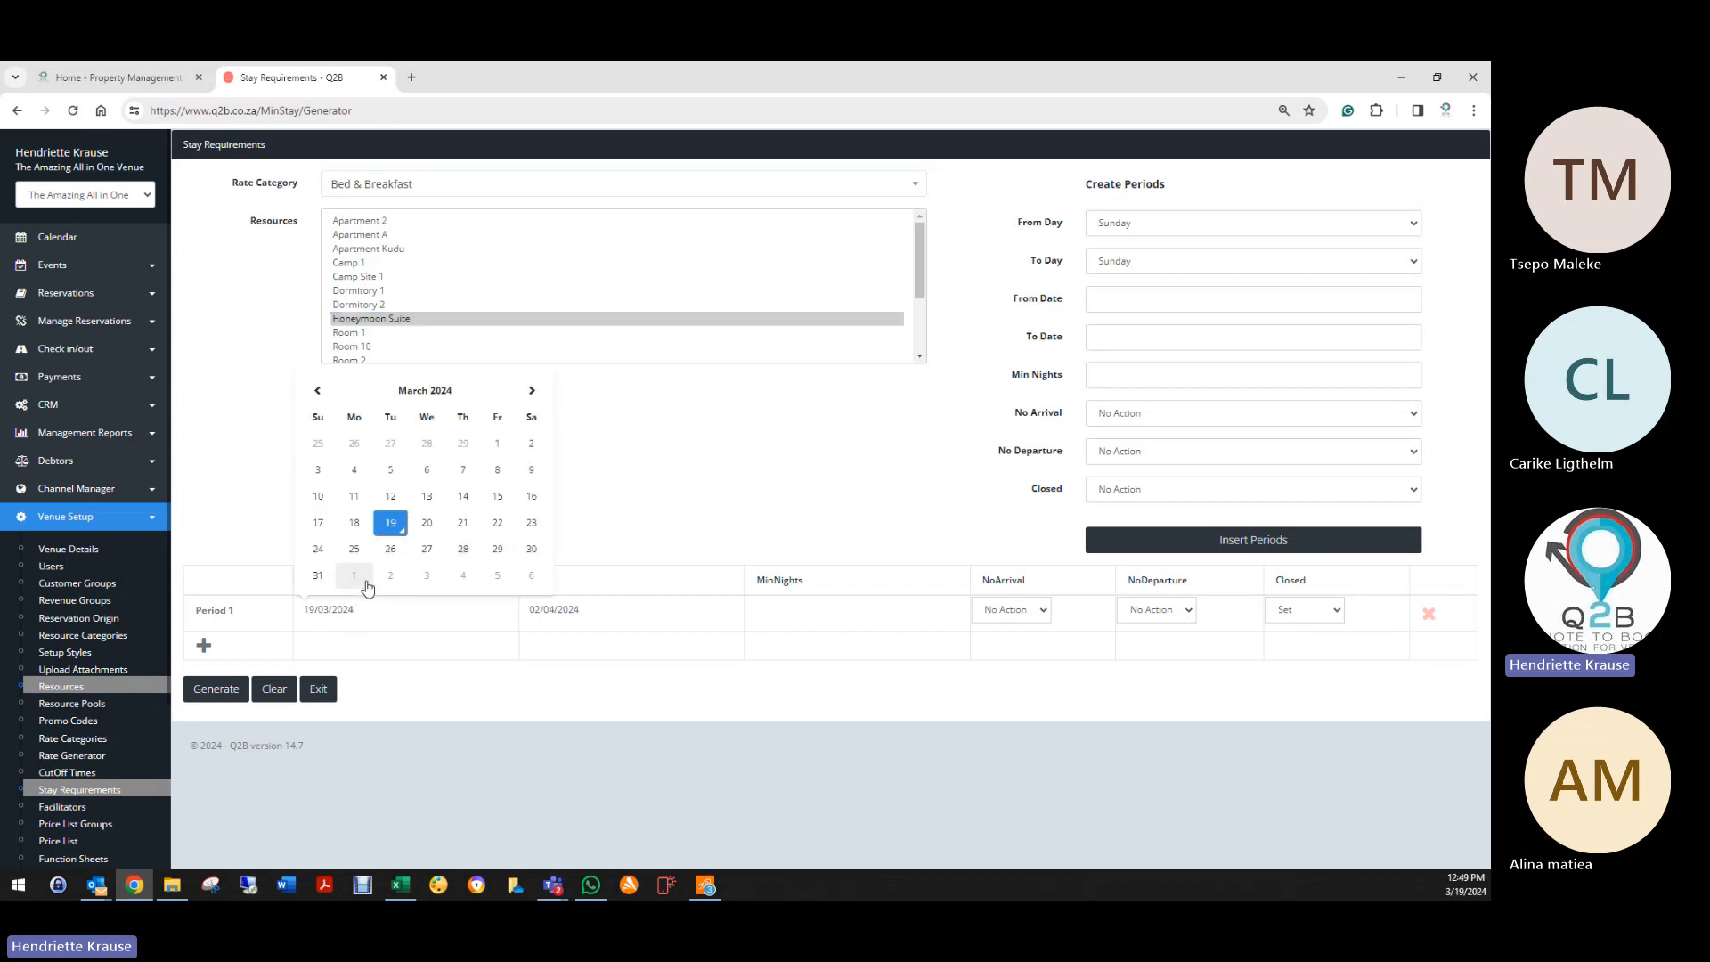
pyautogui.click(361, 577)
pyautogui.click(561, 611)
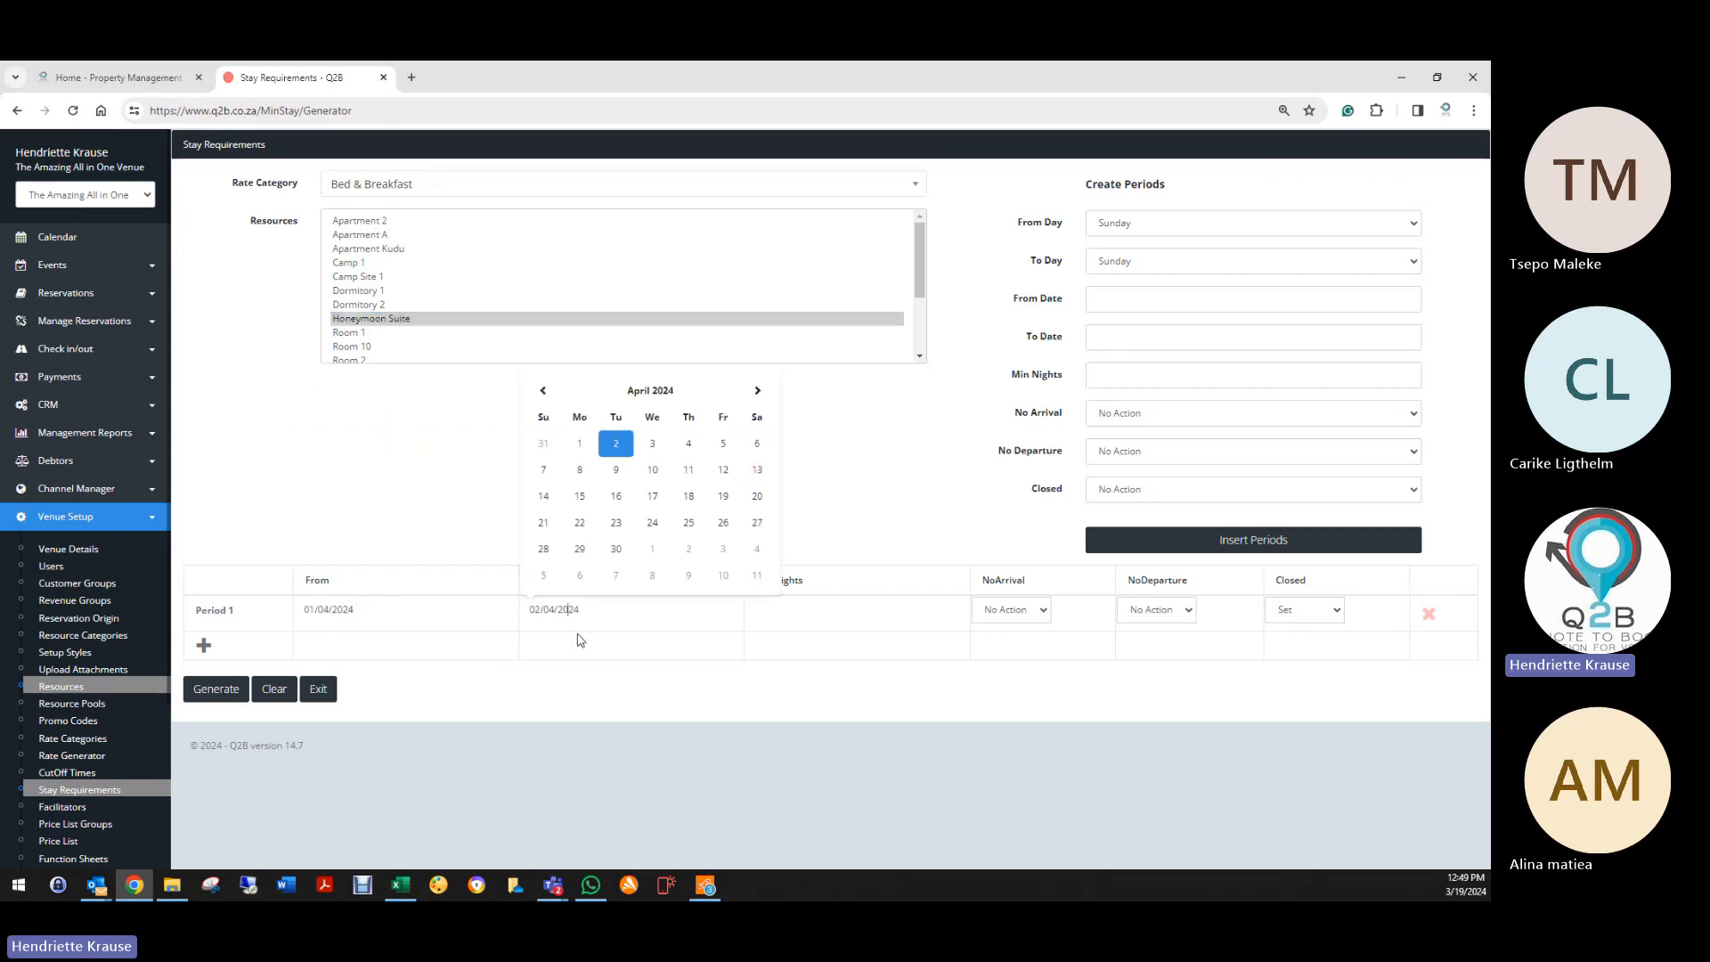
pyautogui.click(752, 574)
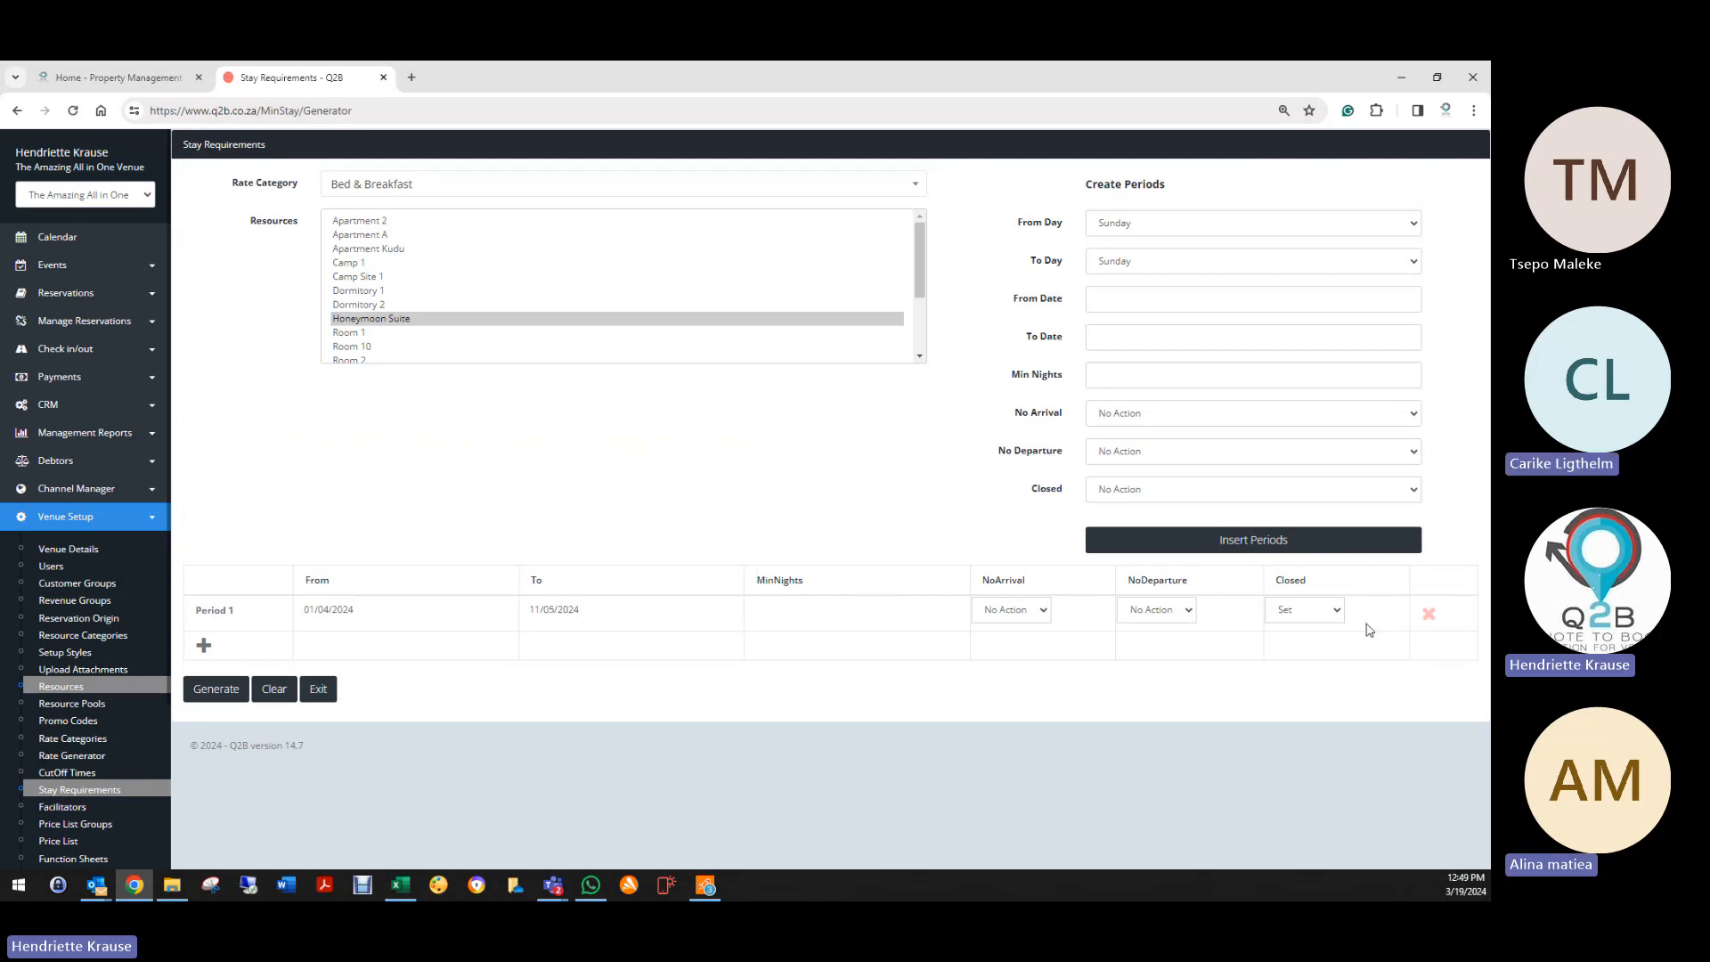
# Step: Keep the period Closed and generate the Honeymoon Suite stay requirement
pyautogui.click(1313, 615)
pyautogui.click(1284, 644)
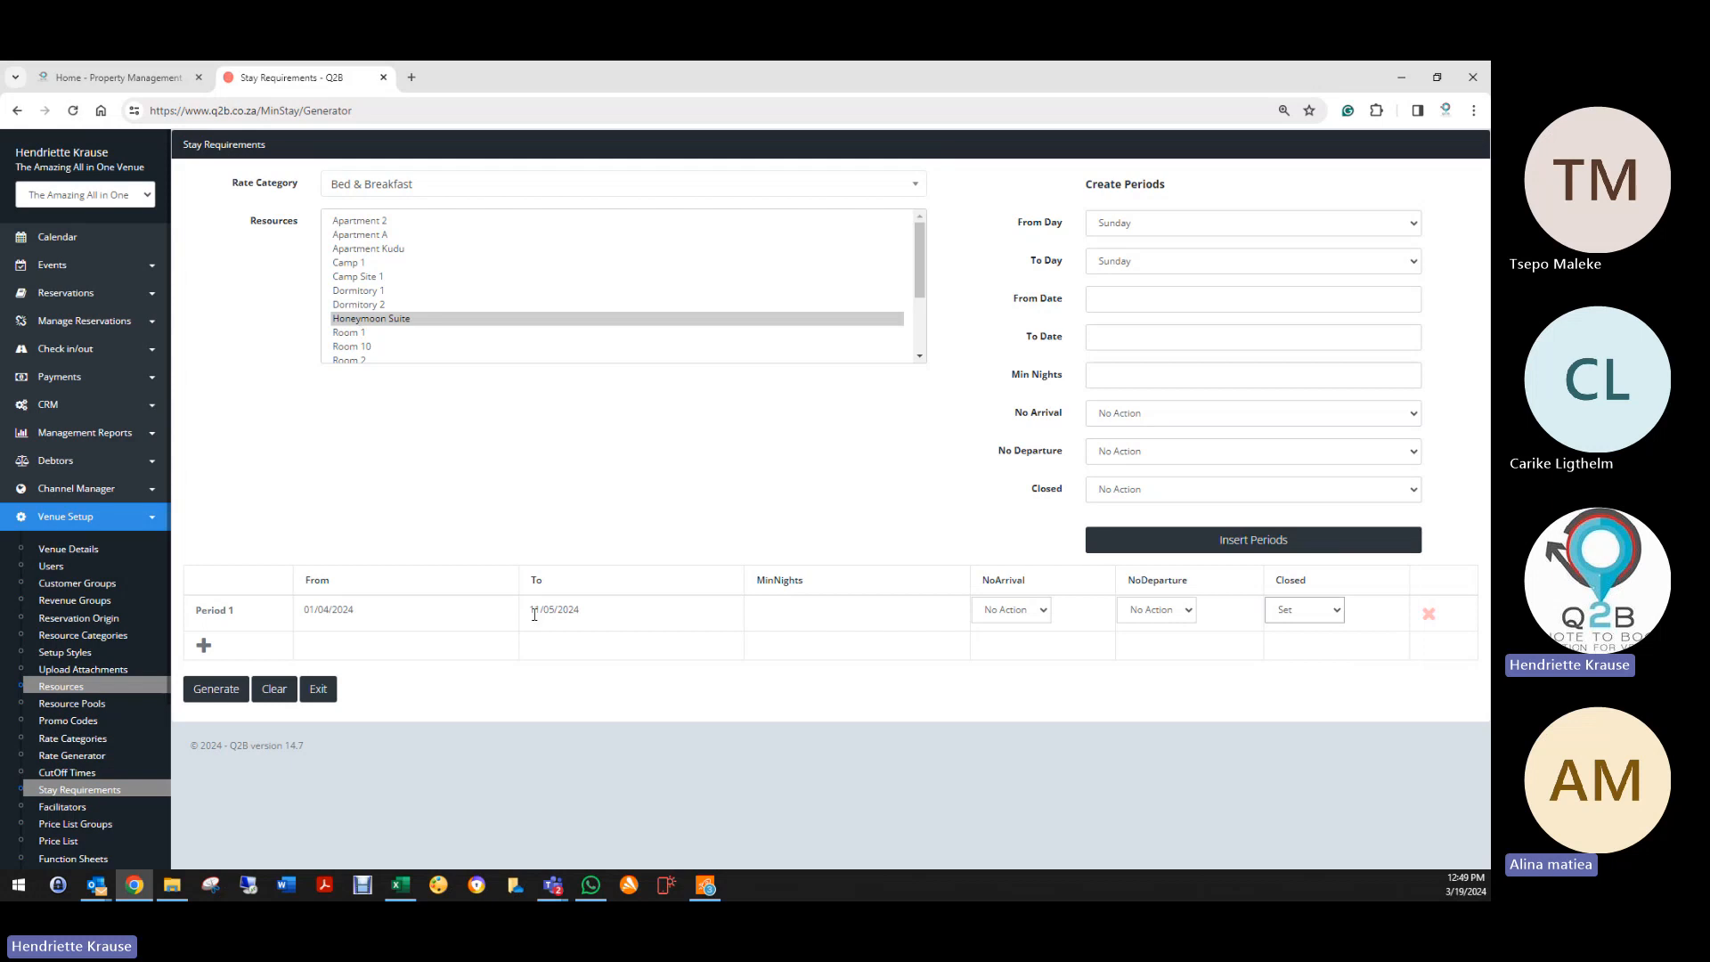
pyautogui.click(215, 688)
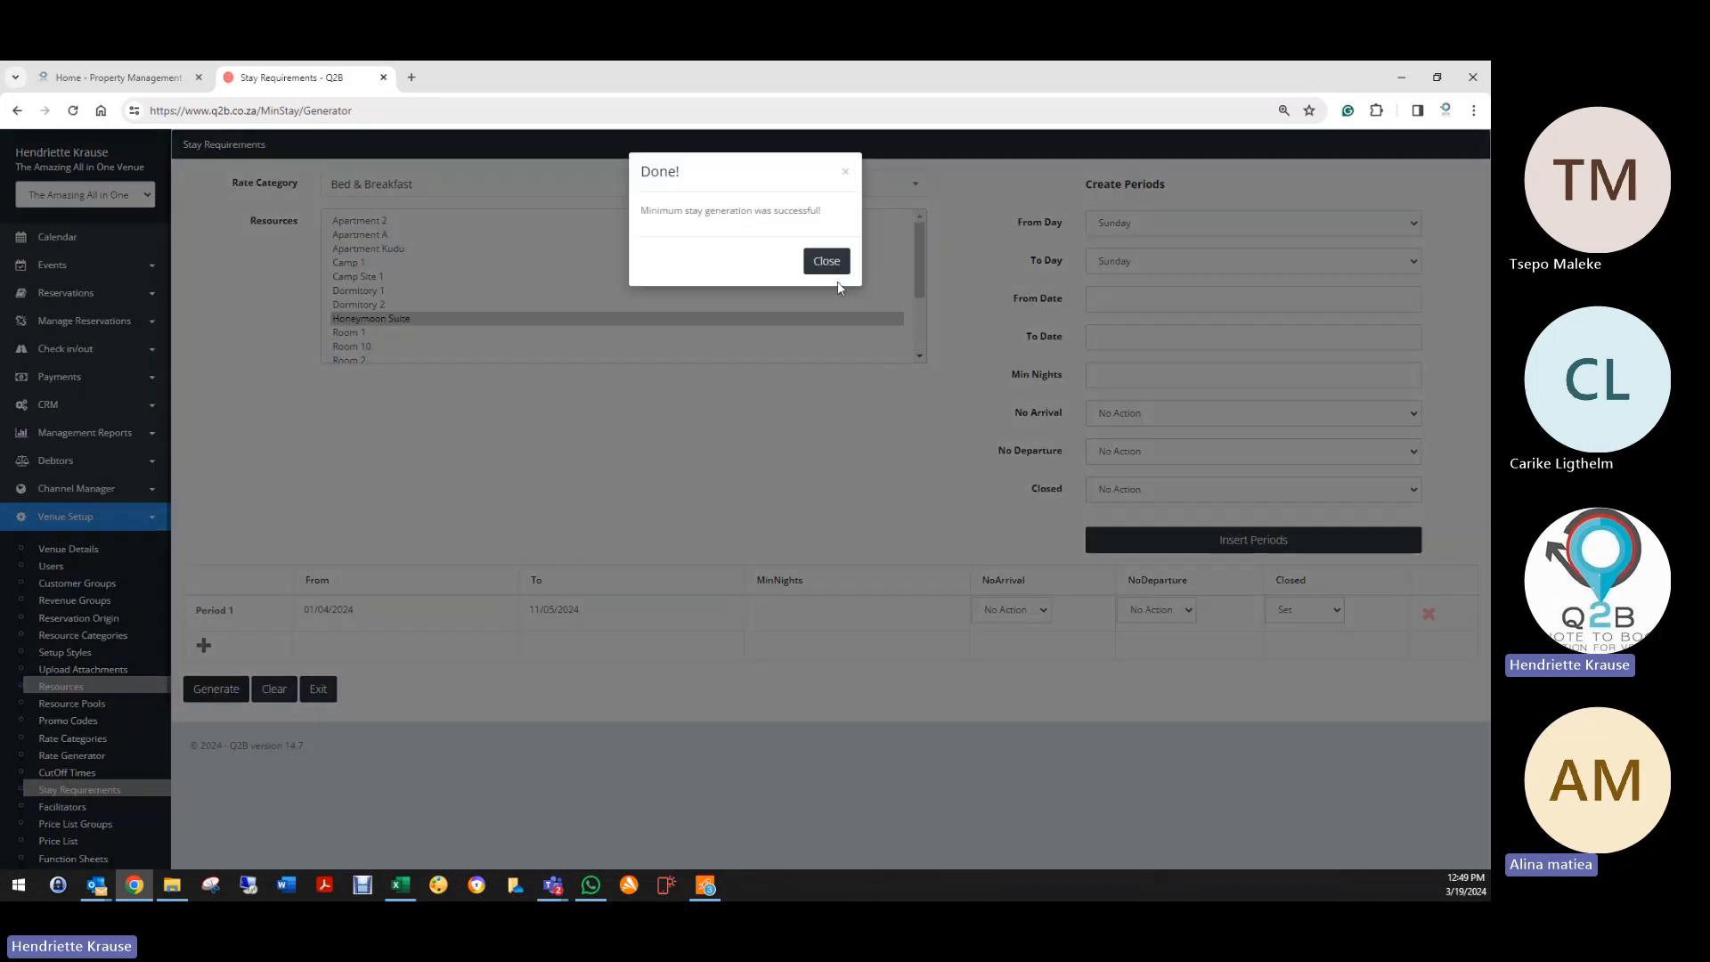
pyautogui.click(825, 259)
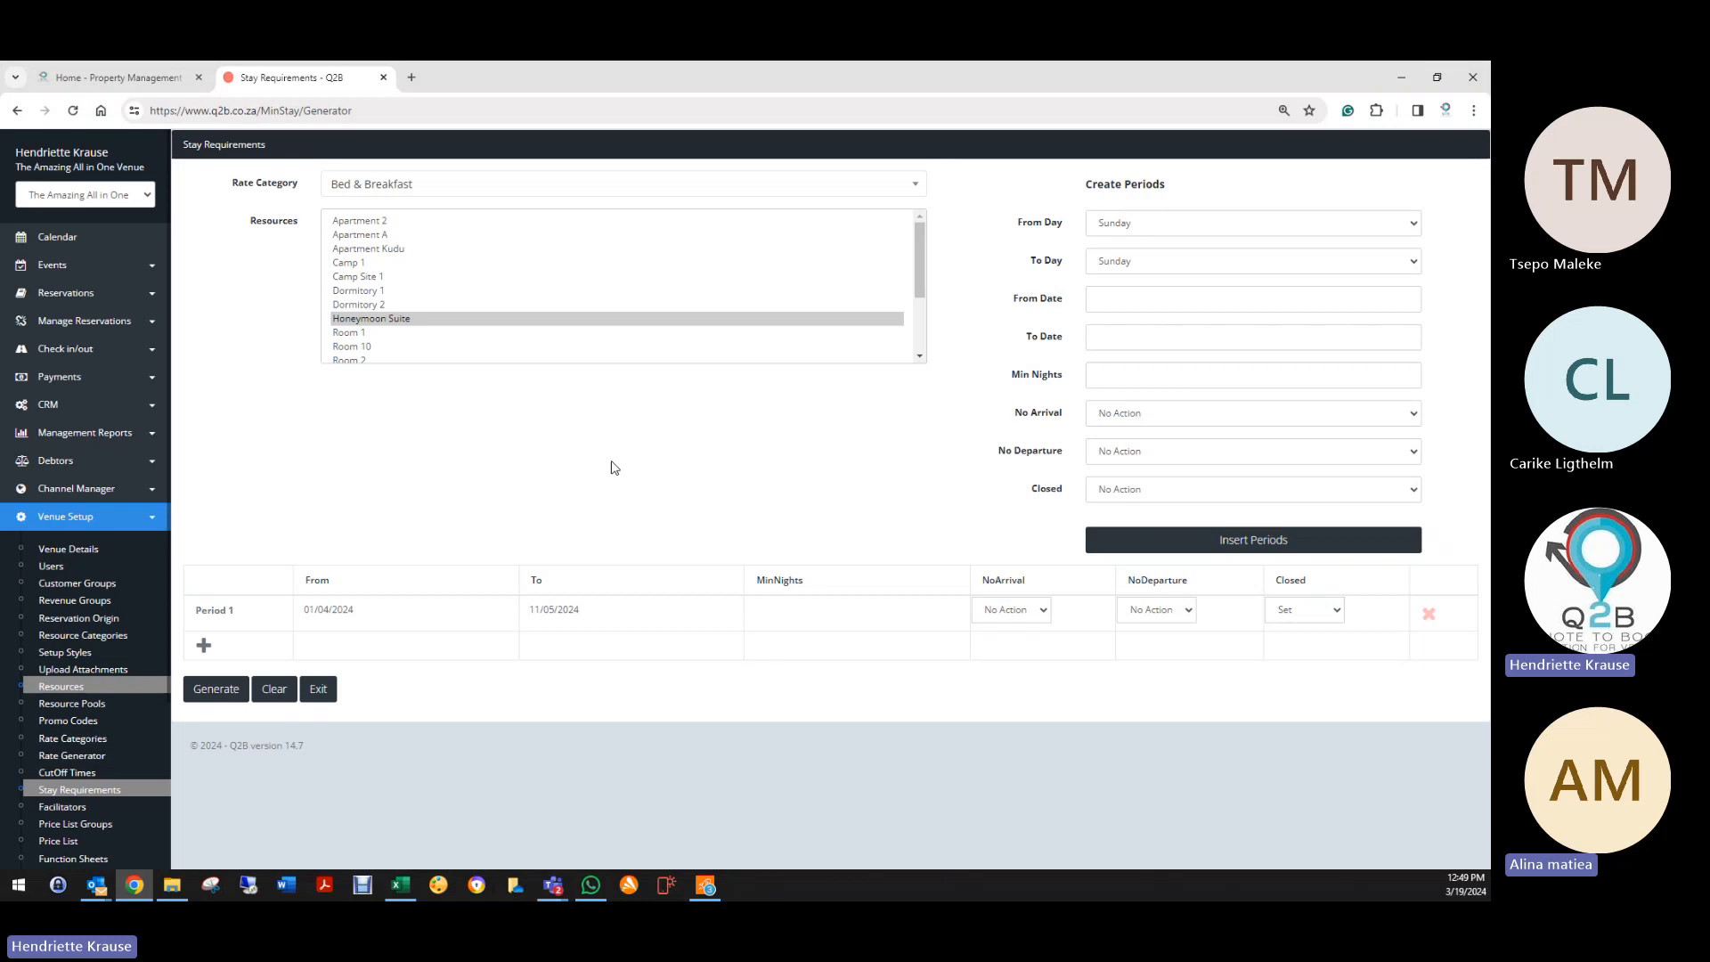
# Step: Leave Bed & Breakfast as the rate and clear Period 1's dates and status
pyautogui.click(398, 186)
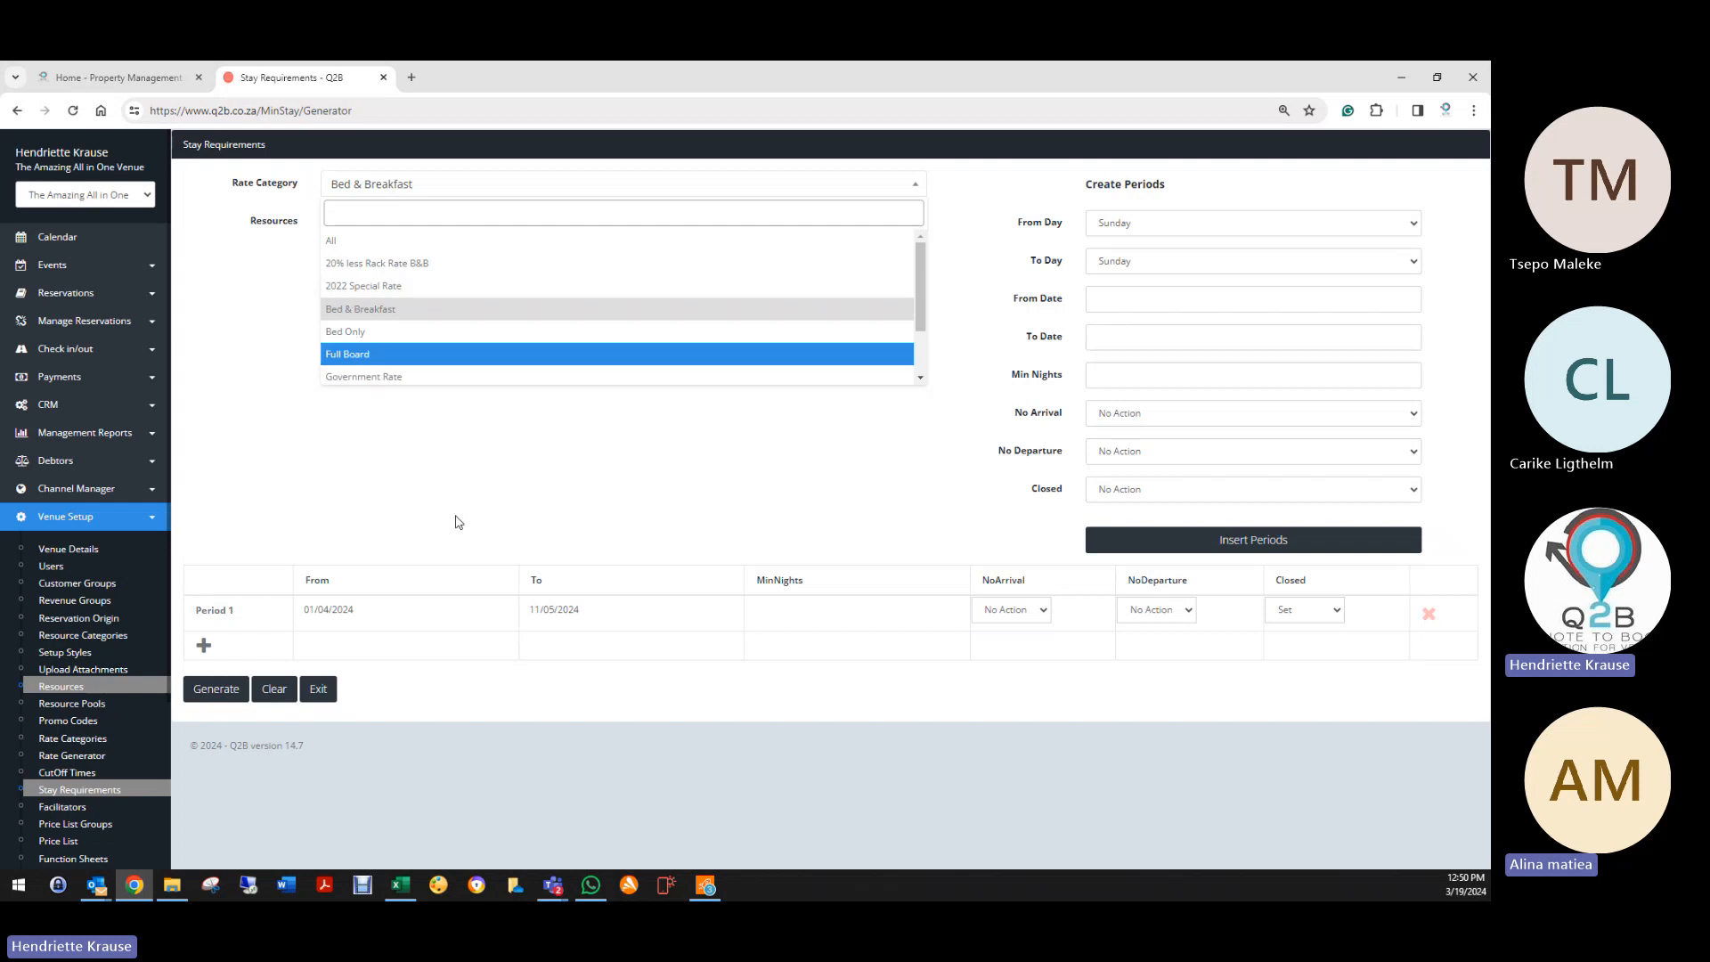
pyautogui.click(424, 472)
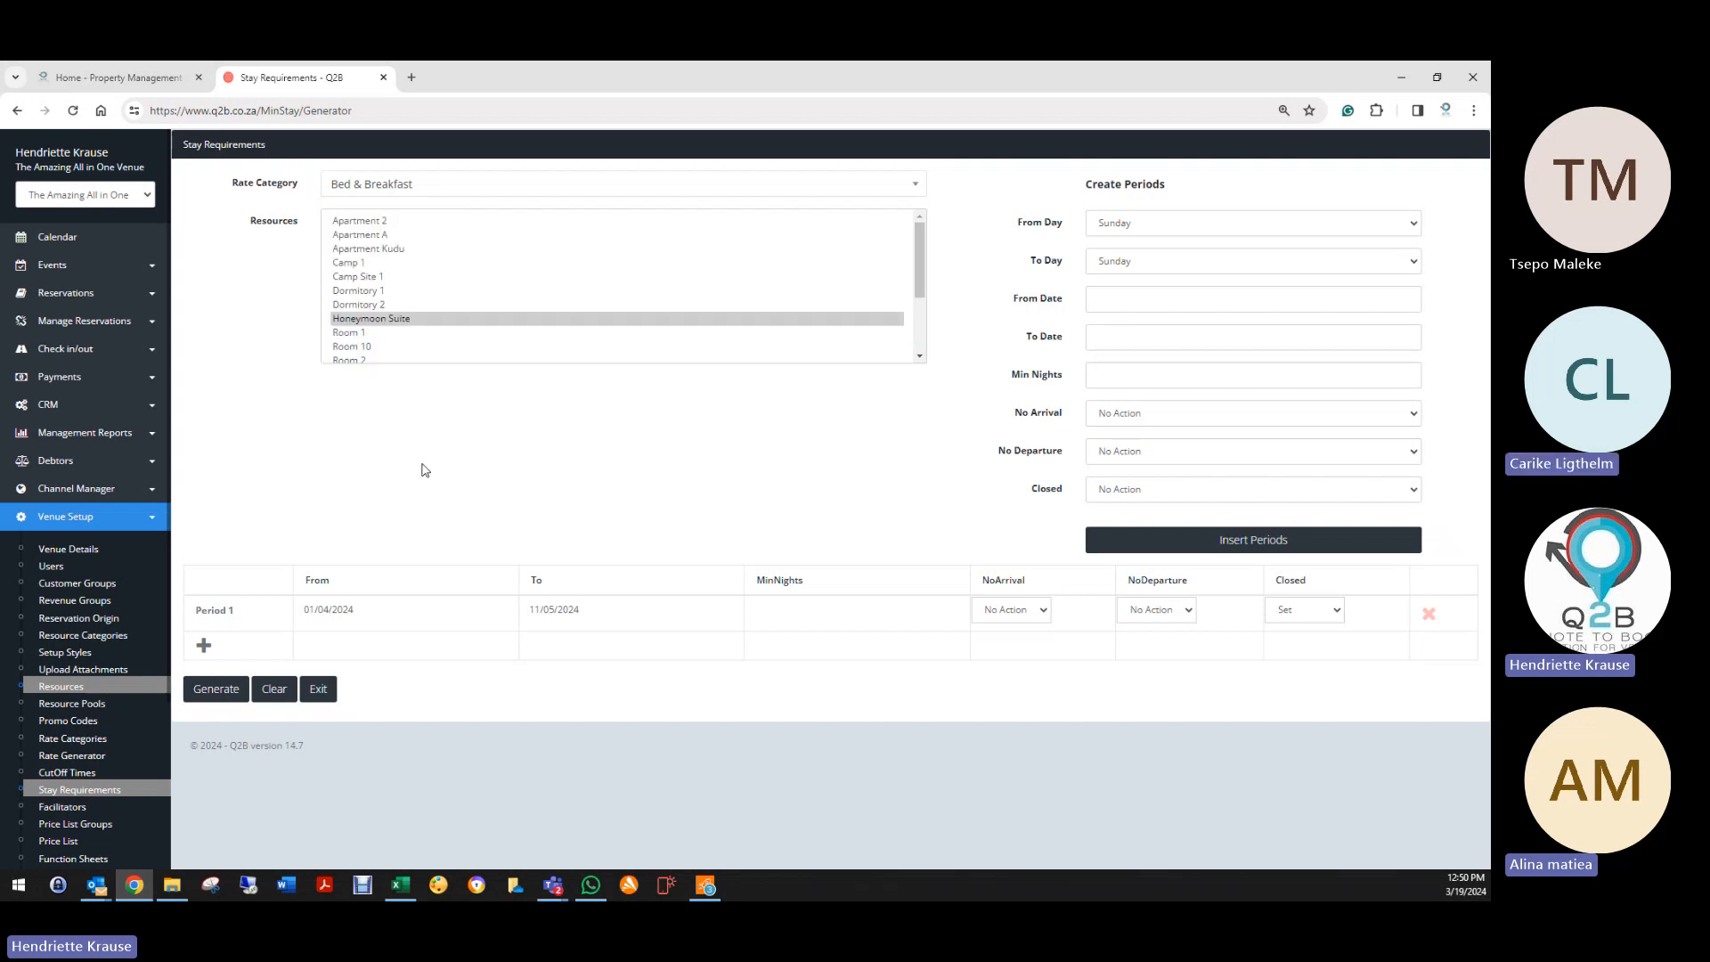
pyautogui.click(281, 694)
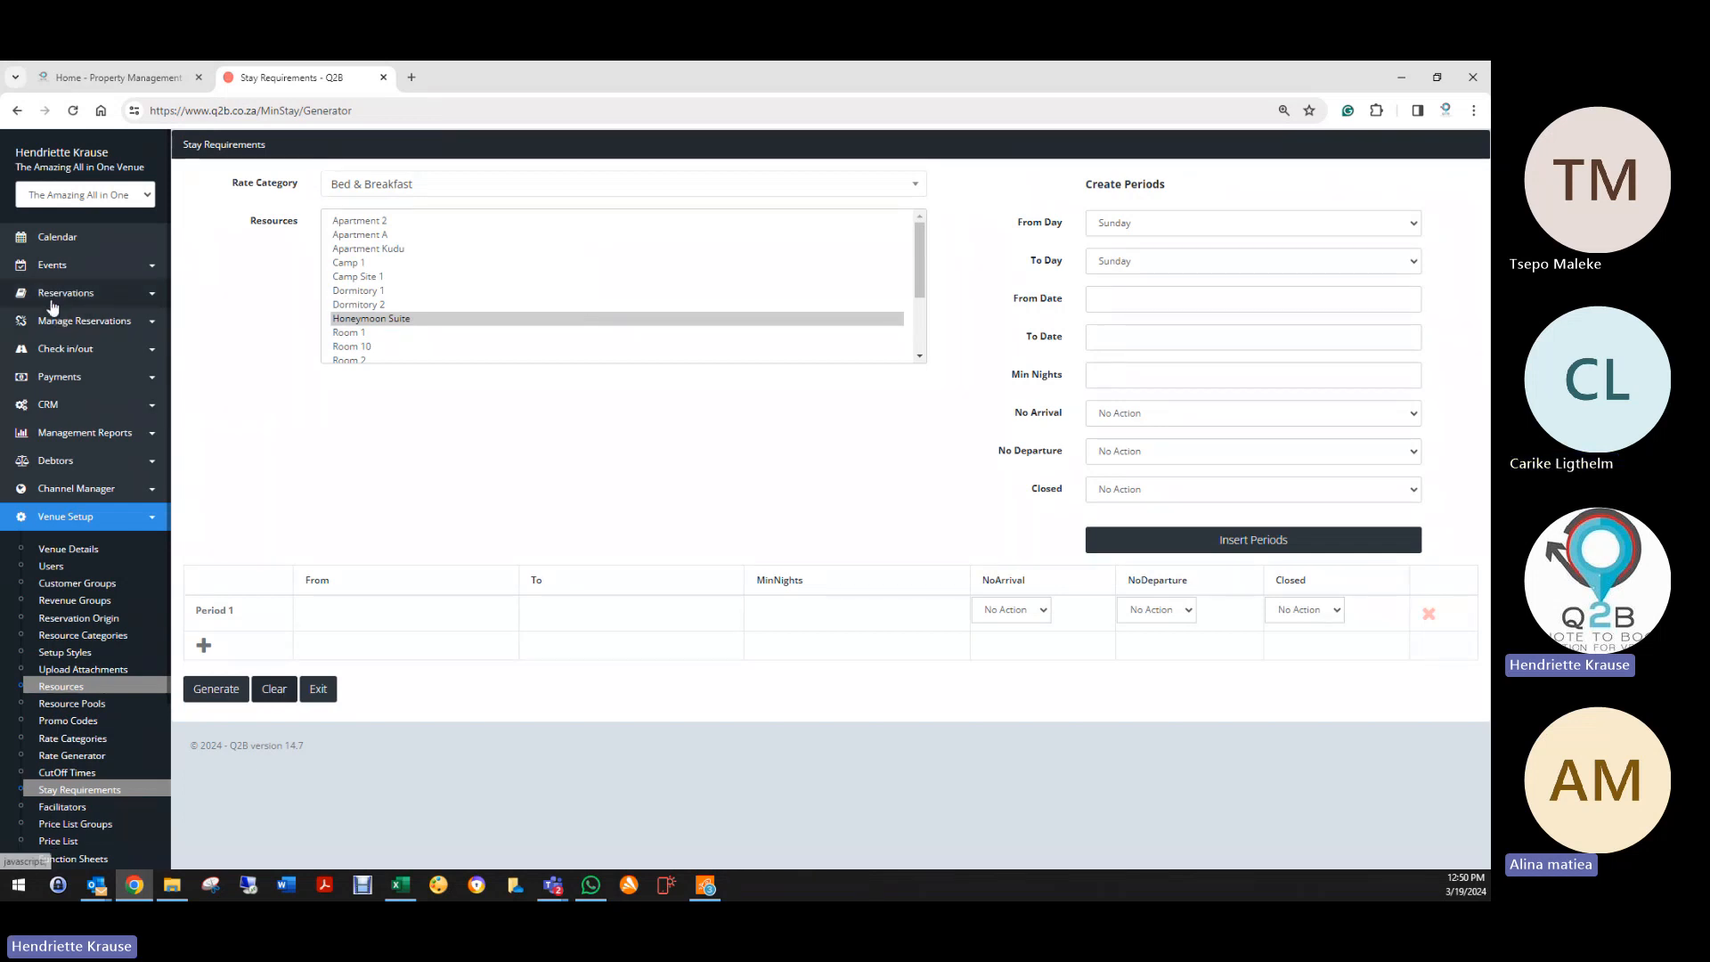
# Step: Show All Availability filtered to Bed & Breakfast with stay requirements and Apartments expanded, then start a Stay Req
pyautogui.click(51, 297)
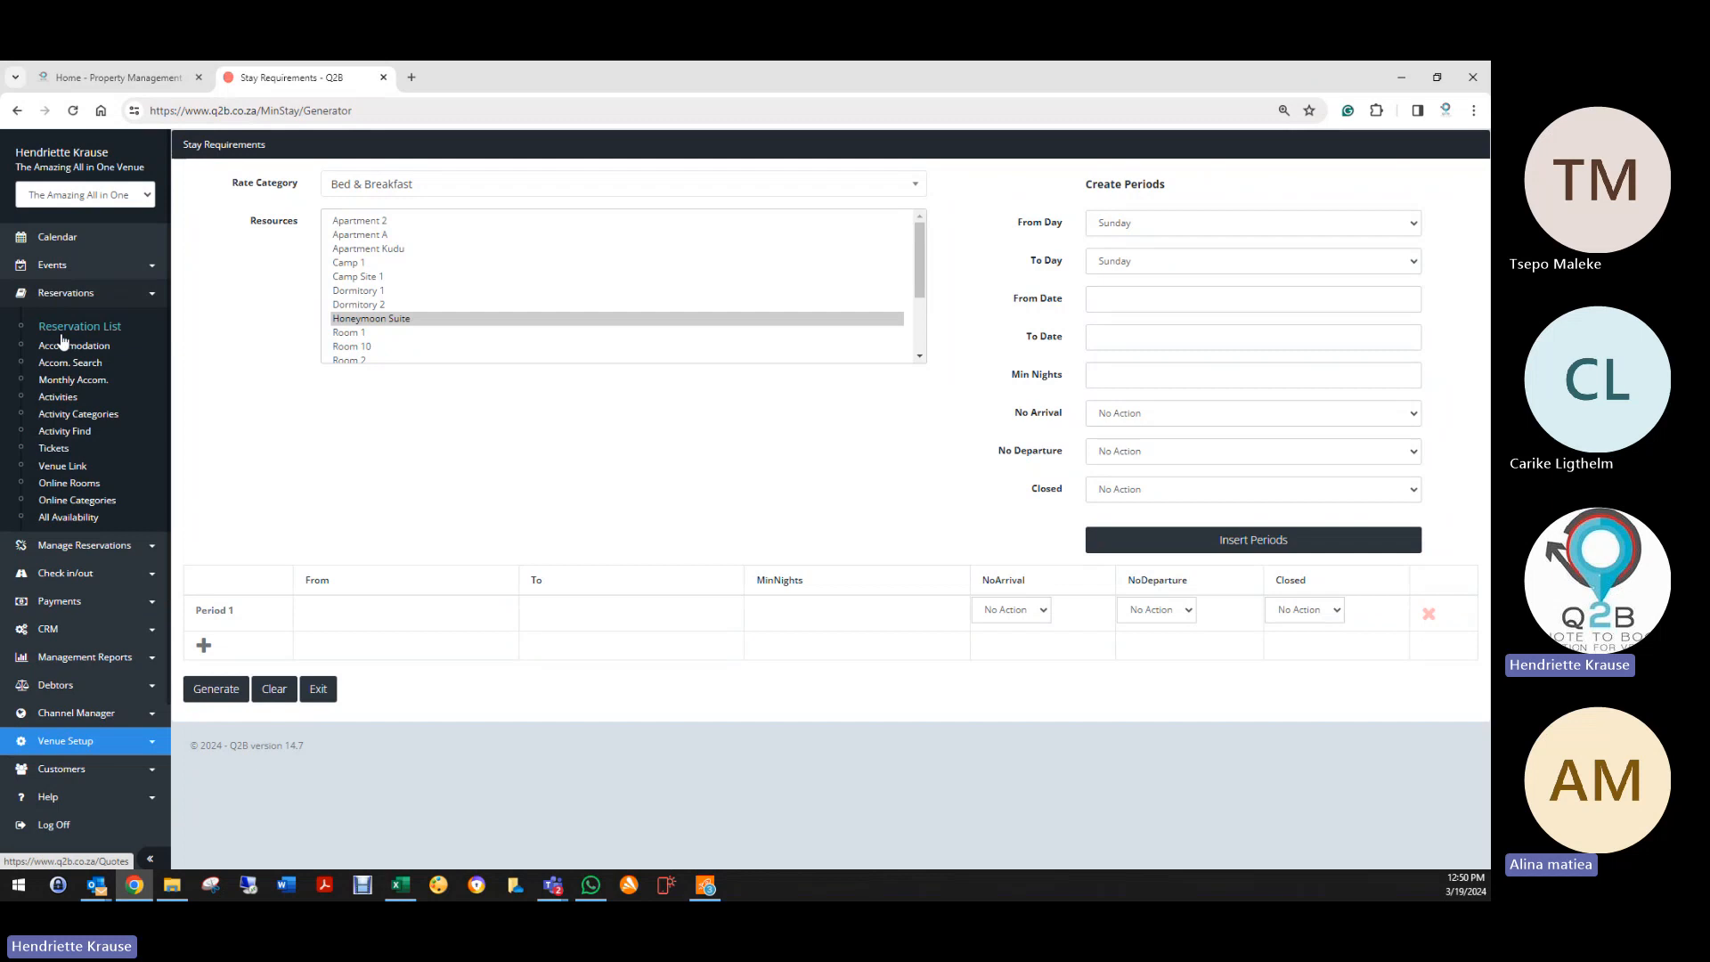
pyautogui.click(77, 520)
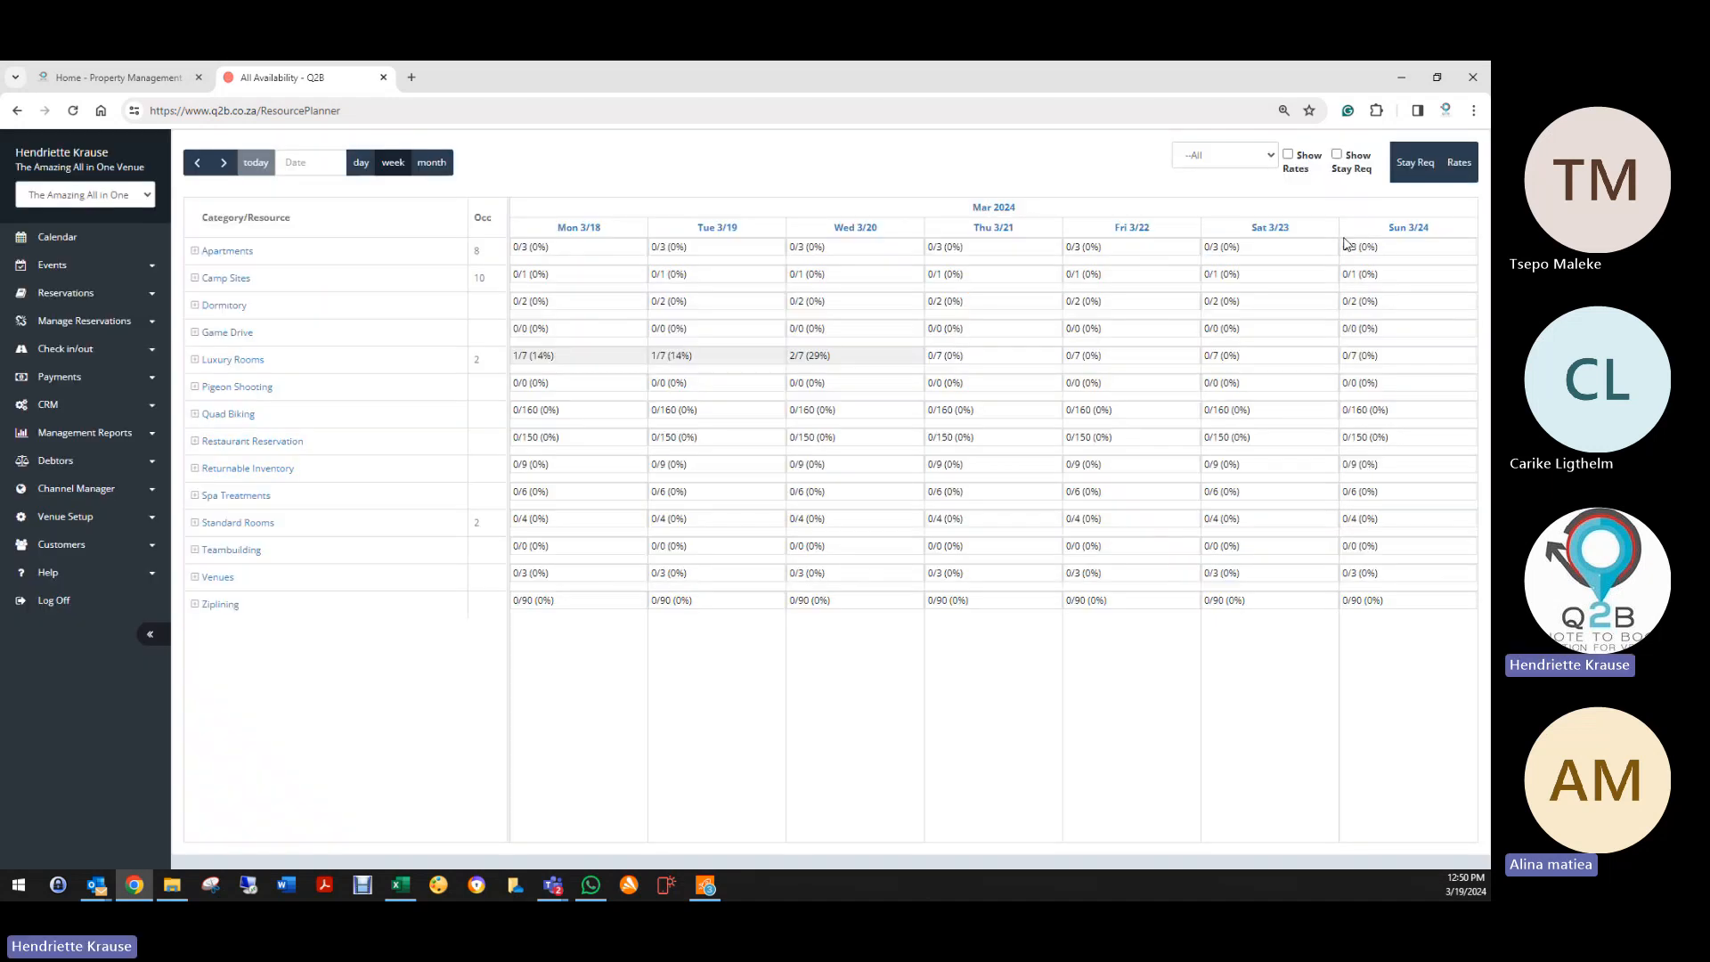
pyautogui.click(1234, 159)
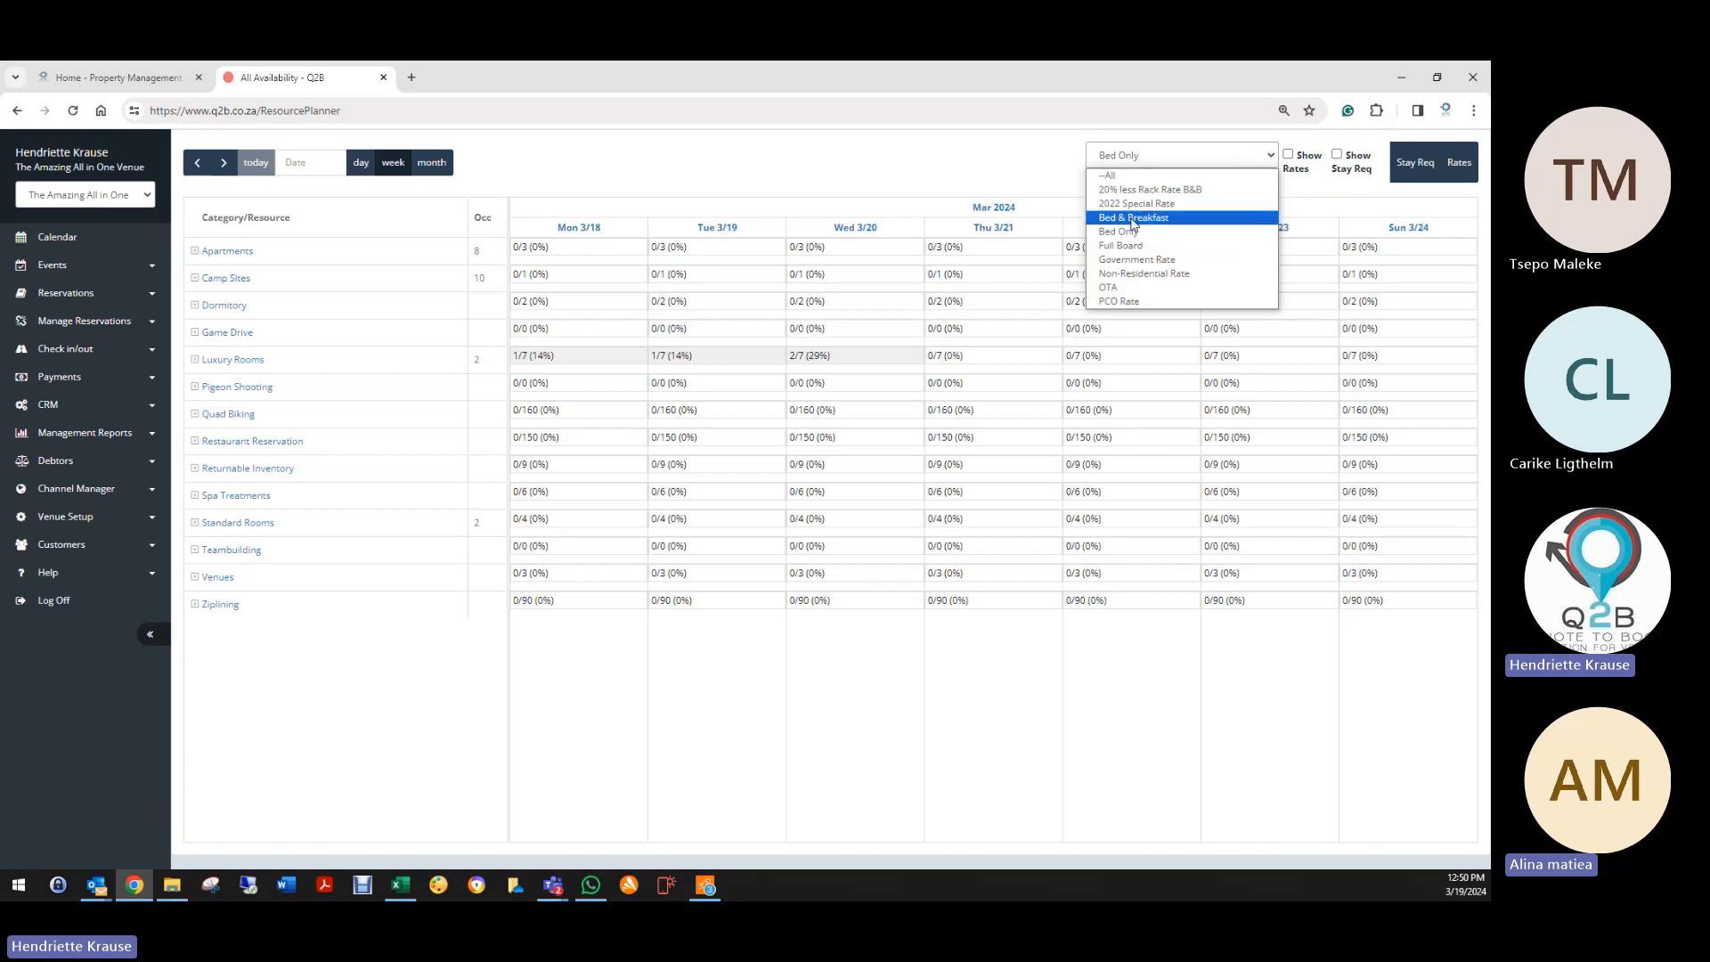
pyautogui.click(1133, 218)
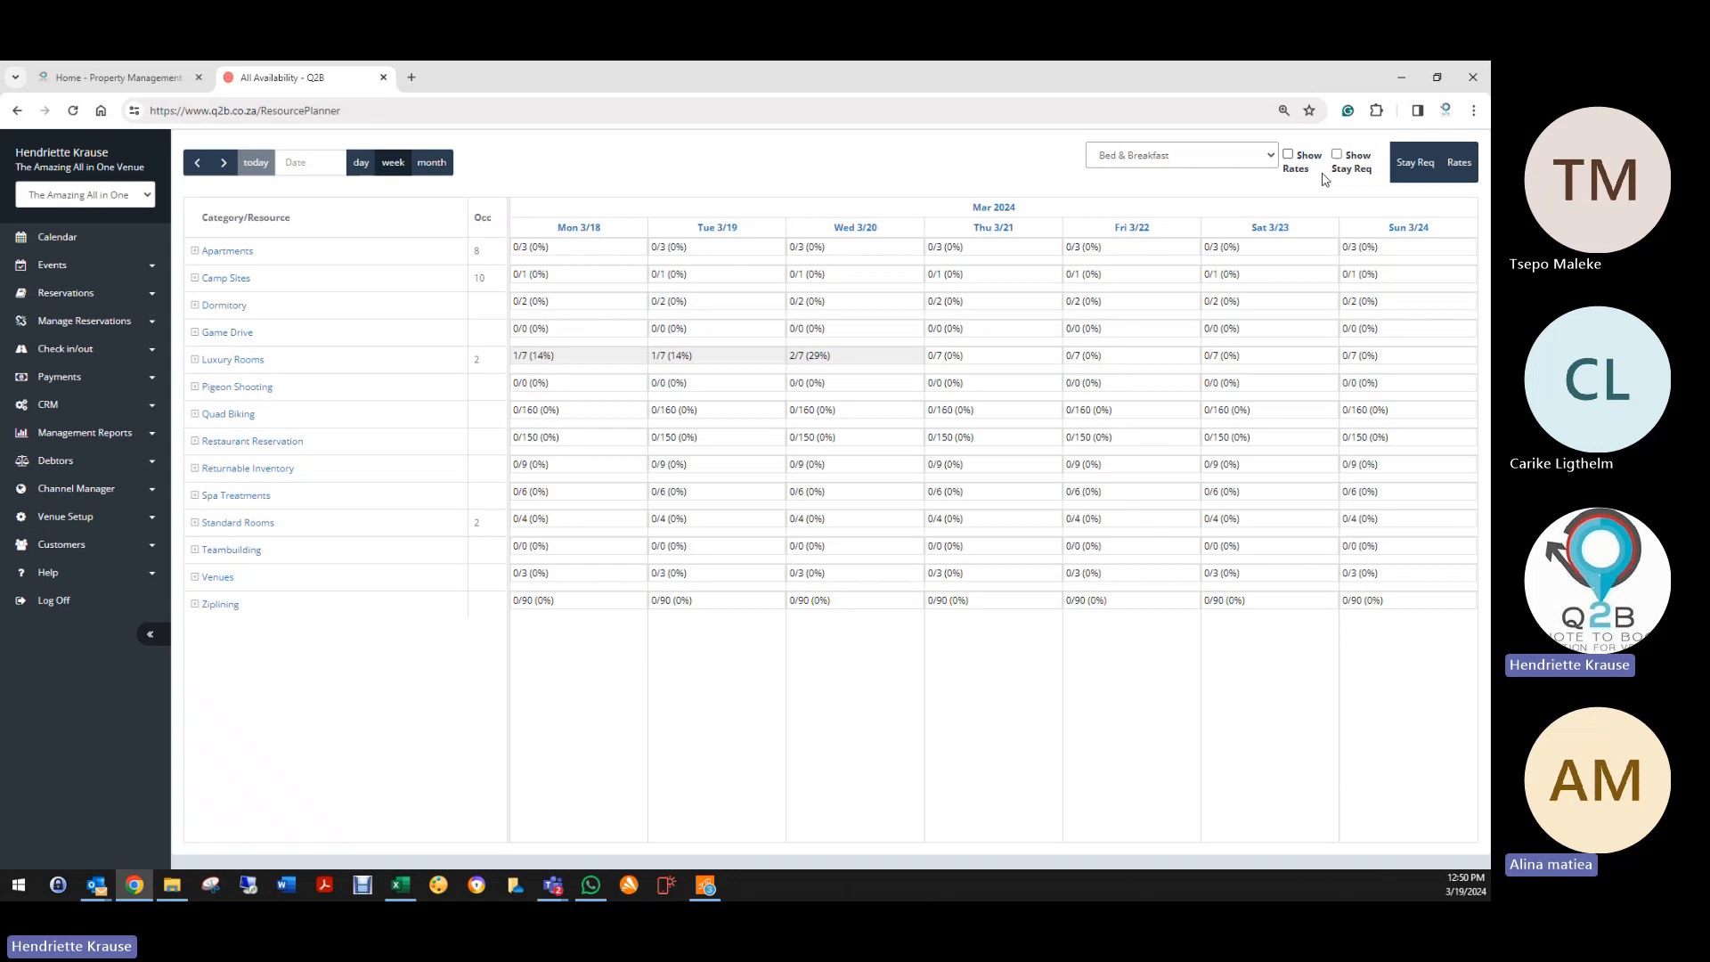
pyautogui.click(1336, 155)
pyautogui.click(195, 252)
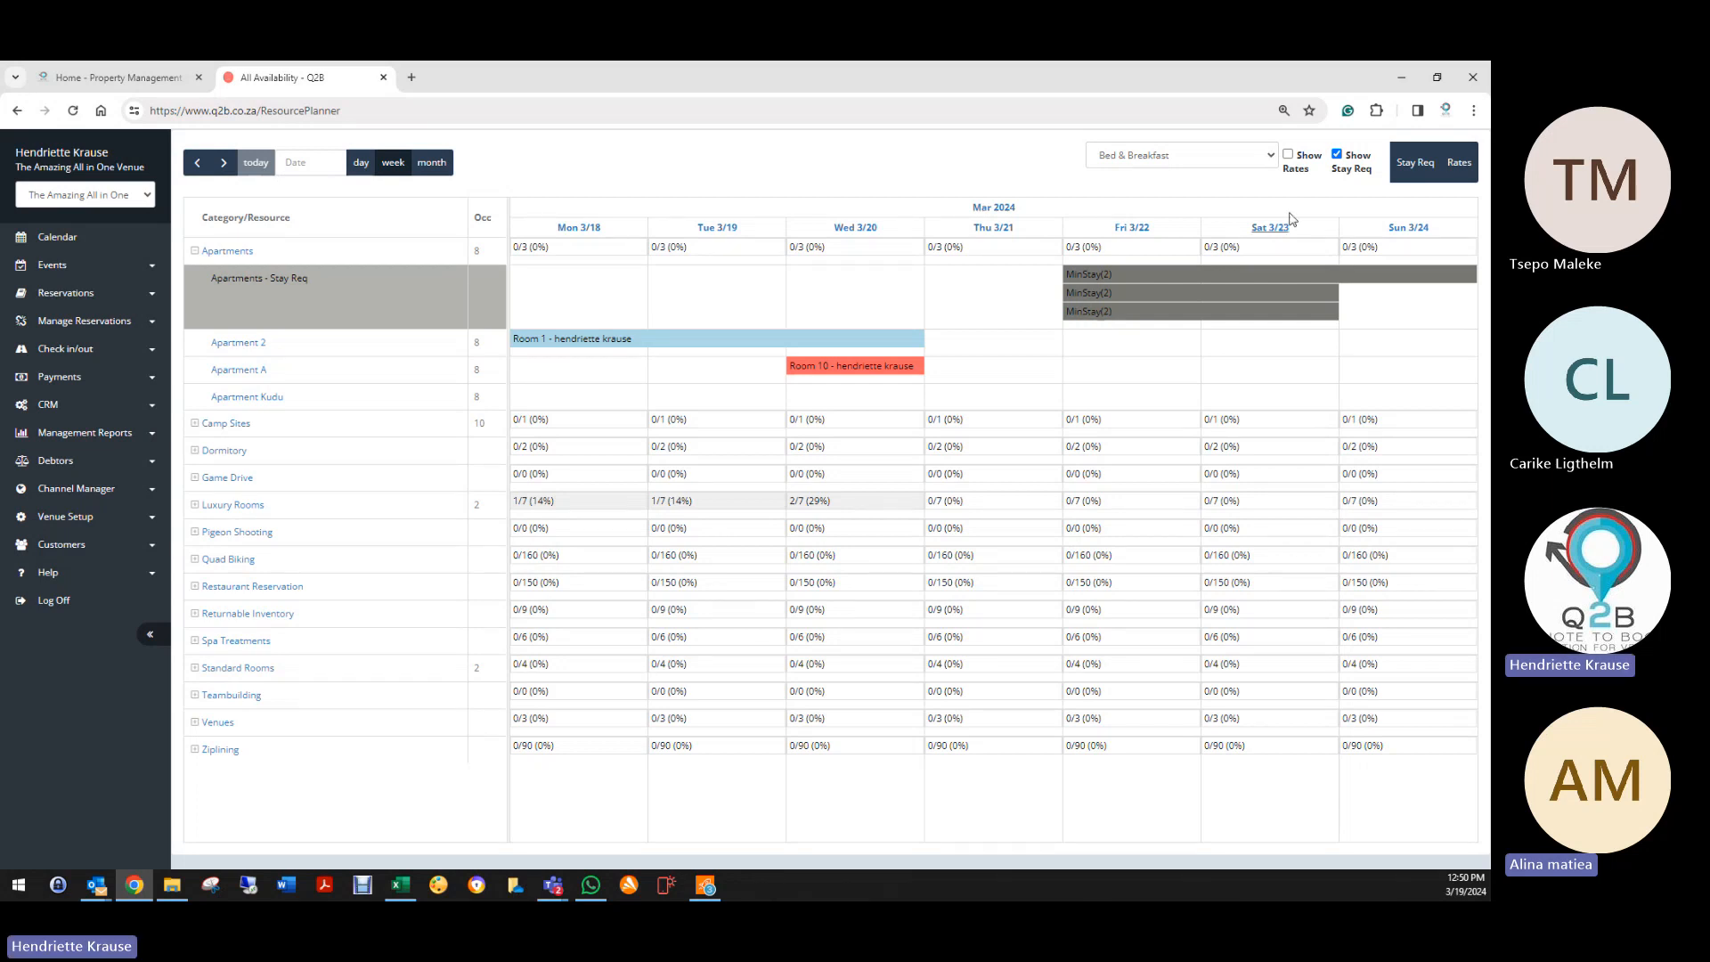
pyautogui.click(1409, 168)
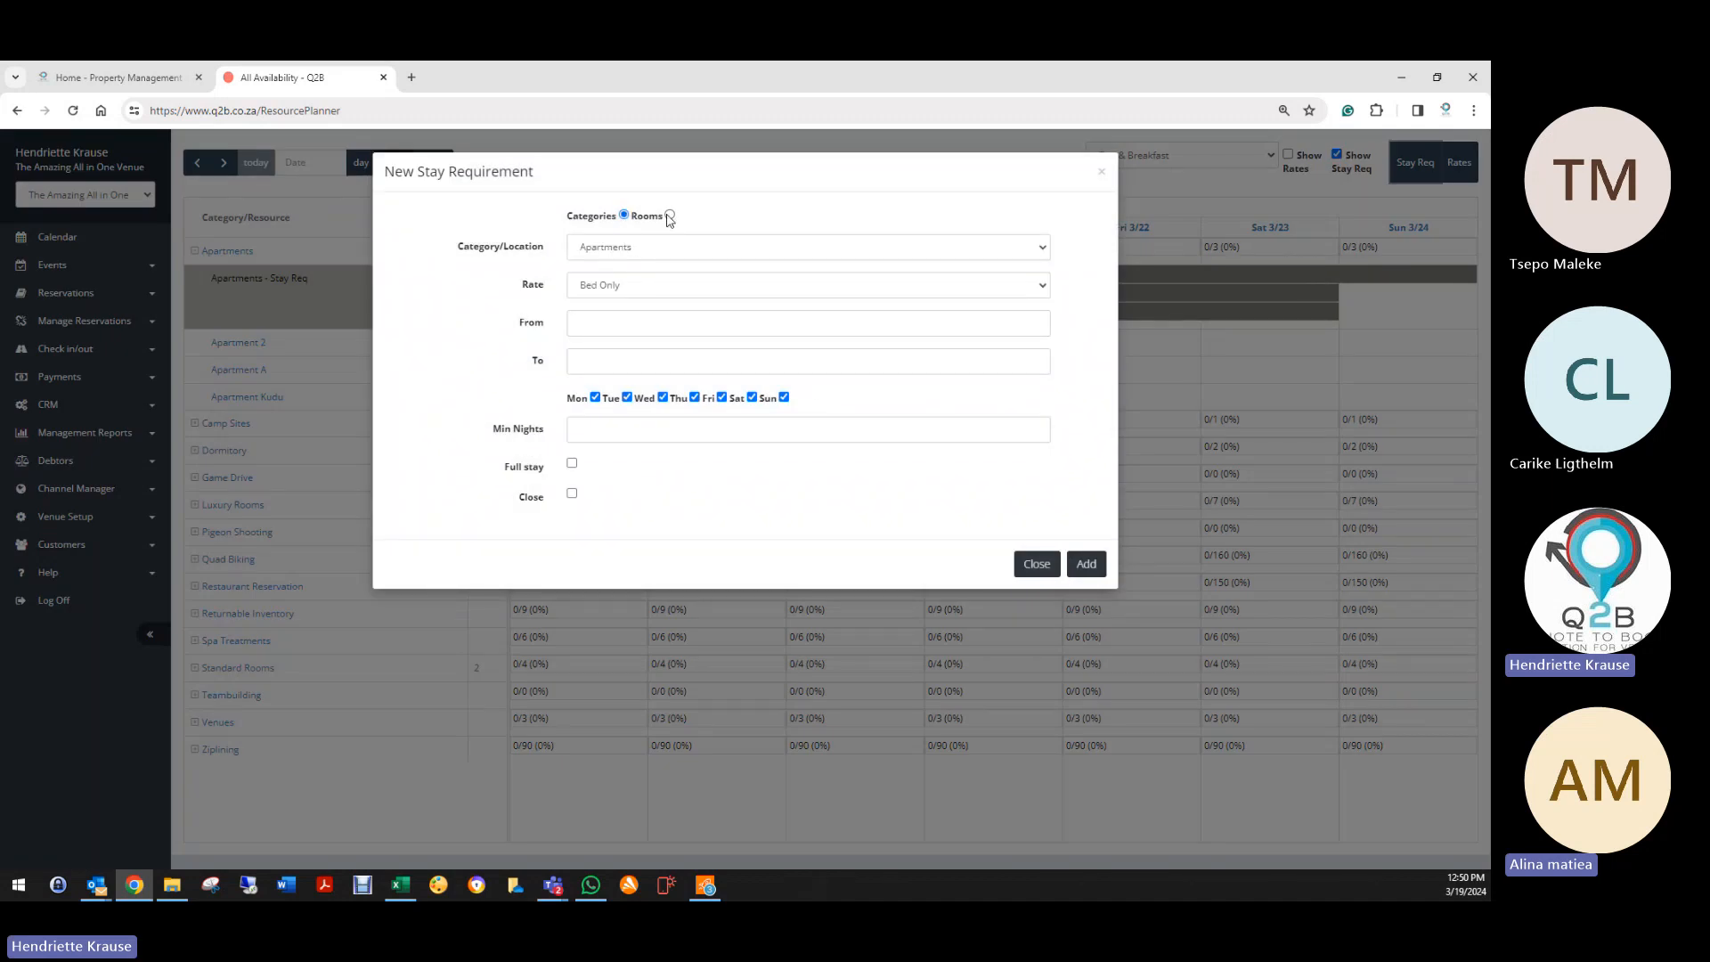
# Step: Choose Dormitory on Bed Only, dated 2024-03-19 to 2024-11-30
pyautogui.click(580, 248)
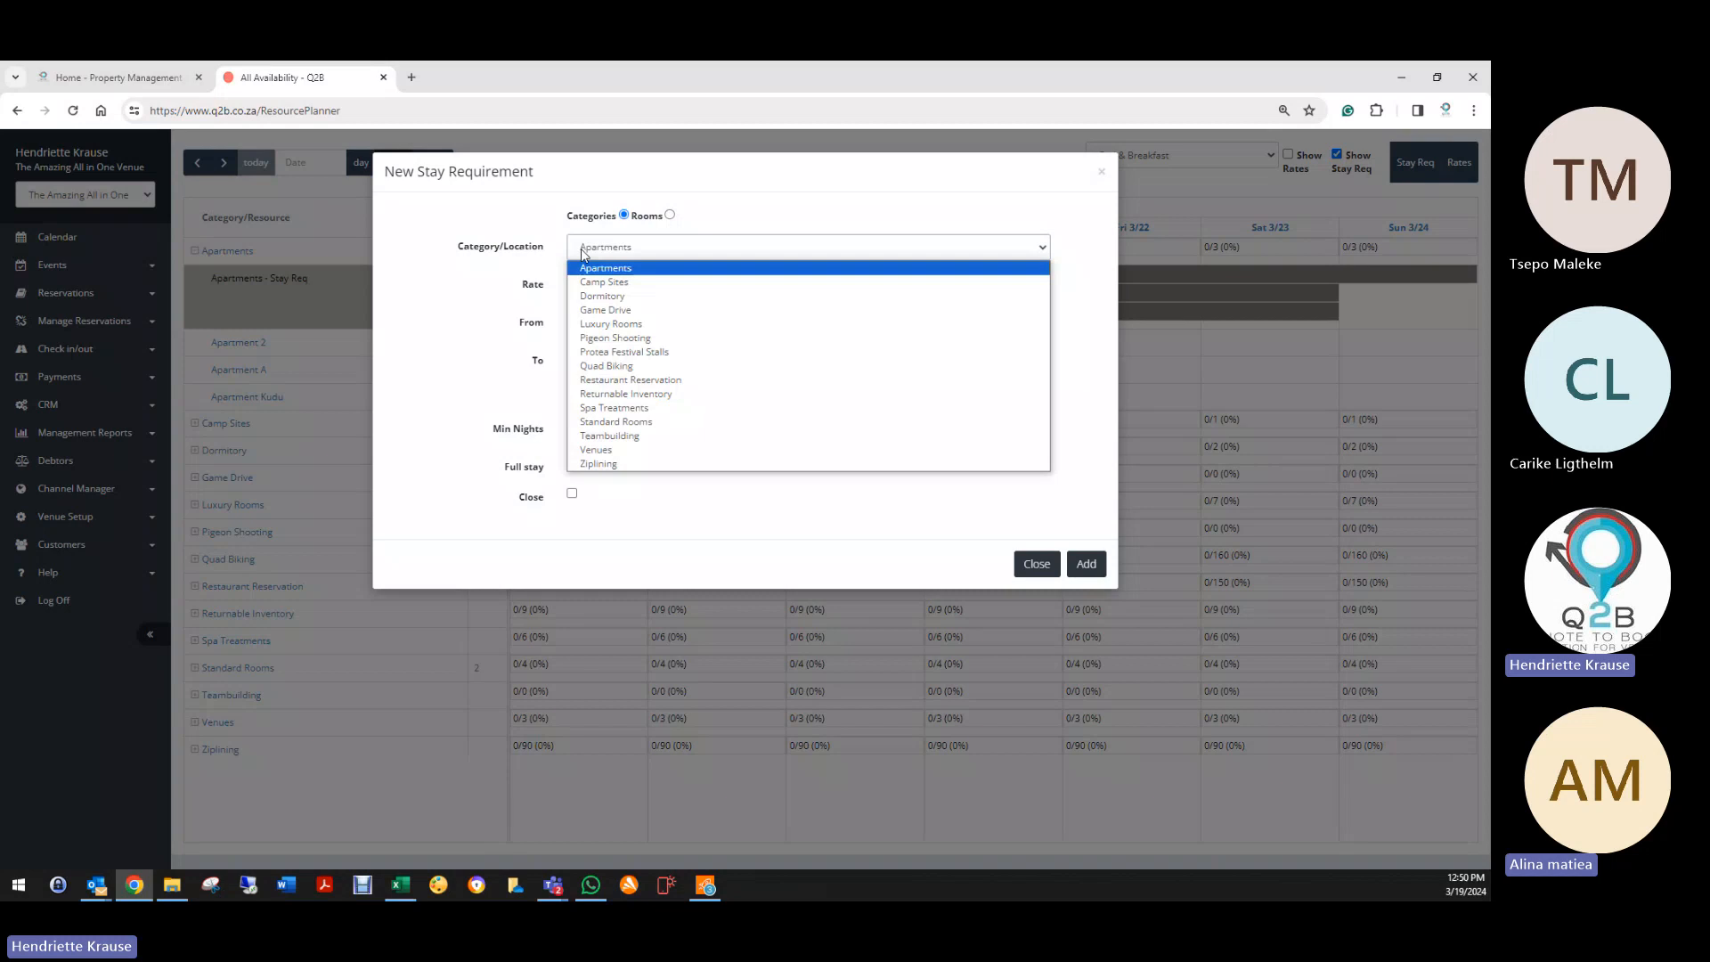
pyautogui.click(602, 297)
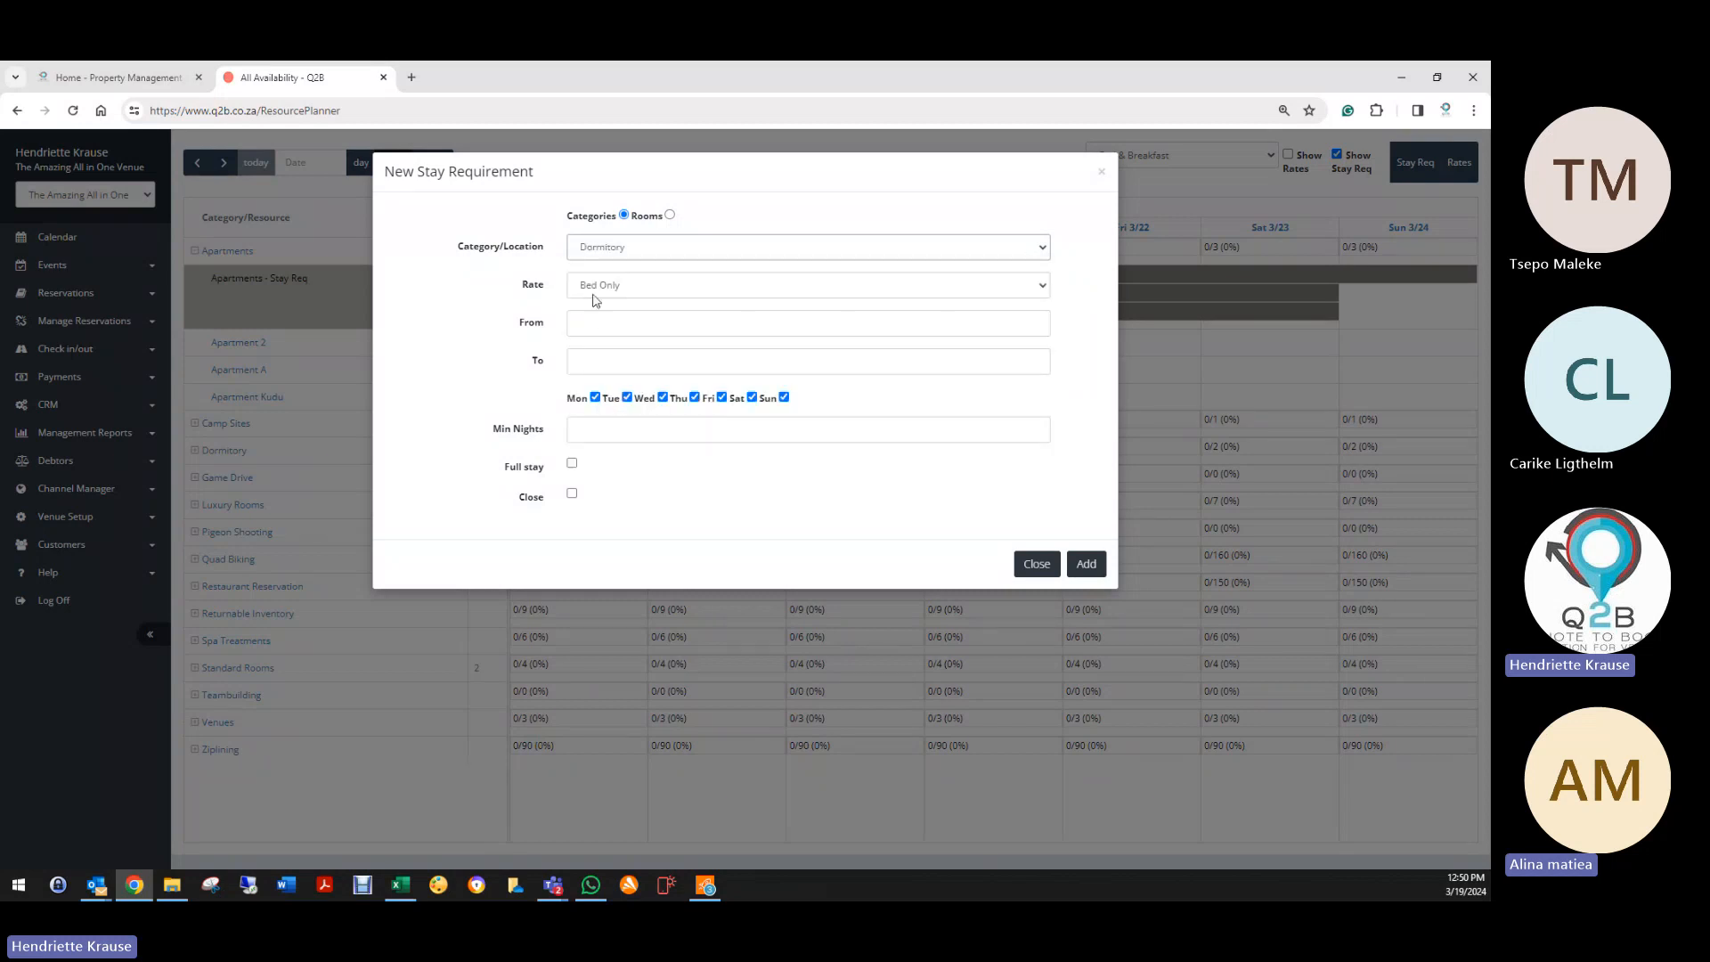
pyautogui.click(594, 290)
pyautogui.click(590, 307)
pyautogui.click(596, 322)
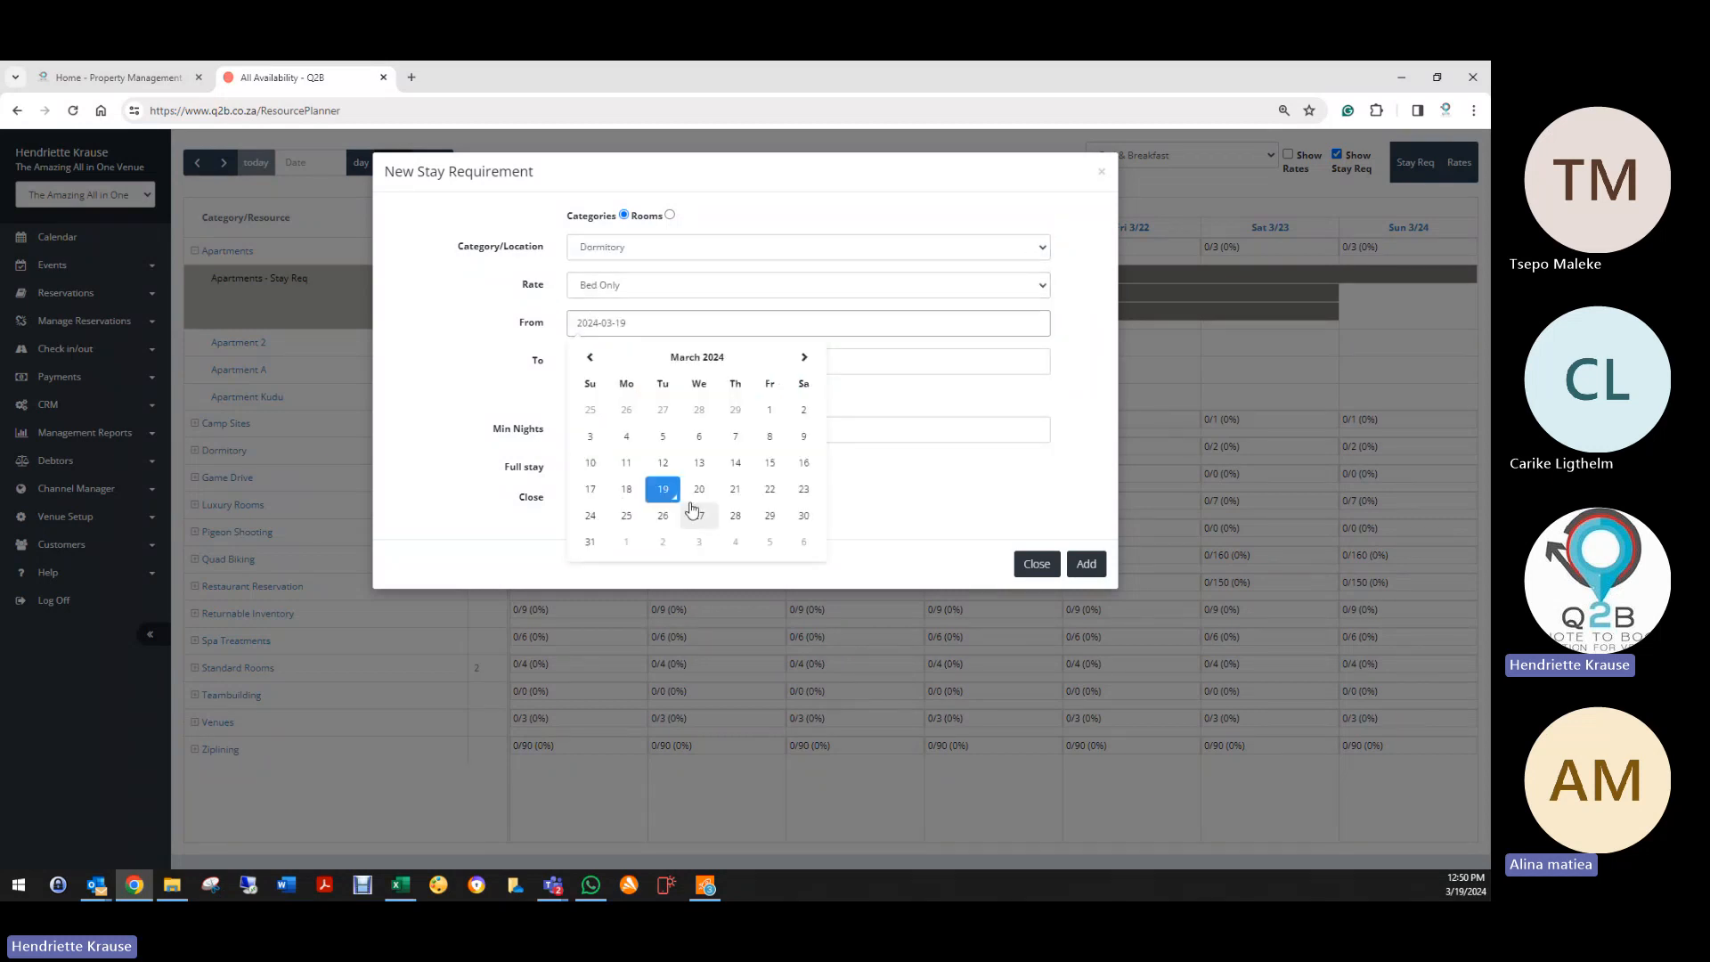
pyautogui.click(637, 360)
pyautogui.click(804, 395)
pyautogui.click(803, 396)
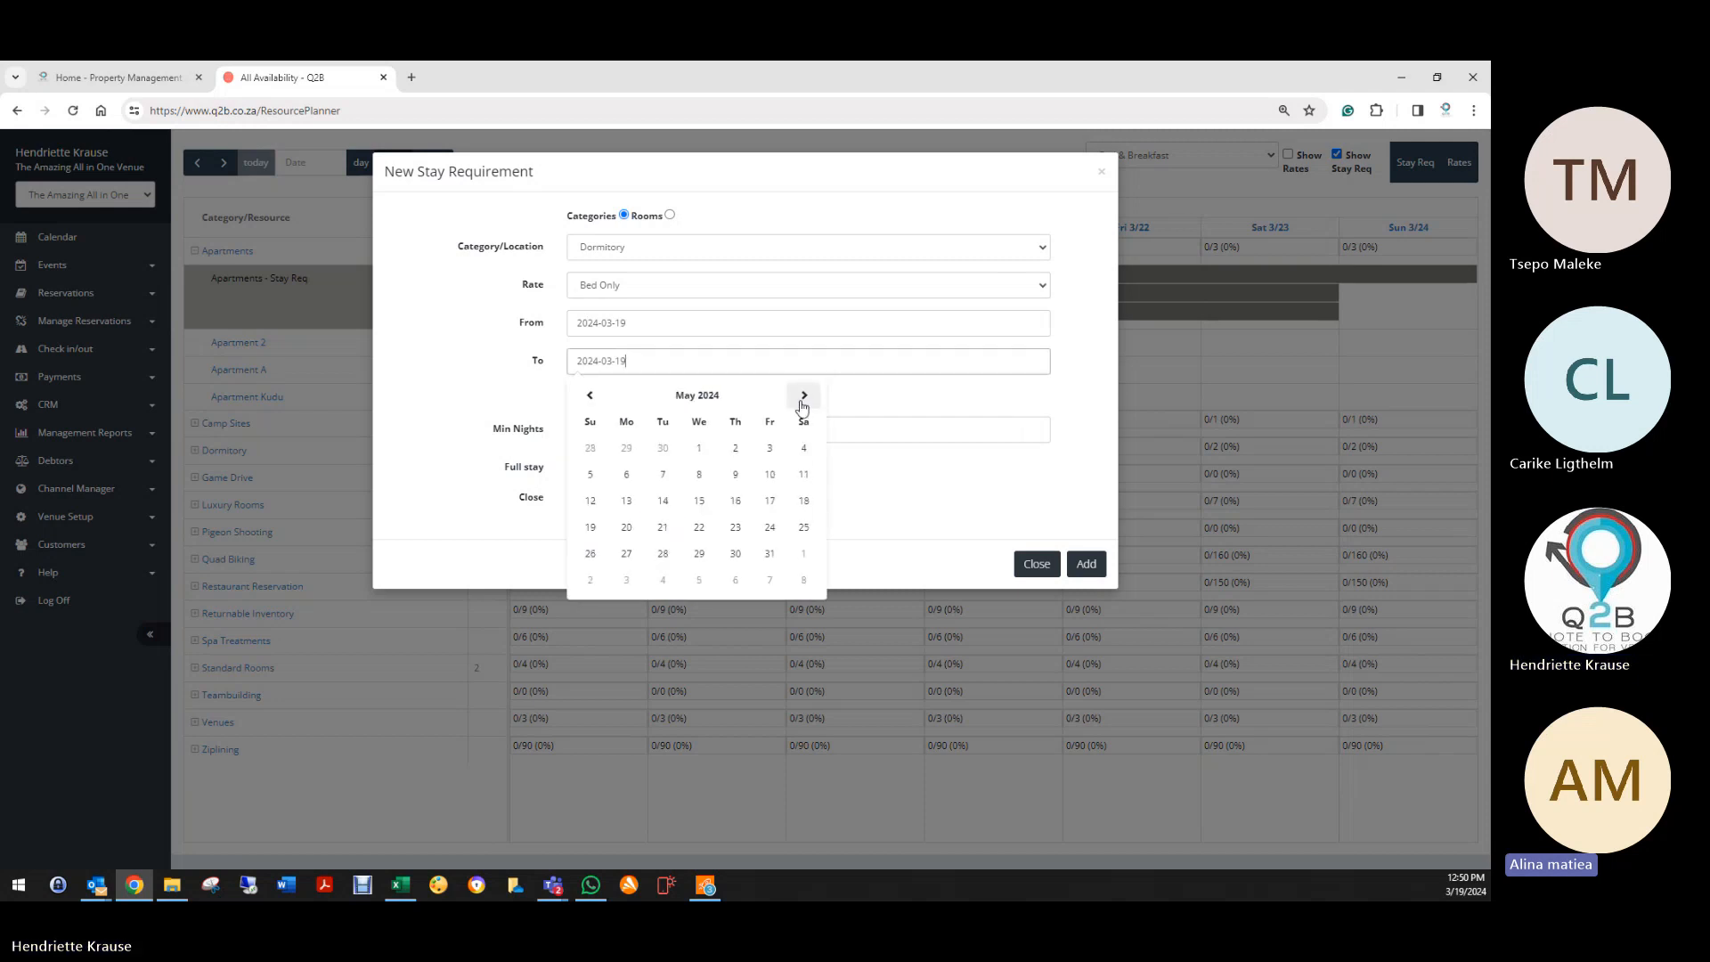
pyautogui.click(804, 396)
pyautogui.click(803, 396)
pyautogui.click(804, 396)
pyautogui.click(803, 395)
pyautogui.click(804, 395)
pyautogui.click(804, 395)
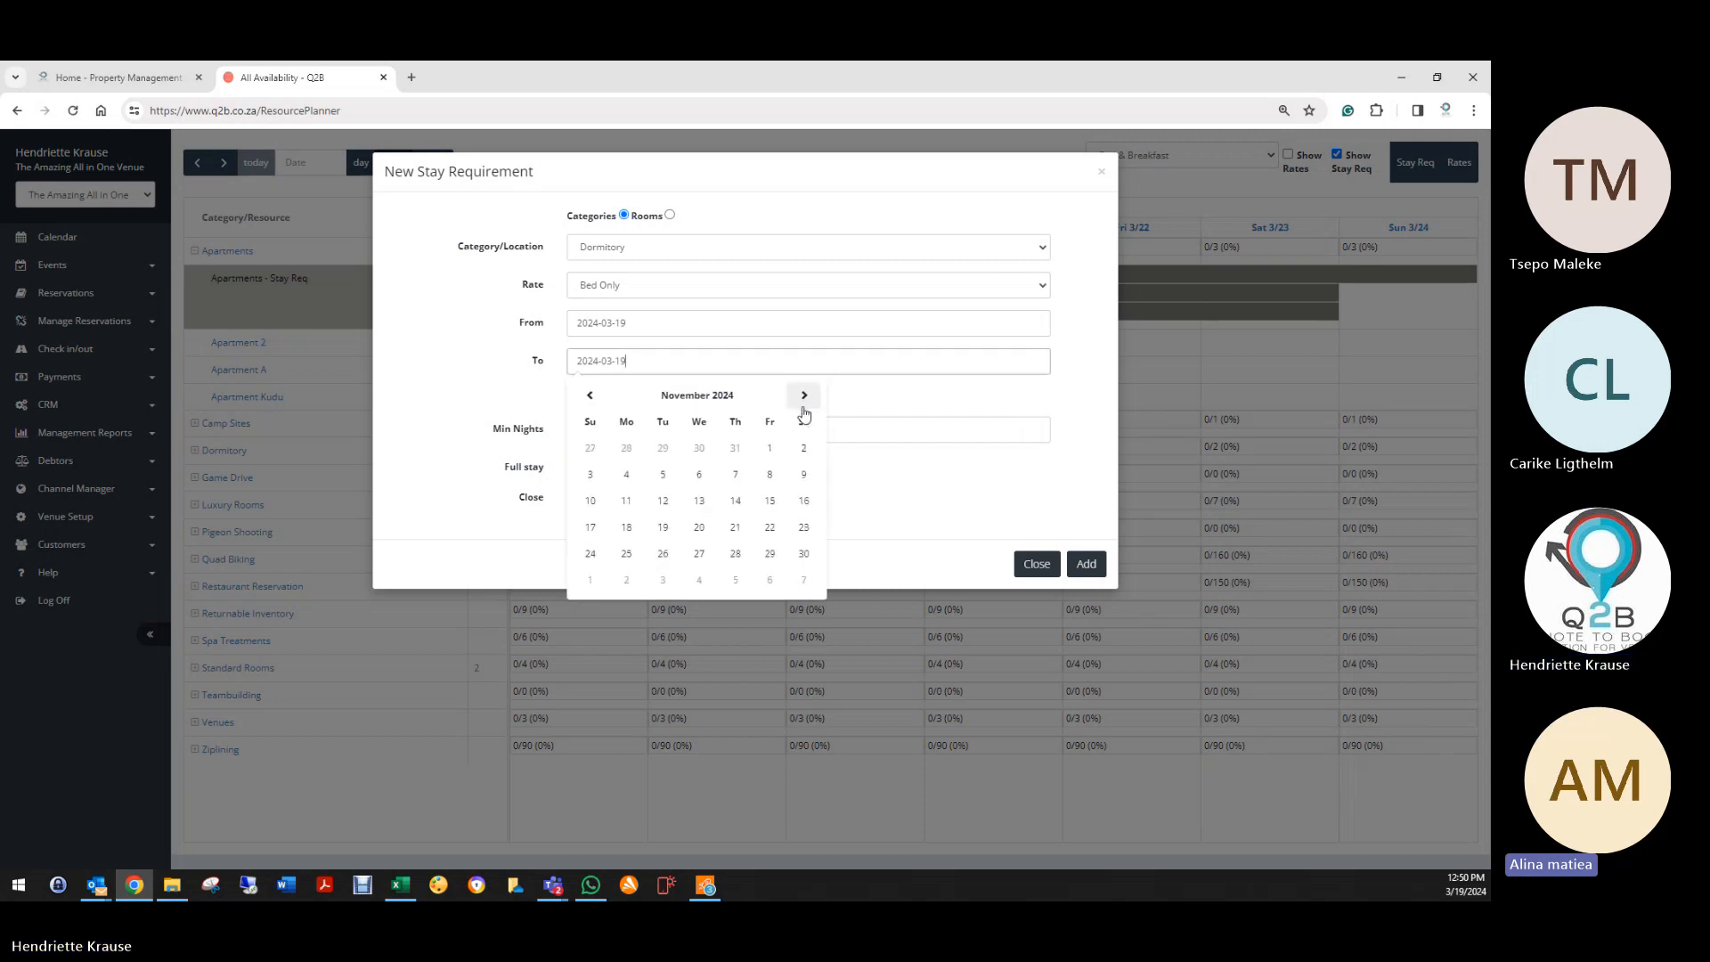
pyautogui.click(804, 553)
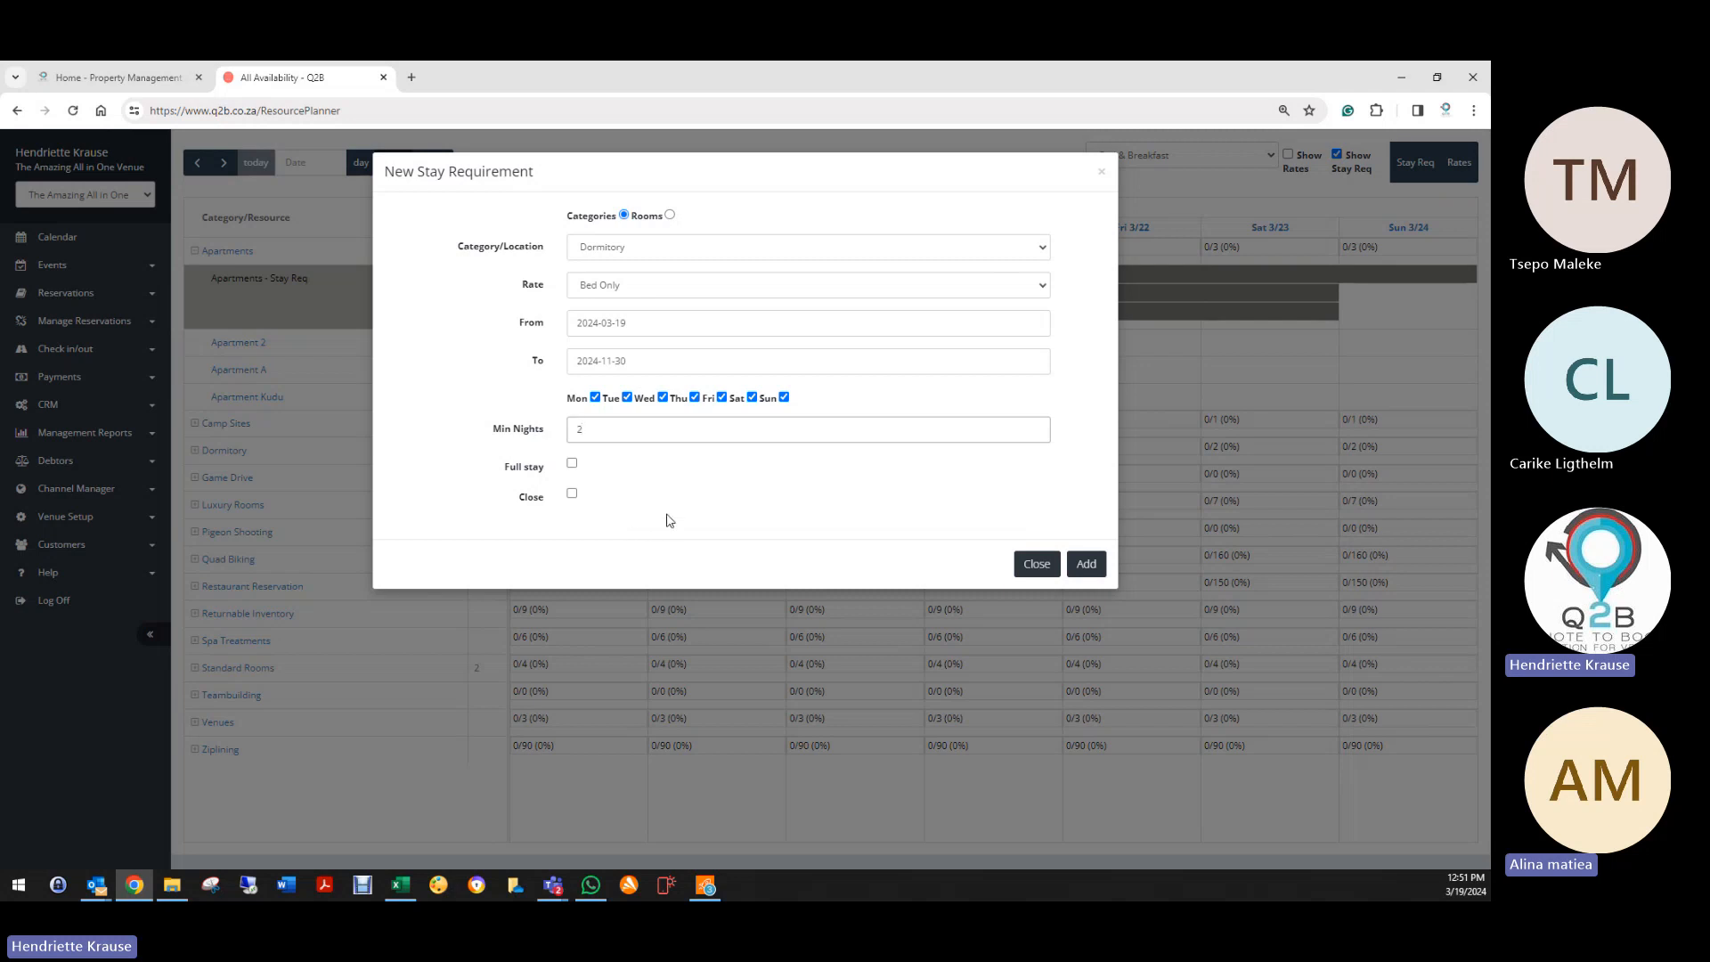
# Step: Untick Monday to Thursday so the 2-night minimum applies Friday–Sunday, and add it
pyautogui.click(595, 397)
pyautogui.click(627, 397)
pyautogui.click(663, 397)
pyautogui.click(695, 397)
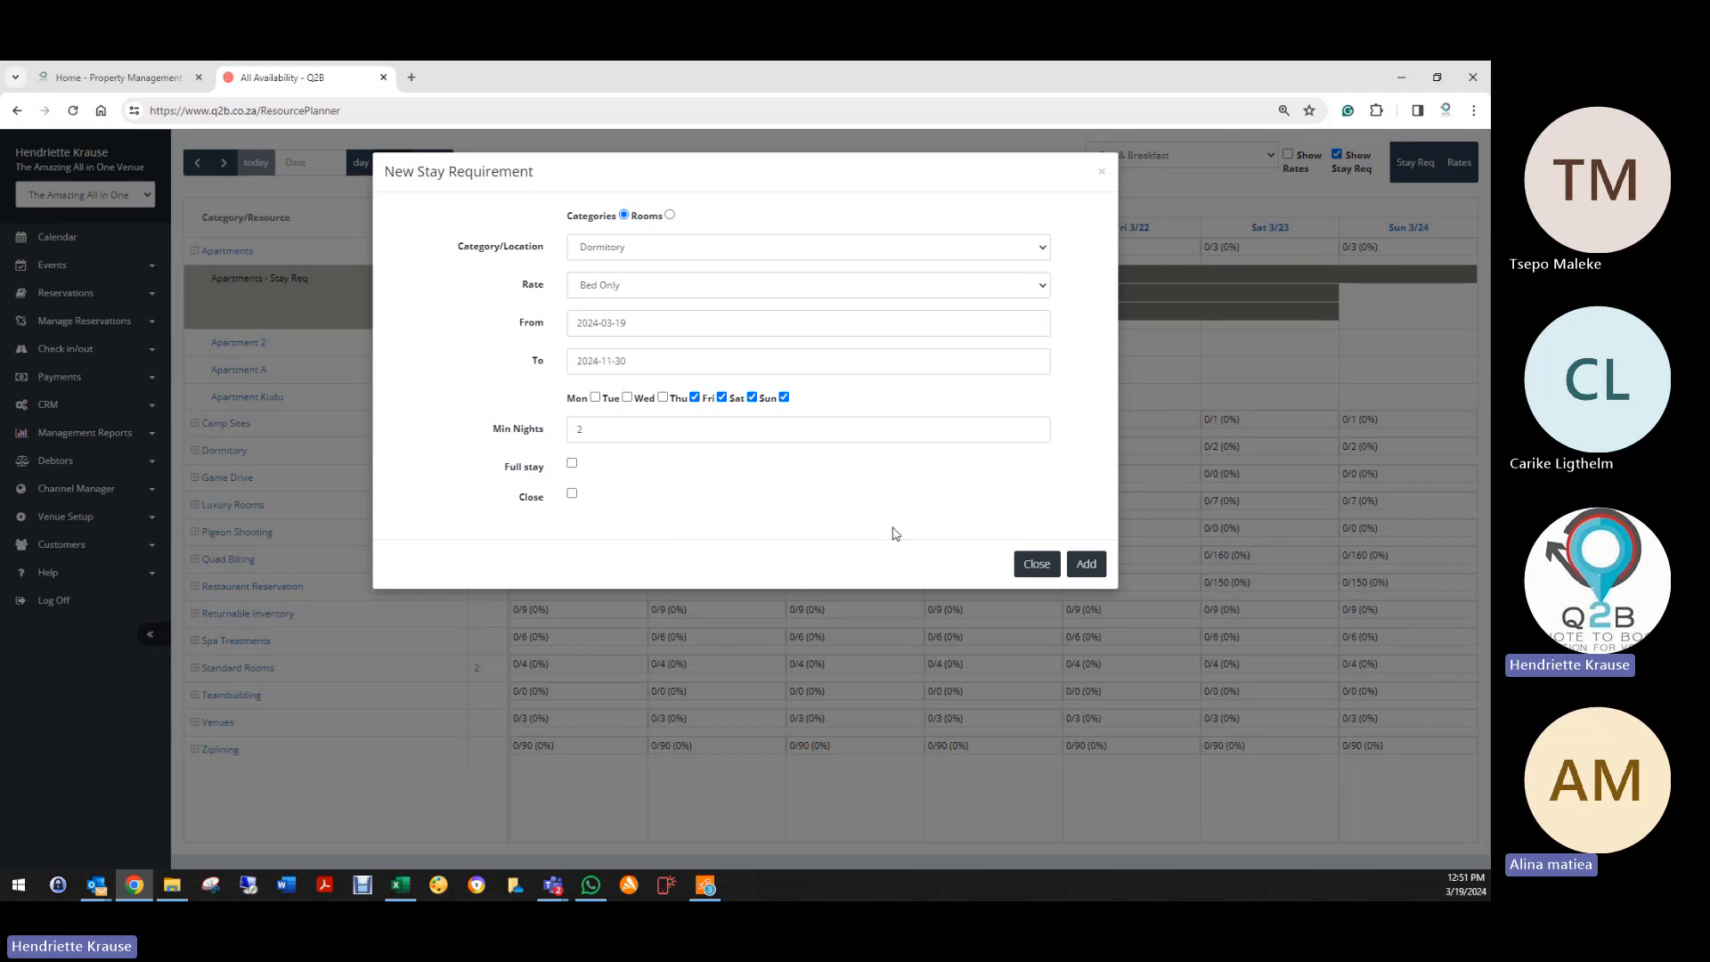
pyautogui.click(1088, 567)
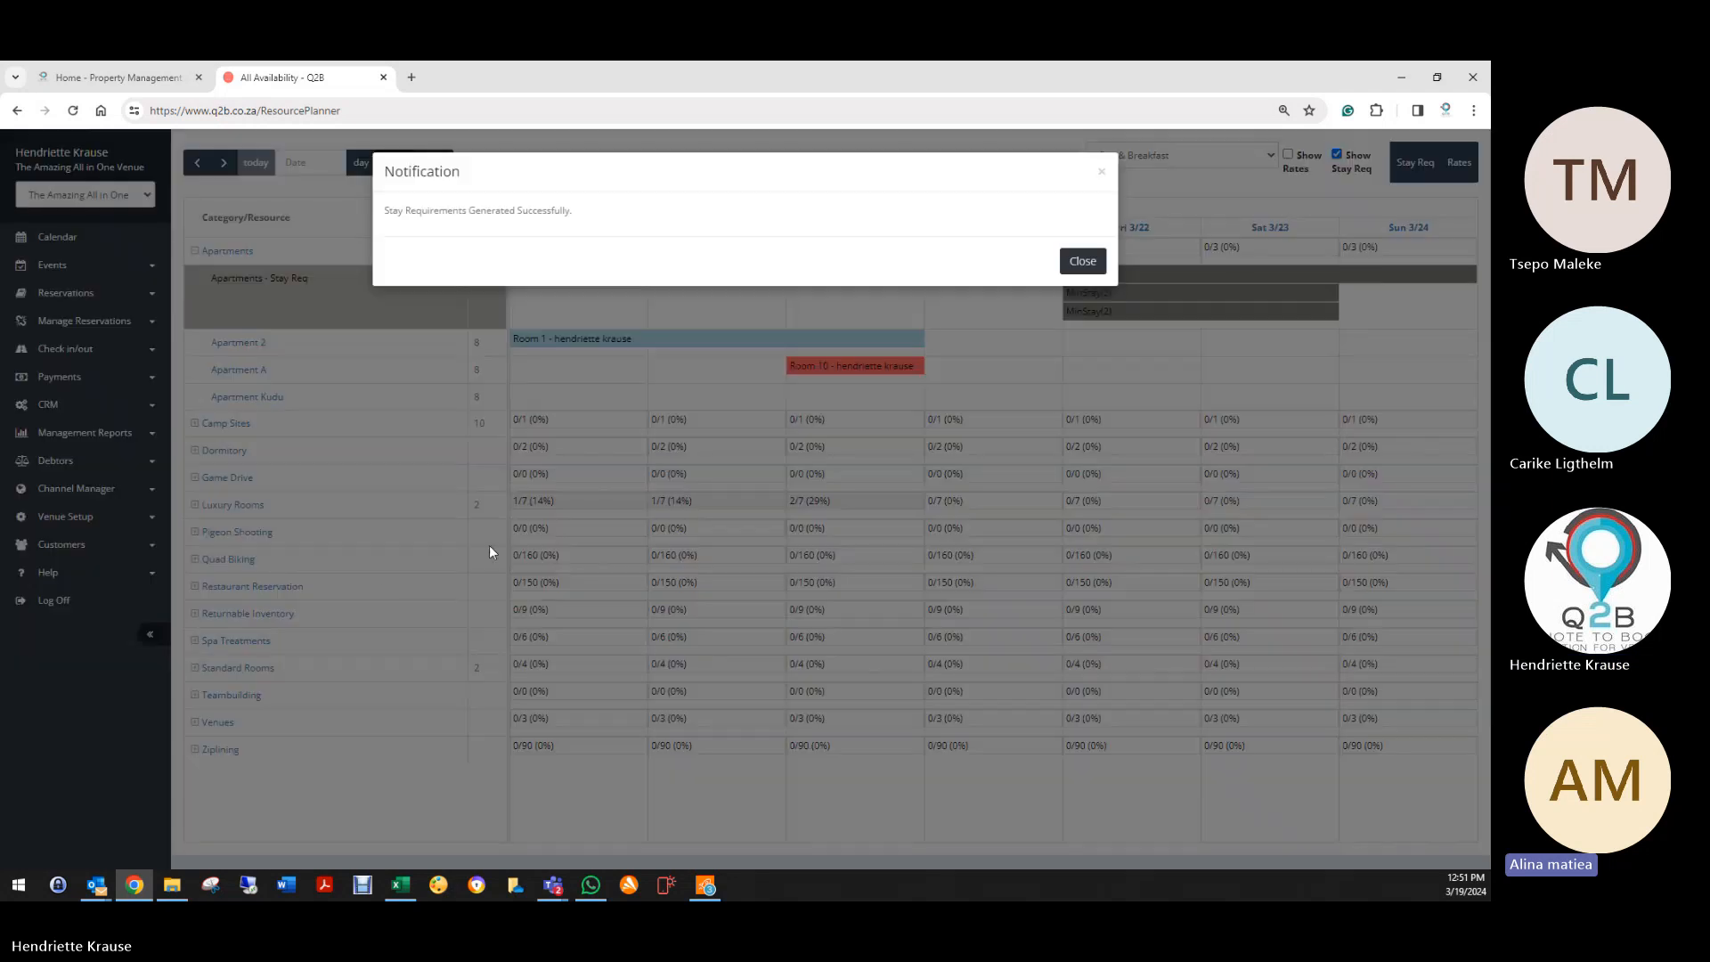
pyautogui.click(1082, 257)
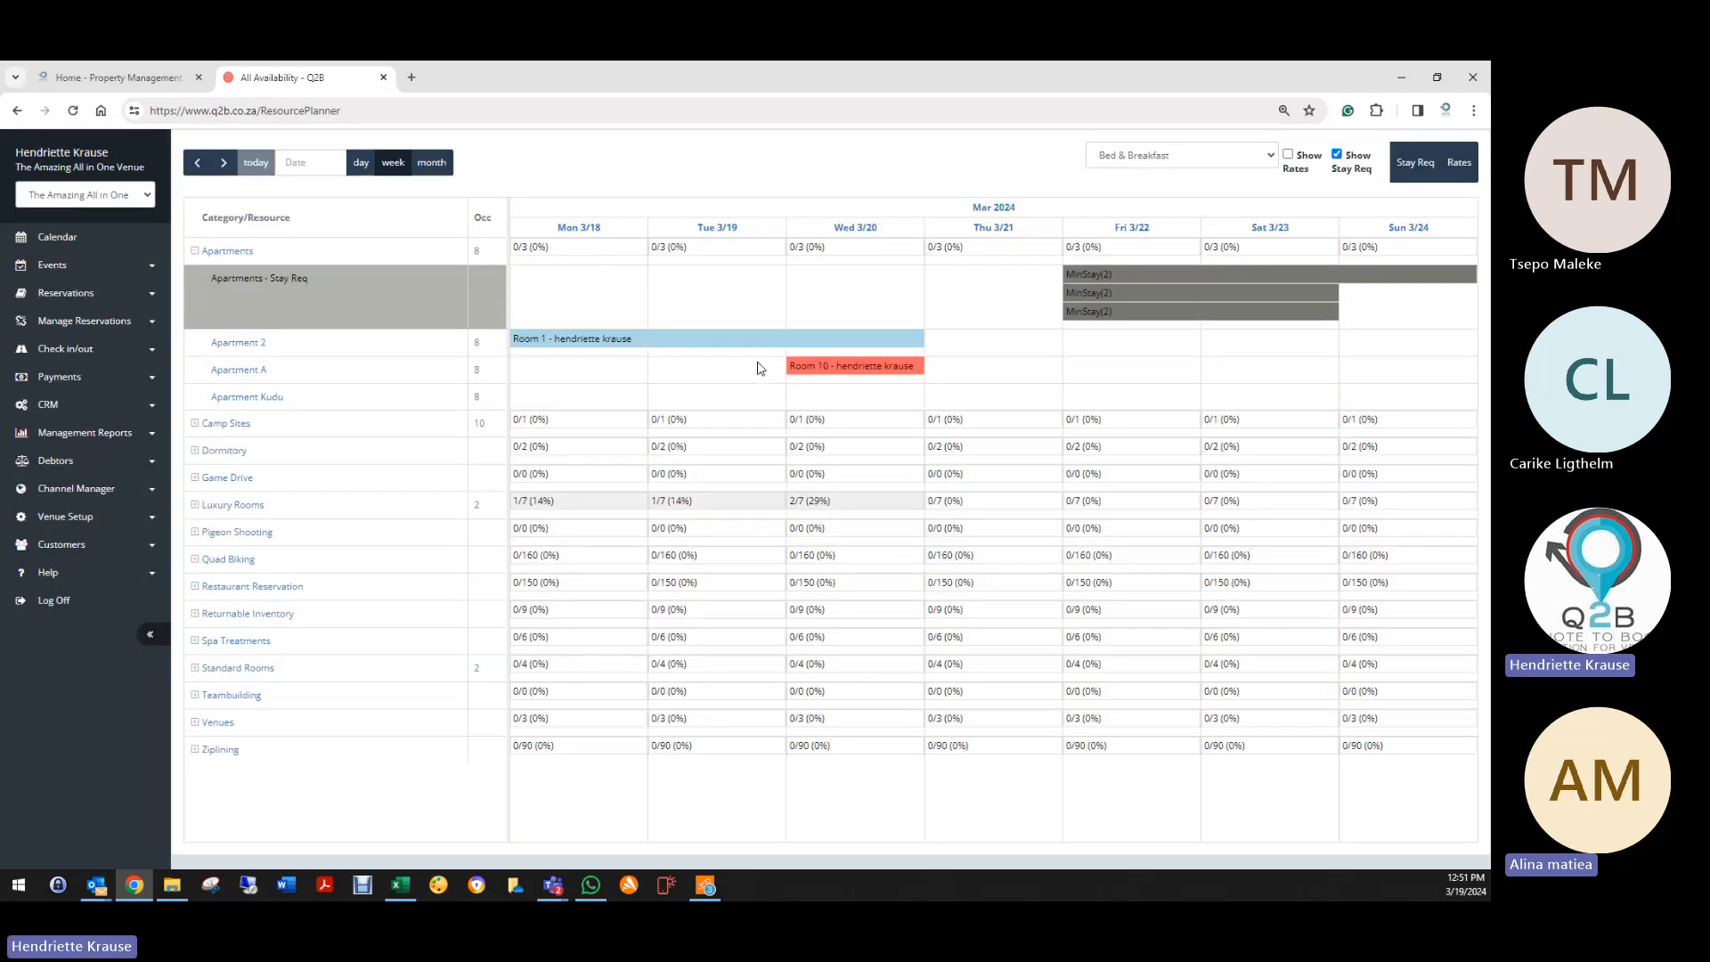
# Step: Start a new Bed Only stay requirement for the individual room Camp 1
pyautogui.click(1423, 165)
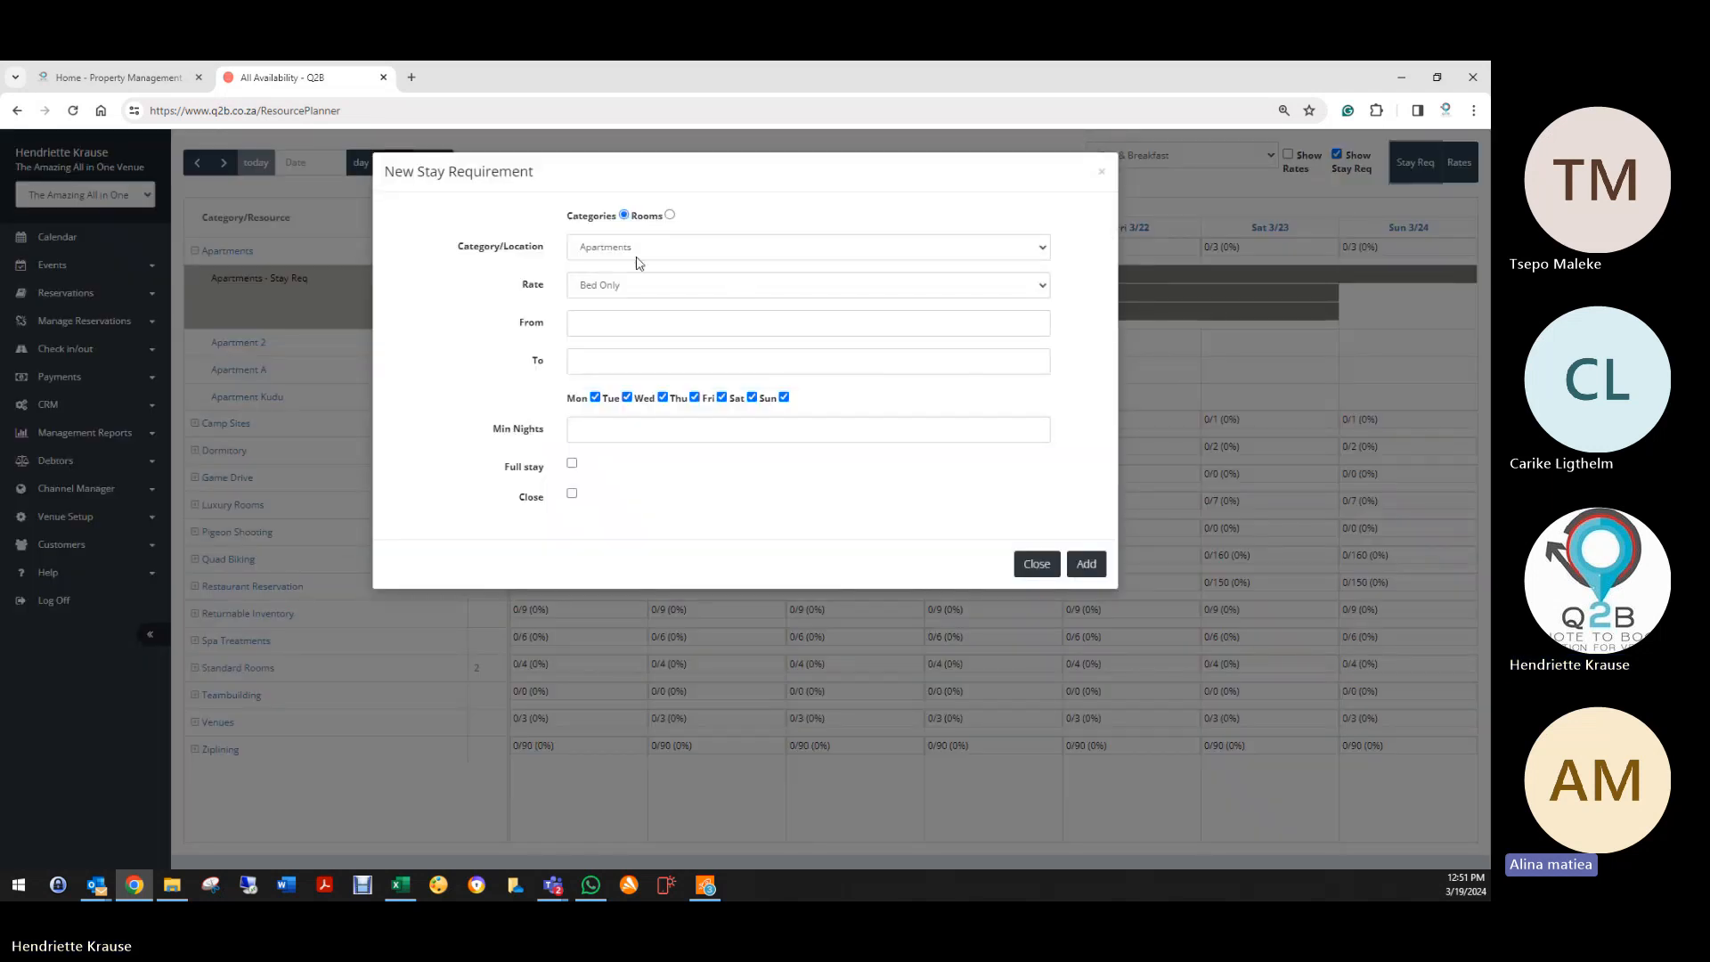
pyautogui.click(669, 215)
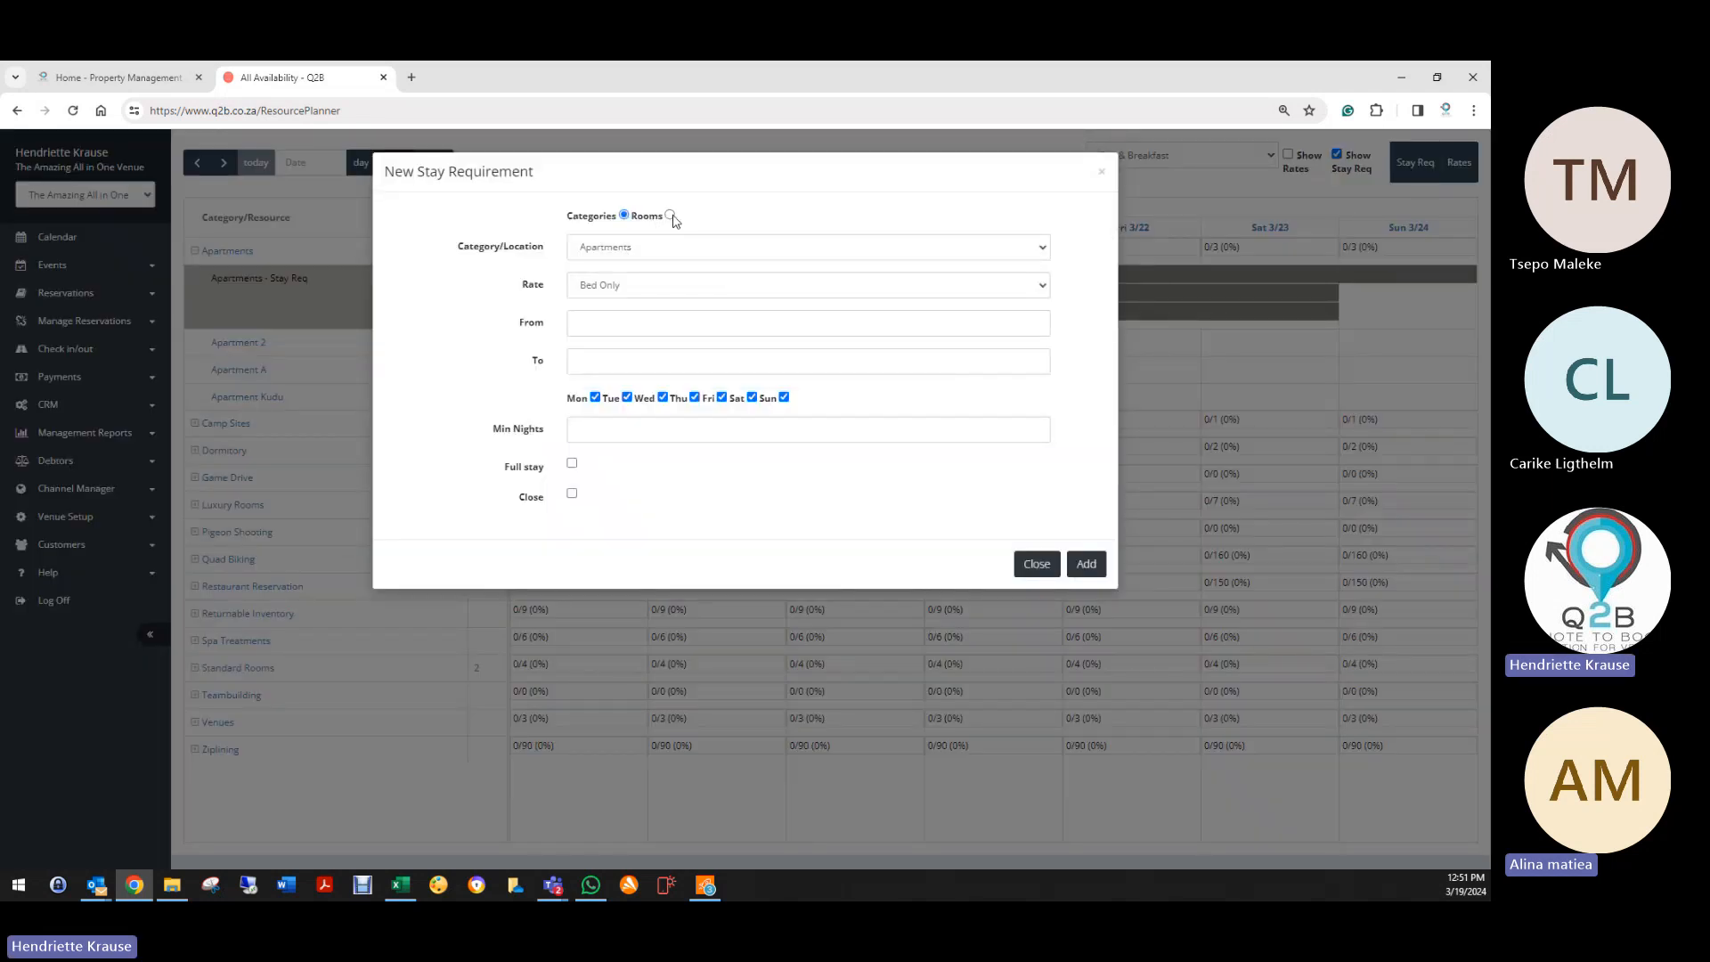
pyautogui.click(605, 247)
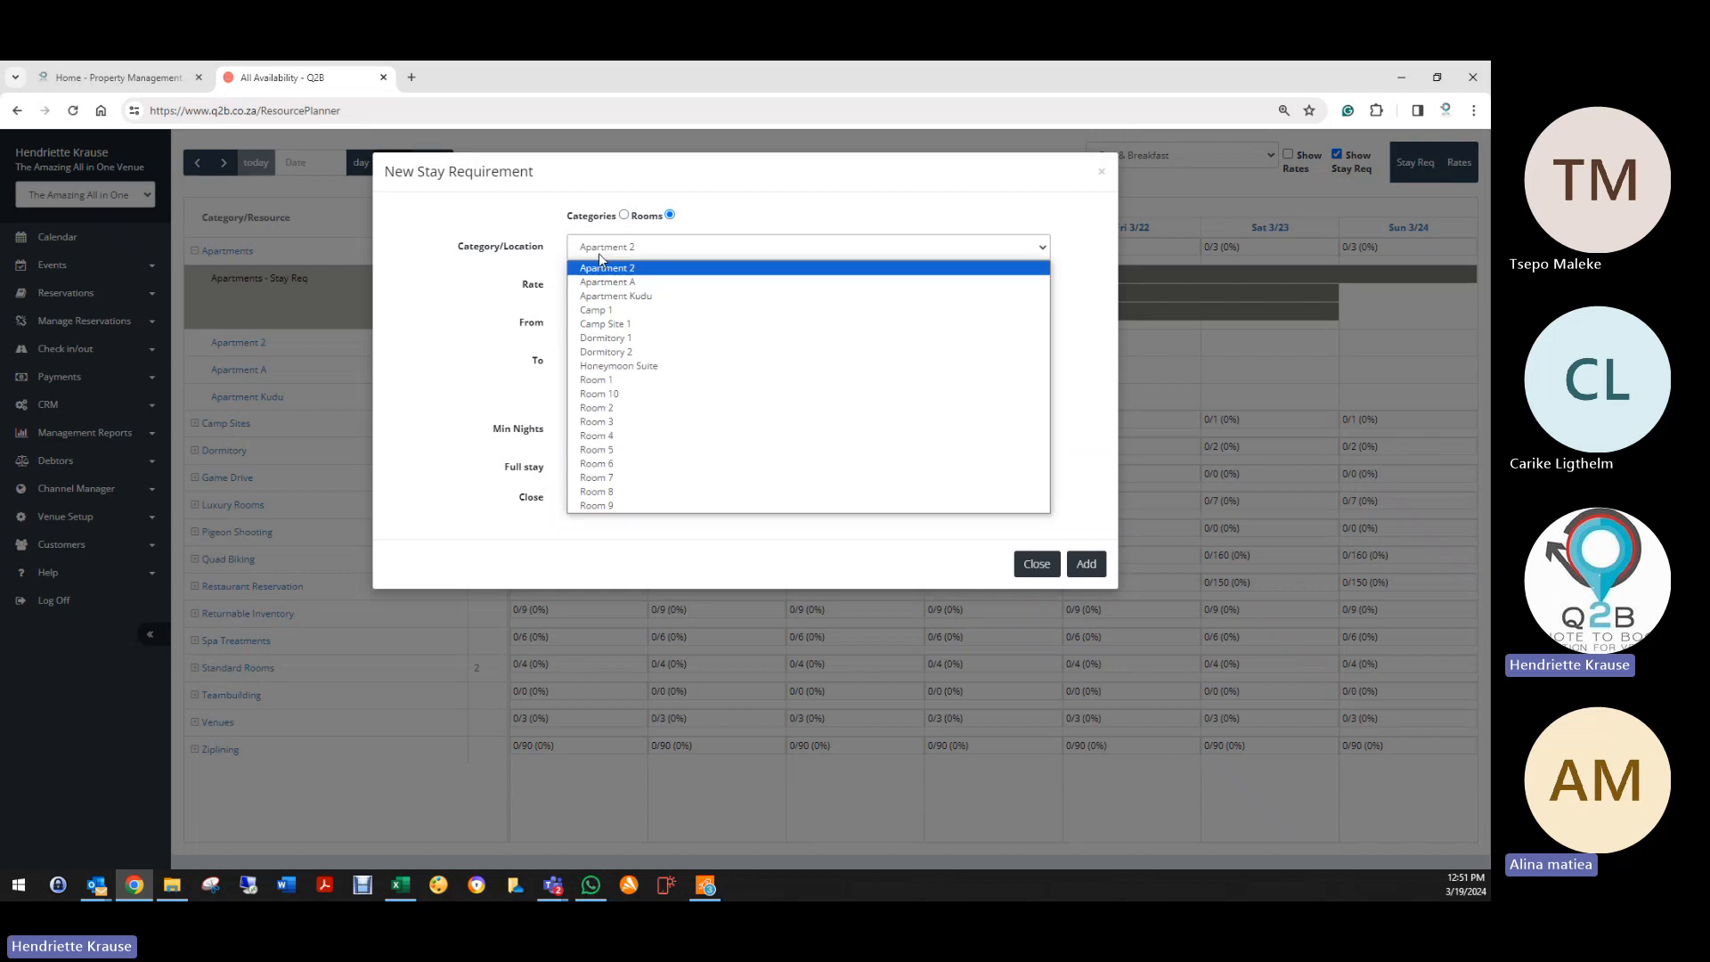
pyautogui.click(605, 310)
# Step: Set its dates from 2024-03-19 to 2024-03-31
pyautogui.click(590, 322)
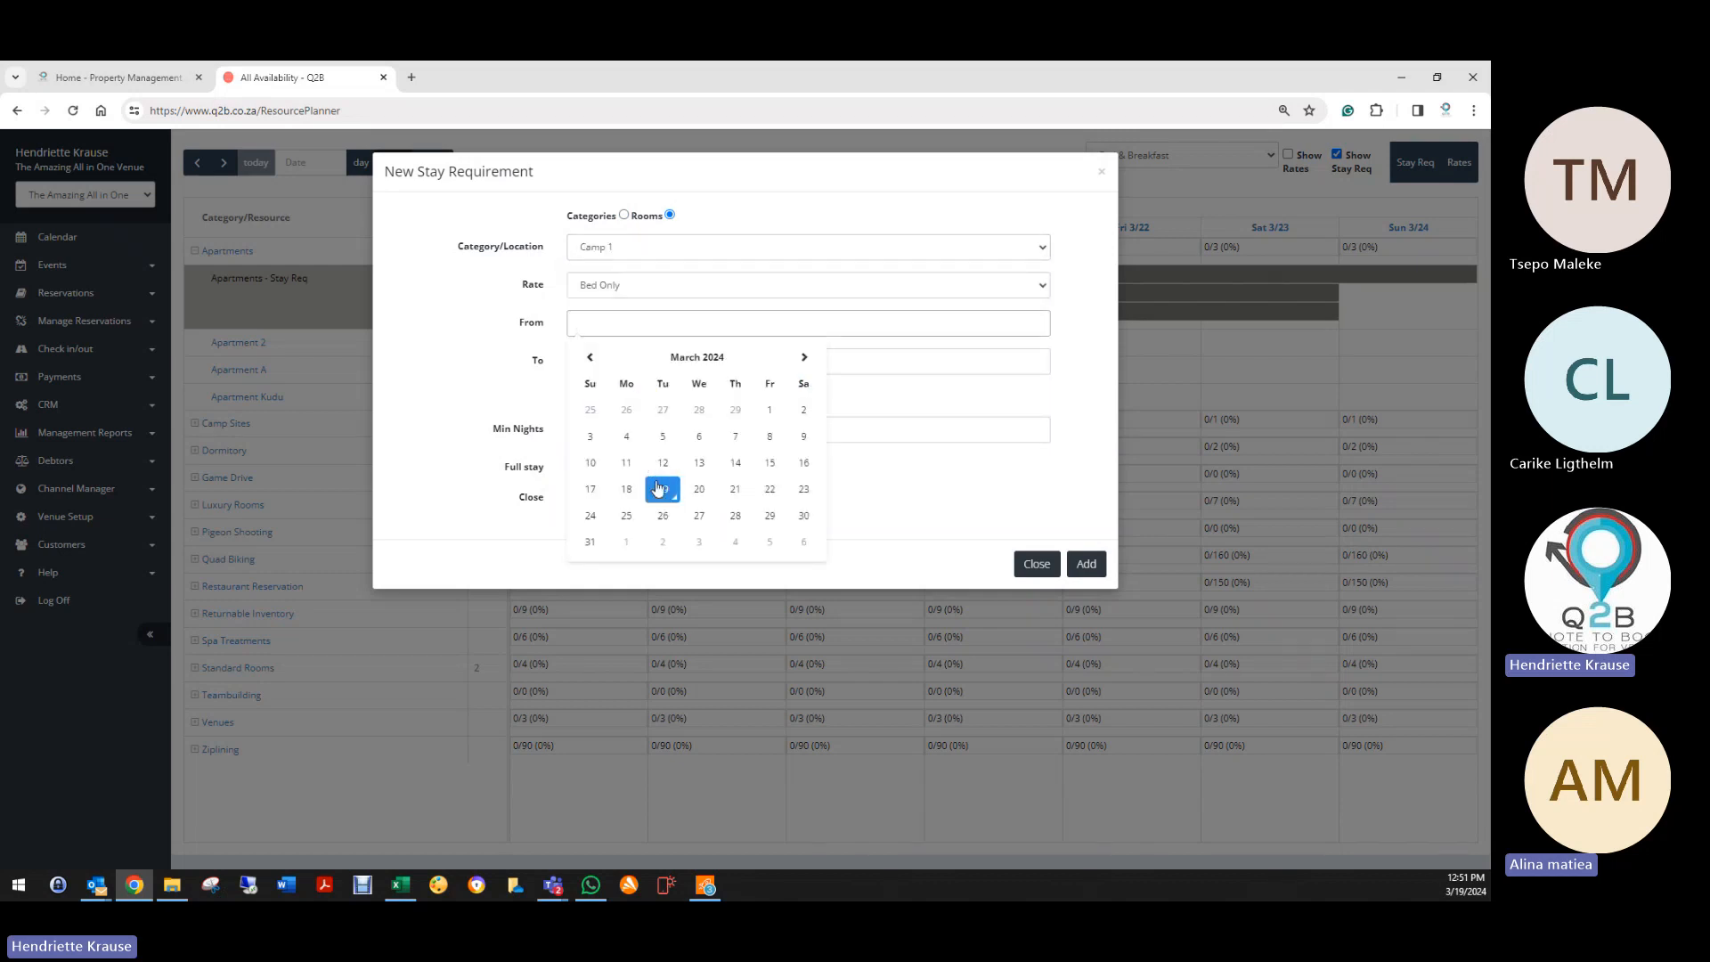
pyautogui.click(662, 488)
pyautogui.click(817, 356)
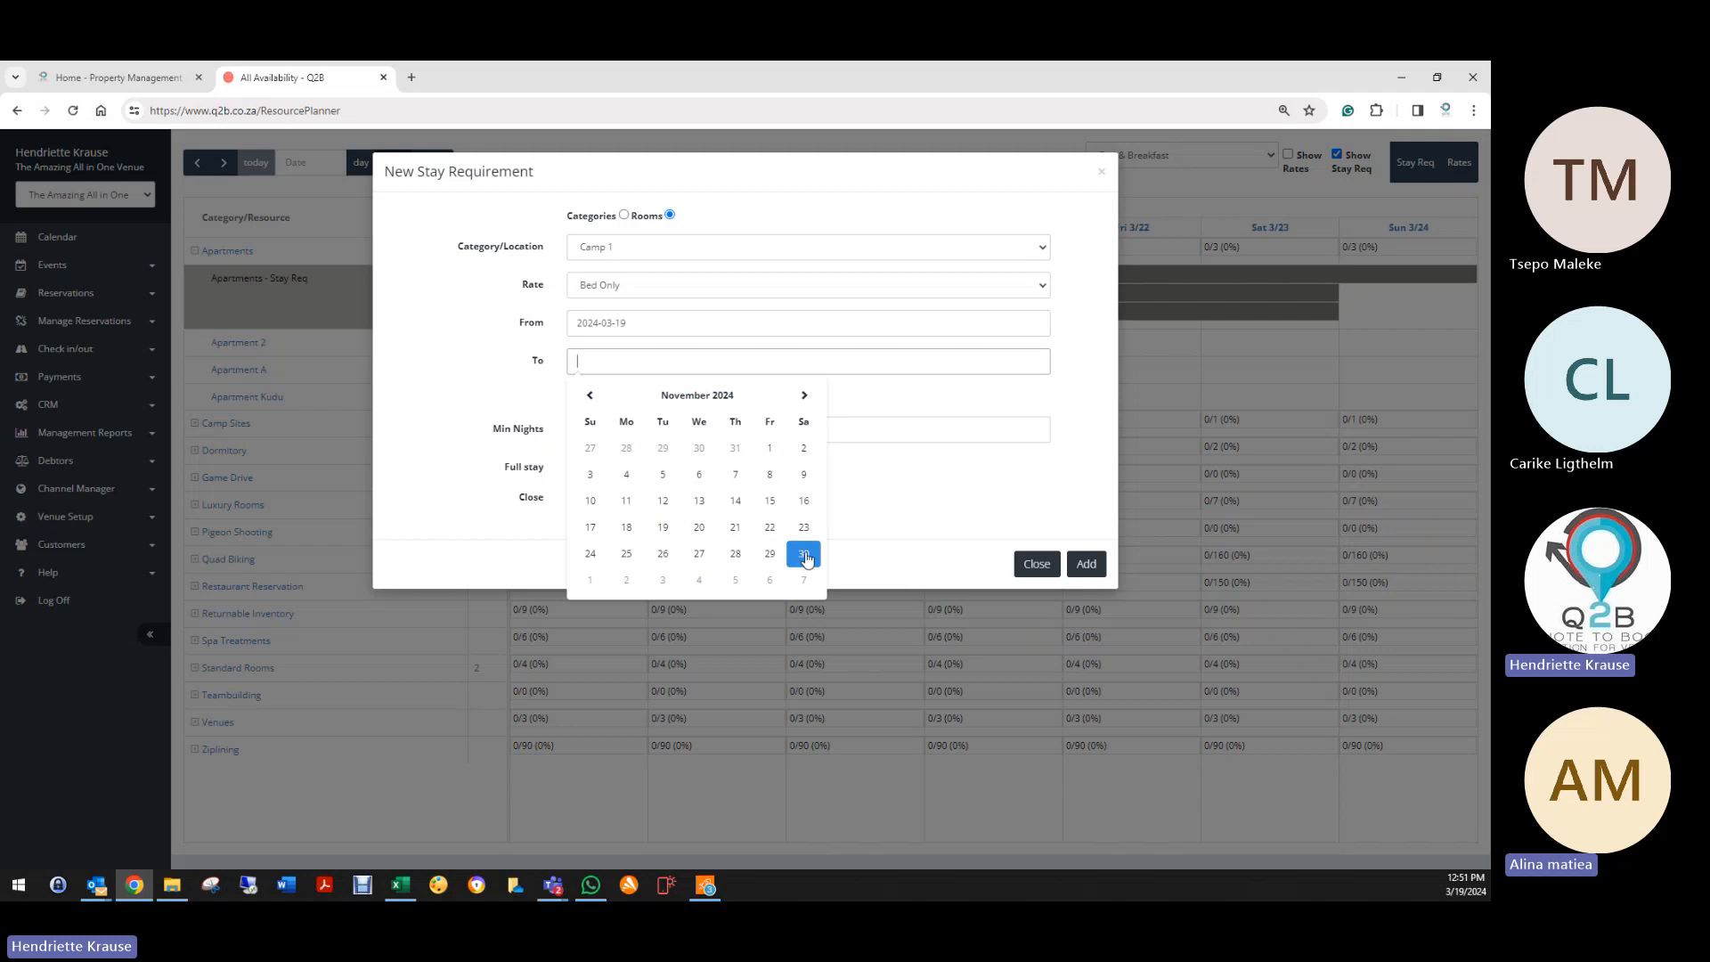
pyautogui.click(592, 398)
pyautogui.click(590, 397)
pyautogui.click(591, 397)
pyautogui.click(590, 397)
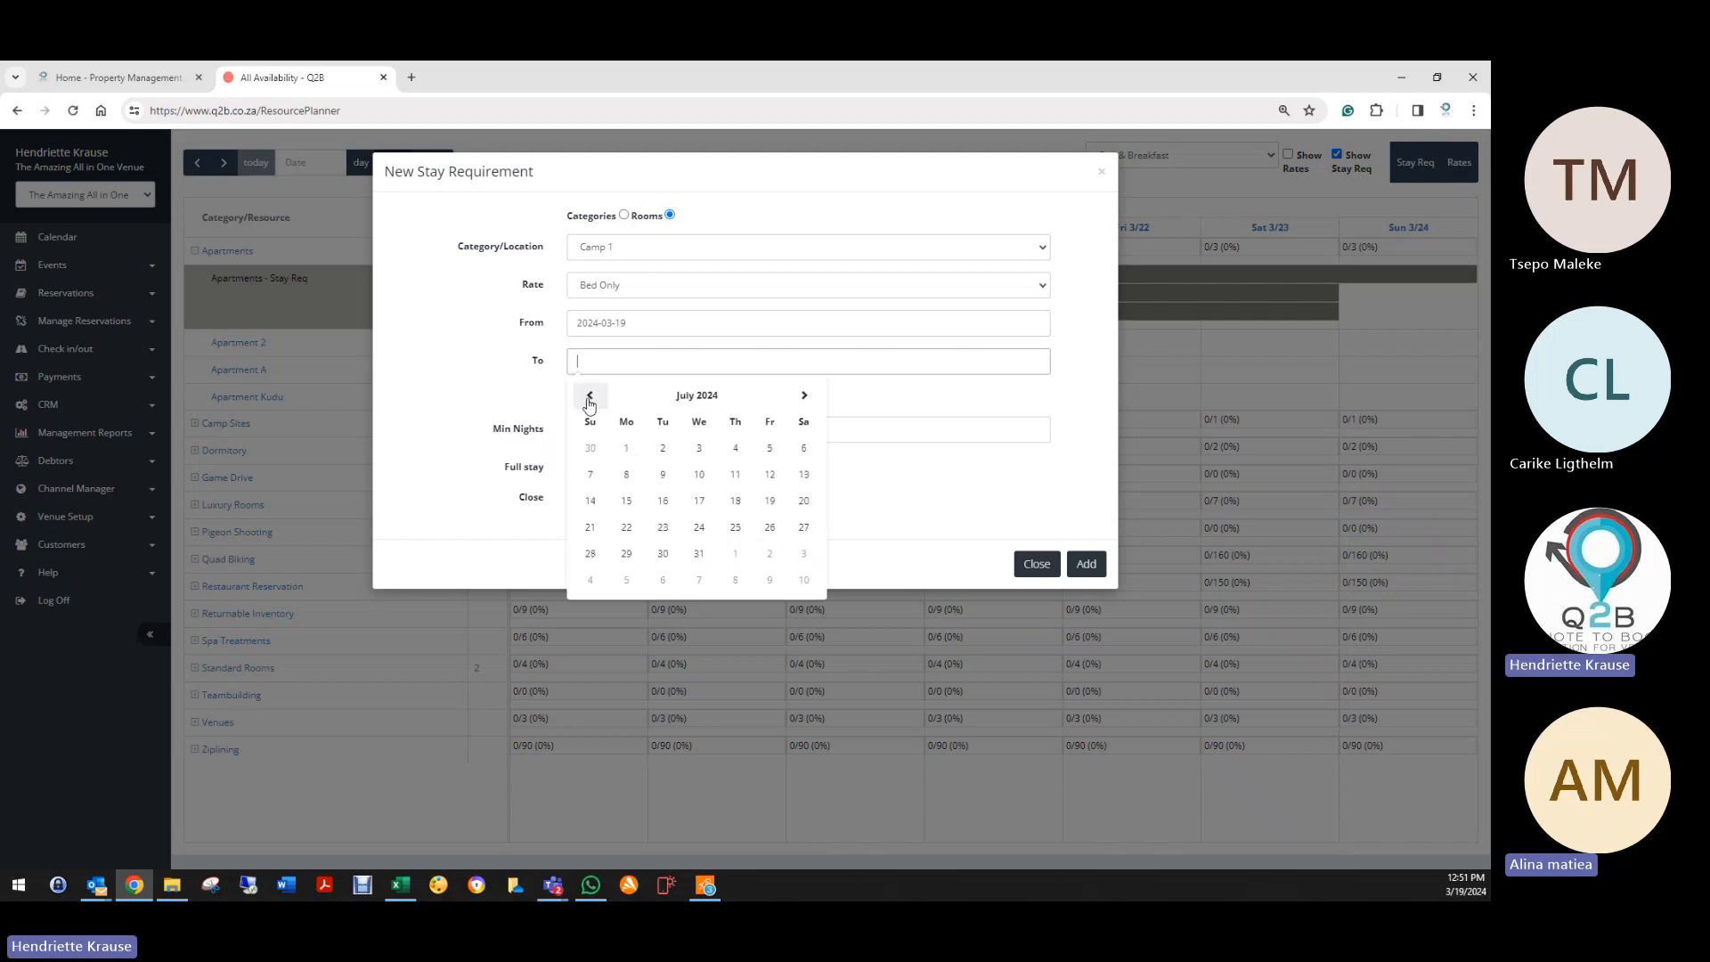
pyautogui.click(591, 397)
pyautogui.click(588, 402)
pyautogui.click(586, 407)
pyautogui.click(582, 405)
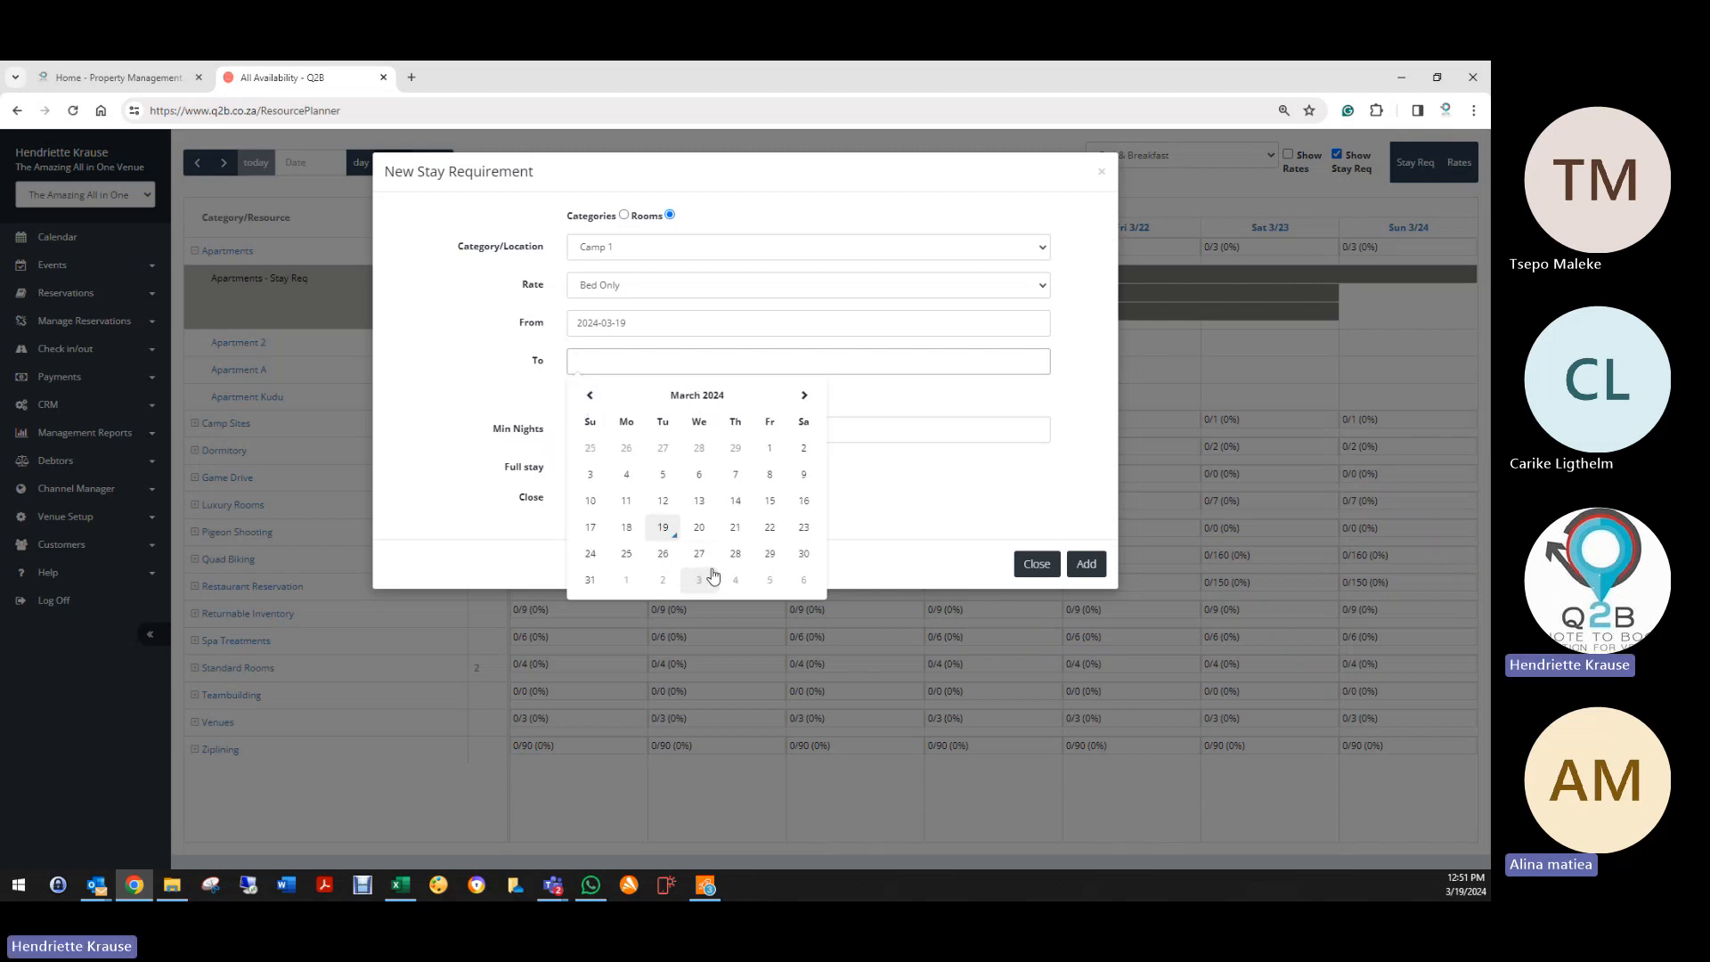
pyautogui.click(591, 580)
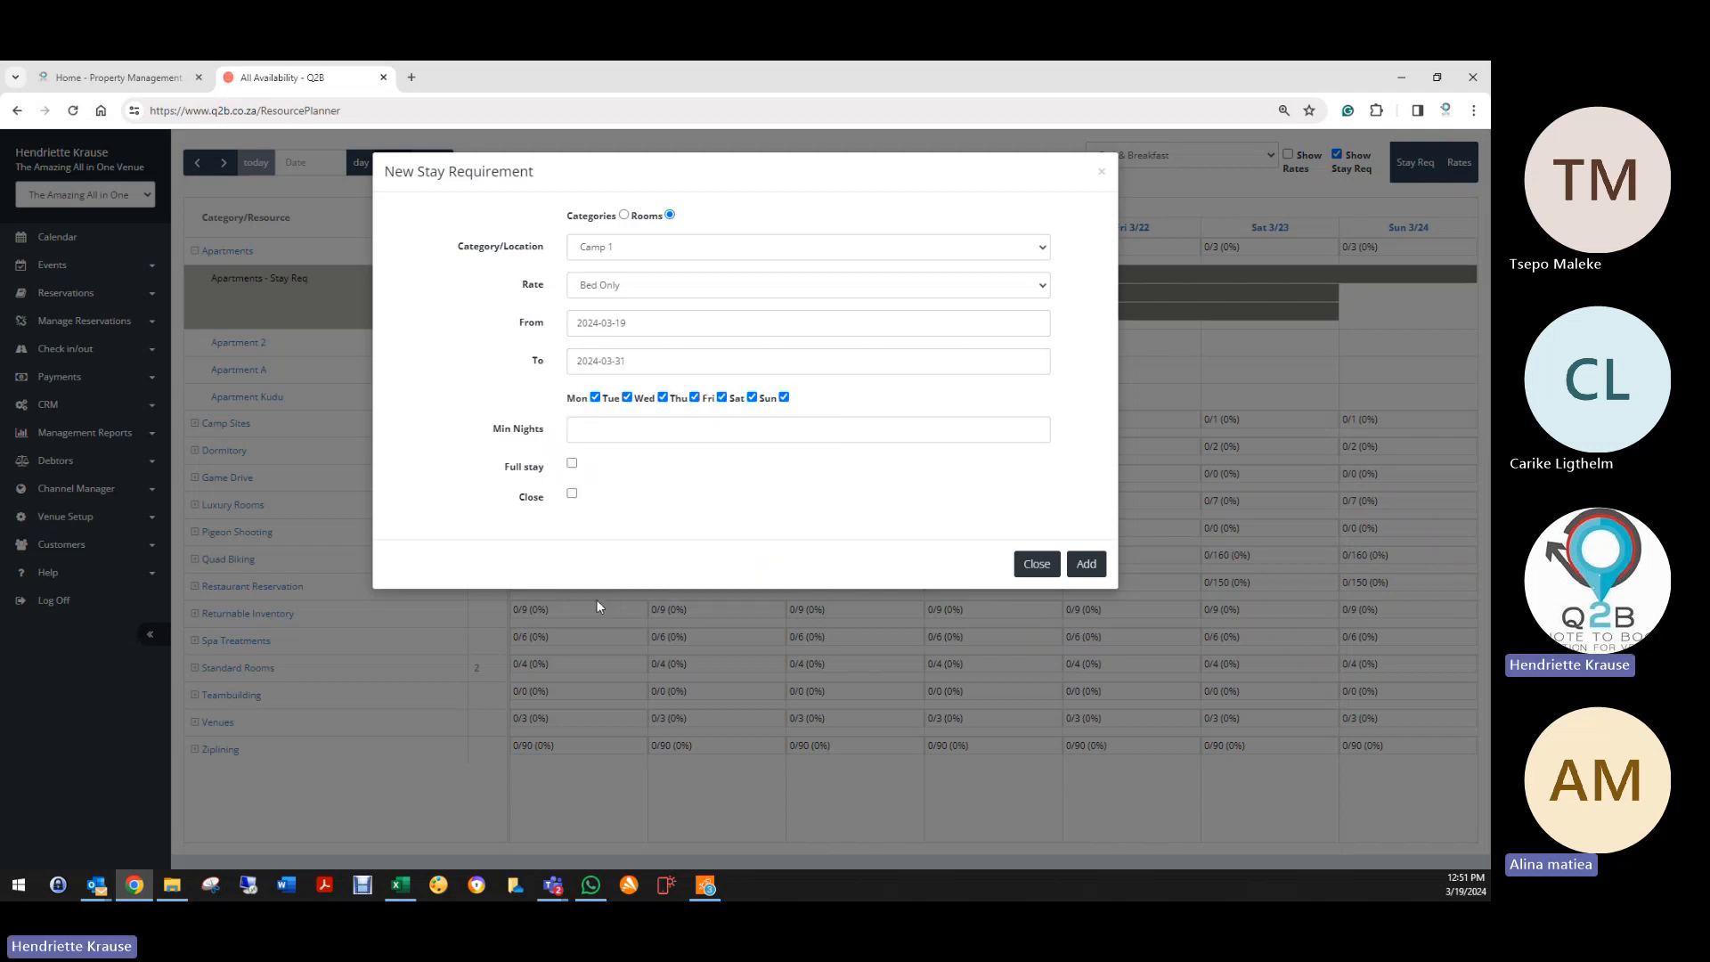
# Step: Tick Close and add the Camp 1 stay requirement
pyautogui.click(573, 442)
pyautogui.click(572, 496)
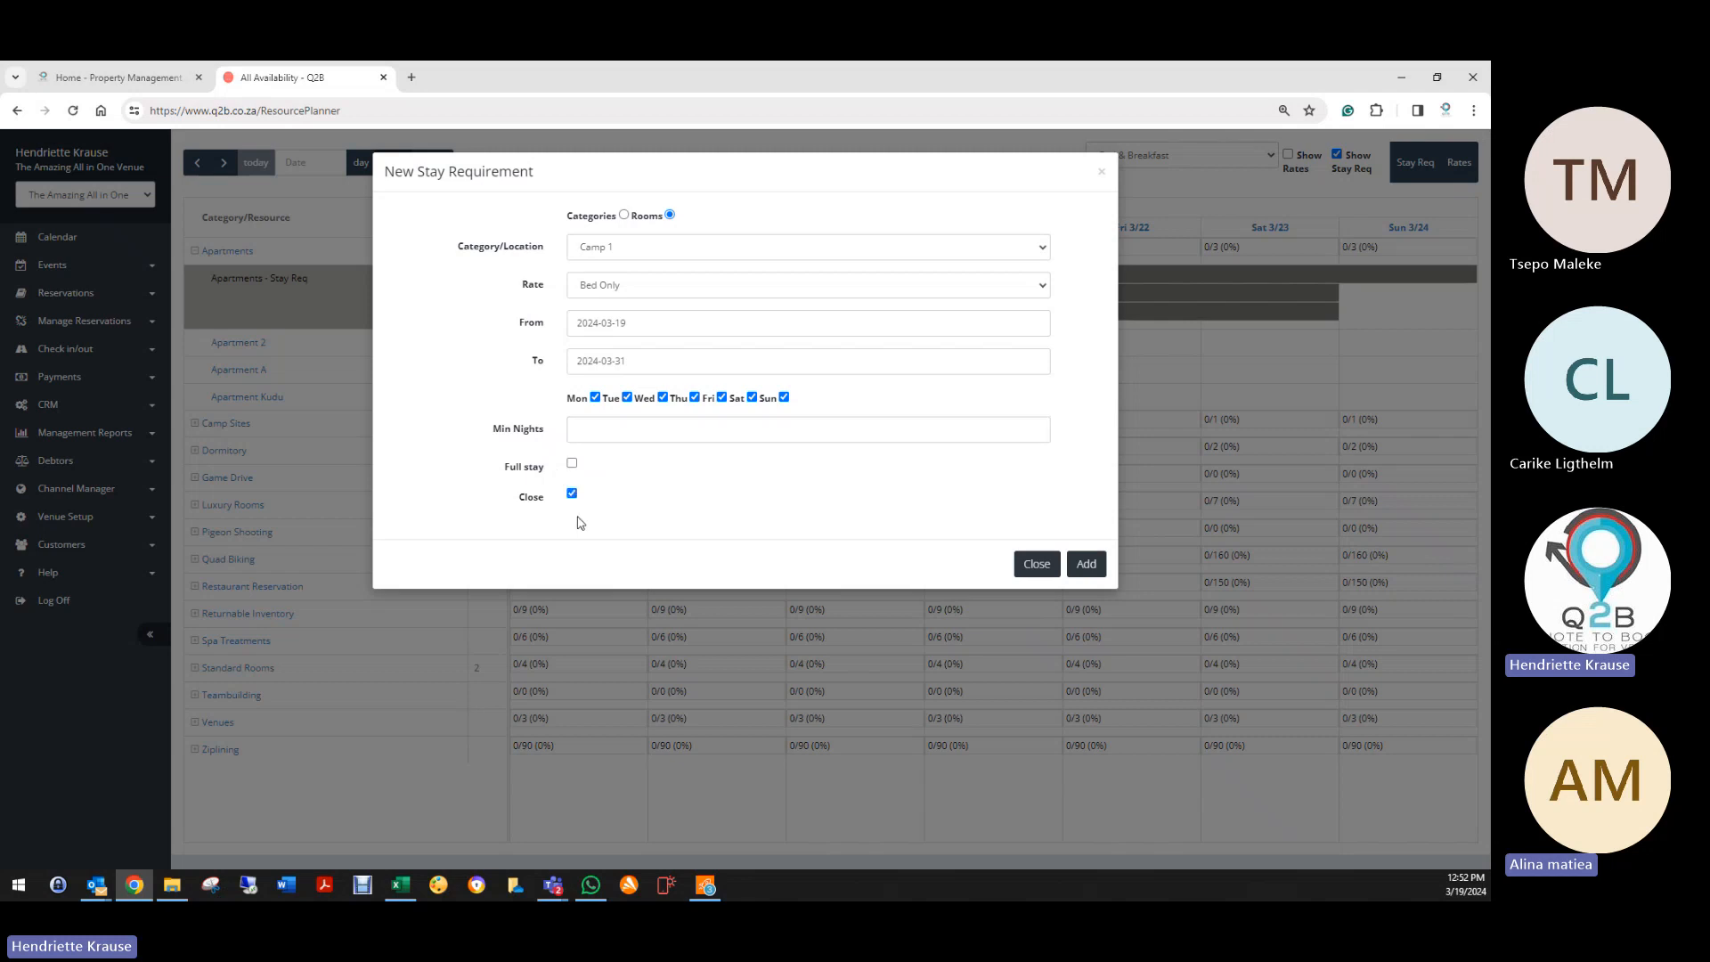
pyautogui.click(1087, 565)
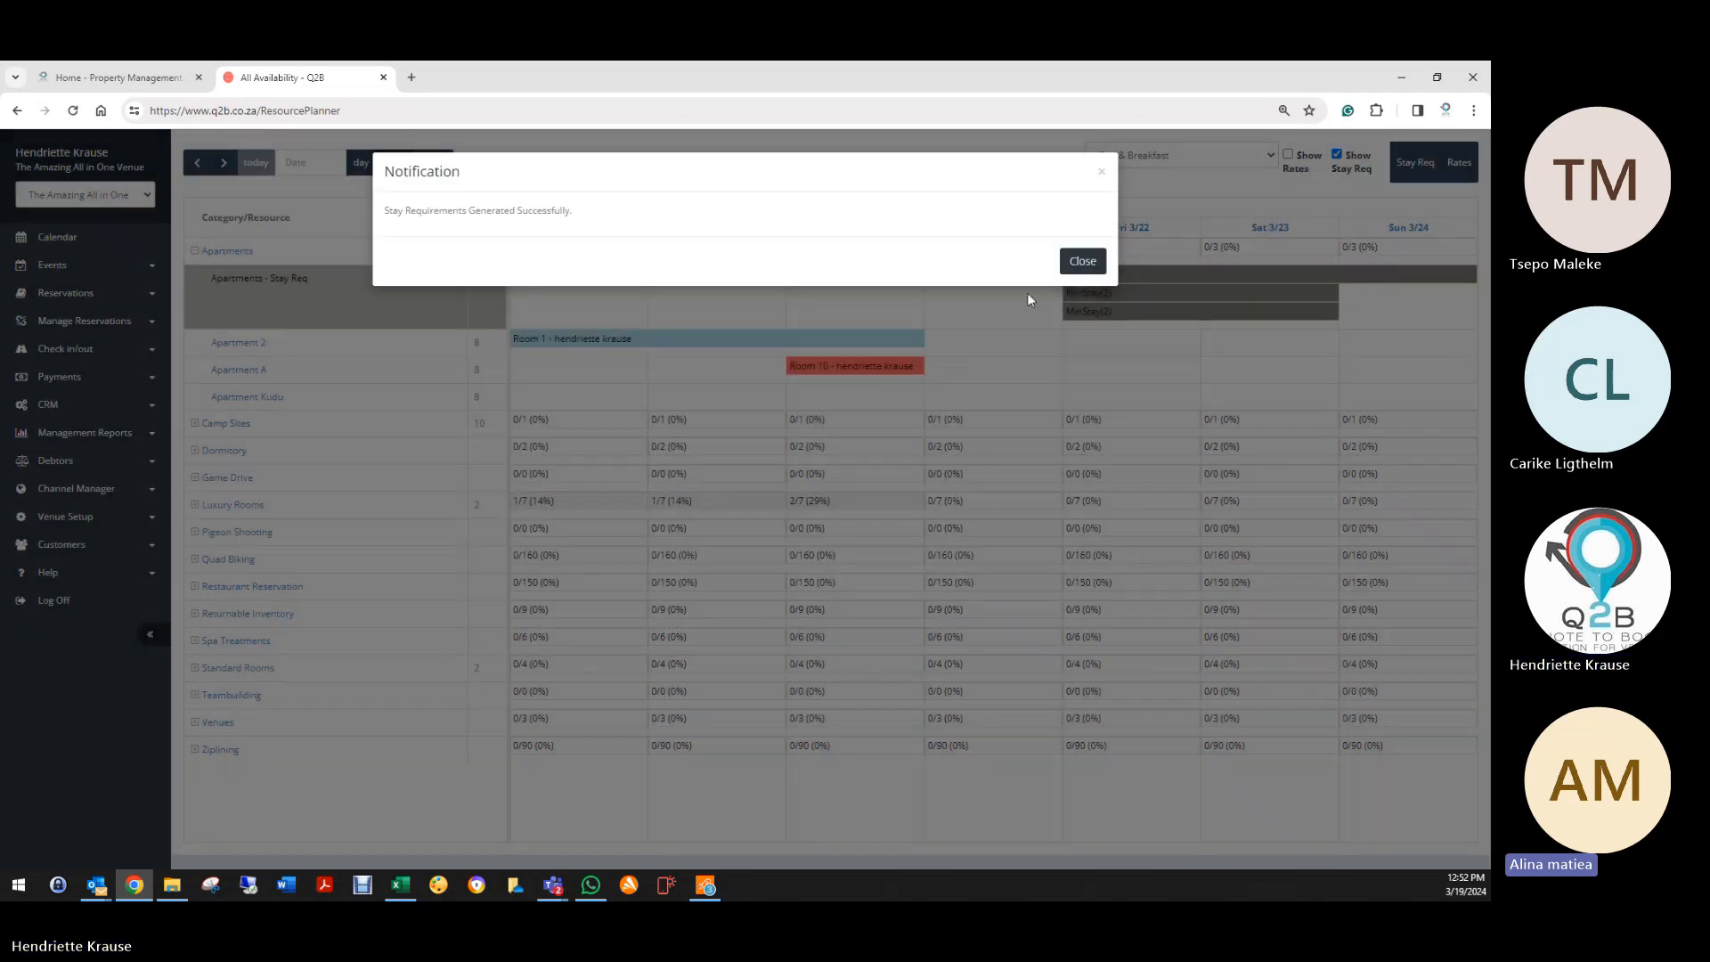
pyautogui.click(1081, 241)
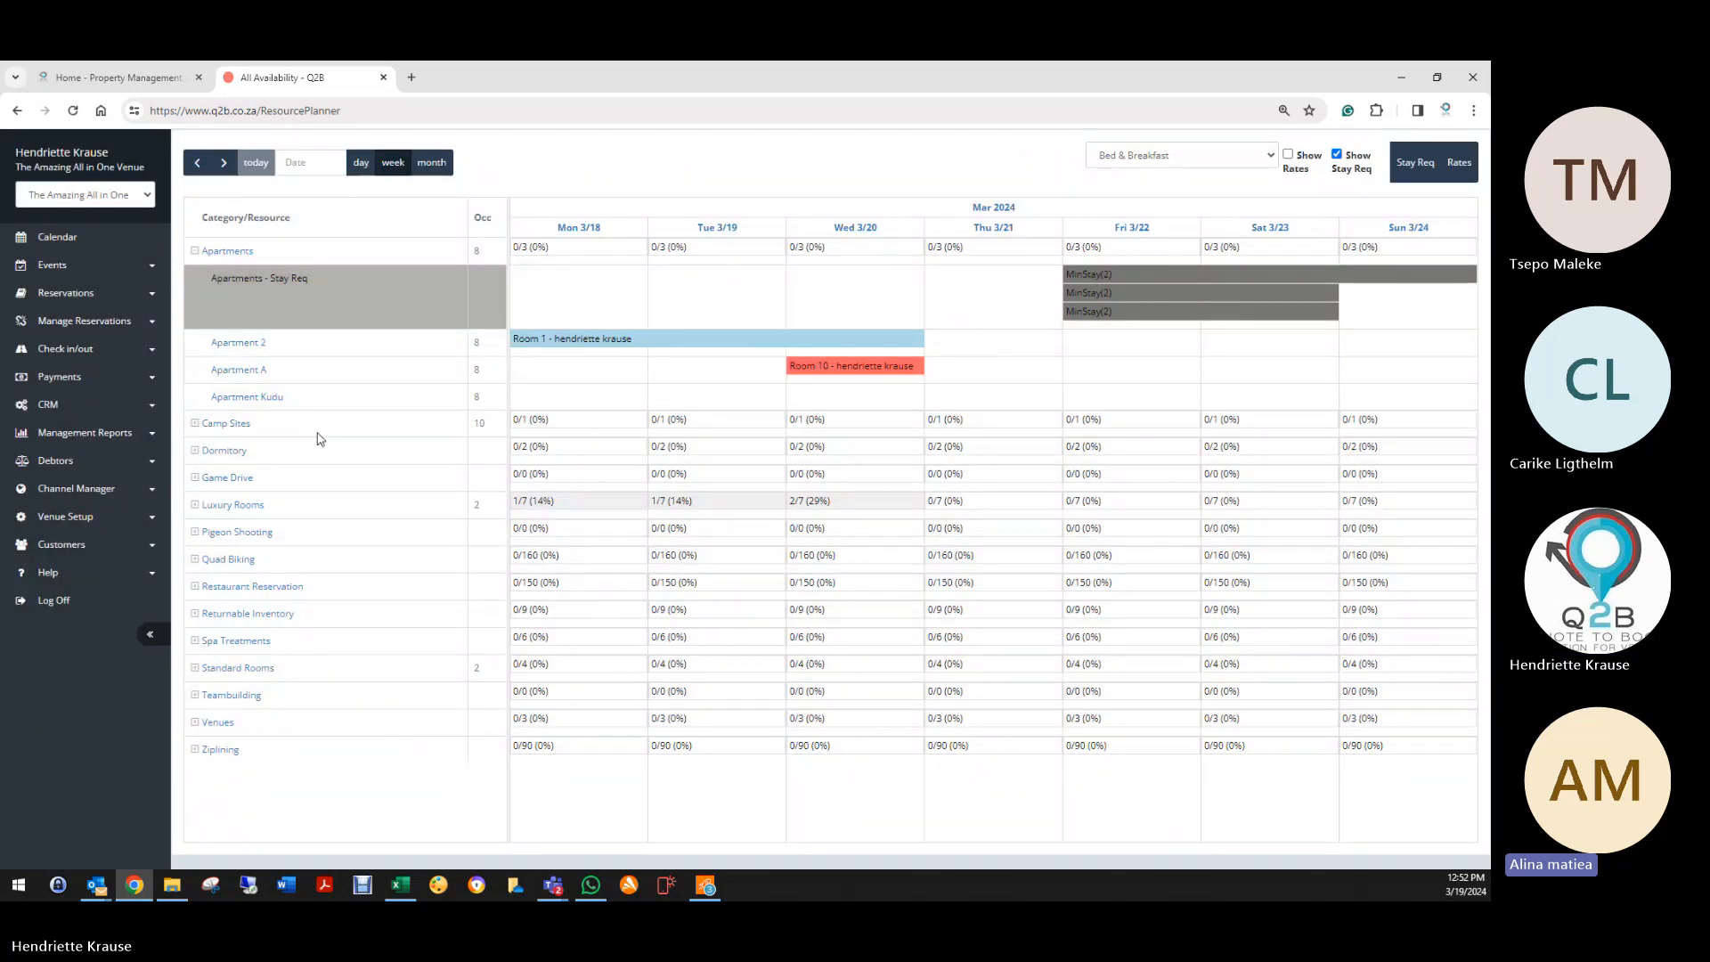
# Step: Expand Camp Sites and begin a Standard Rooms Full Board stay requirement
pyautogui.click(215, 426)
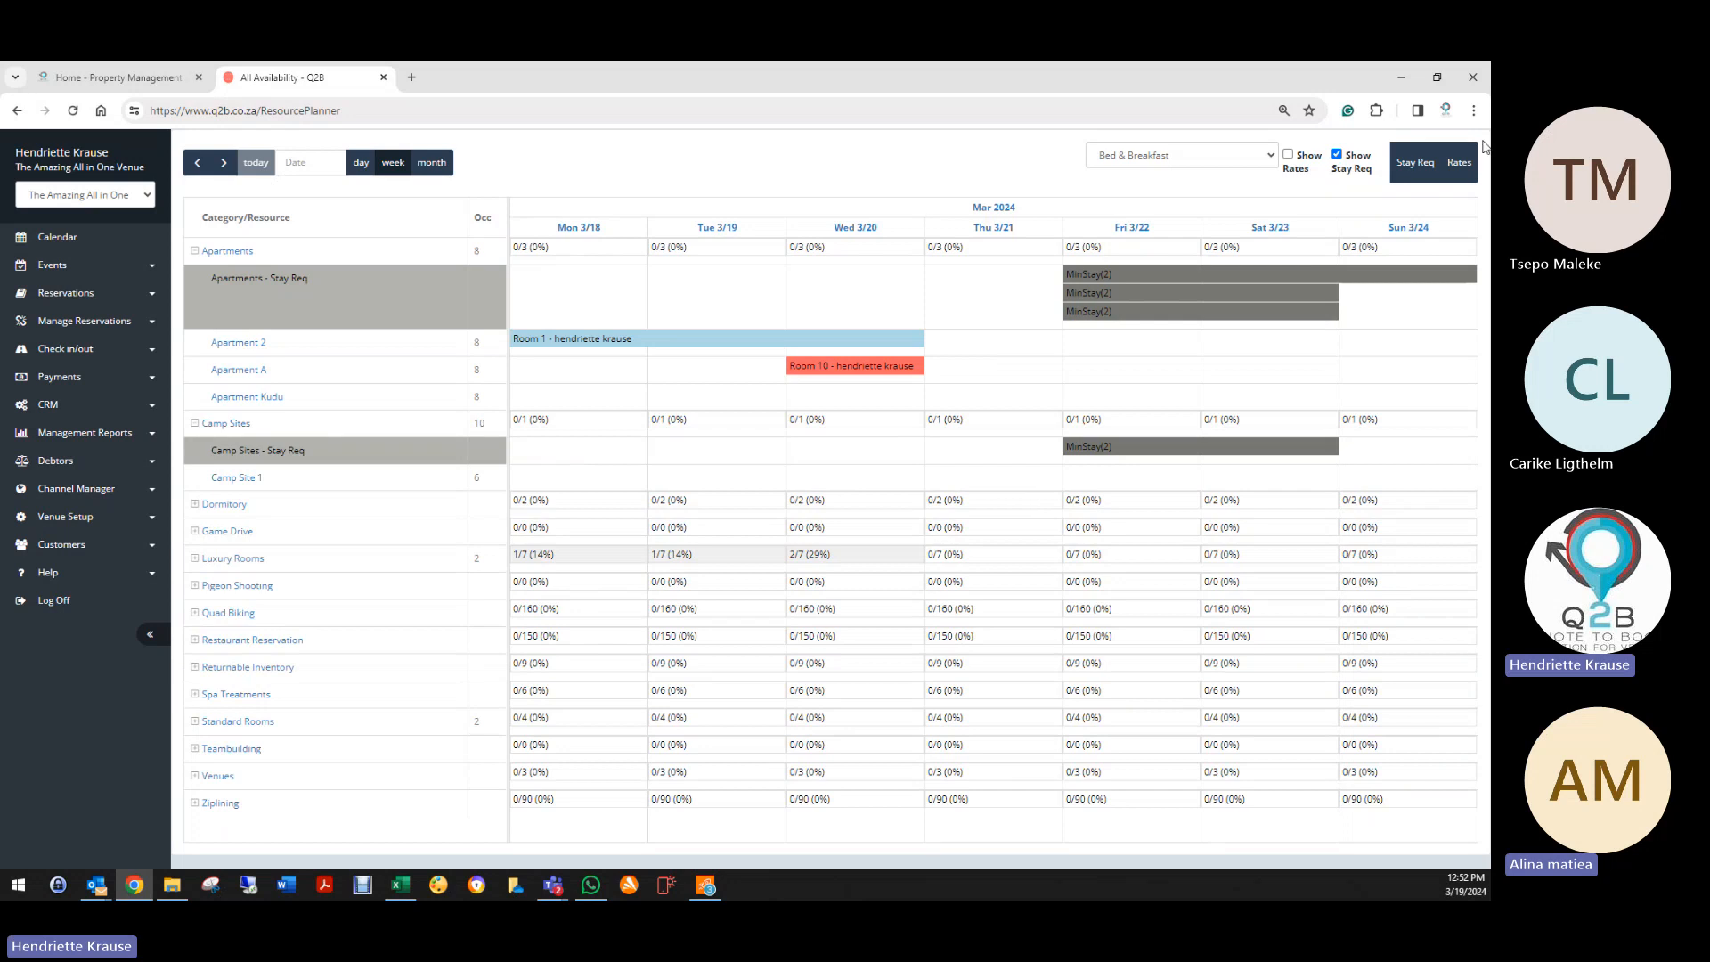
pyautogui.click(1409, 172)
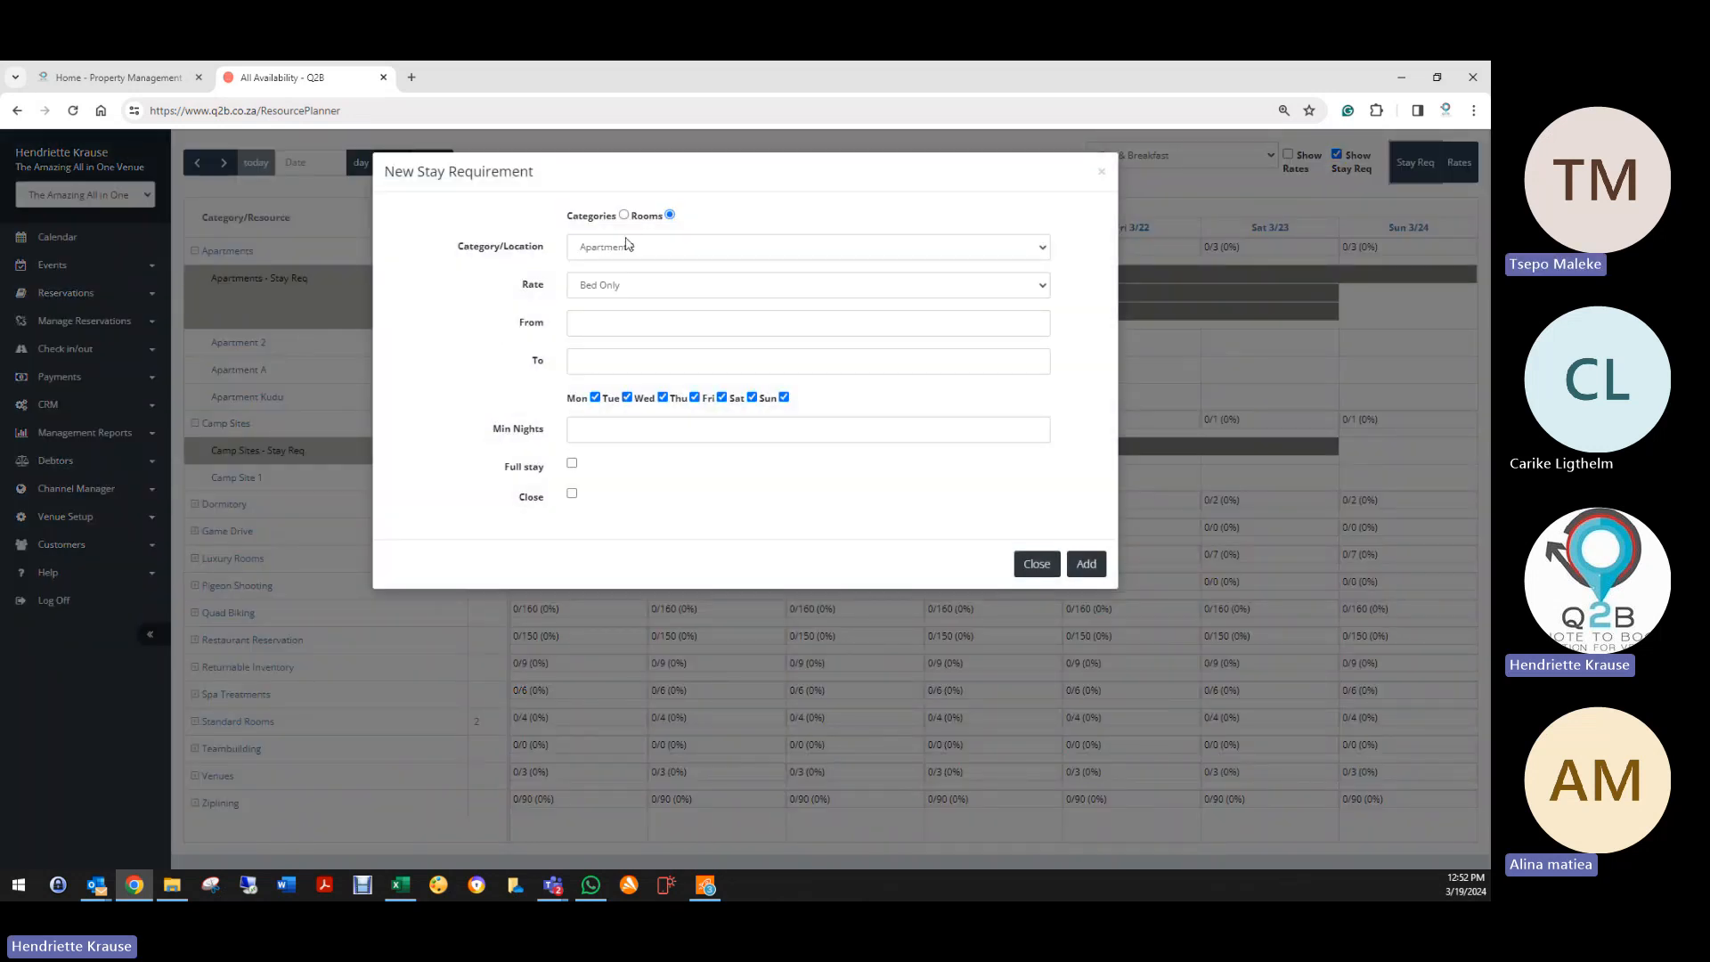
pyautogui.click(614, 248)
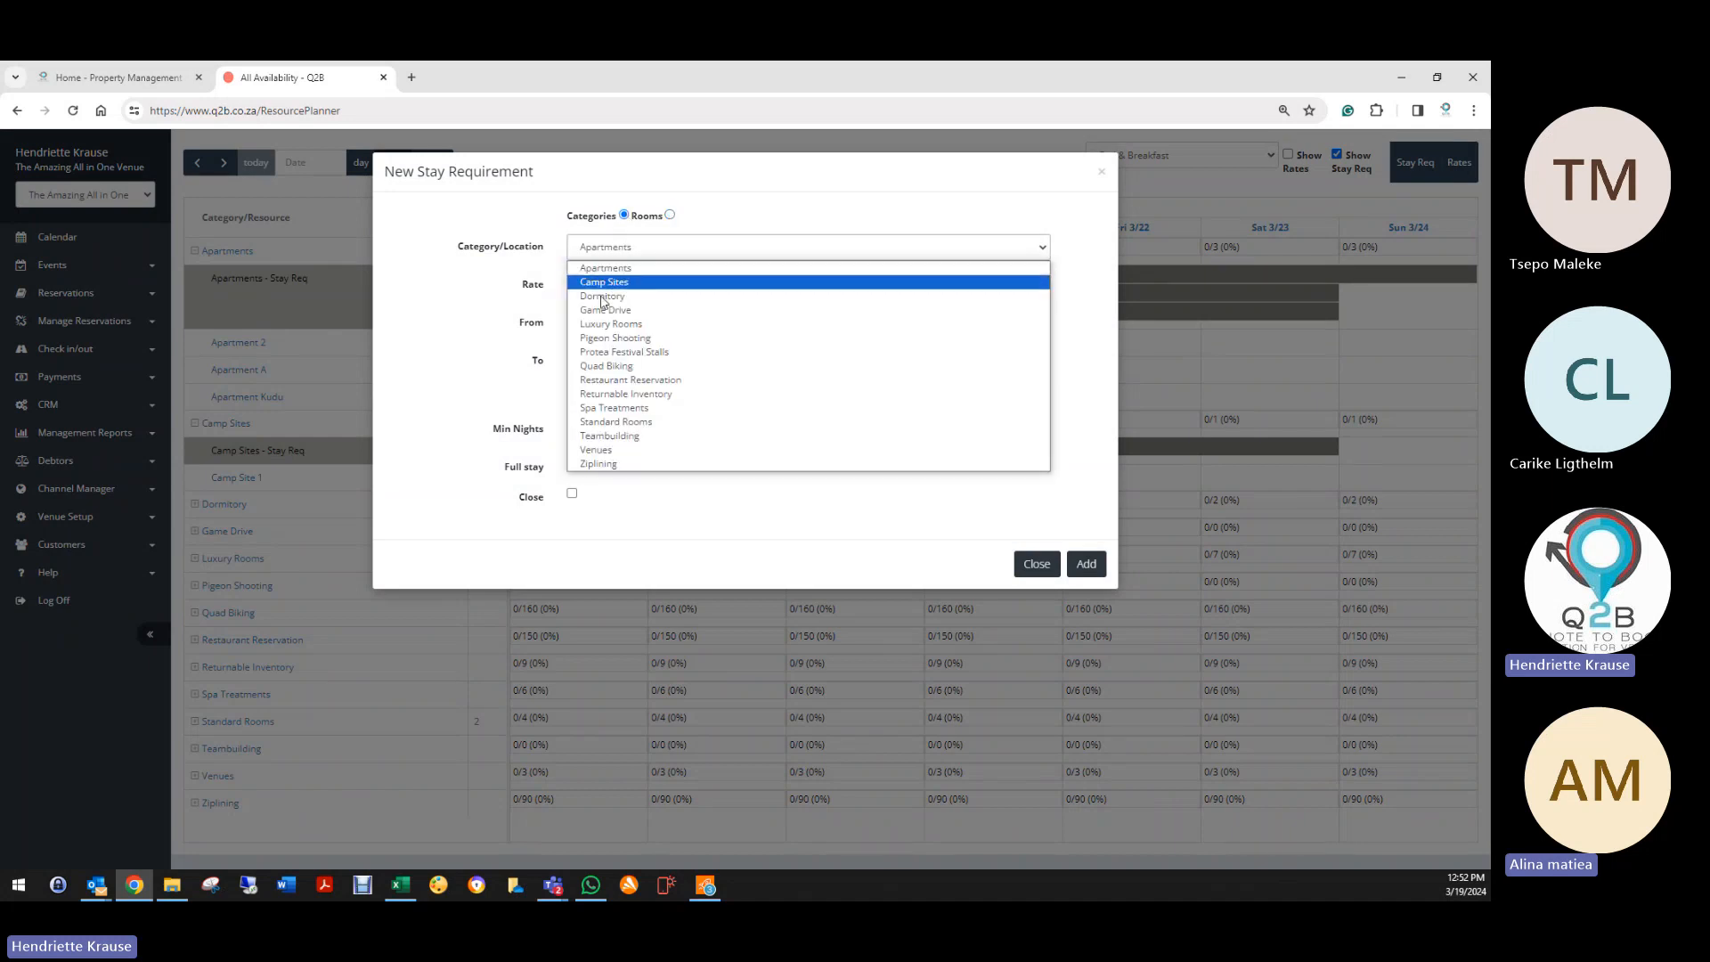
pyautogui.click(634, 423)
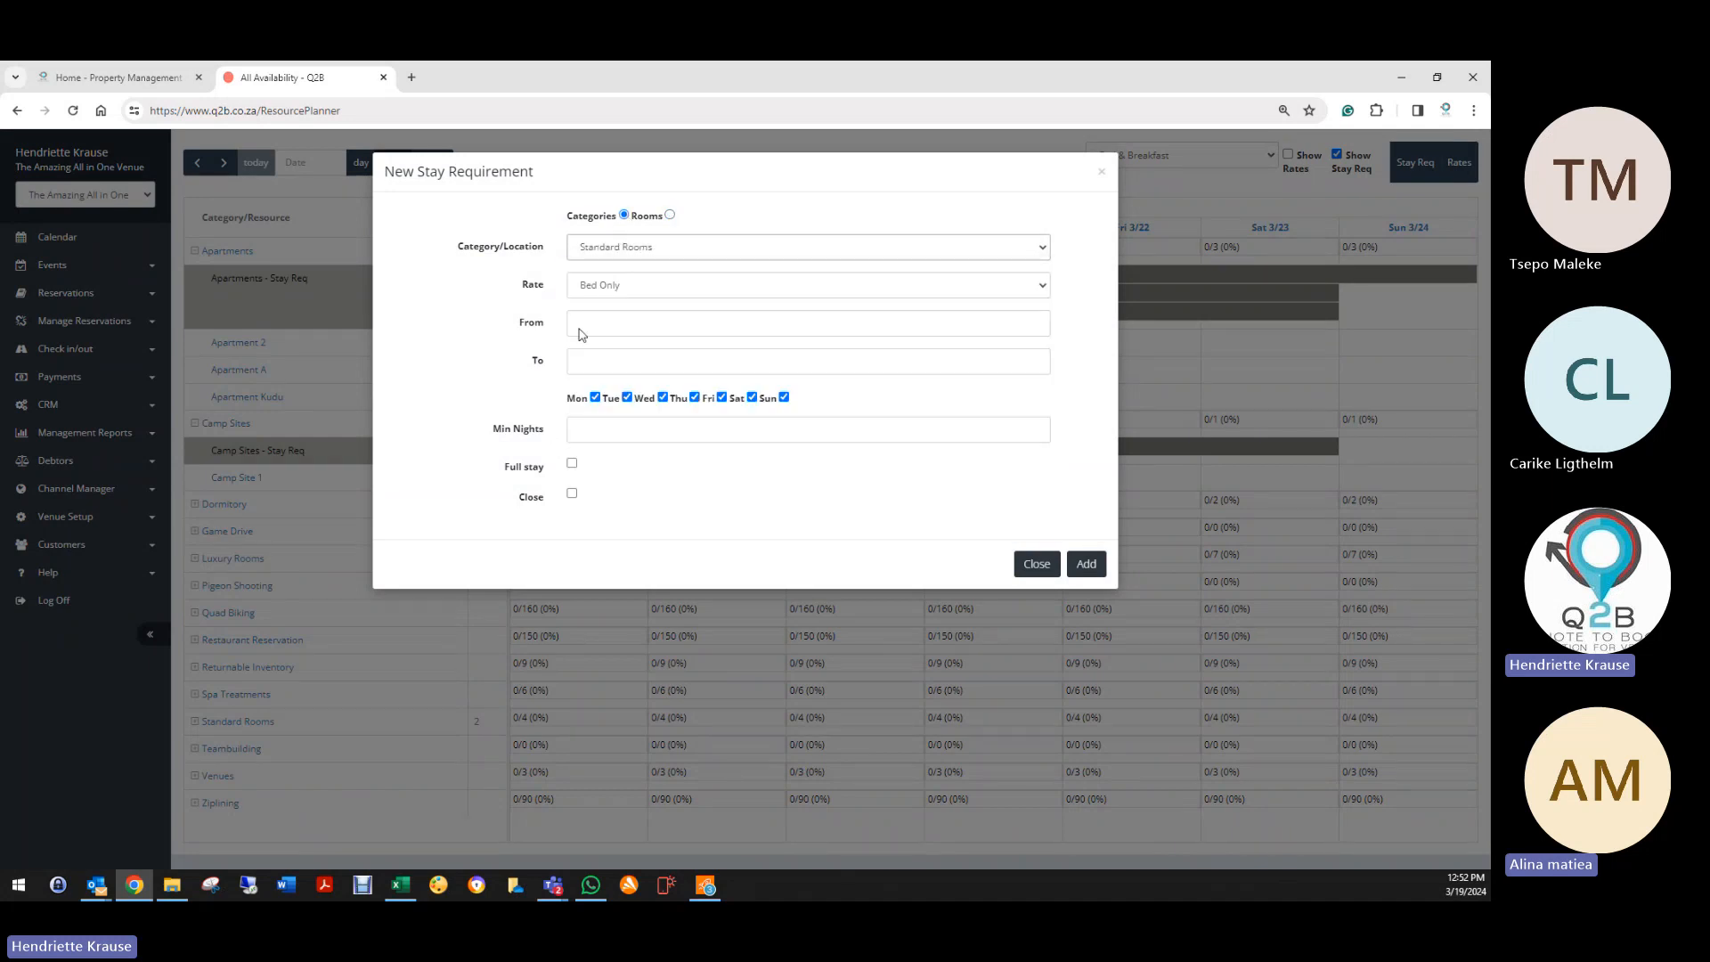
pyautogui.click(582, 292)
pyautogui.click(597, 334)
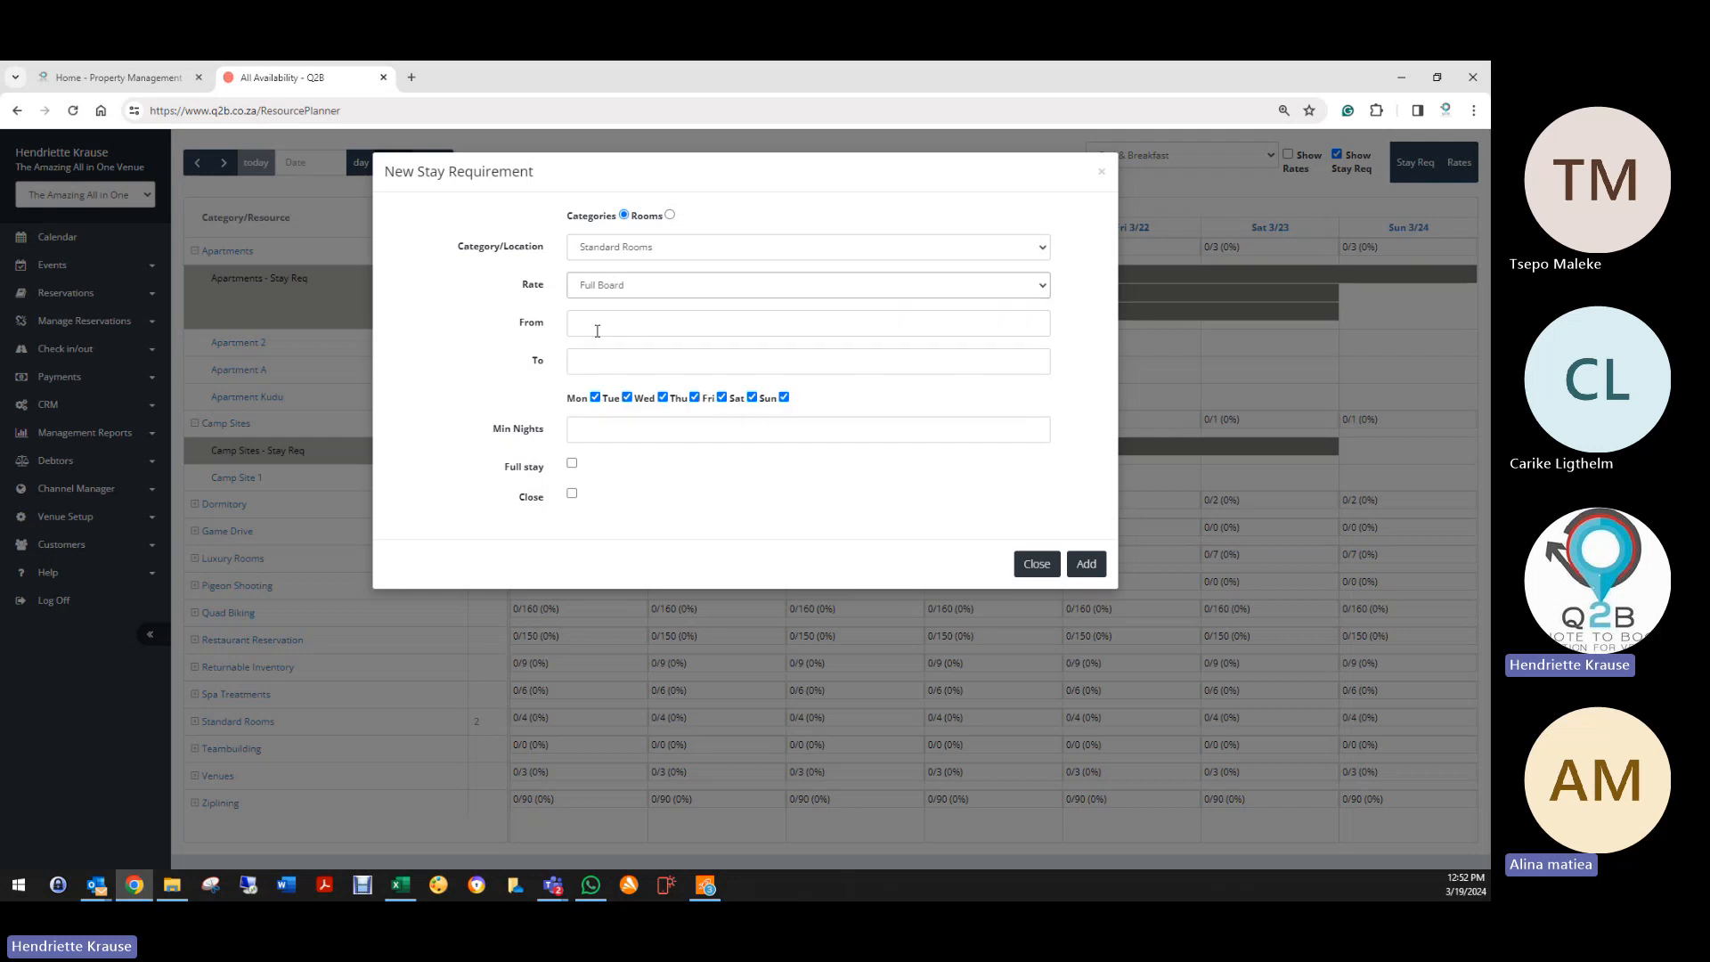
# Step: Set its dates from 2024-03-19 to 2024-03-26, leaving full stay unticked
pyautogui.click(599, 323)
pyautogui.click(665, 490)
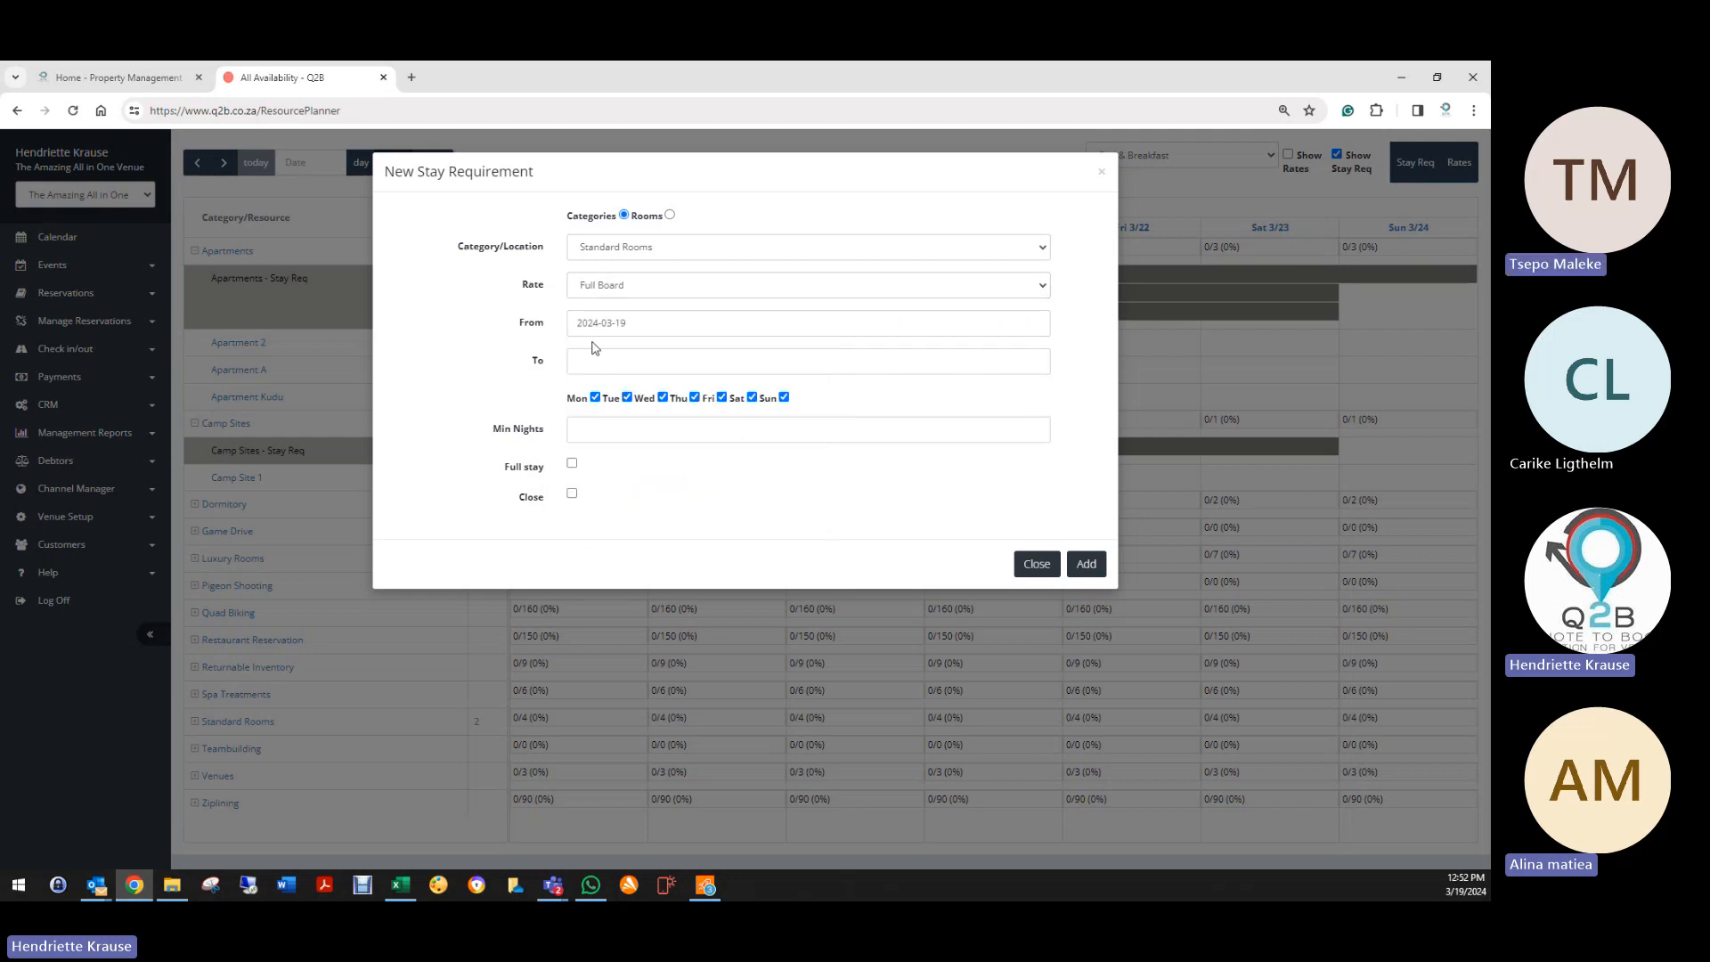
pyautogui.click(595, 361)
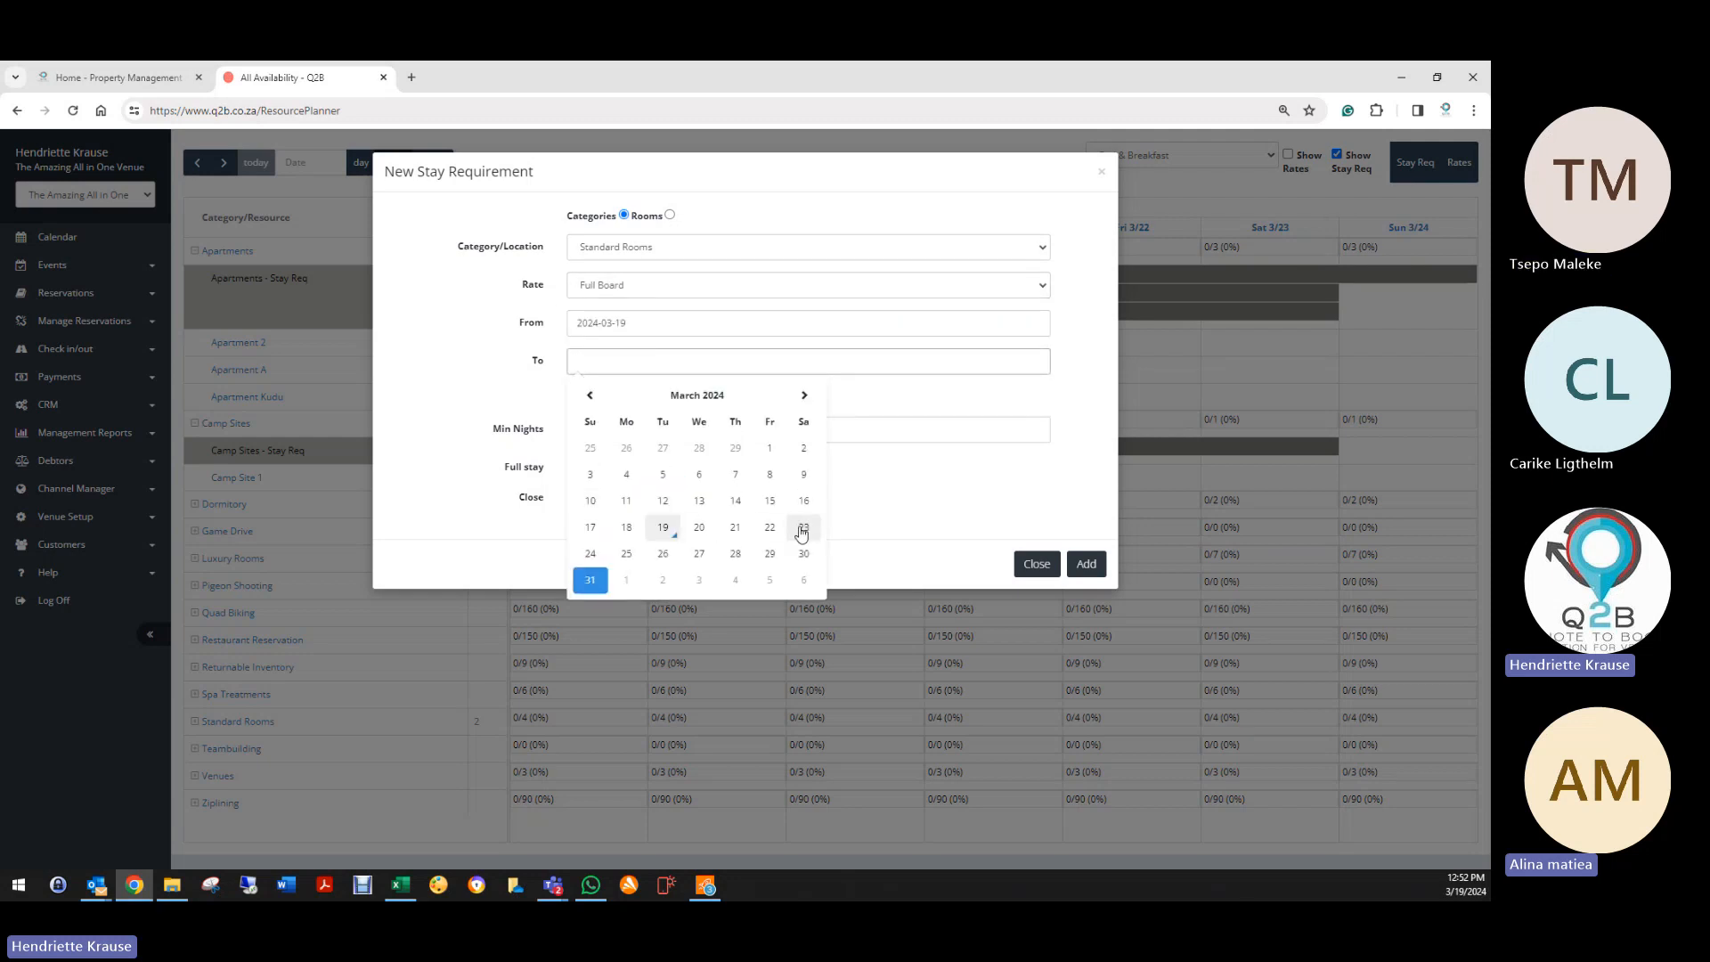
pyautogui.click(663, 553)
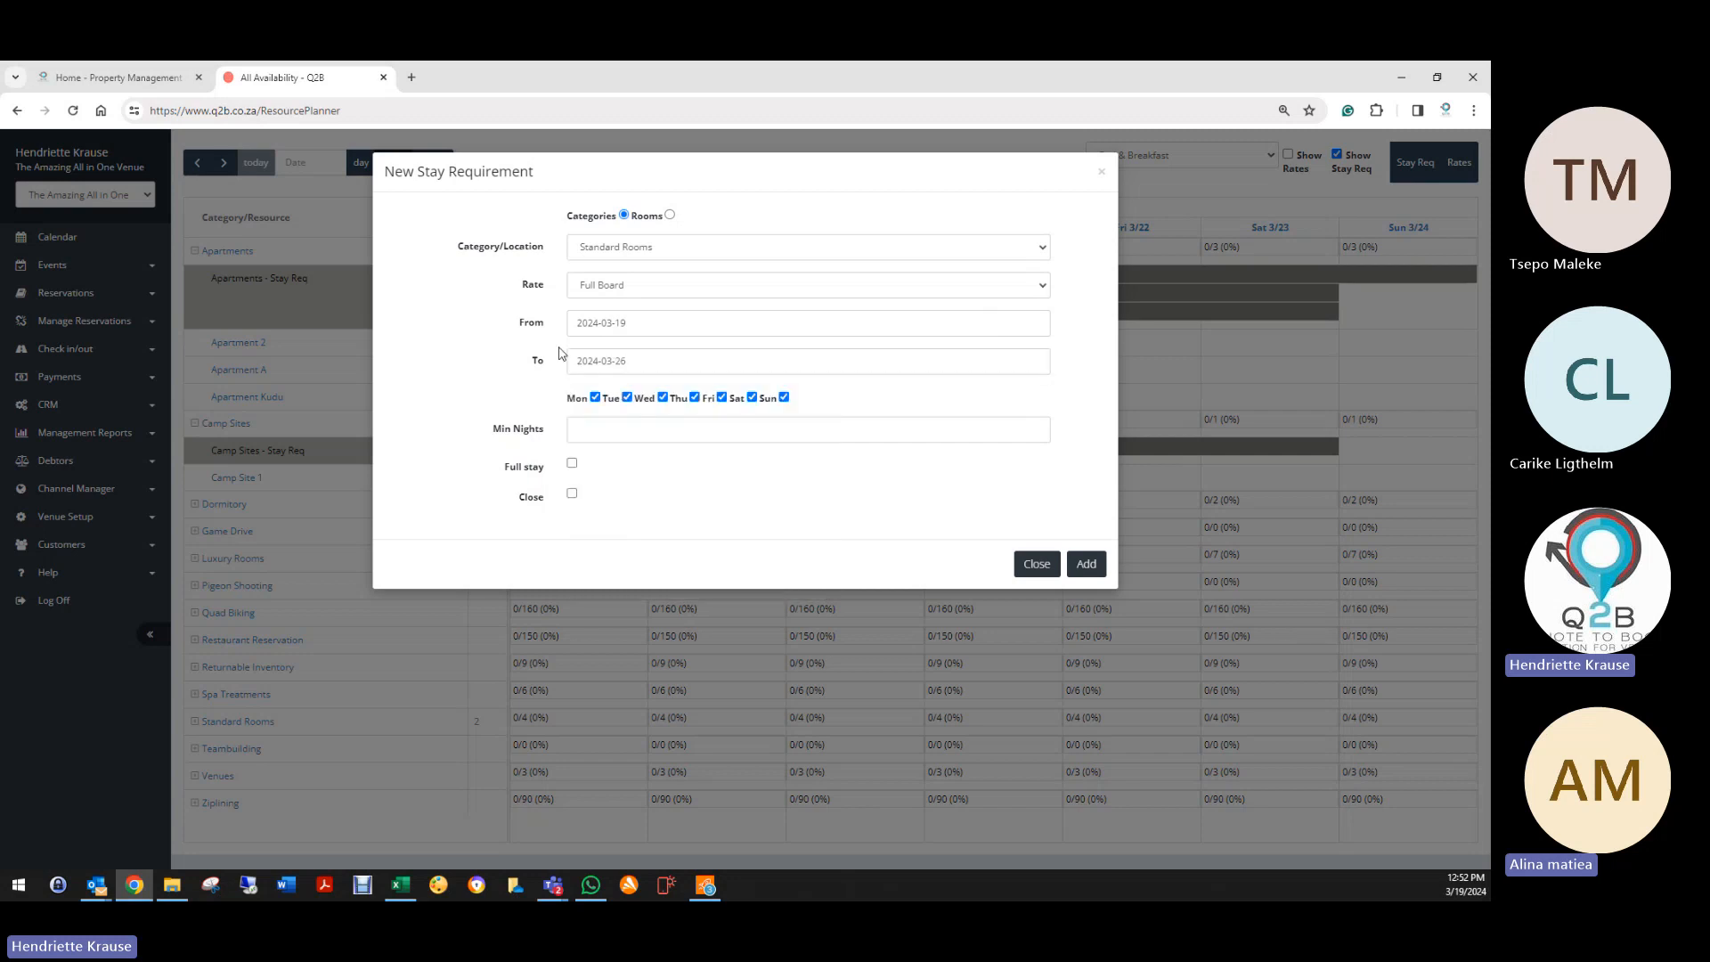
pyautogui.click(573, 465)
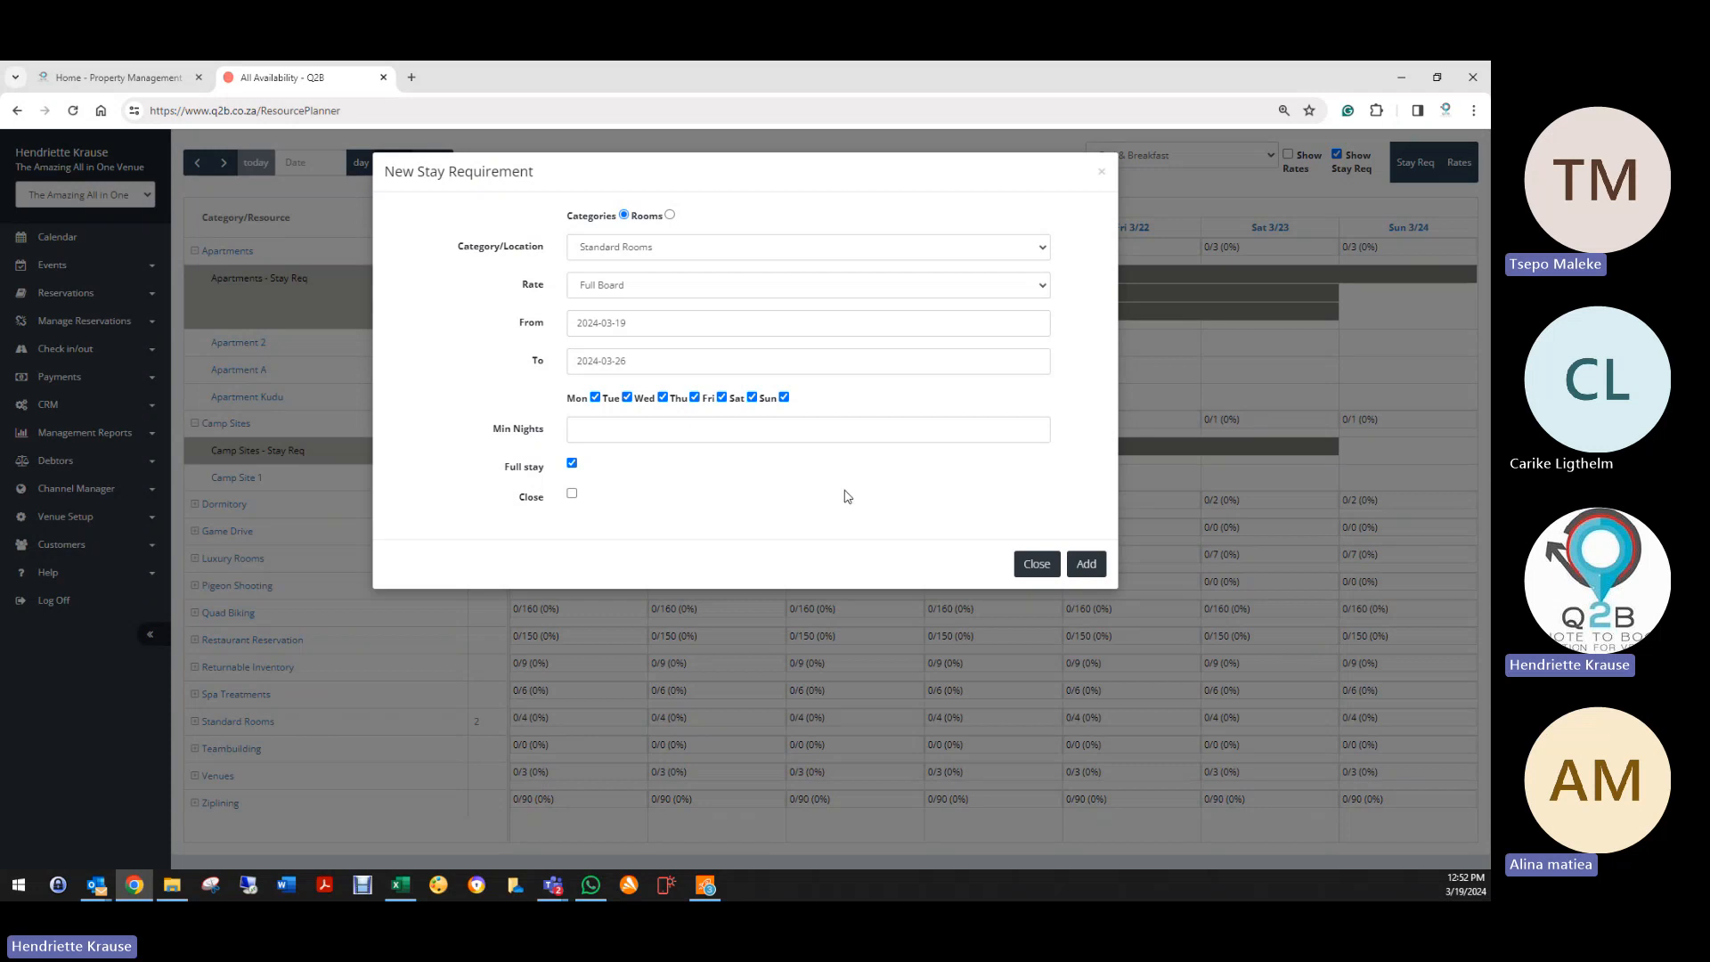
pyautogui.click(572, 465)
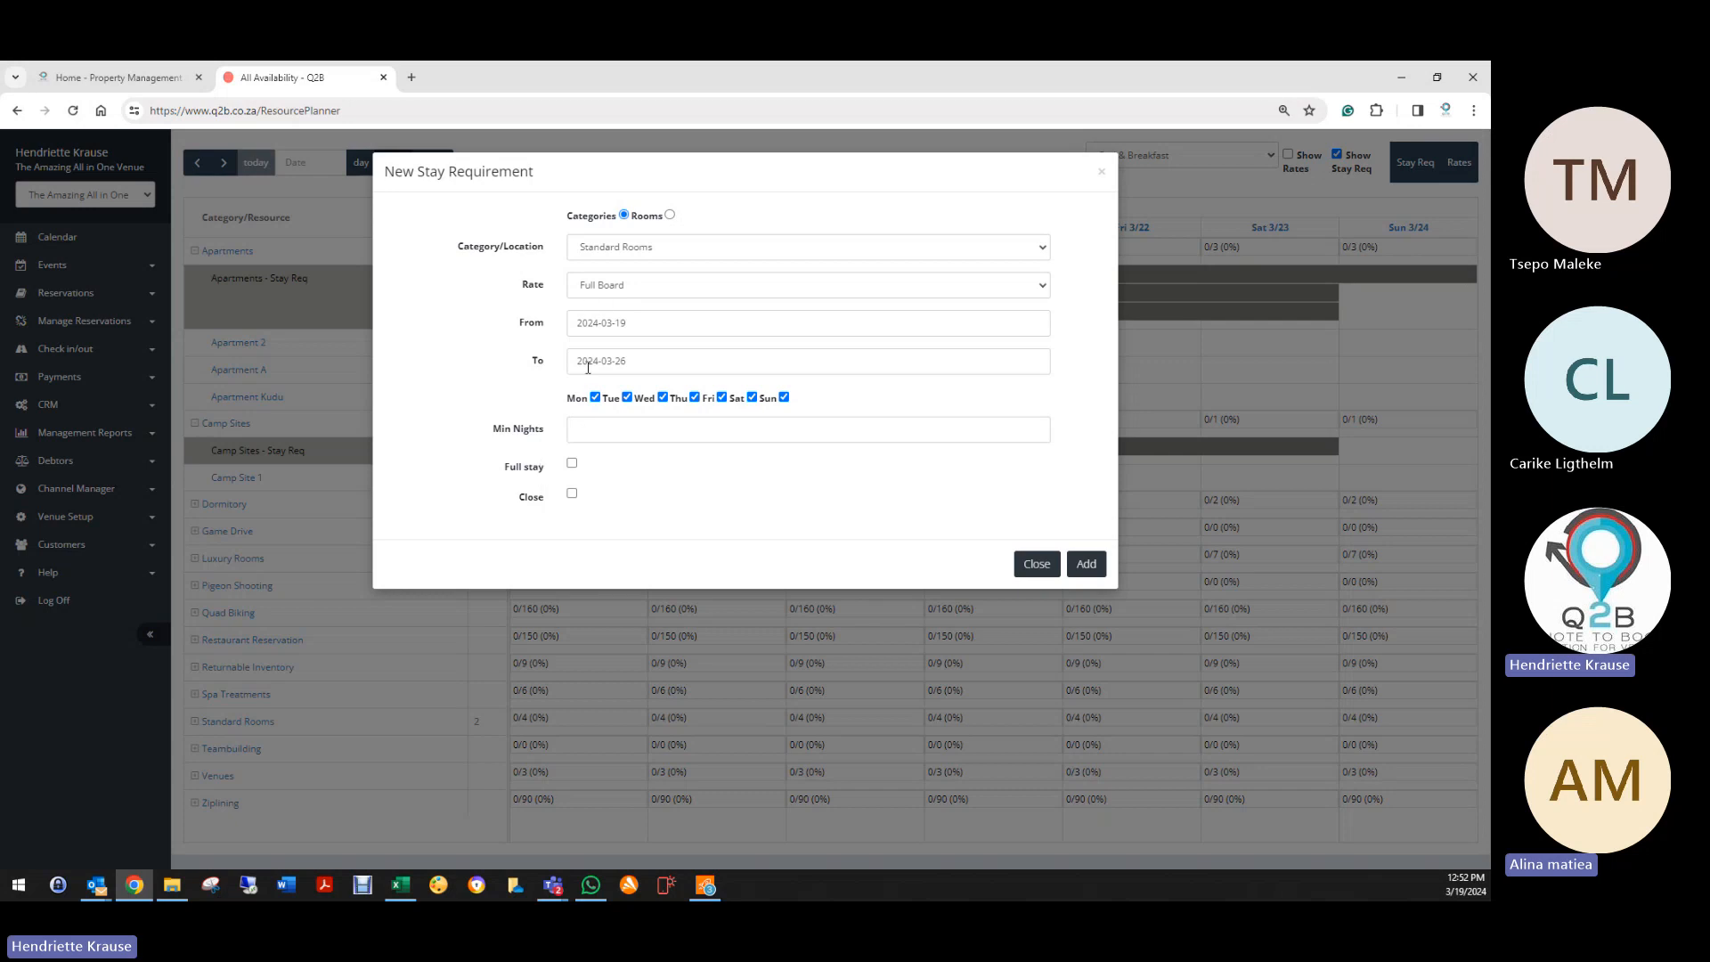
# Step: Enter 7 minimum nights, recheck the dates, then discard the form unsaved
pyautogui.click(601, 438)
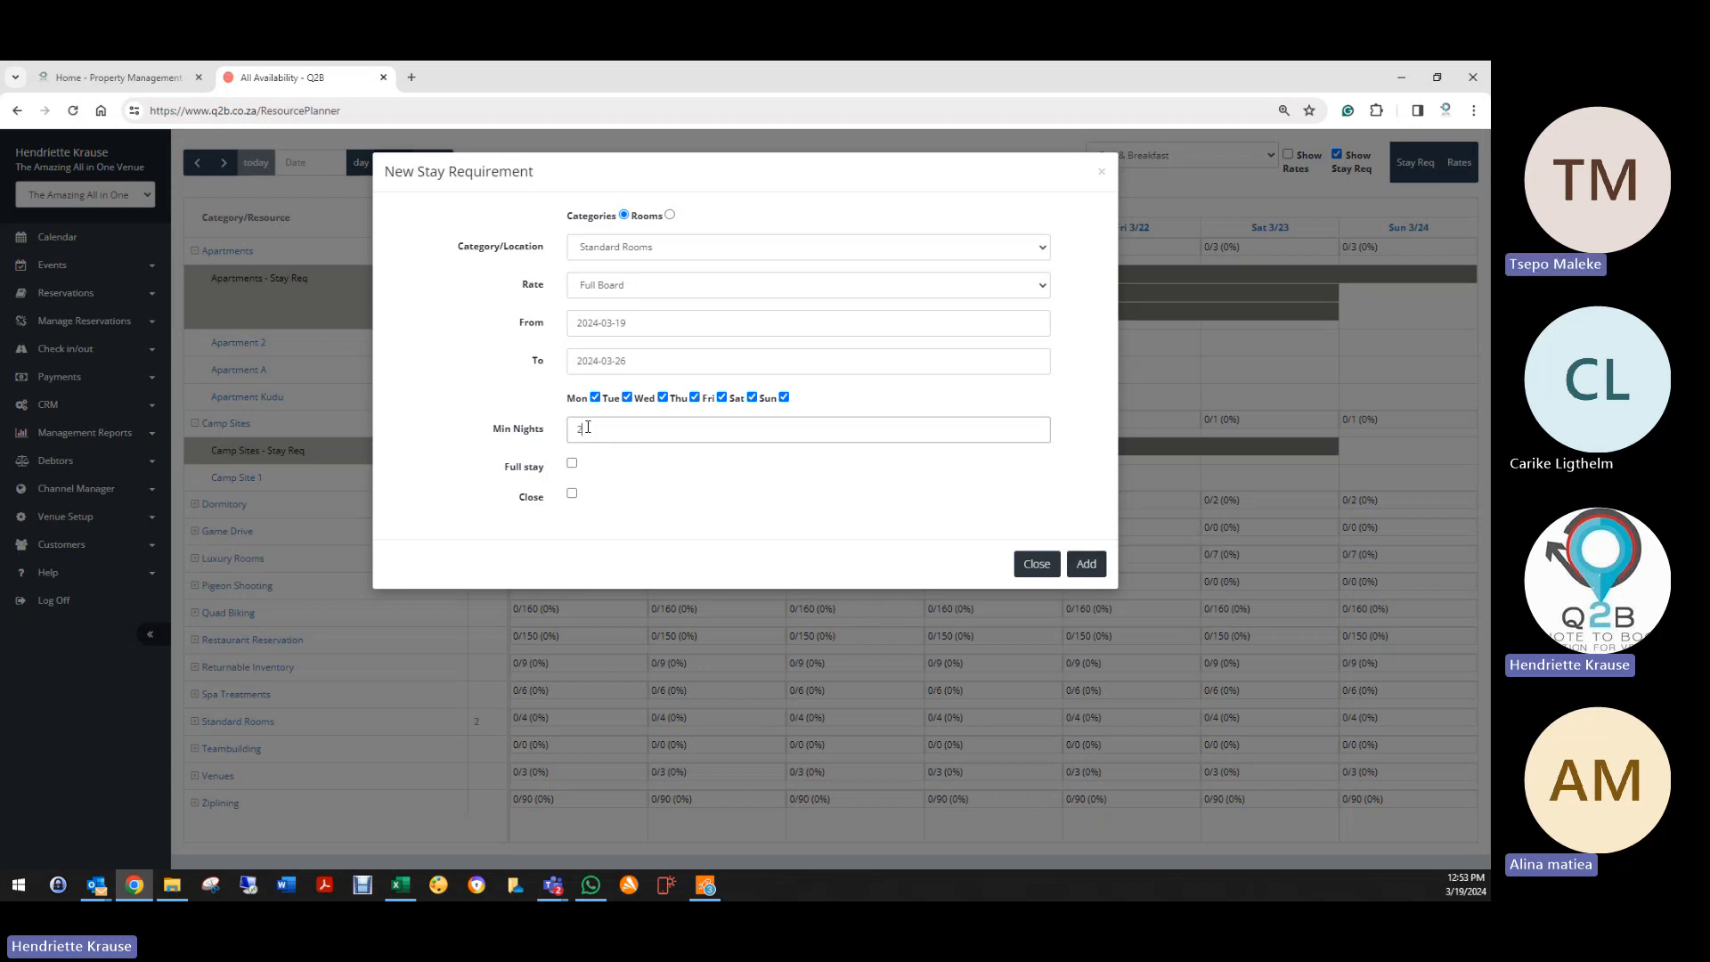
pyautogui.write('7')
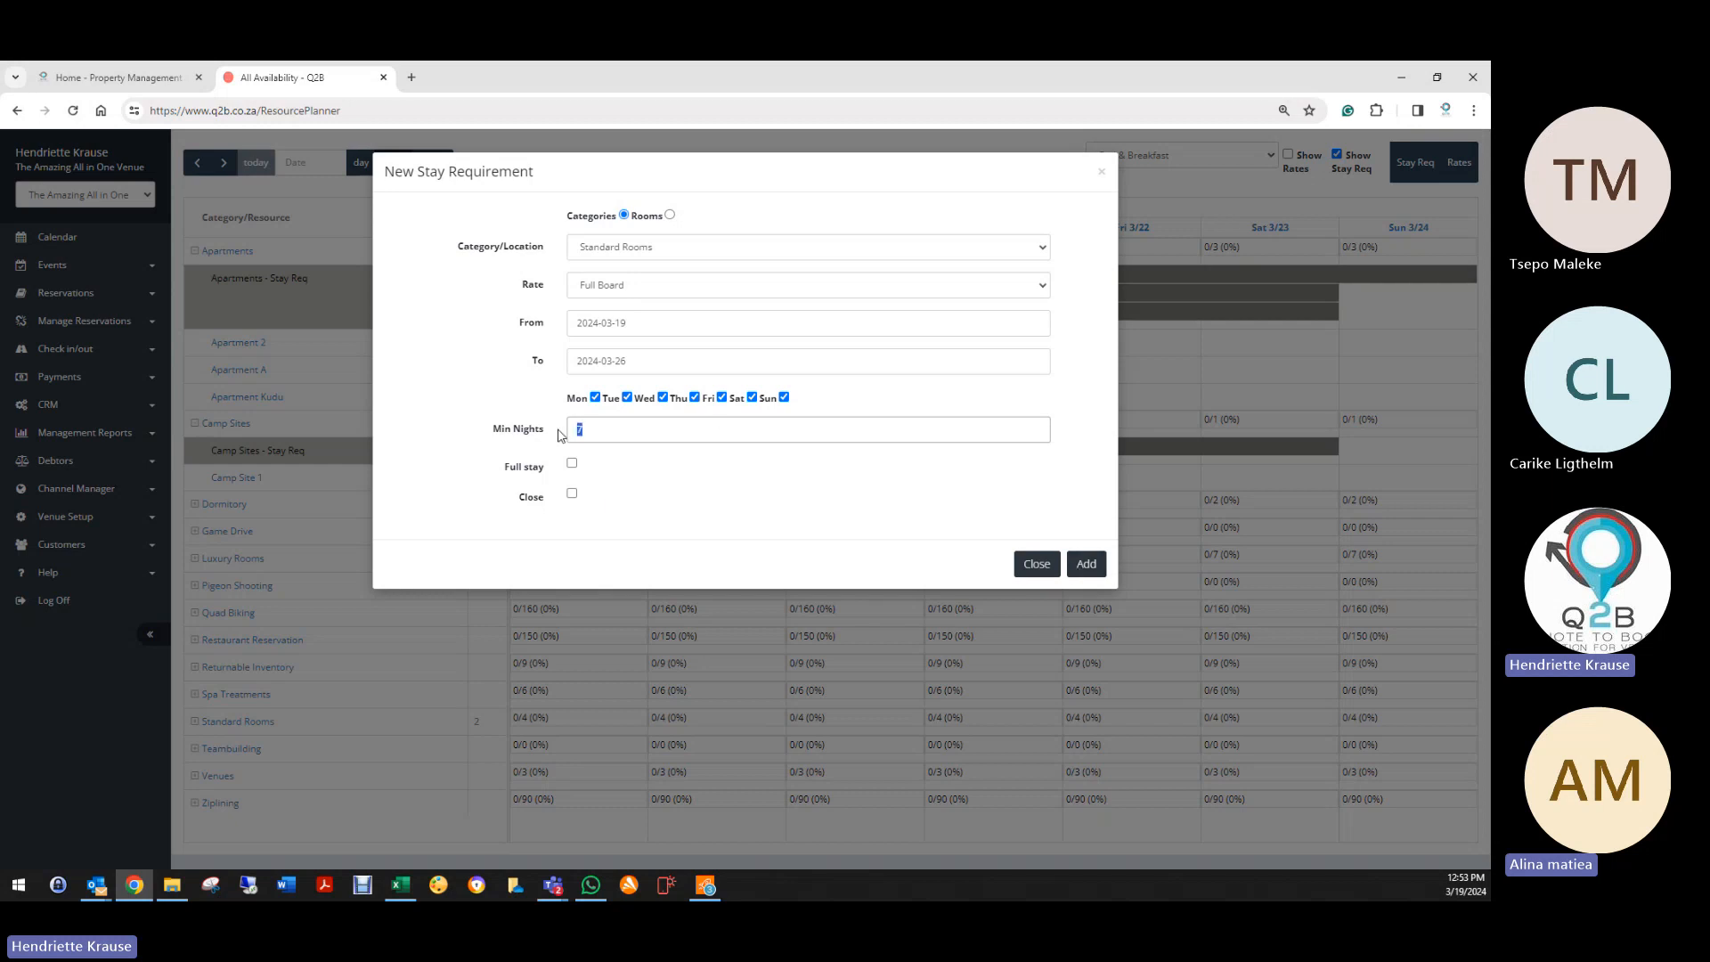
pyautogui.click(619, 322)
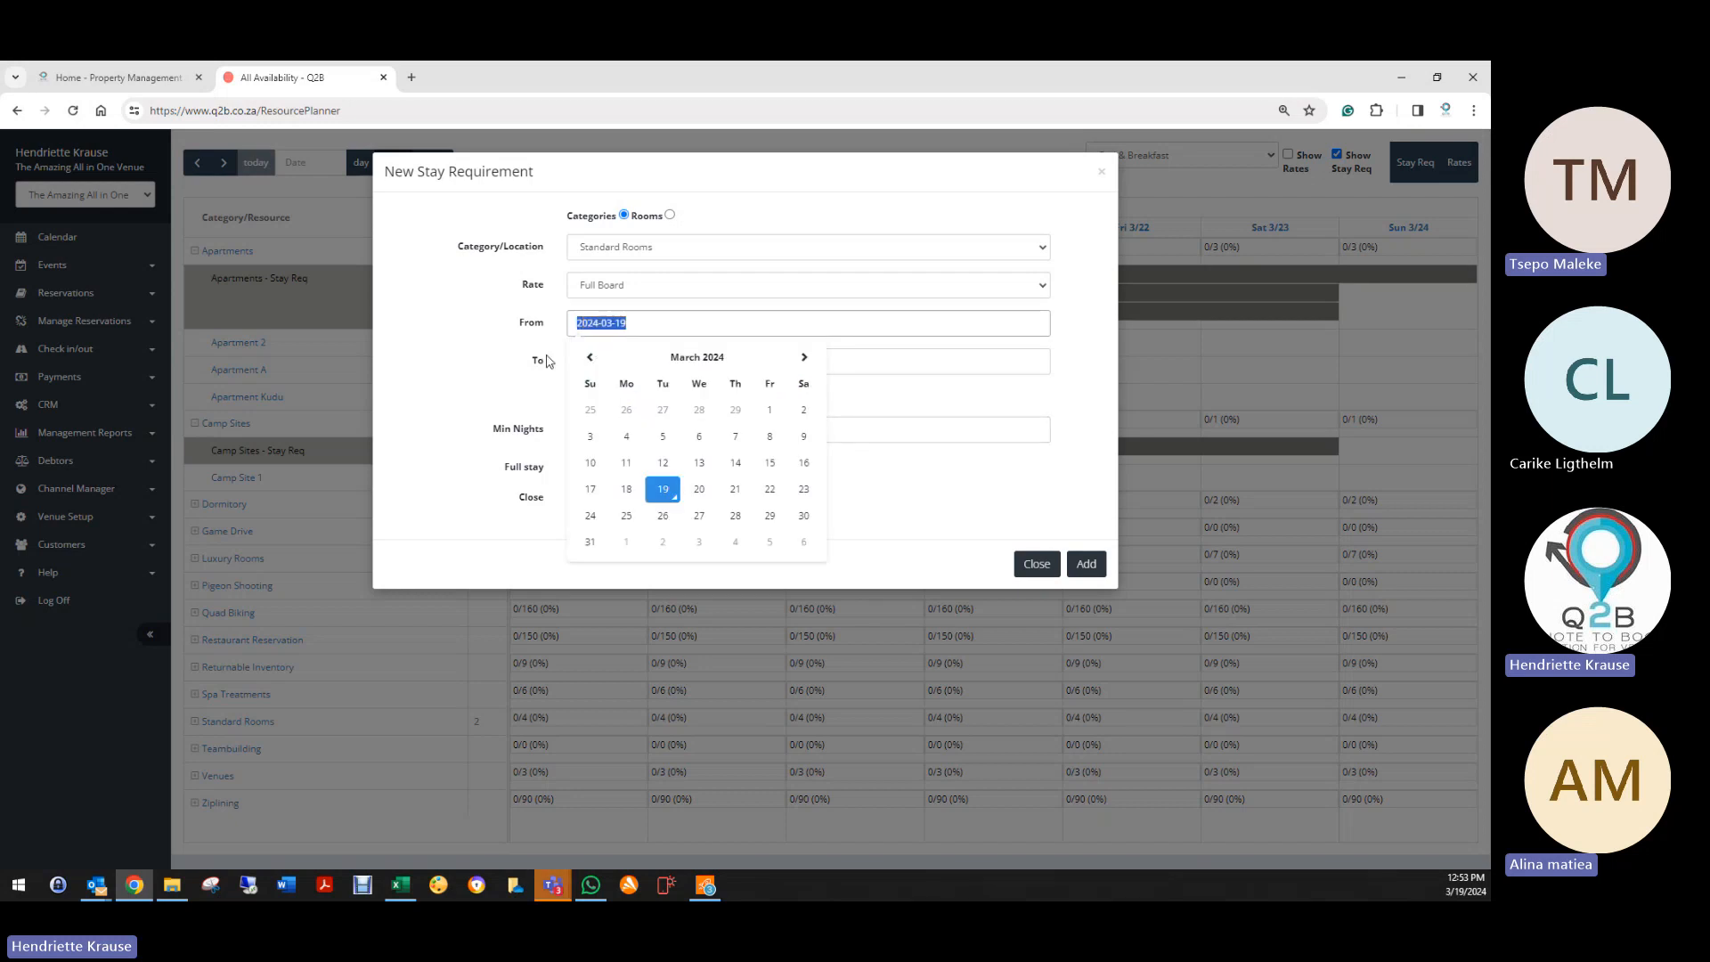
pyautogui.click(643, 359)
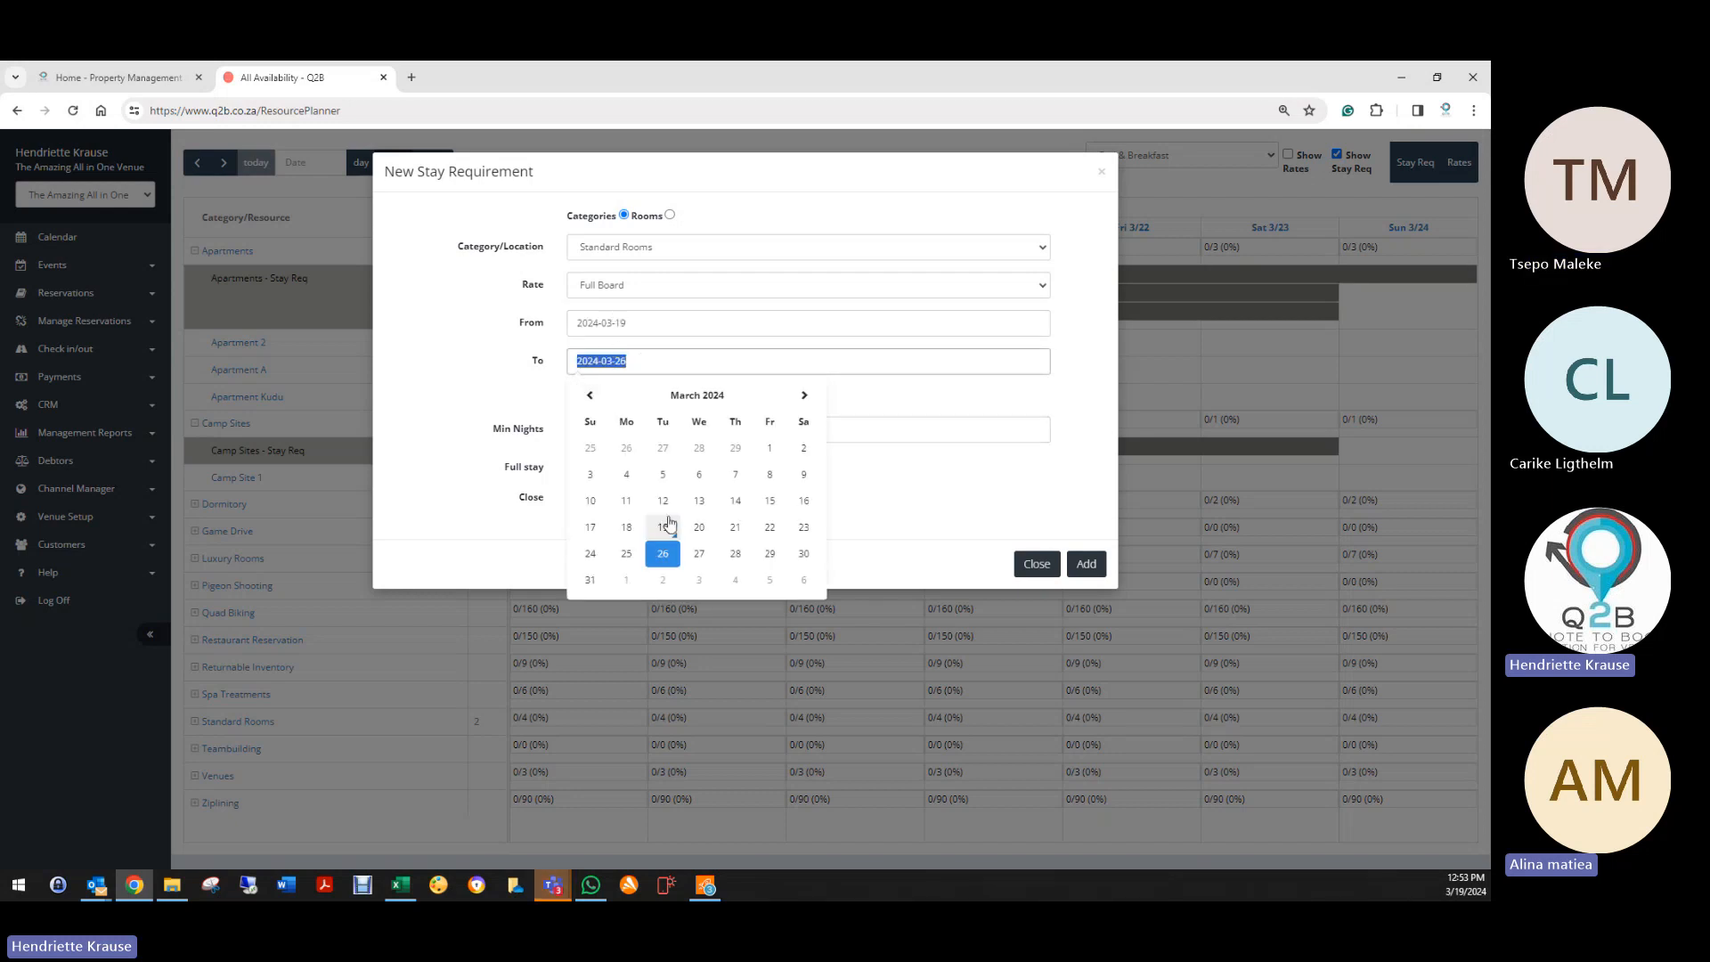
pyautogui.click(538, 485)
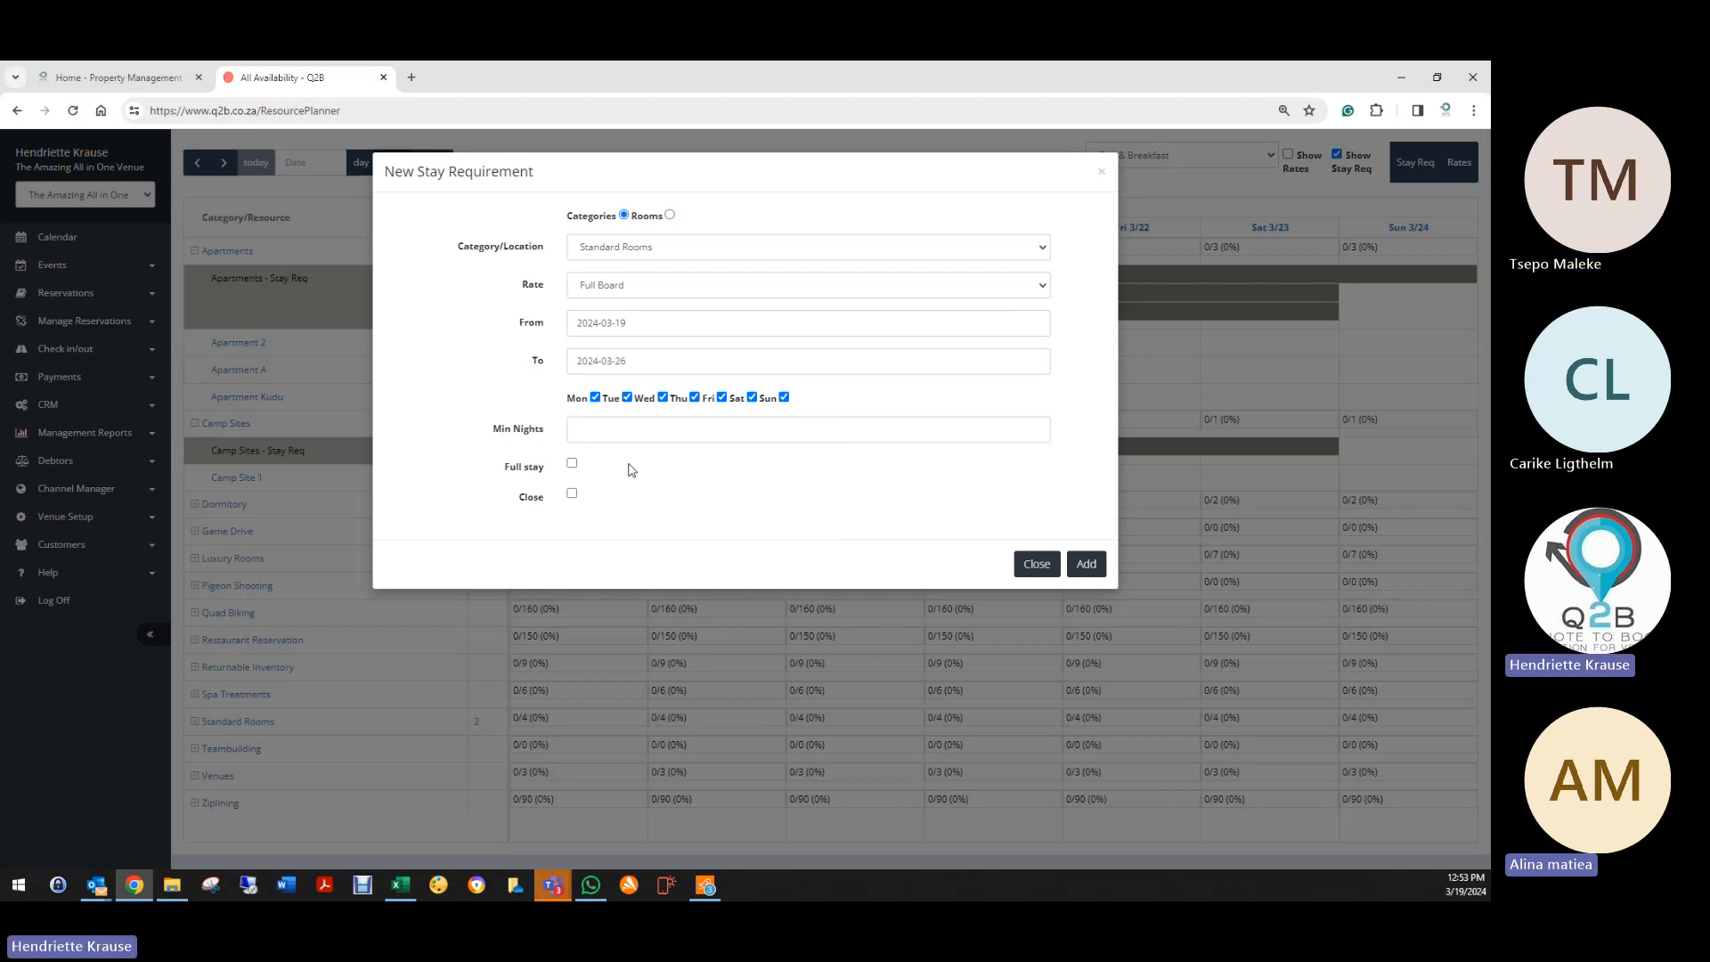
pyautogui.click(627, 432)
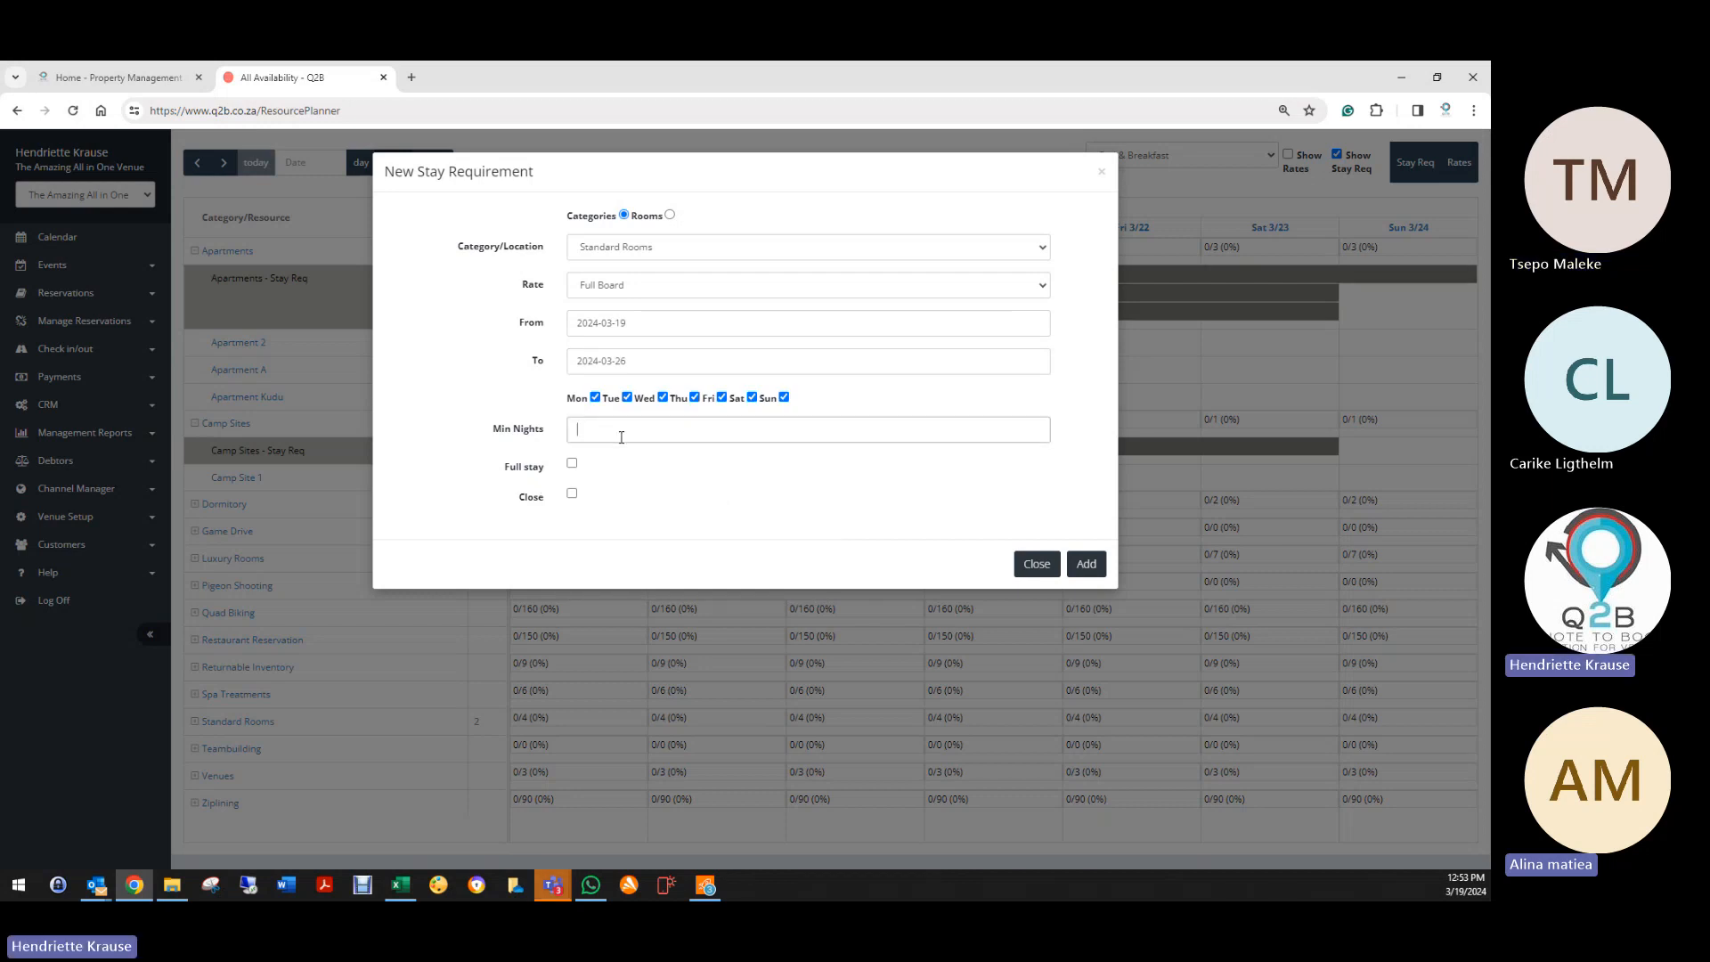
pyautogui.click(1100, 171)
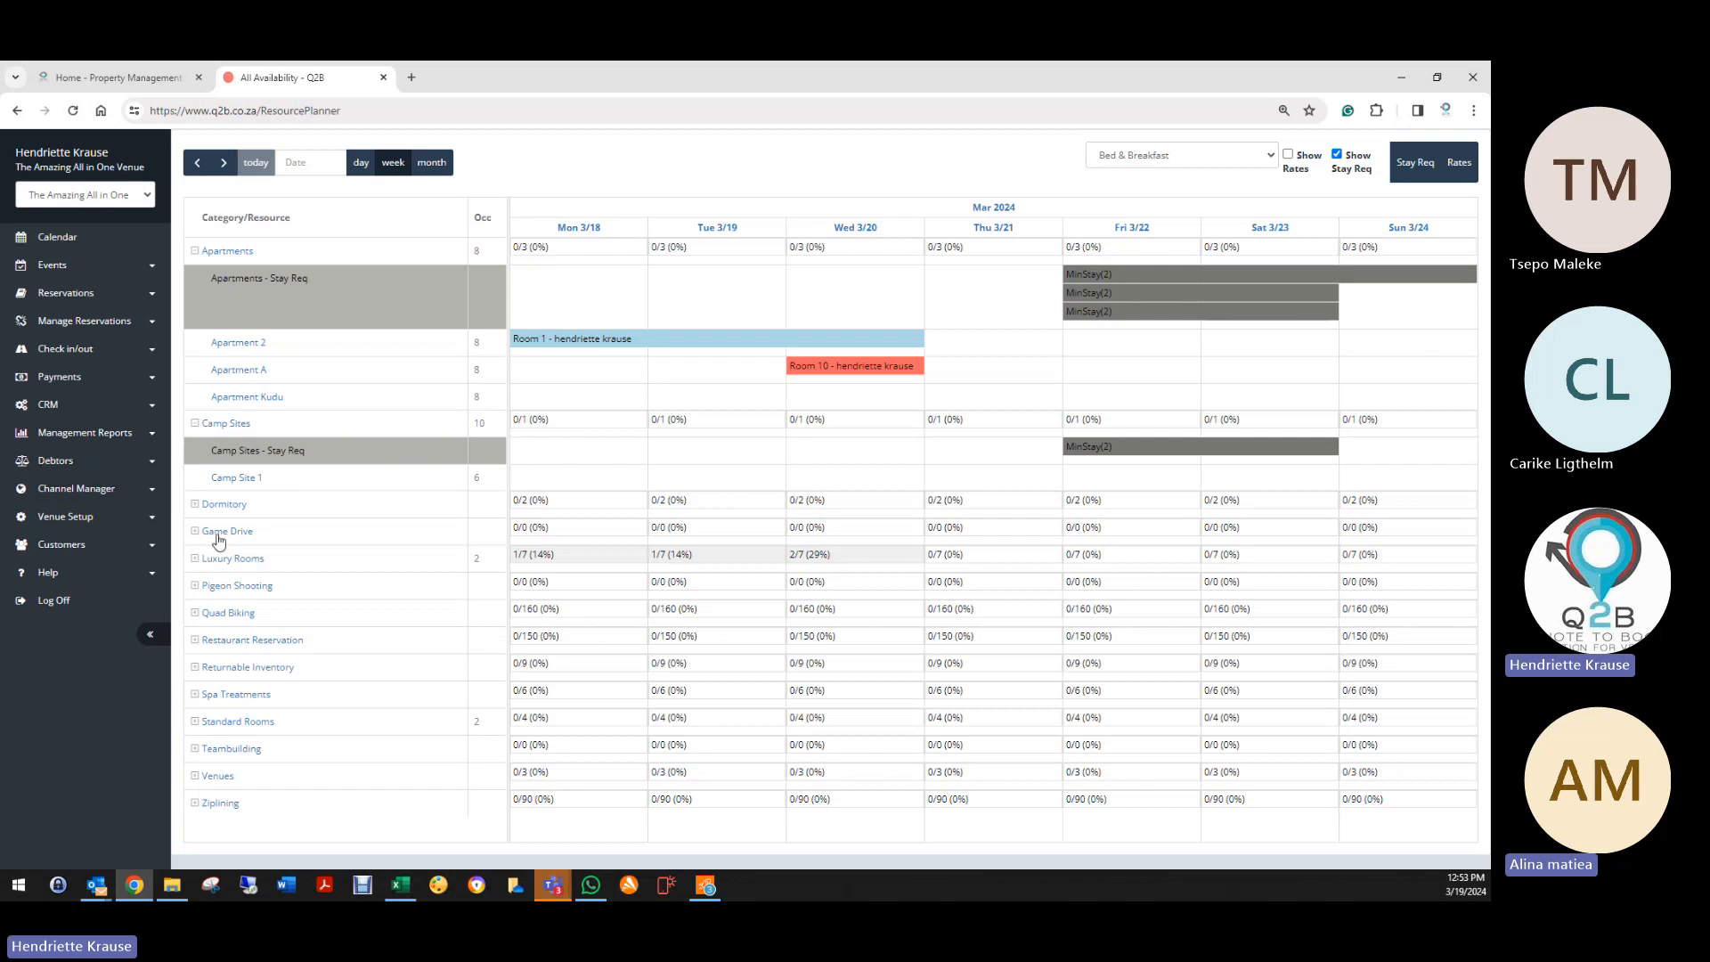
# Step: Expand Dormitory, hide stay requirements, view the Facilitators list, then log off
pyautogui.click(195, 504)
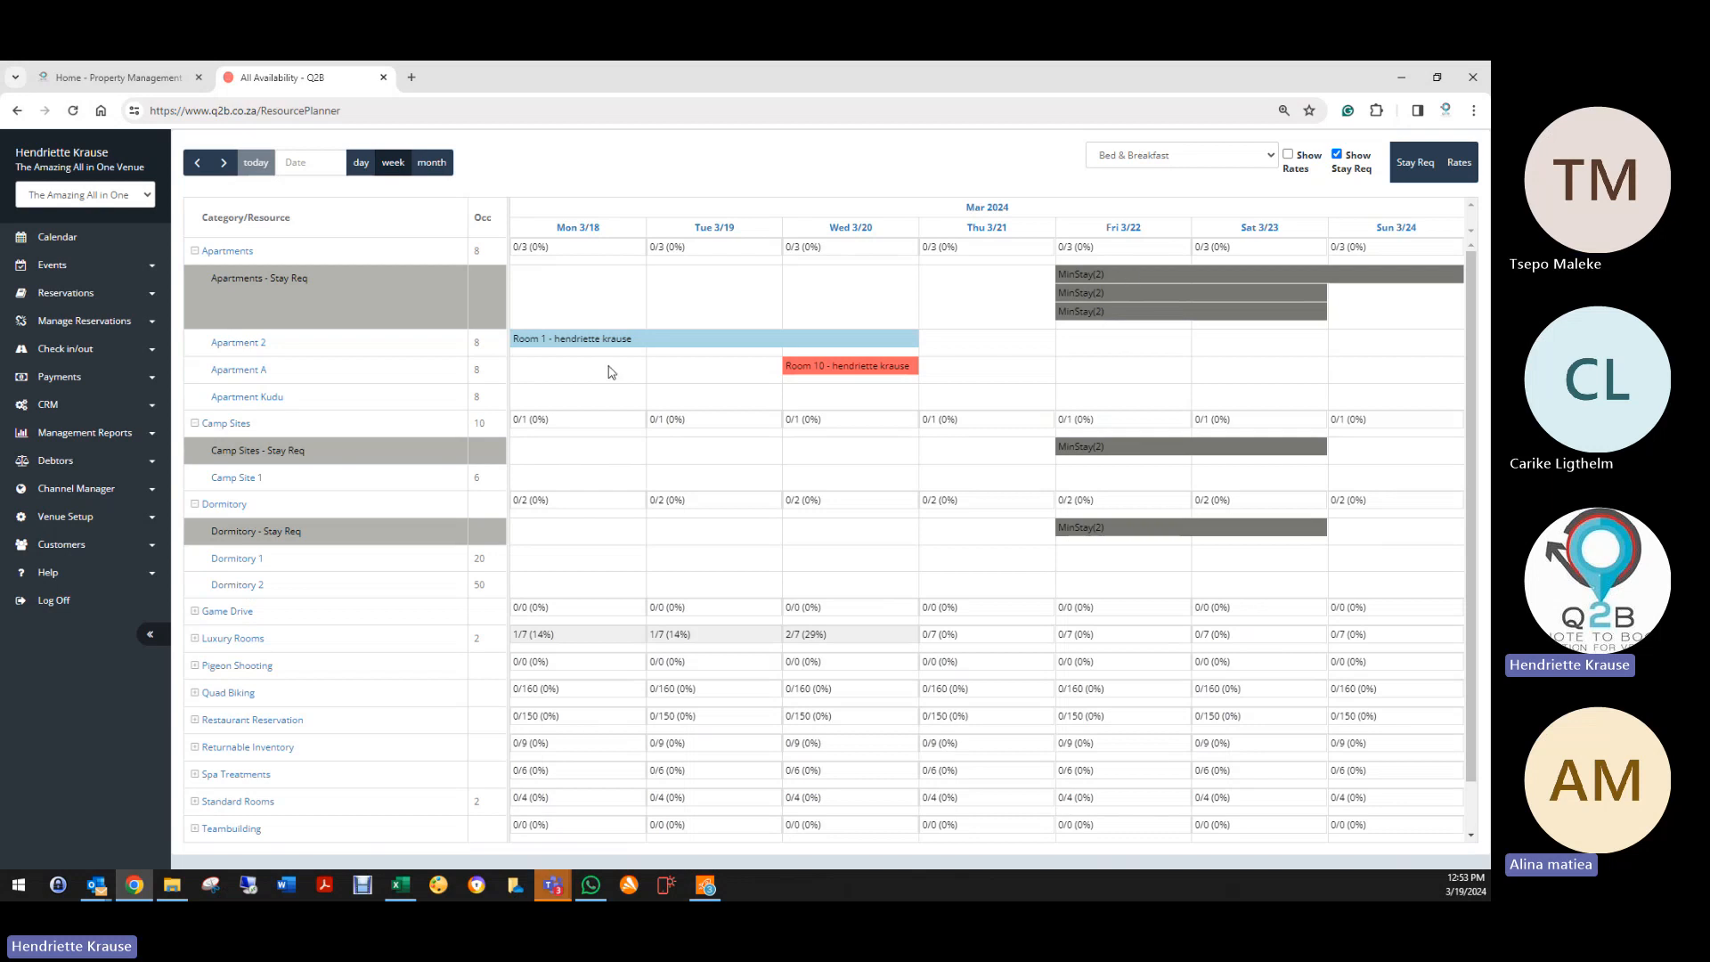
pyautogui.click(1336, 154)
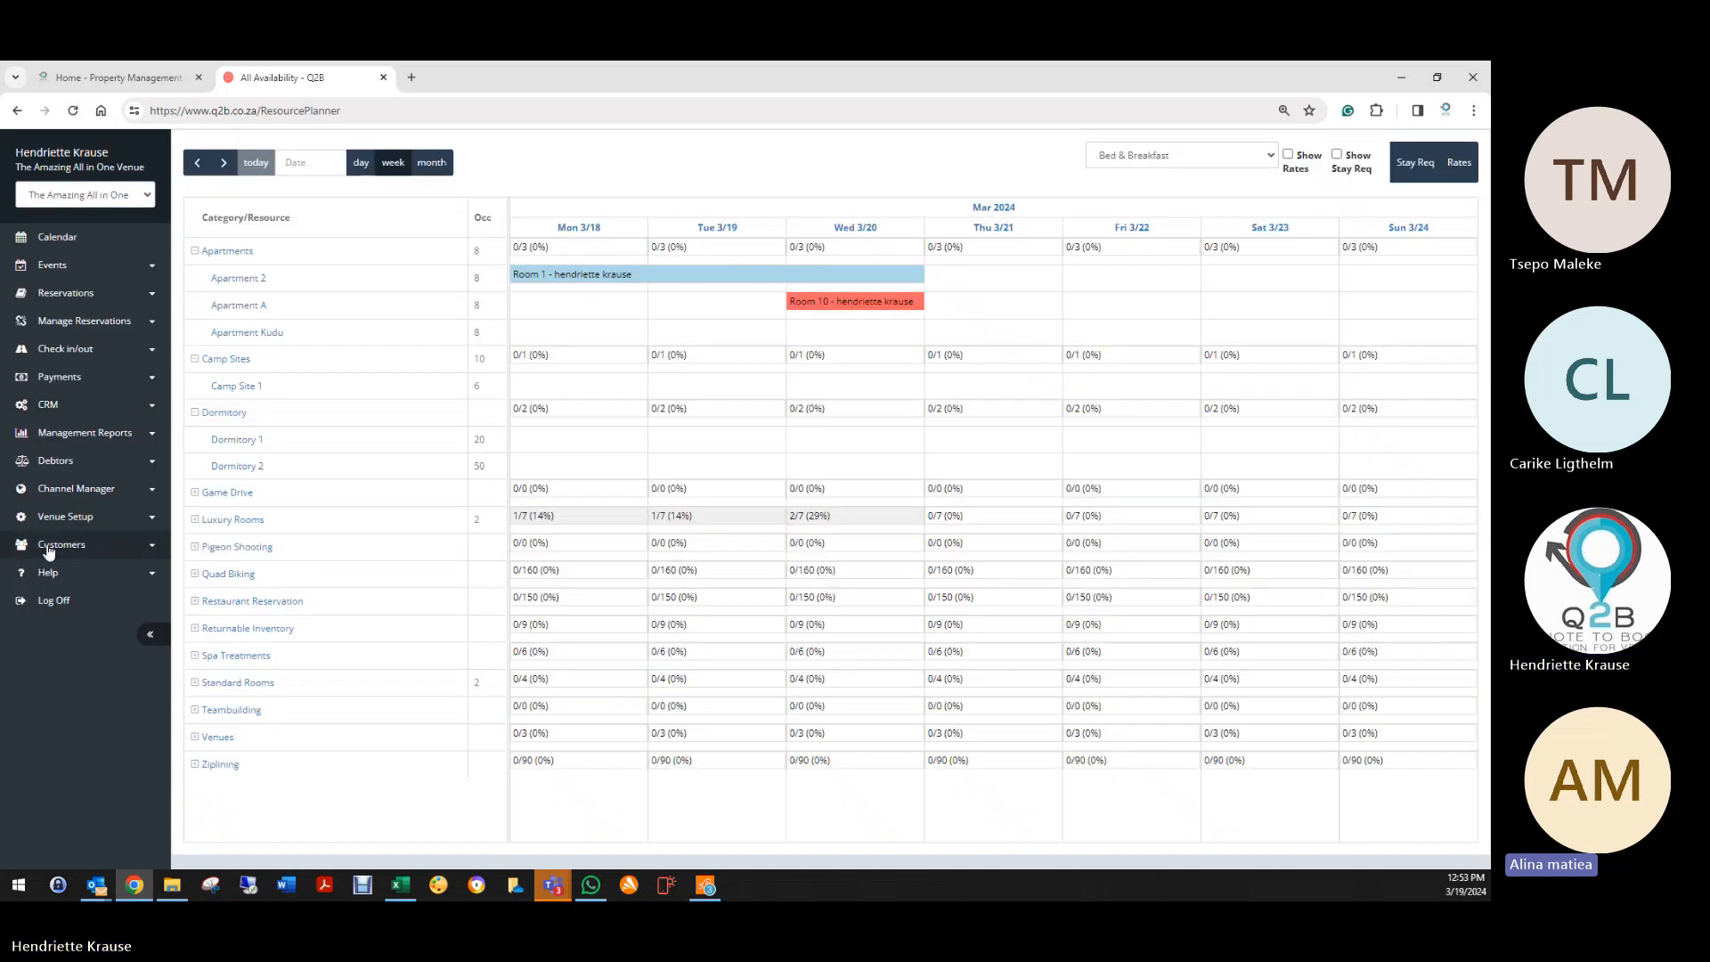
pyautogui.click(65, 516)
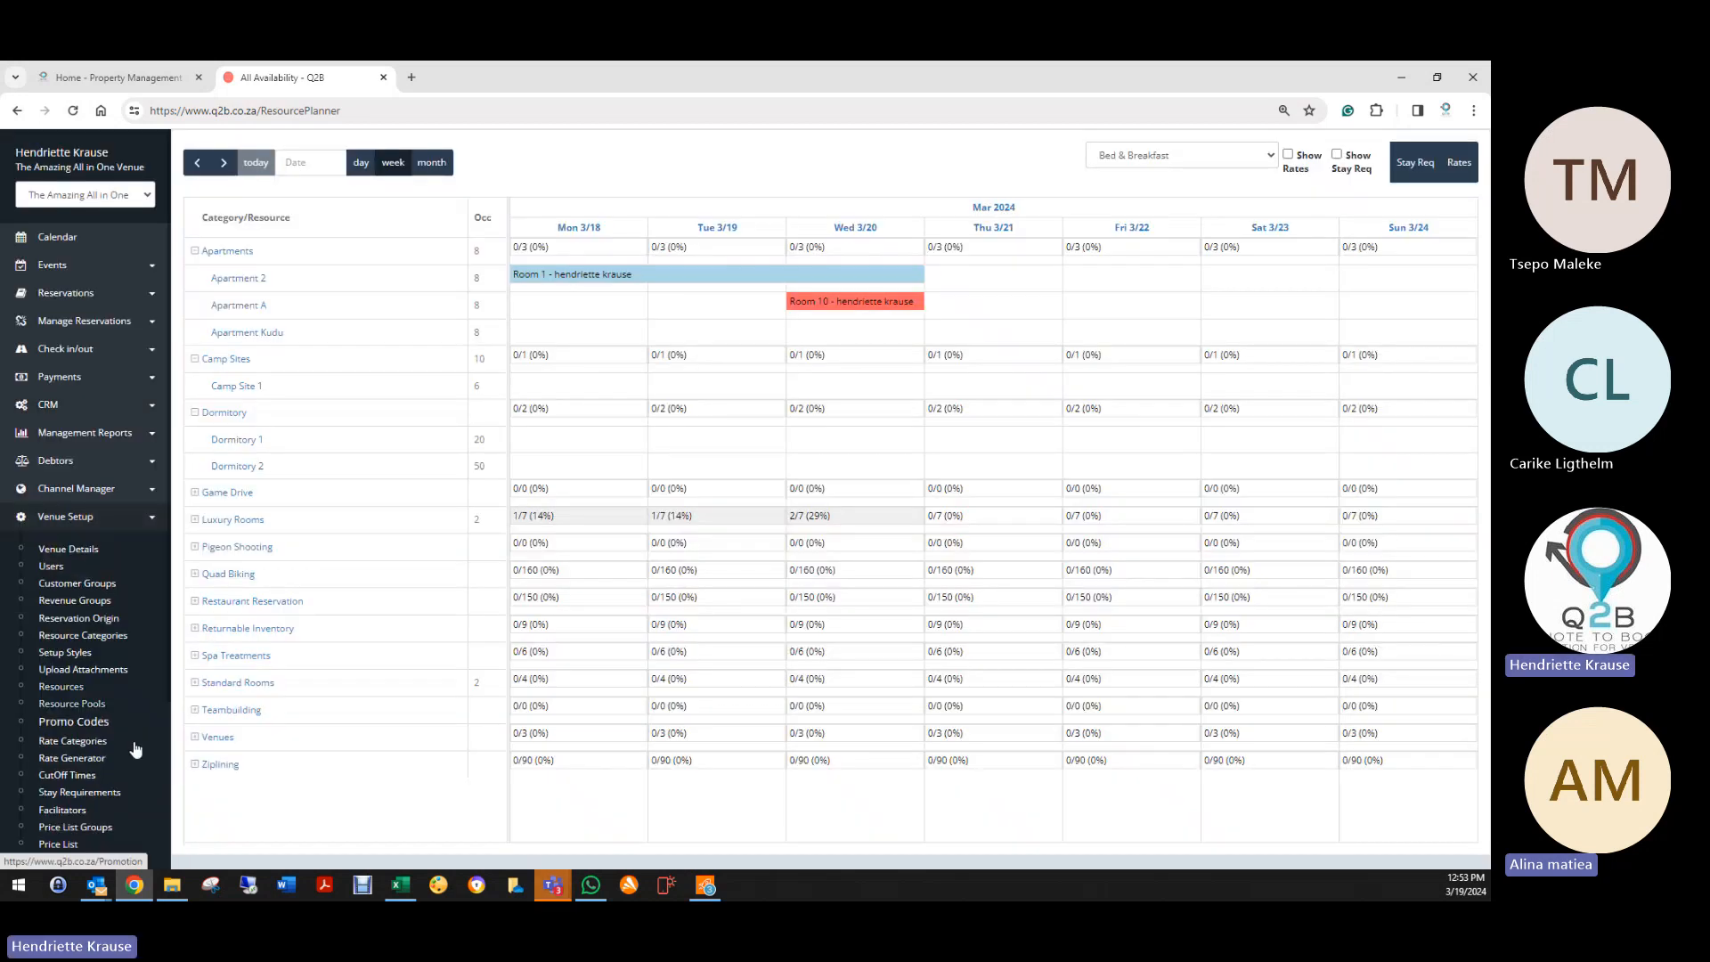
pyautogui.scroll(-3, 80, 783)
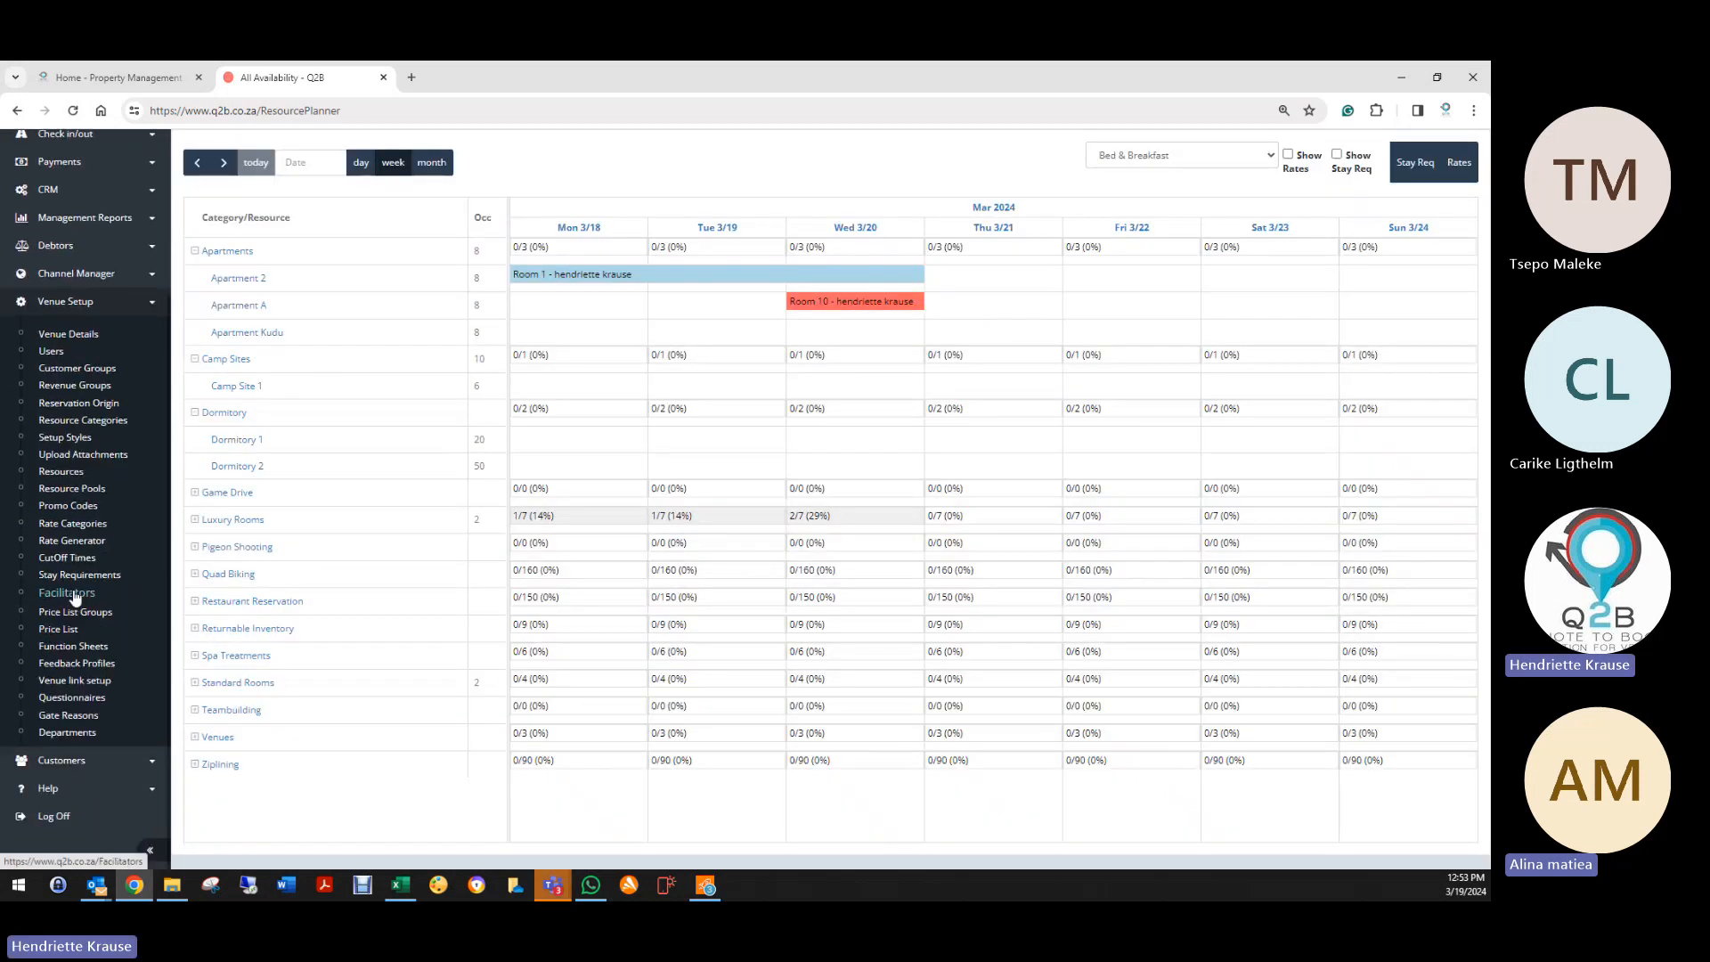
pyautogui.click(82, 577)
pyautogui.click(82, 601)
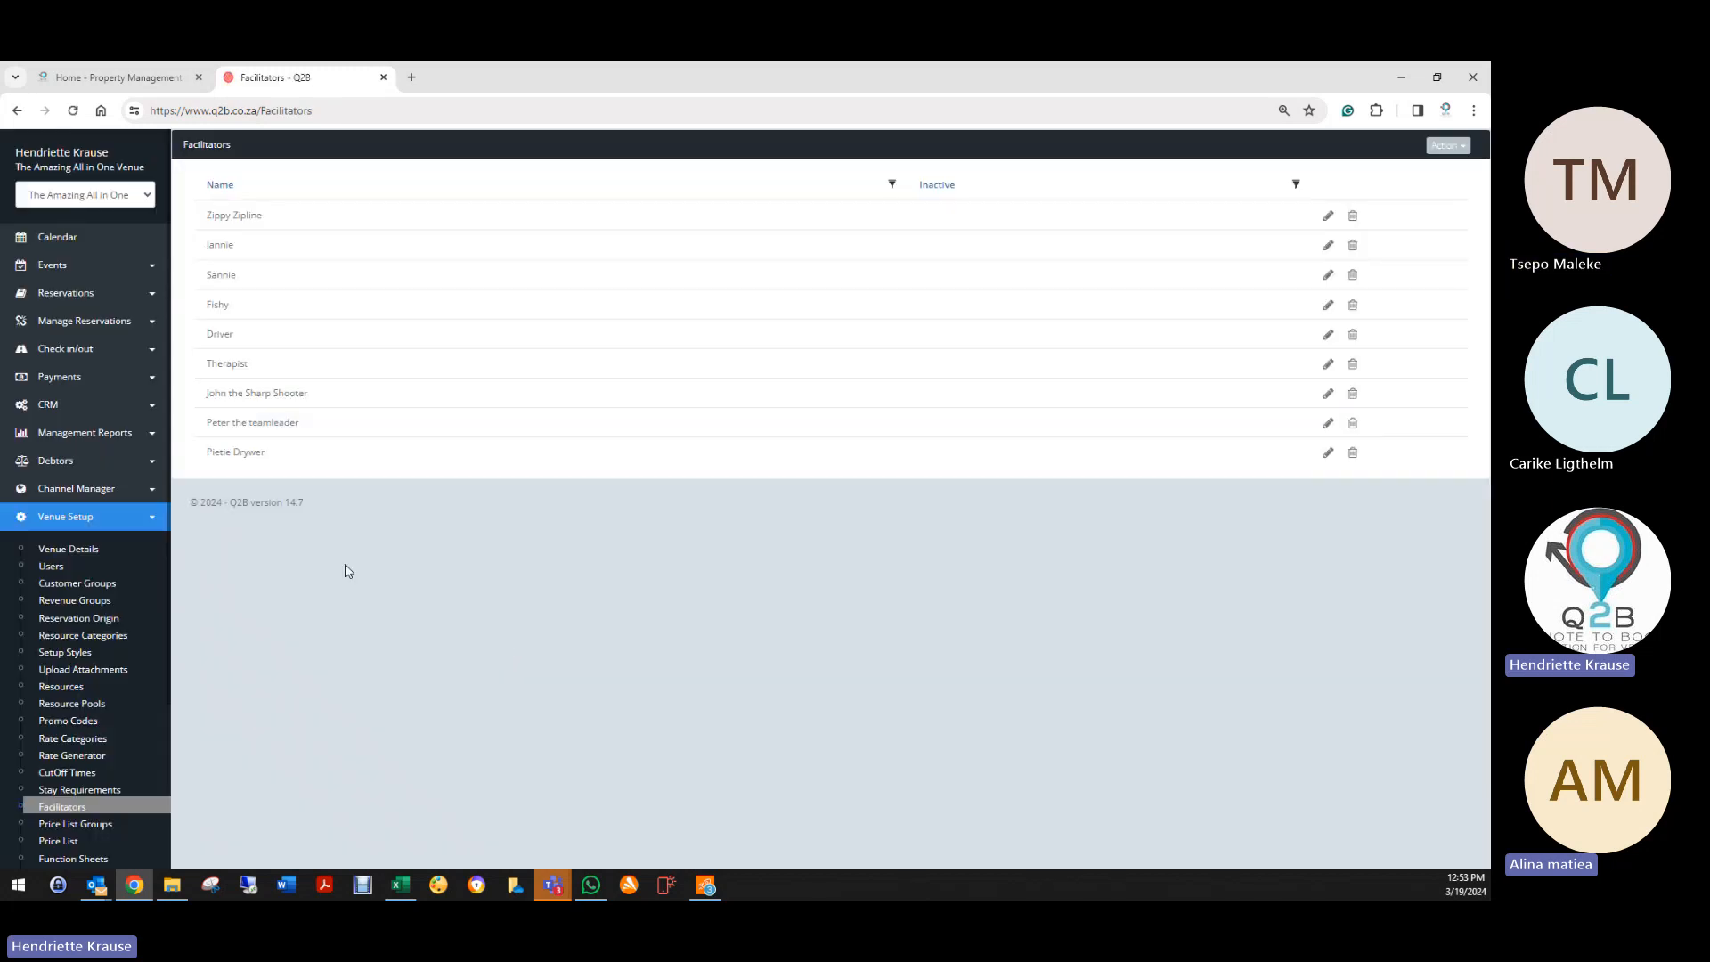
pyautogui.scroll(-5, 75, 813)
pyautogui.click(54, 813)
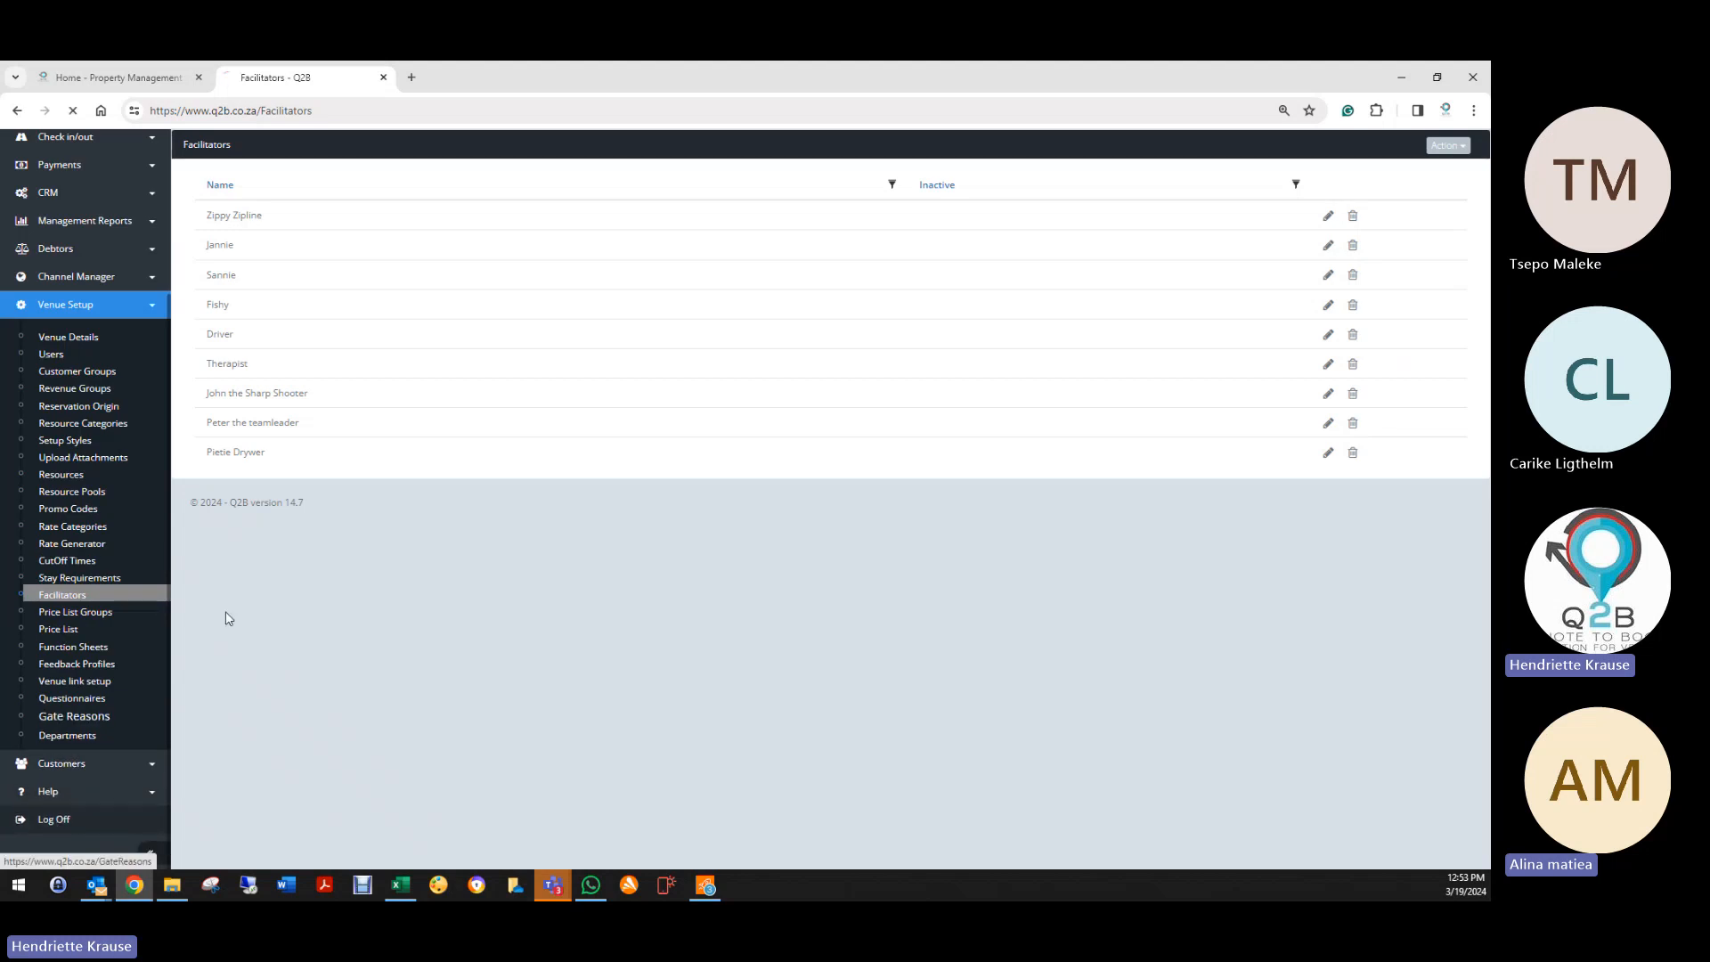
# Step: Sign in with the saved Sani Mountain Lodge support login
pyautogui.click(59, 260)
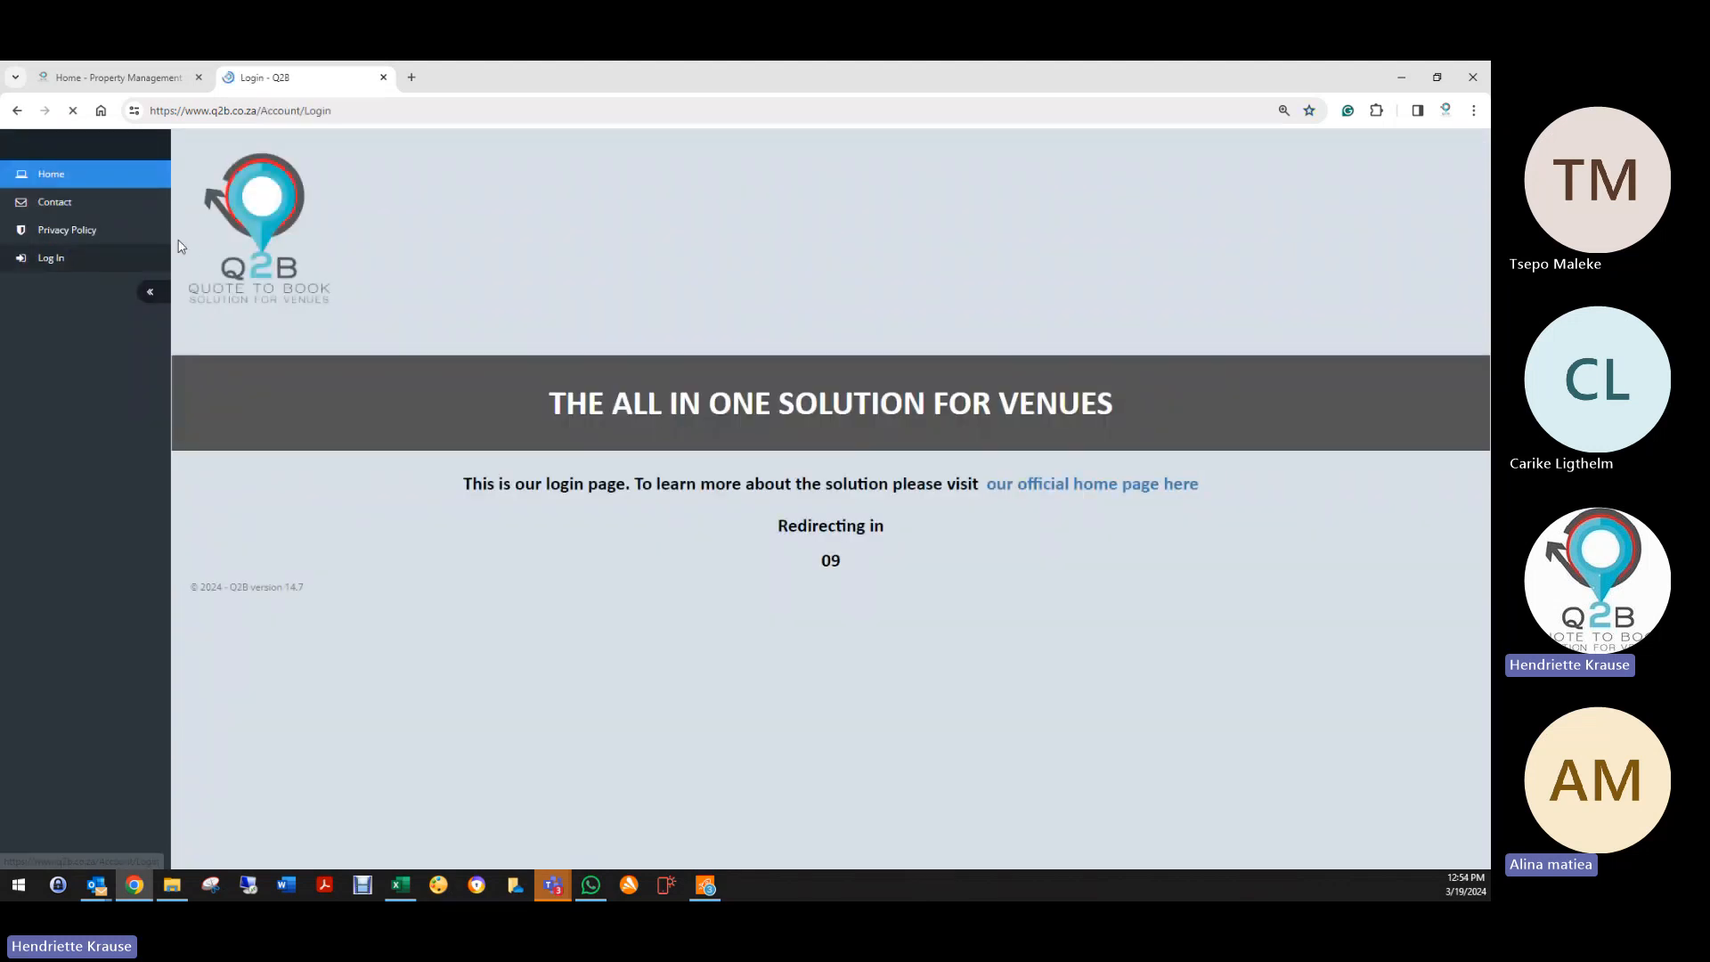
pyautogui.moveTo(817, 309); pyautogui.dragTo(349, 321)
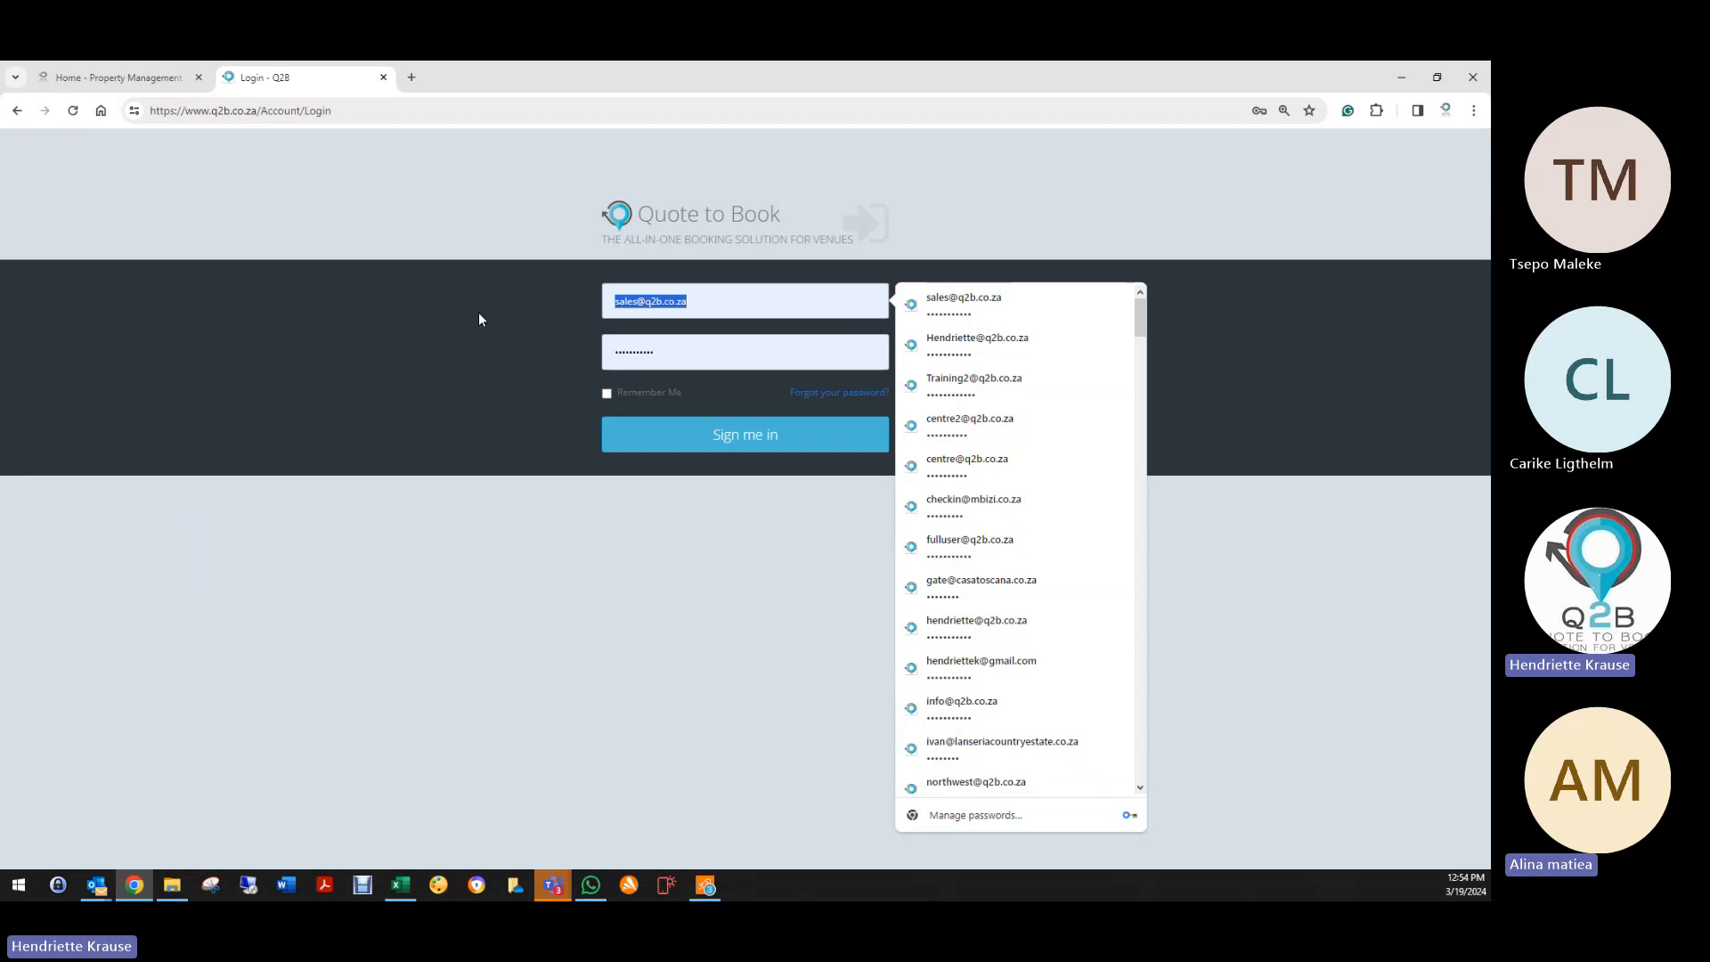
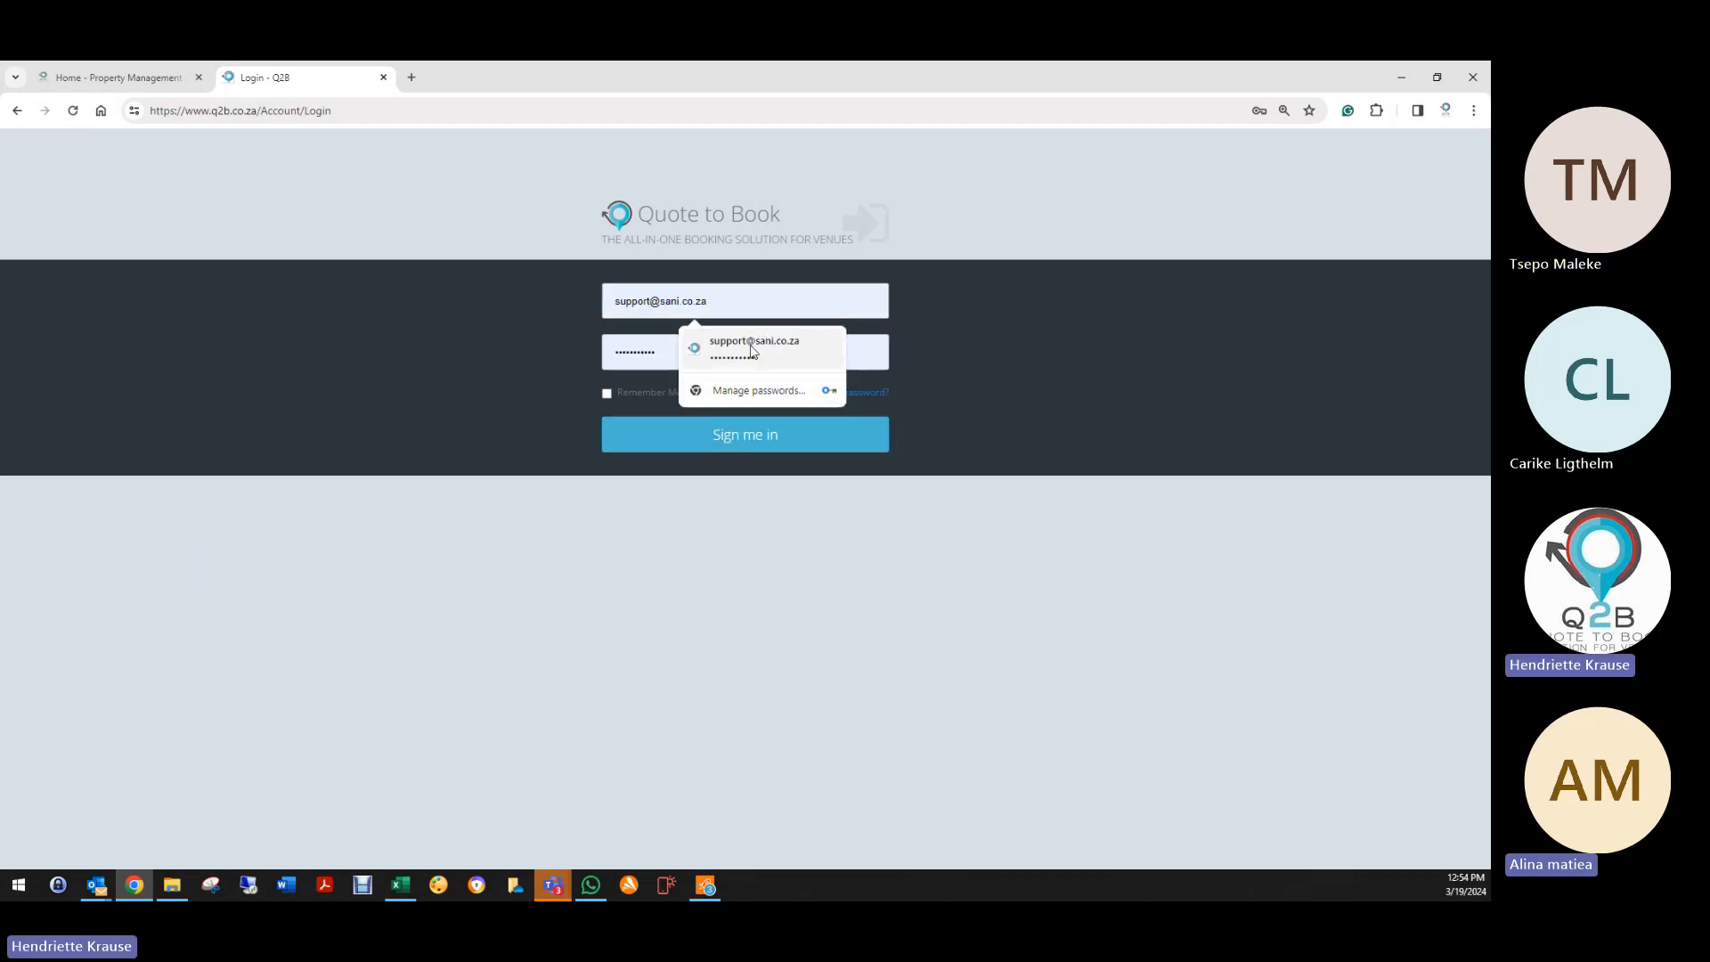
pyautogui.click(754, 346)
pyautogui.click(703, 442)
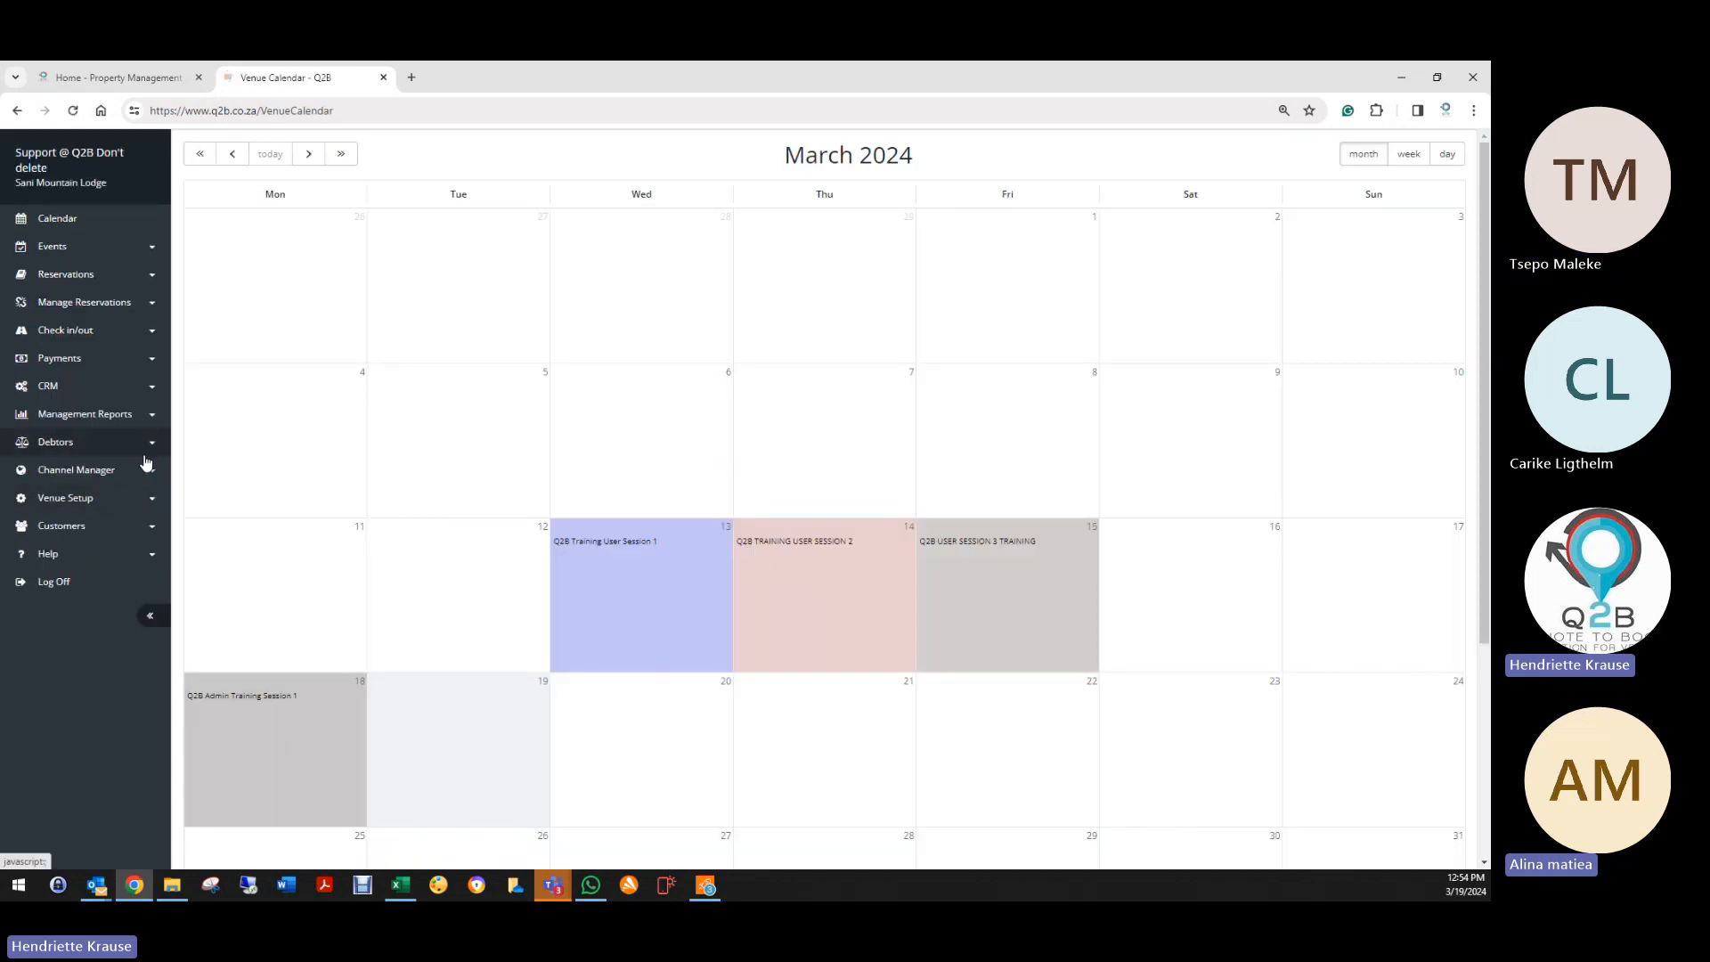
# Step: Open the empty Facilitators list, then expand Reservations and Manage Reservations
pyautogui.click(89, 504)
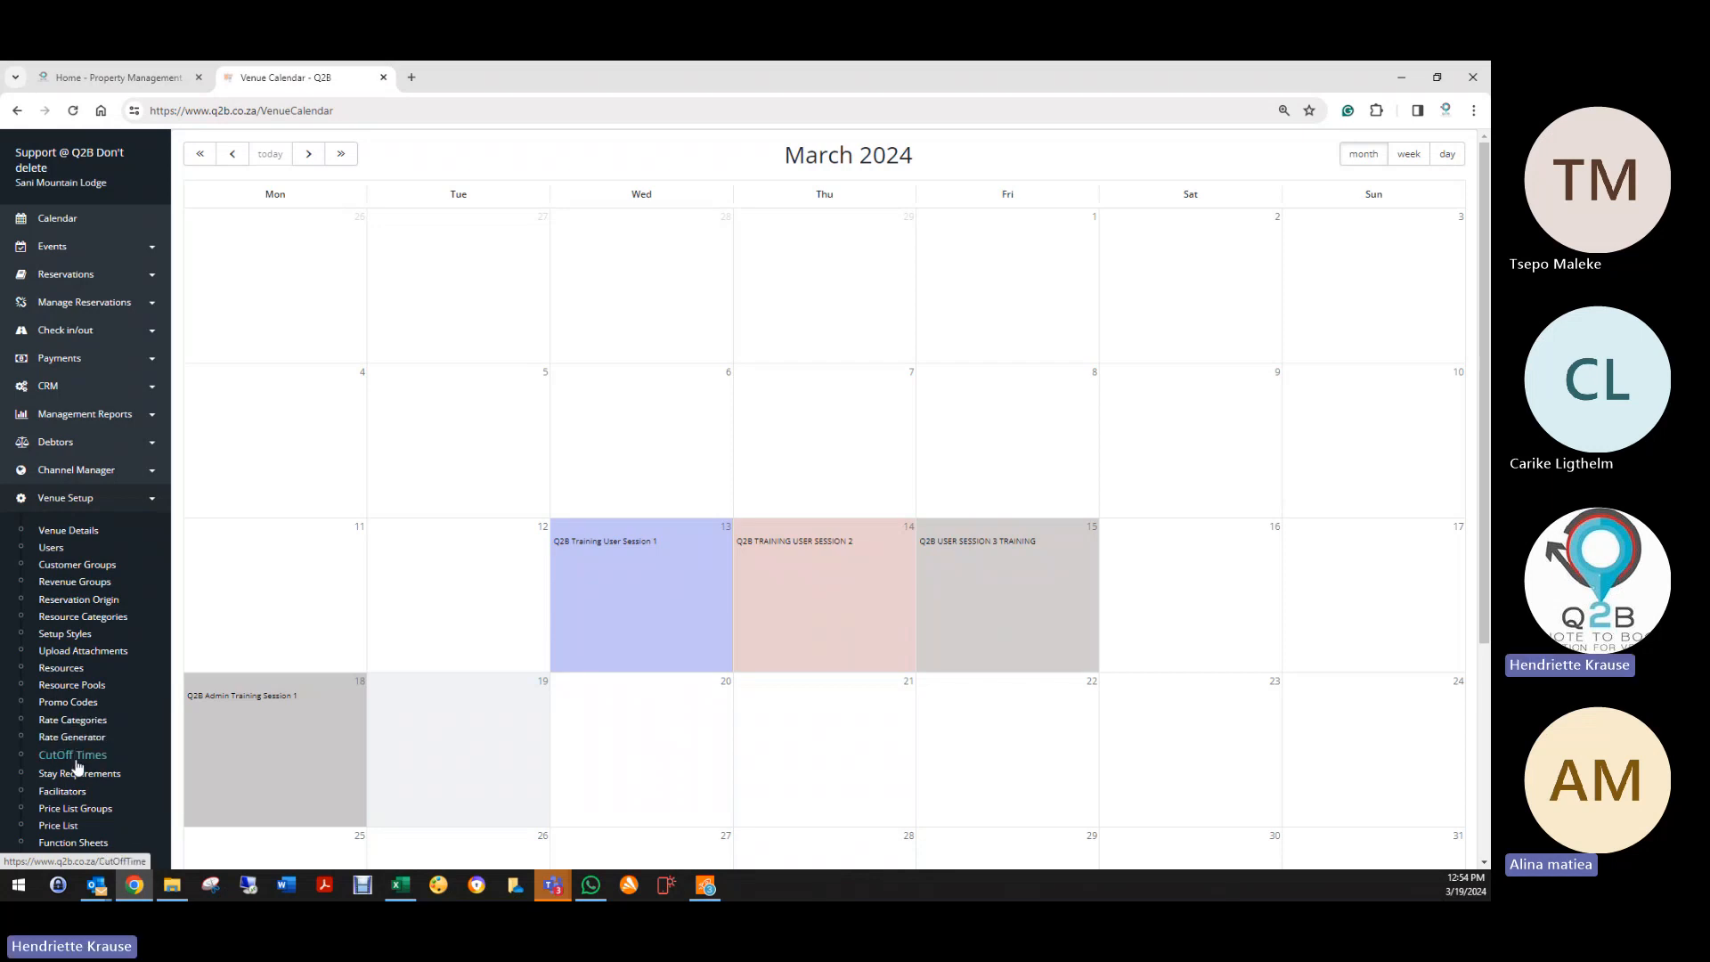
pyautogui.click(71, 791)
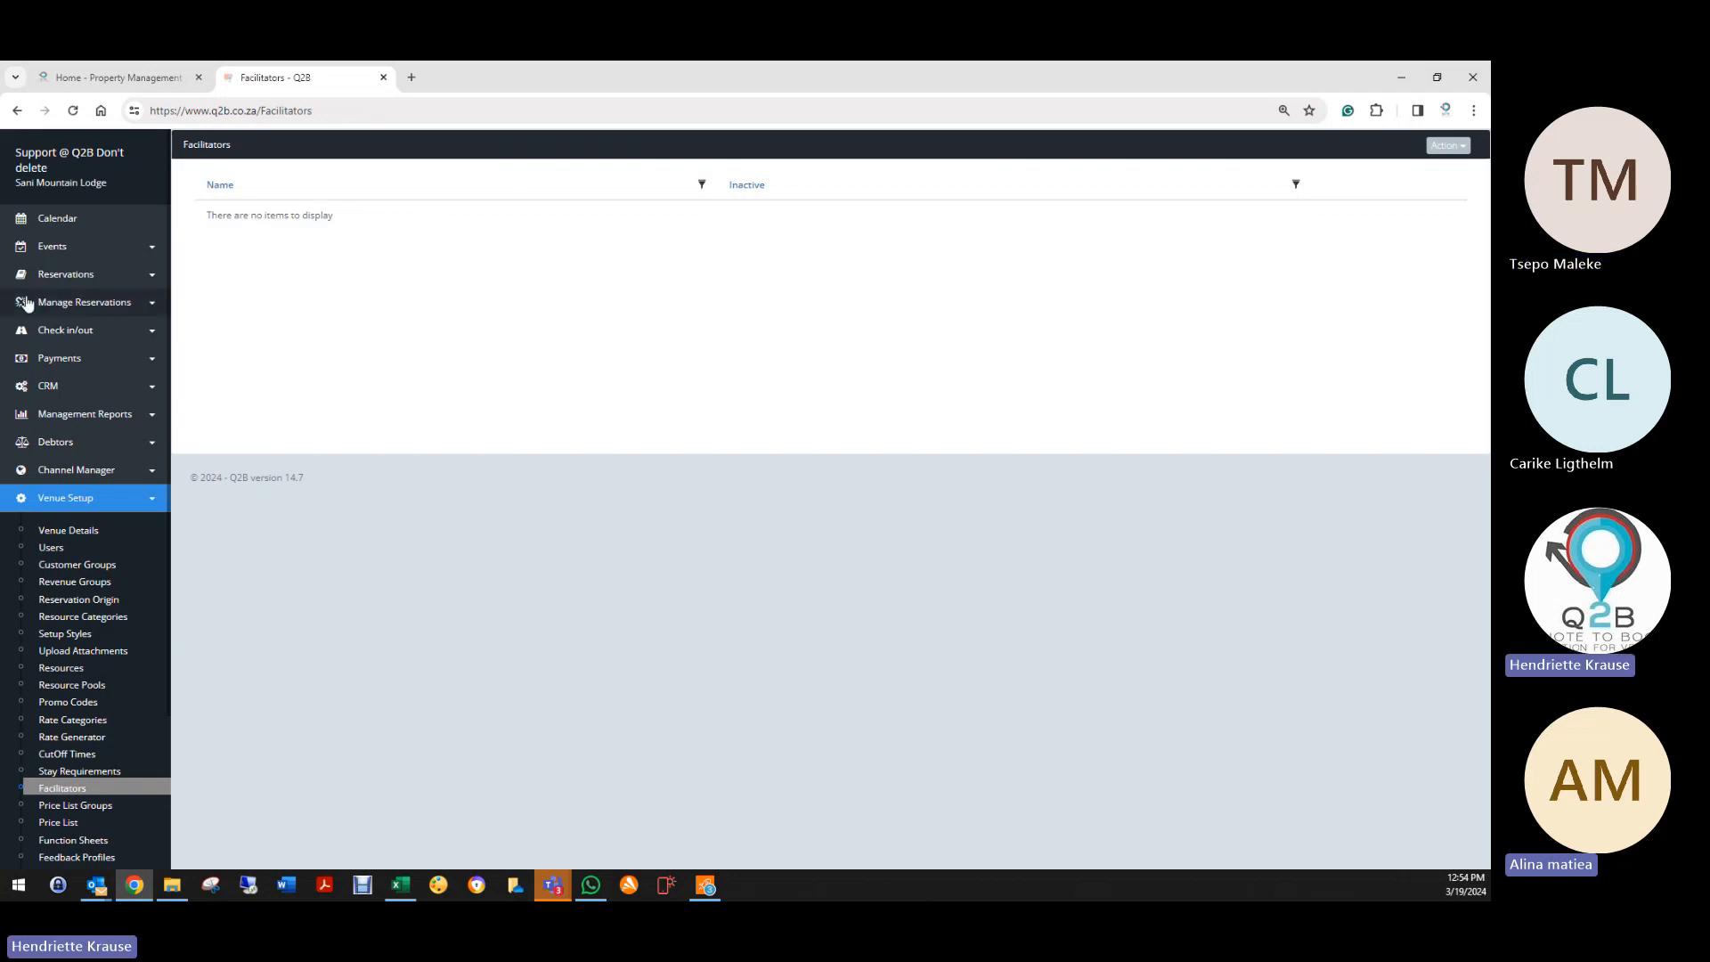
pyautogui.click(52, 276)
pyautogui.click(73, 530)
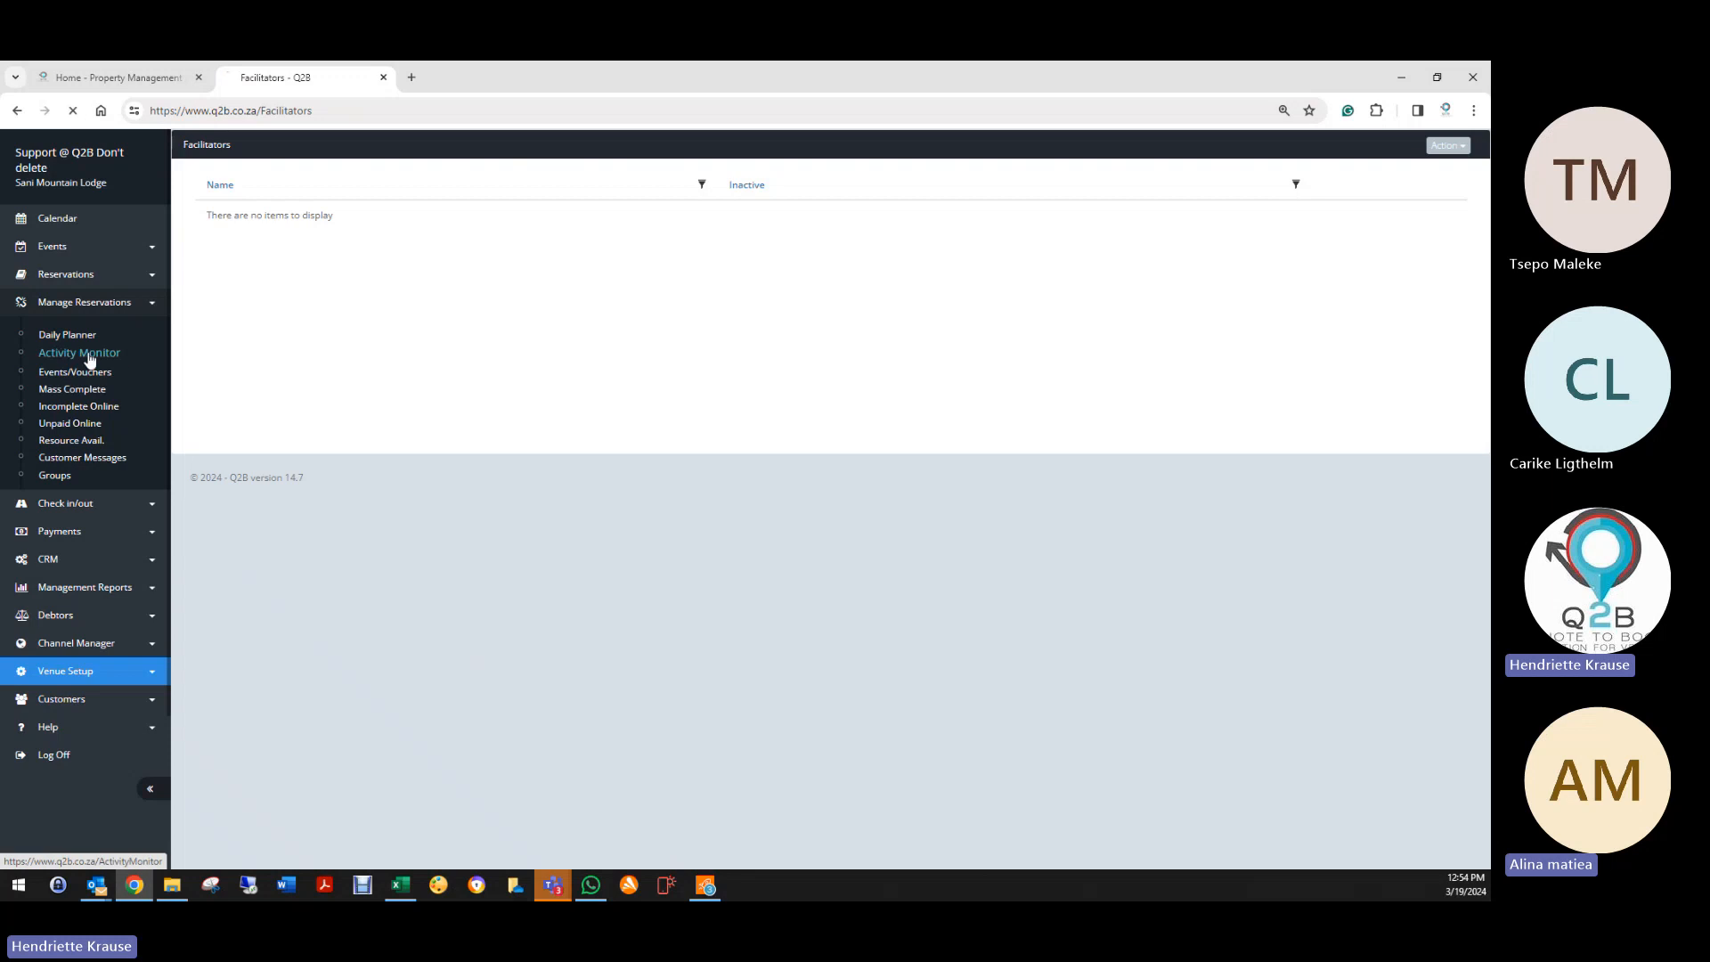
# Step: Open the 19/03/2024 Activity Monitor and try assigning a facilitator to the first pony trekking slot
pyautogui.click(85, 355)
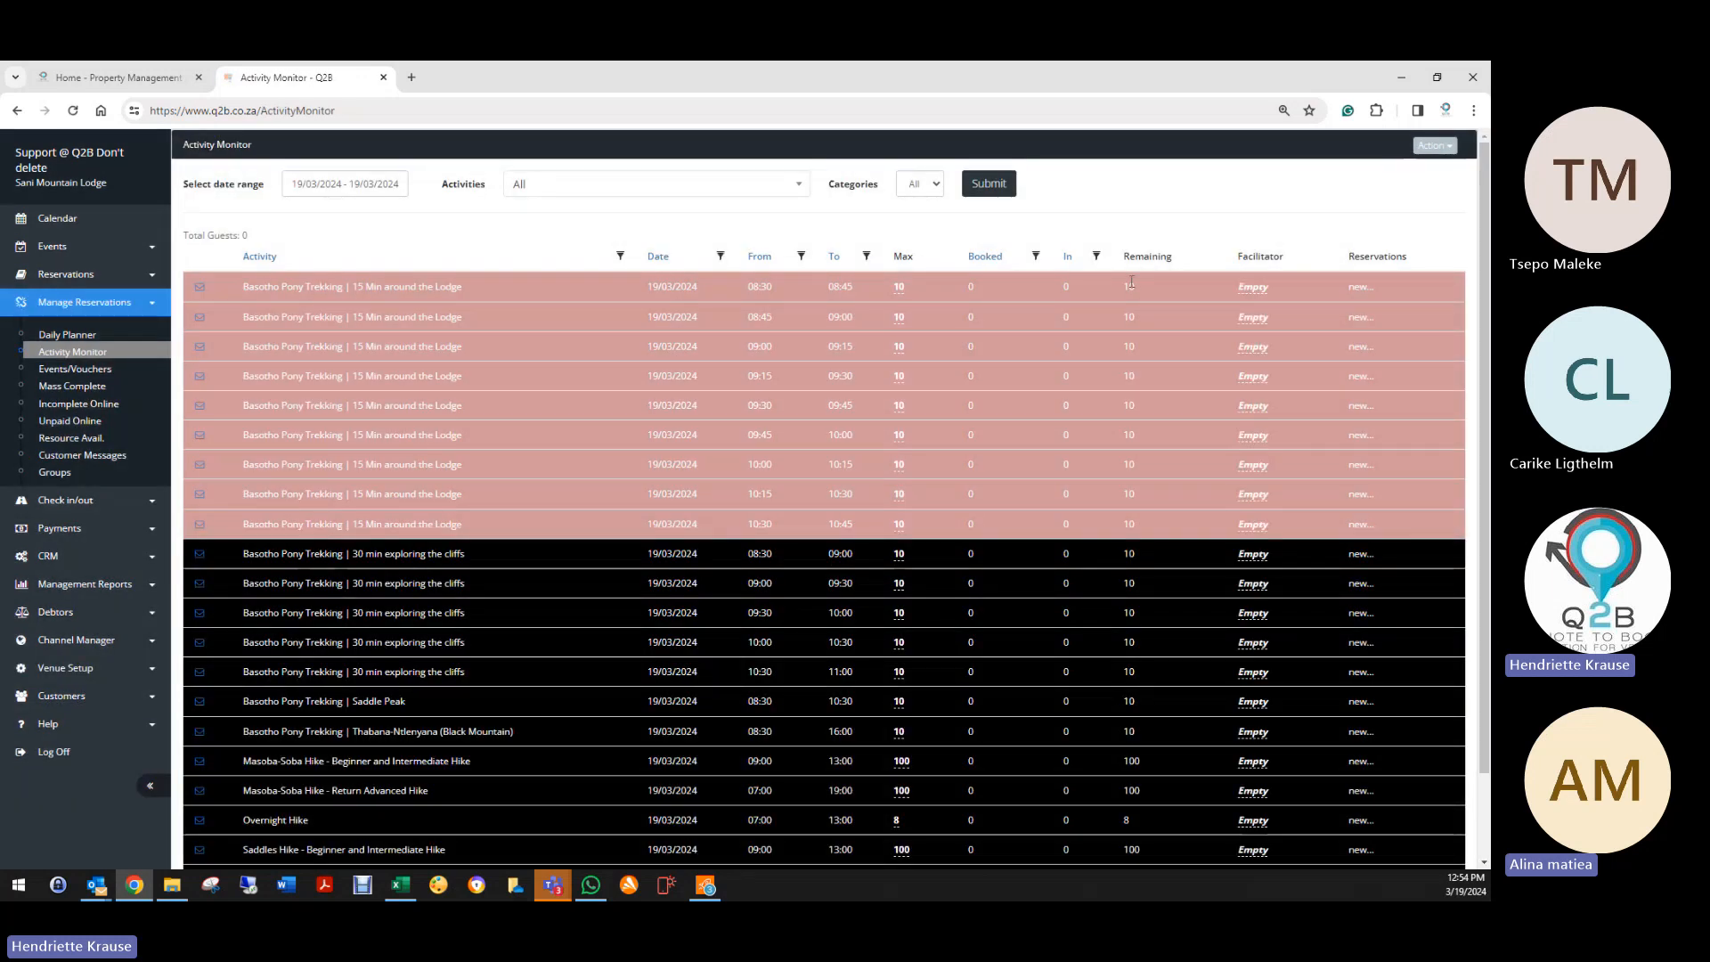
pyautogui.click(1259, 289)
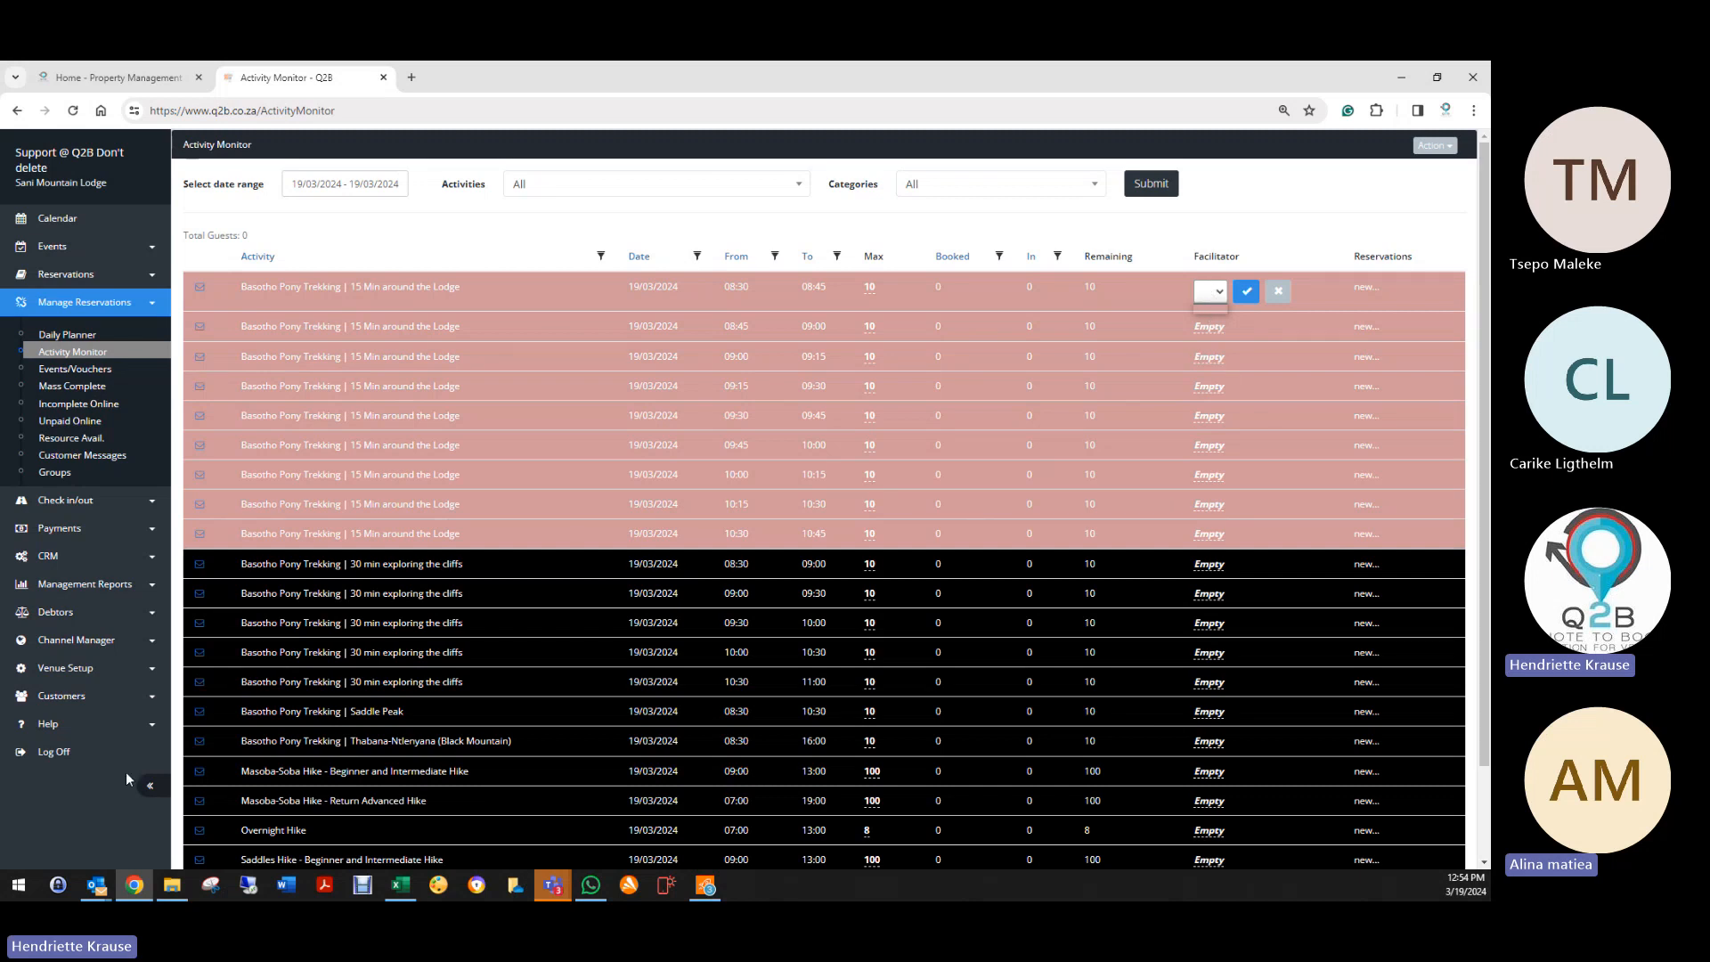
pyautogui.click(90, 668)
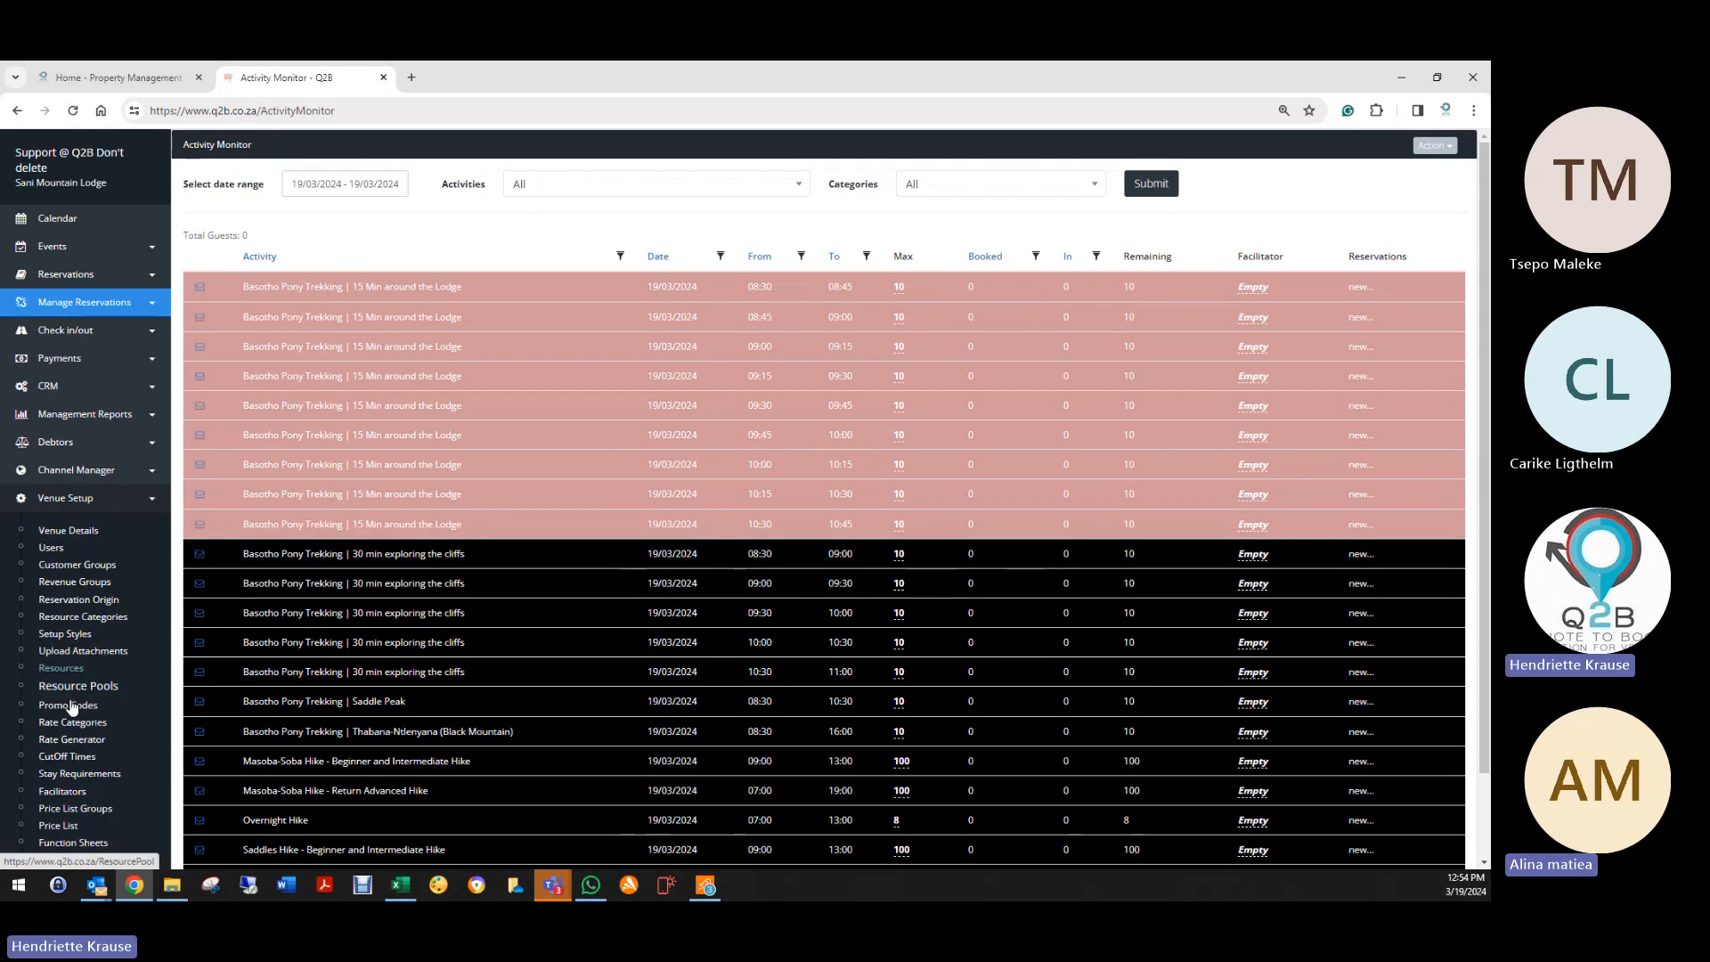
# Step: Open the Facilitators list and start a new facilitator, then cancel it
pyautogui.click(67, 790)
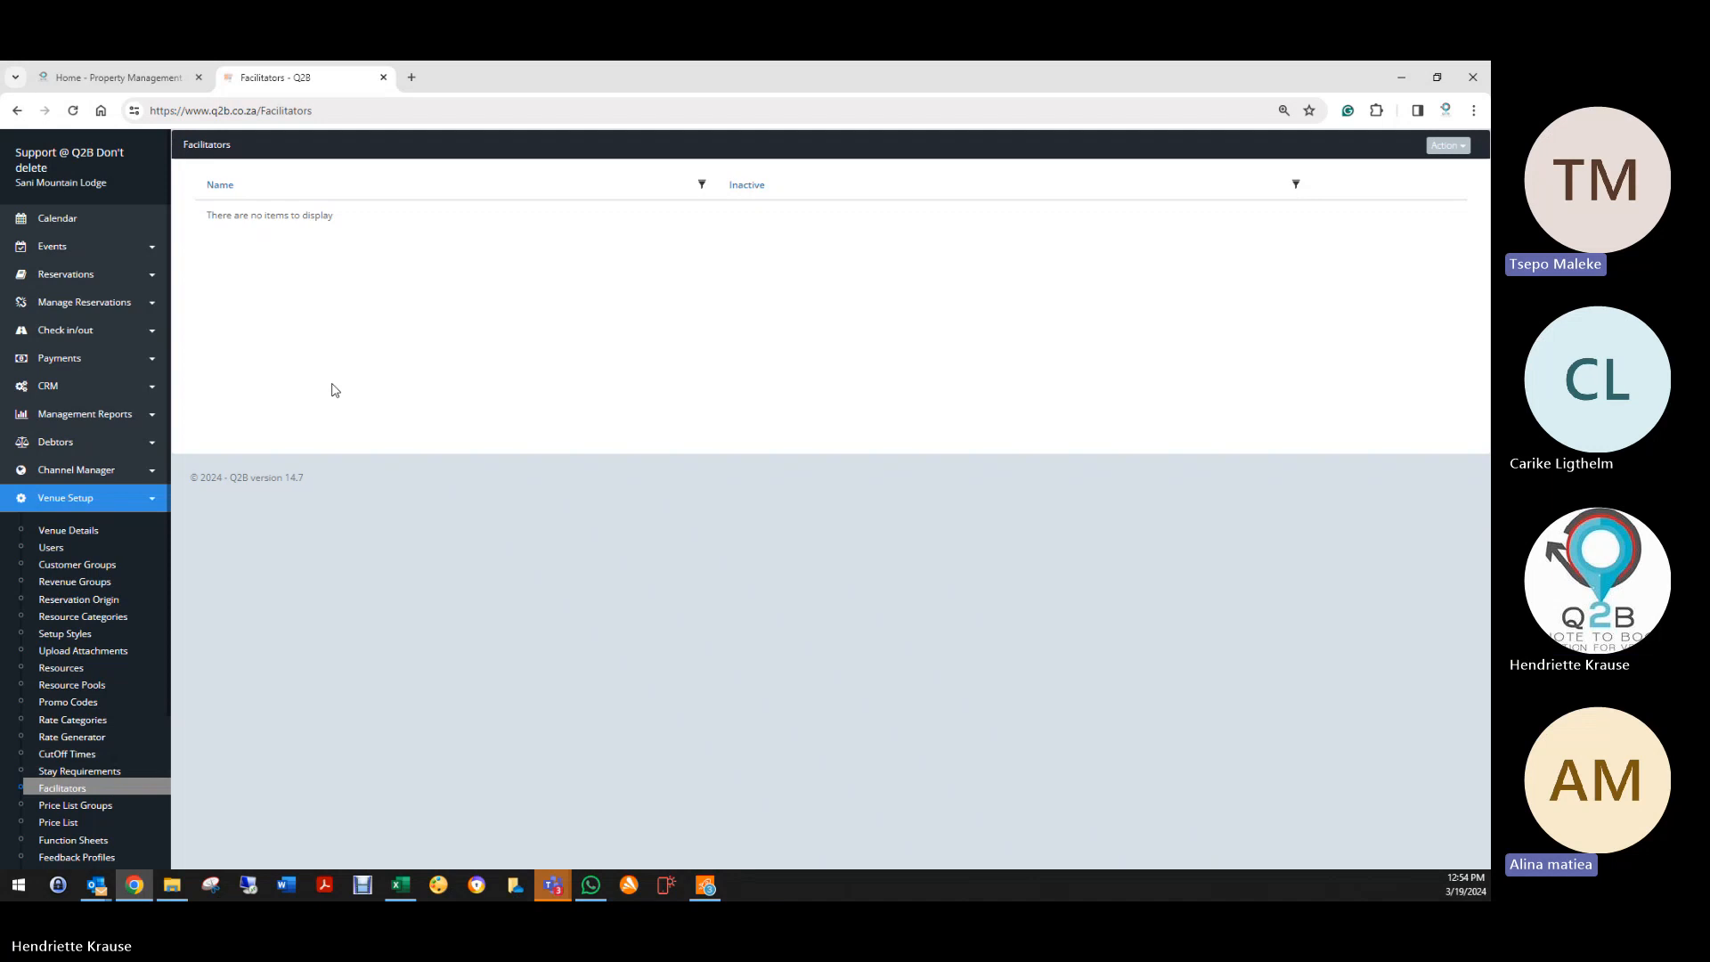
pyautogui.click(1449, 147)
pyautogui.click(1390, 174)
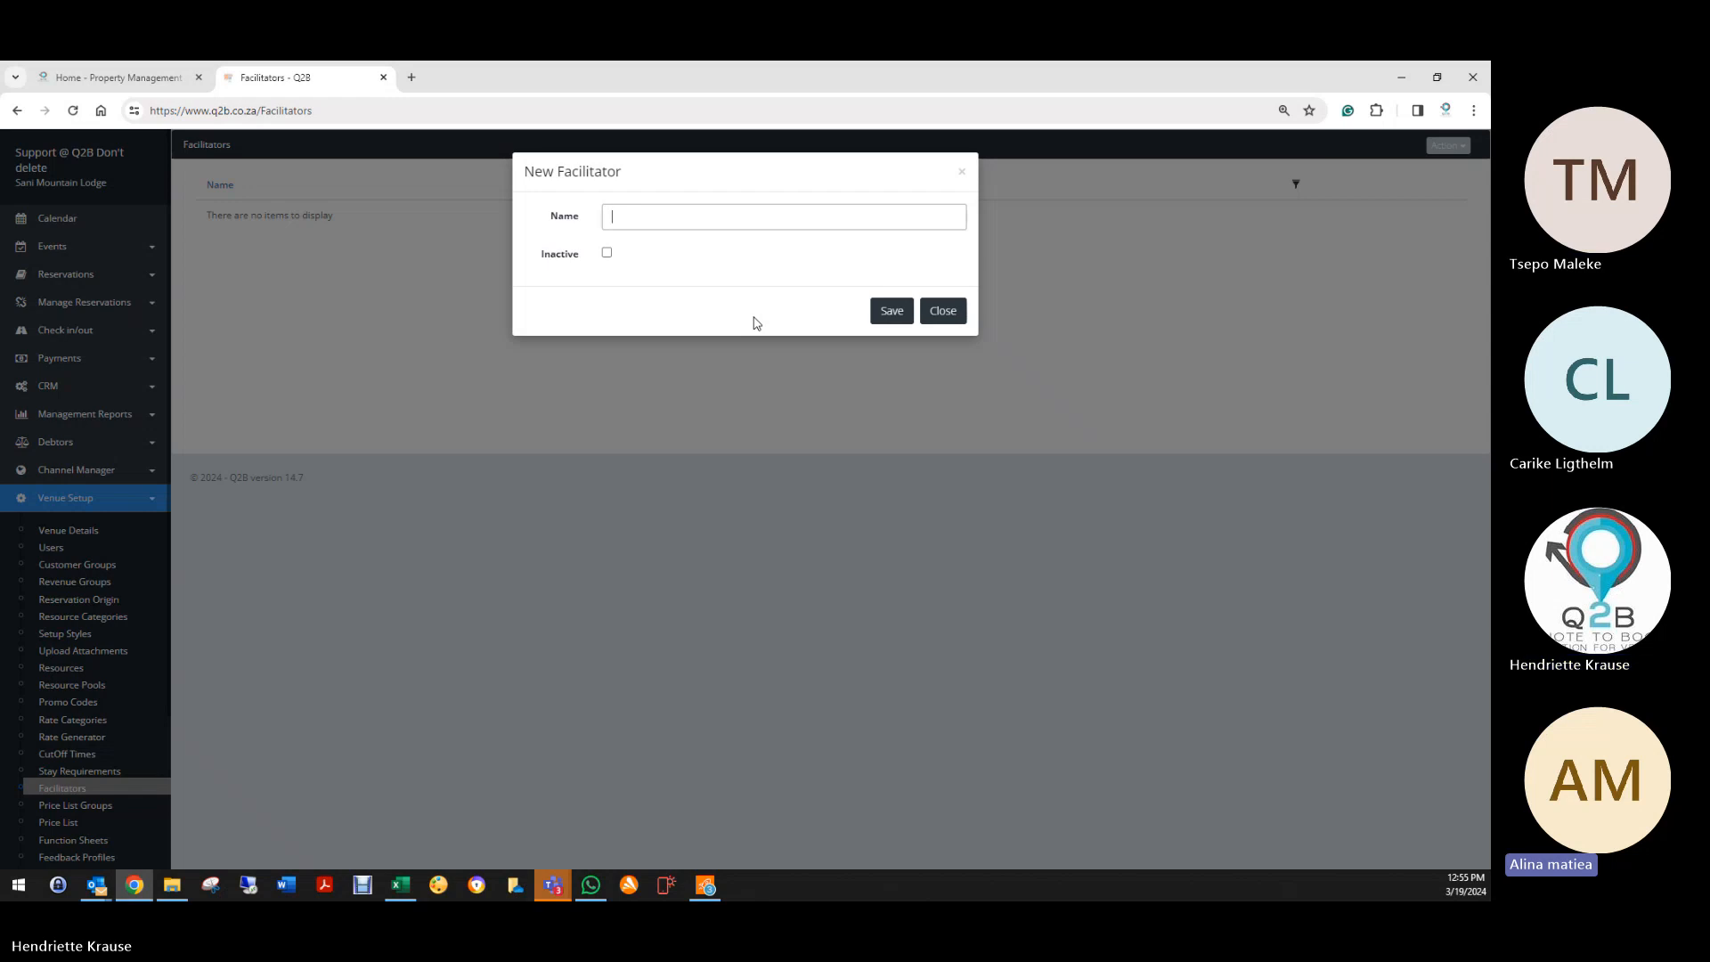
pyautogui.click(962, 174)
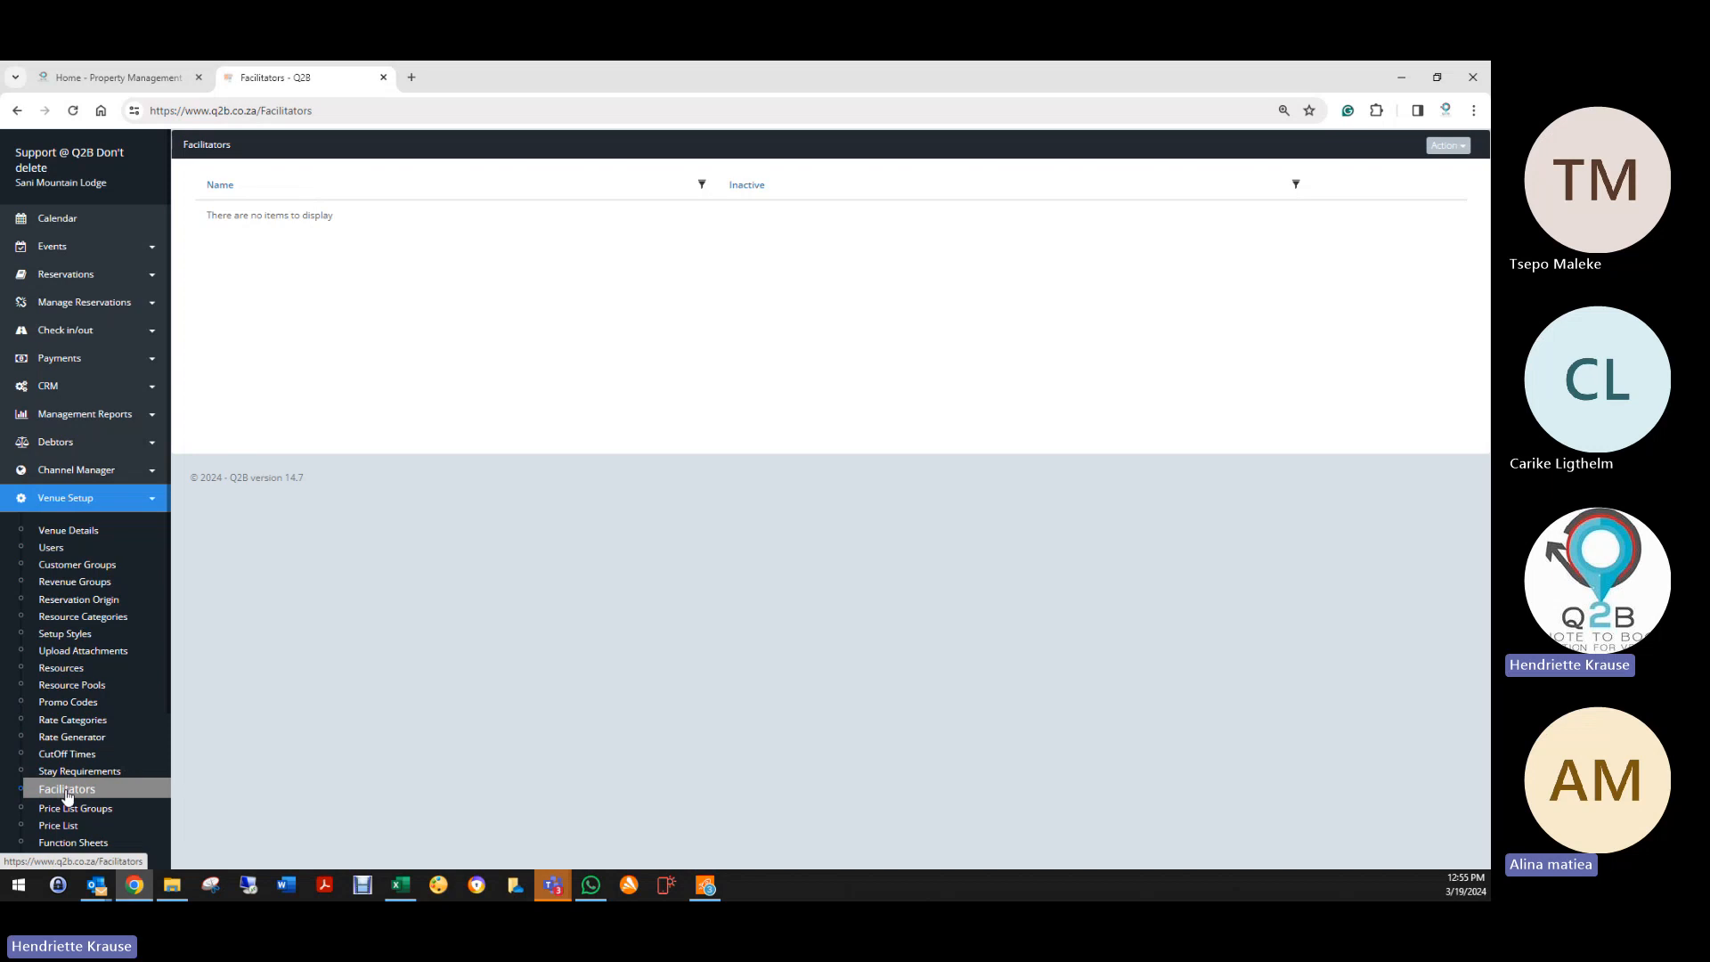
# Step: Open the Reservation List showing the Quote and ProformaInvoice bookings
pyautogui.click(1435, 147)
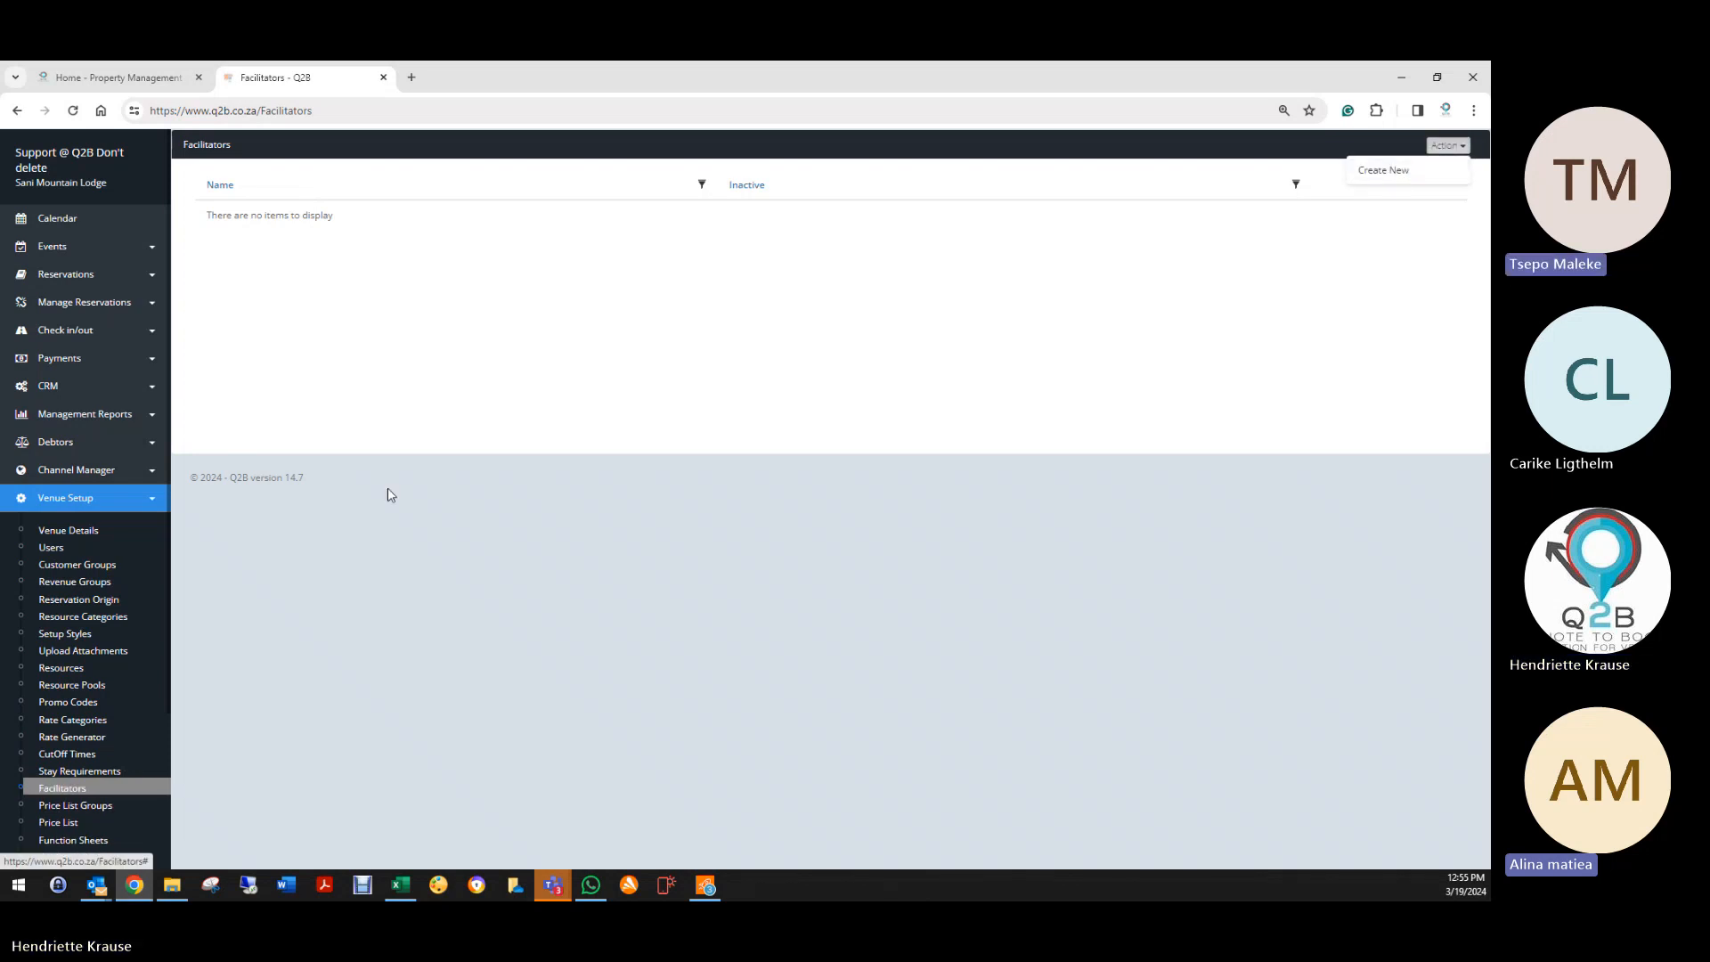
pyautogui.scroll(-2, 66, 712)
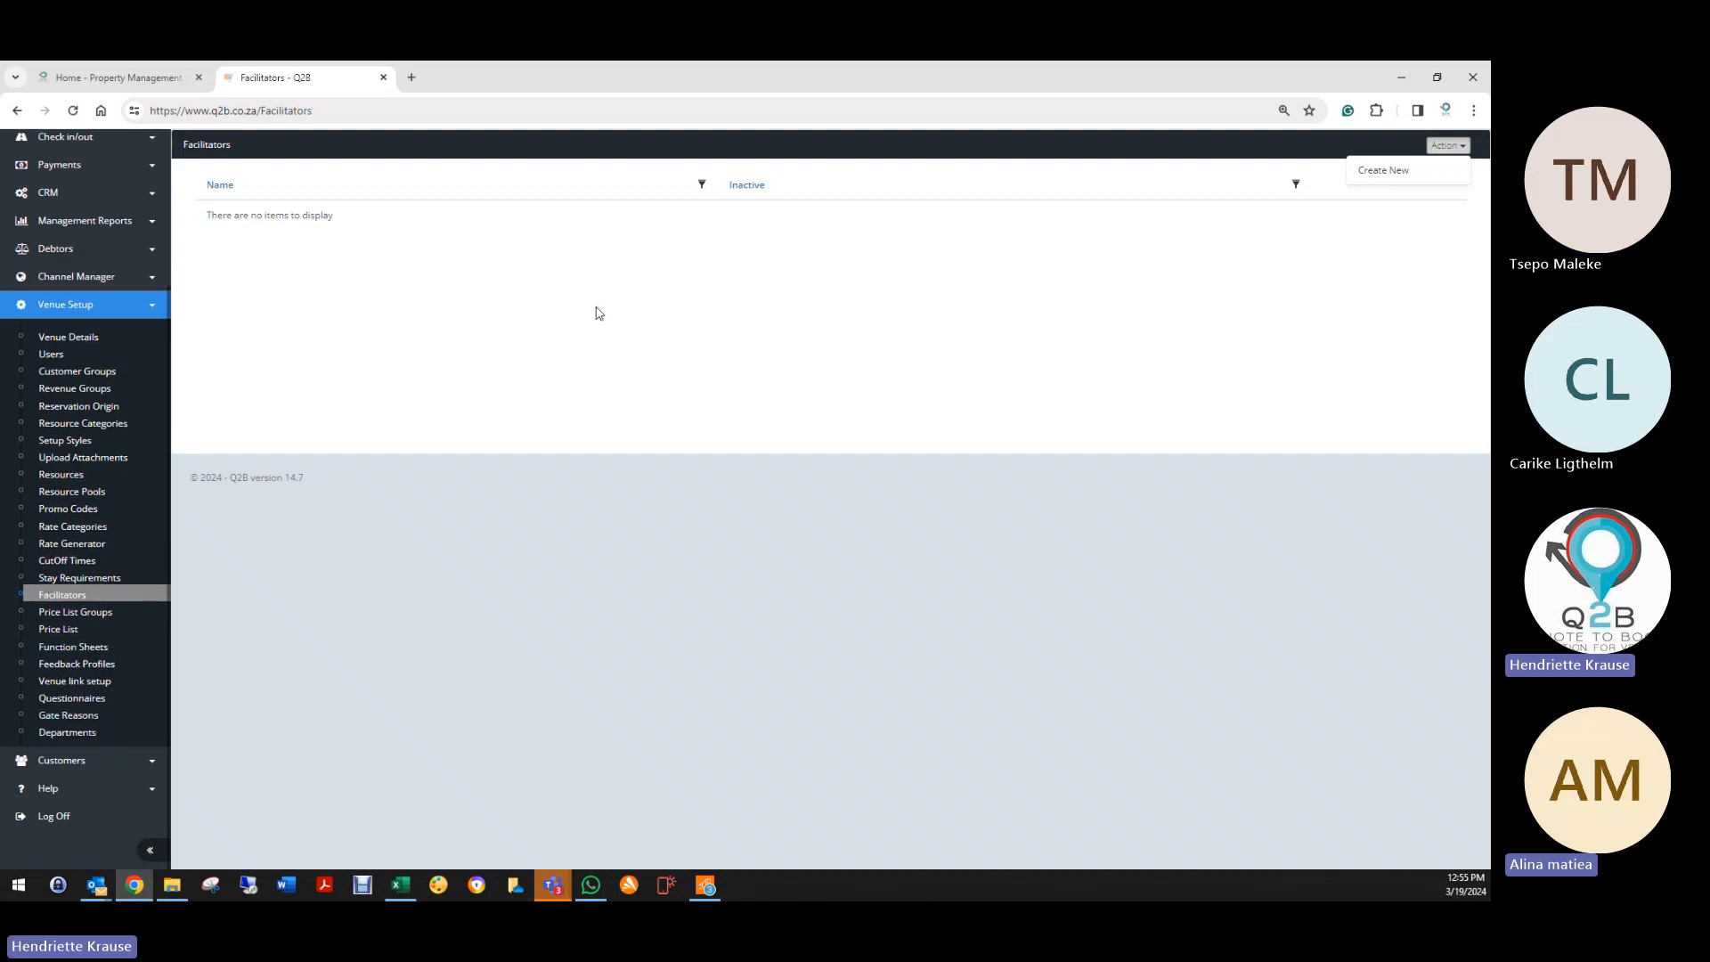
pyautogui.scroll(2, 84, 259)
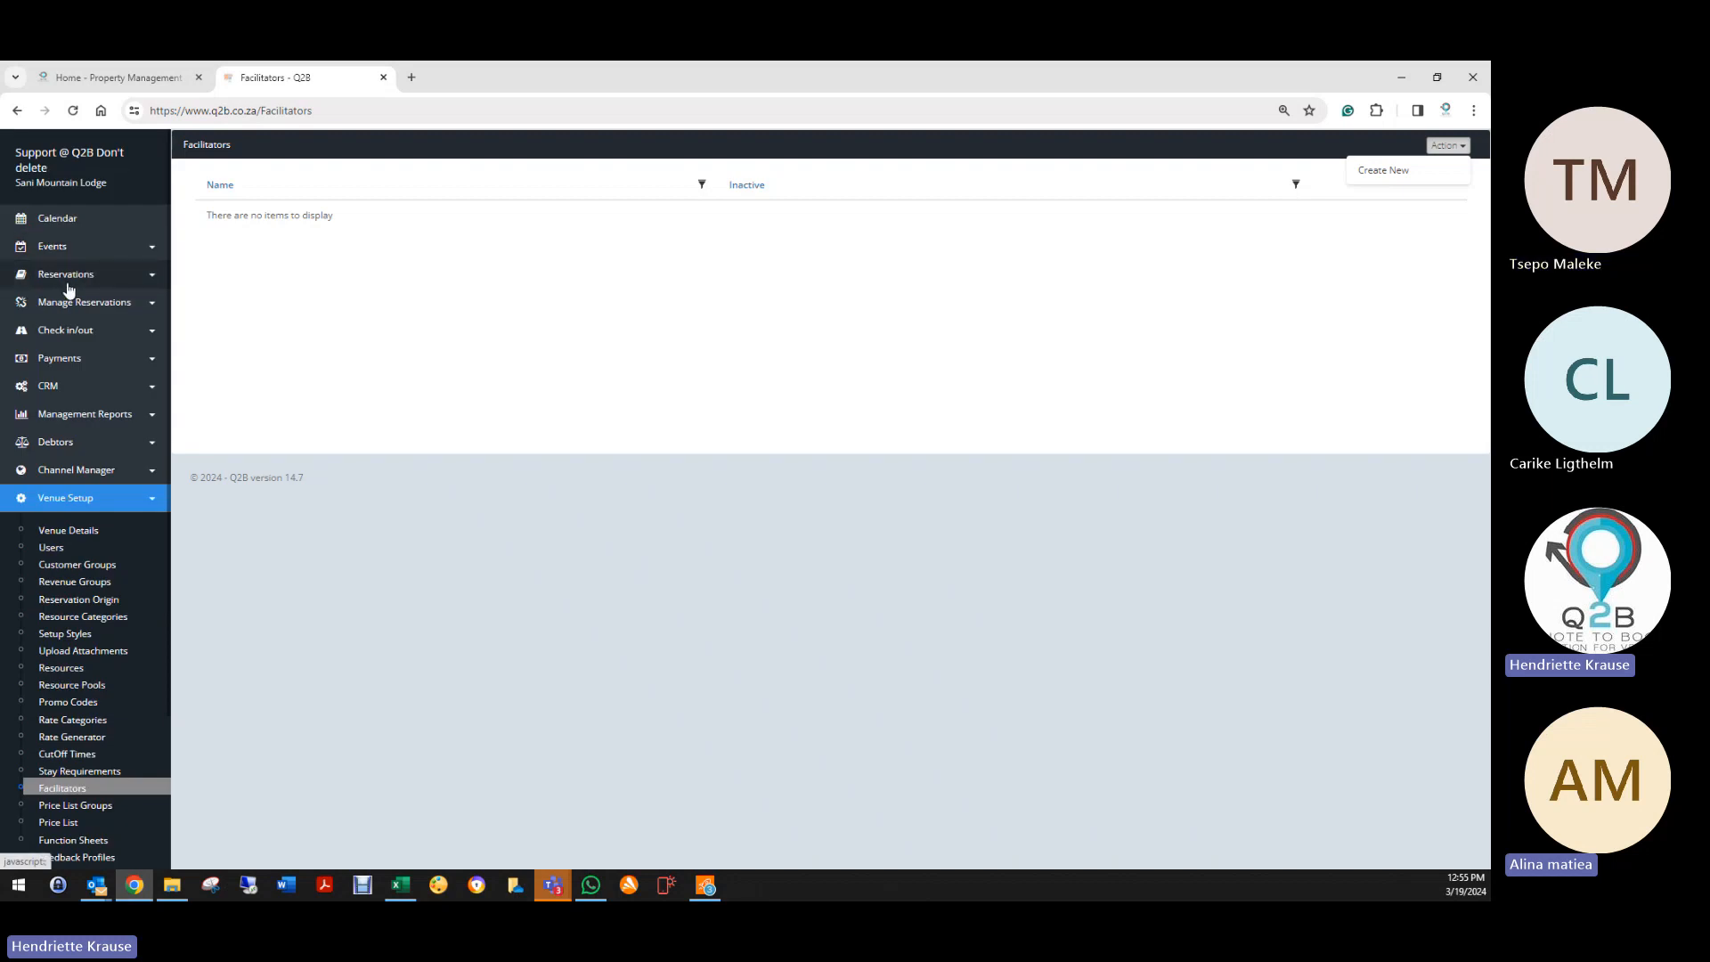
pyautogui.click(80, 272)
pyautogui.click(71, 308)
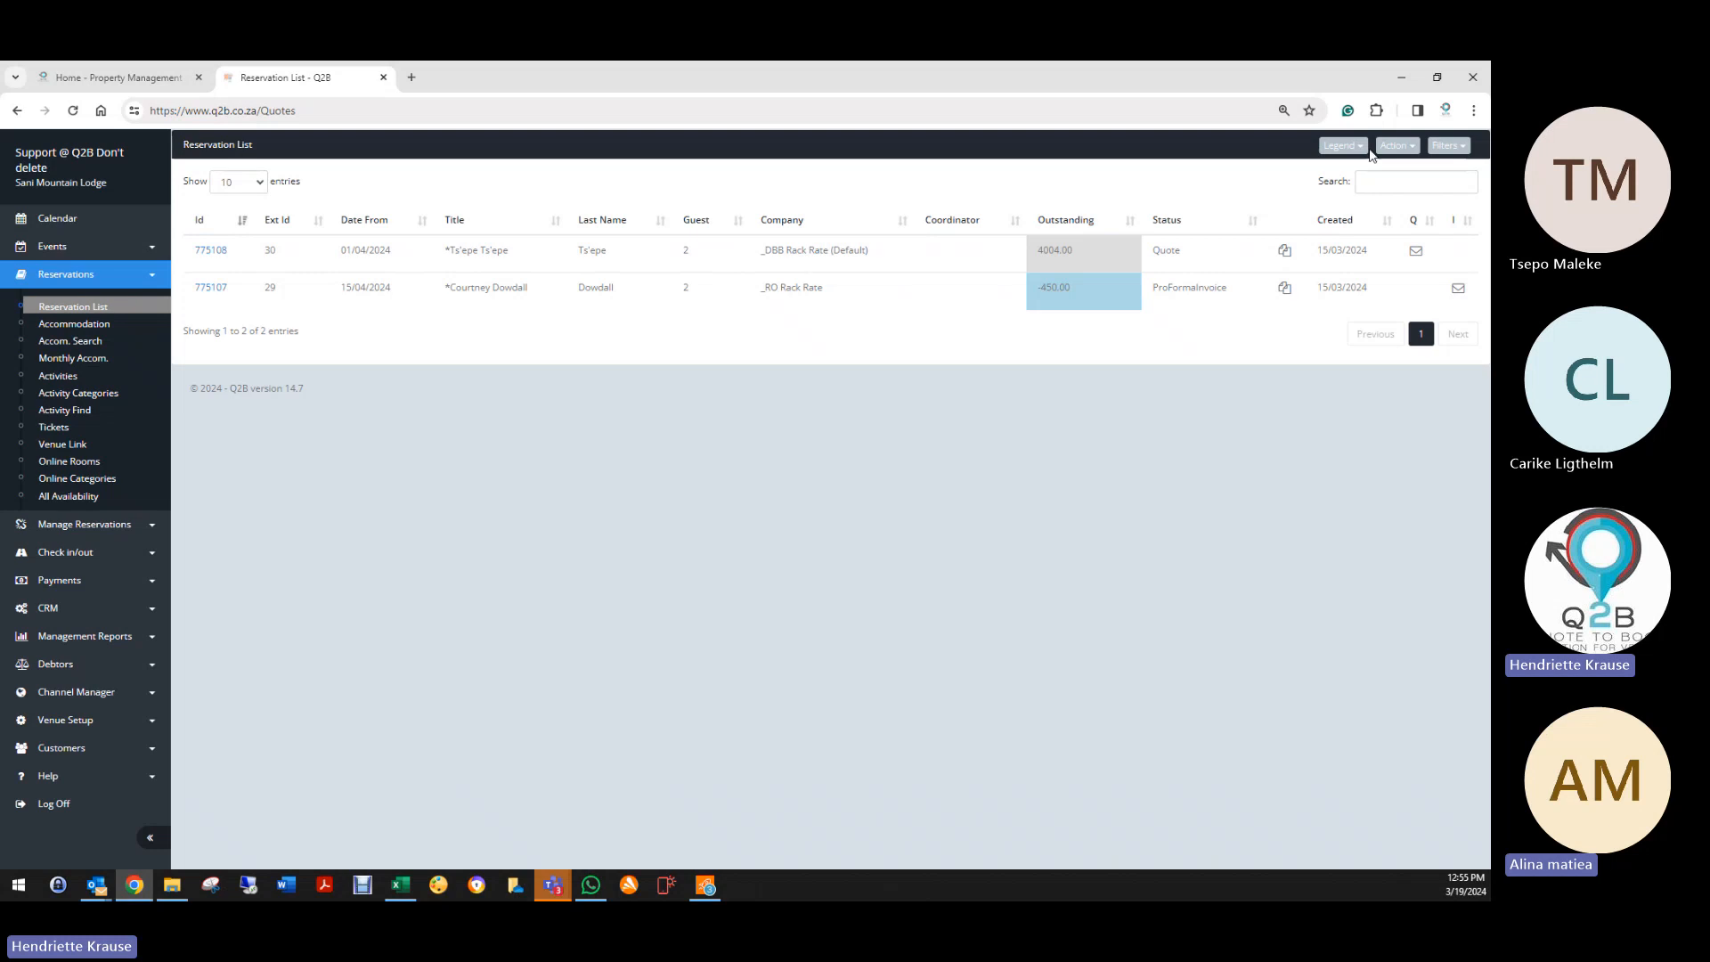
# Step: Filter reservations to deleted bookings, then open Venue Setup > Facilitators with its single entry
pyautogui.click(1449, 146)
pyautogui.click(1375, 299)
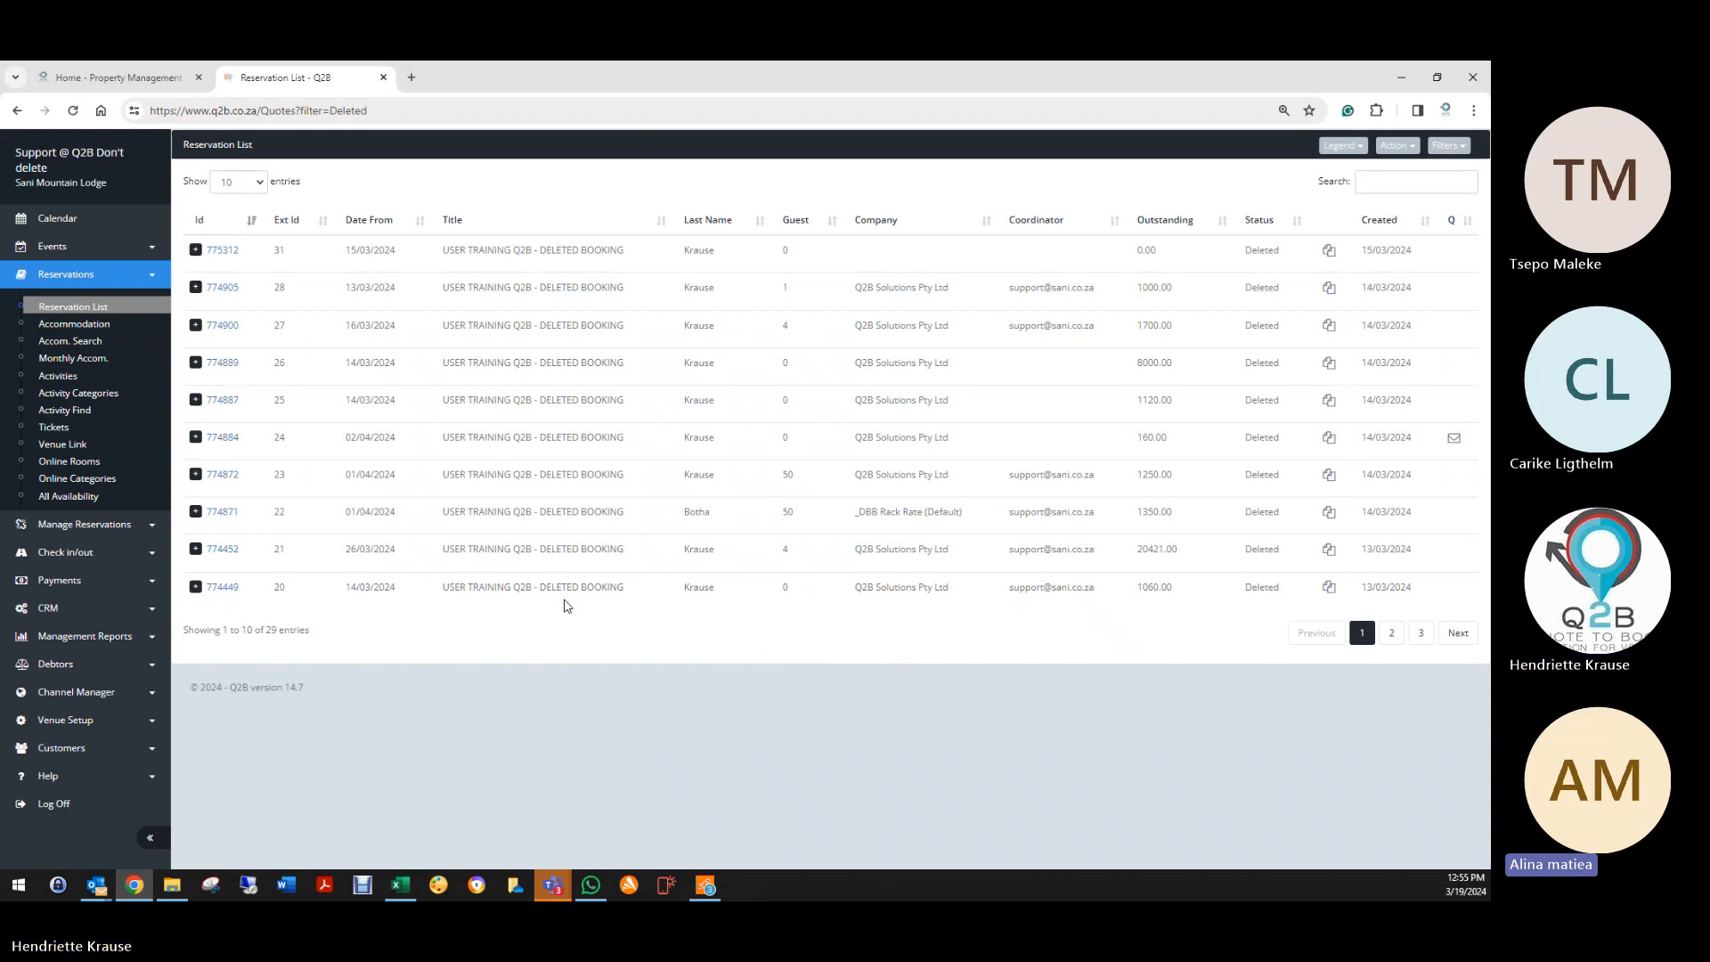
pyautogui.click(69, 722)
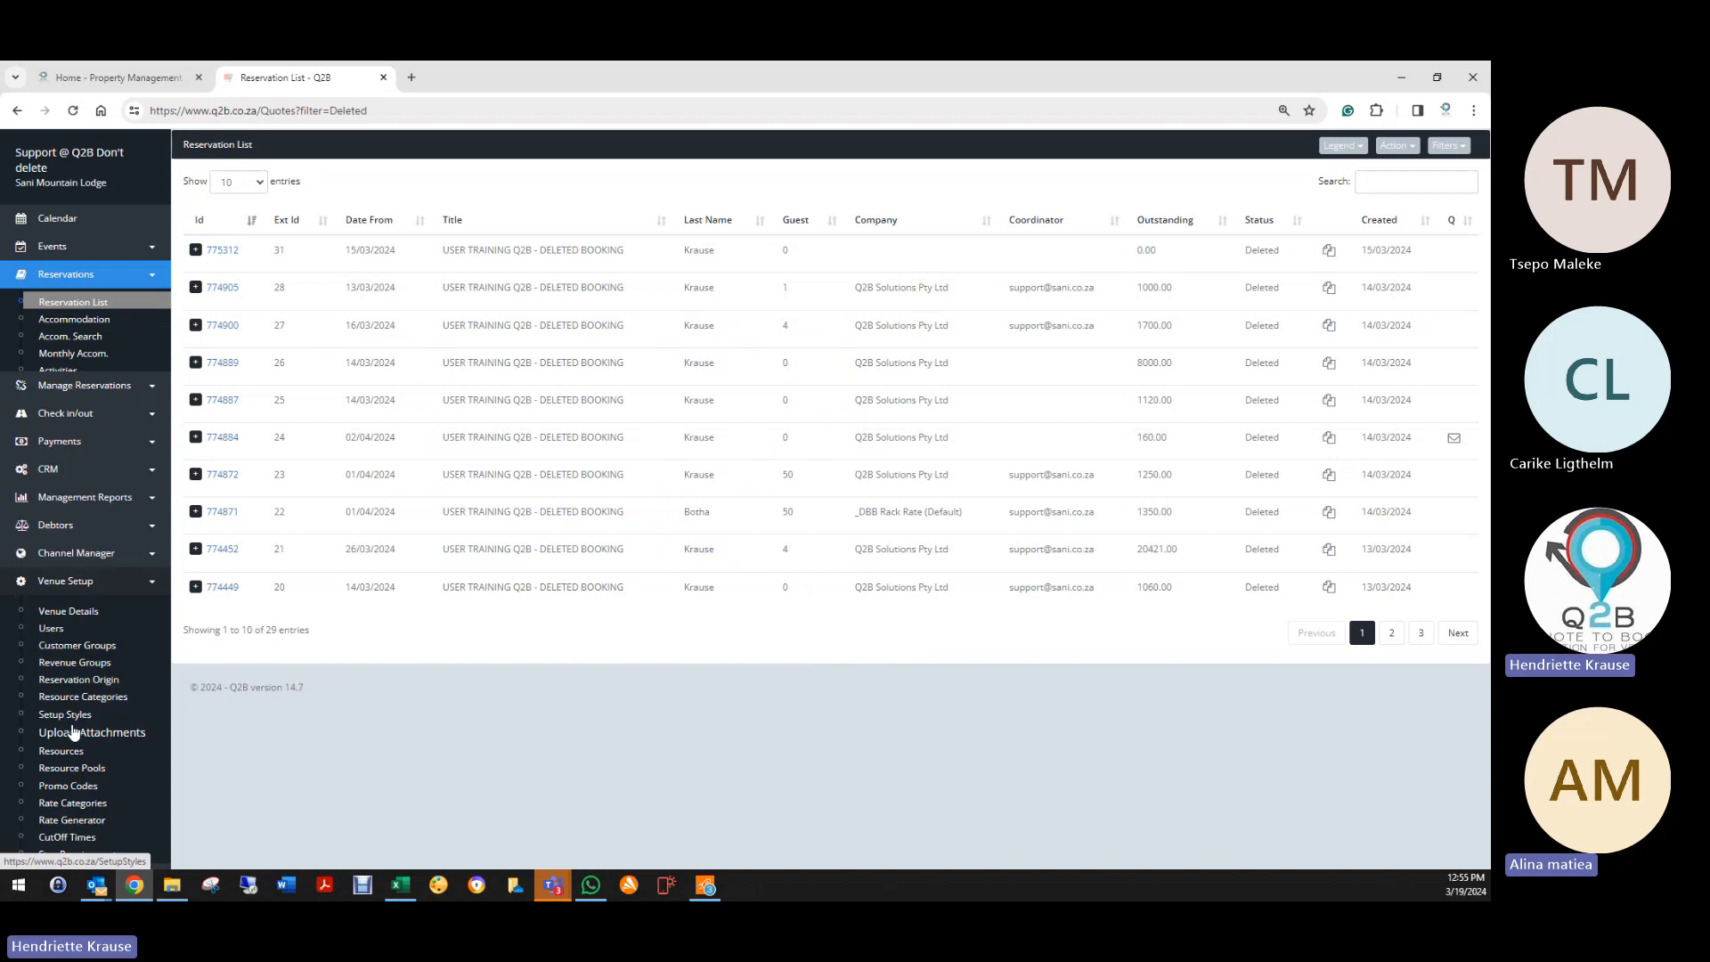
pyautogui.scroll(-2, 89, 731)
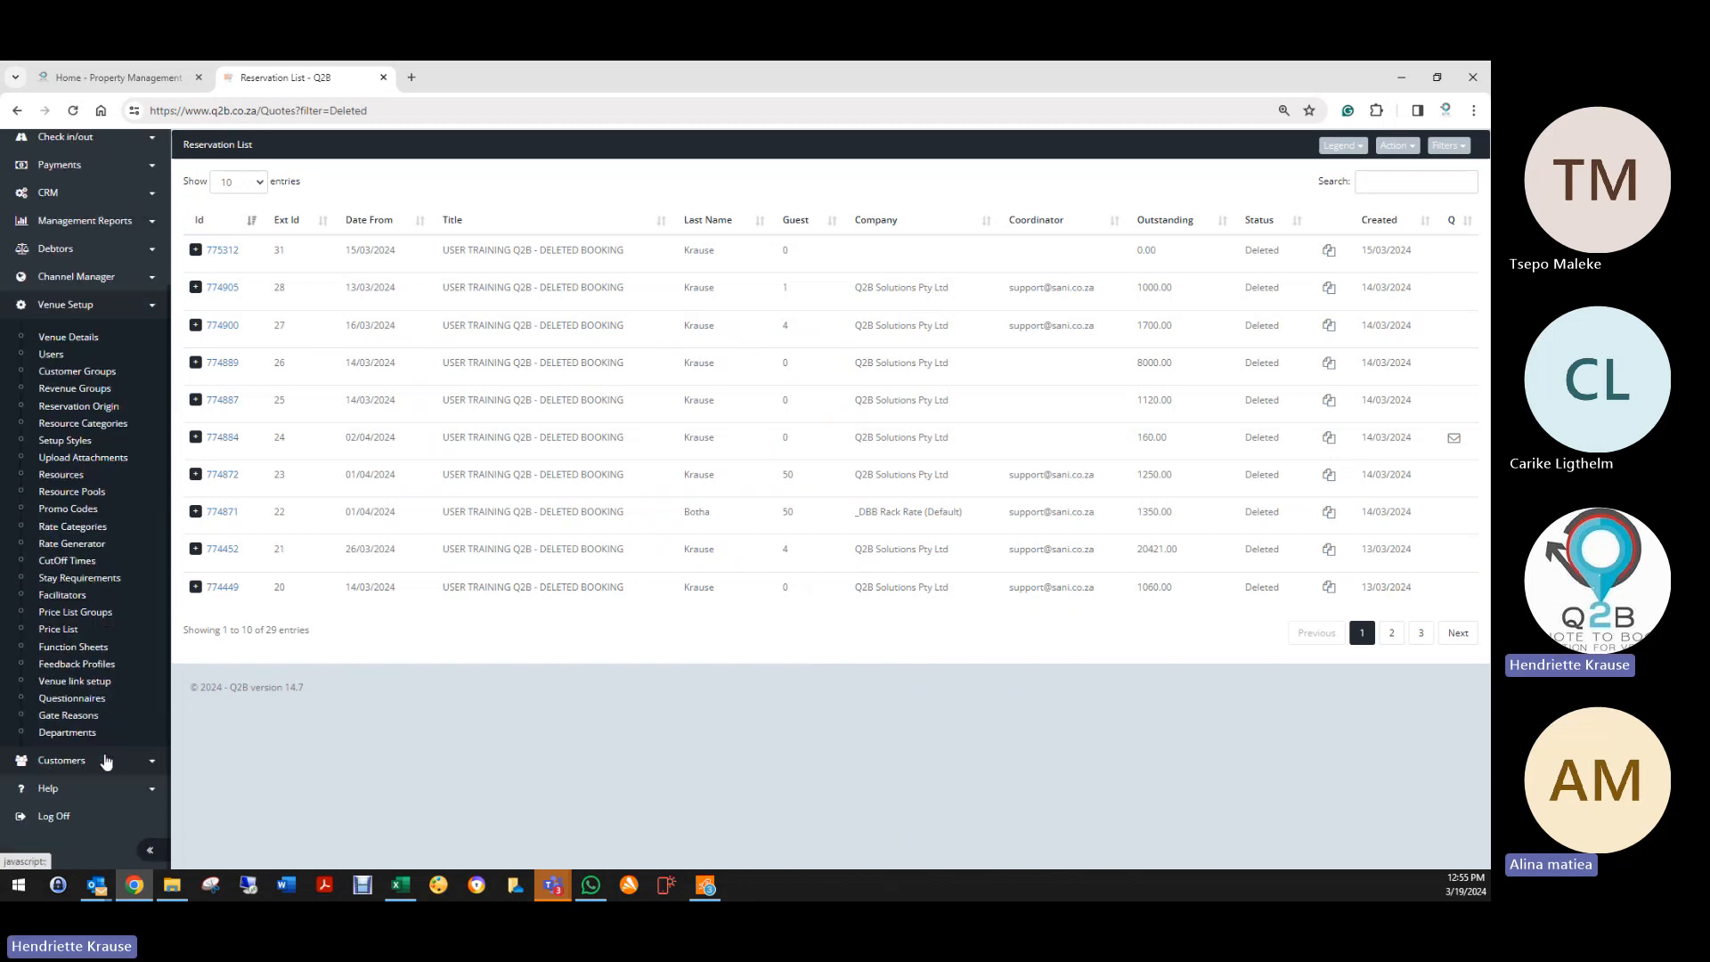
pyautogui.click(71, 595)
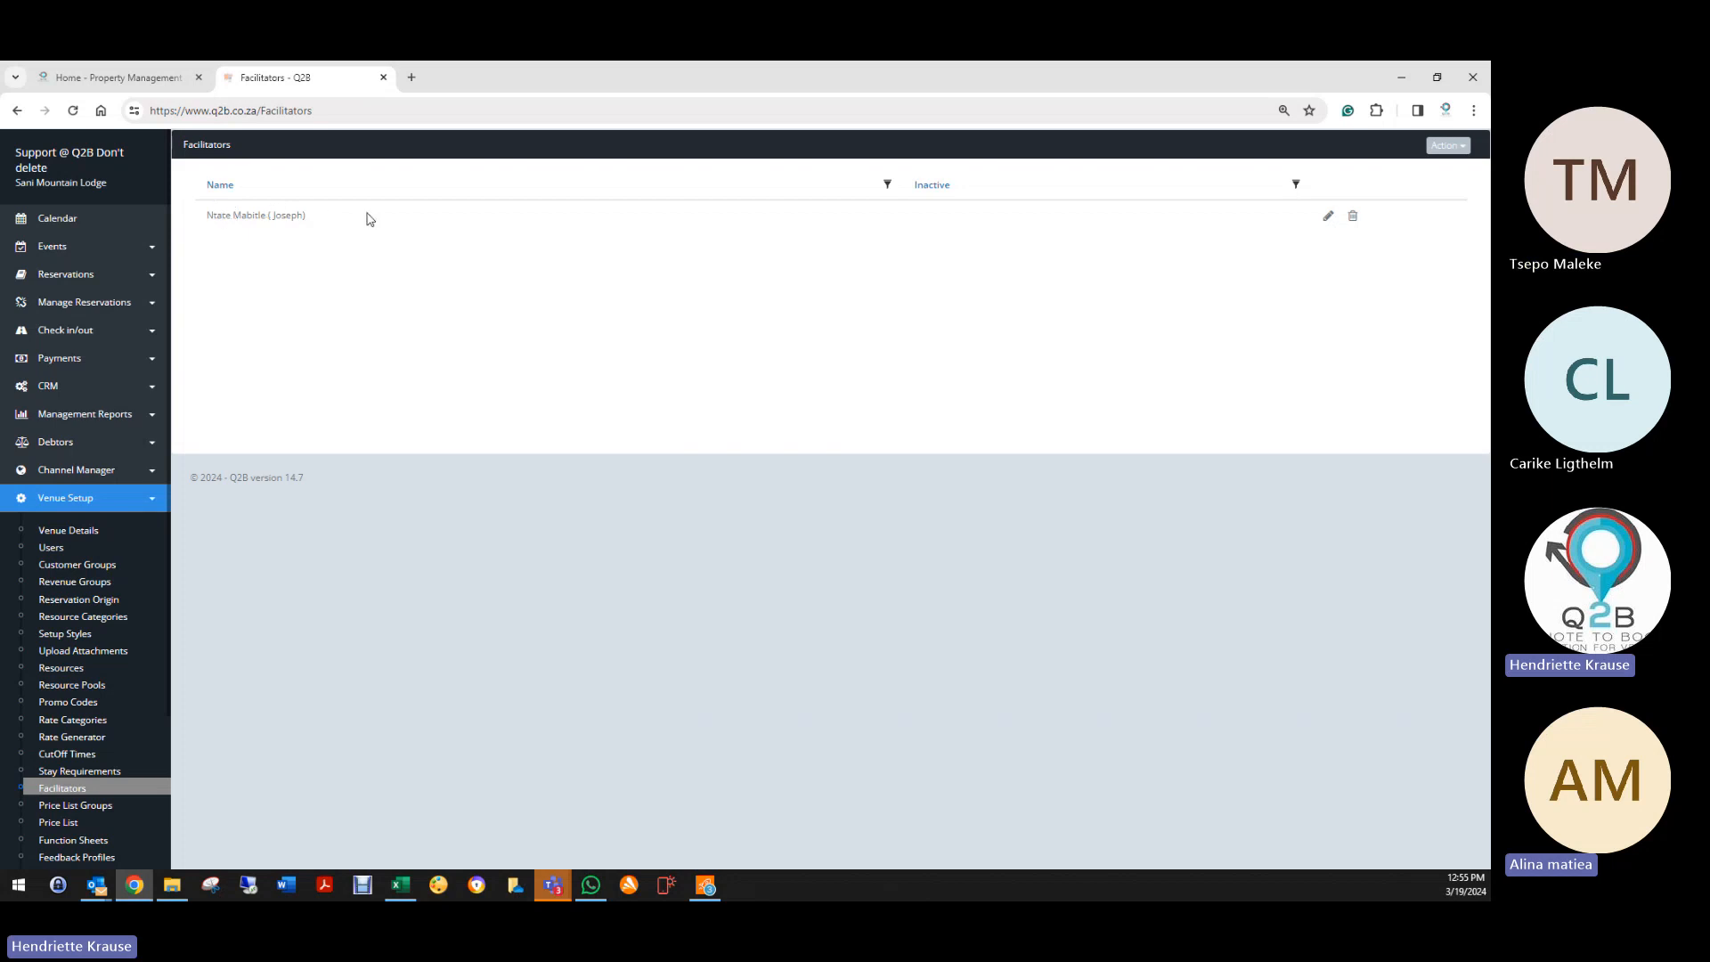
pyautogui.click(62, 307)
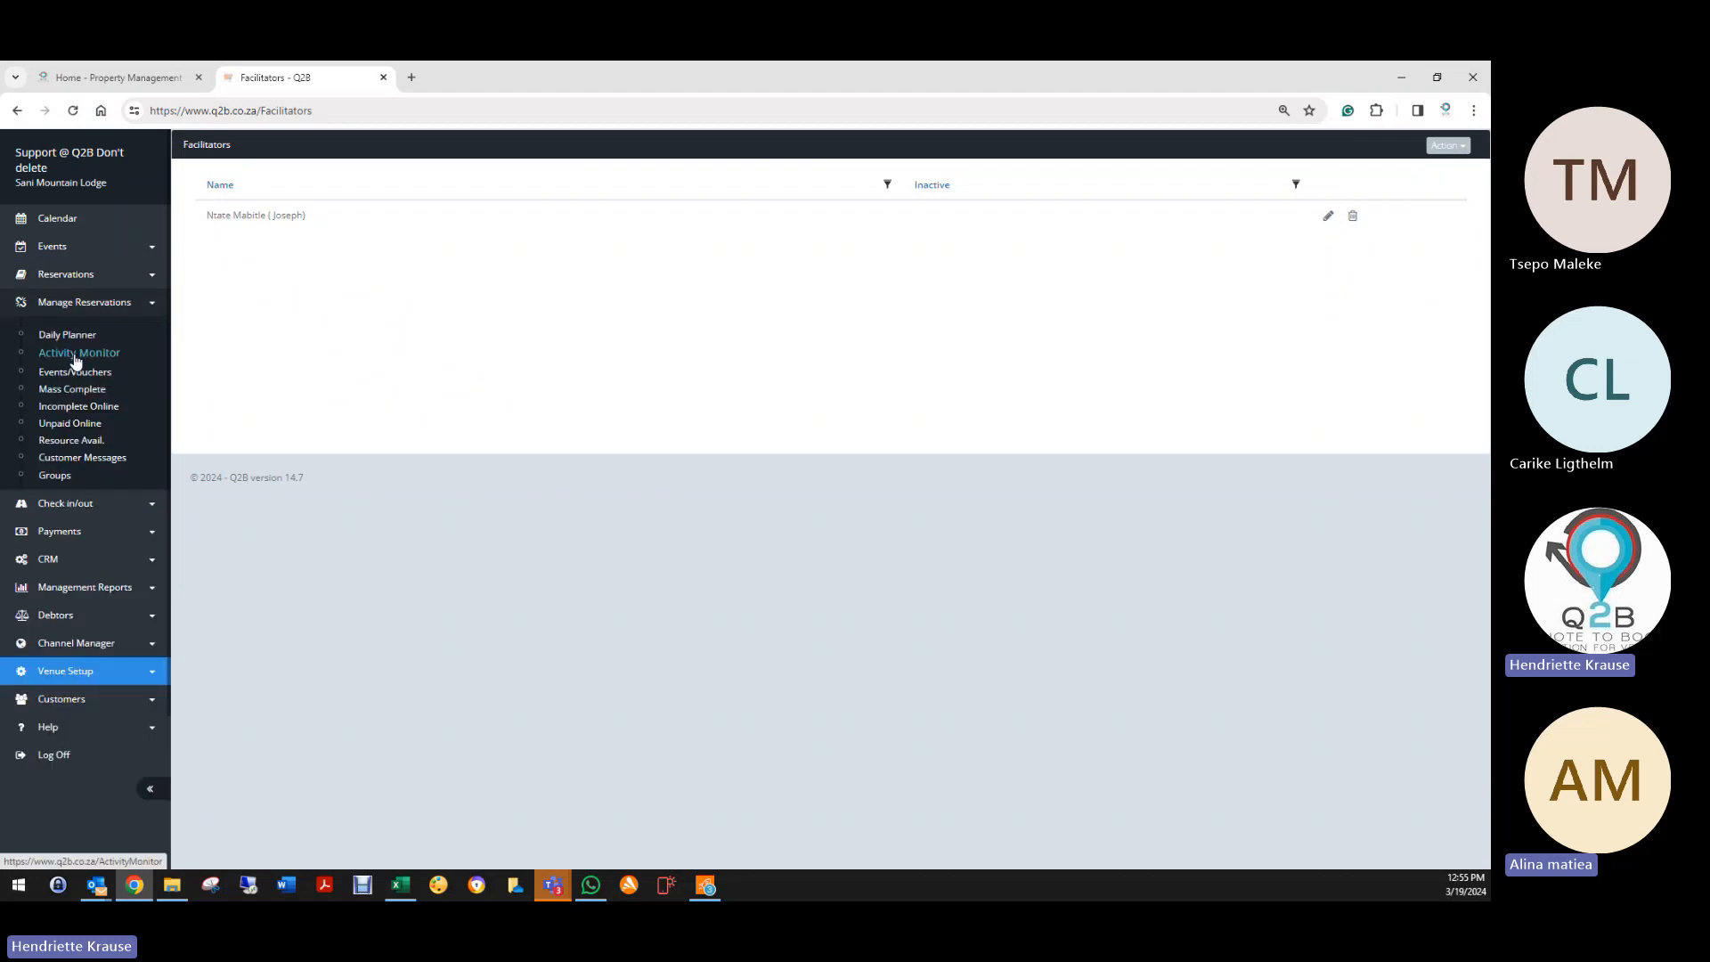
# Step: Assign the lodge's facilitator to the 08:30 Basotho Pony Trekking session in Activity Monitor
pyautogui.click(76, 355)
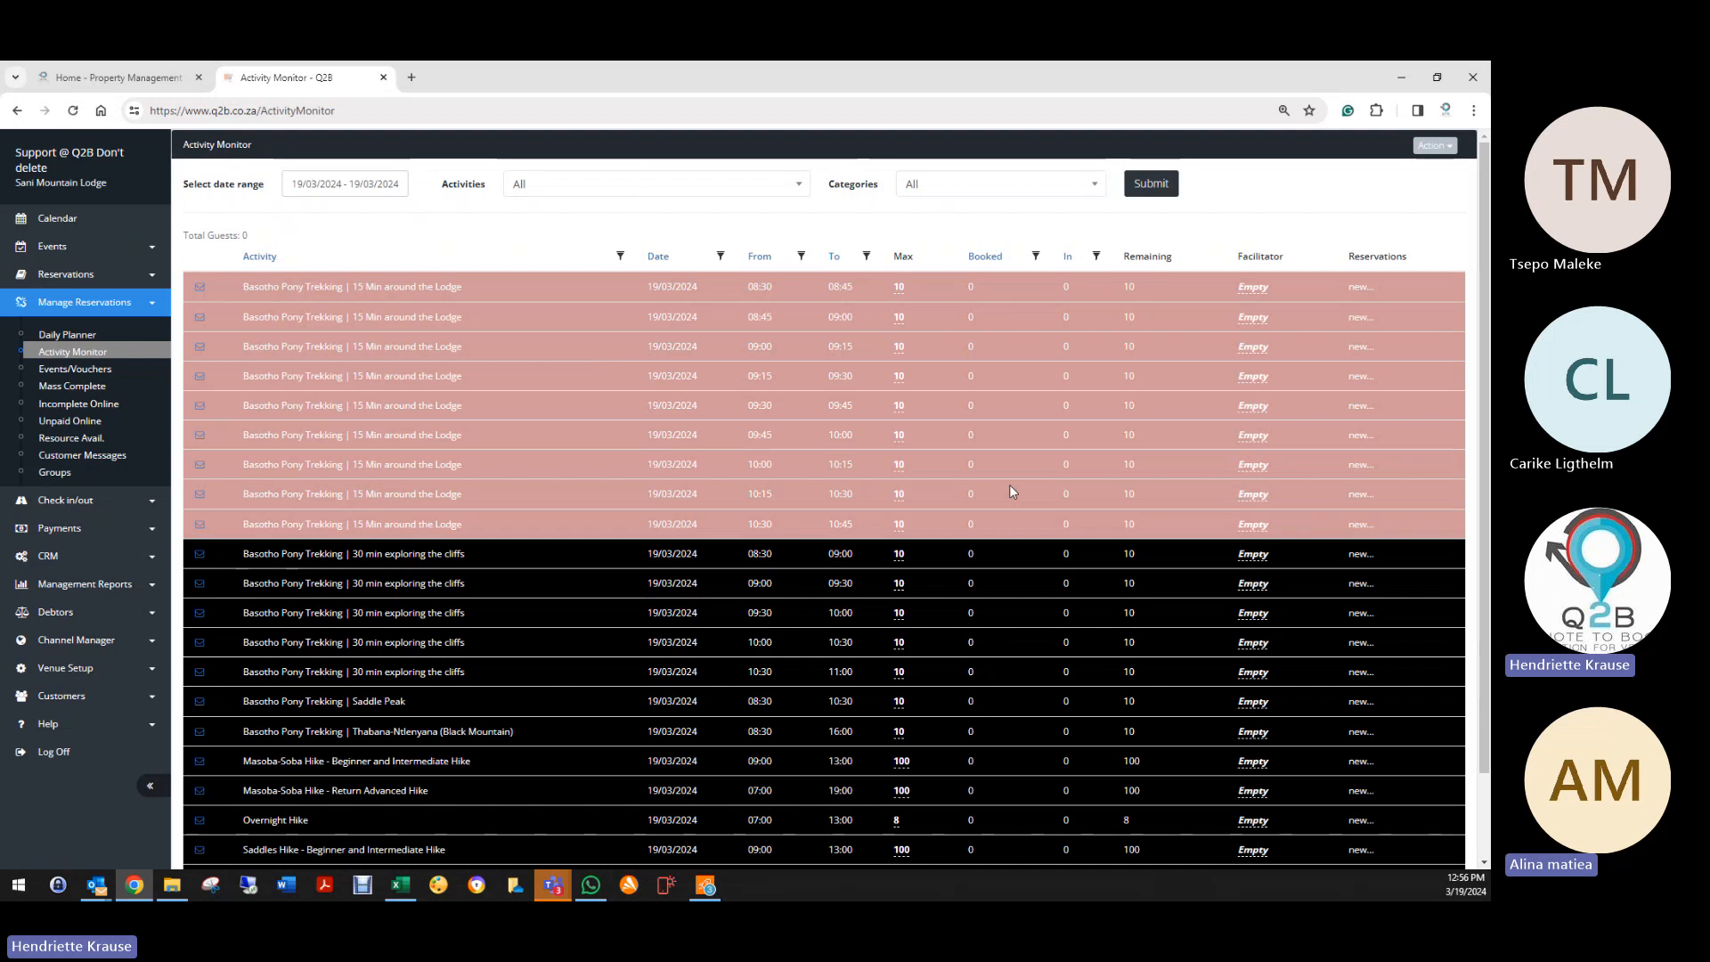
pyautogui.click(1253, 287)
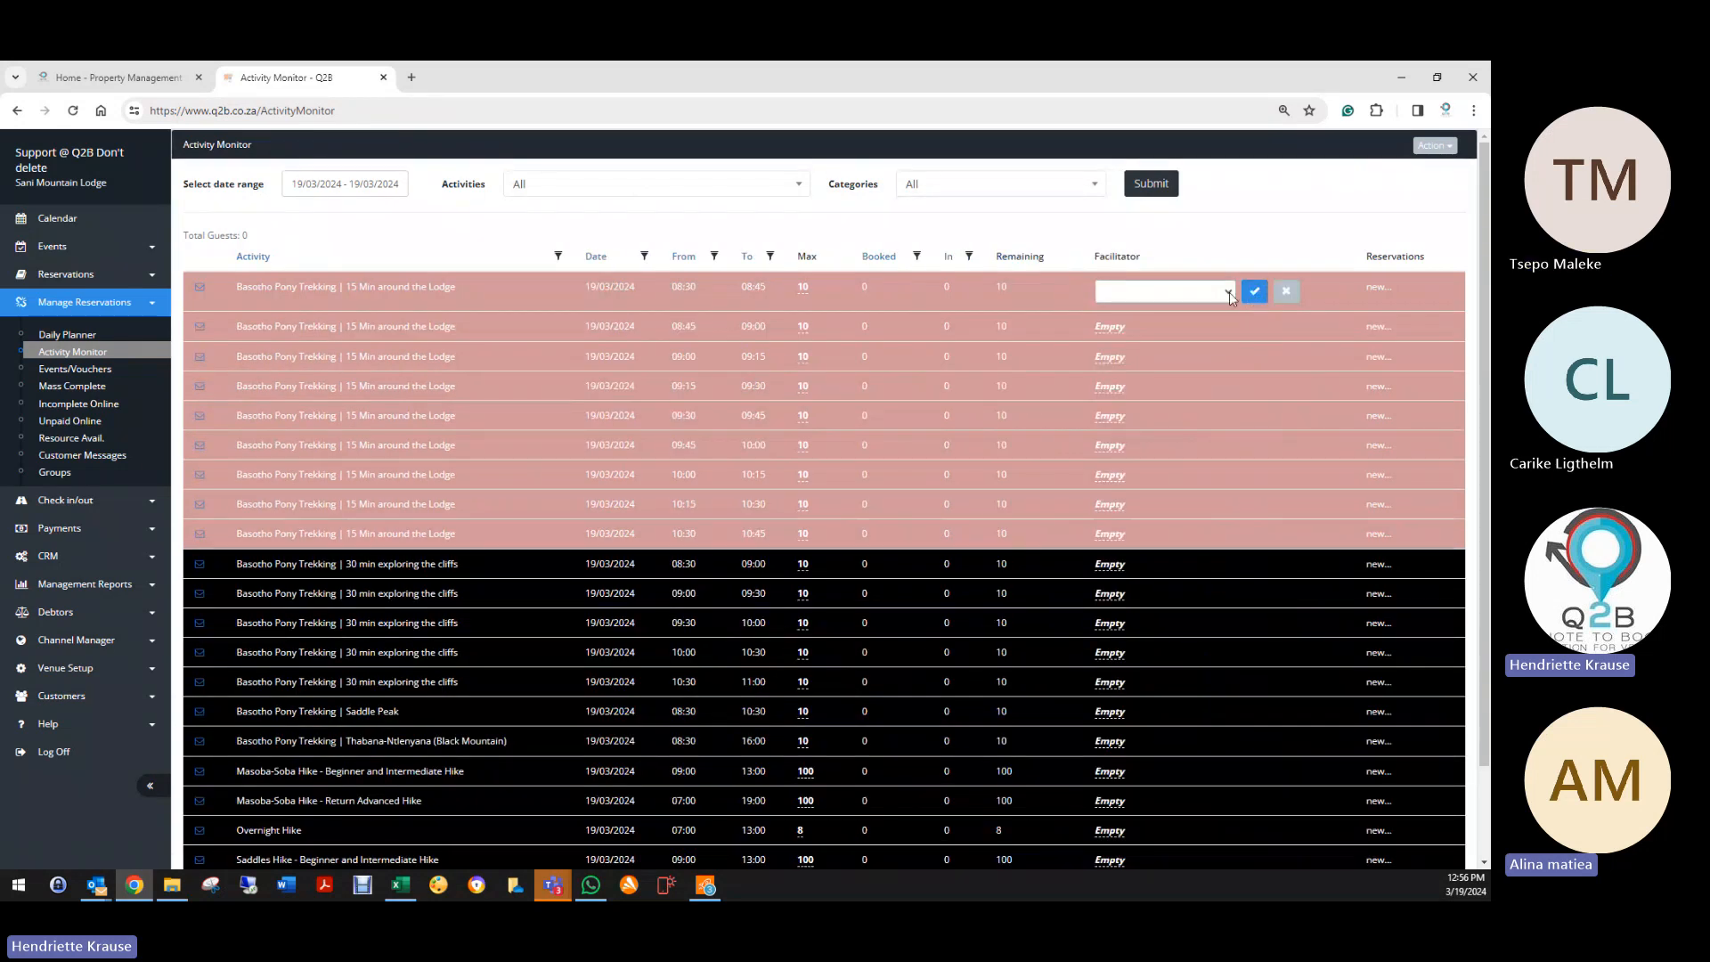
pyautogui.click(1229, 292)
pyautogui.click(1169, 310)
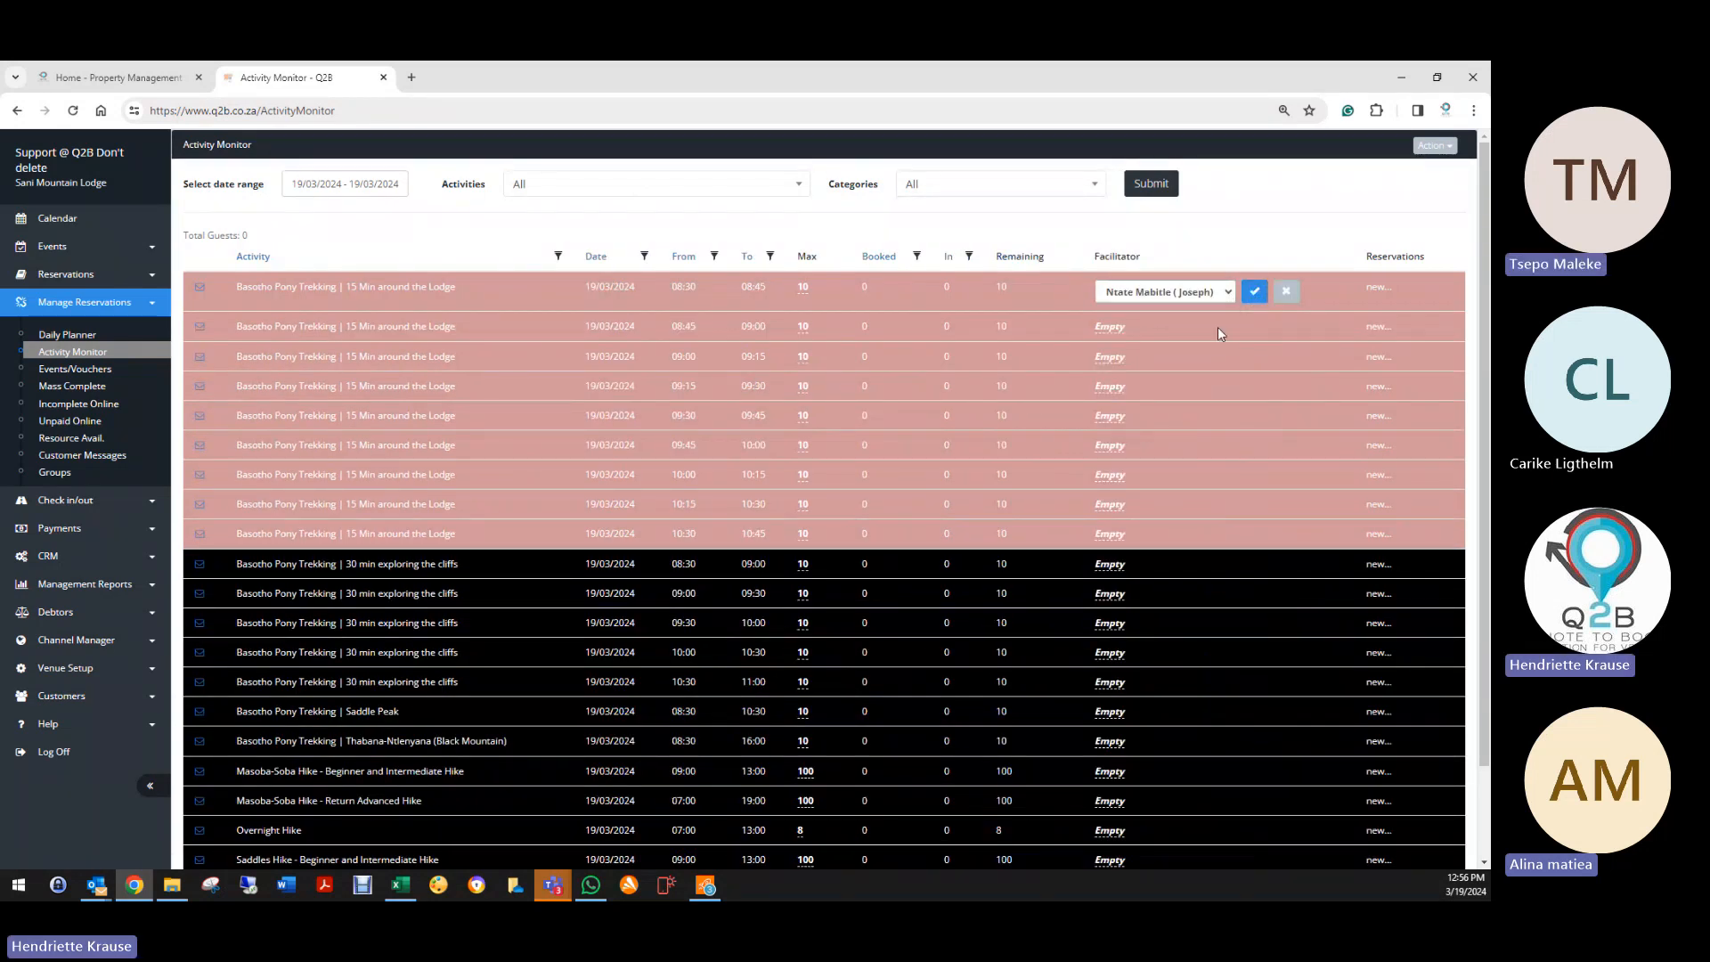
pyautogui.click(1256, 292)
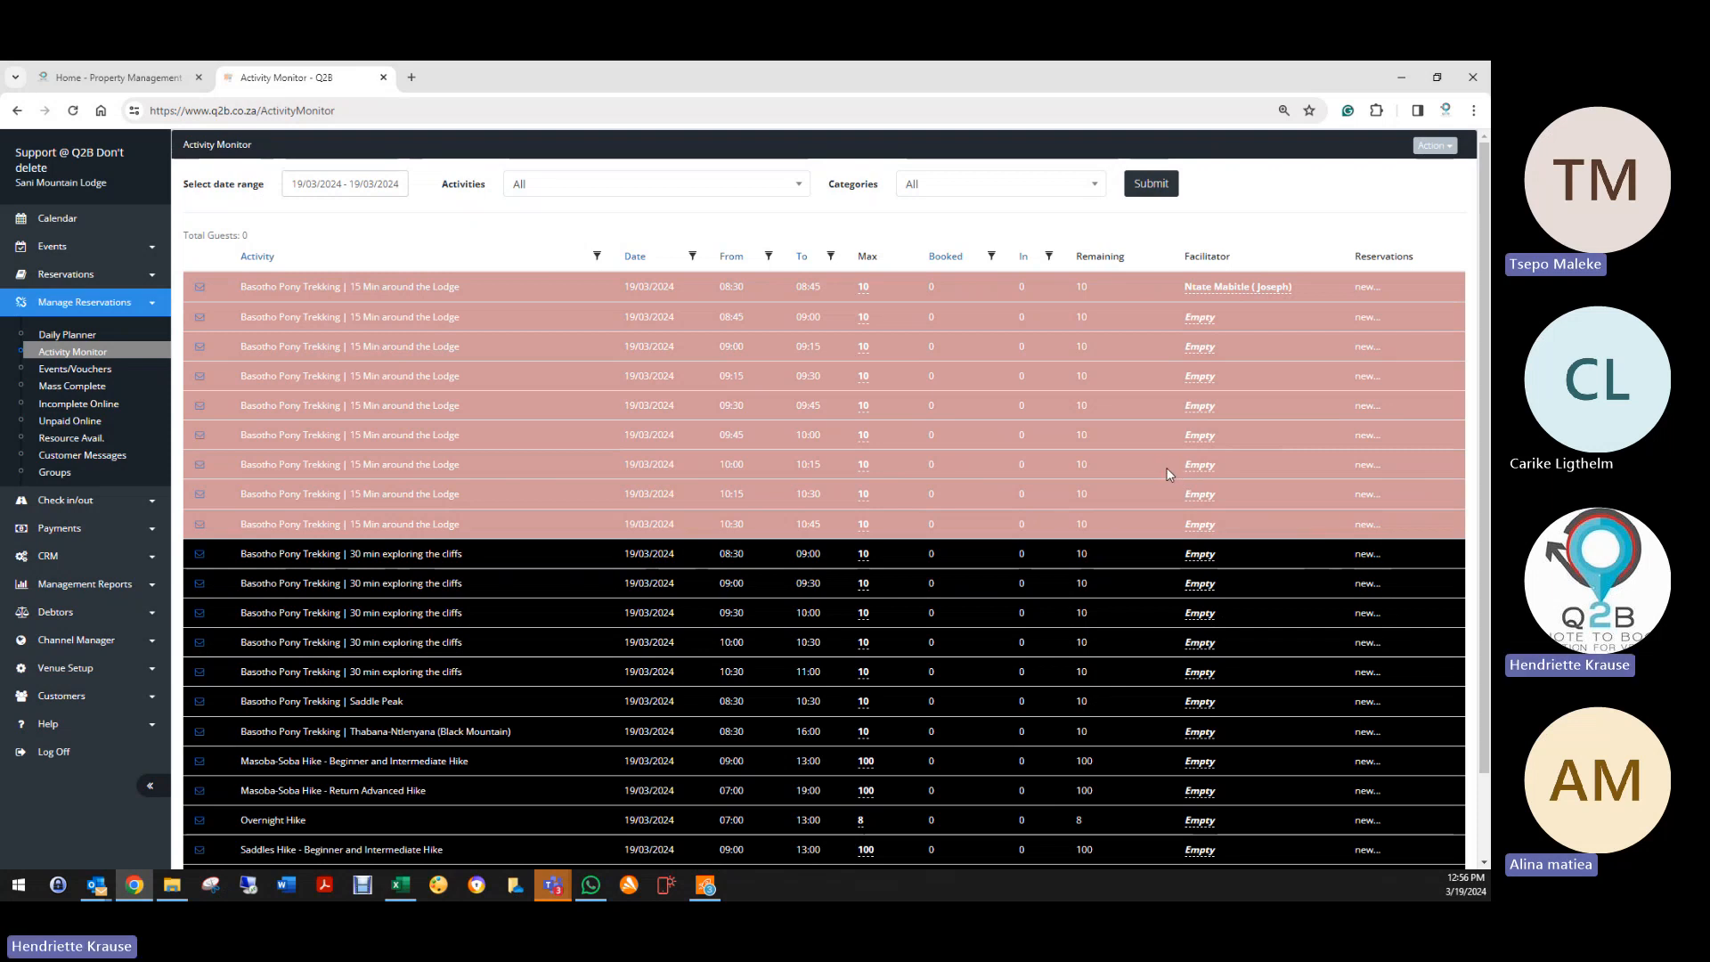
# Step: Return to the Venue Setup Facilitators list
pyautogui.click(65, 668)
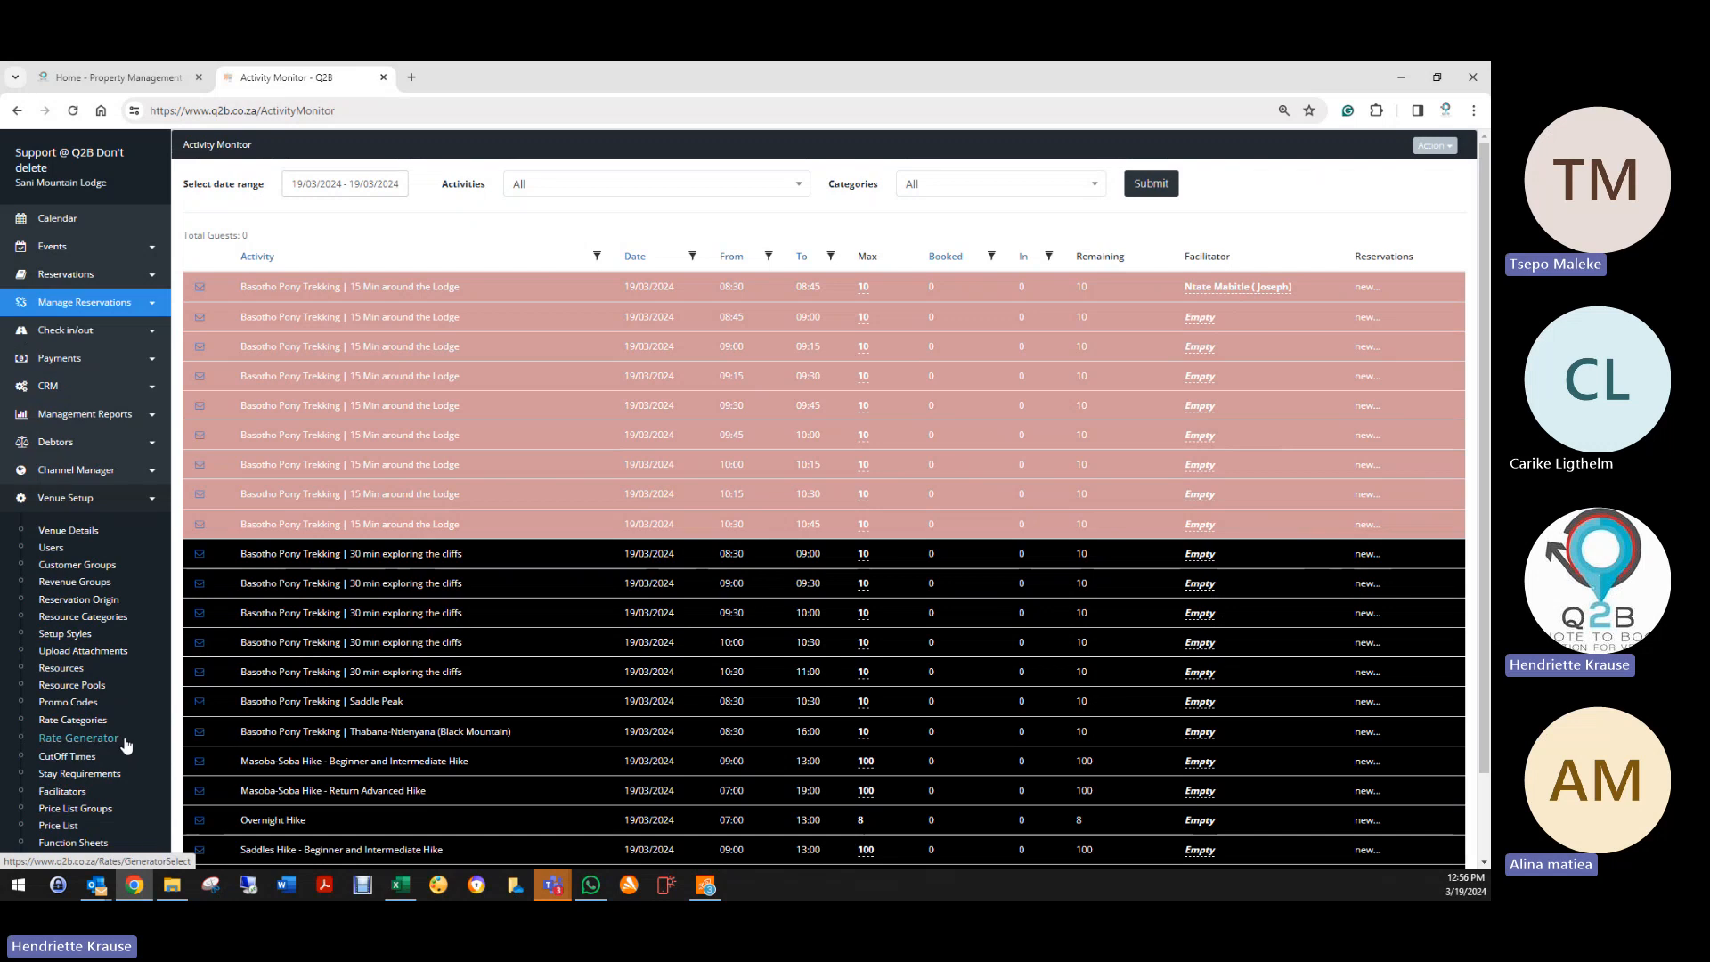
pyautogui.scroll(-3, 136, 742)
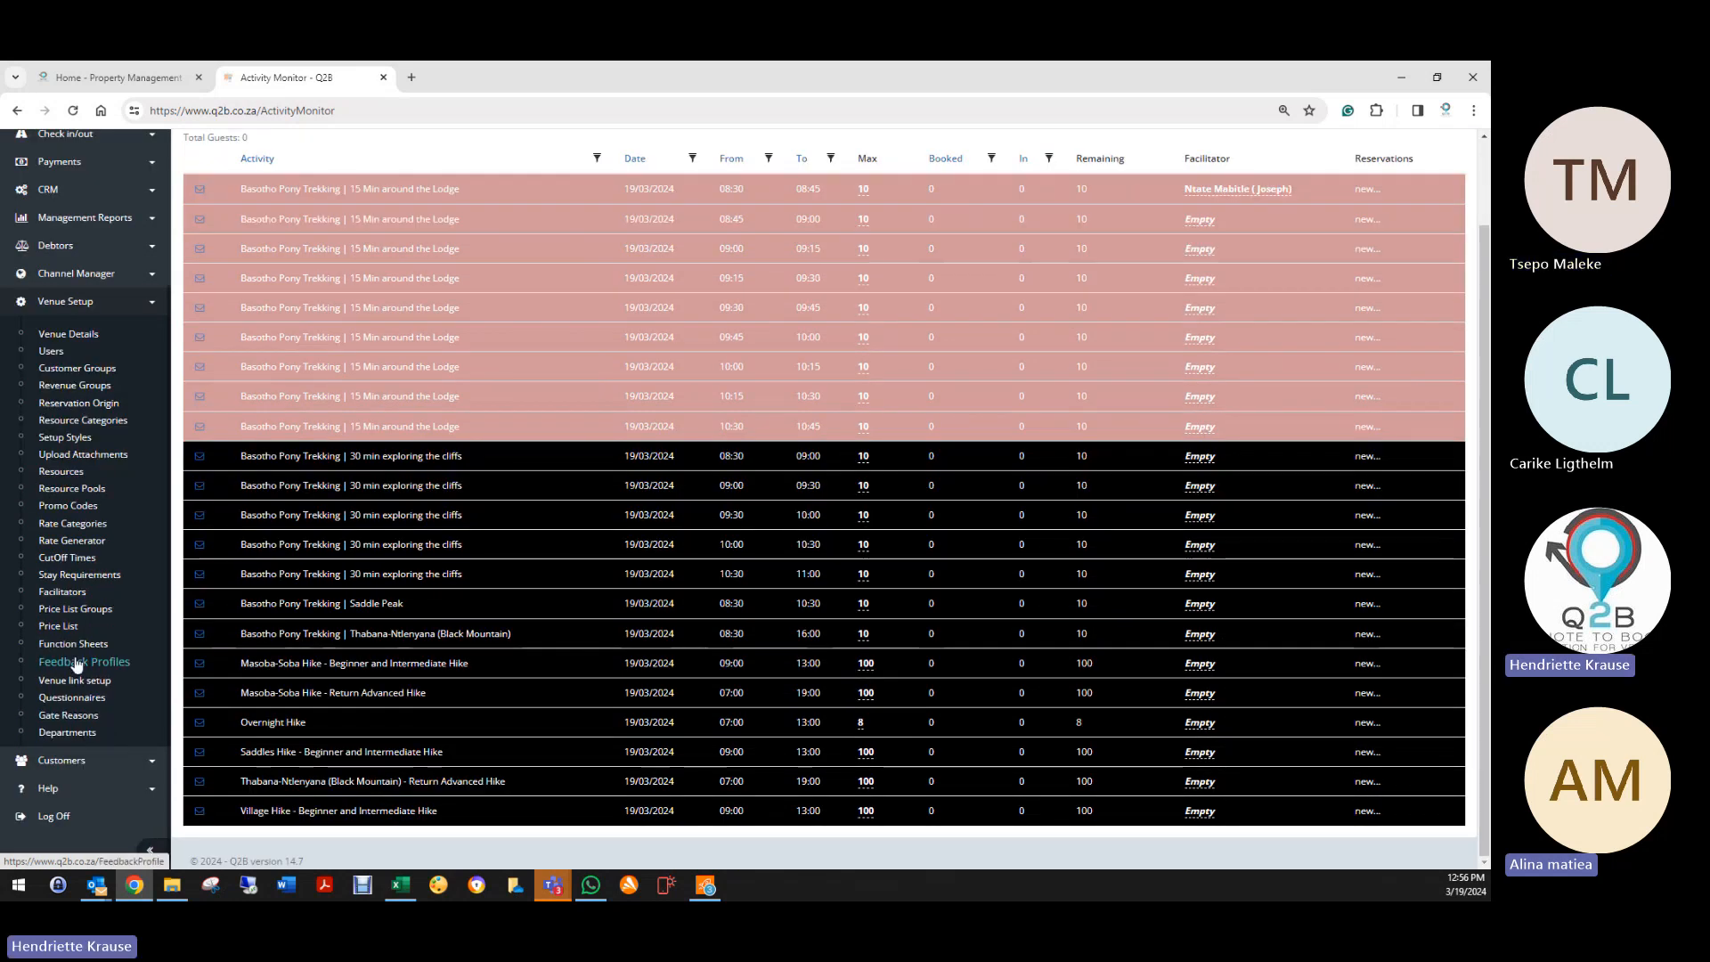
pyautogui.click(70, 599)
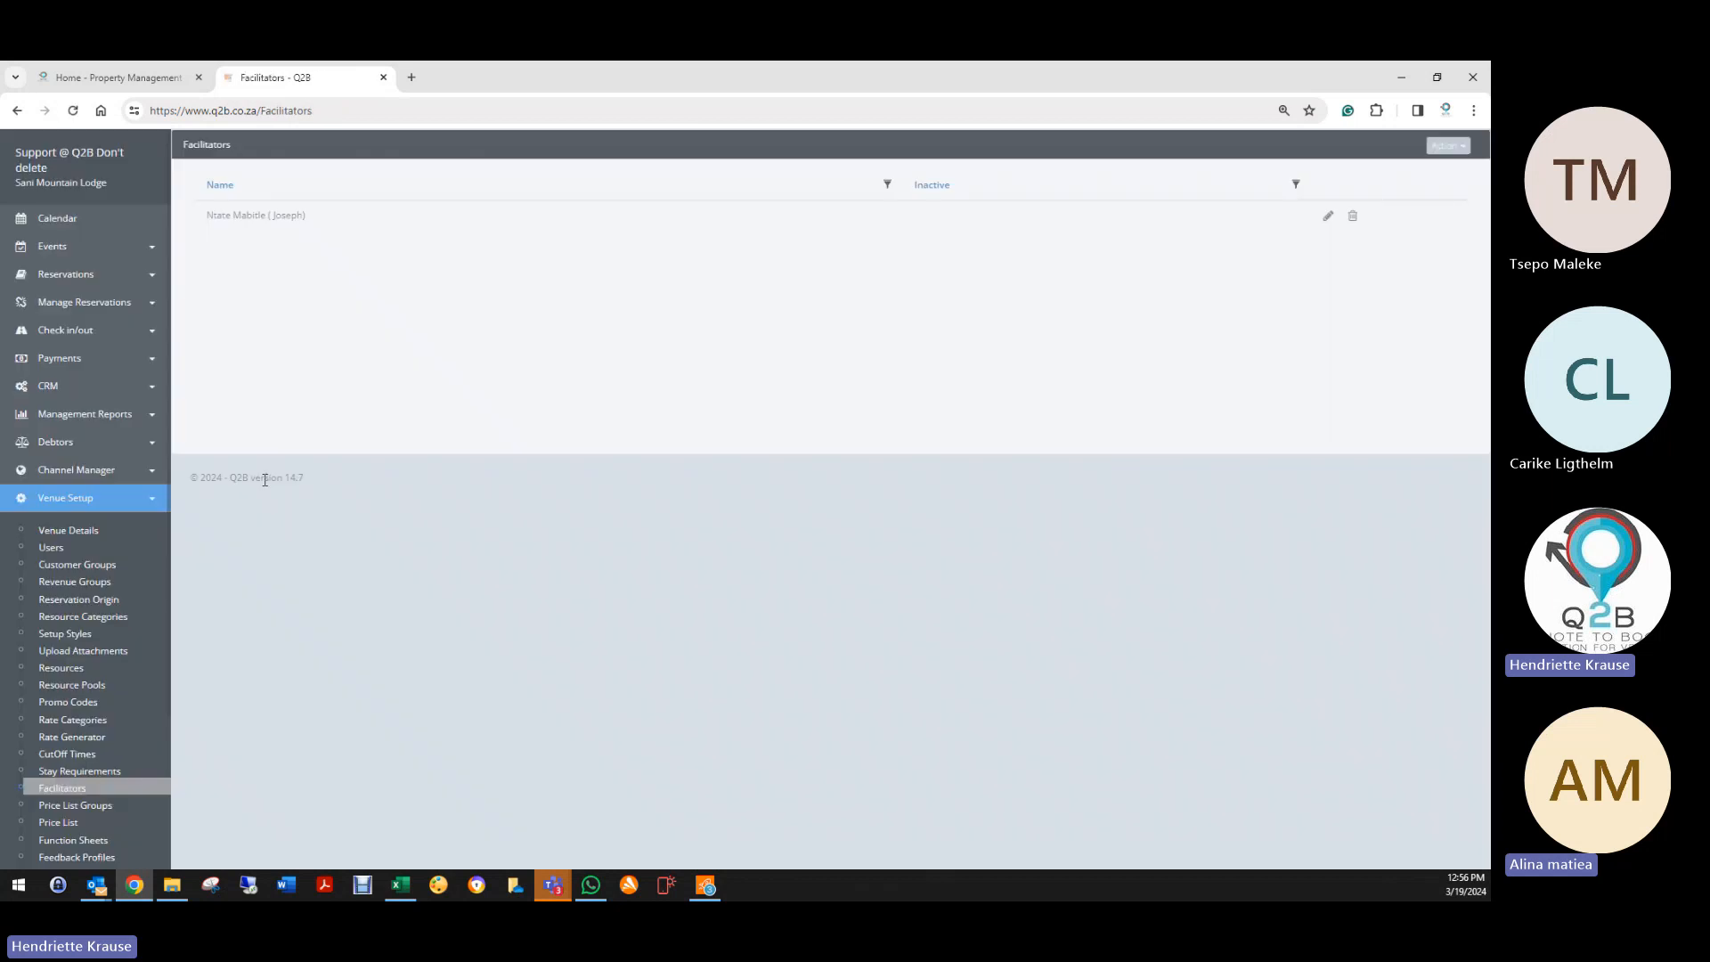
# Step: Open the empty Price List Groups page and its Action menu
pyautogui.scroll(-3, 78, 744)
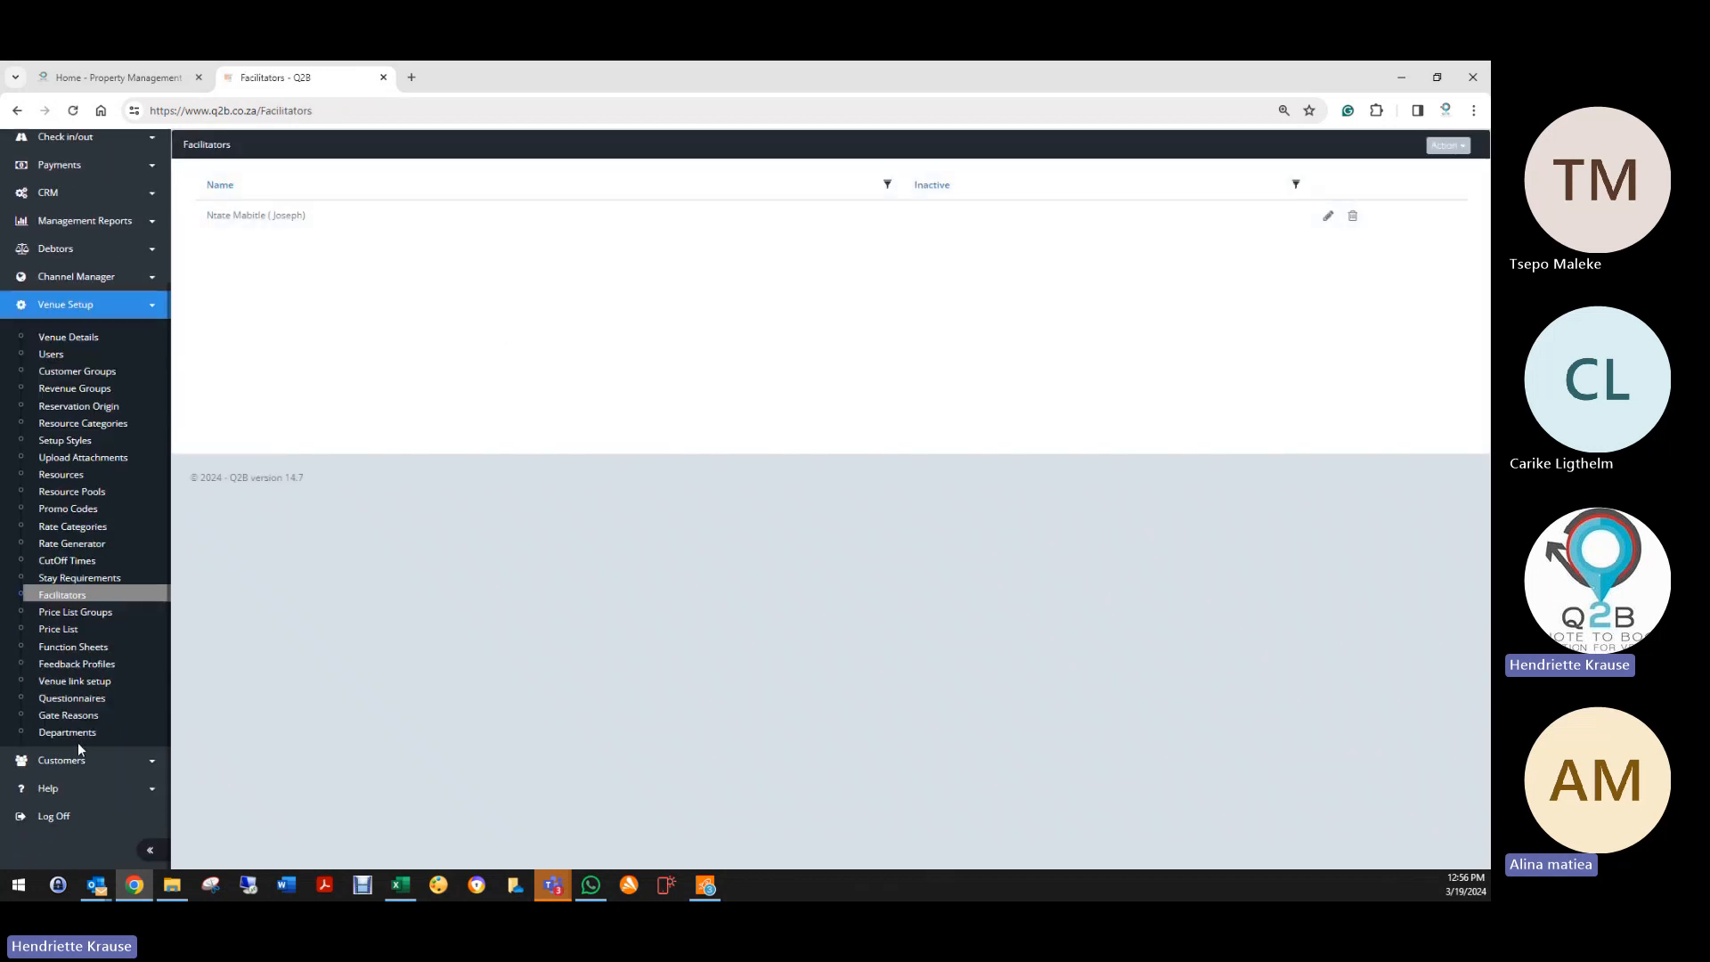
pyautogui.click(90, 613)
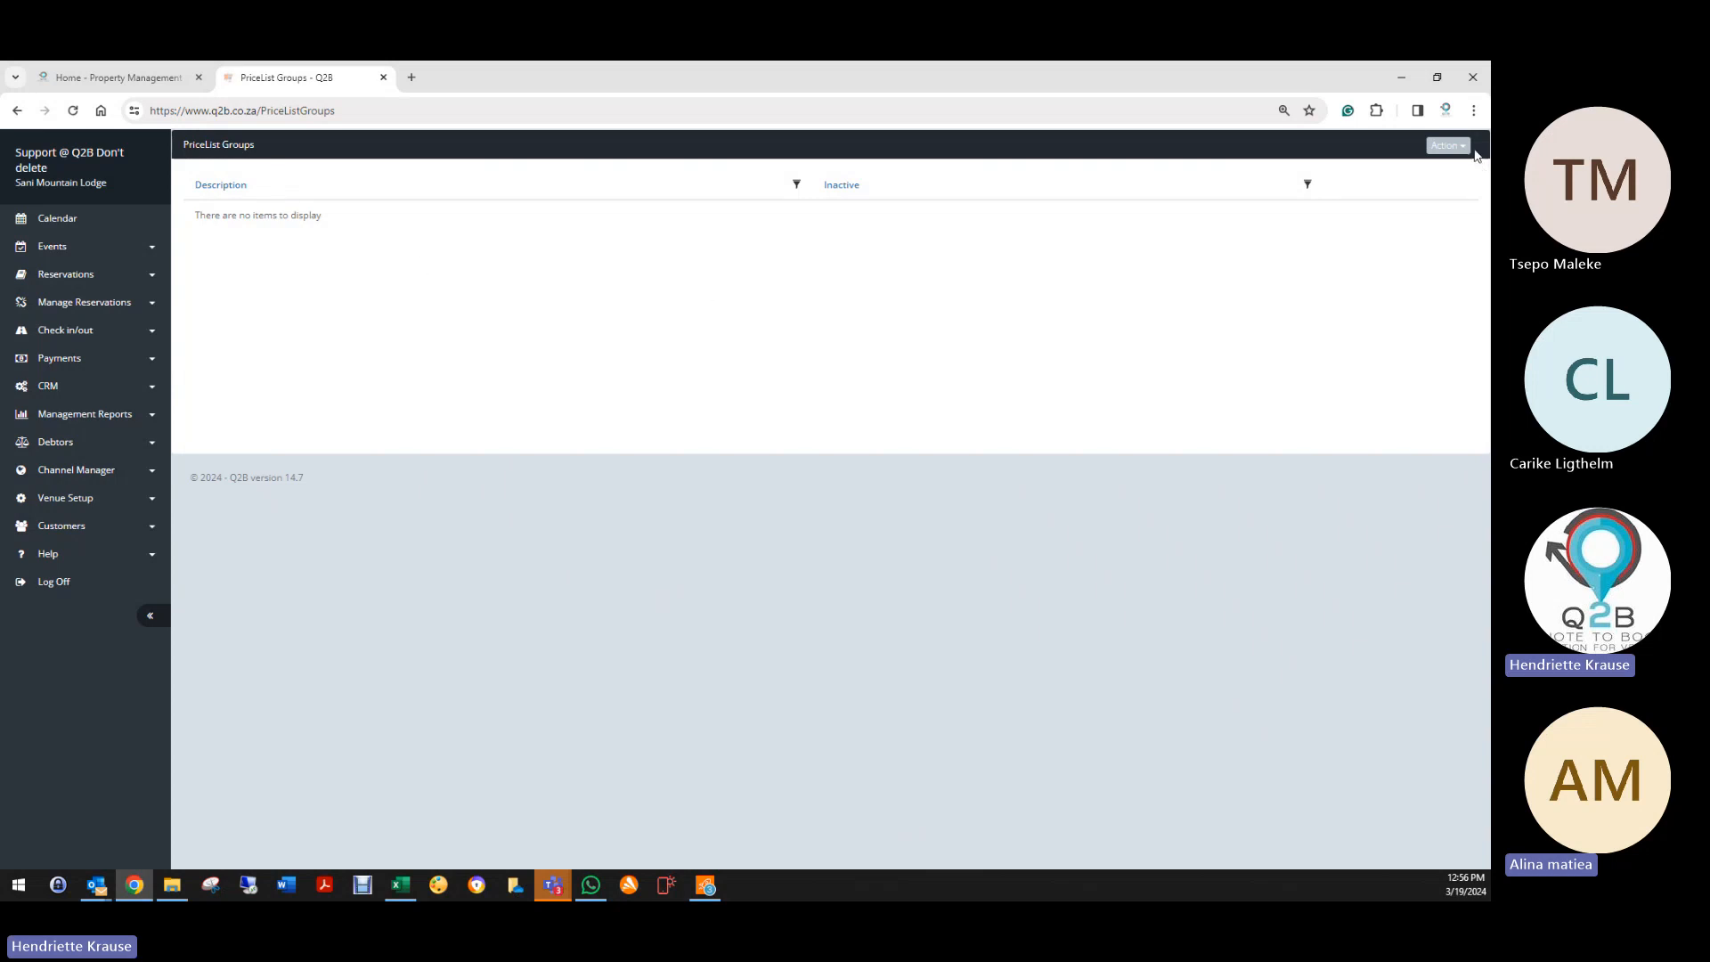
pyautogui.click(1448, 145)
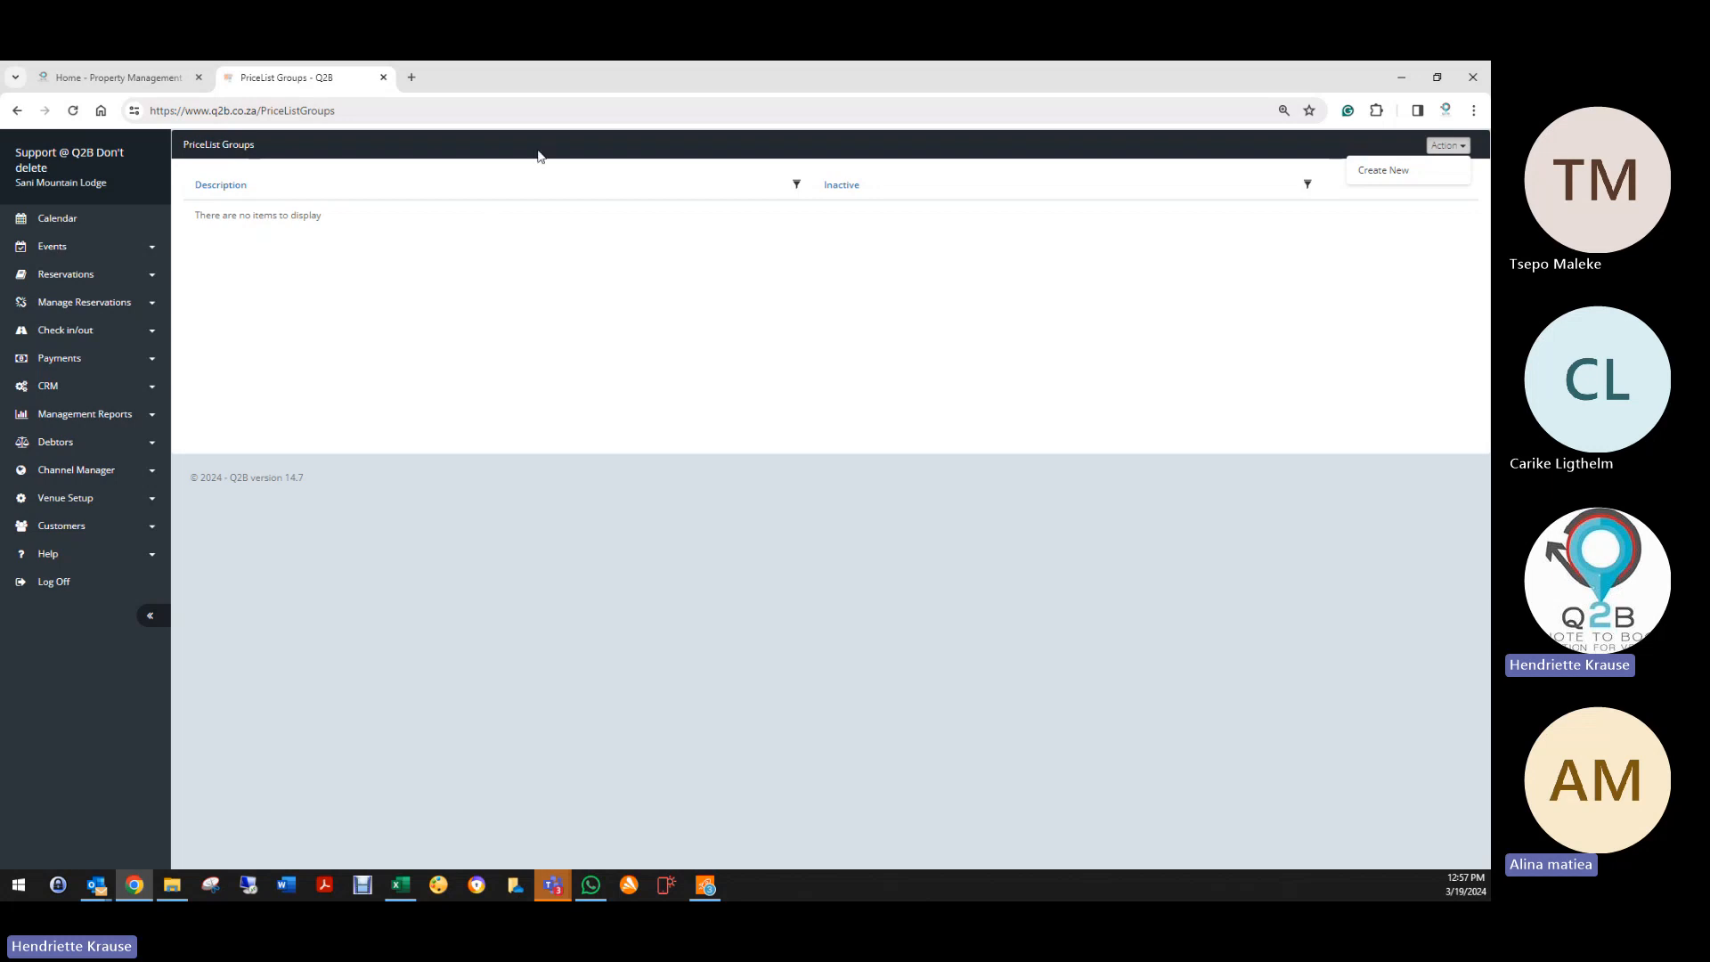
# Step: View the Check in/out Extra List report, then return to Price List Groups' Action menu
pyautogui.click(69, 331)
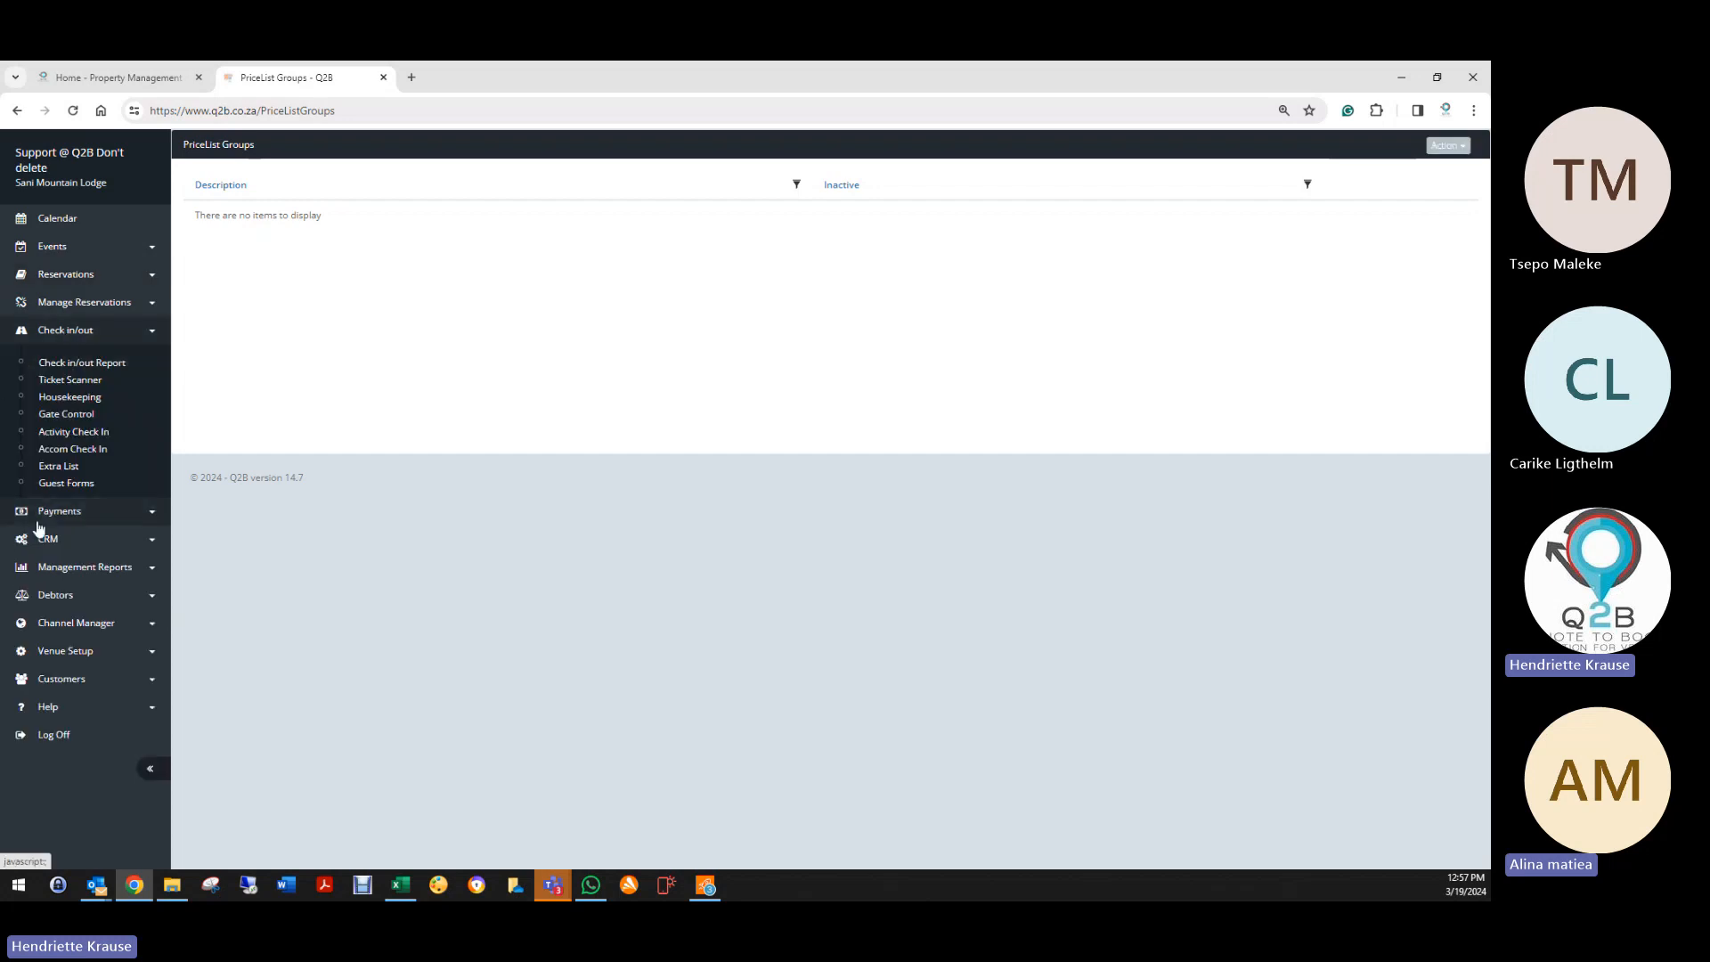
pyautogui.click(57, 466)
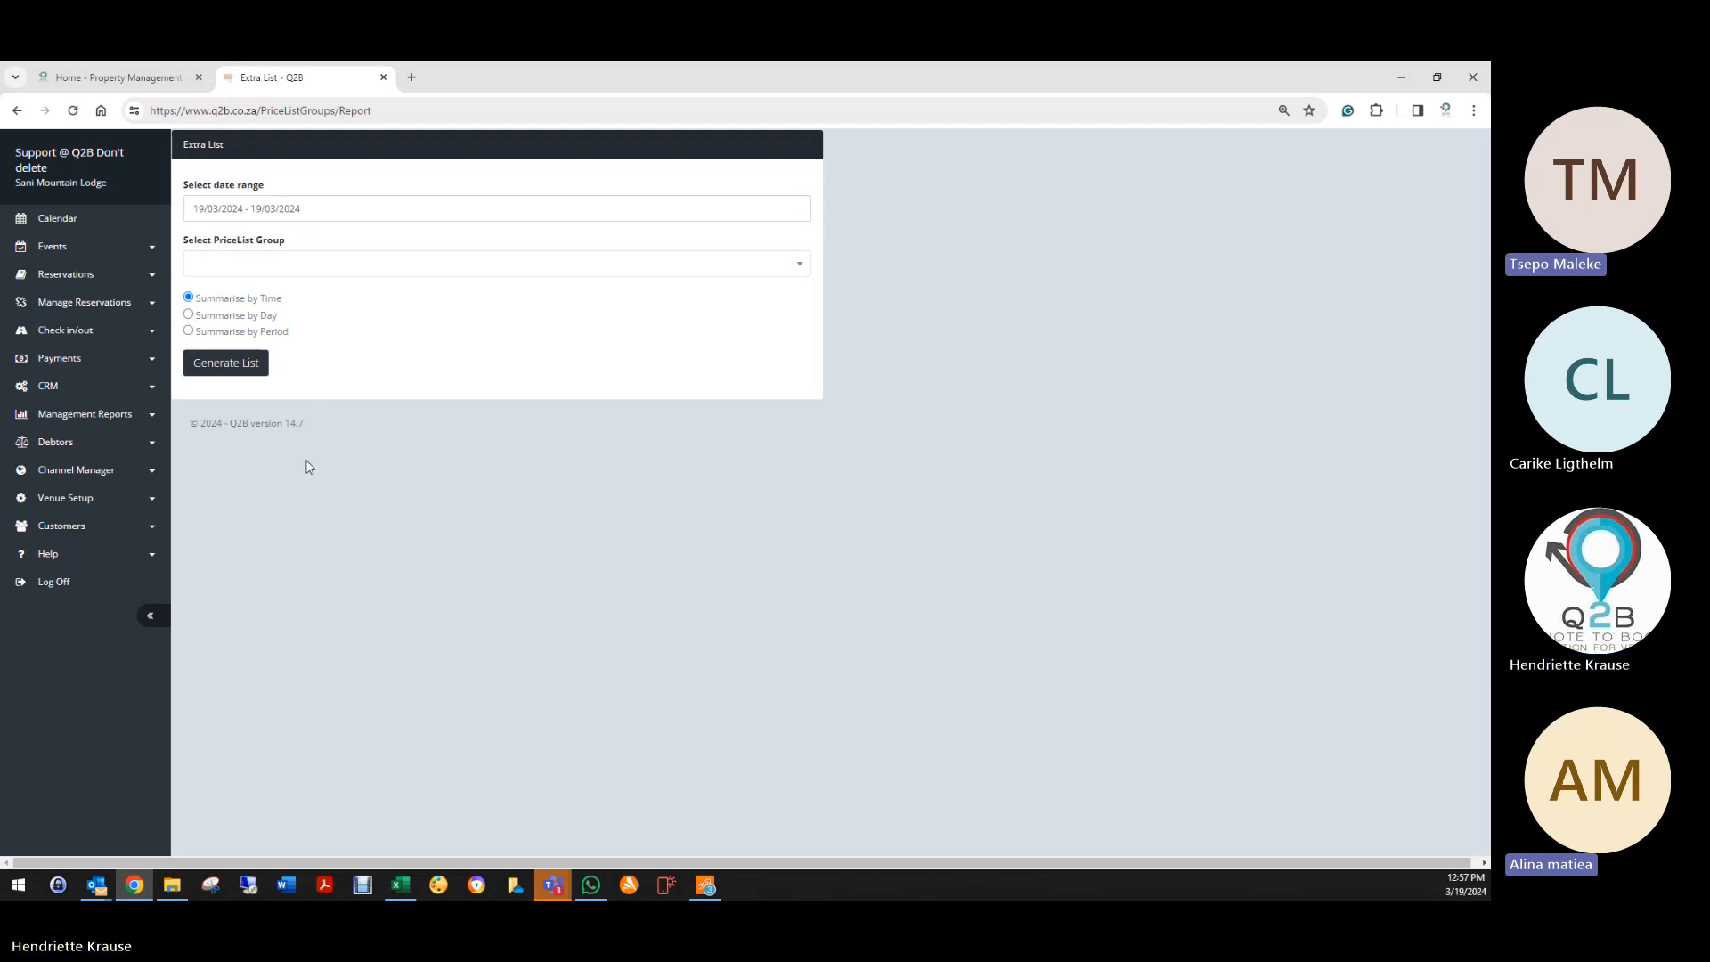
pyautogui.click(64, 500)
pyautogui.scroll(-2, 103, 766)
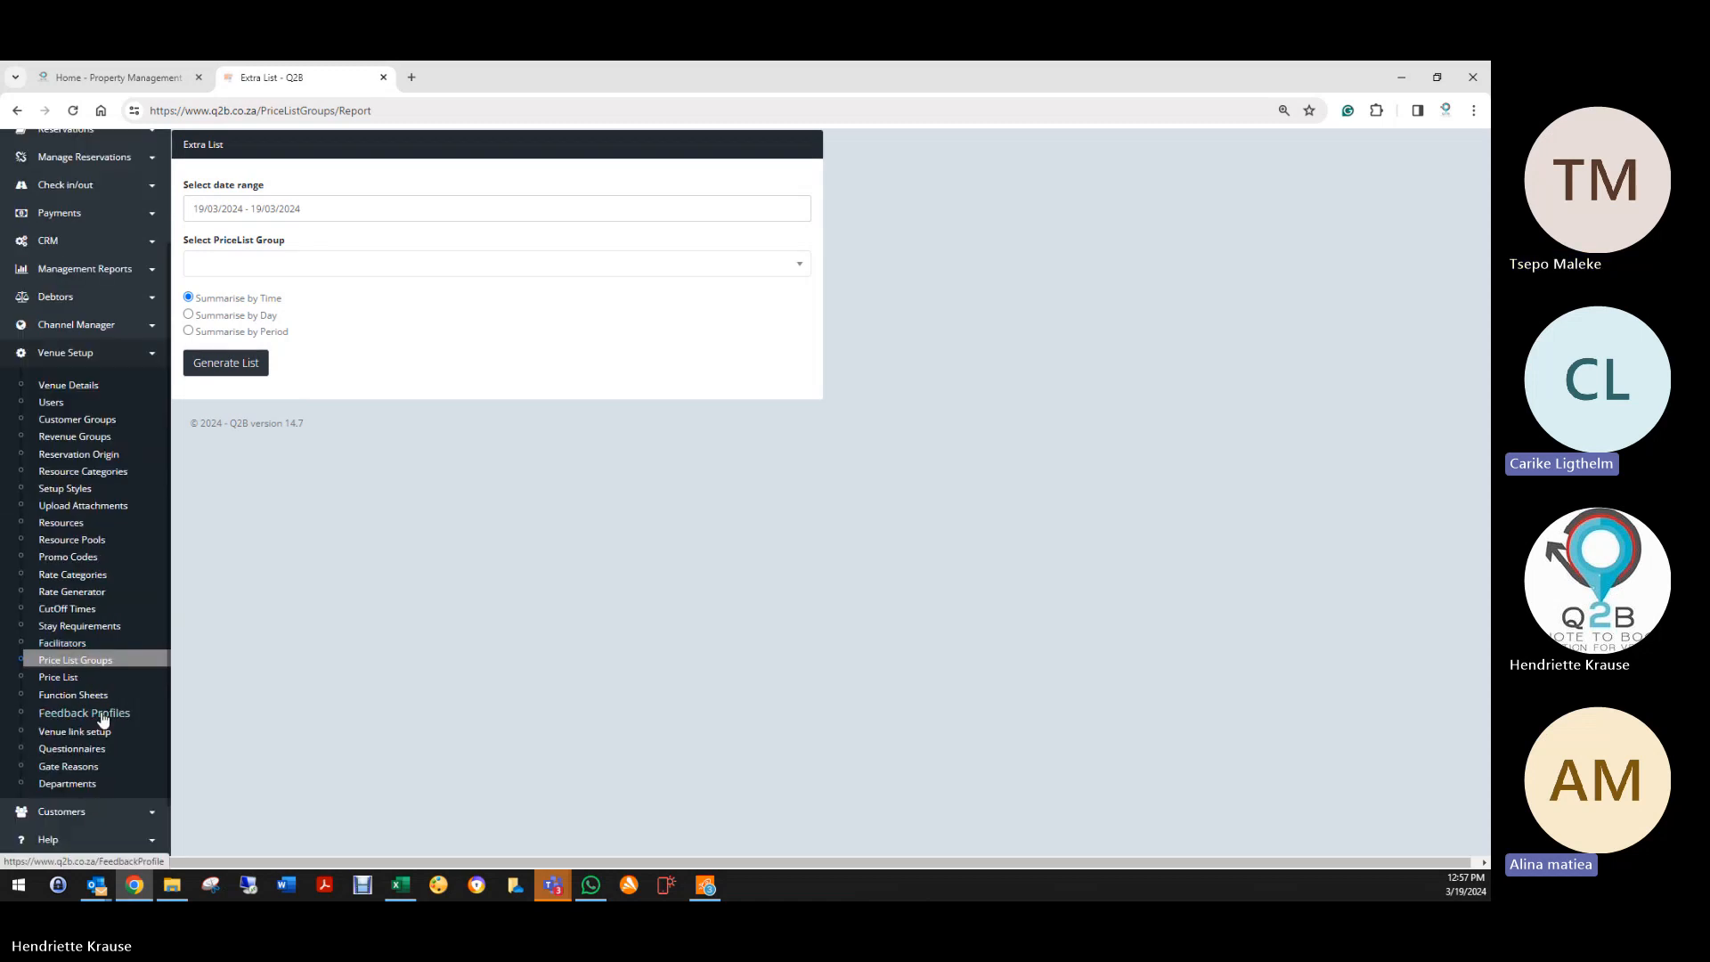
pyautogui.click(89, 662)
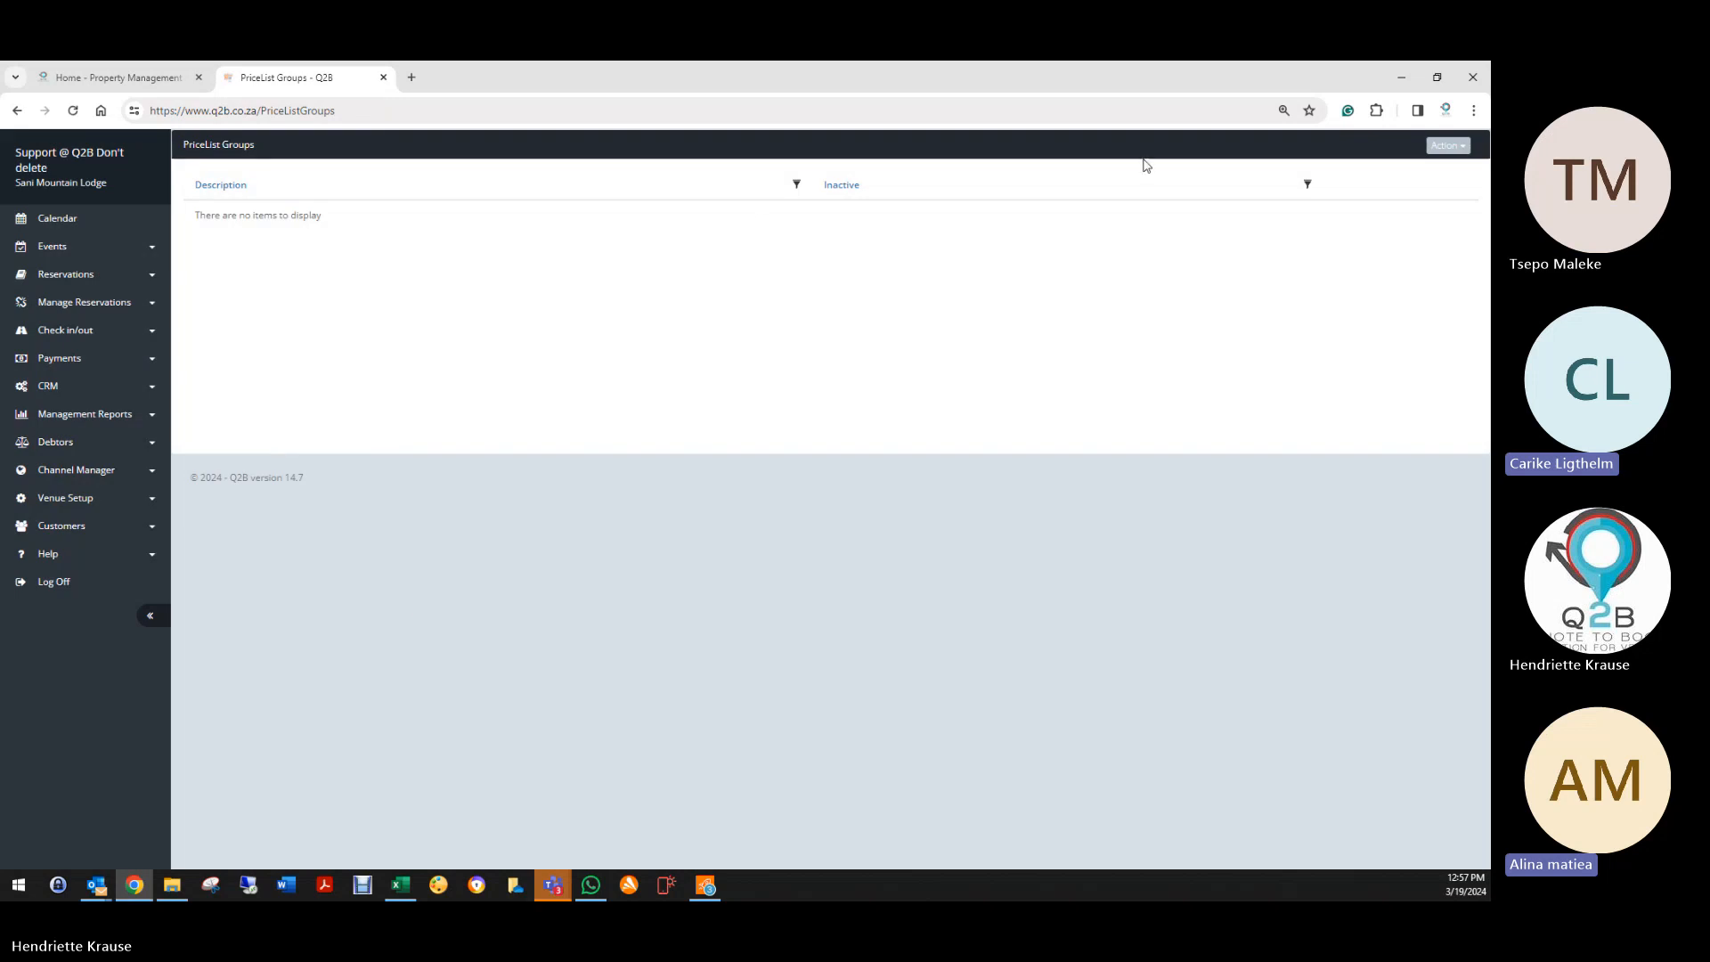
pyautogui.click(1449, 146)
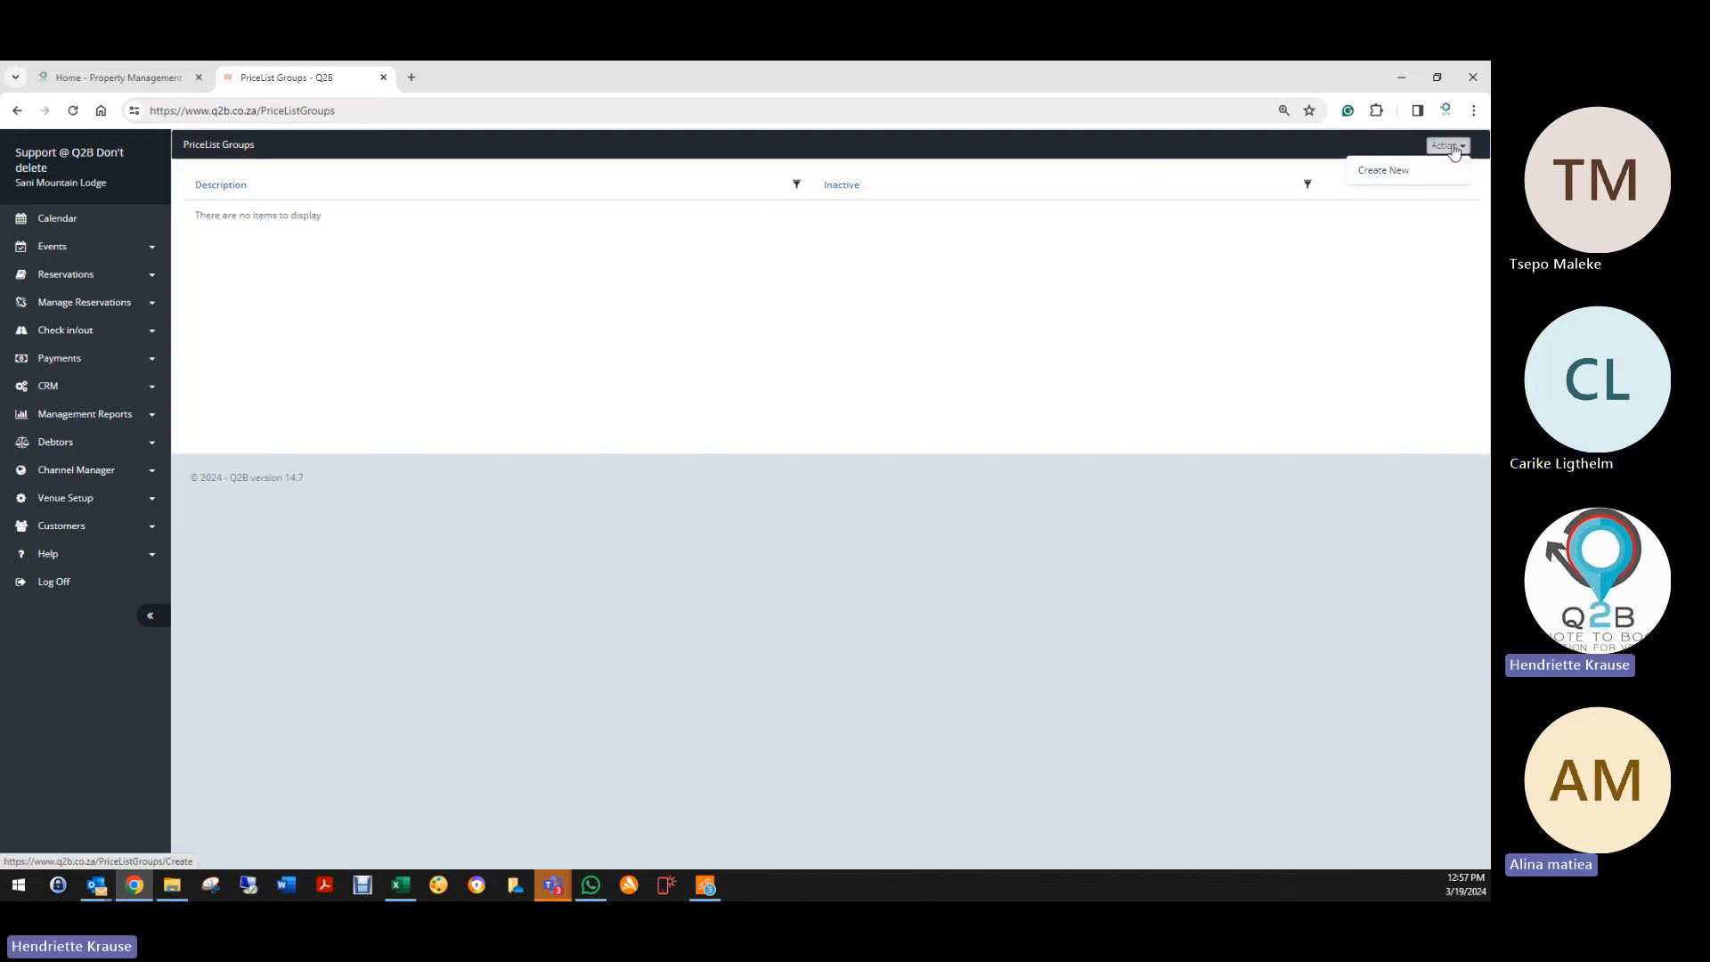
# Step: Create the 'Add on List' price list group and save it as active
pyautogui.click(1369, 181)
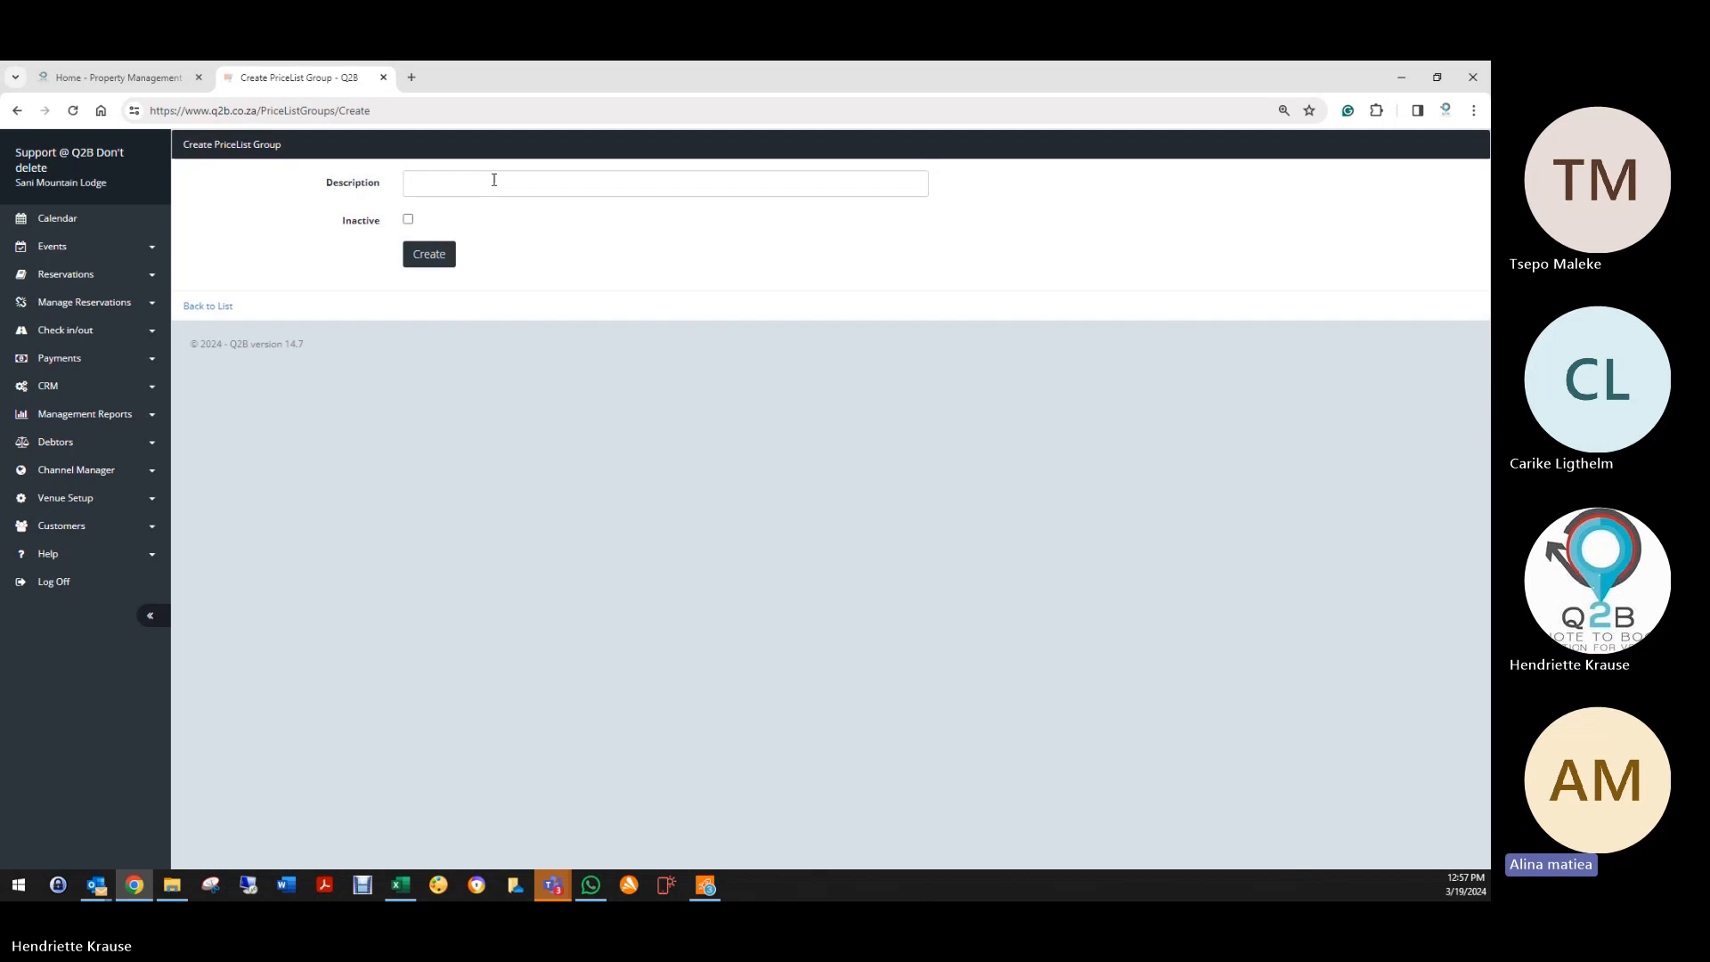
pyautogui.click(431, 185)
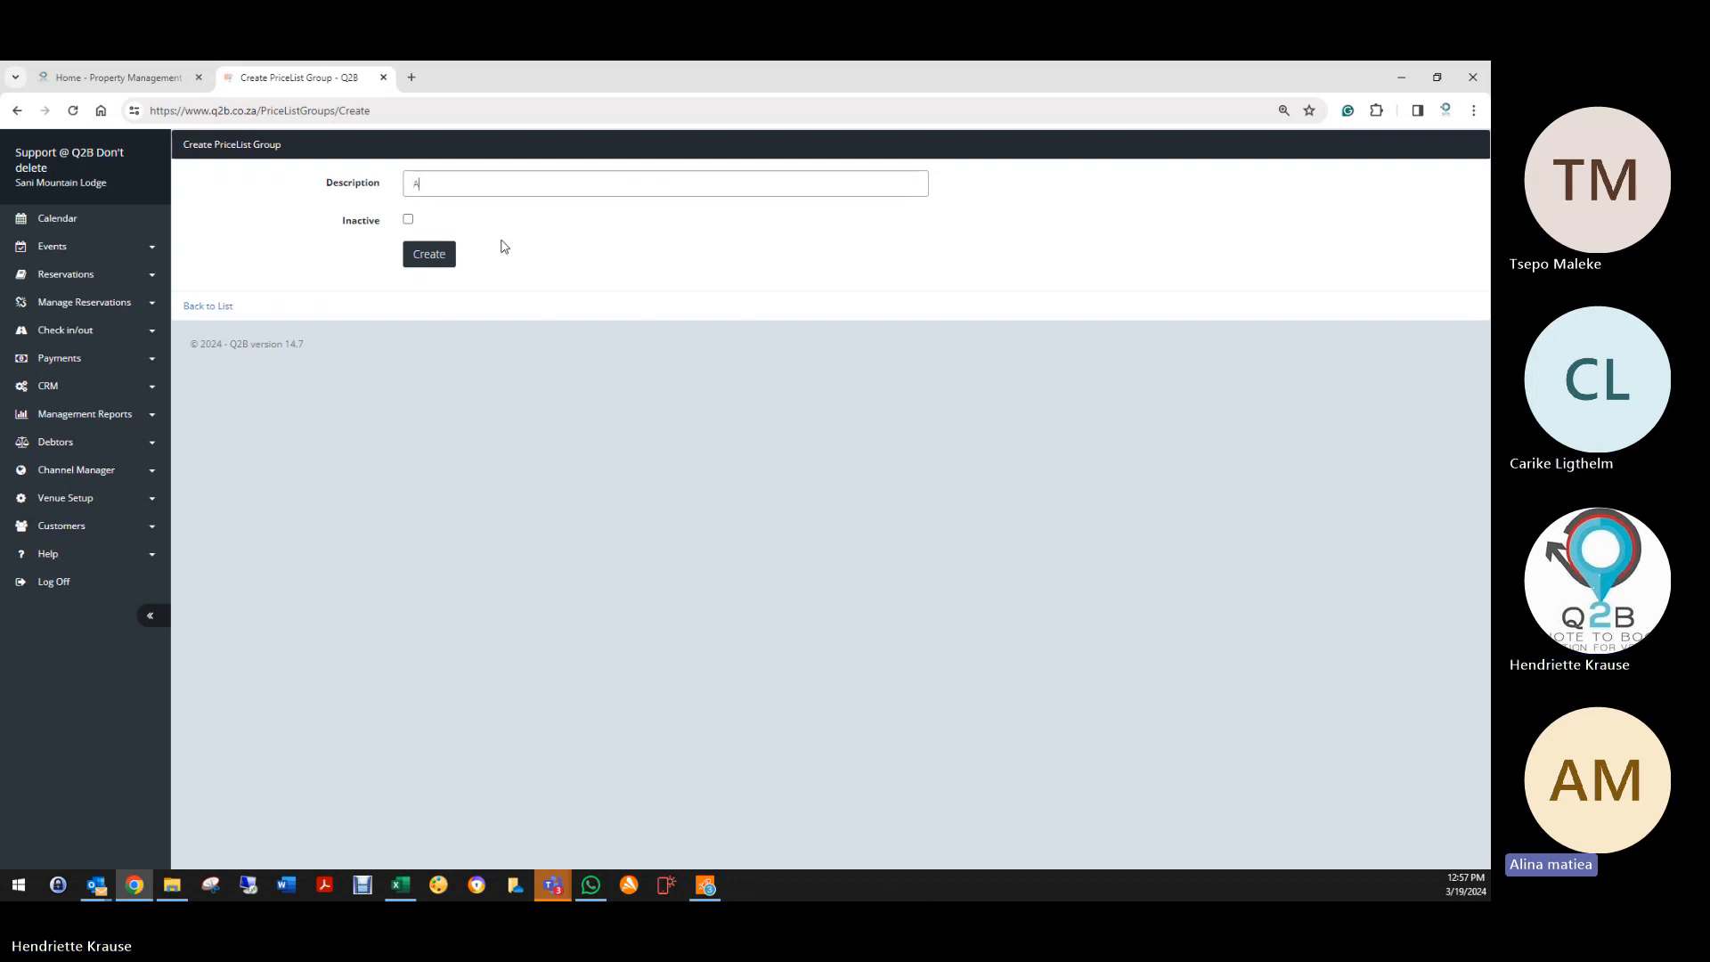
pyautogui.write('Add on List')
pyautogui.click(437, 257)
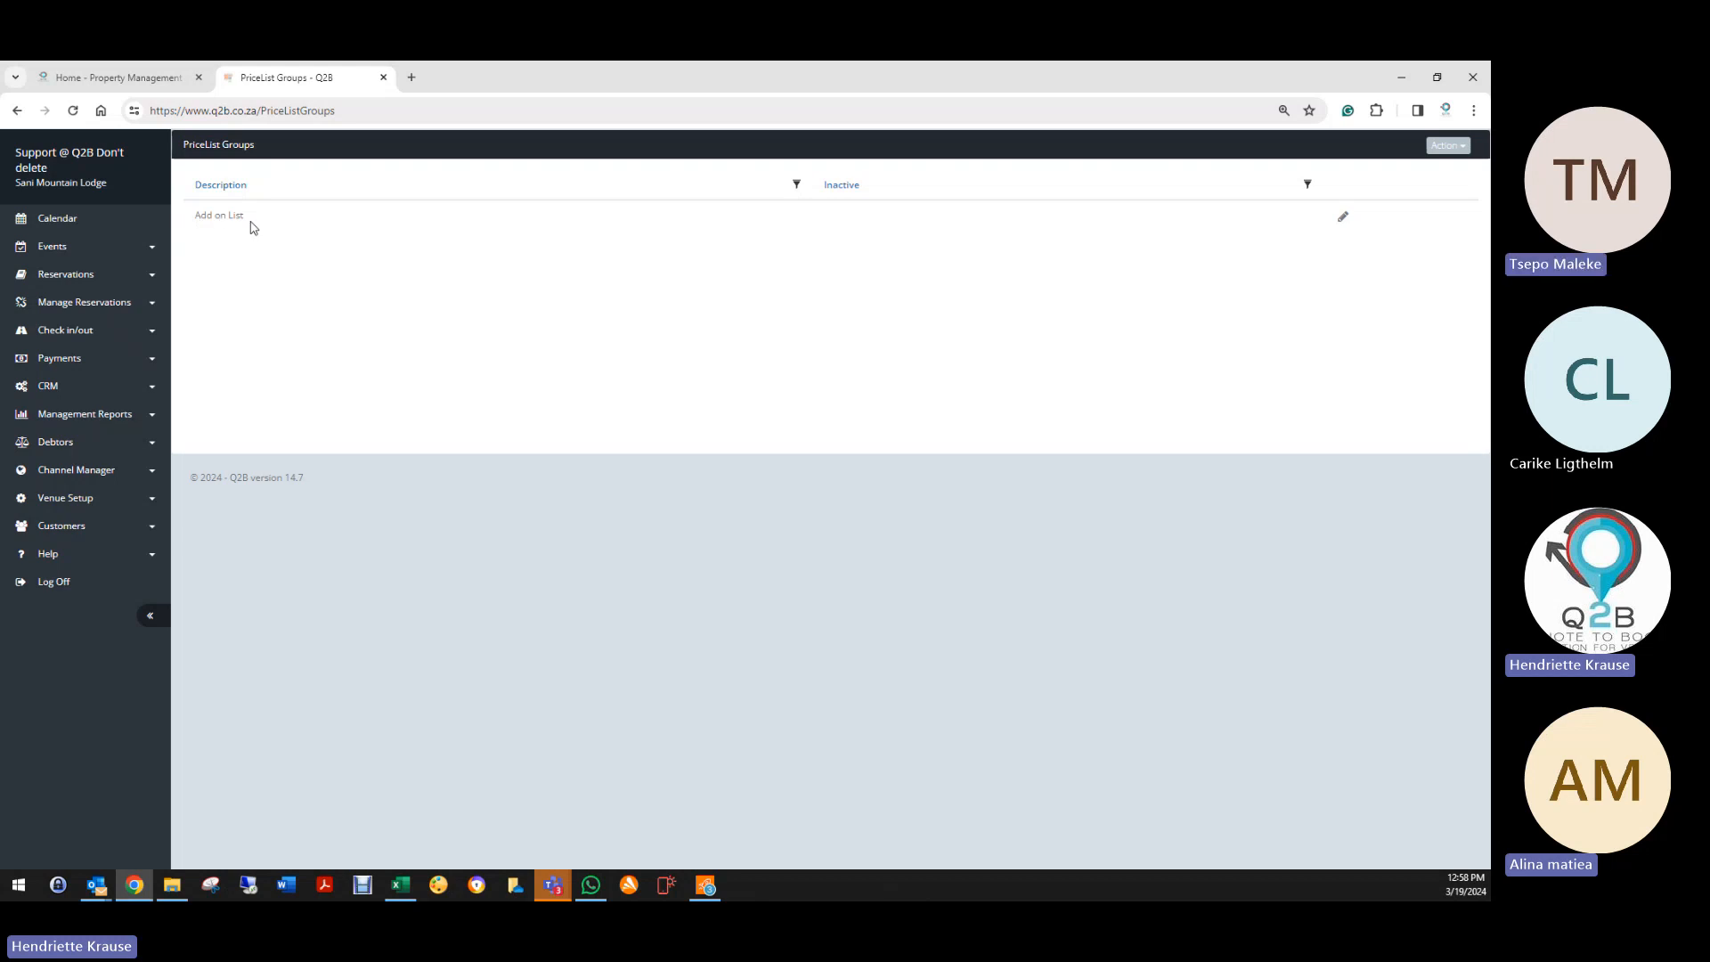
pyautogui.click(1343, 217)
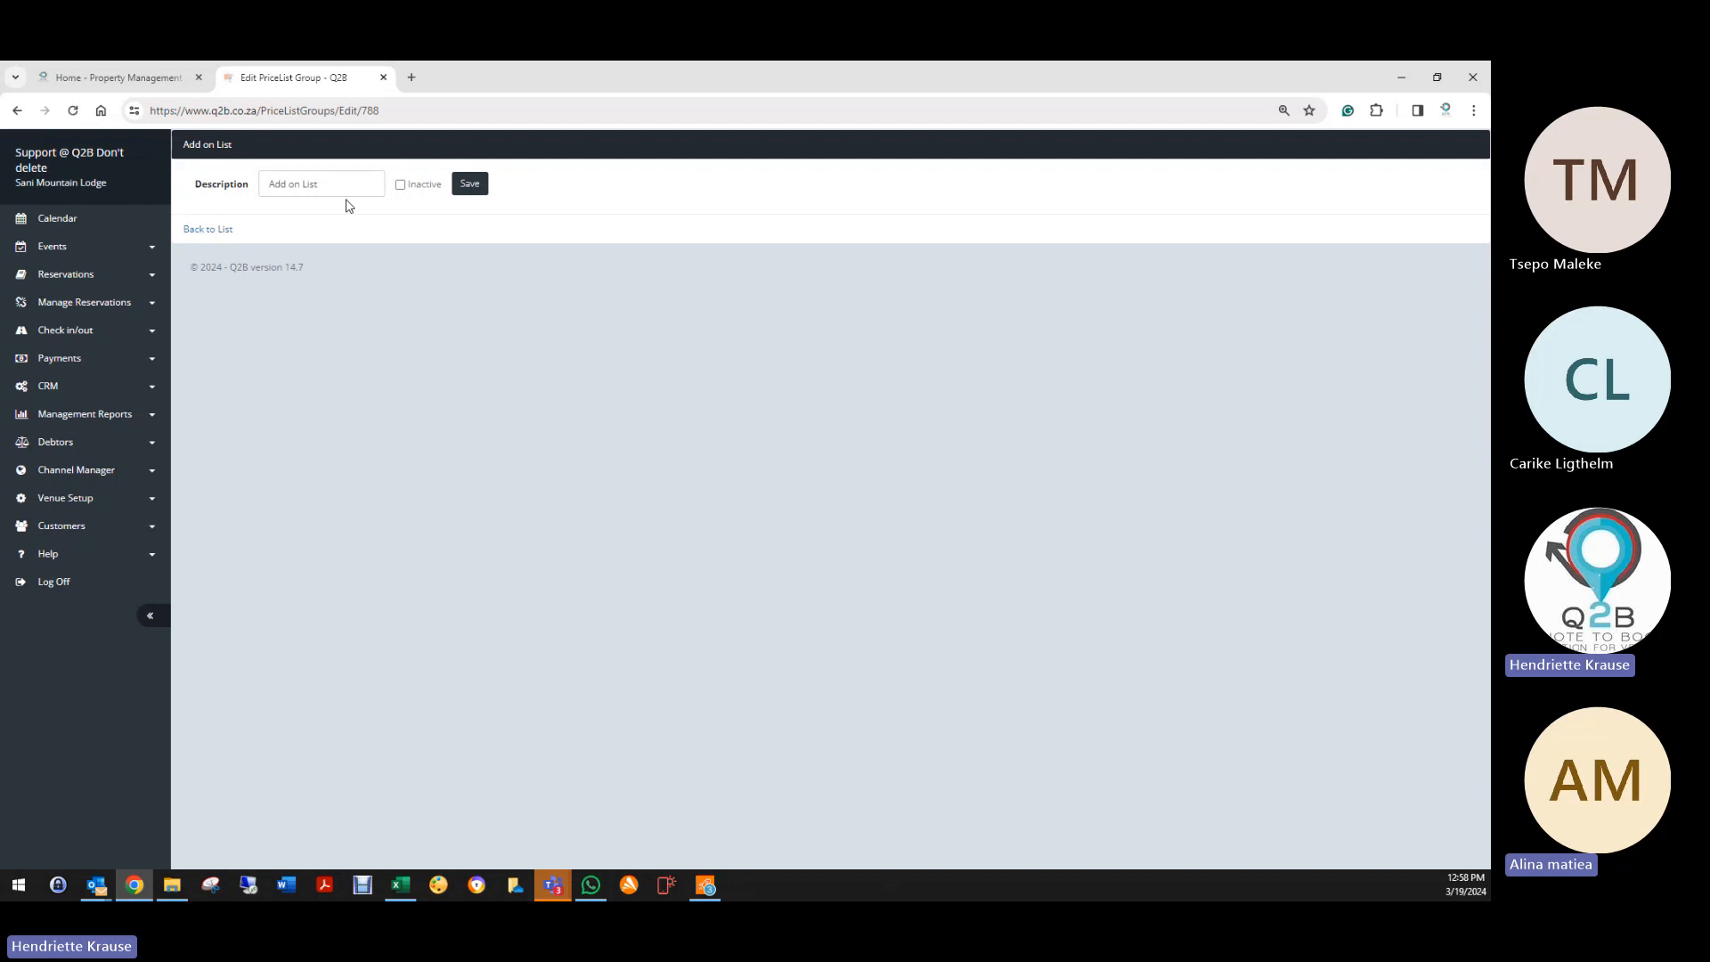
pyautogui.click(459, 187)
pyautogui.click(61, 499)
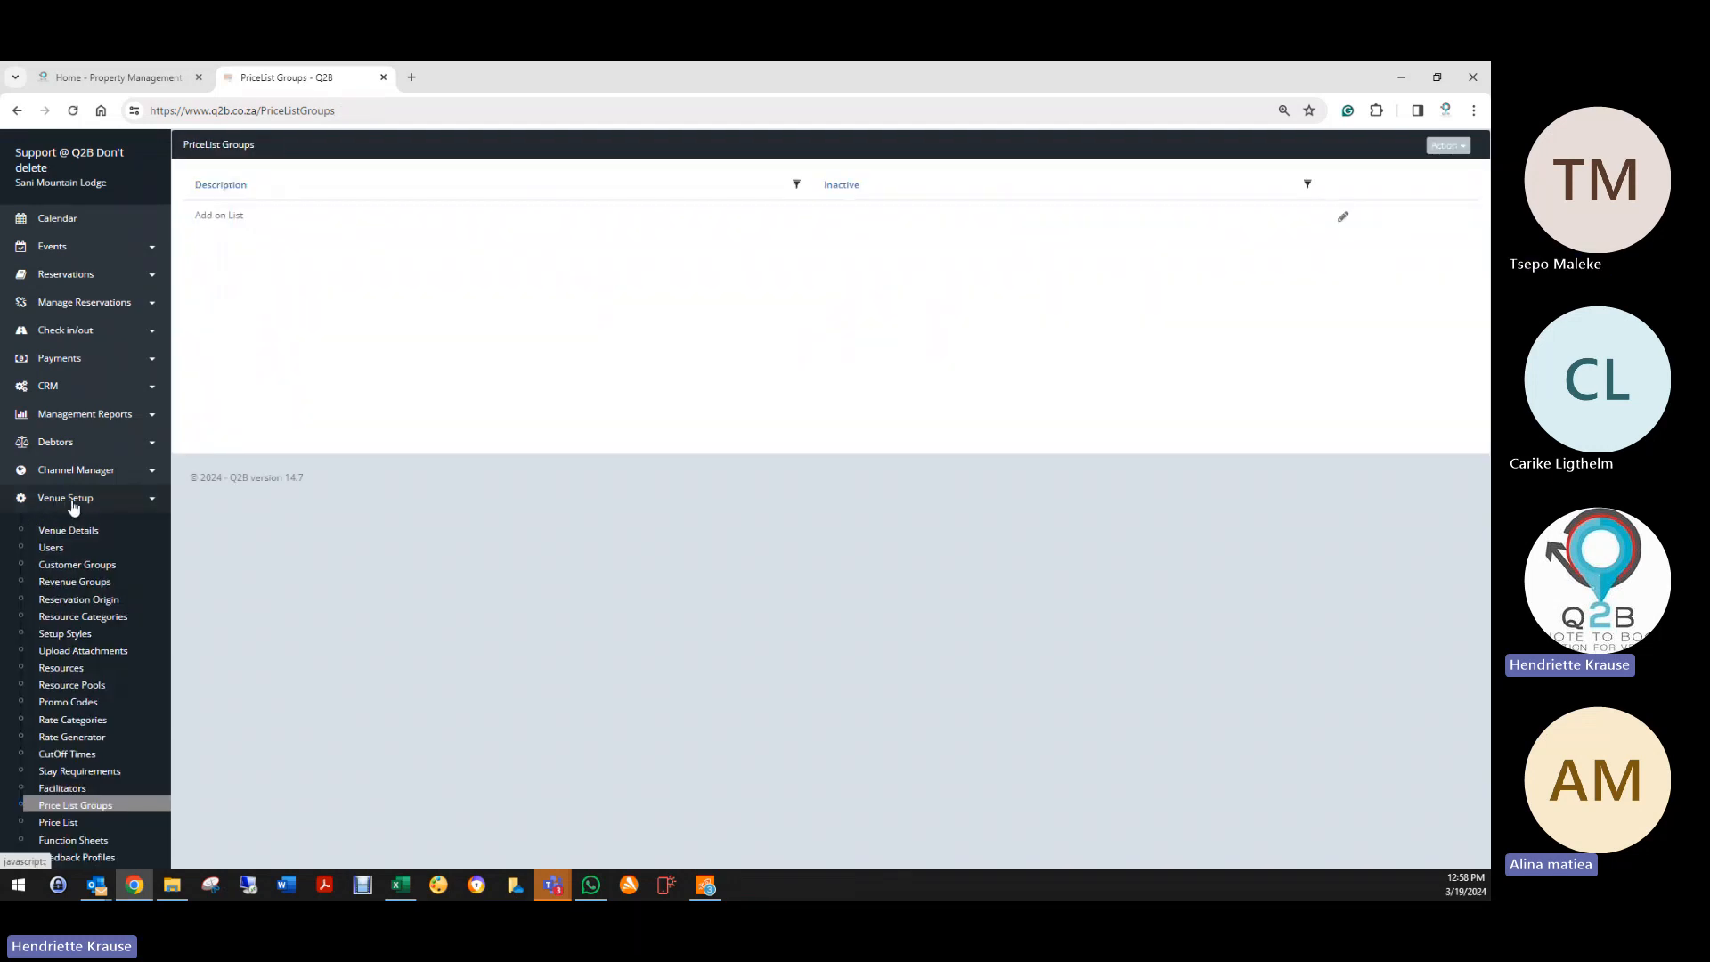
pyautogui.scroll(-3, 98, 766)
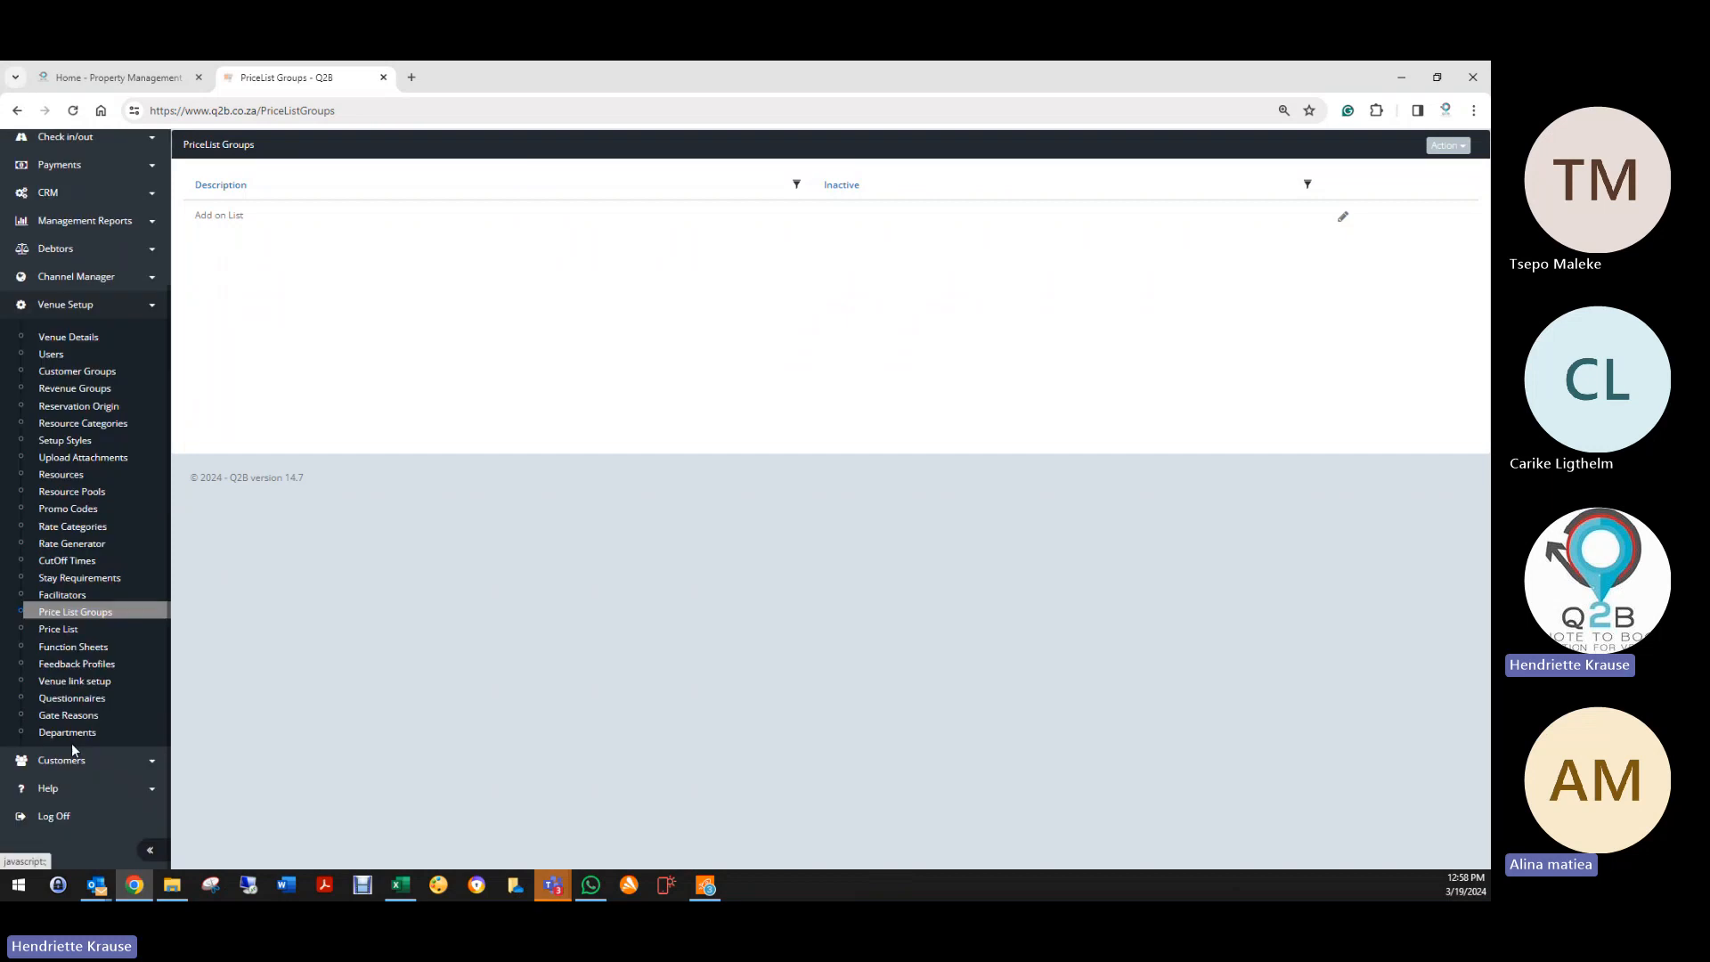
# Step: Open Price List Items and start a new price list item
pyautogui.click(62, 628)
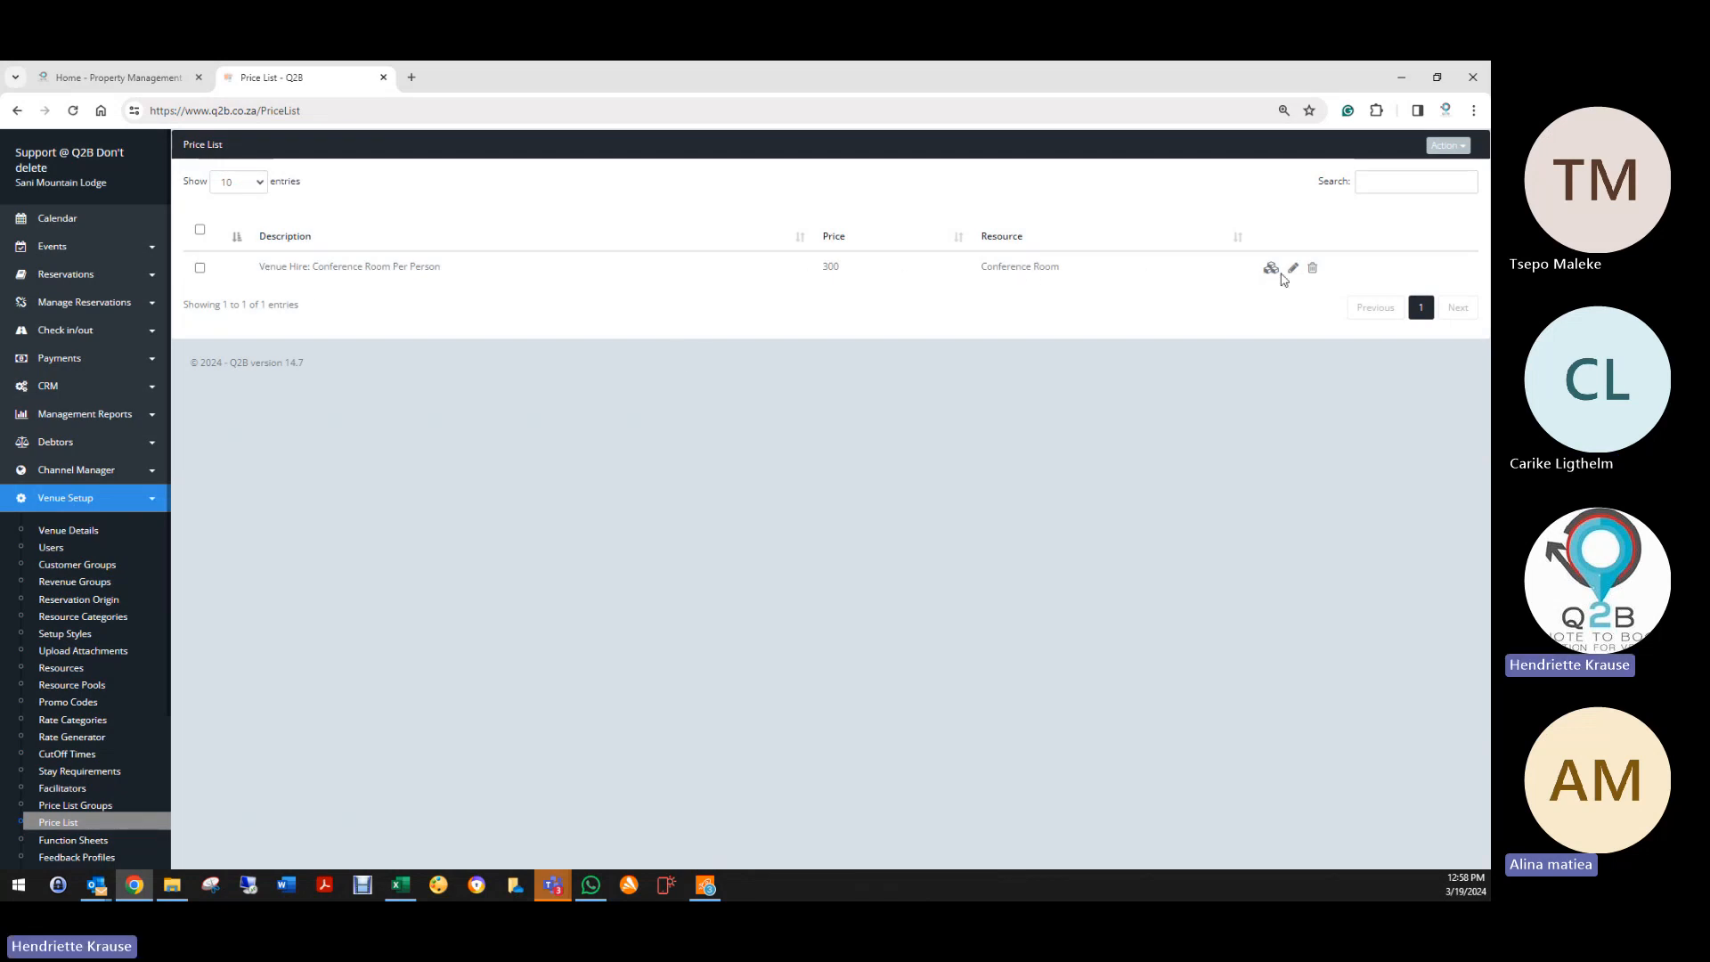
pyautogui.click(1444, 149)
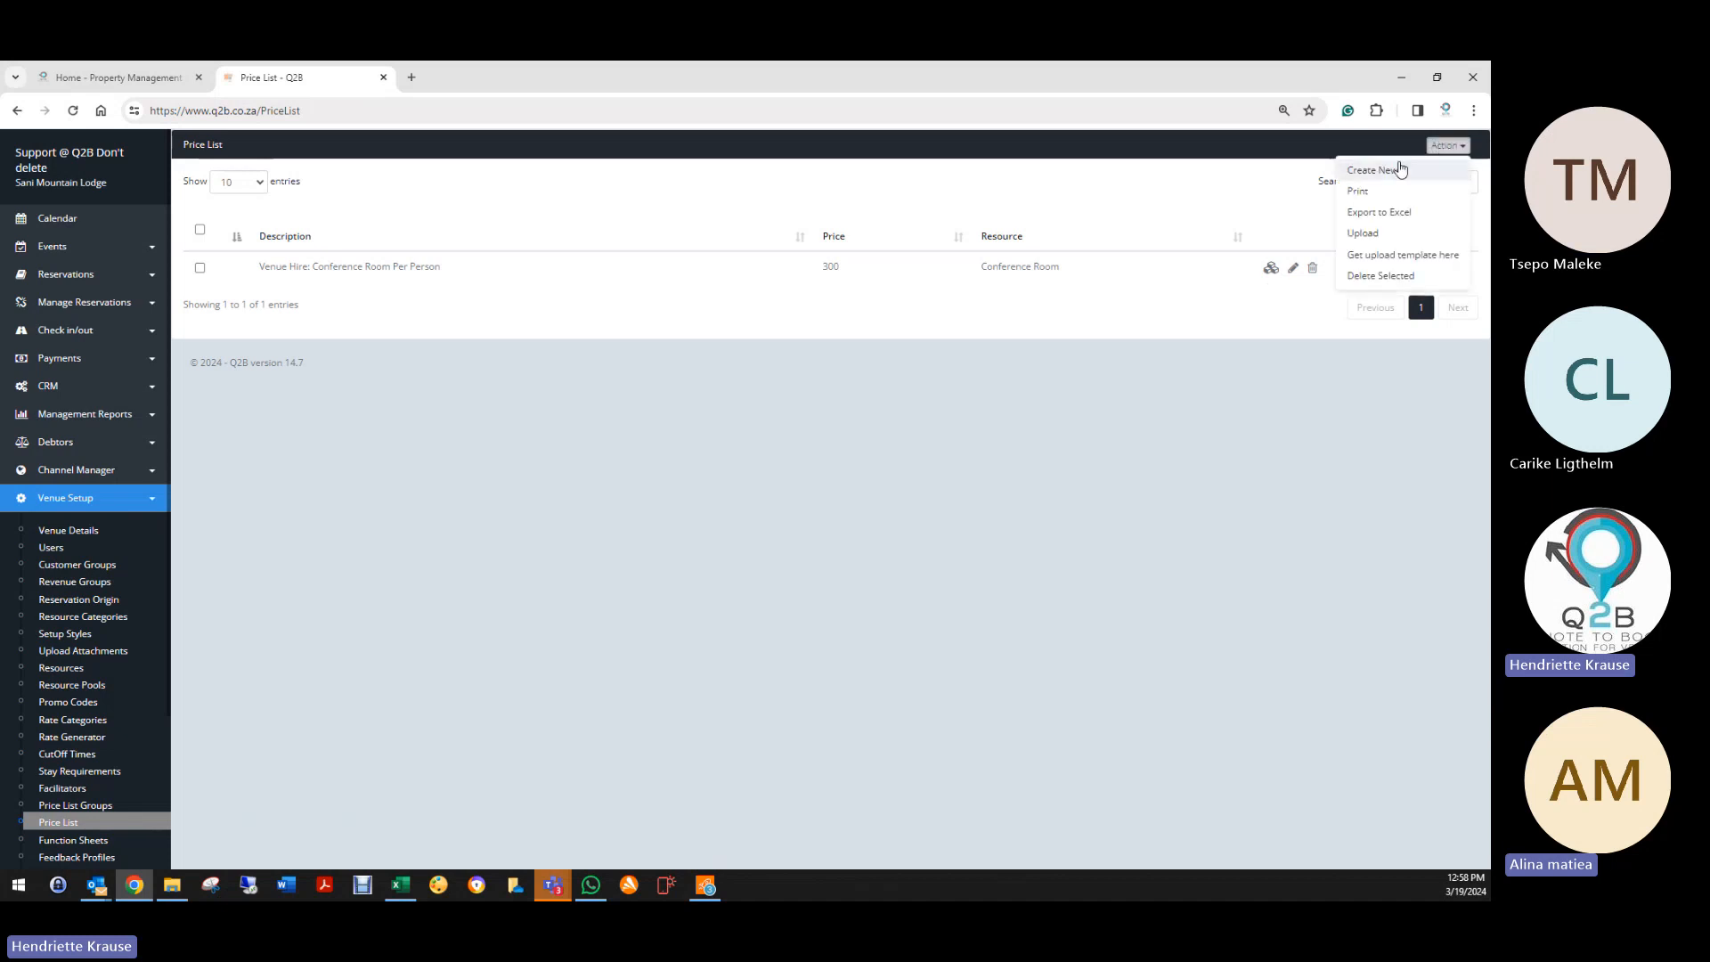
pyautogui.click(1364, 171)
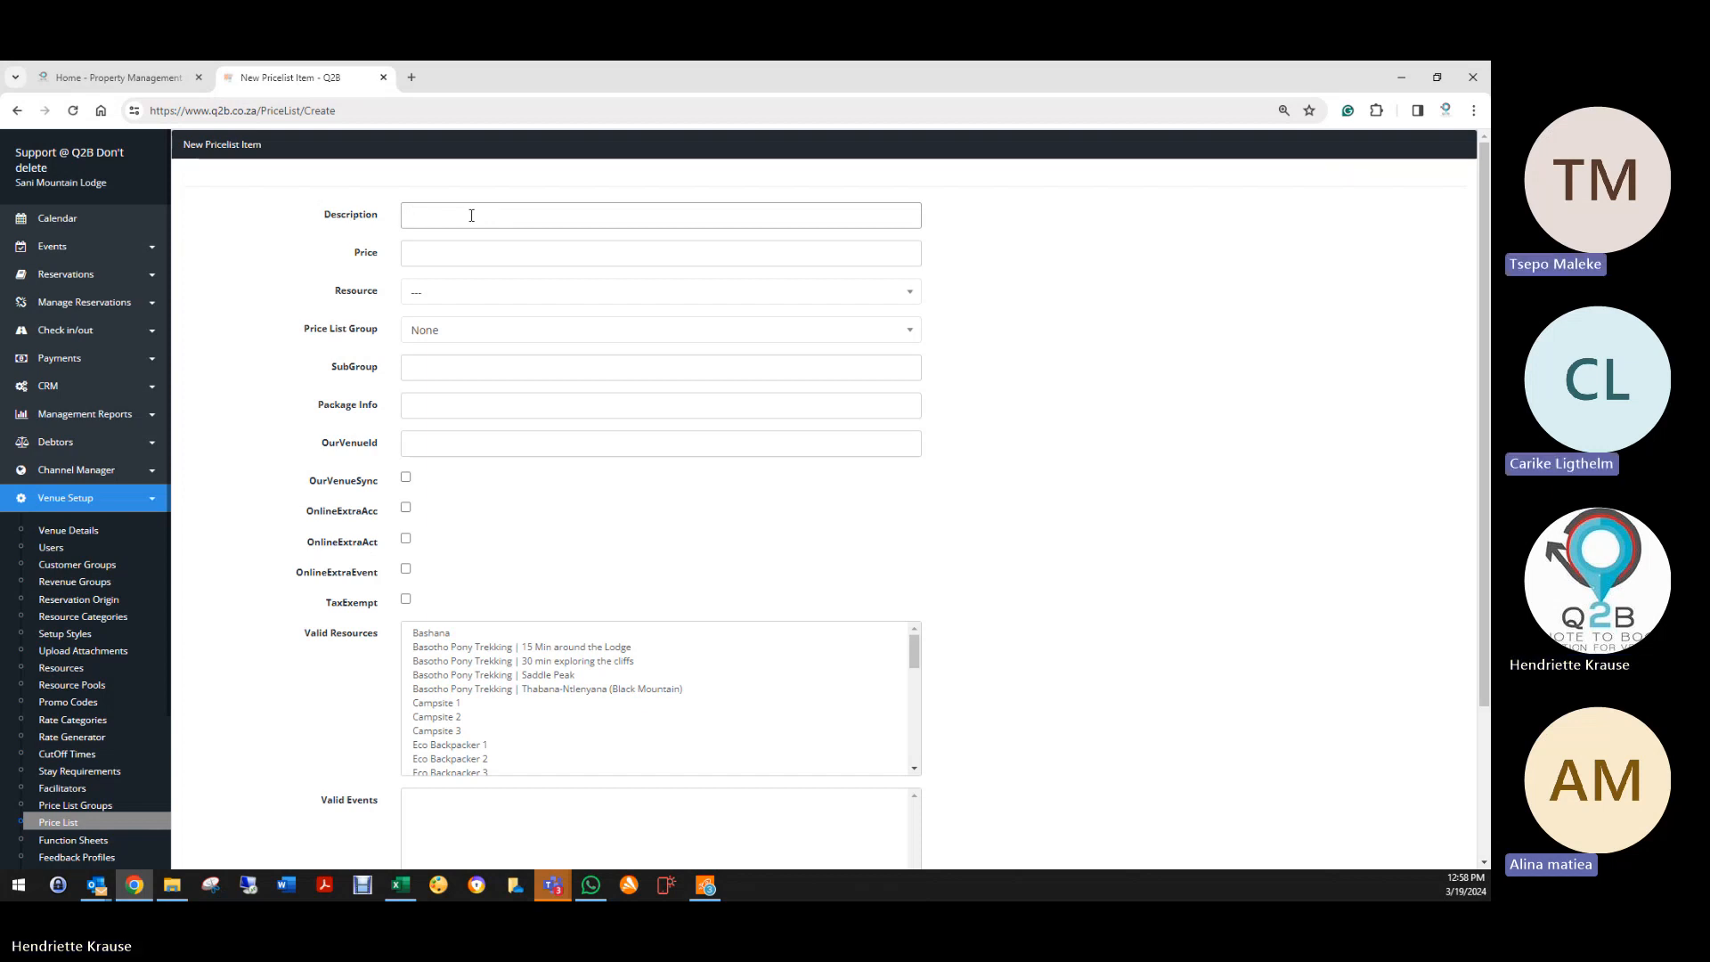
# Step: Enter the description 'Sani Cabernet Wine 750ml' and a price of 700
pyautogui.click(473, 215)
pyautogui.write('Sani')
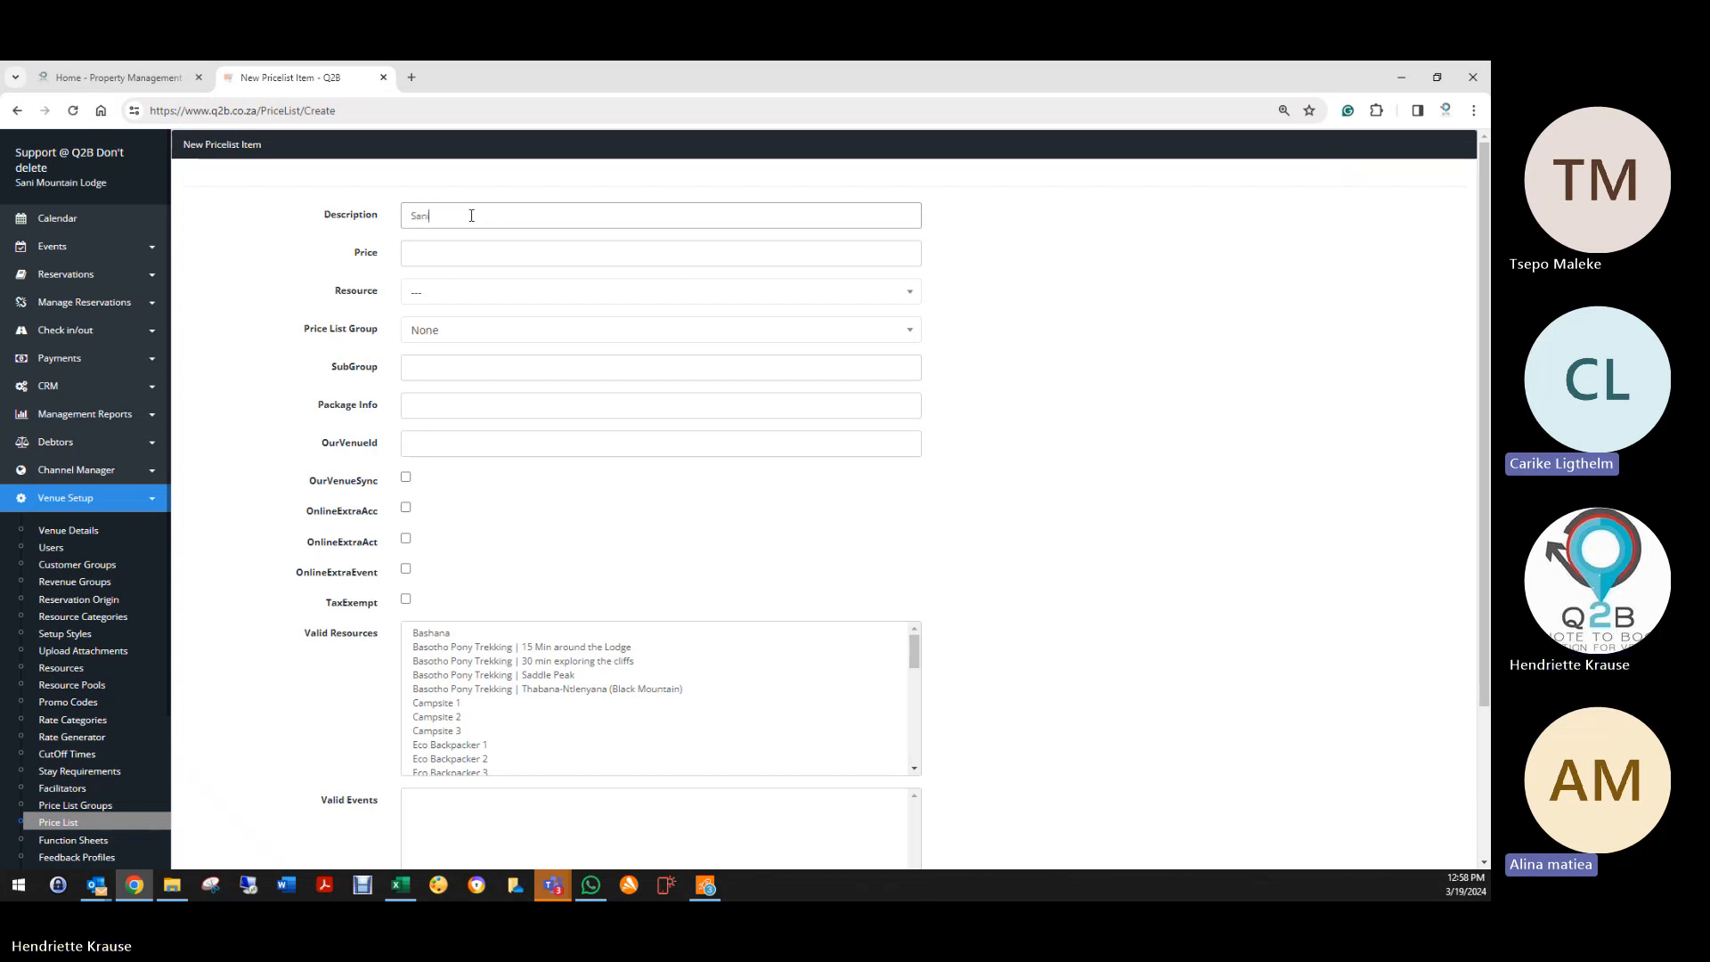
pyautogui.write(' Red')
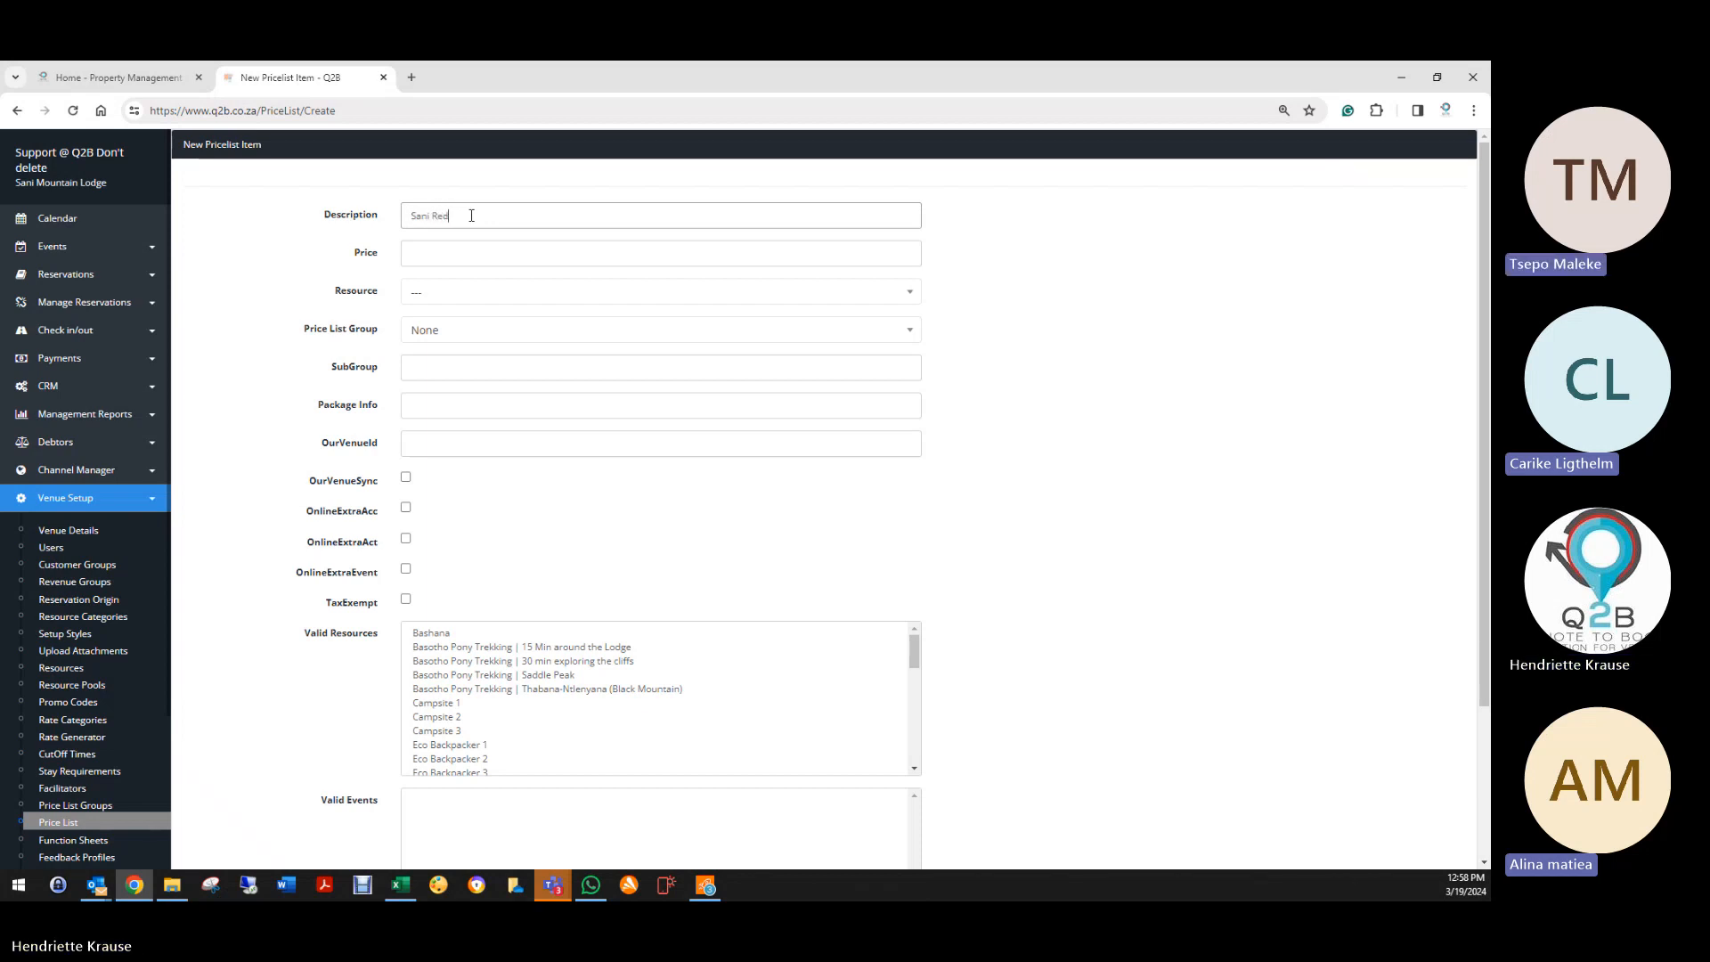
pyautogui.write(' Wine')
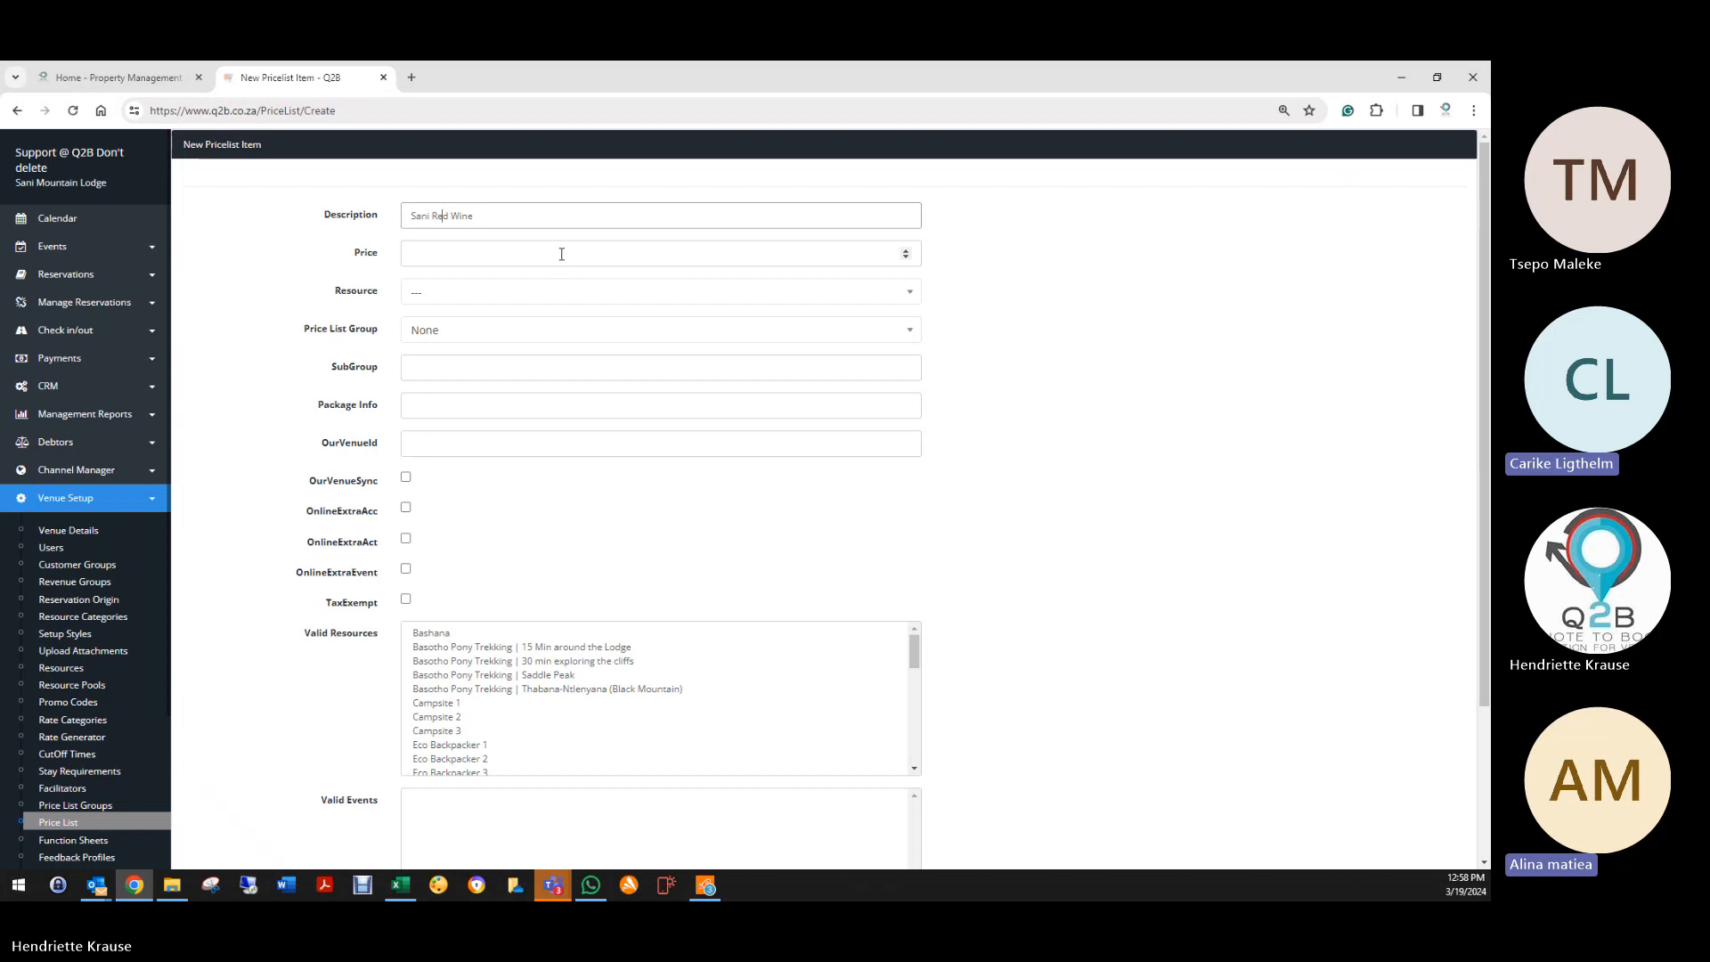
pyautogui.press('BackSpace')
pyautogui.press('BackSpace')
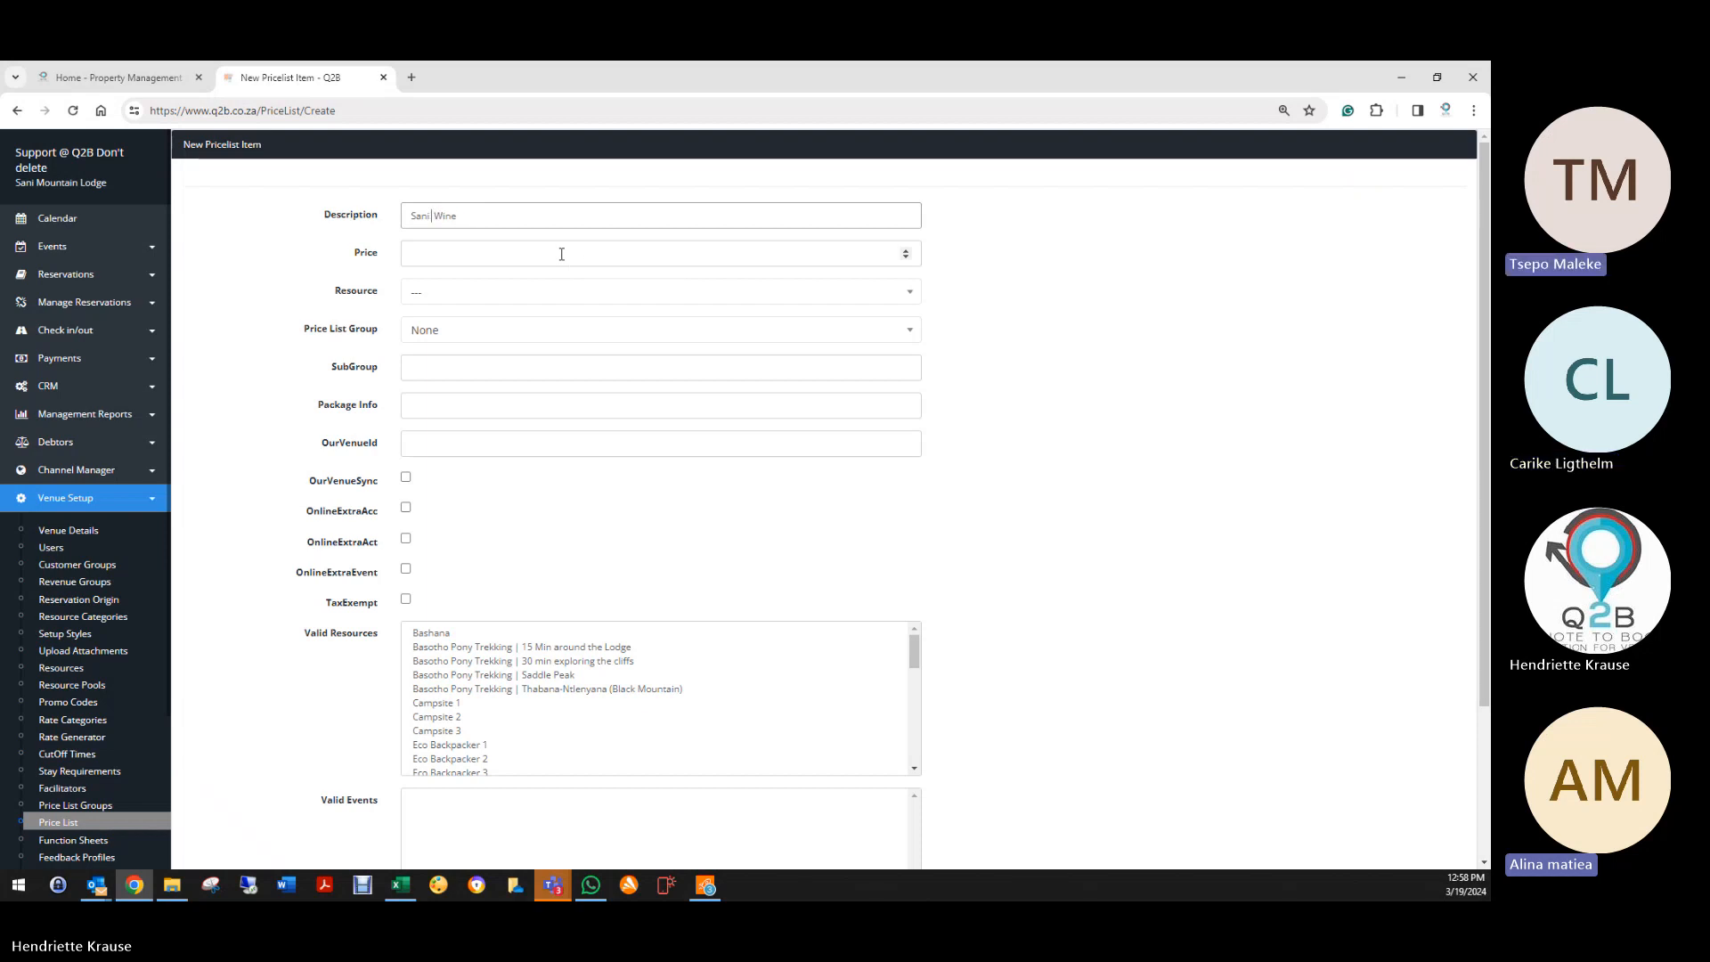
pyautogui.write('ernet')
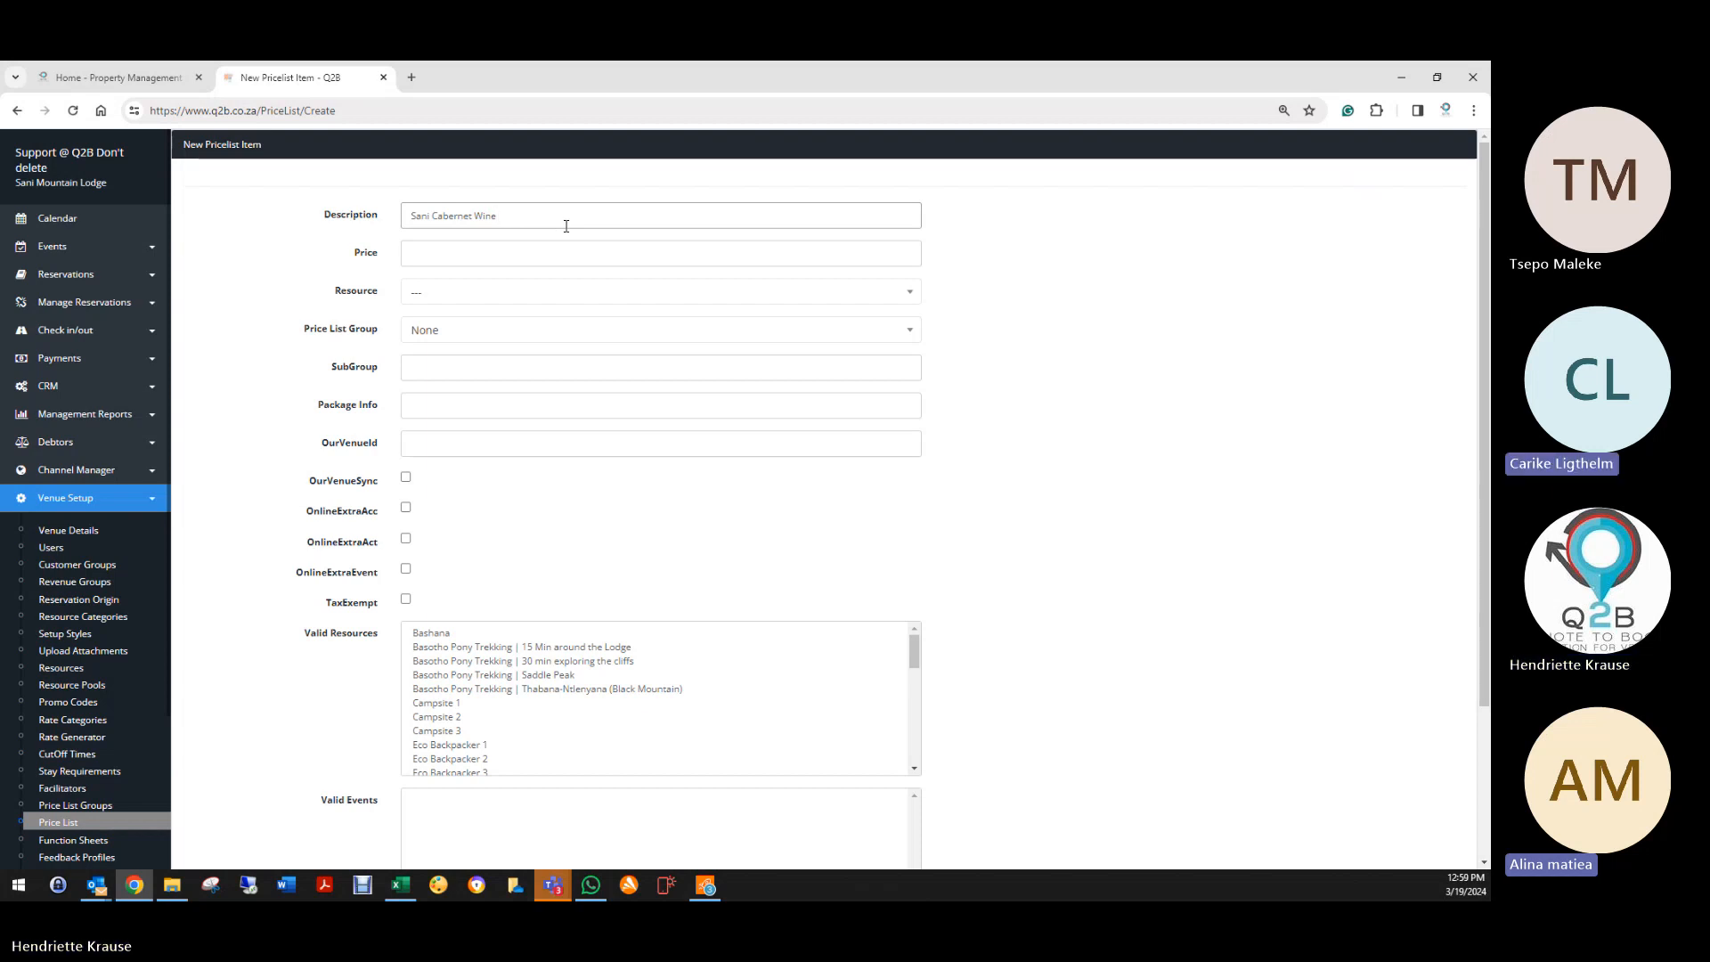
pyautogui.write('750')
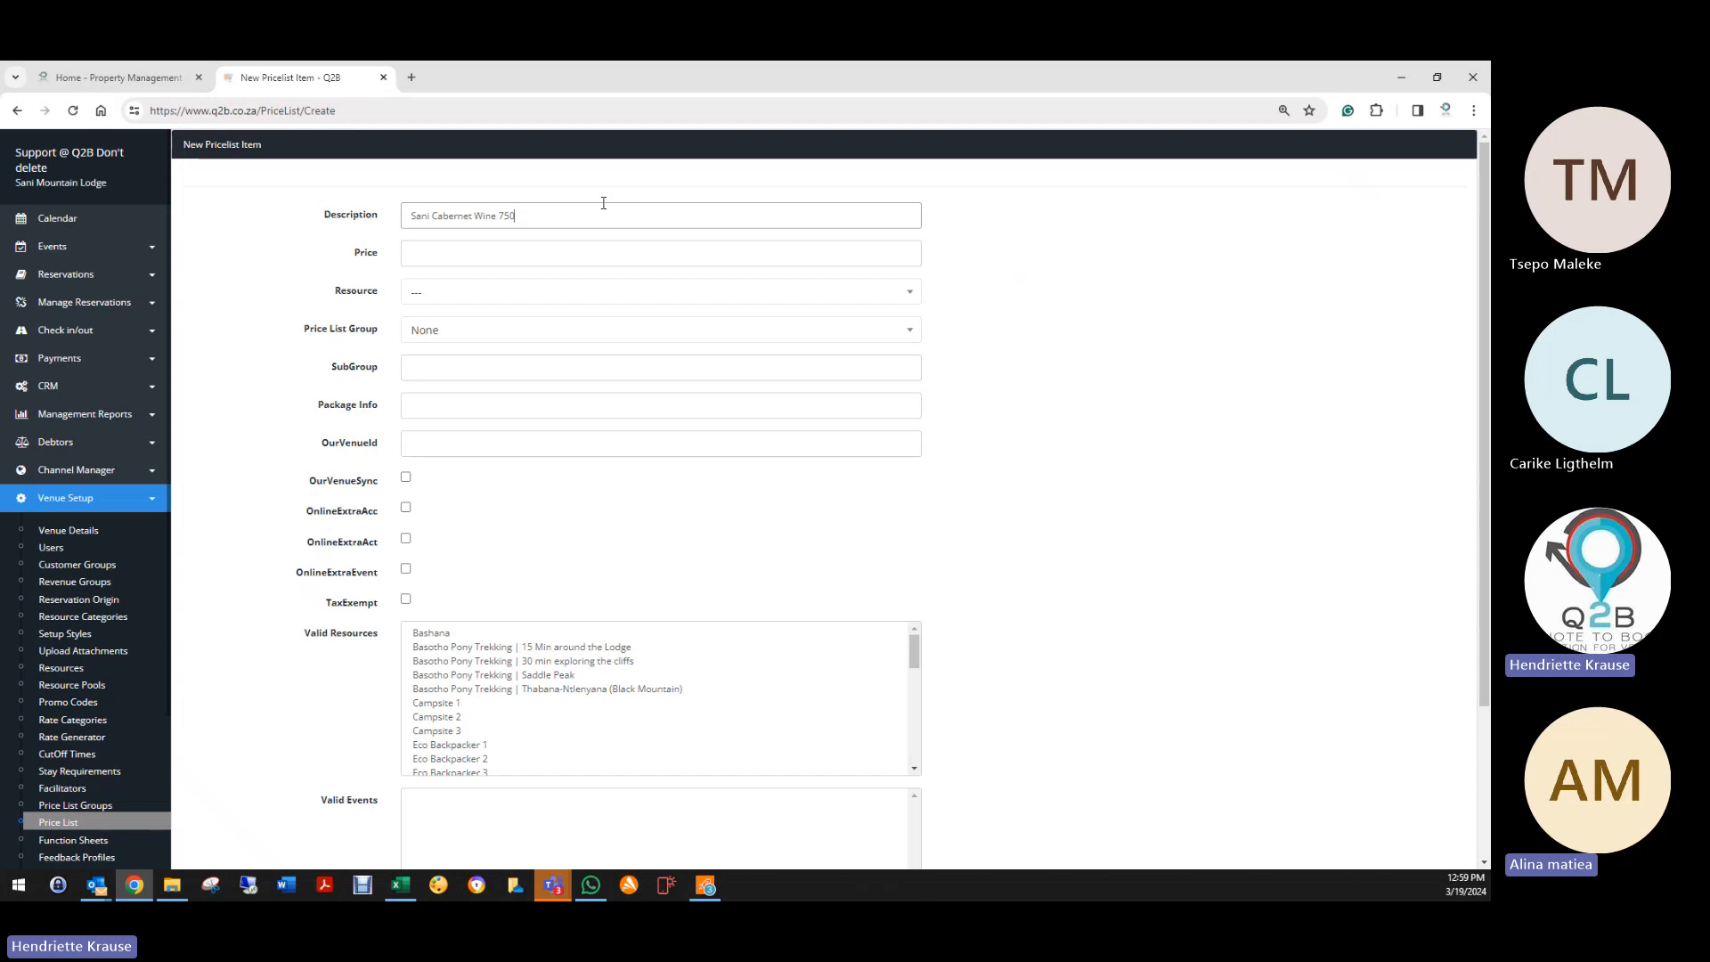
pyautogui.write('ml')
pyautogui.click(446, 253)
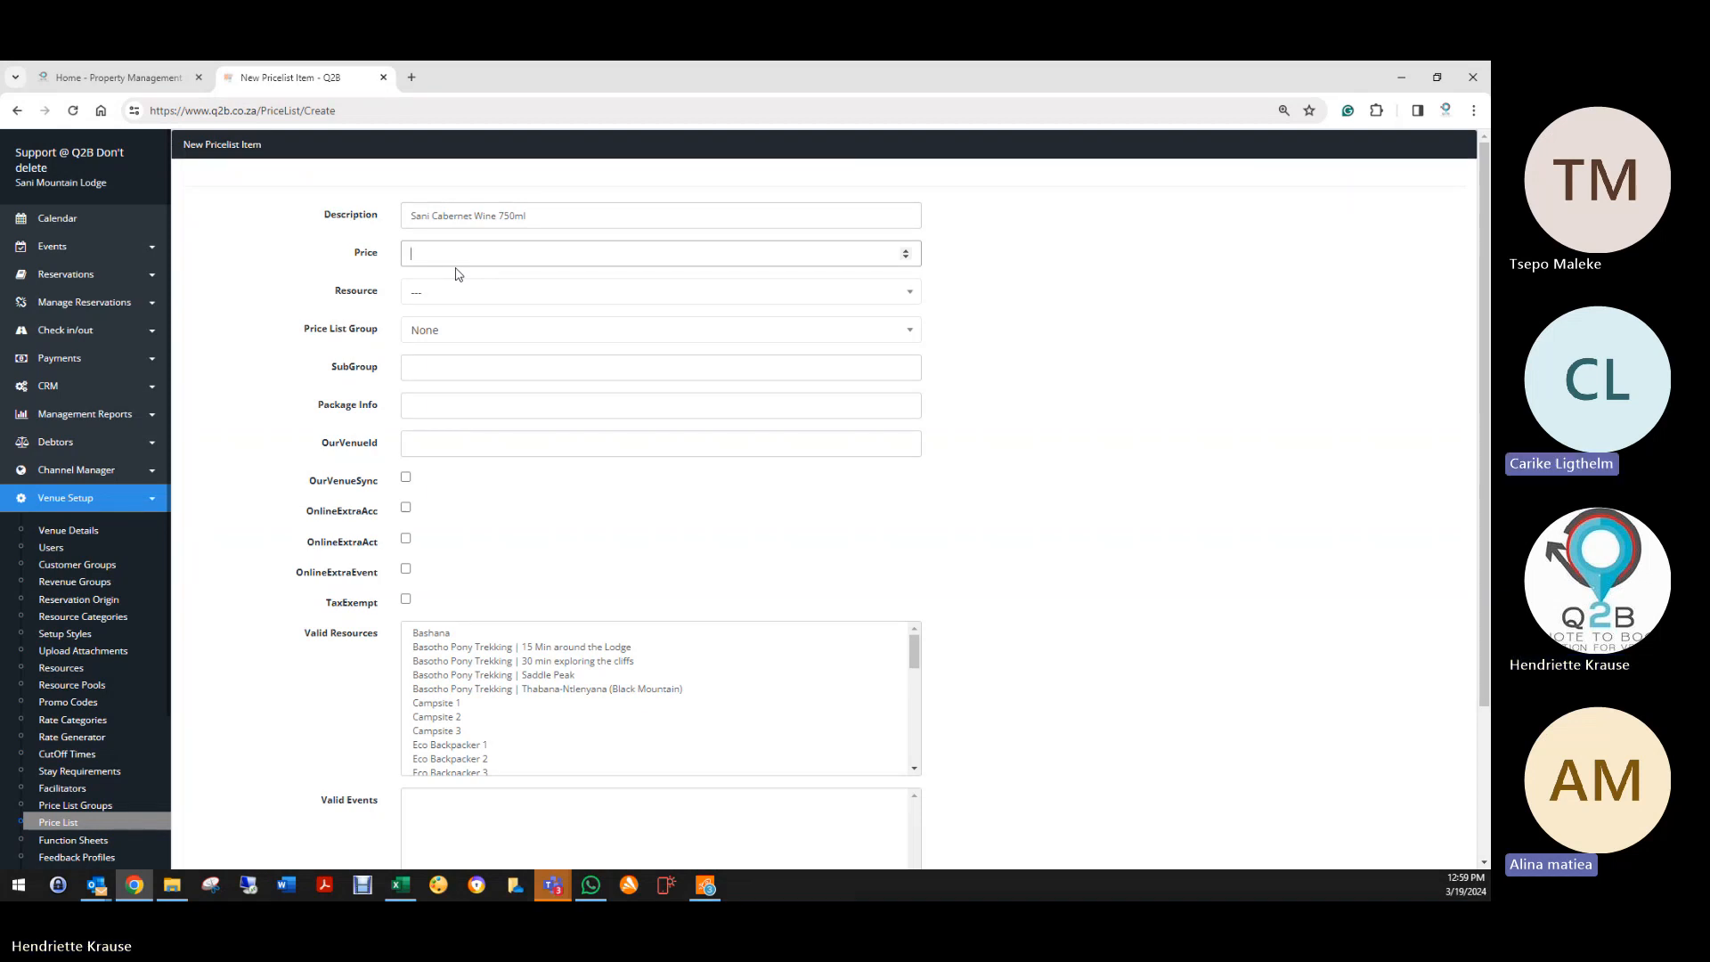
pyautogui.write('00')
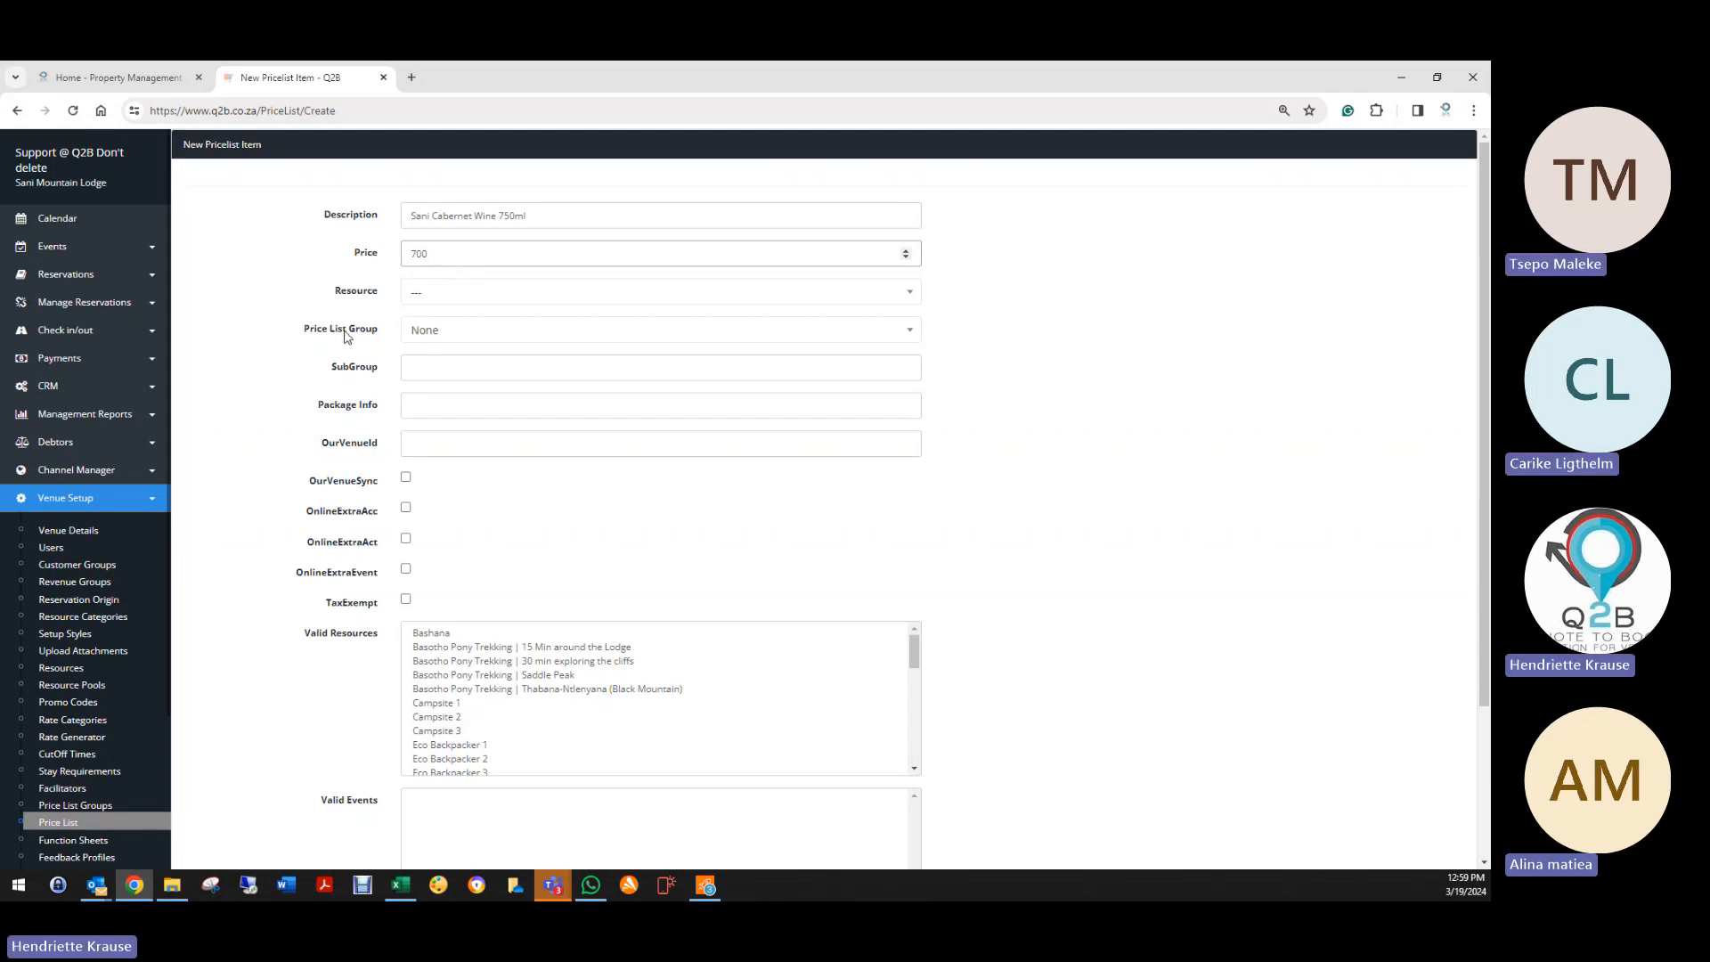
pyautogui.click(435, 221)
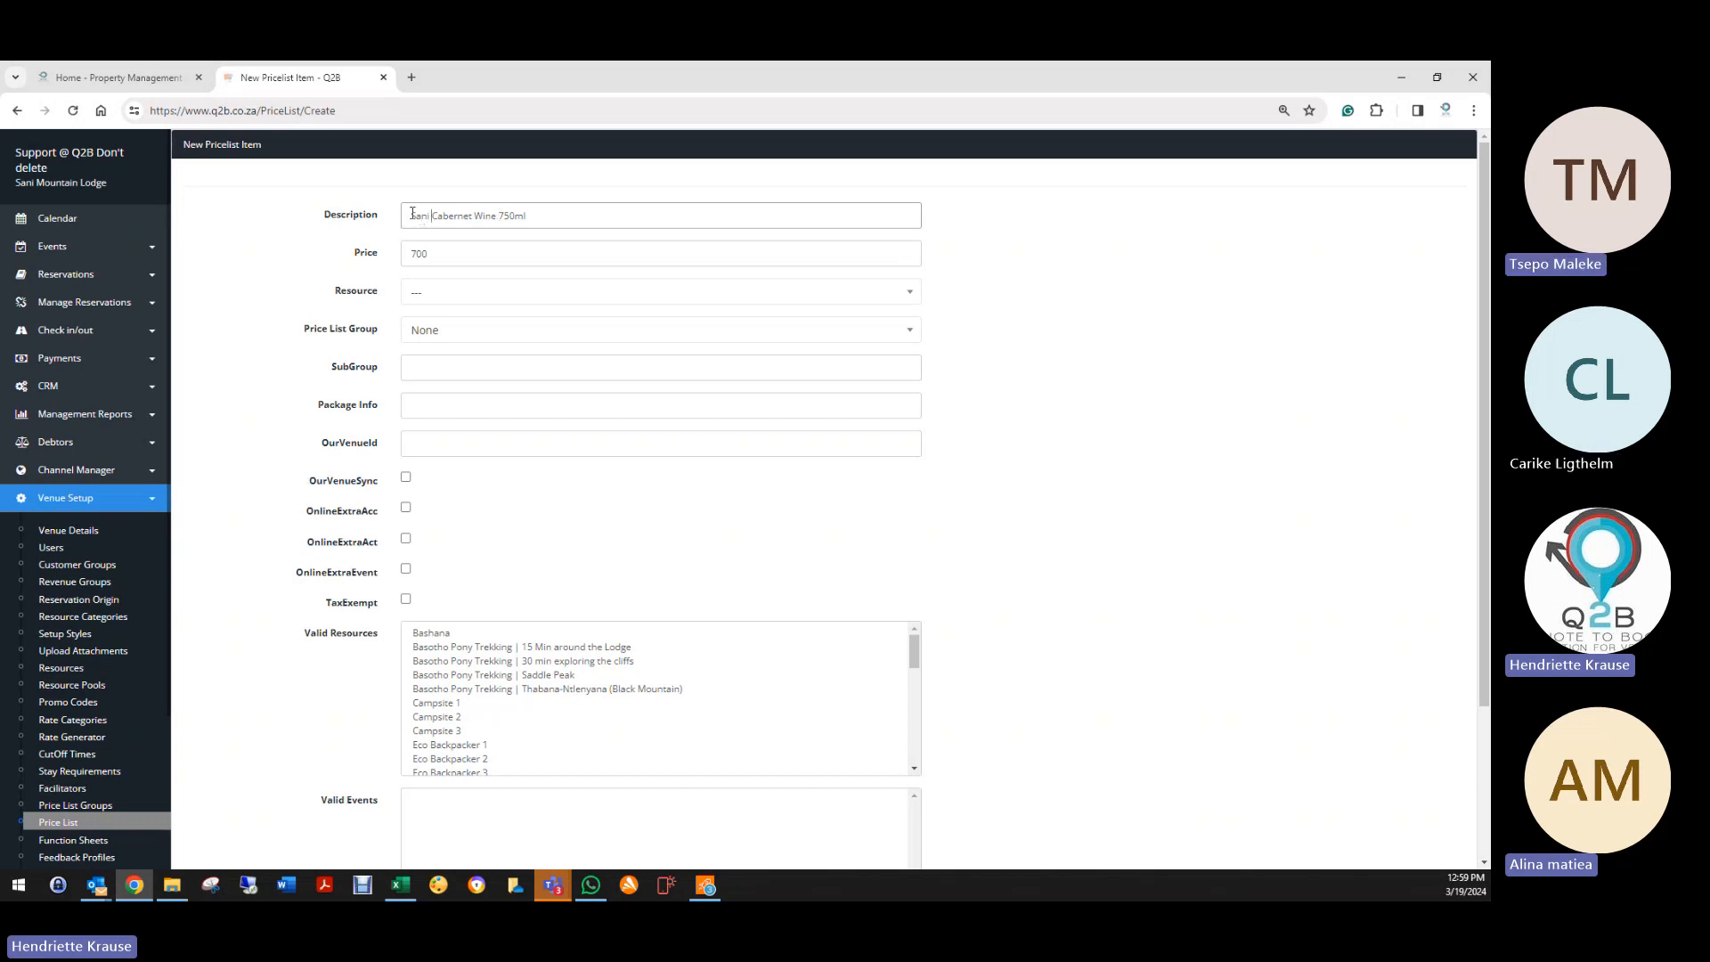
pyautogui.moveTo(412, 214); pyautogui.dragTo(580, 215)
# Step: Put the wine in the Add on List group, tick OnlineExtraAcc, and leave Valid Resources empty
pyautogui.click(469, 334)
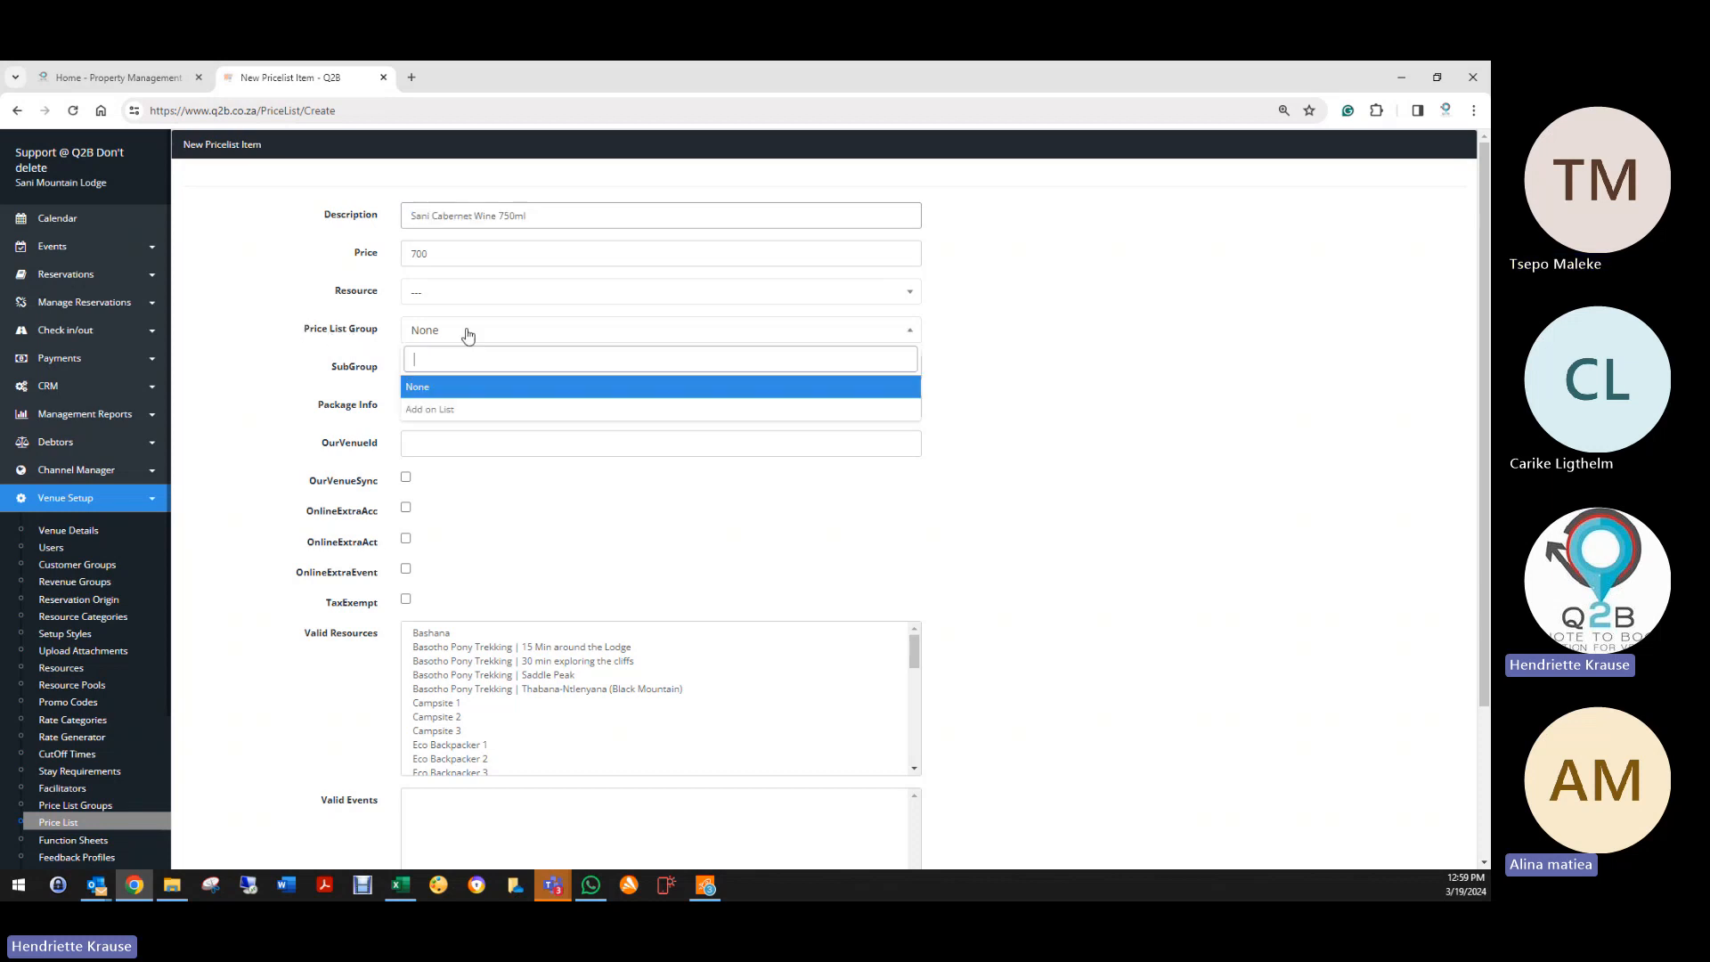
pyautogui.click(463, 411)
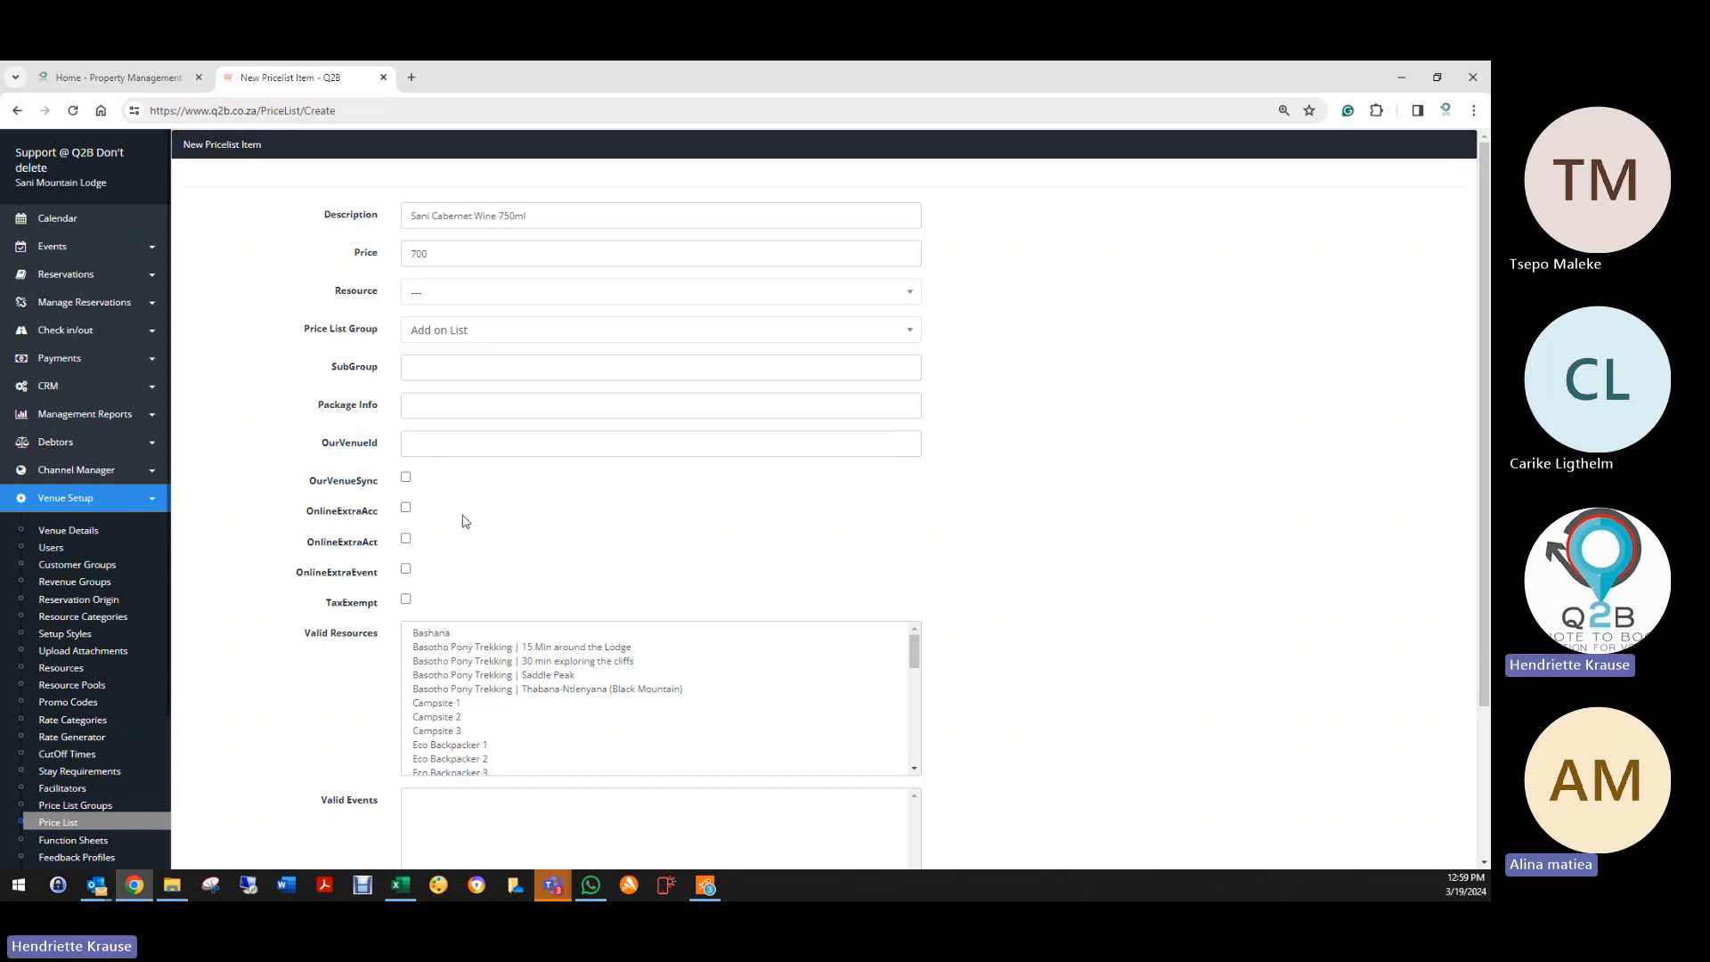
pyautogui.scroll(-3, 436, 481)
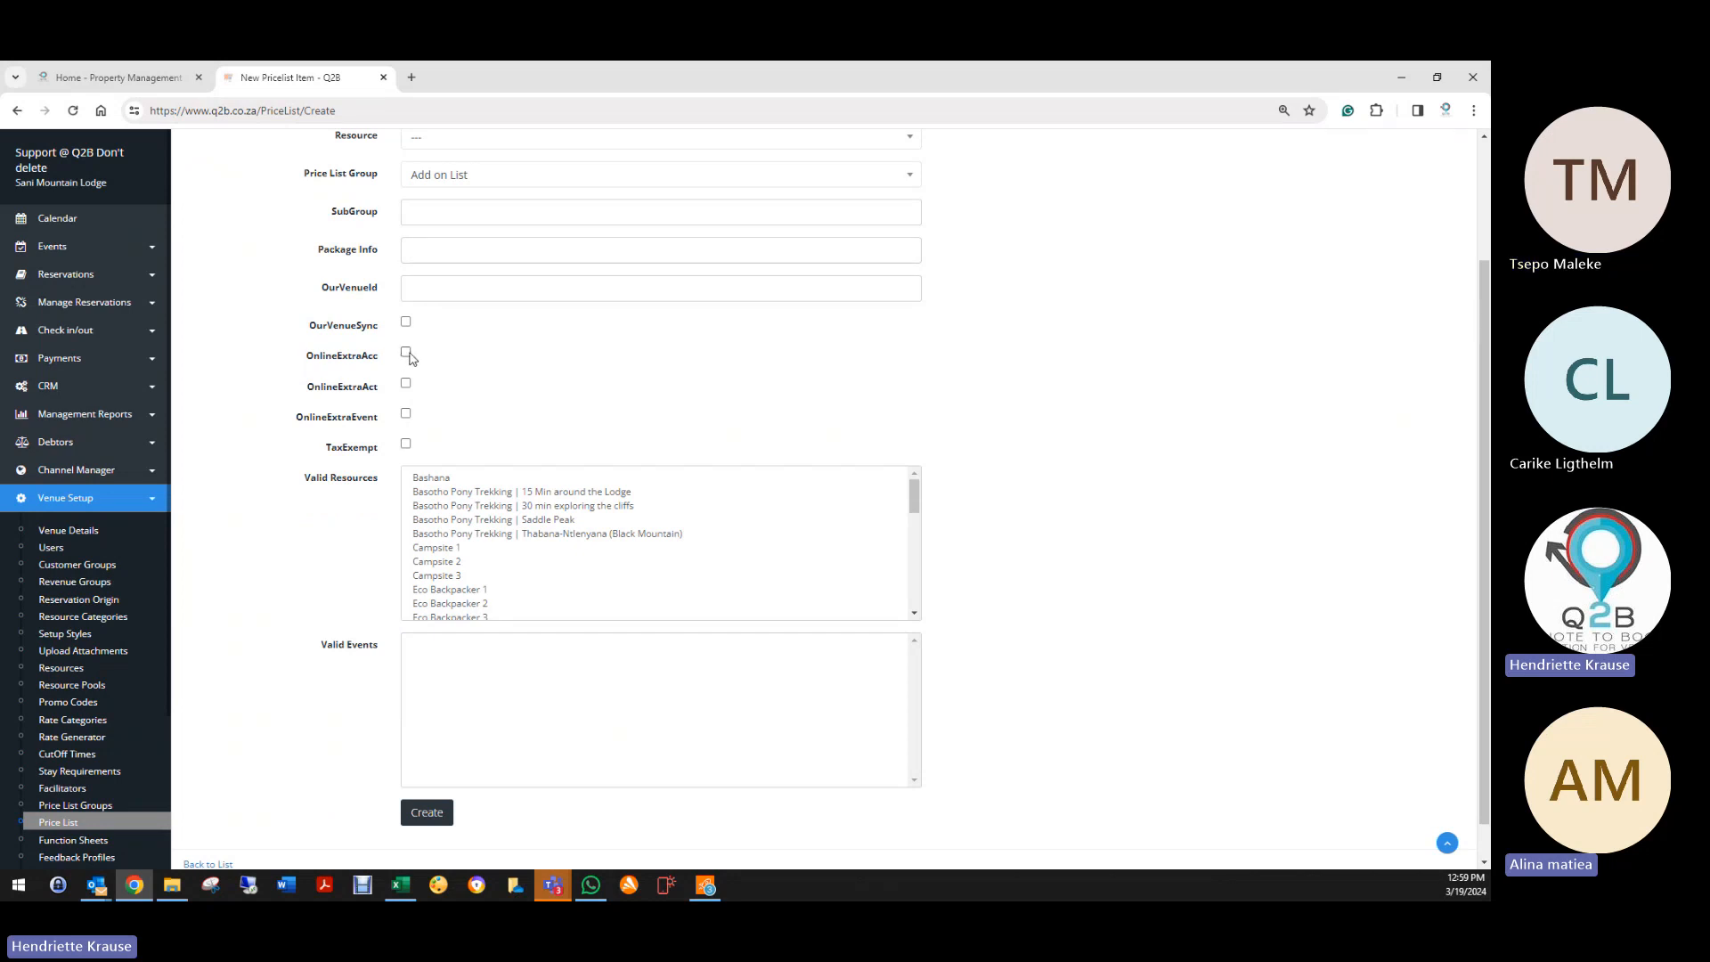
pyautogui.click(406, 353)
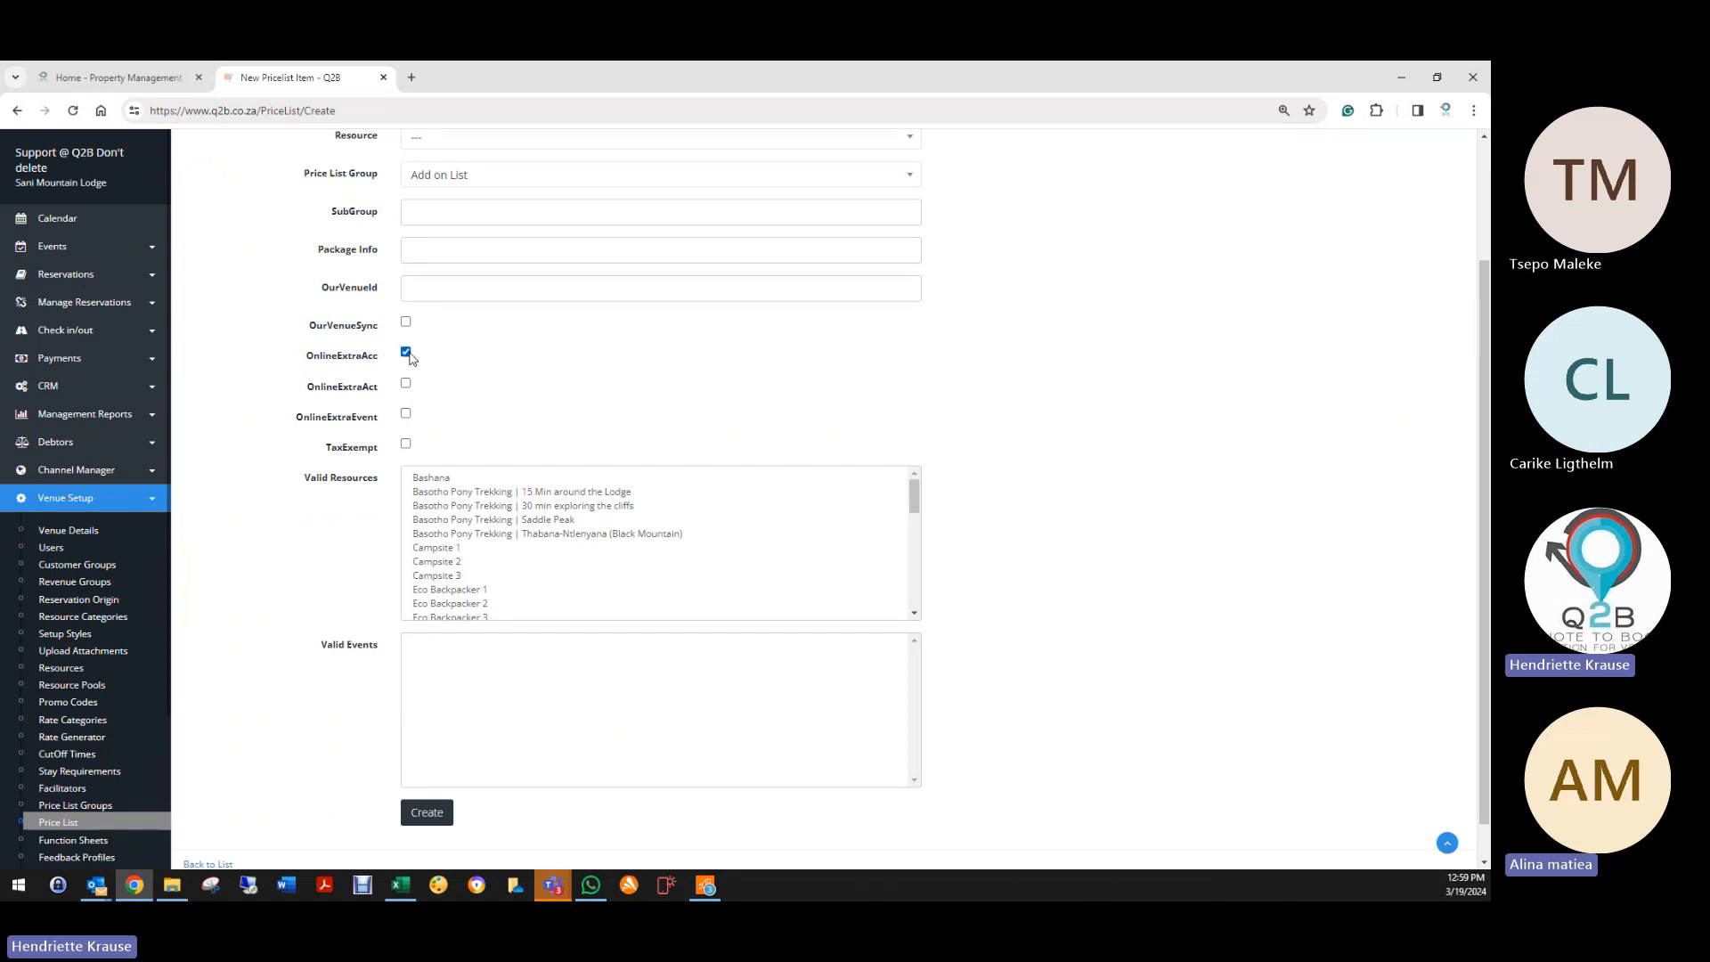
pyautogui.click(504, 478)
pyautogui.scroll(-5, 526, 583)
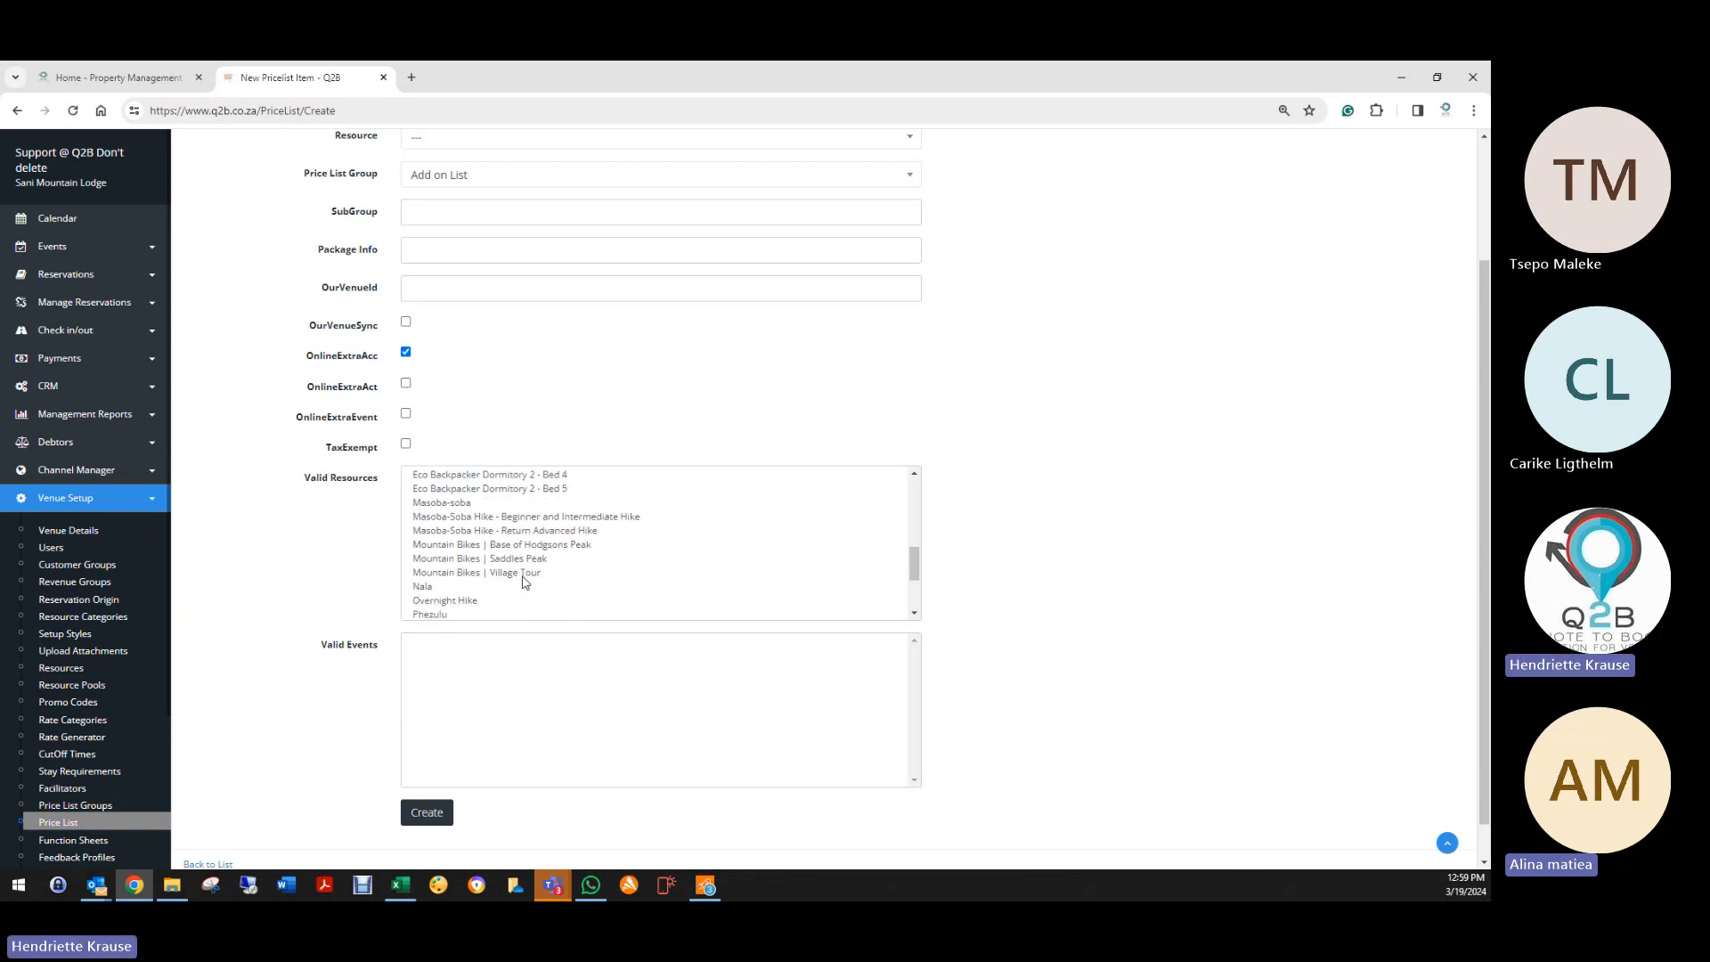
pyautogui.click(478, 504)
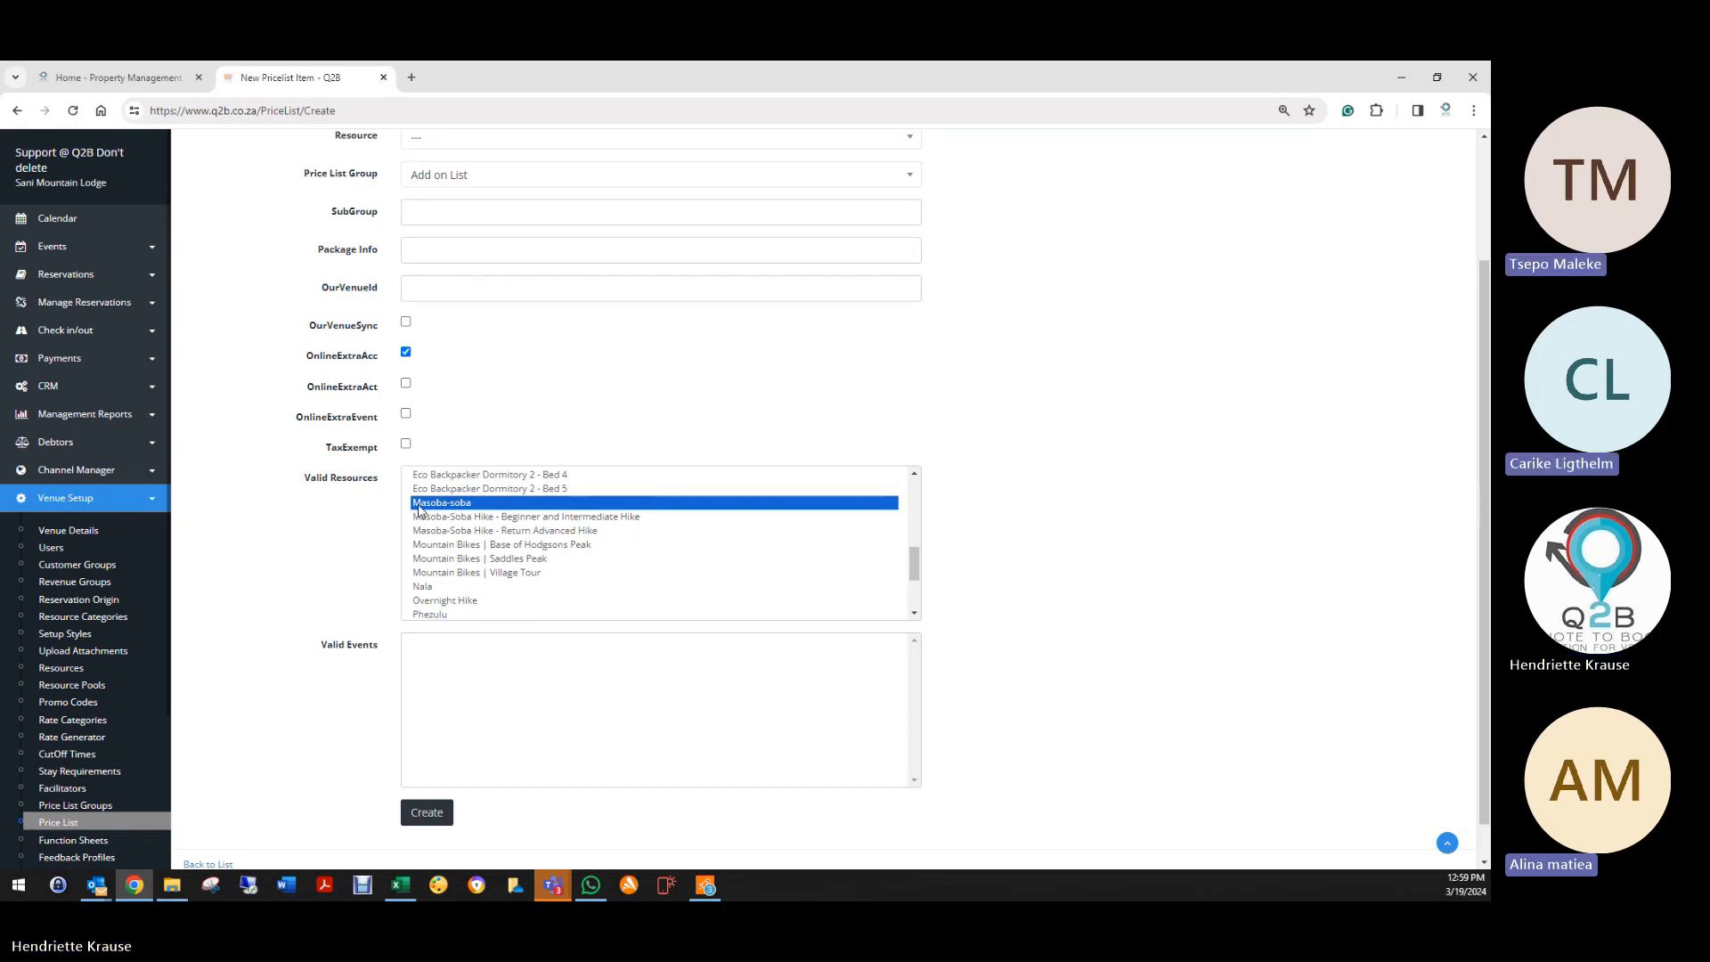
pyautogui.scroll(4, 529, 522)
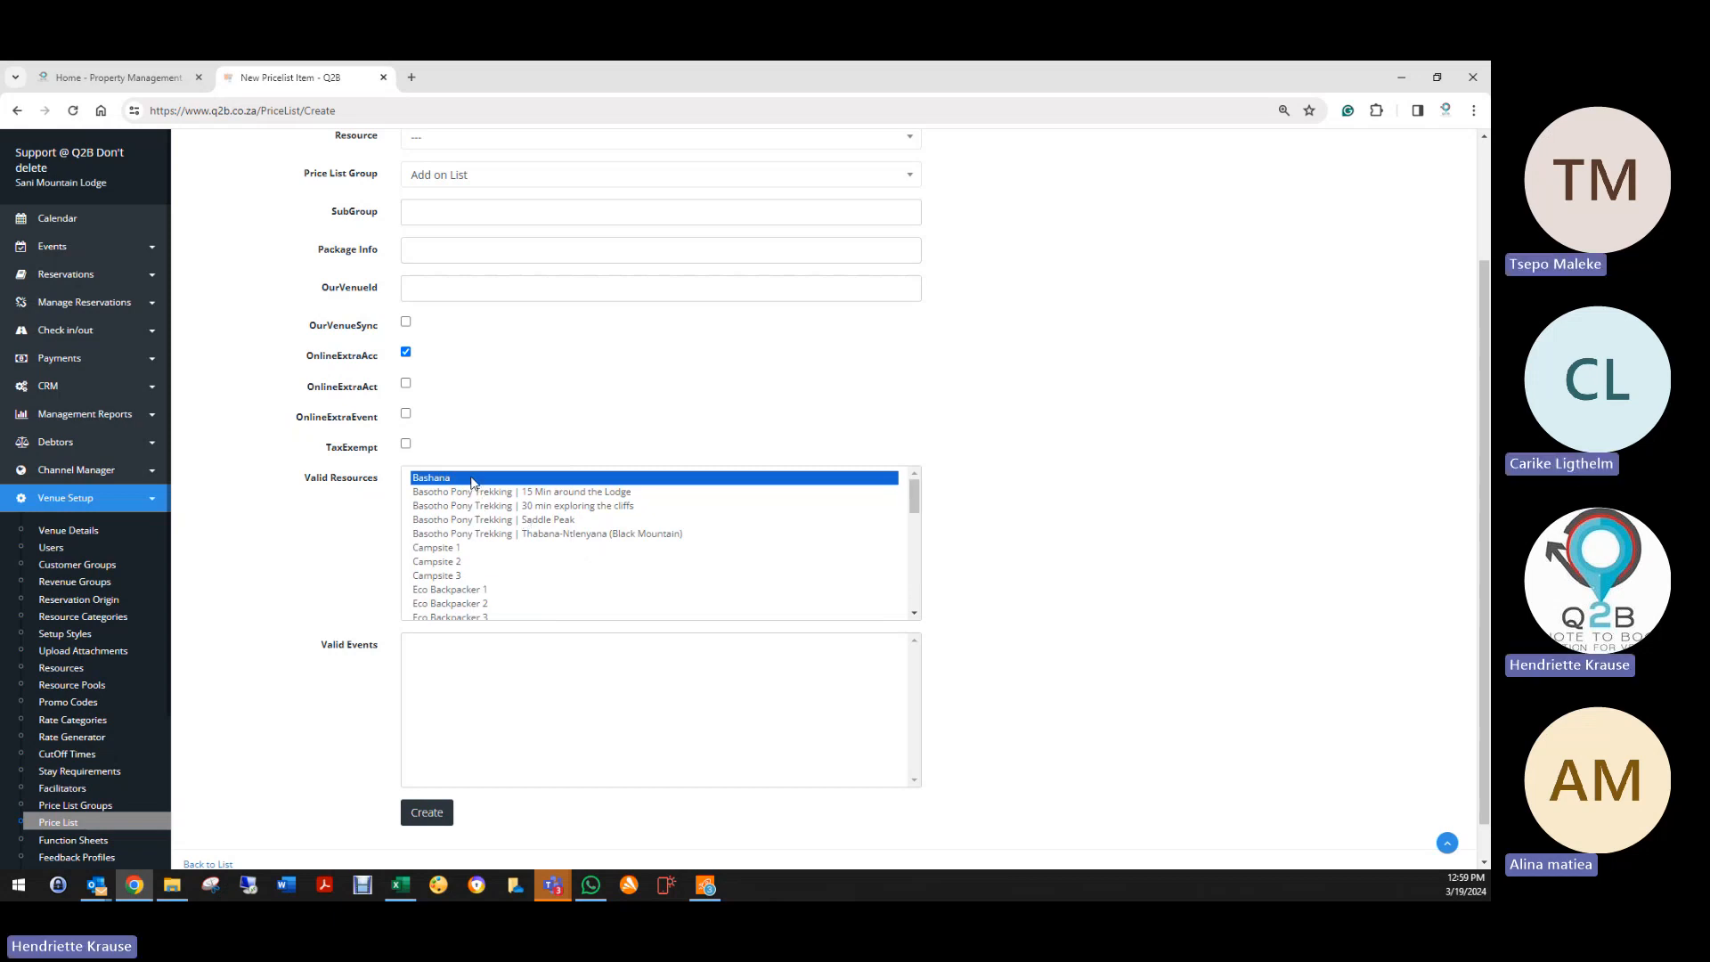
pyautogui.click(489, 549)
pyautogui.click(377, 490)
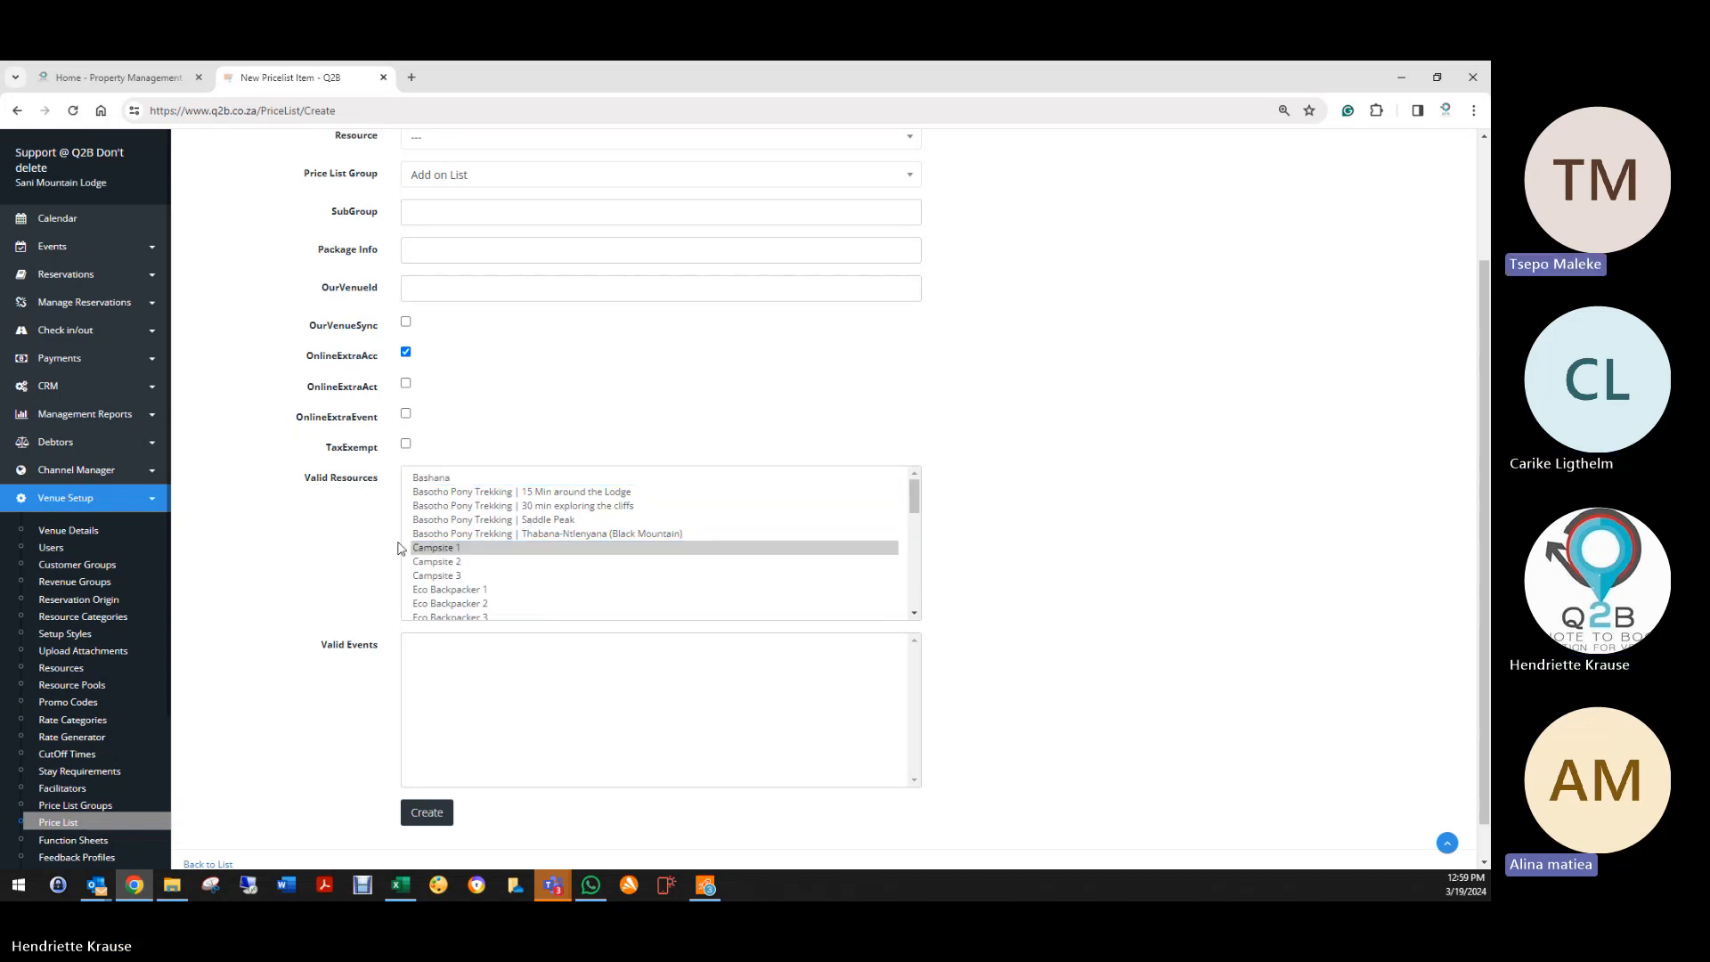
pyautogui.keyDown('ctrl'); pyautogui.click(538, 550); pyautogui.keyUp('ctrl')
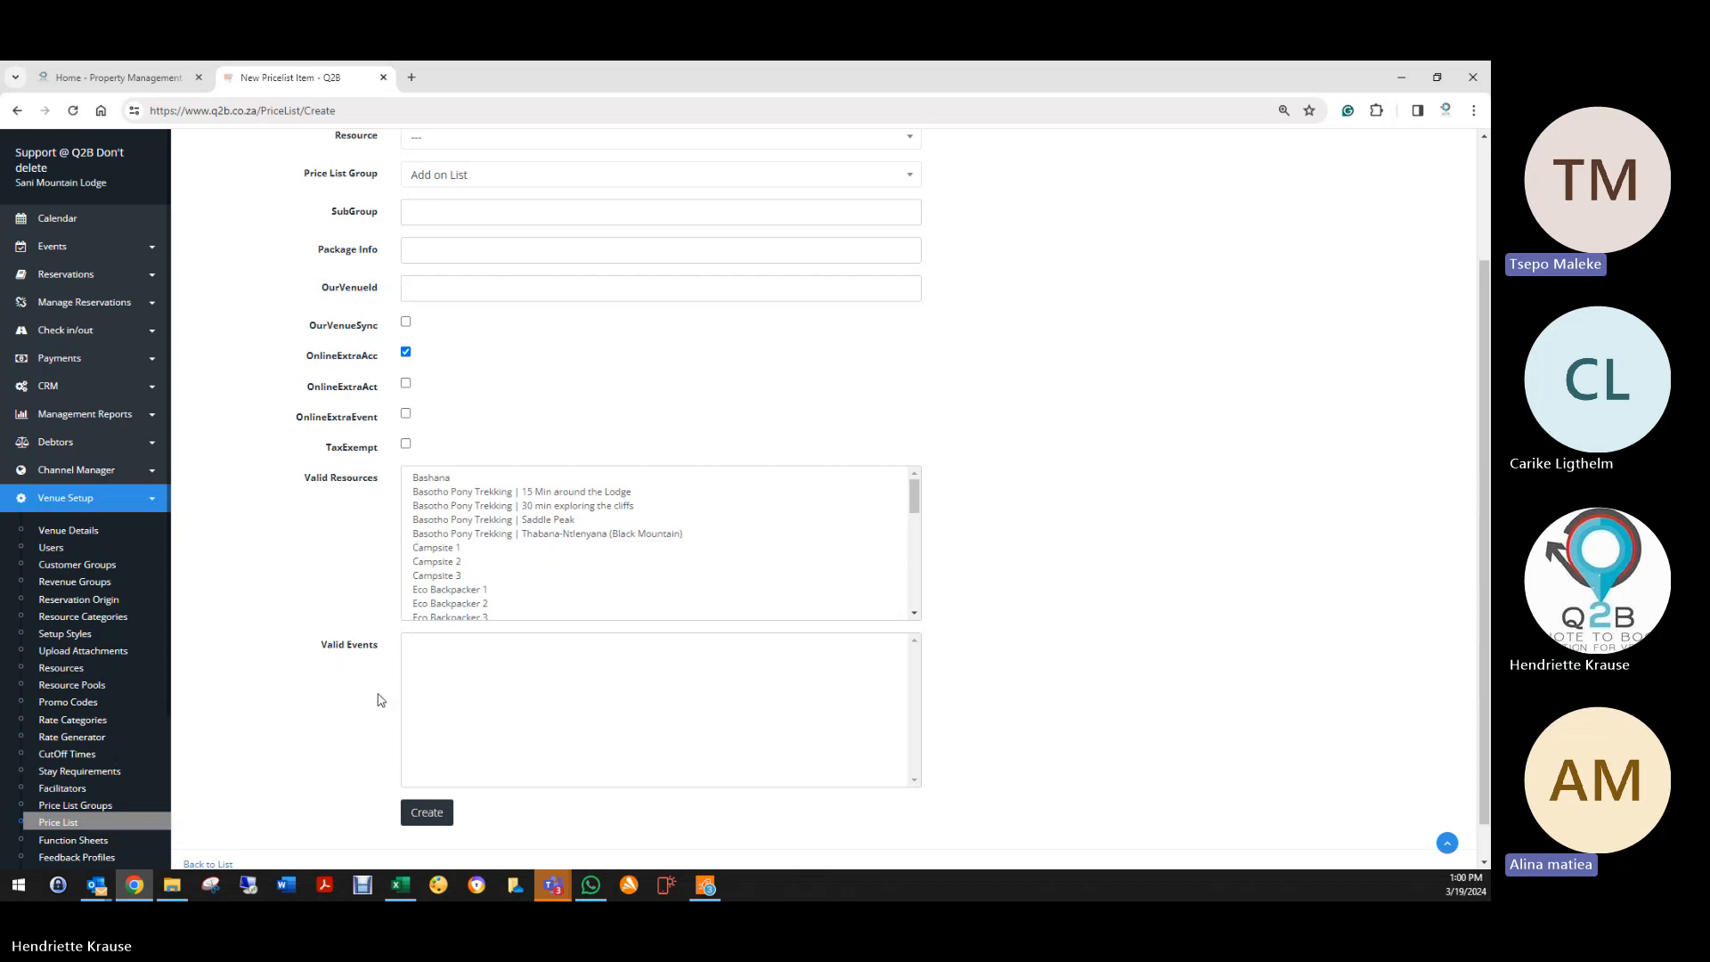
# Step: Create the wine item and return to the price list, now showing two entries
pyautogui.click(427, 814)
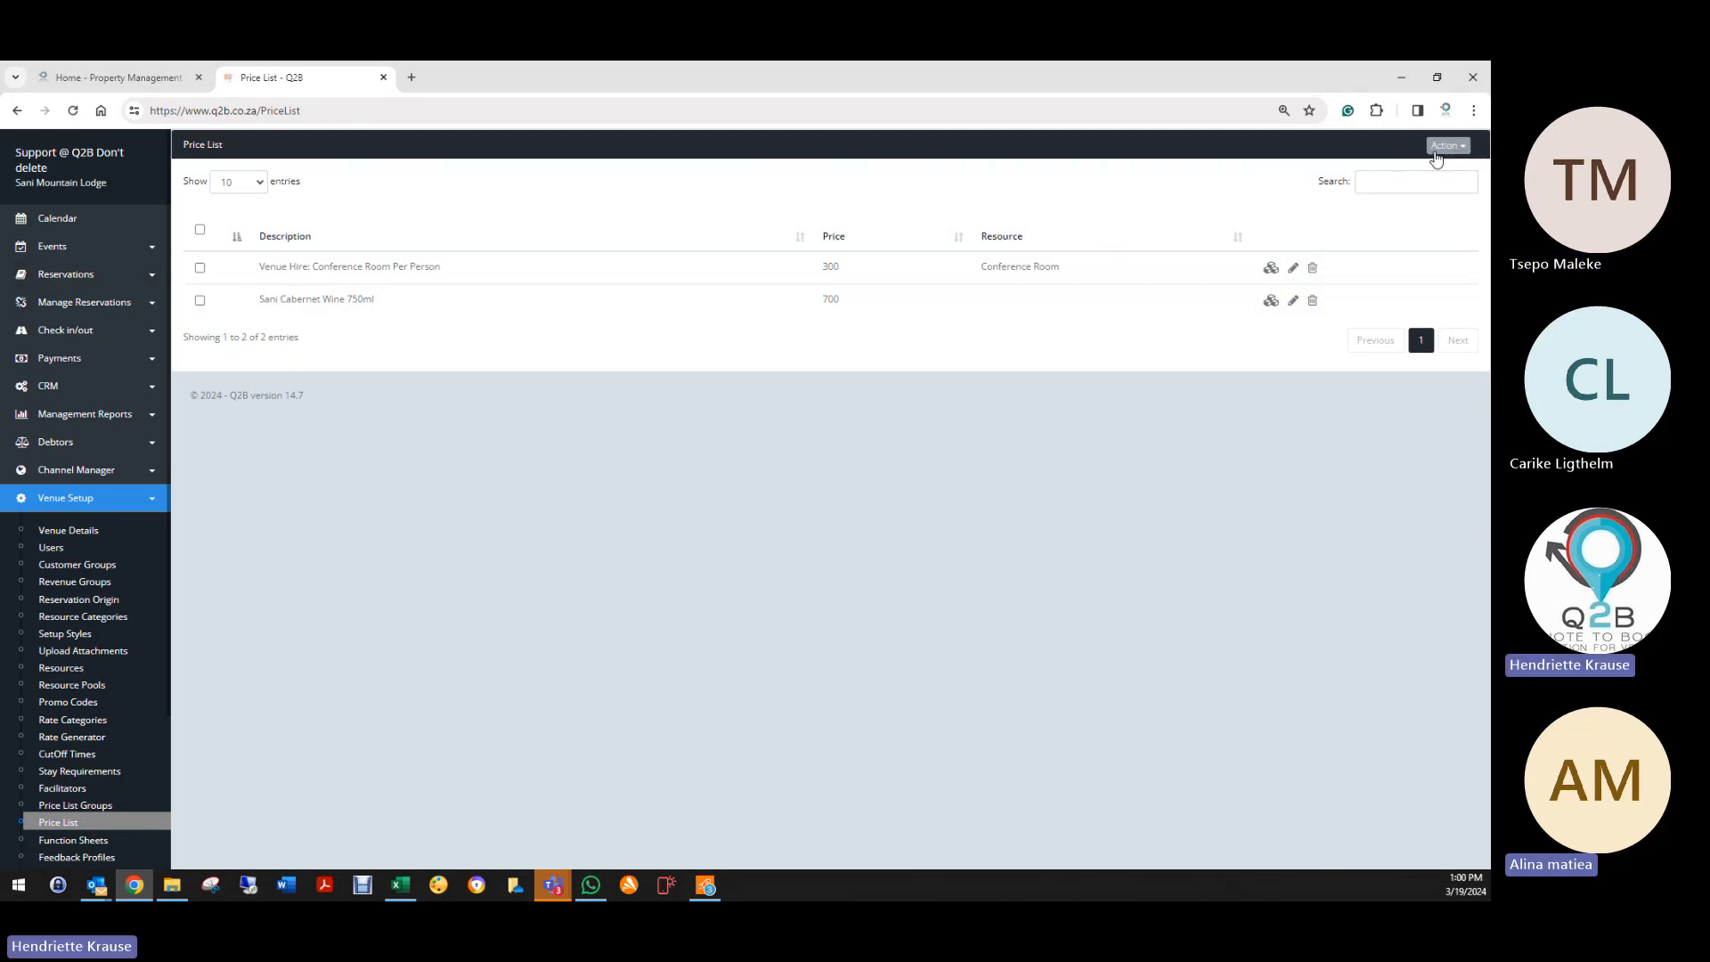
pyautogui.click(1447, 145)
pyautogui.click(1369, 172)
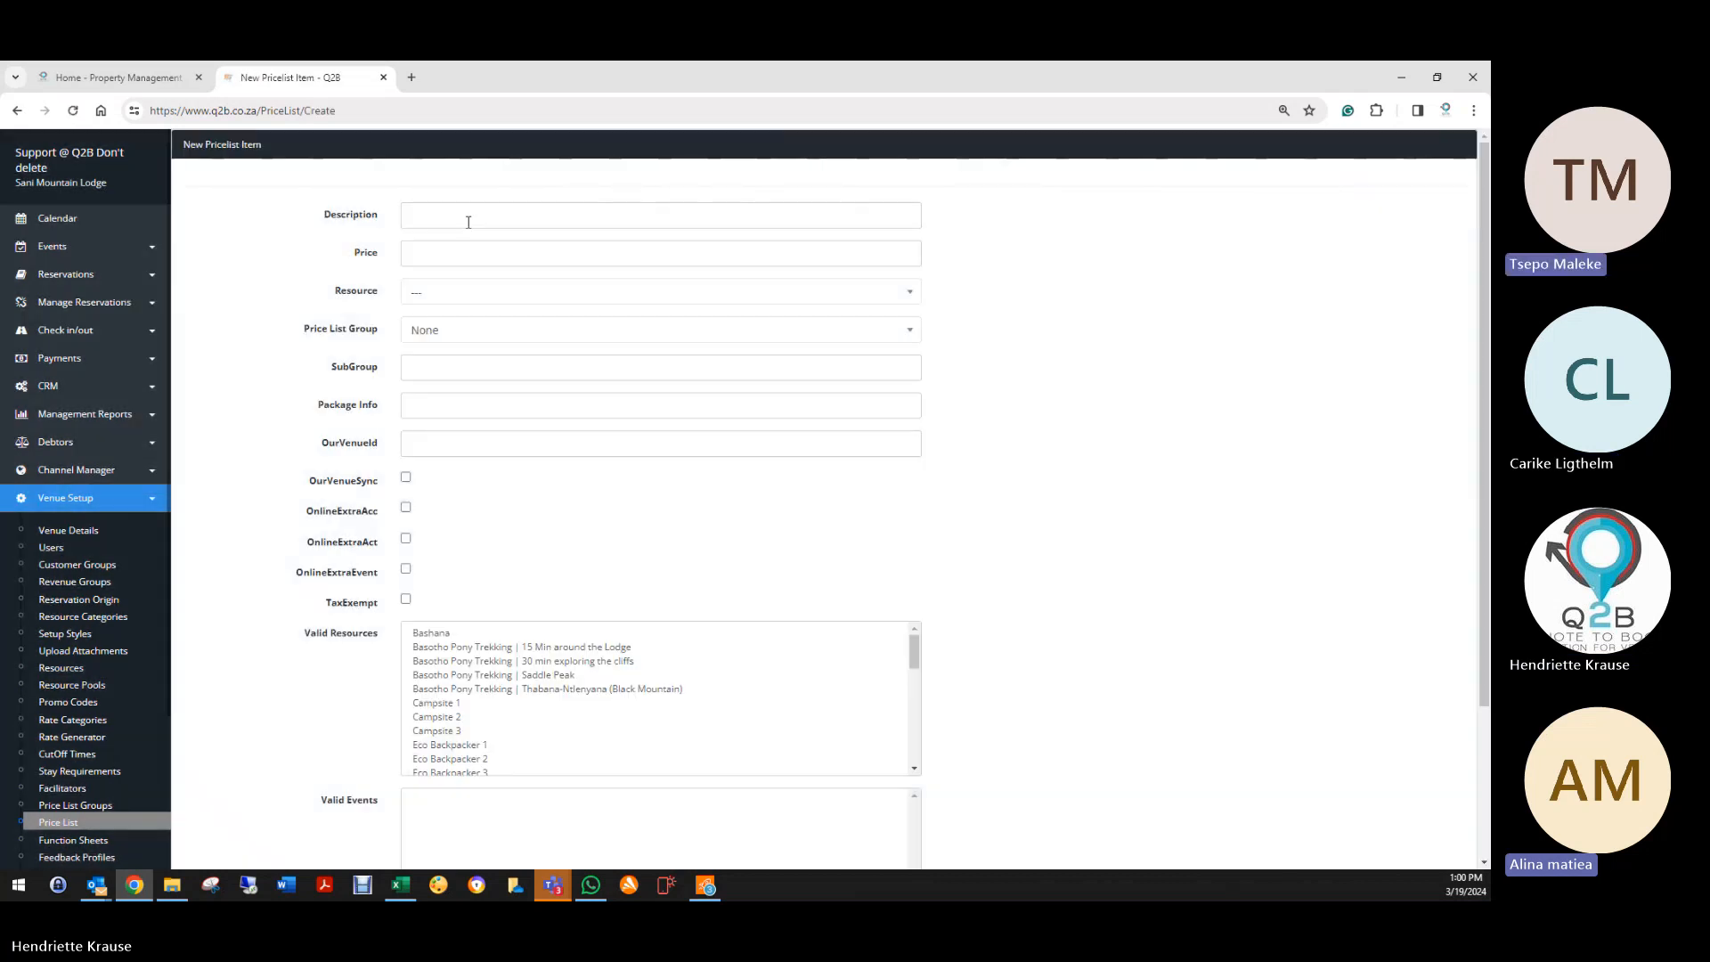
pyautogui.click(470, 217)
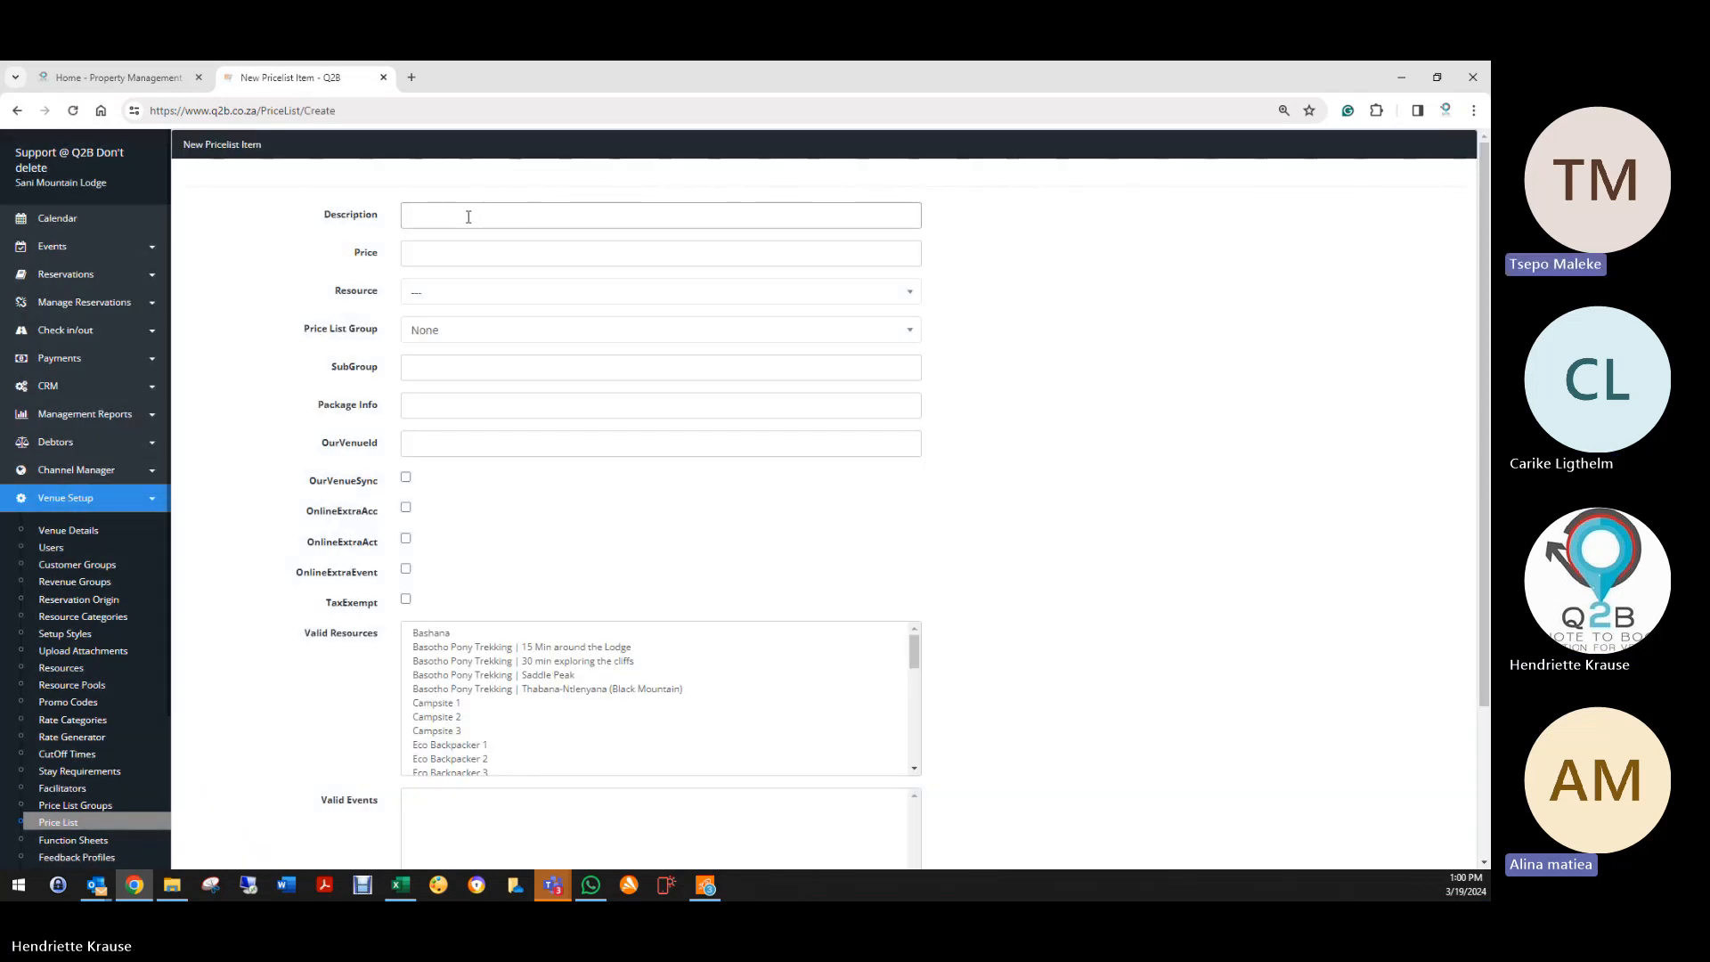
pyautogui.scroll(-3, 324, 729)
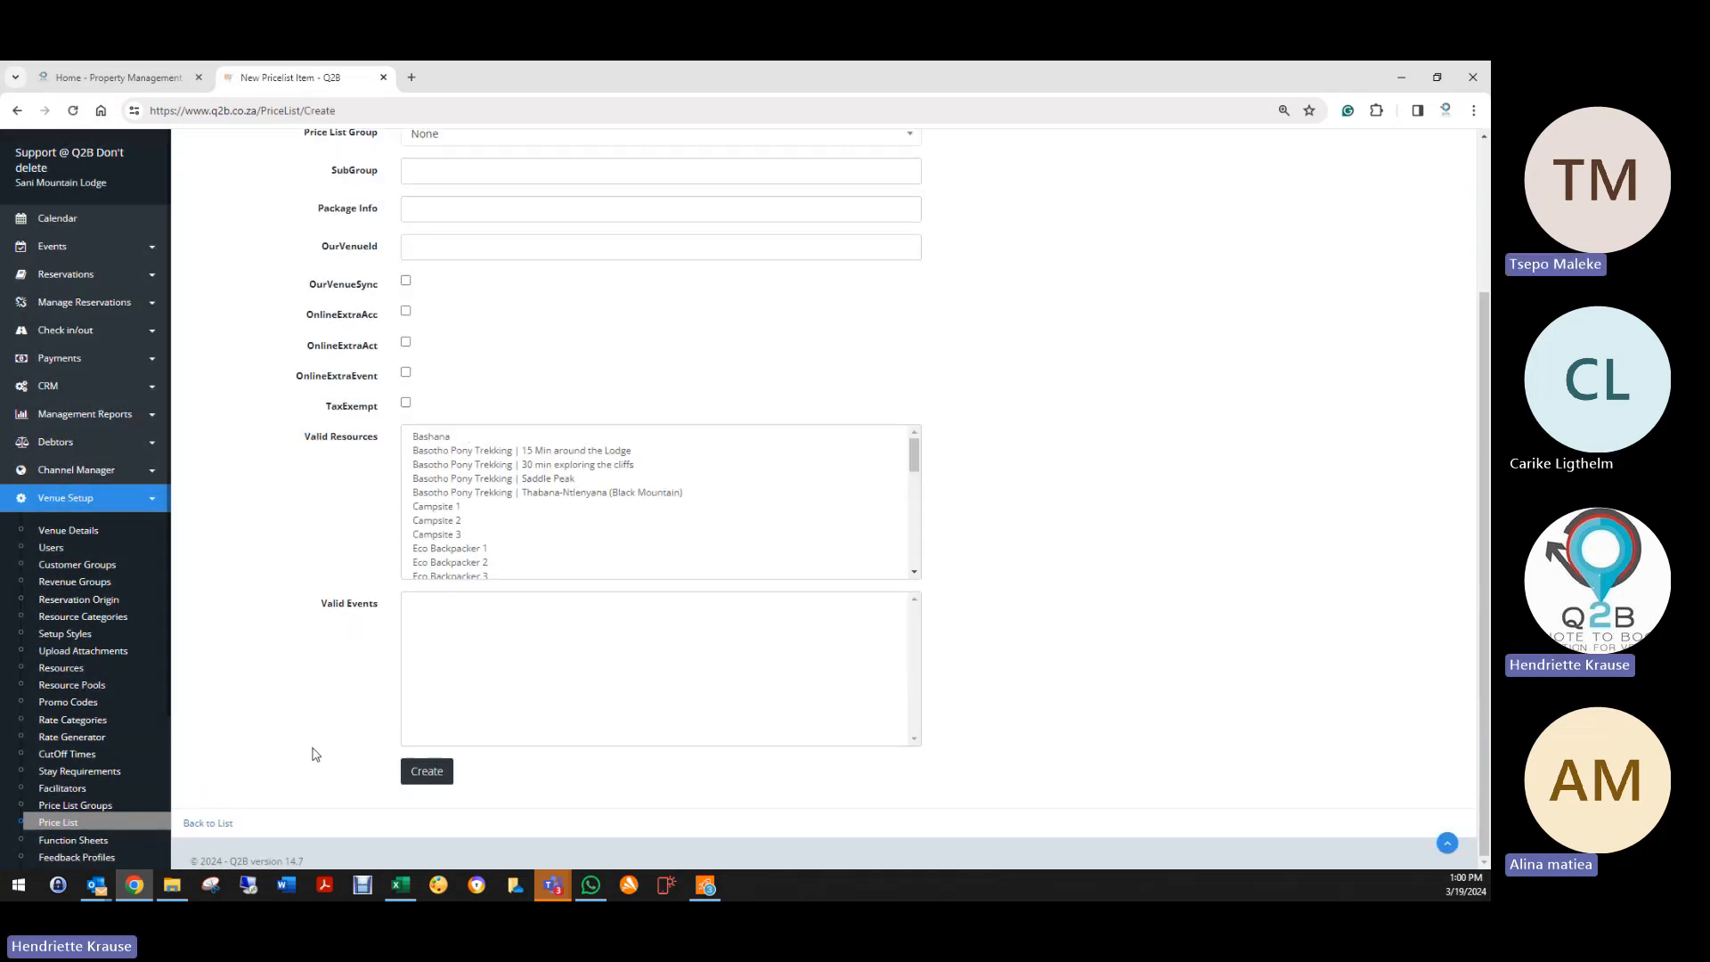
pyautogui.click(224, 824)
pyautogui.click(63, 278)
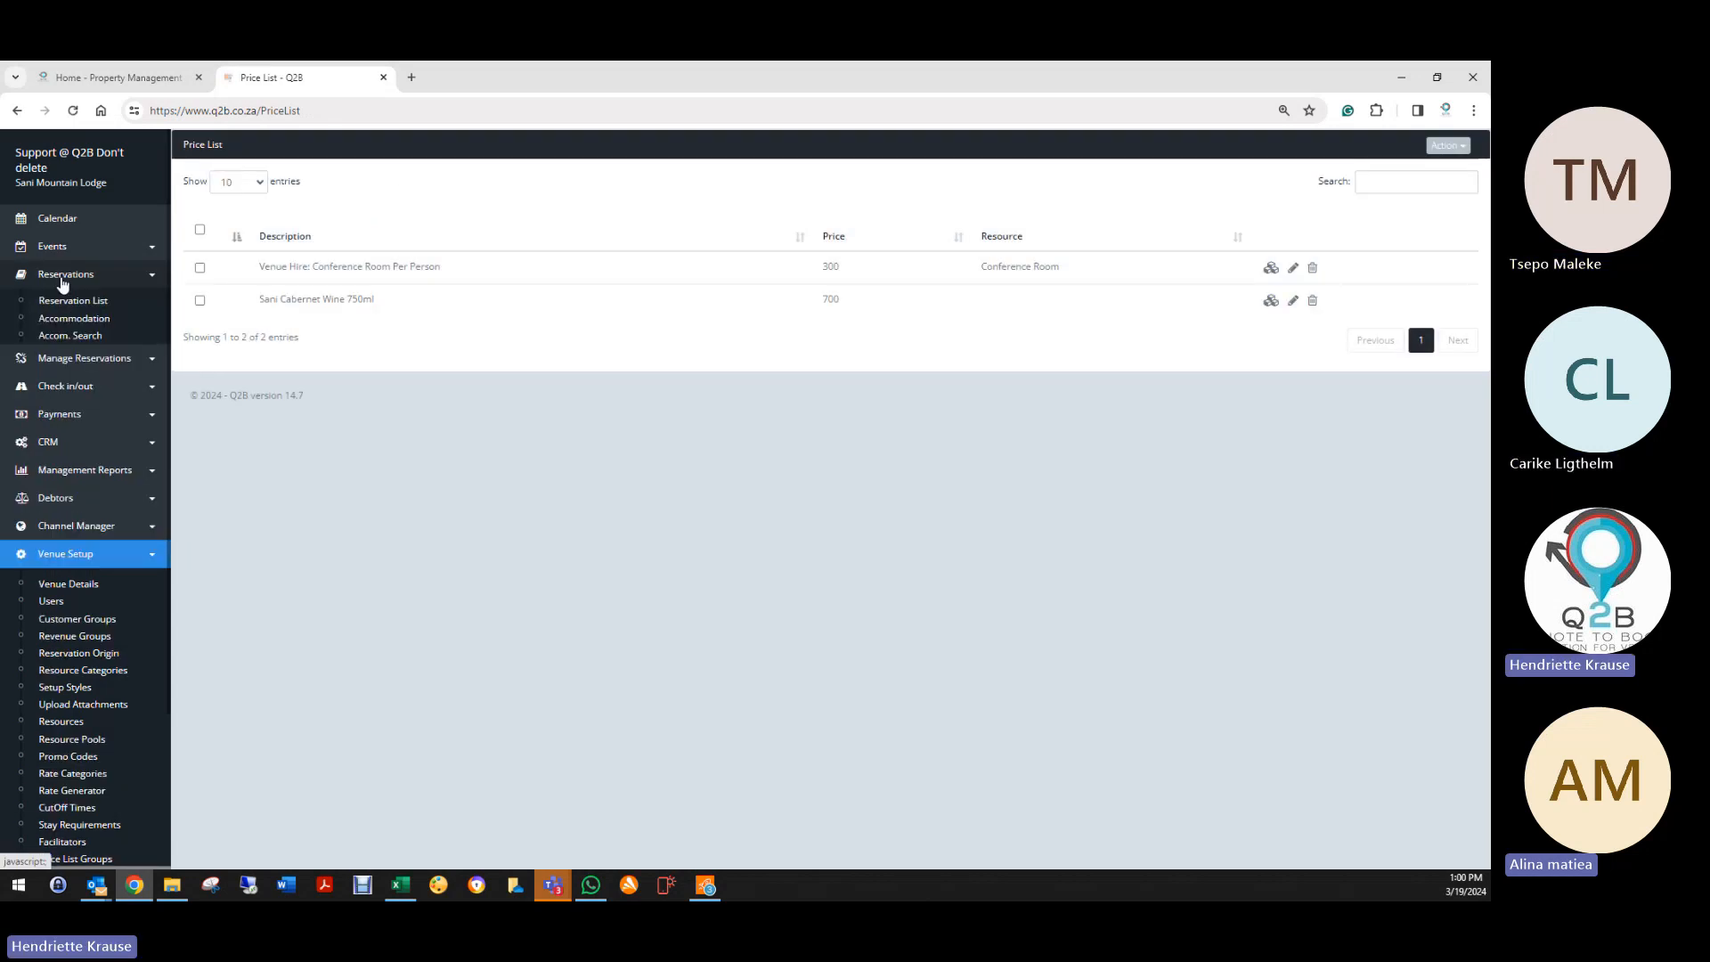
# Step: Search Online Categories for 19–20 March 2024 and reserve a Family Rondavel
pyautogui.click(89, 481)
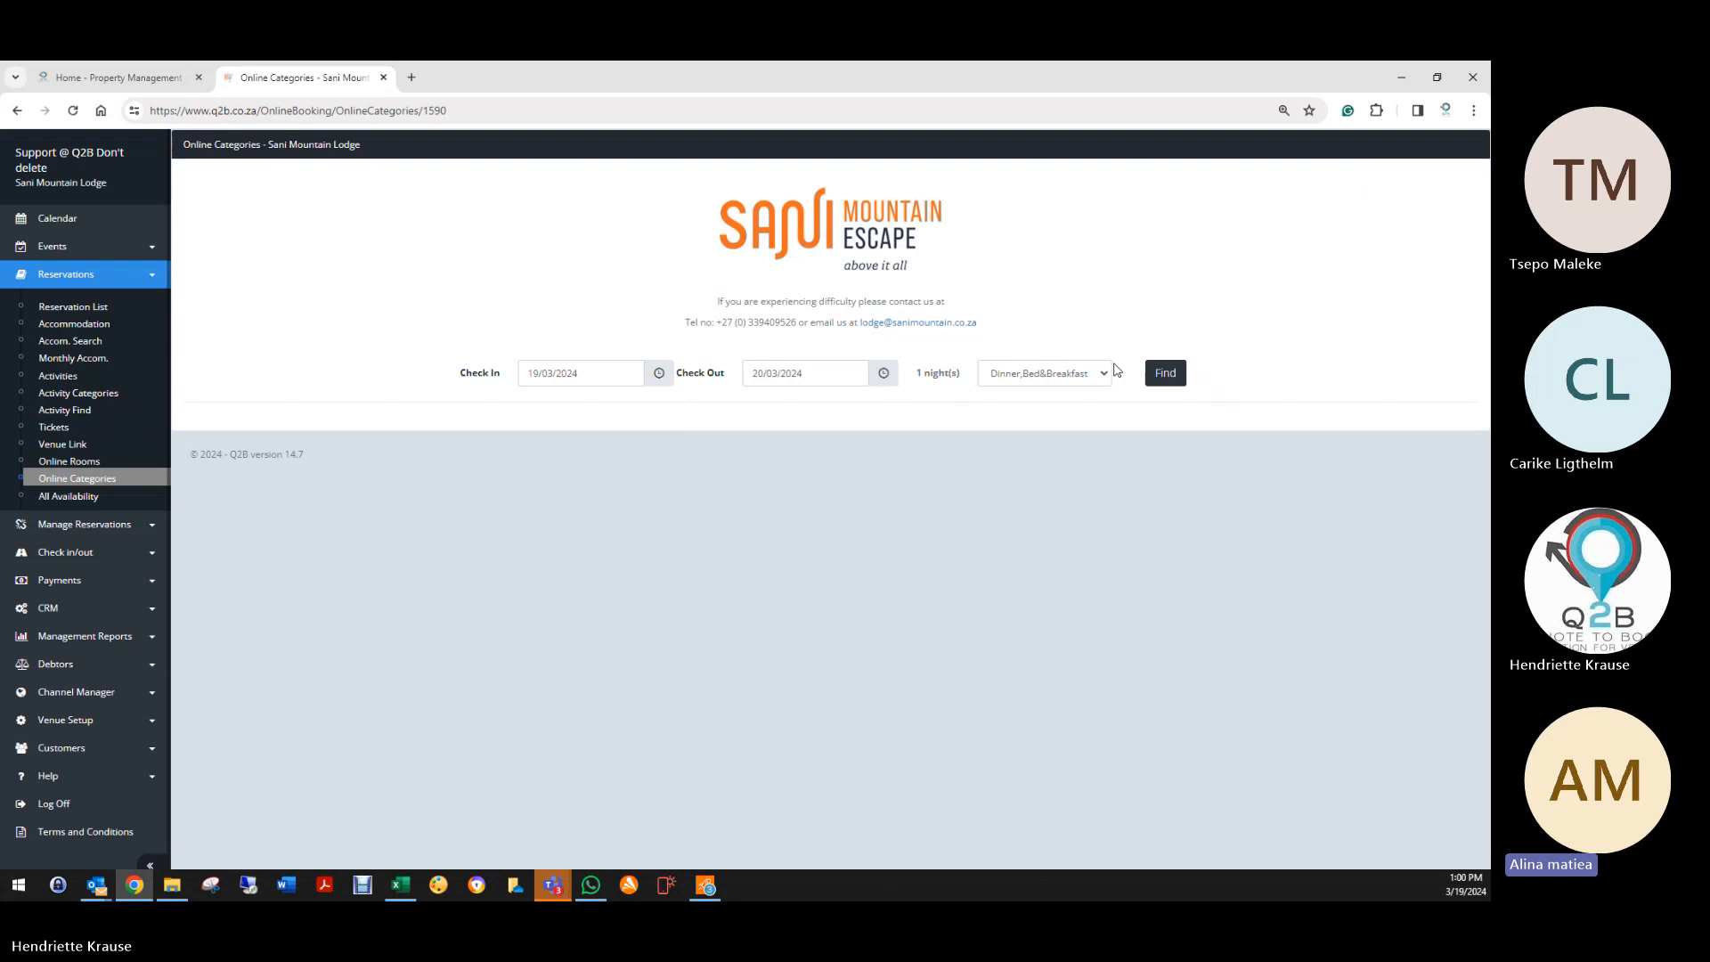
pyautogui.click(1167, 374)
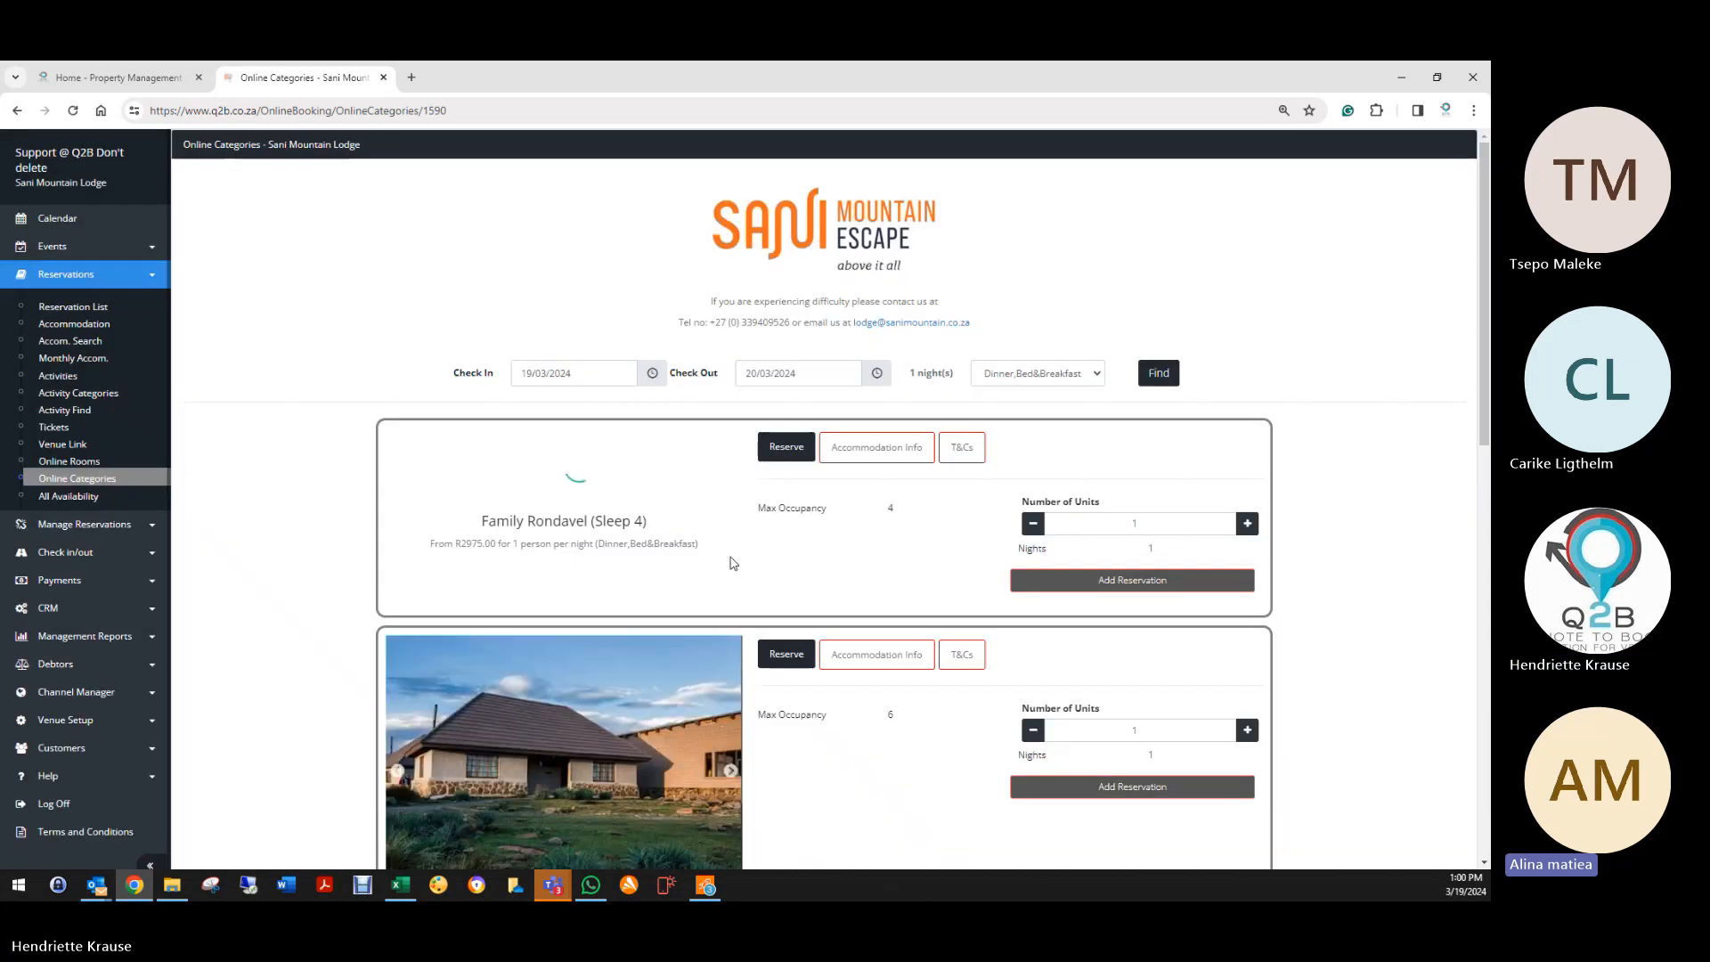
pyautogui.click(1136, 581)
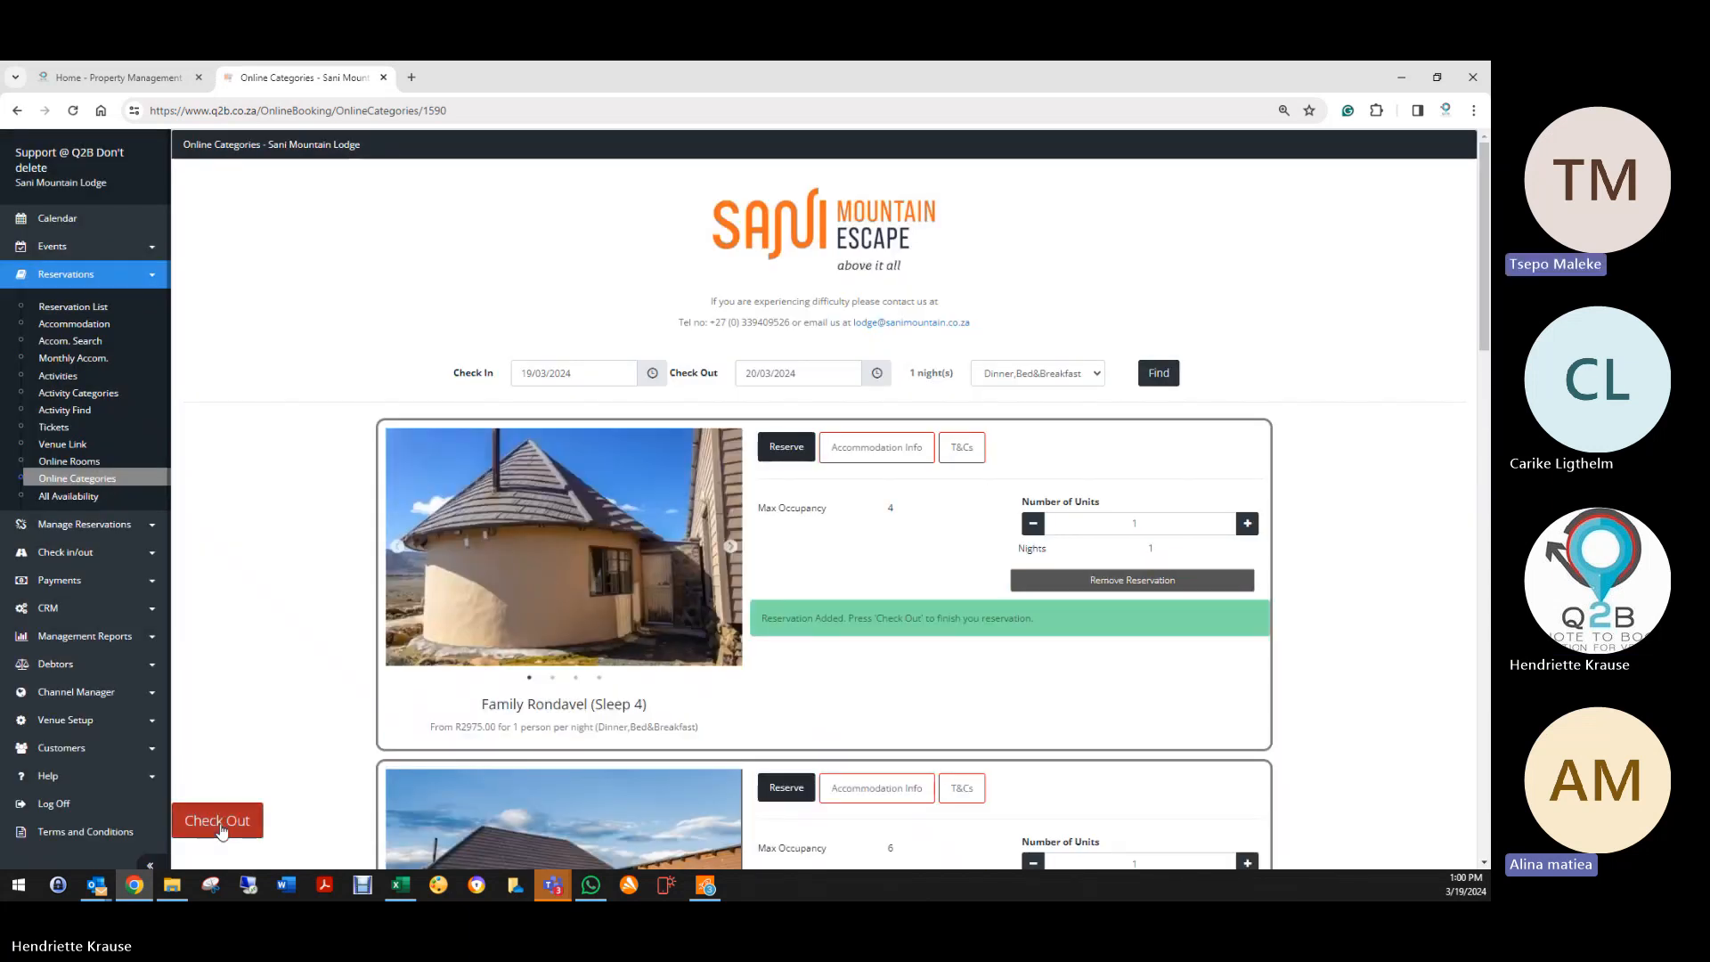
pyautogui.click(218, 821)
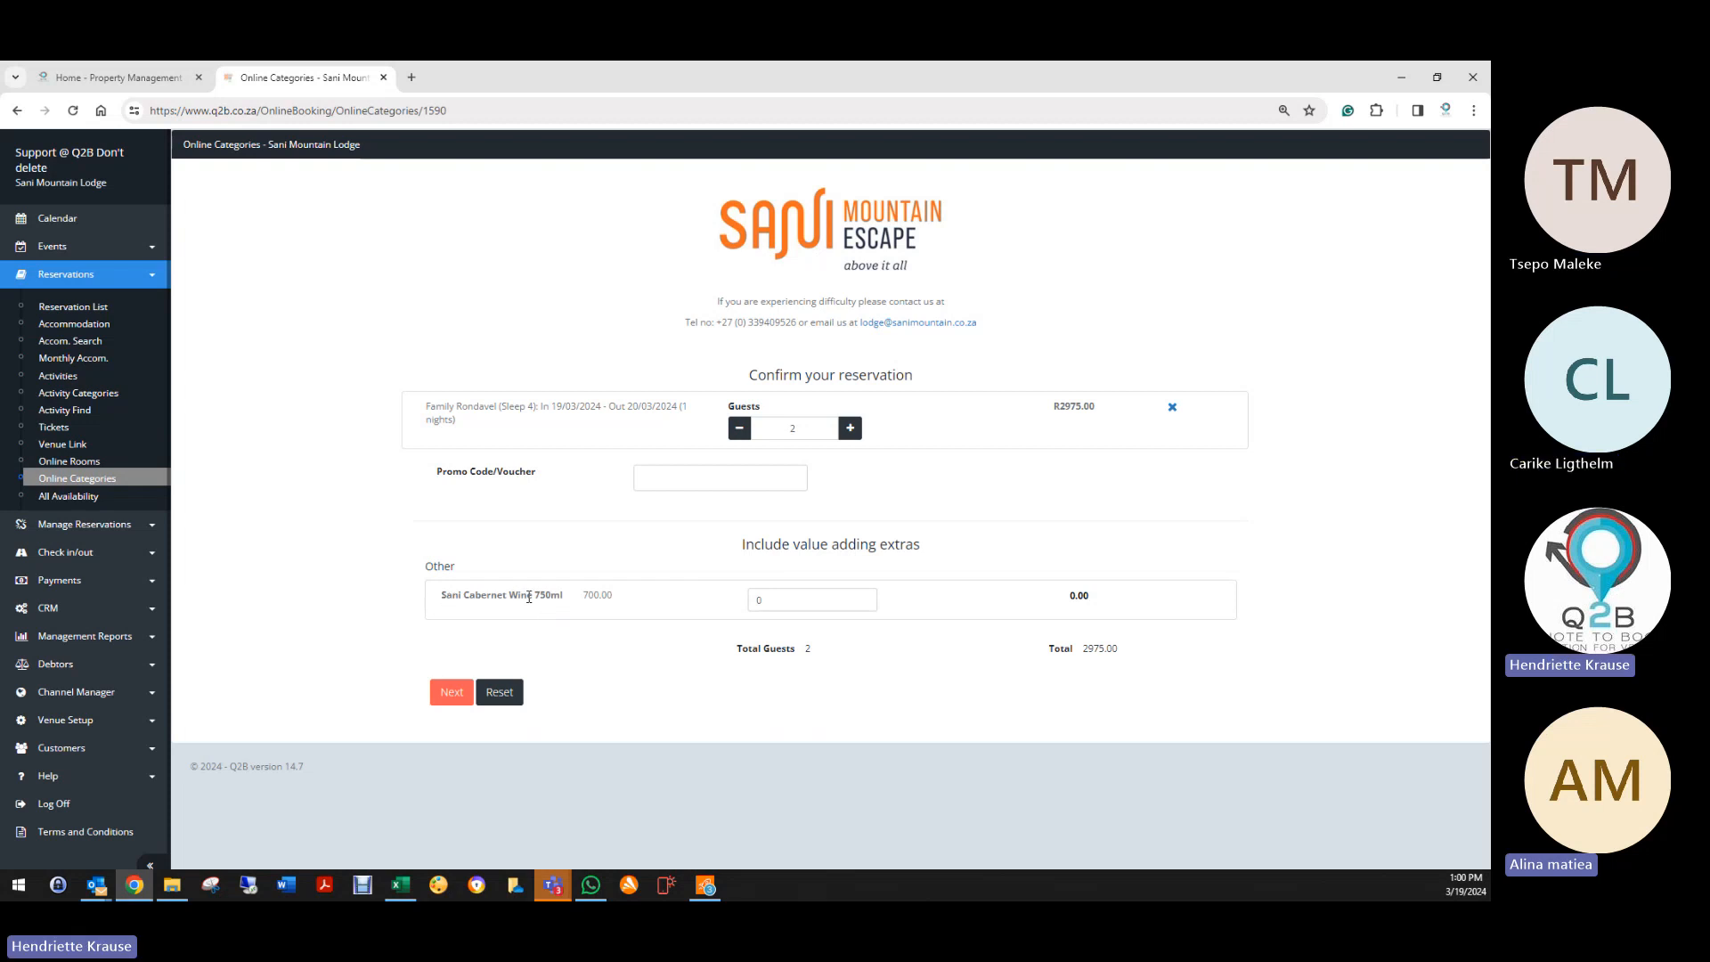
# Step: Vary the wine extra quantity at checkout to check 700 per bottle, then reset the booking
pyautogui.click(863, 597)
pyautogui.click(863, 597)
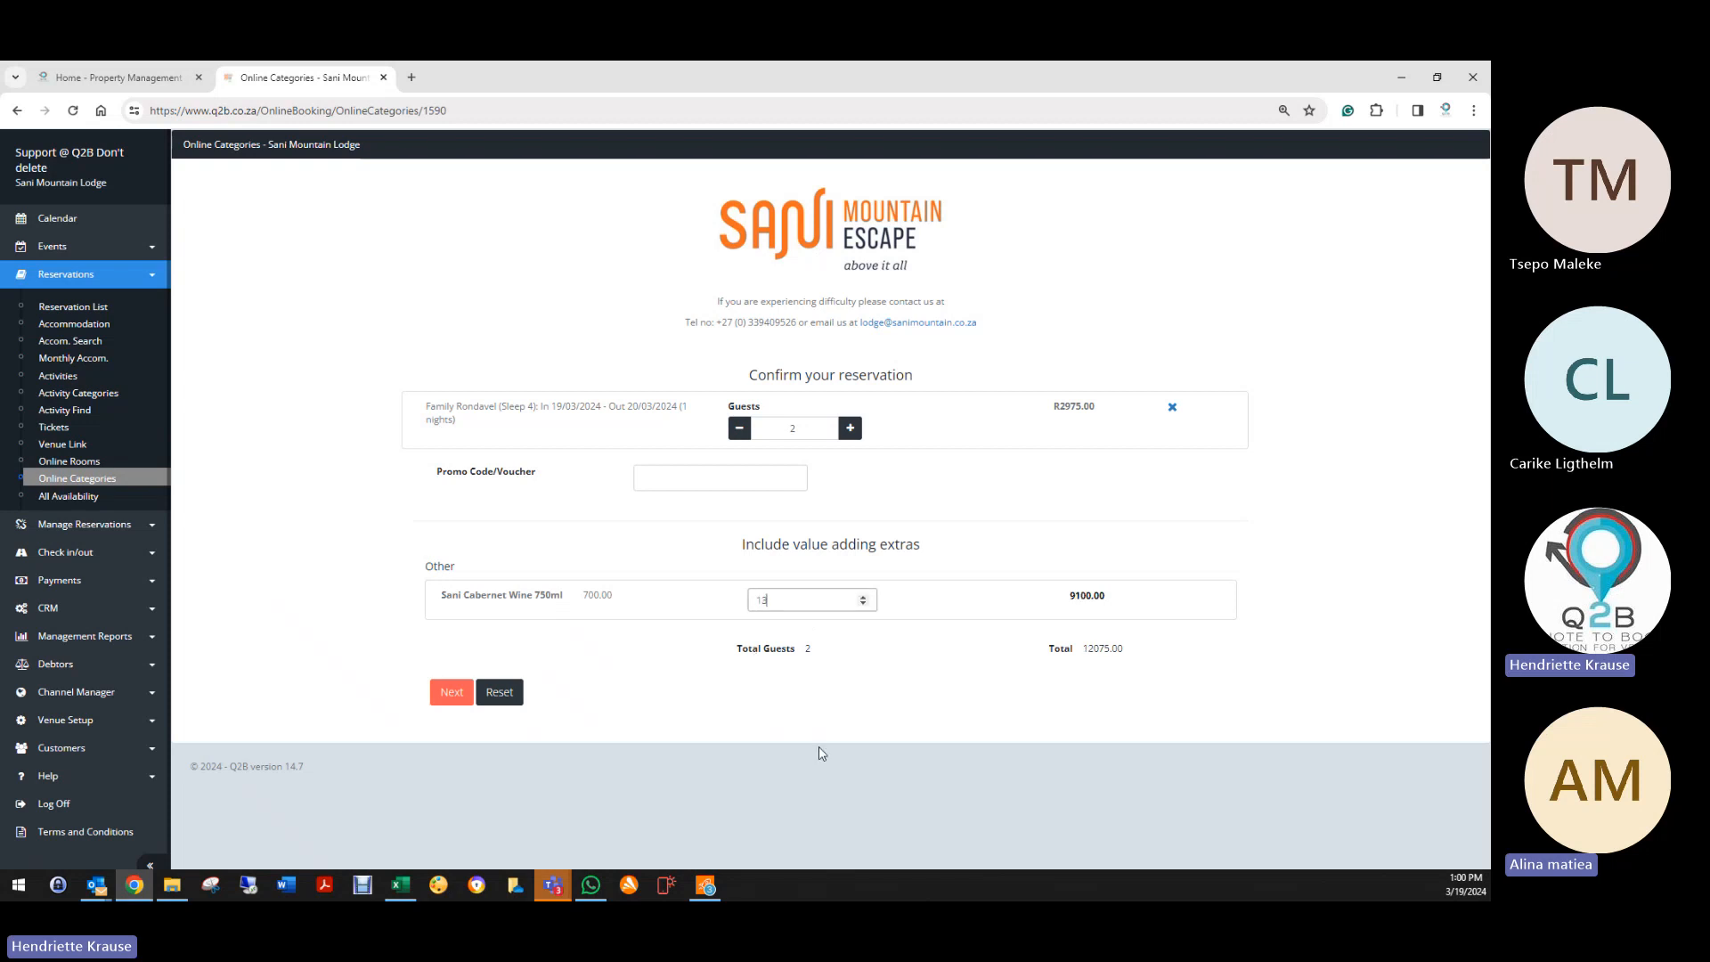
pyautogui.click(867, 606)
pyautogui.click(867, 606)
pyautogui.click(867, 605)
pyautogui.click(867, 606)
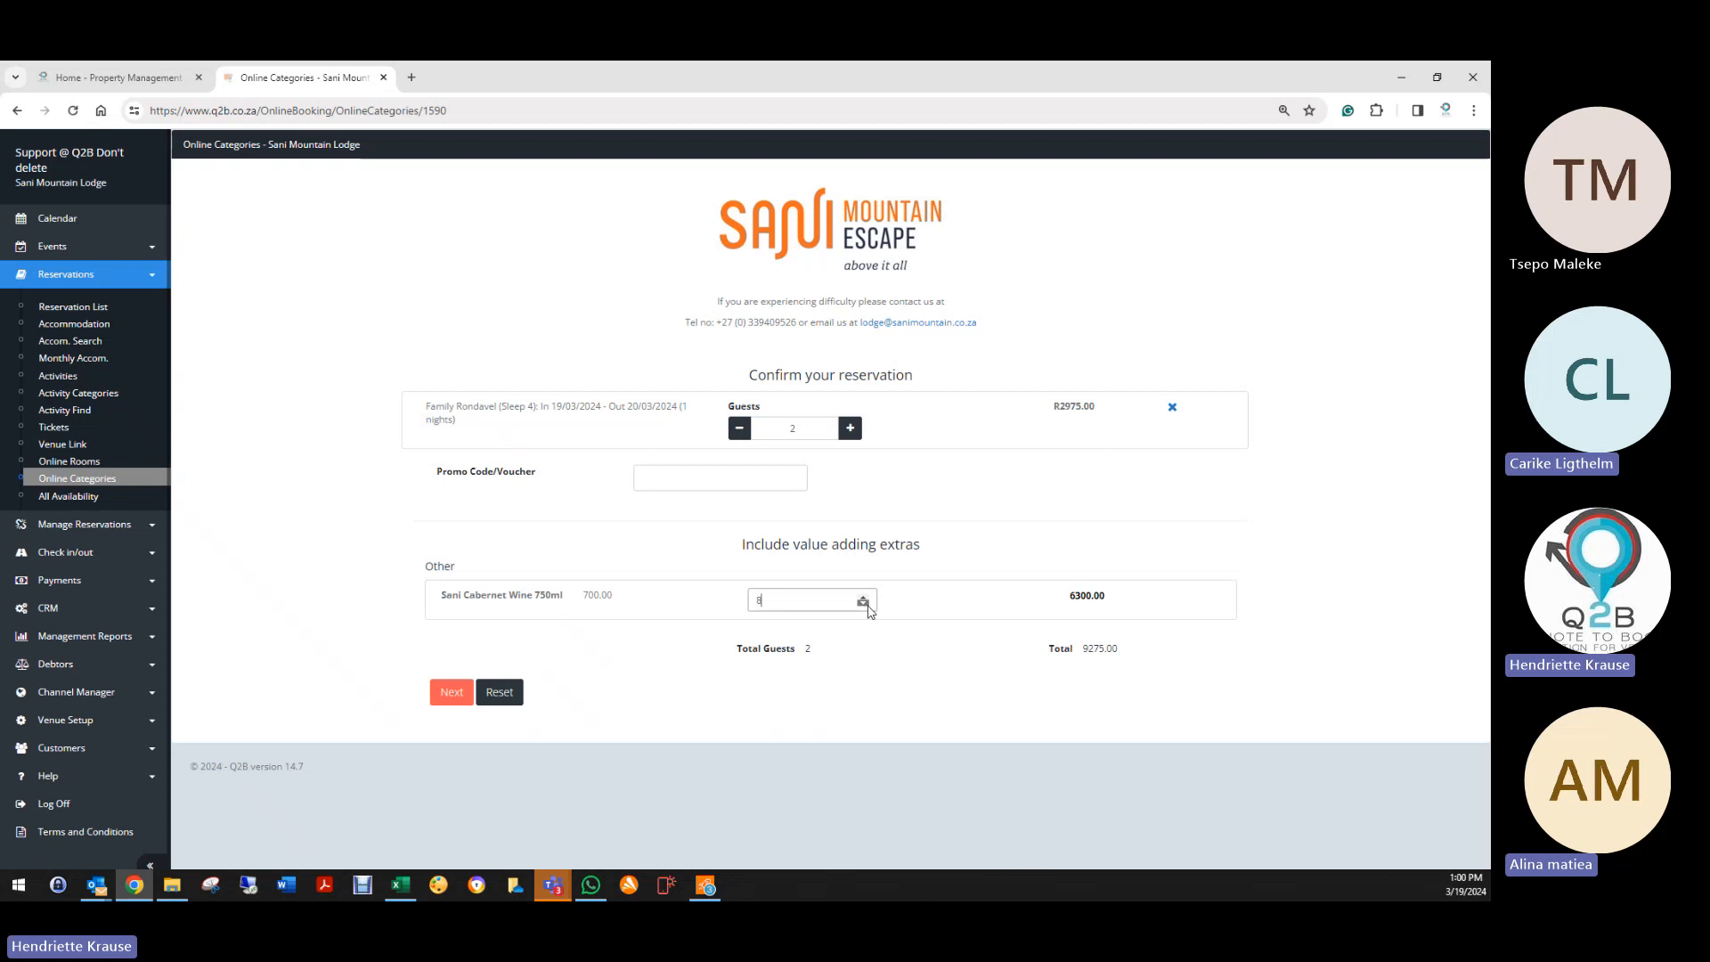
pyautogui.click(867, 606)
pyautogui.click(868, 605)
pyautogui.click(868, 605)
pyautogui.click(868, 605)
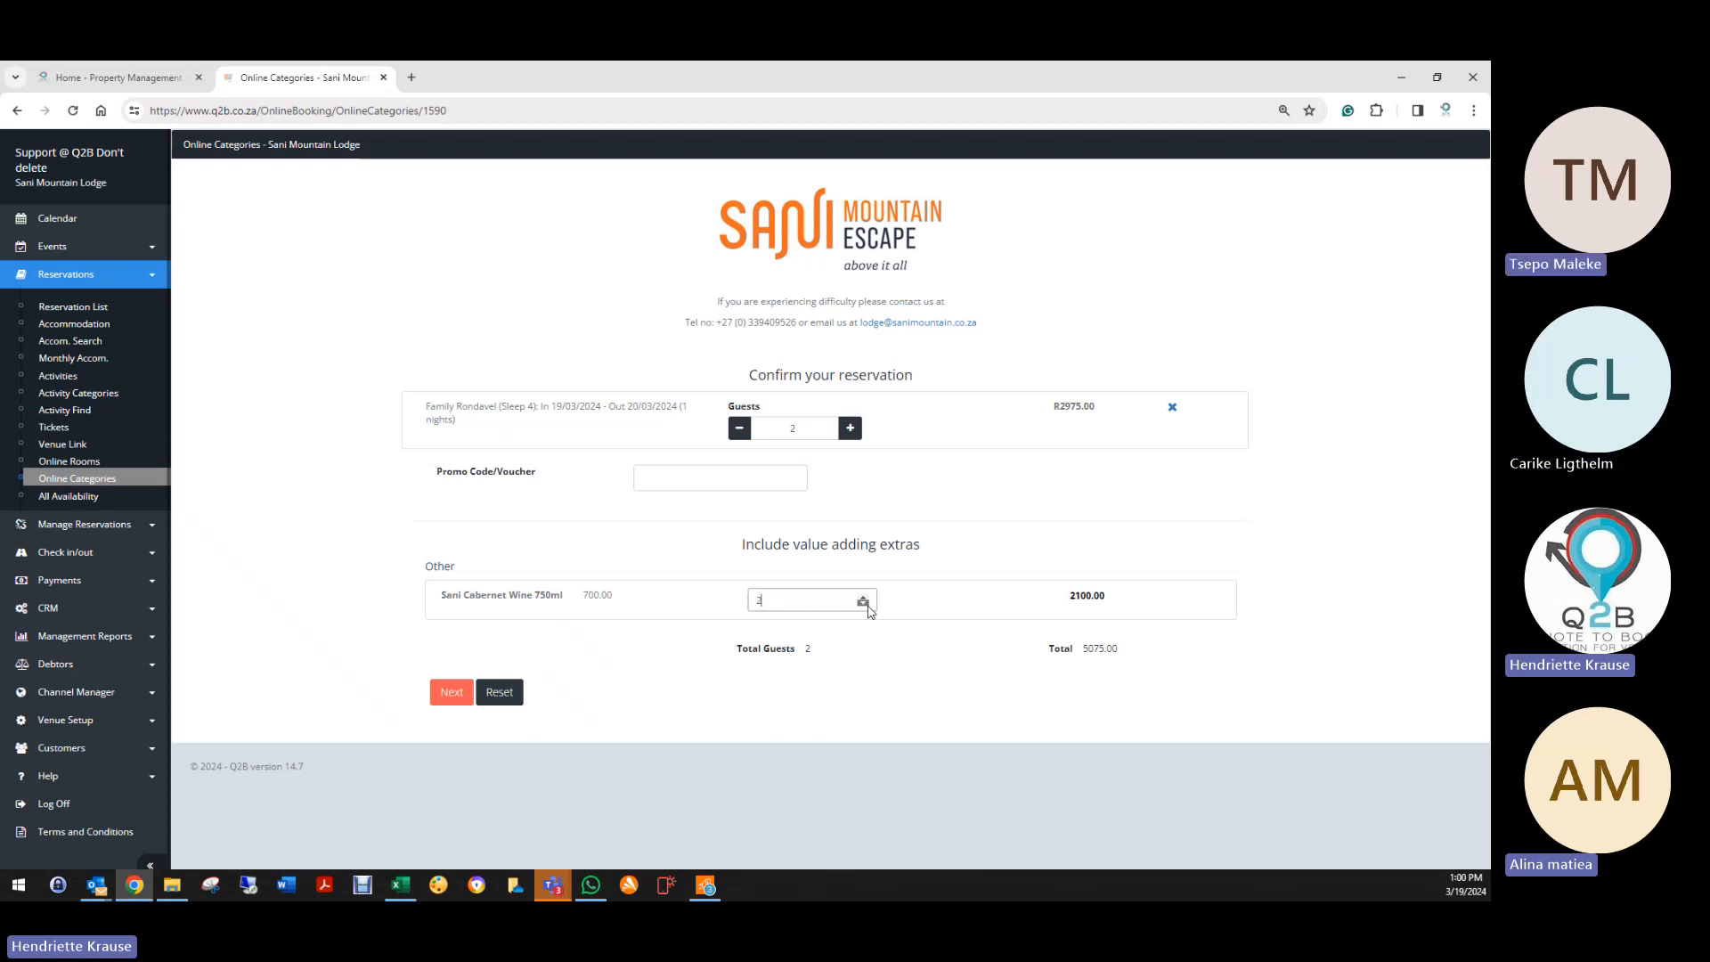
pyautogui.click(867, 606)
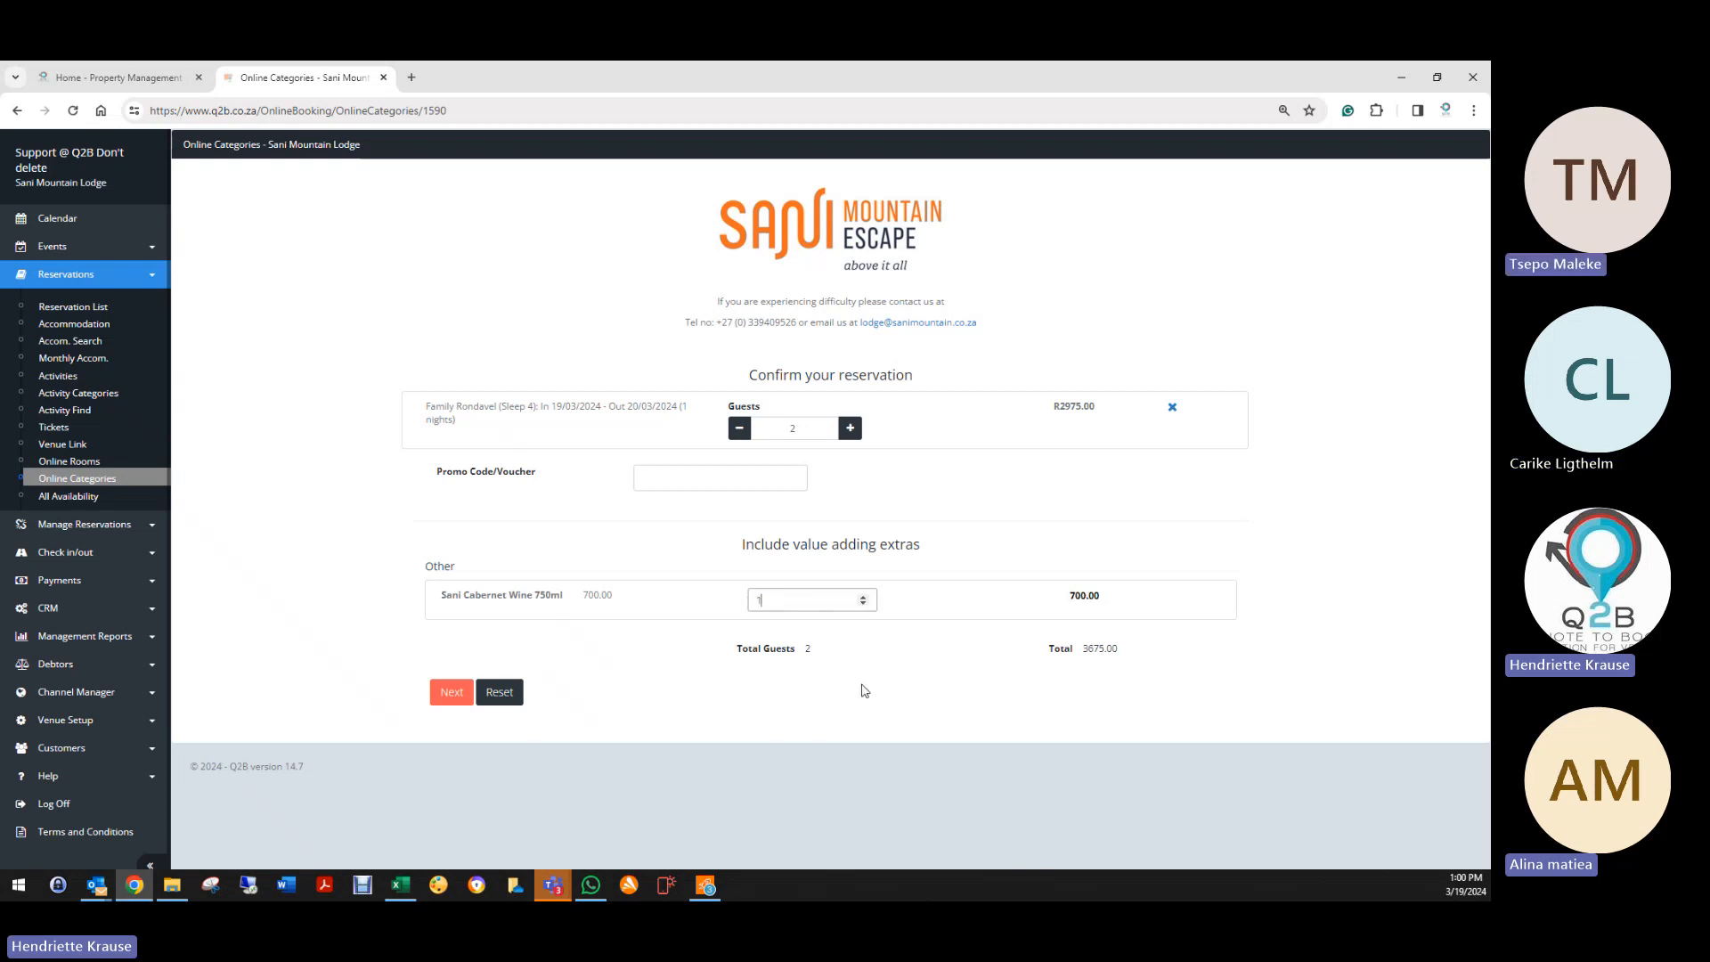
pyautogui.click(864, 596)
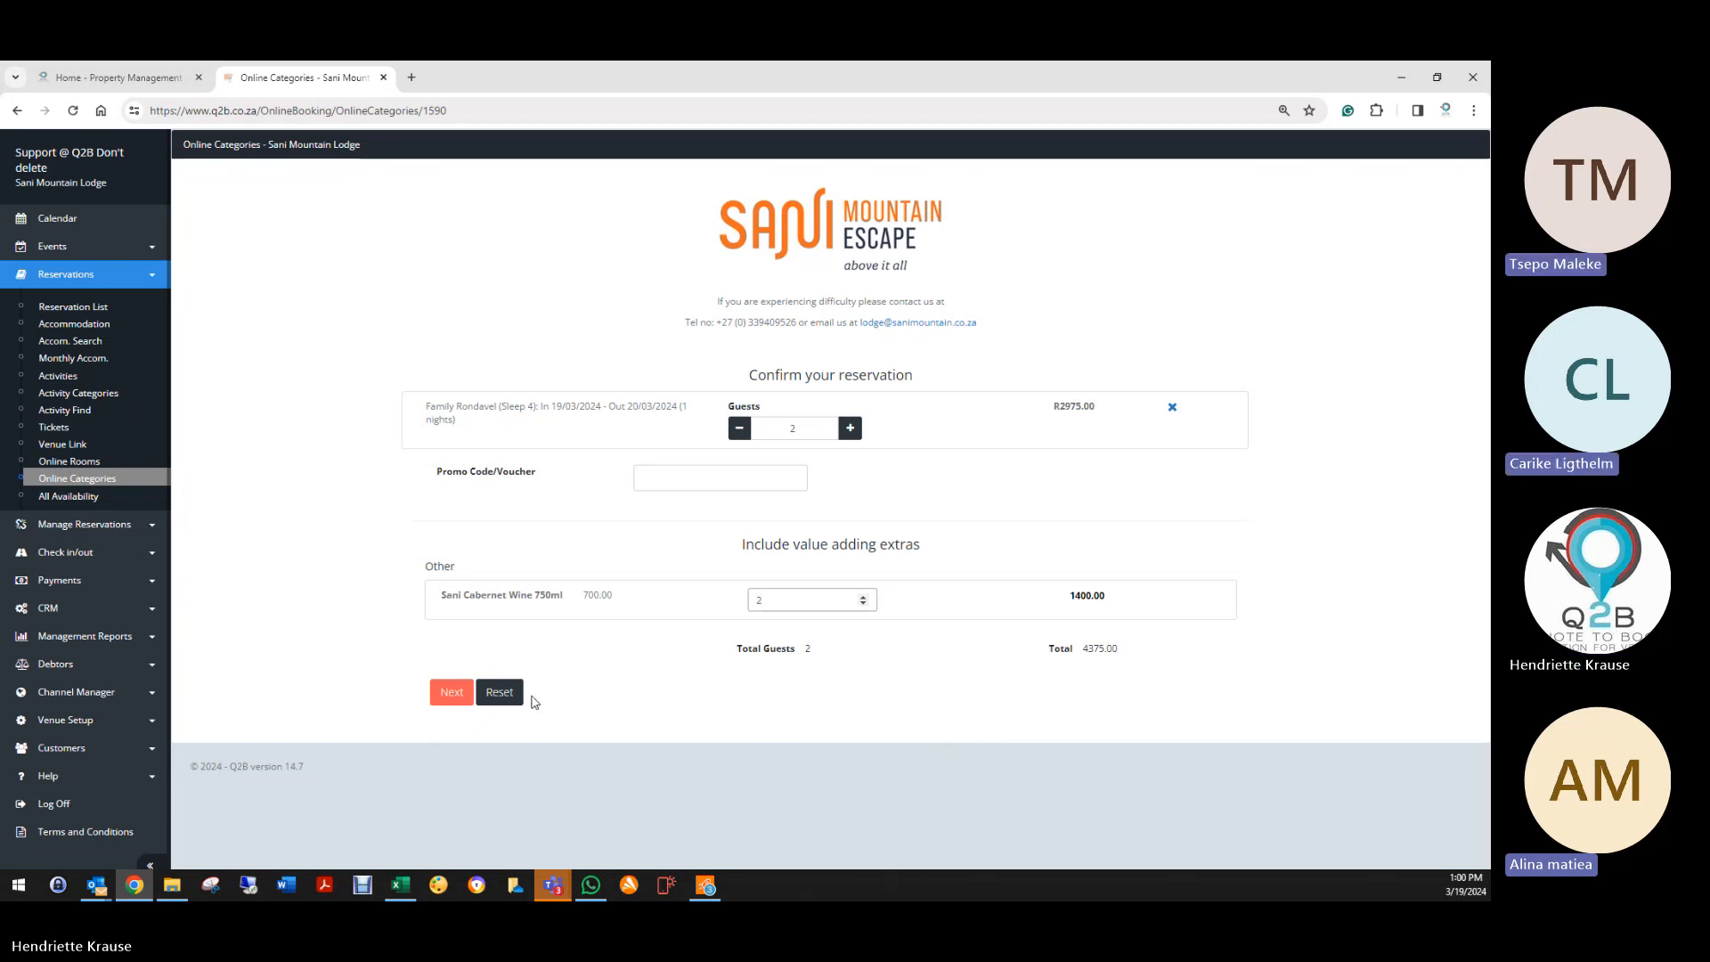
pyautogui.click(498, 692)
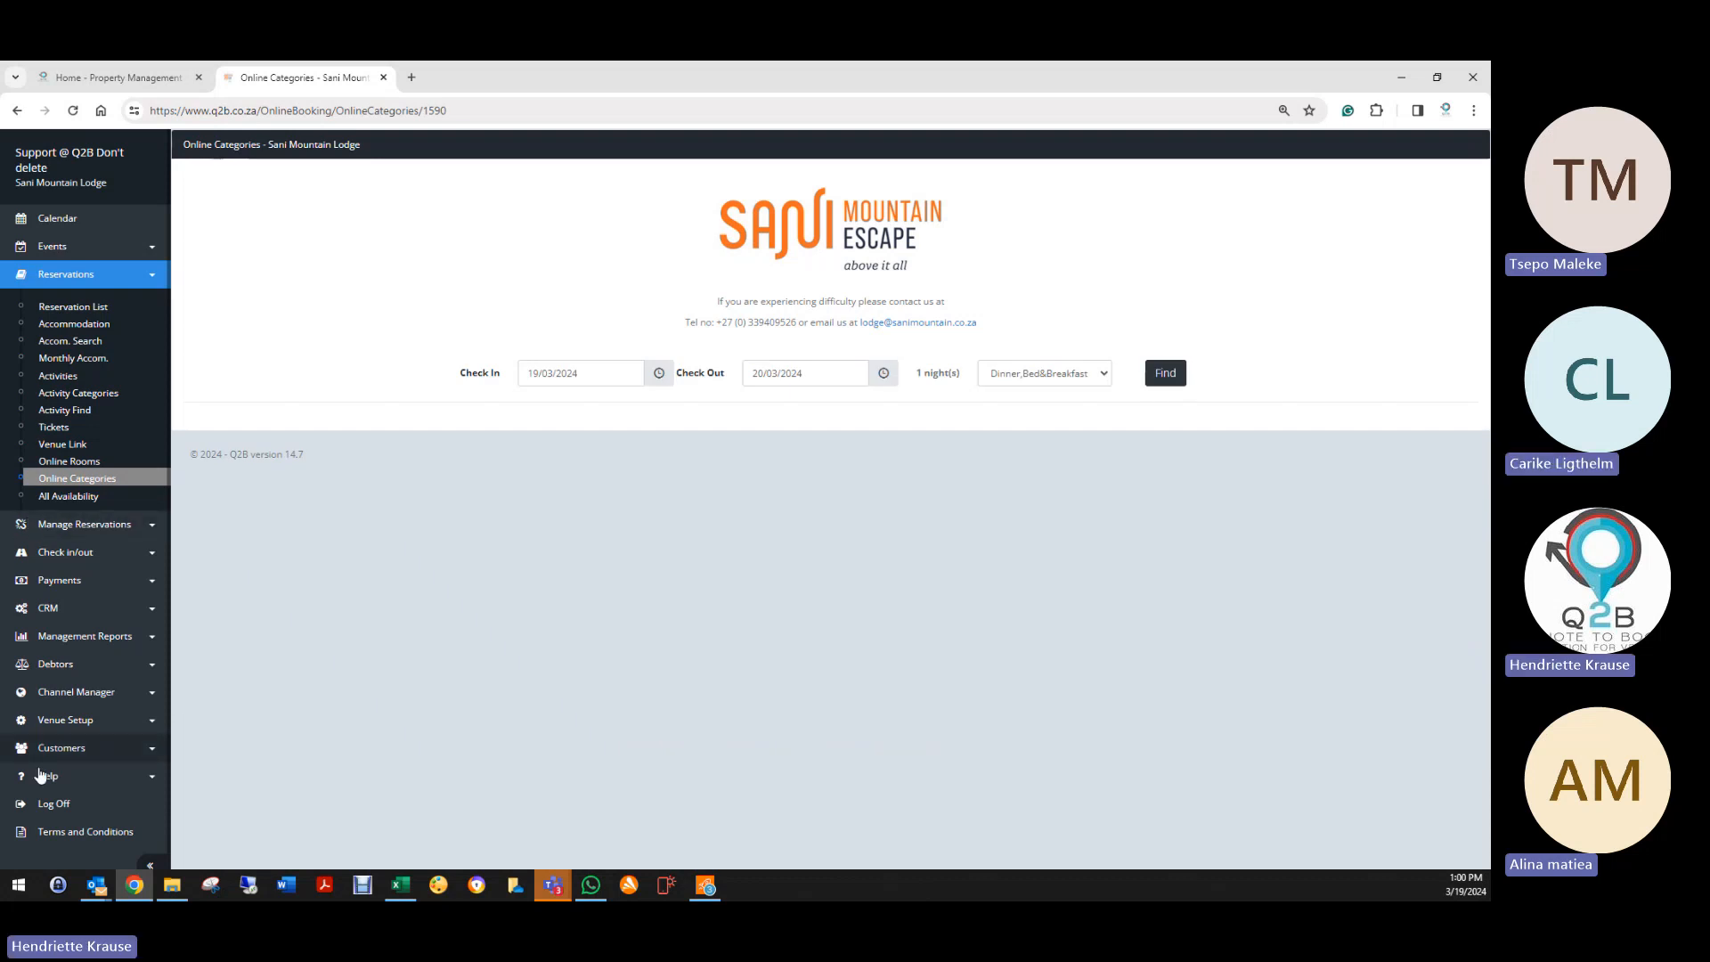
# Step: Open the Sani Cabernet Wine 750ml item for editing from the Price List
pyautogui.click(64, 722)
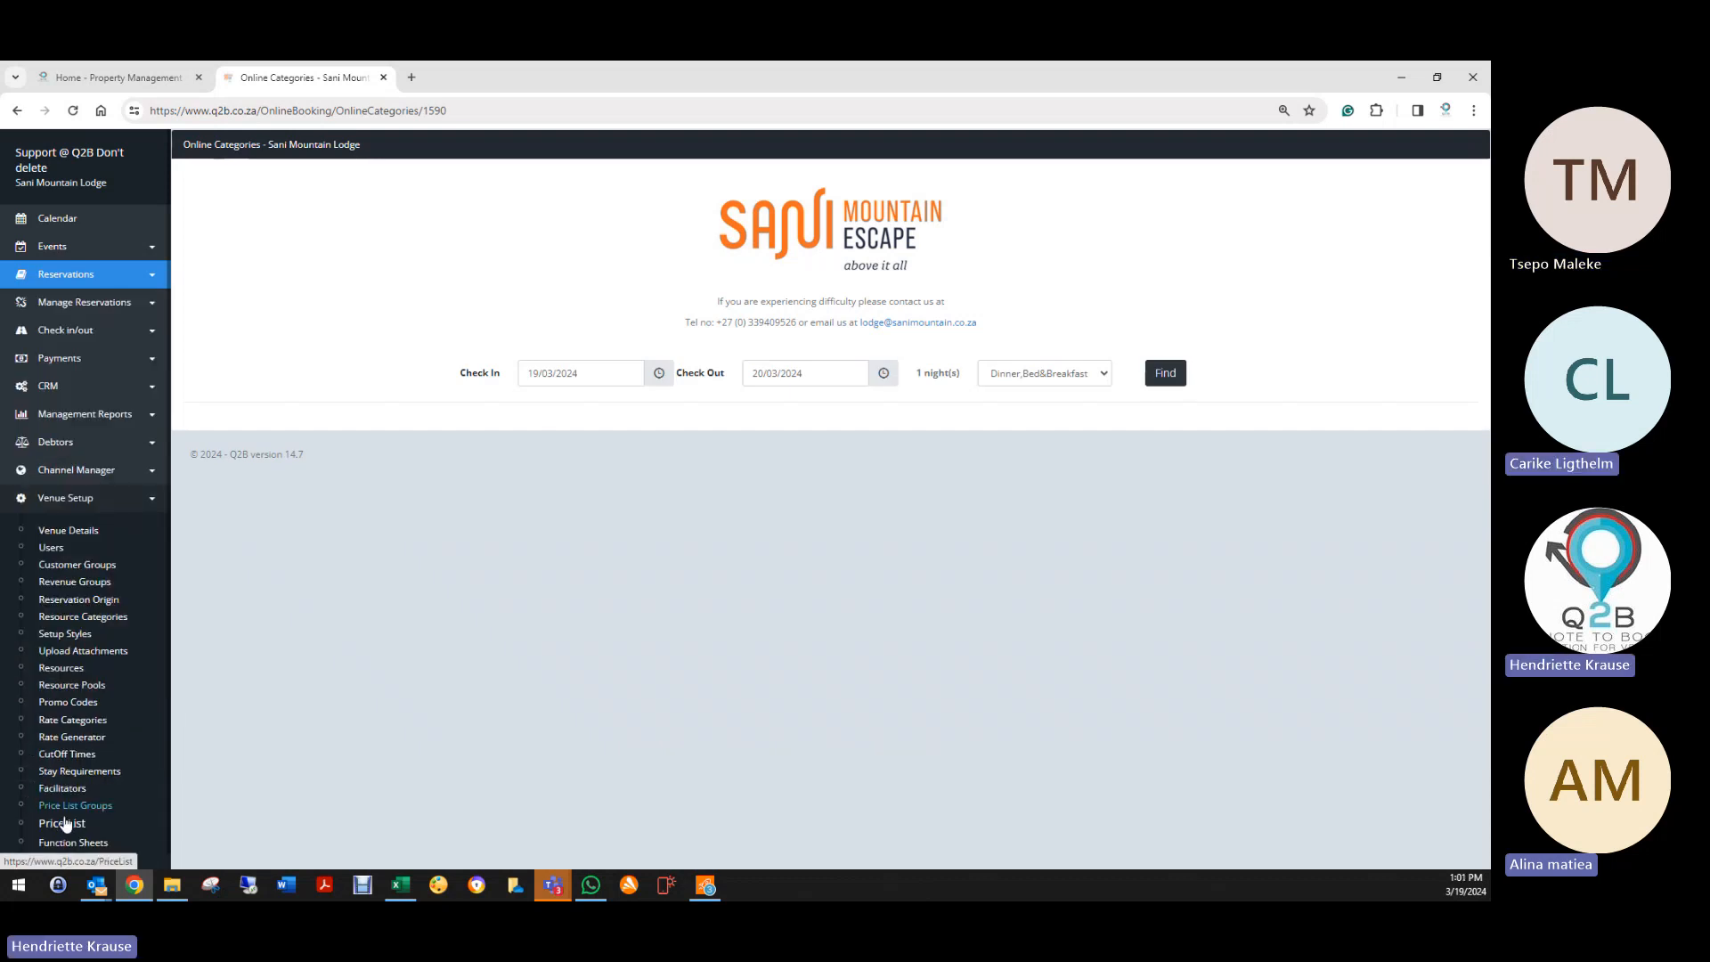
pyautogui.click(64, 824)
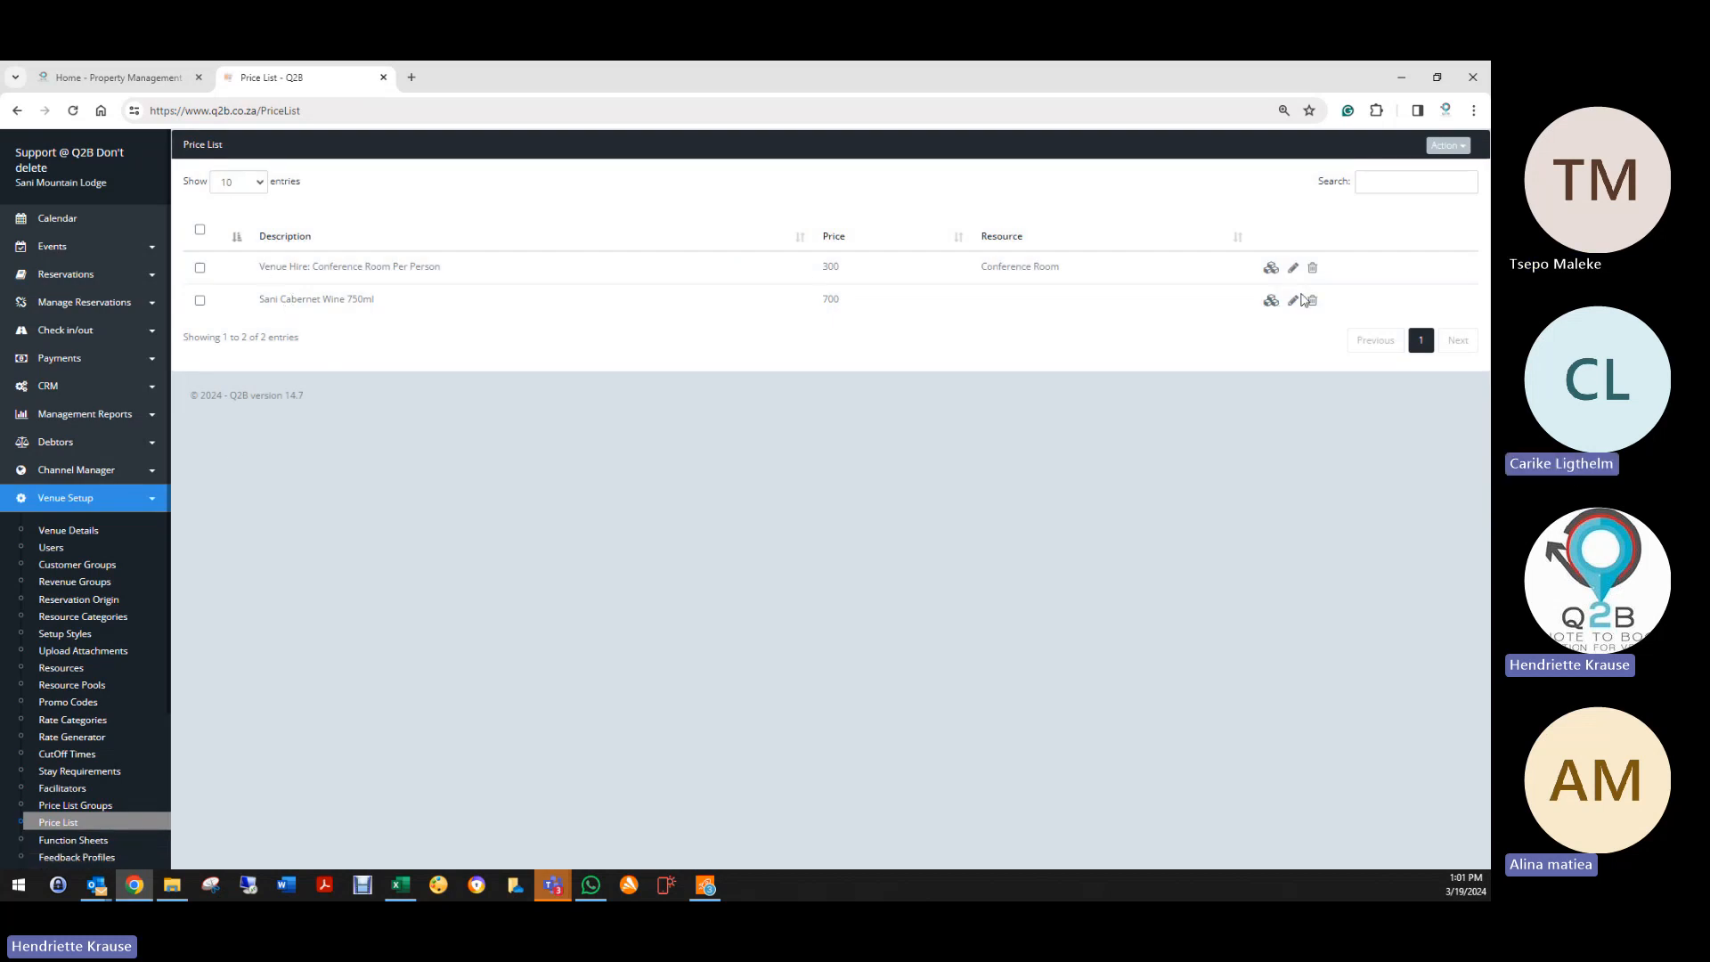
pyautogui.click(1447, 145)
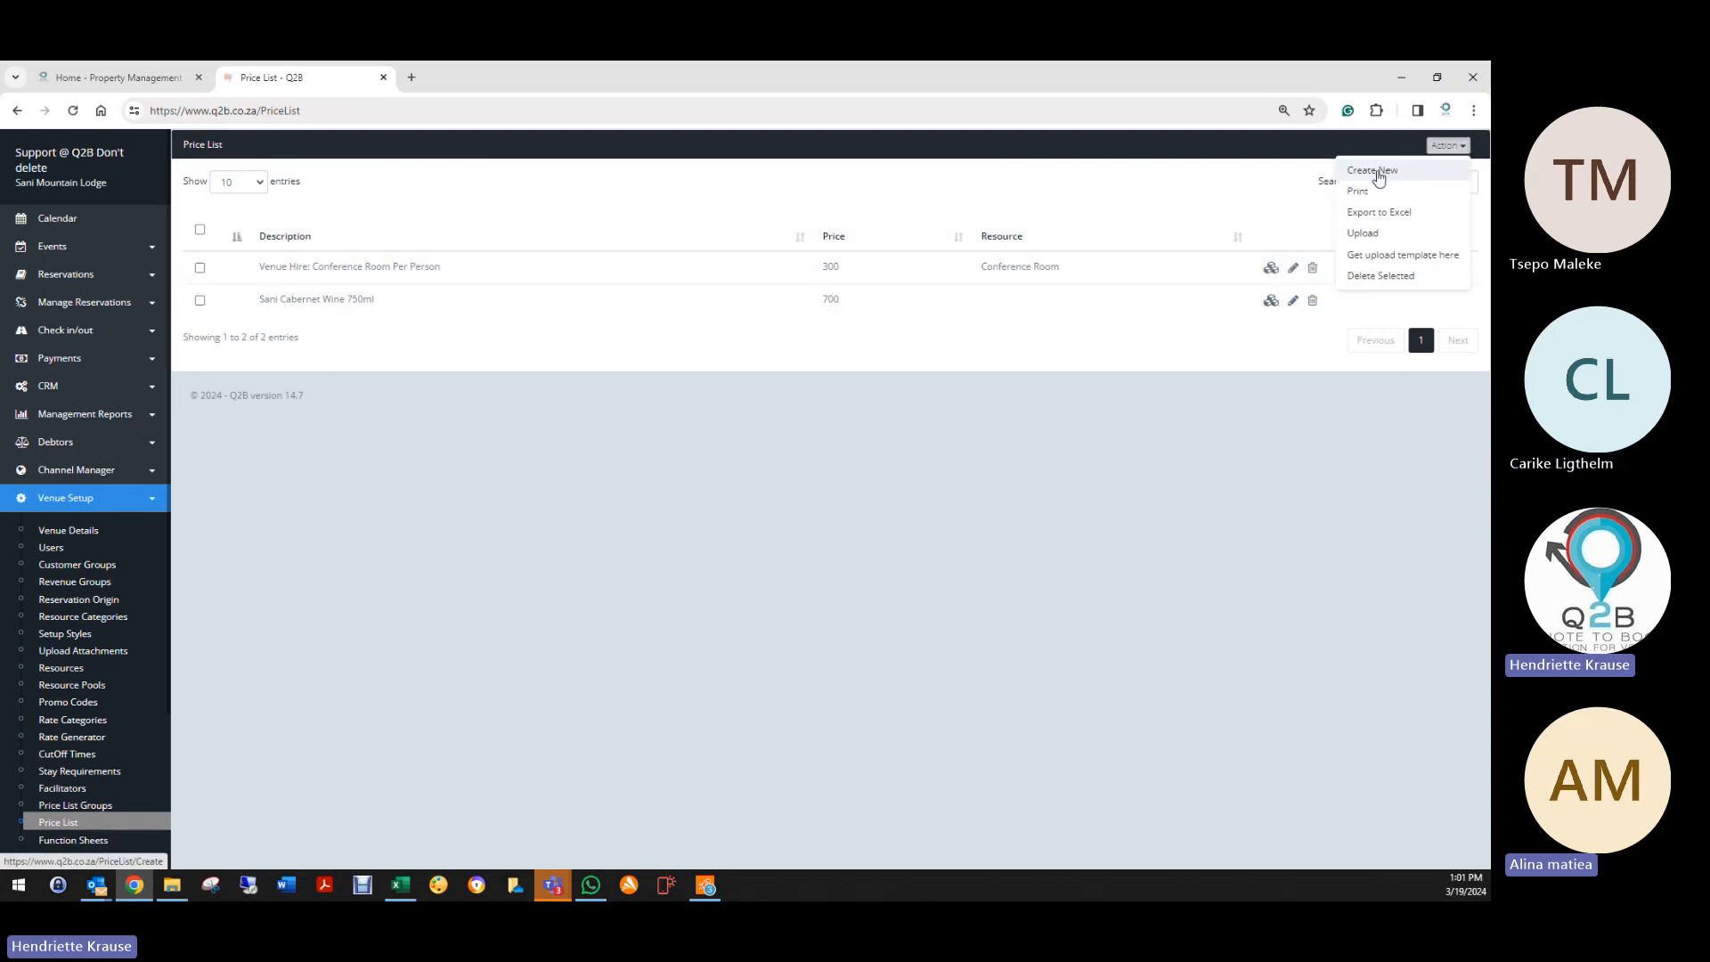
pyautogui.click(1293, 300)
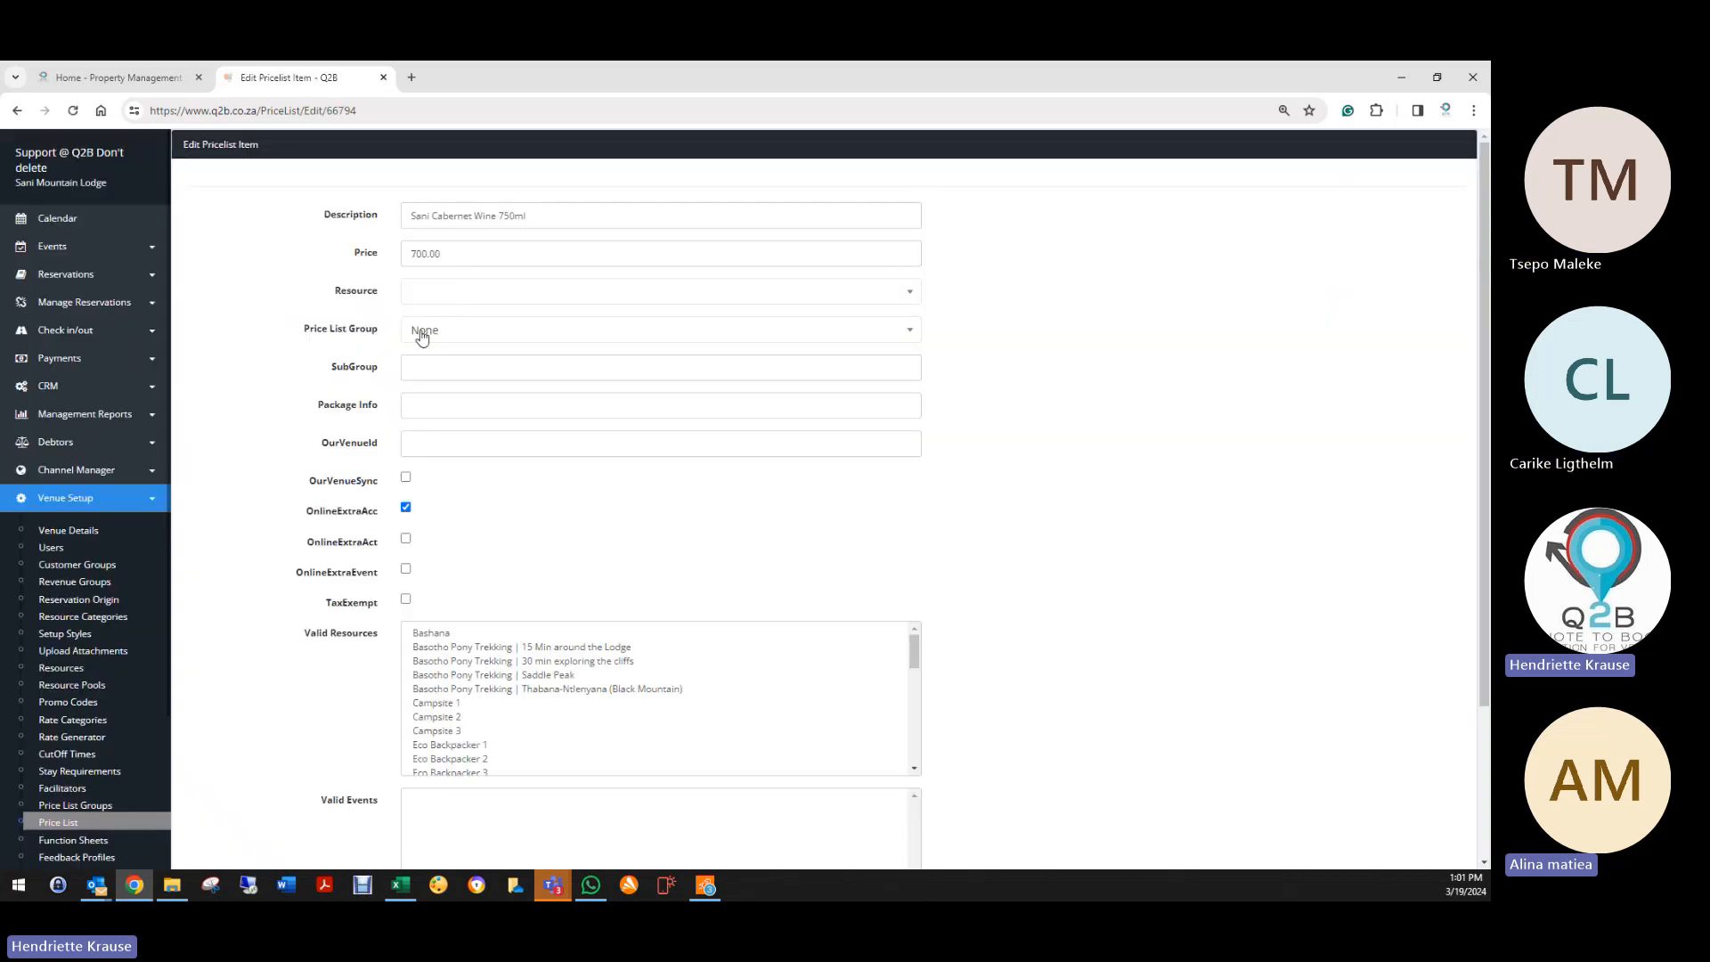
# Step: Set the group to Add on List, untick tax exempt, and save the wine item
pyautogui.click(422, 335)
pyautogui.click(441, 408)
pyautogui.click(407, 602)
pyautogui.scroll(-2, 370, 704)
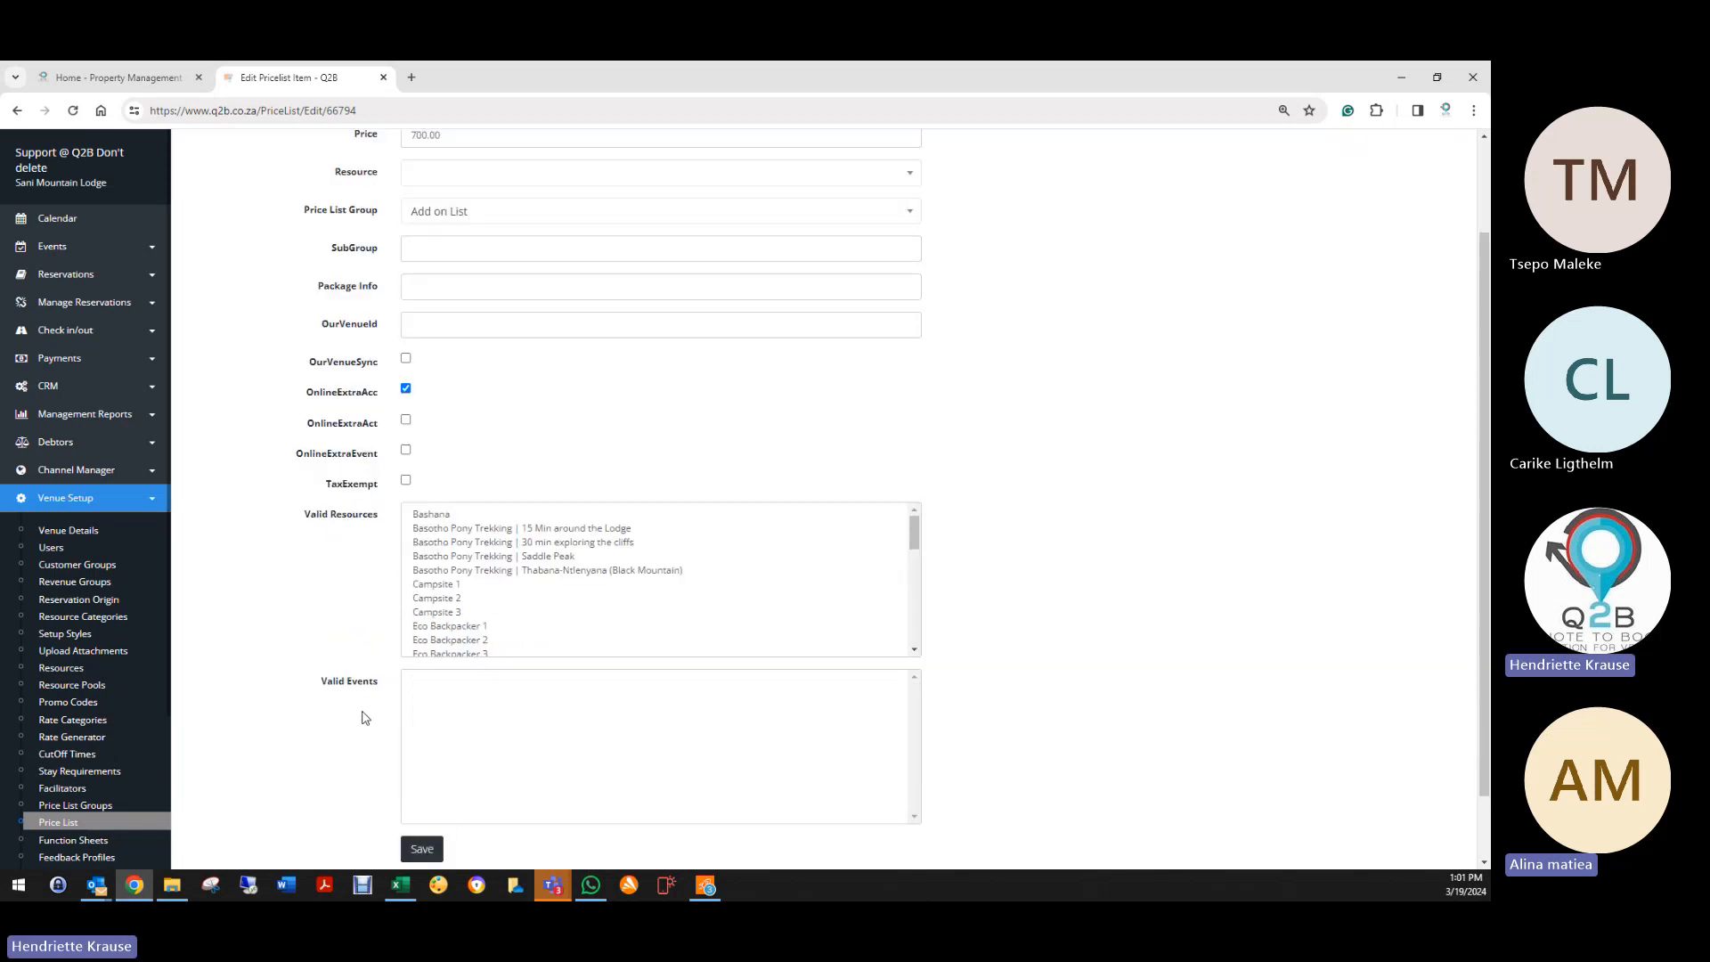
pyautogui.click(422, 848)
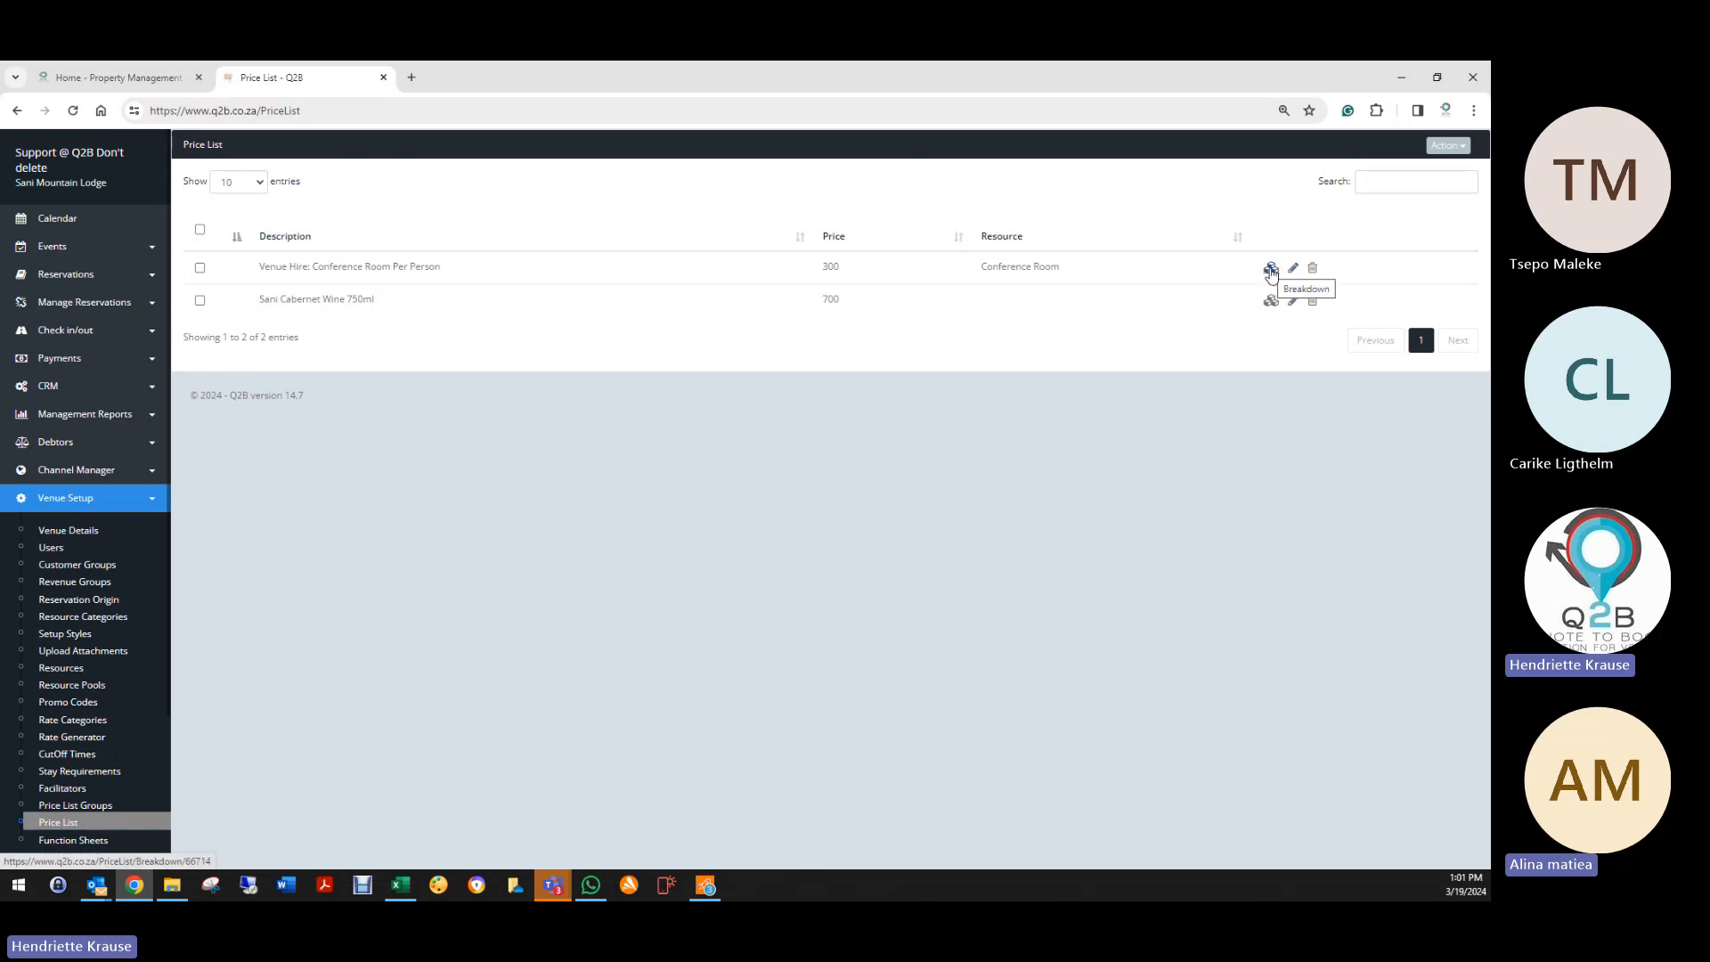
# Step: Check the Conference Room item's breakdown, then open the wine item's breakdown
pyautogui.click(1271, 269)
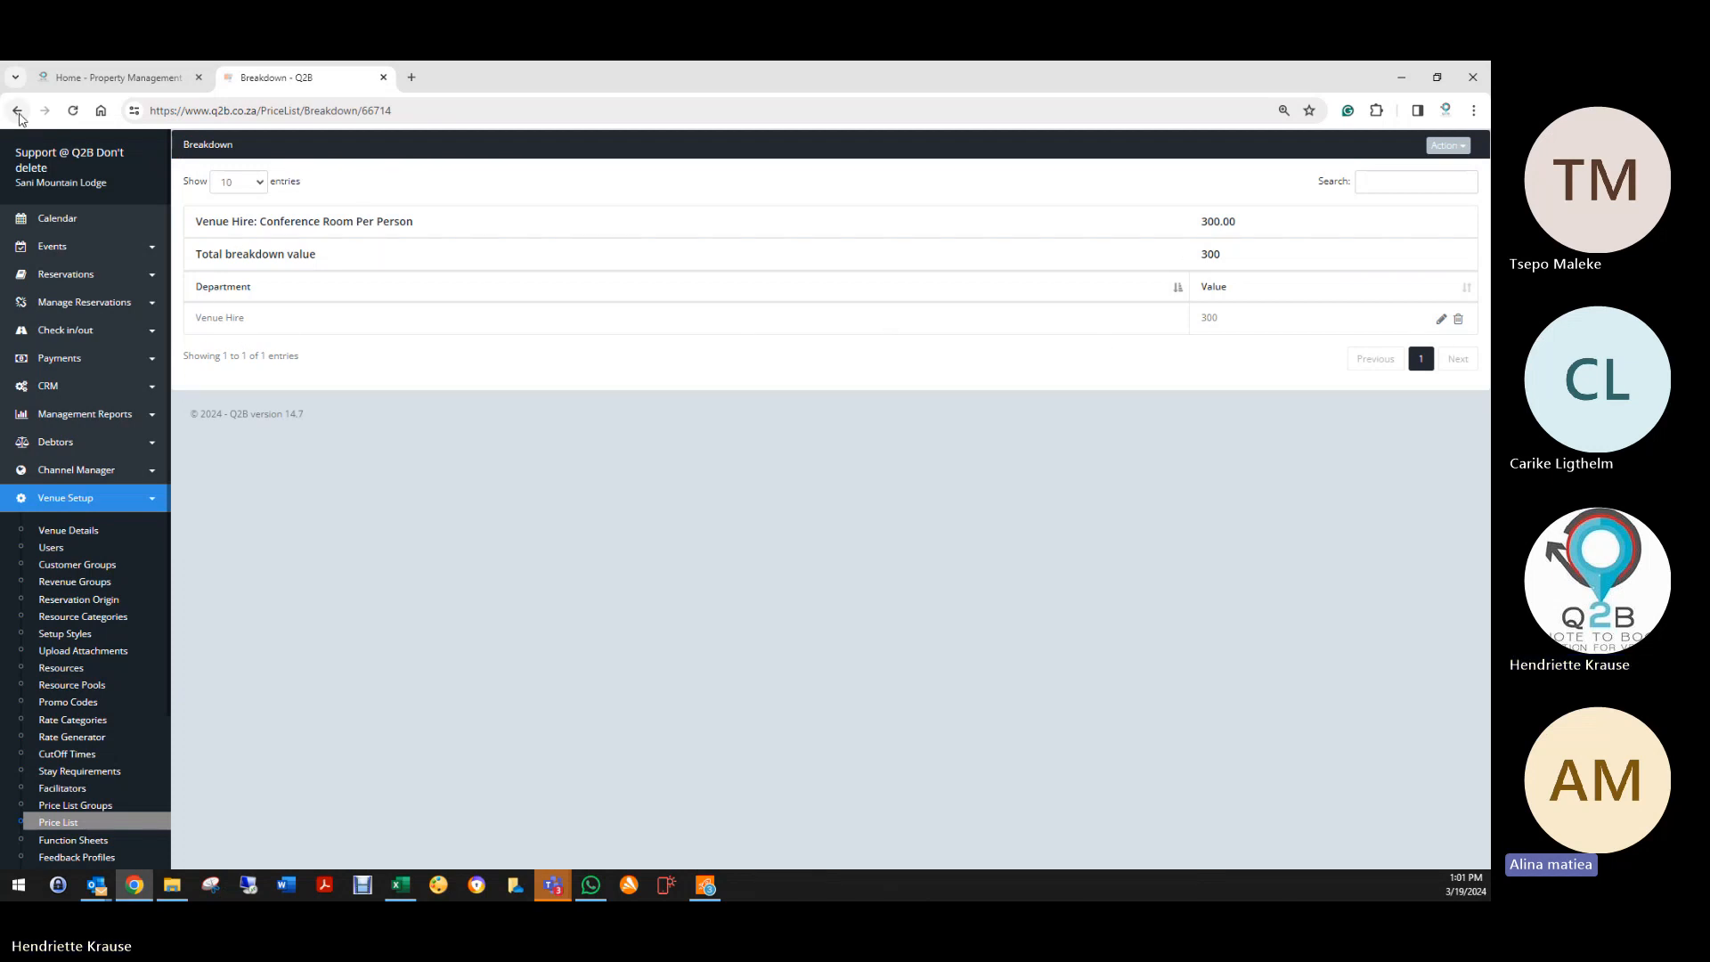
pyautogui.click(17, 110)
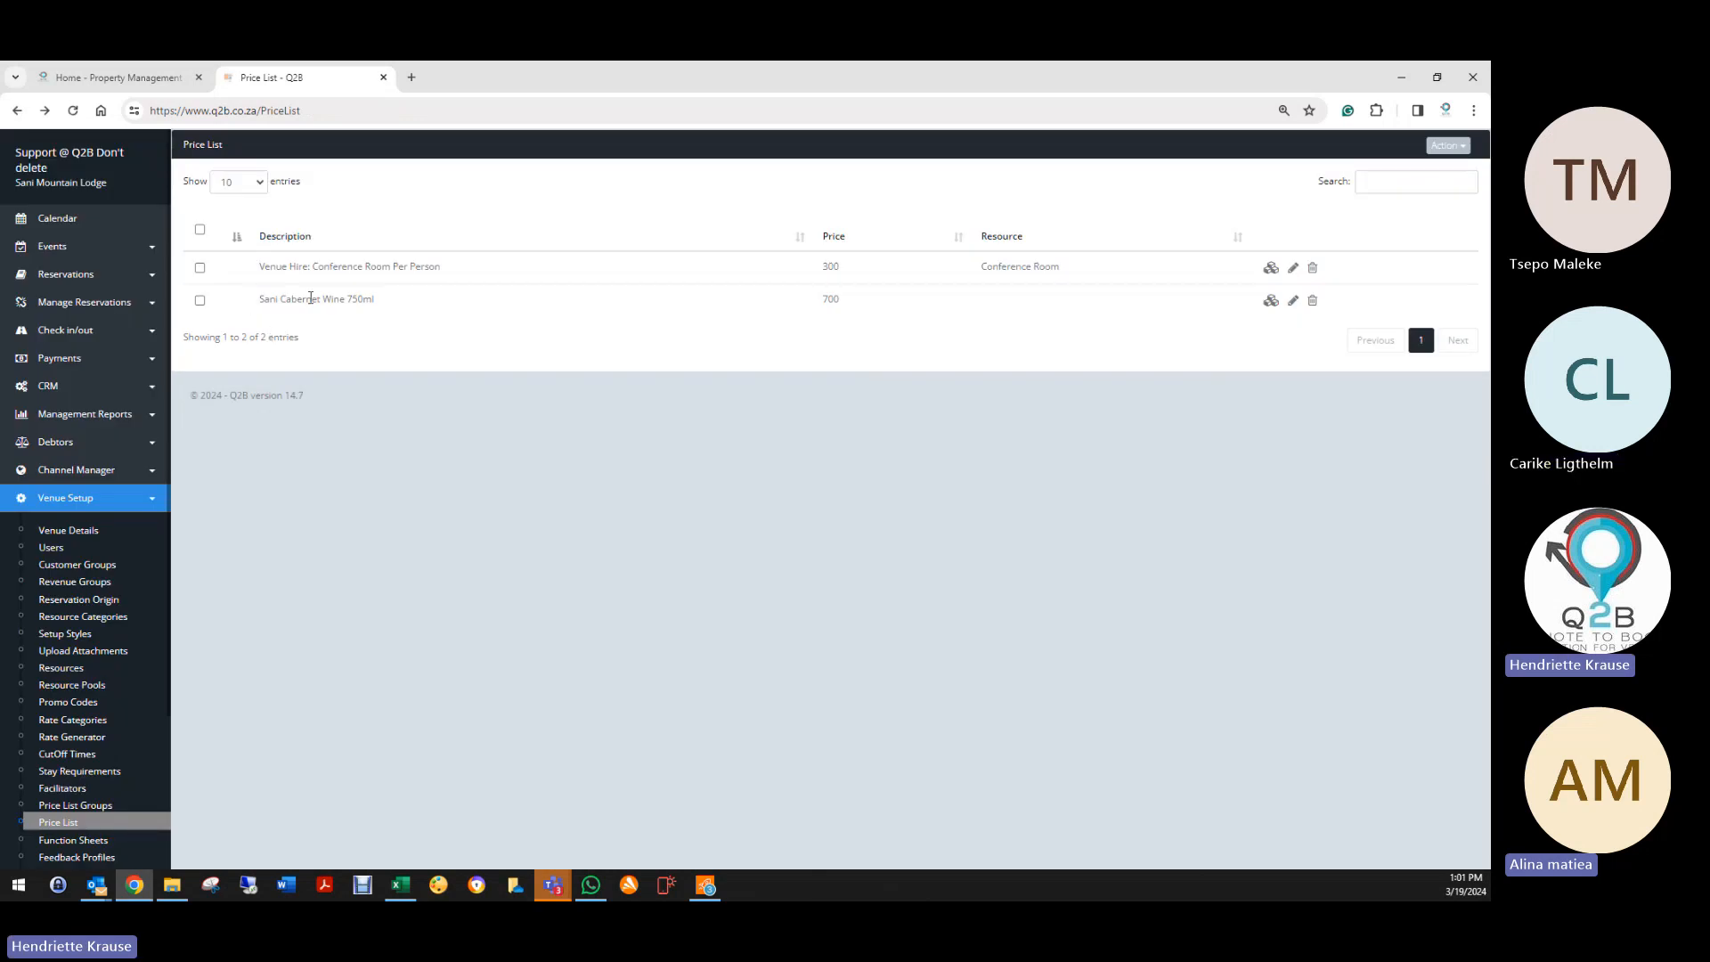
pyautogui.click(1271, 301)
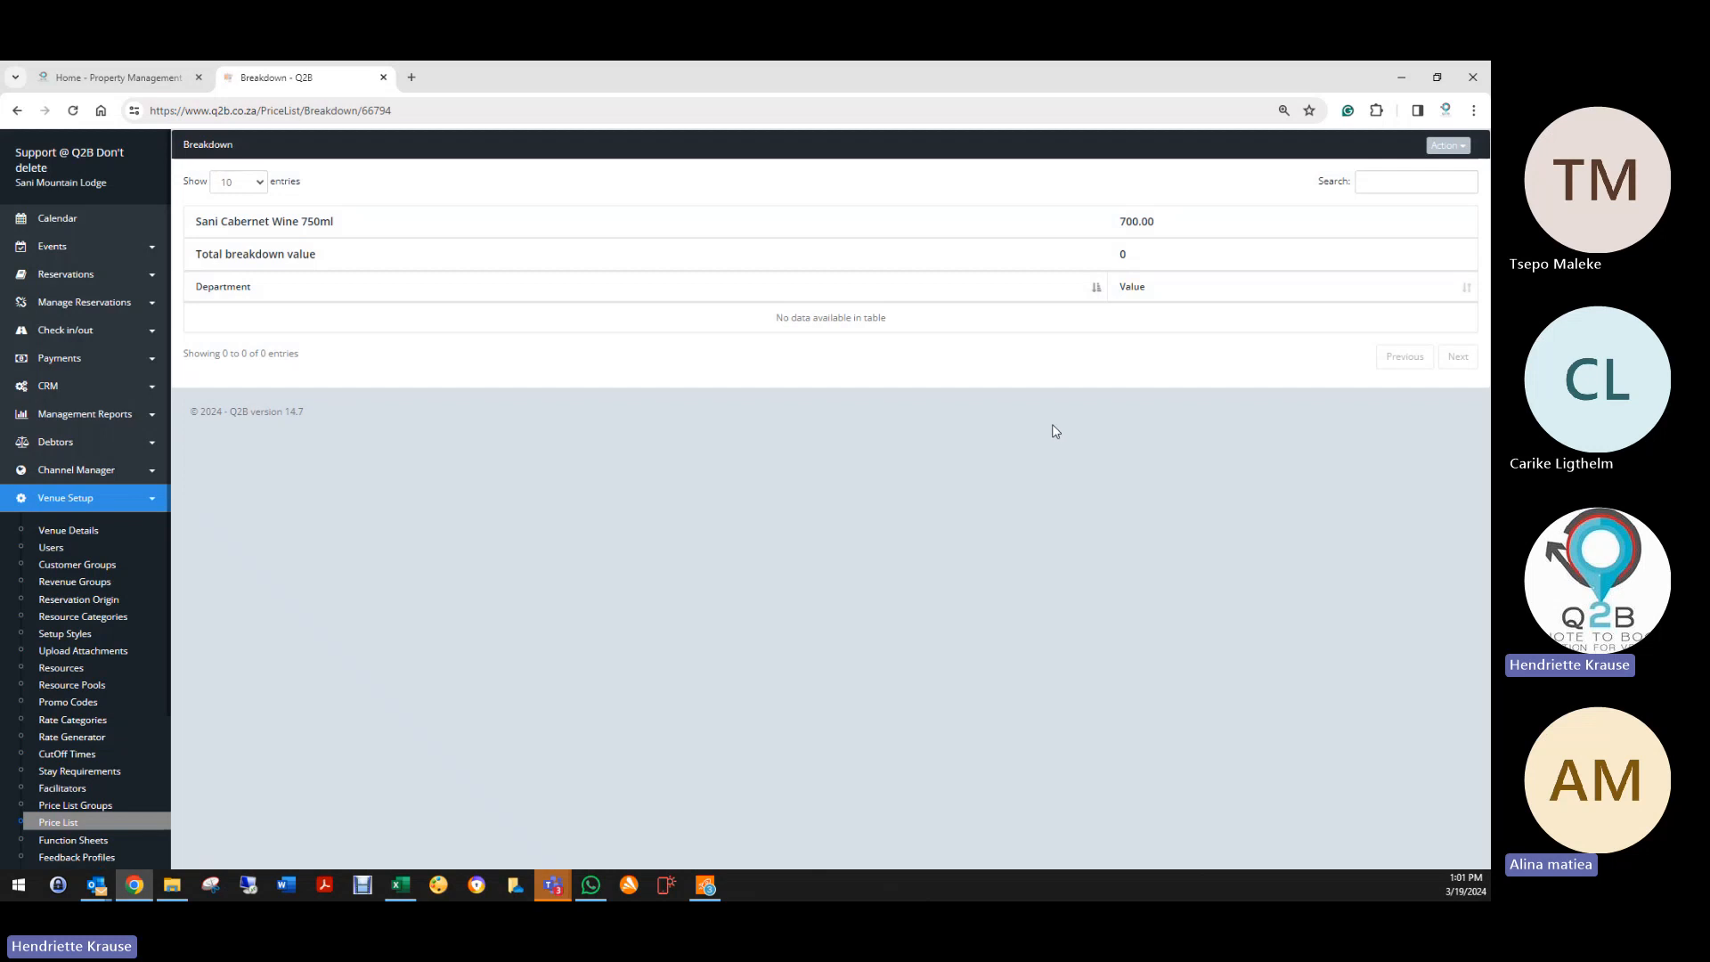
# Step: Add a Beverages breakdown line worth 700 and return to the price list
pyautogui.click(1448, 145)
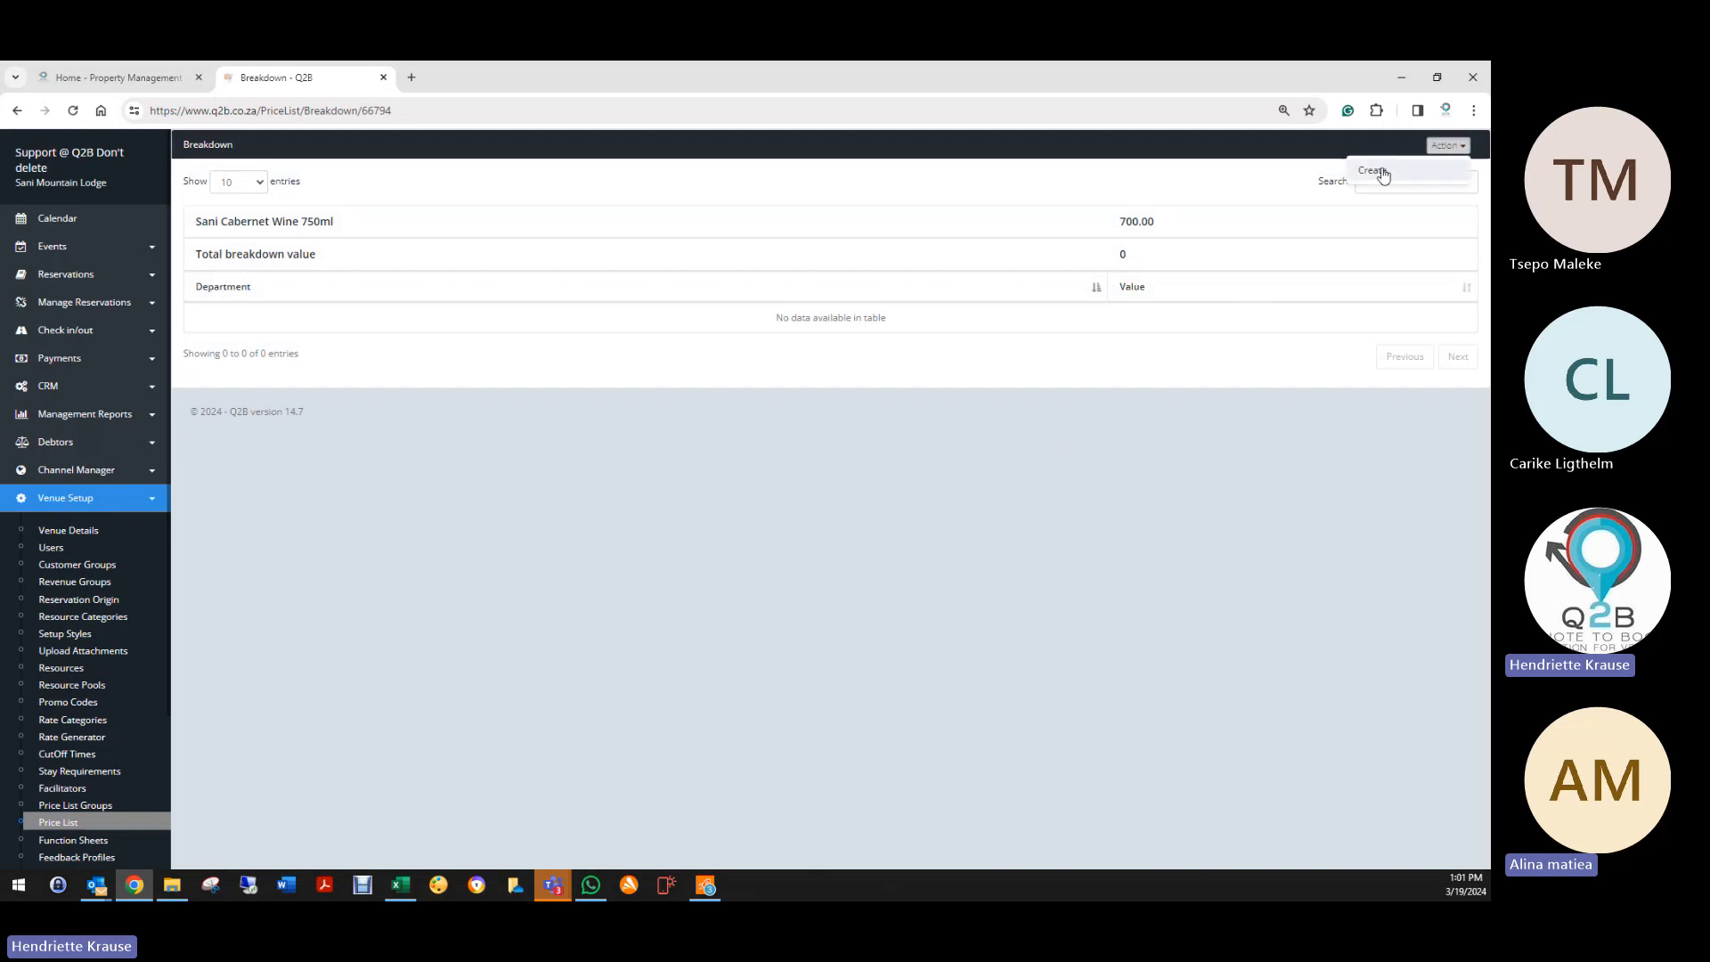
pyautogui.click(1381, 178)
pyautogui.click(698, 221)
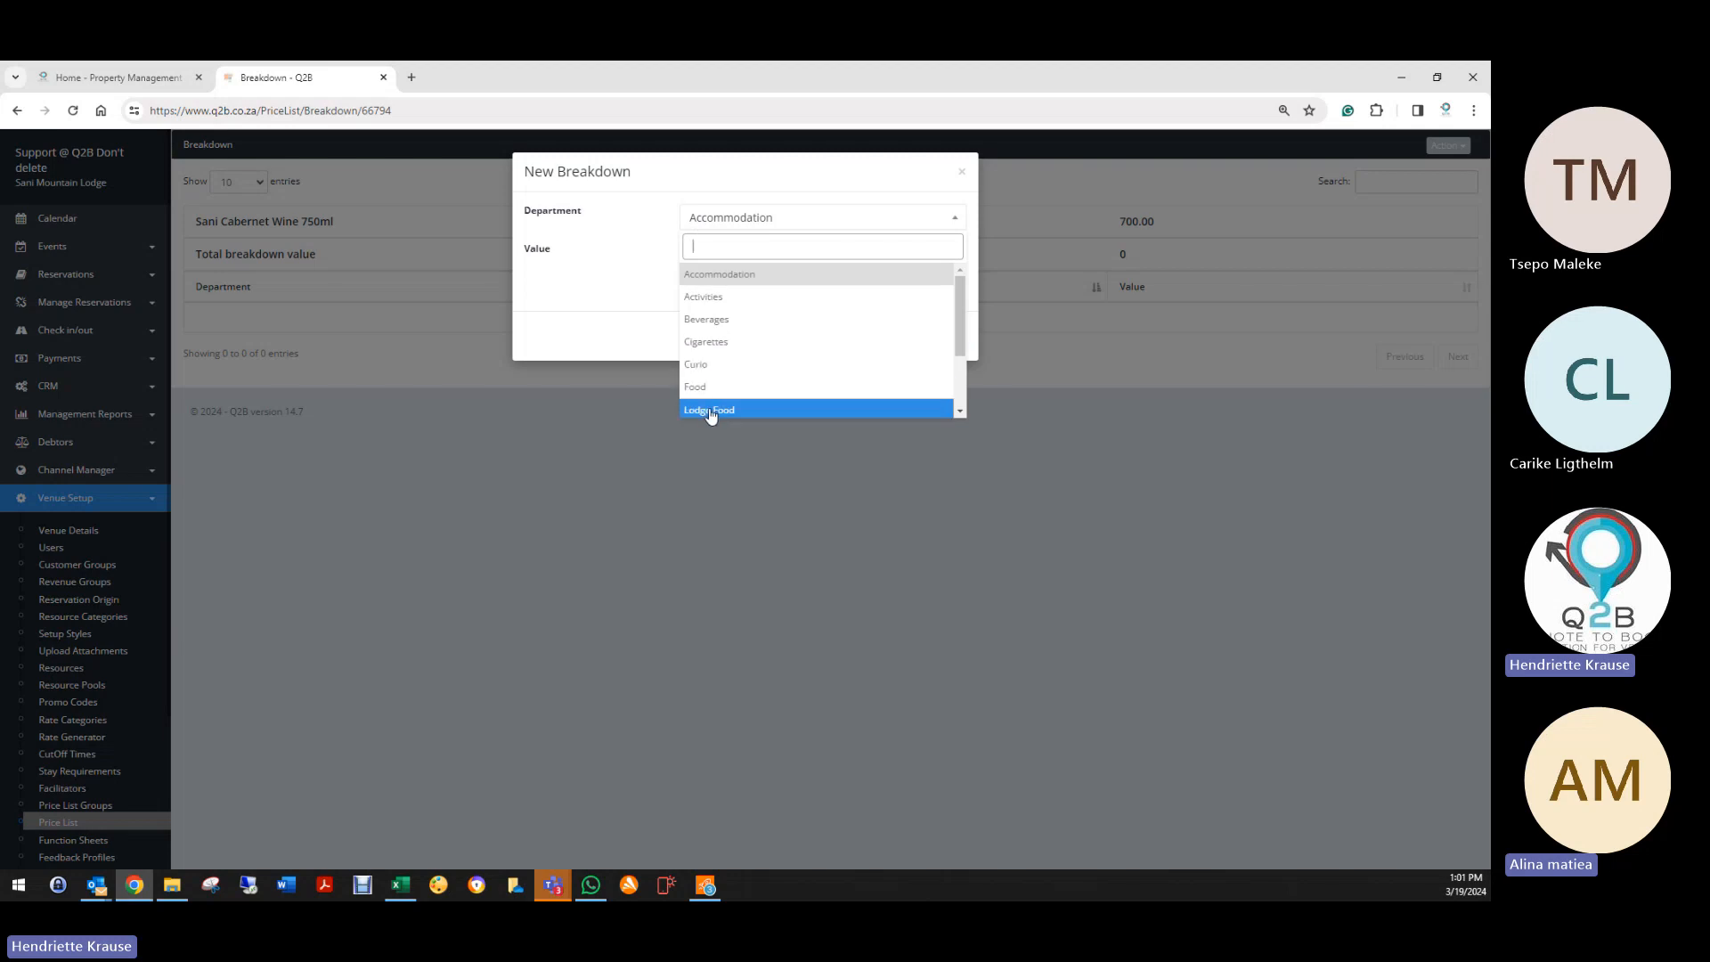
pyautogui.click(696, 321)
pyautogui.click(717, 252)
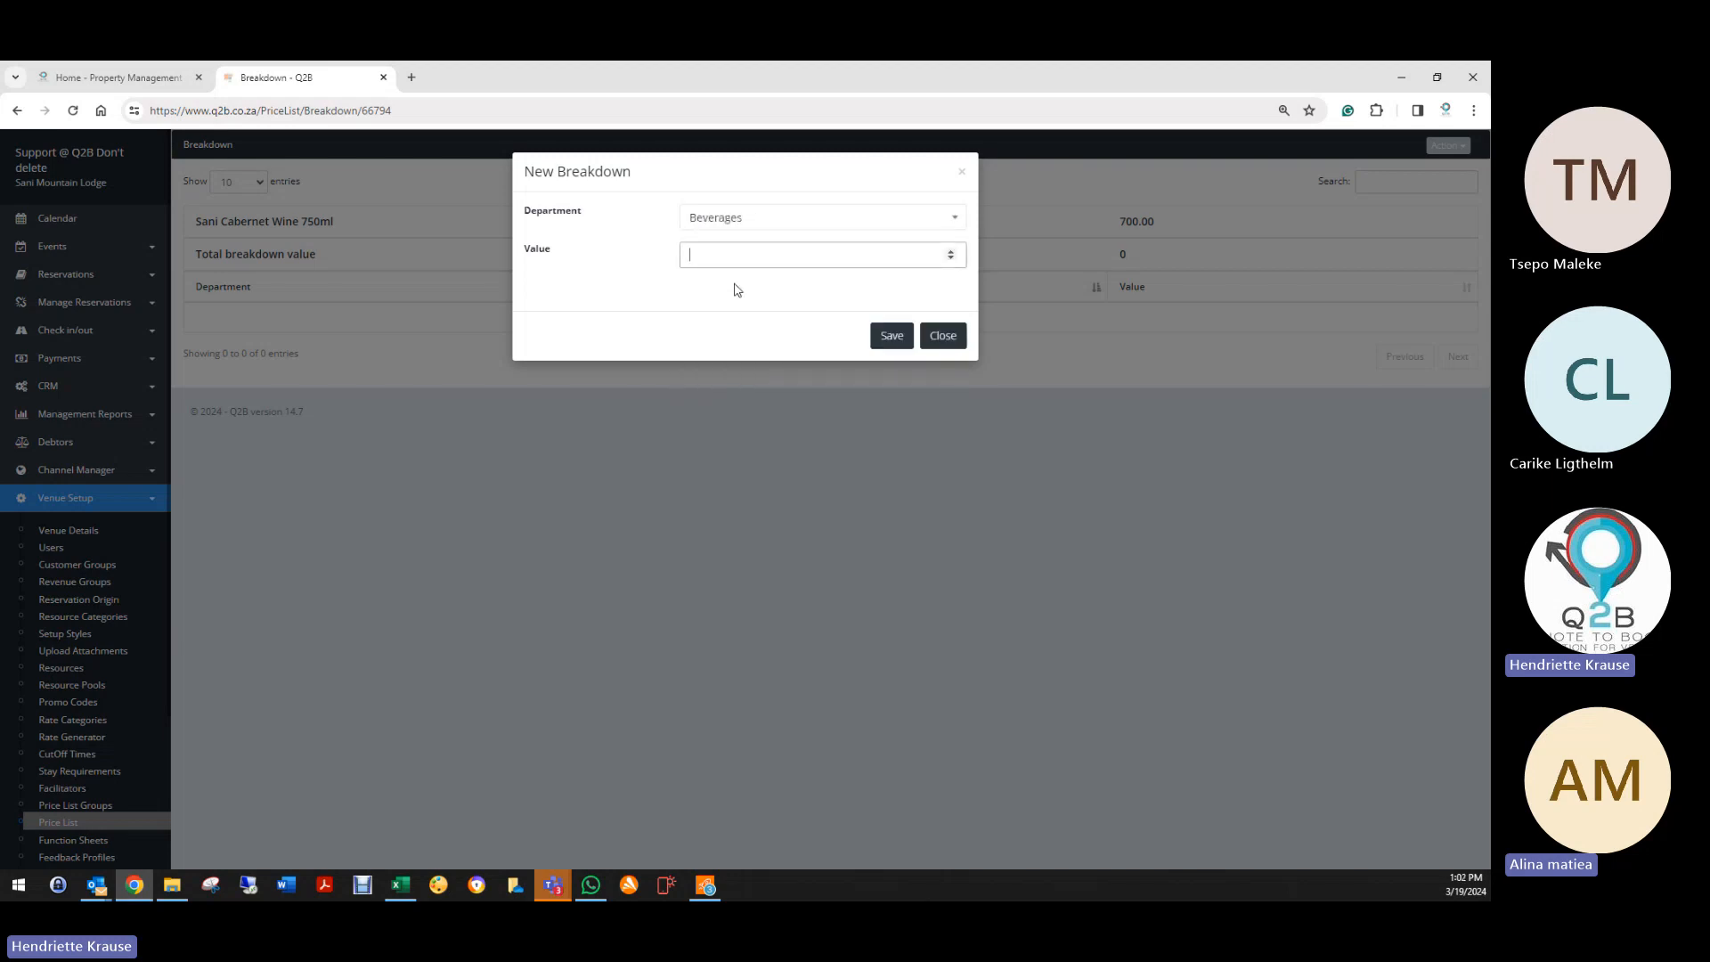
pyautogui.write('700')
pyautogui.click(891, 336)
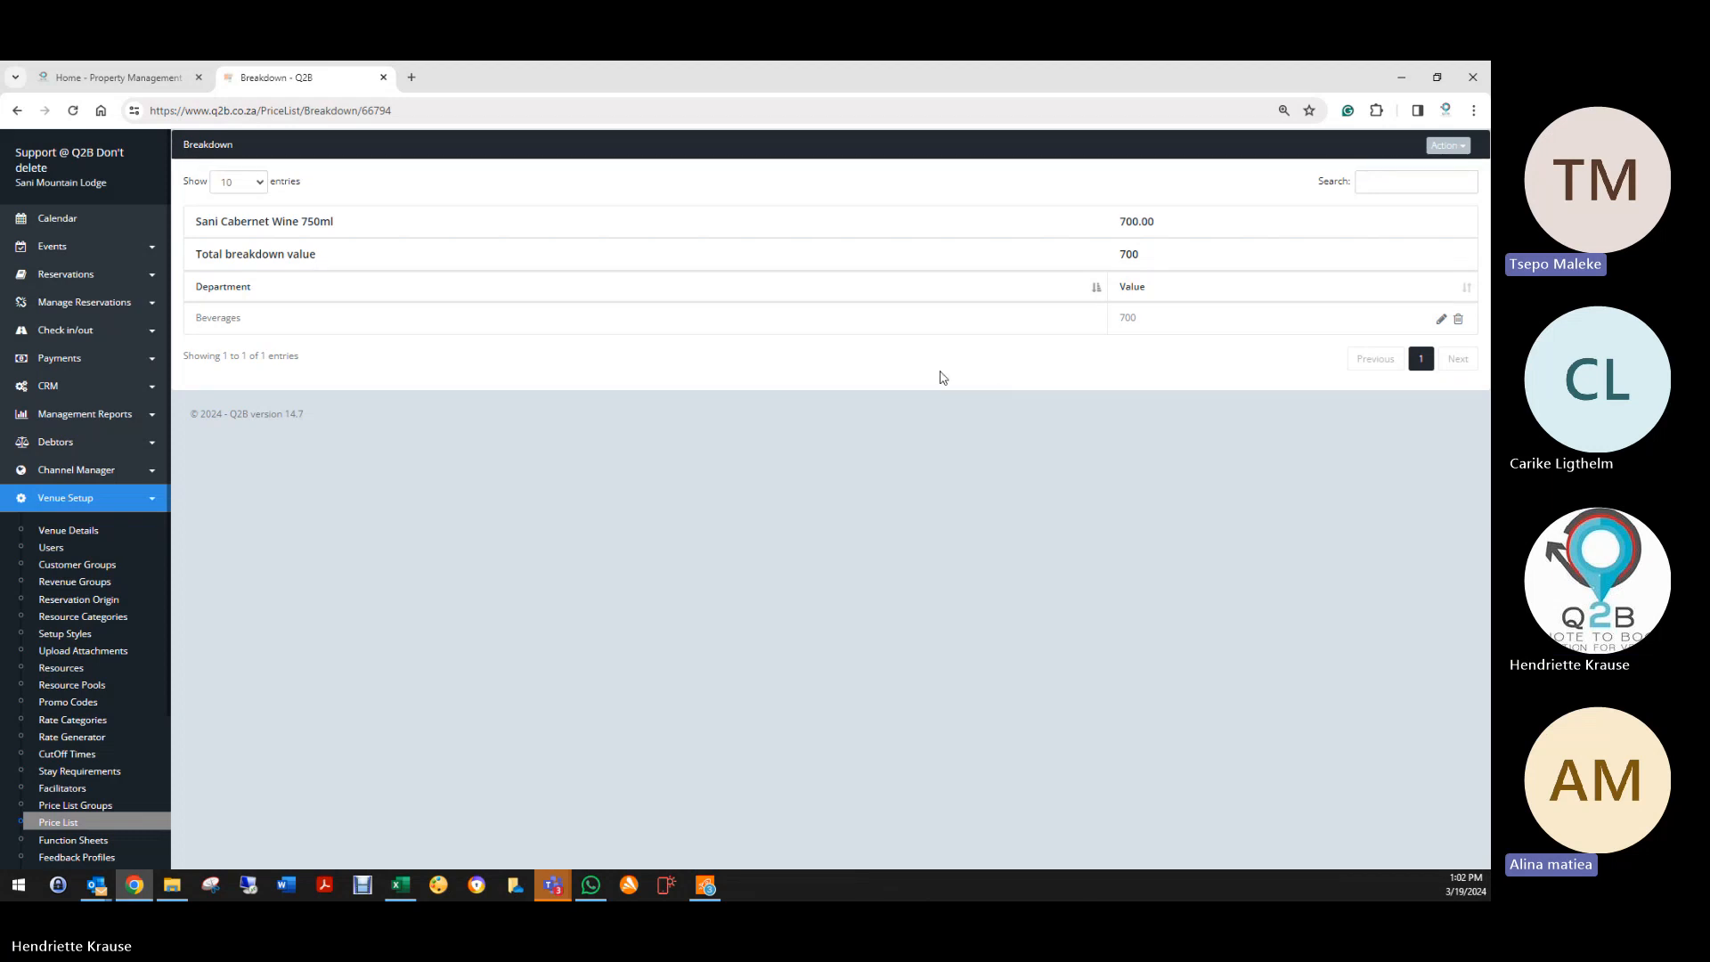
pyautogui.click(17, 110)
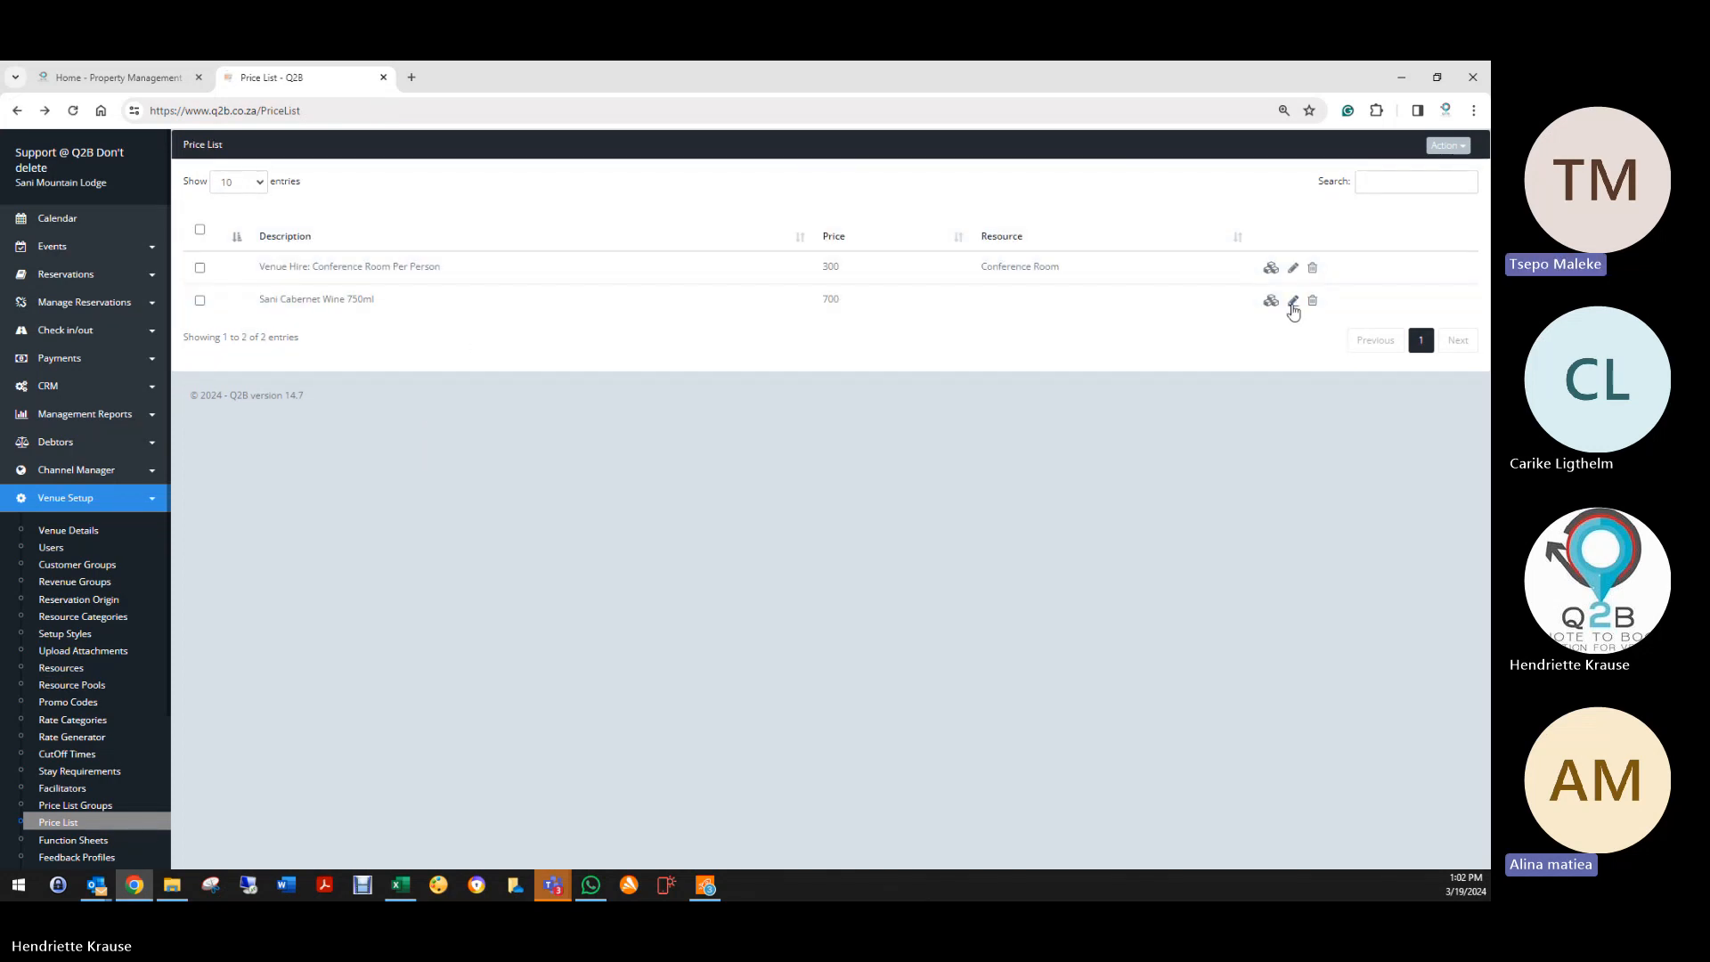
# Step: Change the Sani Cabernet Wine 750ml price from 700 to 450
pyautogui.click(1293, 301)
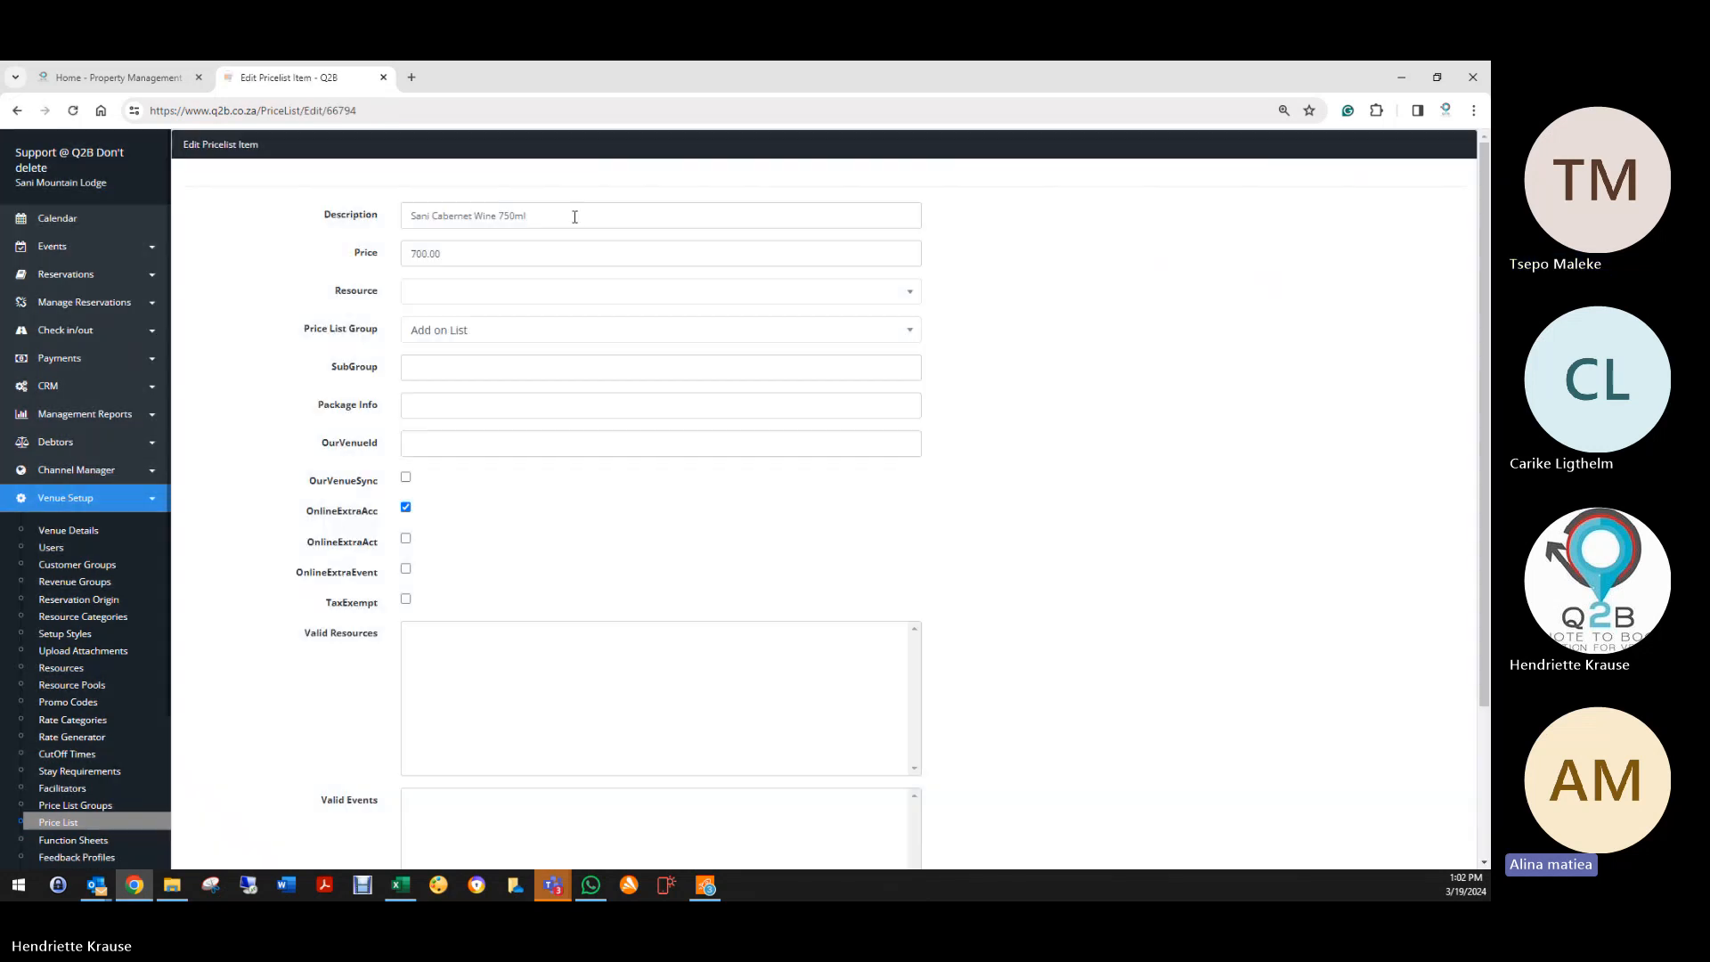
pyautogui.click(372, 255)
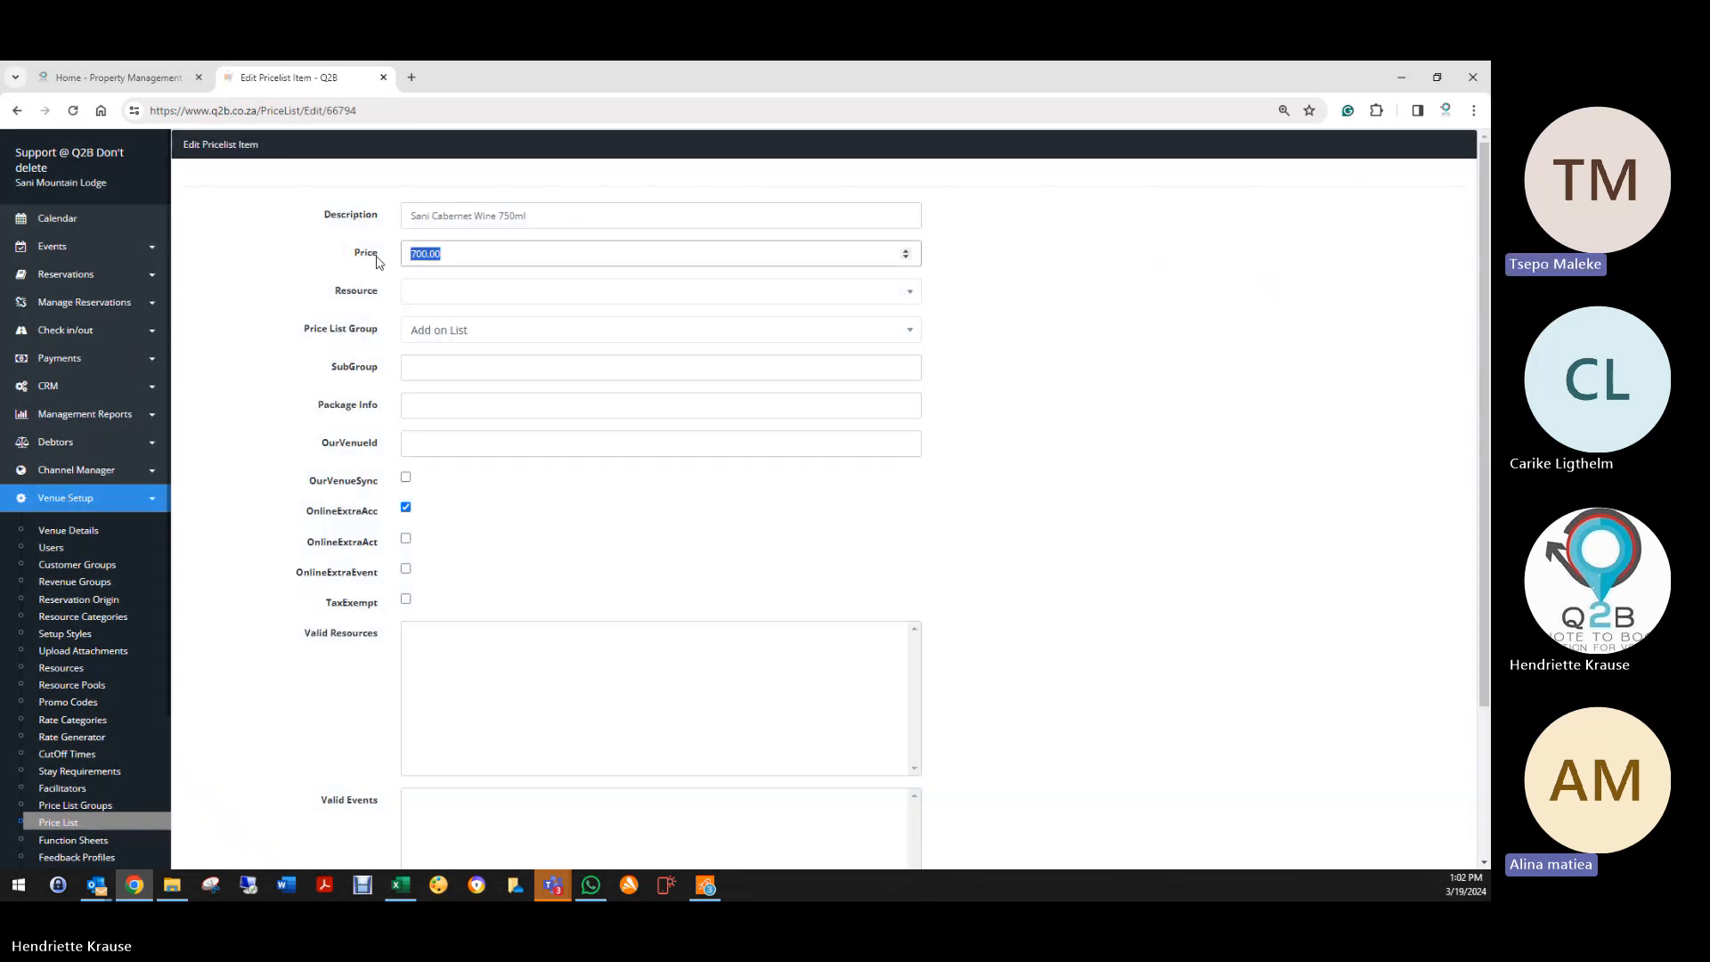
pyautogui.write('450')
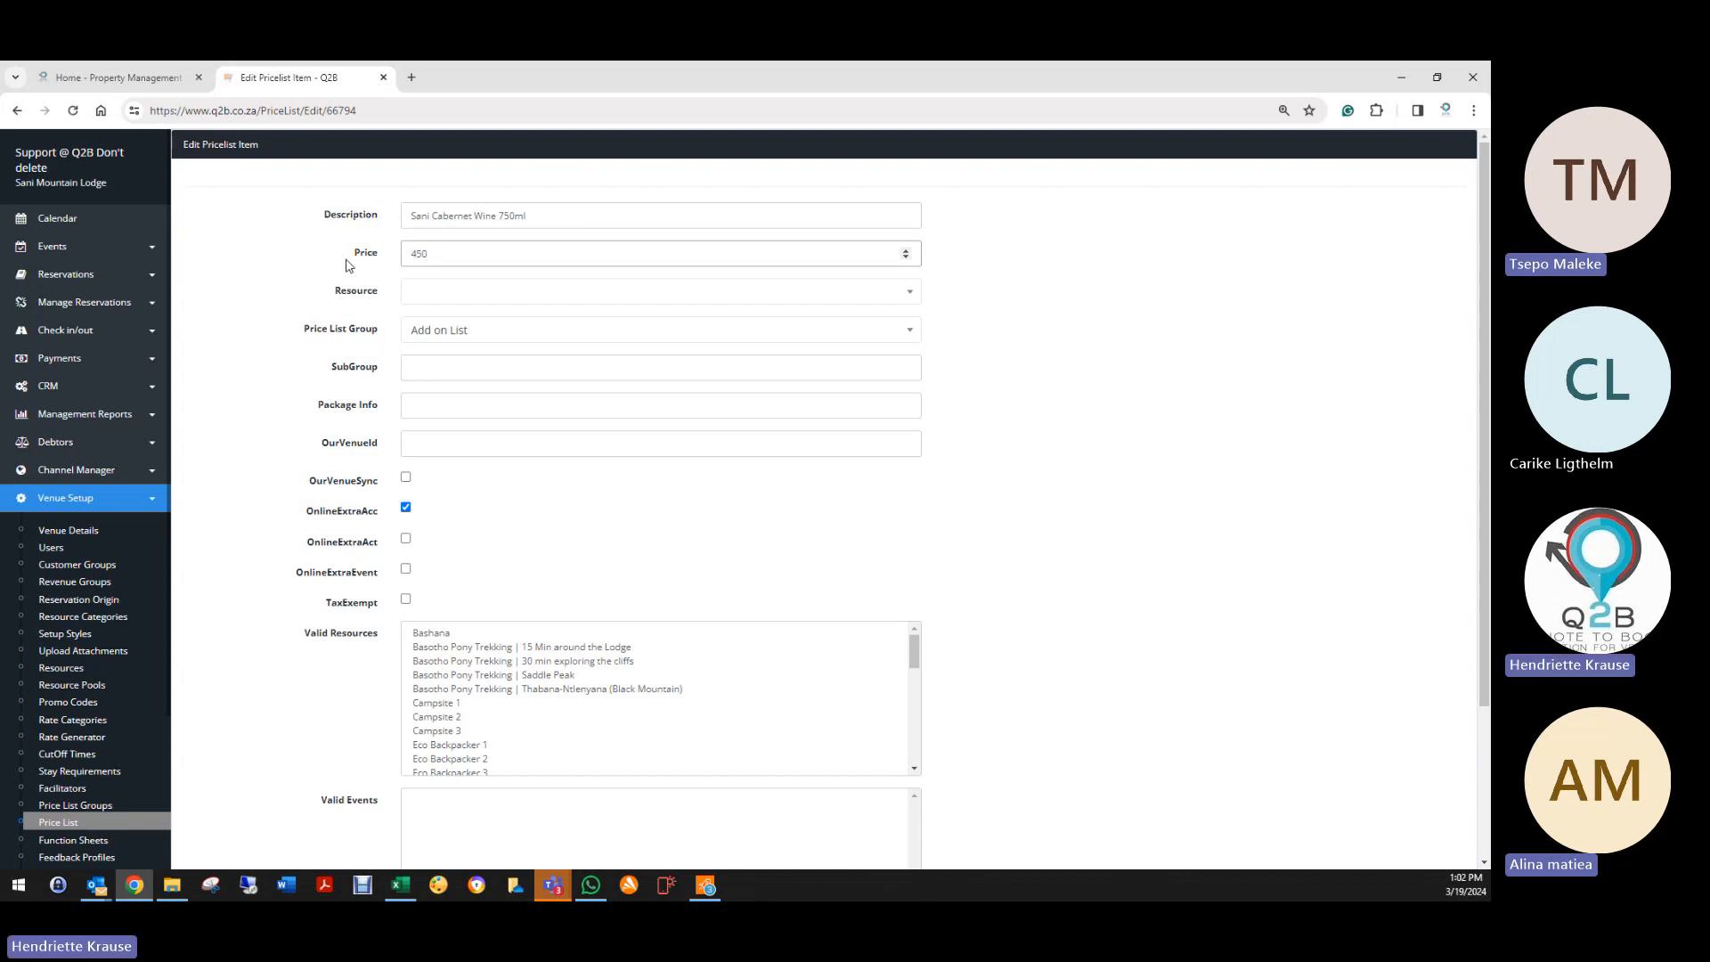
pyautogui.scroll(-3, 276, 695)
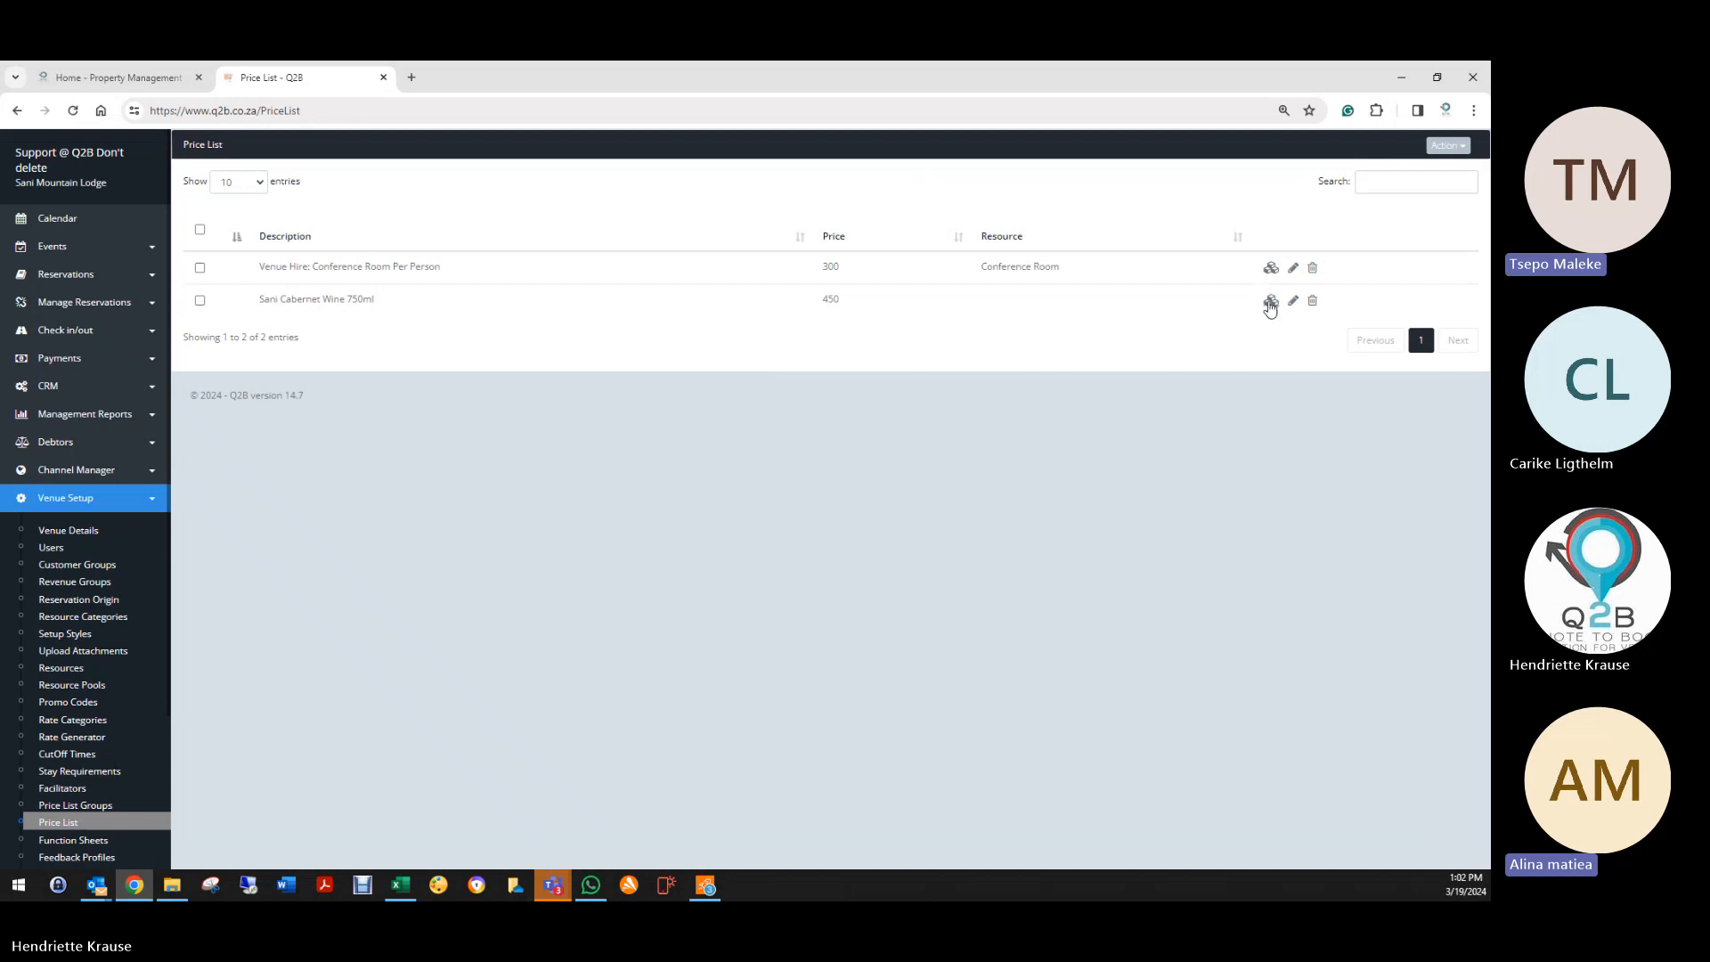
# Step: Set the wine's Beverages breakdown line to 450 and save it
pyautogui.click(1271, 303)
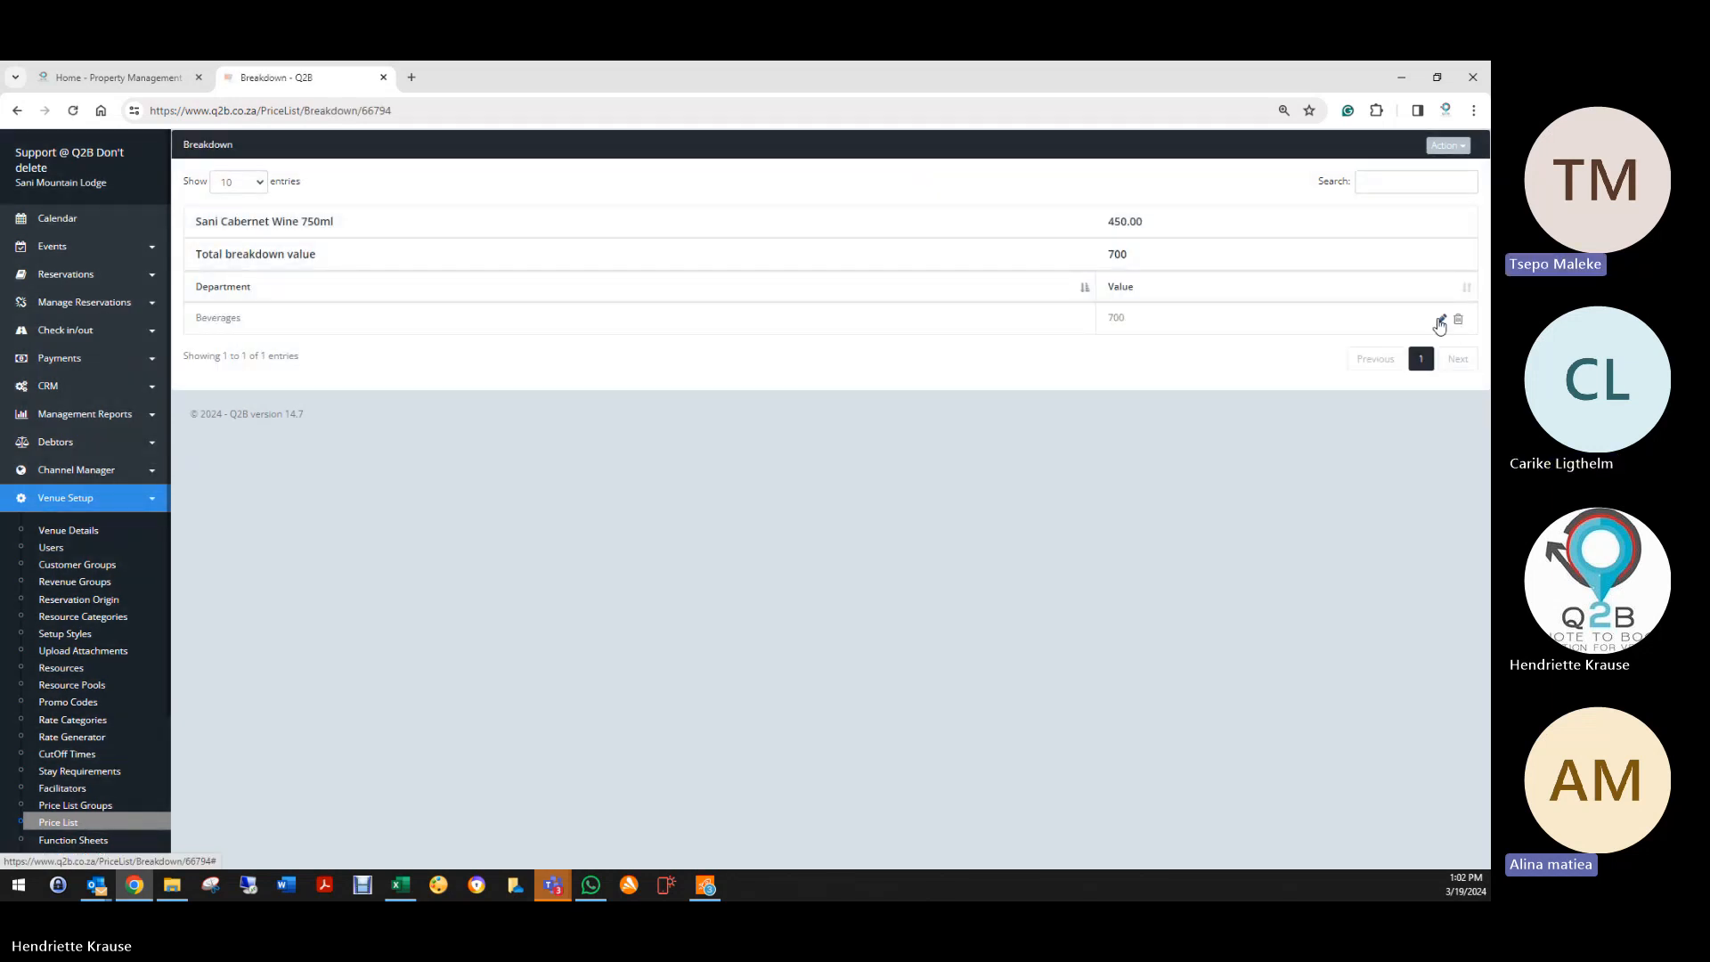
pyautogui.click(1441, 319)
pyautogui.moveTo(737, 256); pyautogui.dragTo(676, 259)
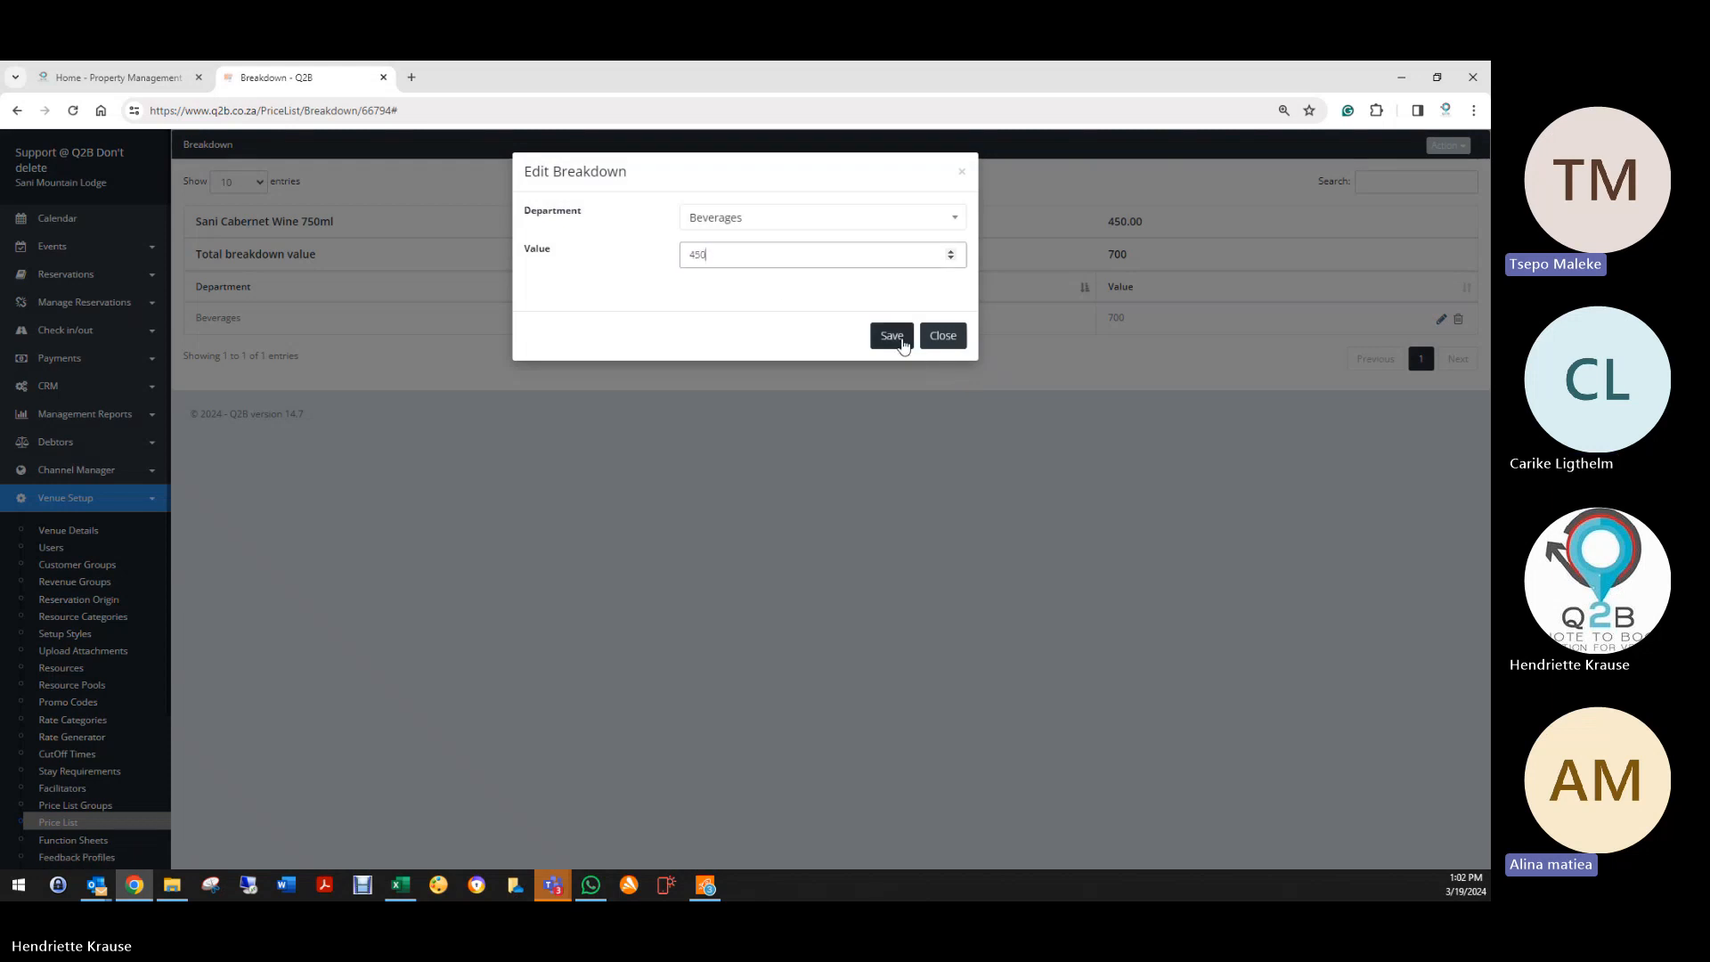
pyautogui.click(893, 338)
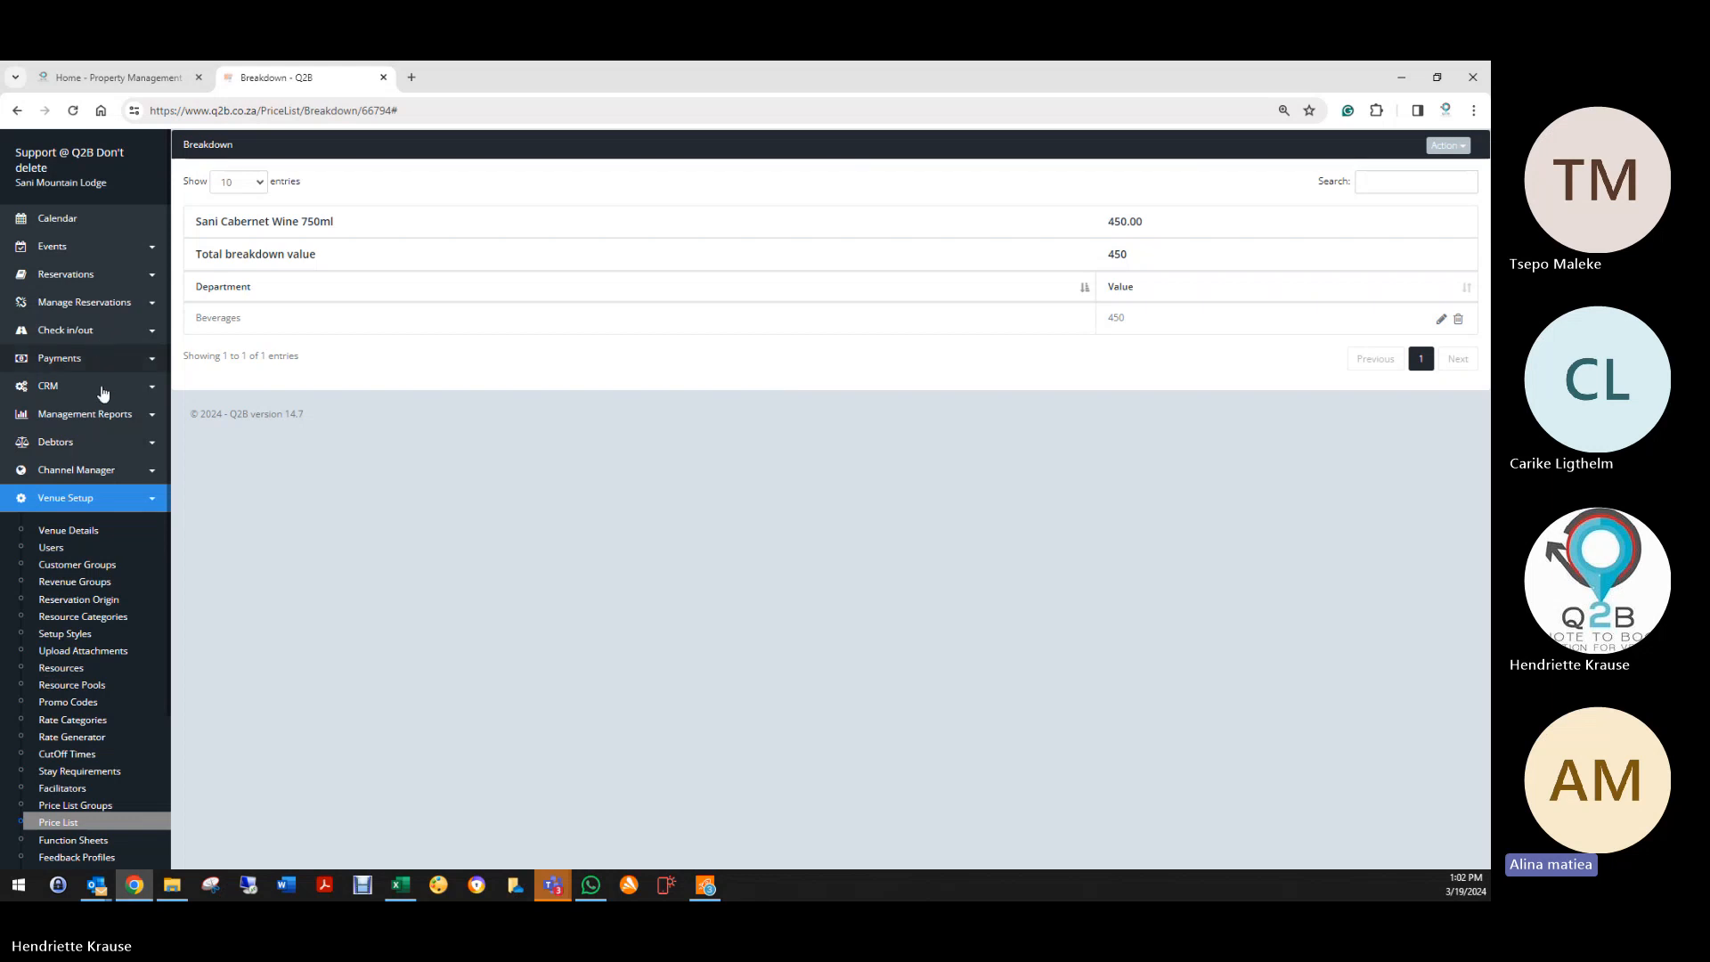
# Step: Filter the reservation list to deleted bookings and open the first training booking
pyautogui.click(71, 275)
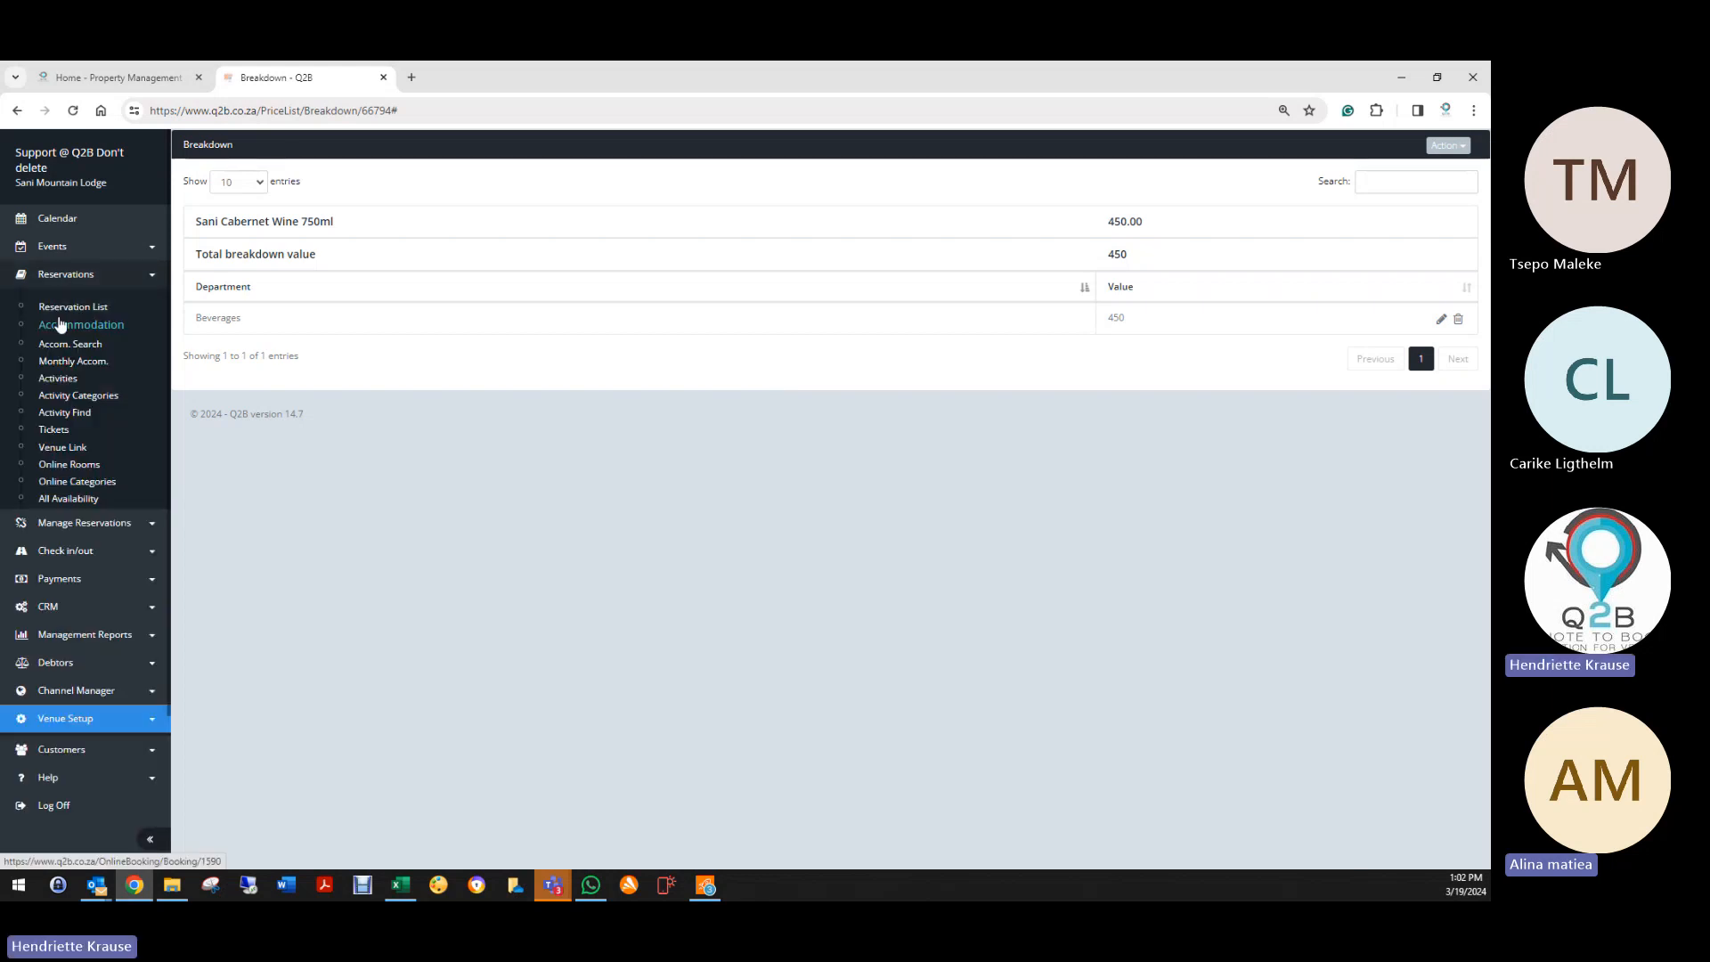
pyautogui.click(77, 308)
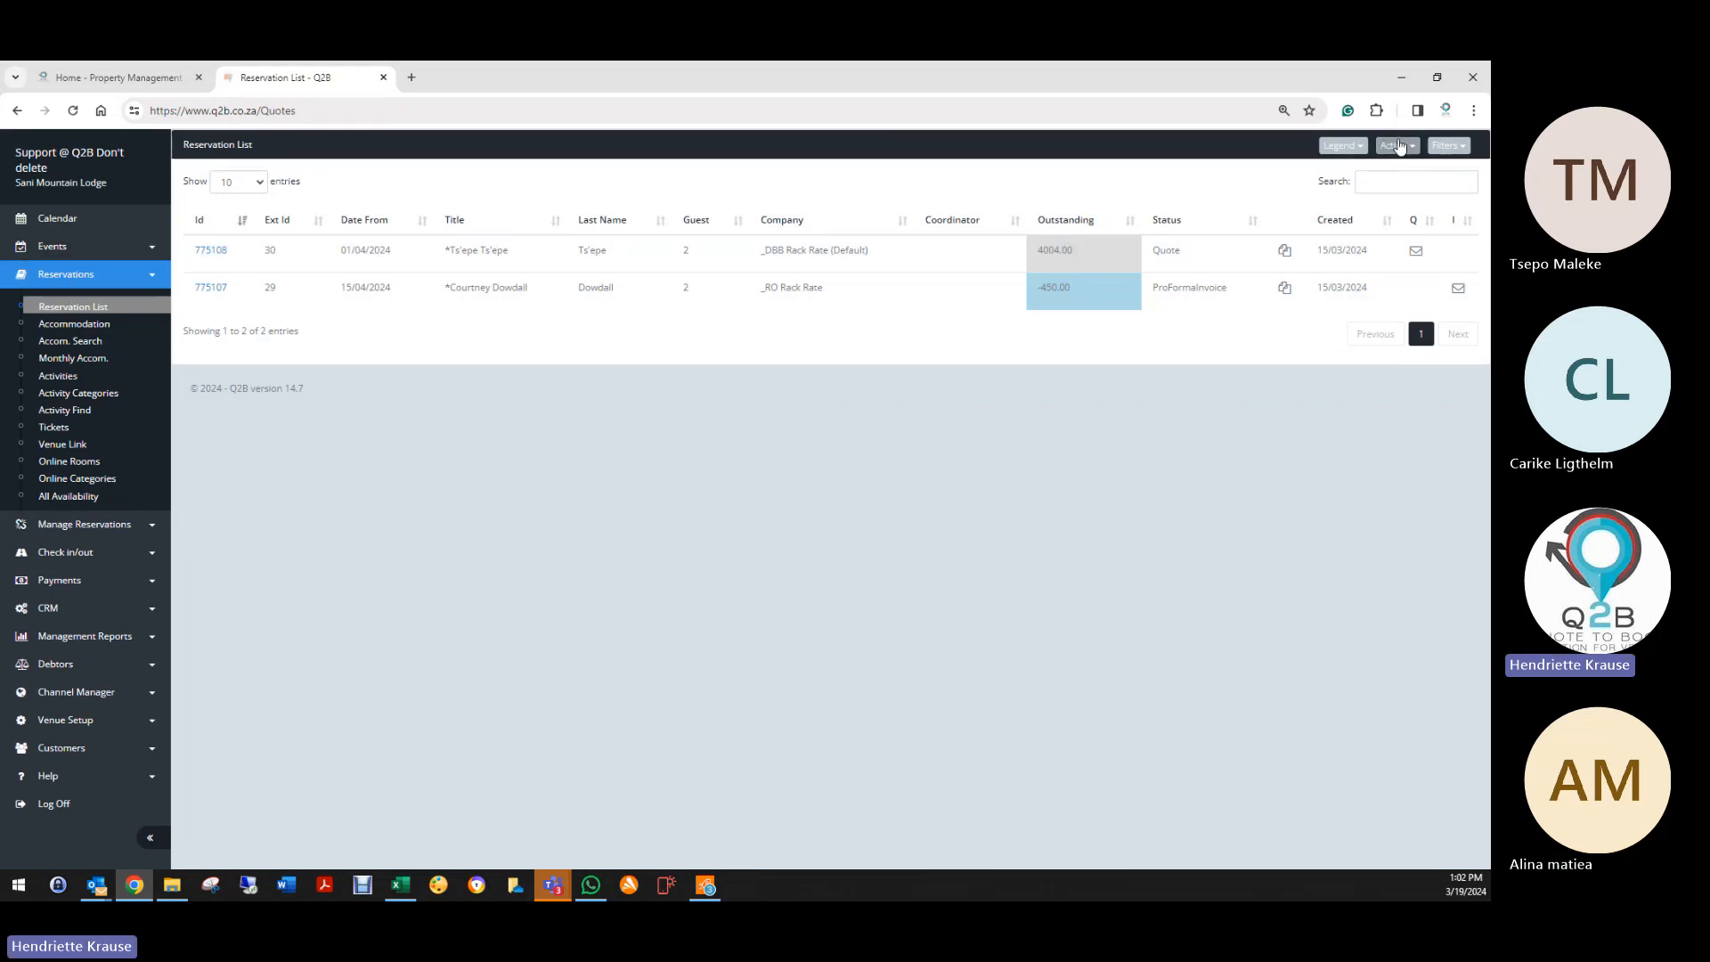
pyautogui.click(1395, 147)
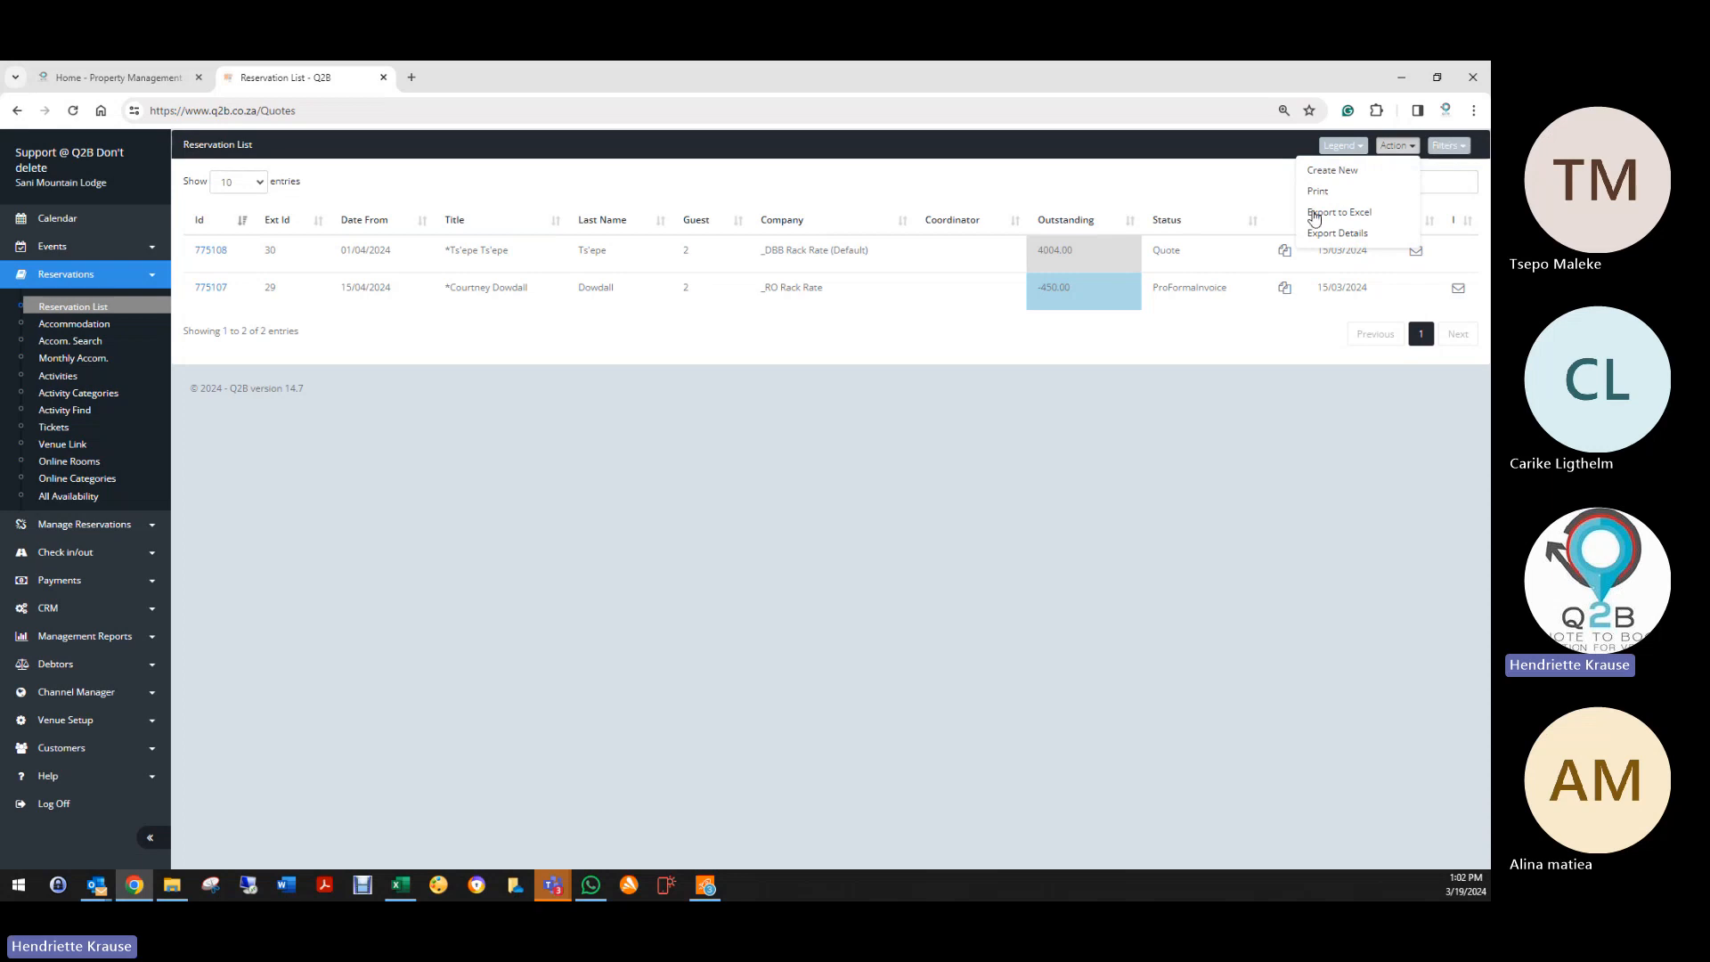
pyautogui.click(1447, 147)
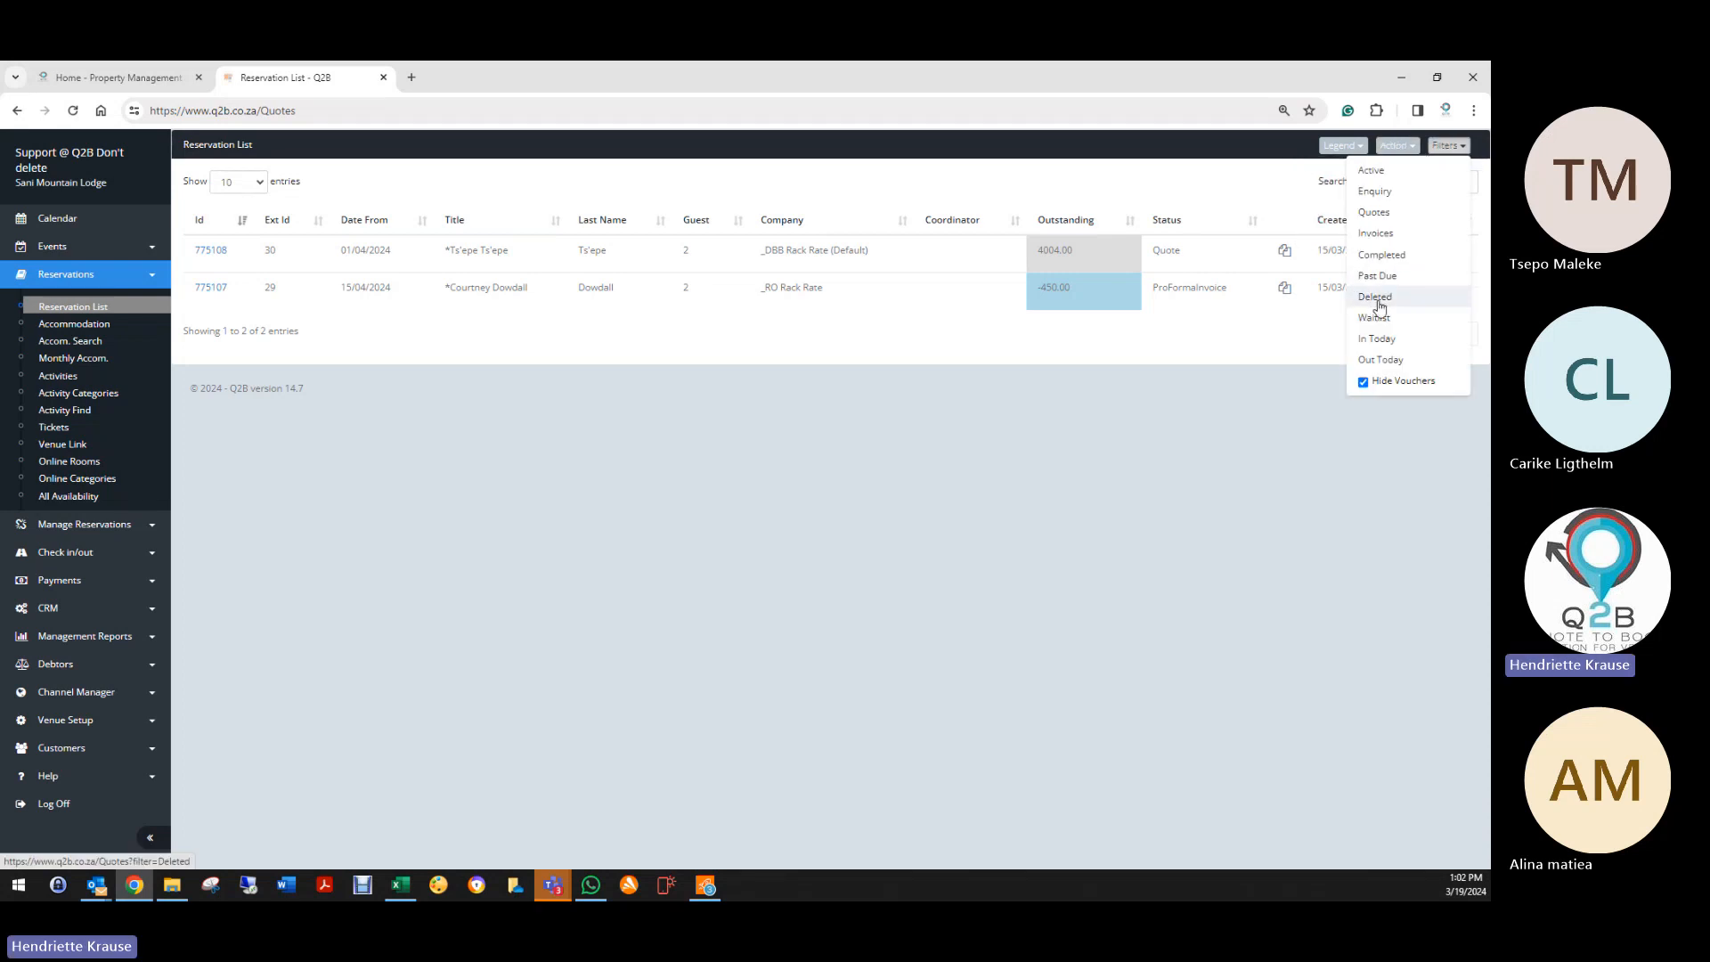
pyautogui.click(1376, 297)
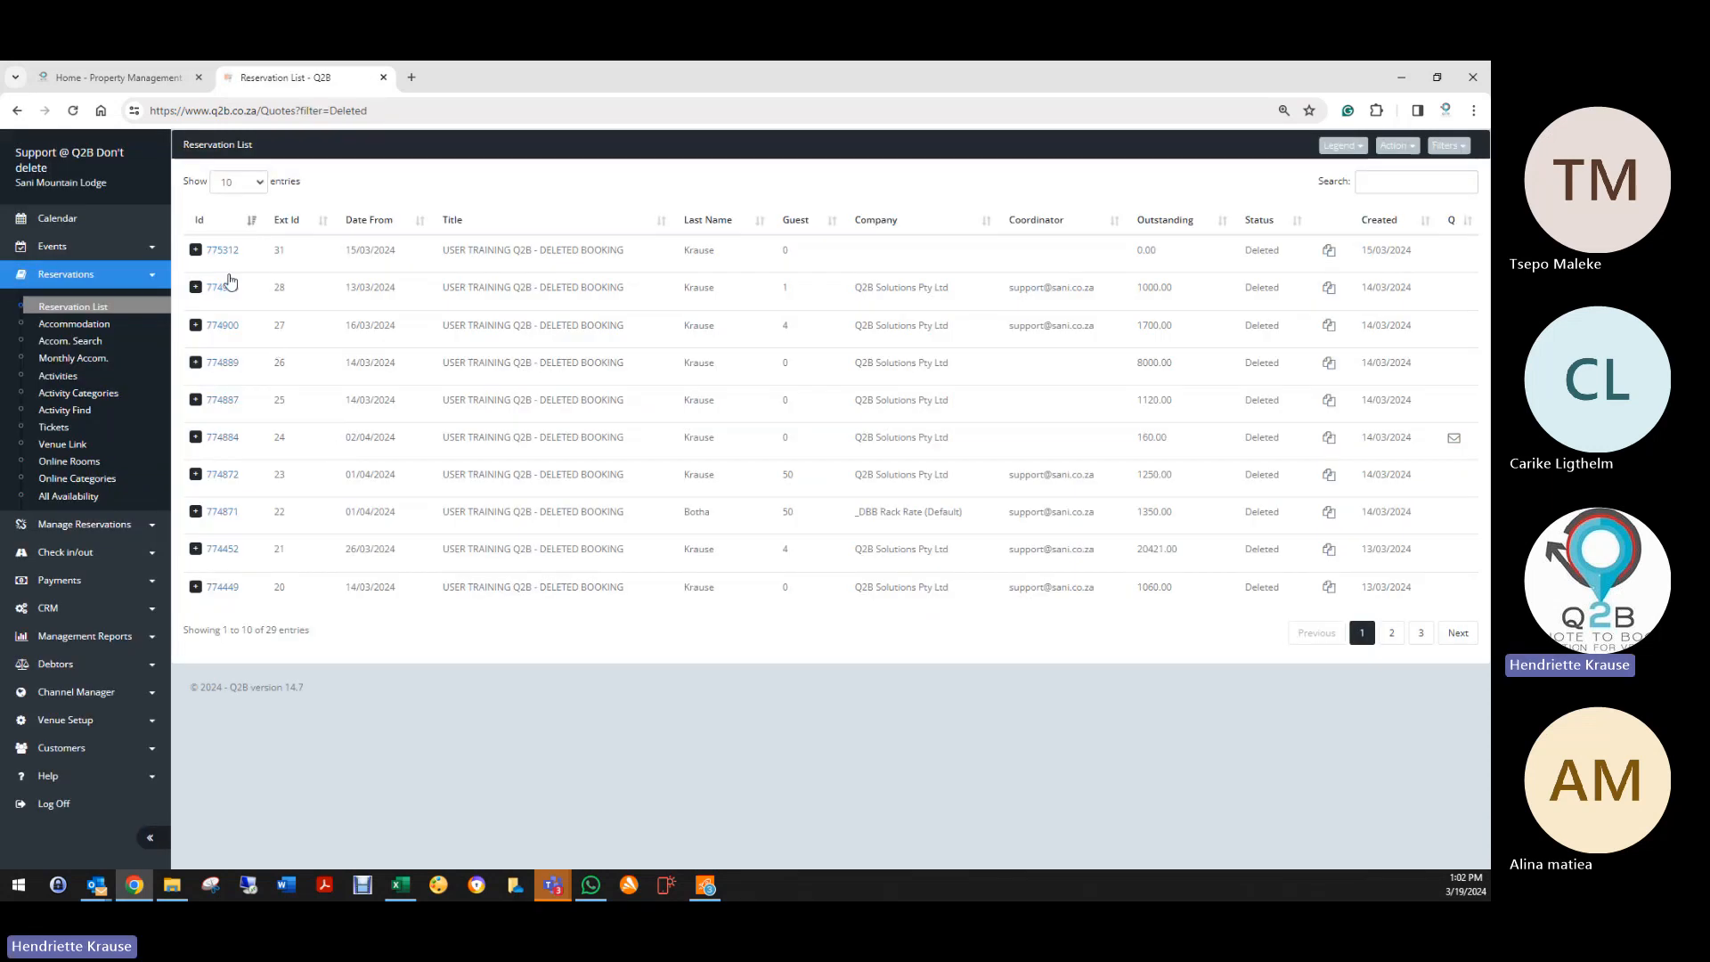
pyautogui.click(222, 250)
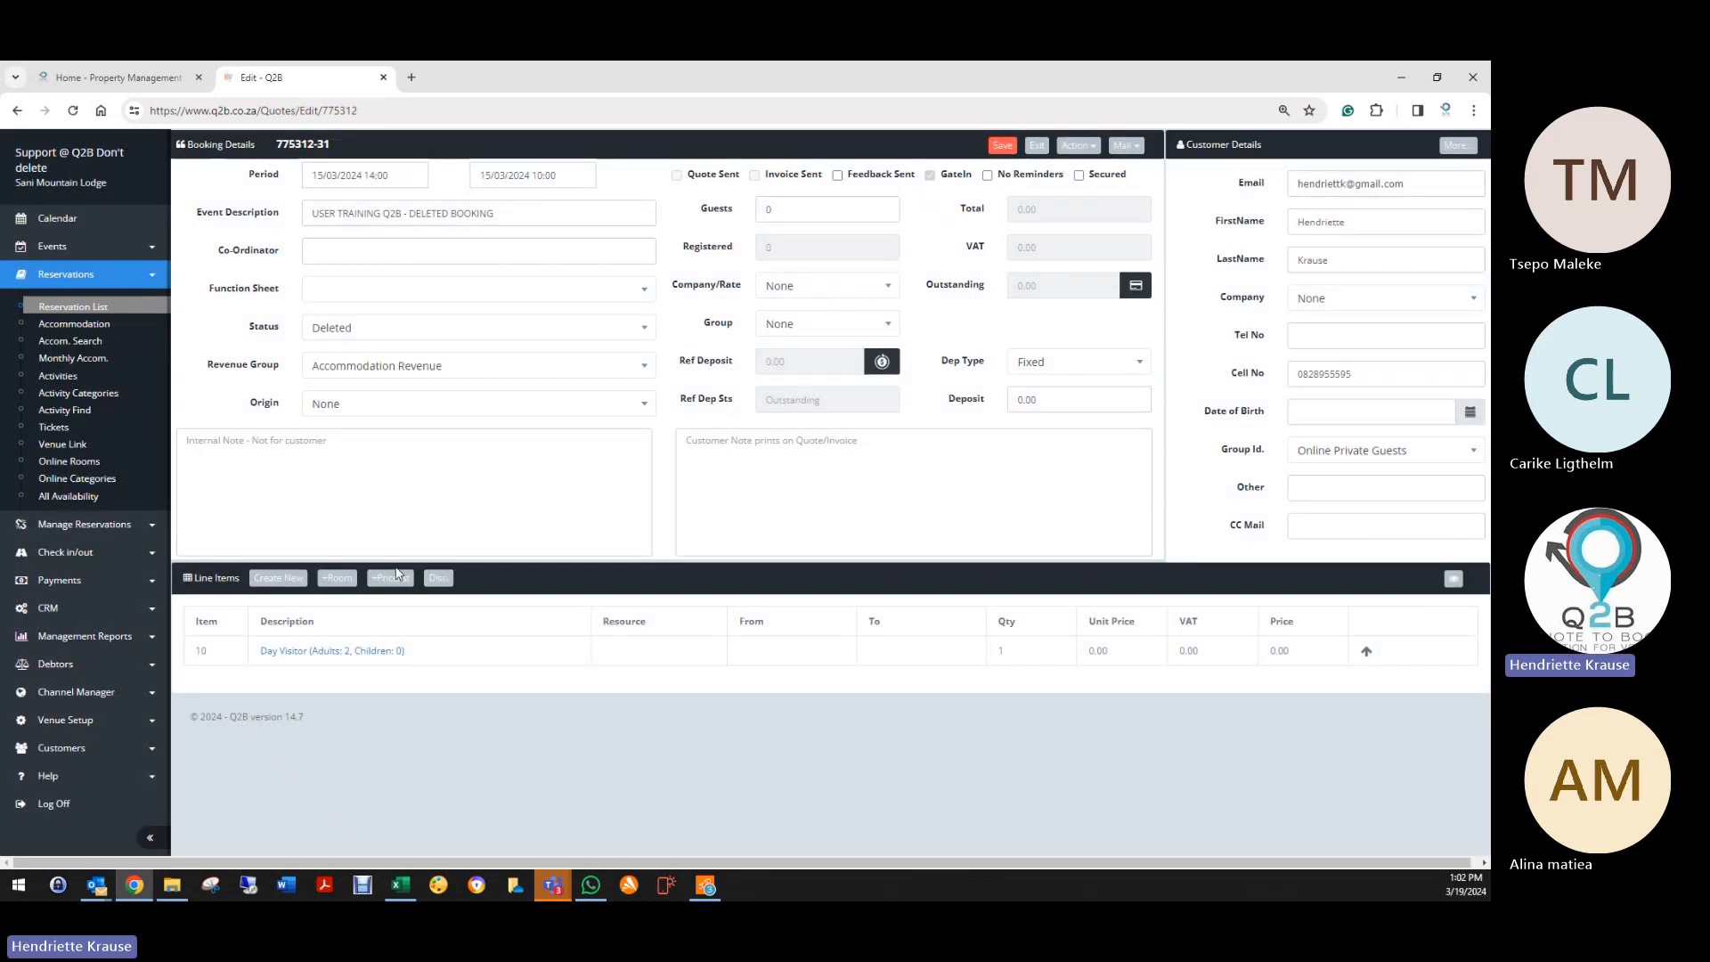
# Step: Add a pricelist line of 2 Sani Cabernet Wine 750ml bottles to the booking
pyautogui.click(390, 578)
pyautogui.click(583, 239)
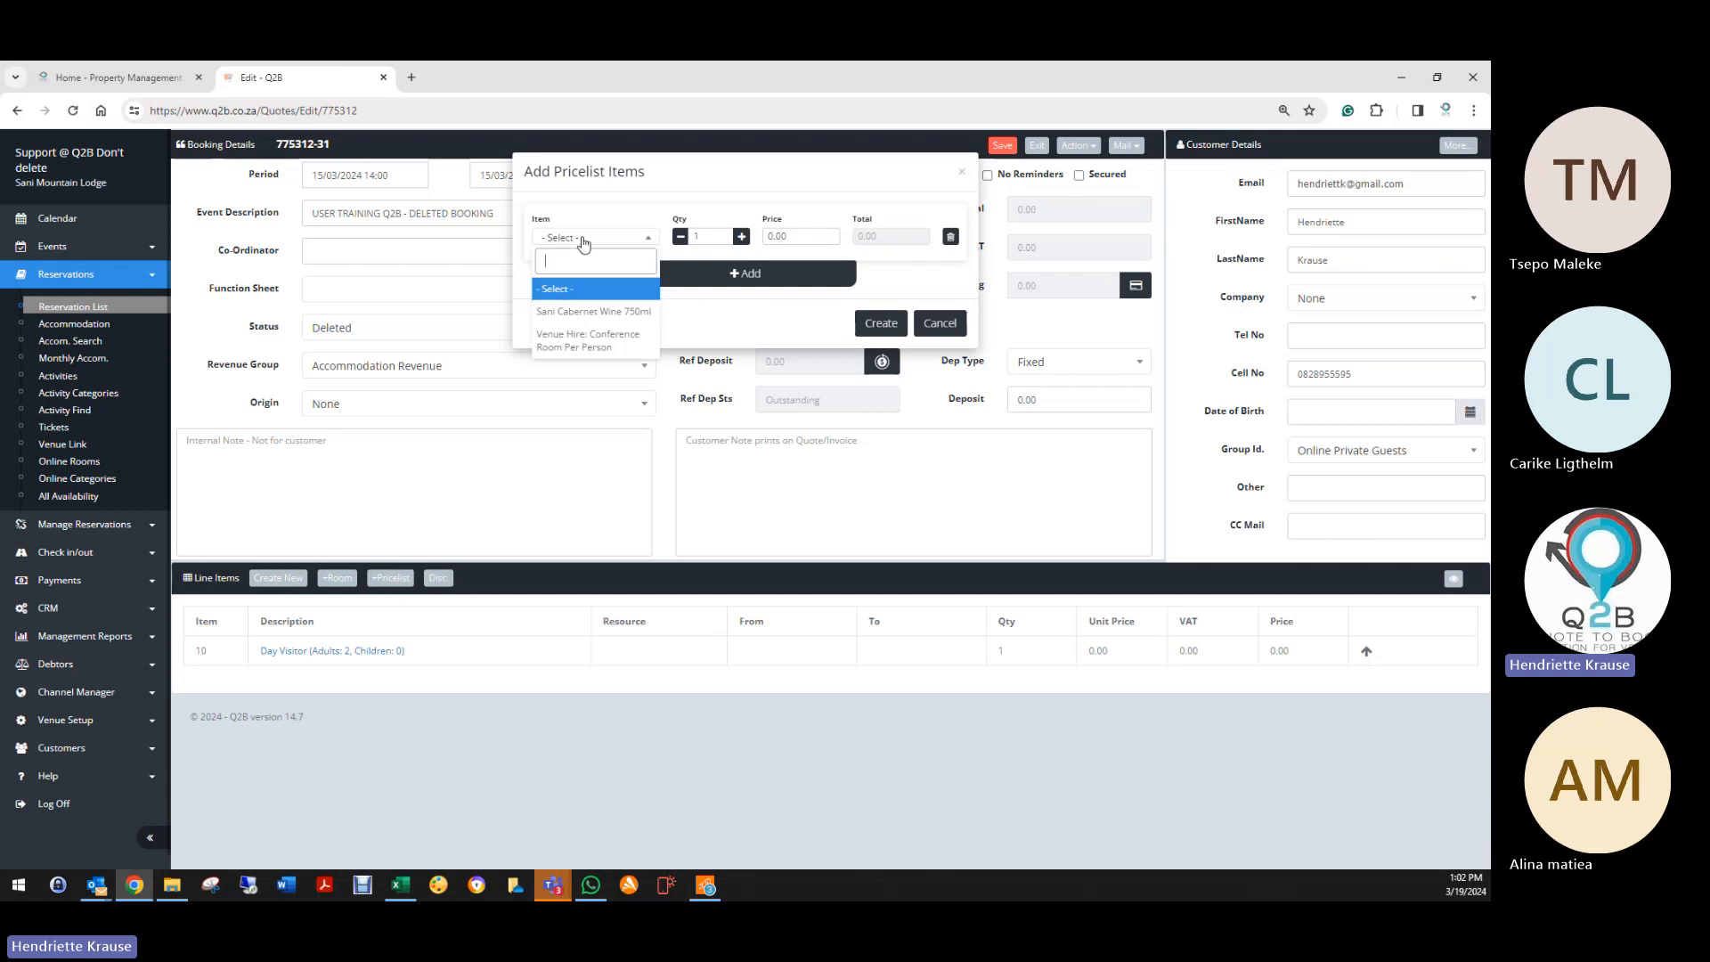
pyautogui.click(591, 337)
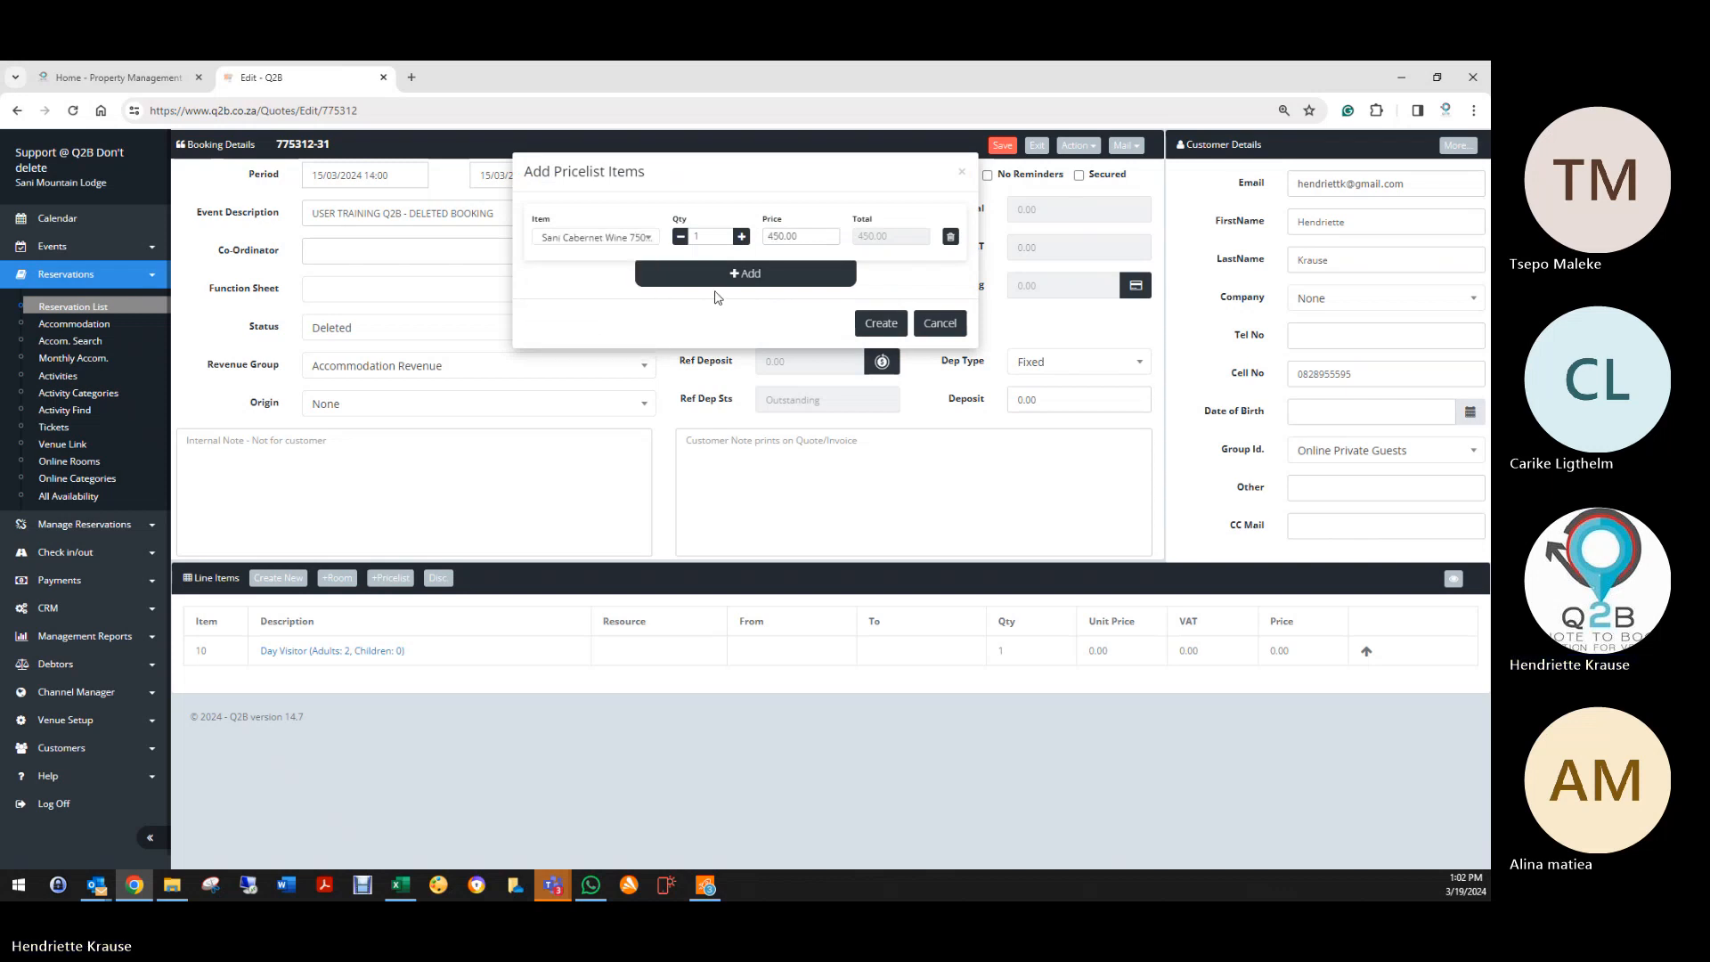
pyautogui.click(742, 236)
pyautogui.click(875, 324)
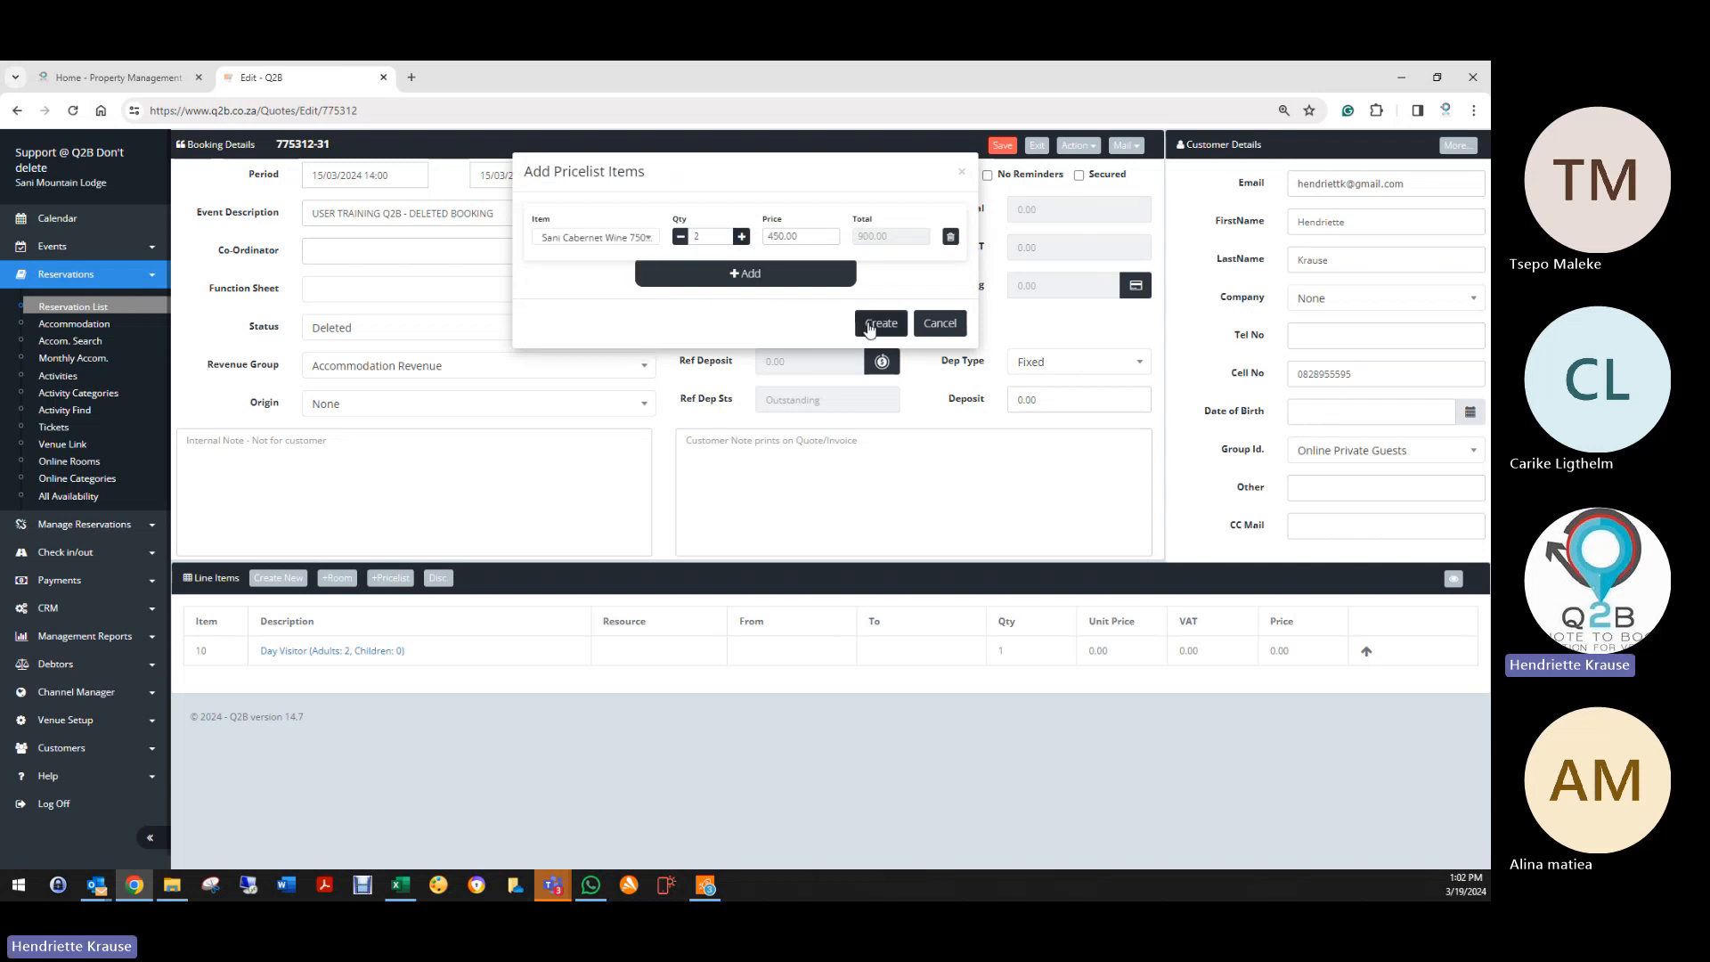
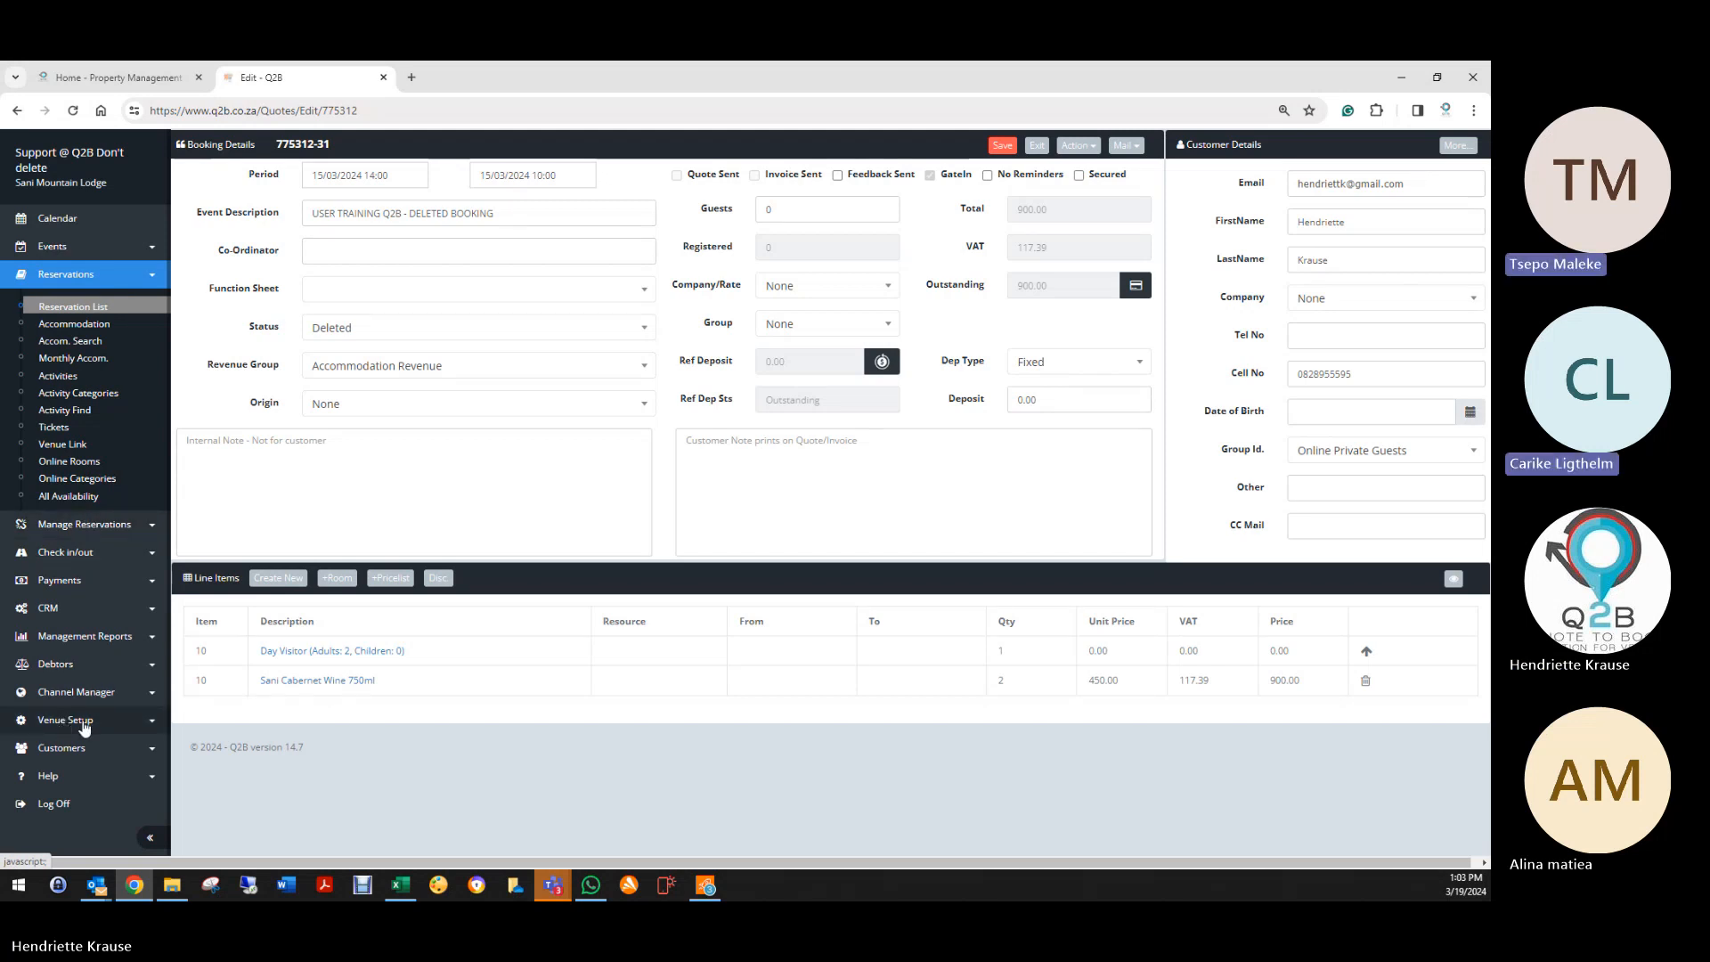
# Step: Expand the Venue Setup section in the Q2B sidebar
pyautogui.click(85, 723)
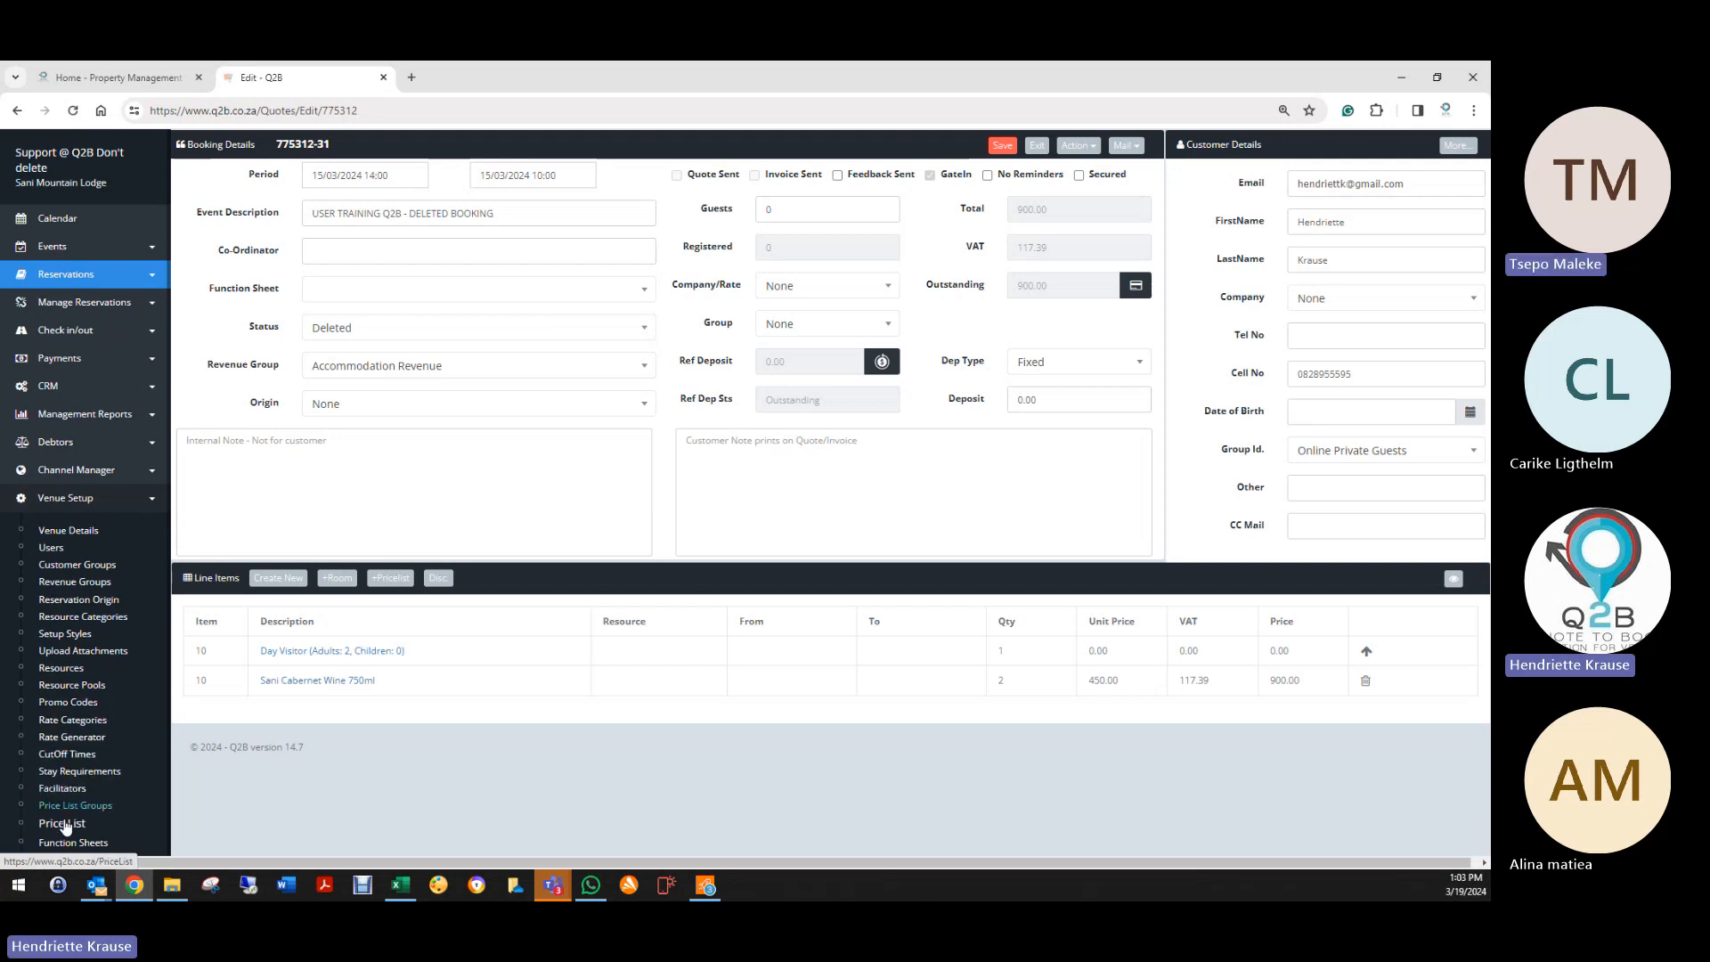
# Step: Export the Q2B Price List to Excel and open the downloaded PriceList.xls
pyautogui.click(58, 824)
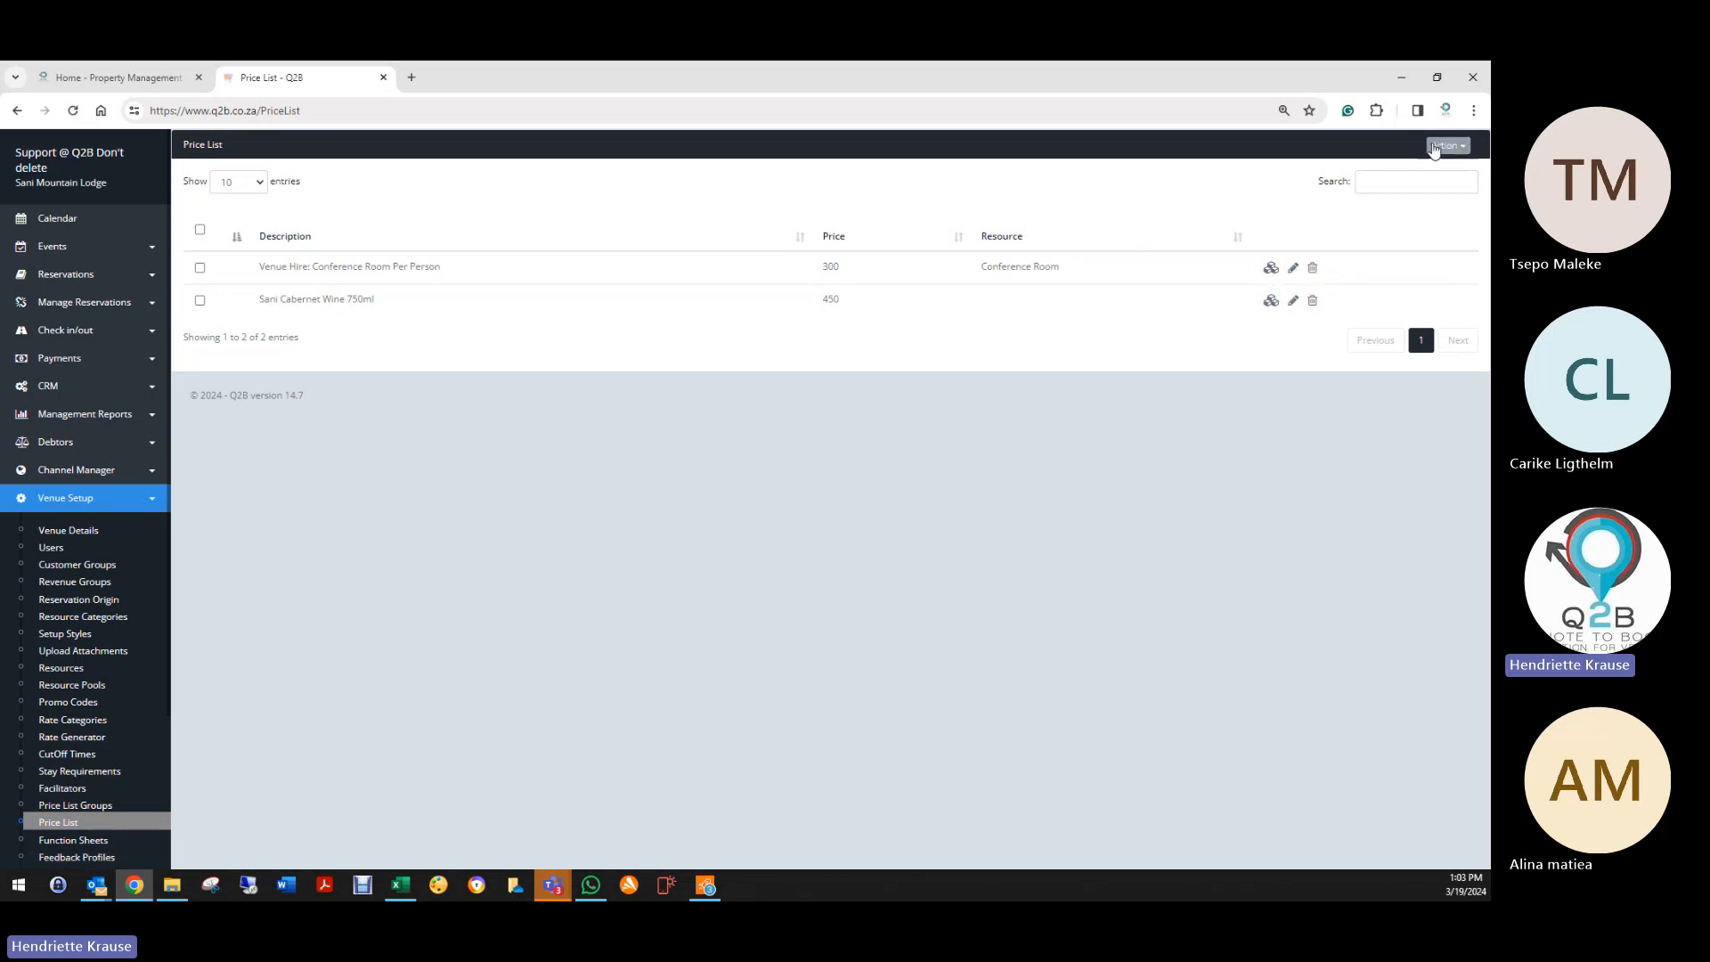
pyautogui.click(1447, 145)
pyautogui.click(1370, 213)
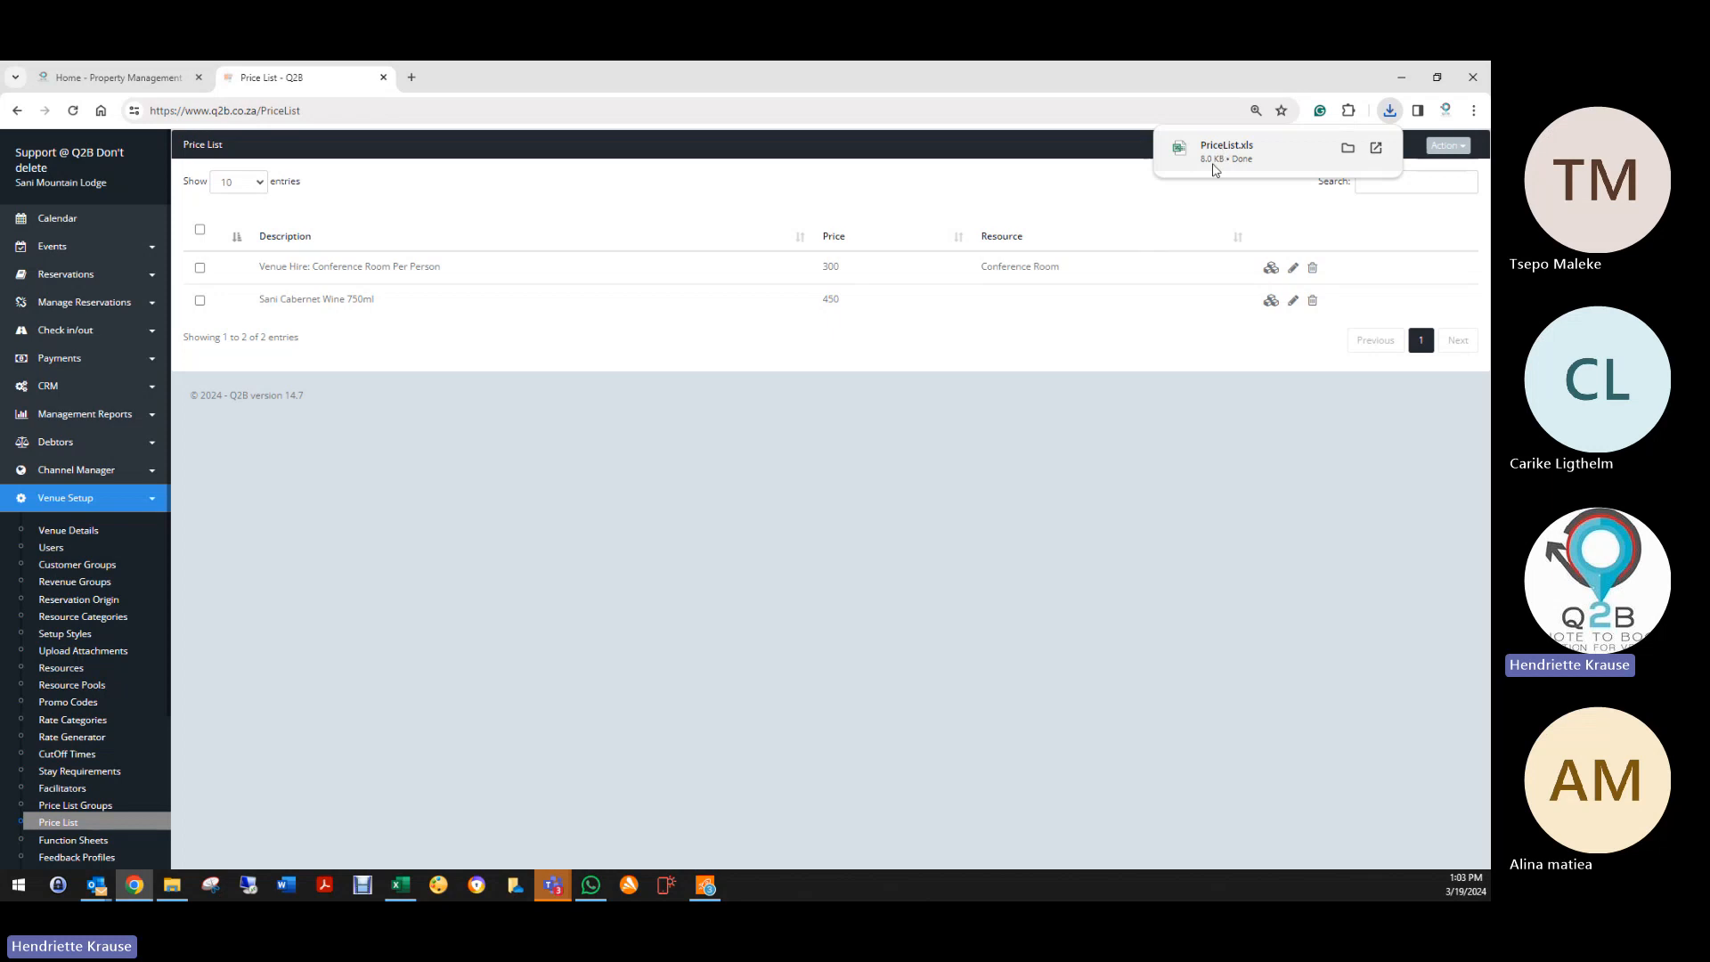
pyautogui.click(1254, 146)
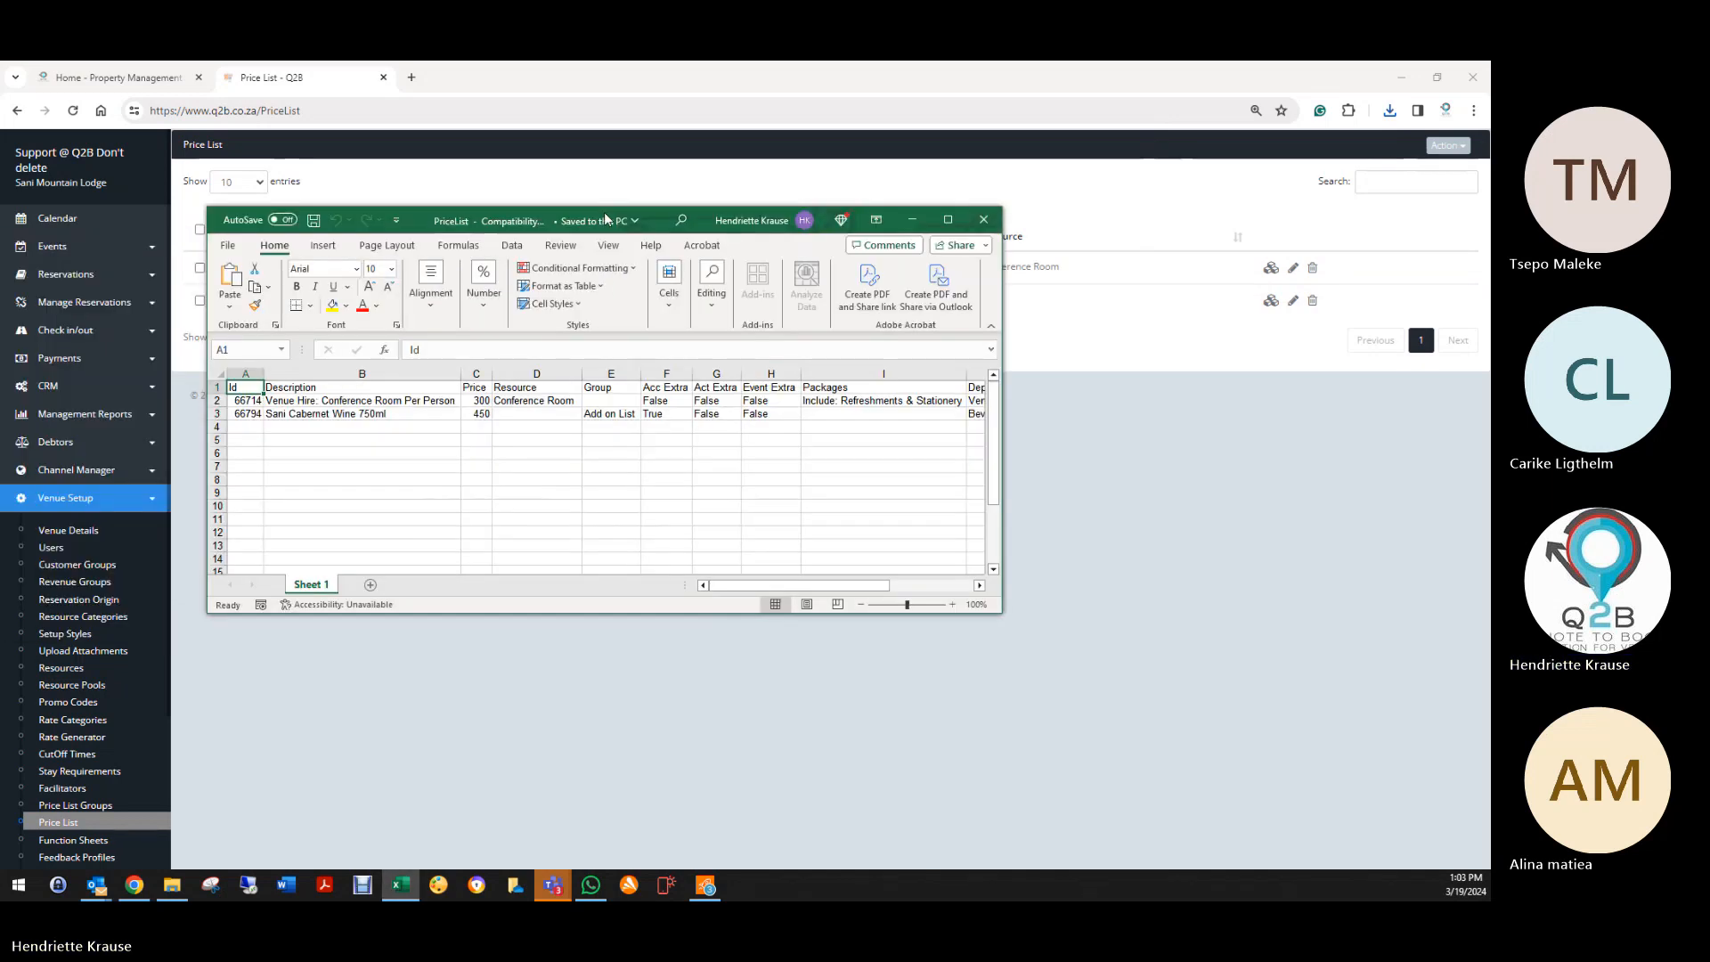
# Step: In the maximized sheet, enter Coke 340ml priced at 25 in row 4
pyautogui.click(947, 220)
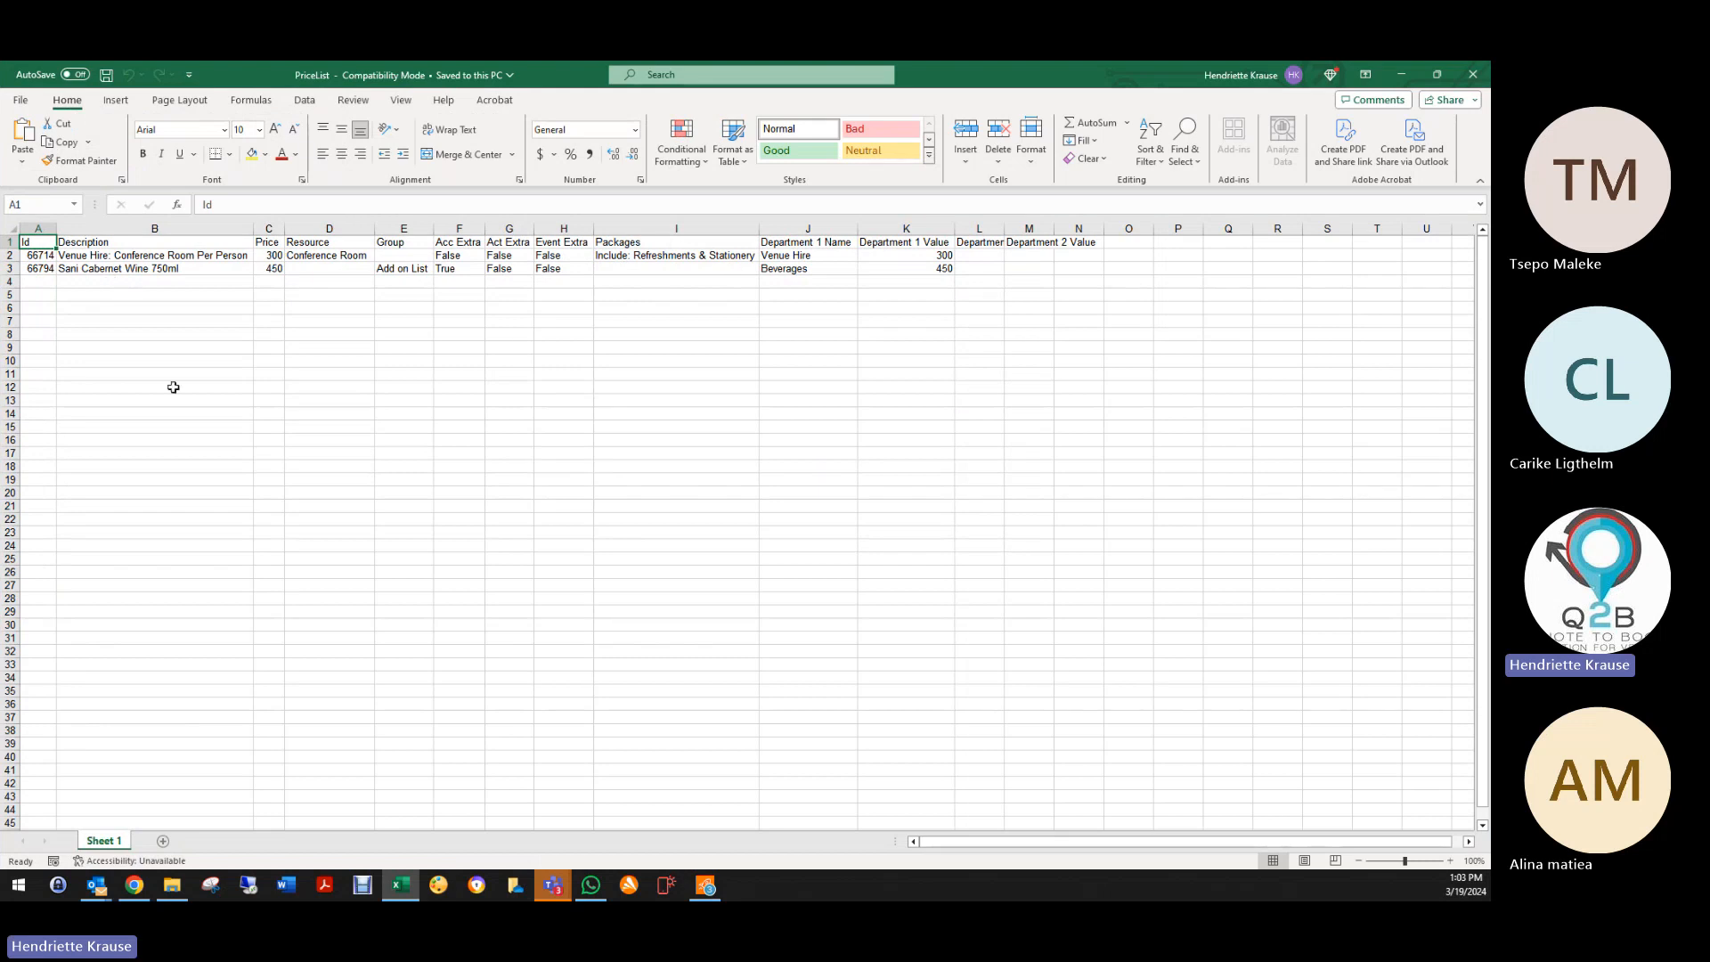
pyautogui.click(35, 282)
pyautogui.click(91, 281)
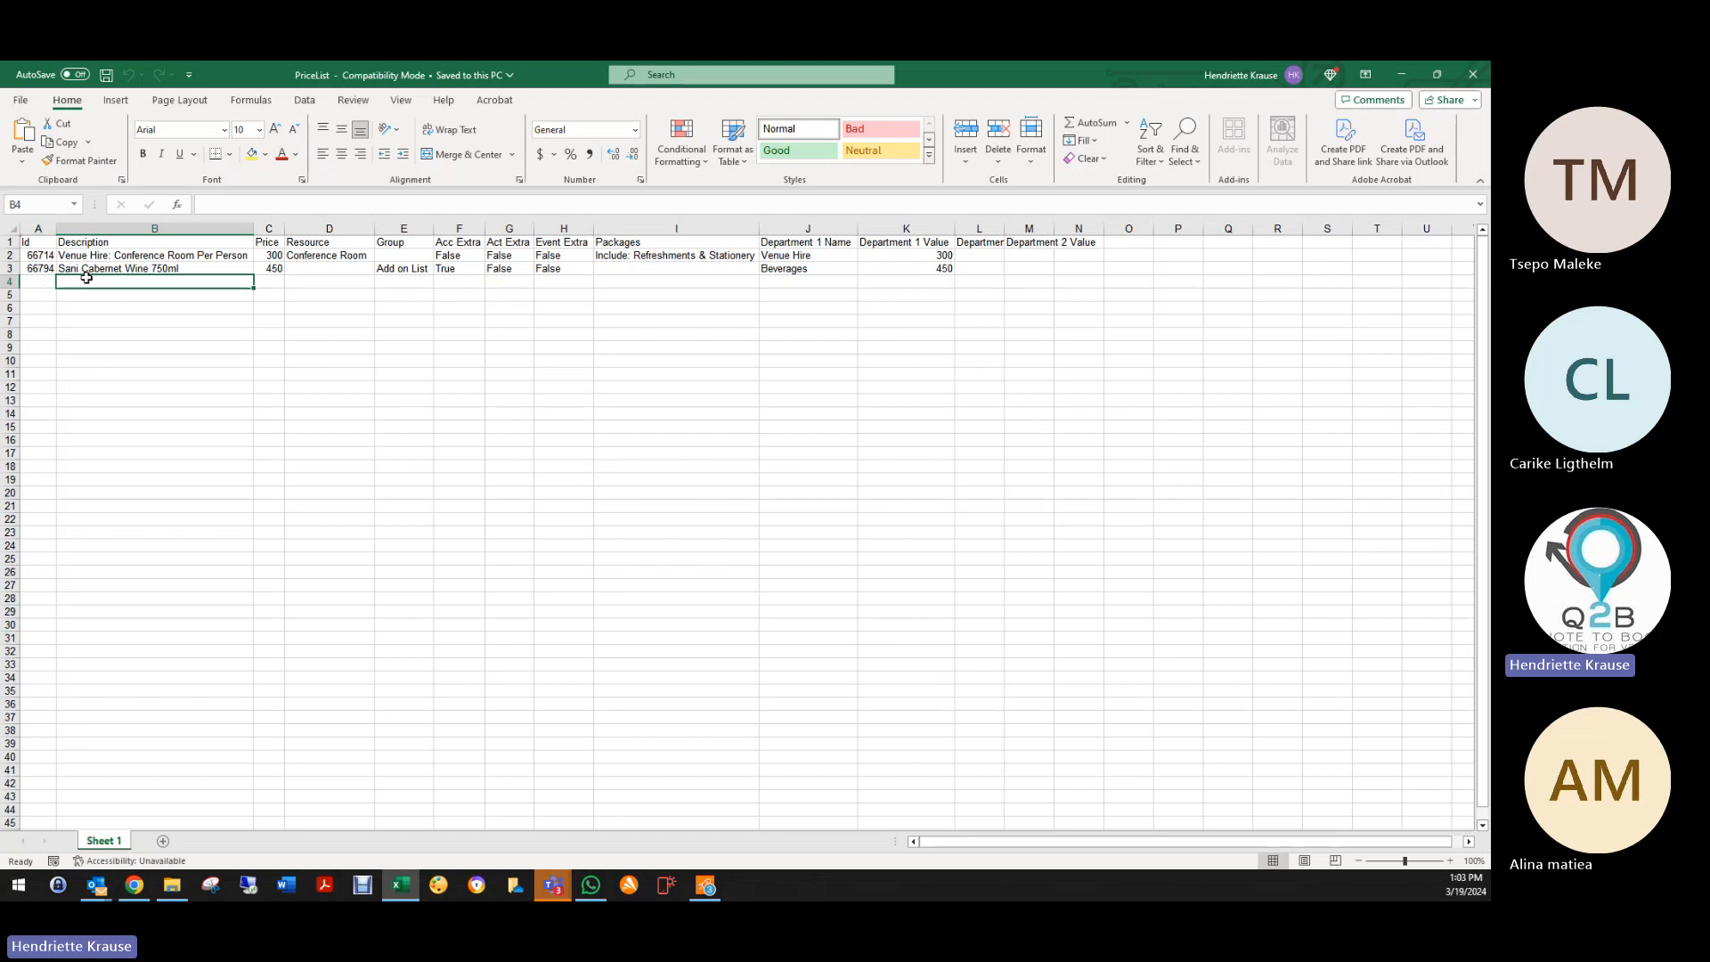
pyautogui.moveTo(36, 256); pyautogui.dragTo(39, 268)
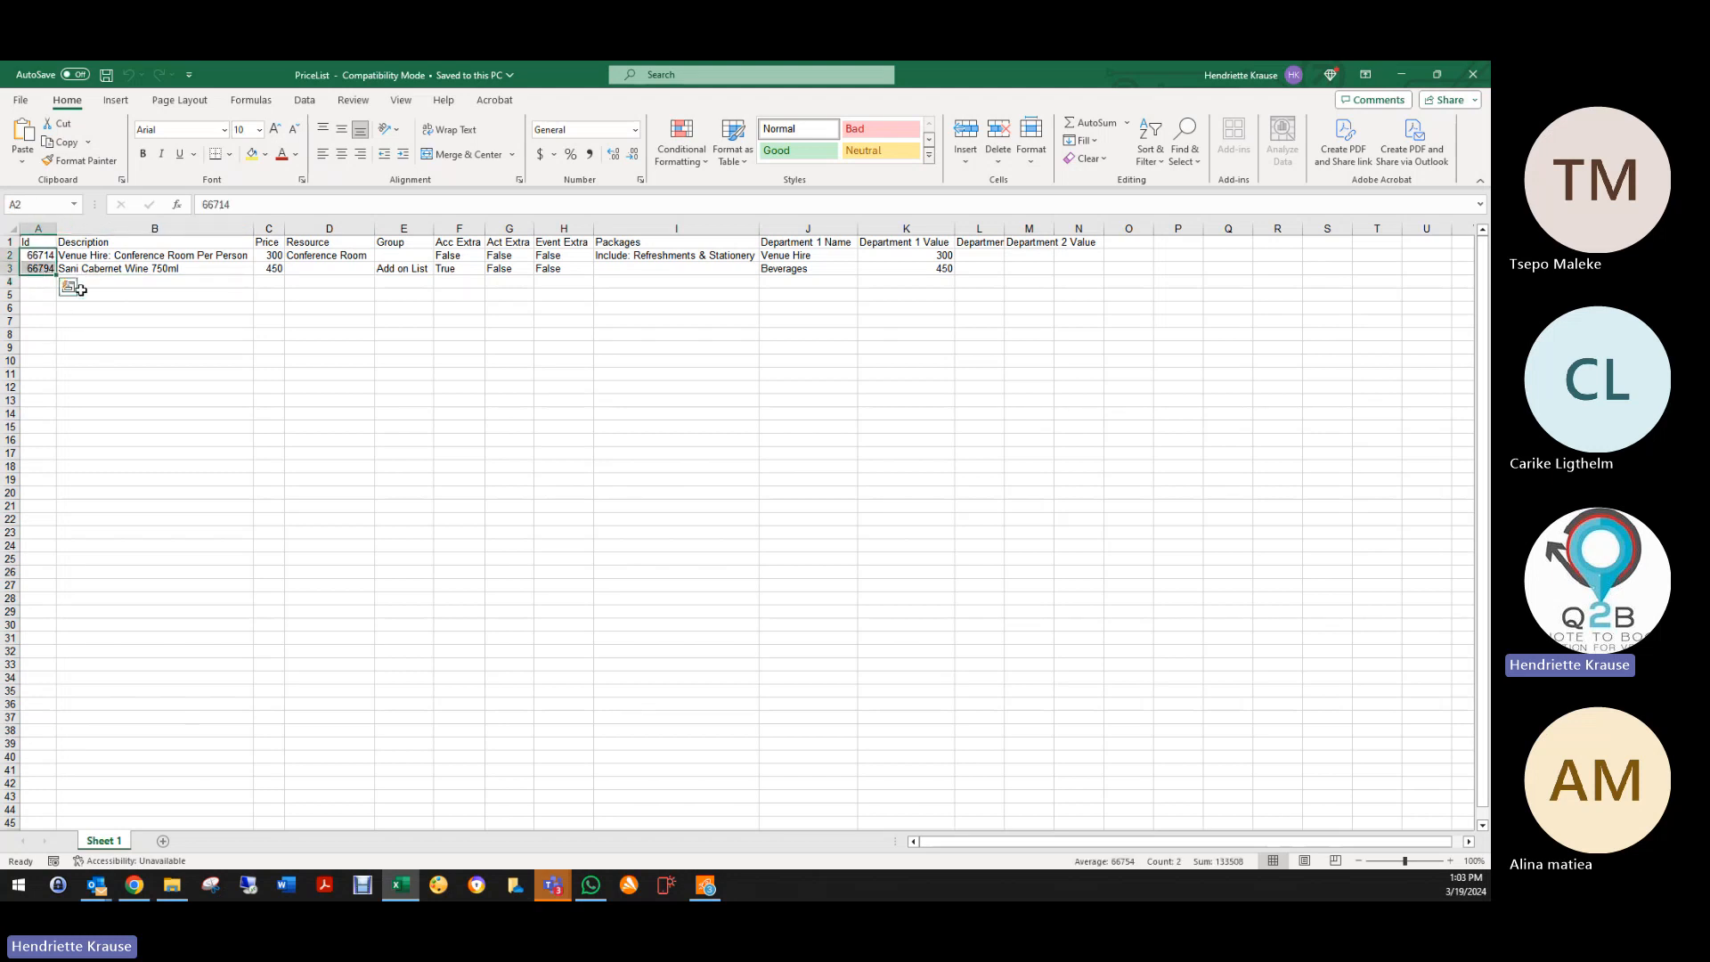
pyautogui.click(85, 283)
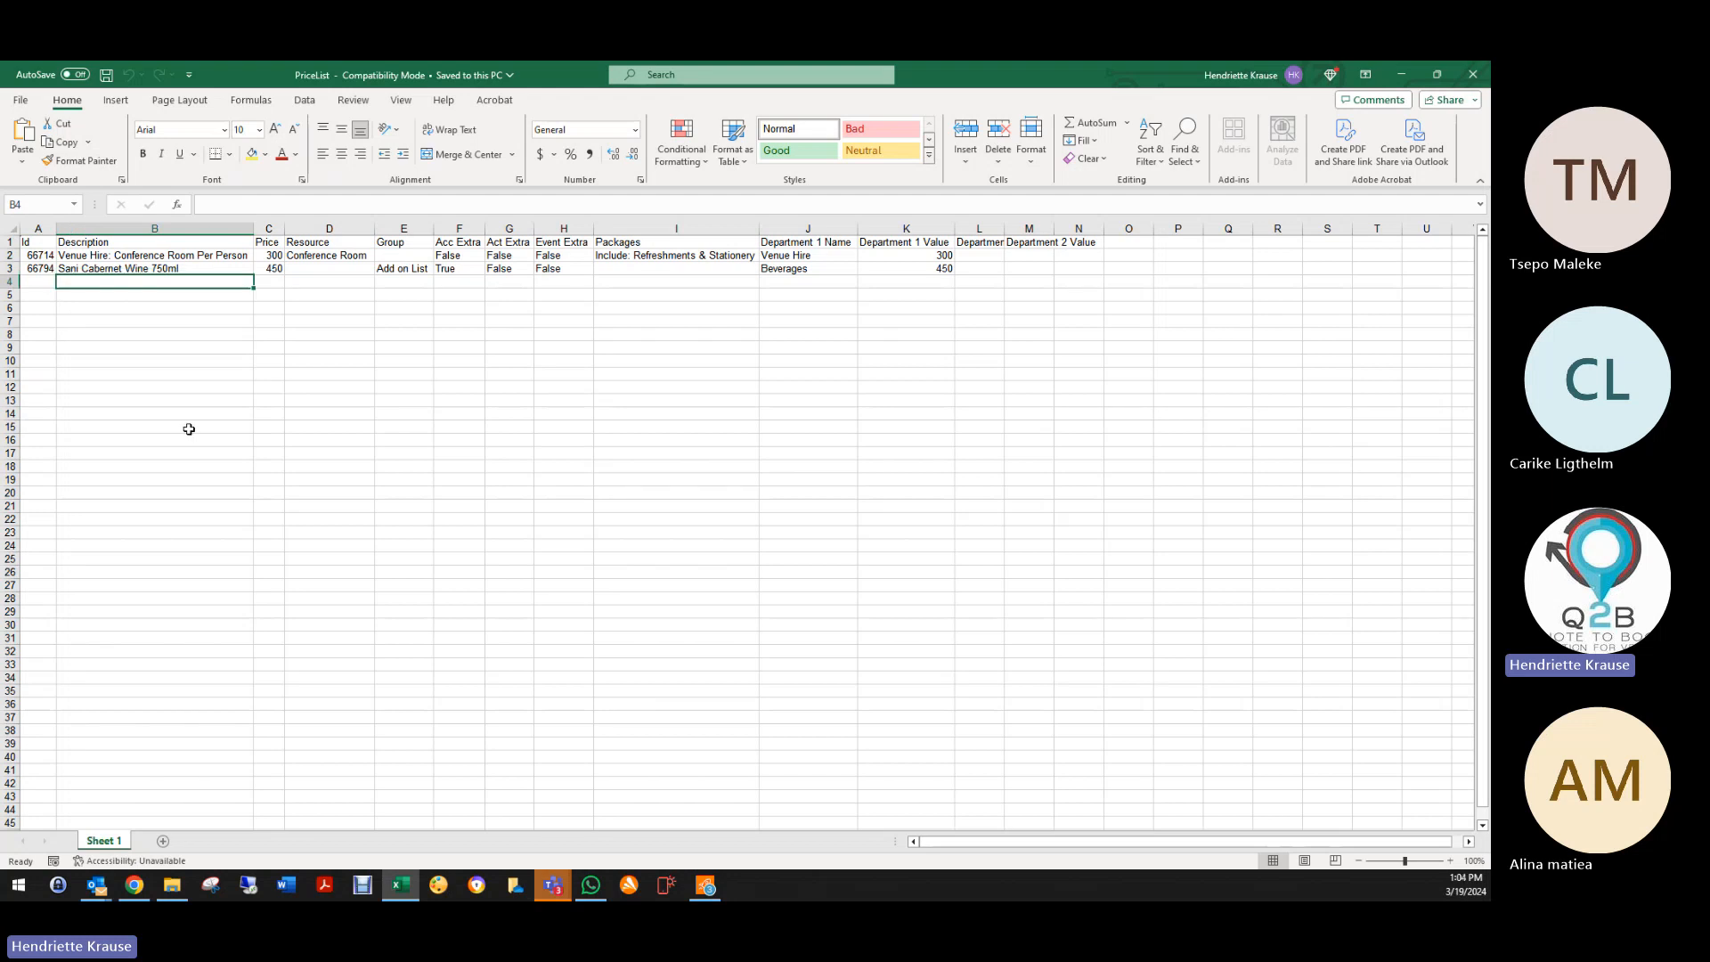
pyautogui.write('C')
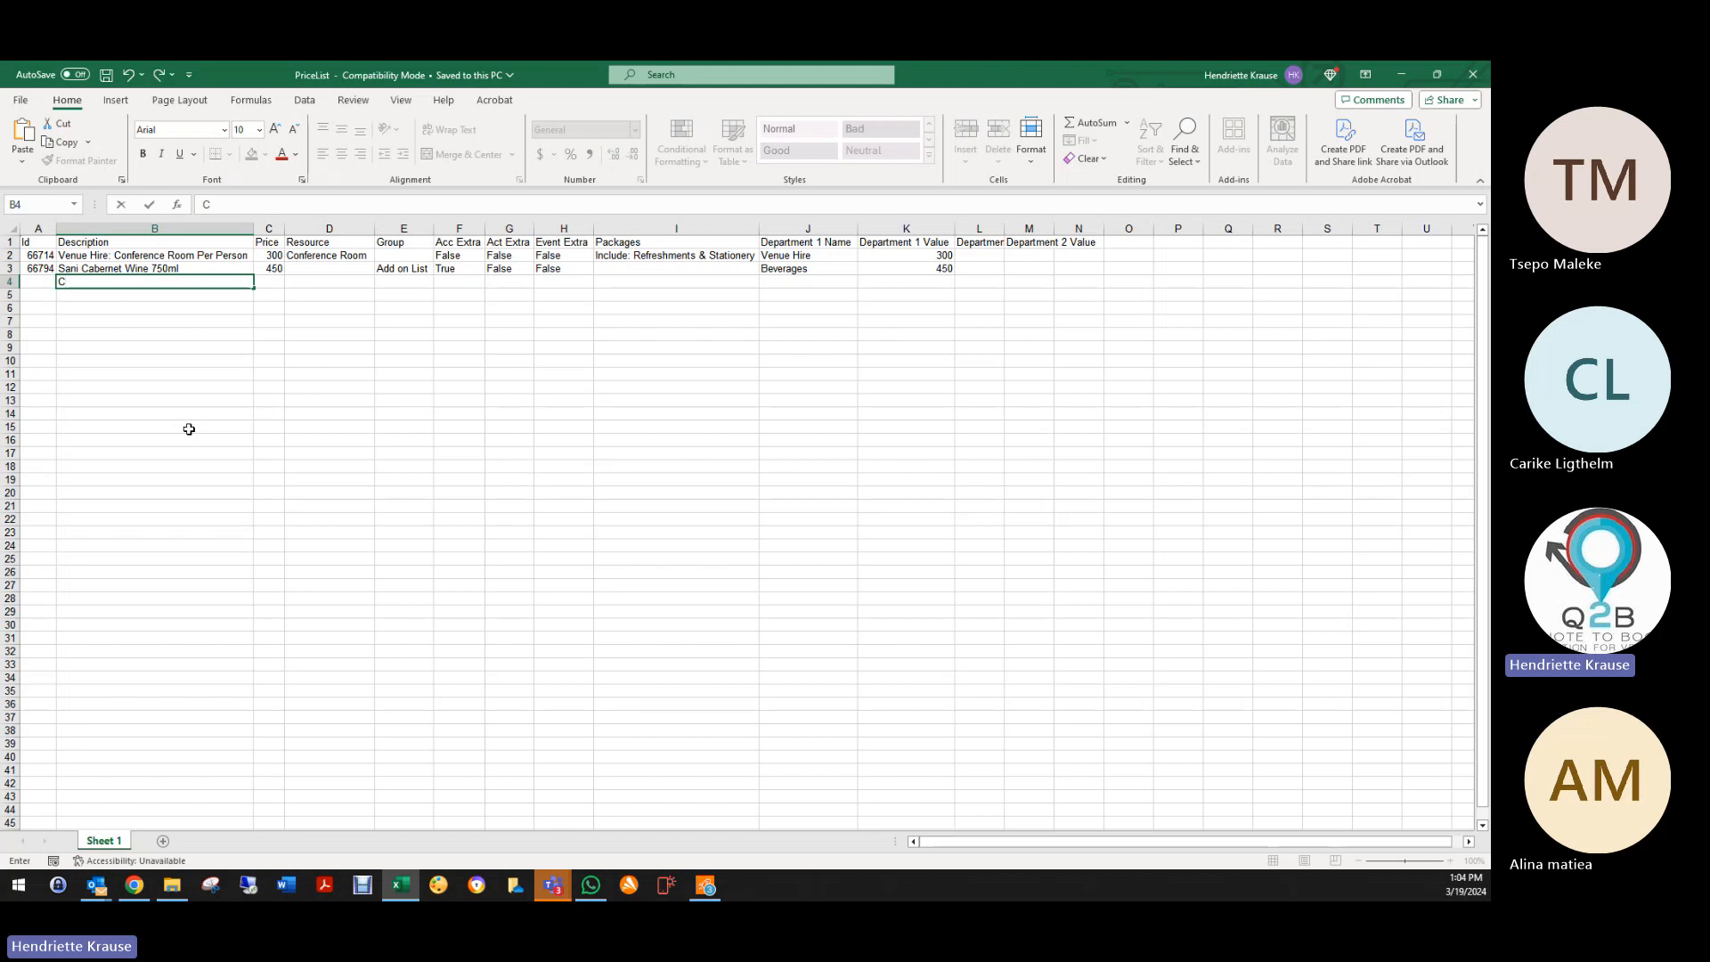
pyautogui.write('oke 340')
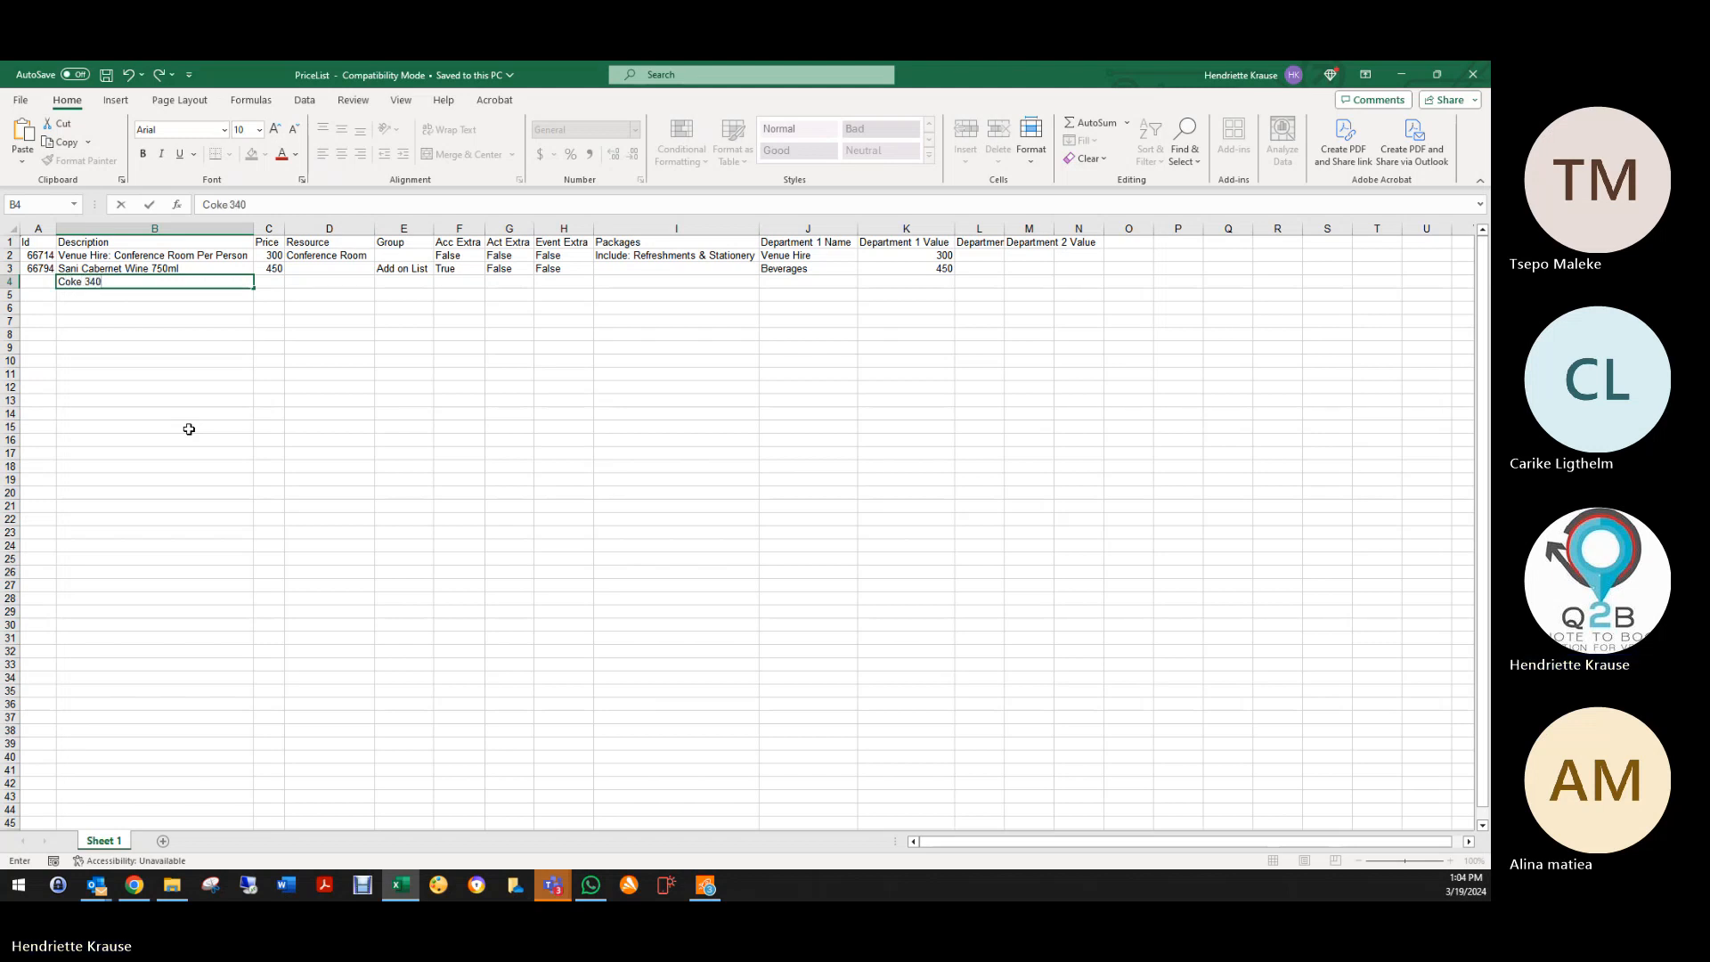
pyautogui.write('ml')
pyautogui.press('Tab')
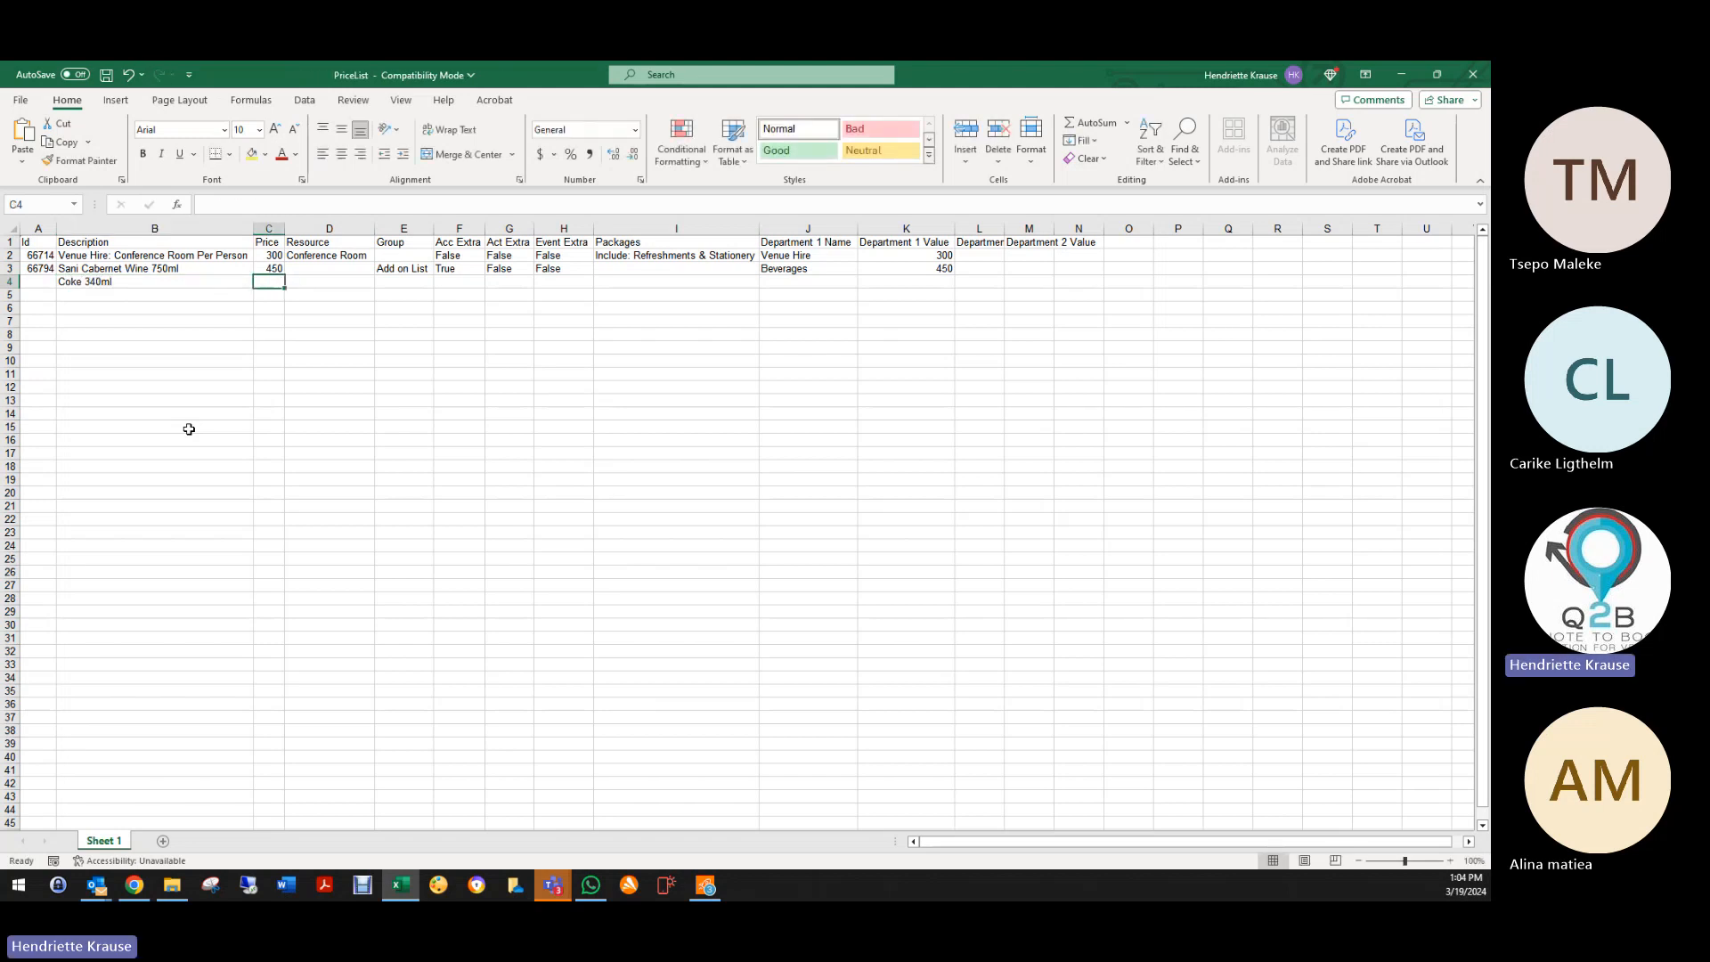
pyautogui.write('25')
pyautogui.press('Tab')
pyautogui.press('Tab')
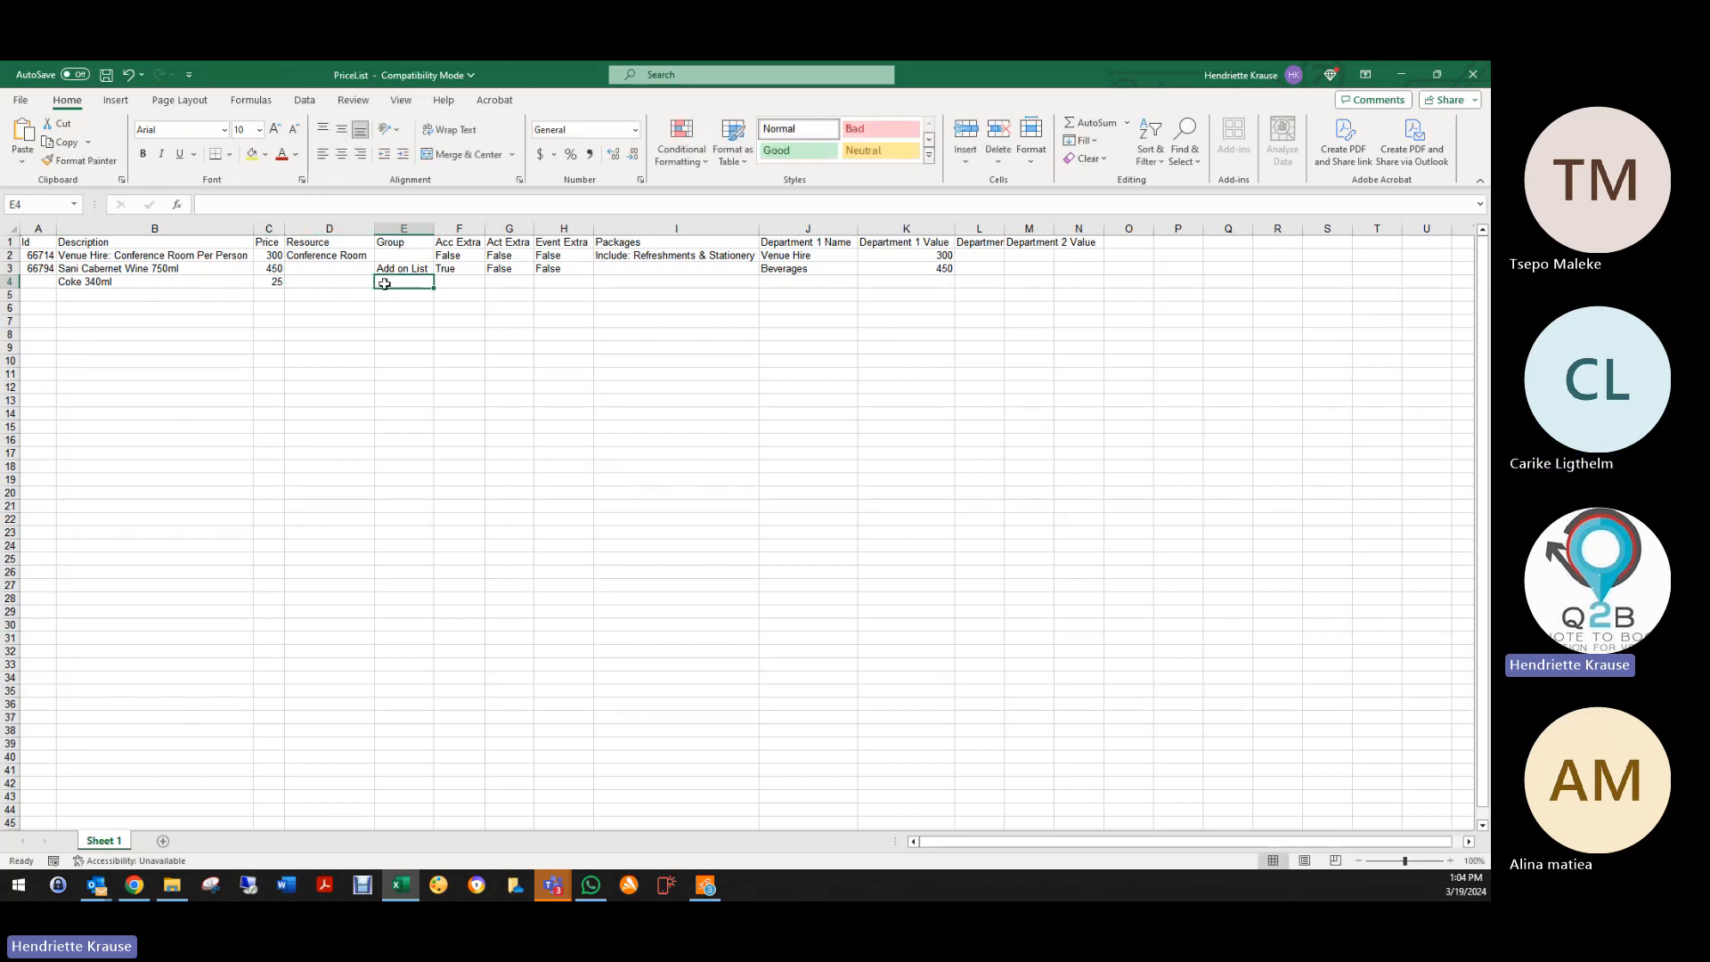
# Step: Copy the Add on List group and True/False/False flags from row 3 into row 4
pyautogui.click(454, 269)
pyautogui.click(408, 272)
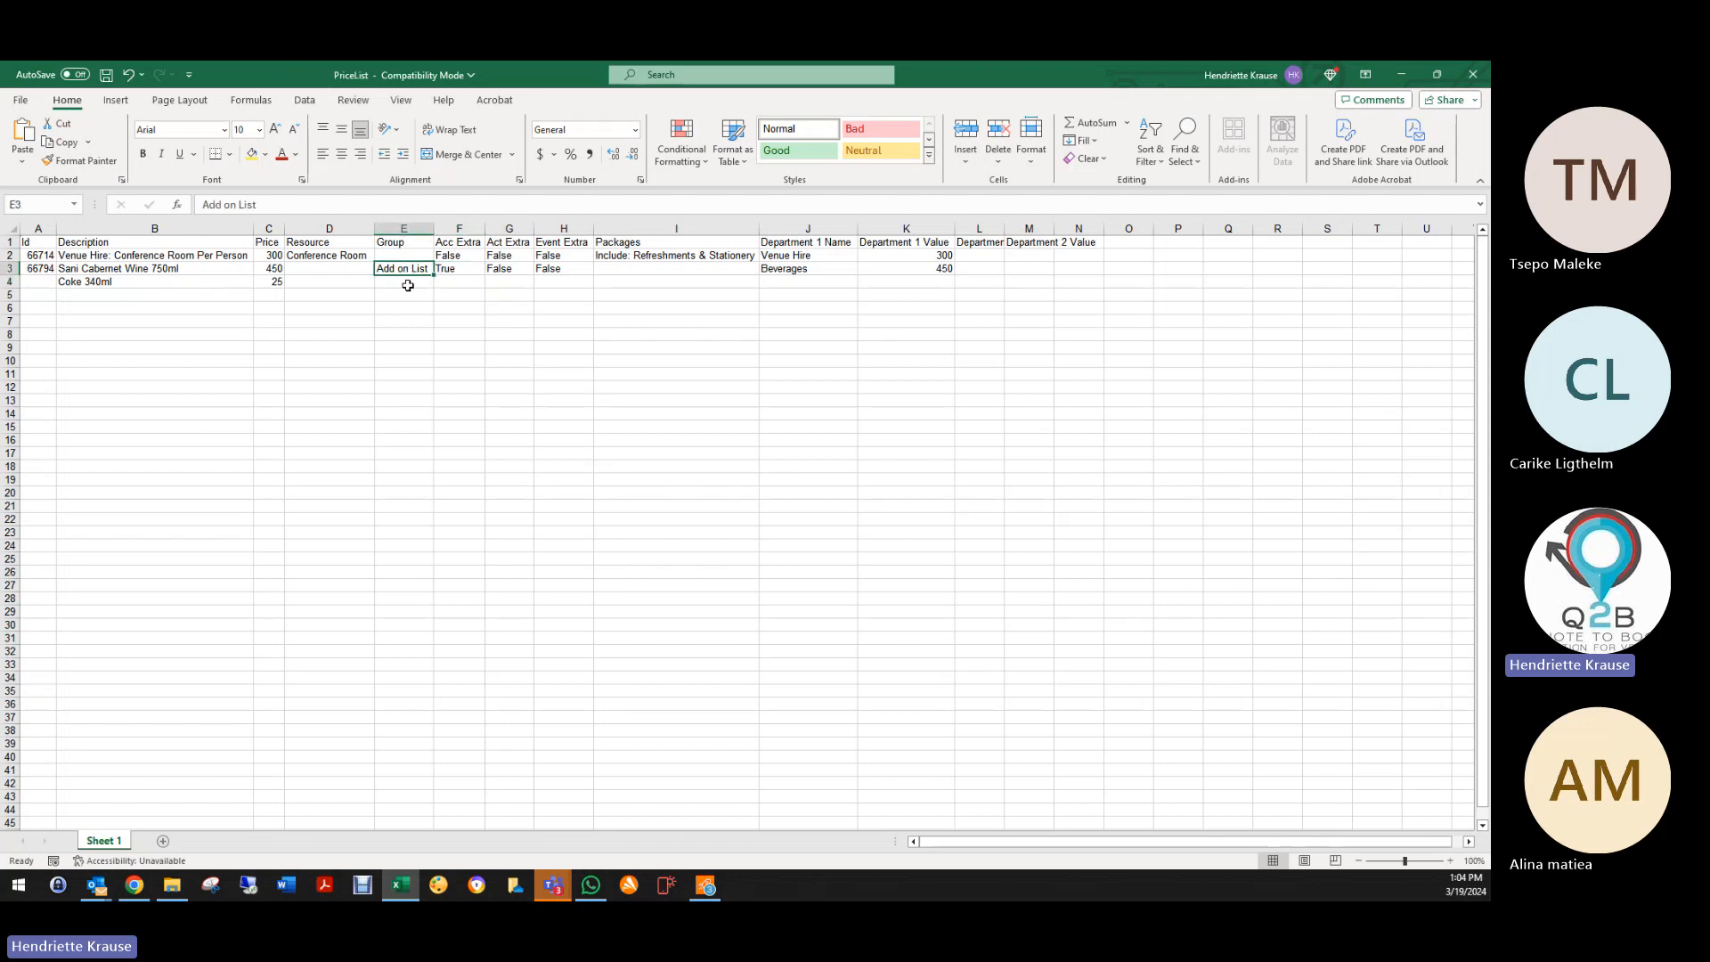
pyautogui.moveTo(438, 277); pyautogui.dragTo(595, 289)
pyautogui.click(456, 282)
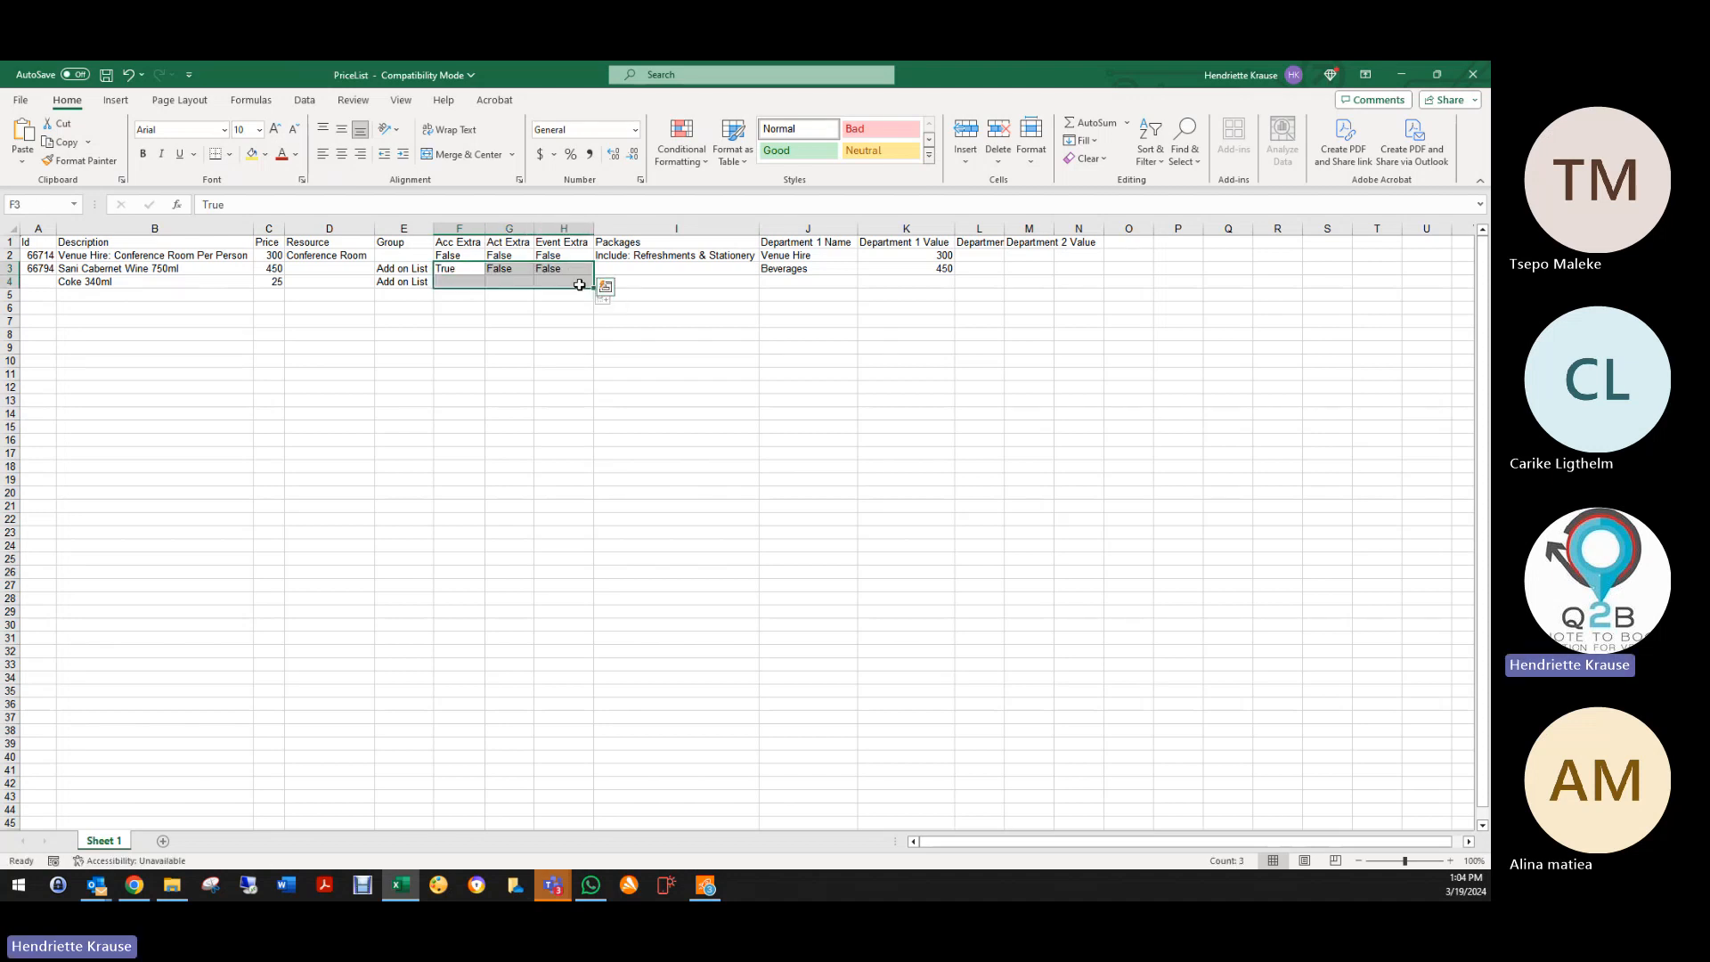
pyautogui.click(456, 282)
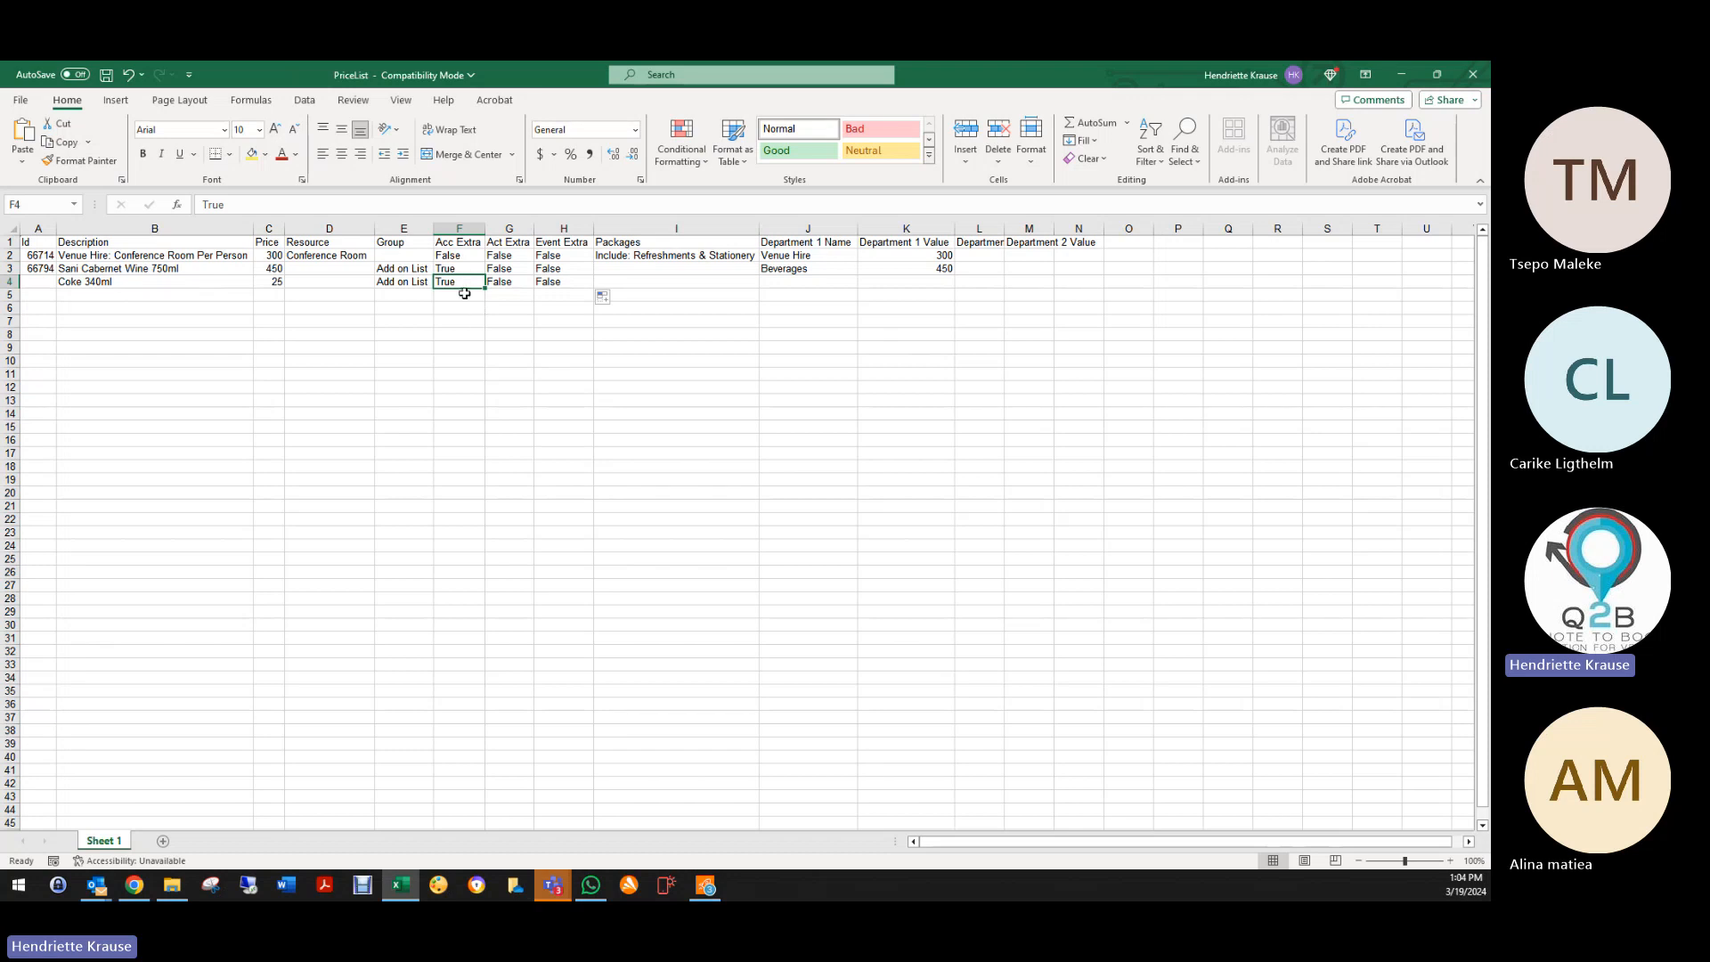
pyautogui.click(464, 293)
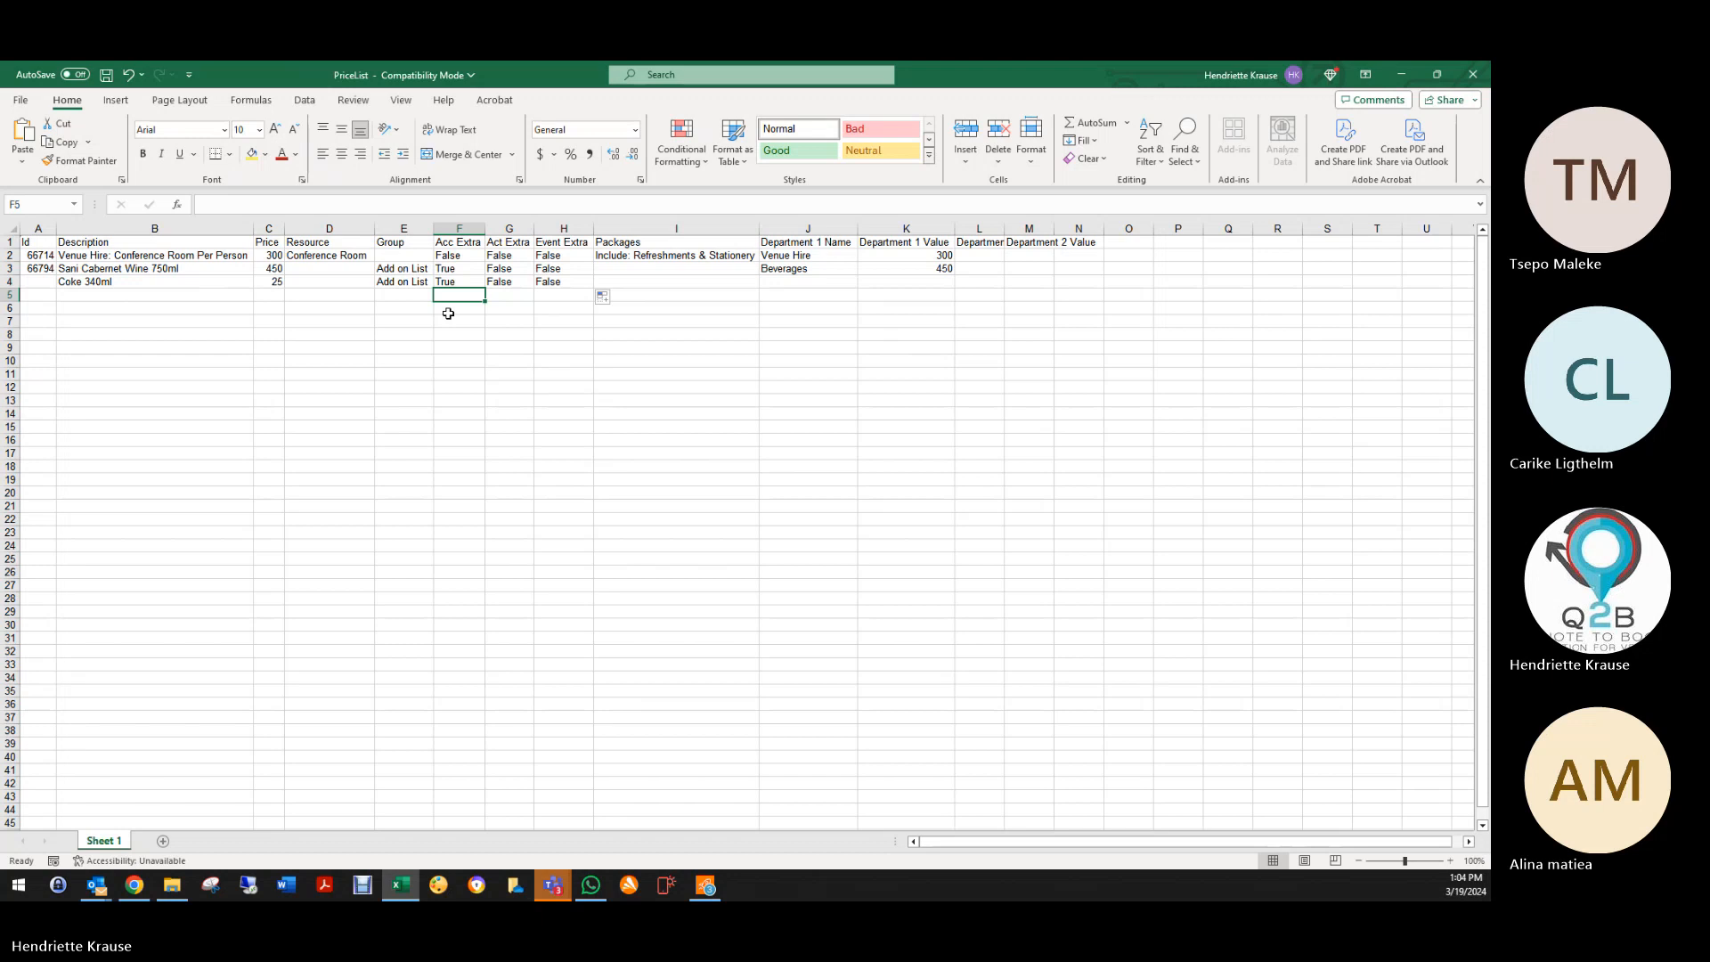
# Step: Set Coke 340ml's department to Beverages with a department value of 25
pyautogui.click(634, 284)
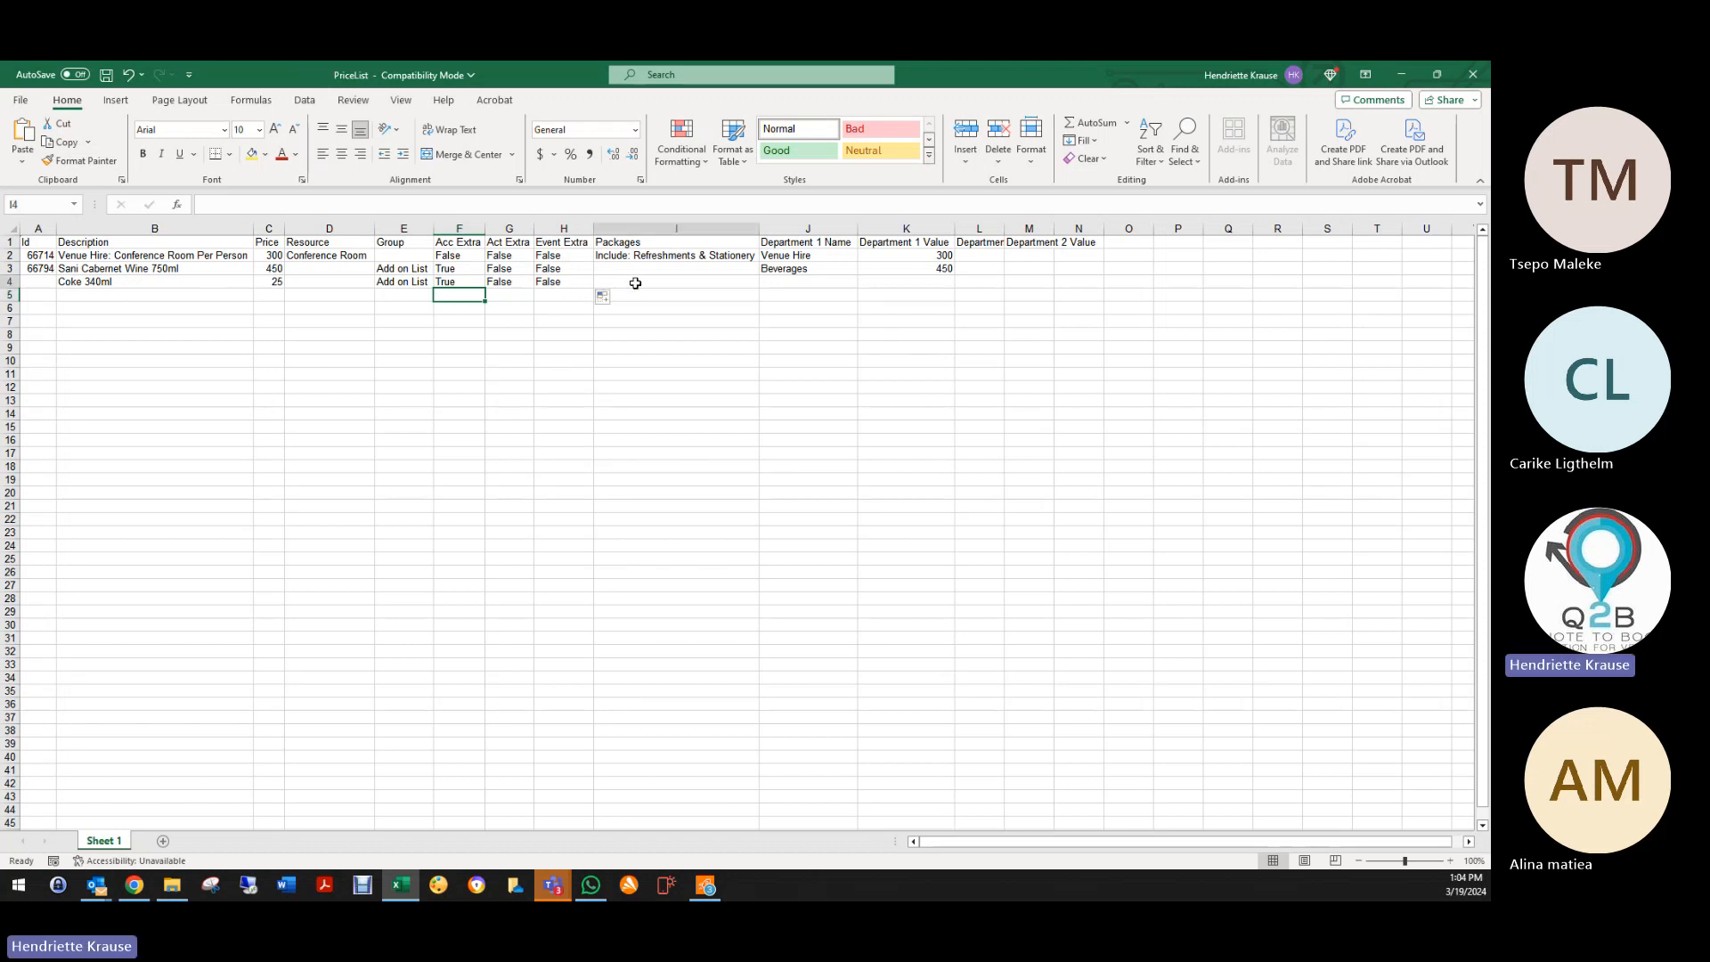
pyautogui.click(815, 286)
pyautogui.write('Beverages')
pyautogui.click(824, 305)
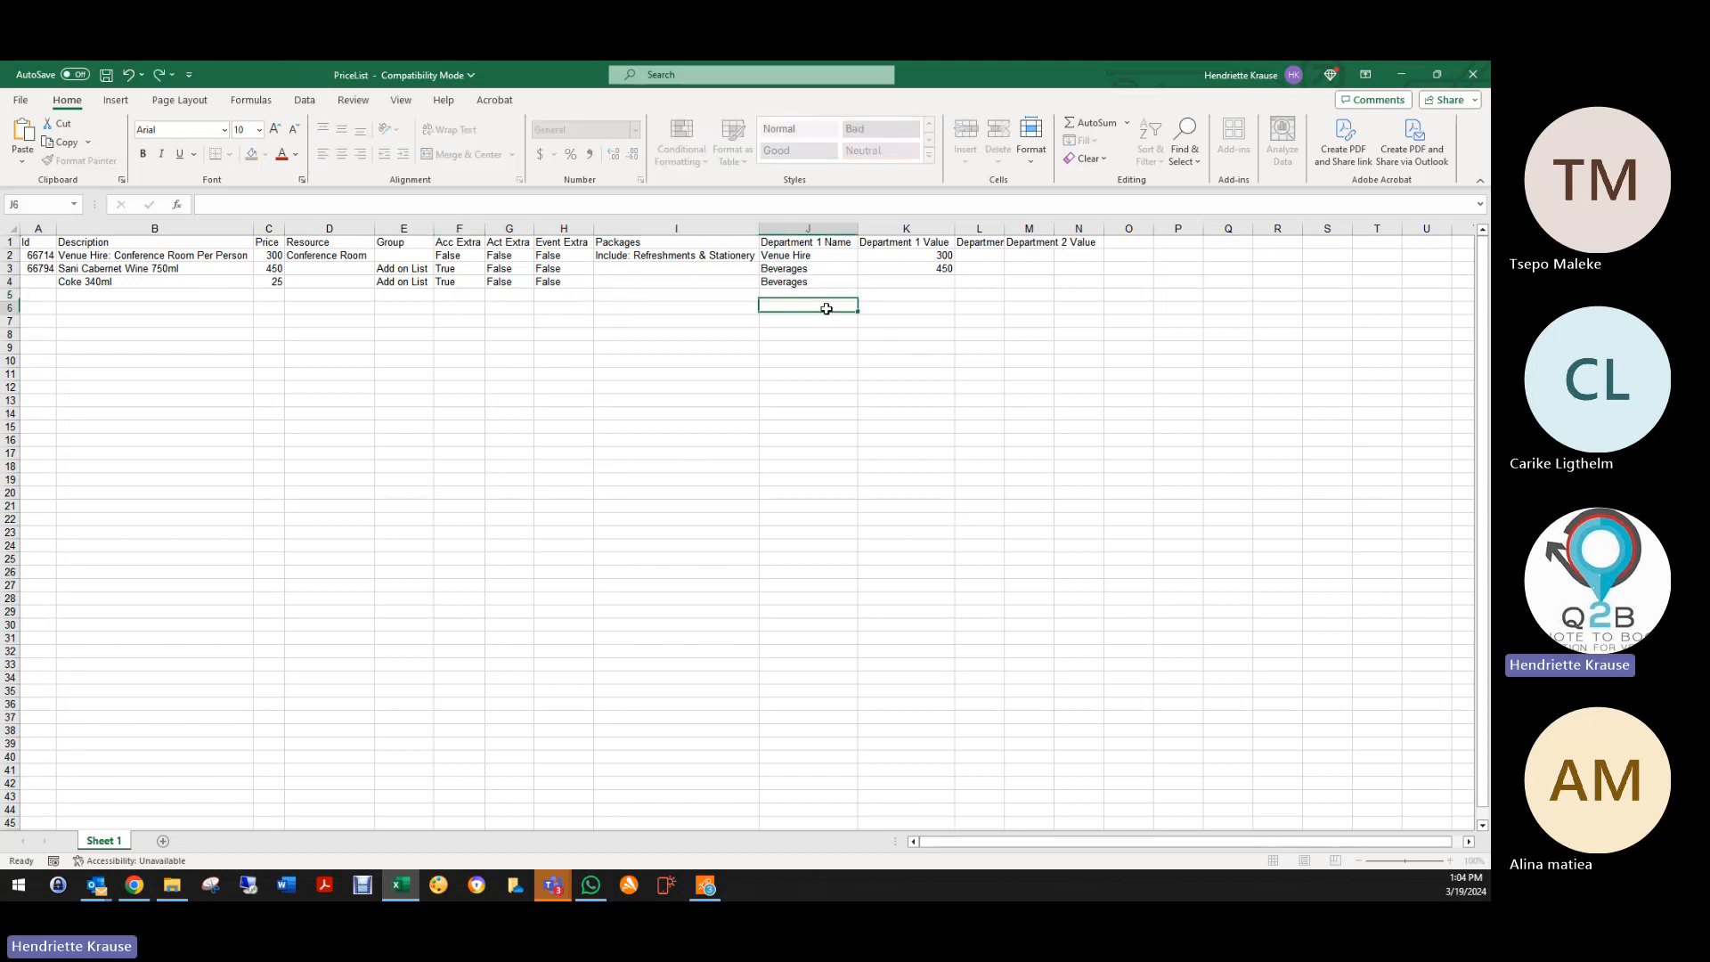
pyautogui.click(911, 278)
pyautogui.click(279, 282)
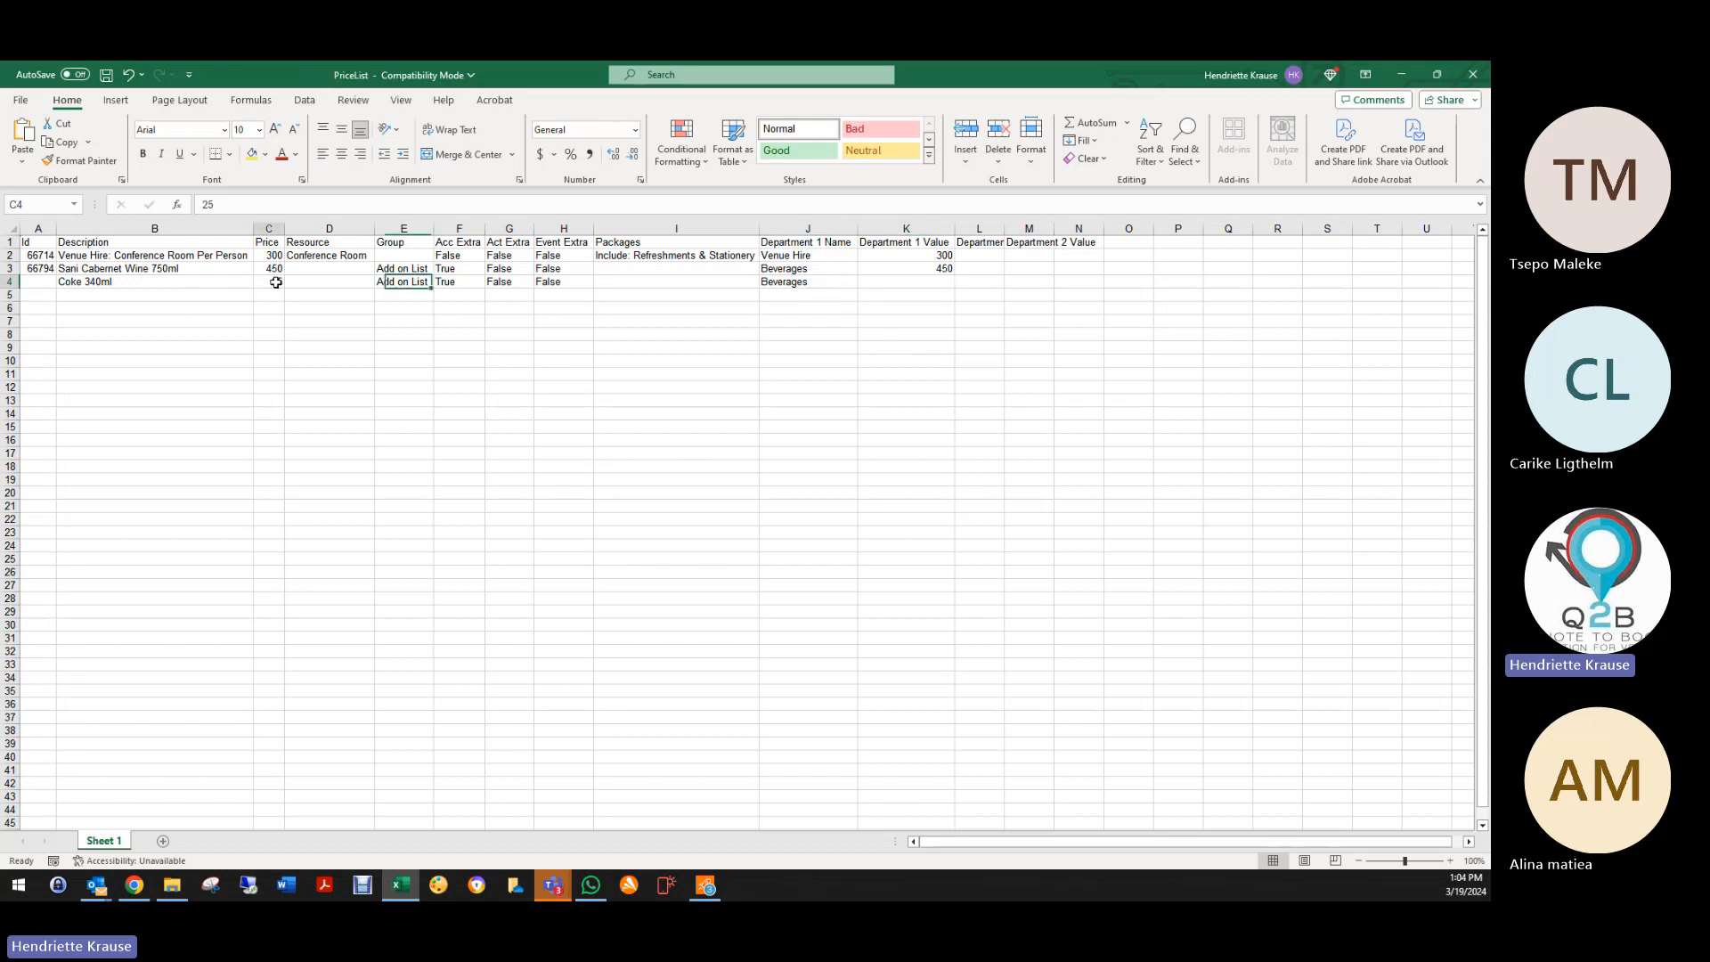
pyautogui.click(901, 278)
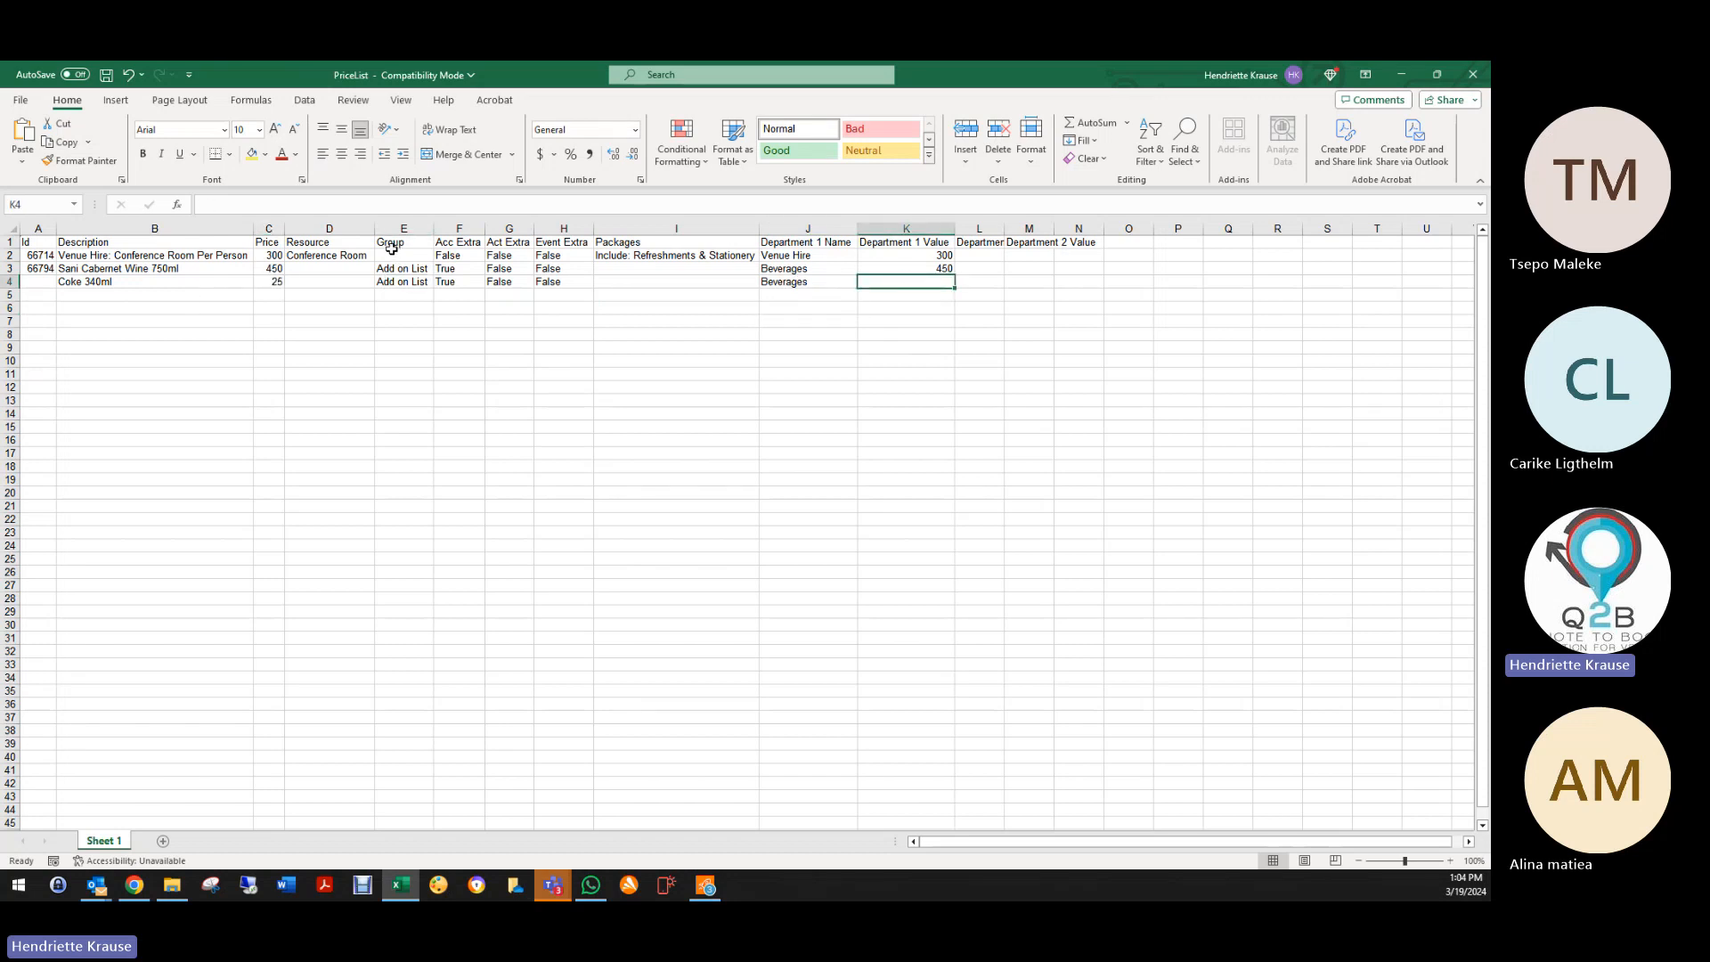
pyautogui.write('25')
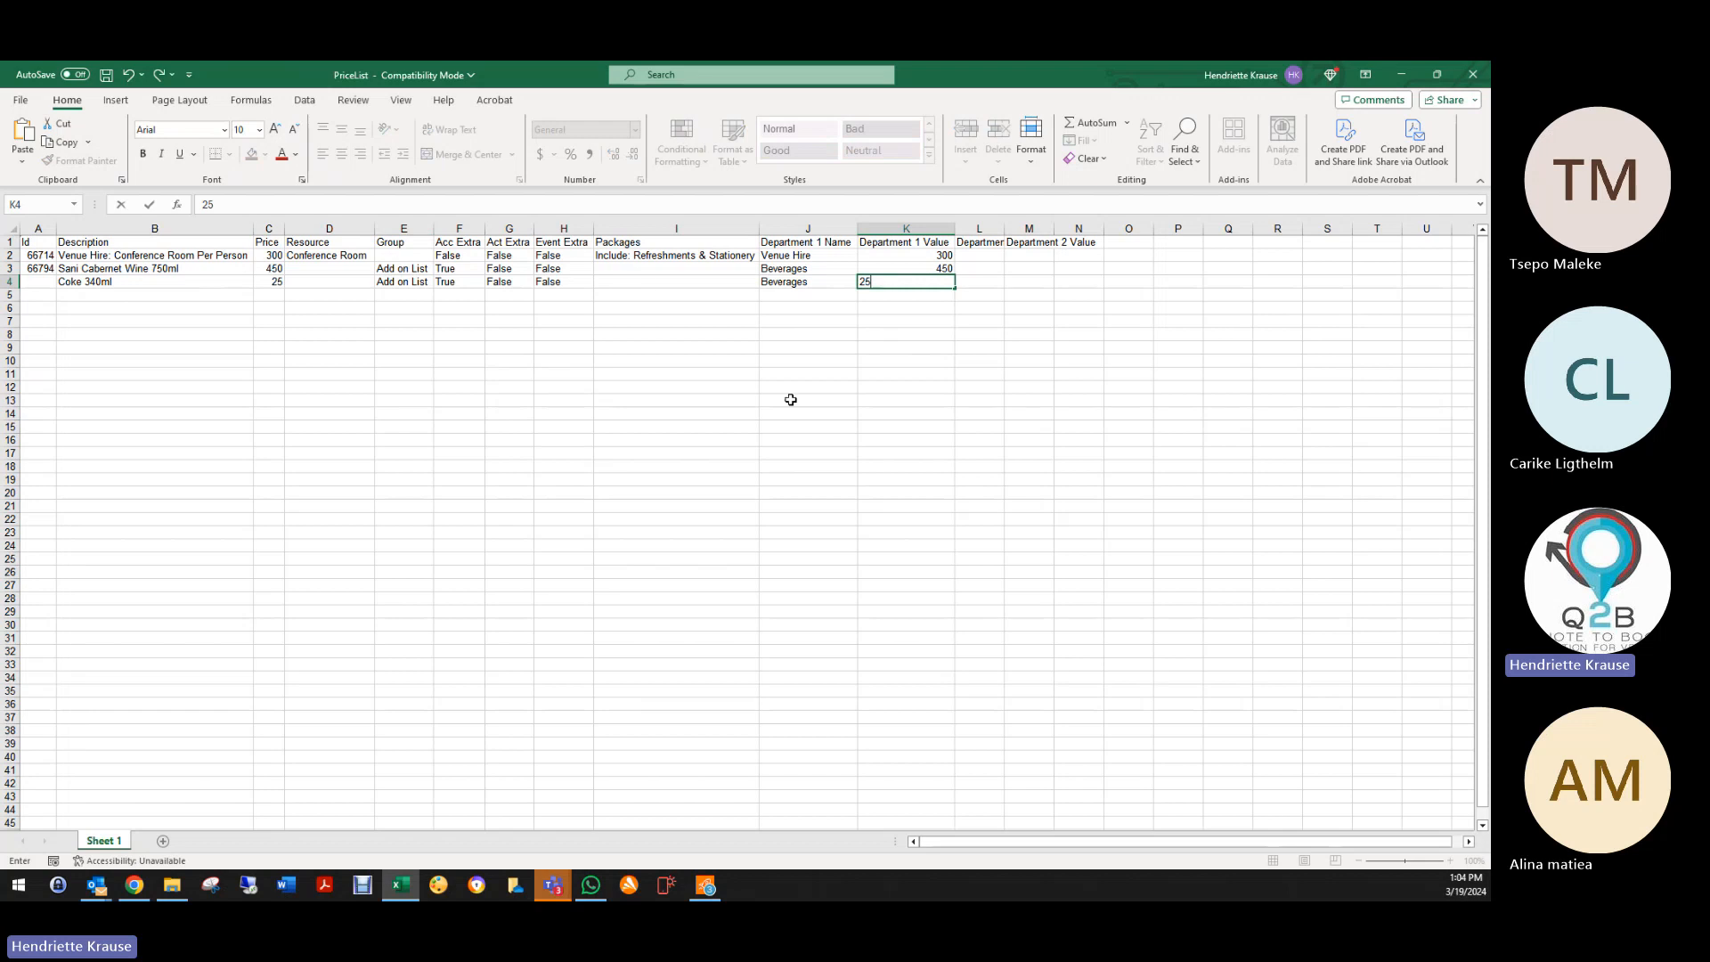
pyautogui.click(792, 399)
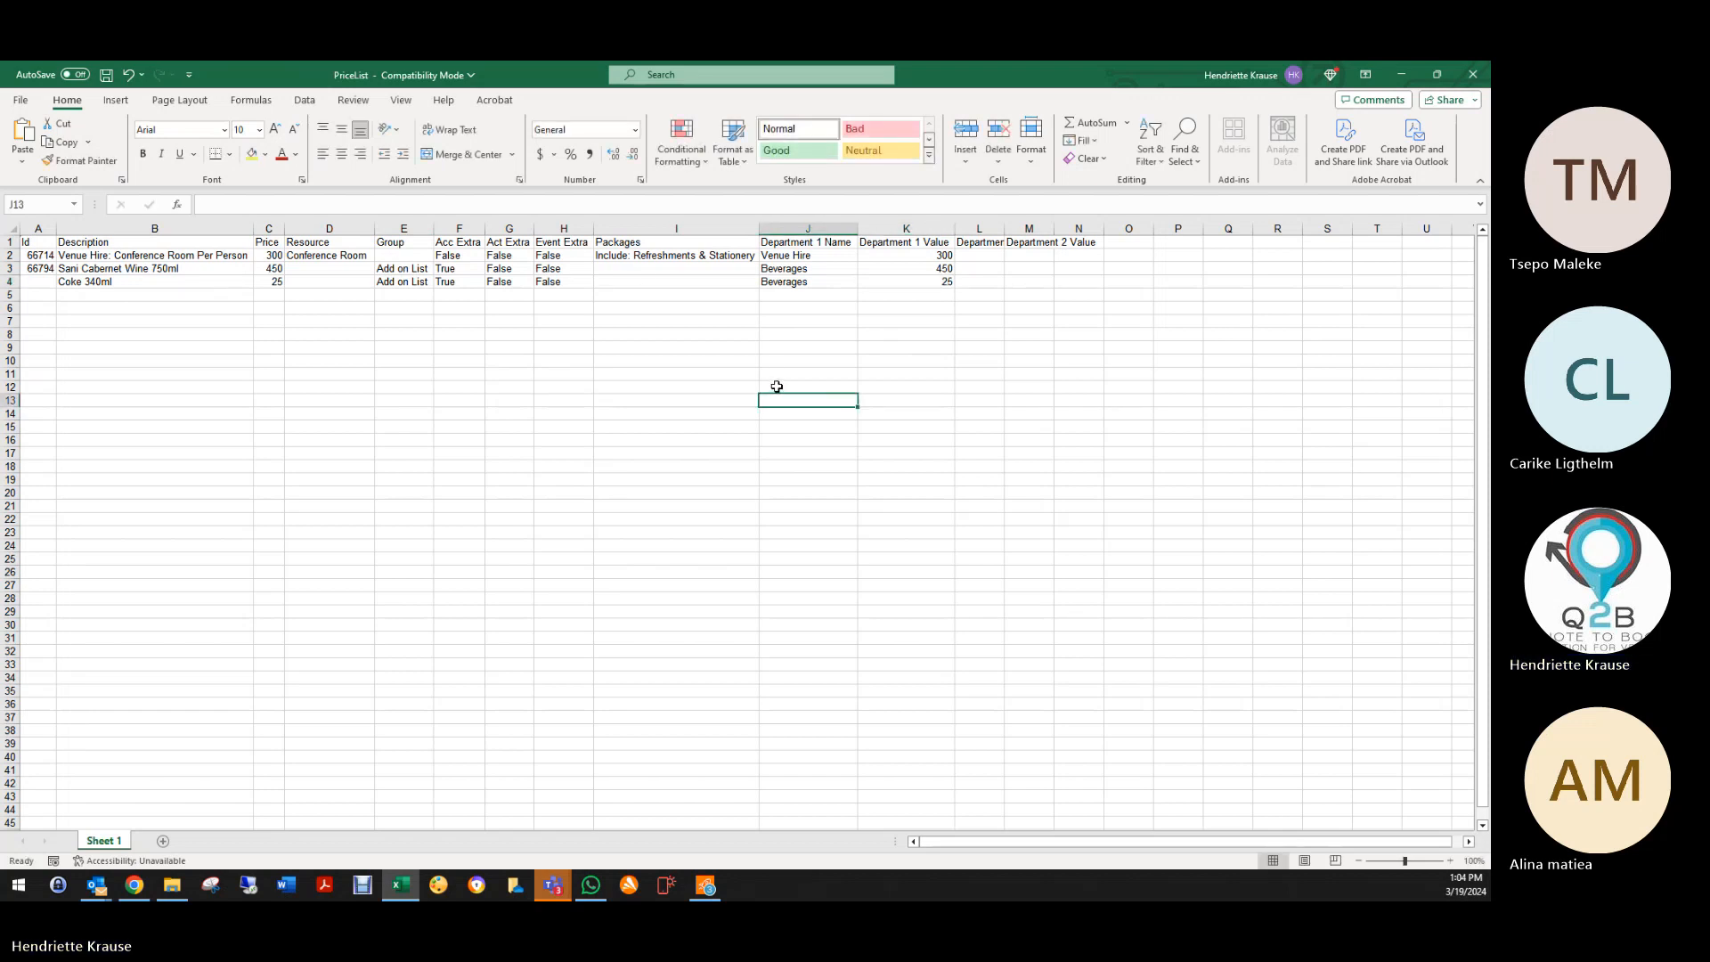
pyautogui.click(140, 294)
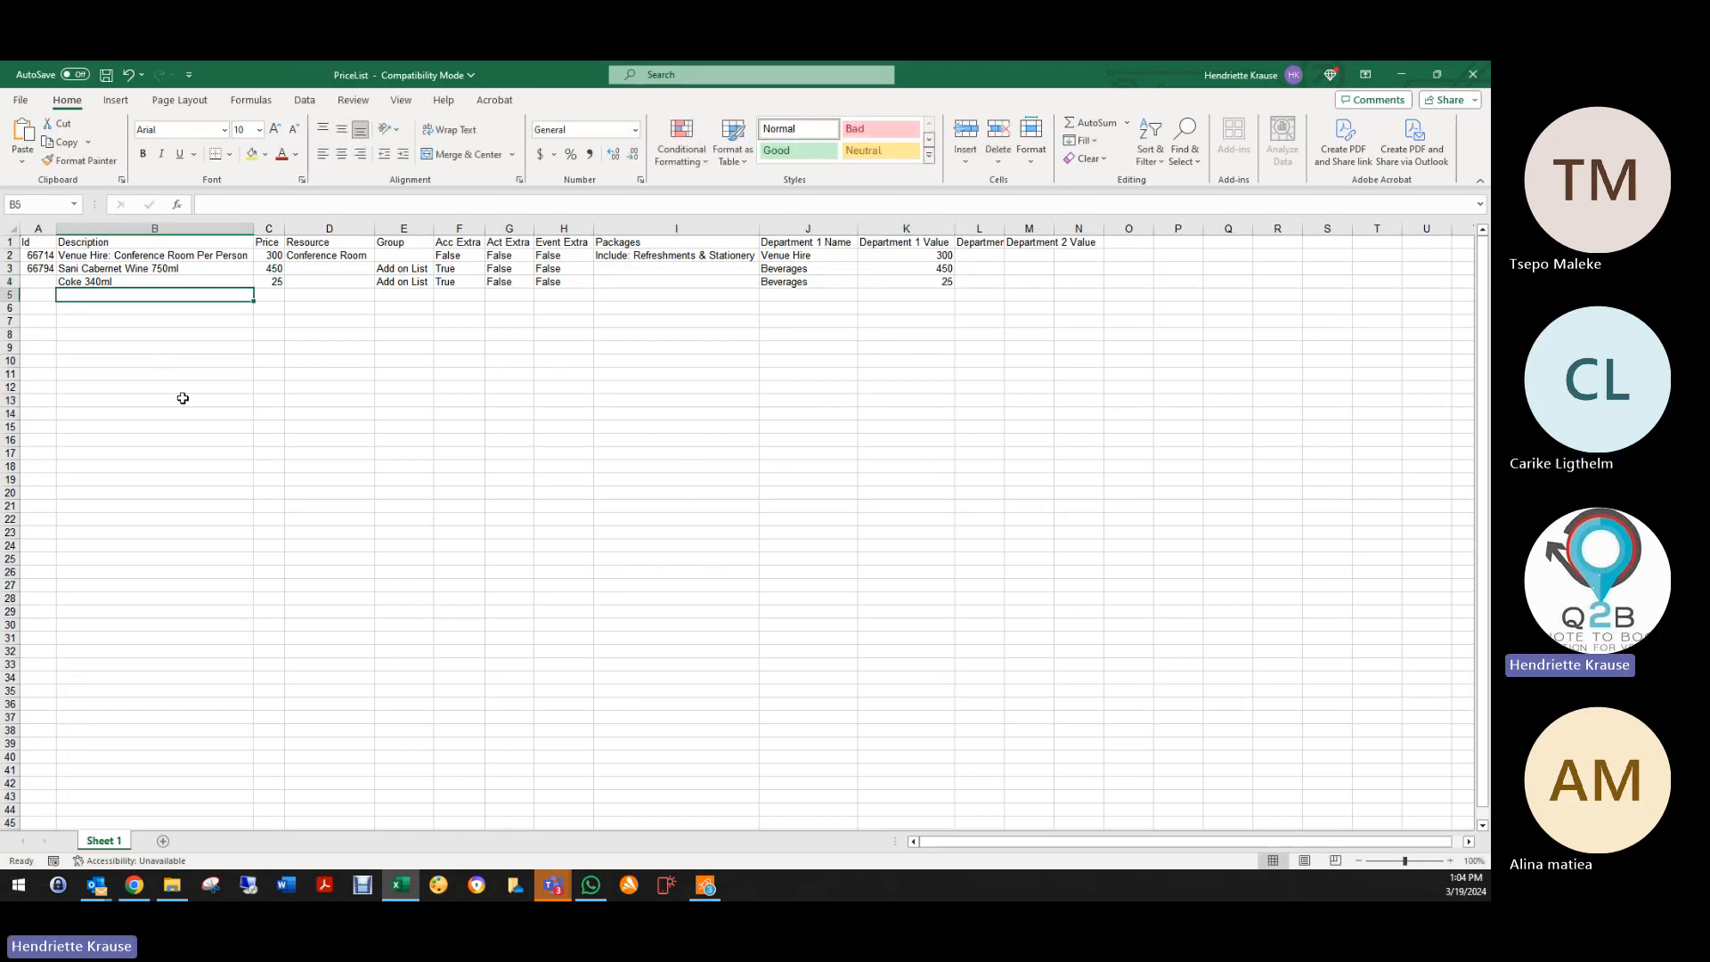
# Step: Enter Menu 1 per person priced at 350 in row 5
pyautogui.write('Menu 1')
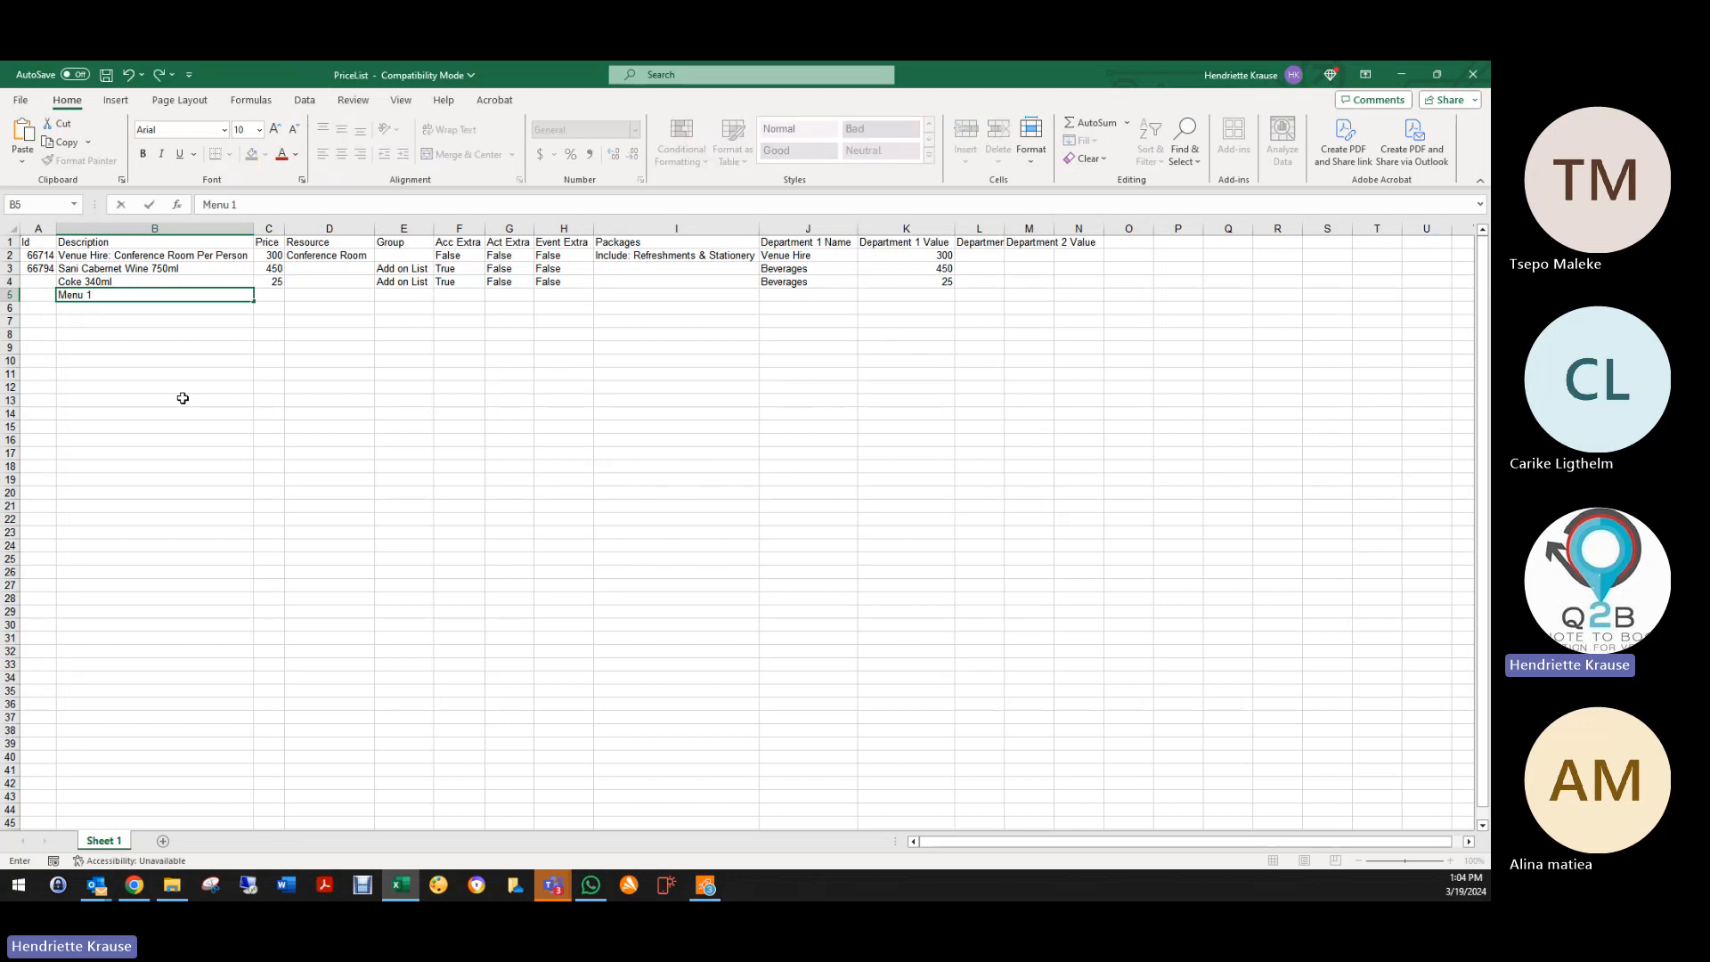
pyautogui.press('Tab')
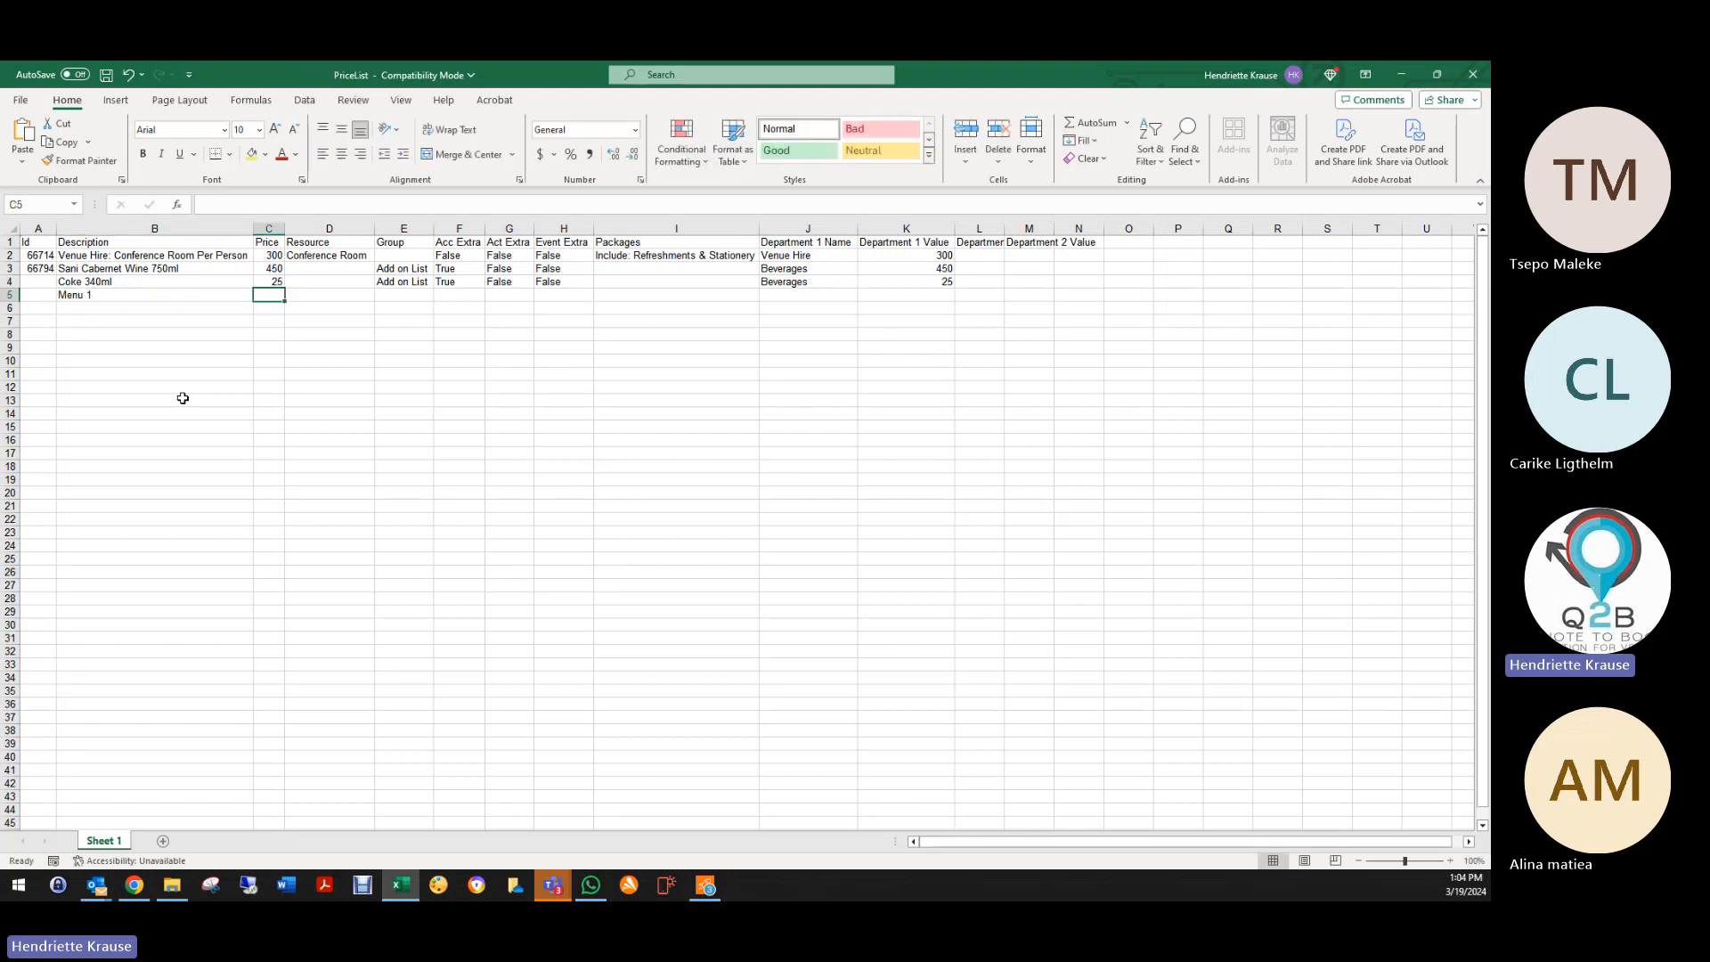
pyautogui.click(76, 299)
pyautogui.click(290, 206)
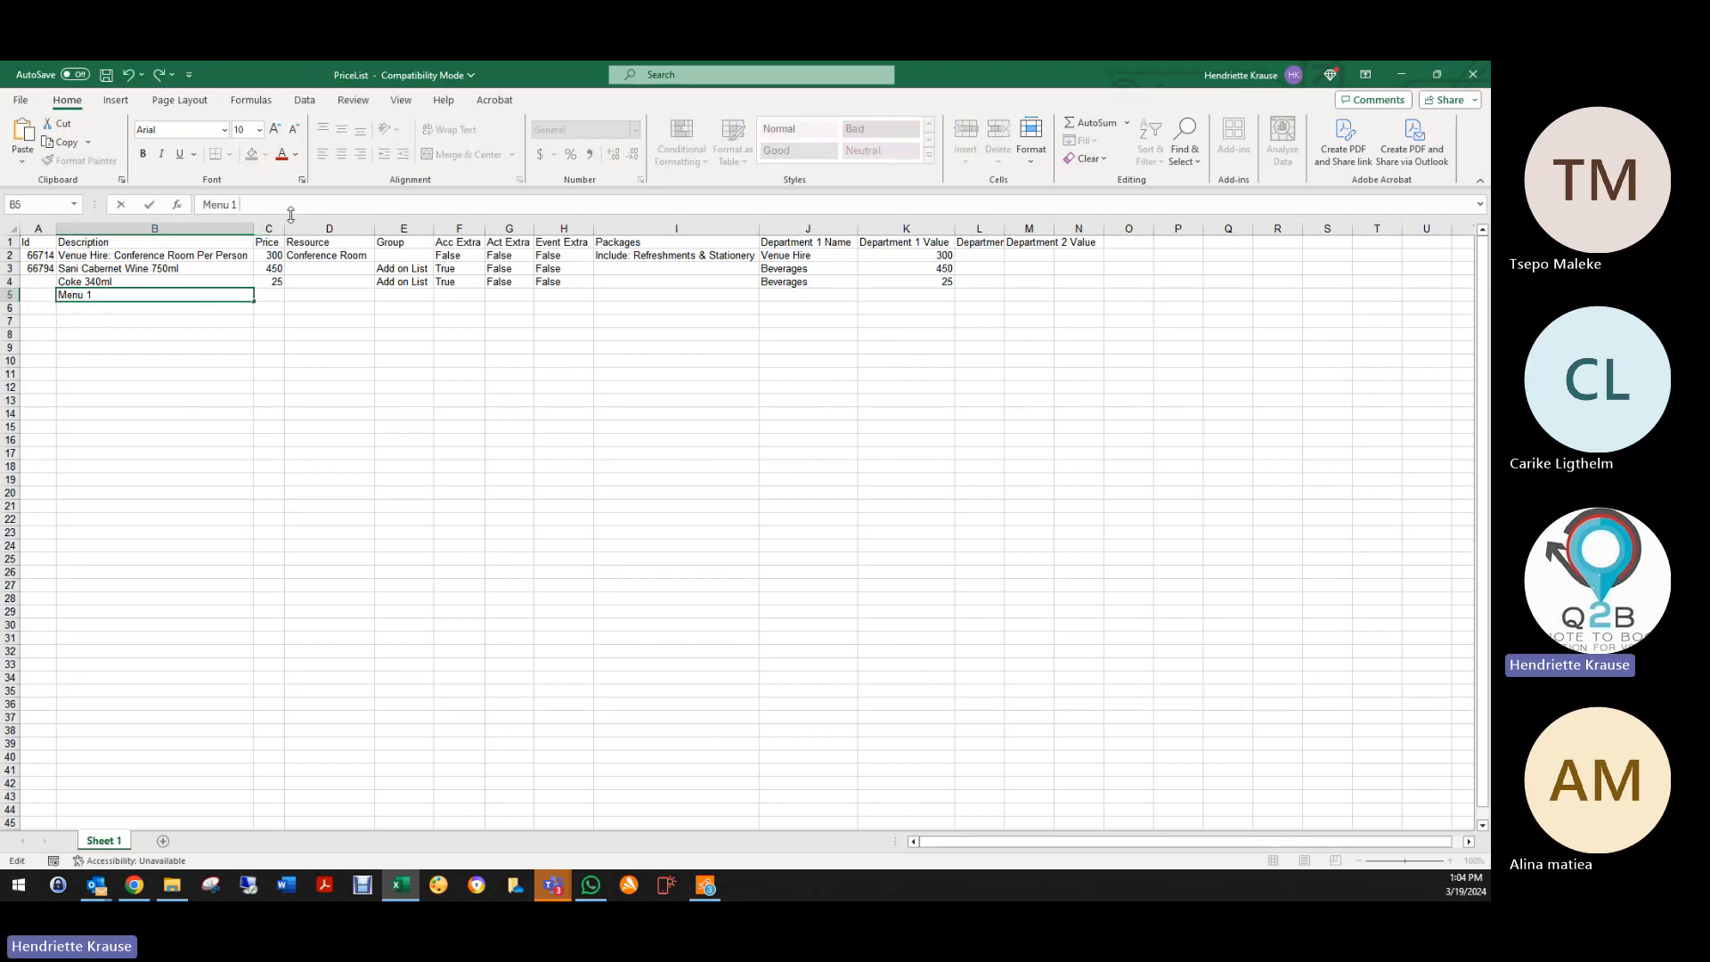
pyautogui.write('per person')
pyautogui.press('Tab')
pyautogui.write('3')
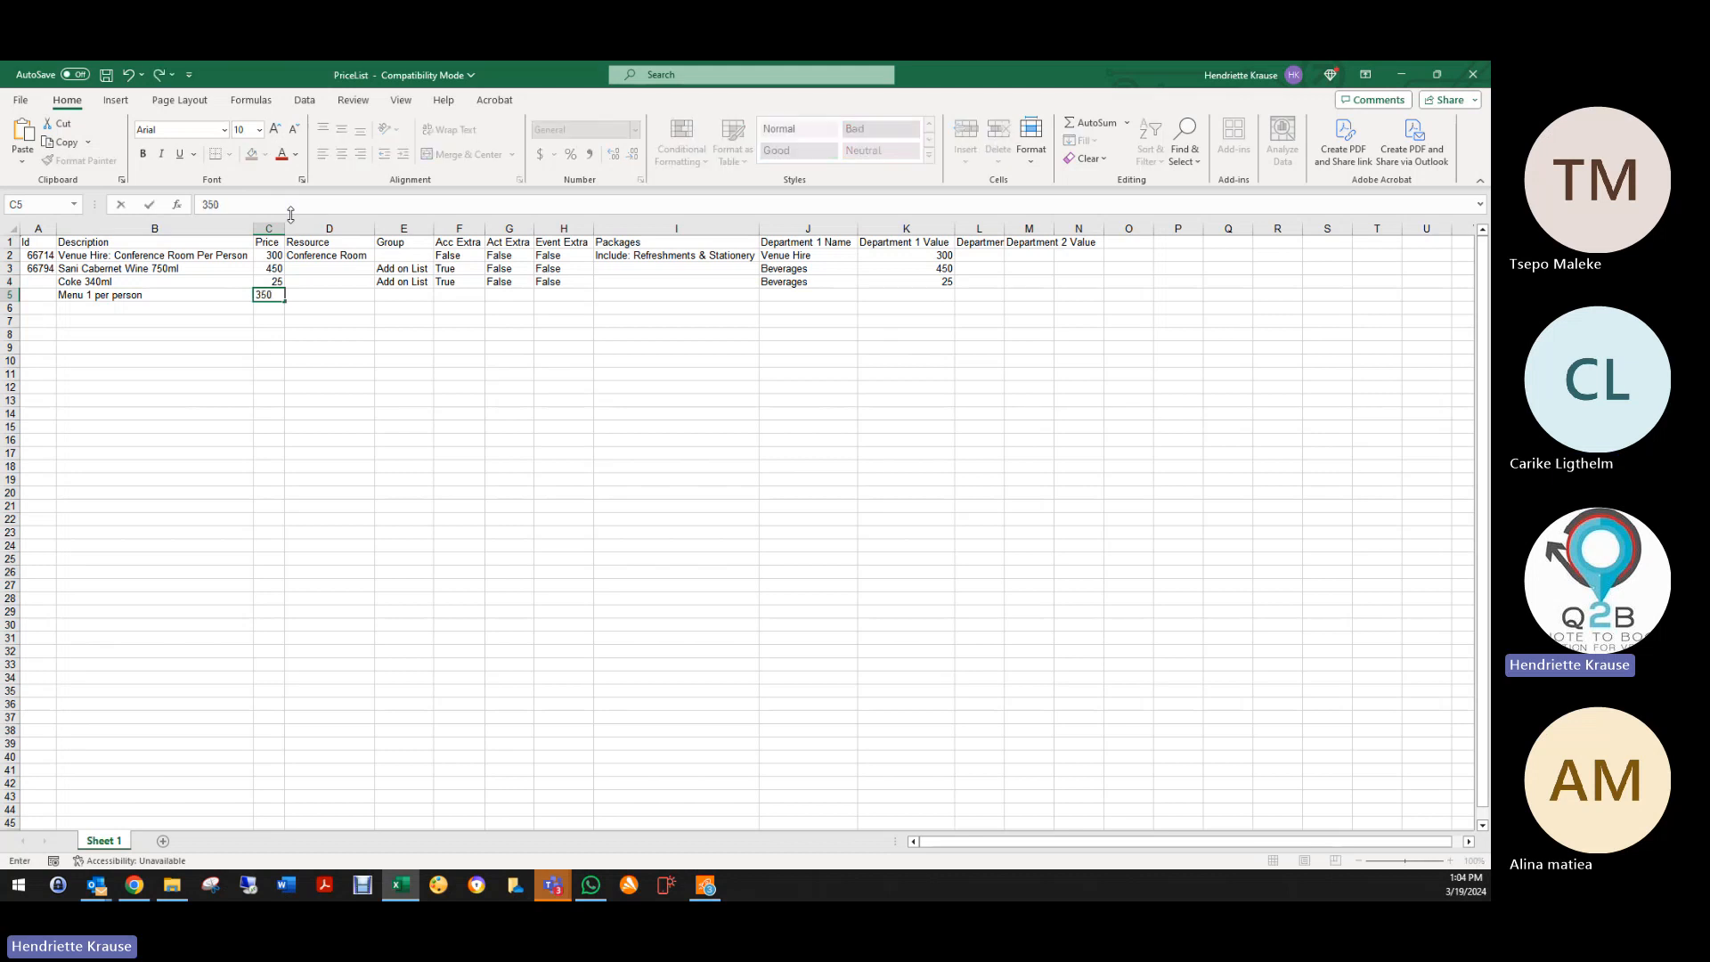
pyautogui.press('Tab')
pyautogui.press('Tab')
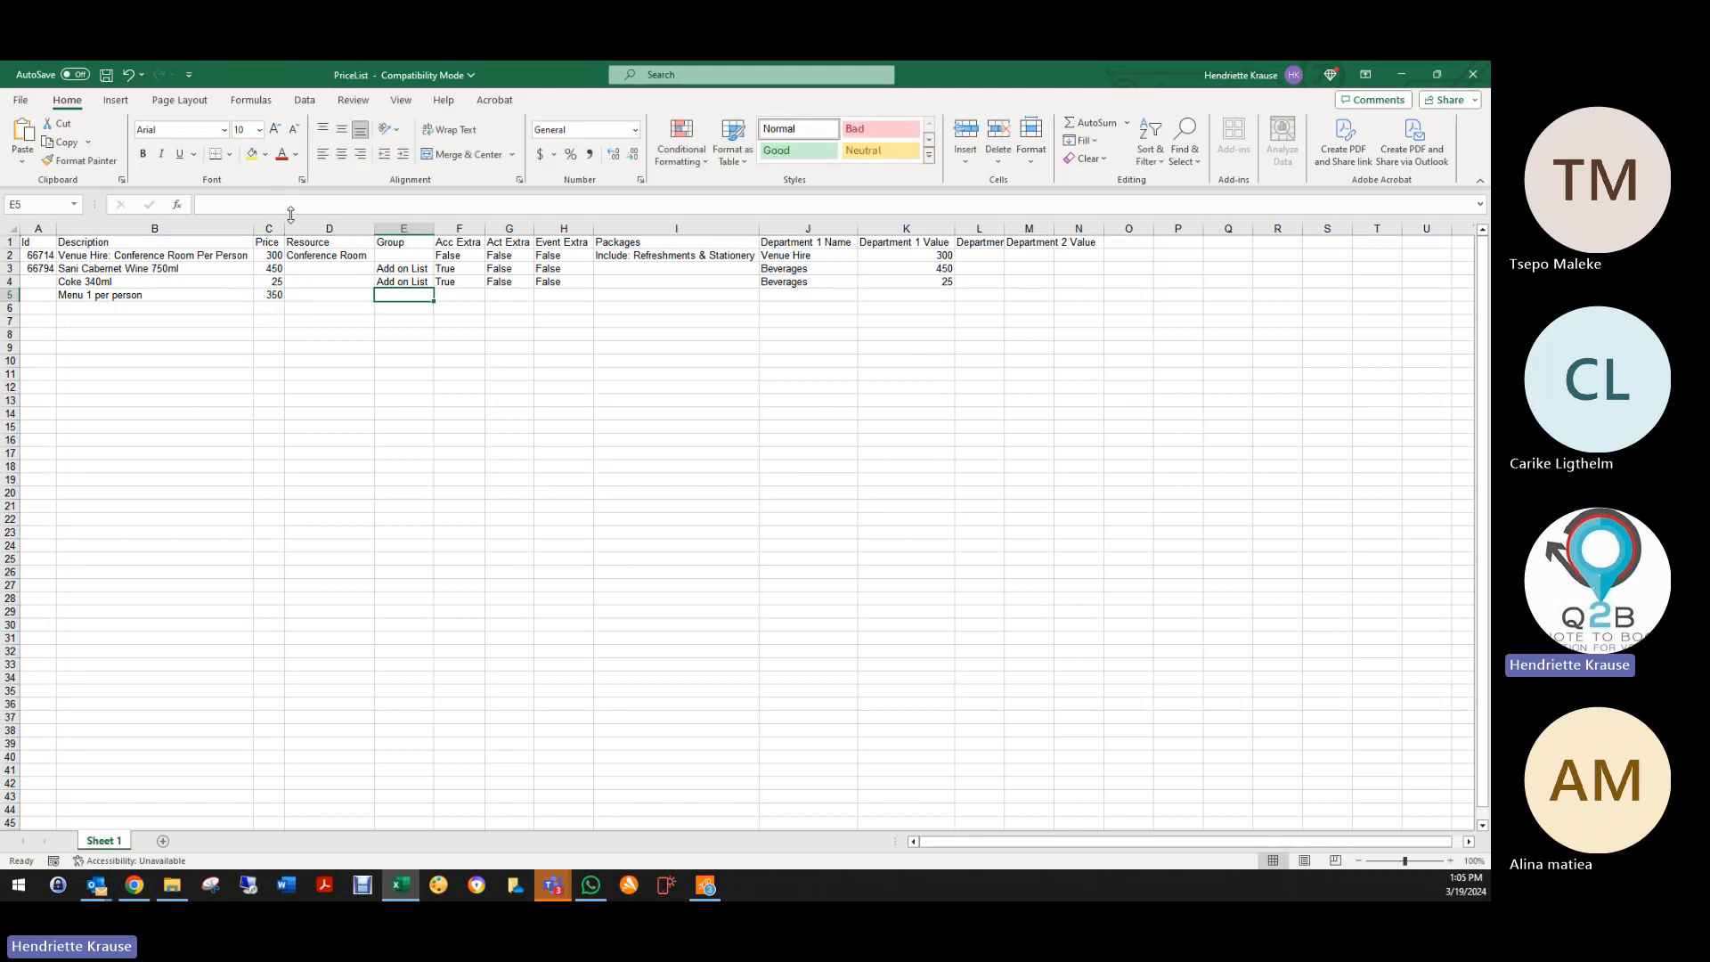
# Step: Set the three extras flags in F5:H5 to FALSE
pyautogui.press('Tab')
pyautogui.write('f')
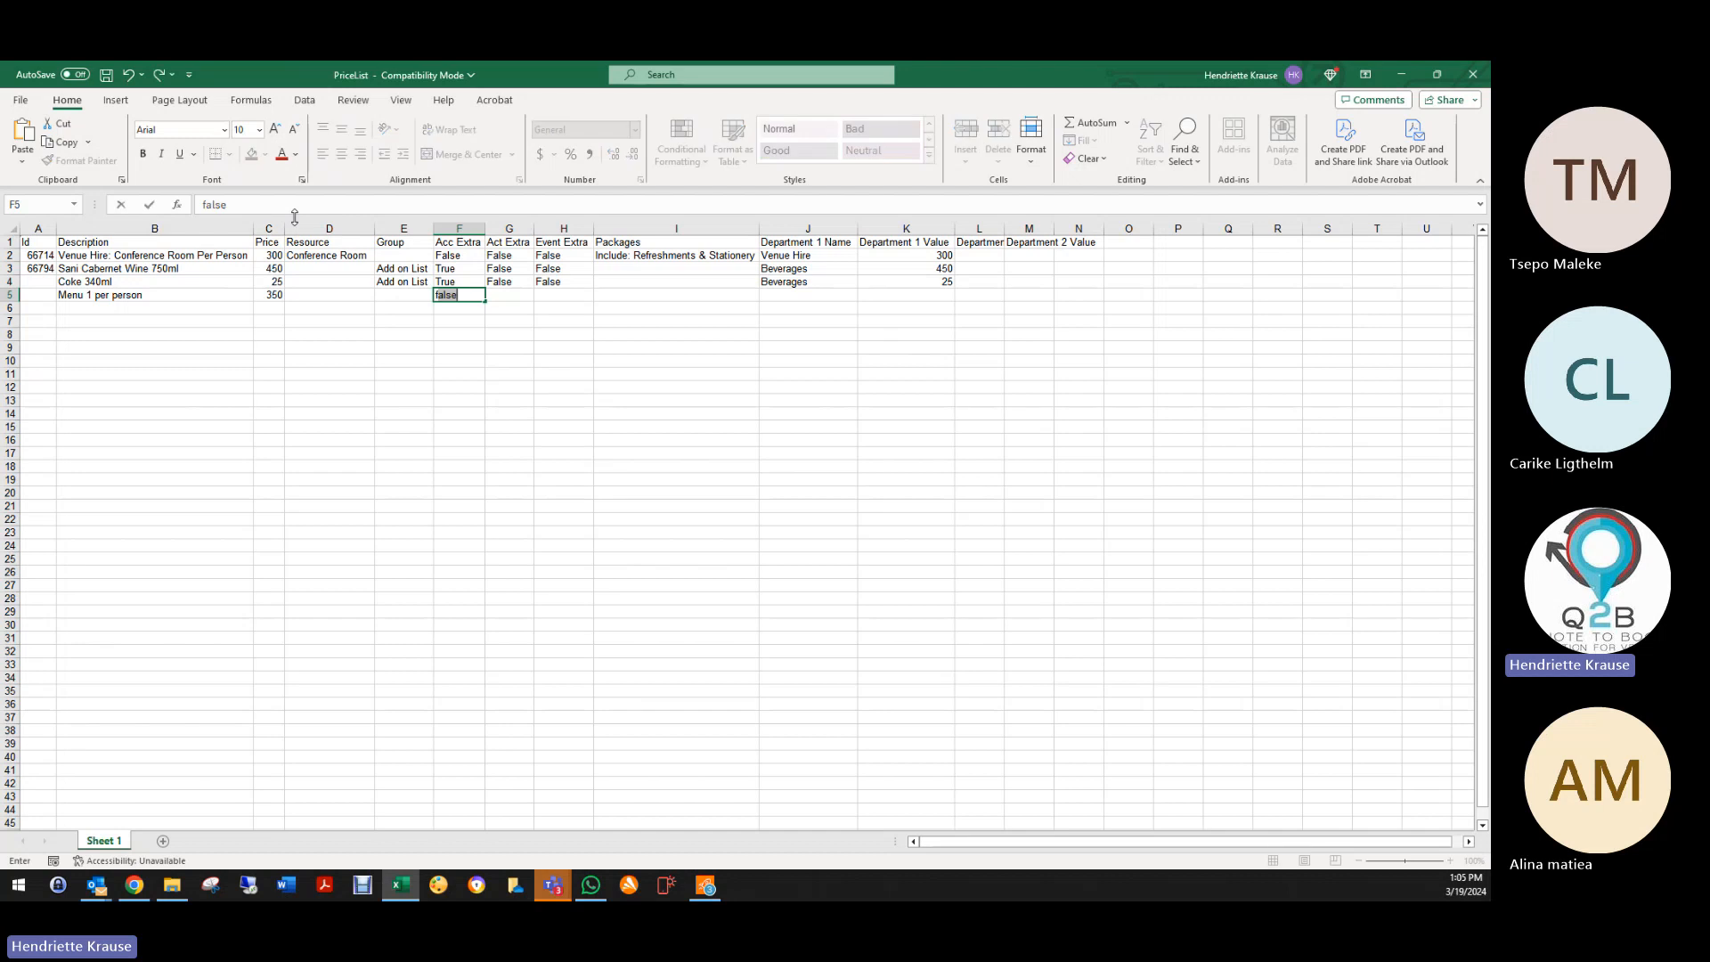
pyautogui.press('Tab')
pyautogui.write('f')
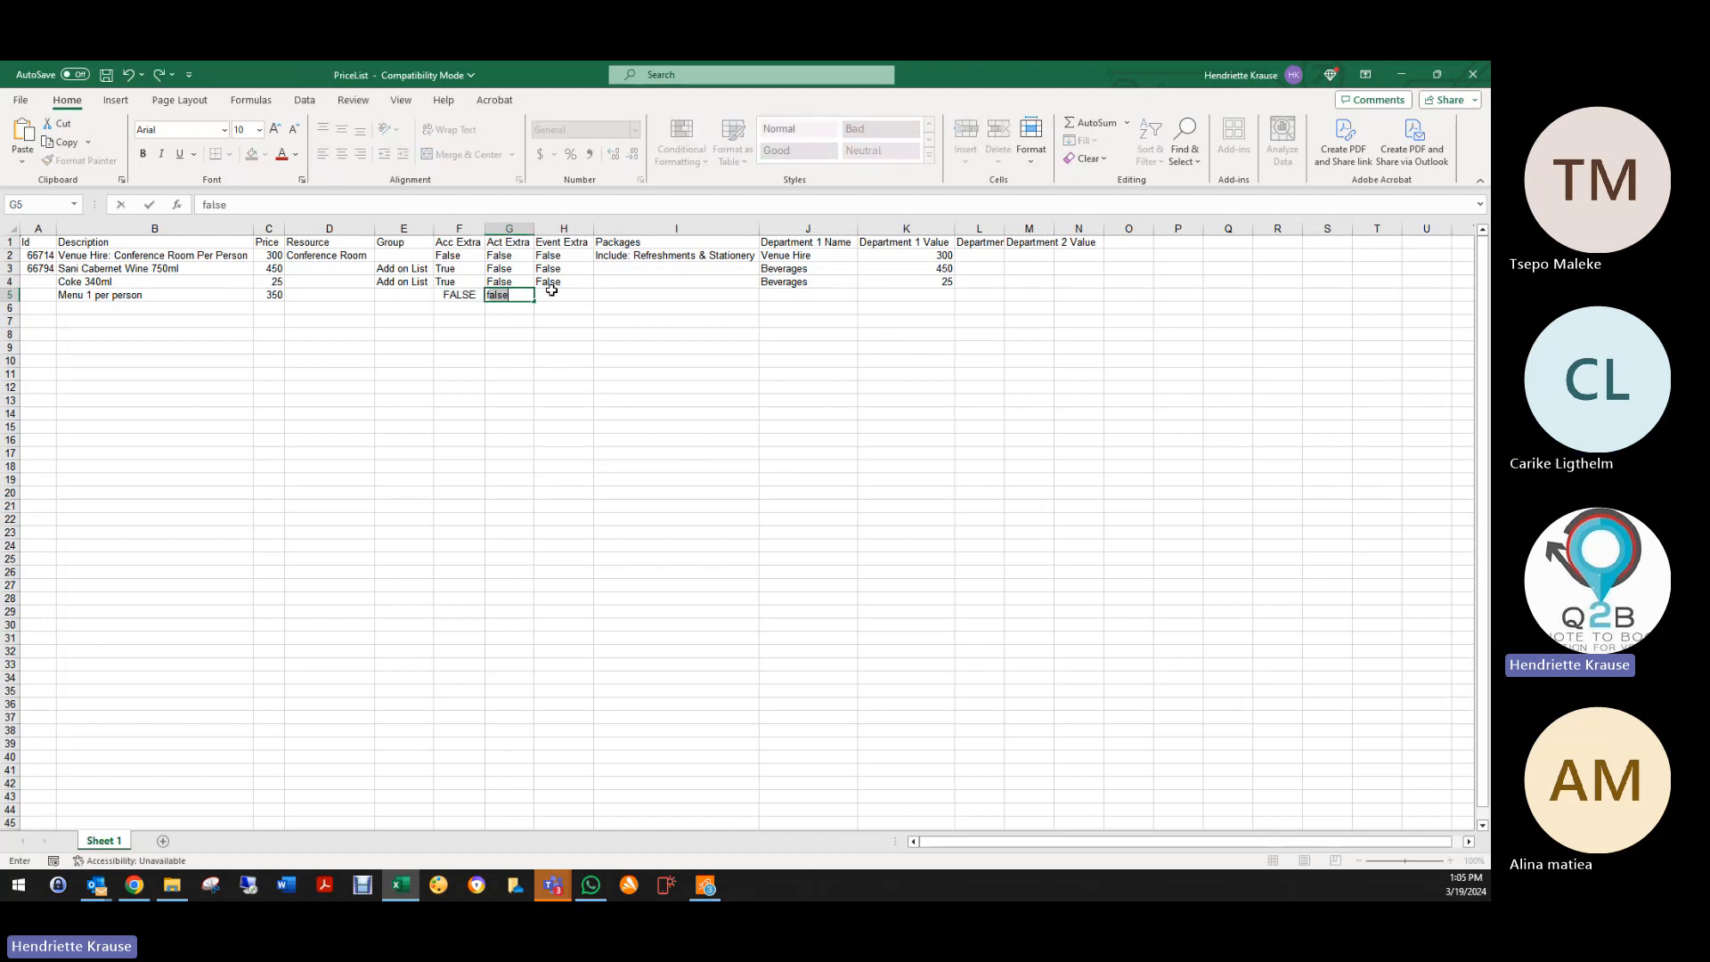
pyautogui.press('Tab')
pyautogui.write('f')
pyautogui.press('Tab')
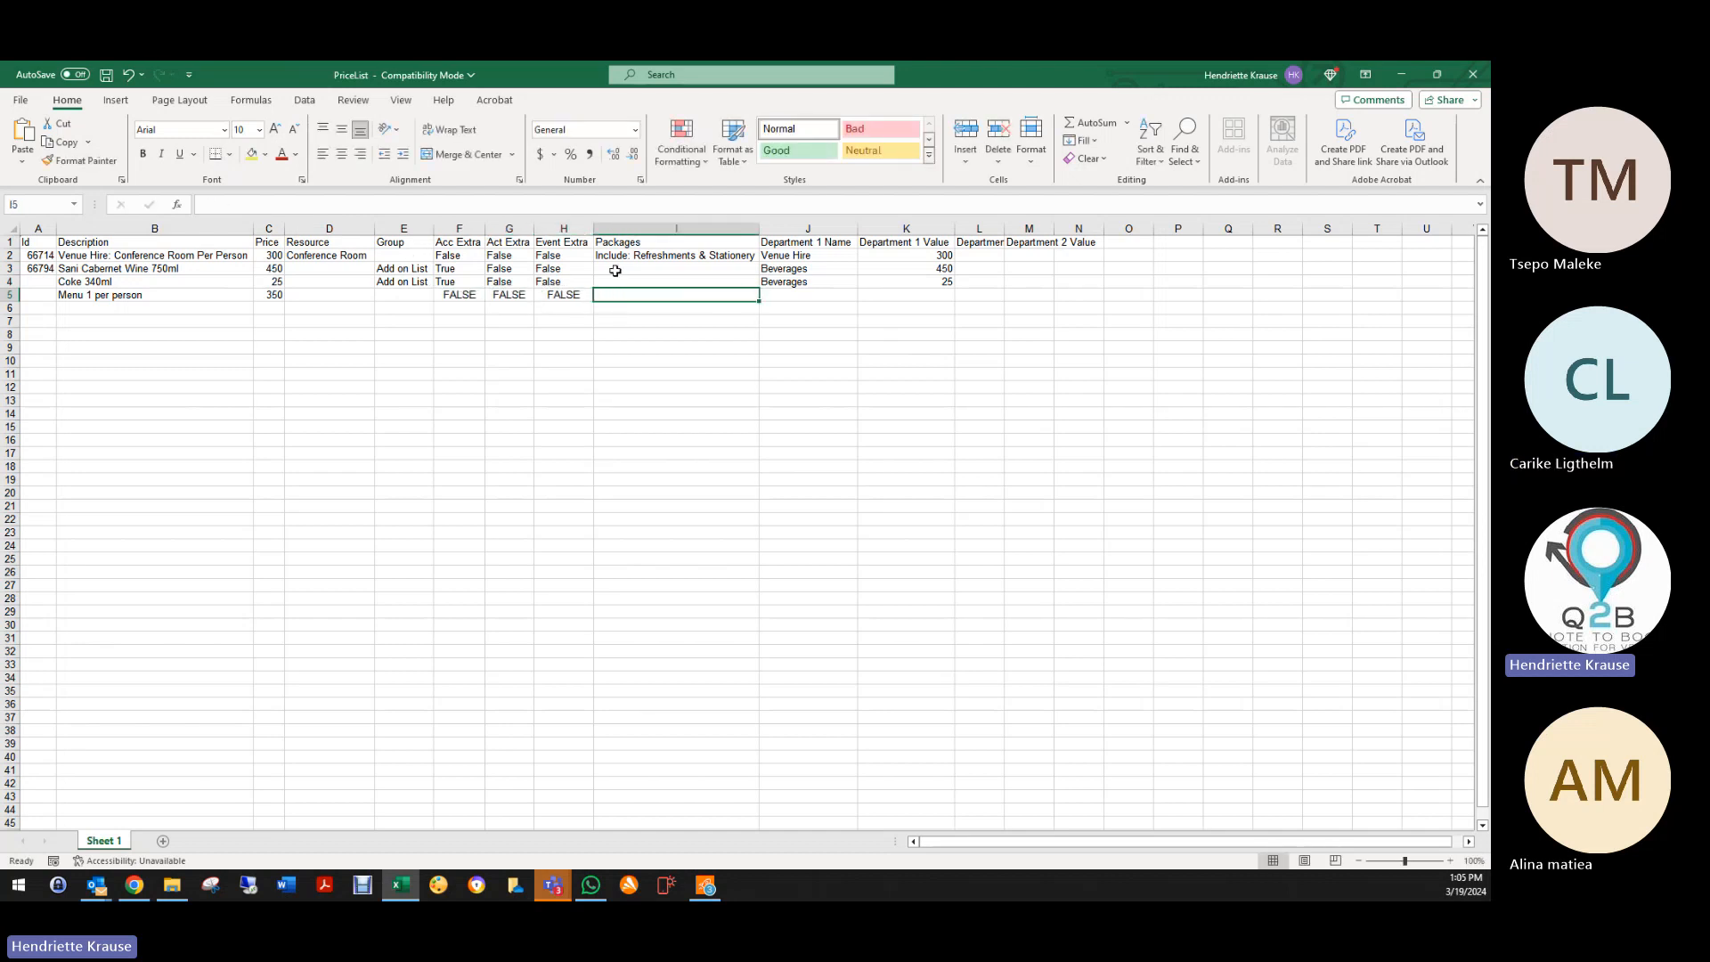
# Step: Enter packages 'Braai pack,pap,sous' and Department 1 Name 'Food' for row 5
pyautogui.write('Br')
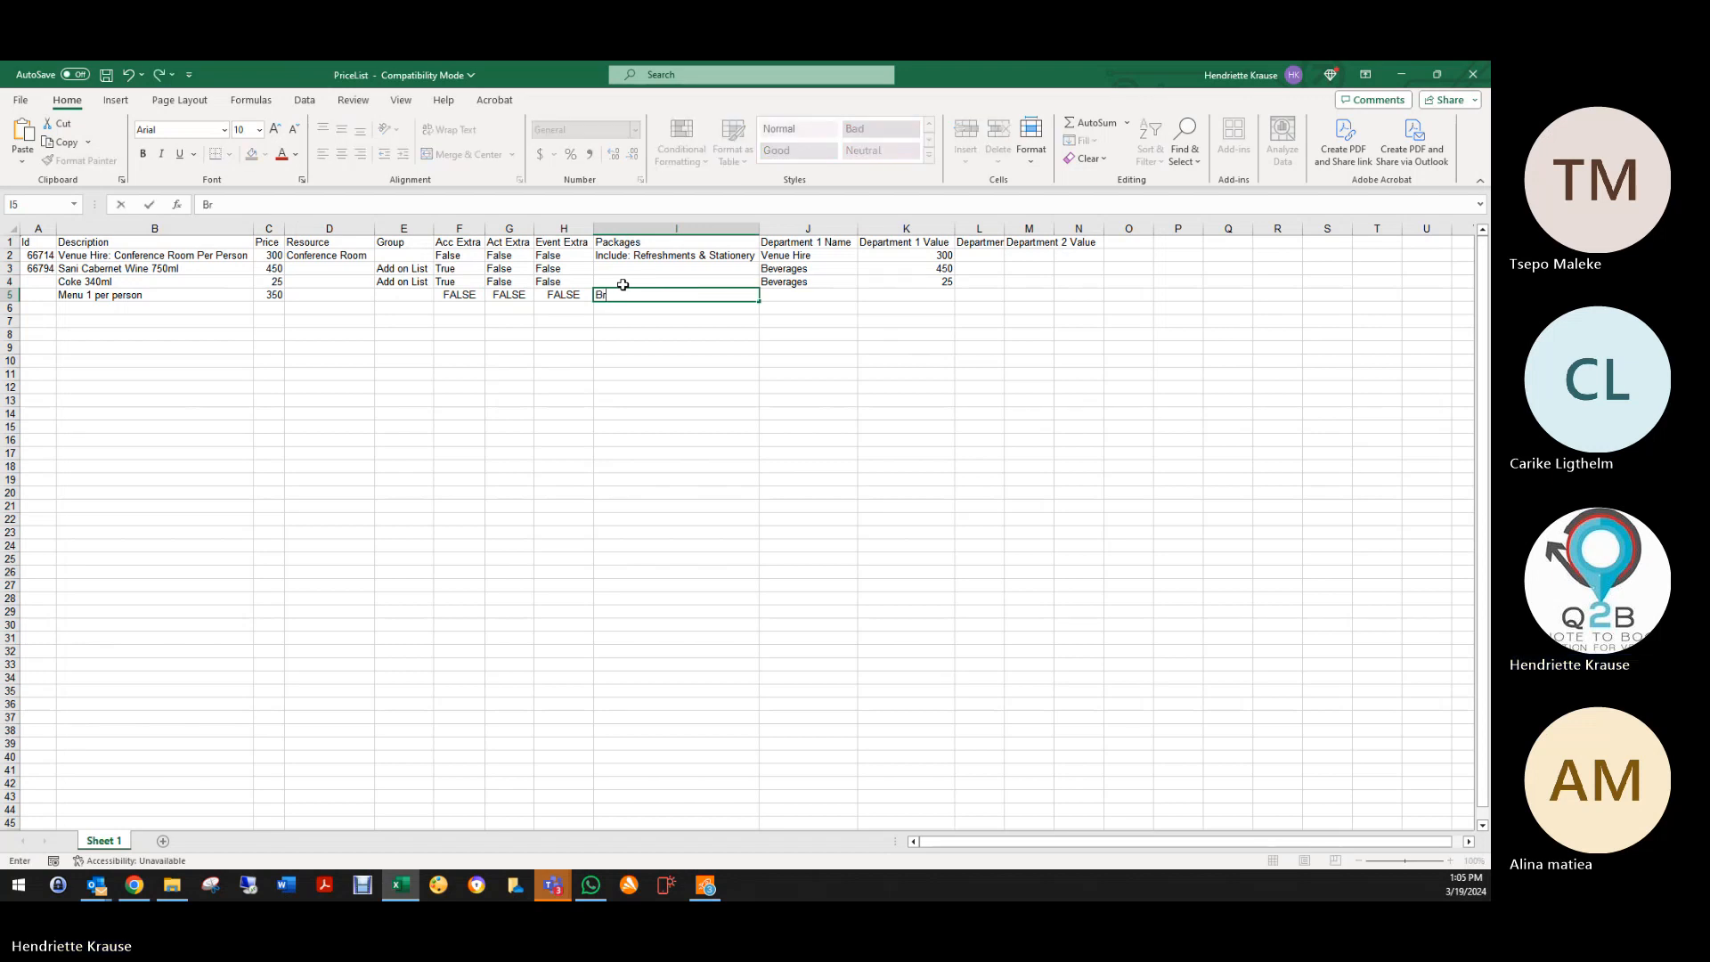
pyautogui.write('aai pack')
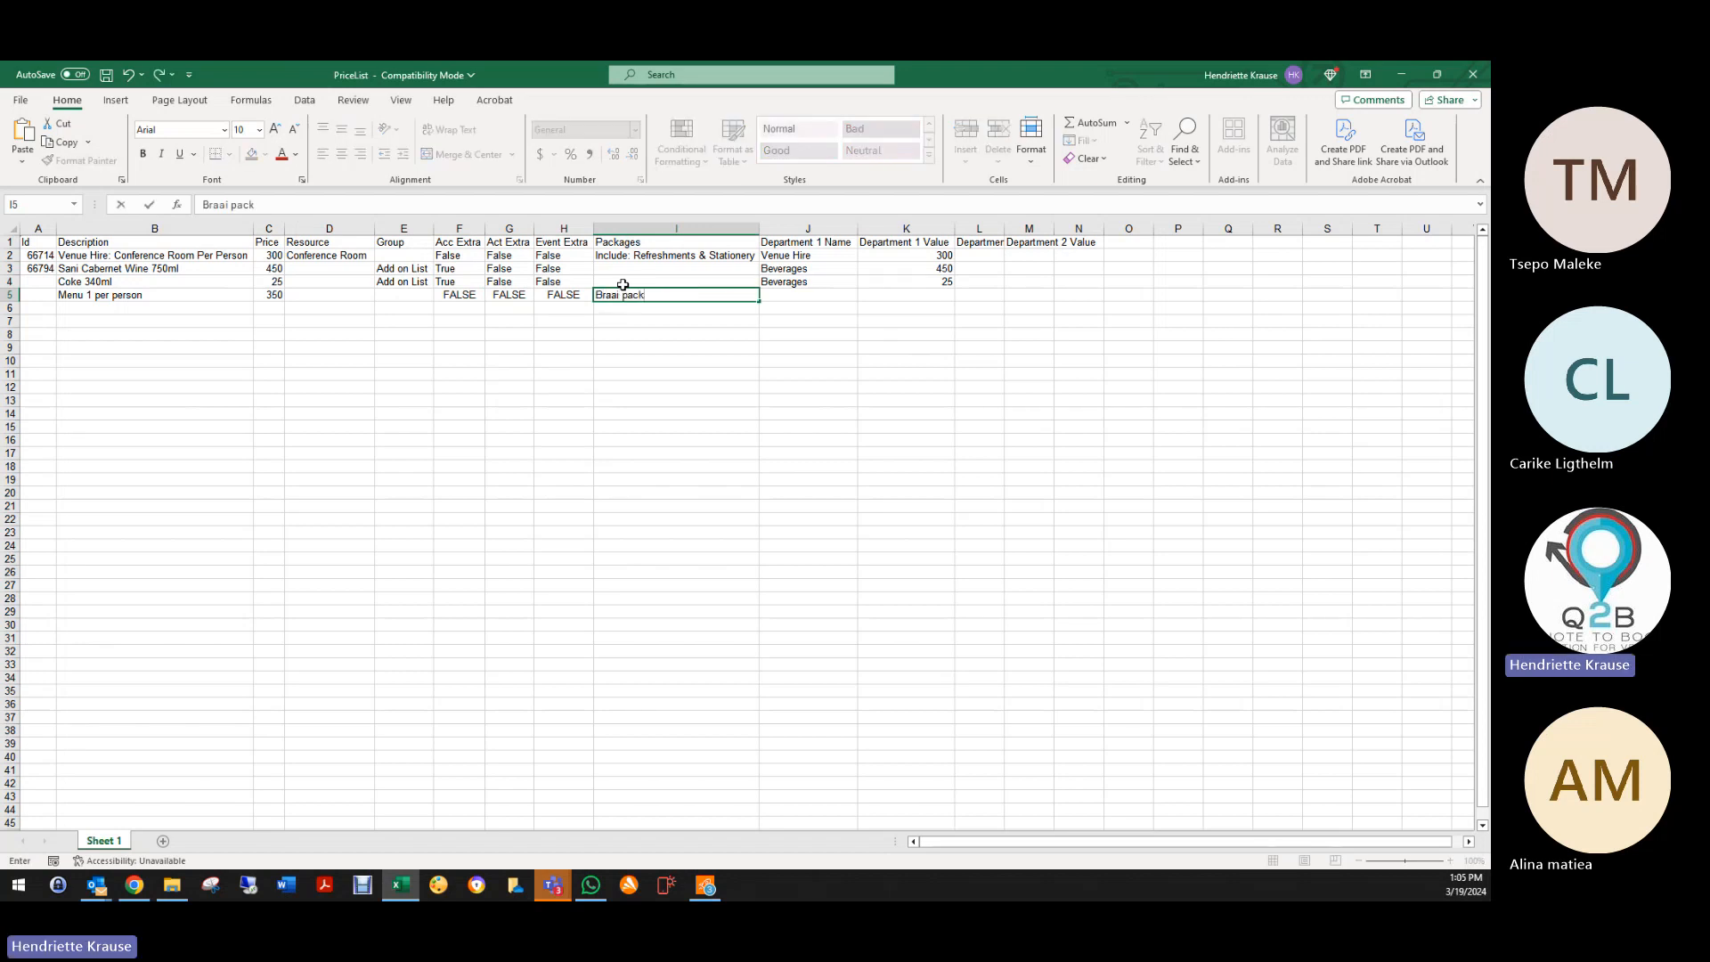
pyautogui.press('Return')
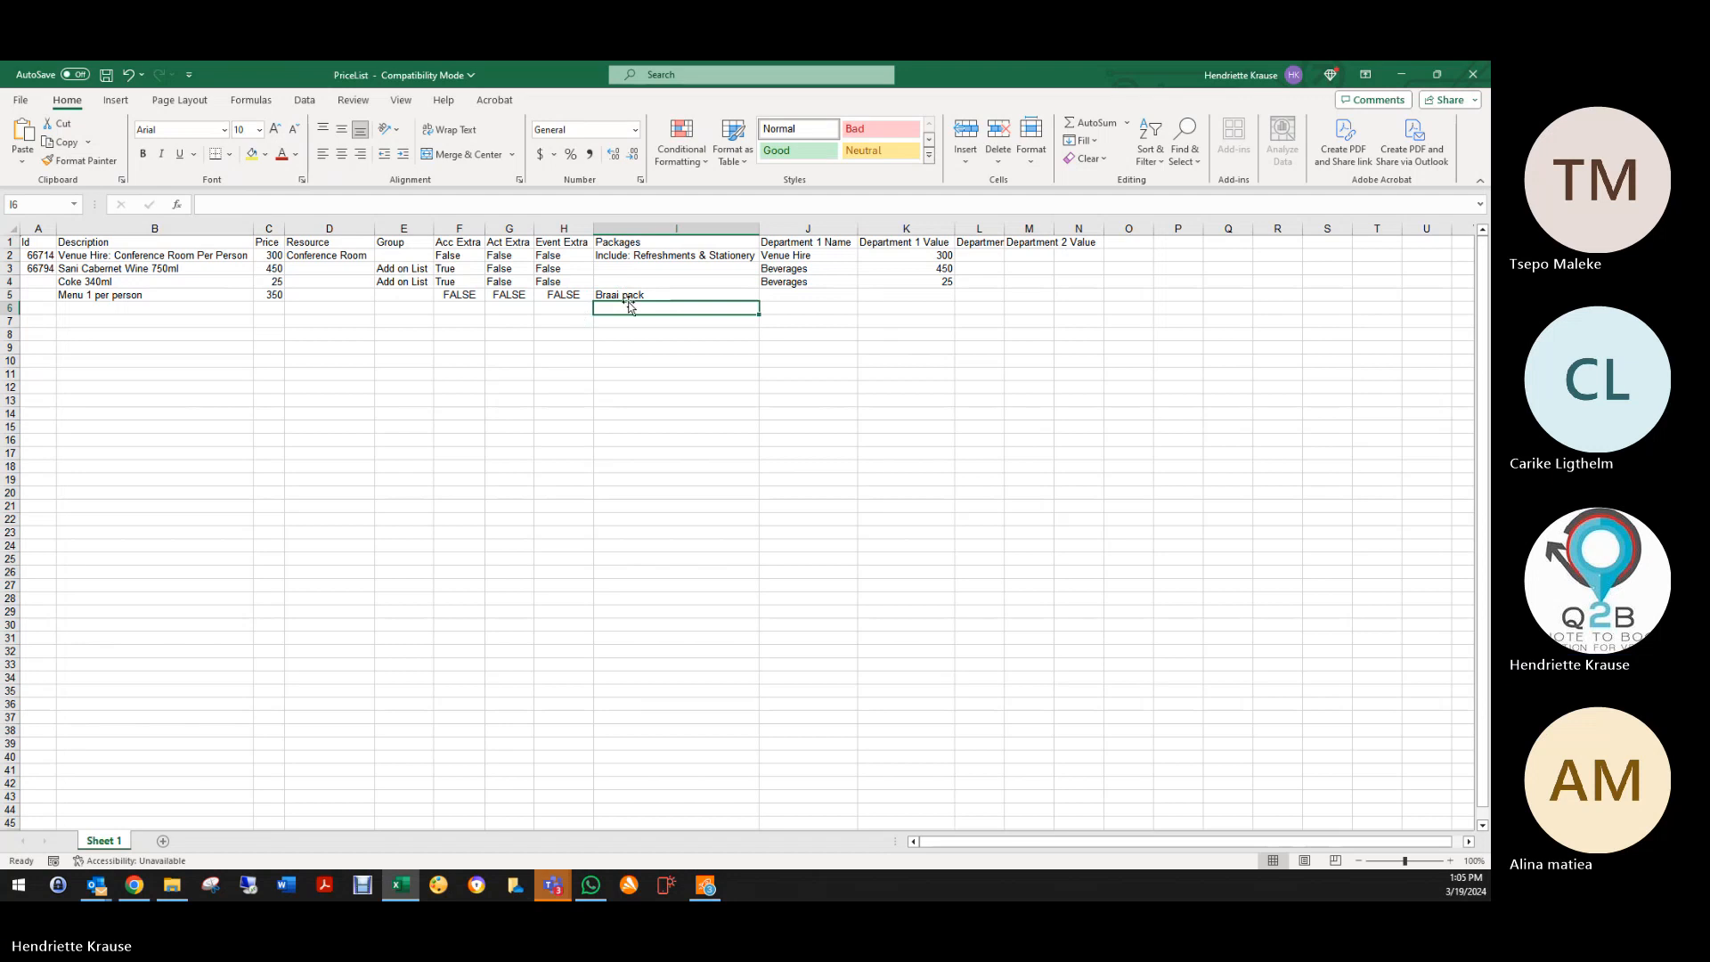
pyautogui.click(631, 296)
pyautogui.click(341, 204)
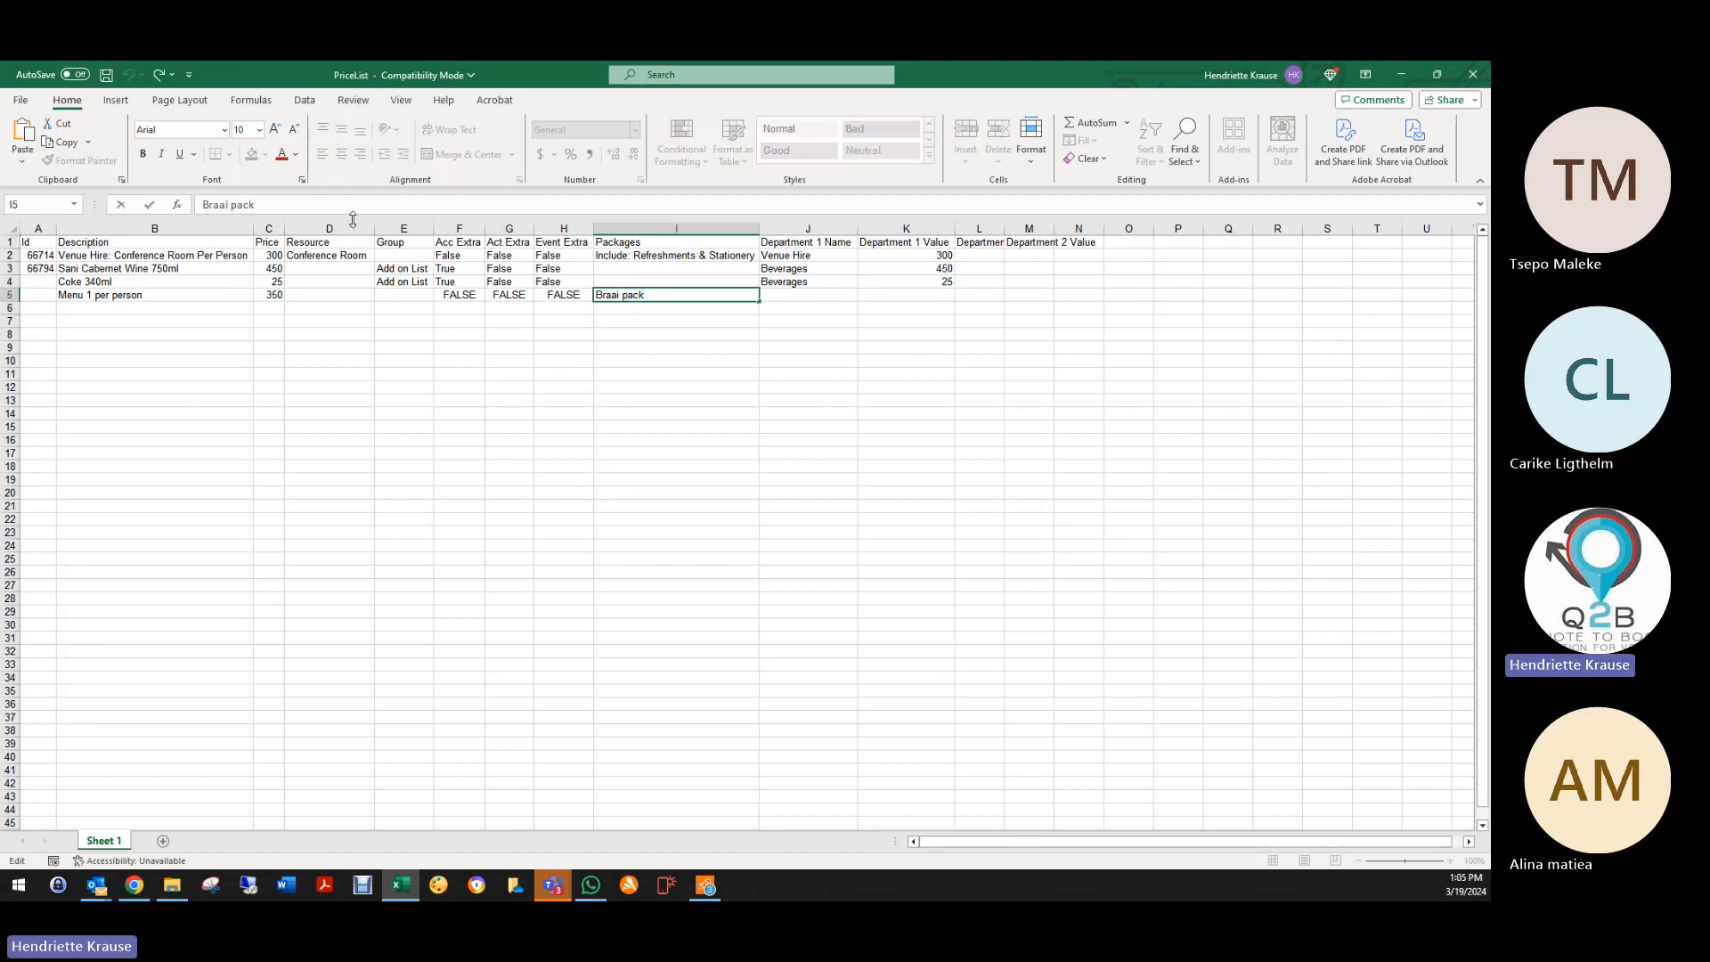
pyautogui.write(',pap,sous')
pyautogui.click(798, 303)
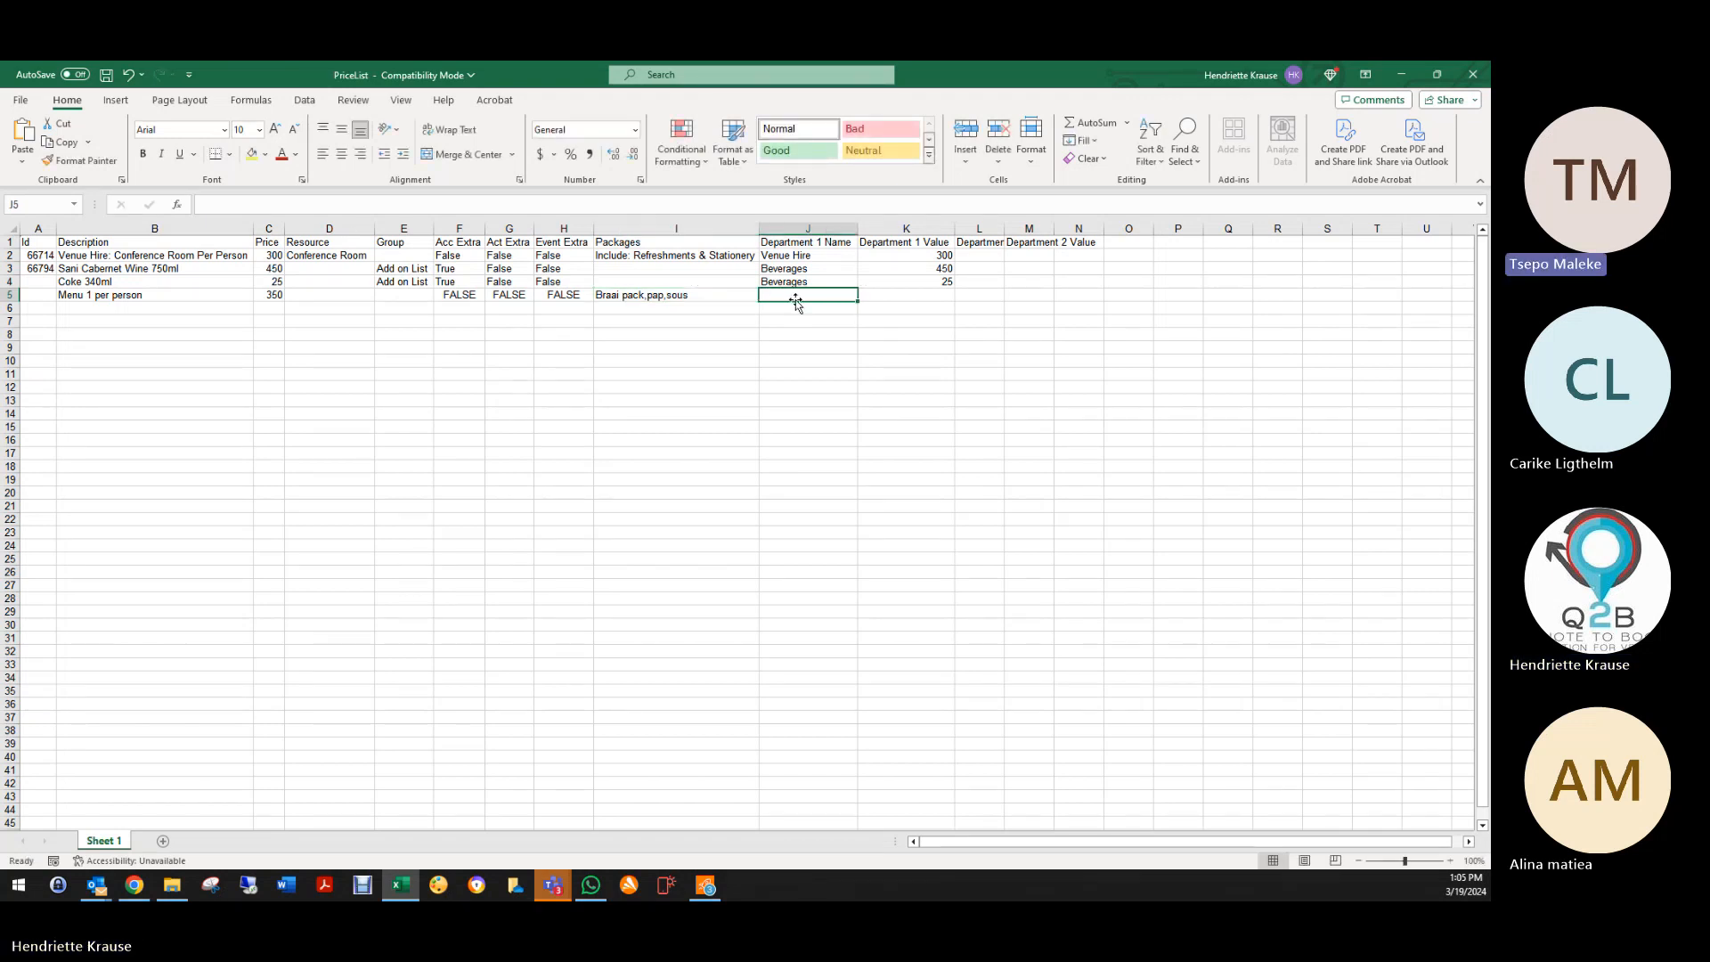
pyautogui.write('Food')
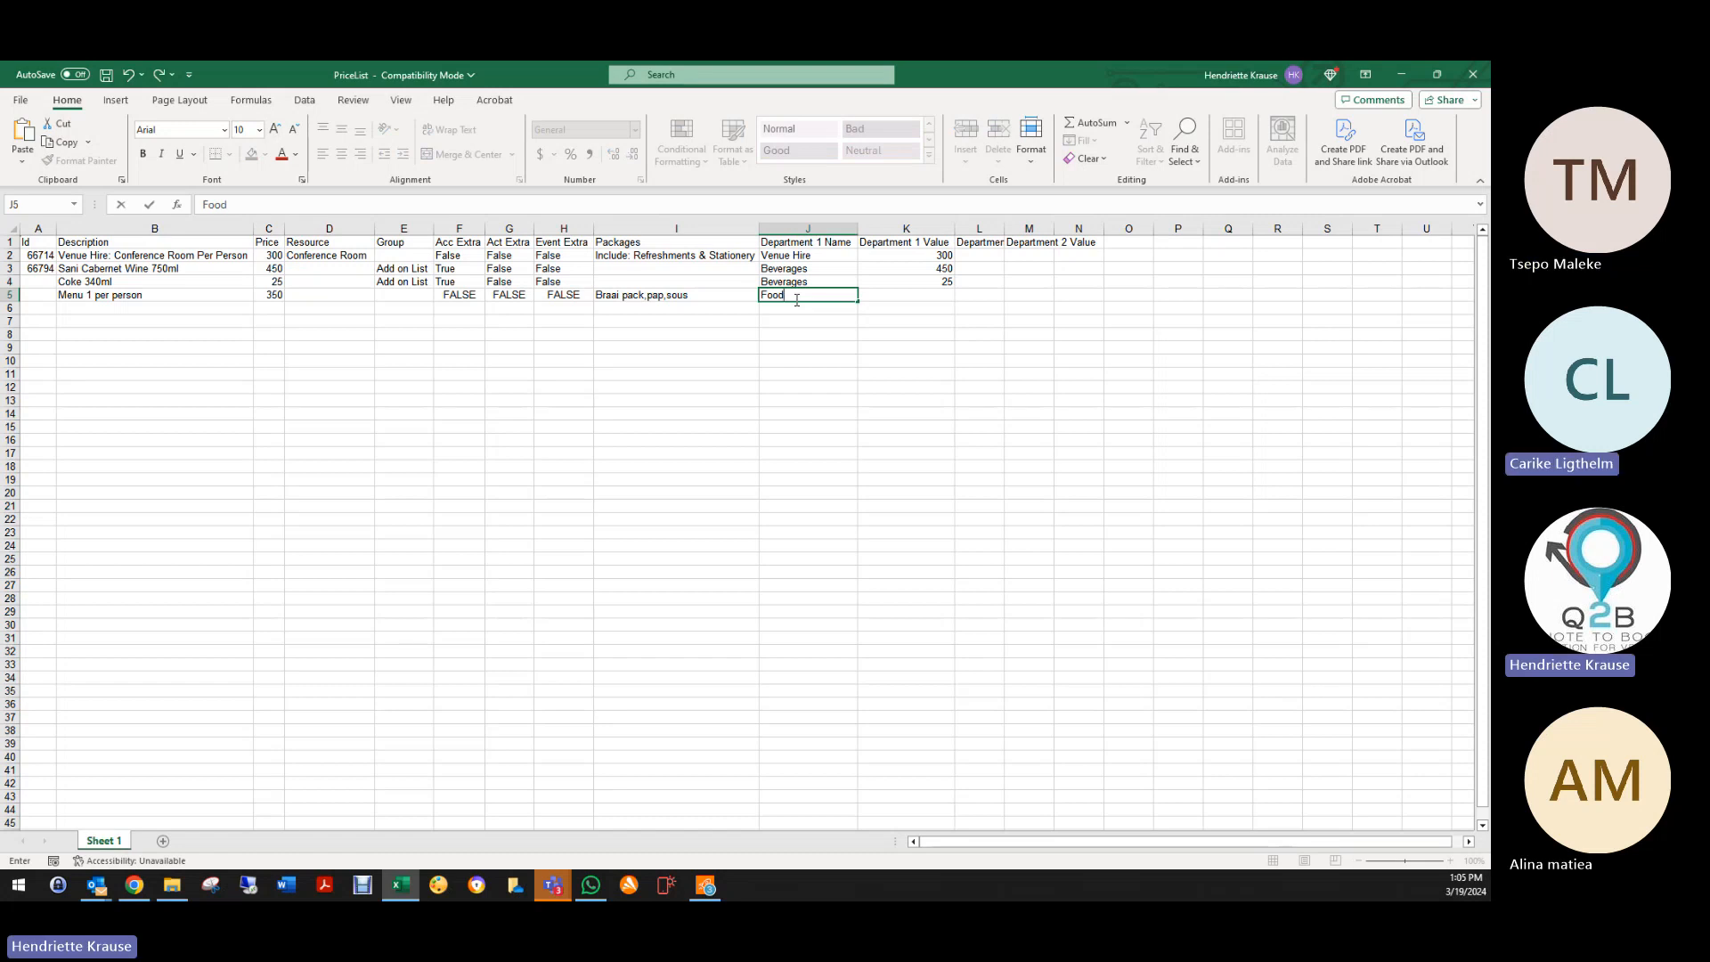
pyautogui.click(808, 323)
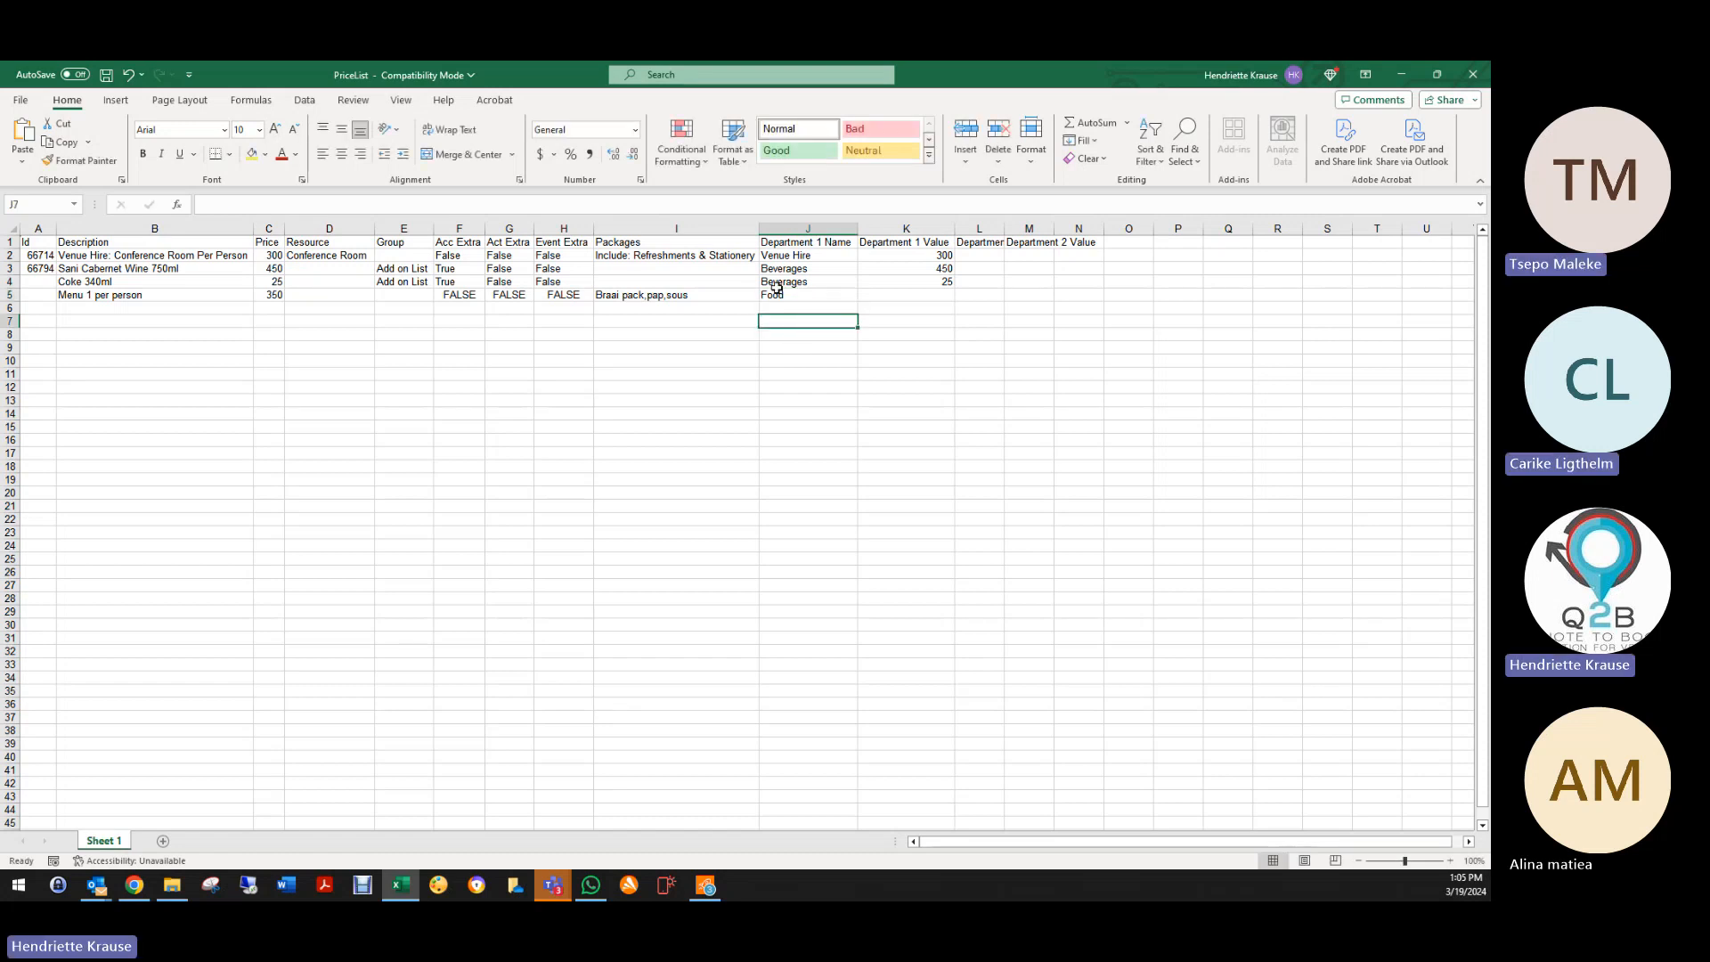
pyautogui.click(777, 292)
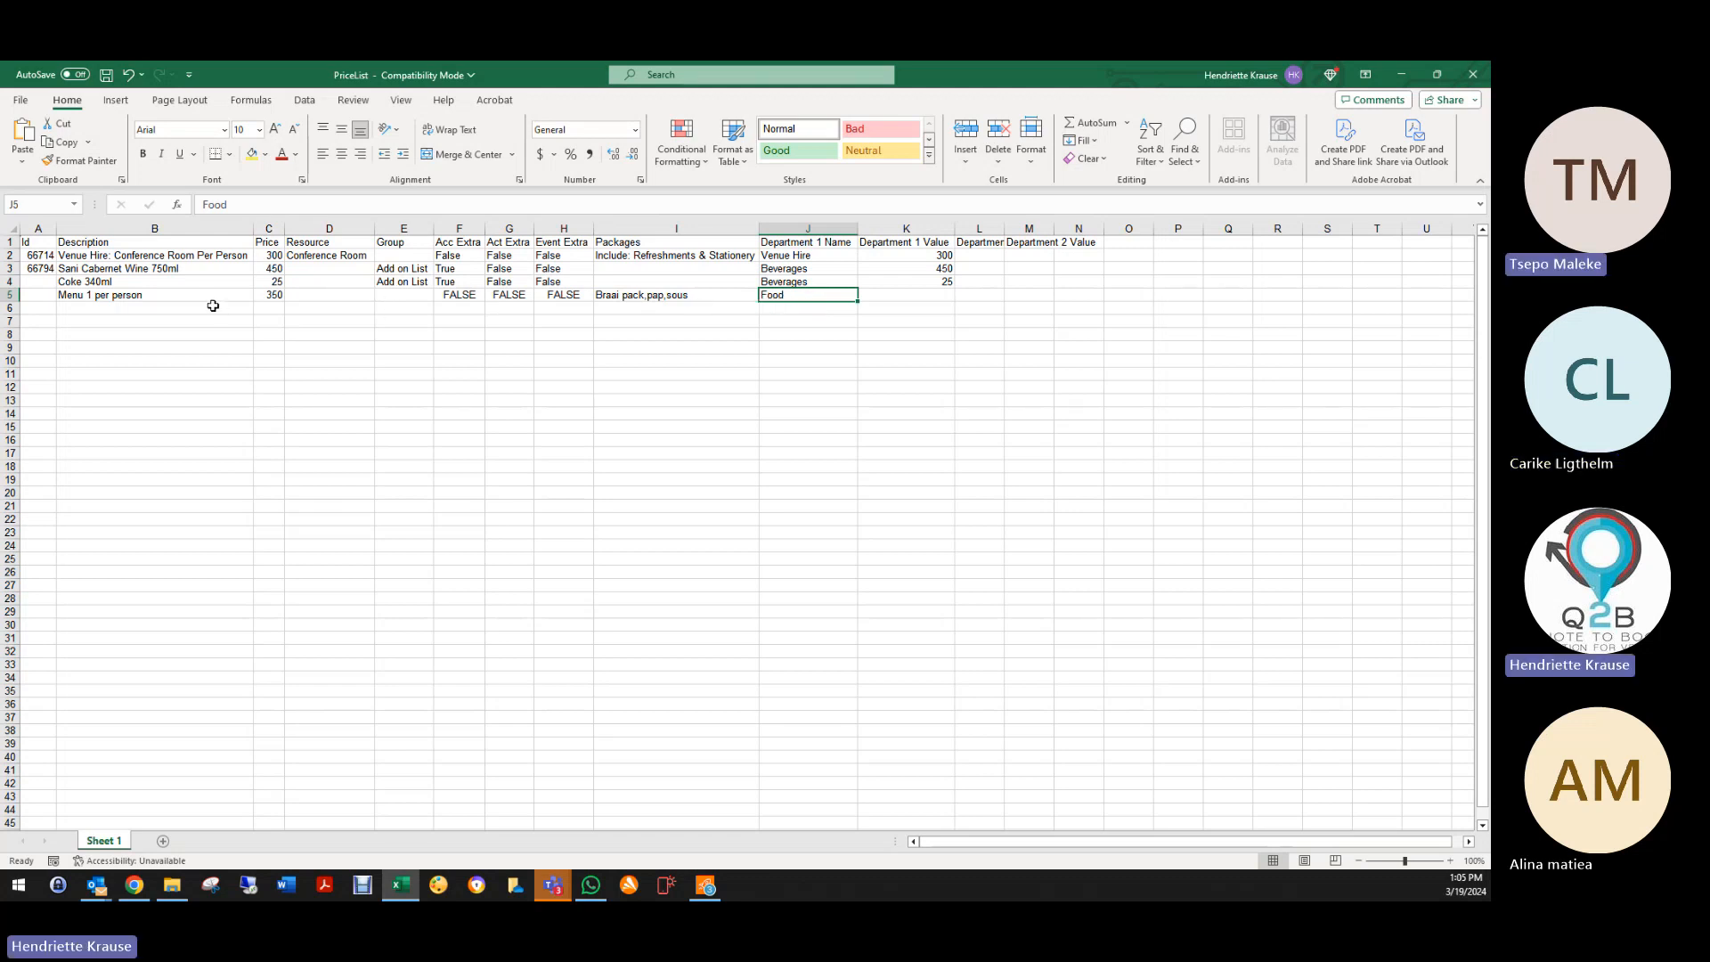
pyautogui.click(879, 293)
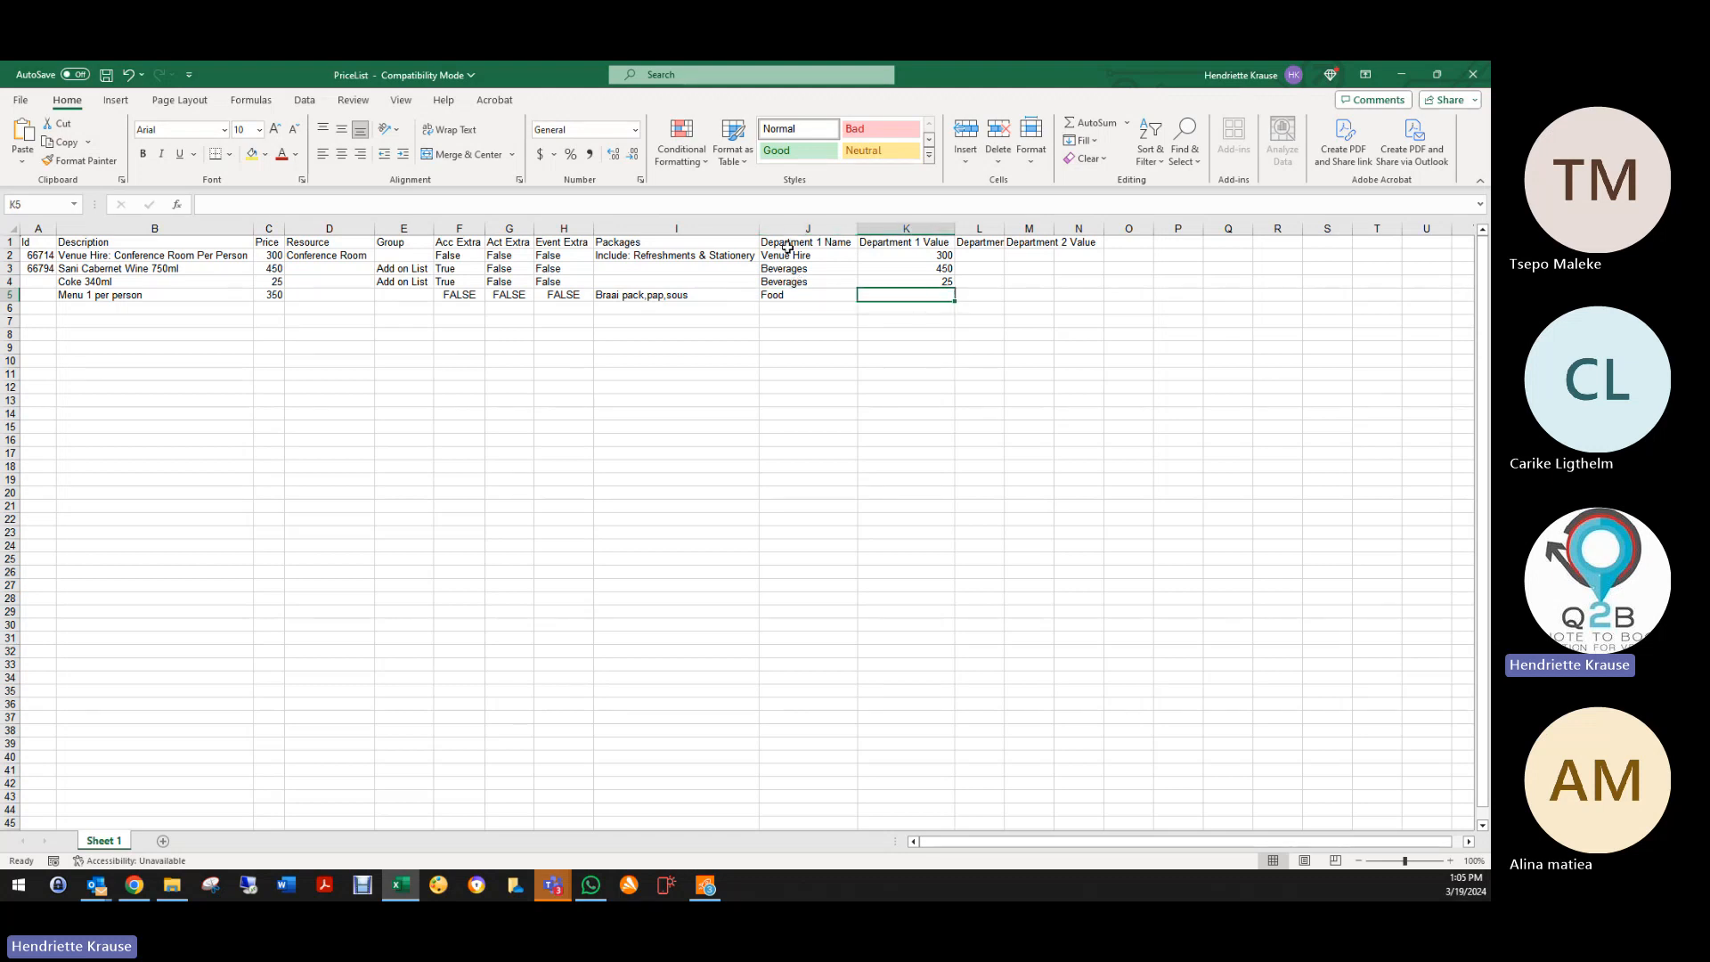
# Step: Open the Q2B Departments list in a new tab, then return to the Price List tab
pyautogui.click(133, 884)
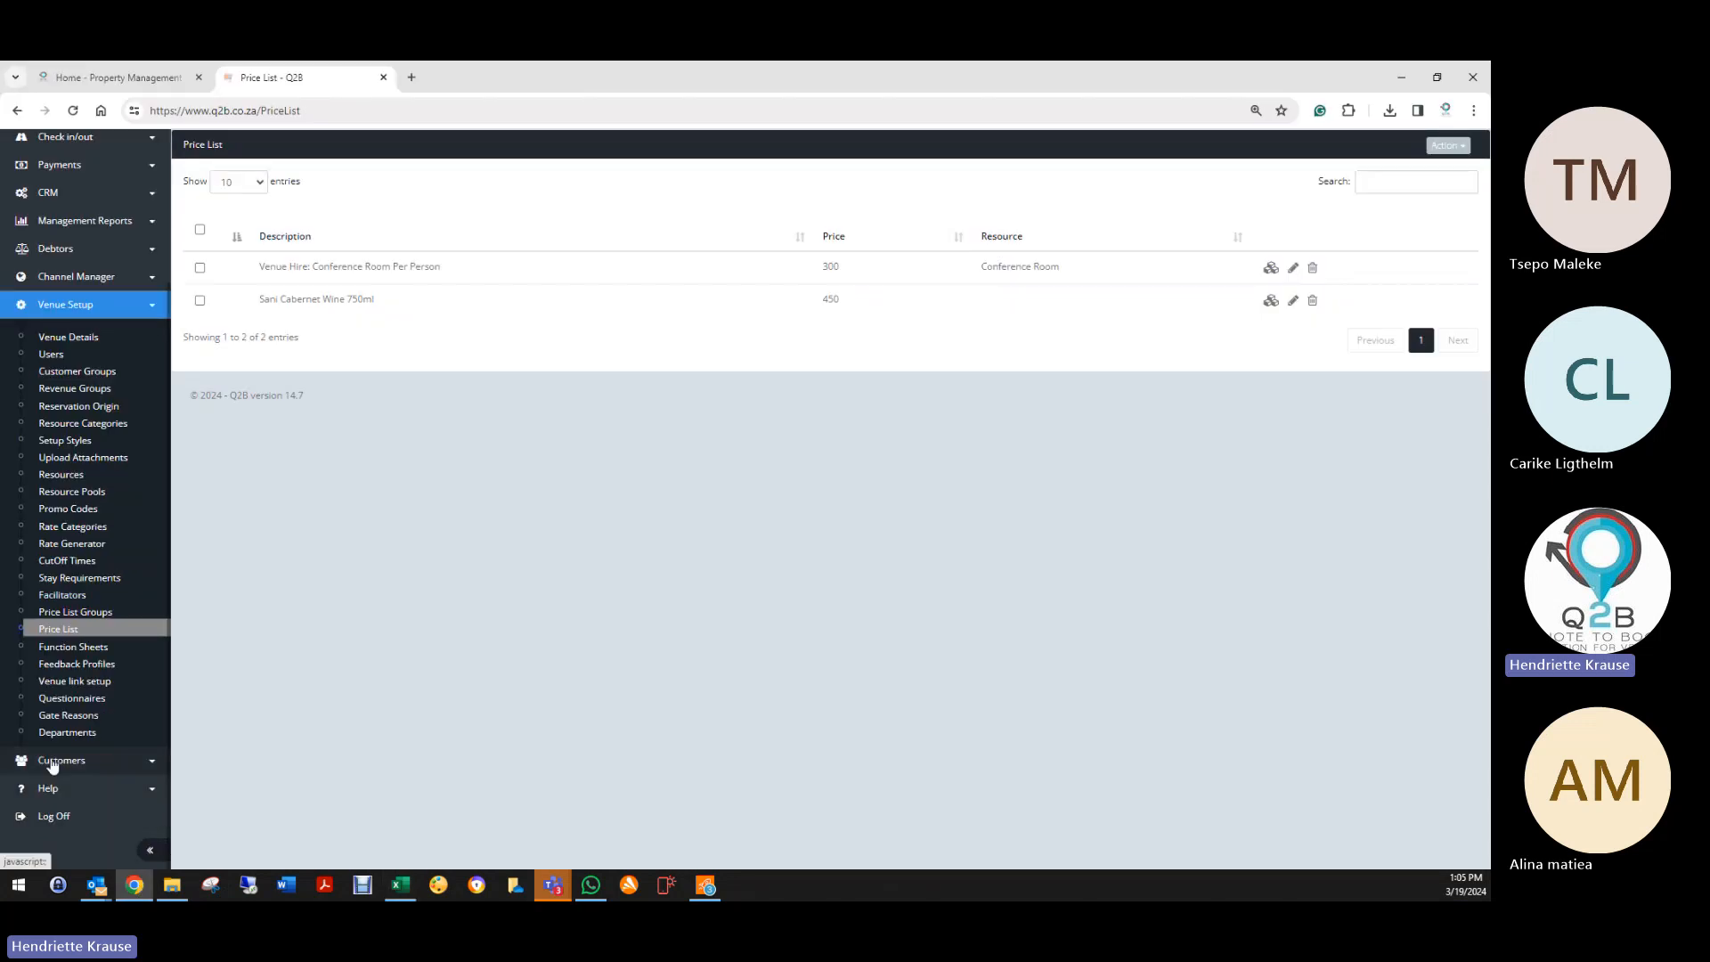
pyautogui.rightClick(47, 738)
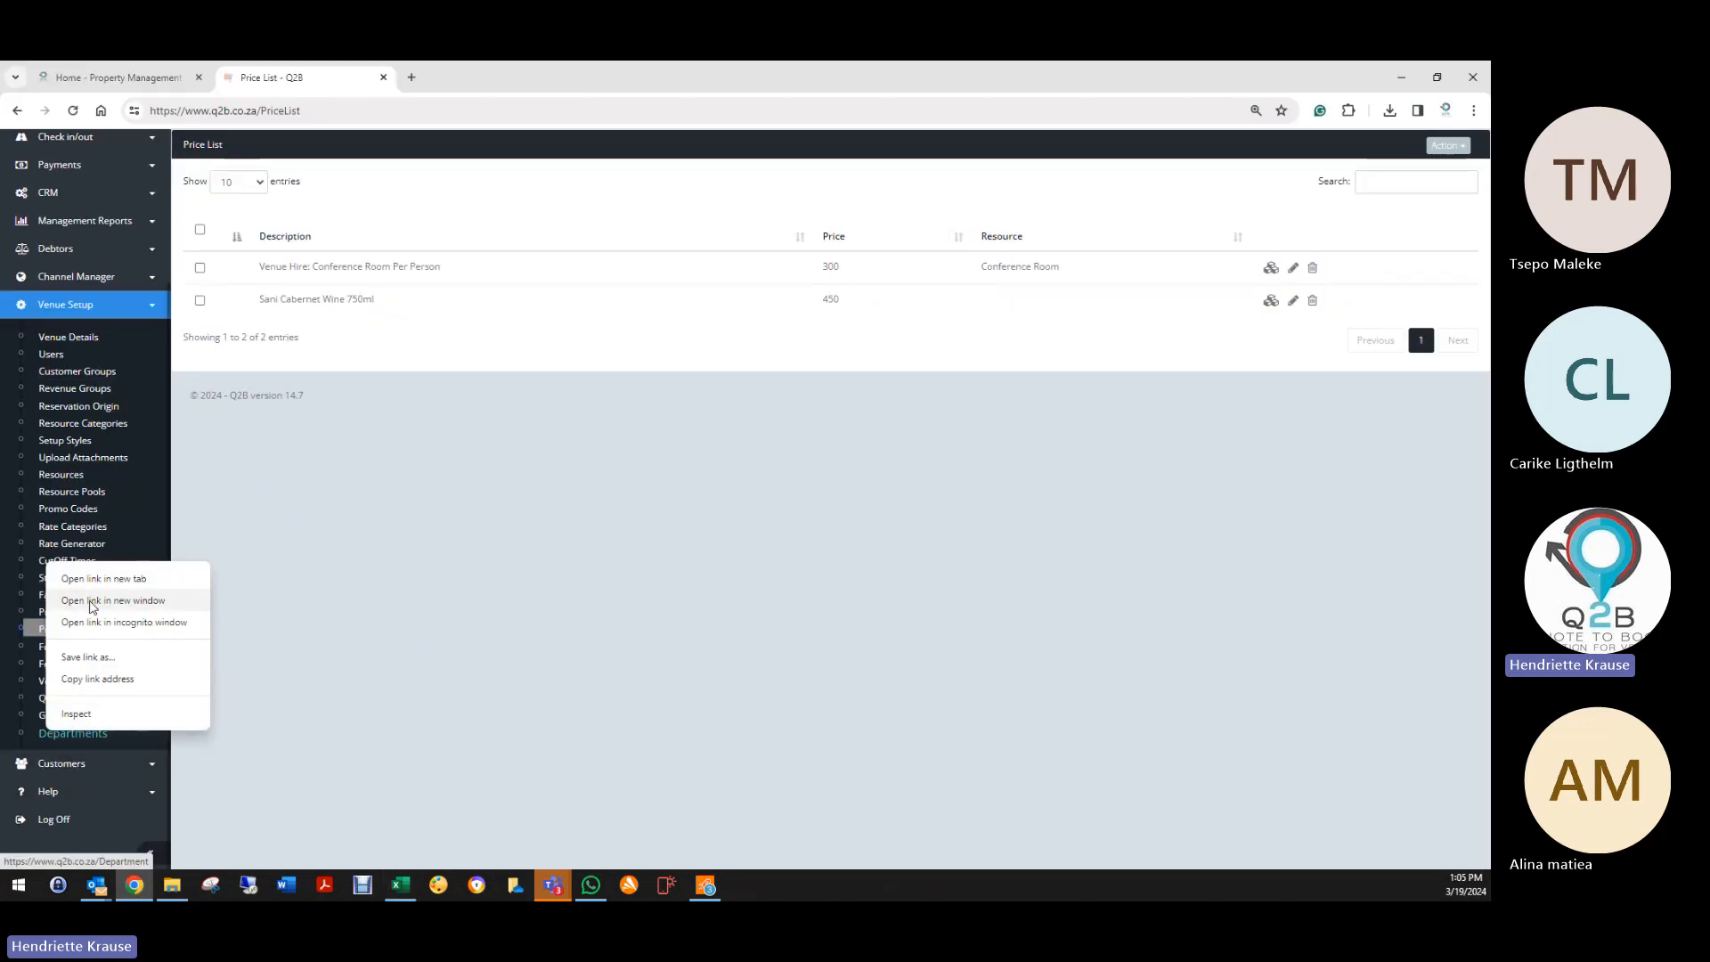
pyautogui.click(64, 577)
pyautogui.click(450, 78)
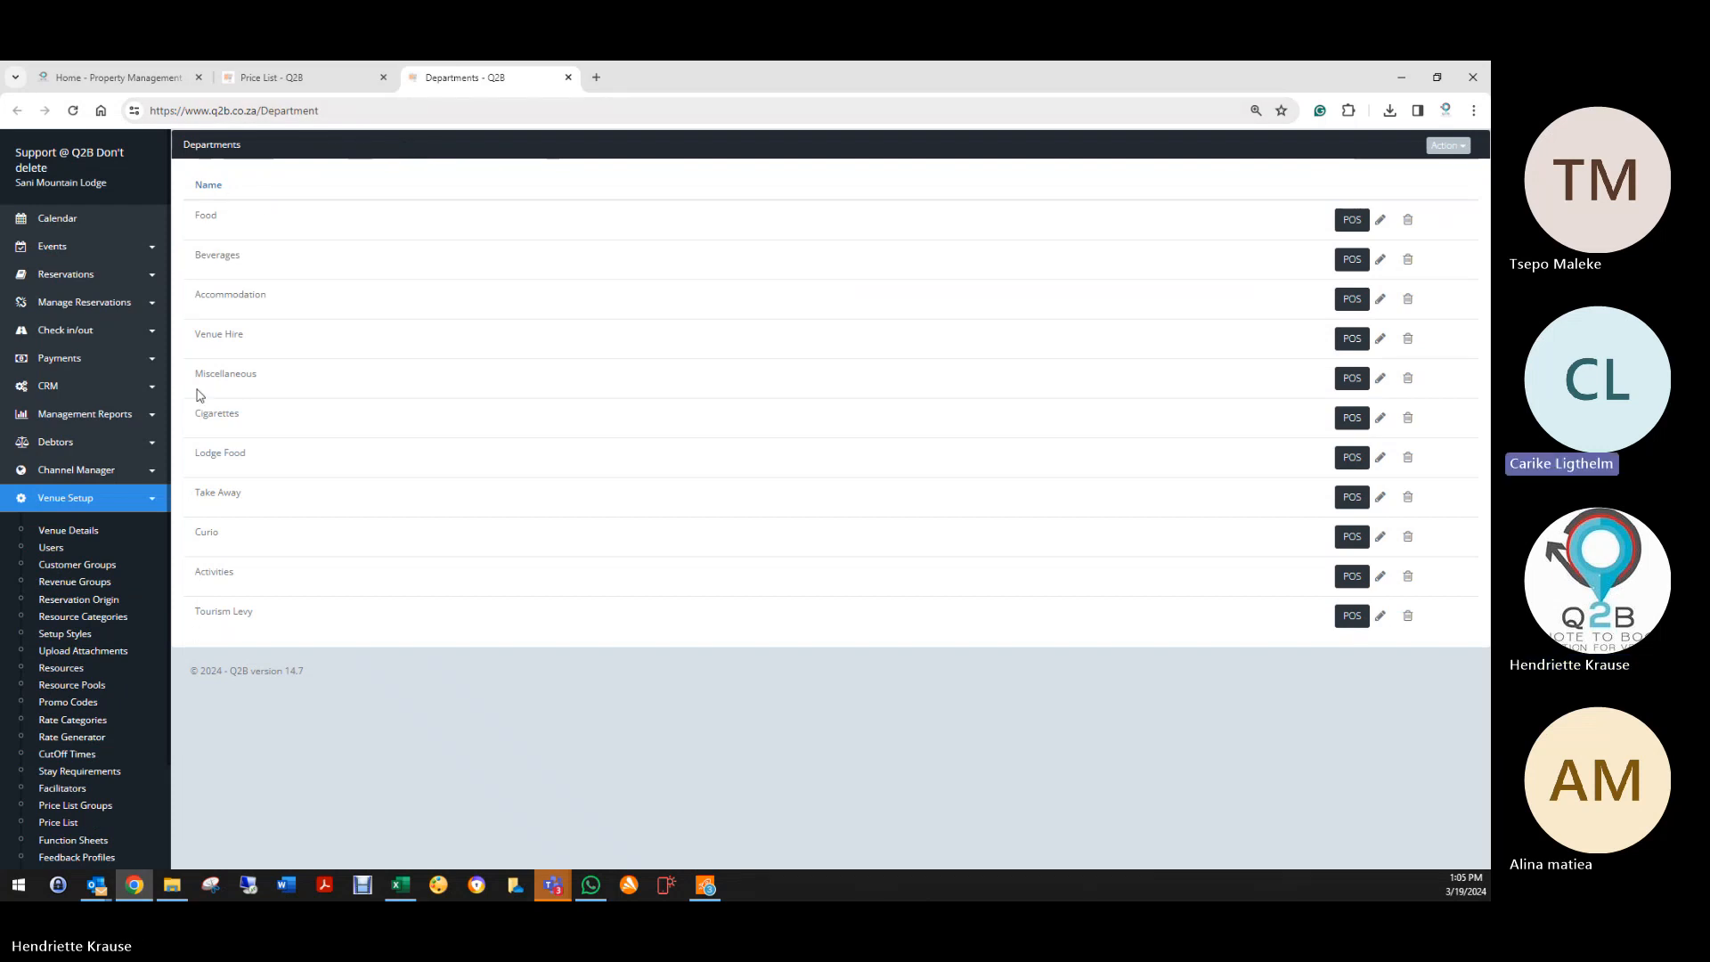
pyautogui.click(267, 79)
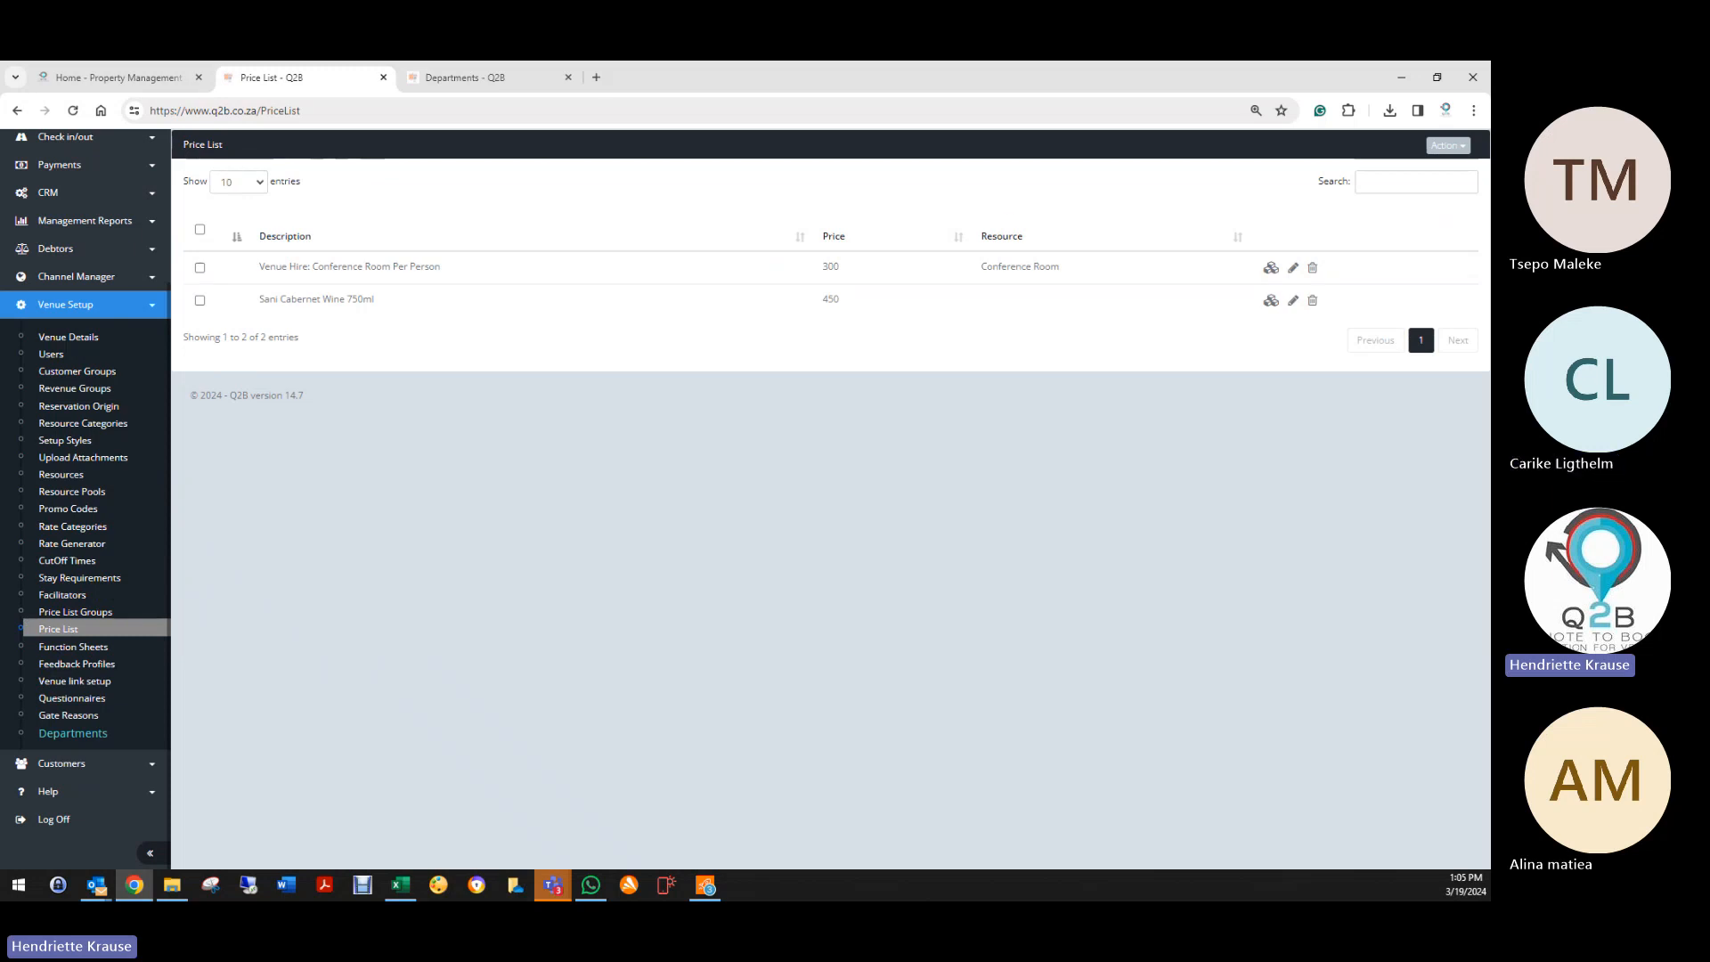
# Step: Set Menu 1 per person's Food department value to 300
pyautogui.click(401, 886)
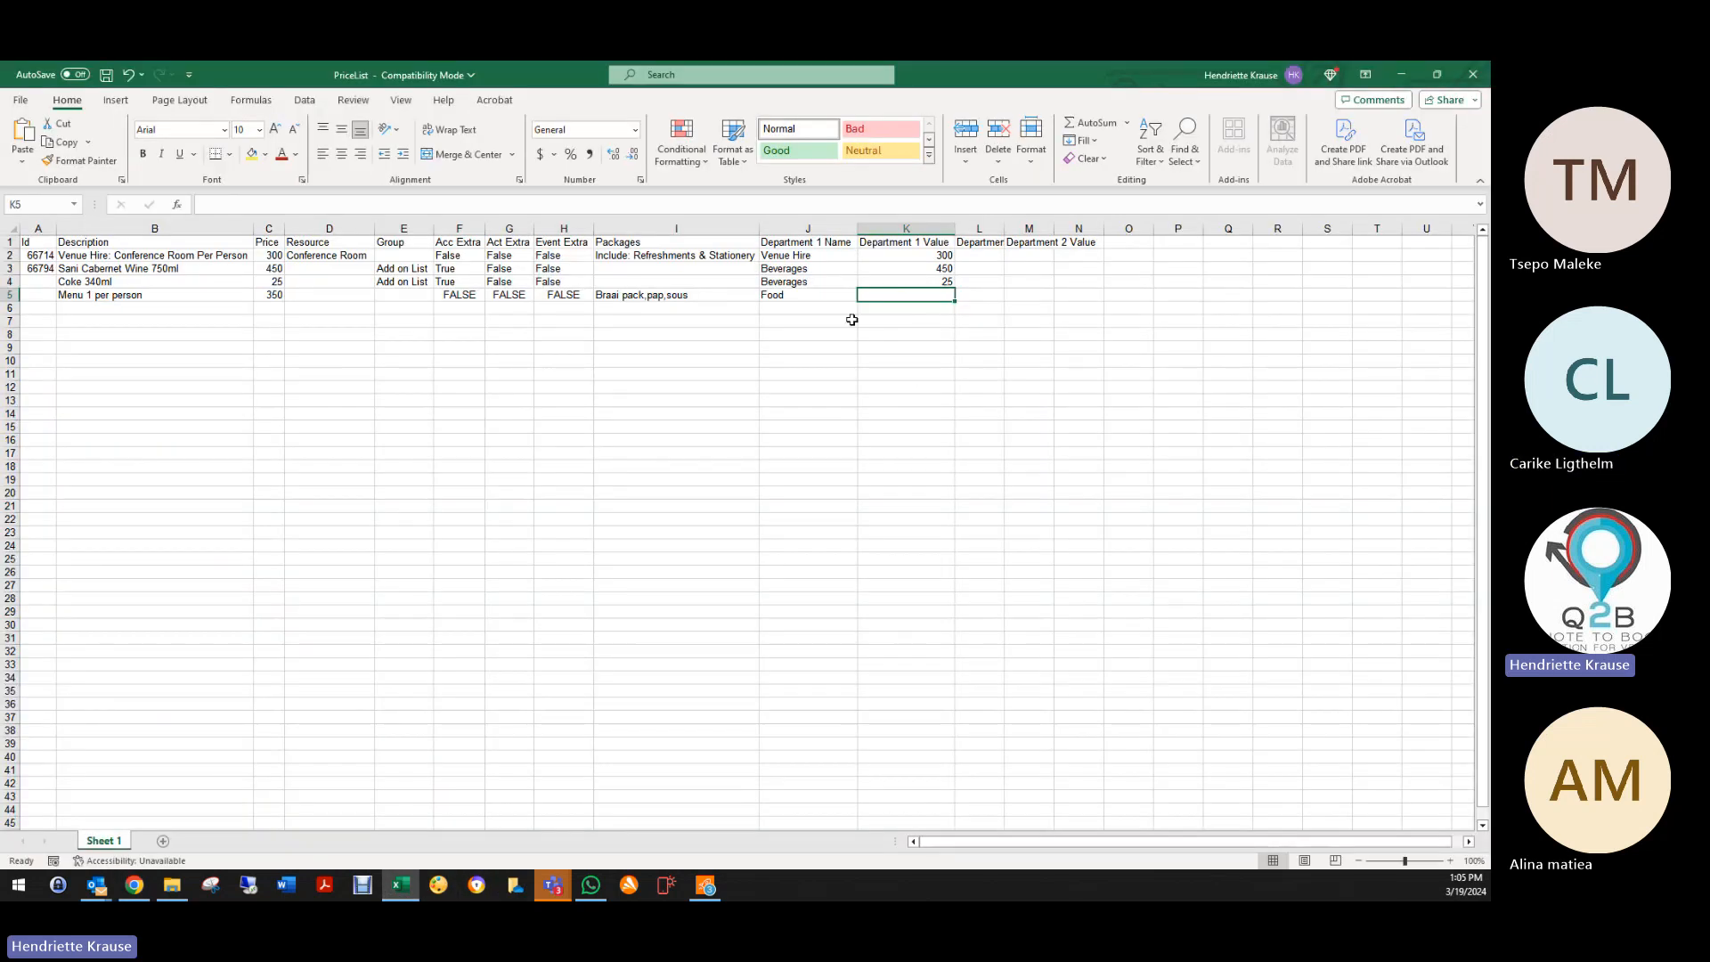
pyautogui.write('350')
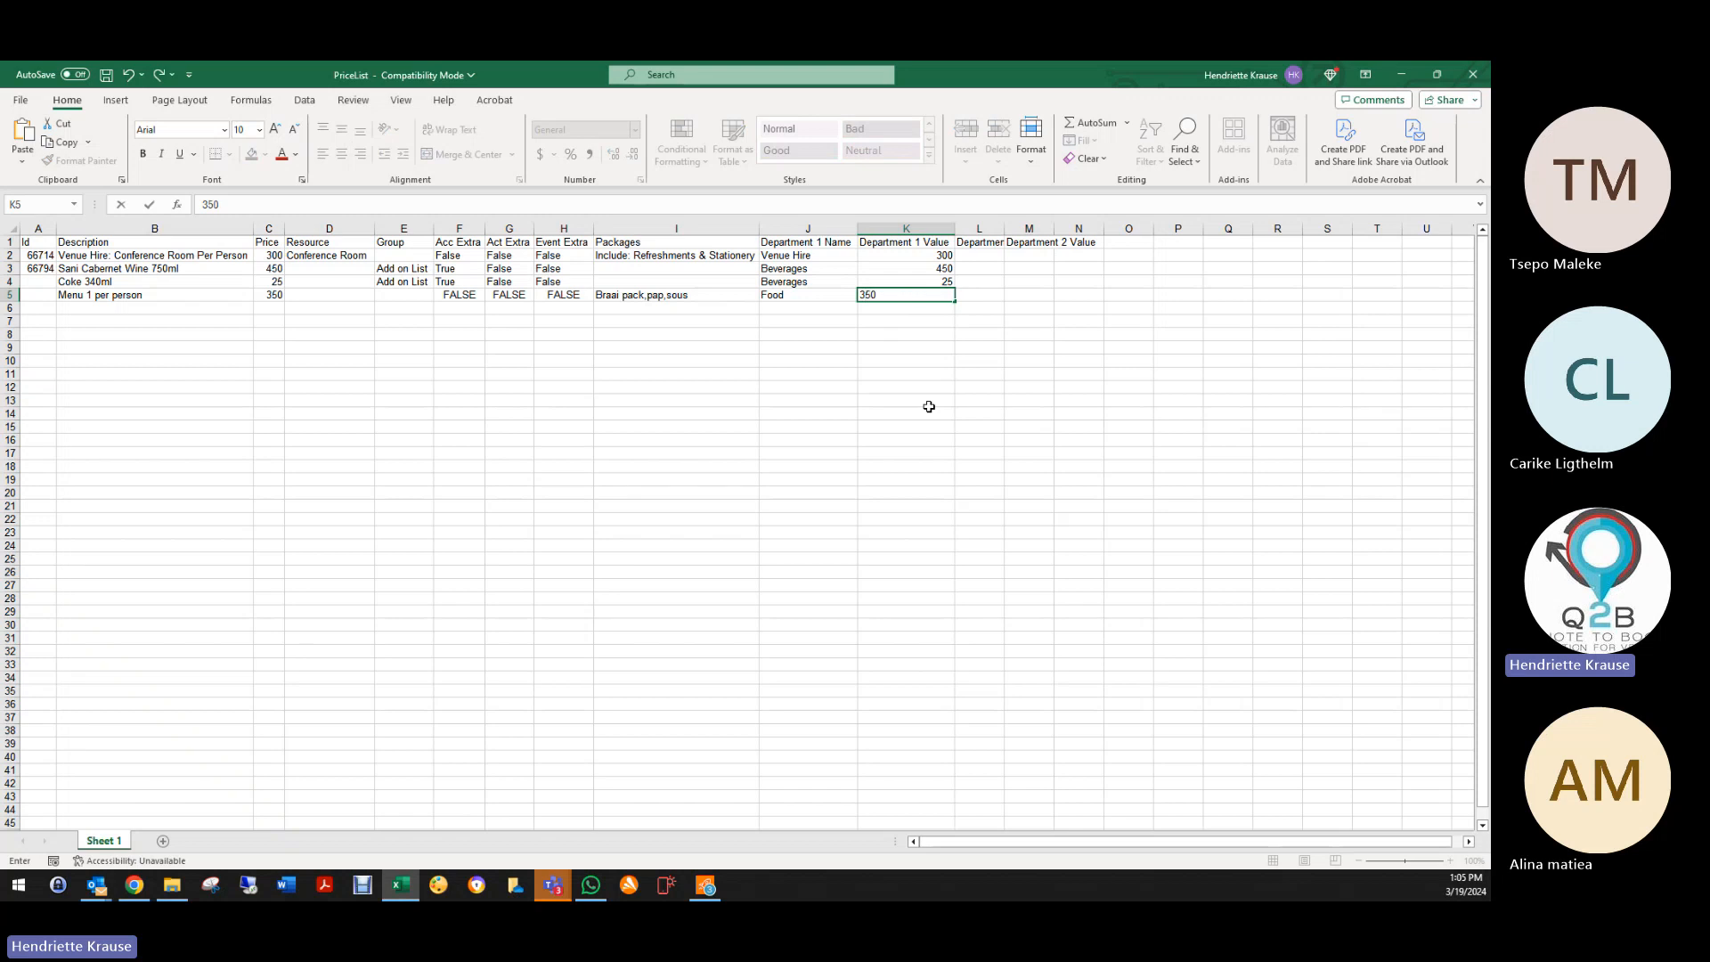
pyautogui.click(906, 360)
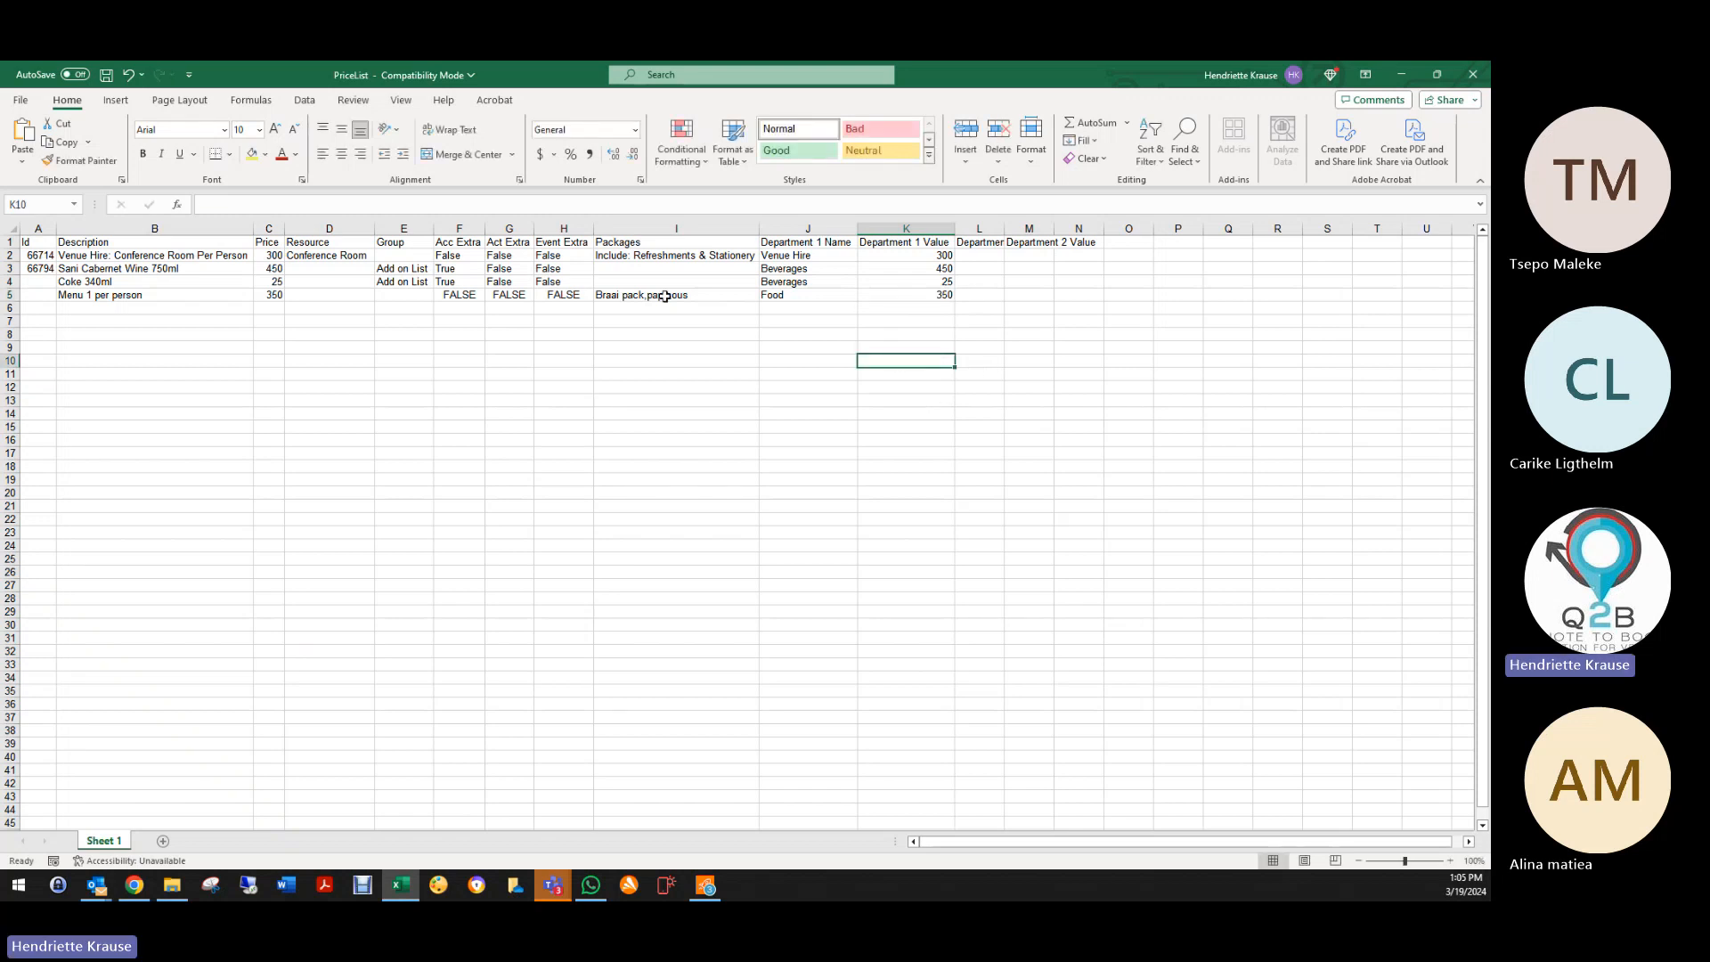
pyautogui.click(932, 295)
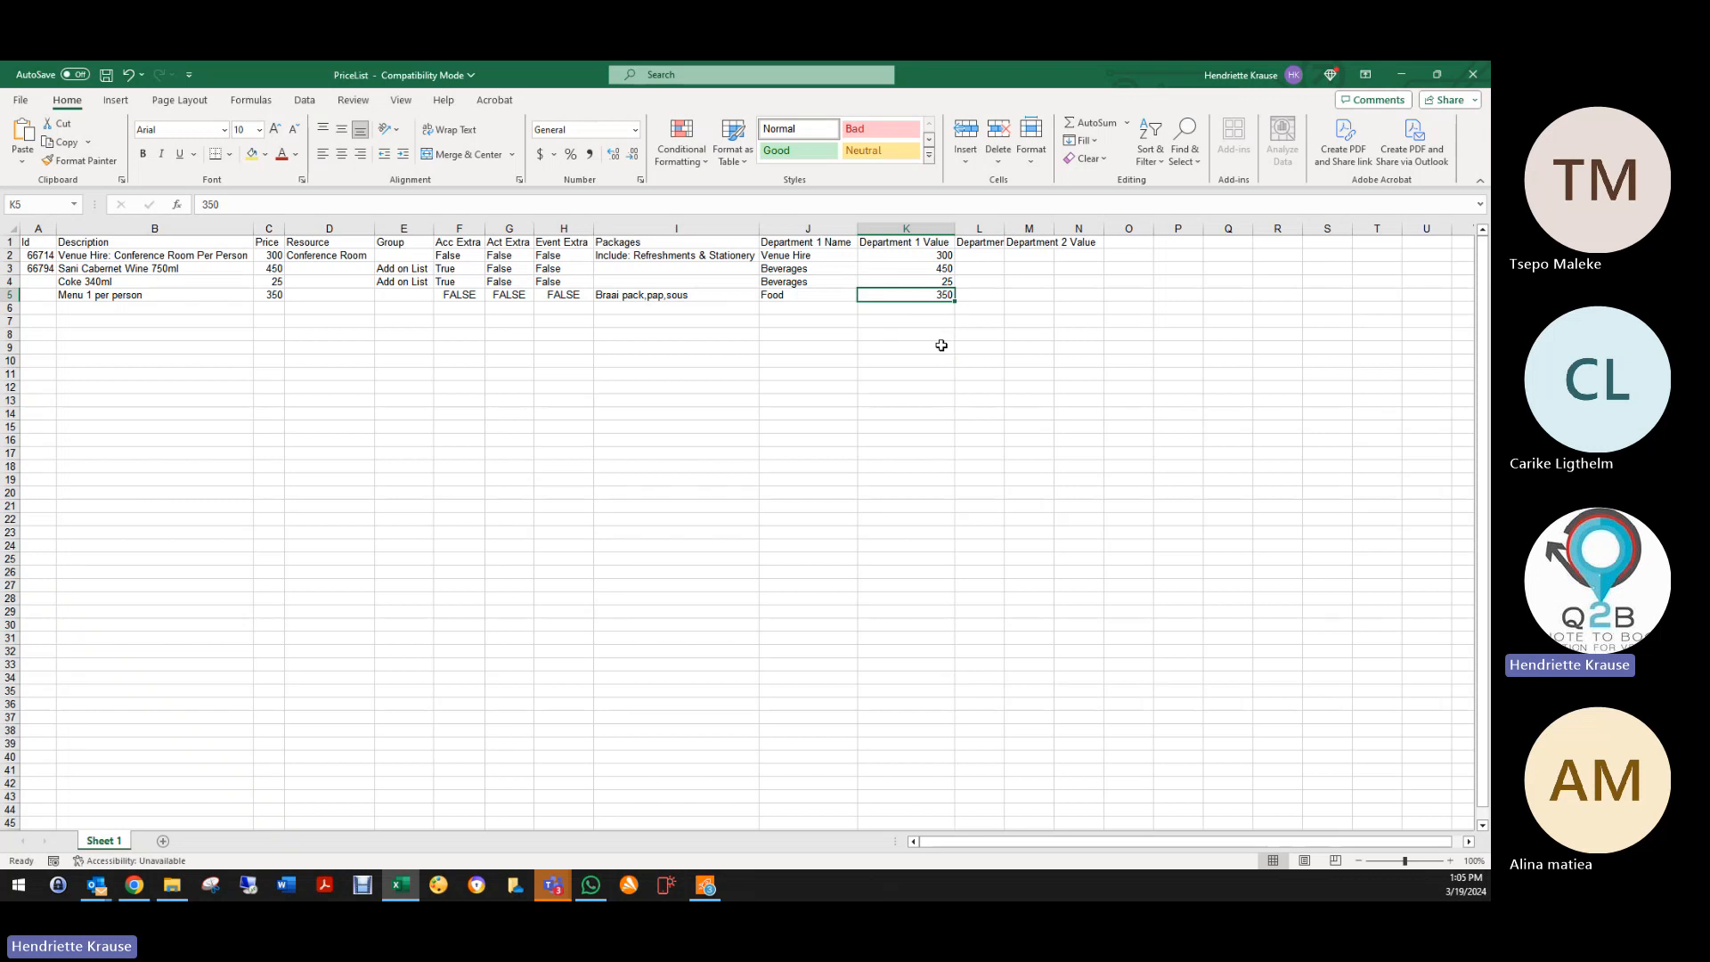
pyautogui.write('300')
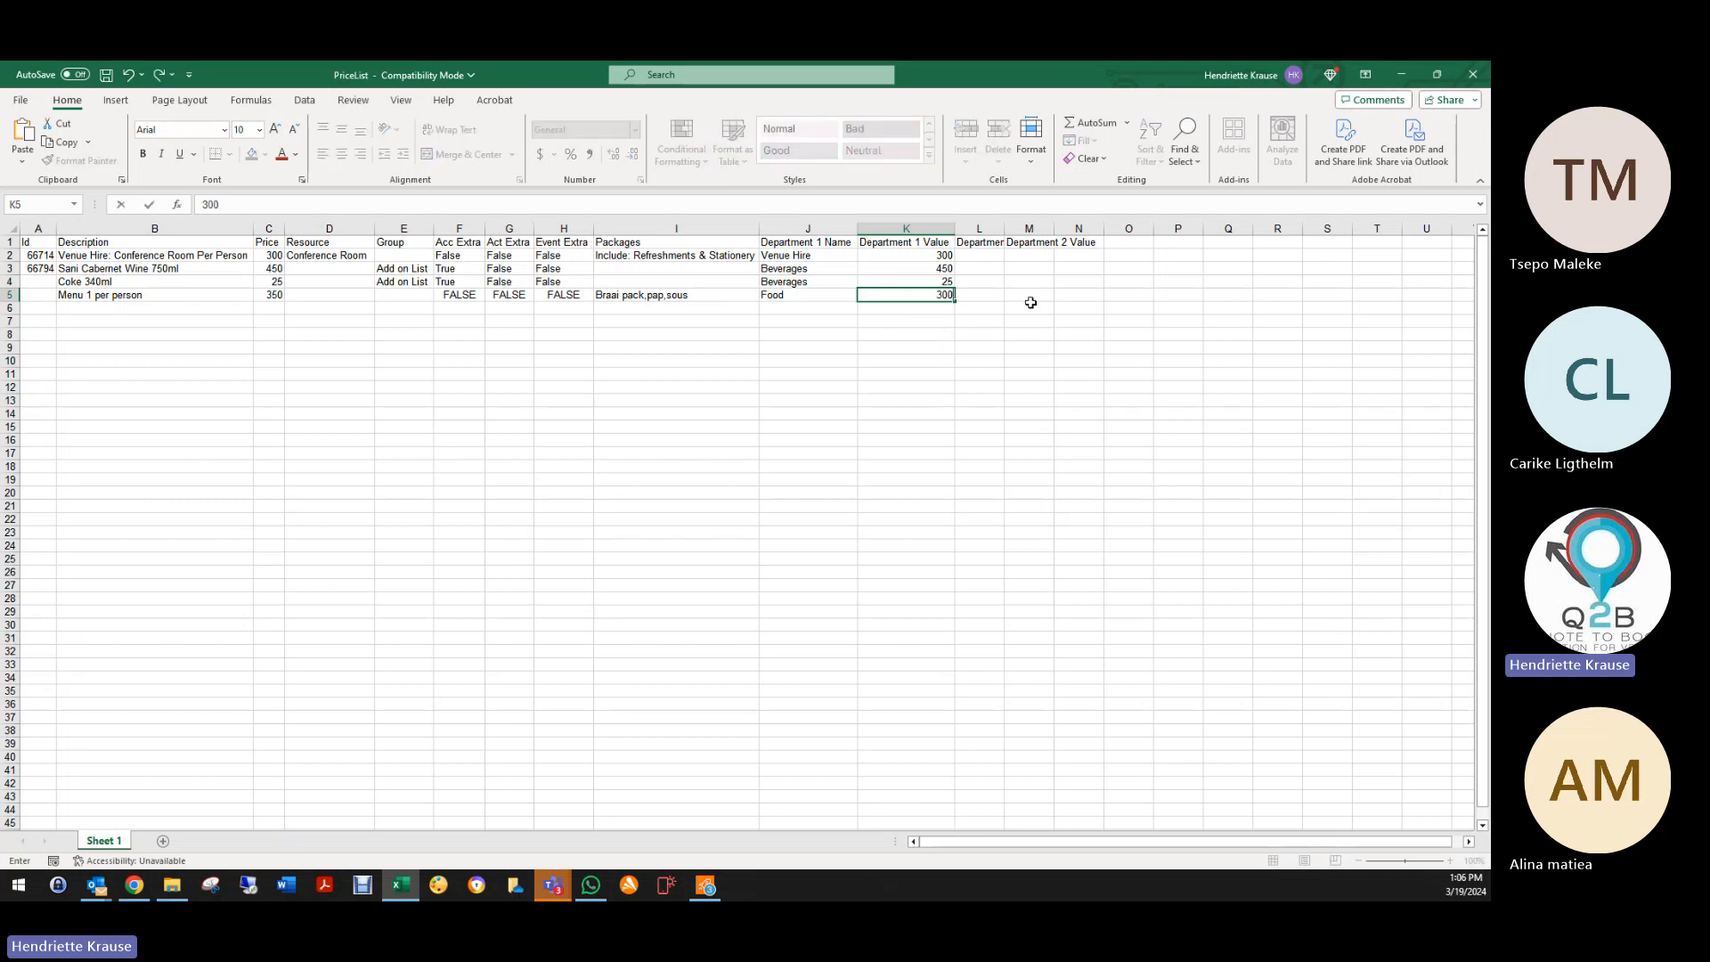
pyautogui.click(1003, 297)
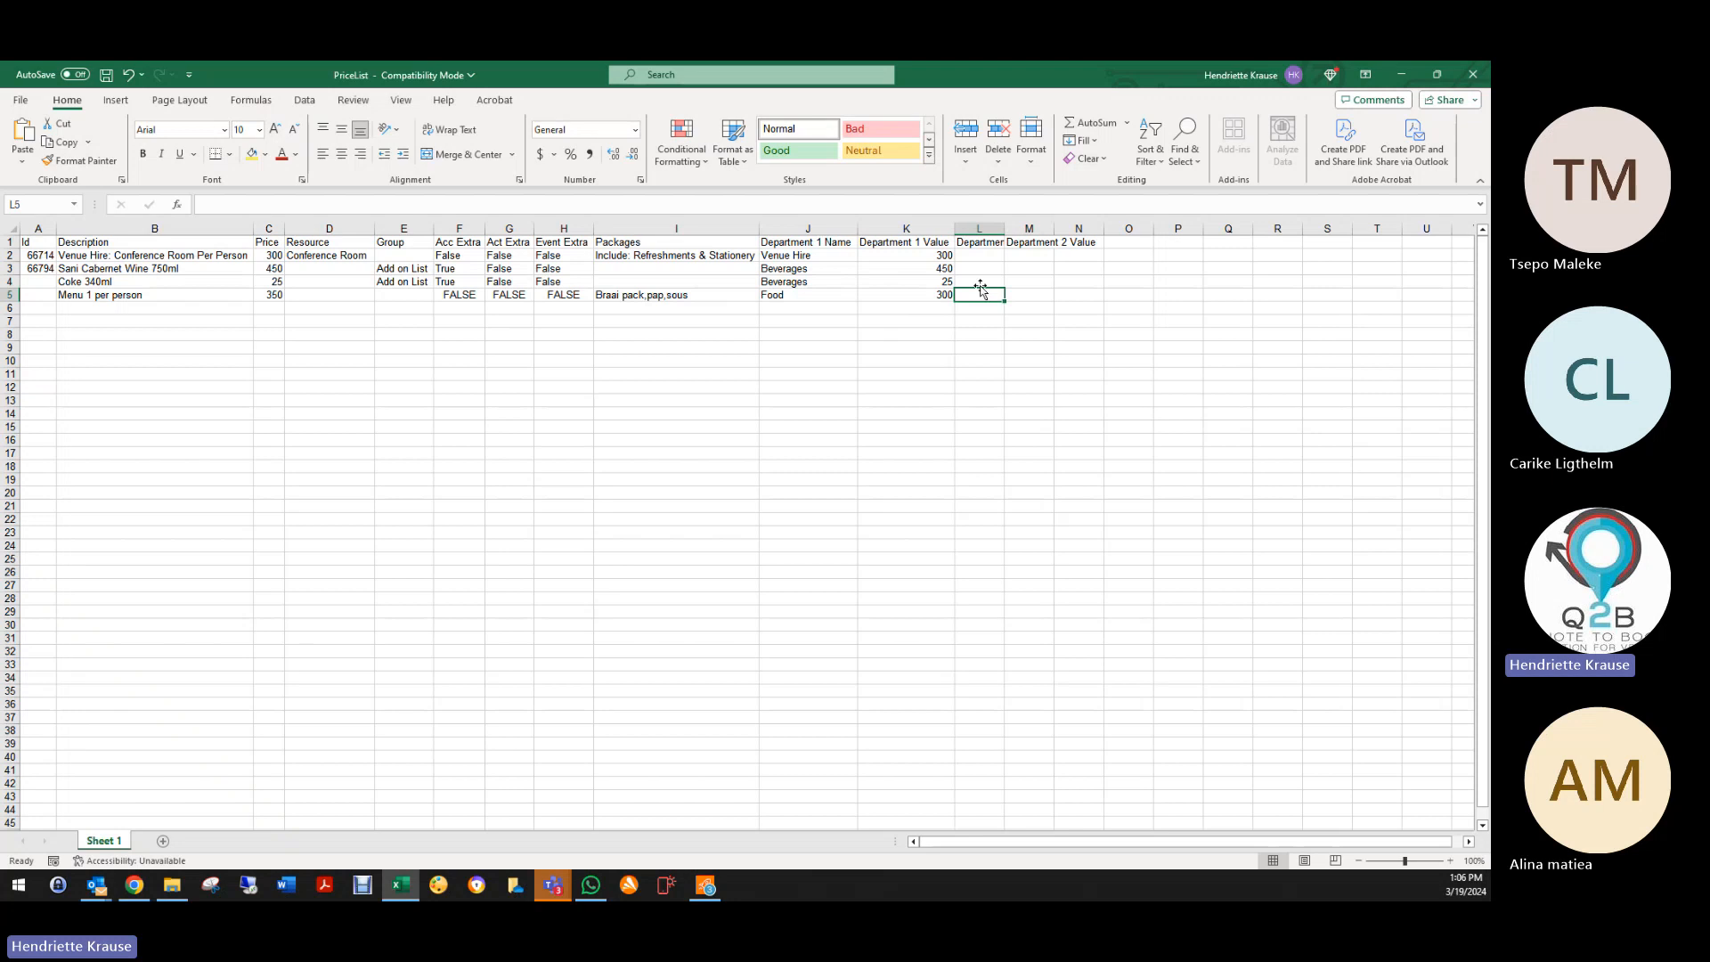
# Step: Add Beverages as the second department with value 50, then verify 350 = 300 + 50
pyautogui.write('Beverage')
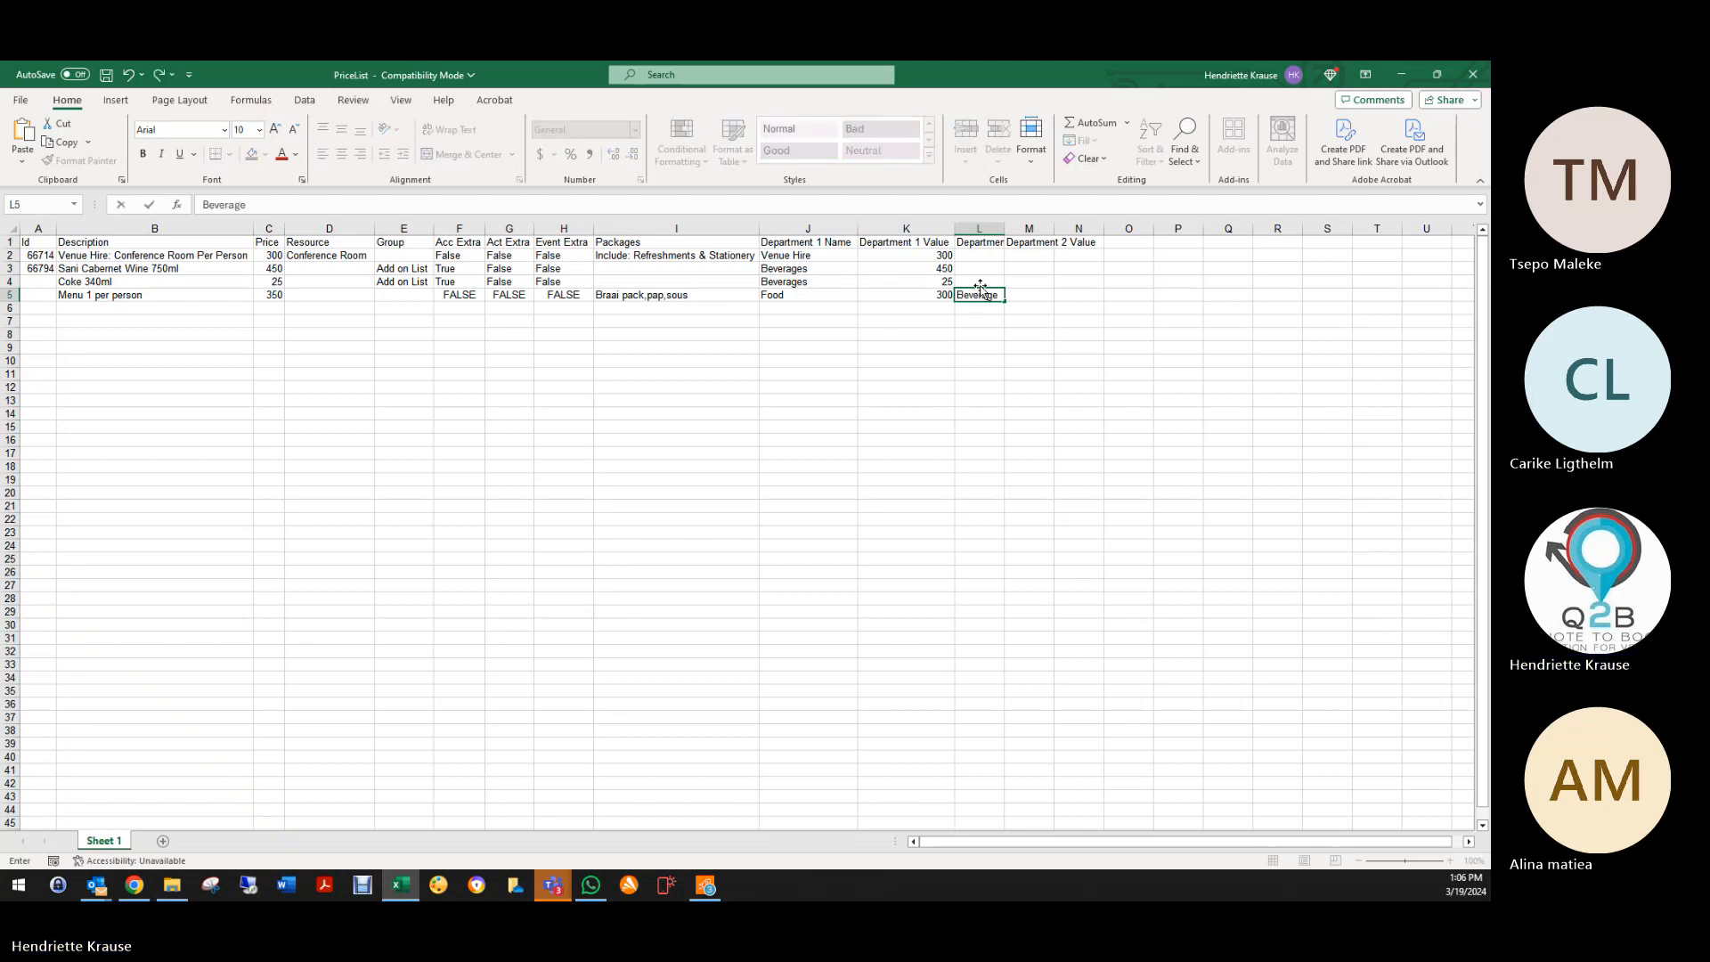
pyautogui.write('s')
pyautogui.click(1027, 359)
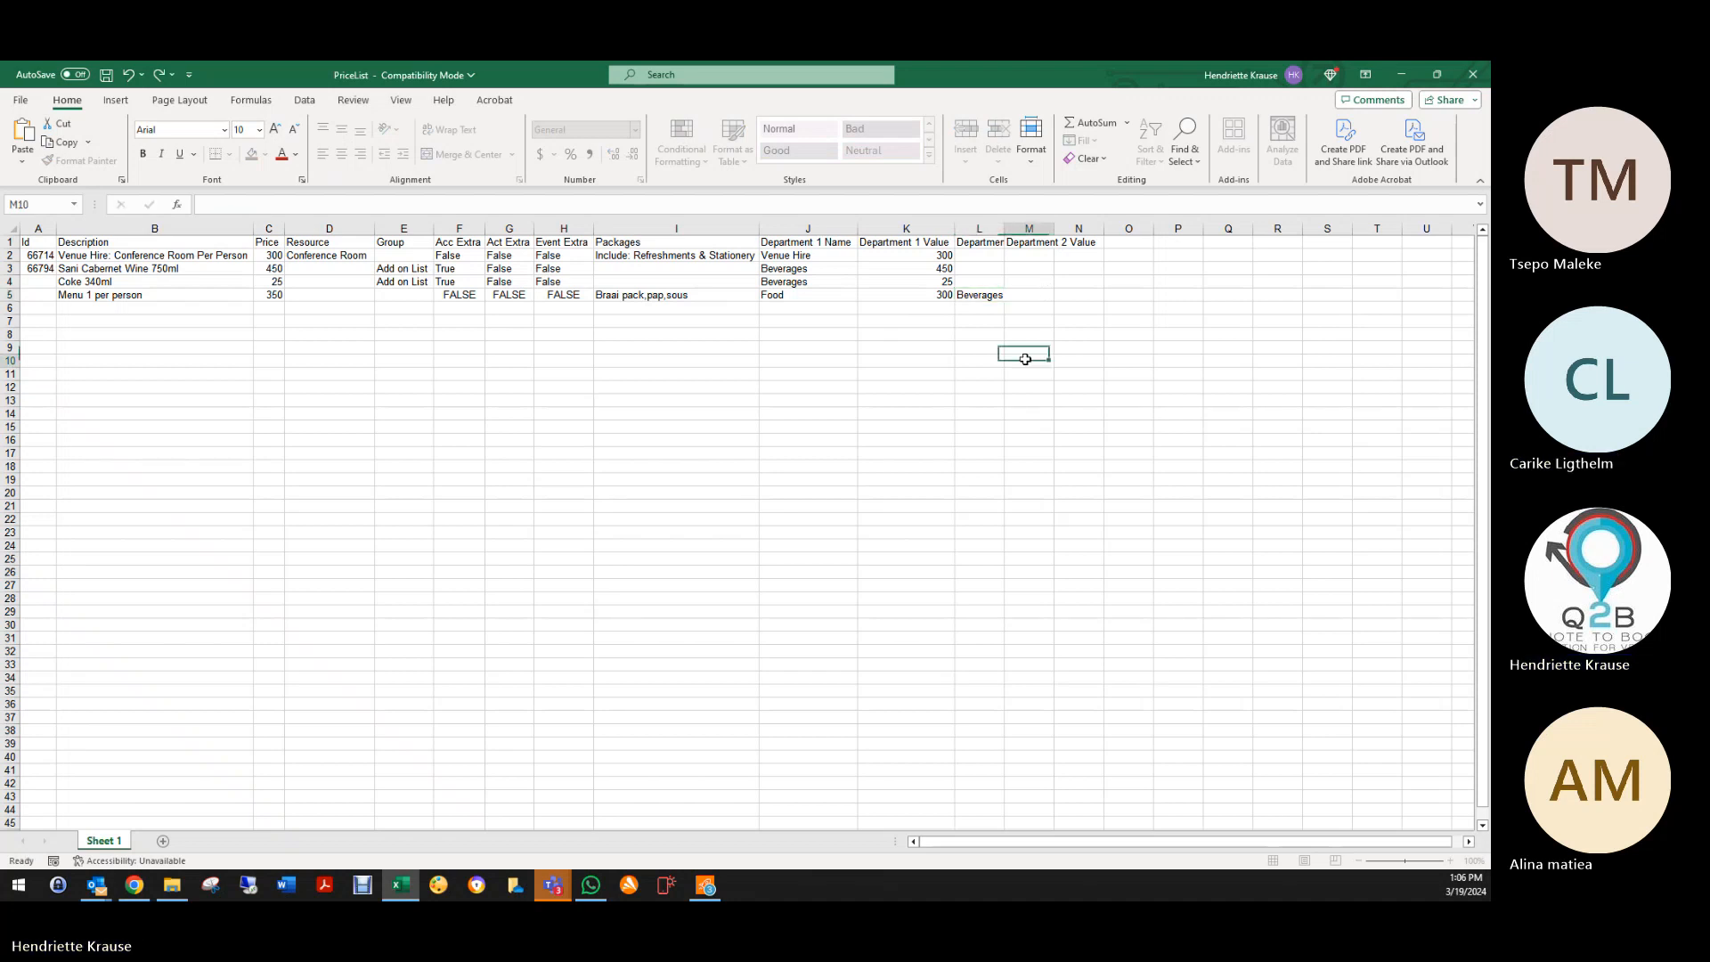
pyautogui.click(1046, 296)
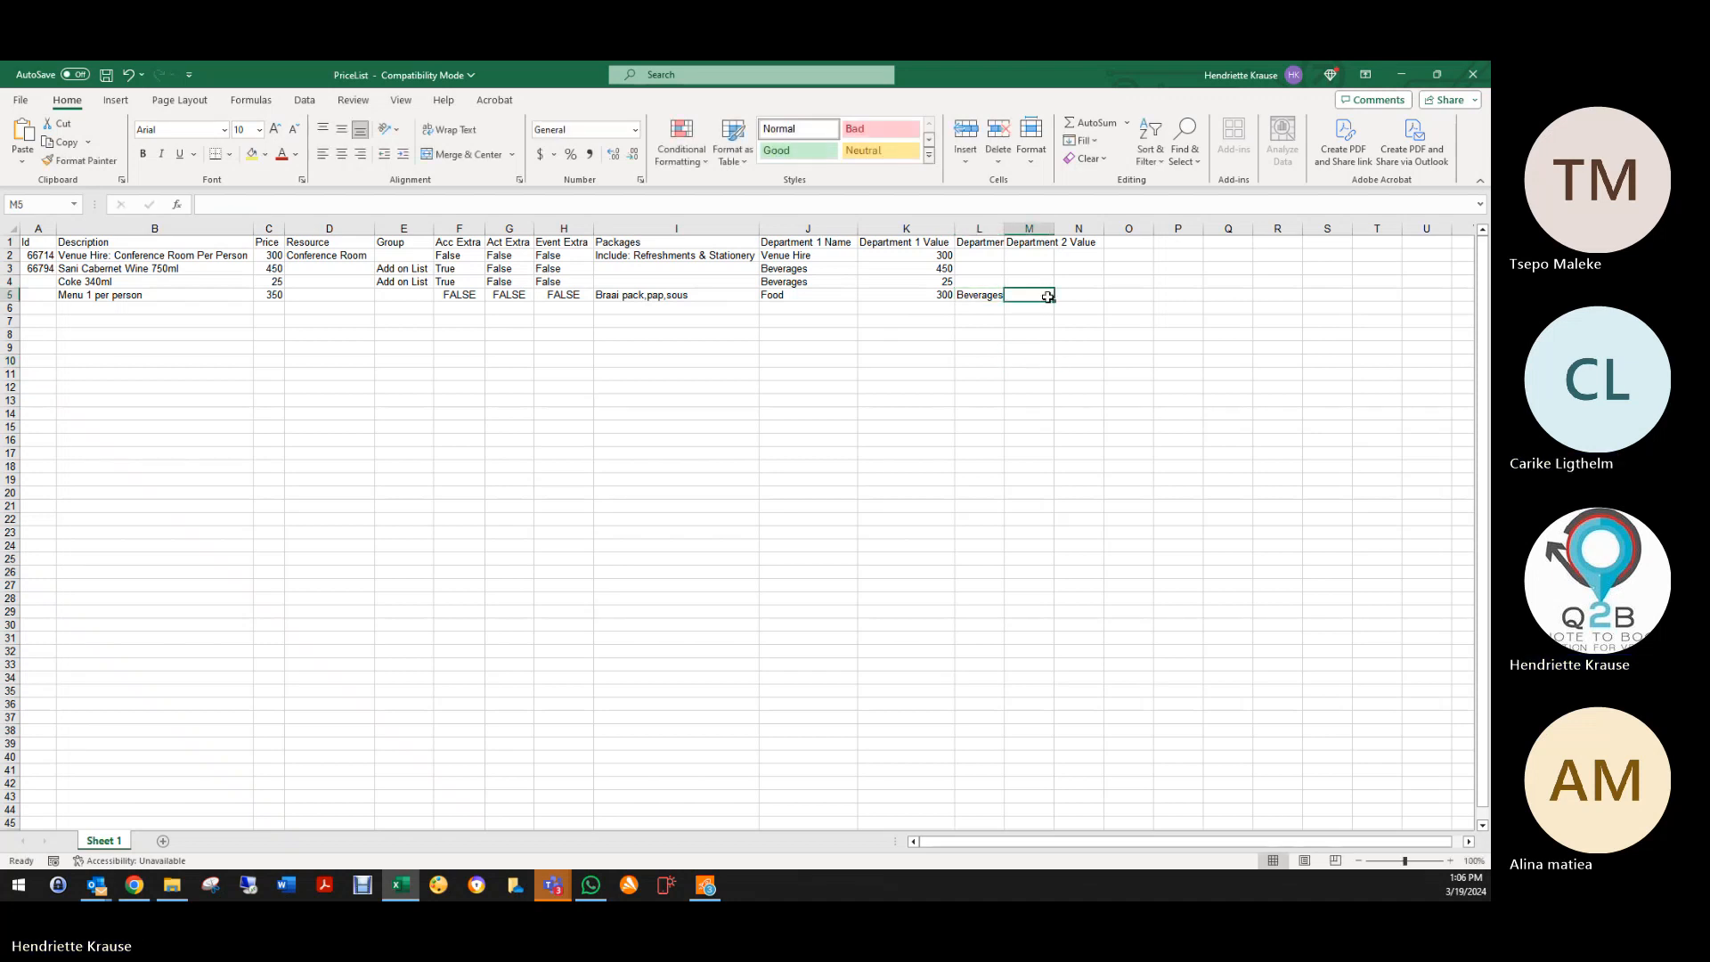
pyautogui.doubleClick(1003, 228)
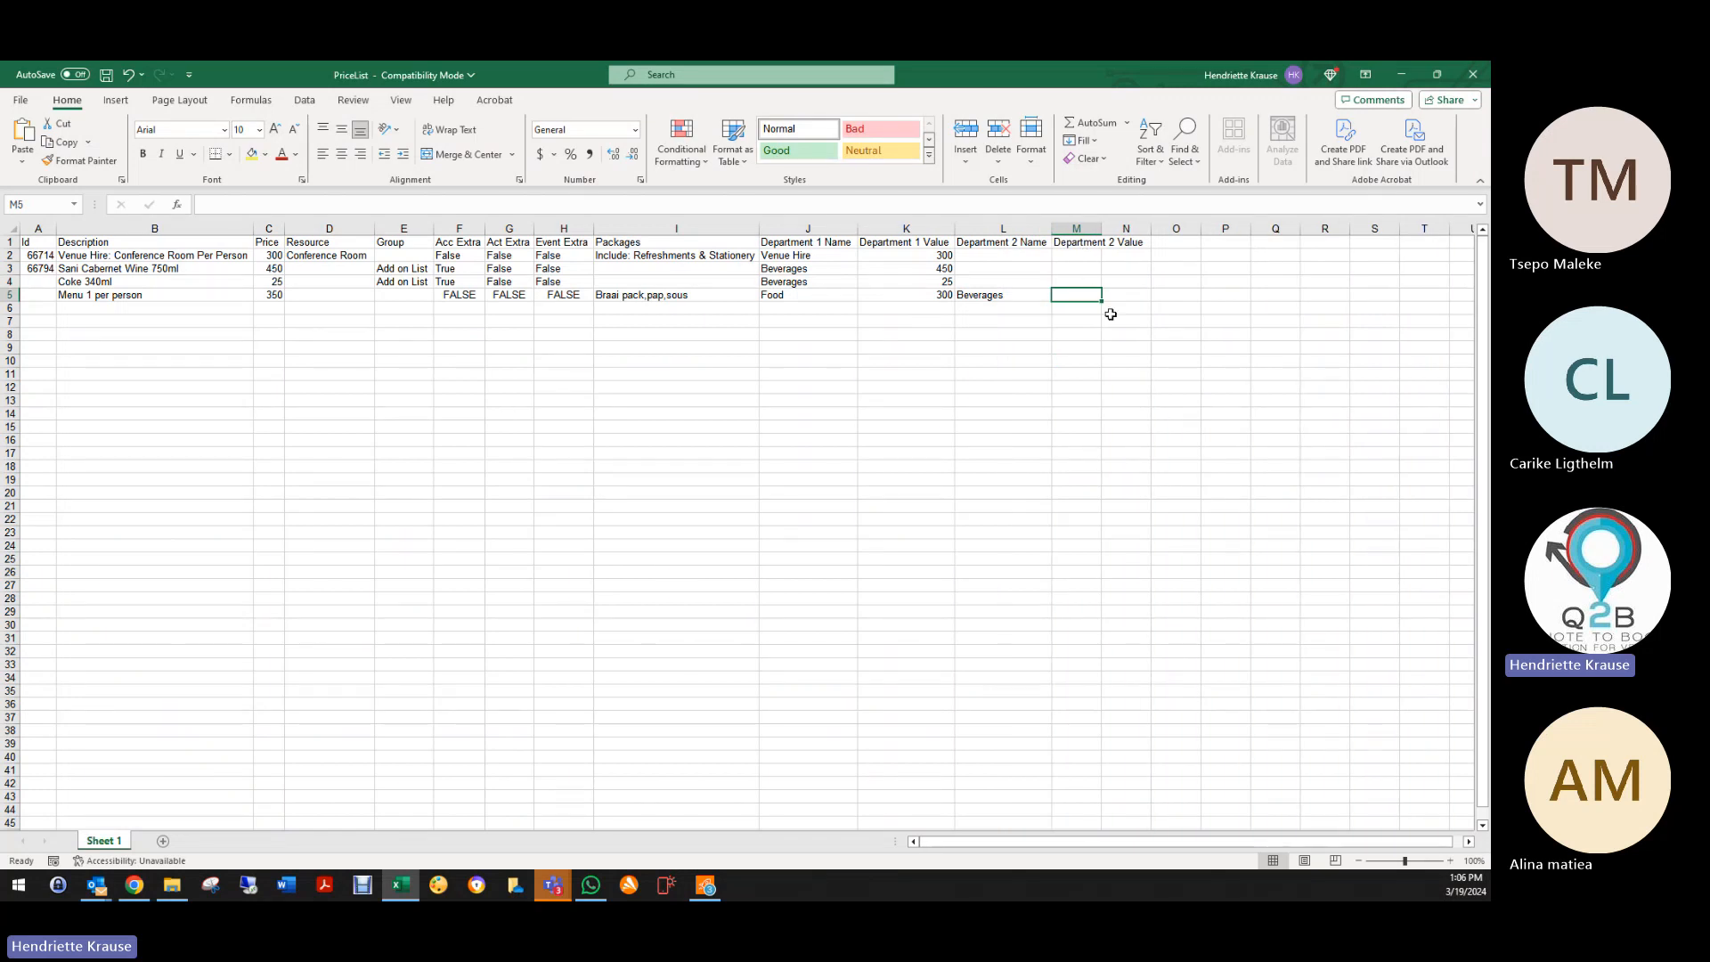
pyautogui.write('50')
pyautogui.click(999, 365)
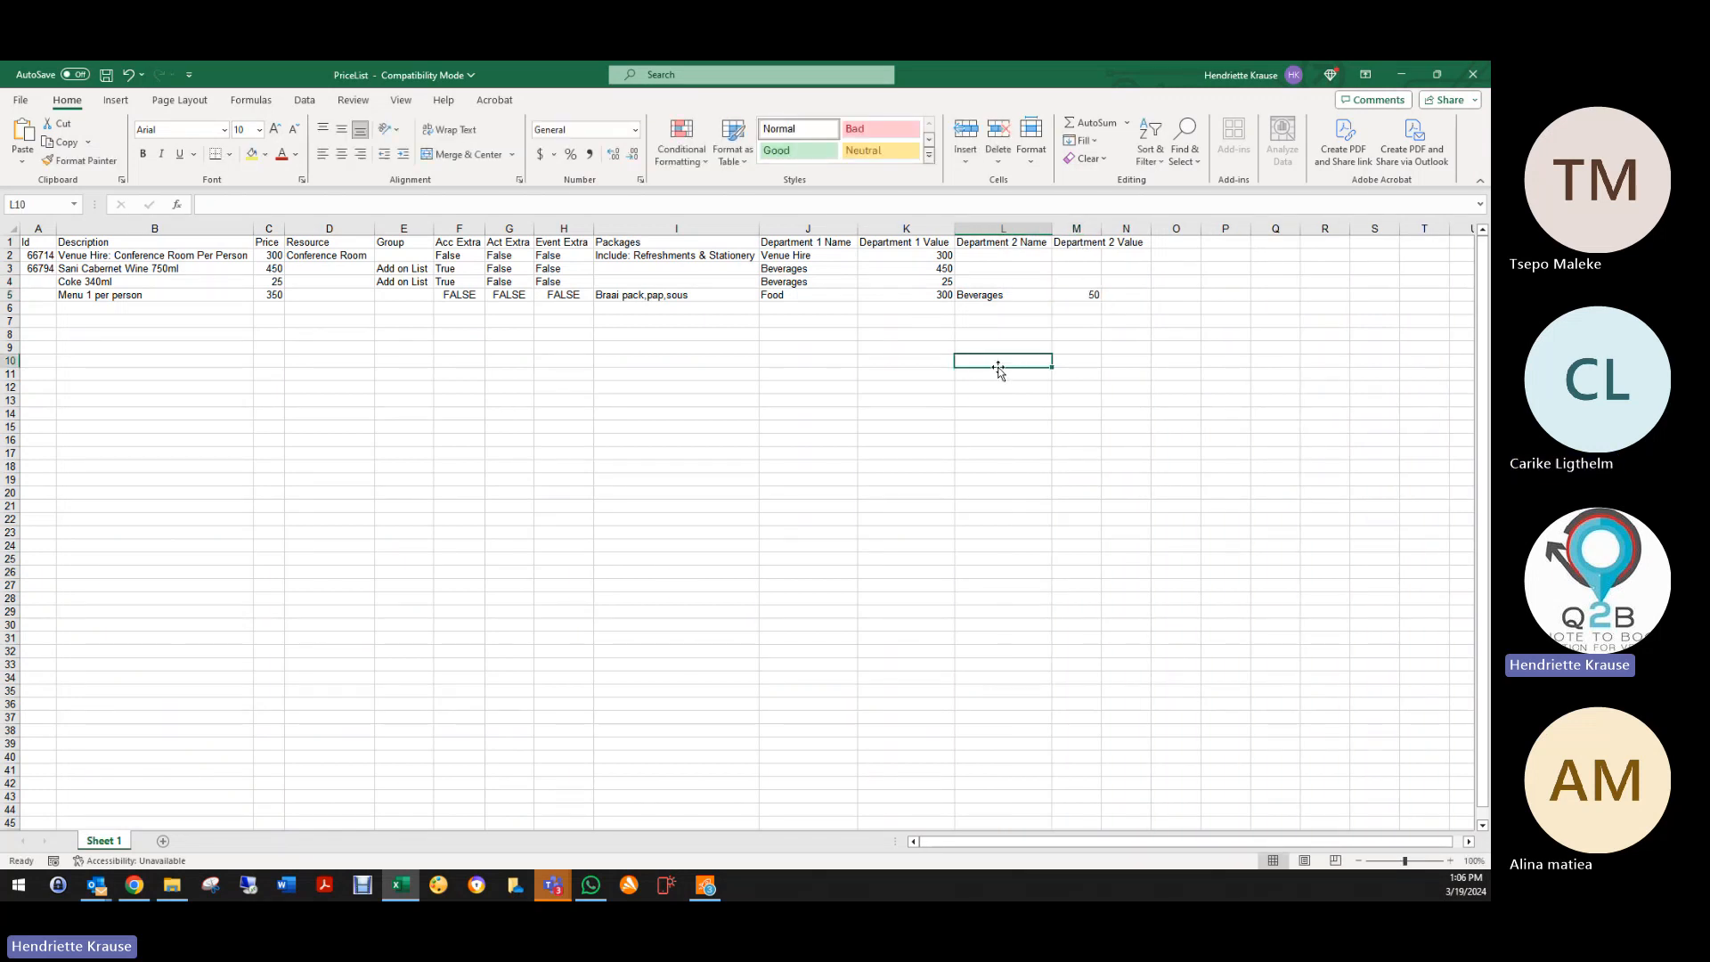
pyautogui.click(267, 296)
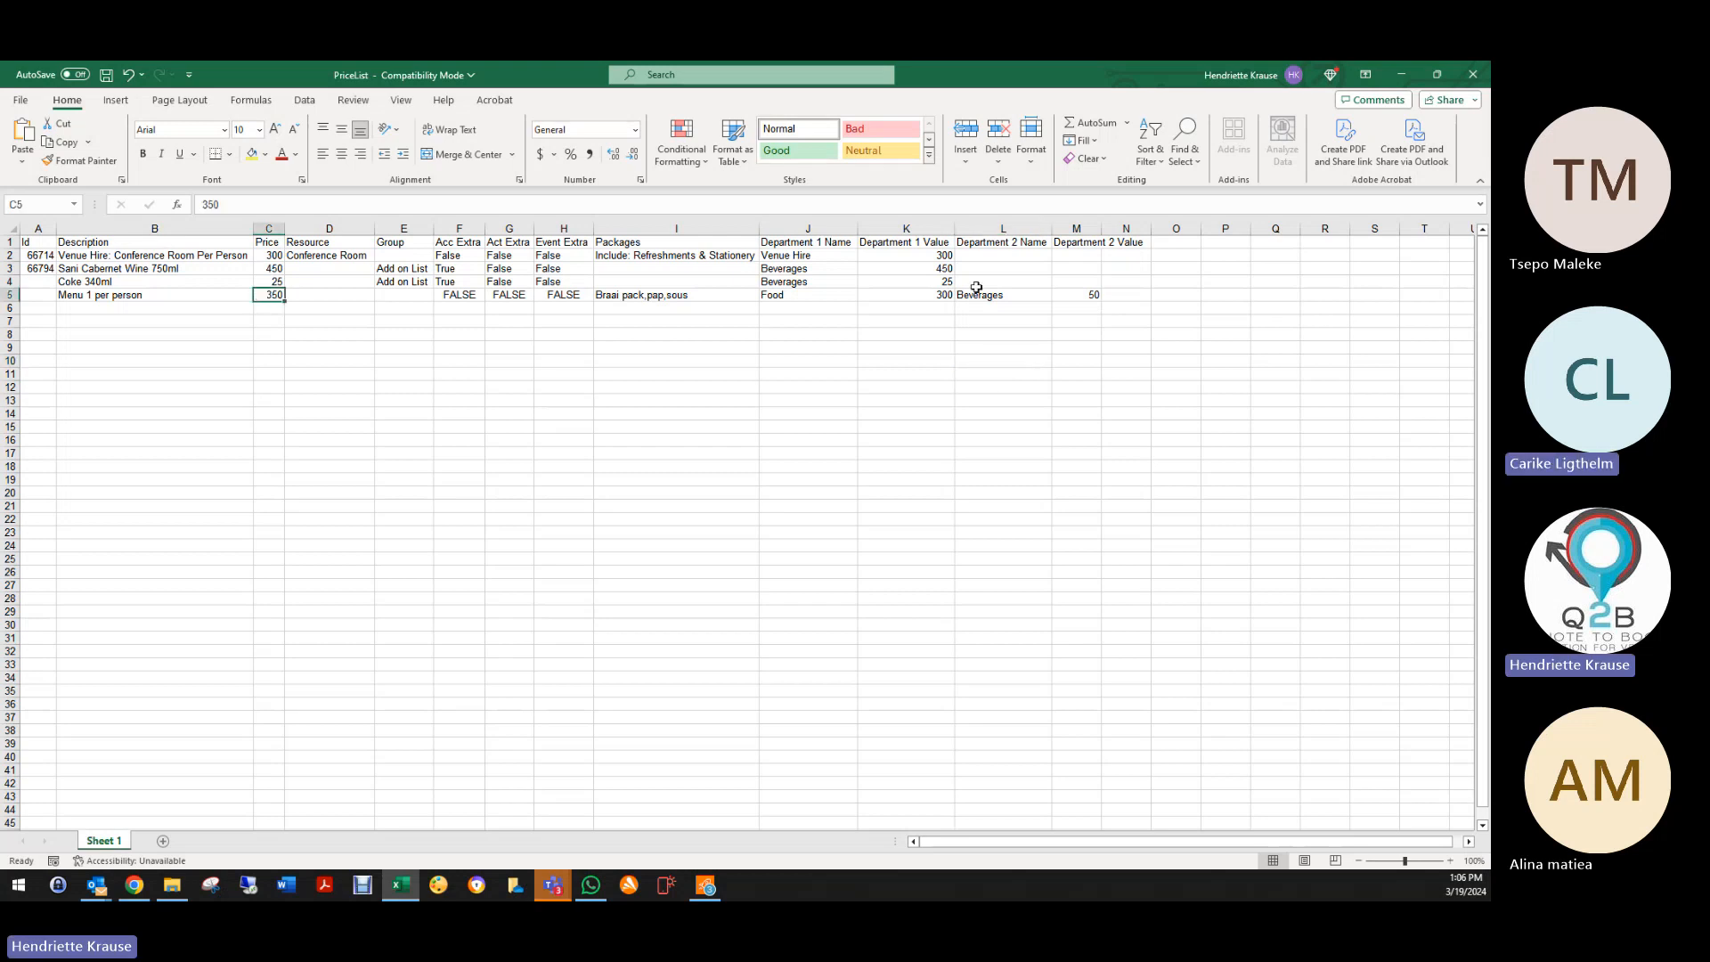
pyautogui.click(885, 291)
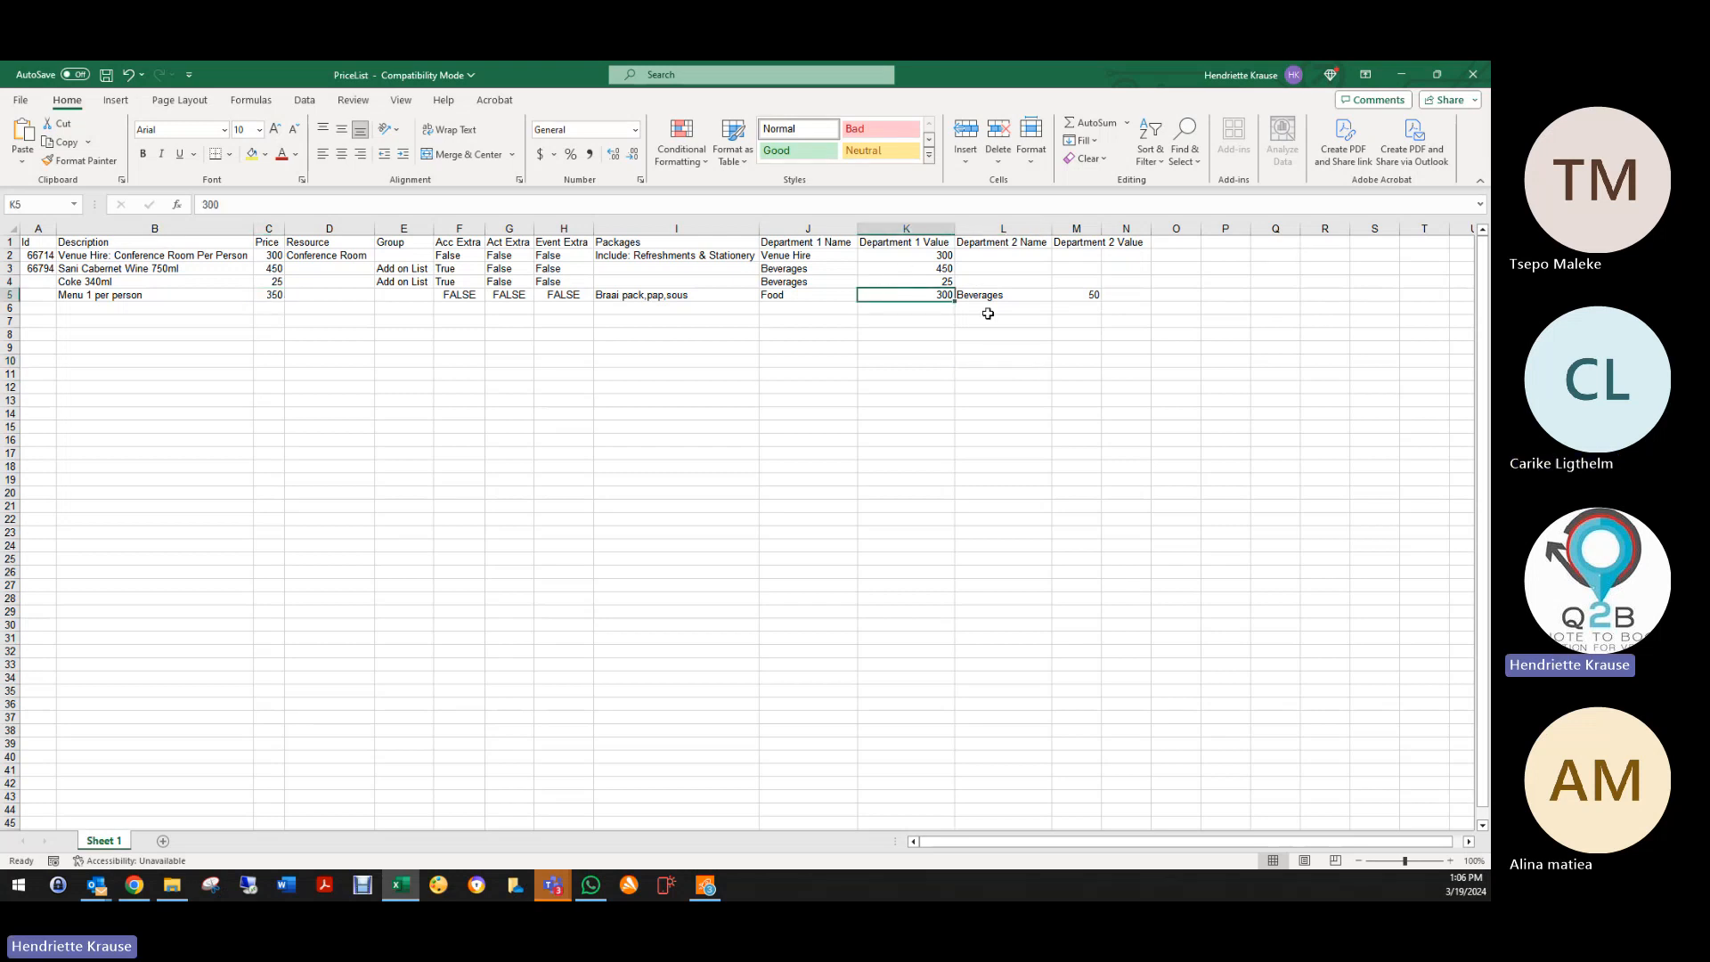
pyautogui.click(1100, 296)
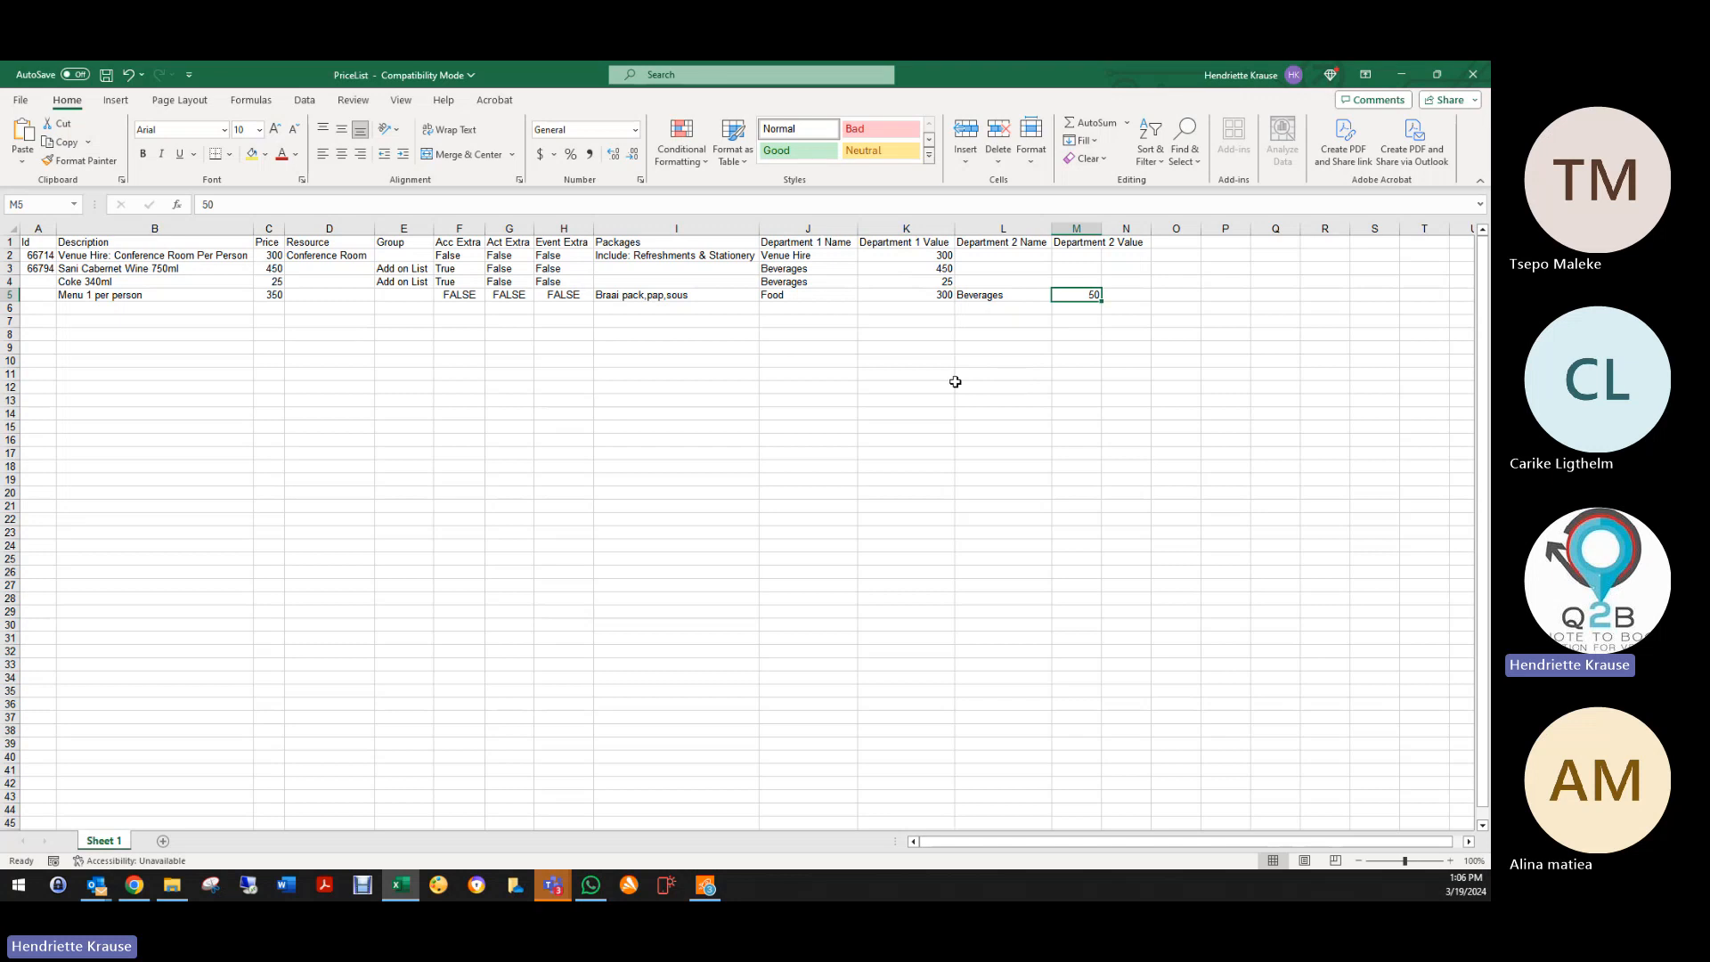
# Step: Extend Menu 1's packages to 'Braai pack,pap,sous,beer'
pyautogui.click(636, 294)
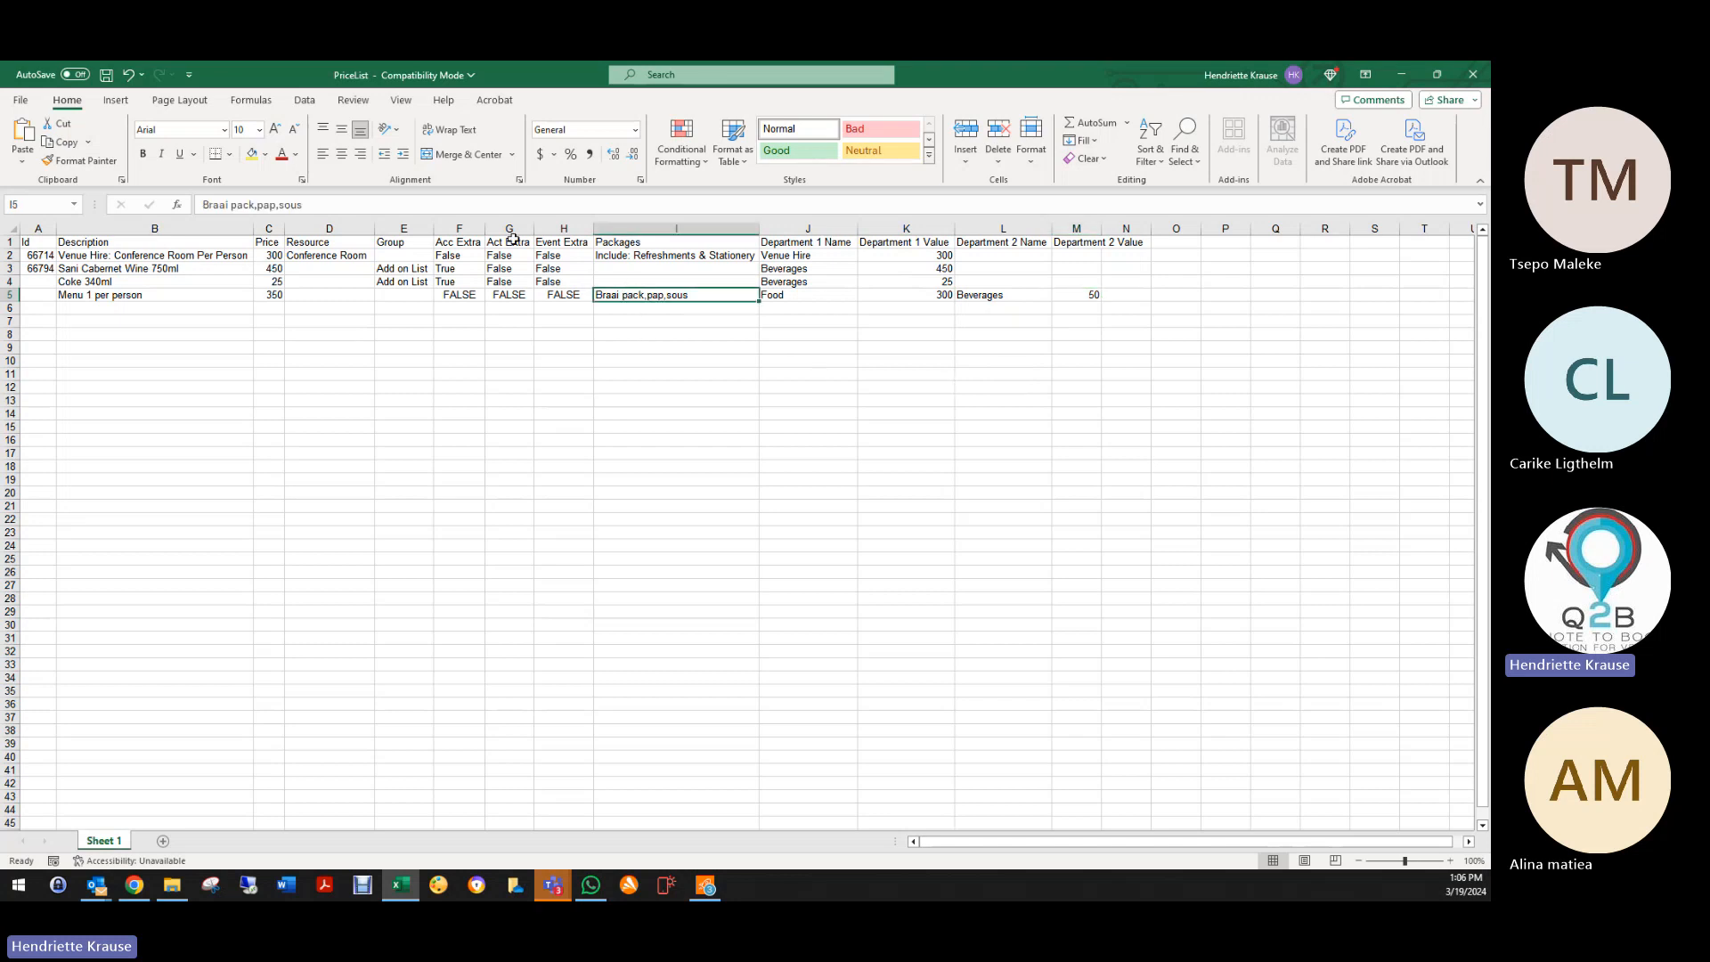
pyautogui.click(398, 205)
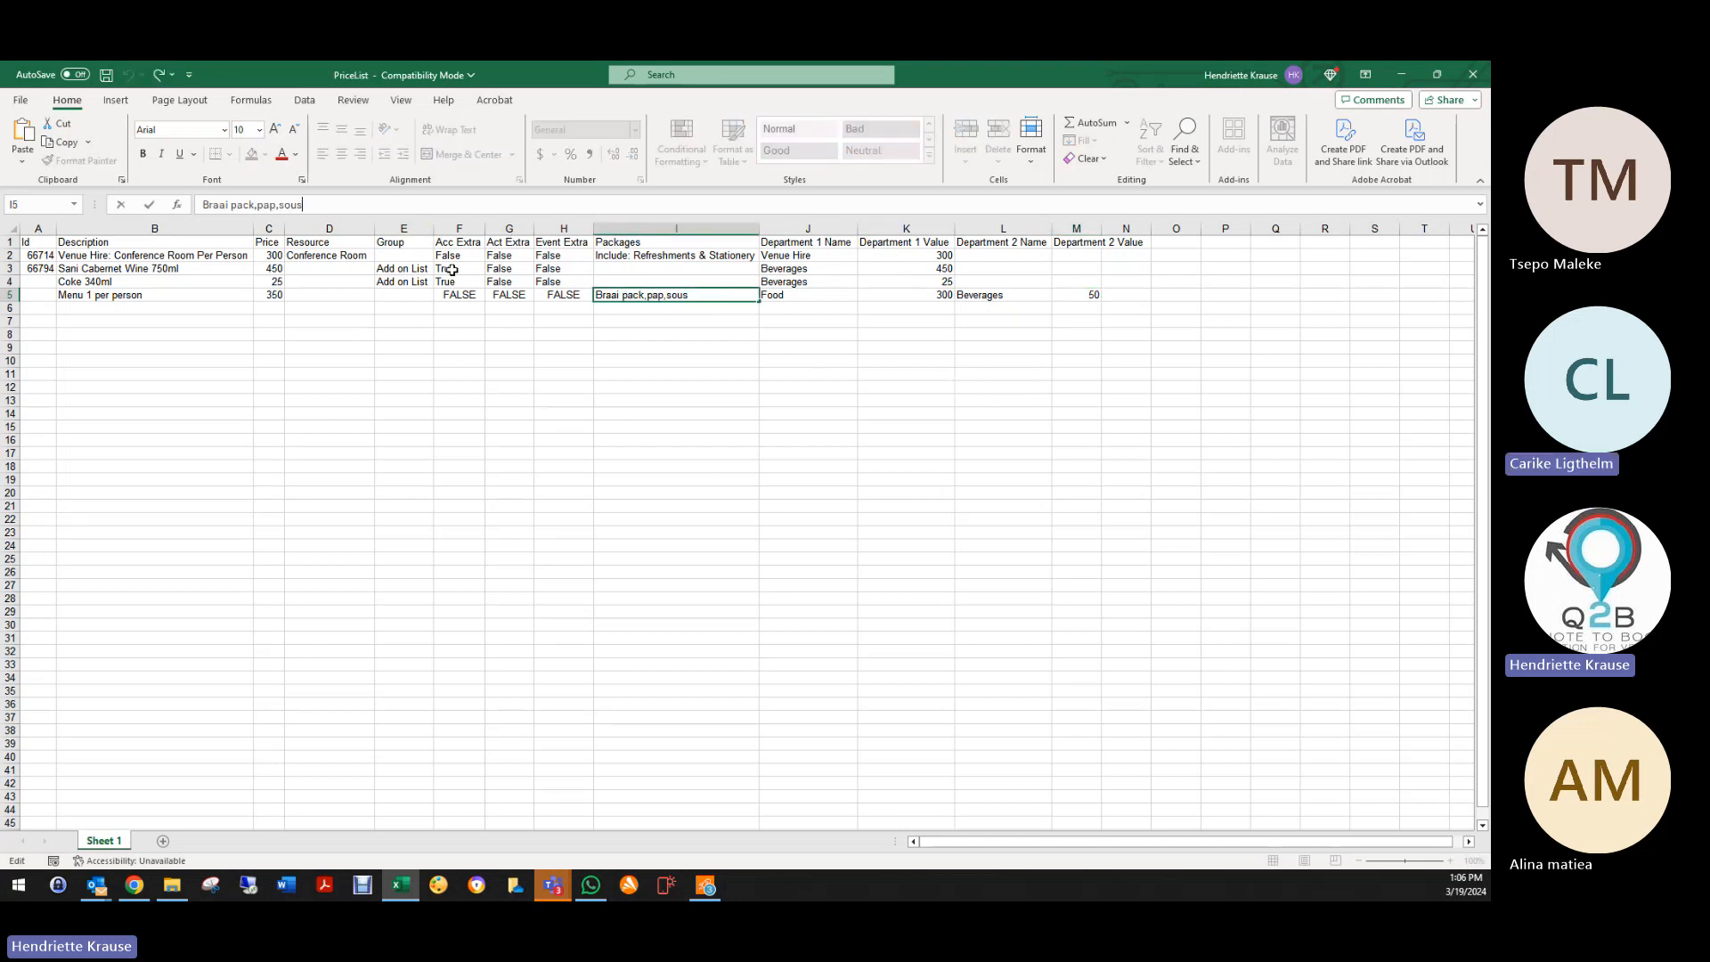
pyautogui.write(',')
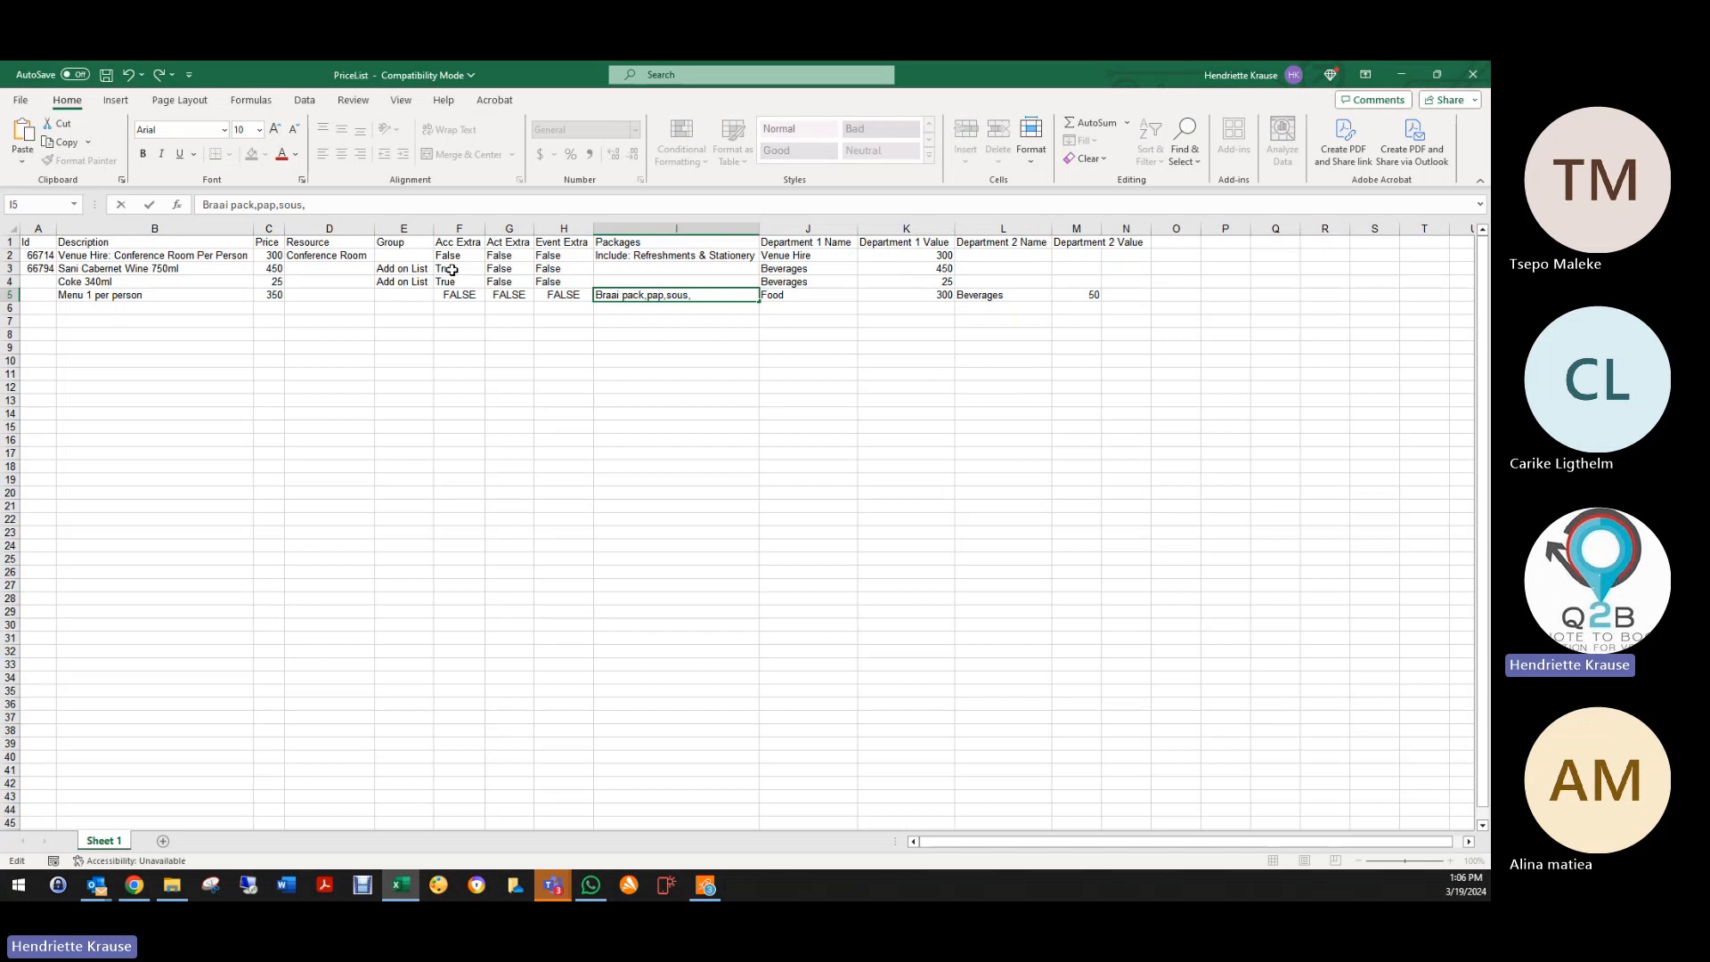
pyautogui.write('beer')
pyautogui.click(691, 346)
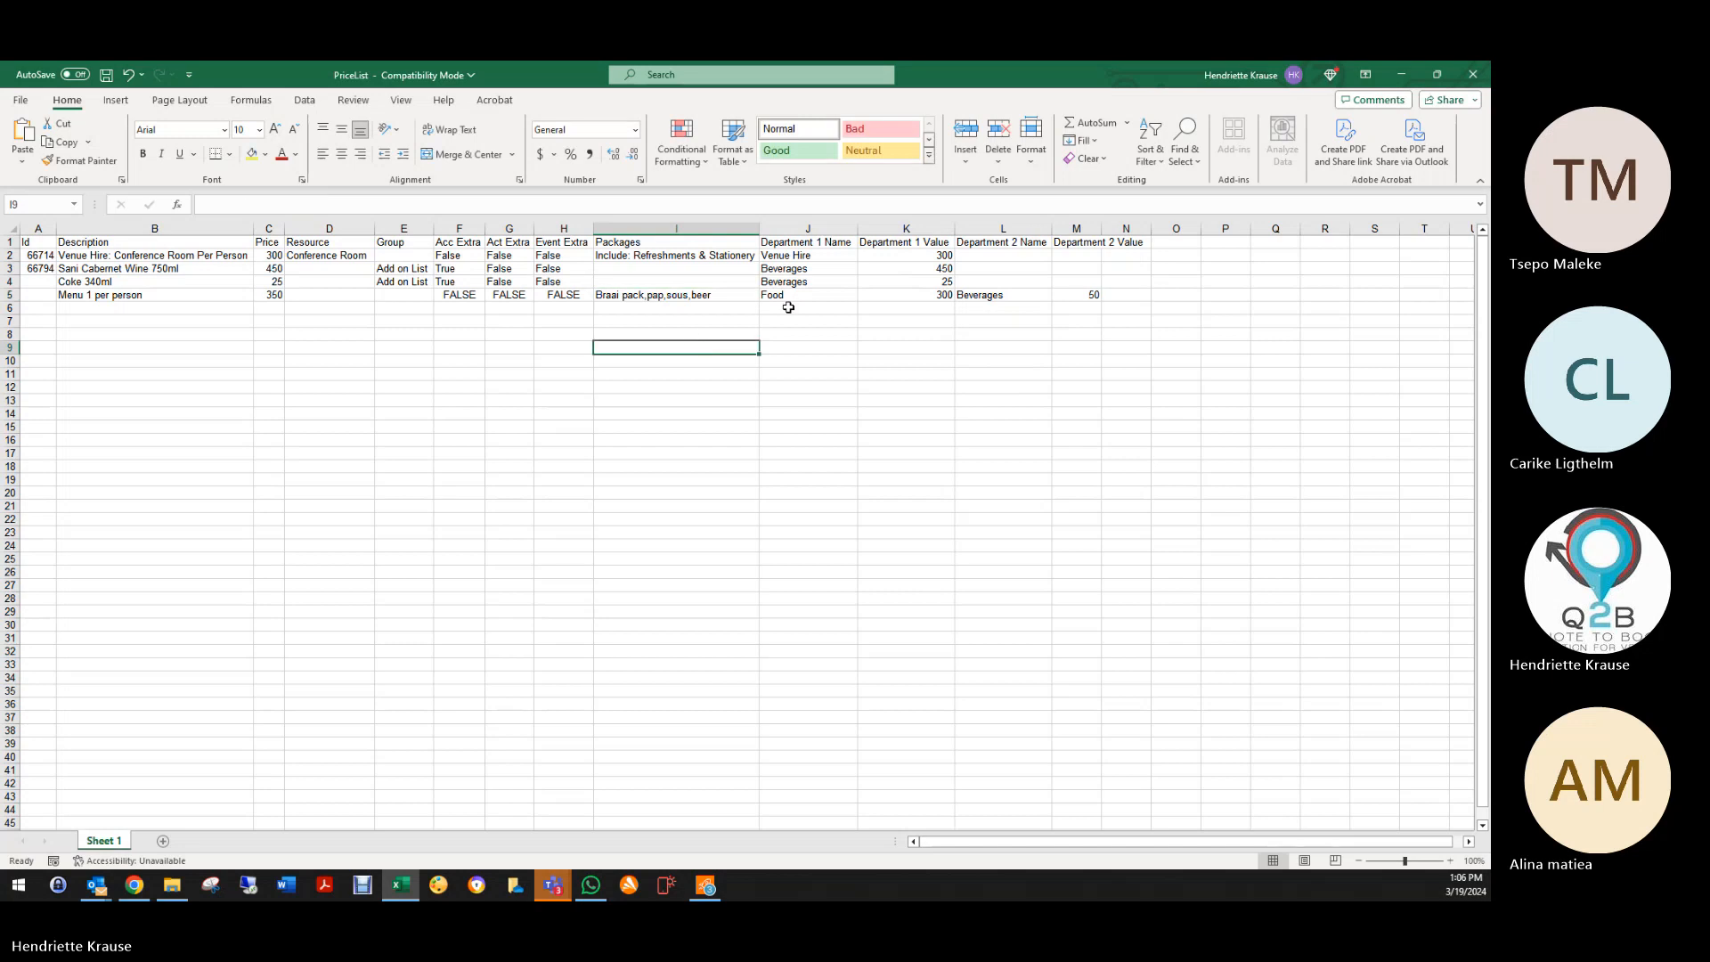
# Step: In Save As, browse to Q2B > Clients > Current Venues > S > Sani Mountain lodge
pyautogui.click(22, 101)
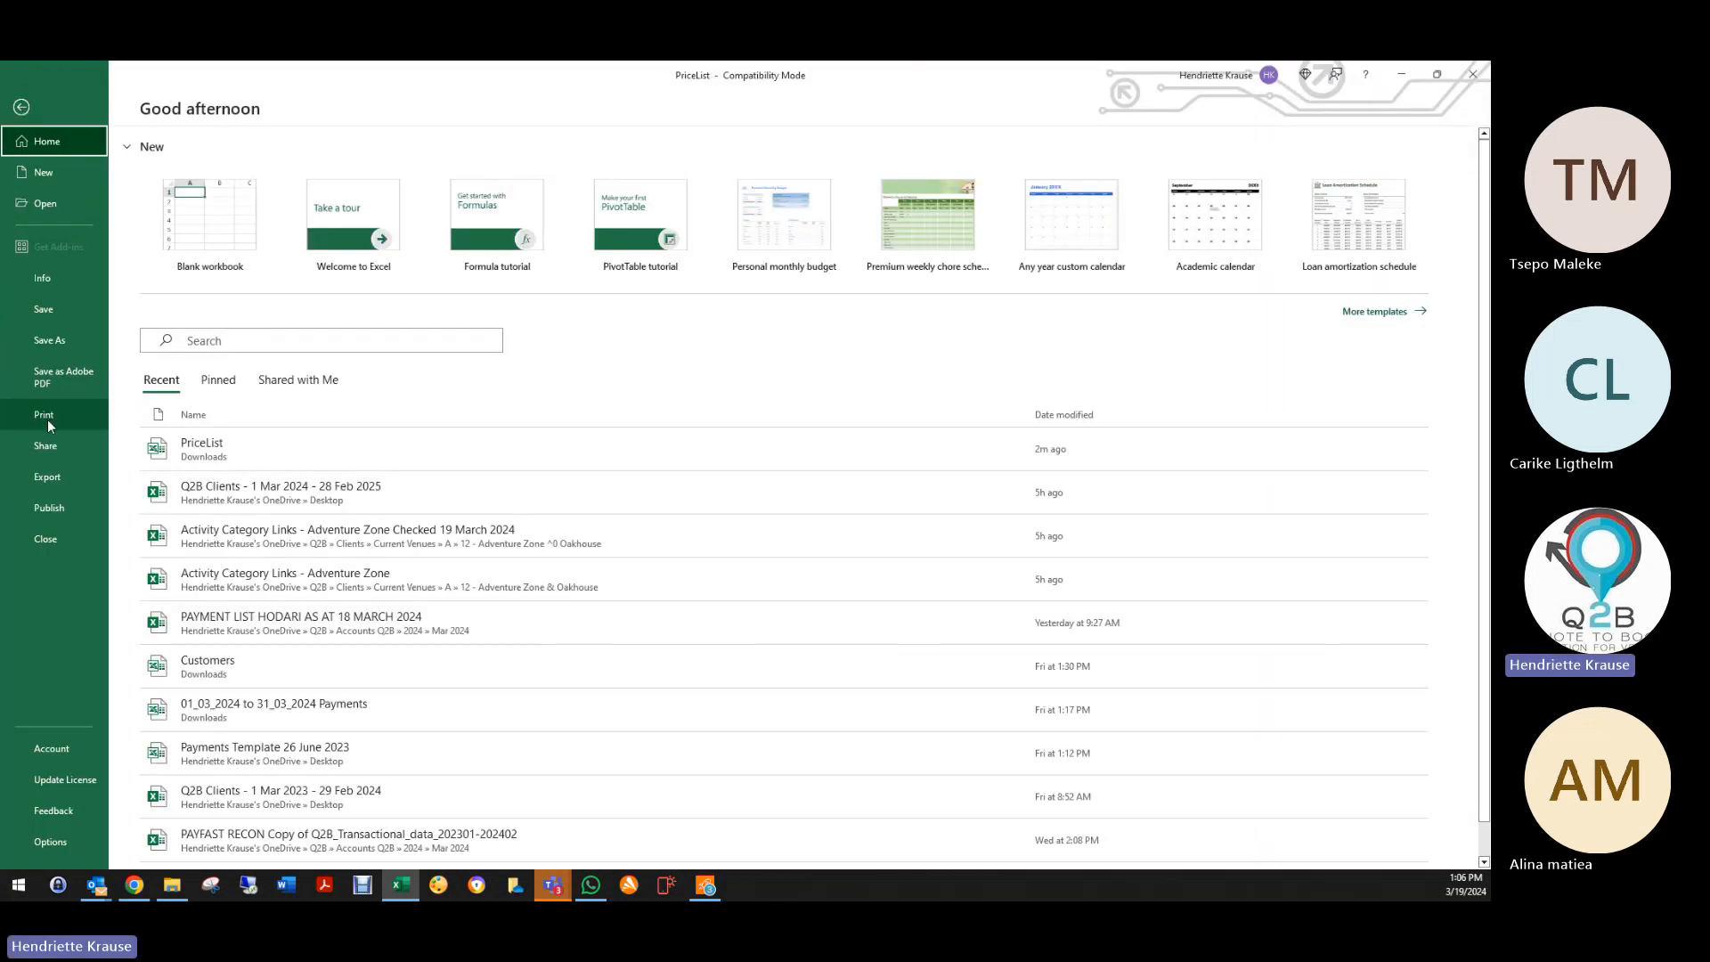
pyautogui.click(46, 344)
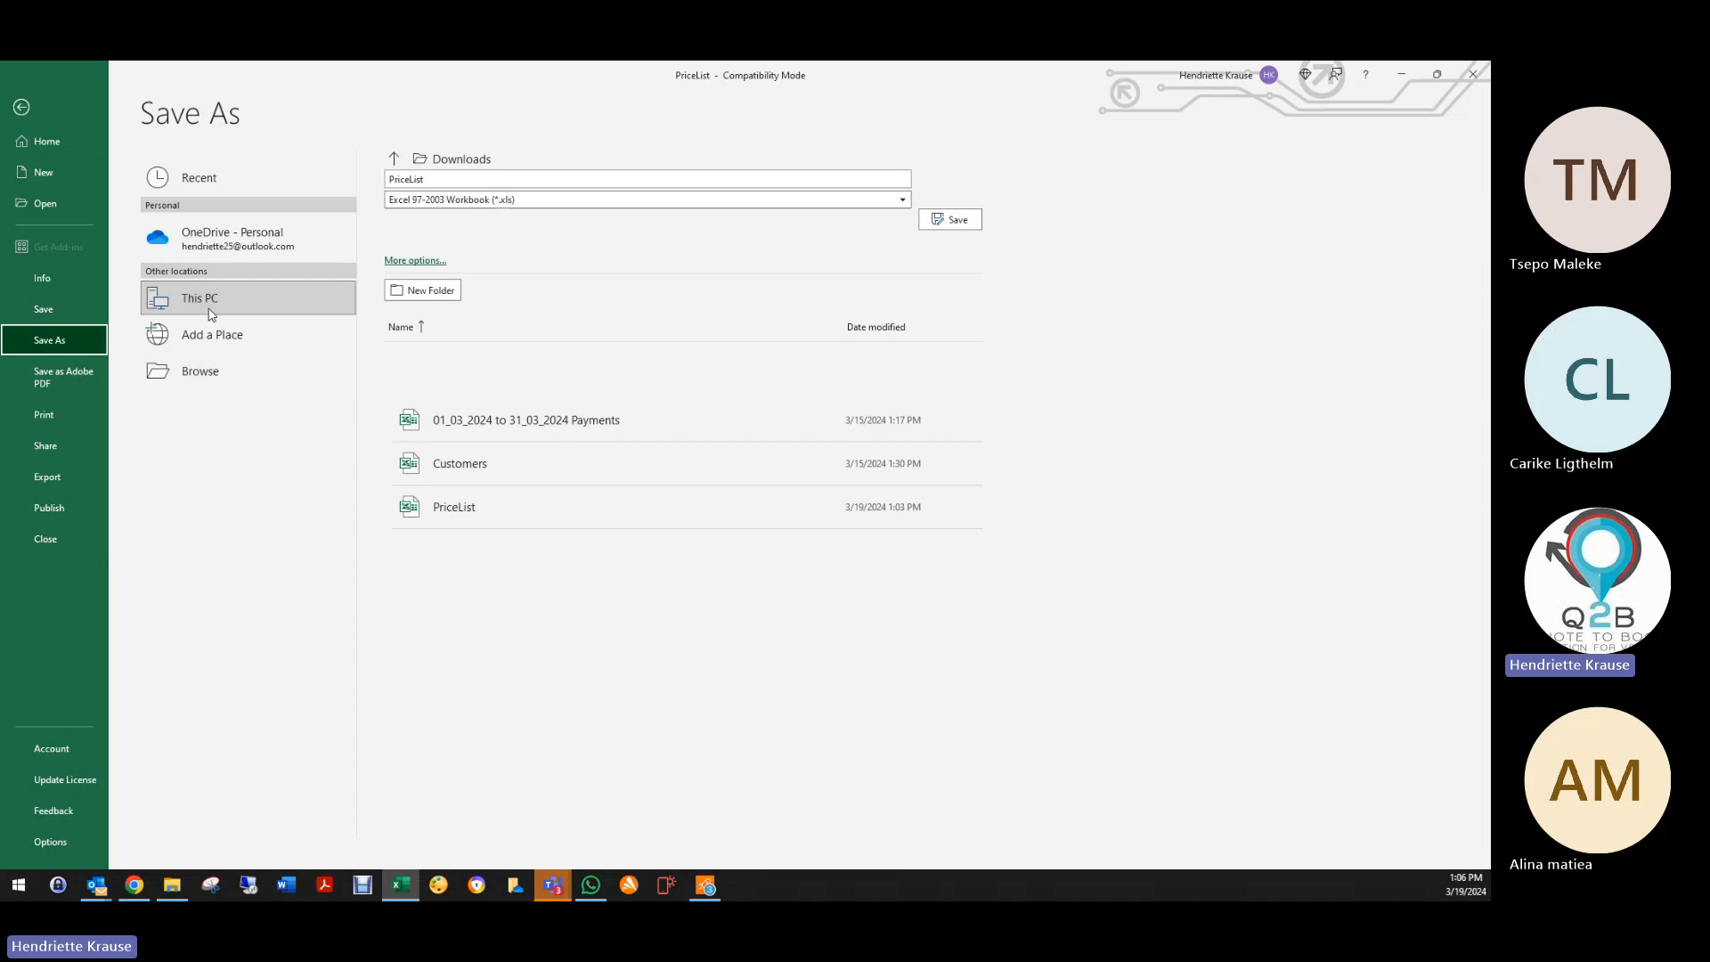
pyautogui.click(197, 372)
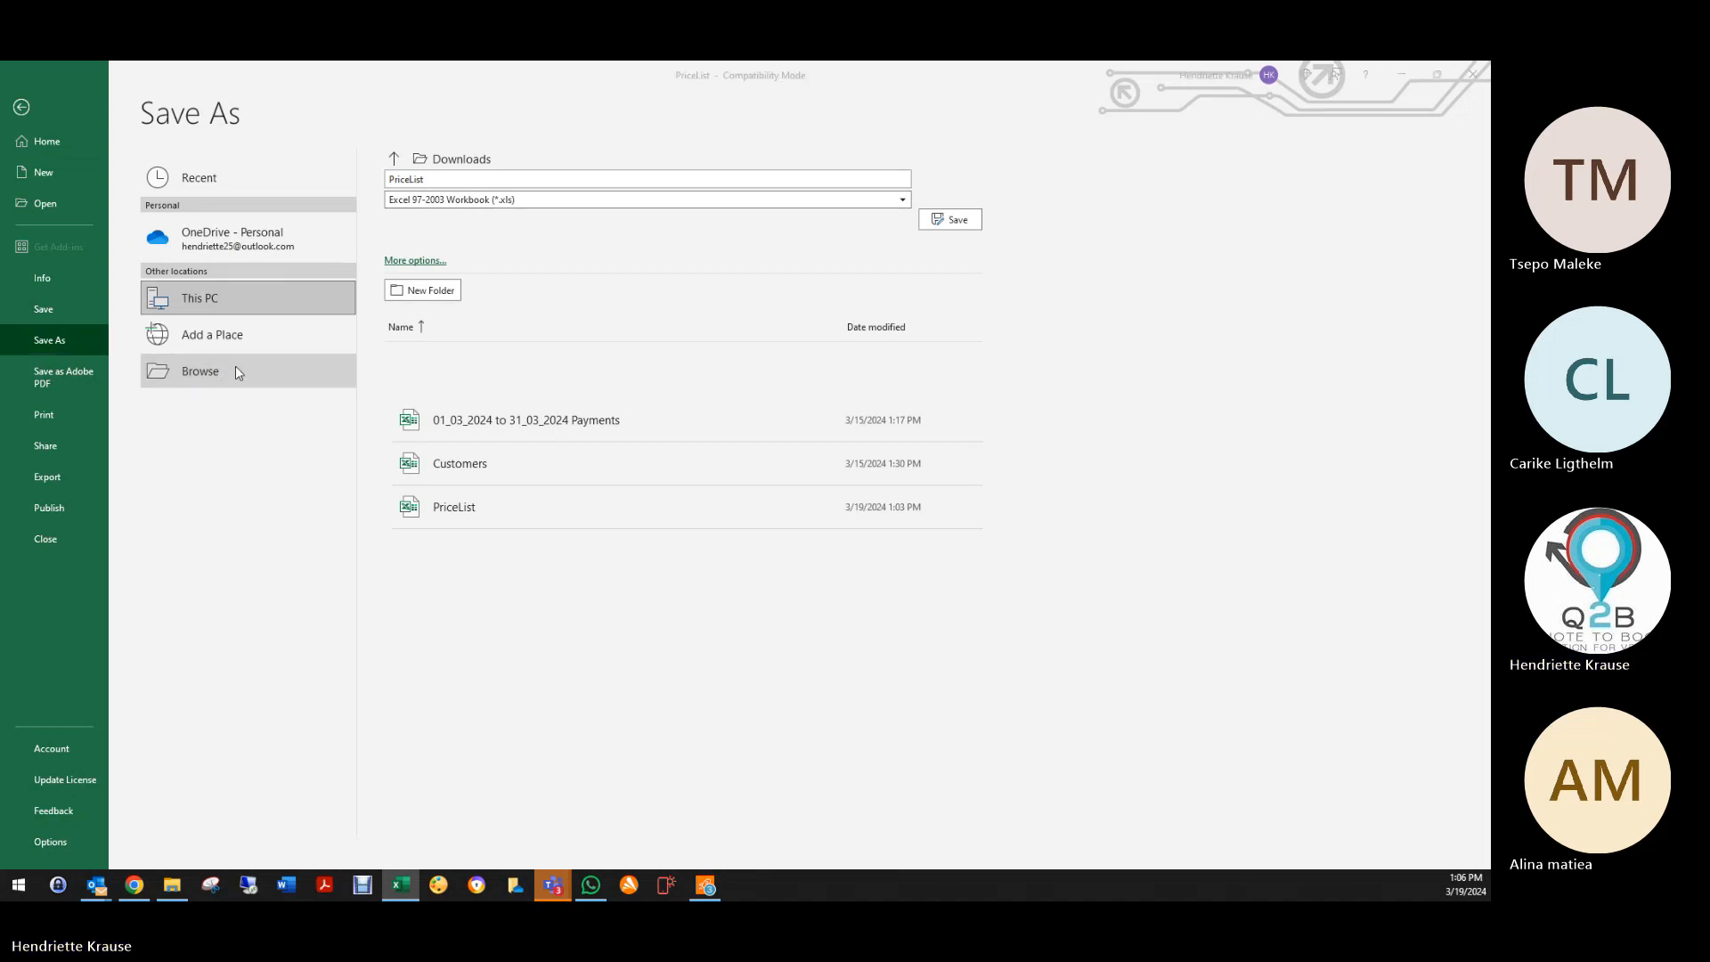
pyautogui.moveTo(118, 203); pyautogui.dragTo(119, 258)
pyautogui.scroll(-1, 68, 255)
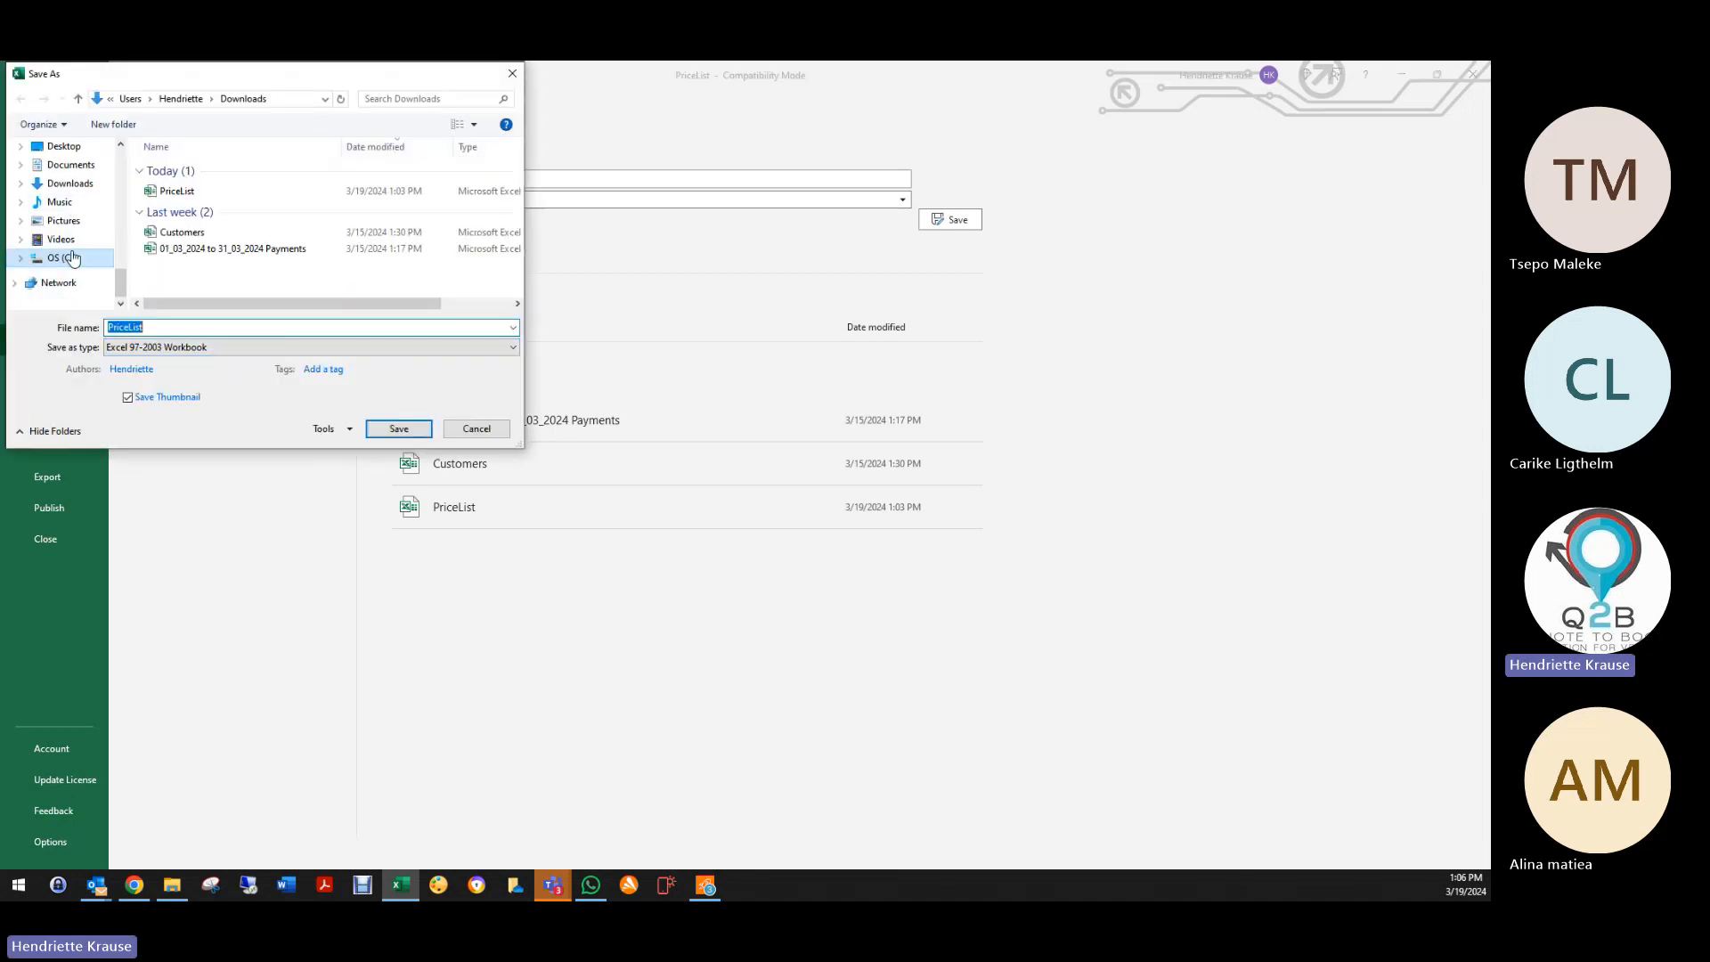
pyautogui.click(69, 259)
pyautogui.scroll(-3, 68, 205)
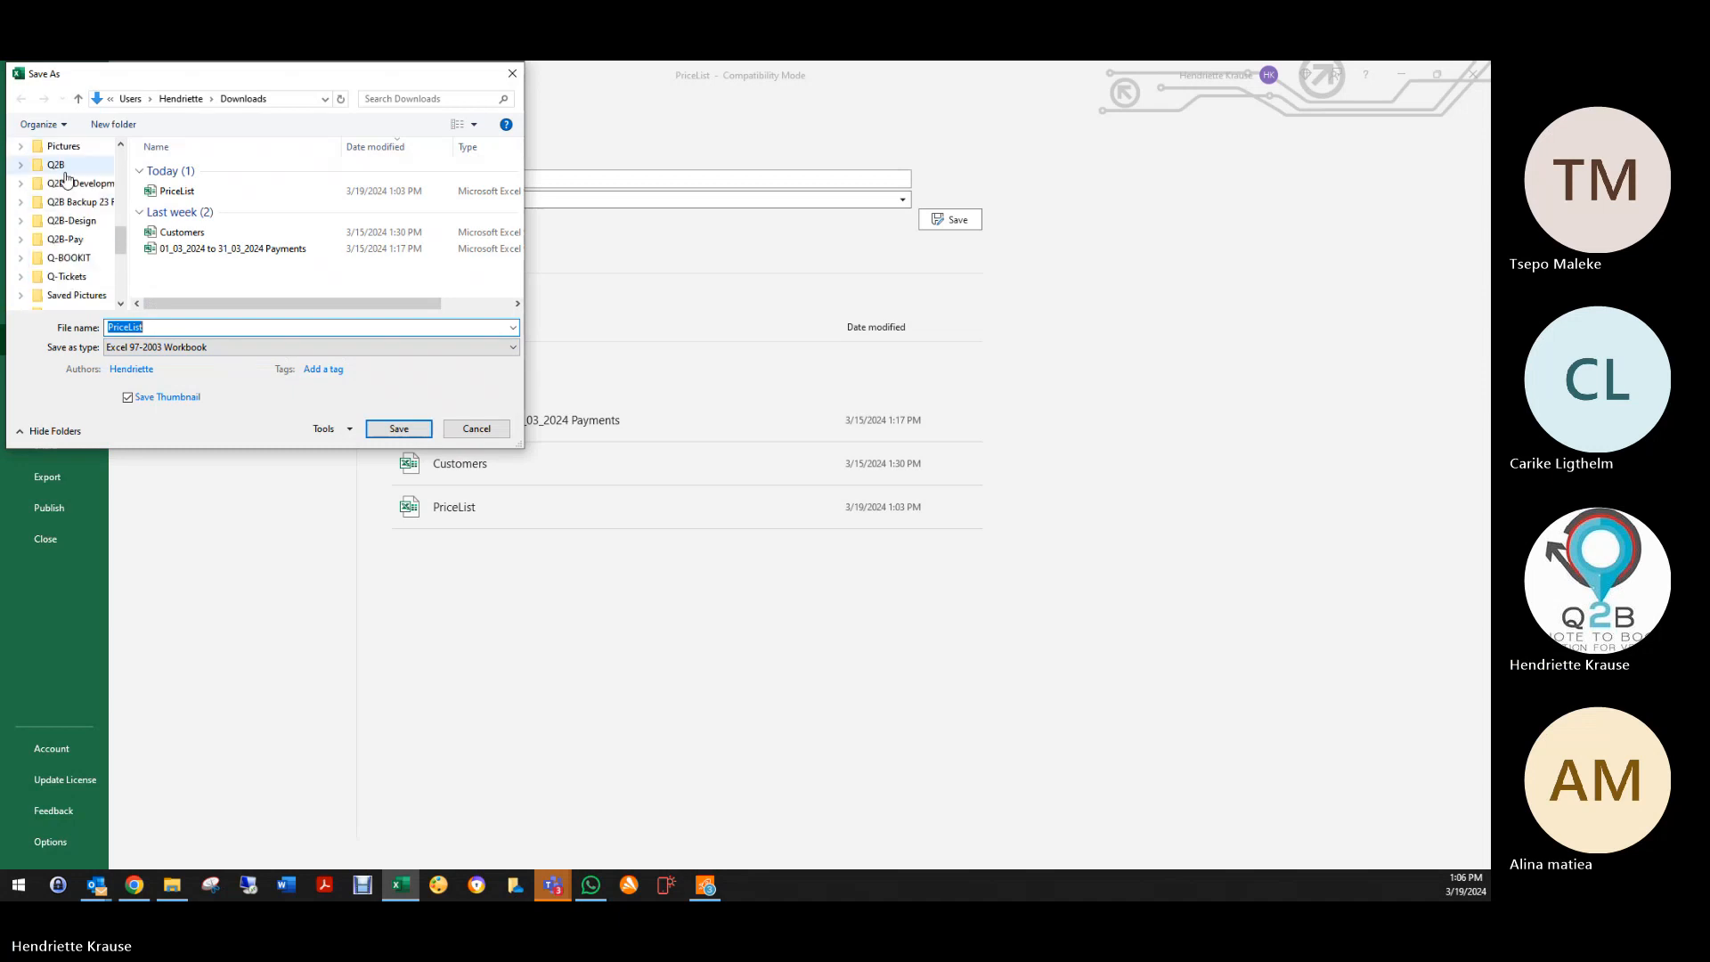
pyautogui.click(56, 165)
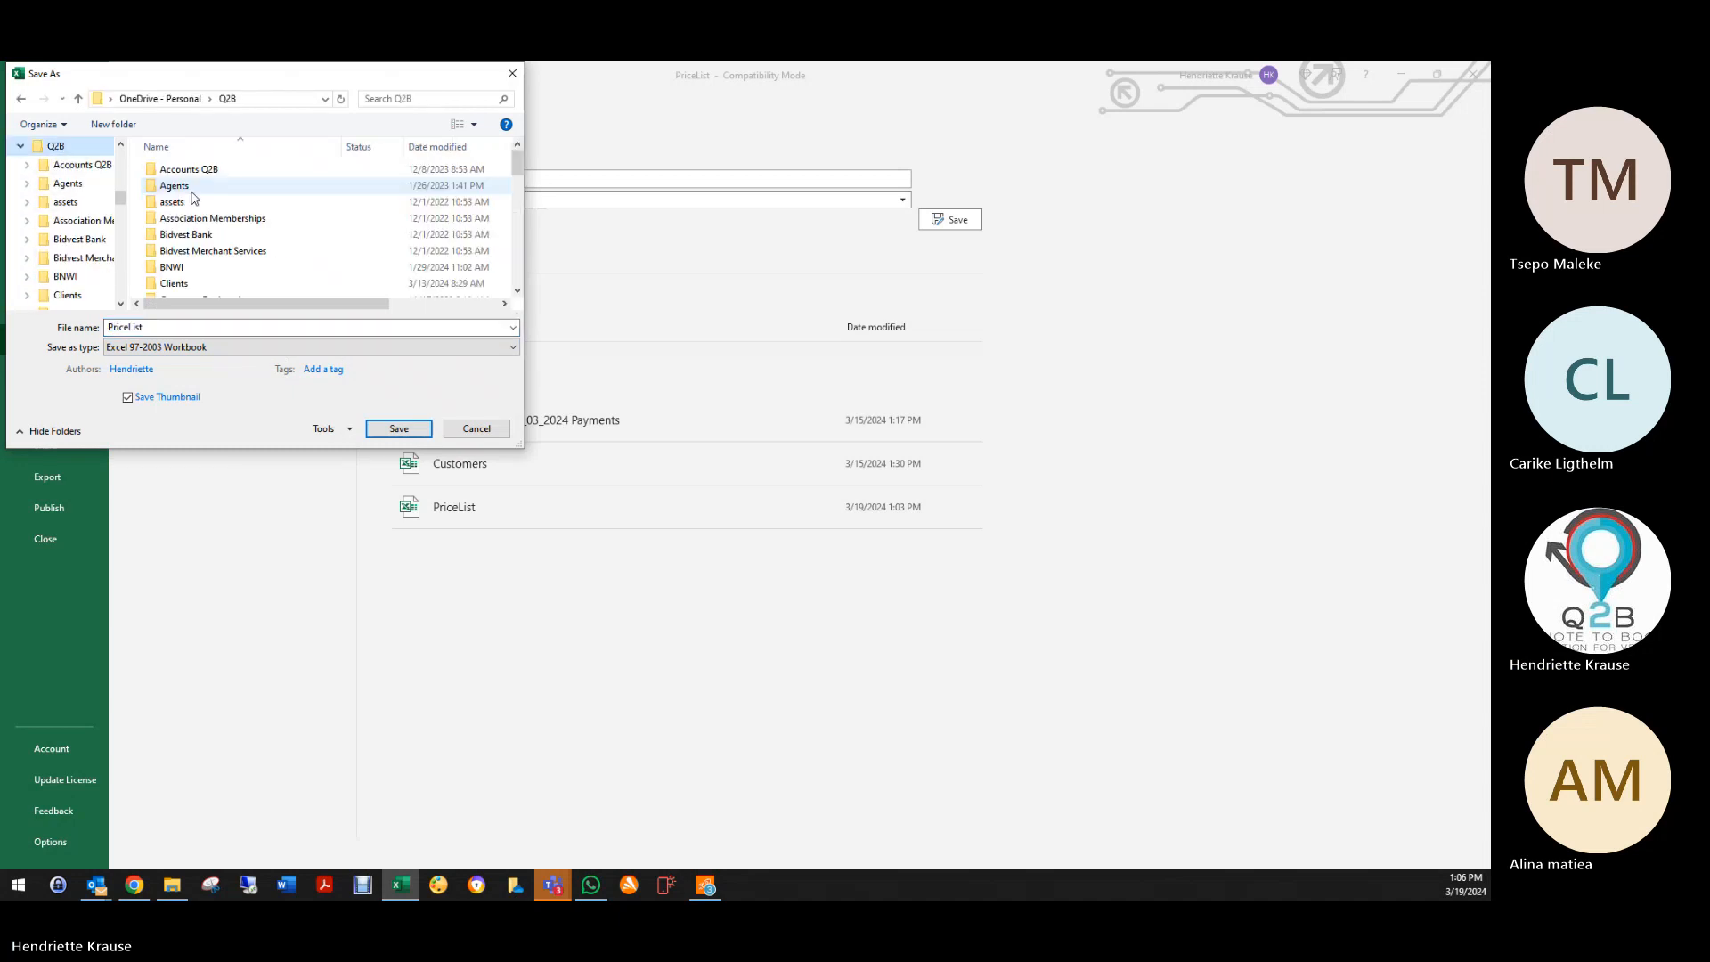
pyautogui.doubleClick(174, 283)
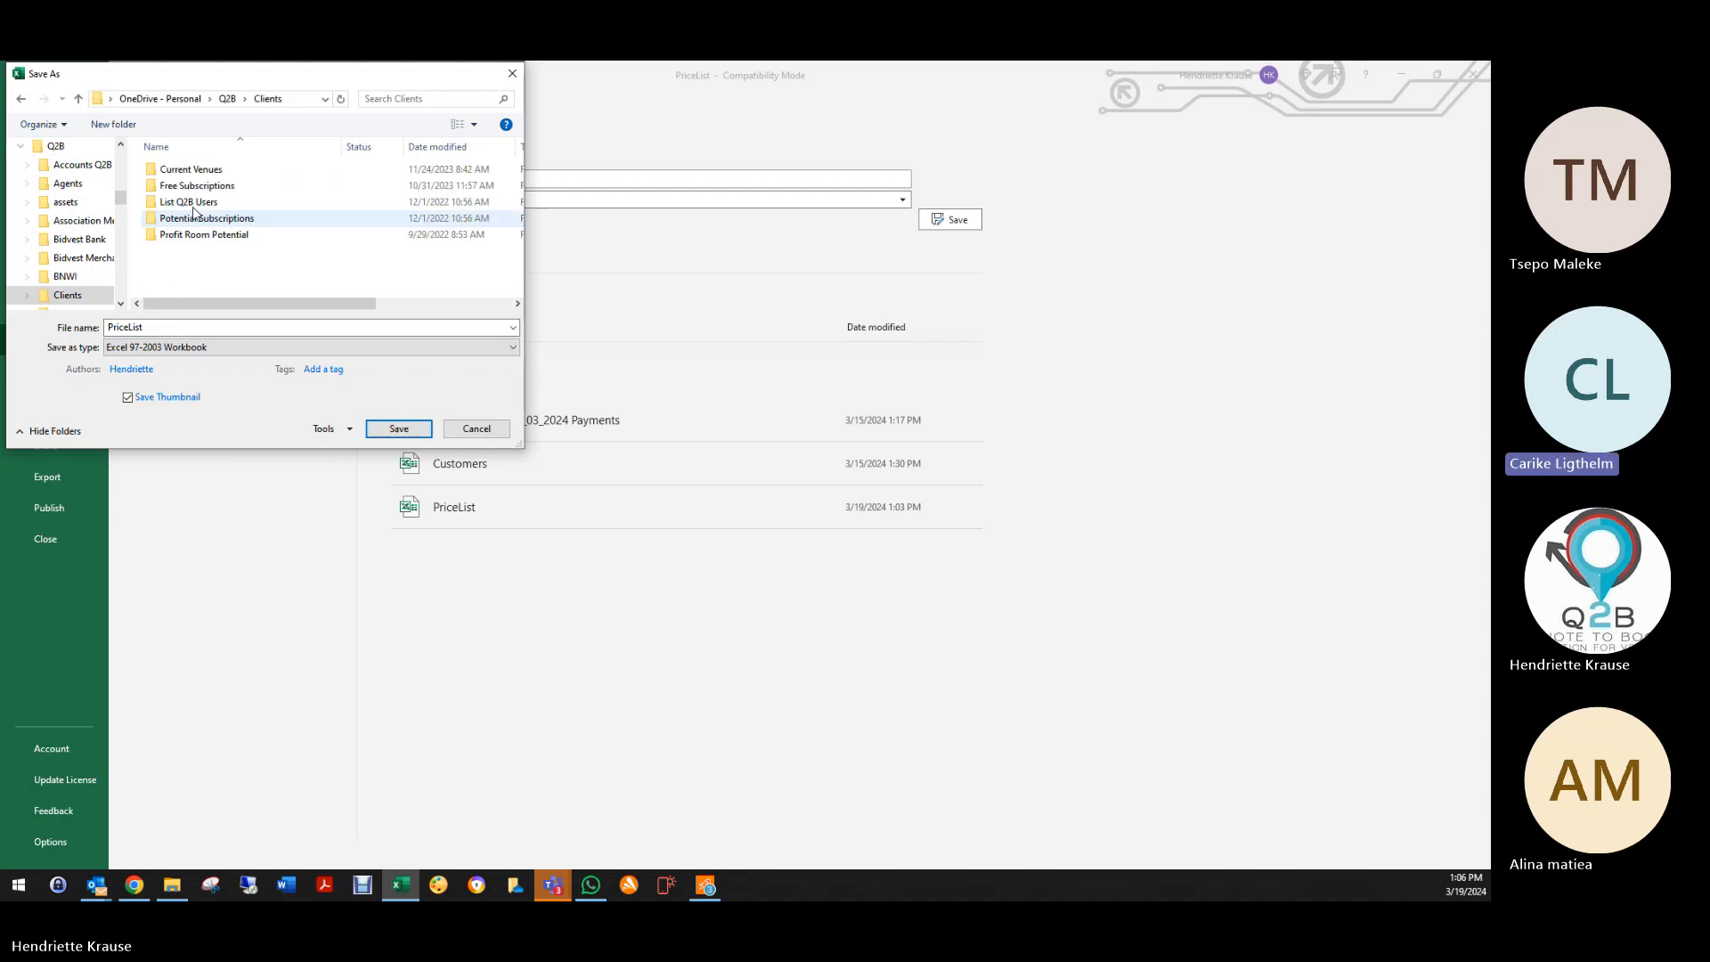
pyautogui.doubleClick(178, 169)
pyautogui.scroll(-3, 169, 267)
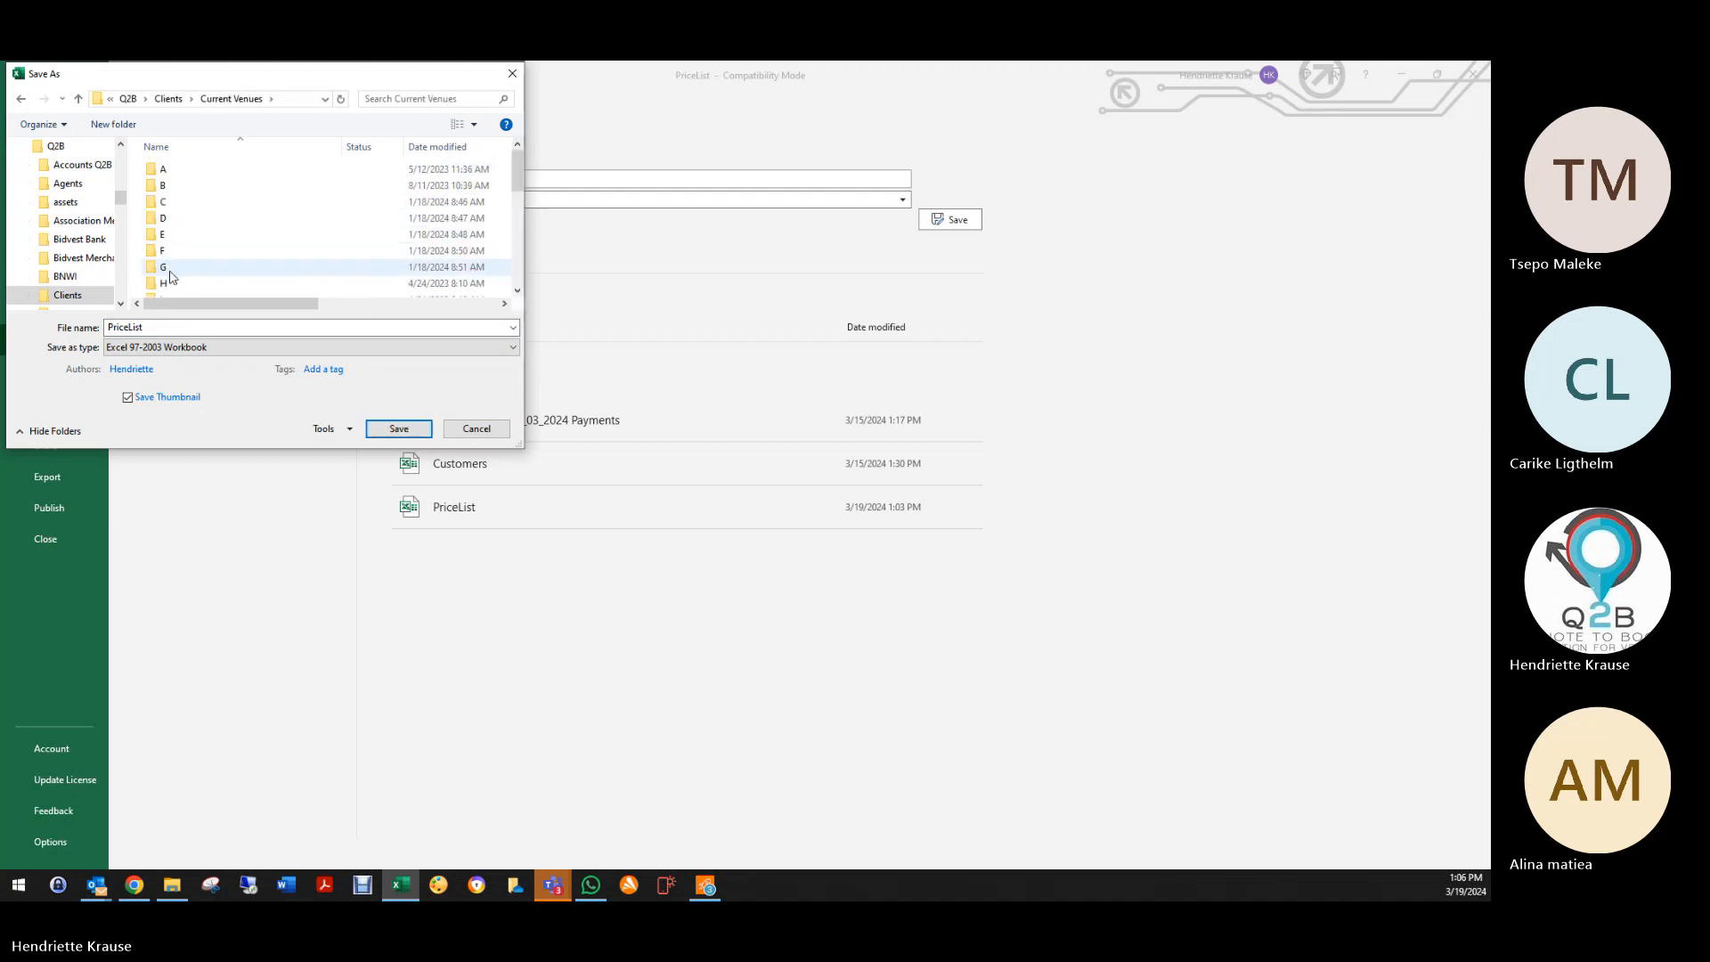
pyautogui.scroll(-2, 171, 281)
pyautogui.scroll(1, 171, 278)
pyautogui.doubleClick(170, 248)
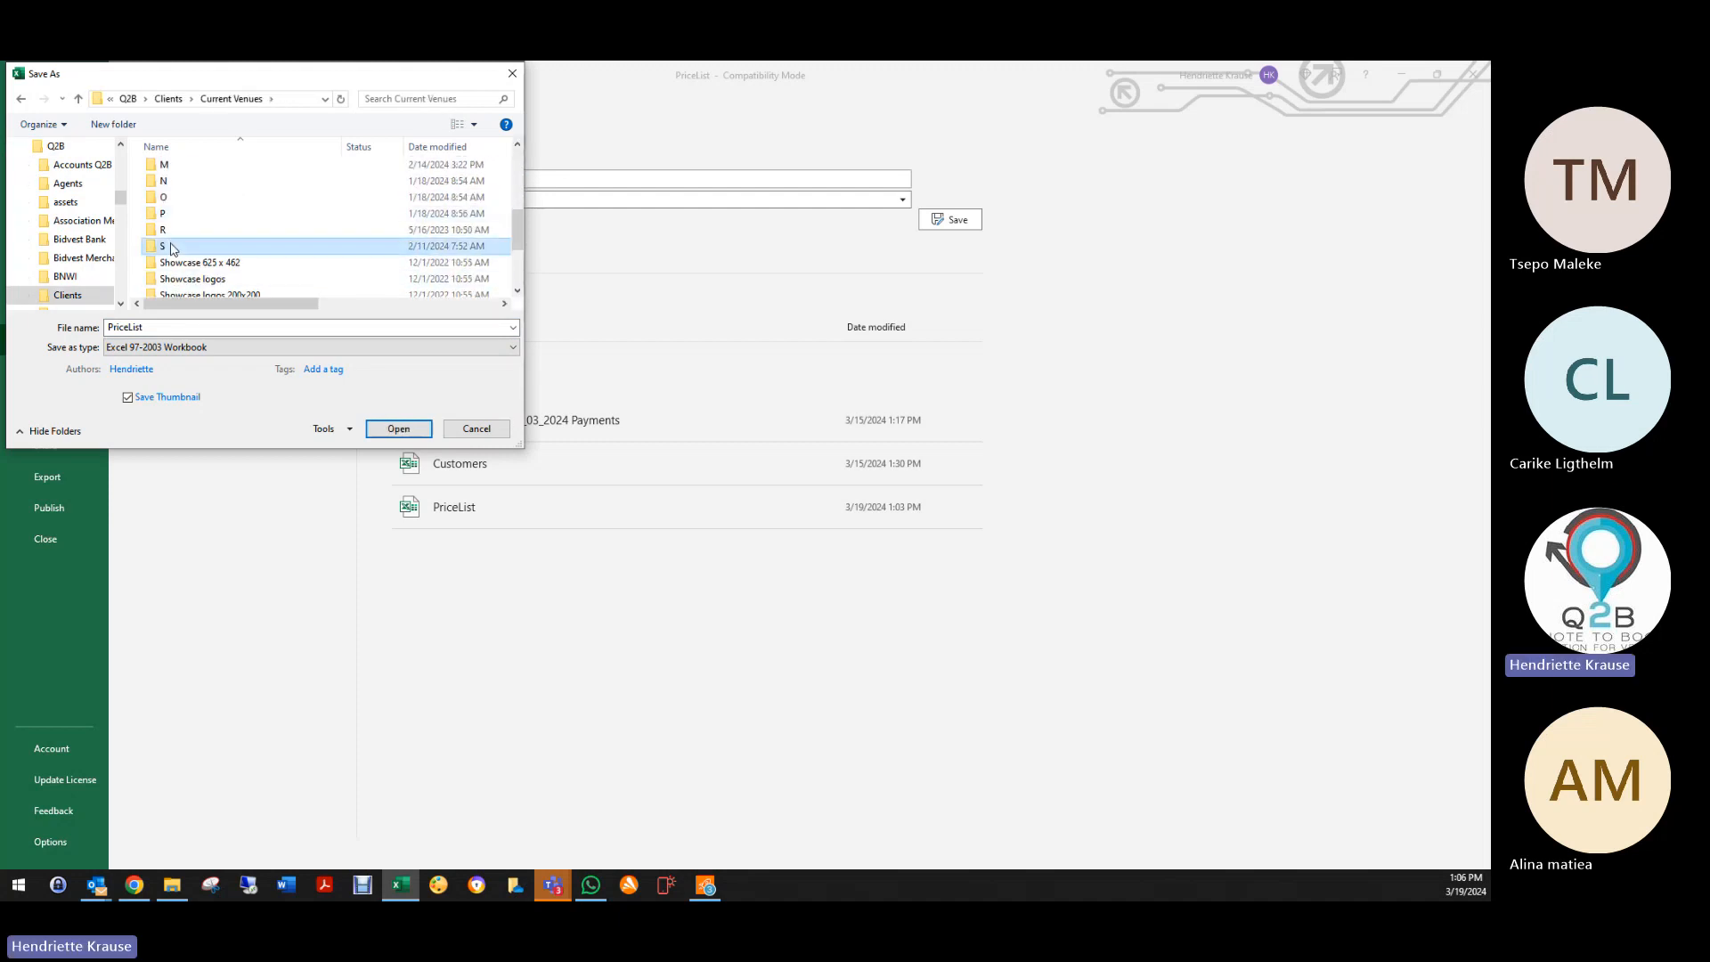
pyautogui.scroll(-3, 203, 267)
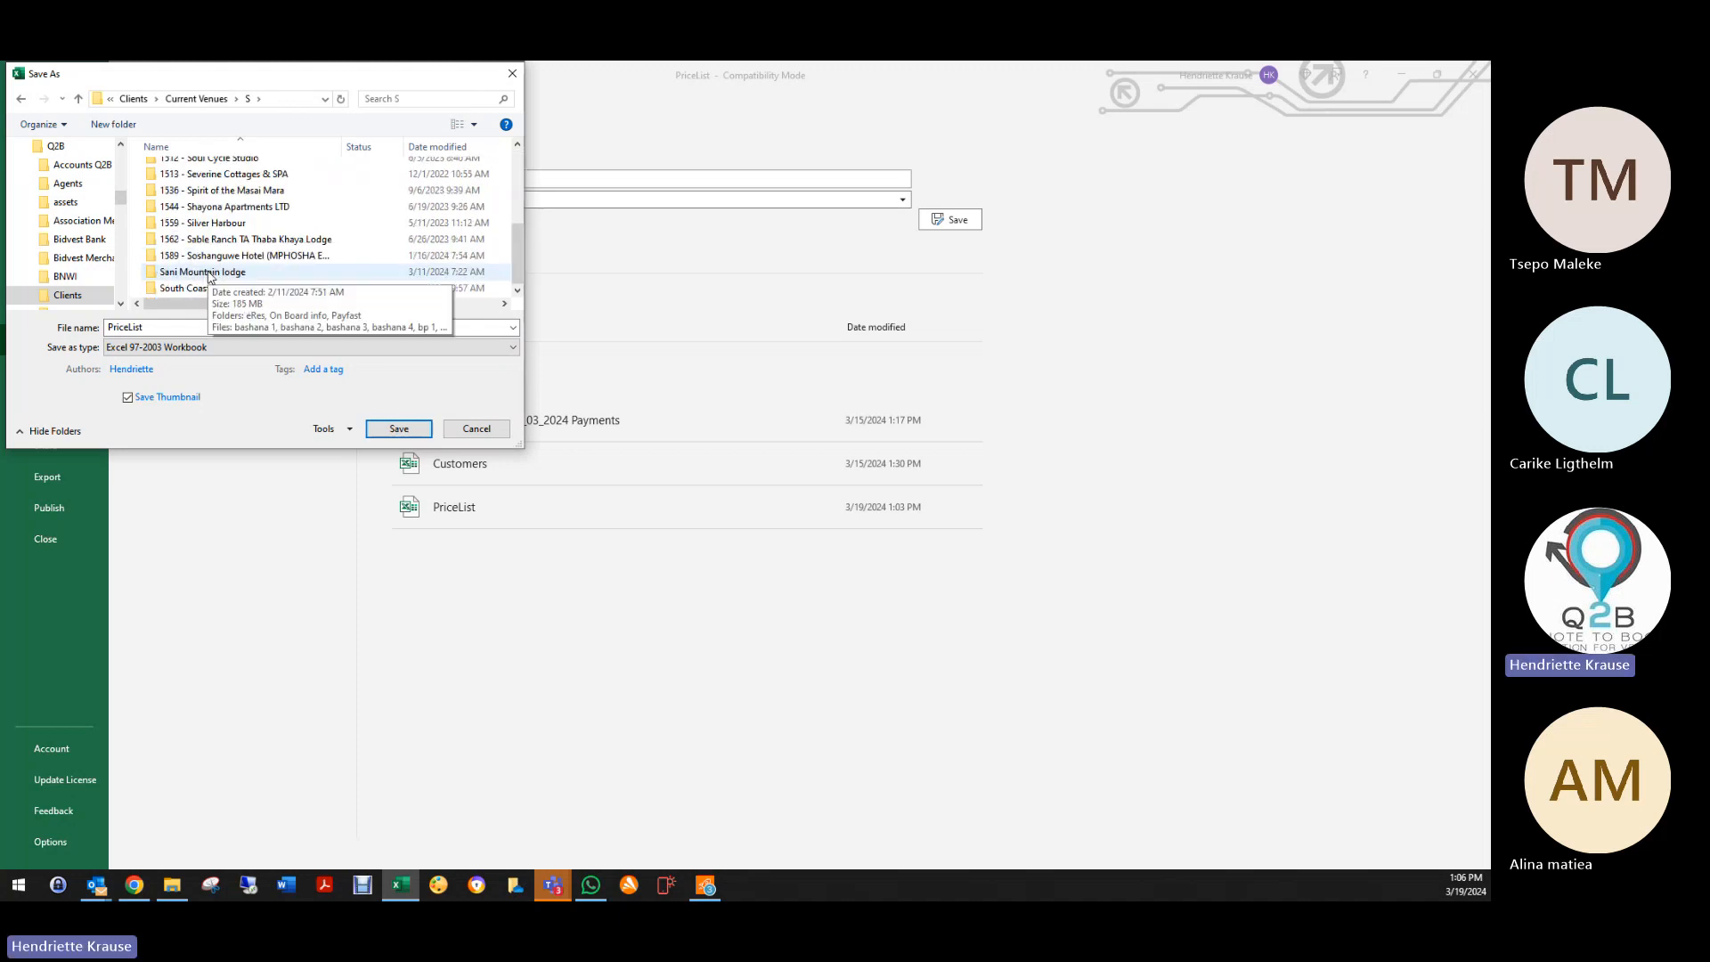
pyautogui.doubleClick(209, 276)
# Step: Save the workbook as 'PriceList as per training' and close Excel
pyautogui.click(142, 329)
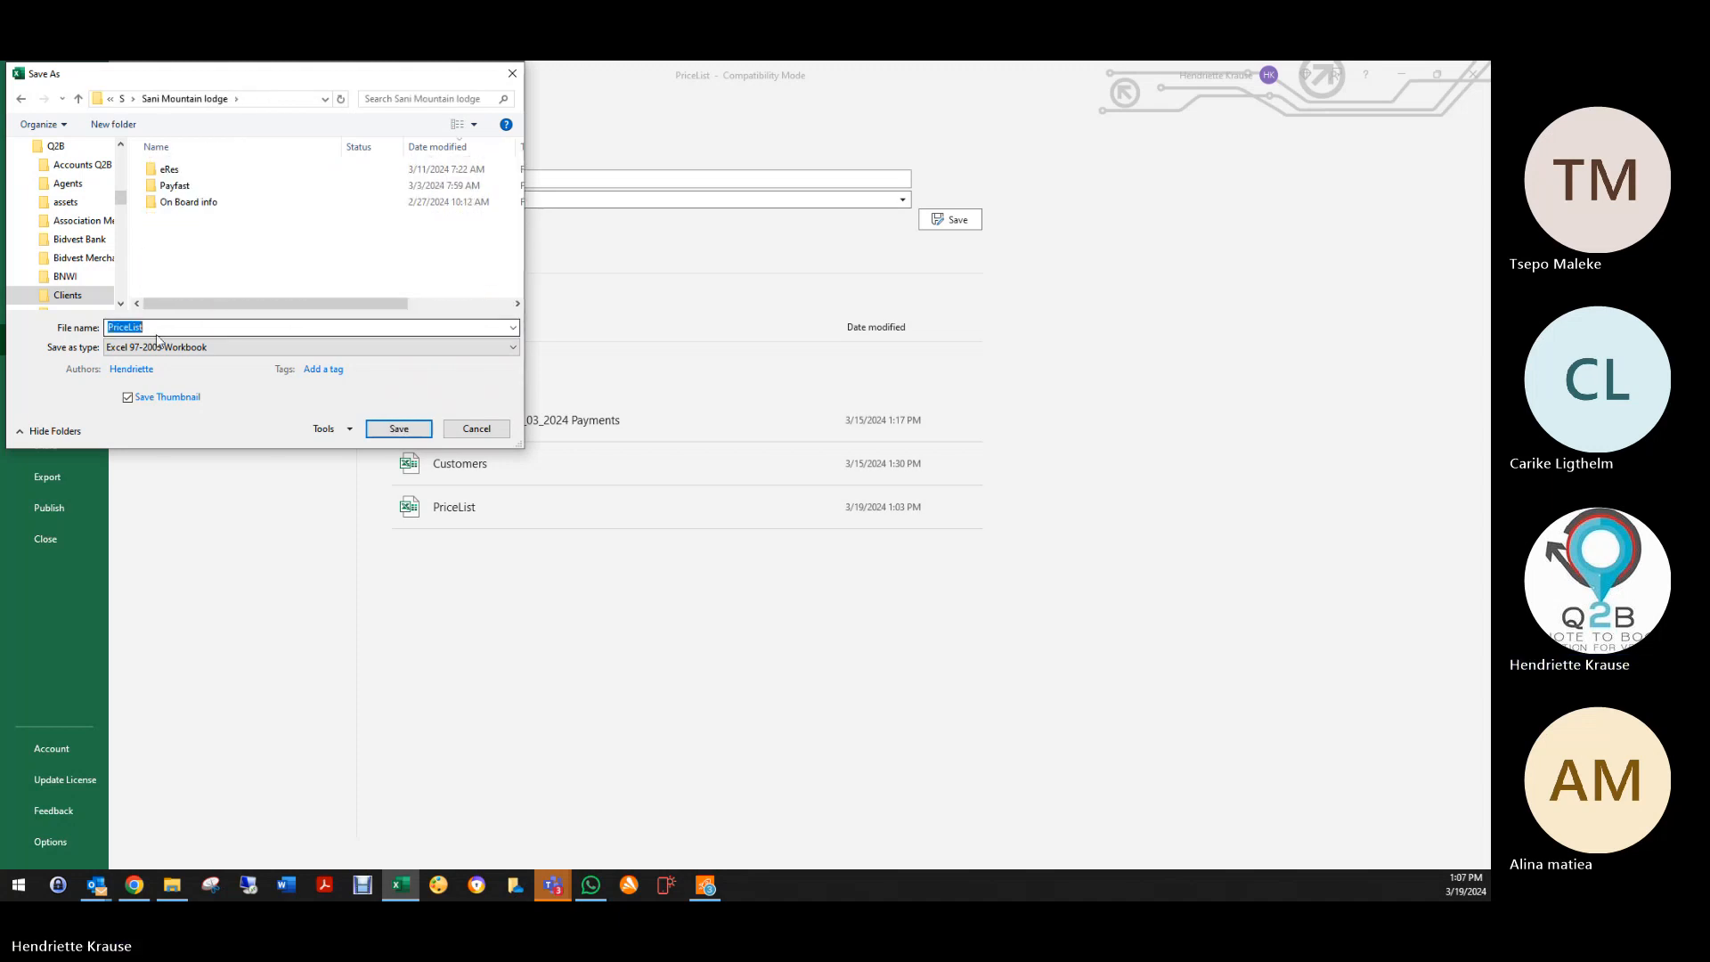
pyautogui.click(166, 327)
pyautogui.write('a')
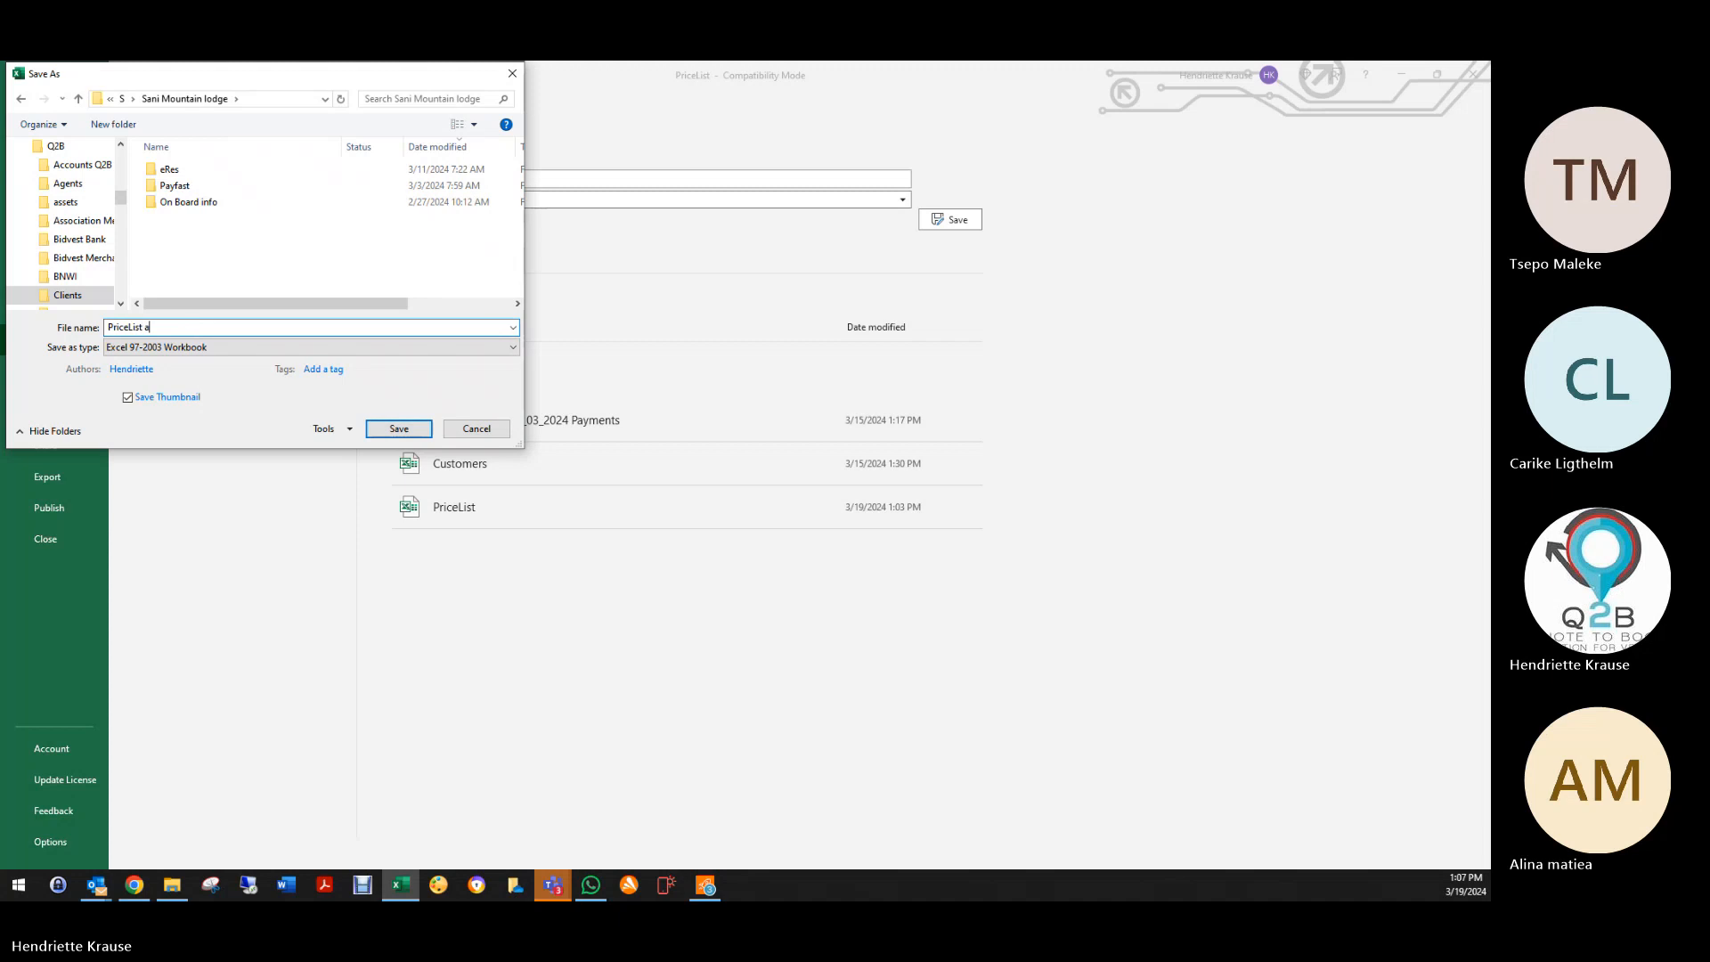
pyautogui.write('s per training')
pyautogui.click(409, 430)
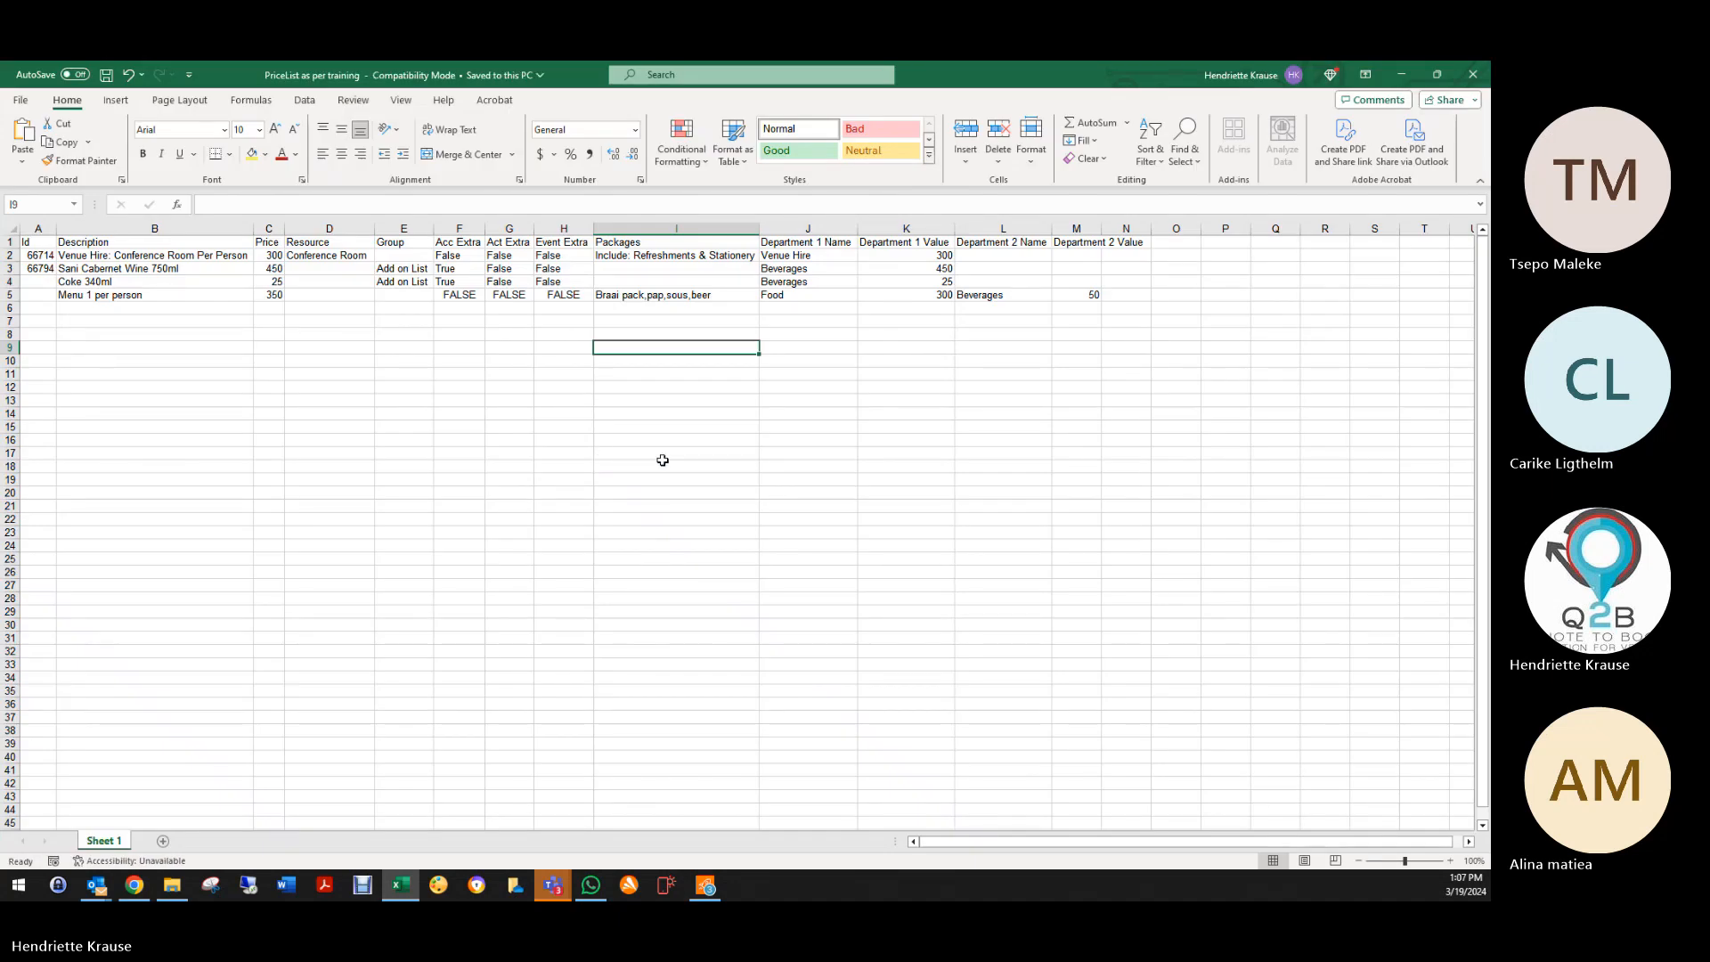
pyautogui.click(1472, 76)
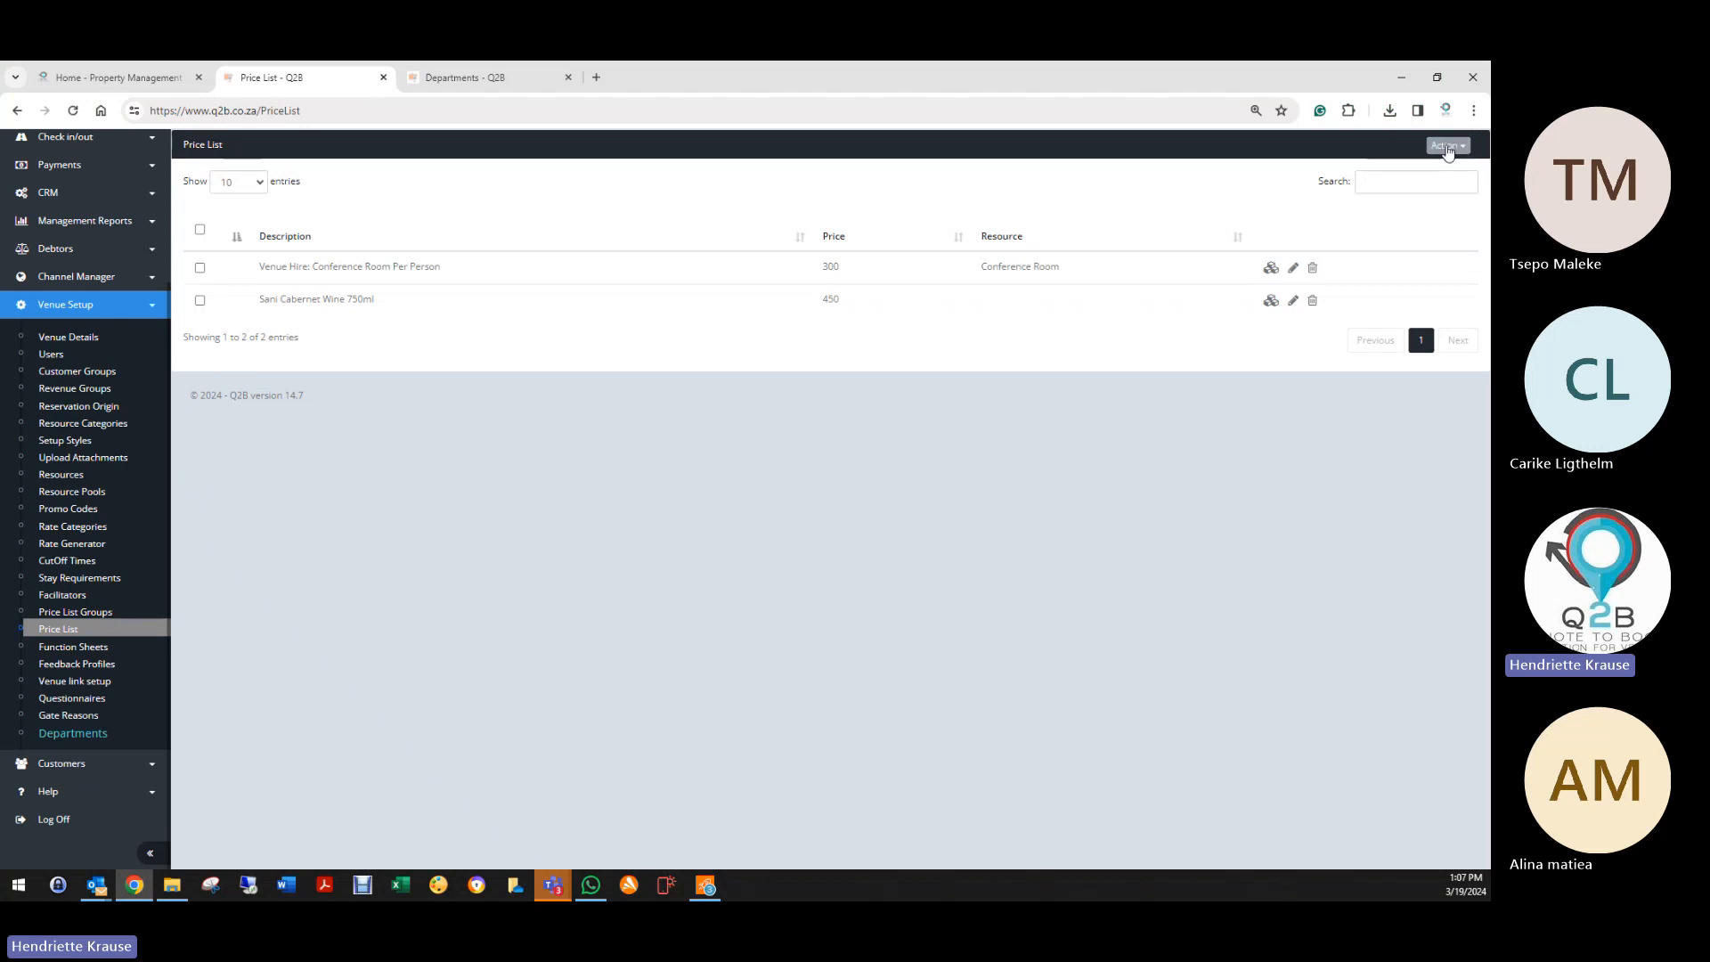
# Step: Upload 'PriceList as per training' from the Sani Mountain lodge folder to the Price List
pyautogui.click(1448, 148)
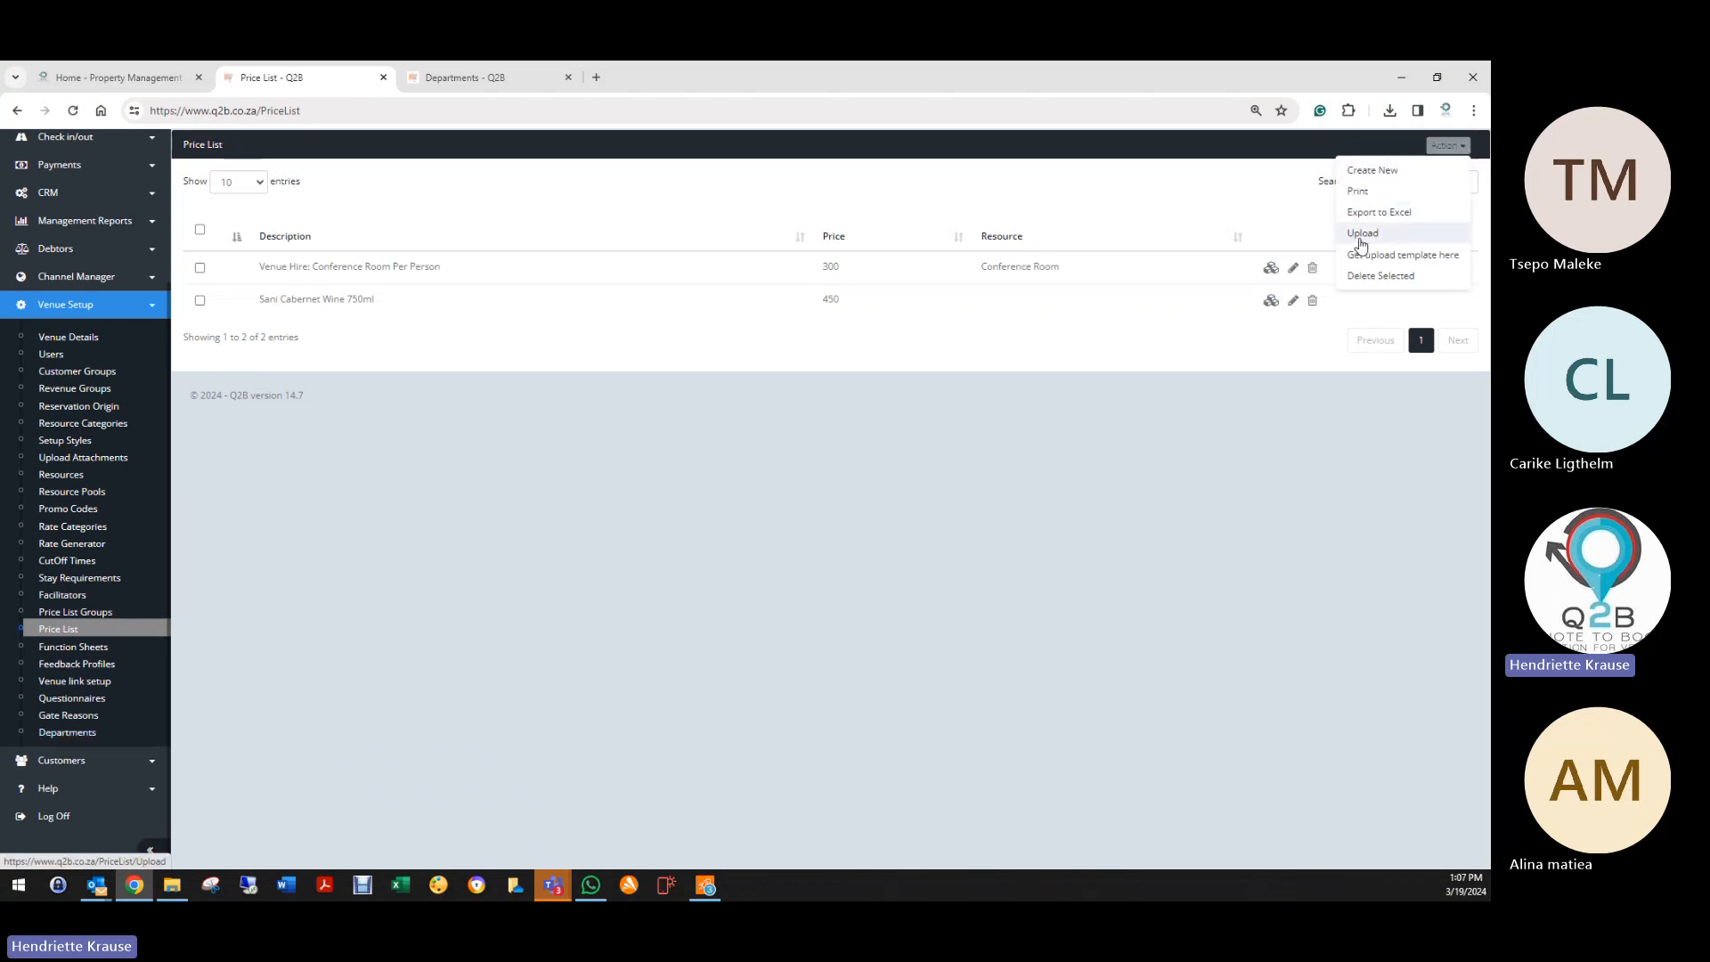
pyautogui.click(1363, 234)
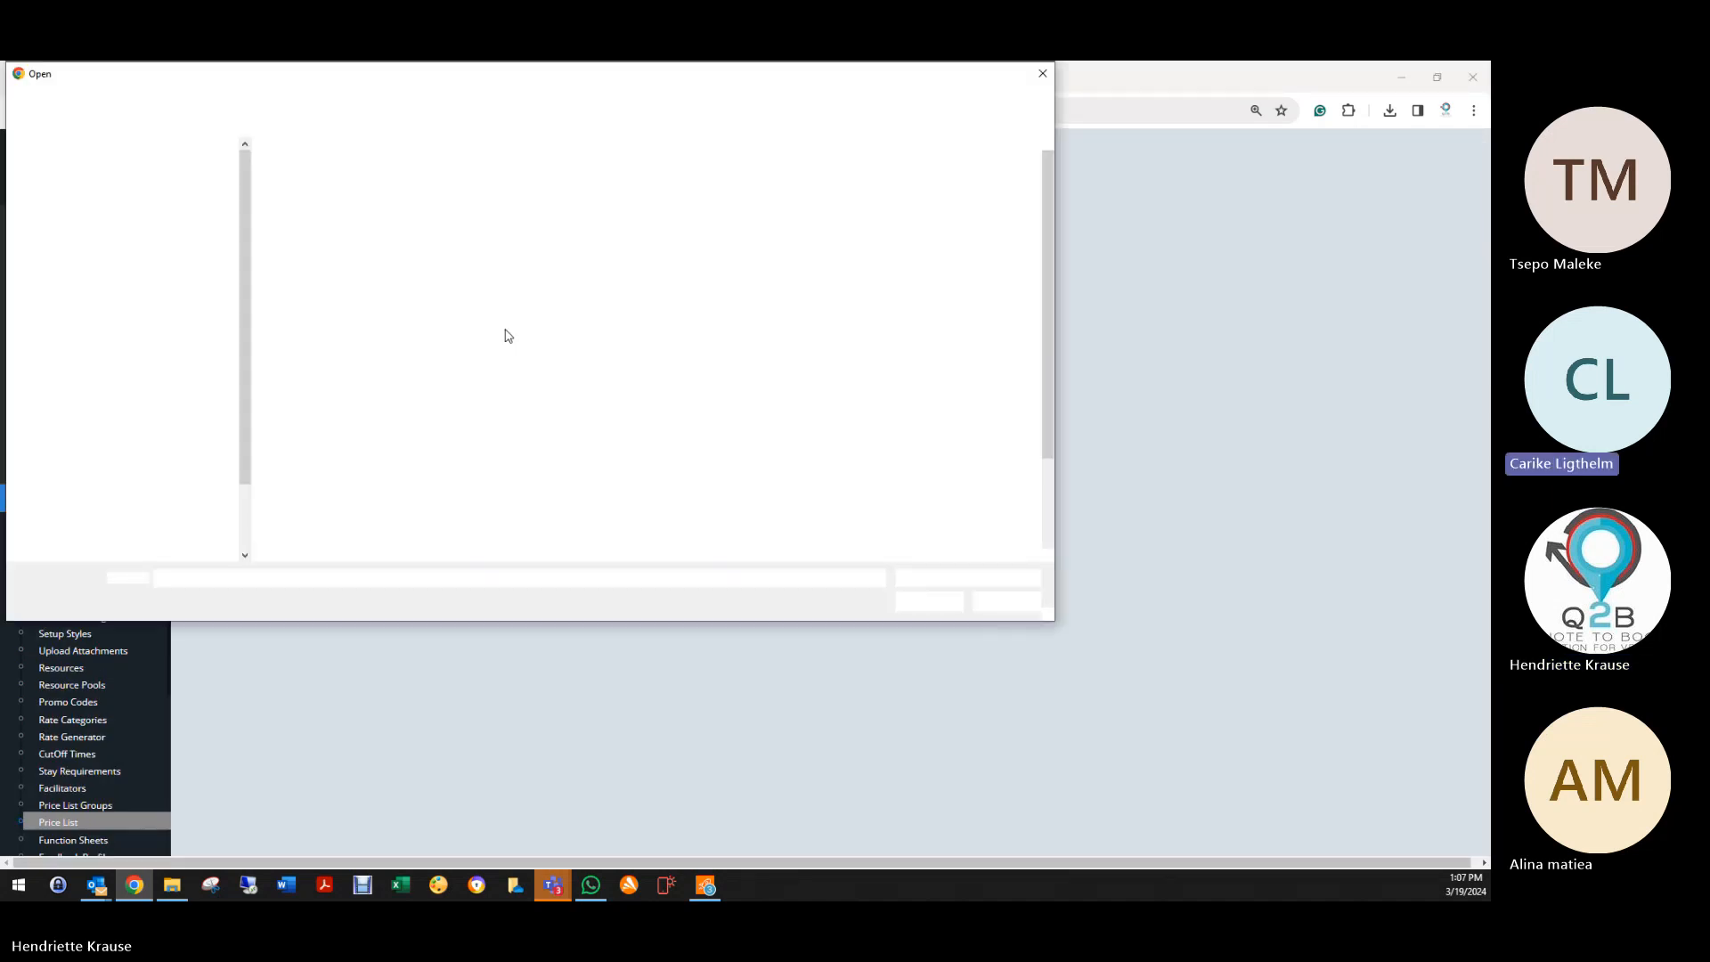
pyautogui.click(229, 98)
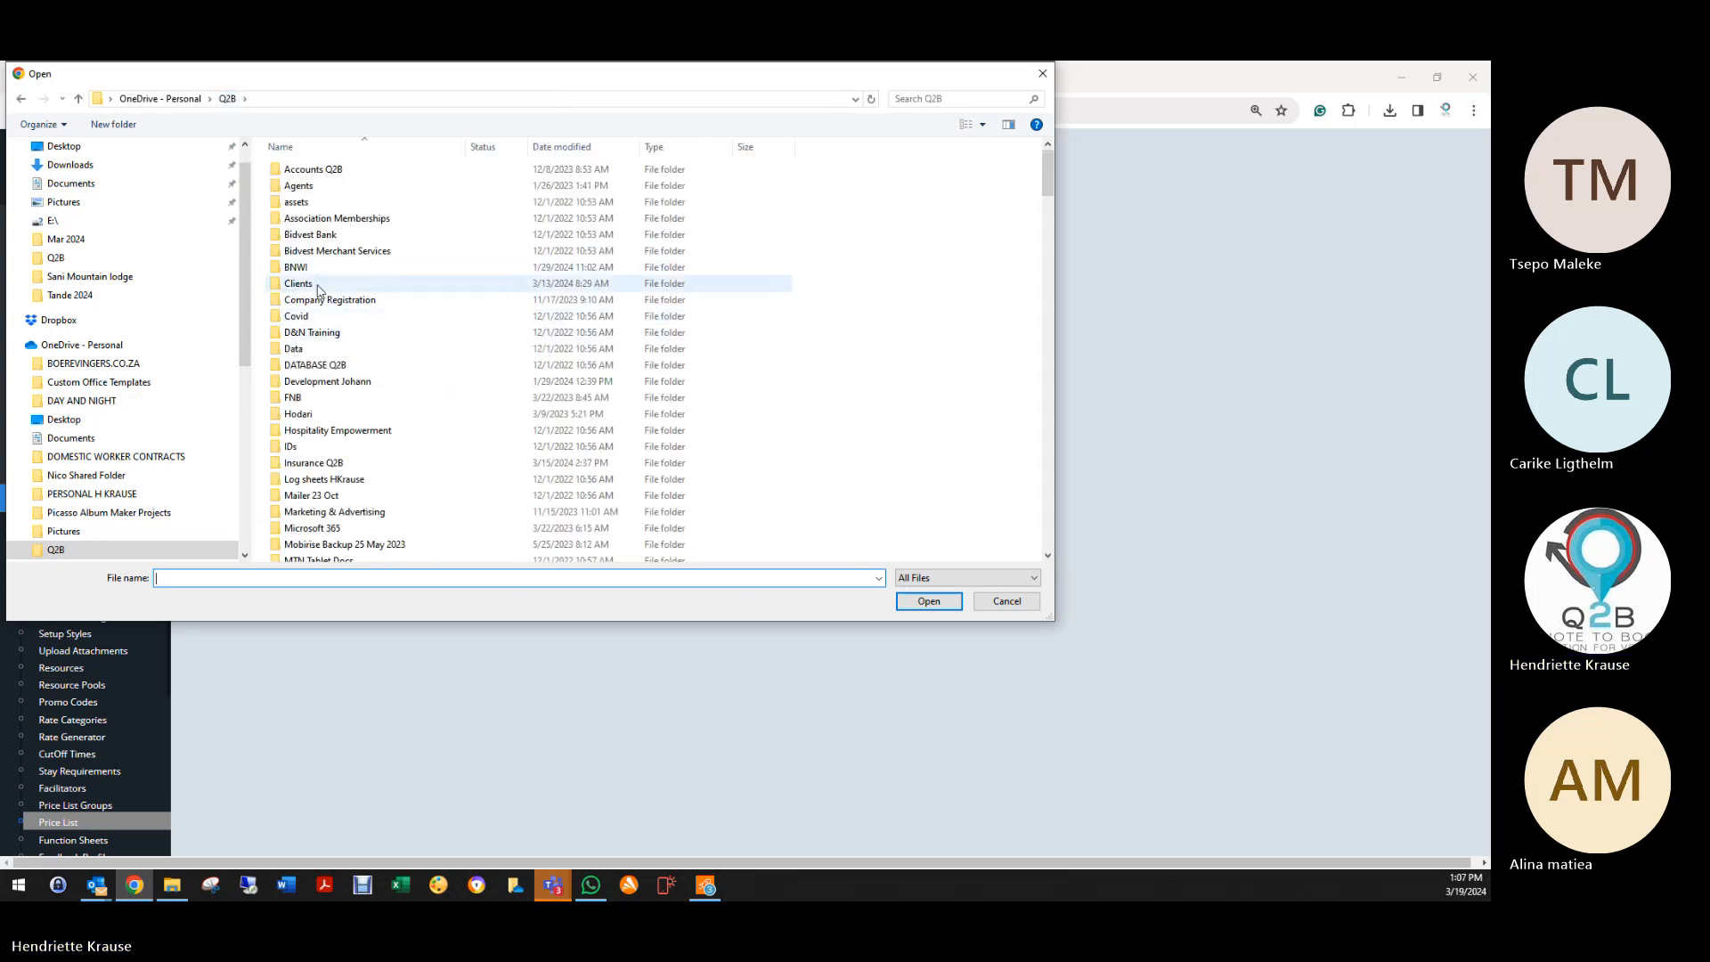
pyautogui.doubleClick(323, 285)
pyautogui.doubleClick(329, 169)
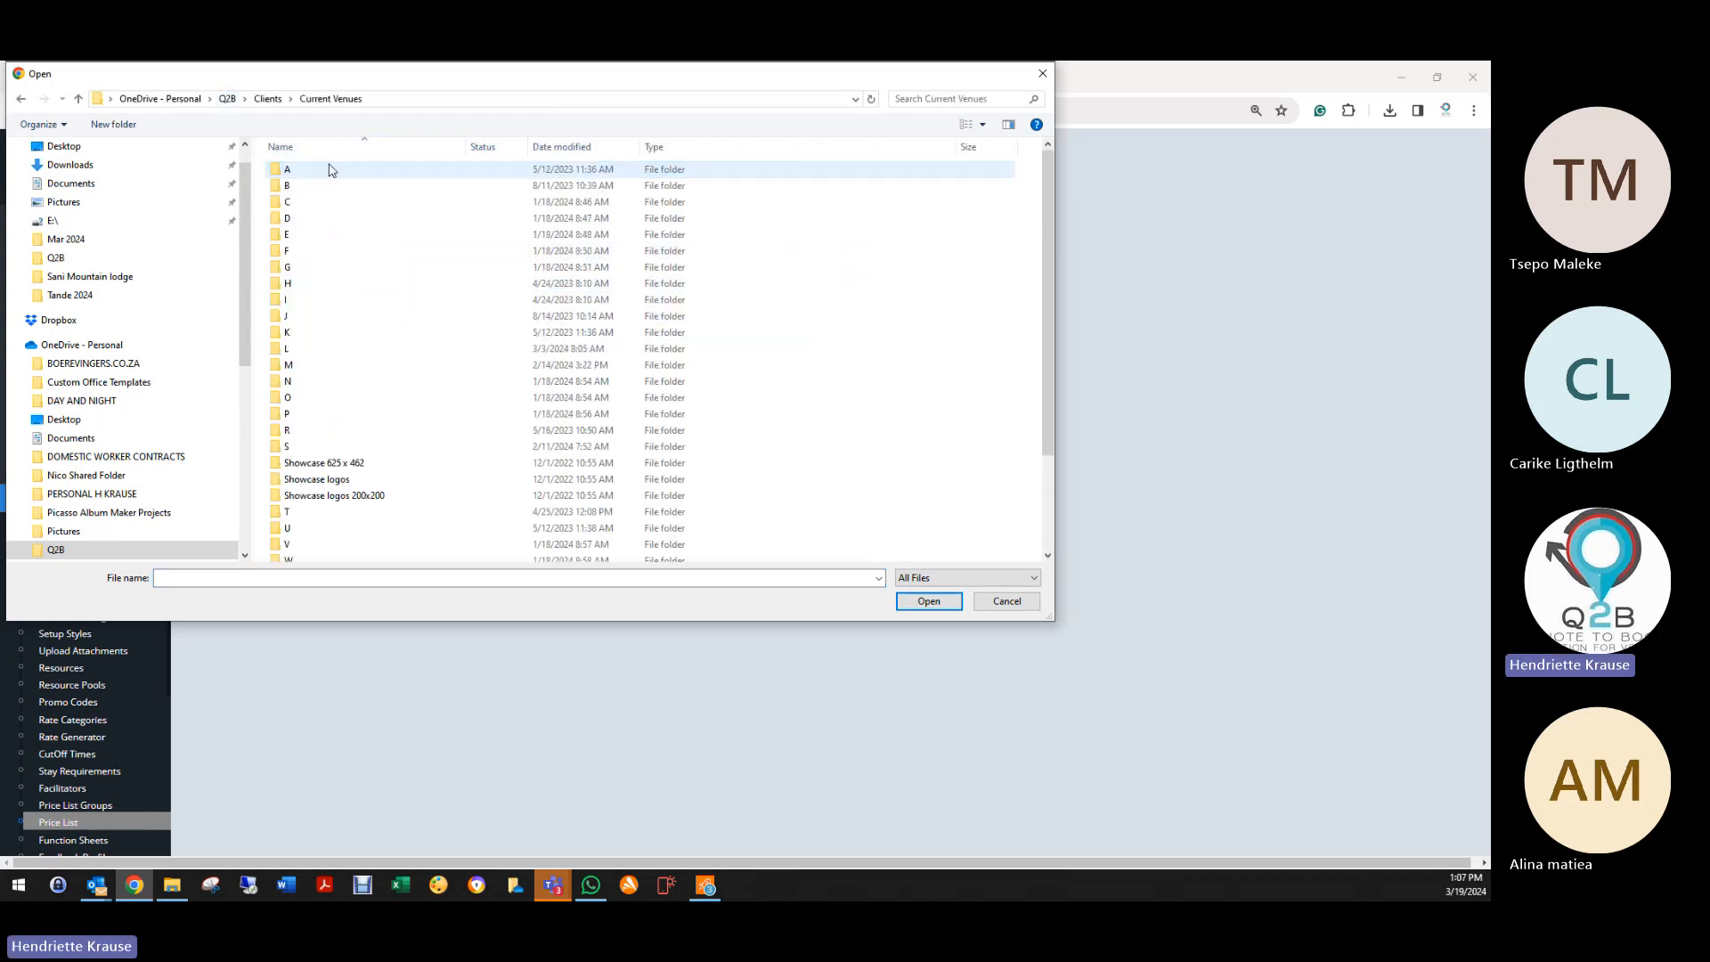
pyautogui.doubleClick(312, 446)
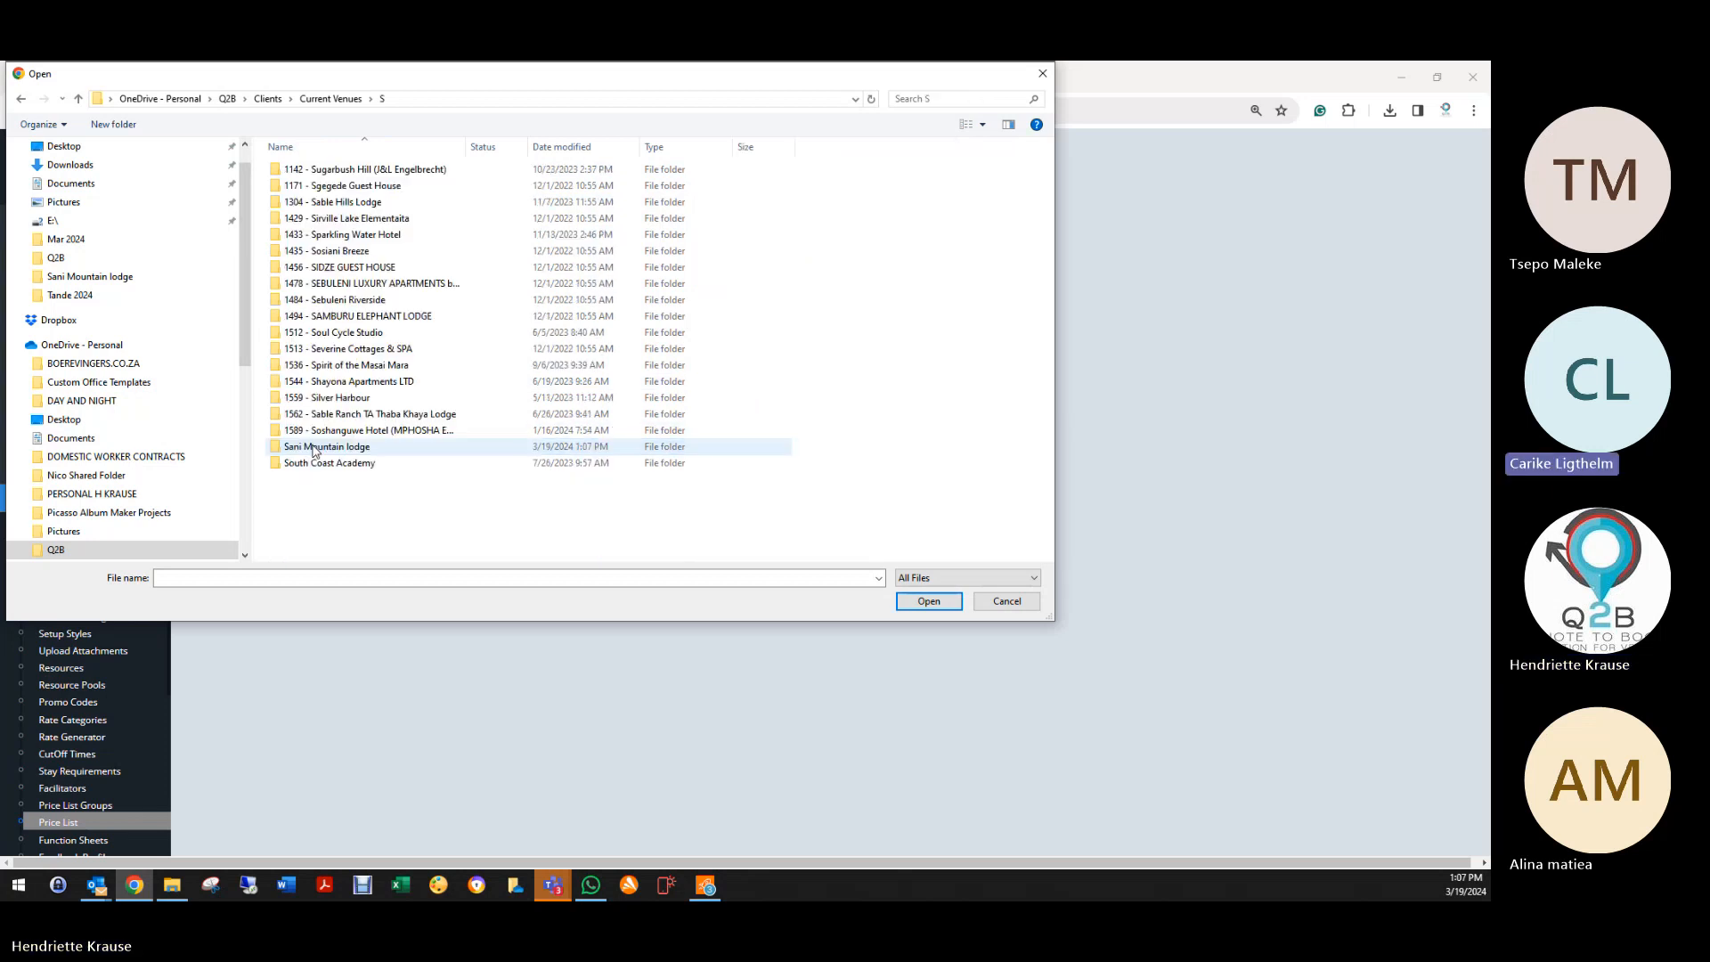
pyautogui.doubleClick(320, 447)
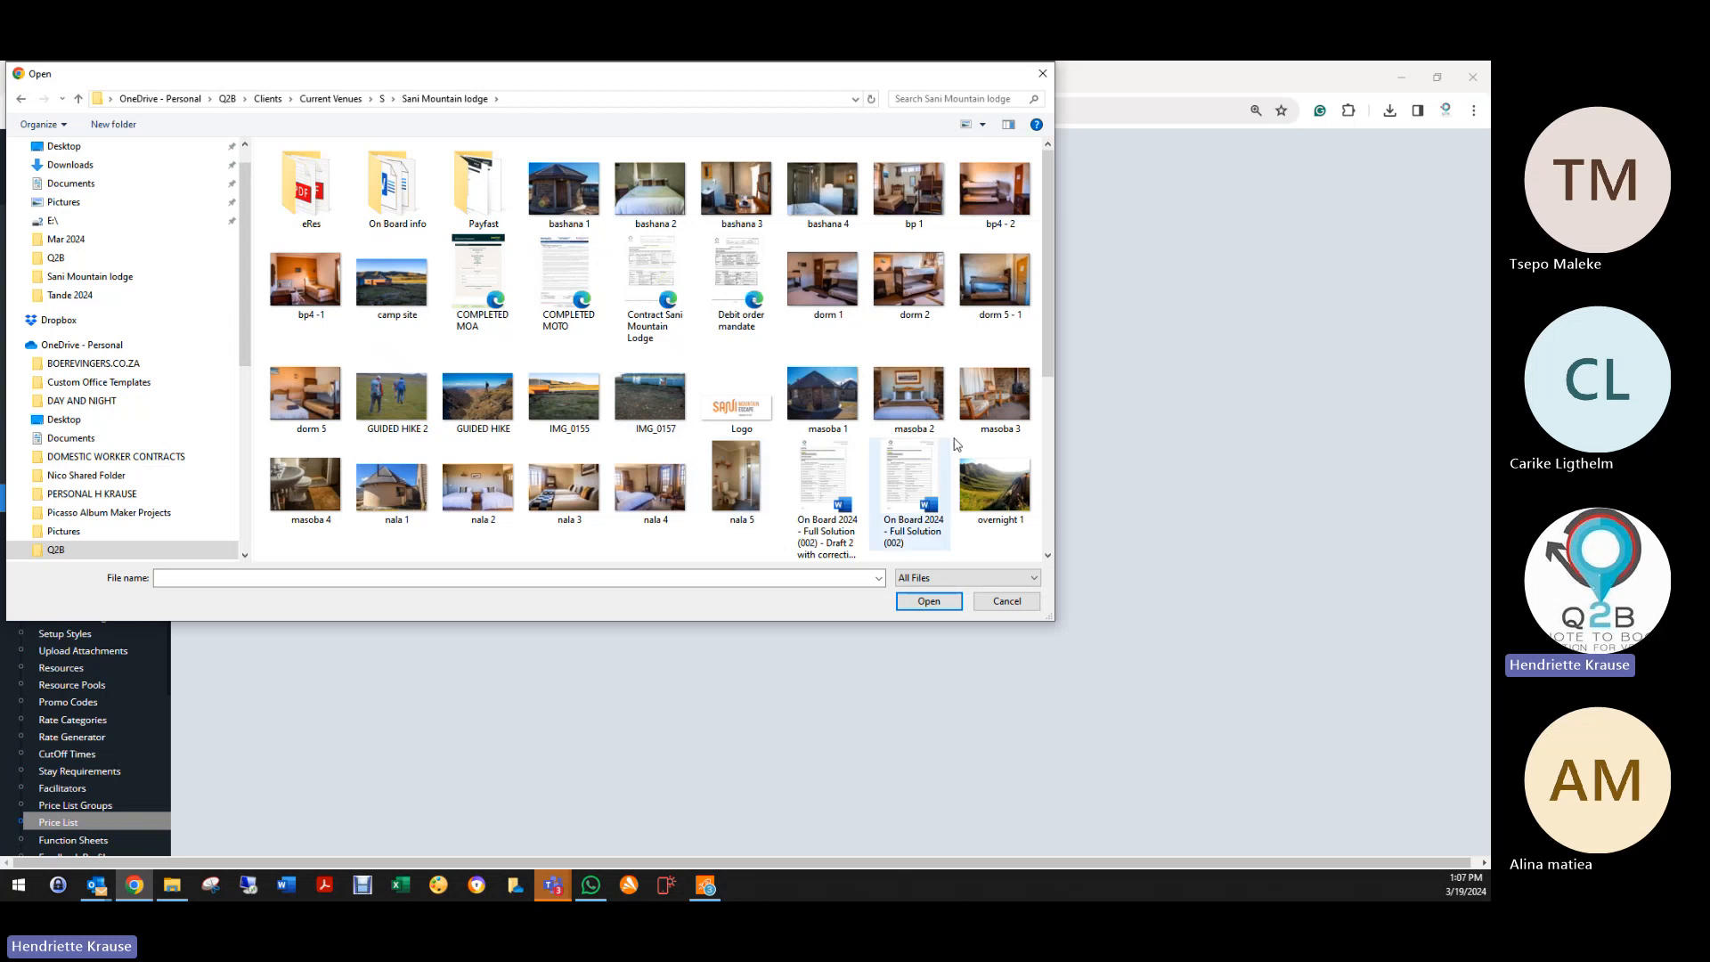
pyautogui.scroll(-3, 944, 436)
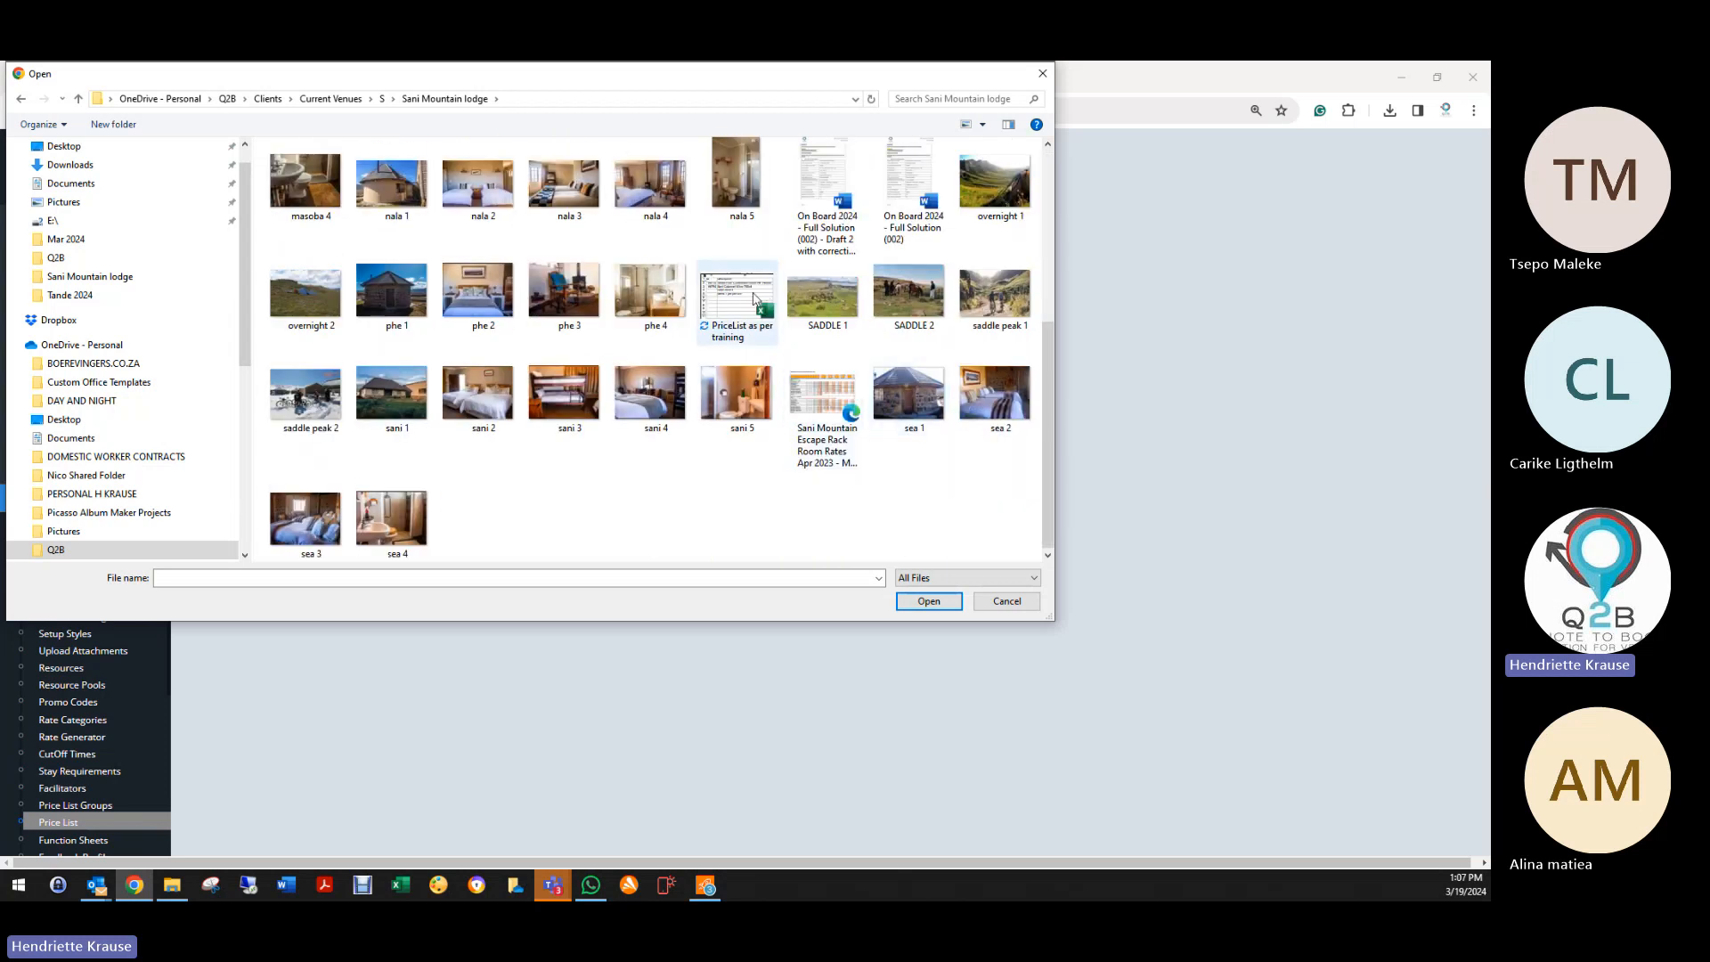
pyautogui.click(726, 297)
pyautogui.doubleClick(726, 297)
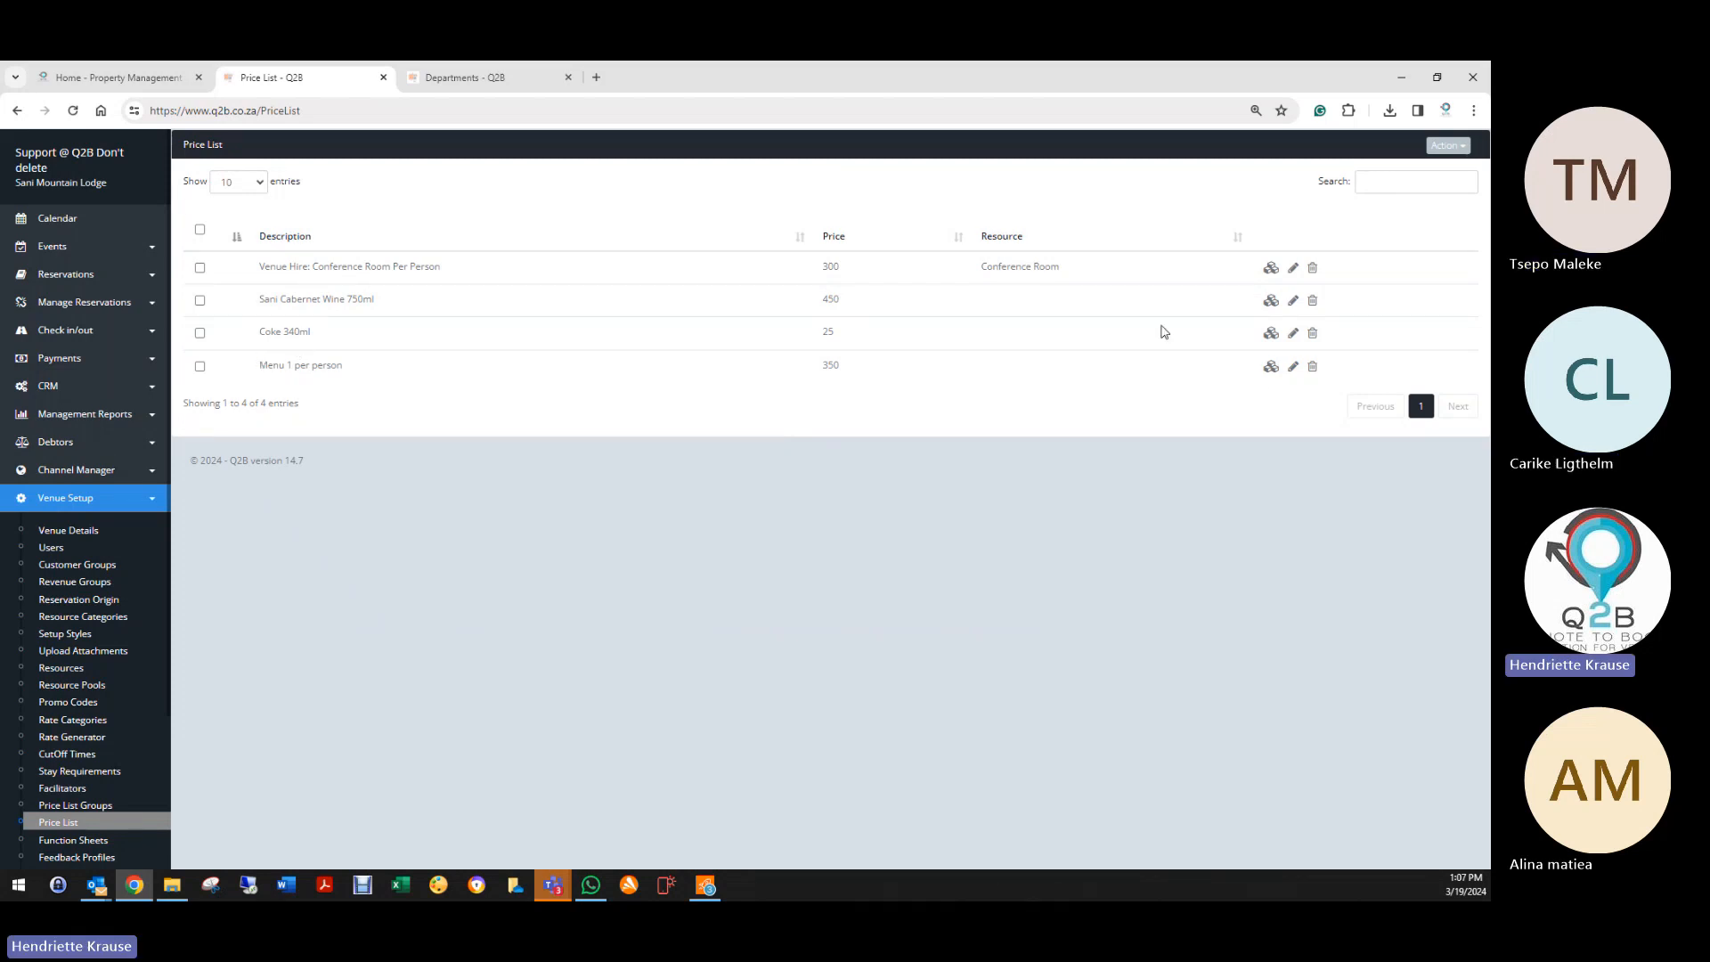
pyautogui.click(1271, 367)
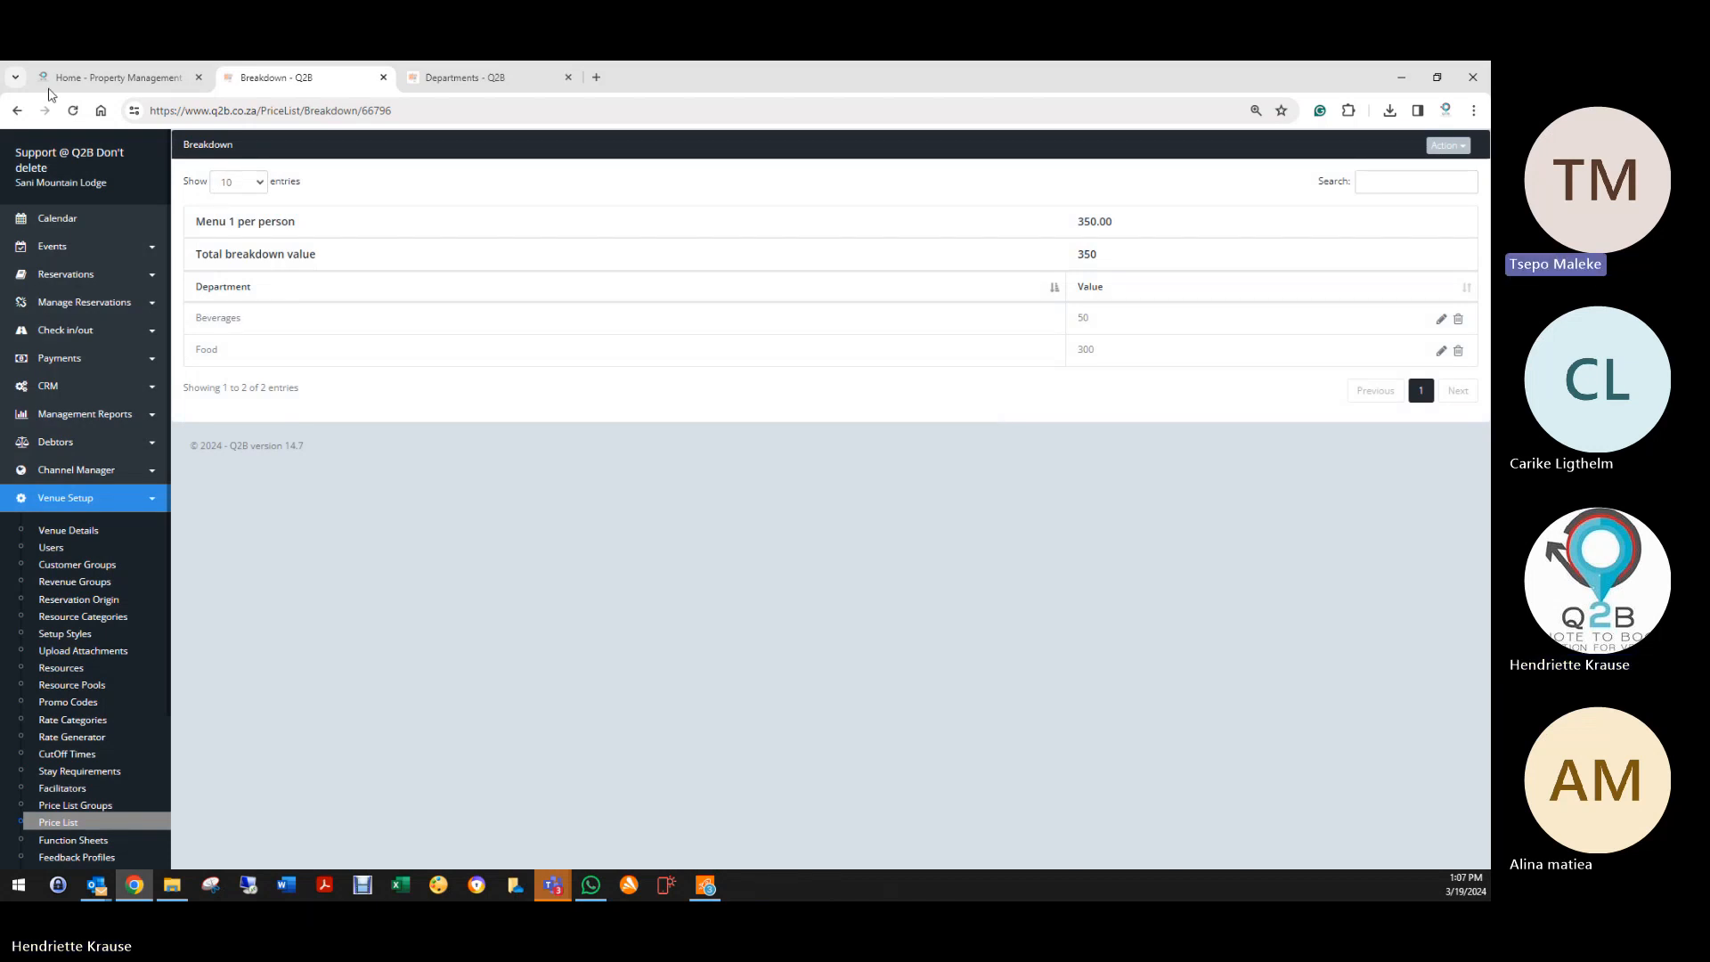
pyautogui.click(17, 110)
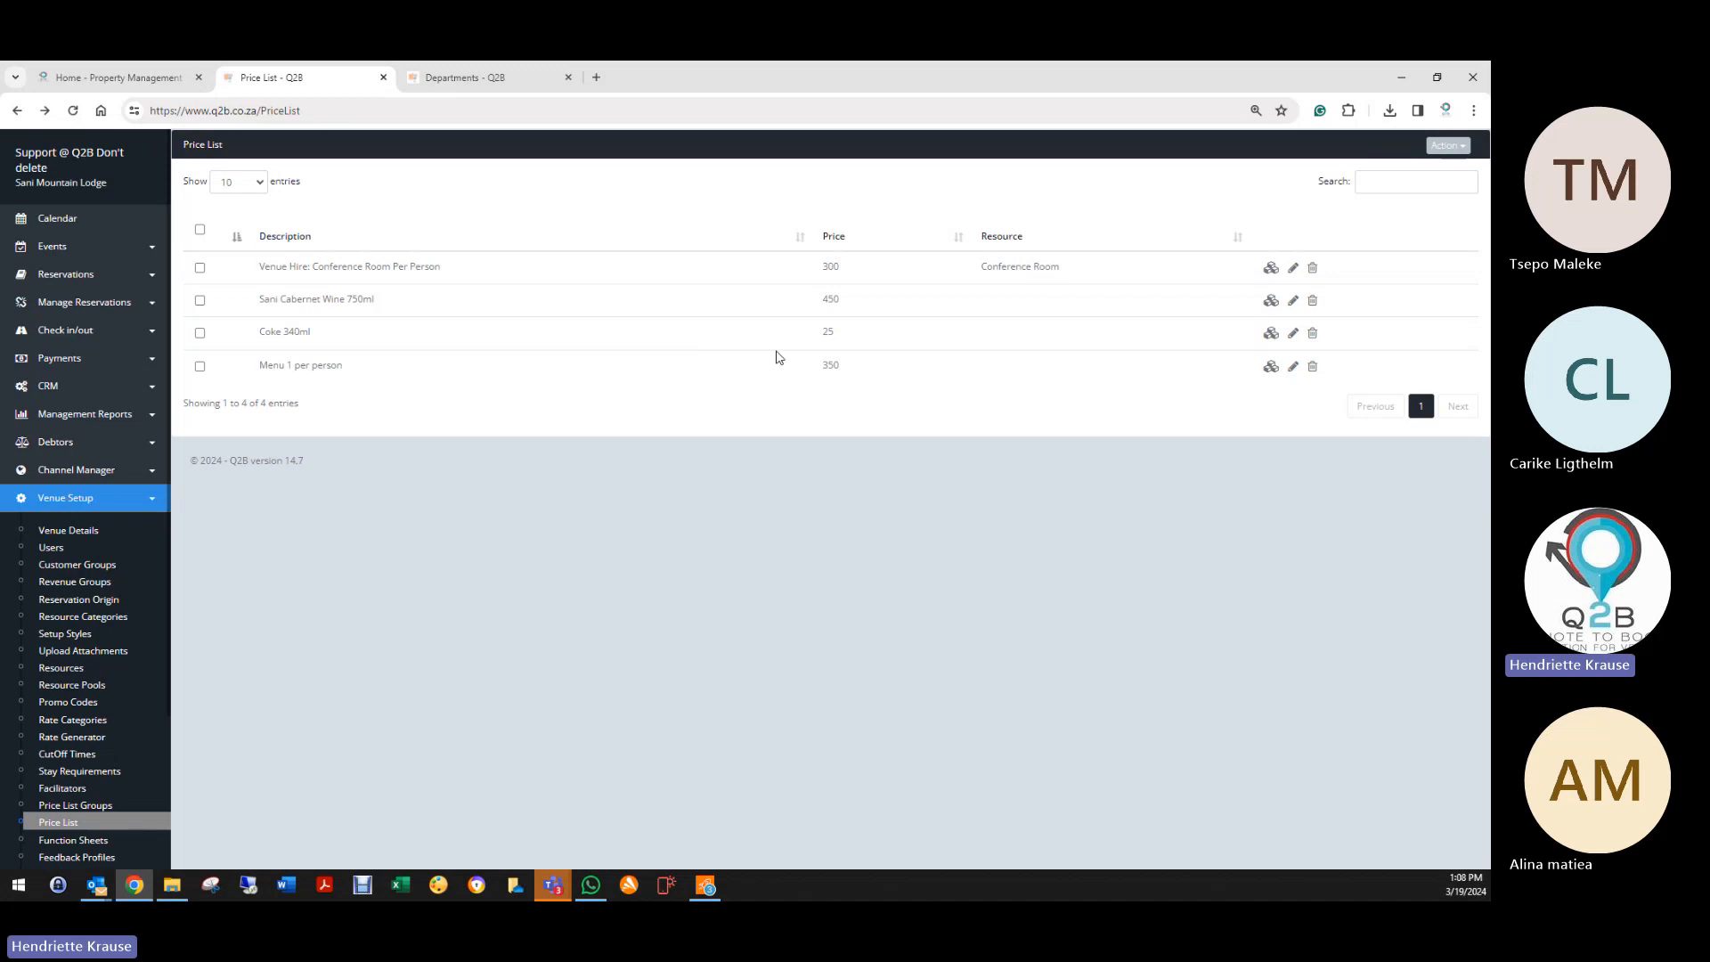
pyautogui.click(1293, 366)
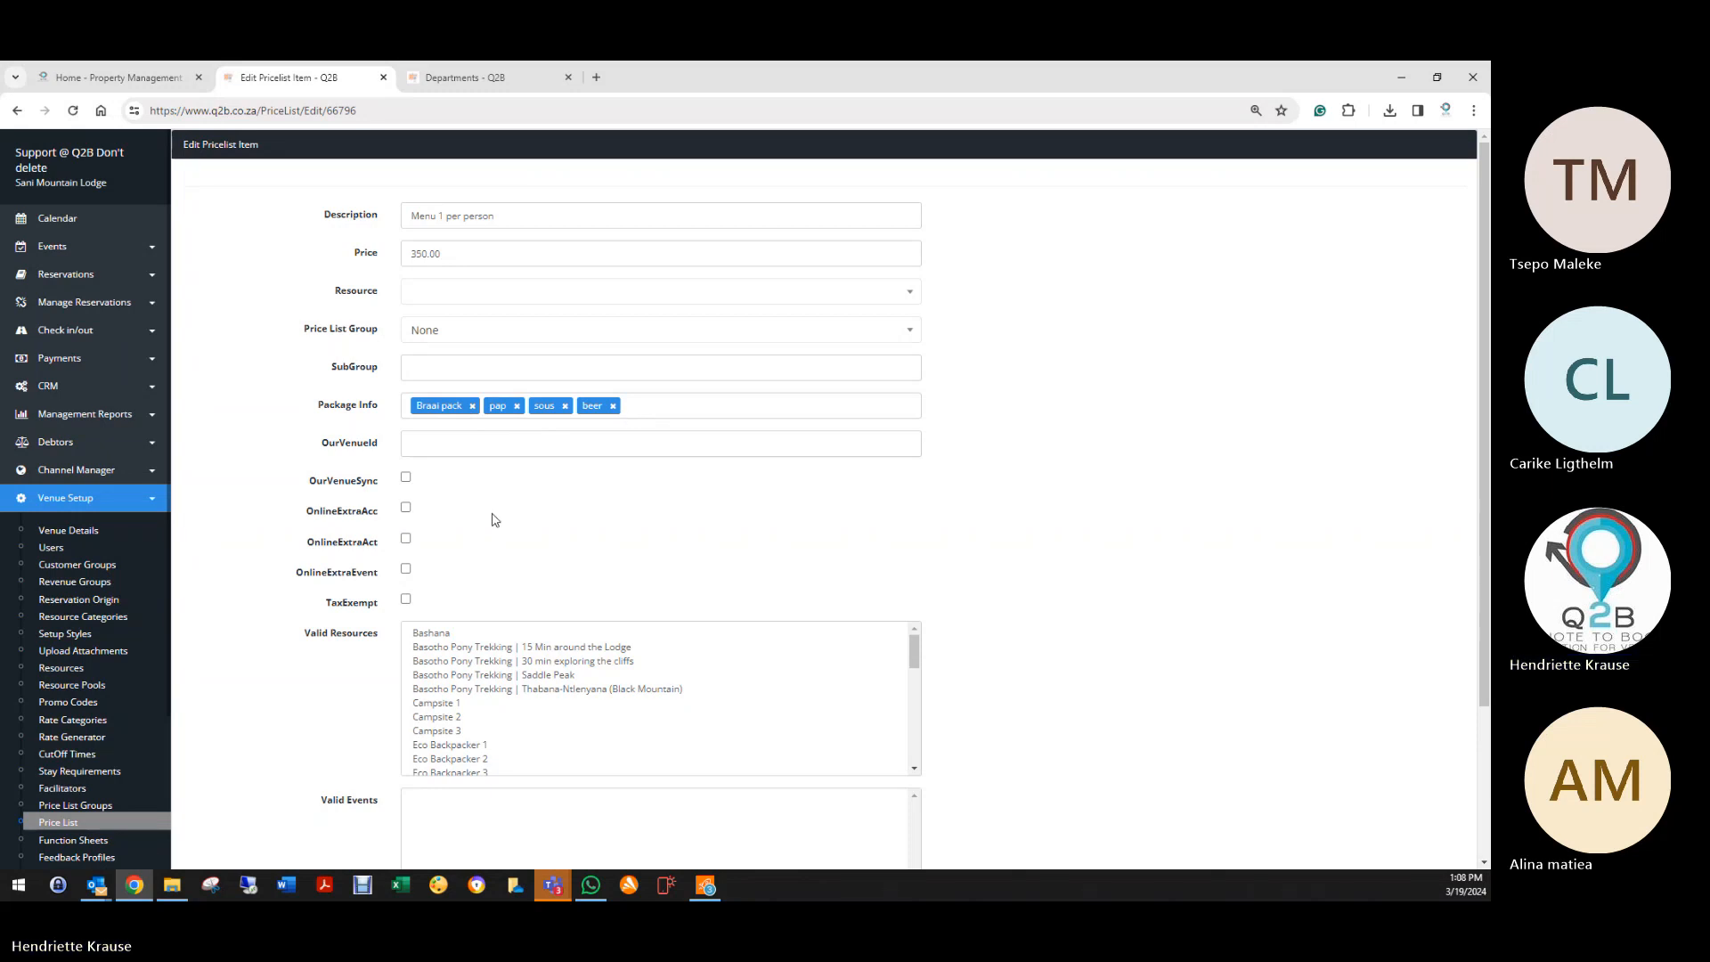
pyautogui.scroll(-2, 343, 628)
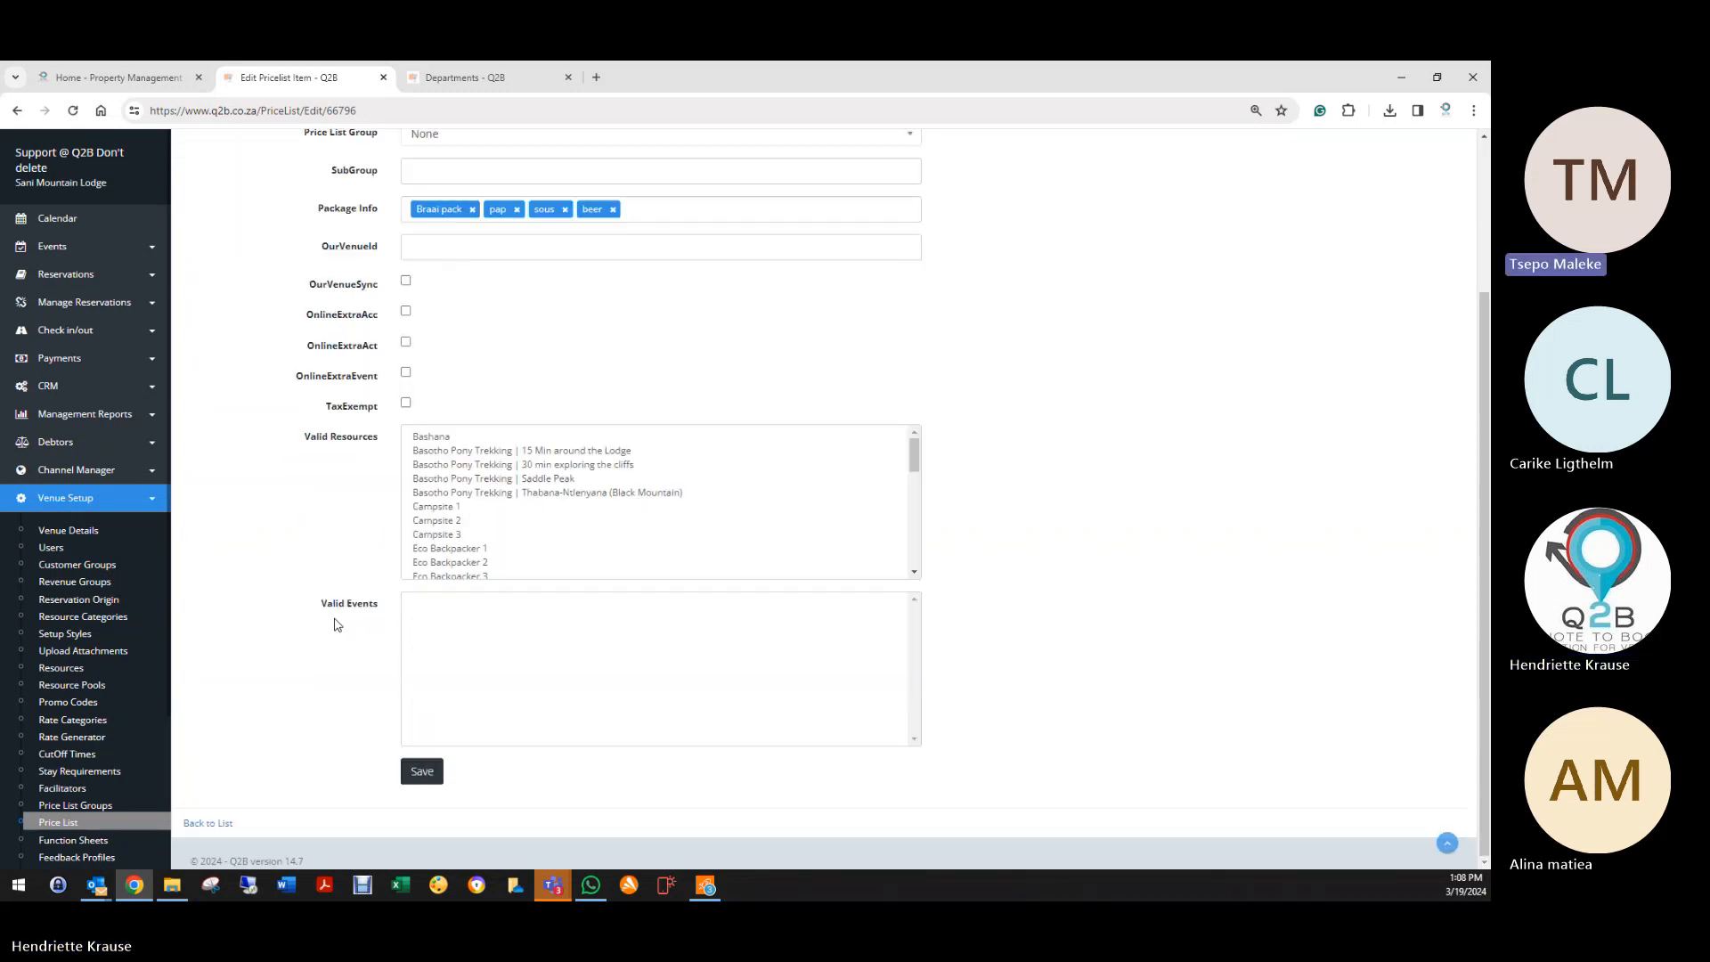
pyautogui.click(204, 824)
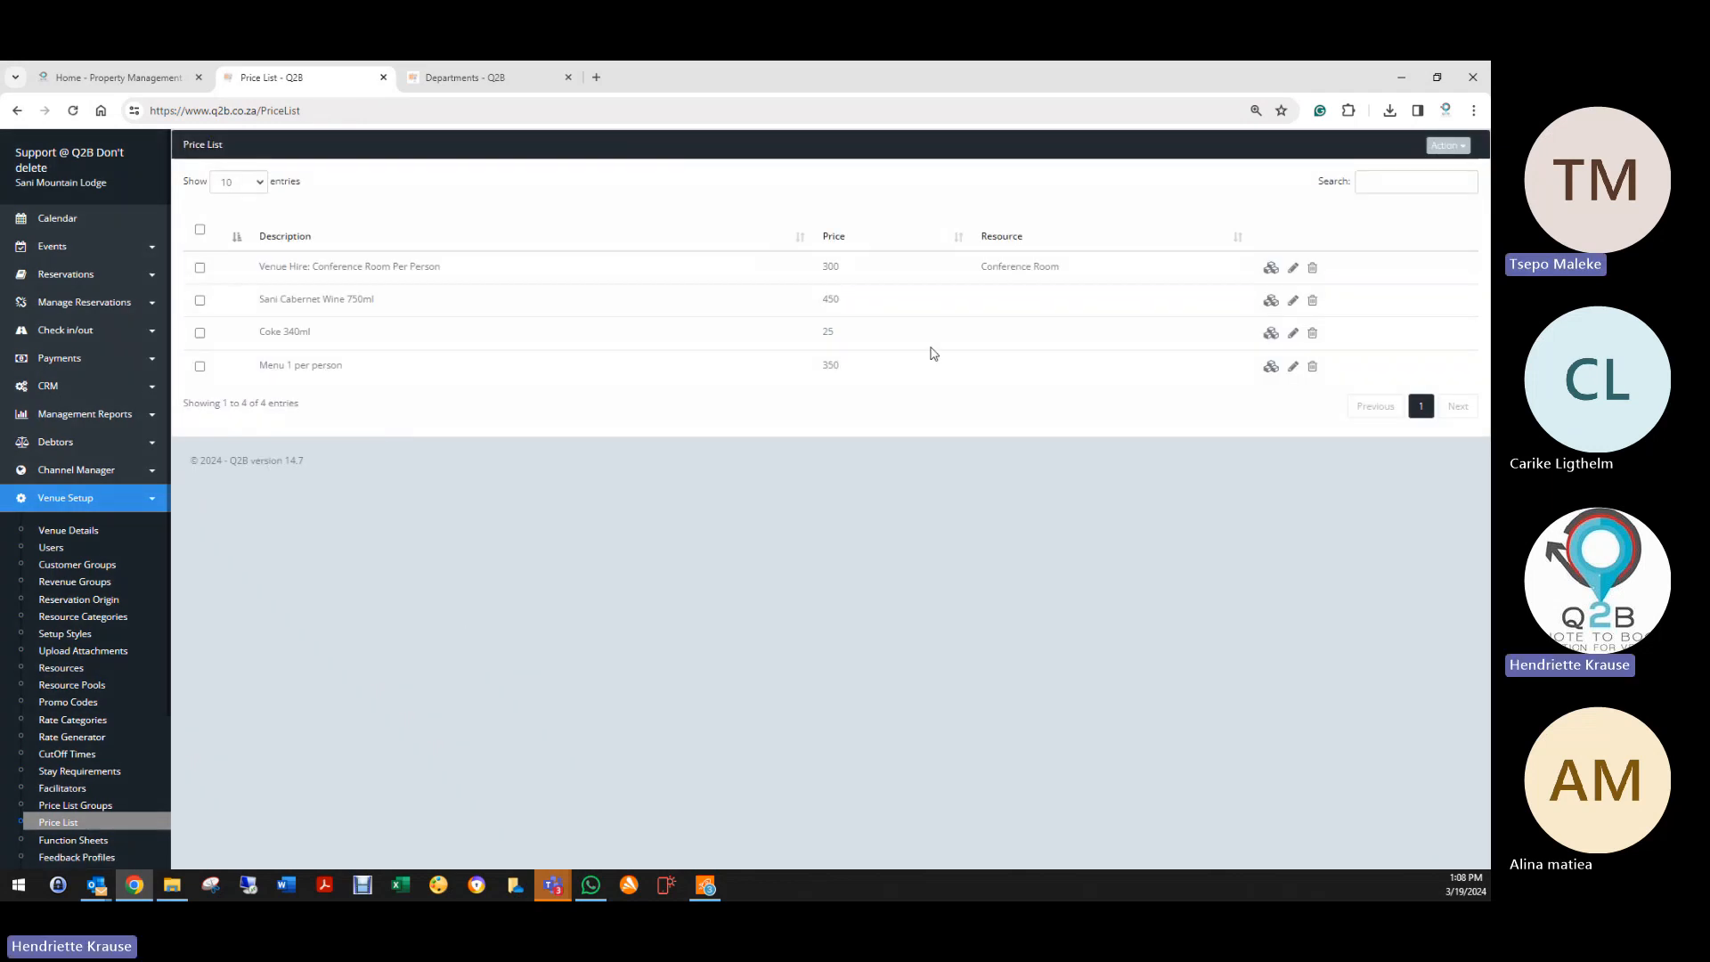
# Step: Tick Coke 340ml and Menu 1 per person and delete them with Delete Selected
pyautogui.click(1311, 333)
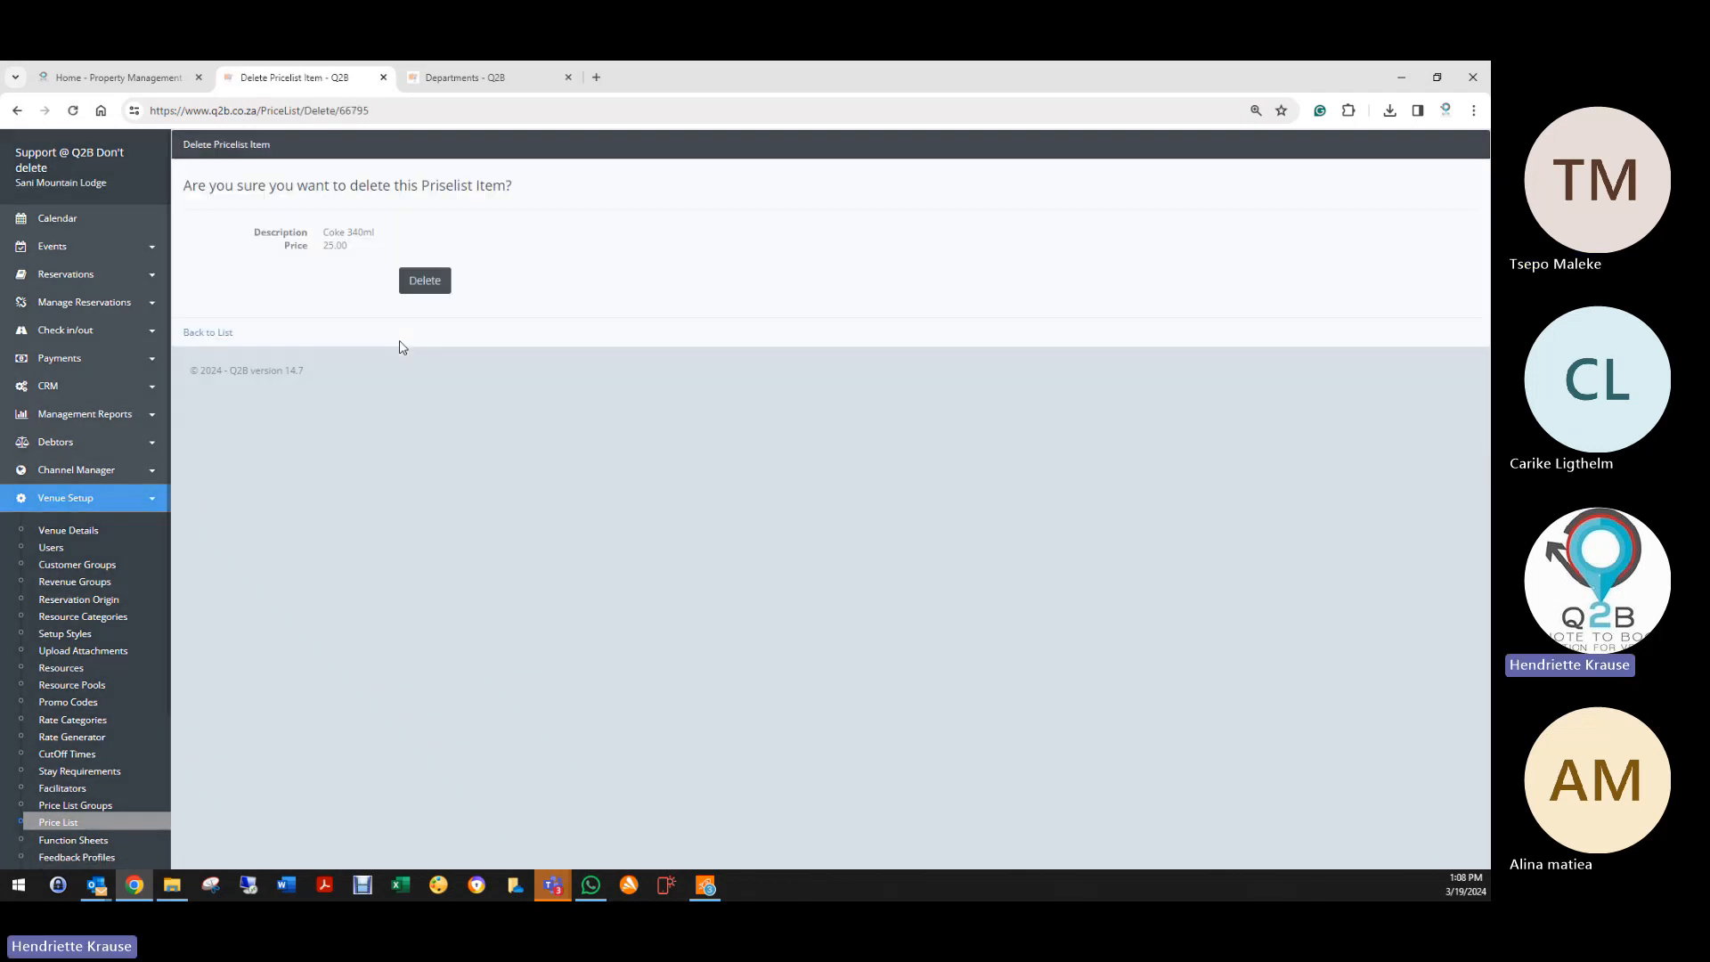
pyautogui.click(215, 334)
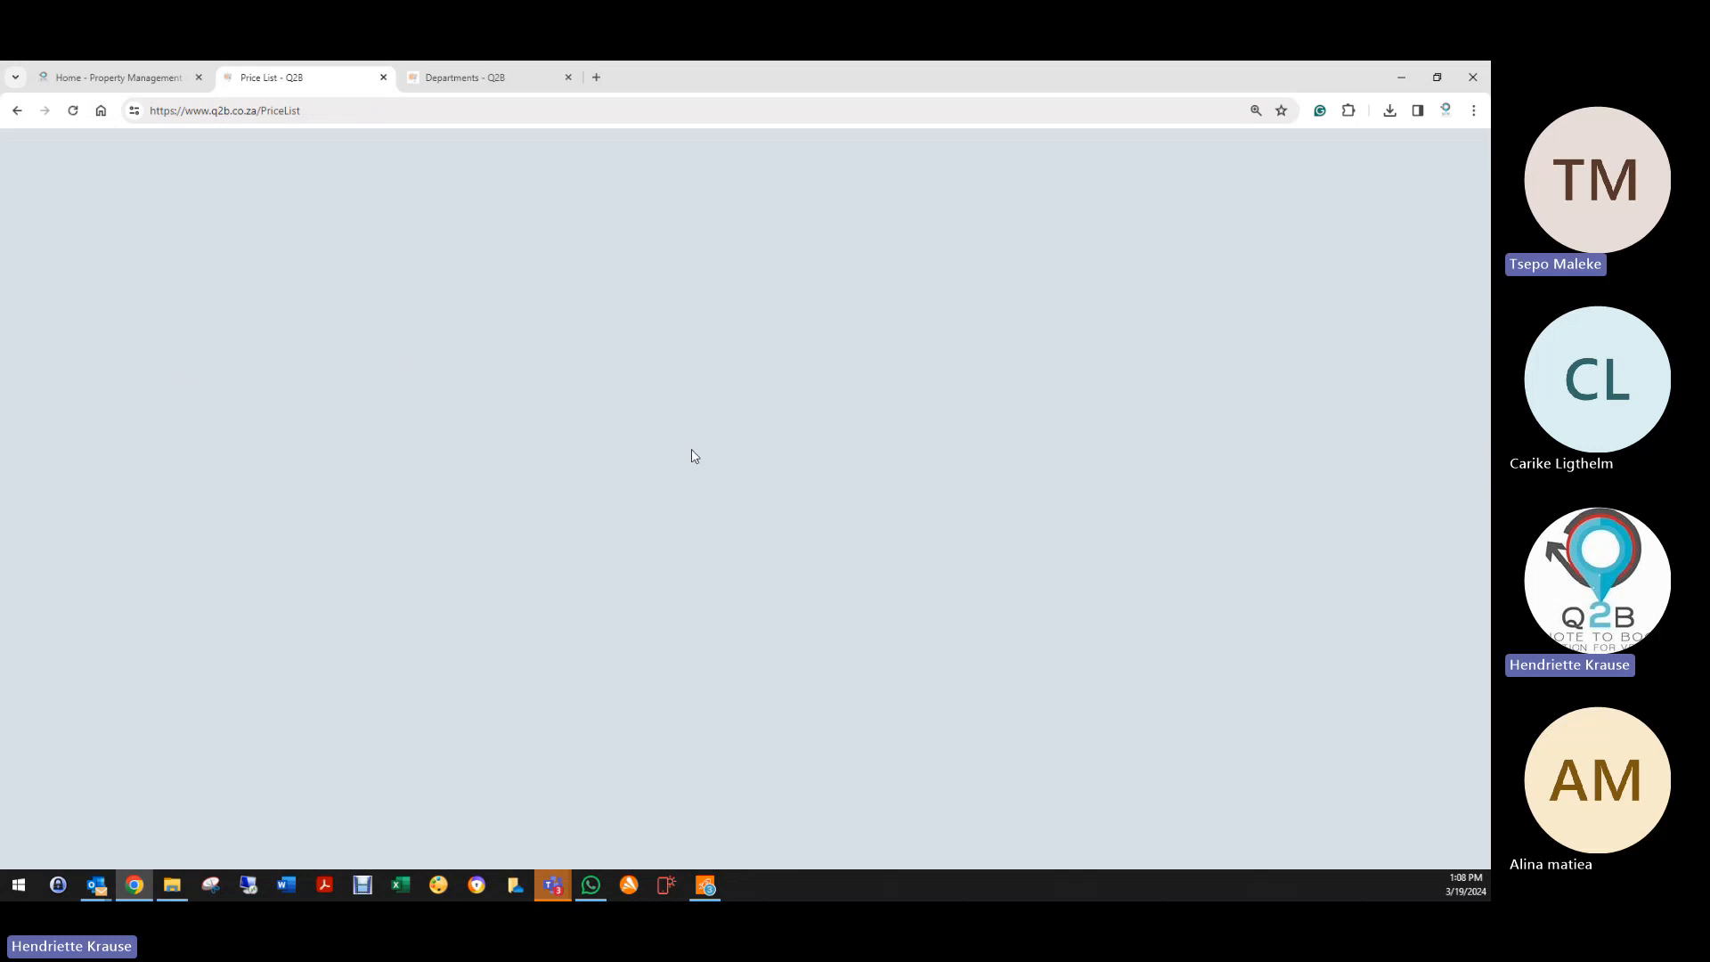
pyautogui.click(200, 333)
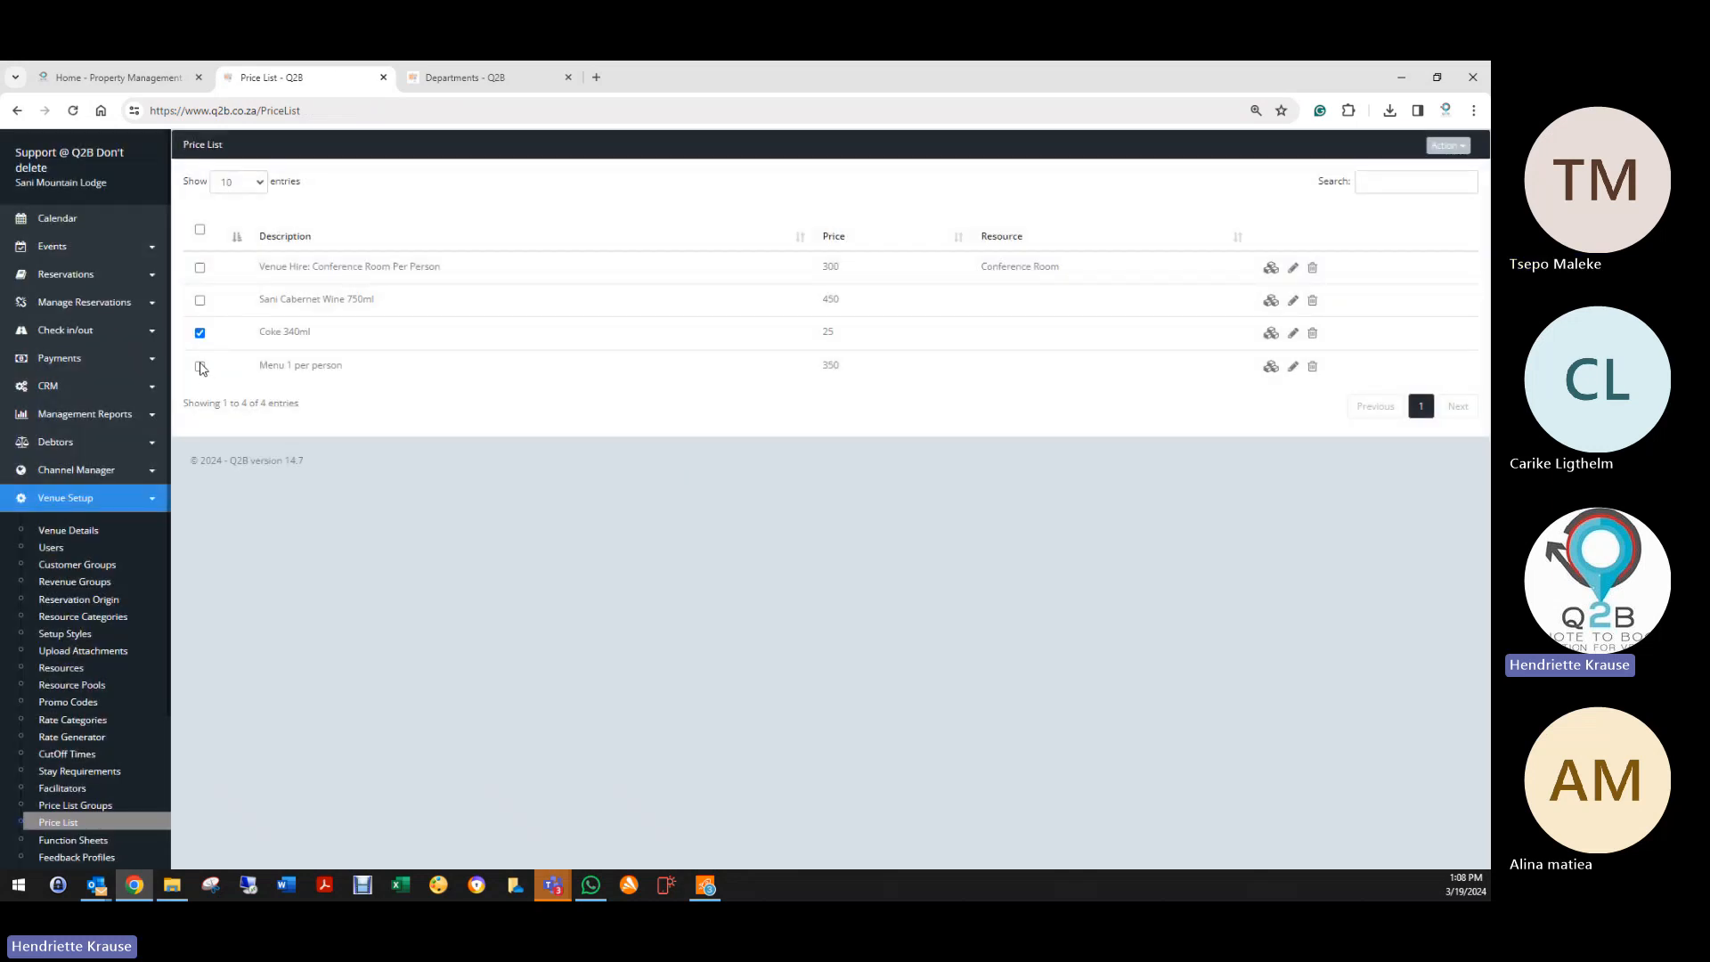
pyautogui.click(200, 366)
pyautogui.click(1440, 147)
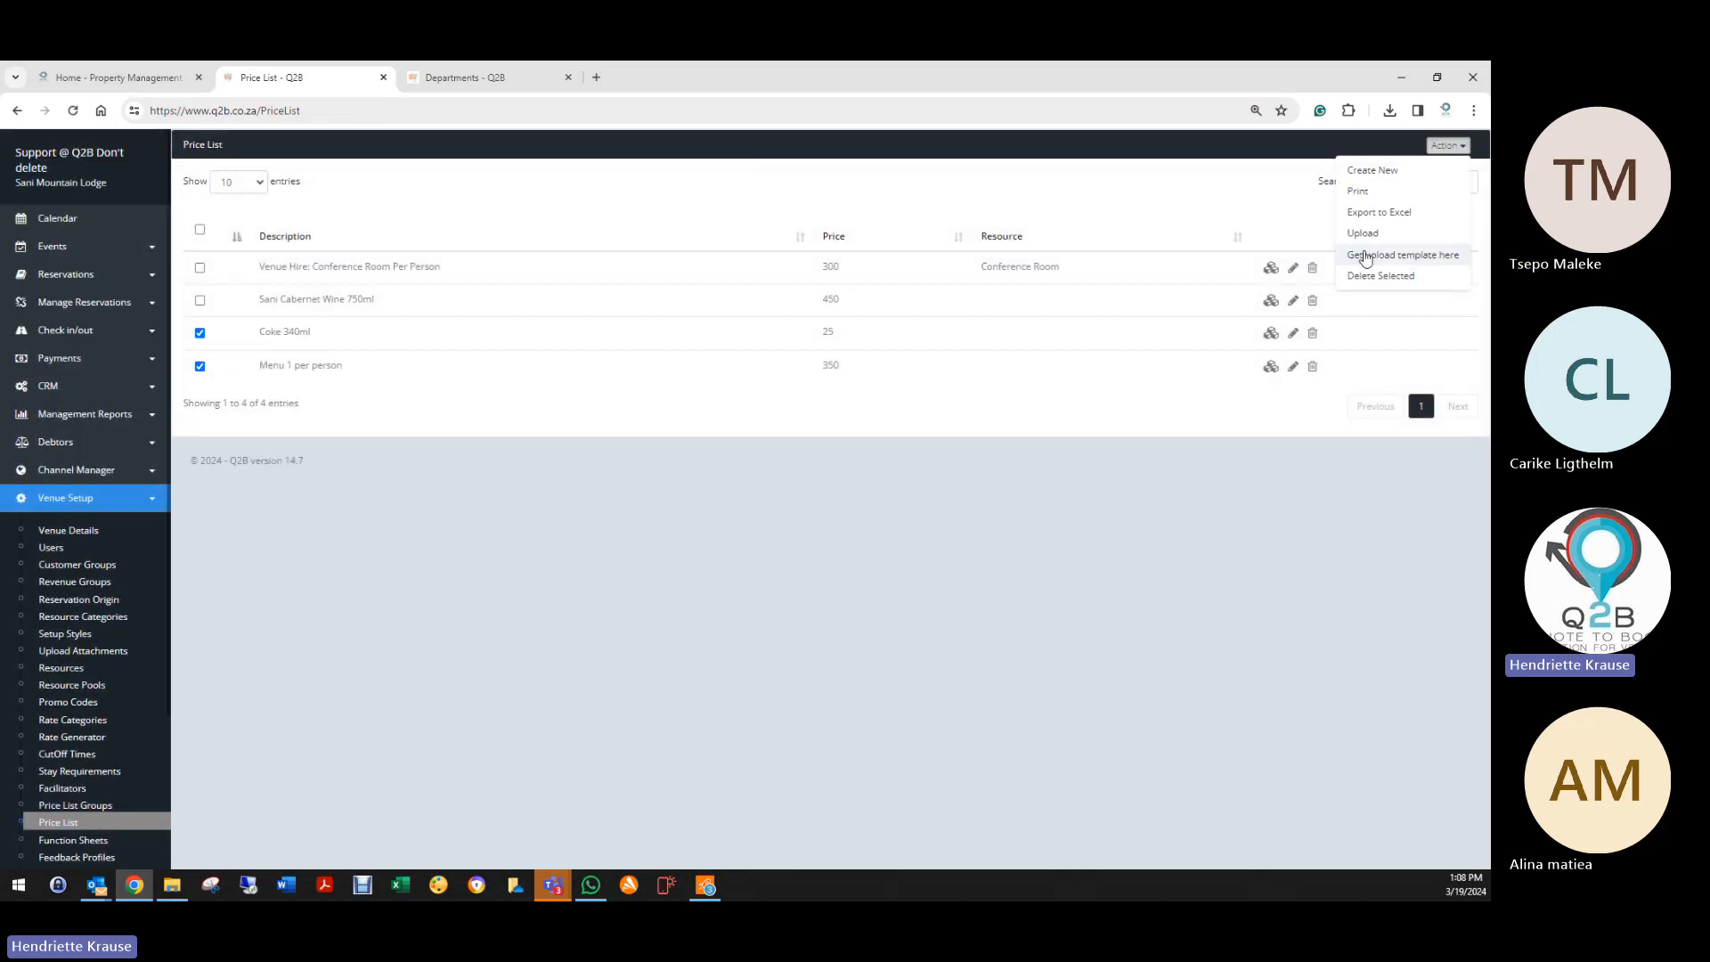
pyautogui.click(1359, 275)
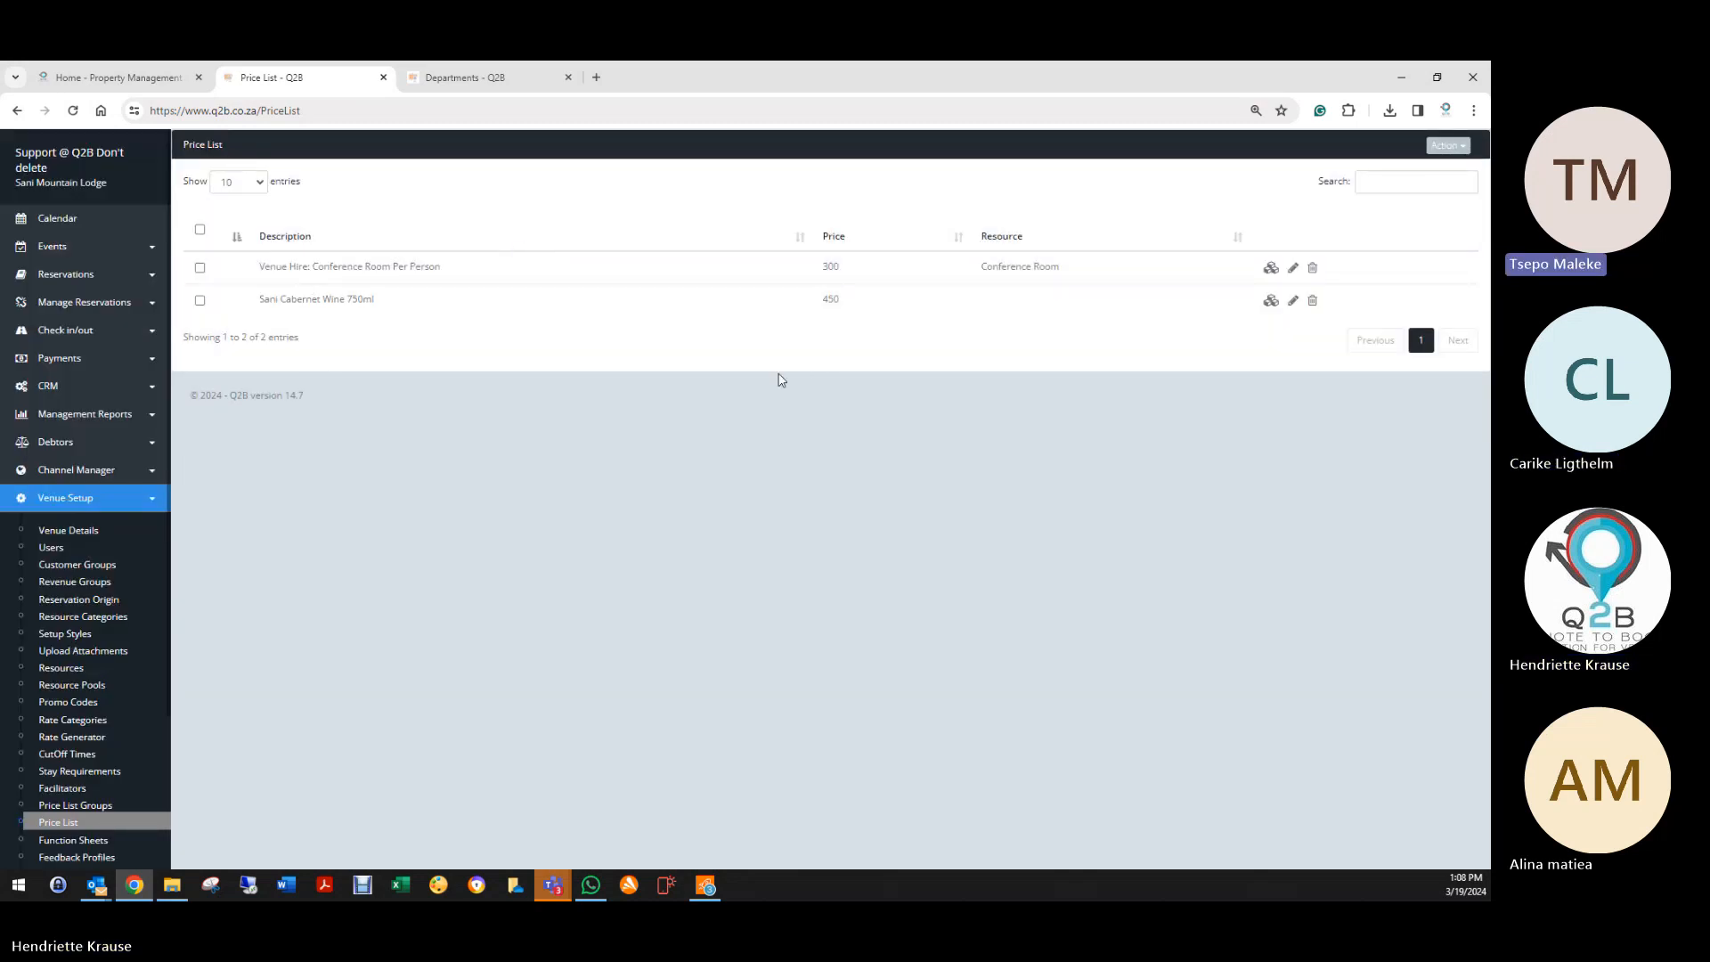
pyautogui.scroll(-2, 62, 759)
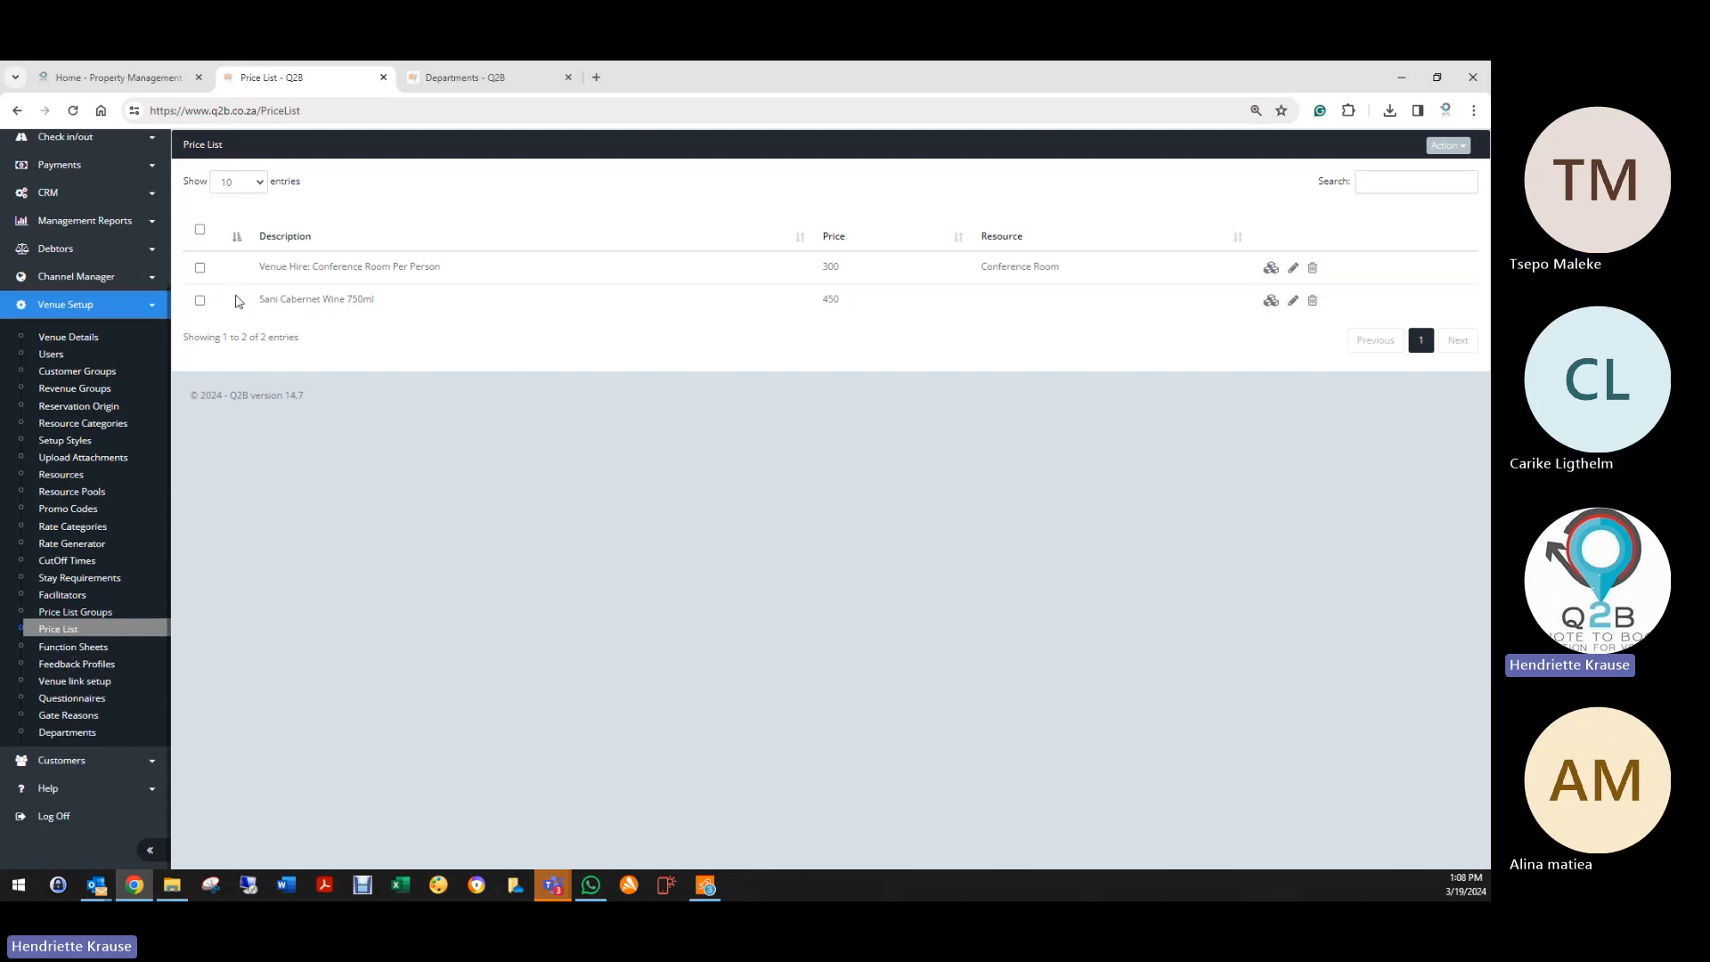
pyautogui.moveTo(259, 298); pyautogui.dragTo(401, 305)
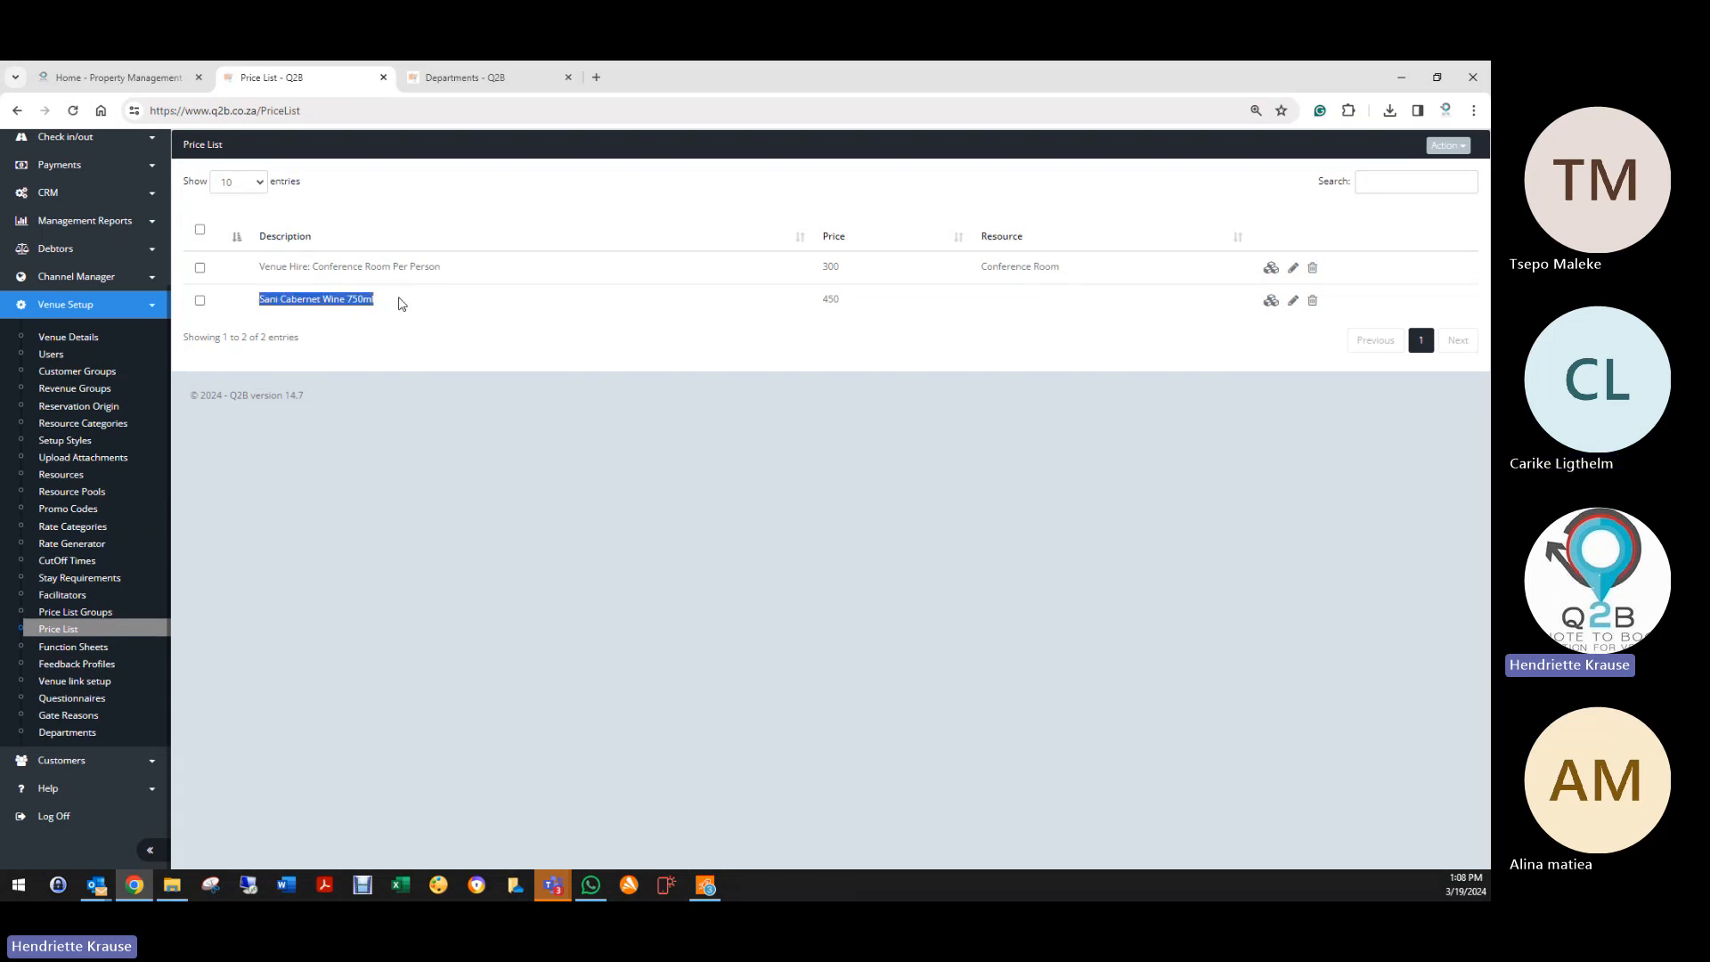
pyautogui.click(401, 348)
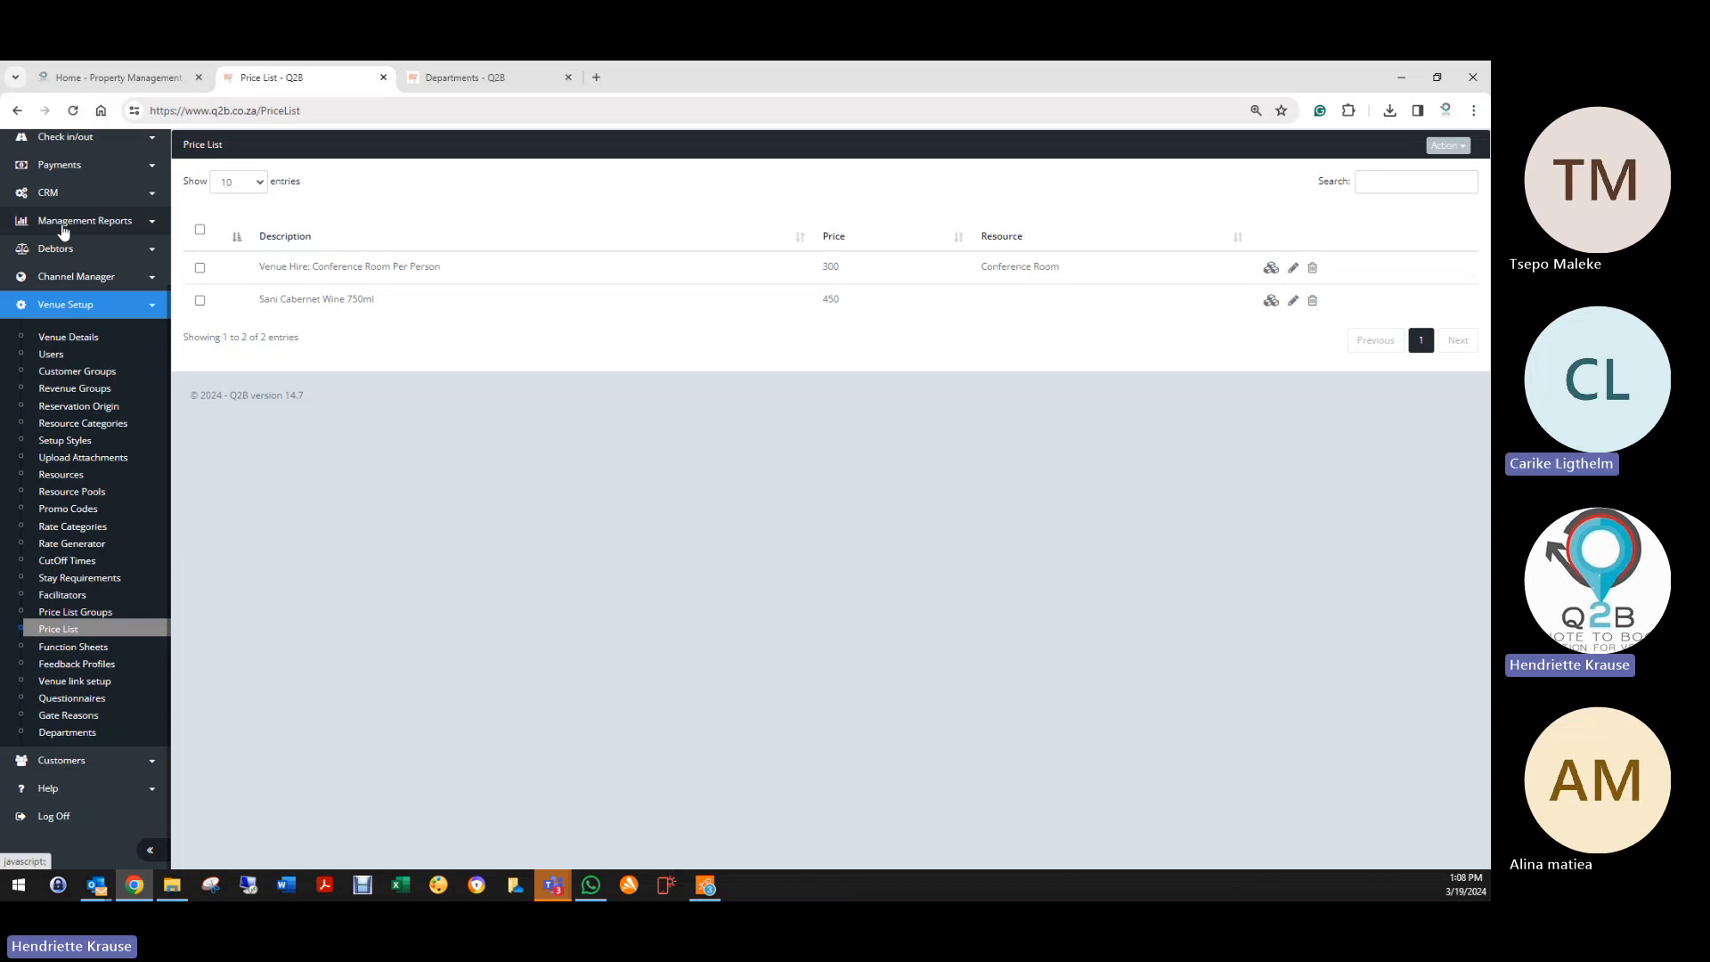
pyautogui.scroll(3, 61, 183)
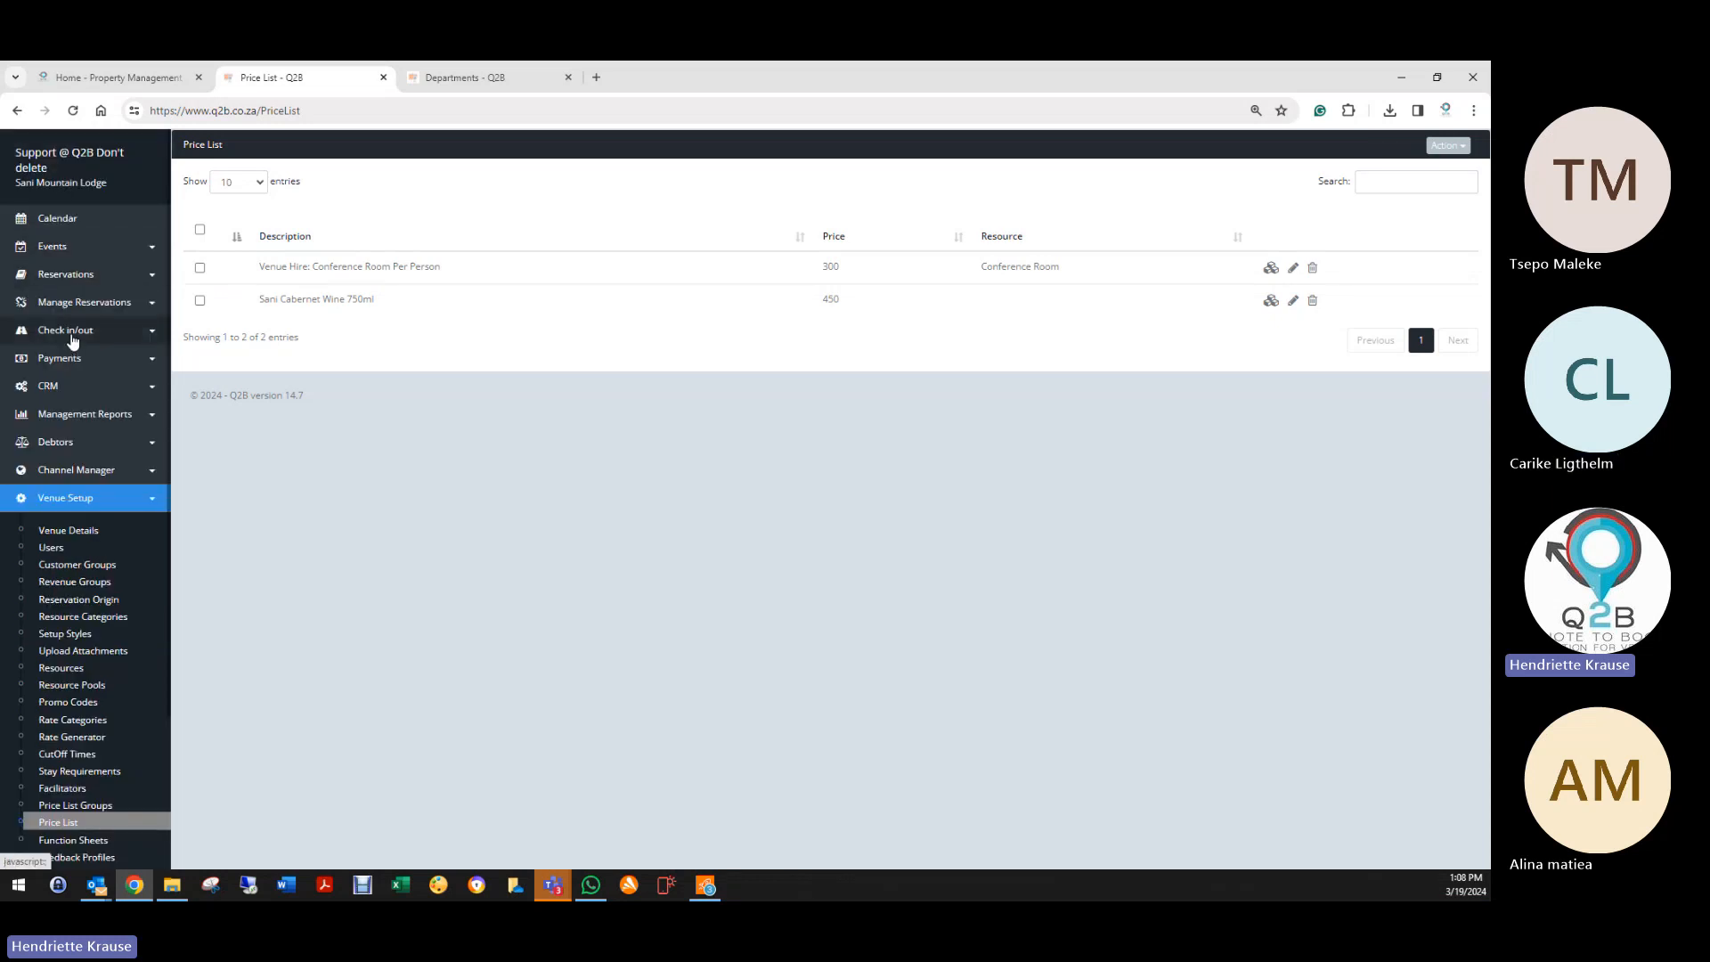
# Step: Open the Extra List report with Add on List as the price list group
pyautogui.click(71, 332)
pyautogui.click(64, 471)
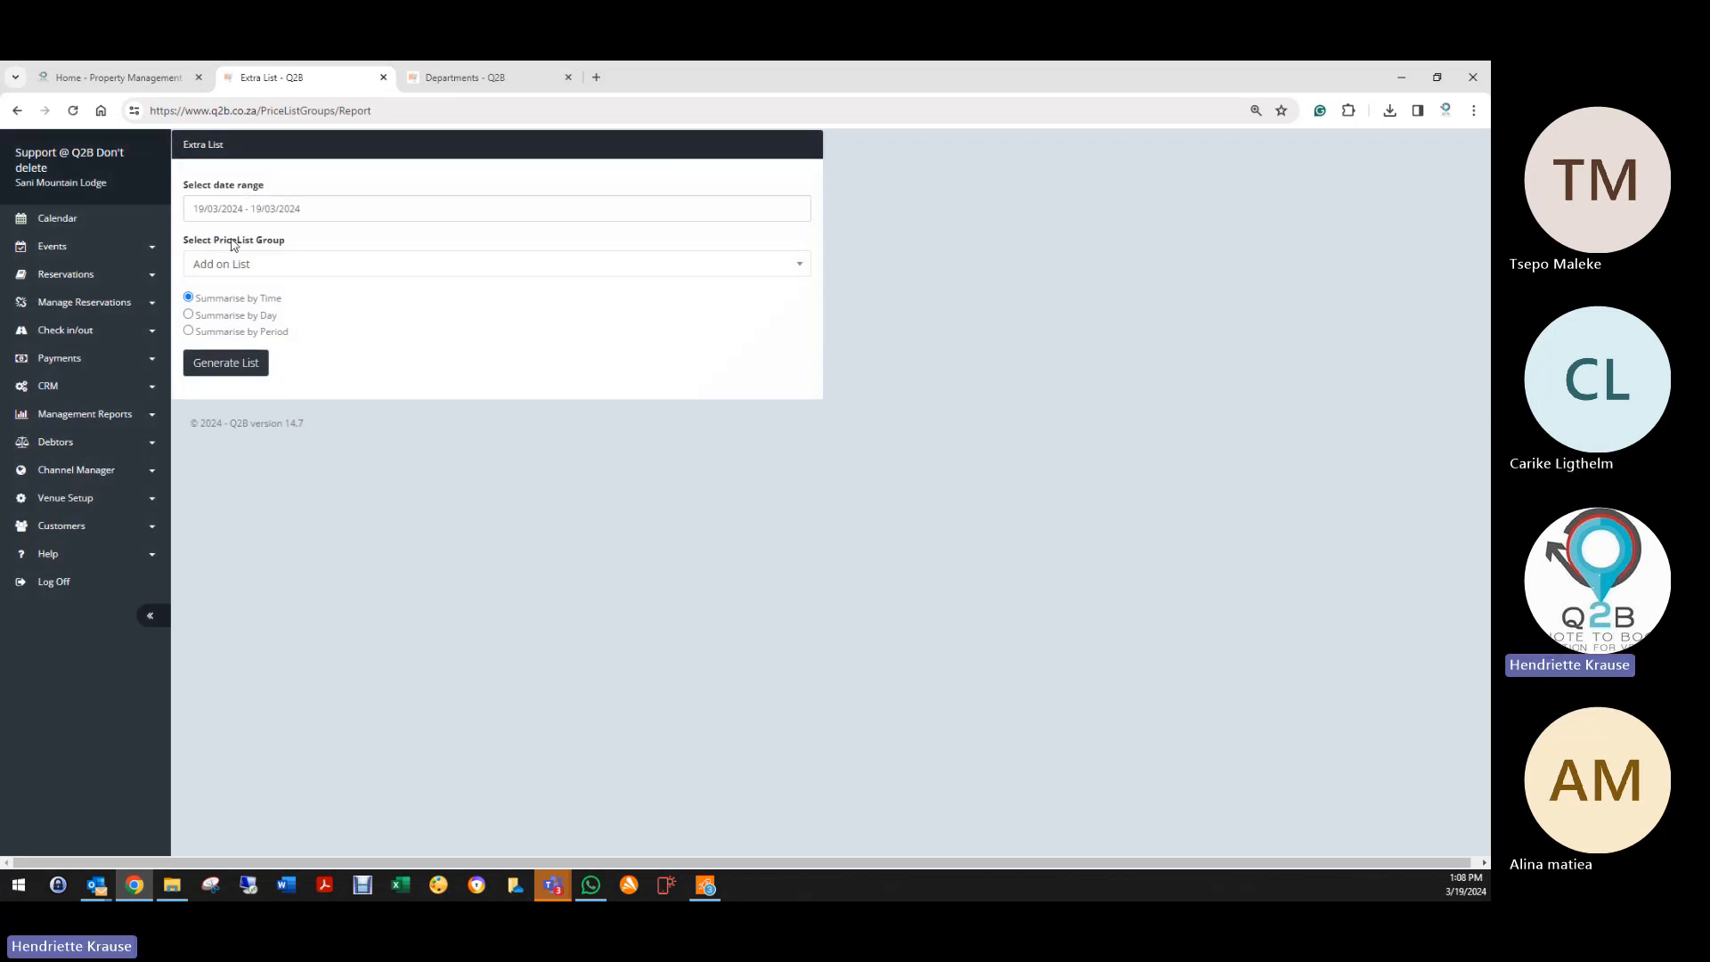
pyautogui.click(234, 269)
pyautogui.click(235, 323)
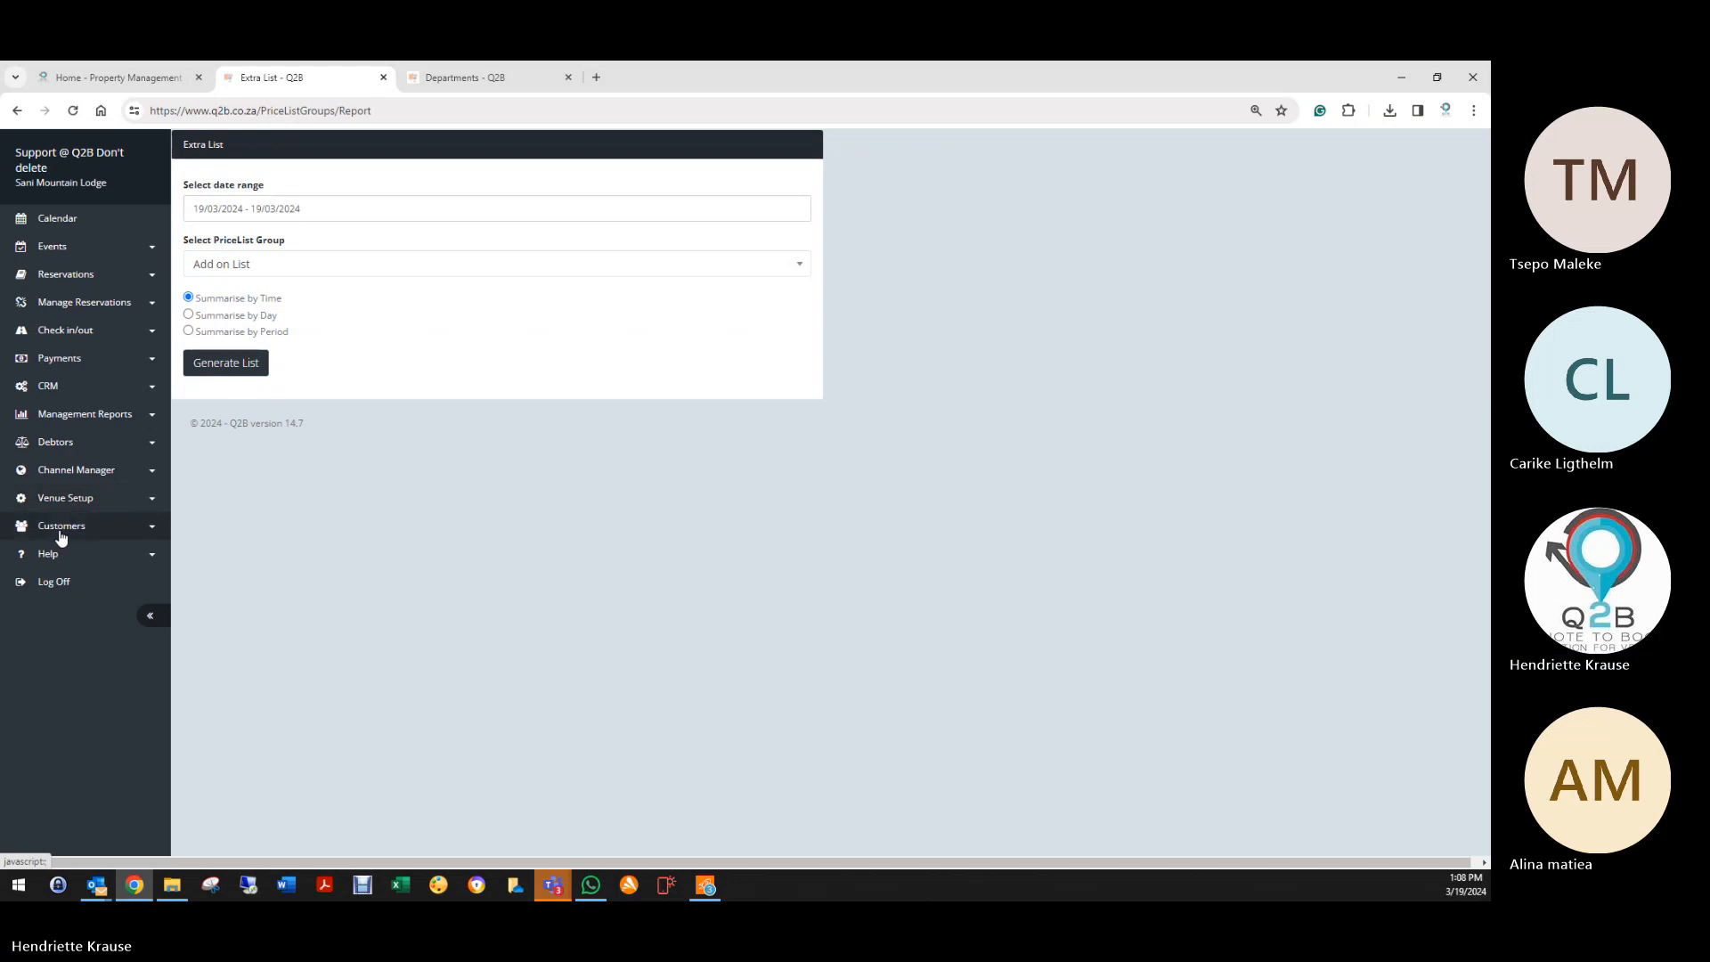
# Step: Go to Venue Setup > Function Sheets and choose Action > Create New
pyautogui.click(69, 499)
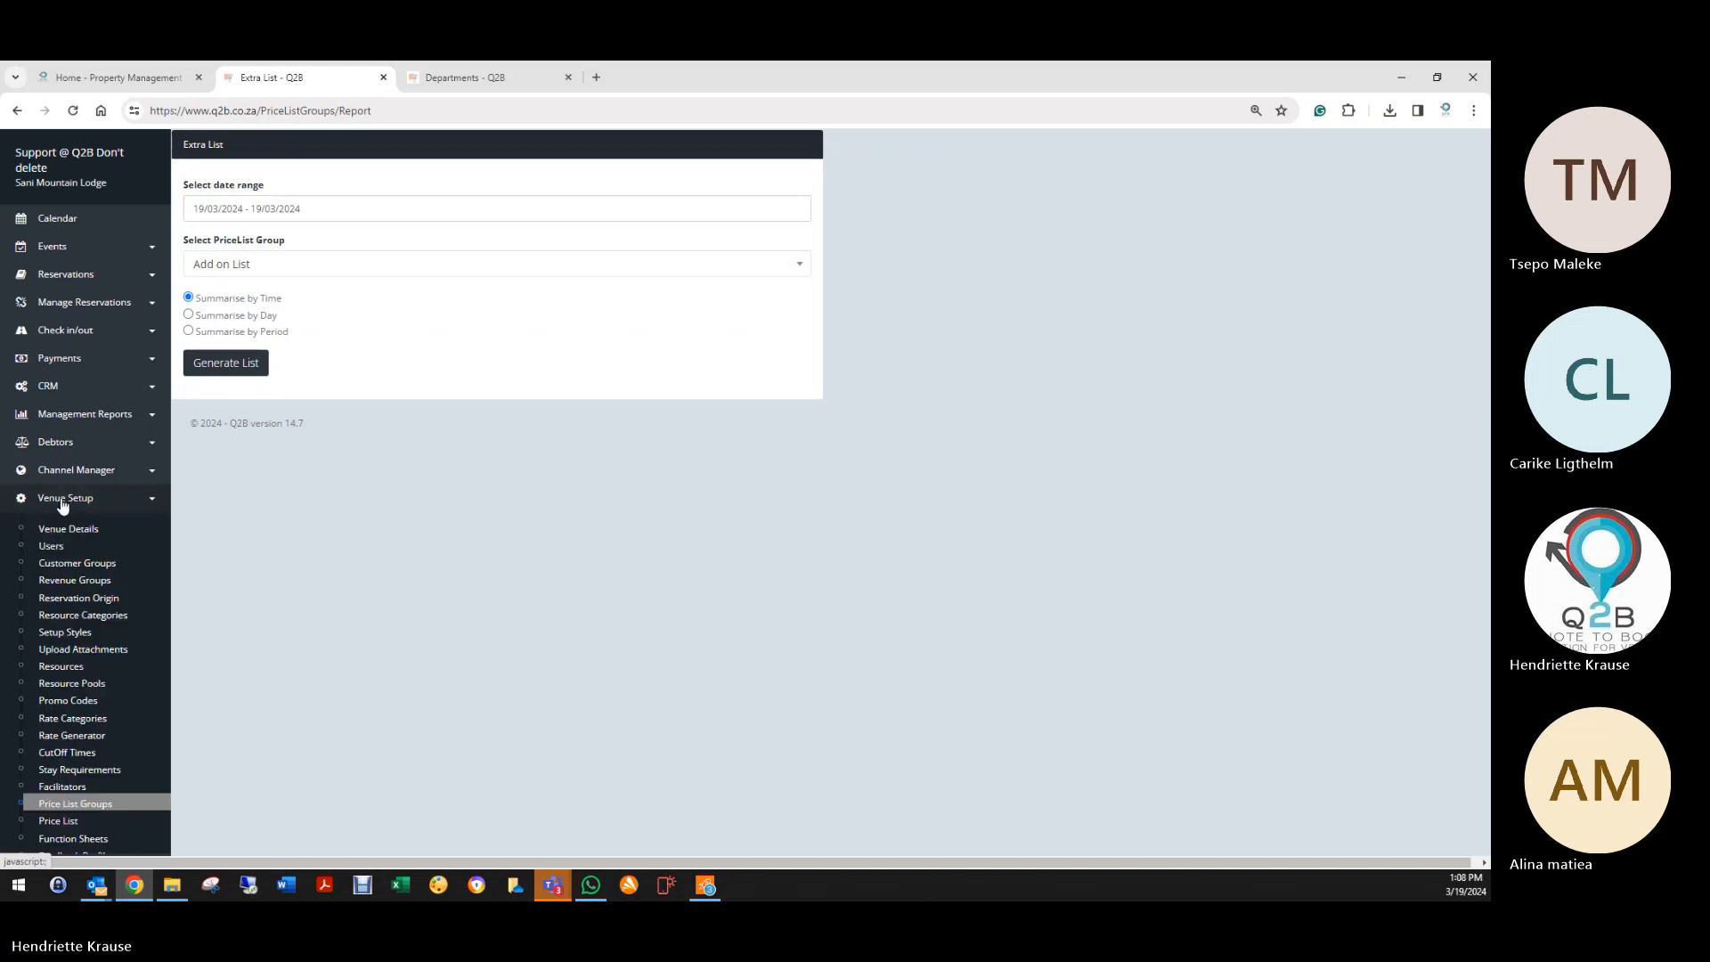
pyautogui.scroll(-2, 103, 737)
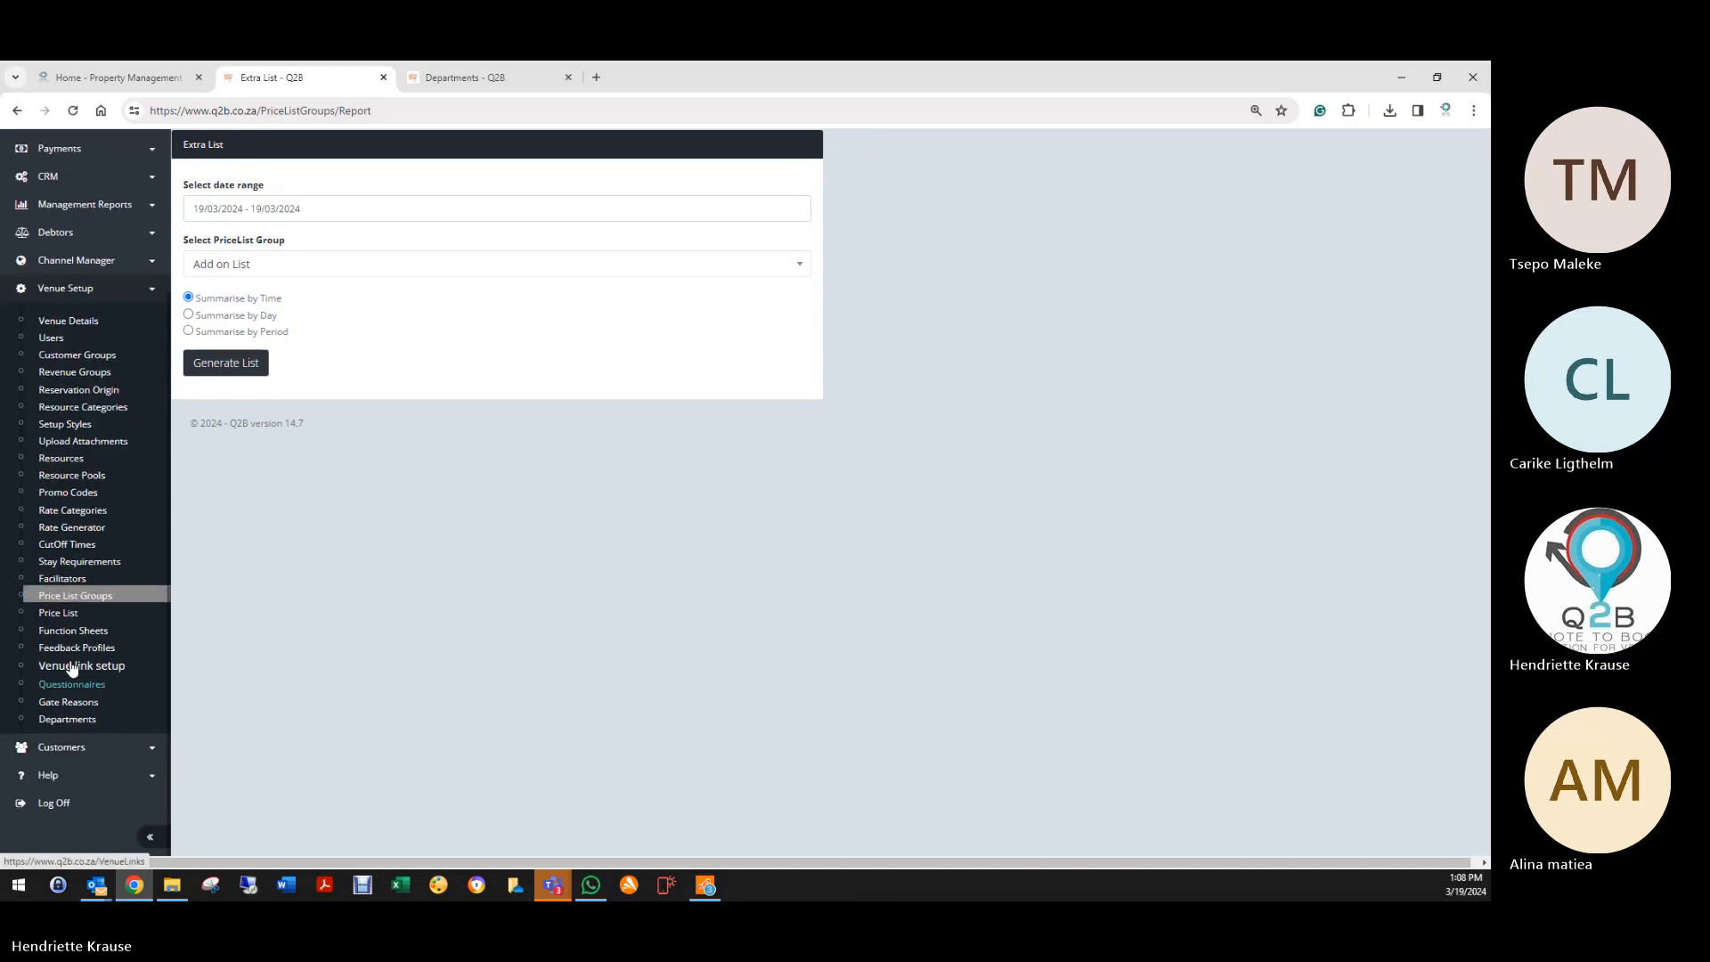
pyautogui.click(70, 632)
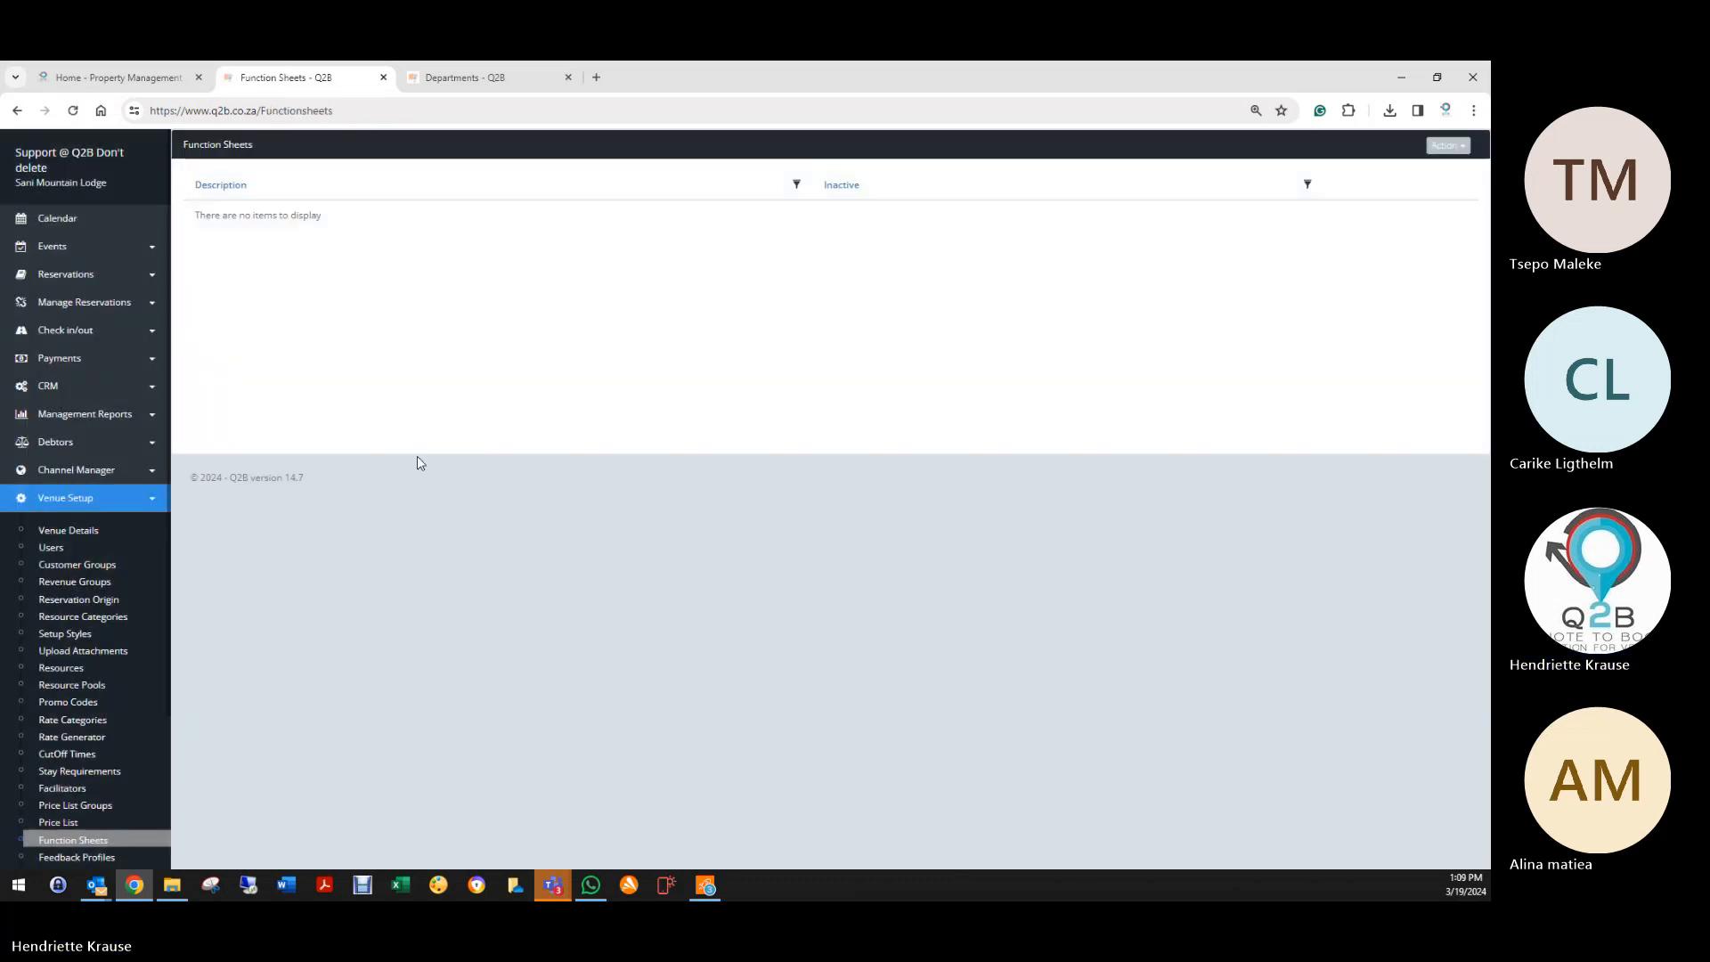
pyautogui.click(1448, 145)
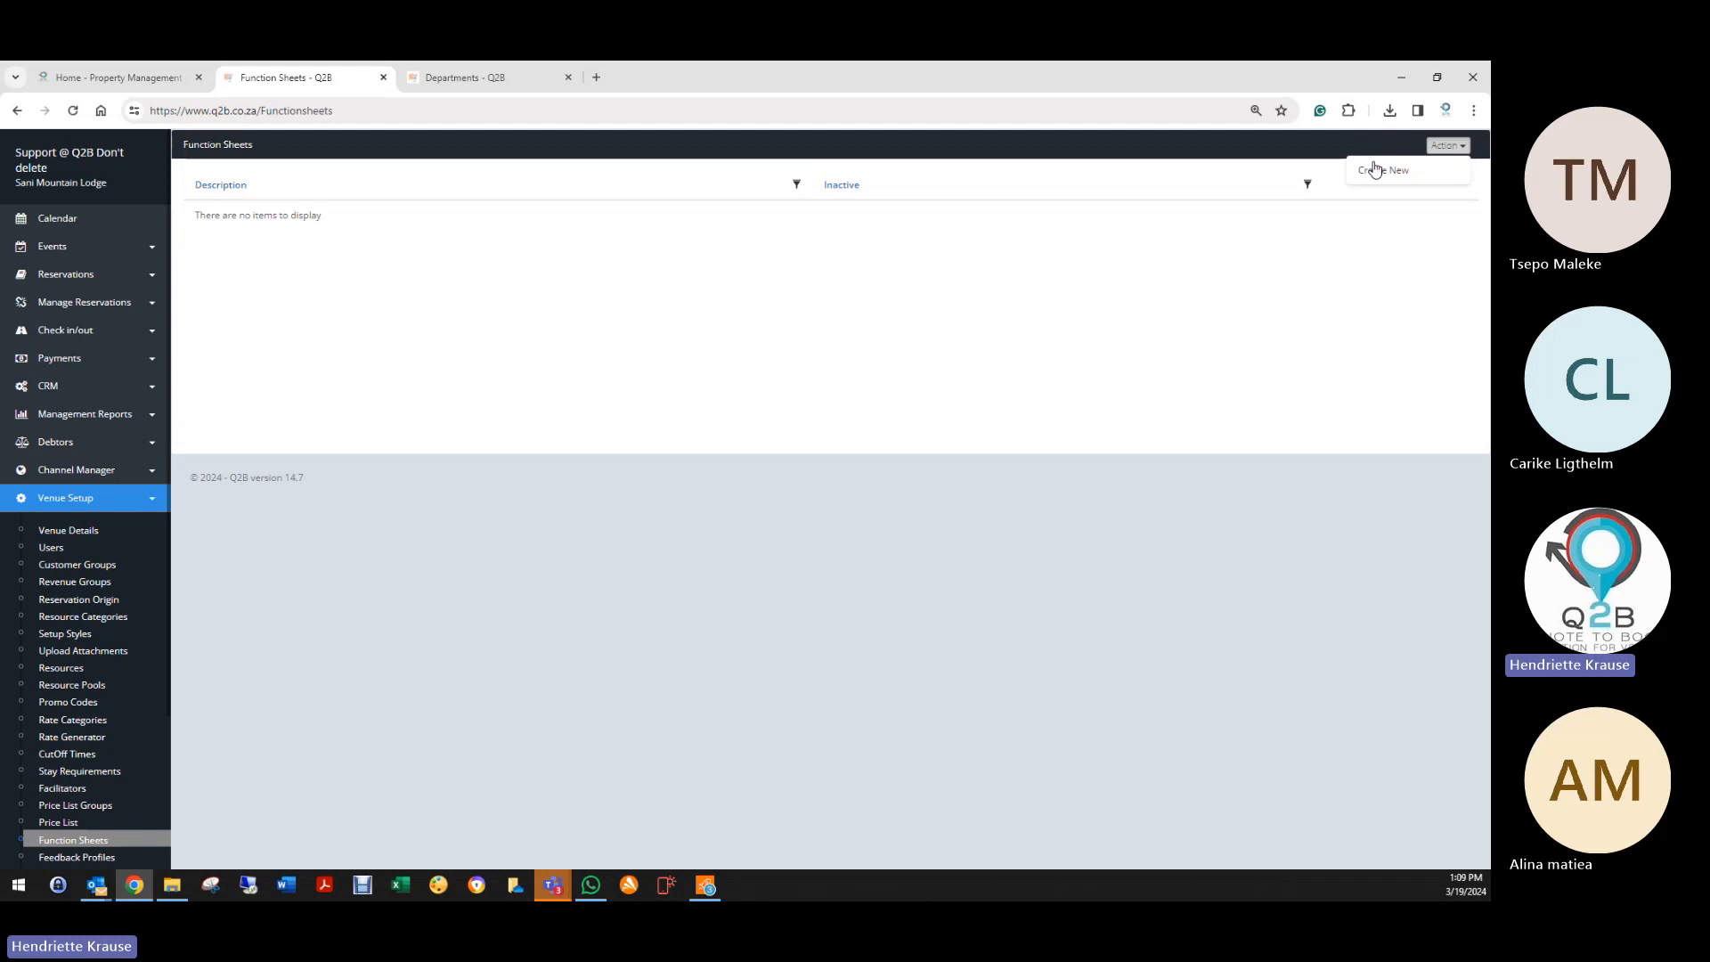
pyautogui.click(1369, 172)
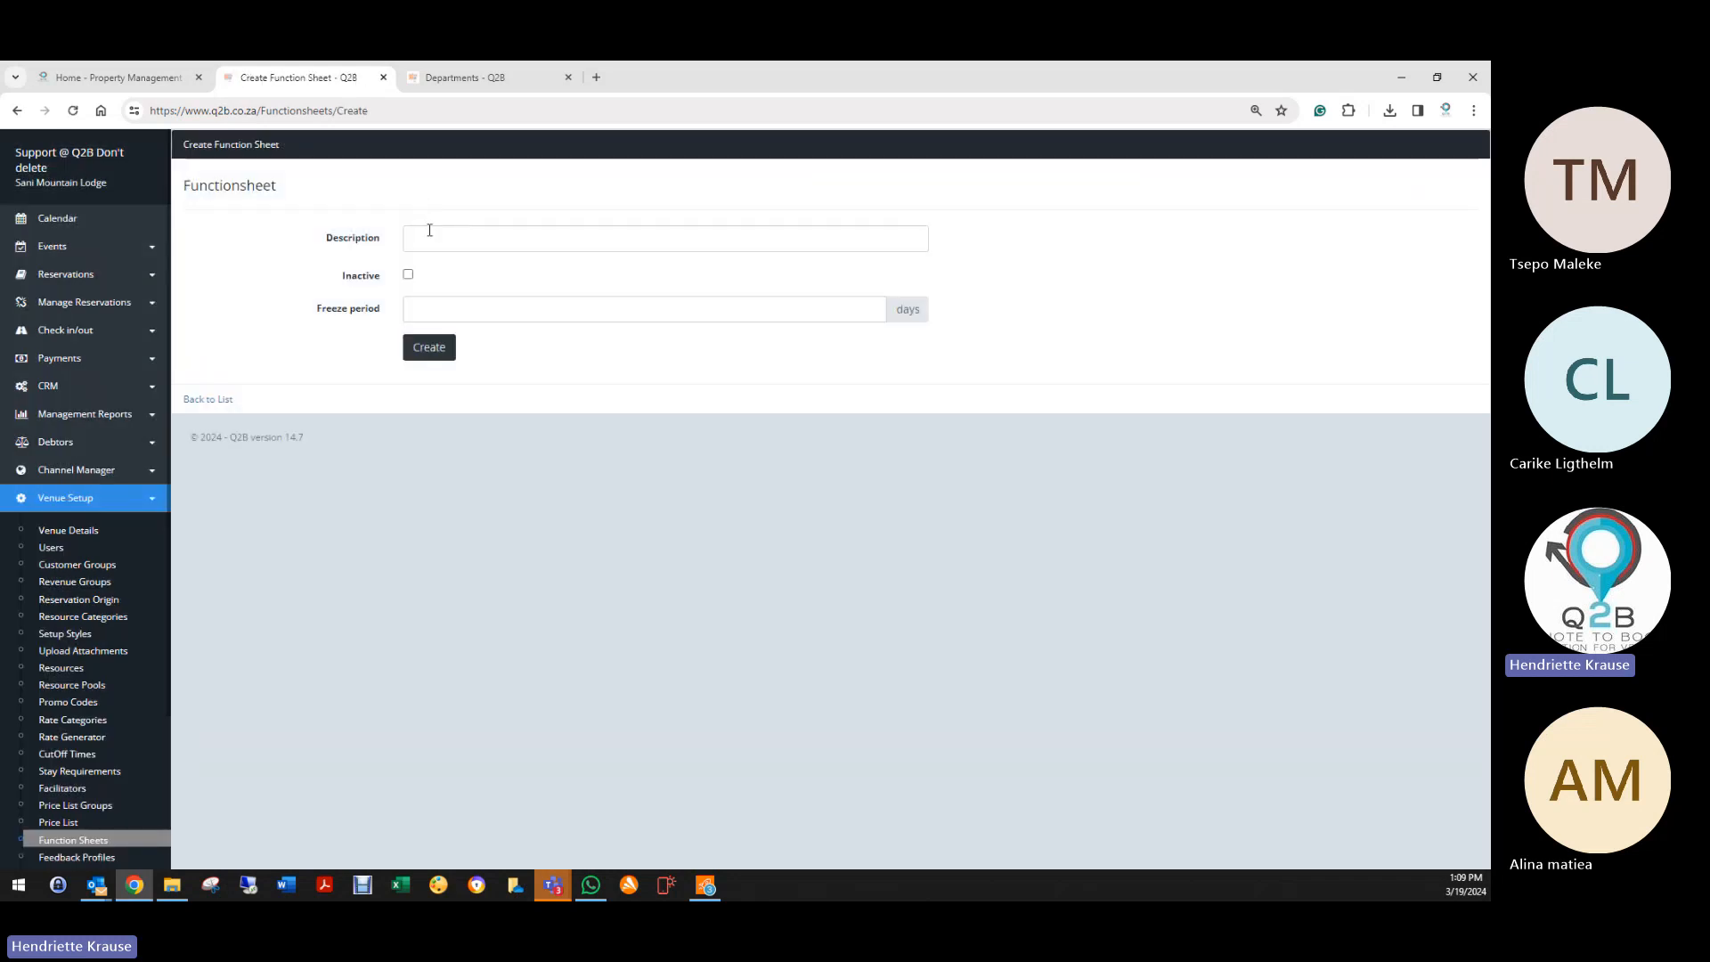
# Step: Create a function sheet described as 'Tour Lunches' with a 1-day freeze period
pyautogui.click(429, 230)
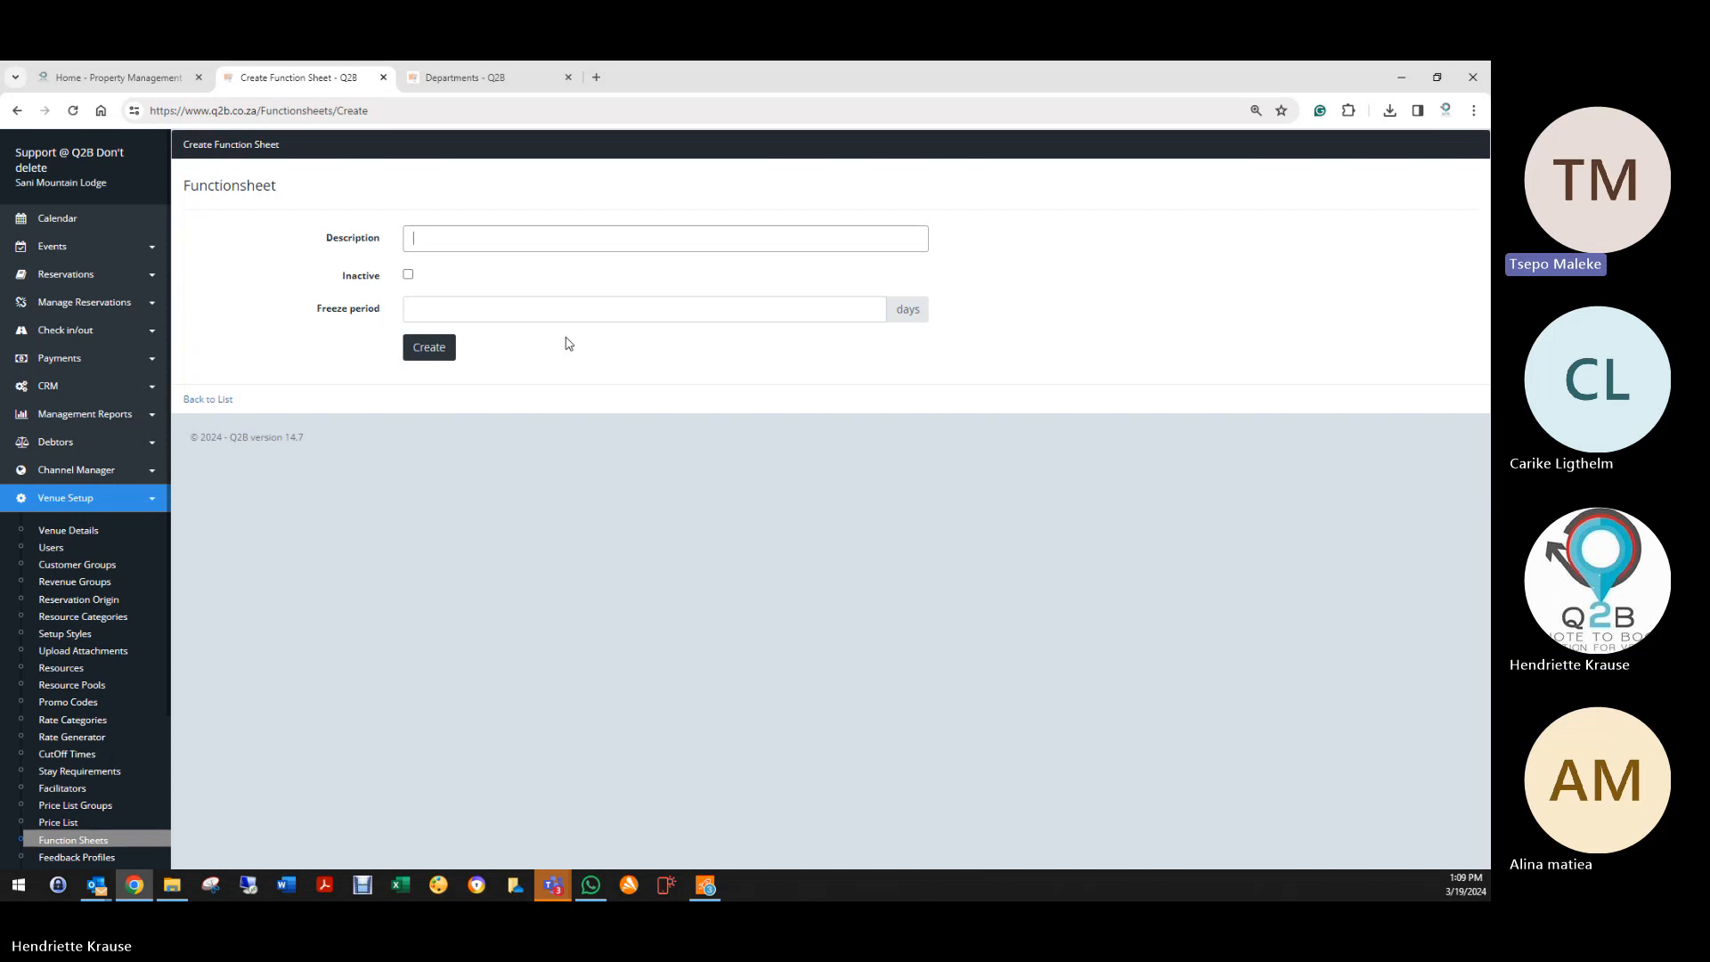
pyautogui.write('Daily Lunch')
pyautogui.moveTo(411, 241); pyautogui.dragTo(435, 238)
pyautogui.write('Tour Lunches')
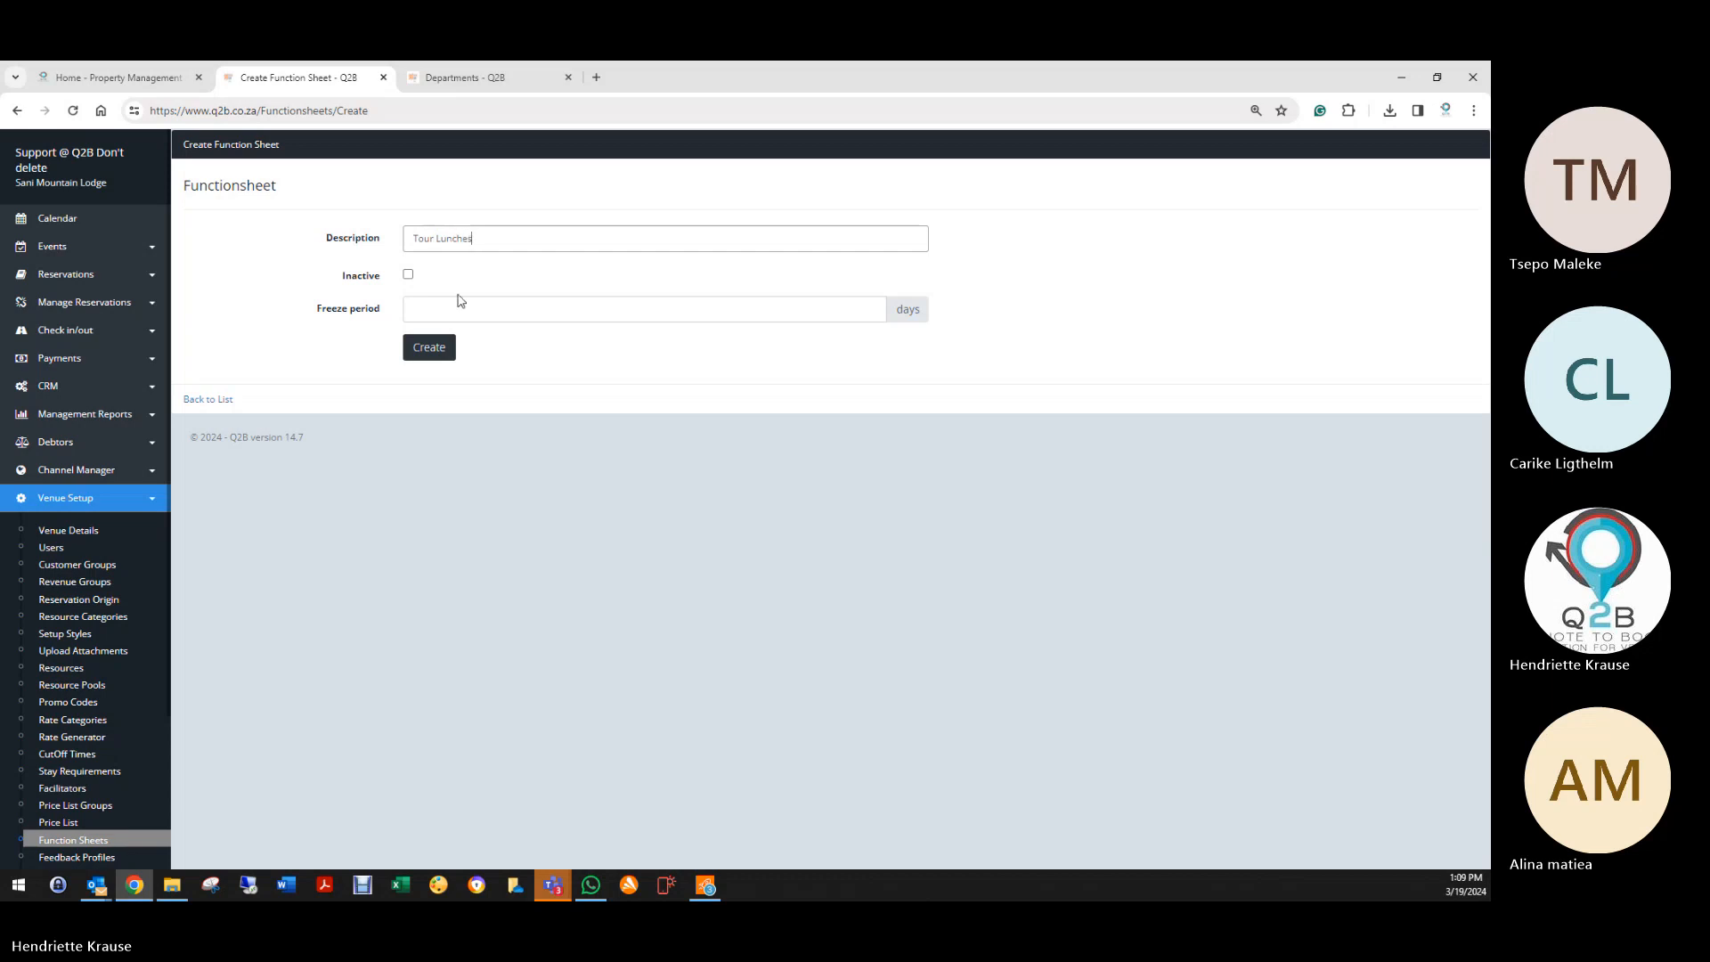
pyautogui.click(430, 310)
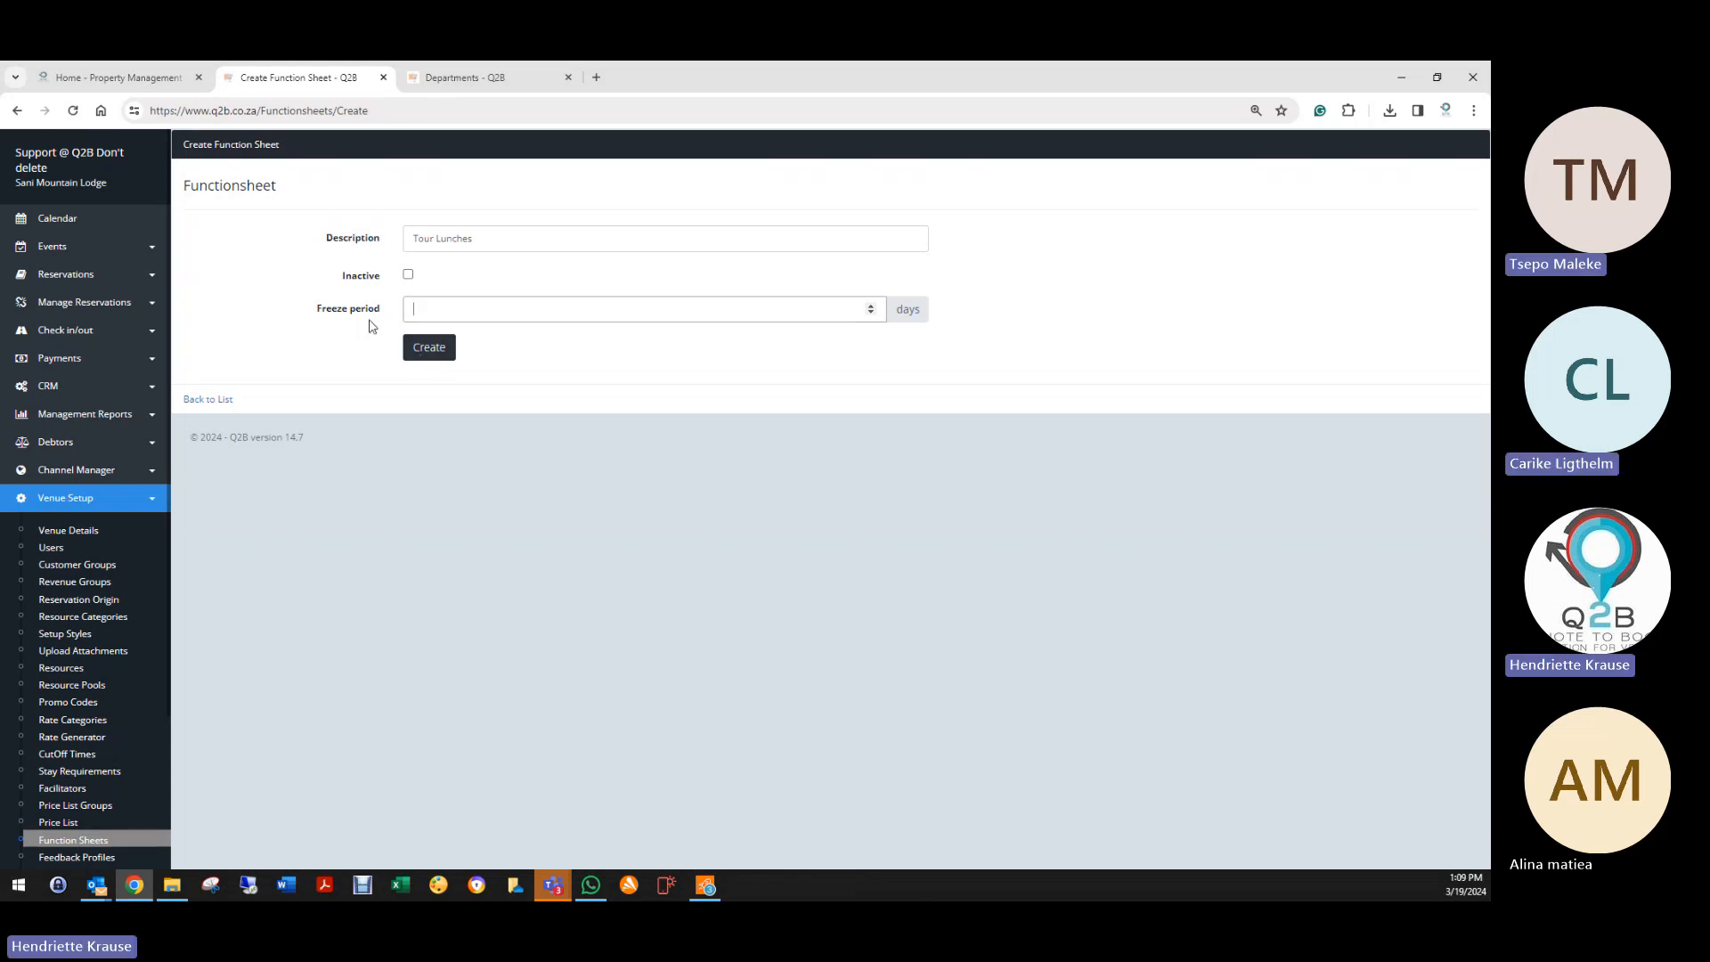
pyautogui.click(567, 318)
pyautogui.write('1')
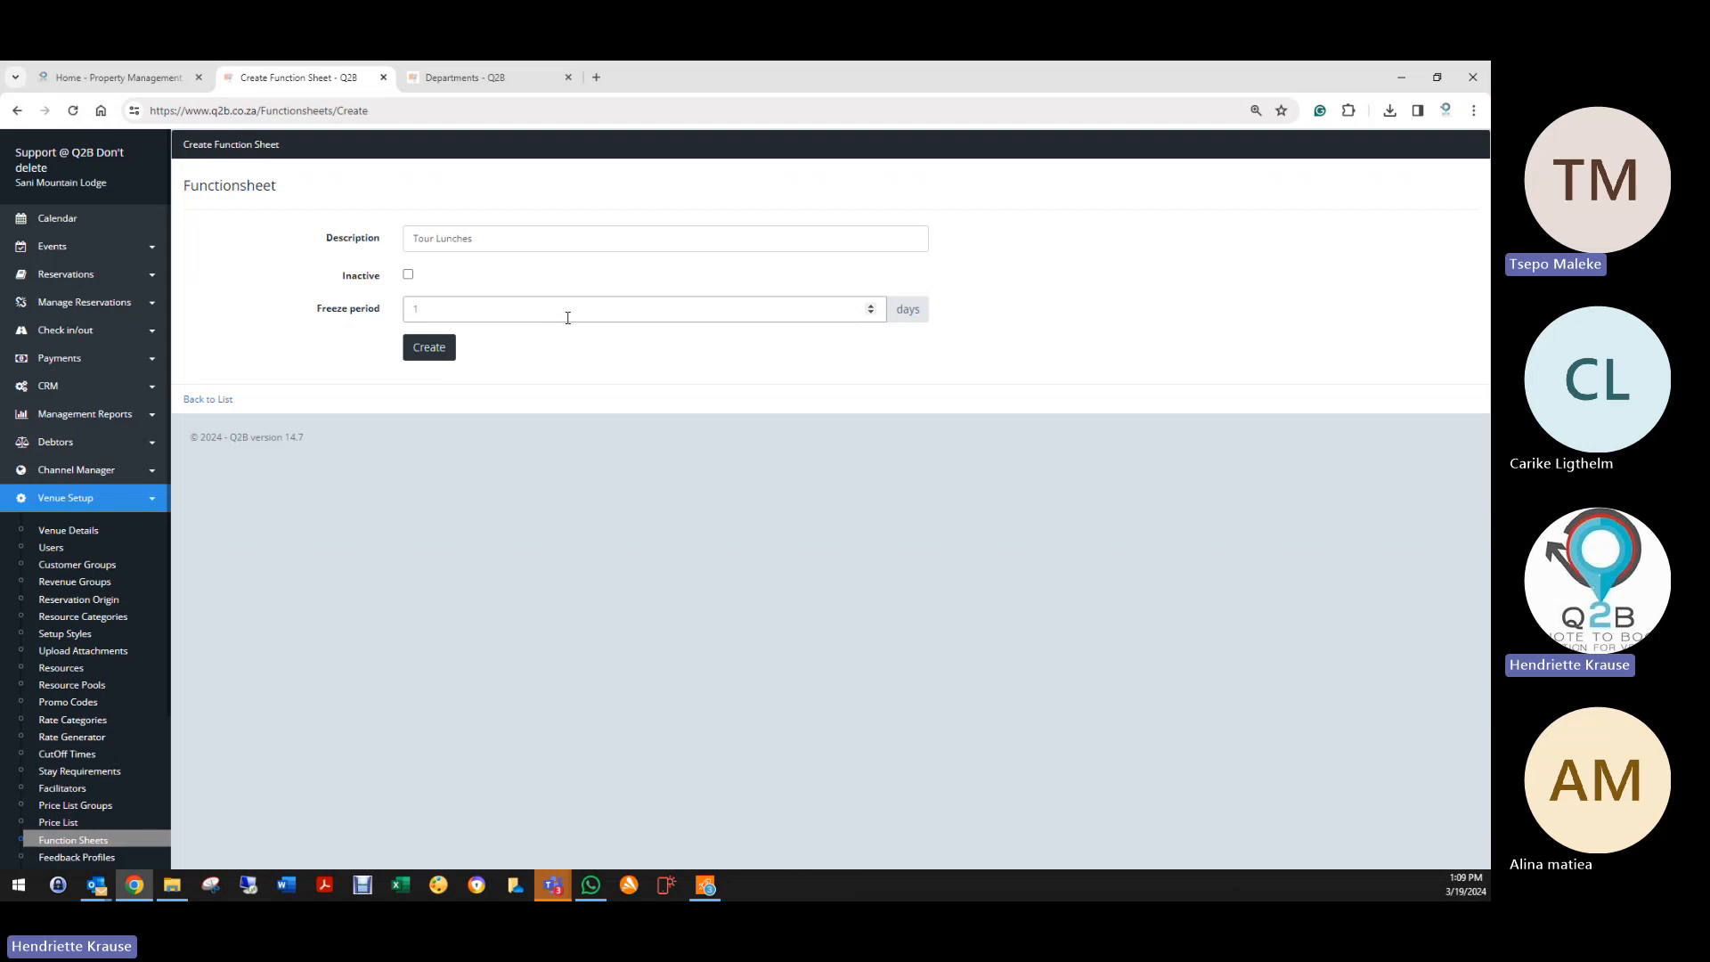
pyautogui.click(430, 349)
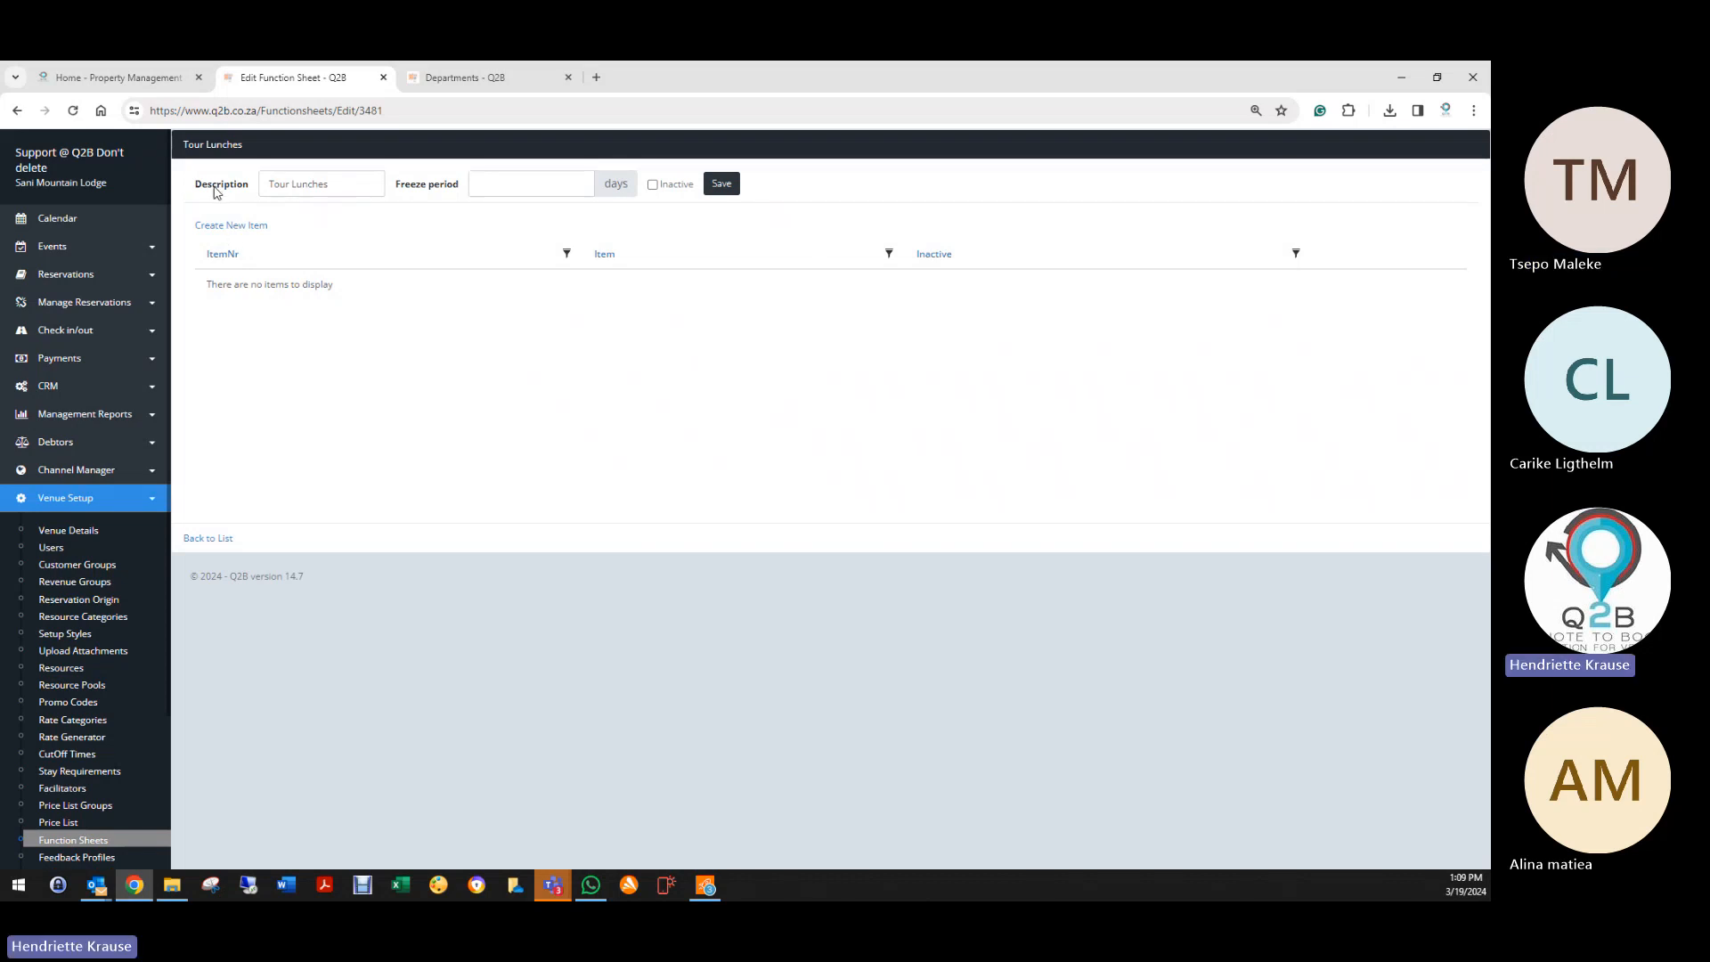
# Step: Add and save item 10: 'How many guests will attend the lunch?'
pyautogui.click(226, 234)
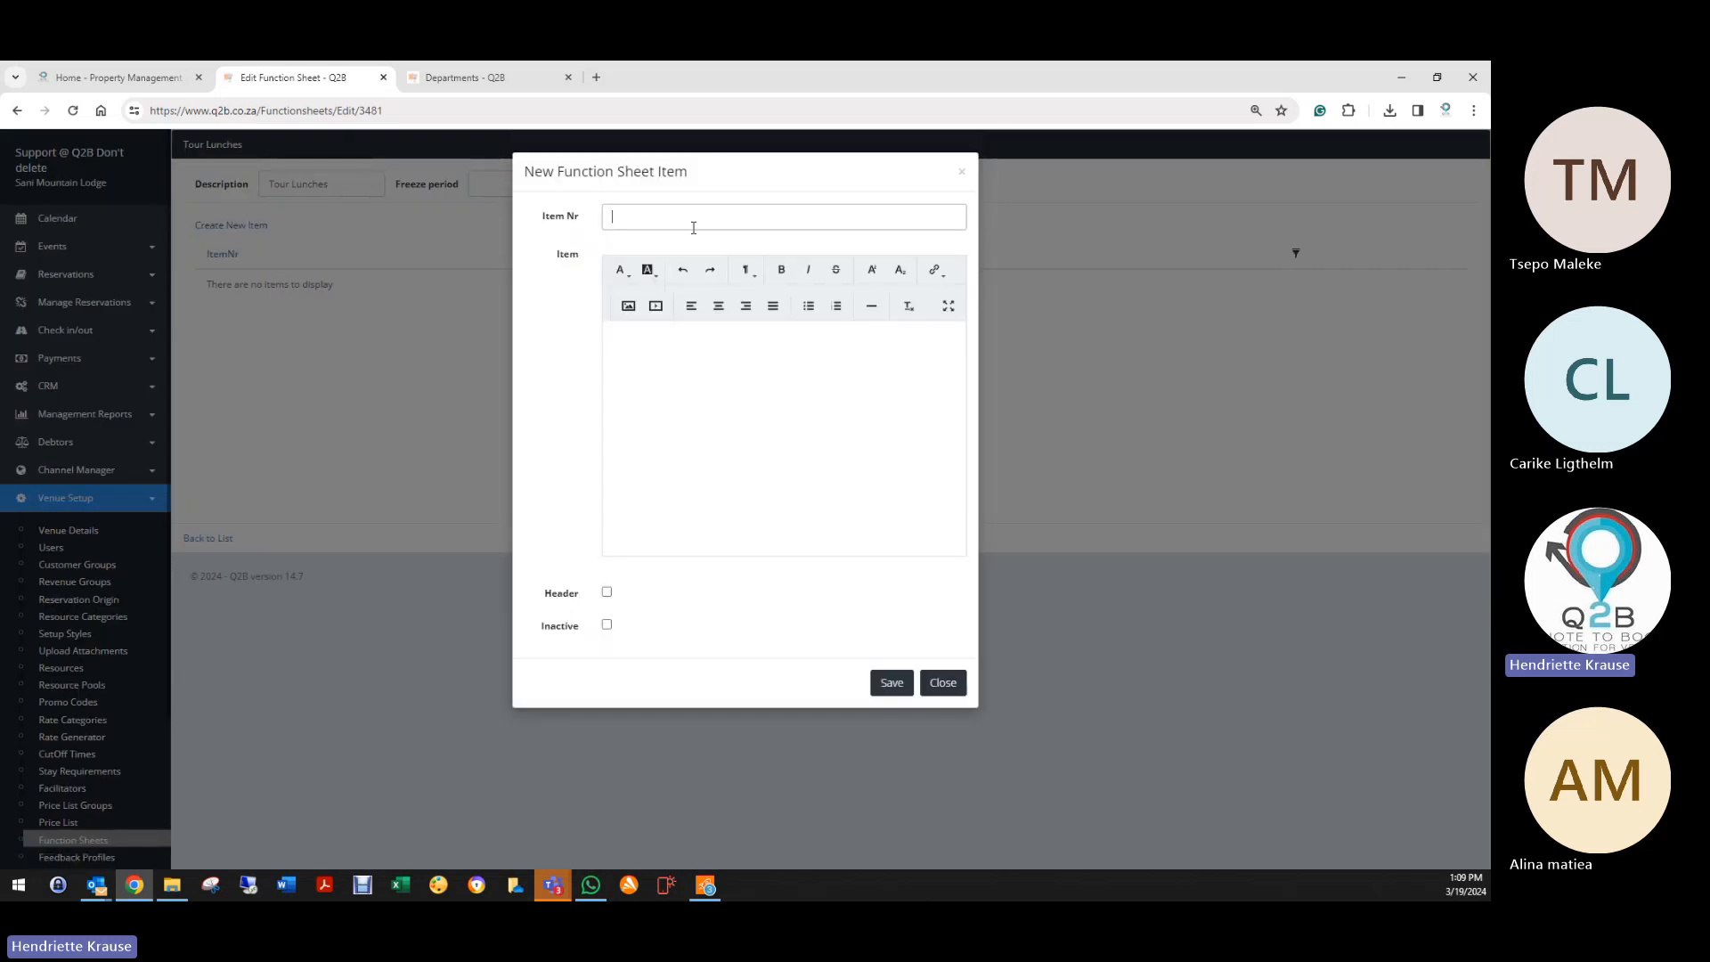
pyautogui.write('10')
pyautogui.press('Tab')
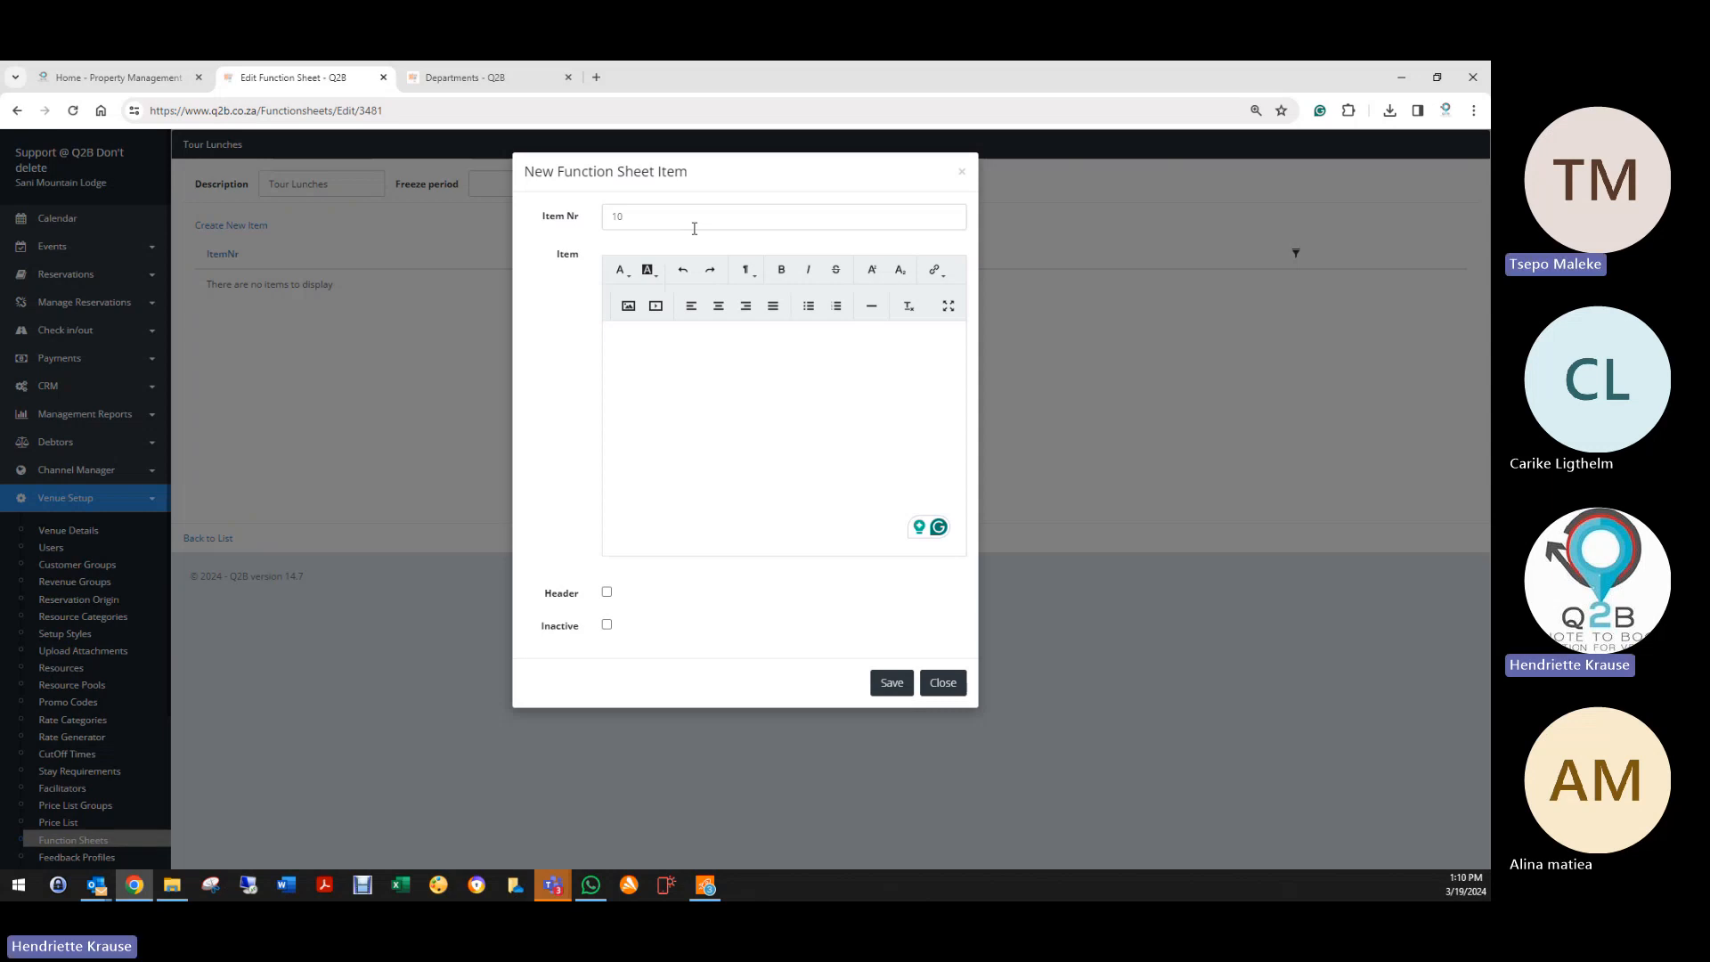
pyautogui.write('How M')
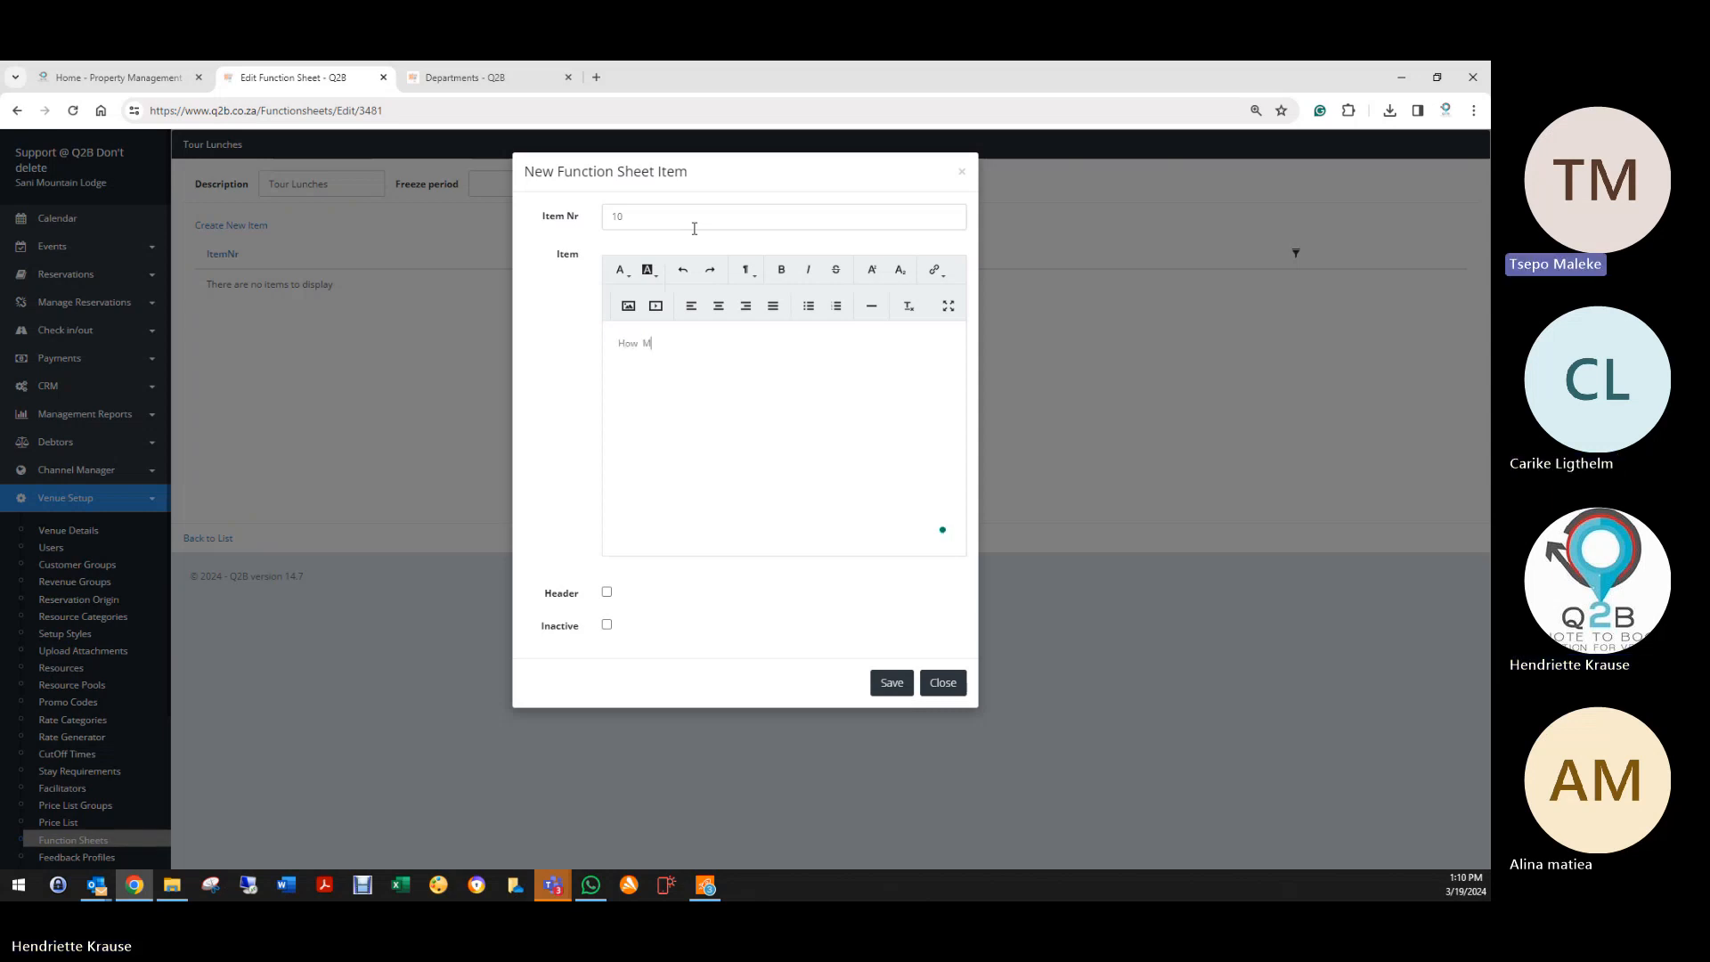
pyautogui.write('a')
pyautogui.press('BackSpace')
pyautogui.press('BackSpace')
pyautogui.write('many ge')
pyautogui.write('ests will attend the lunch')
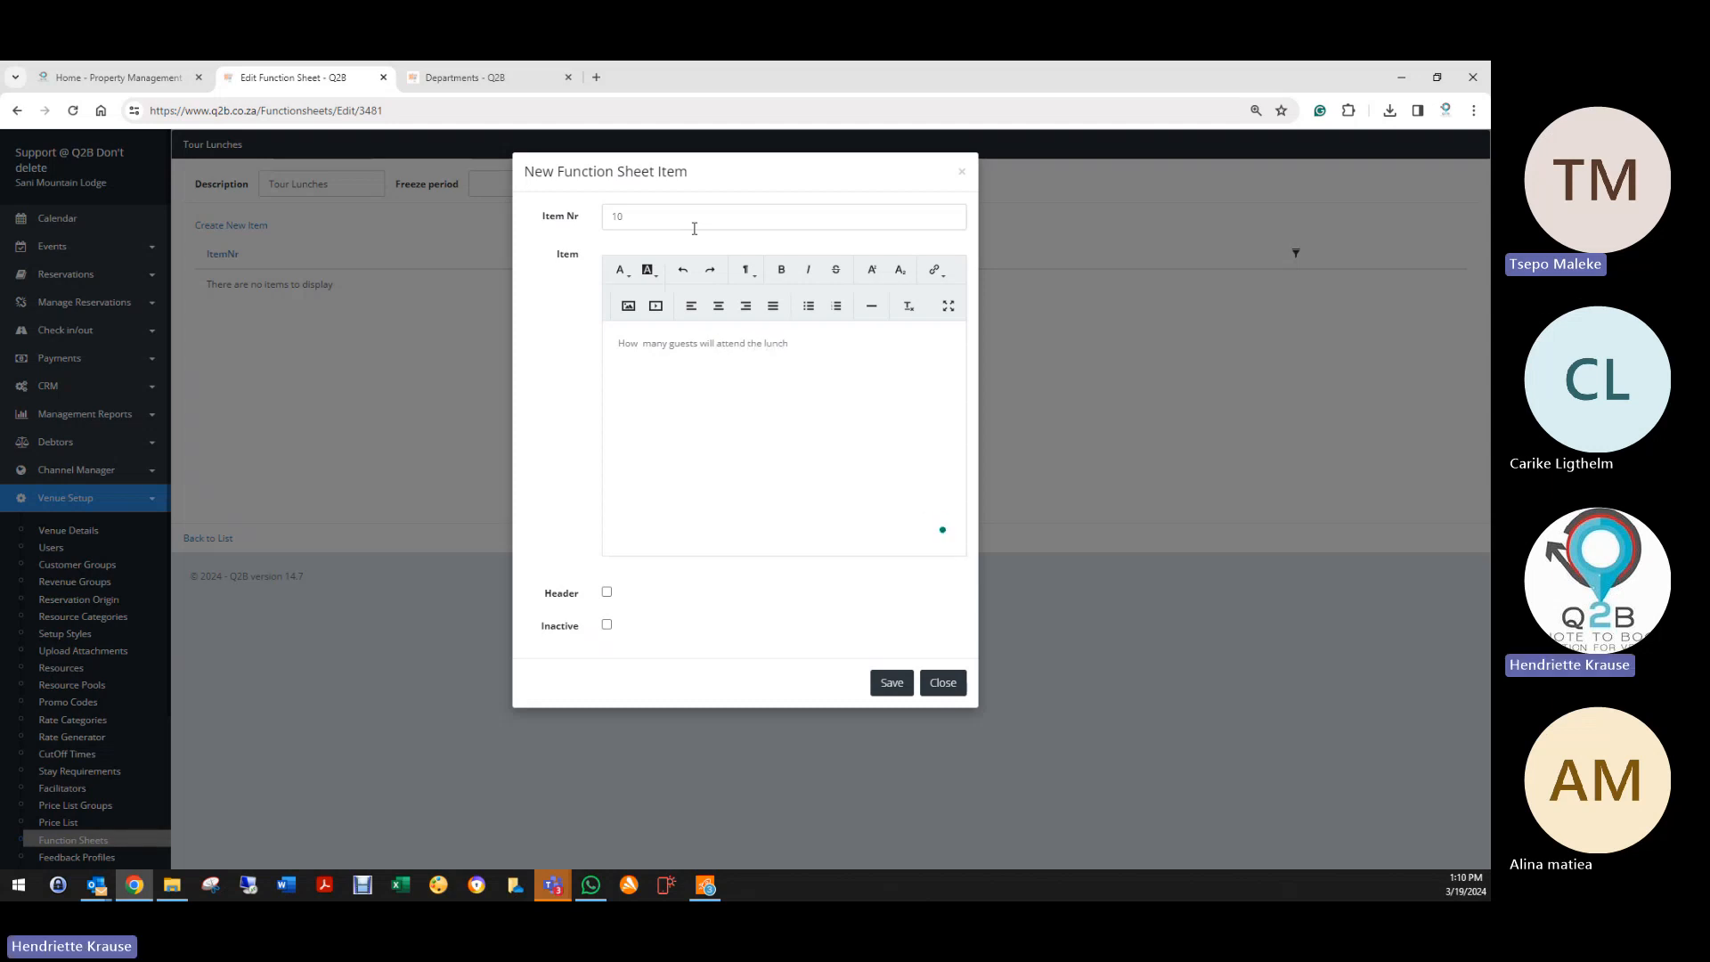
pyautogui.write('?')
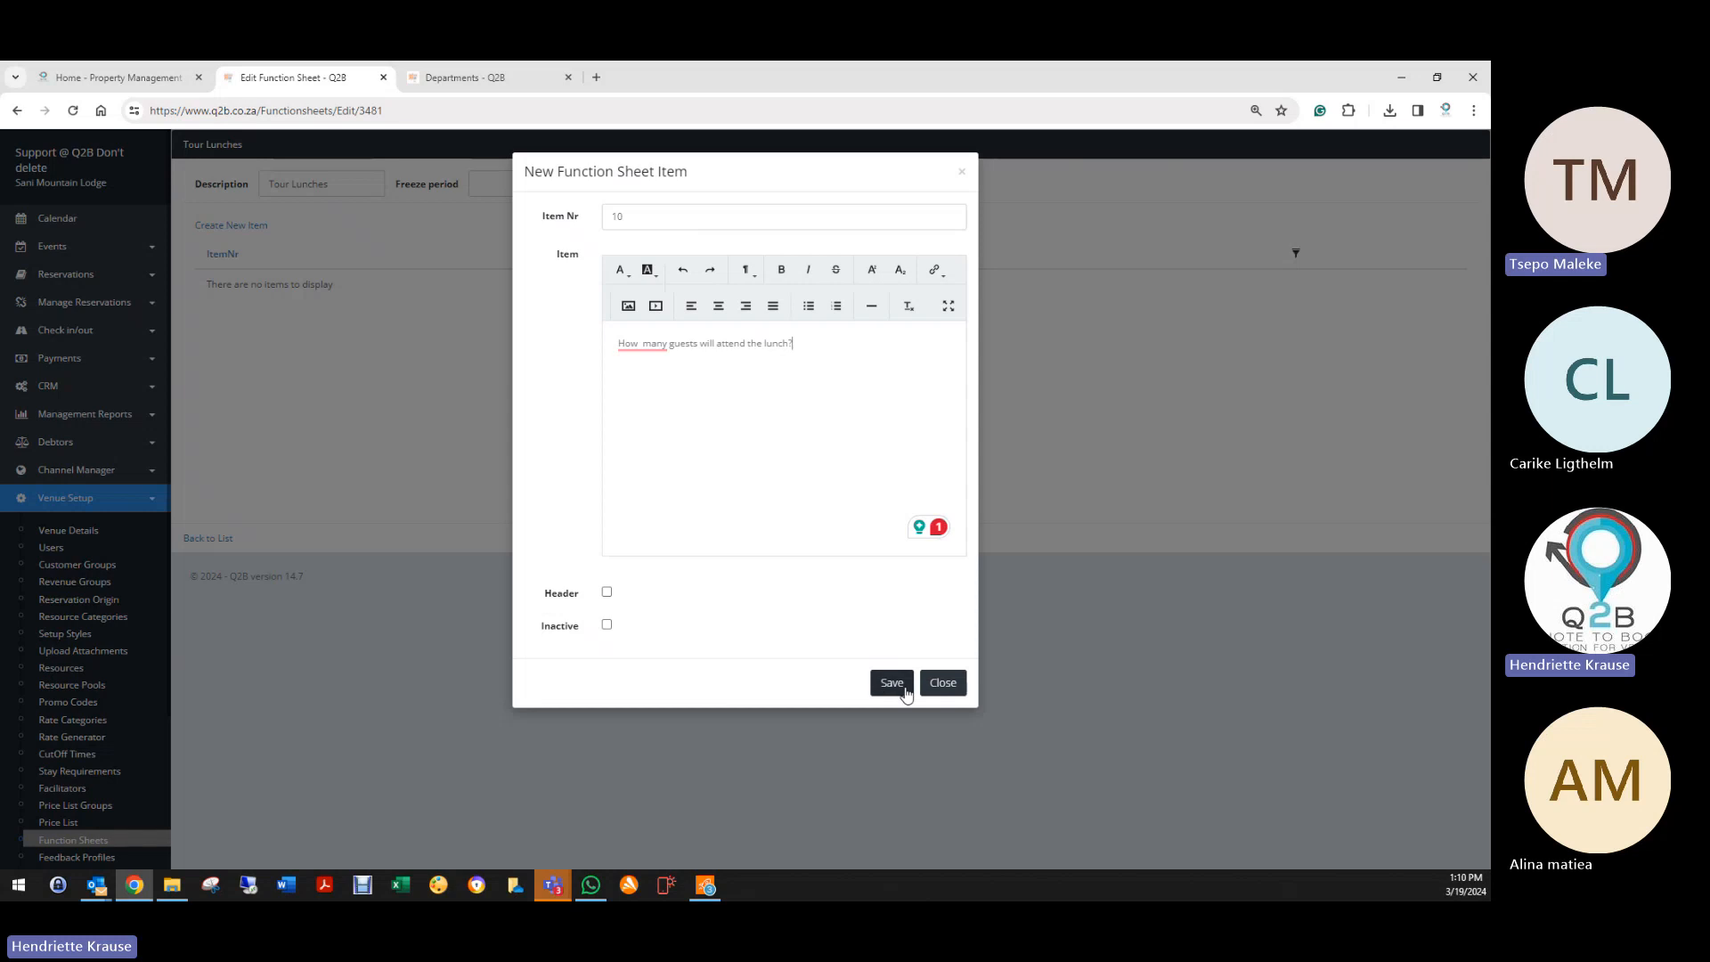
pyautogui.click(890, 682)
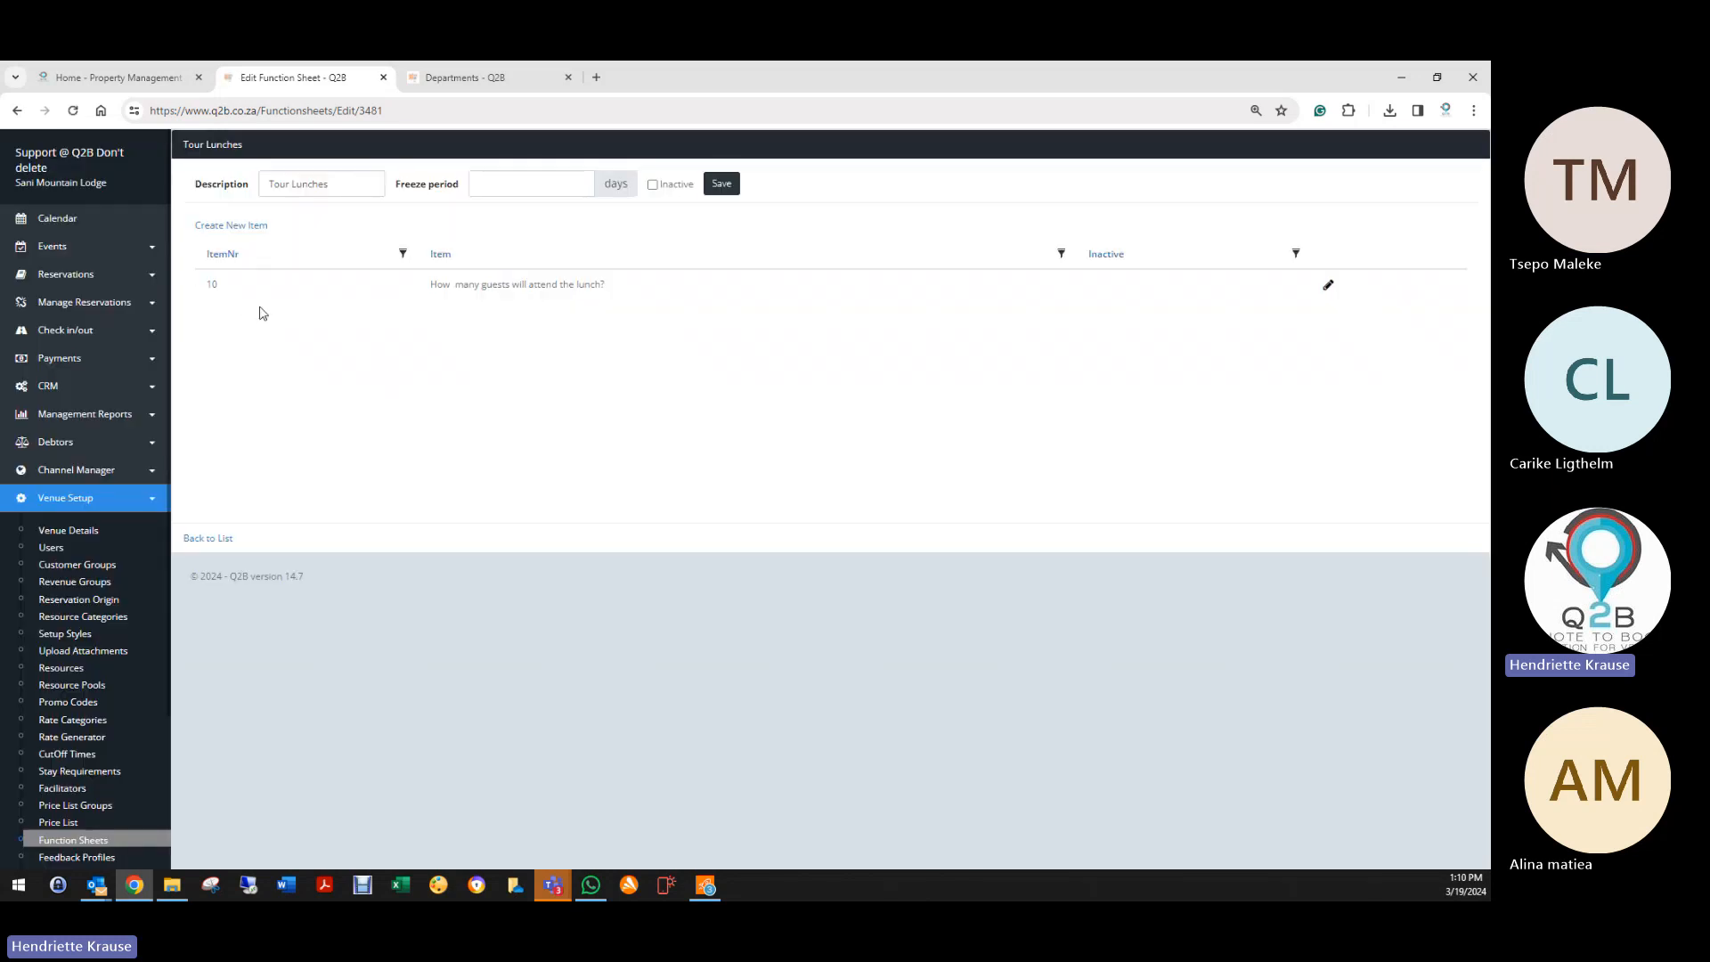
# Step: Add and save item 20 with the question 'What menu do you prefer?'
pyautogui.click(229, 227)
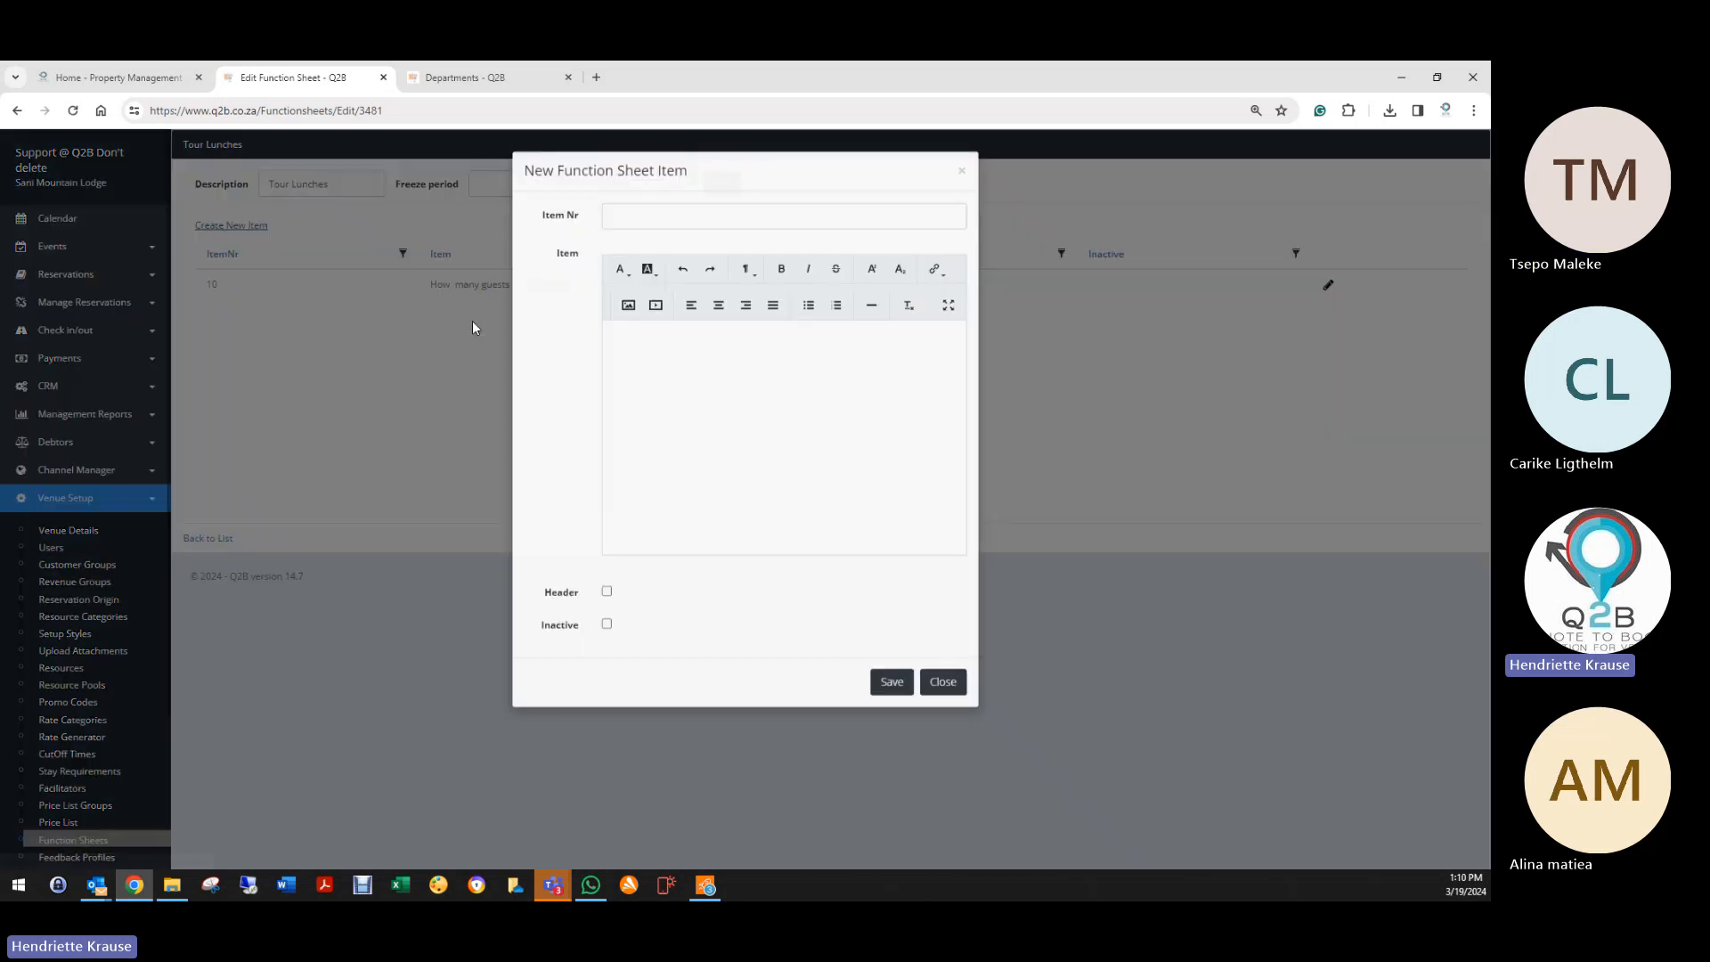
pyautogui.click(661, 216)
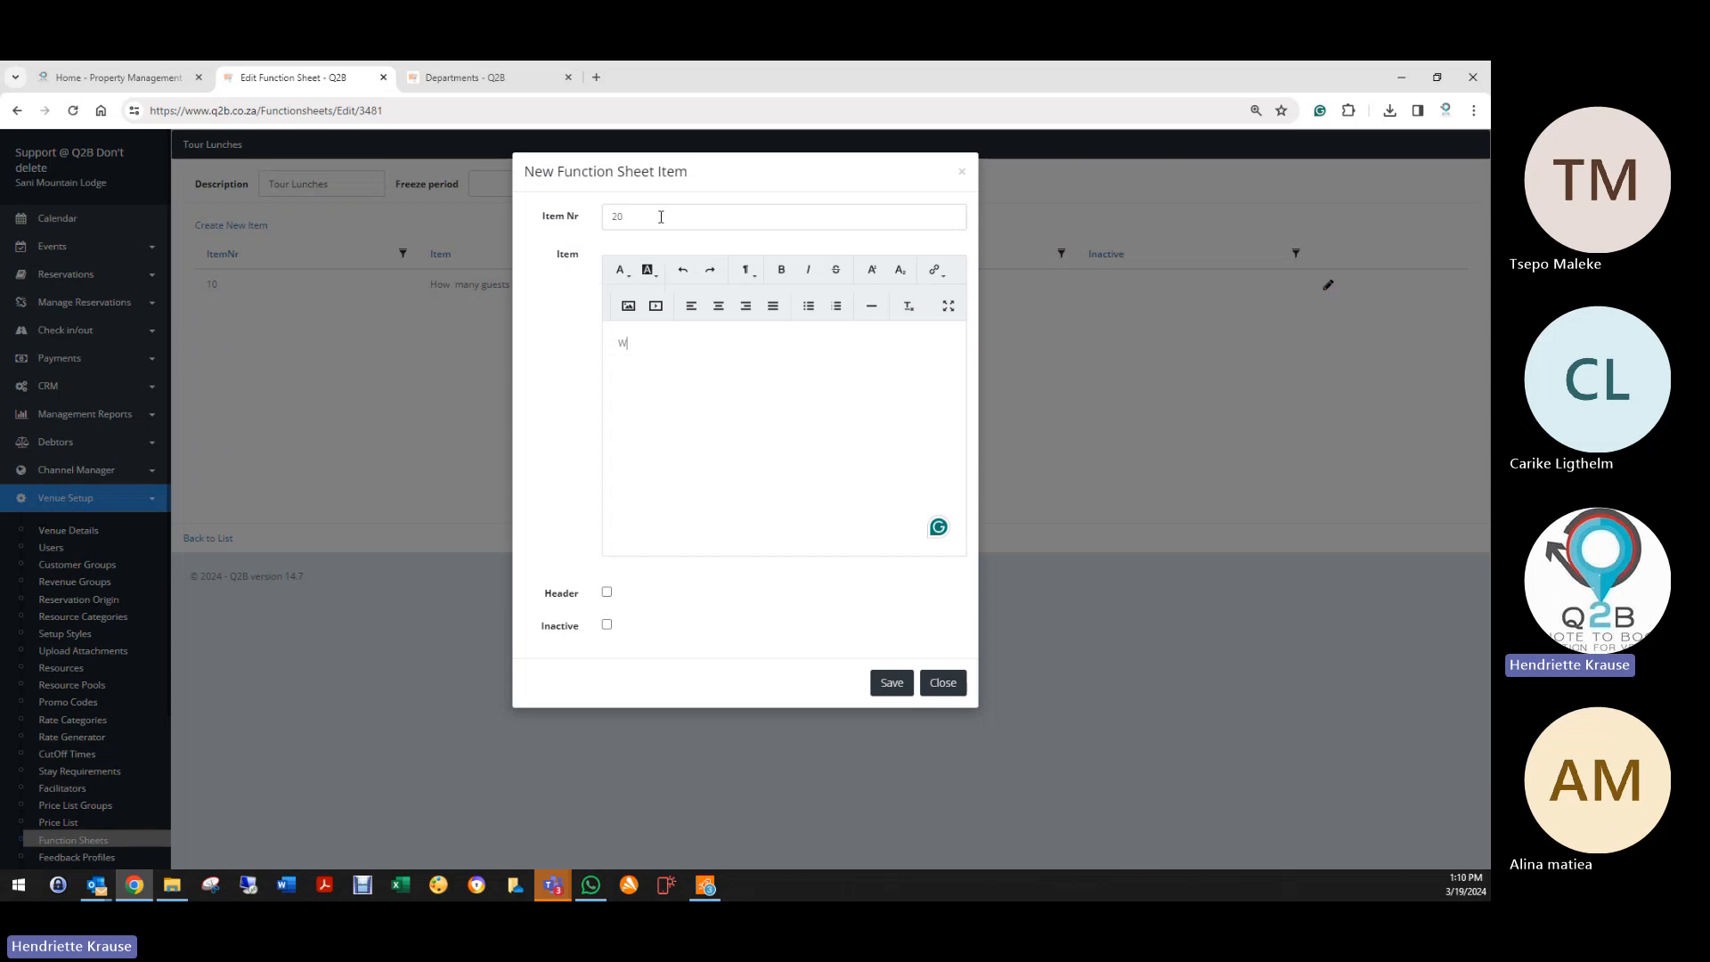
pyautogui.press('BackSpace')
pyautogui.write('What menu do you prefer')
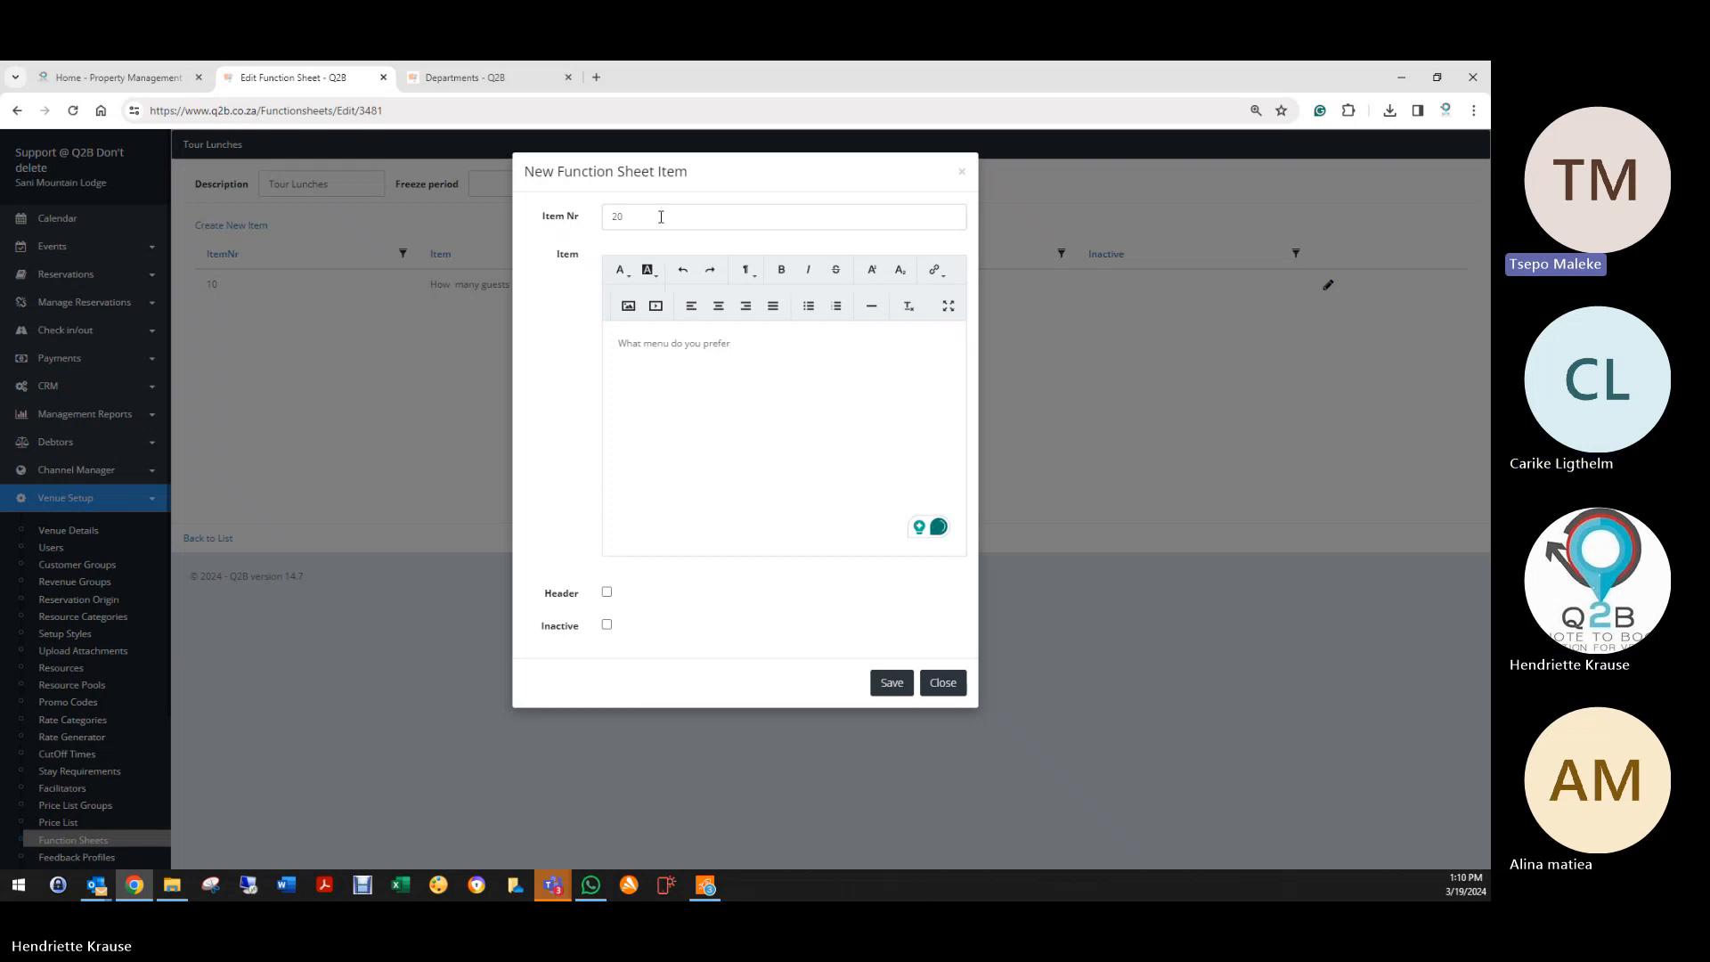
pyautogui.write('?')
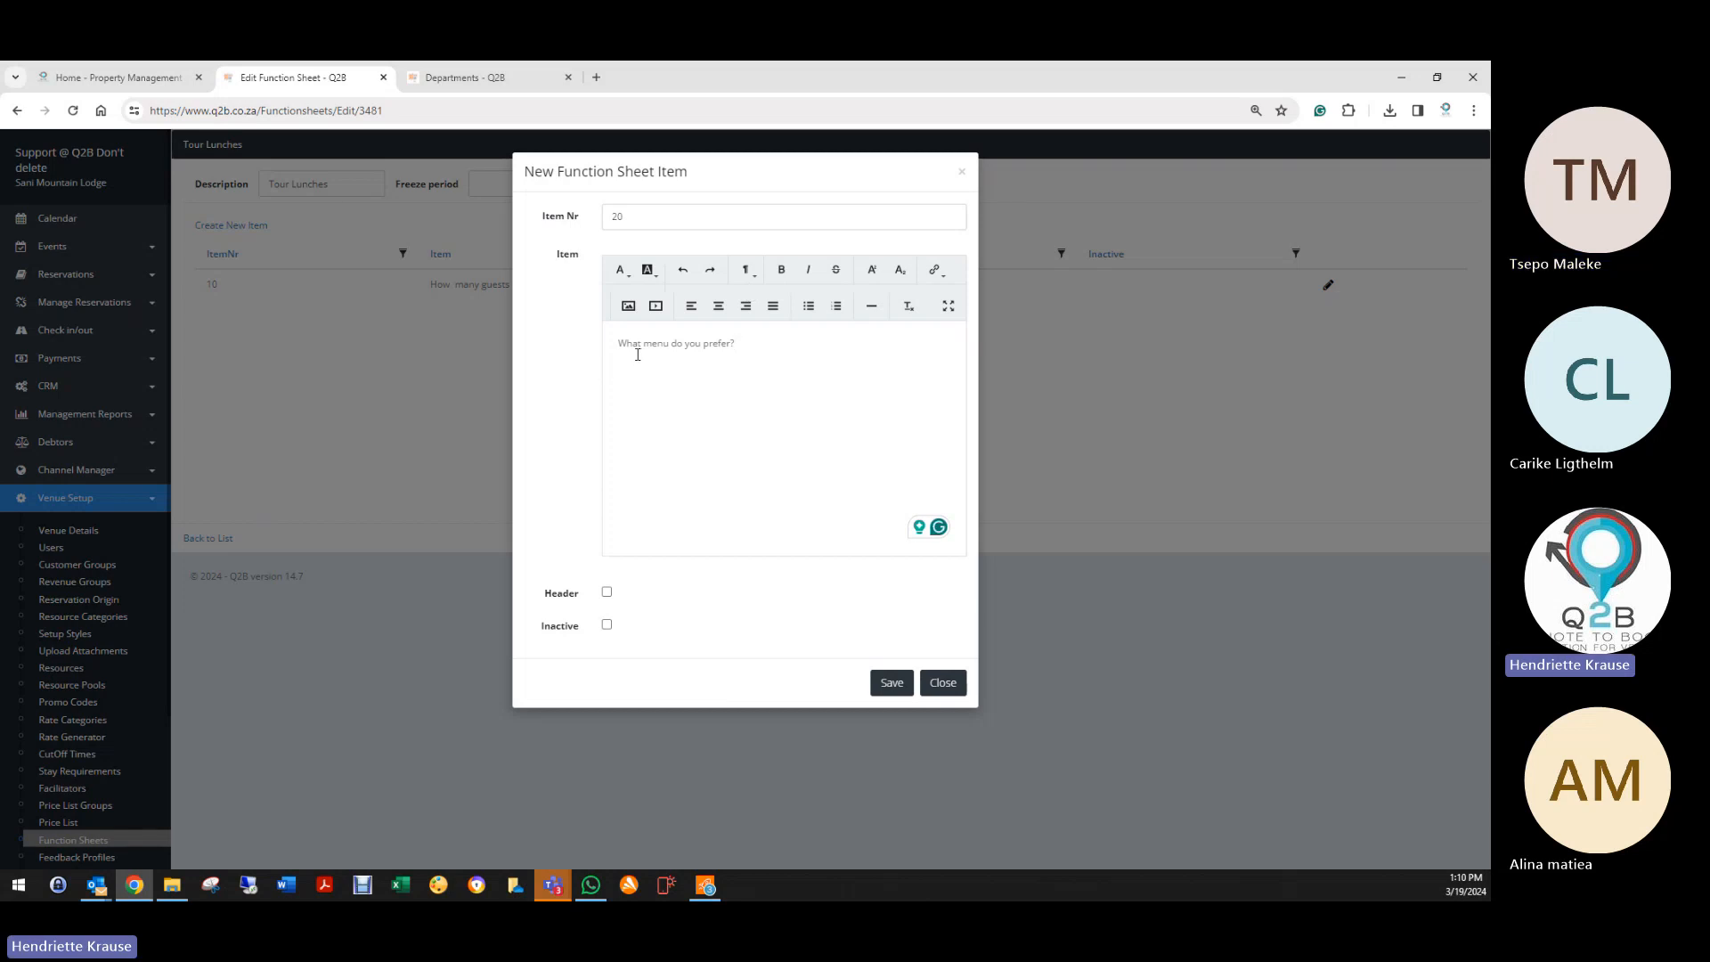
pyautogui.moveTo(619, 344); pyautogui.dragTo(683, 344)
pyautogui.click(744, 367)
pyautogui.click(884, 684)
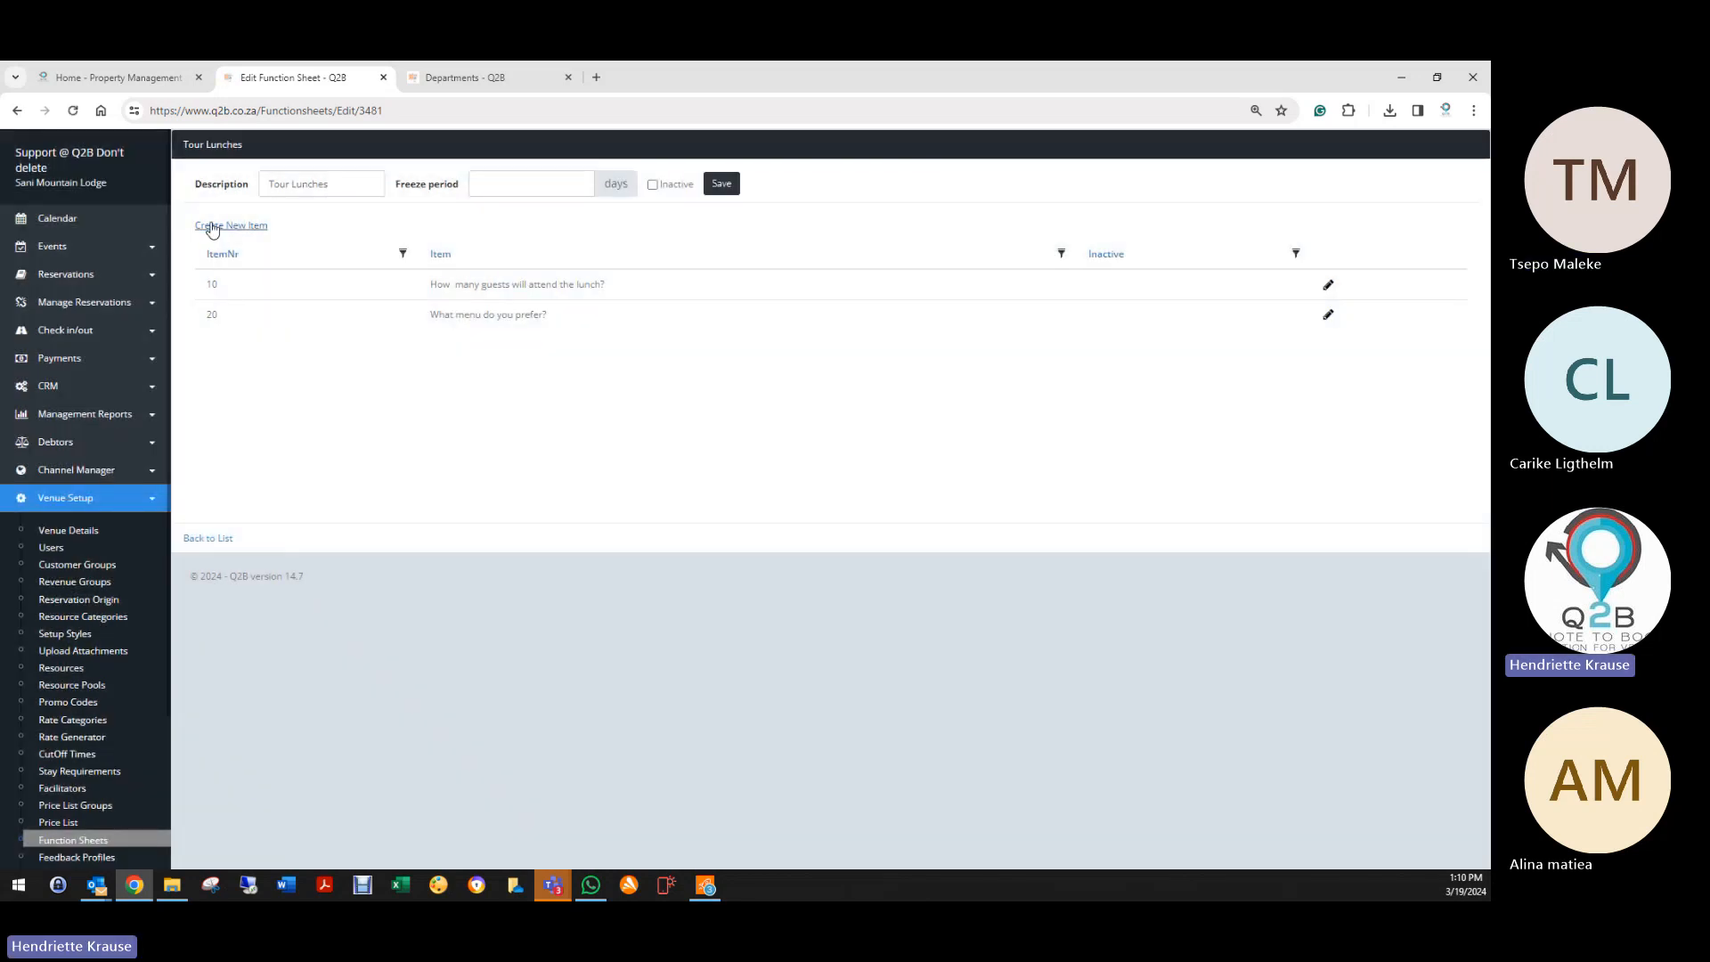
# Step: Start item 30 with the text 'Please list your special dietary requirements'
pyautogui.click(229, 226)
pyautogui.write('3')
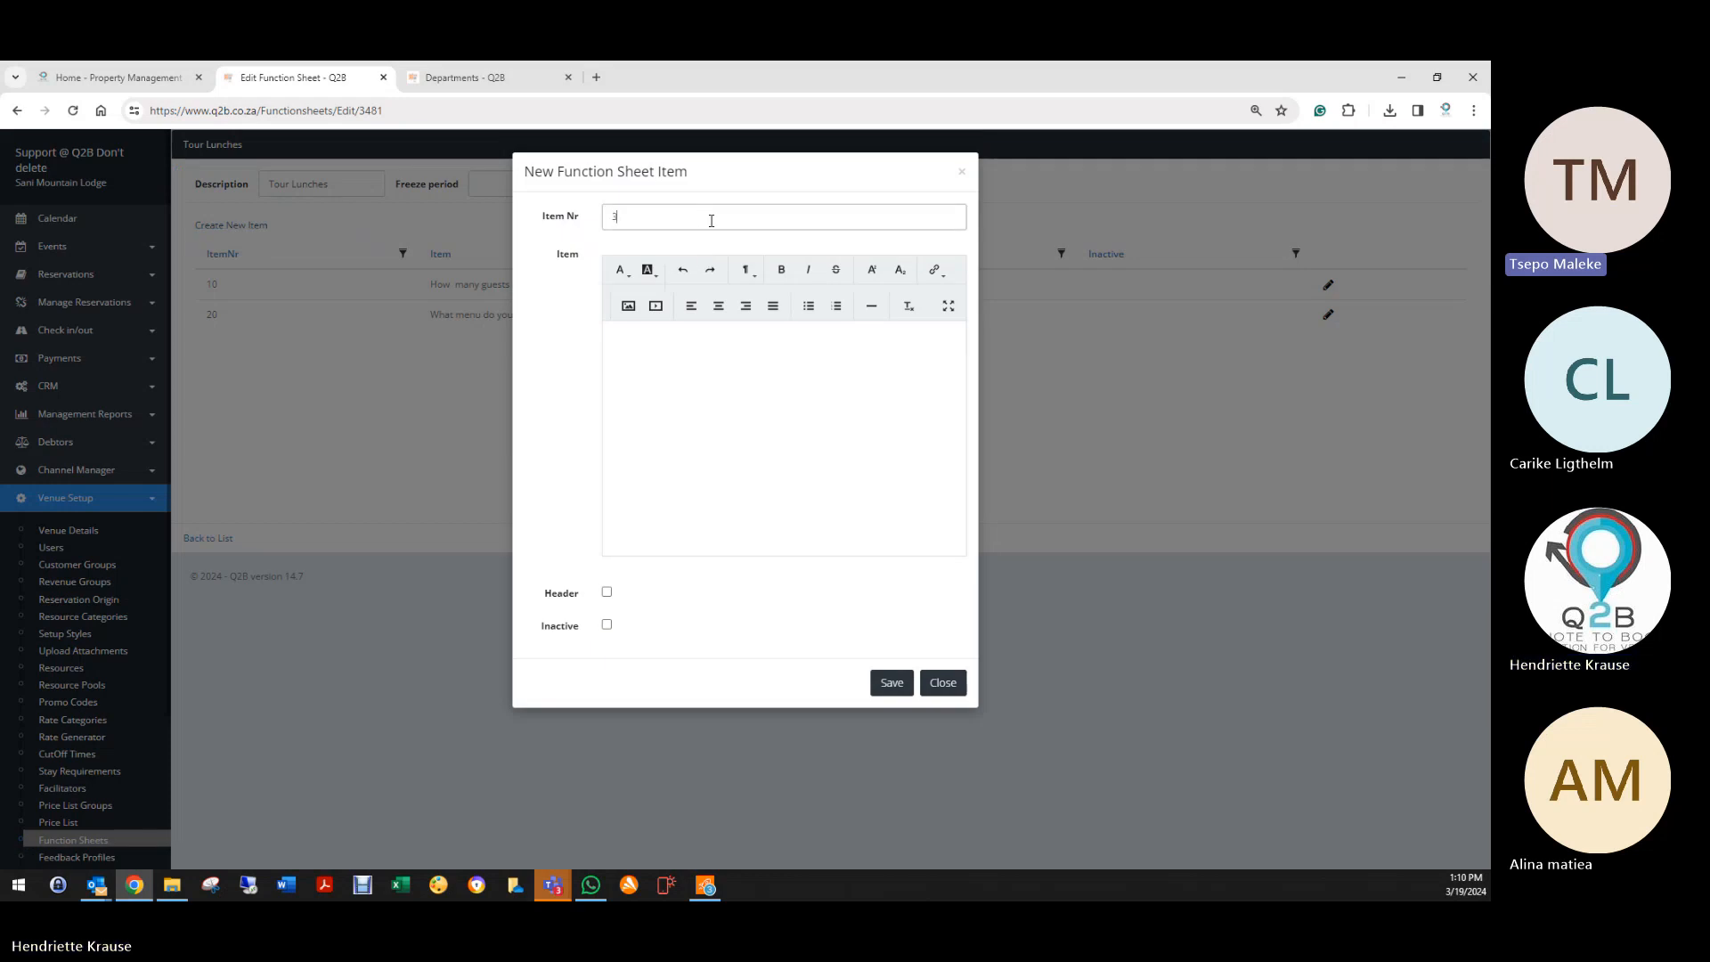
pyautogui.write('0')
pyautogui.press('Tab')
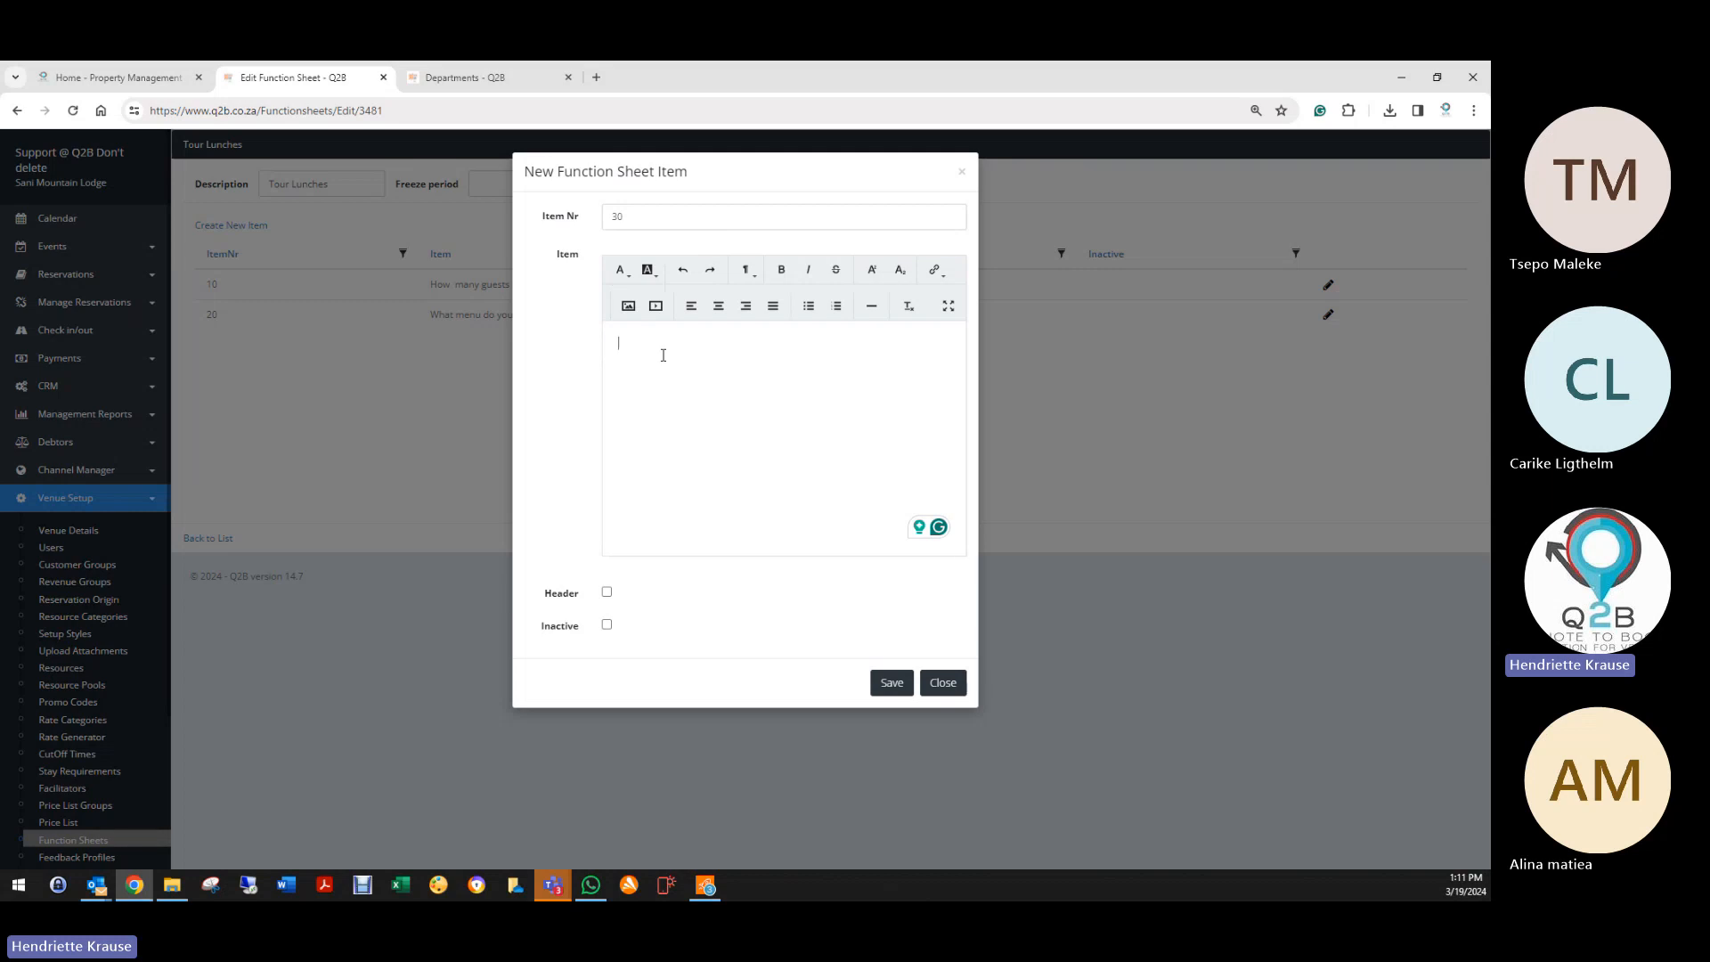
pyautogui.write('Please li')
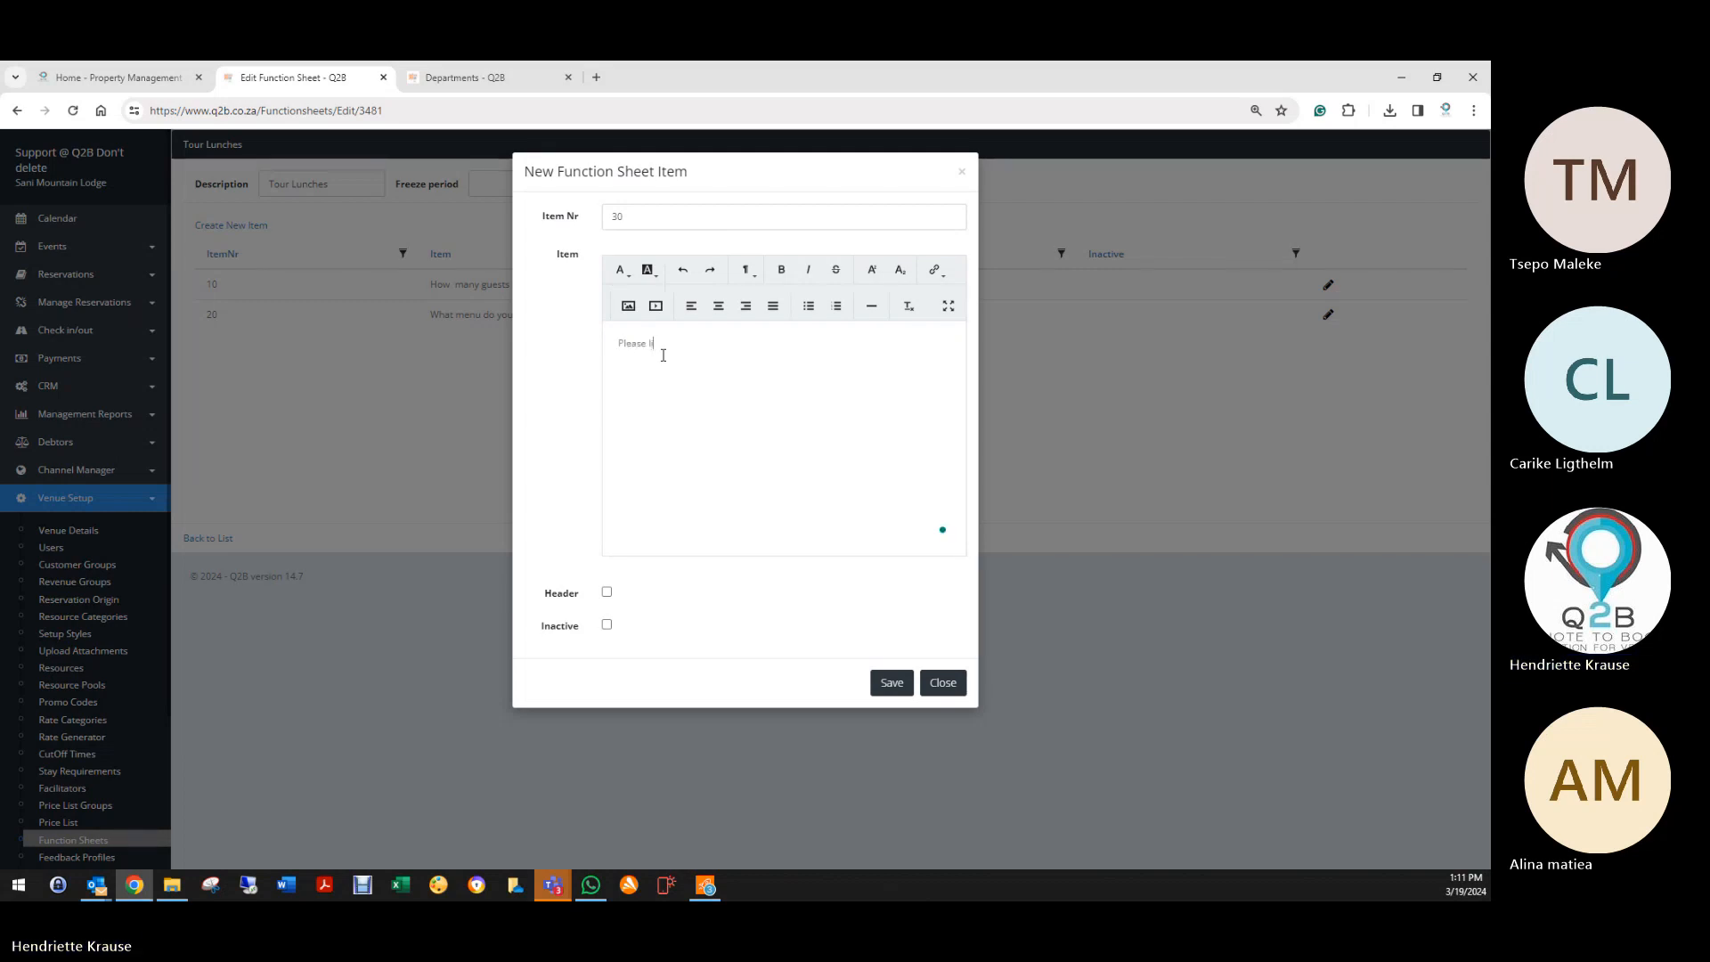
pyautogui.write('st your')
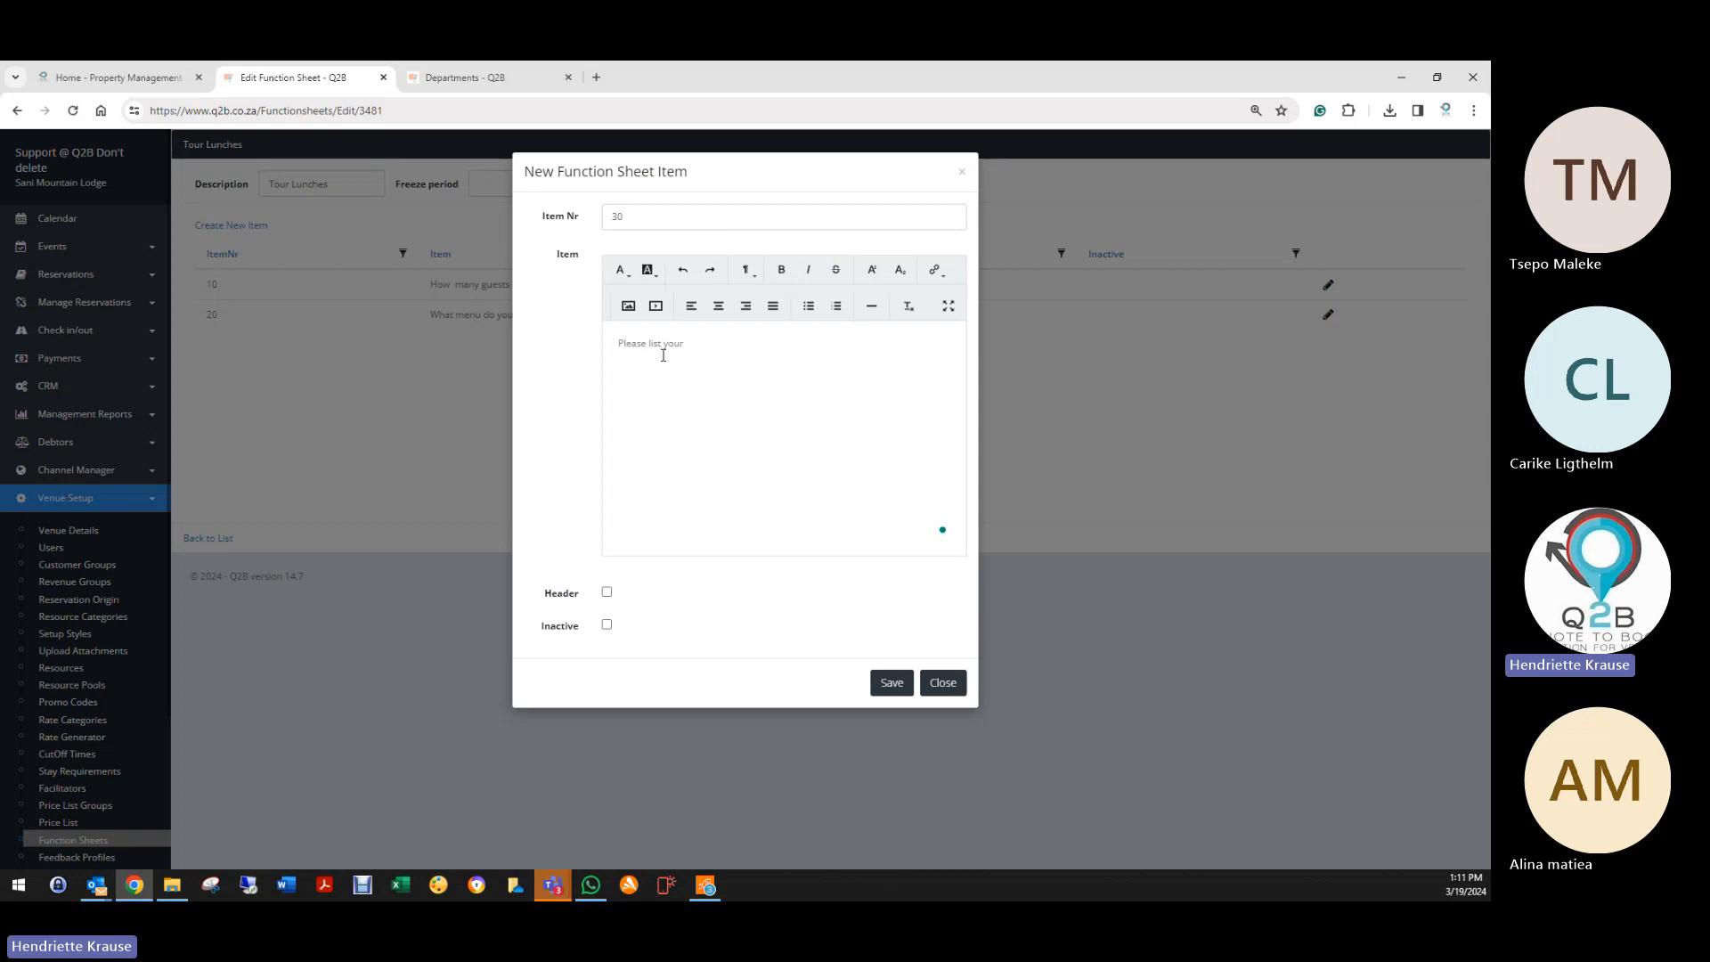
pyautogui.write(' special di')
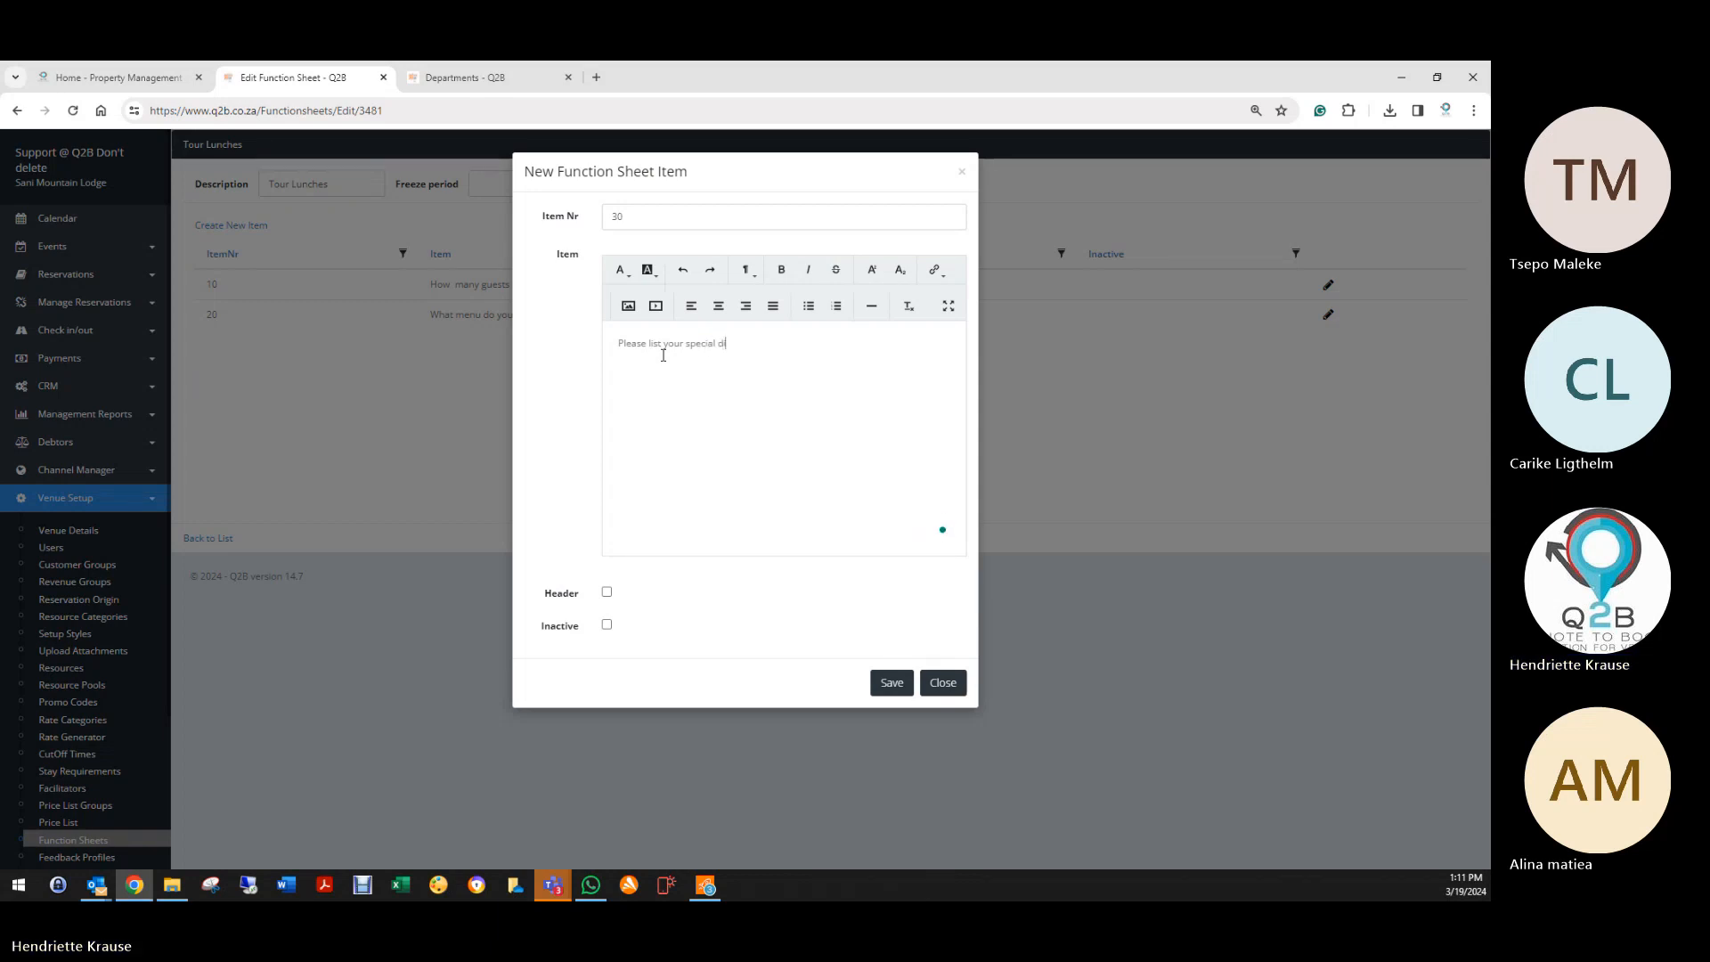
pyautogui.write('etary')
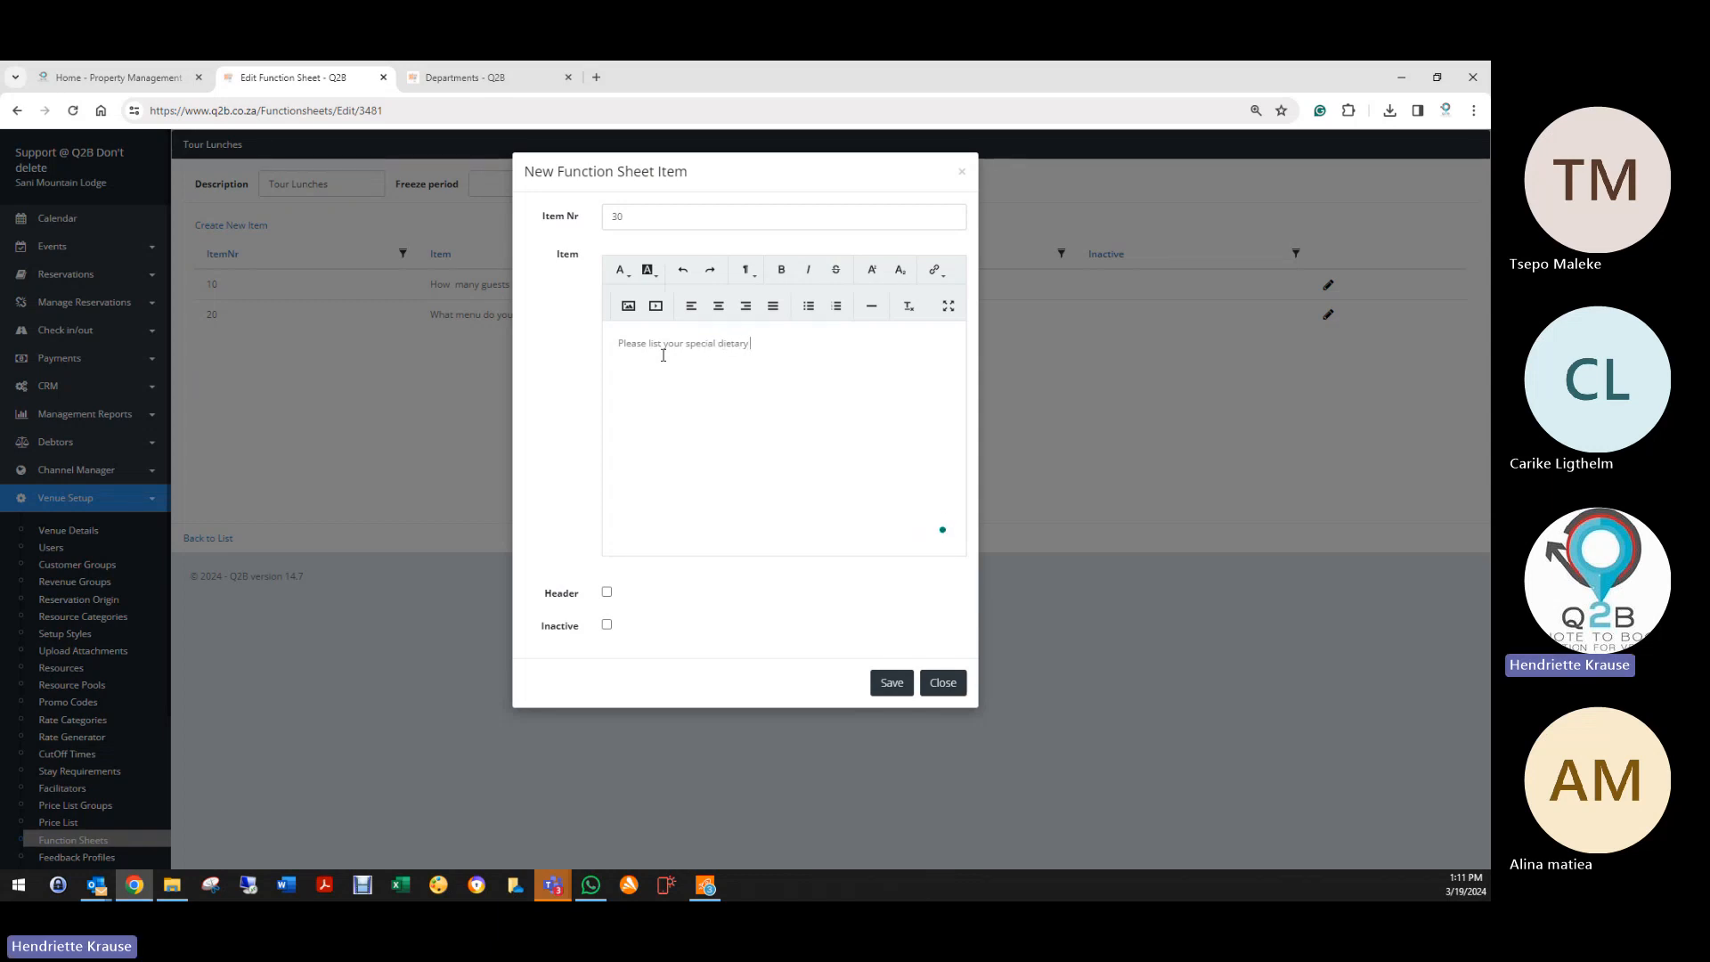
pyautogui.write(' requirements')
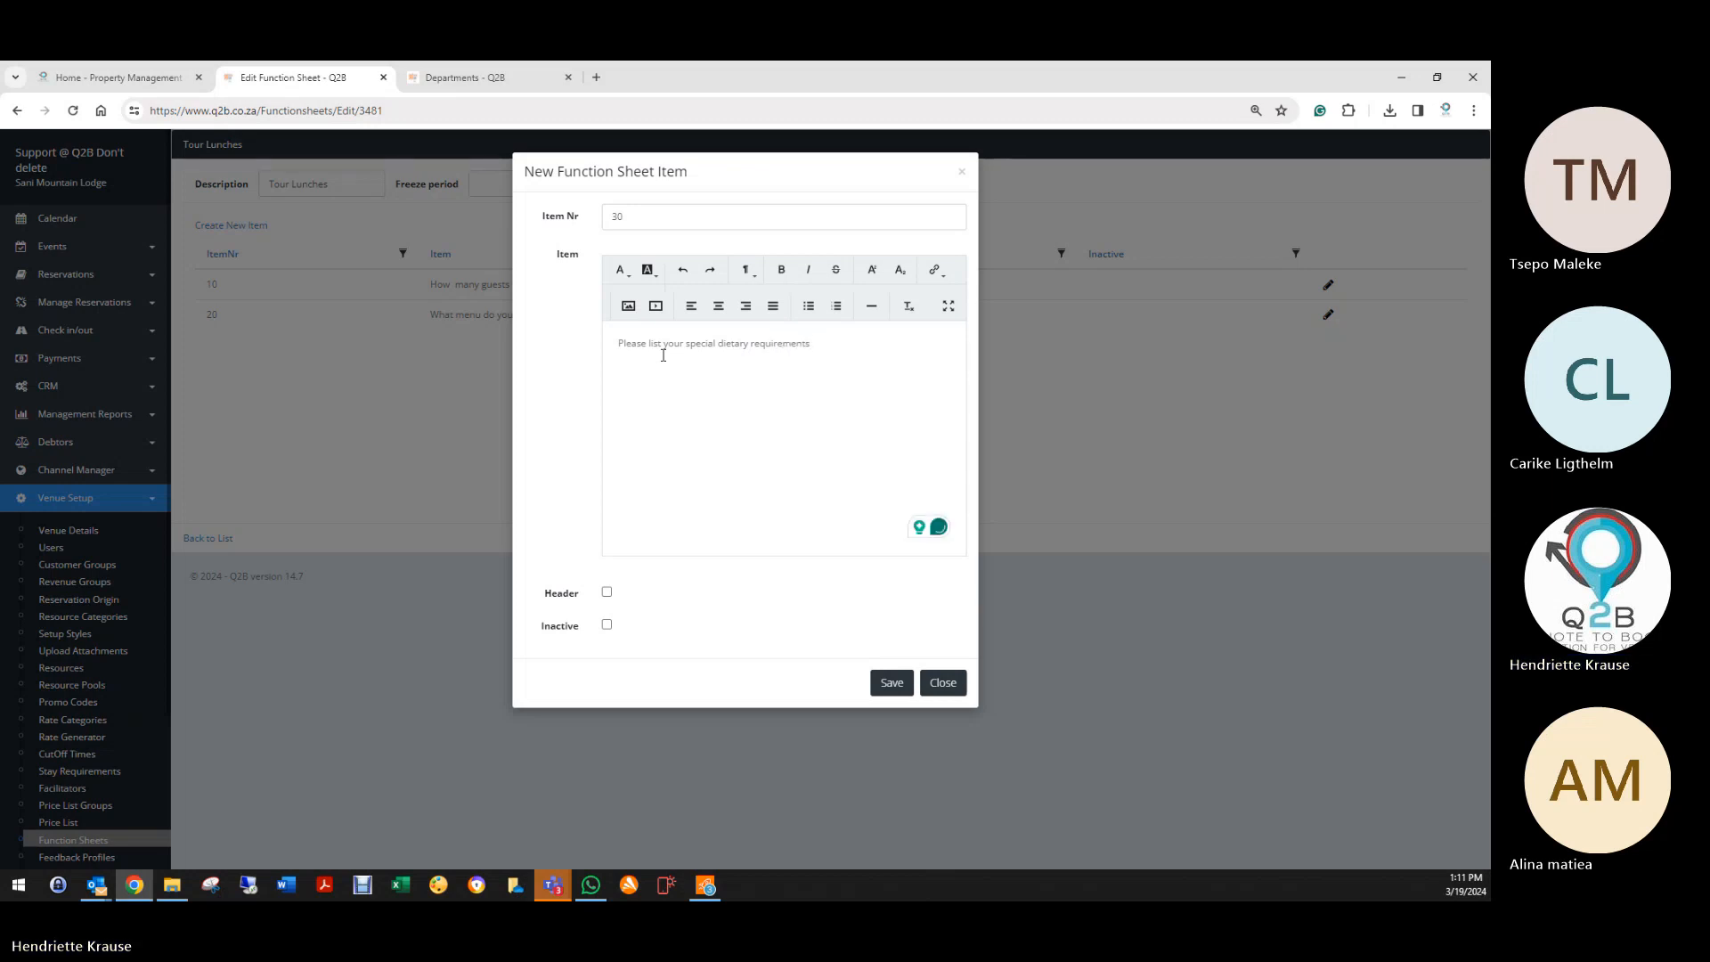
# Step: Save item 30, then add and save item 40: 'What time will you bring your guests?'
pyautogui.click(891, 685)
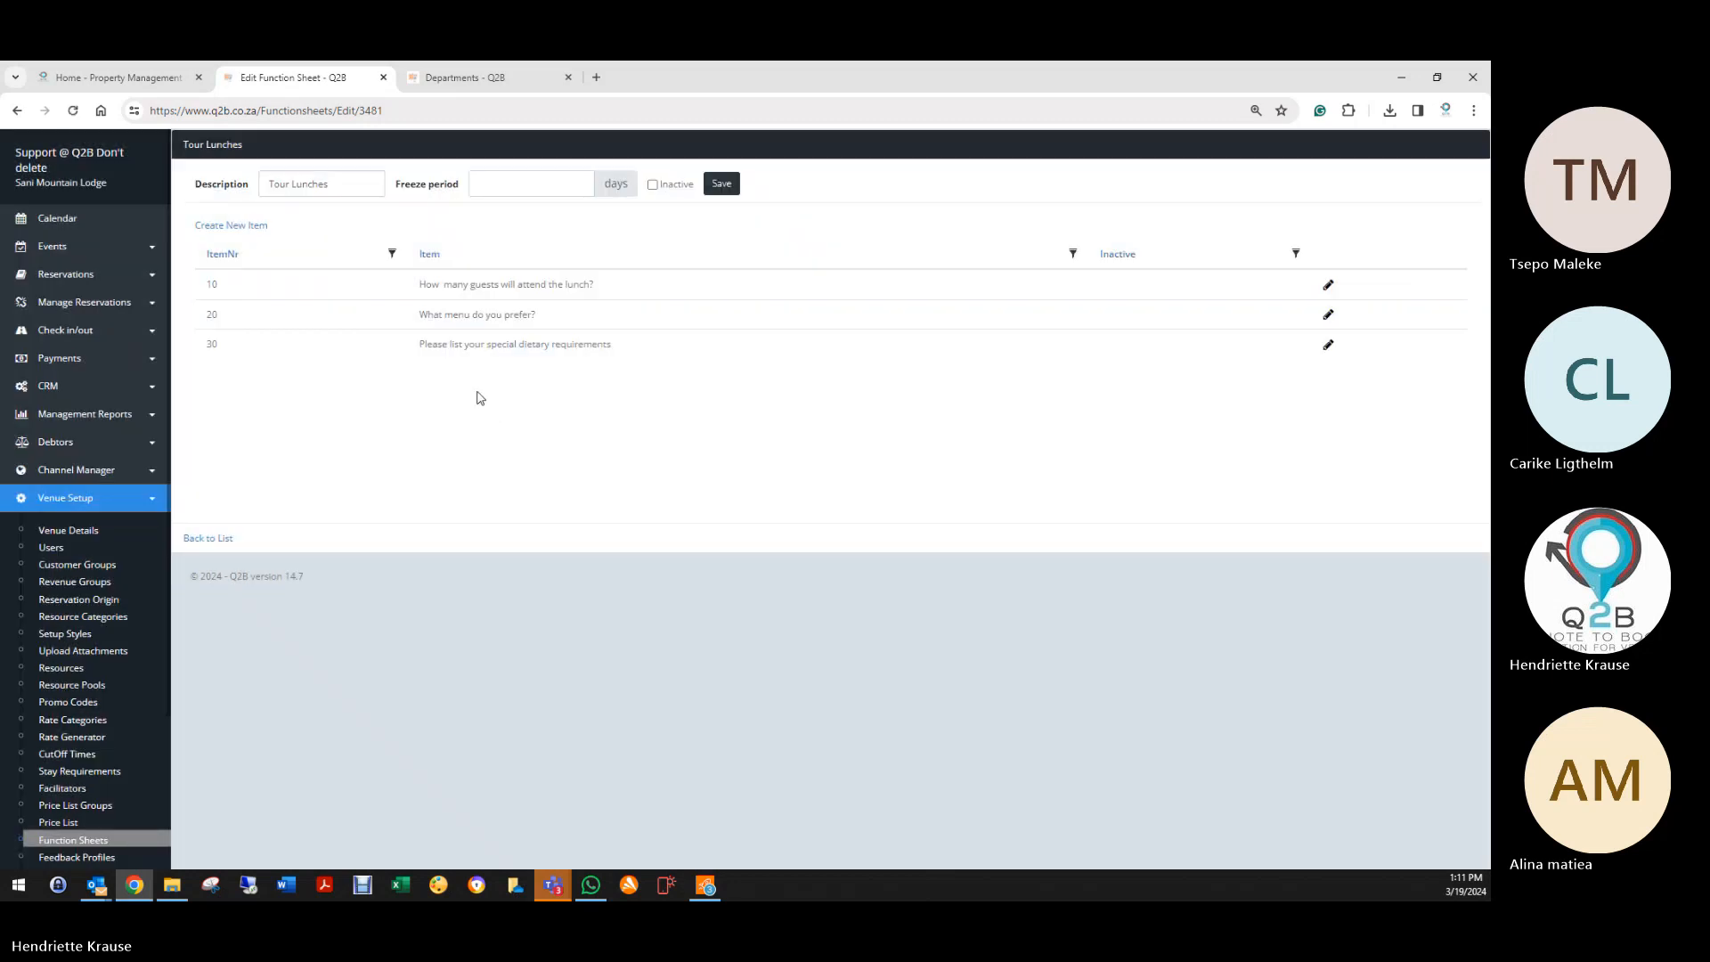
pyautogui.click(250, 225)
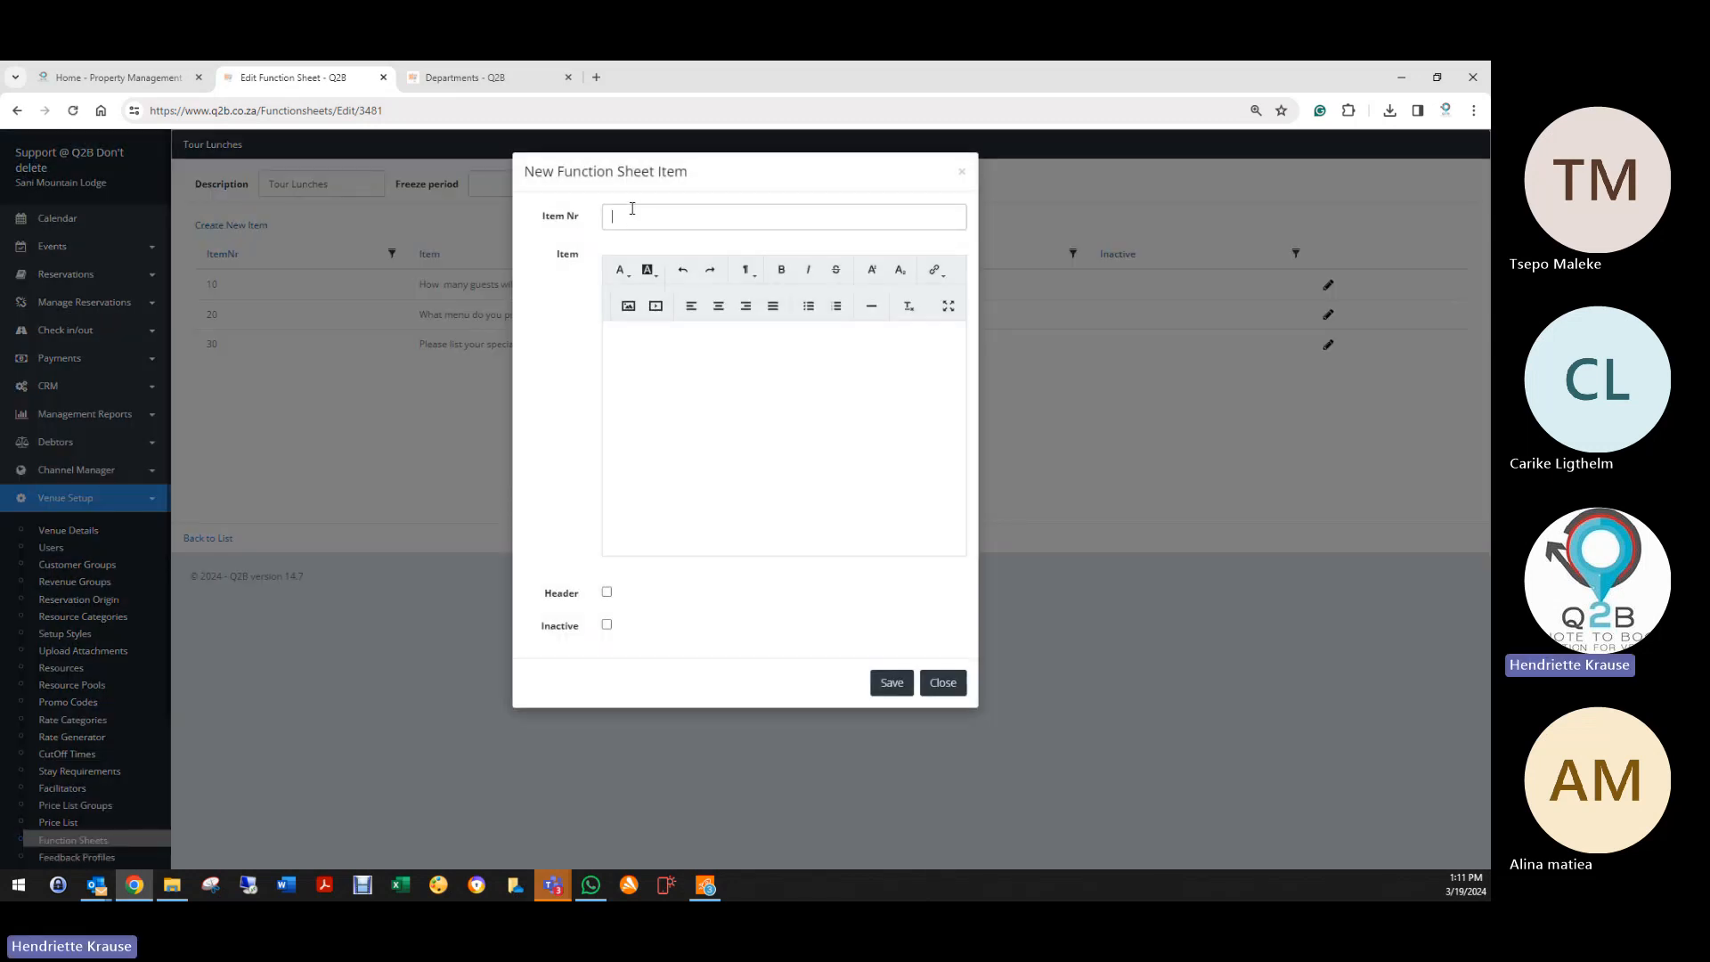
pyautogui.press('Tab')
pyautogui.write('What t')
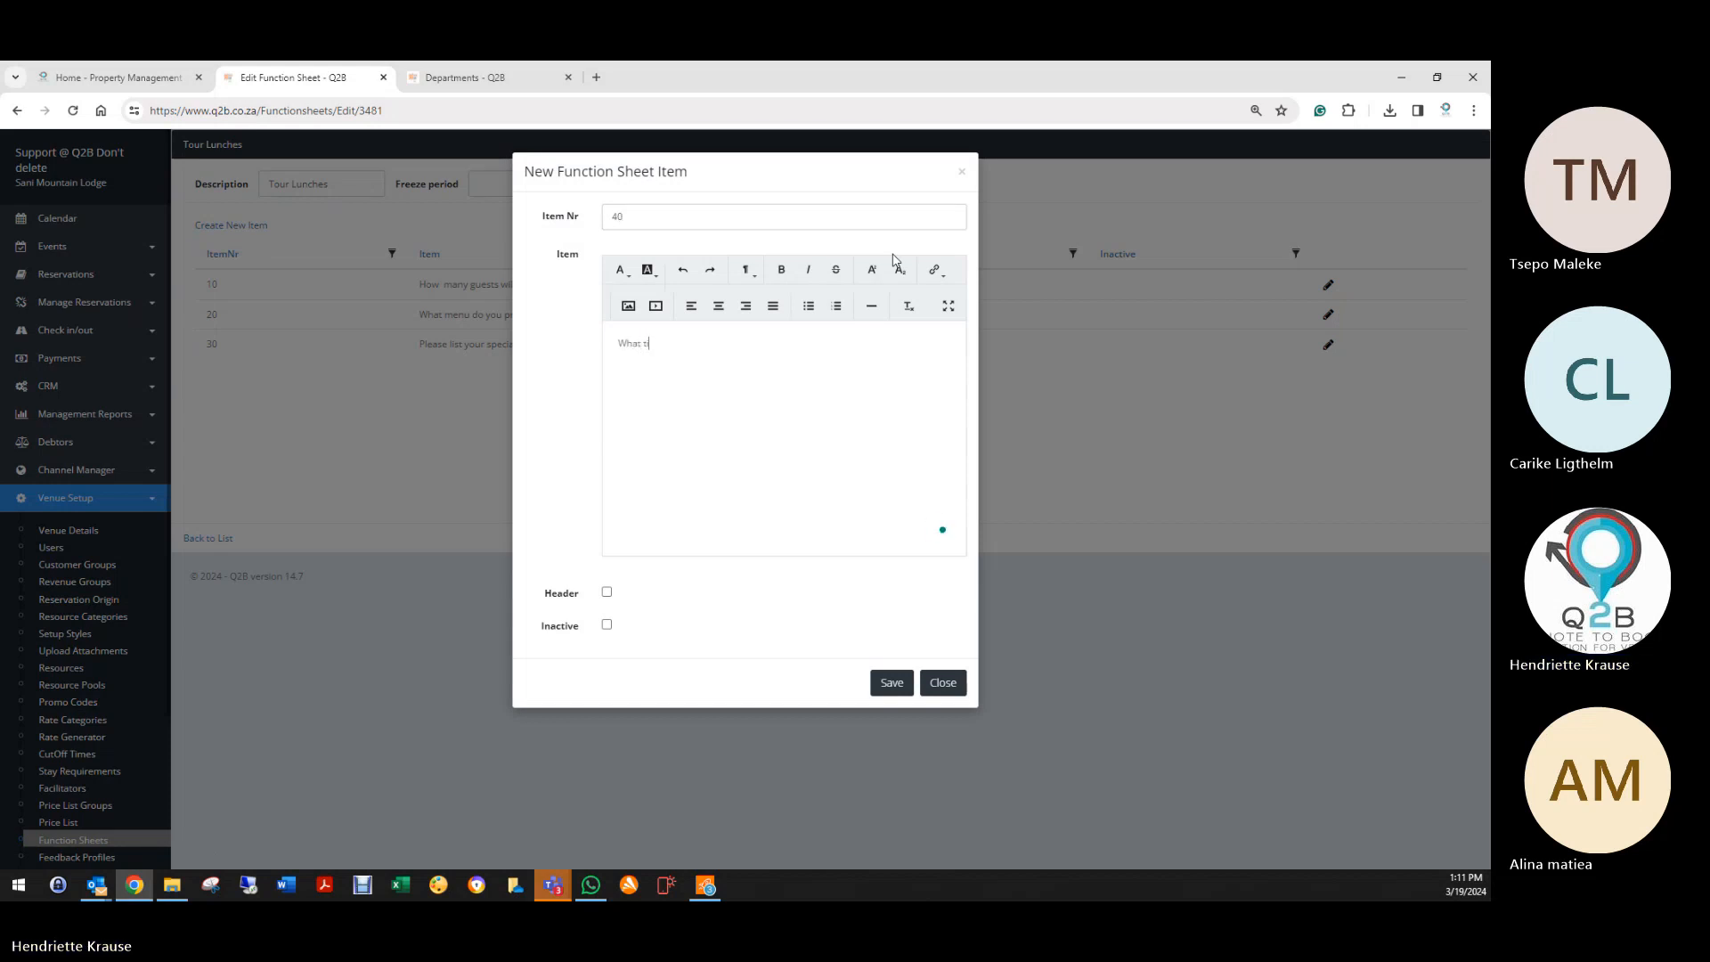
pyautogui.write('ime will you')
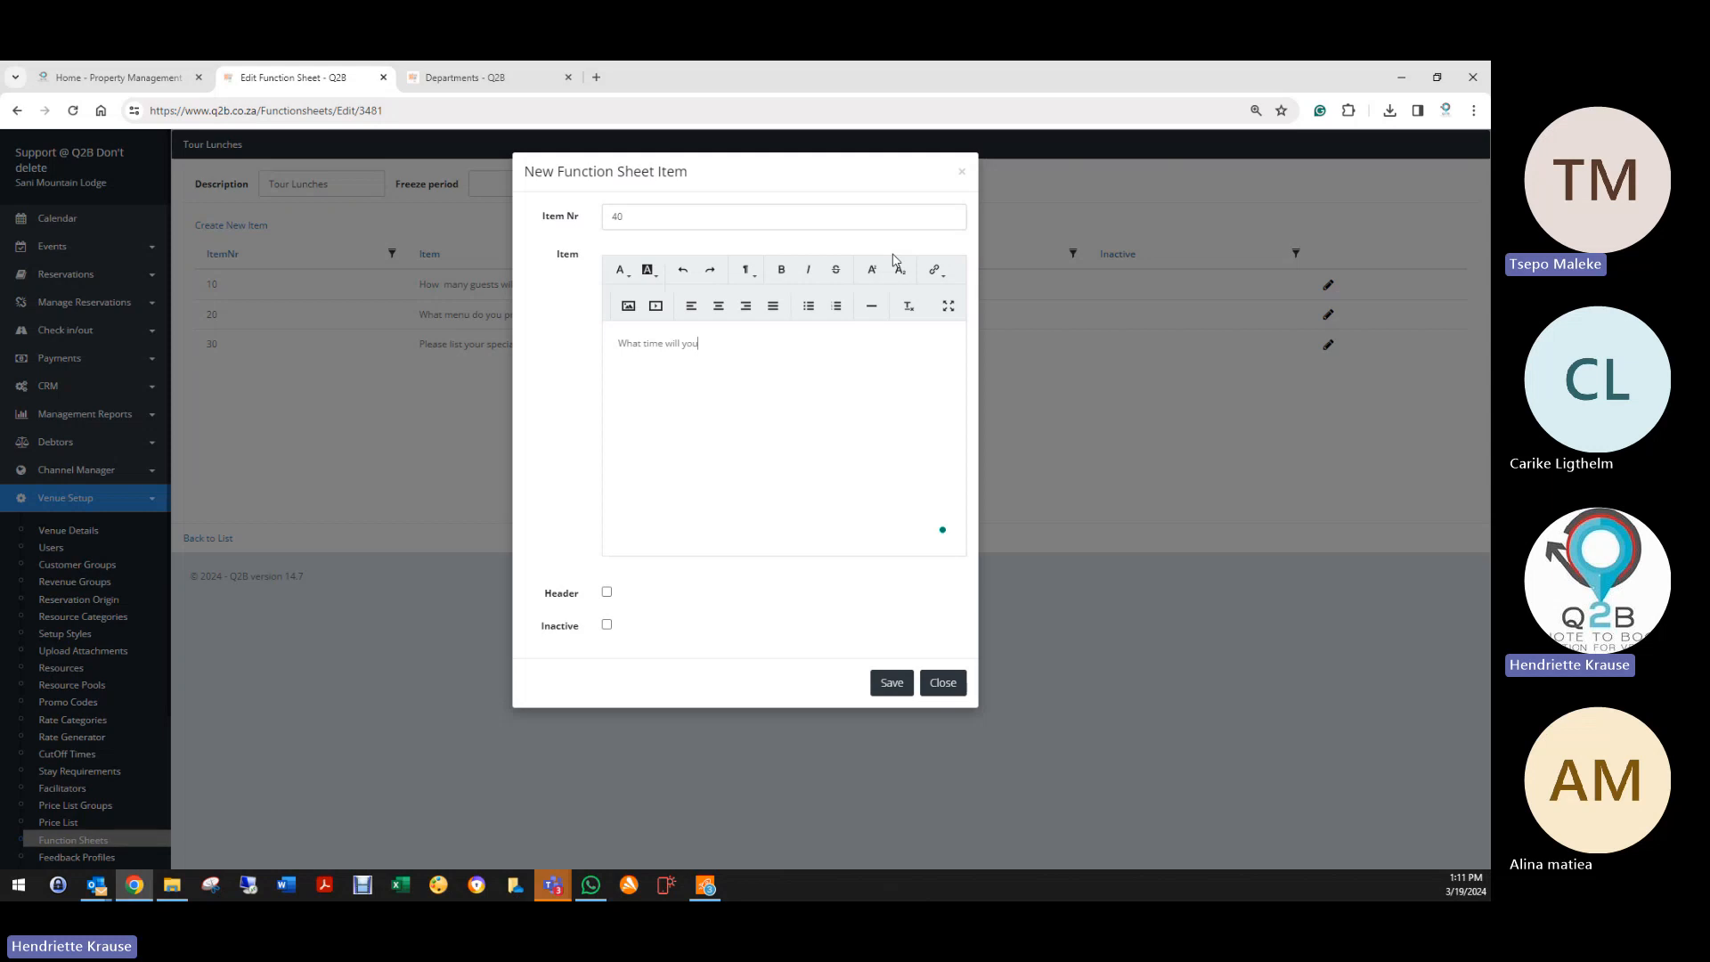
pyautogui.write(' bring your g')
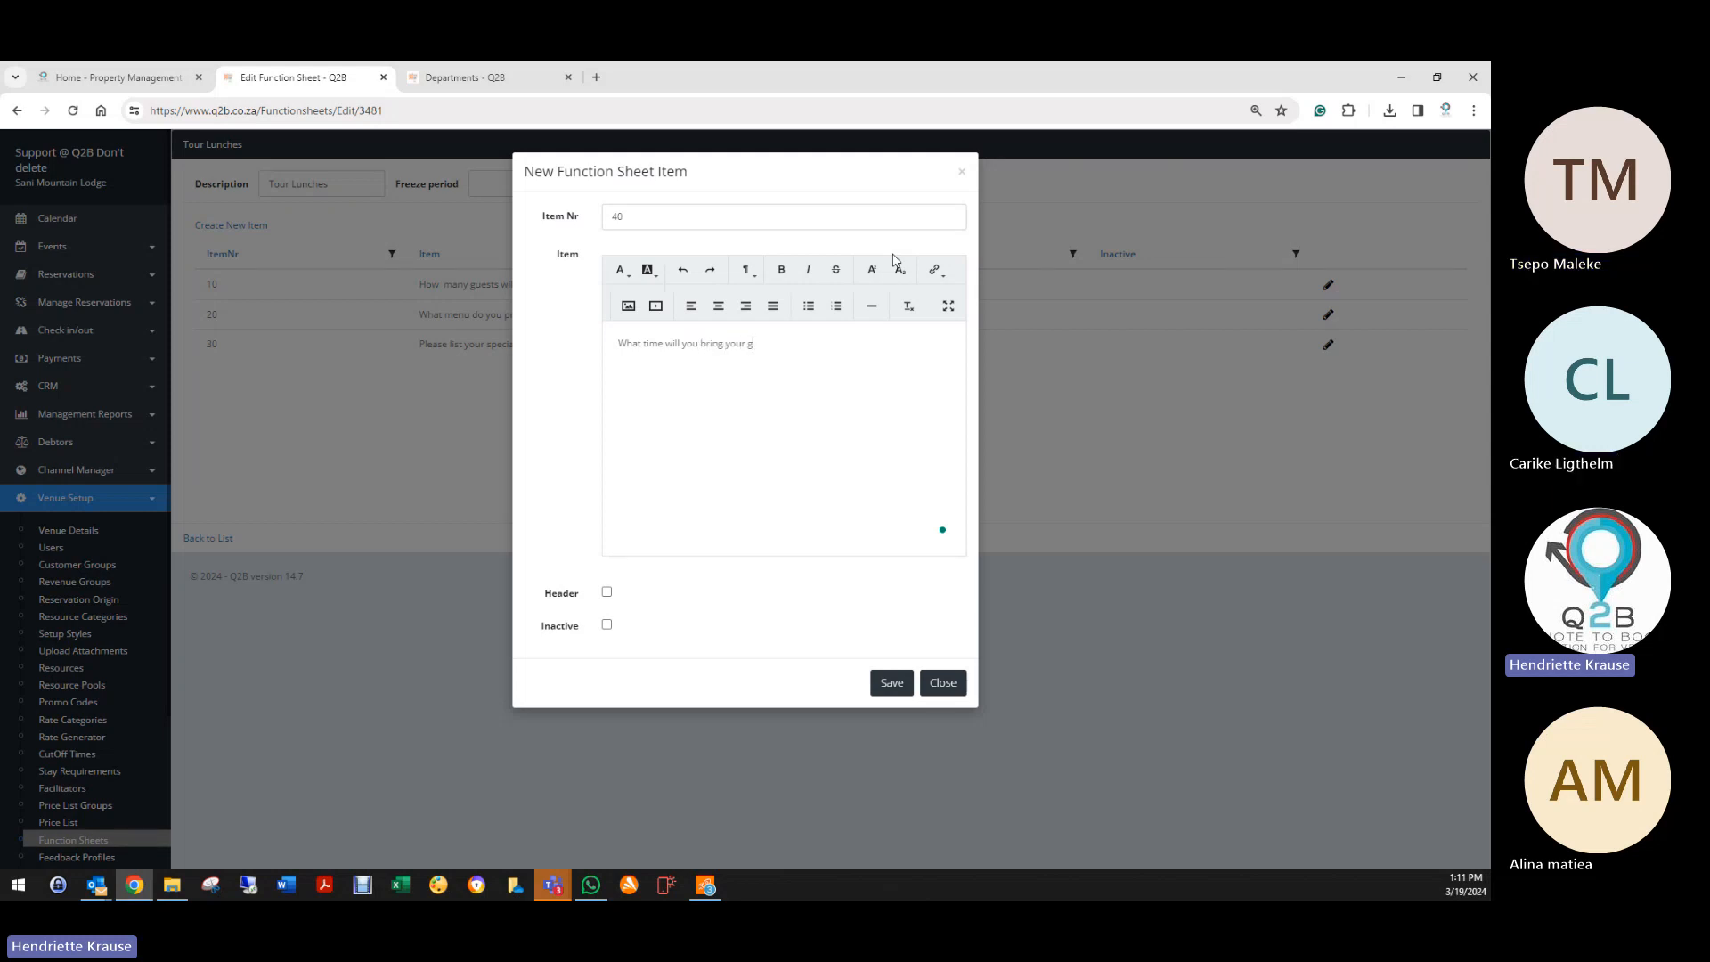
pyautogui.write('uests')
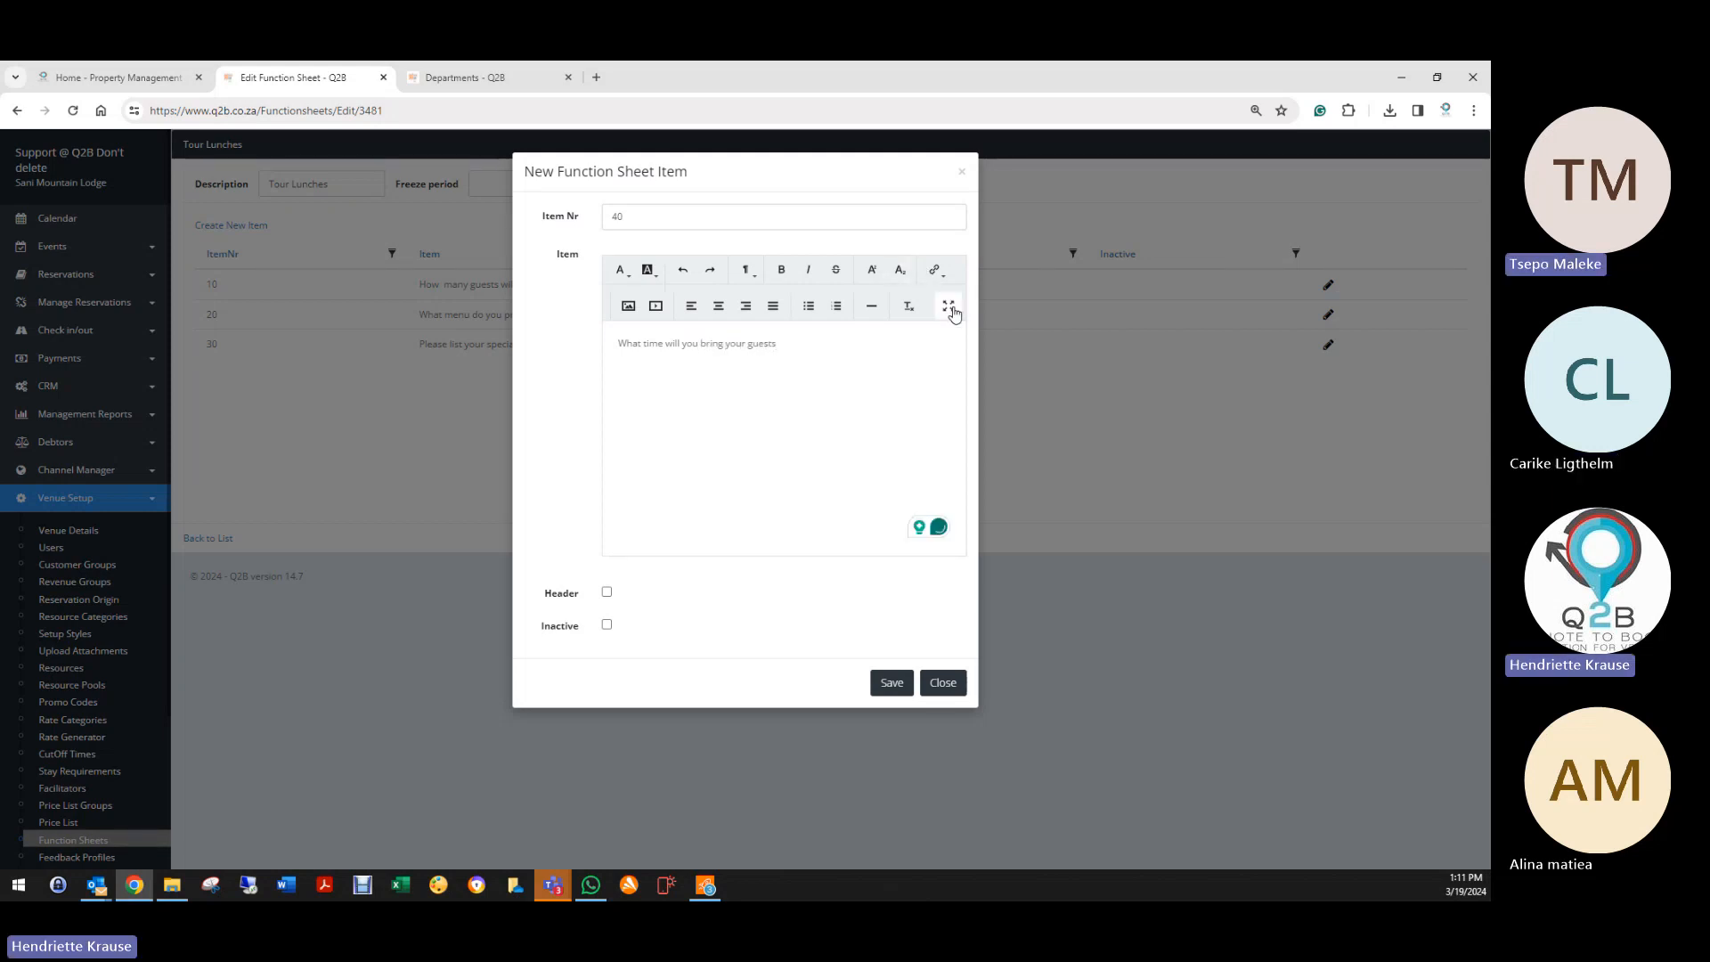
pyautogui.write('?')
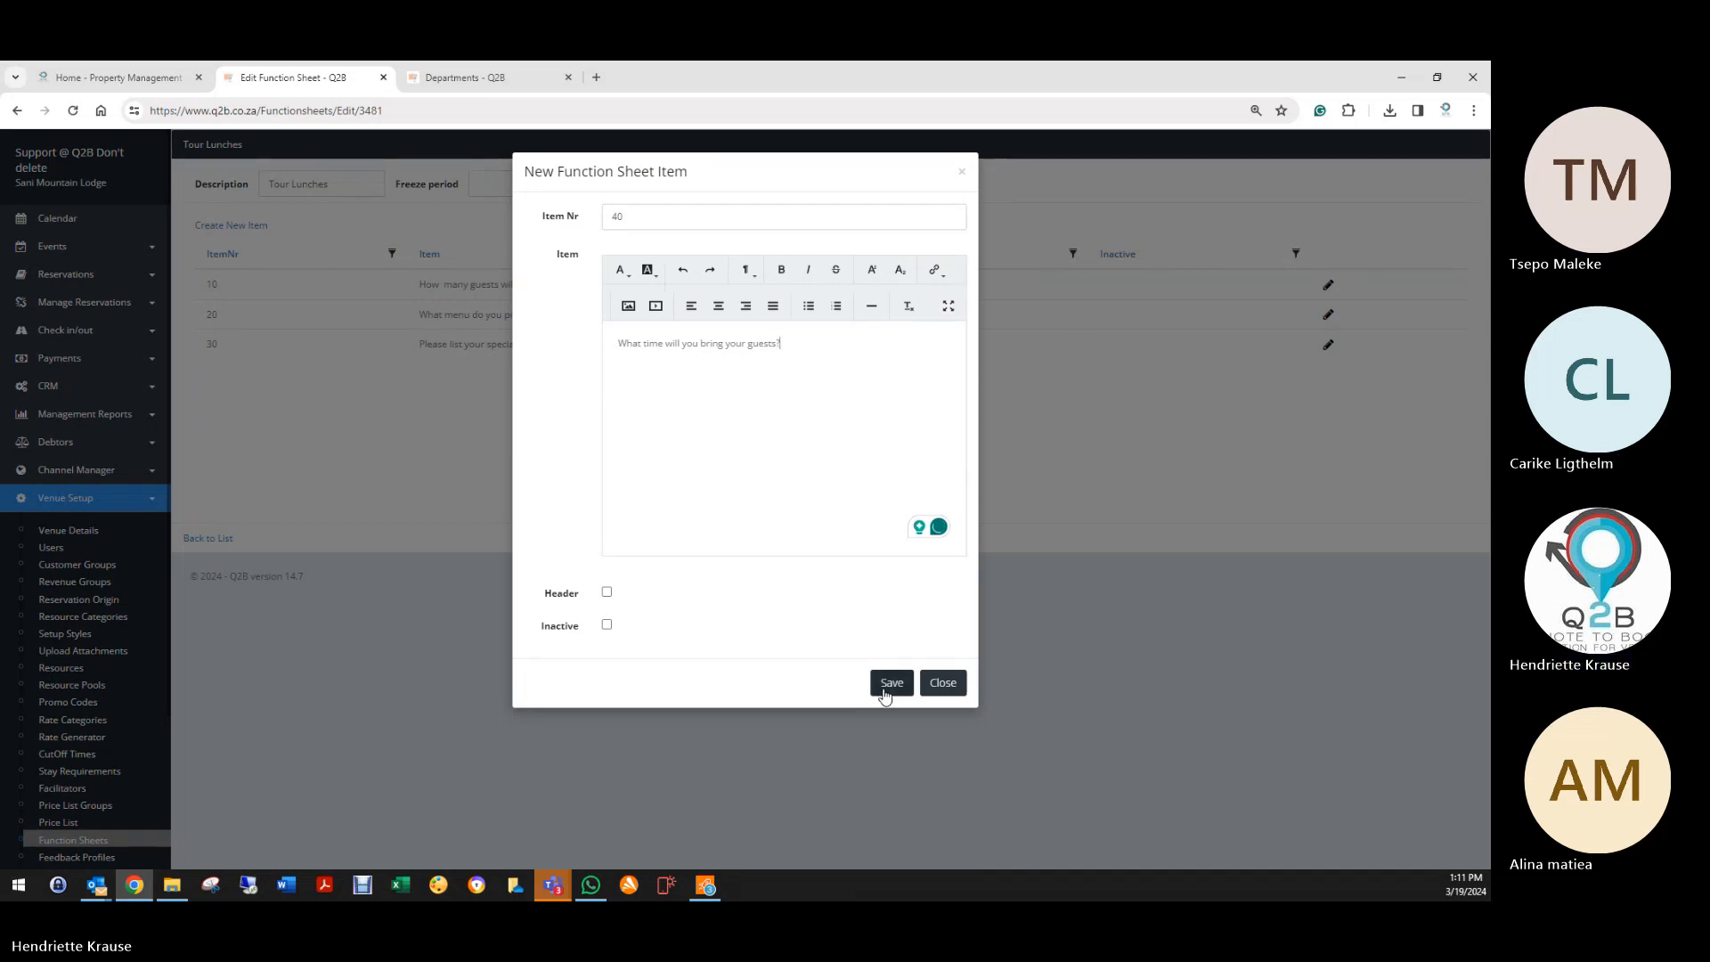
pyautogui.click(891, 684)
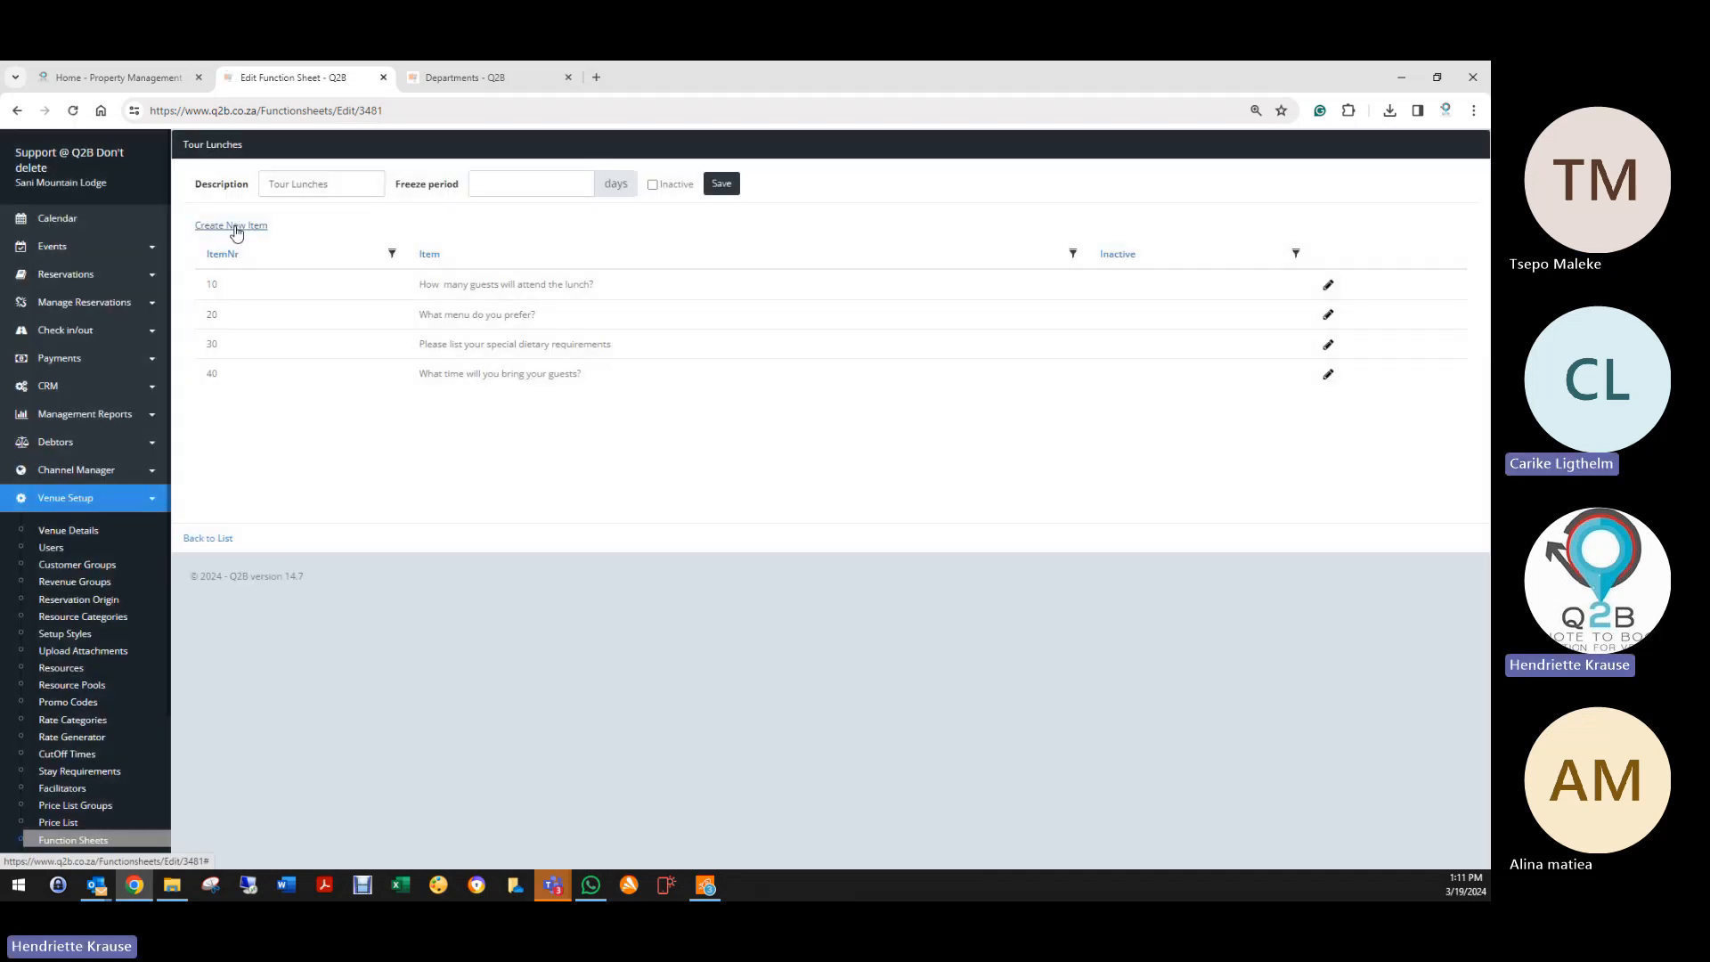
# Step: Add and save item 50: 'Will you have a bar tab or will each guest pay their own bill?'
pyautogui.click(236, 227)
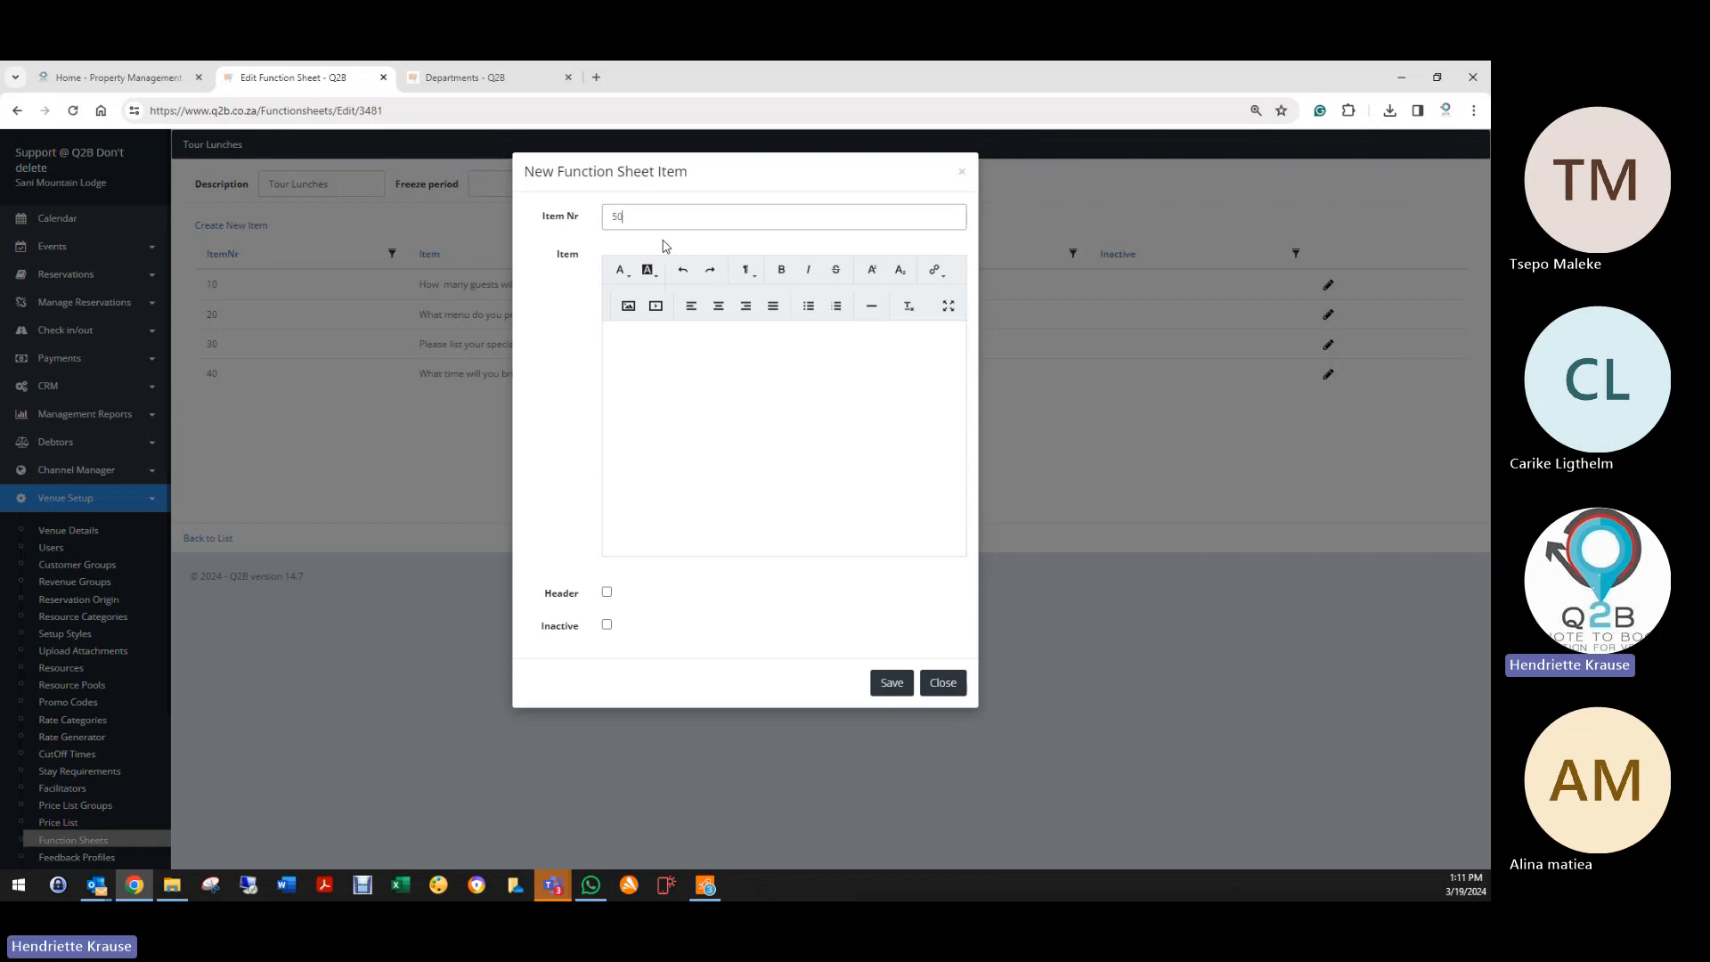
pyautogui.press('Tab')
pyautogui.write('Will you have a bar')
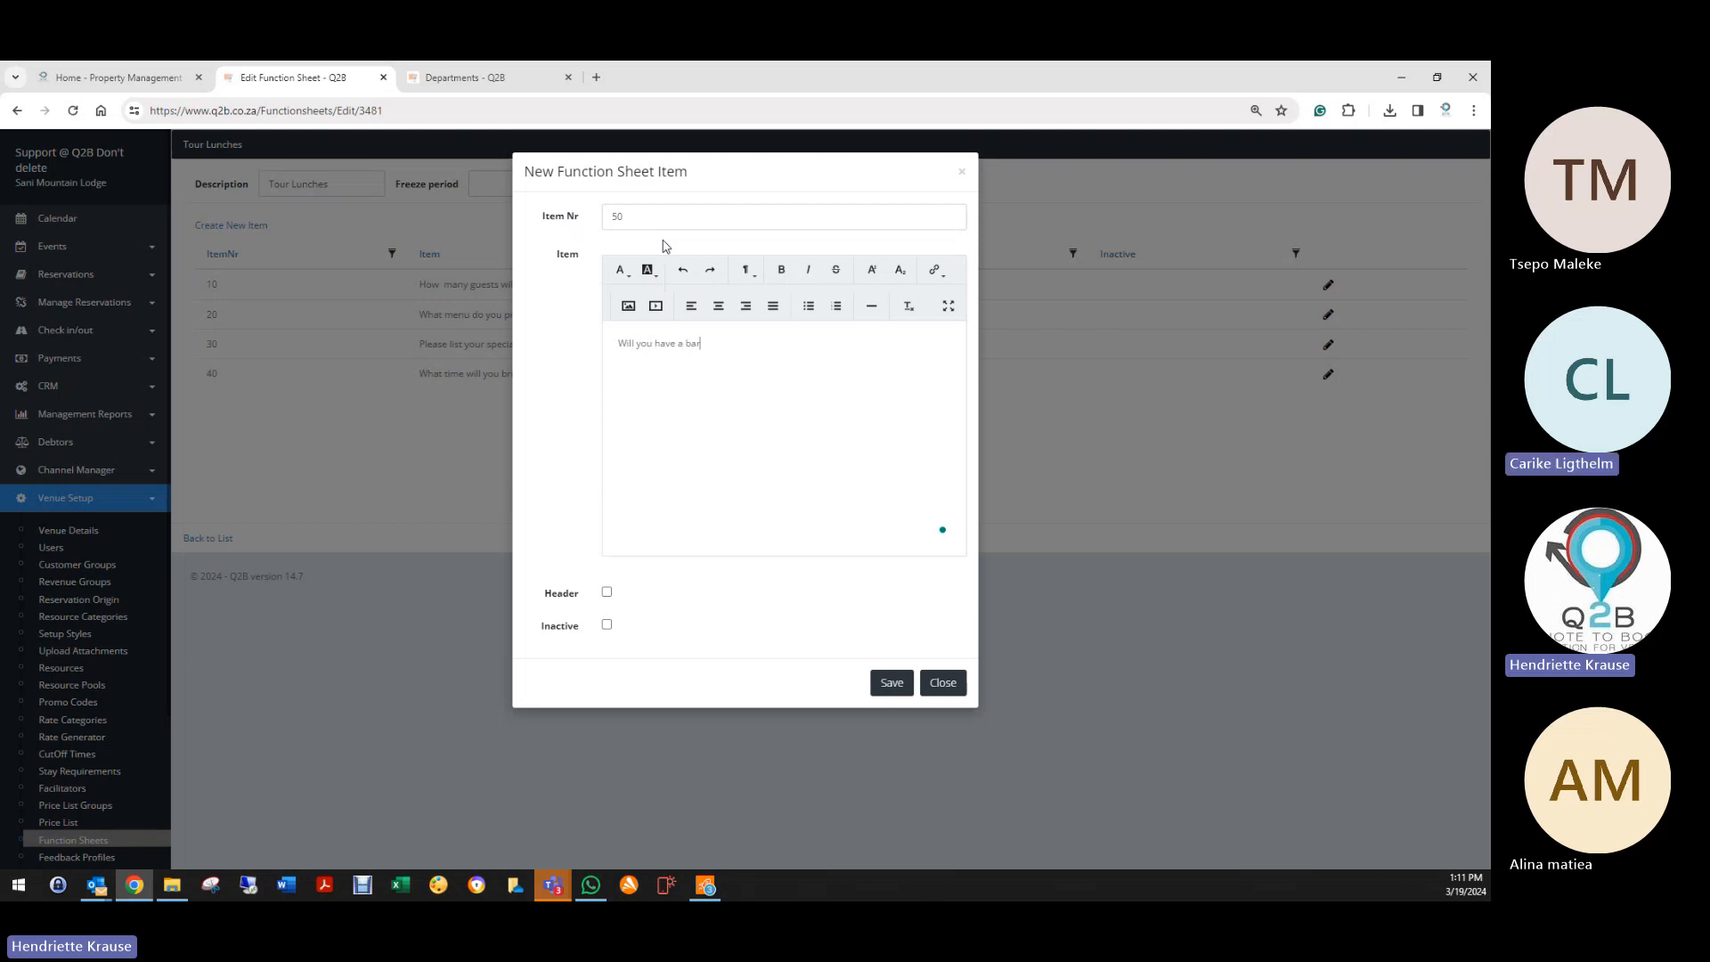
pyautogui.write(' tab?')
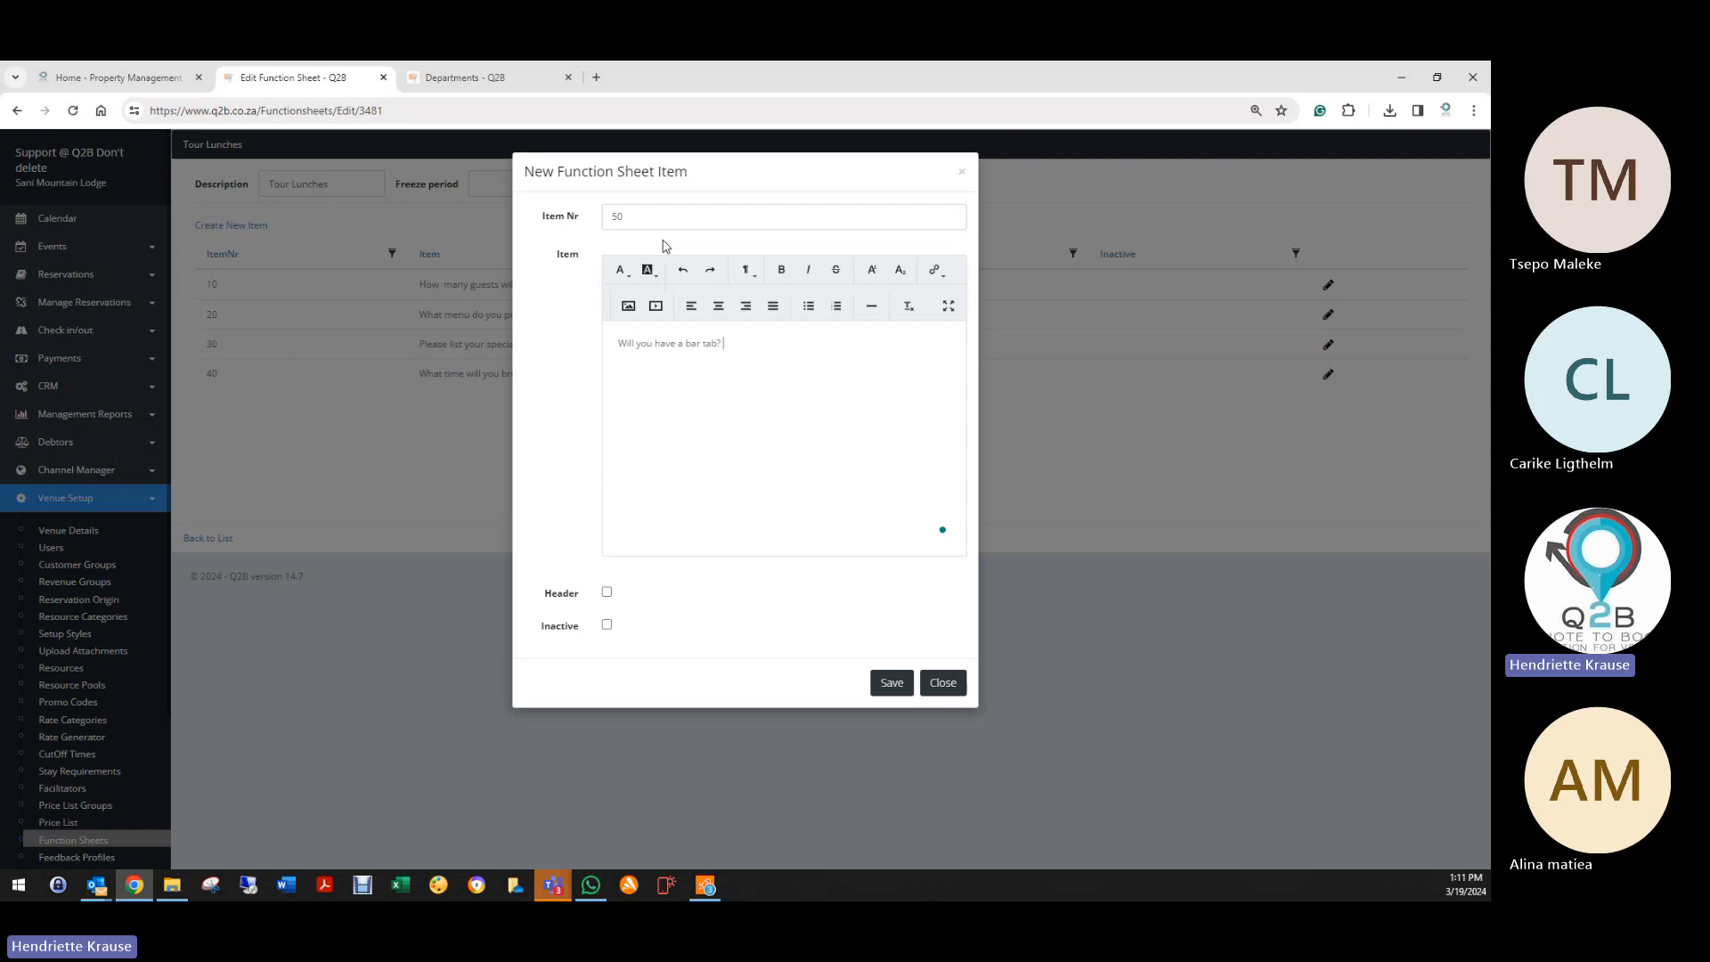
pyautogui.write('r will each guest pay their own bill?')
pyautogui.click(892, 682)
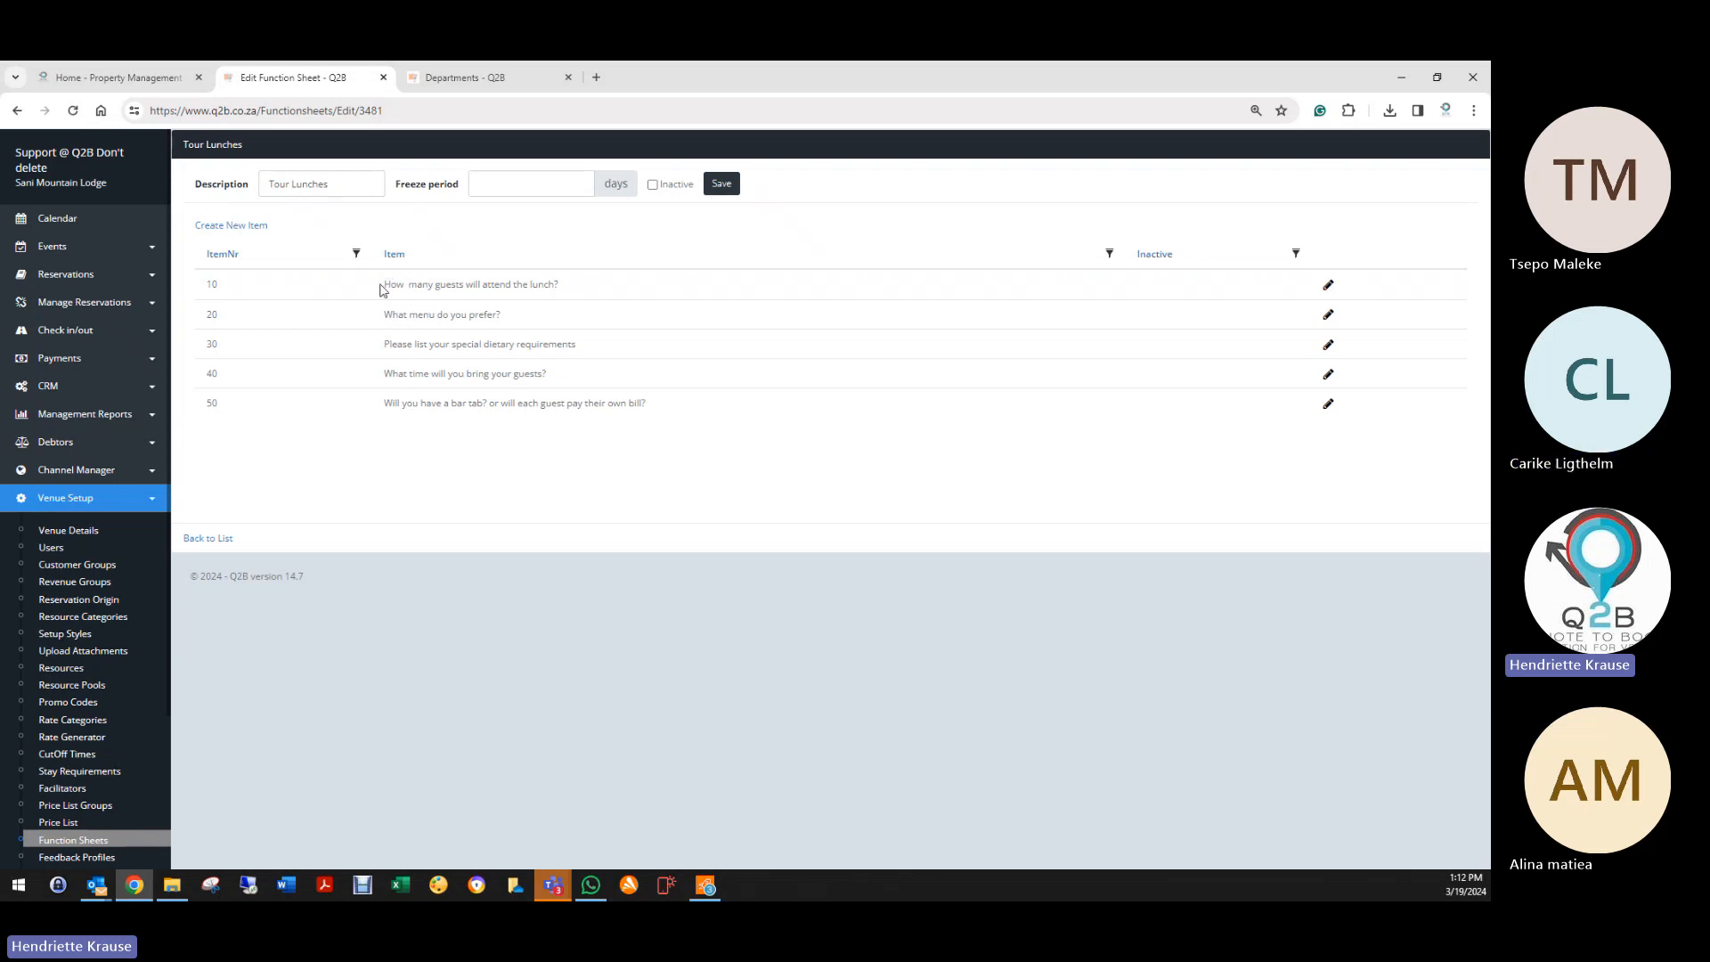
# Step: Add and save a new item 'Do you require special parking?'
pyautogui.click(257, 227)
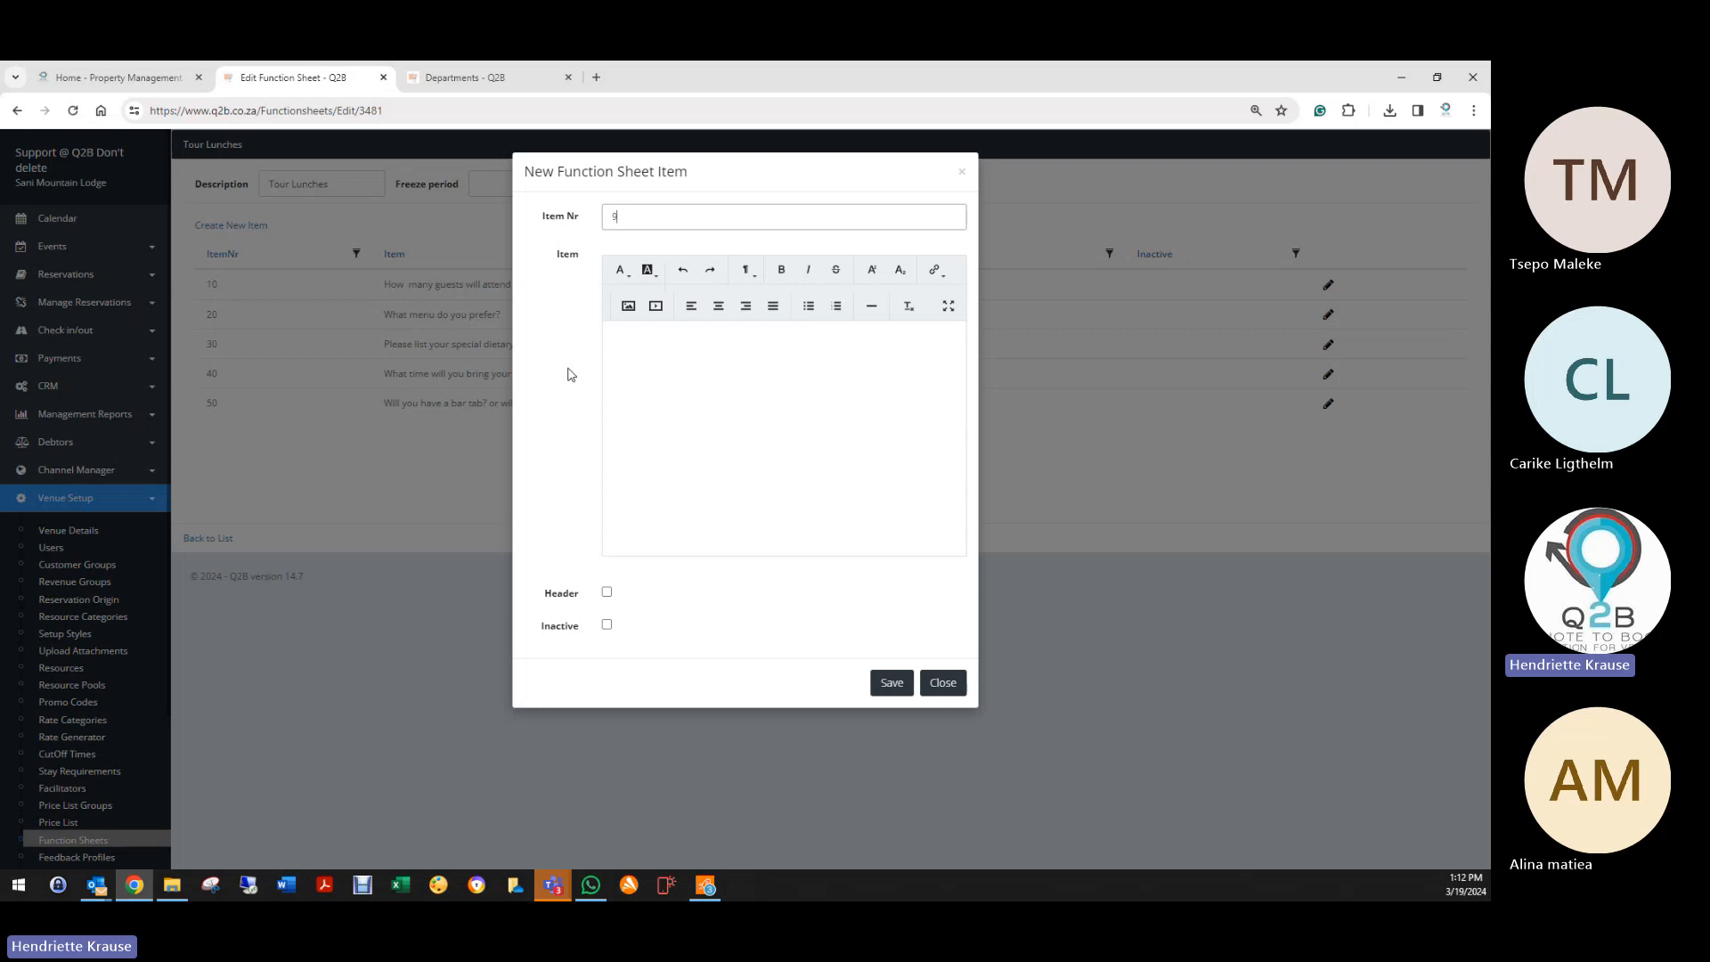
pyautogui.click(645, 348)
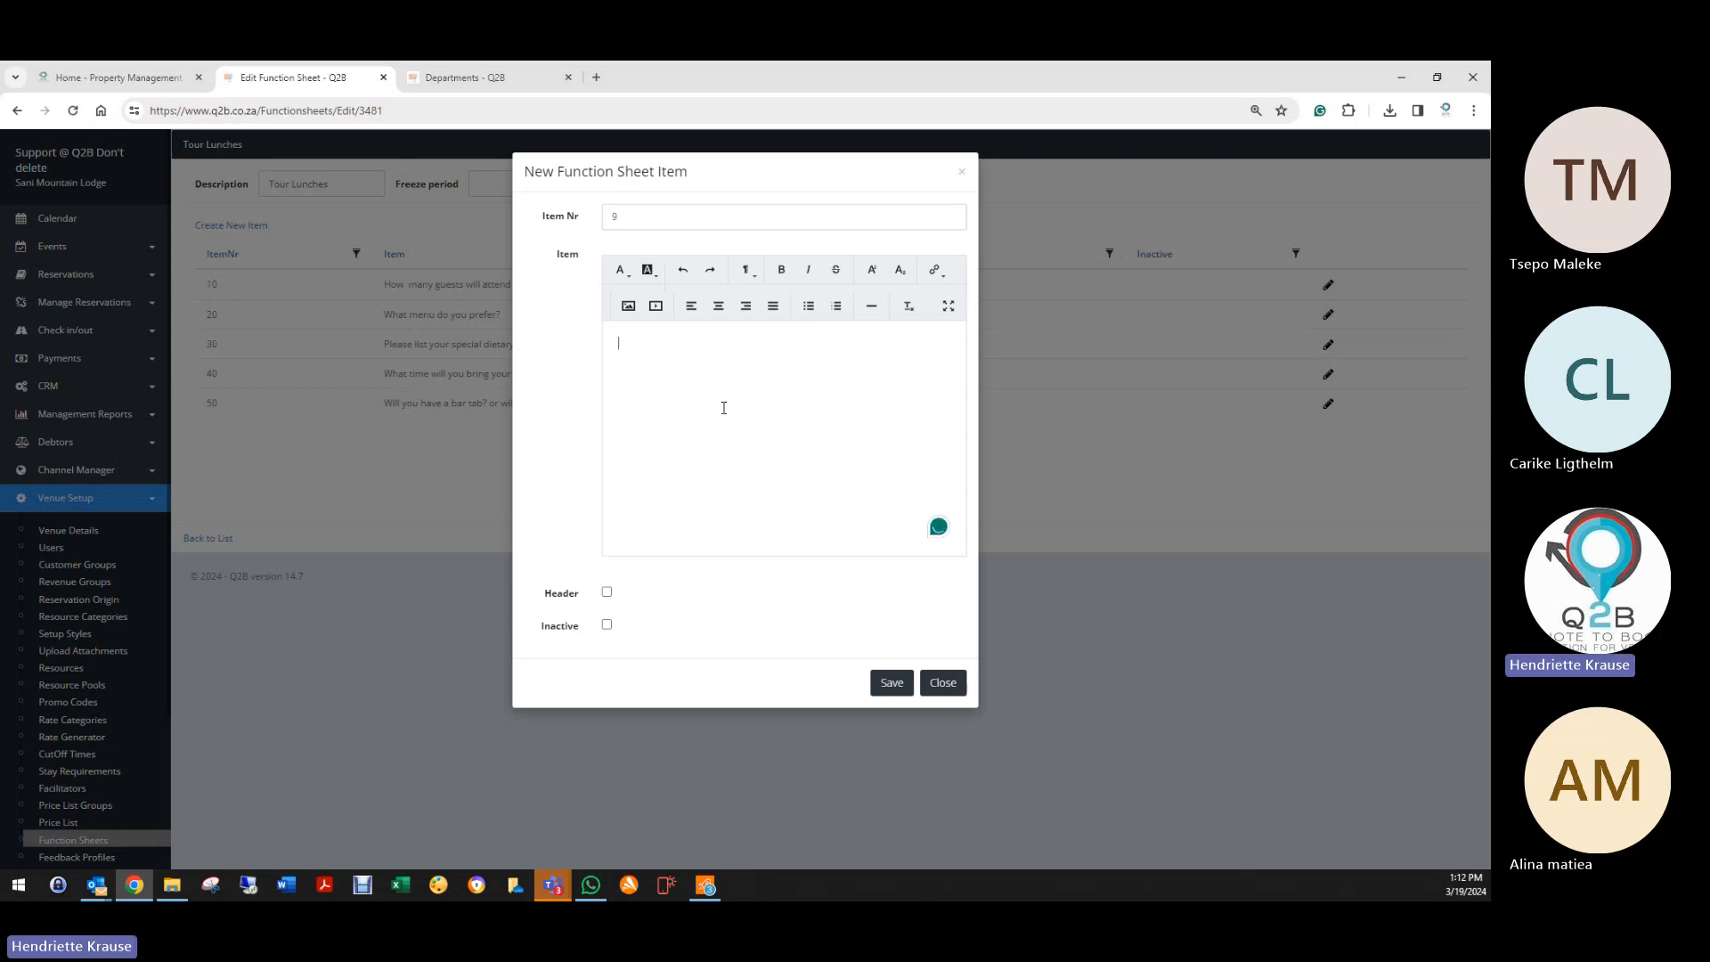
pyautogui.write('Do you require special parking?')
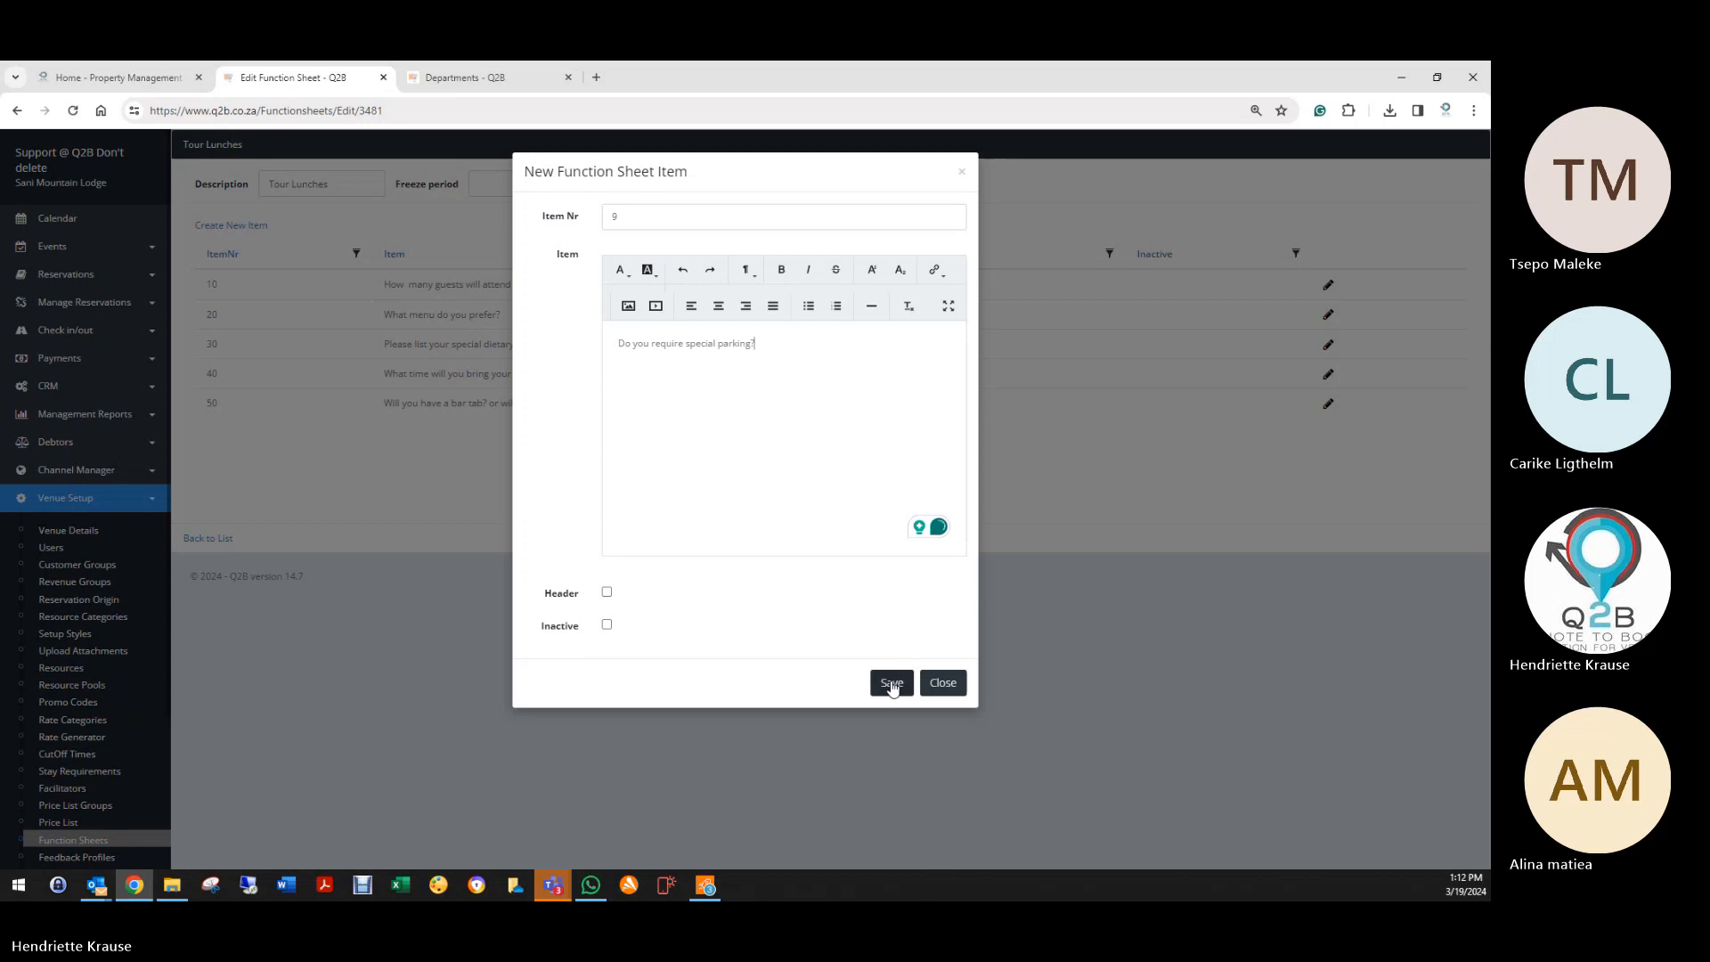
pyautogui.click(889, 683)
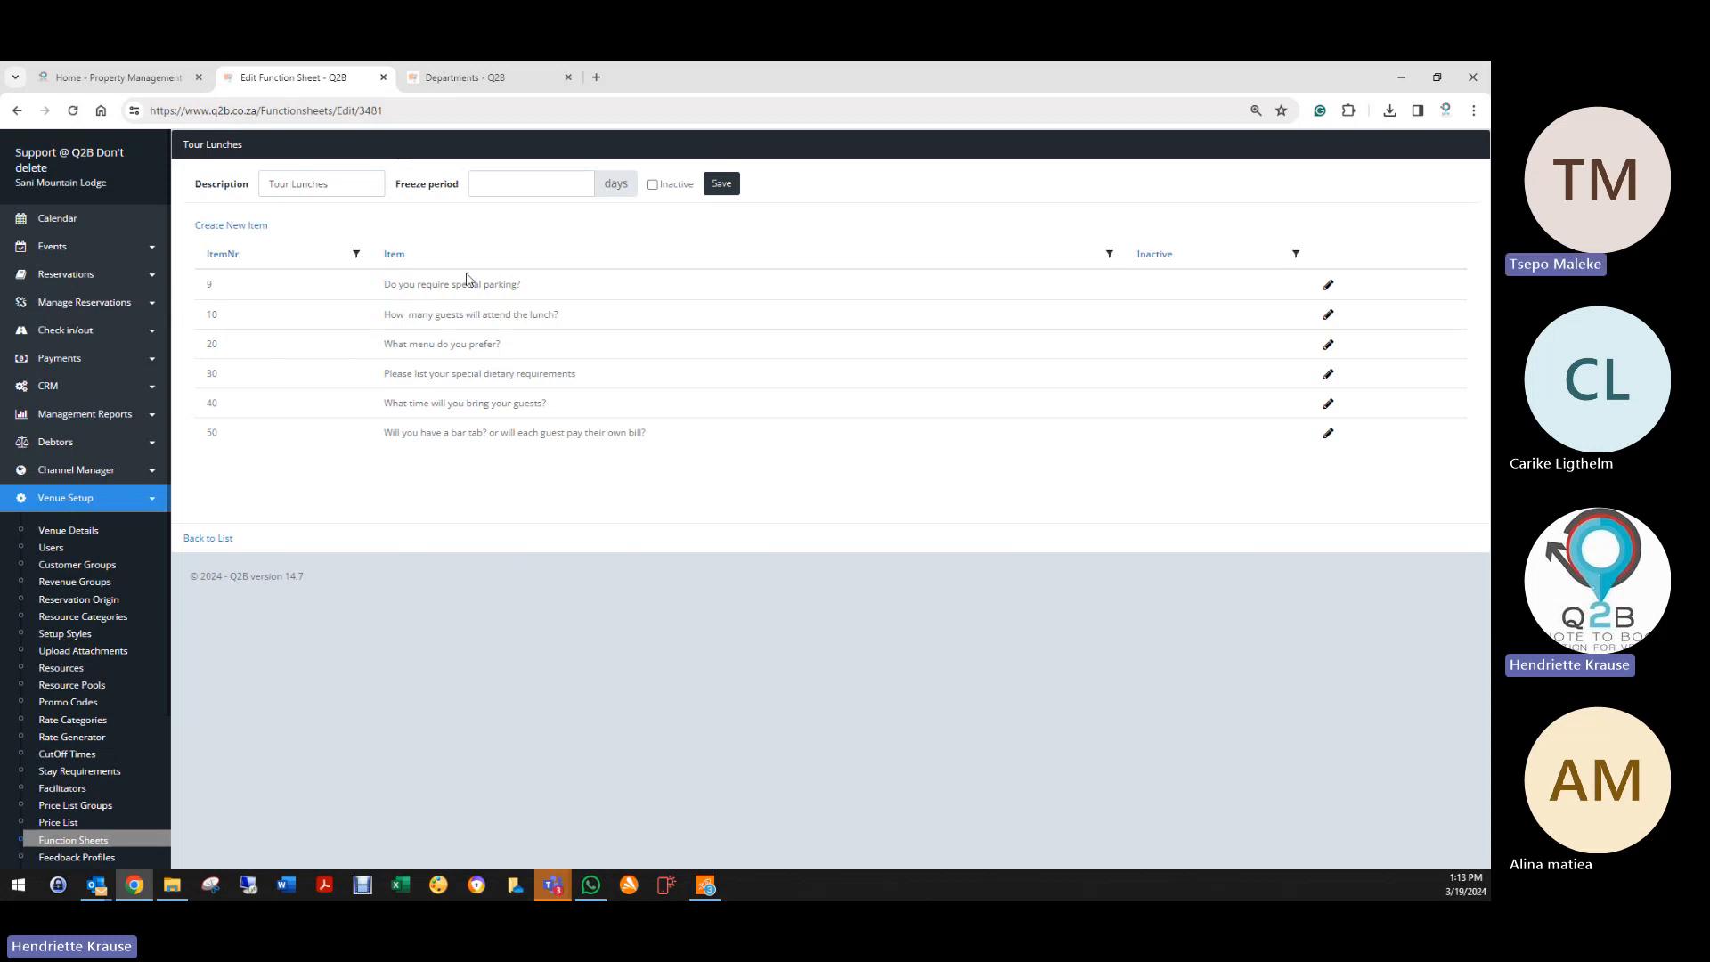
# Step: Renumber the parking item to 60 and save the Tour Lunches sheet
pyautogui.click(1328, 285)
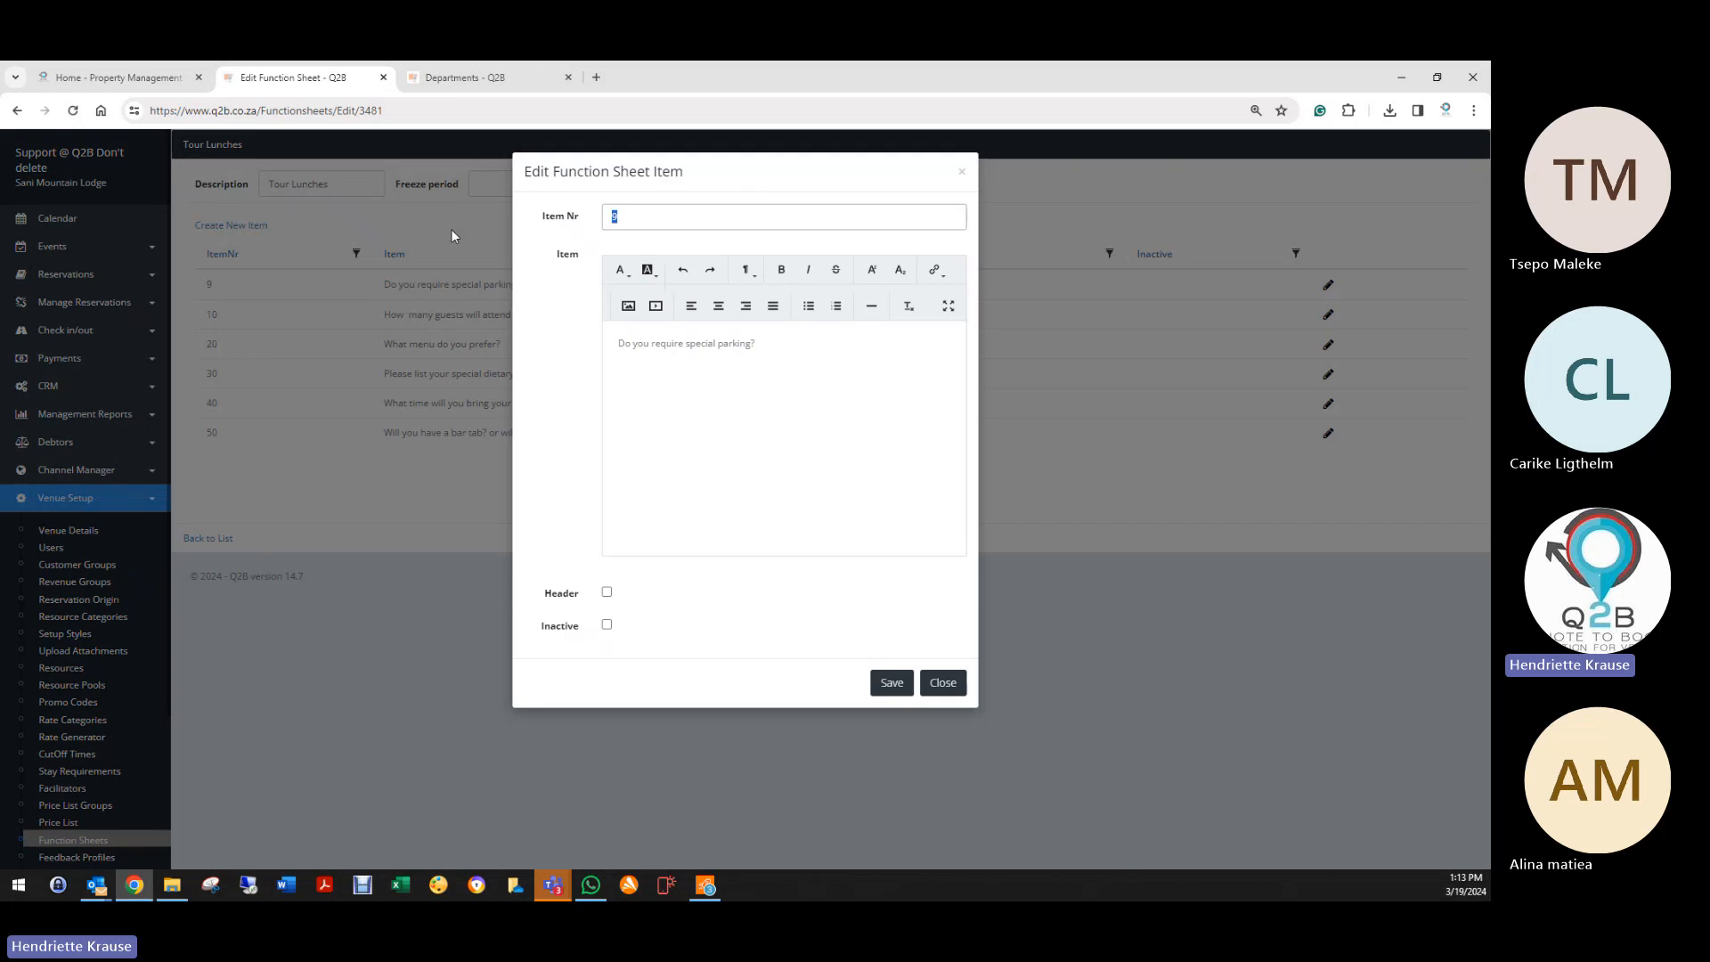
pyautogui.write('60')
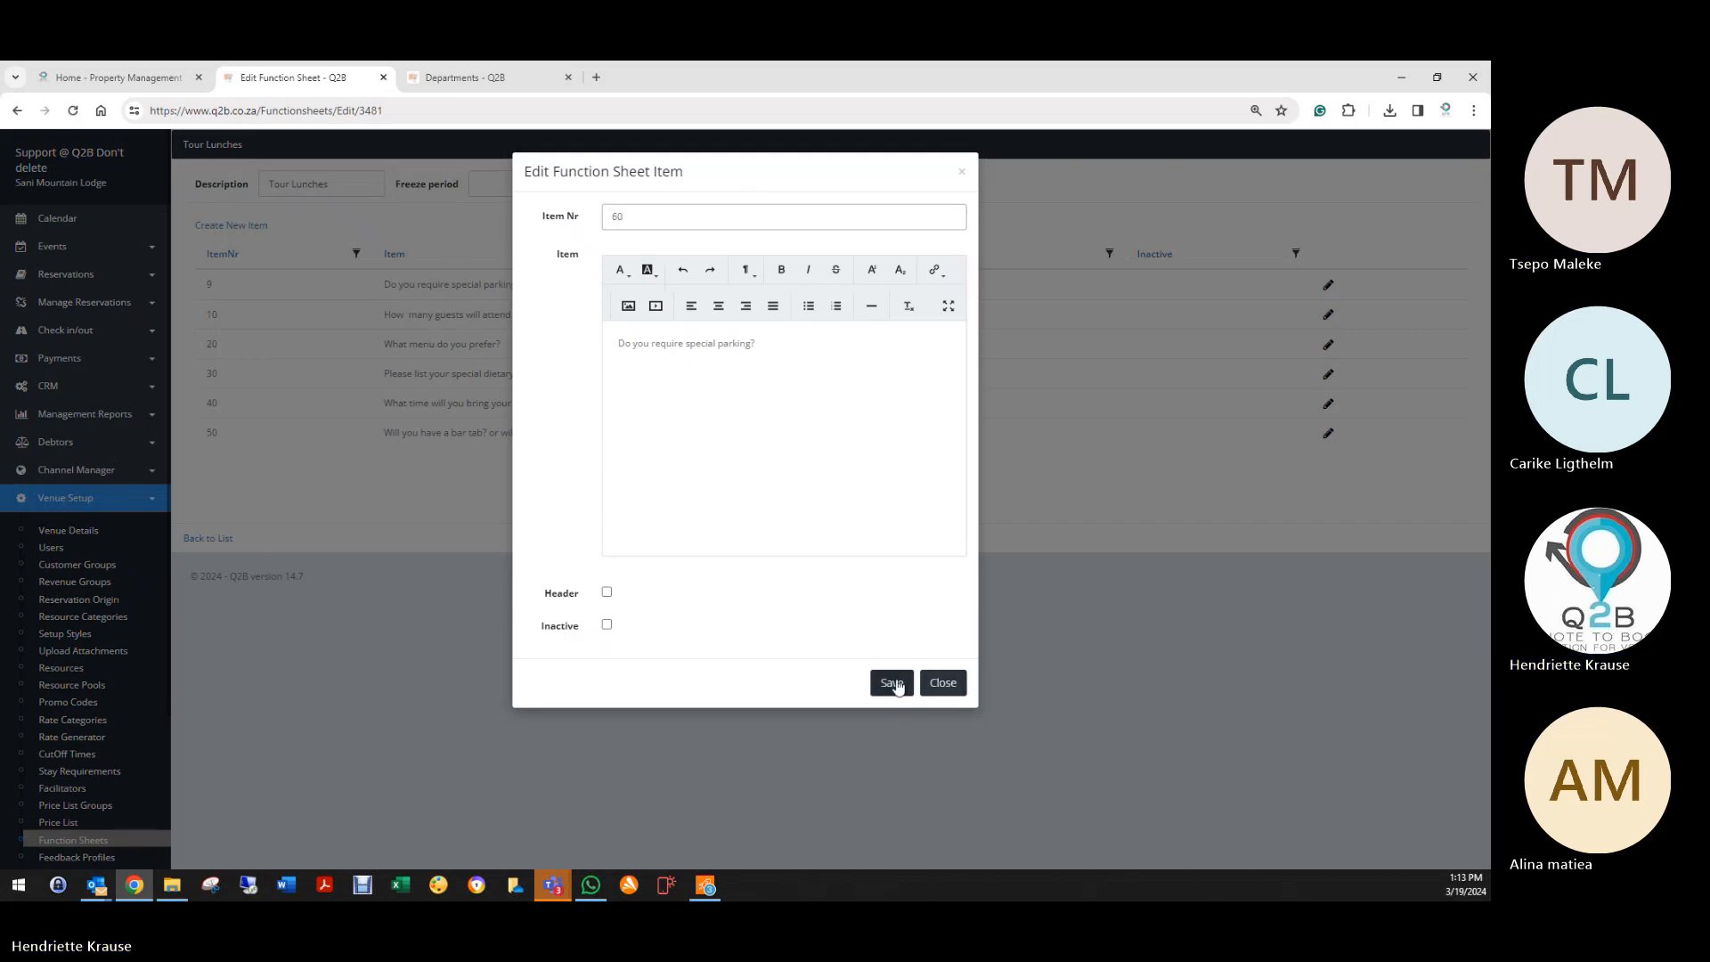
pyautogui.click(891, 684)
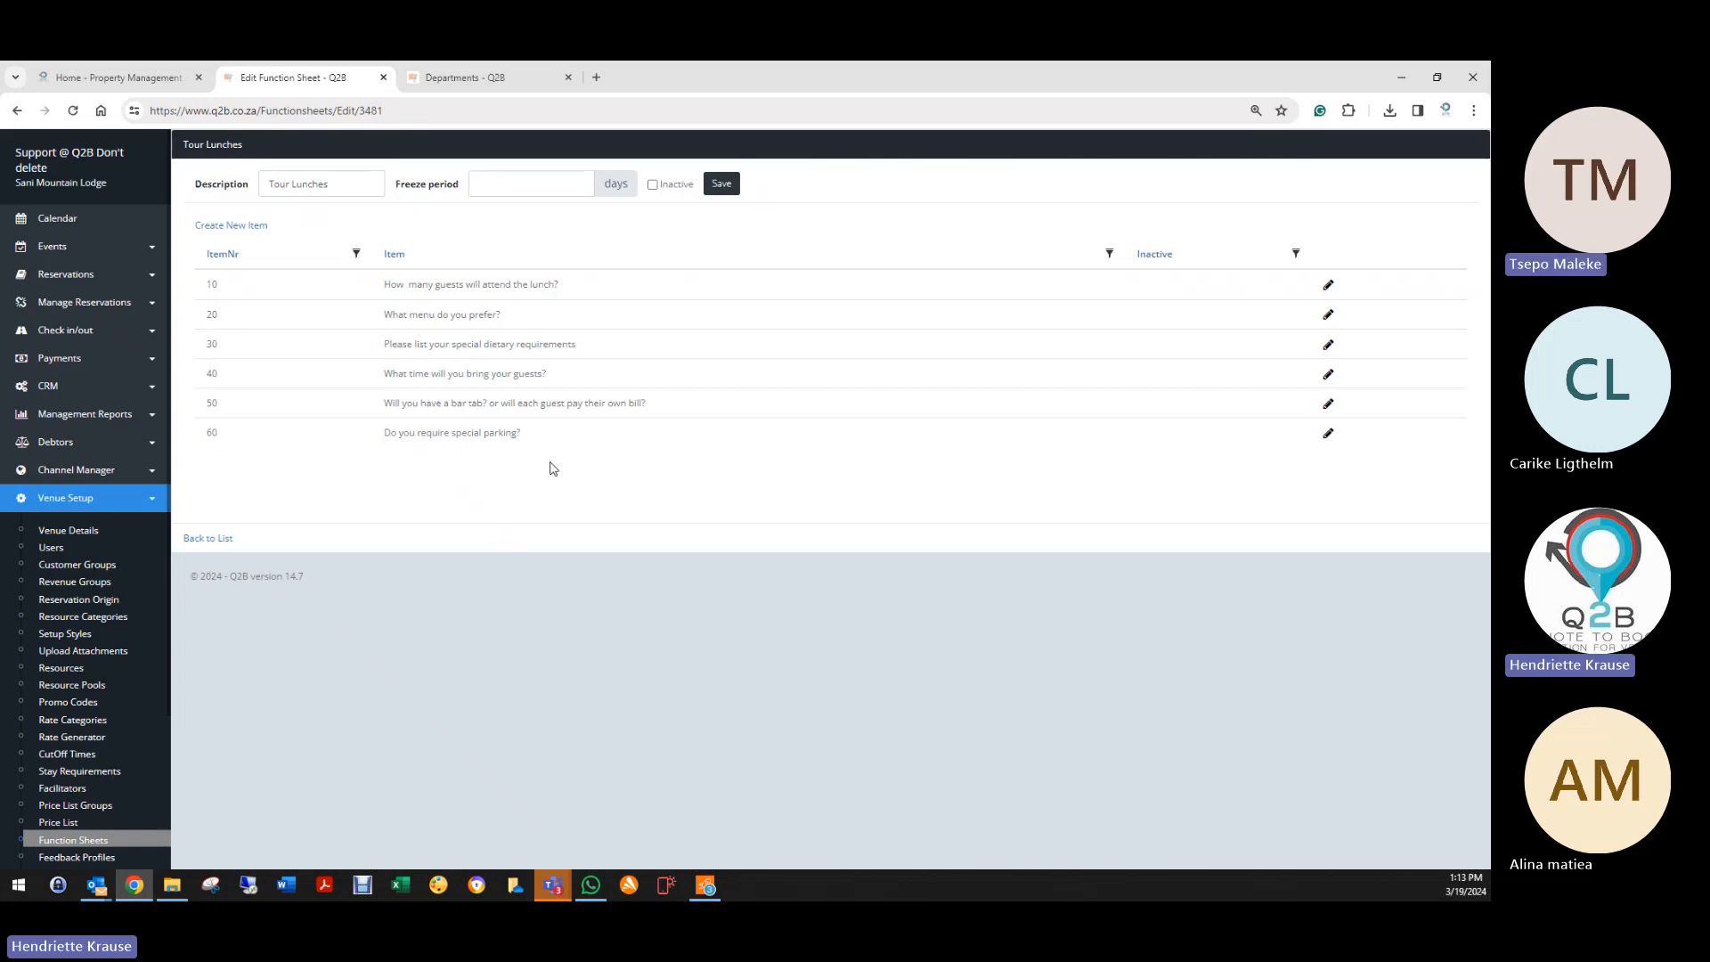
pyautogui.click(720, 184)
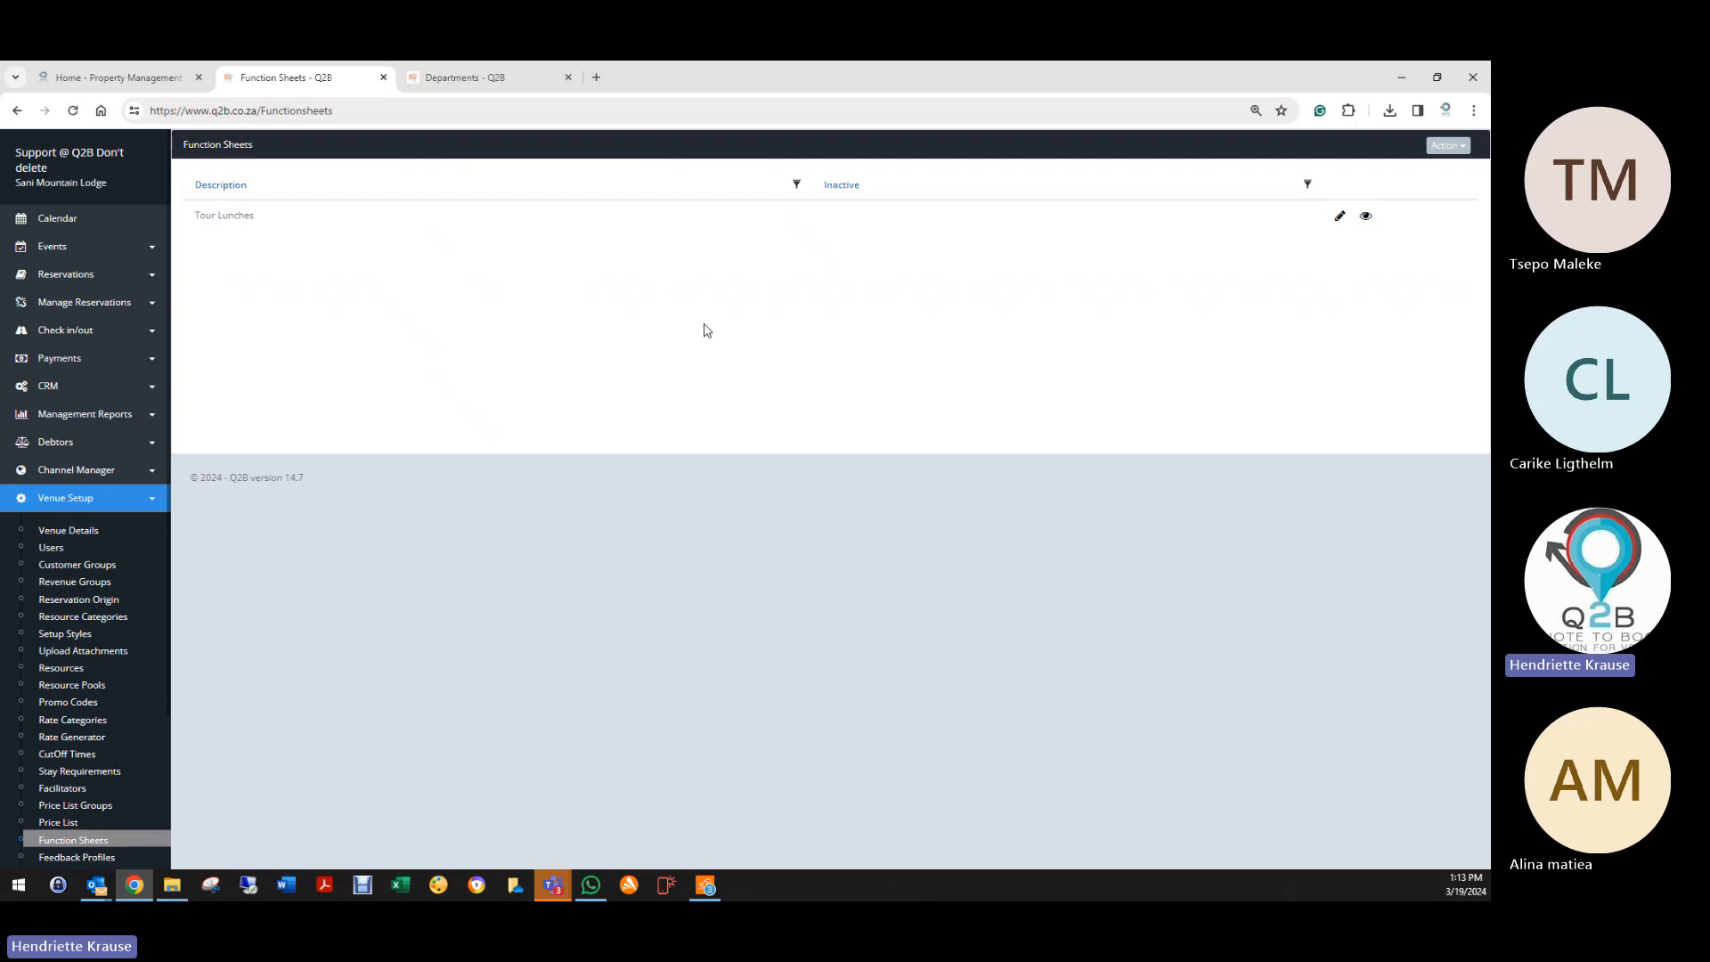
# Step: Filter reservations to deleted bookings and change the first booking's status to Quote
pyautogui.click(71, 275)
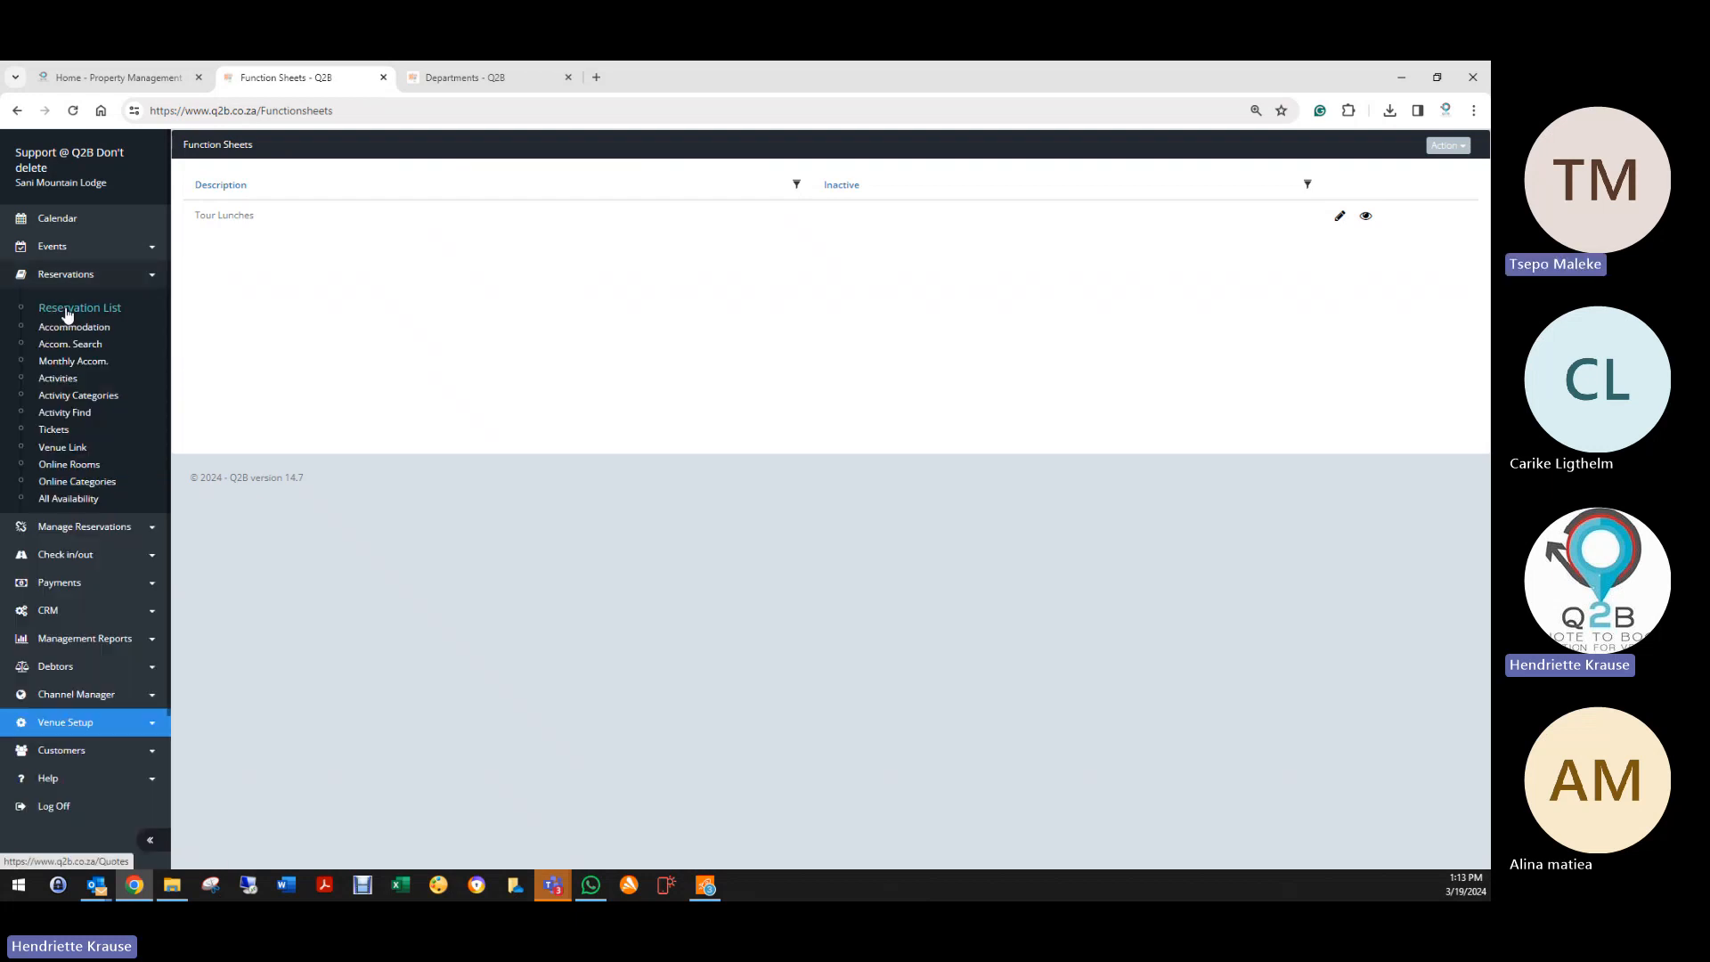
pyautogui.click(73, 308)
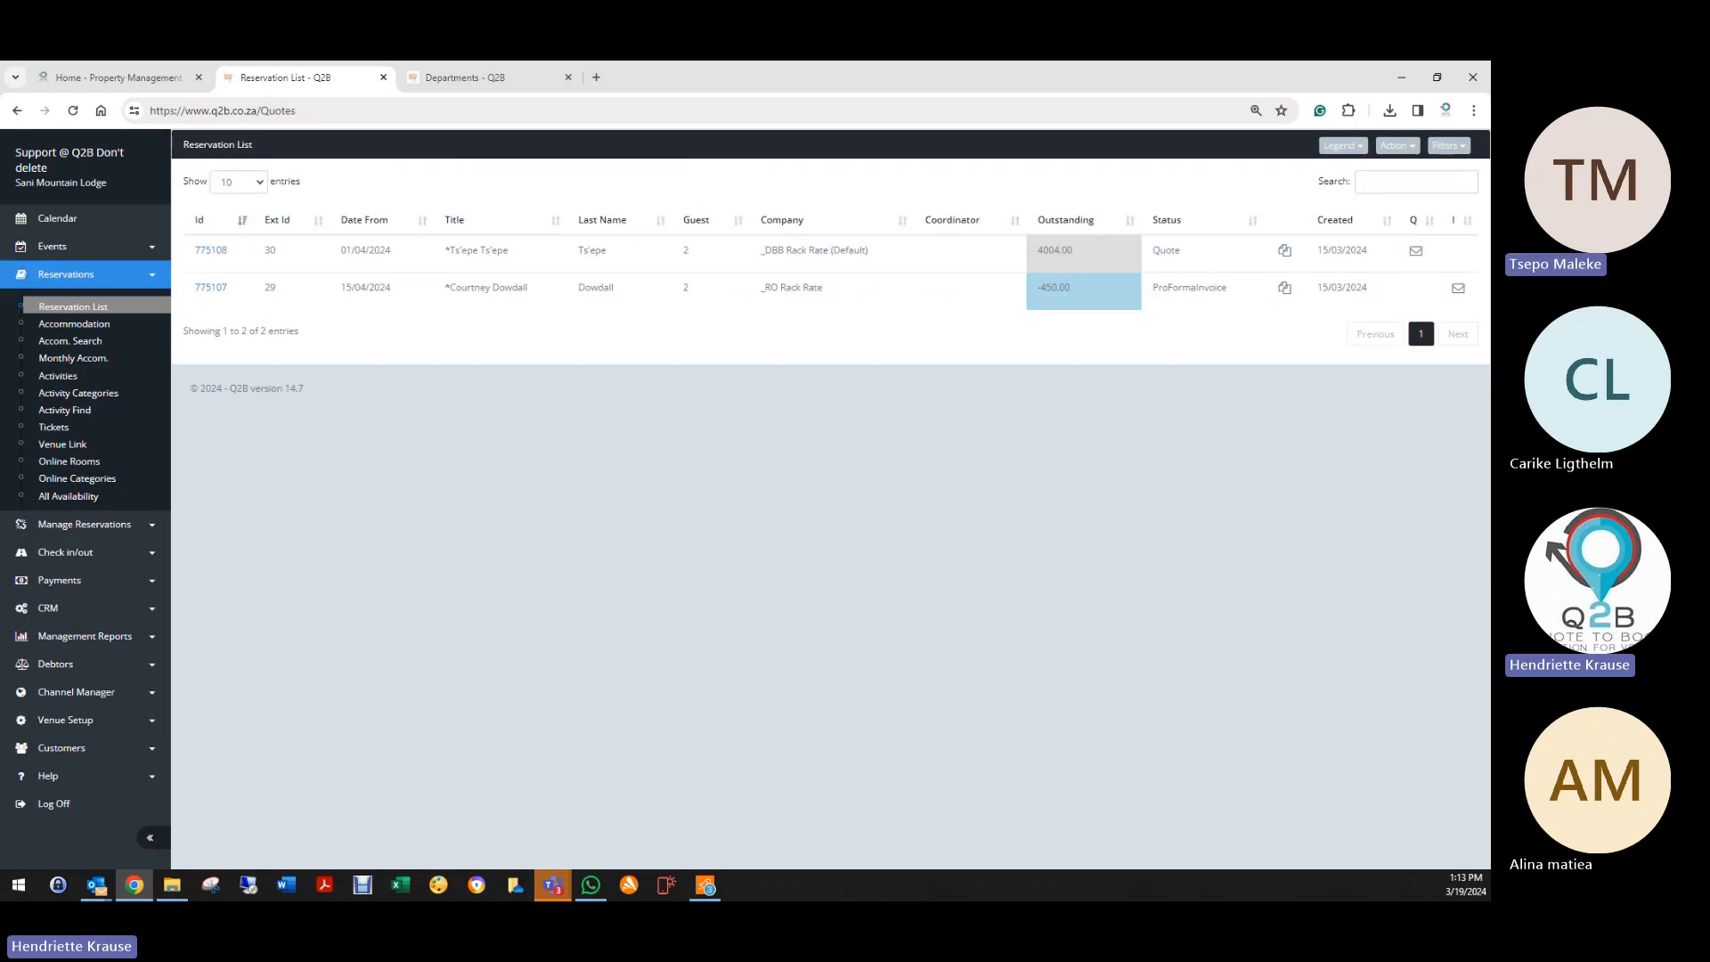
pyautogui.click(1448, 145)
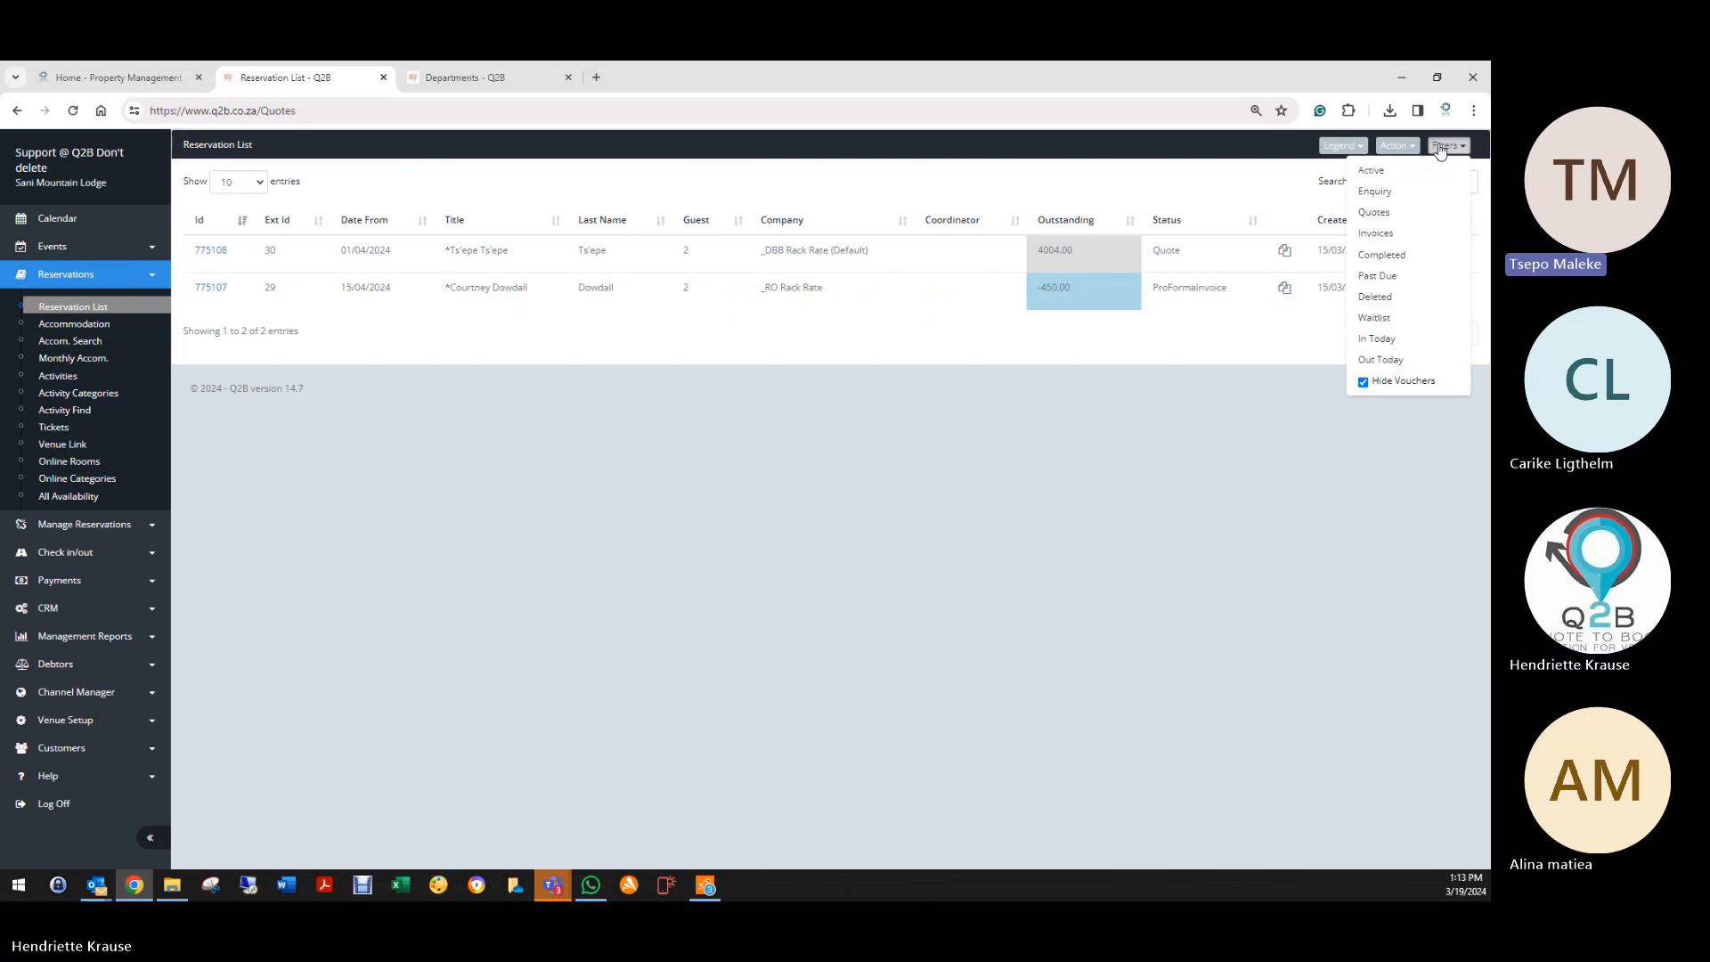
pyautogui.click(1375, 297)
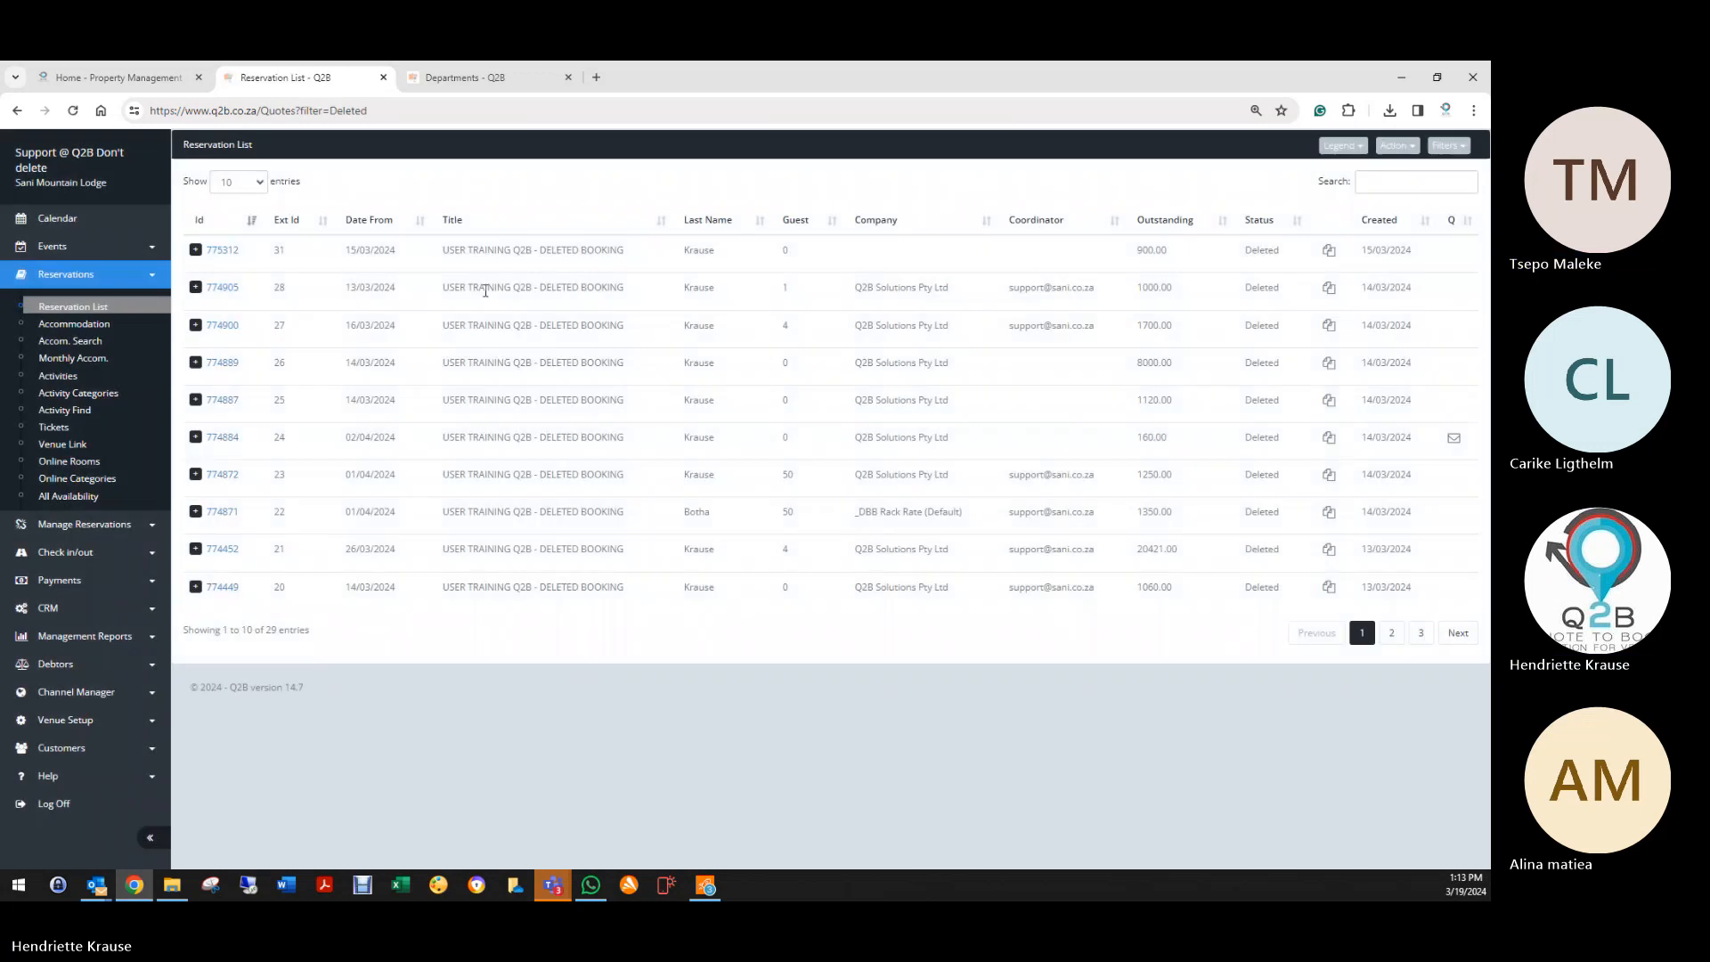
pyautogui.click(221, 251)
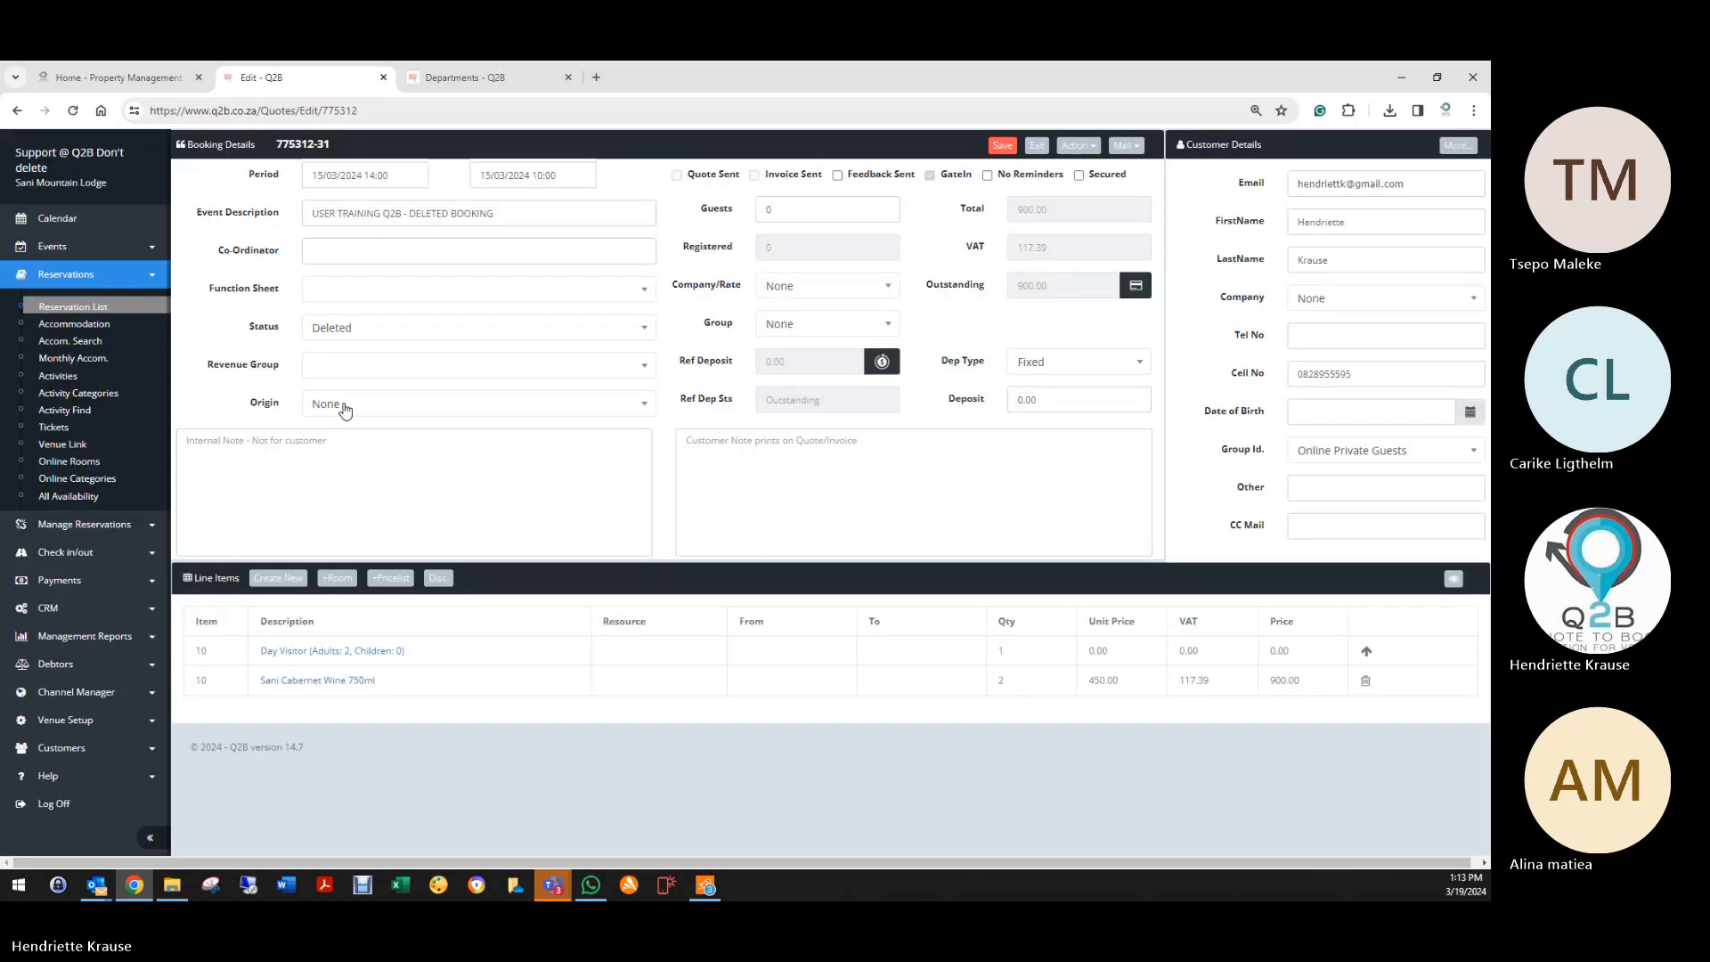
pyautogui.click(335, 327)
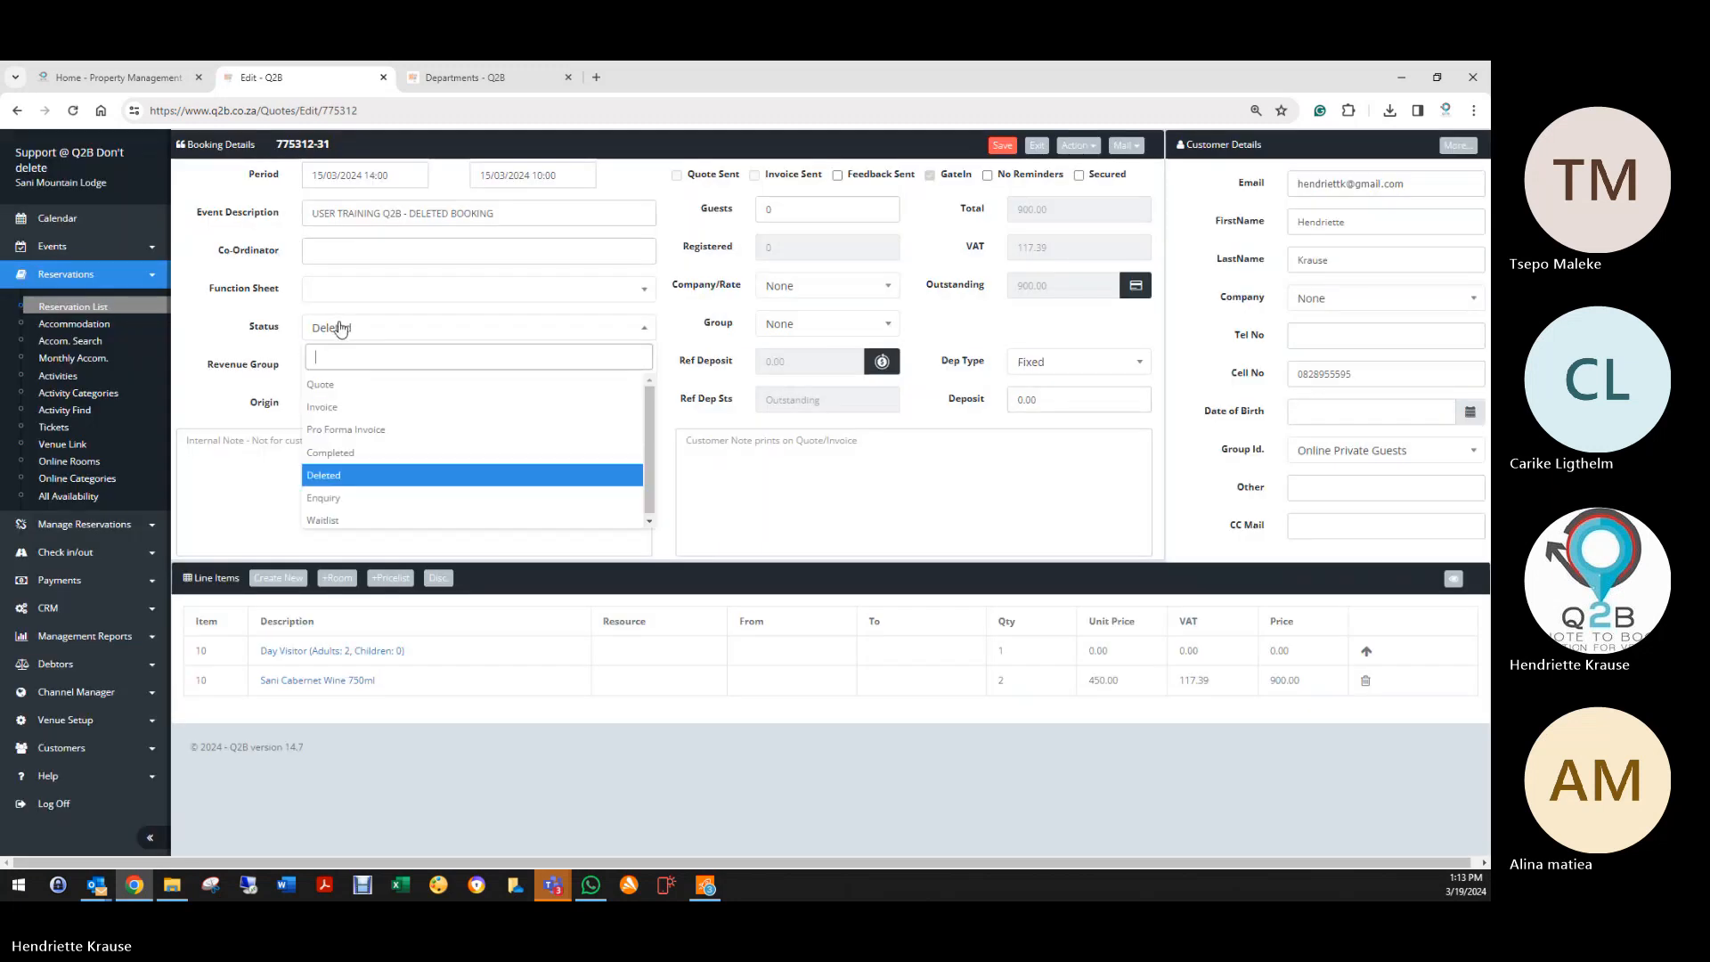
pyautogui.click(335, 385)
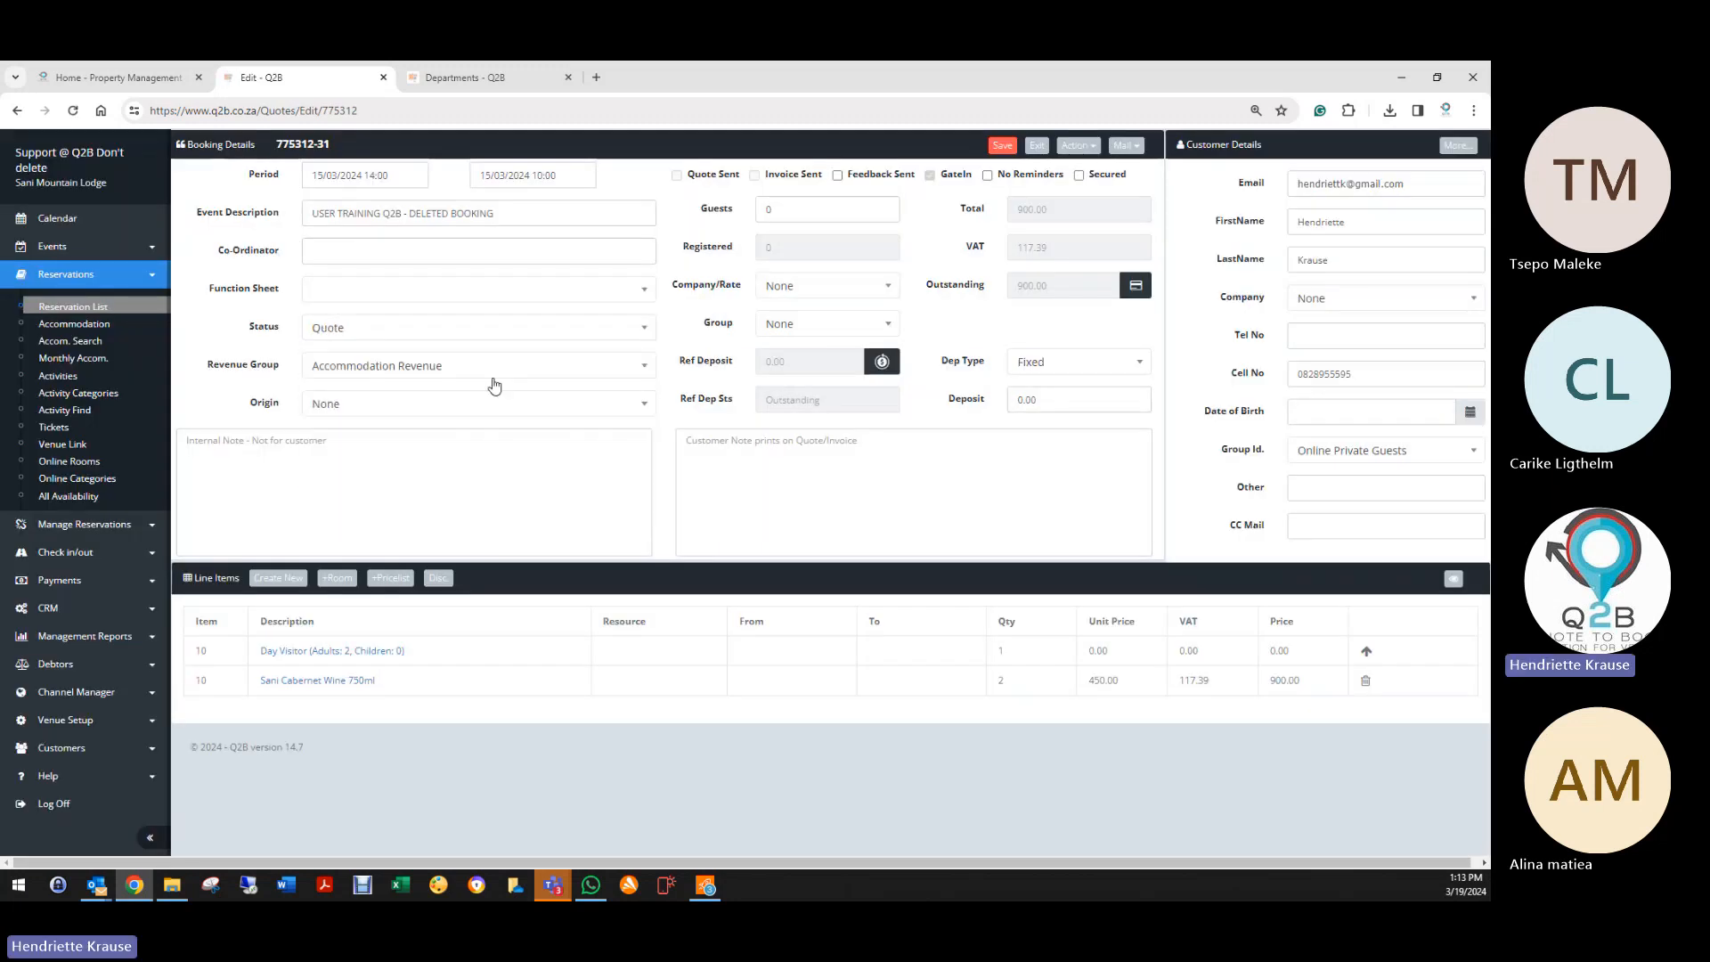
pyautogui.click(1000, 147)
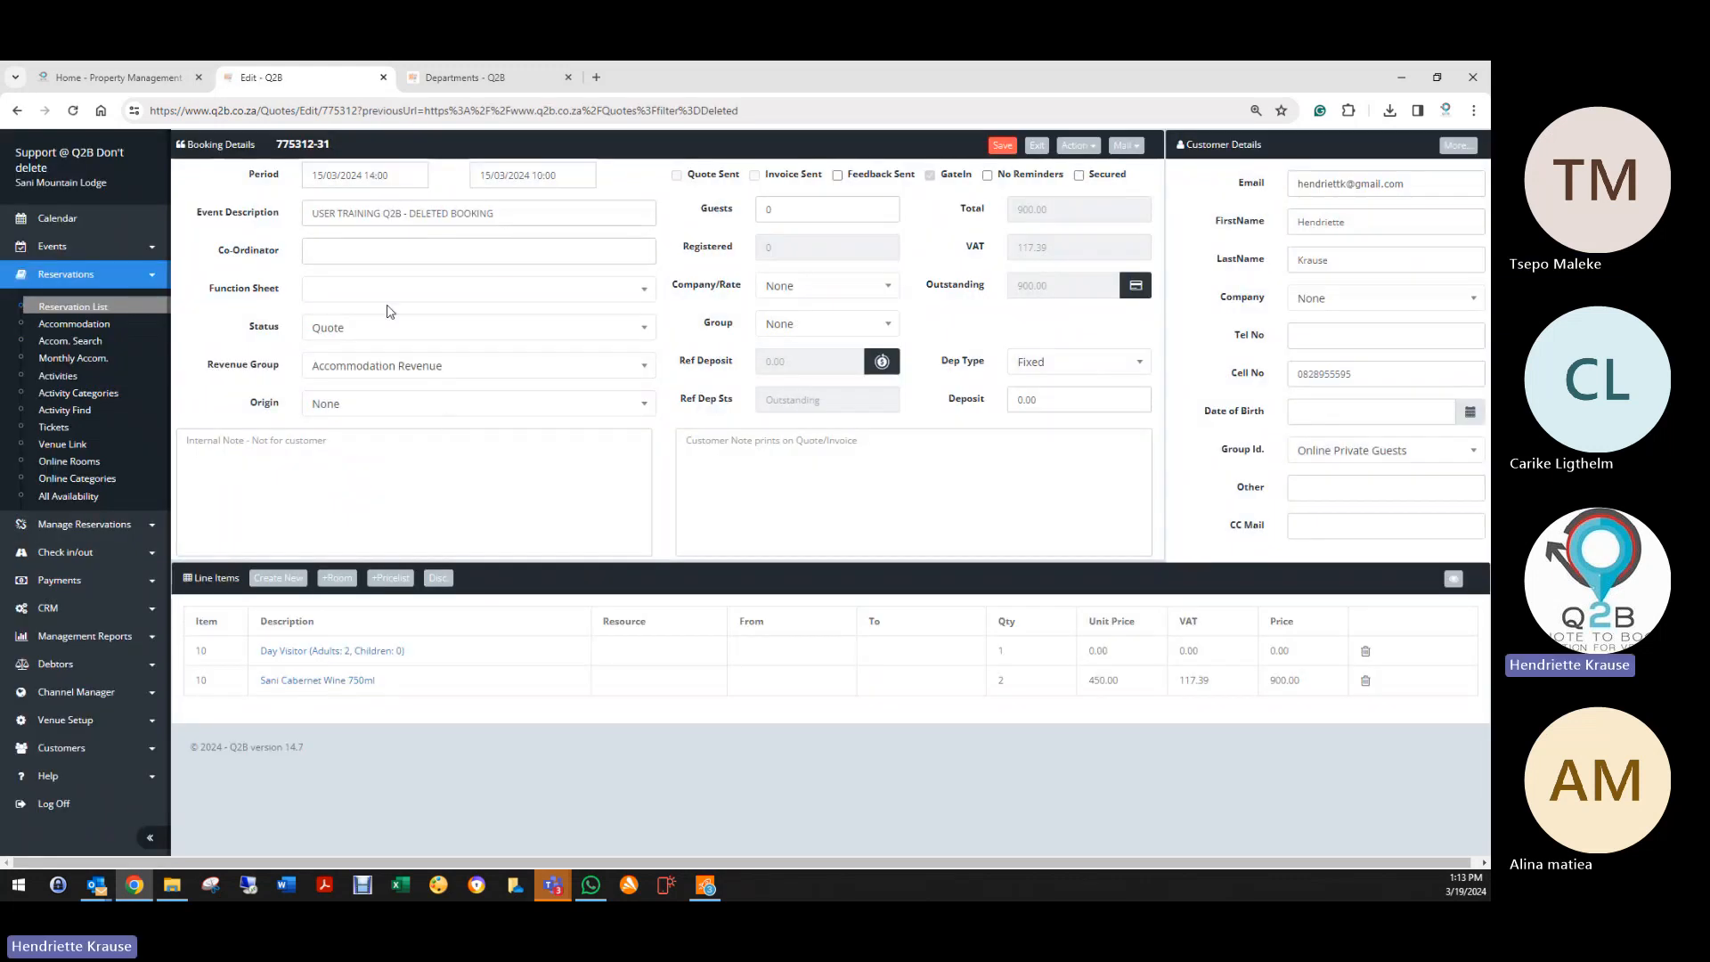
# Step: Attach the Tour Lunches function sheet to the booking and save
pyautogui.click(344, 290)
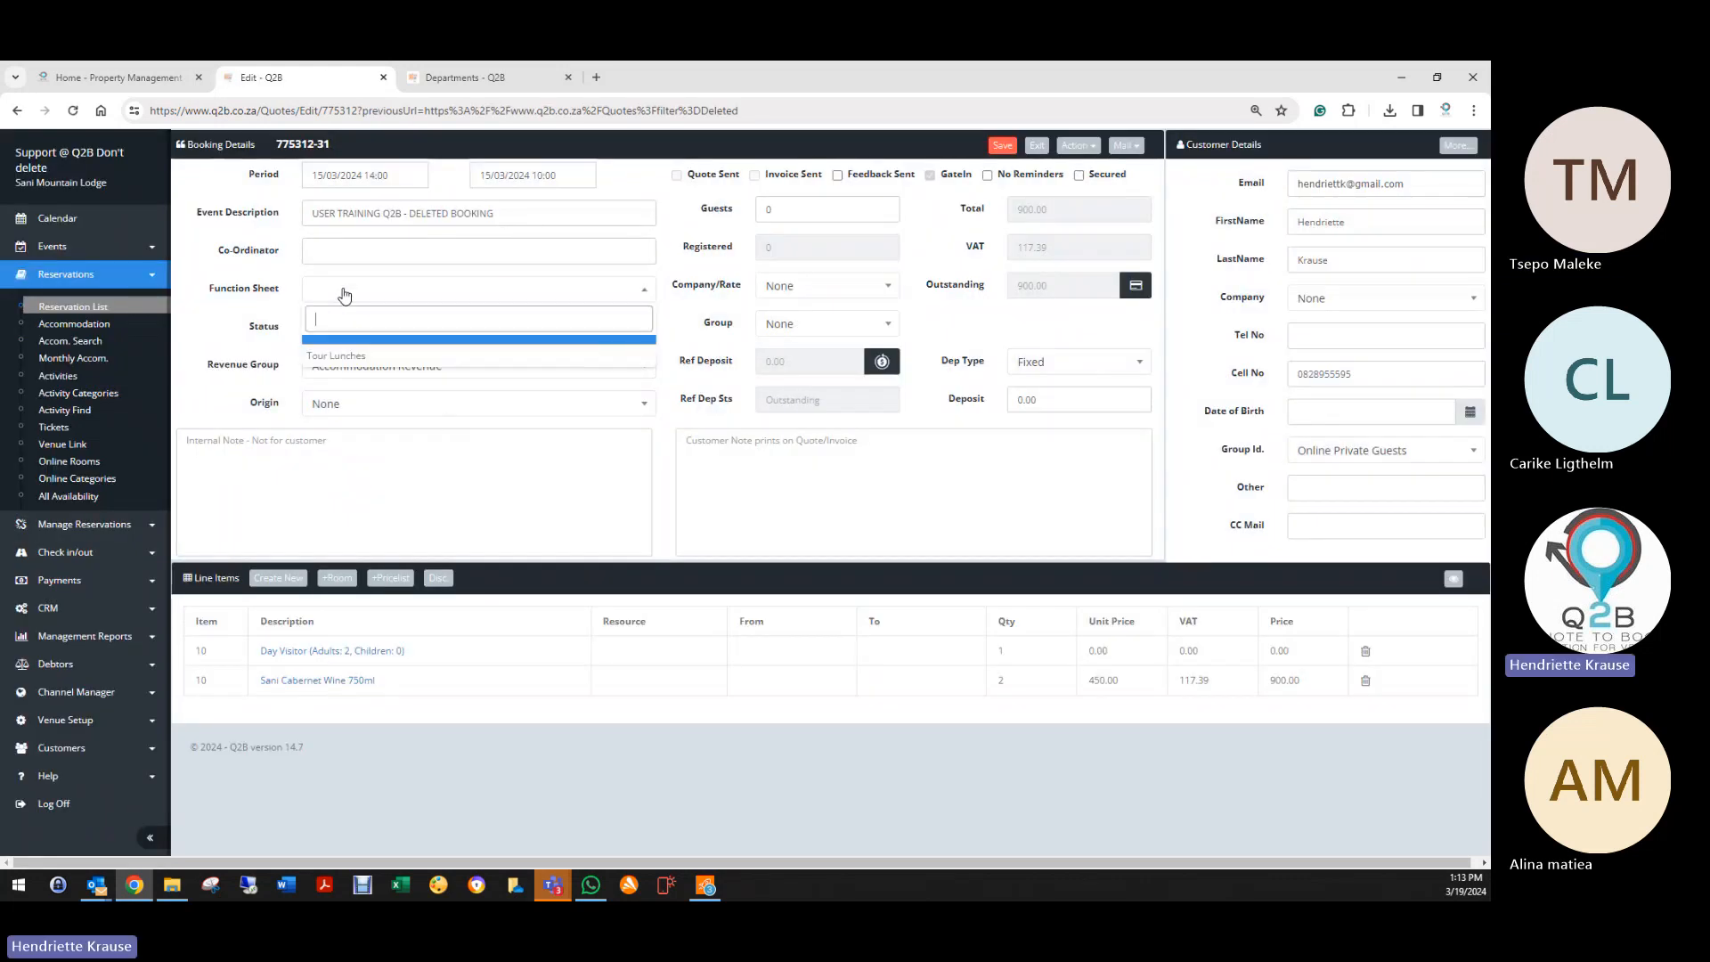
pyautogui.click(352, 358)
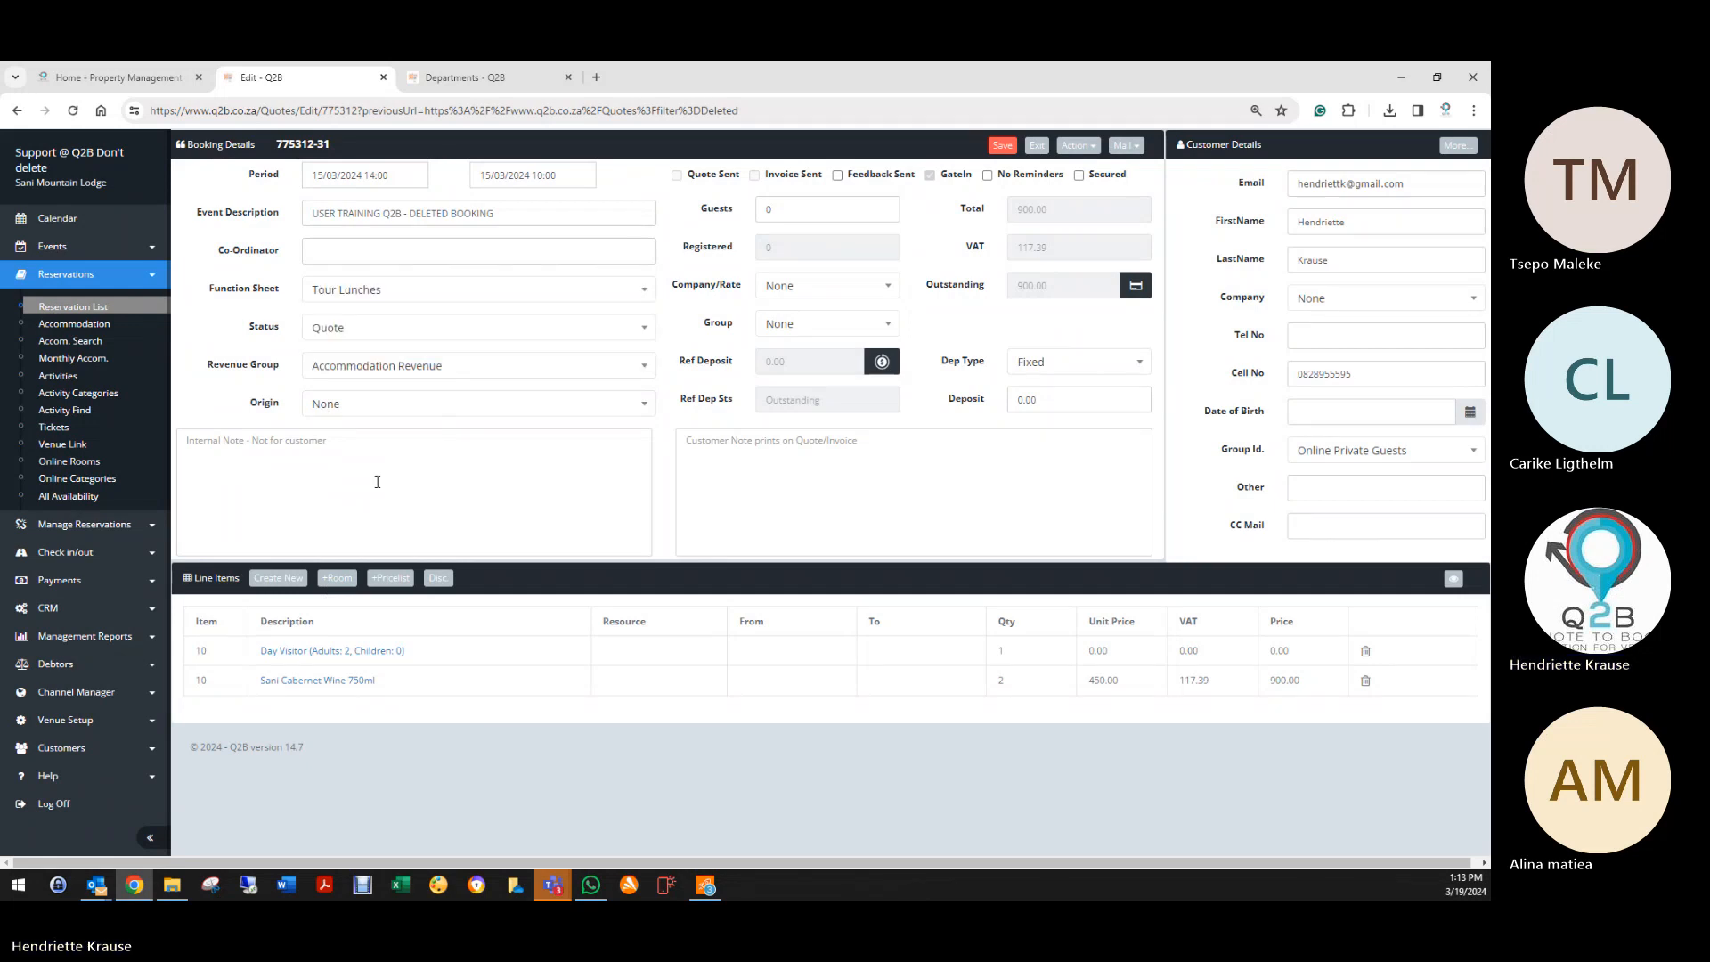
pyautogui.click(1002, 146)
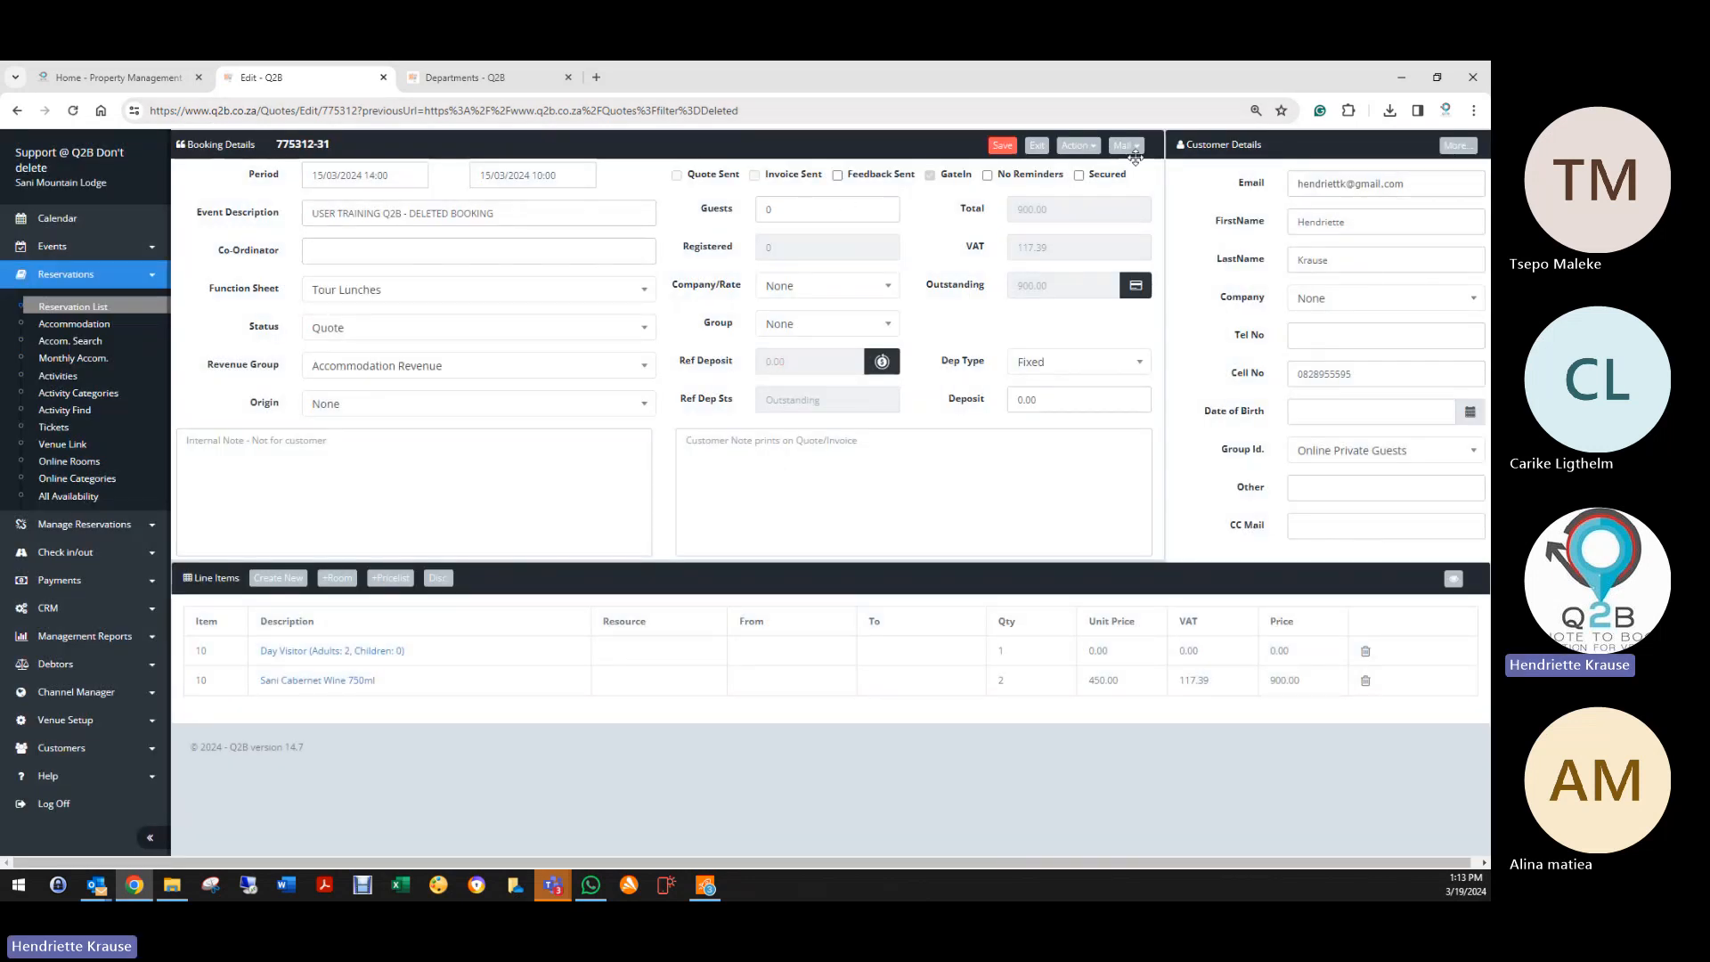
# Step: Replace the customer's e-mail with the autofill suggestion, save, and exit to the list
pyautogui.moveTo(1397, 181); pyautogui.dragTo(1234, 194)
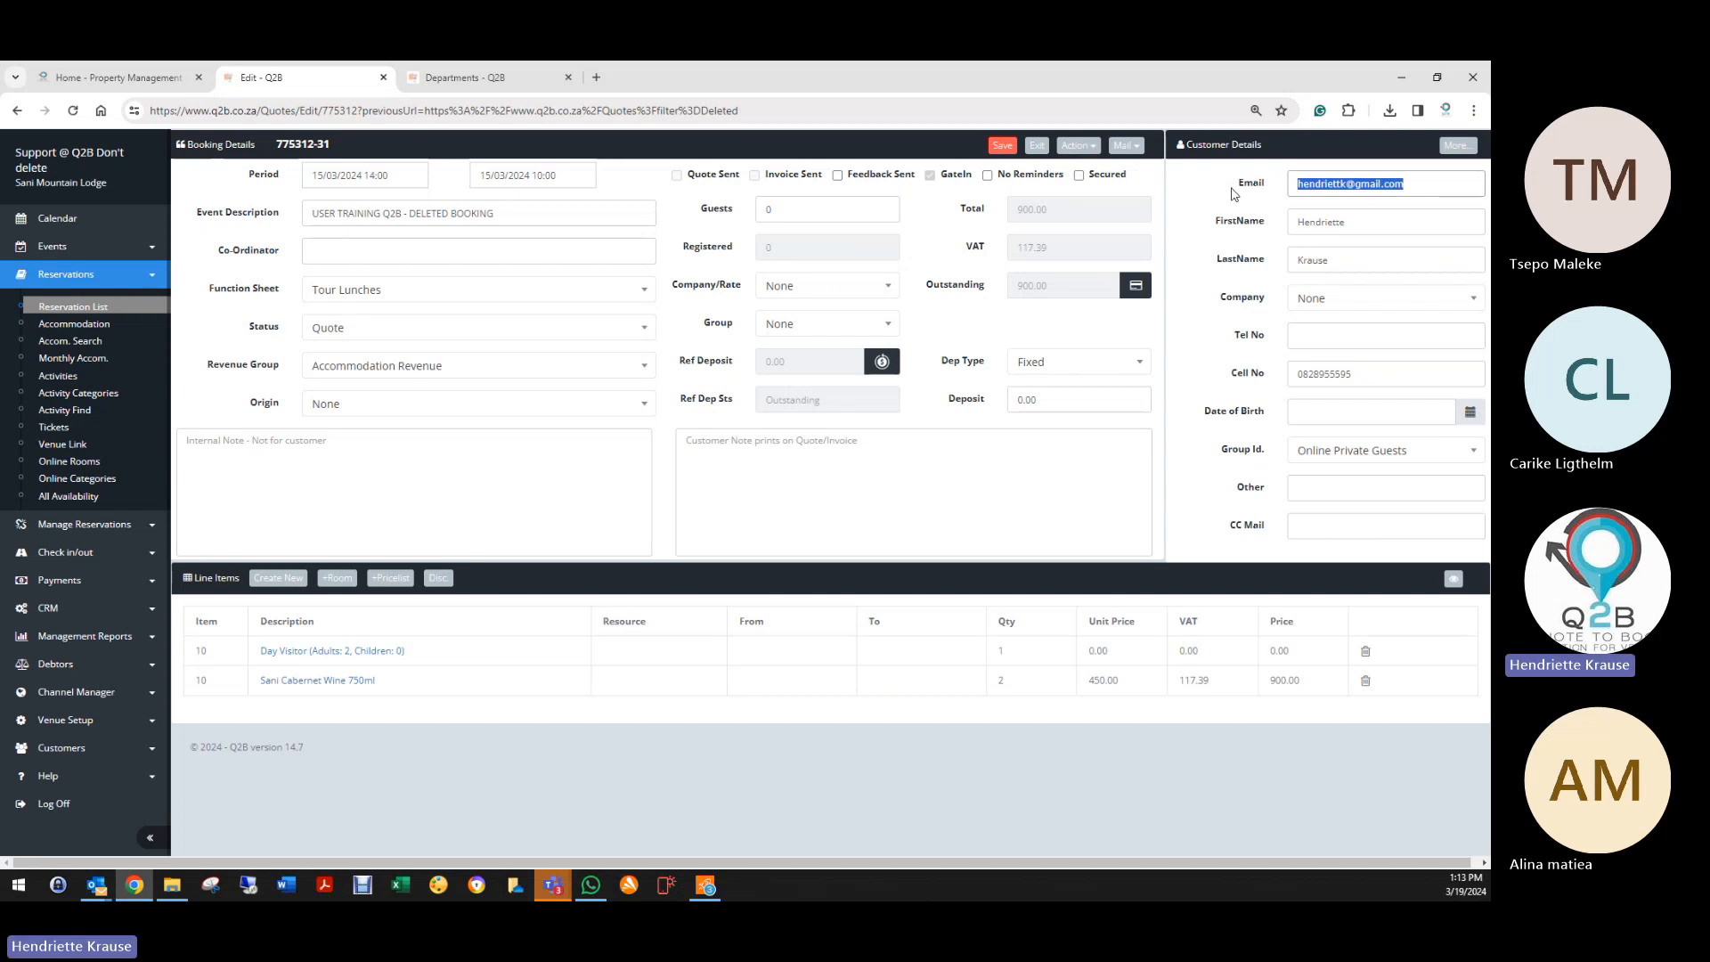
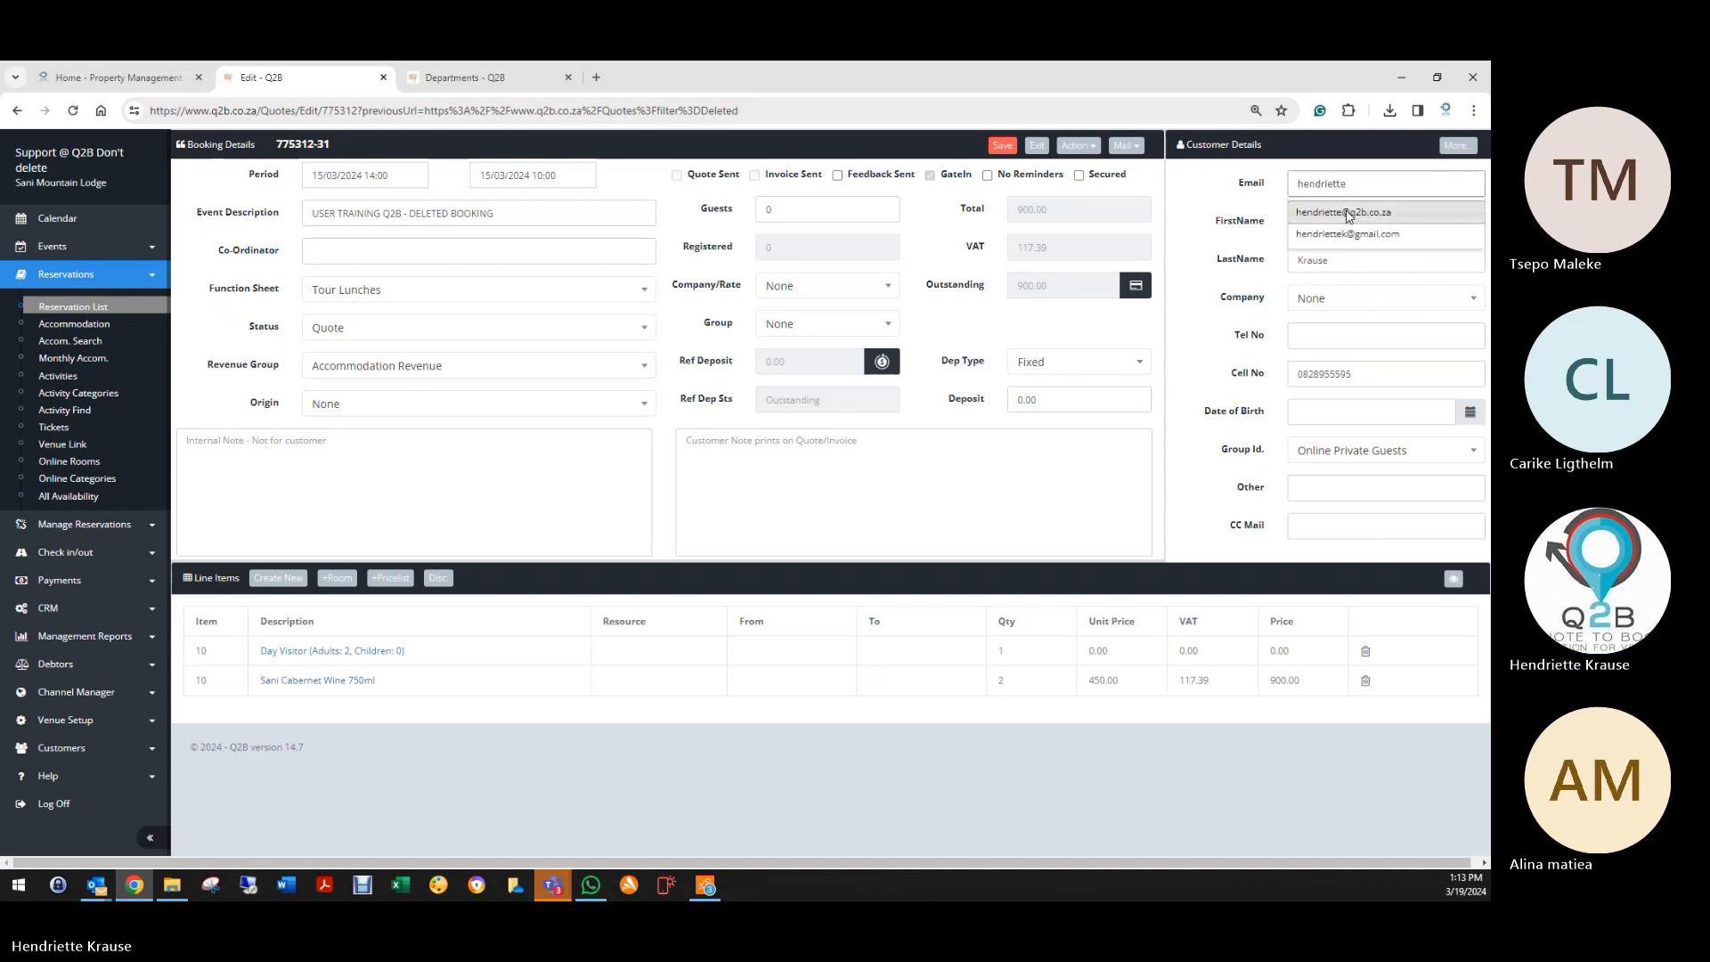
pyautogui.click(1347, 217)
pyautogui.click(1004, 147)
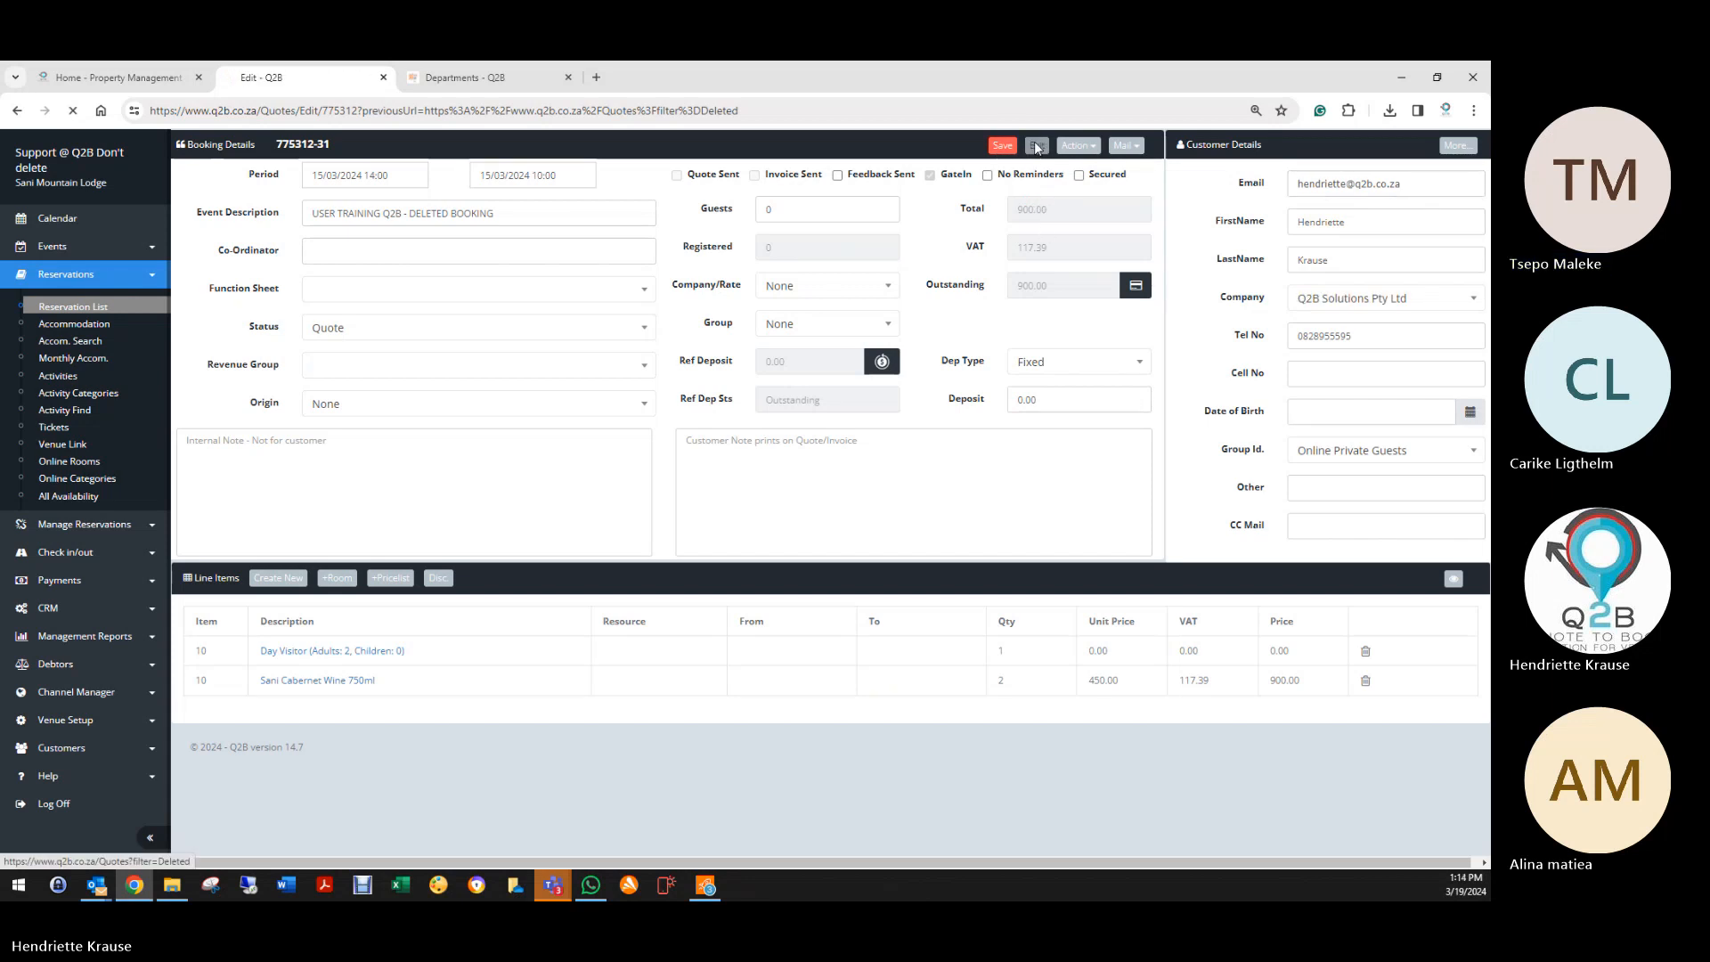
pyautogui.click(1037, 145)
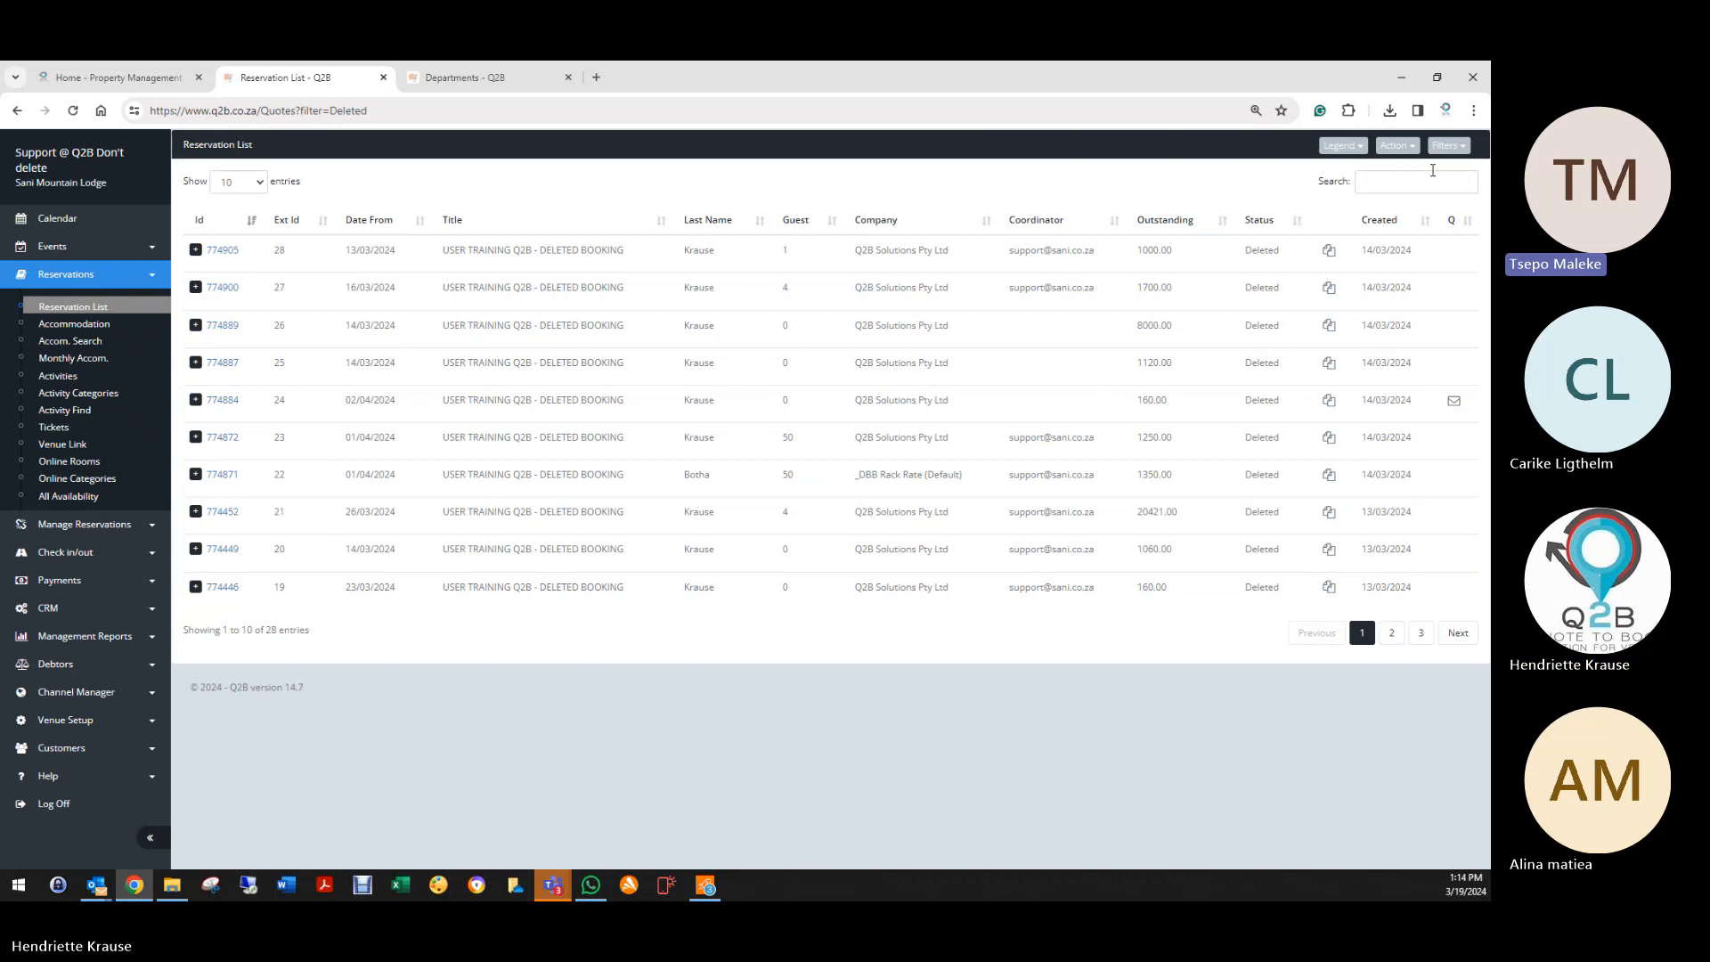
# Step: Change the Reservation List filter from Deleted to Active
pyautogui.click(1448, 145)
pyautogui.click(1376, 171)
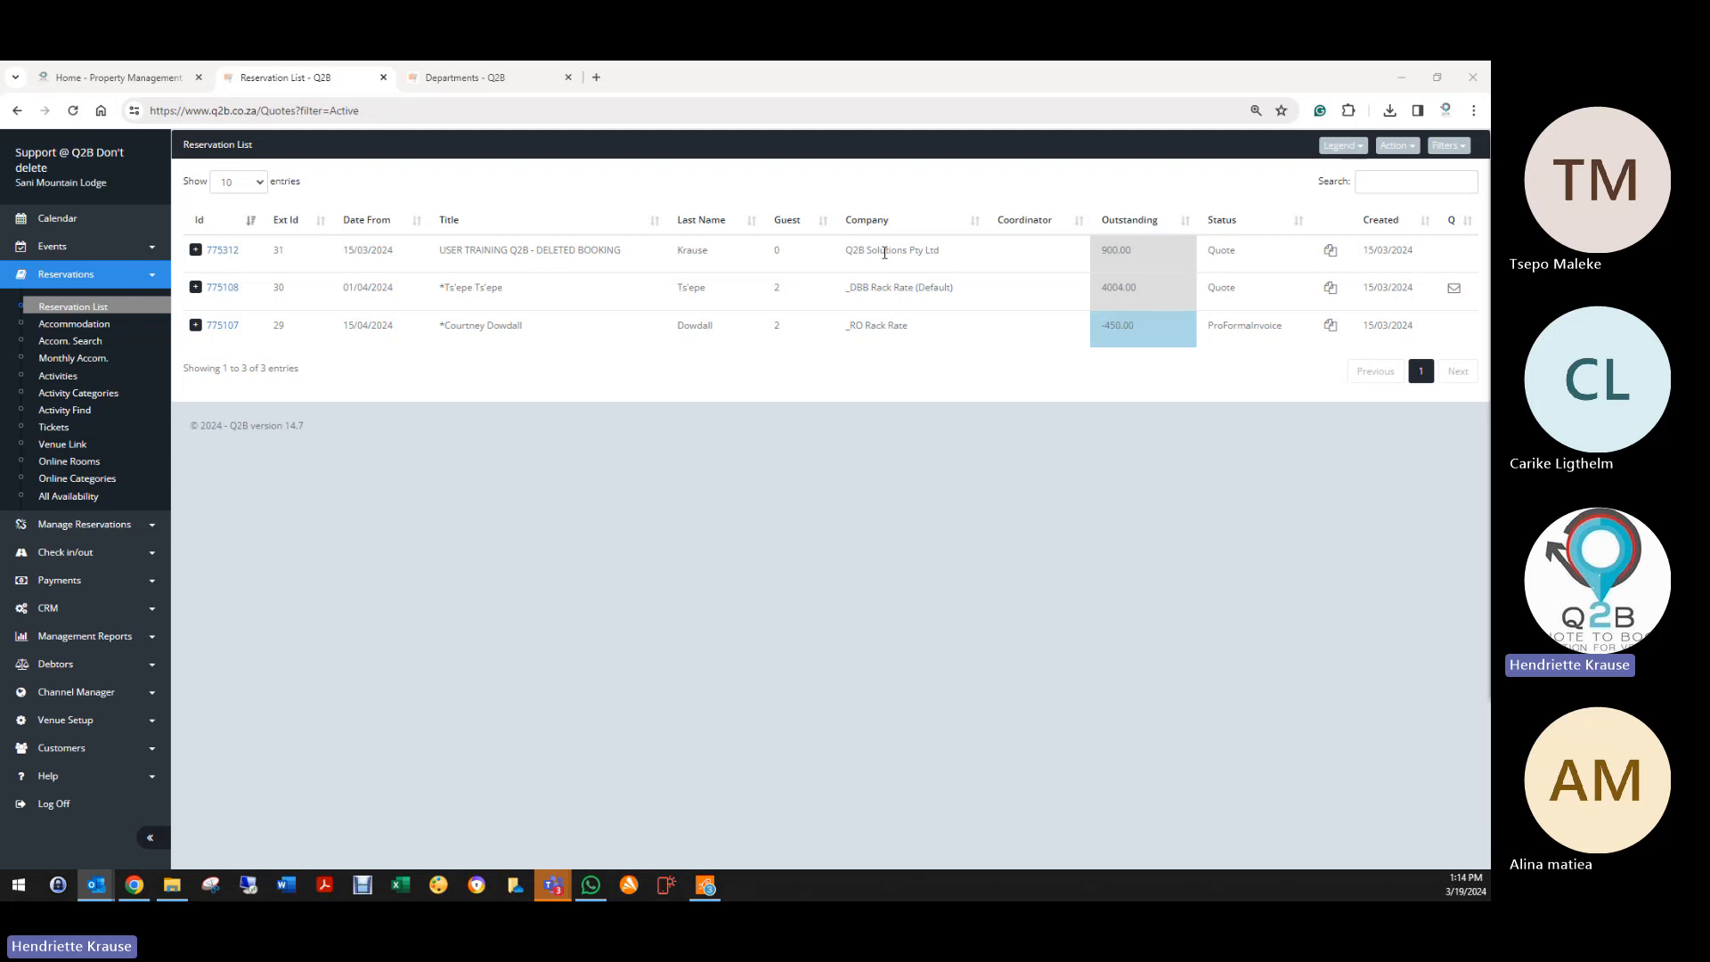
# Step: Open the booking's Complete Function Sheet page and answer 50 for guest count
pyautogui.click(222, 250)
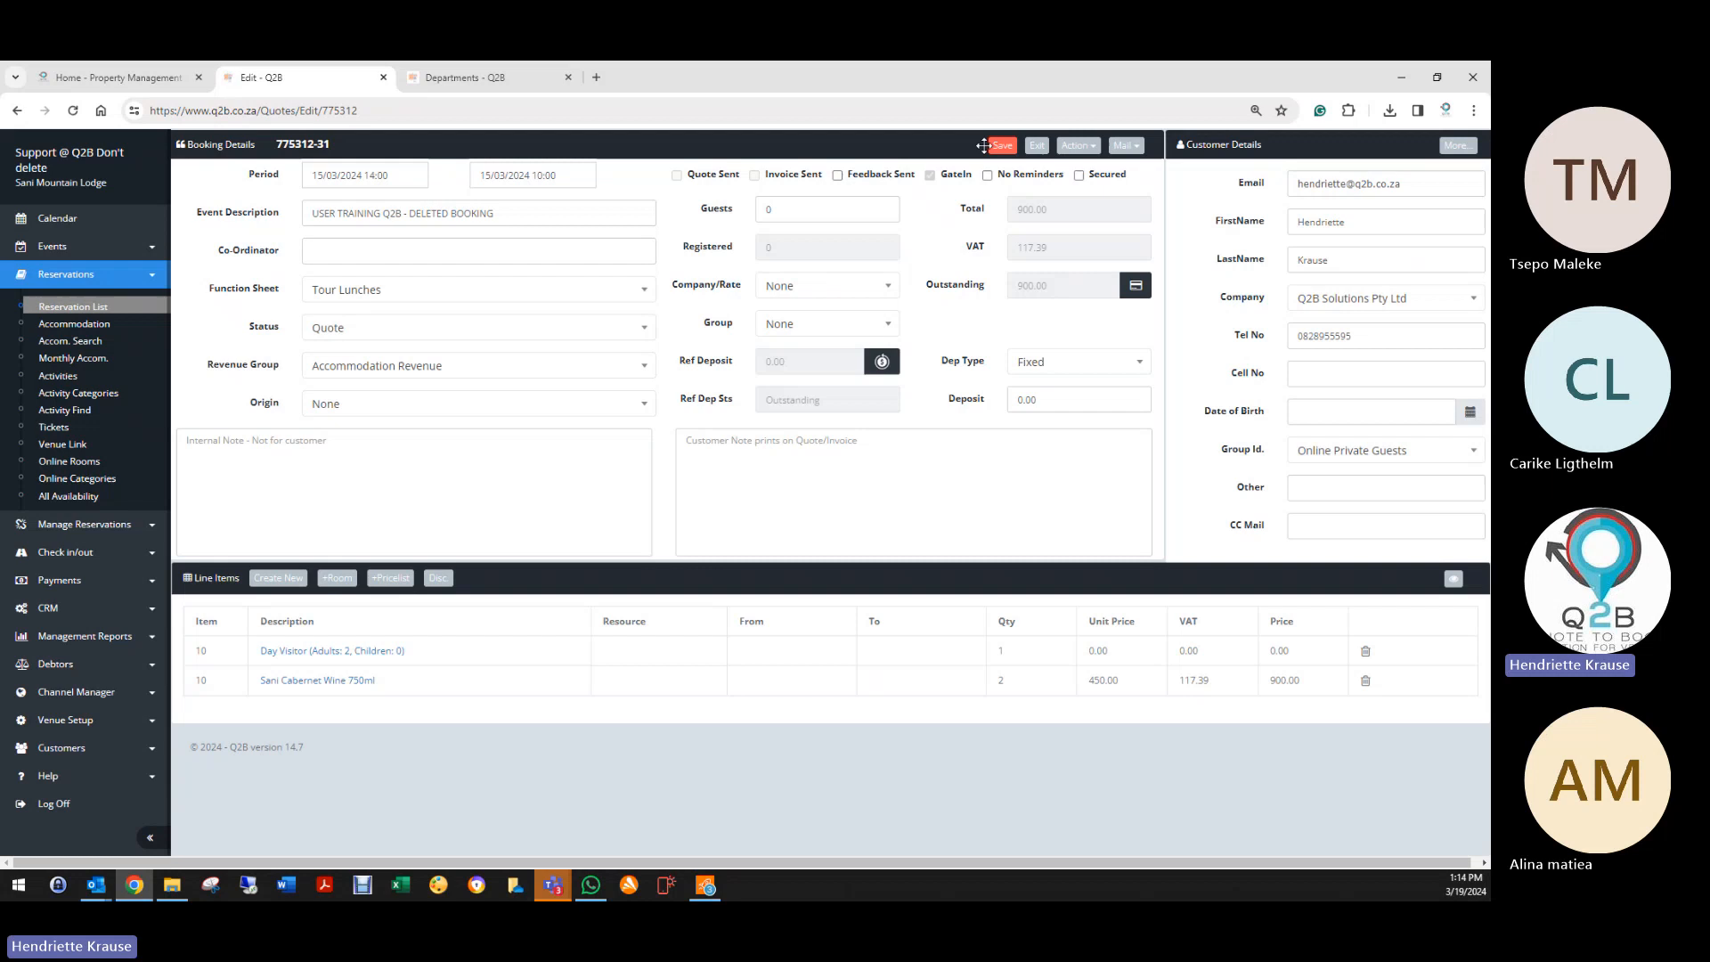
pyautogui.click(1078, 145)
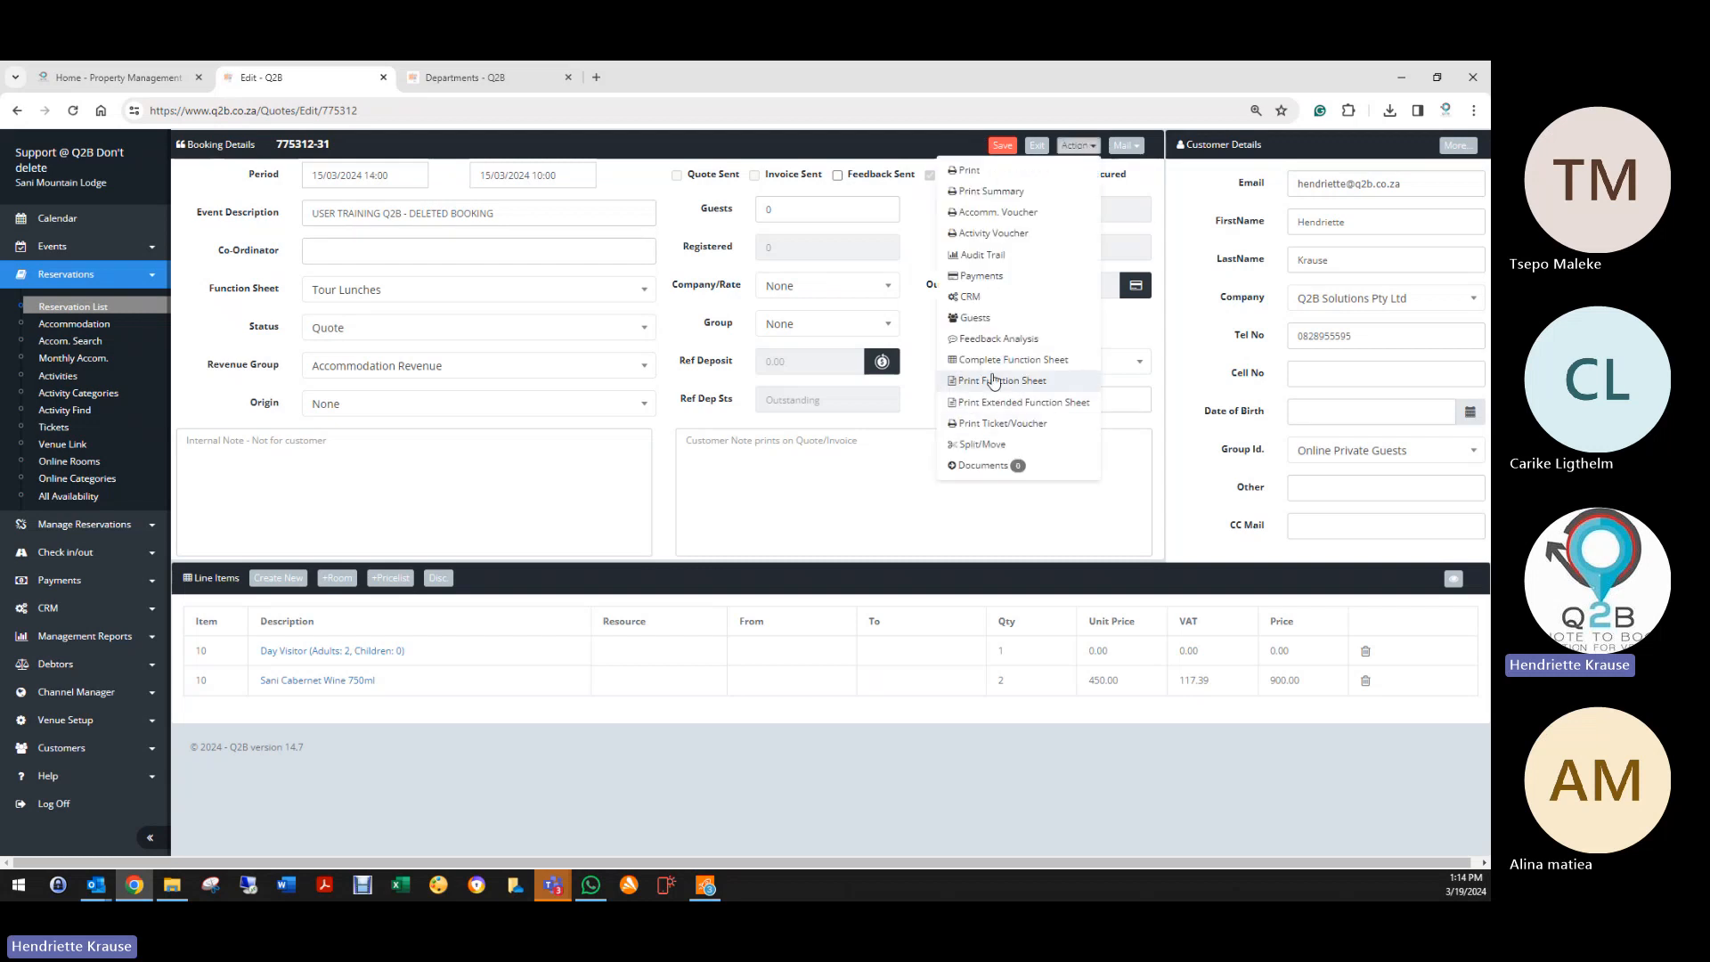
pyautogui.click(997, 359)
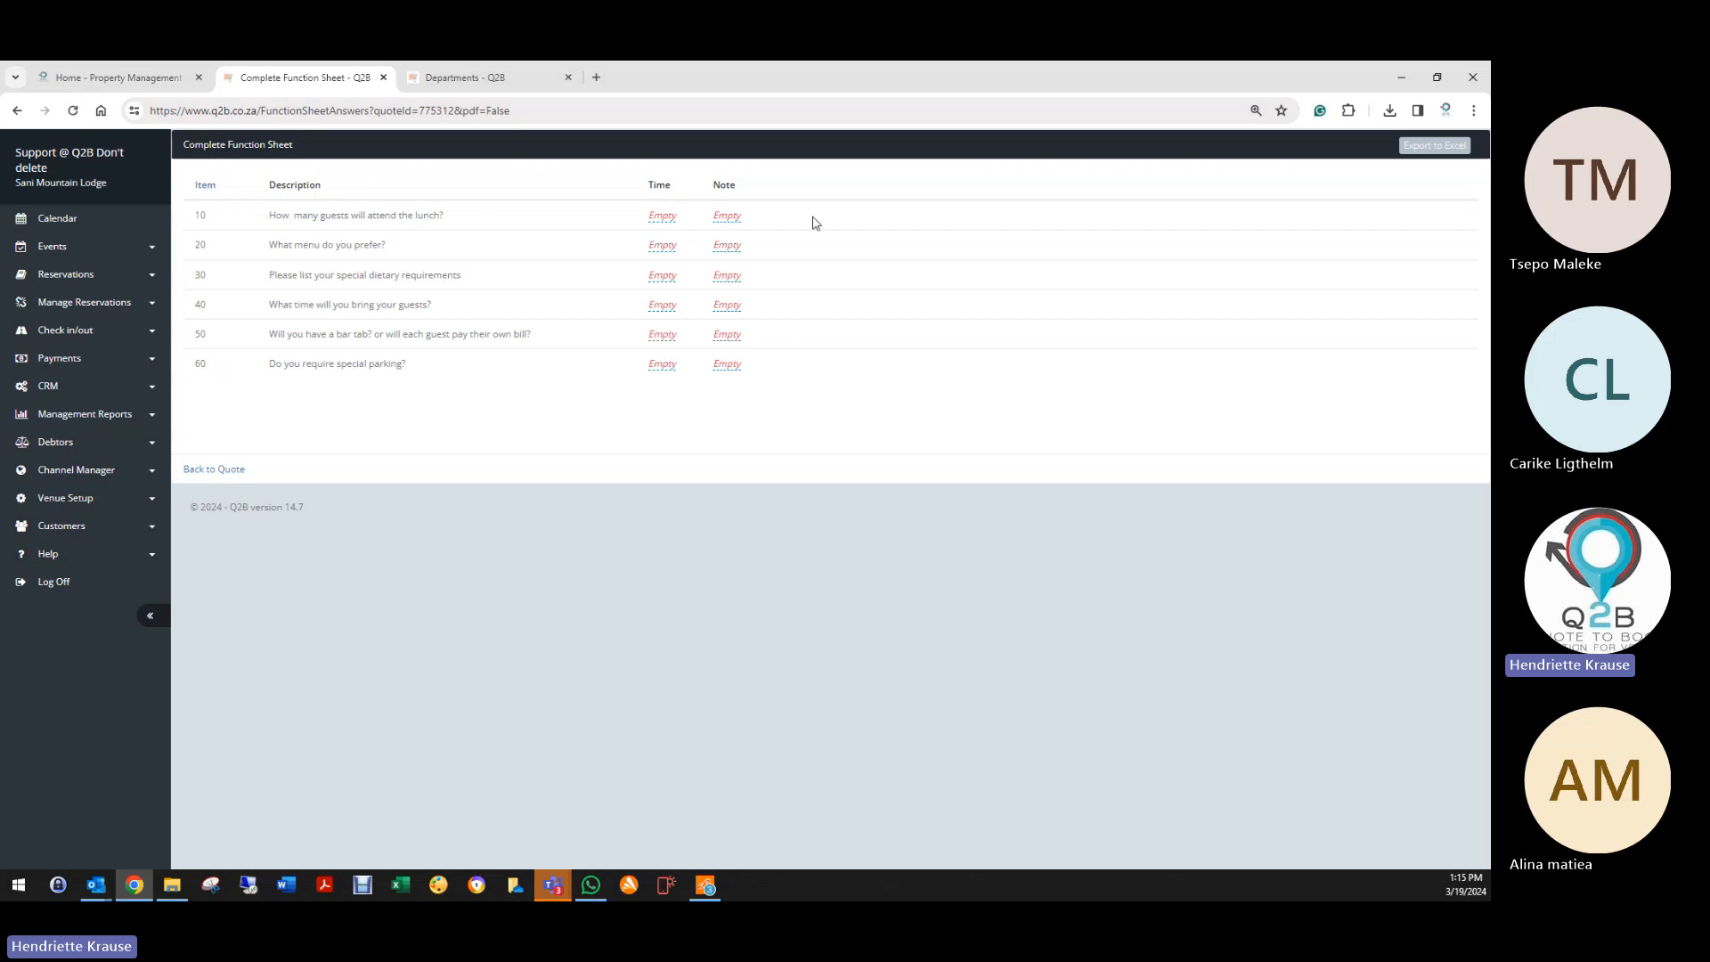
pyautogui.click(731, 217)
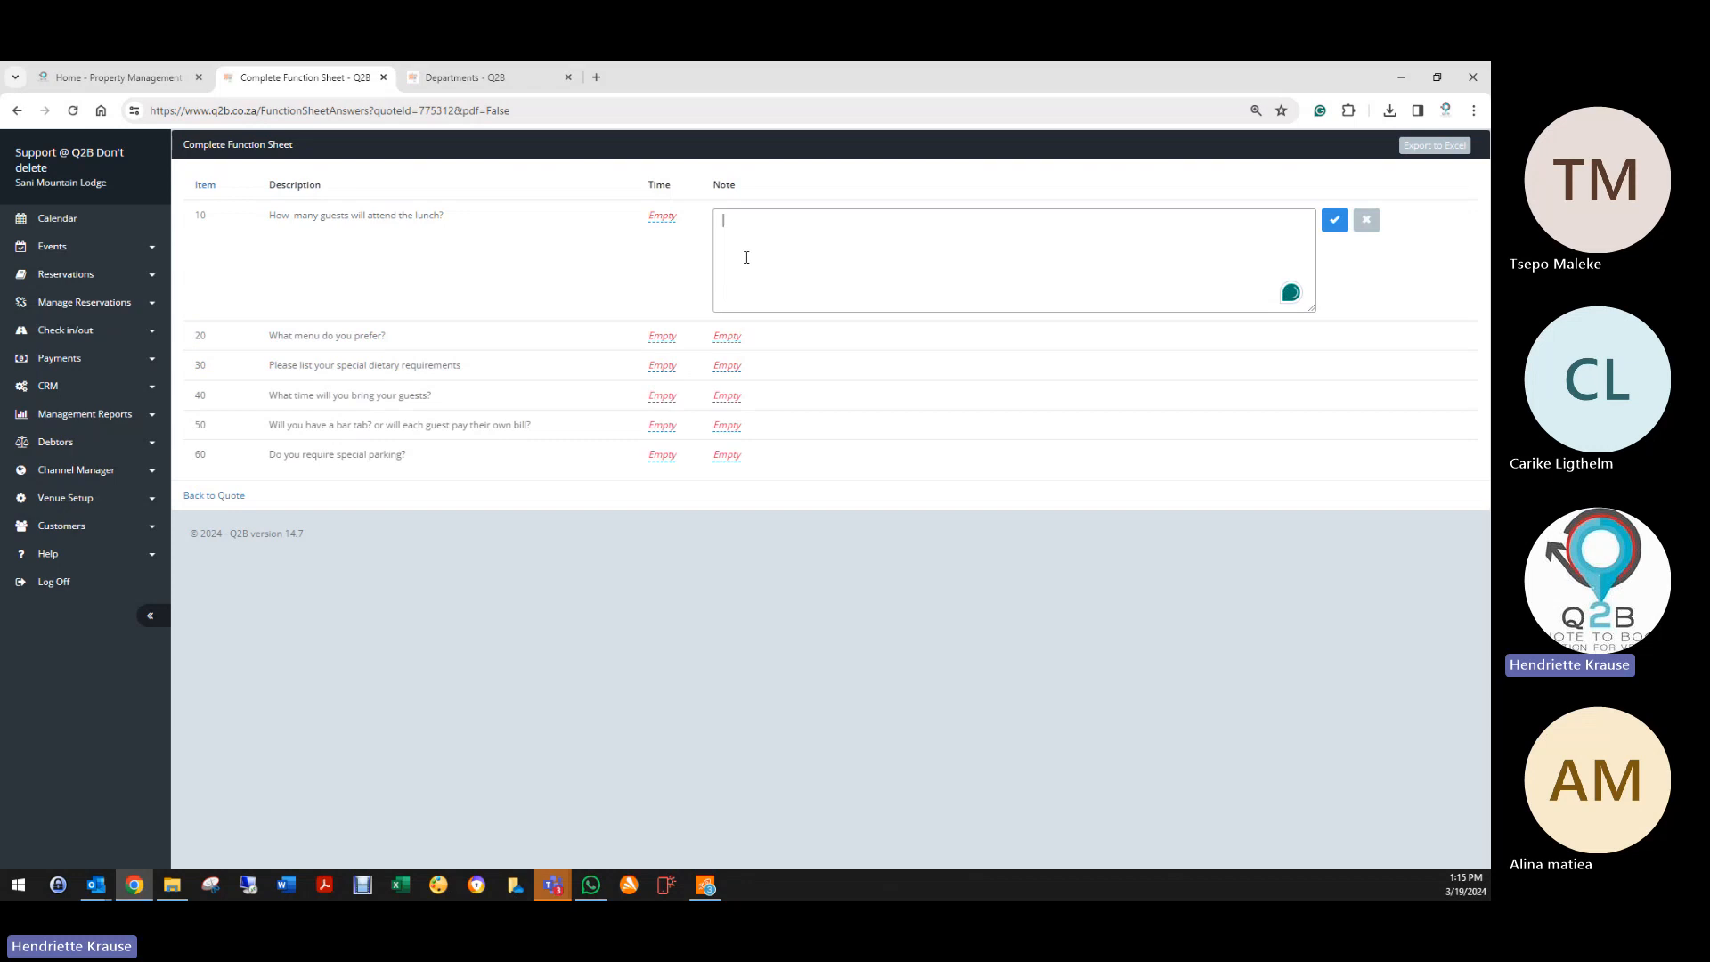
pyautogui.write('50')
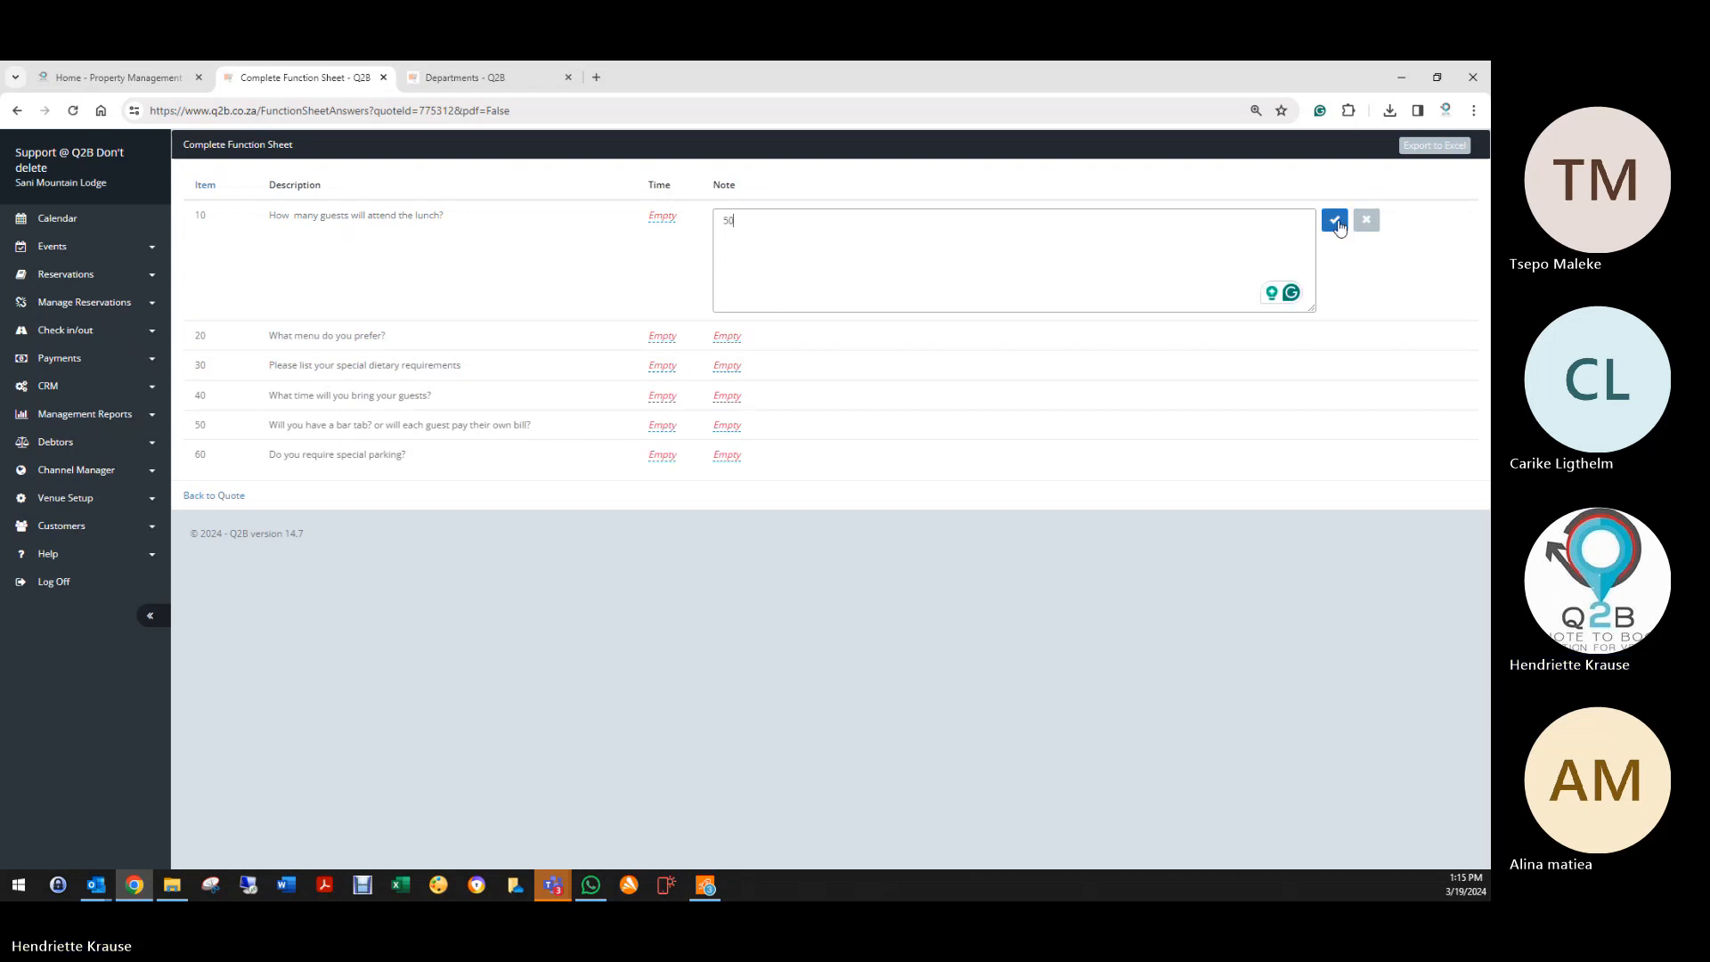
pyautogui.click(1334, 220)
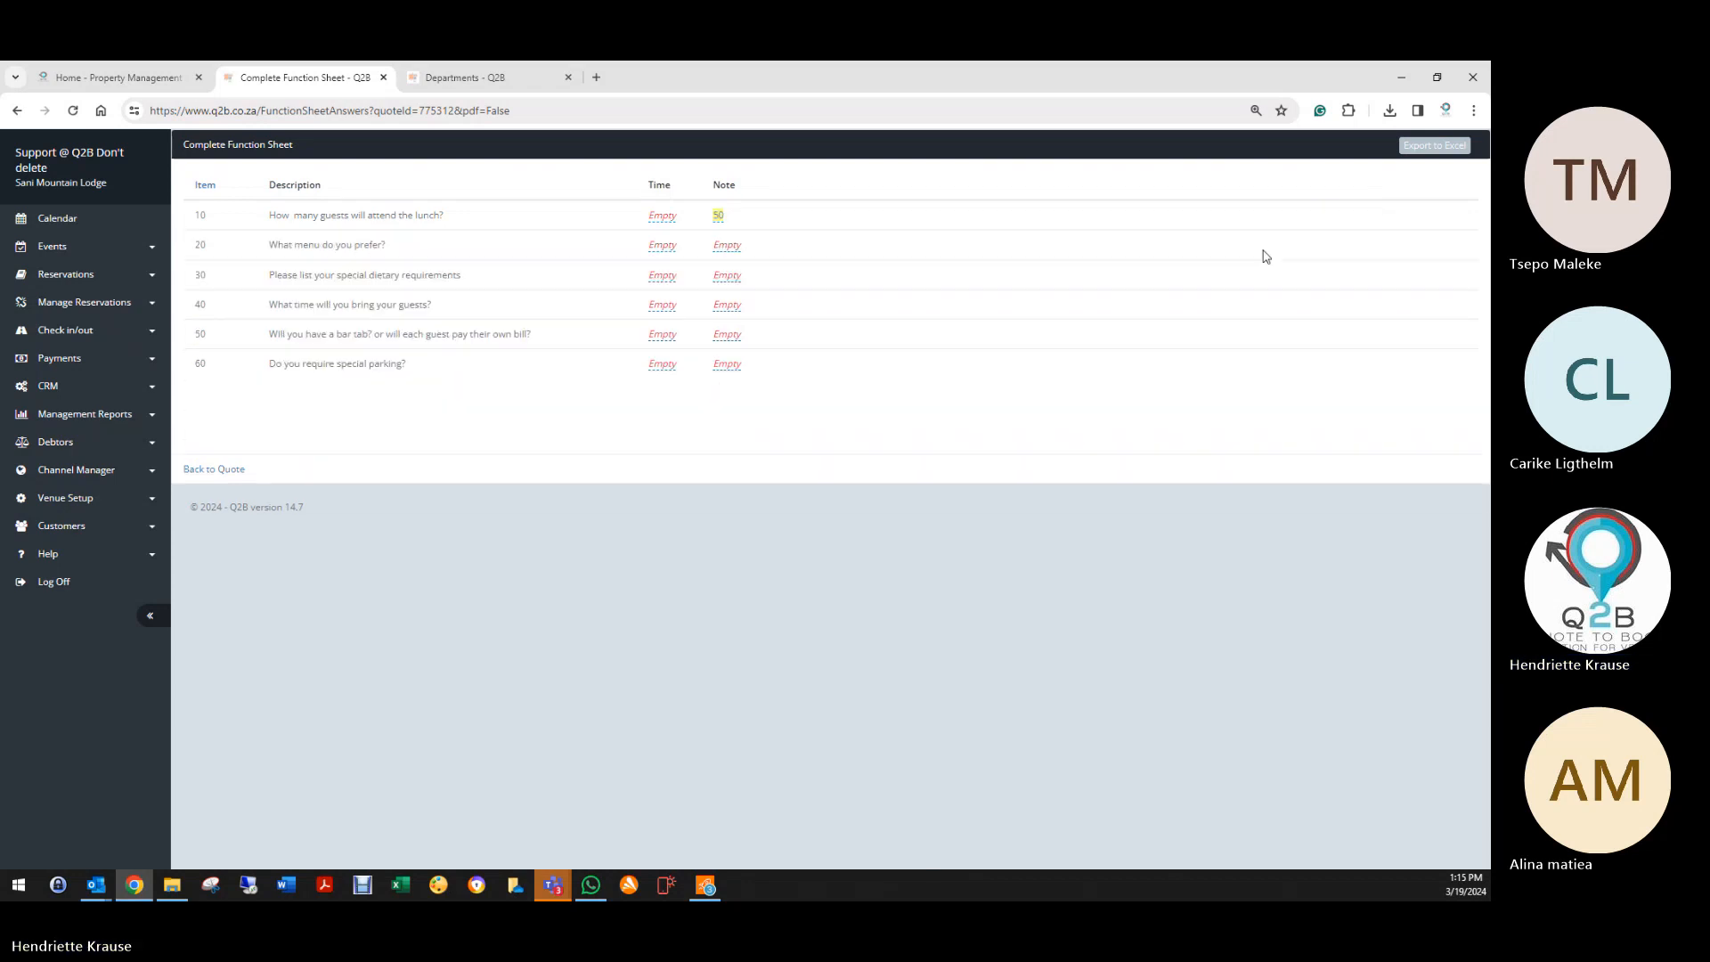
# Step: Answer 'Braai menu' for the menu and '2 halaal' for dietary requirements
pyautogui.click(725, 248)
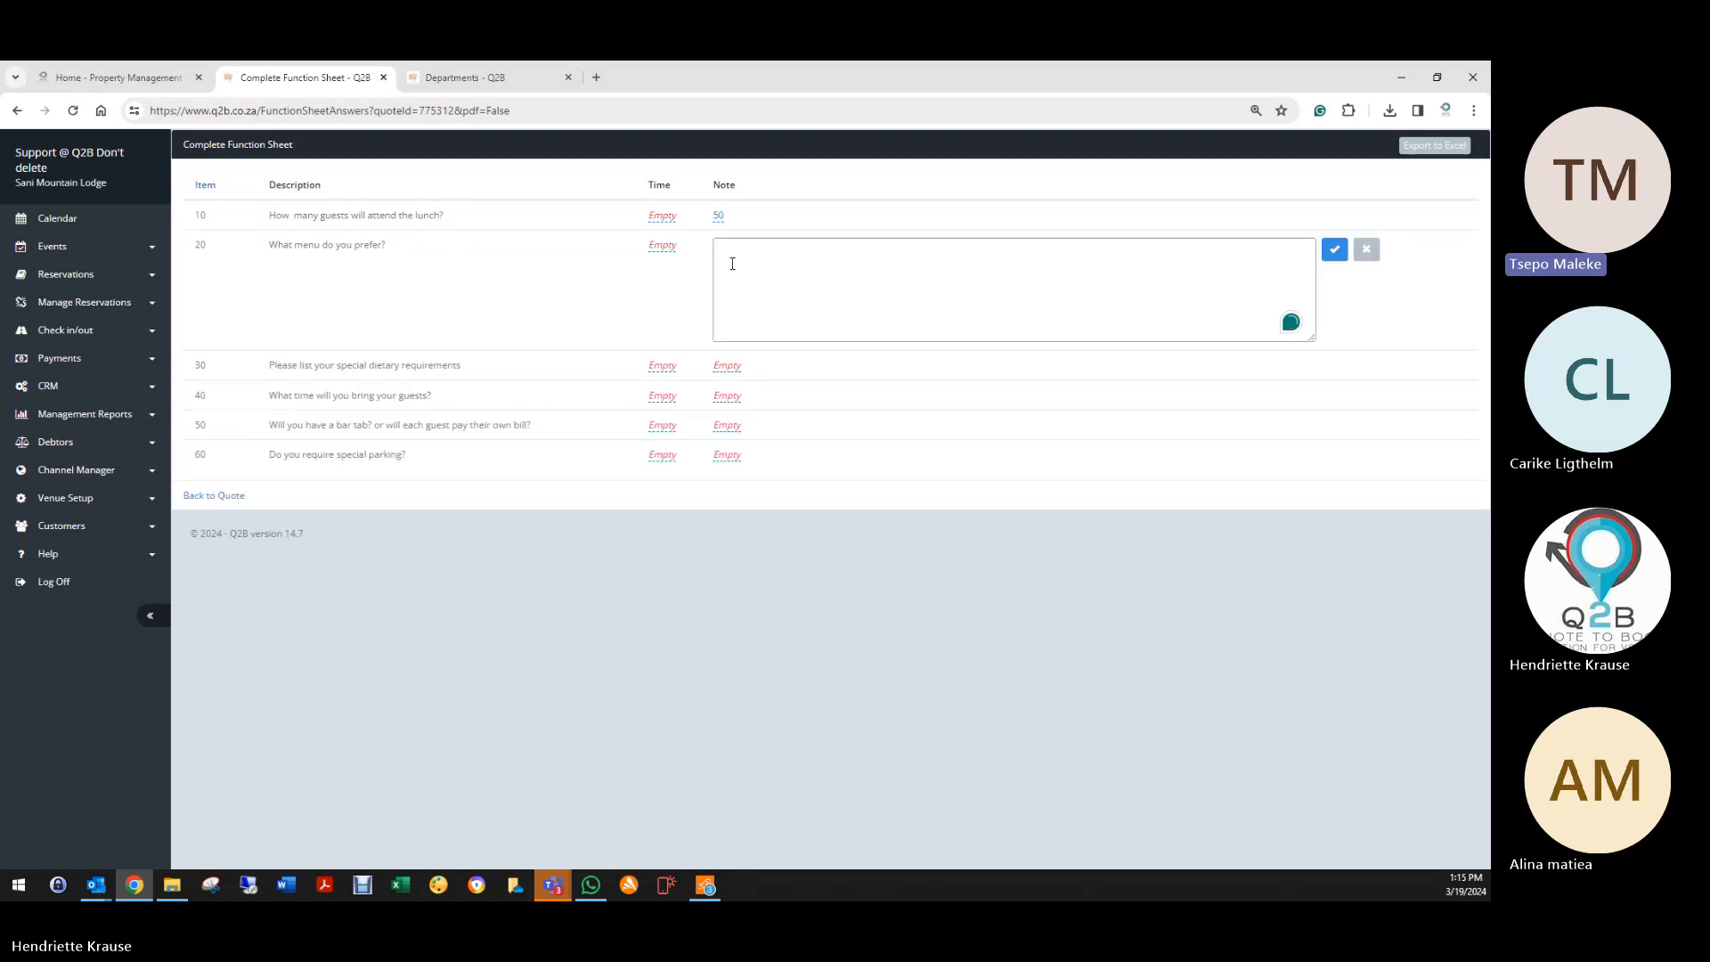
pyautogui.write('Braai menu')
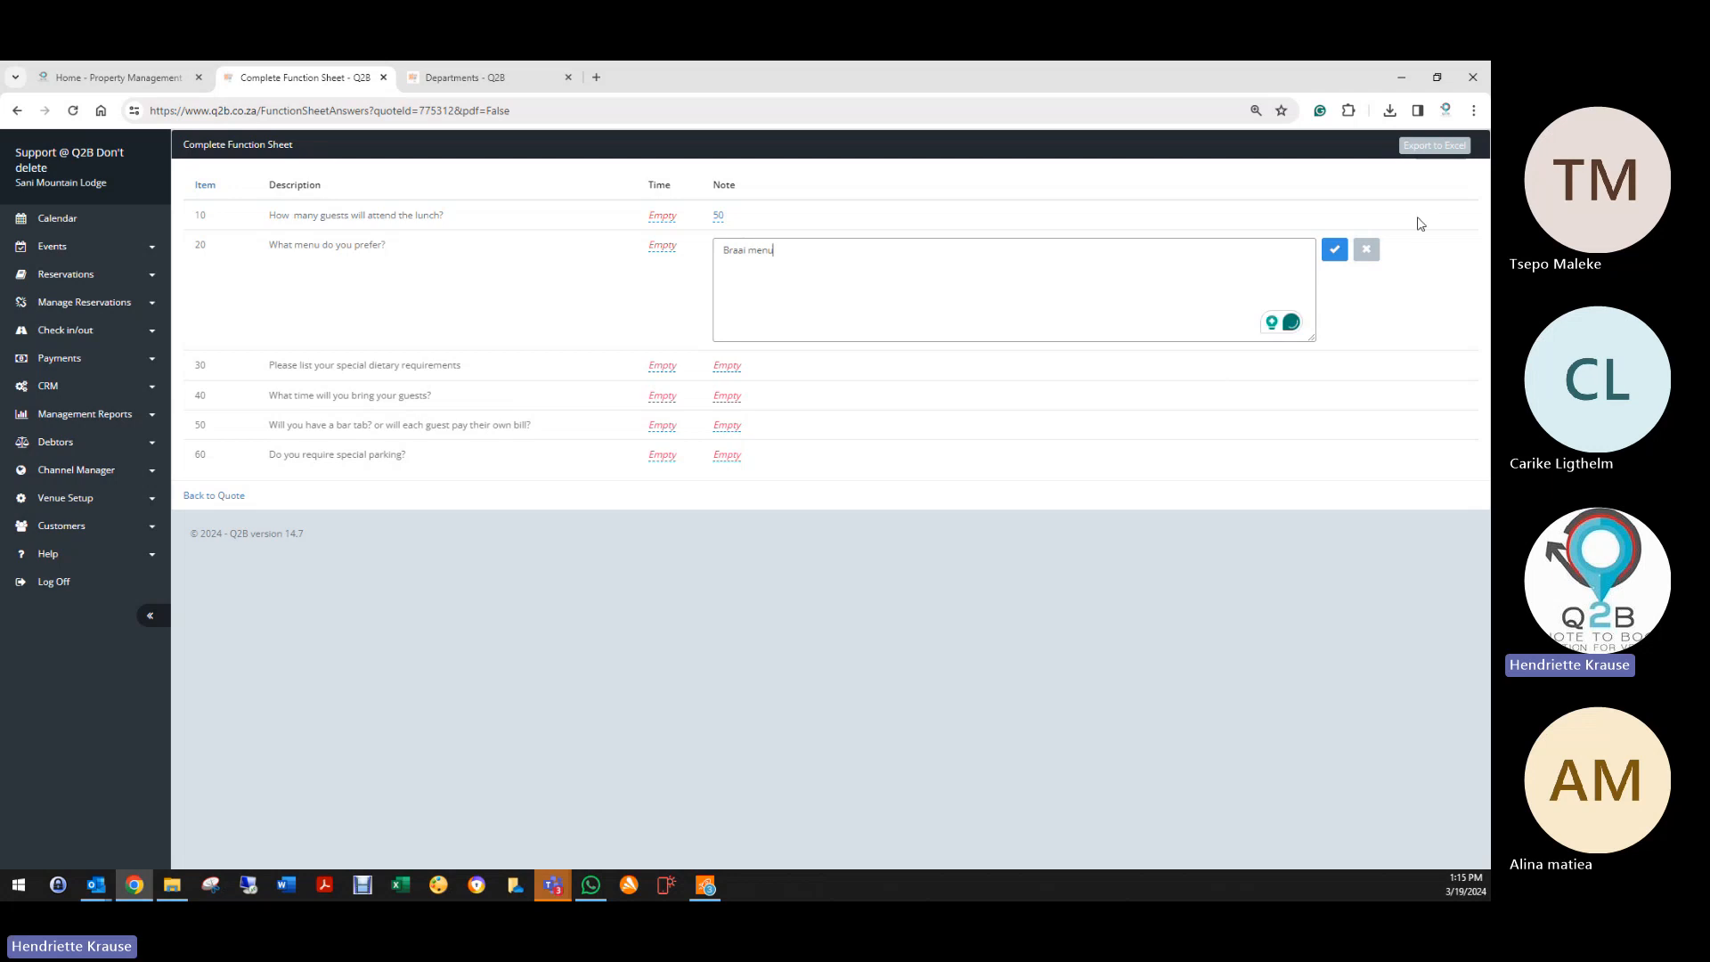
pyautogui.click(1334, 249)
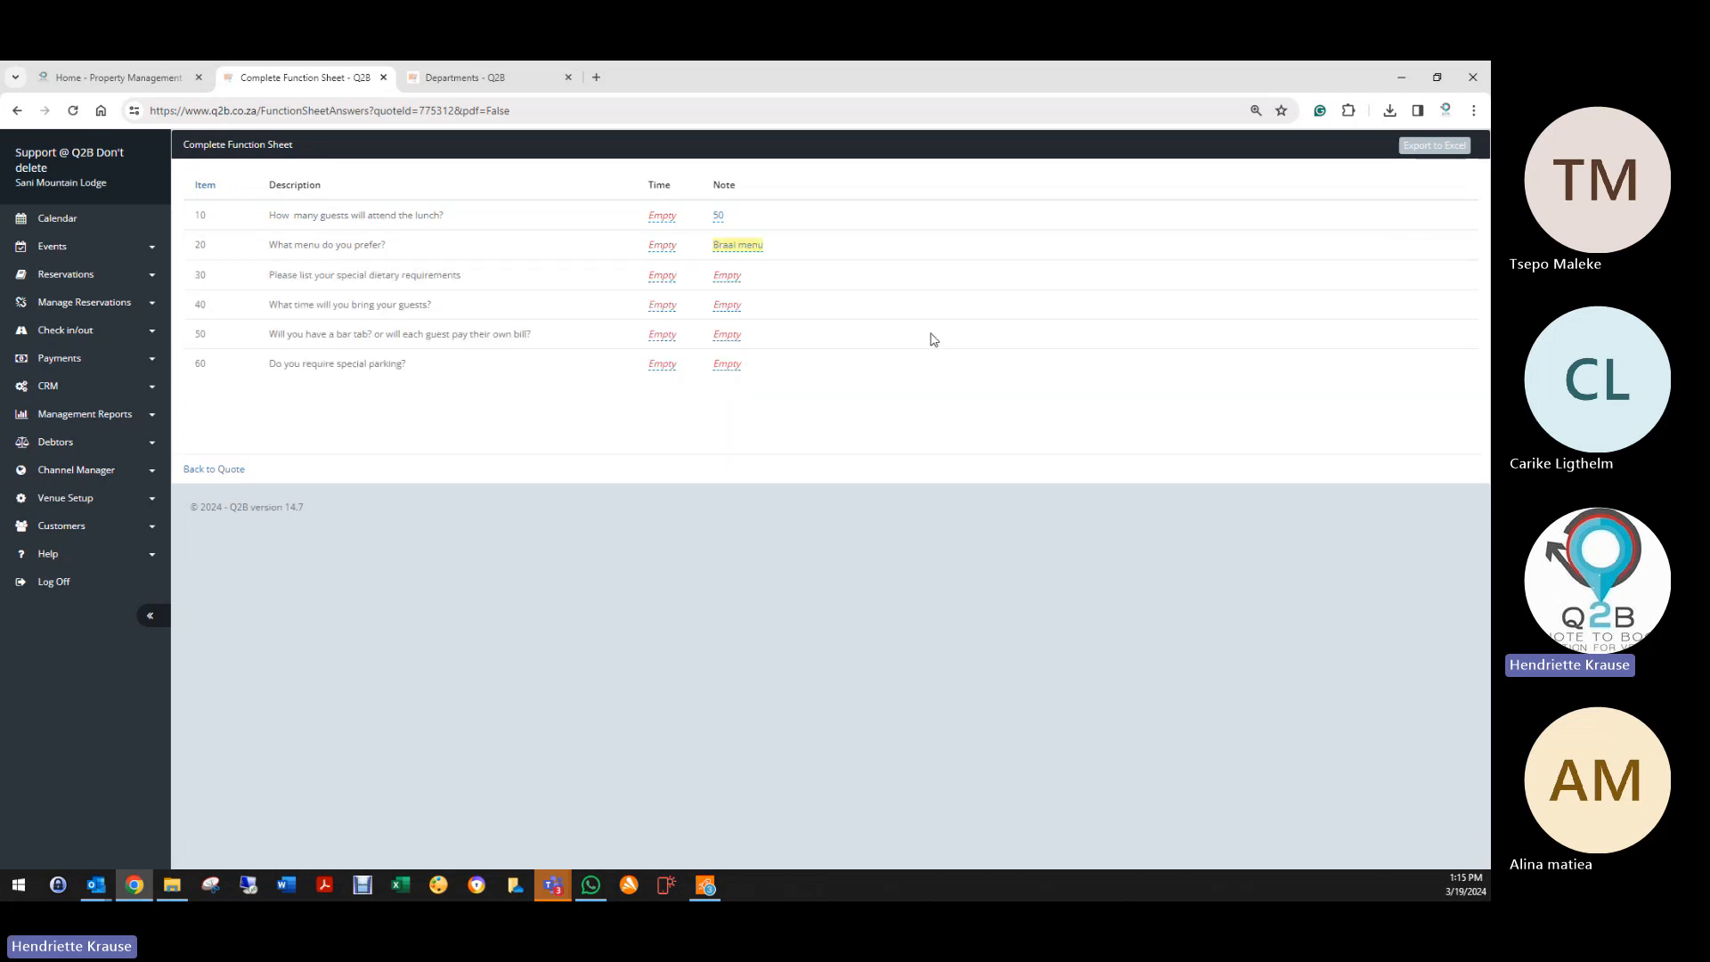
pyautogui.click(730, 278)
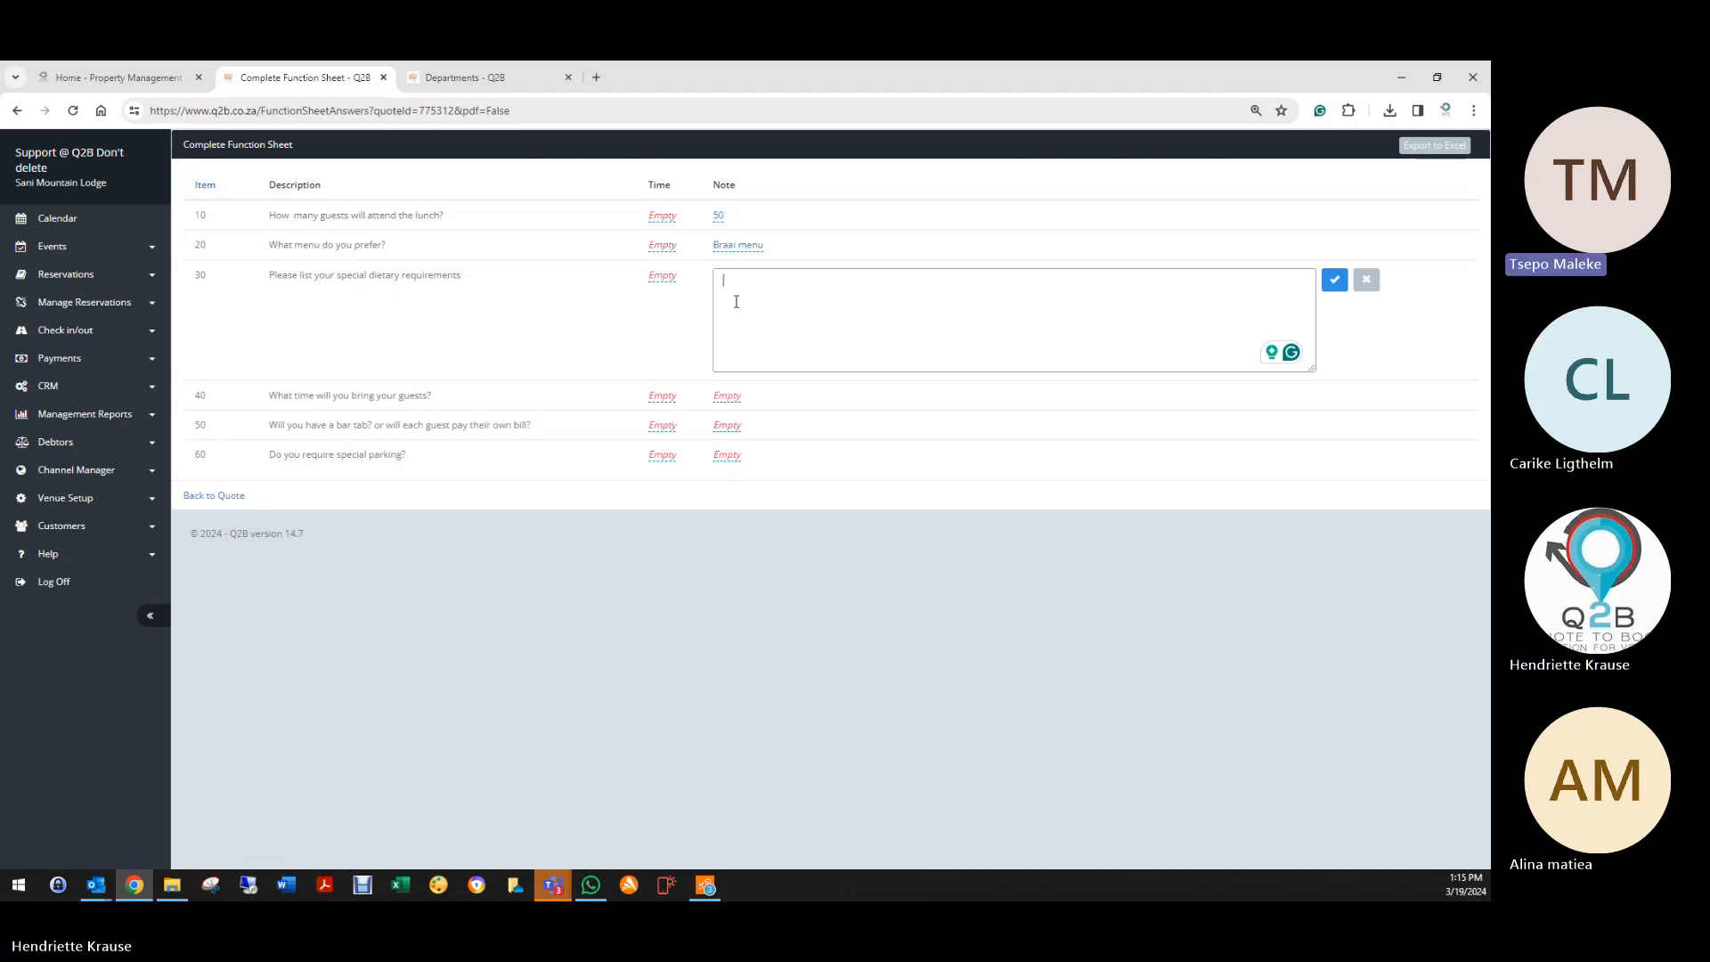
pyautogui.write('2 halaal')
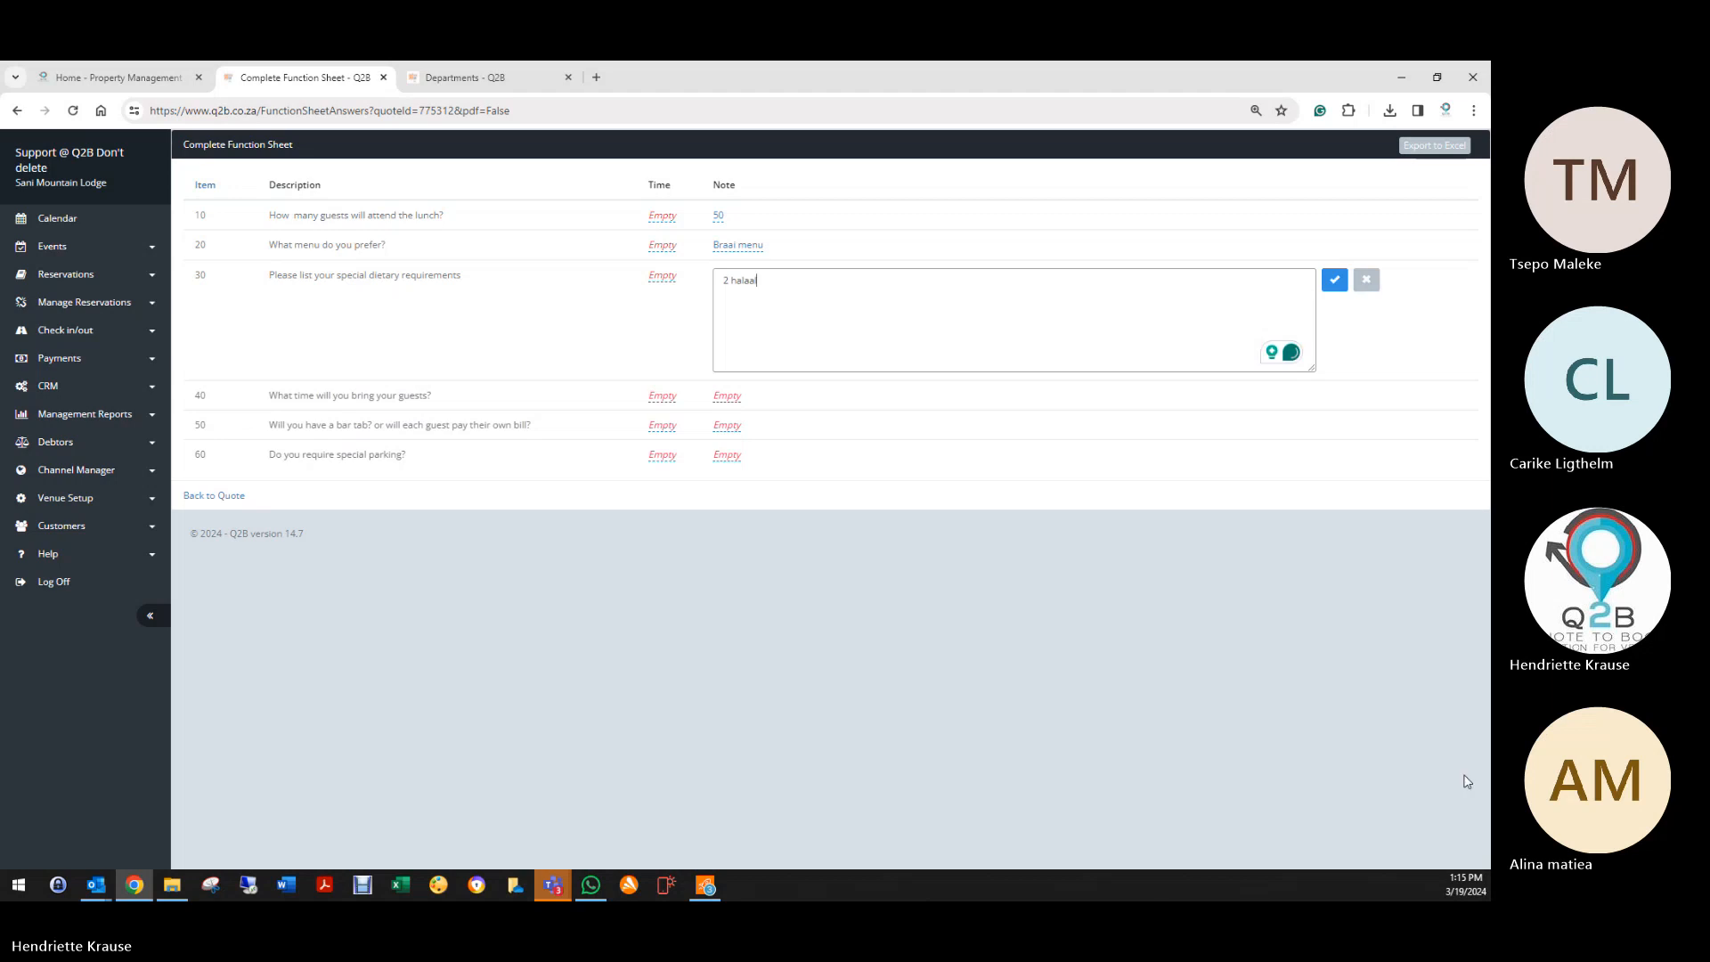
pyautogui.click(1334, 279)
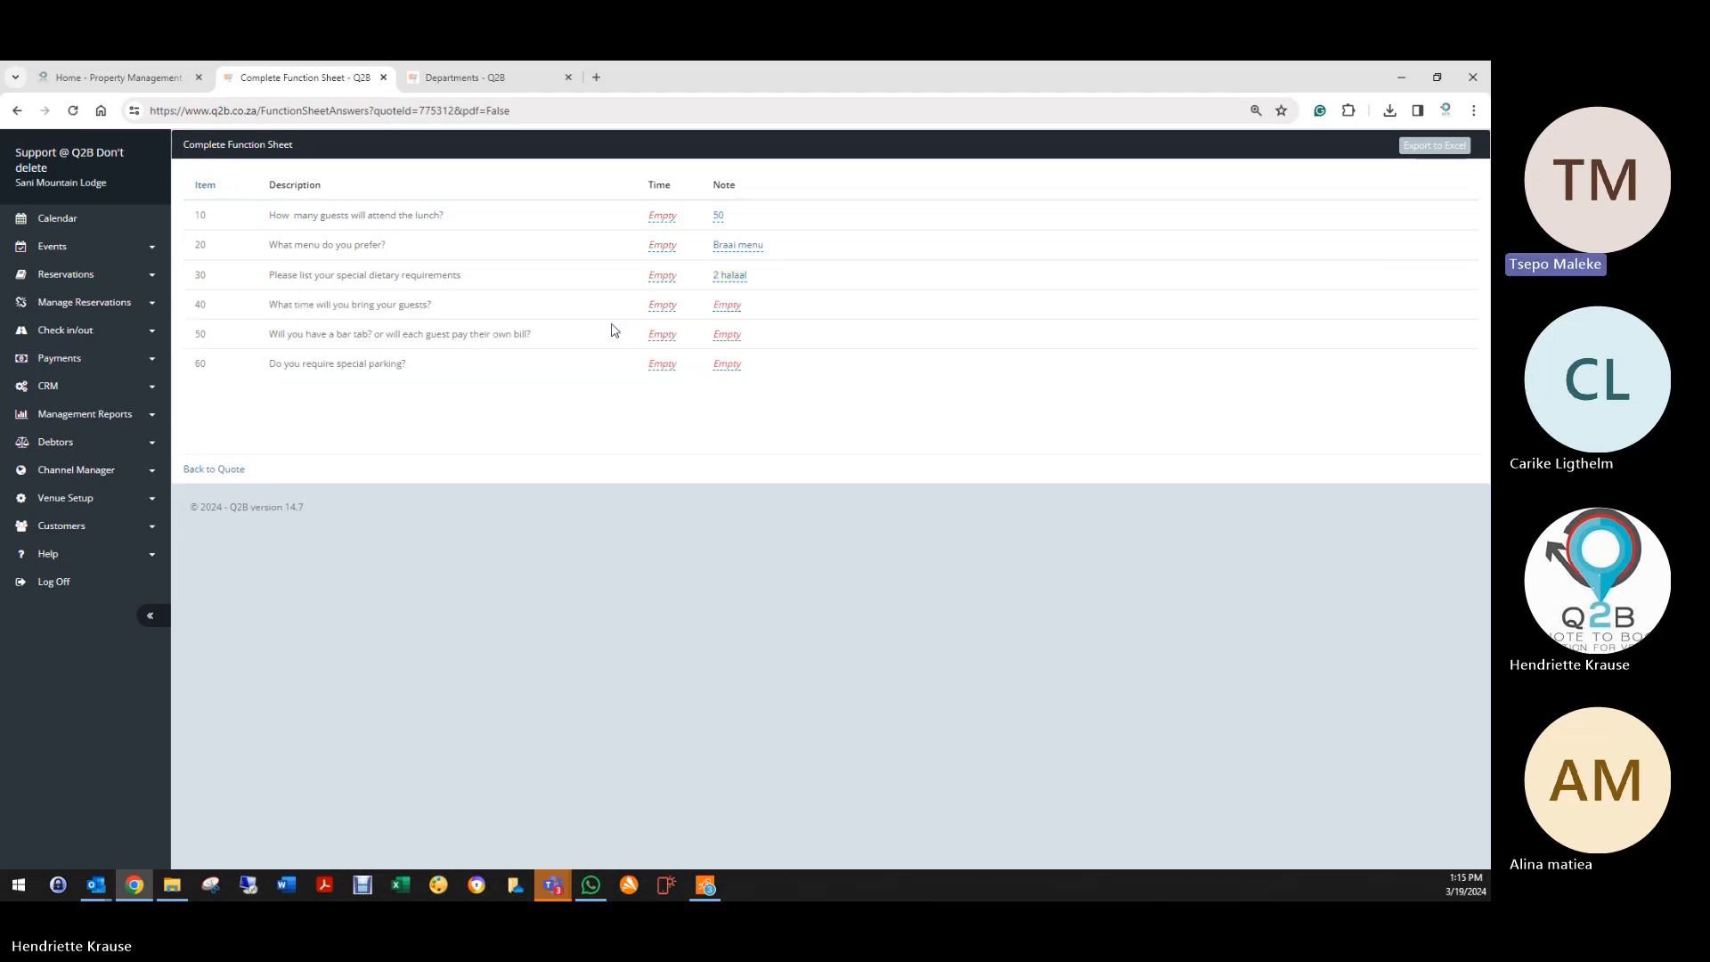
# Step: Set the arrival time to 12:30 with a short note, then return to the booking
pyautogui.click(723, 306)
pyautogui.click(664, 306)
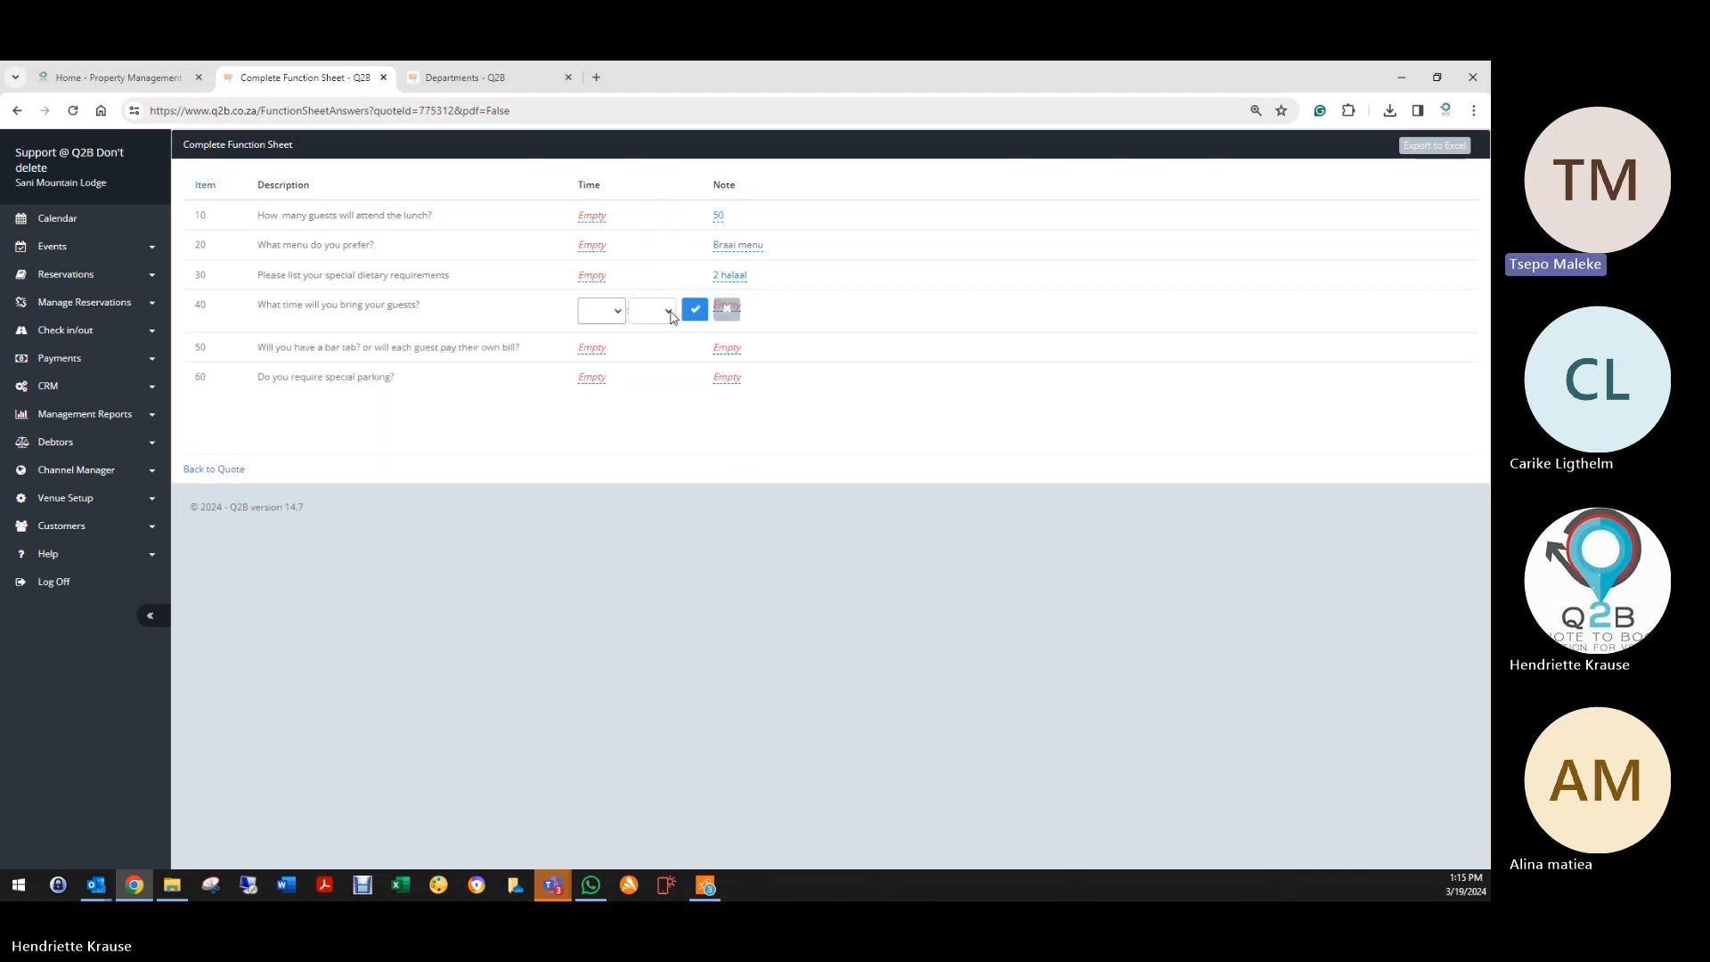
pyautogui.click(621, 311)
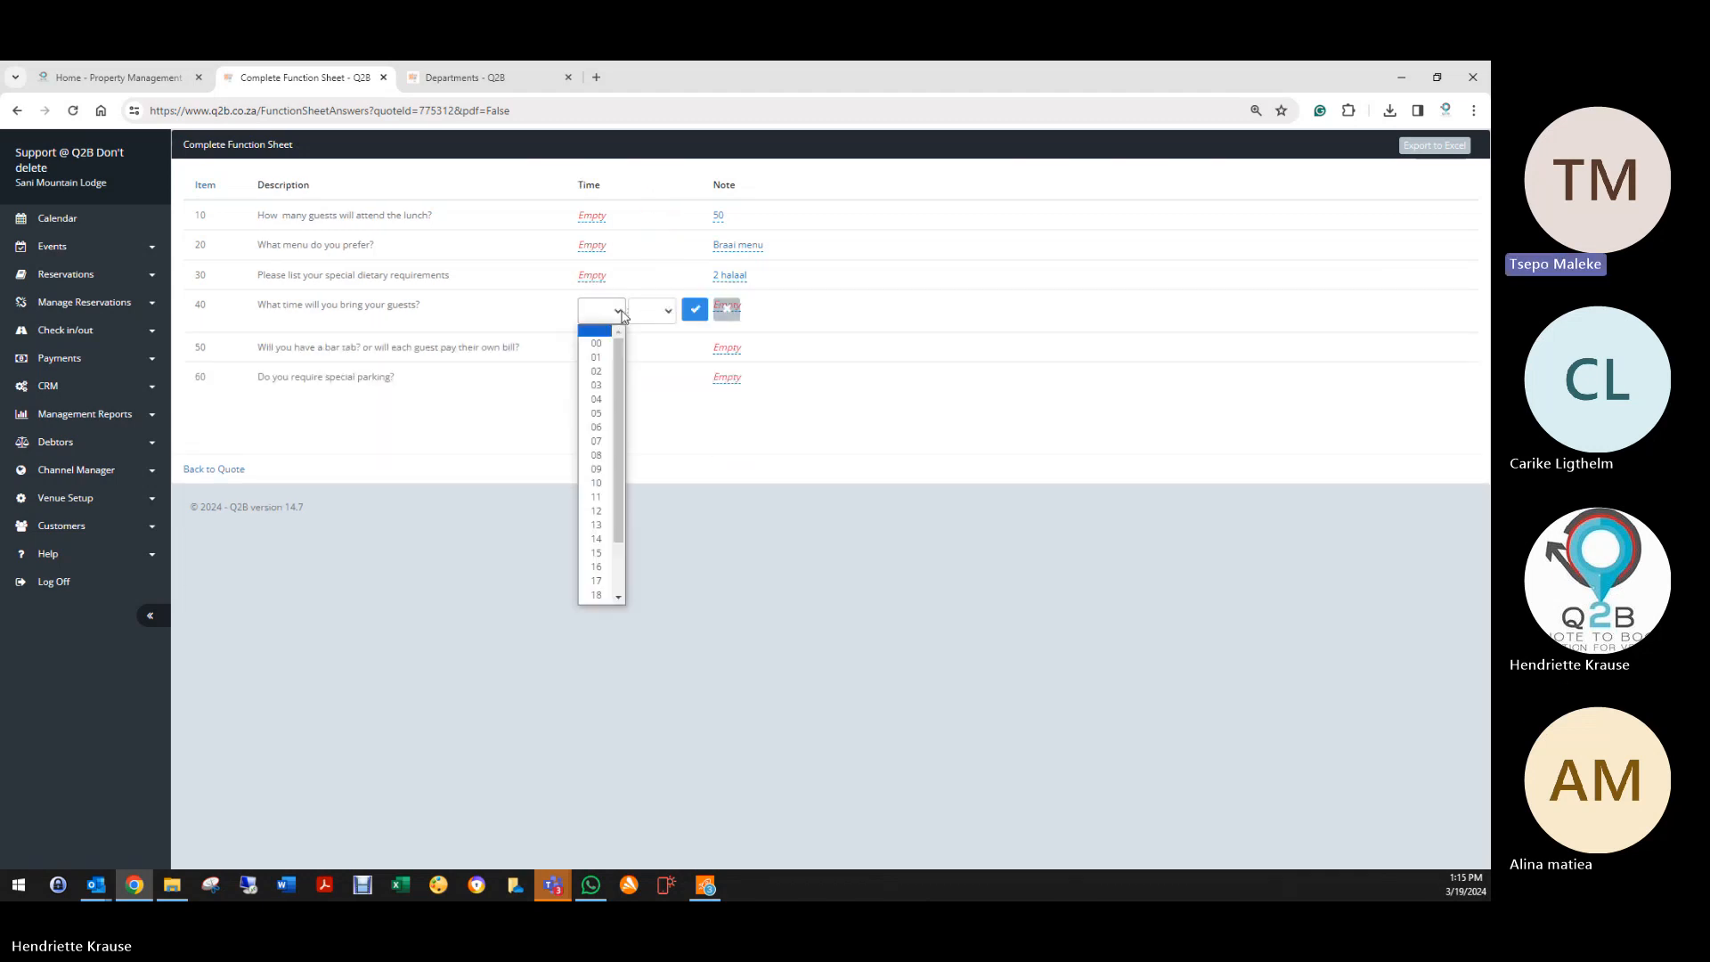
pyautogui.click(596, 515)
pyautogui.click(652, 311)
pyautogui.click(650, 428)
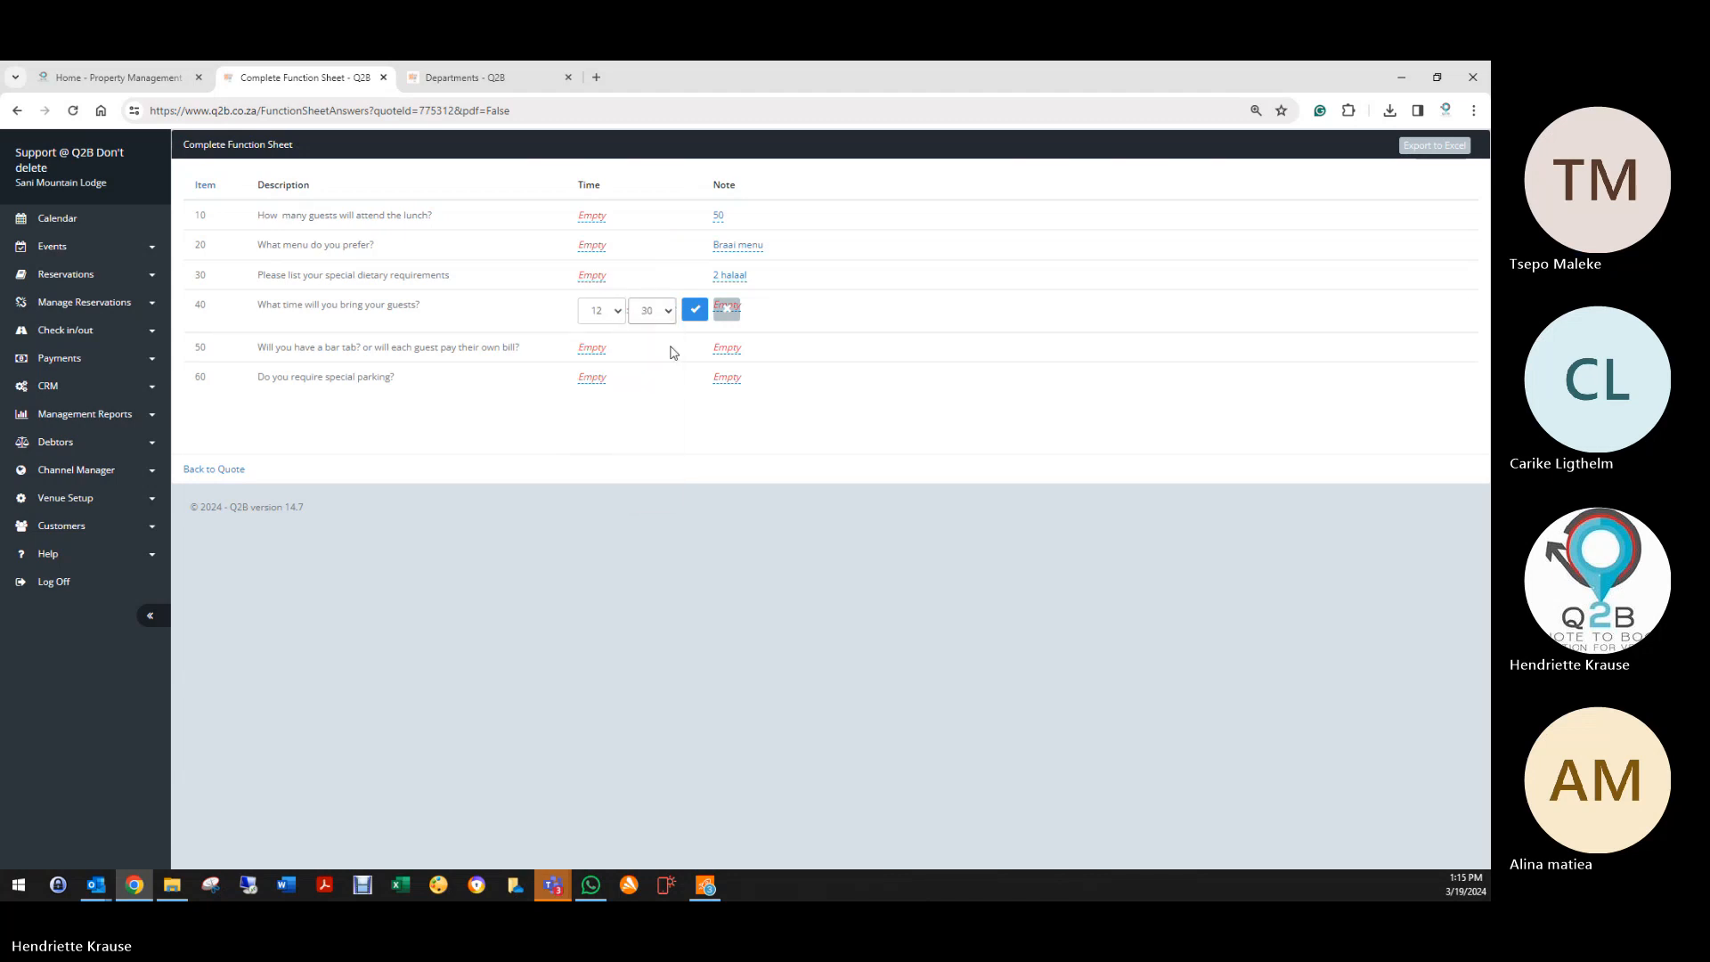
pyautogui.click(695, 309)
pyautogui.click(726, 307)
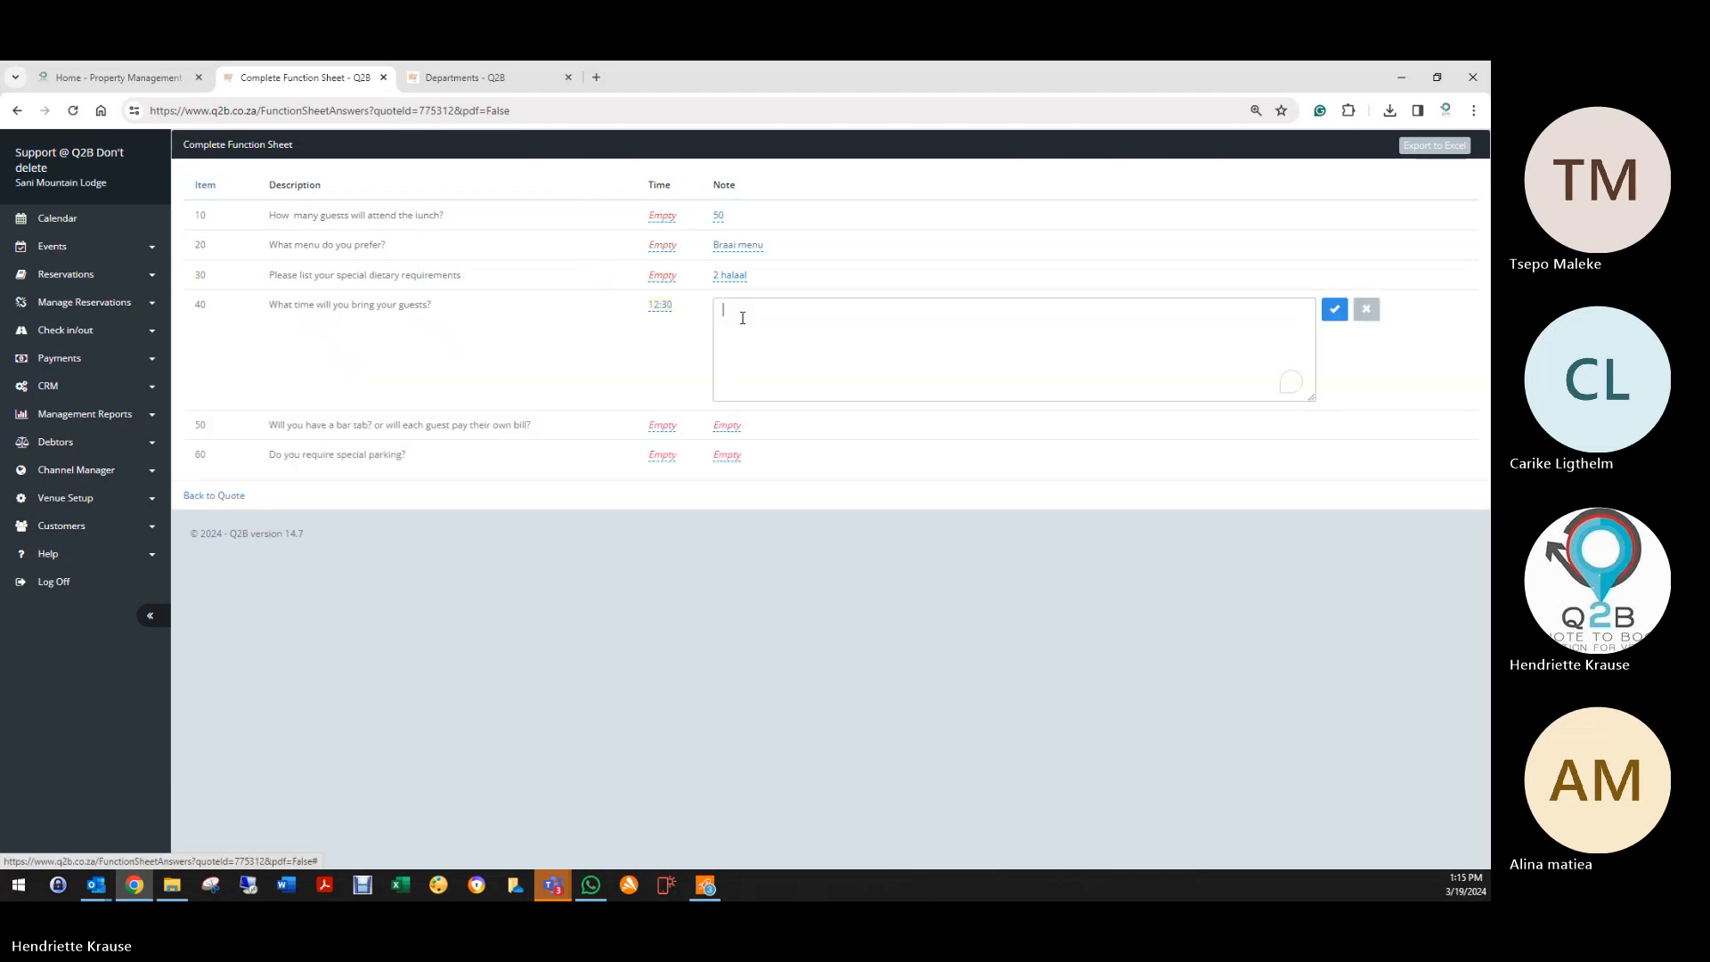
pyautogui.write('efhefheohfoef')
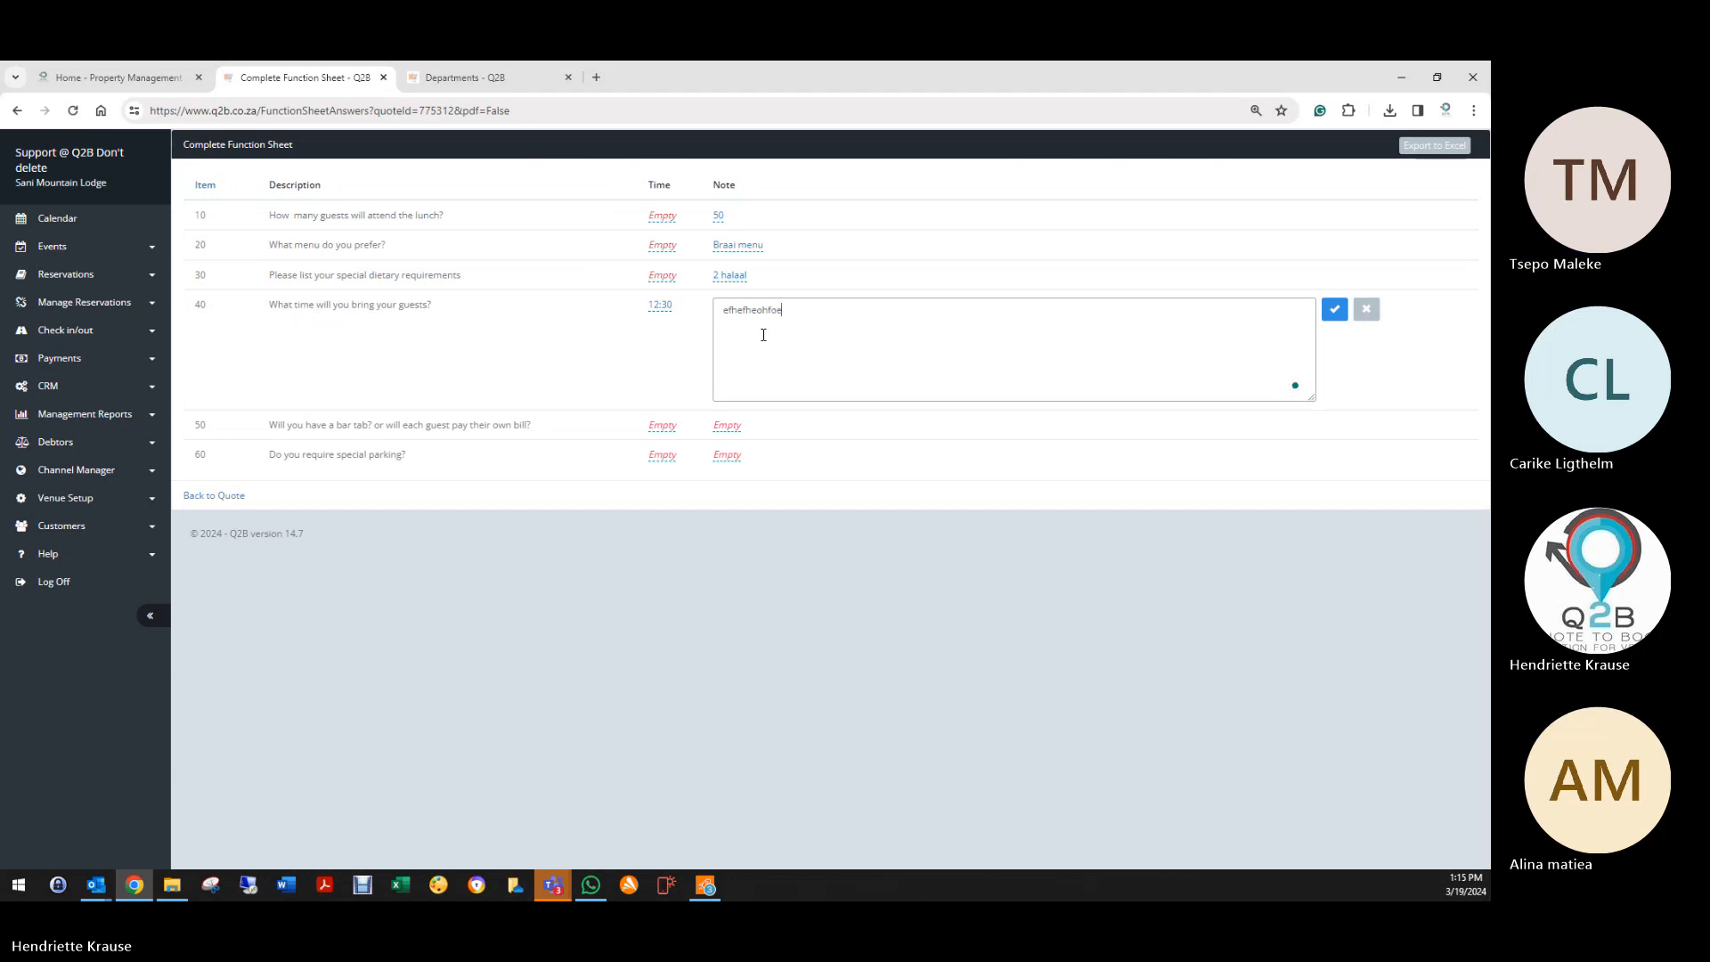
pyautogui.click(1334, 309)
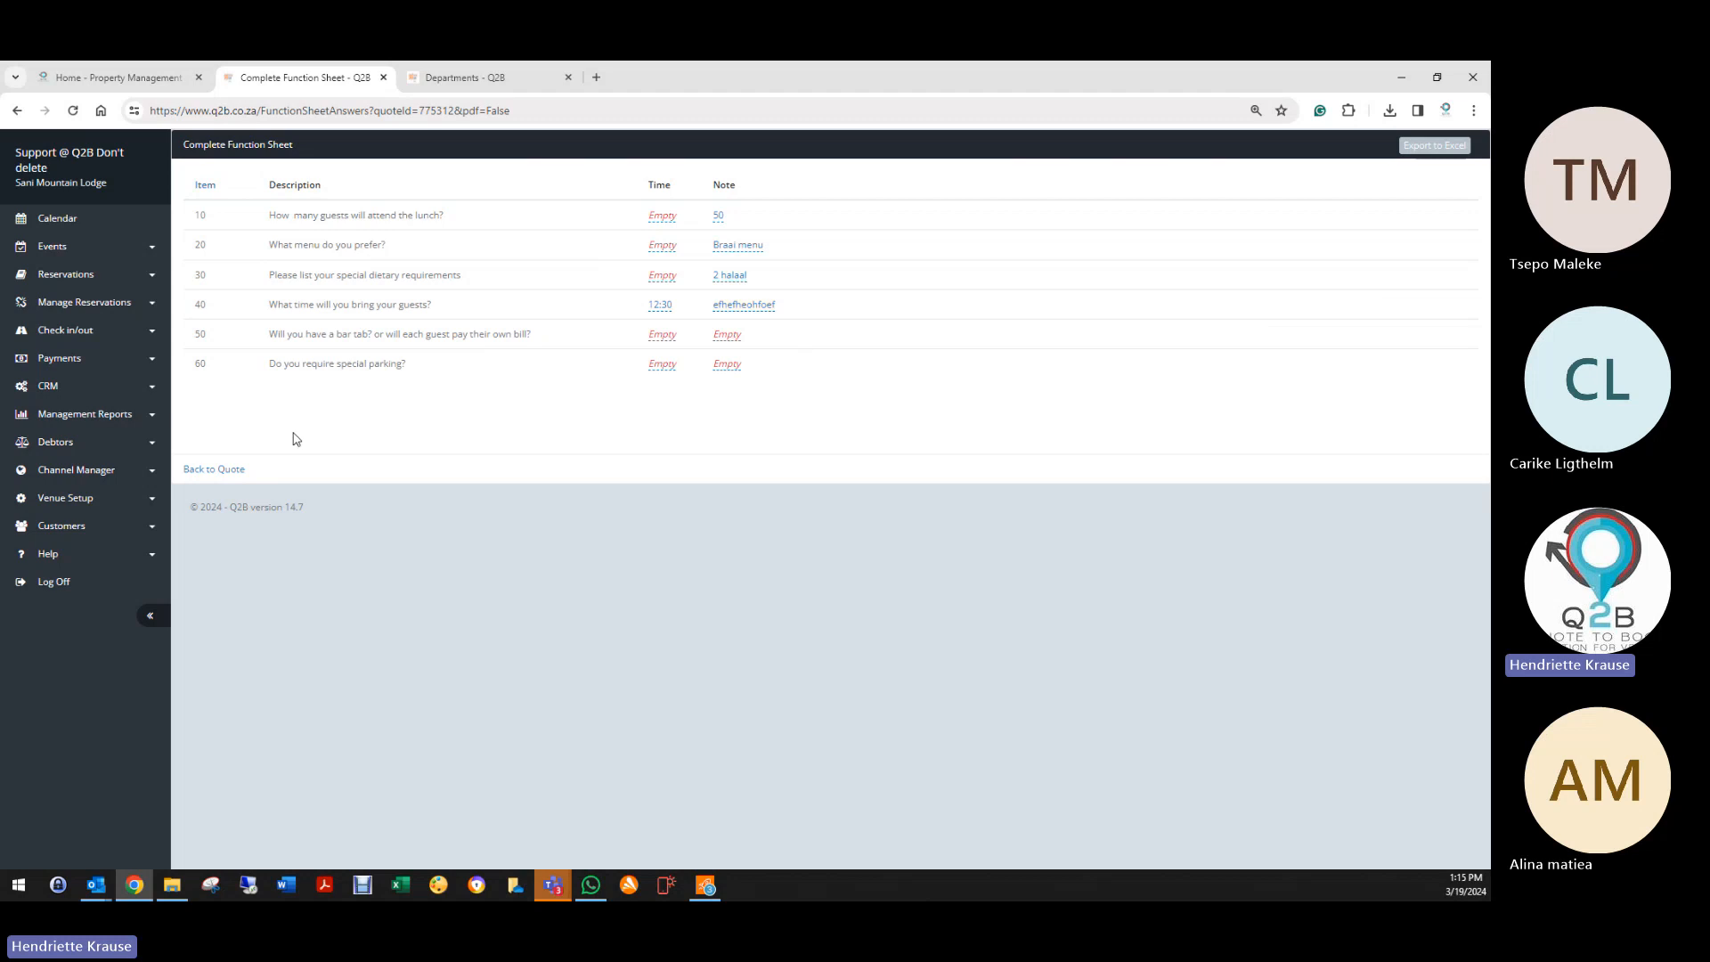
pyautogui.click(186, 472)
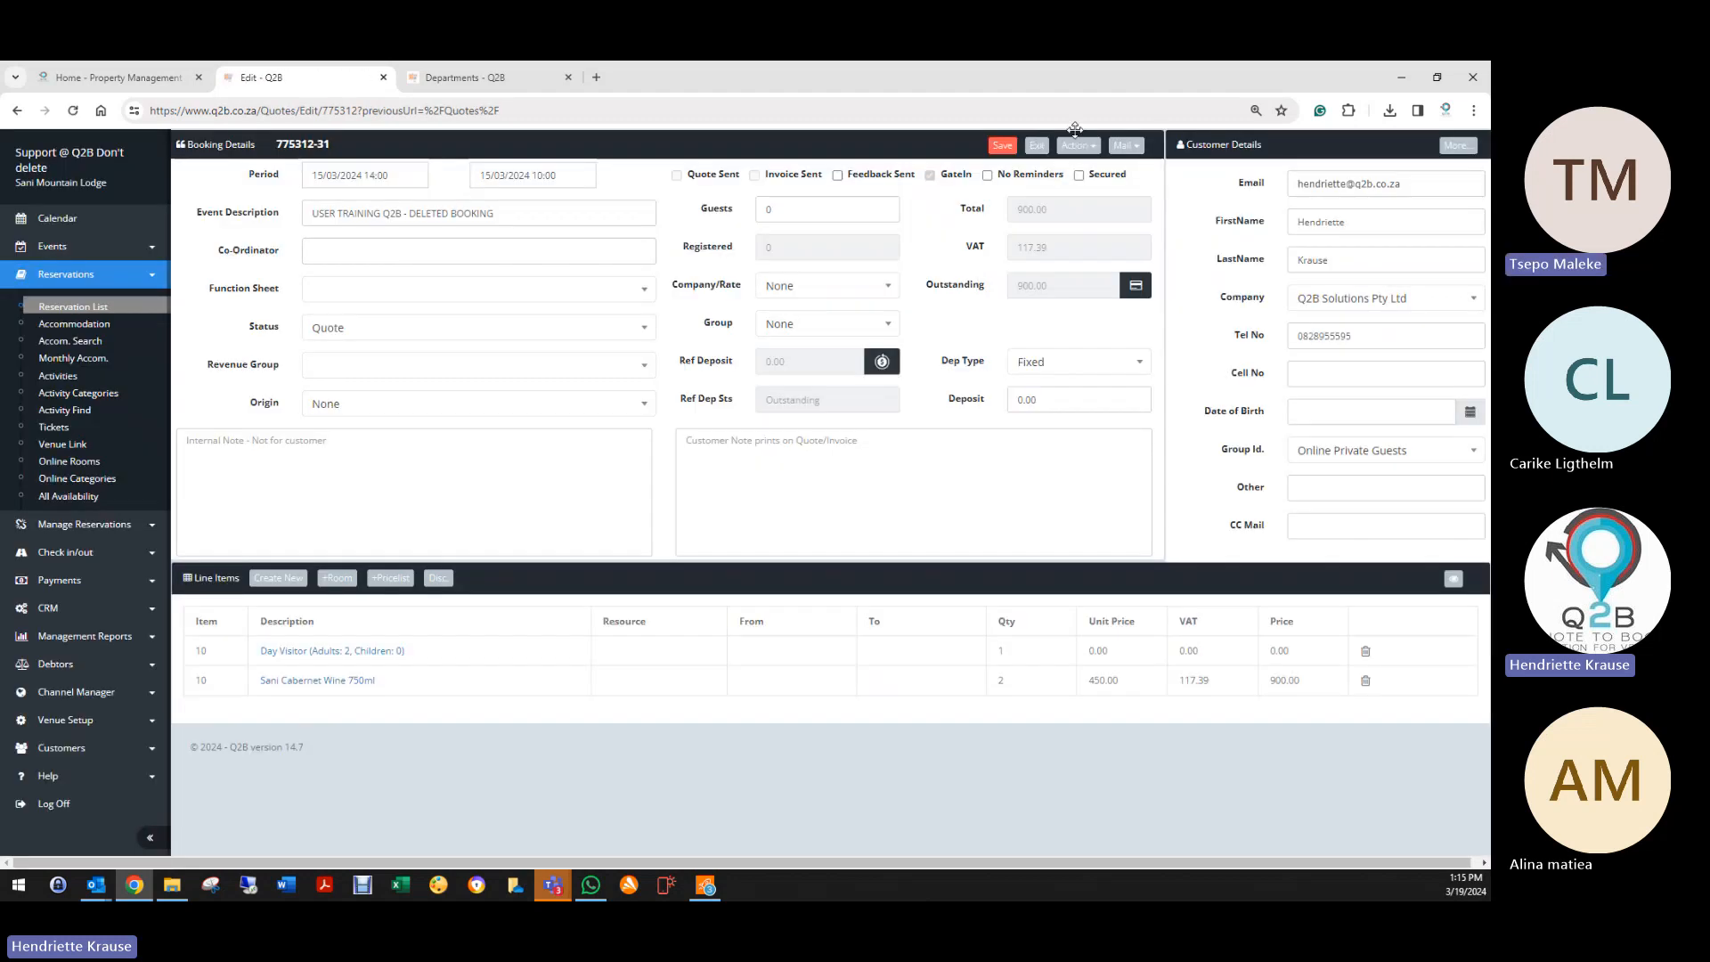
# Step: Print the standard function sheet PDF from the Action menu, then close it
pyautogui.click(1077, 145)
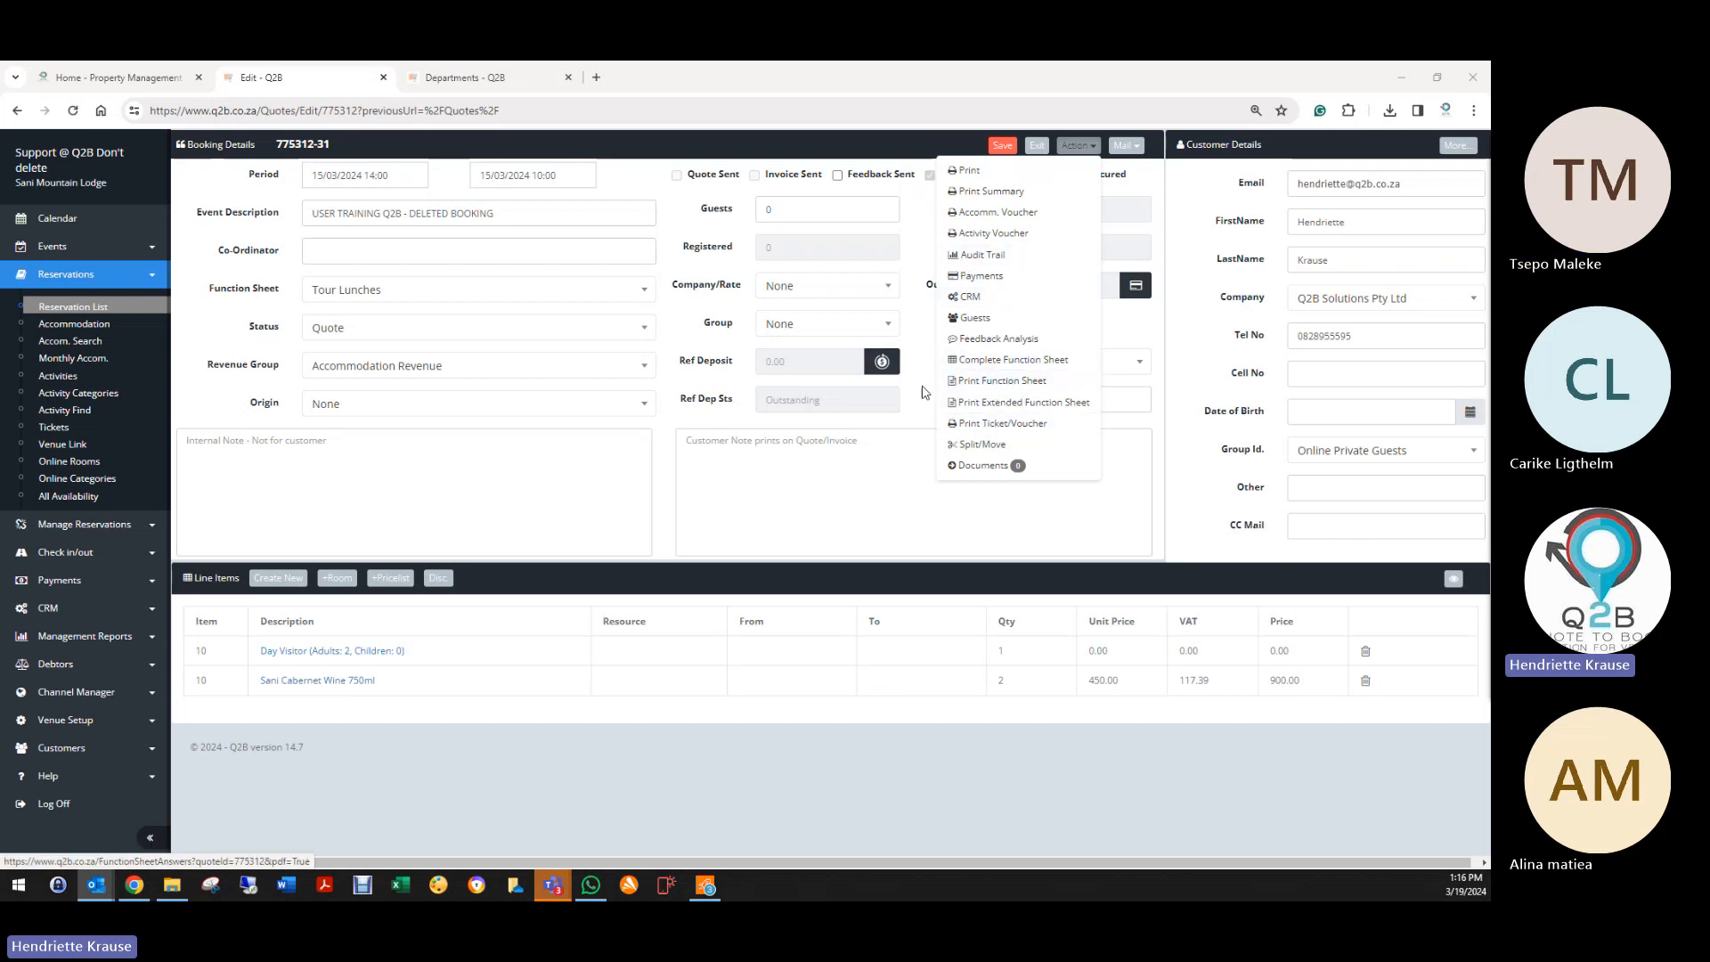
pyautogui.click(996, 383)
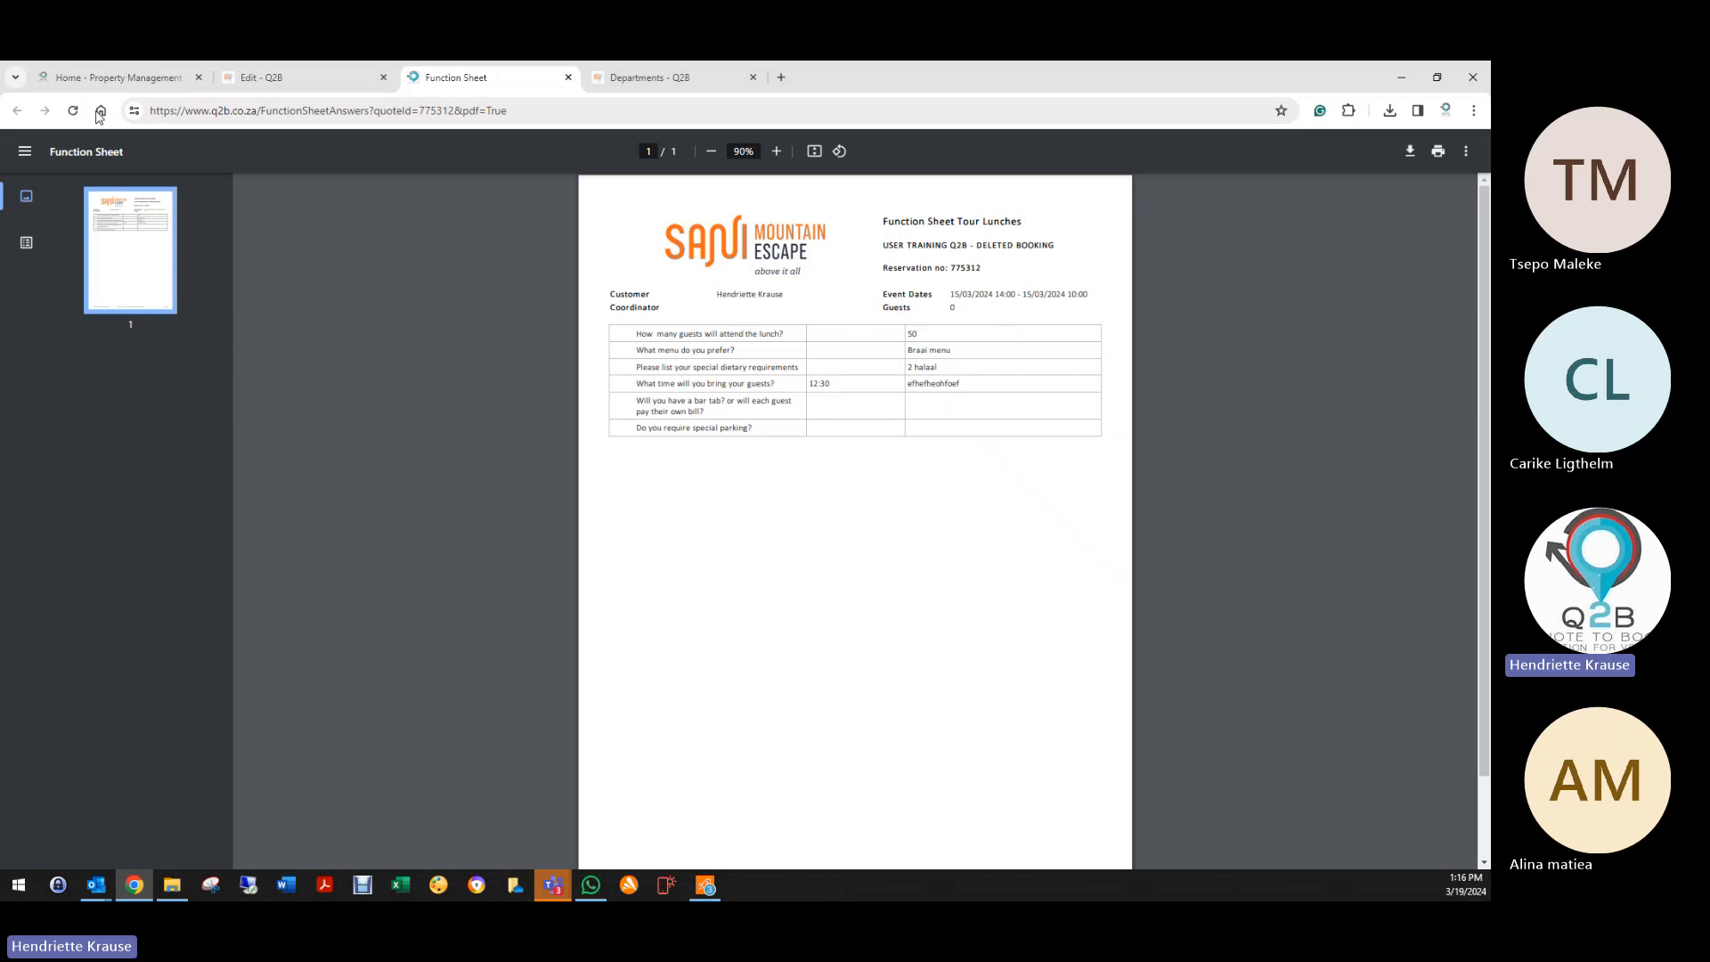
pyautogui.click(568, 78)
# Step: Print and review the Extended Function Sheet PDF, then close it
pyautogui.click(1077, 145)
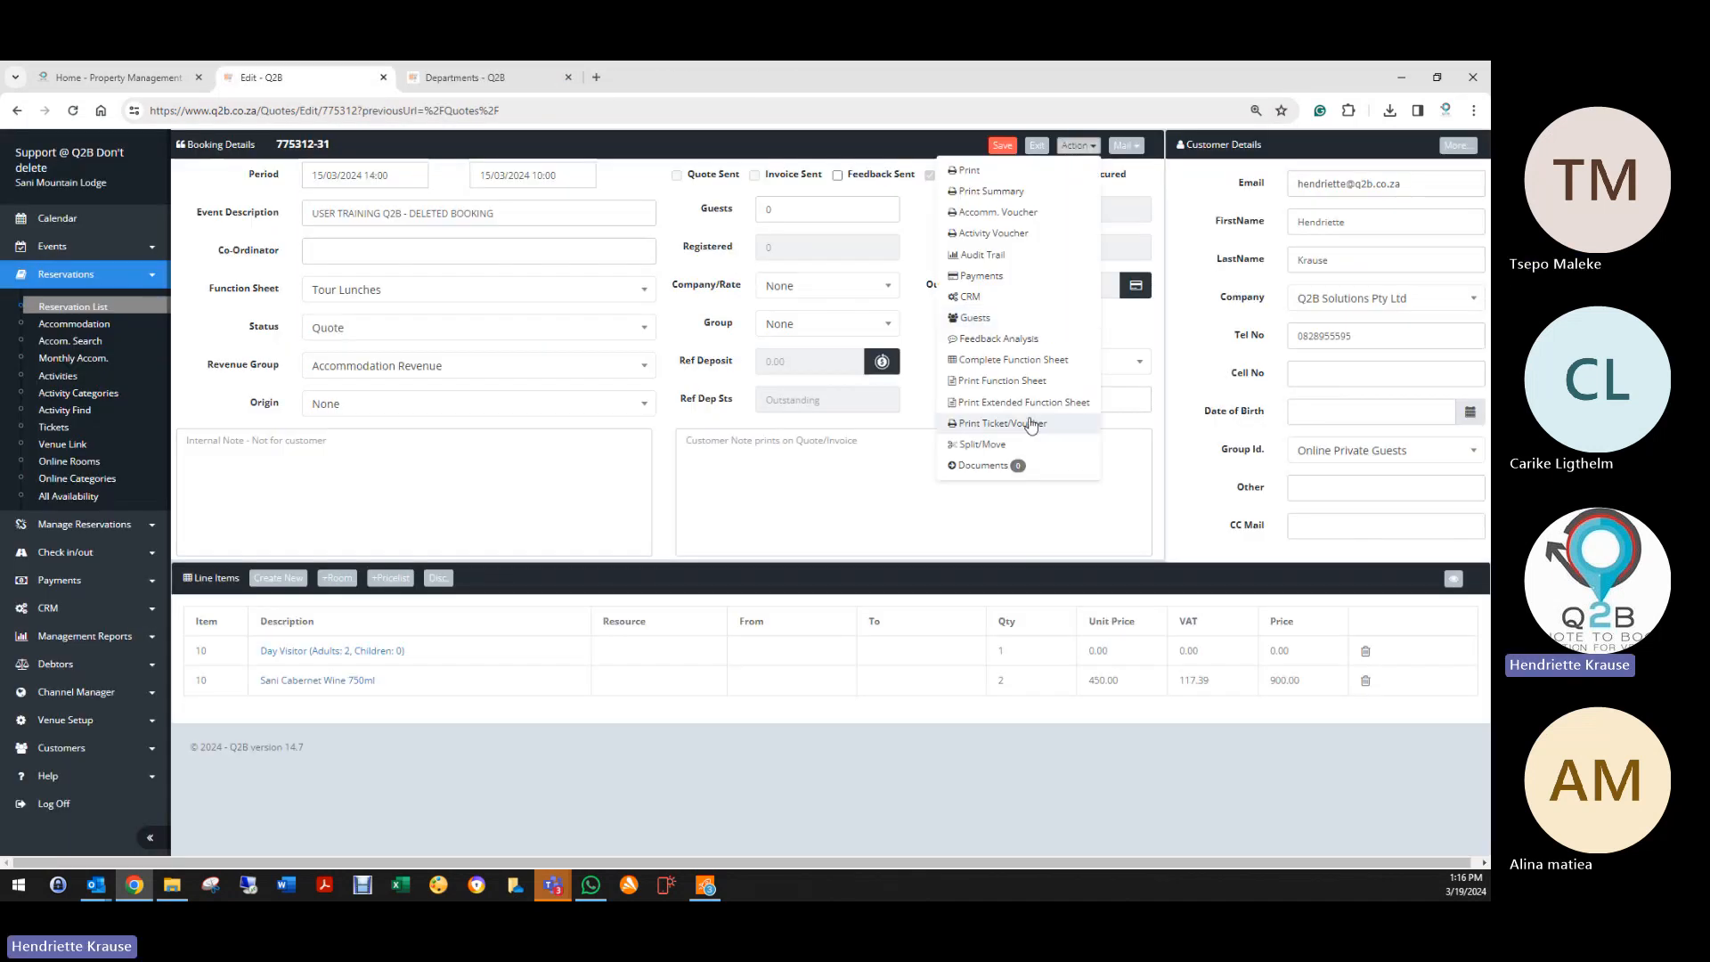
pyautogui.click(1029, 407)
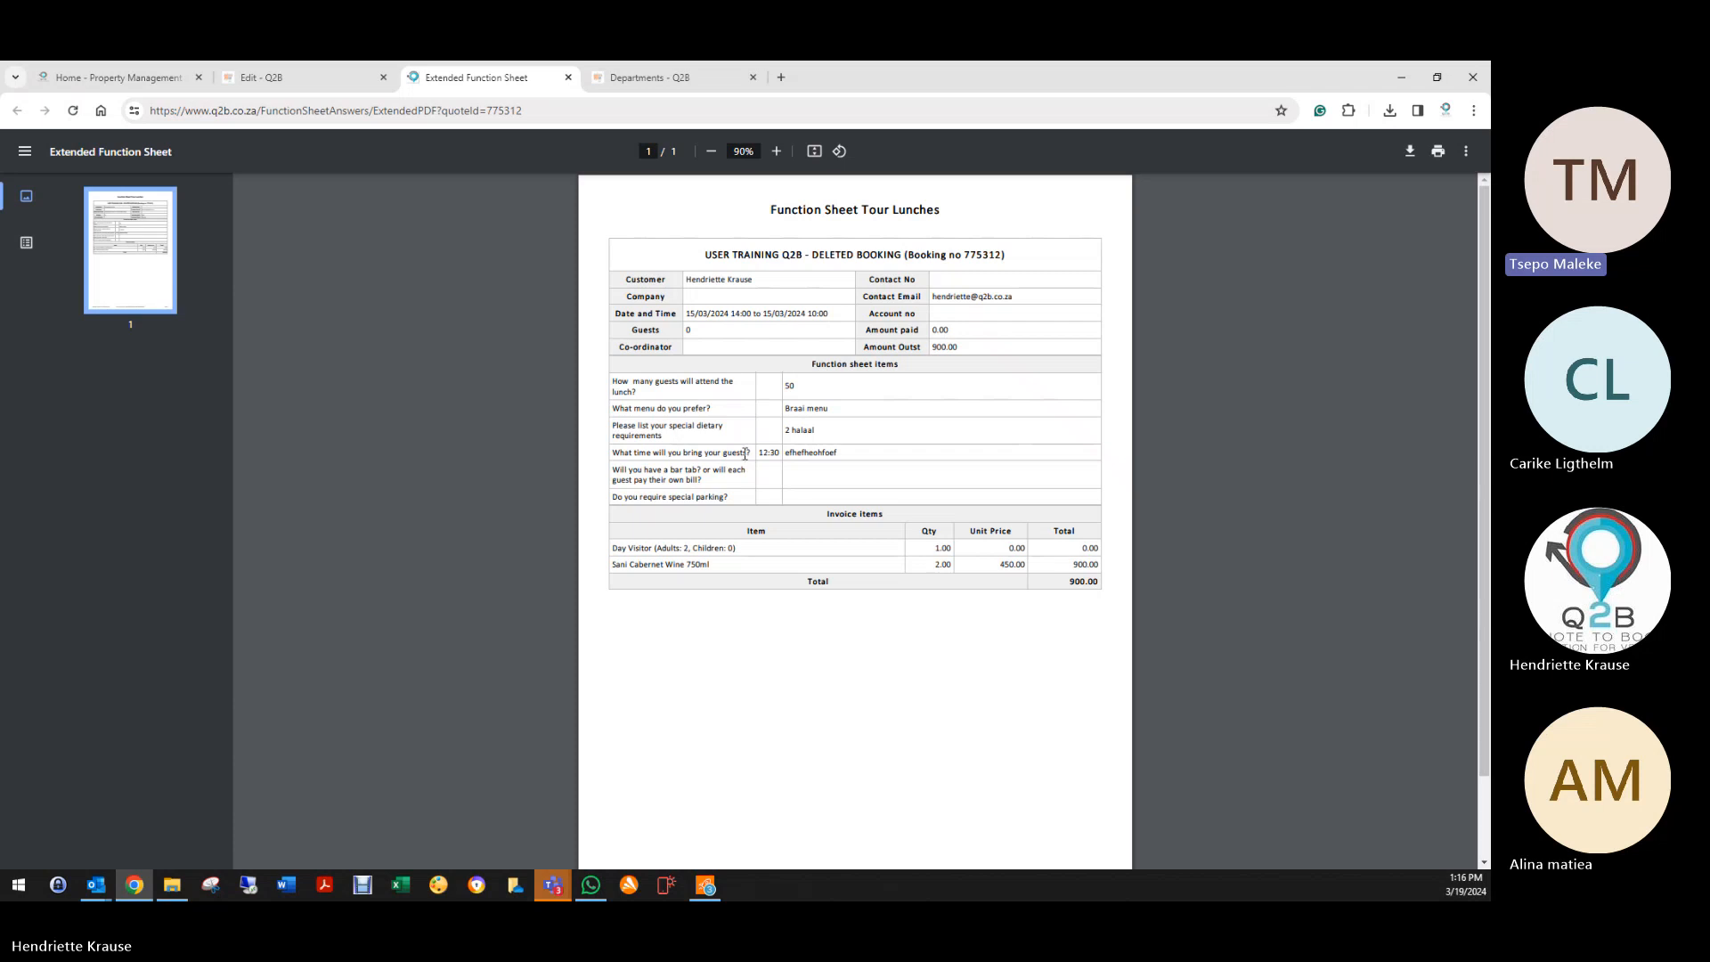
pyautogui.click(568, 78)
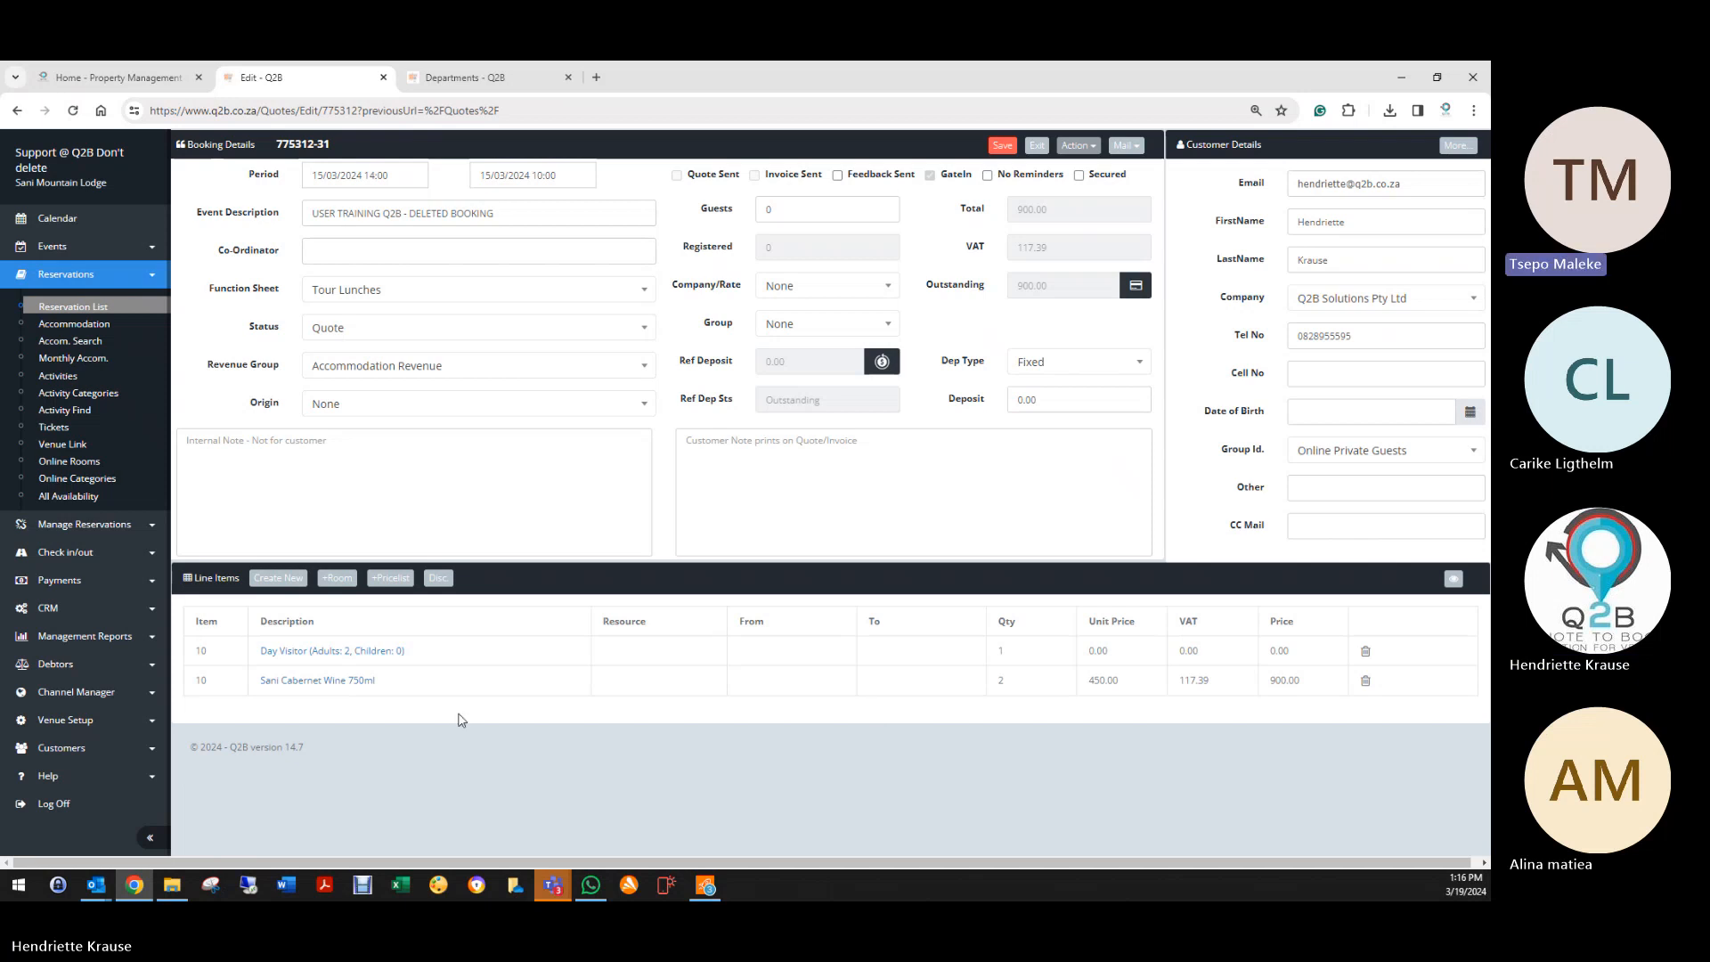
# Step: Start a new booking line item and enter the description Menu 1
pyautogui.click(277, 578)
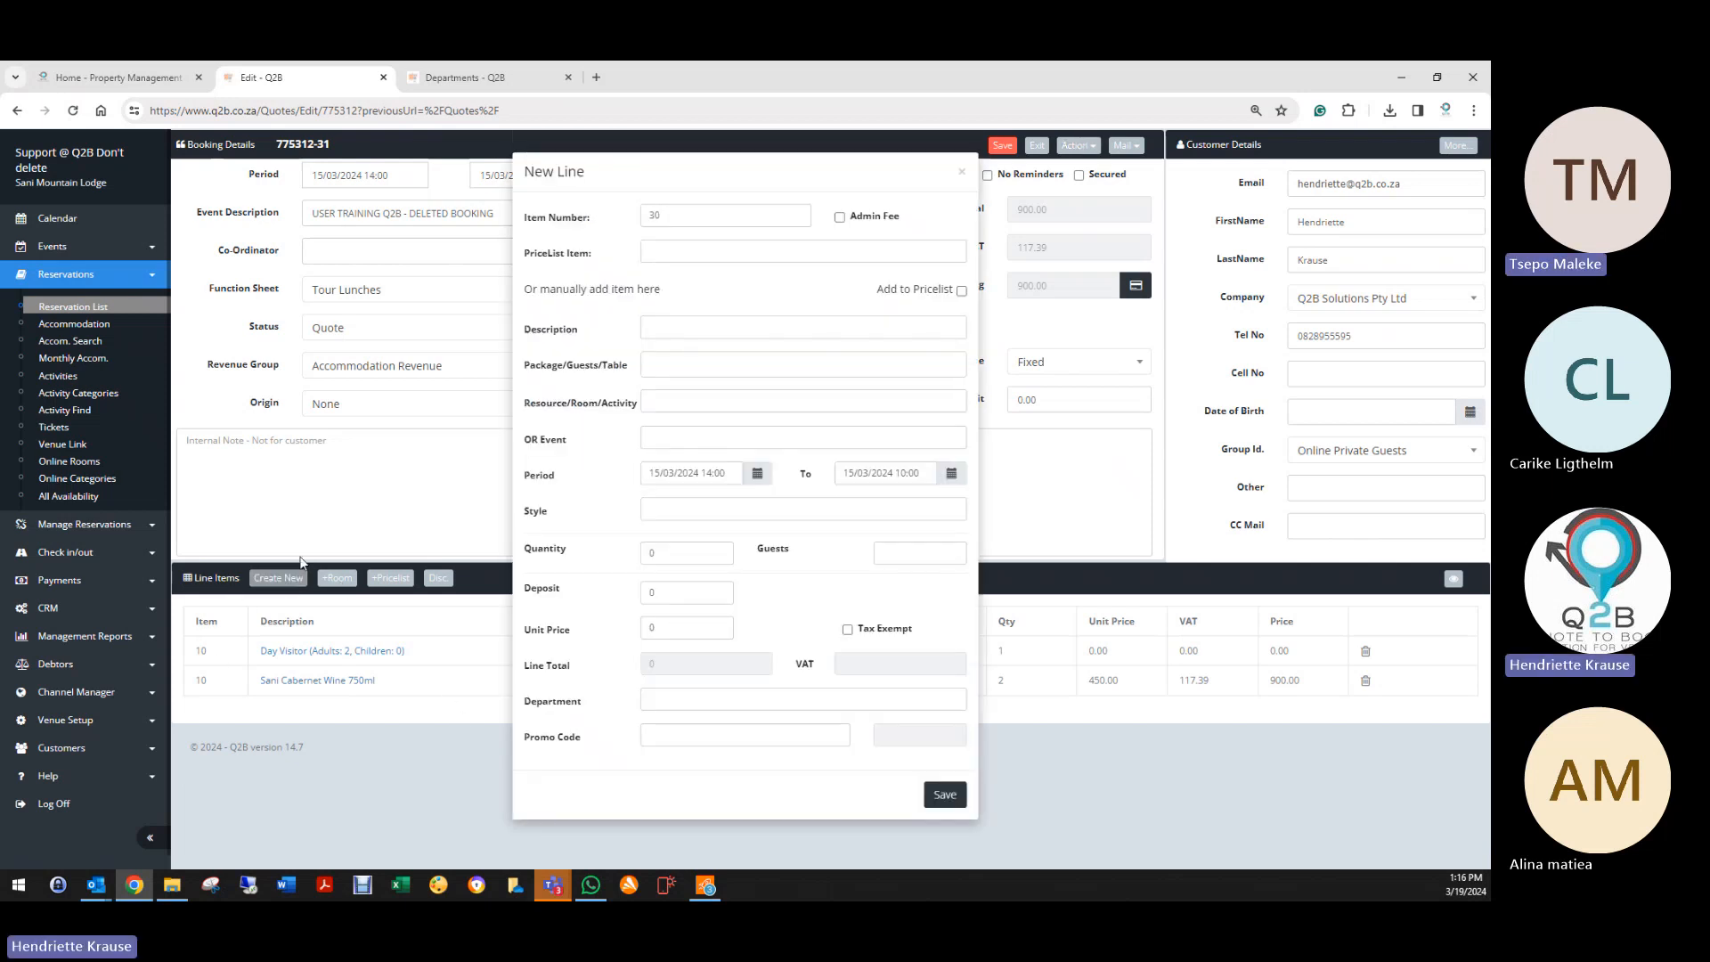
pyautogui.click(700, 251)
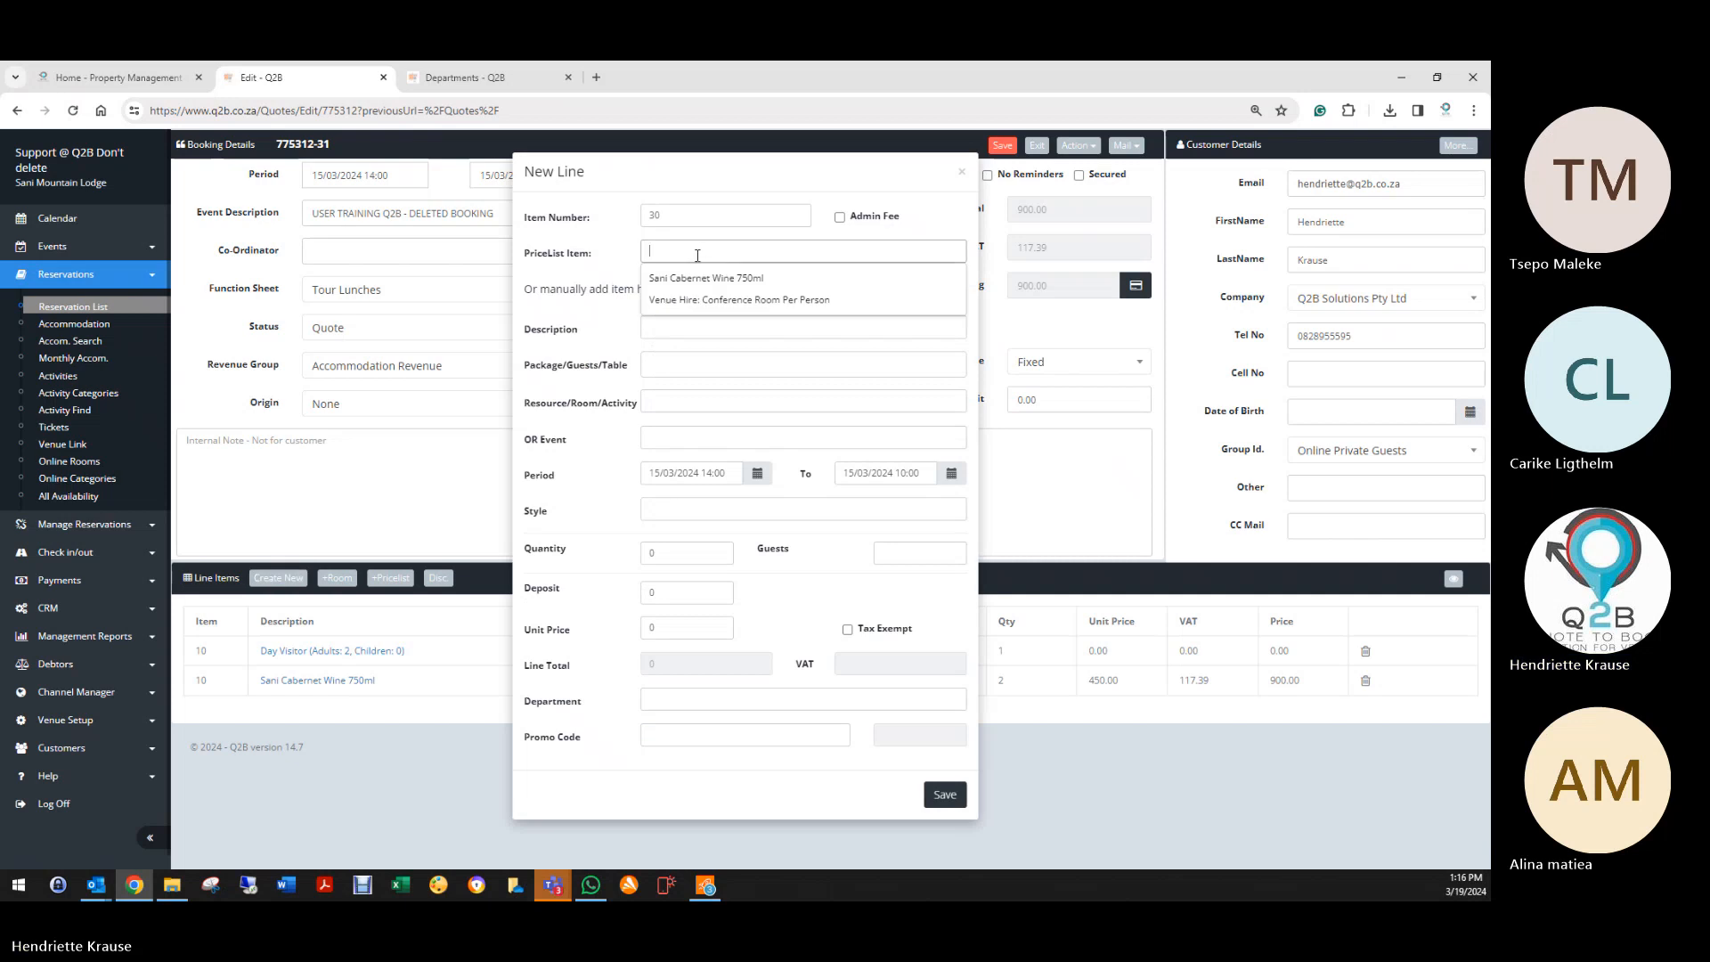
pyautogui.click(630, 322)
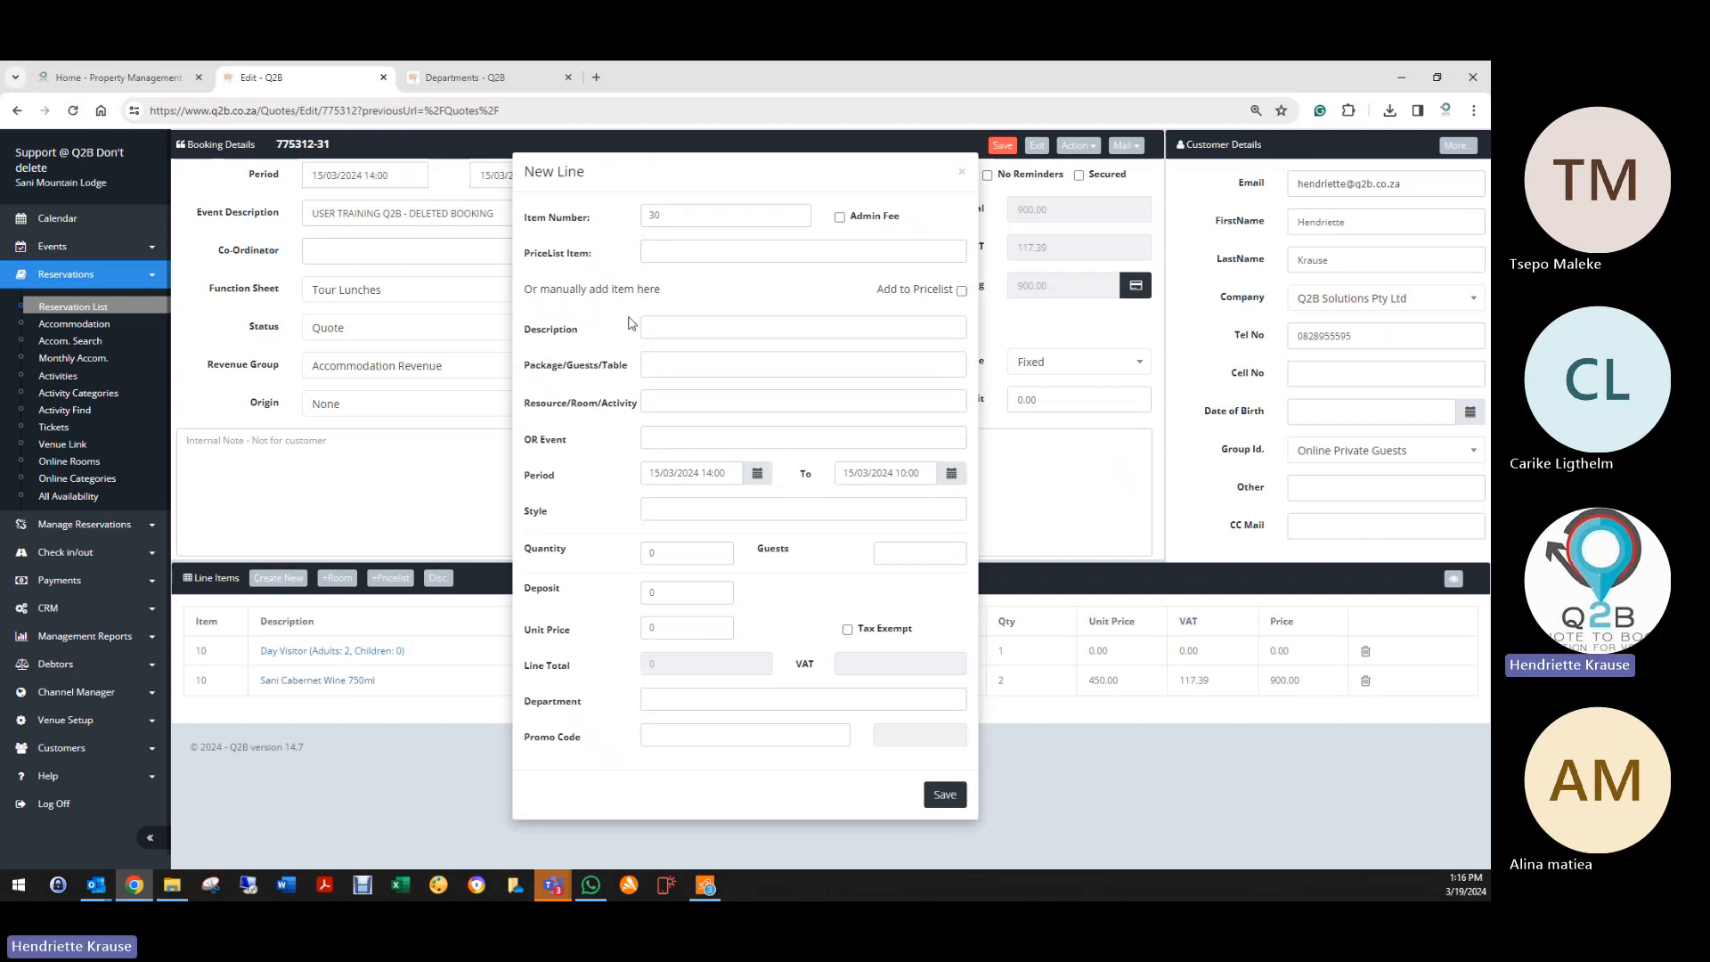
pyautogui.click(646, 327)
pyautogui.write('M')
# Step: Give Menu 1 quantity 50 at 350.00 each in the Food department, and save it
pyautogui.doubleClick(669, 560)
pyautogui.write('50')
pyautogui.press('Tab')
pyautogui.press('Tab')
pyautogui.press('Tab')
pyautogui.write('350')
pyautogui.press('Tab')
pyautogui.click(673, 694)
pyautogui.click(688, 720)
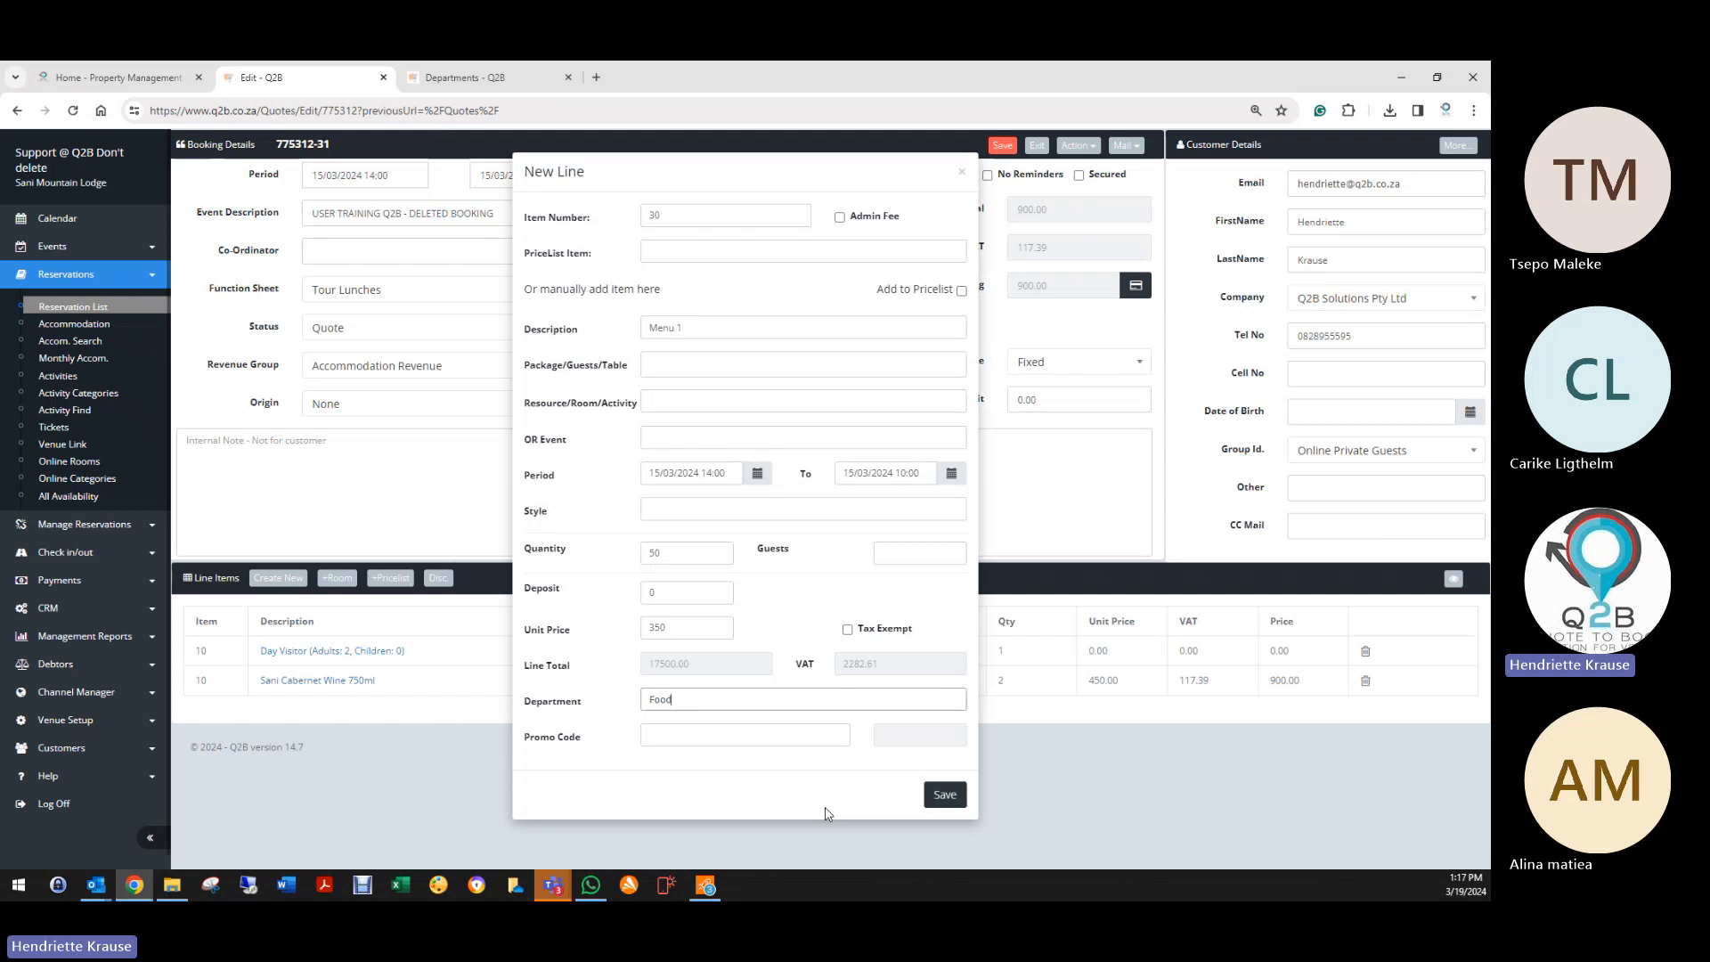
pyautogui.click(944, 794)
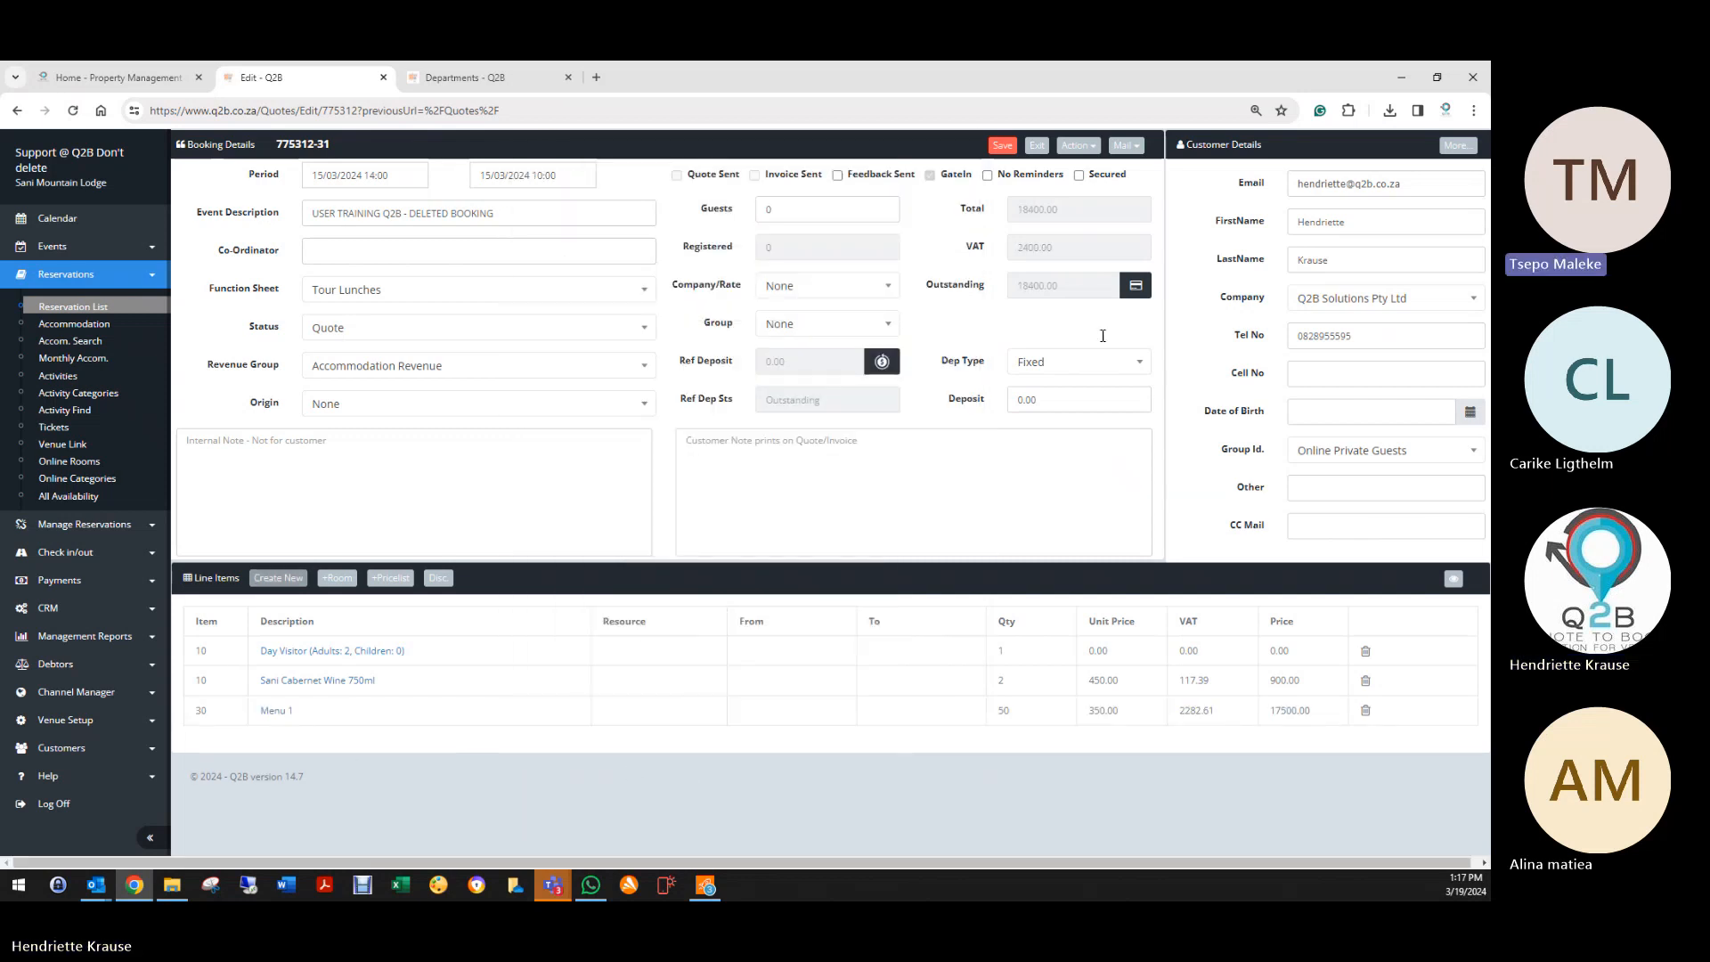
pyautogui.click(1077, 145)
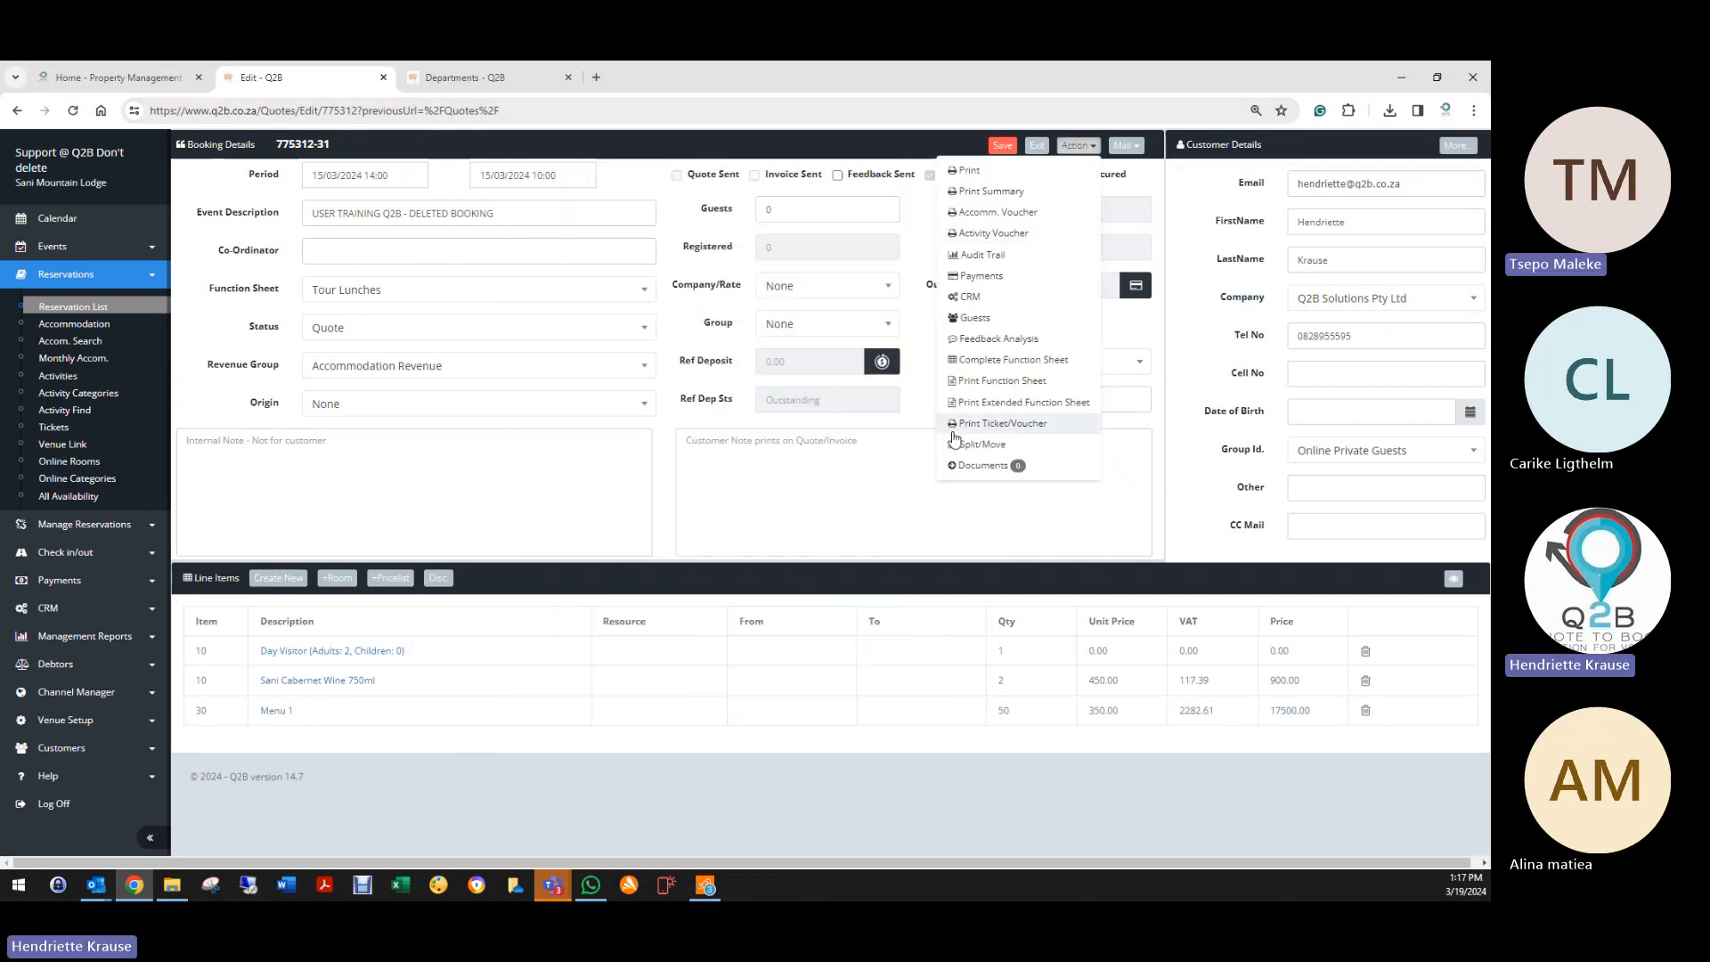
# Step: Check the extended function sheet PDF lists Menu 1, then set the booking to Deleted and exit
pyautogui.click(987, 403)
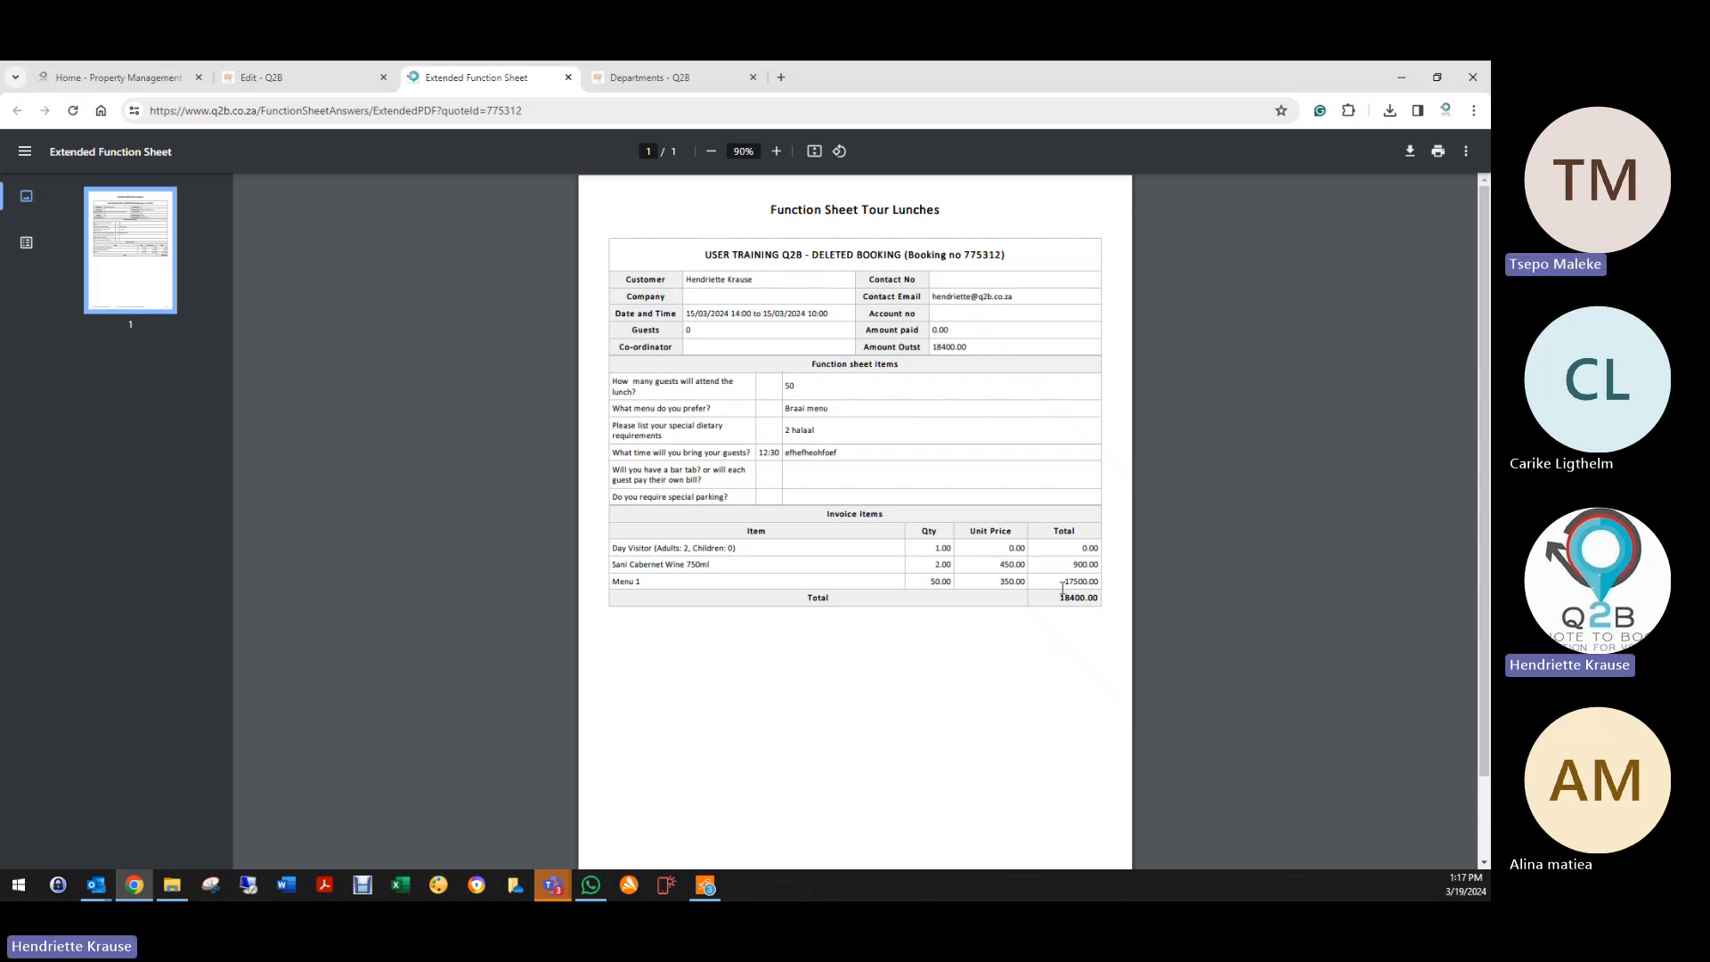
pyautogui.click(568, 78)
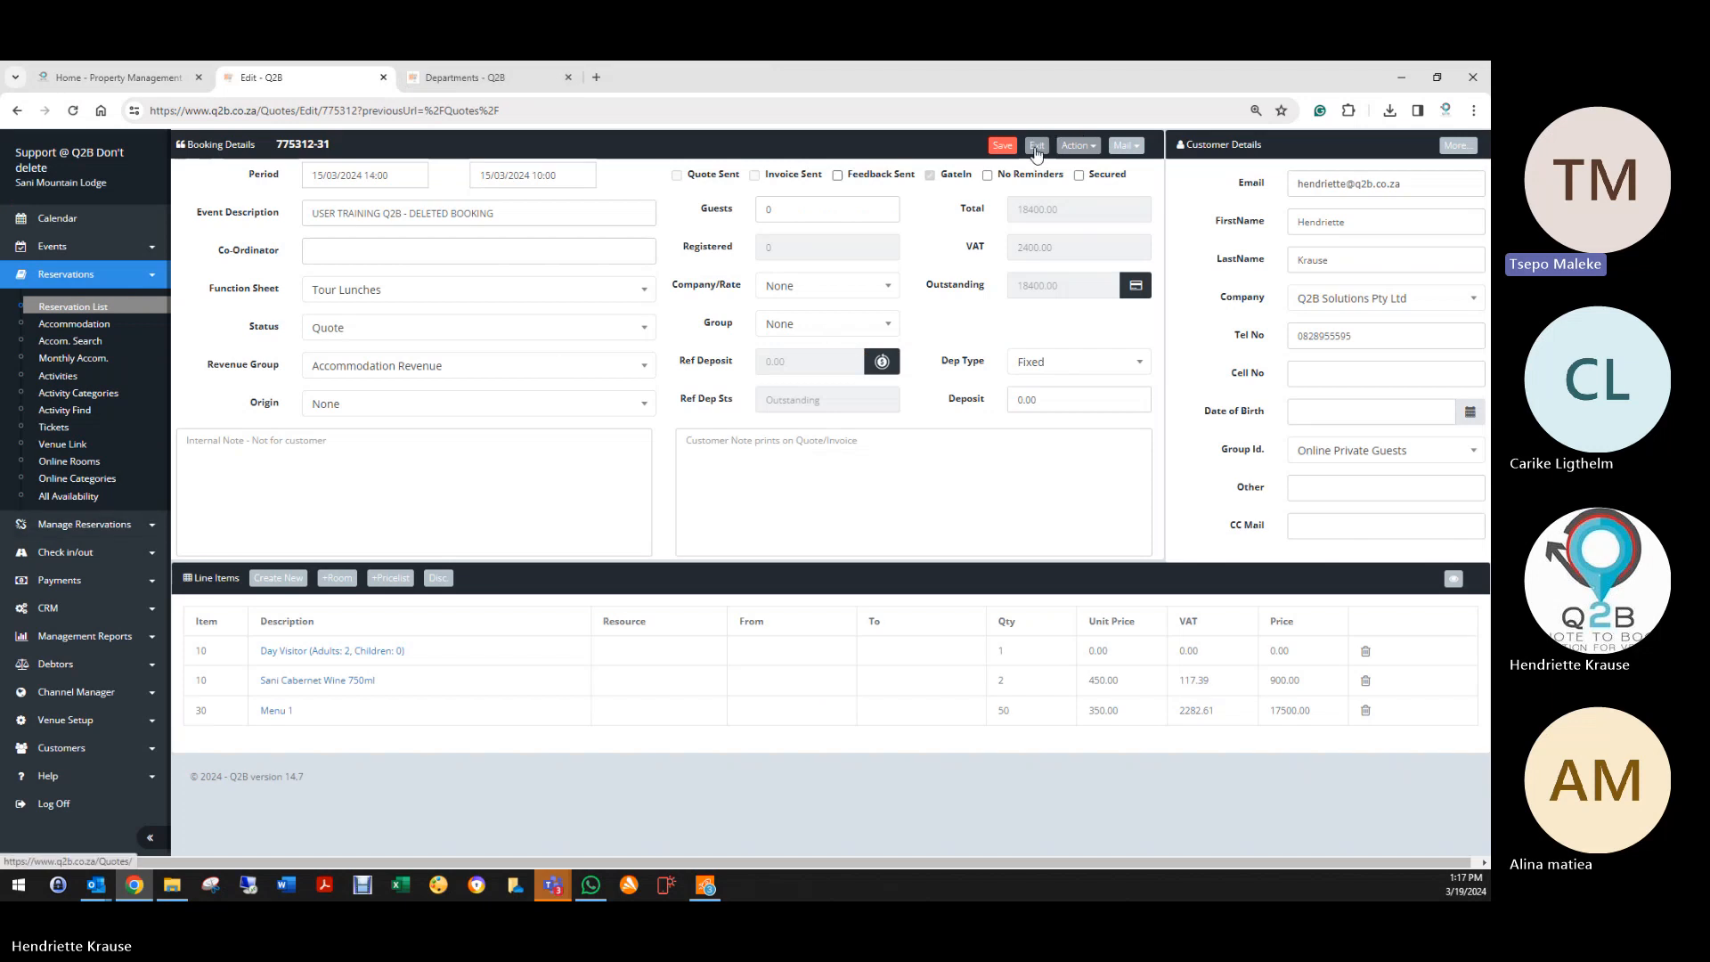
pyautogui.click(418, 330)
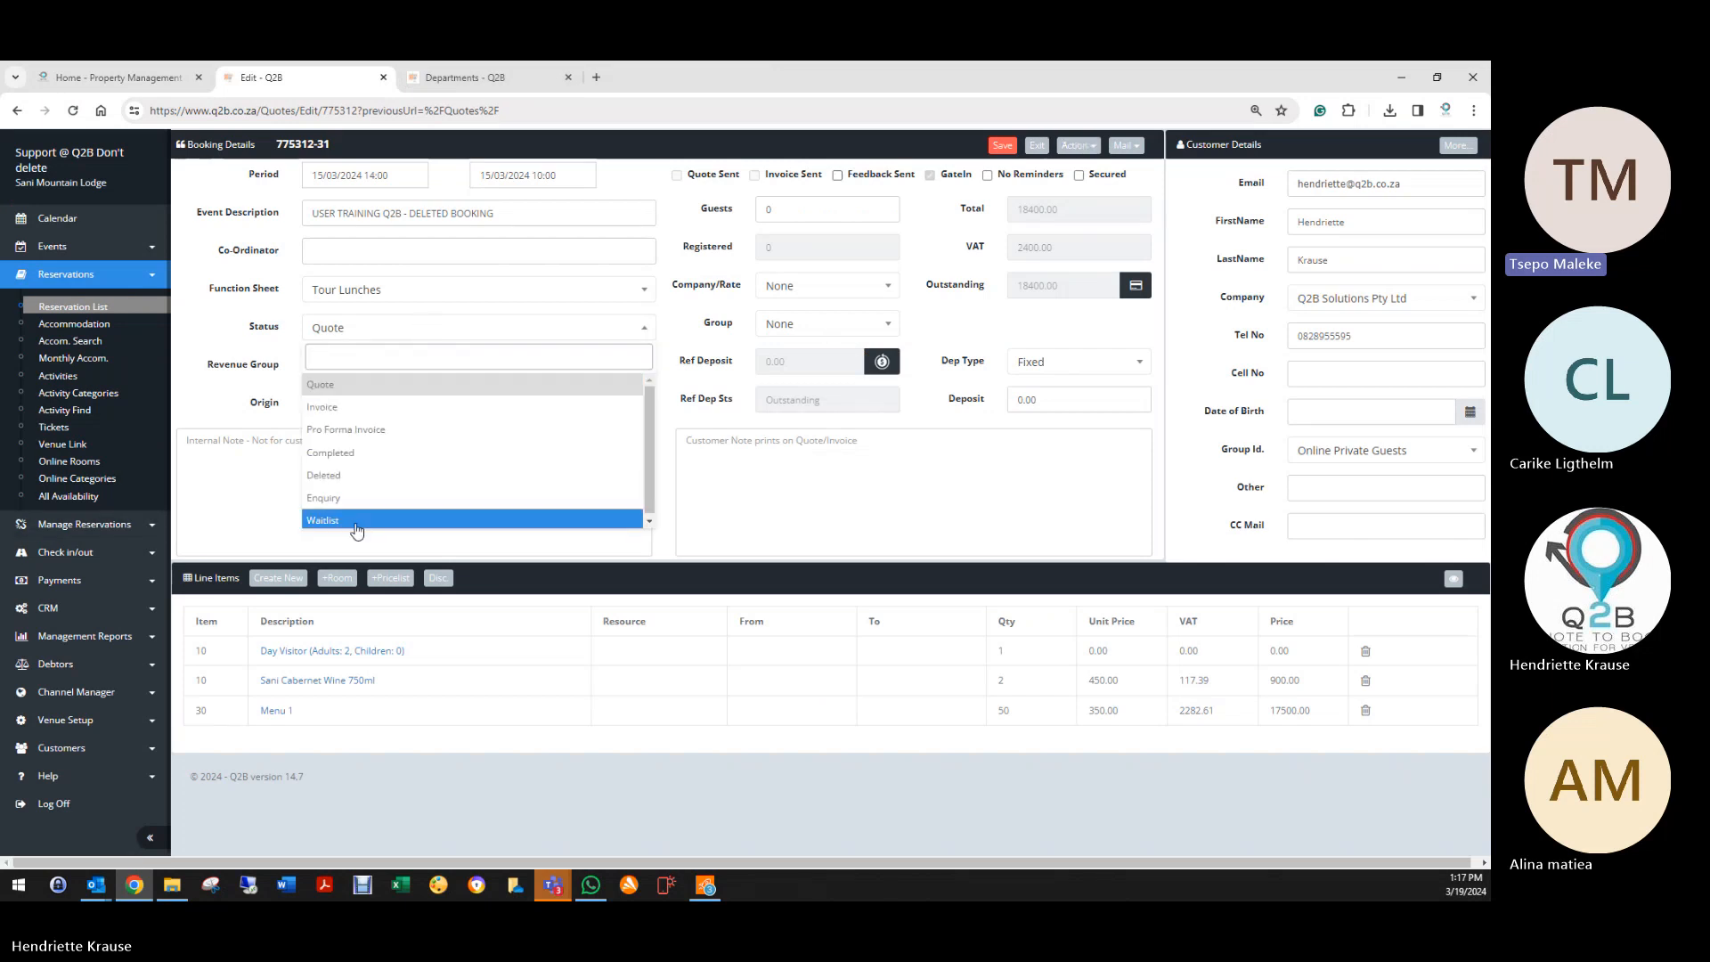
pyautogui.click(355, 487)
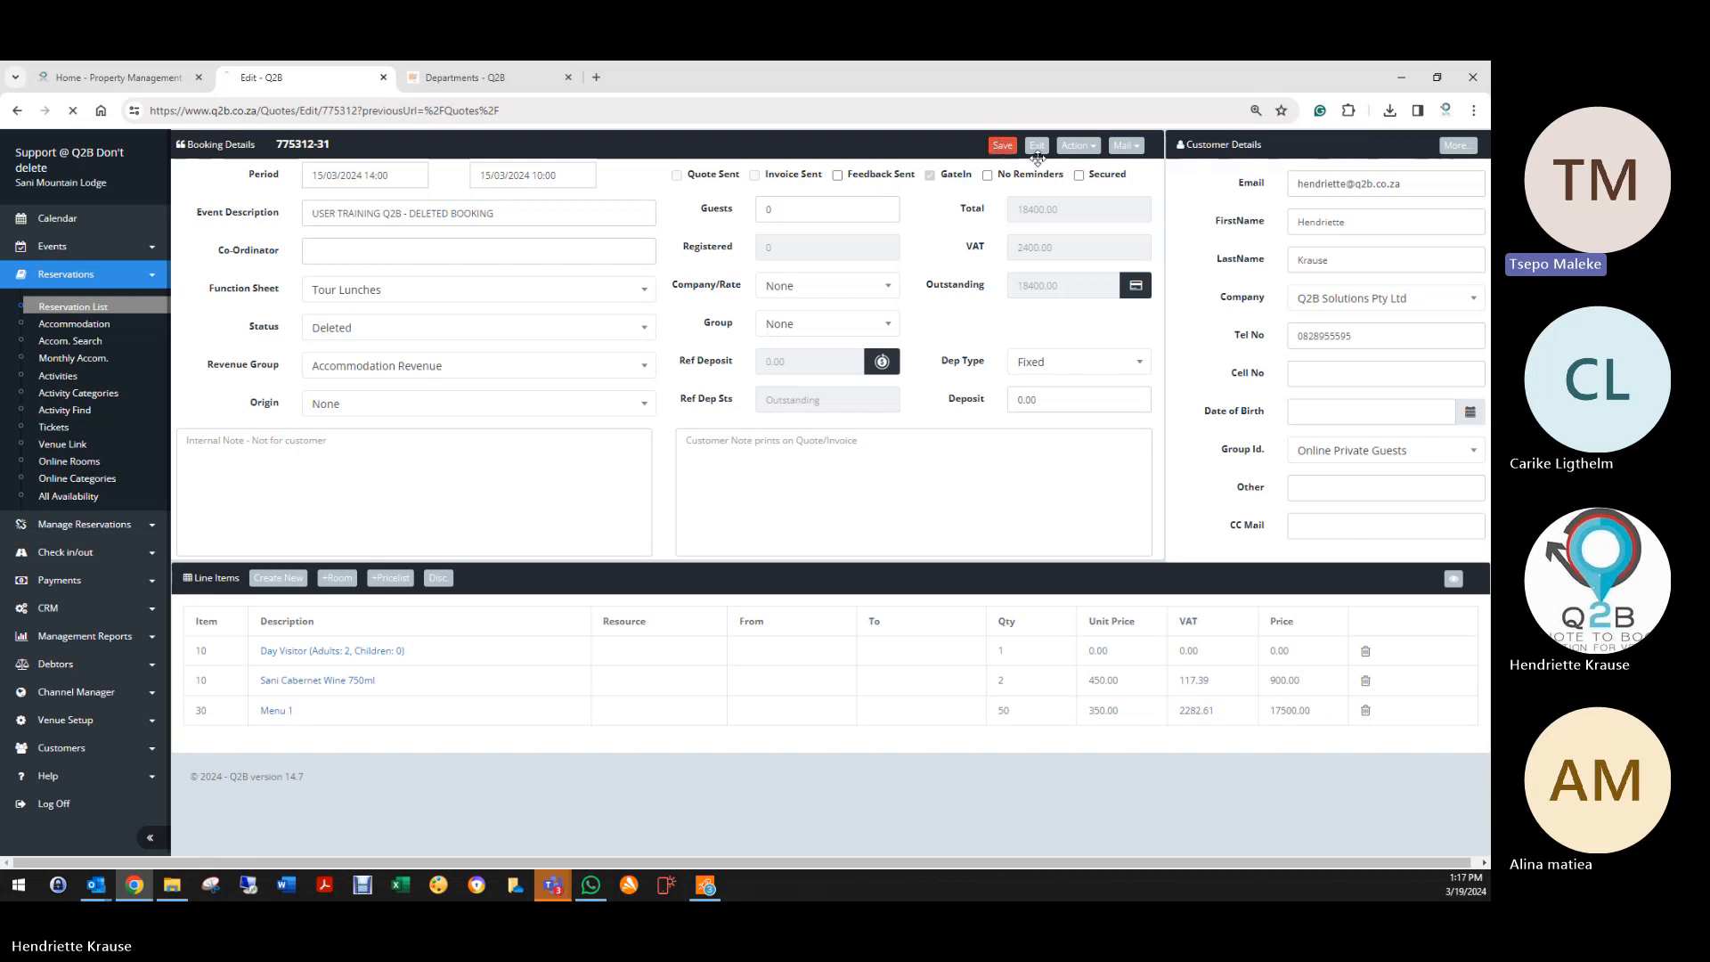
pyautogui.click(1034, 149)
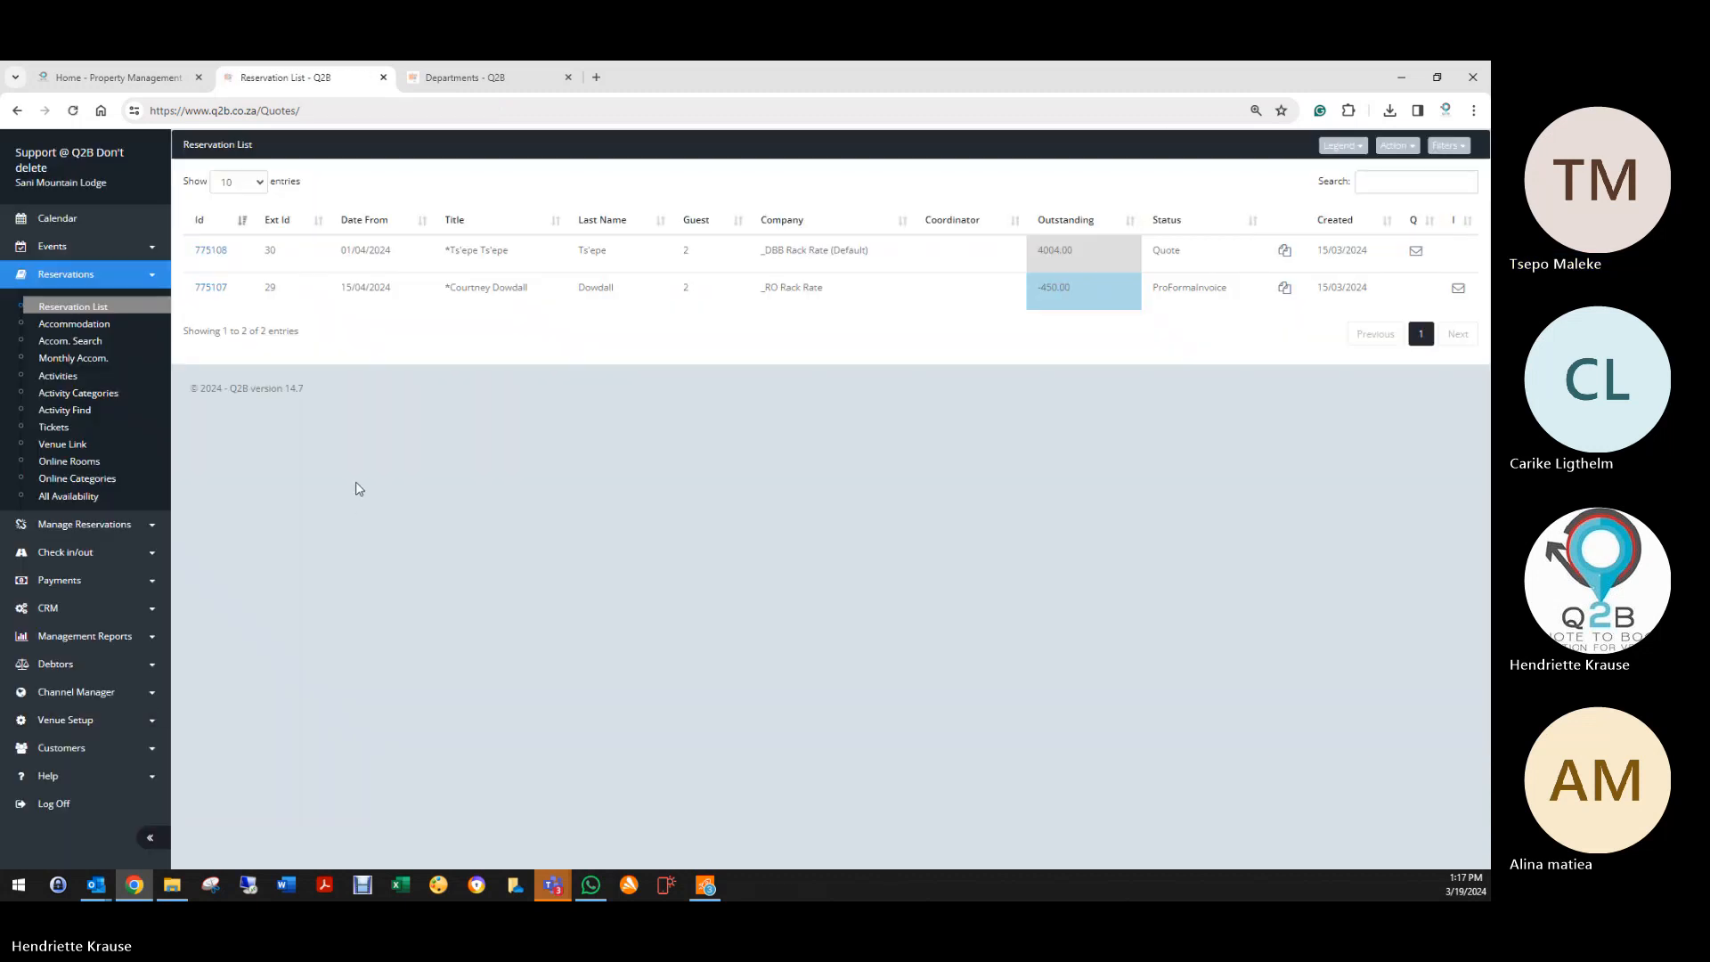
# Step: Preview the blank Tour Lunches function sheet PDF from Venue Setup > Function Sheets
pyautogui.click(89, 720)
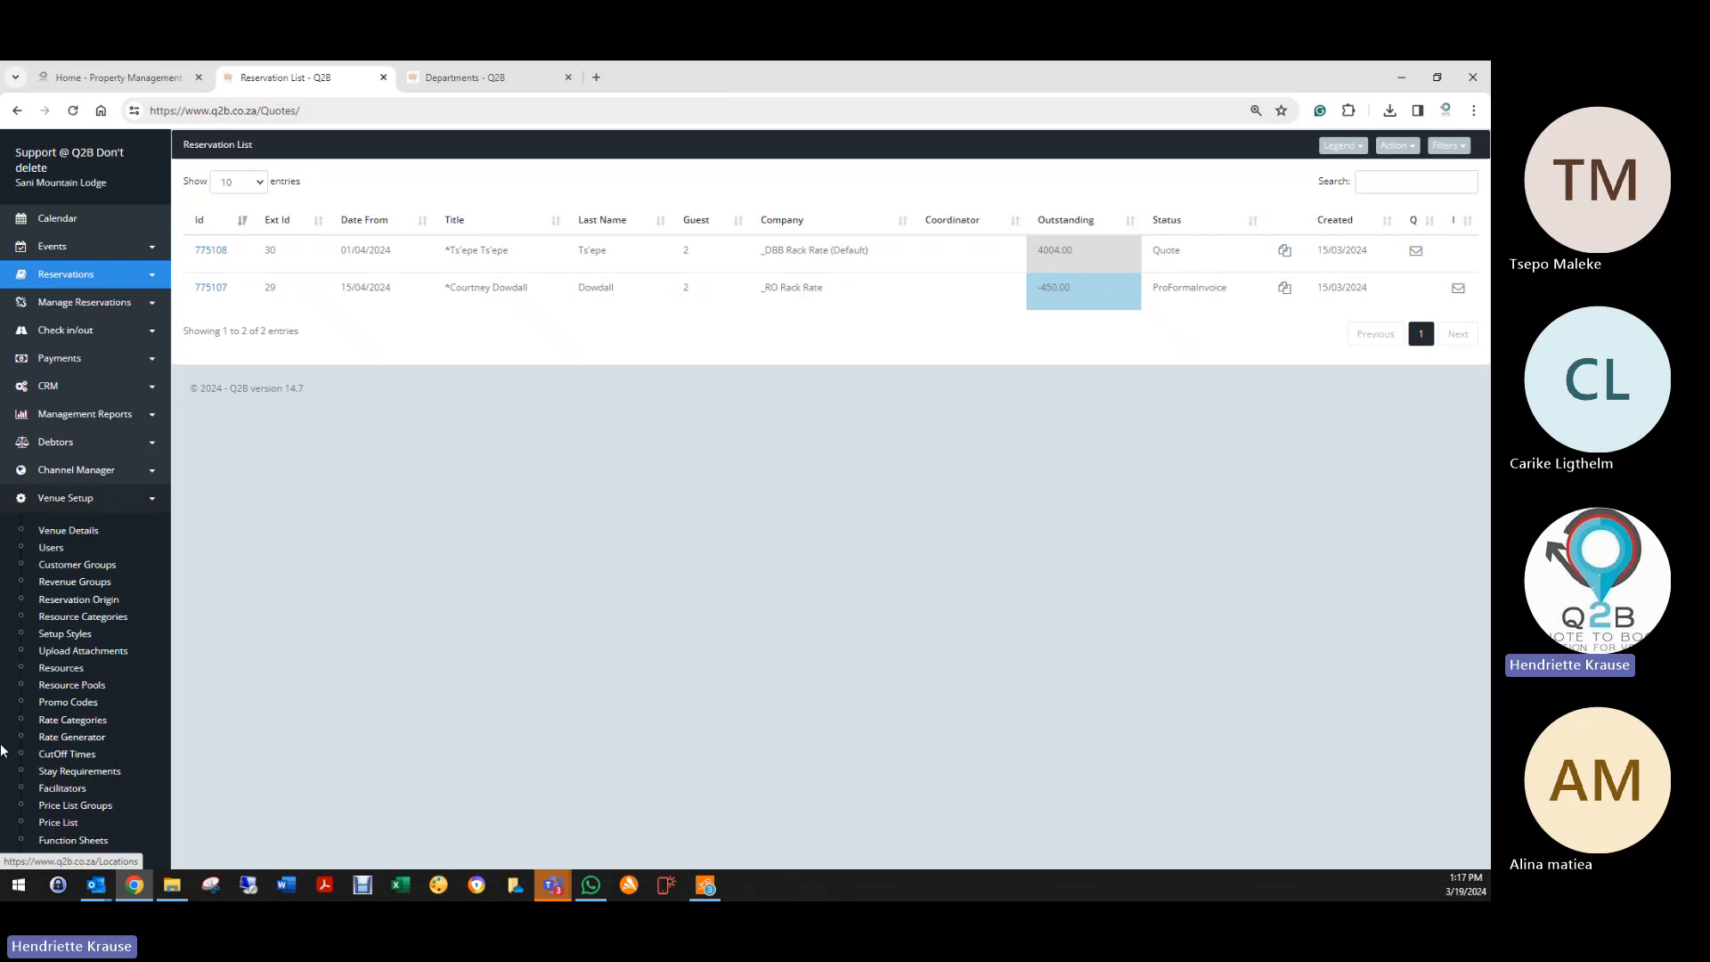
pyautogui.scroll(-3, 111, 674)
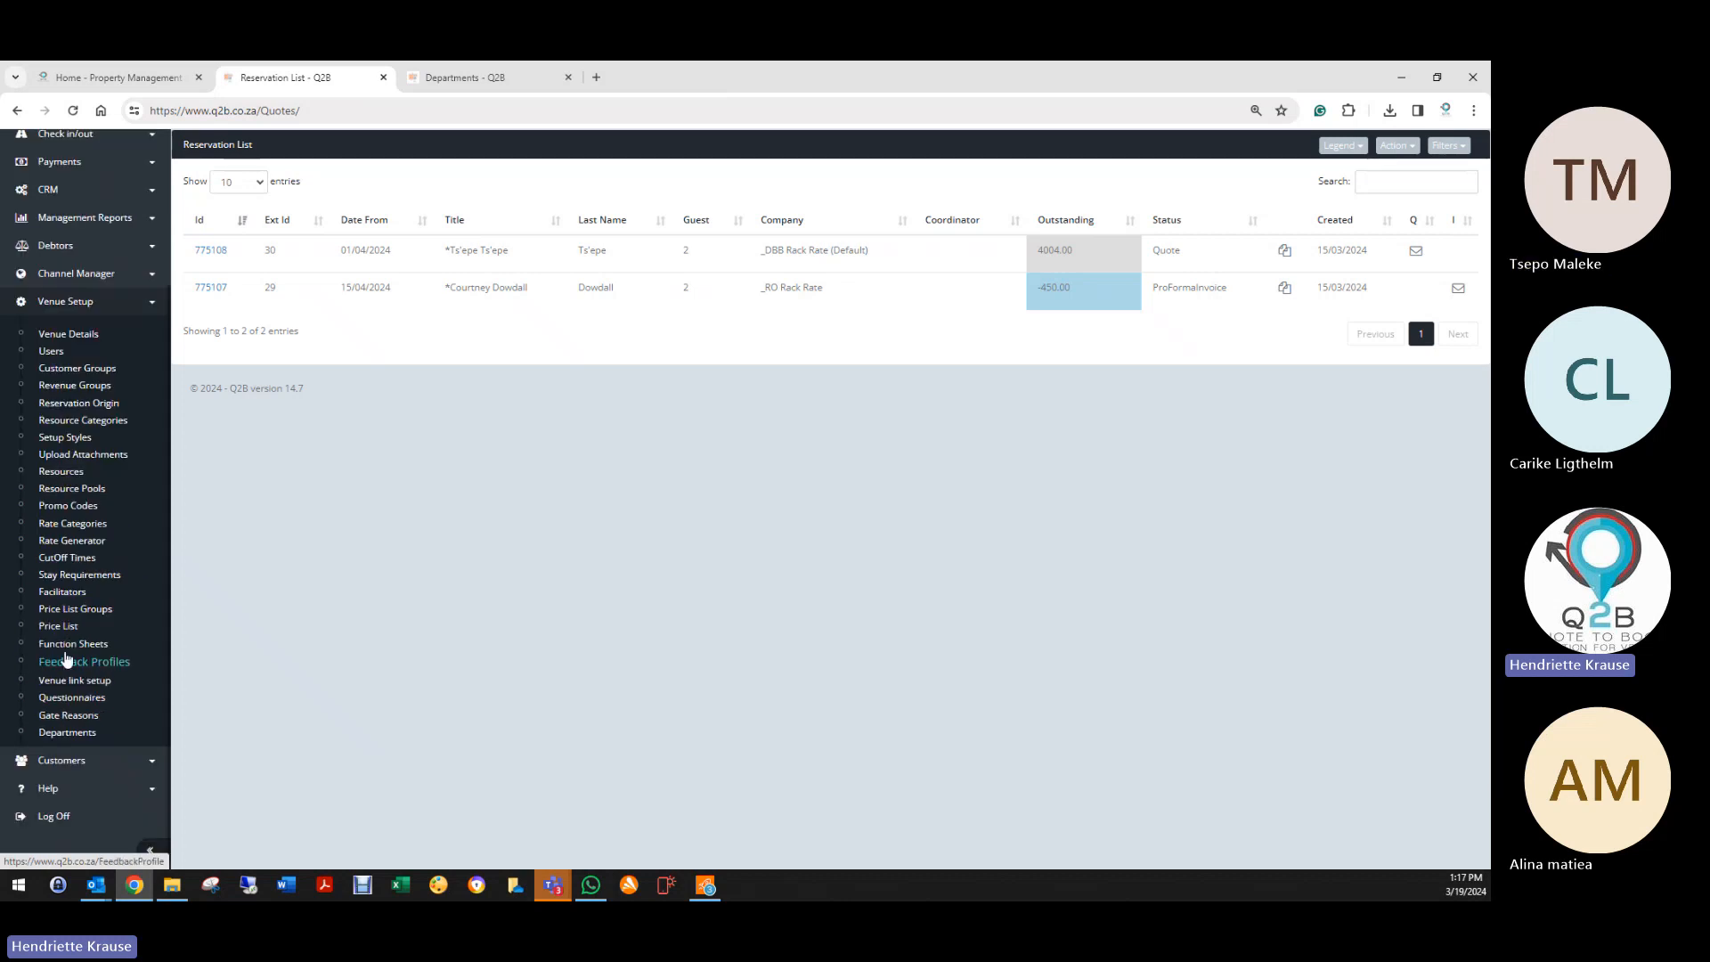
pyautogui.click(69, 648)
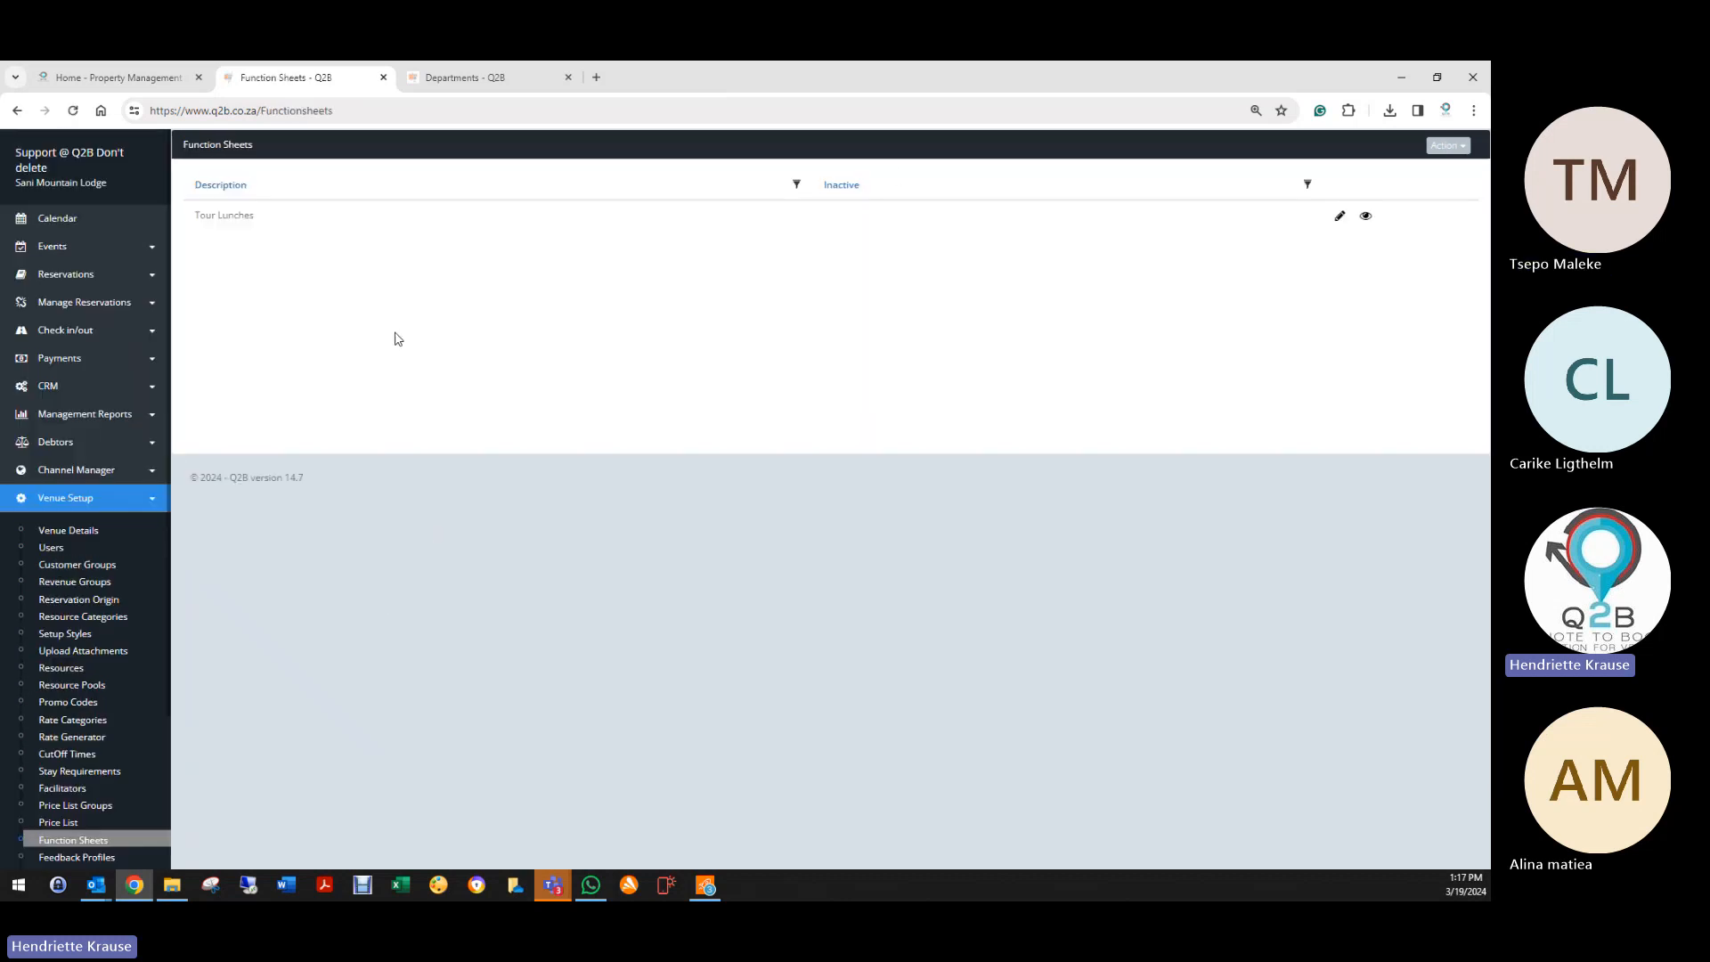
pyautogui.click(1367, 217)
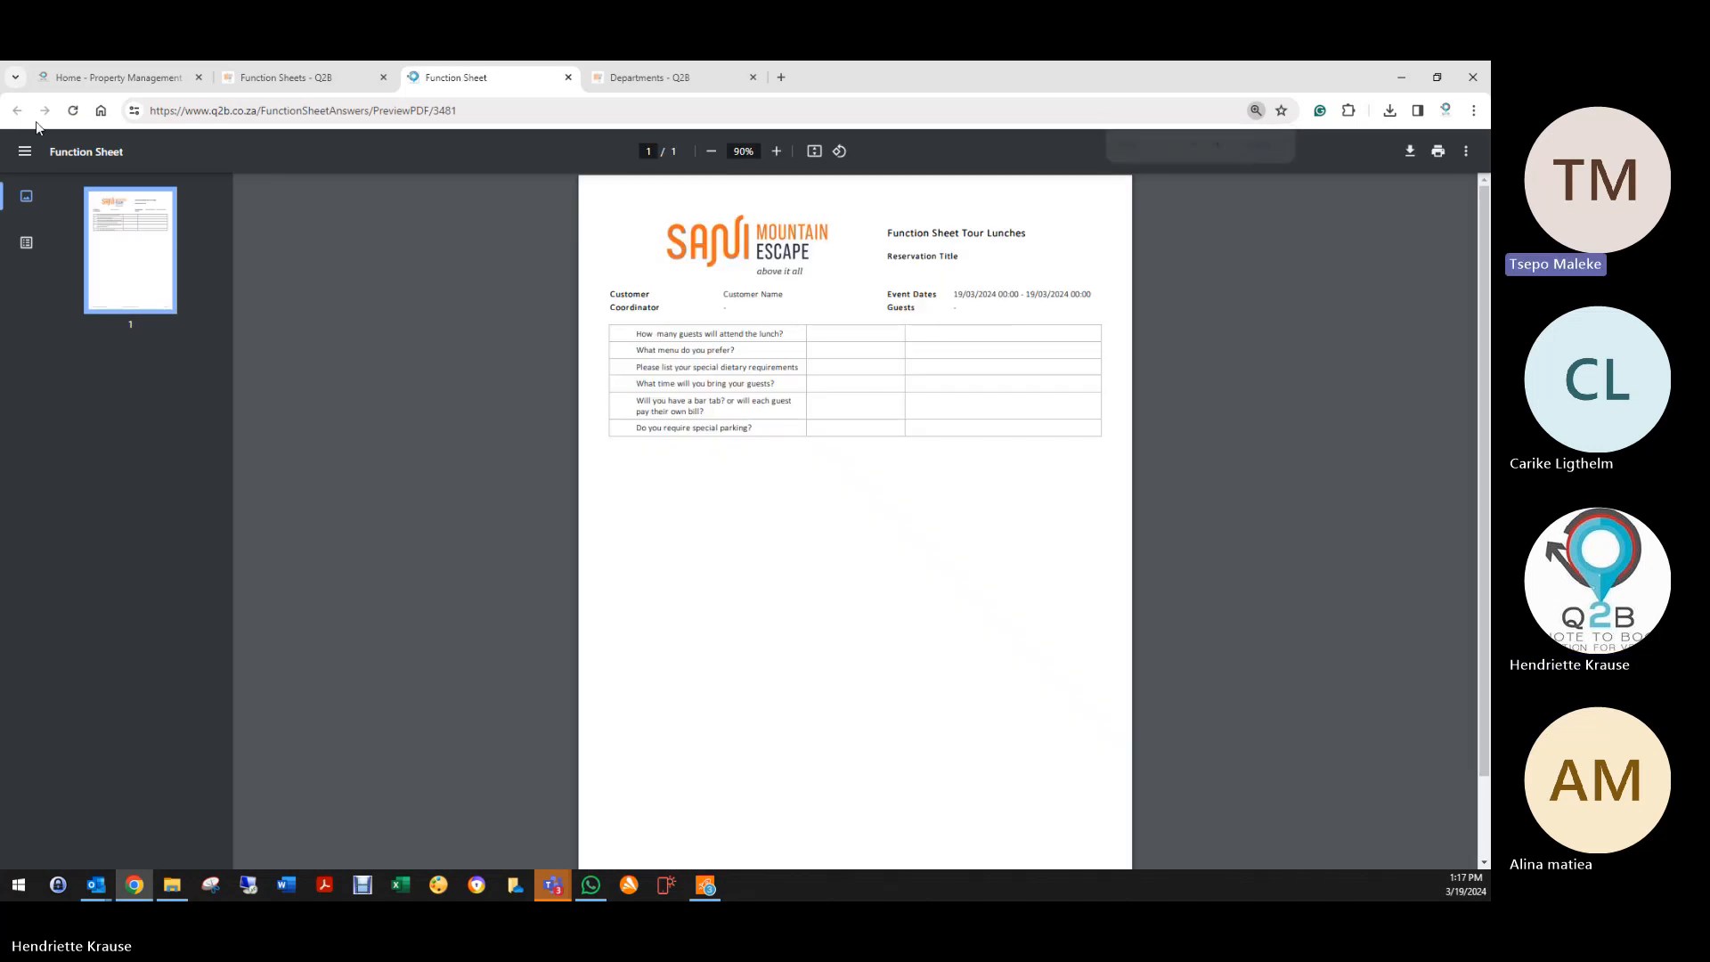
pyautogui.click(568, 77)
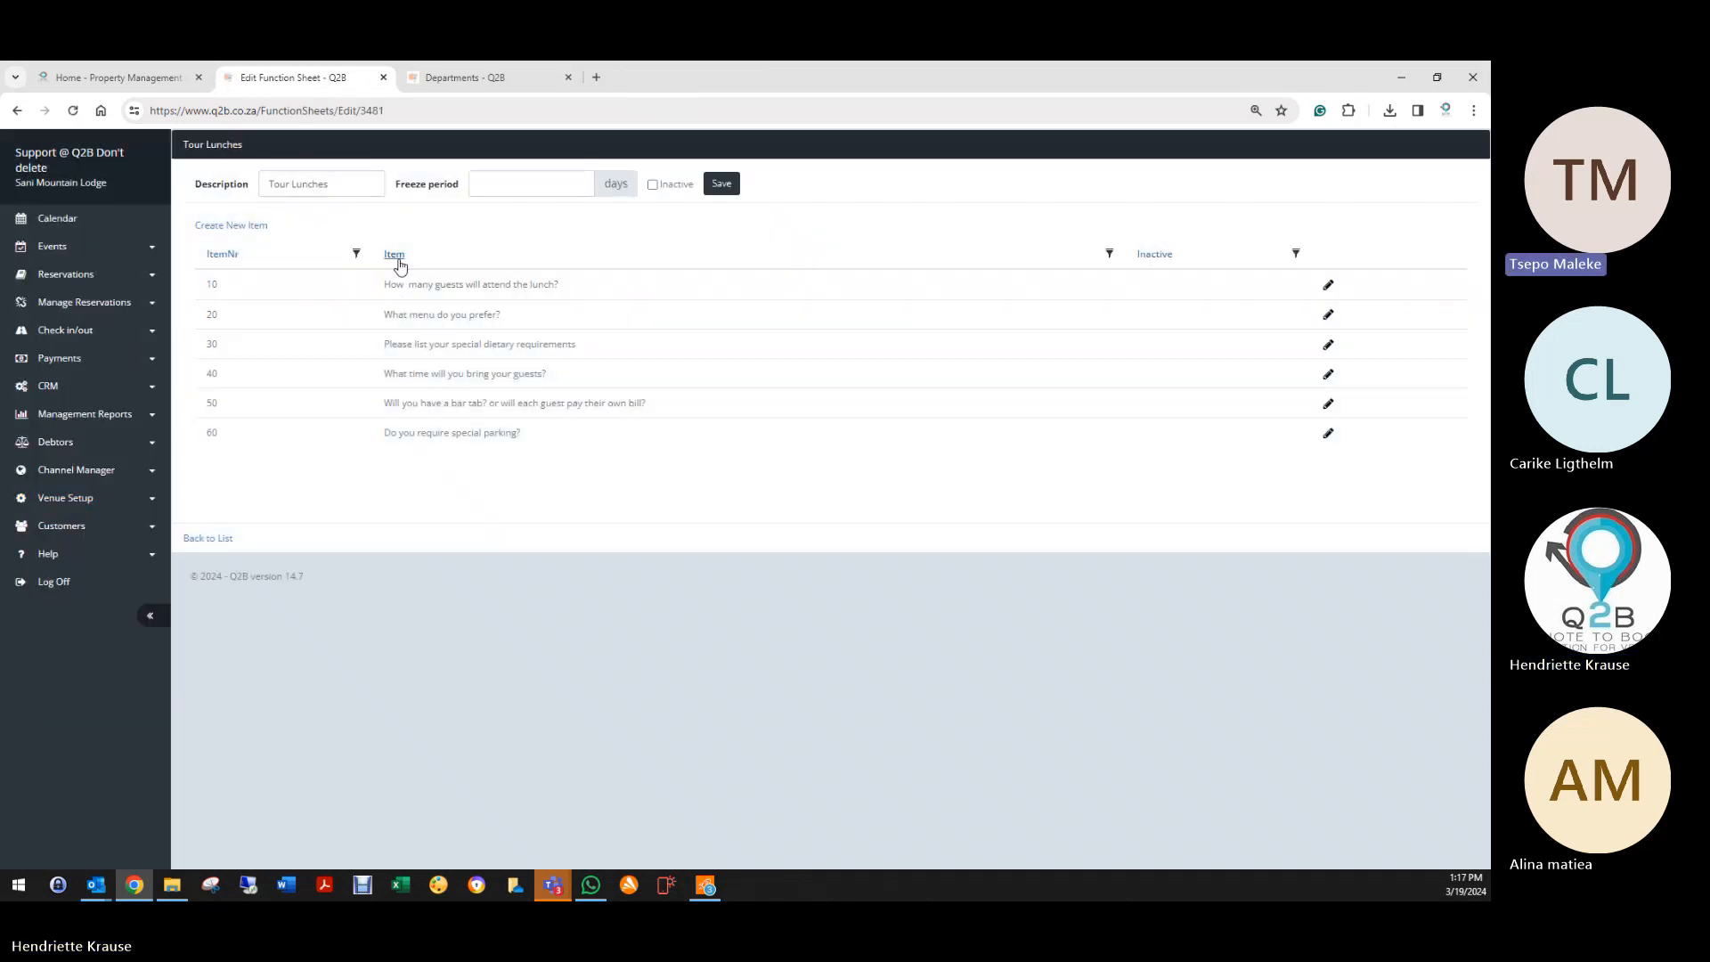
# Step: Open question item 10, toggle it inactive and back to active, then close without changes
pyautogui.click(1328, 285)
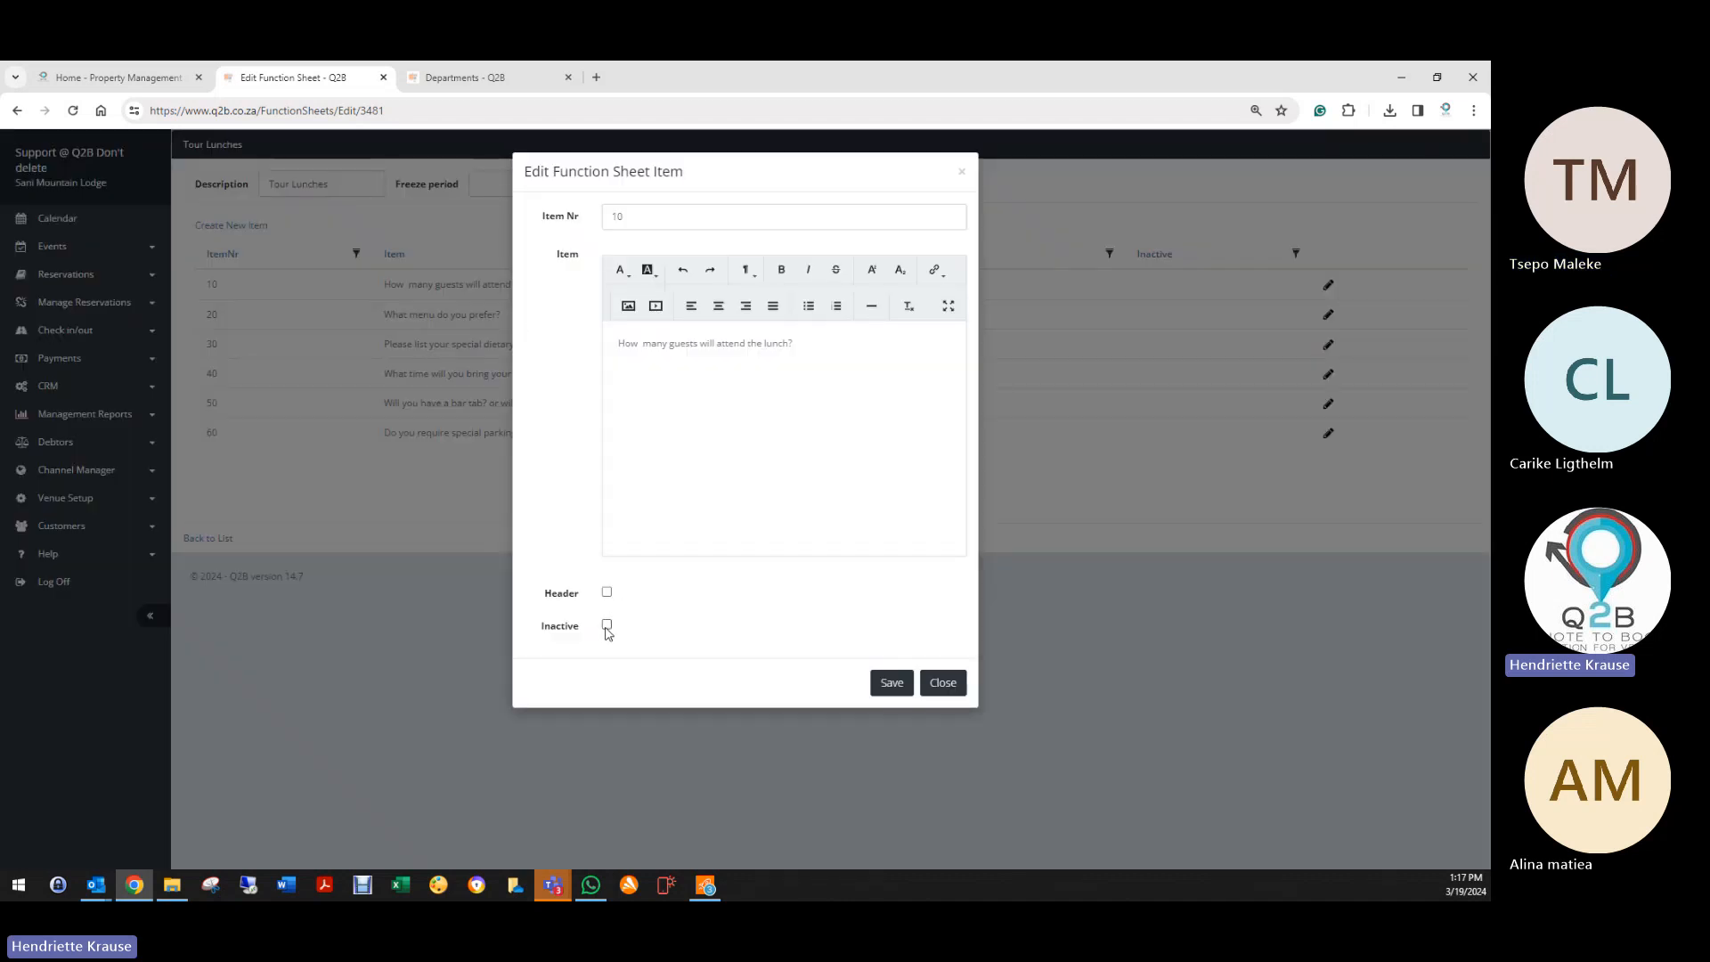
pyautogui.click(607, 627)
pyautogui.click(608, 626)
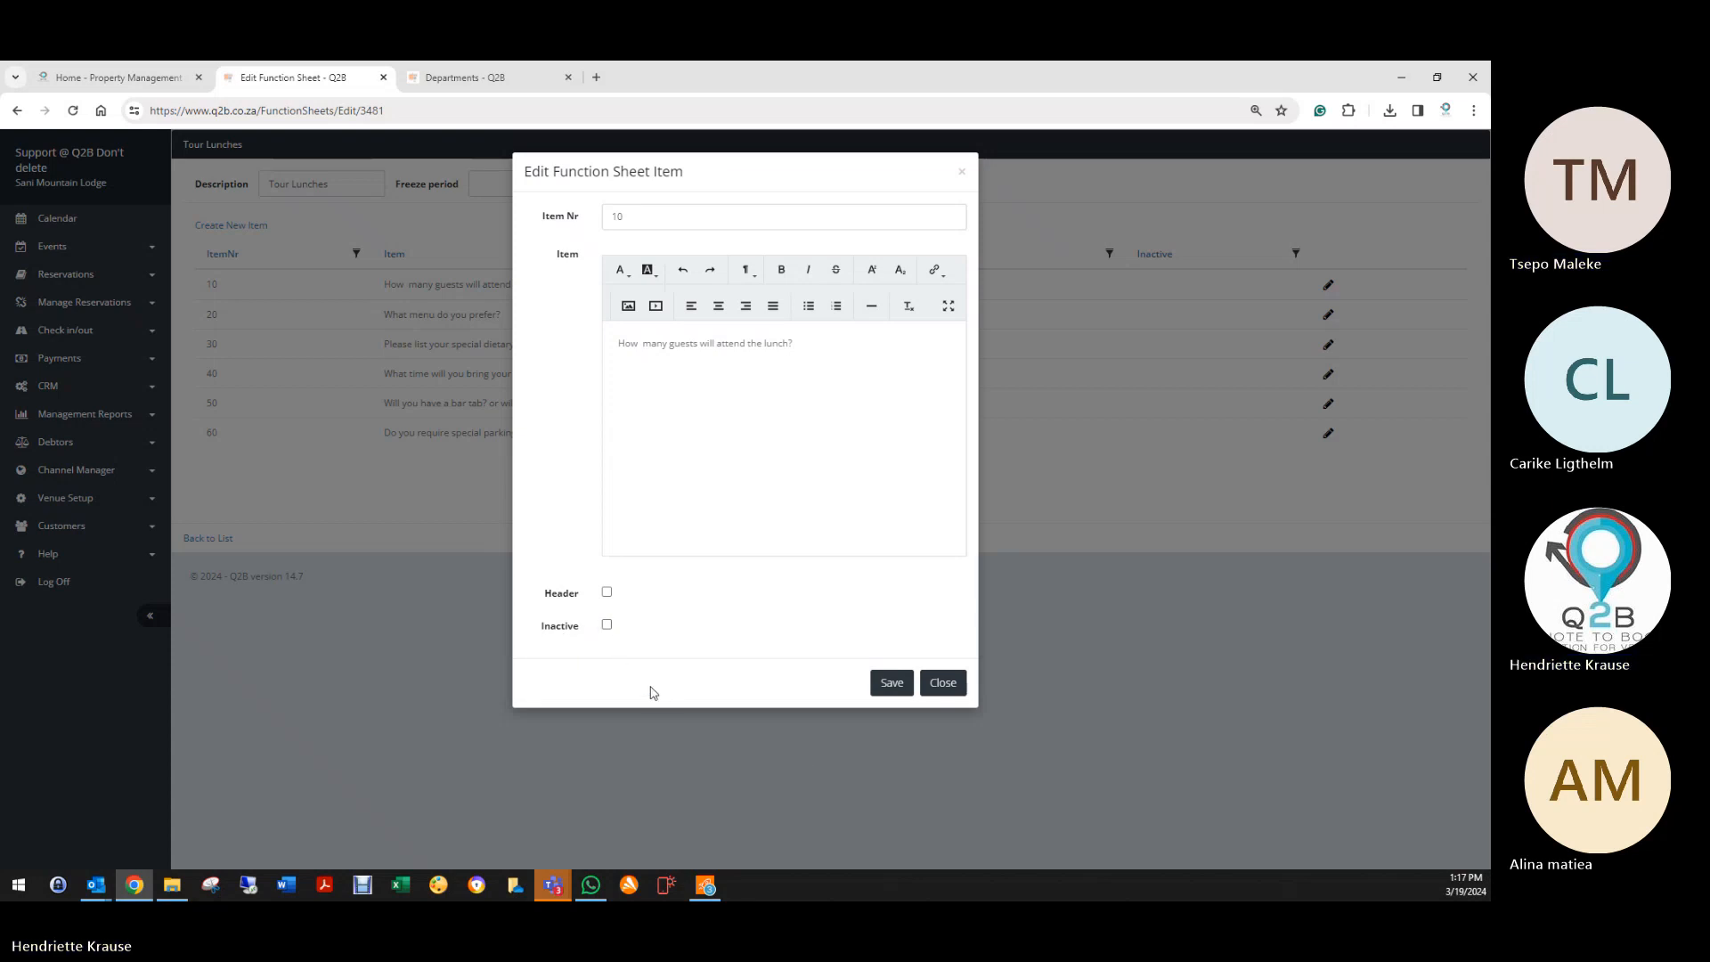
pyautogui.click(900, 684)
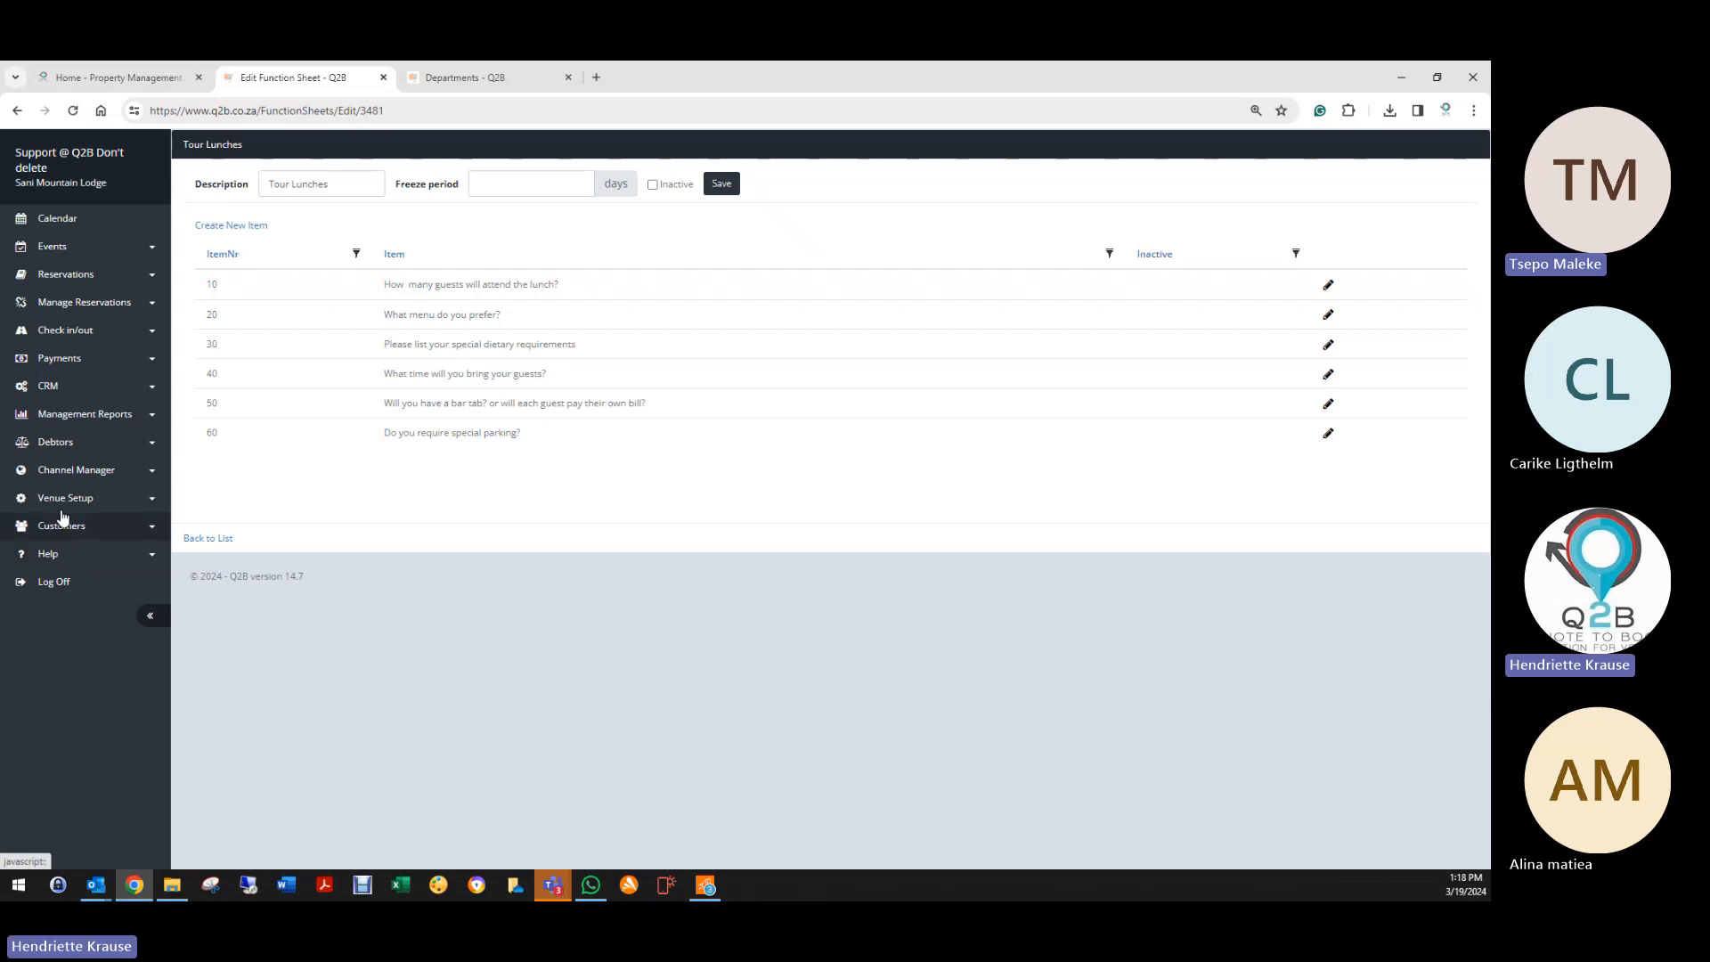
pyautogui.click(62, 499)
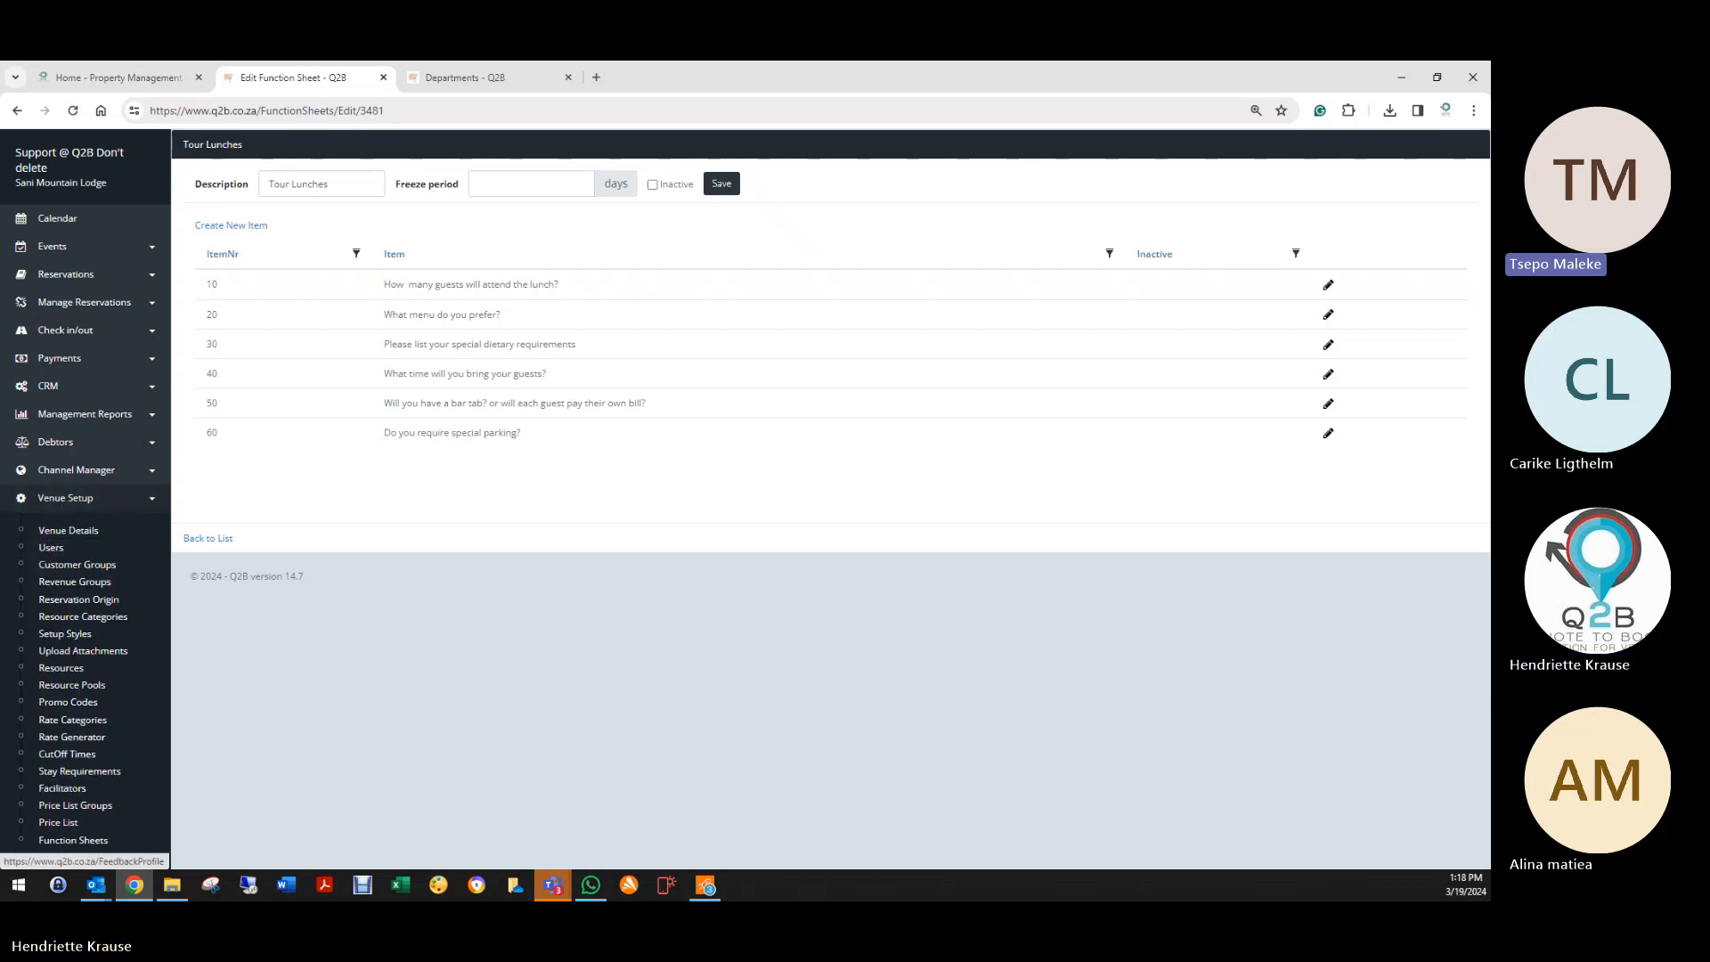
pyautogui.scroll(-2, 53, 819)
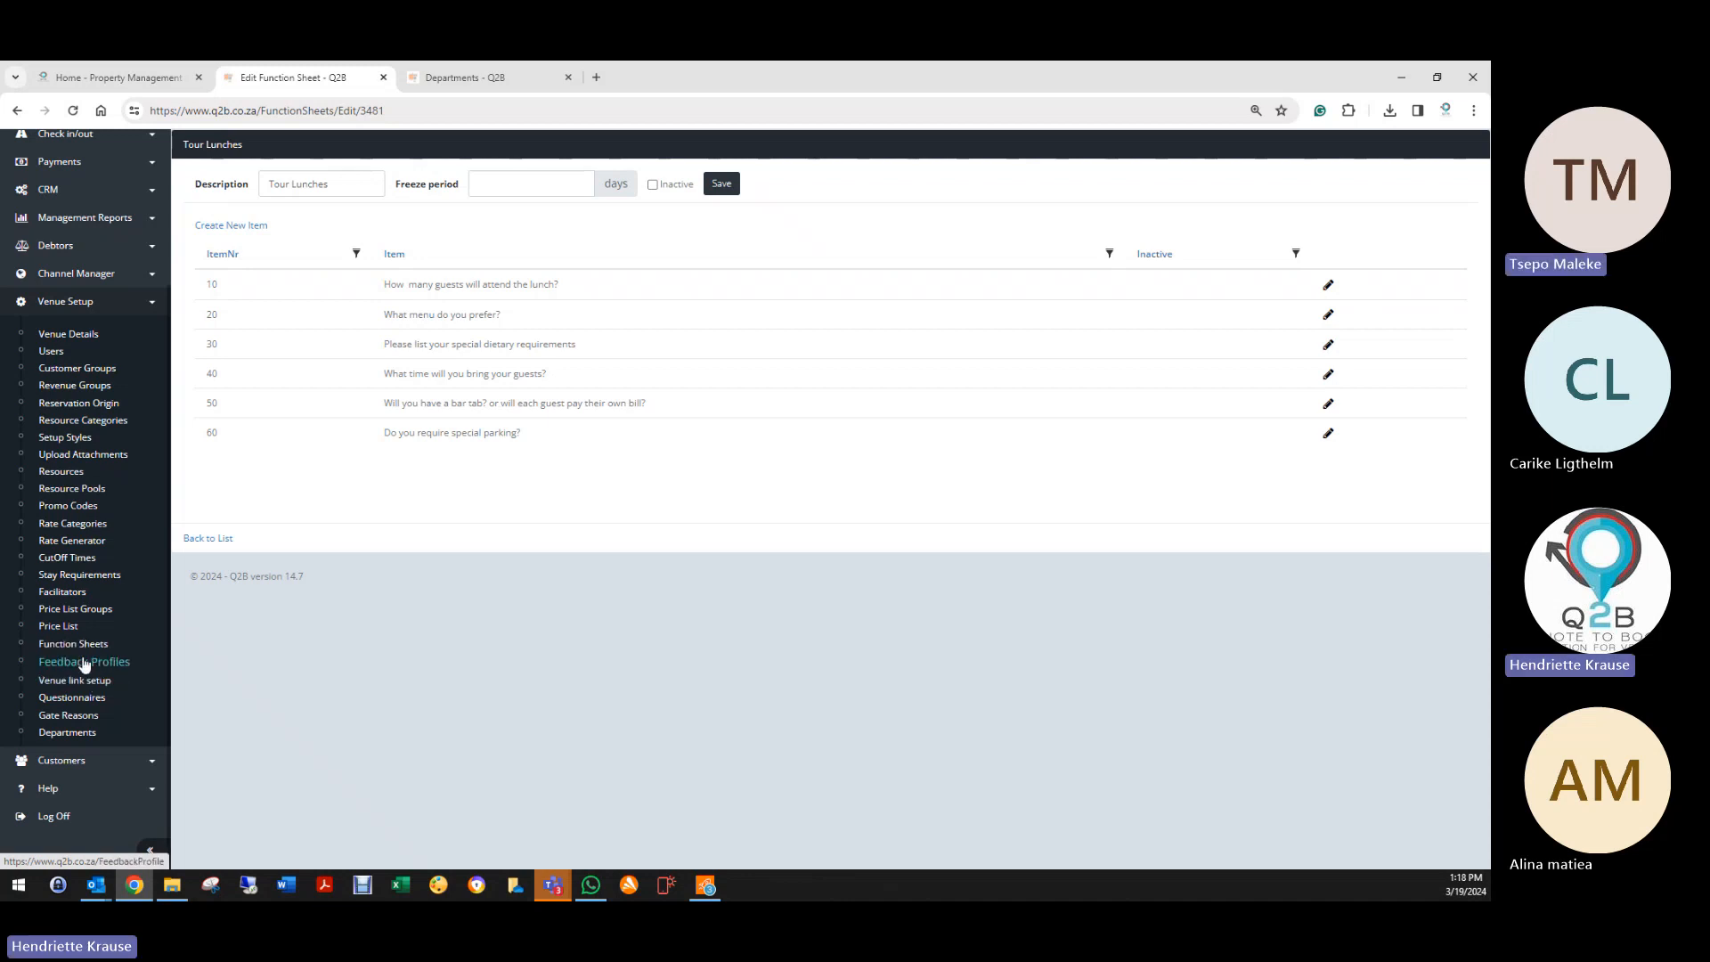
# Step: Open Feedback Default from Feedback Profiles, showing its friends-and-family and visit-rating questions
pyautogui.click(98, 670)
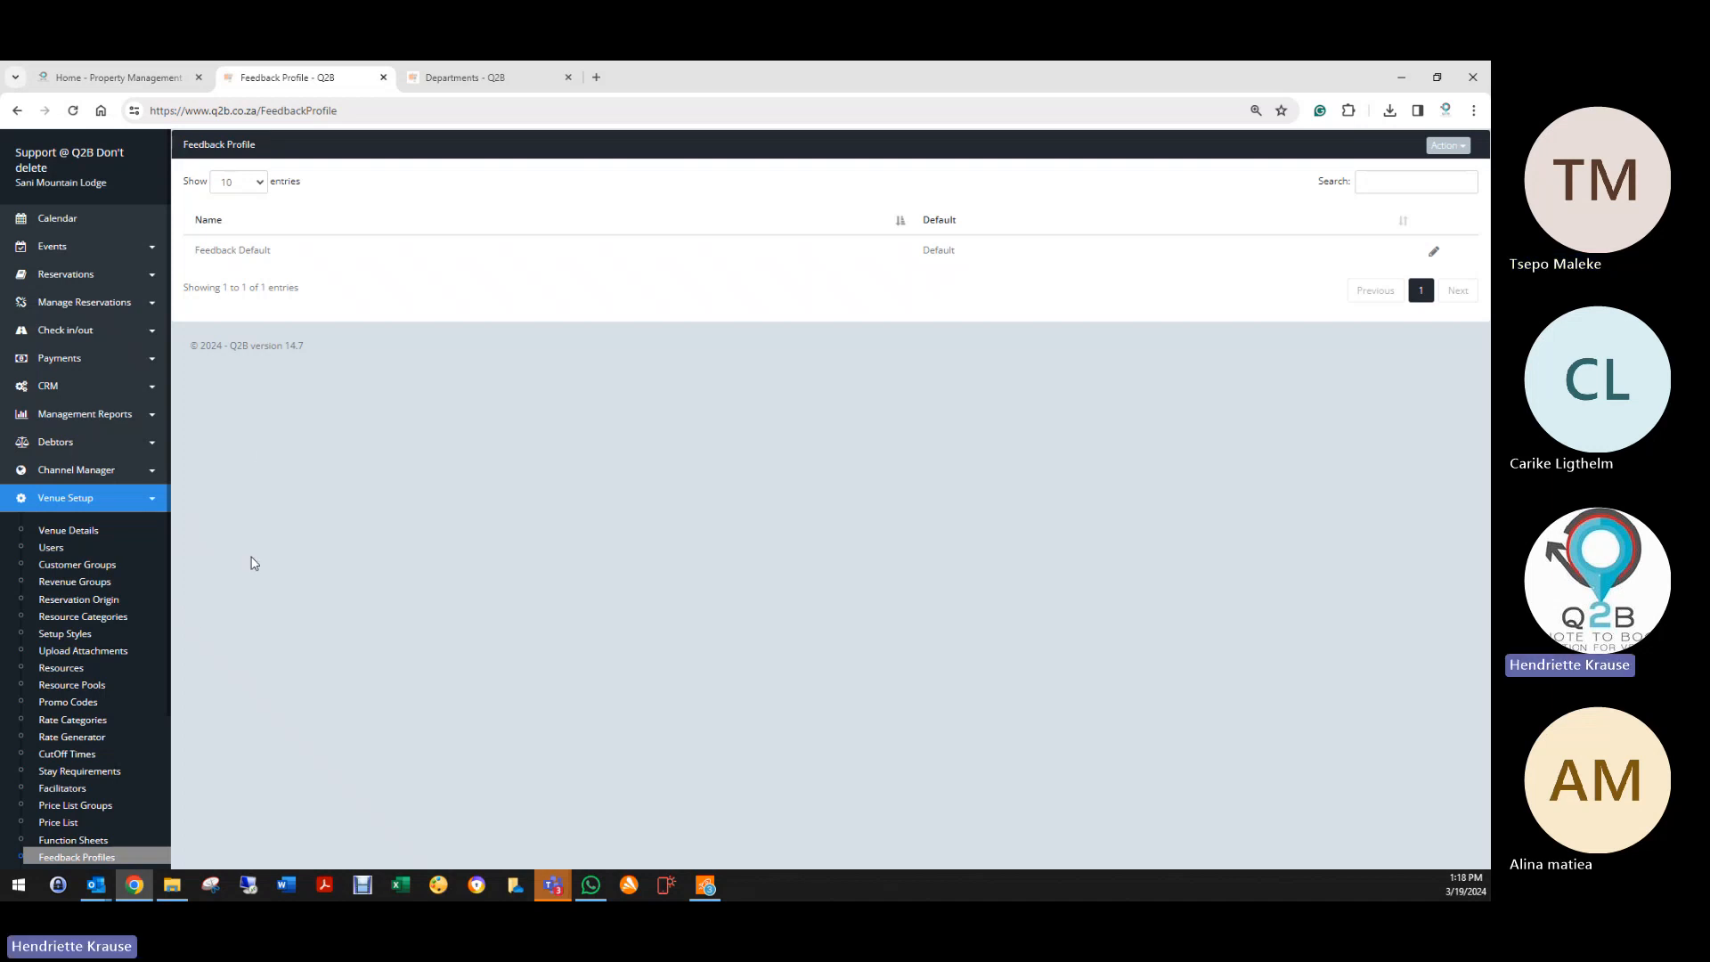
pyautogui.click(1434, 252)
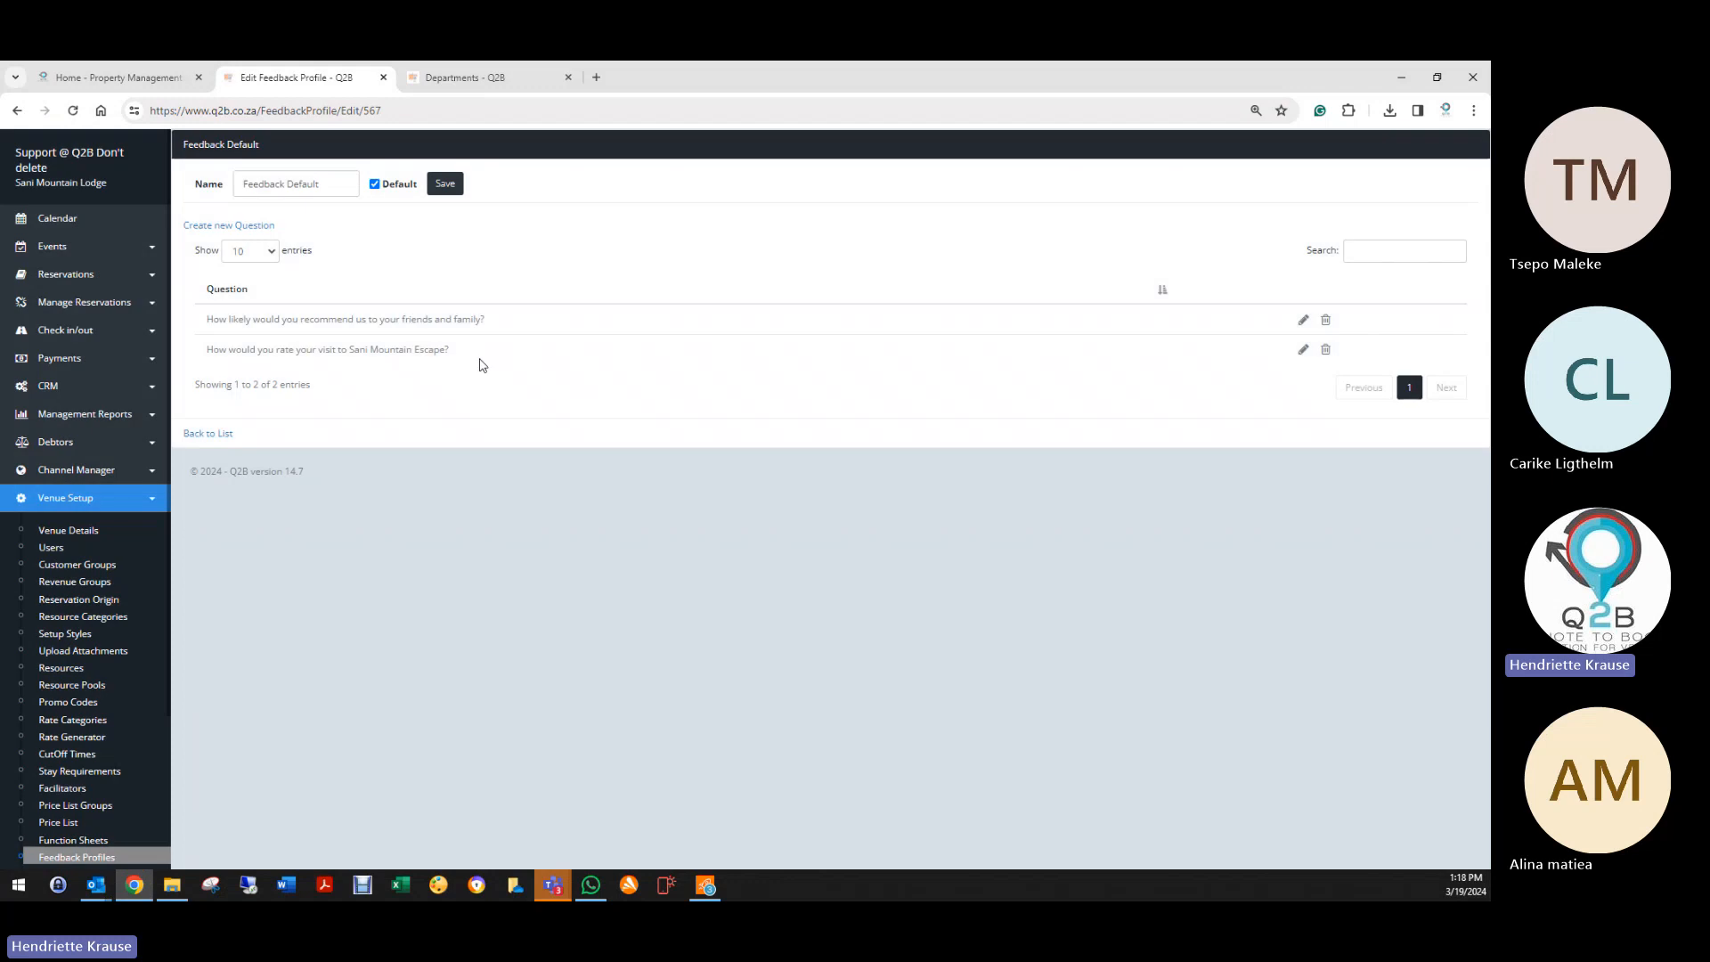
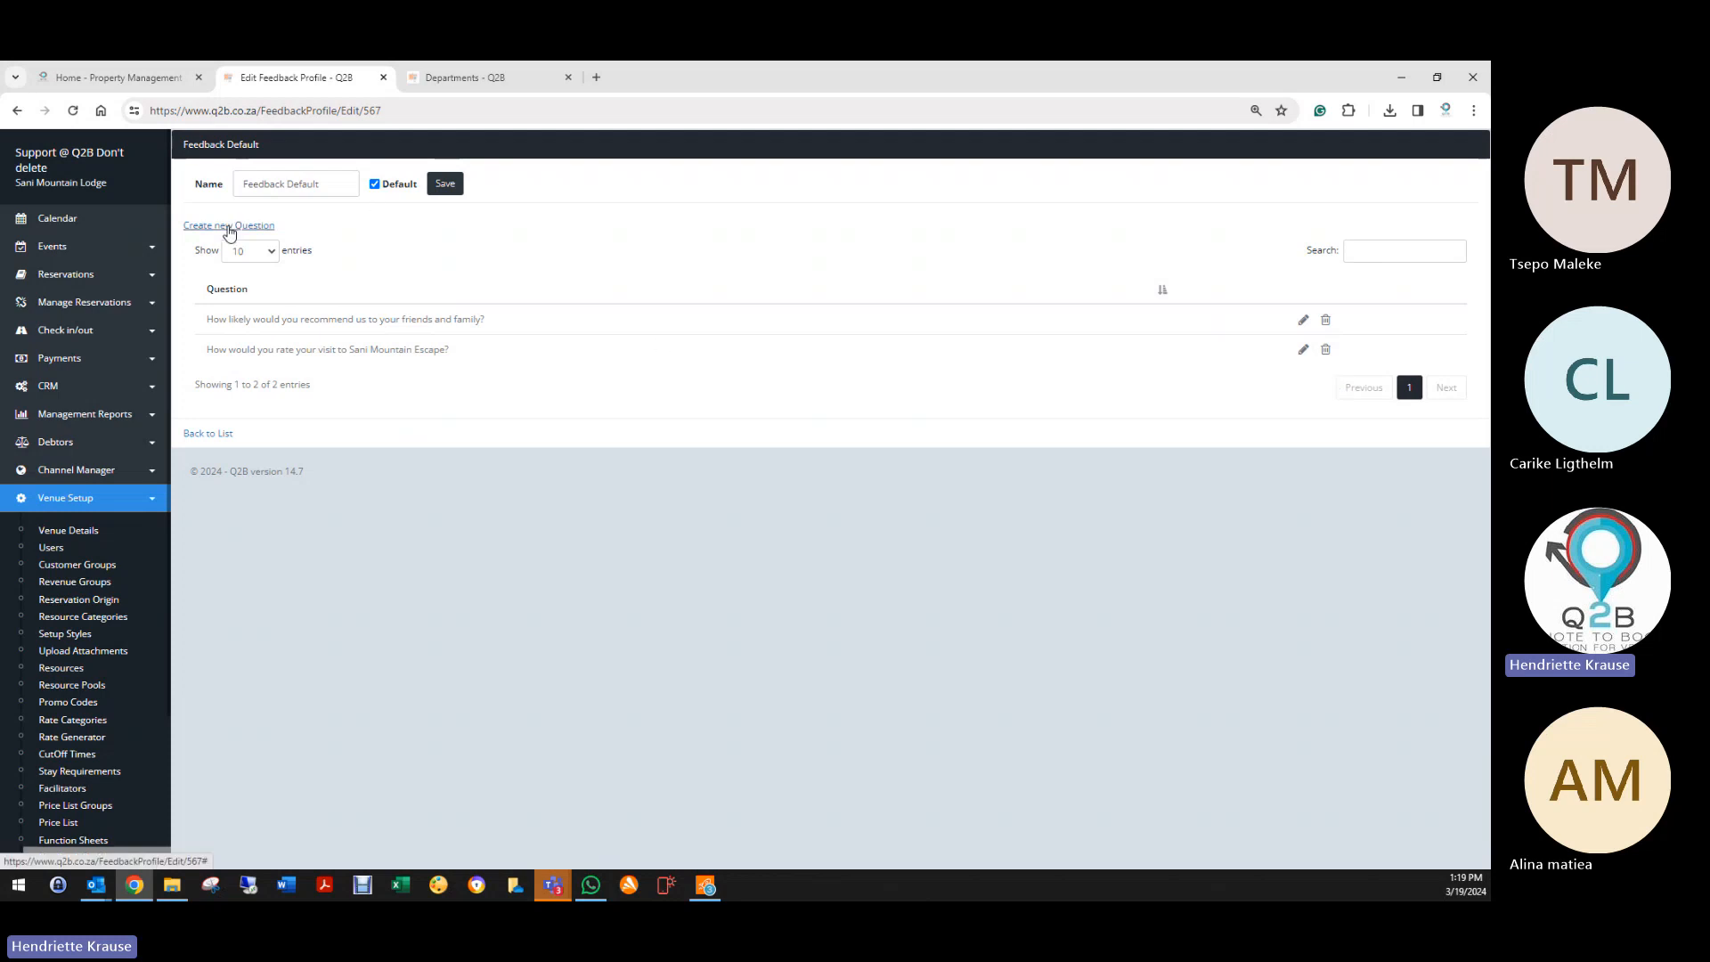
# Step: Create and save a new question: 'How would you rate our staffs friendliness and helpfulness during your visit?'
pyautogui.click(229, 229)
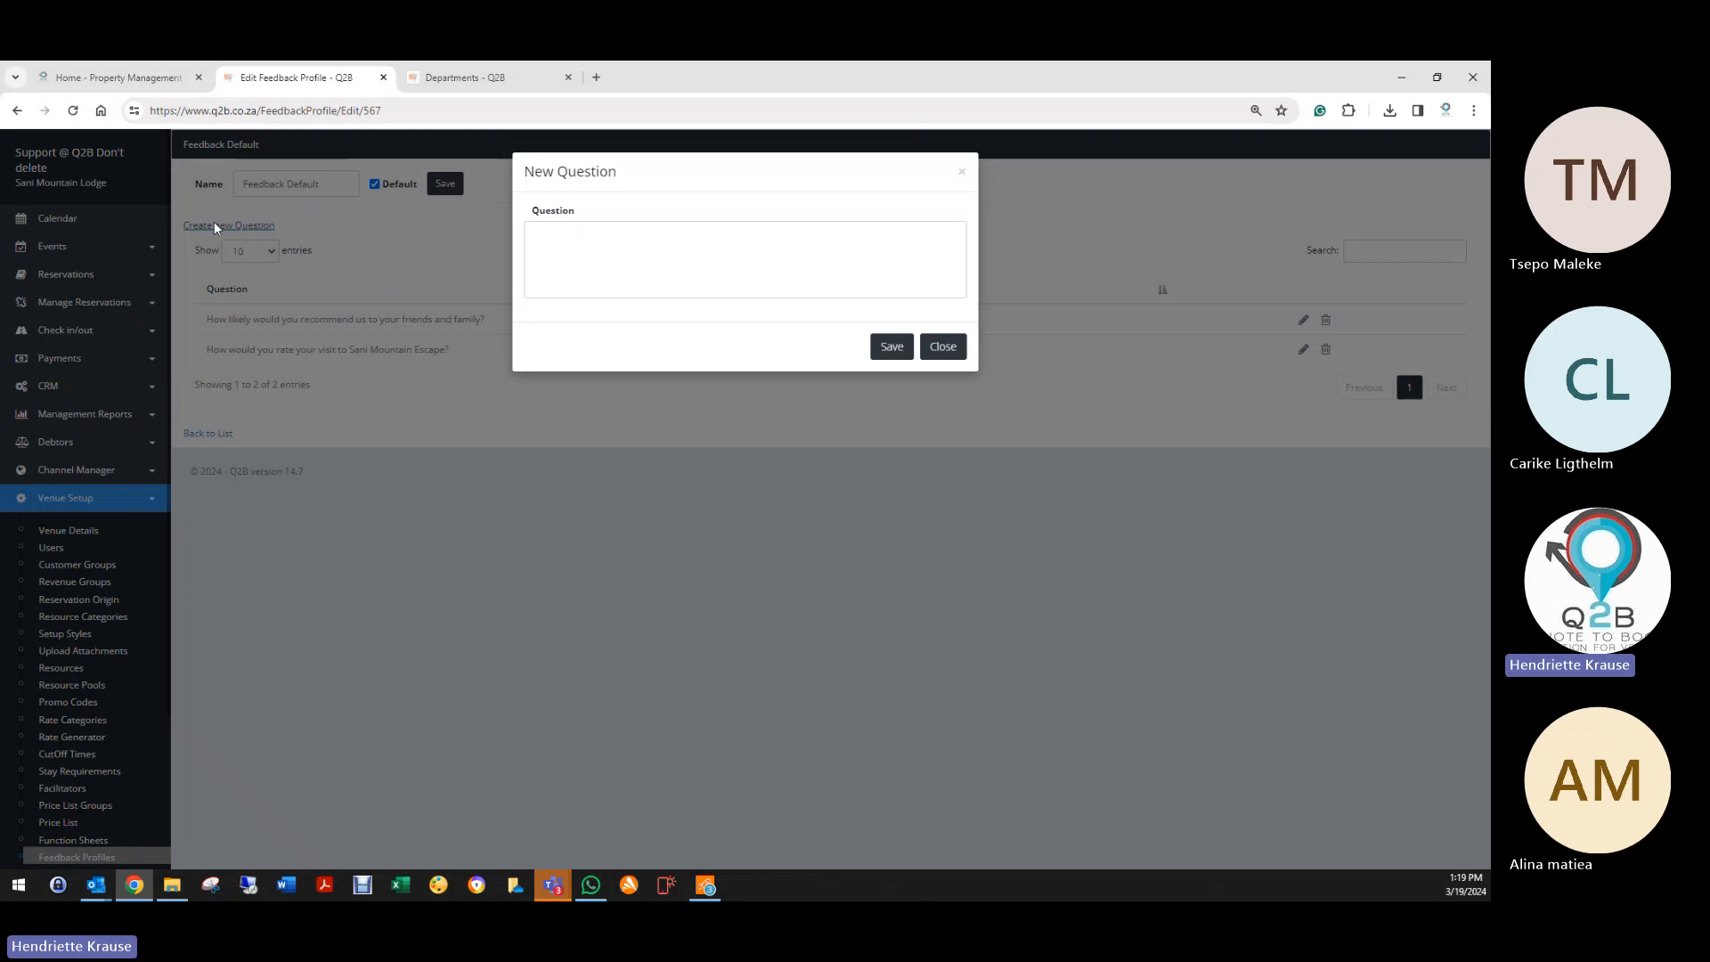
pyautogui.click(626, 254)
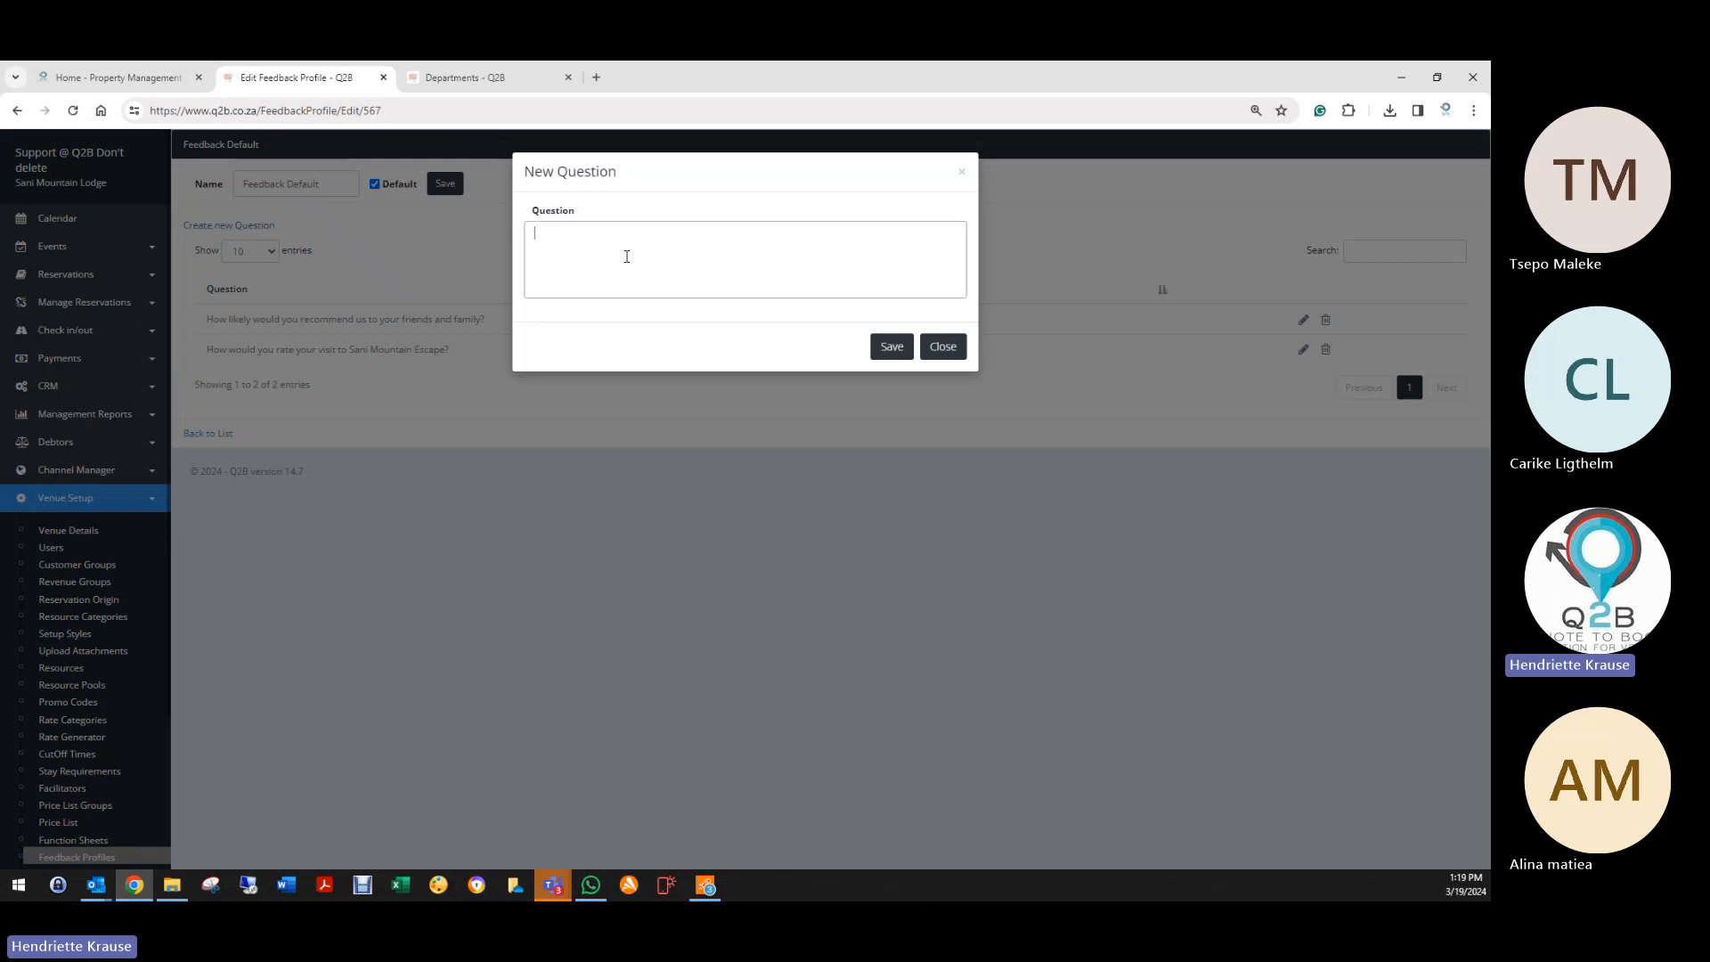
pyautogui.write('How ou')
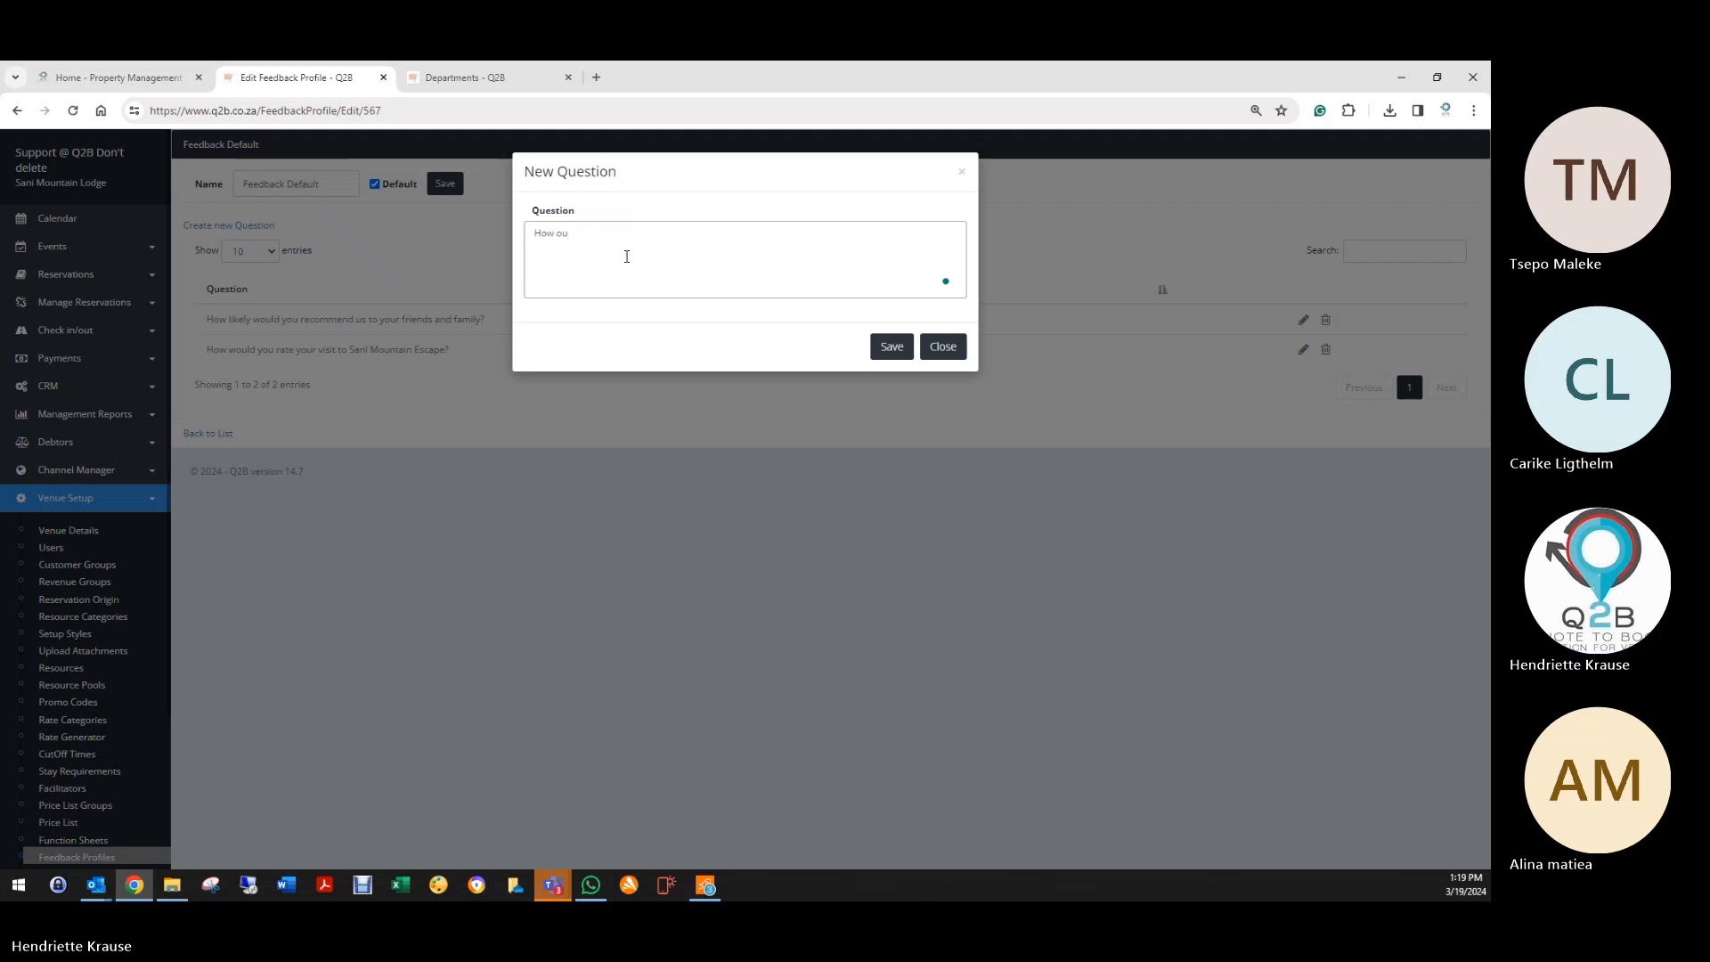
pyautogui.write('would you rate our staf friend')
pyautogui.press('BackSpace')
pyautogui.write('ffs friendliness and he')
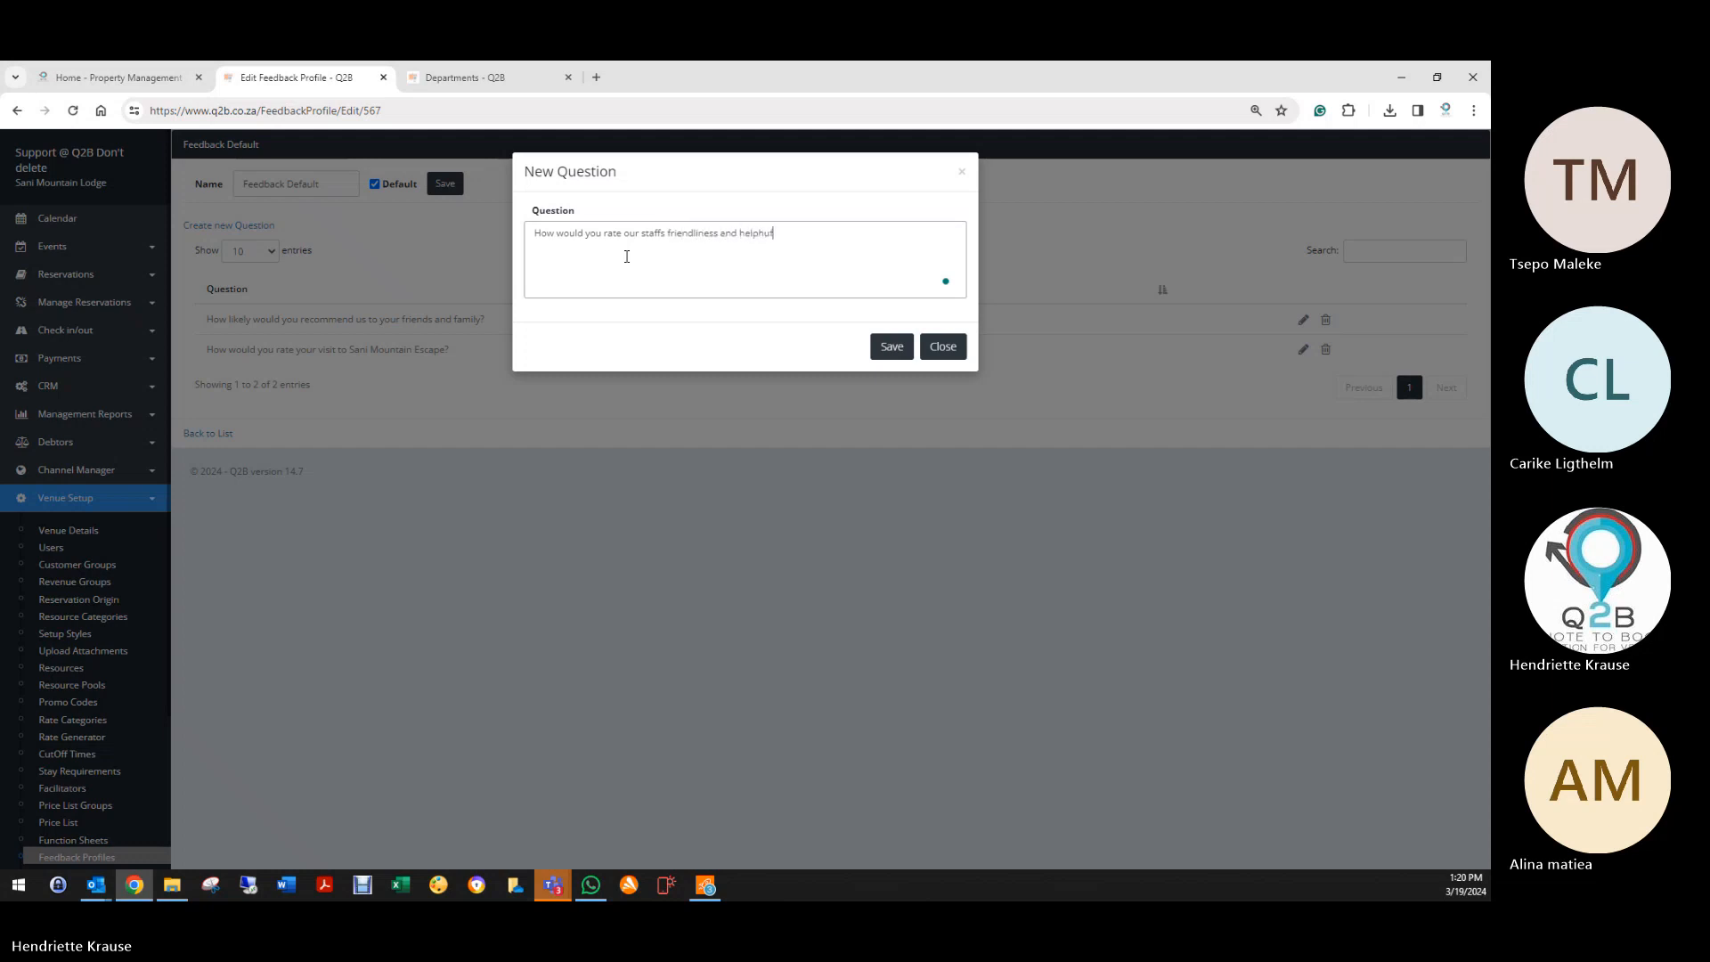
pyautogui.write('lph')
pyautogui.press('BackSpace')
pyautogui.write('fulness during your visit?')
pyautogui.click(889, 347)
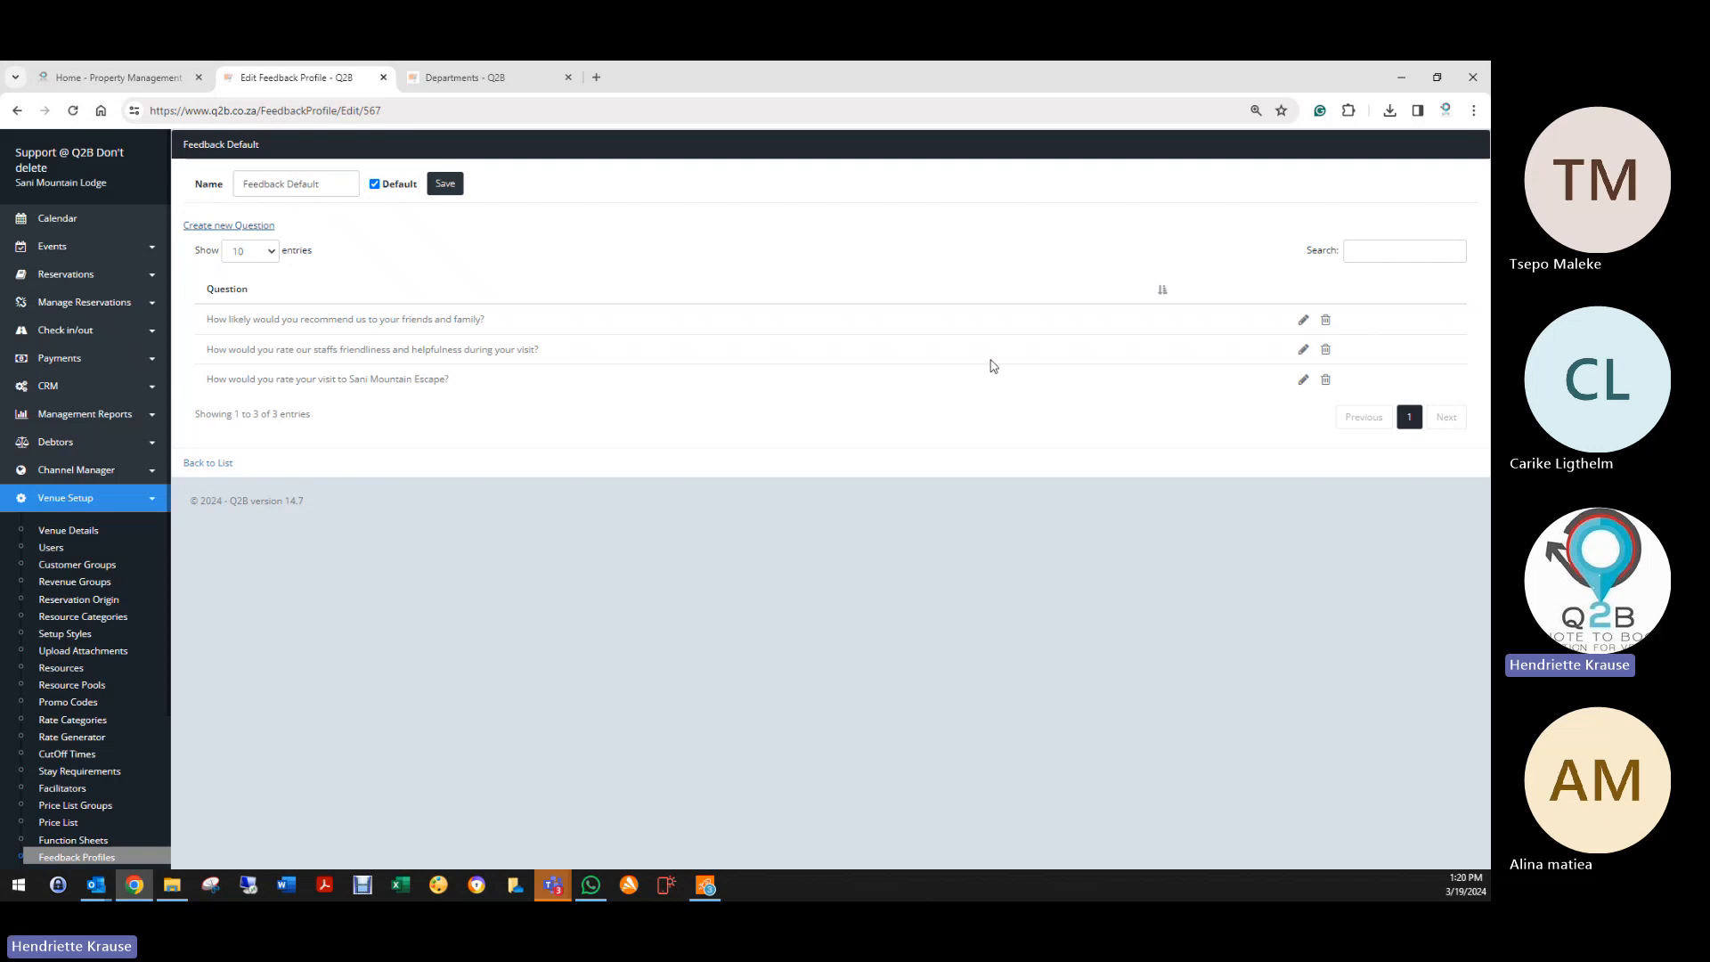
# Step: Delete the staff friendliness question, then restore it, confirming with Yes
pyautogui.click(1325, 350)
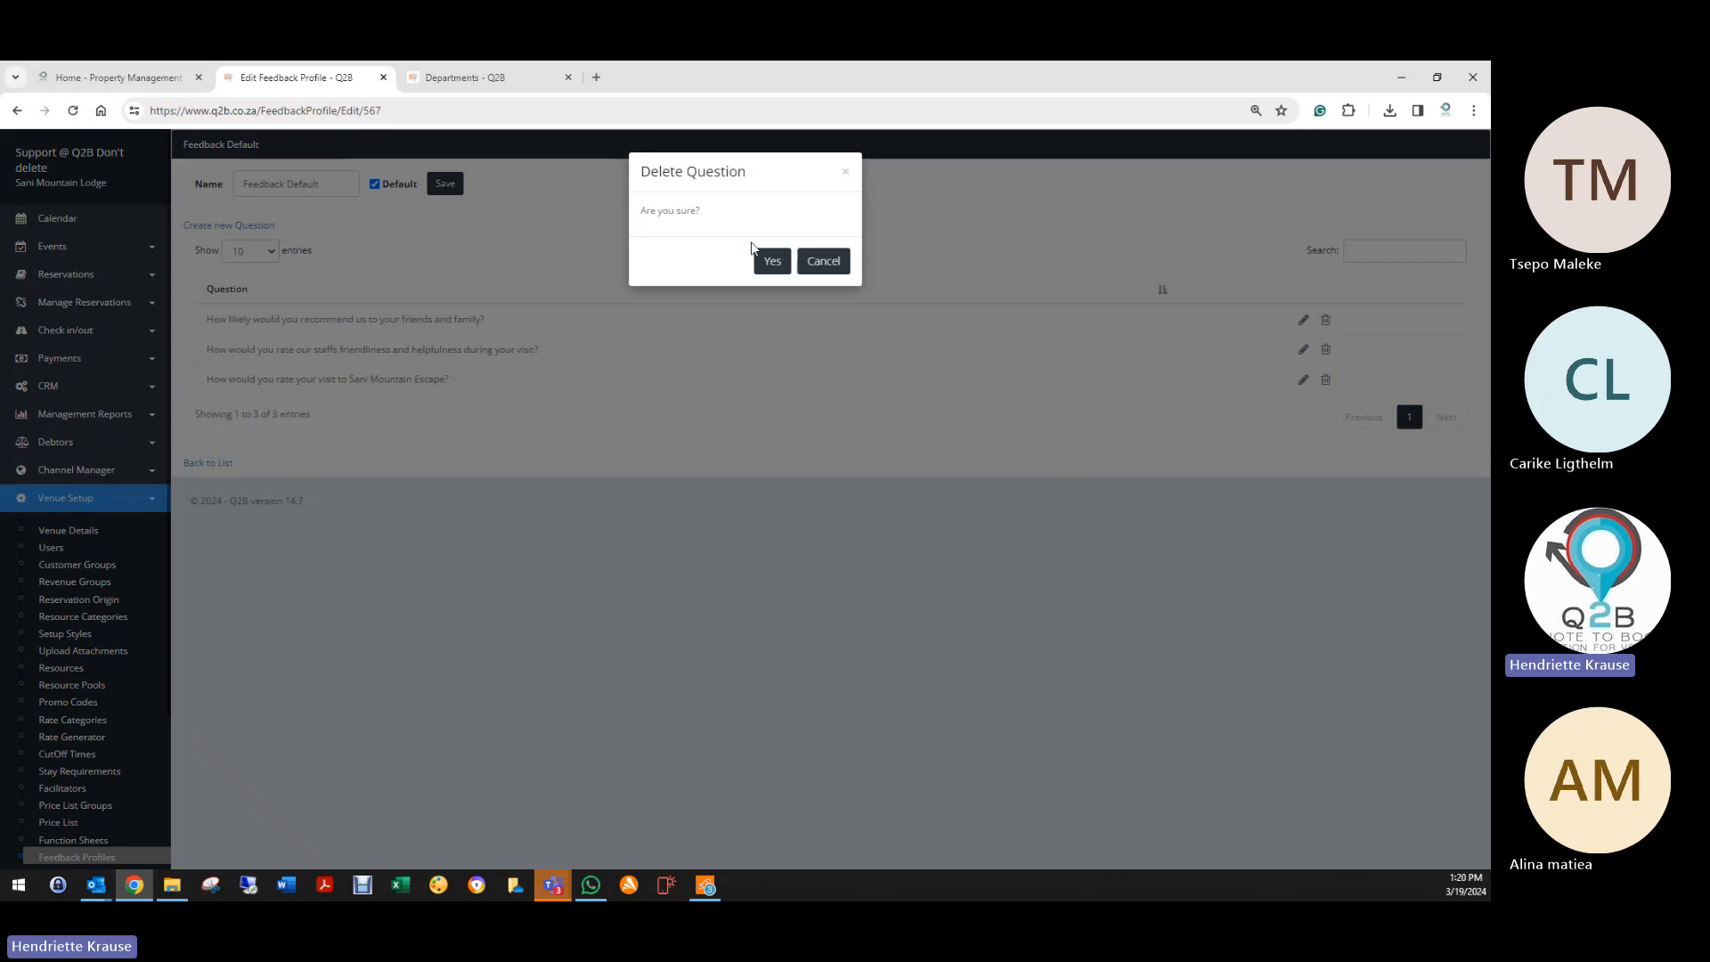
pyautogui.click(773, 261)
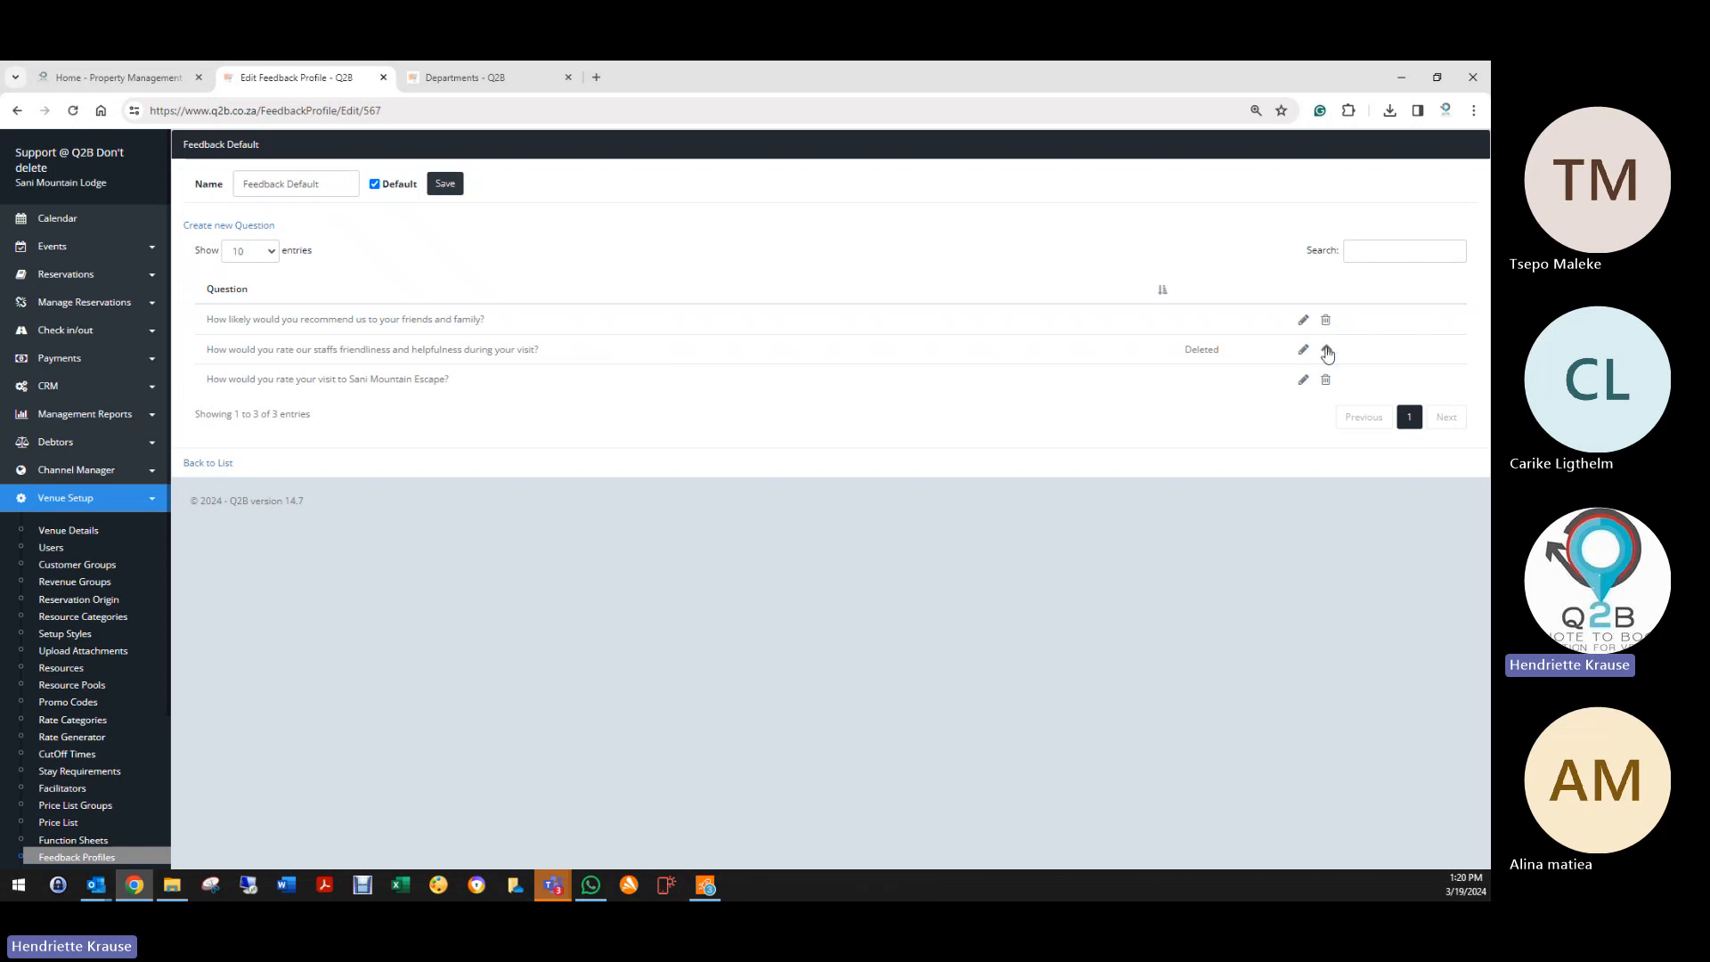
pyautogui.click(1327, 352)
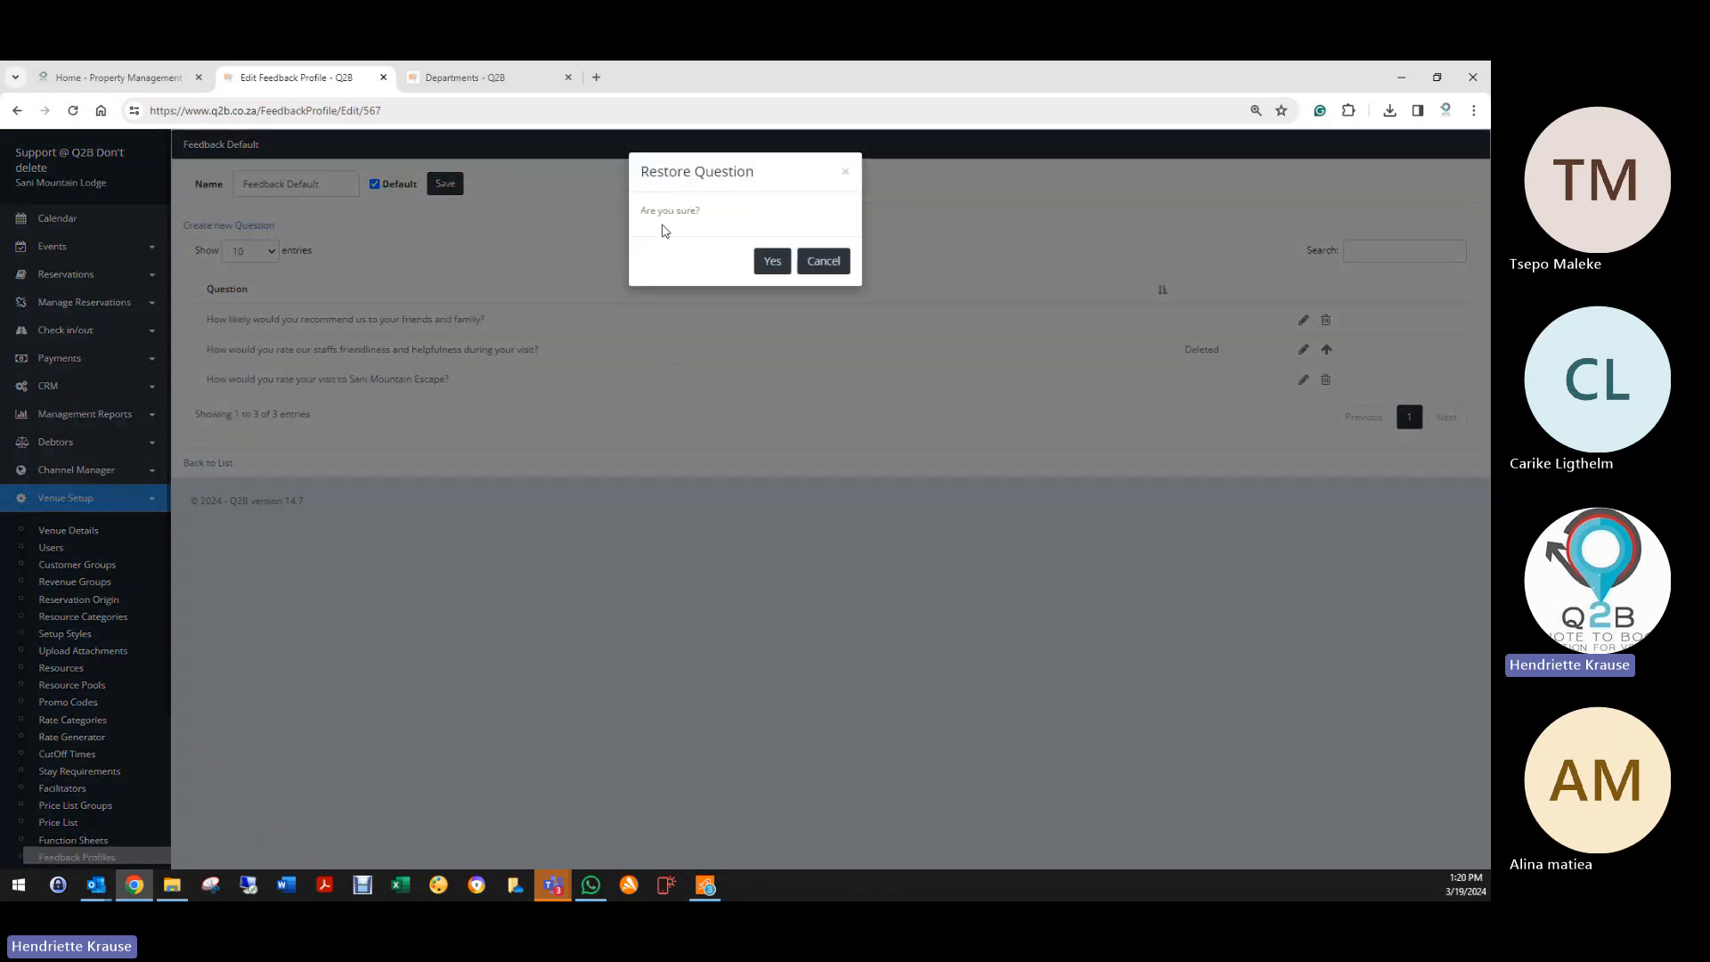
pyautogui.click(772, 261)
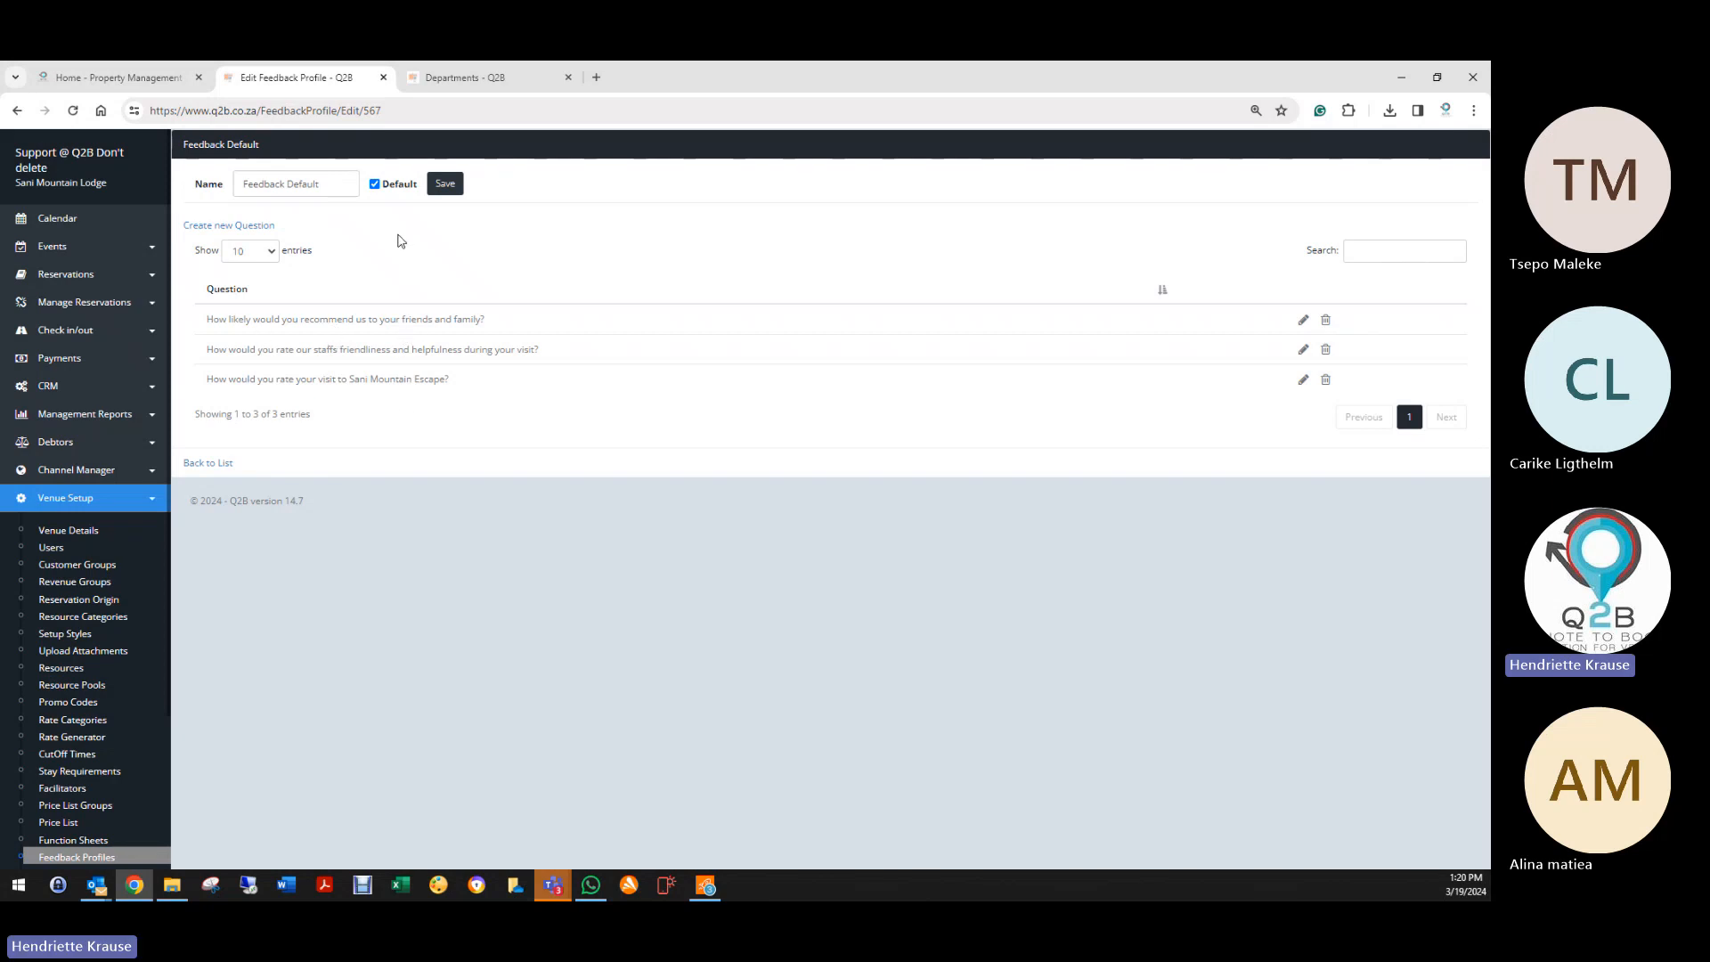
# Step: Delete and restore the recommend-us and visit rating questions, then save the profile
pyautogui.click(1324, 320)
pyautogui.click(772, 260)
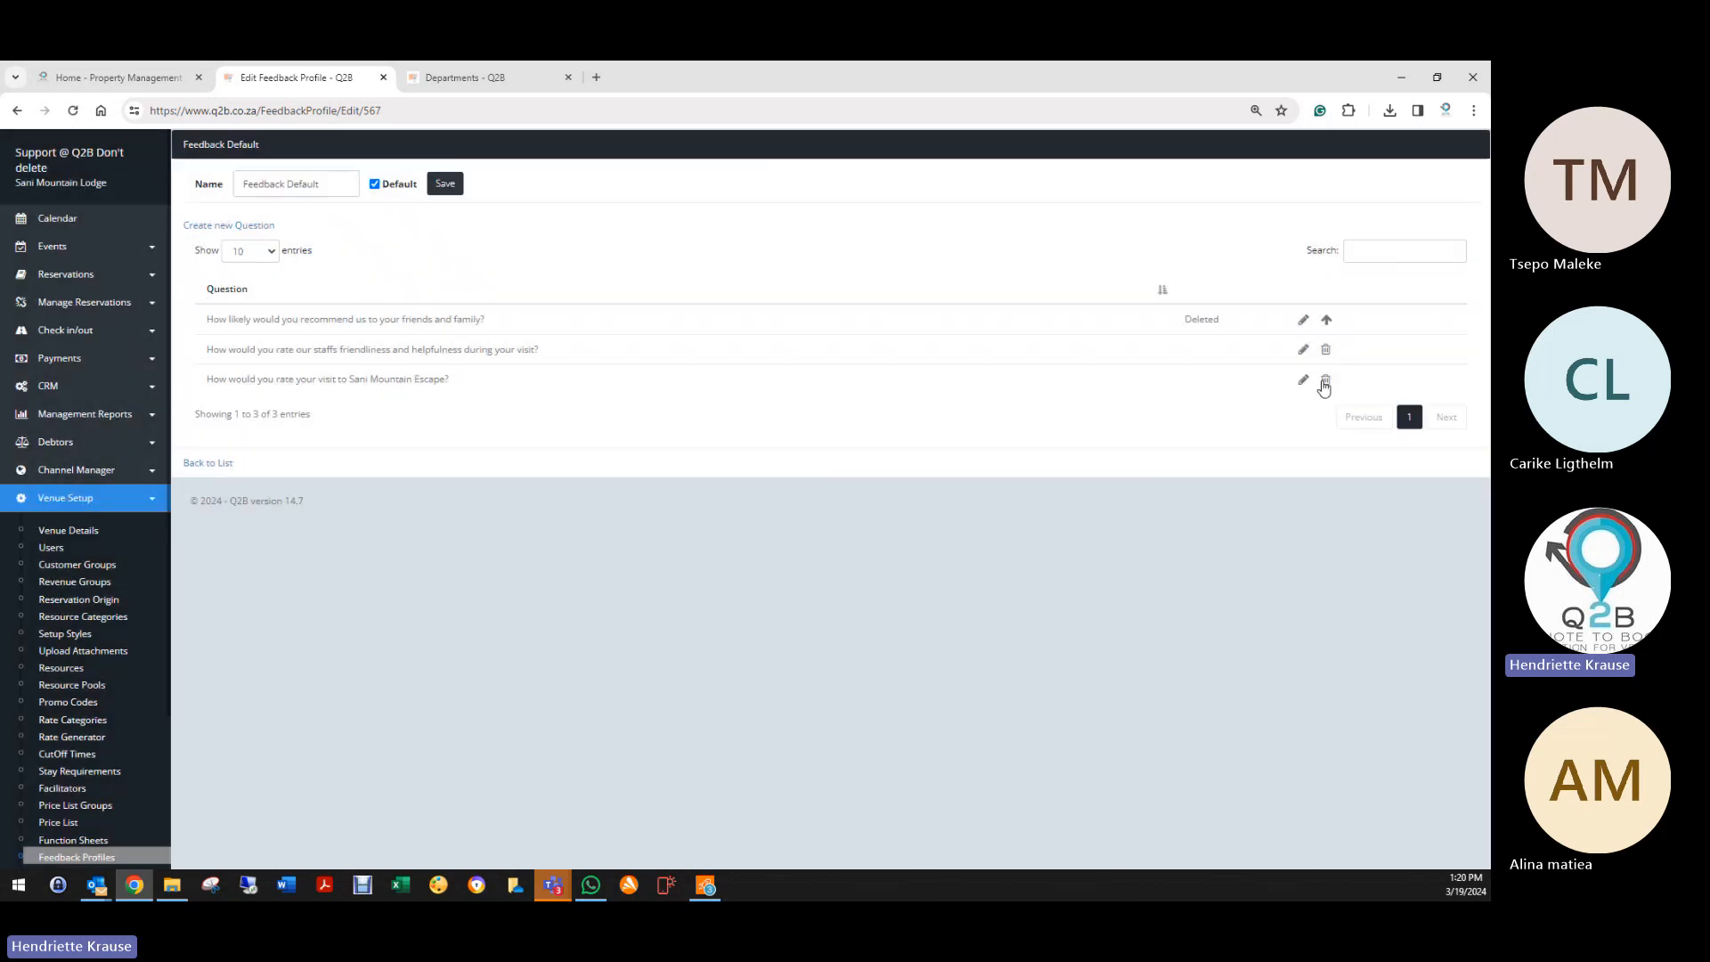
pyautogui.click(1324, 382)
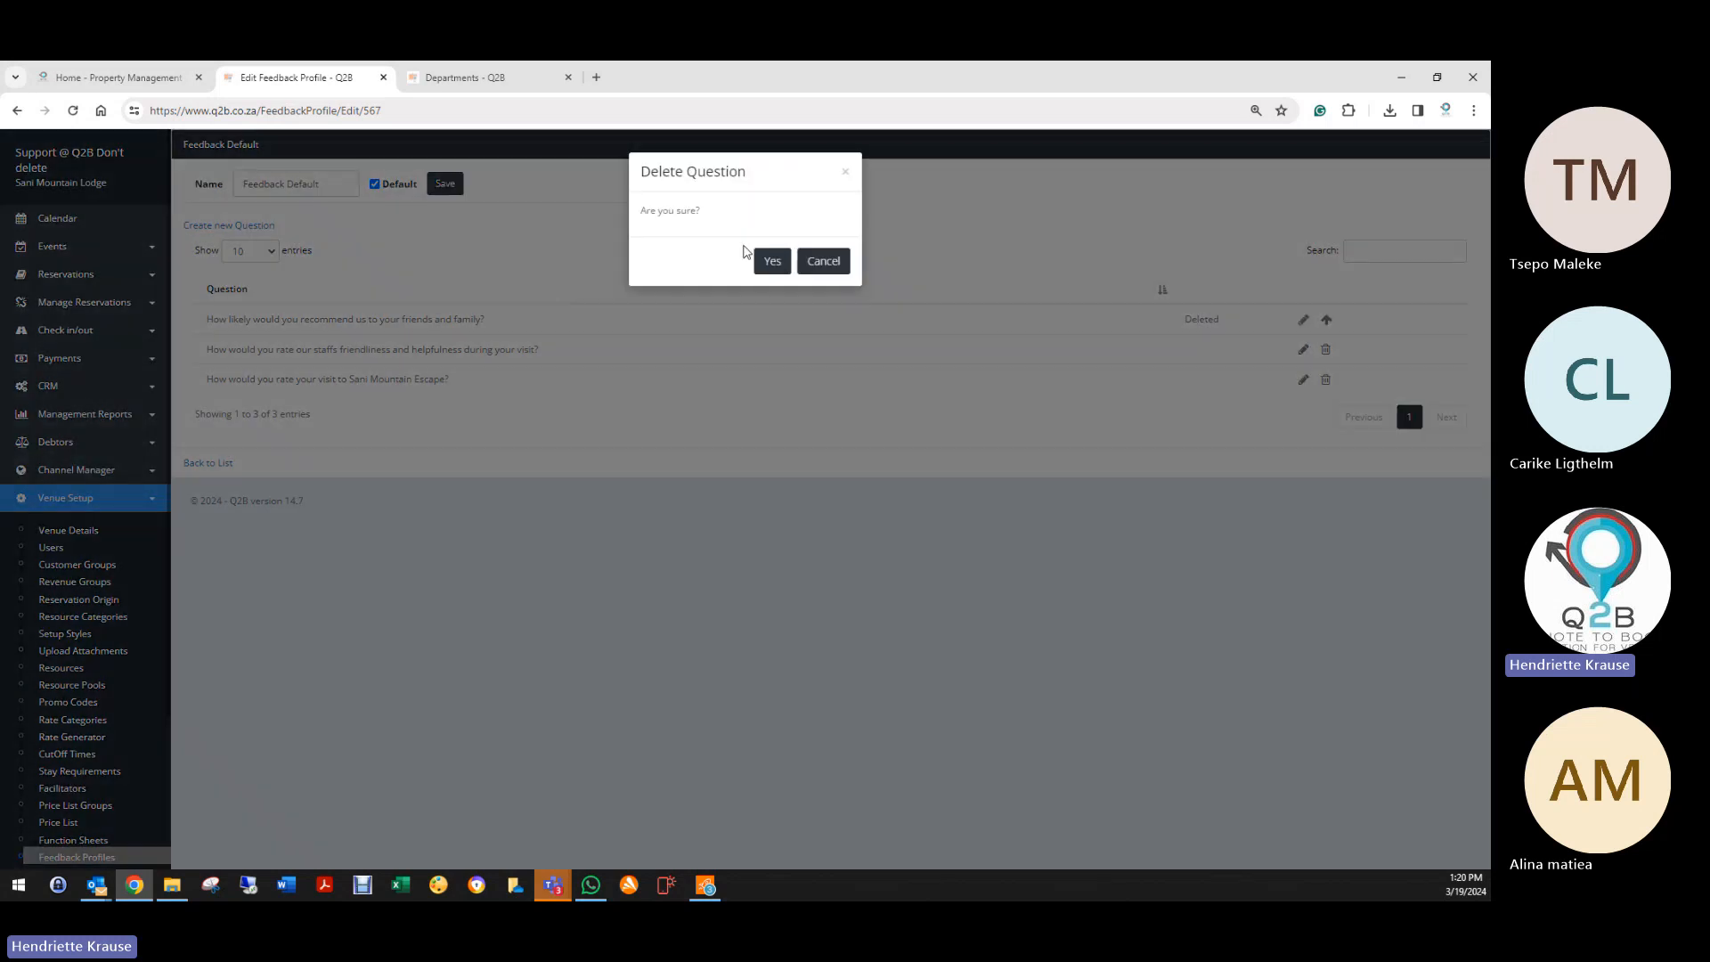
pyautogui.click(772, 259)
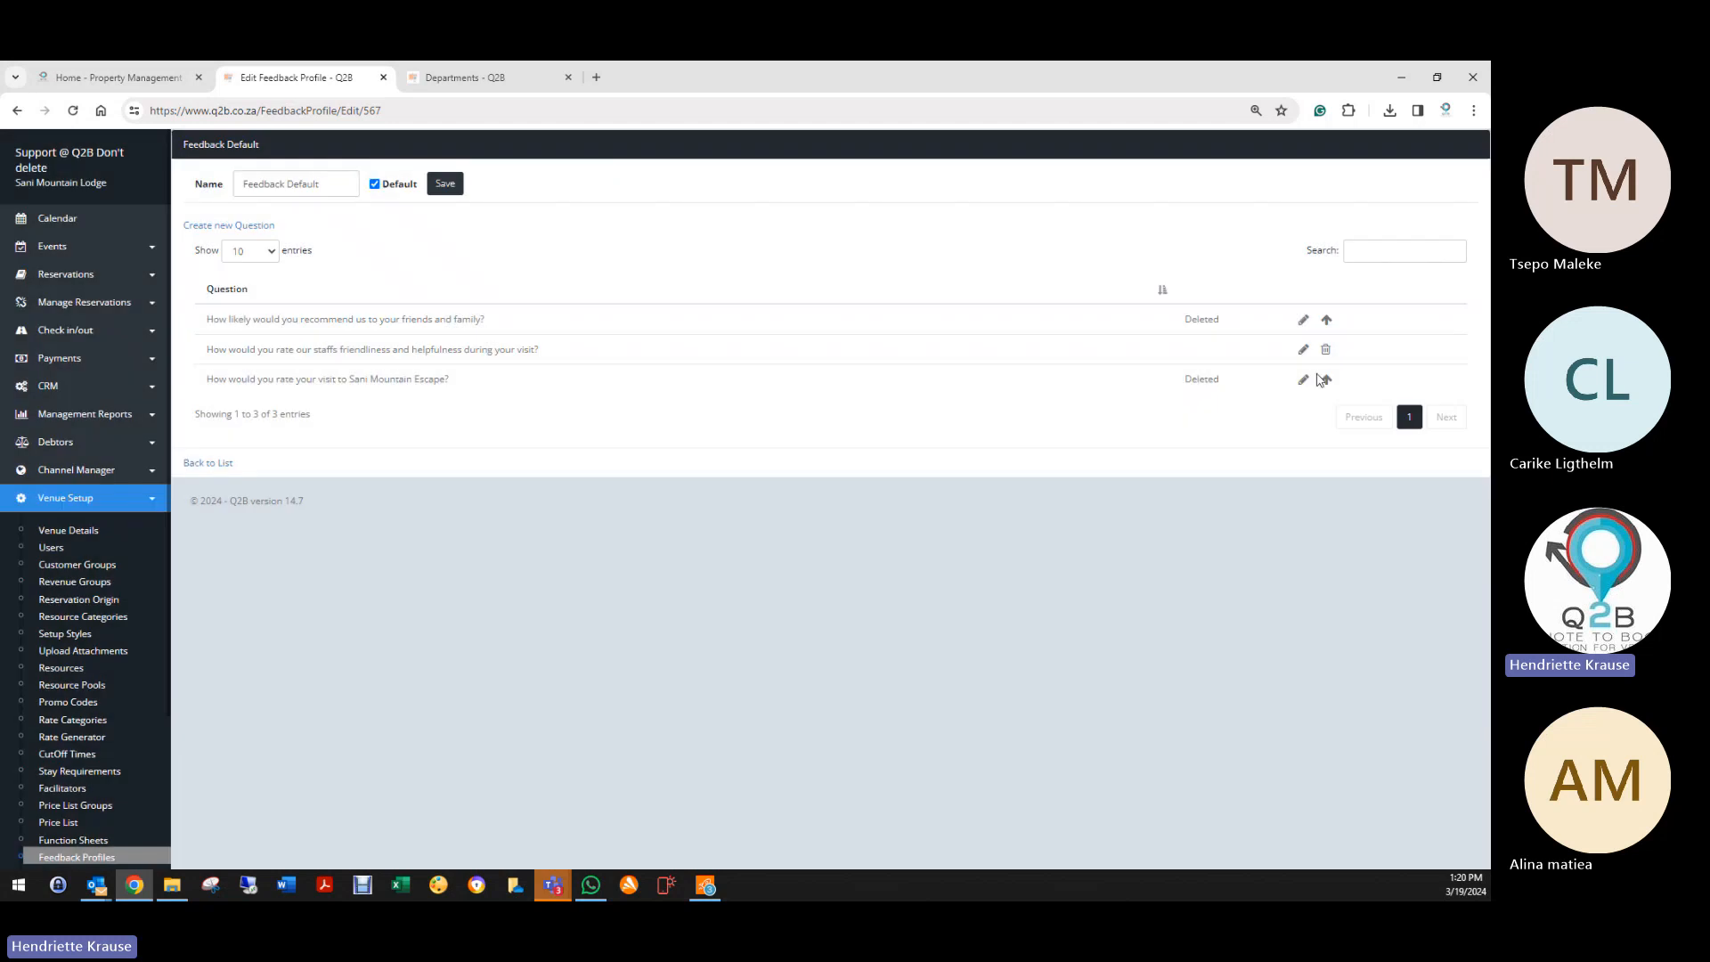
pyautogui.click(1326, 380)
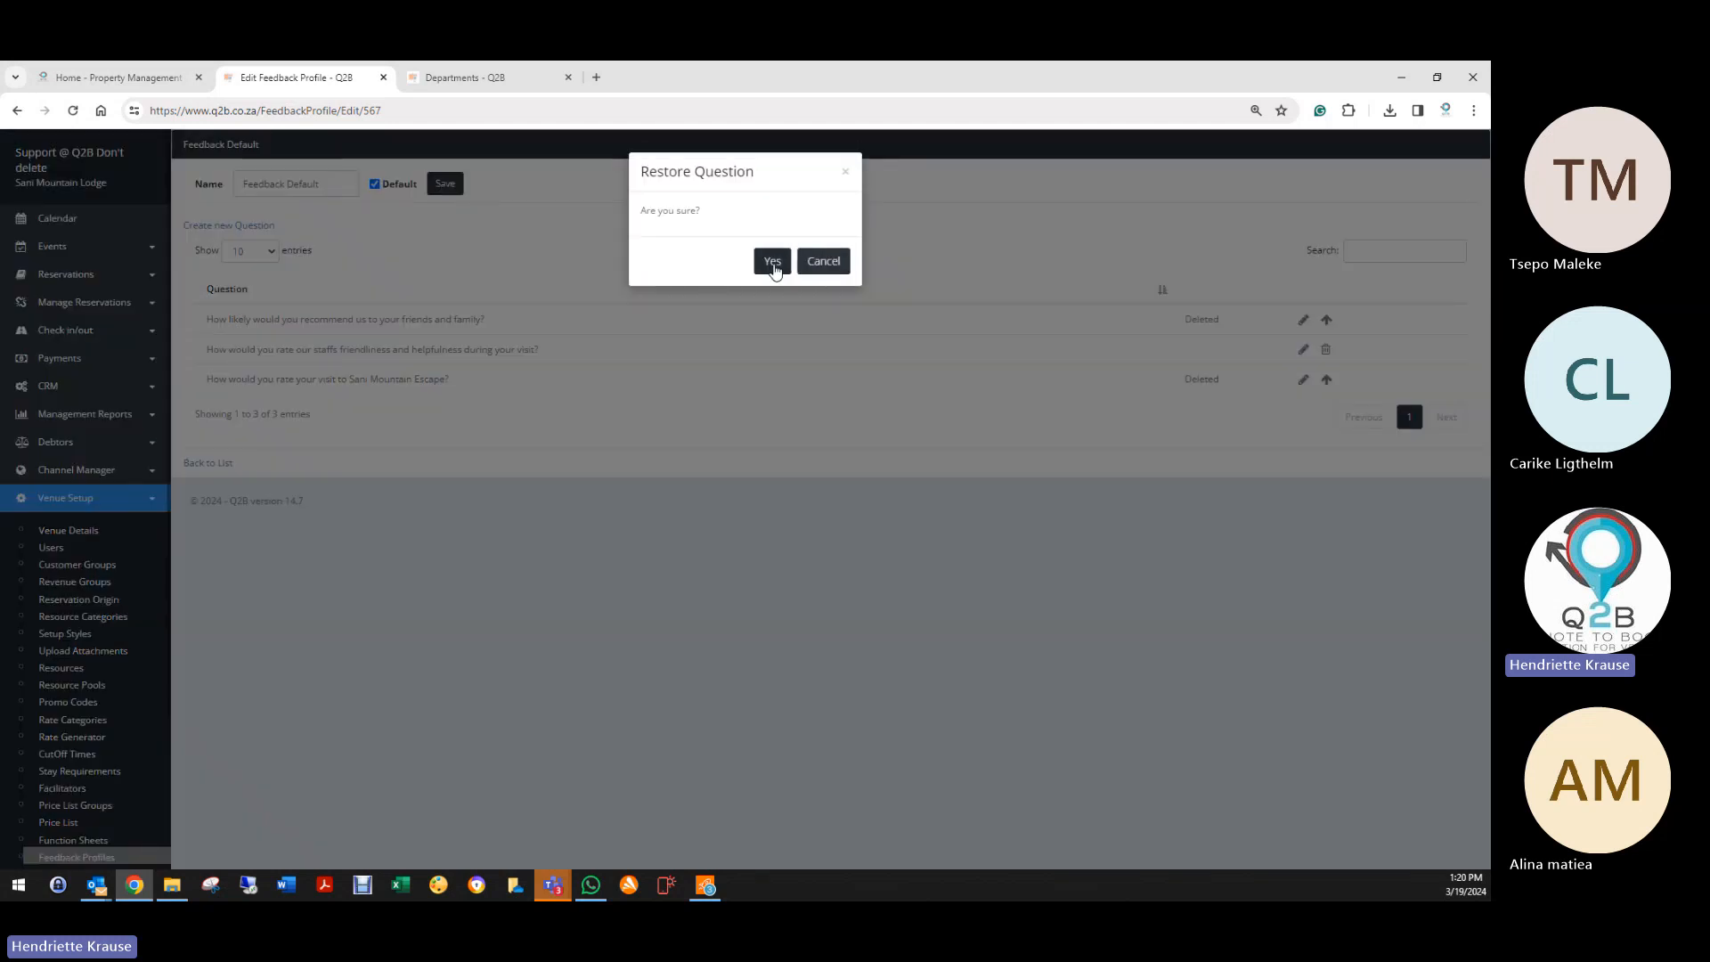
pyautogui.click(771, 259)
pyautogui.click(1333, 323)
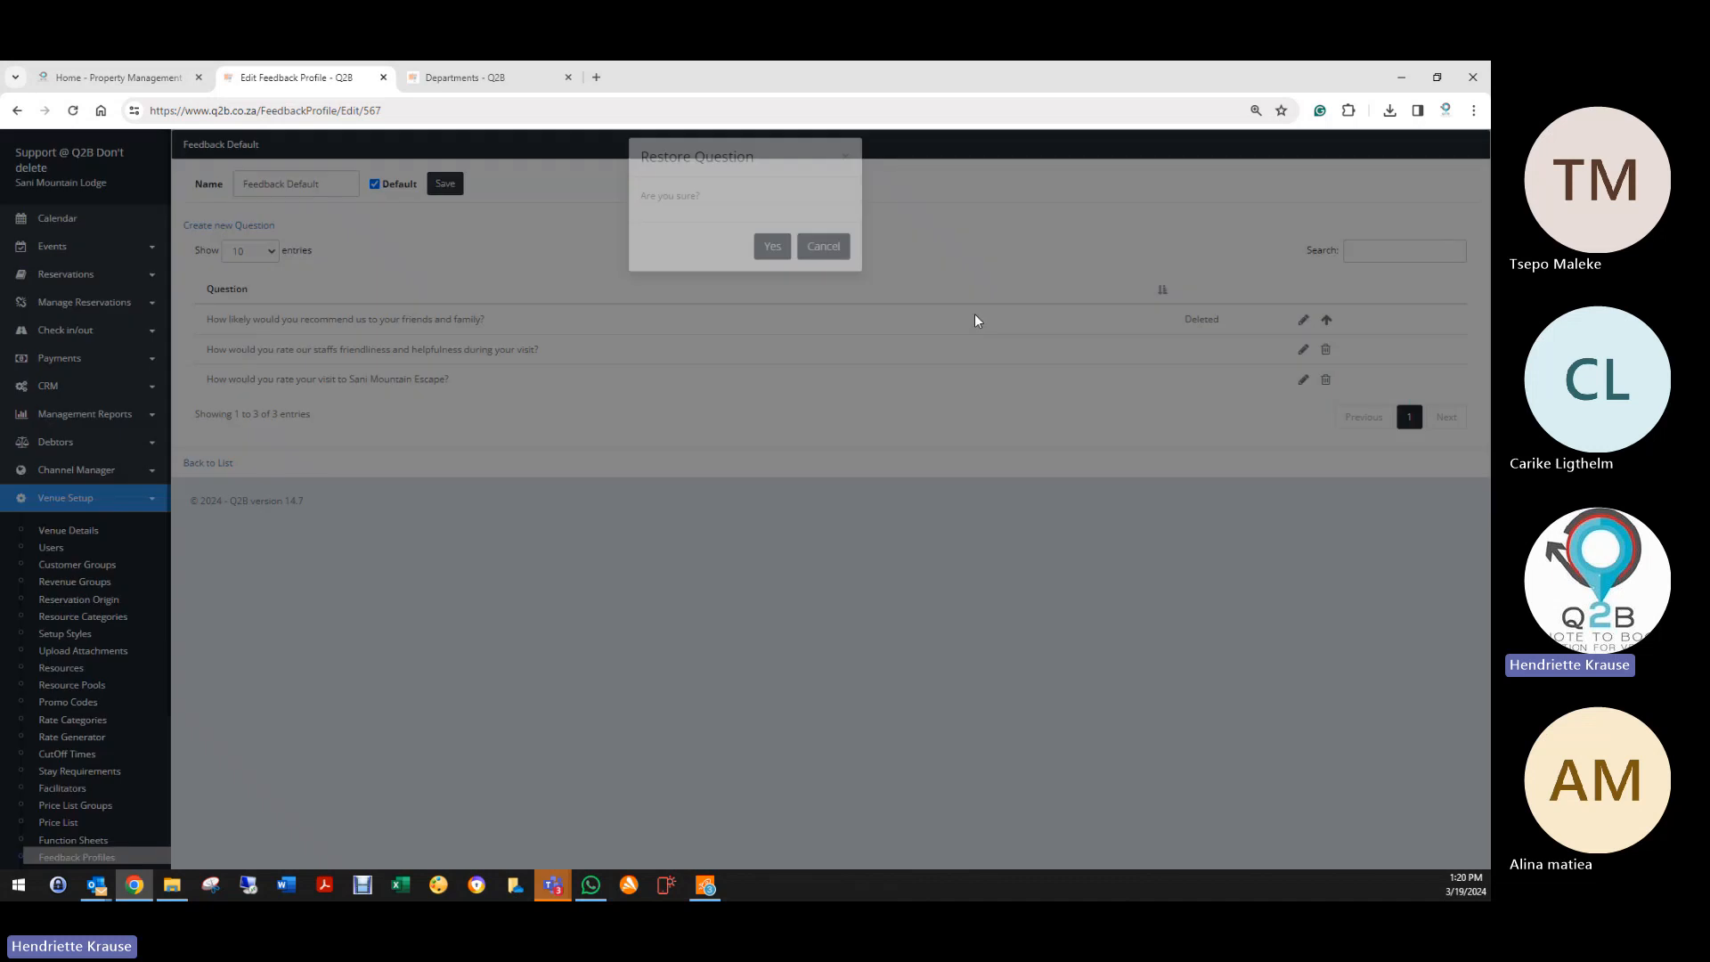
pyautogui.click(773, 262)
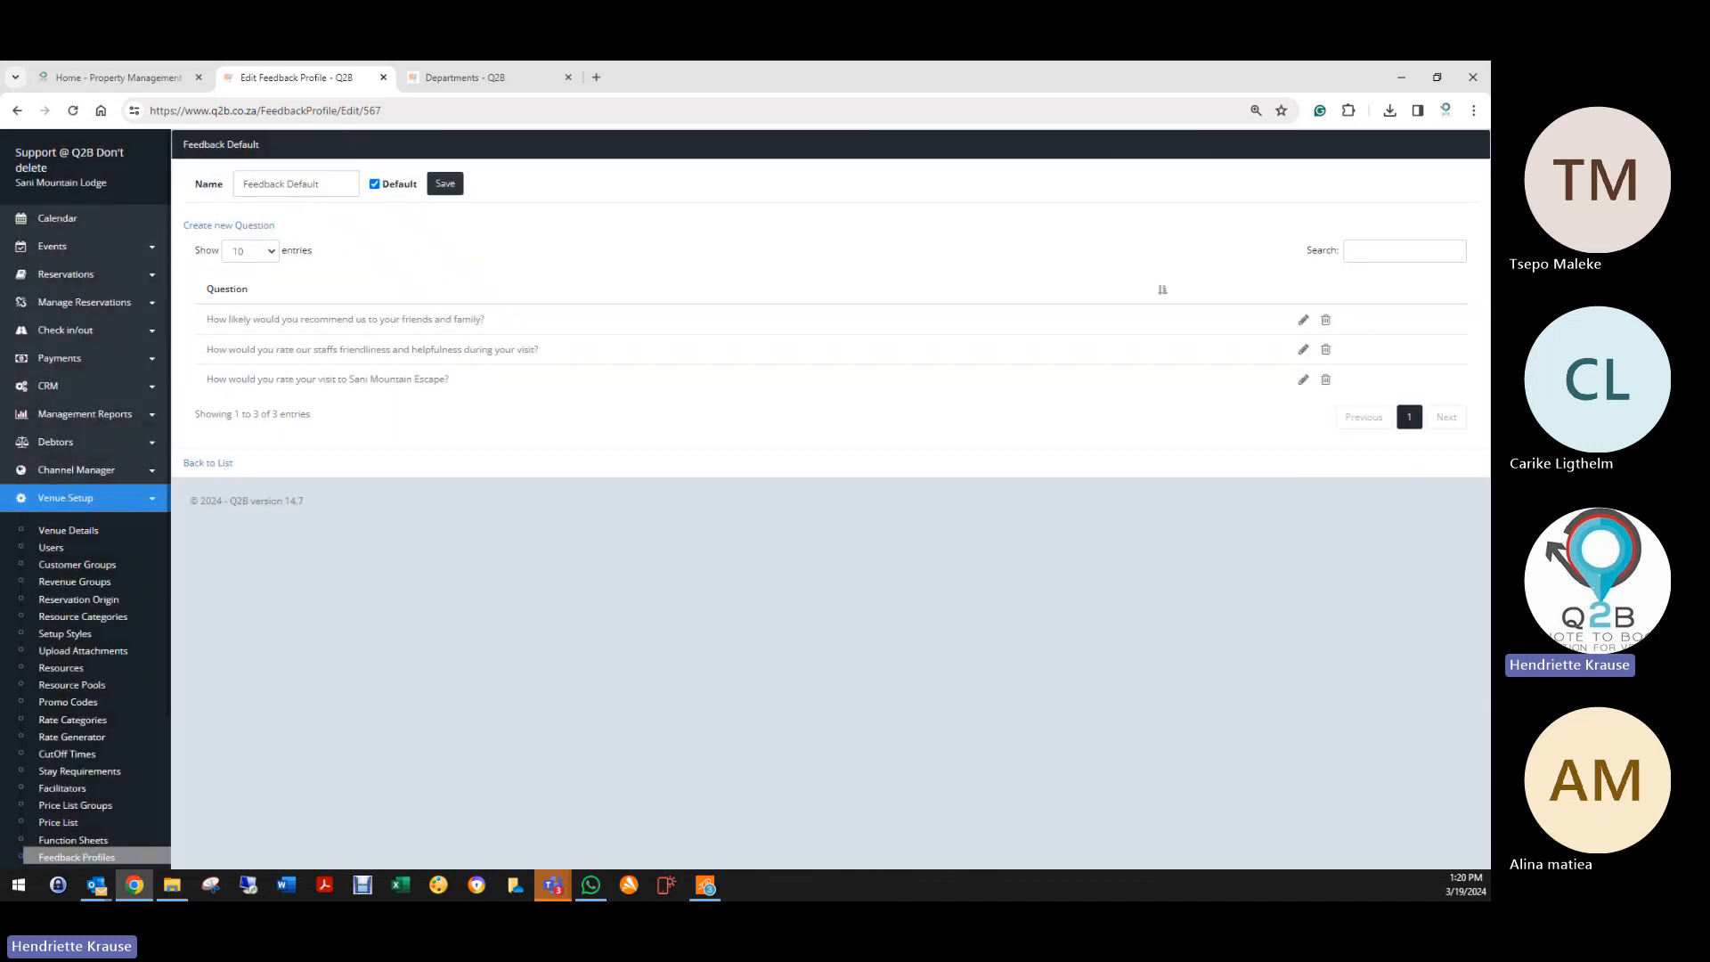
pyautogui.hotkey('alt', 'Tab')
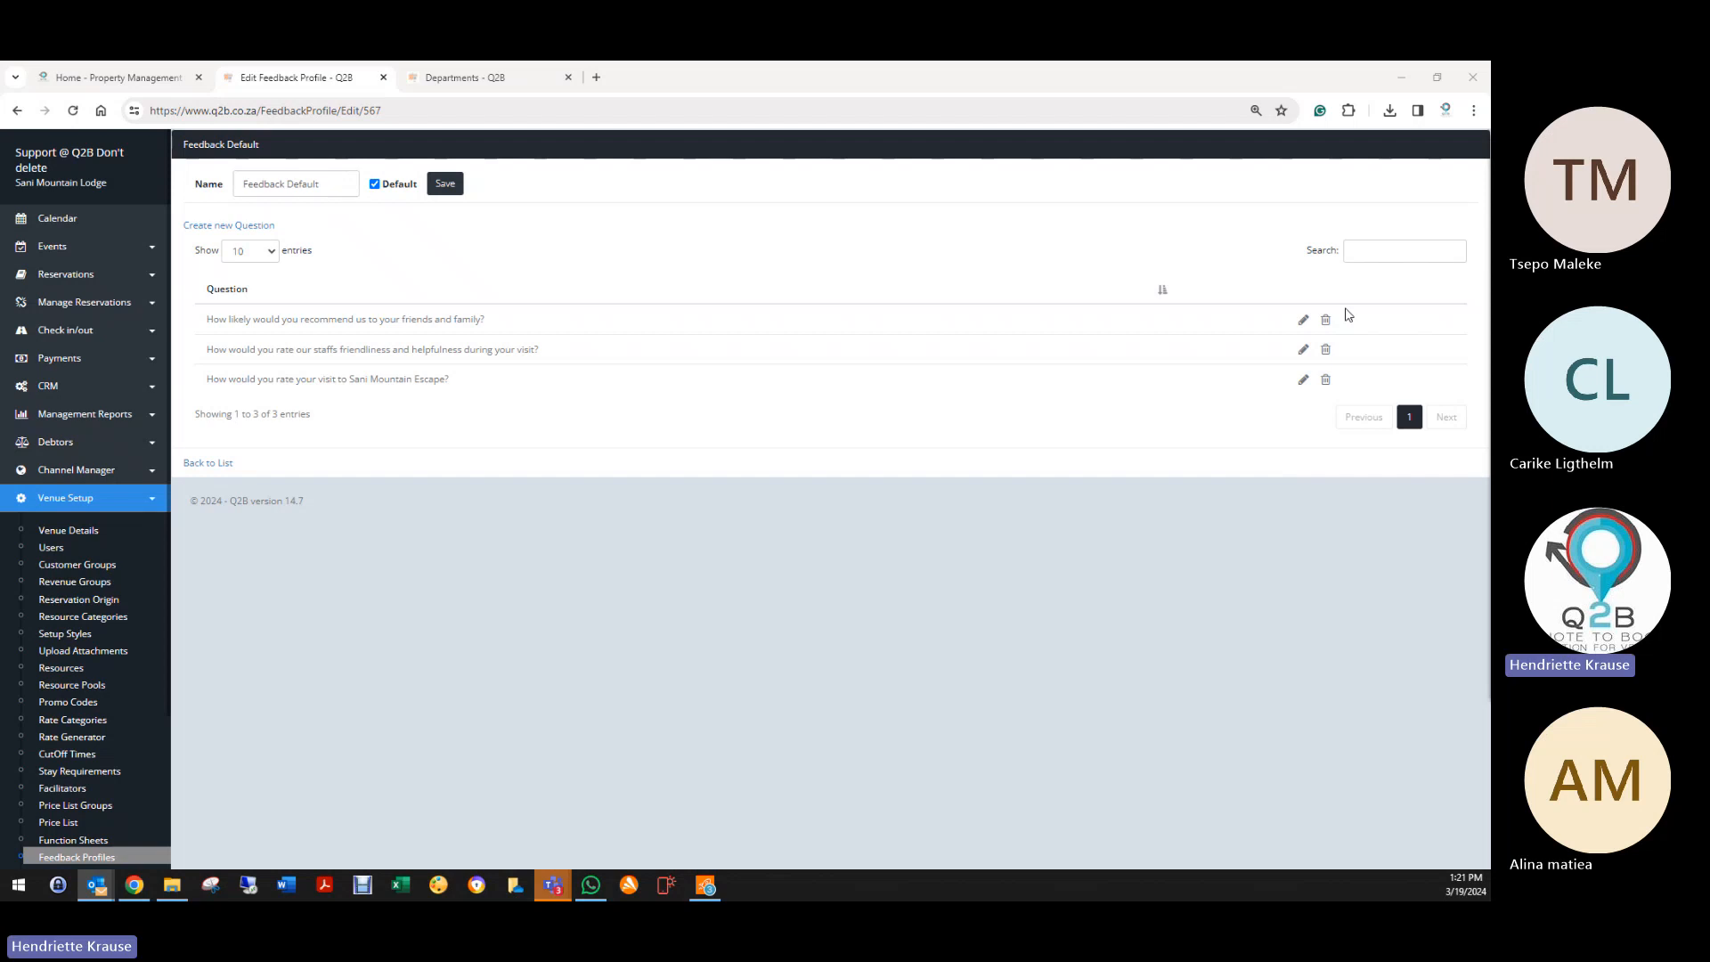
pyautogui.click(451, 185)
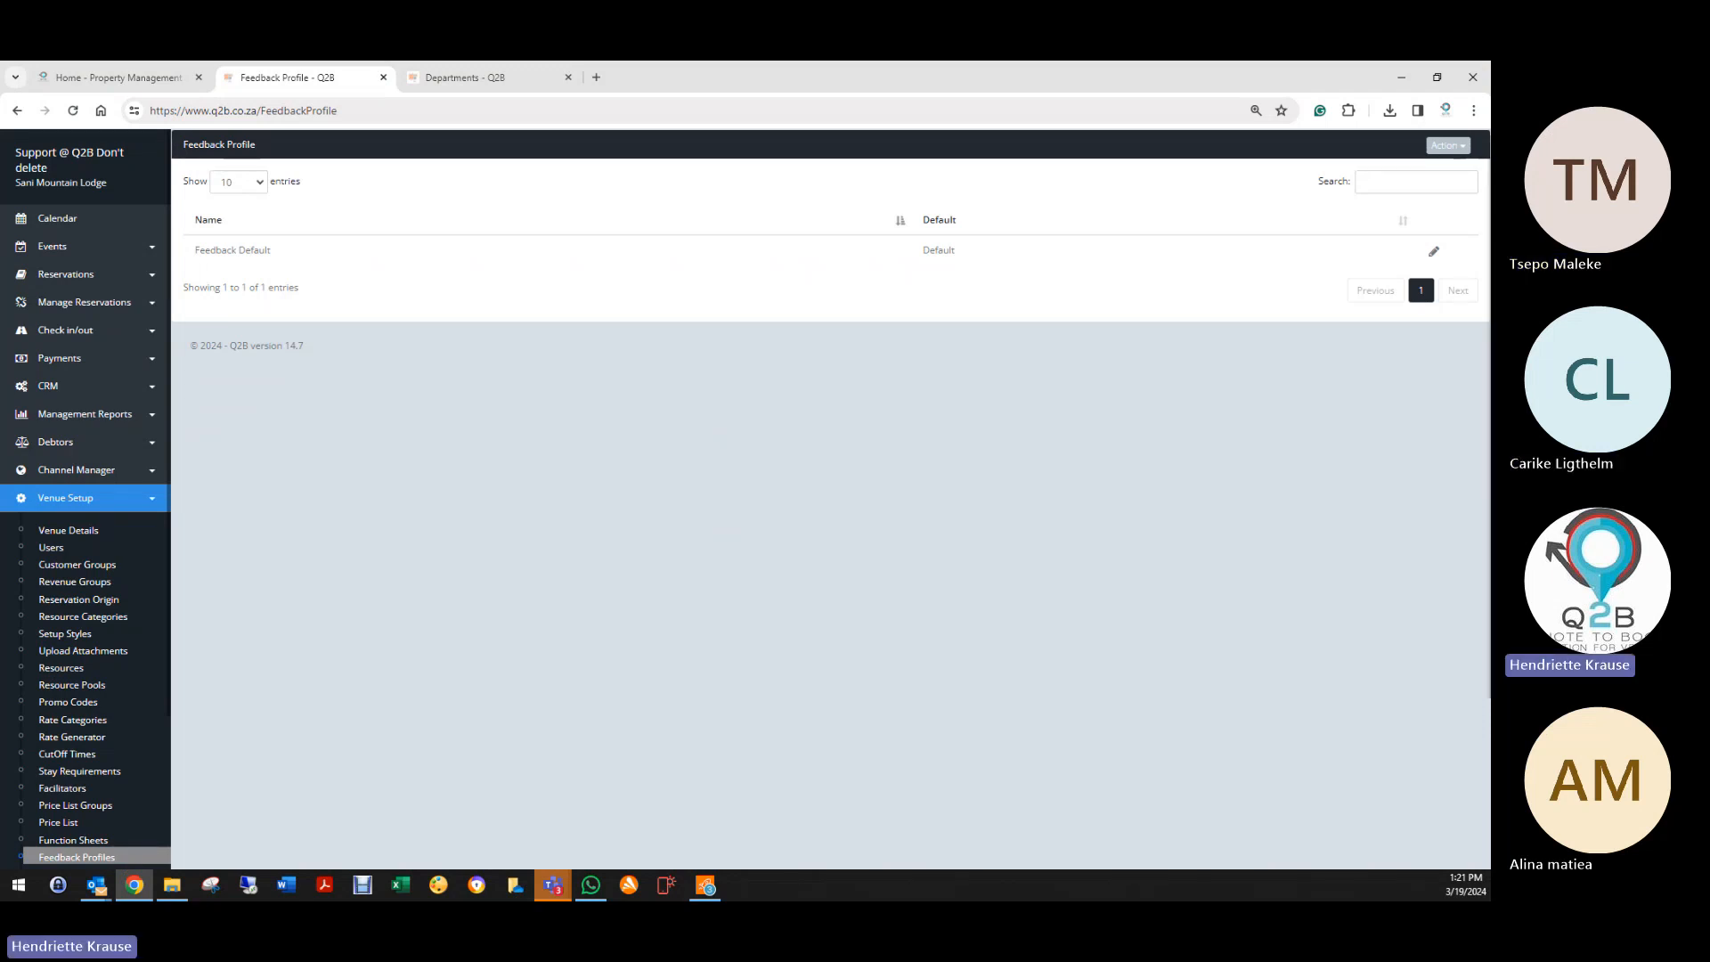
# Step: Tick NoFeedback on the venue's Default Values tab and save the venue details
pyautogui.hotkey('alt', 'Tab')
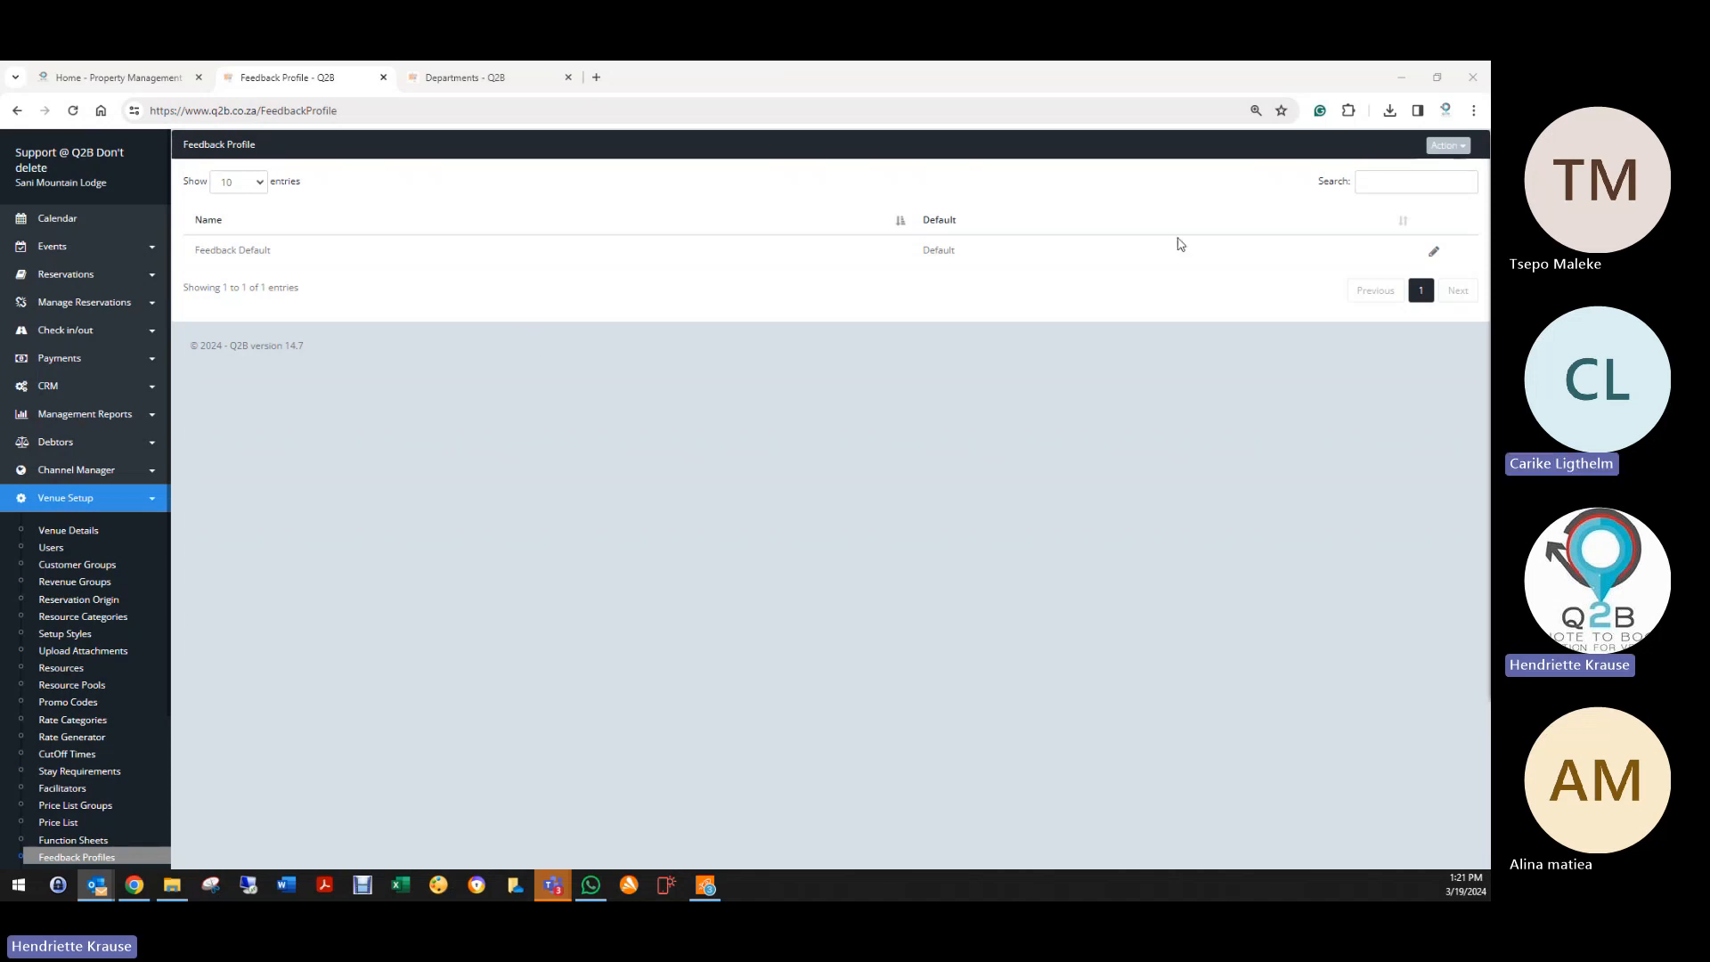
pyautogui.click(77, 533)
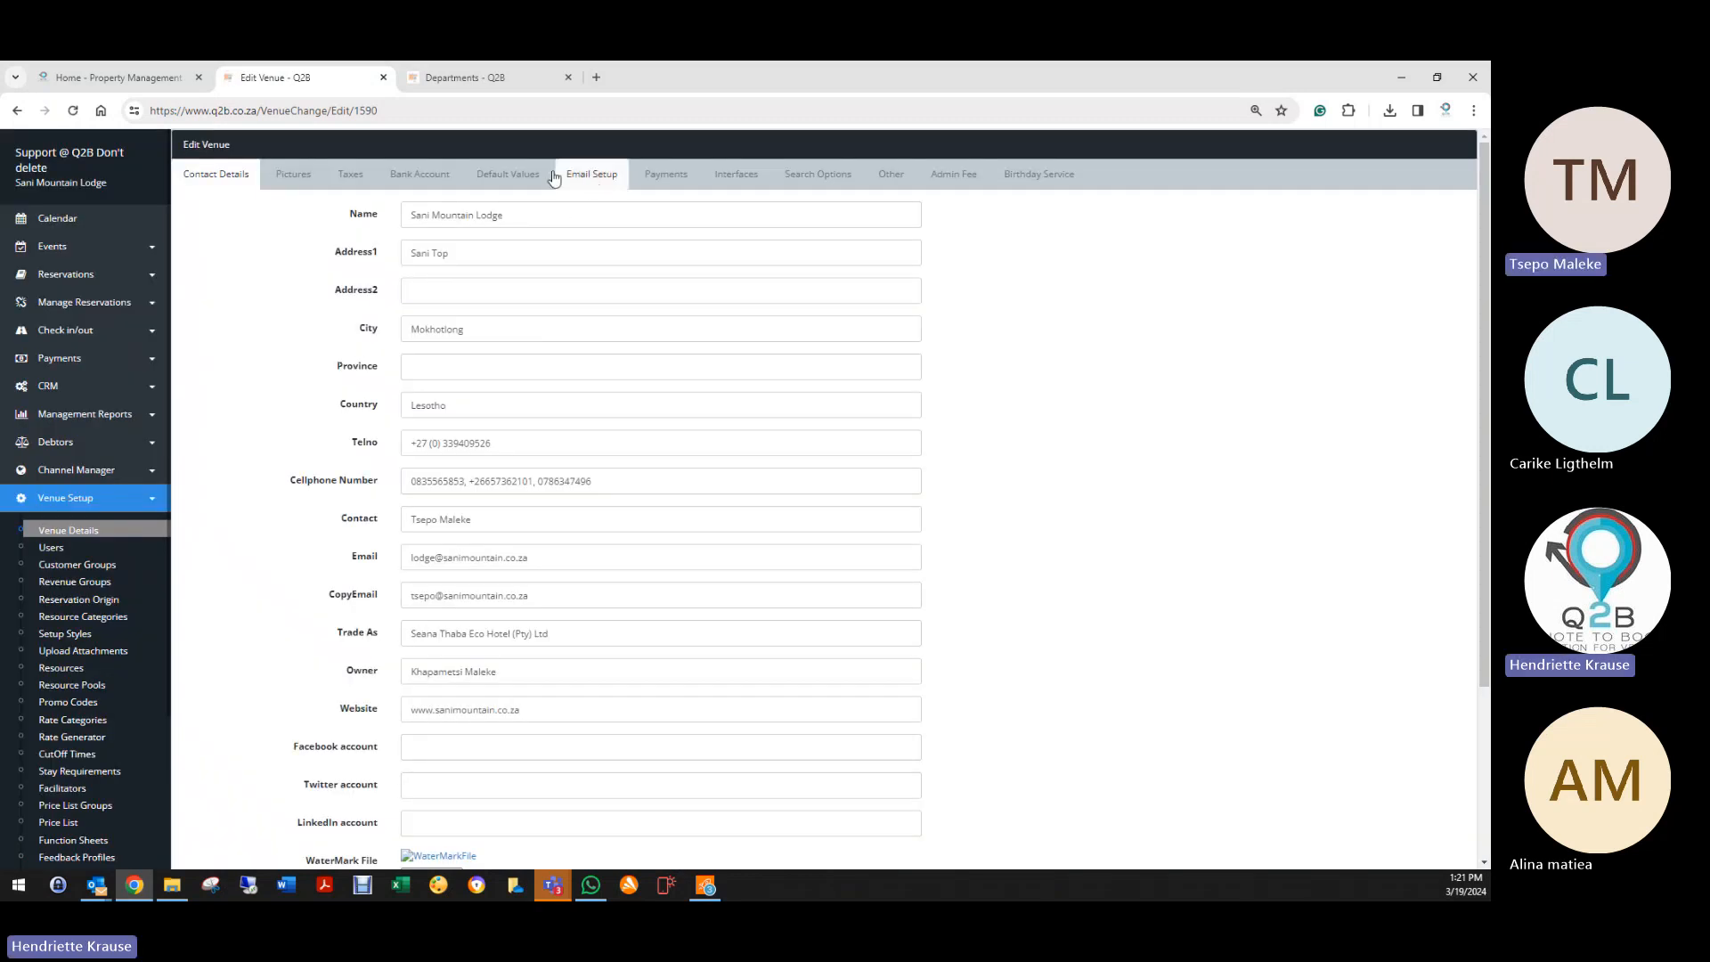
pyautogui.click(548, 175)
pyautogui.scroll(-3, 412, 704)
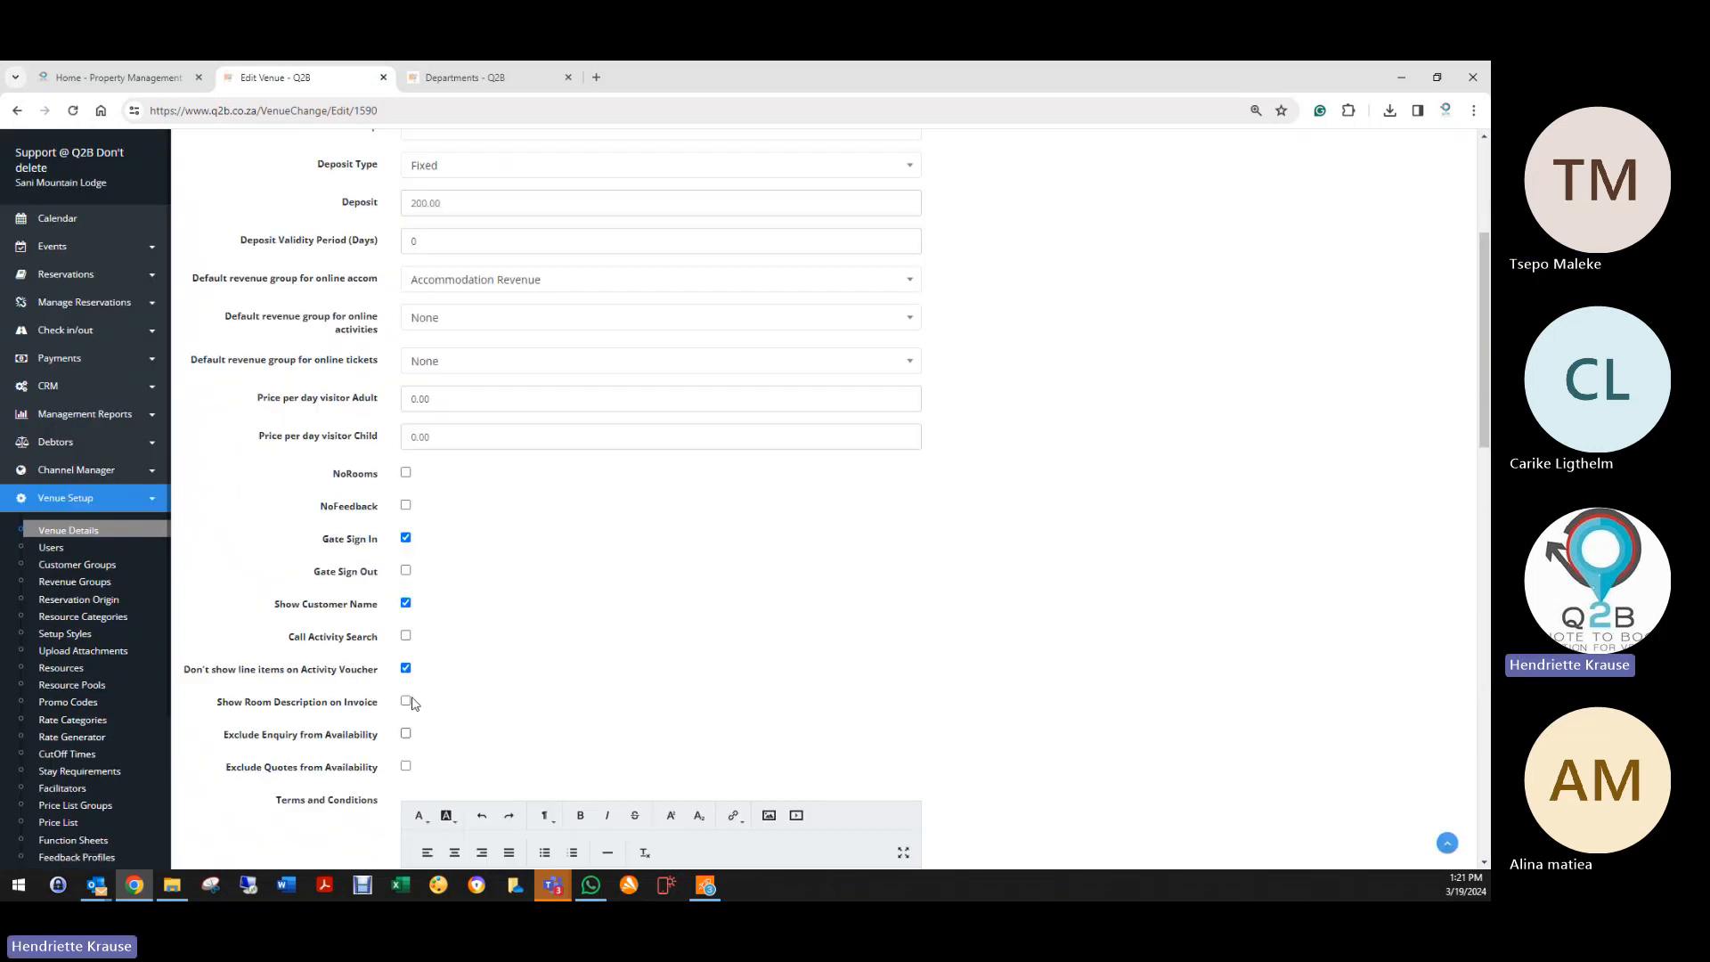
pyautogui.click(406, 505)
pyautogui.scroll(-10, 350, 682)
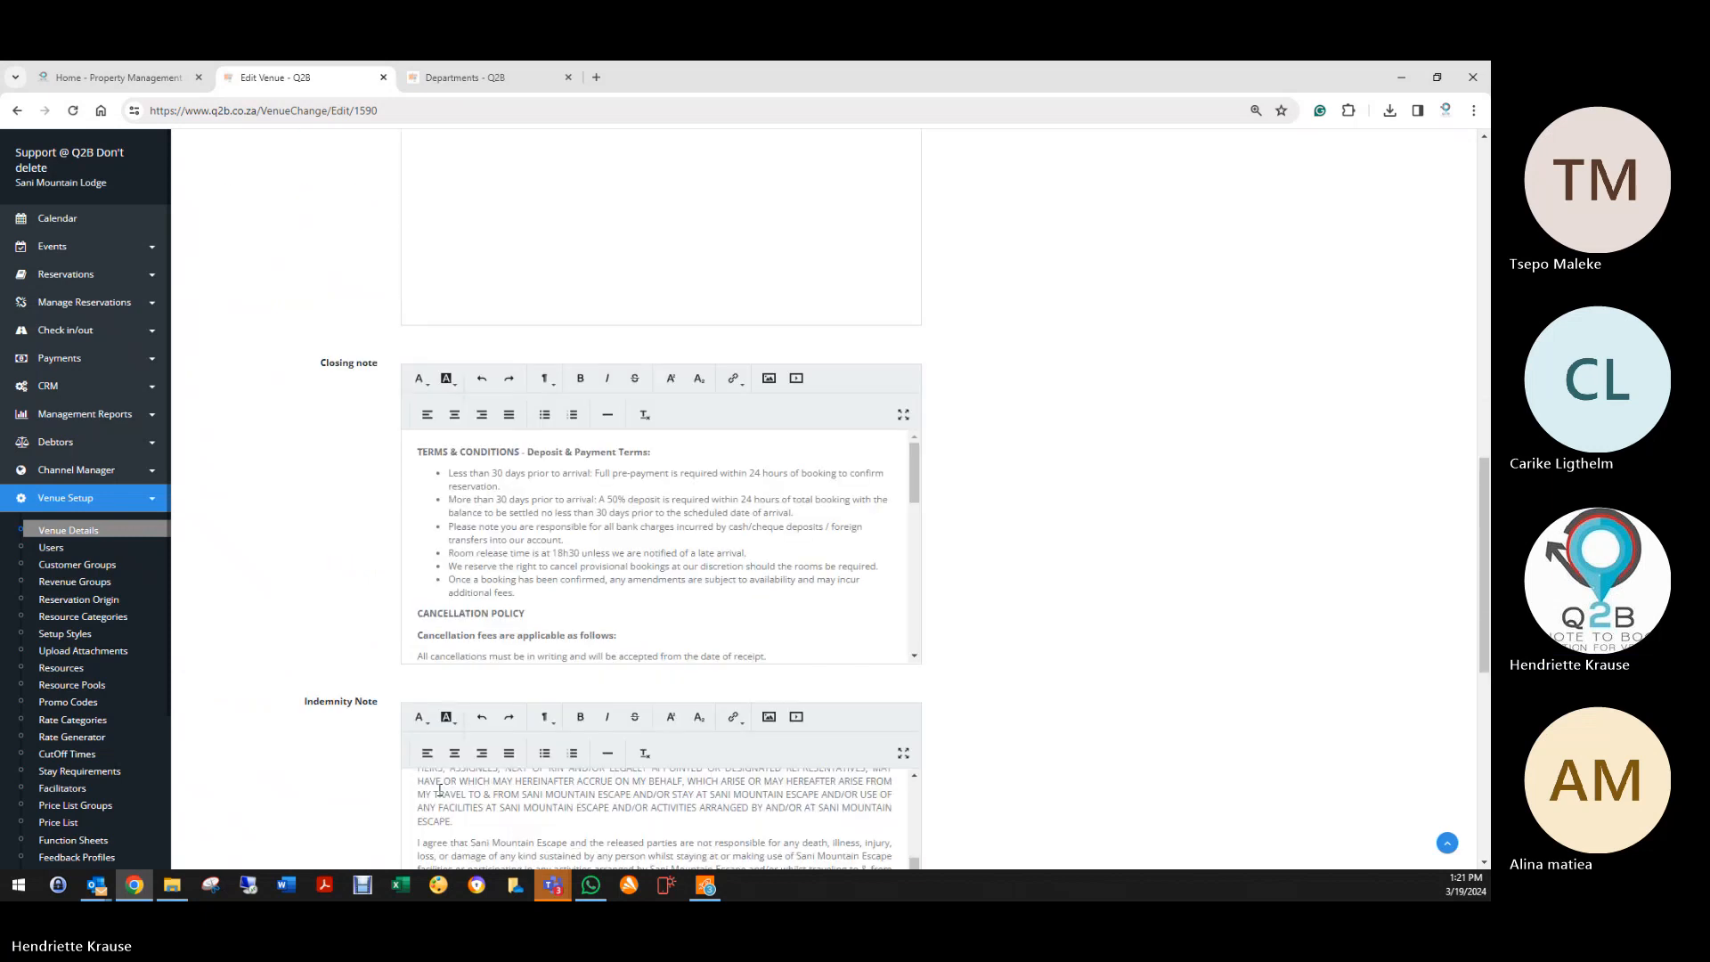
pyautogui.scroll(-7, 340, 790)
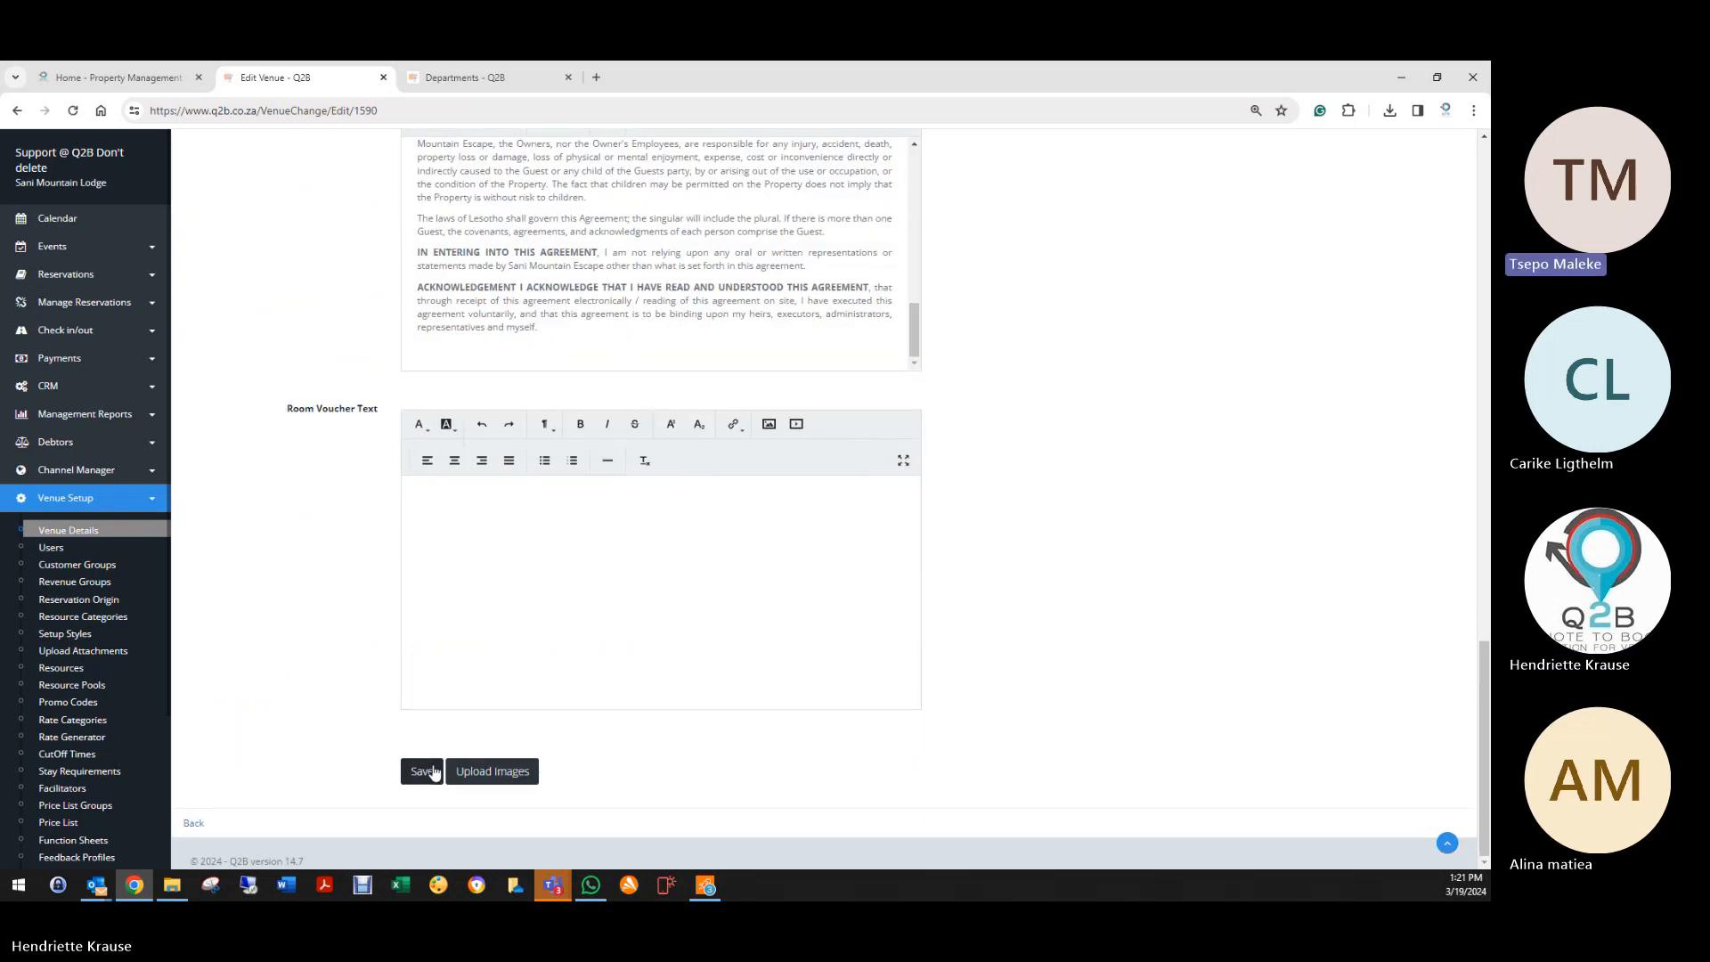
pyautogui.click(432, 771)
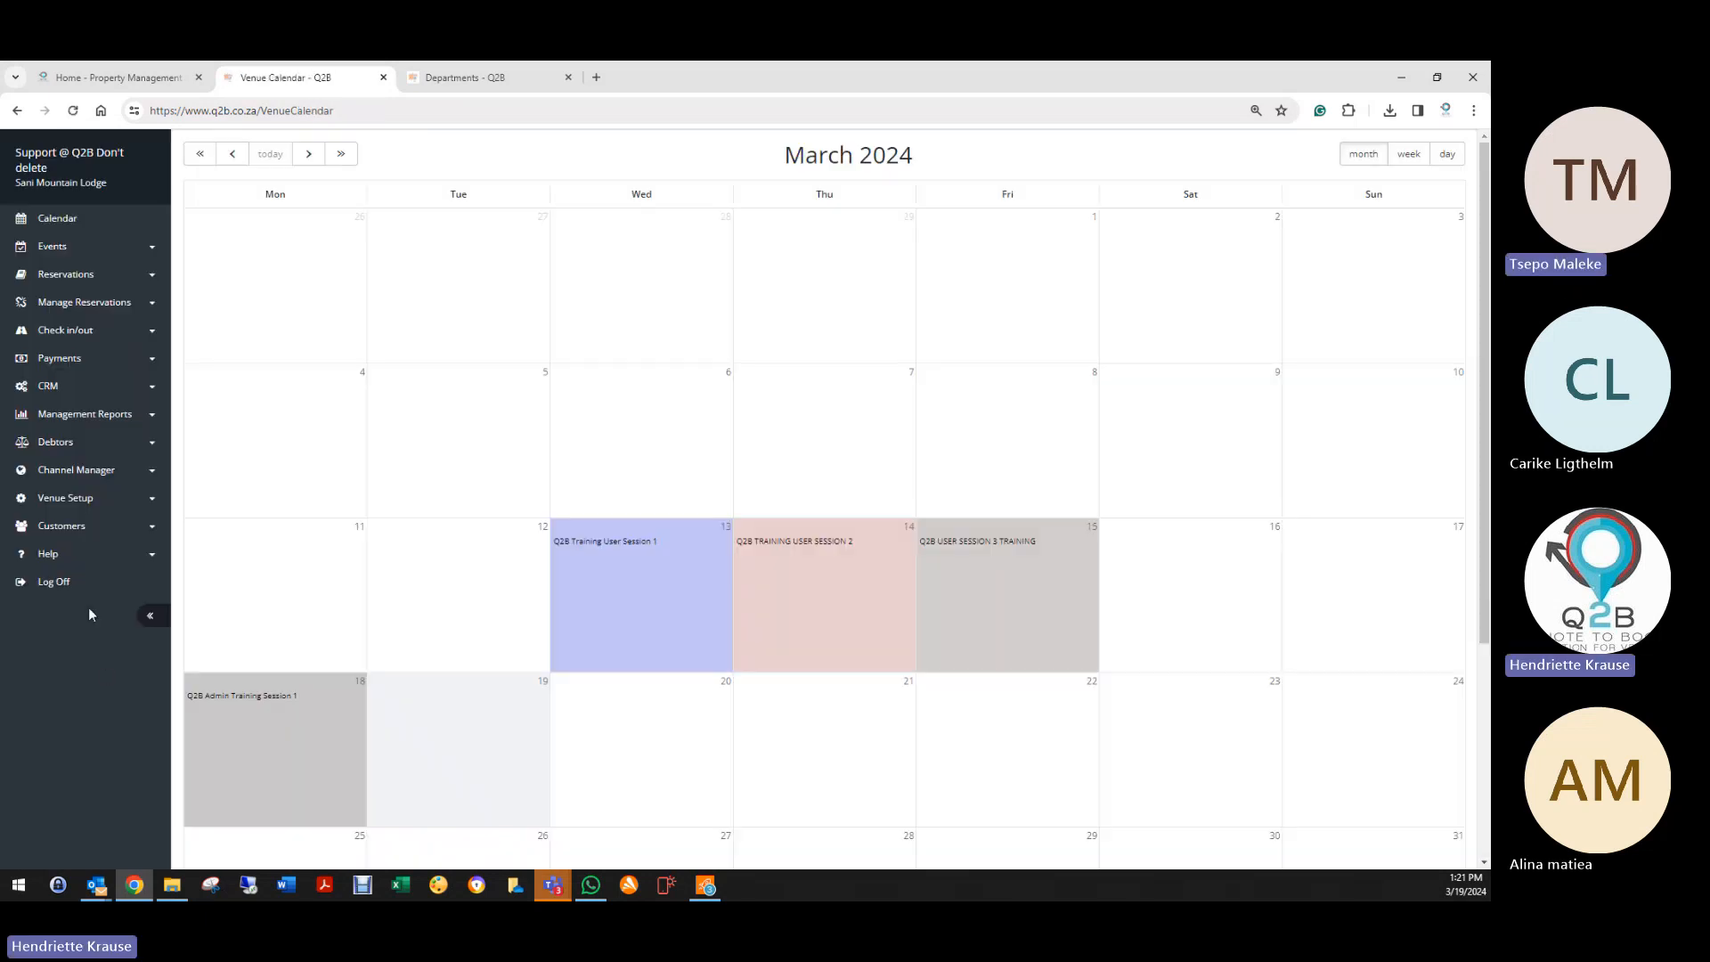
pyautogui.click(67, 498)
pyautogui.scroll(-3, 55, 703)
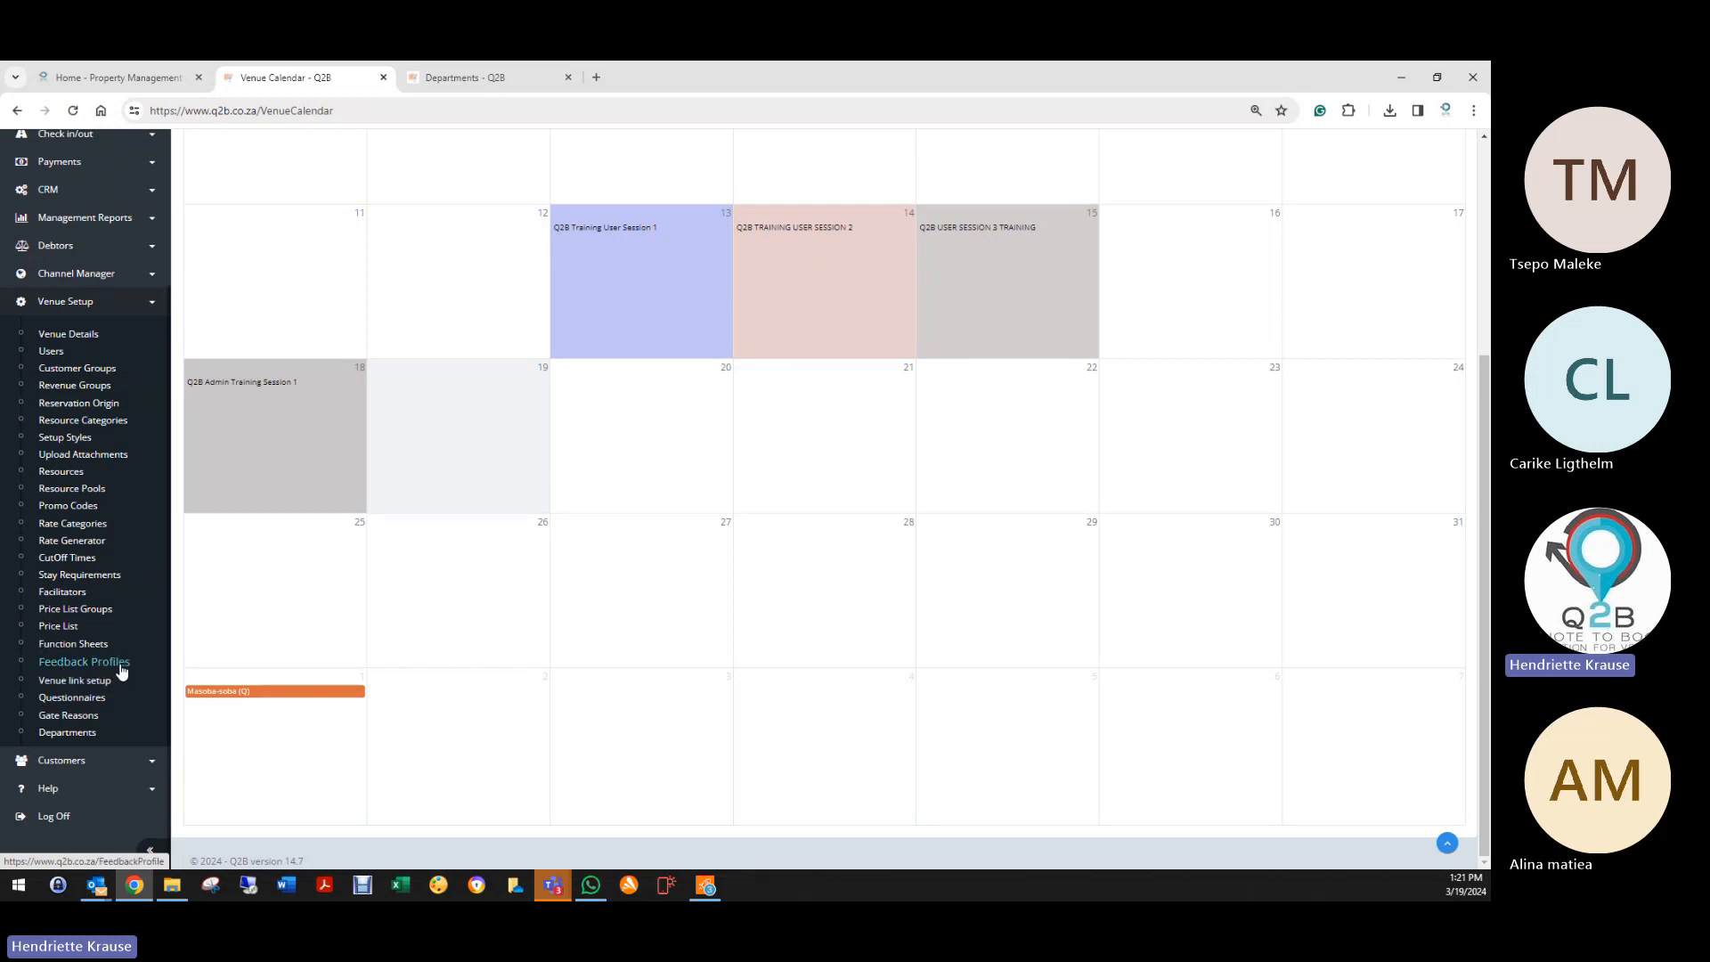
# Step: Create a new venue link to The Amazing All in One Venue, activating accommodation
pyautogui.click(64, 686)
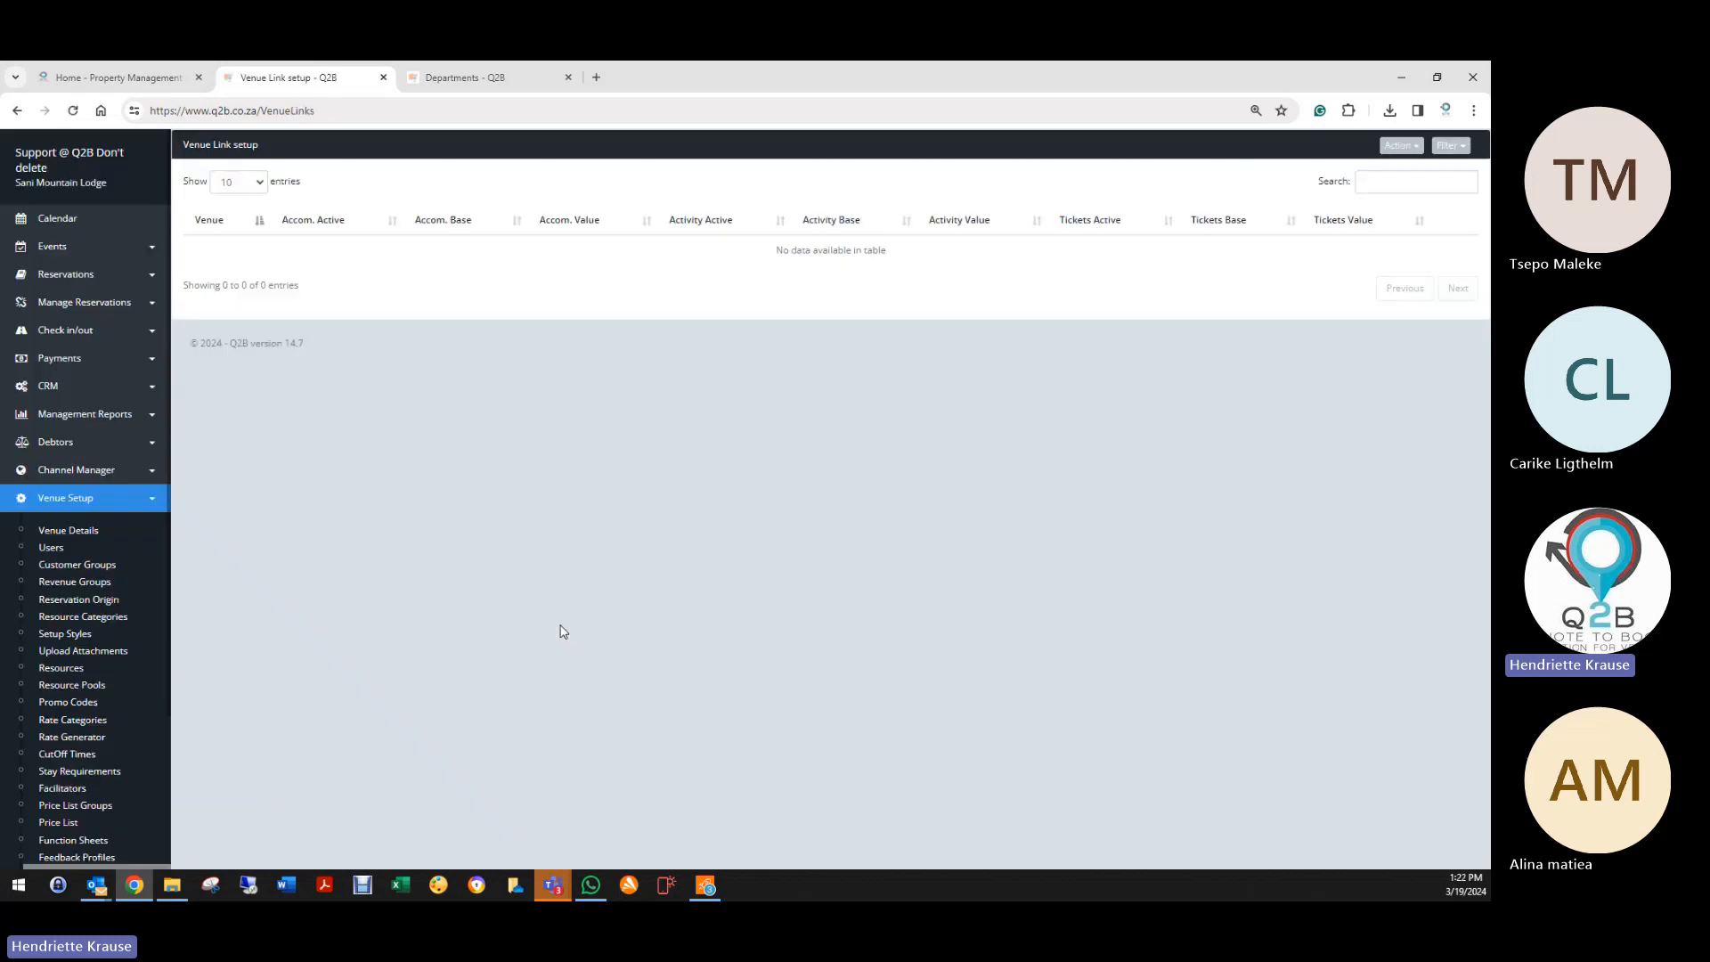
pyautogui.click(1402, 145)
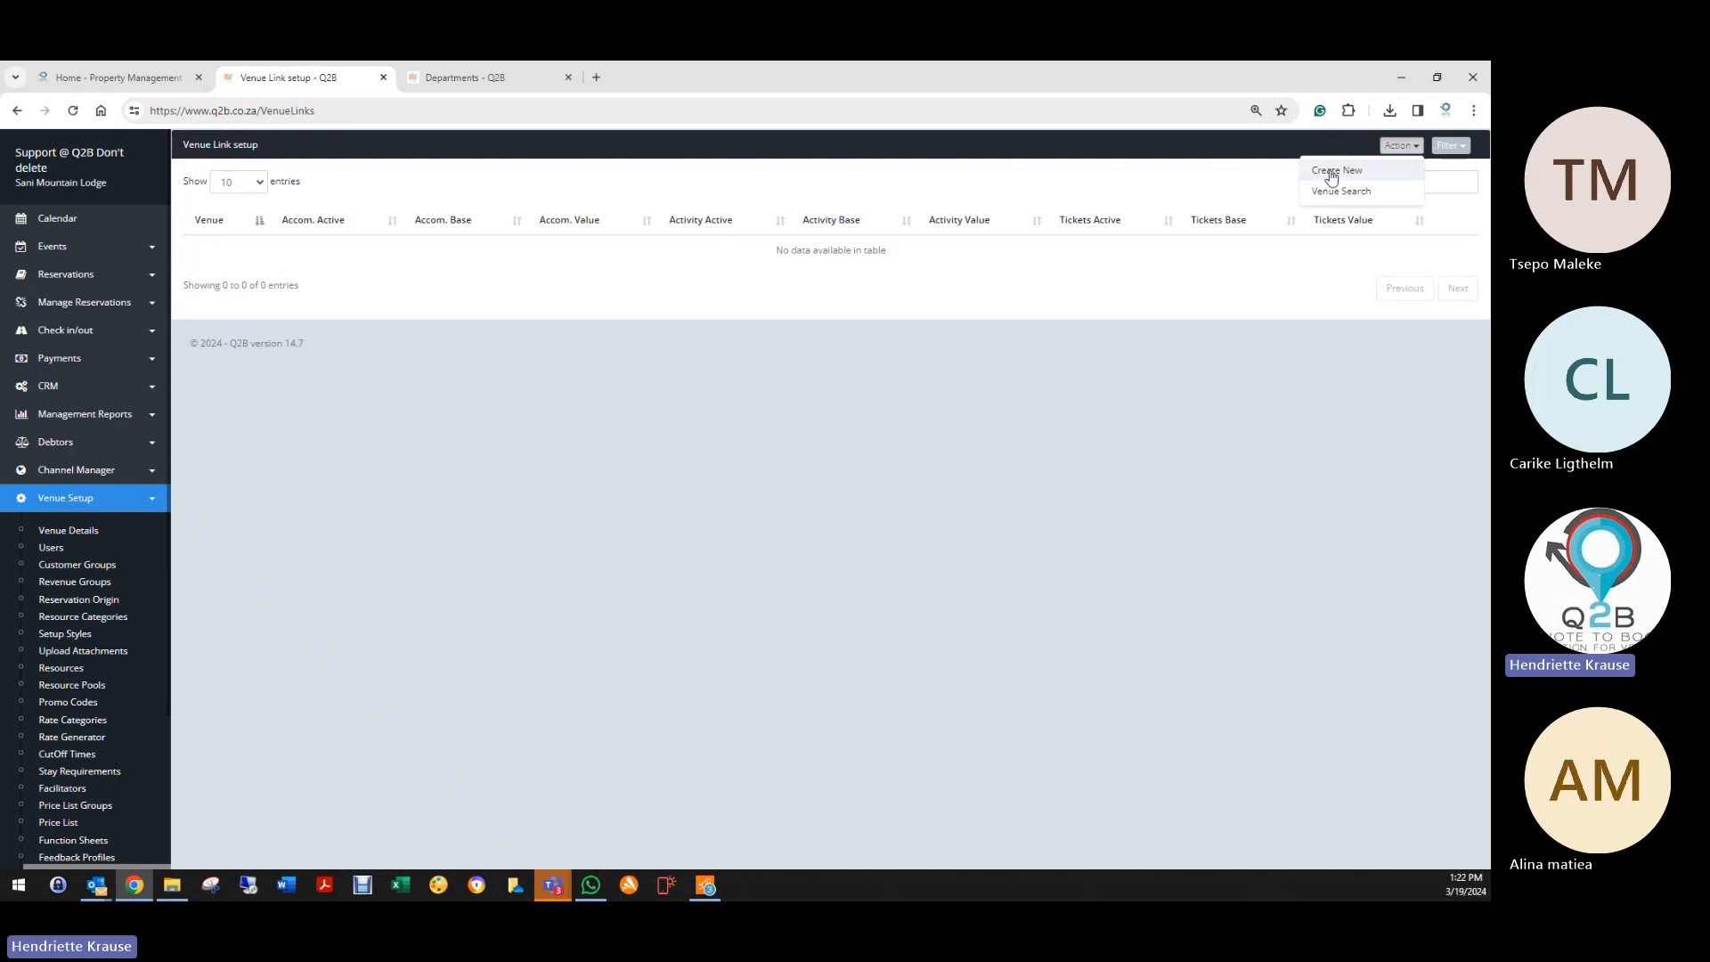
pyautogui.click(1332, 174)
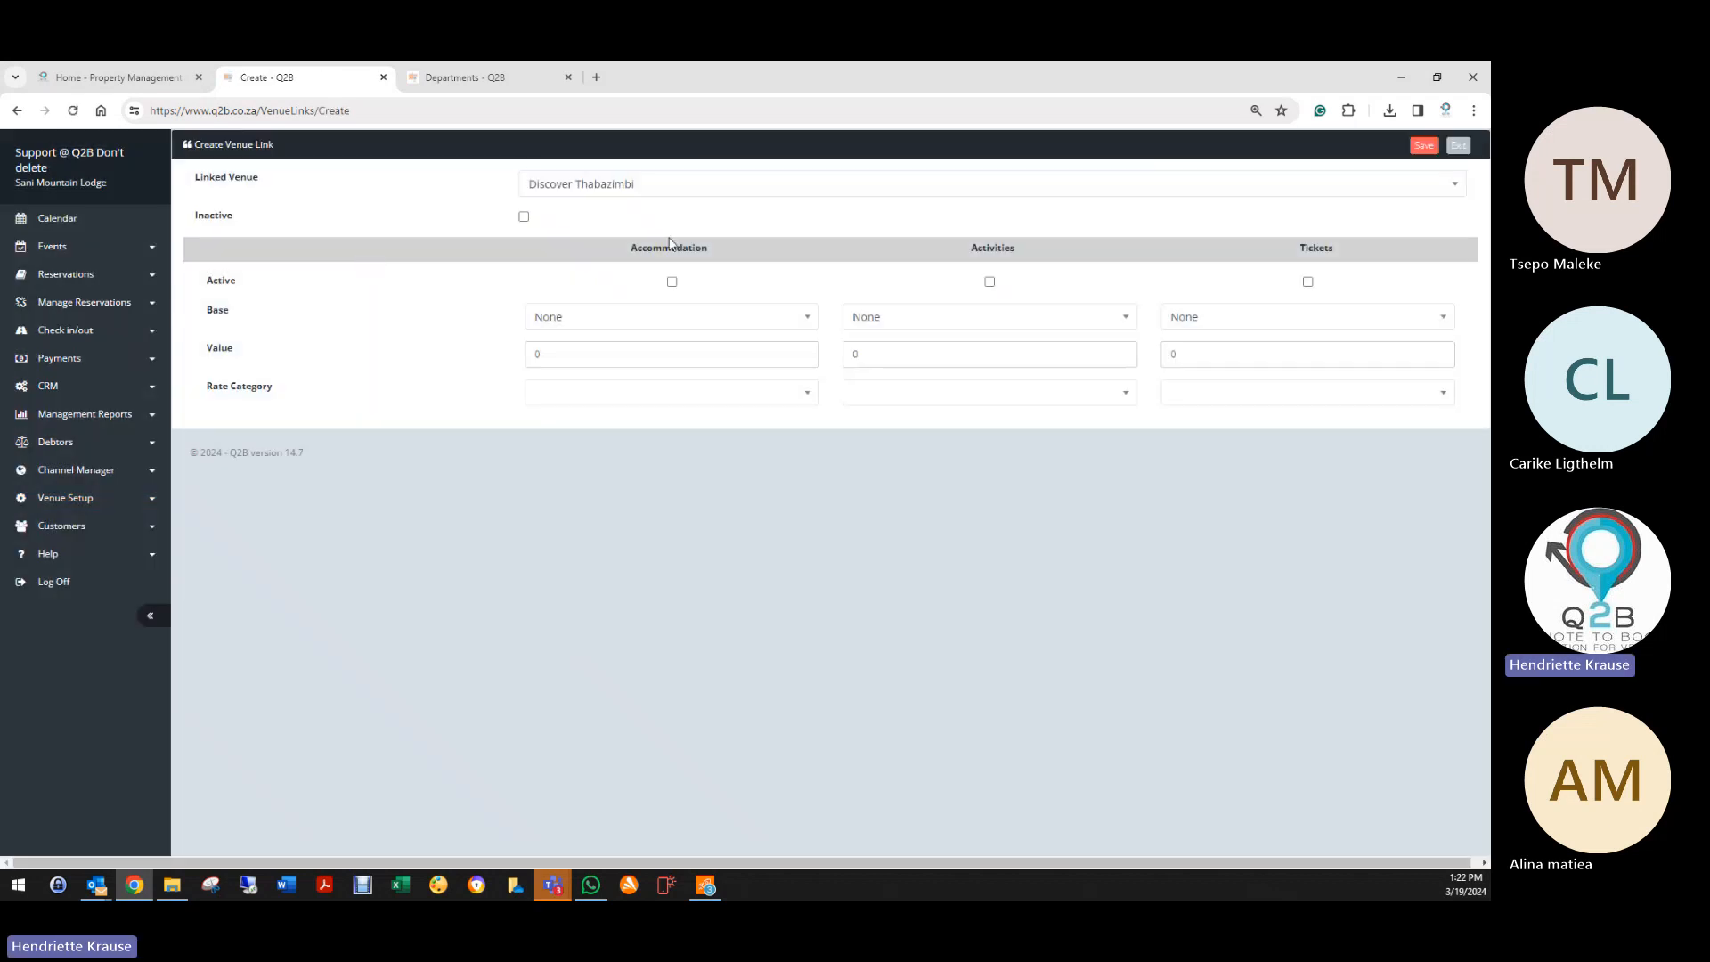
pyautogui.click(697, 183)
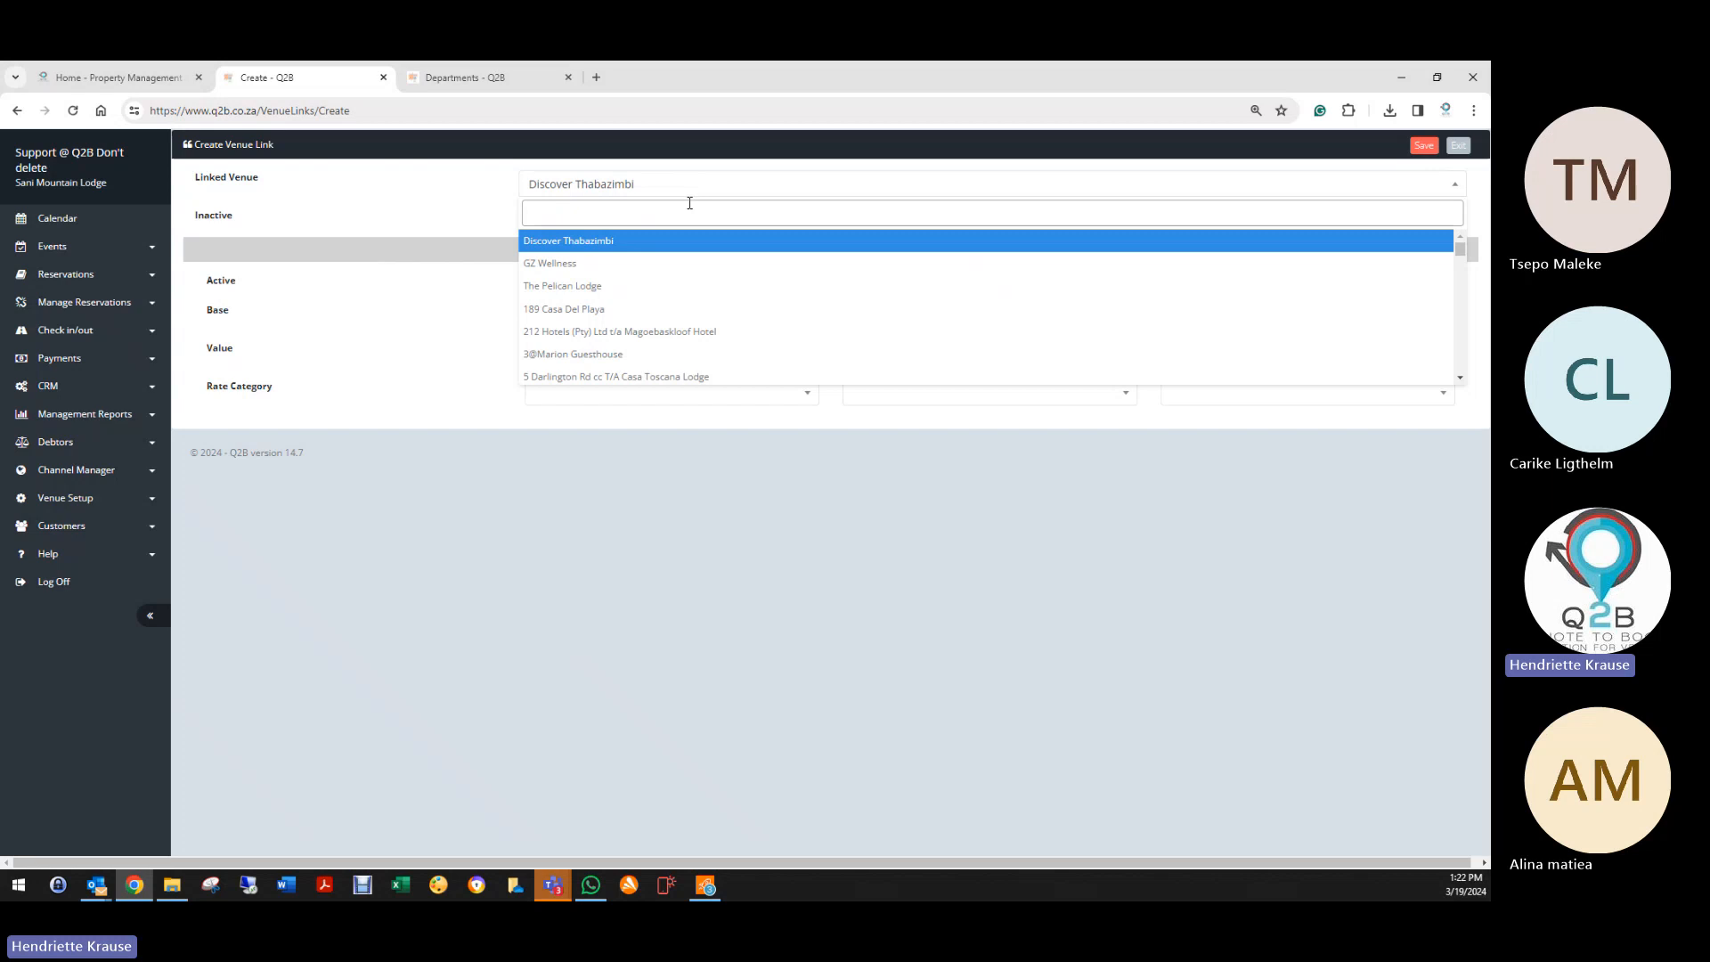
pyautogui.write('the')
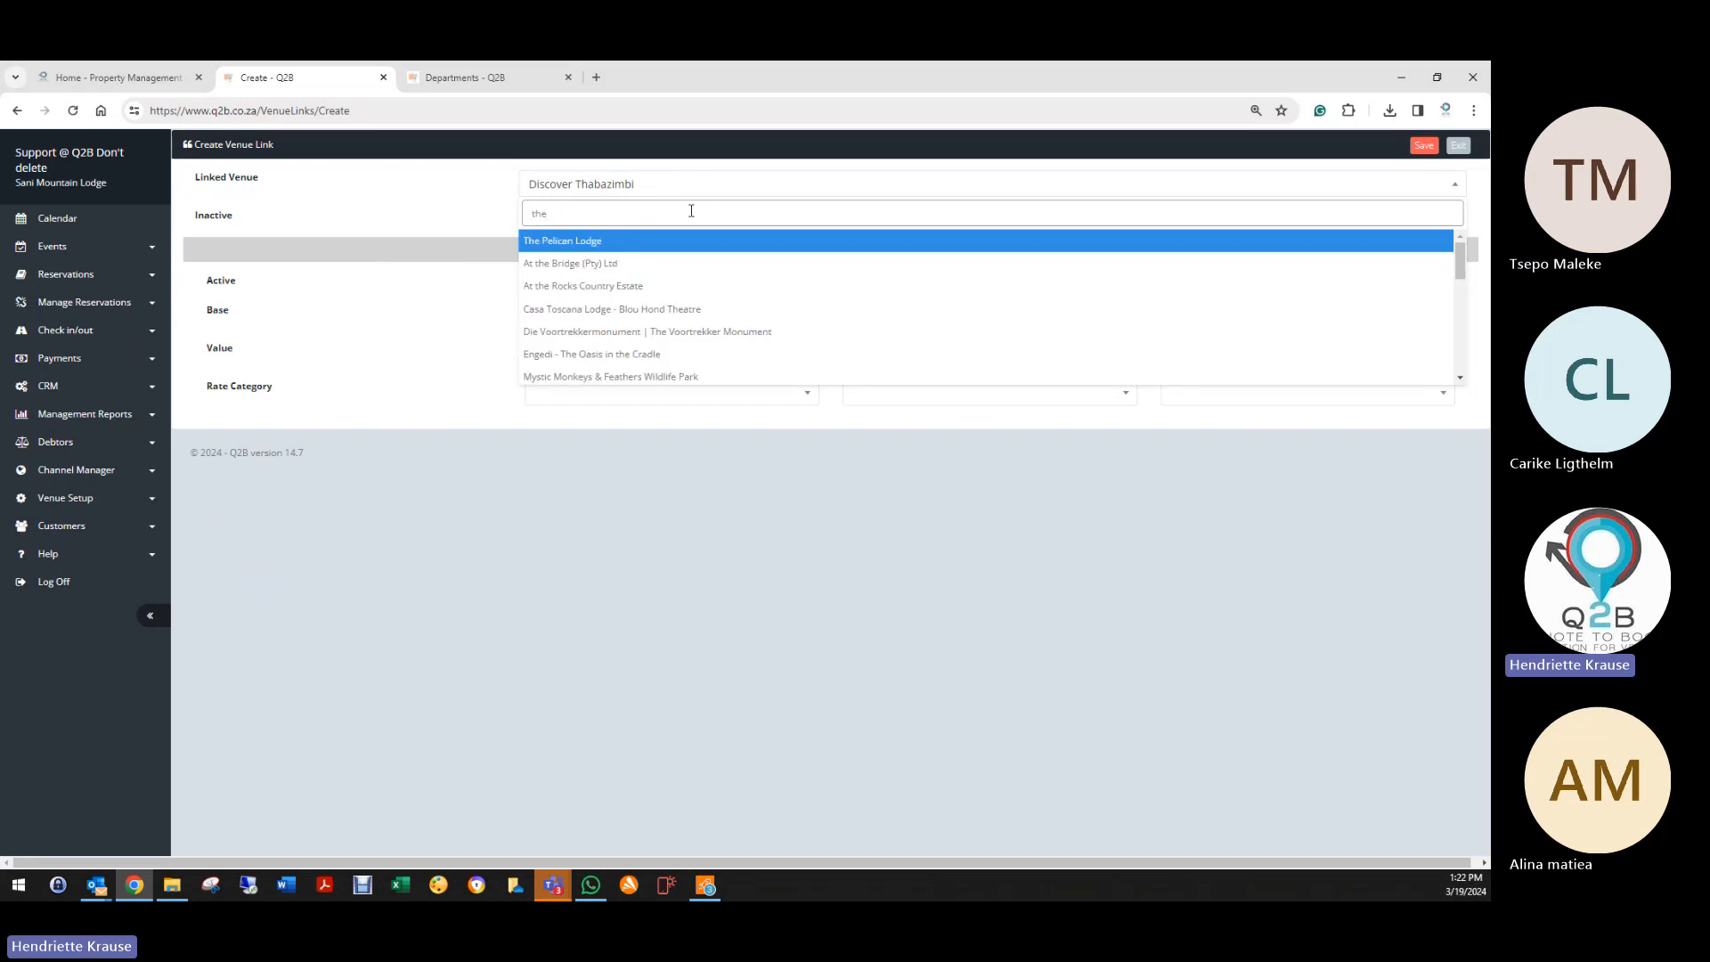
pyautogui.write(' am')
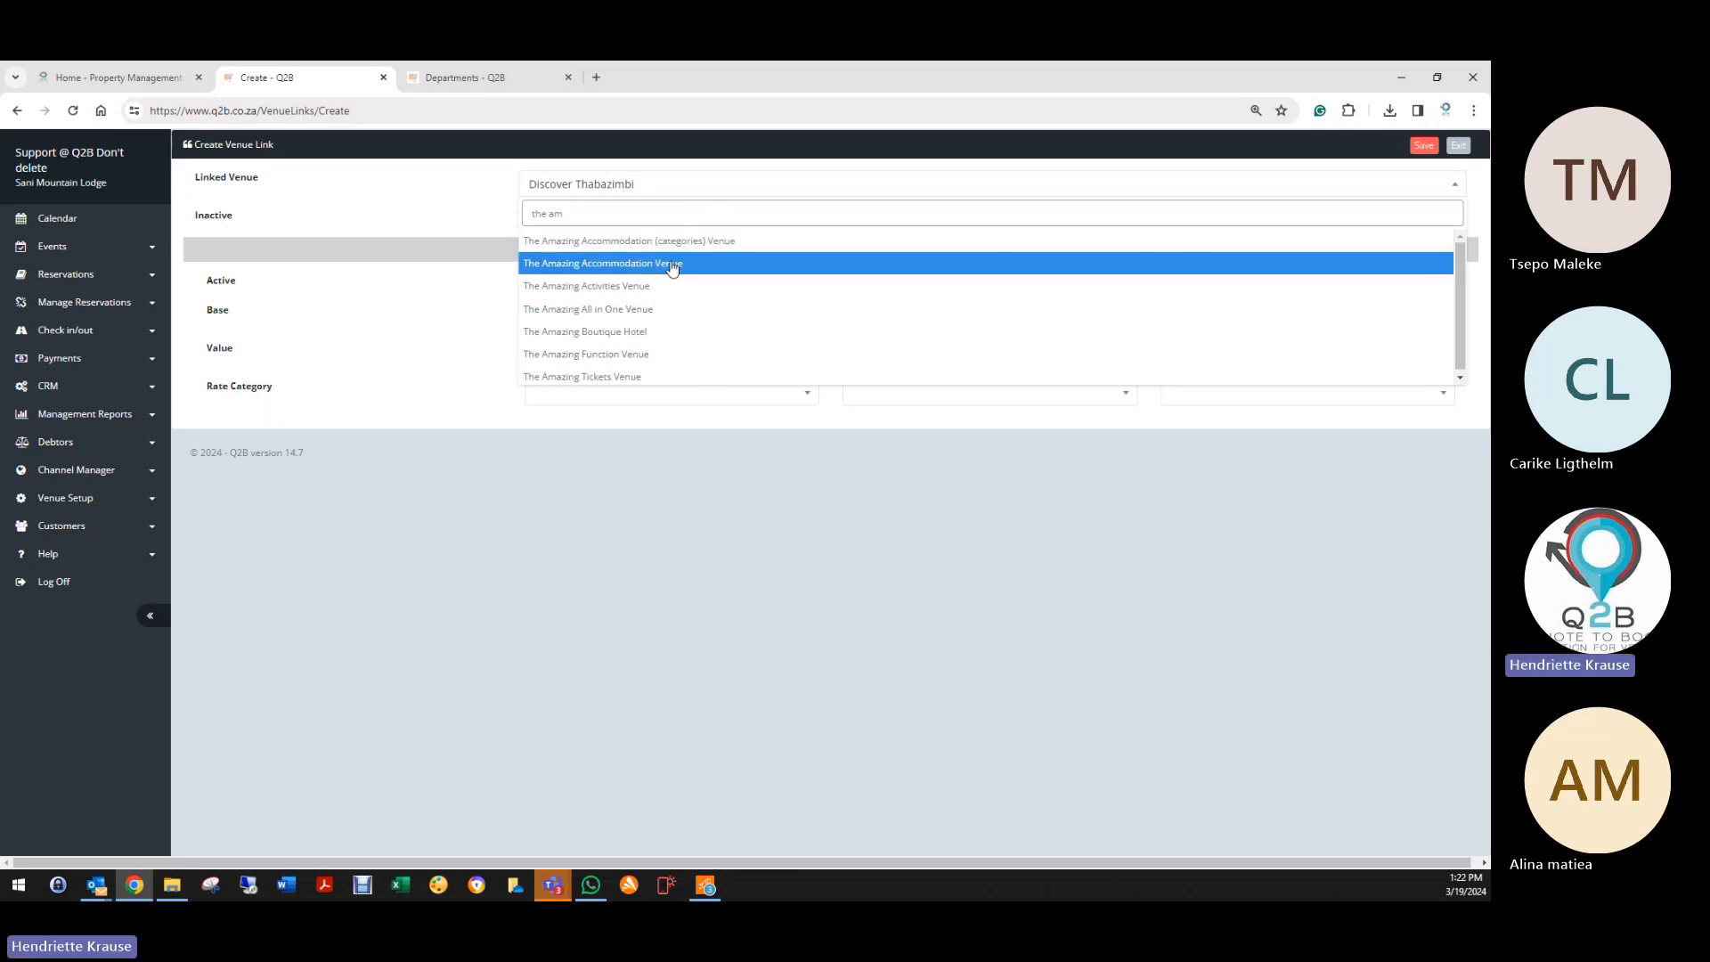
pyautogui.click(661, 309)
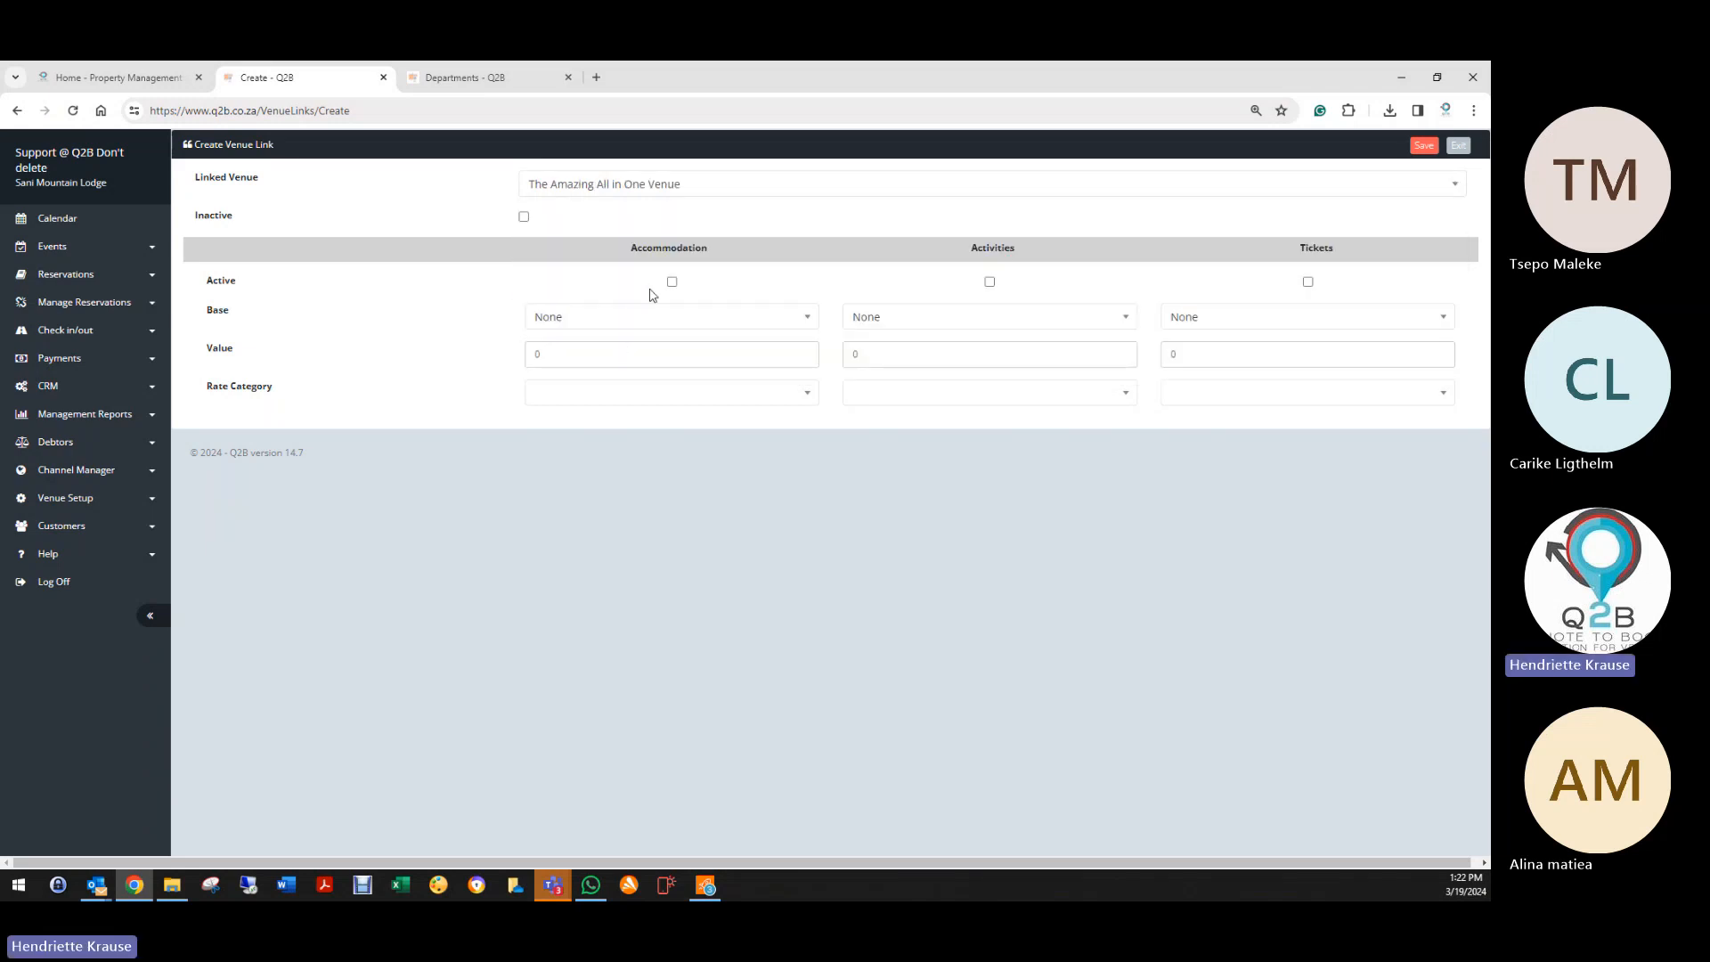
pyautogui.click(673, 282)
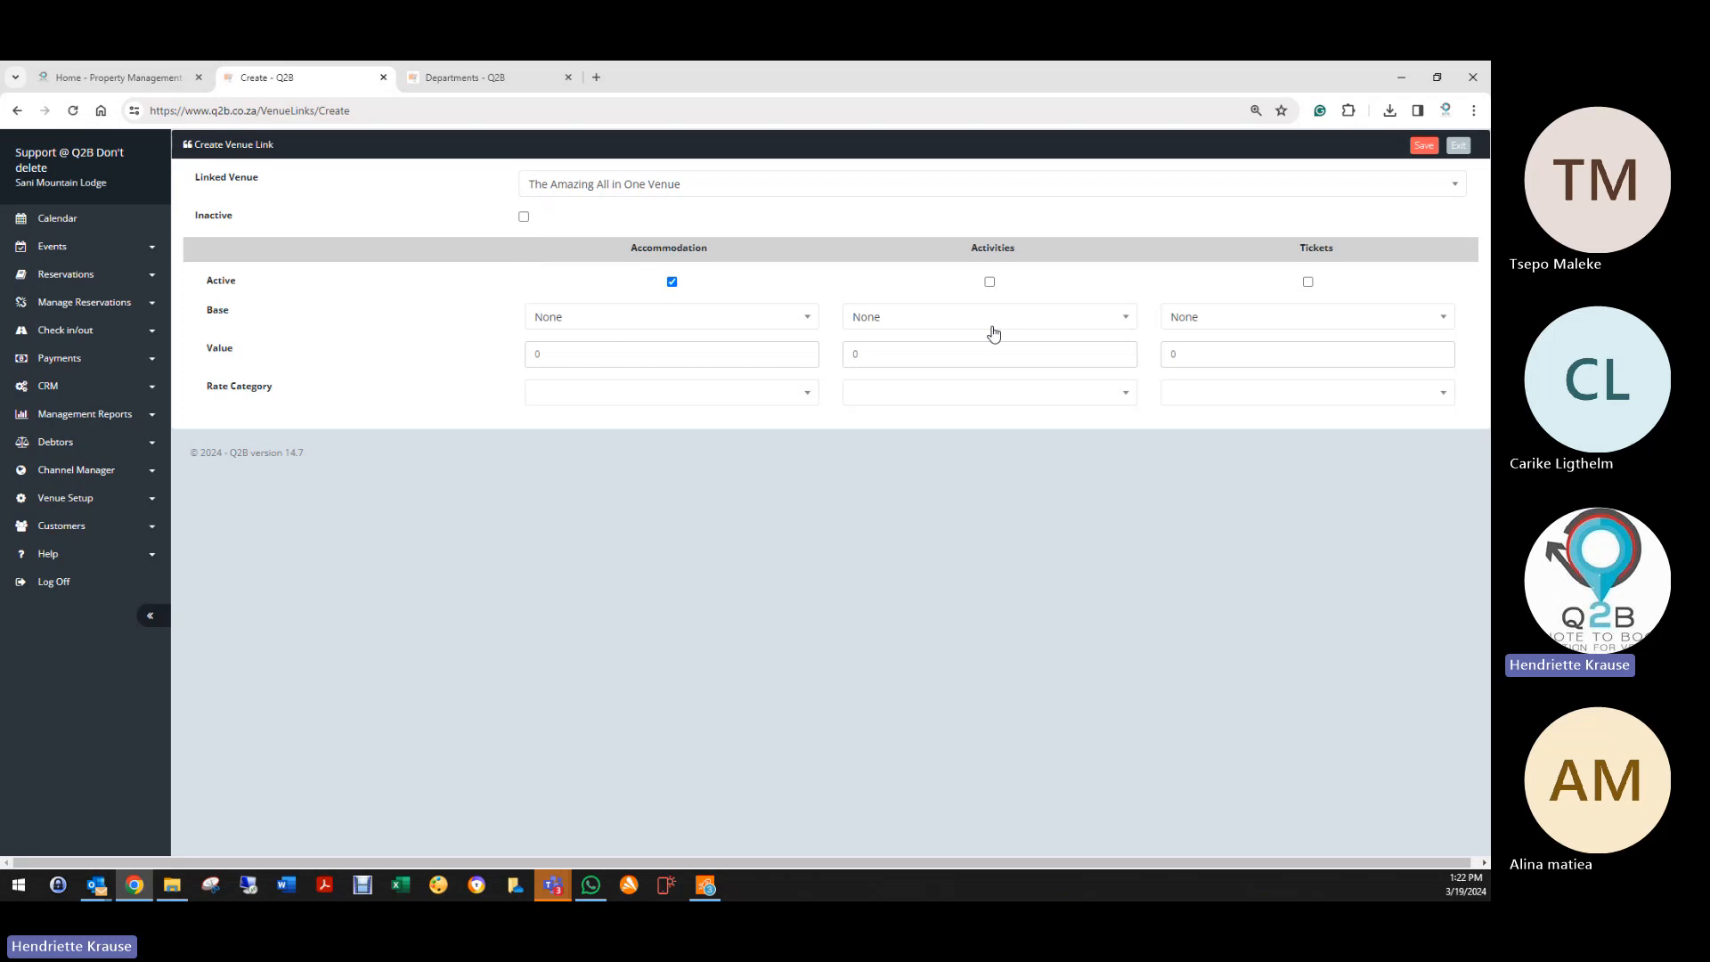
# Step: Activate activities and tickets, setting bases to Percentage, Fixed and Percentage
pyautogui.click(990, 282)
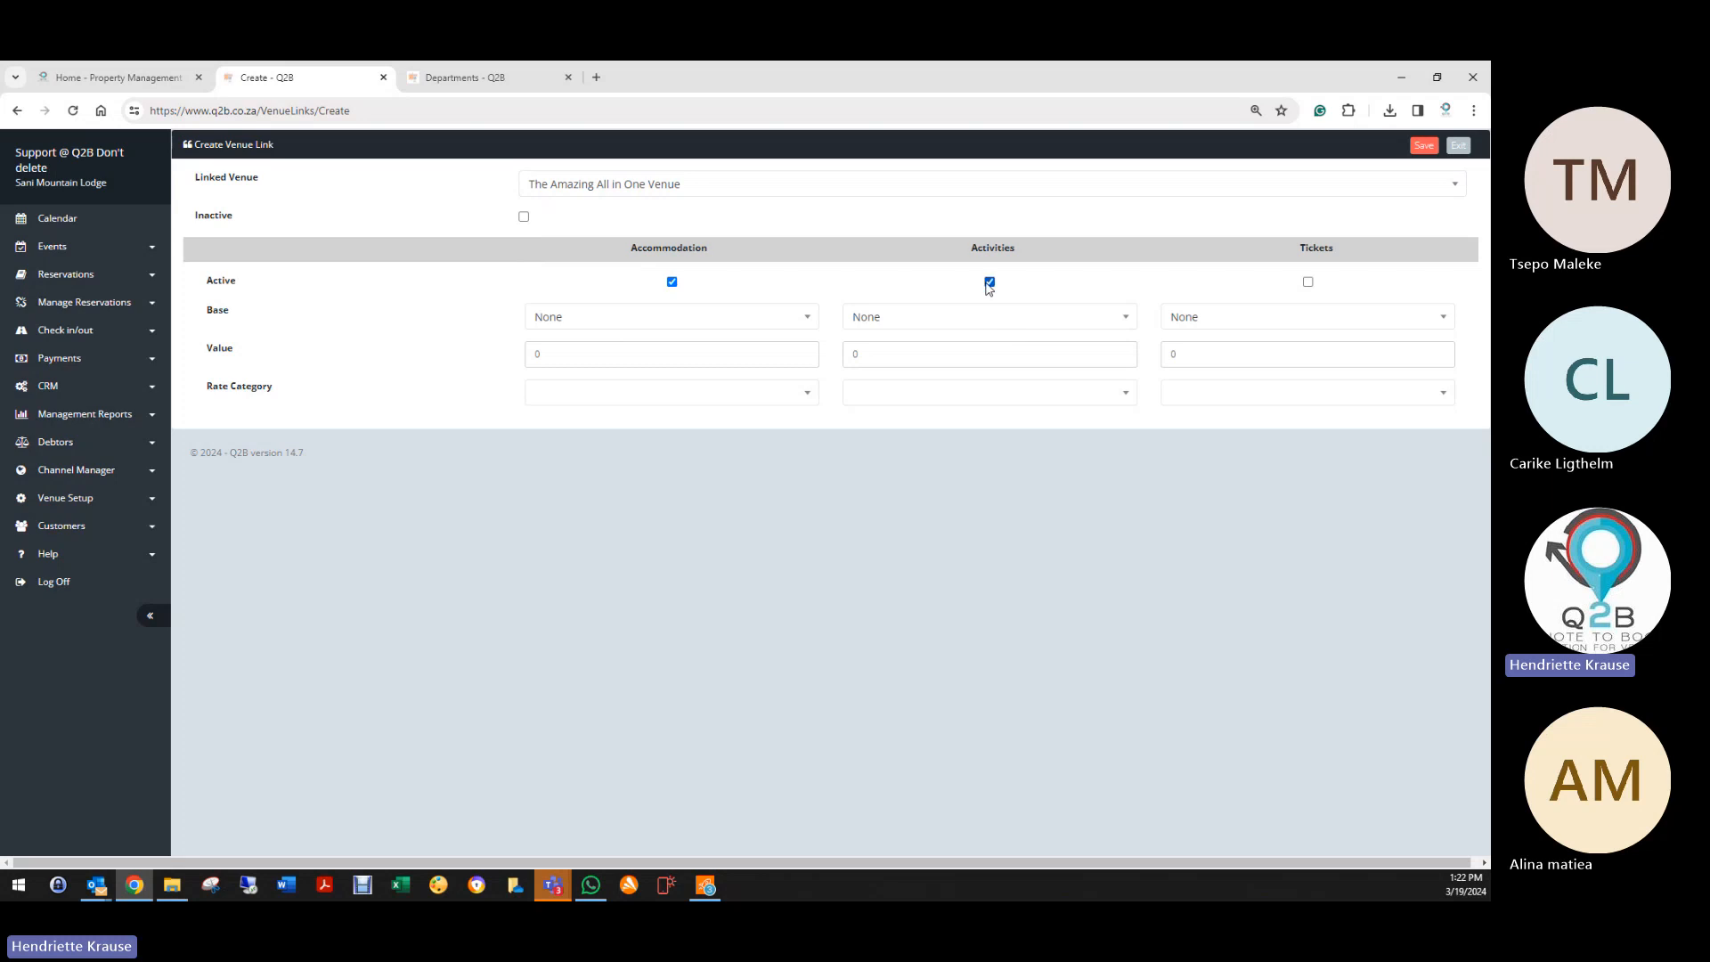
pyautogui.click(1309, 282)
pyautogui.click(595, 318)
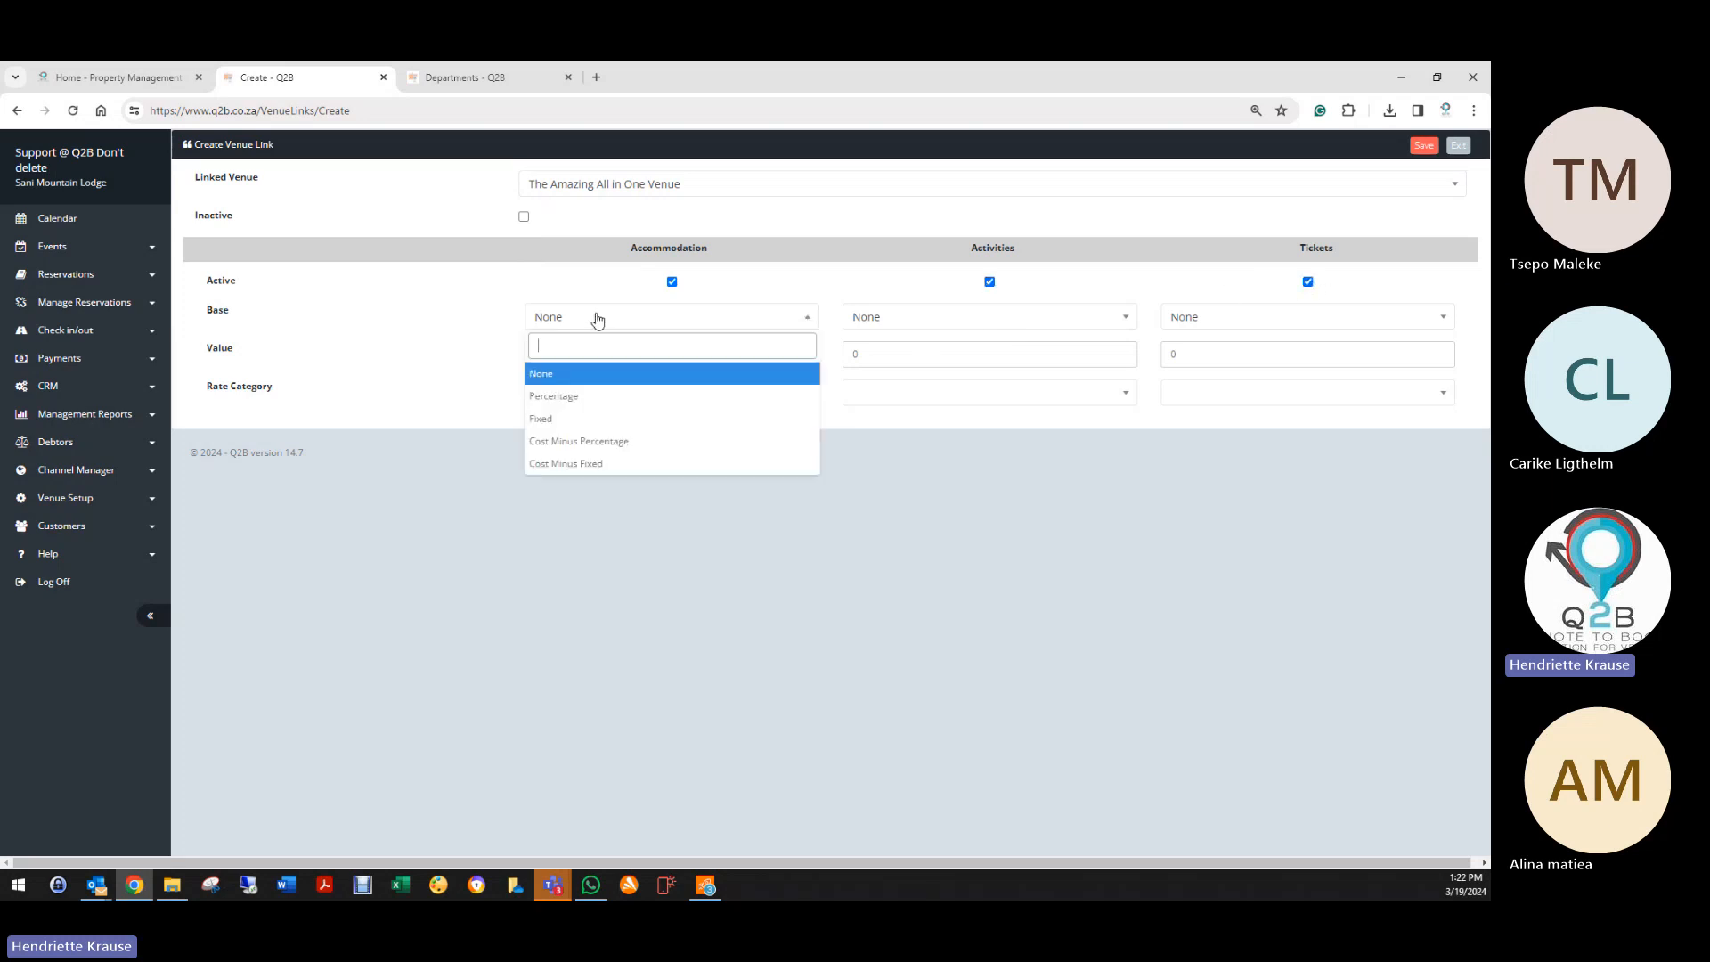
pyautogui.click(561, 397)
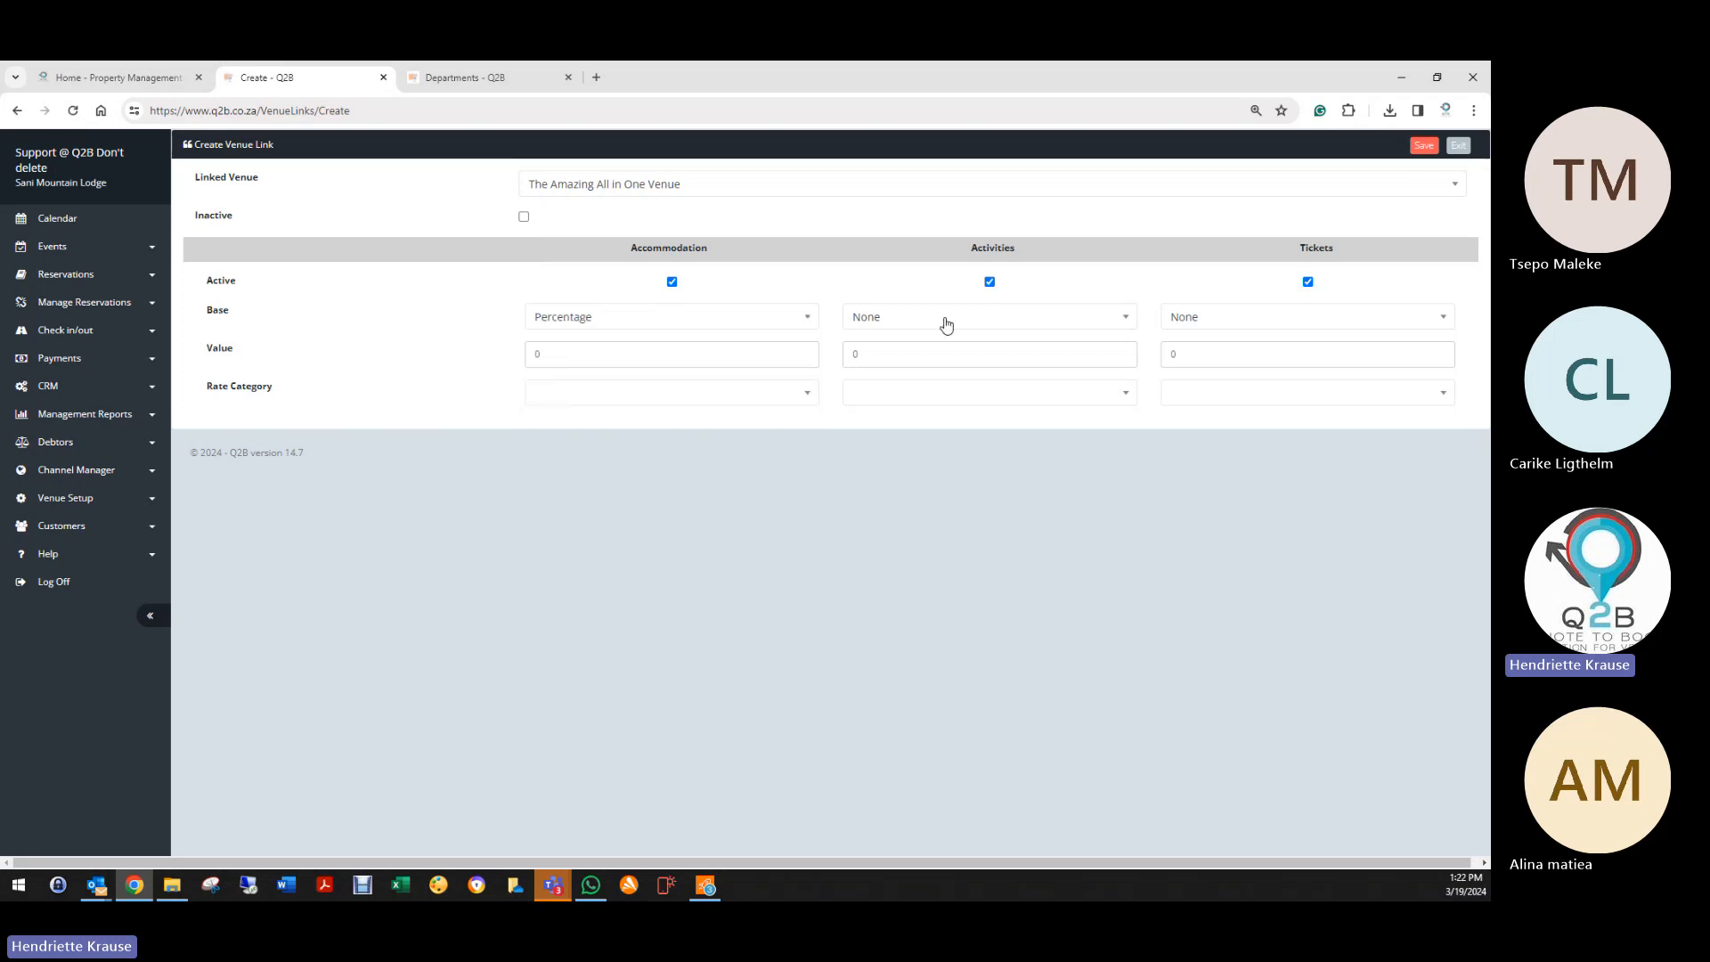
pyautogui.click(944, 321)
pyautogui.click(860, 419)
pyautogui.click(1189, 319)
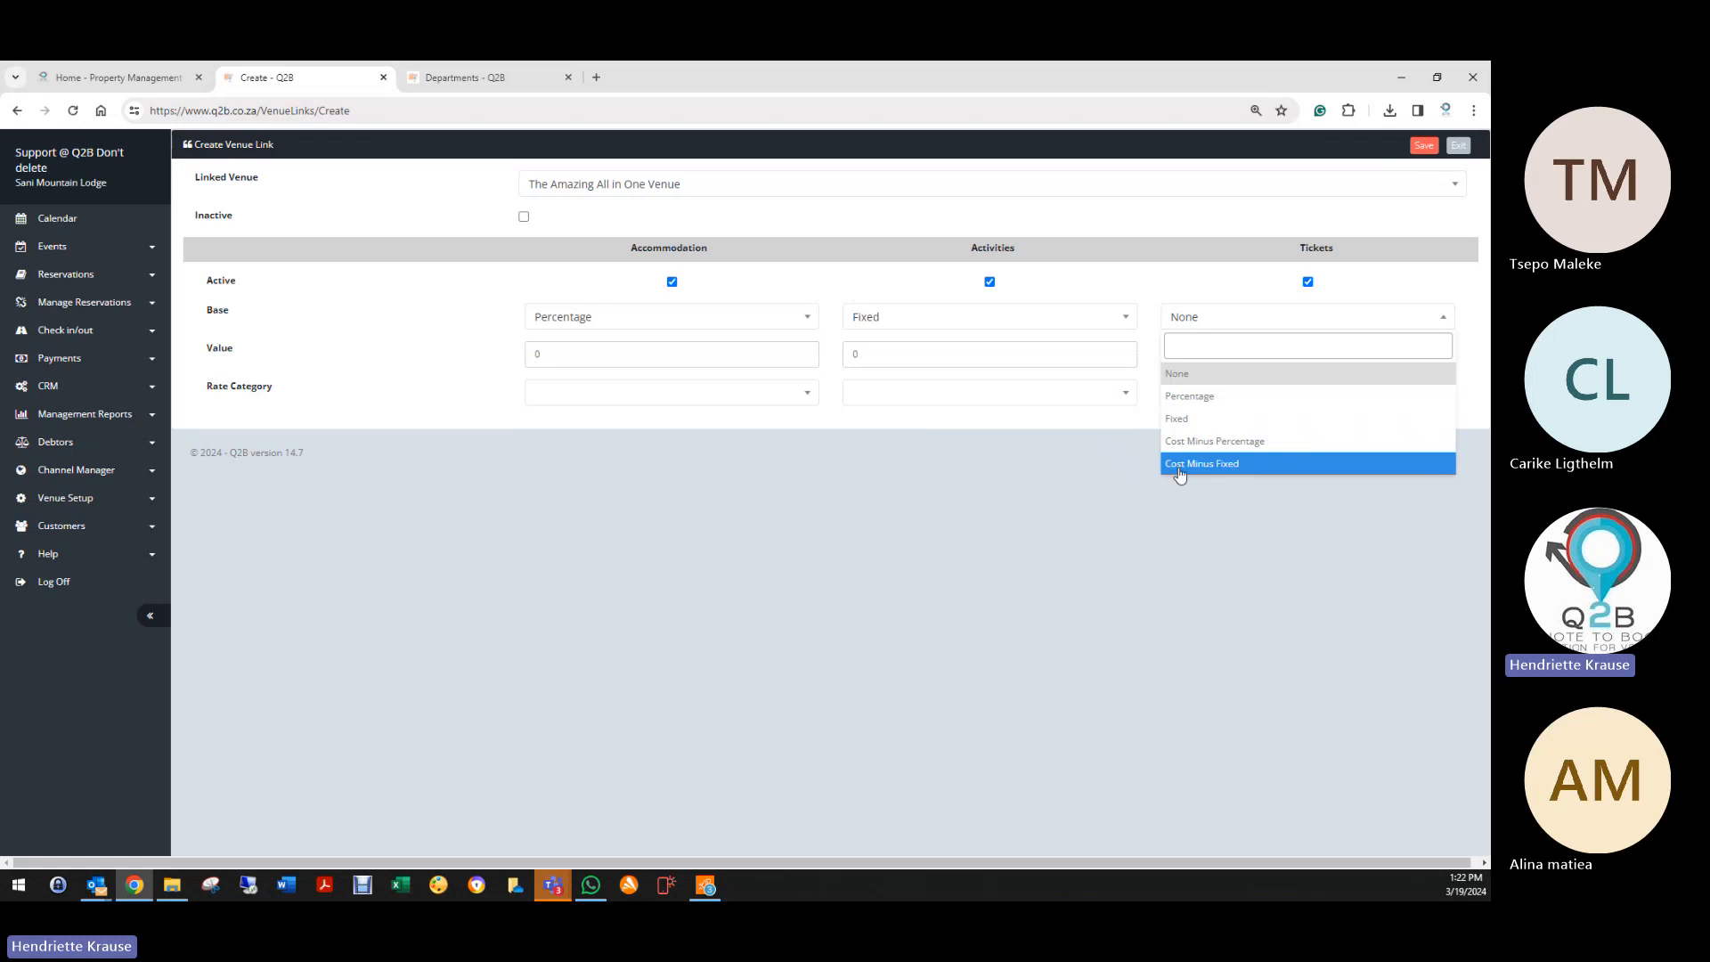
pyautogui.click(1195, 395)
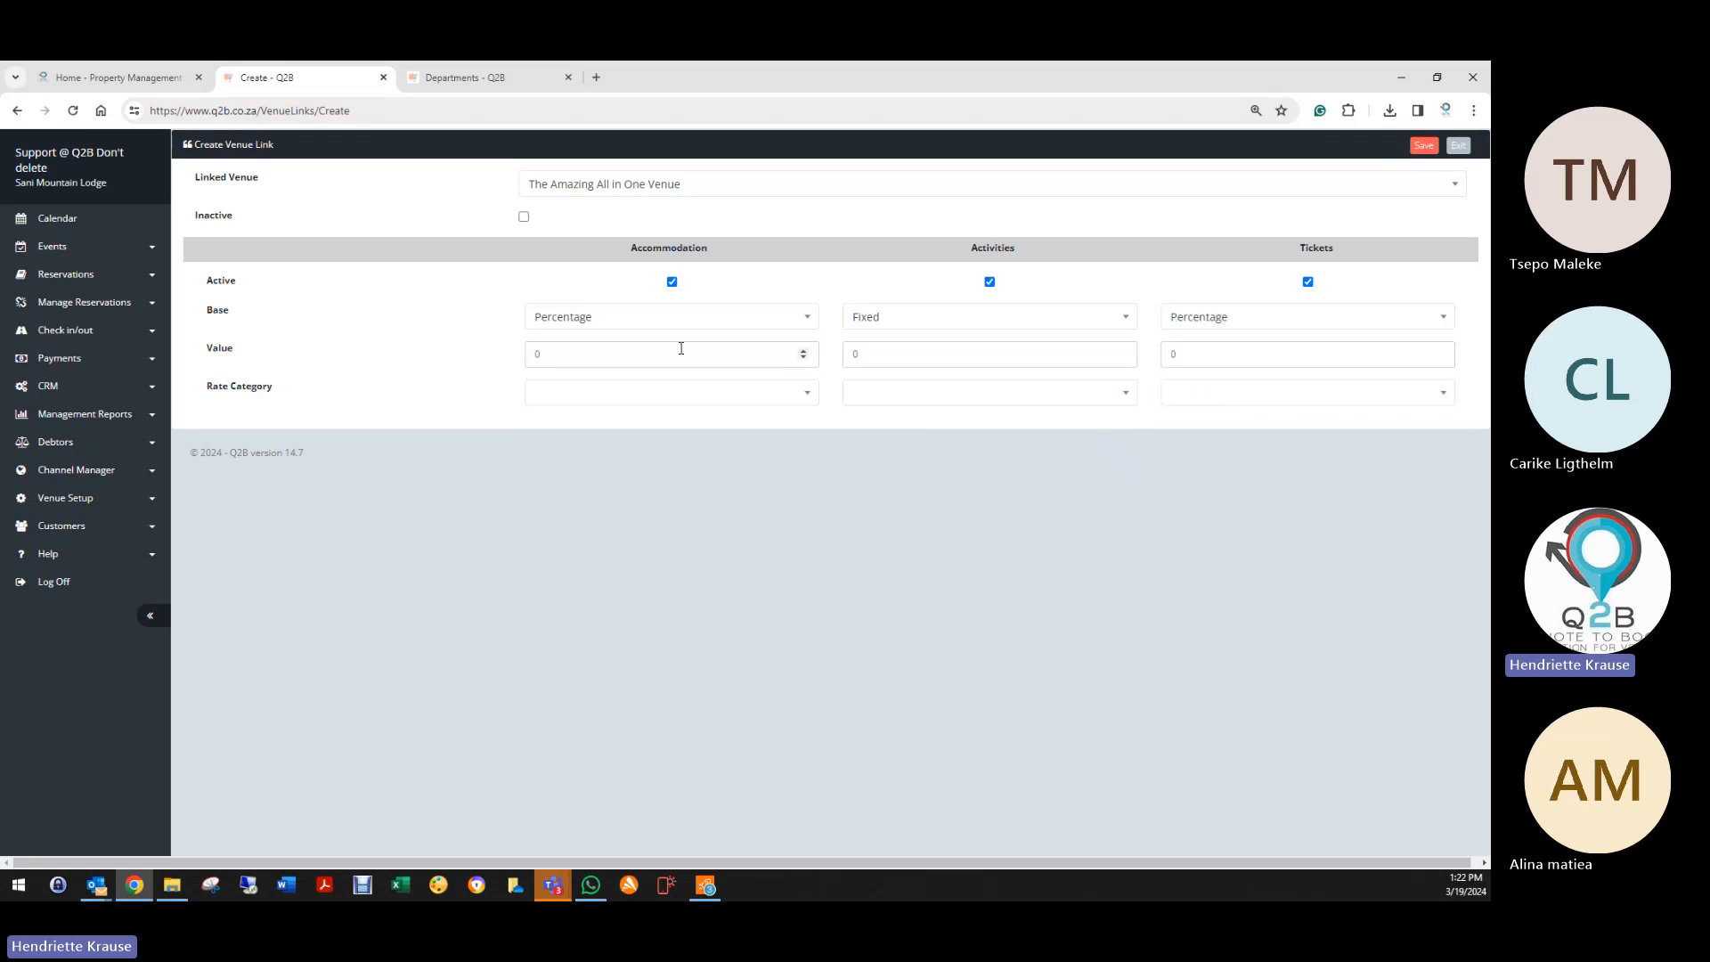
# Step: Enter values 10 and 100 and choose Dinner,Bed&Breakfast as the accommodation rate category
pyautogui.click(567, 352)
pyautogui.press('BackSpace')
pyautogui.write('10')
pyautogui.press('Tab')
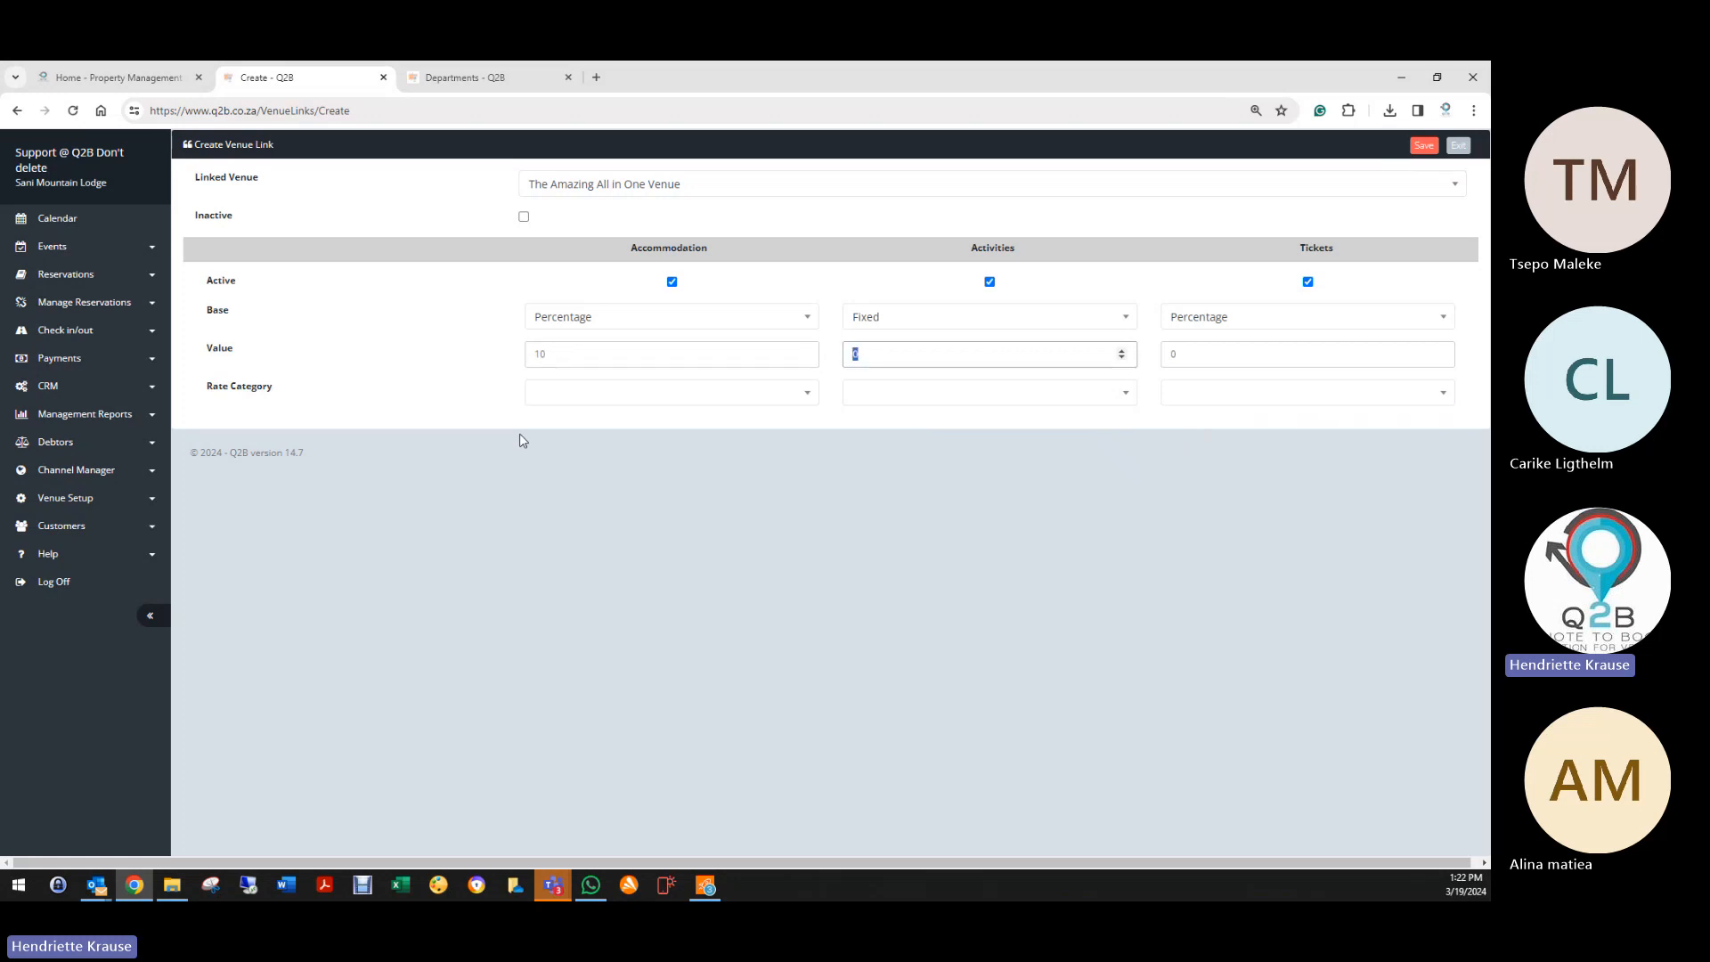
pyautogui.write('100')
pyautogui.press('Tab')
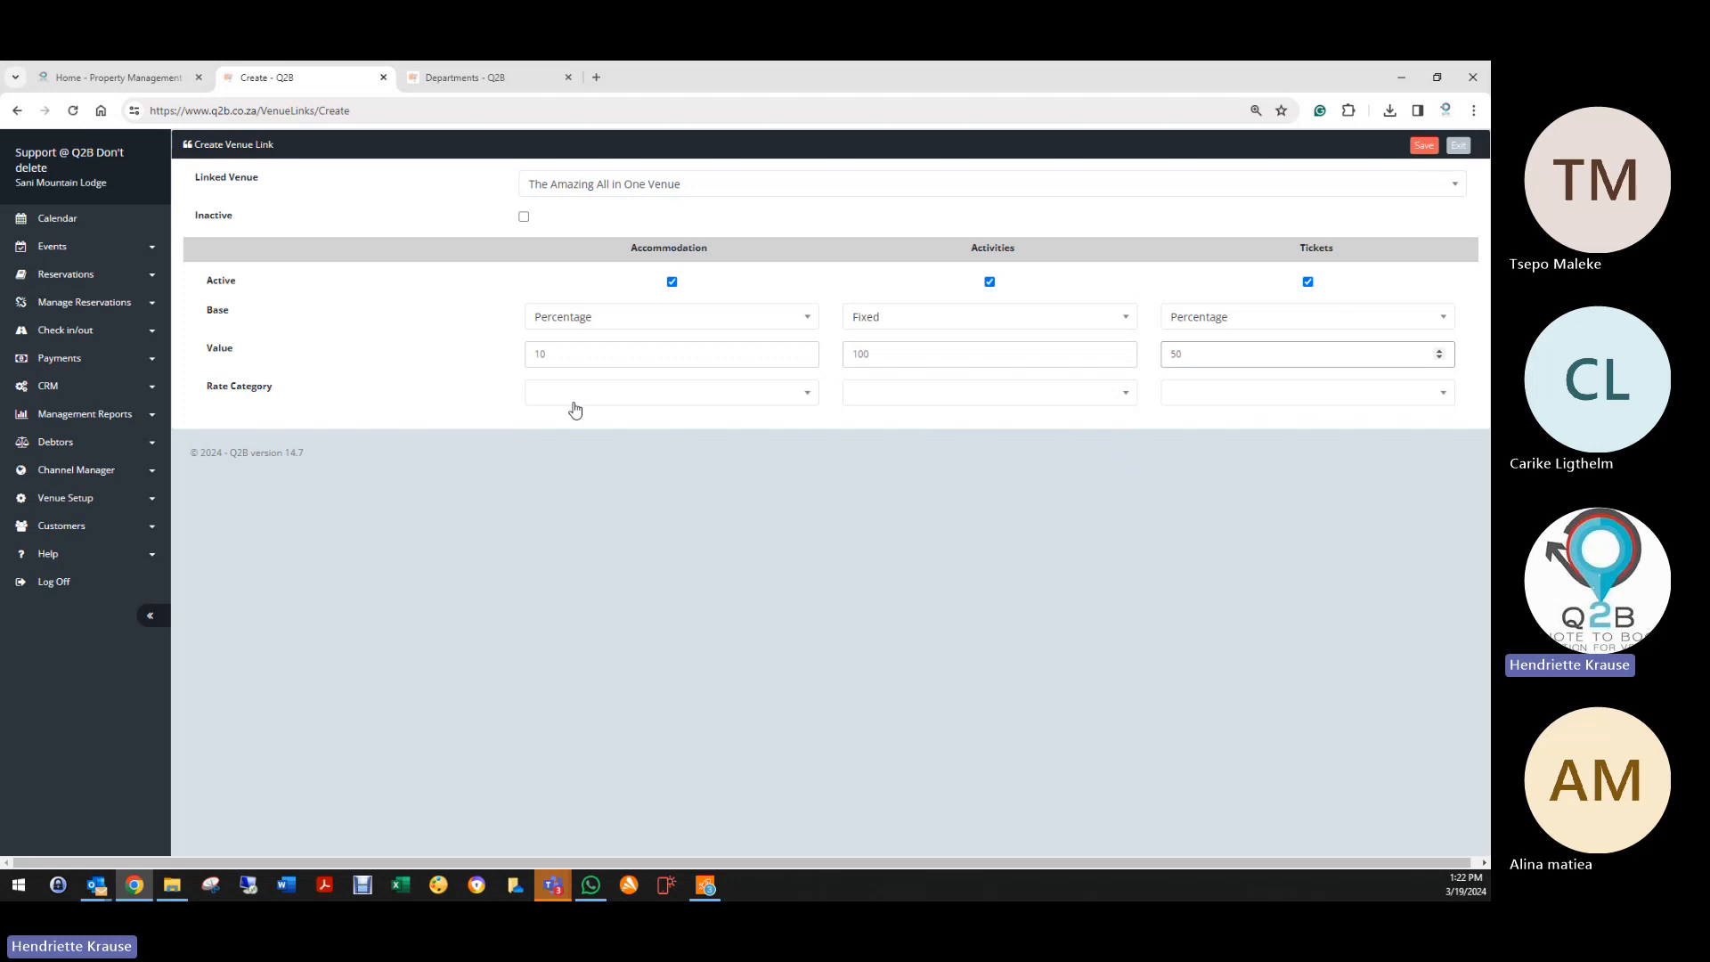
pyautogui.click(621, 397)
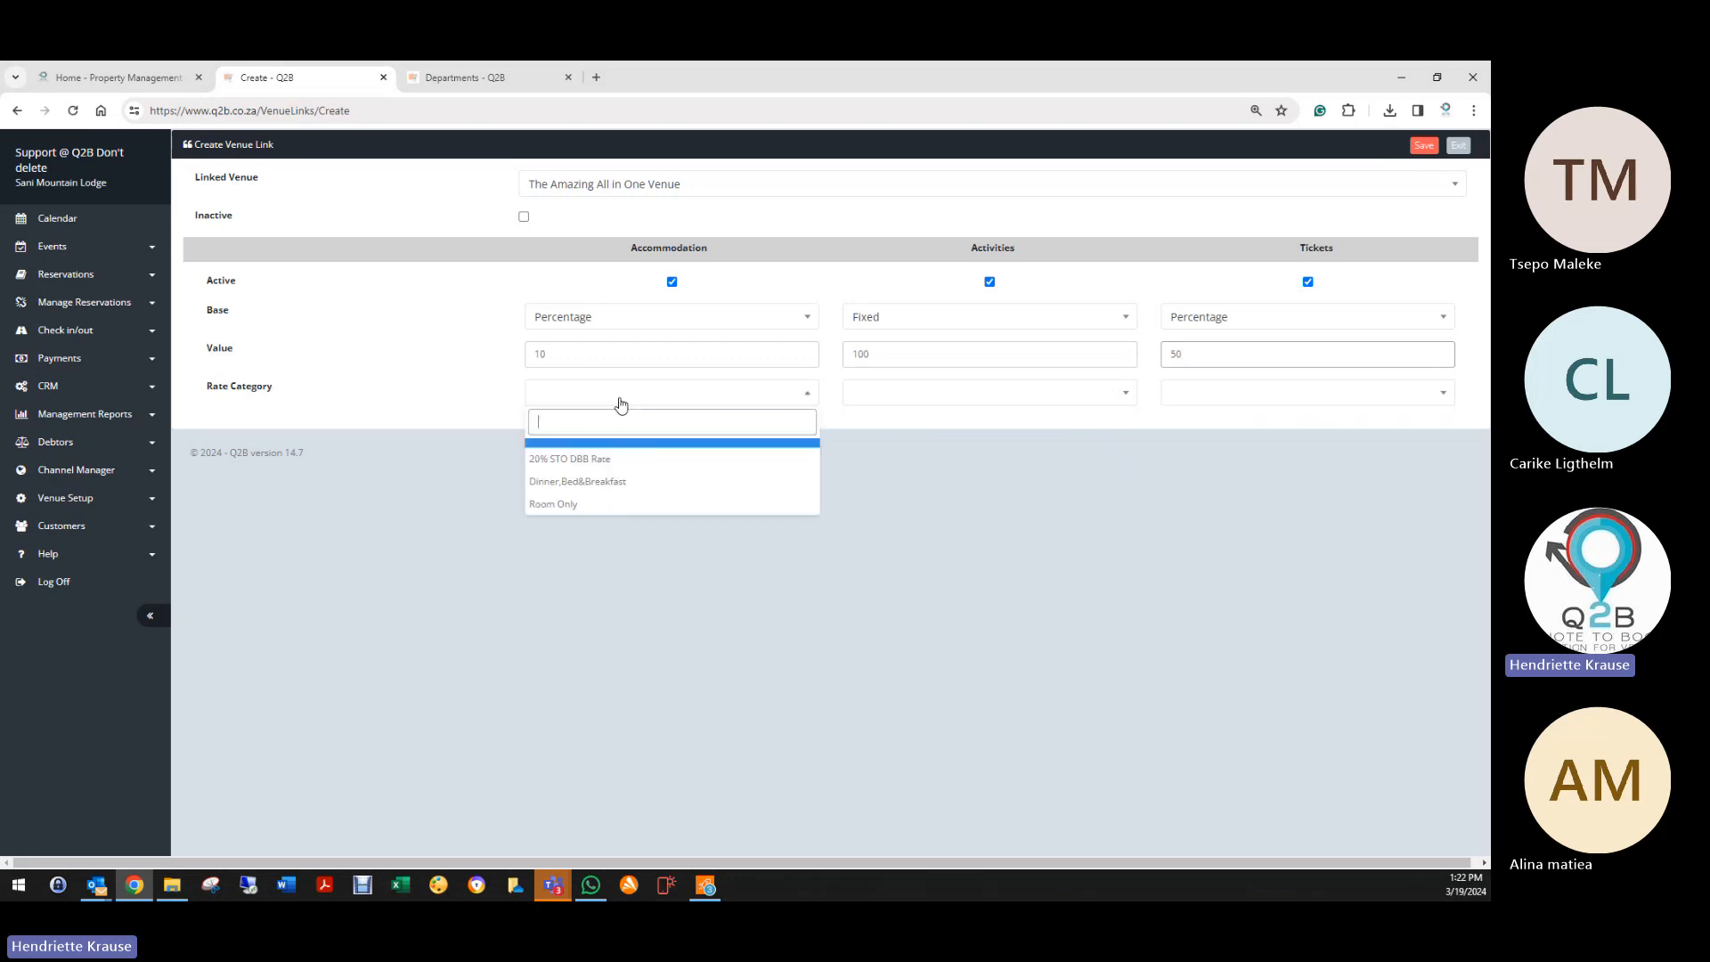
pyautogui.click(579, 482)
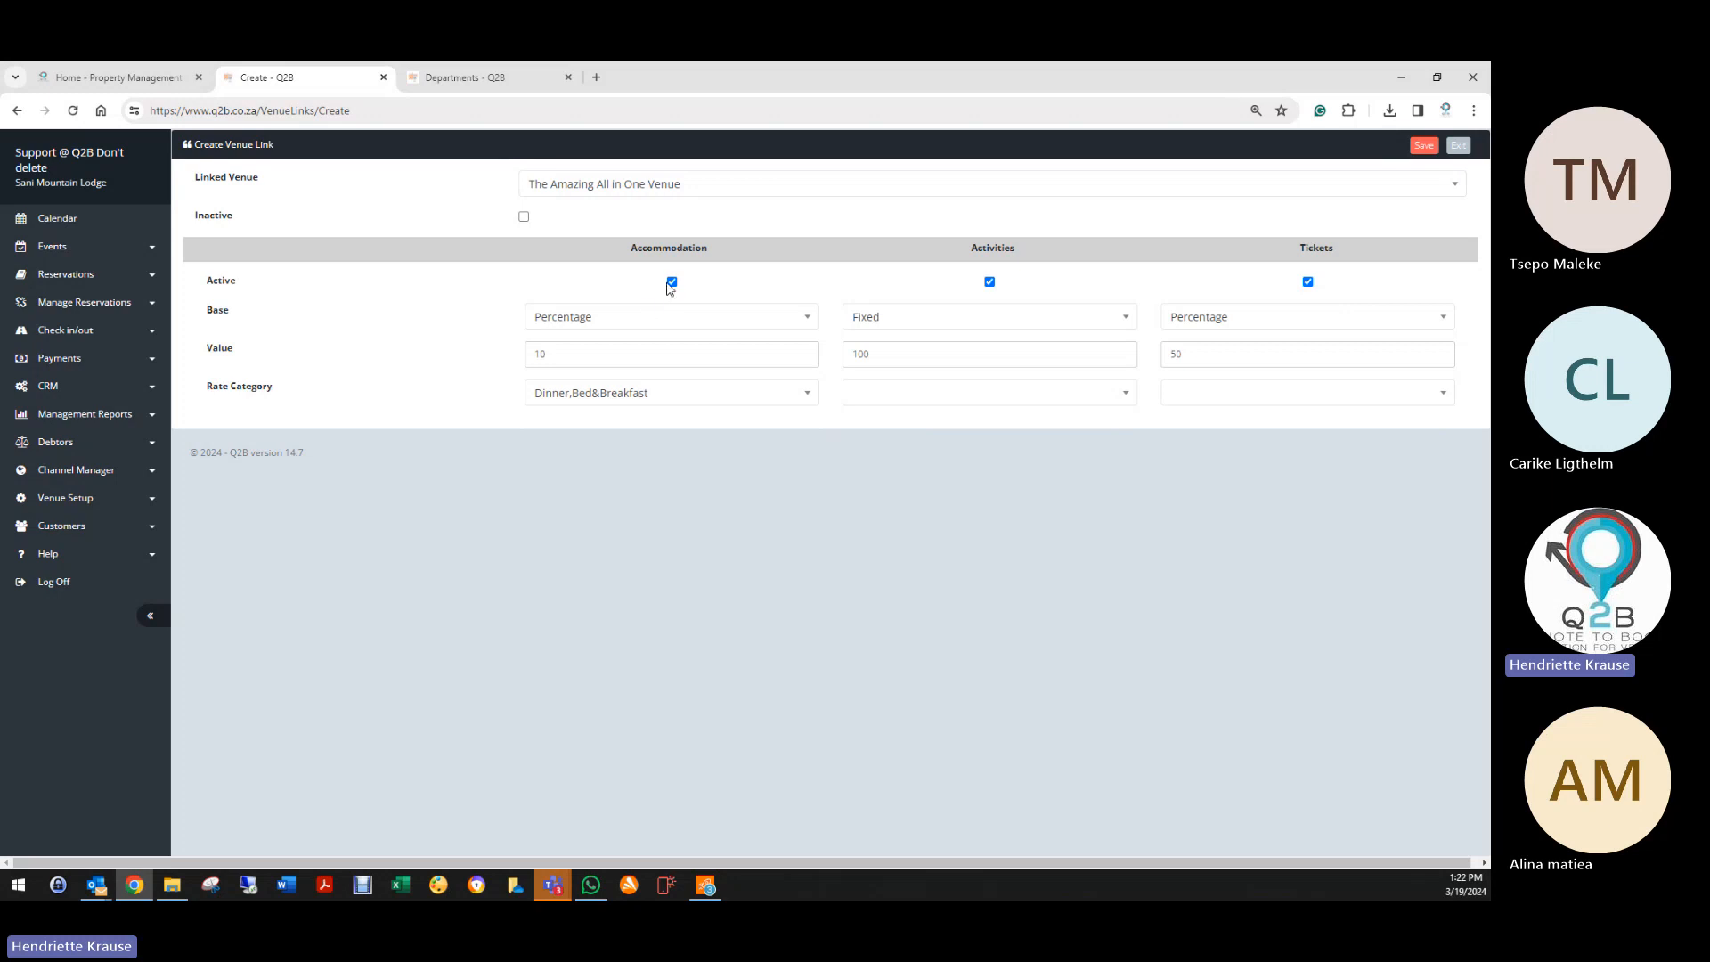
# Step: Deactivate accommodation, activities and tickets, and reset every Base to None
pyautogui.click(673, 284)
pyautogui.click(990, 283)
pyautogui.click(1307, 283)
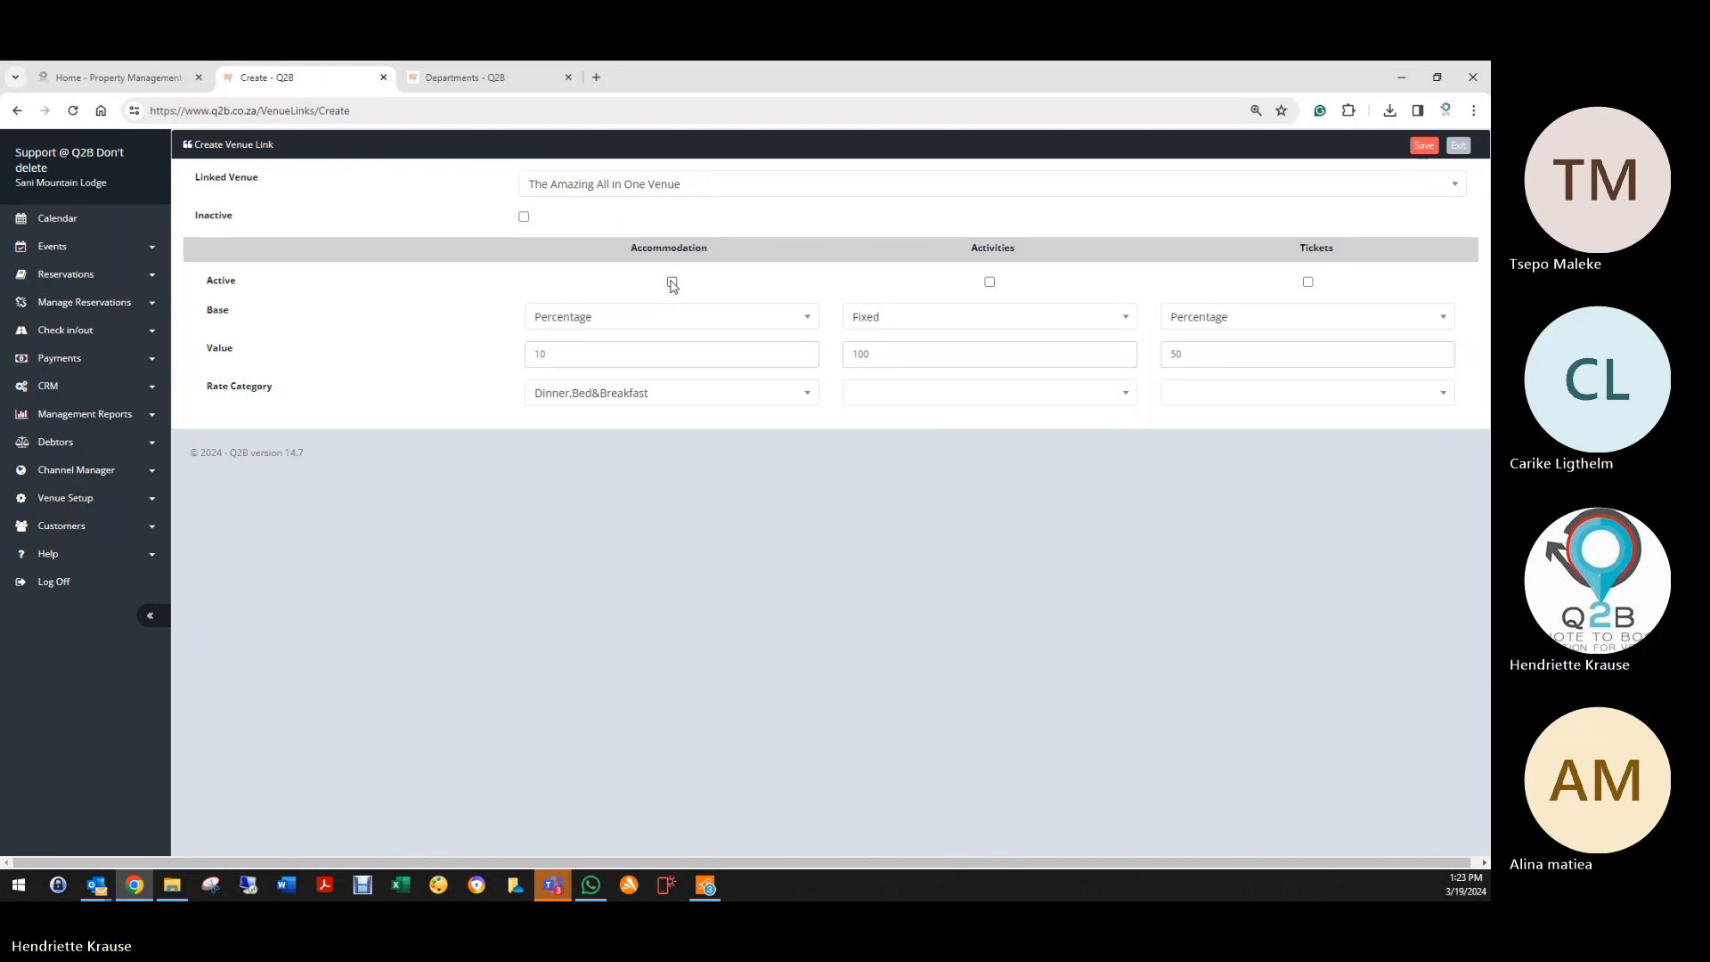
pyautogui.click(622, 325)
pyautogui.click(553, 363)
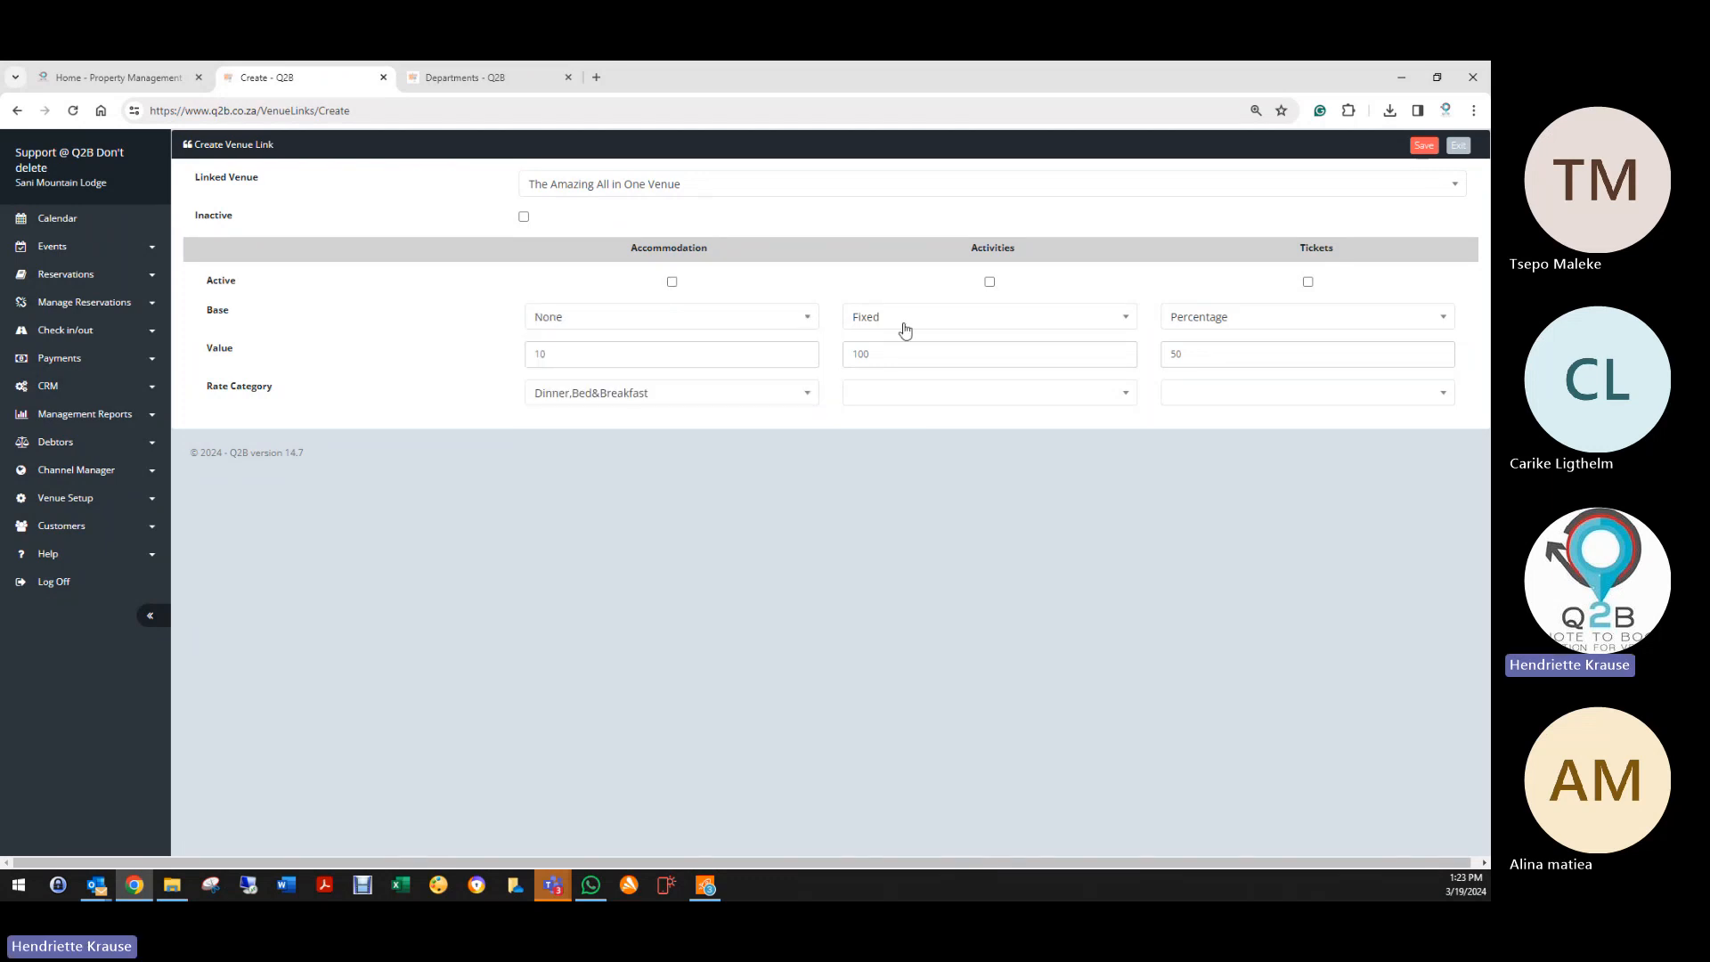
pyautogui.click(905, 329)
pyautogui.click(877, 370)
pyautogui.click(1241, 325)
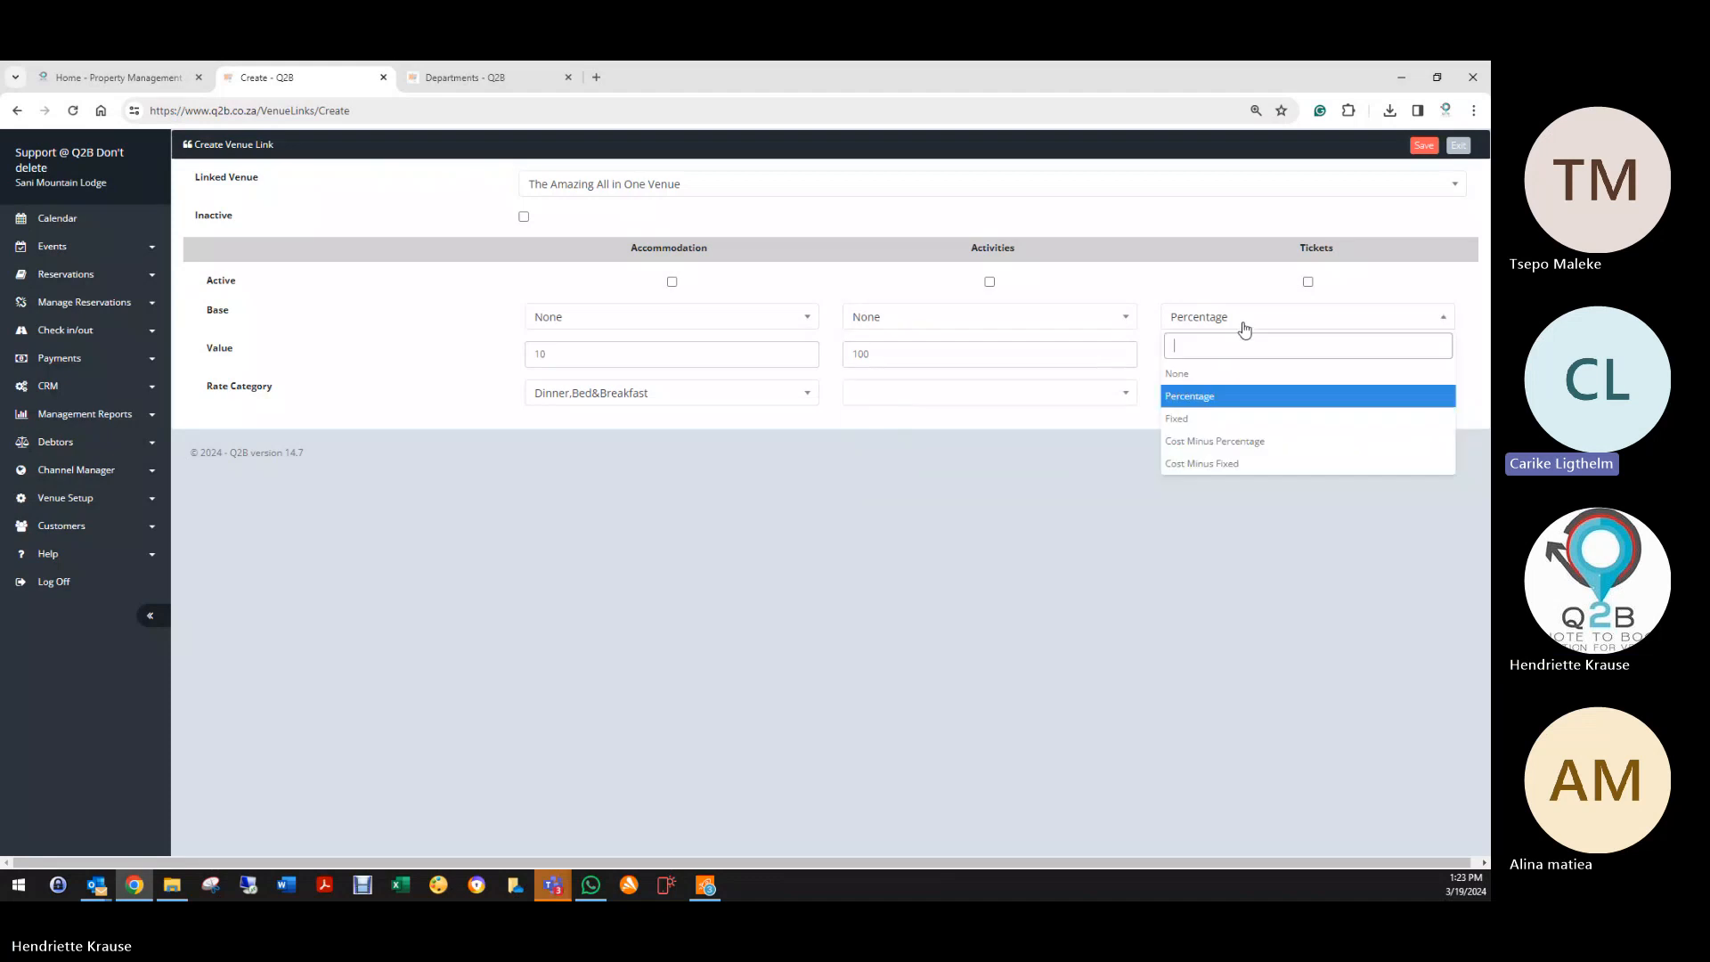
pyautogui.click(1172, 370)
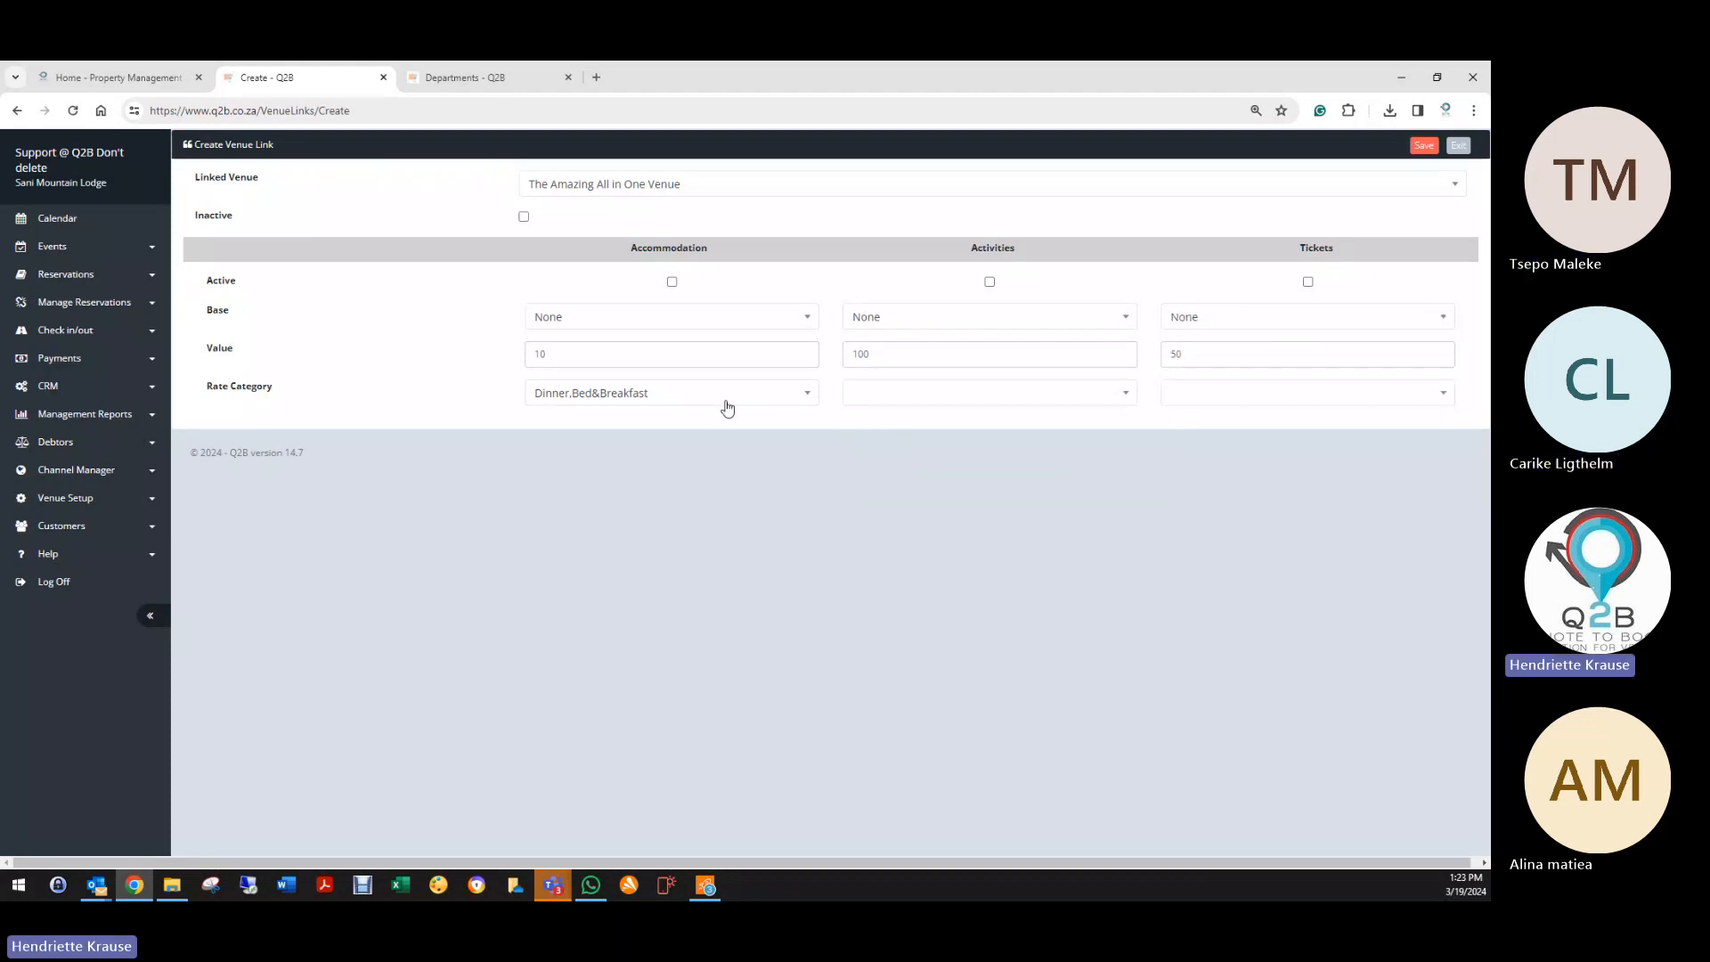
# Step: Leave the new venue link and open Venue Setup > Questionnaires
pyautogui.click(1457, 145)
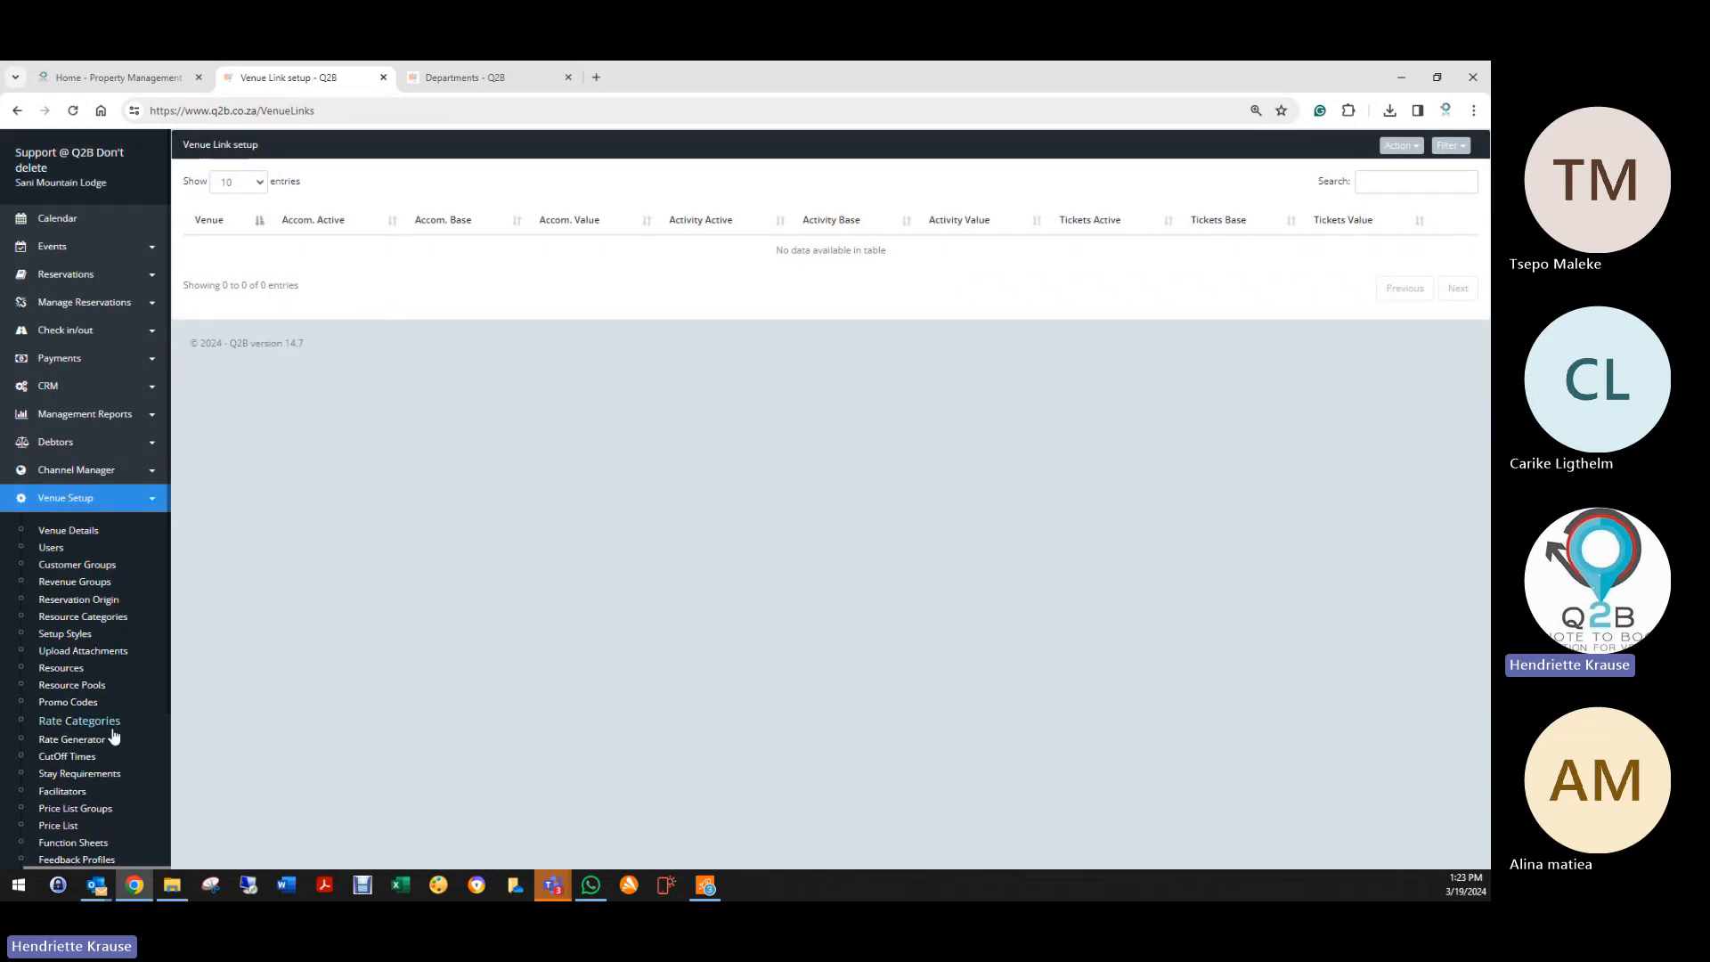
pyautogui.scroll(-2, 111, 721)
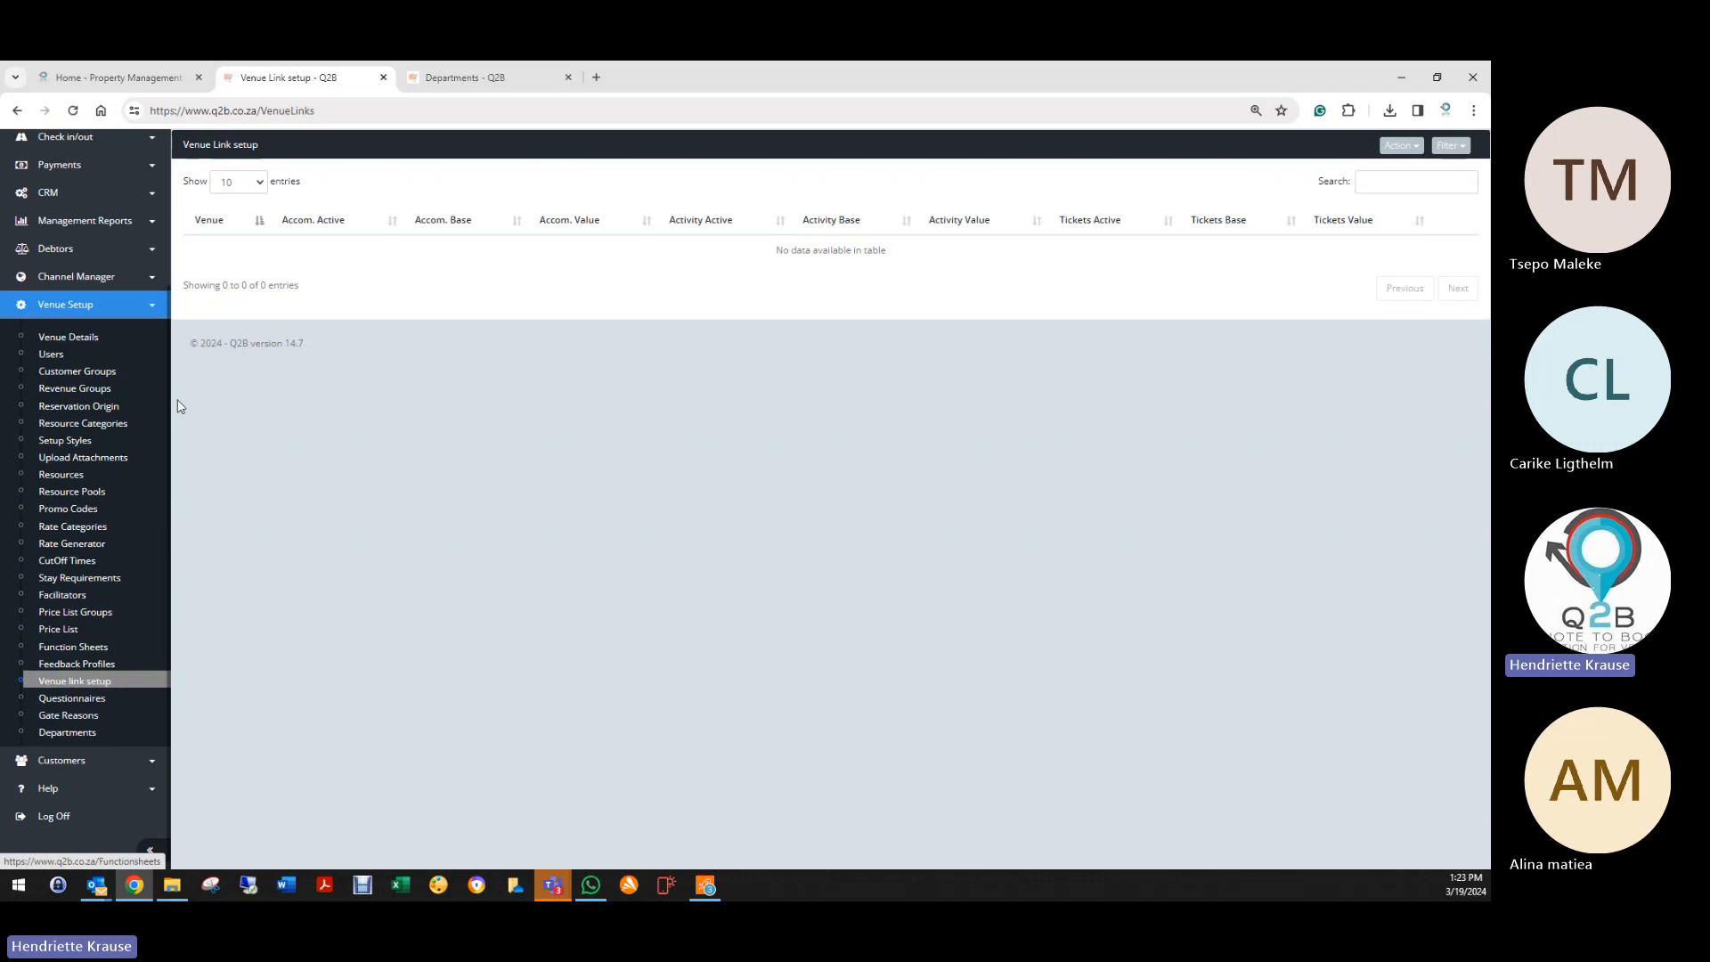
pyautogui.click(77, 699)
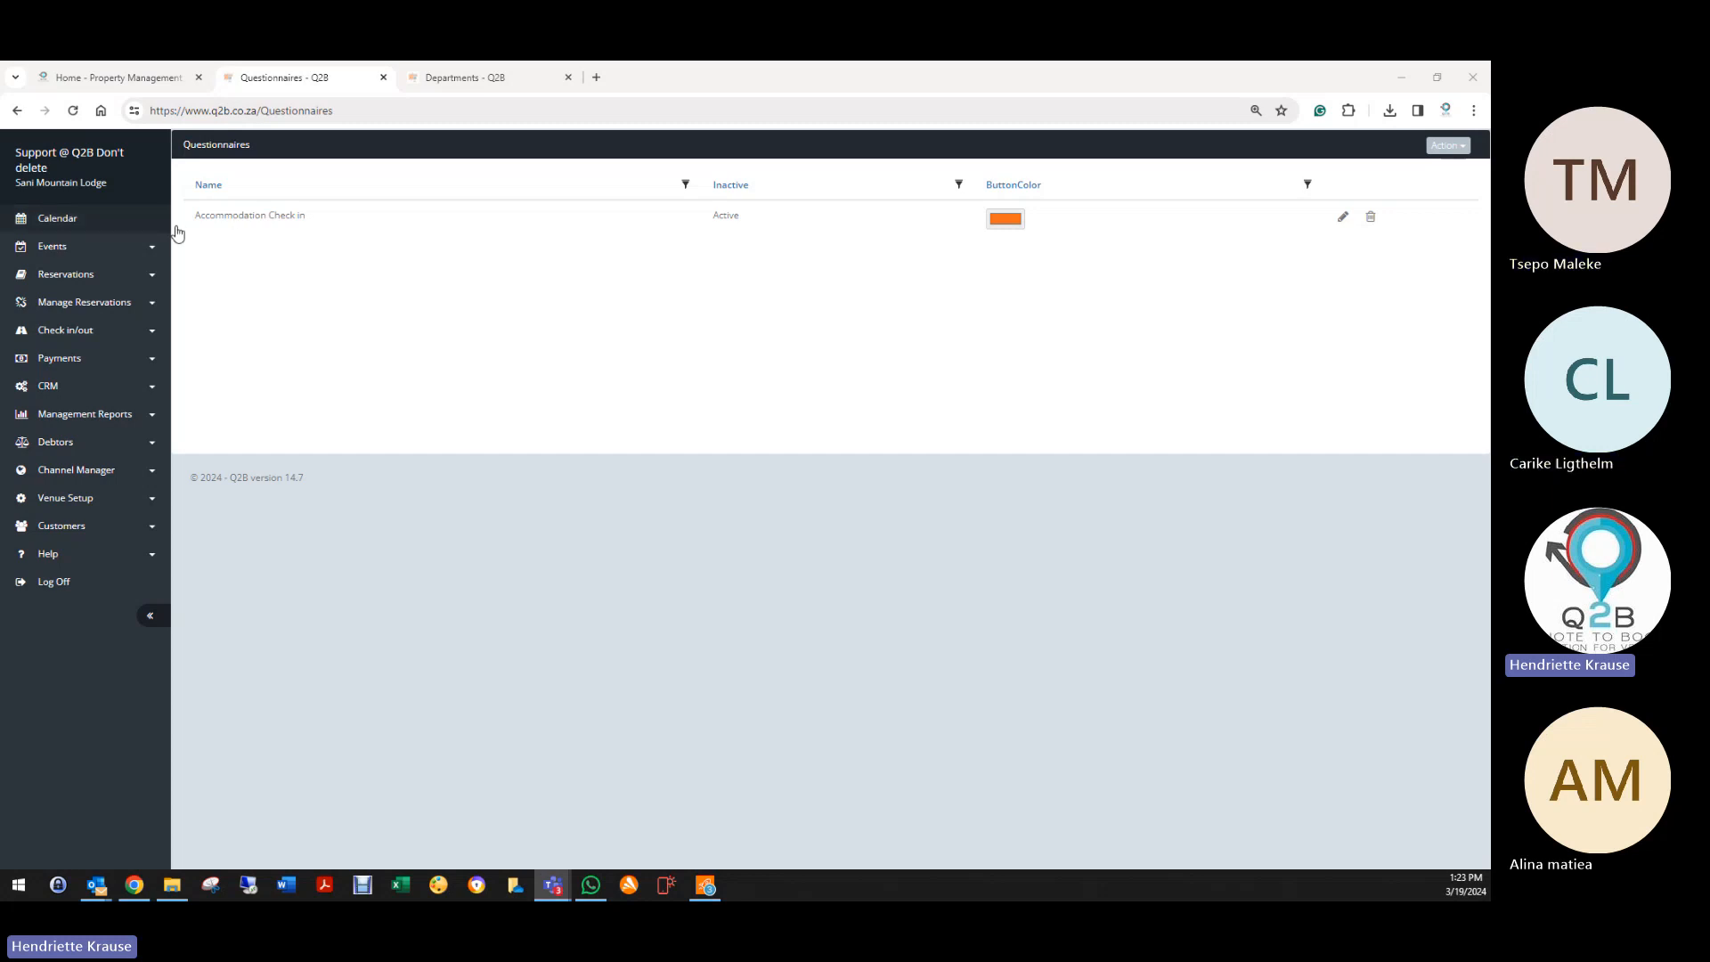
# Step: Open the Accommodation Check in questionnaire, view its questions, and return to its edit page
pyautogui.click(1344, 218)
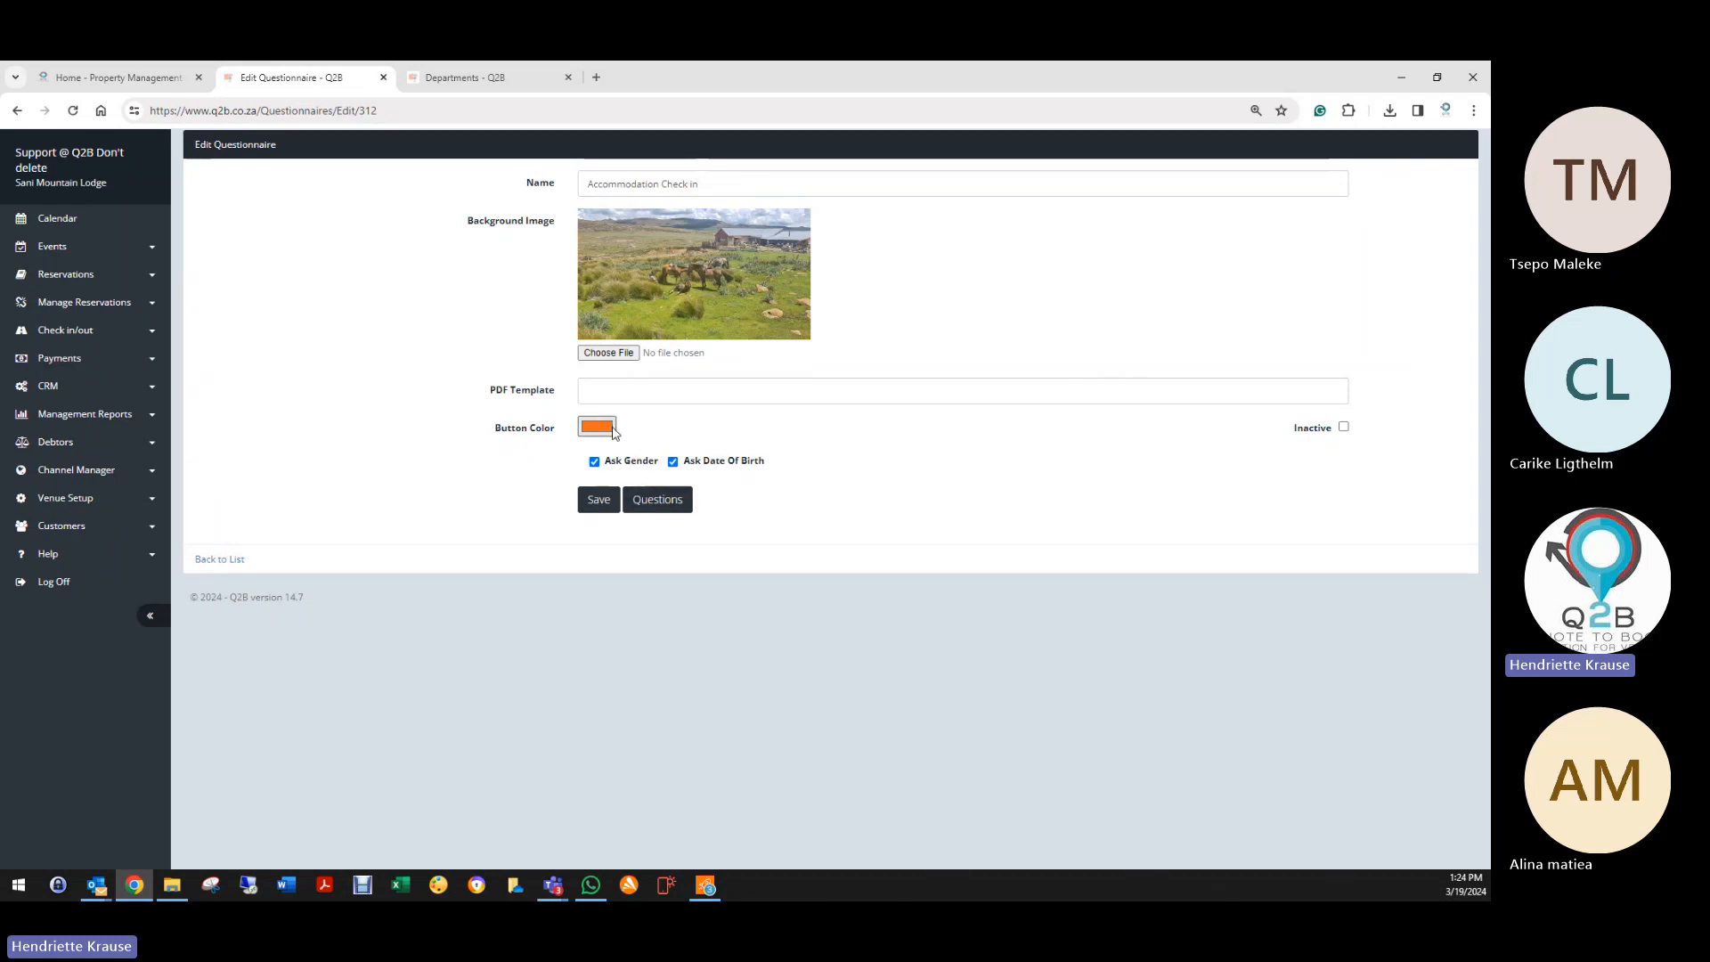
pyautogui.click(677, 499)
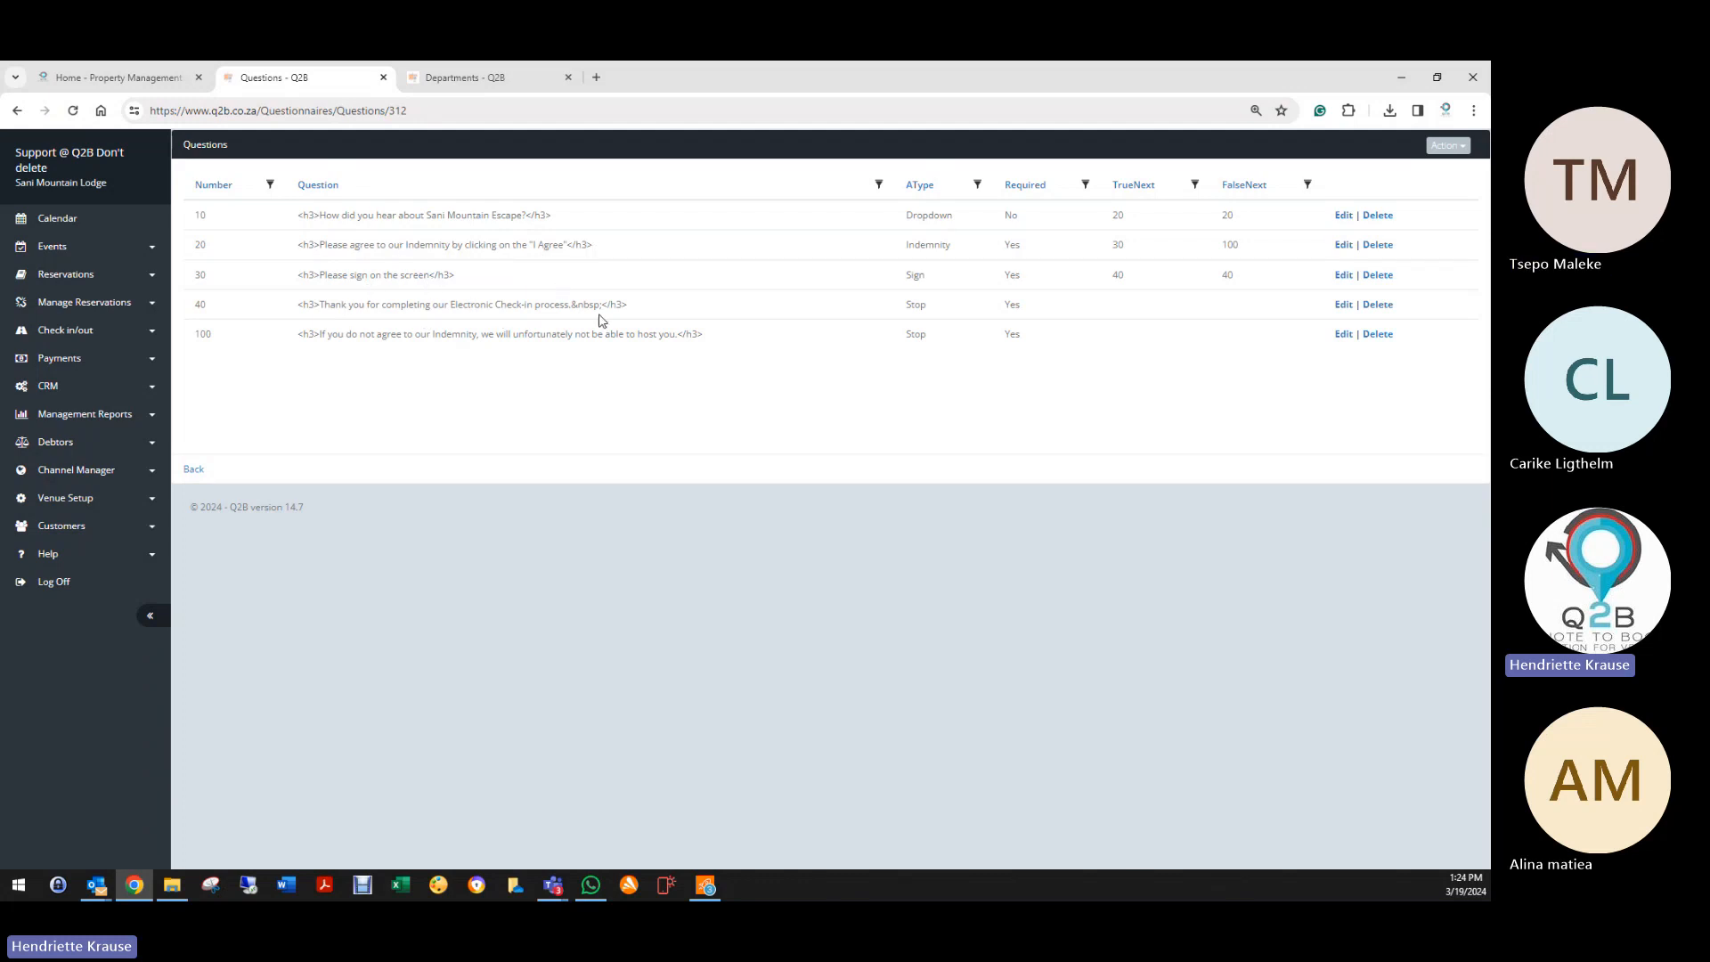
pyautogui.click(193, 470)
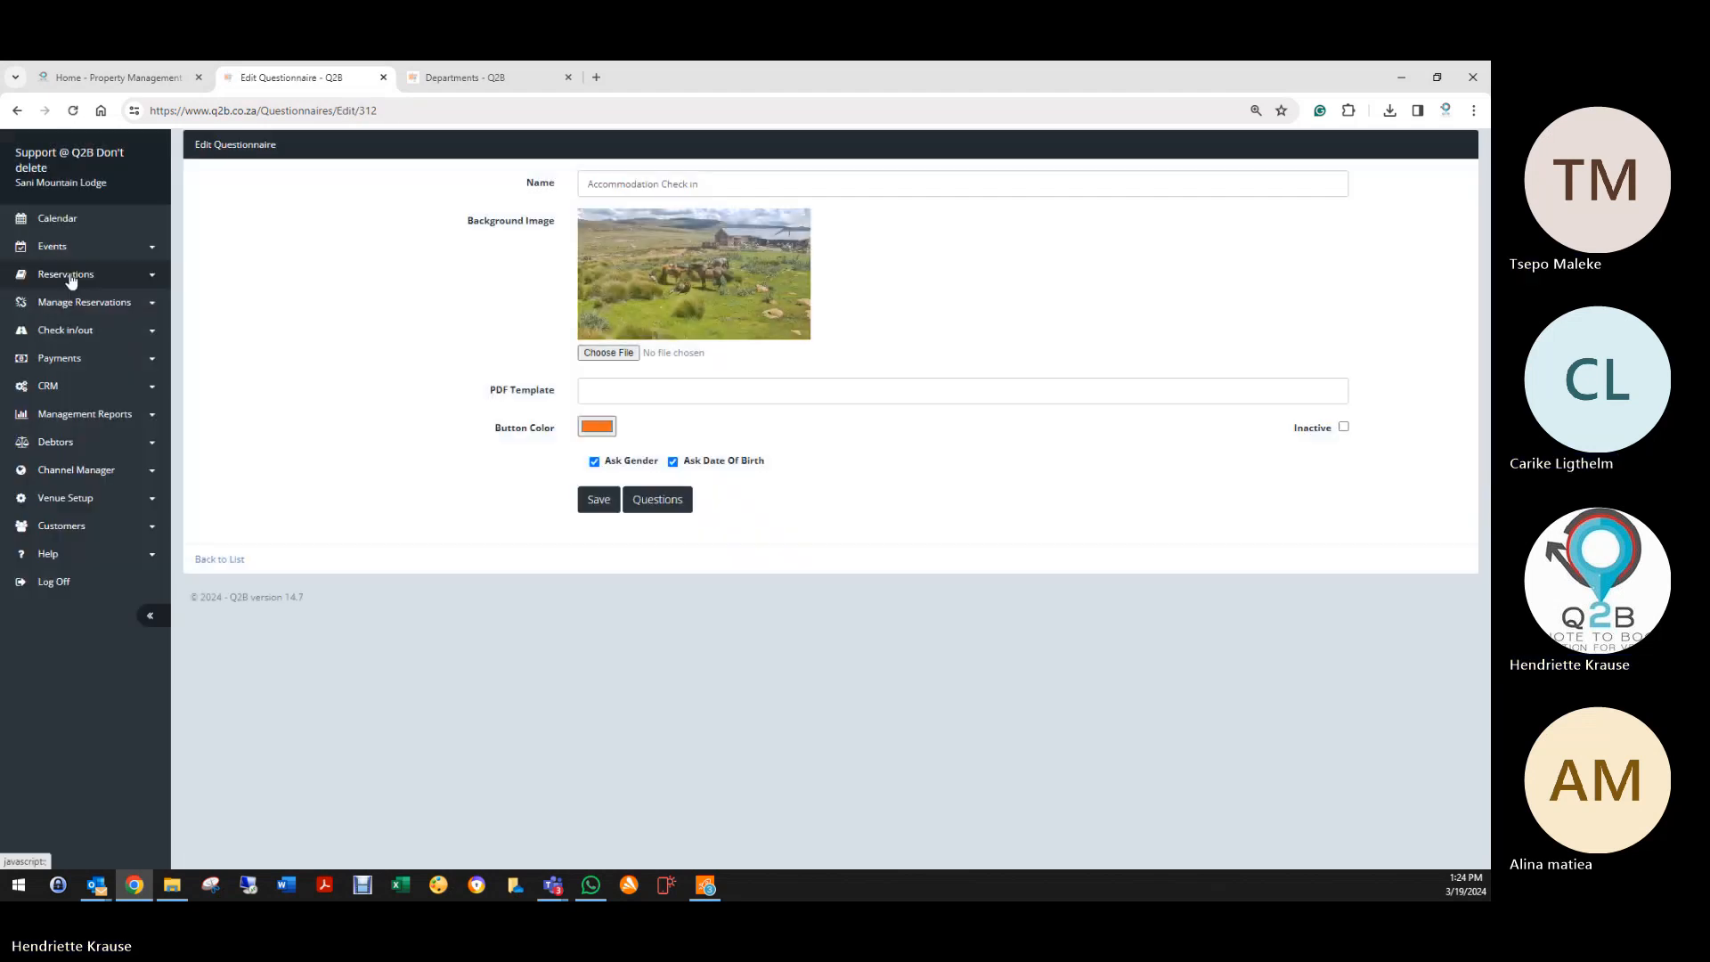
pyautogui.click(68, 274)
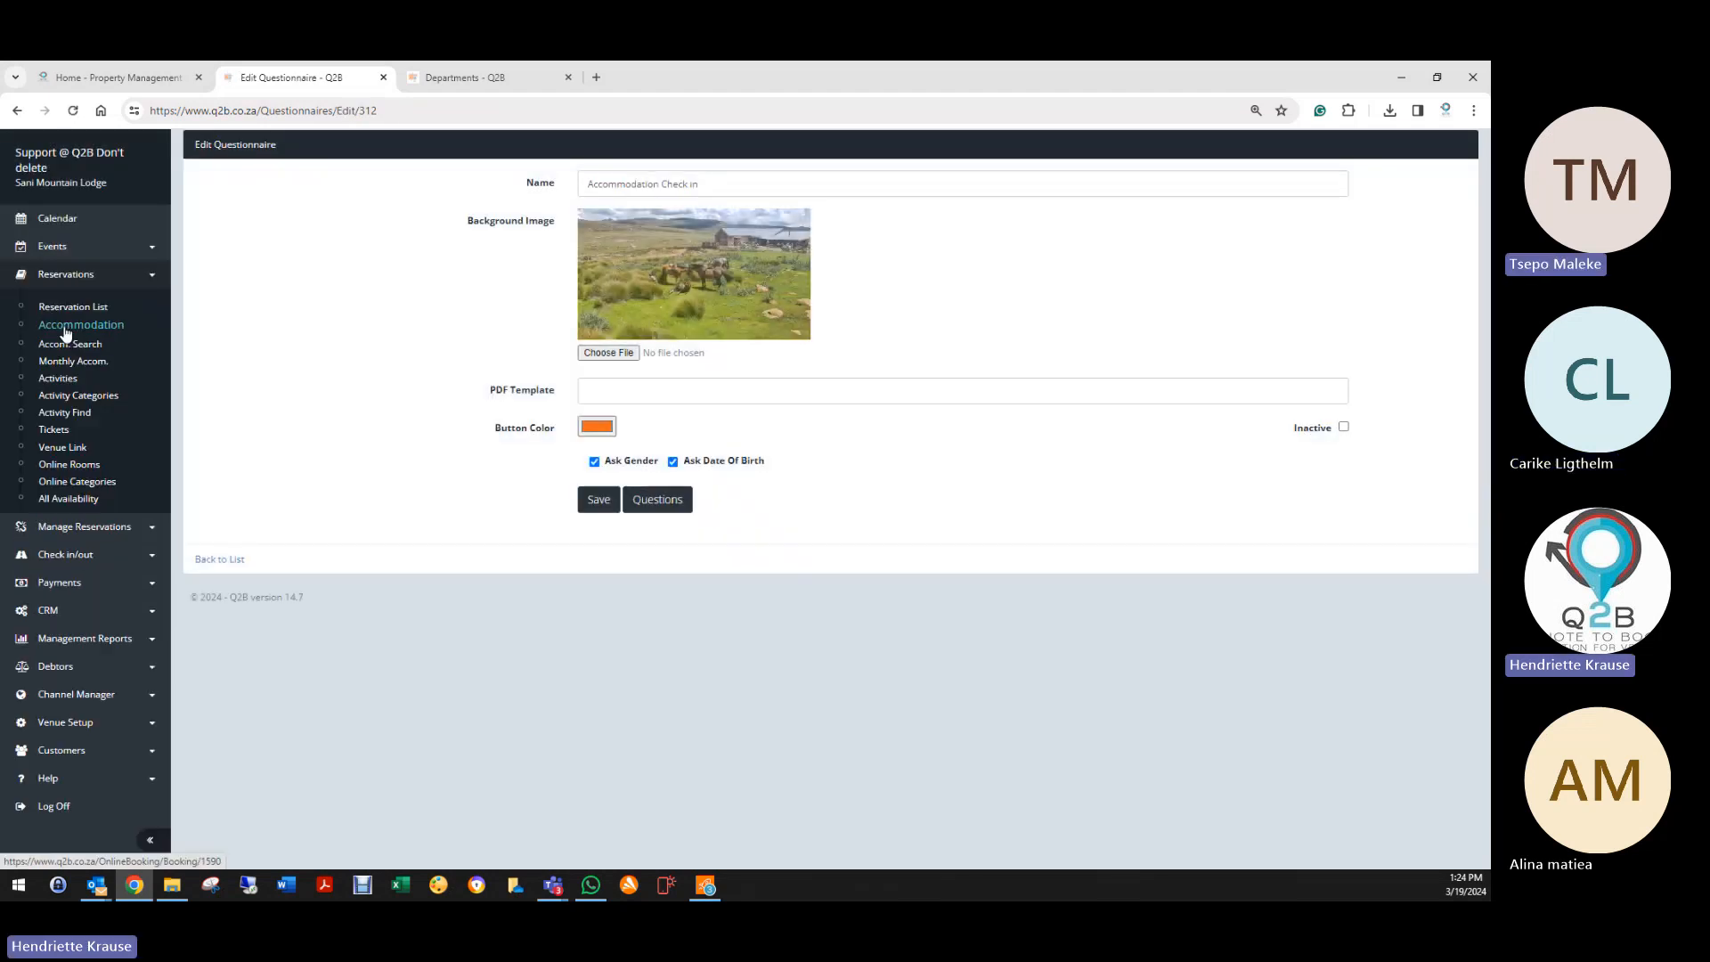
# Step: In Monthly Accom., book Bashana for the night of 19 March with 2 guests
pyautogui.click(61, 326)
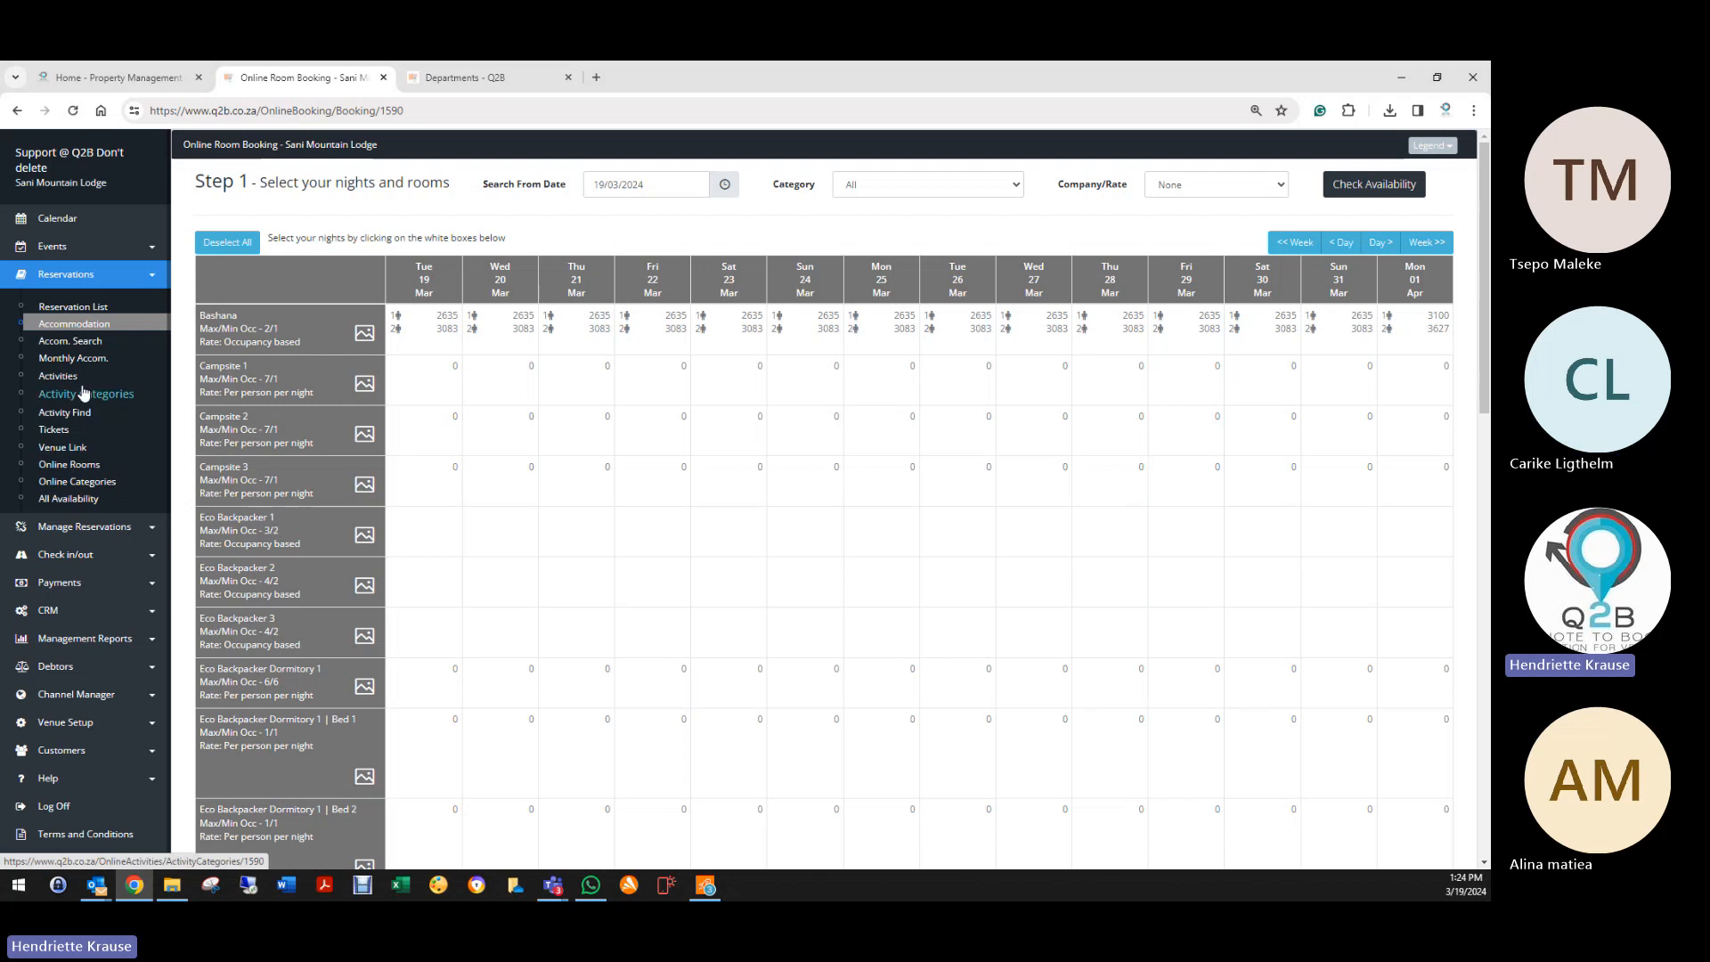
pyautogui.click(73, 358)
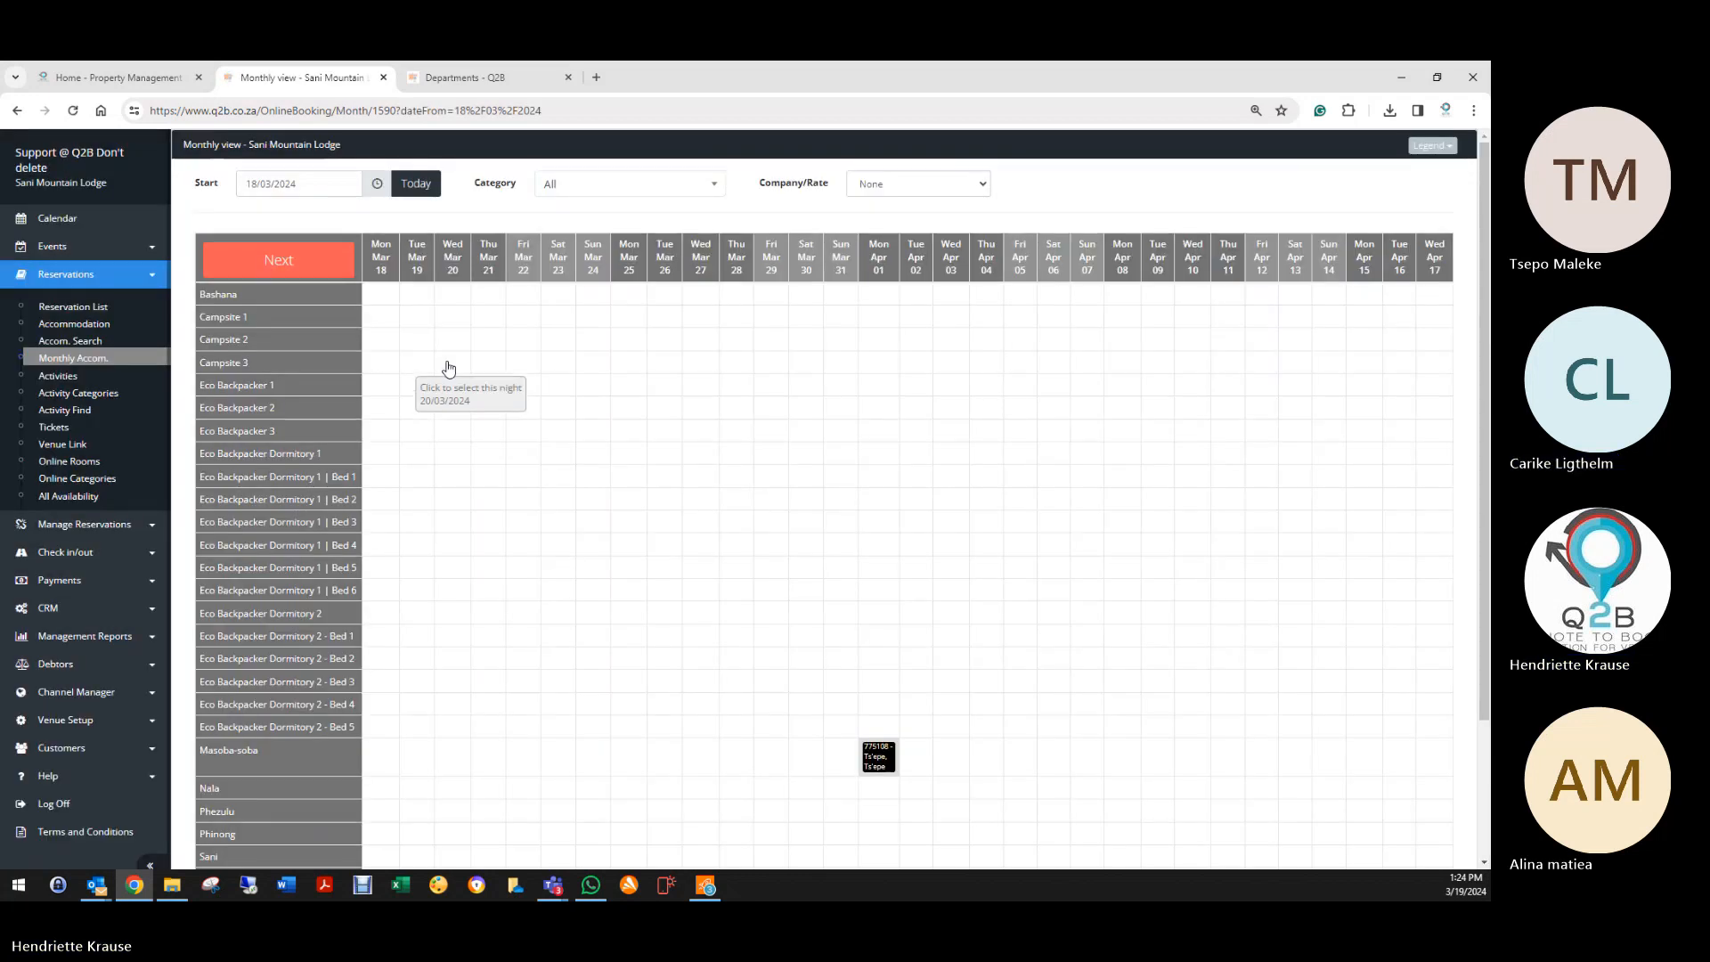
pyautogui.click(419, 293)
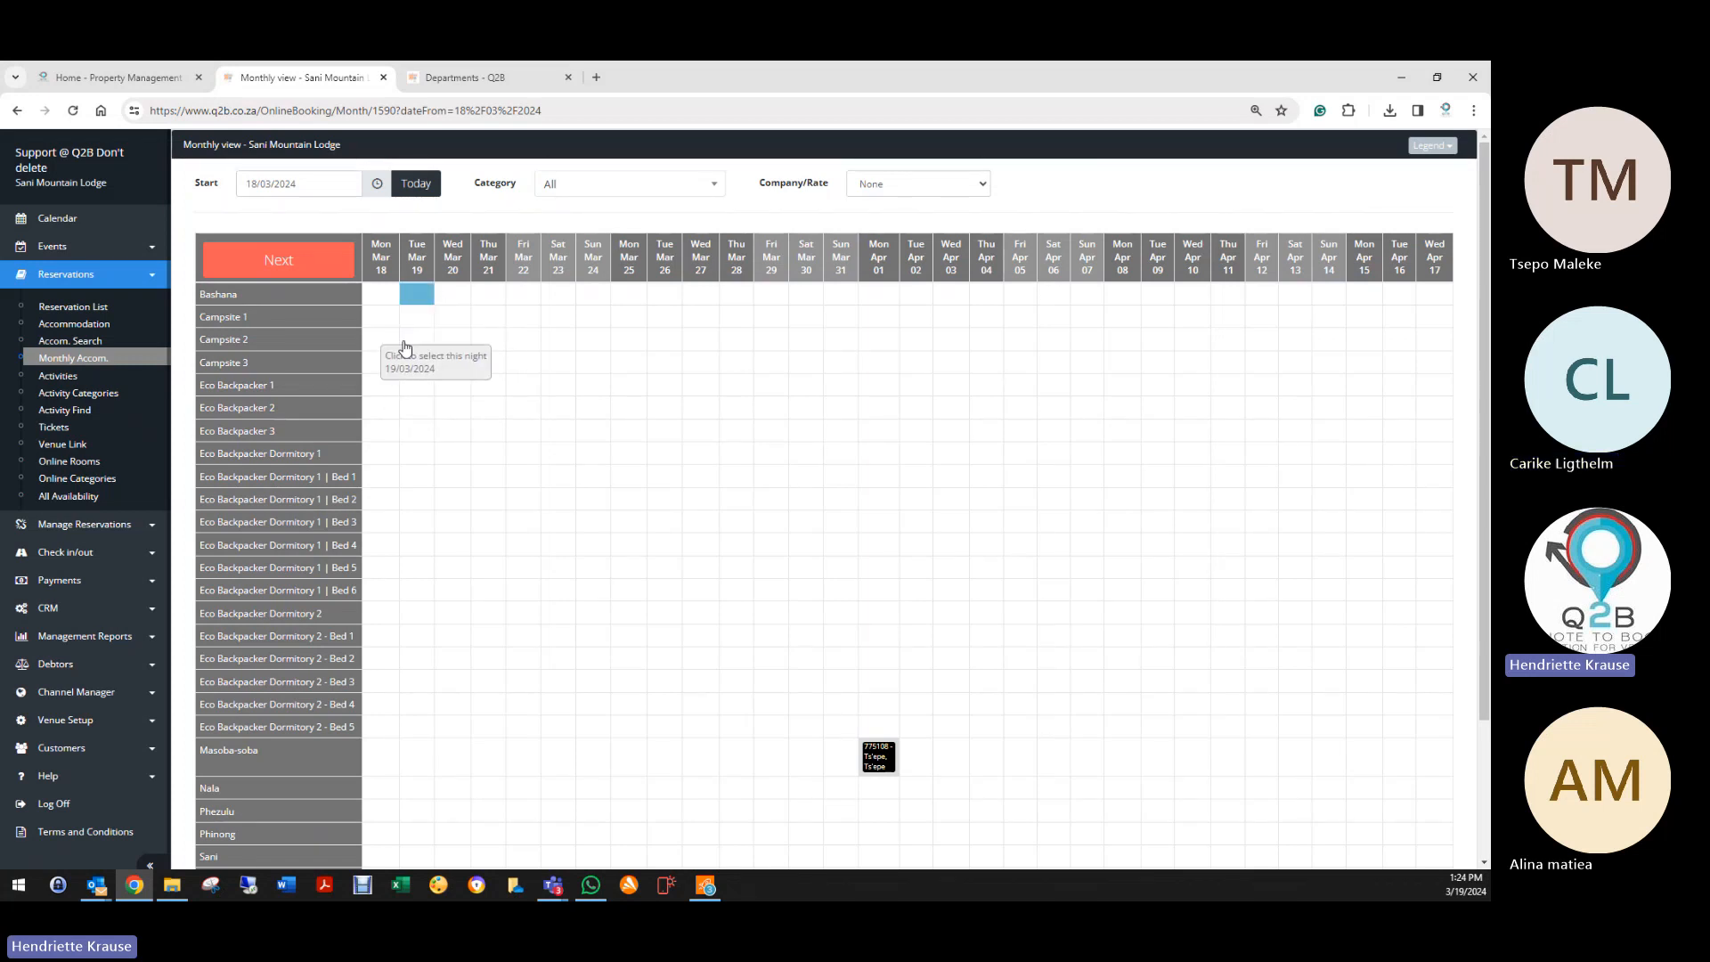
pyautogui.click(312, 267)
pyautogui.scroll(-5, 554, 694)
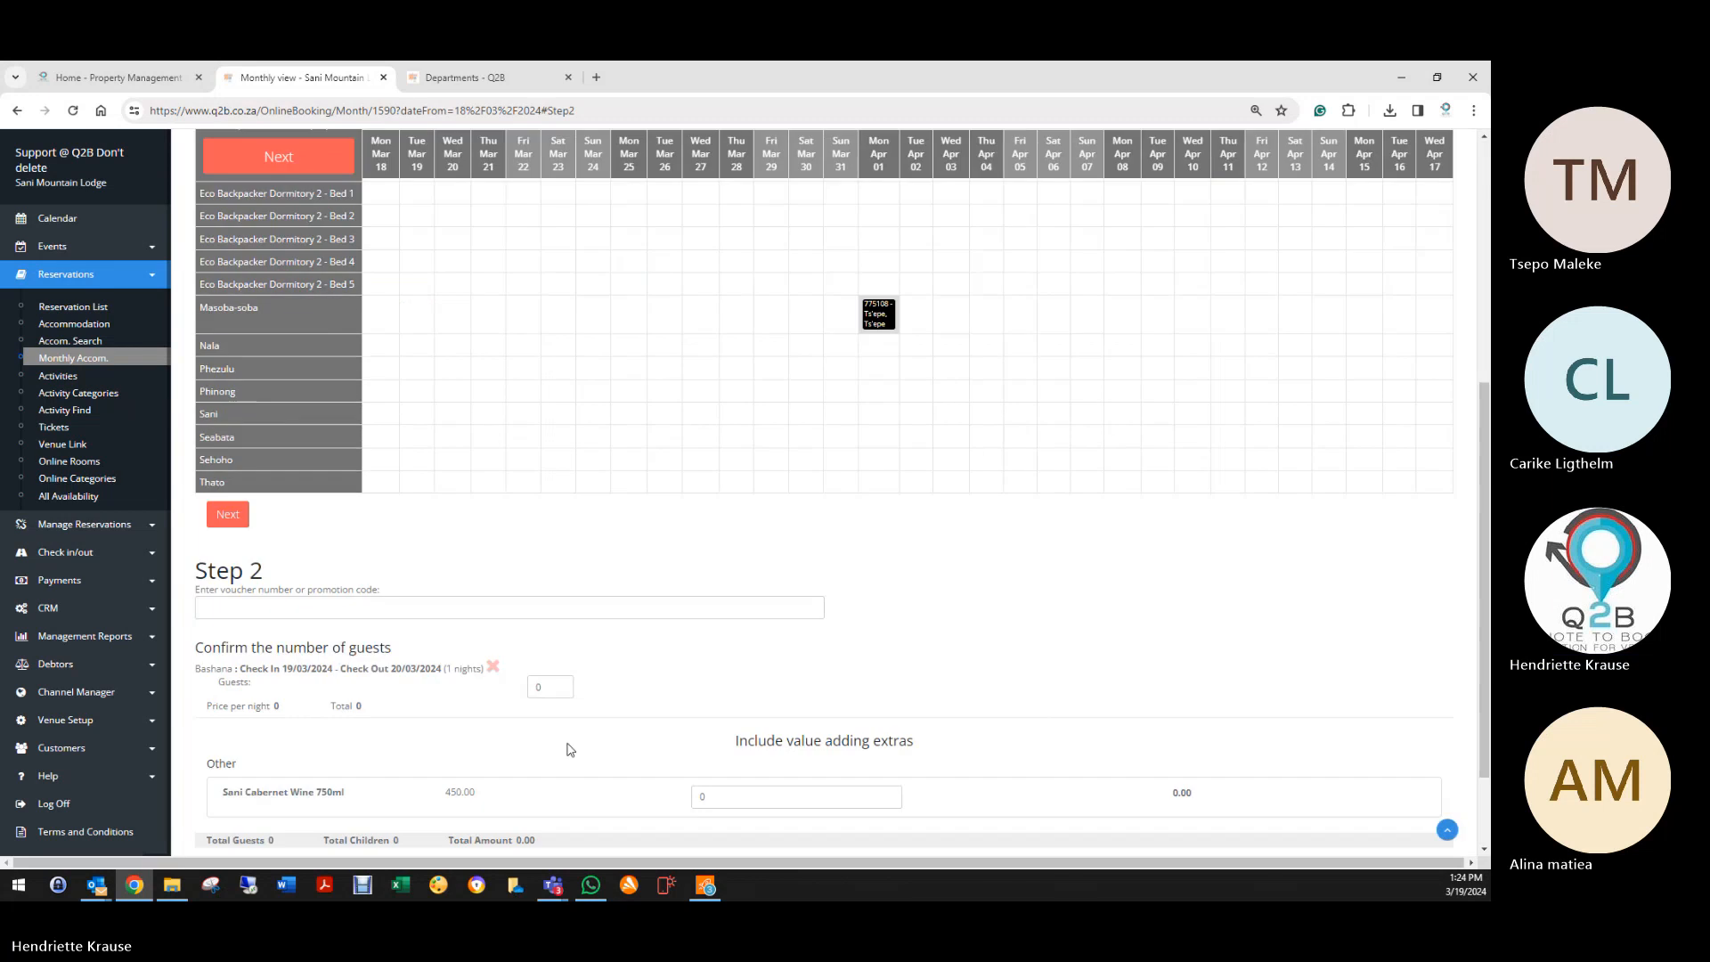
pyautogui.click(563, 686)
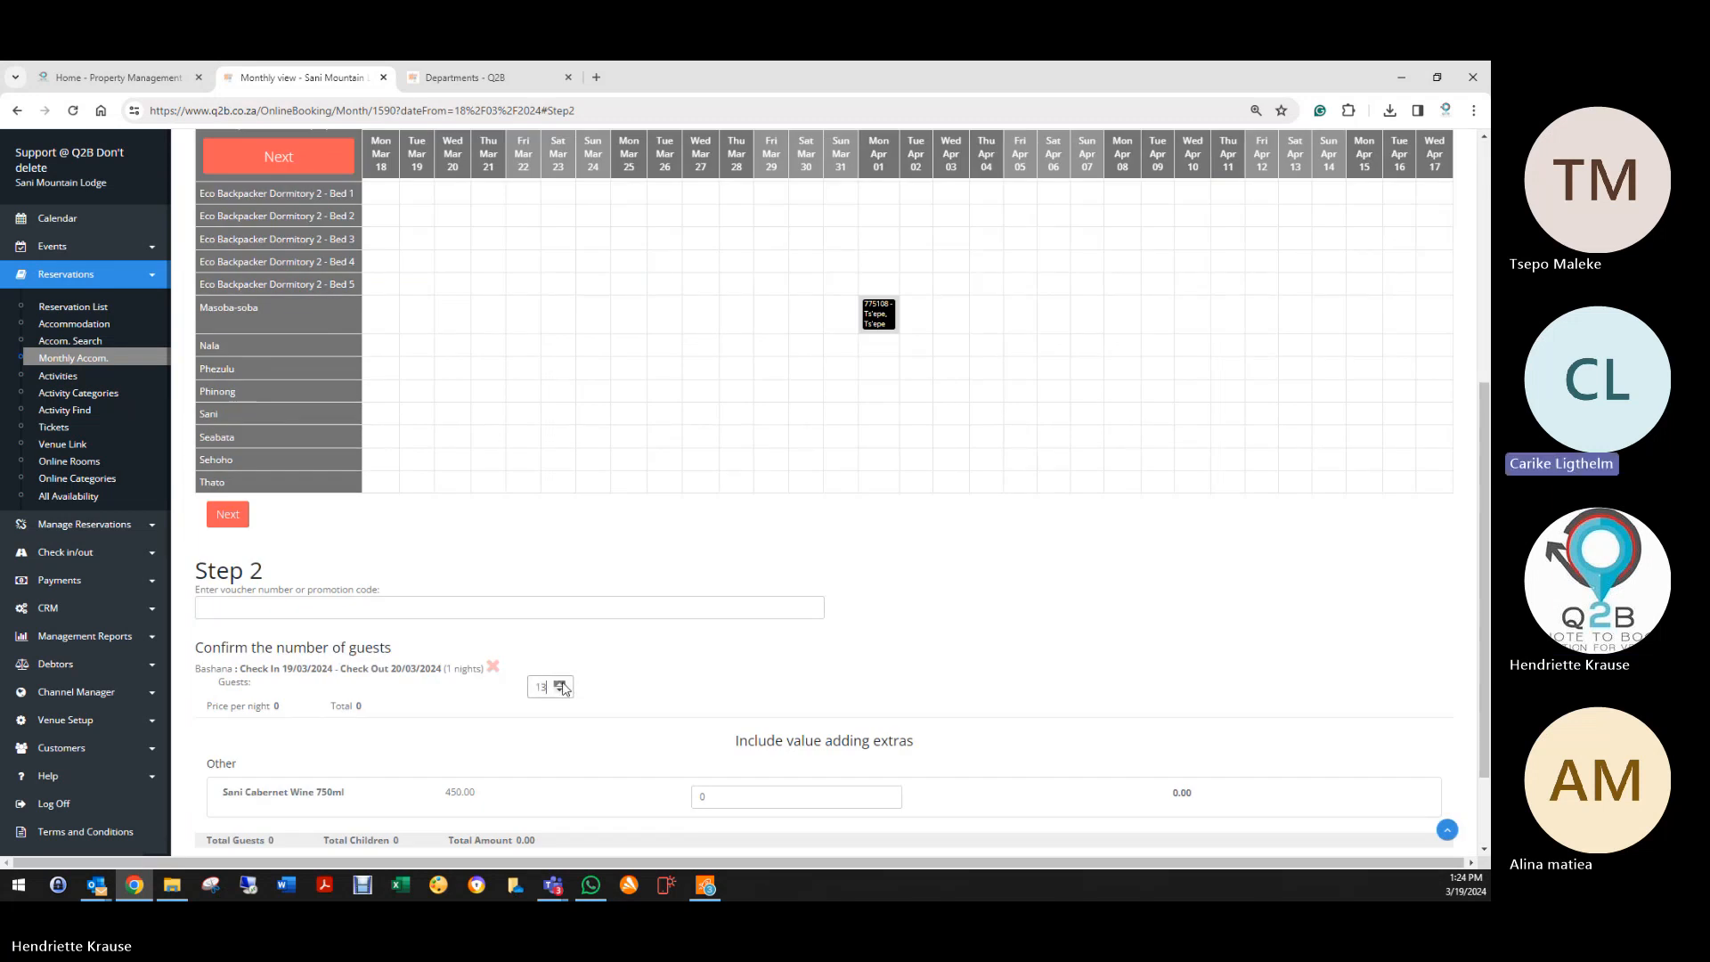
pyautogui.moveTo(554, 691); pyautogui.dragTo(526, 699)
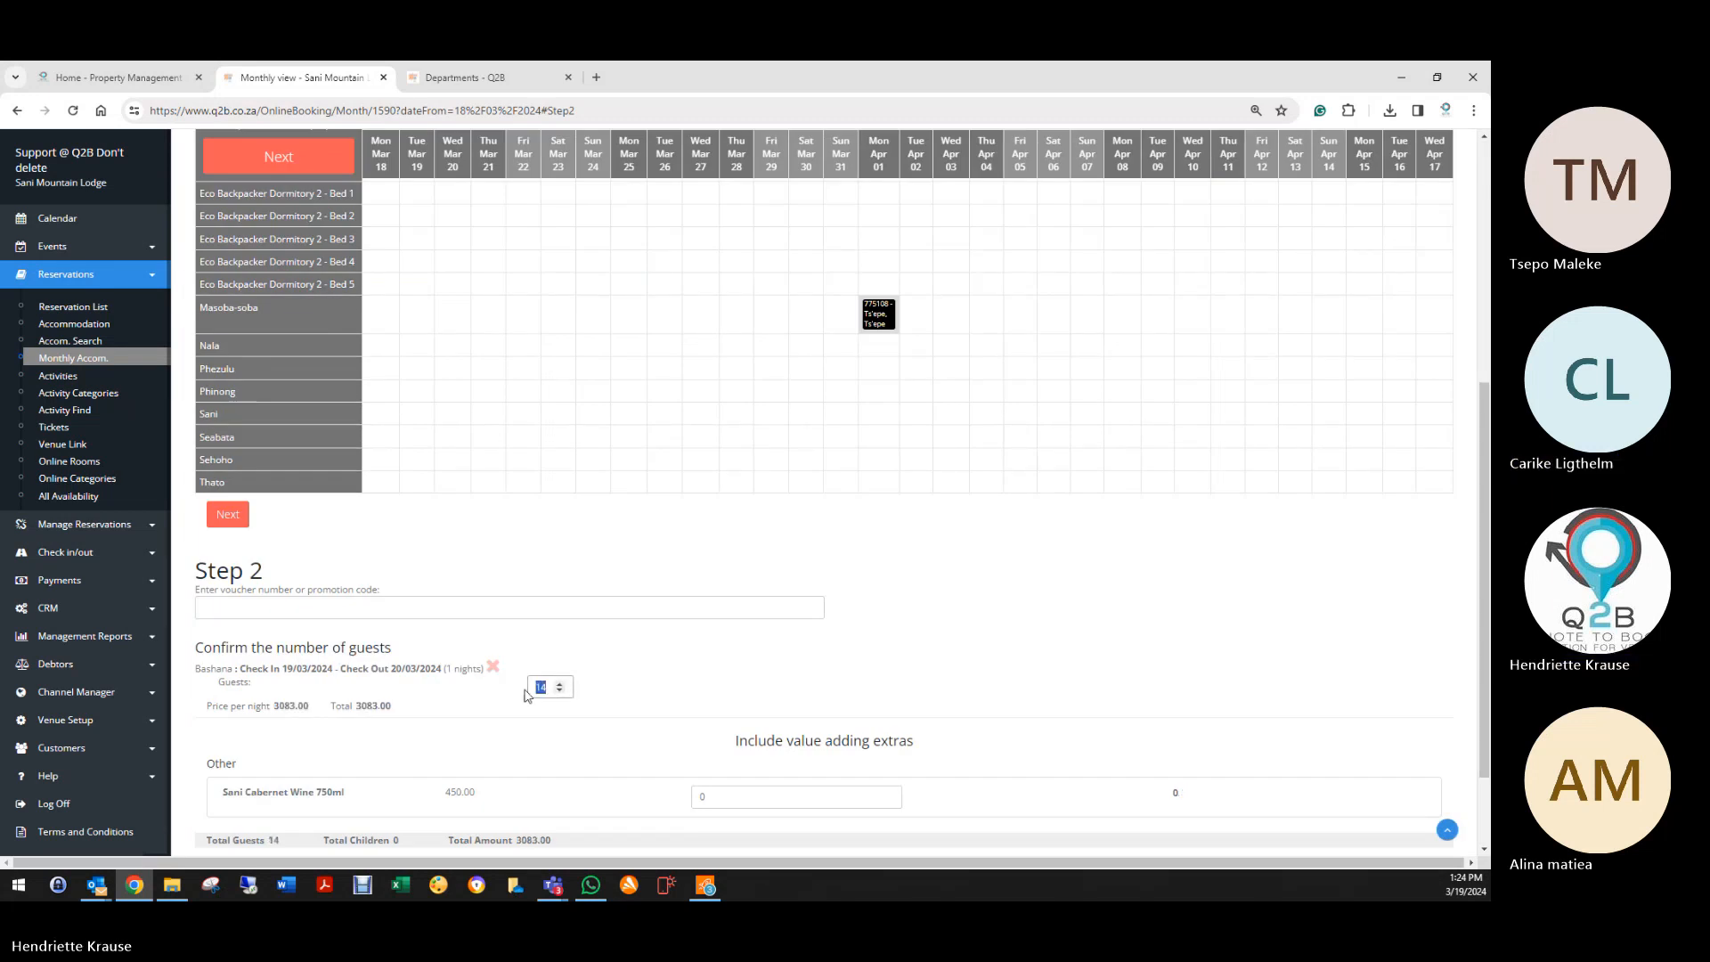
pyautogui.click(620, 677)
pyautogui.scroll(-2, 444, 782)
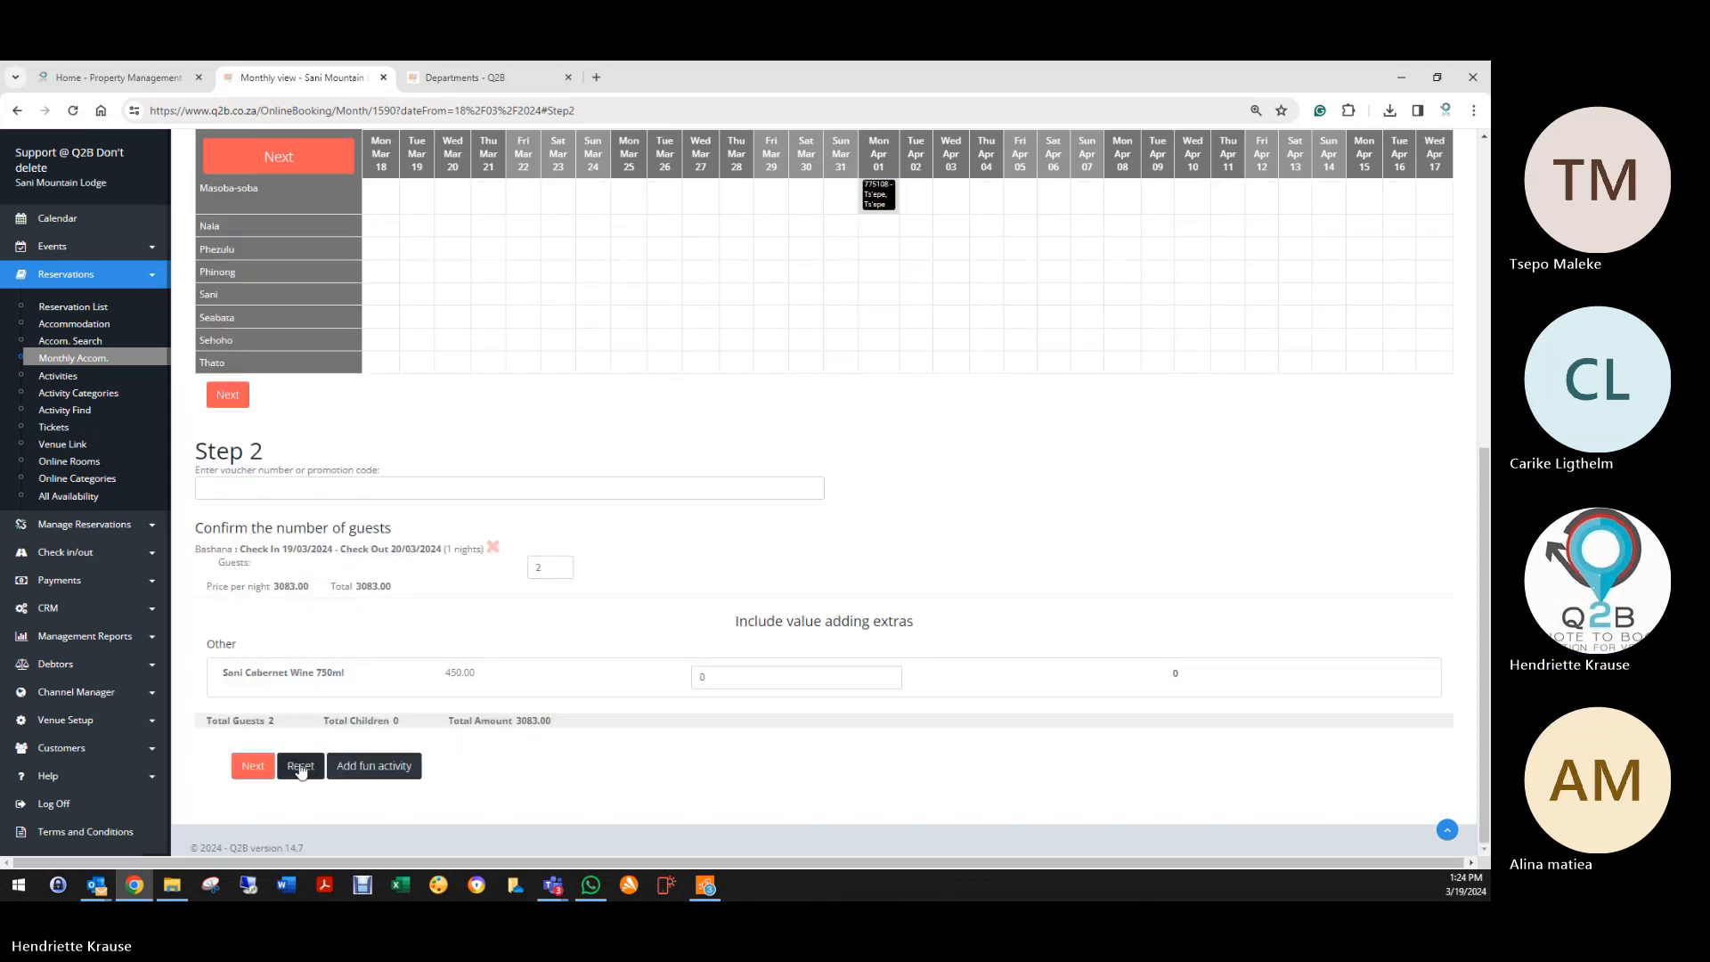
pyautogui.click(252, 766)
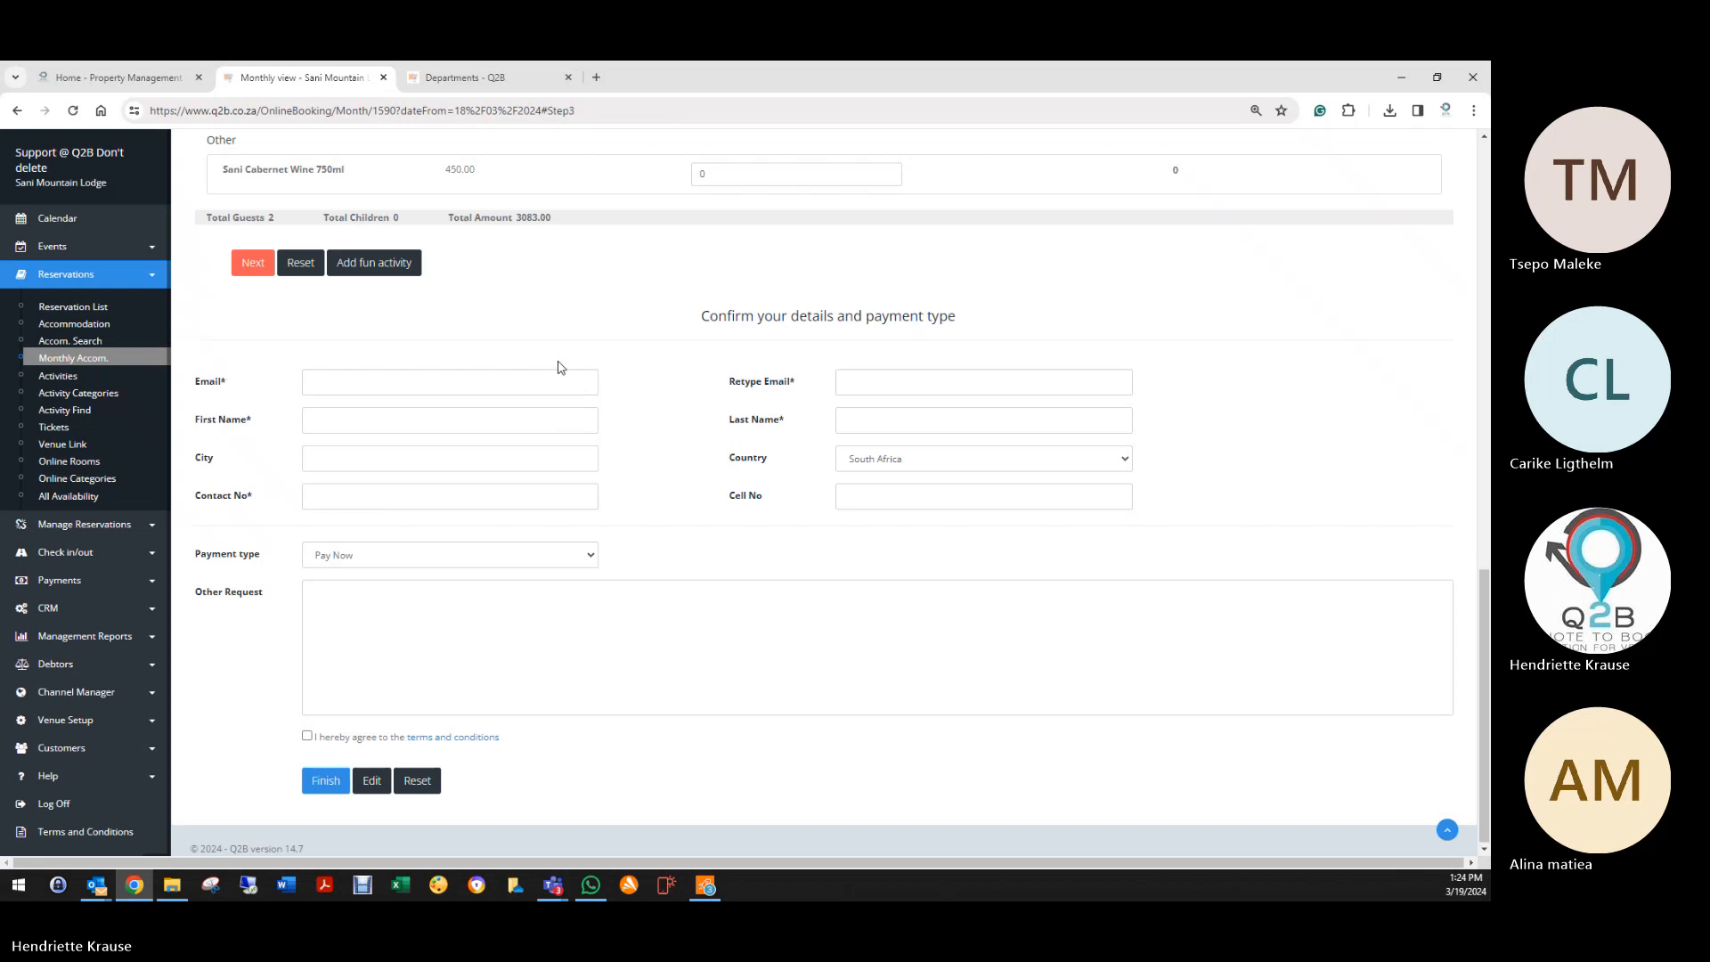
# Step: Autofill the guest's contact details, accept the terms, and return to room selection
pyautogui.click(522, 387)
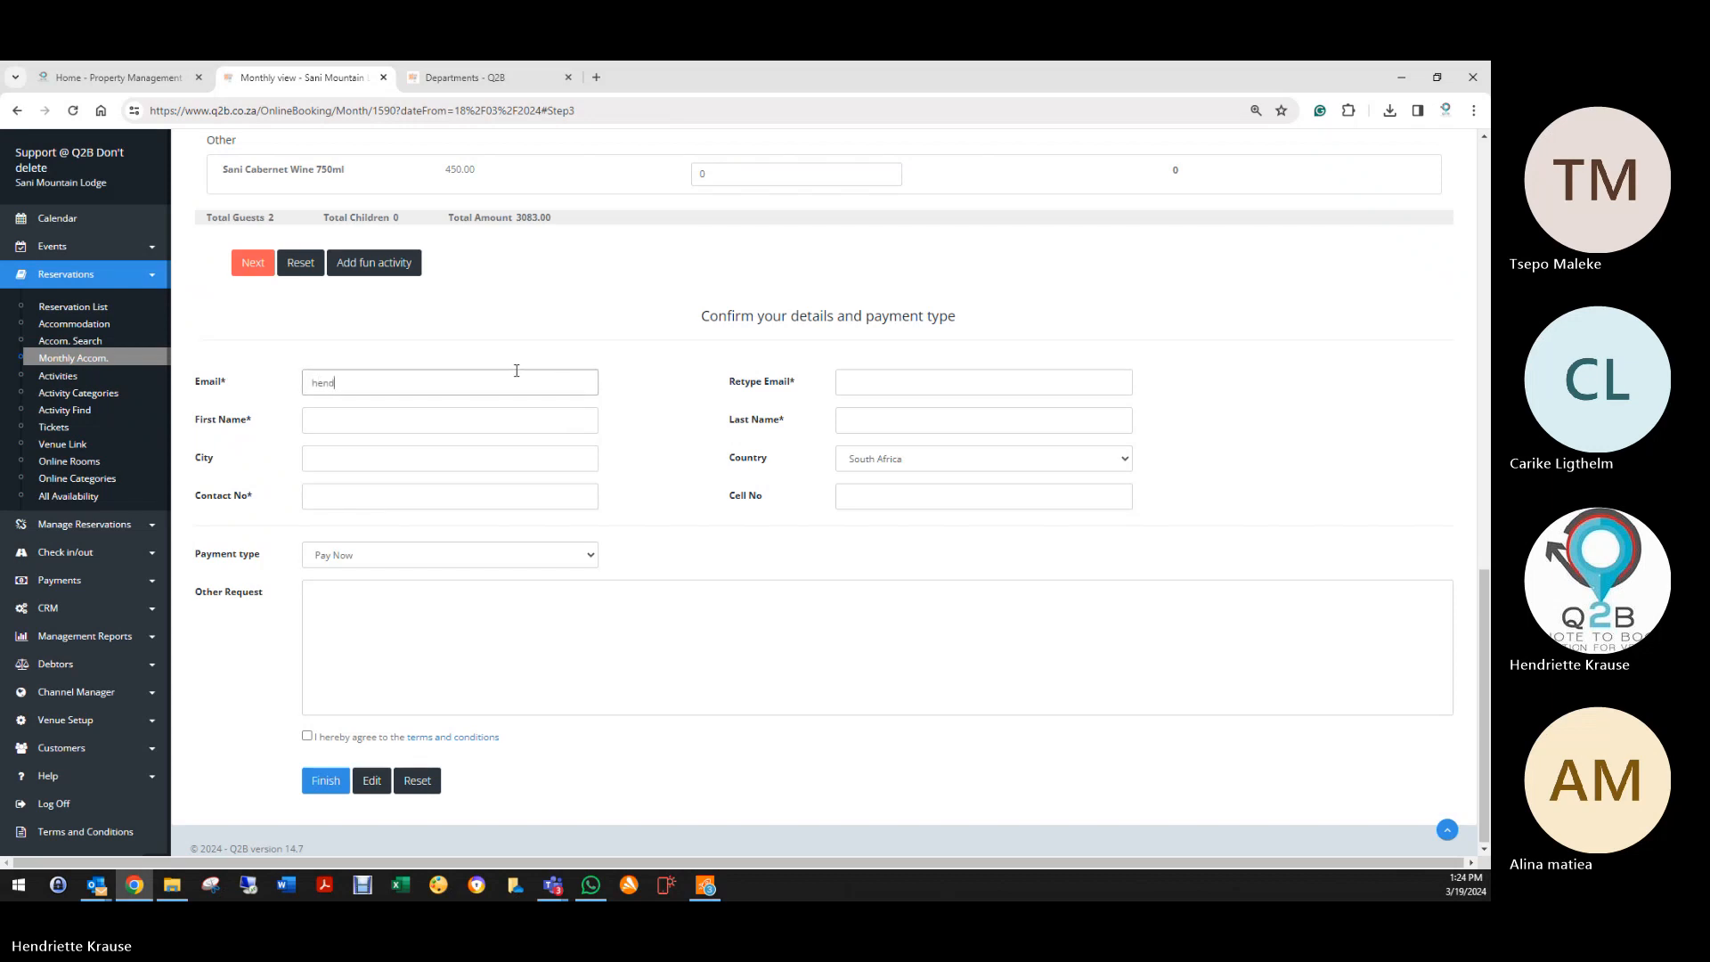
pyautogui.write('hend')
pyautogui.click(517, 412)
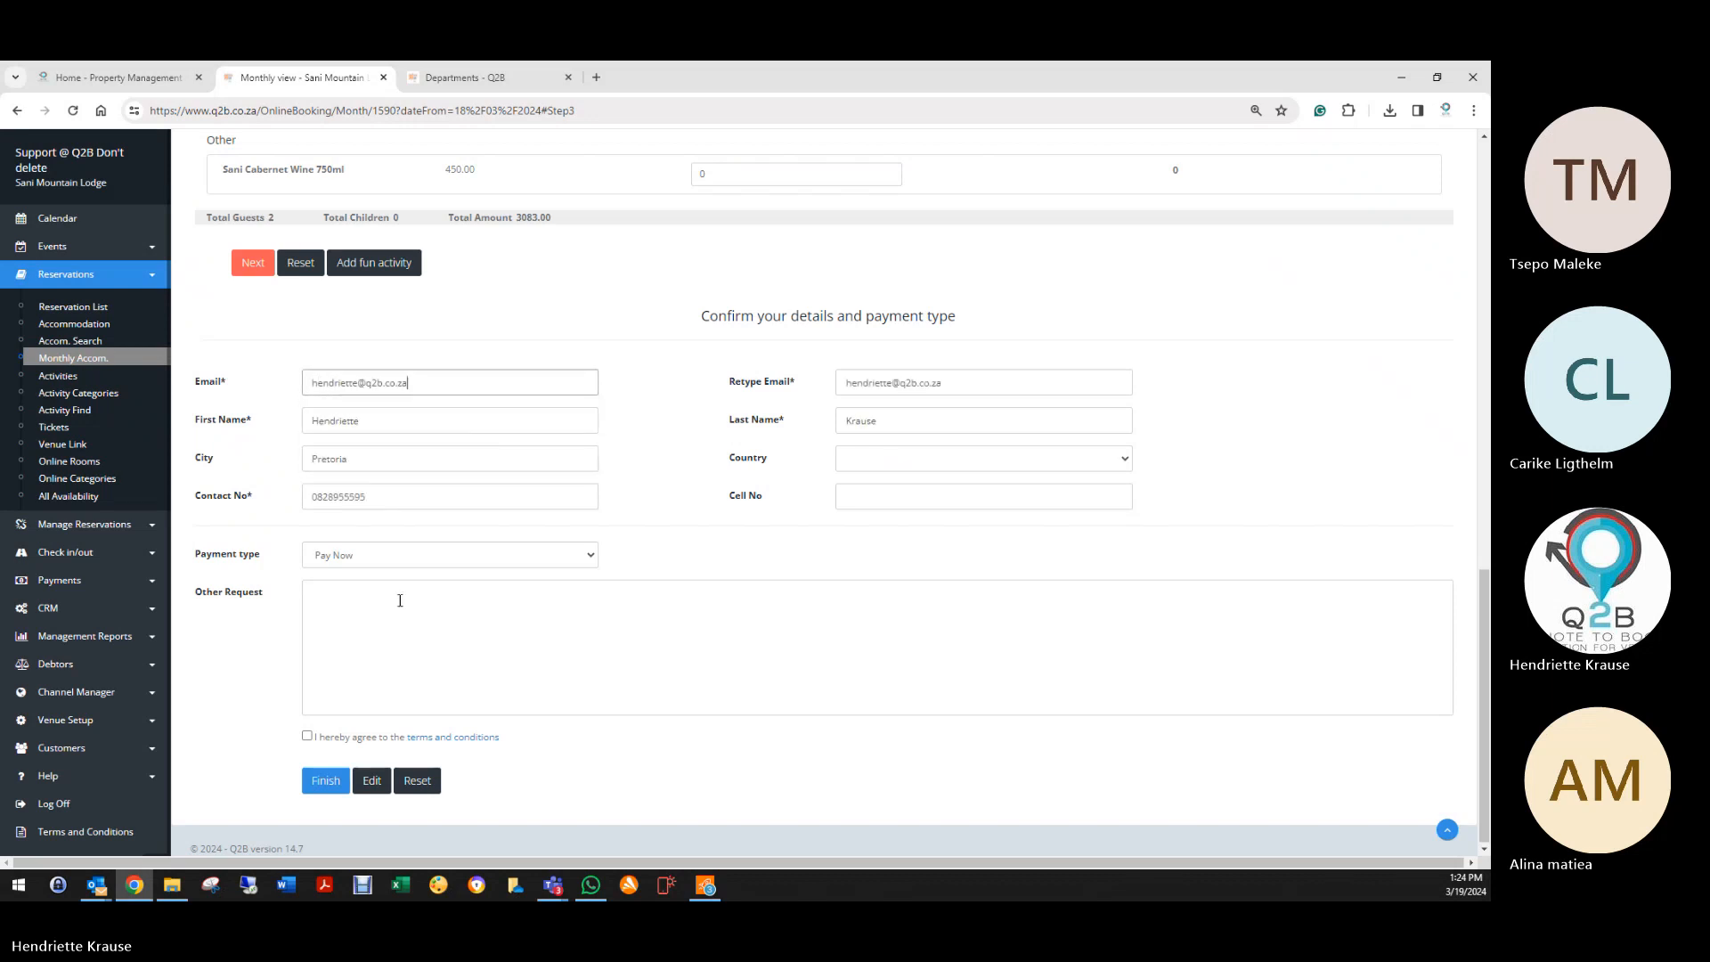
pyautogui.click(338, 556)
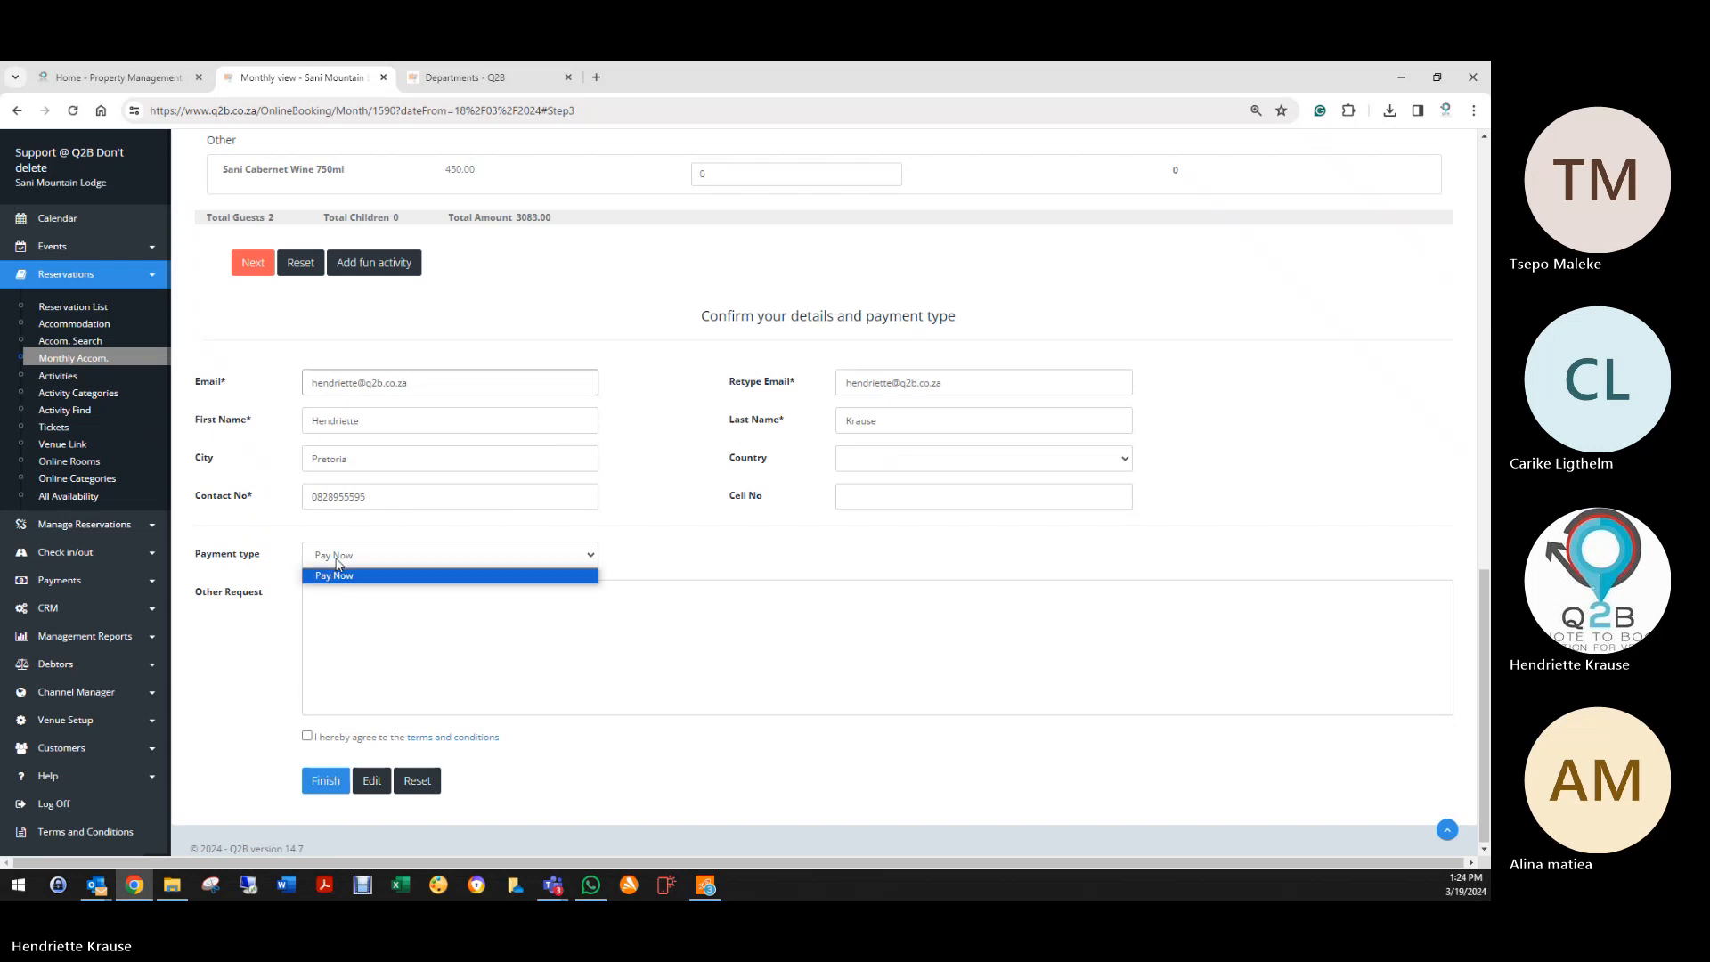
pyautogui.click(309, 735)
pyautogui.click(372, 780)
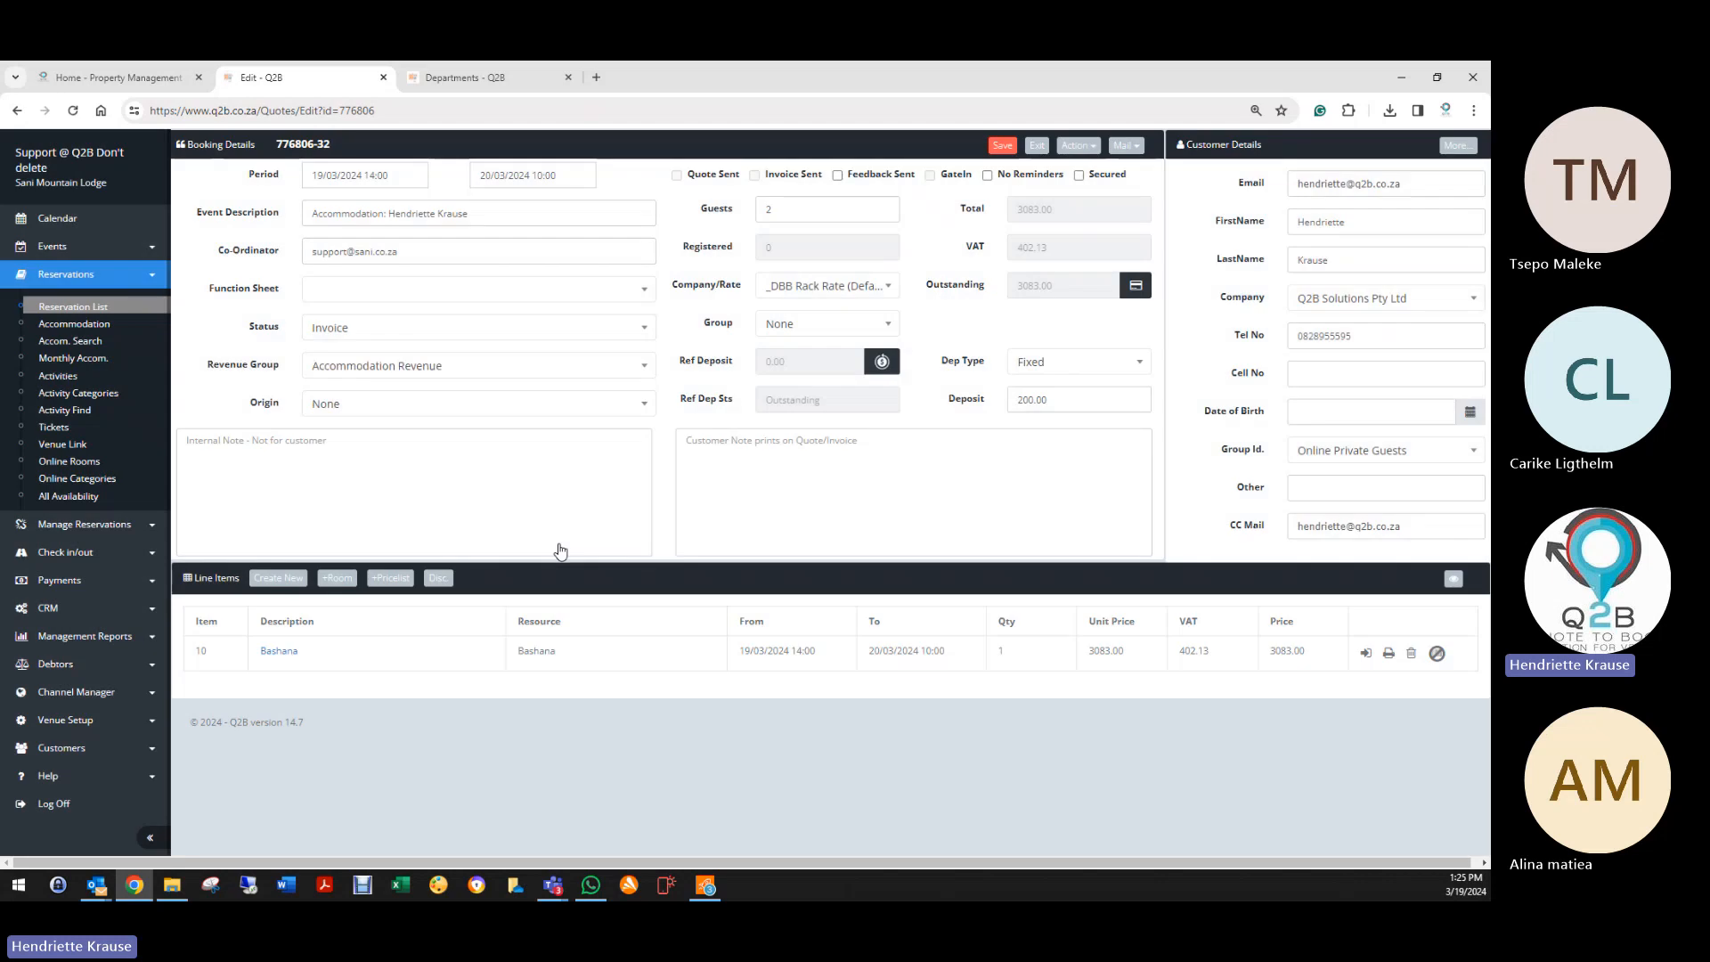
# Step: Save and exit the booking, then open Accom Check In
pyautogui.click(1003, 147)
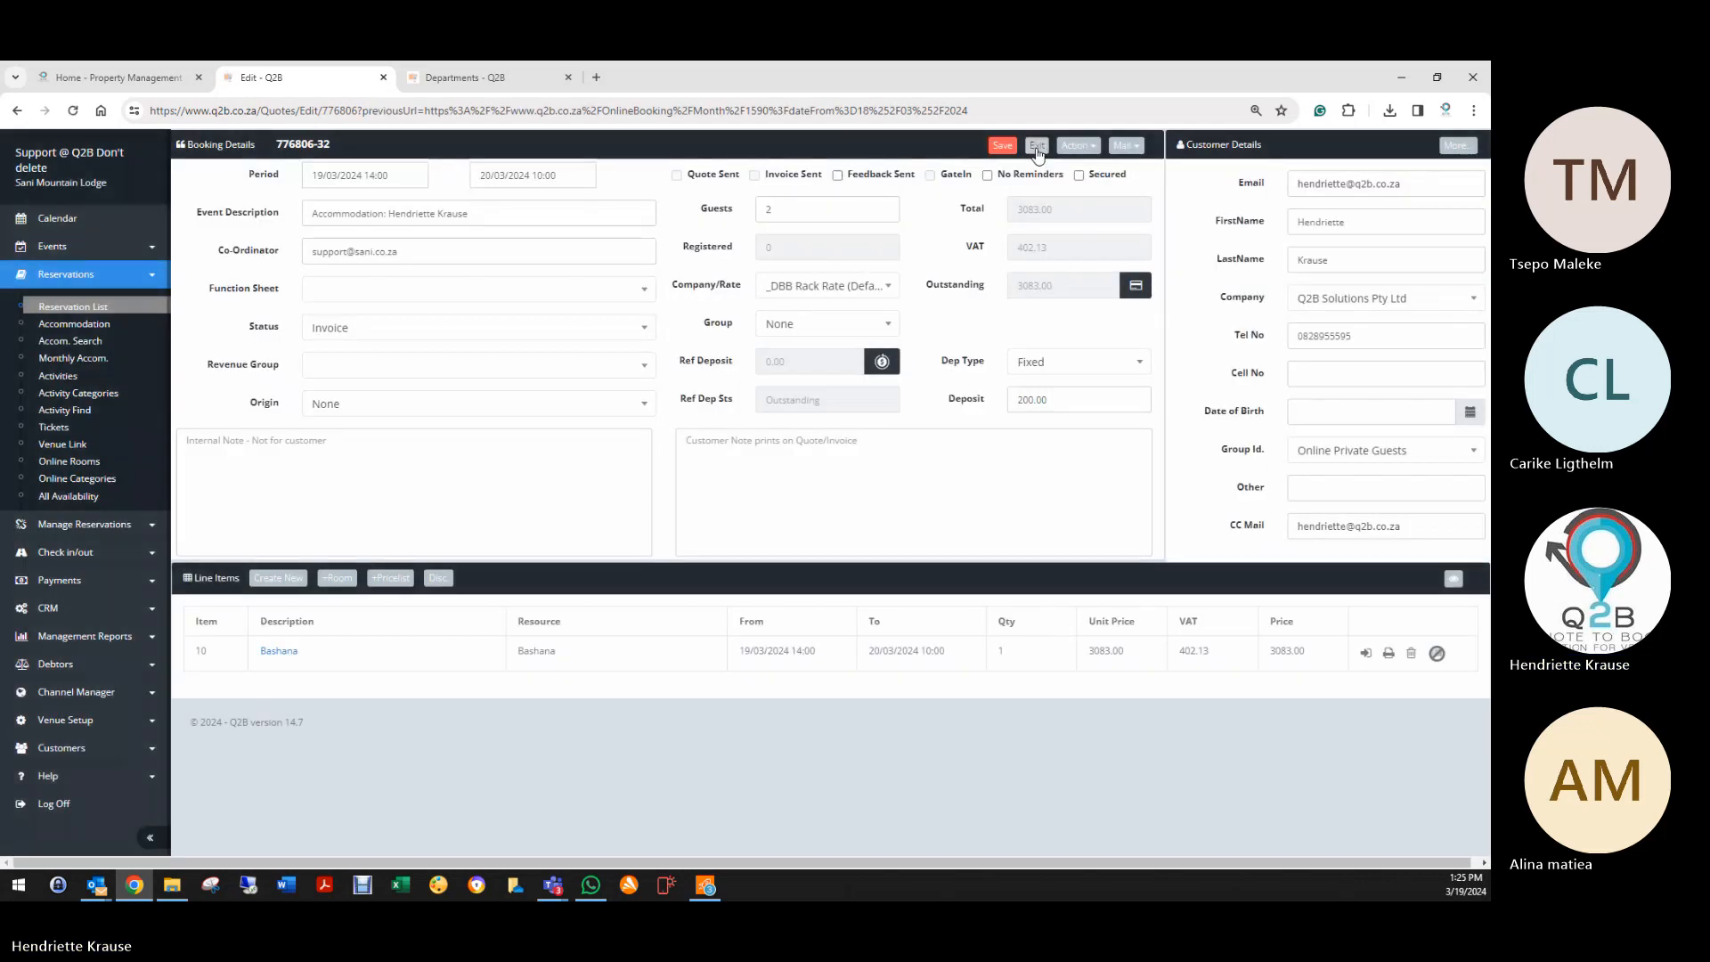
pyautogui.click(1036, 151)
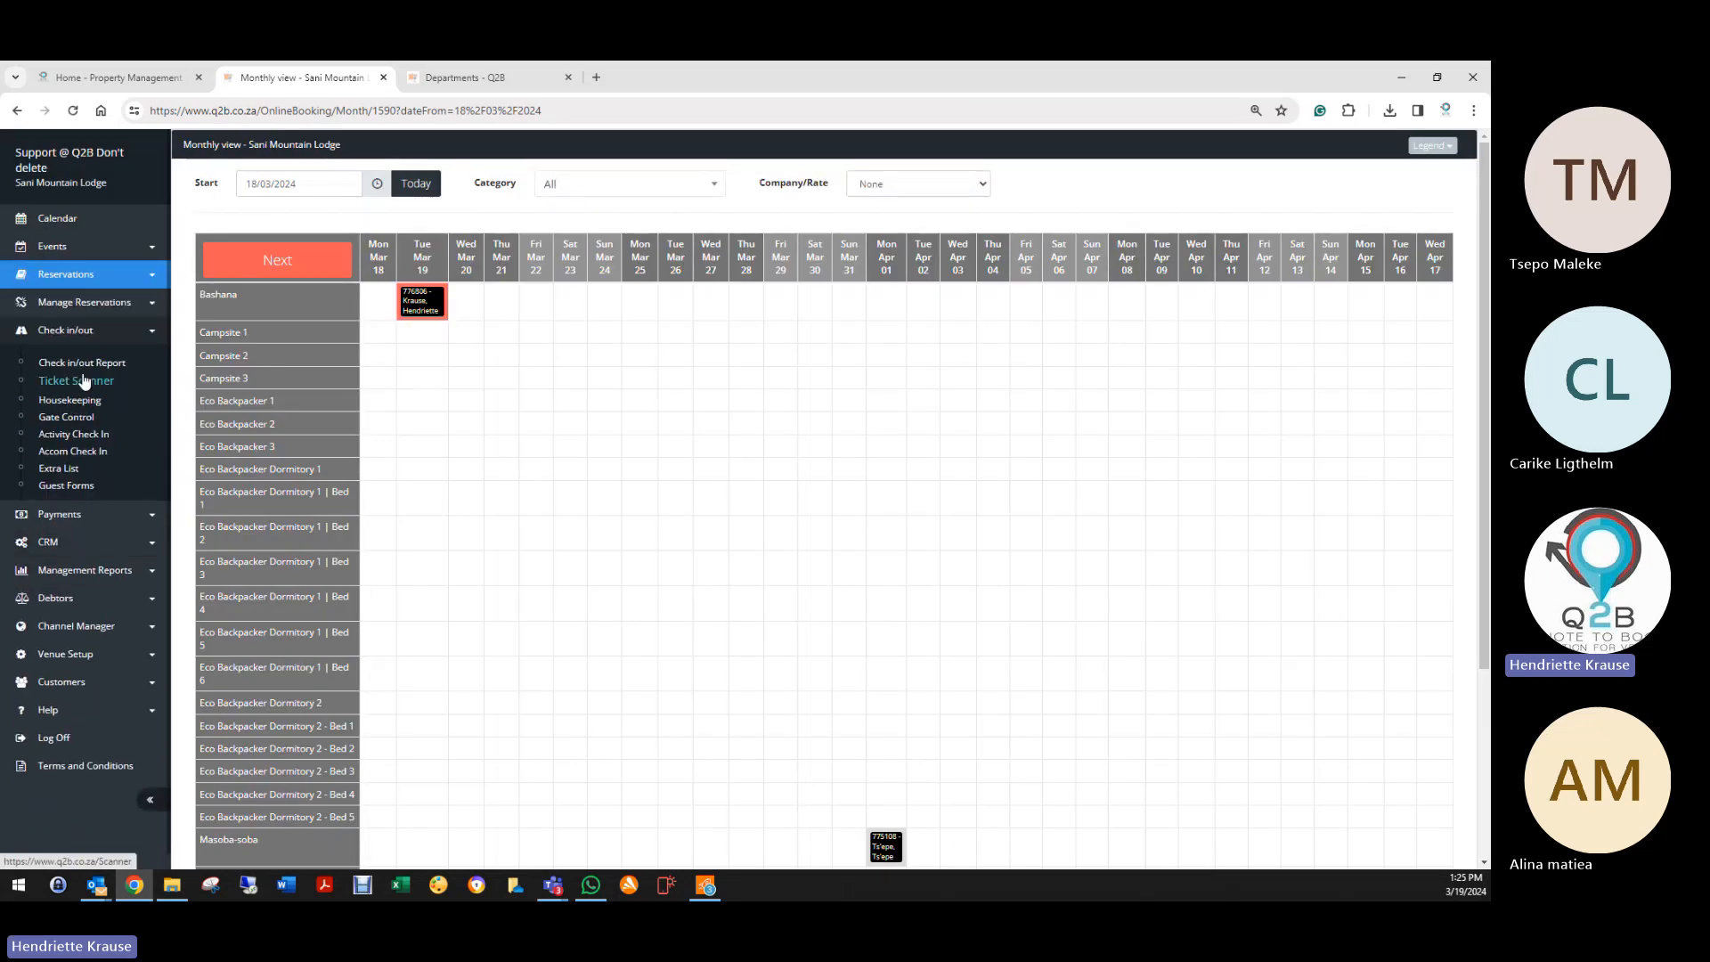
pyautogui.click(79, 449)
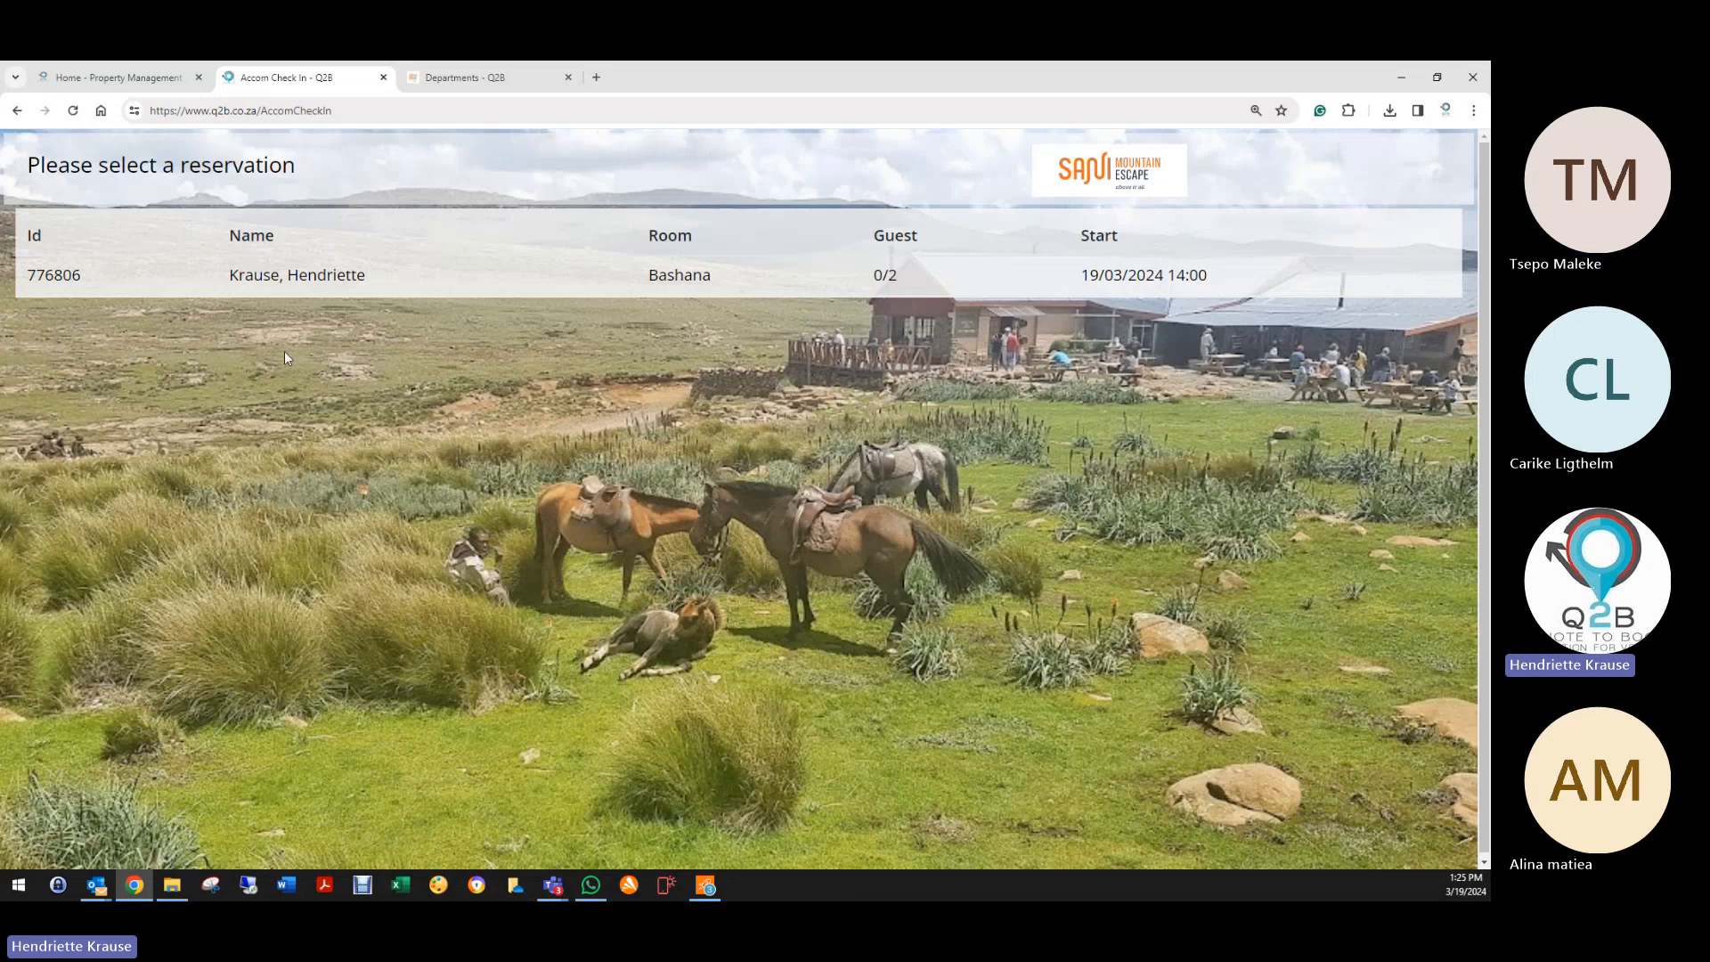
# Step: Select the Bashana reservation, enter the guest's cell number, choose Female, and accept the birth date
pyautogui.click(303, 276)
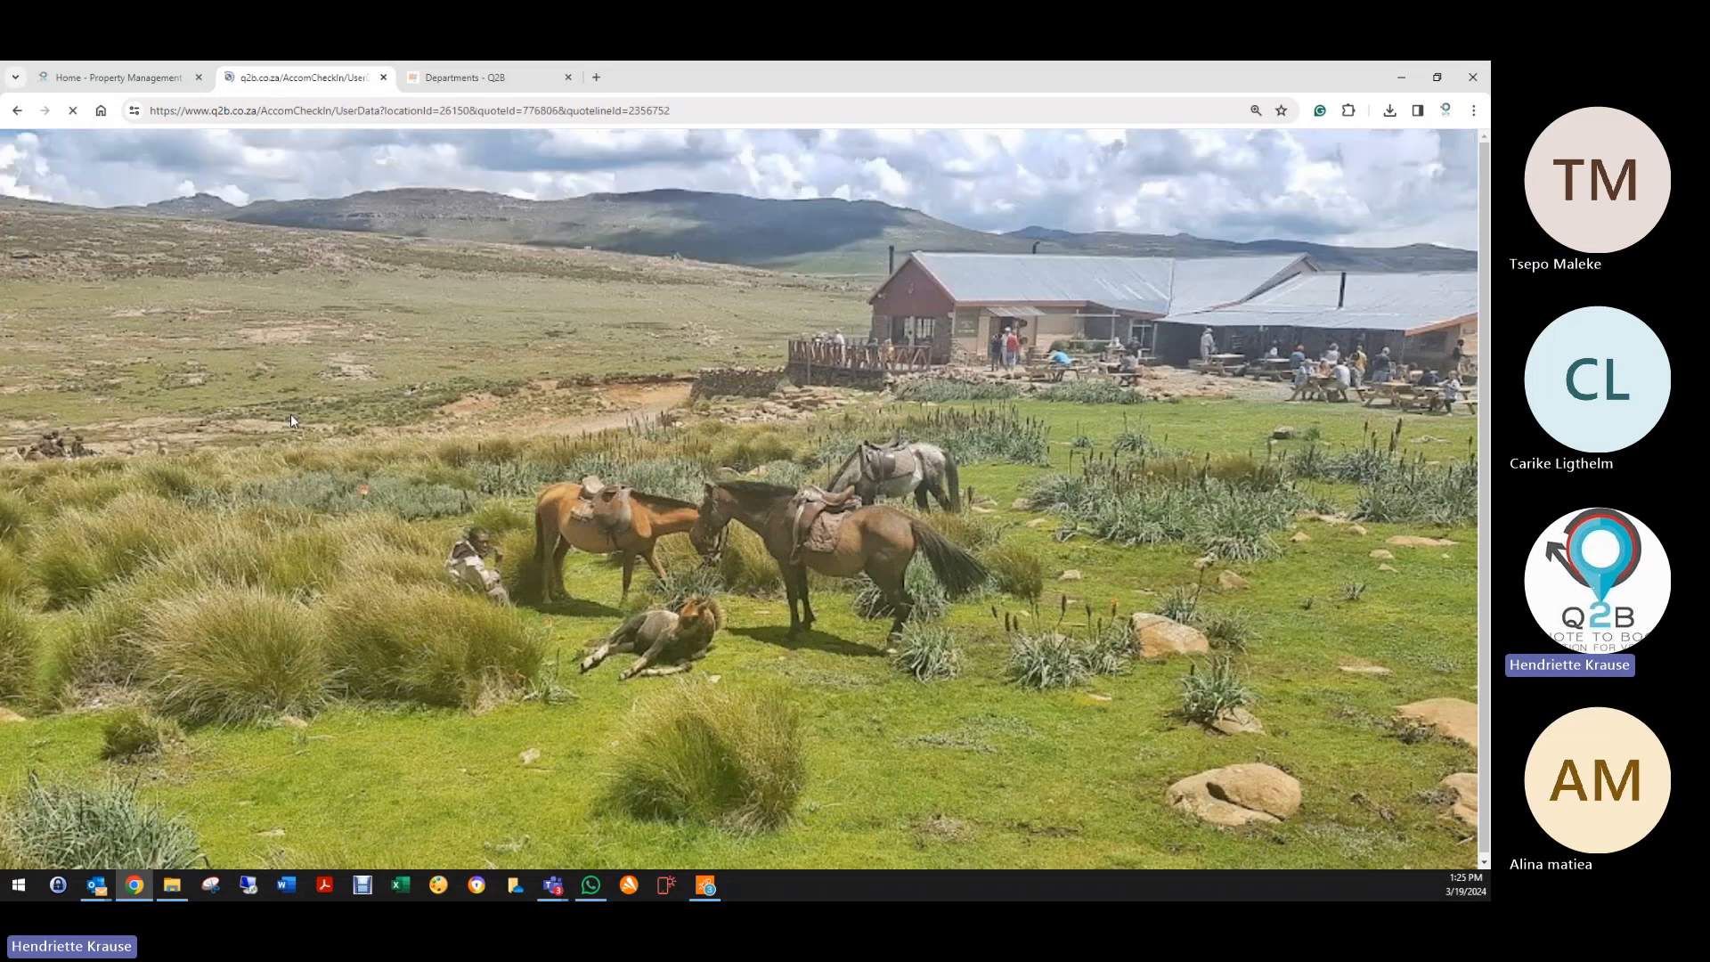
pyautogui.click(431, 275)
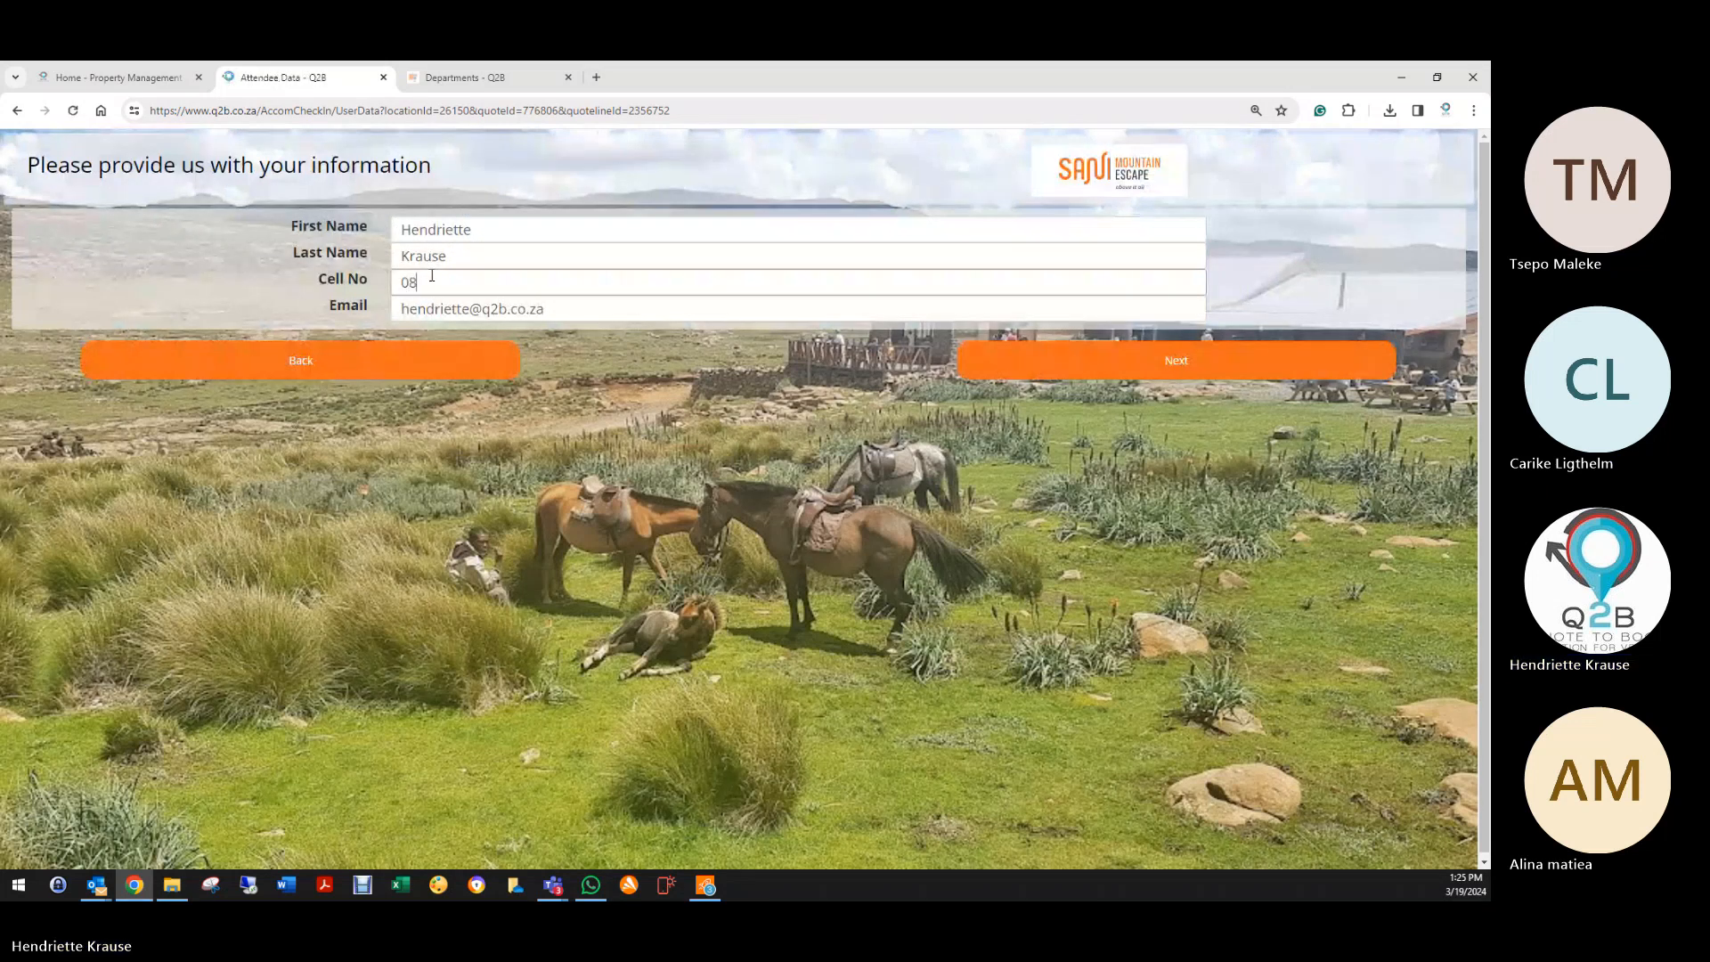
pyautogui.click(1105, 360)
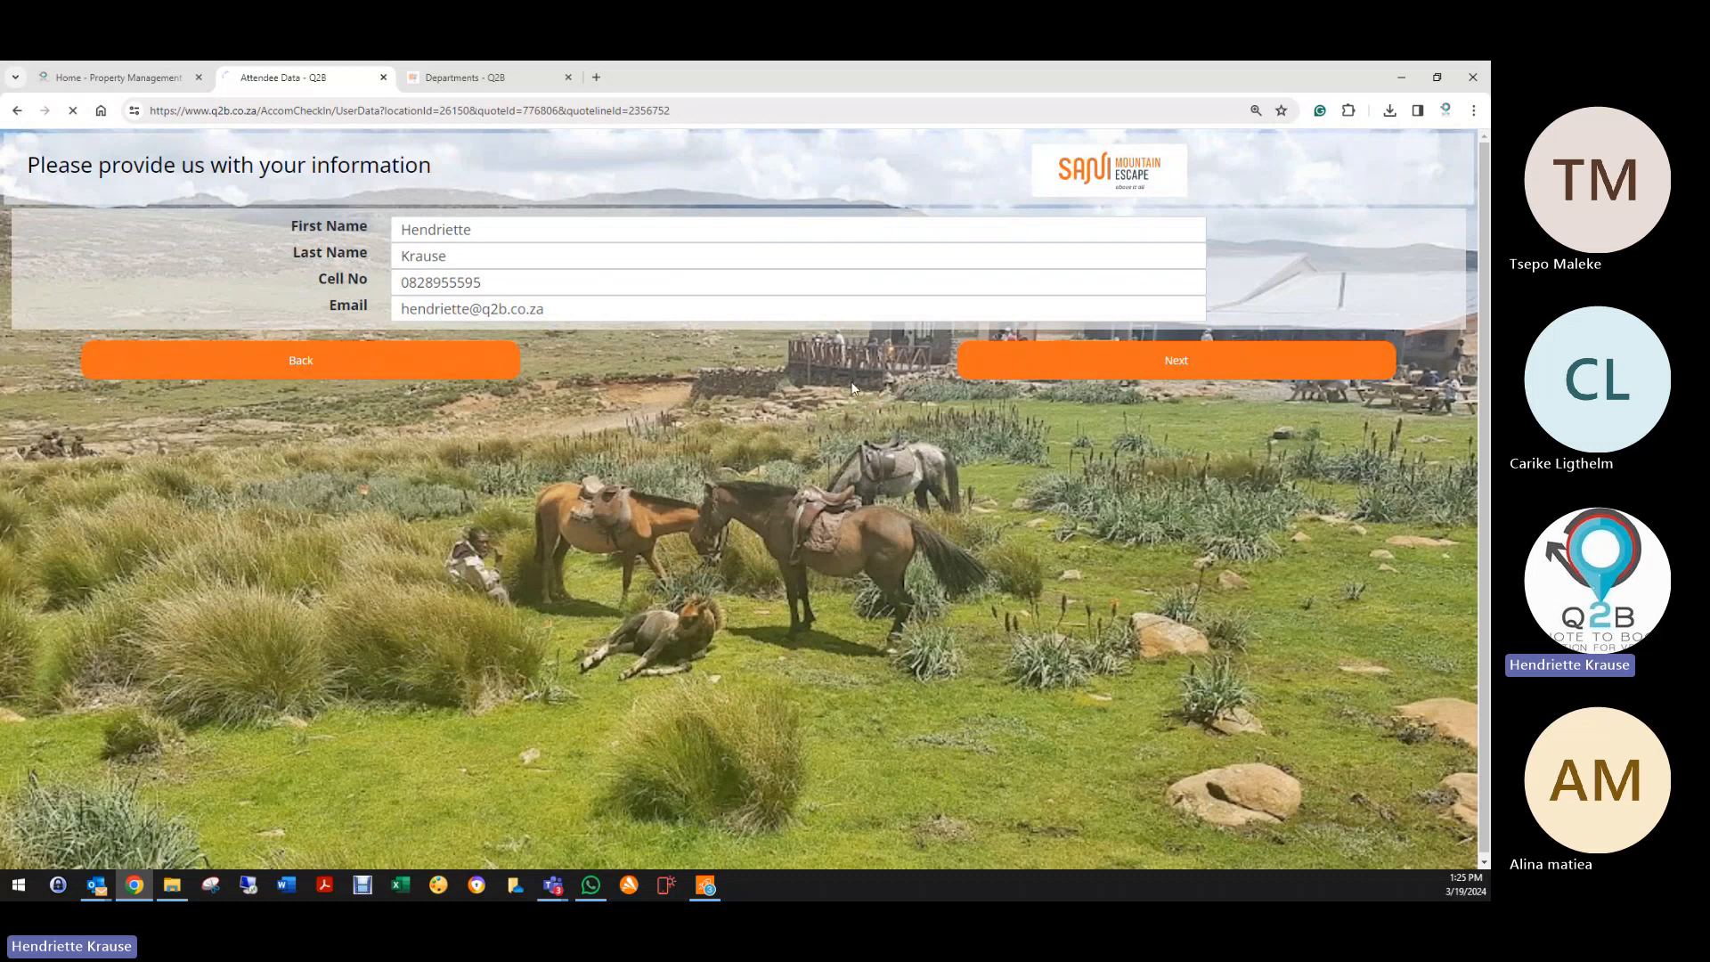
pyautogui.click(1003, 303)
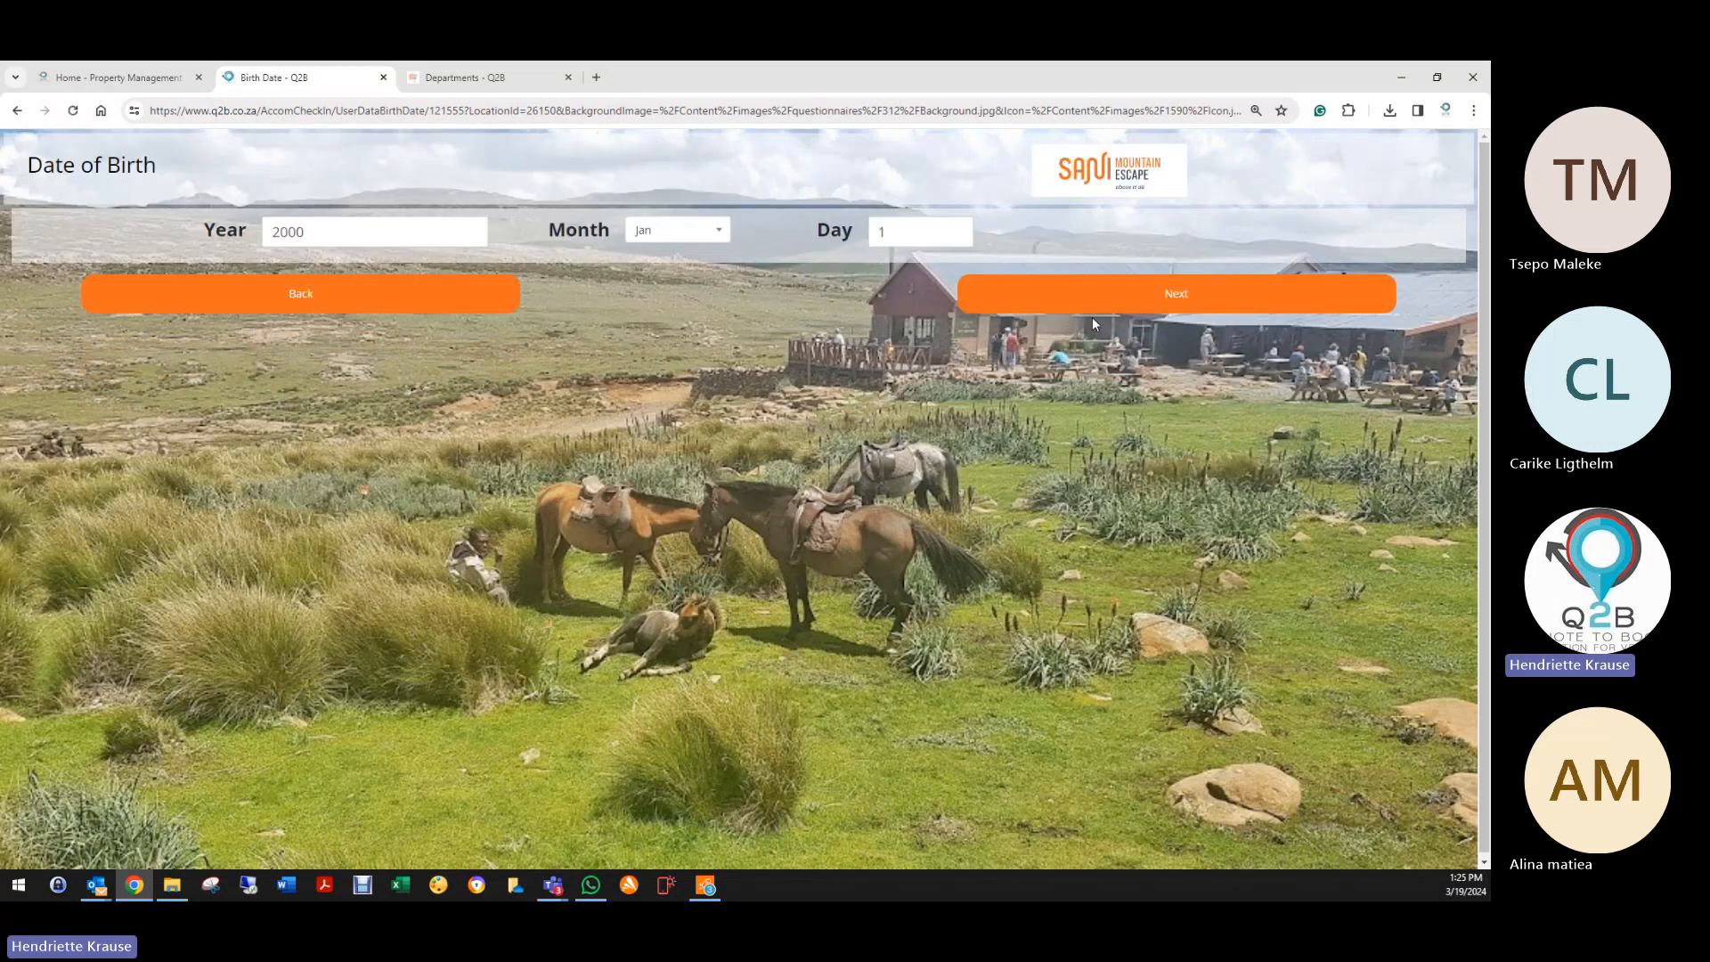
pyautogui.click(1213, 299)
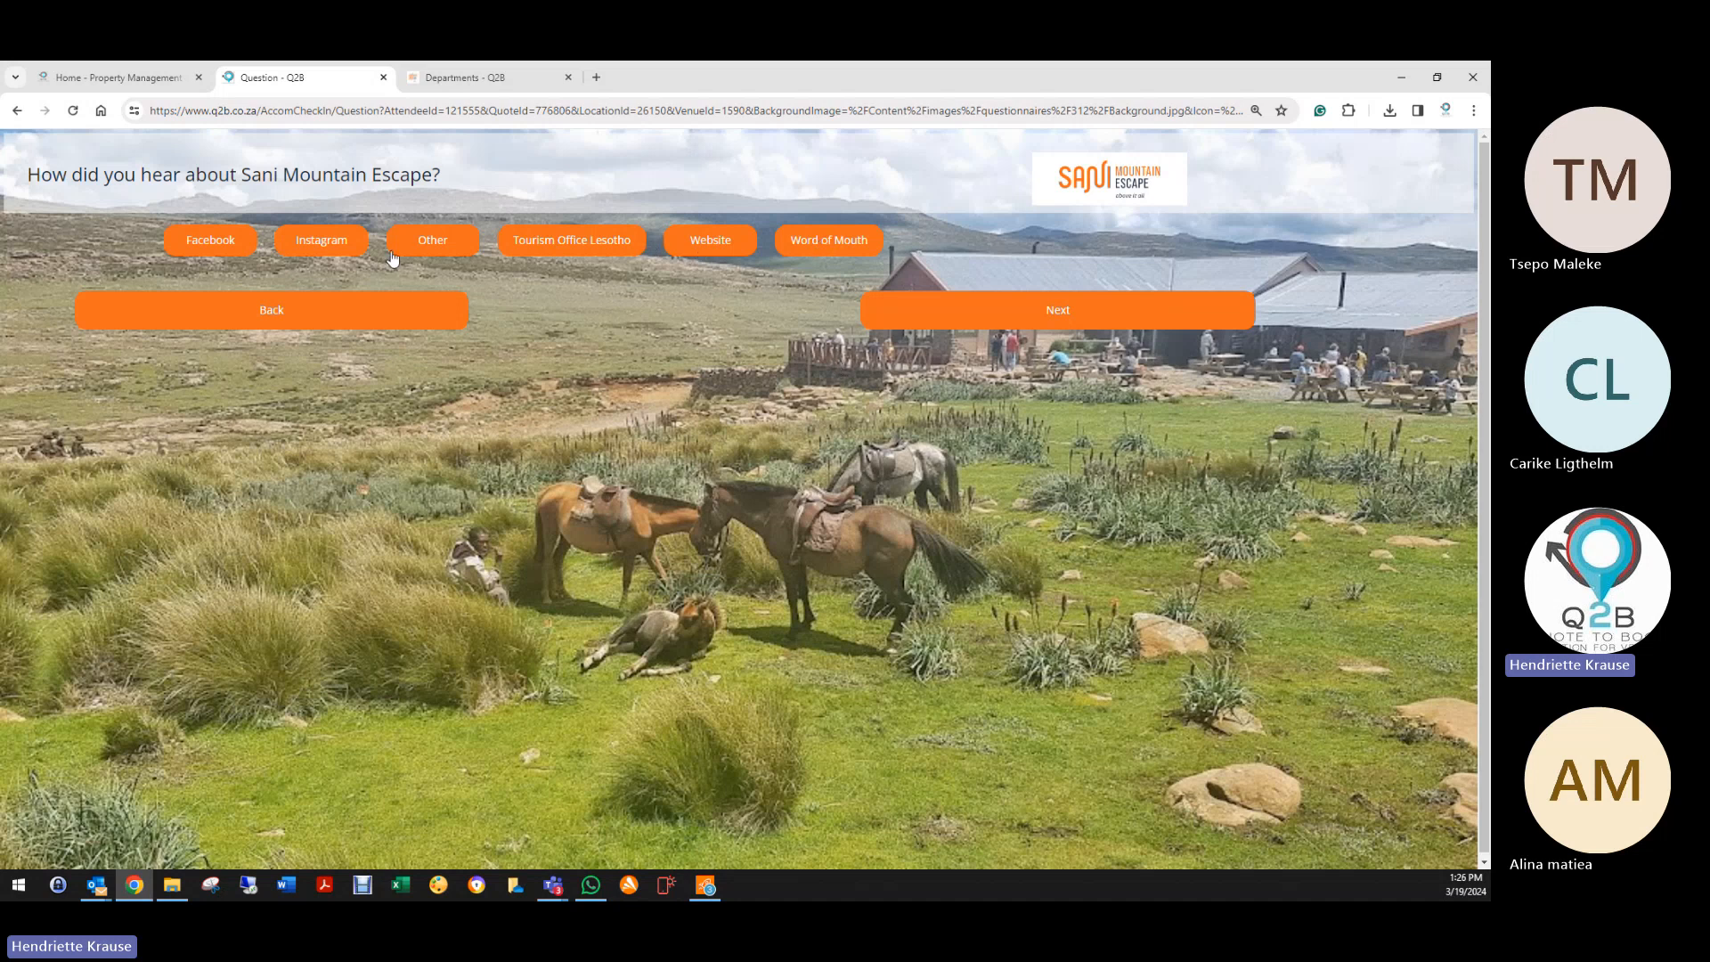
# Step: Answer Website, agree to the indemnity, sign, and finish the check-in
pyautogui.click(710, 242)
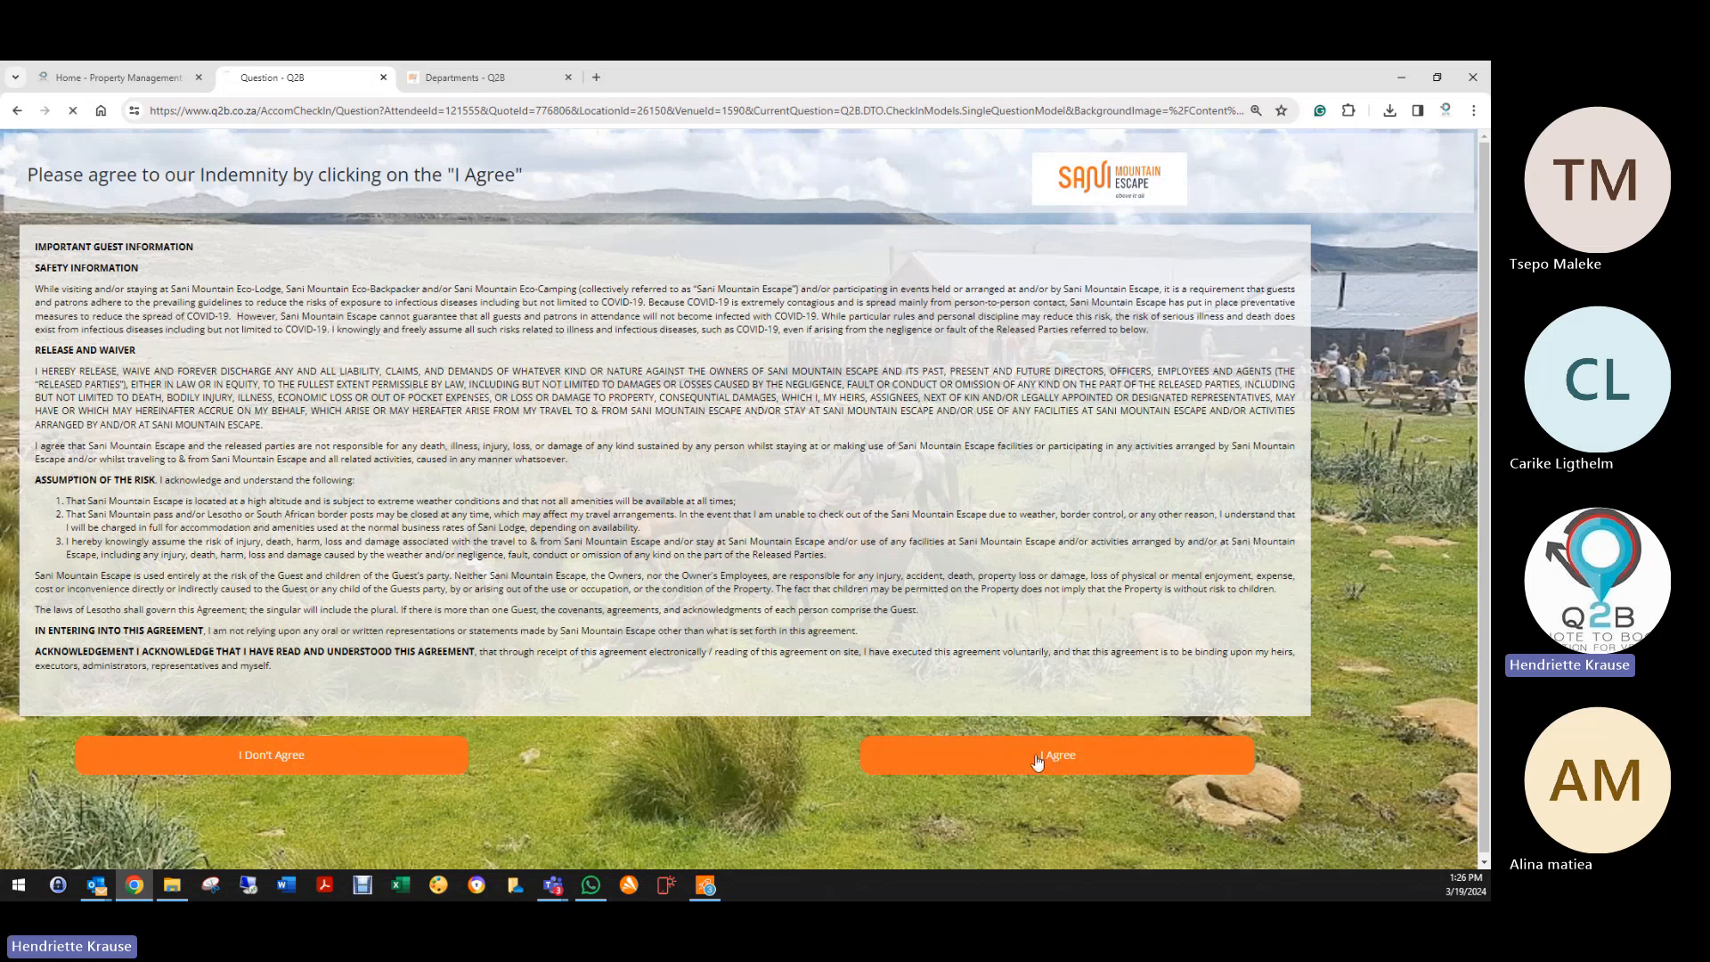
pyautogui.click(1037, 763)
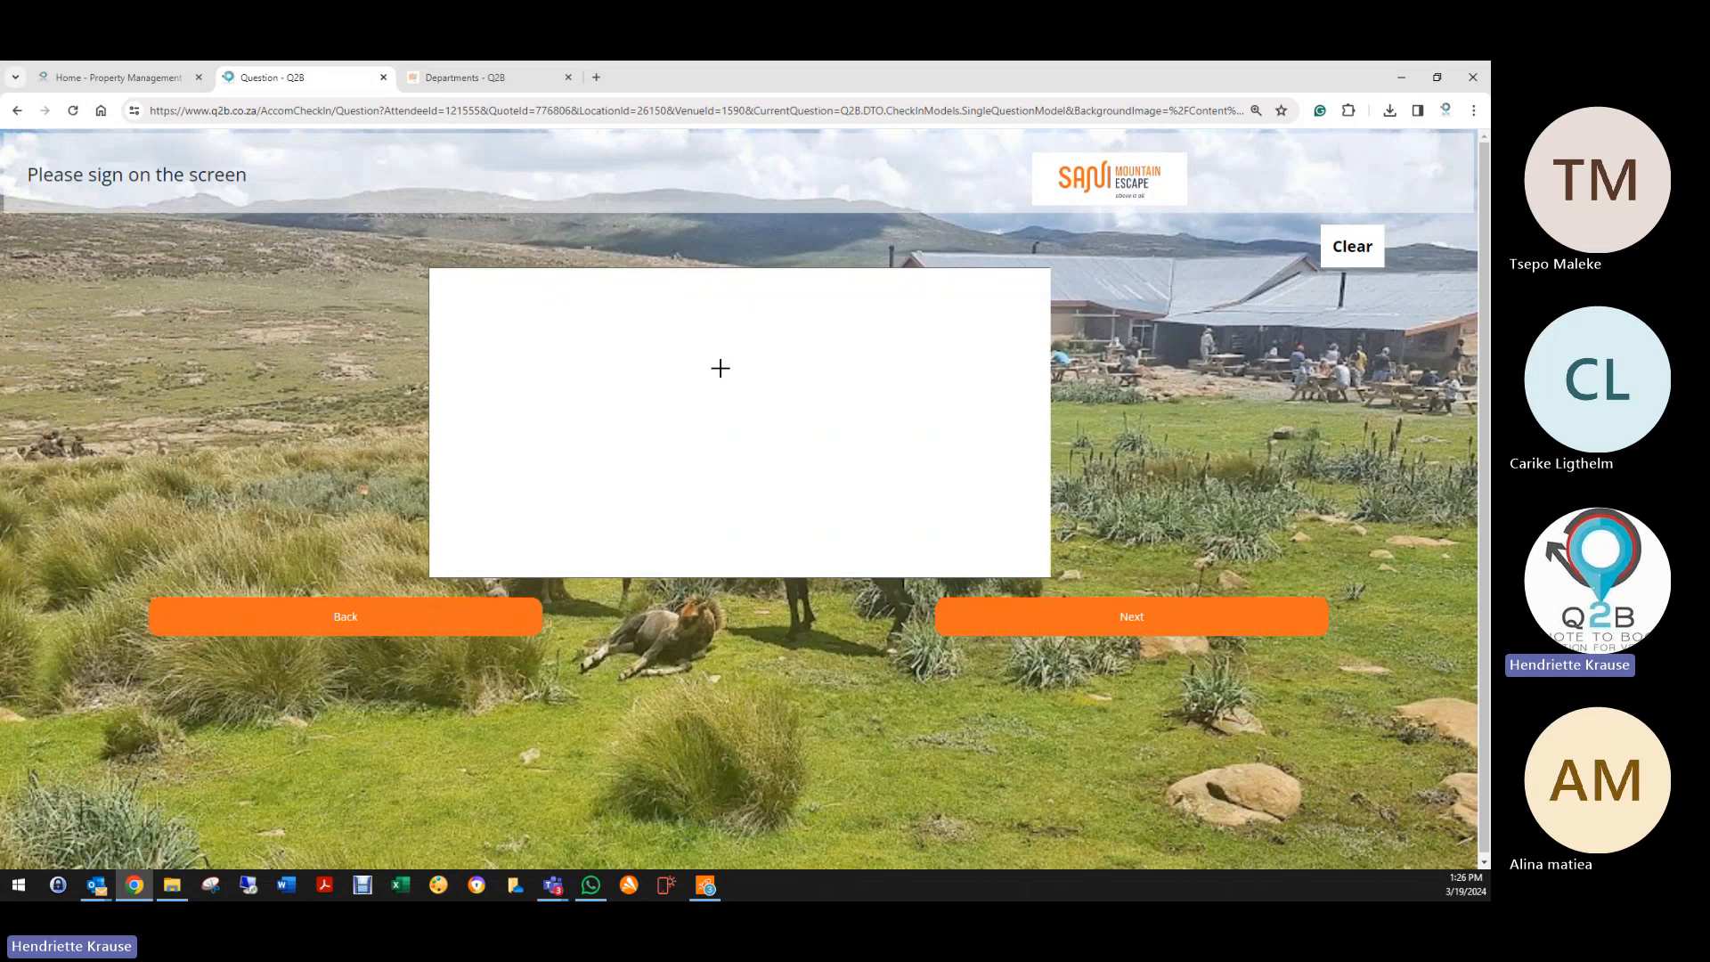
pyautogui.moveTo(668, 400)
pyautogui.mouseDown()
pyautogui.moveTo(700, 370)
pyautogui.moveTo(766, 435)
pyautogui.moveTo(703, 447)
pyautogui.mouseUp()
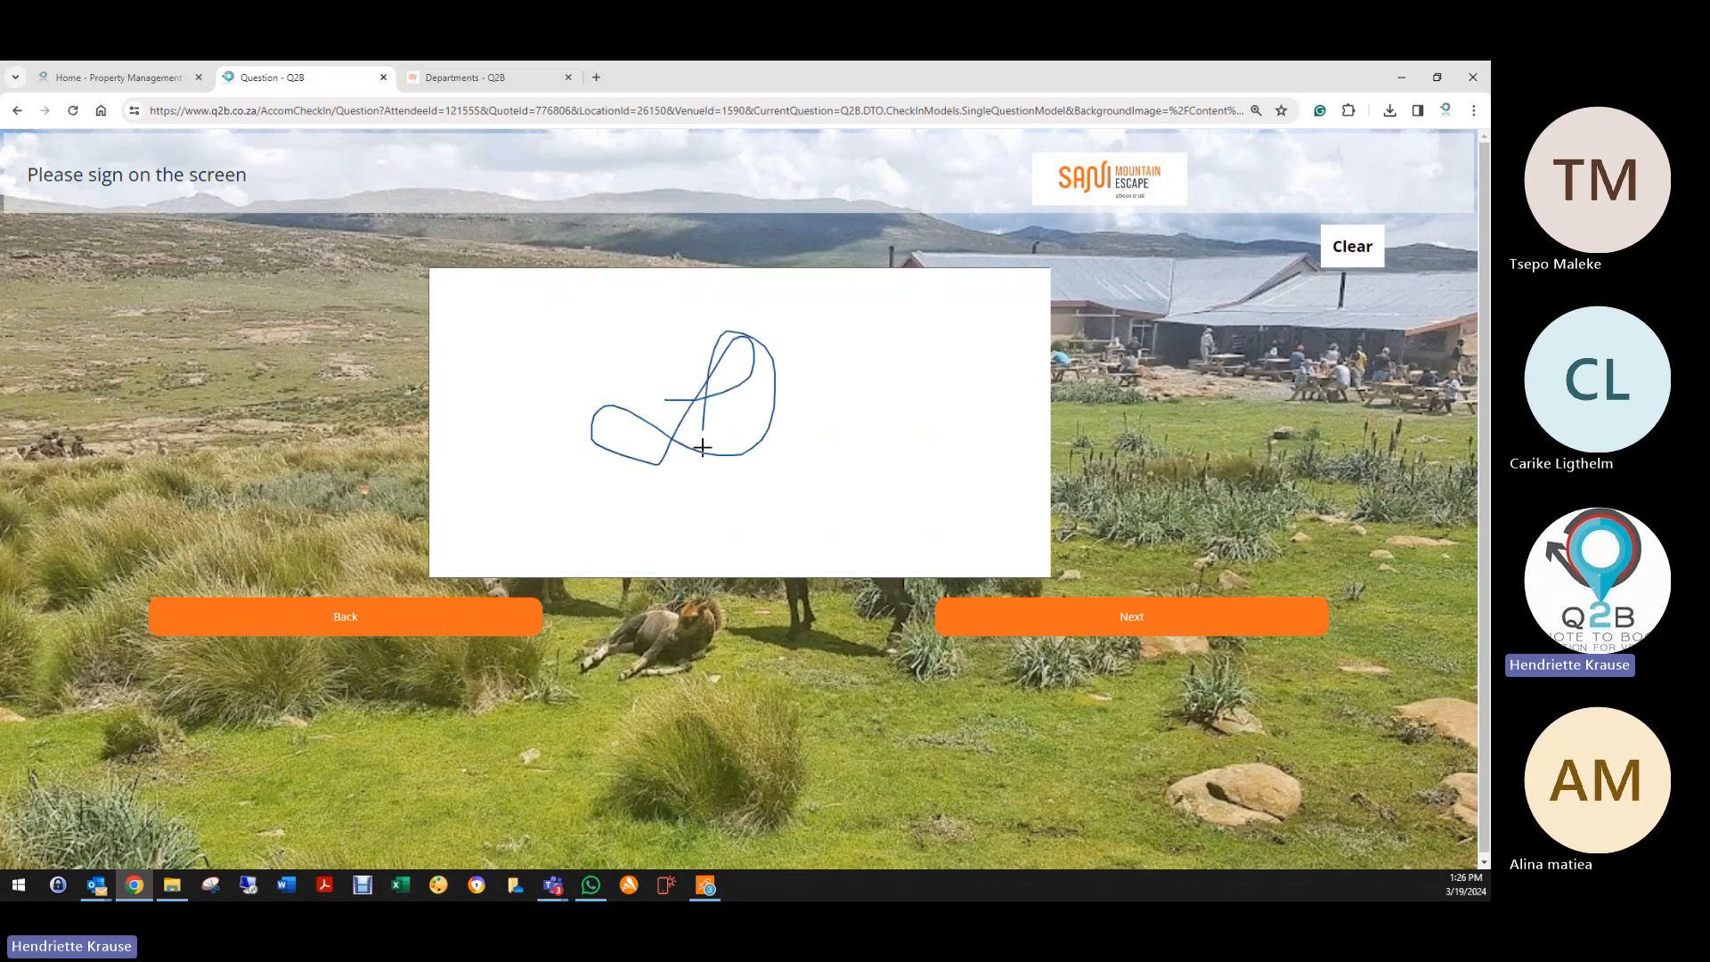
pyautogui.click(1131, 623)
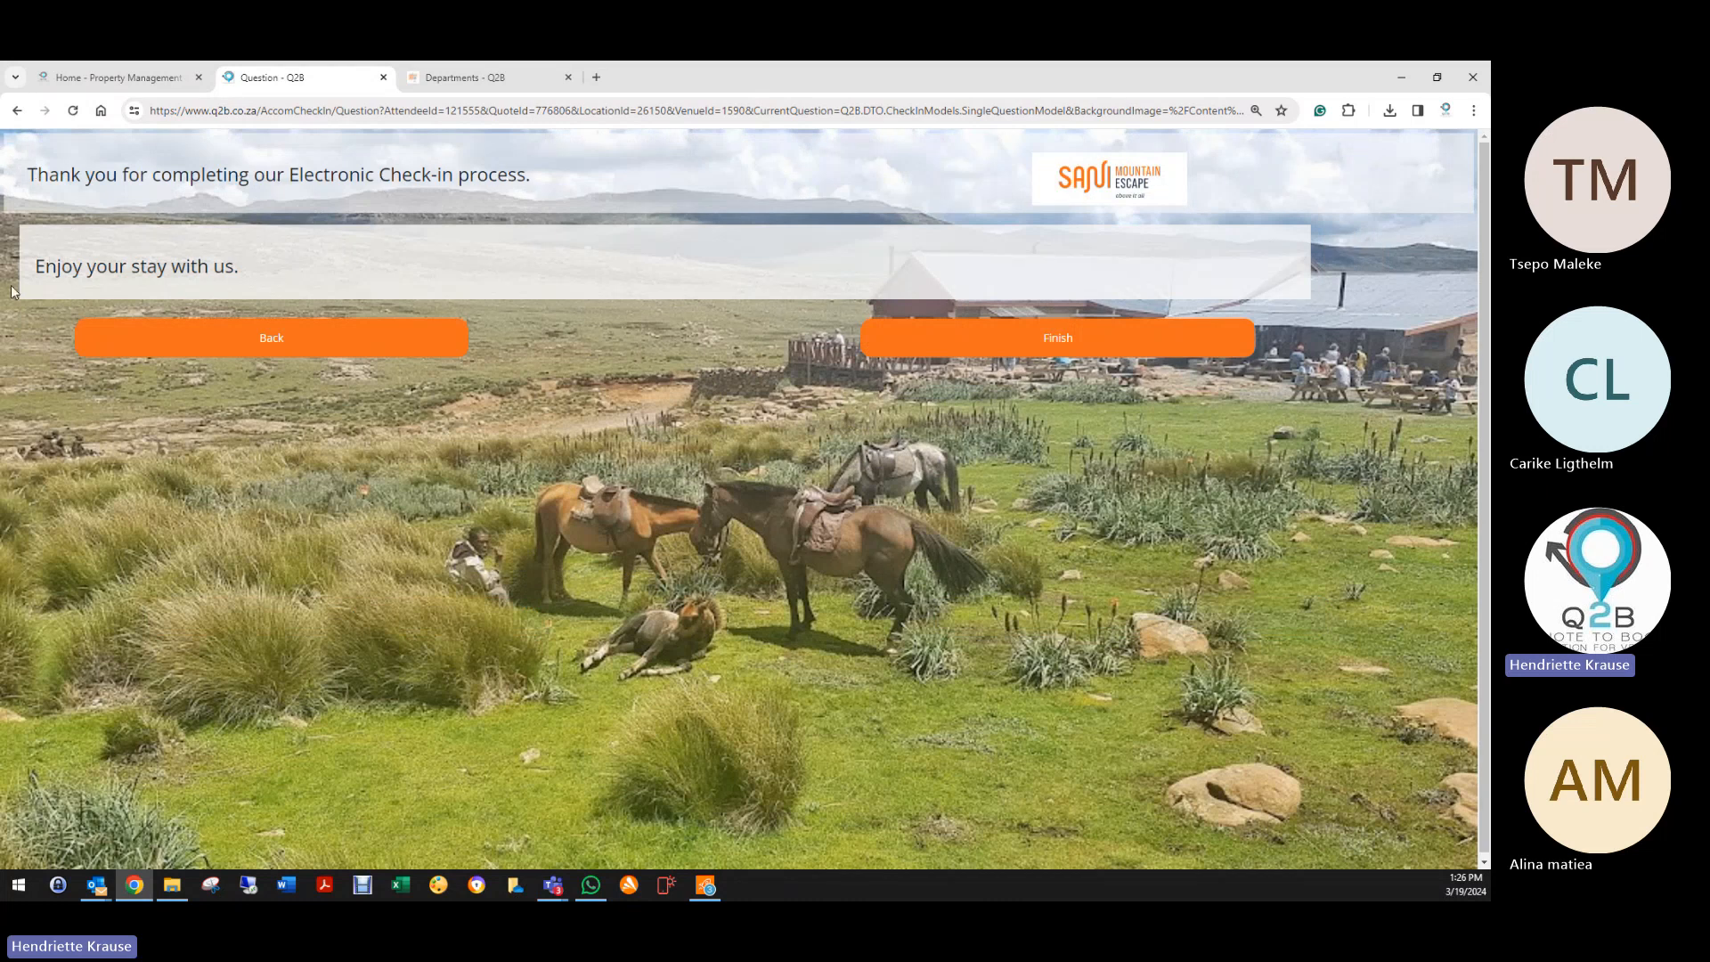
pyautogui.click(967, 349)
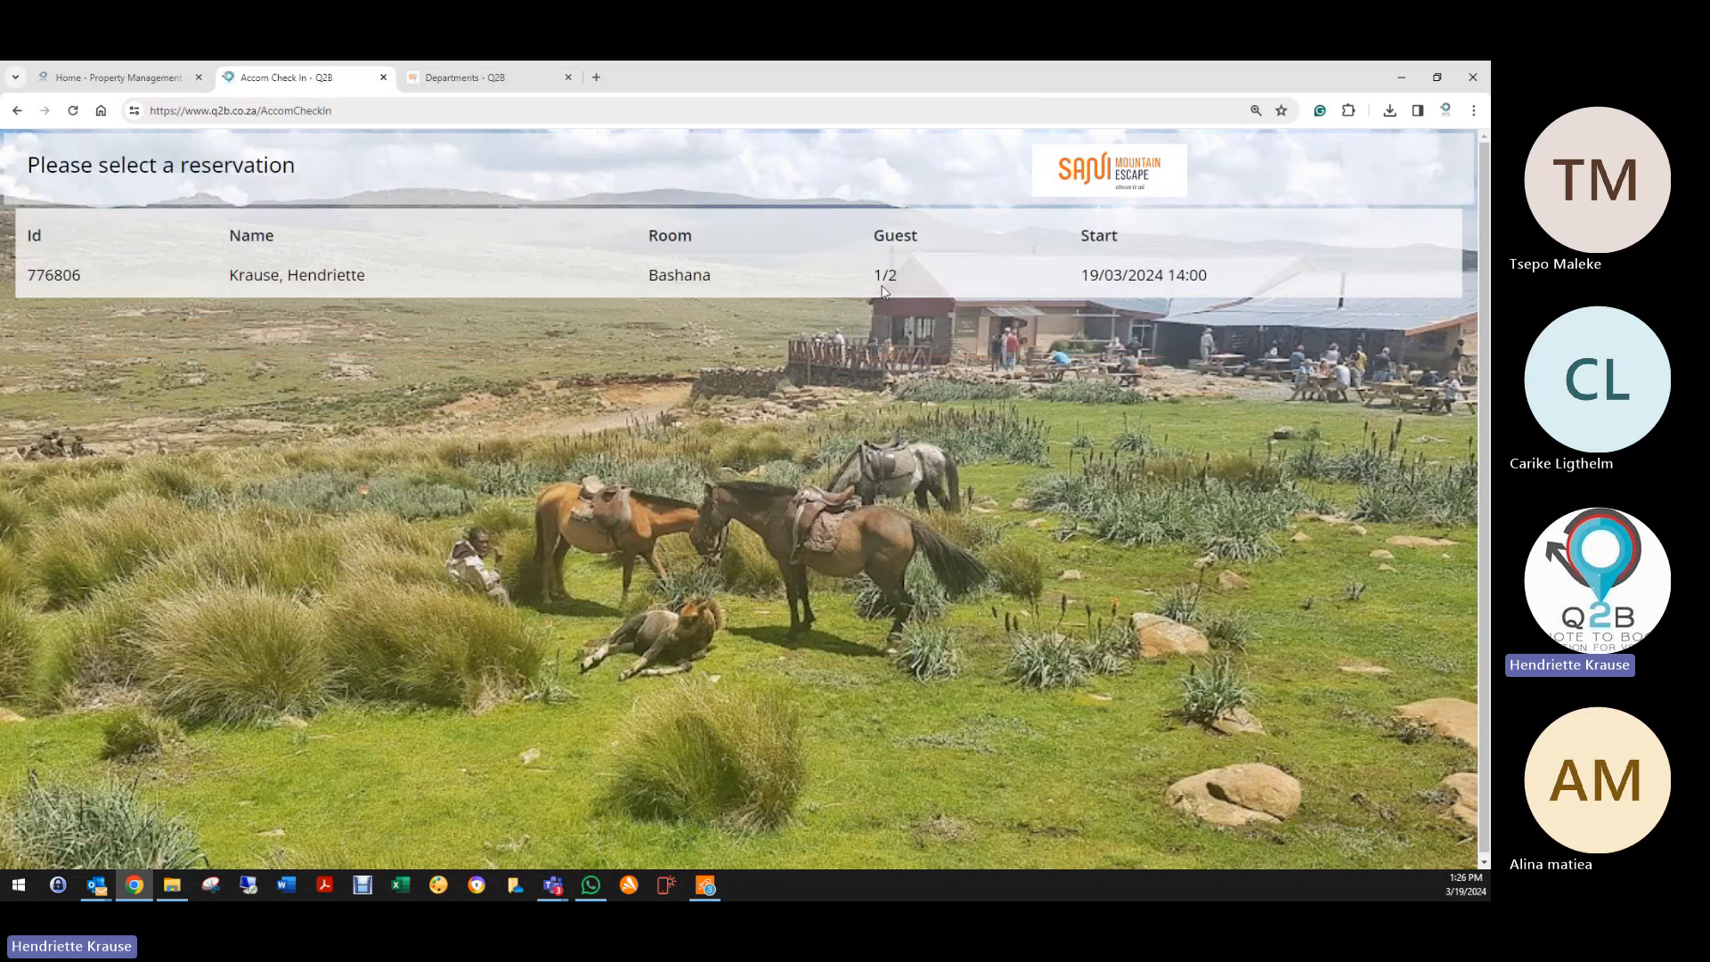
# Step: For the selected reservation, enter the second guest's first and last name, cell number and email
pyautogui.click(317, 275)
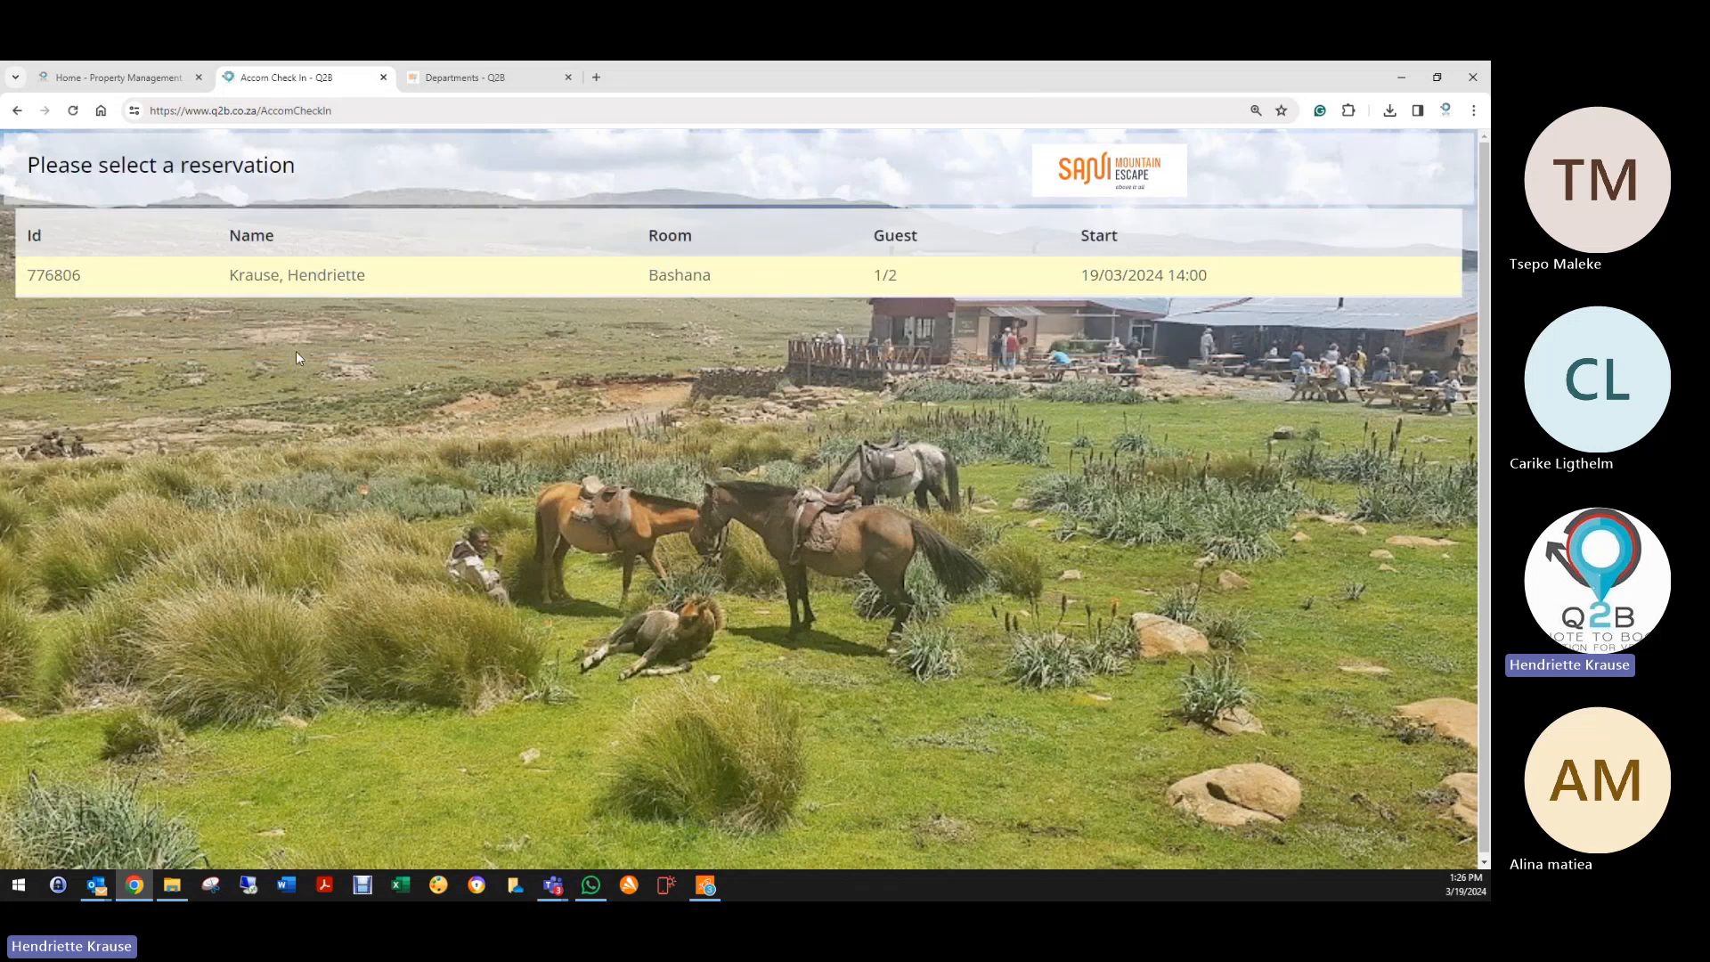
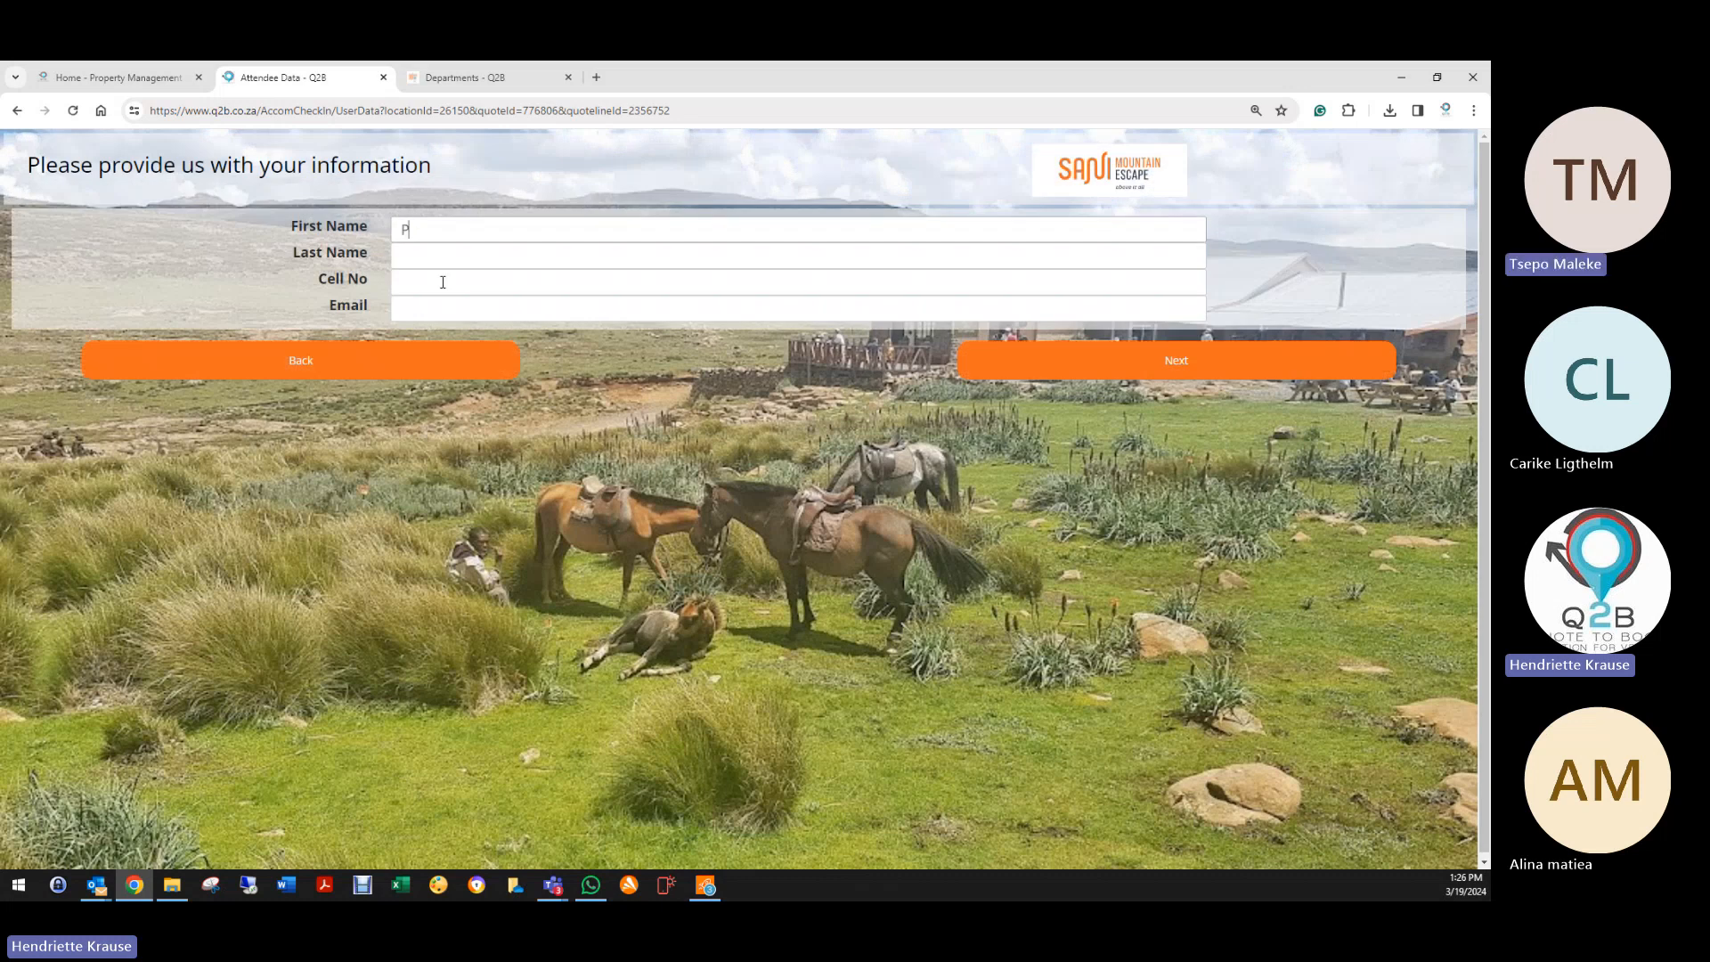
pyautogui.press('Tab')
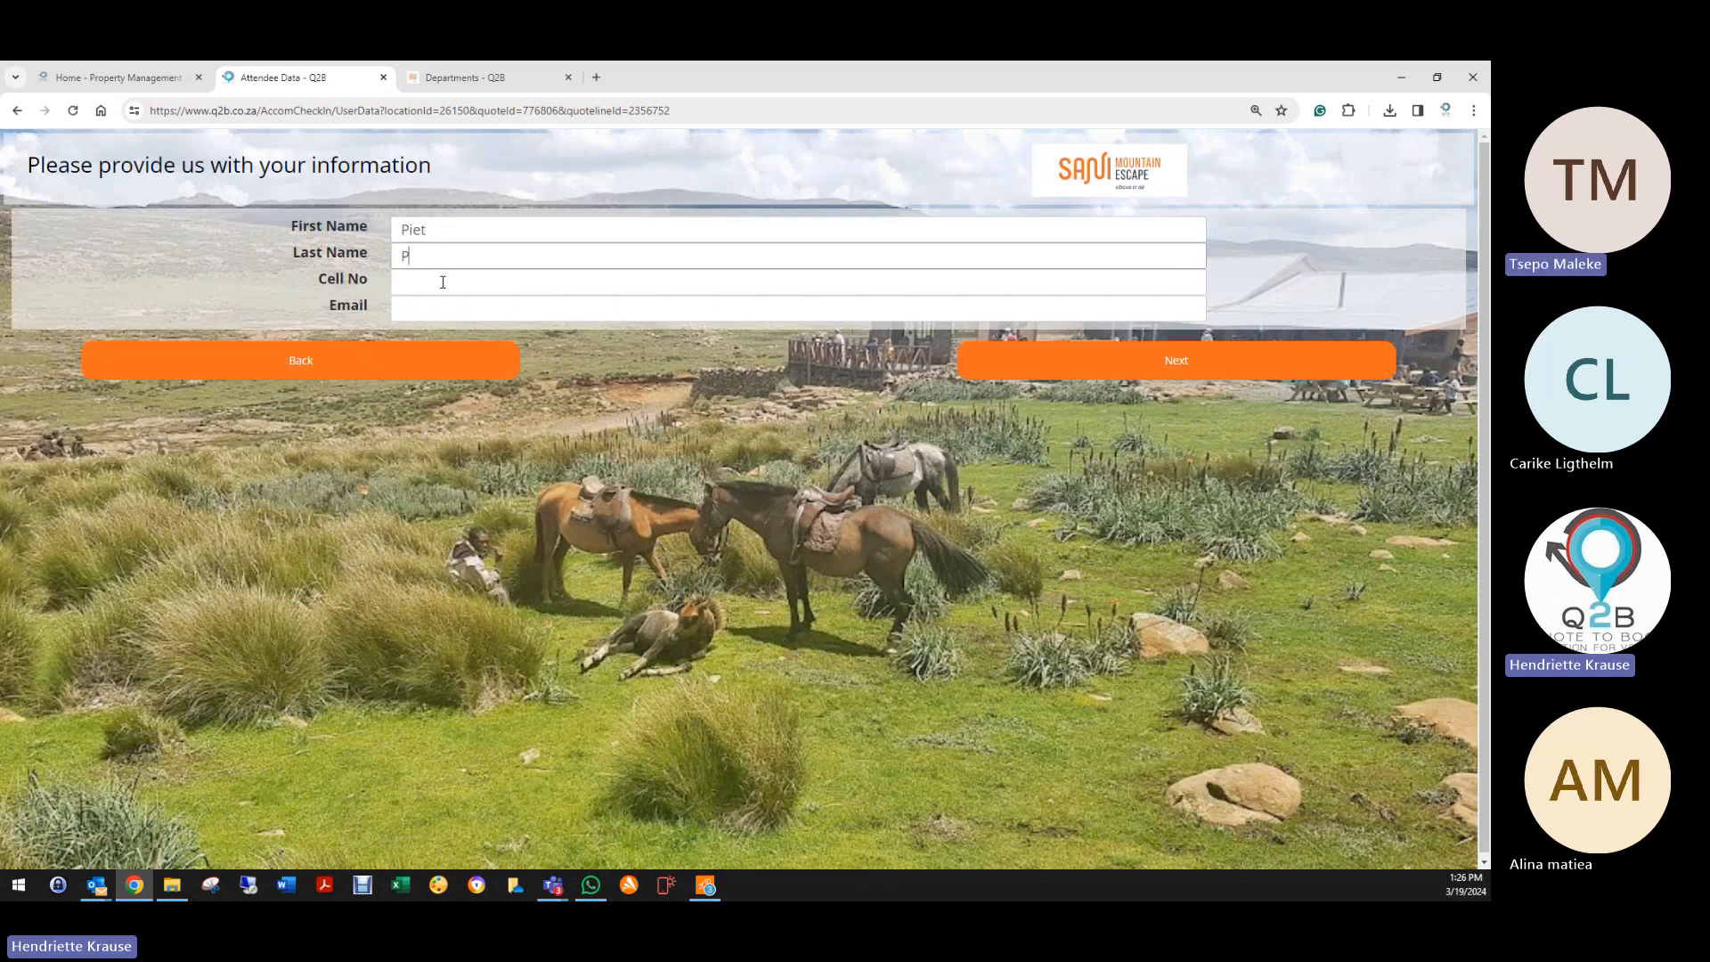
pyautogui.click(443, 282)
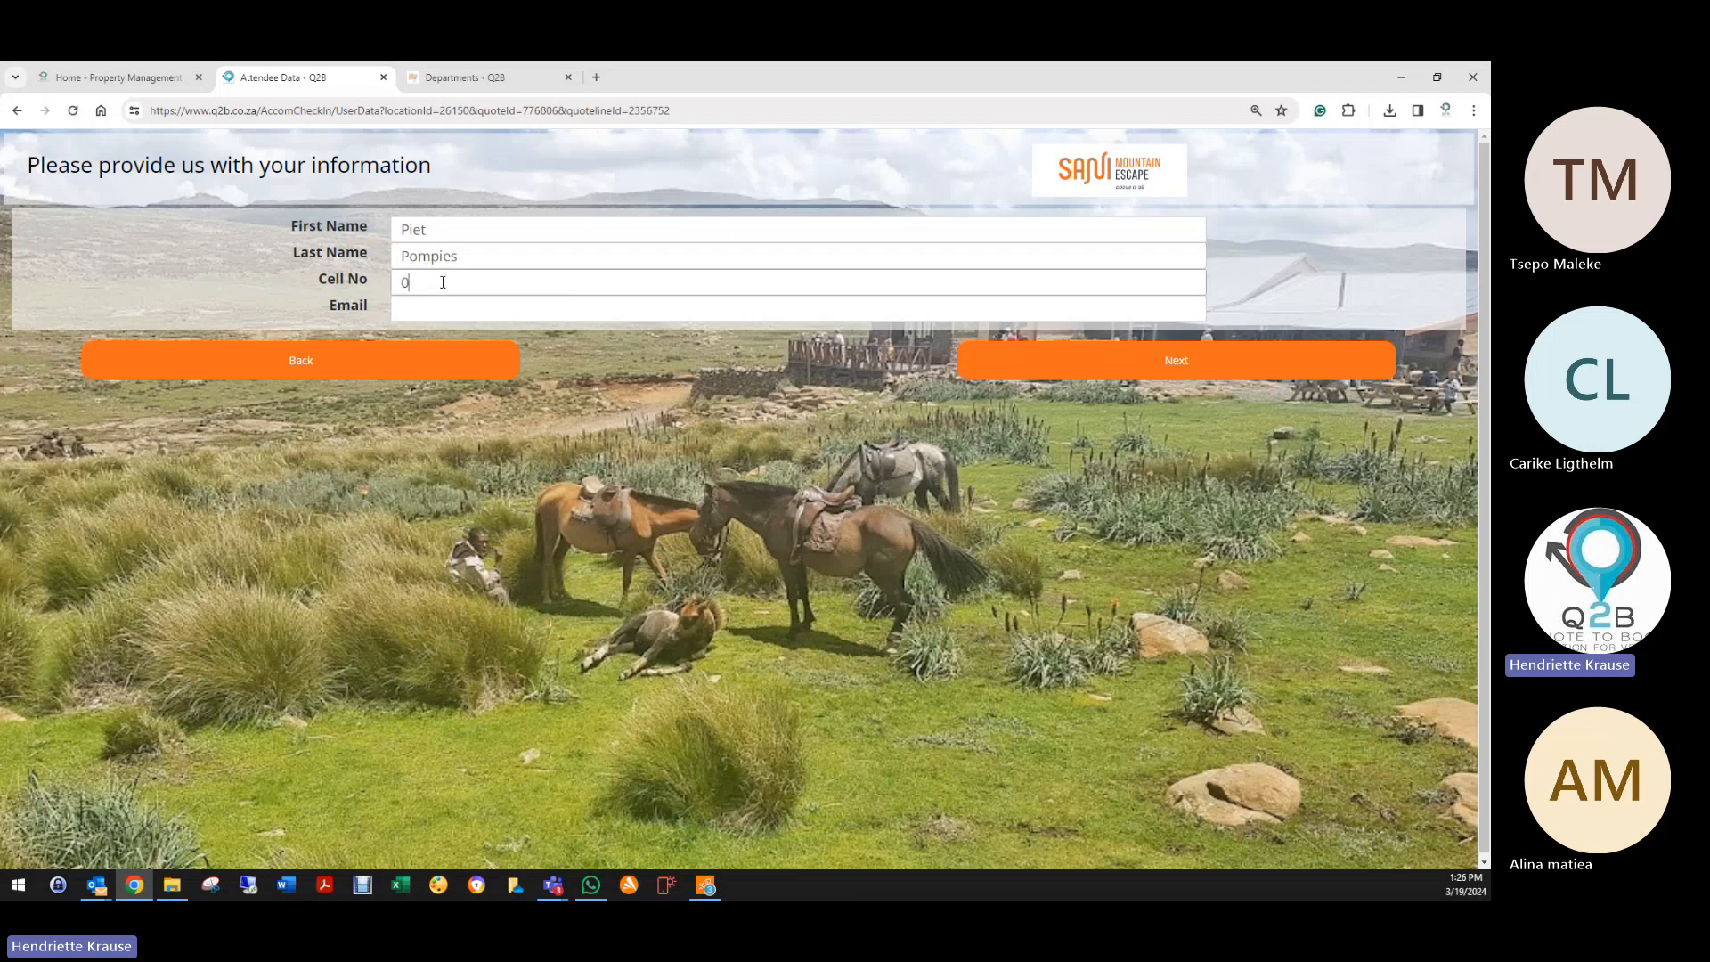
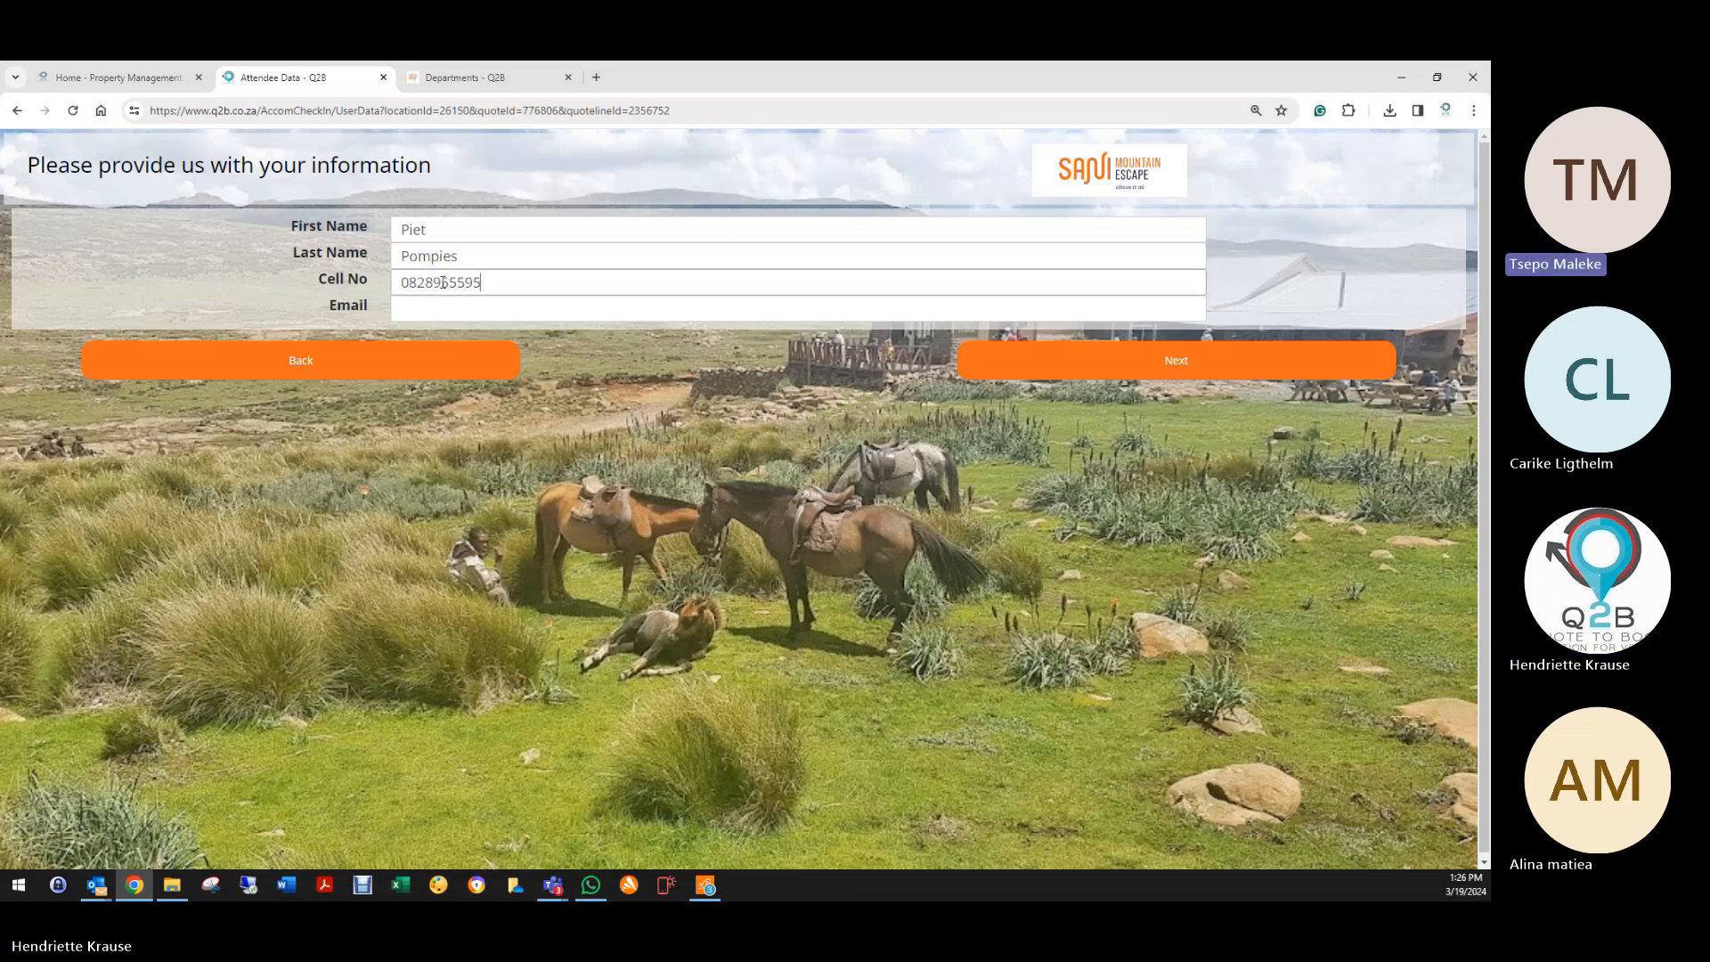
pyautogui.press('Tab')
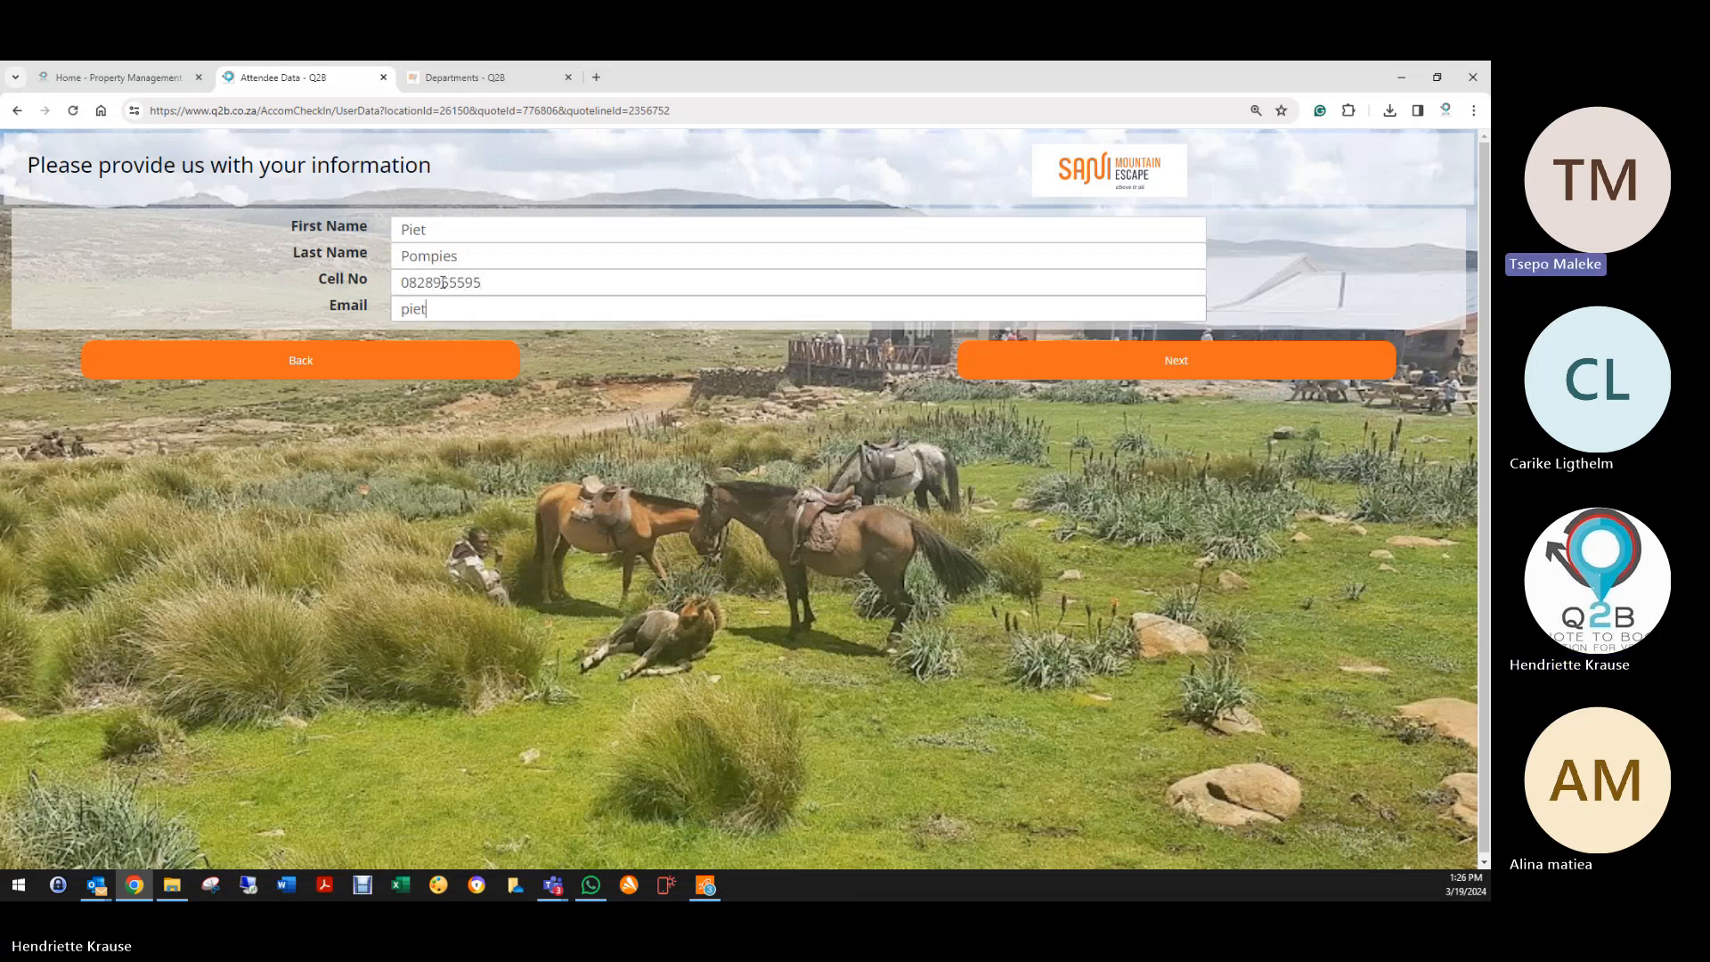
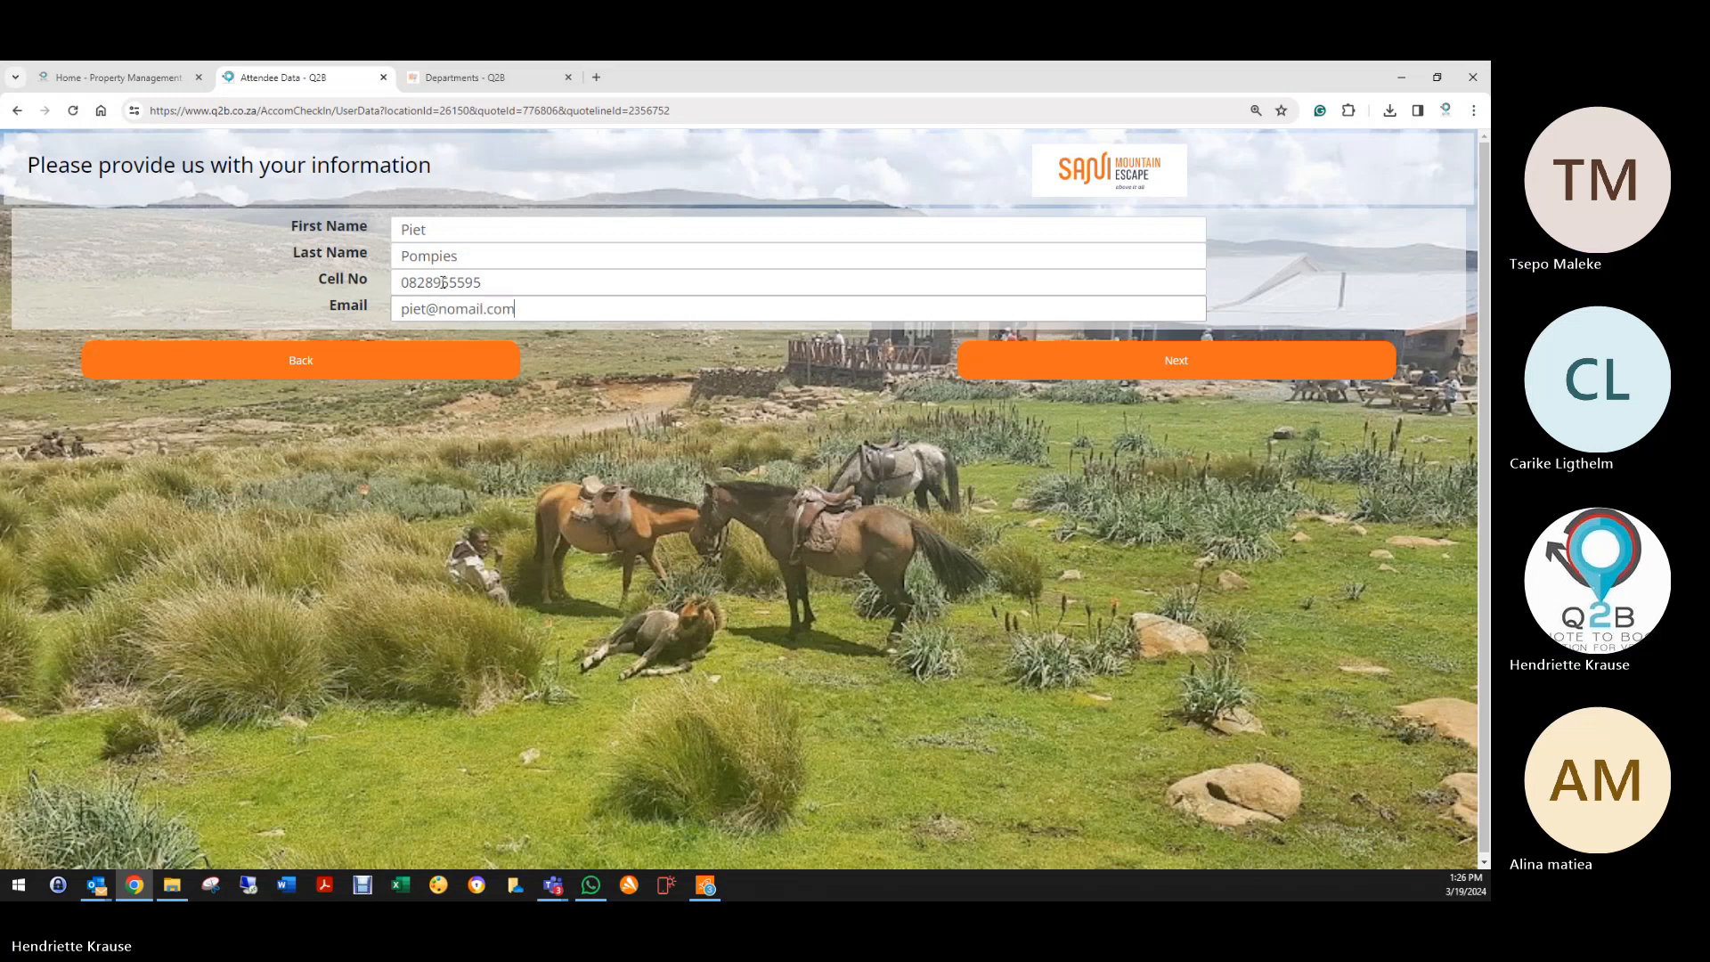
pyautogui.click(1079, 372)
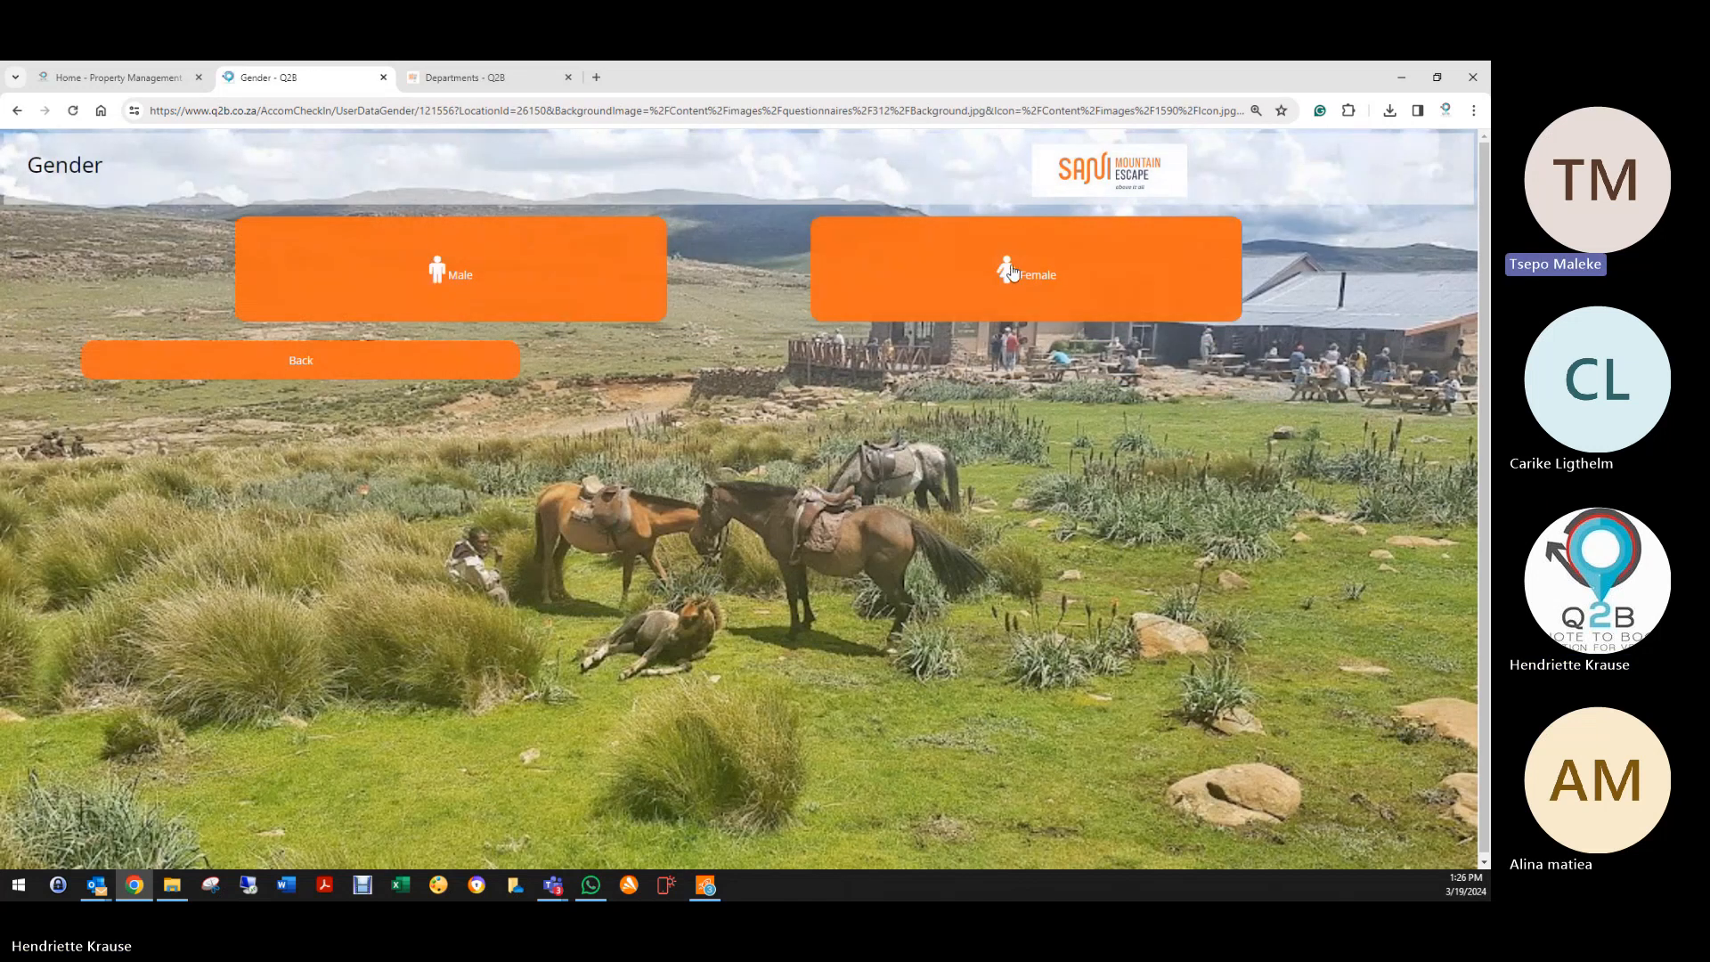
# Step: Set the guest's gender to Male and choose Instagram as the referral source
pyautogui.click(463, 305)
pyautogui.click(1051, 305)
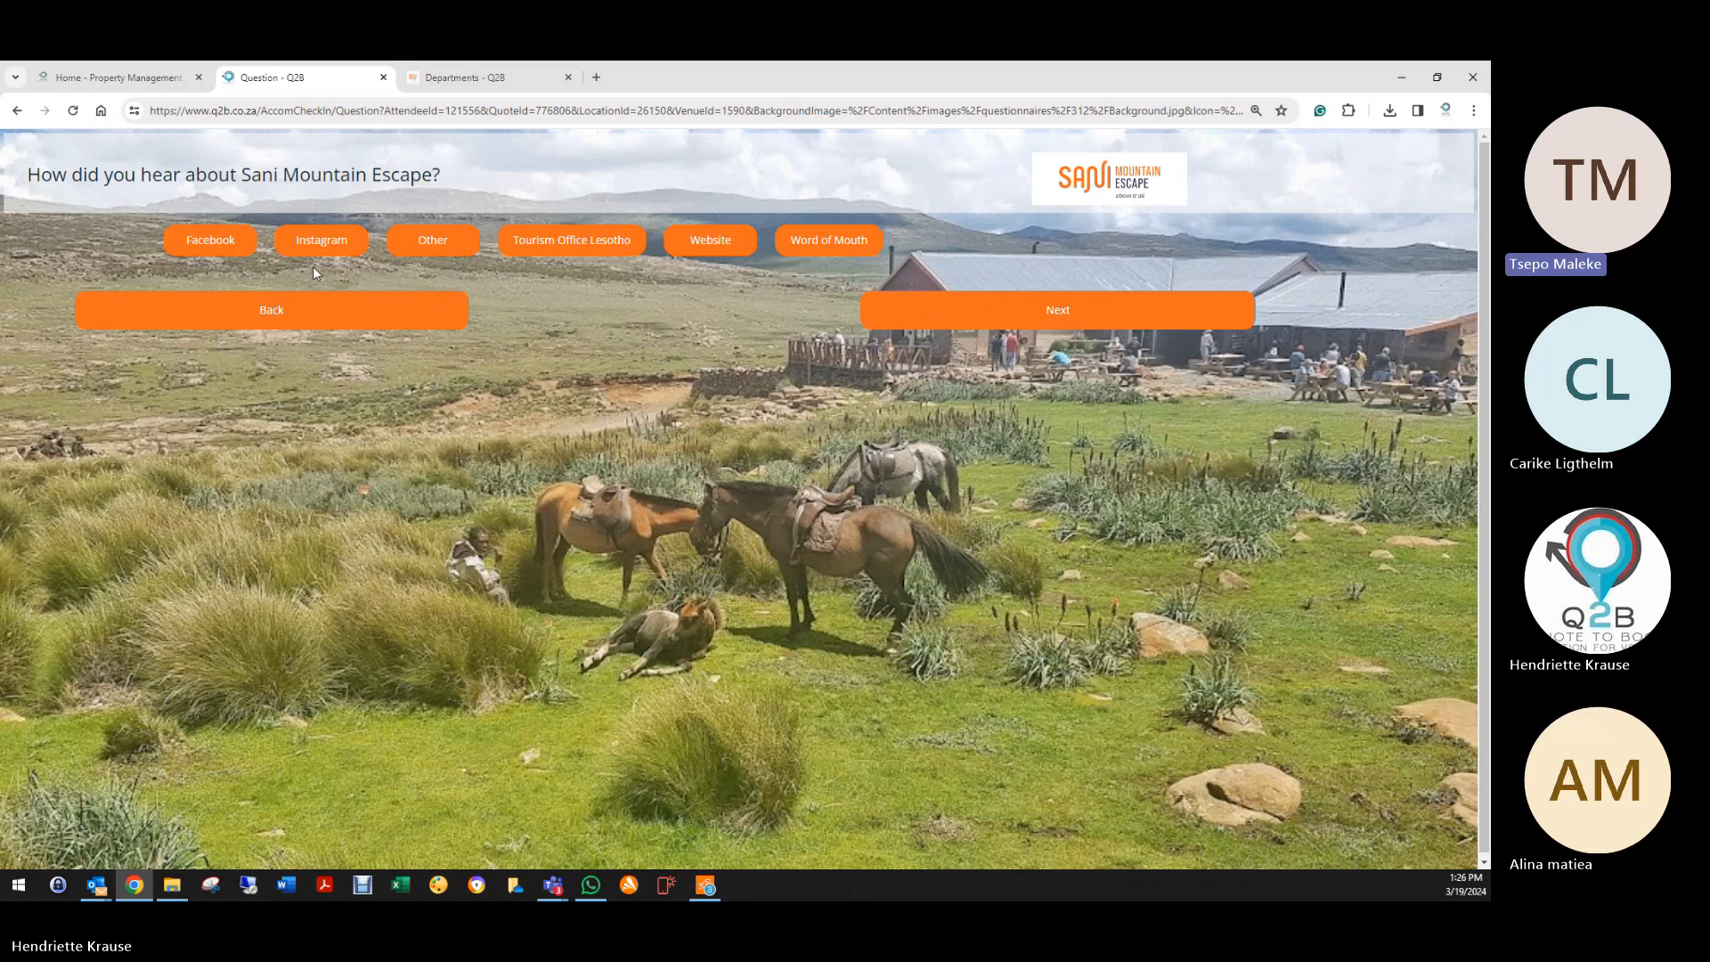
pyautogui.click(314, 243)
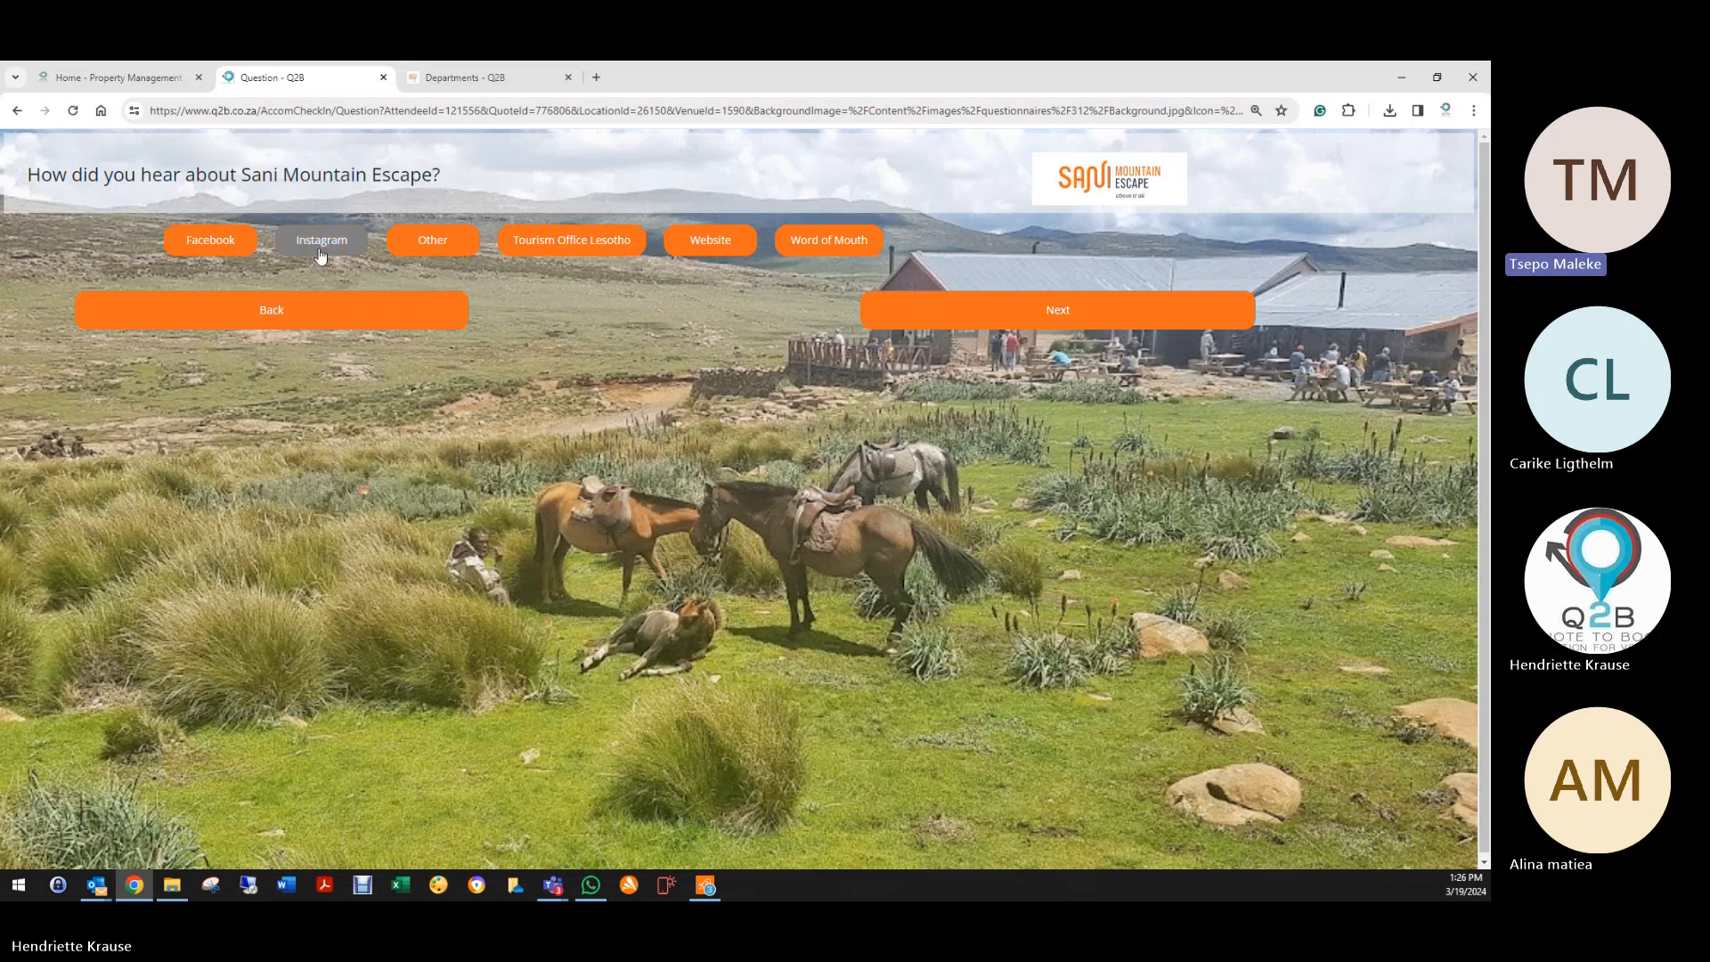
pyautogui.click(888, 328)
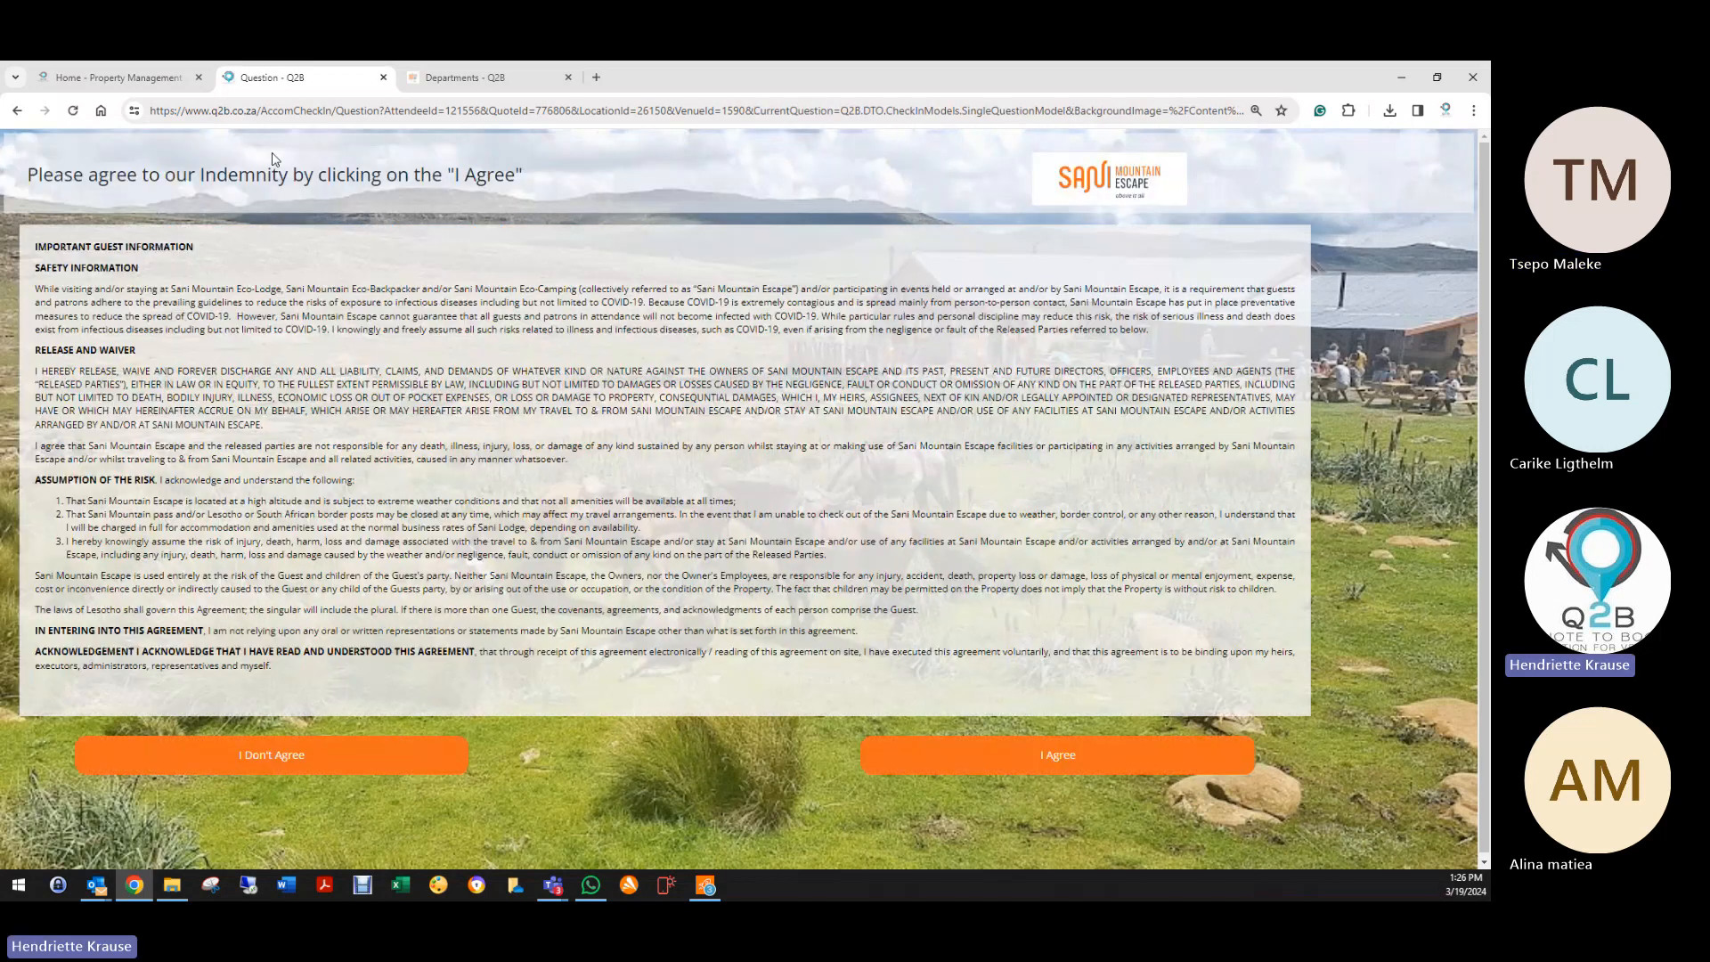
# Step: Try declining the indemnity, then agree, sign it and finish the check-in
pyautogui.click(275, 768)
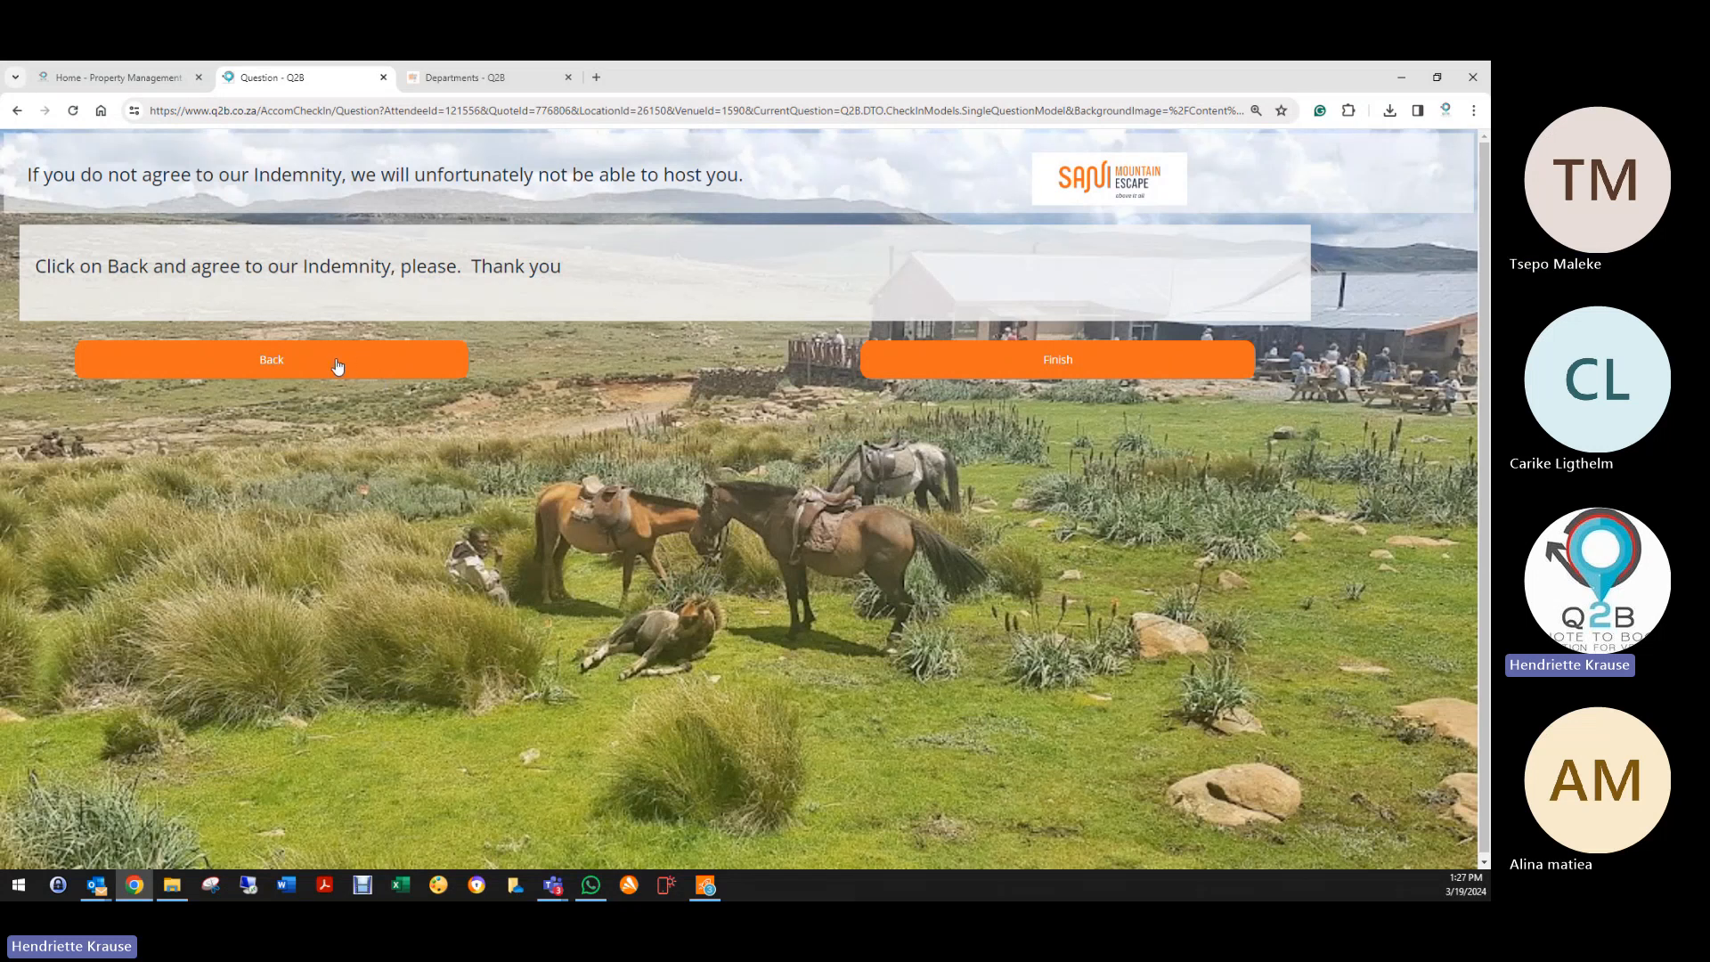
pyautogui.click(313, 369)
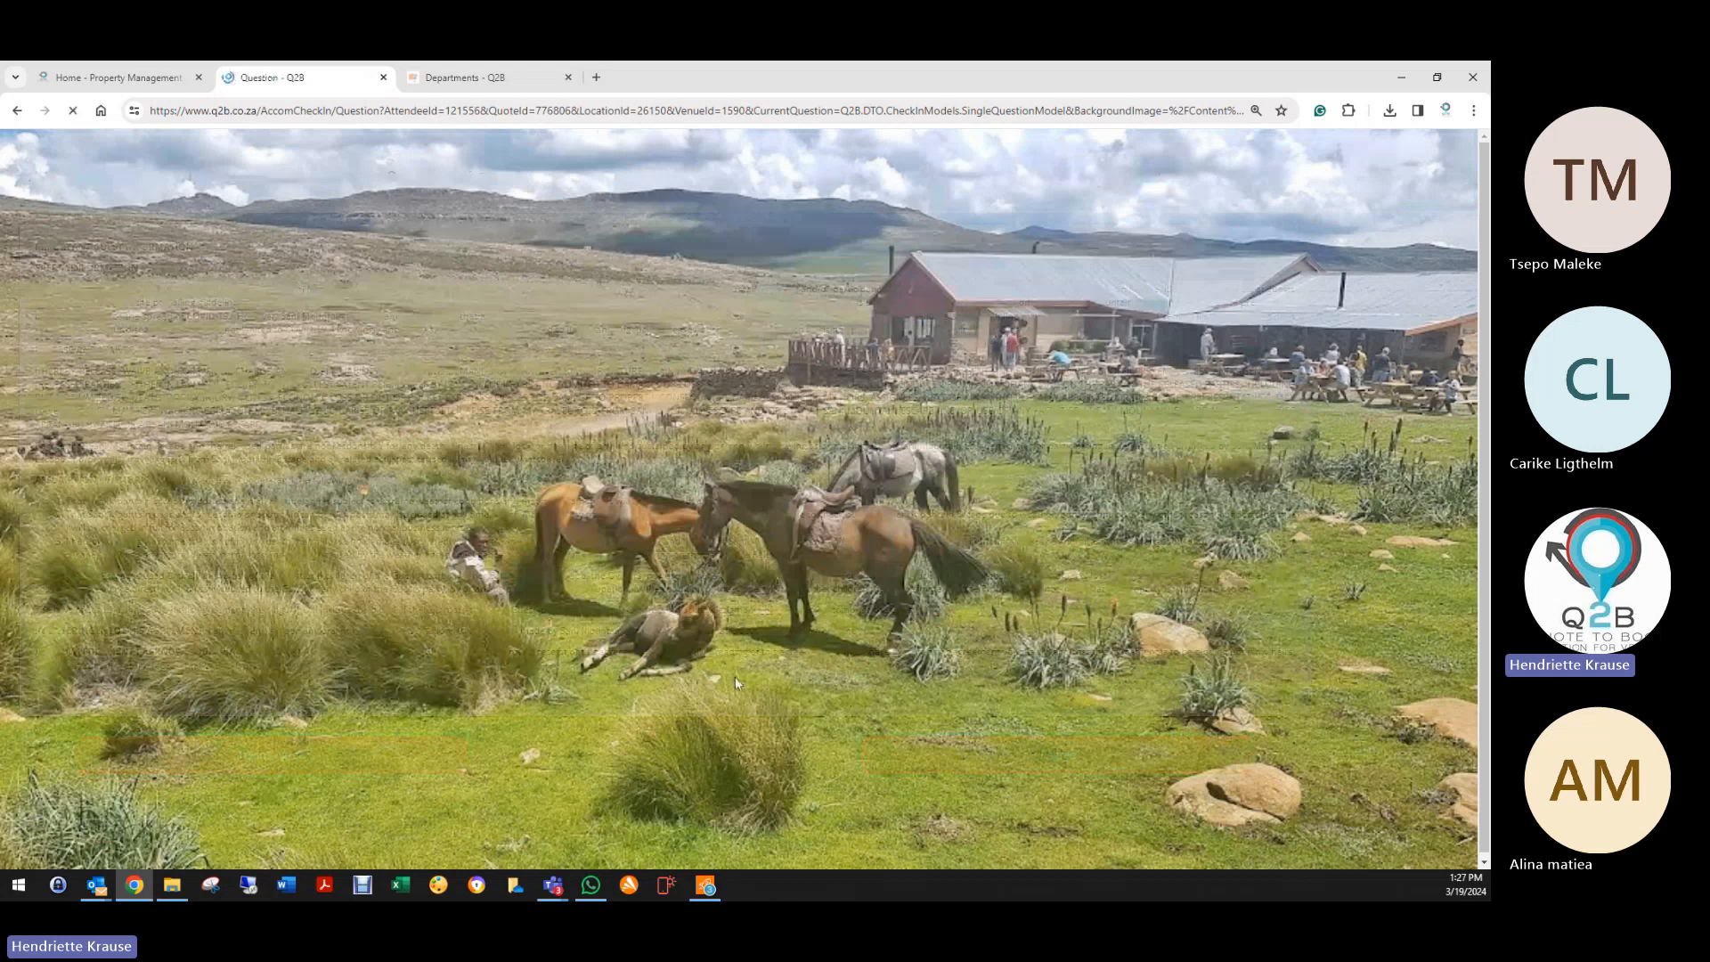
pyautogui.moveTo(686, 462)
pyautogui.mouseDown()
pyautogui.moveTo(684, 416)
pyautogui.moveTo(639, 359)
pyautogui.moveTo(682, 410)
pyautogui.mouseUp()
pyautogui.click(1015, 616)
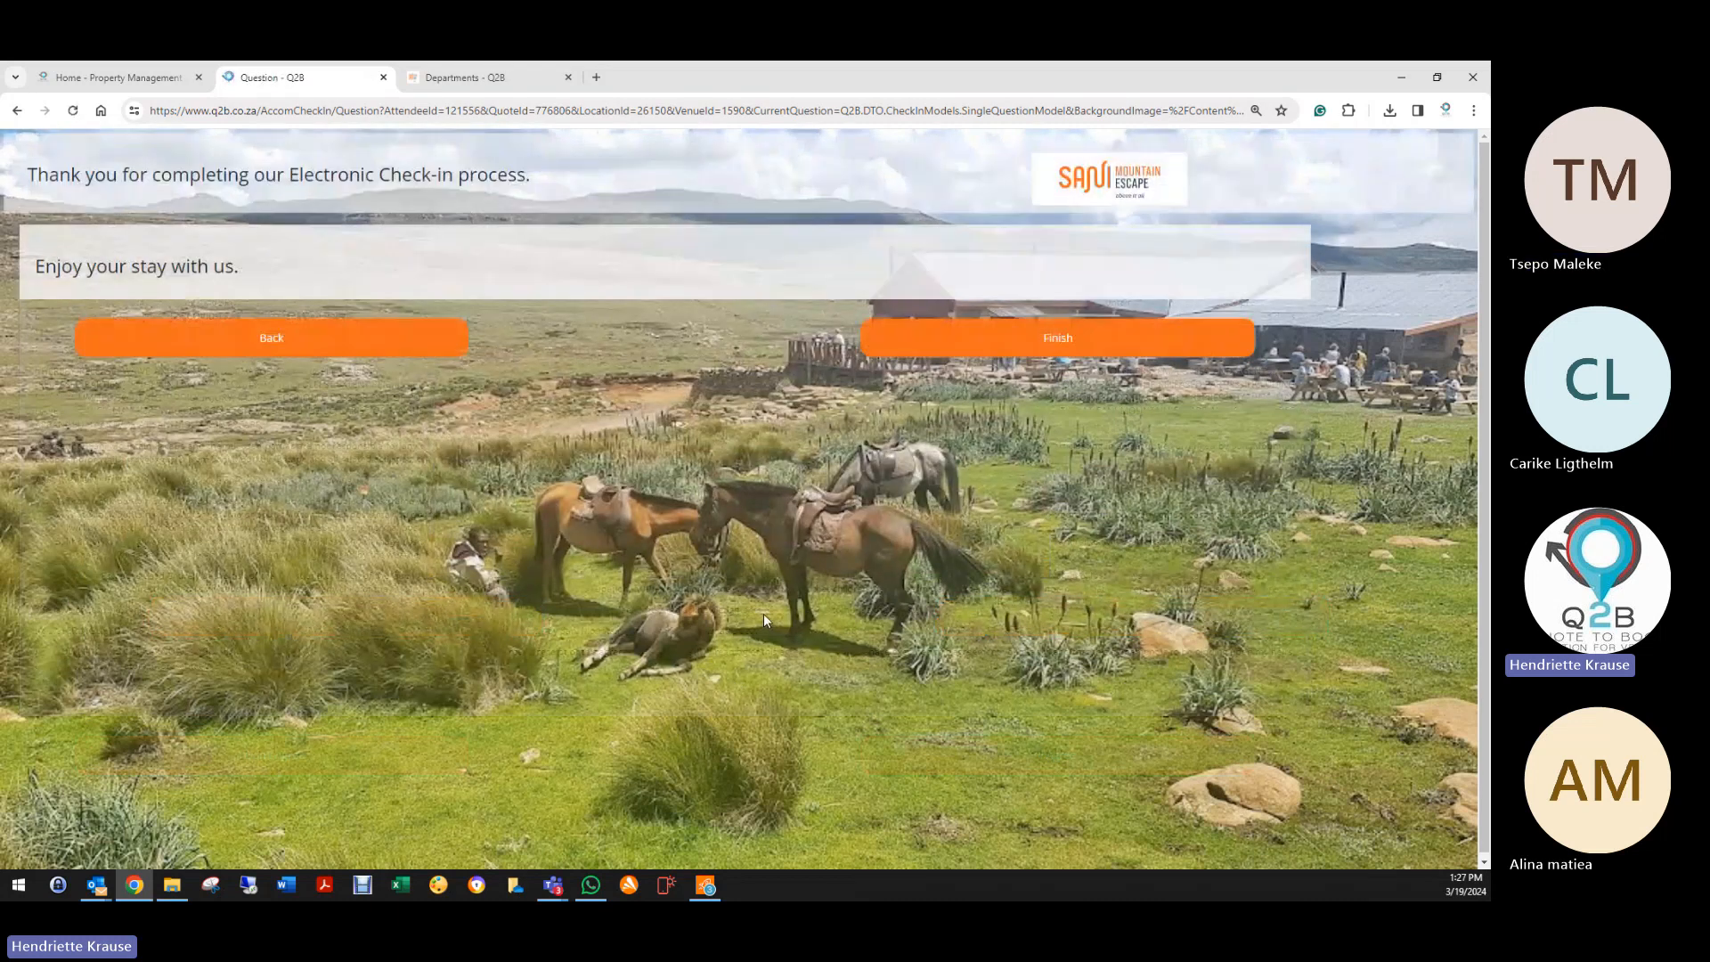
pyautogui.click(961, 349)
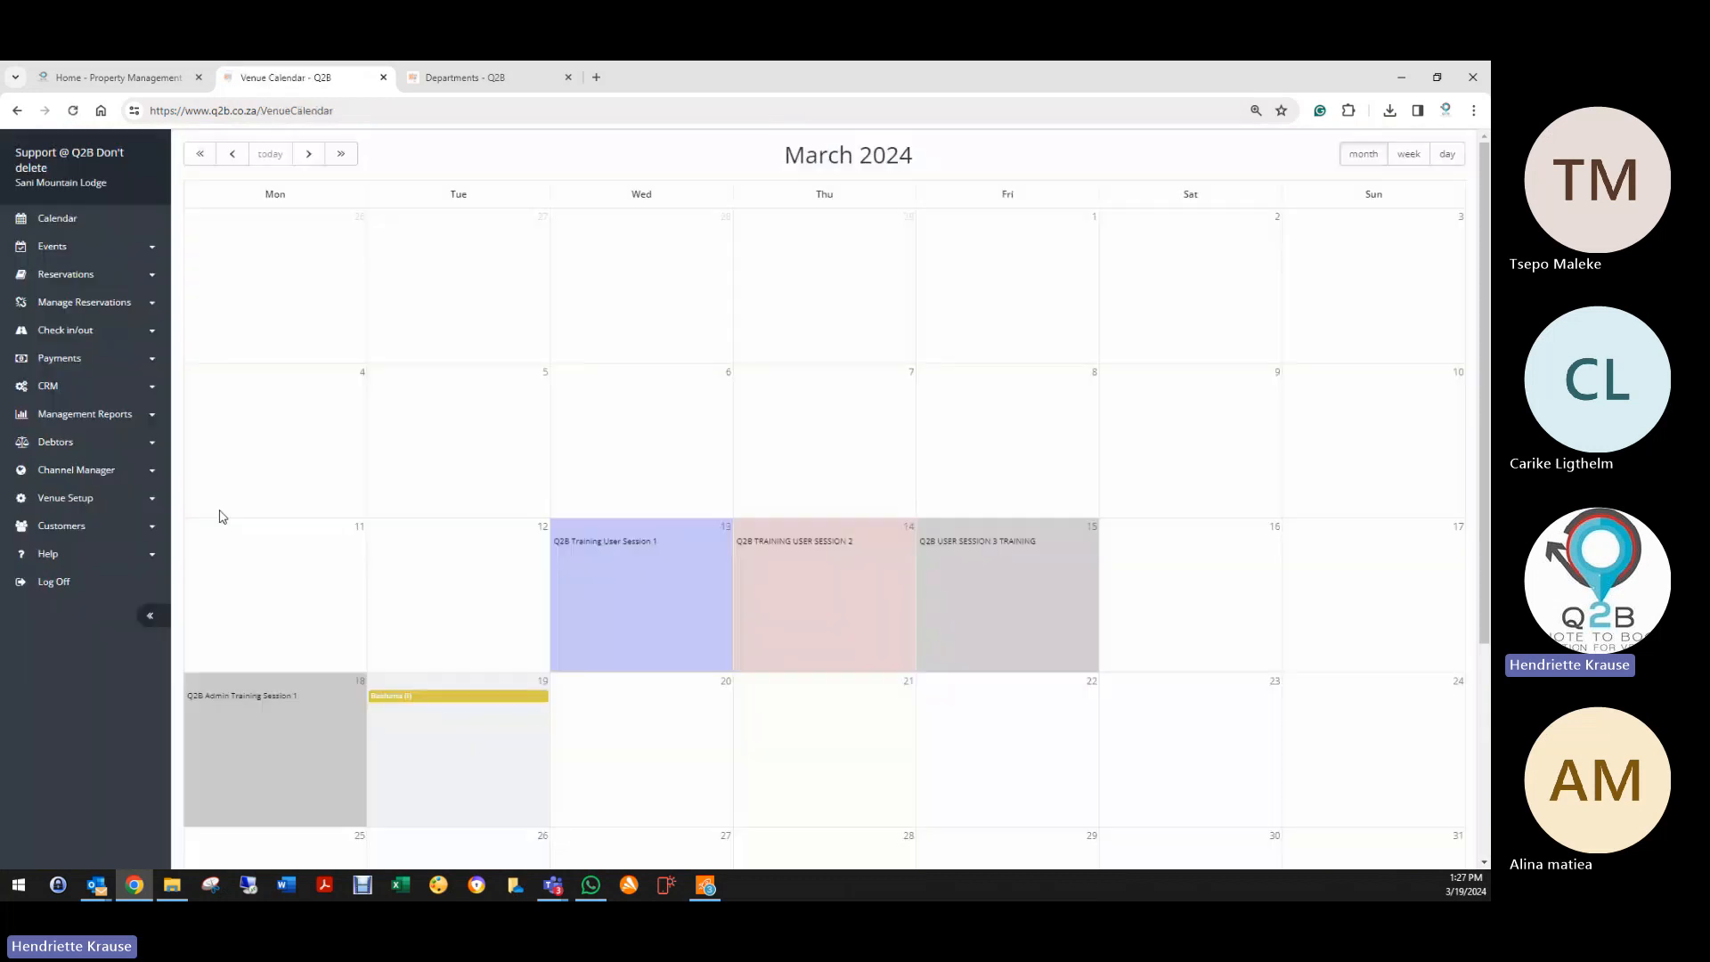
# Step: From Venue Setup > Questionnaires, edit Accommodation Check in and list its five questions
pyautogui.click(56, 500)
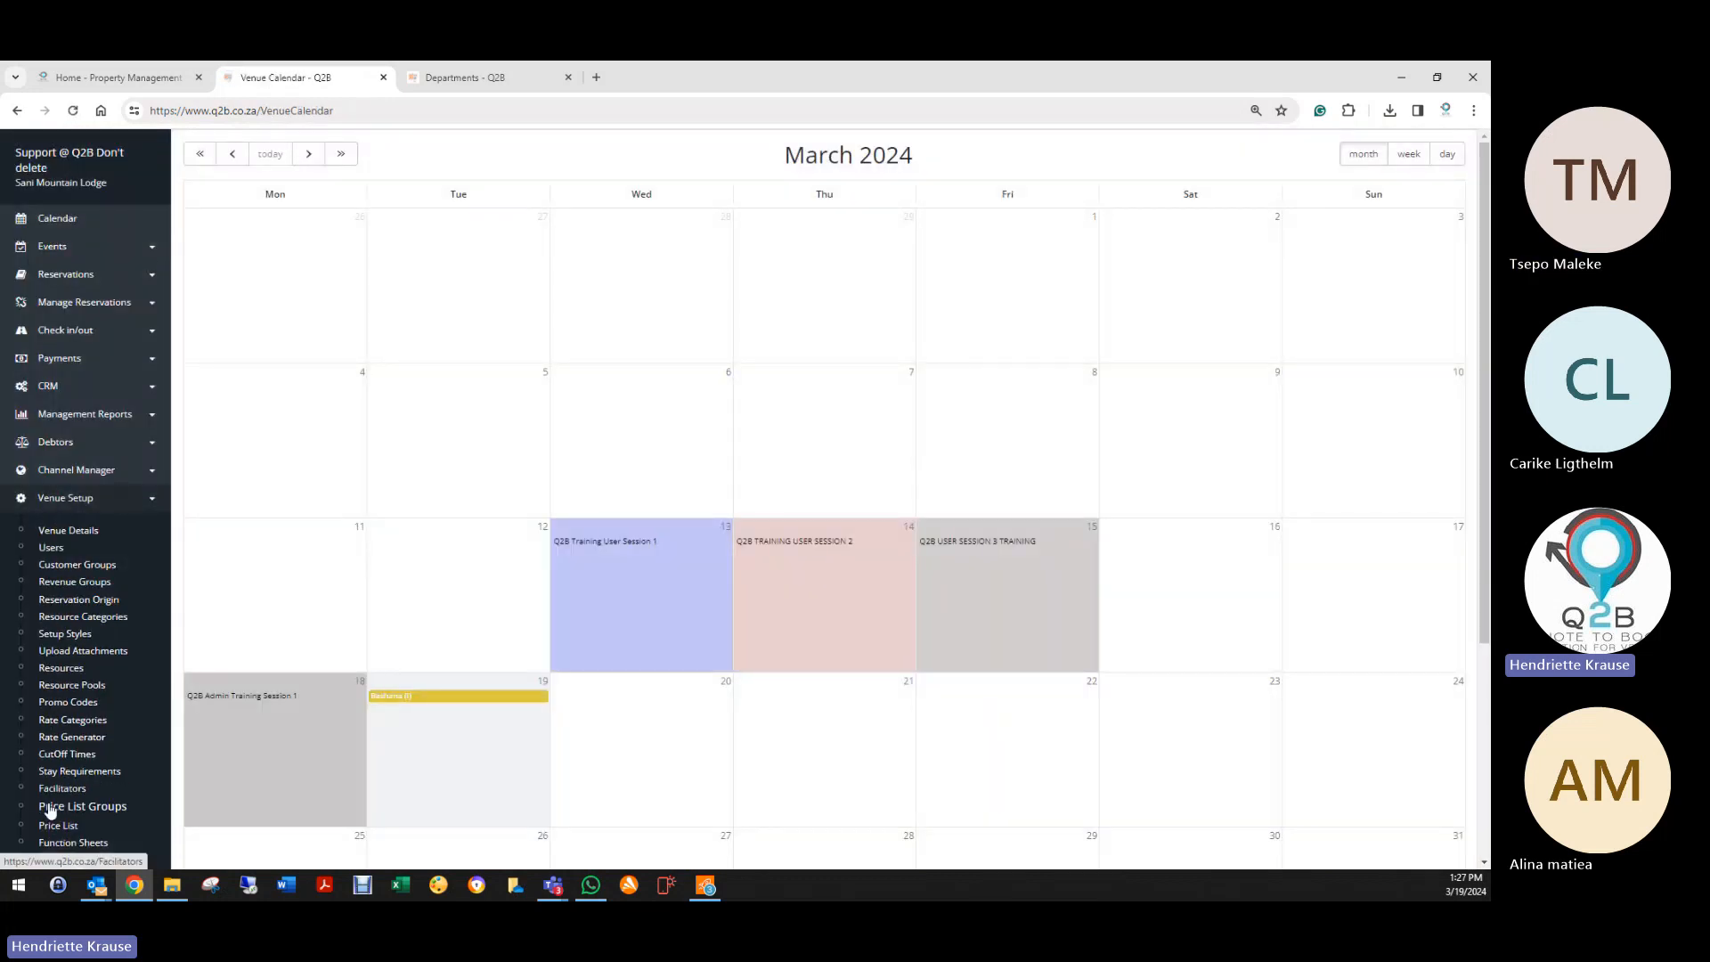
pyautogui.scroll(-3, 72, 811)
pyautogui.scroll(-3, 72, 810)
pyautogui.click(71, 702)
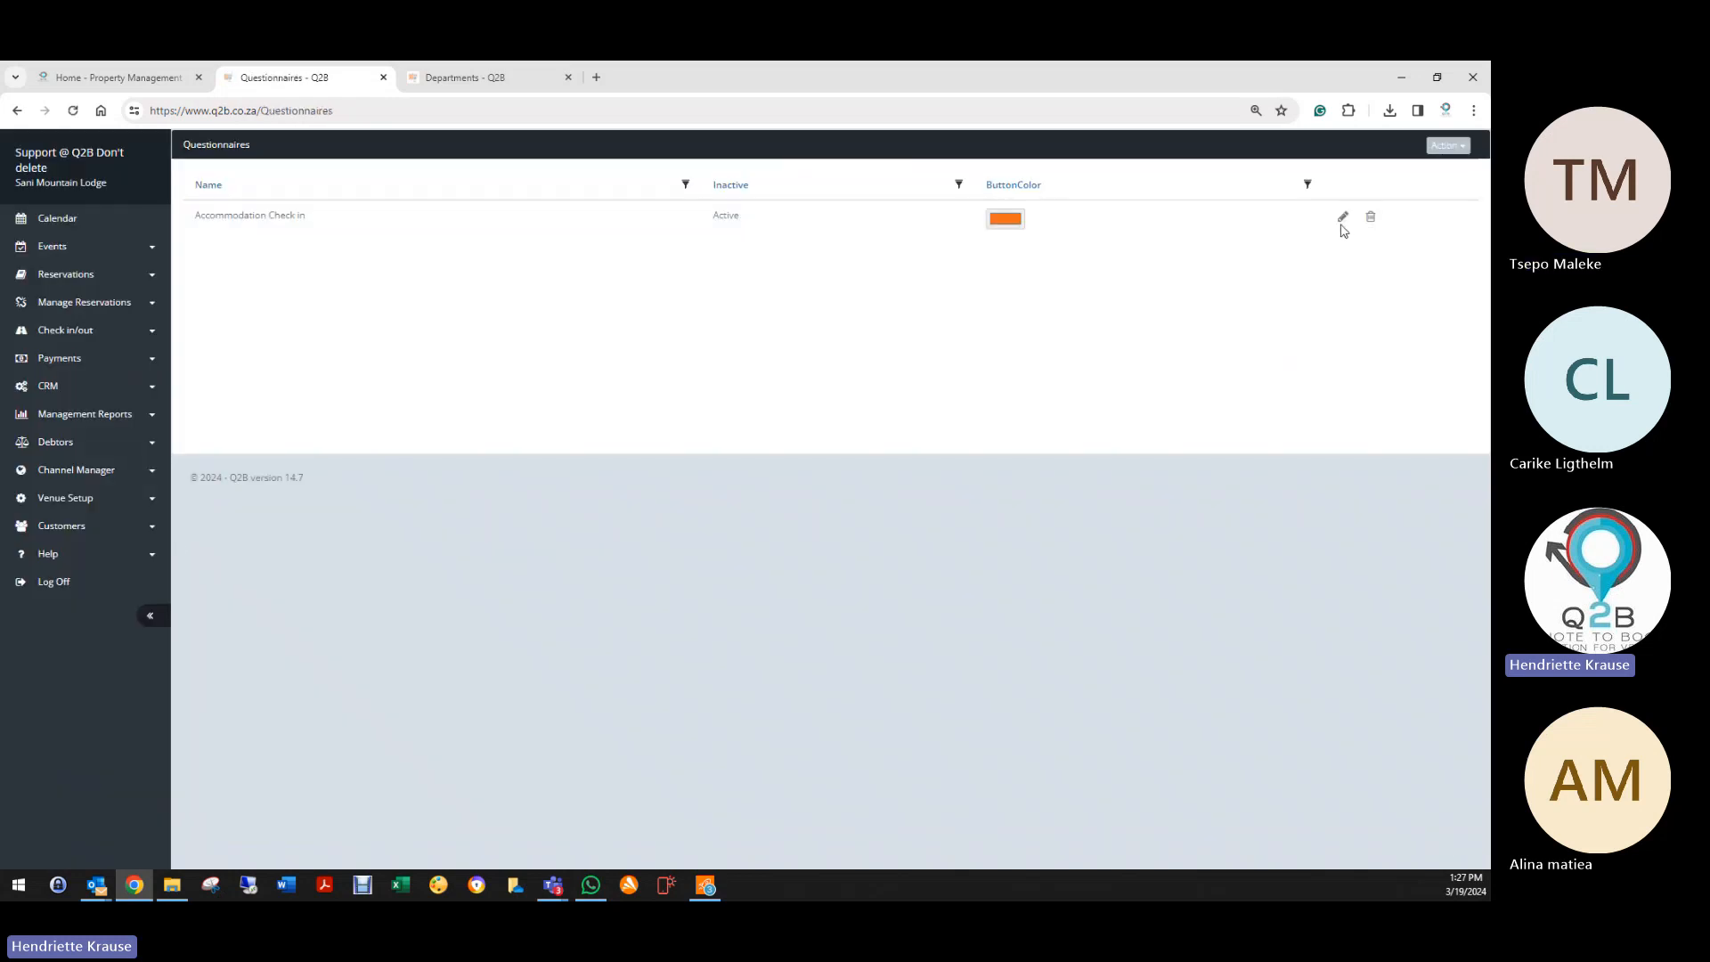
pyautogui.click(1342, 221)
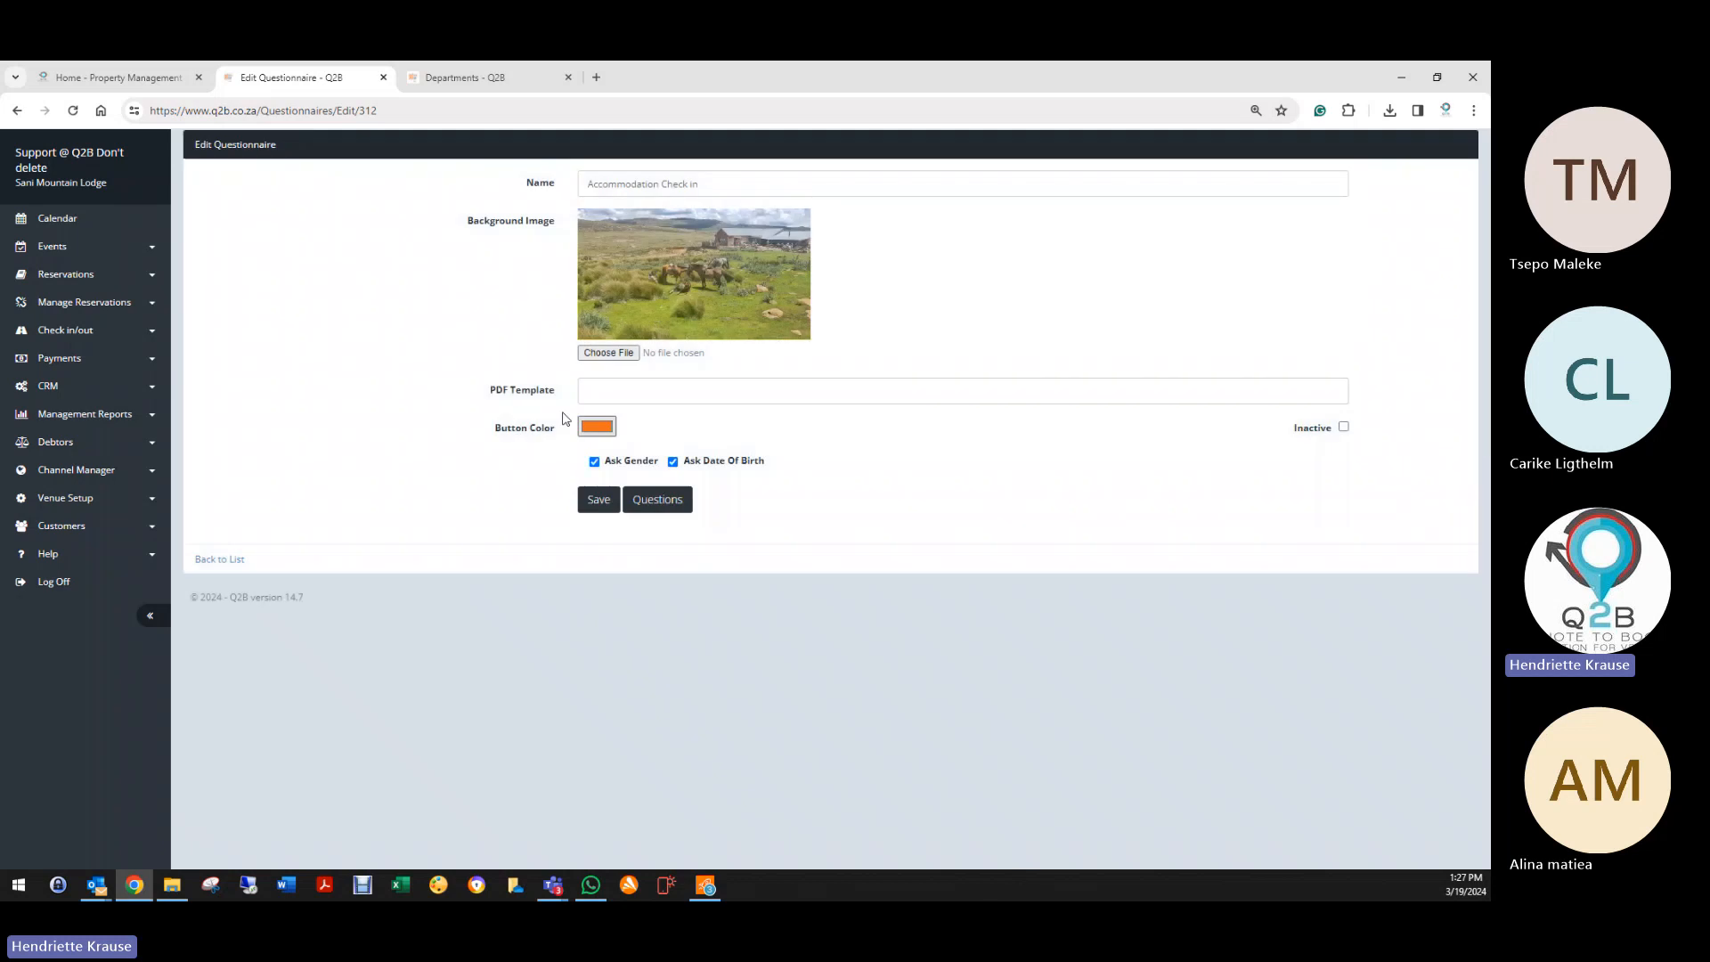
pyautogui.click(659, 509)
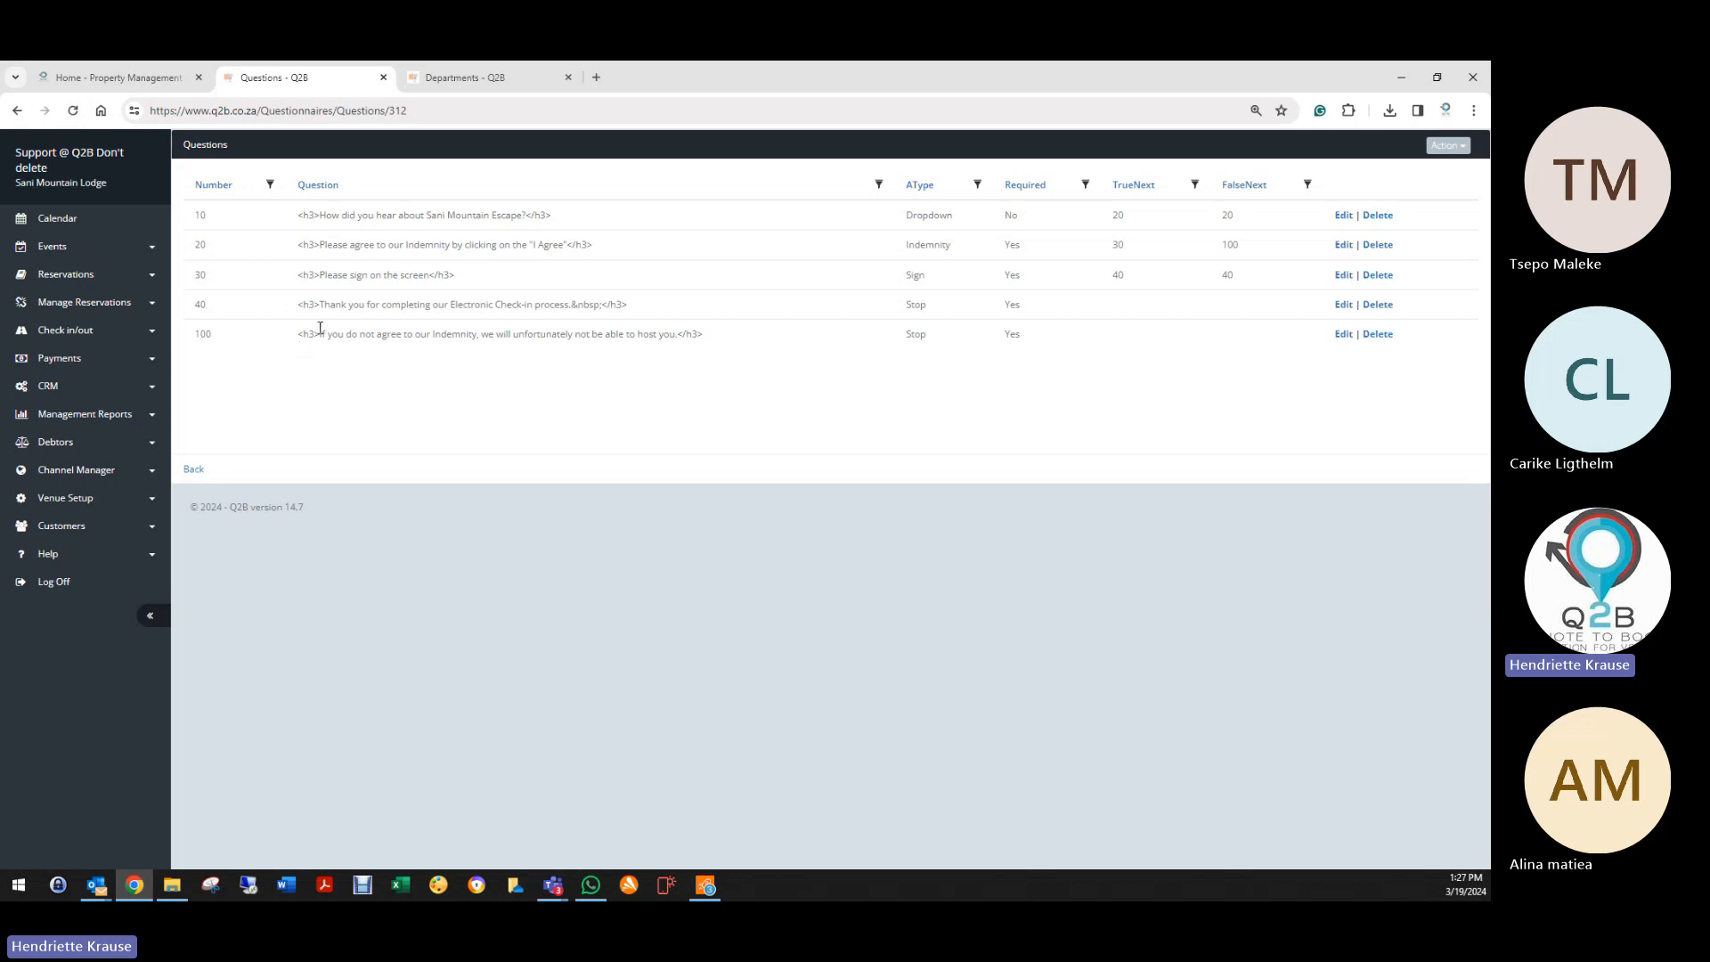
# Step: Highlight question 100's text, then go back to the questionnaire's settings page
pyautogui.moveTo(323, 330); pyautogui.dragTo(726, 364)
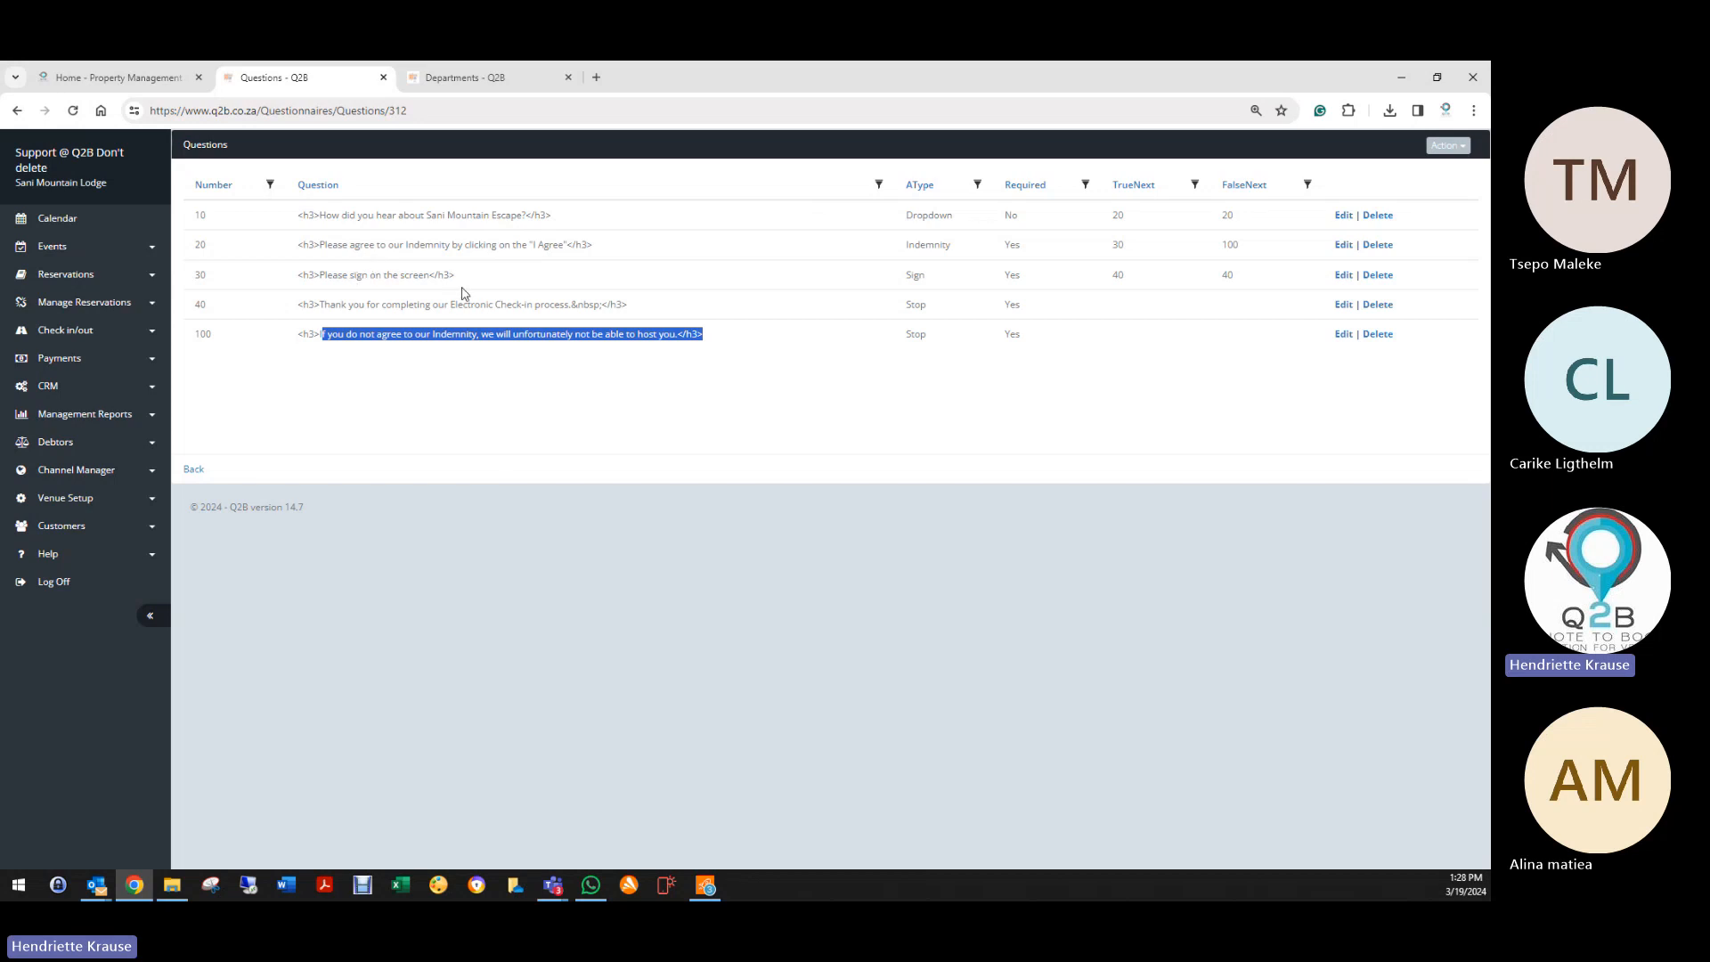
pyautogui.click(447, 426)
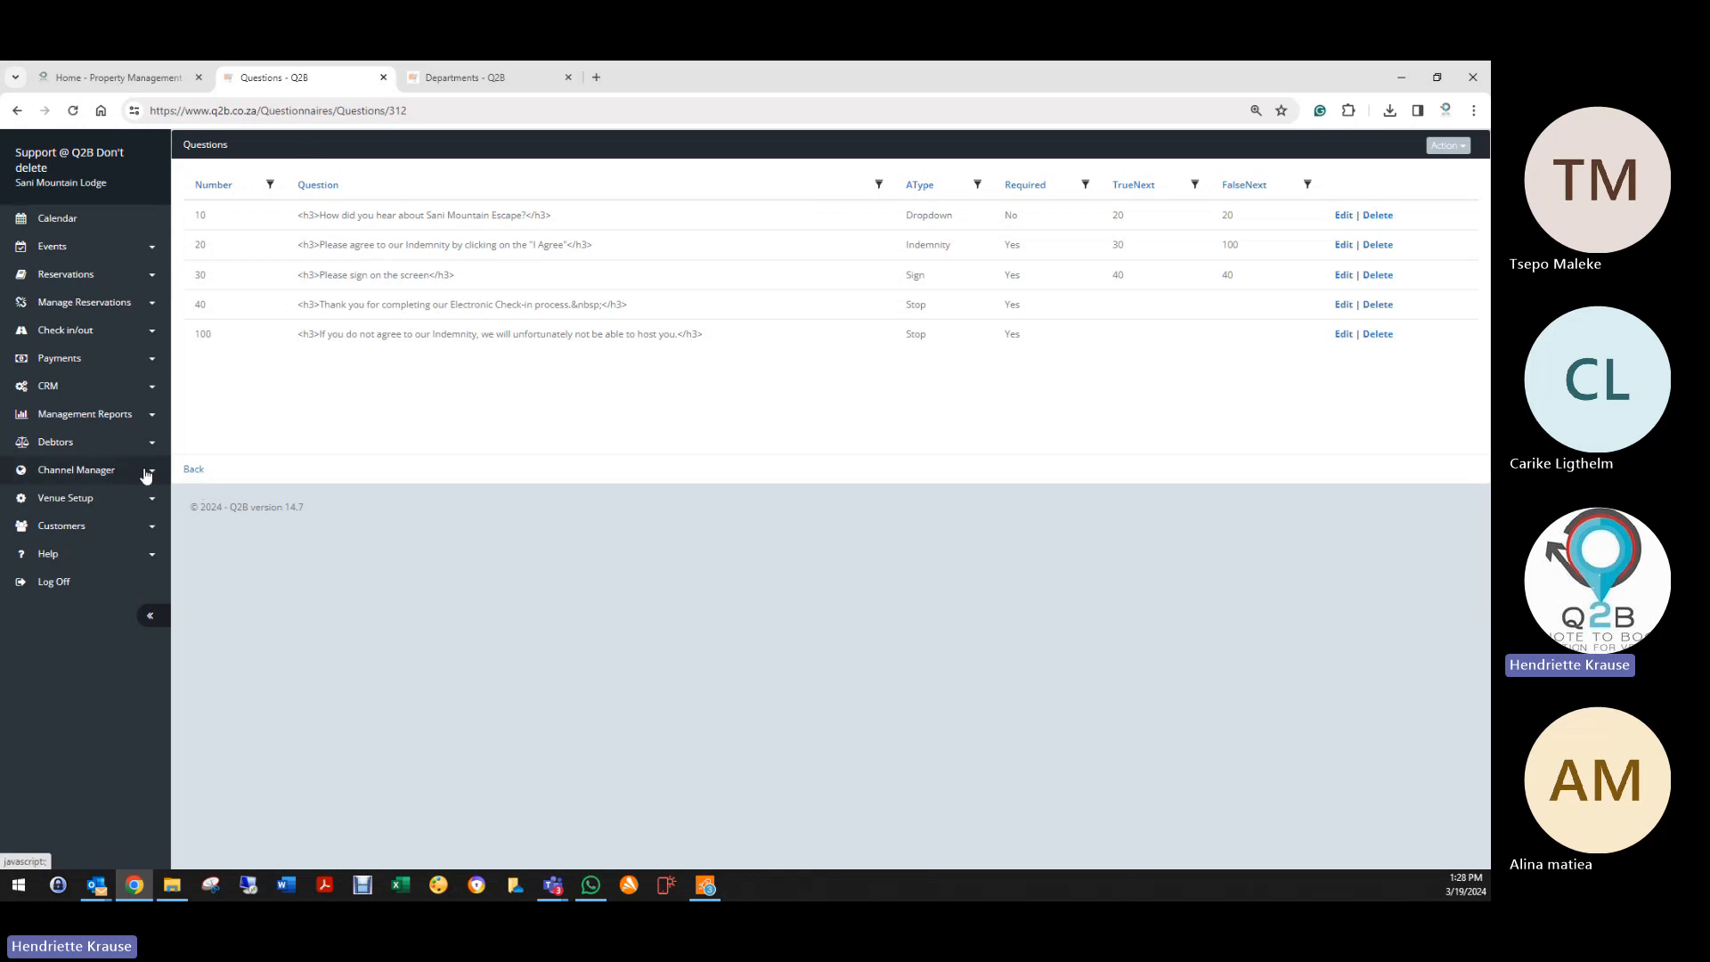
pyautogui.click(199, 472)
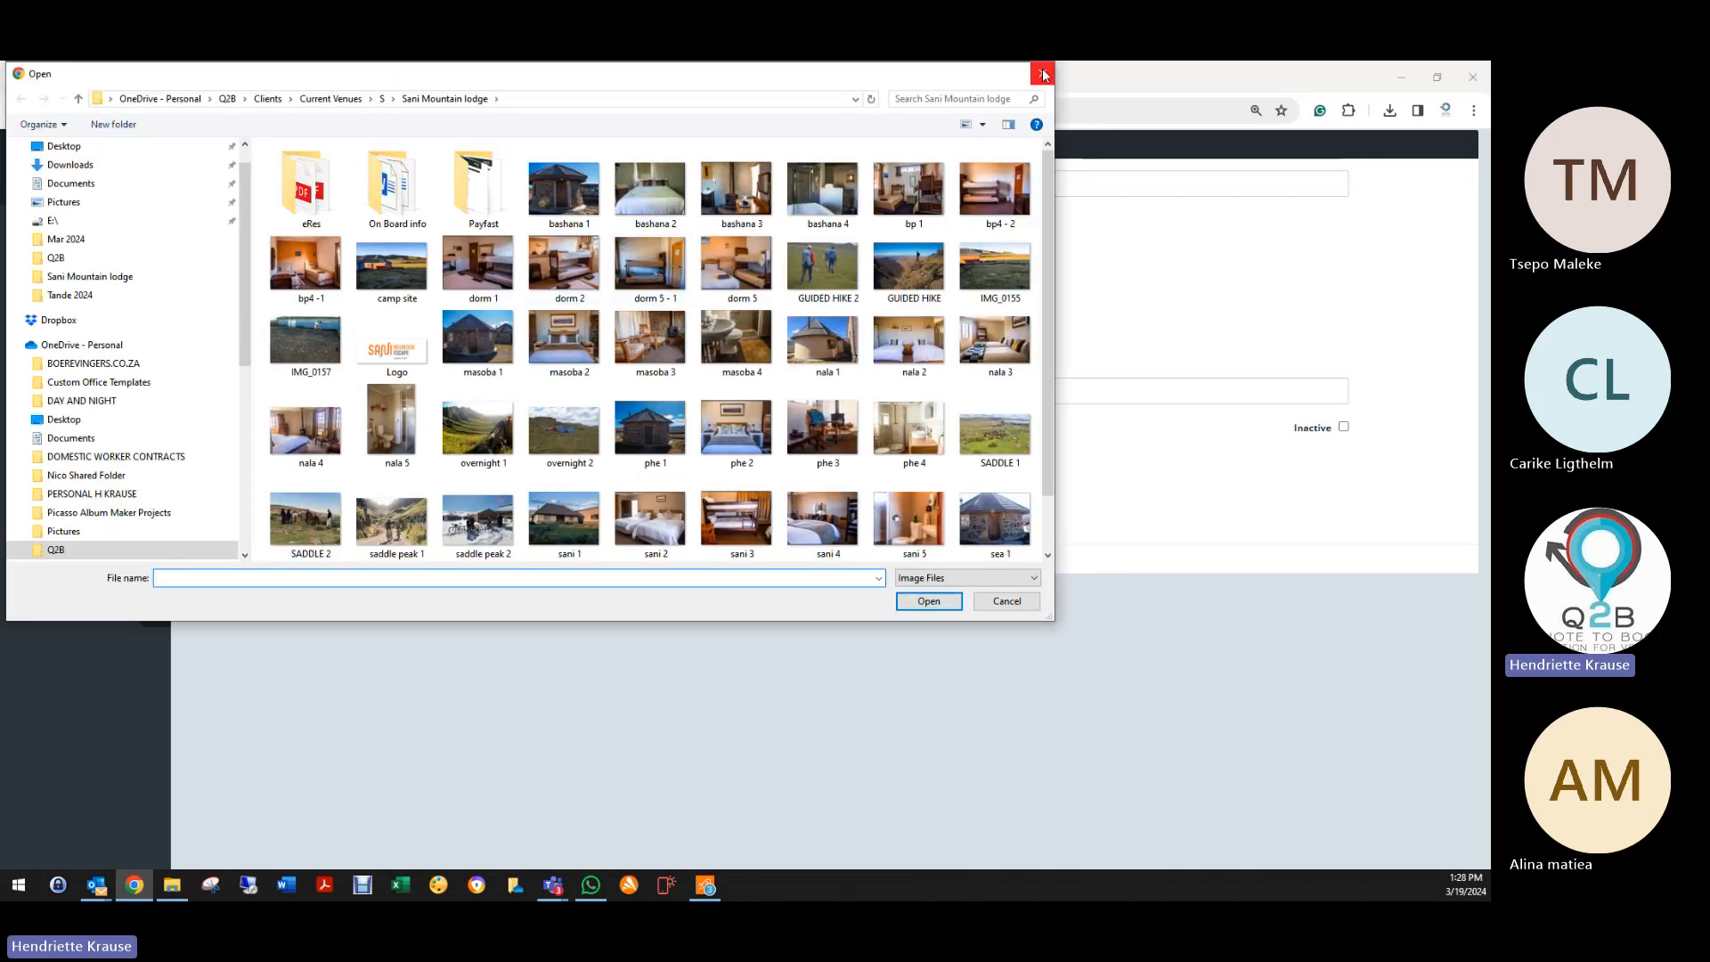
# Step: Cancel the image chooser, keep the orange button colour (244, 110, 30), and save the questionnaire
pyautogui.click(1043, 73)
pyautogui.click(607, 428)
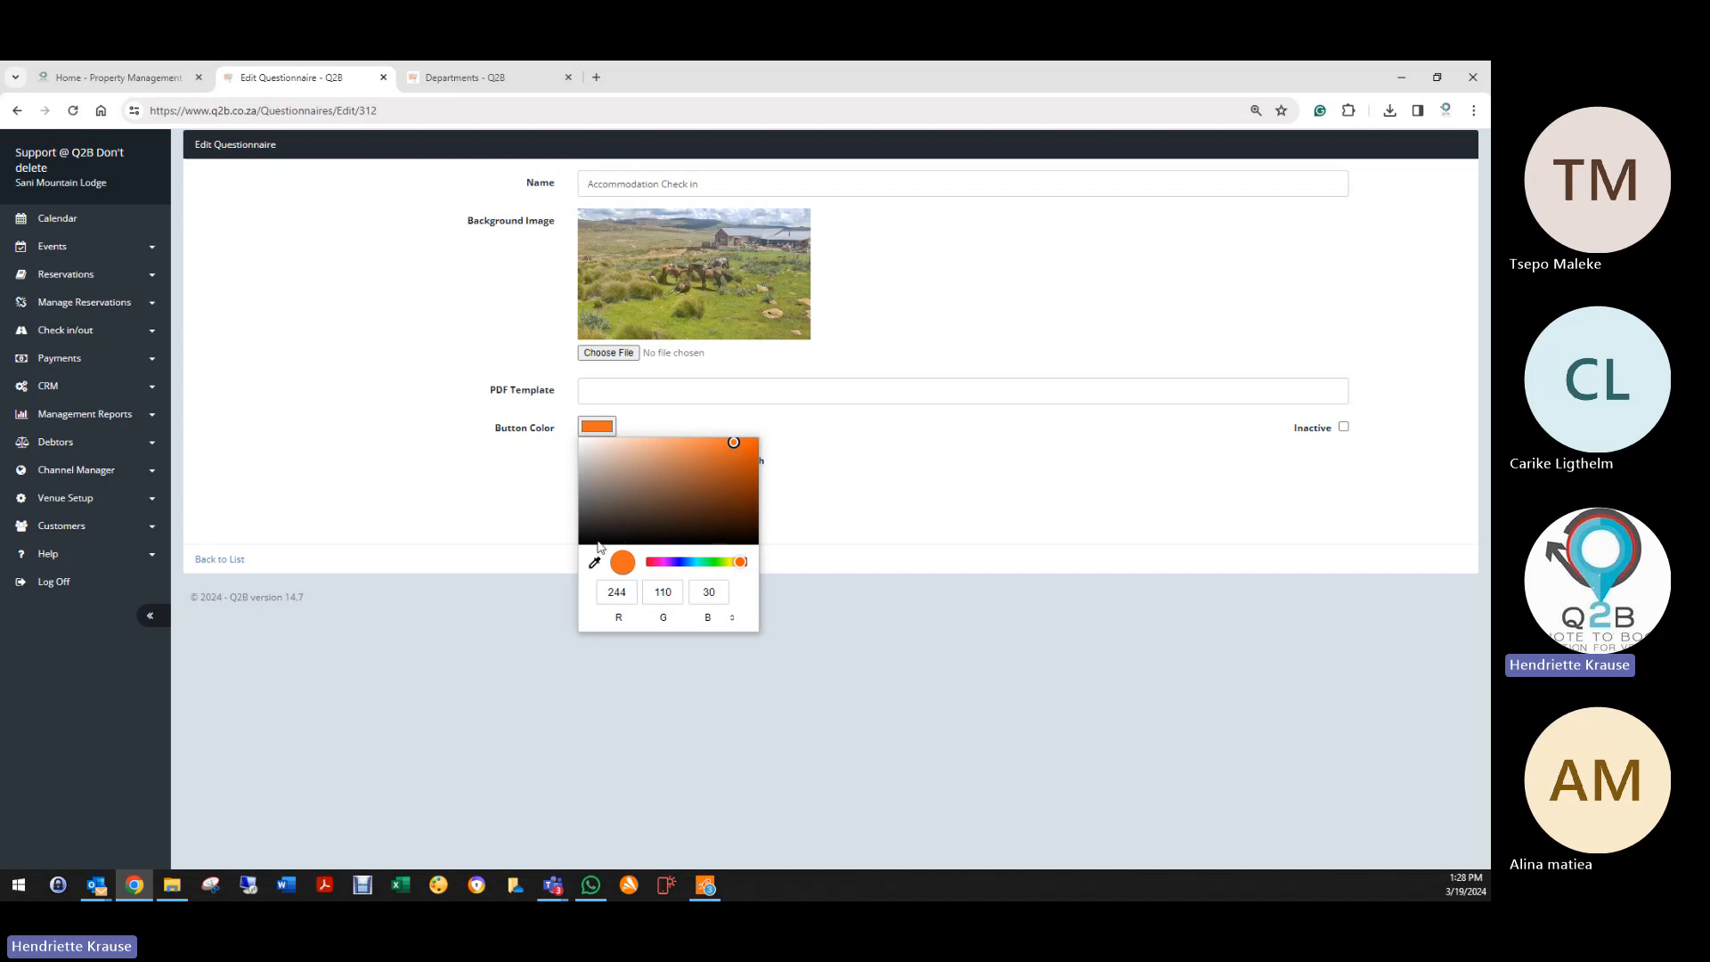
pyautogui.click(890, 531)
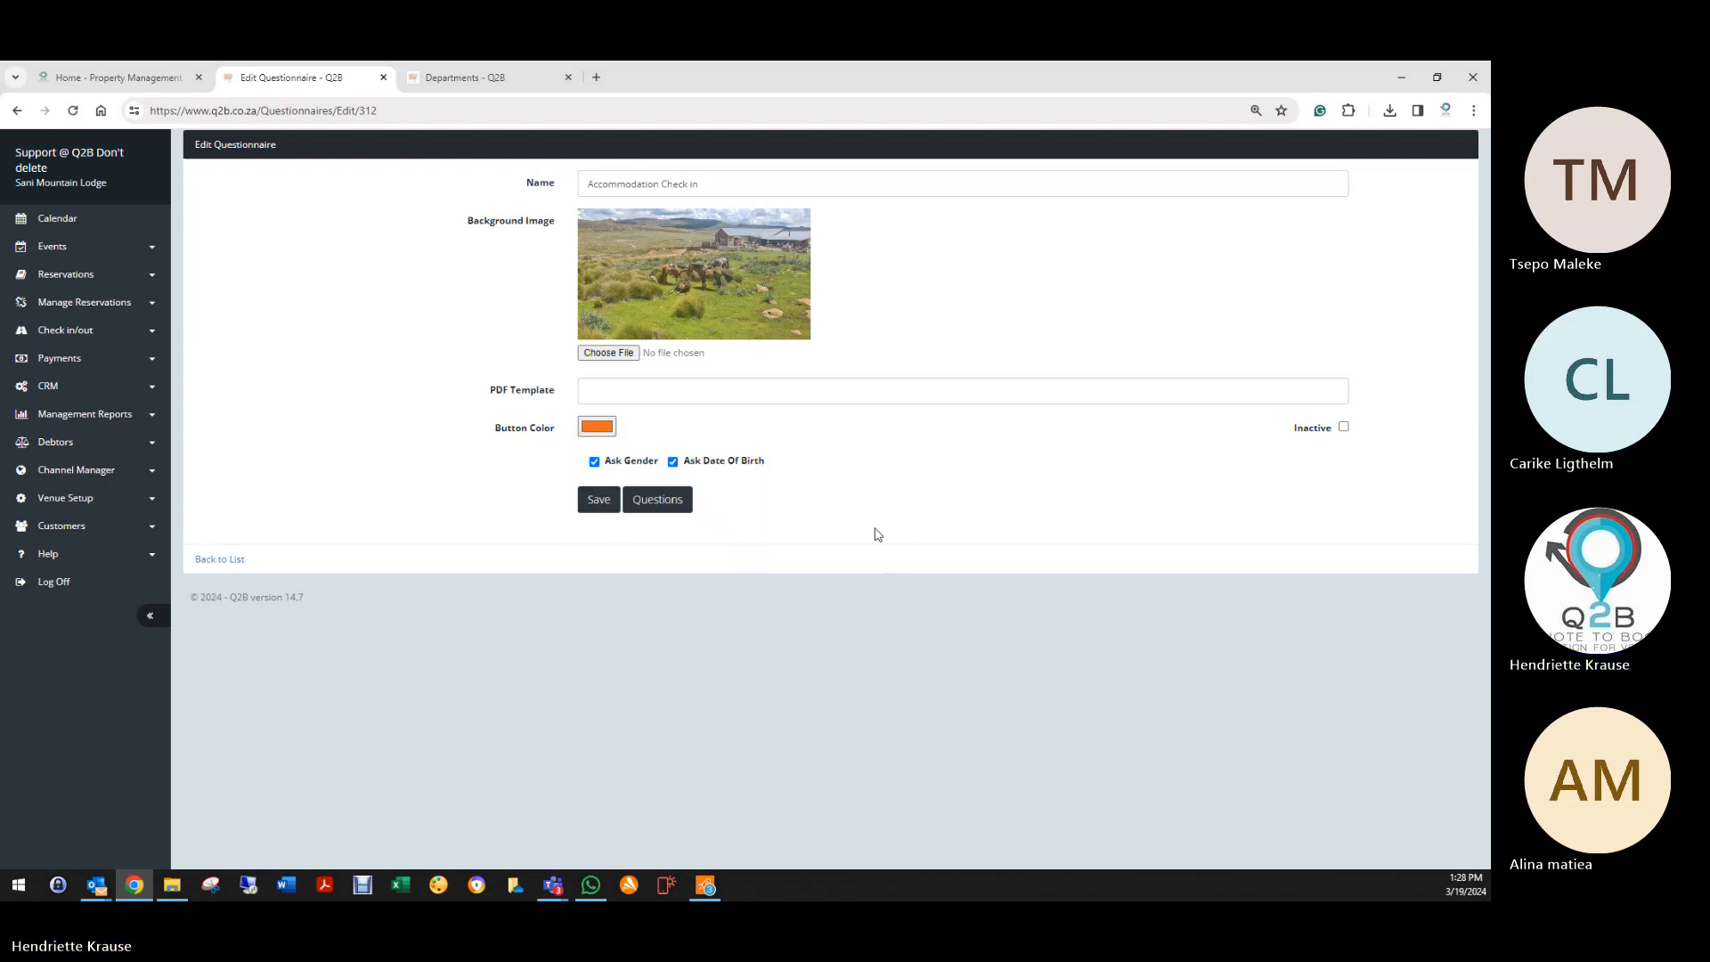
pyautogui.click(597, 499)
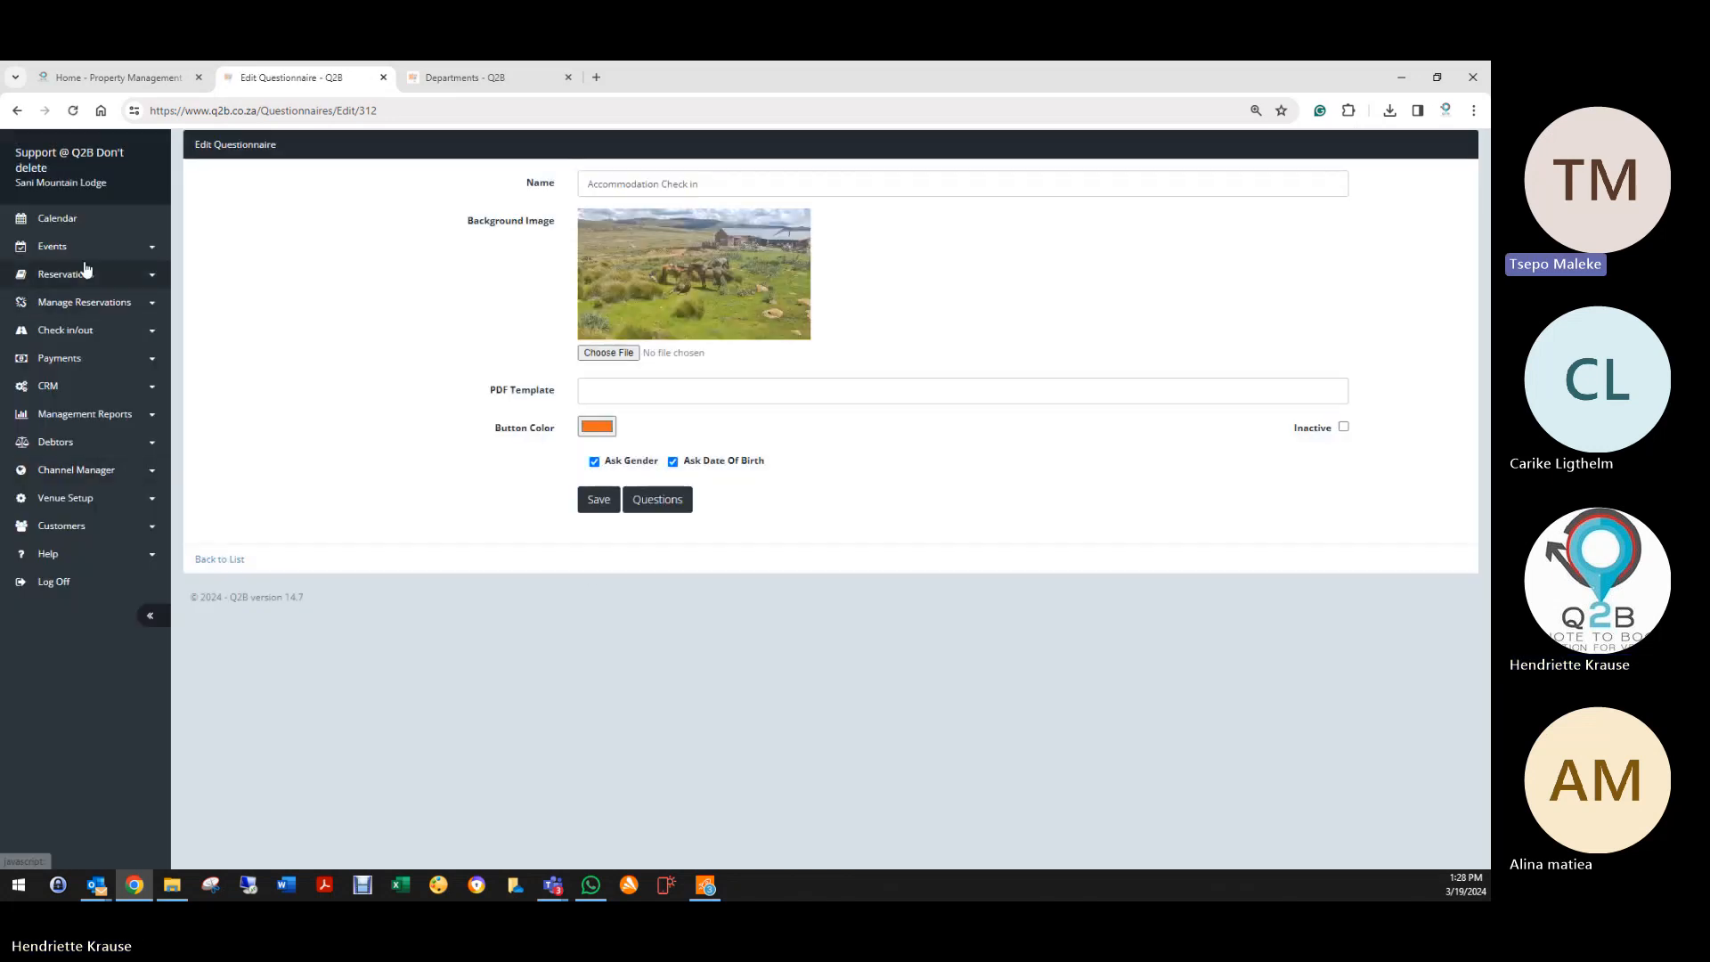
# Step: Open the first reservation from the Reservation List and view its guests
pyautogui.click(78, 275)
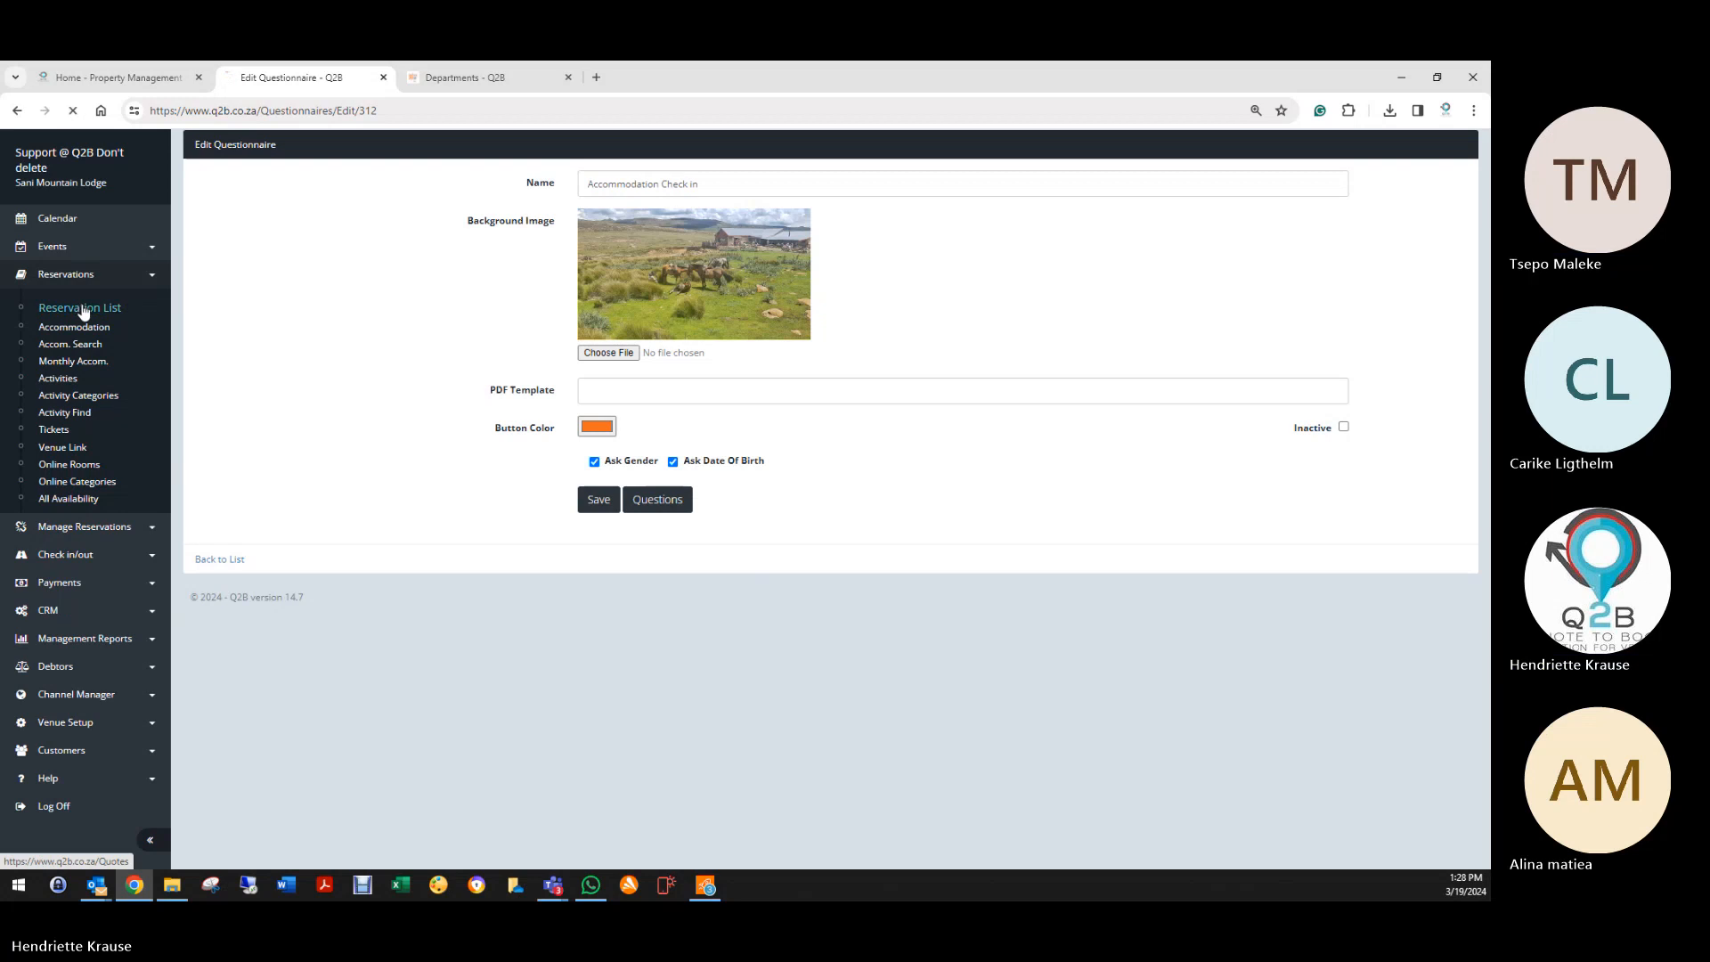
pyautogui.click(80, 306)
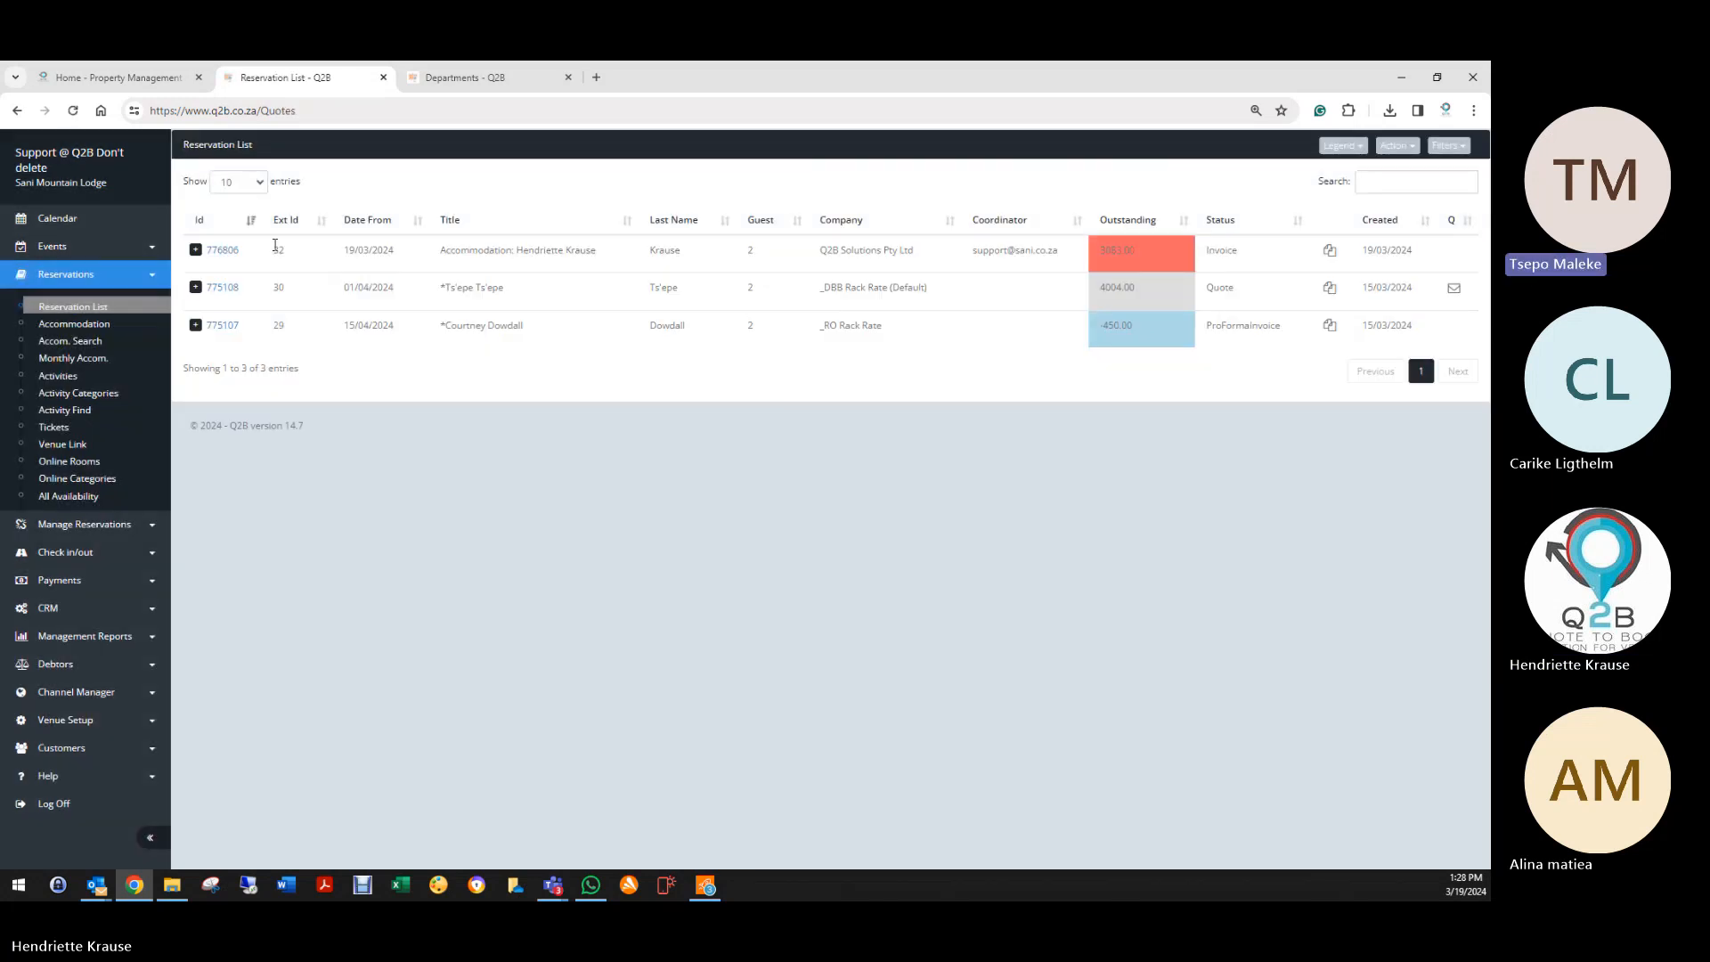
pyautogui.click(224, 253)
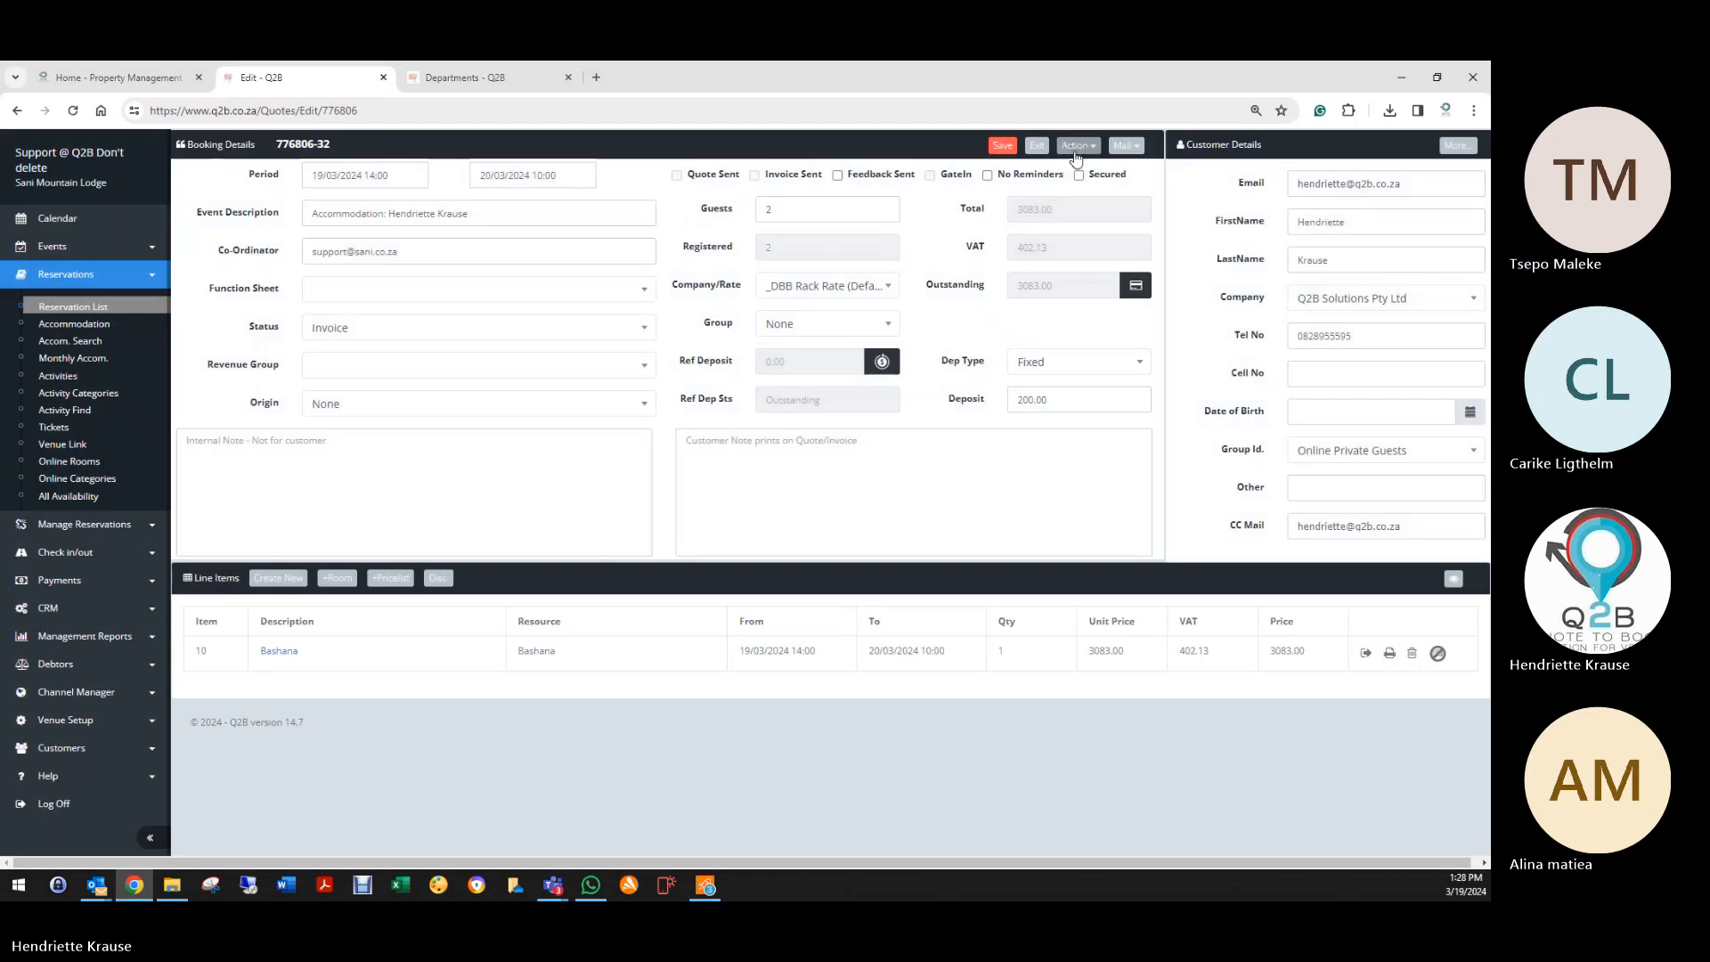
pyautogui.click(1076, 145)
pyautogui.click(976, 319)
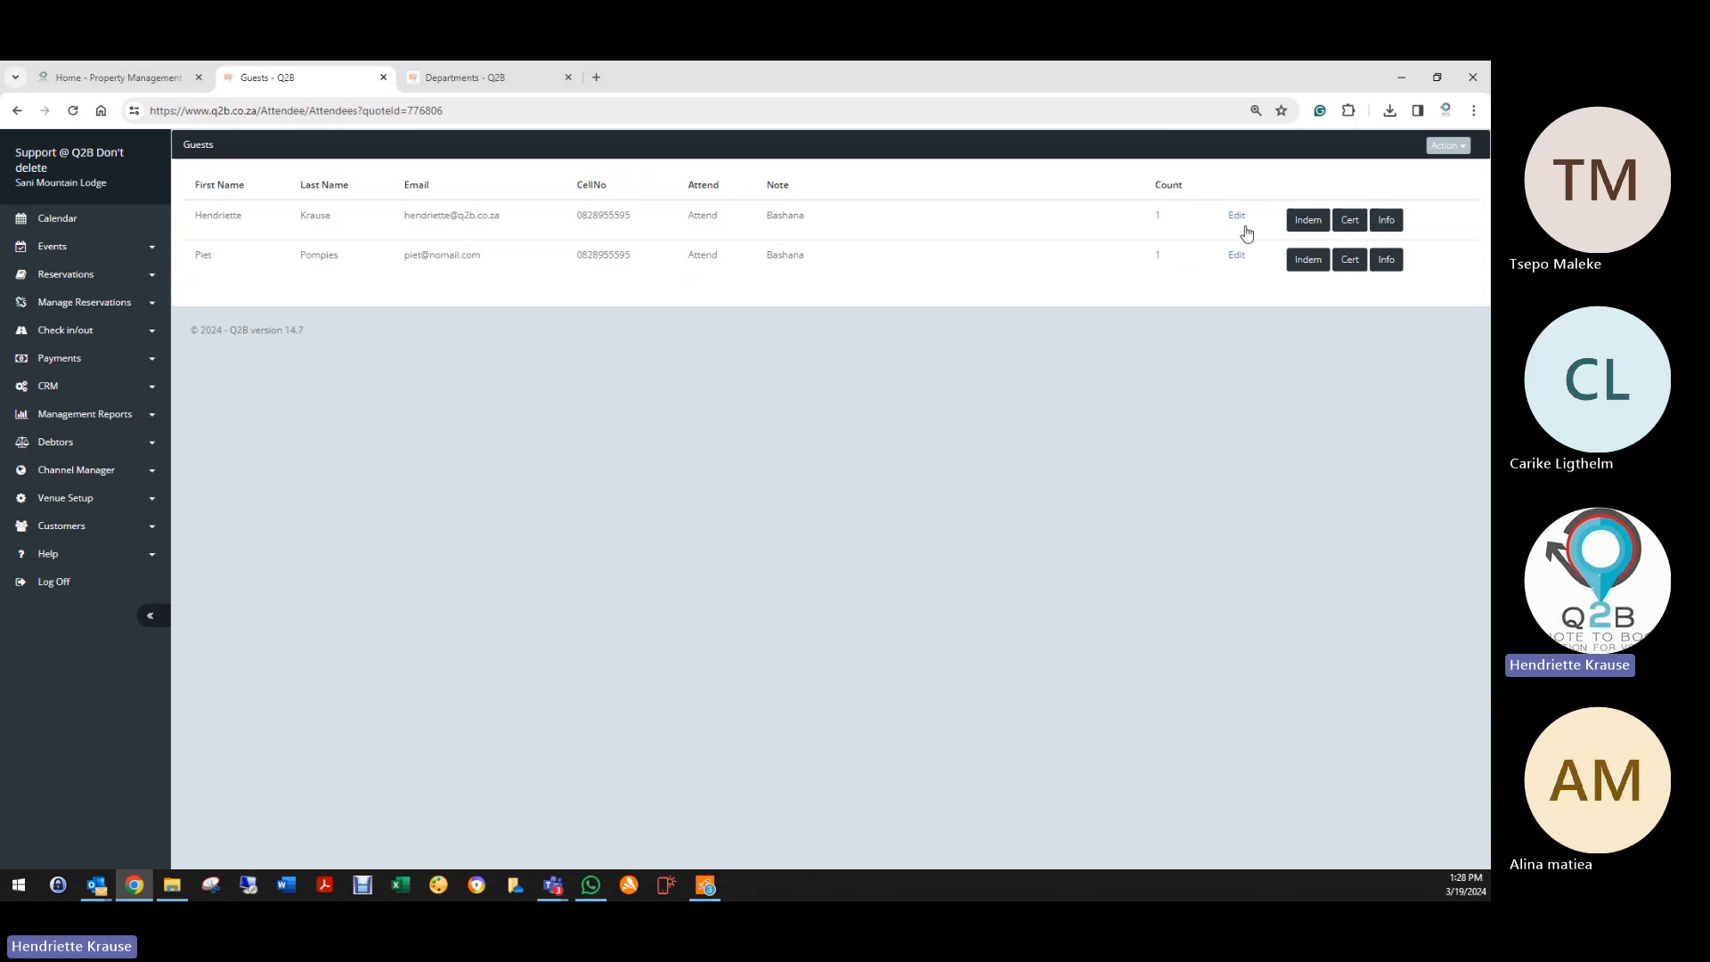
# Step: Review the second guest's signed indemnity PDF and check-in answers, returning to the guest list
pyautogui.click(1315, 221)
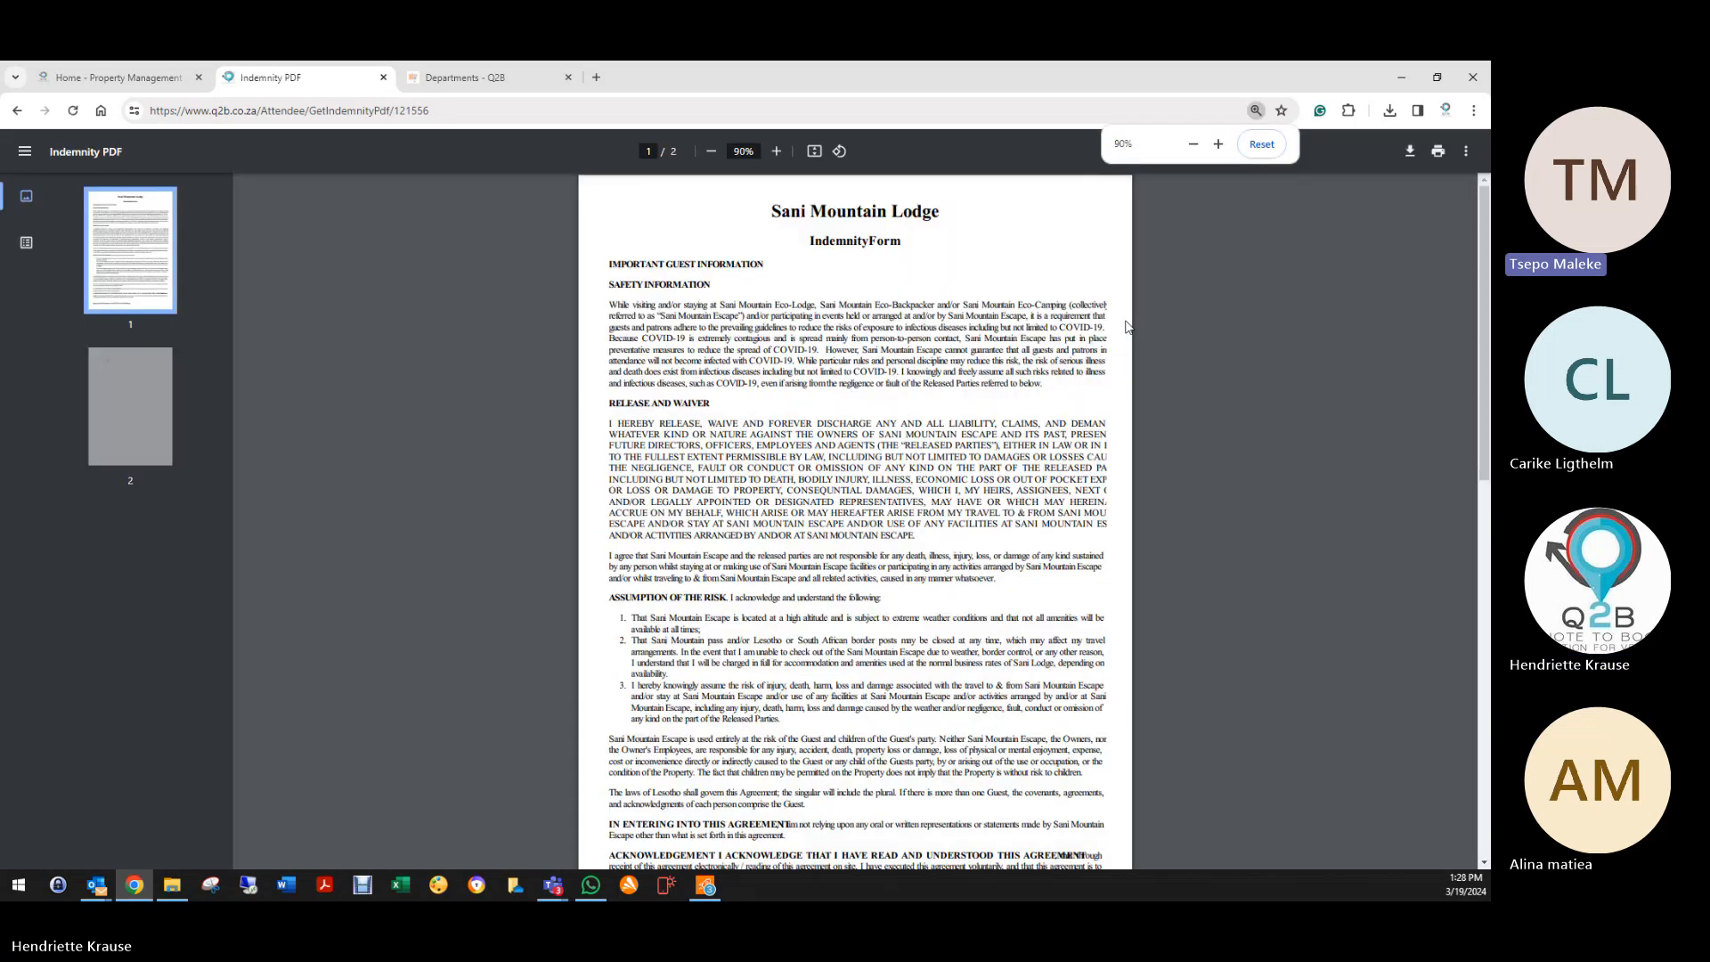
pyautogui.scroll(-6, 1010, 411)
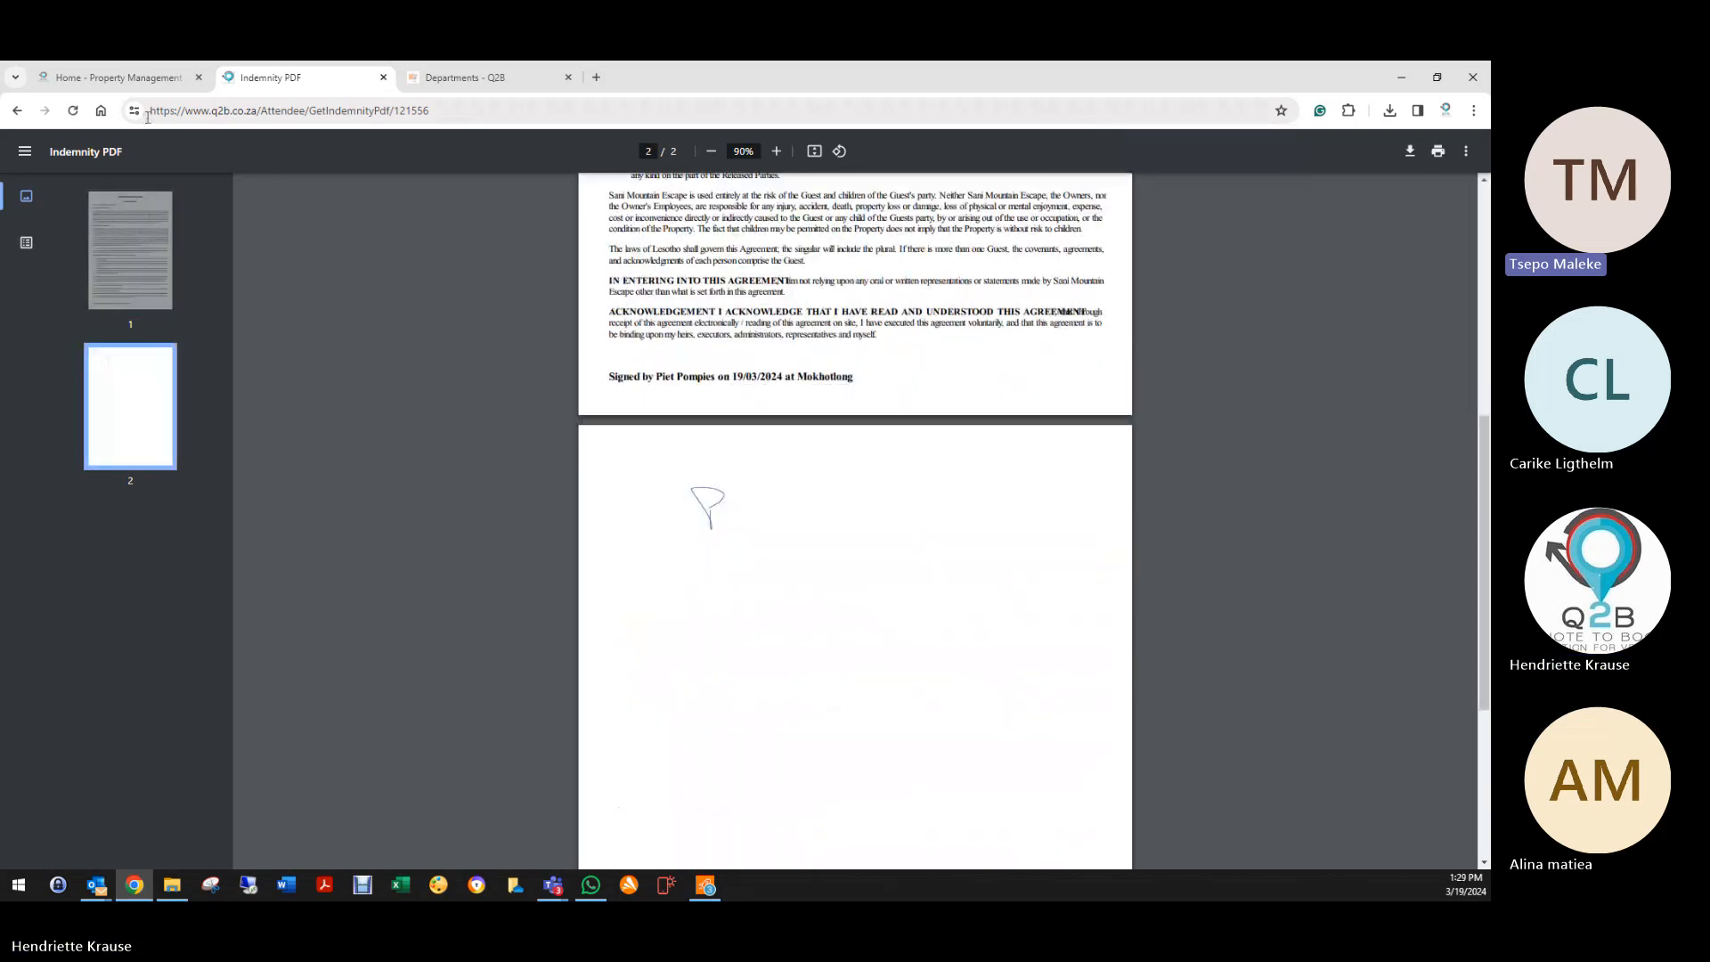
pyautogui.click(16, 111)
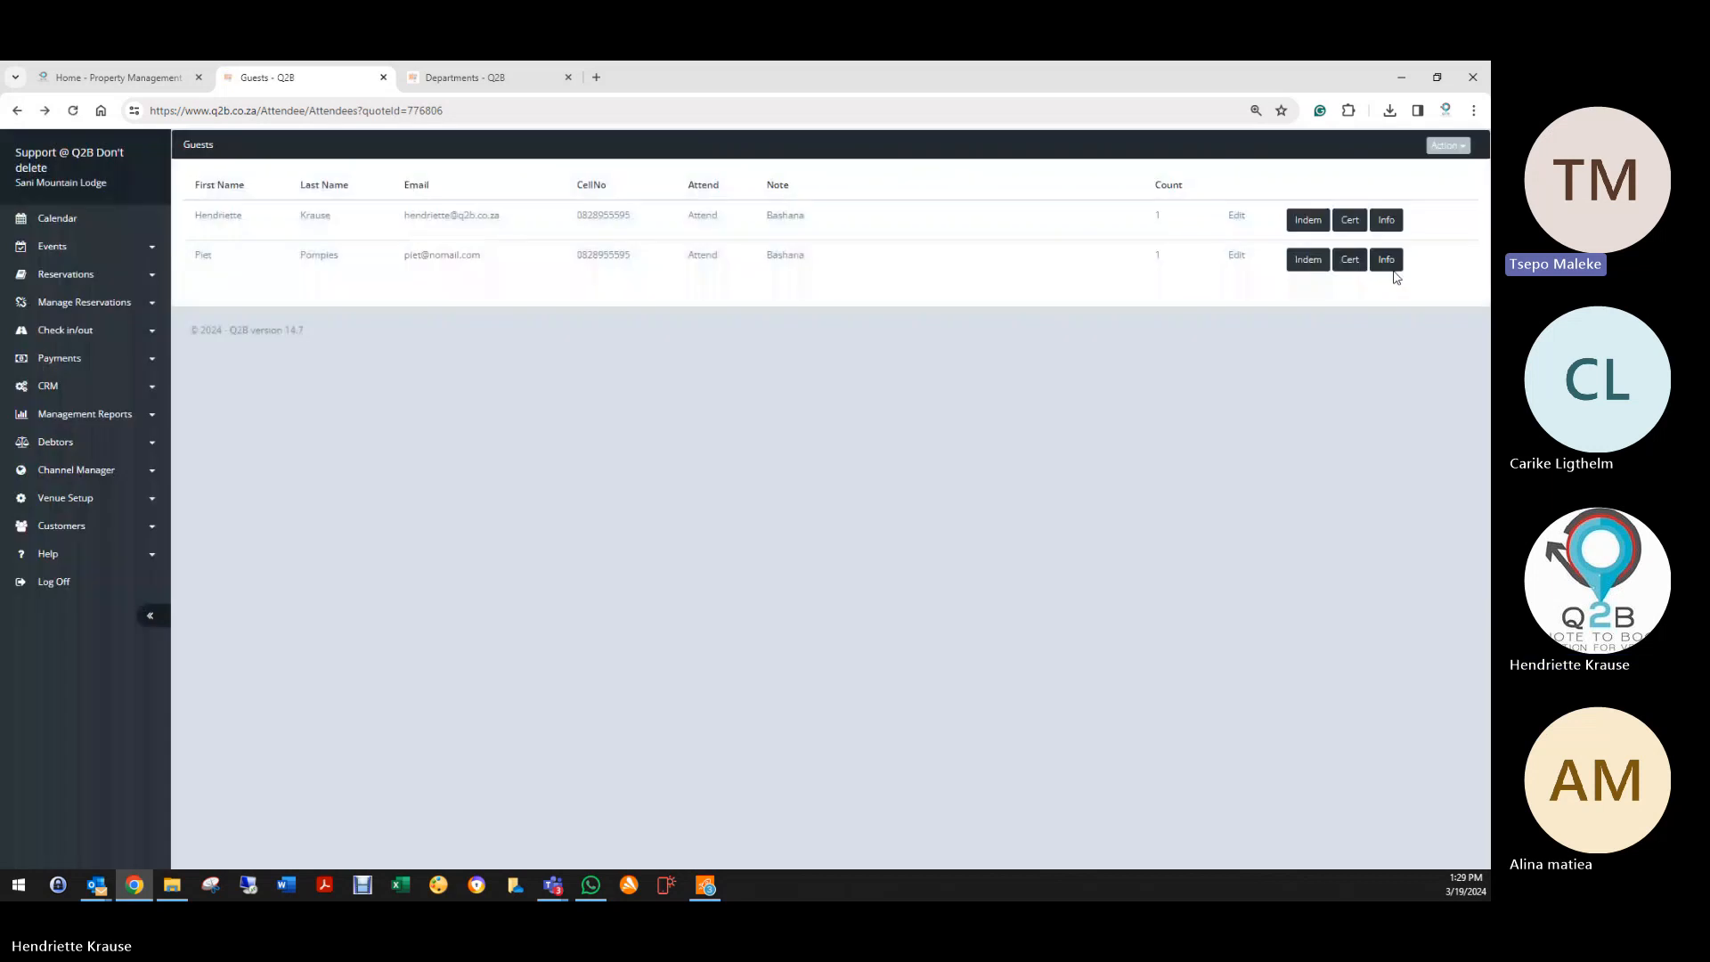
pyautogui.click(1384, 261)
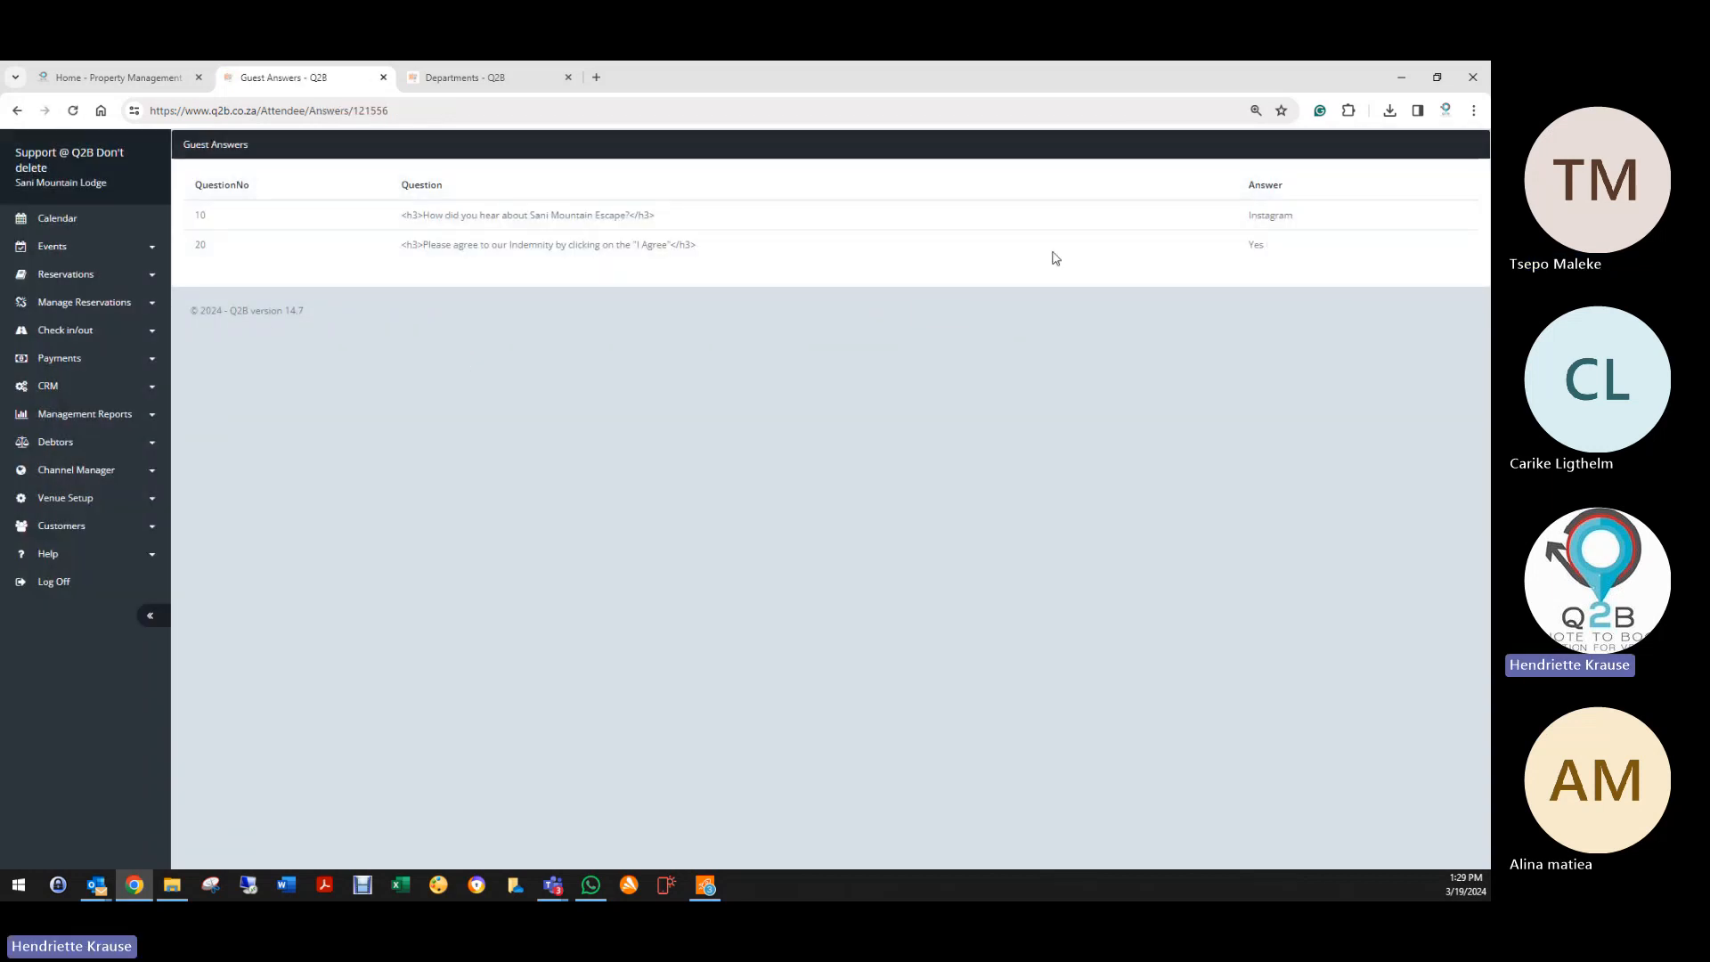
pyautogui.click(16, 110)
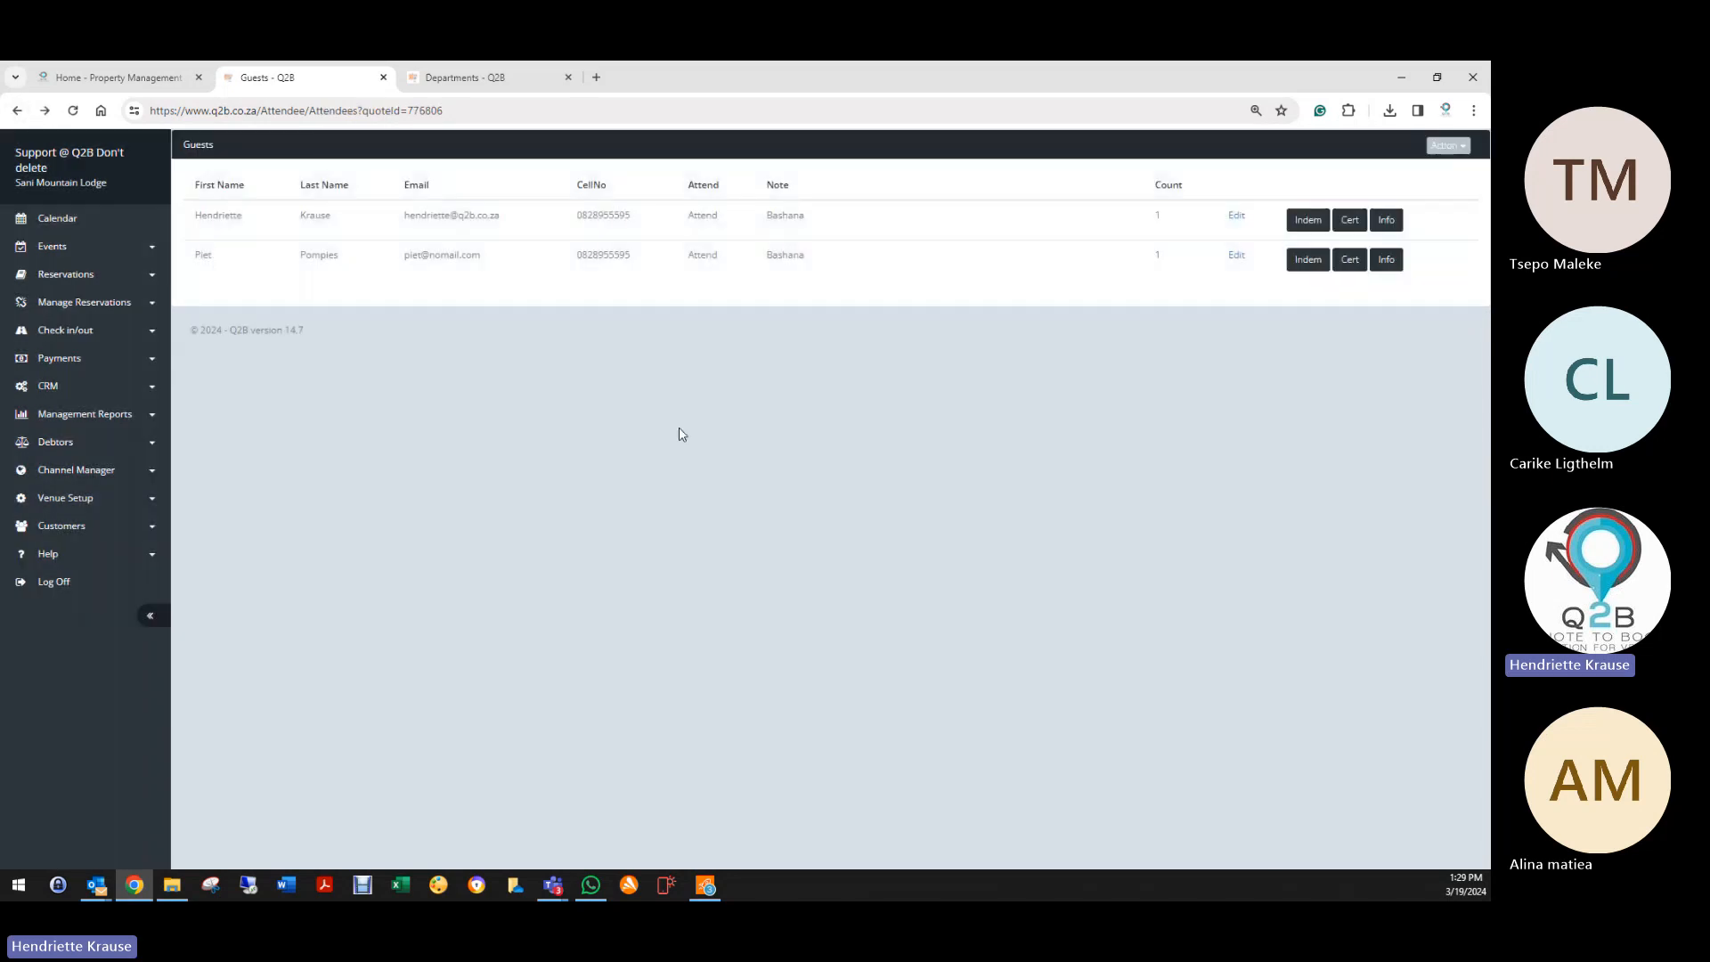
# Step: Edit Accommodation Check in from Venue Setup > Questionnaires, view its questions, then go back to its settings
pyautogui.click(49, 497)
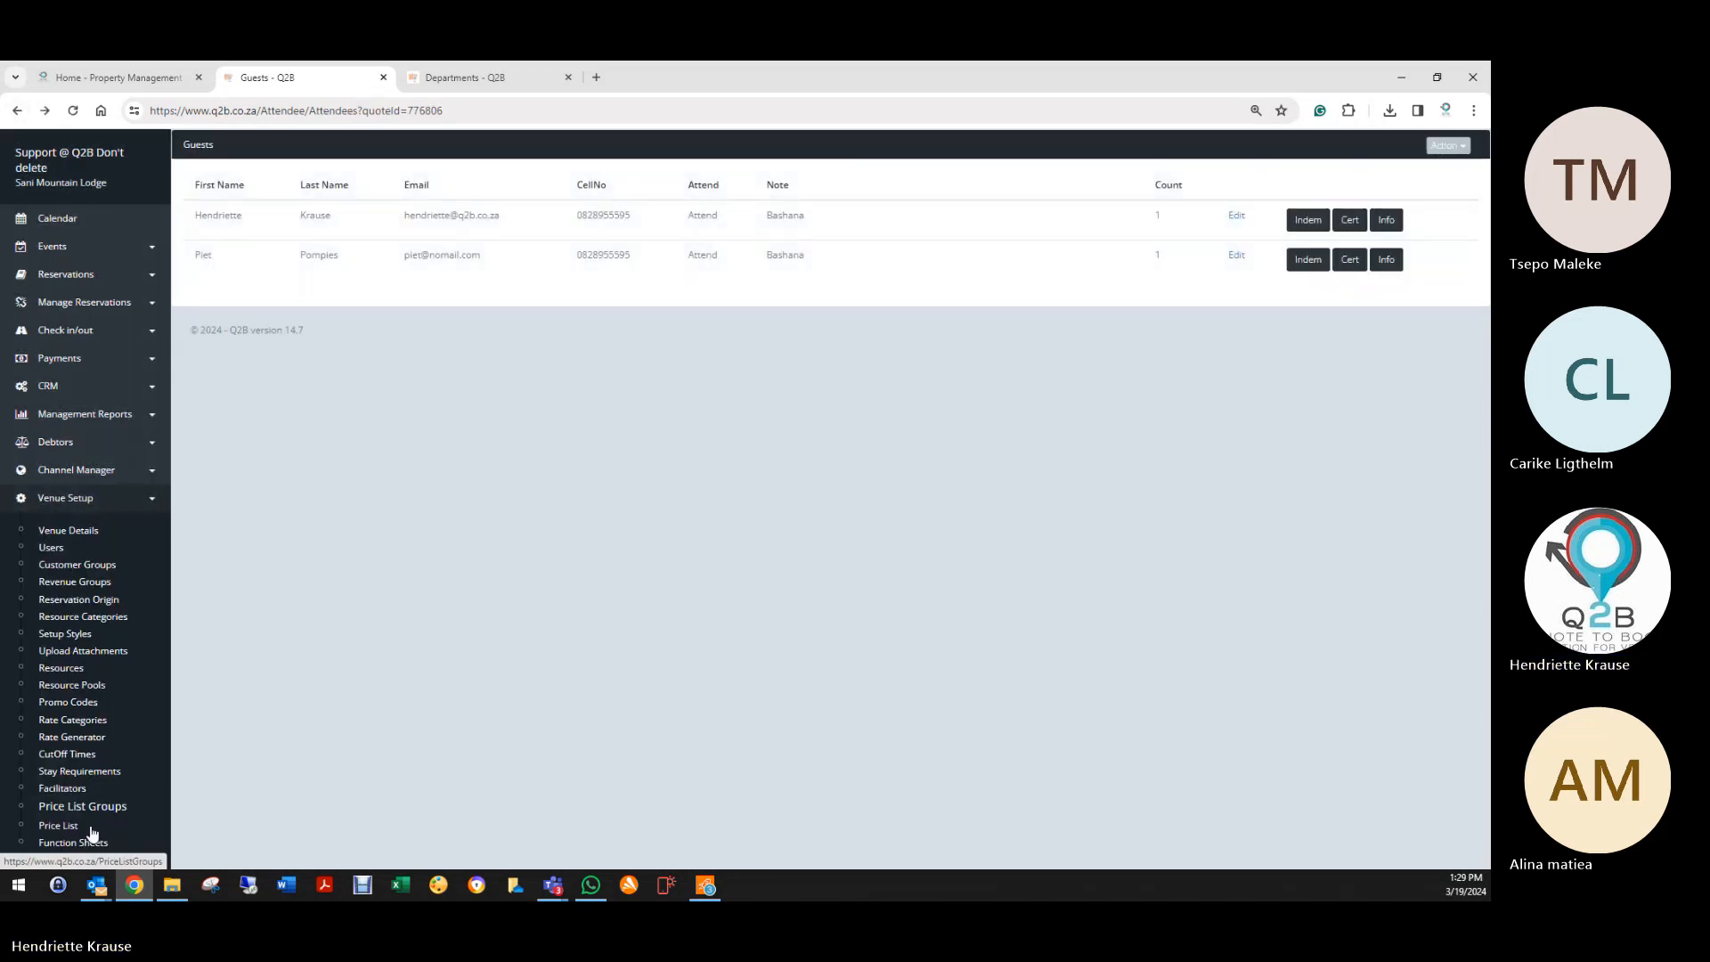
pyautogui.scroll(-2, 80, 763)
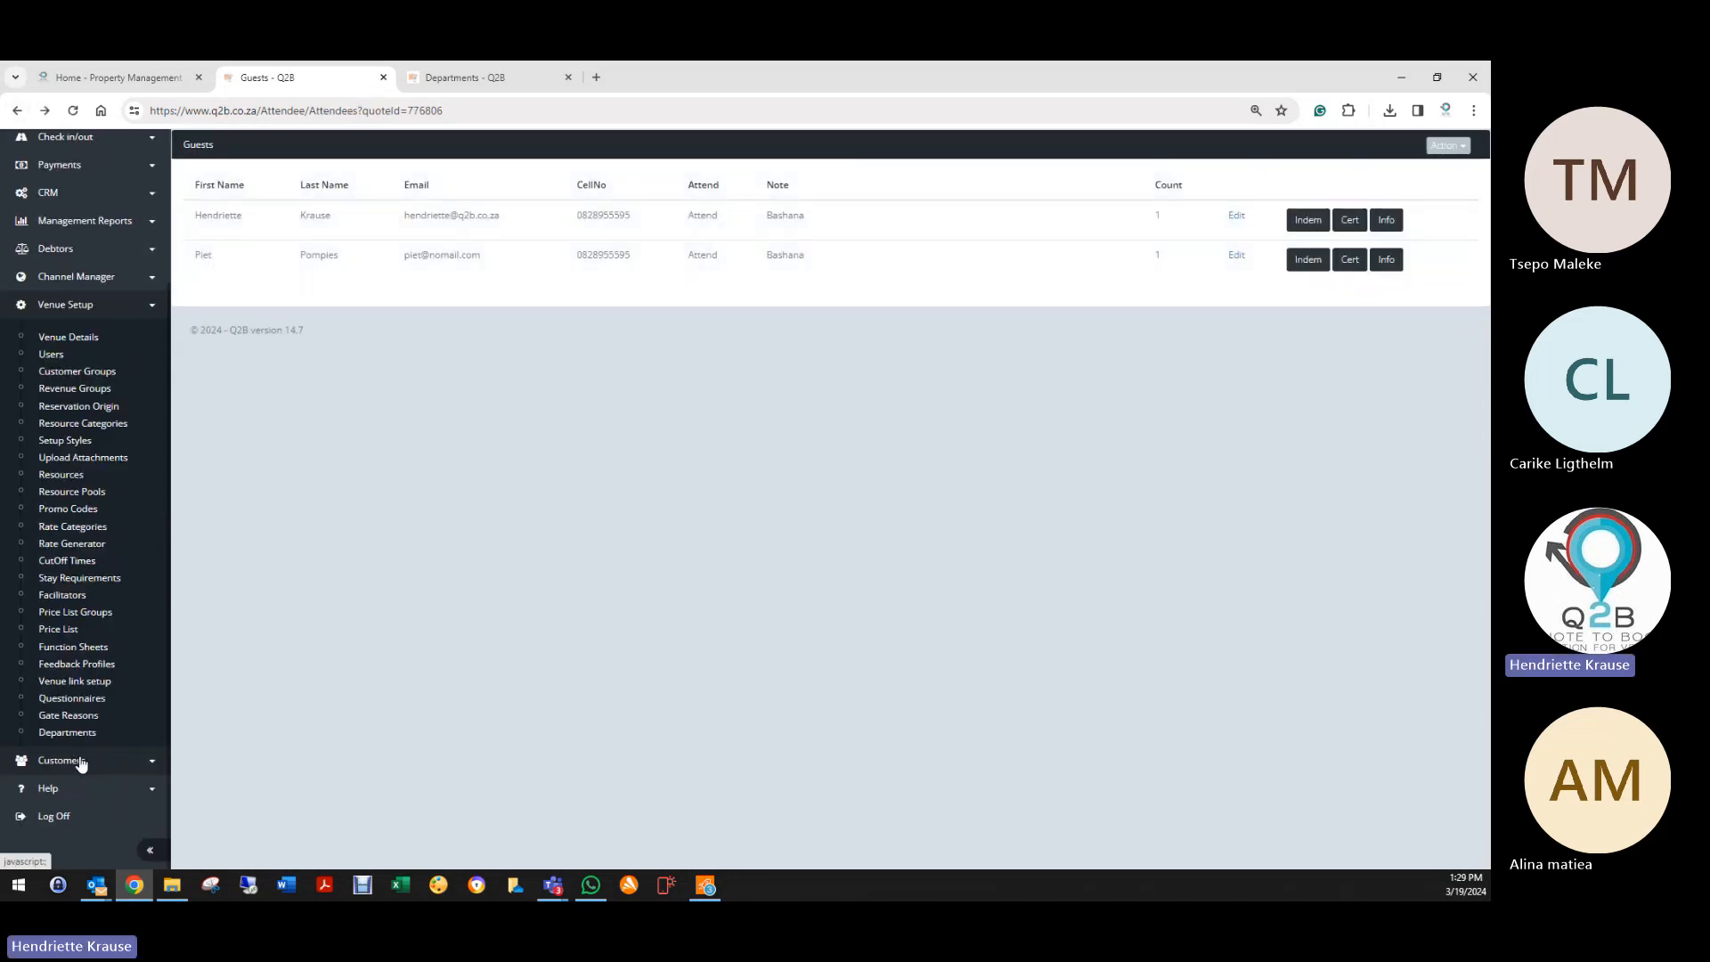
pyautogui.click(72, 700)
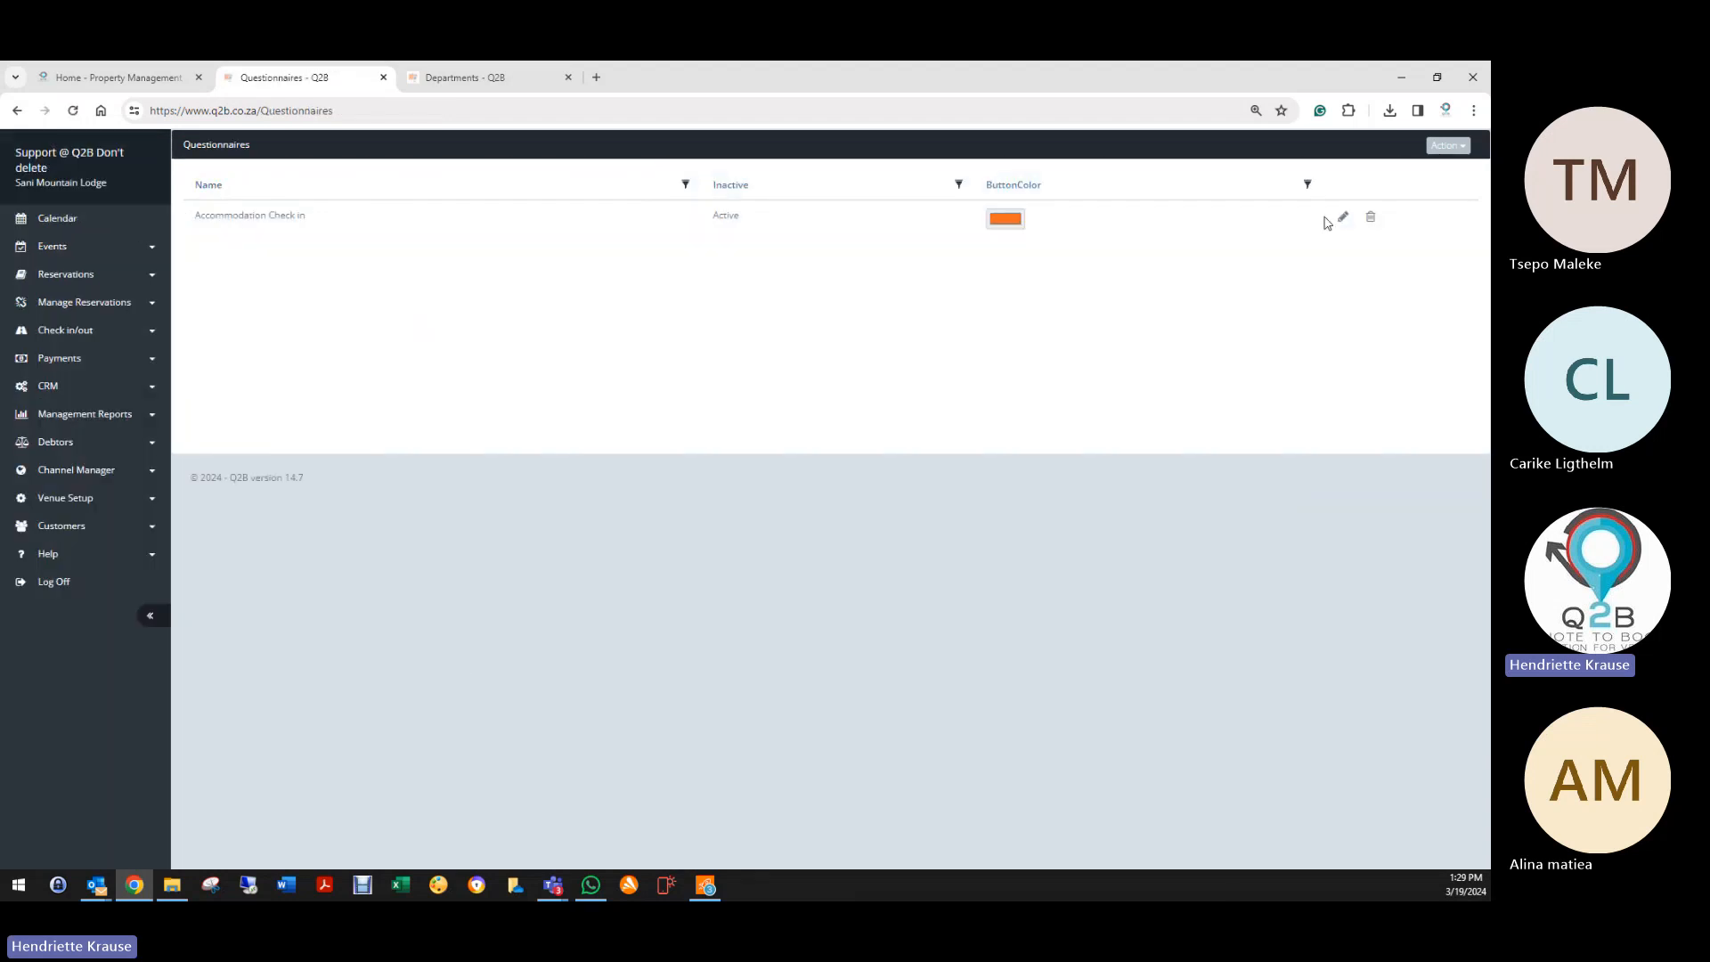
pyautogui.click(1342, 219)
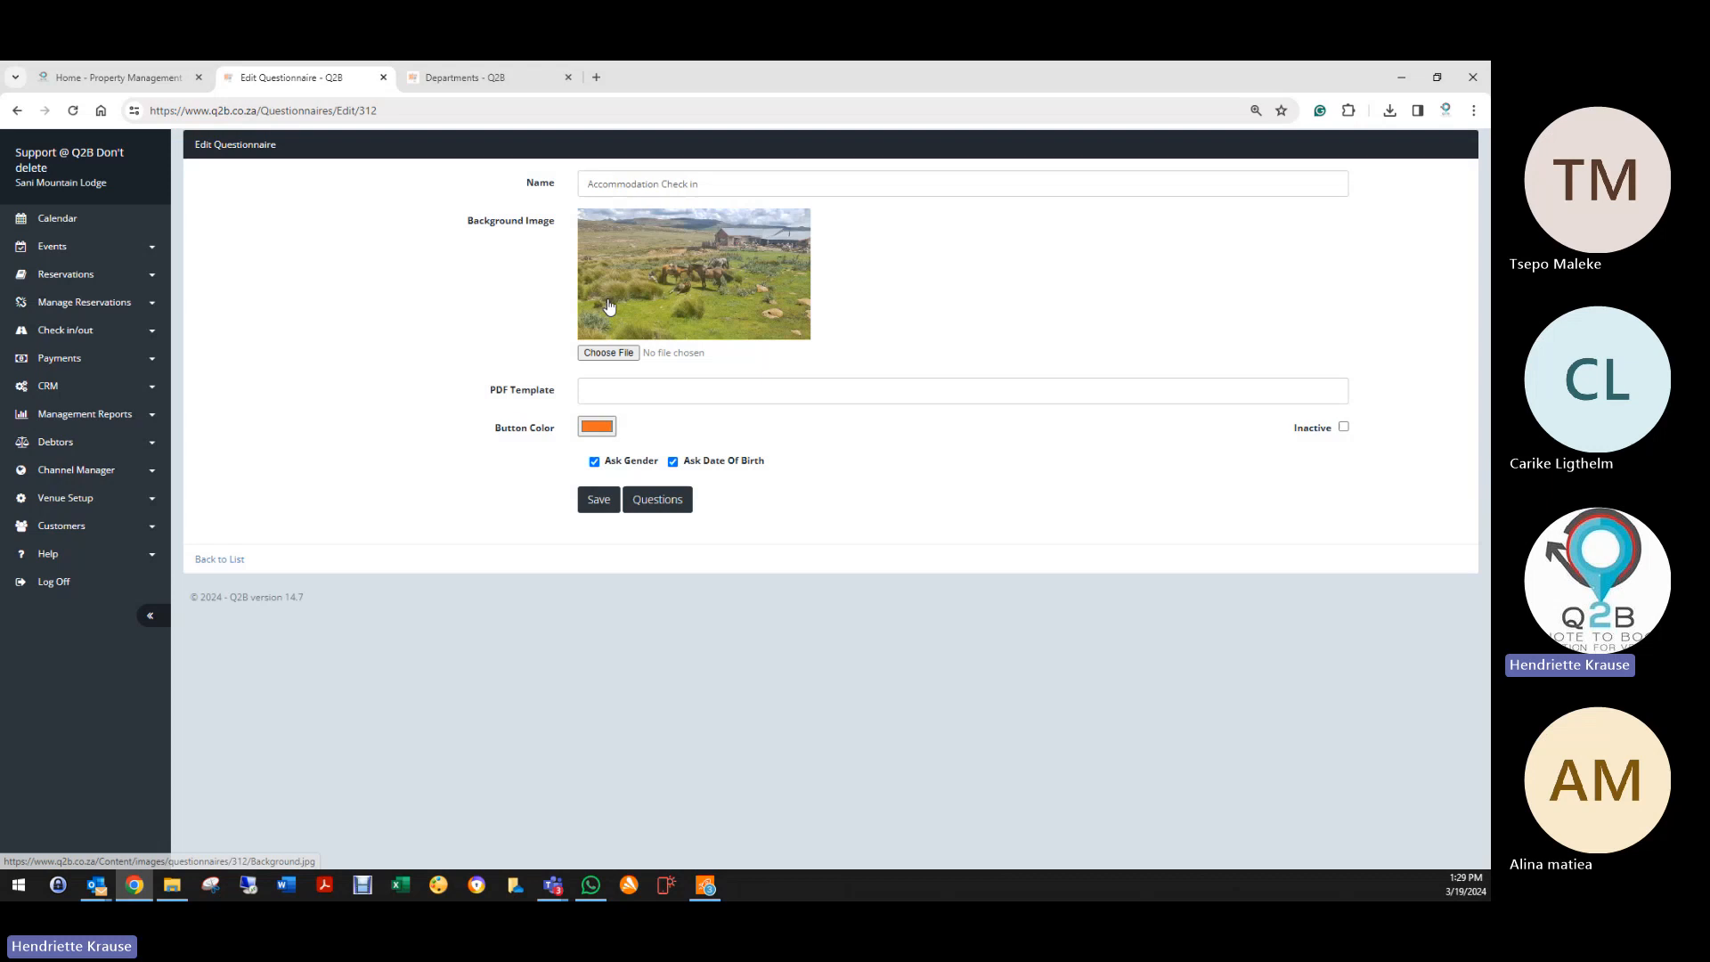
pyautogui.click(679, 499)
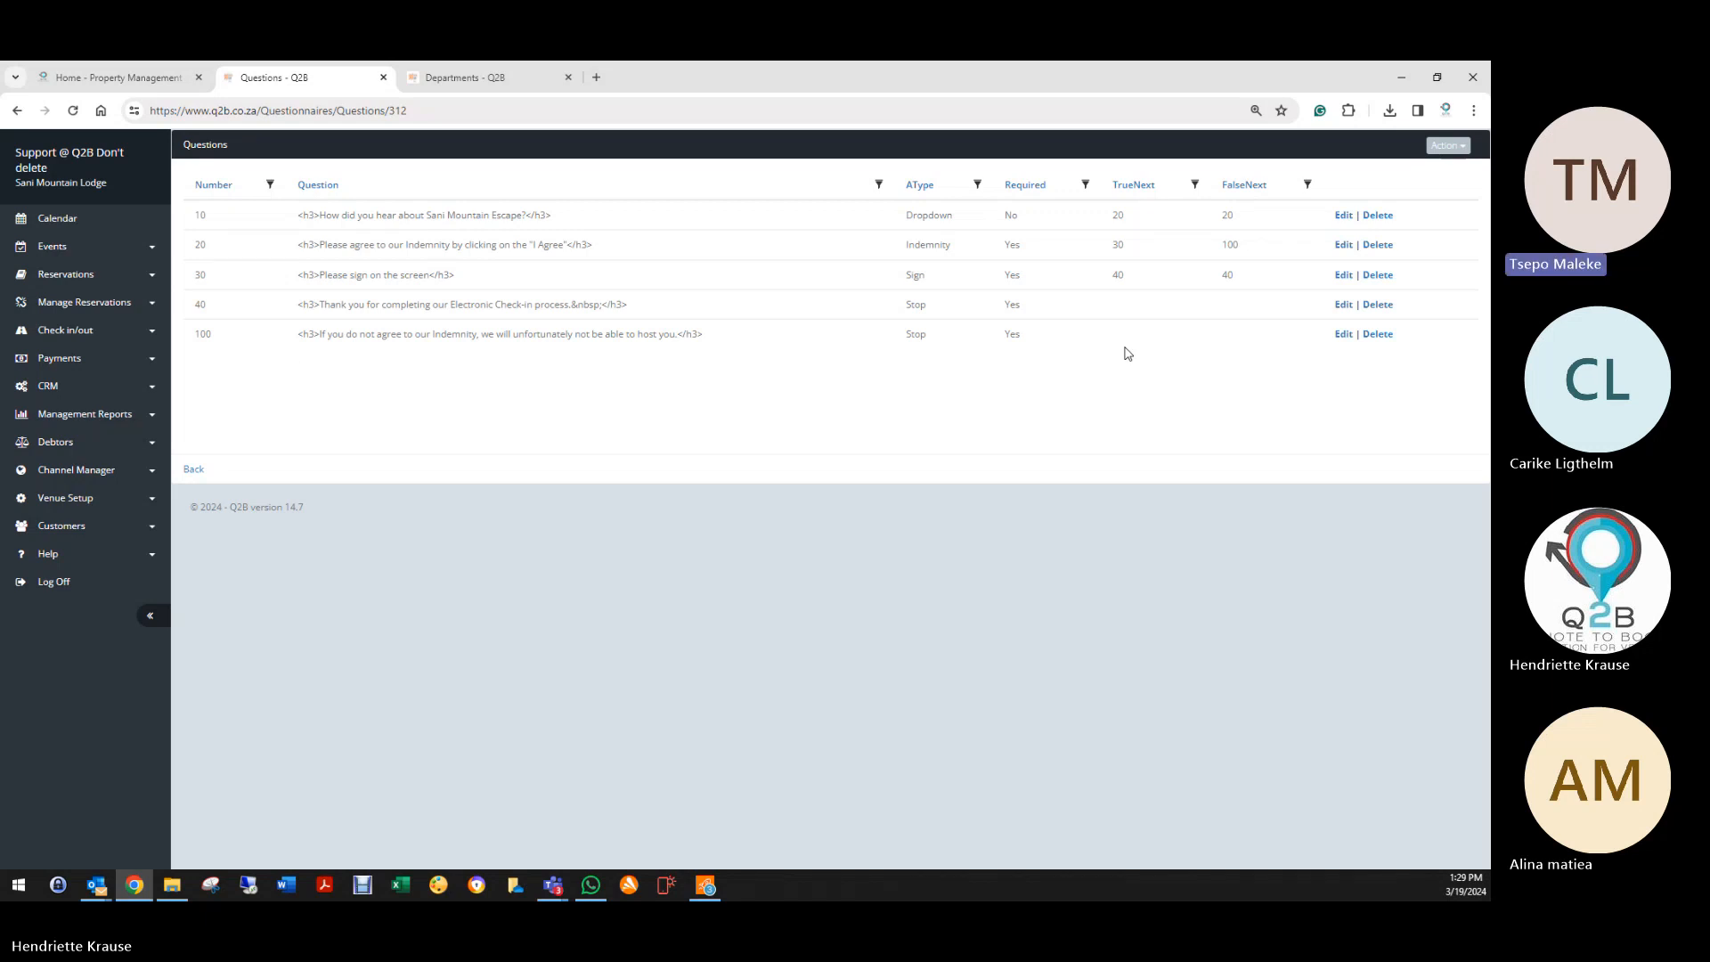
pyautogui.click(192, 469)
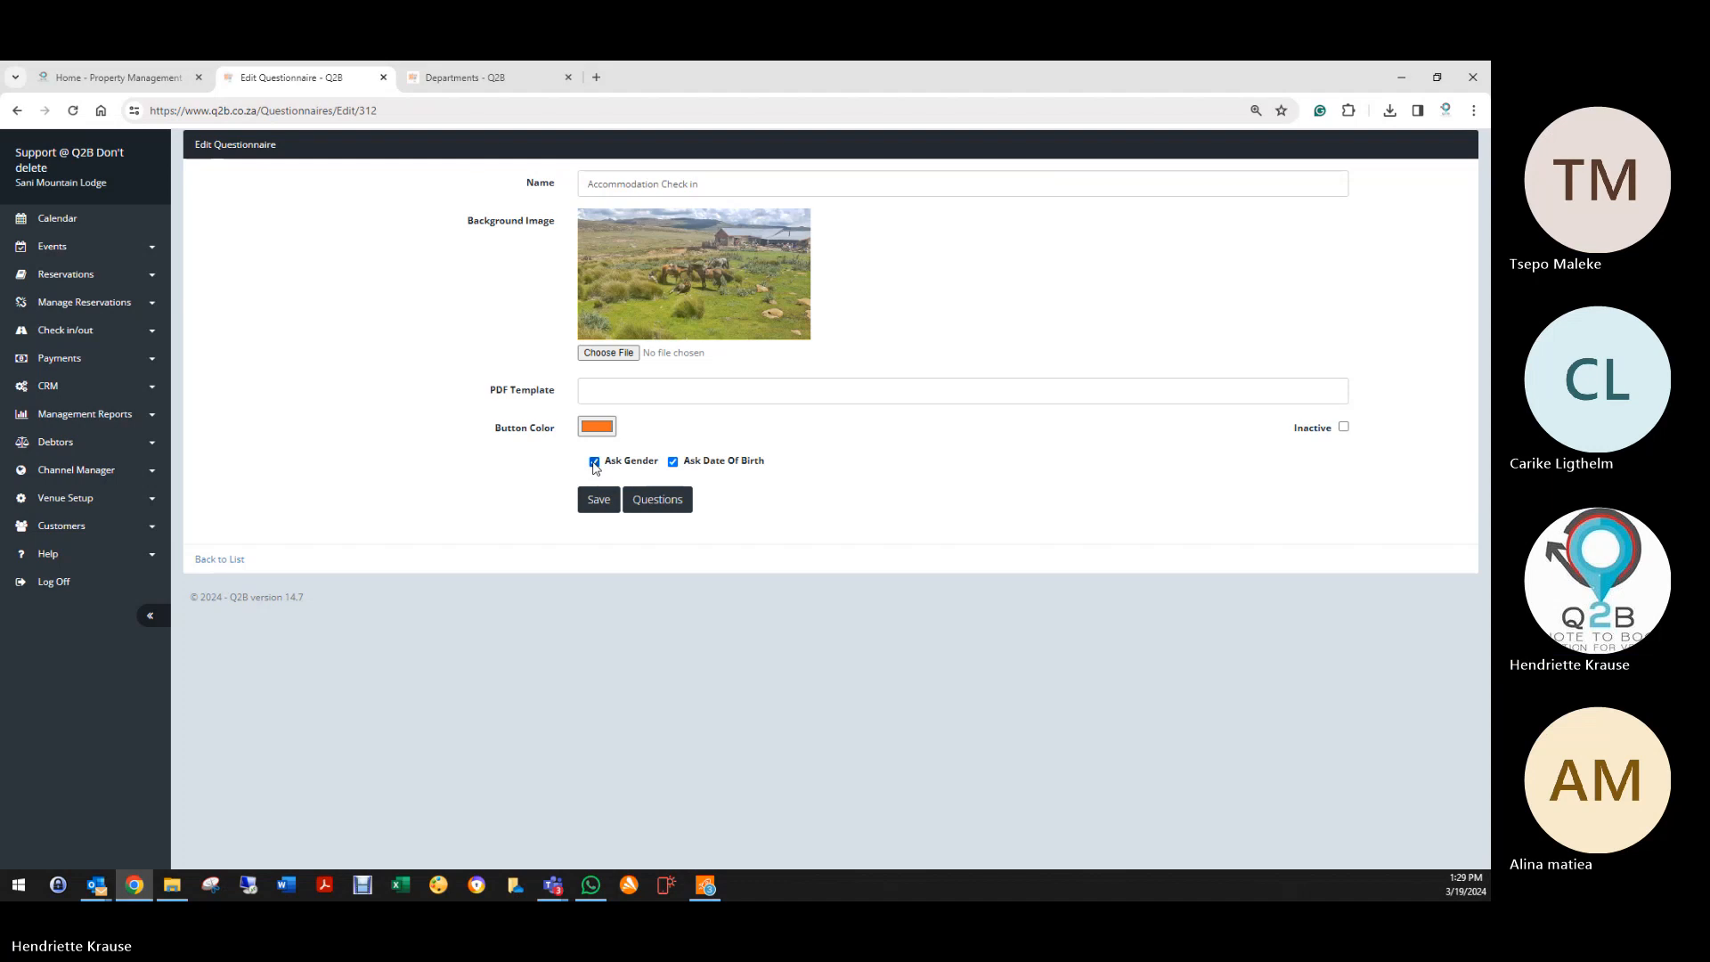
# Step: Uncheck Ask Gender, save the questionnaire, and show its five questions
pyautogui.click(594, 462)
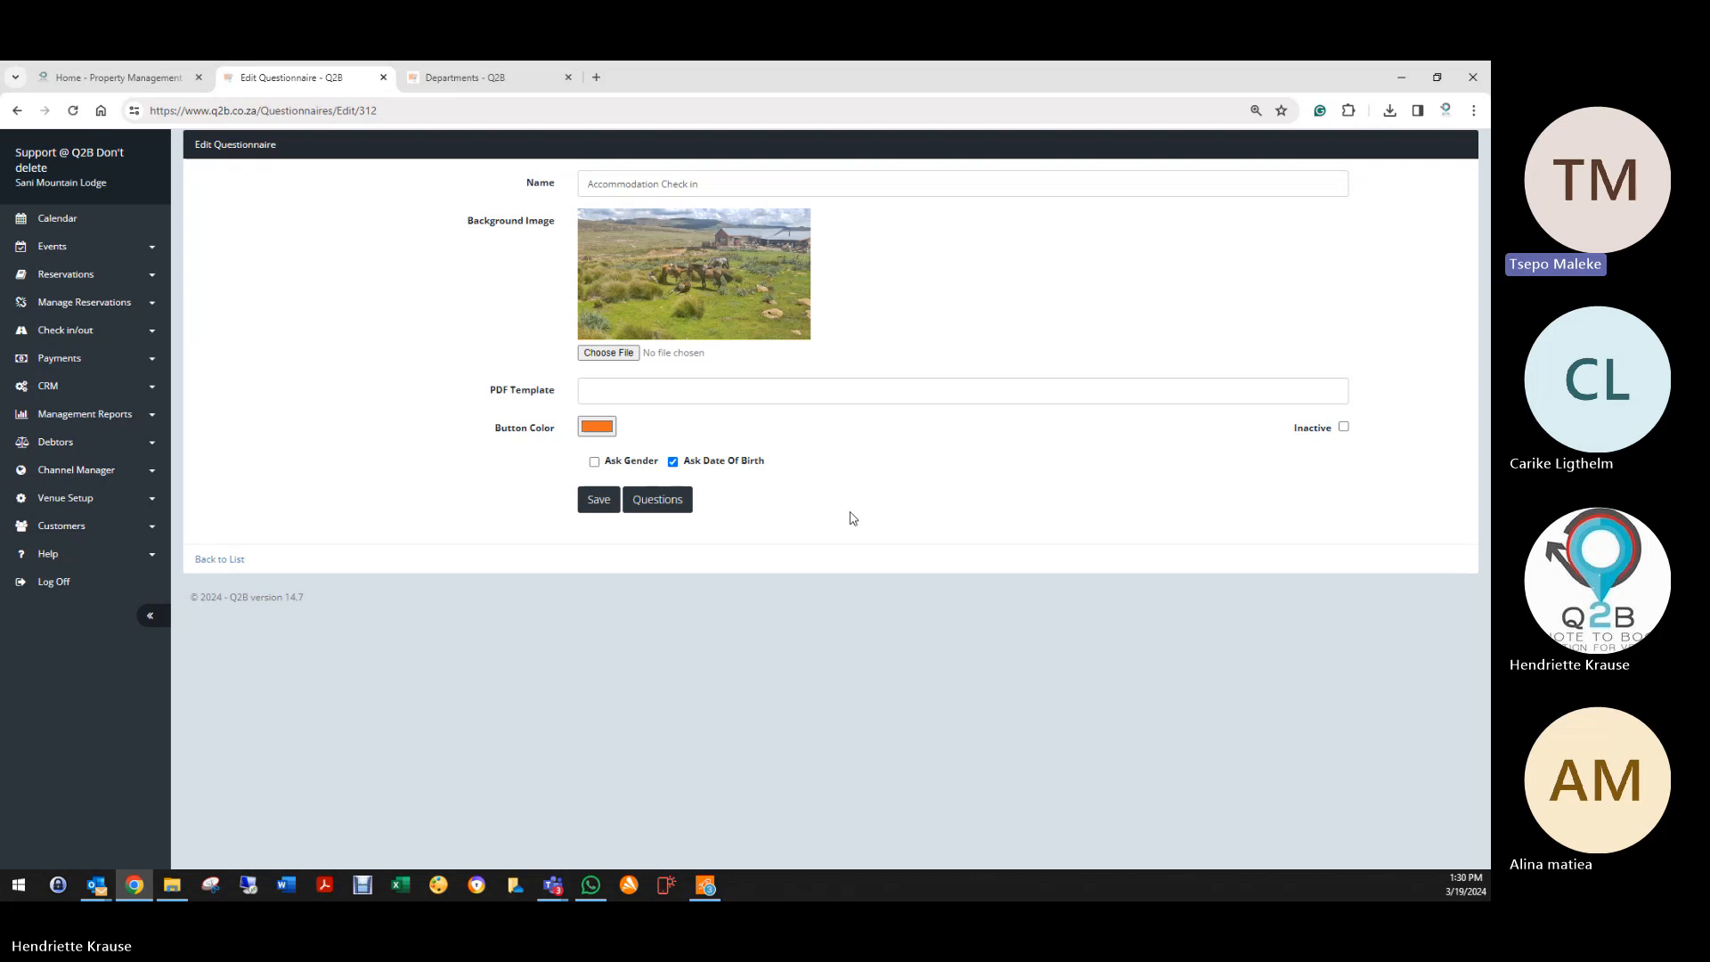
pyautogui.click(589, 499)
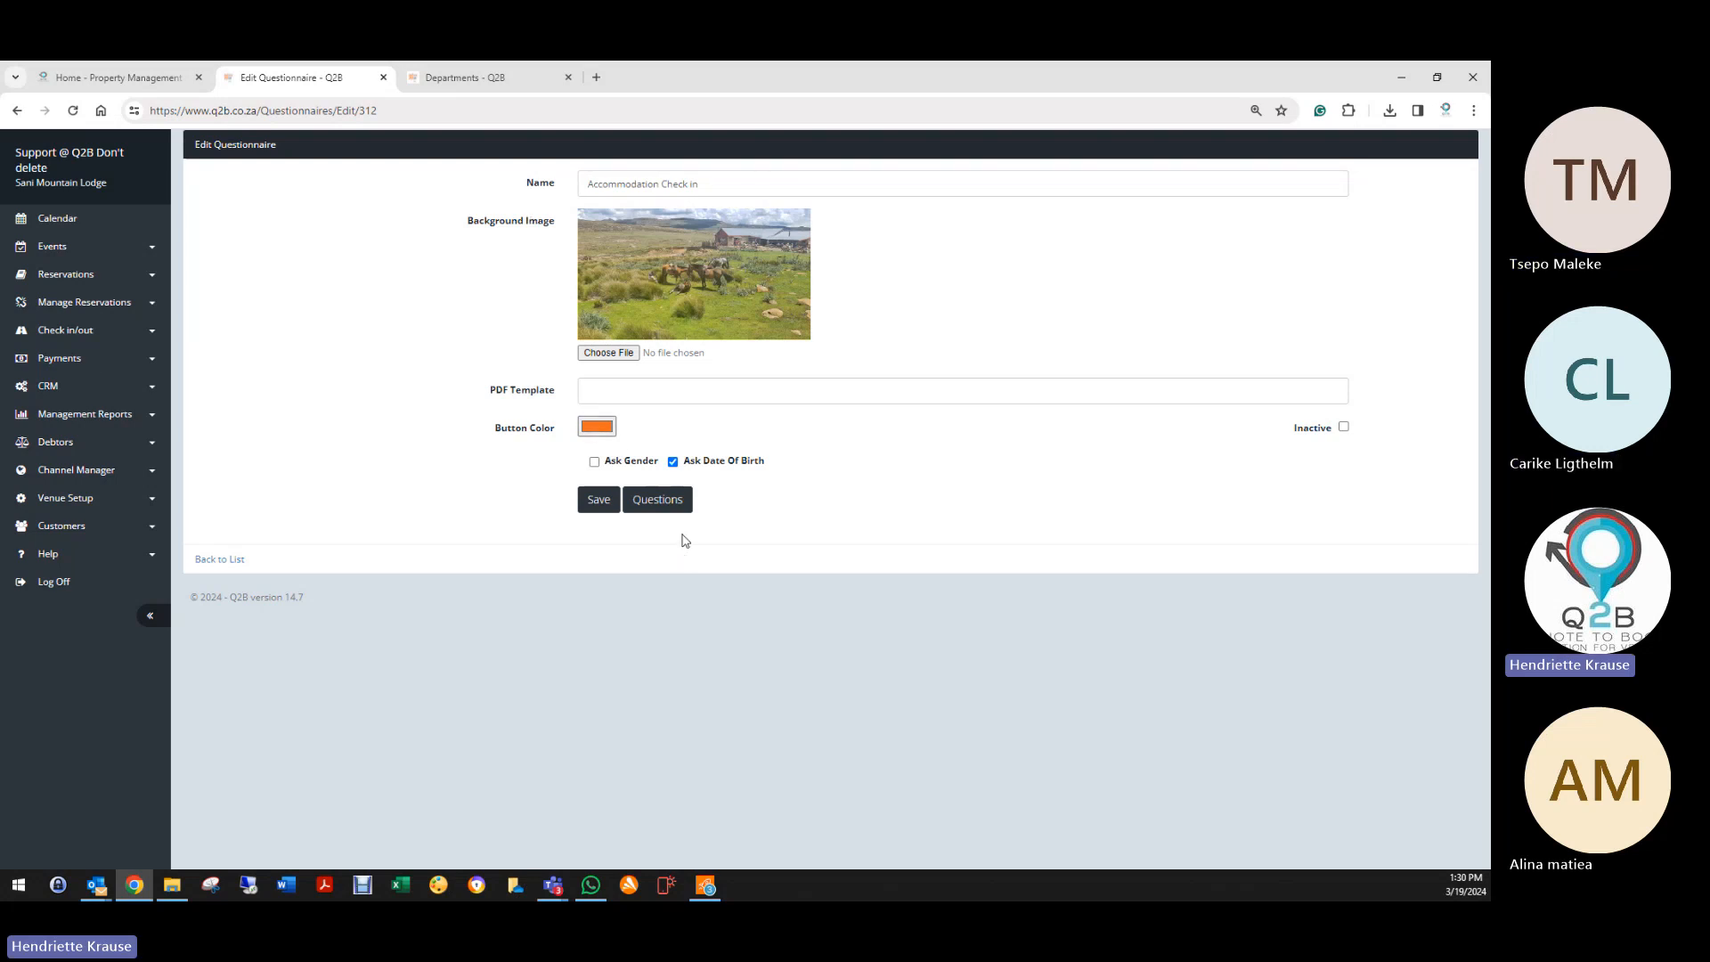
pyautogui.click(679, 498)
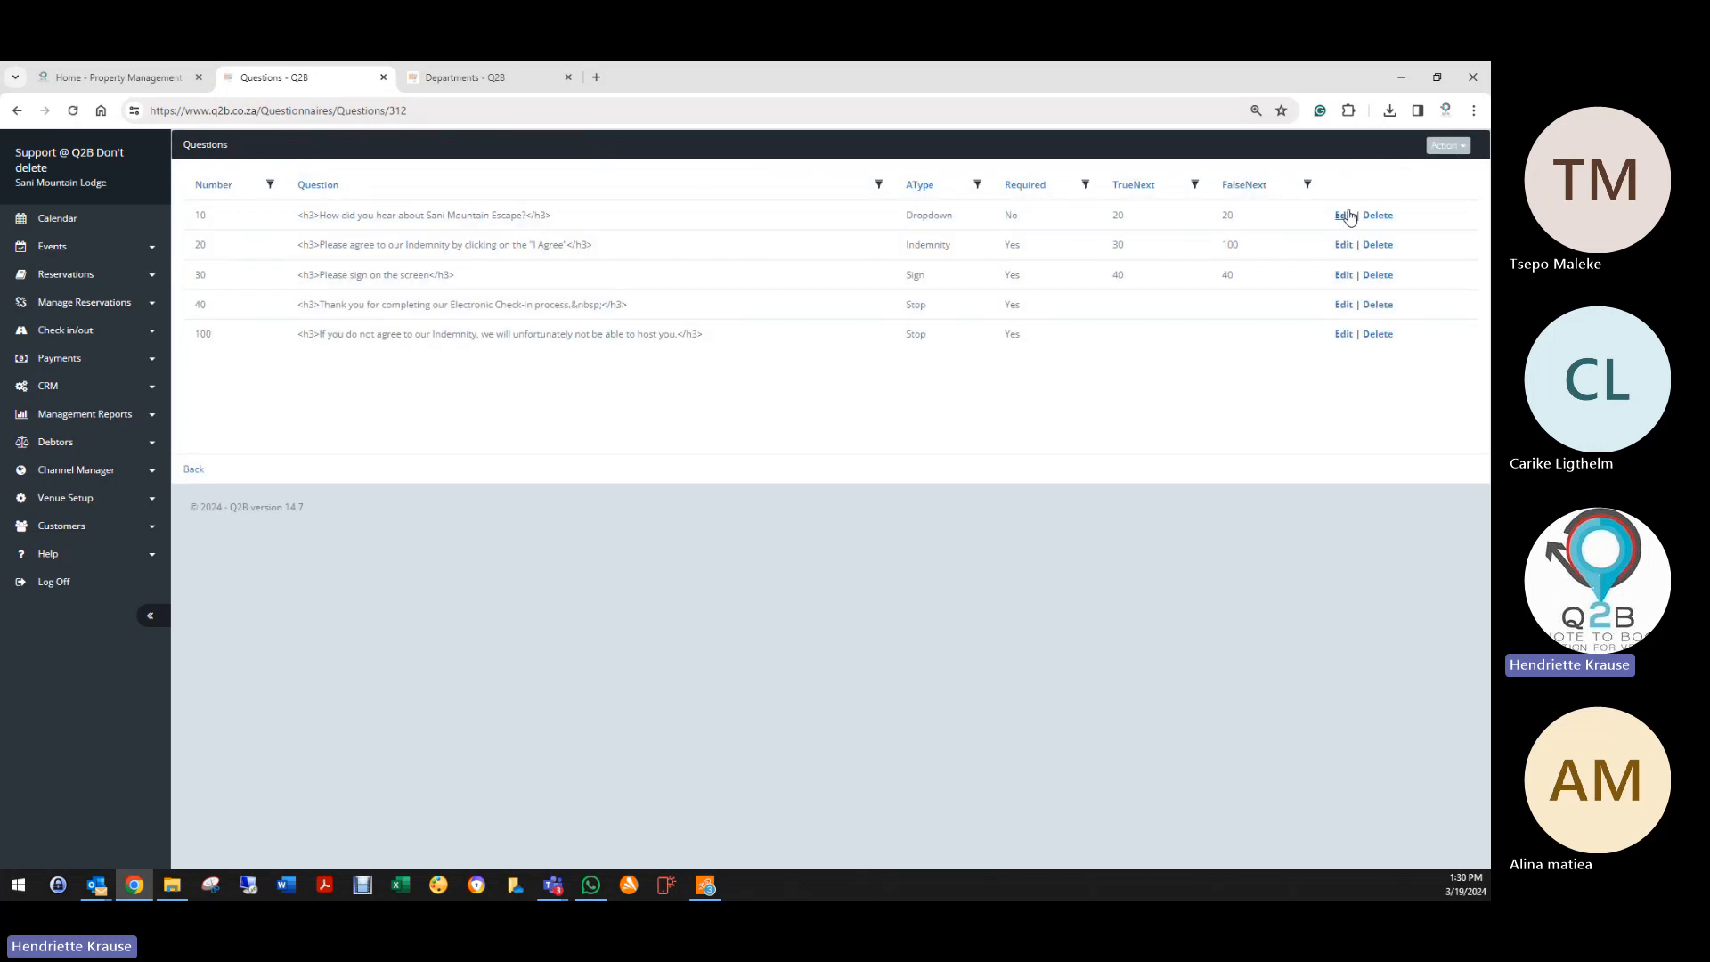
# Step: Edit question 10 'How did you hear…' and save it with both next-question values at 20
pyautogui.click(1342, 215)
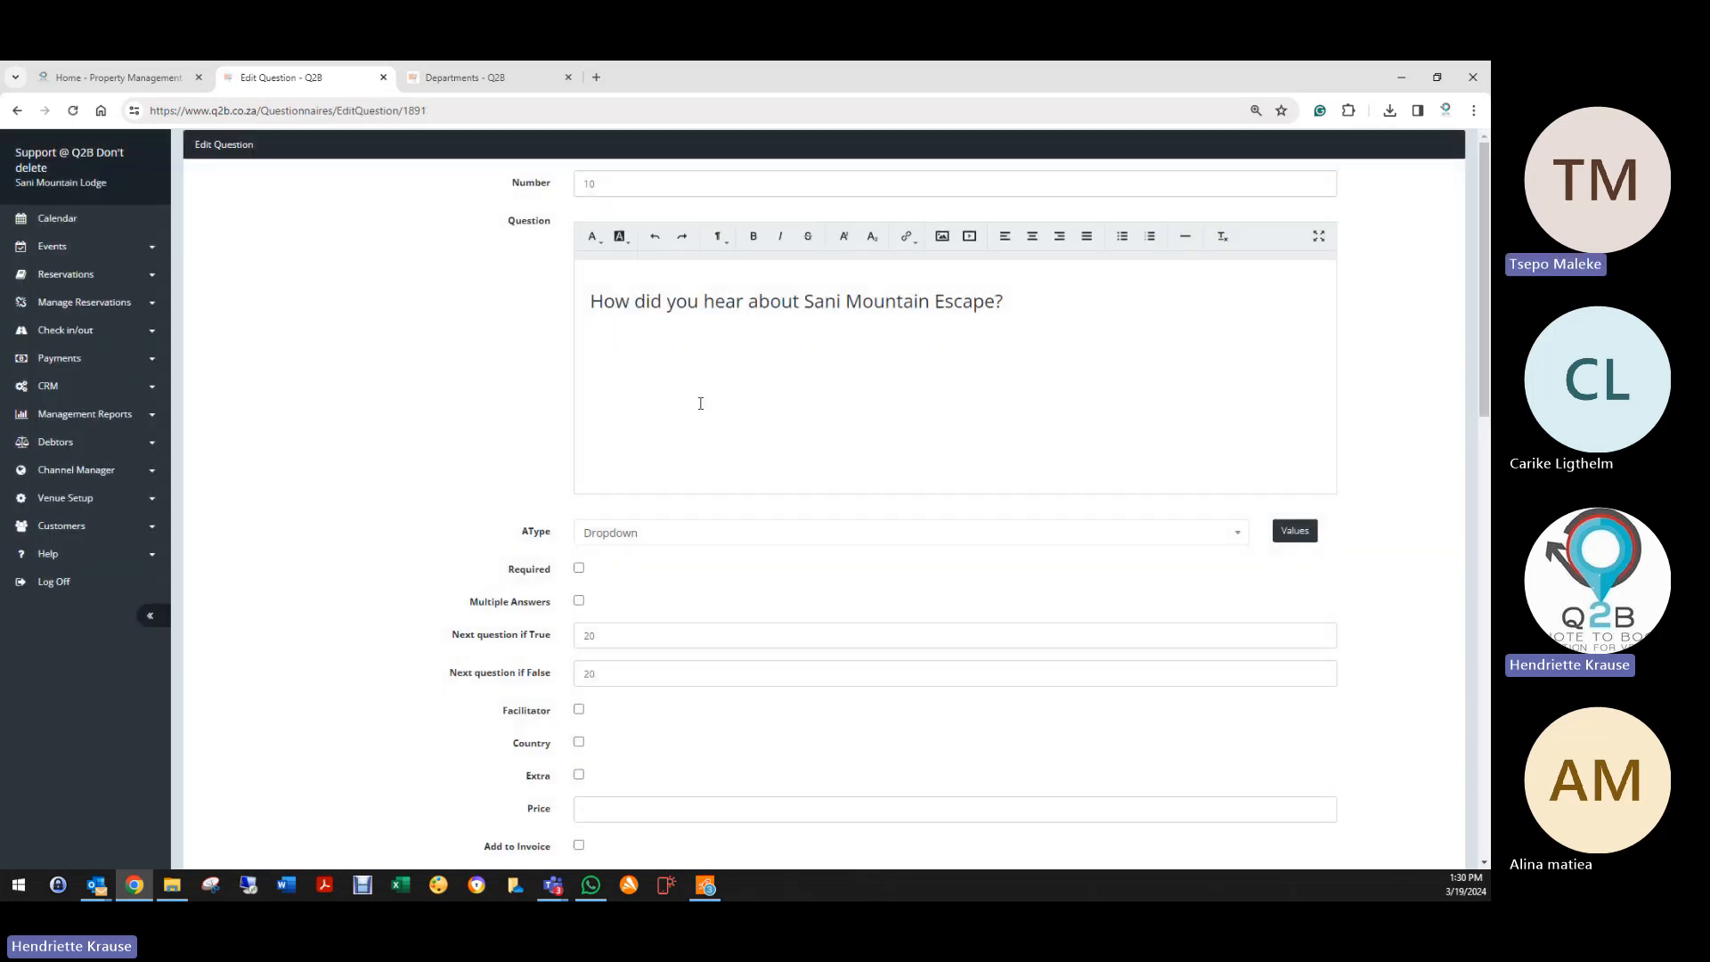
pyautogui.doubleClick(610, 635)
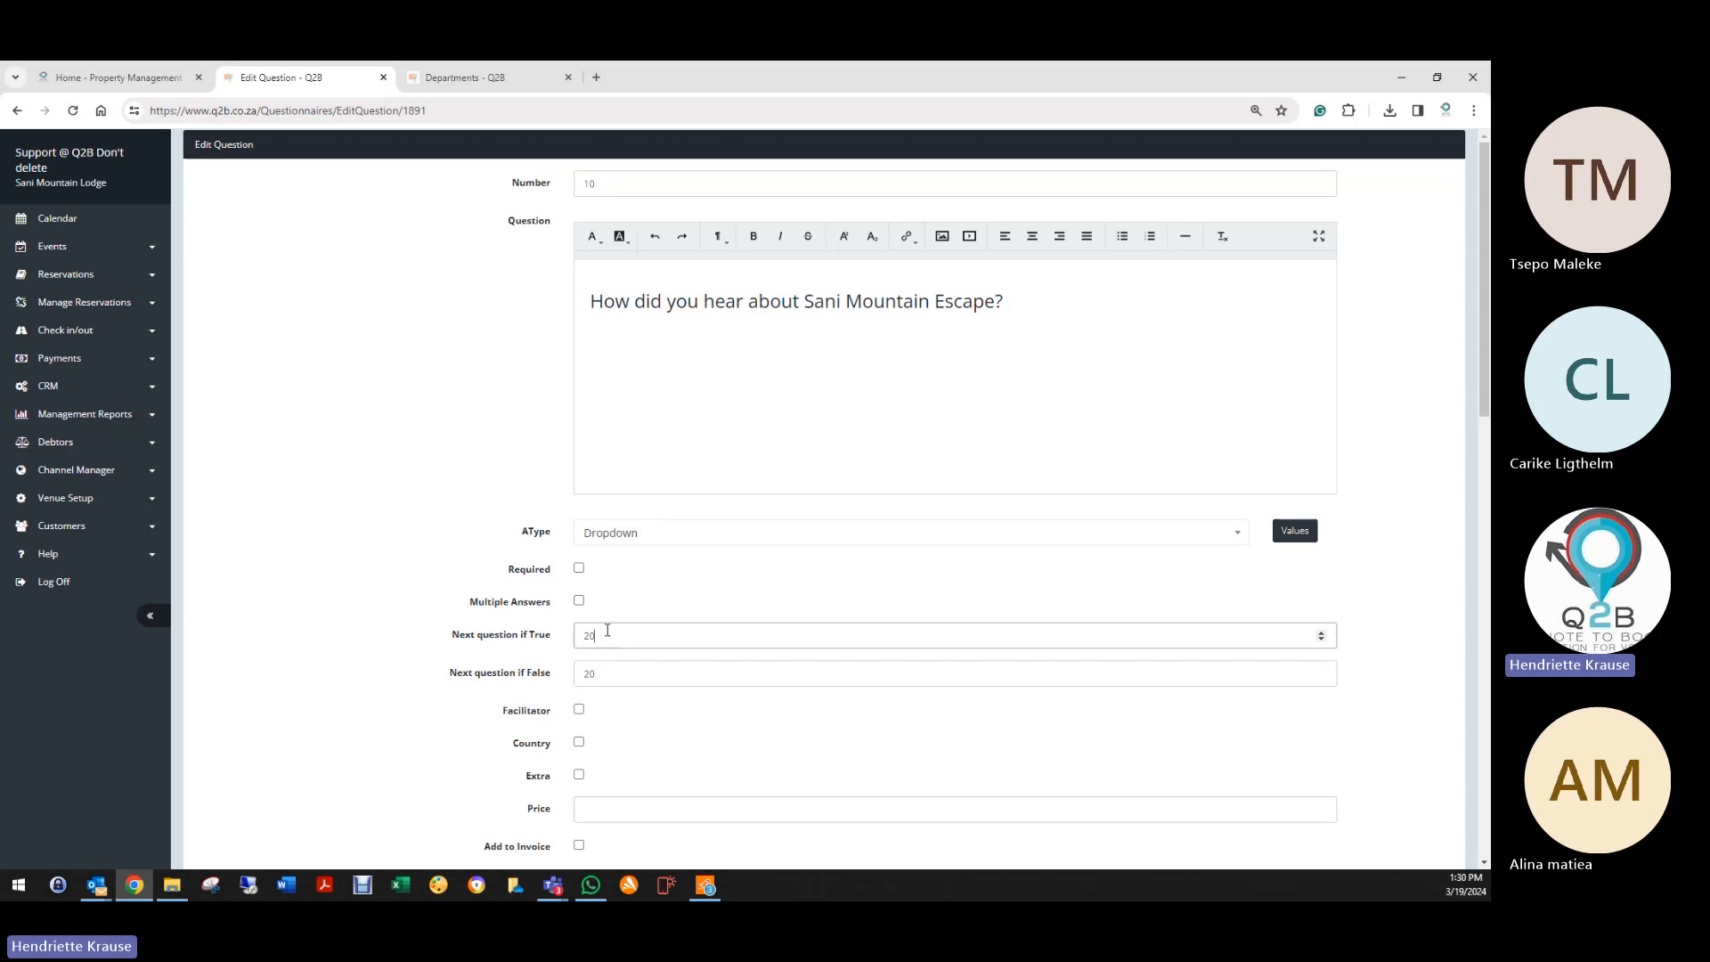
pyautogui.press('Tab')
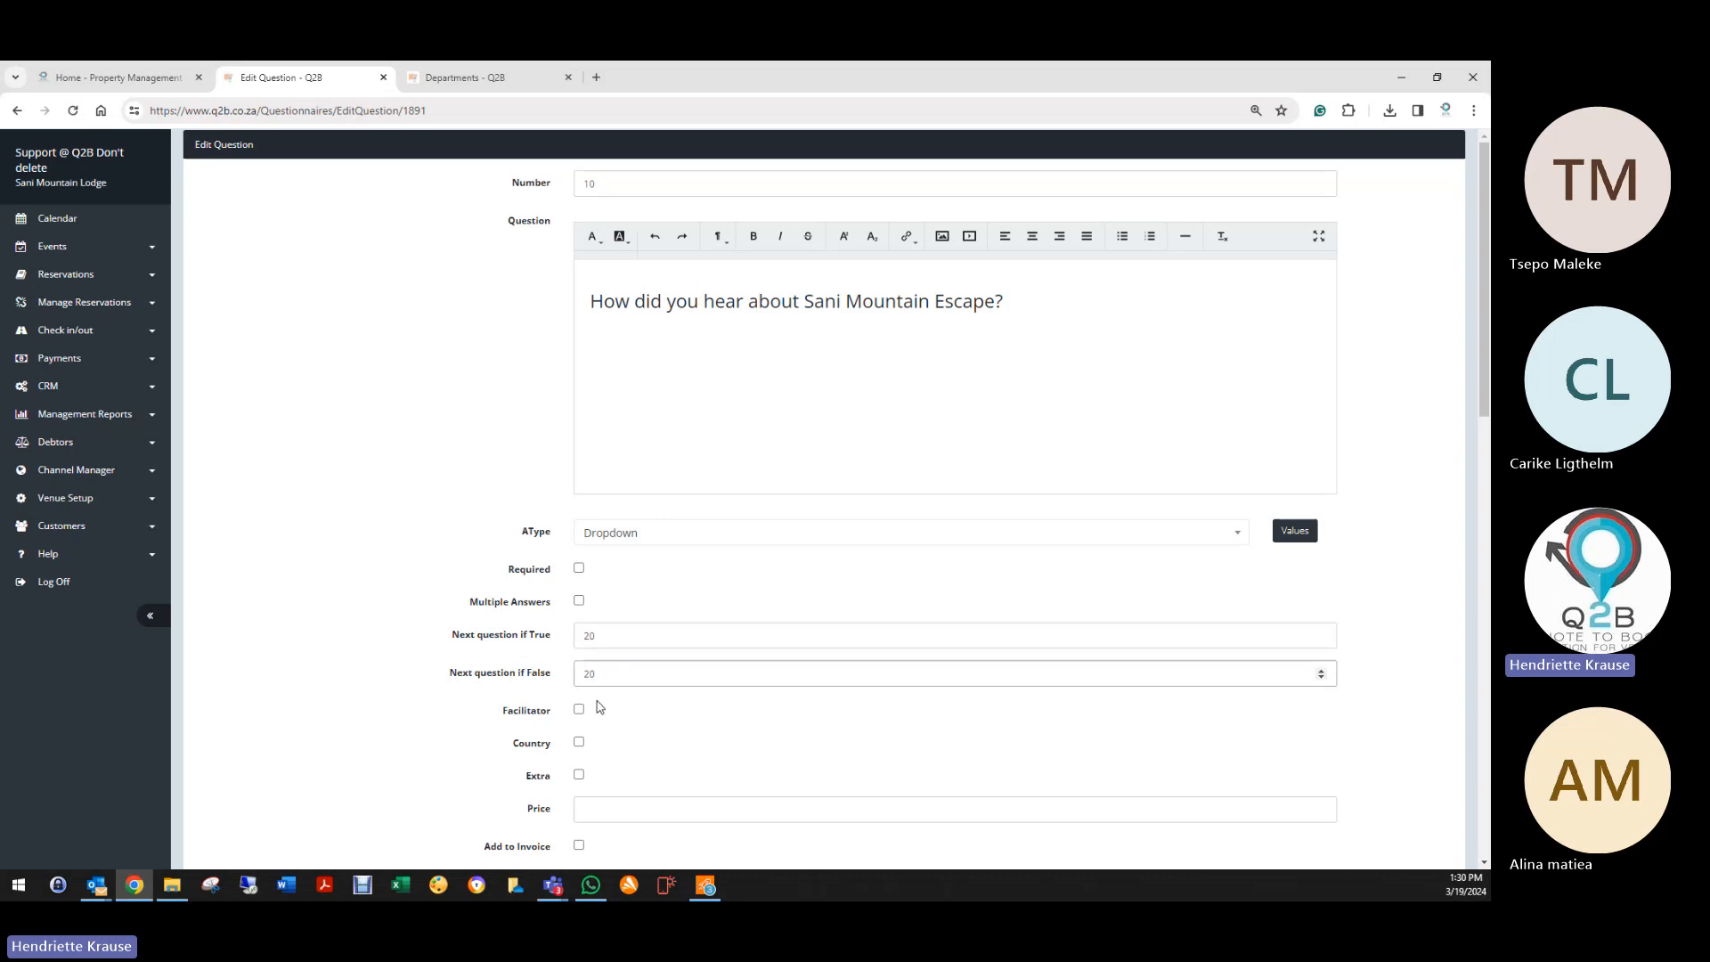
pyautogui.scroll(-12, 600, 706)
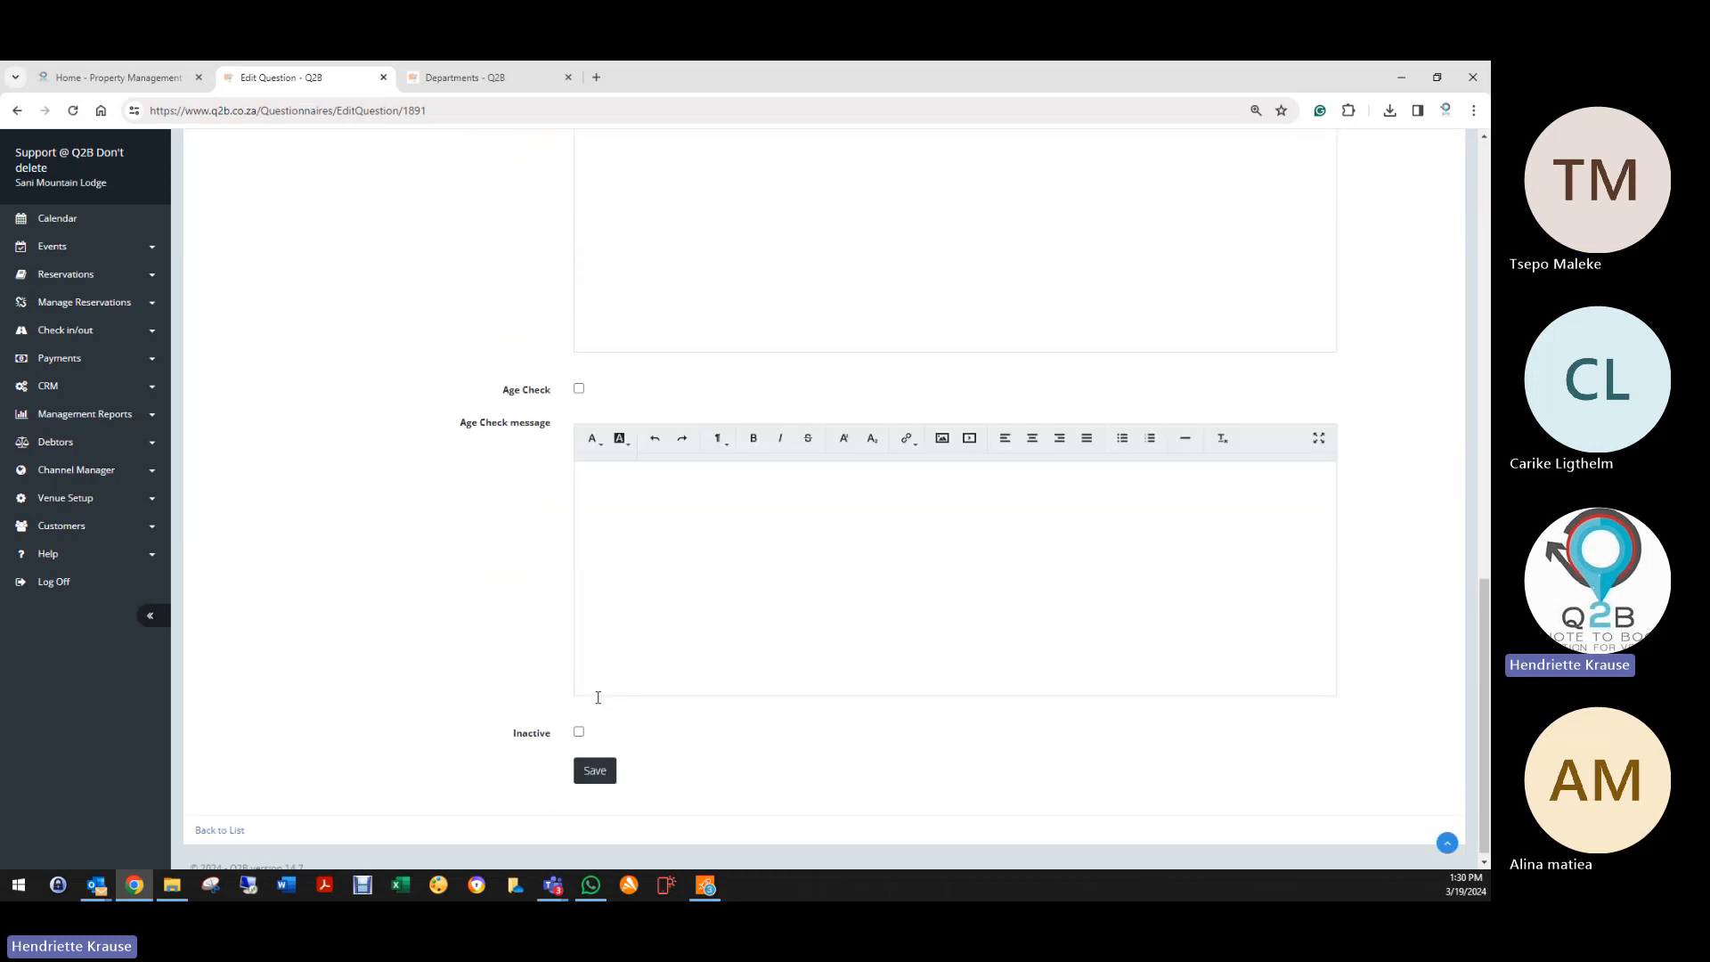
pyautogui.click(602, 769)
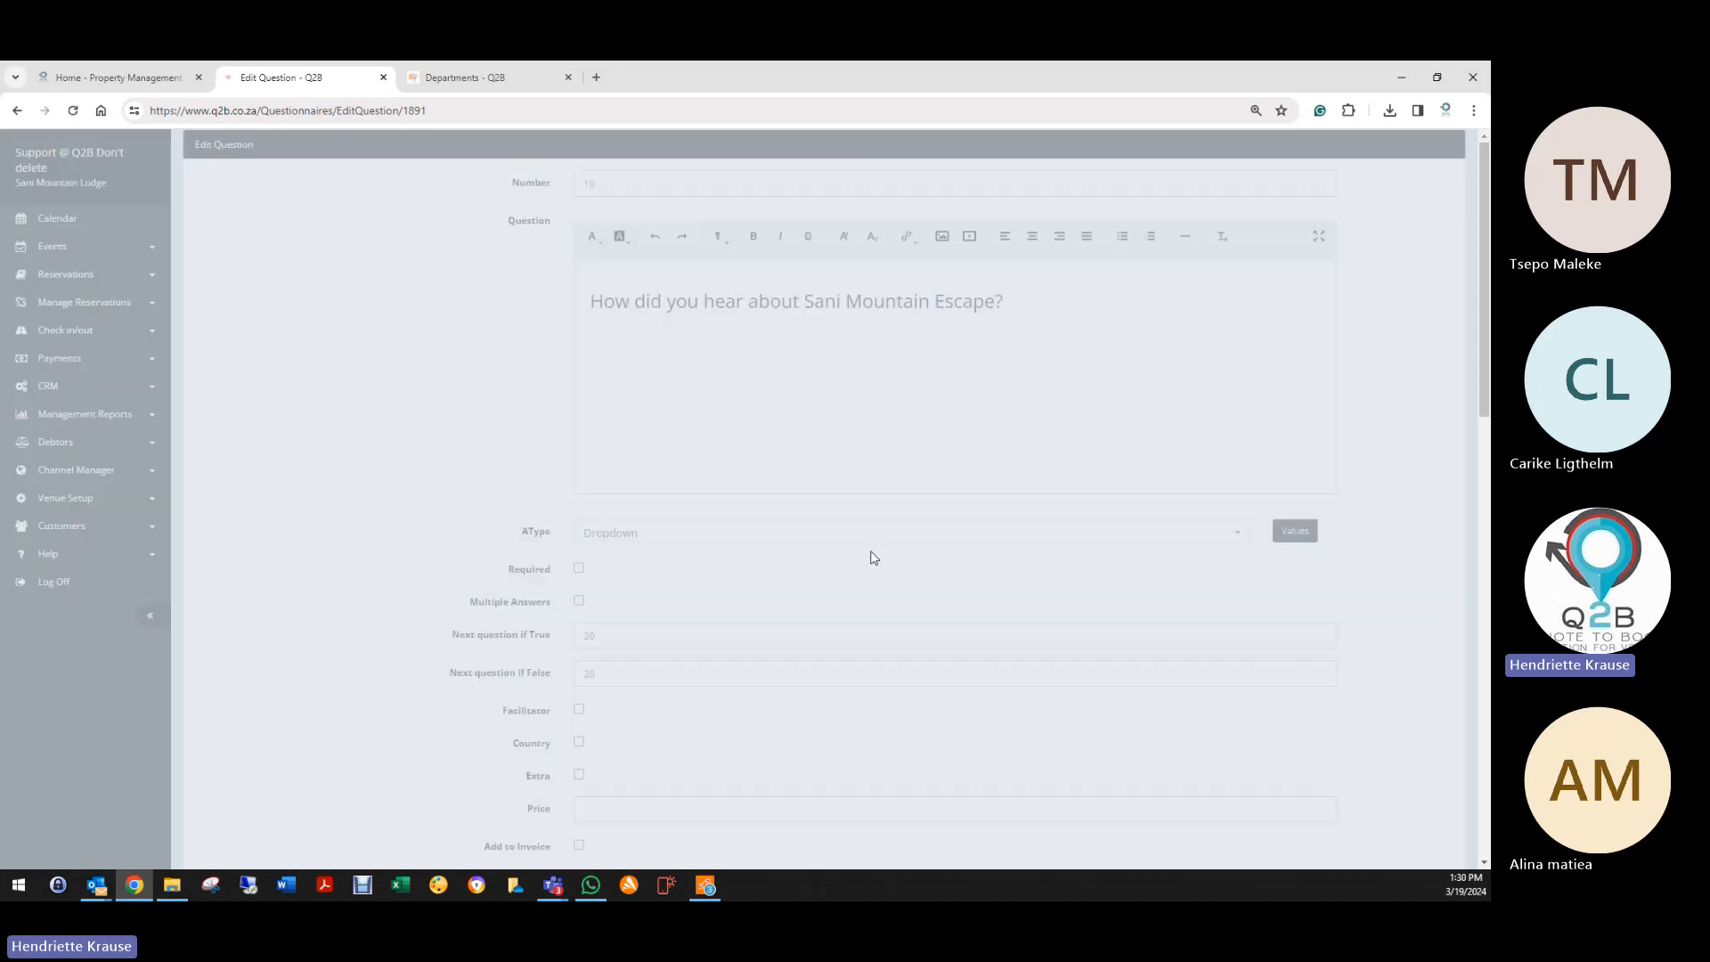
pyautogui.scroll(-10, 348, 668)
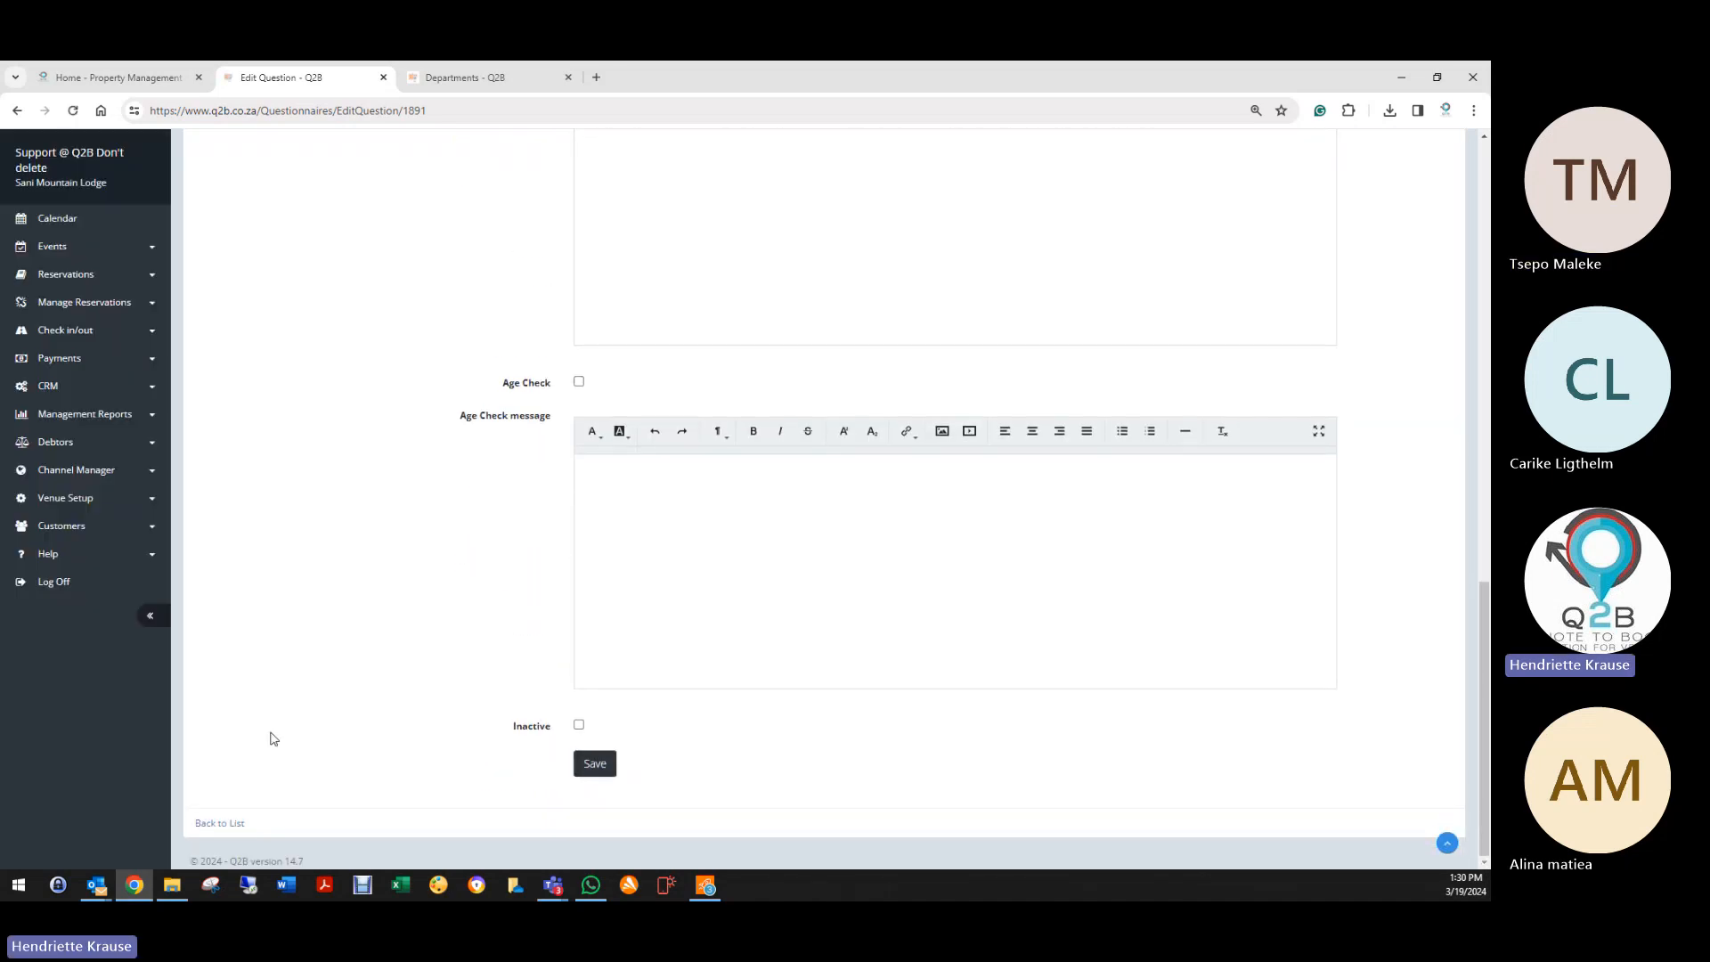
pyautogui.click(224, 823)
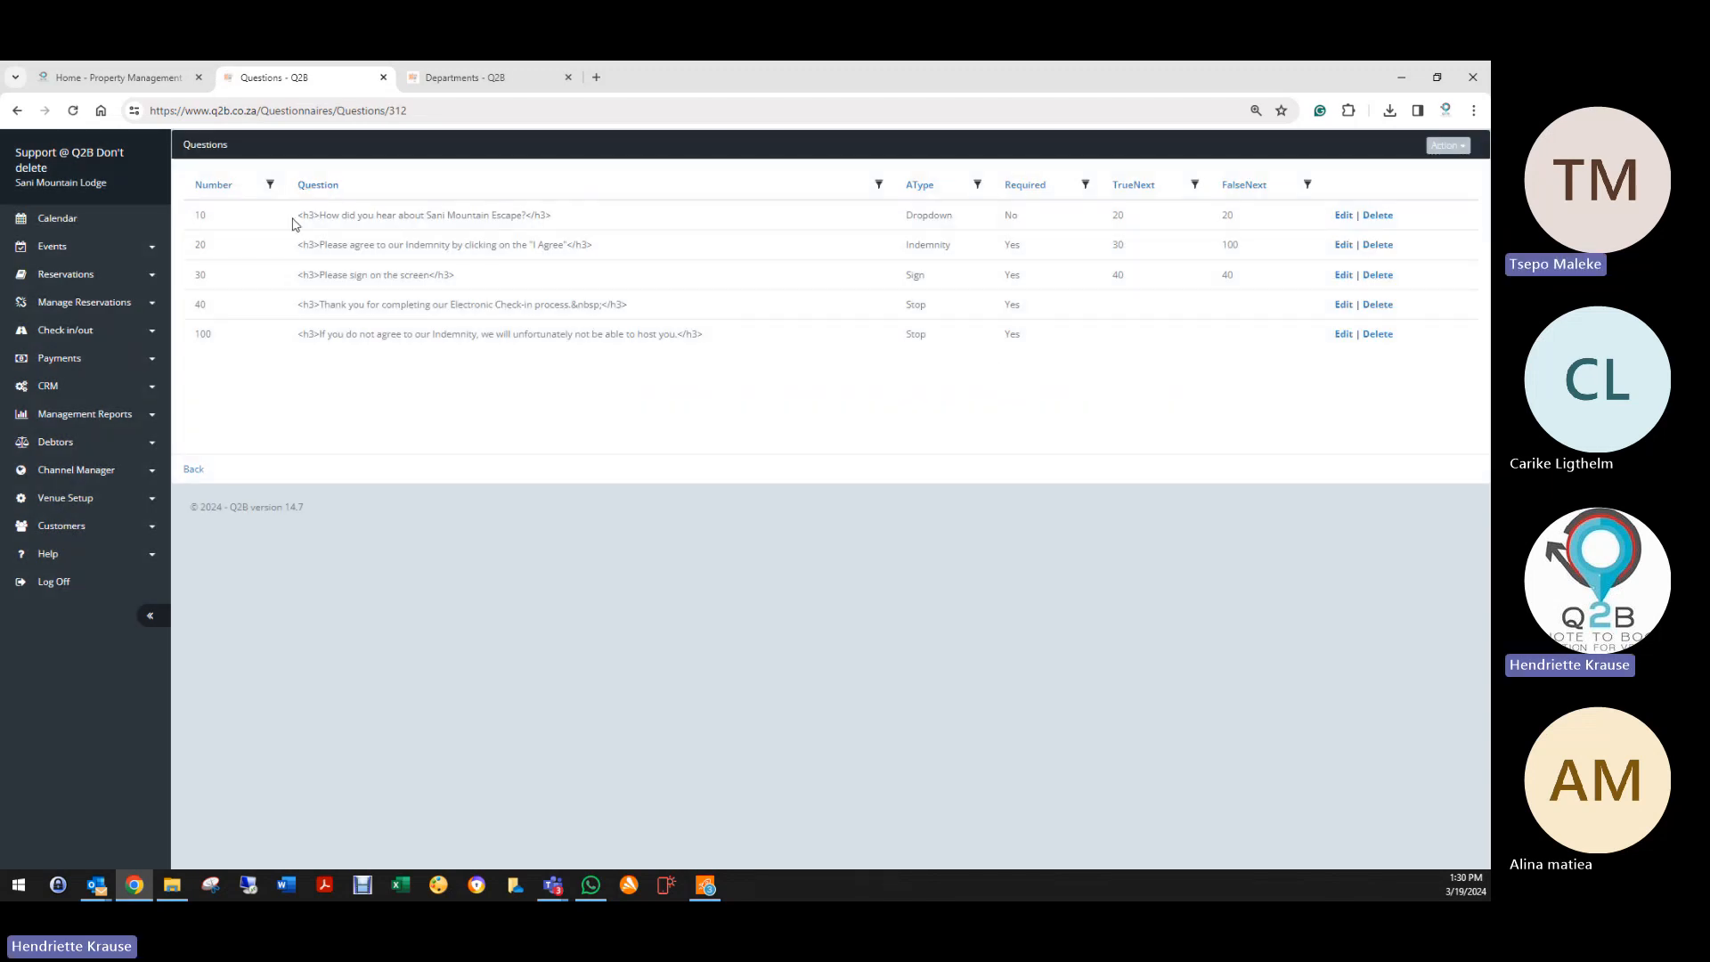
pyautogui.moveTo(296, 215); pyautogui.dragTo(557, 229)
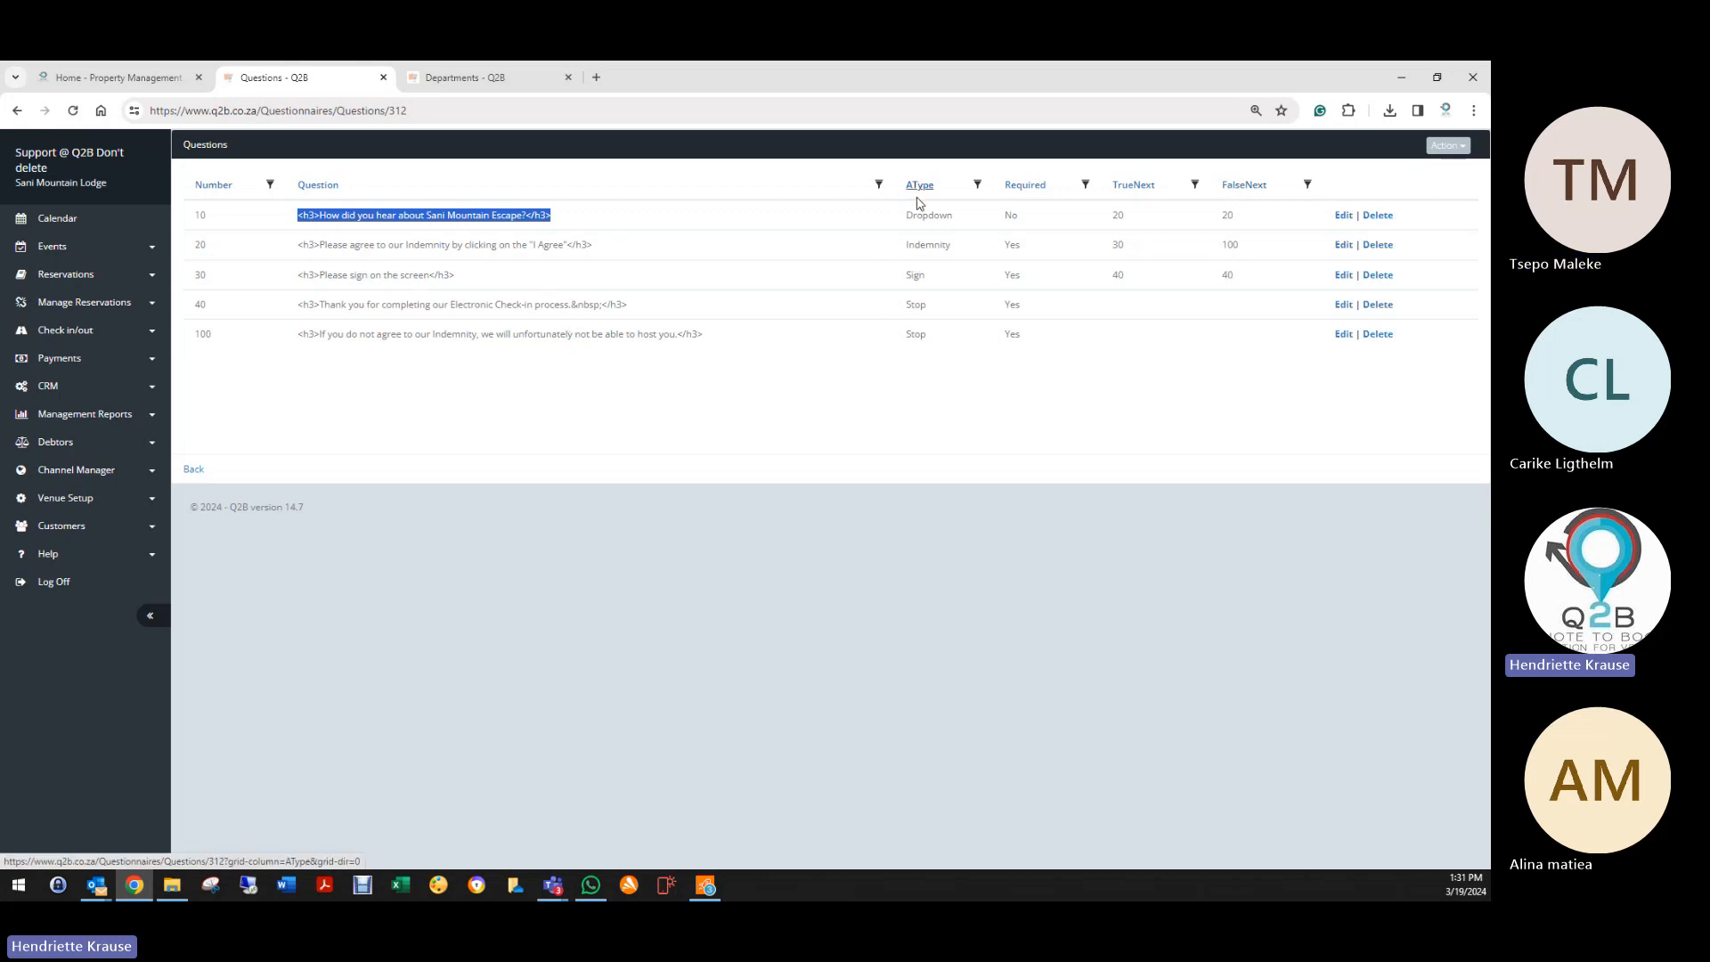
# Step: Save question 20 with its answer type kept as Indemnity, then return to the question list
pyautogui.click(1343, 244)
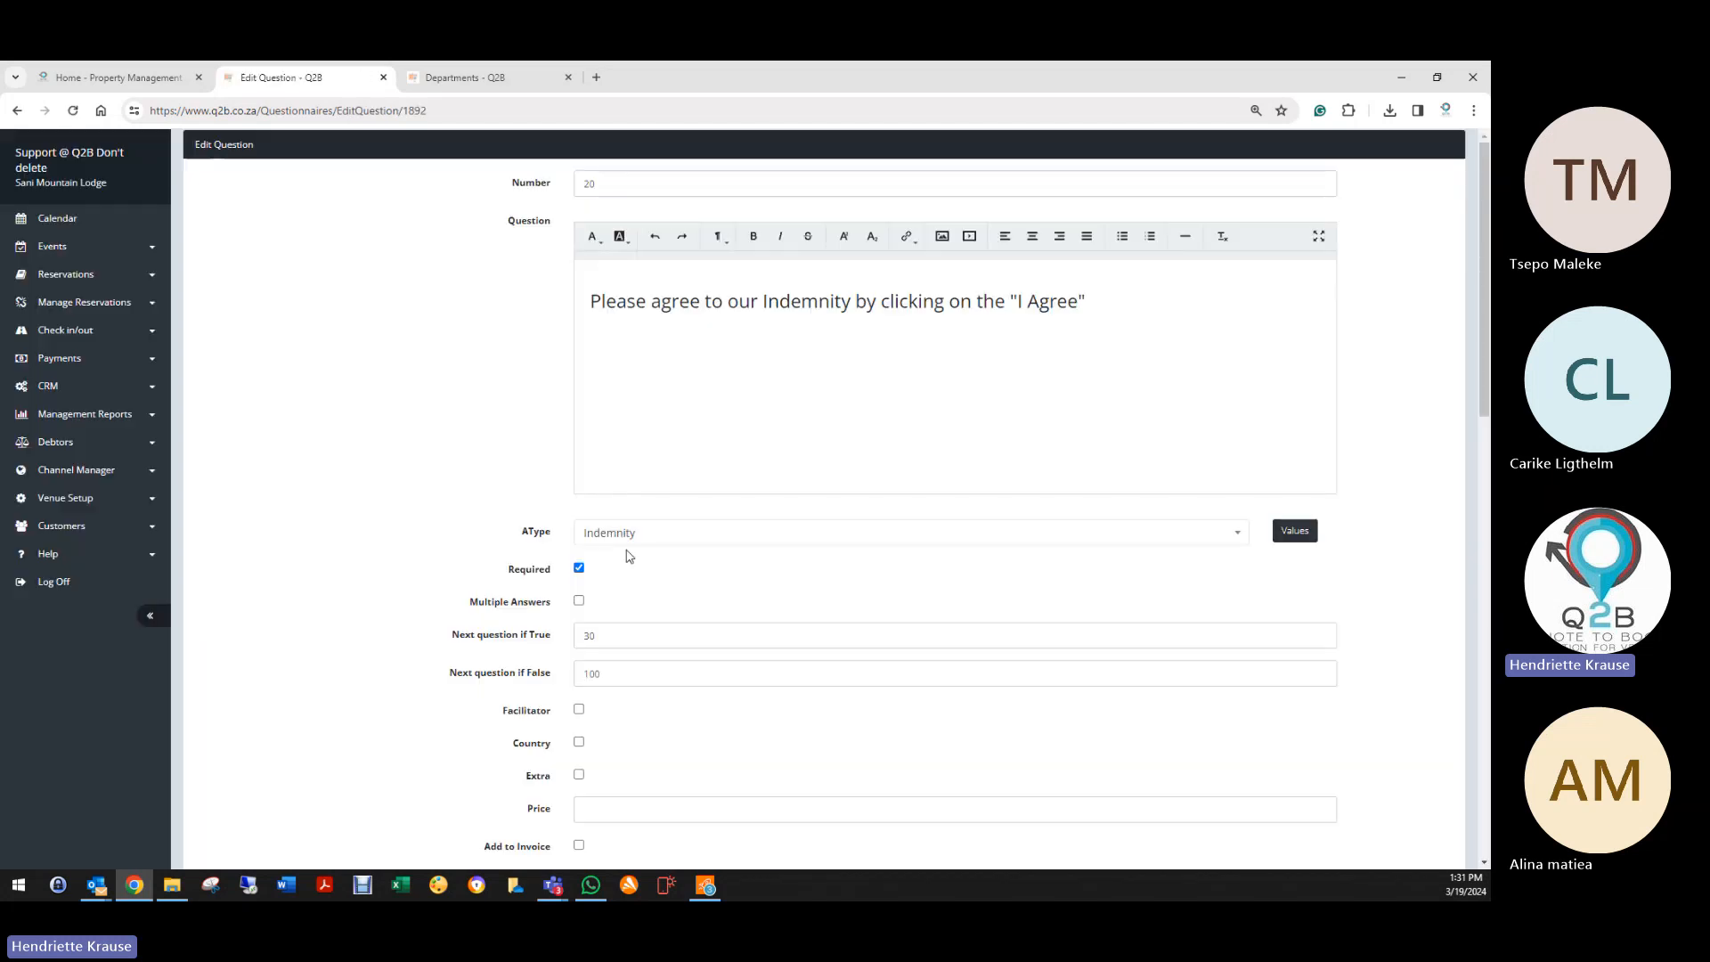
pyautogui.click(618, 538)
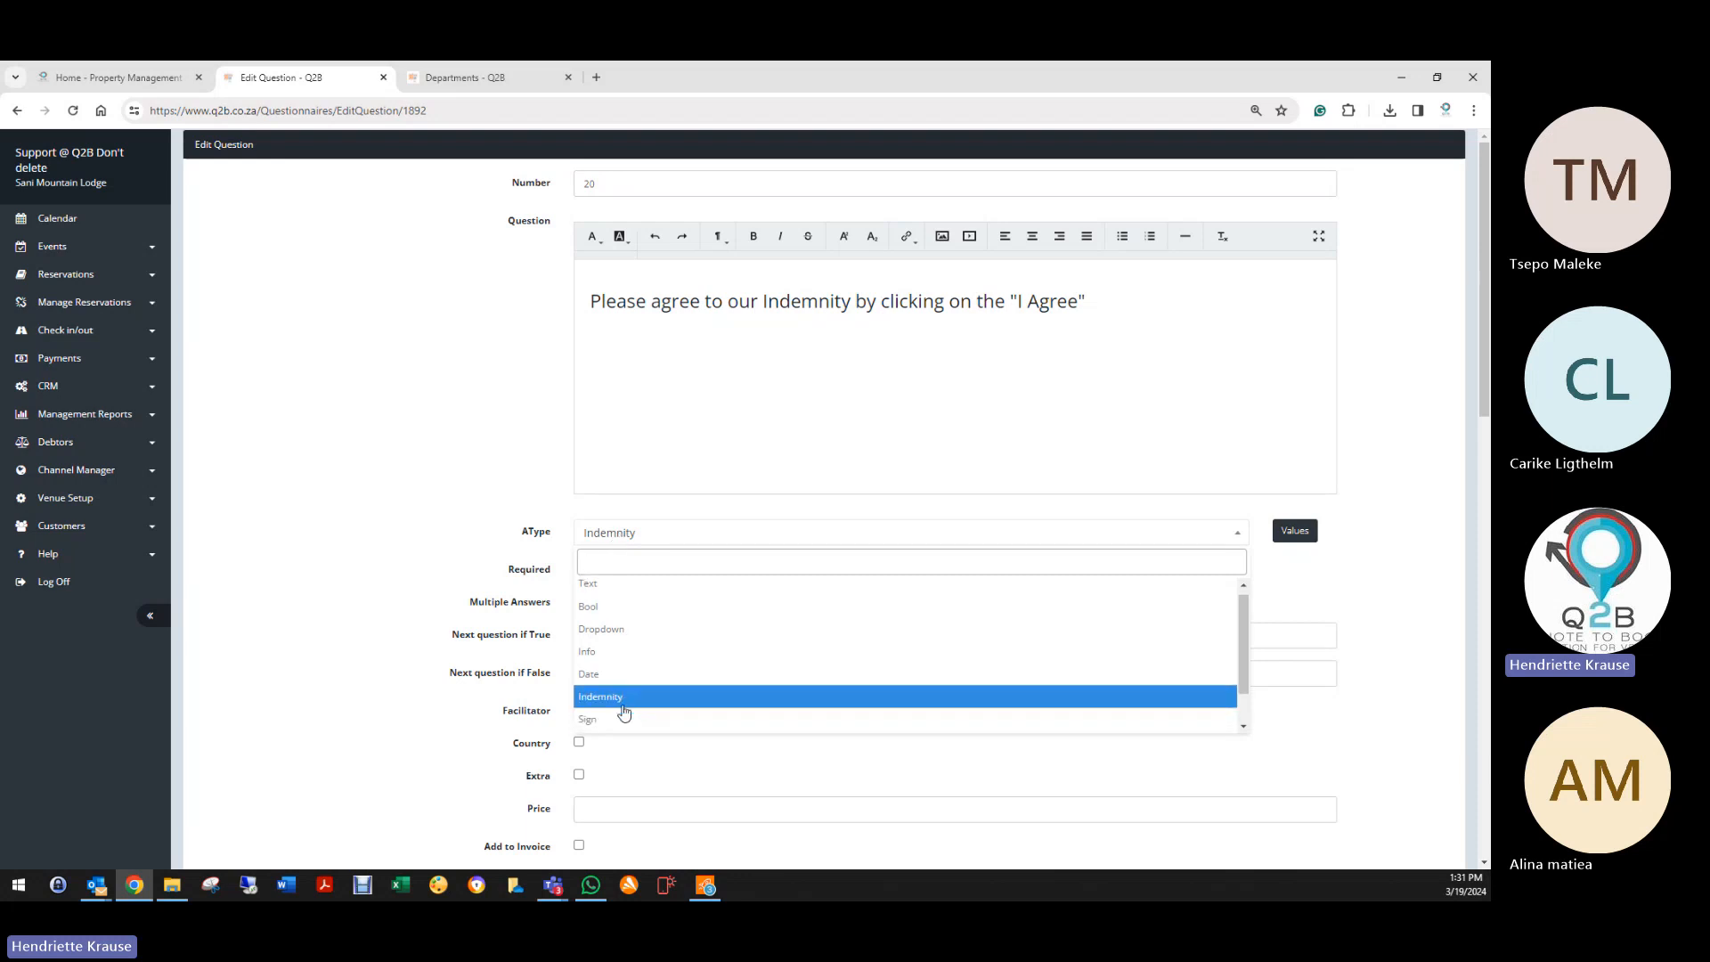
pyautogui.scroll(-1, 615, 695)
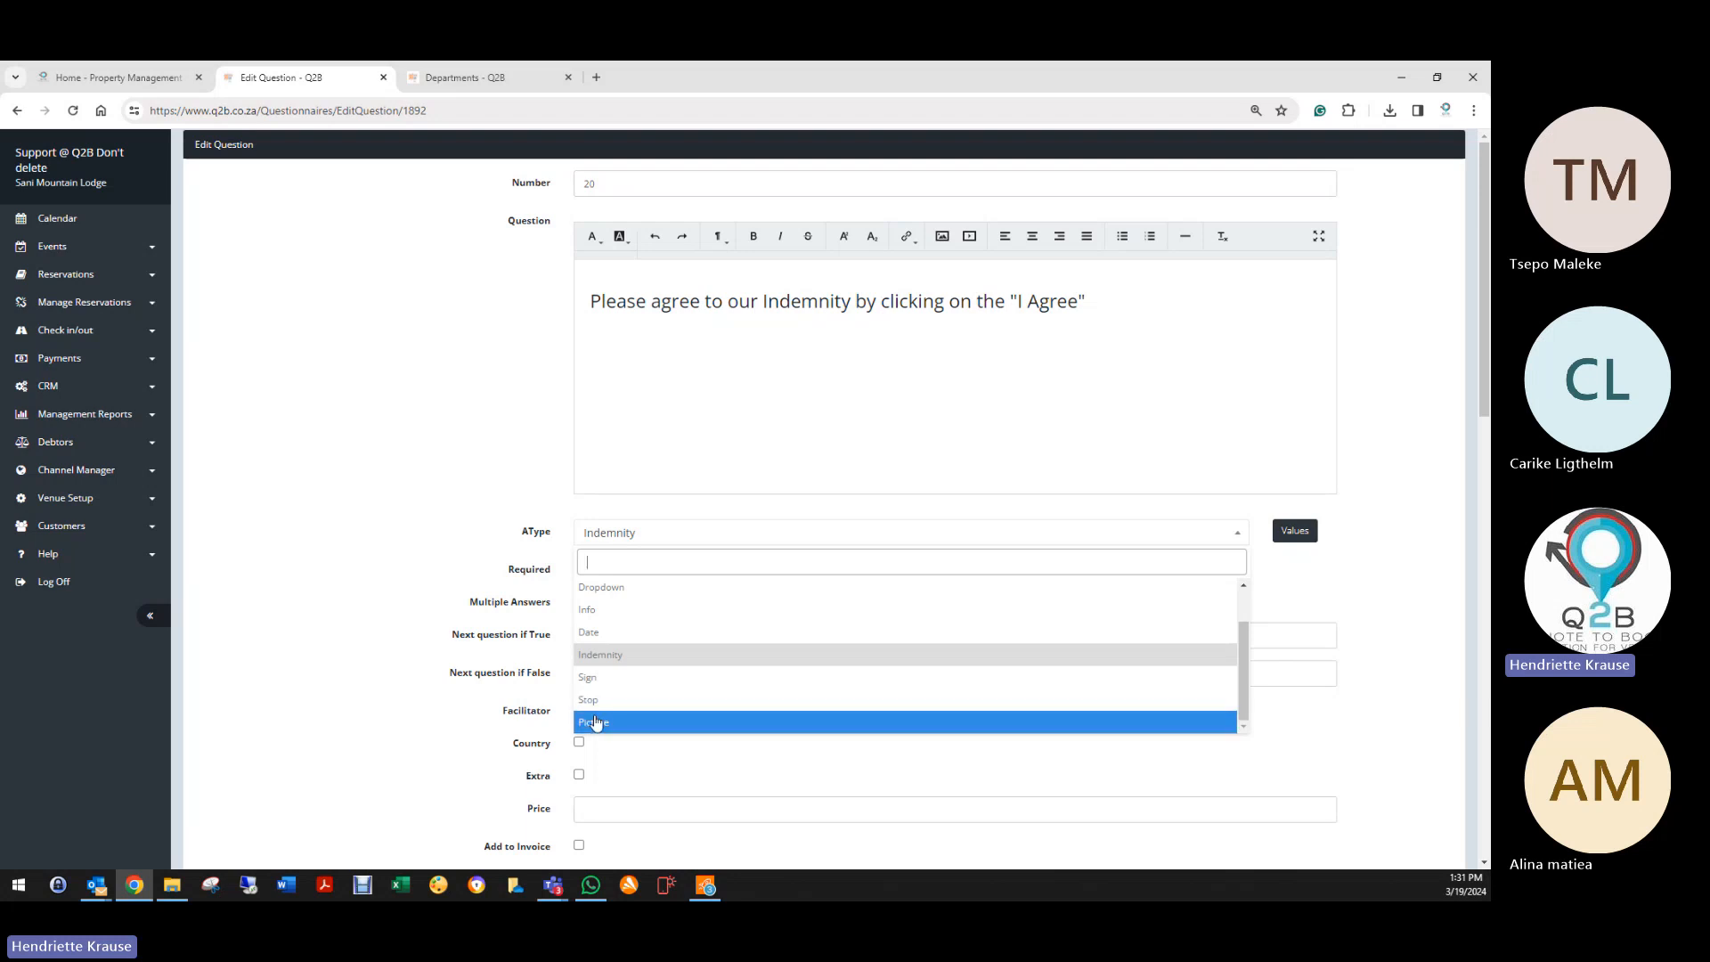
pyautogui.click(599, 657)
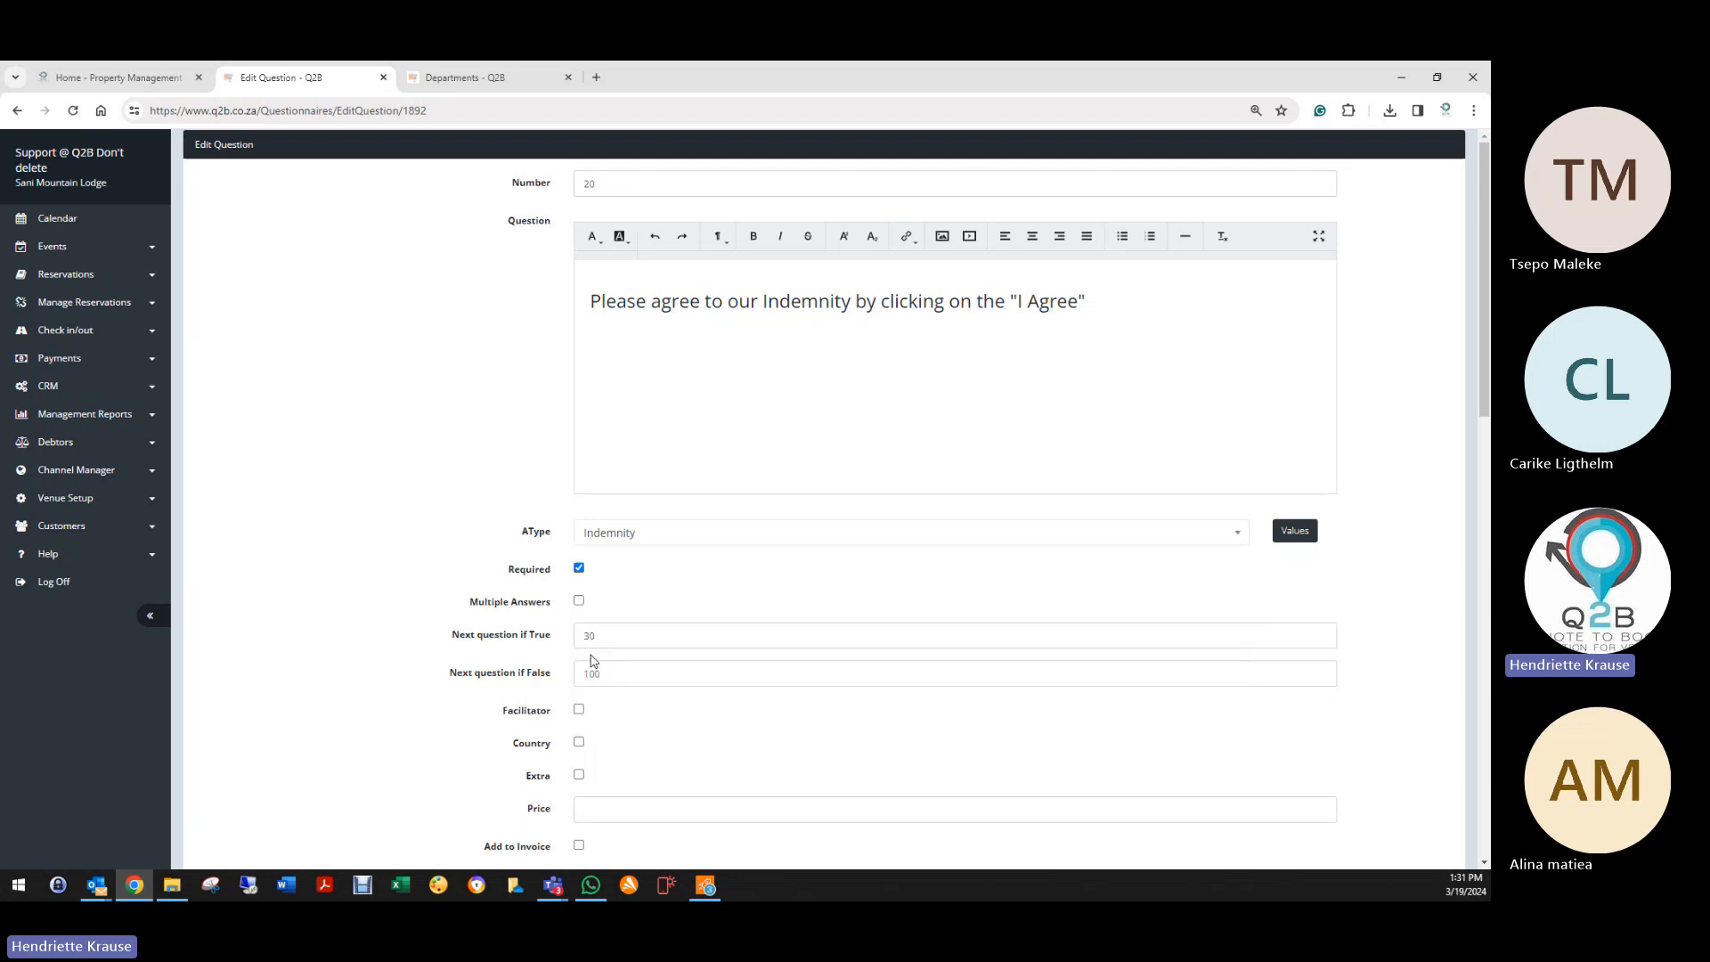
pyautogui.scroll(-4, 499, 641)
pyautogui.scroll(-10, 498, 645)
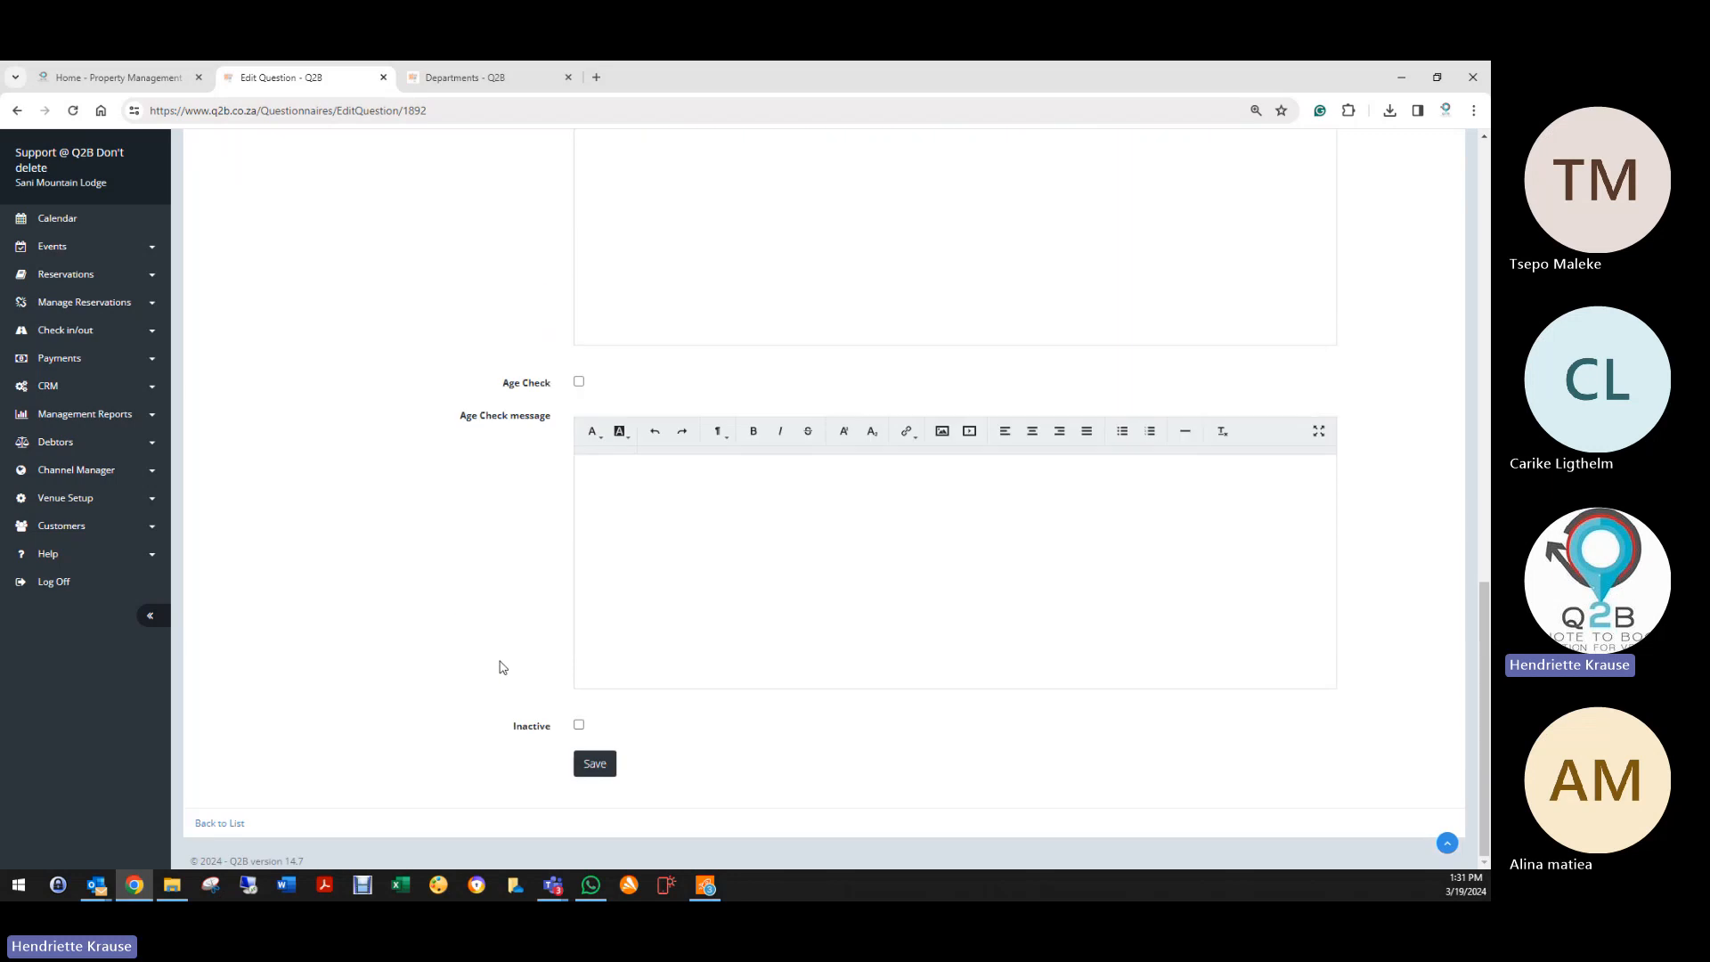
pyautogui.click(594, 763)
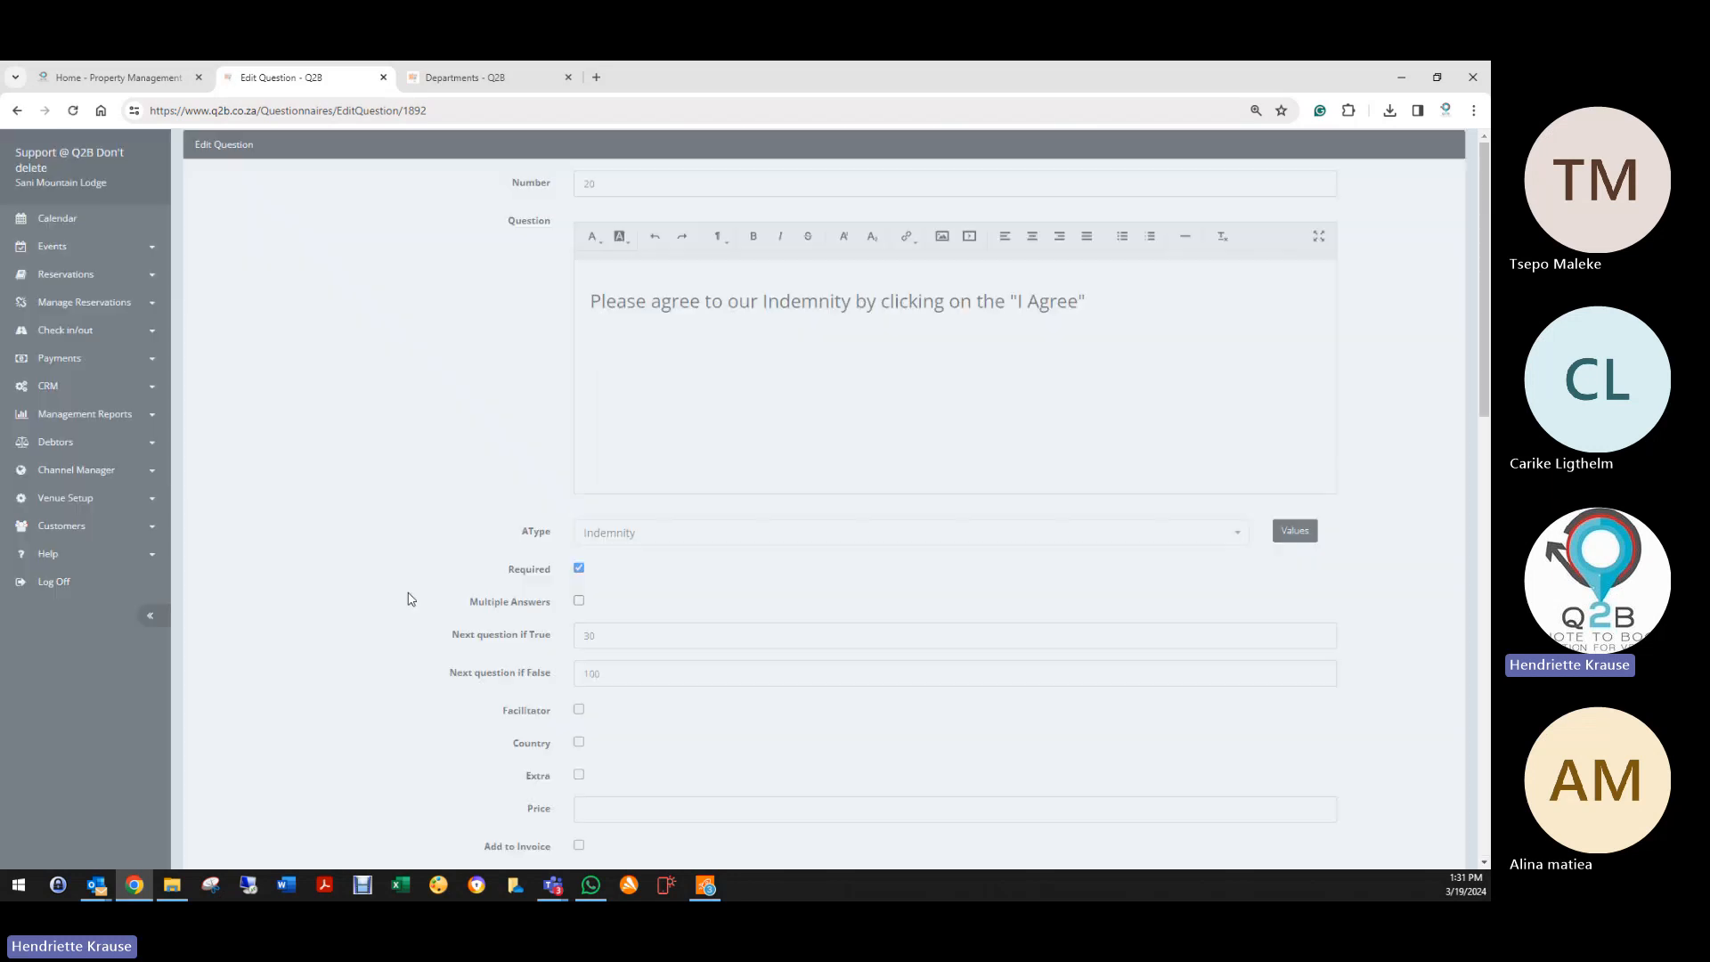
pyautogui.scroll(-4, 258, 745)
pyautogui.scroll(-10, 254, 745)
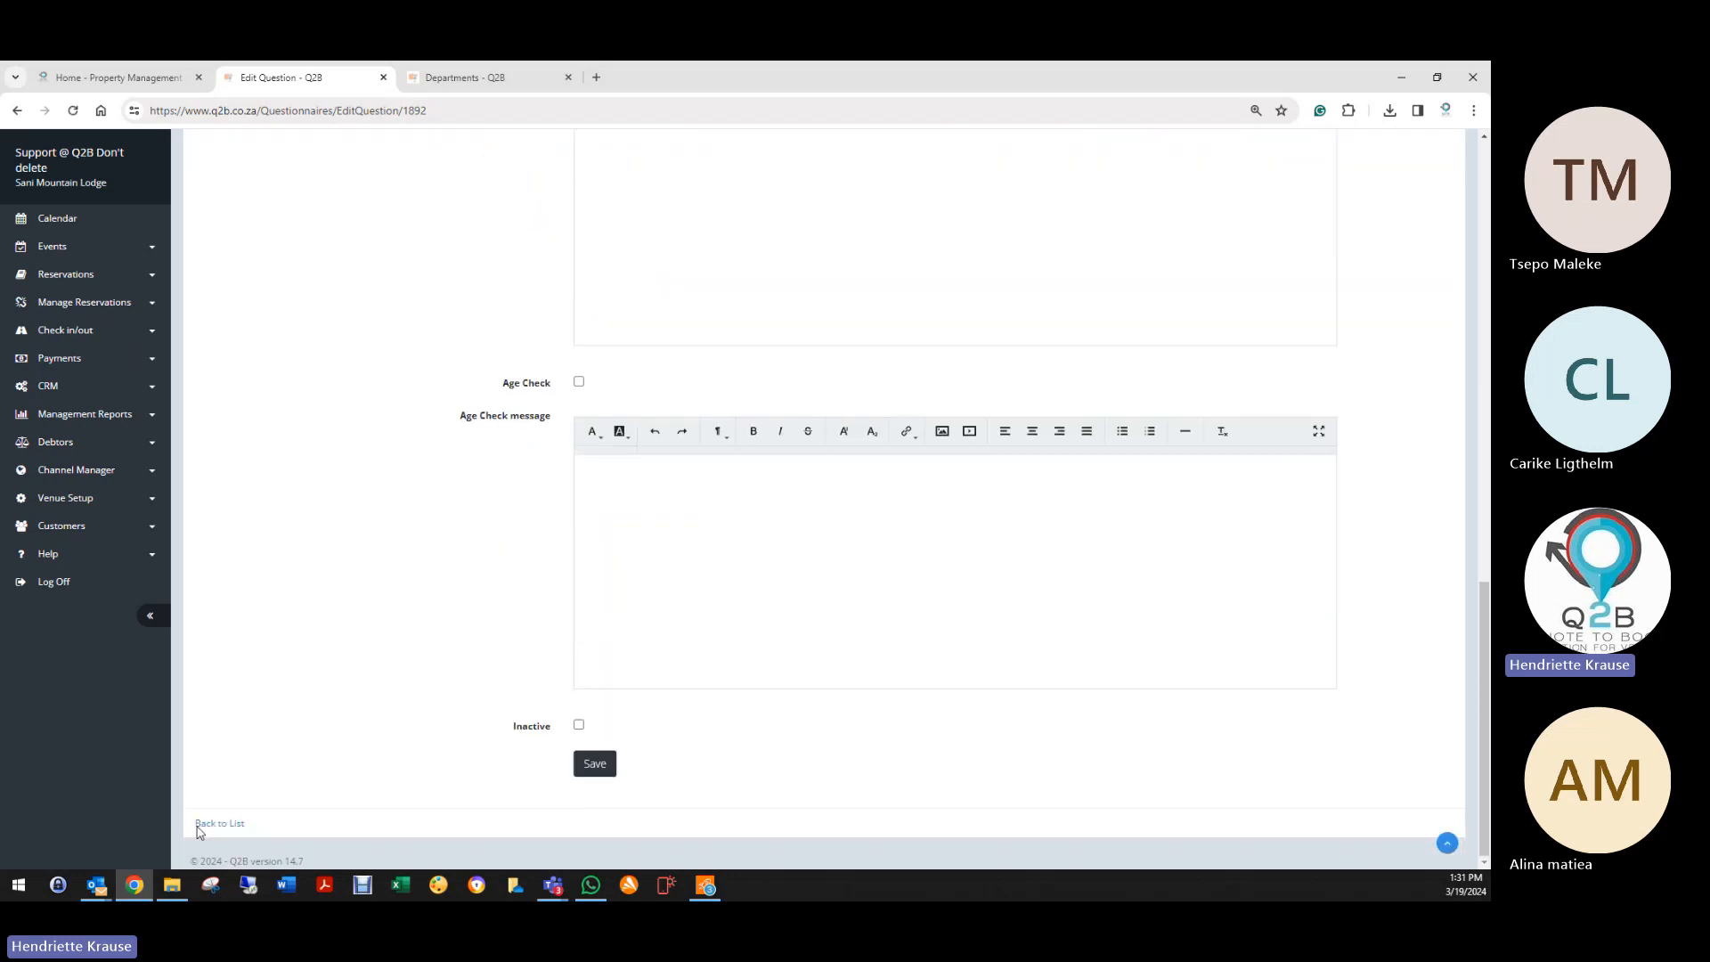
pyautogui.click(214, 823)
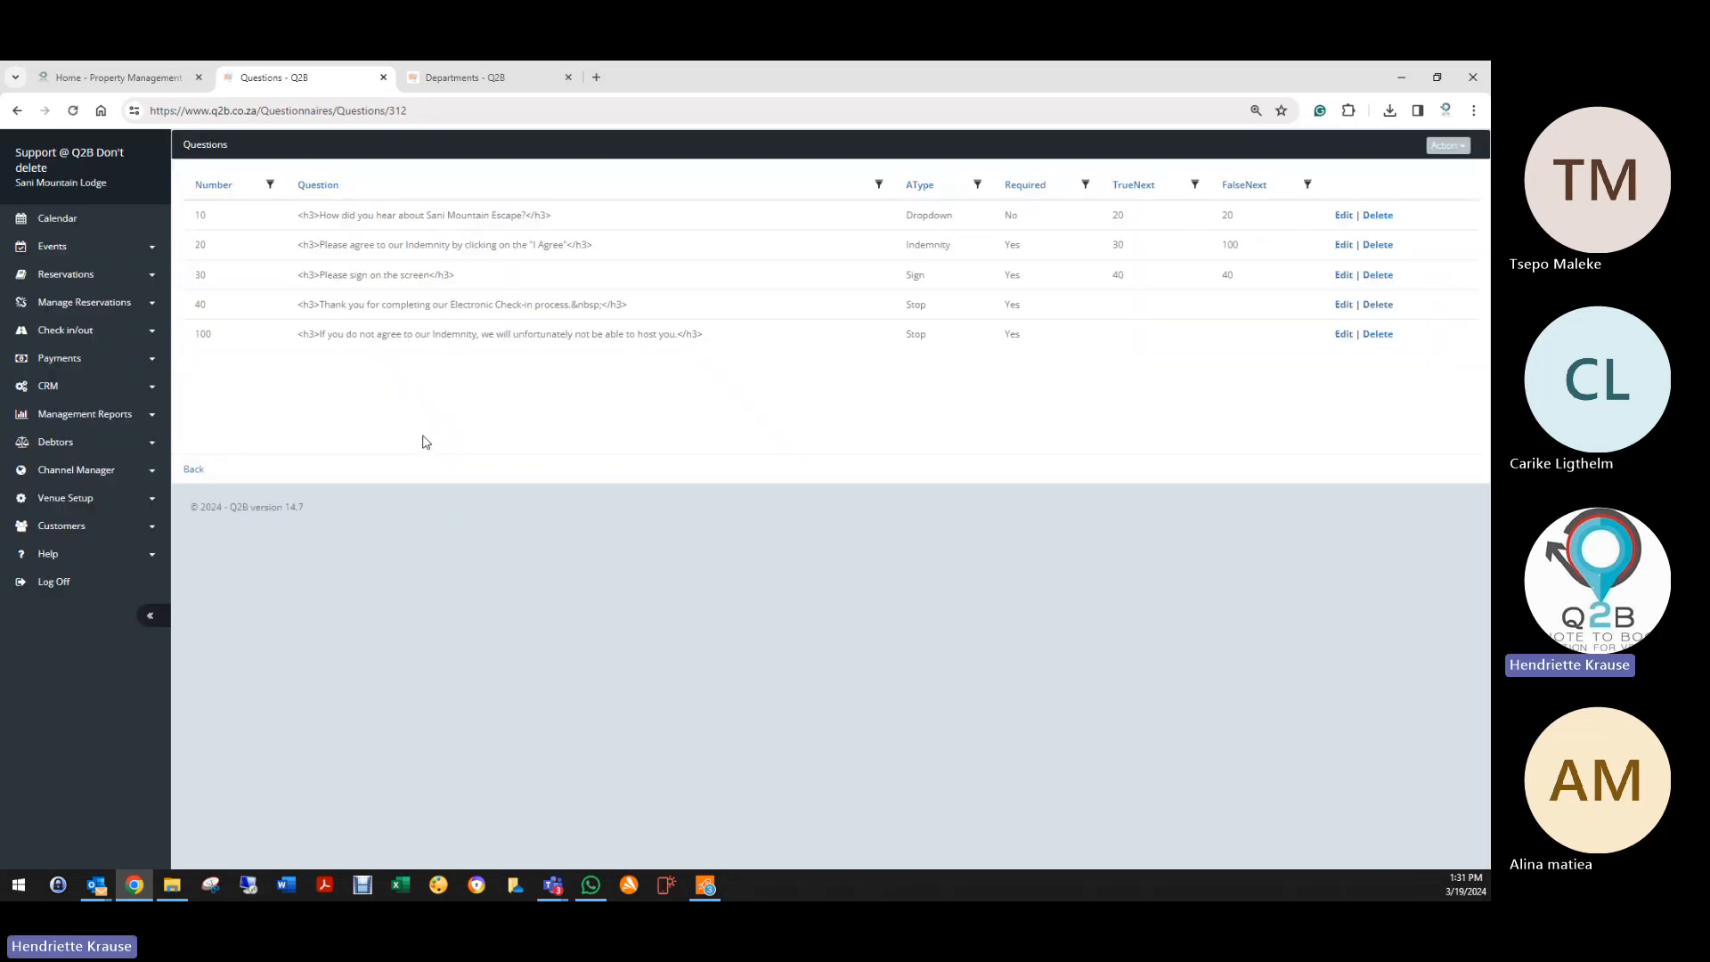
# Step: Go back and save the Accommodation Check In questionnaire, then open Reservations > Reservation List
pyautogui.click(201, 476)
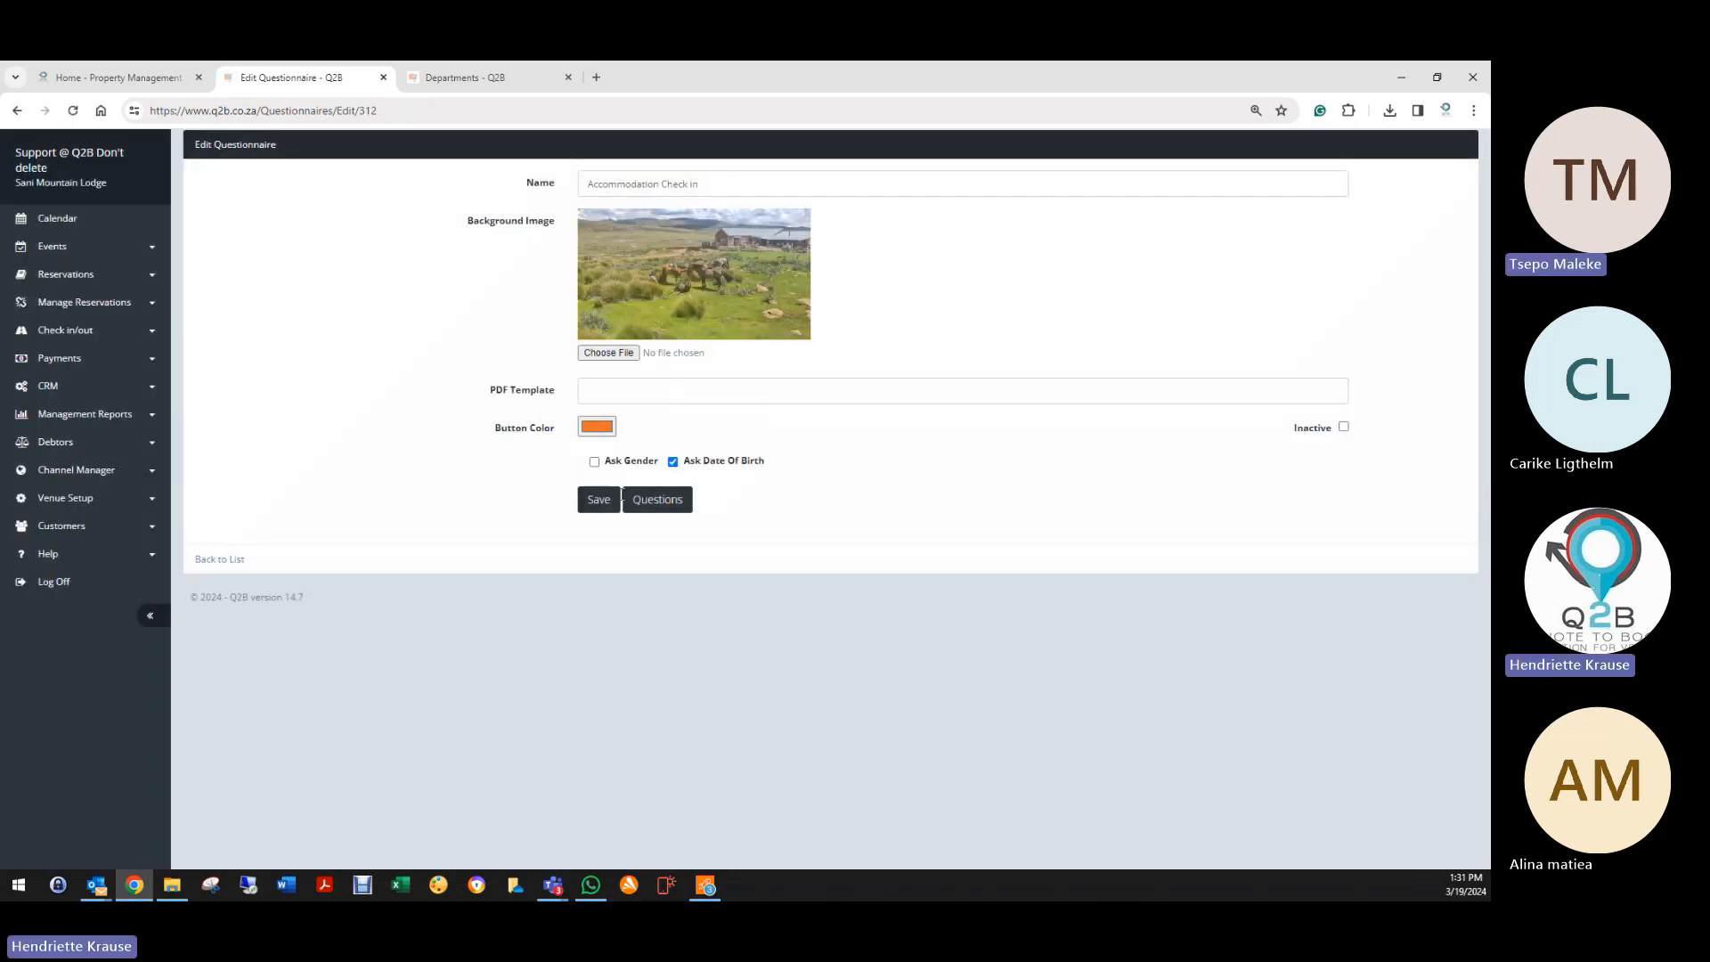
pyautogui.click(602, 495)
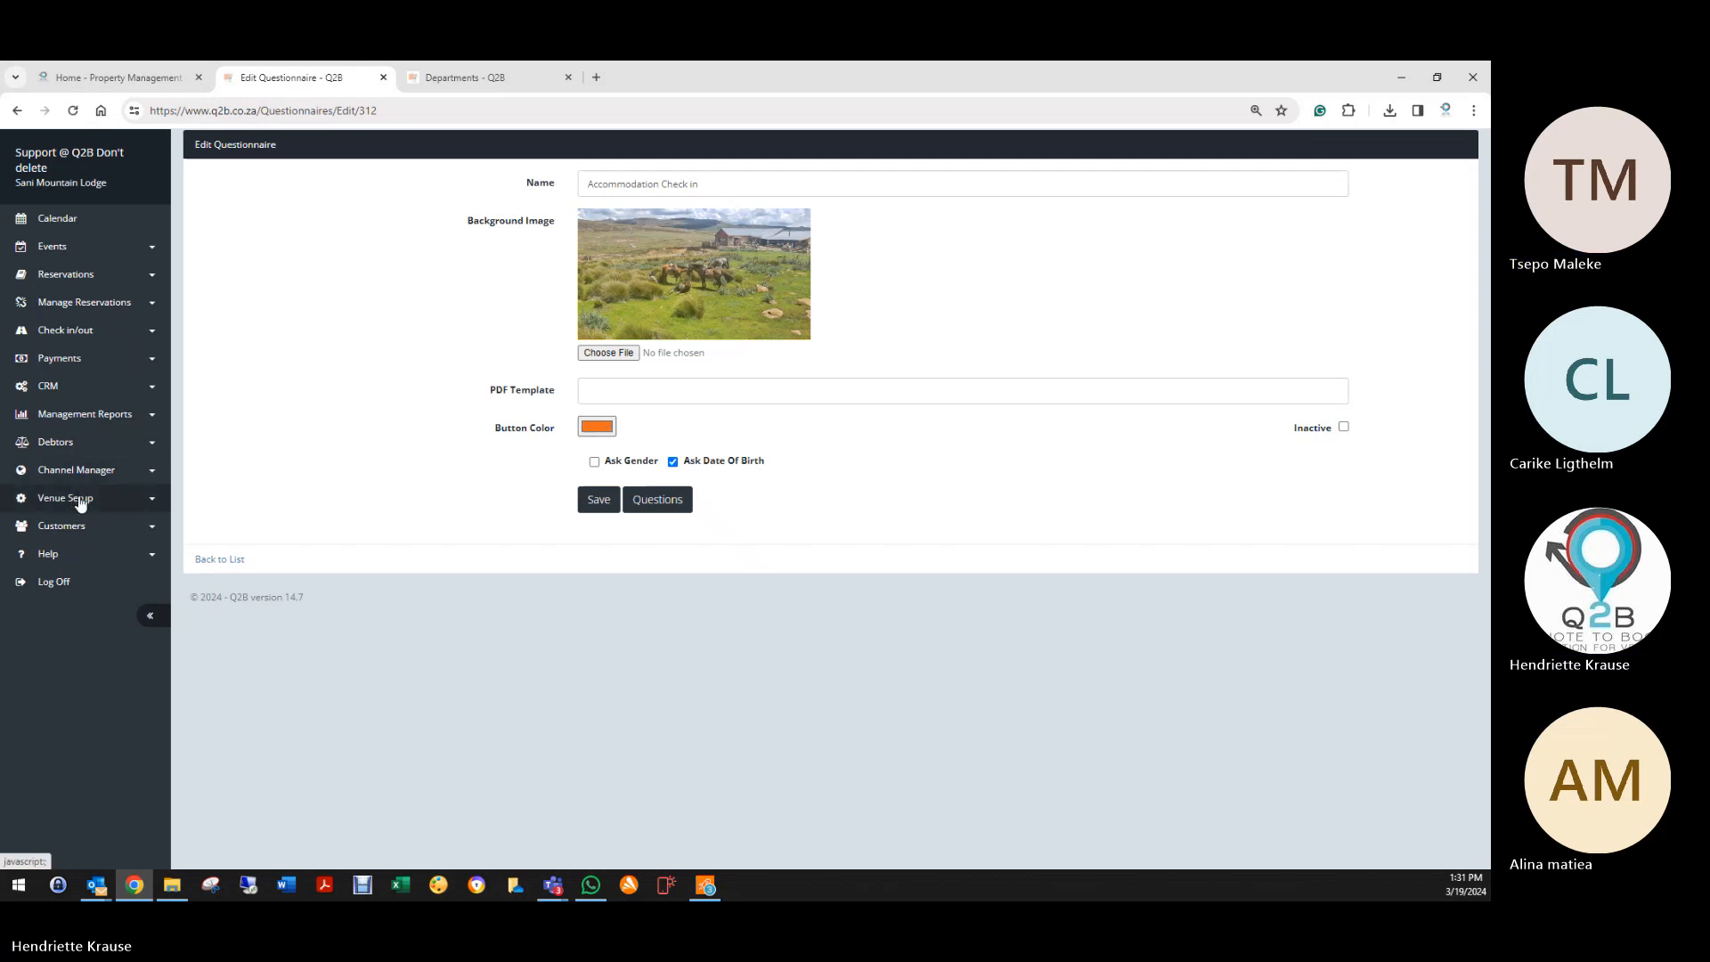
pyautogui.click(64, 275)
pyautogui.click(59, 310)
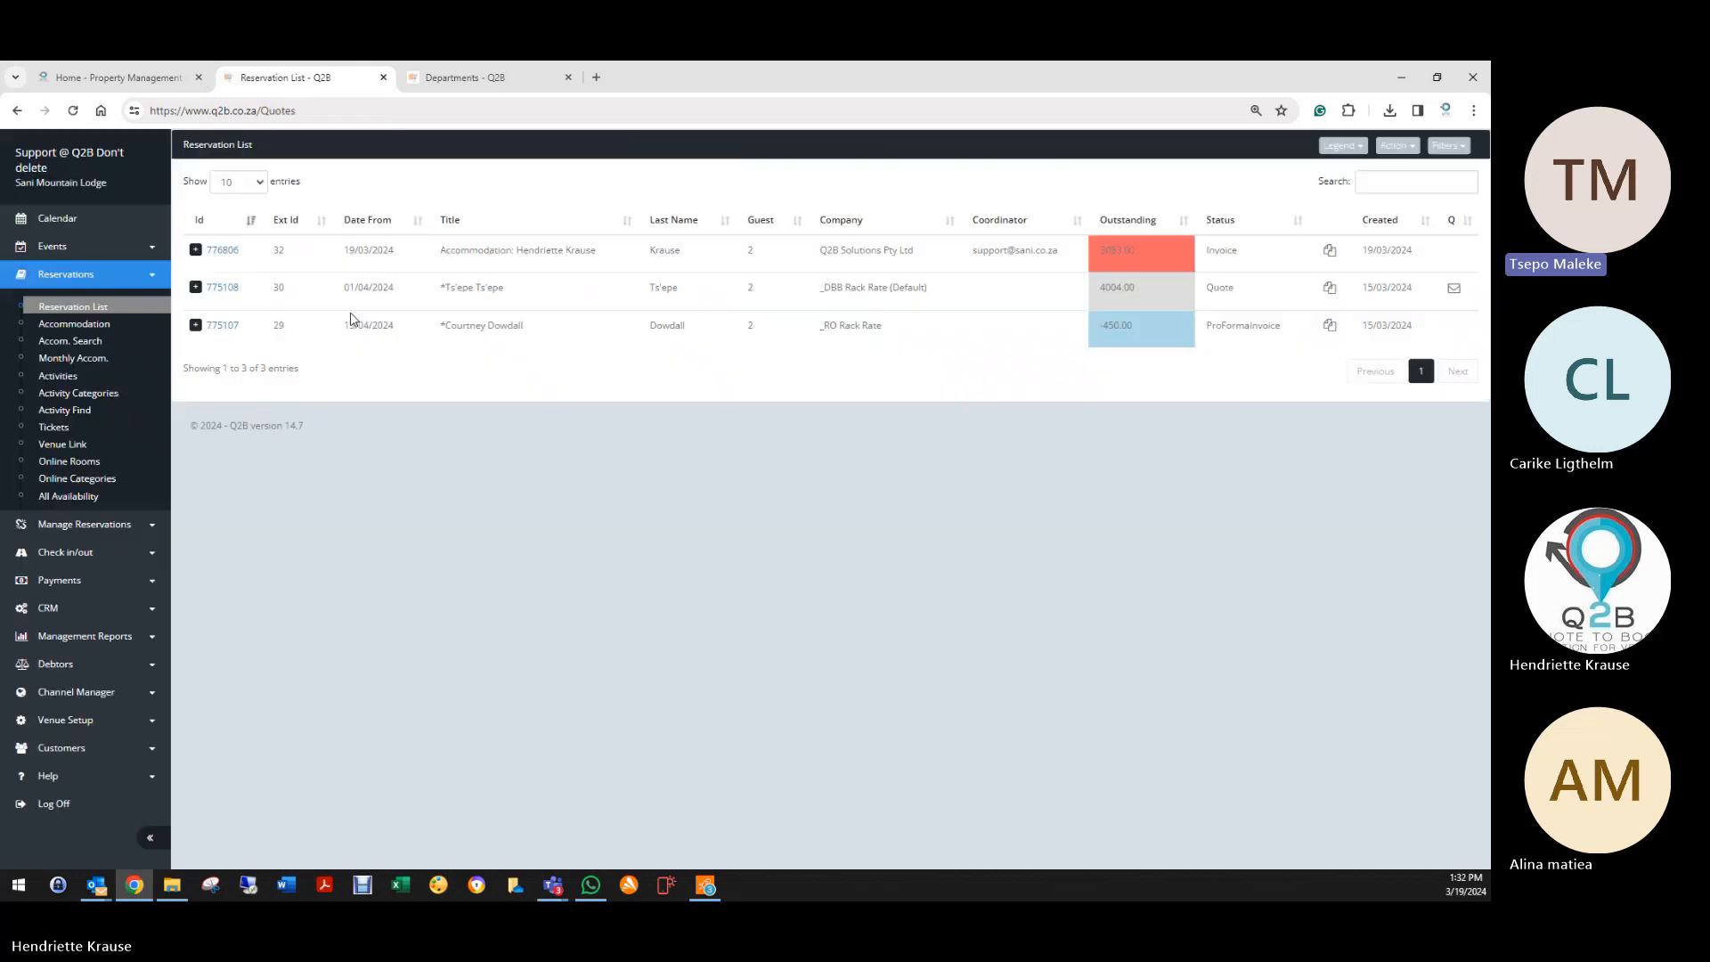
# Step: Open the accommodation booking with 3083.00 outstanding and dismiss its line item's Reception Out notice
pyautogui.click(218, 251)
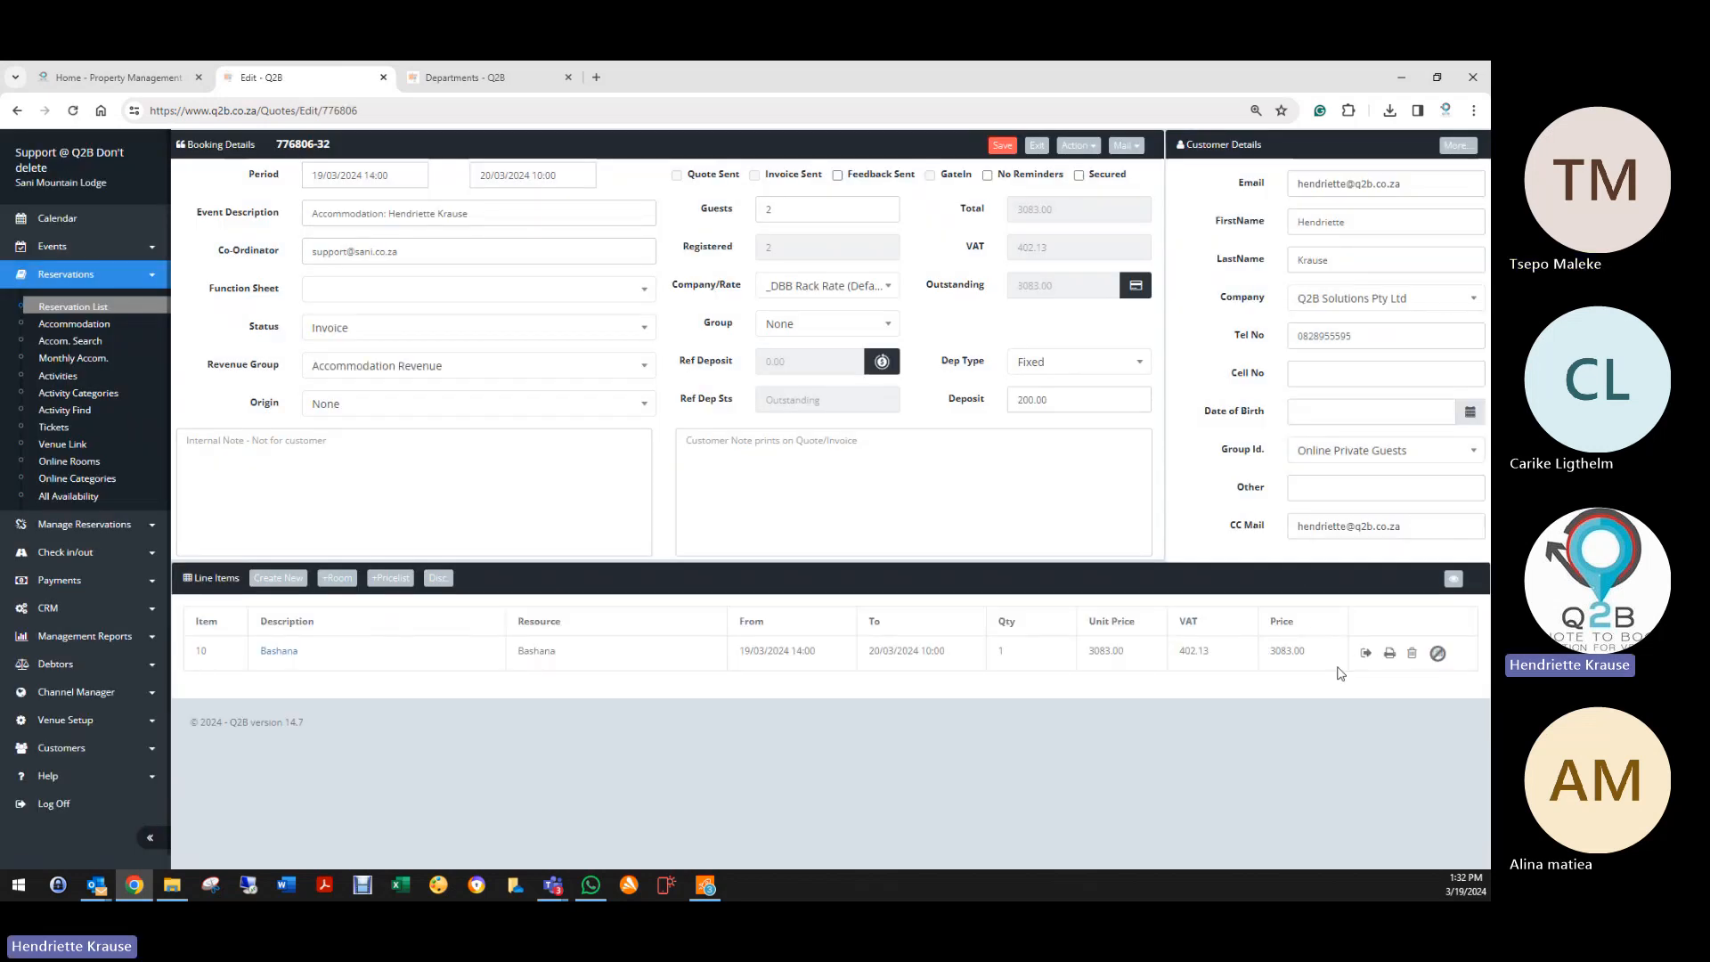
pyautogui.click(1365, 654)
pyautogui.click(773, 254)
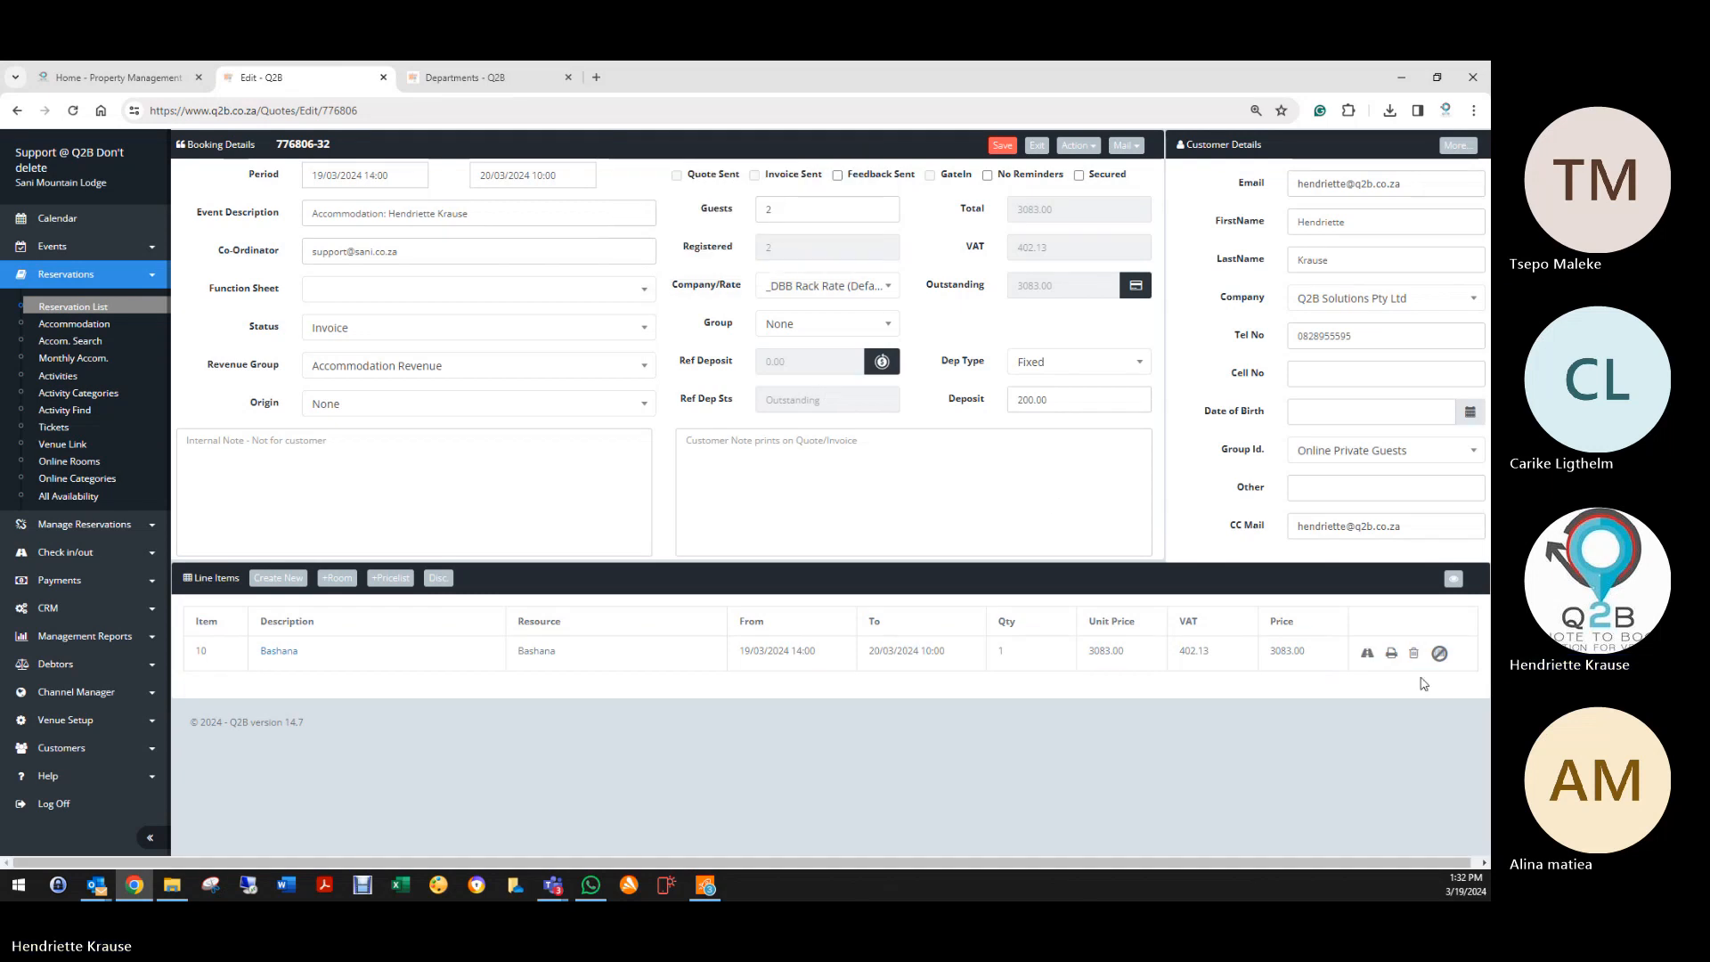
pyautogui.click(1391, 654)
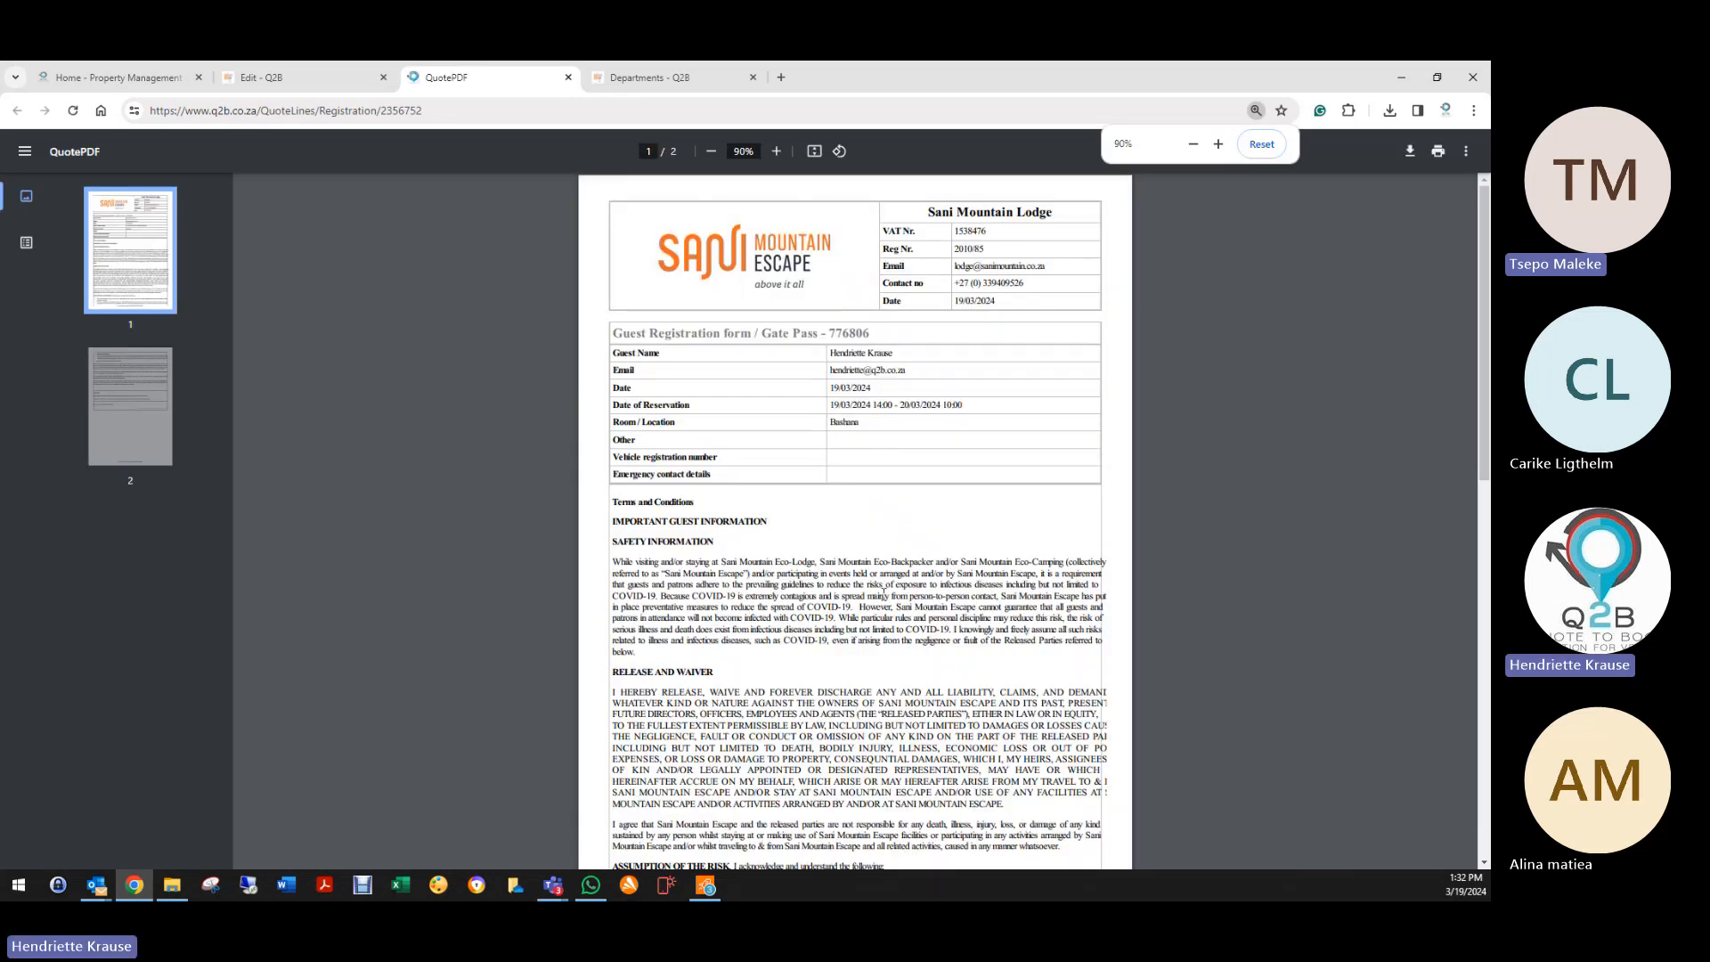
pyautogui.scroll(-8, 885, 590)
pyautogui.scroll(10, 884, 601)
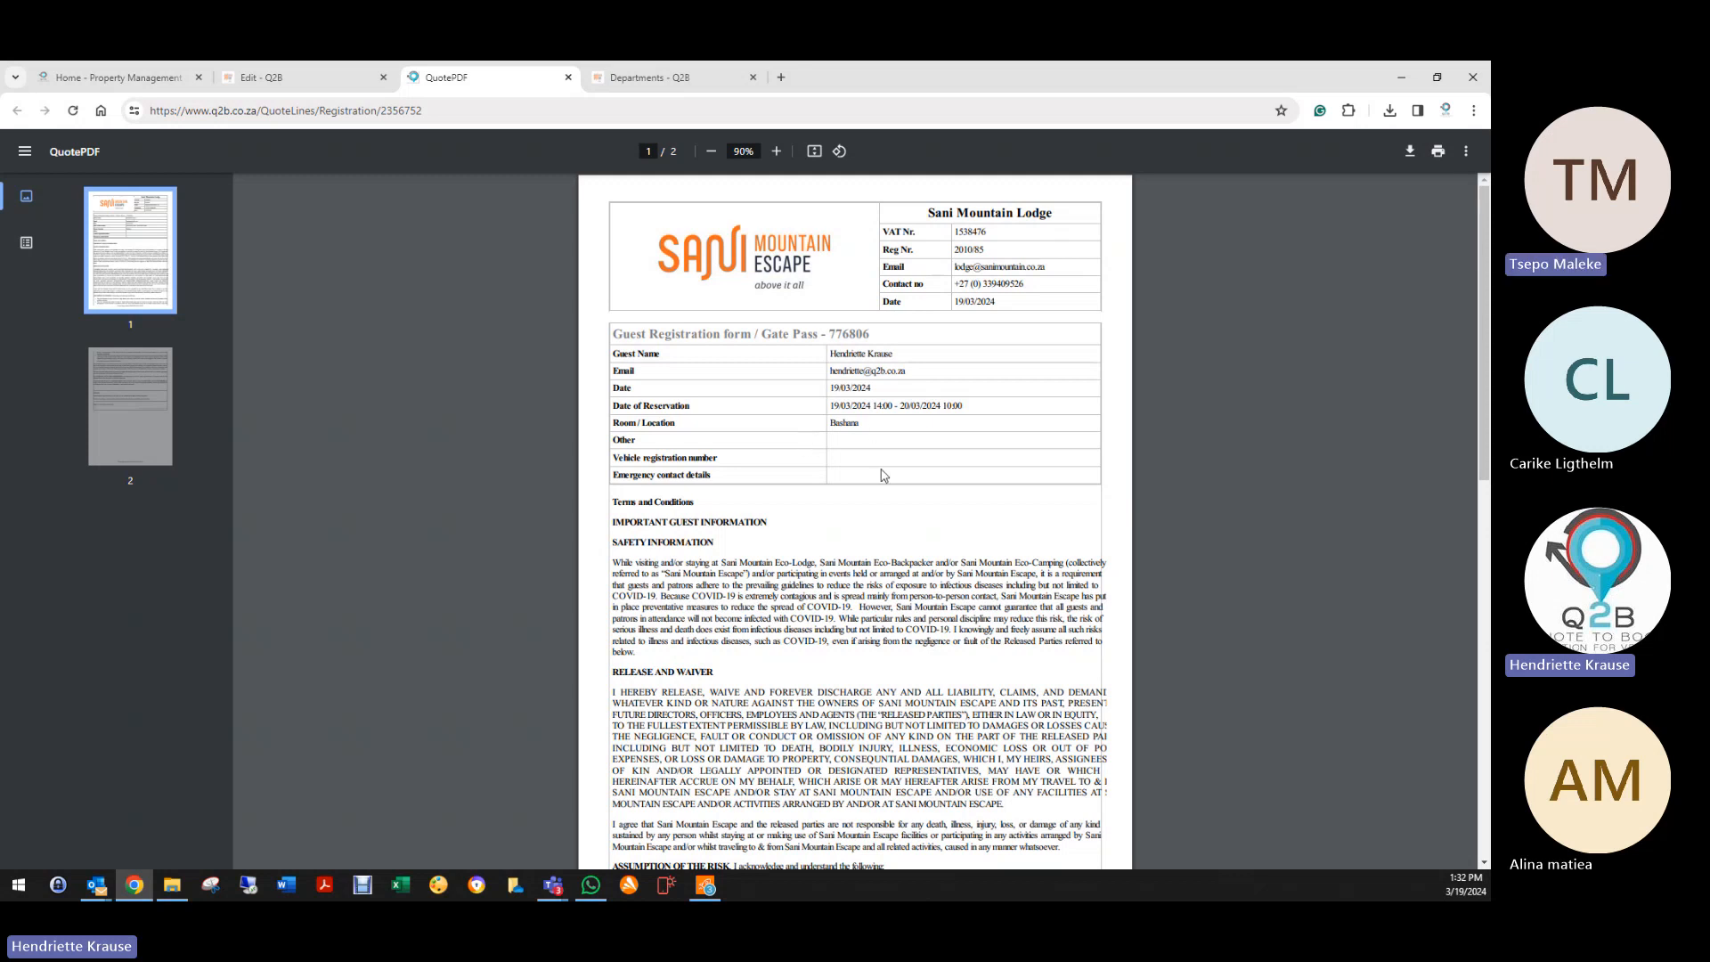
pyautogui.scroll(-8, 879, 473)
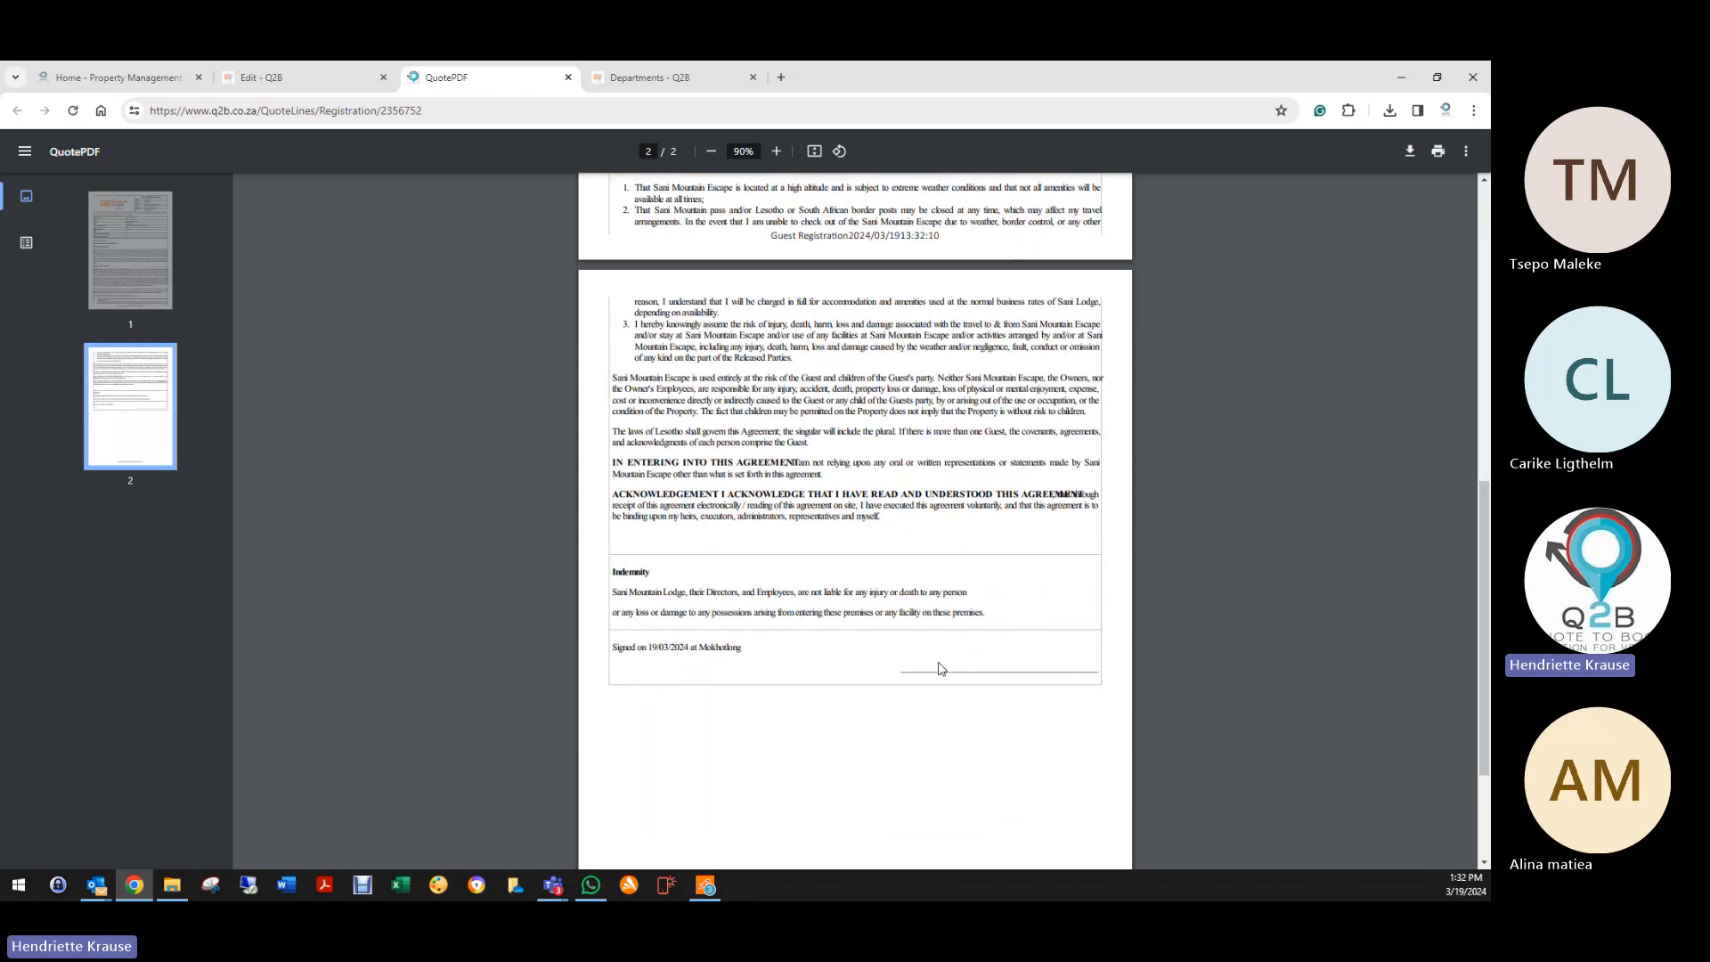
pyautogui.scroll(8, 939, 665)
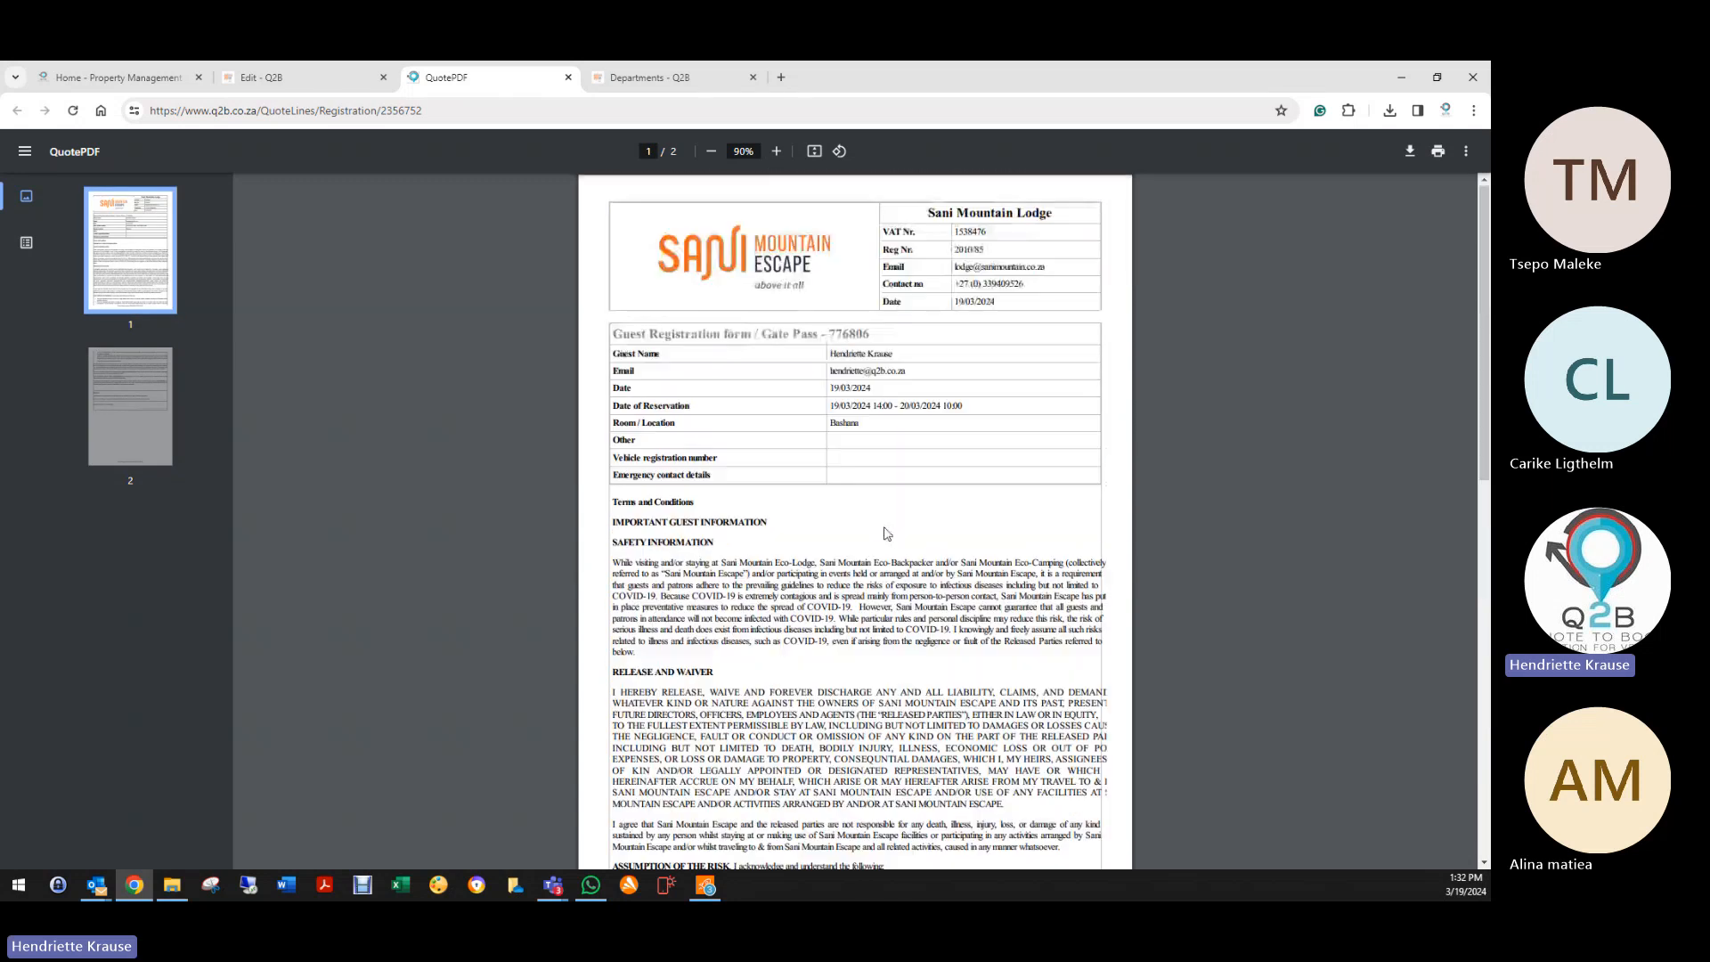
pyautogui.click(568, 77)
# Step: Retitle the booking 'TRAINING ADMIN 19/03/2024', set its status to Deleted, and exit
pyautogui.click(568, 77)
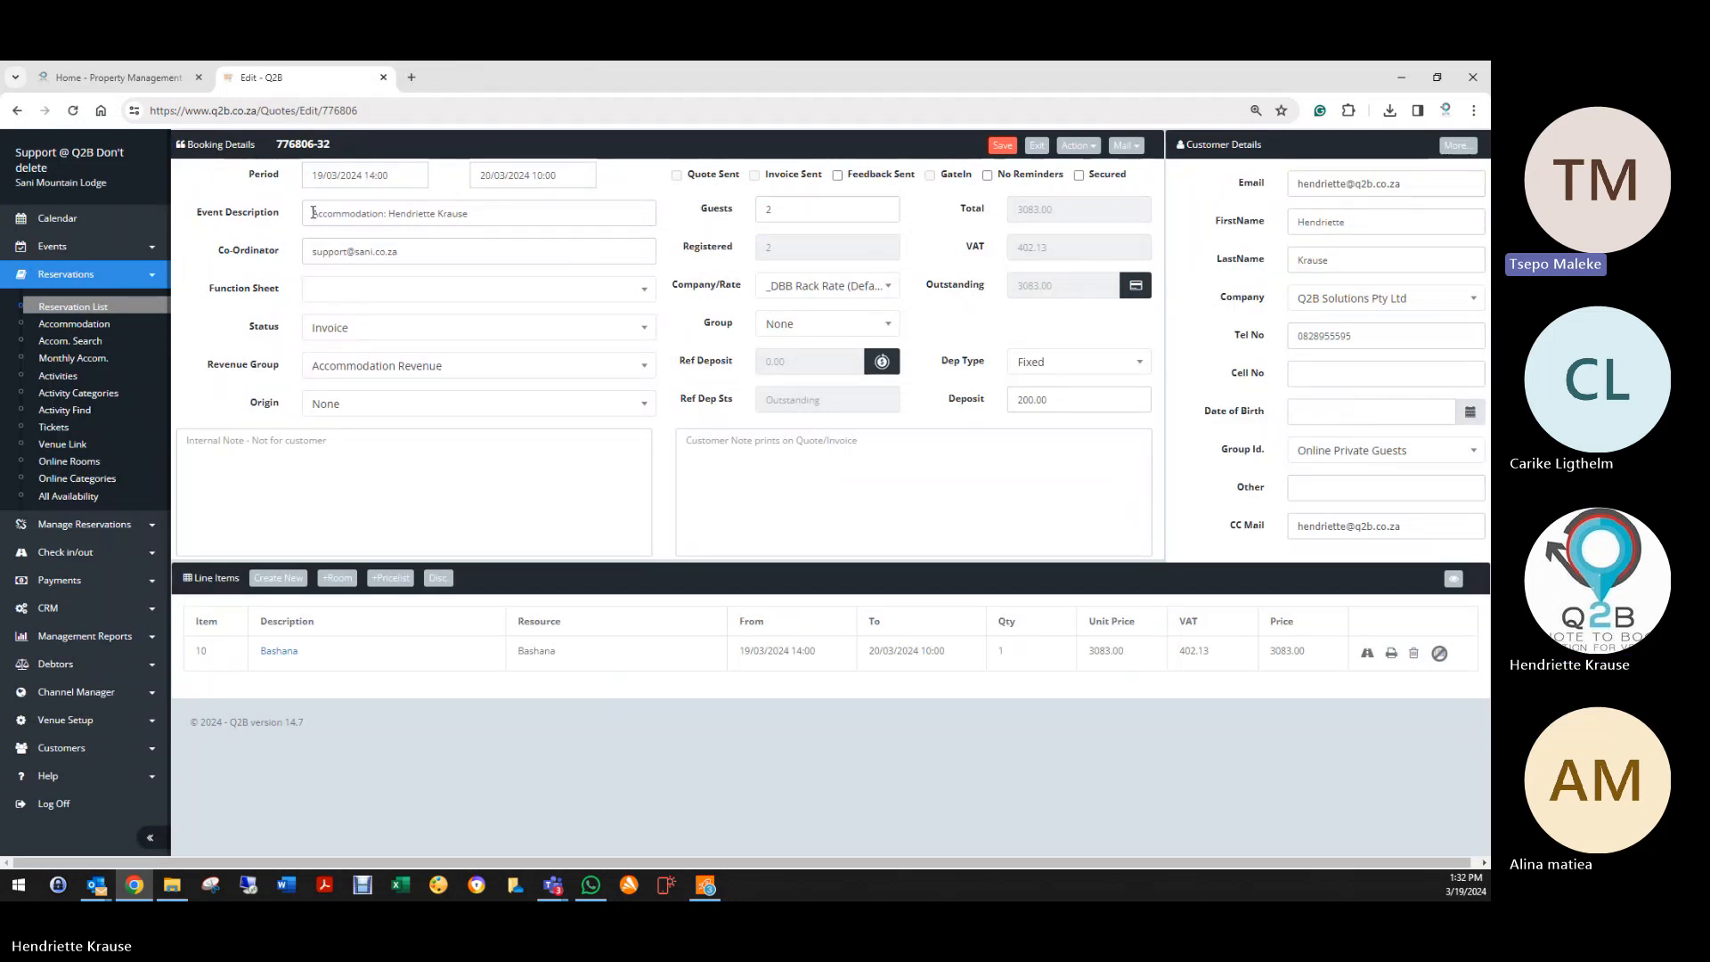
pyautogui.moveTo(312, 213); pyautogui.dragTo(553, 217)
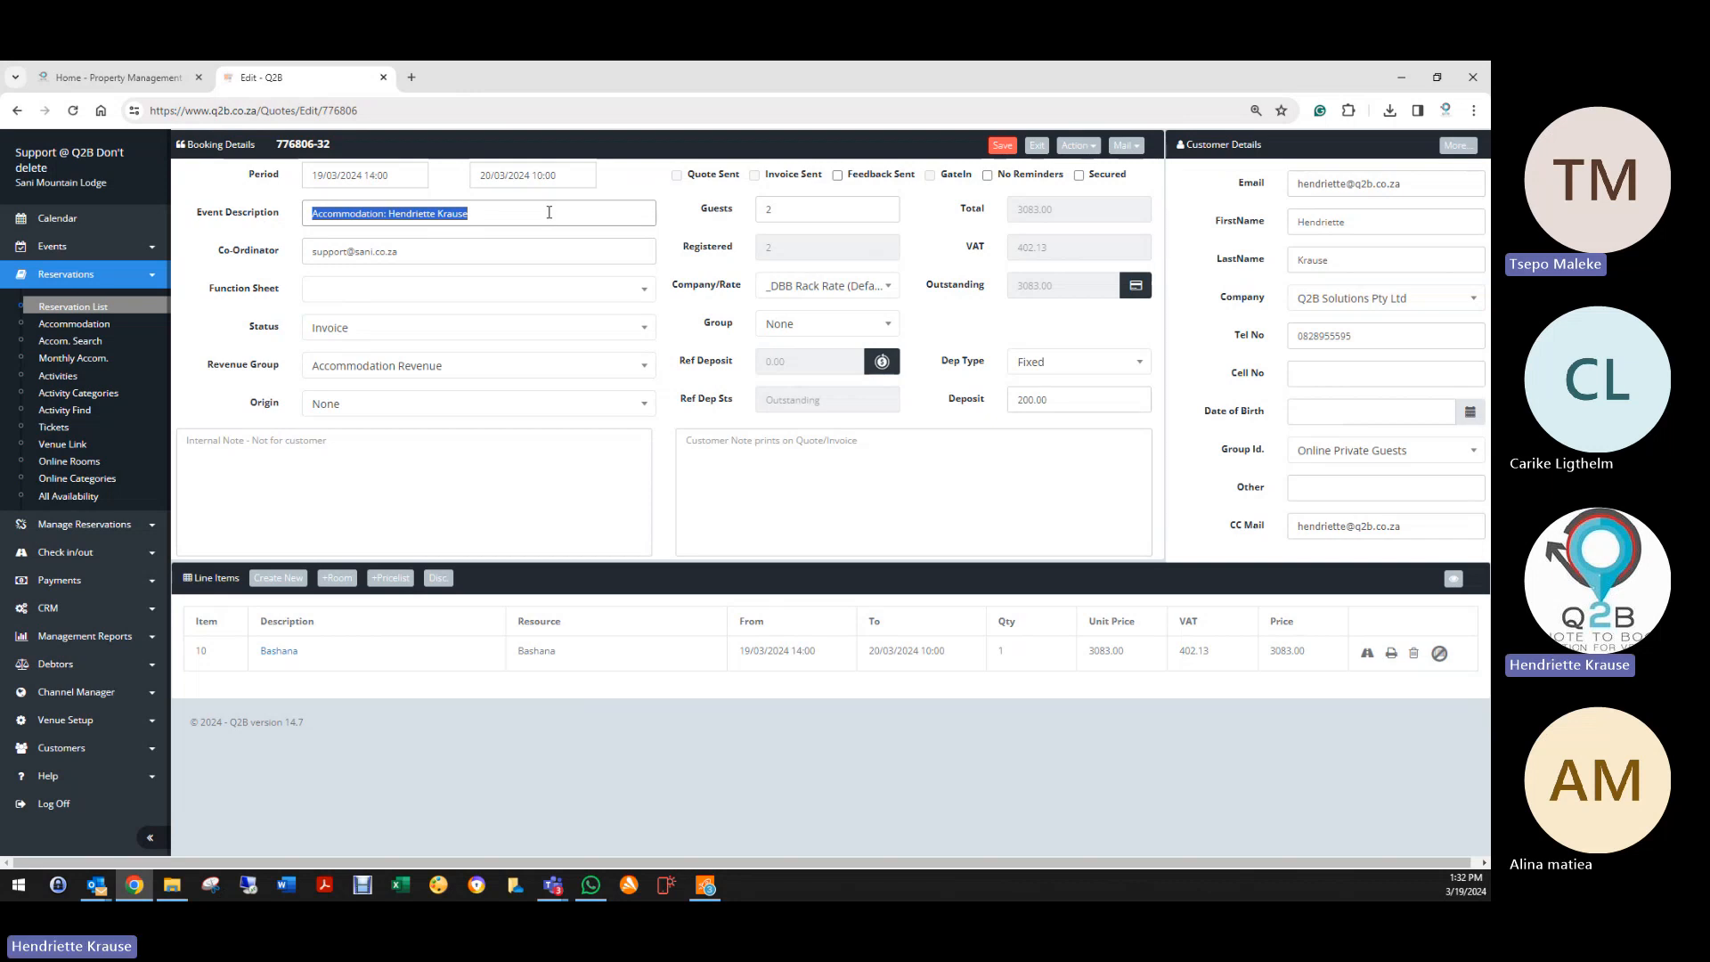
pyautogui.write('TRAINI')
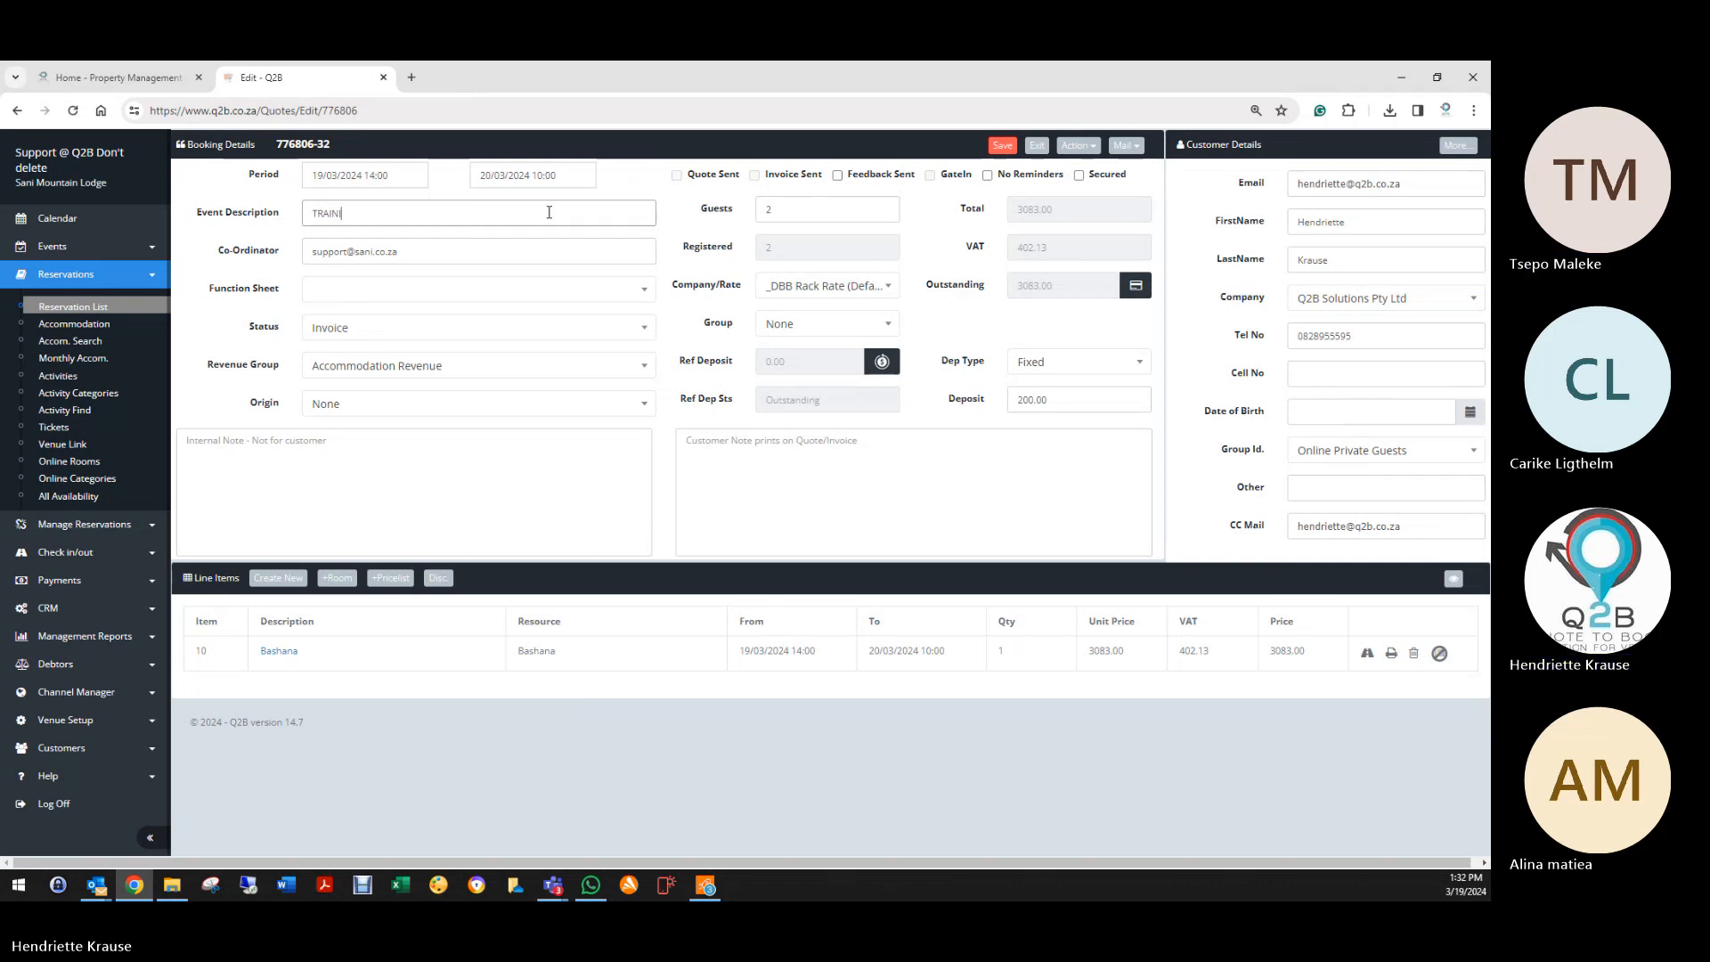
pyautogui.write('NG ADMIN 19')
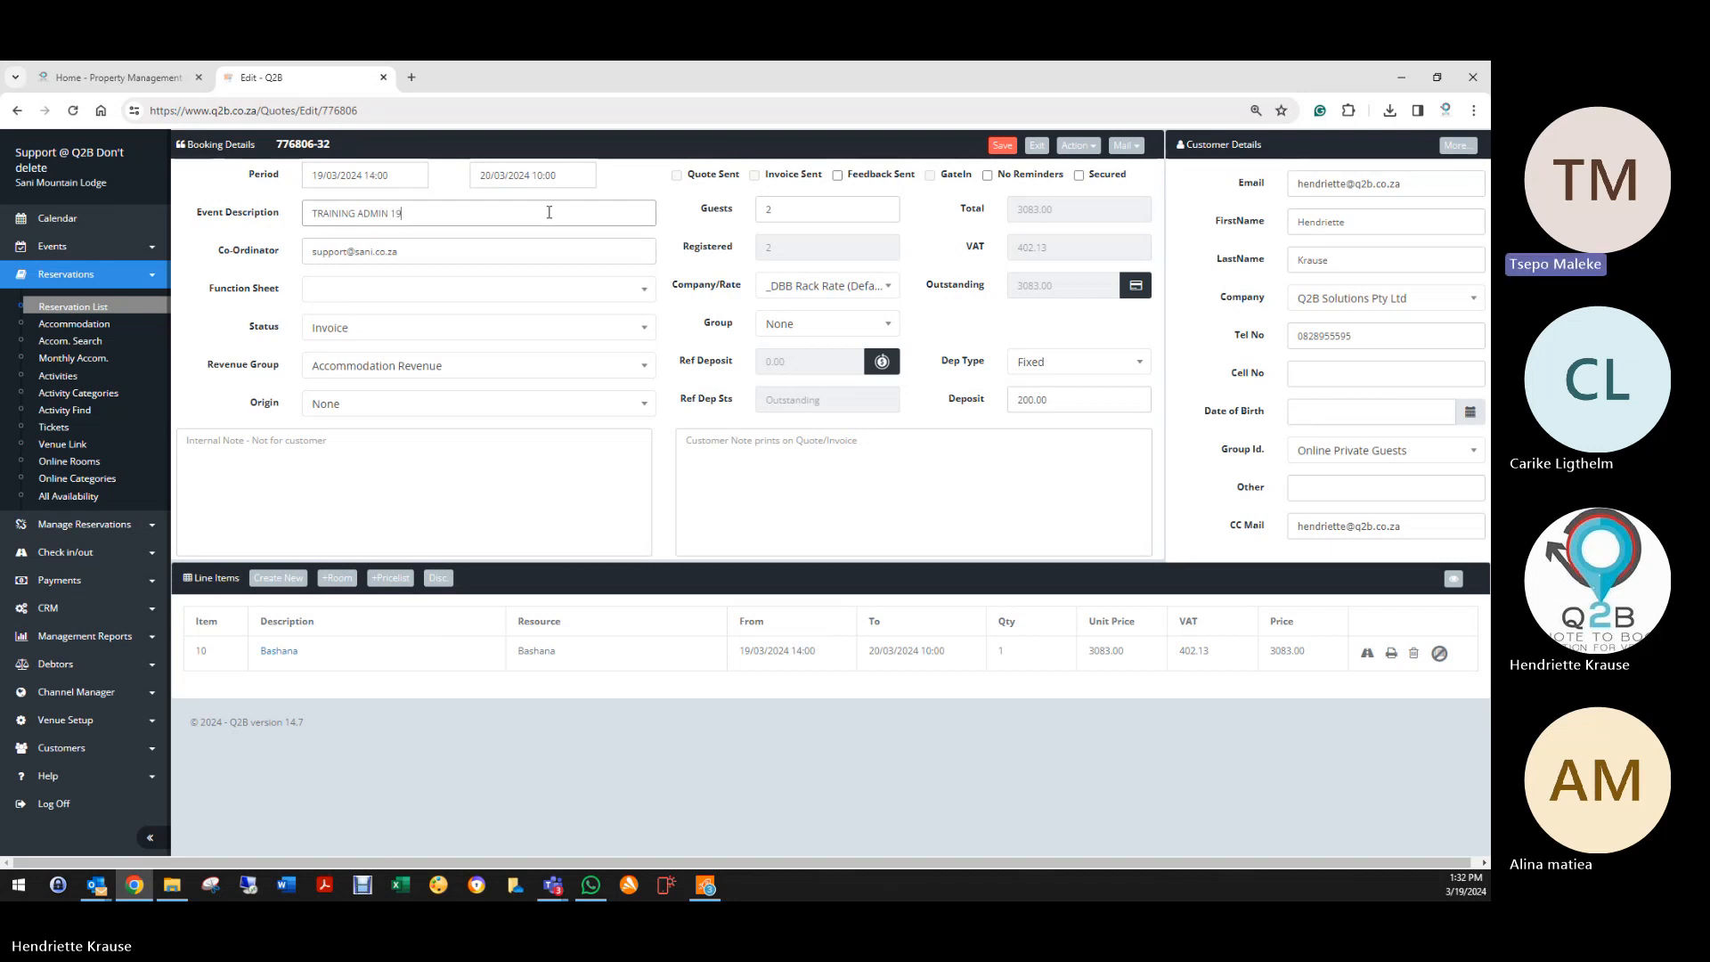
pyautogui.write('/03/2024')
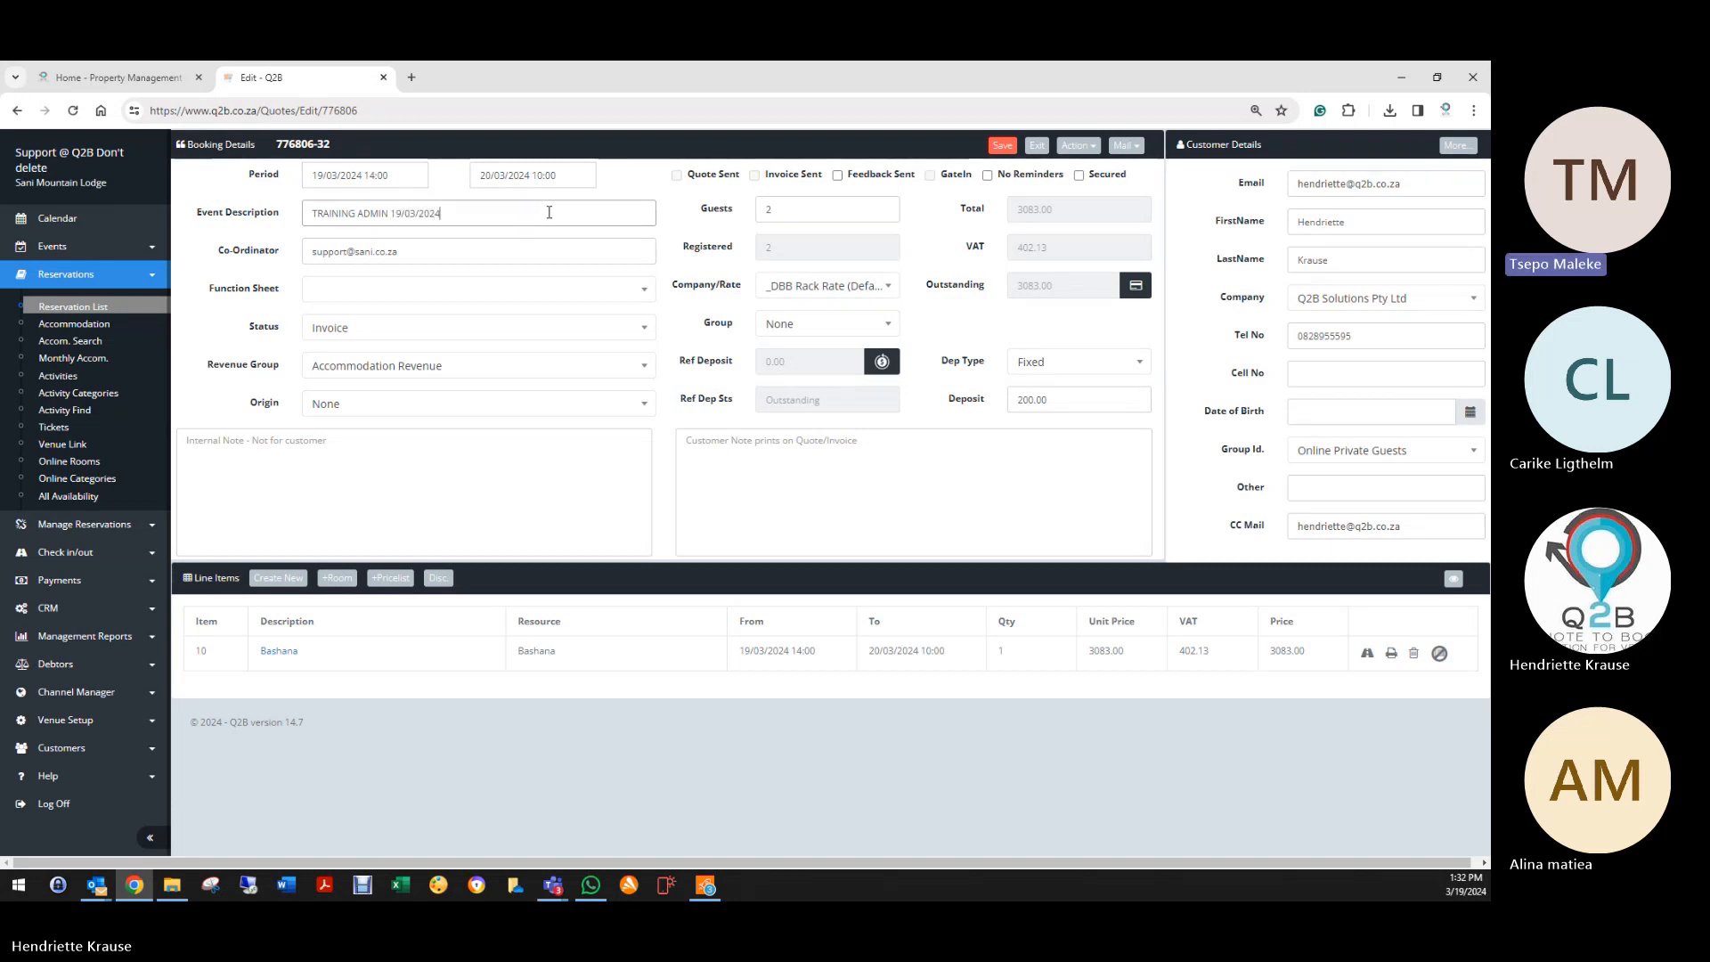
pyautogui.click(374, 328)
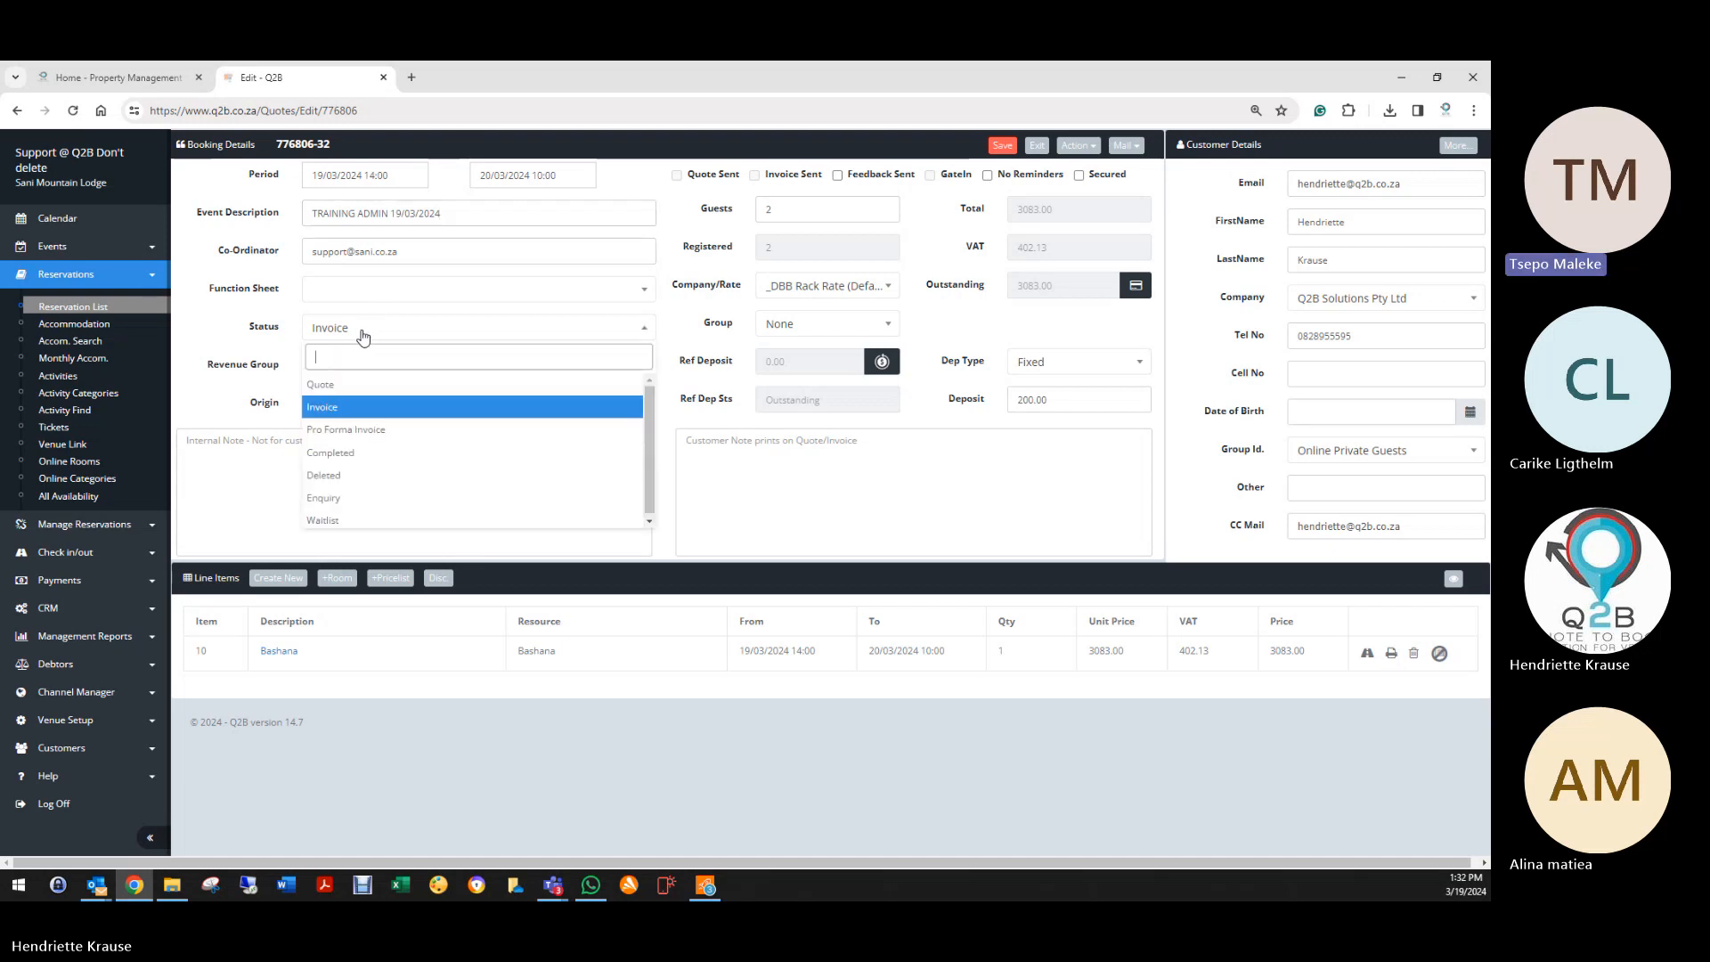
pyautogui.click(371, 475)
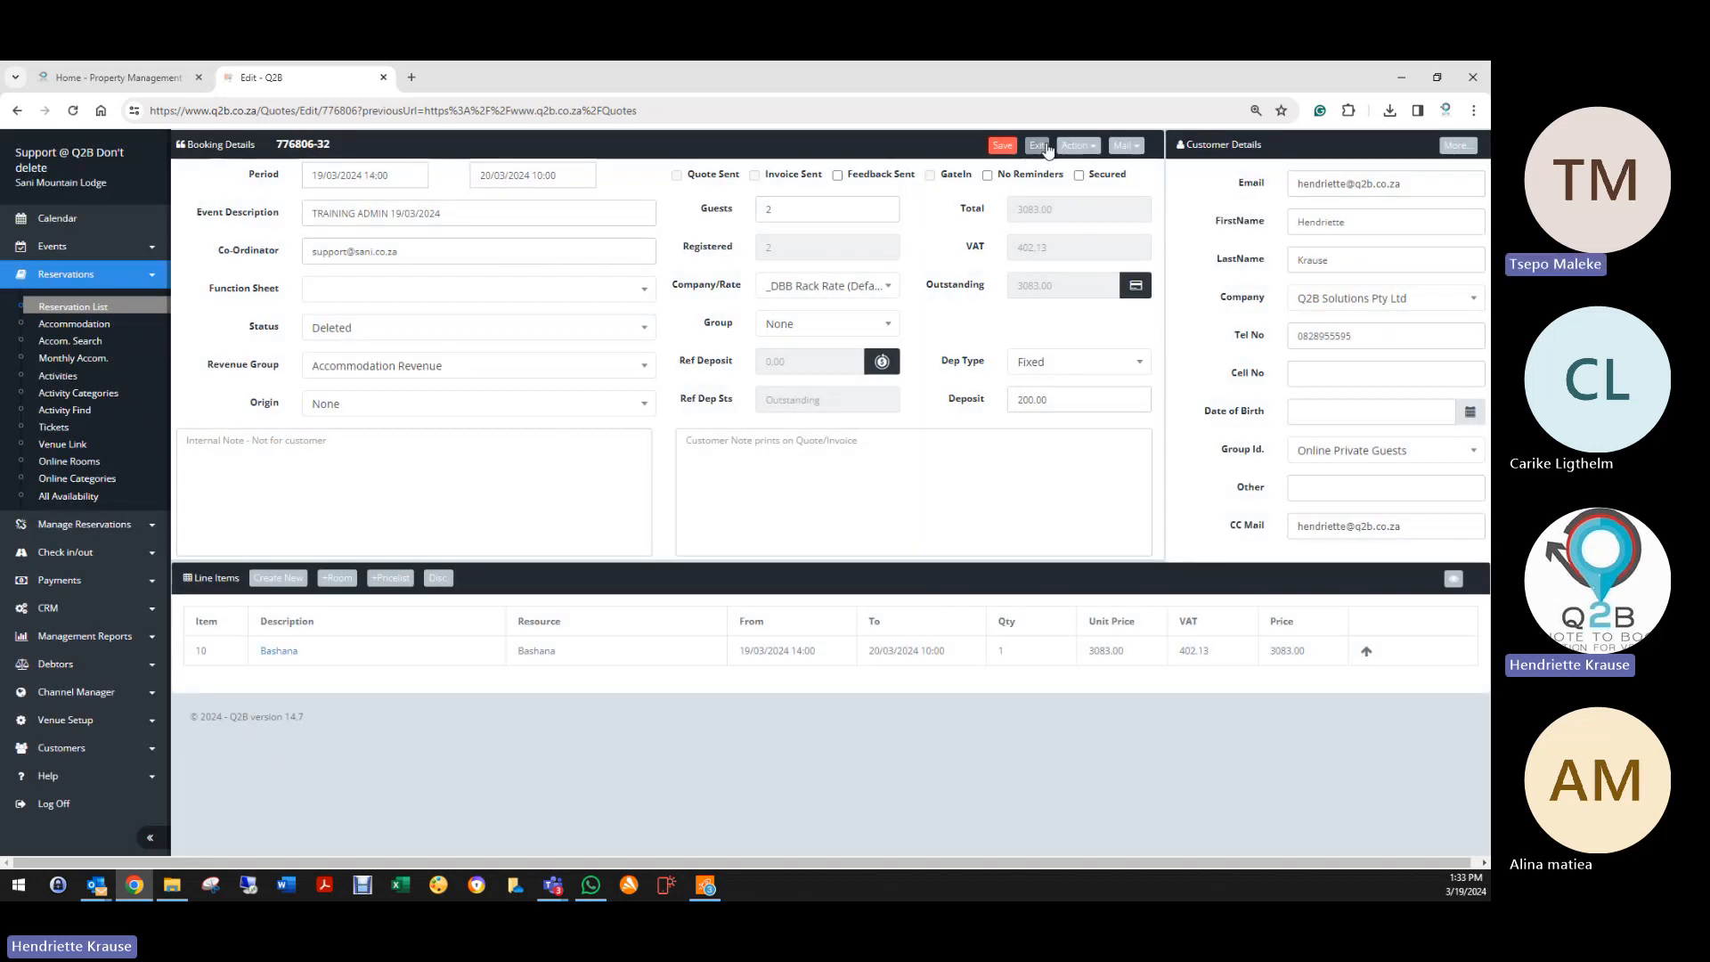
pyautogui.click(1039, 145)
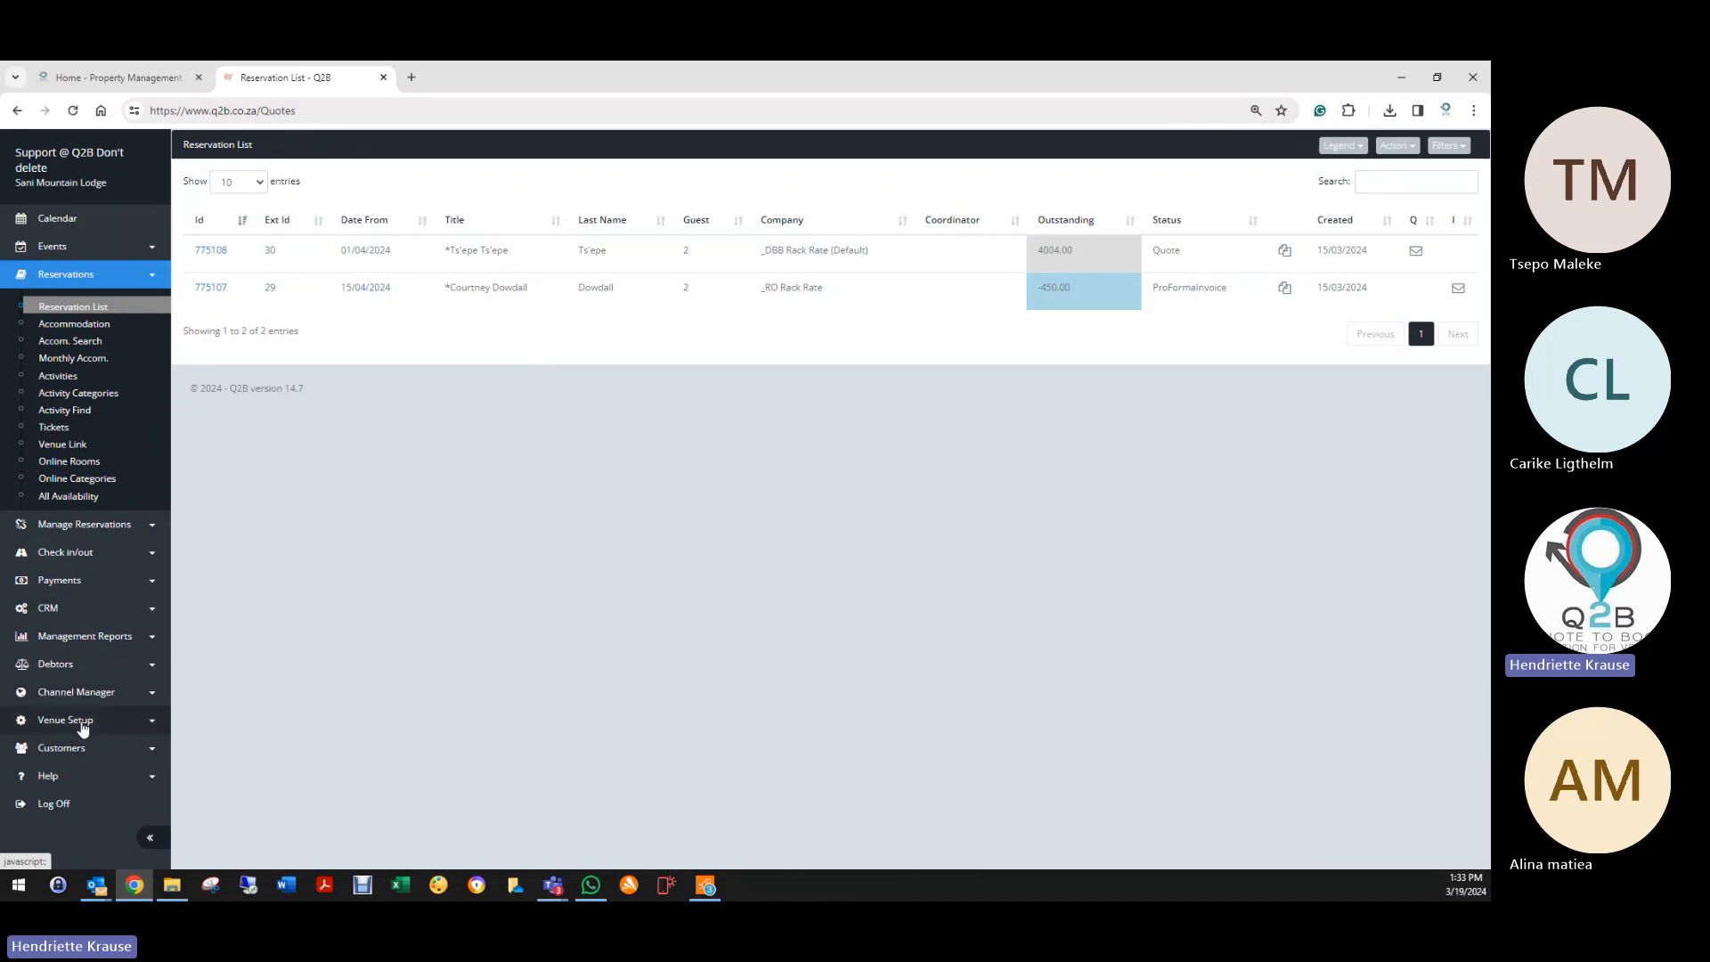
# Step: Open Gate Reasons under Venue Setup, listing Restaurant, Delivery and Visit Guest
pyautogui.click(67, 720)
pyautogui.scroll(-3, 20, 694)
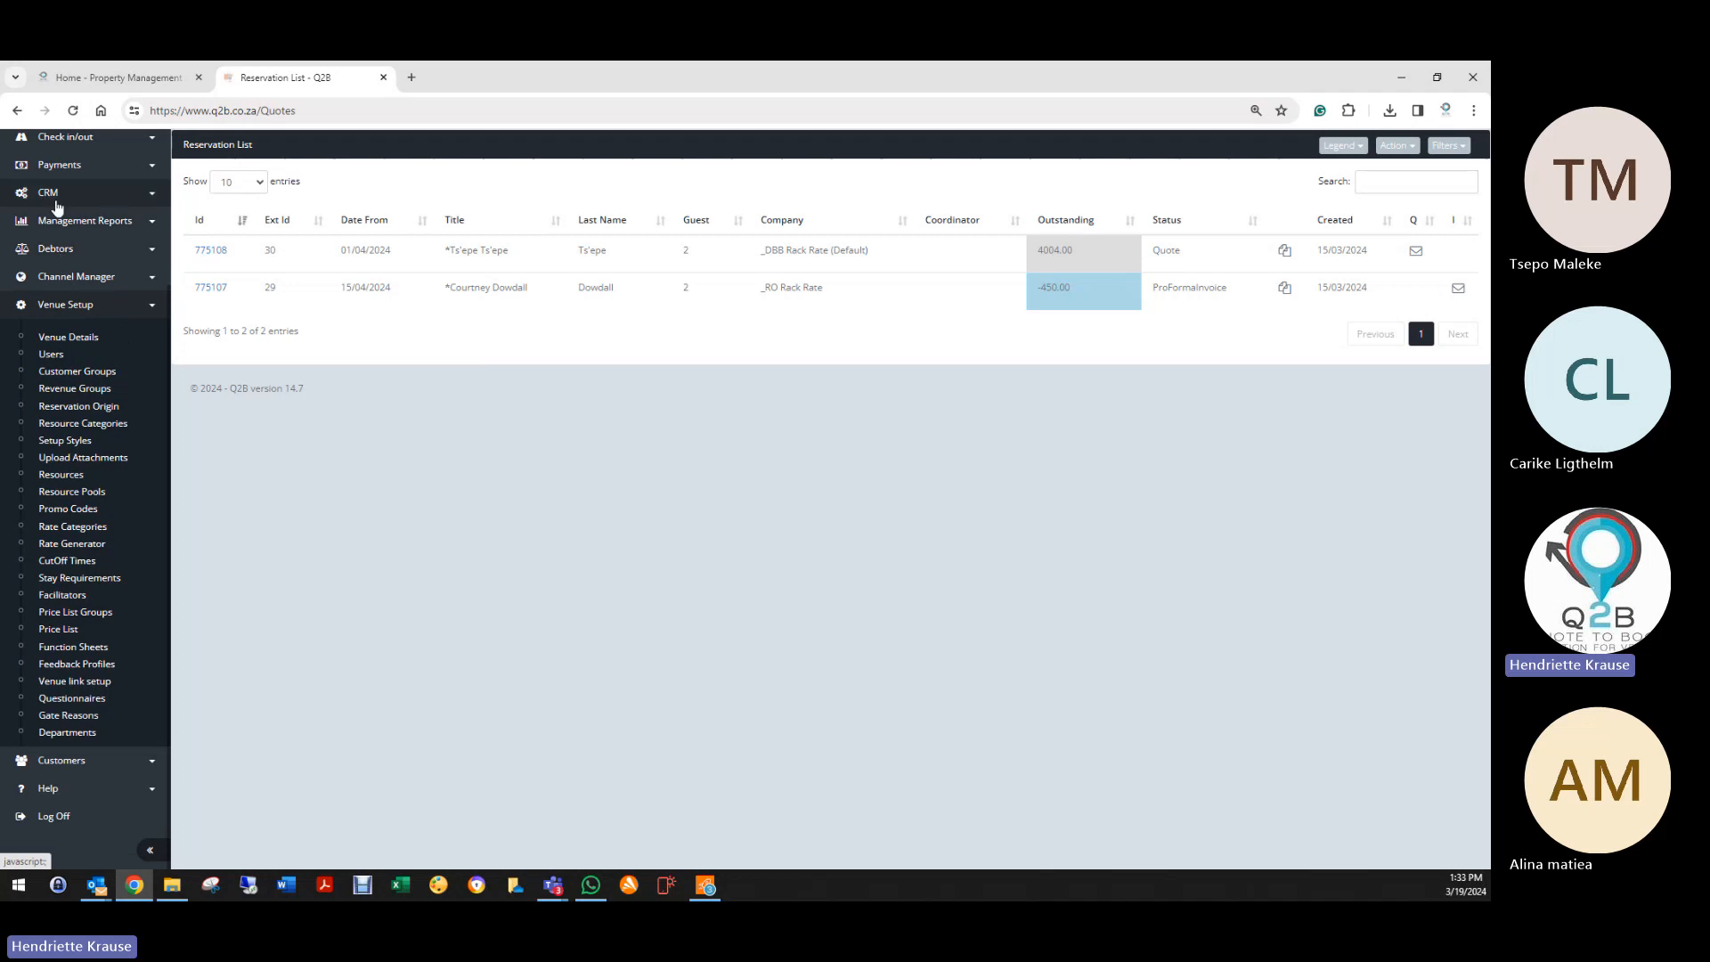
pyautogui.click(51, 195)
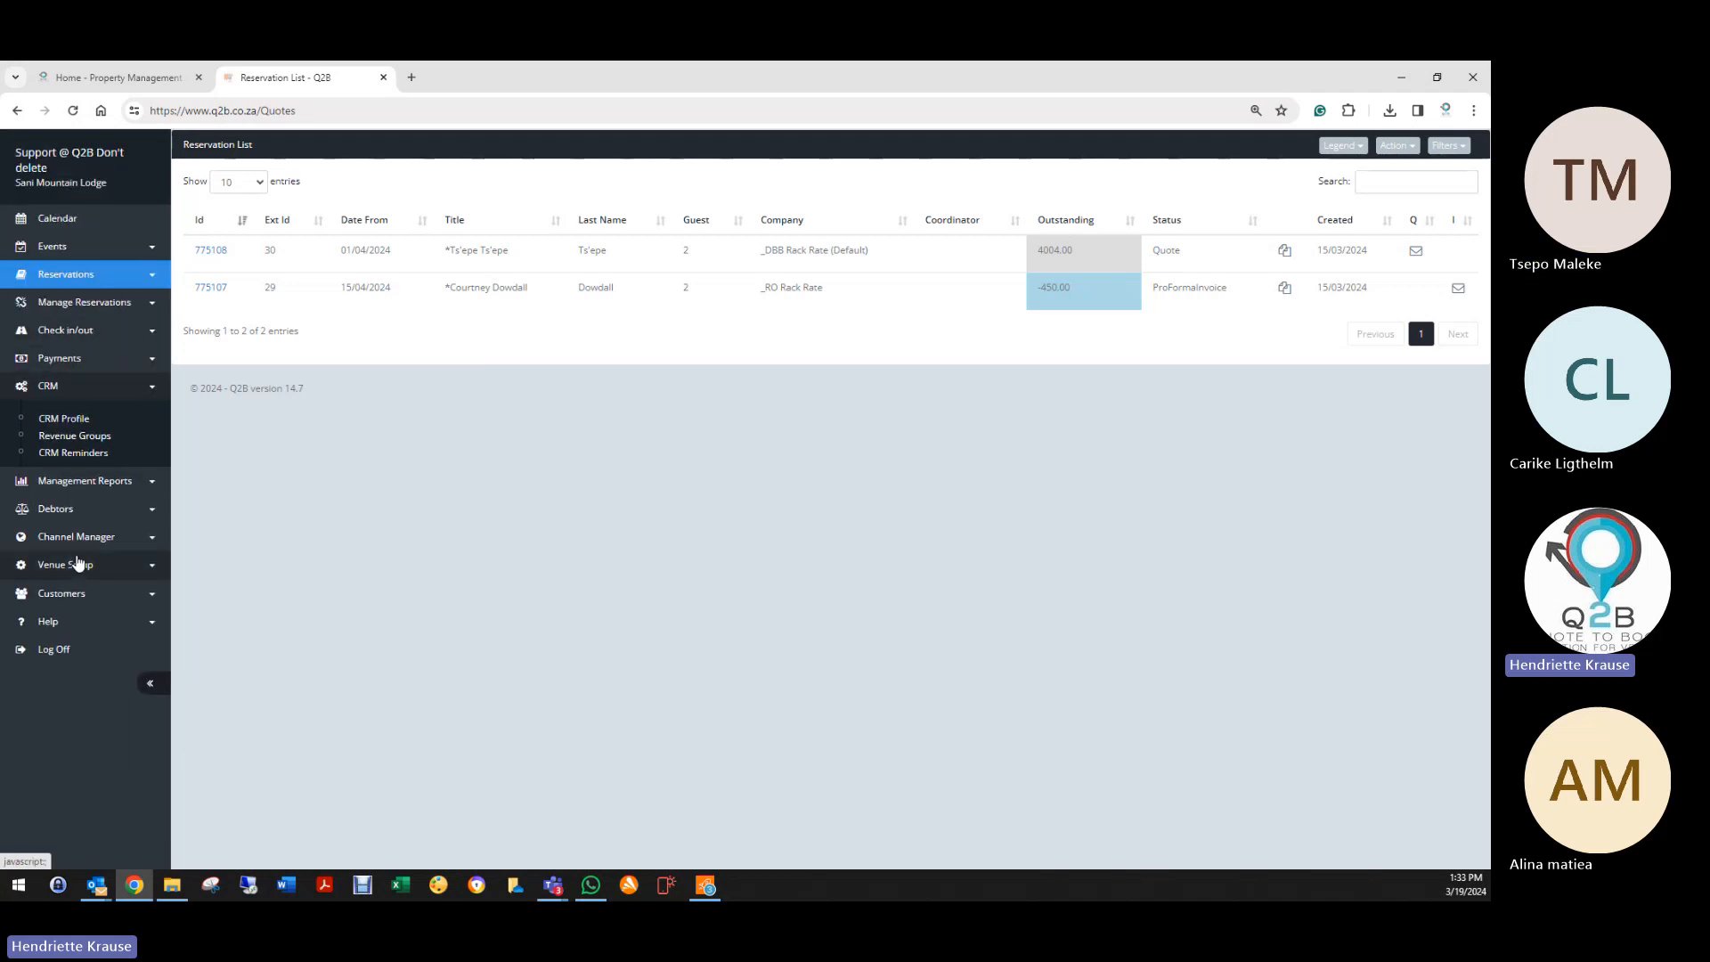
pyautogui.click(73, 567)
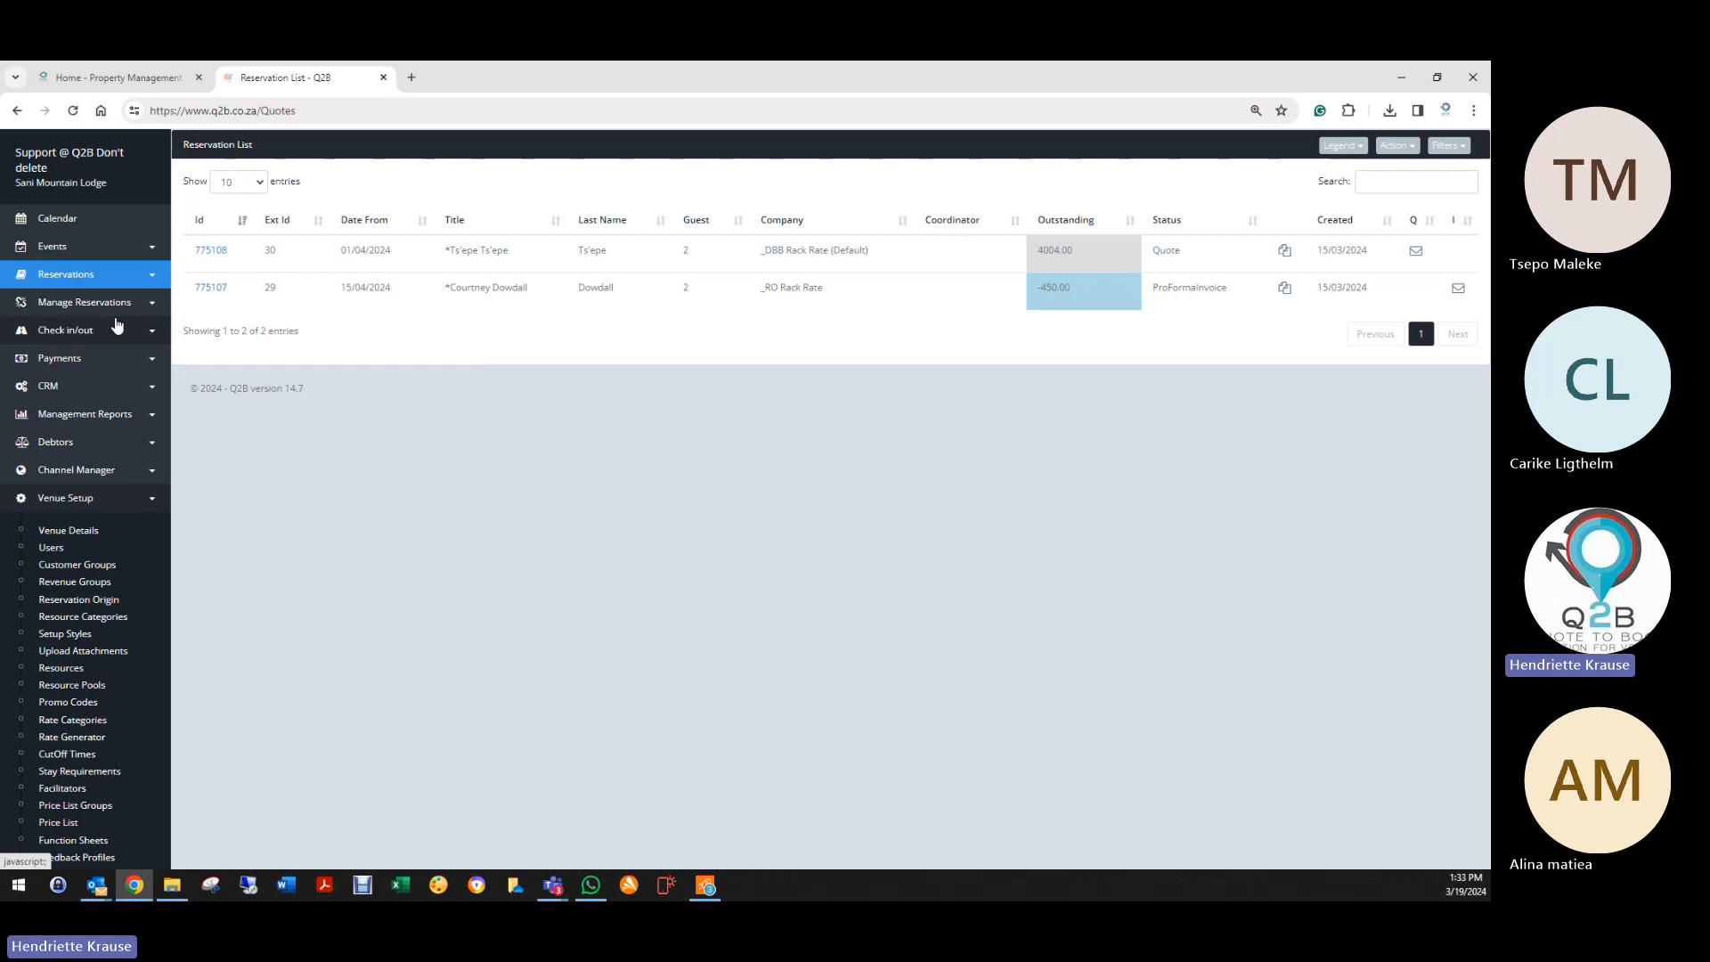
pyautogui.scroll(-2, 80, 704)
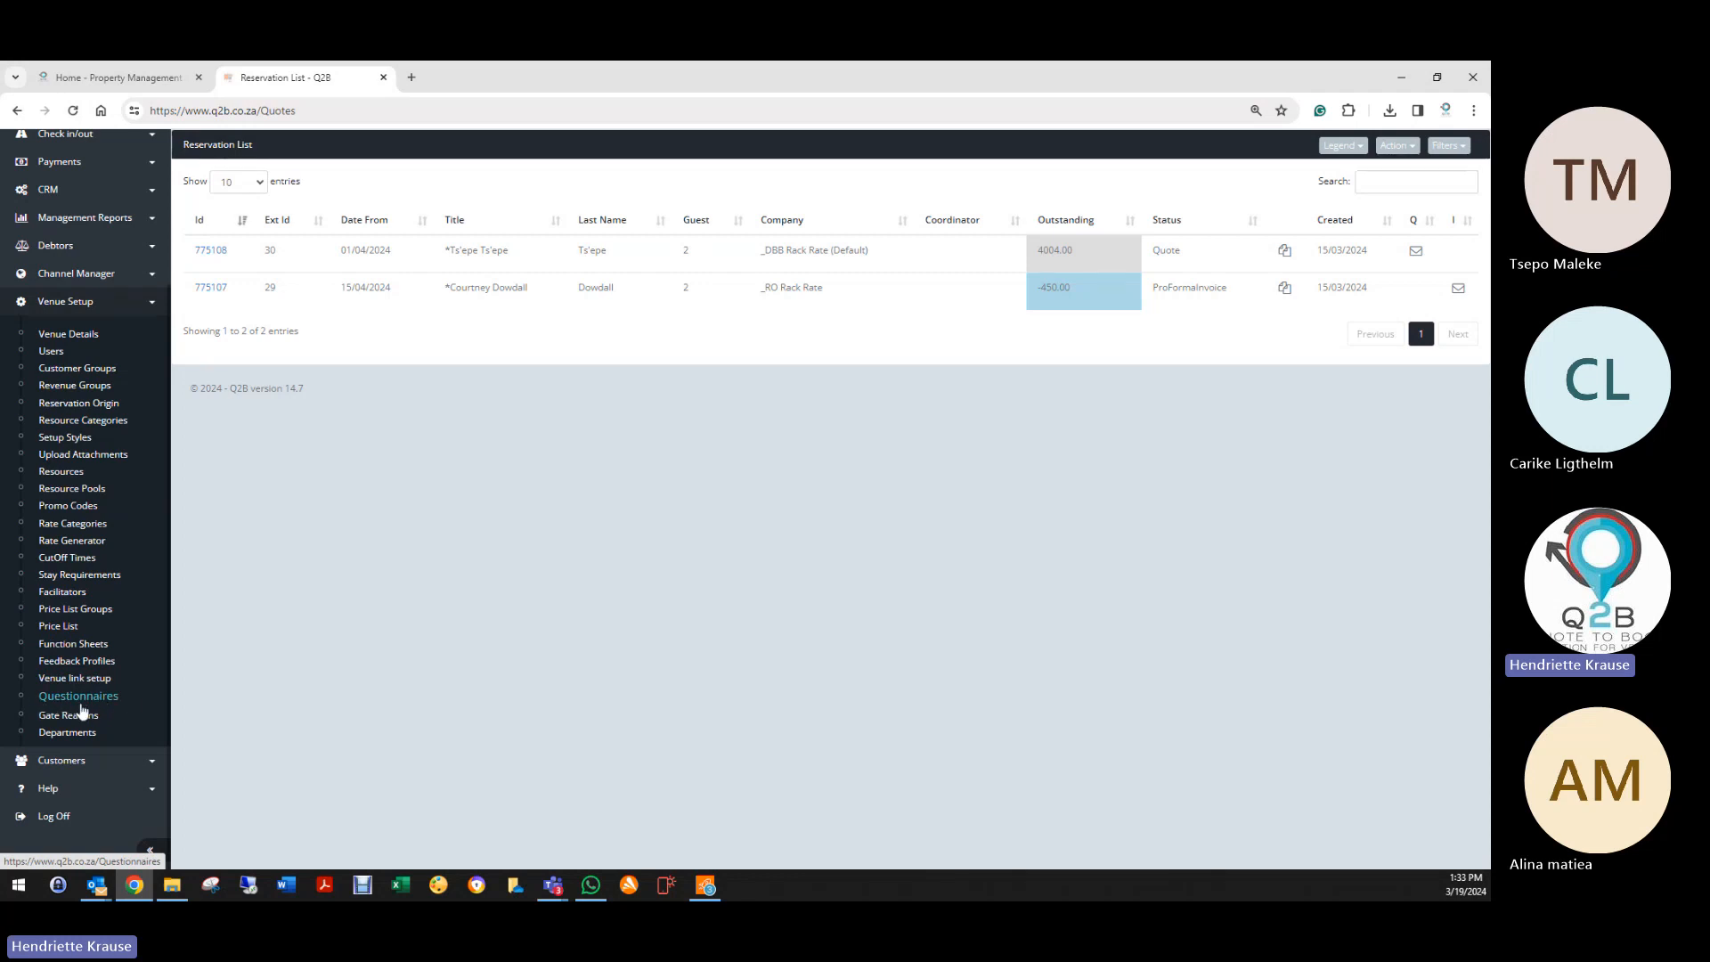
pyautogui.click(89, 714)
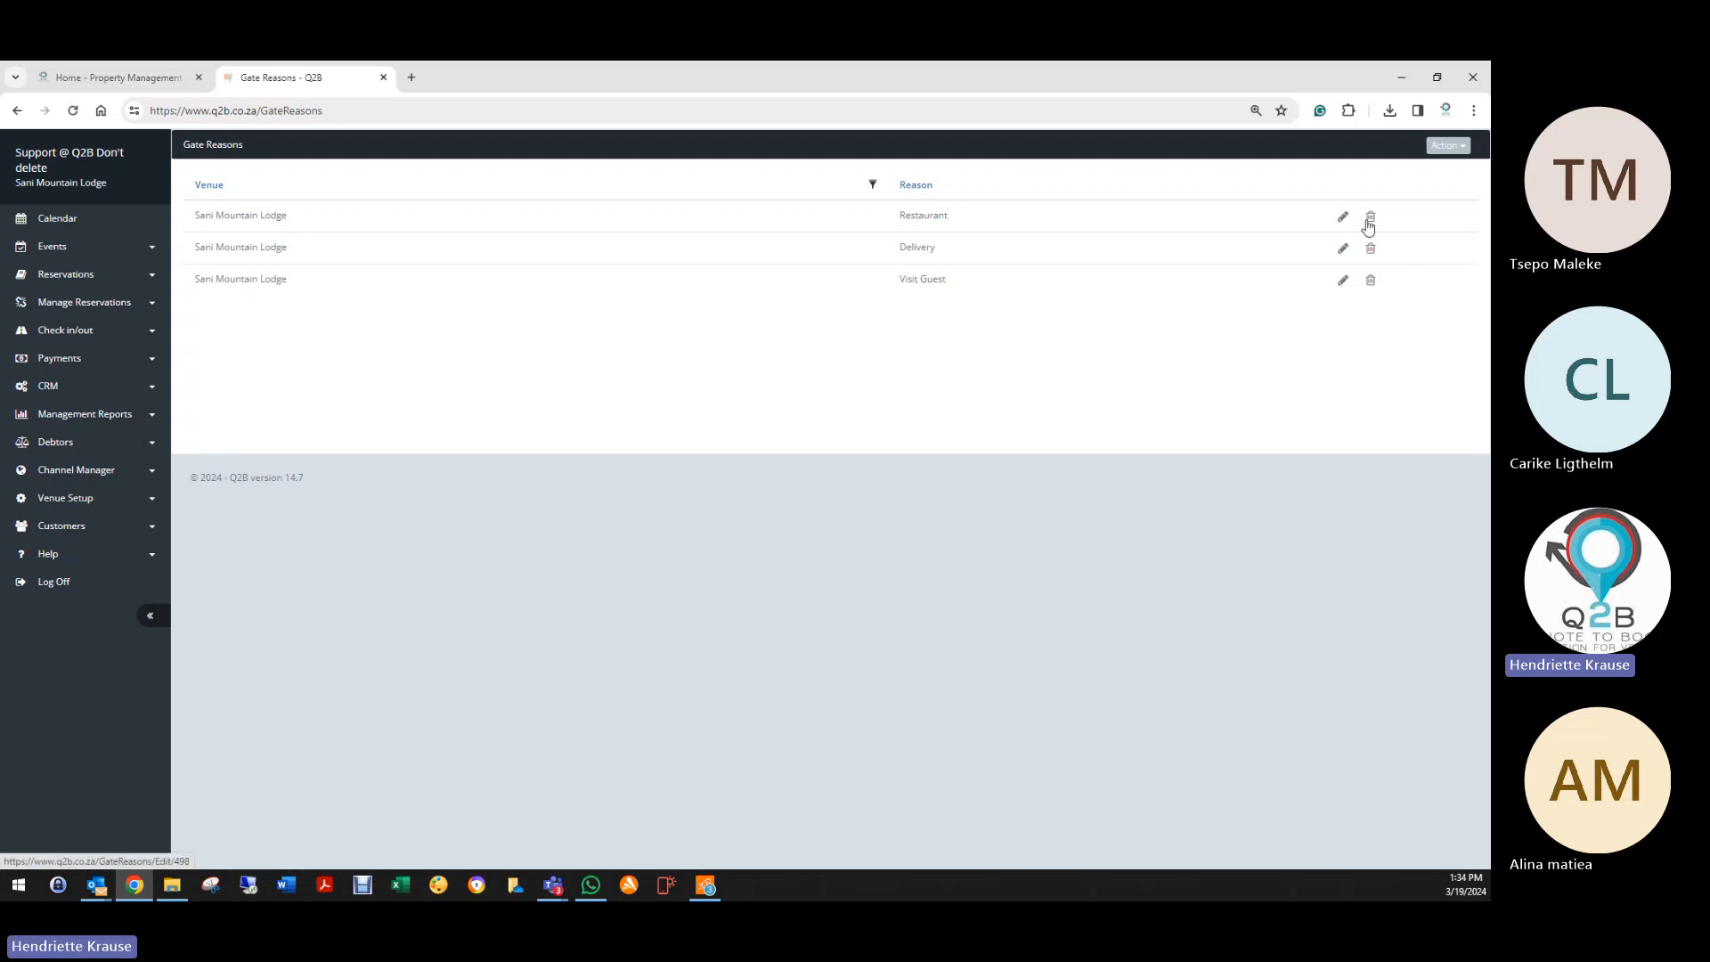
# Step: Go to Check in/out > Gate Control for the Gate In day-visitor form
pyautogui.click(1445, 146)
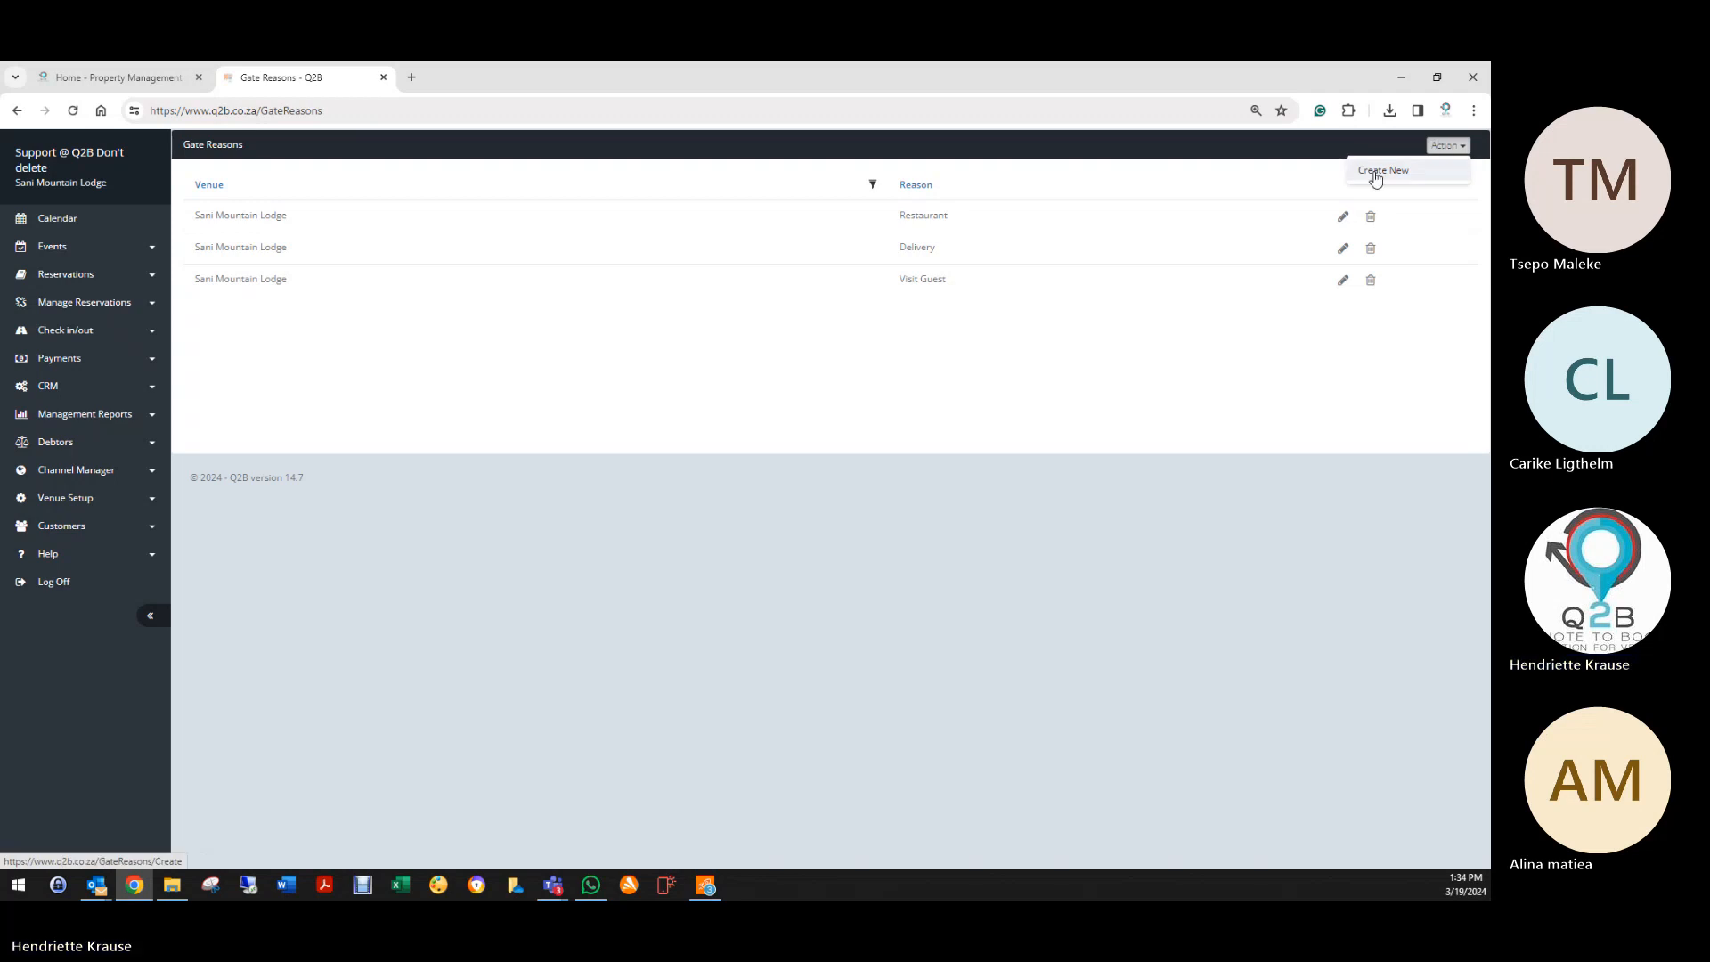
pyautogui.click(84, 333)
pyautogui.click(71, 415)
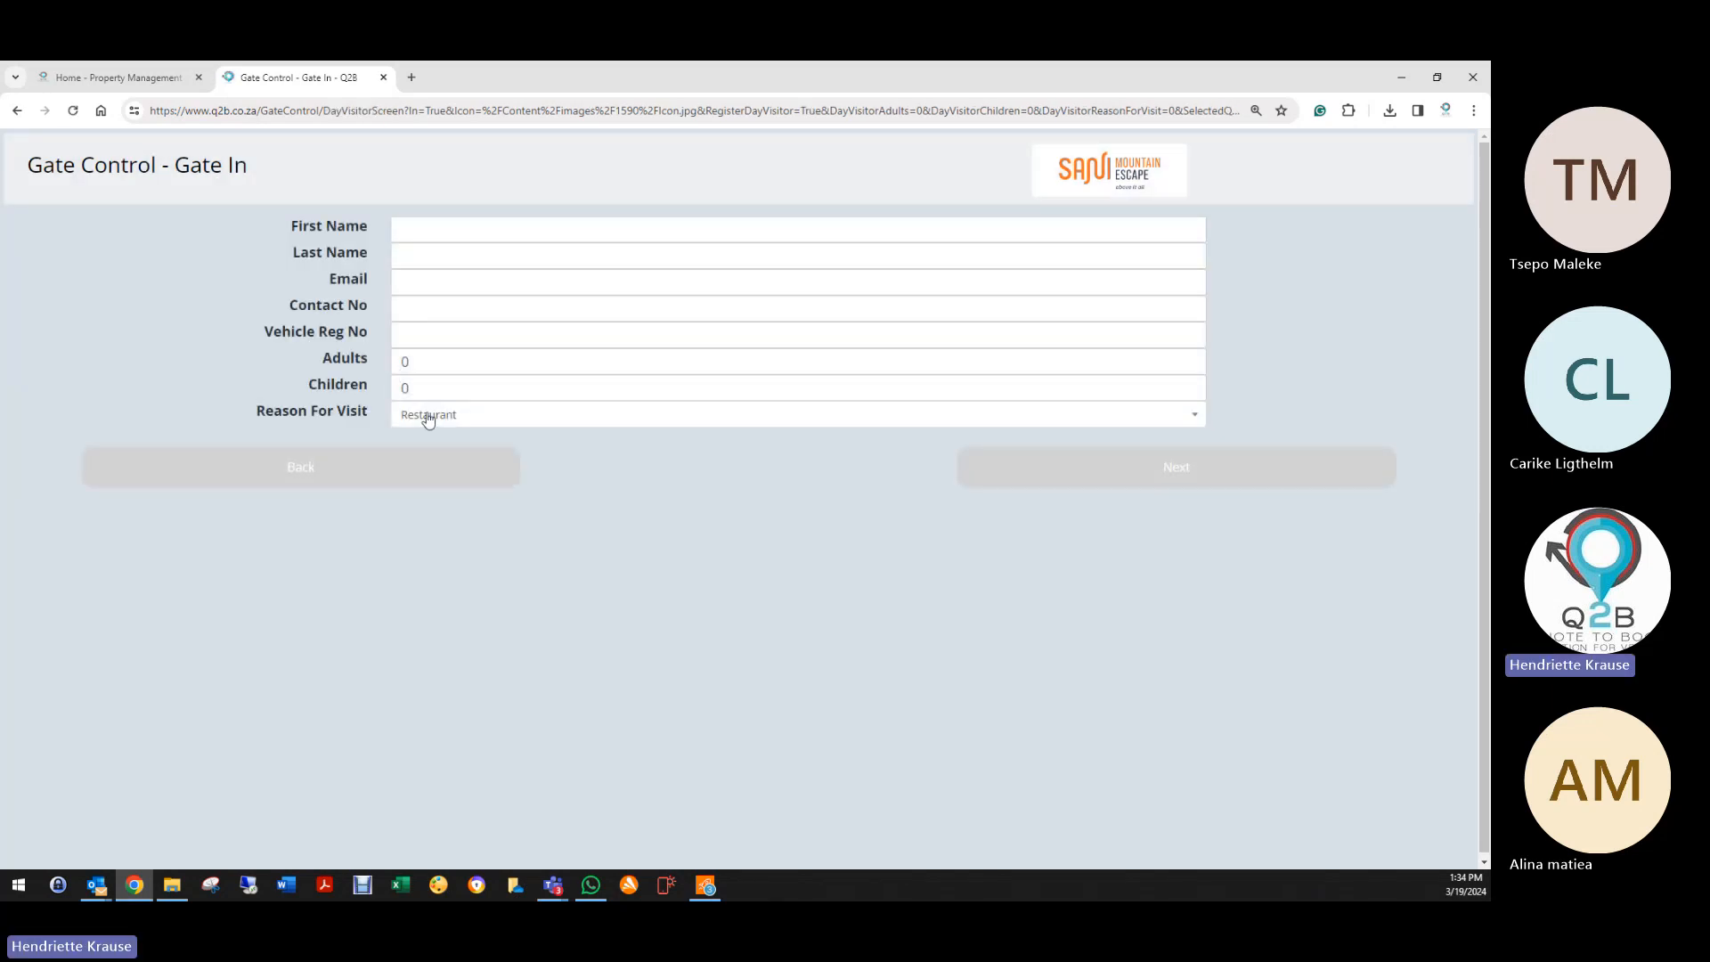
# Step: Review the Reason For Visit options, then return to the March 2024 venue calendar
pyautogui.click(428, 417)
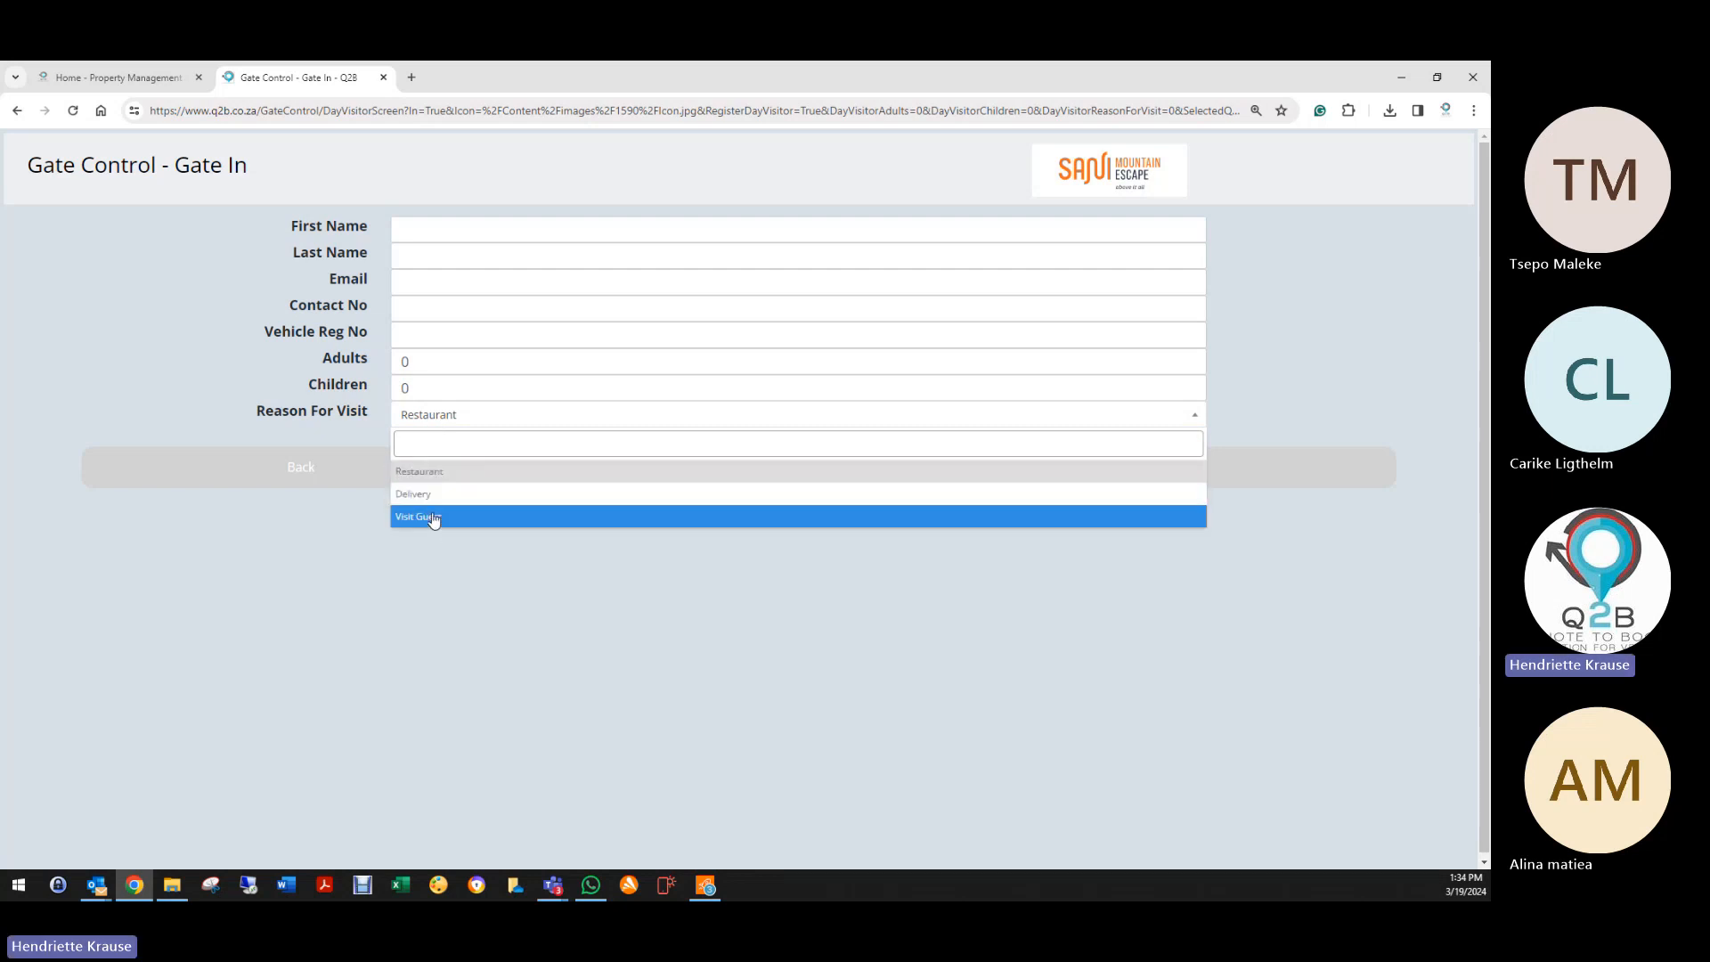
pyautogui.click(1091, 183)
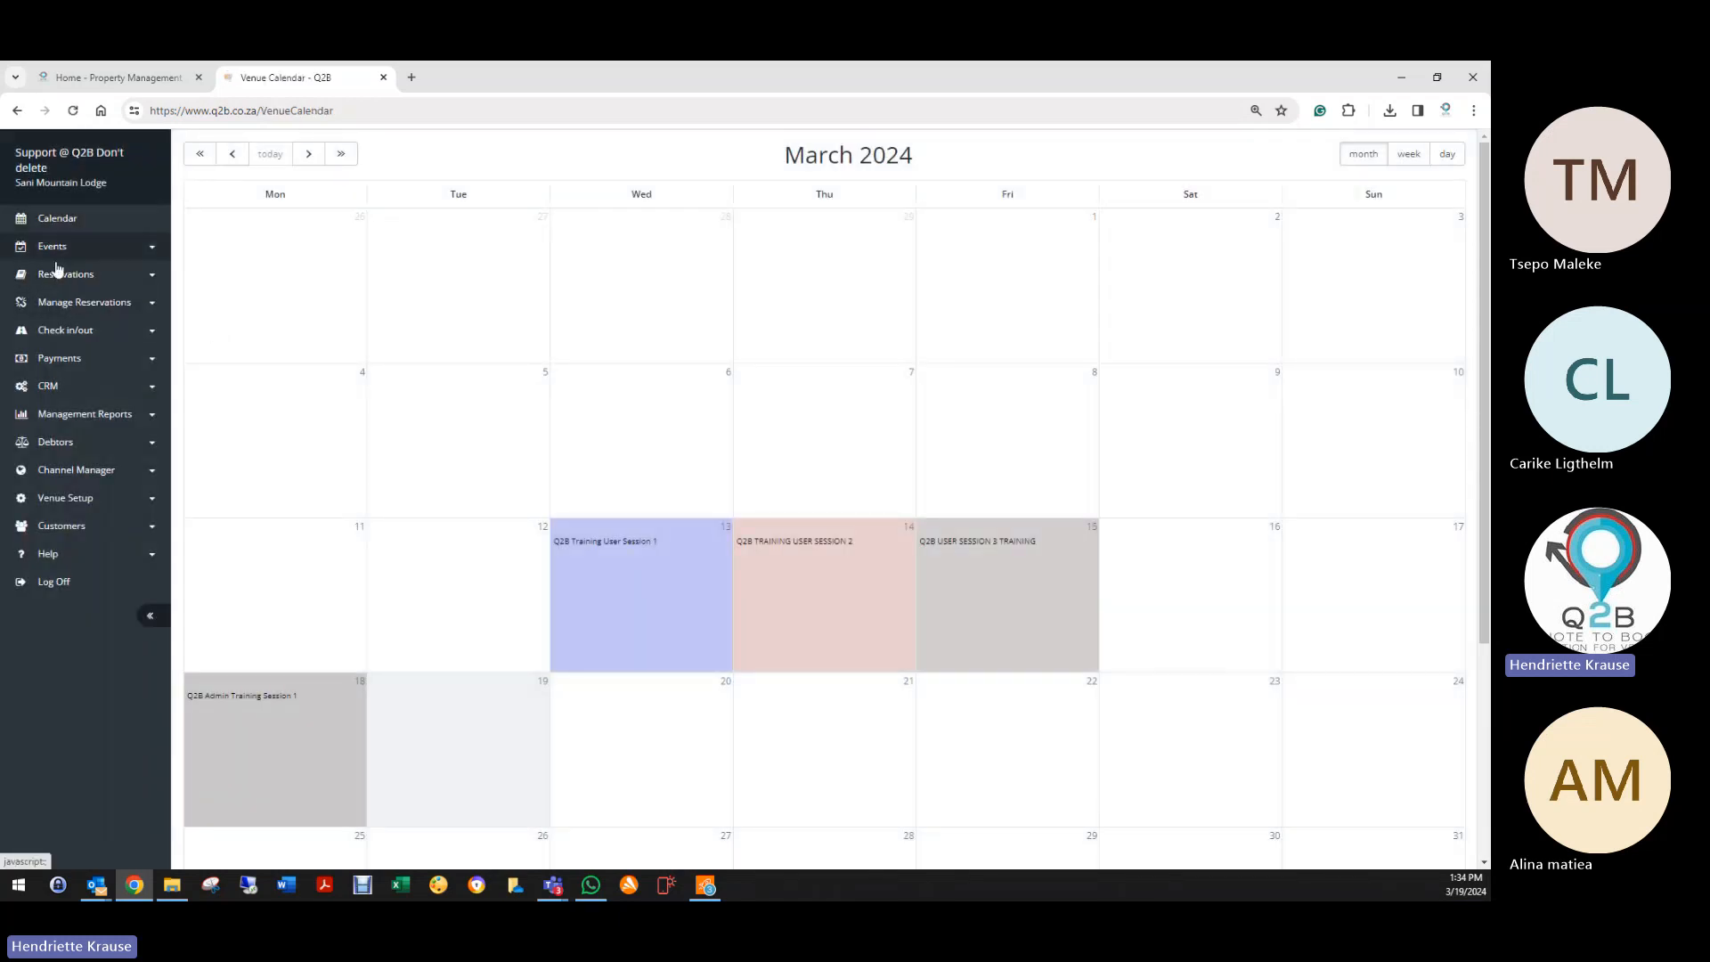
pyautogui.click(63, 506)
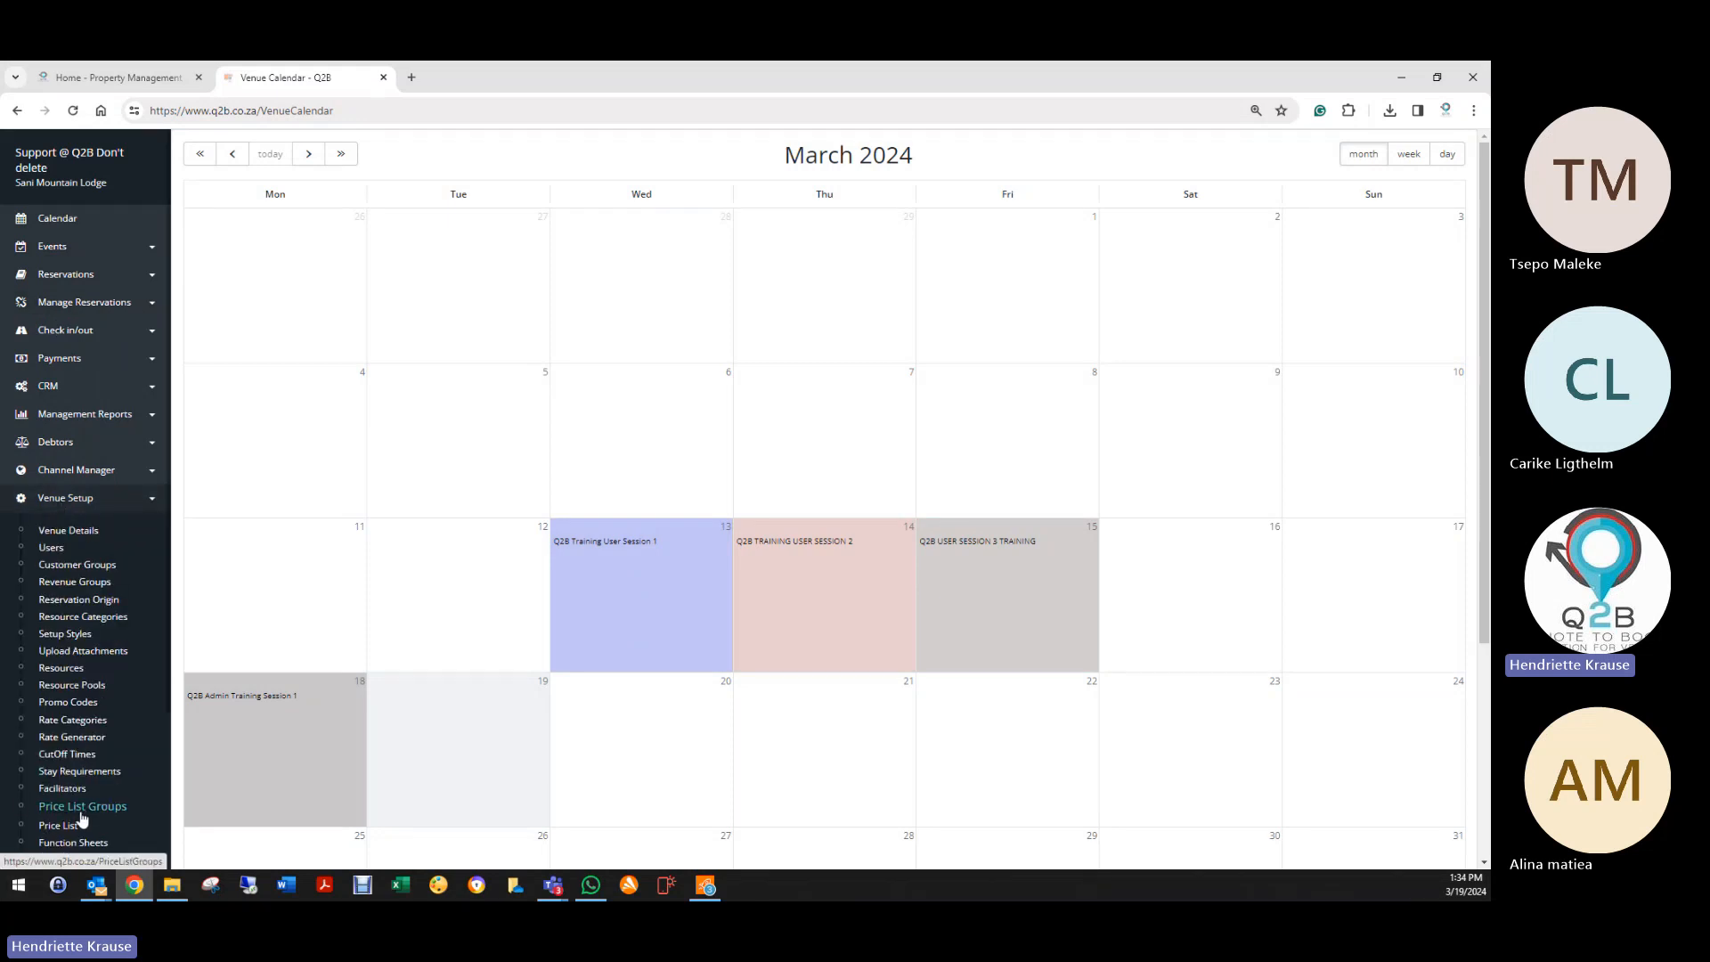
pyautogui.scroll(-2, 81, 813)
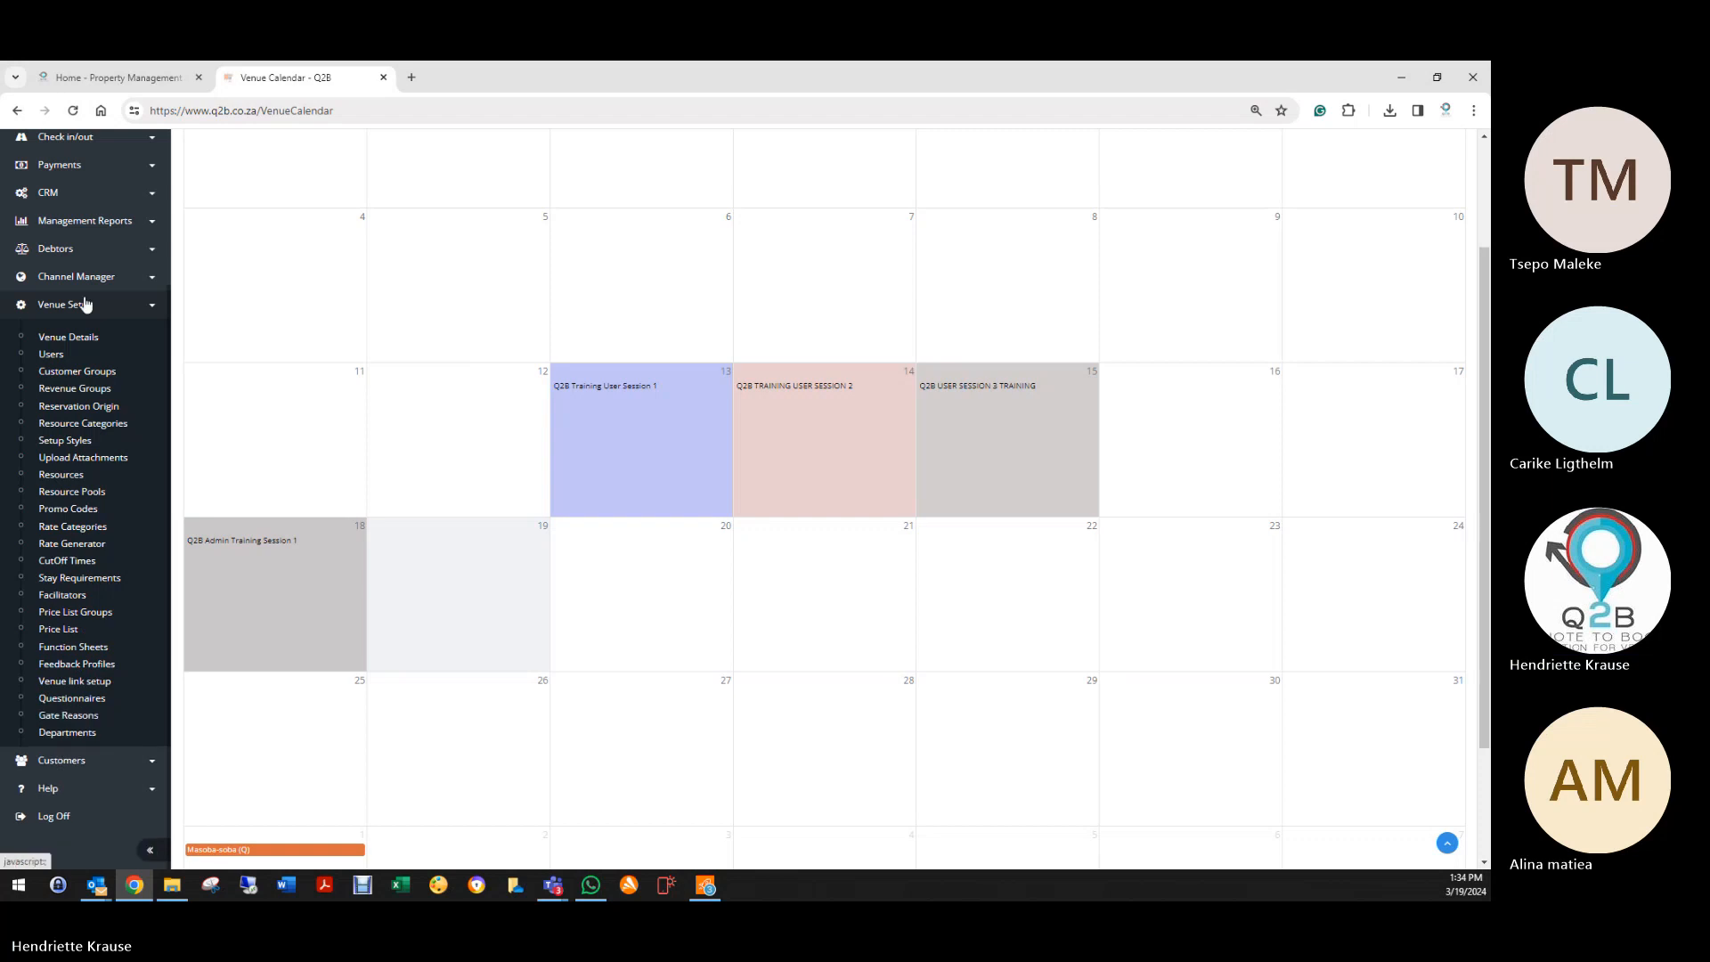
pyautogui.scroll(2, 63, 235)
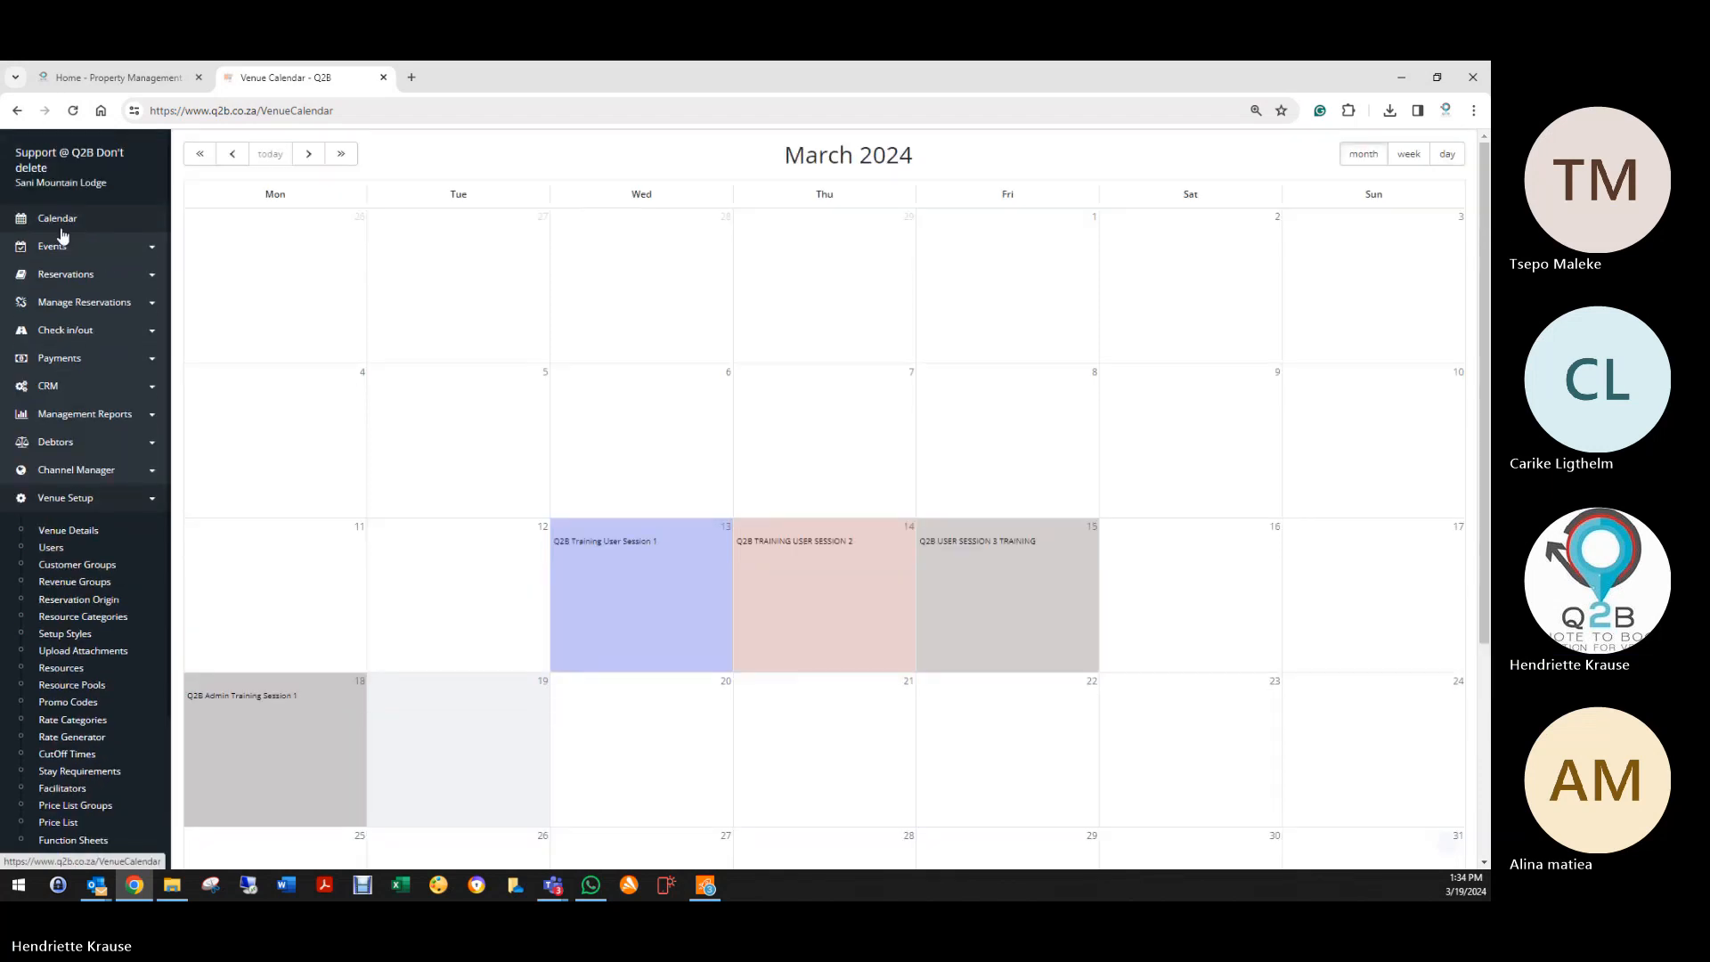
pyautogui.click(59, 331)
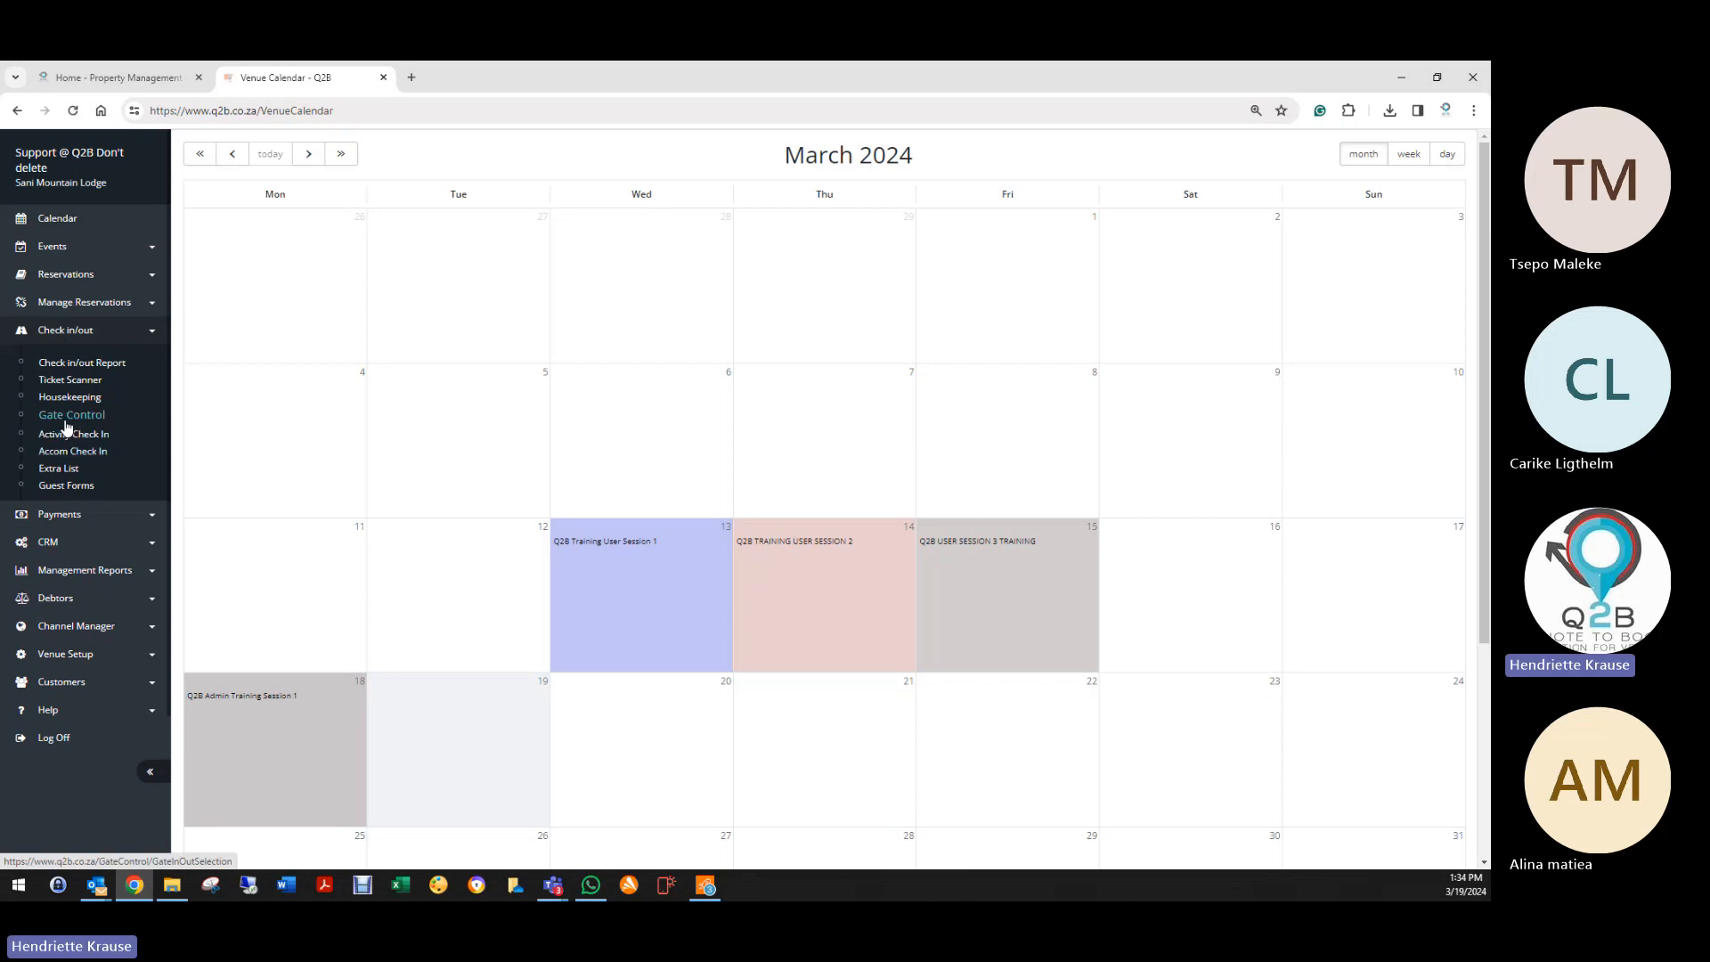
pyautogui.click(66, 413)
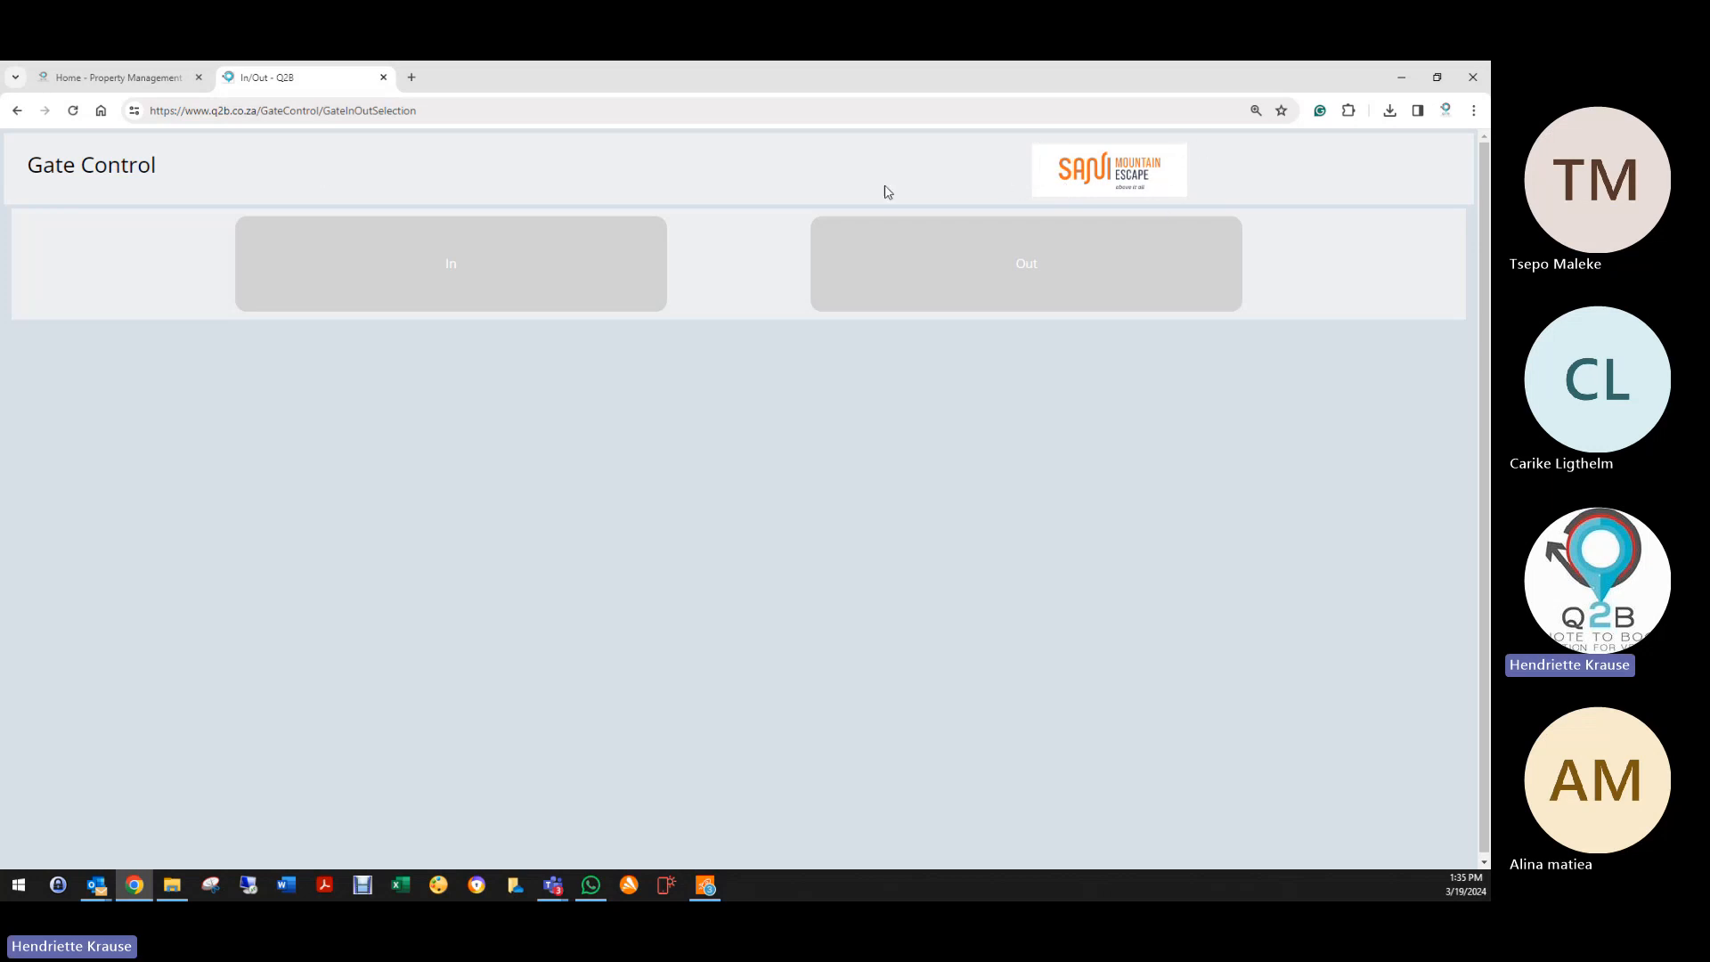
pyautogui.click(1145, 169)
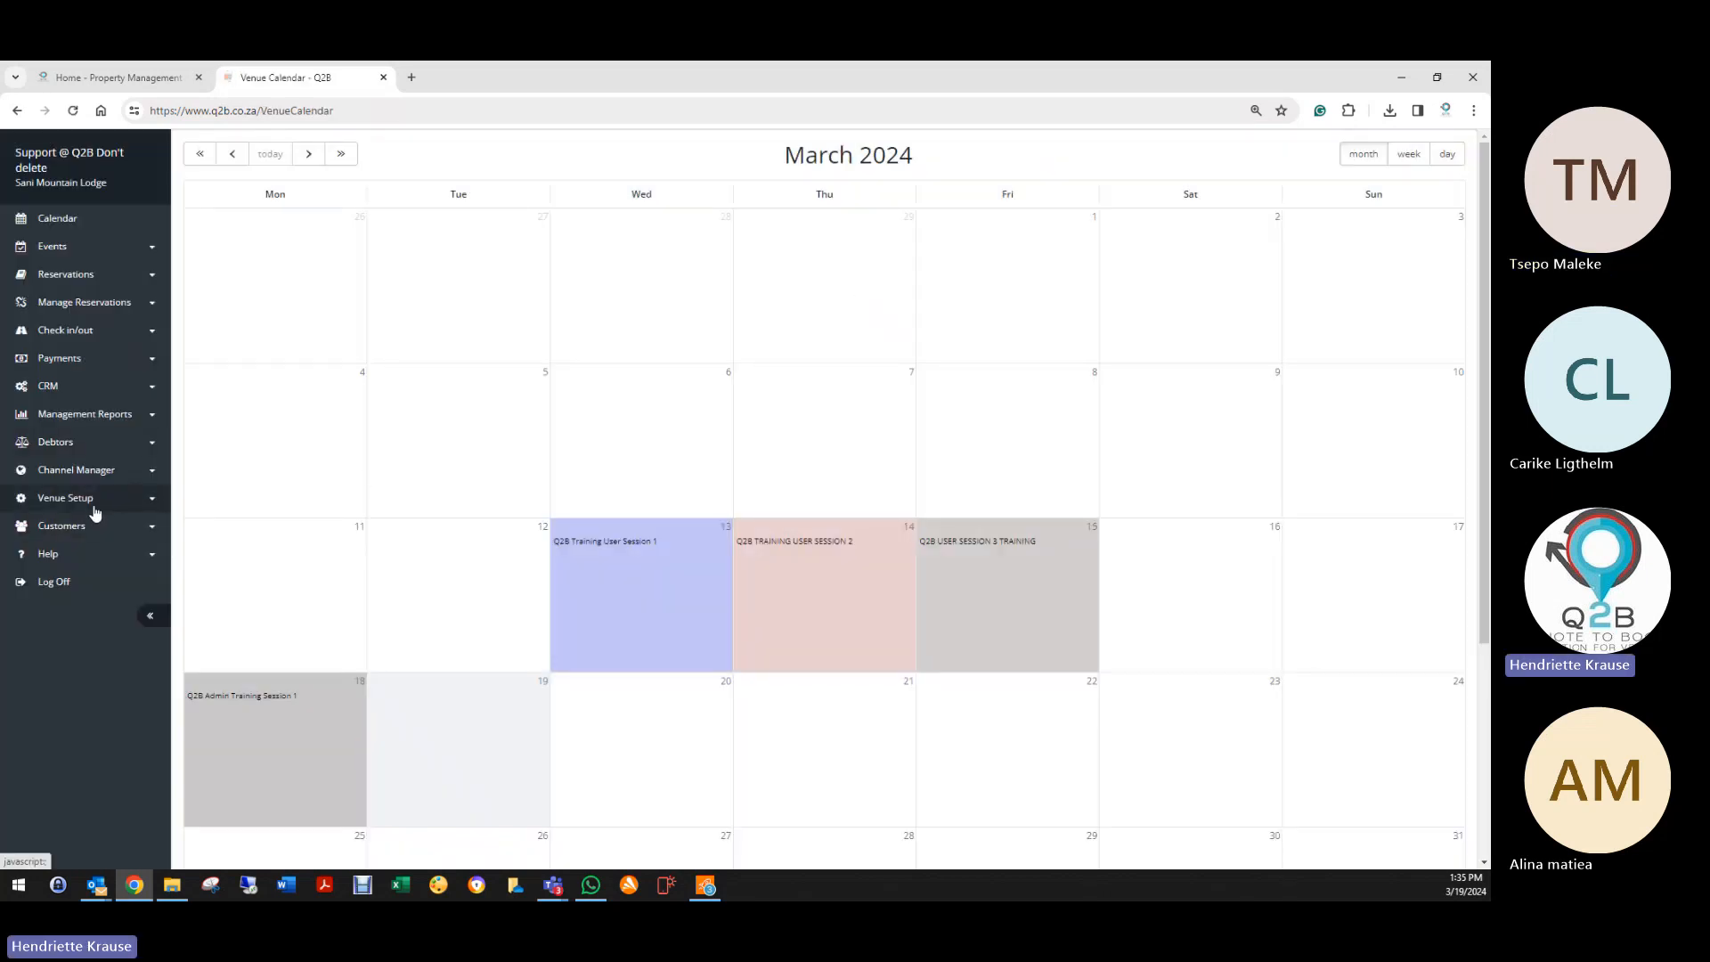
pyautogui.click(93, 501)
pyautogui.scroll(-2, 60, 801)
# Step: Open Departments and view the POS departments linked to Food
pyautogui.click(67, 732)
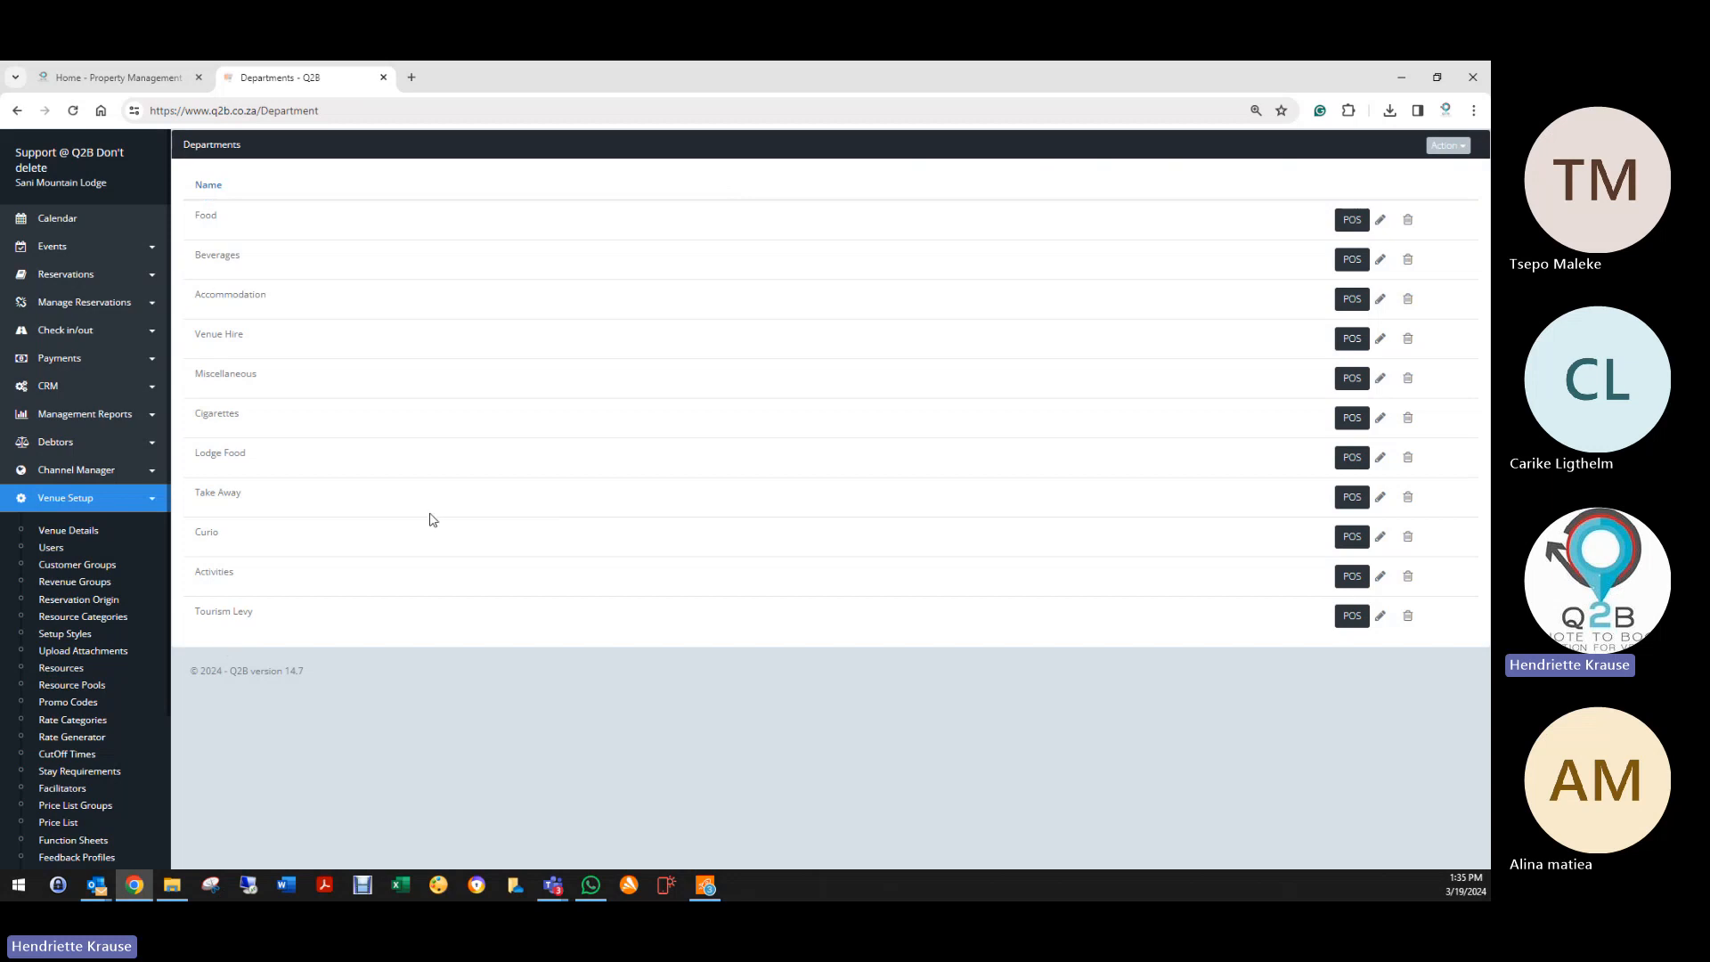
pyautogui.click(1352, 220)
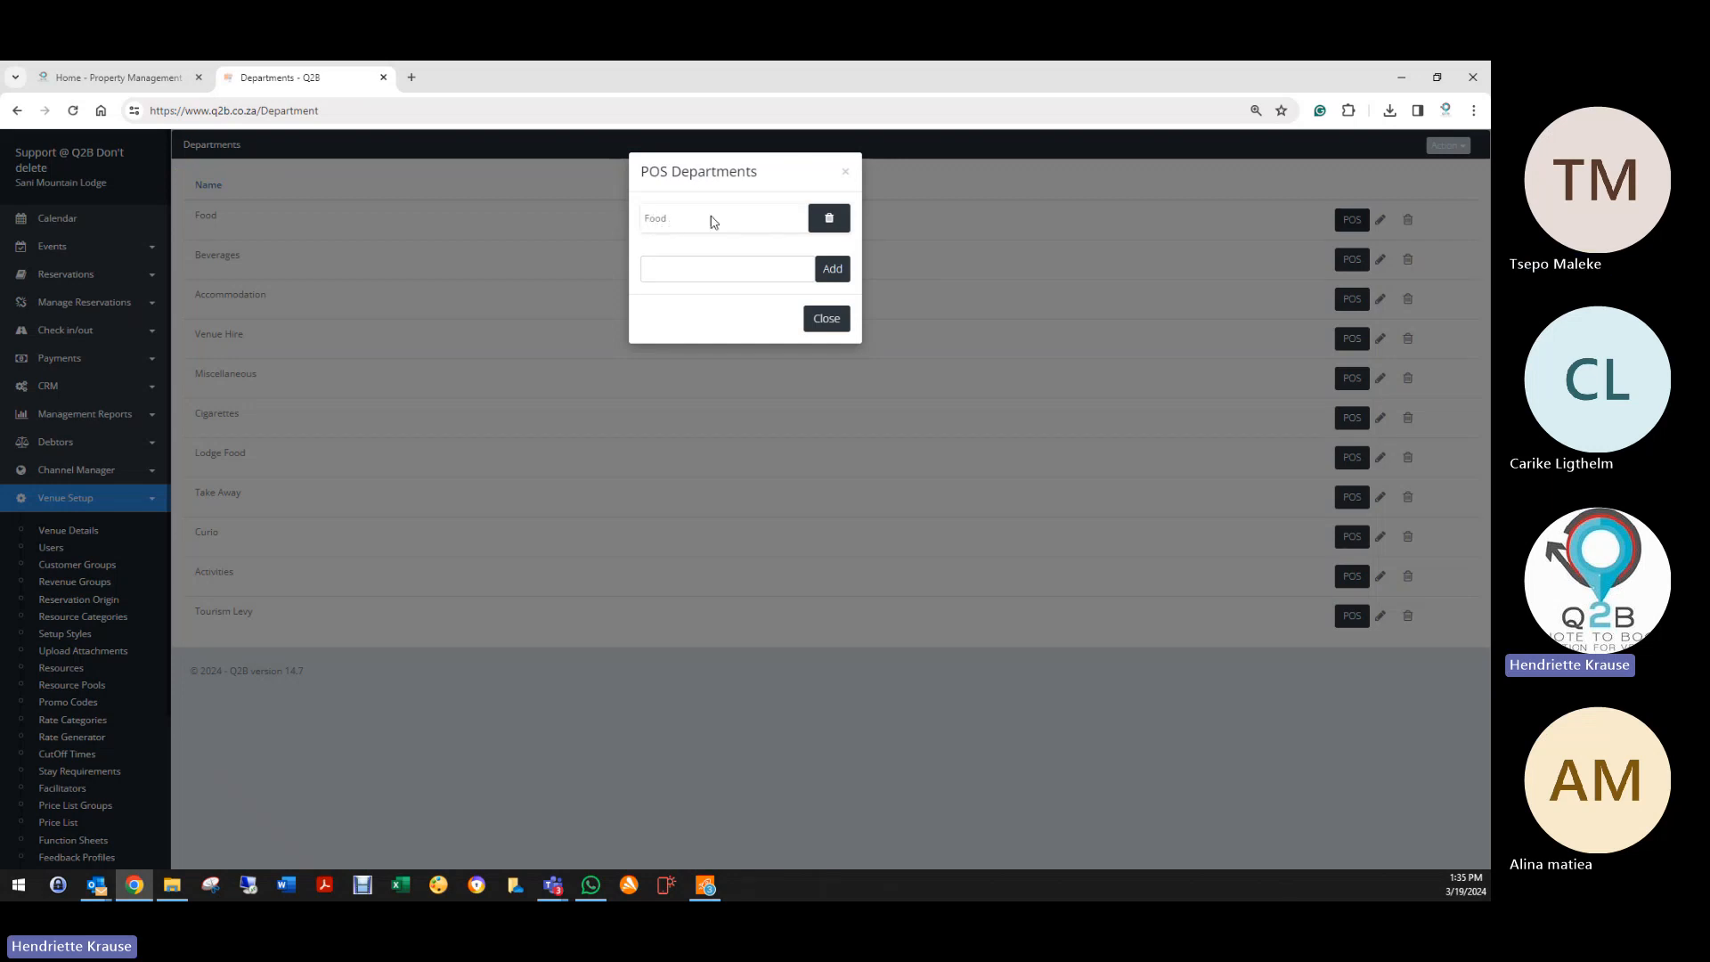
pyautogui.click(845, 173)
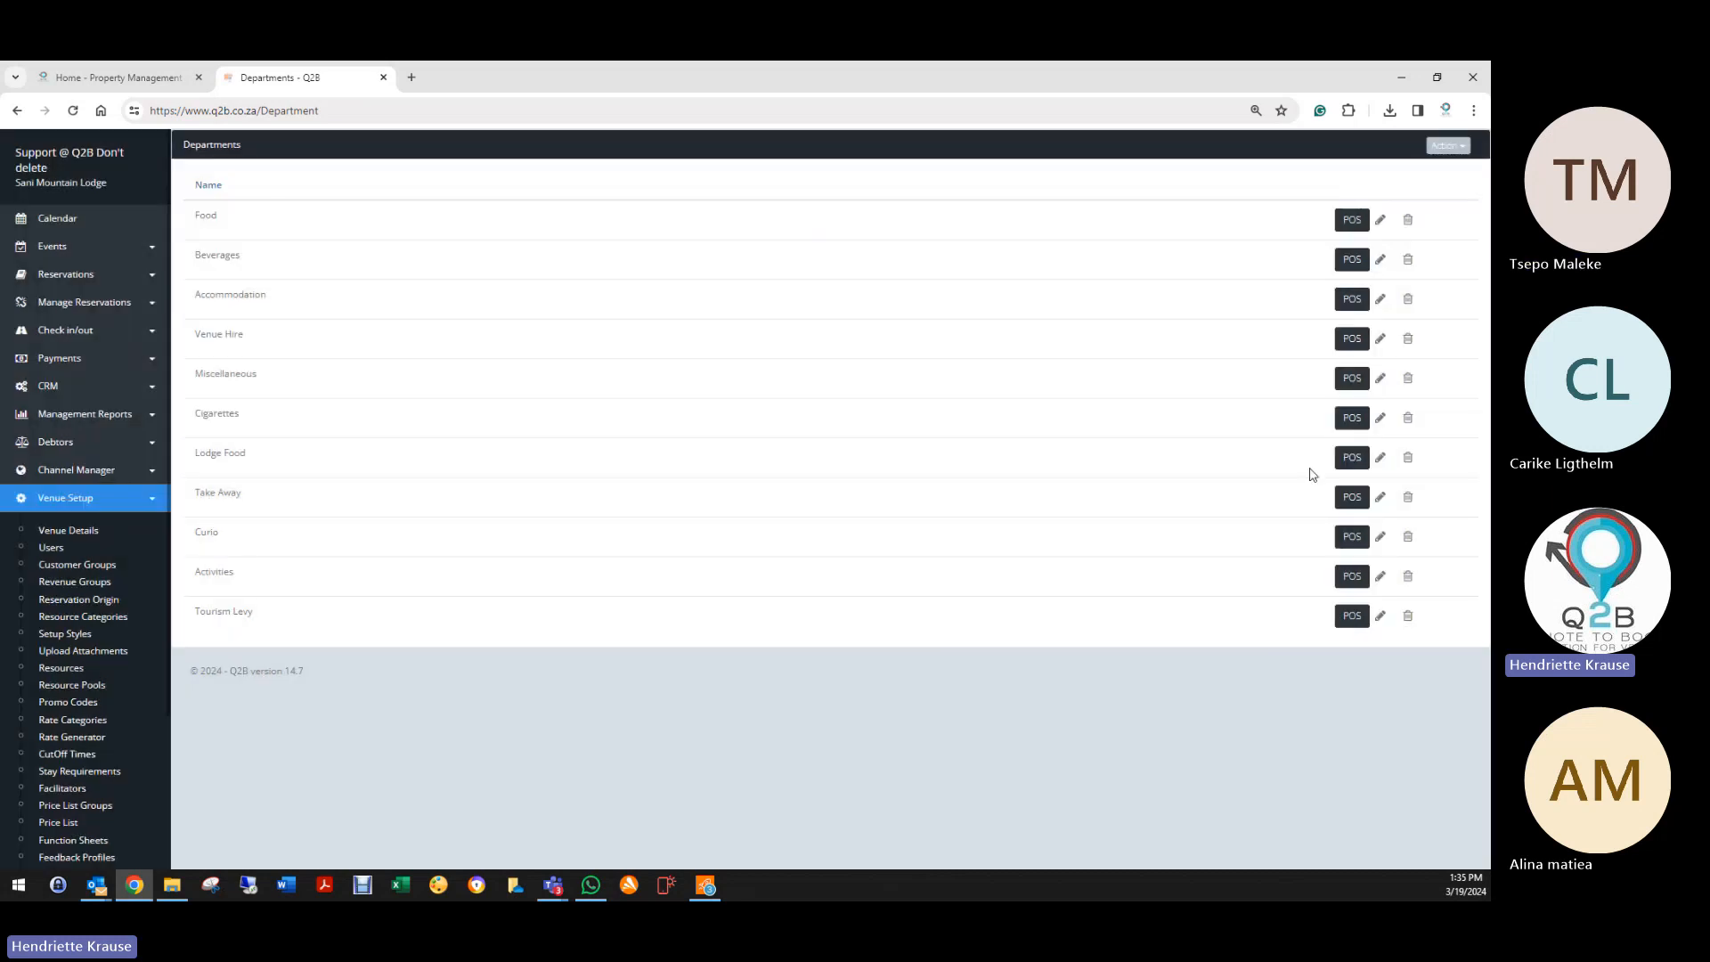
# Step: Run Find Missing PriceList Items, confirming every price list item has a department
pyautogui.click(1448, 145)
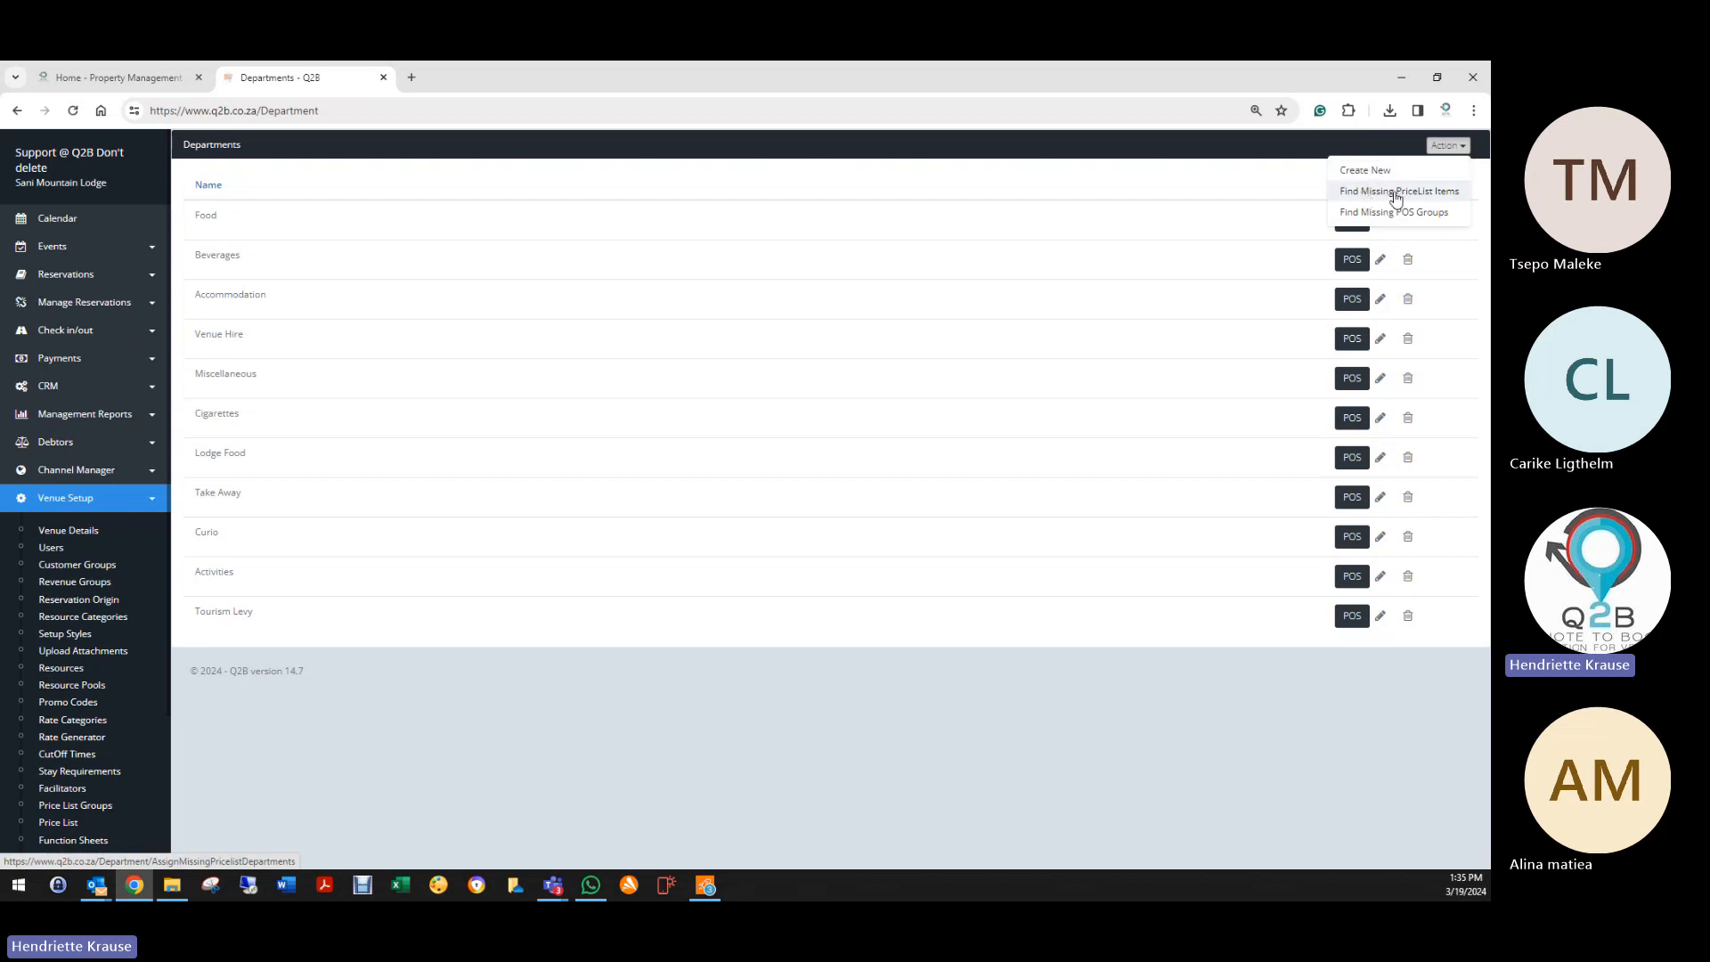
pyautogui.click(1395, 197)
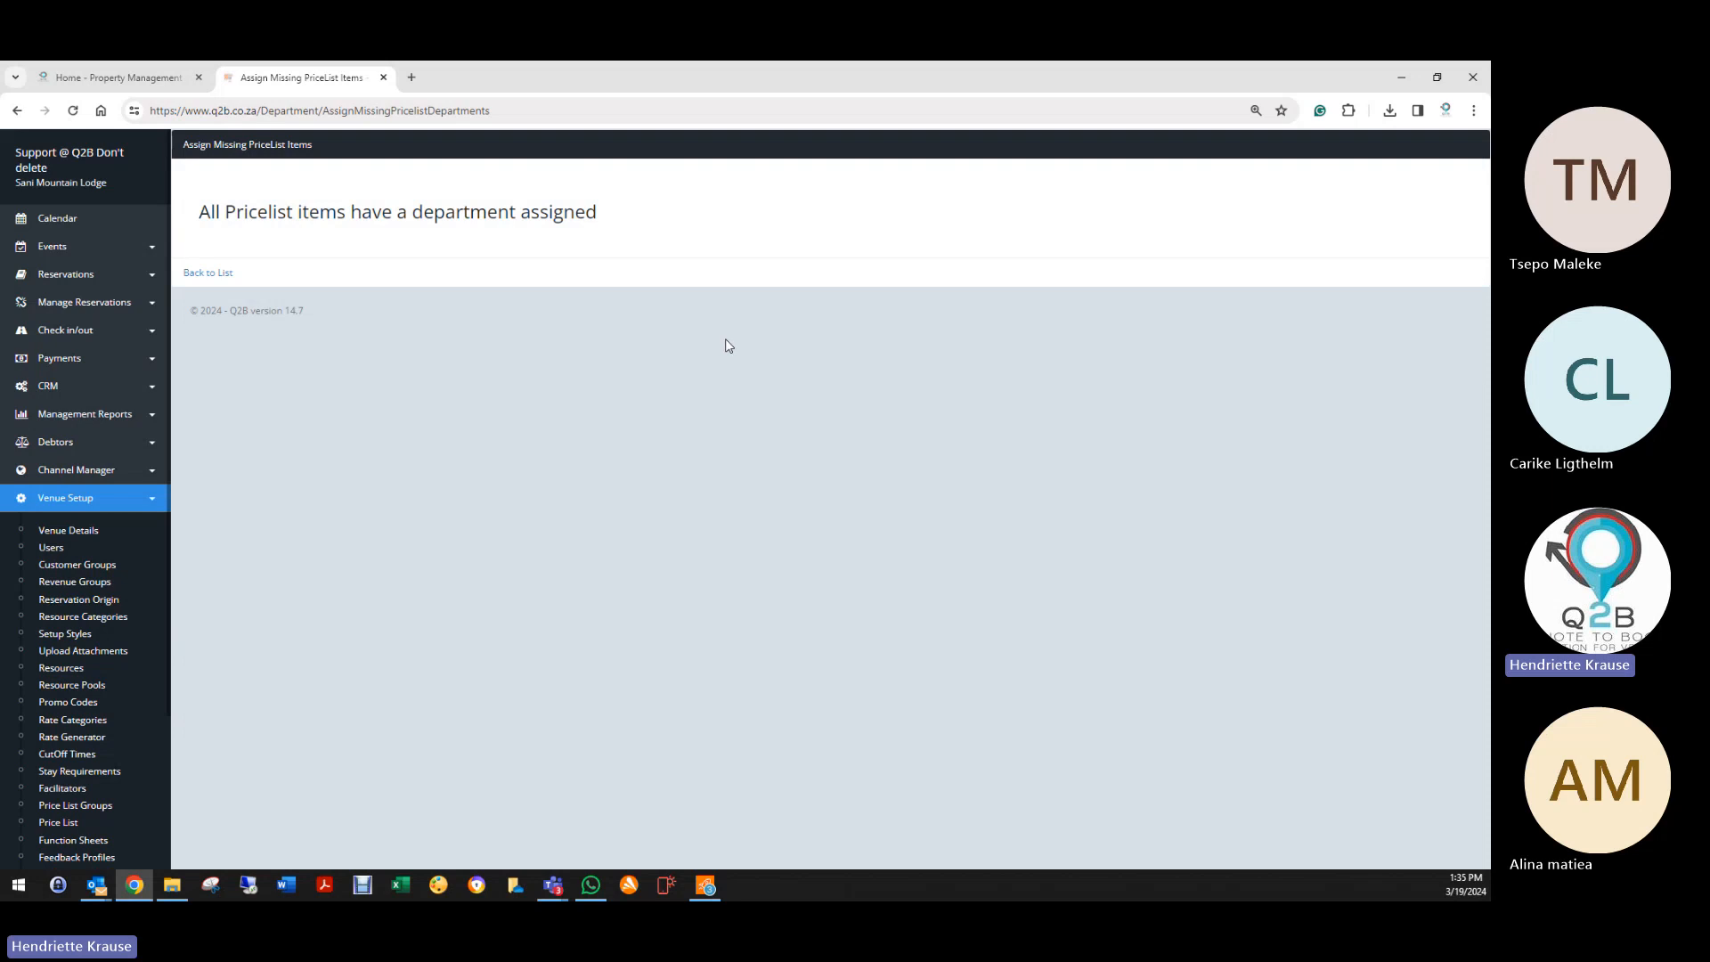
pyautogui.click(62, 823)
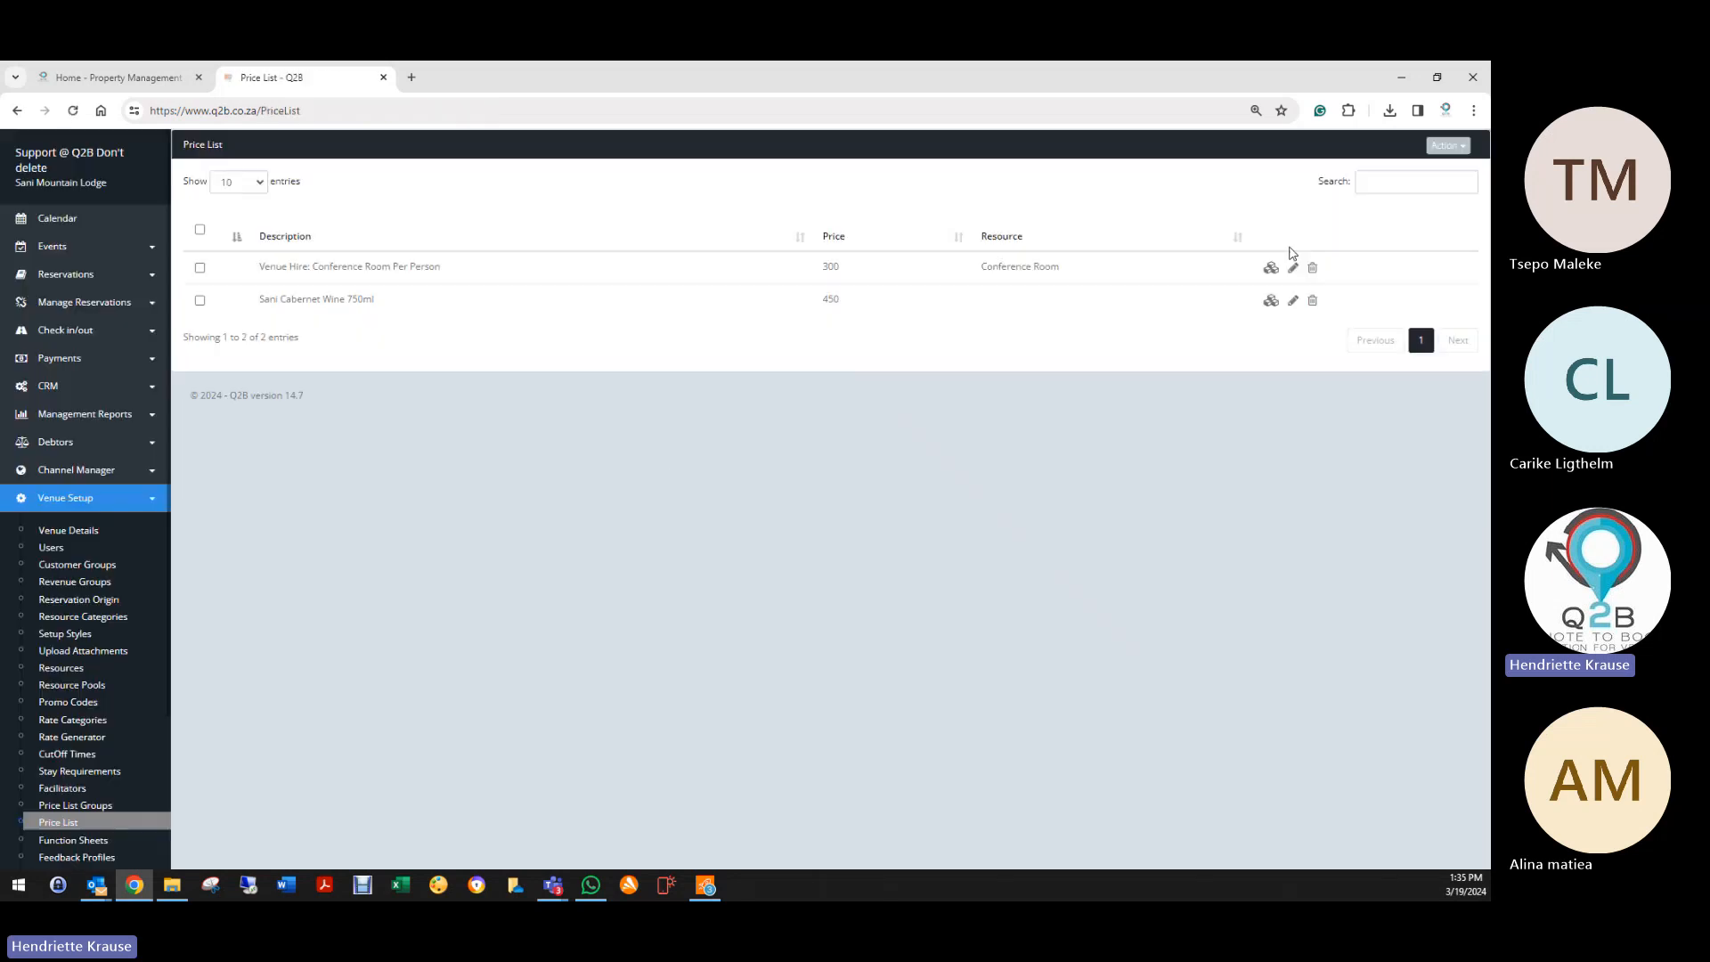
# Step: View the price list's print version without printing, then start a new price list item
pyautogui.click(1447, 145)
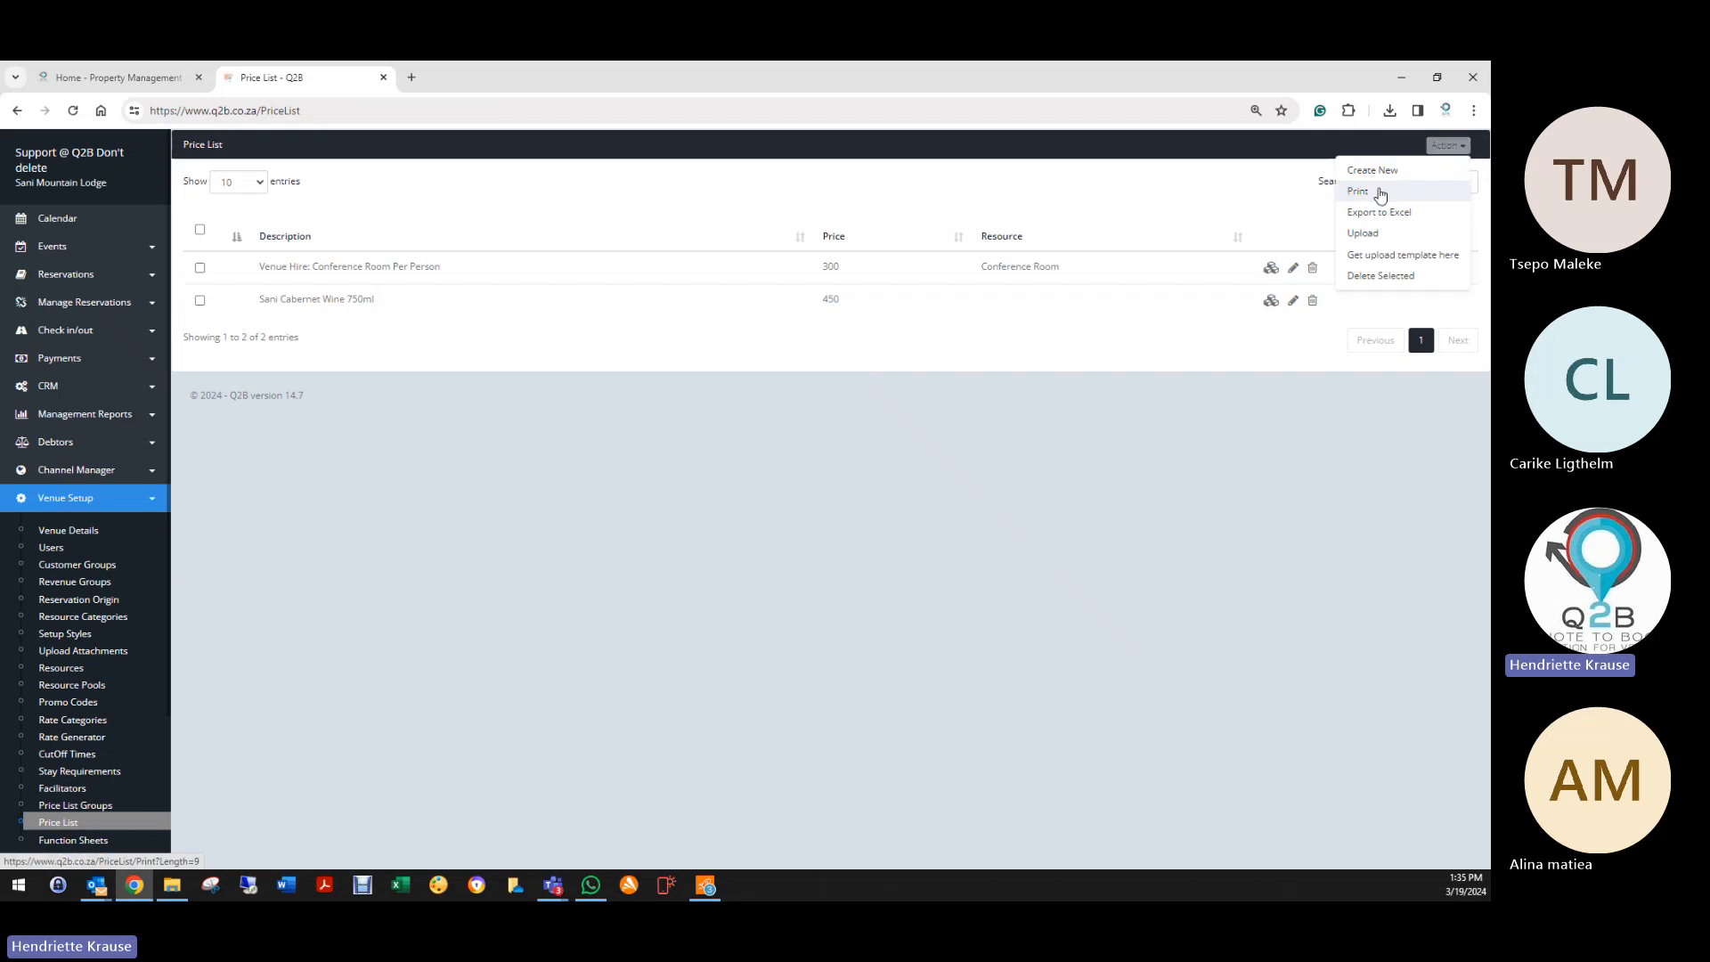
pyautogui.click(1380, 195)
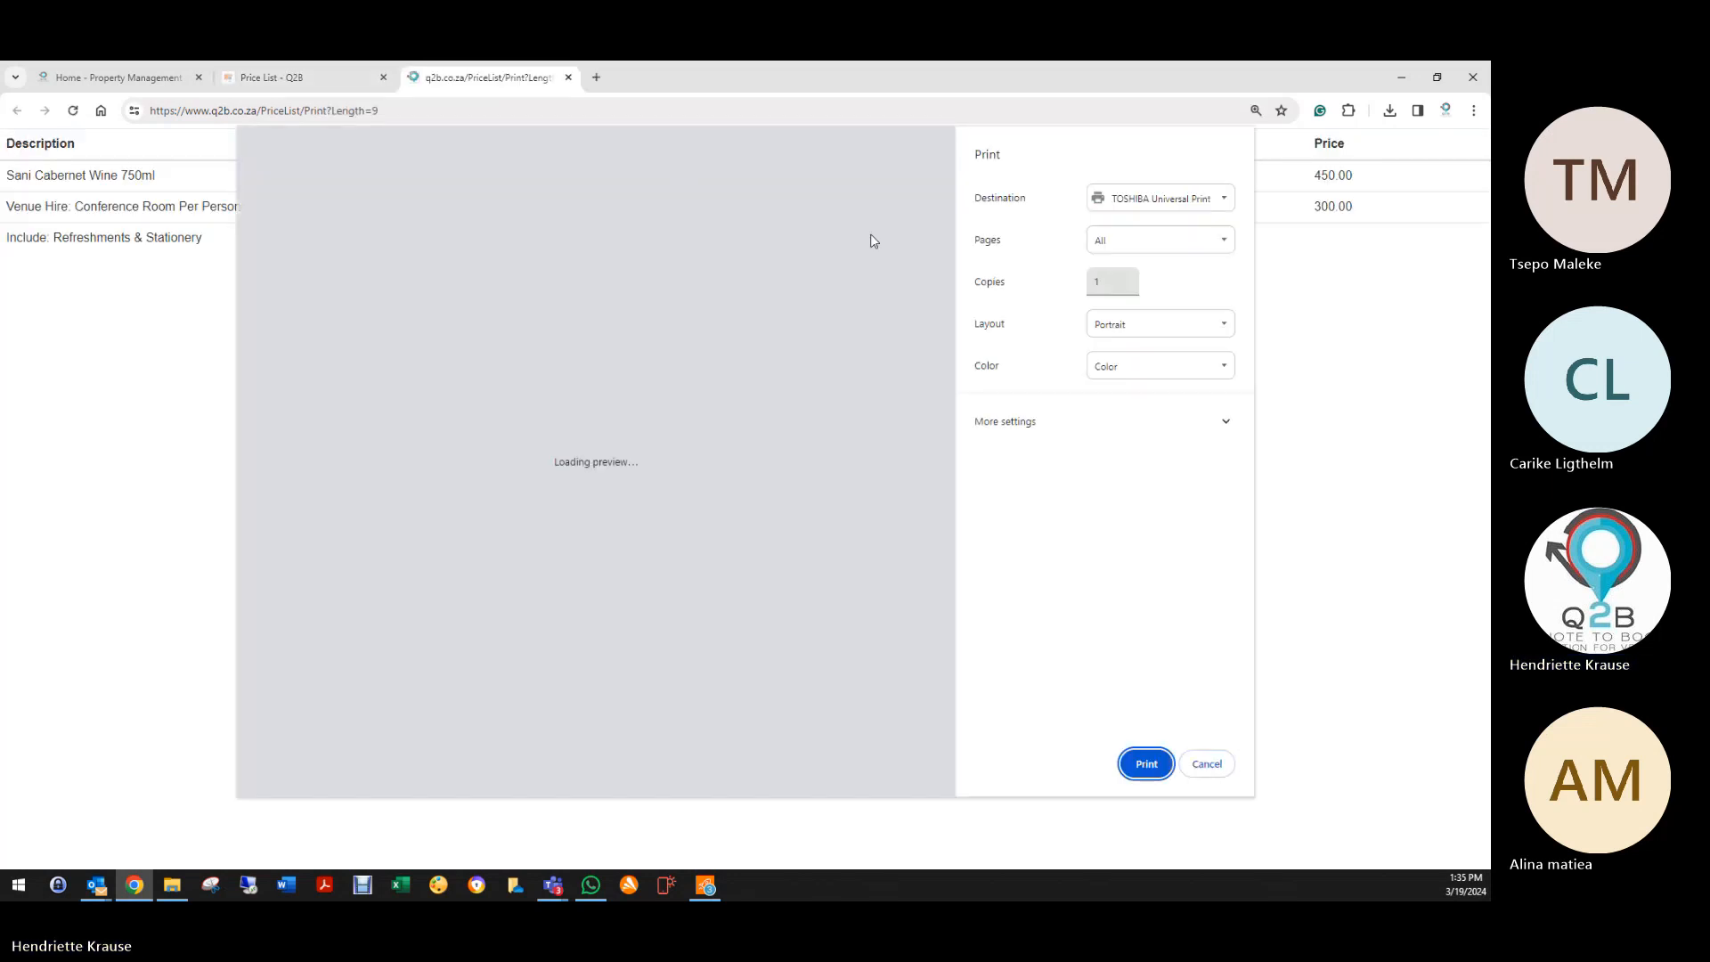
pyautogui.click(1207, 763)
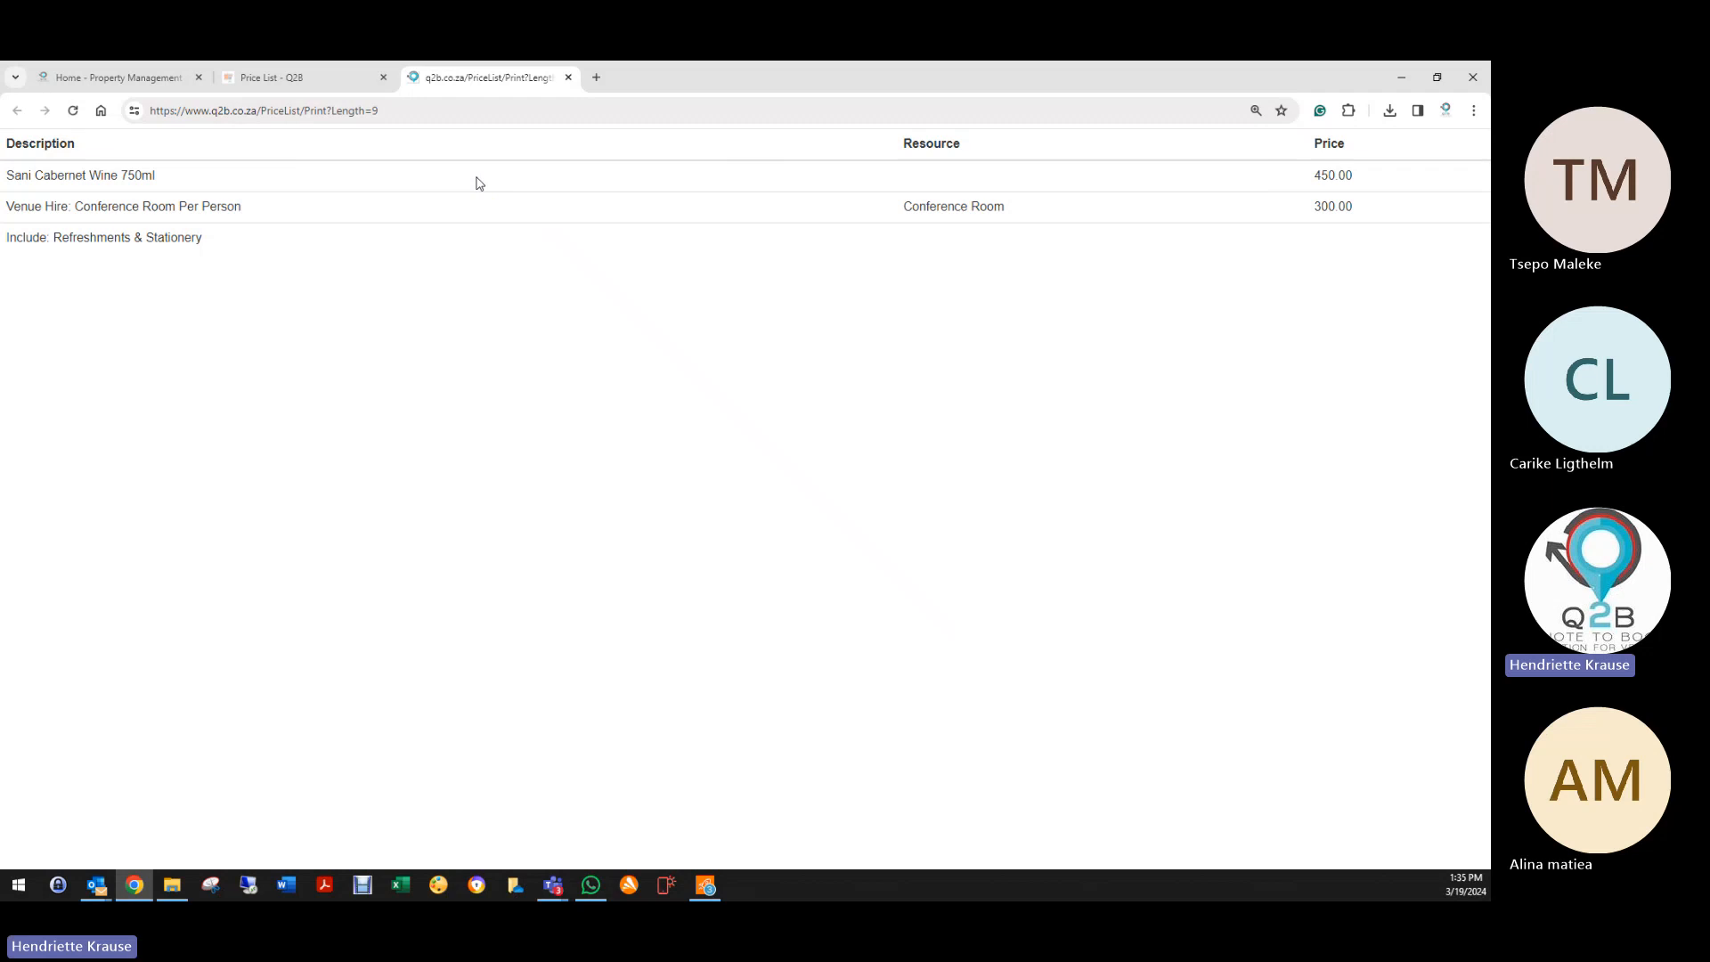
pyautogui.click(568, 77)
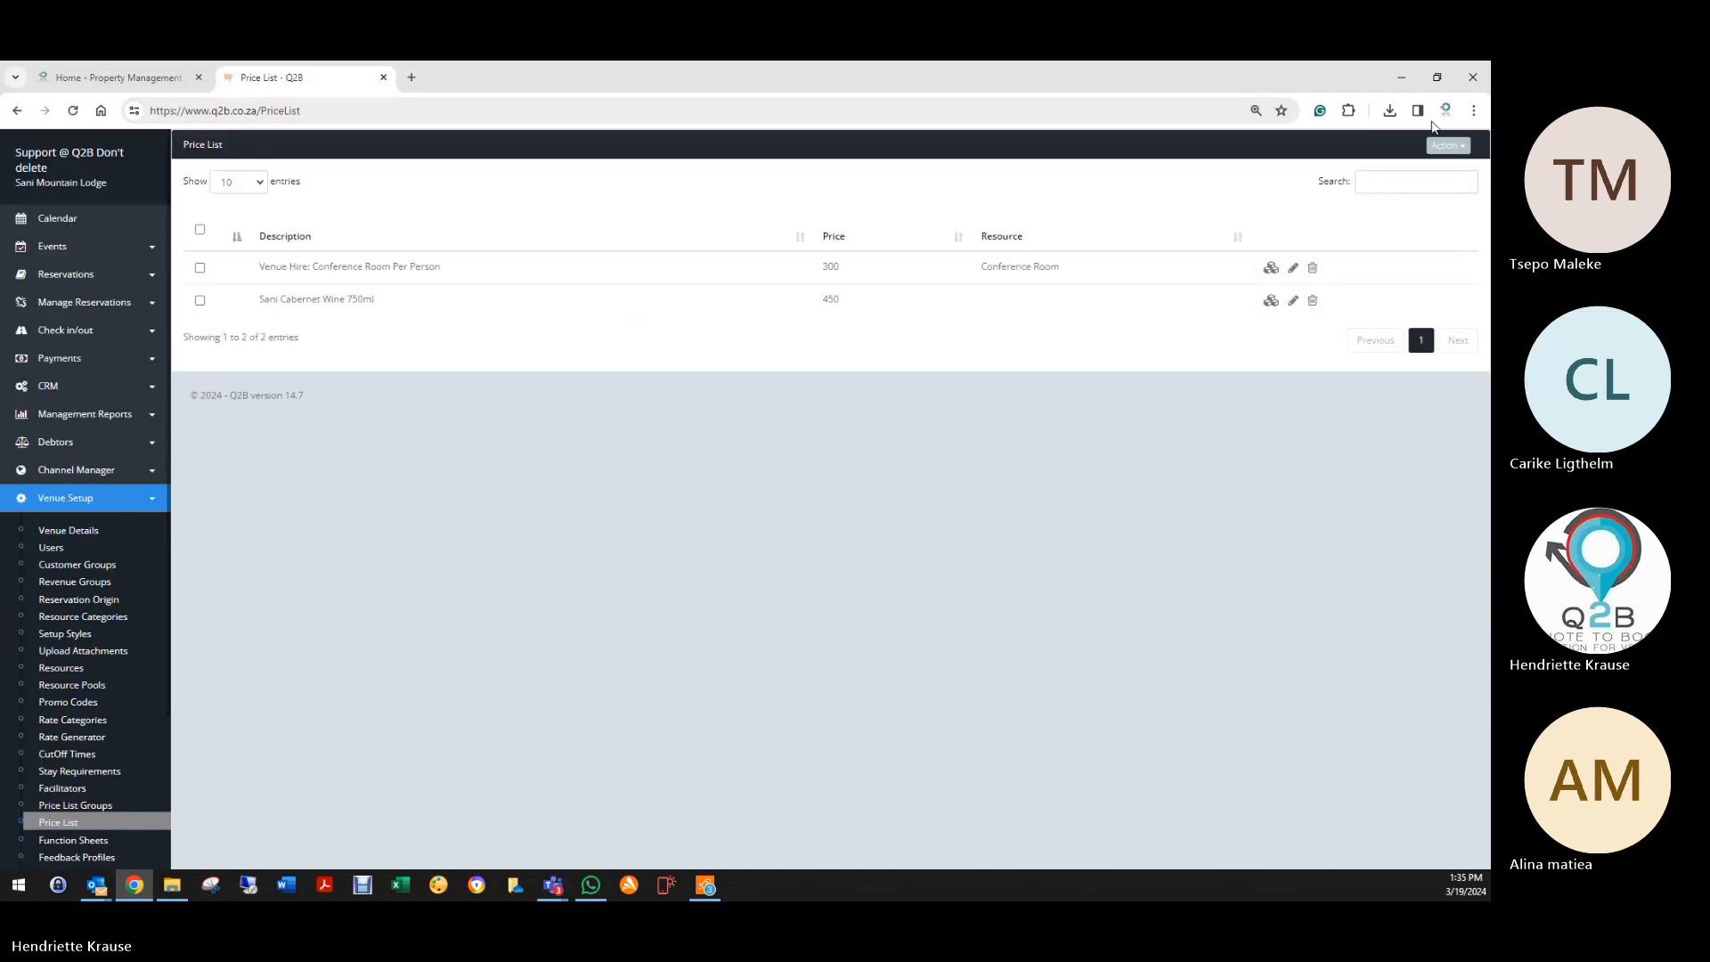
pyautogui.click(1446, 145)
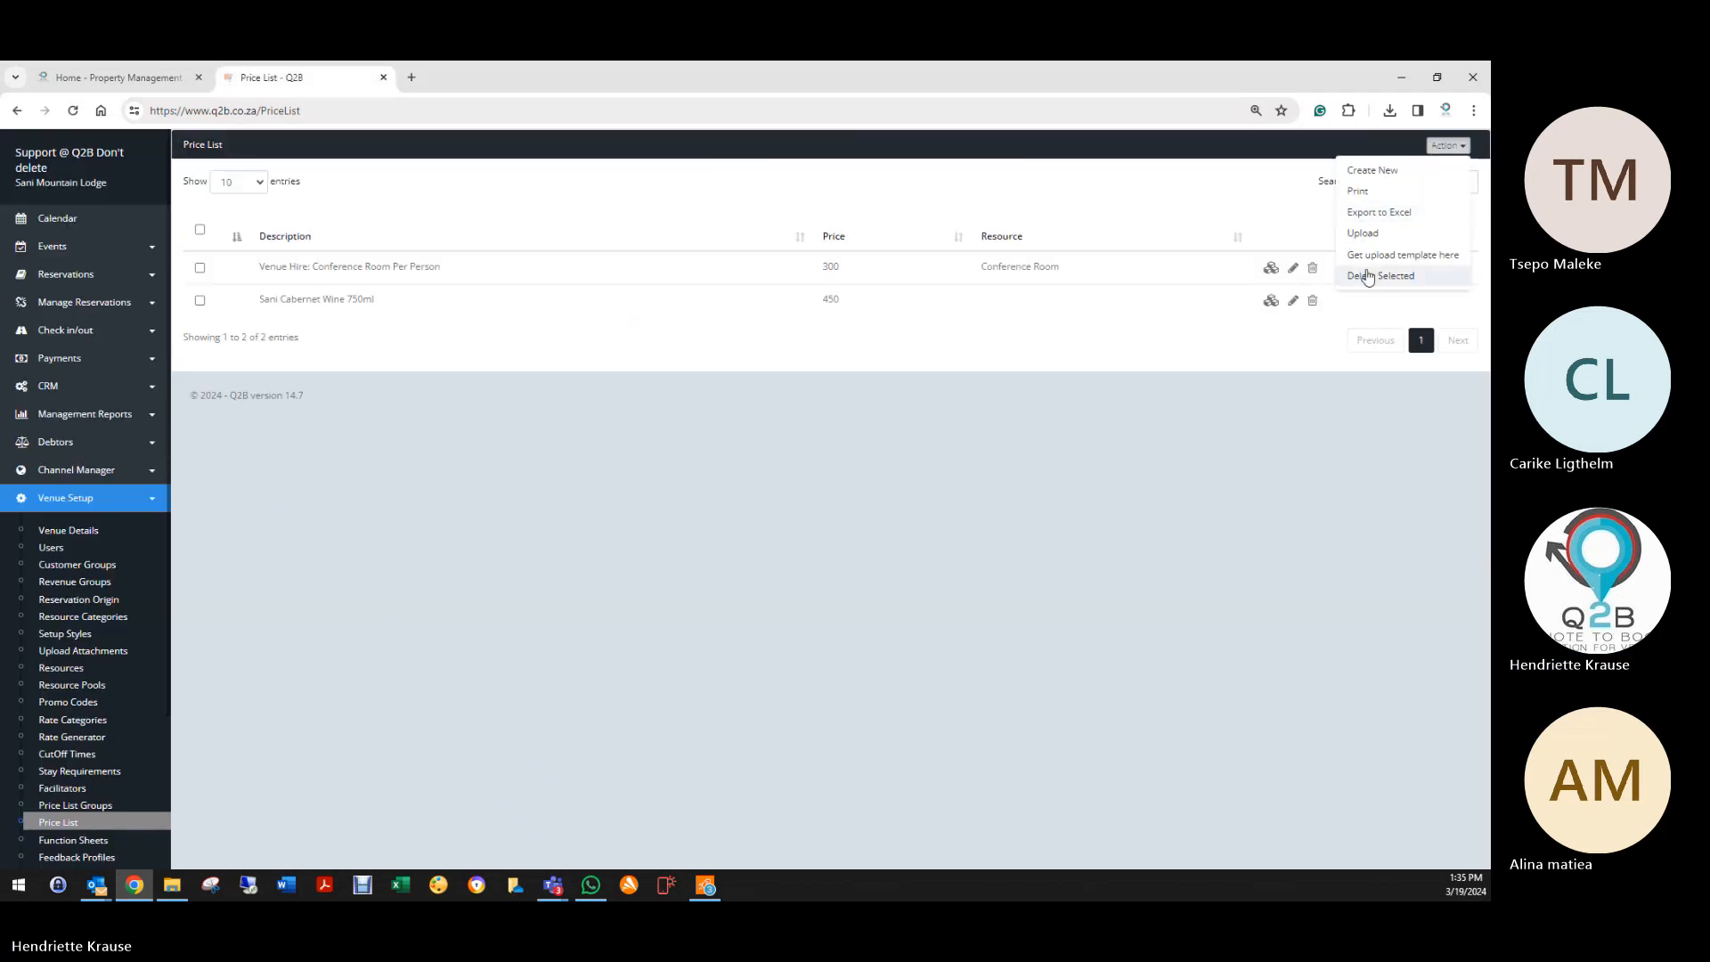
pyautogui.click(1373, 170)
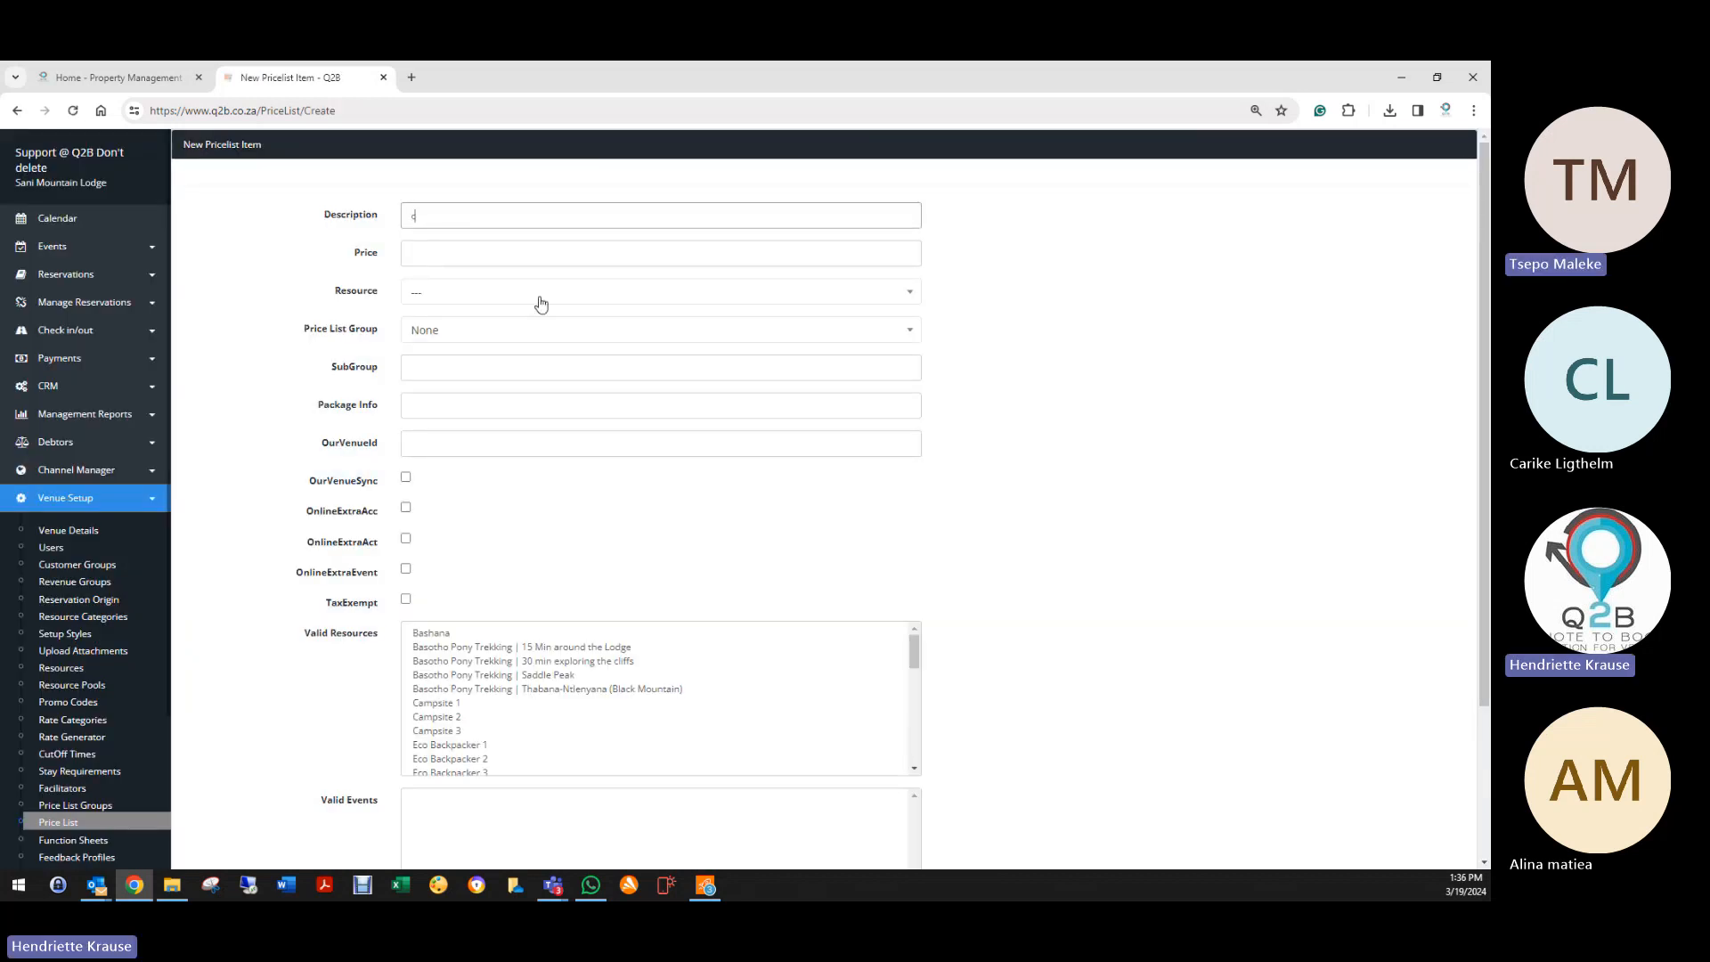
# Step: Create the price list item COKE with price 25
pyautogui.press('BackSpace')
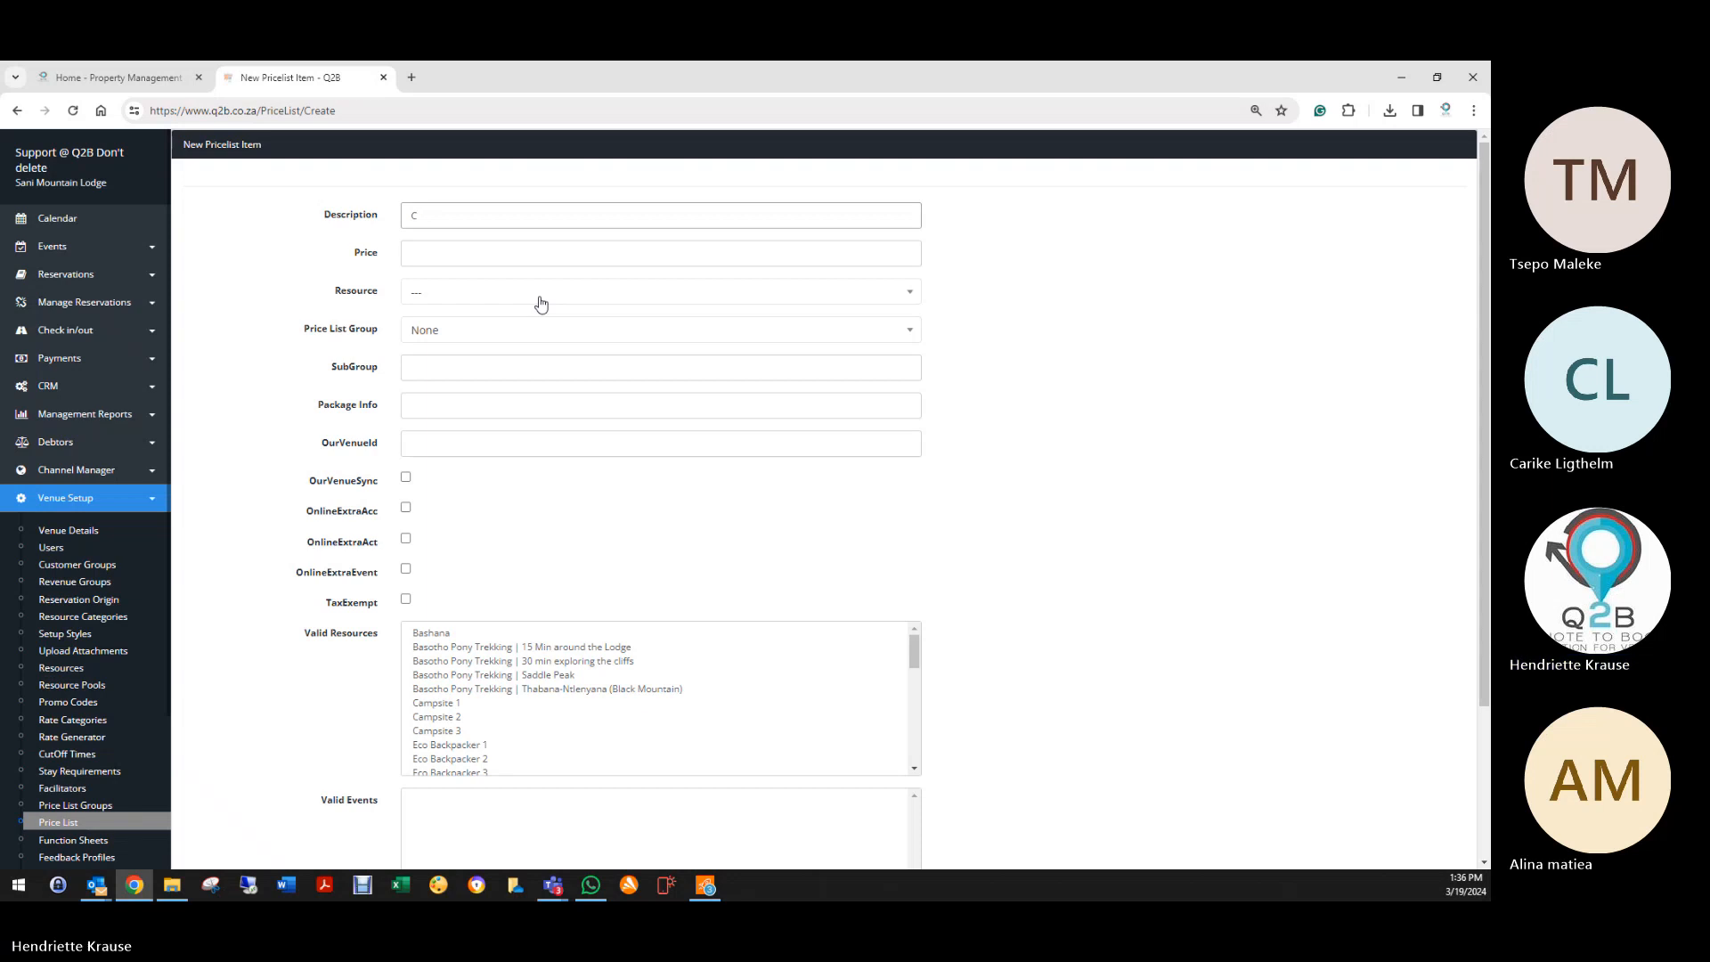
pyautogui.click(540, 304)
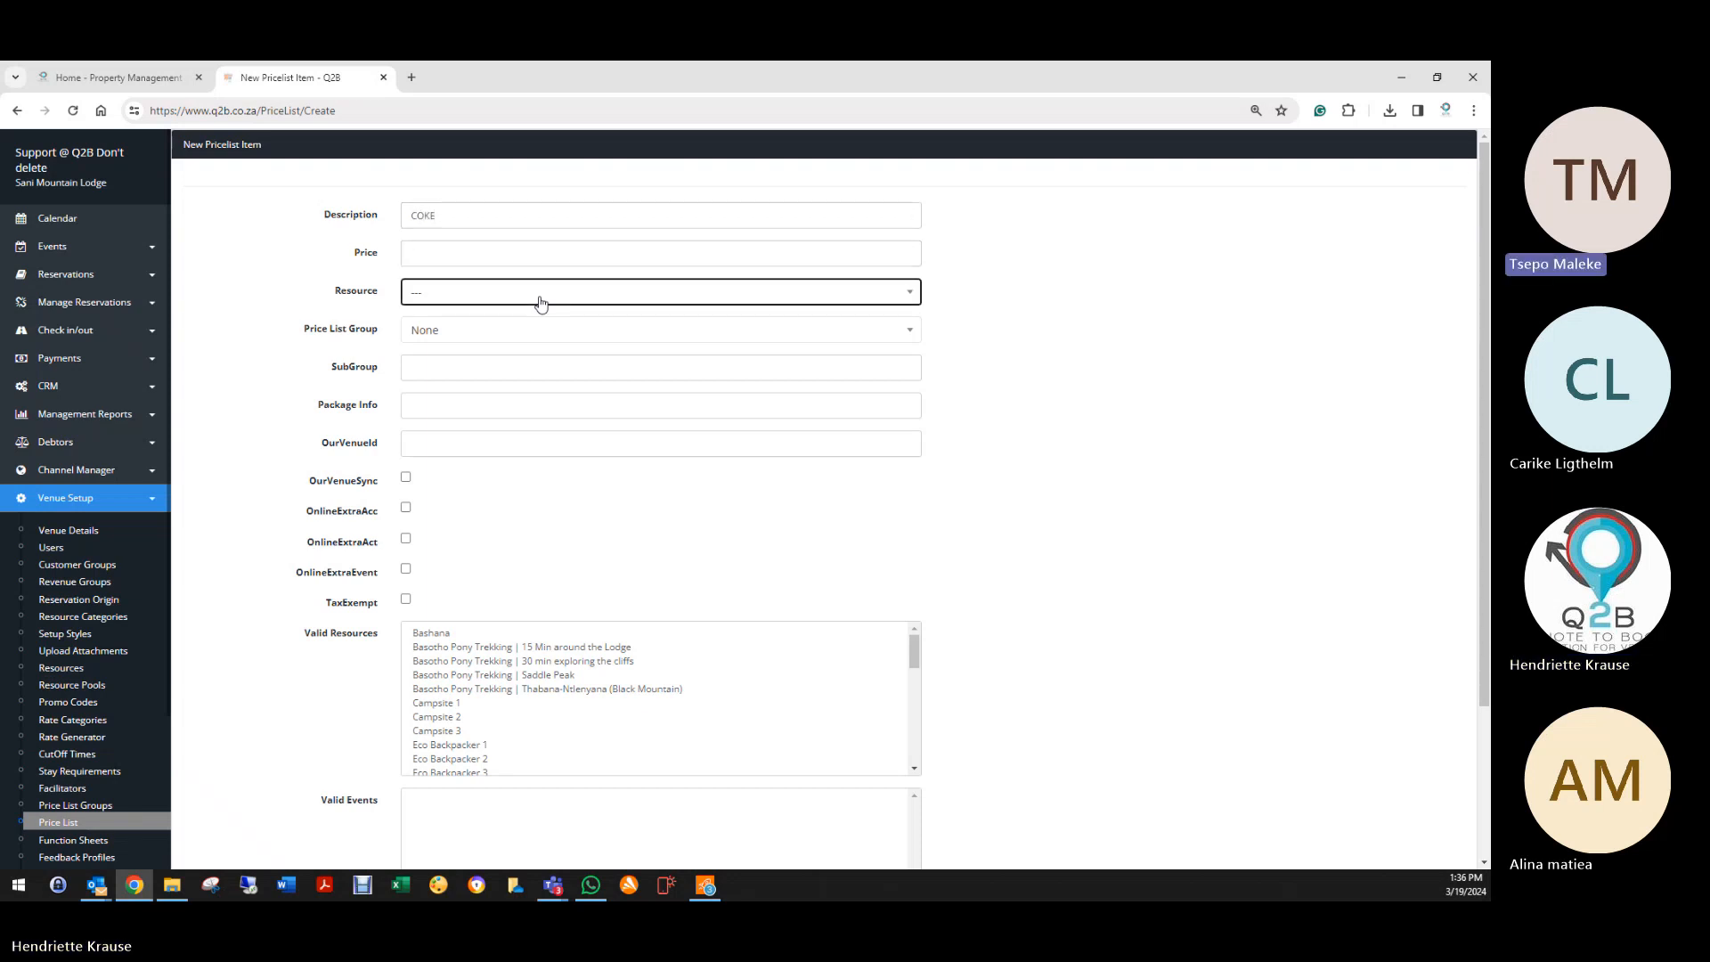
pyautogui.click(553, 241)
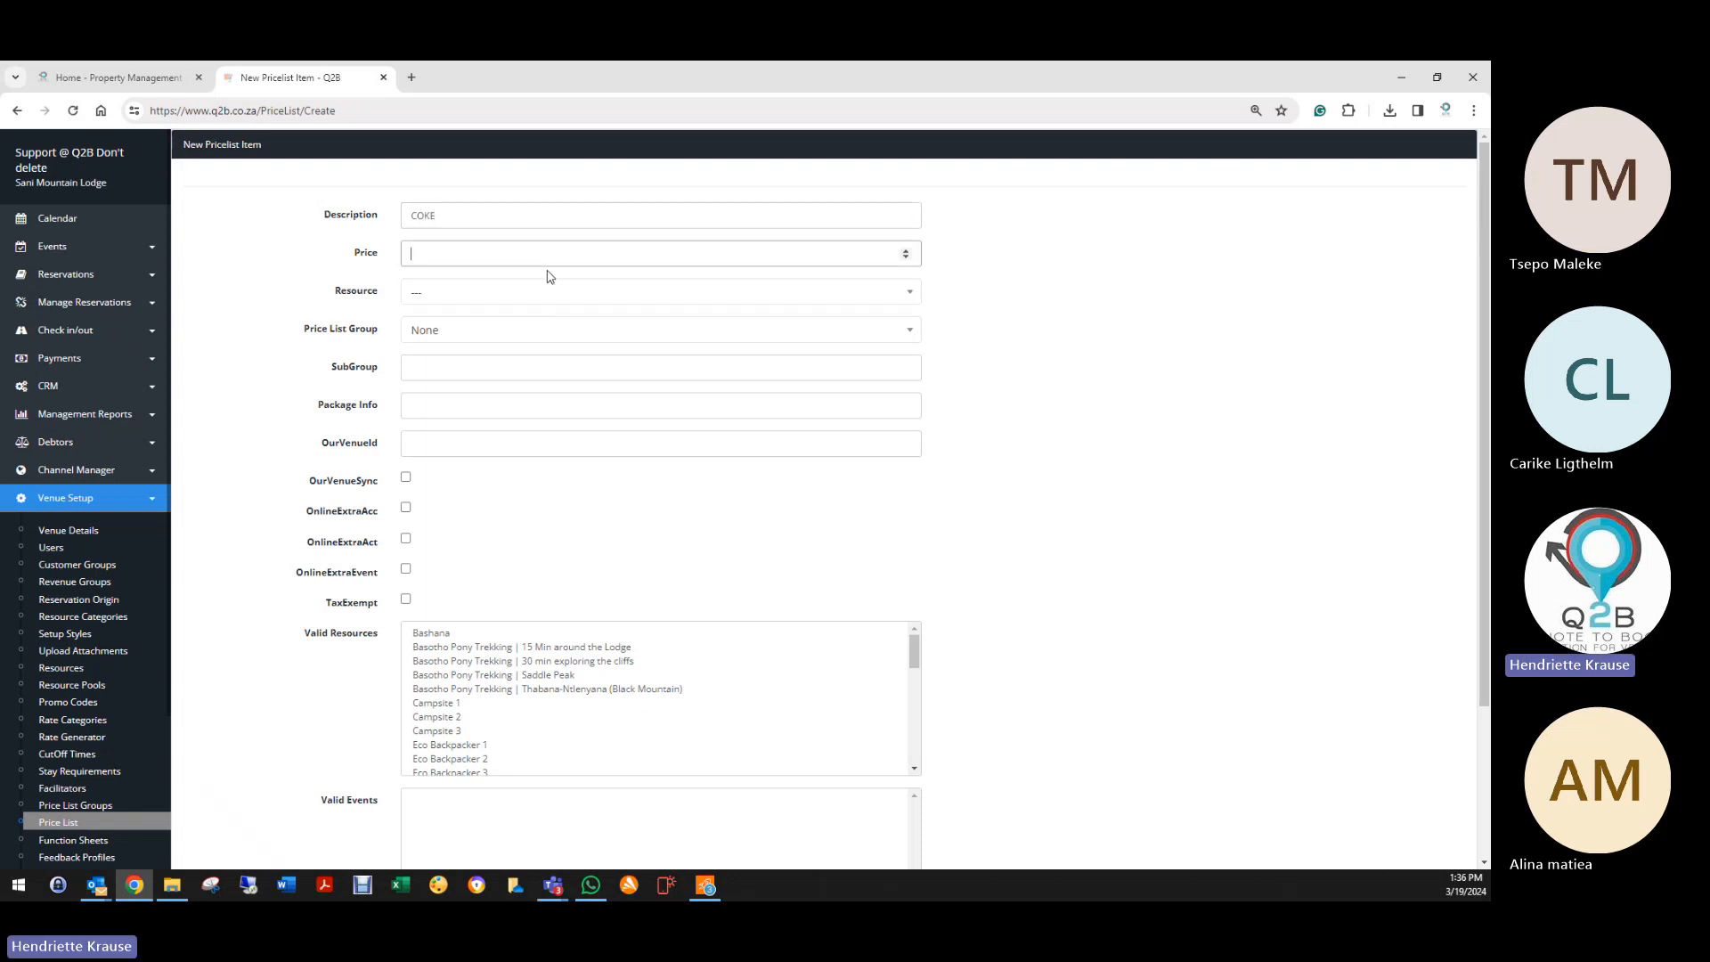
pyautogui.scroll(-2, 316, 630)
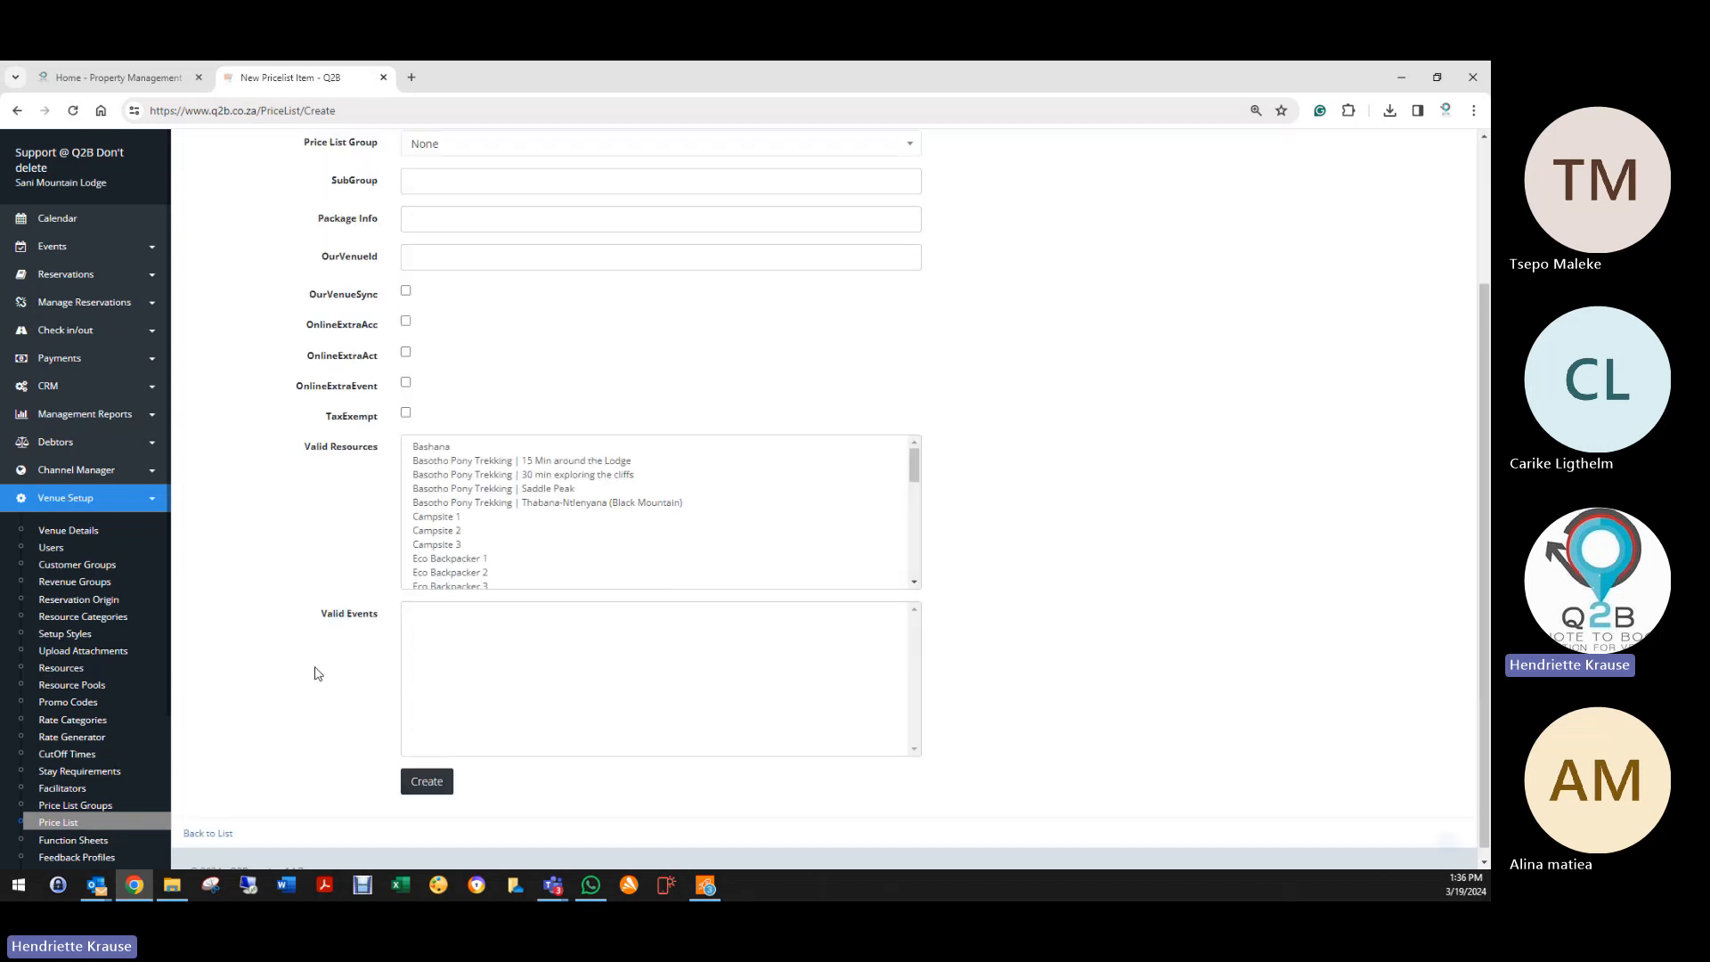
pyautogui.click(432, 773)
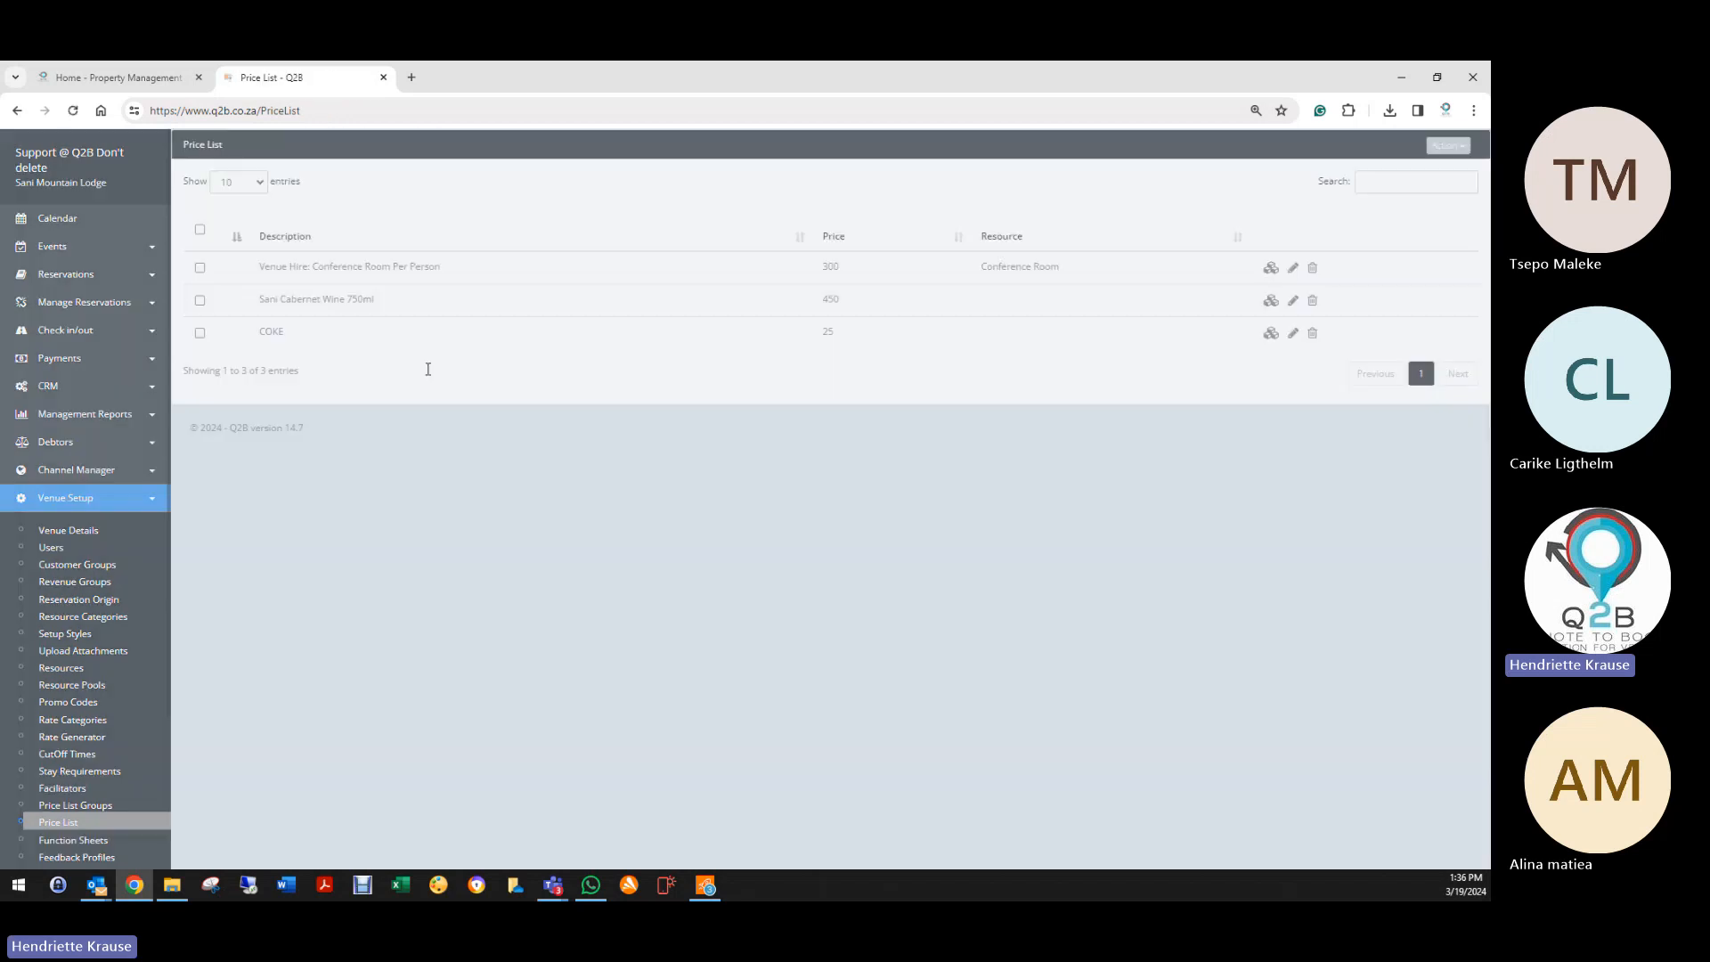
pyautogui.scroll(-2, 89, 802)
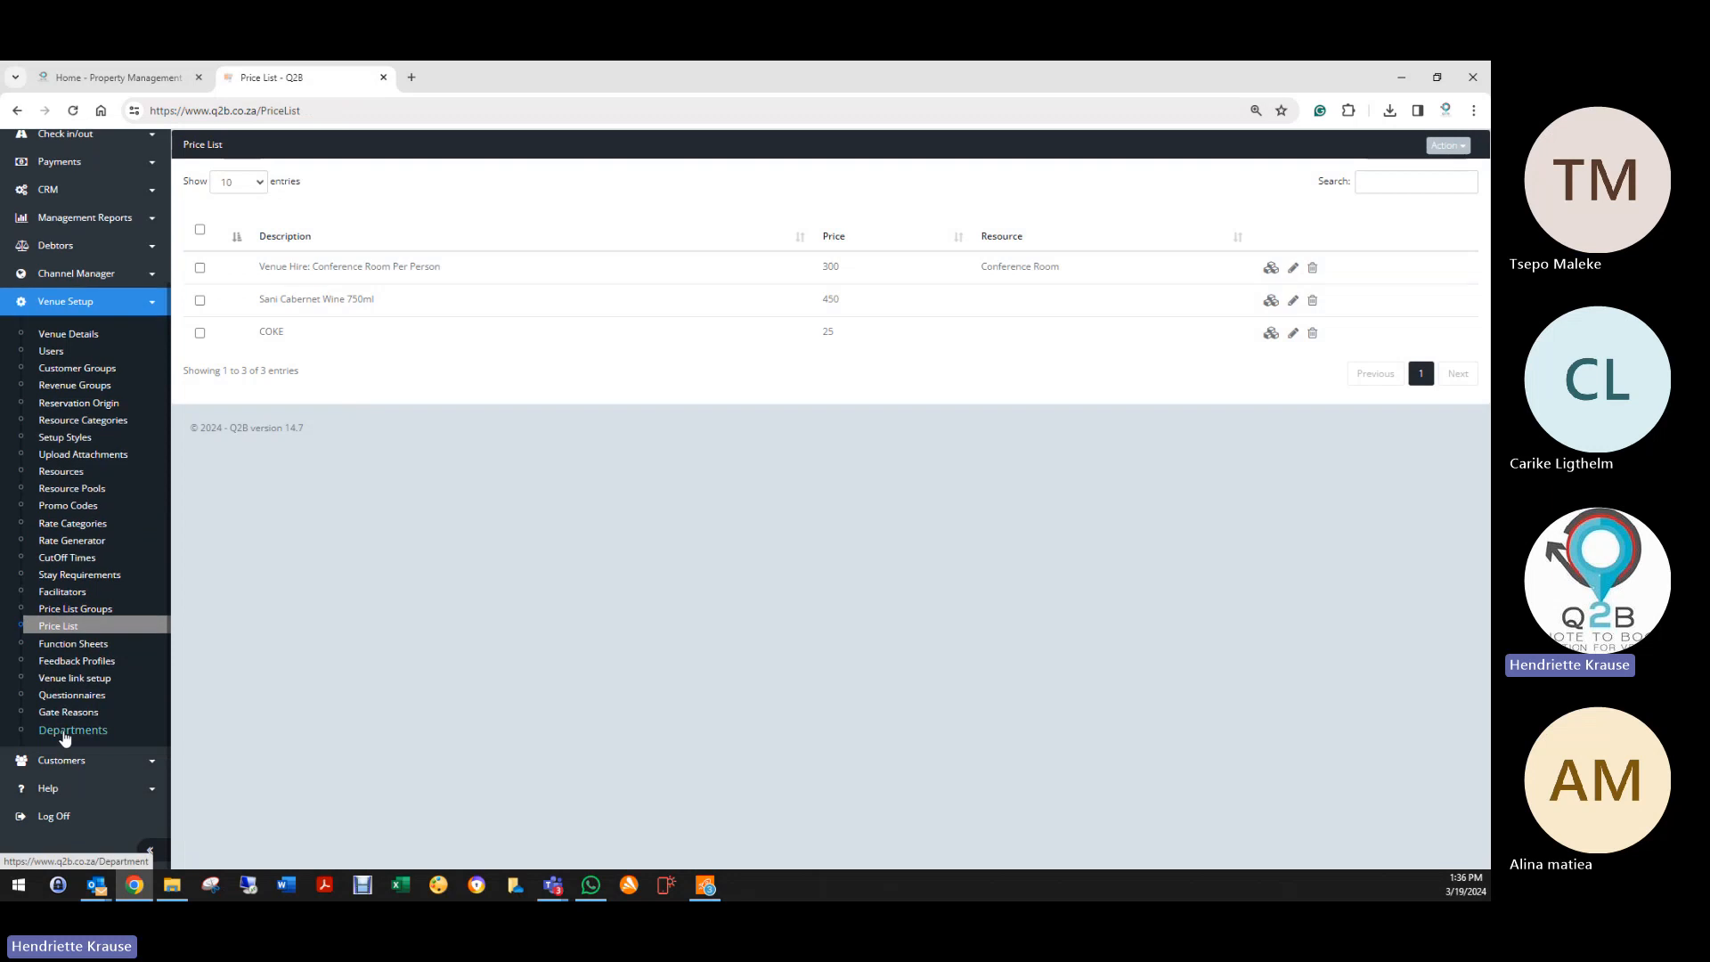
# Step: Via Find Missing PriceList Items, assign COKE to the Beverages department and save
pyautogui.click(67, 732)
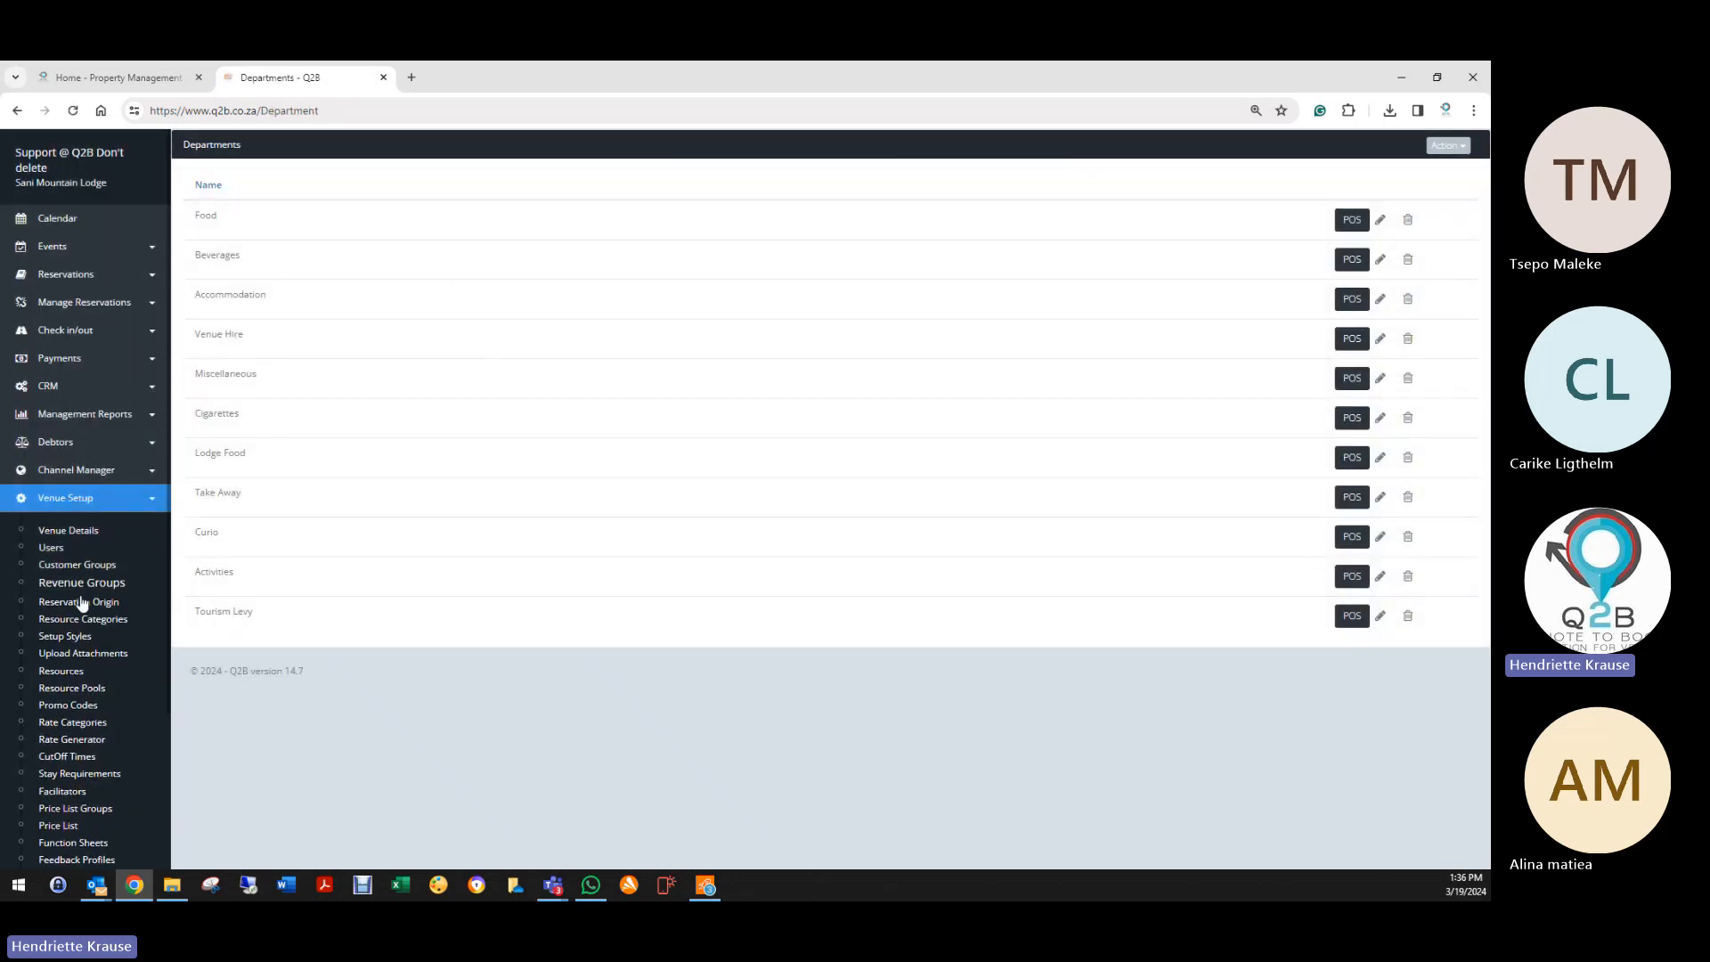
pyautogui.scroll(-2, 80, 614)
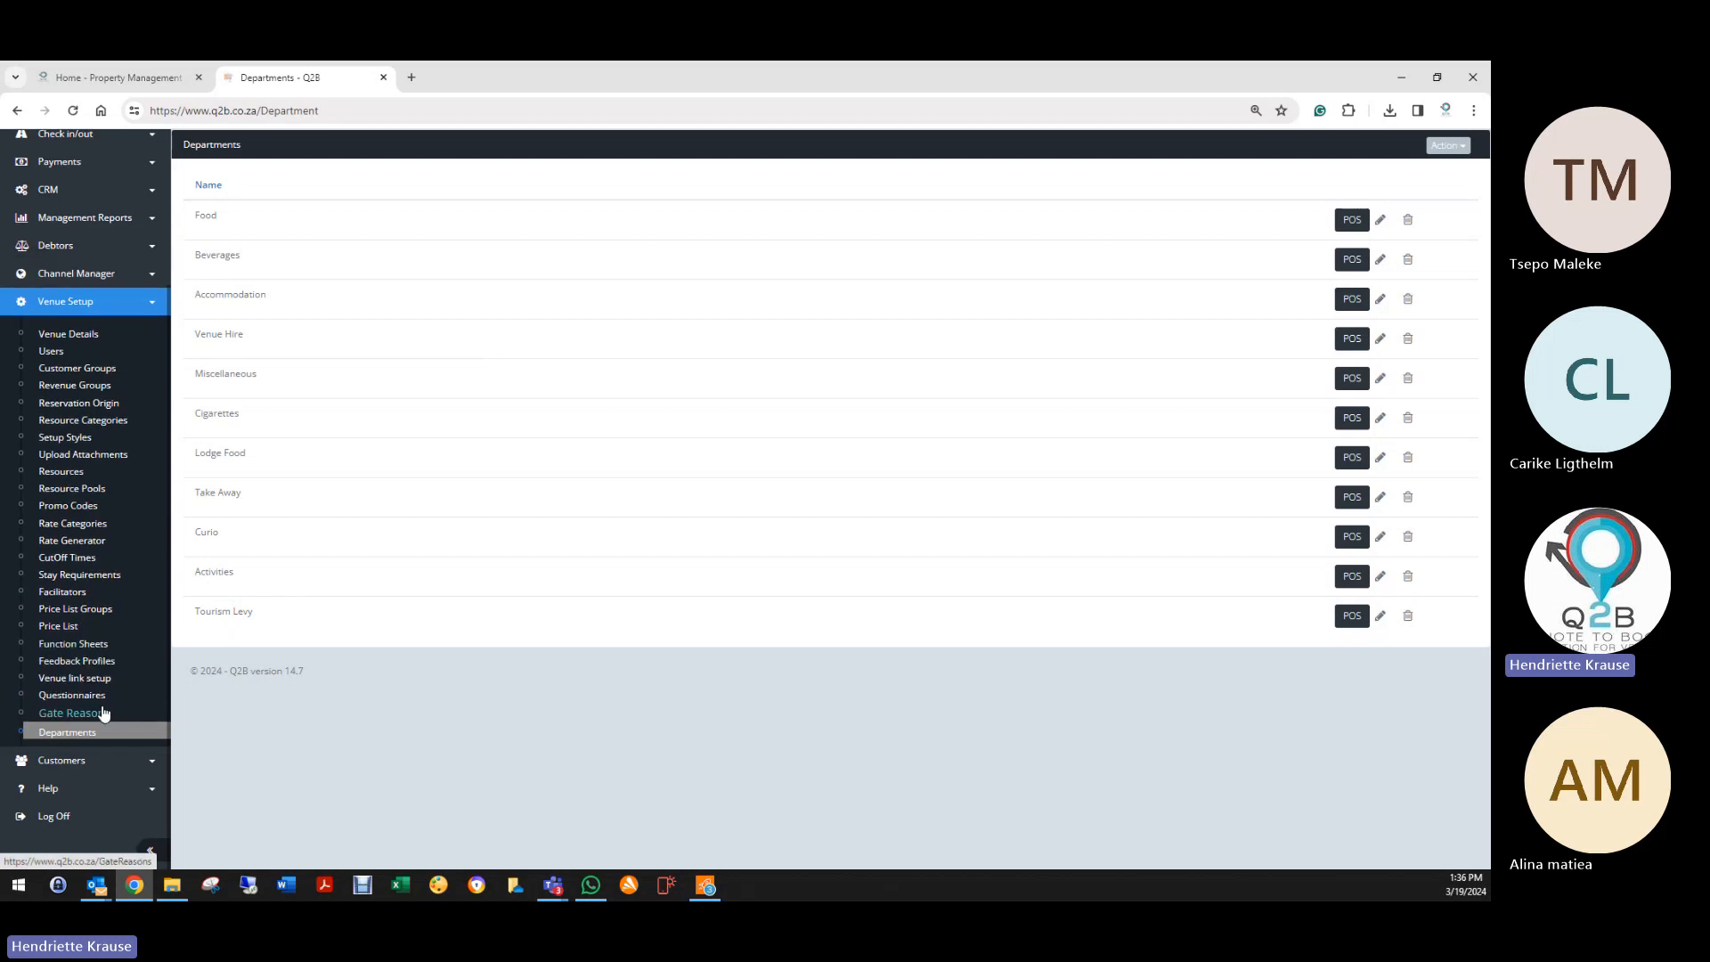
pyautogui.click(1455, 148)
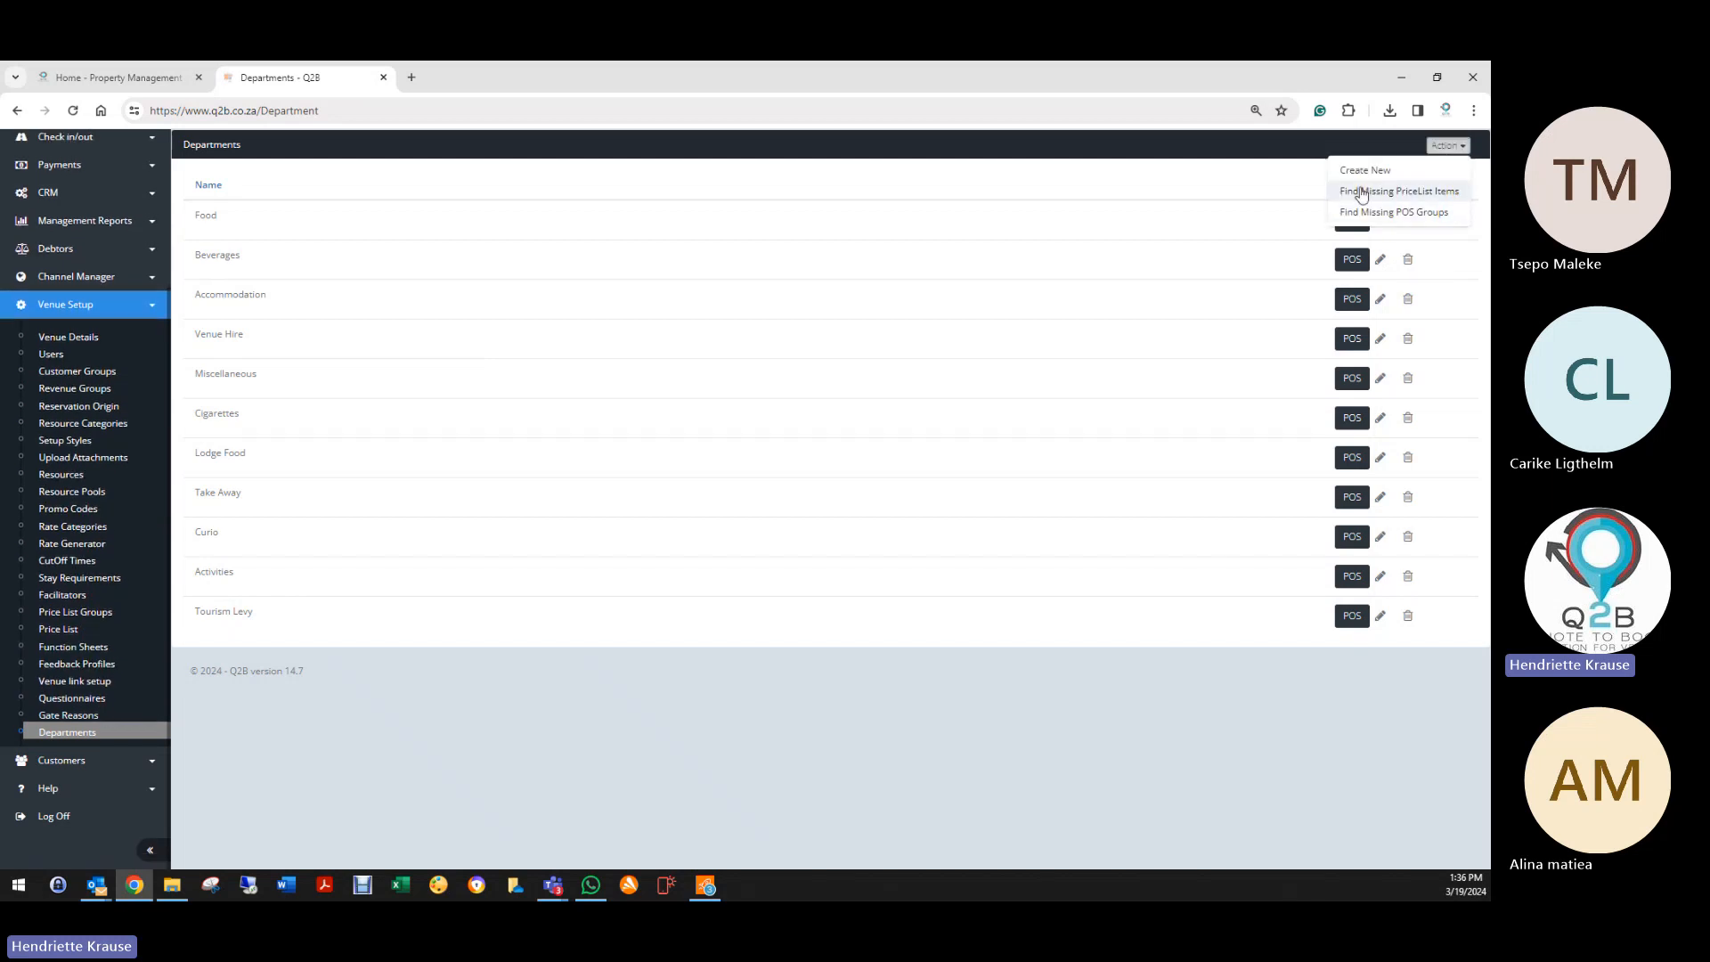
pyautogui.click(1434, 198)
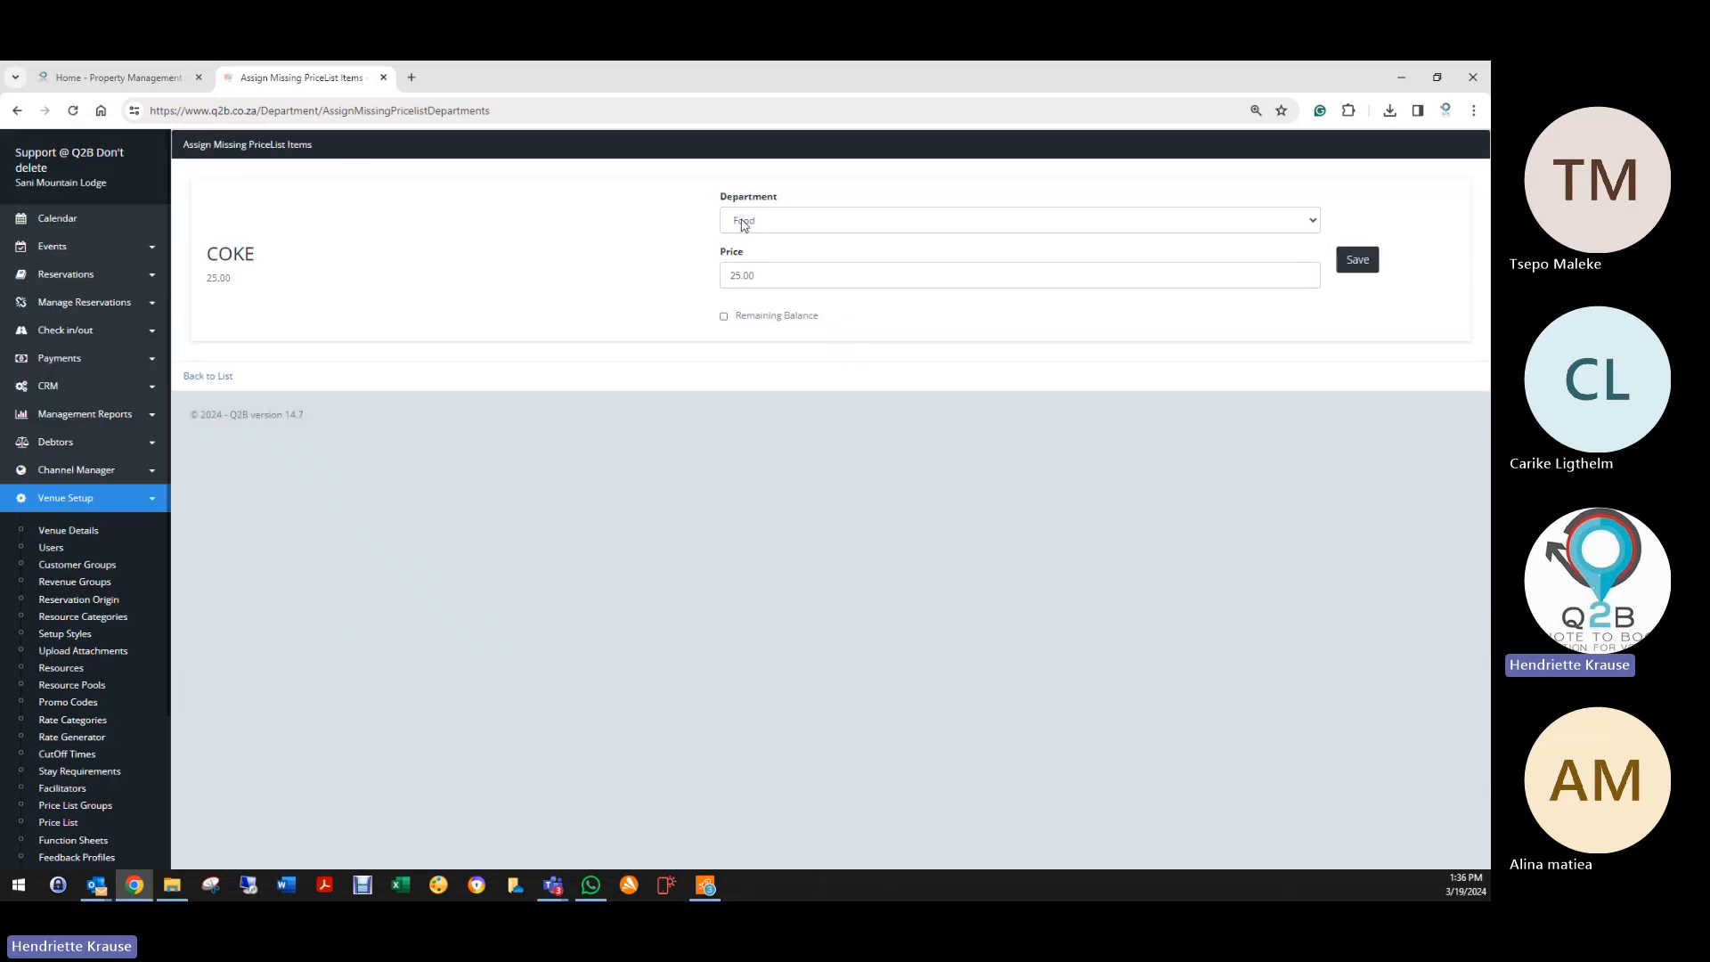
pyautogui.click(743, 224)
pyautogui.click(730, 249)
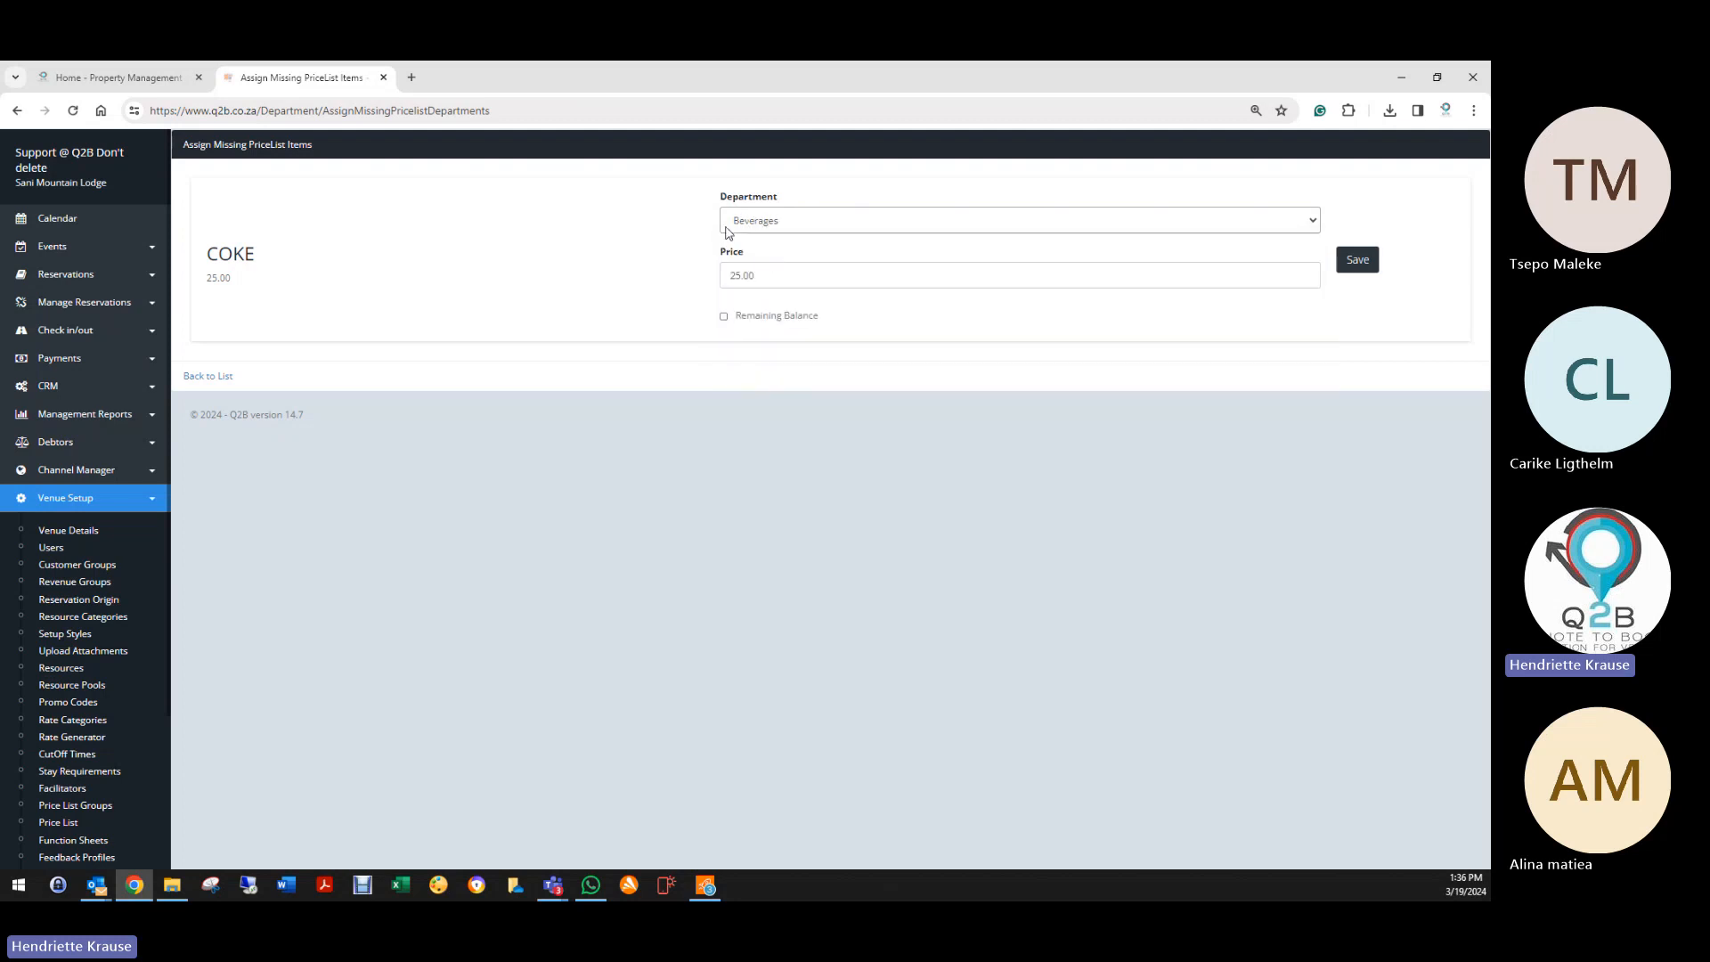
pyautogui.click(1357, 260)
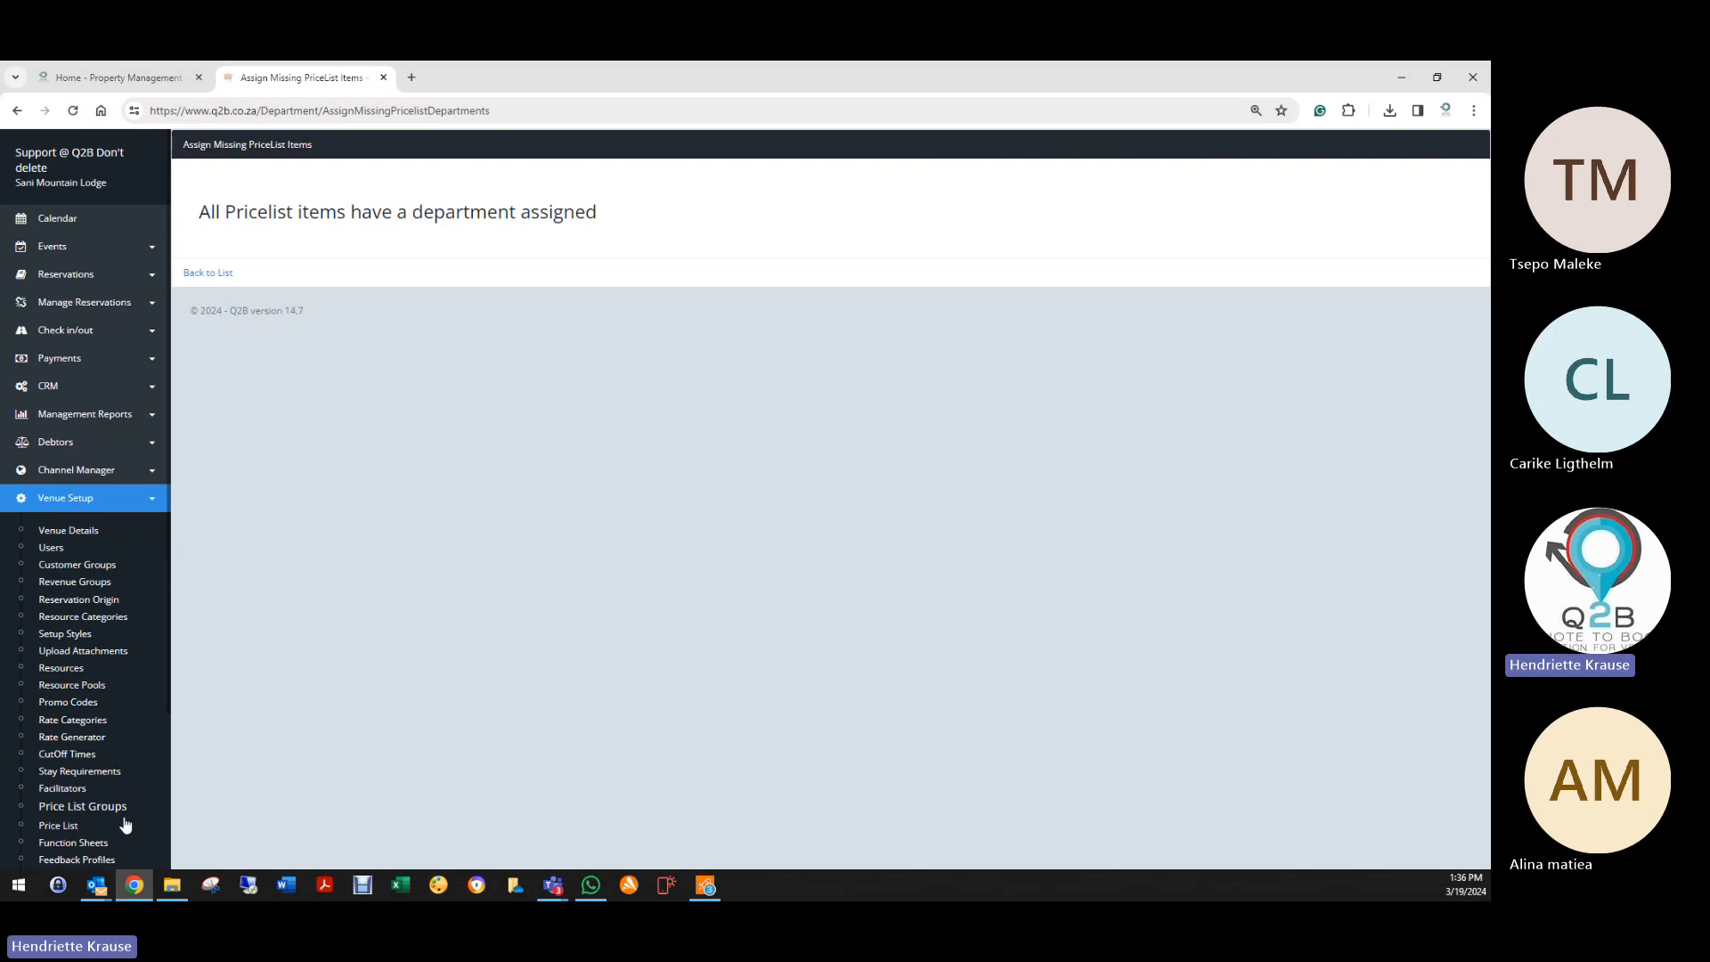
pyautogui.click(58, 826)
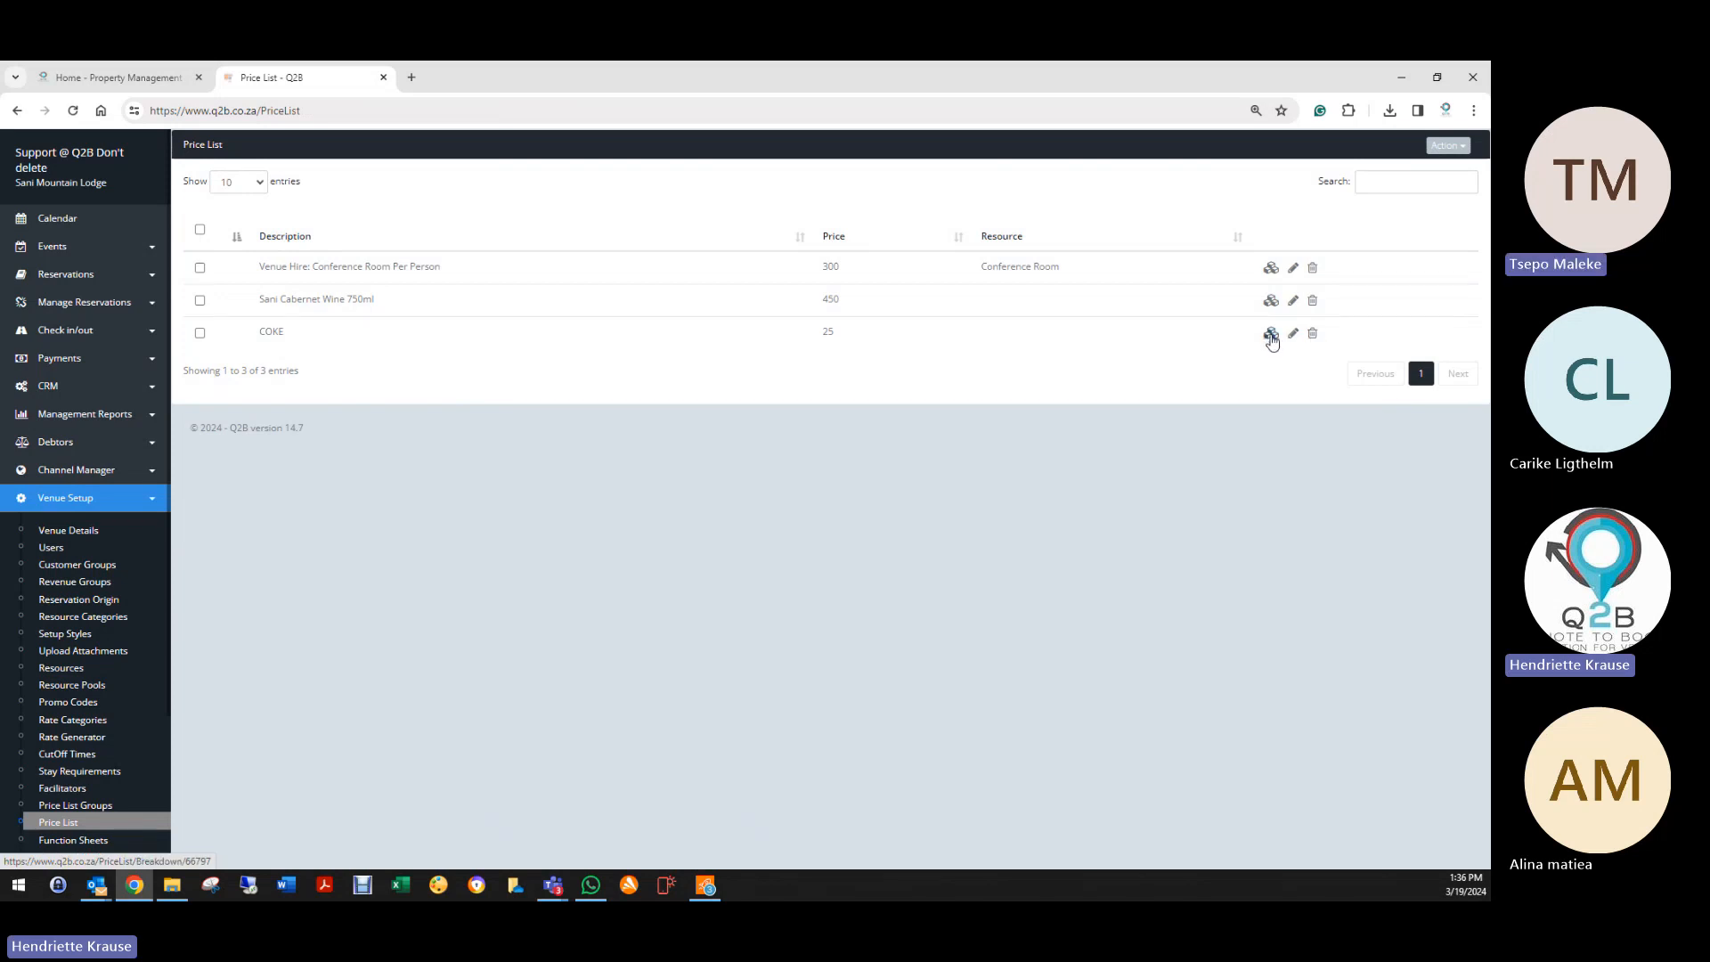
# Step: Delete COKE from the Price List, then run Find Missing POS Groups in Departments
pyautogui.click(1313, 333)
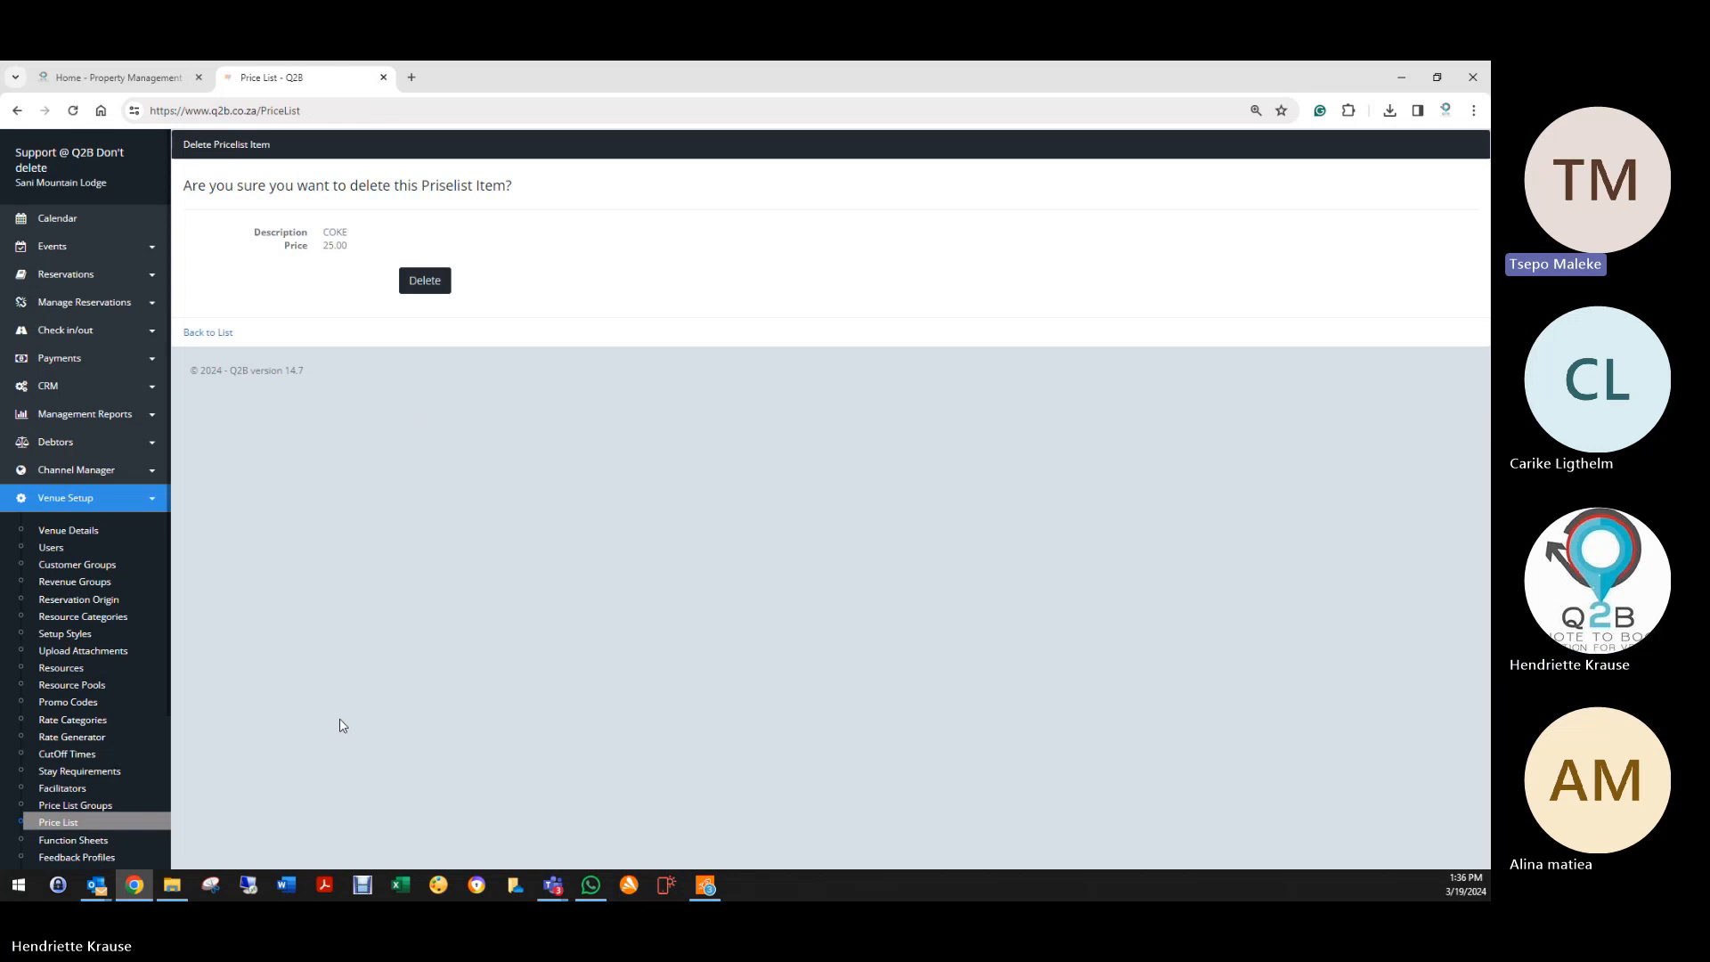
pyautogui.scroll(-3, 107, 743)
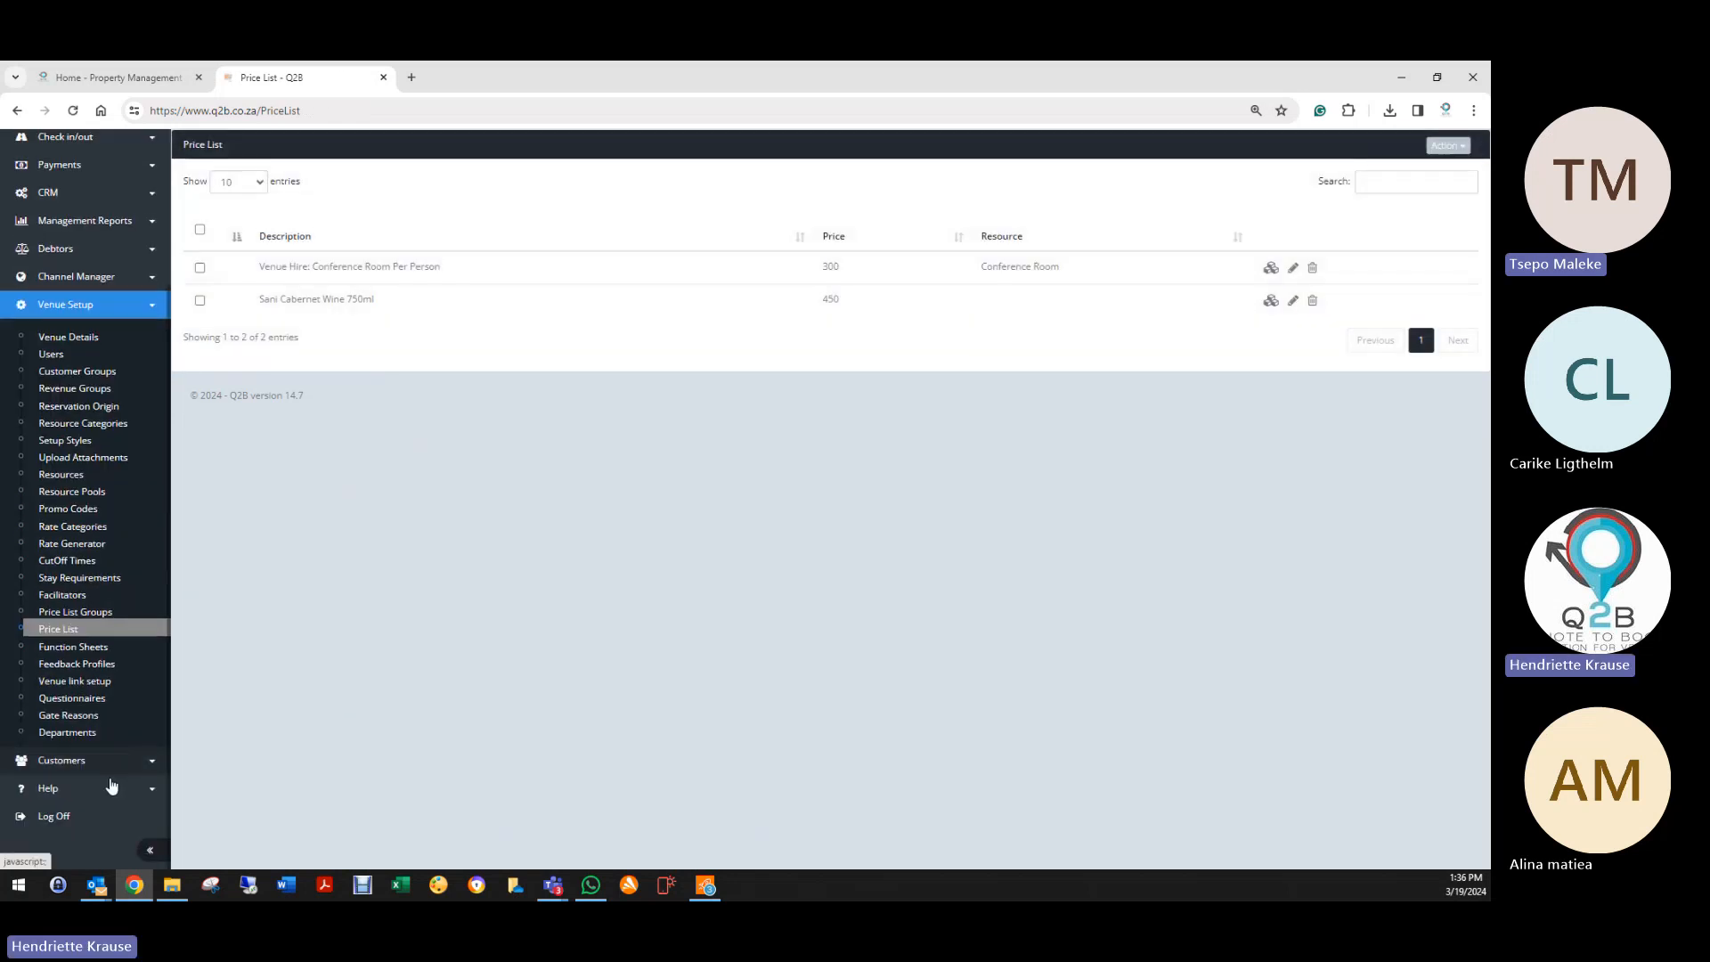
pyautogui.click(92, 732)
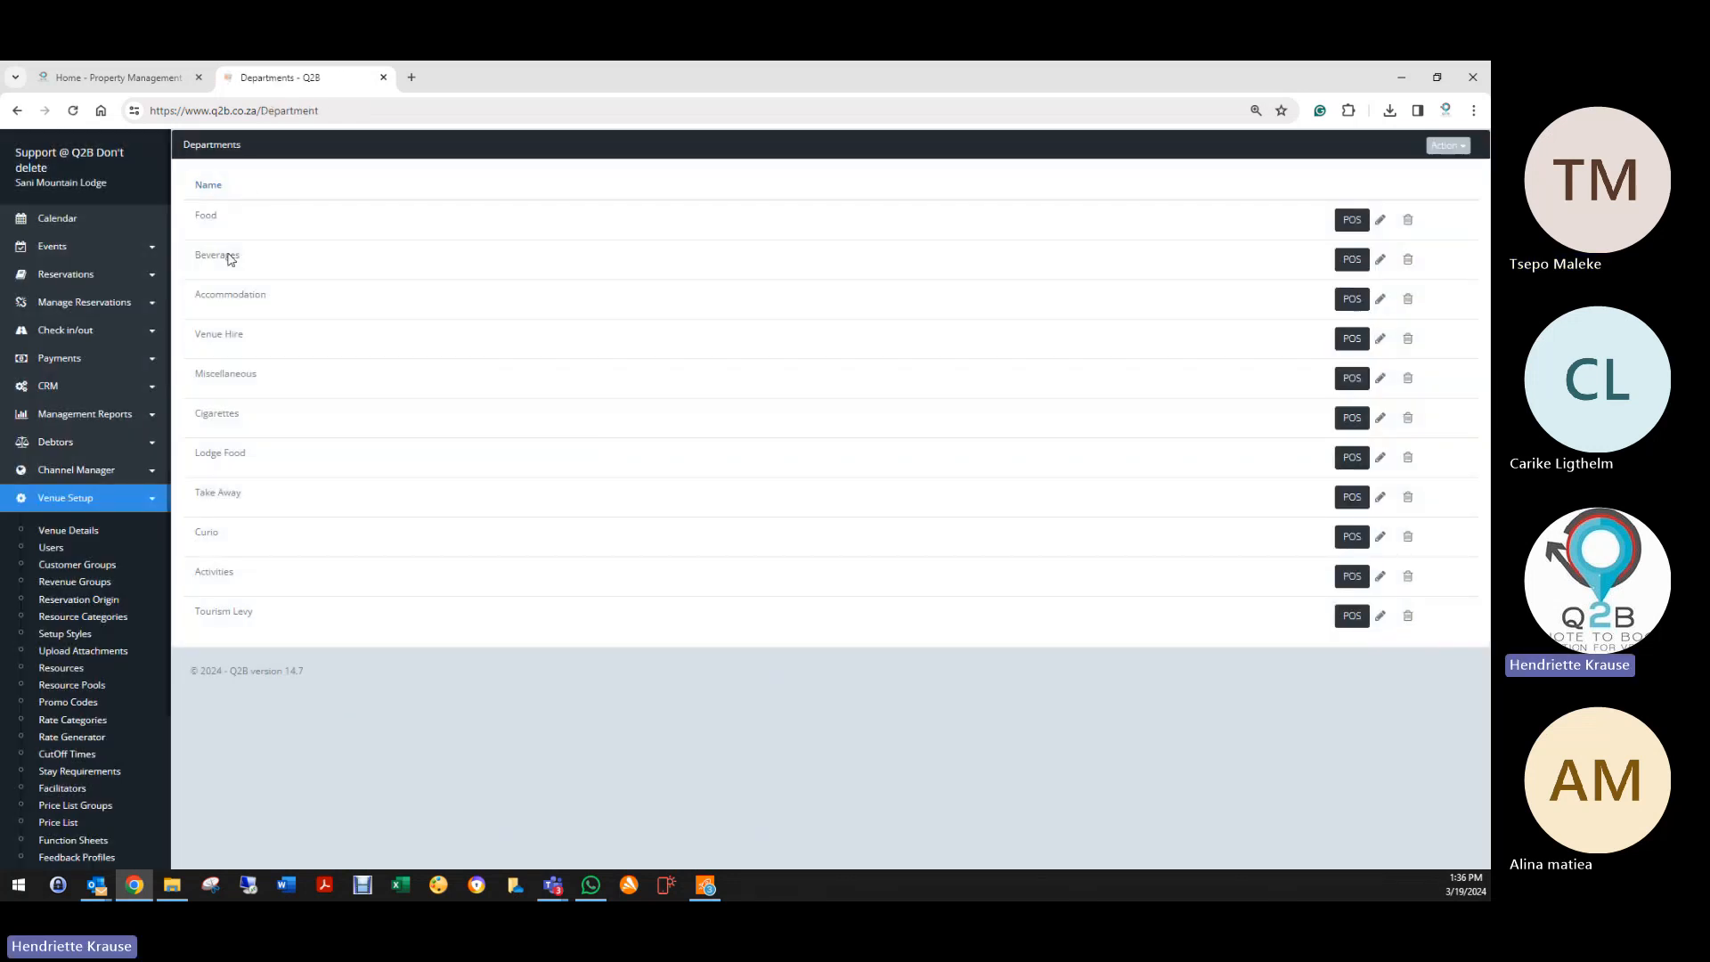
pyautogui.click(1461, 147)
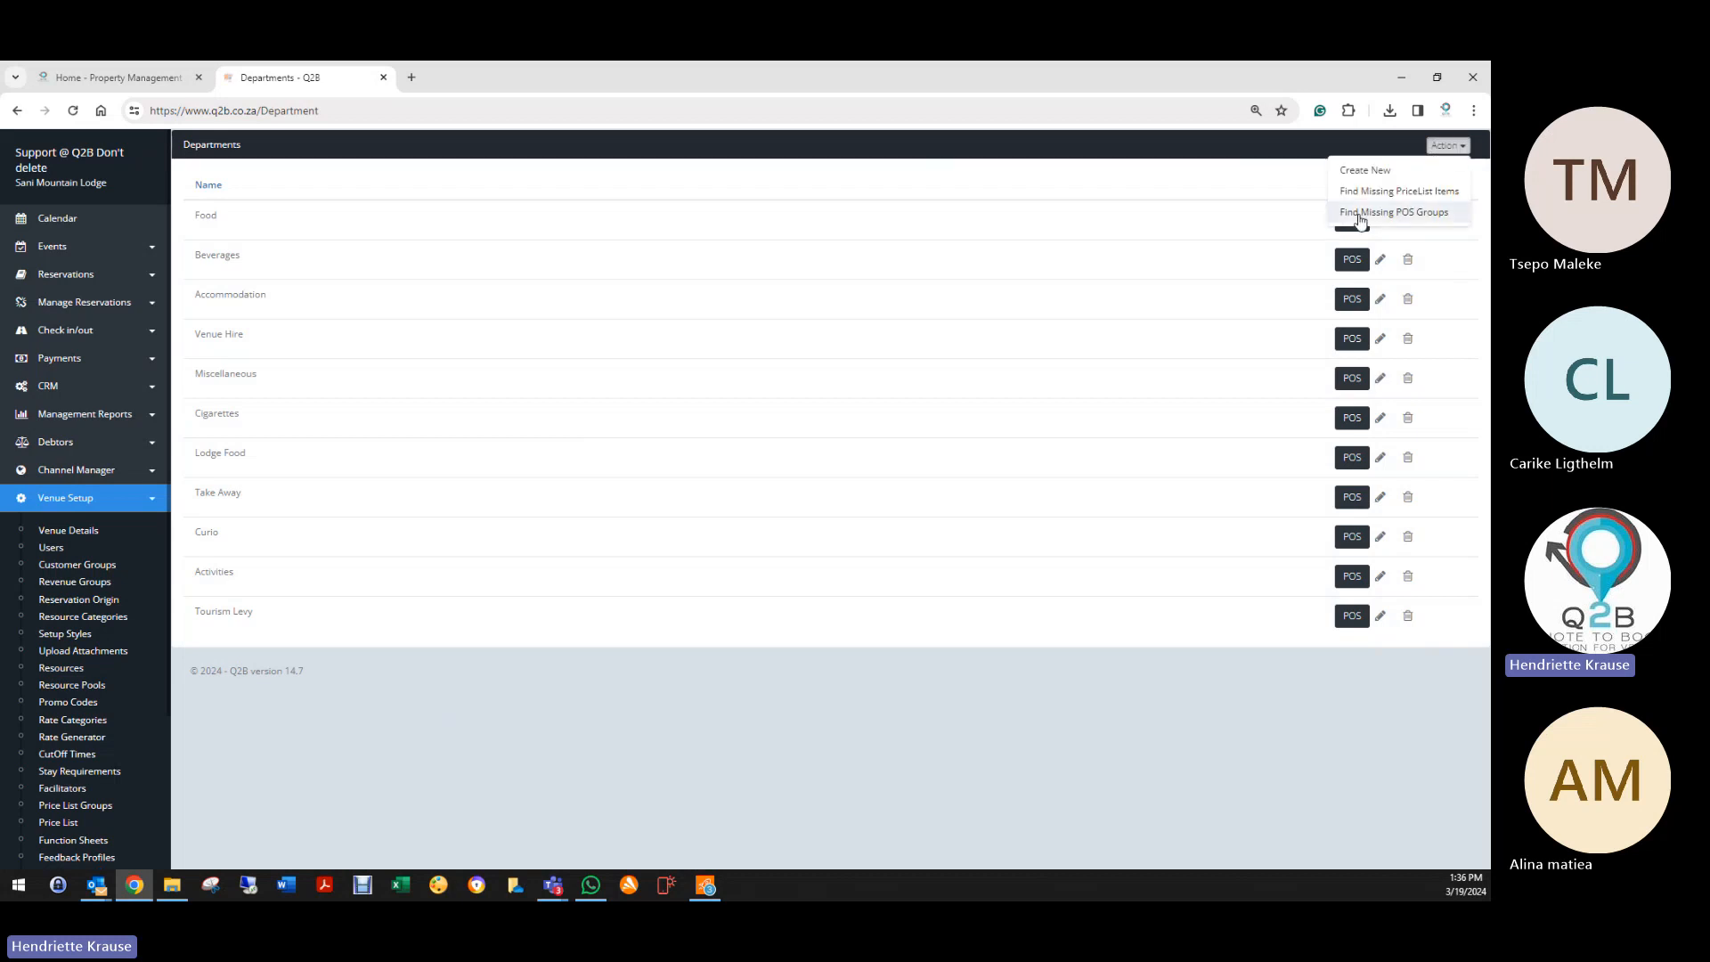
pyautogui.click(1343, 215)
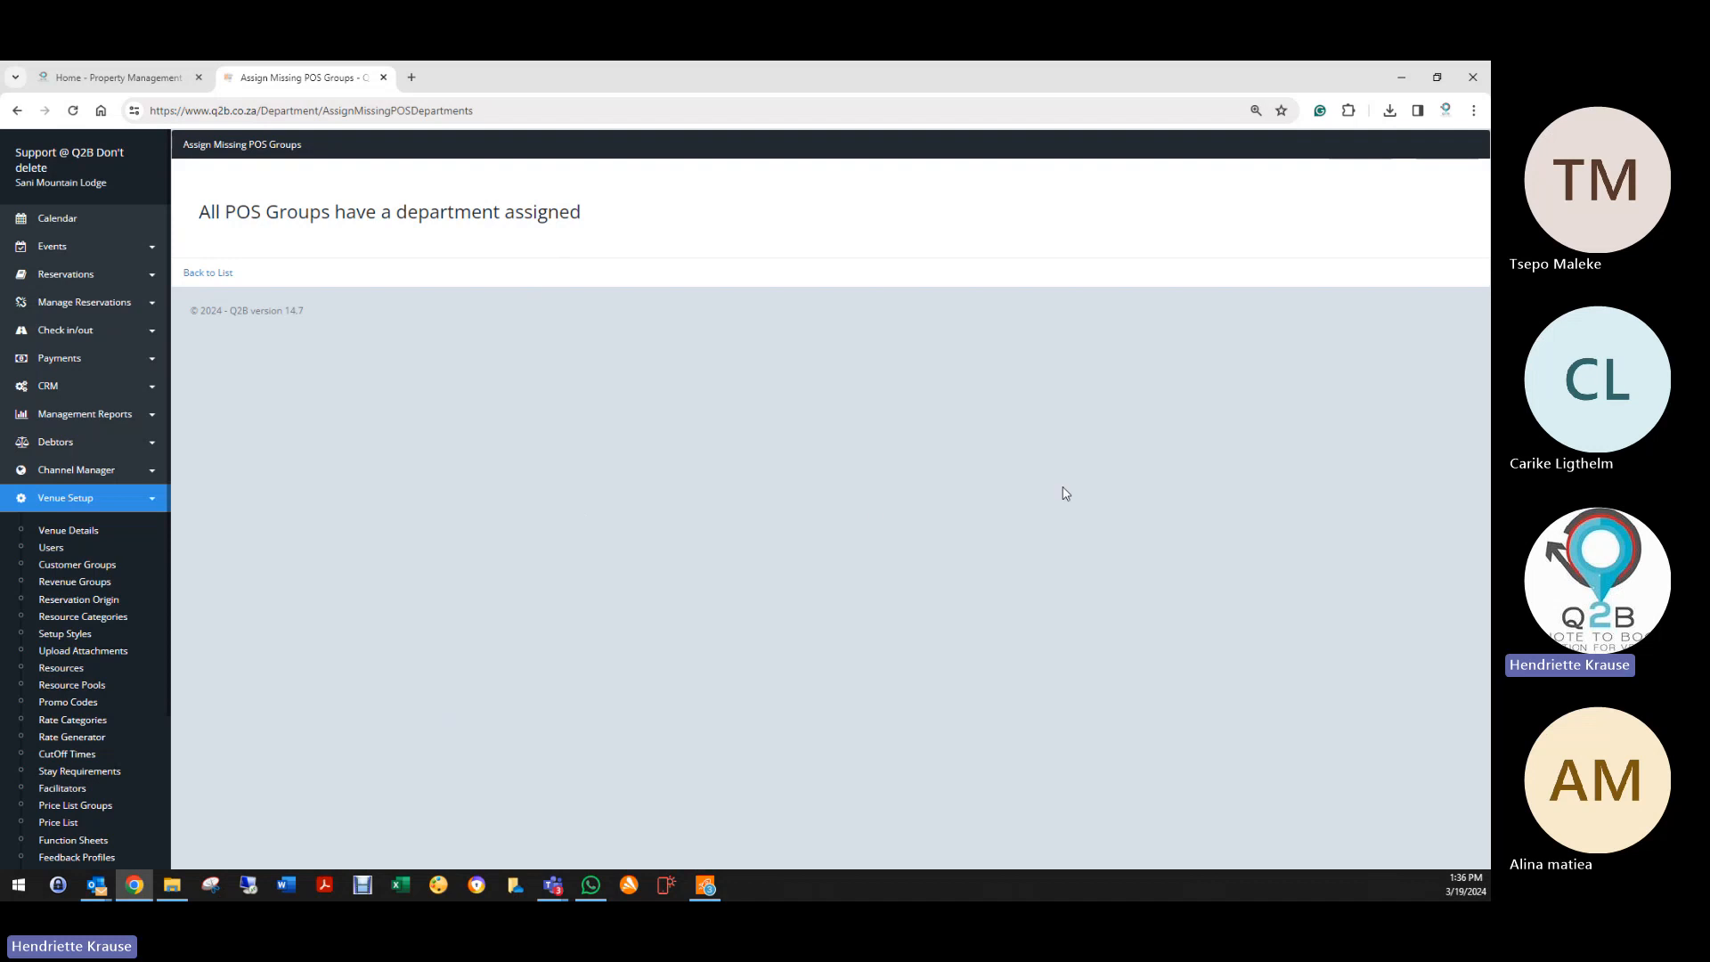
pyautogui.scroll(-2, 36, 766)
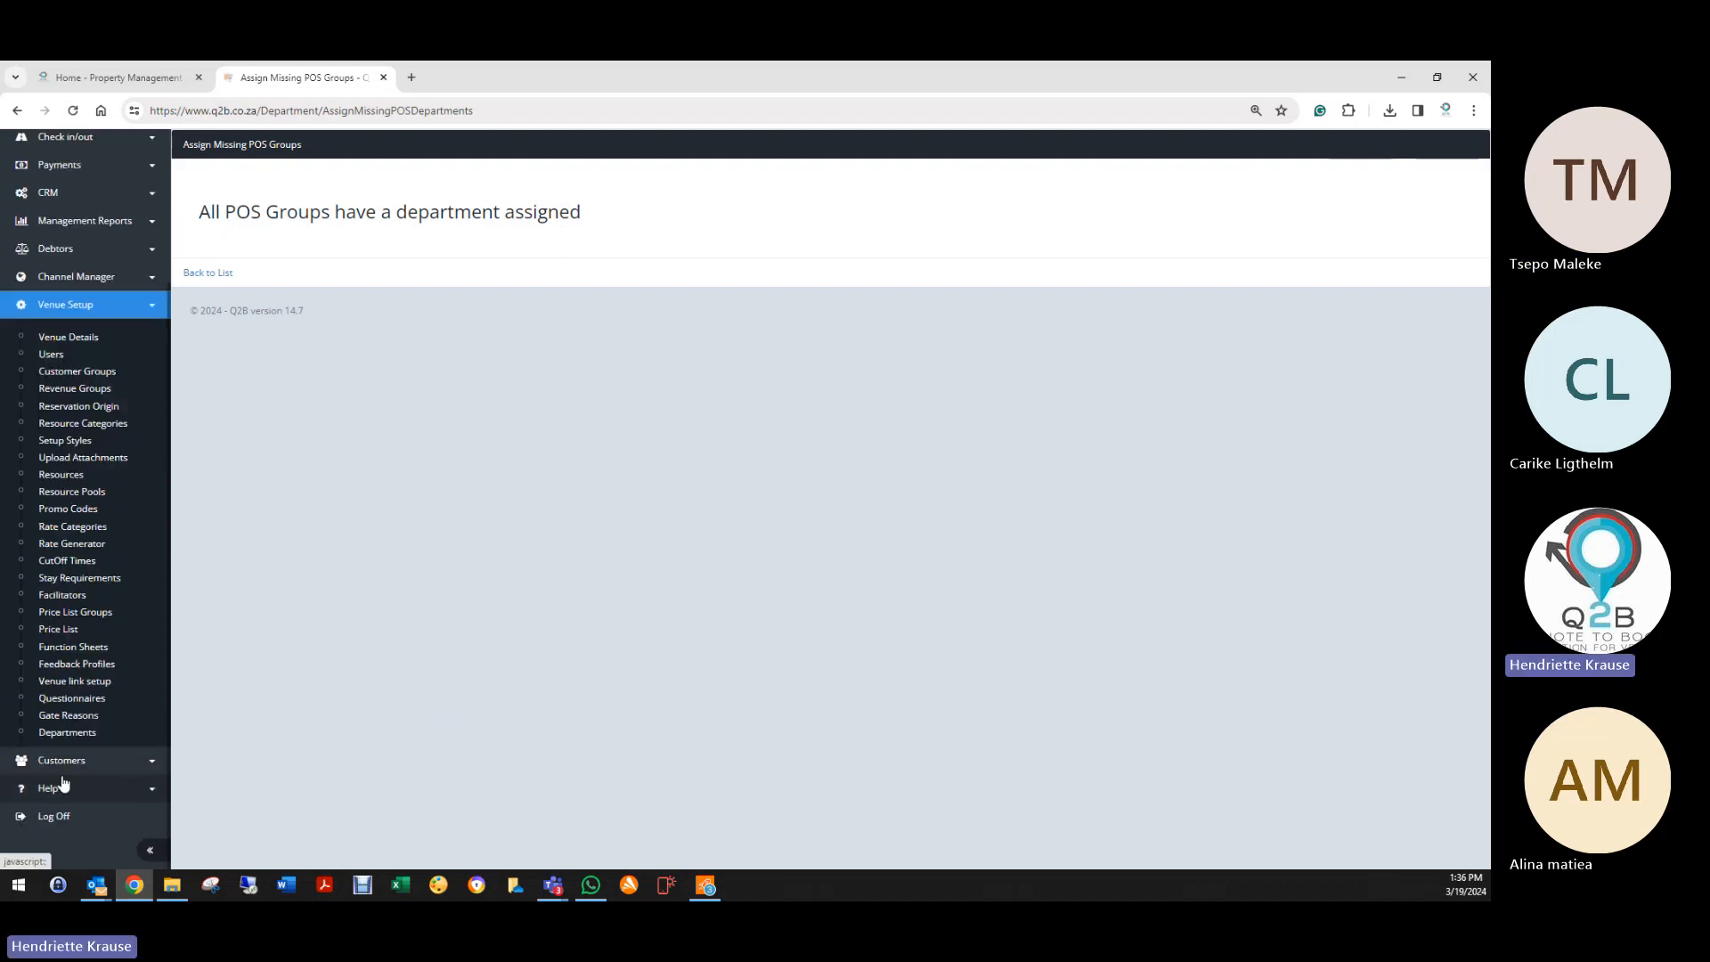
# Step: Open the debtors Age Analysis, showing one past quote worth 4004.00 aged 2–5 days
pyautogui.click(62, 761)
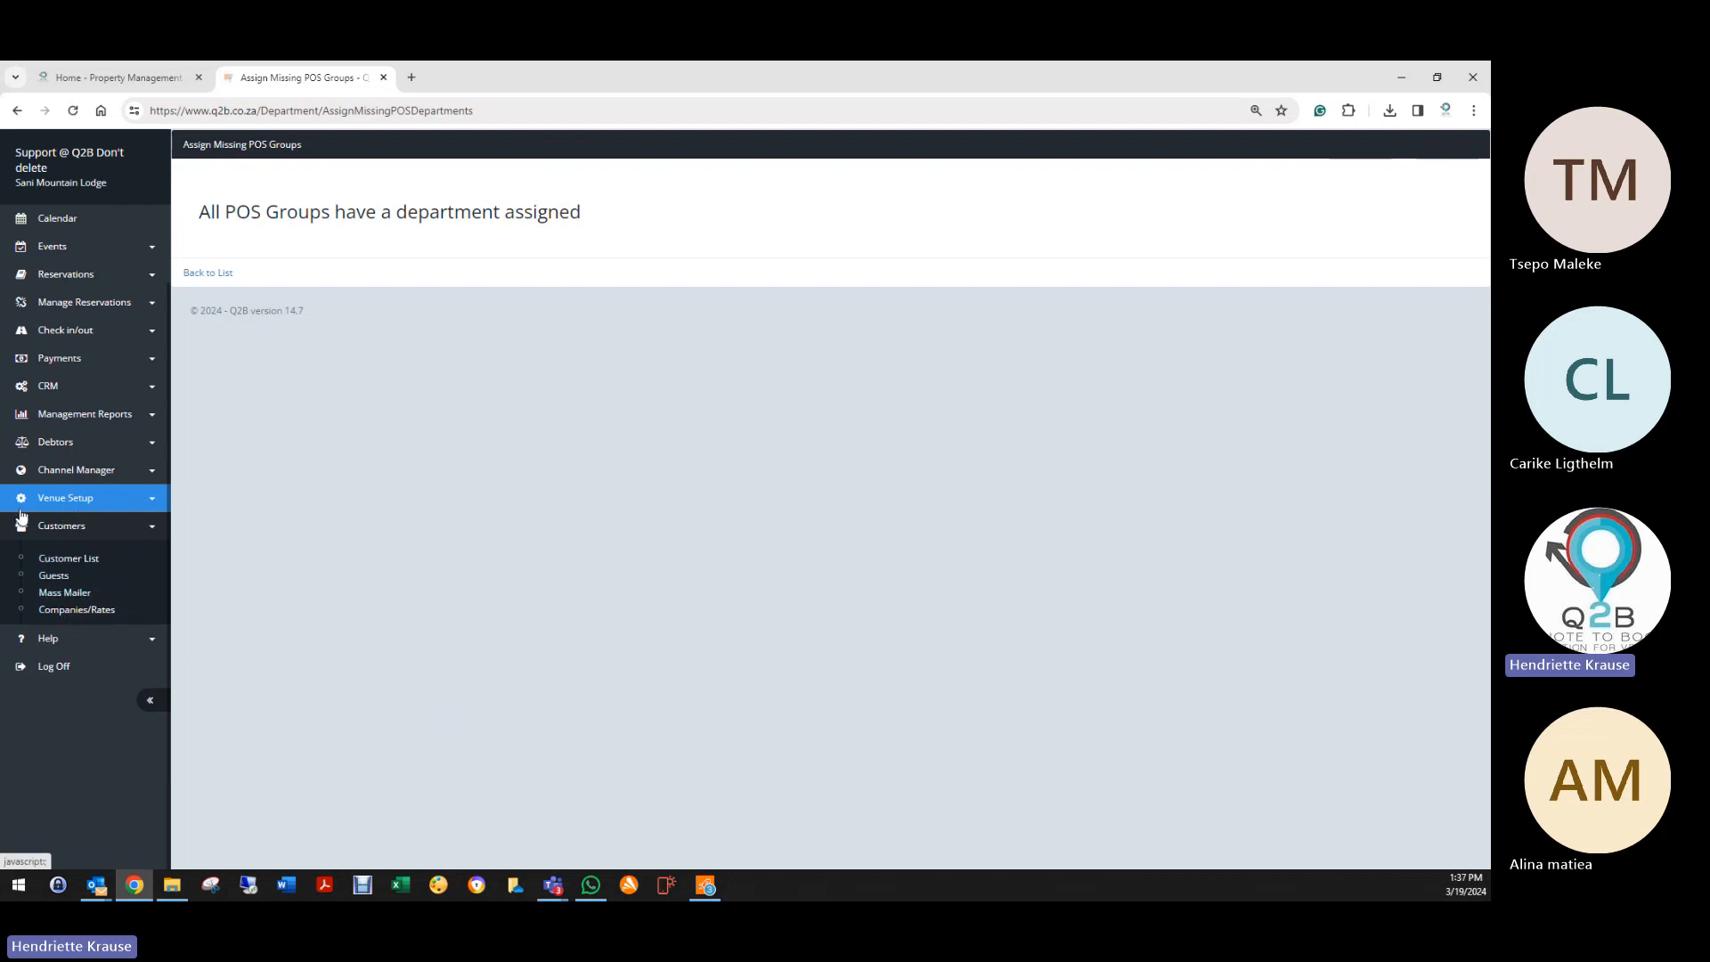
pyautogui.click(55, 442)
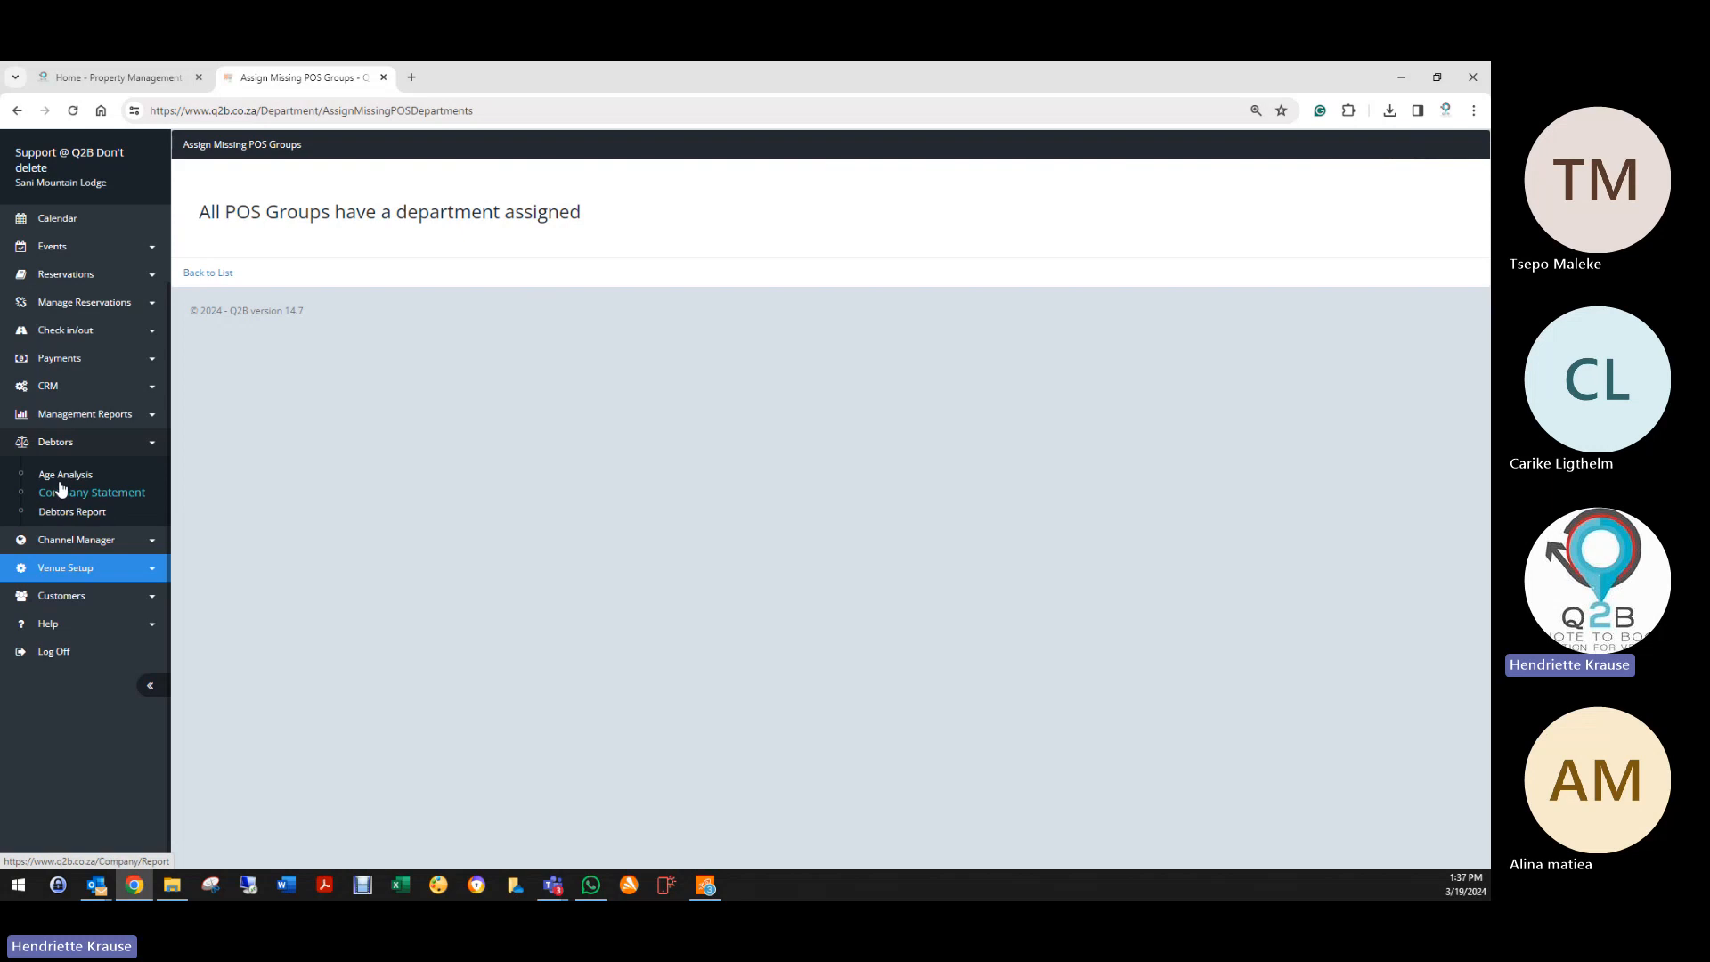
pyautogui.click(65, 475)
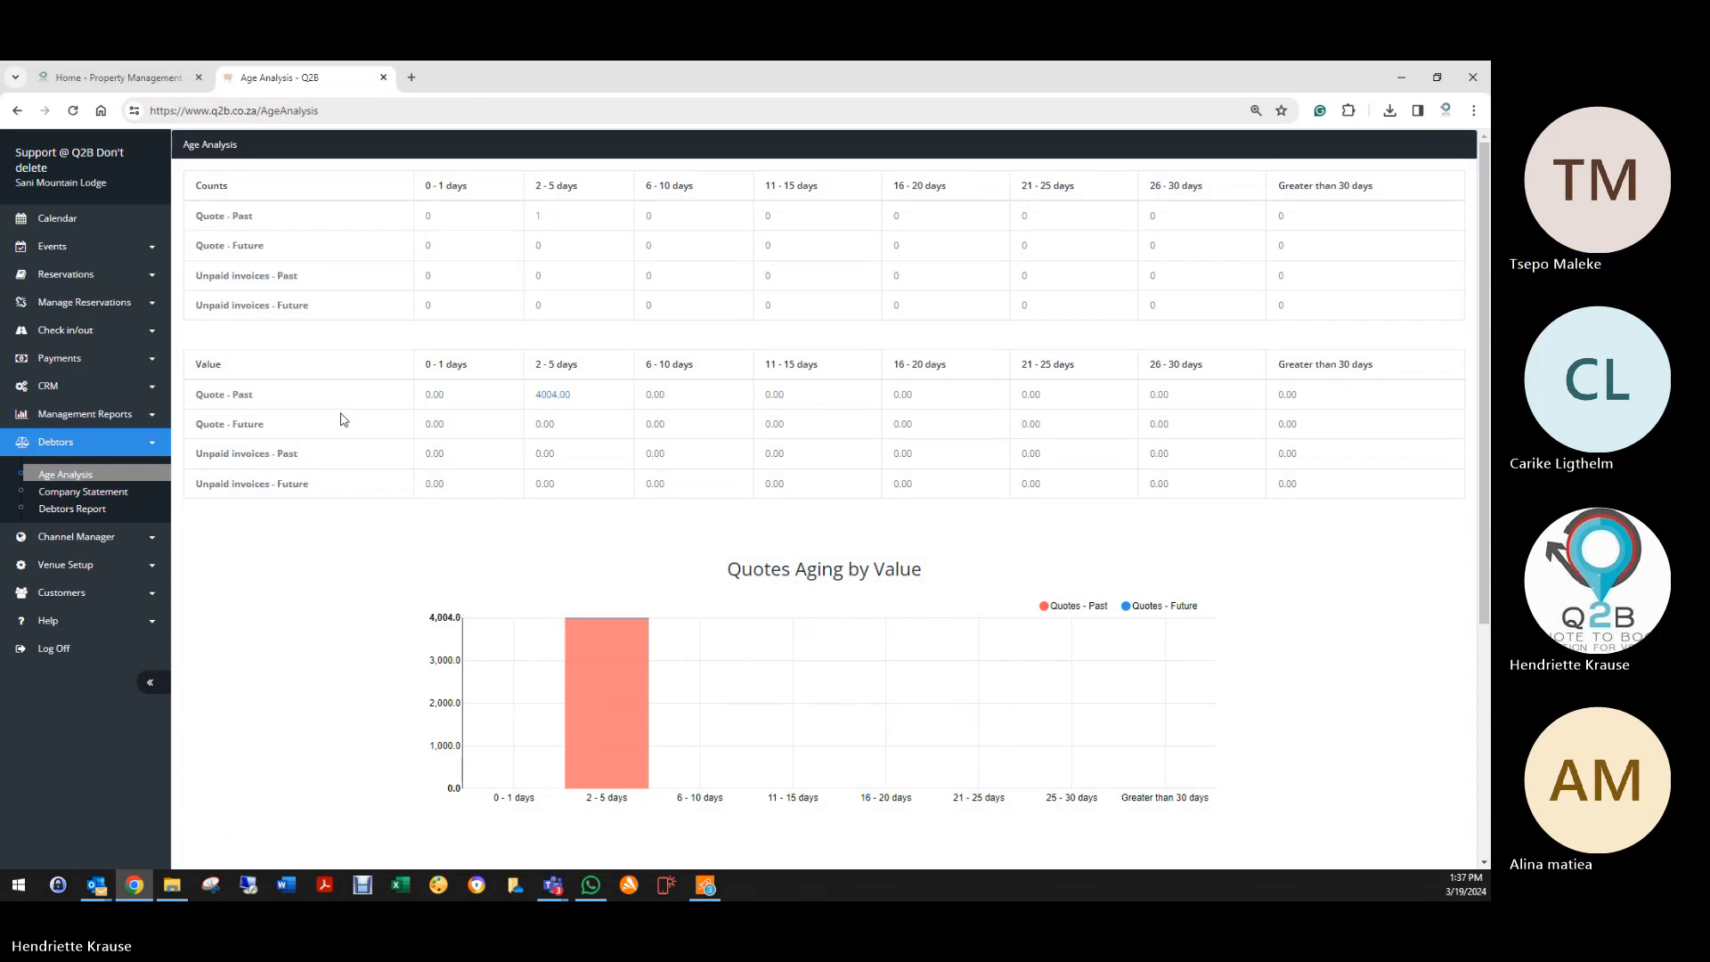
pyautogui.click(74, 600)
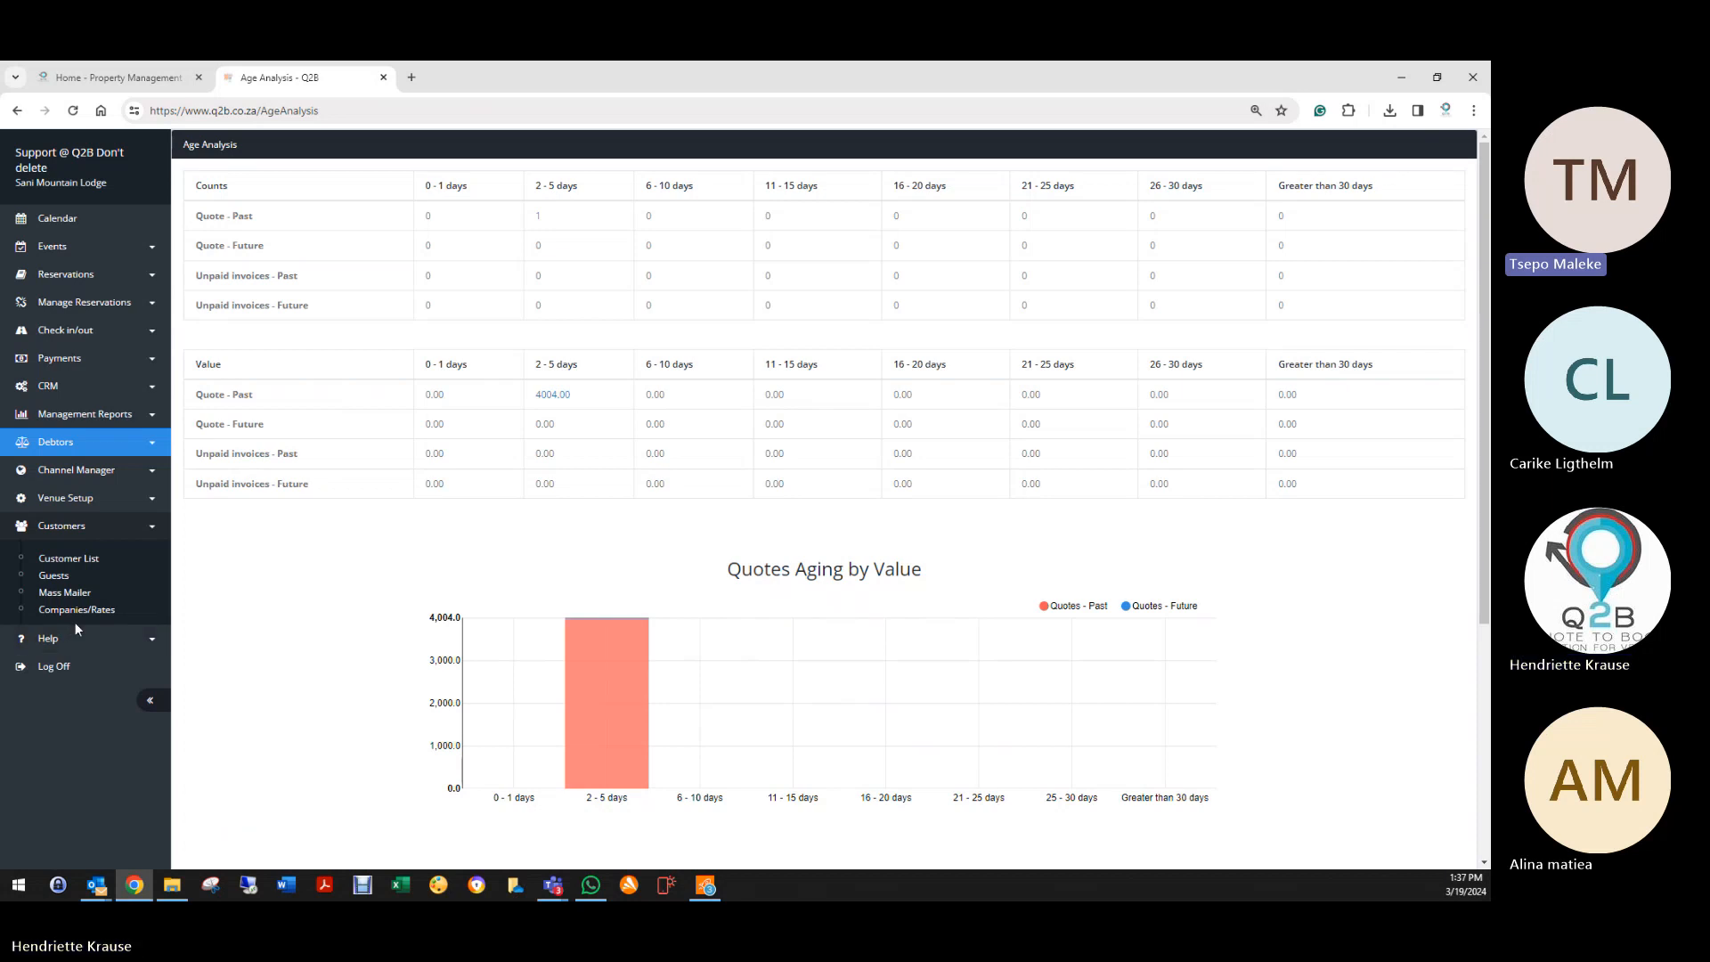
pyautogui.click(105, 568)
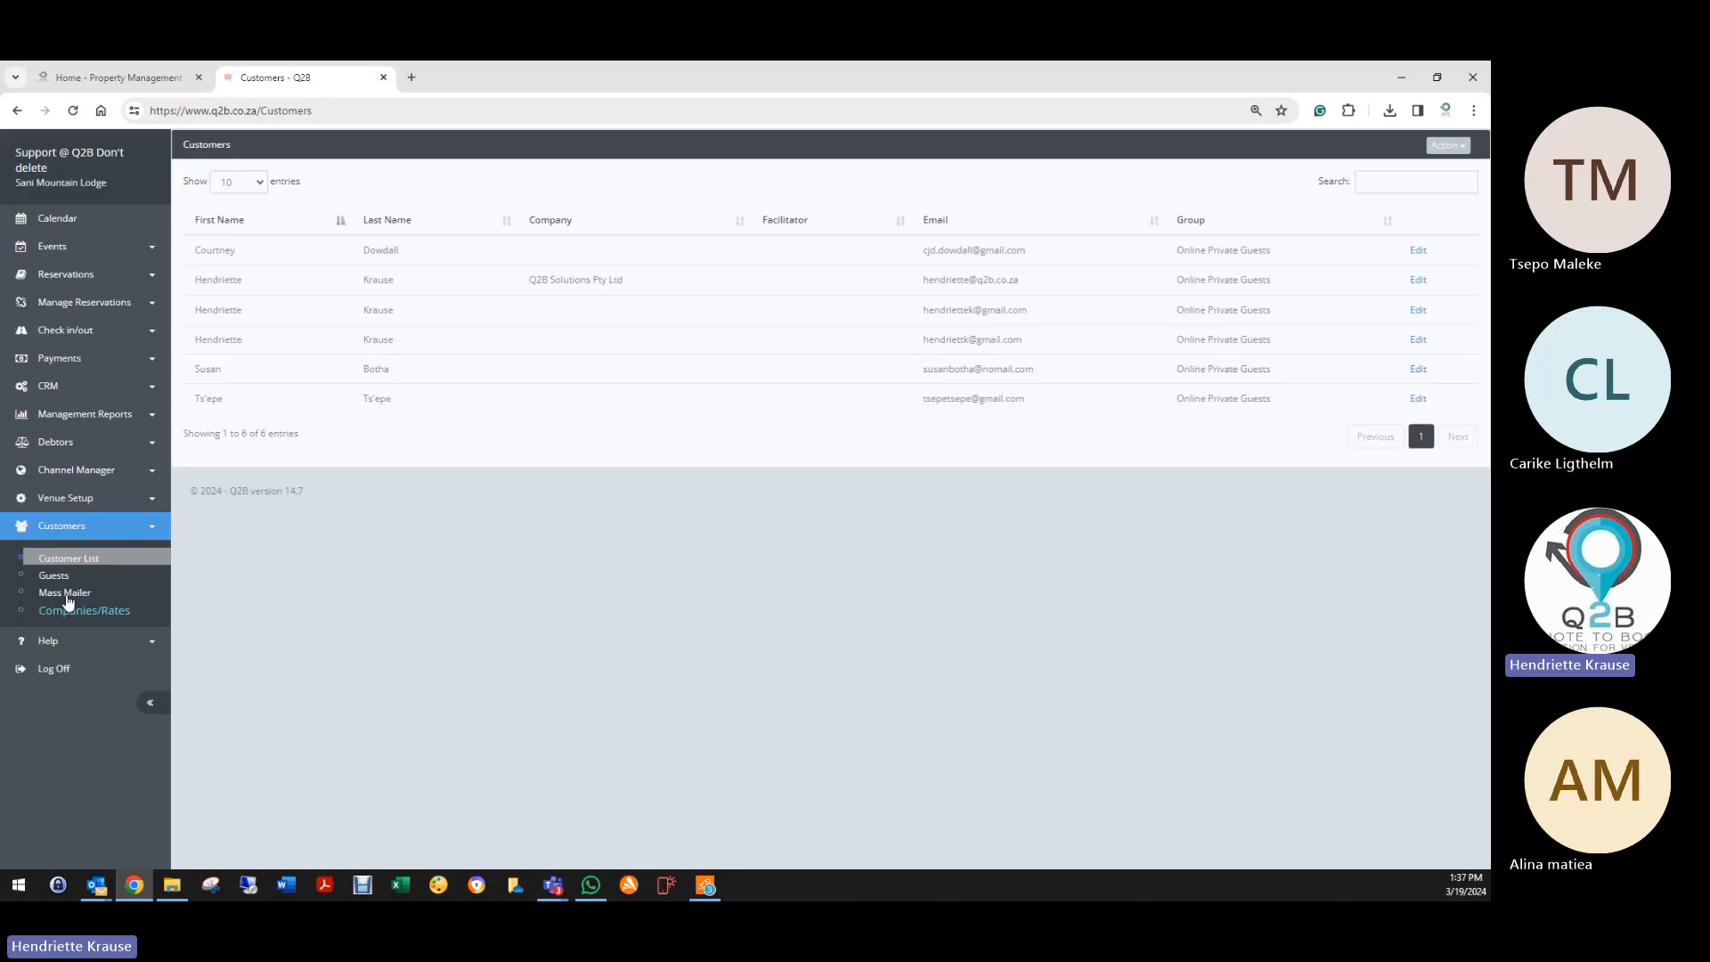
pyautogui.click(82, 443)
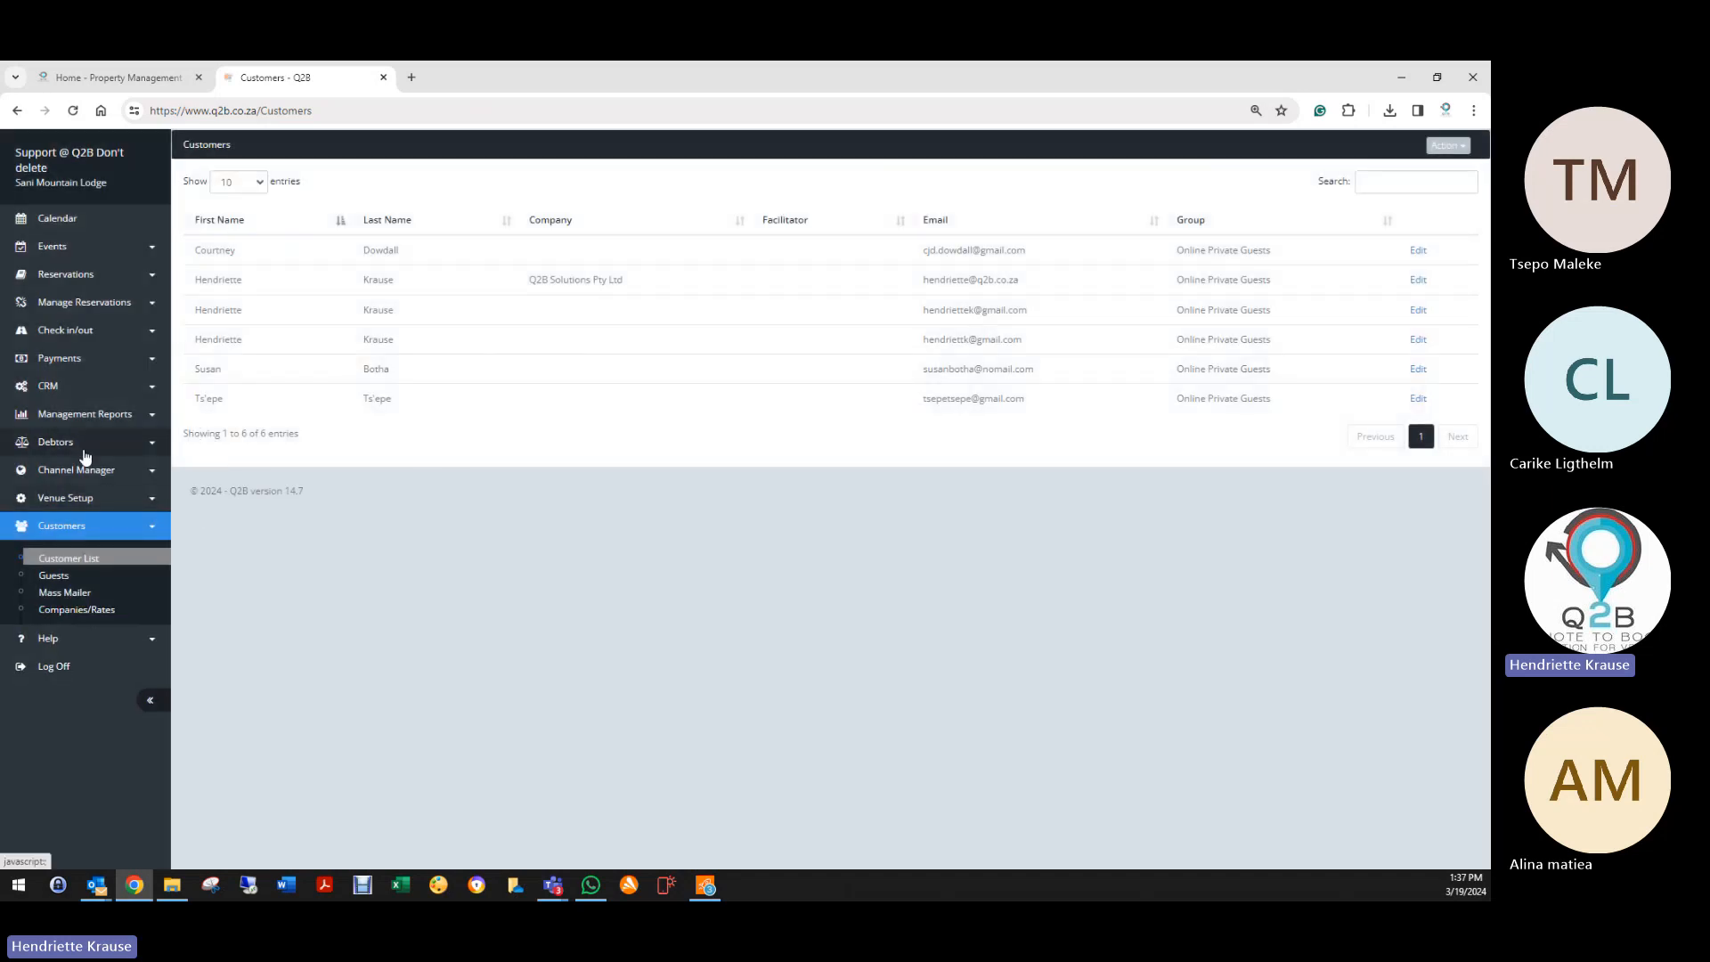
pyautogui.click(66, 474)
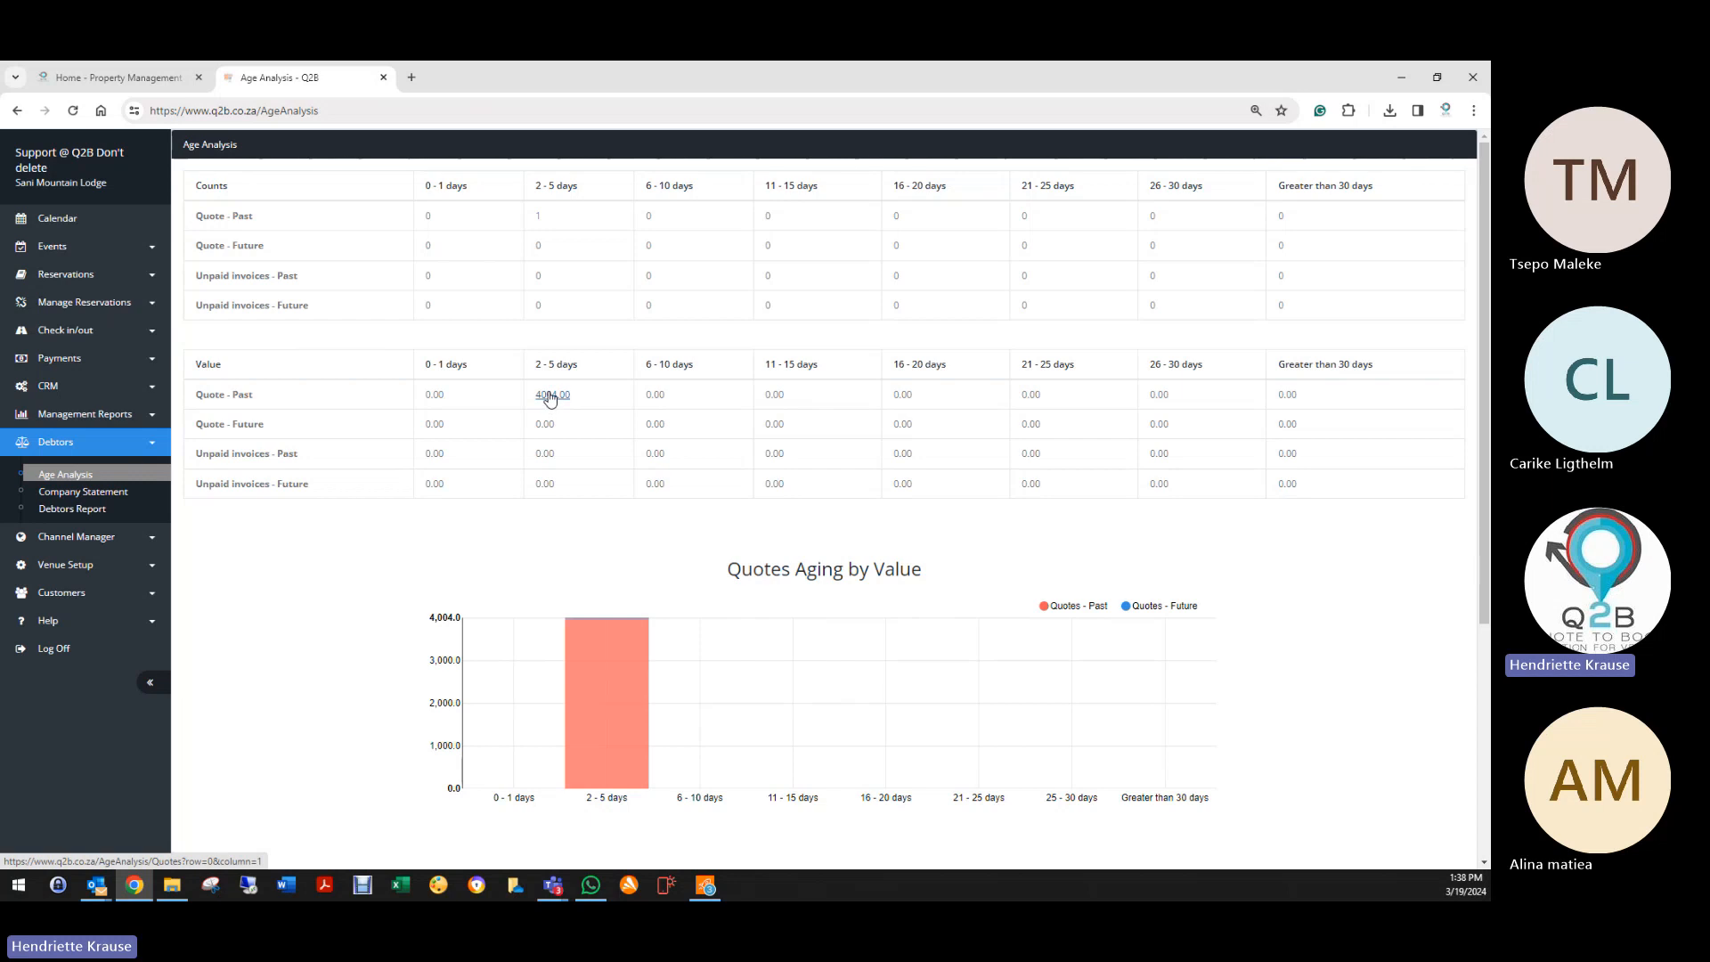
pyautogui.click(549, 397)
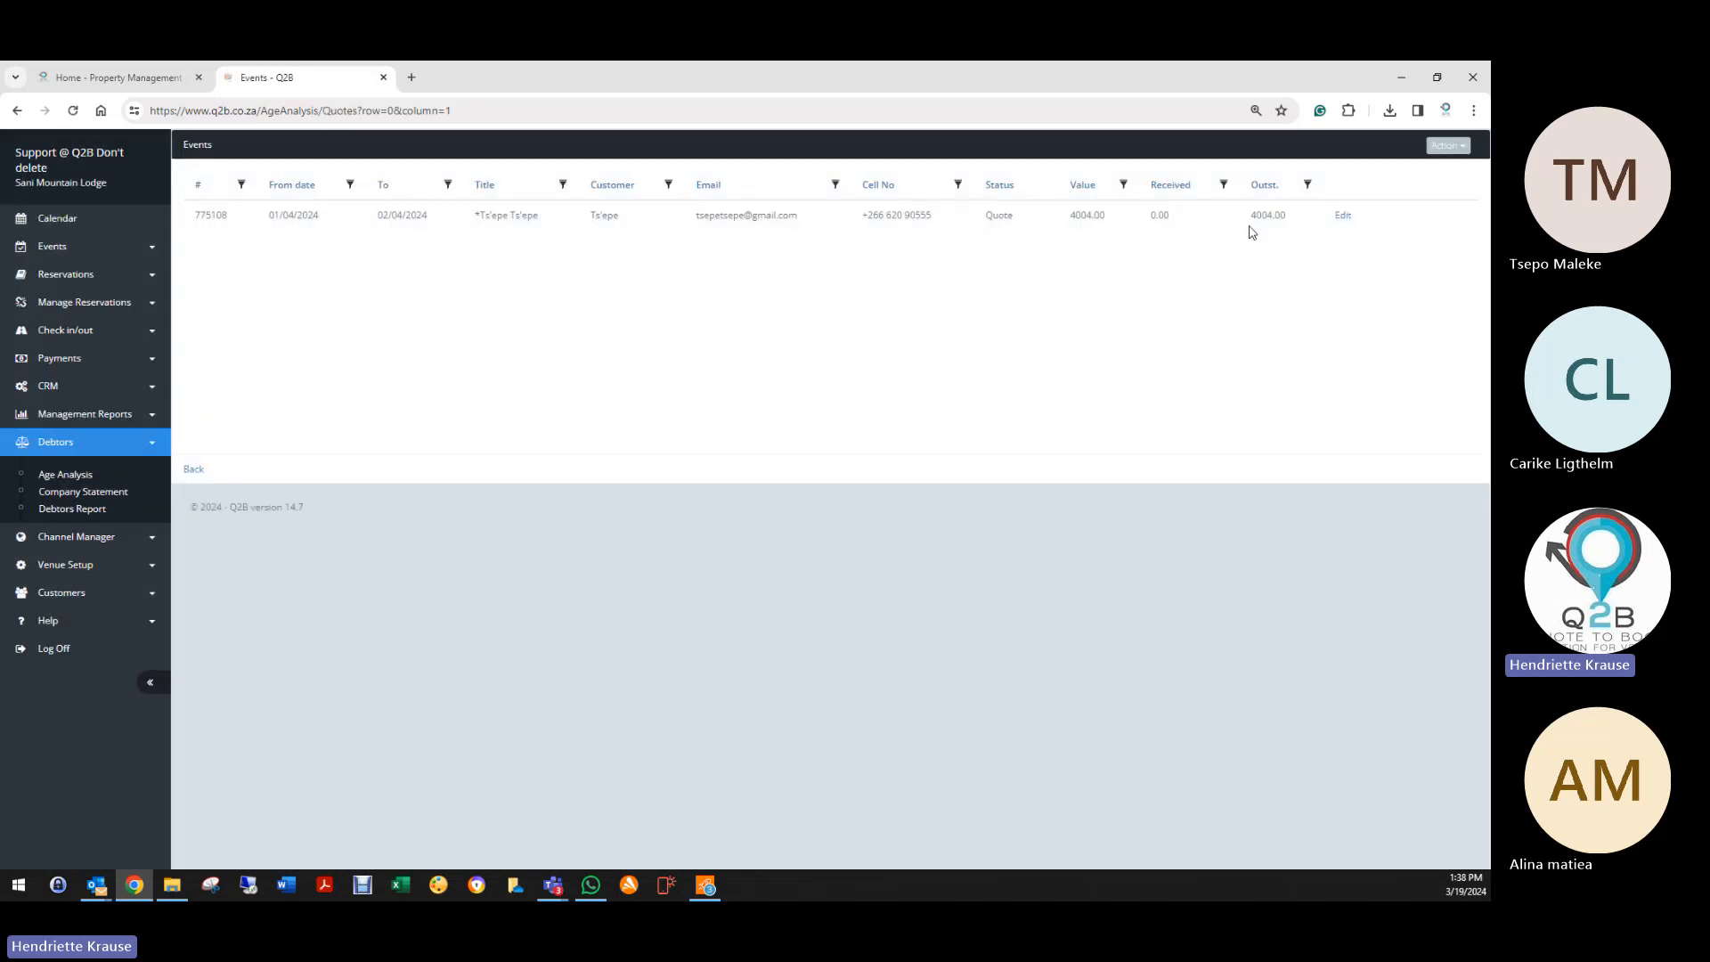
pyautogui.click(1343, 216)
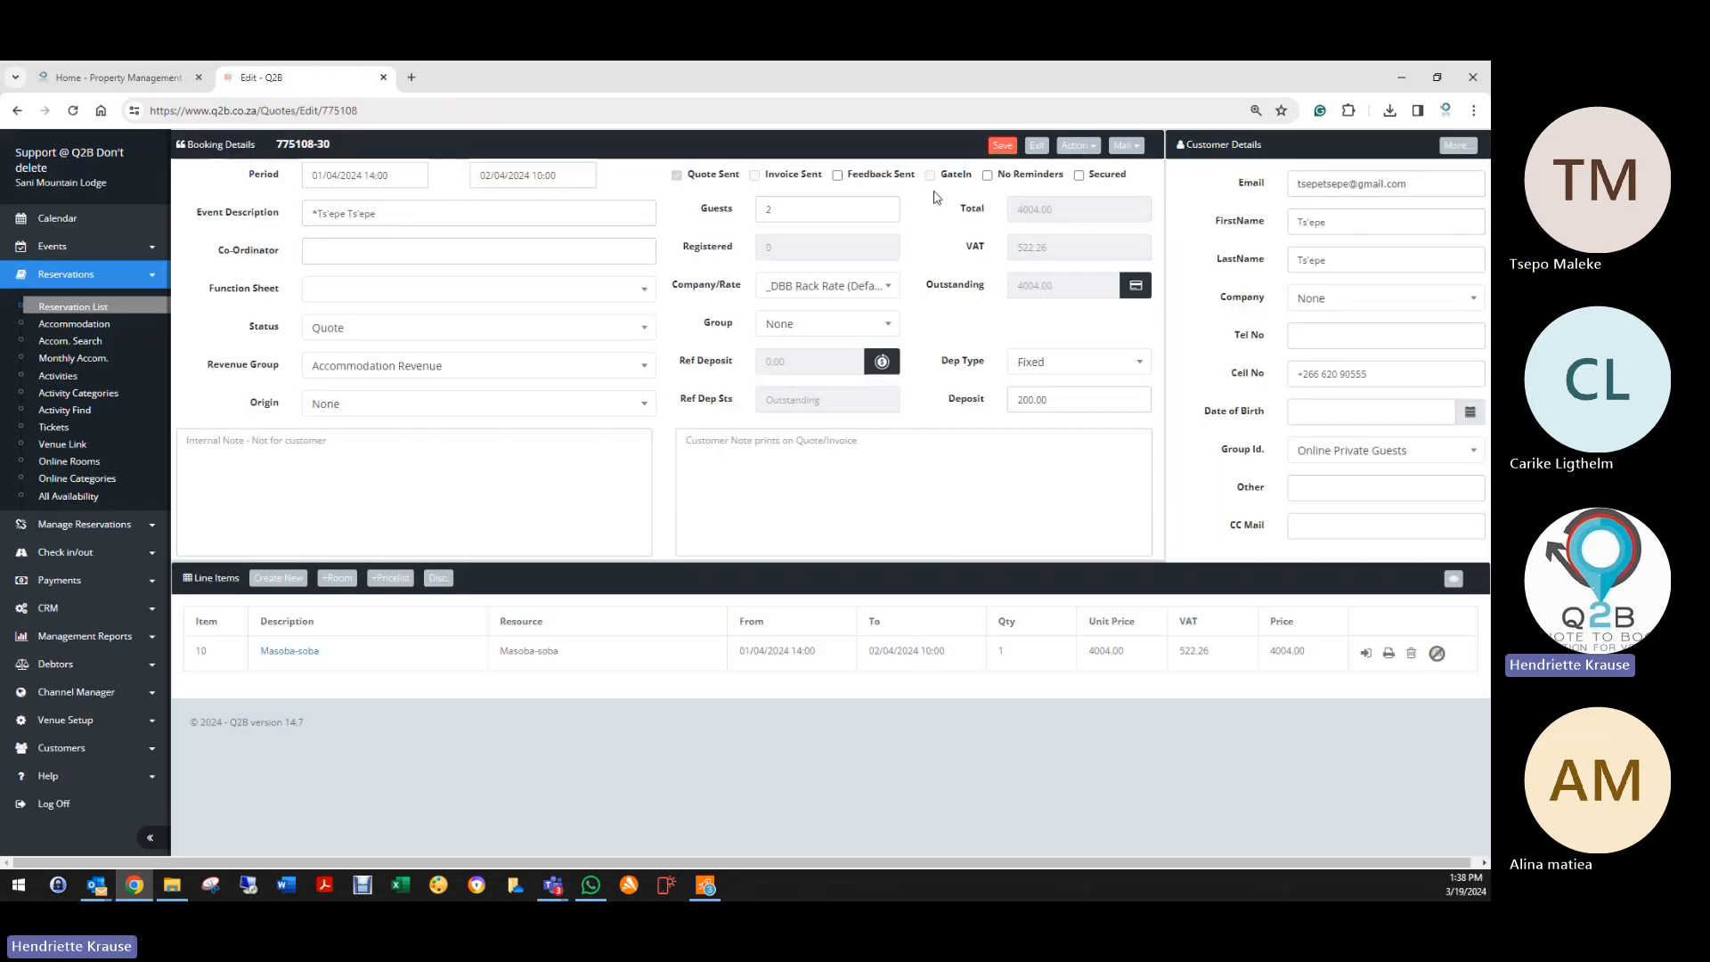
pyautogui.click(1036, 147)
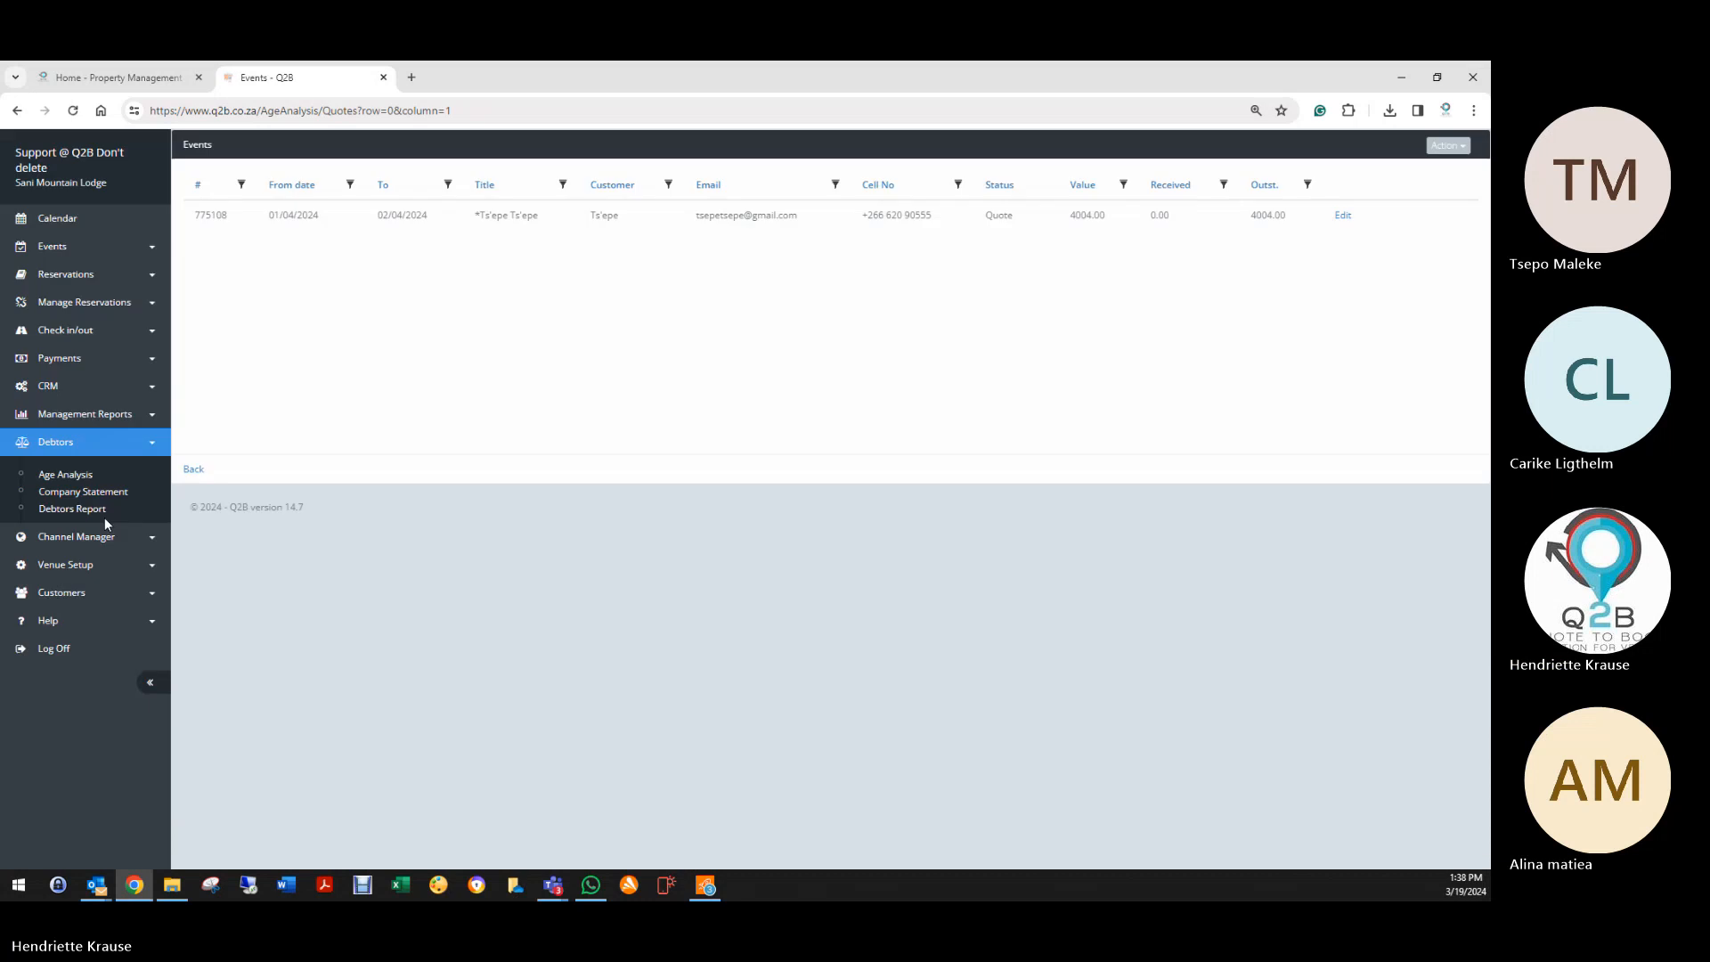
pyautogui.click(195, 470)
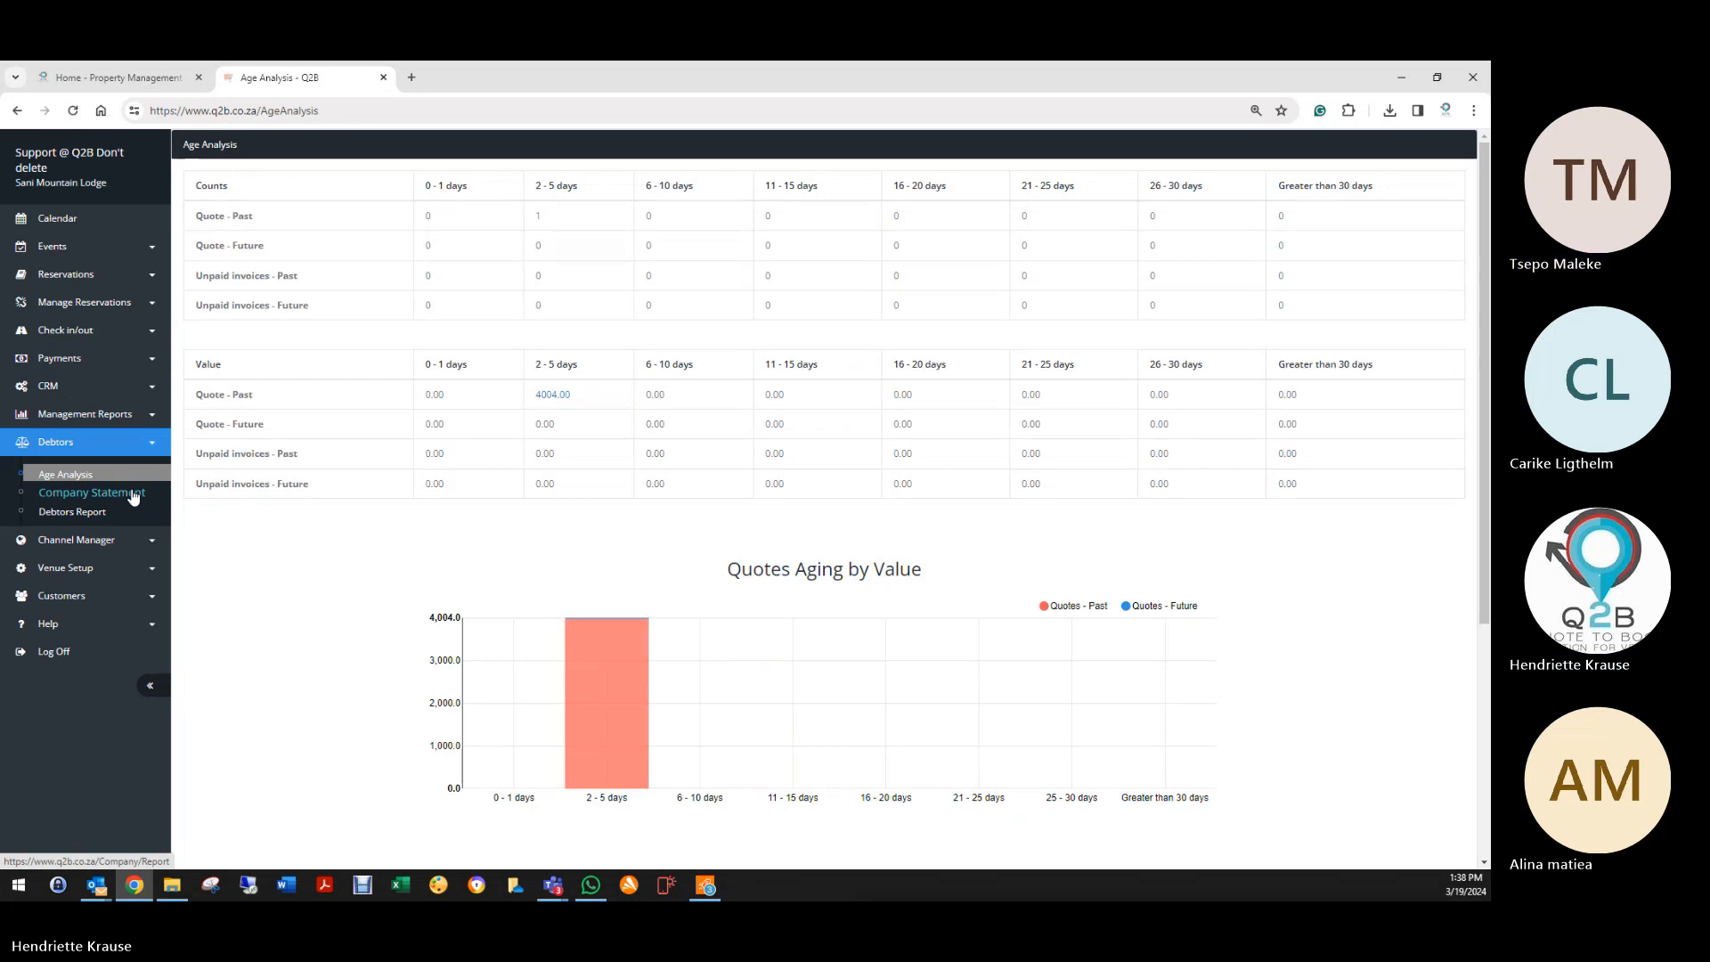
pyautogui.click(552, 394)
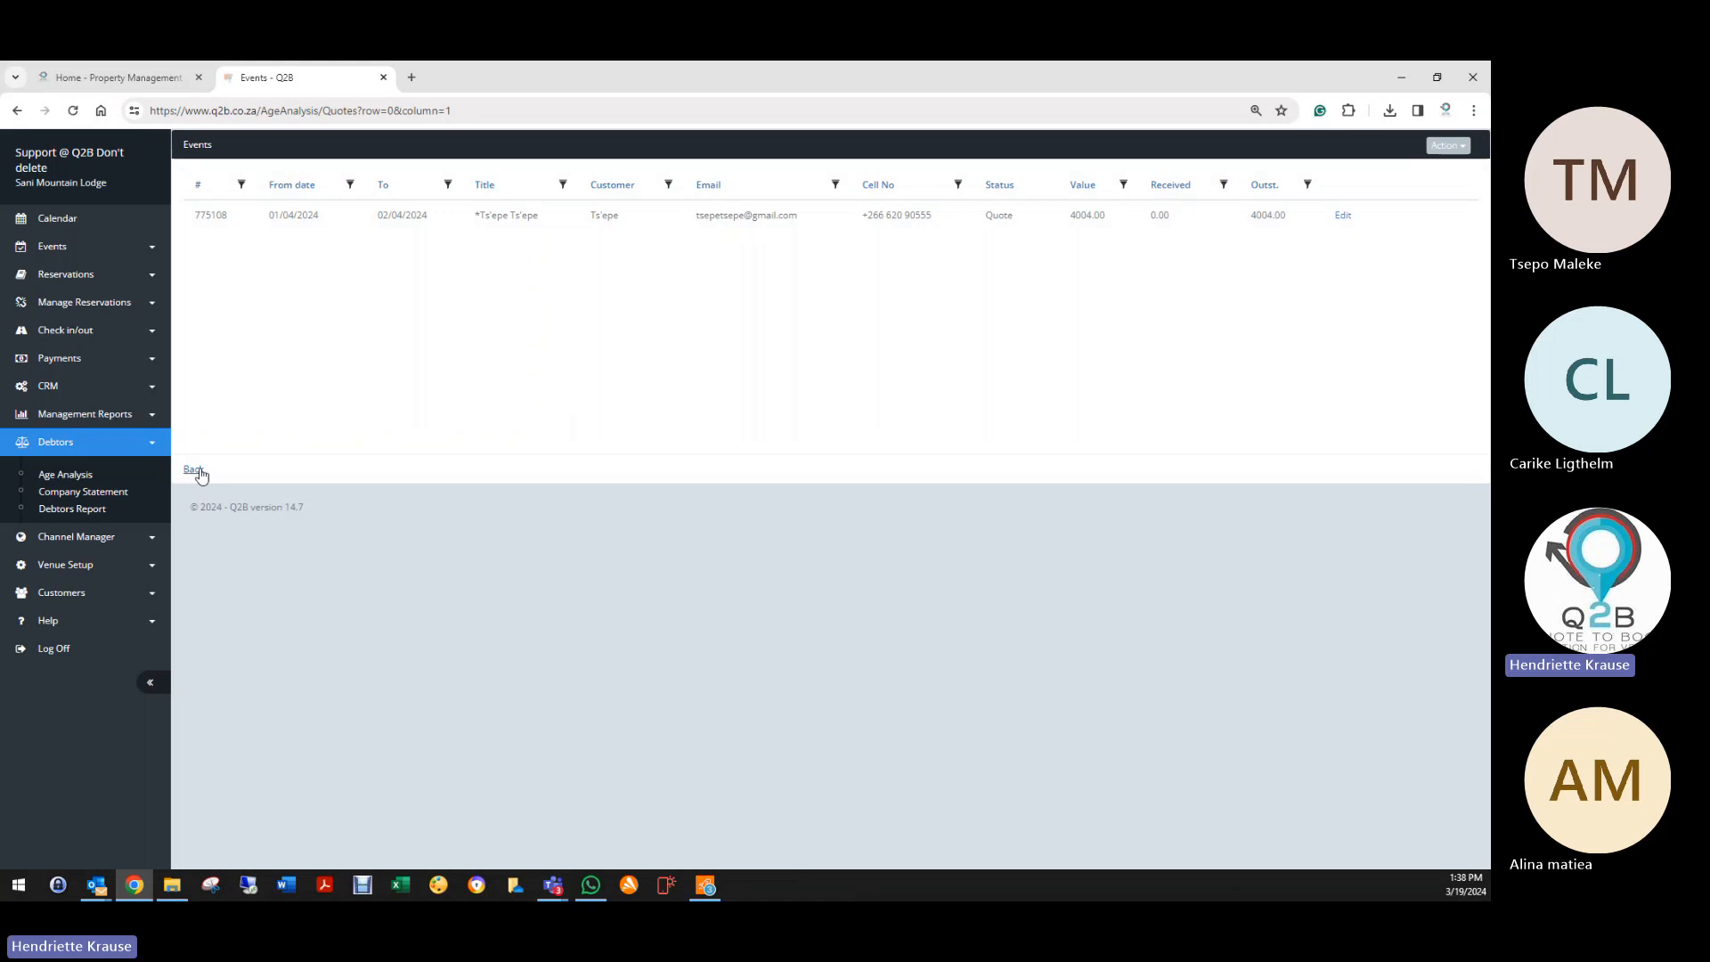
pyautogui.click(193, 468)
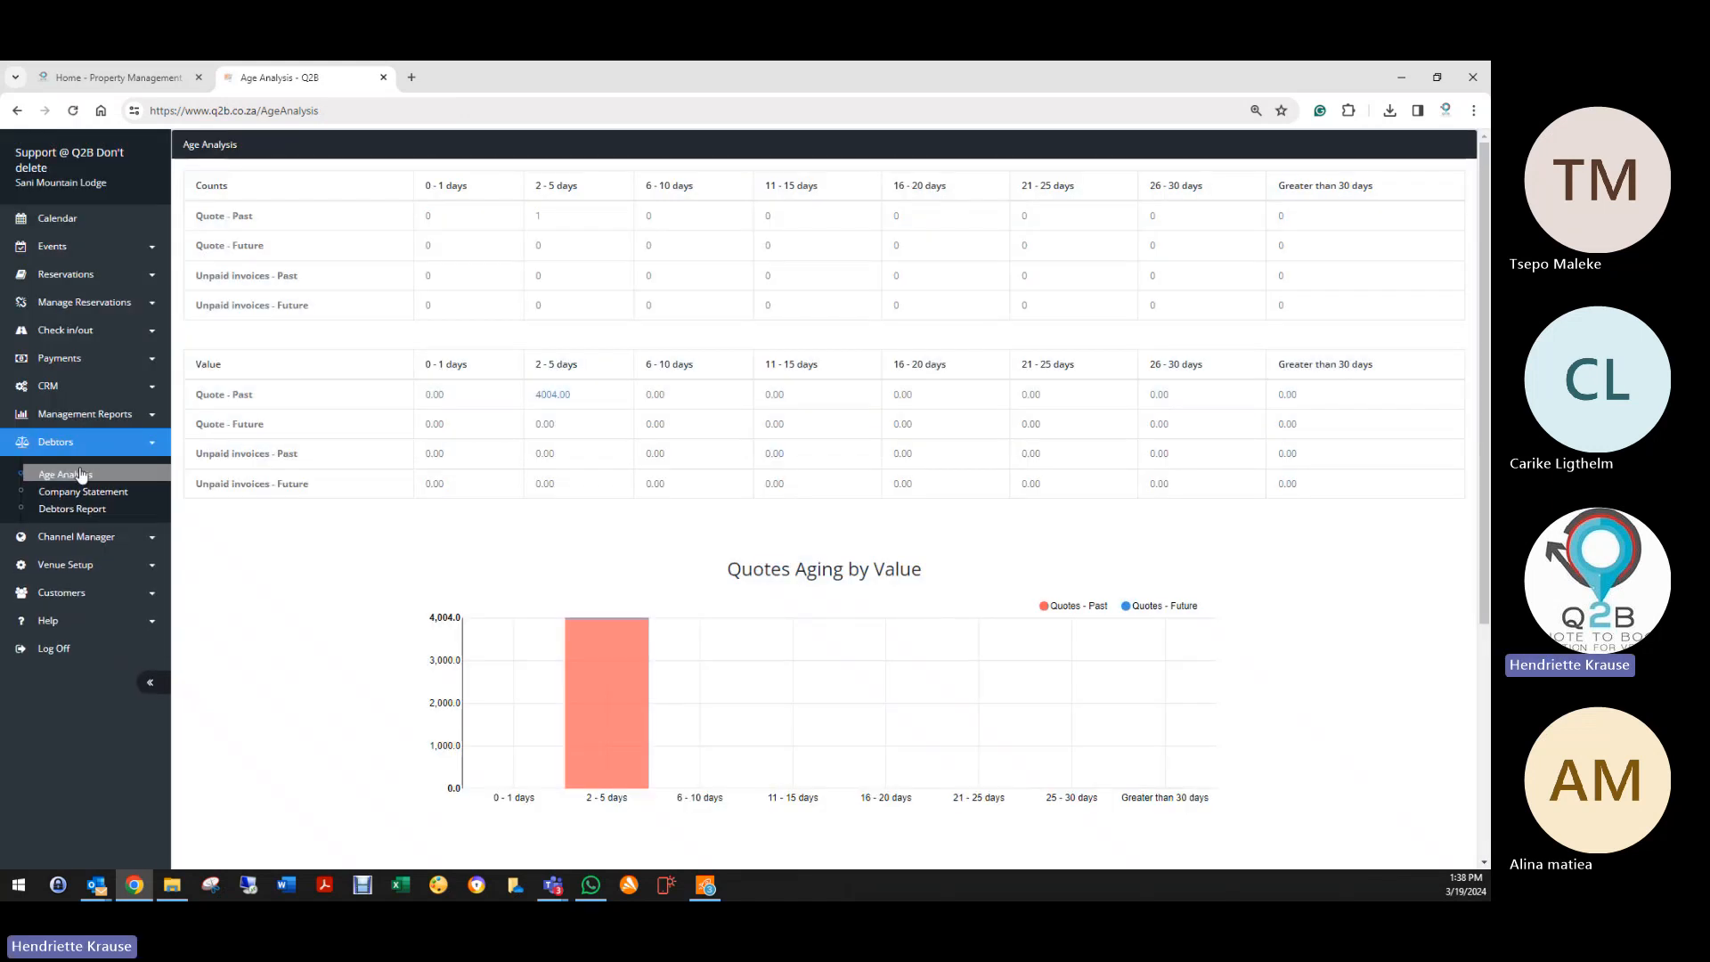
pyautogui.click(66, 275)
# Step: Filter the reservation list to show only deleted bookings
pyautogui.click(70, 313)
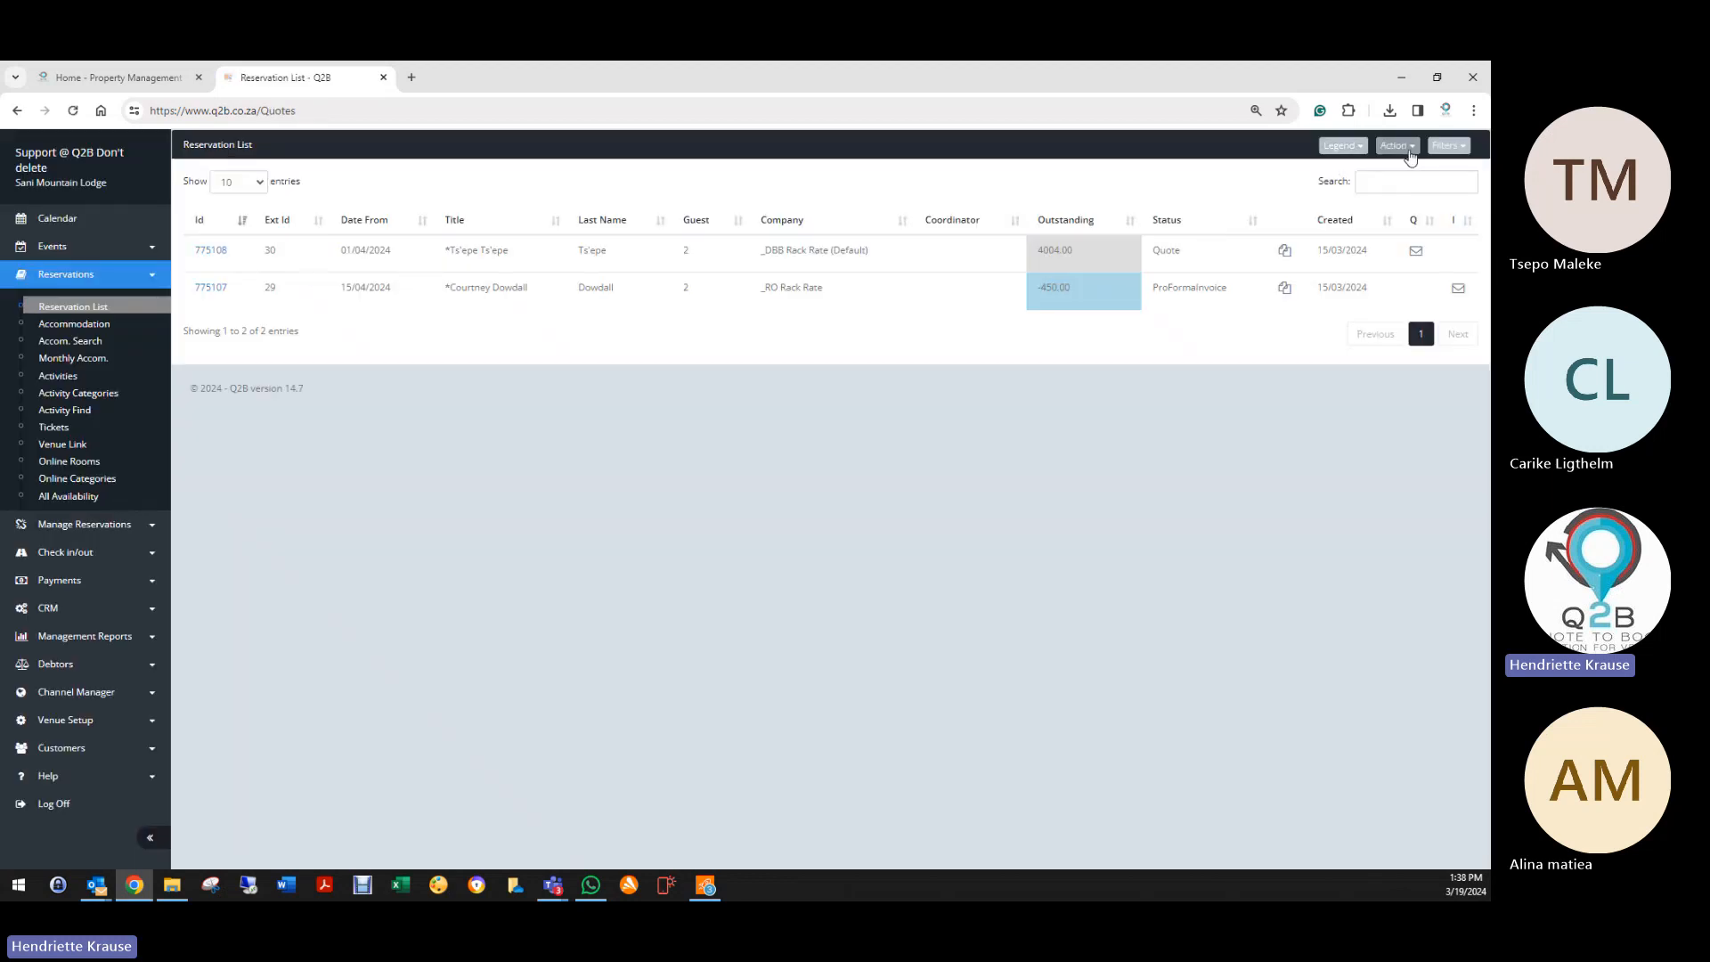
pyautogui.click(1410, 158)
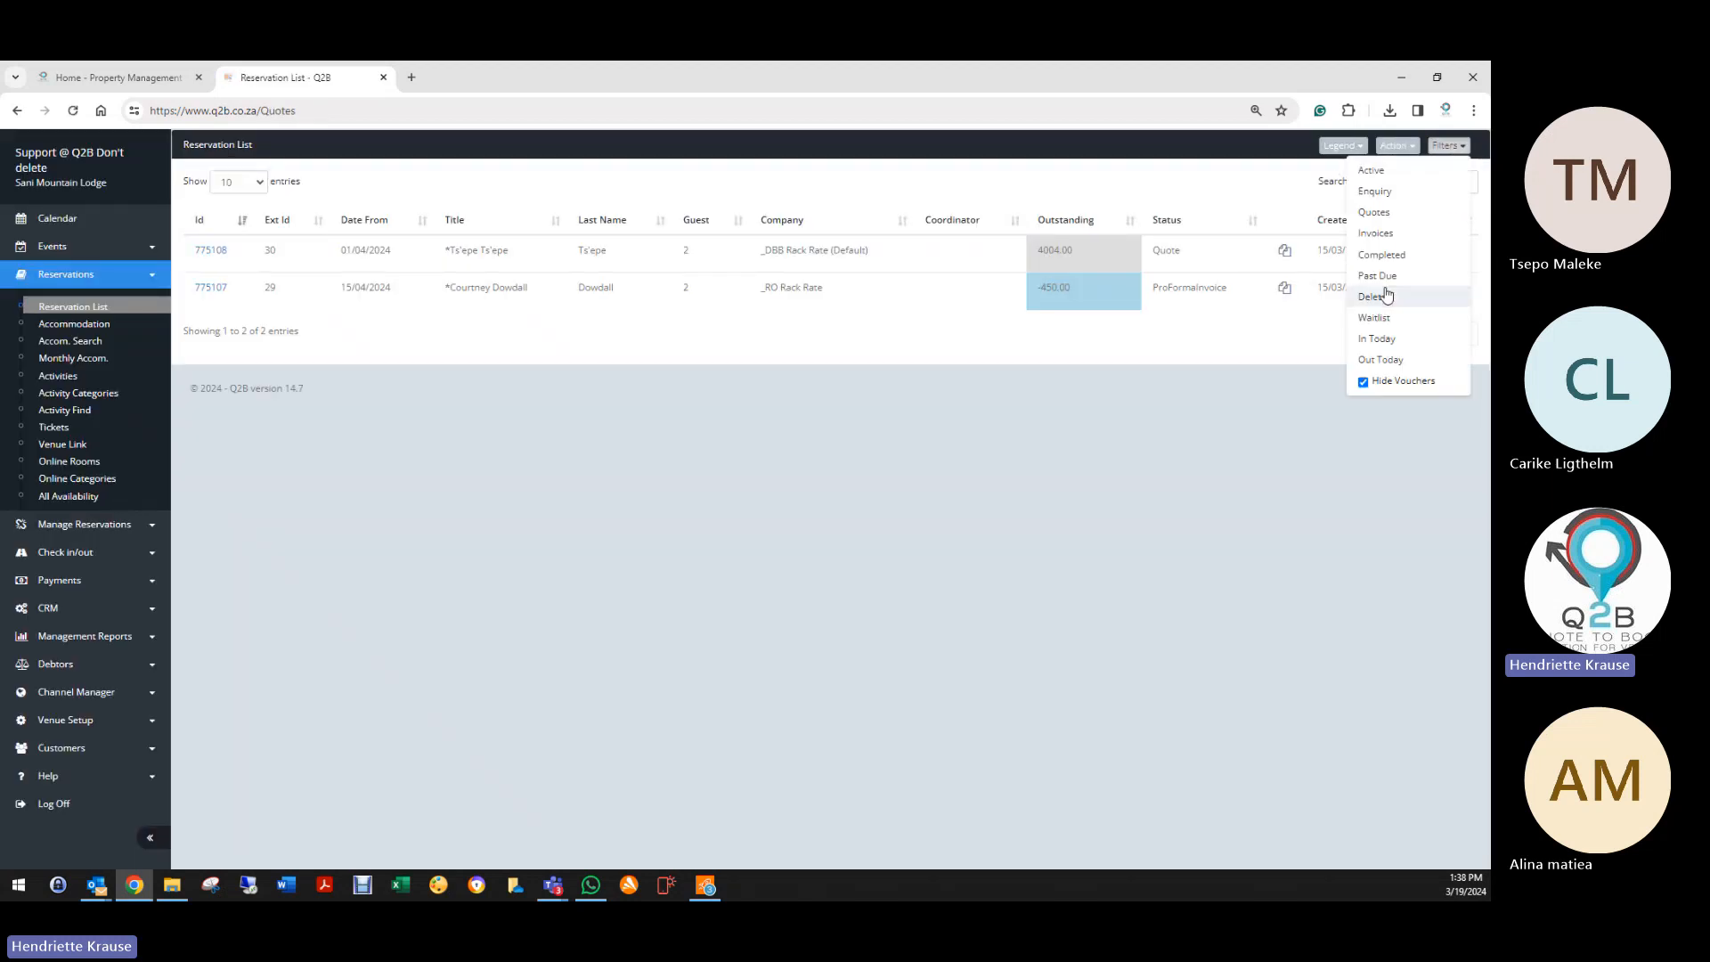
pyautogui.click(1385, 296)
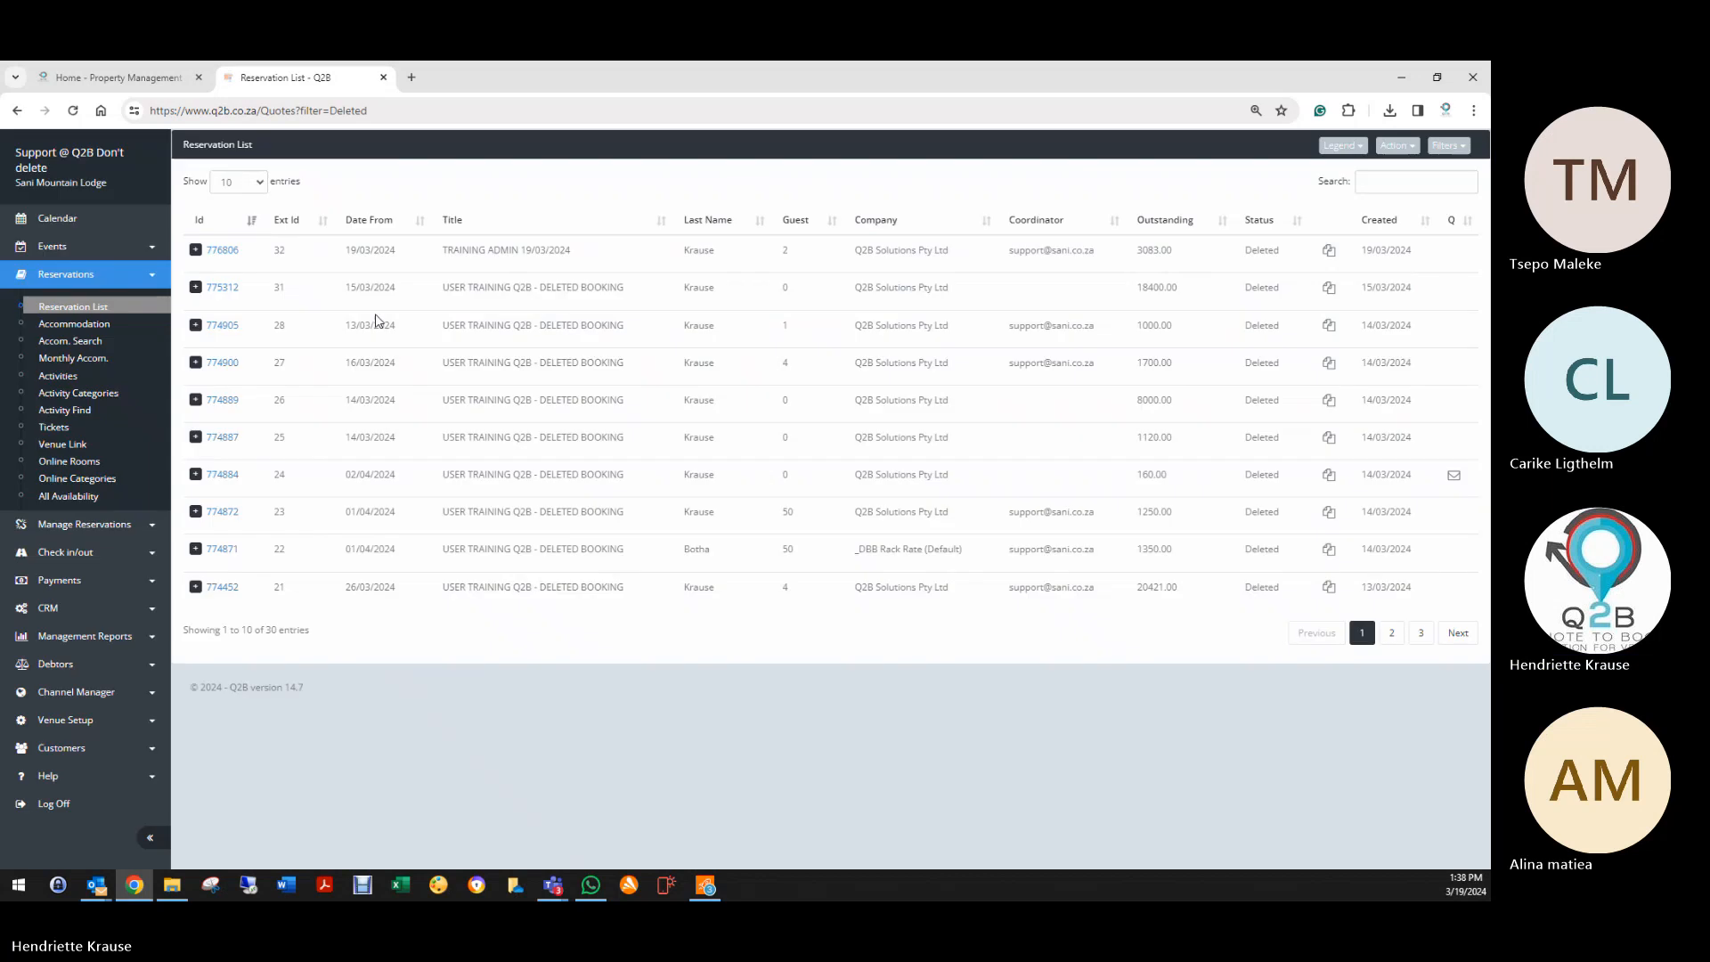
# Step: Restore the TRAINING ADMIN booking 776806 to Invoice status and save it
pyautogui.click(223, 251)
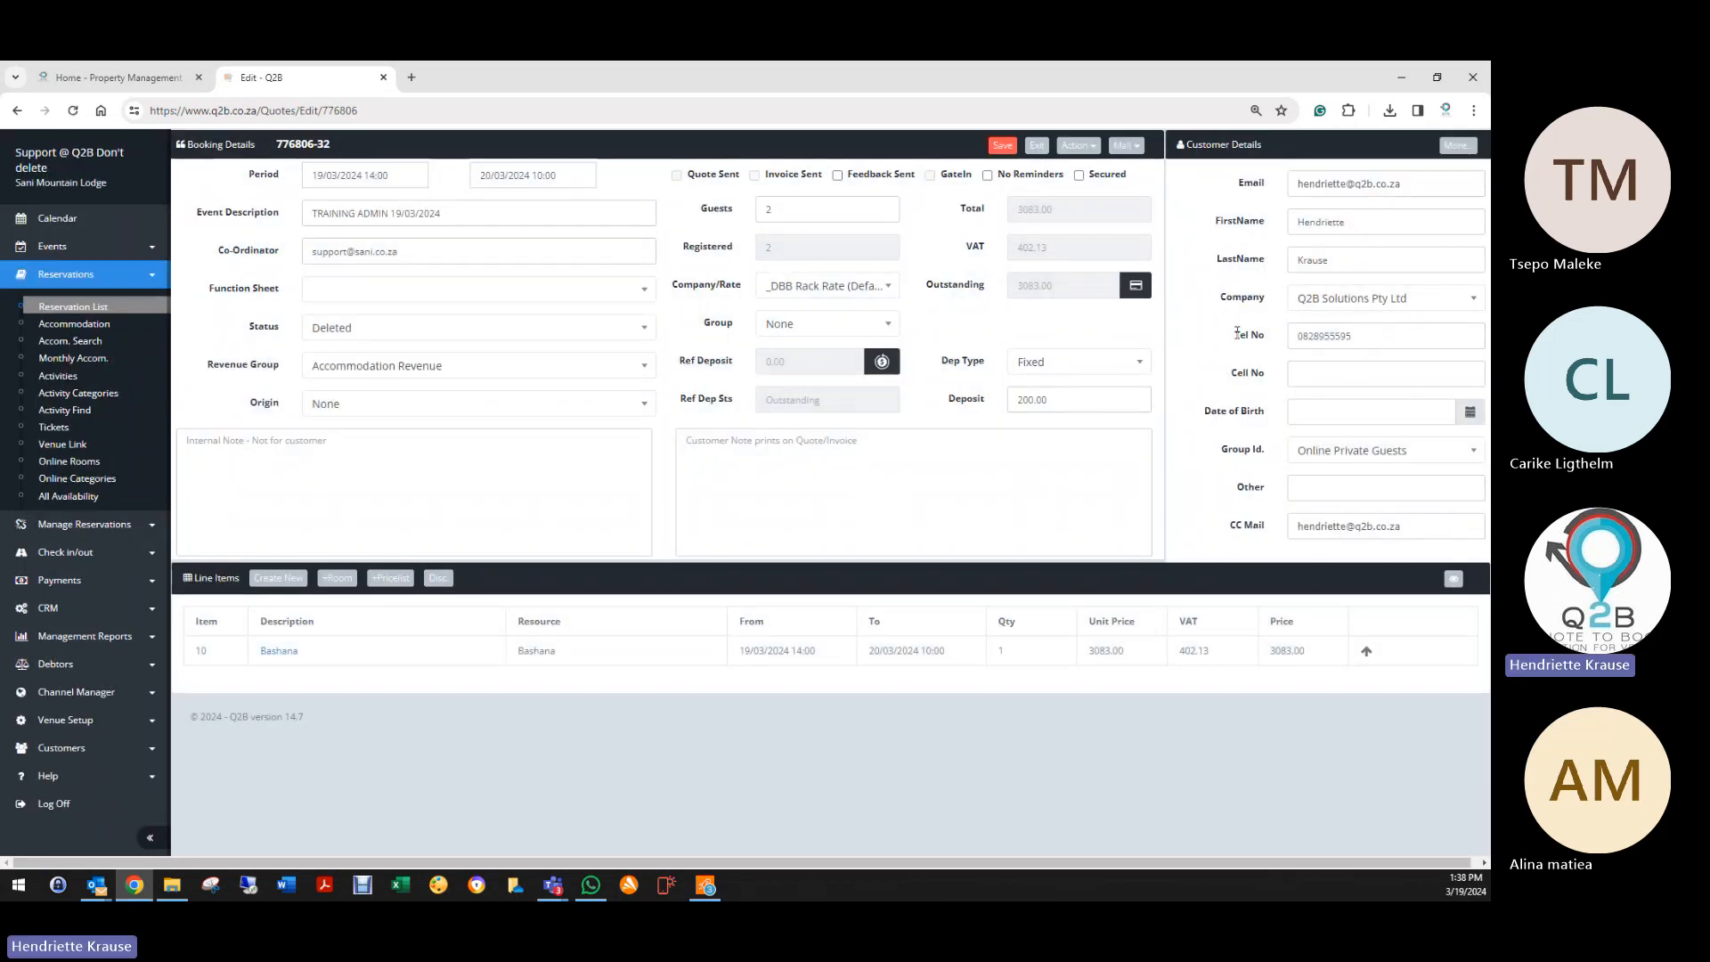
pyautogui.click(356, 330)
pyautogui.click(323, 407)
pyautogui.click(1011, 153)
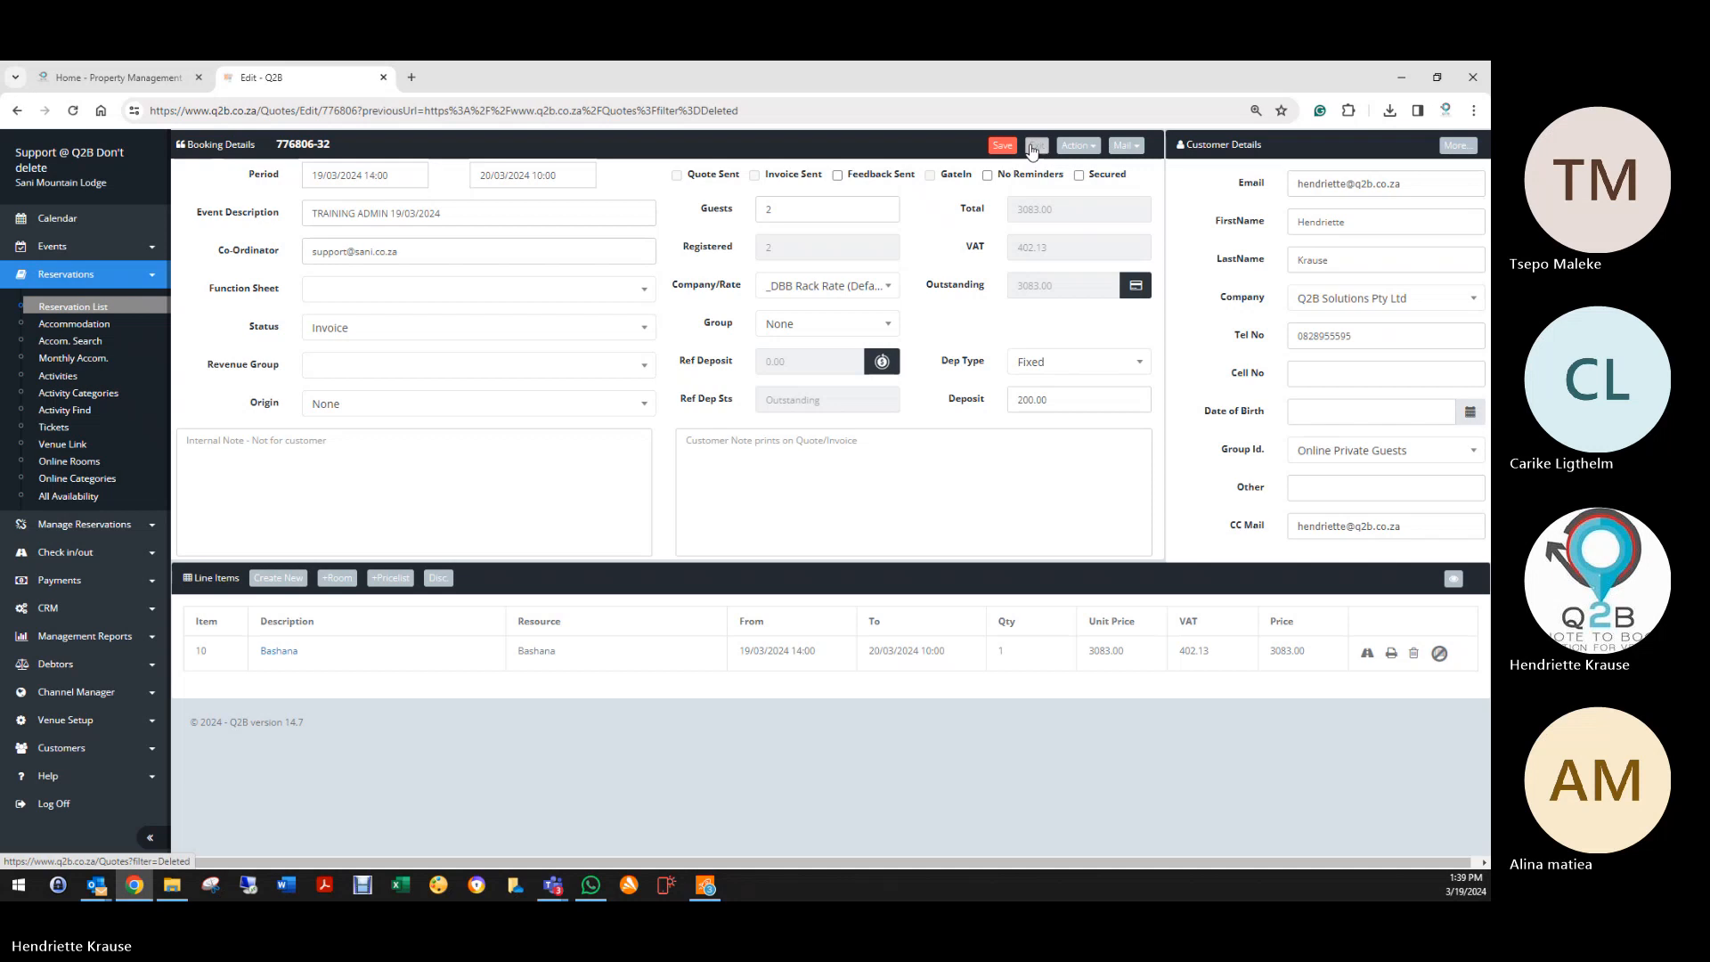
pyautogui.click(1037, 145)
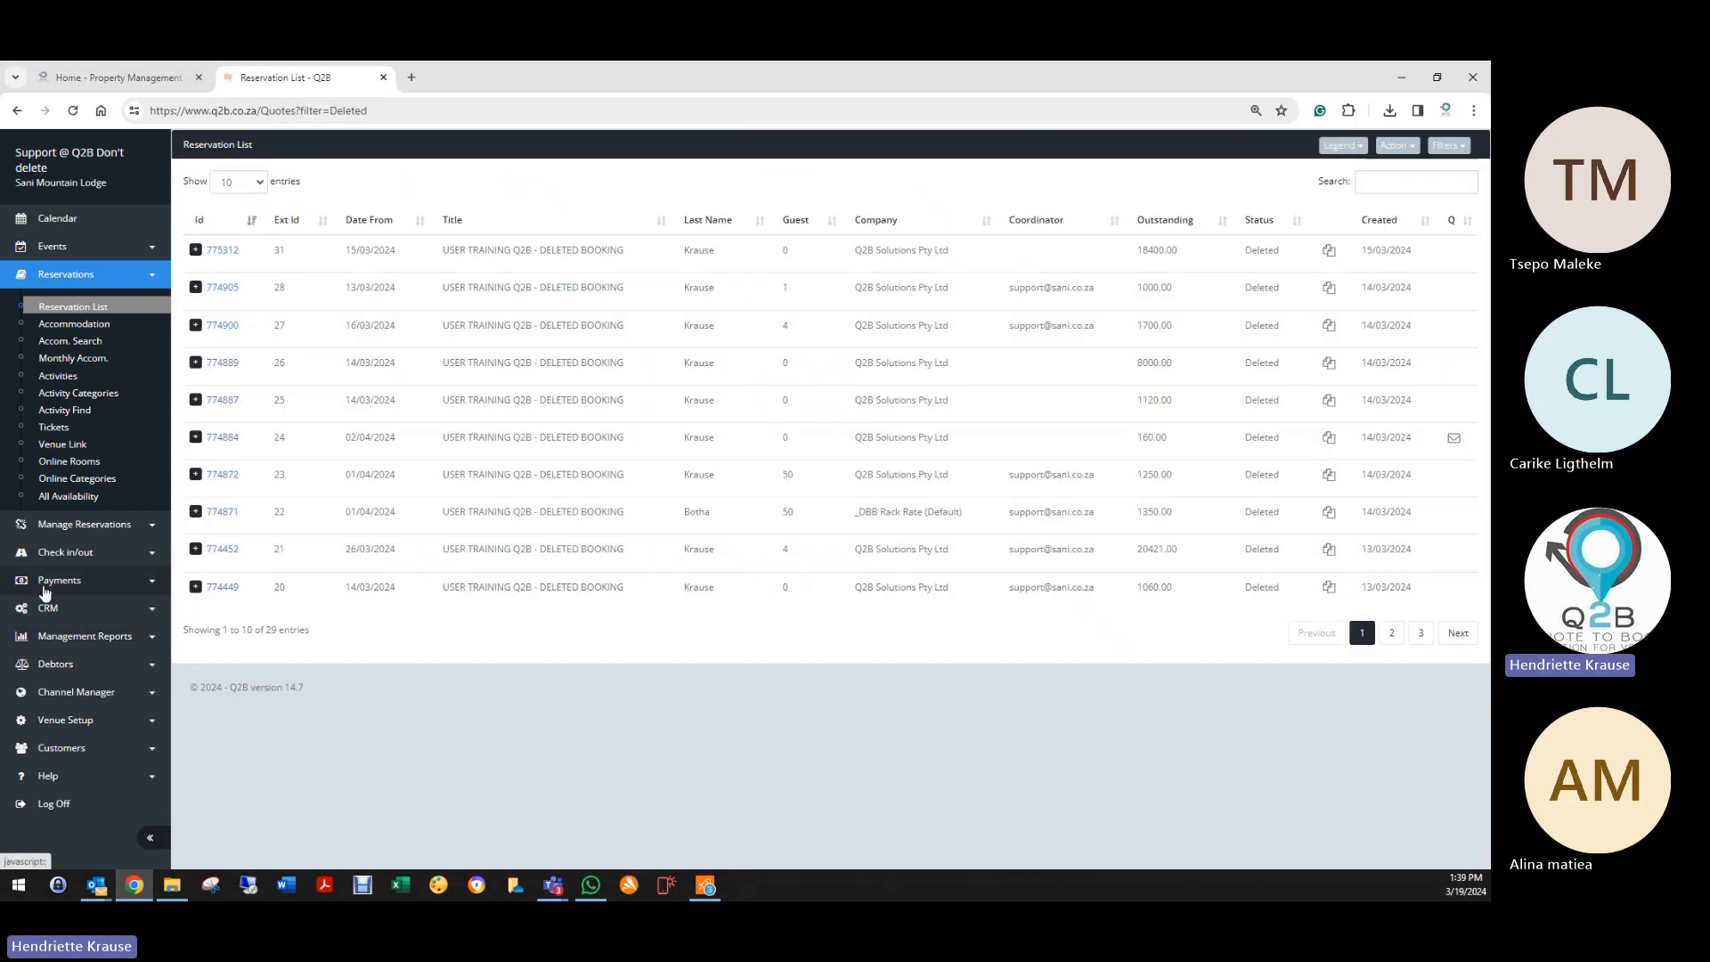
pyautogui.click(56, 664)
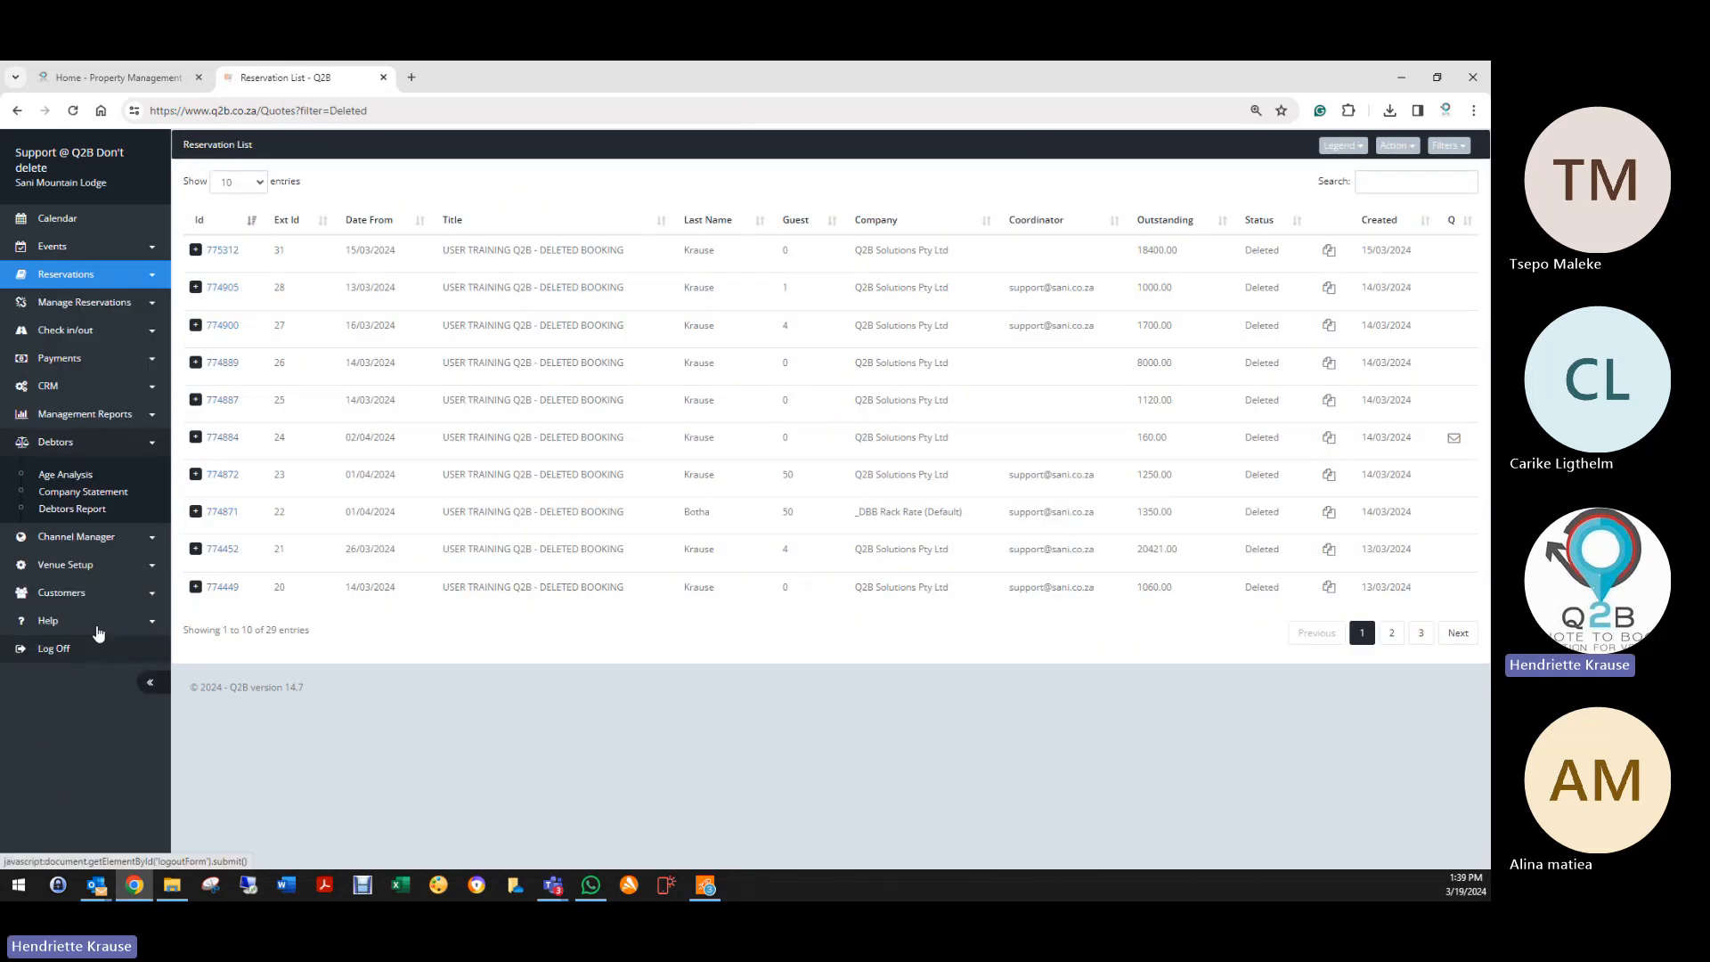
# Step: Set the company statement date range to 01/03/2024–31/03/2024
pyautogui.click(89, 493)
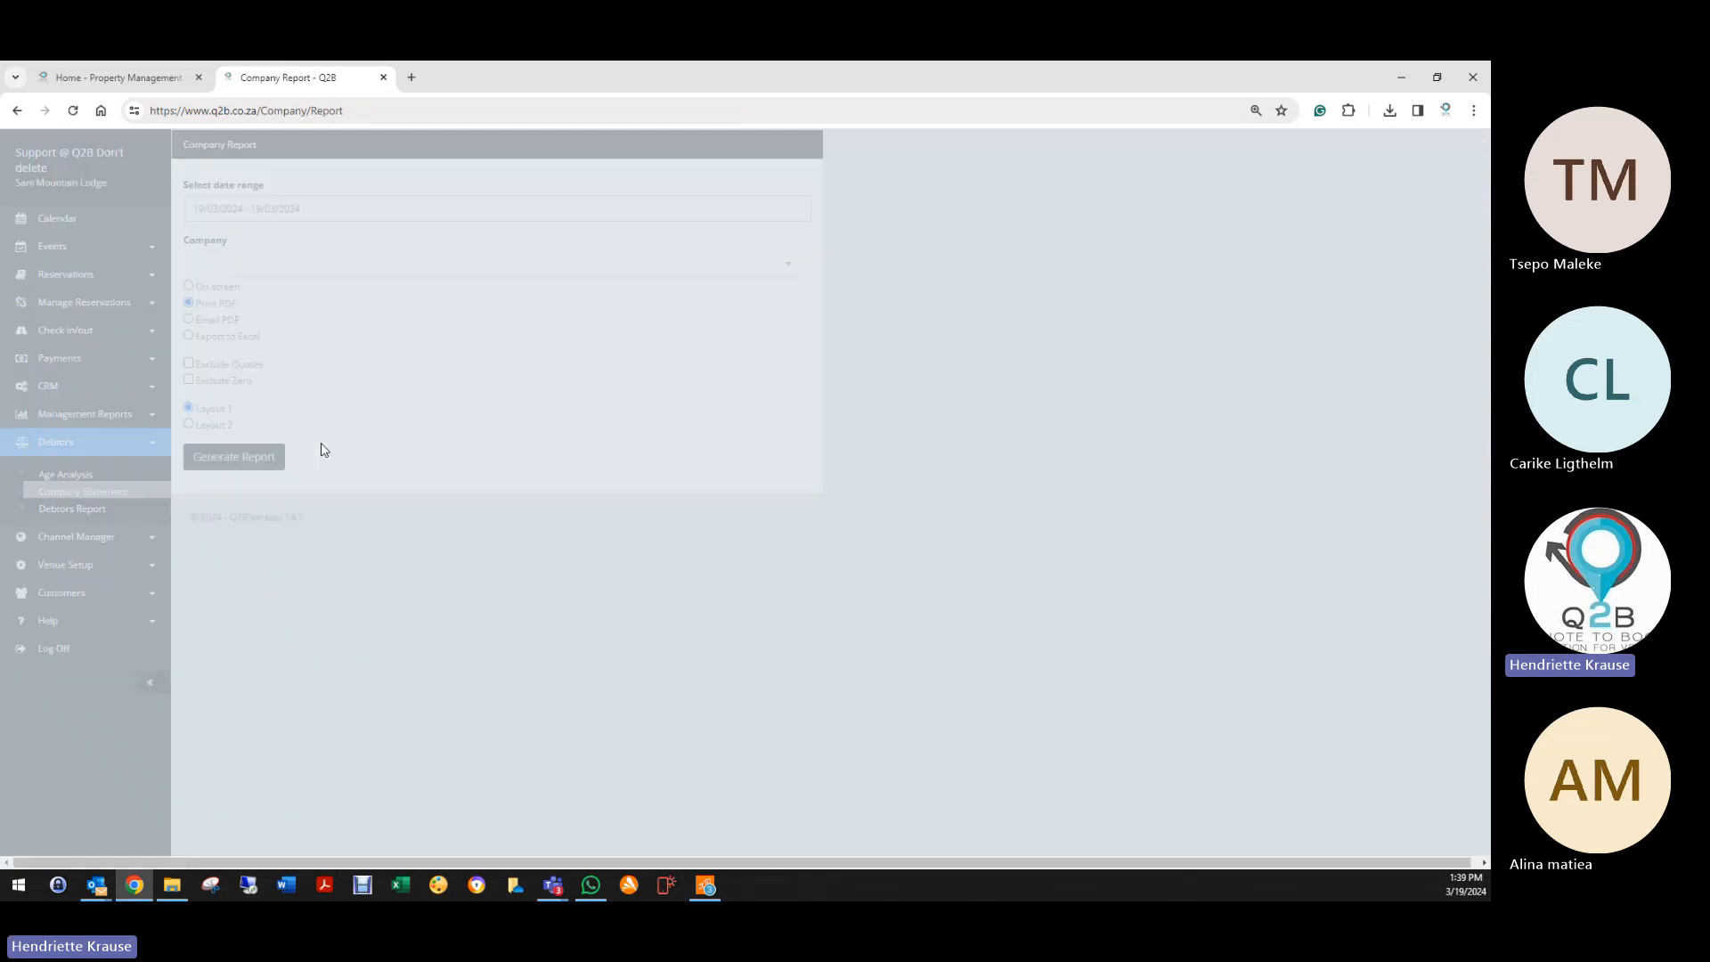
pyautogui.click(274, 210)
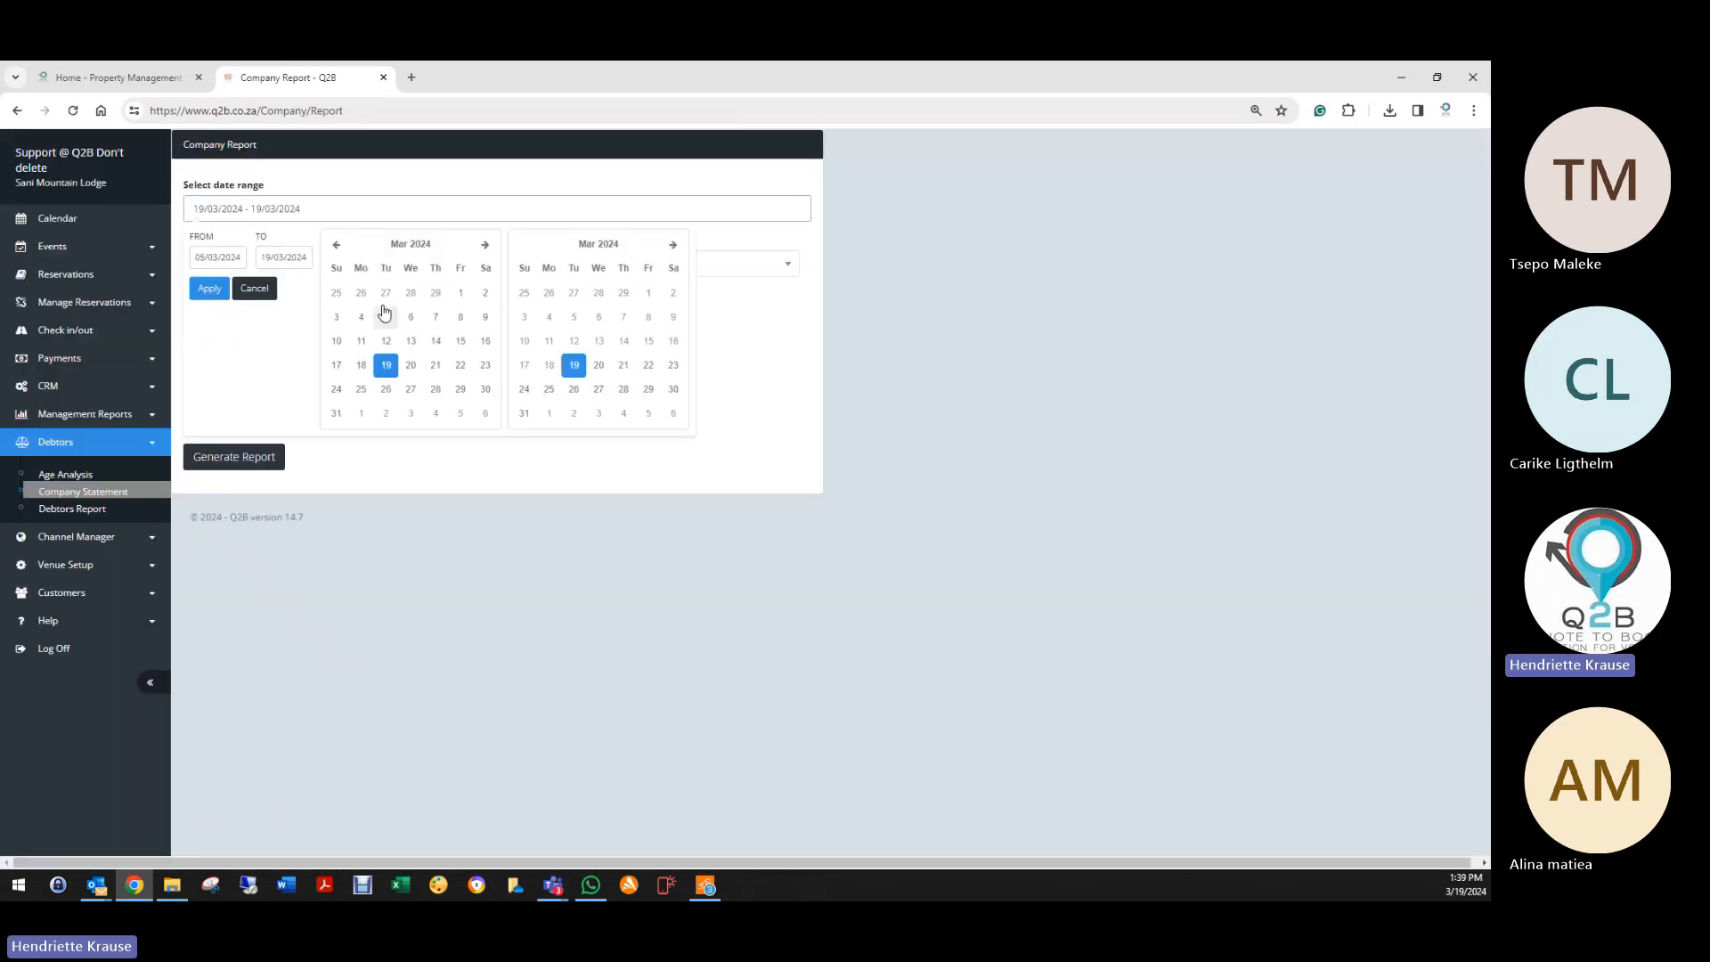
pyautogui.click(460, 292)
pyautogui.click(523, 412)
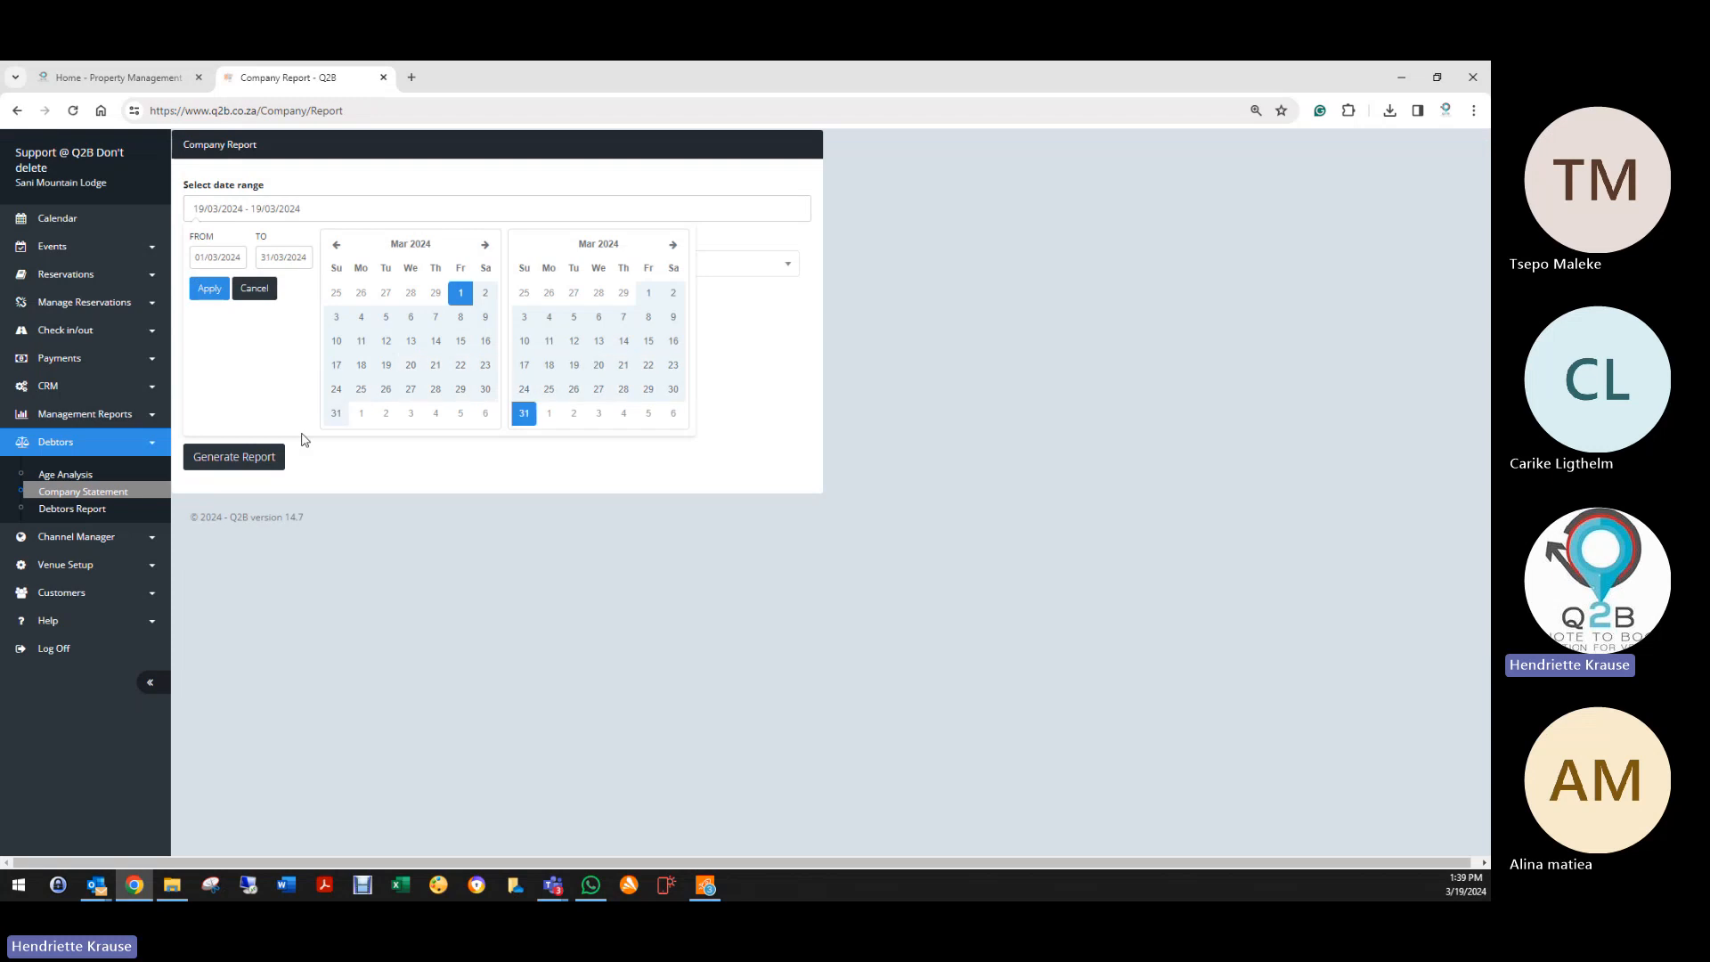
pyautogui.click(212, 289)
# Step: Generate the PDF statement for Q2B Solutions Pty Ltd, showing 3,083.00 outstanding on invoice 776806-32
pyautogui.click(234, 264)
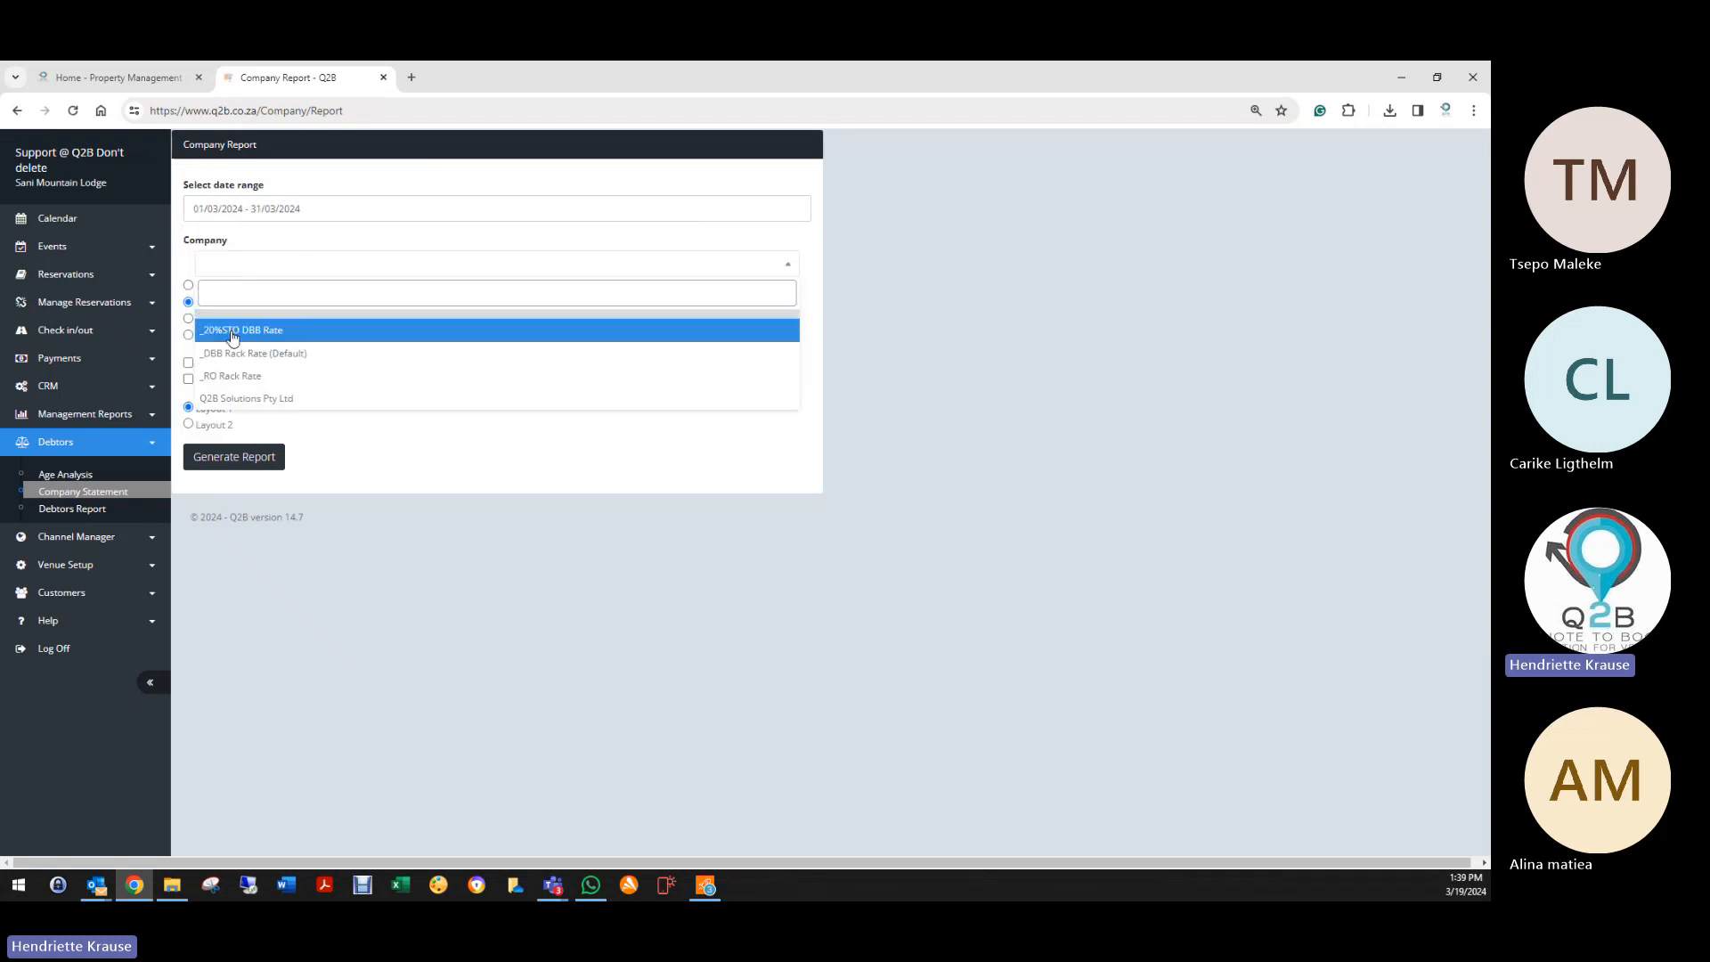
pyautogui.click(218, 393)
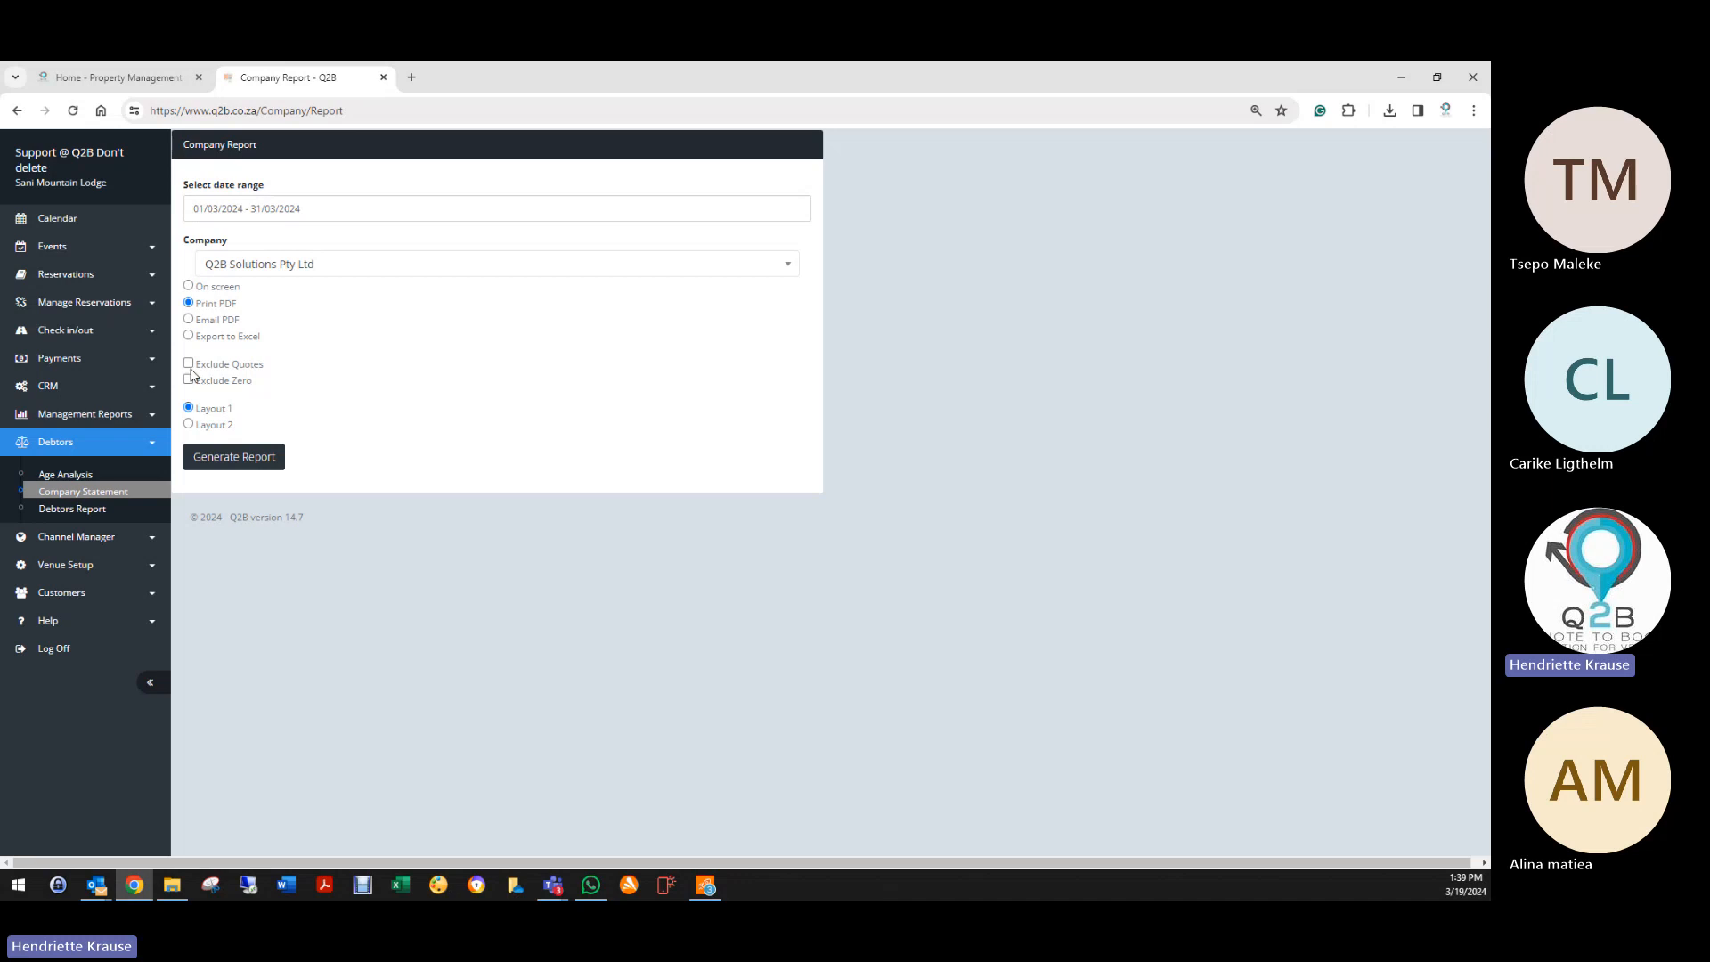
pyautogui.click(234, 454)
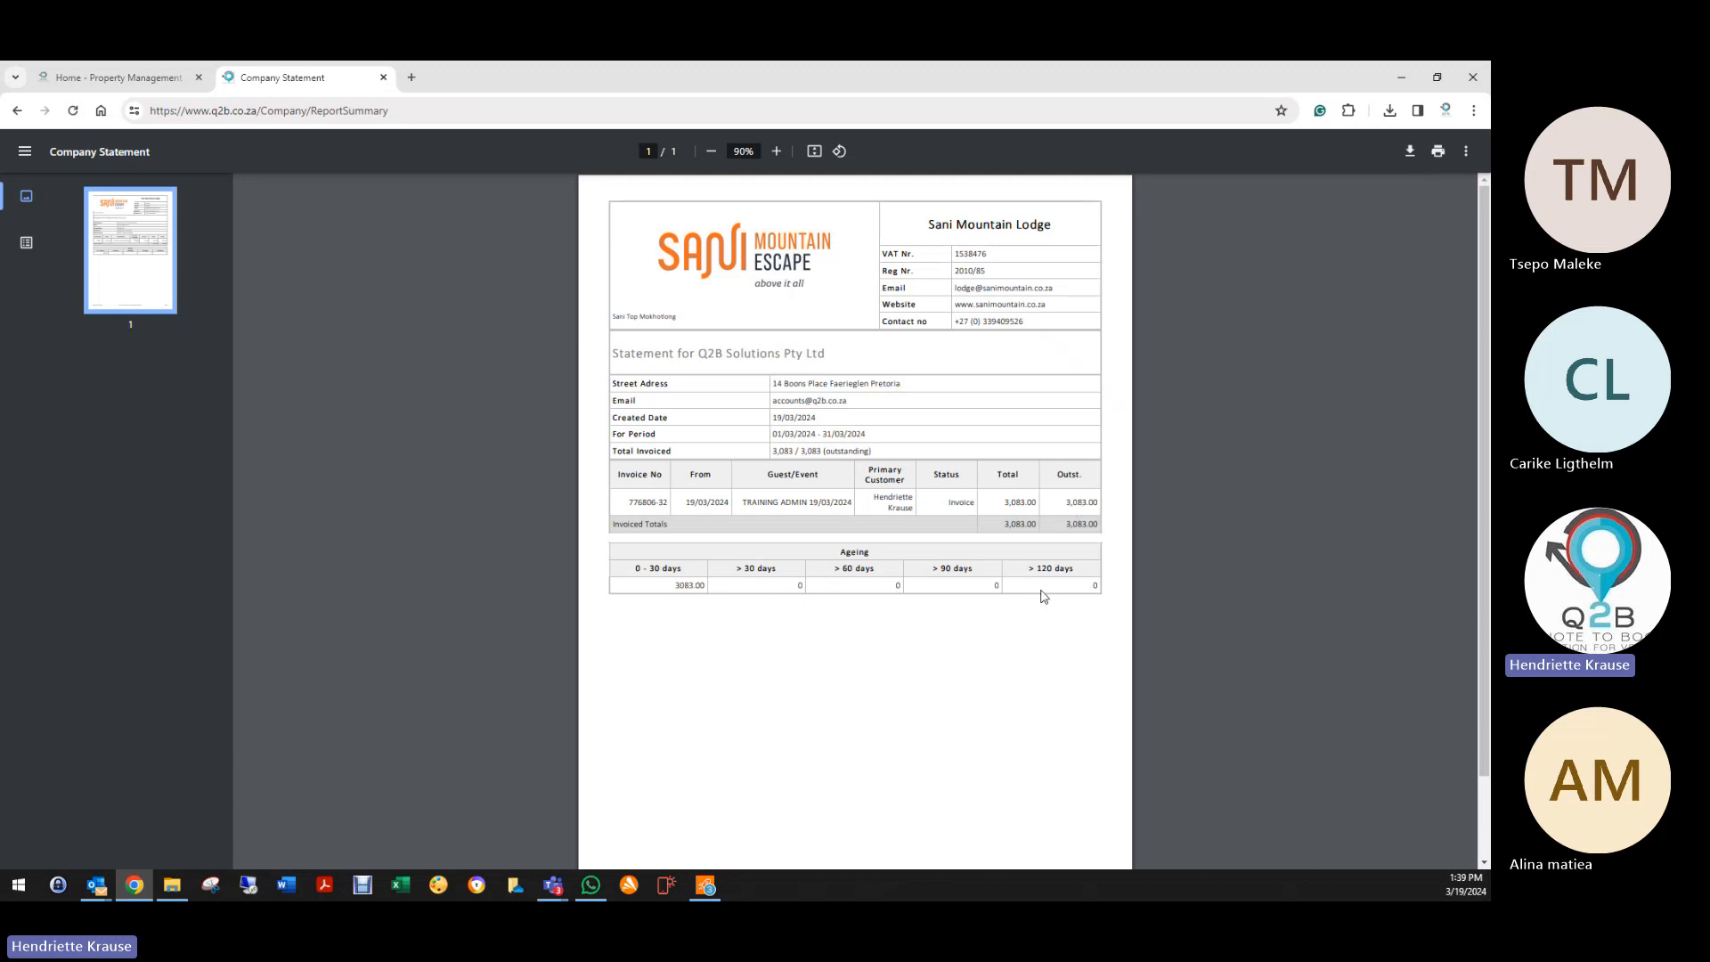
pyautogui.click(15, 110)
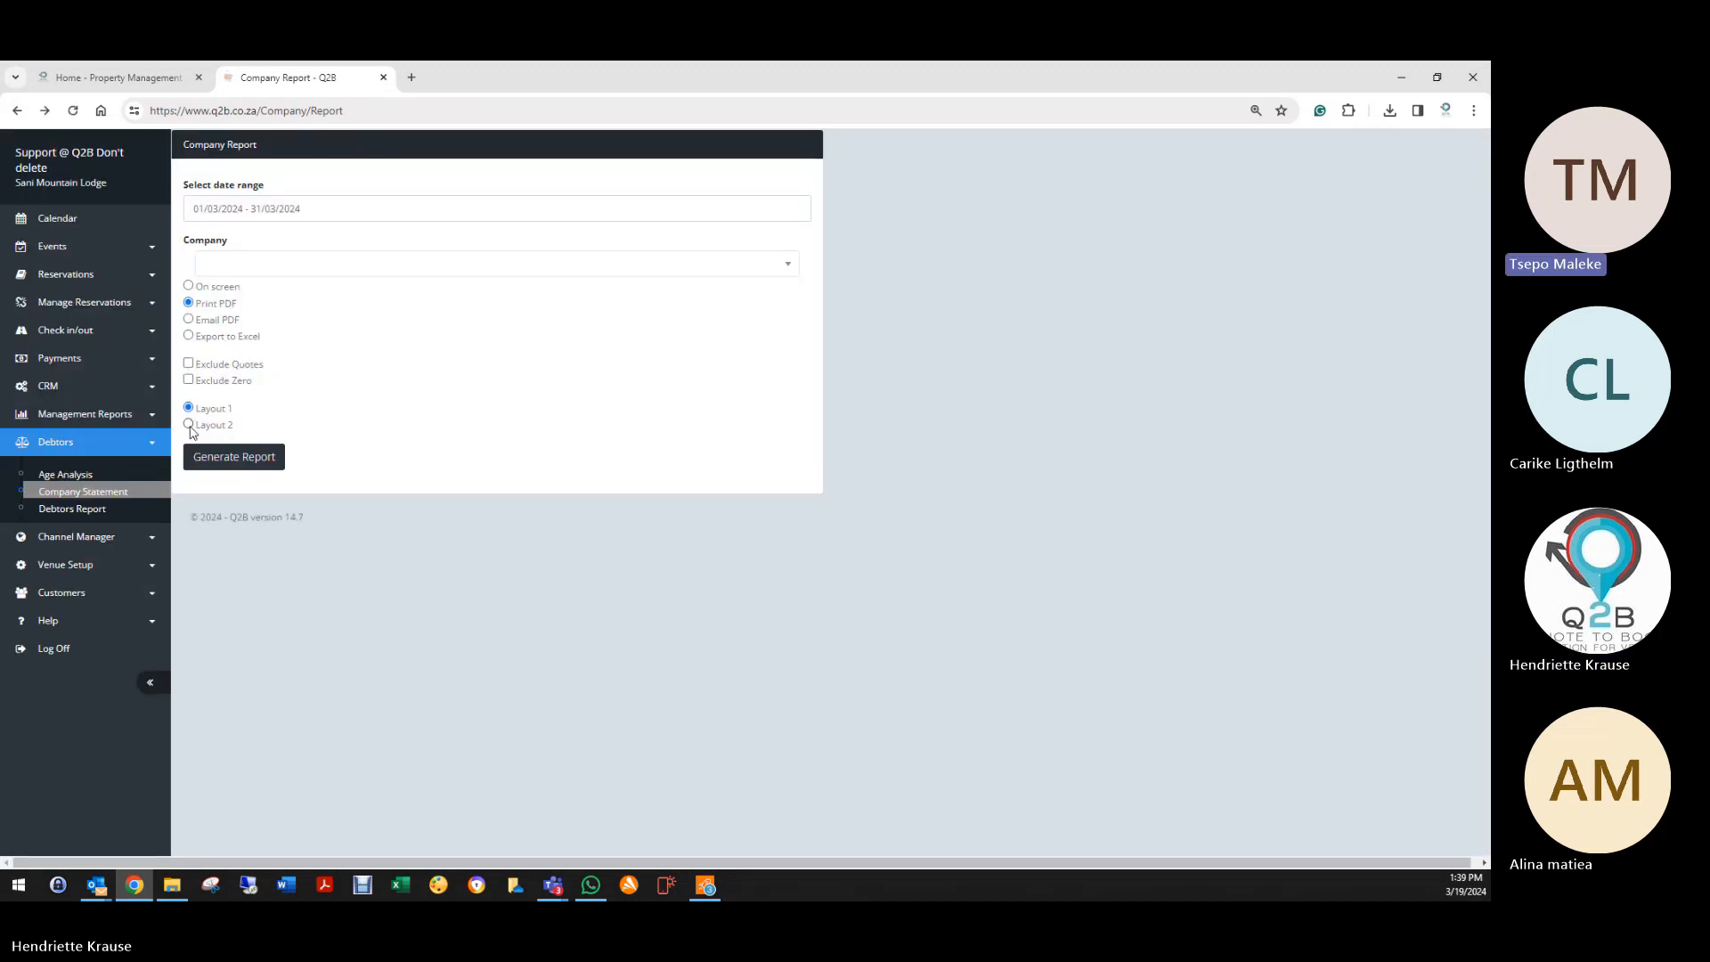
# Step: Generate the Q2B Solutions statement PDF using Layout 2
pyautogui.click(189, 425)
pyautogui.click(223, 459)
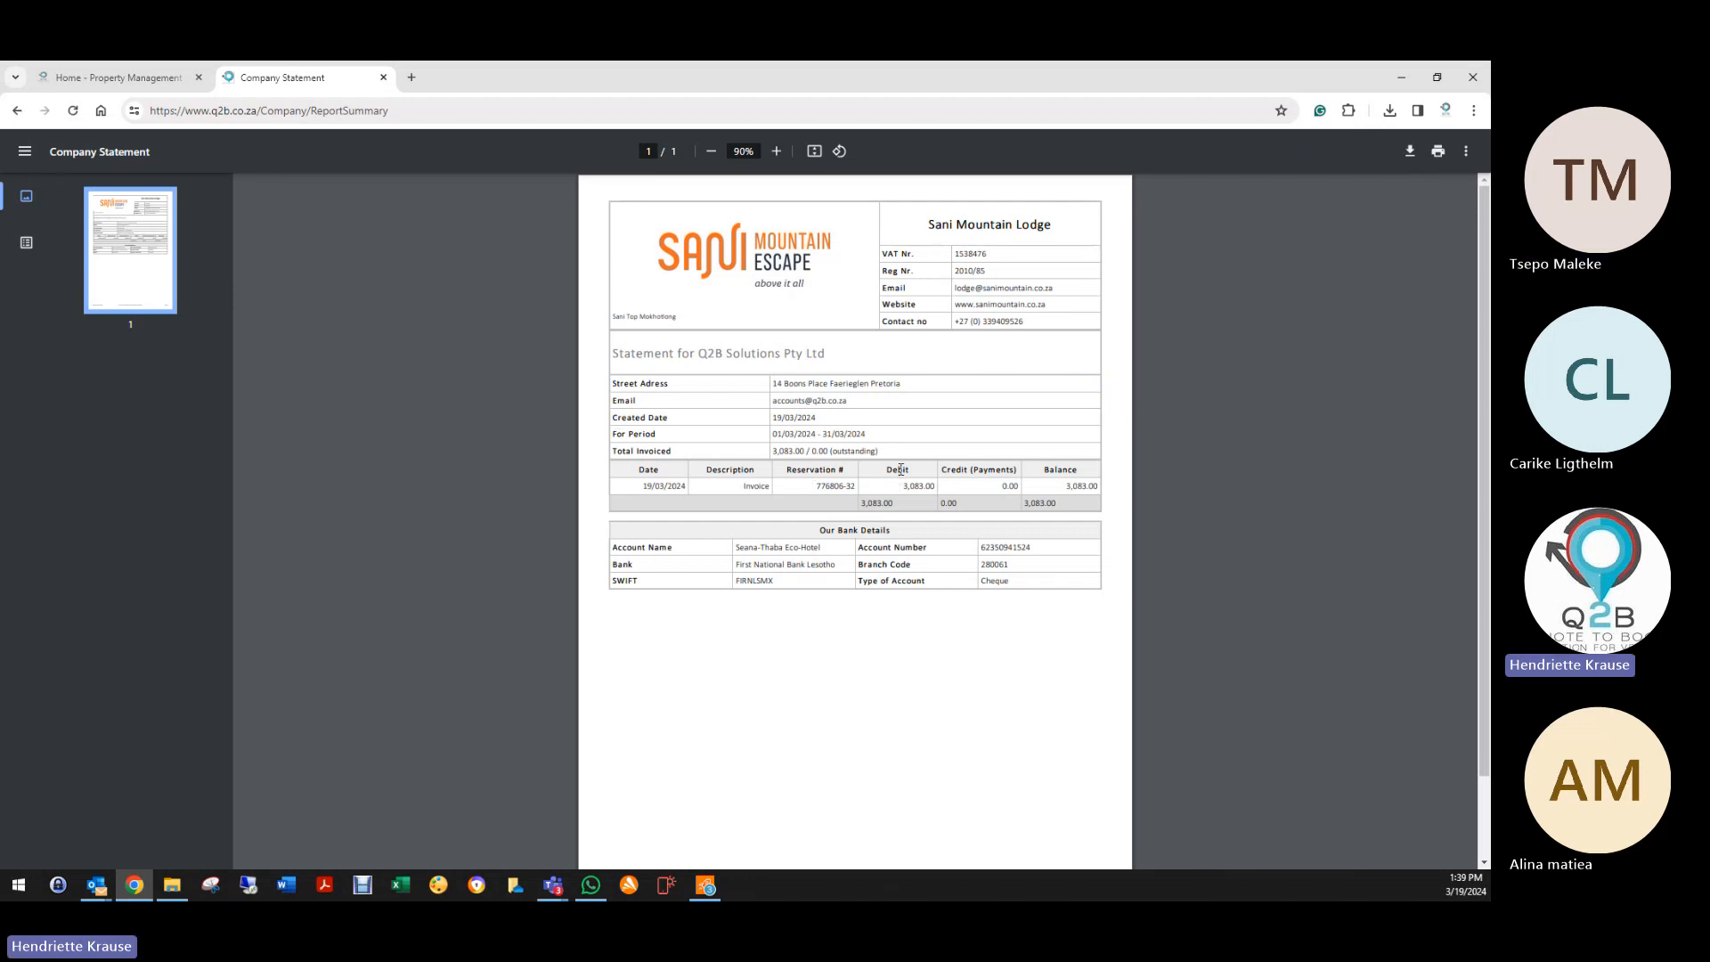
pyautogui.click(17, 111)
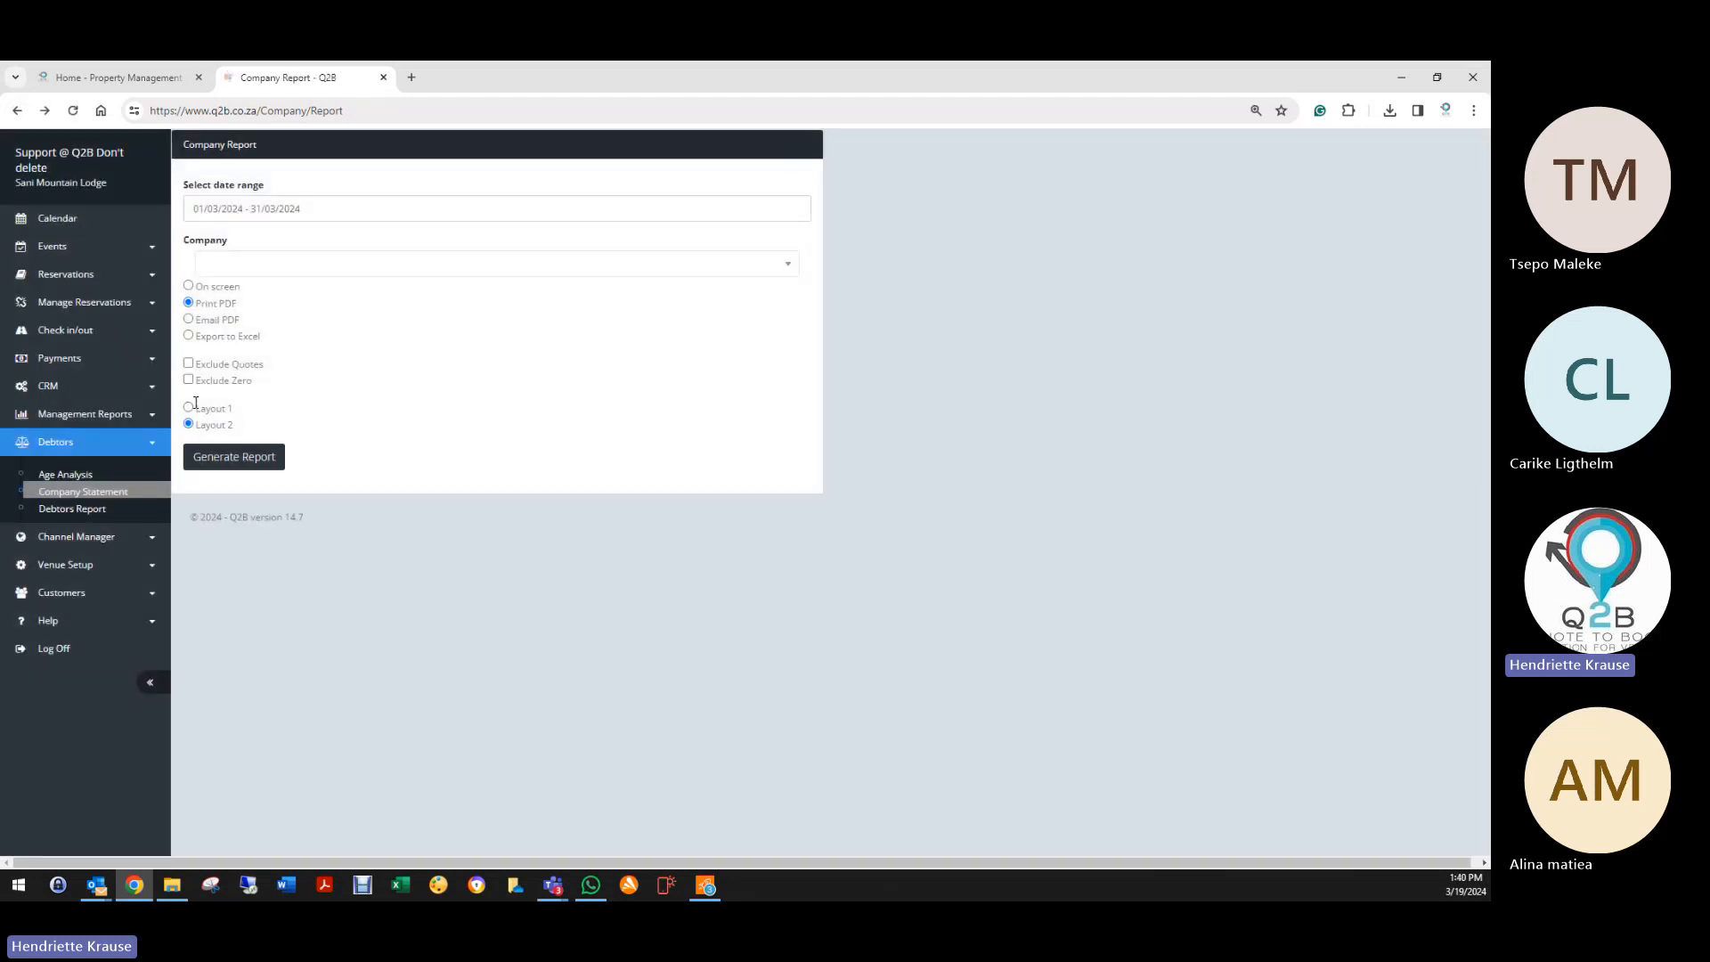
# Step: Regenerate the statement PDF in Layout 1 and return to the report form
pyautogui.click(188, 408)
pyautogui.click(234, 456)
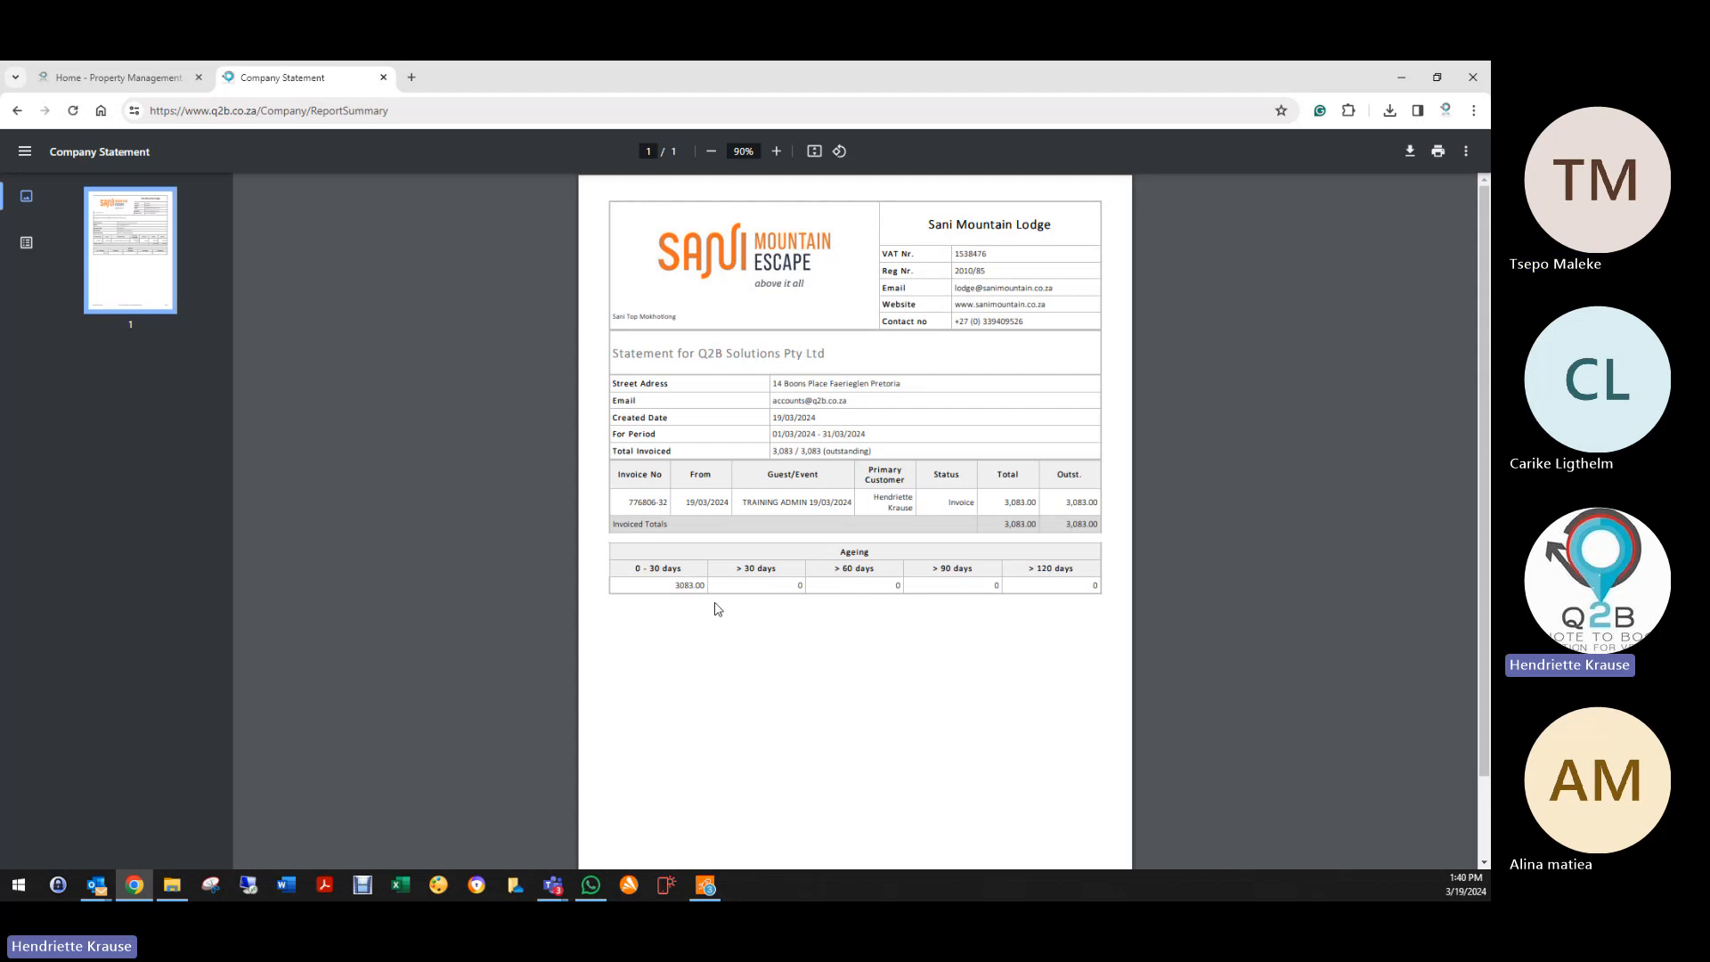
pyautogui.click(17, 110)
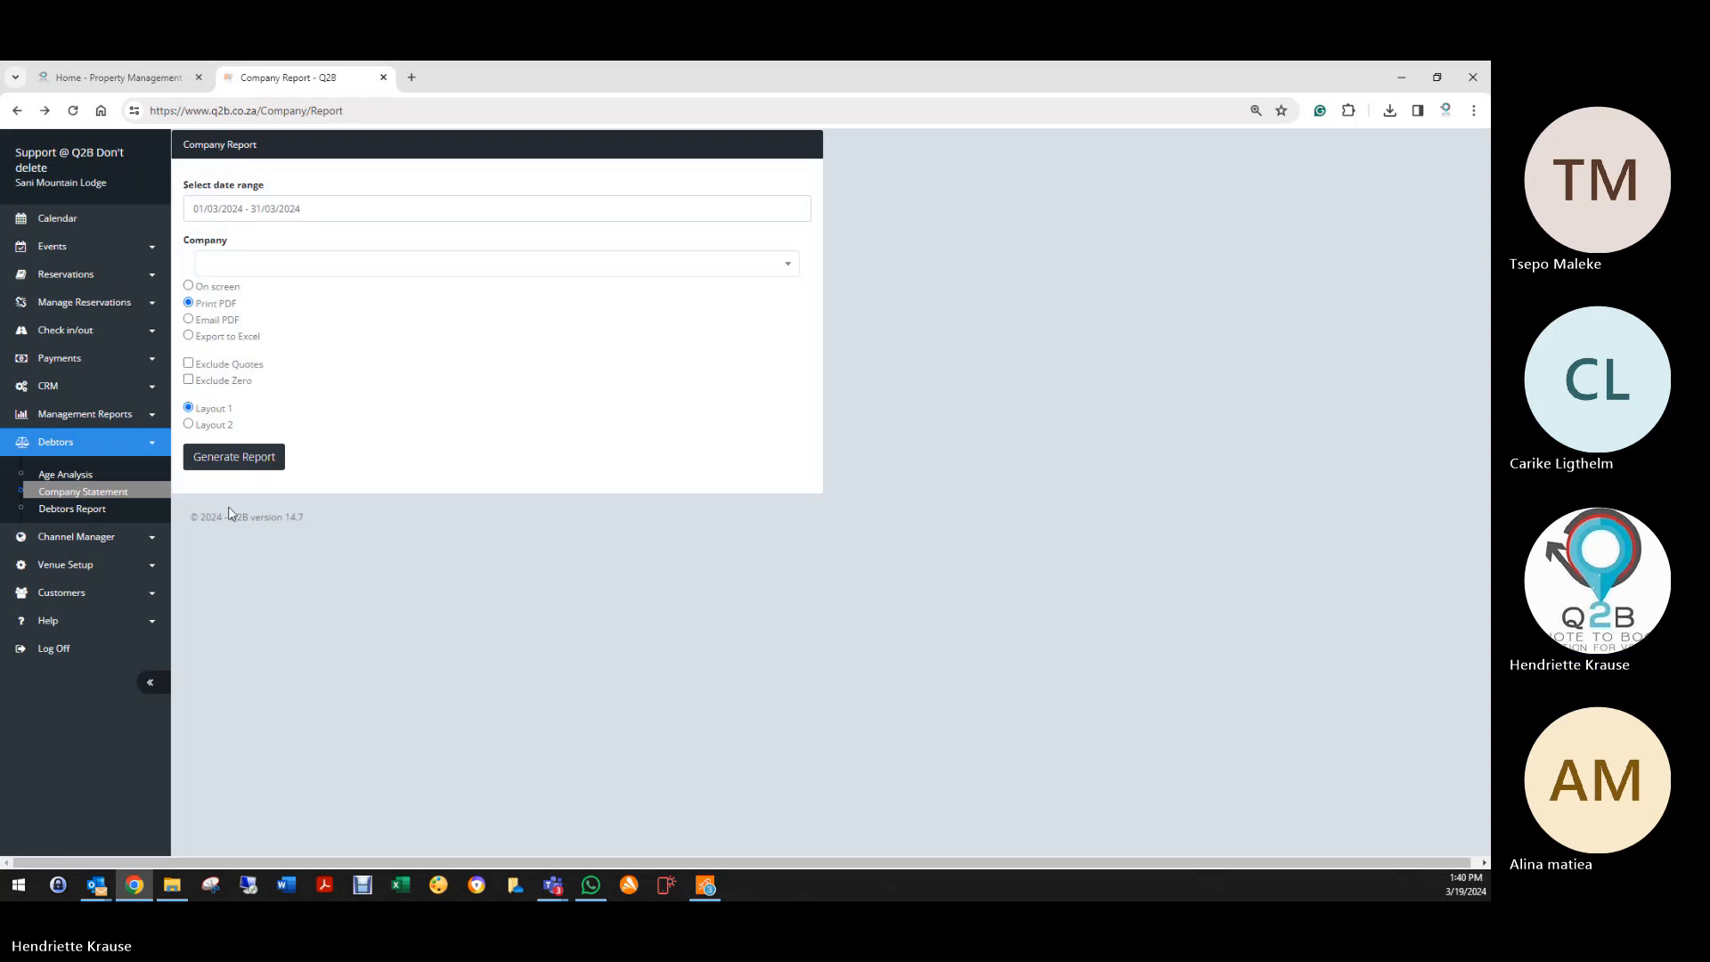
pyautogui.click(224, 267)
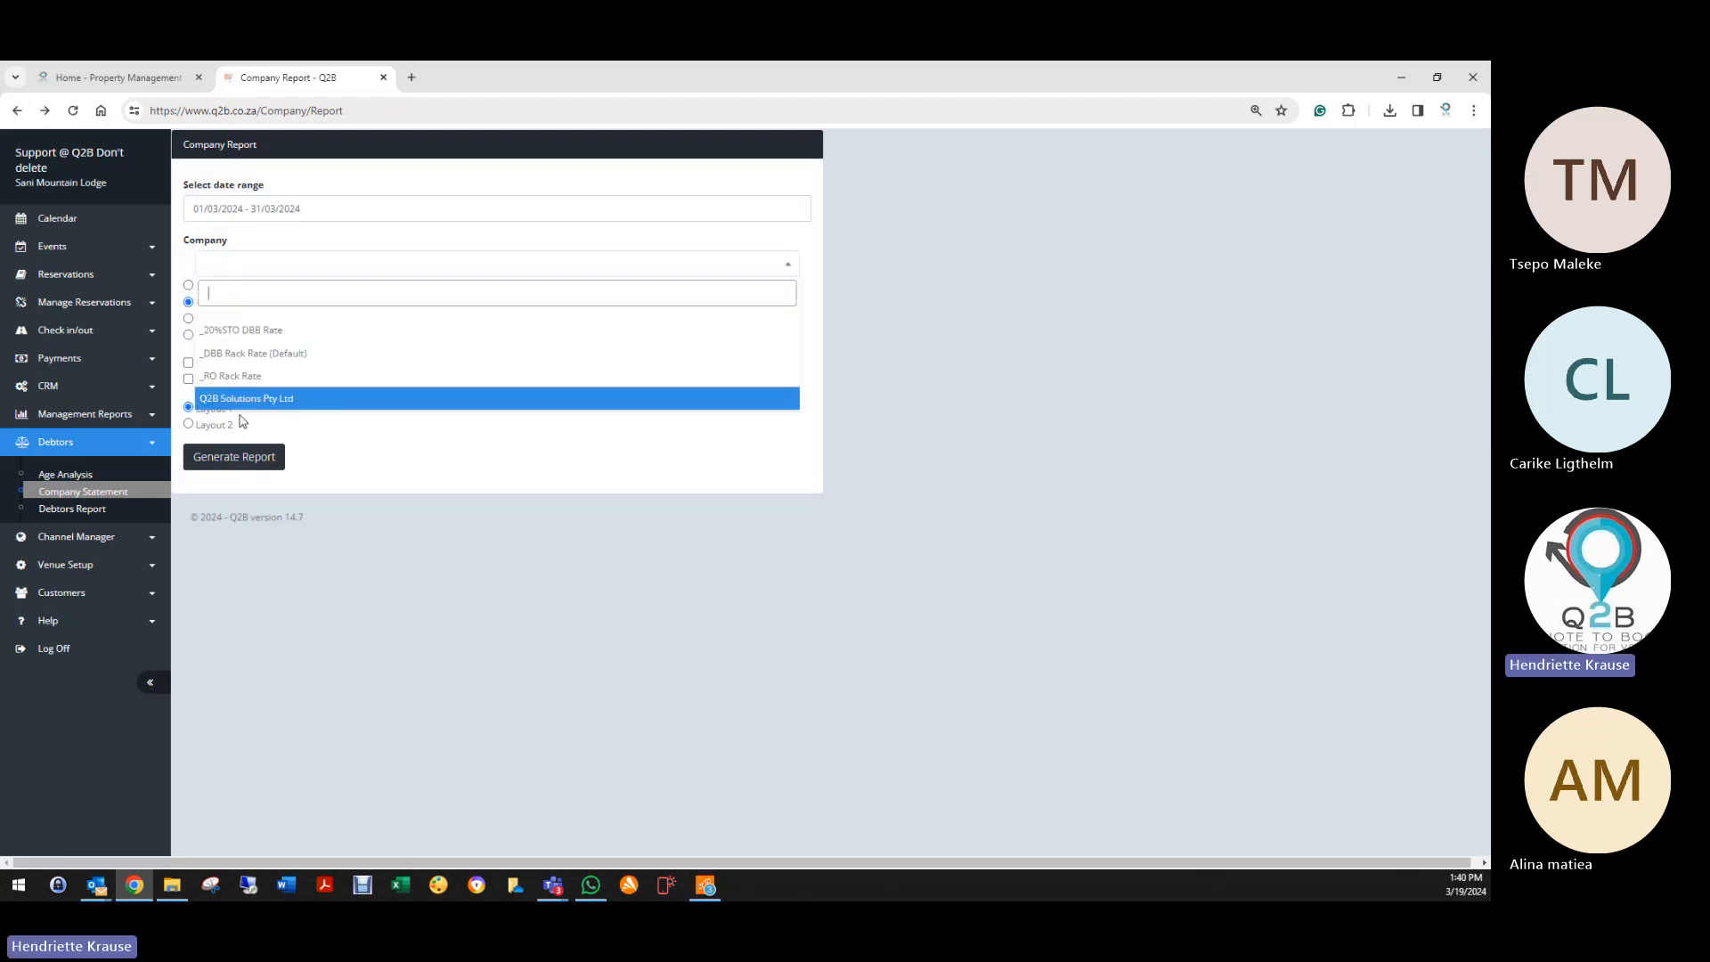
# Step: Show the March 2024 Q2B Solutions Pty Ltd statement on screen: invoice 776806-32, 3,083.00 outstanding
pyautogui.click(236, 390)
pyautogui.click(189, 286)
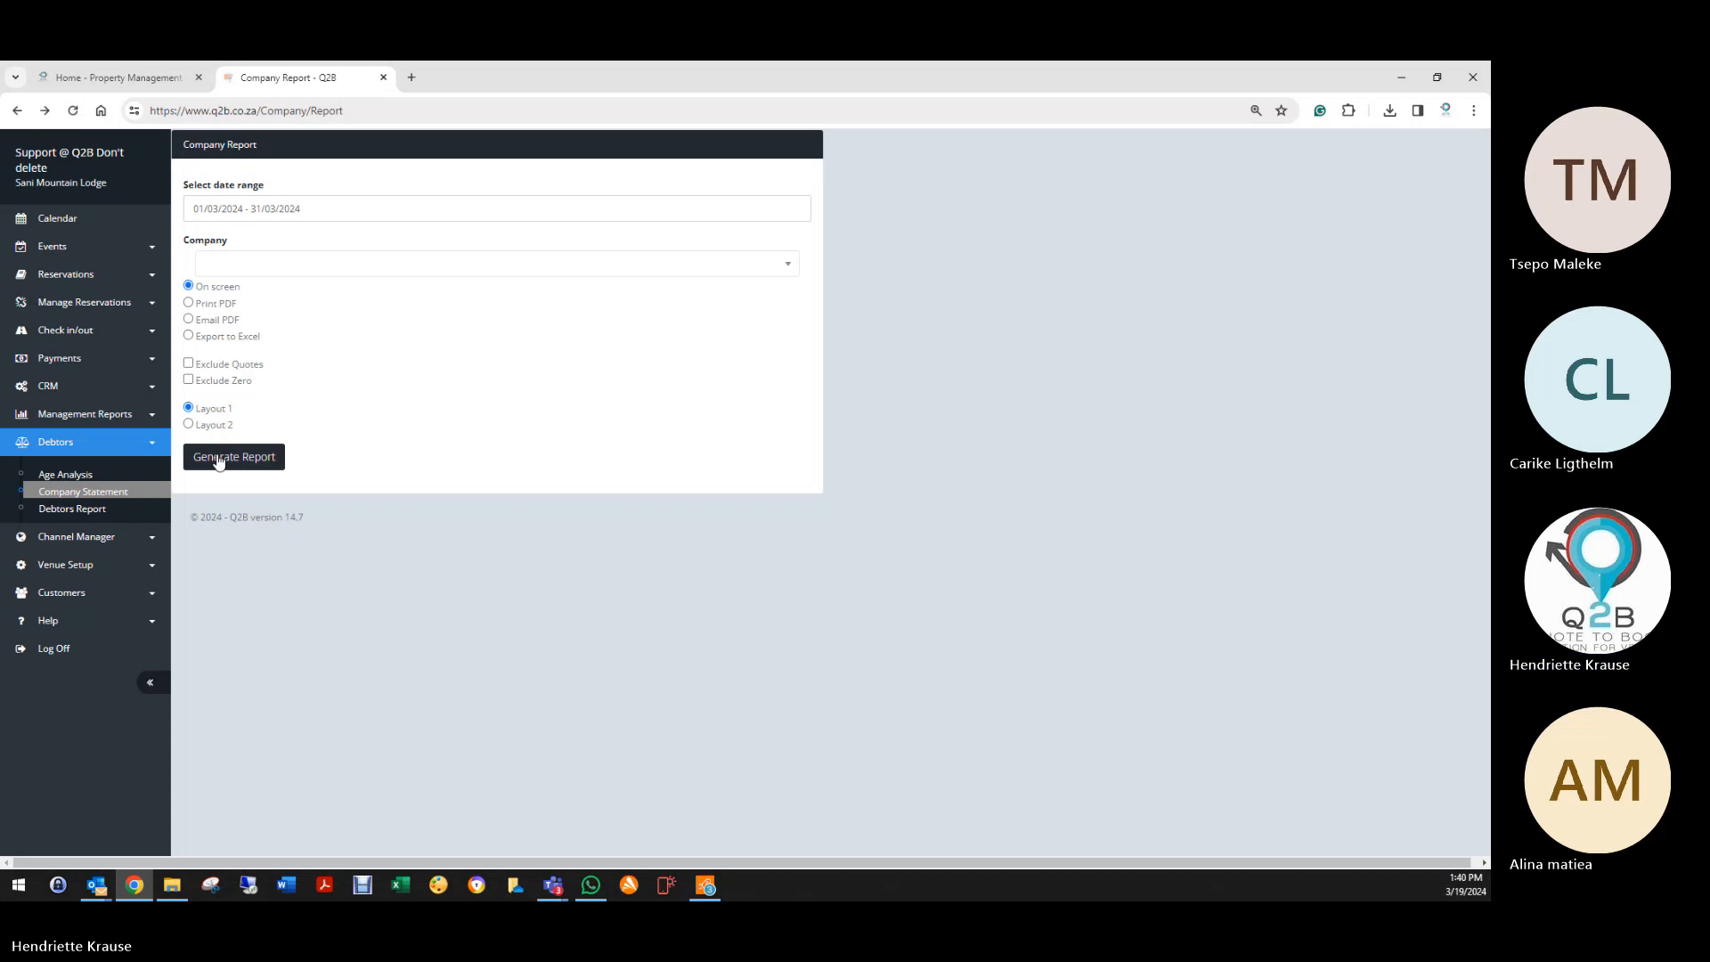
pyautogui.click(219, 458)
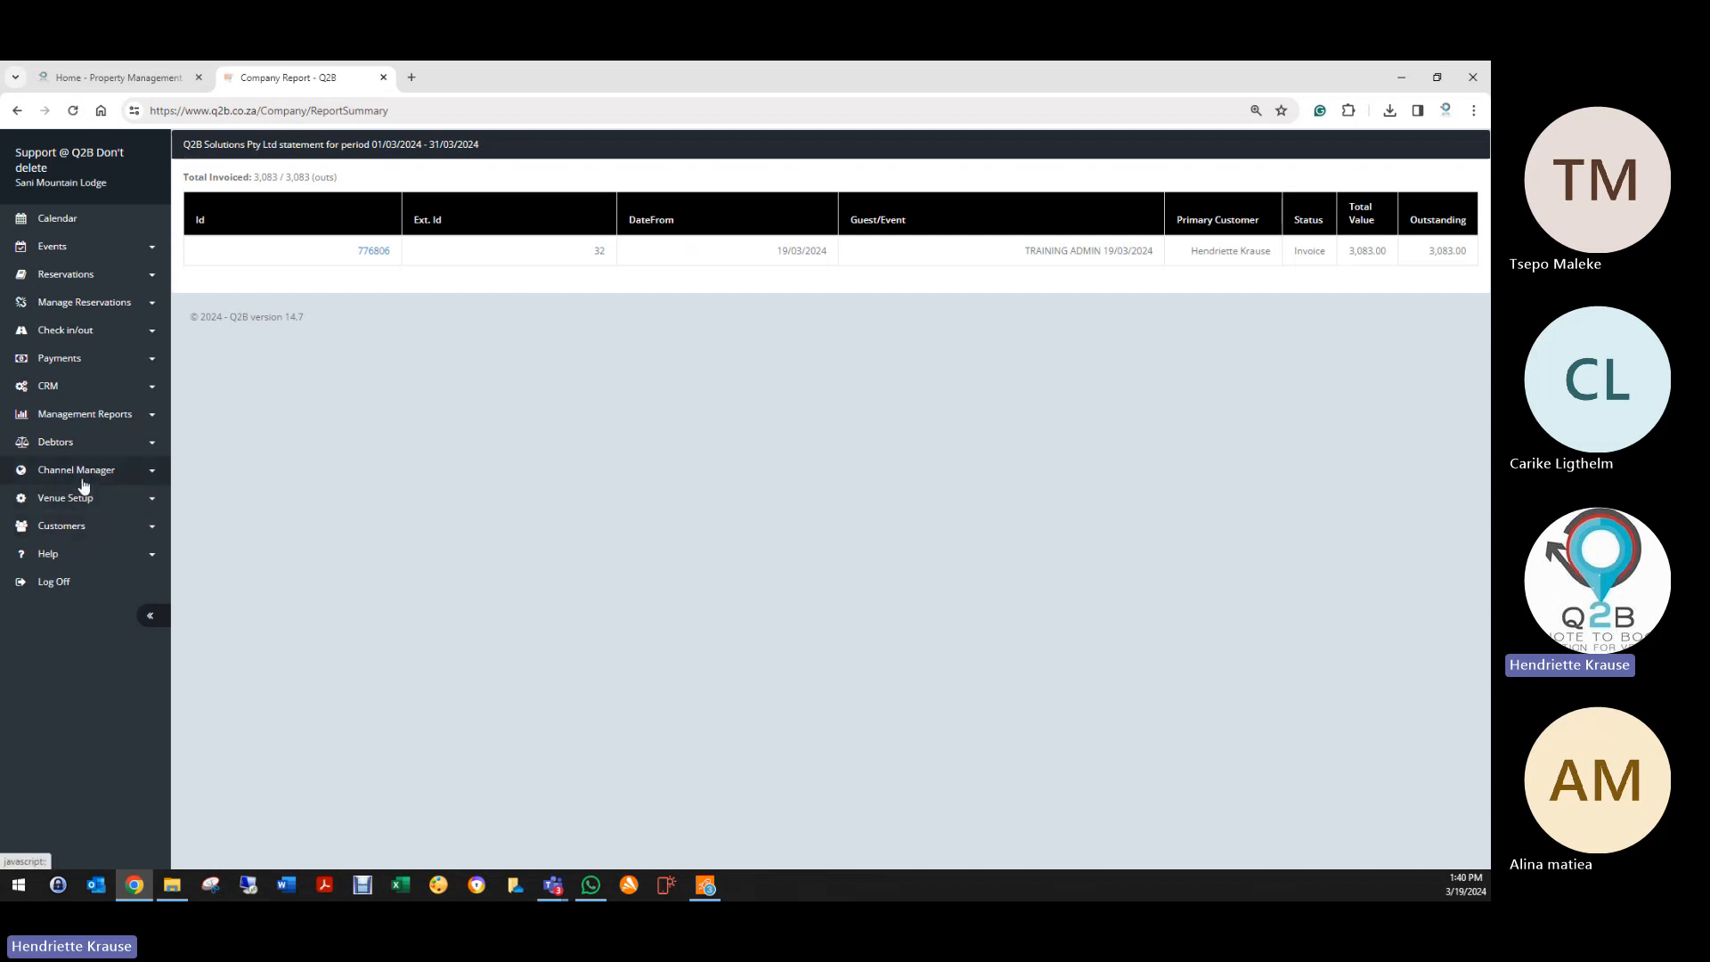
pyautogui.click(62, 441)
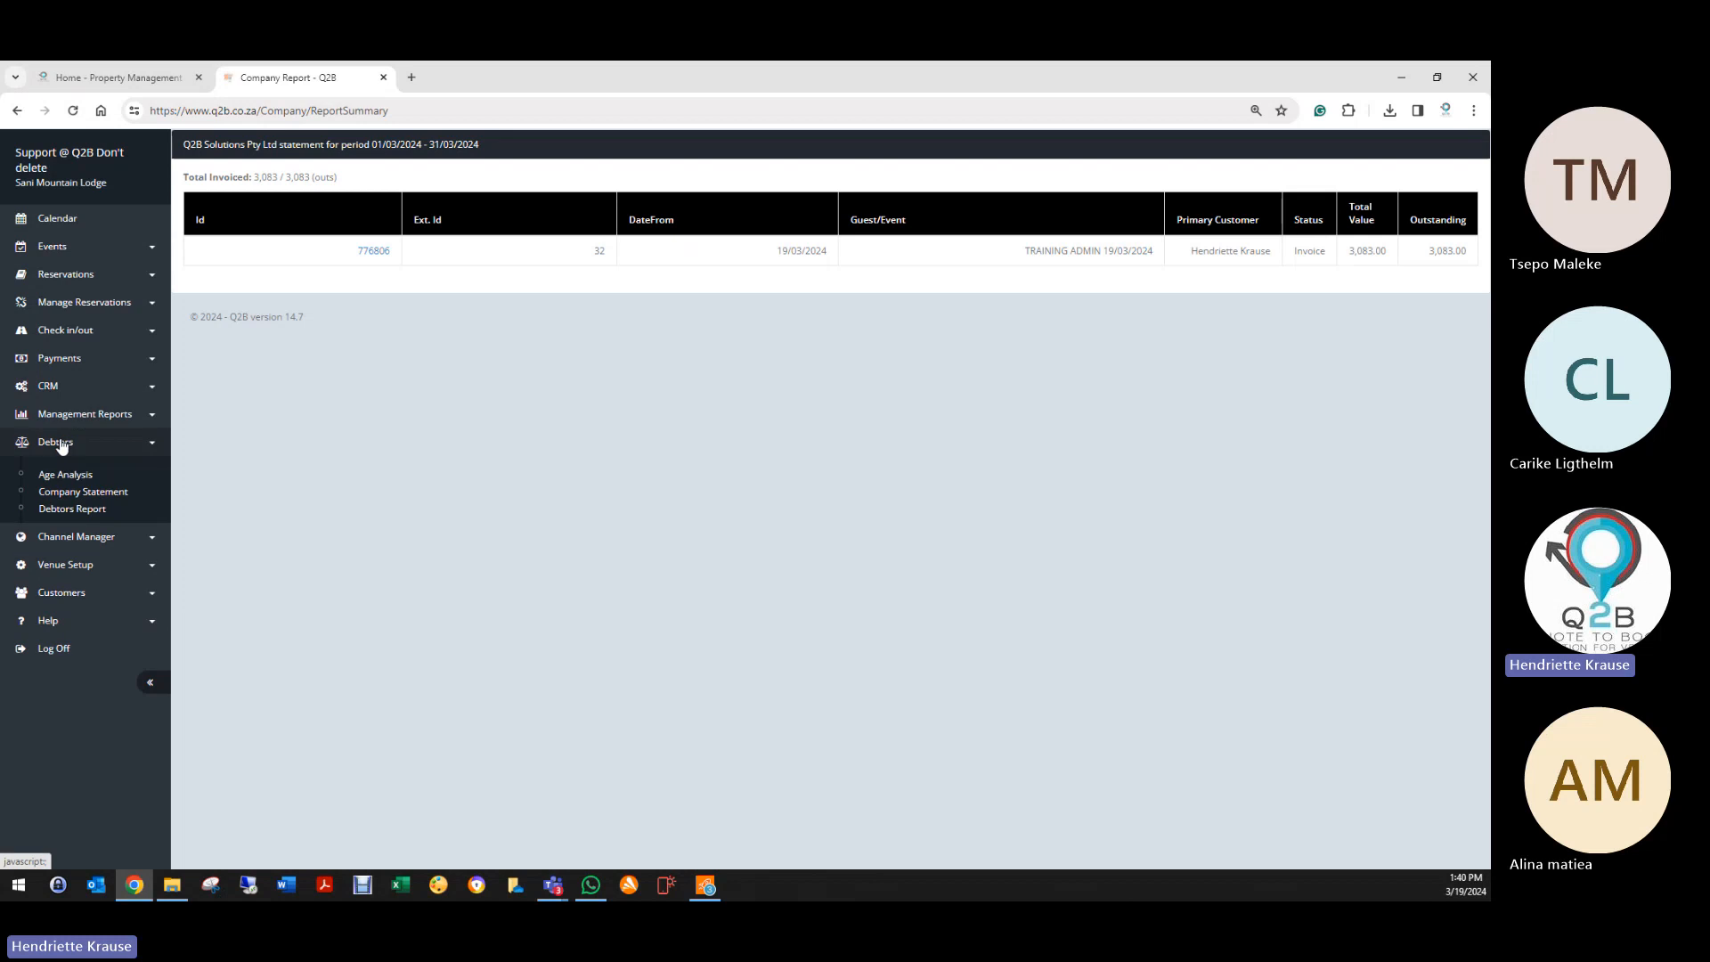
# Step: Display the Debtors Report including customers, limited to past events
pyautogui.click(69, 513)
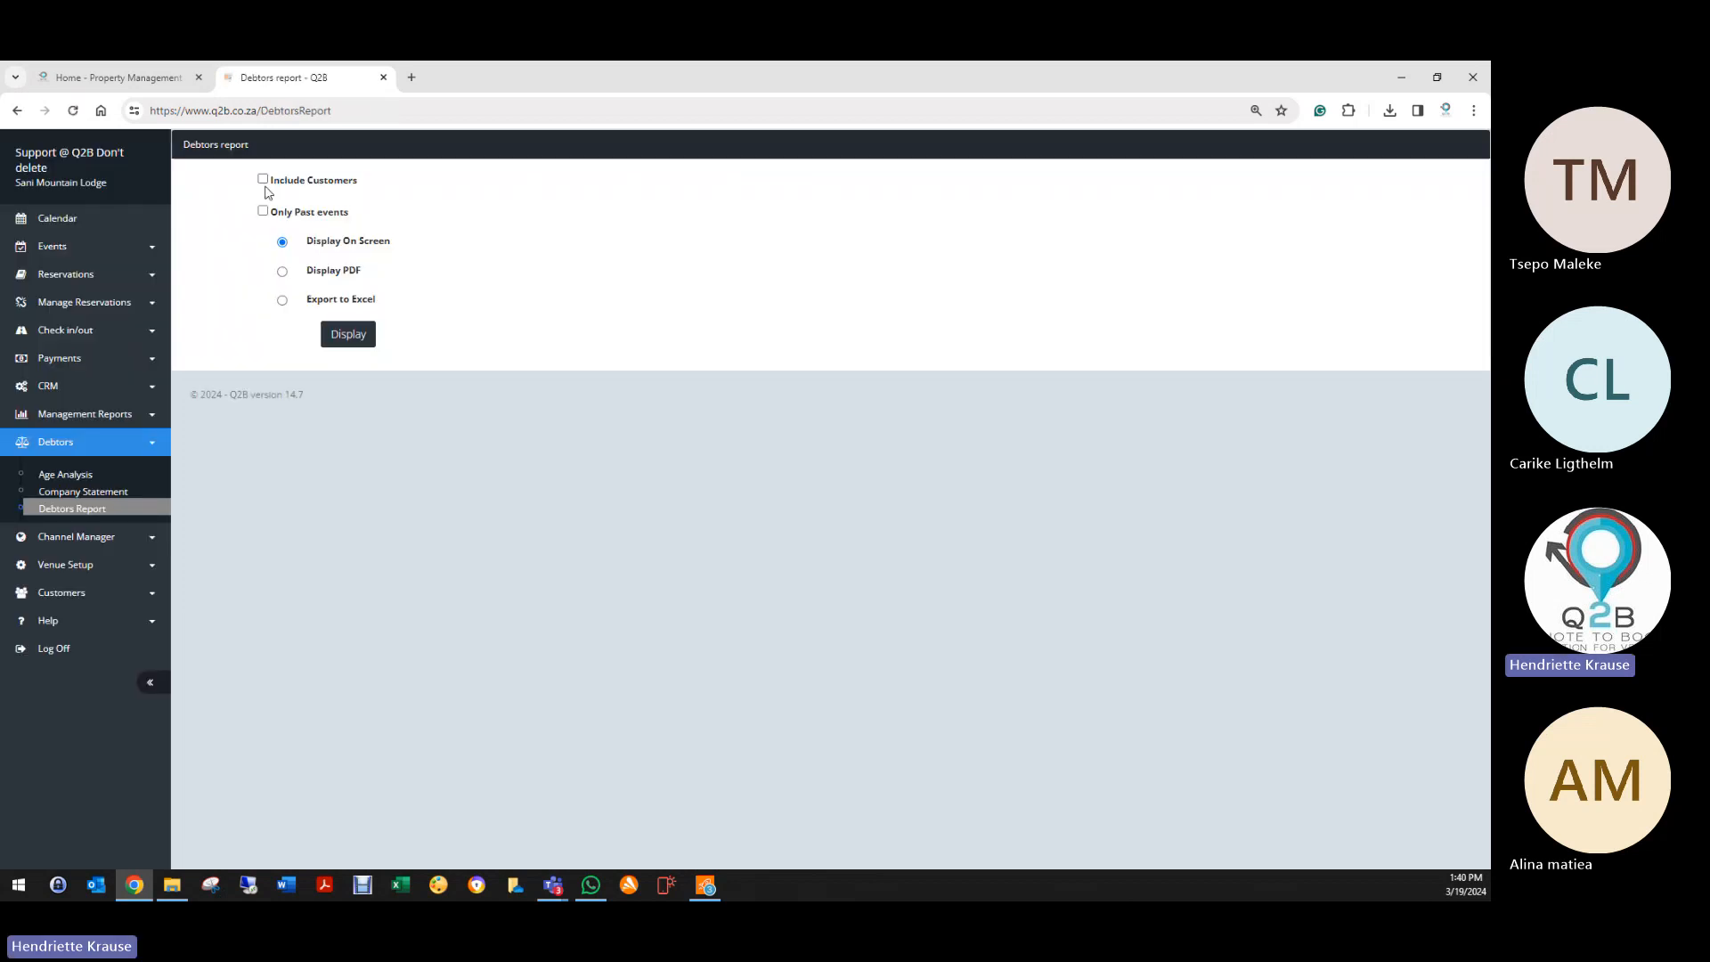
pyautogui.click(264, 180)
pyautogui.click(263, 211)
pyautogui.click(339, 338)
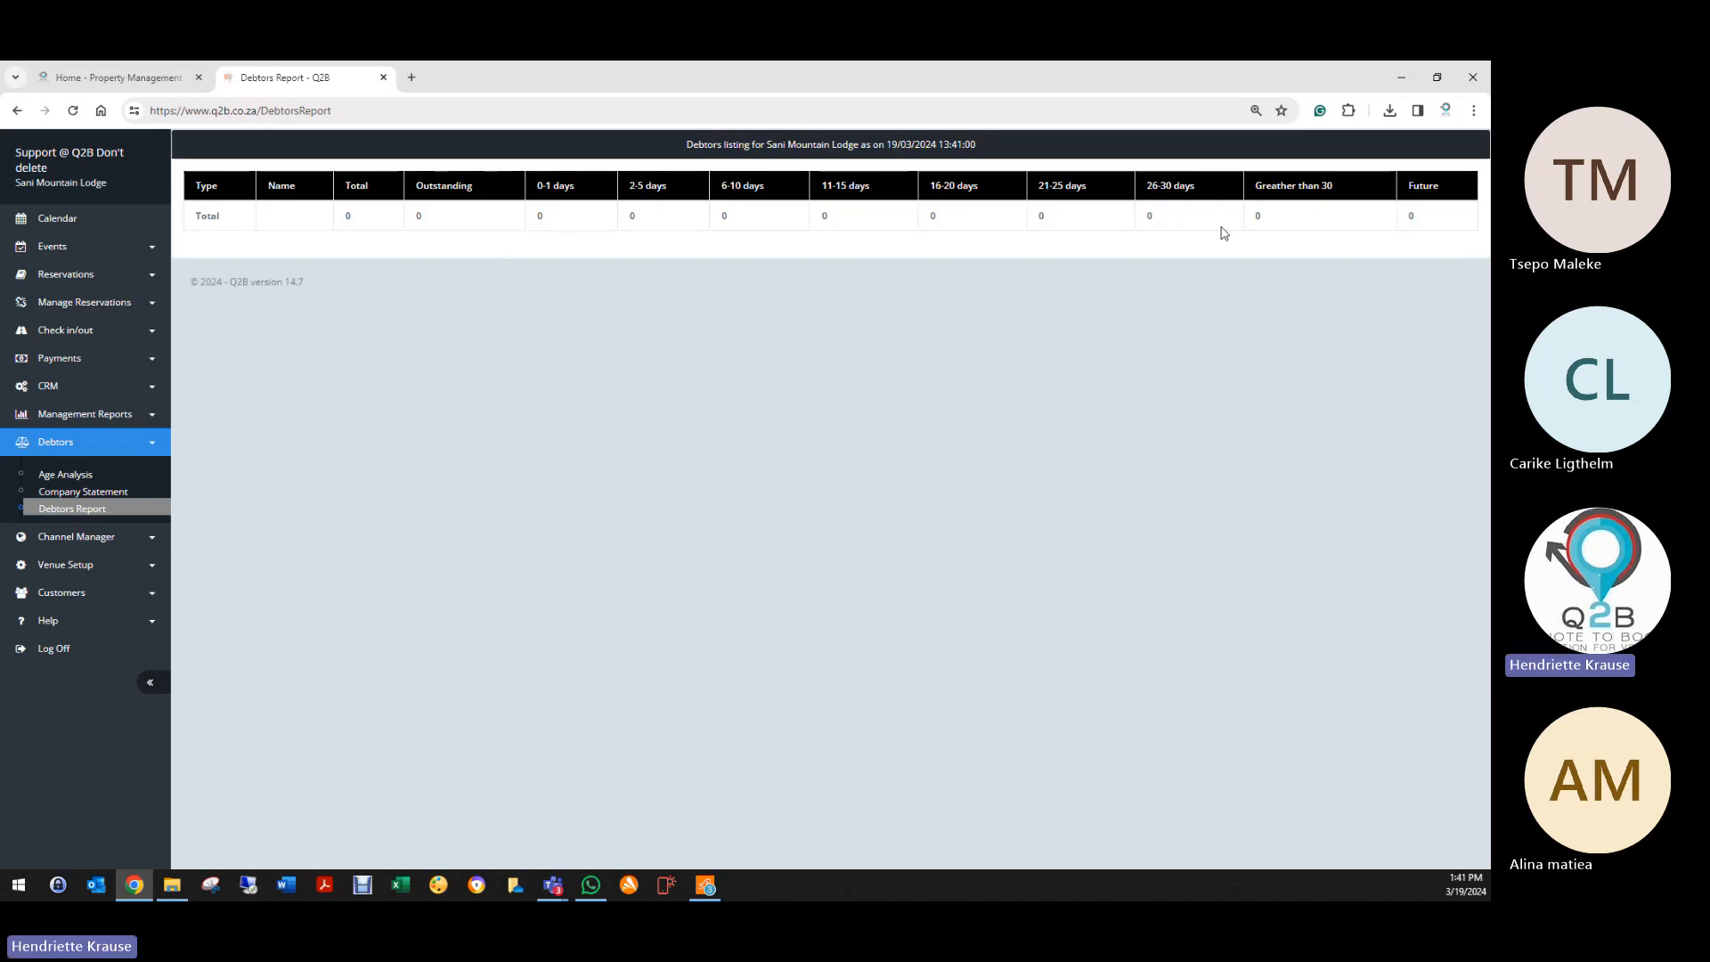
# Step: Redisplay the Debtors Report with customers and drill into Q2B Solutions' 3083 outstanding (booking 776806)
pyautogui.click(109, 511)
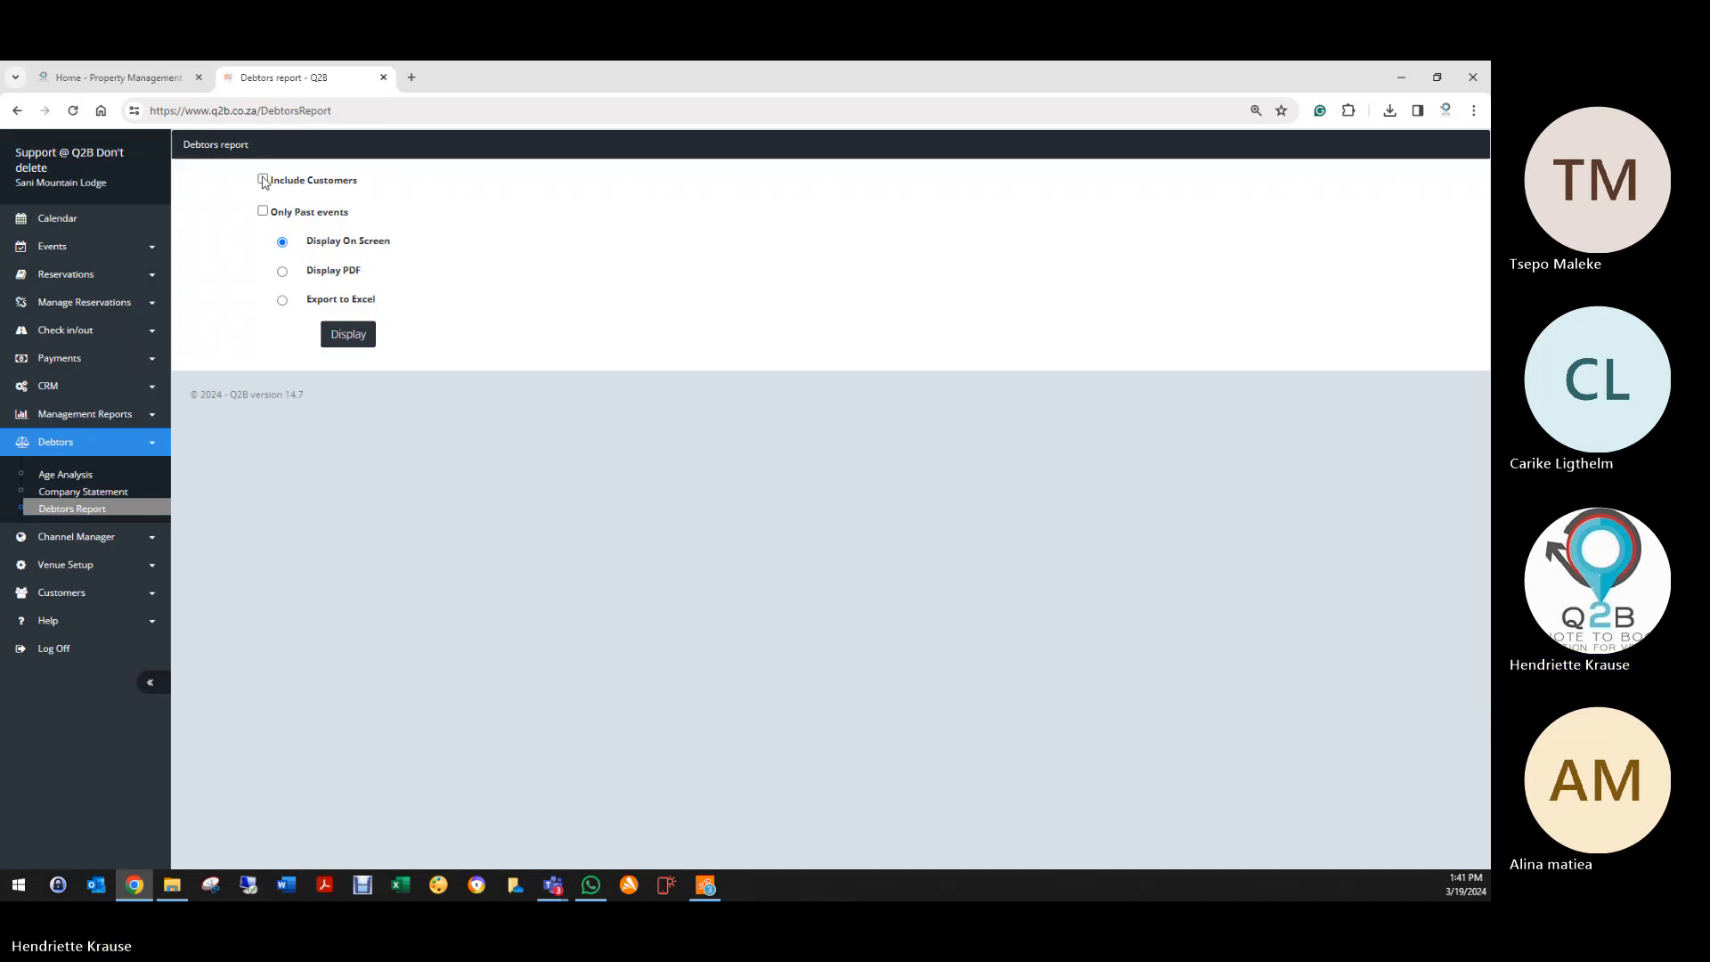
pyautogui.click(263, 180)
pyautogui.click(348, 334)
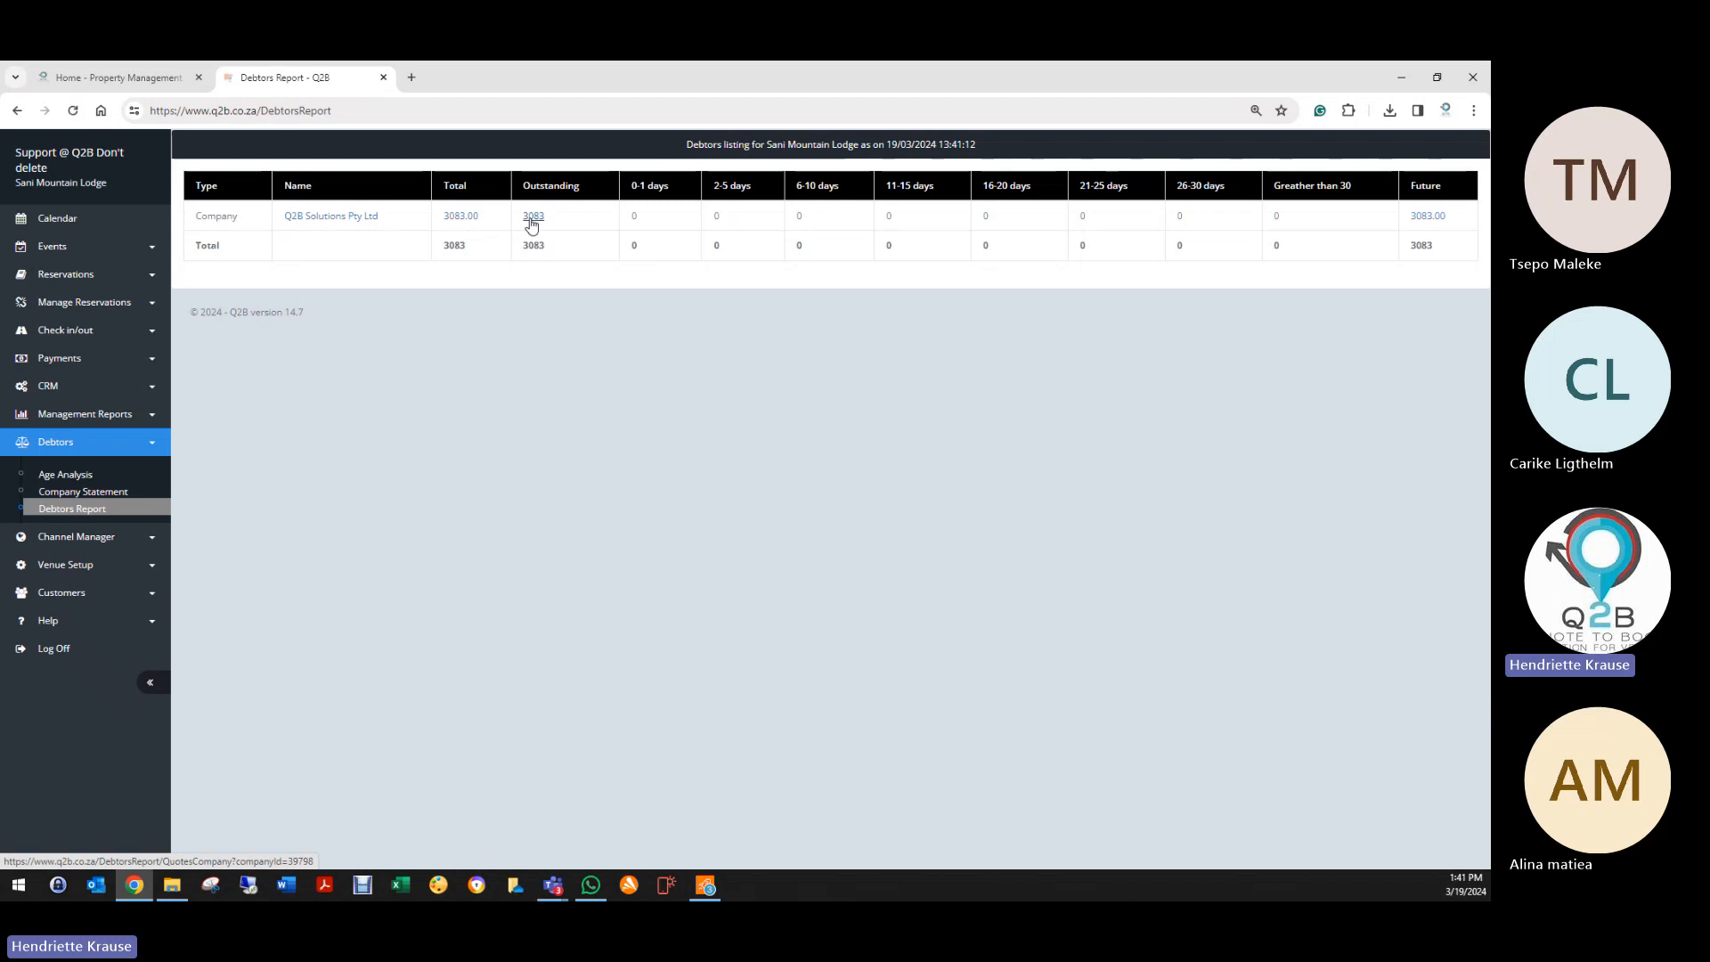
pyautogui.click(533, 217)
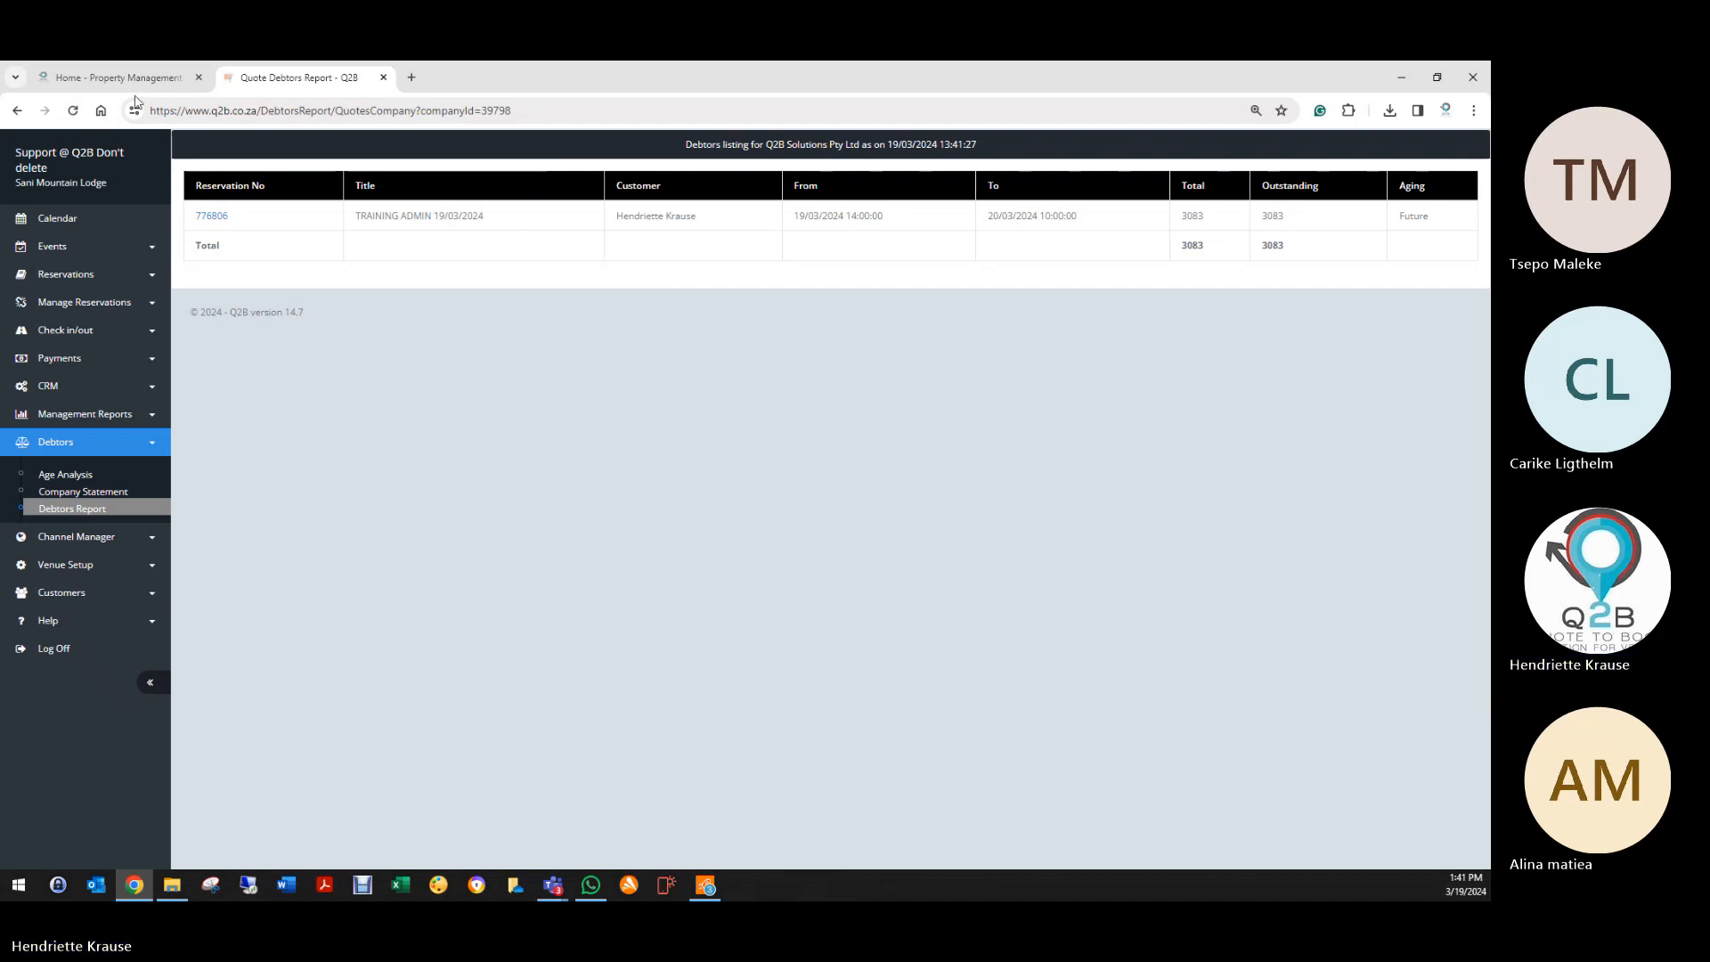
pyautogui.click(17, 110)
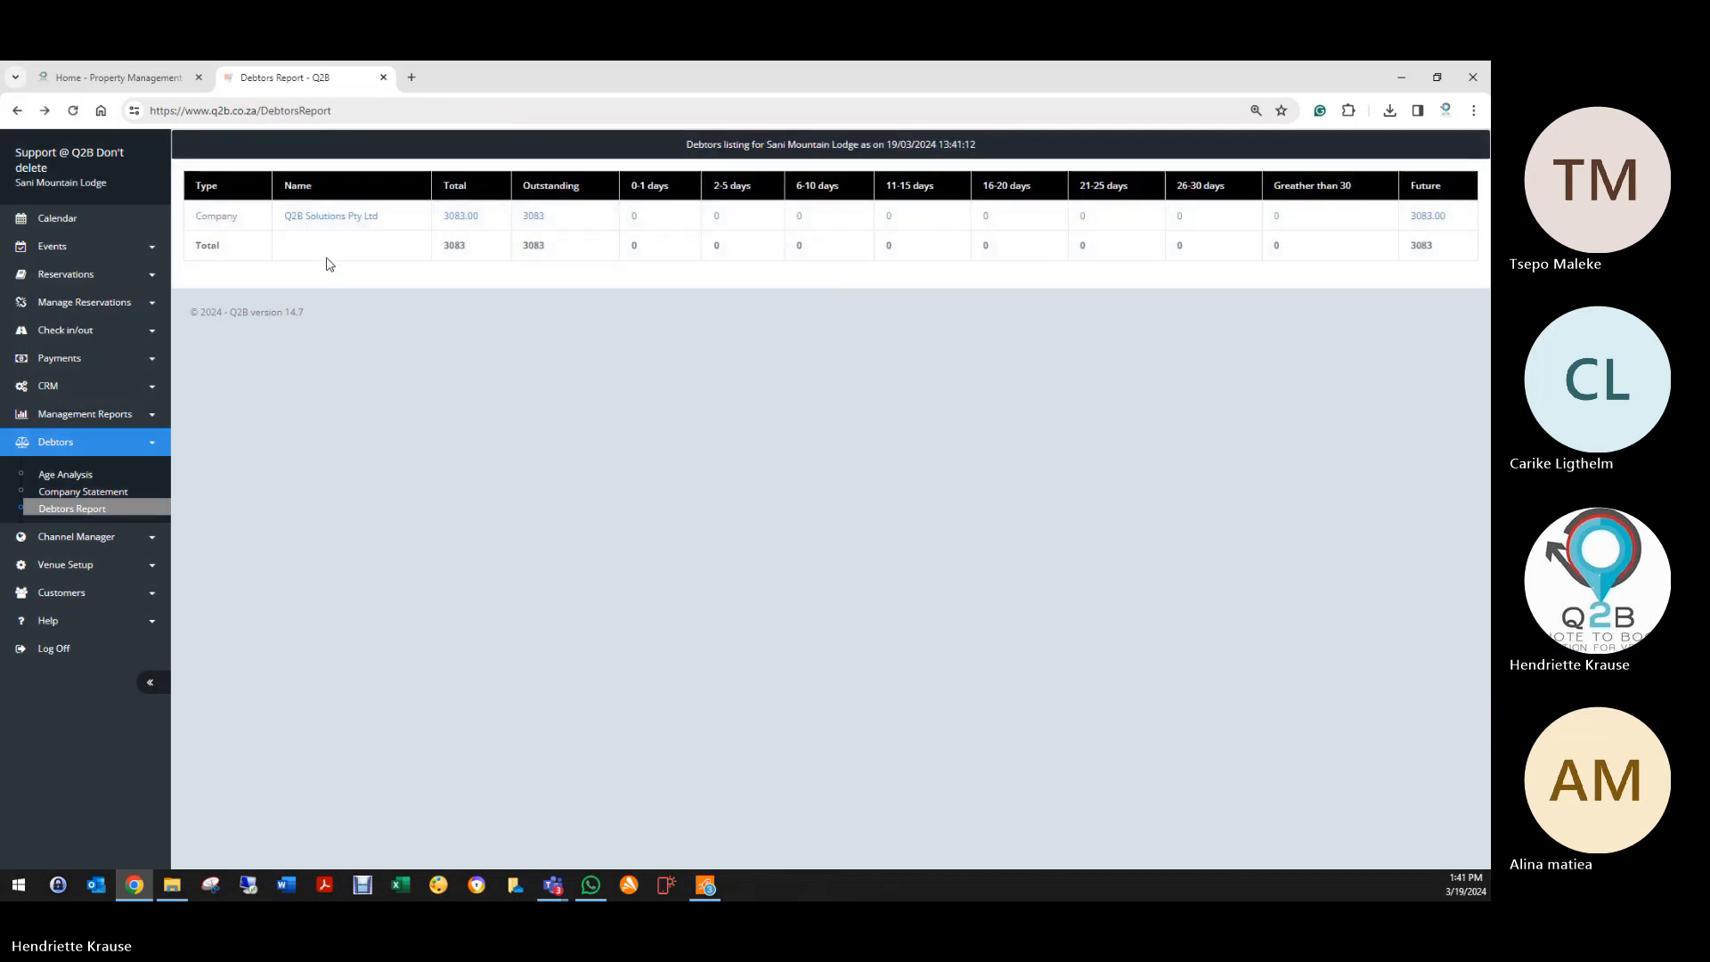
# Step: Open Q2B Solutions Pty Ltd's company record, then return to the four-entry Companies list
pyautogui.click(327, 217)
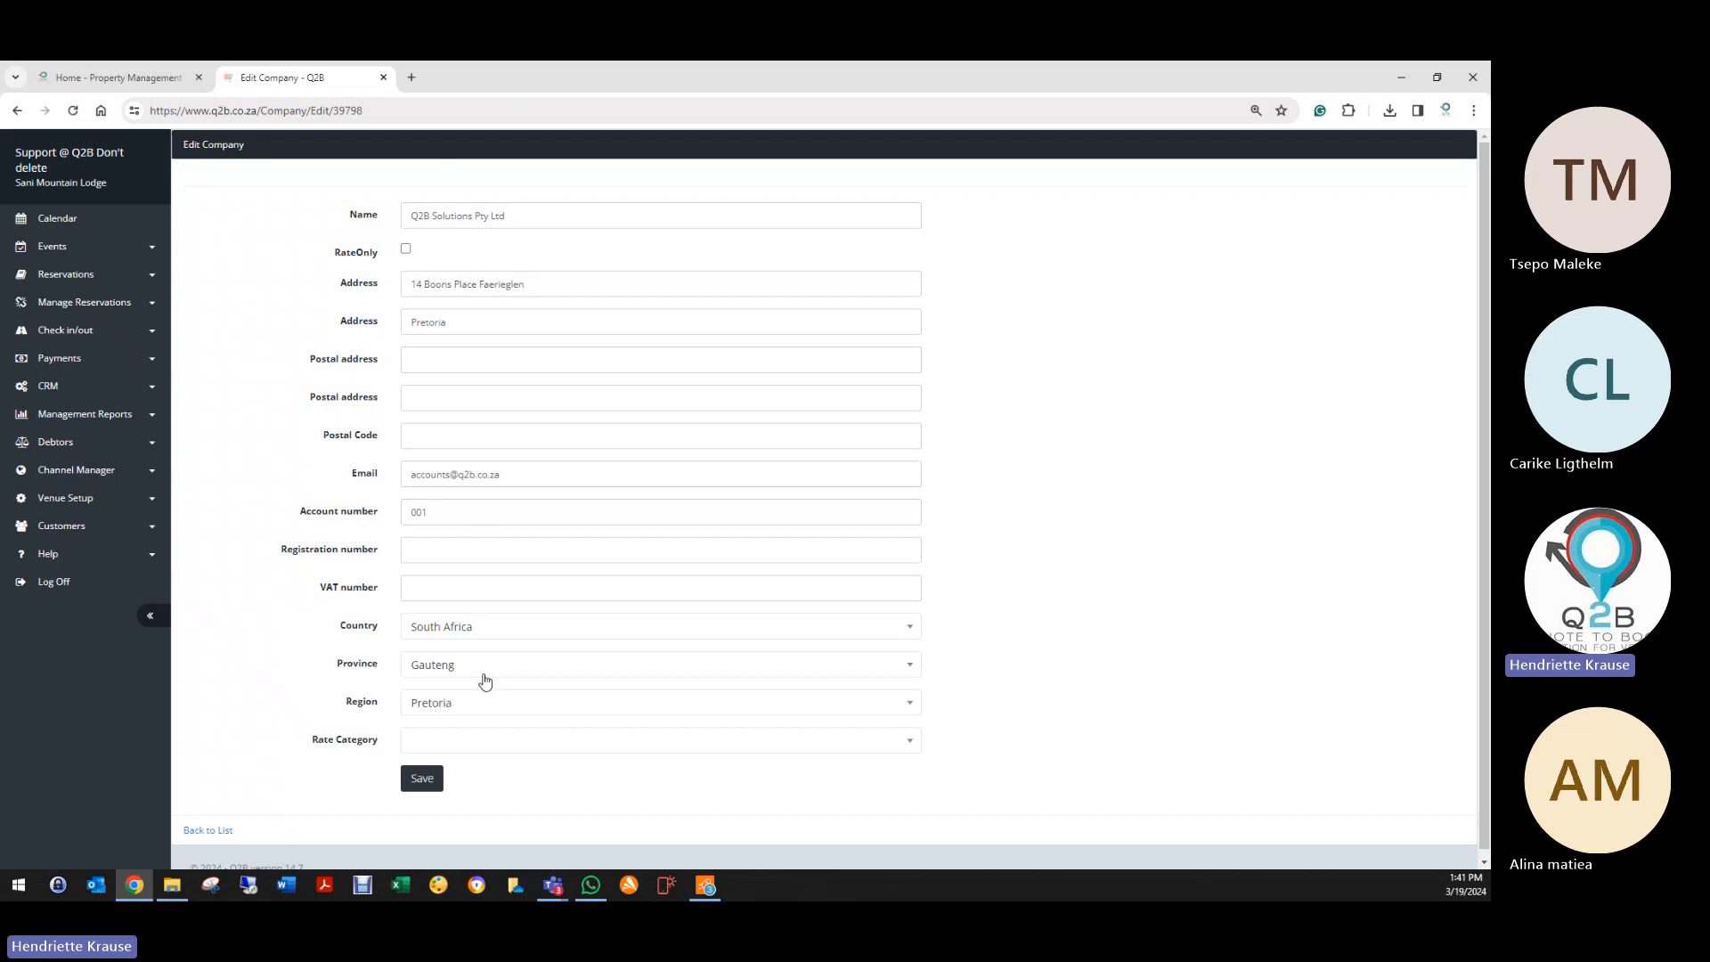
pyautogui.click(225, 830)
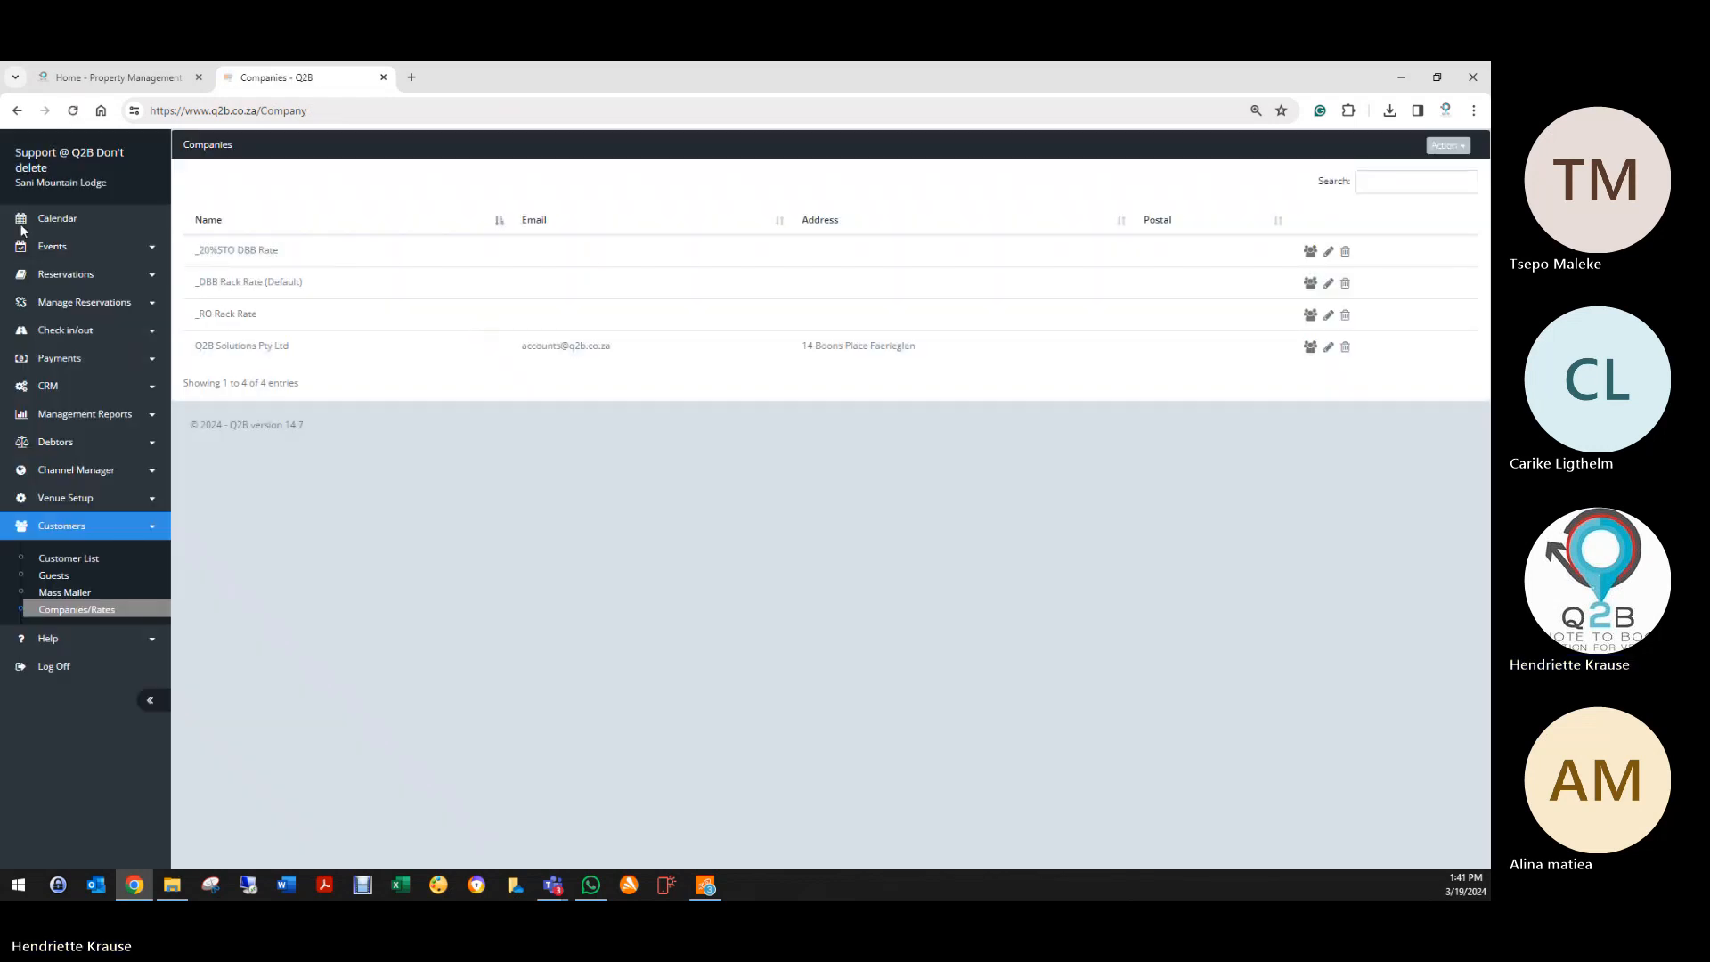
pyautogui.click(63, 612)
pyautogui.click(61, 443)
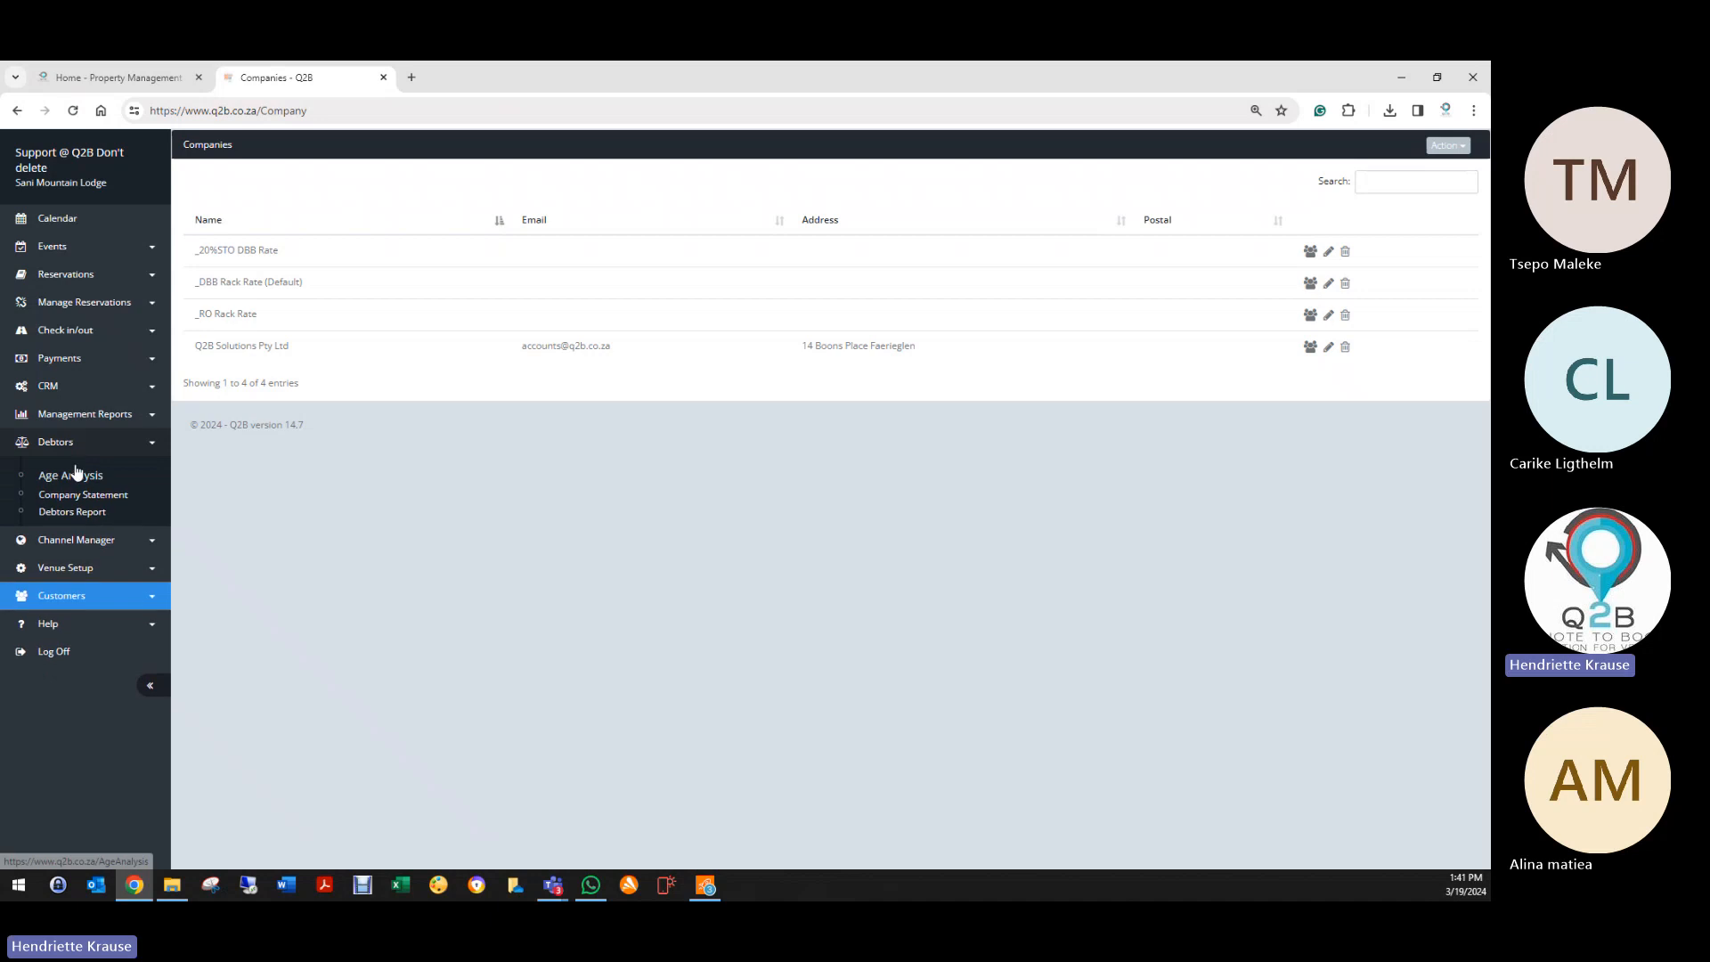
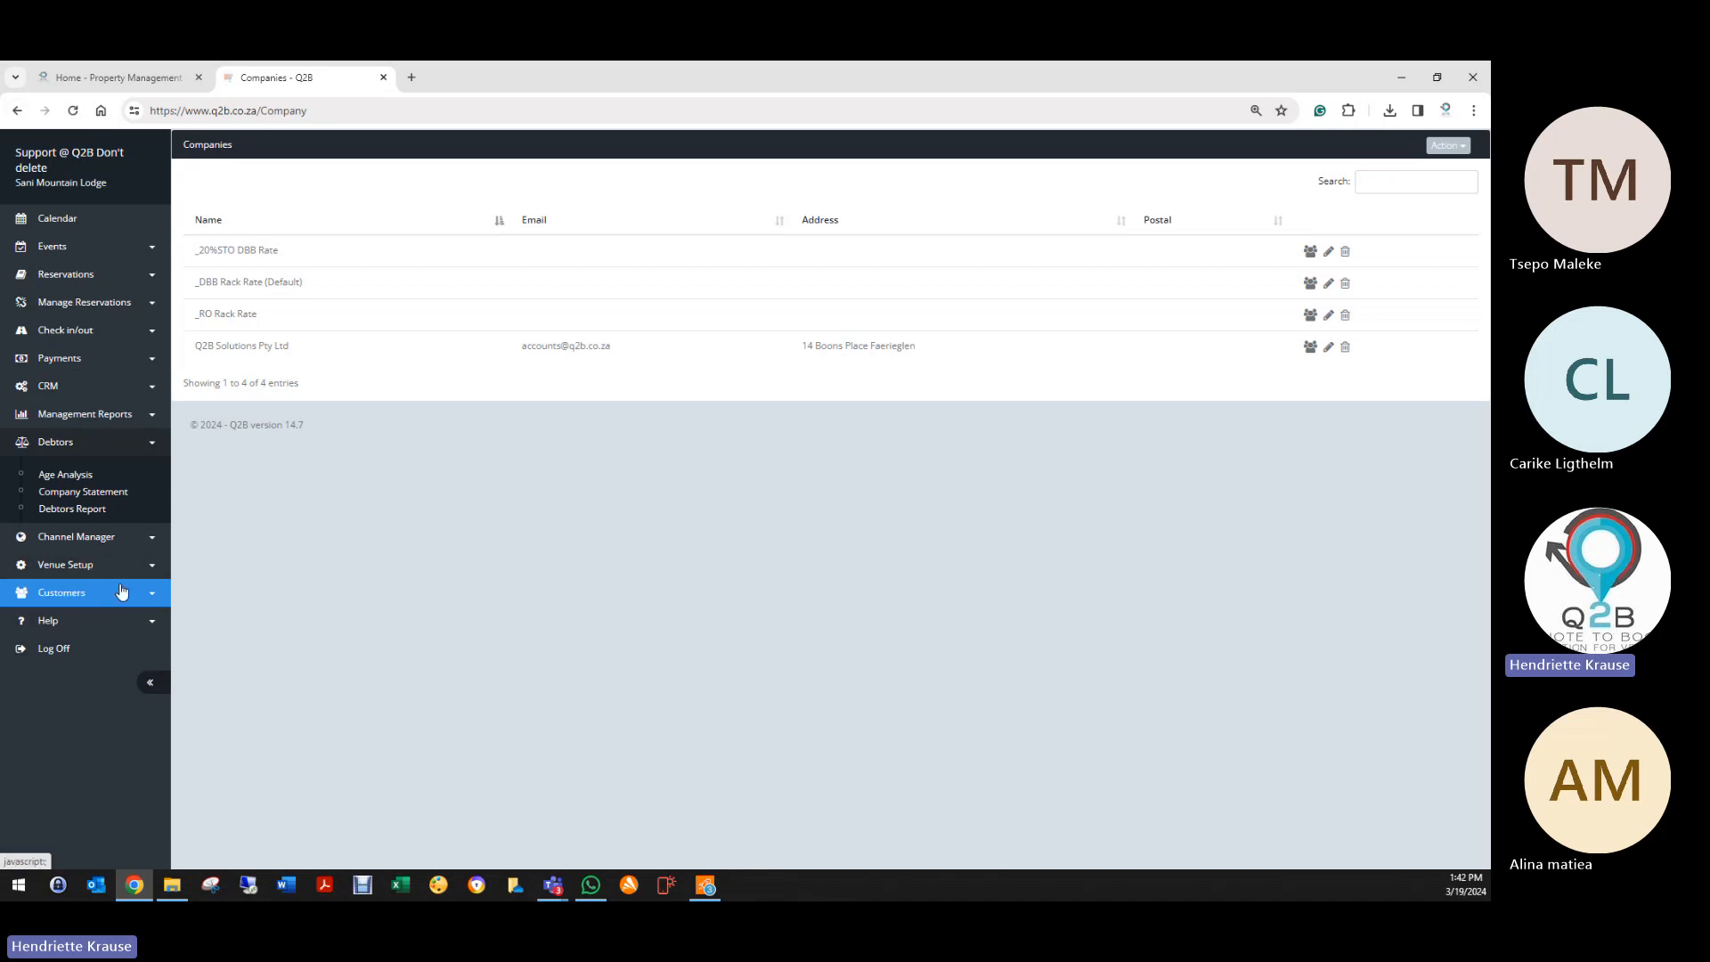
# Step: Browse the CRM, management reports, channel manager and venue setup sections of the sidebar
pyautogui.click(59, 390)
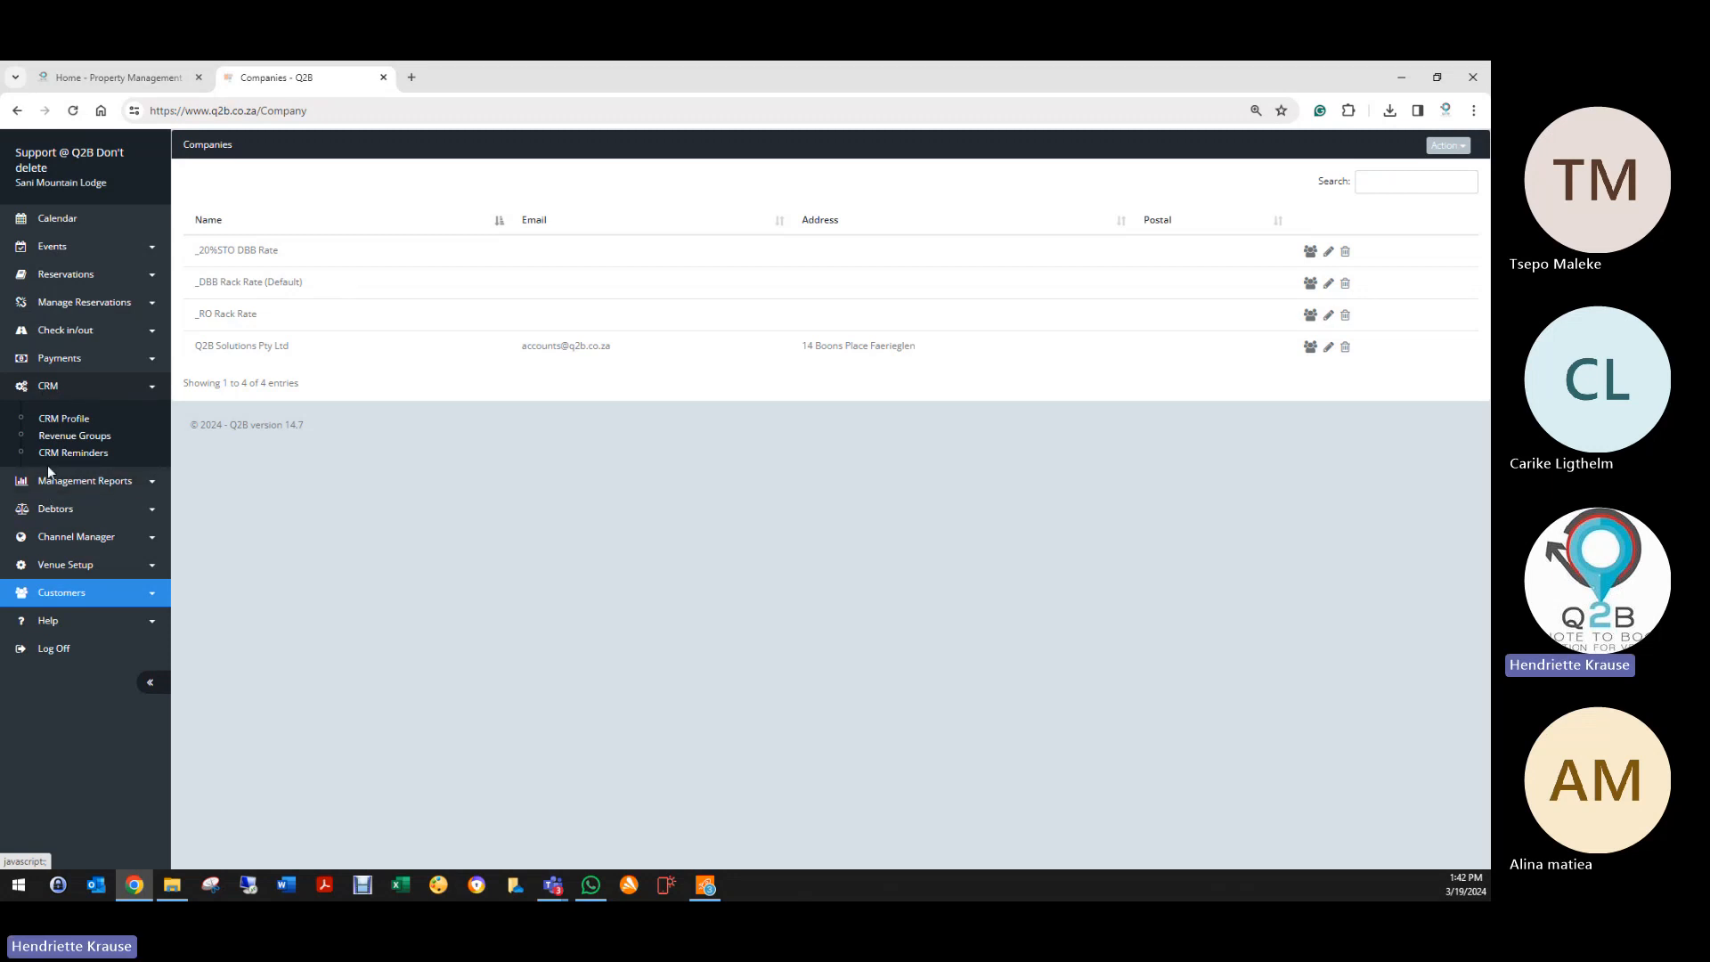
pyautogui.click(71, 483)
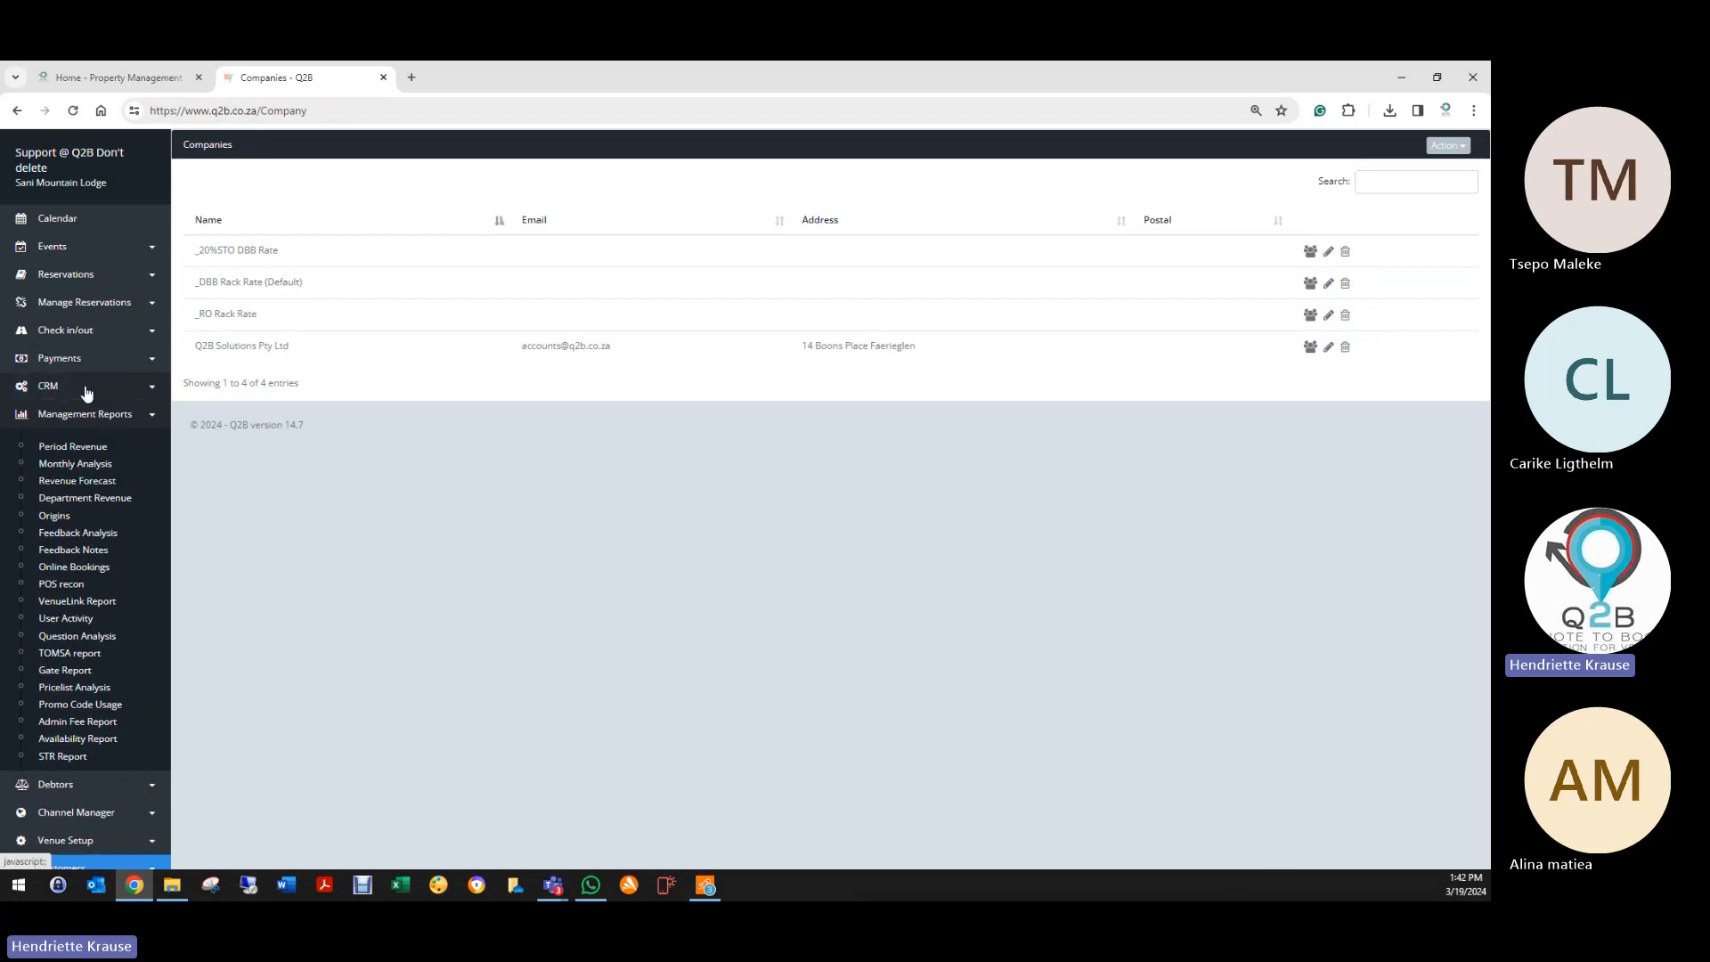
pyautogui.scroll(-1, 103, 654)
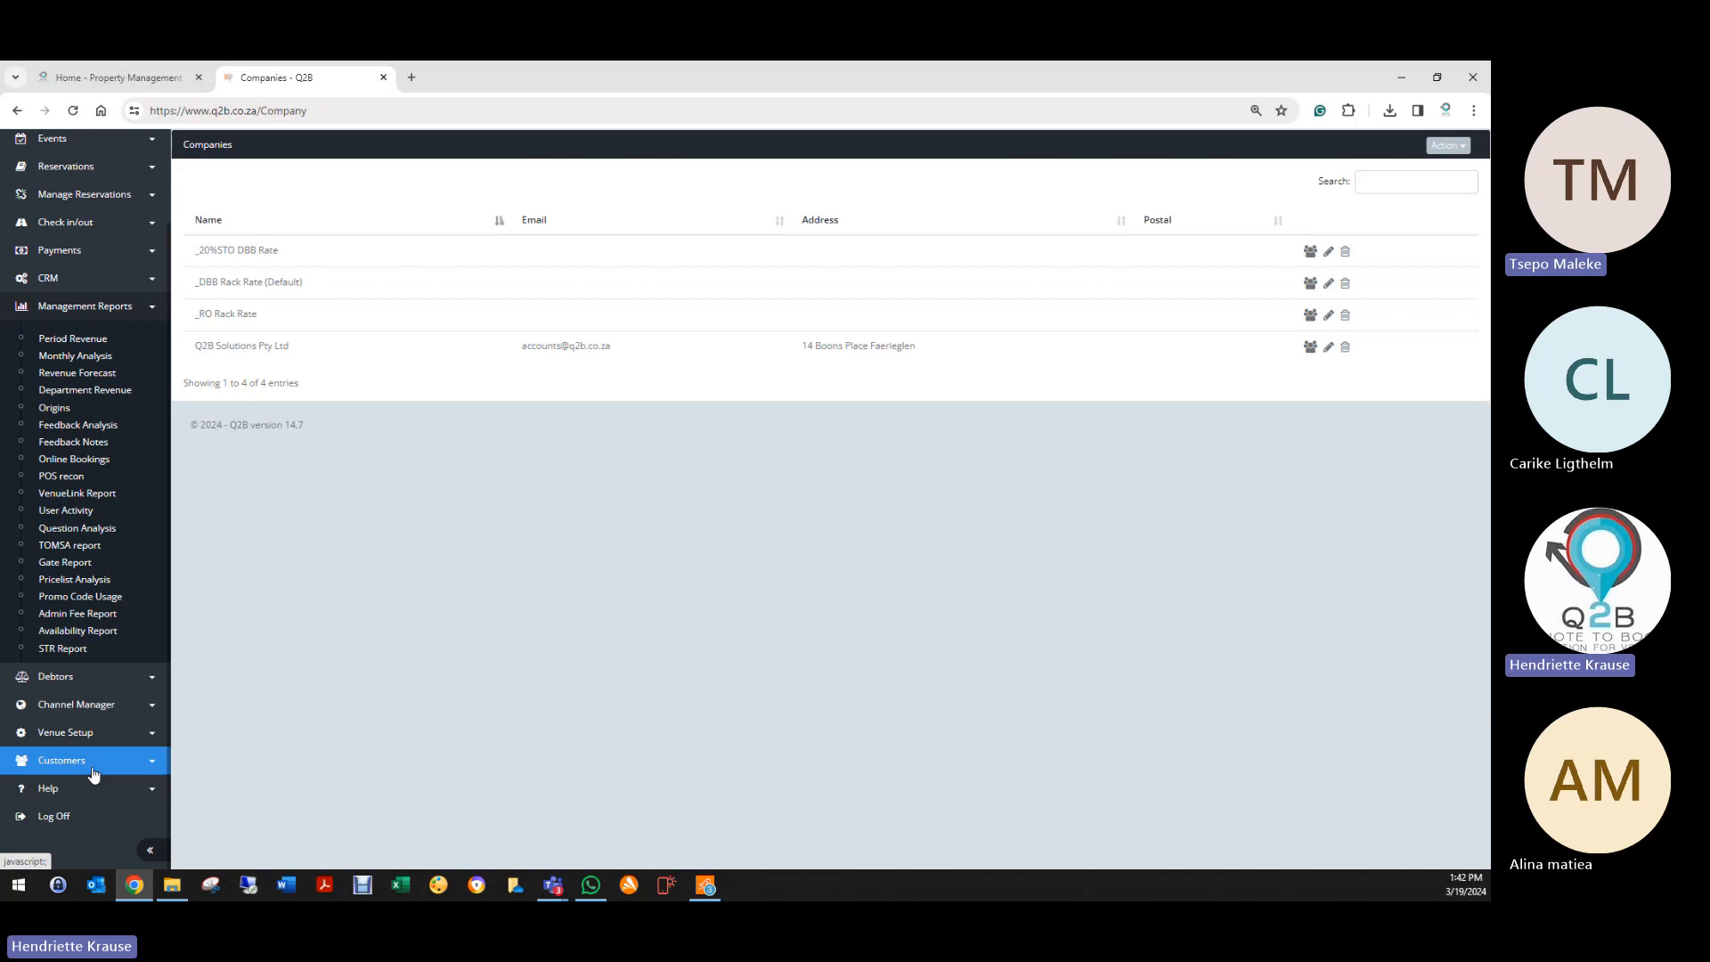
pyautogui.click(74, 705)
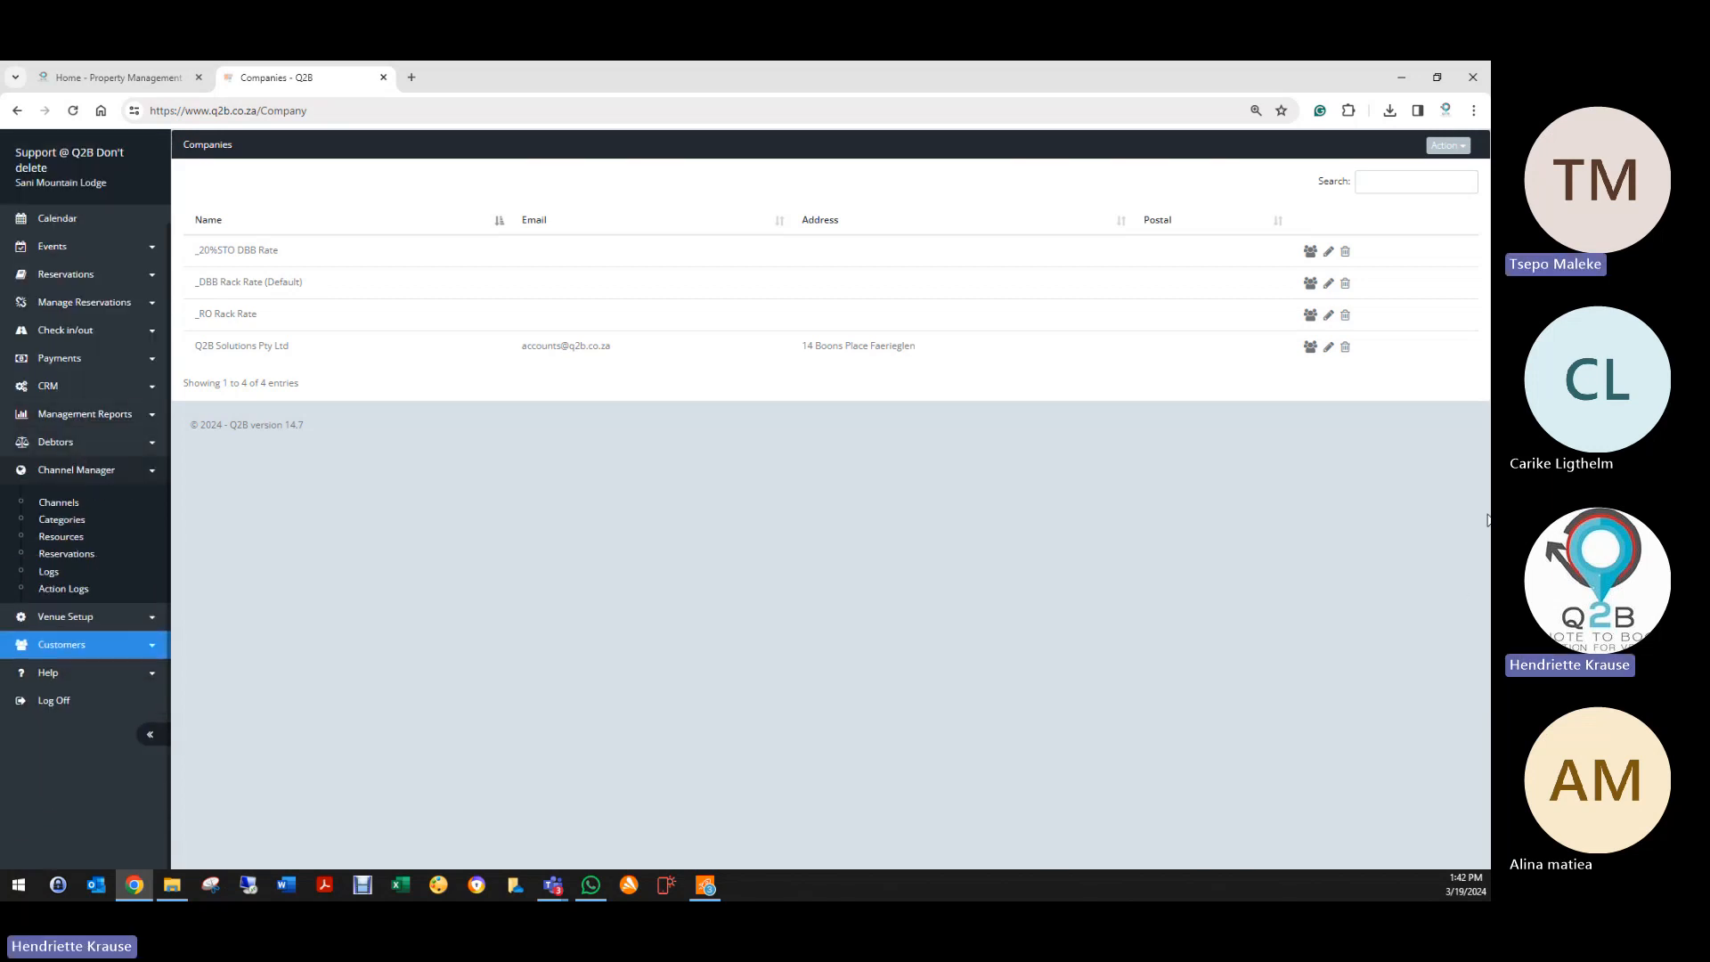
pyautogui.hotkey('alt', 'Tab')
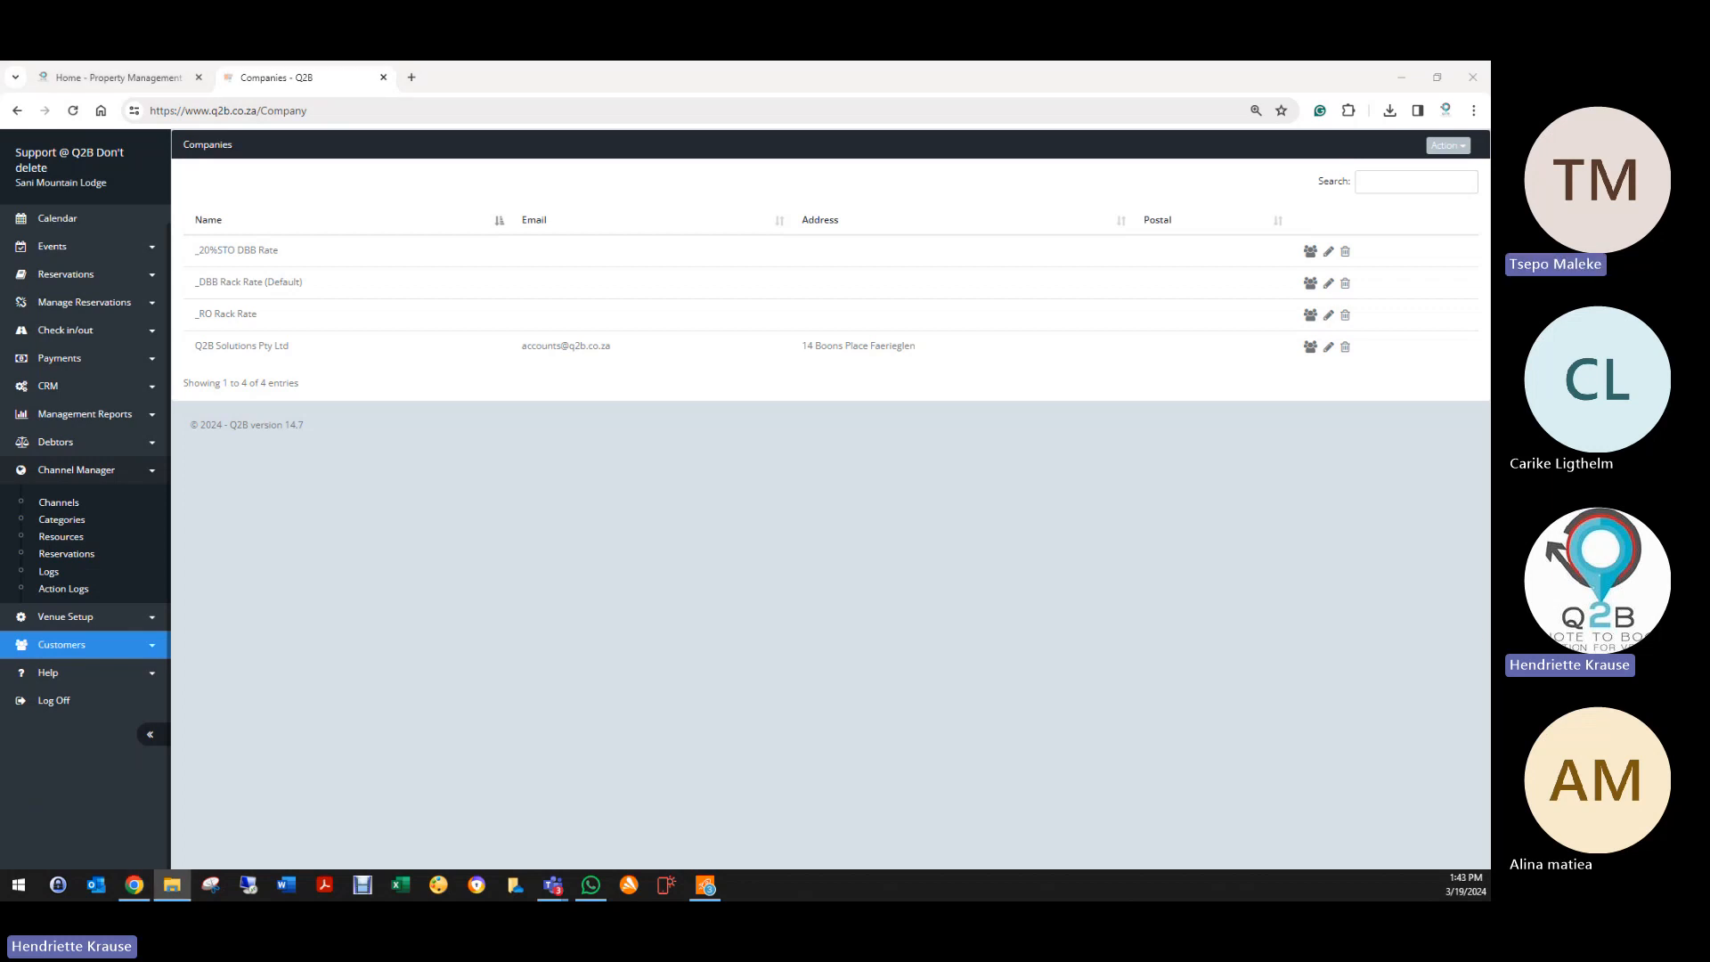
pyautogui.hotkey('alt', 'Tab')
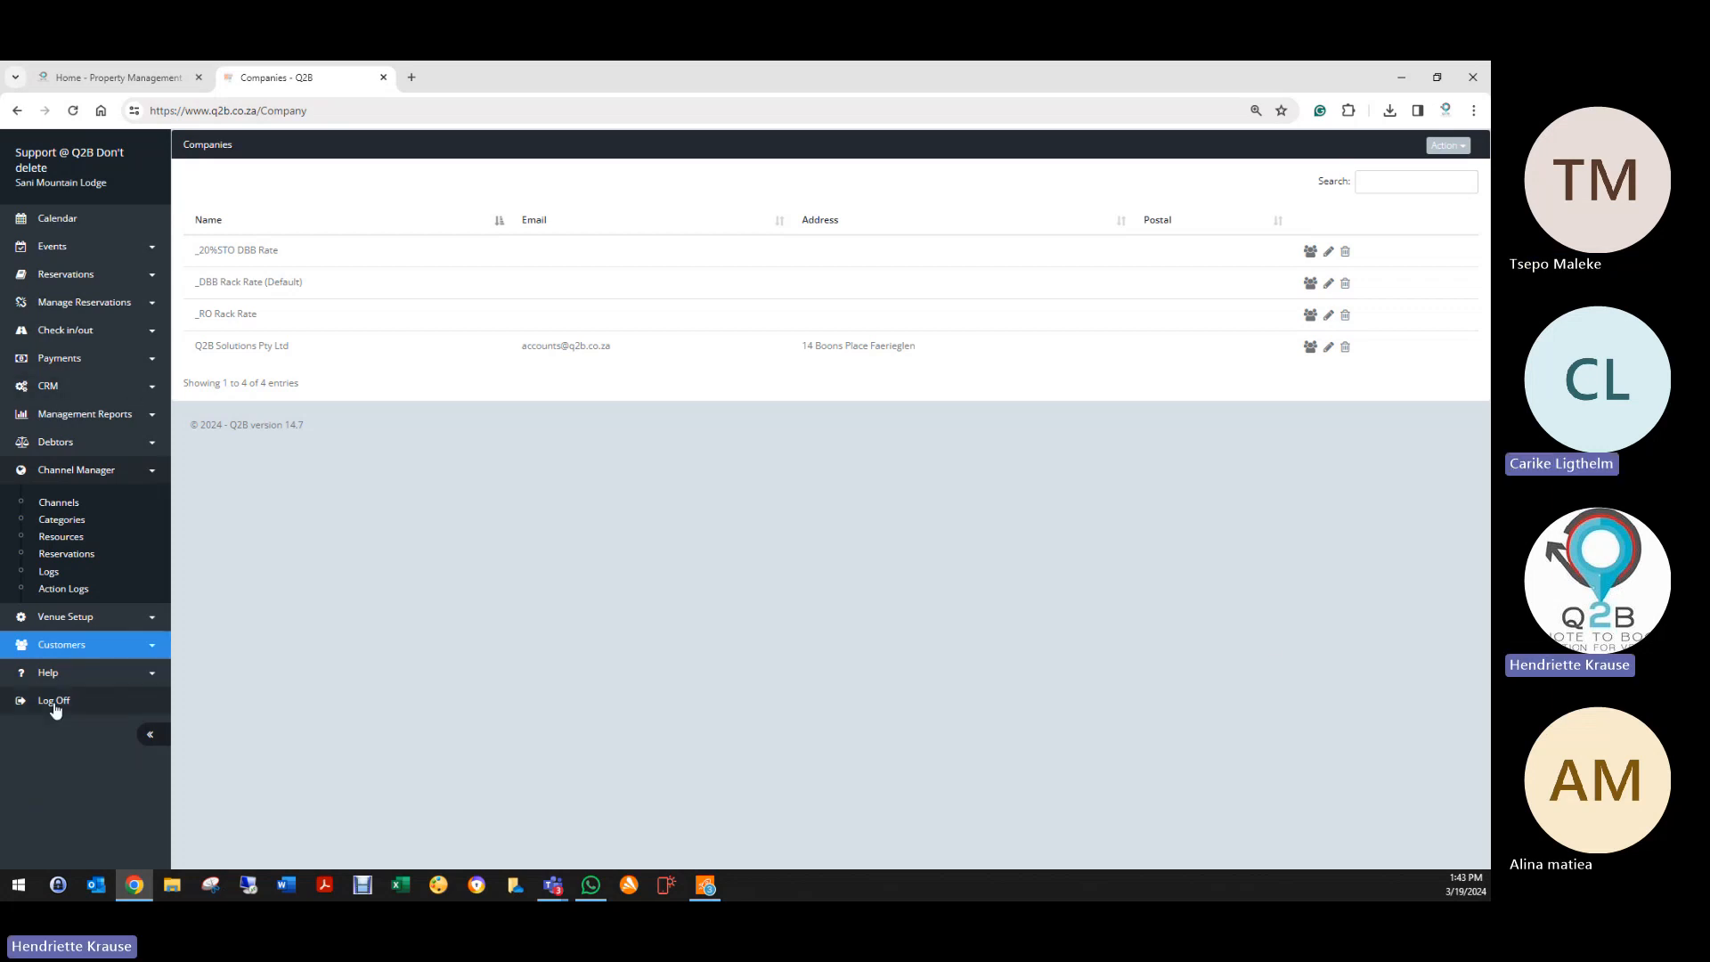
pyautogui.click(71, 621)
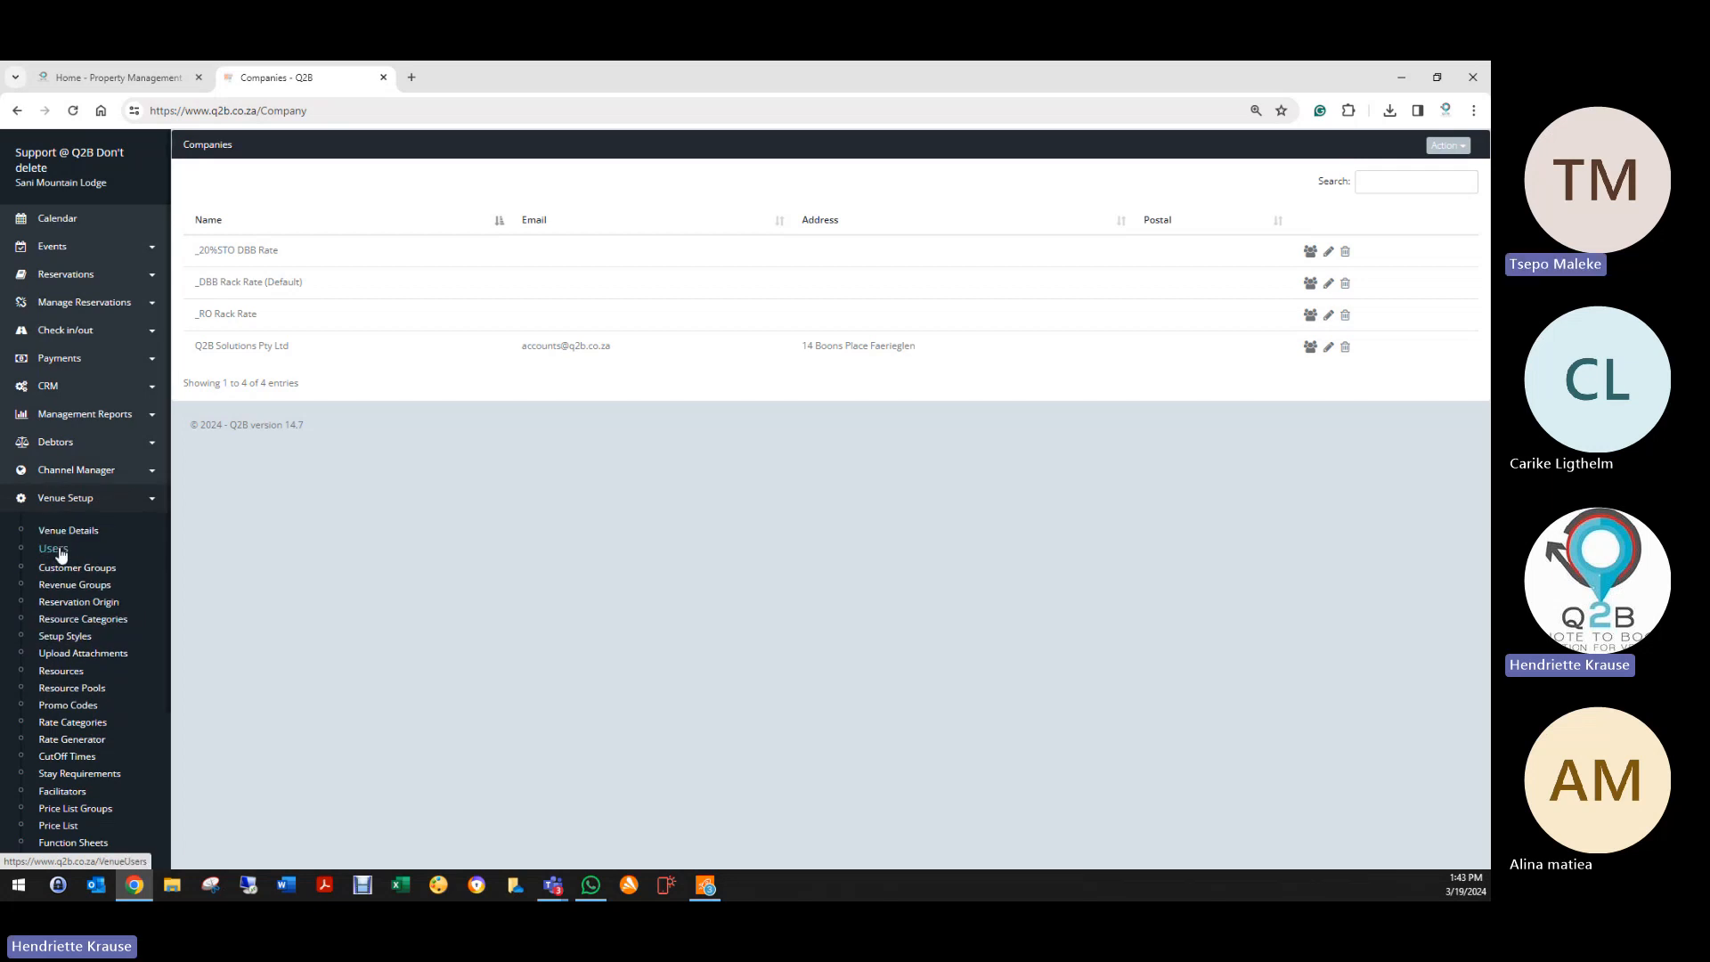
pyautogui.scroll(-3, 81, 517)
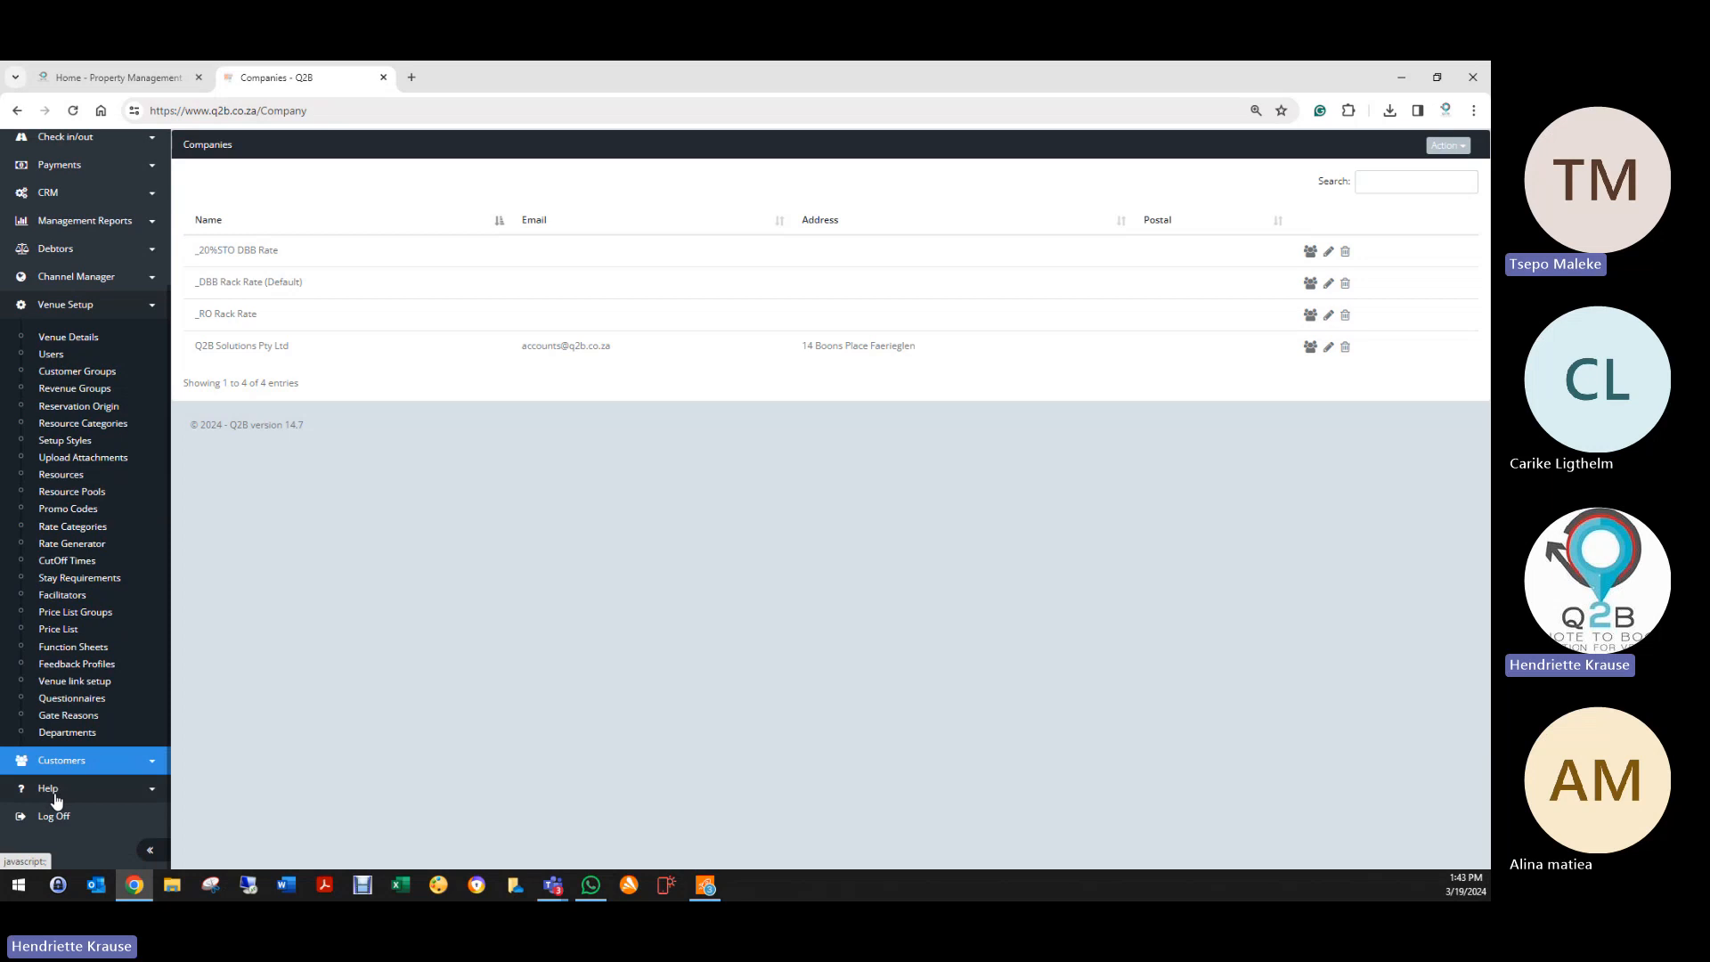
pyautogui.click(59, 279)
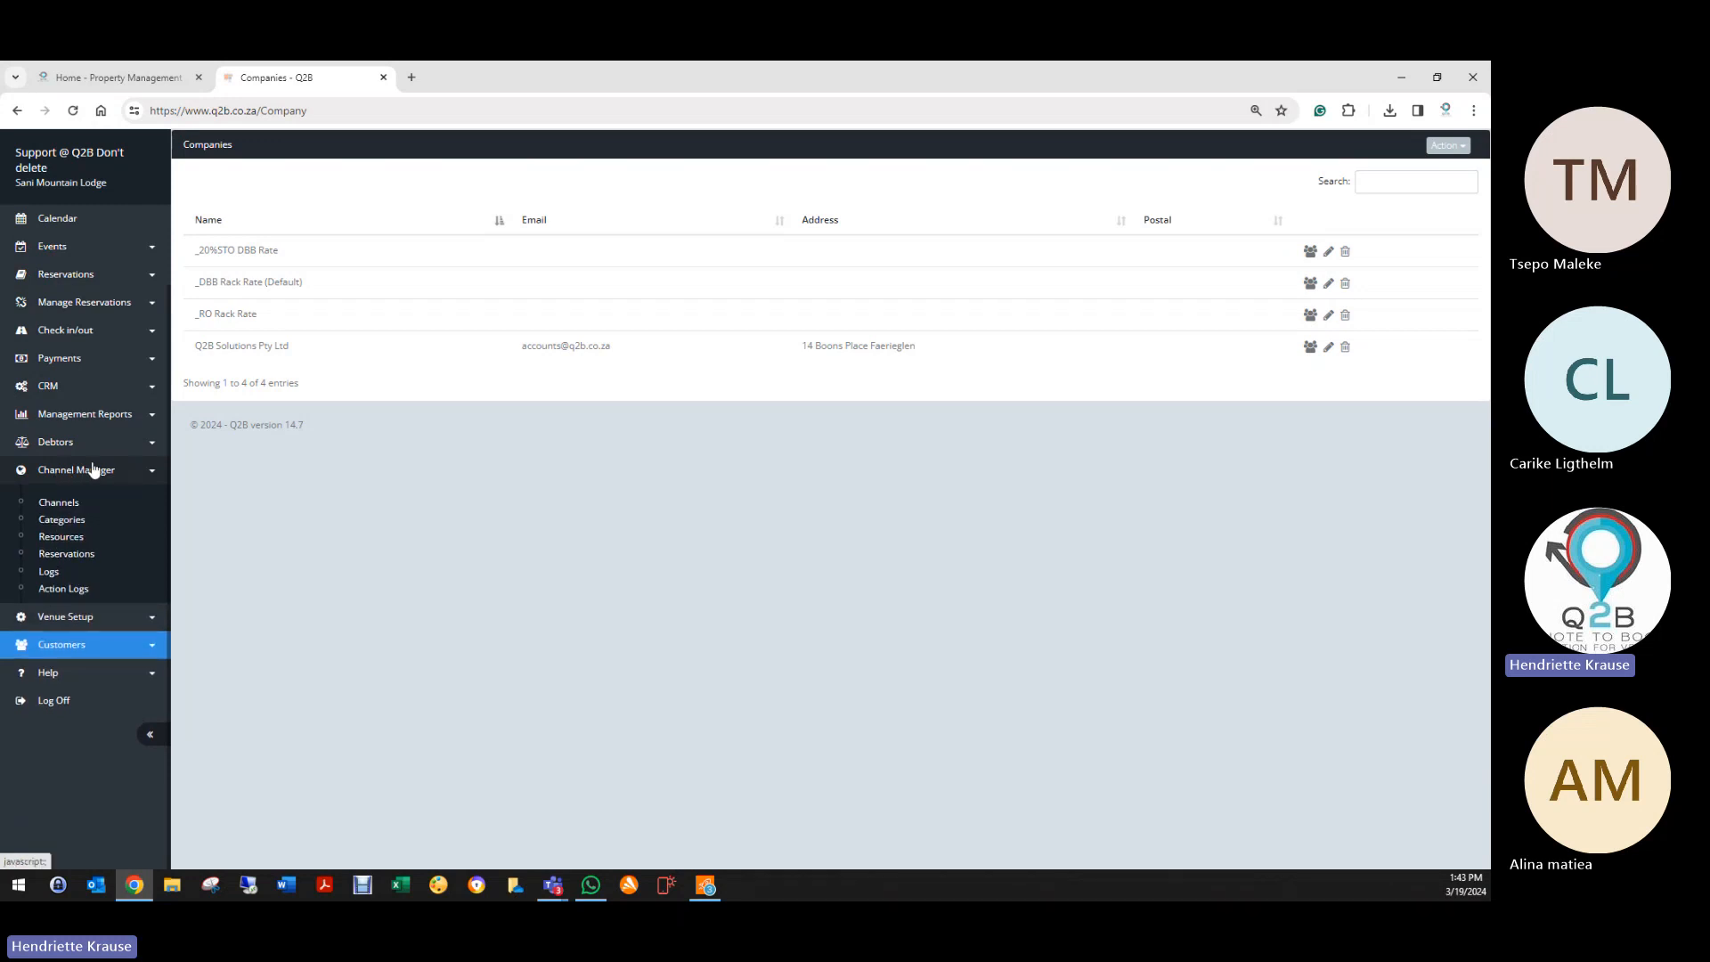
pyautogui.click(67, 415)
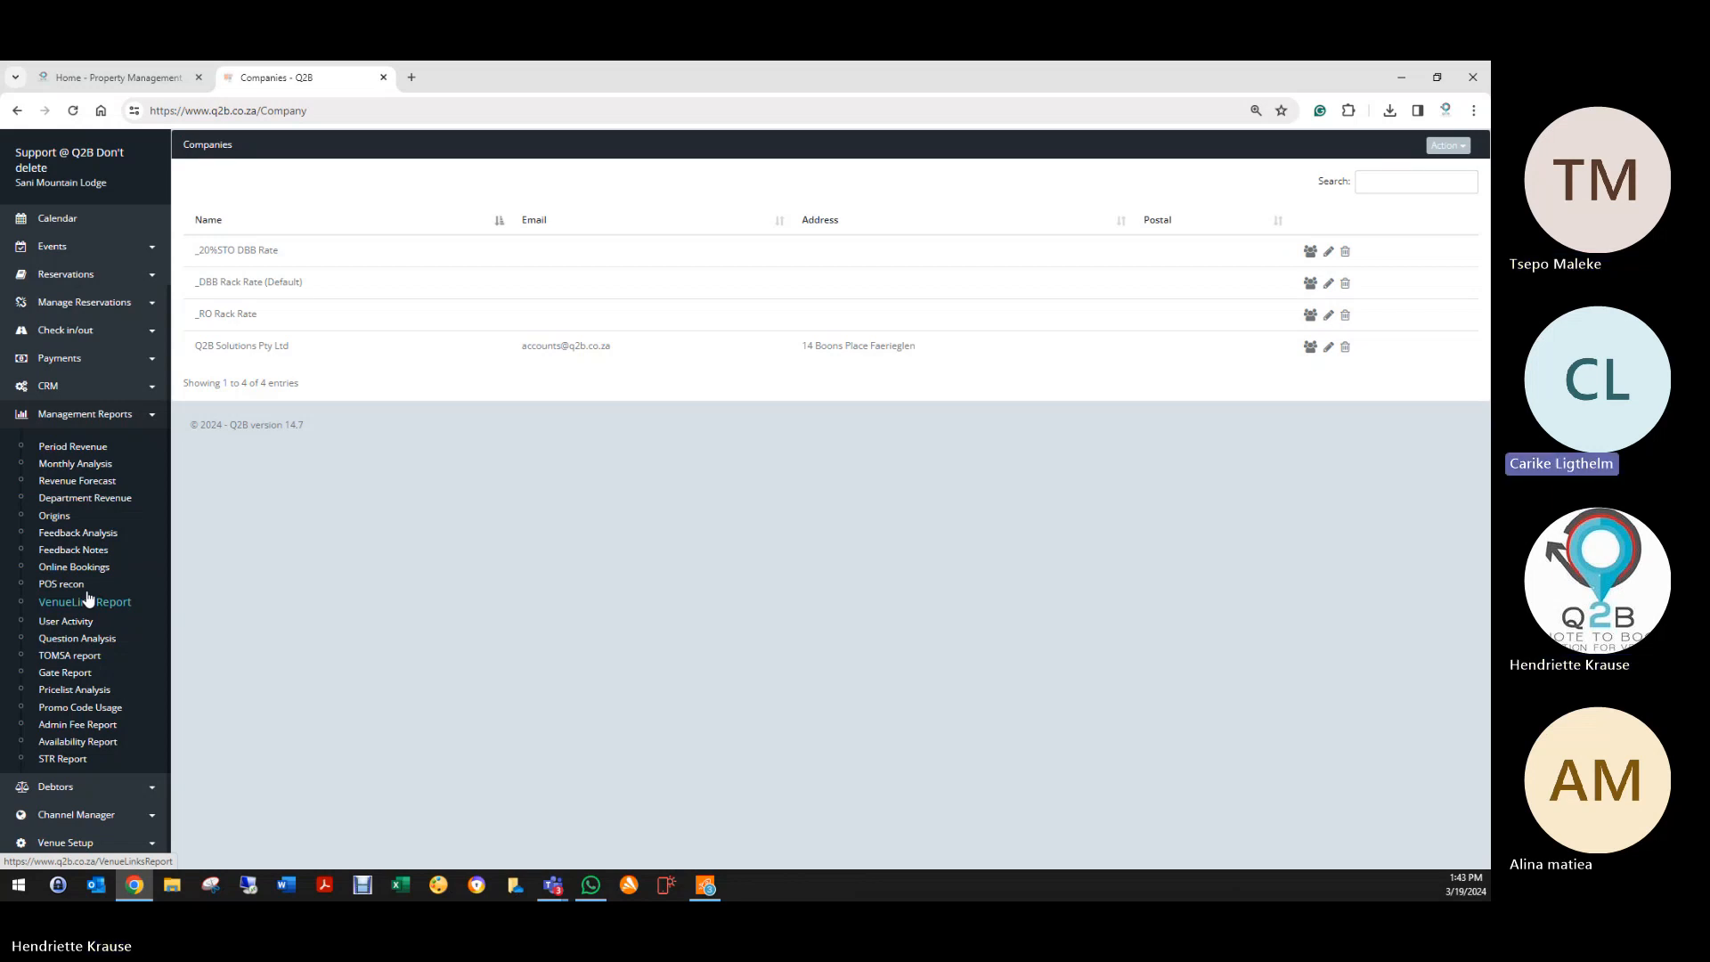
# Step: Open booking 776806 from the Reservation List and start replacing its event description
pyautogui.click(77, 276)
pyautogui.click(74, 309)
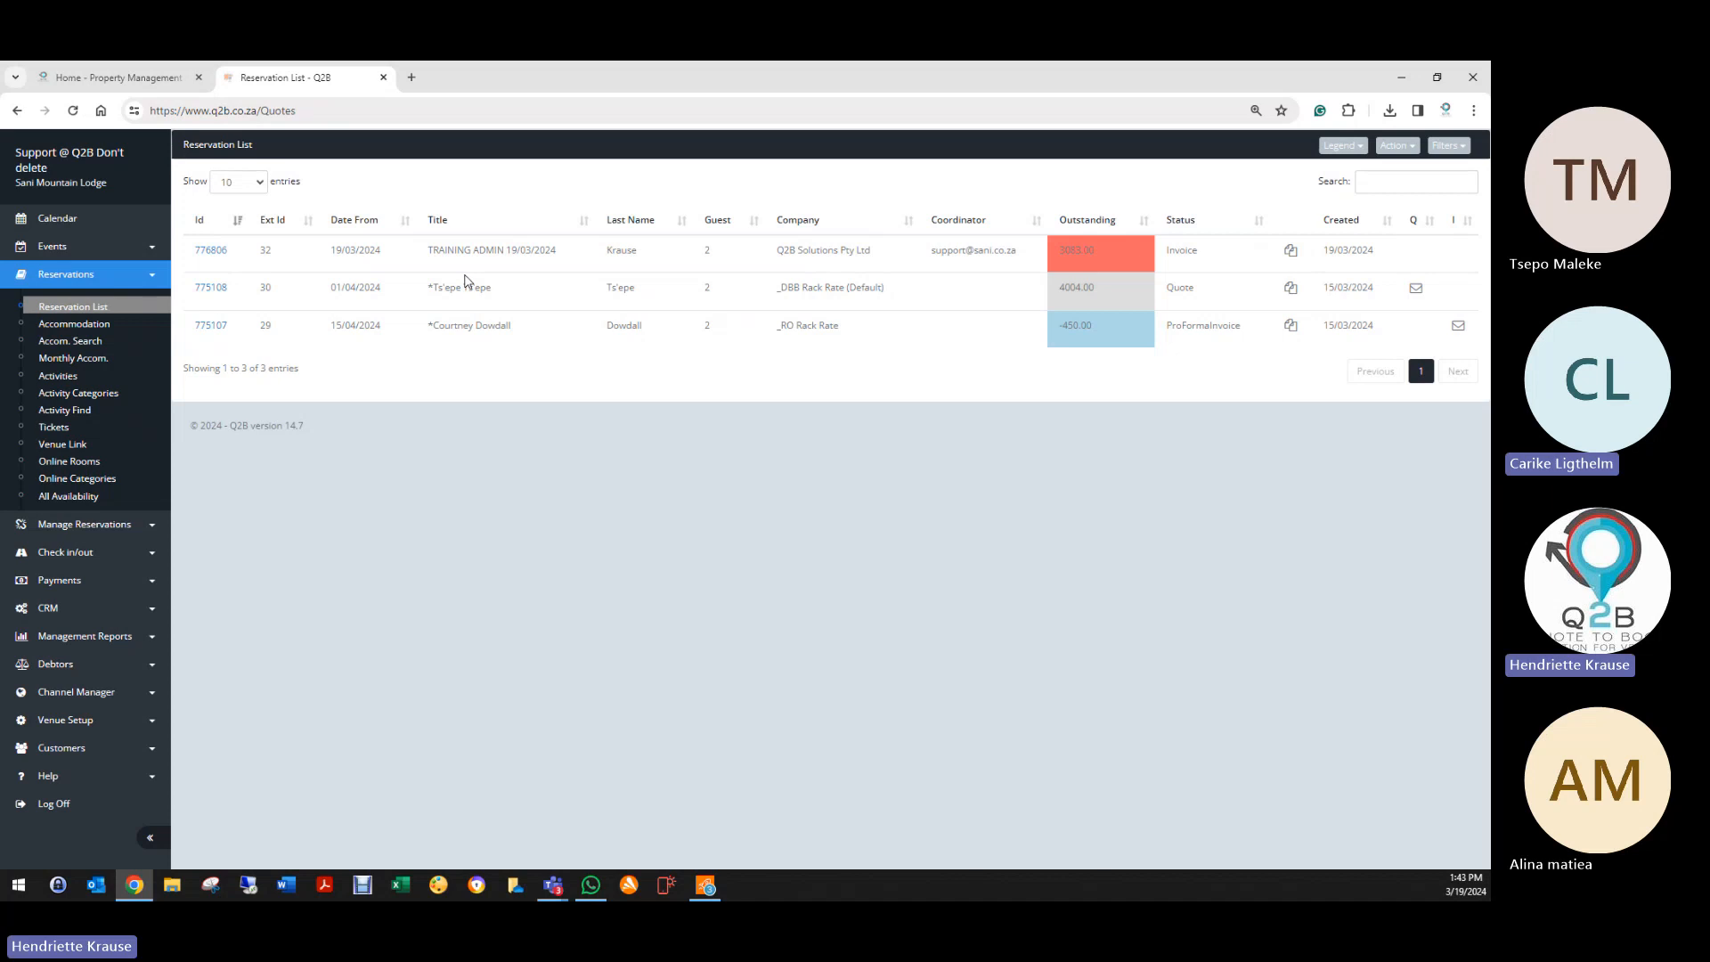
pyautogui.click(220, 254)
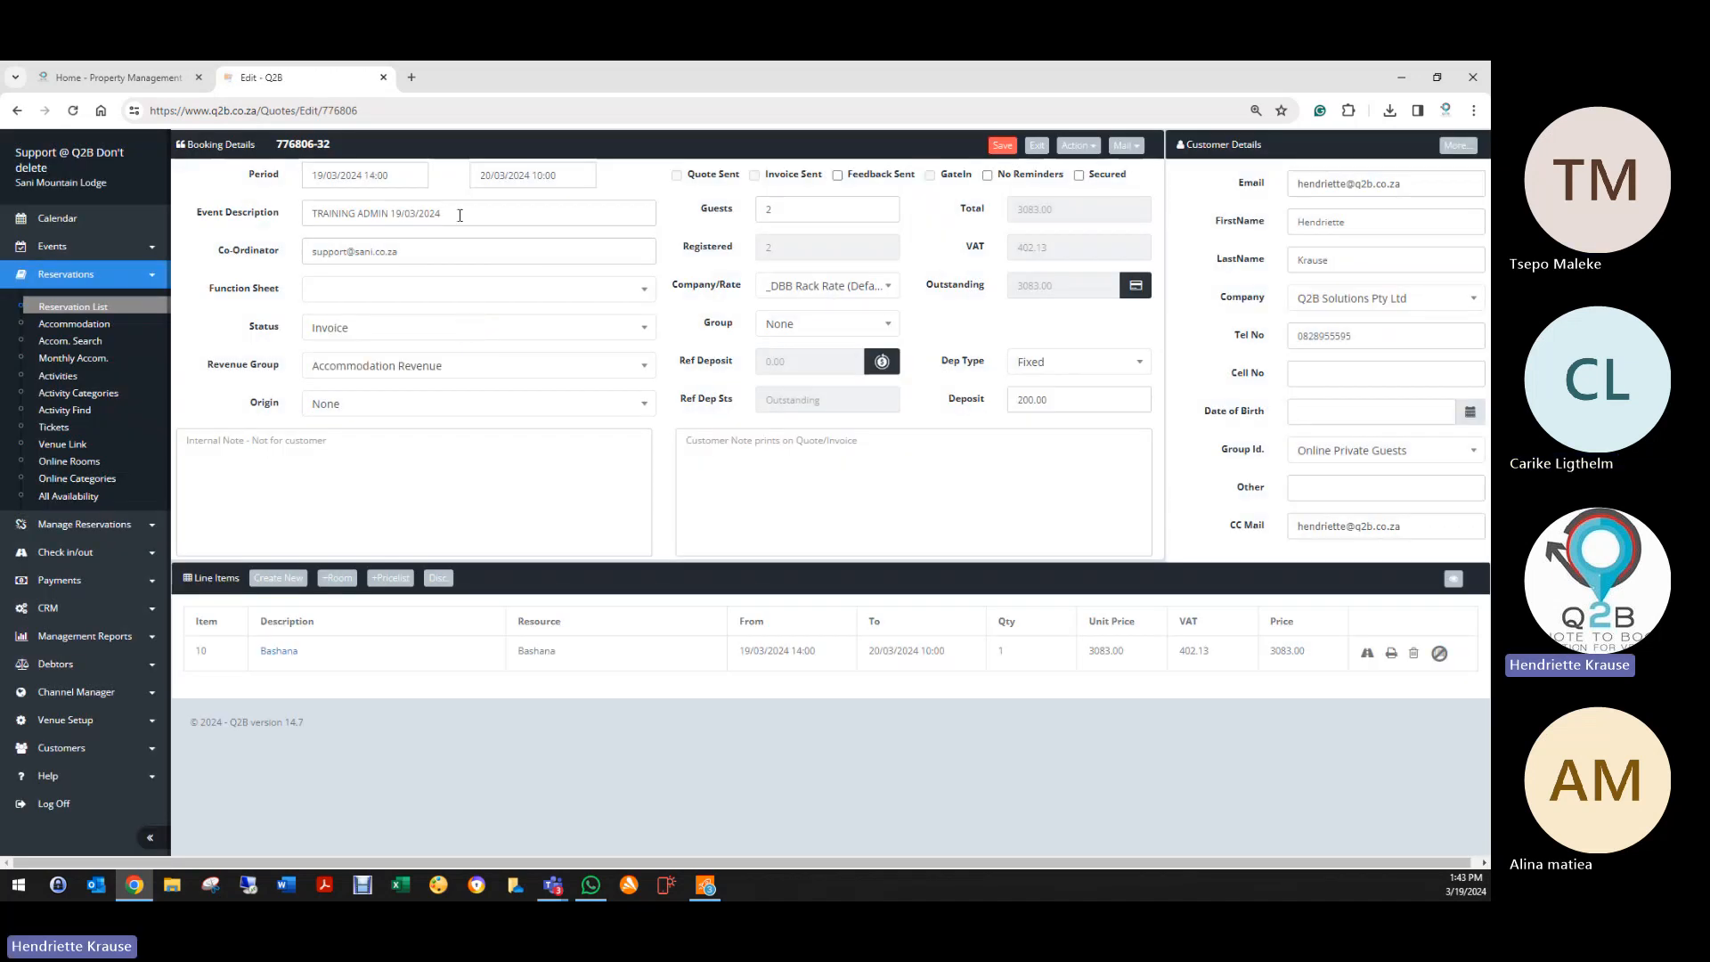
pyautogui.tripleClick(449, 214)
pyautogui.write('L')
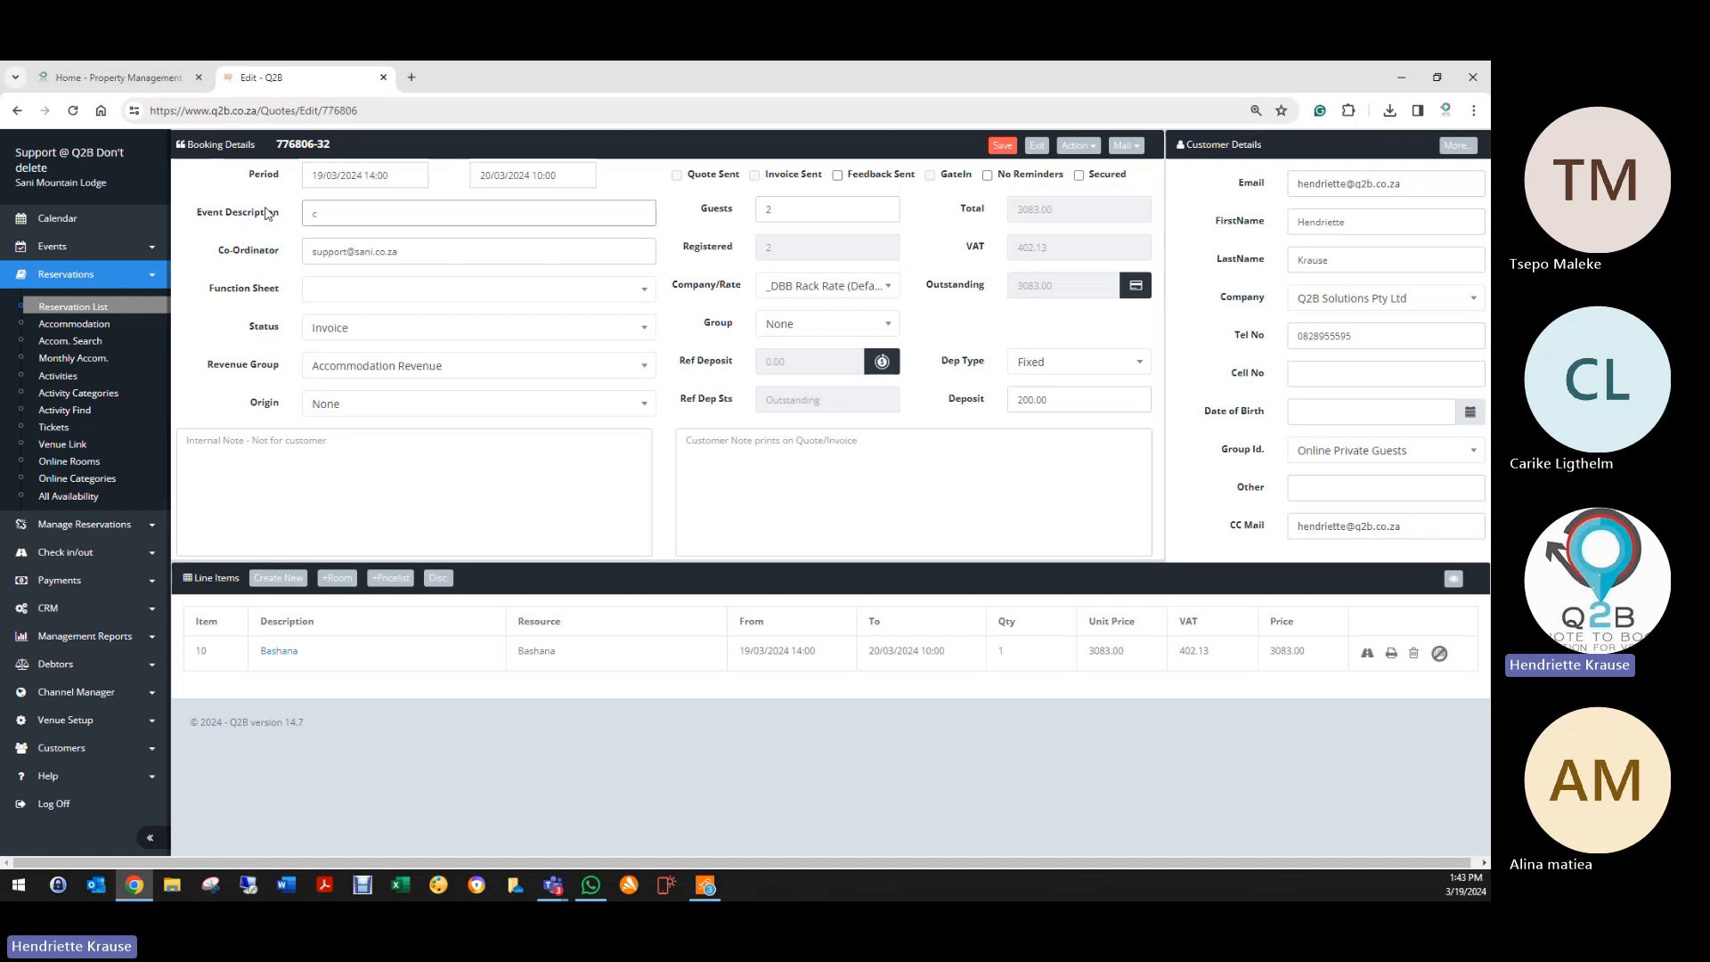
pyautogui.write('REDIT')
# Step: Set booking 776806 to Completed, finish the 'CREDIT ON BOOKING' description, and save
pyautogui.click(392, 330)
pyautogui.click(361, 454)
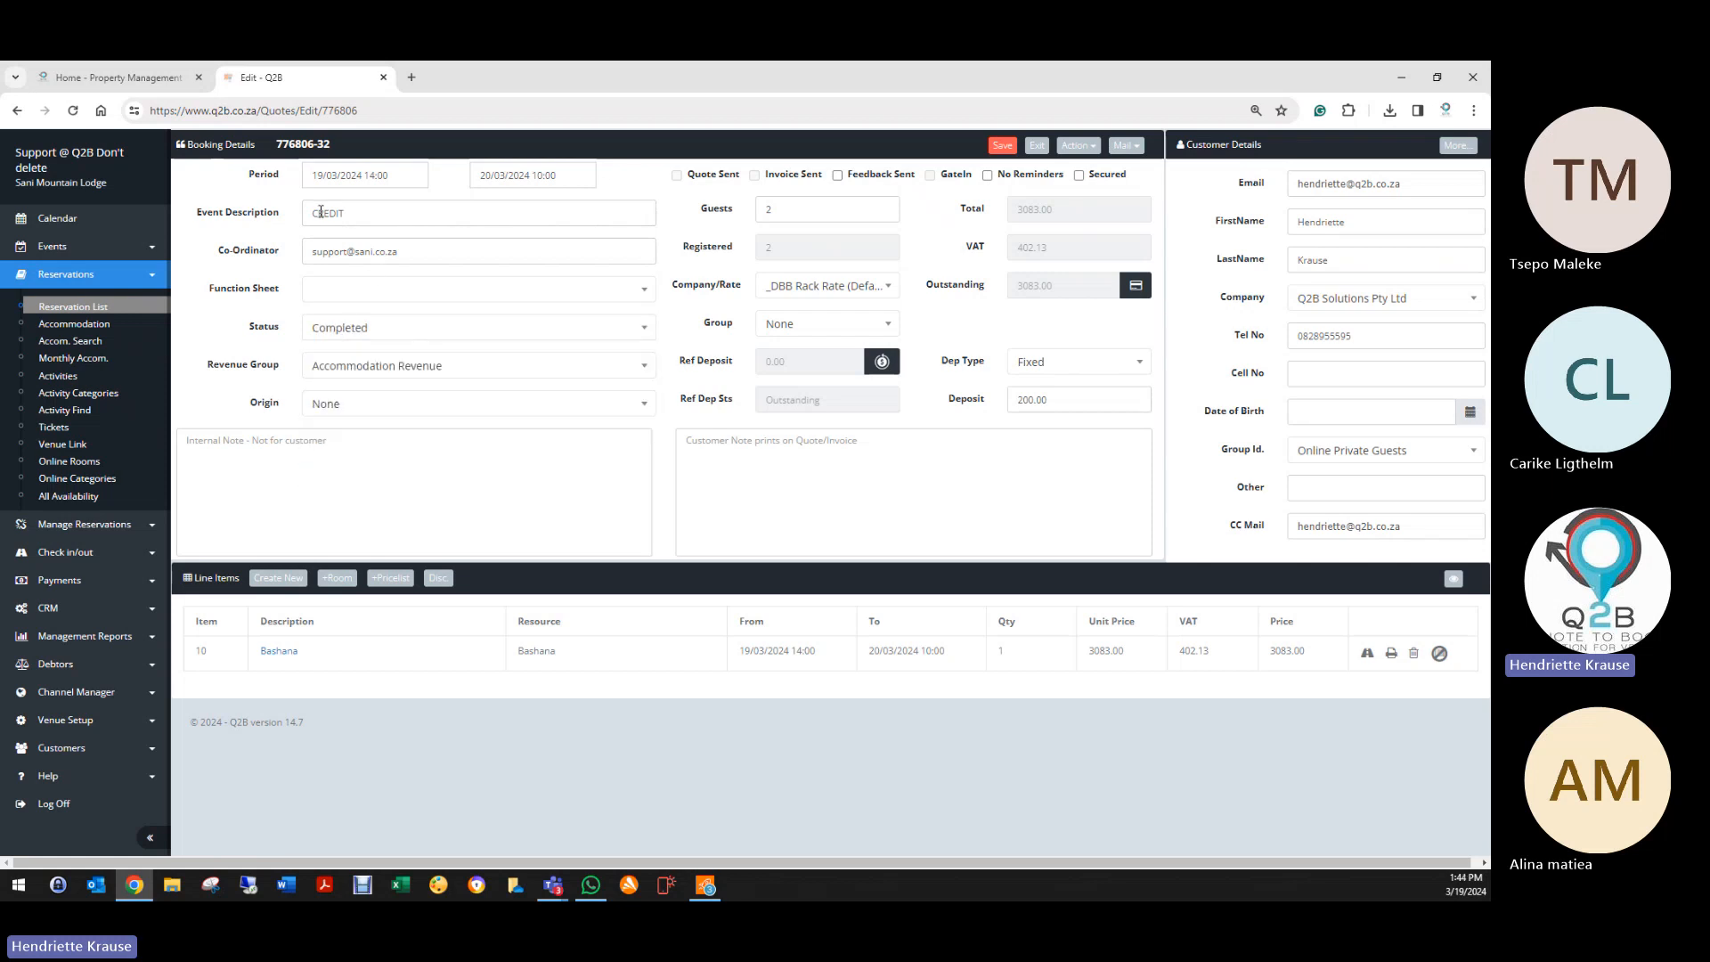
pyautogui.click(311, 215)
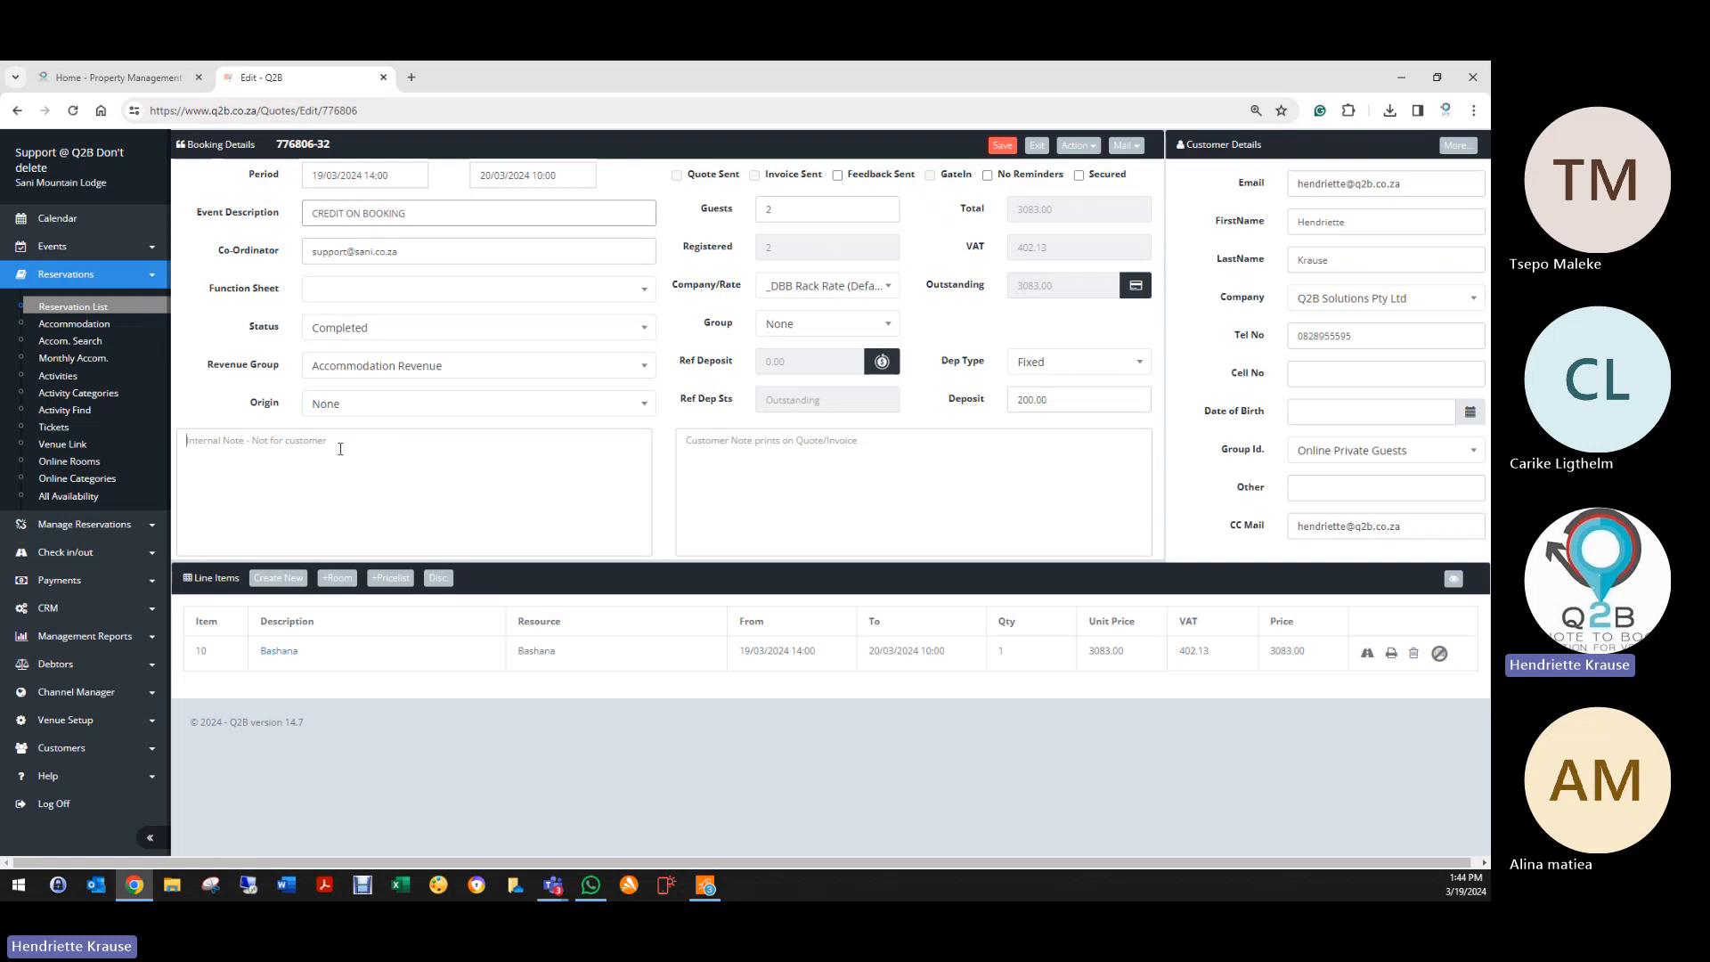
pyautogui.click(310, 504)
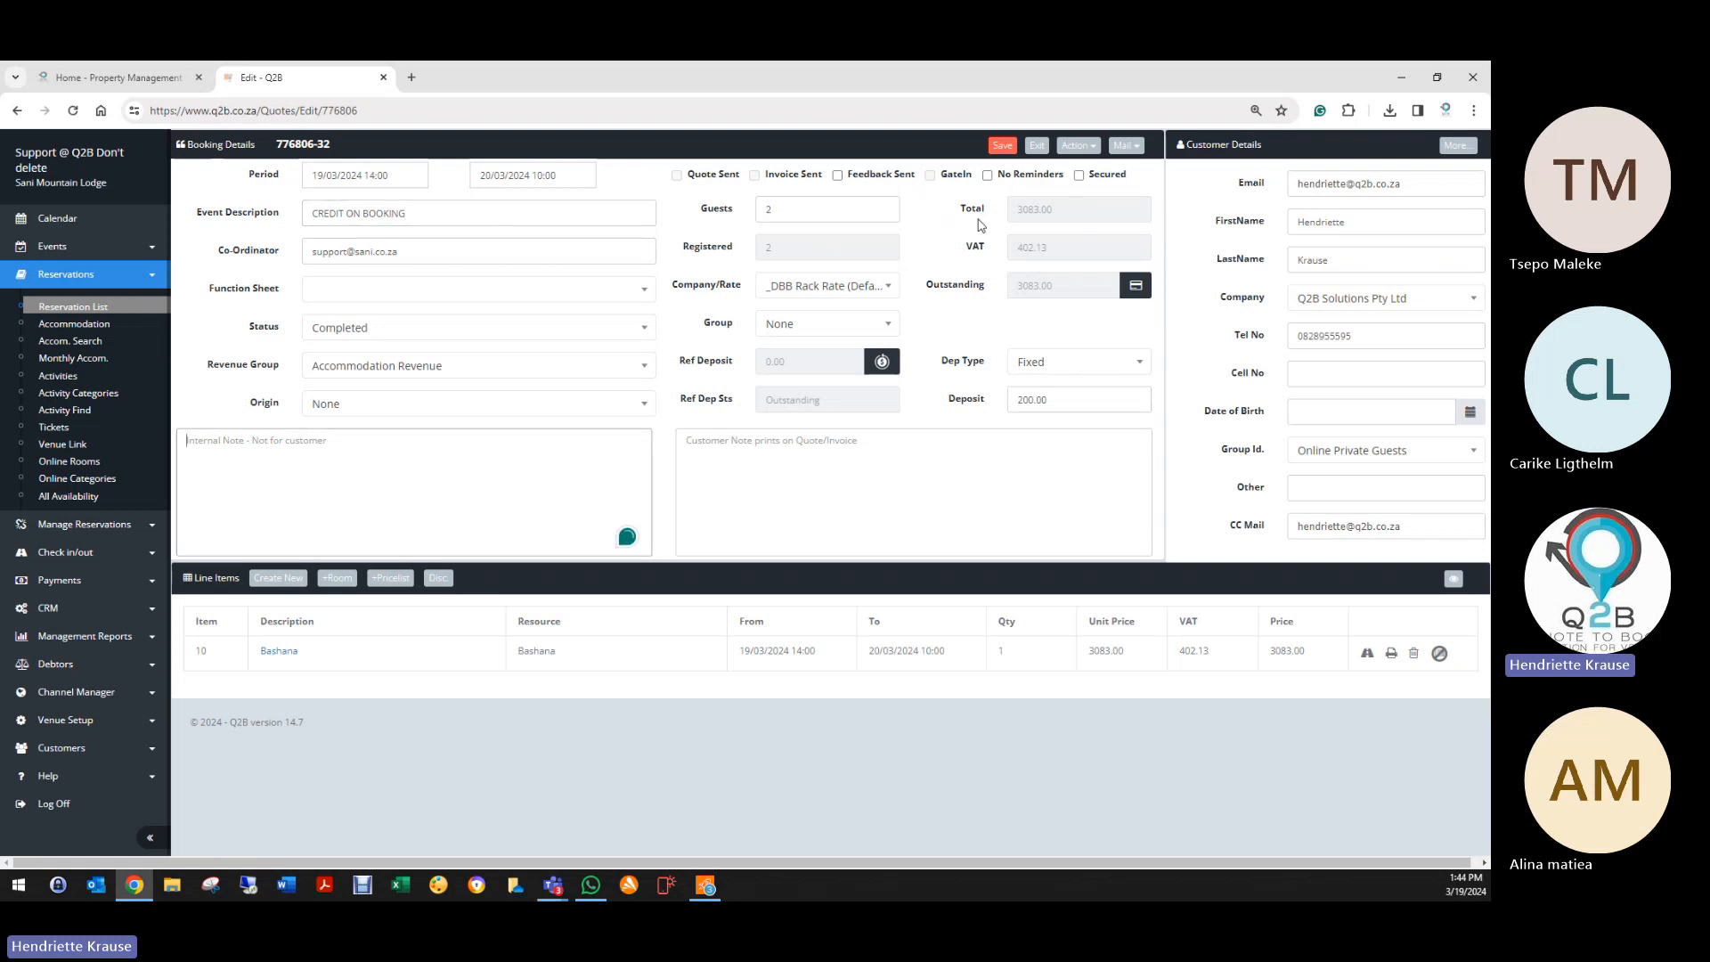
pyautogui.click(1005, 148)
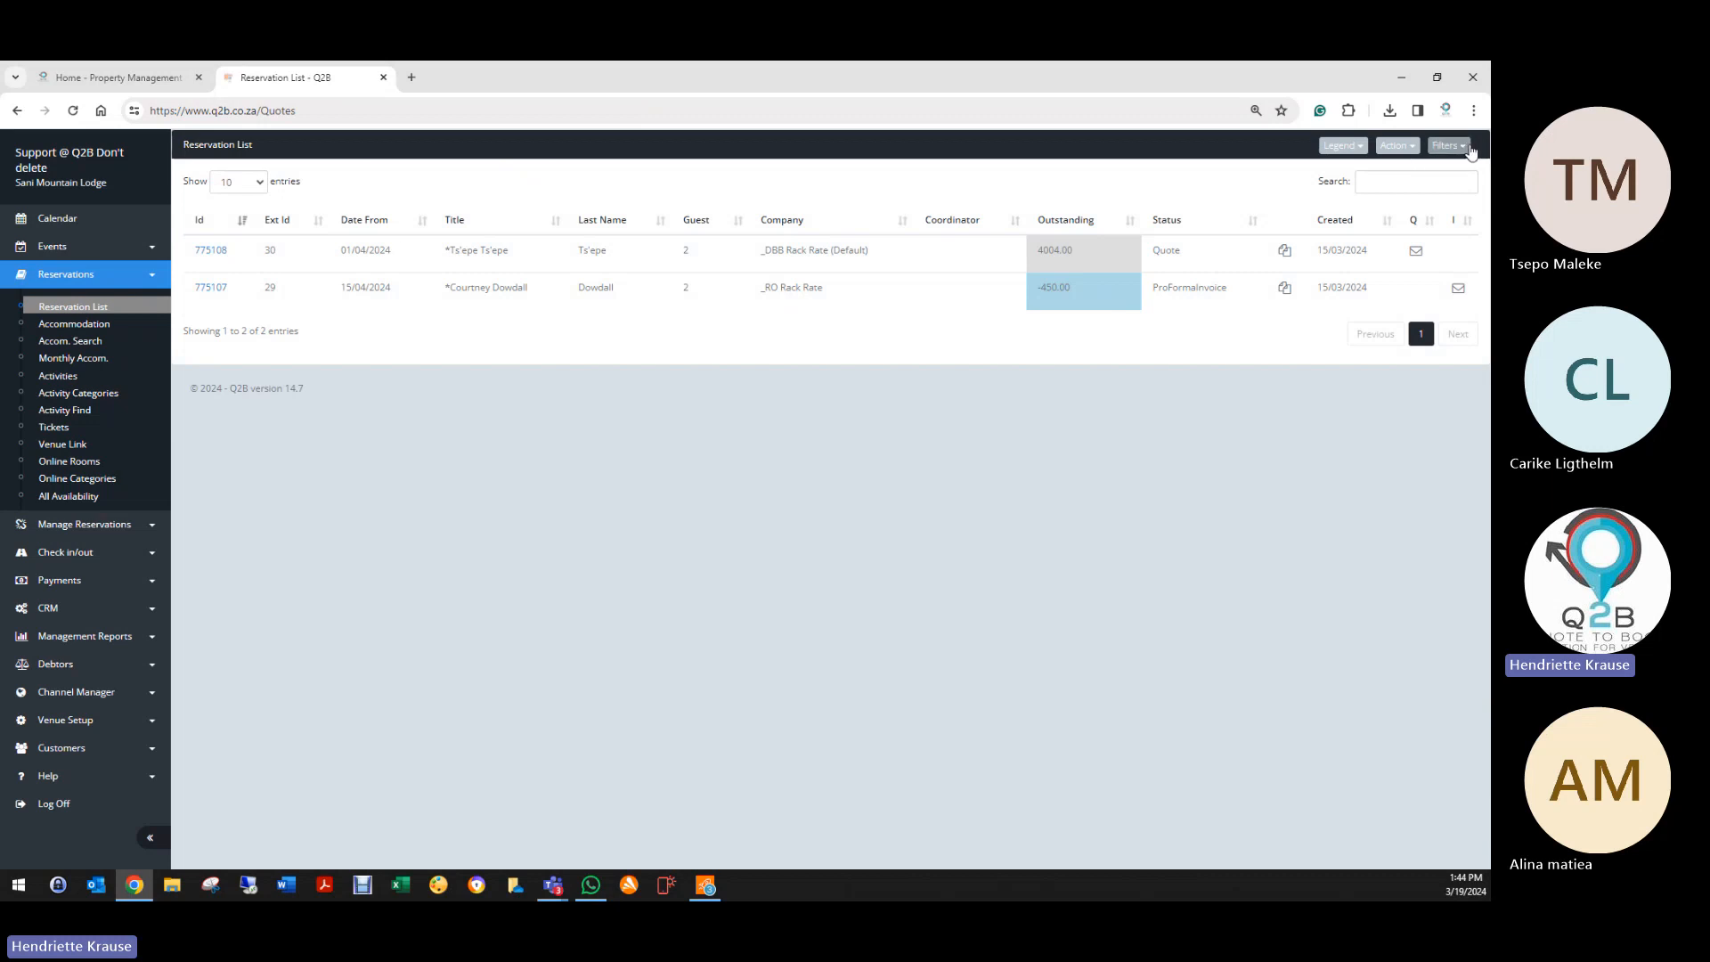
# Step: Filter the reservation list to Completed bookings and reopen booking 776806
pyautogui.click(1466, 148)
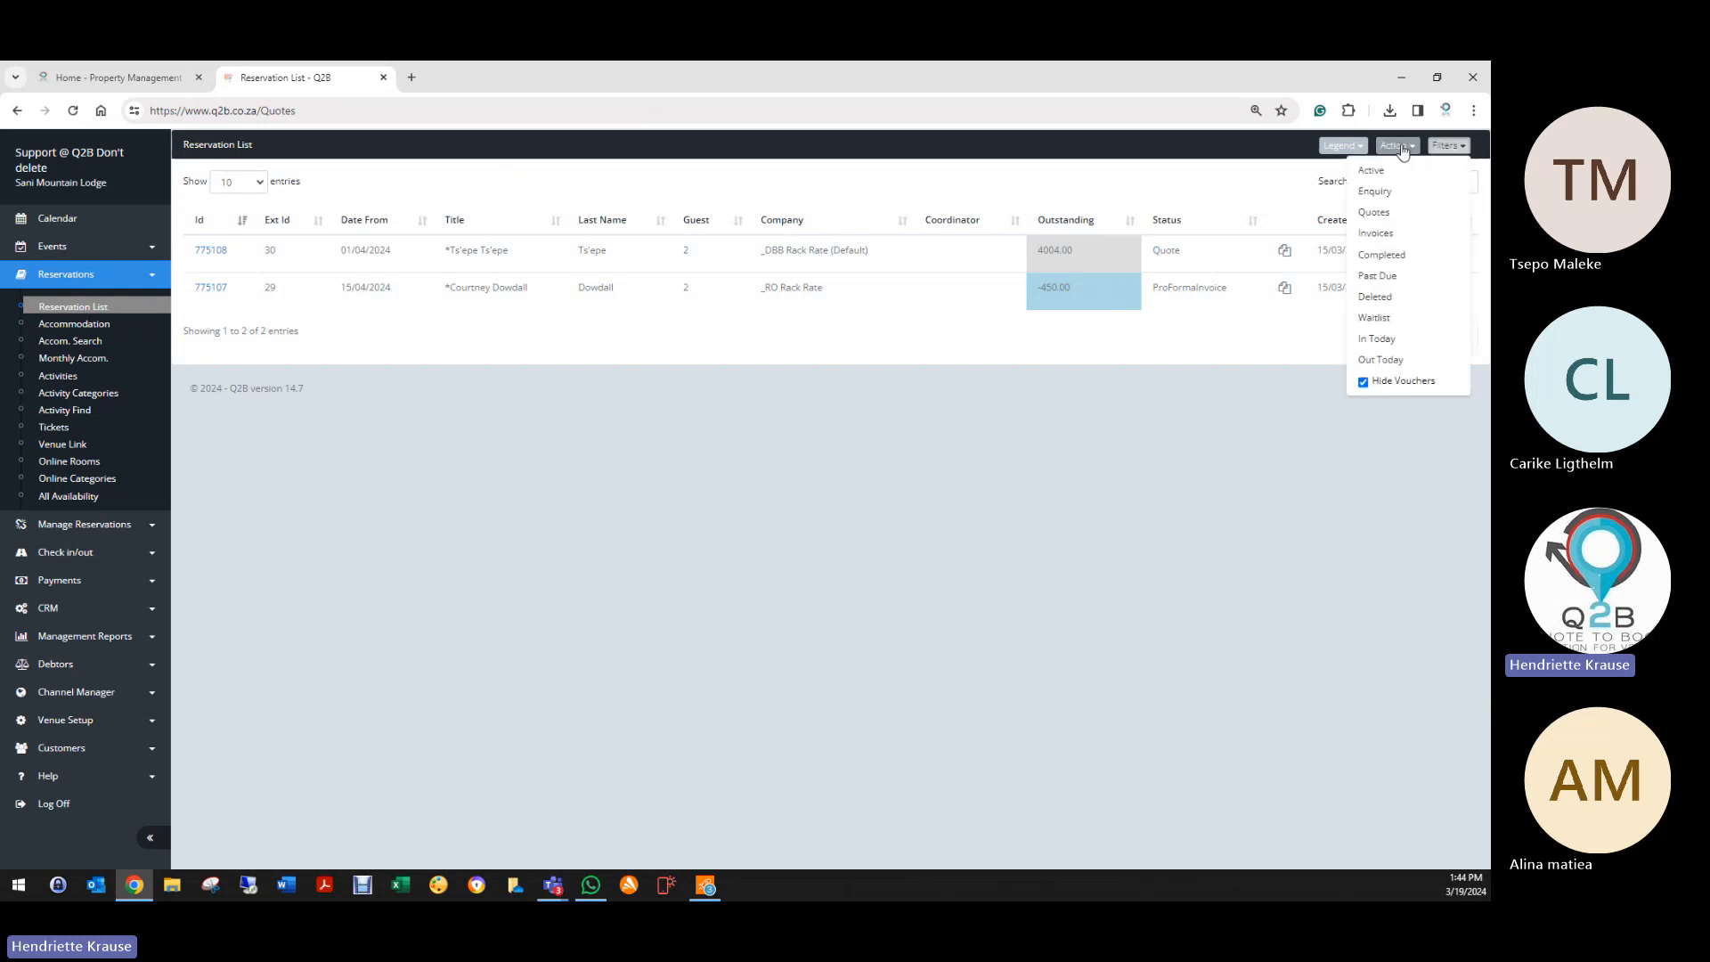
pyautogui.click(1392, 258)
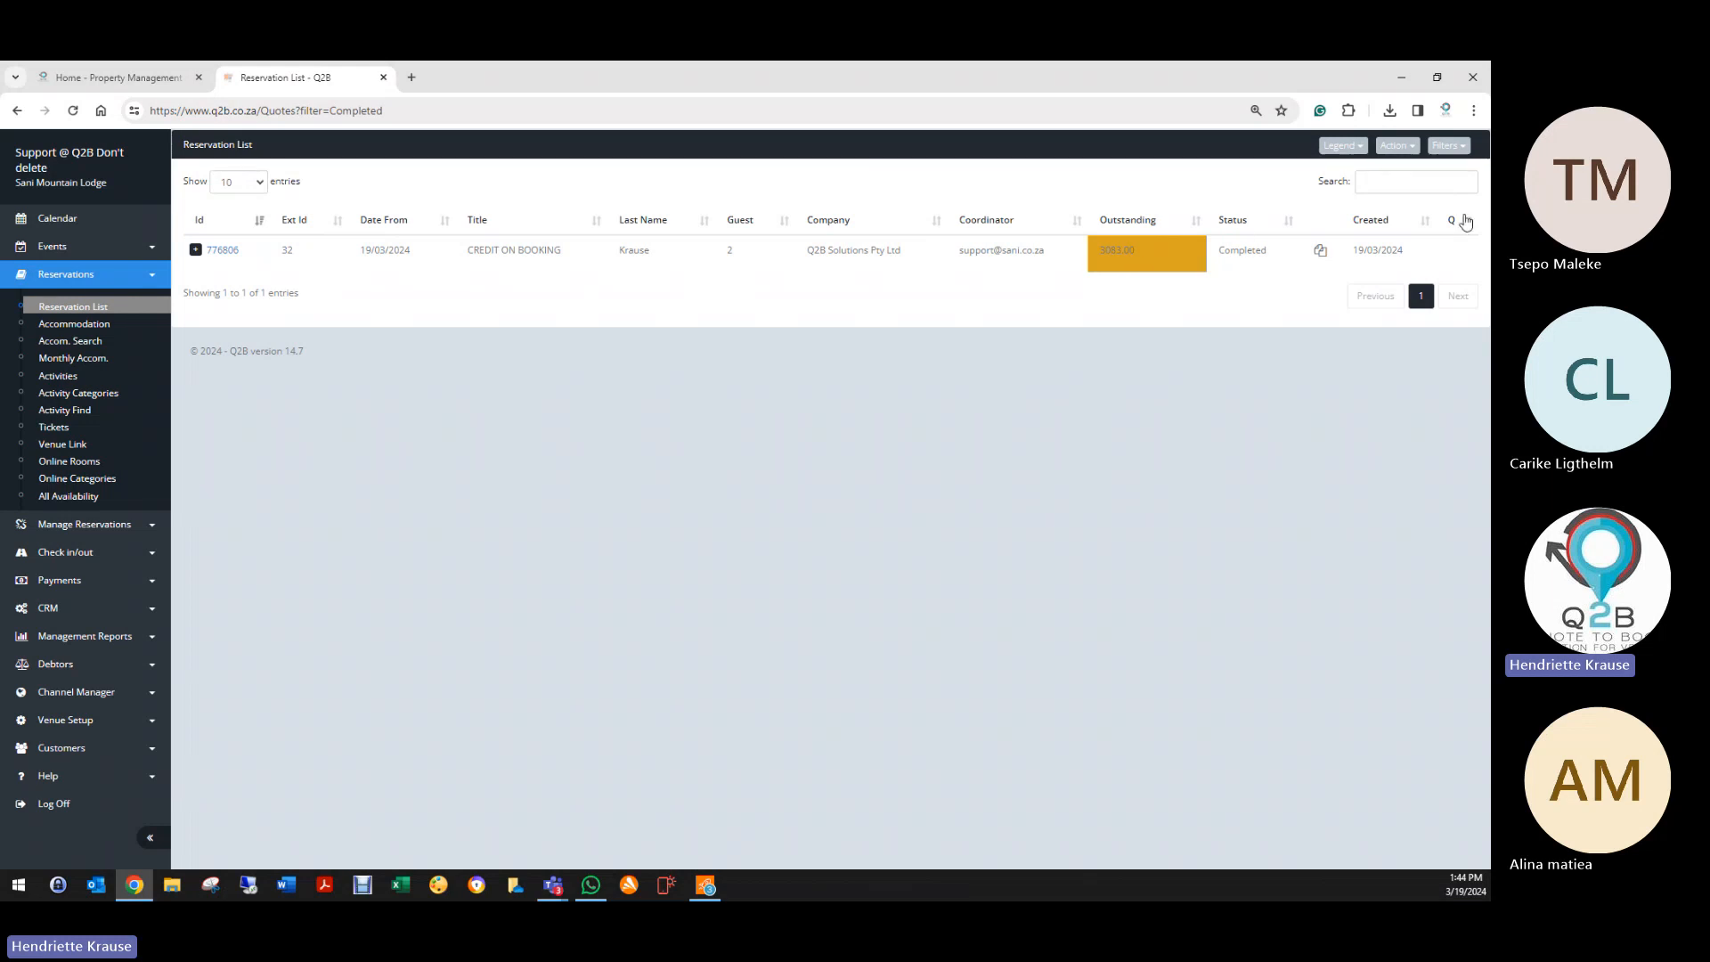
pyautogui.click(1421, 183)
pyautogui.write('CRED')
pyautogui.press('BackSpace')
pyautogui.press('BackSpace')
pyautogui.press('BackSpace')
pyautogui.press('BackSpace')
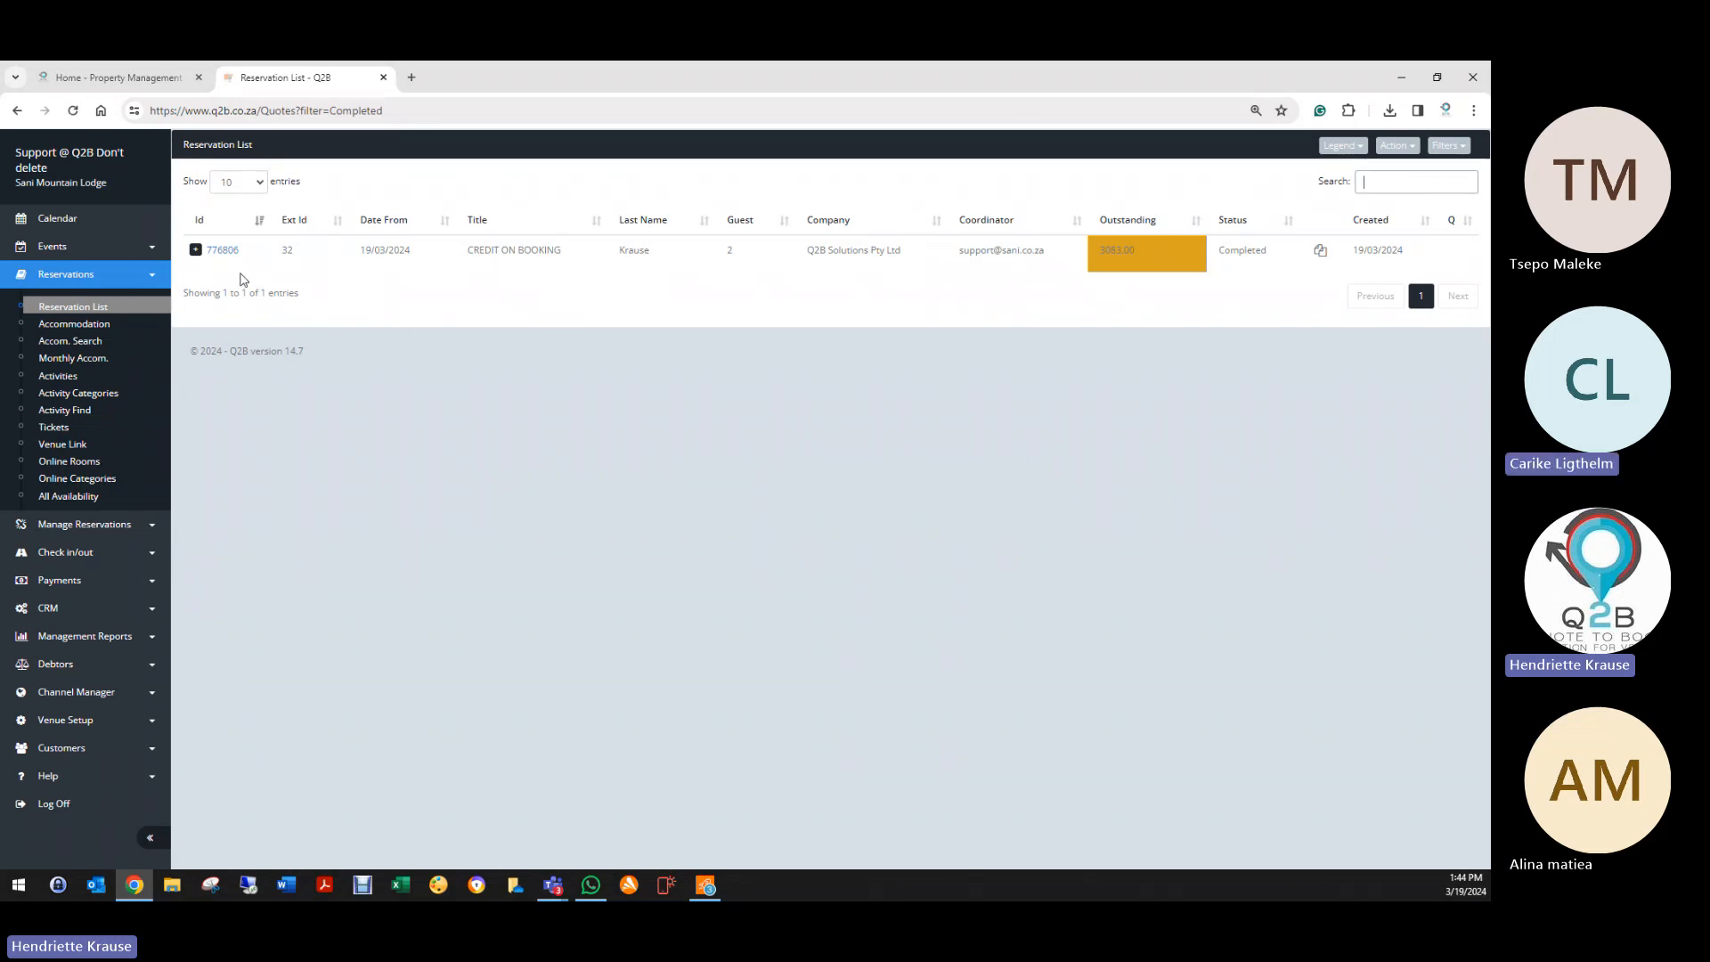
pyautogui.click(222, 250)
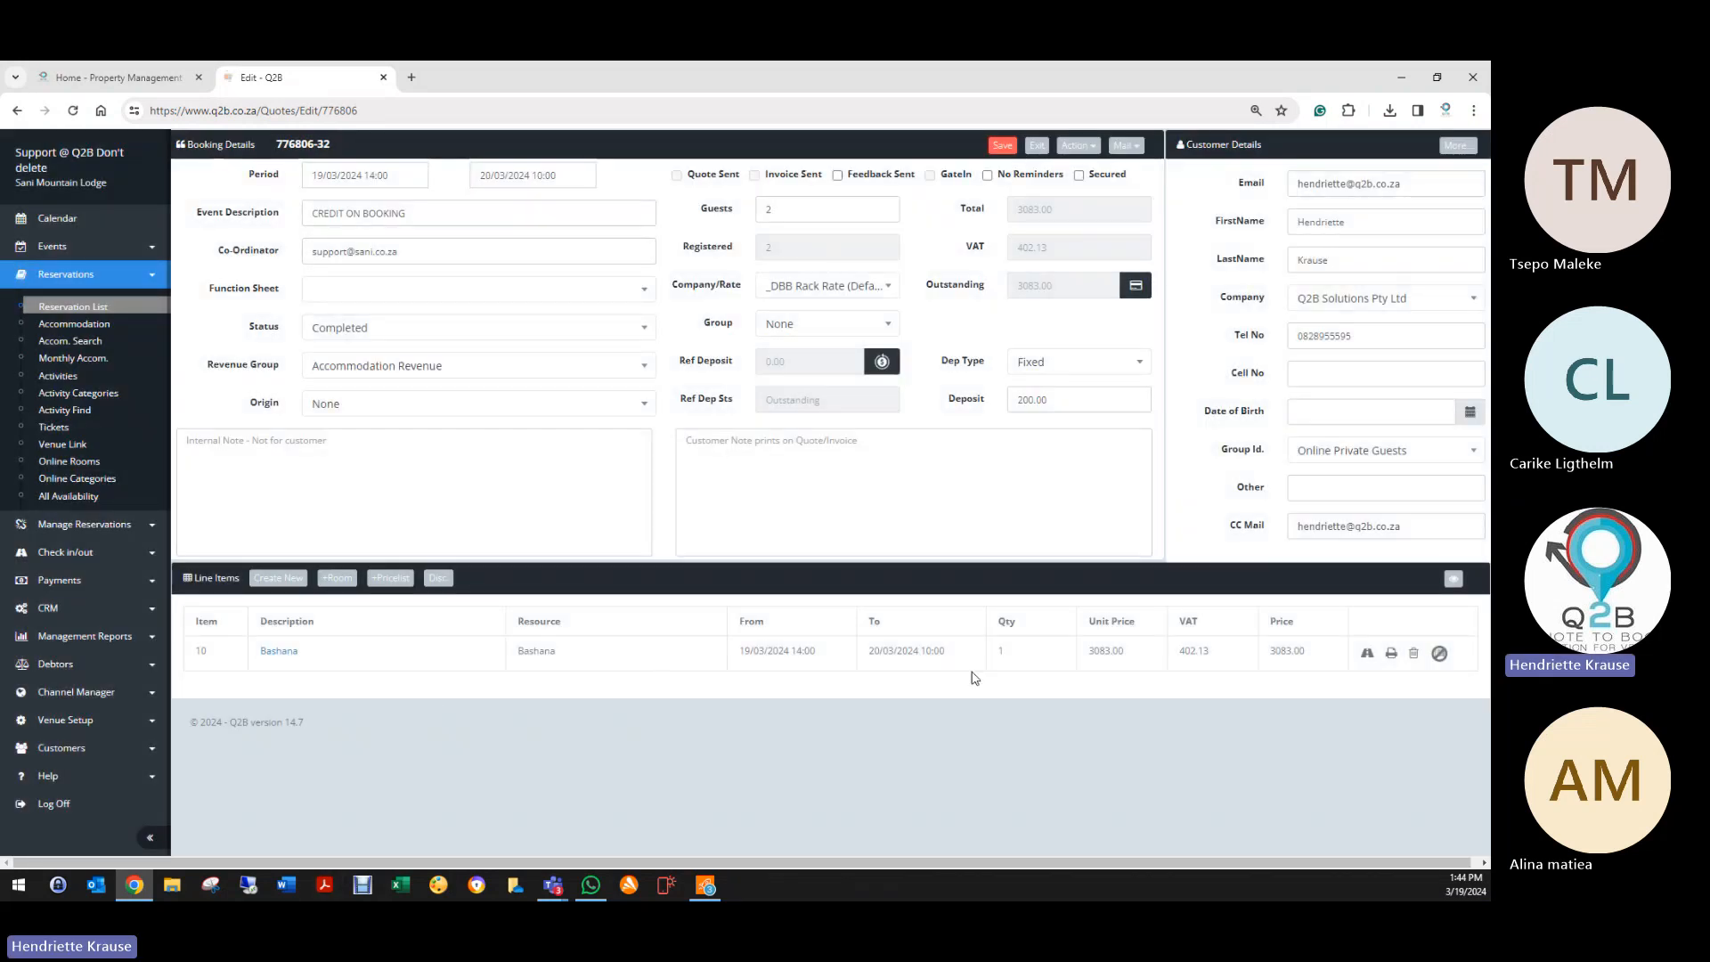
# Step: Remove the assigned room from the Bashana line item and save the line
pyautogui.click(261, 652)
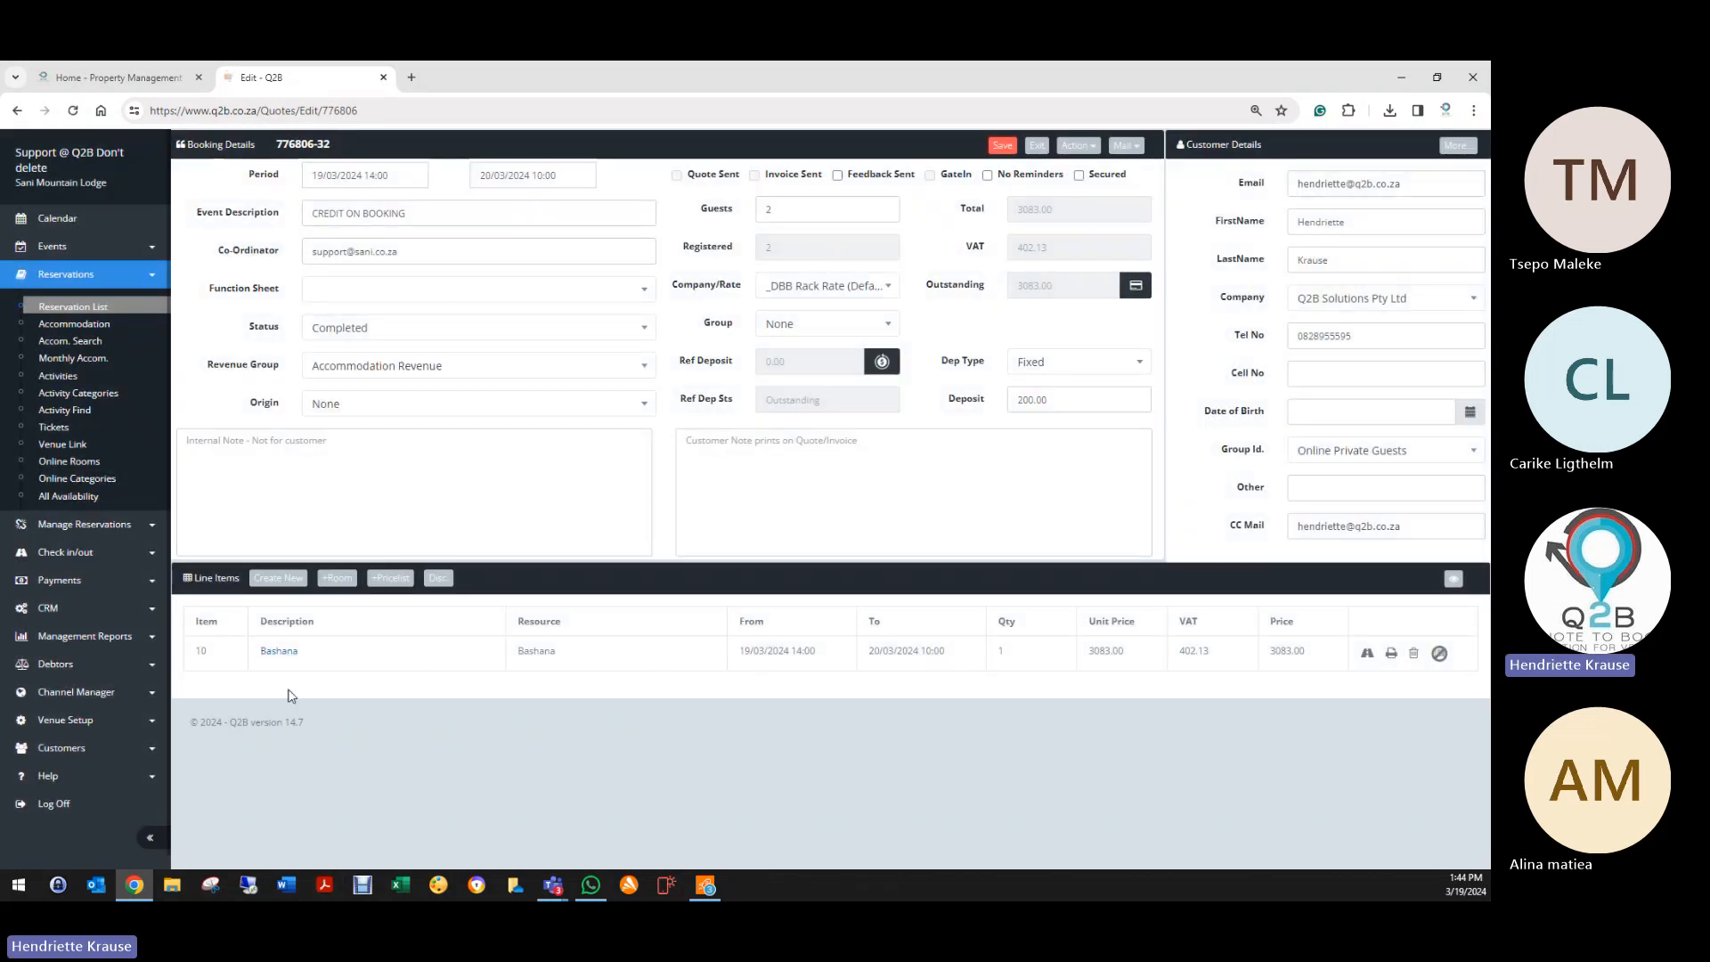
pyautogui.click(728, 403)
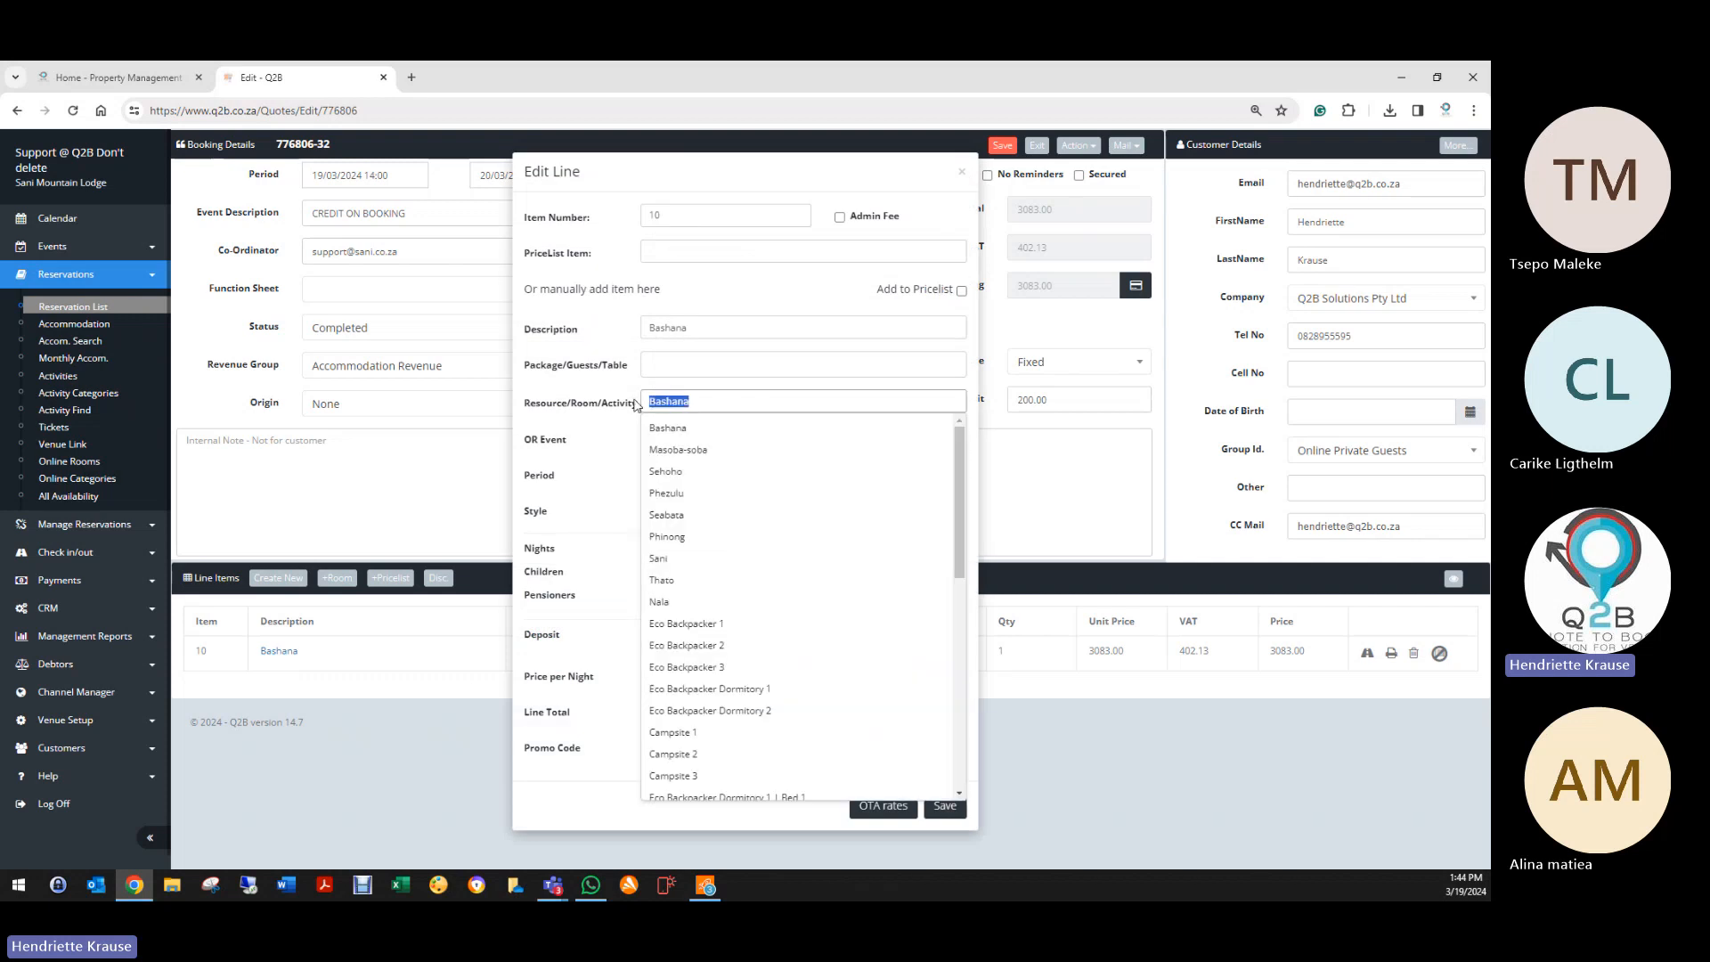
pyautogui.press('BackSpace')
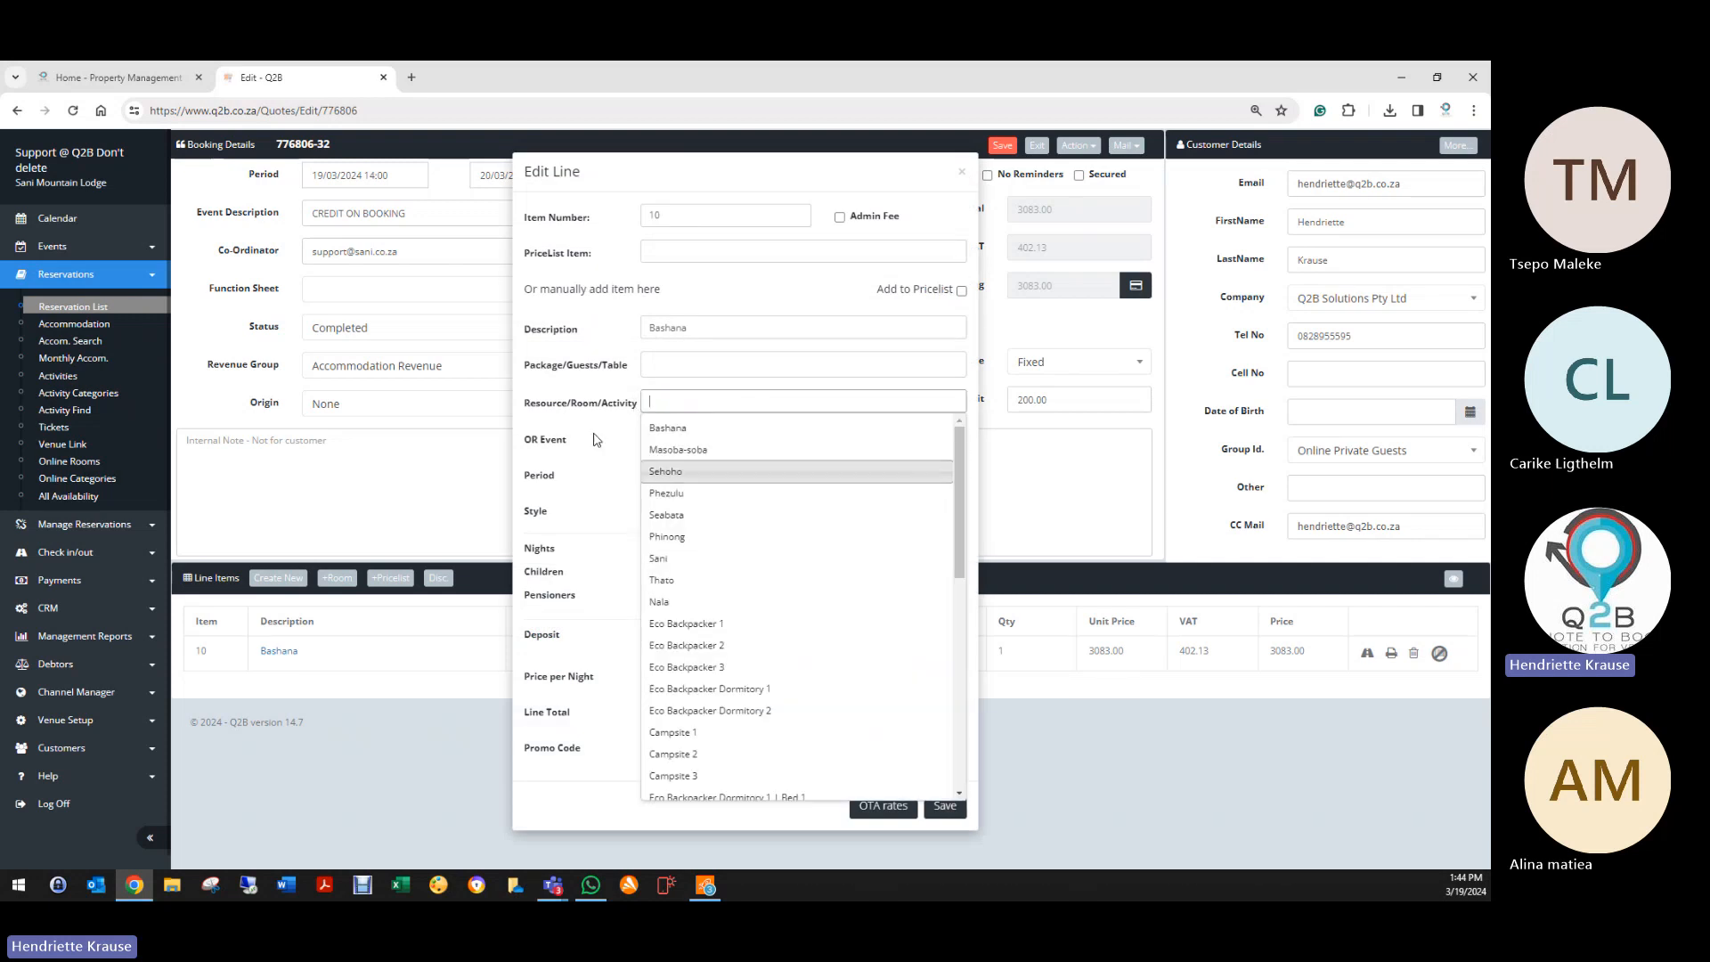
pyautogui.click(603, 443)
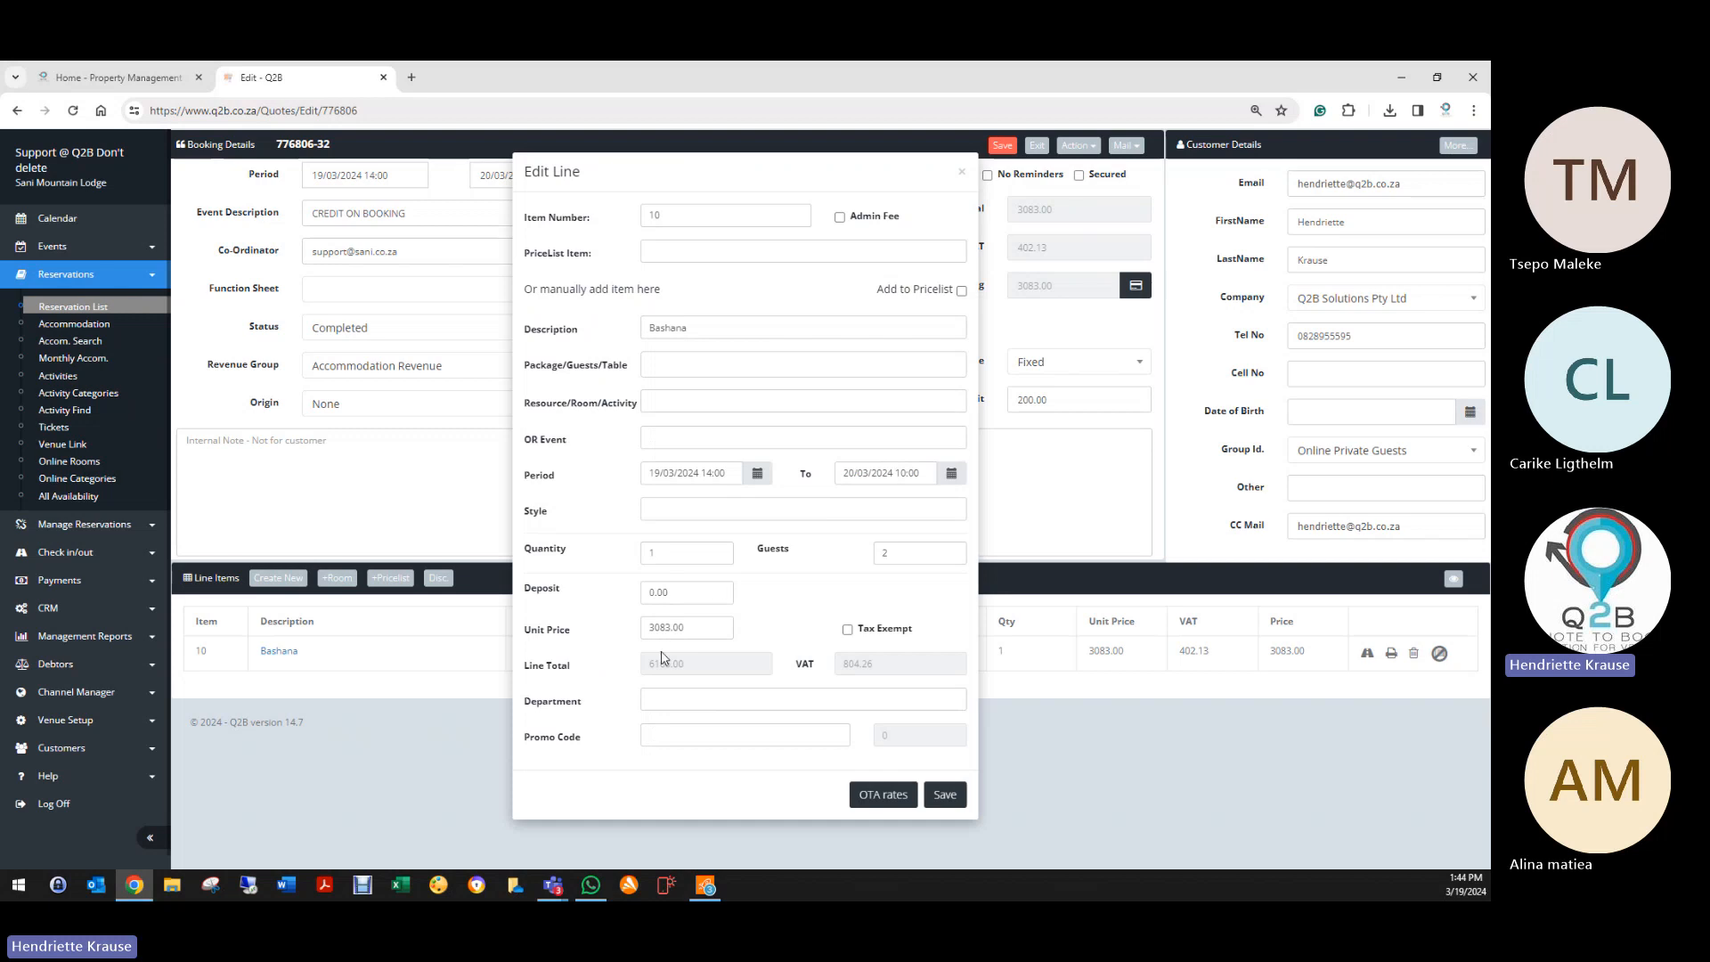
pyautogui.click(944, 795)
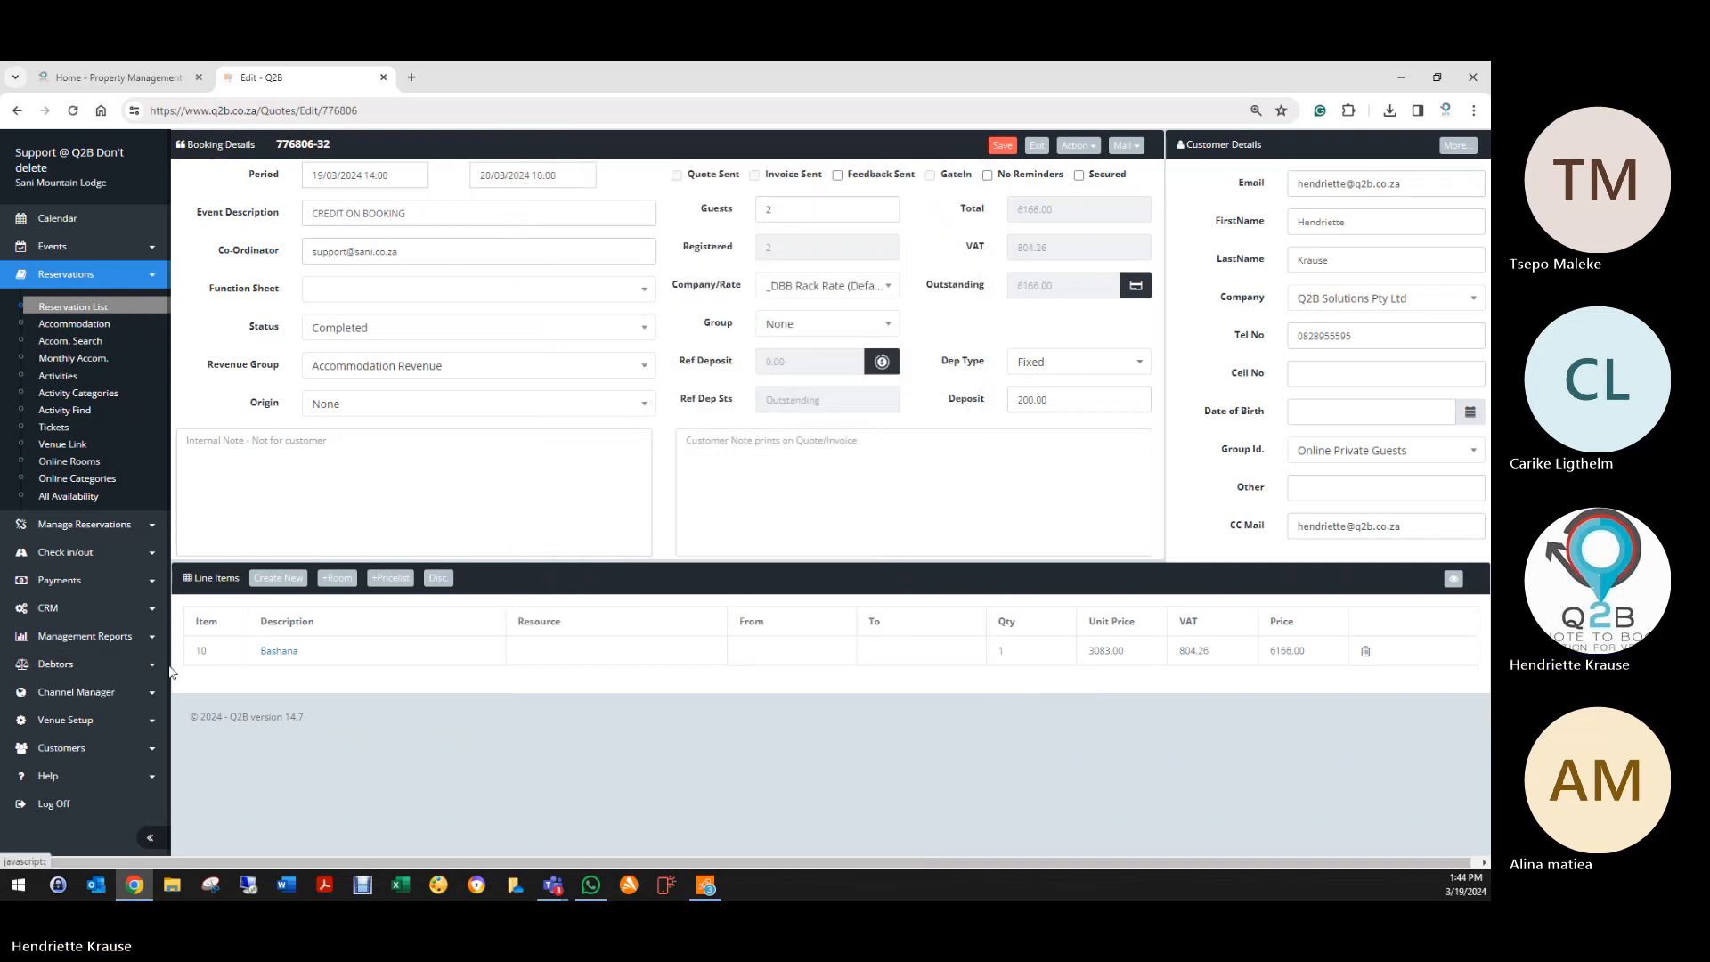
# Step: Clear the Bashana line's guest count of 2 and save the line
pyautogui.click(267, 655)
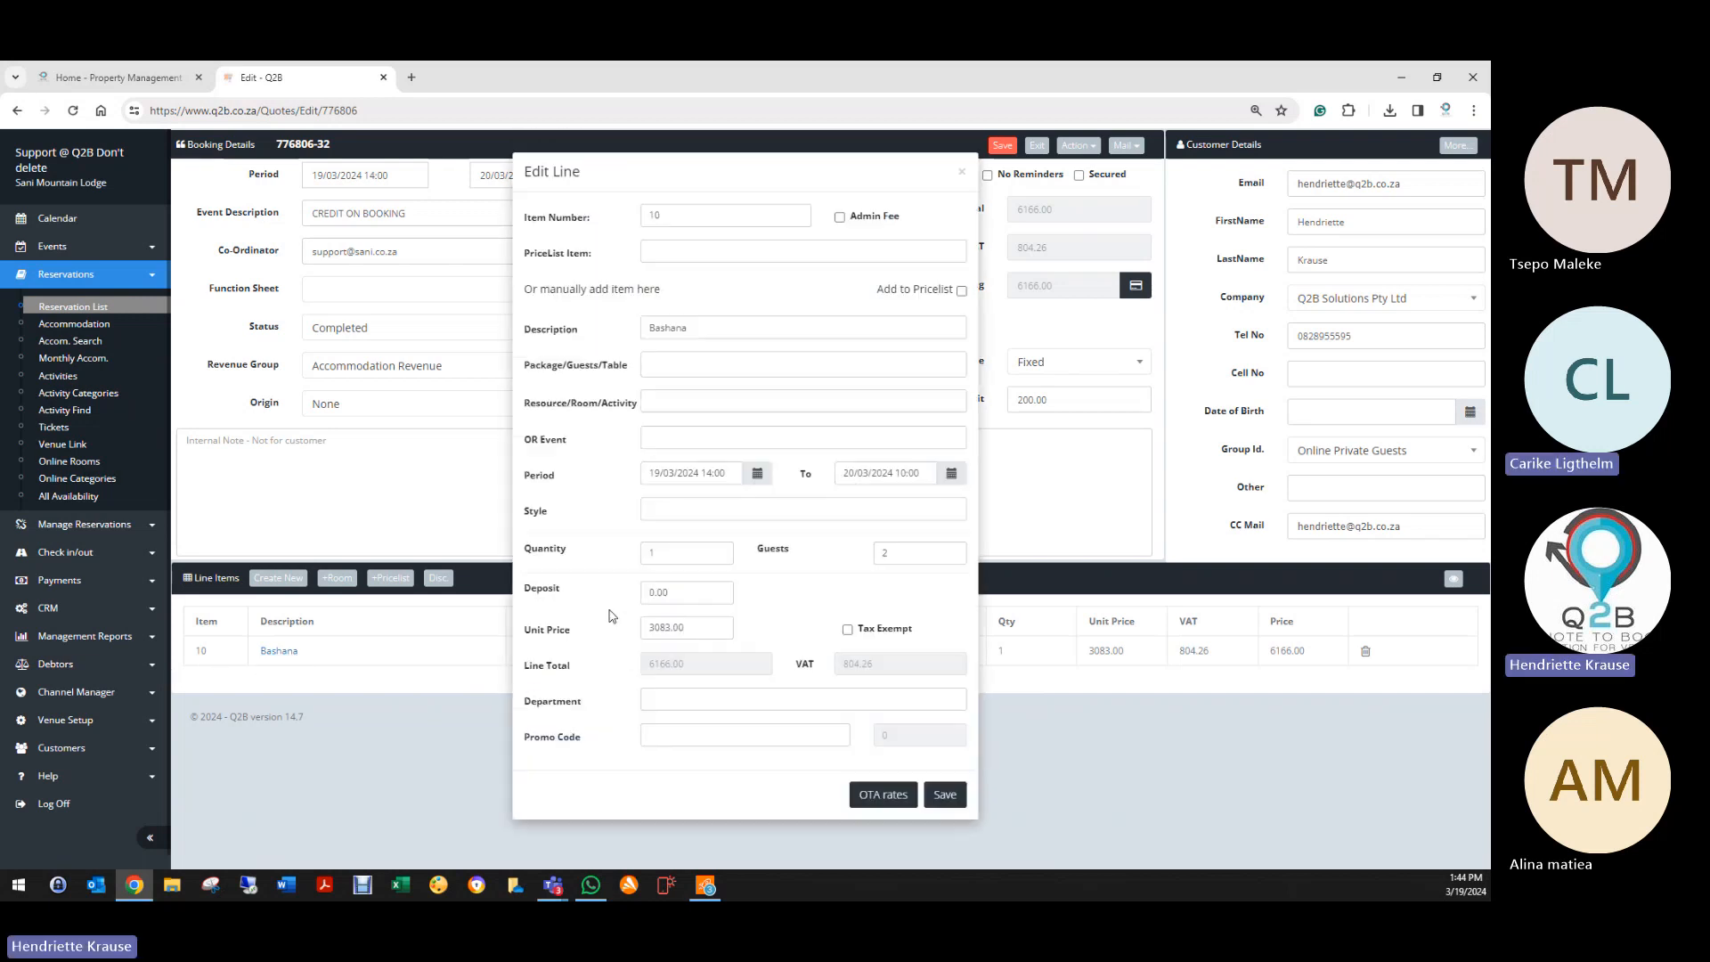
pyautogui.doubleClick(886, 553)
pyautogui.press('BackSpace')
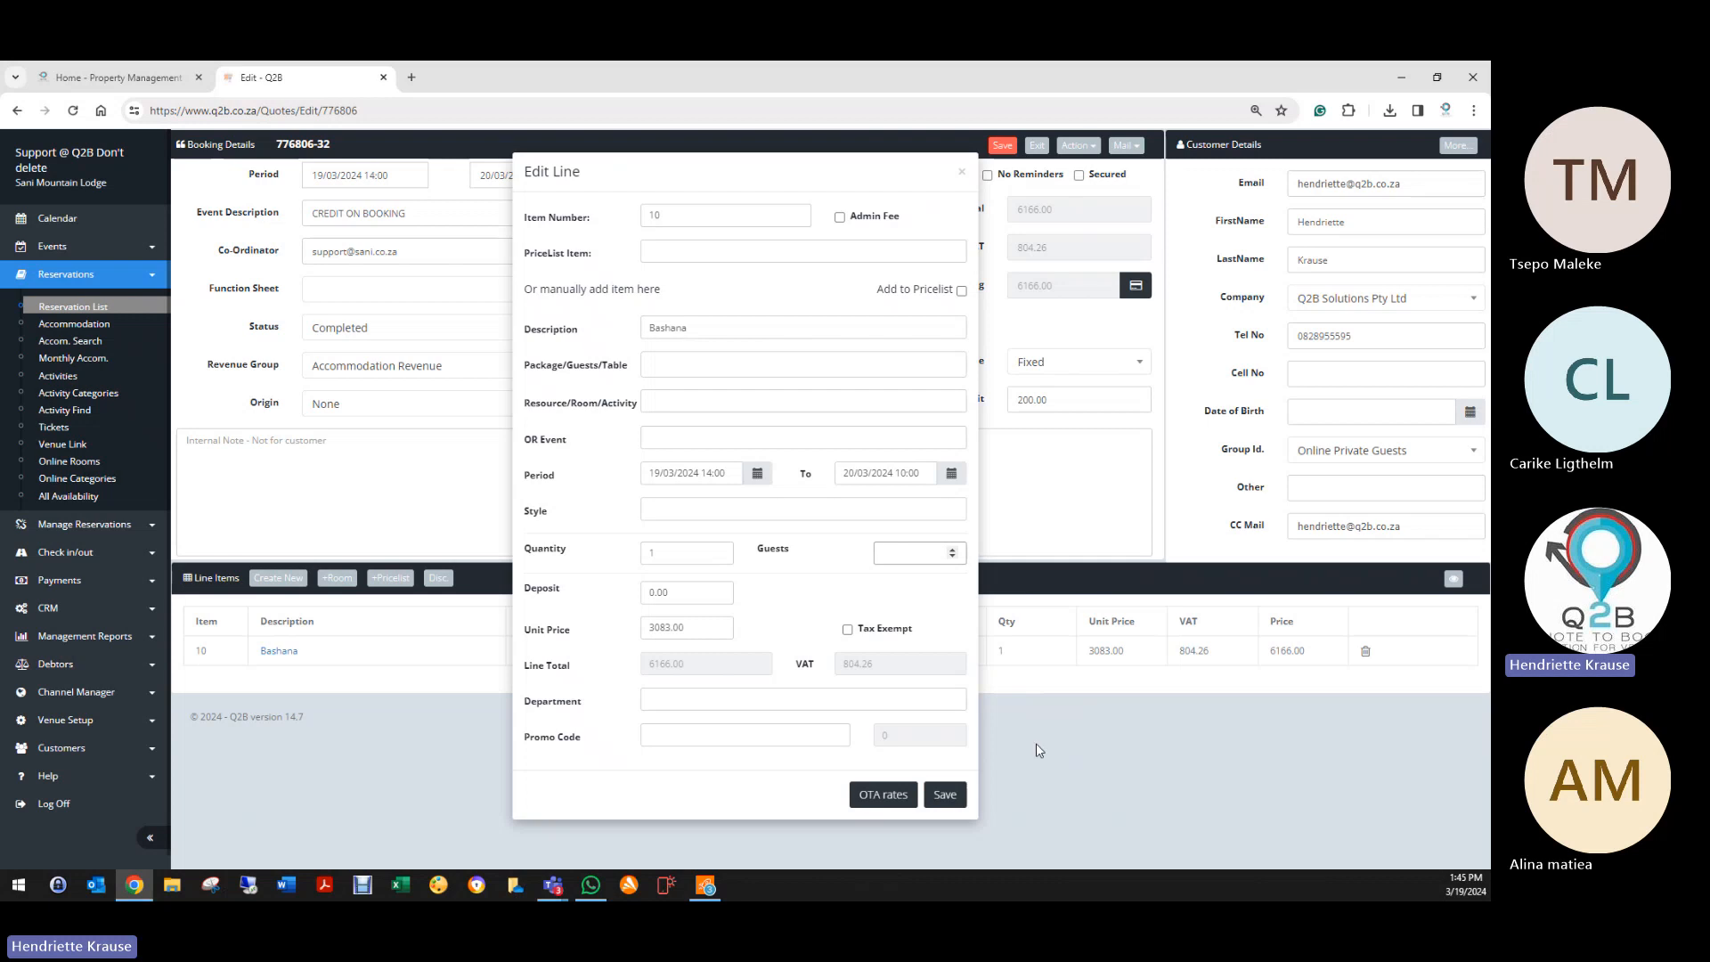
pyautogui.click(964, 804)
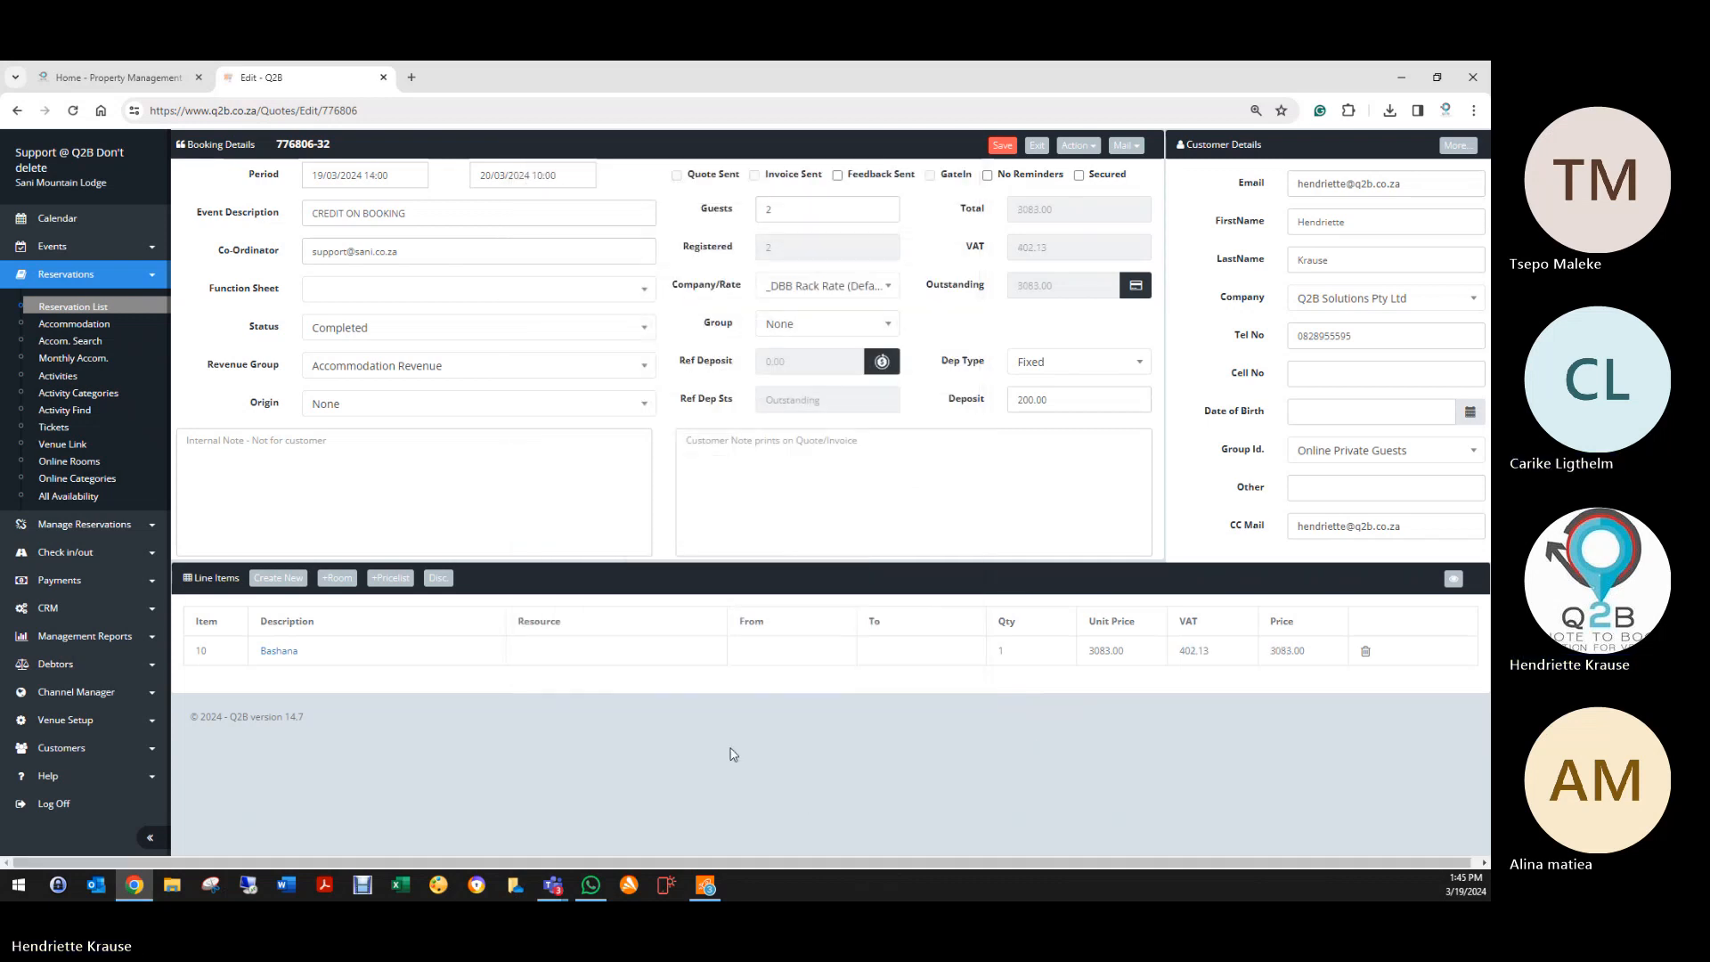
# Step: Leave the Bashana line without a room at unit price 3083, then save the booking
pyautogui.click(281, 654)
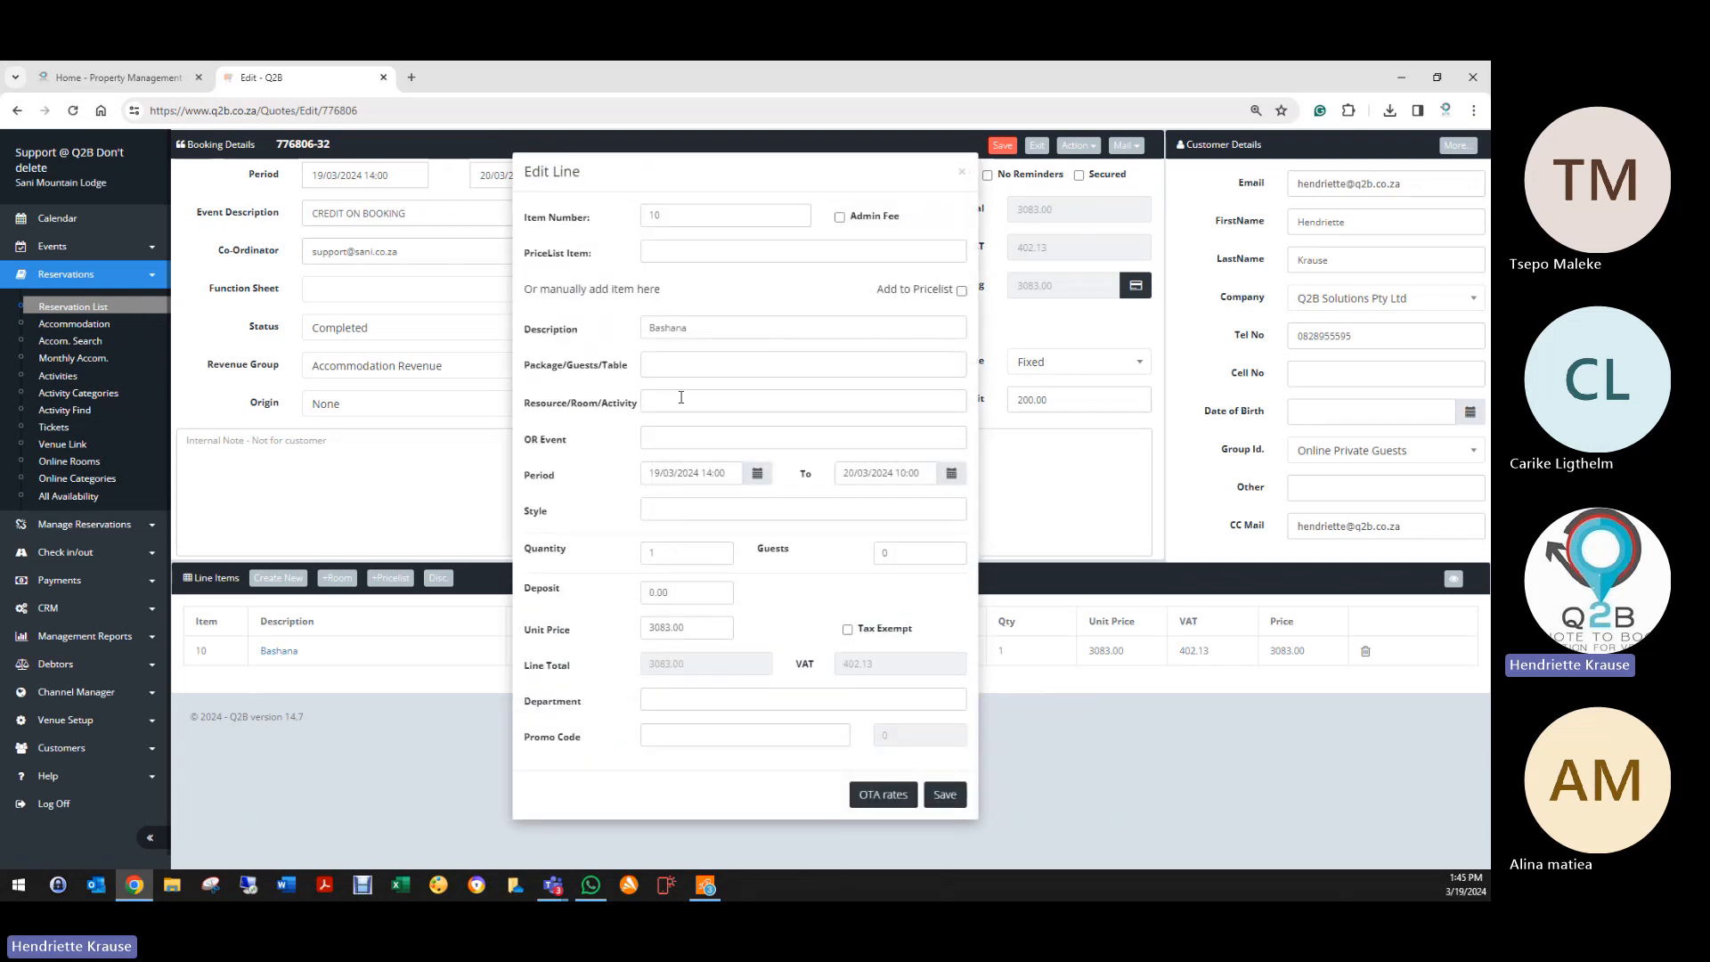
pyautogui.click(682, 397)
pyautogui.click(677, 428)
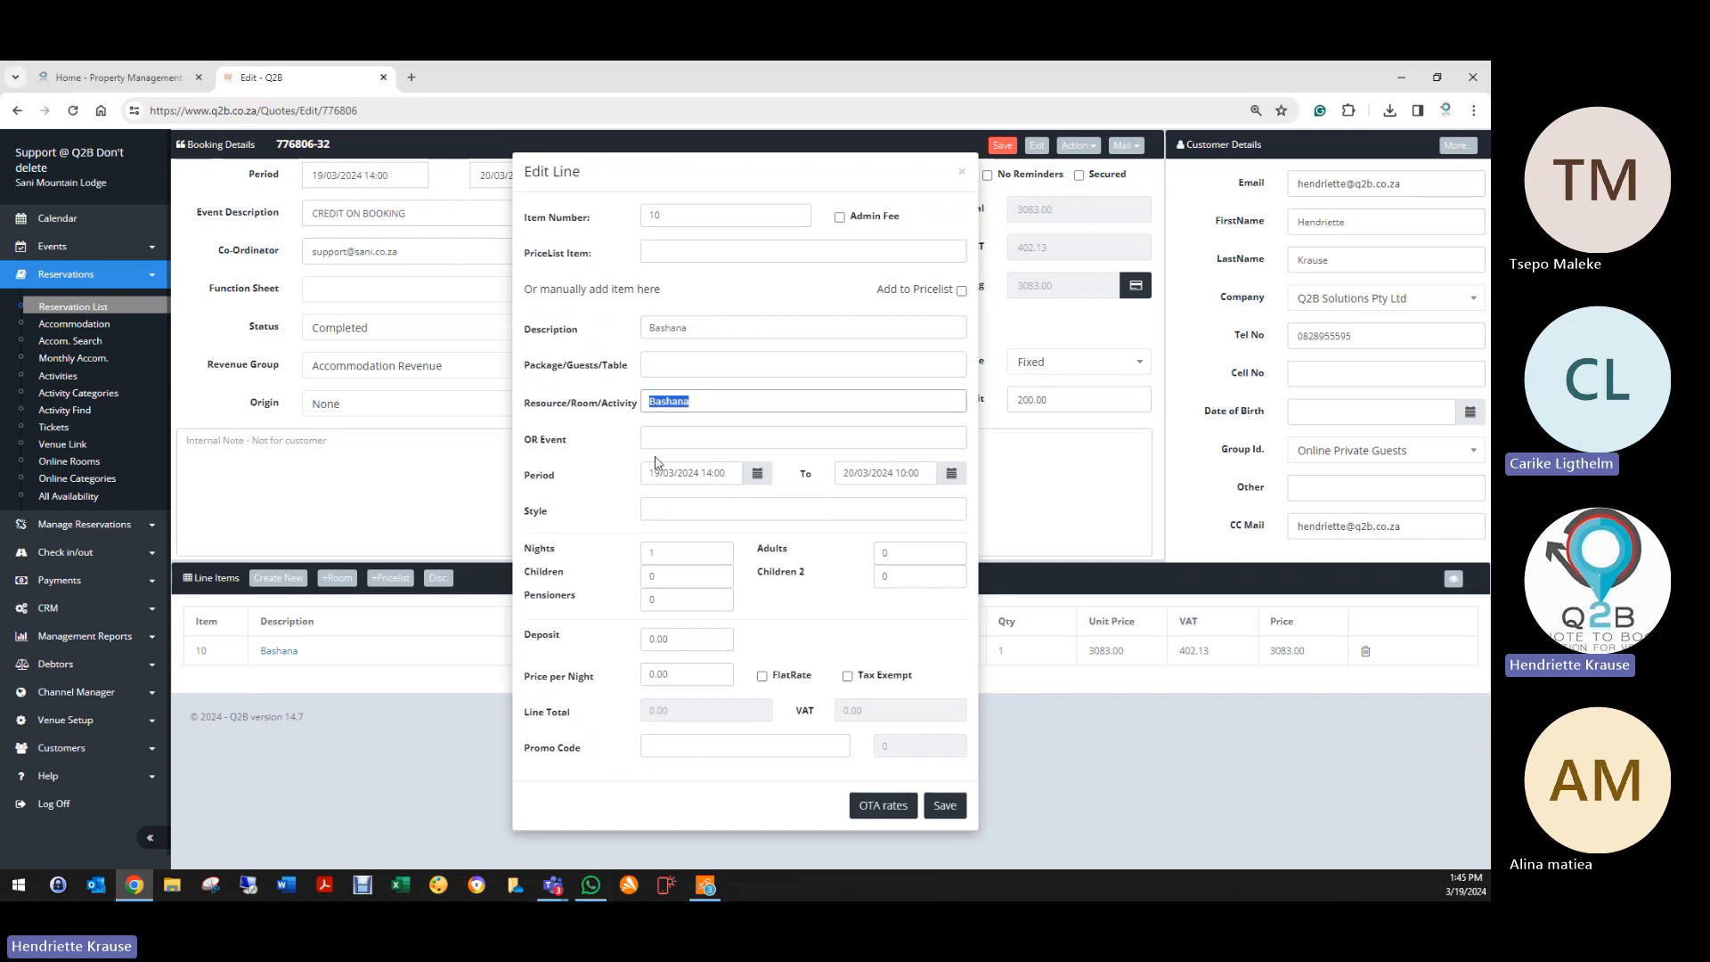
pyautogui.press('BackSpace')
pyautogui.click(555, 433)
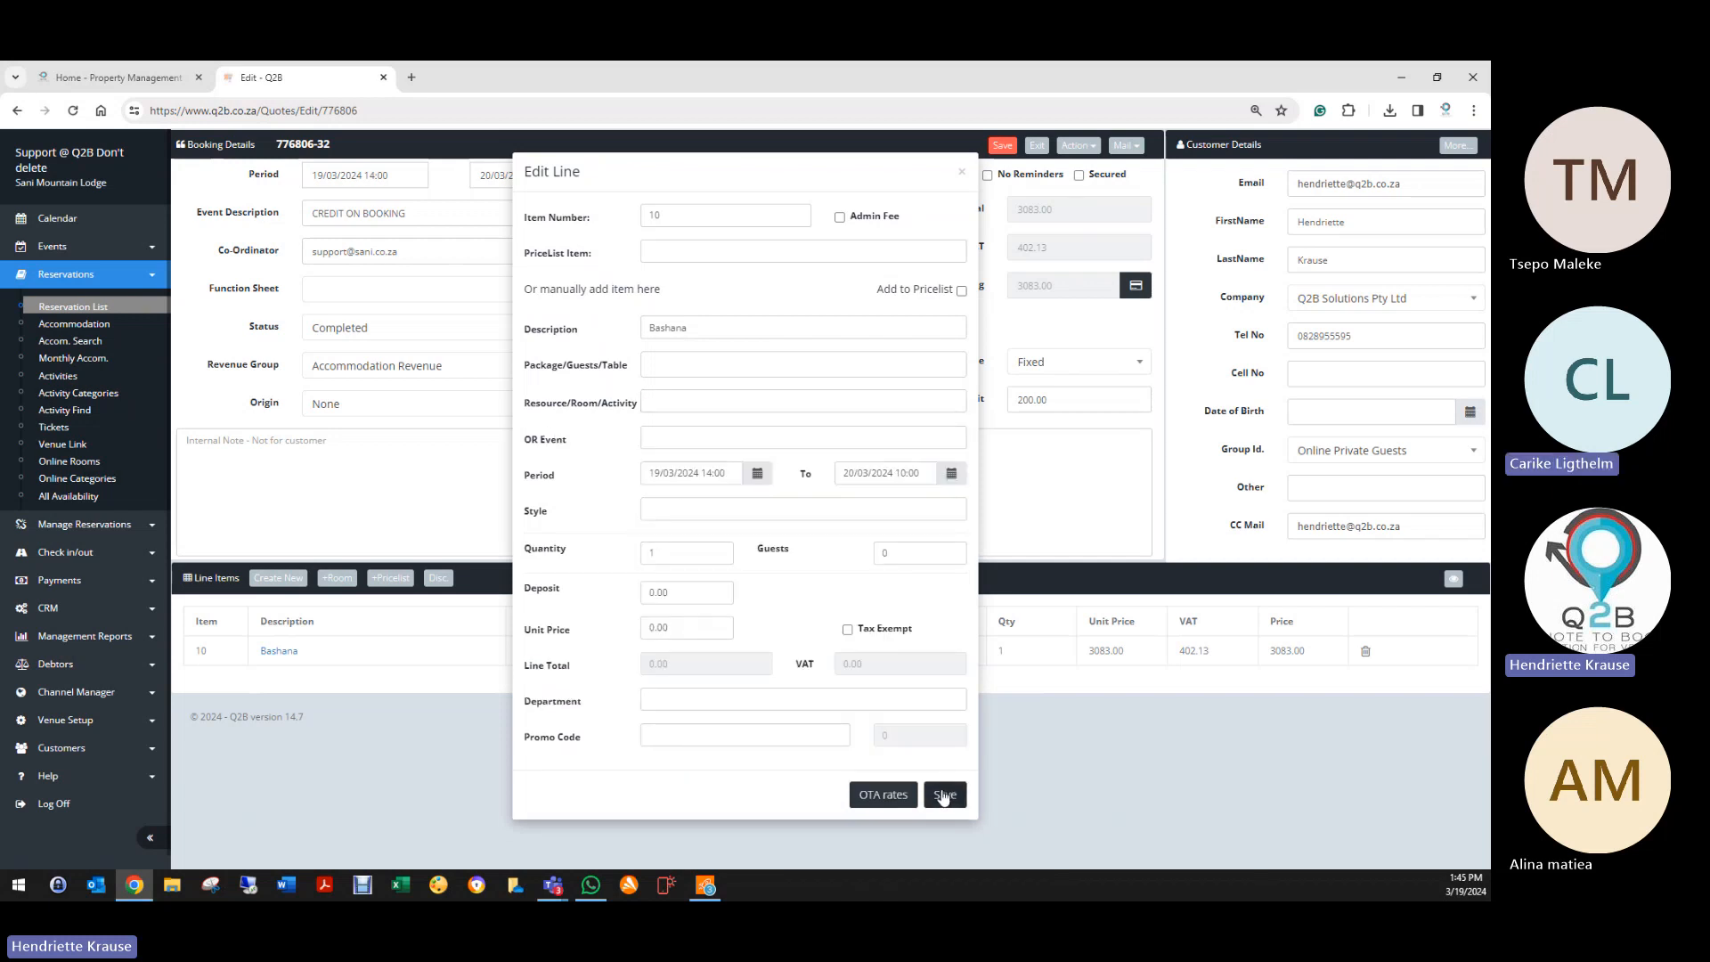
pyautogui.doubleClick(664, 593)
pyautogui.doubleClick(663, 627)
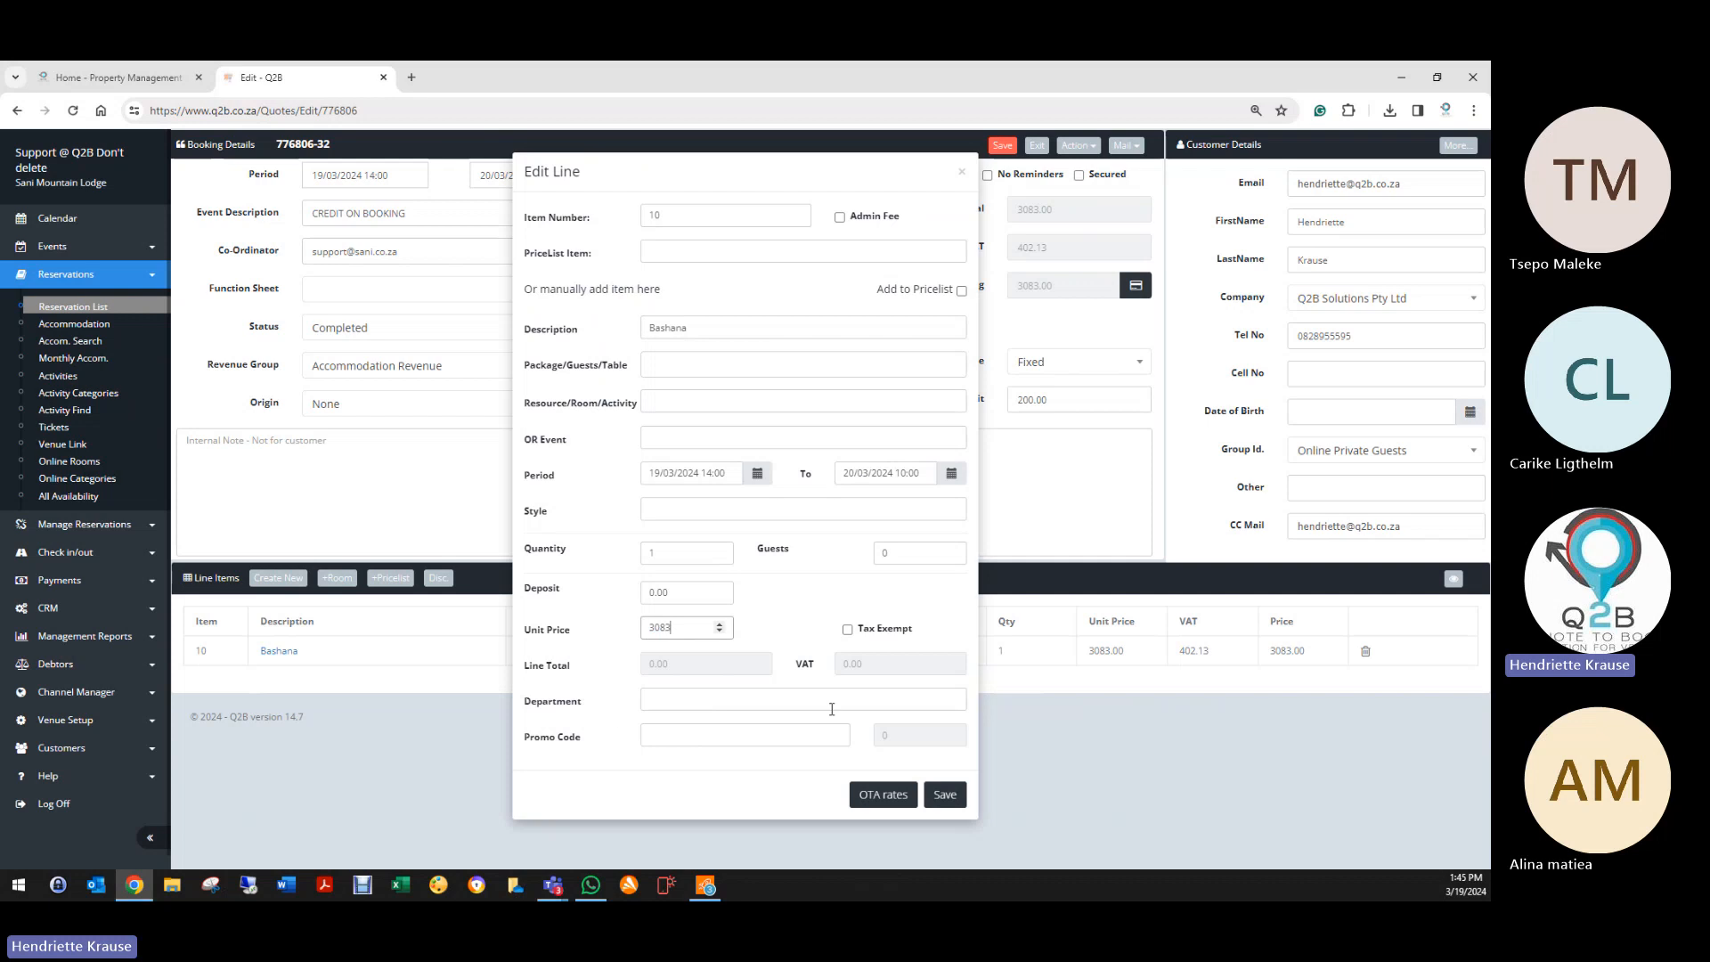
pyautogui.click(945, 795)
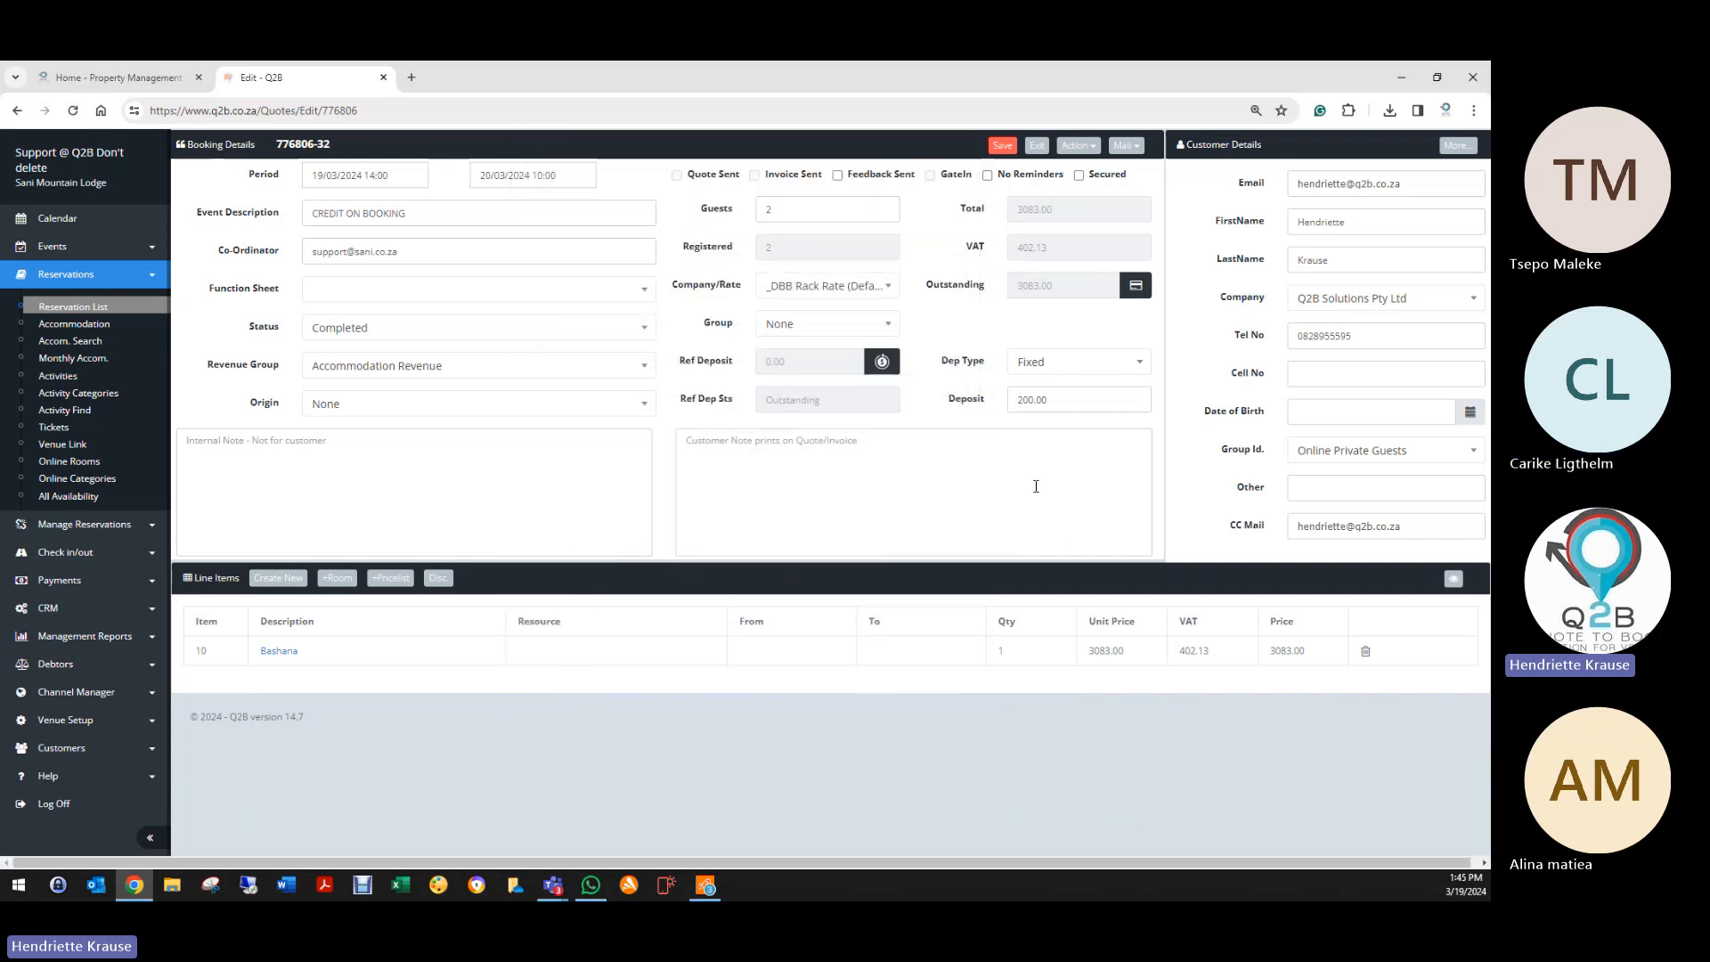
pyautogui.click(1001, 145)
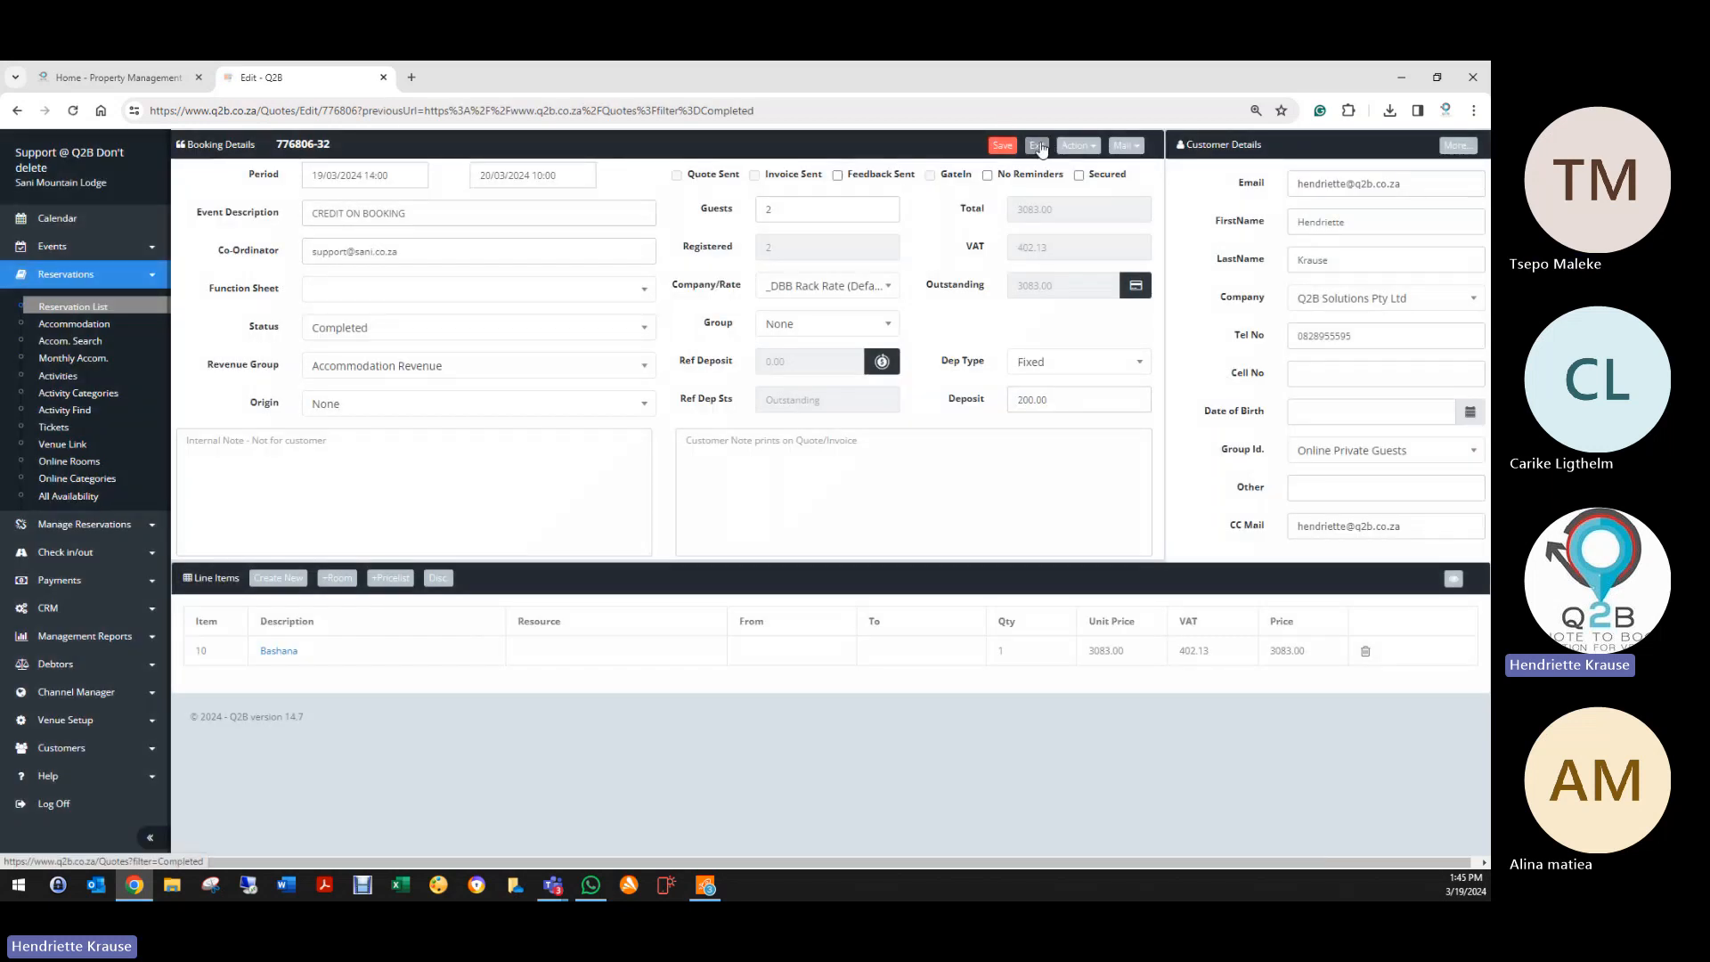
# Step: Switch booking 776806 to Pro Forma Invoice and exit to the Reservation List
pyautogui.click(383, 329)
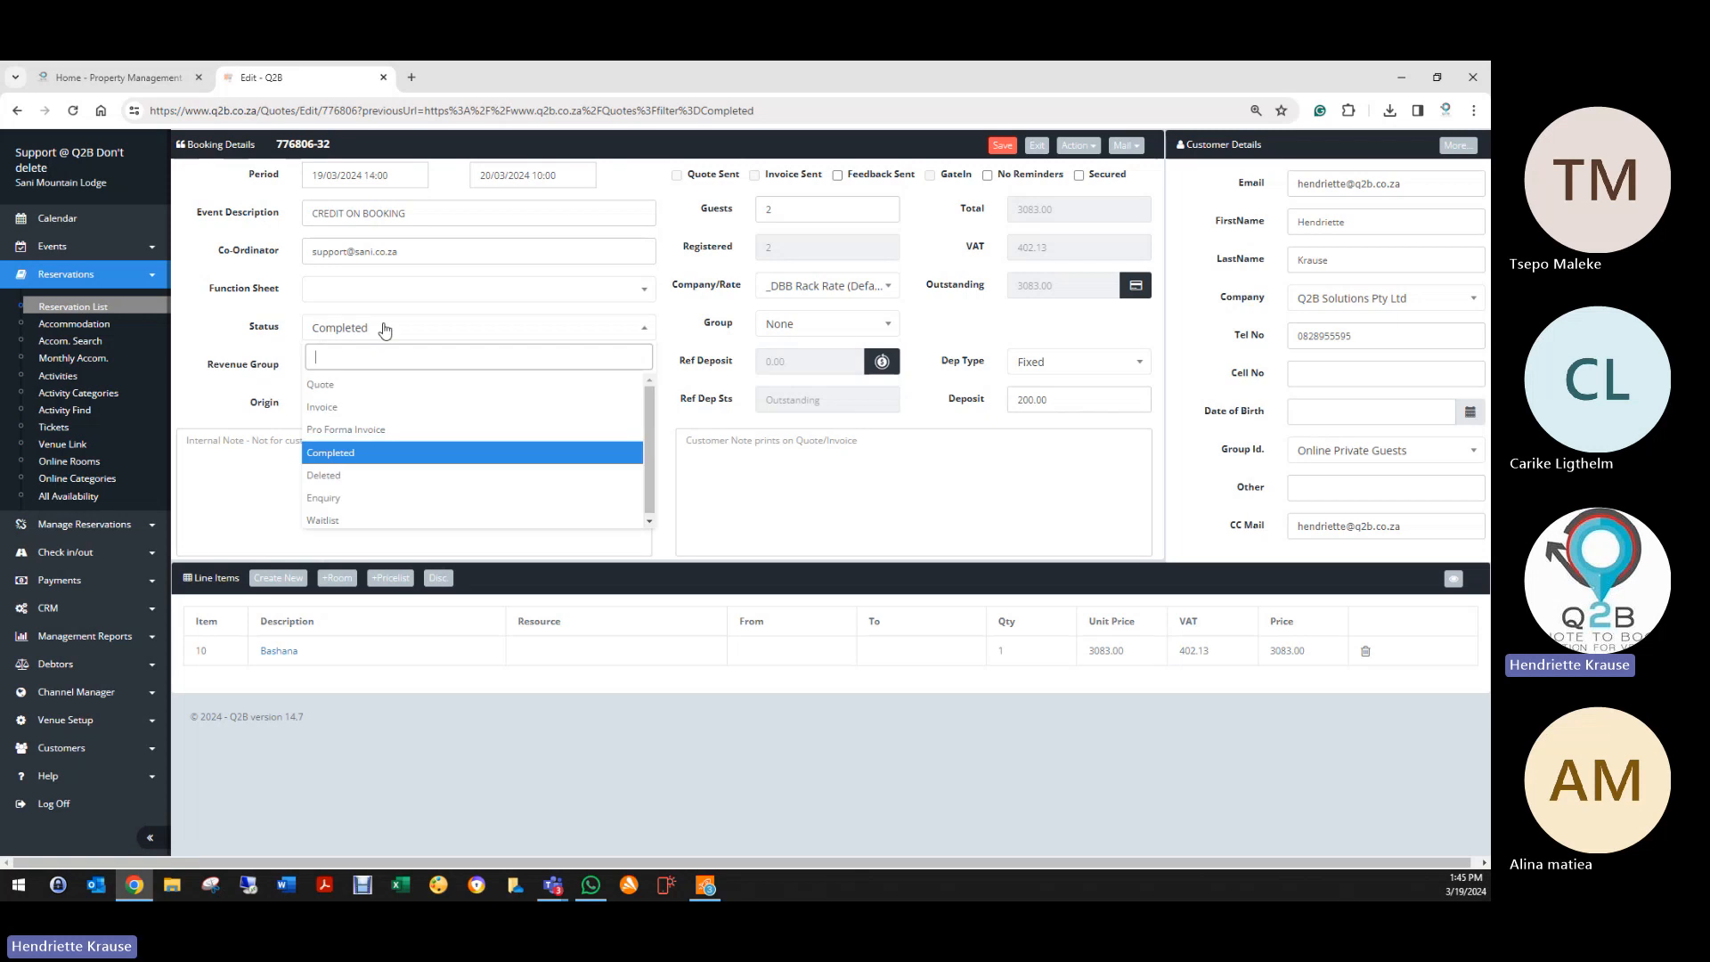
pyautogui.click(348, 430)
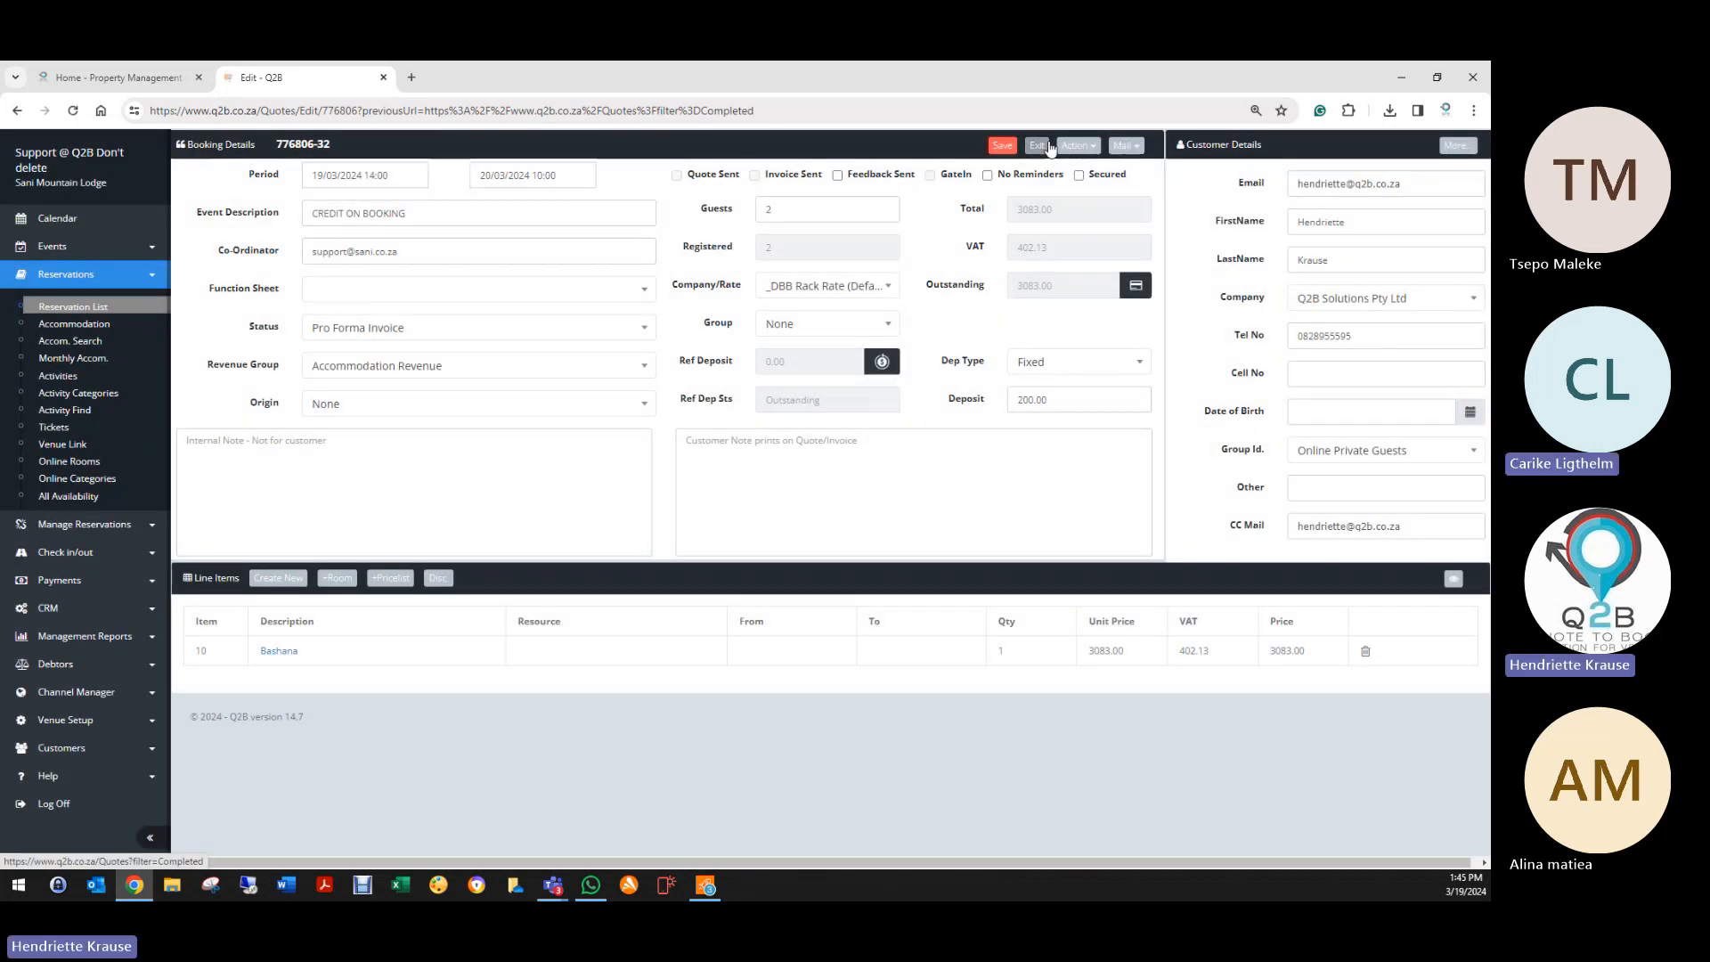
pyautogui.click(1038, 146)
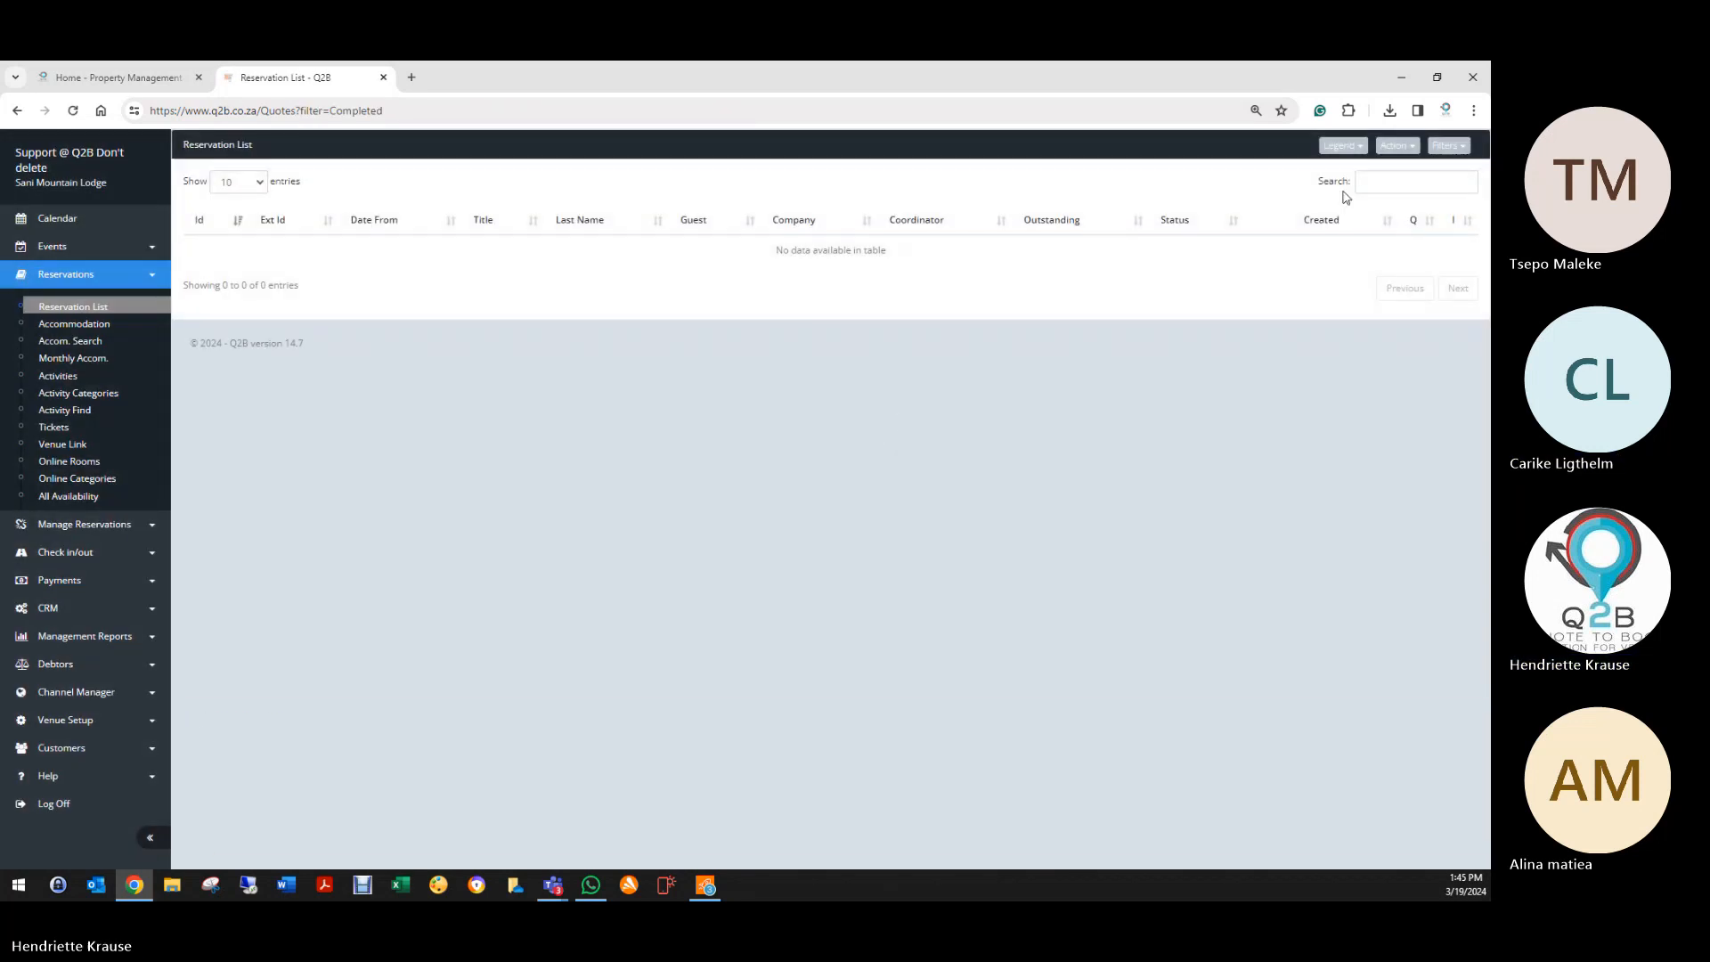
# Step: Filter the Reservation List to Active bookings
pyautogui.click(1445, 149)
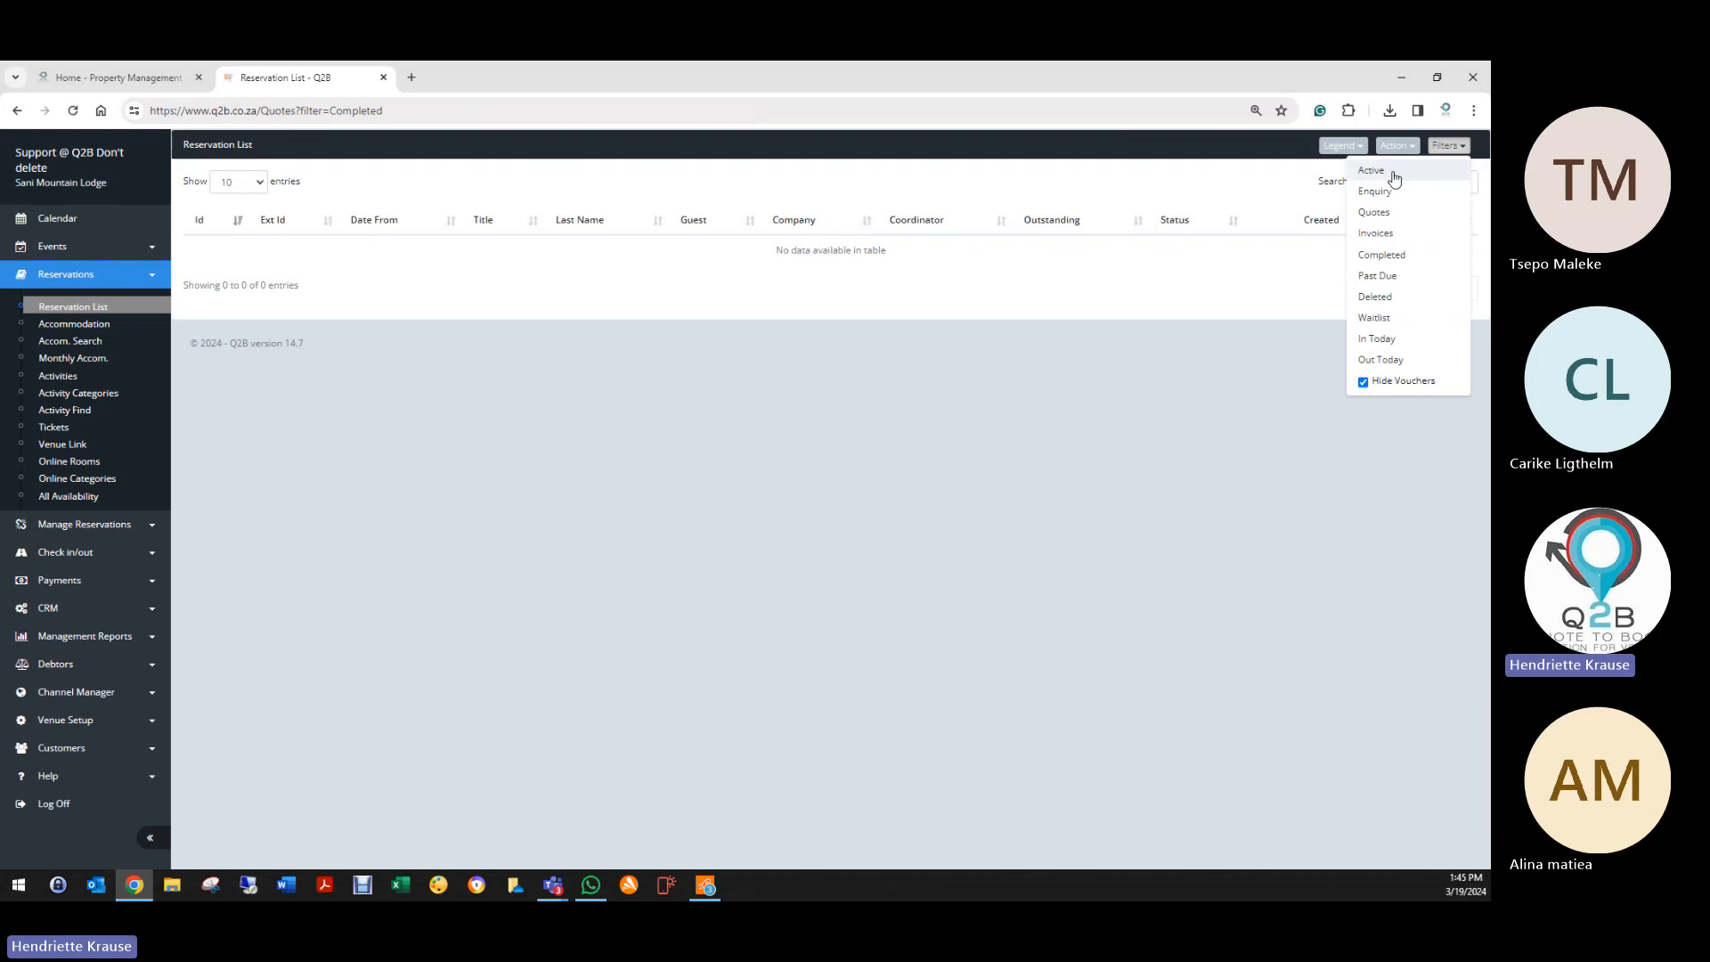
pyautogui.click(1396, 174)
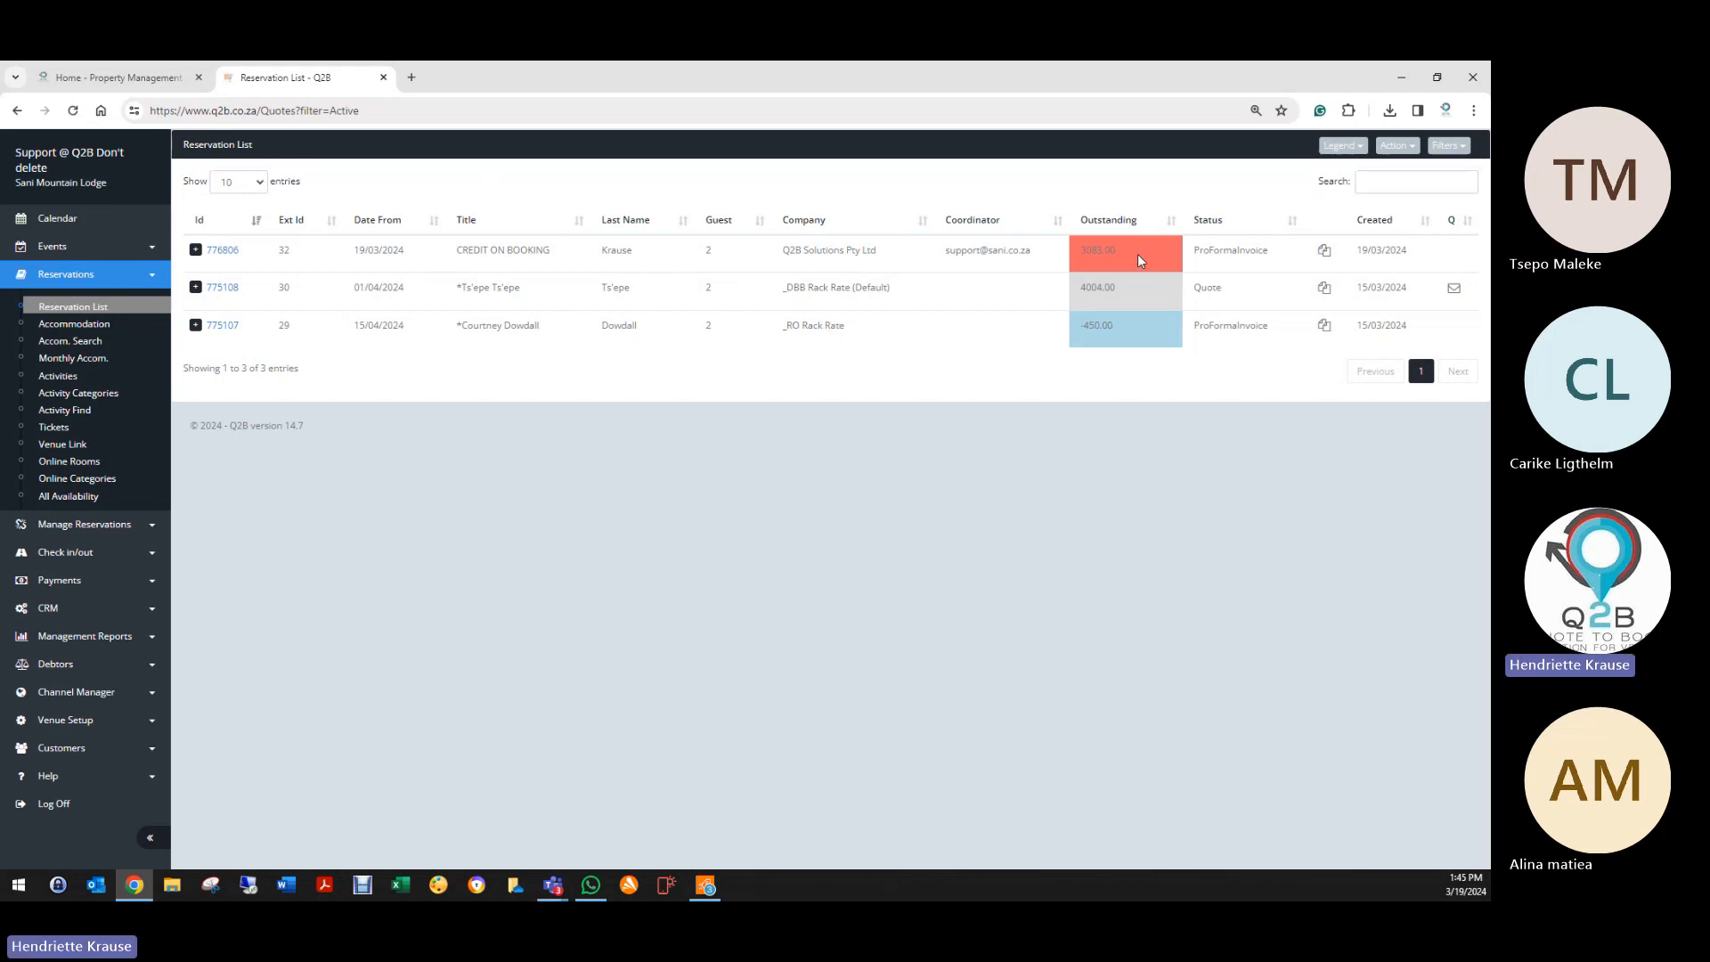
# Step: Open the CREDIT ON BOOKING reservation, change its status, and save
pyautogui.click(223, 250)
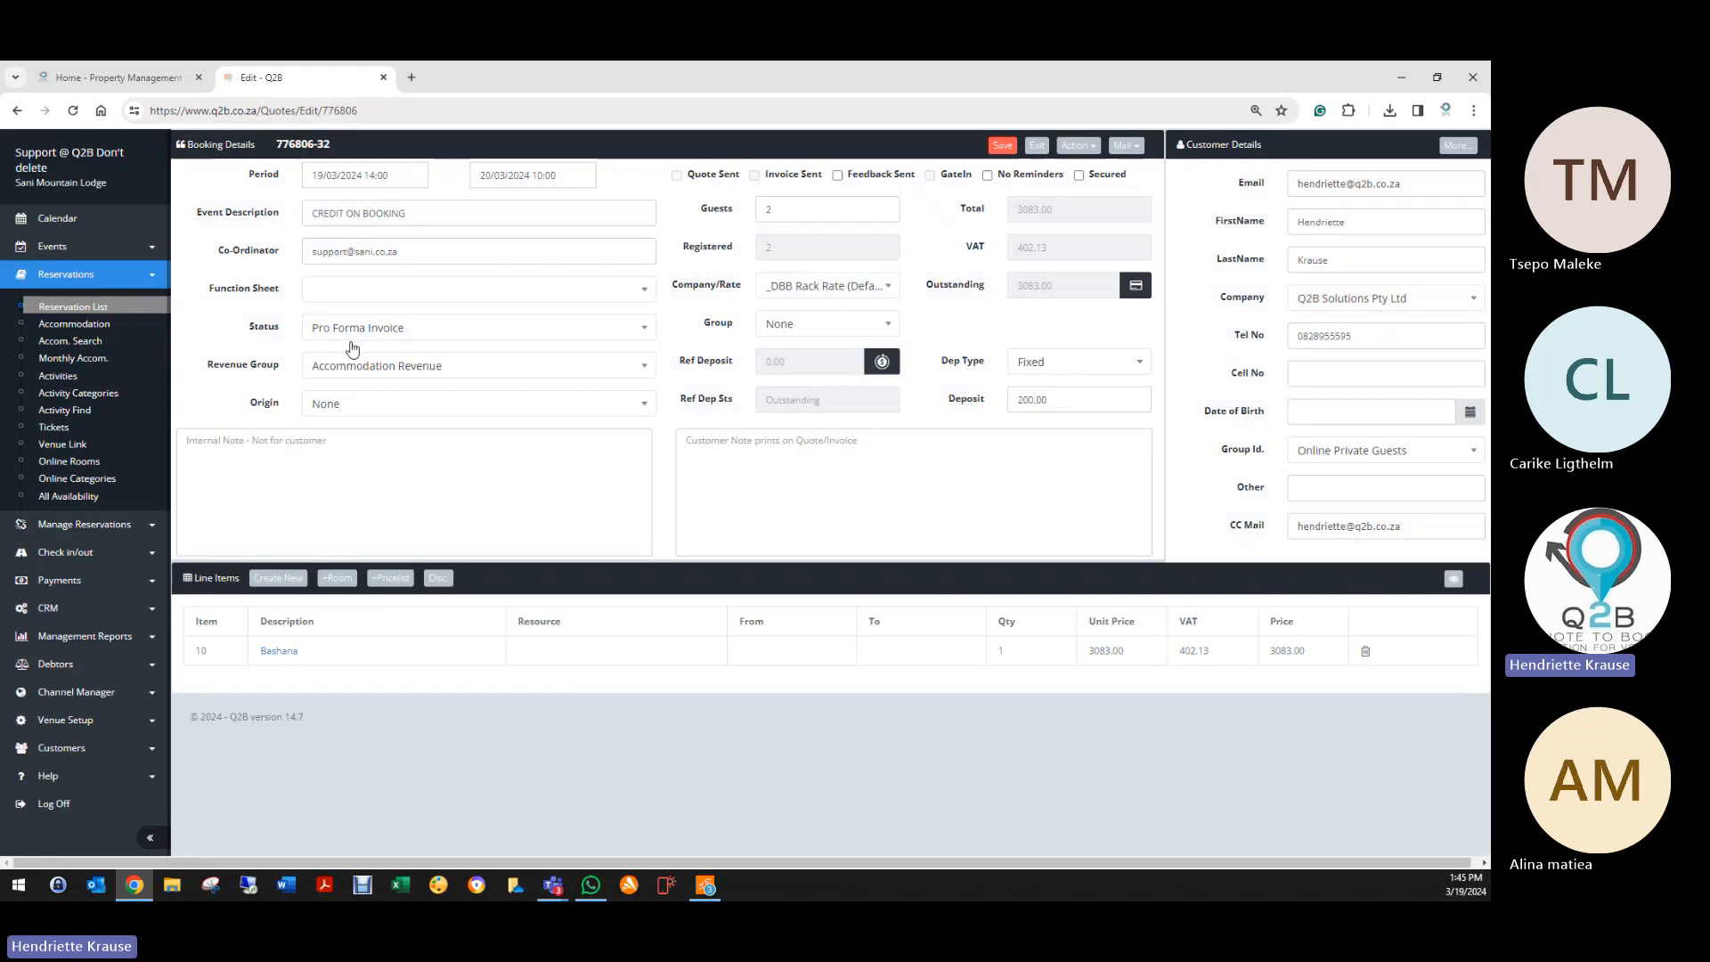
pyautogui.click(352, 331)
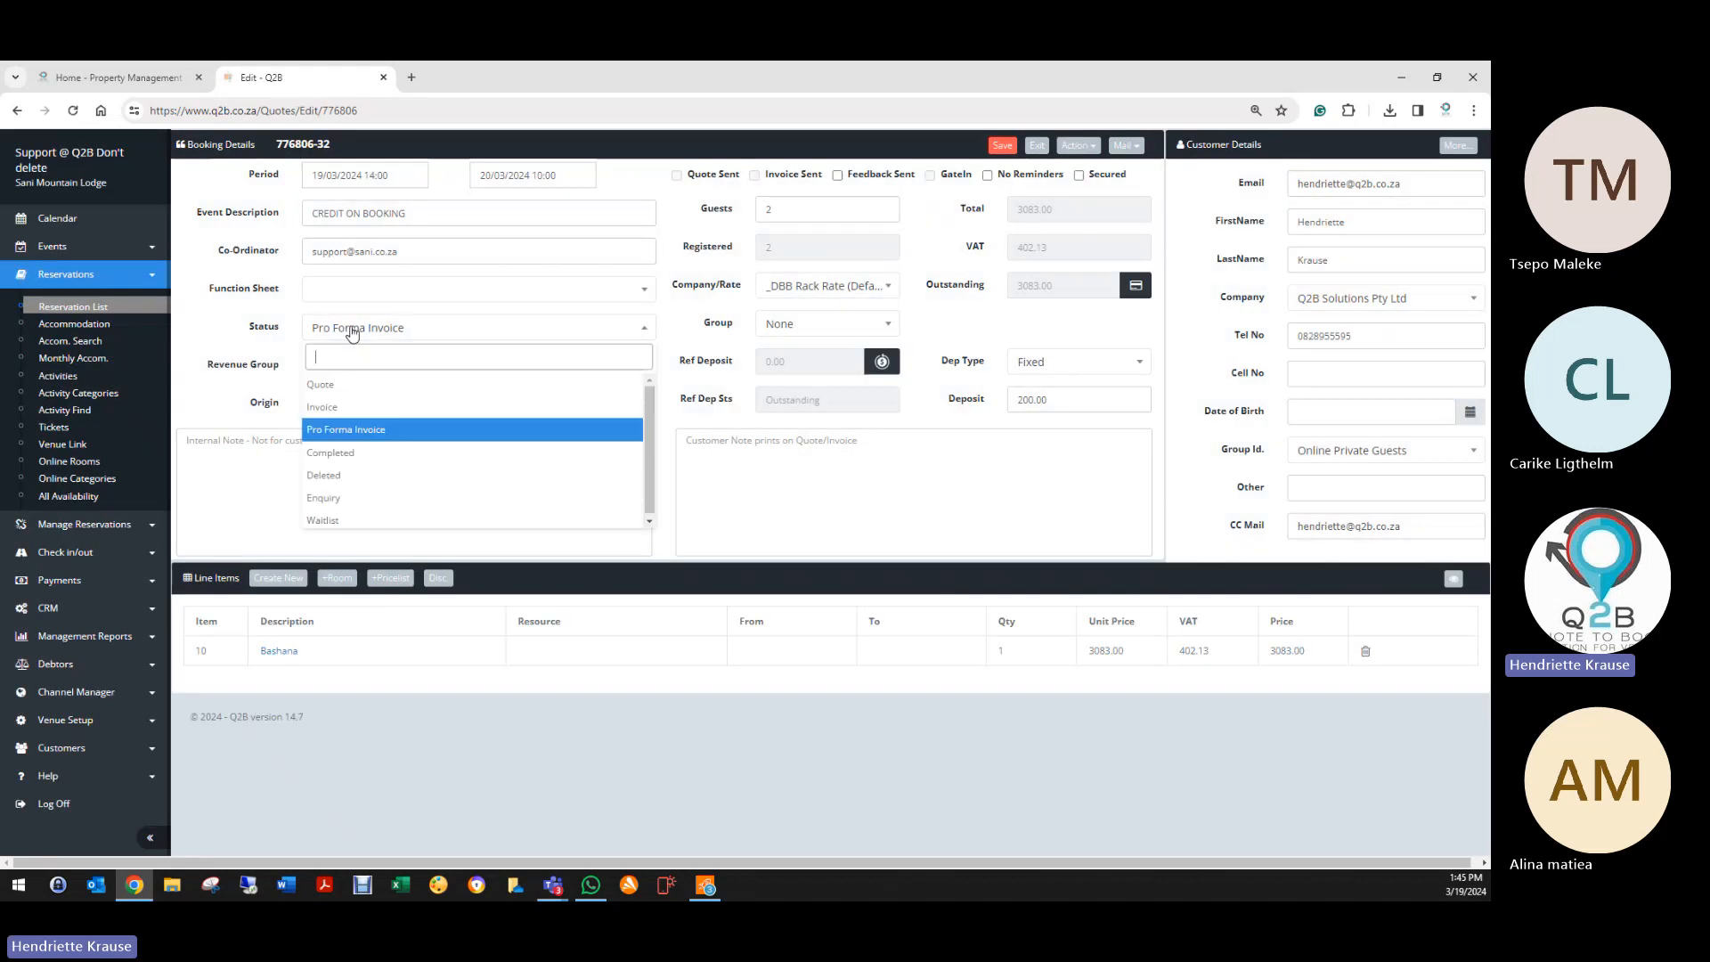
pyautogui.click(350, 498)
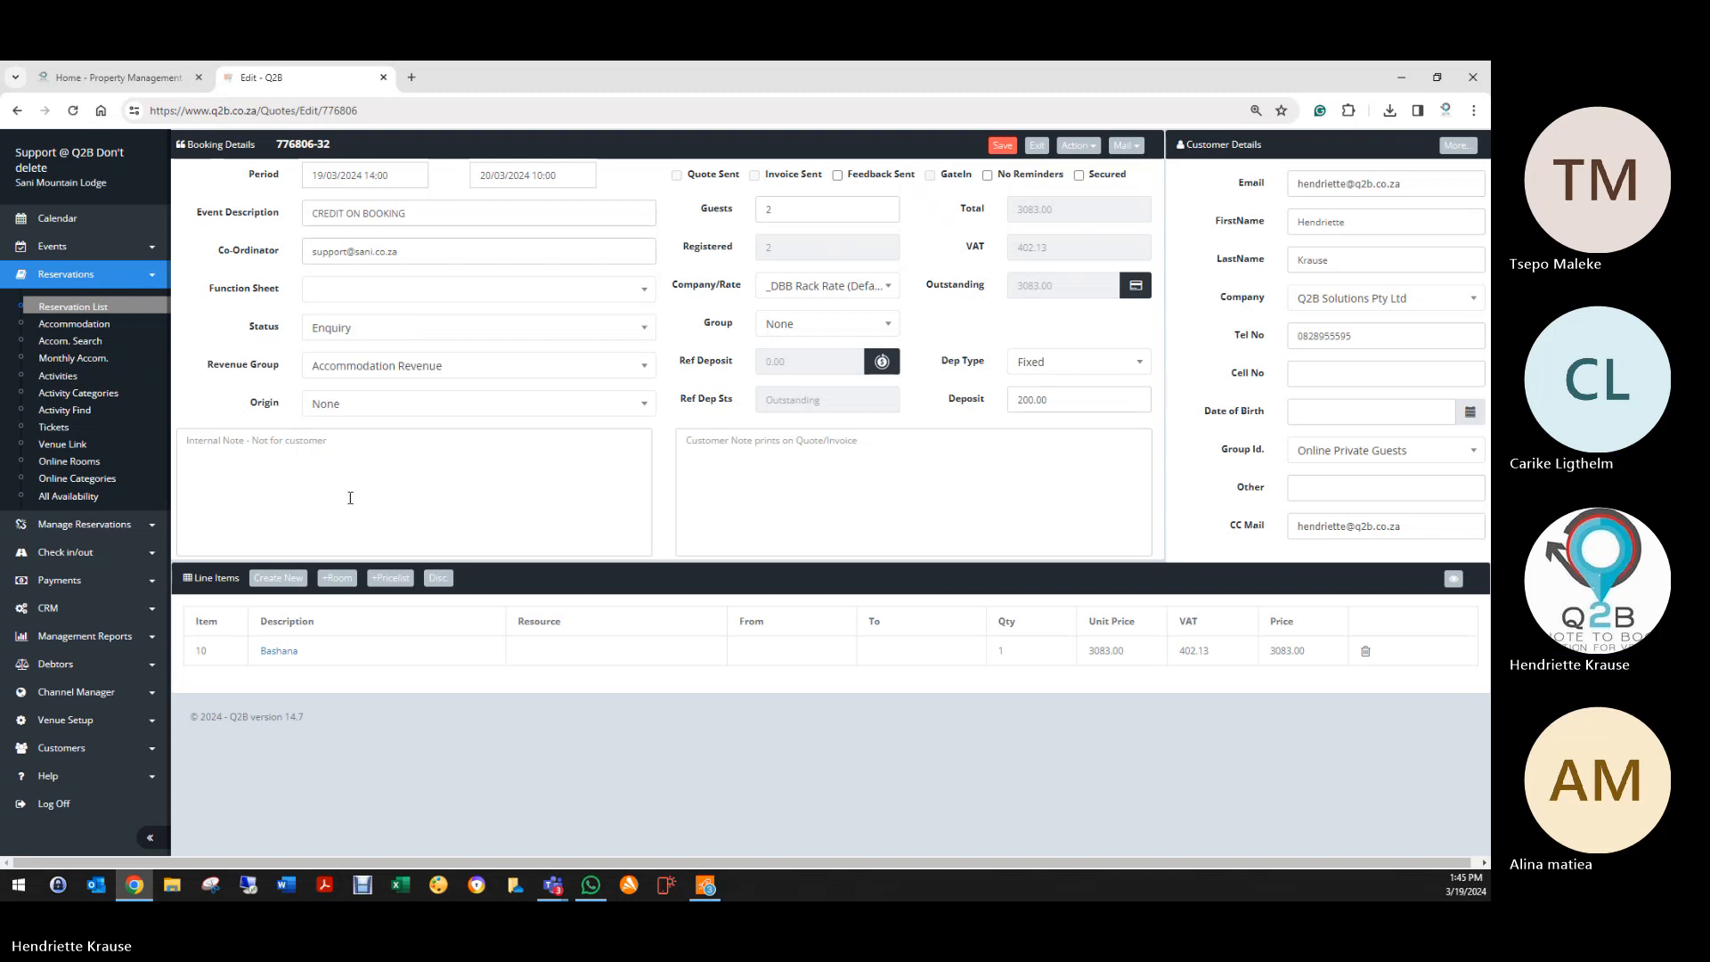
pyautogui.click(1003, 145)
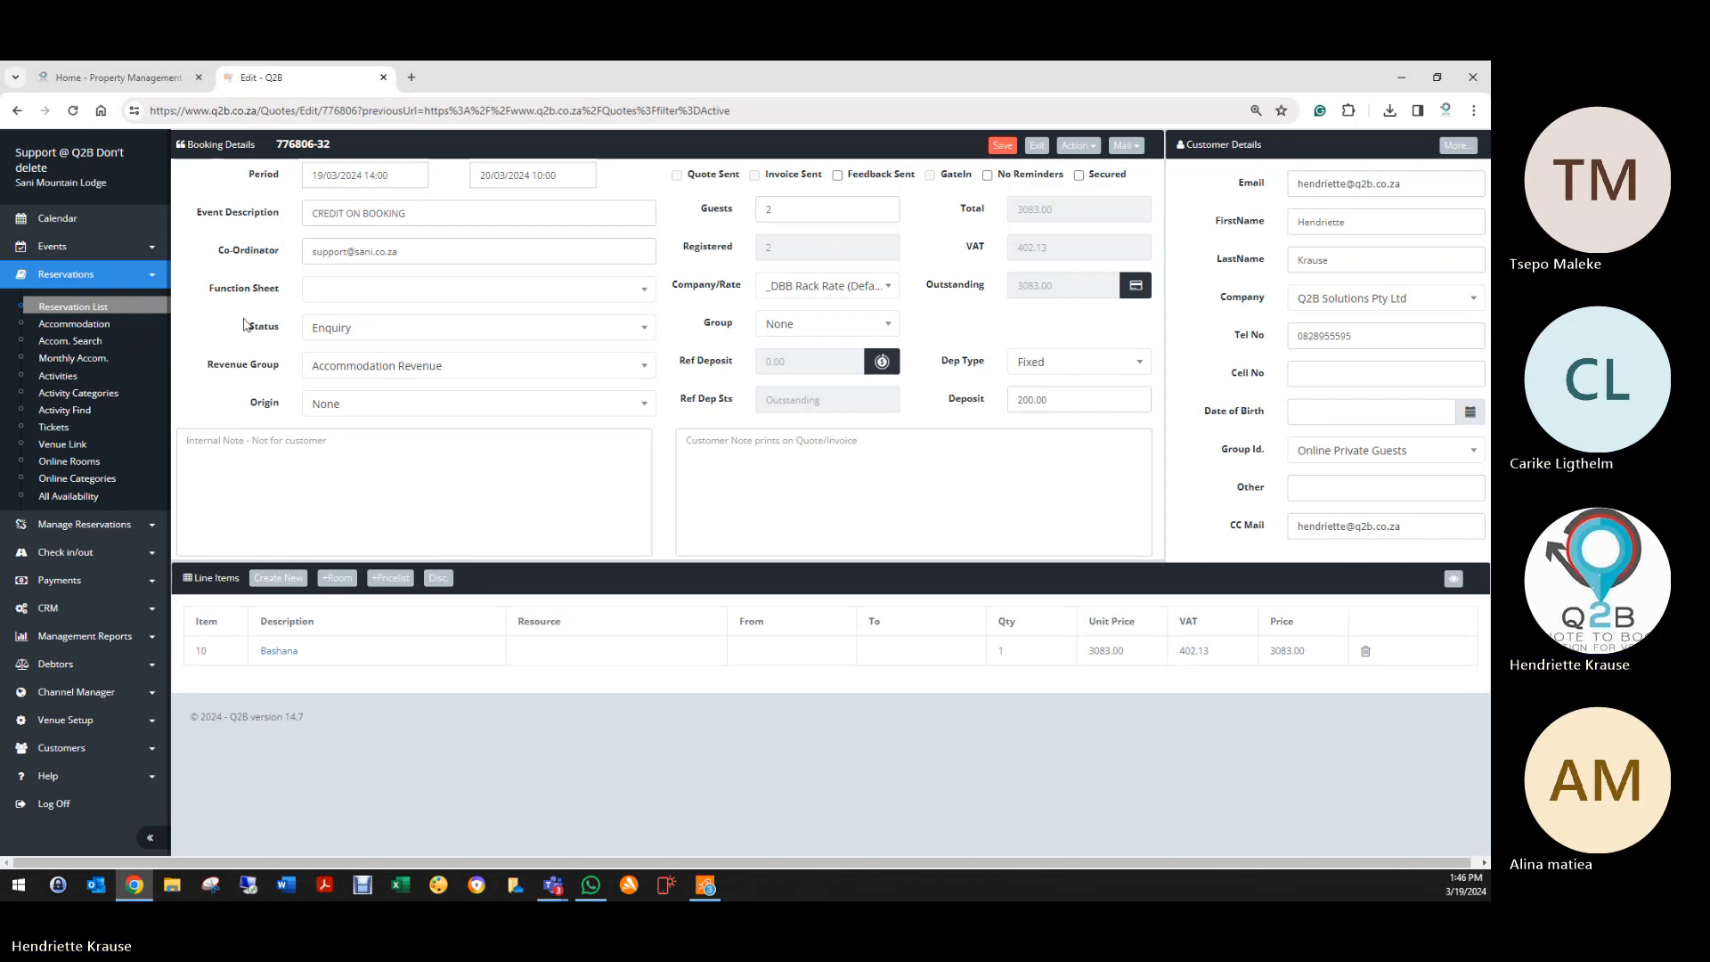
# Step: Set booking 776806's status back to Pro Forma Invoice and save again
pyautogui.click(335, 329)
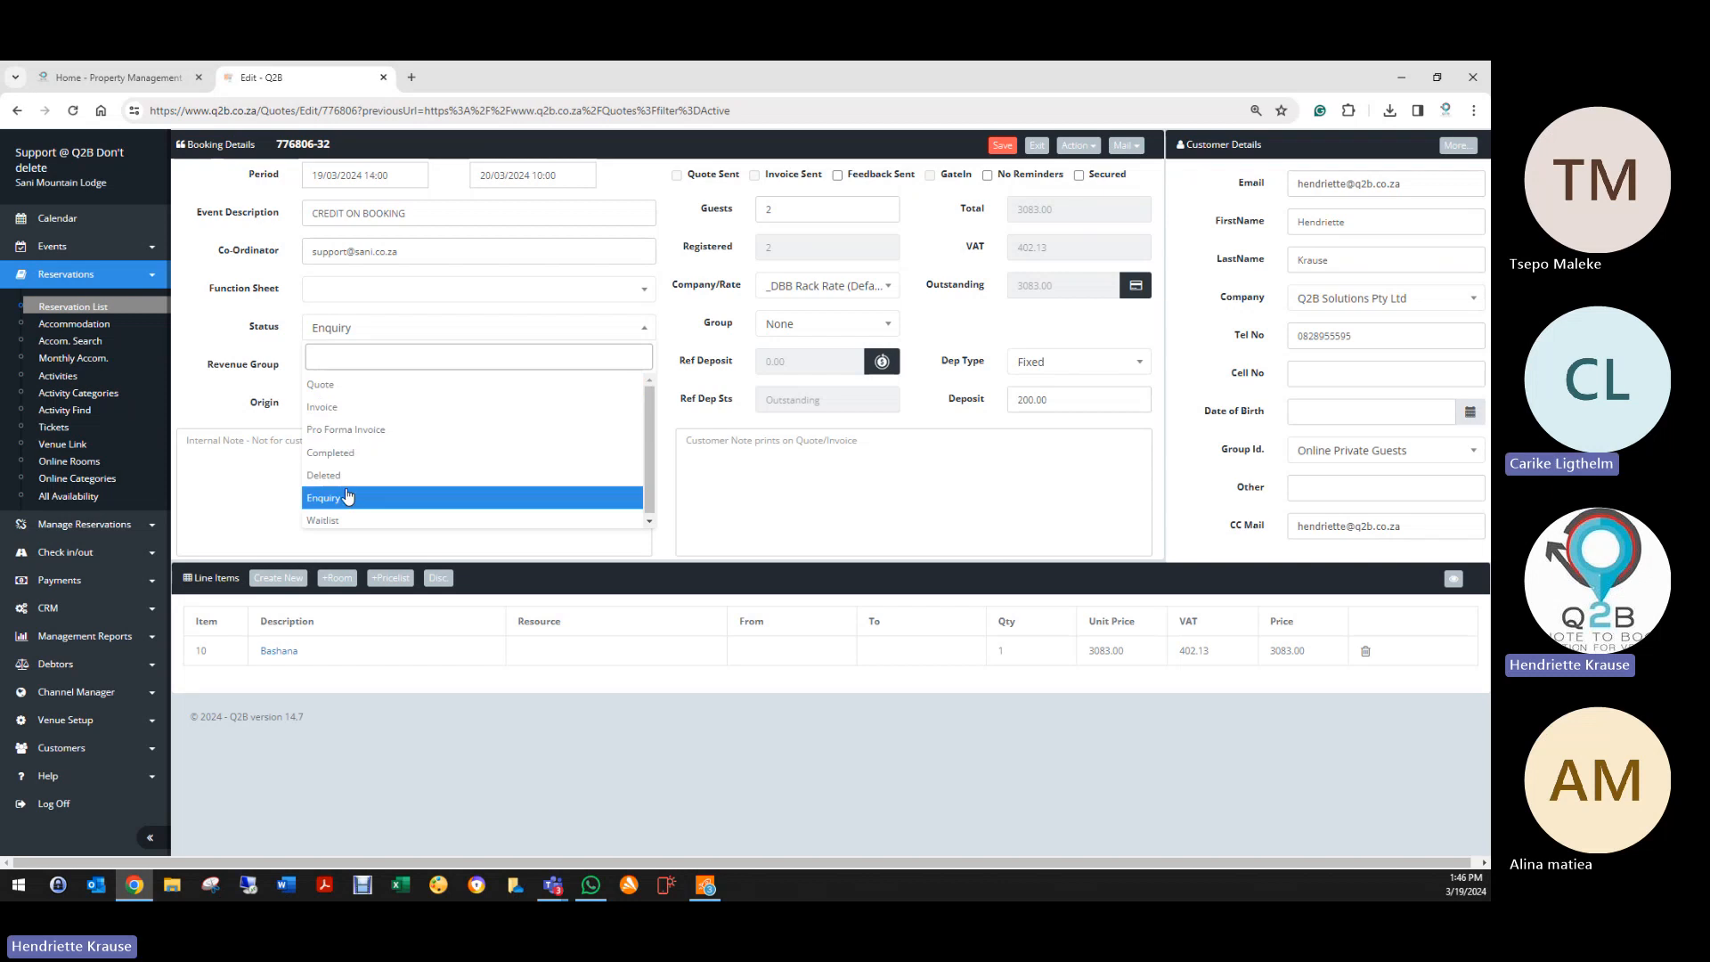
pyautogui.click(341, 408)
pyautogui.click(338, 331)
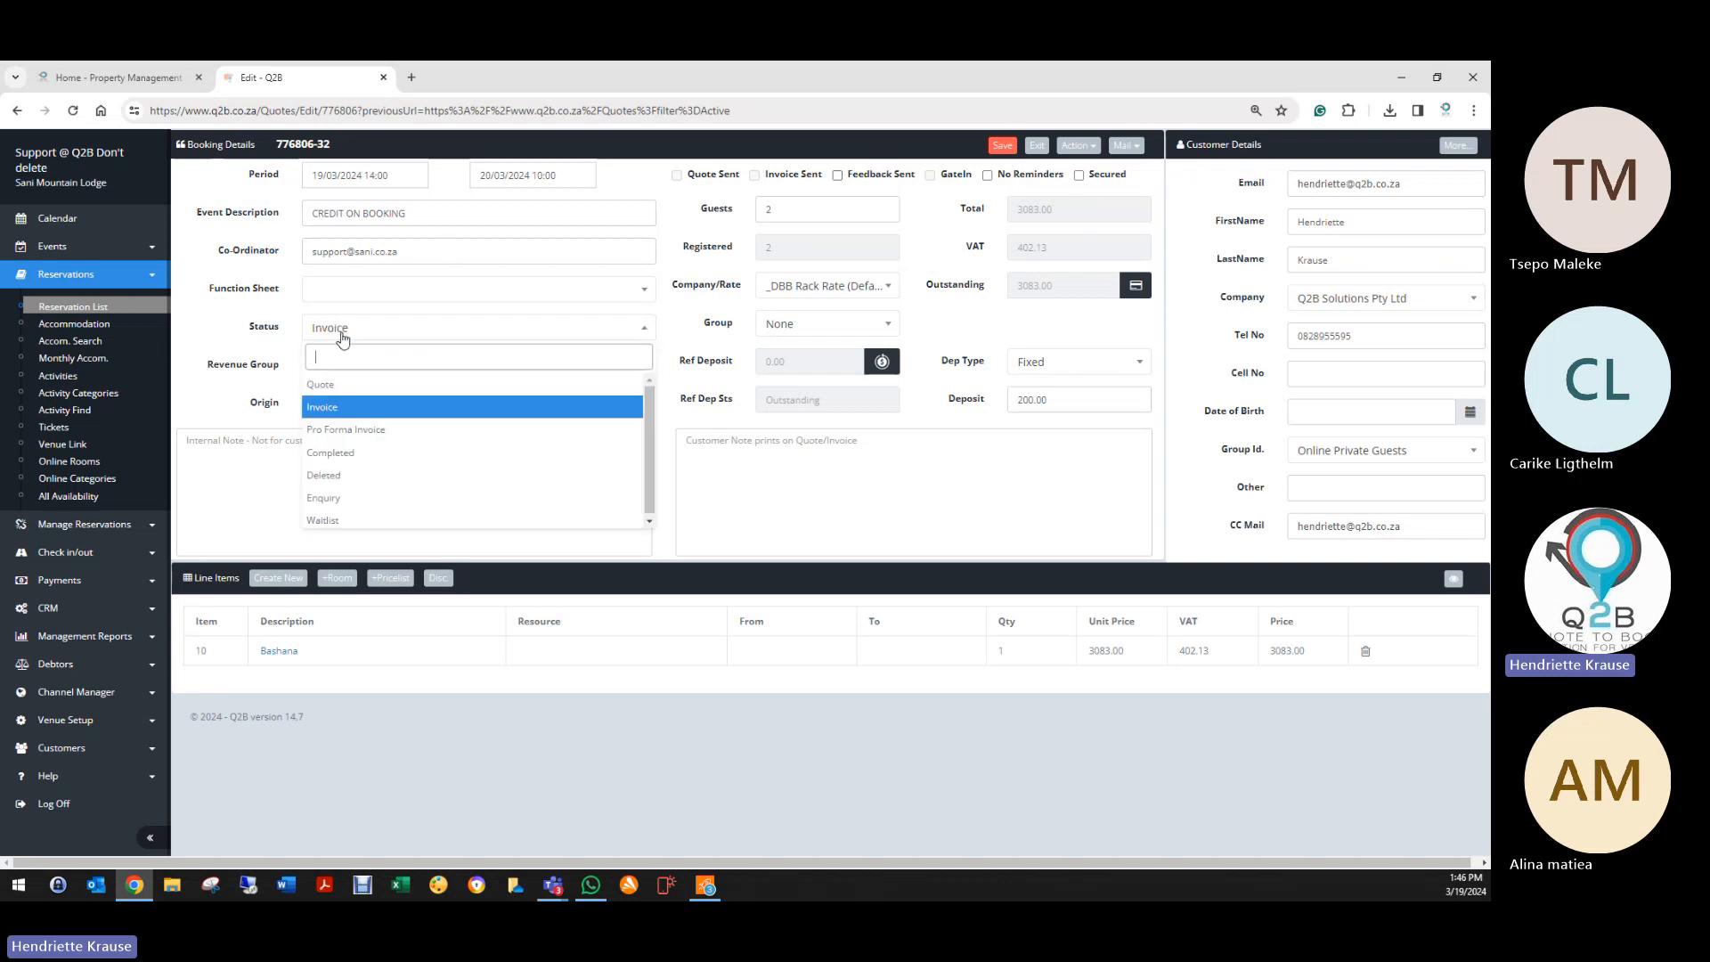
pyautogui.click(356, 442)
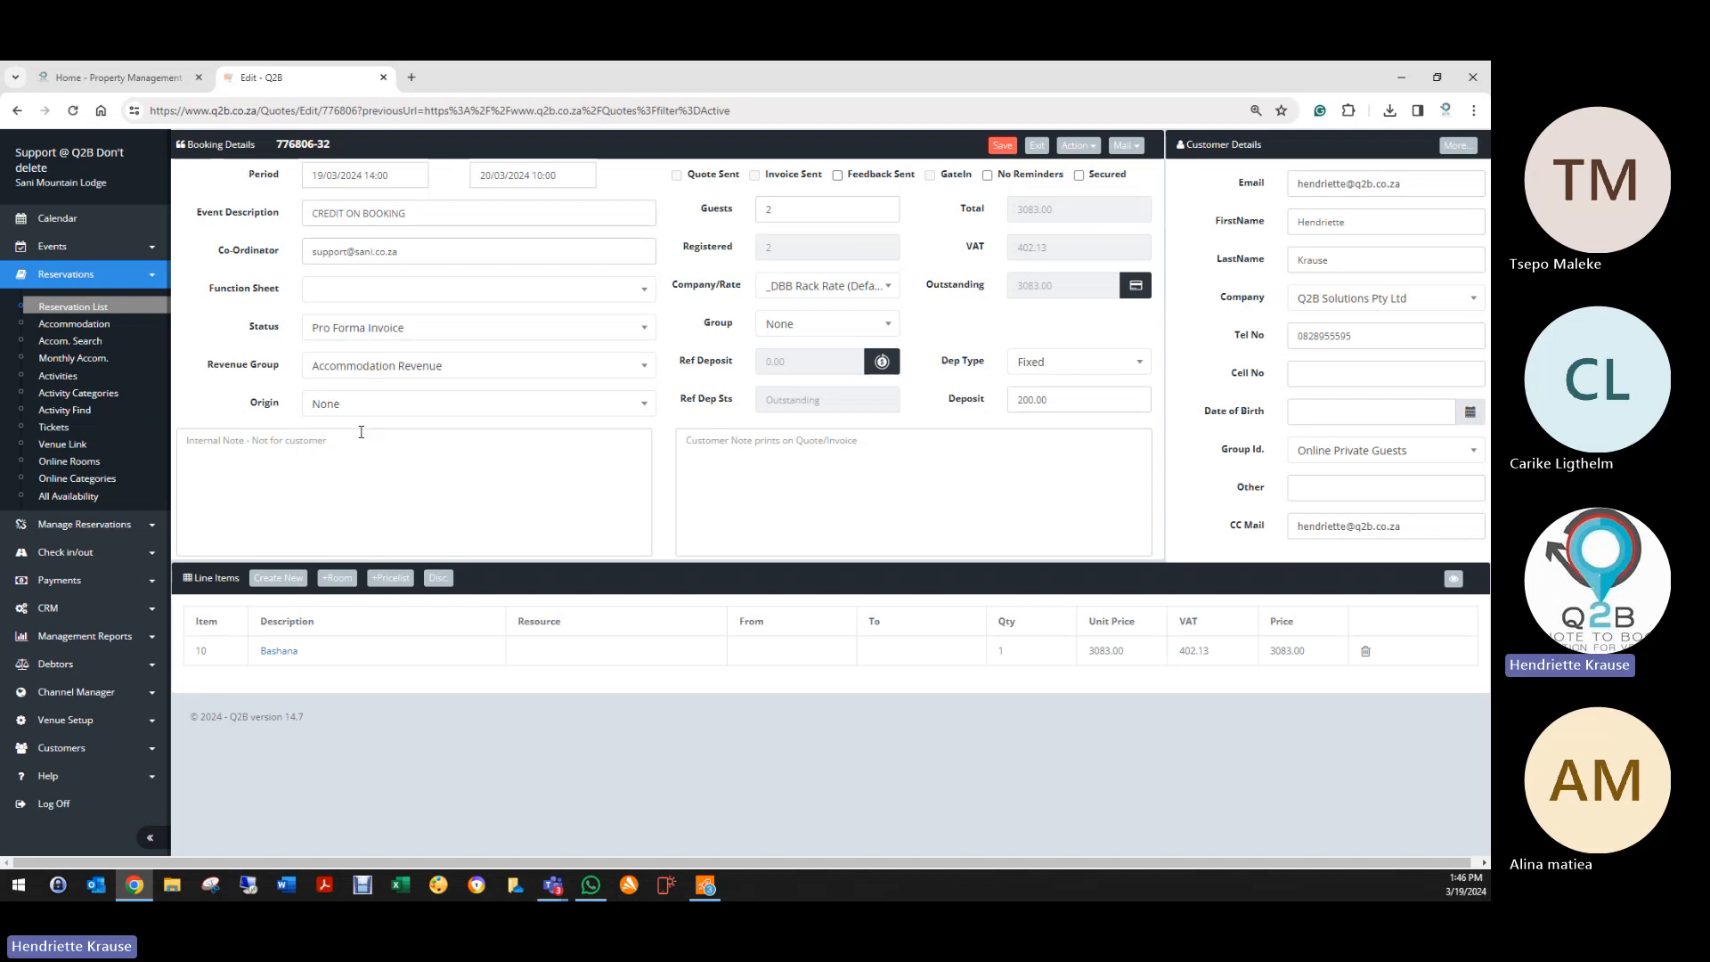
pyautogui.click(1002, 146)
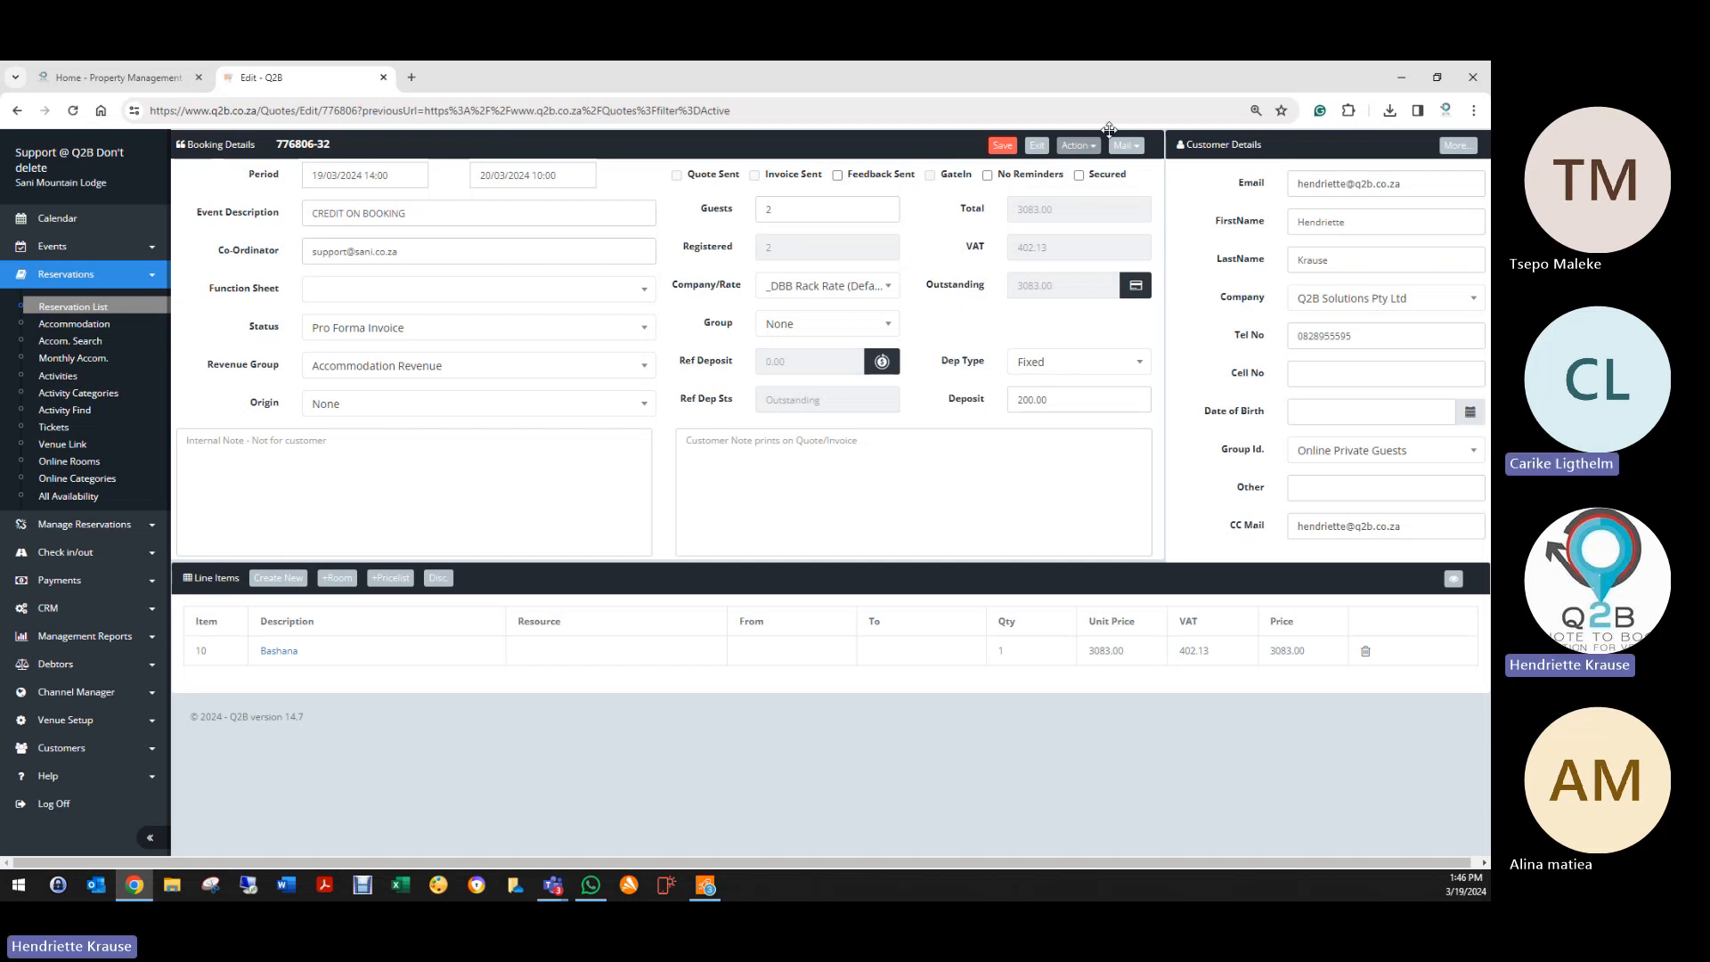
# Step: Open booking 776806's payment records and start a new payment
pyautogui.click(1079, 145)
pyautogui.click(981, 277)
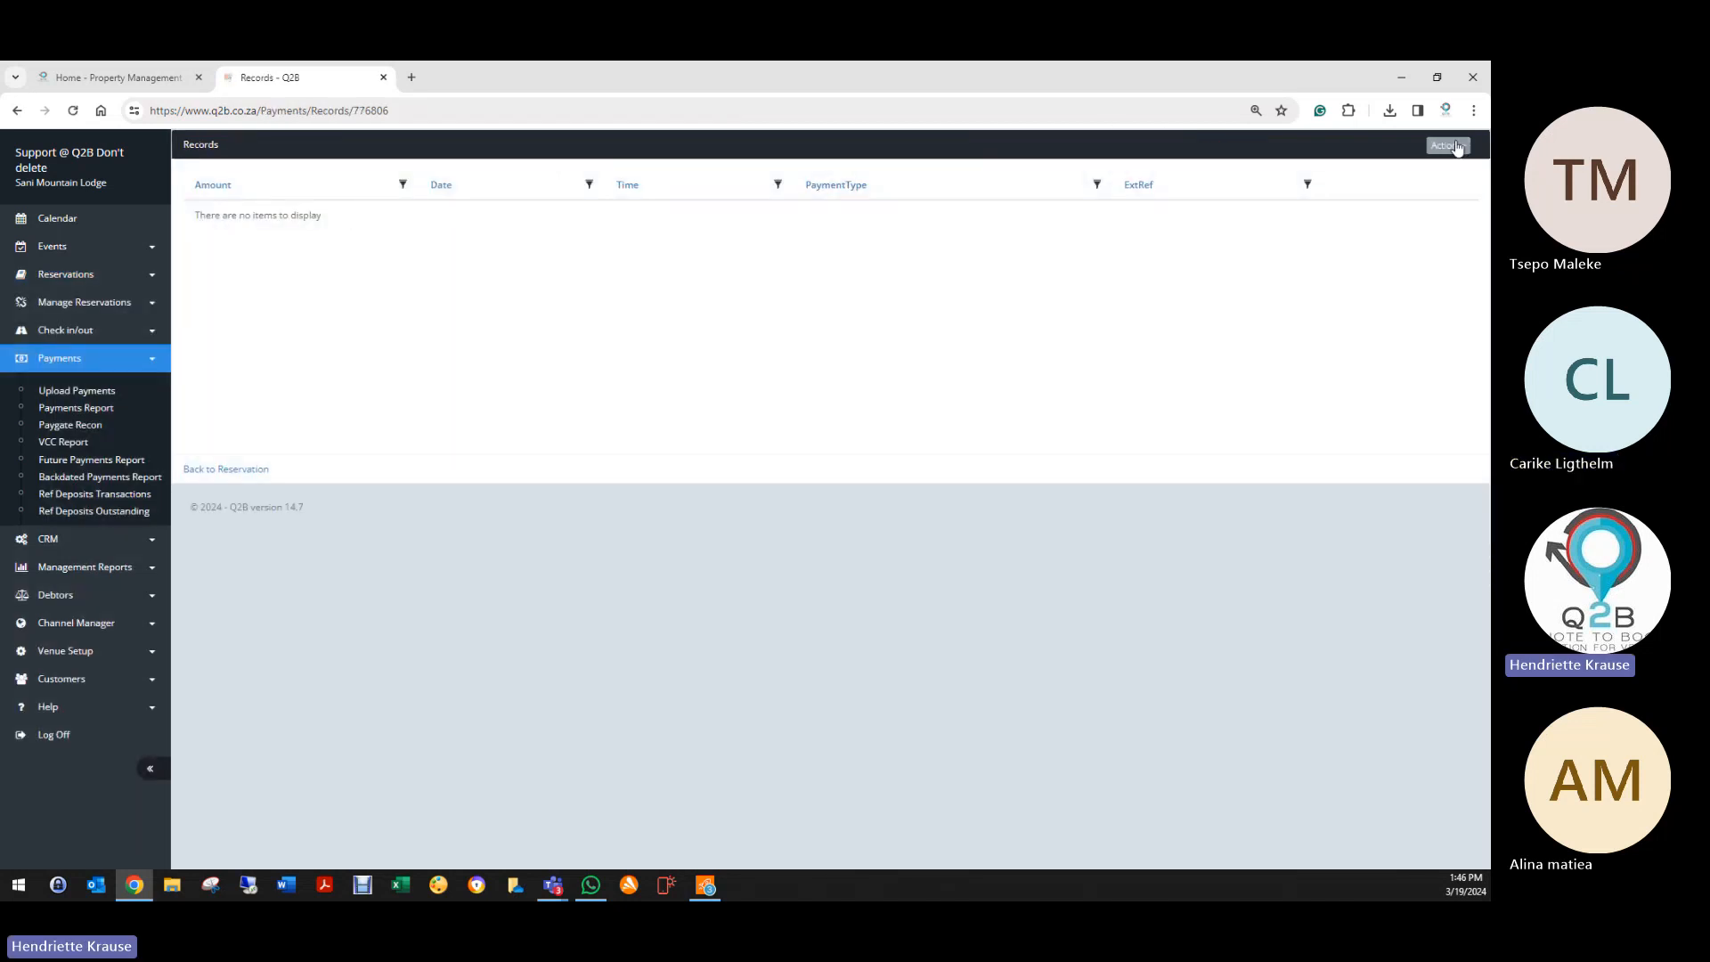
pyautogui.click(1447, 145)
pyautogui.click(1372, 169)
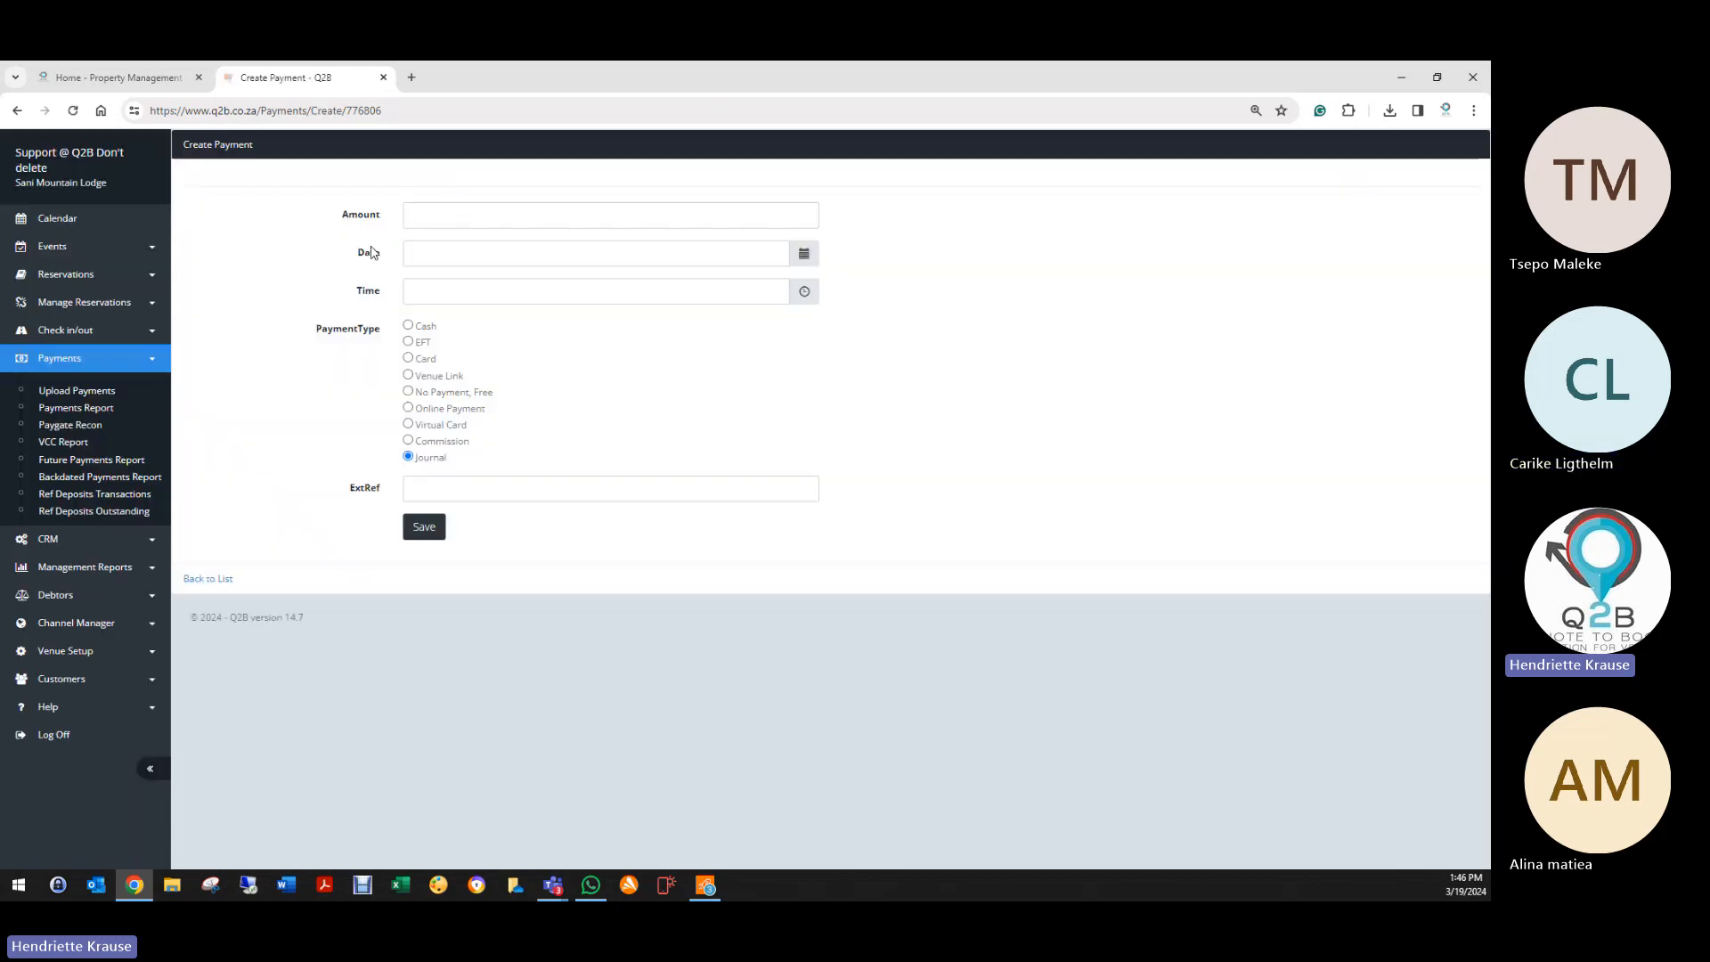
# Step: Save a -2500 EFT refund dated 19/03/2024 13:46, referenced REFUNDED BLALALA FJEOHFEOFHE
pyautogui.click(501, 225)
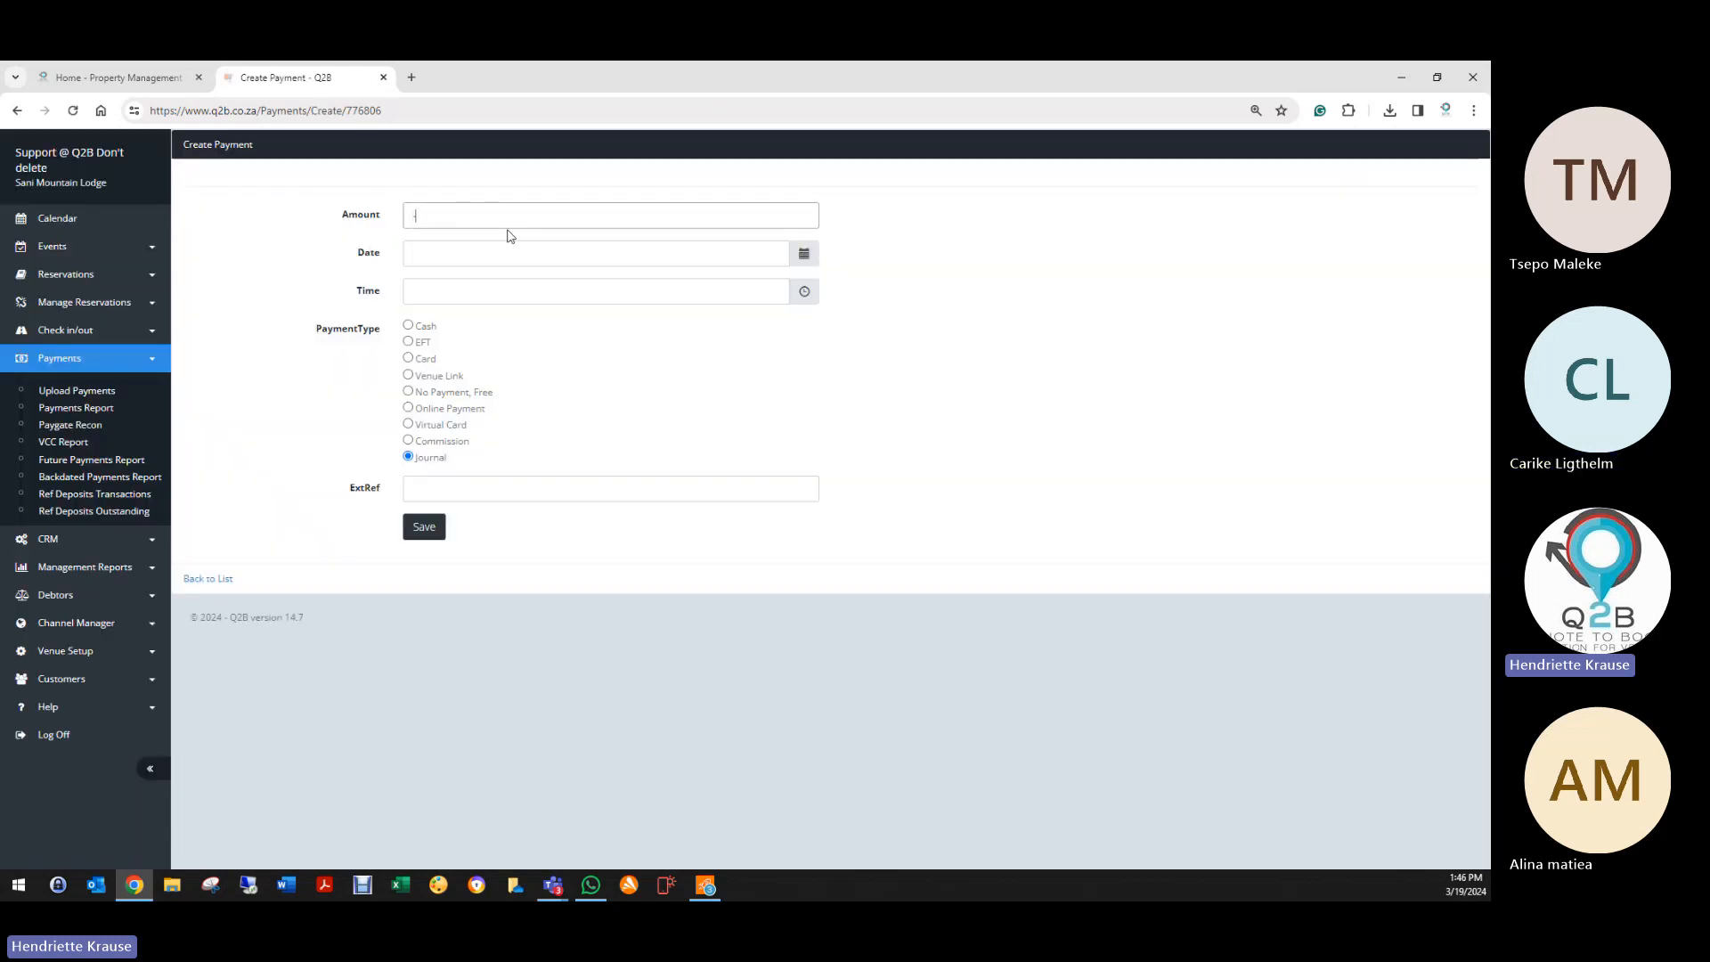
pyautogui.write('-2500')
pyautogui.press('Tab')
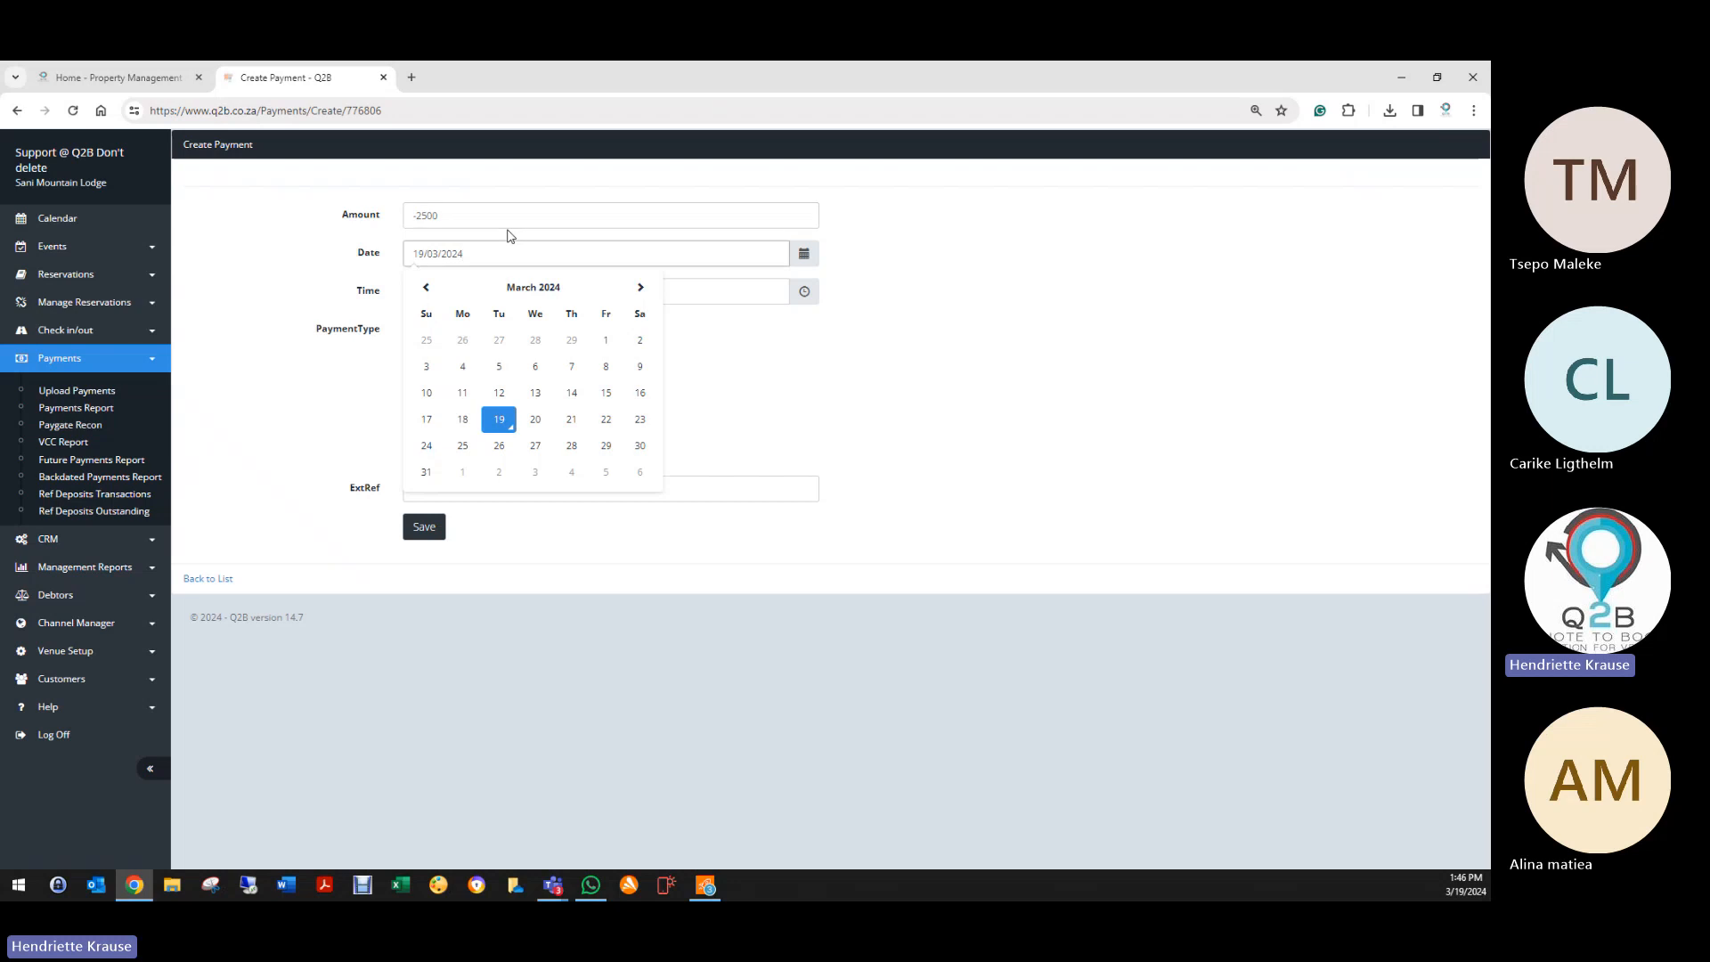
pyautogui.press('Tab')
pyautogui.press('Tab')
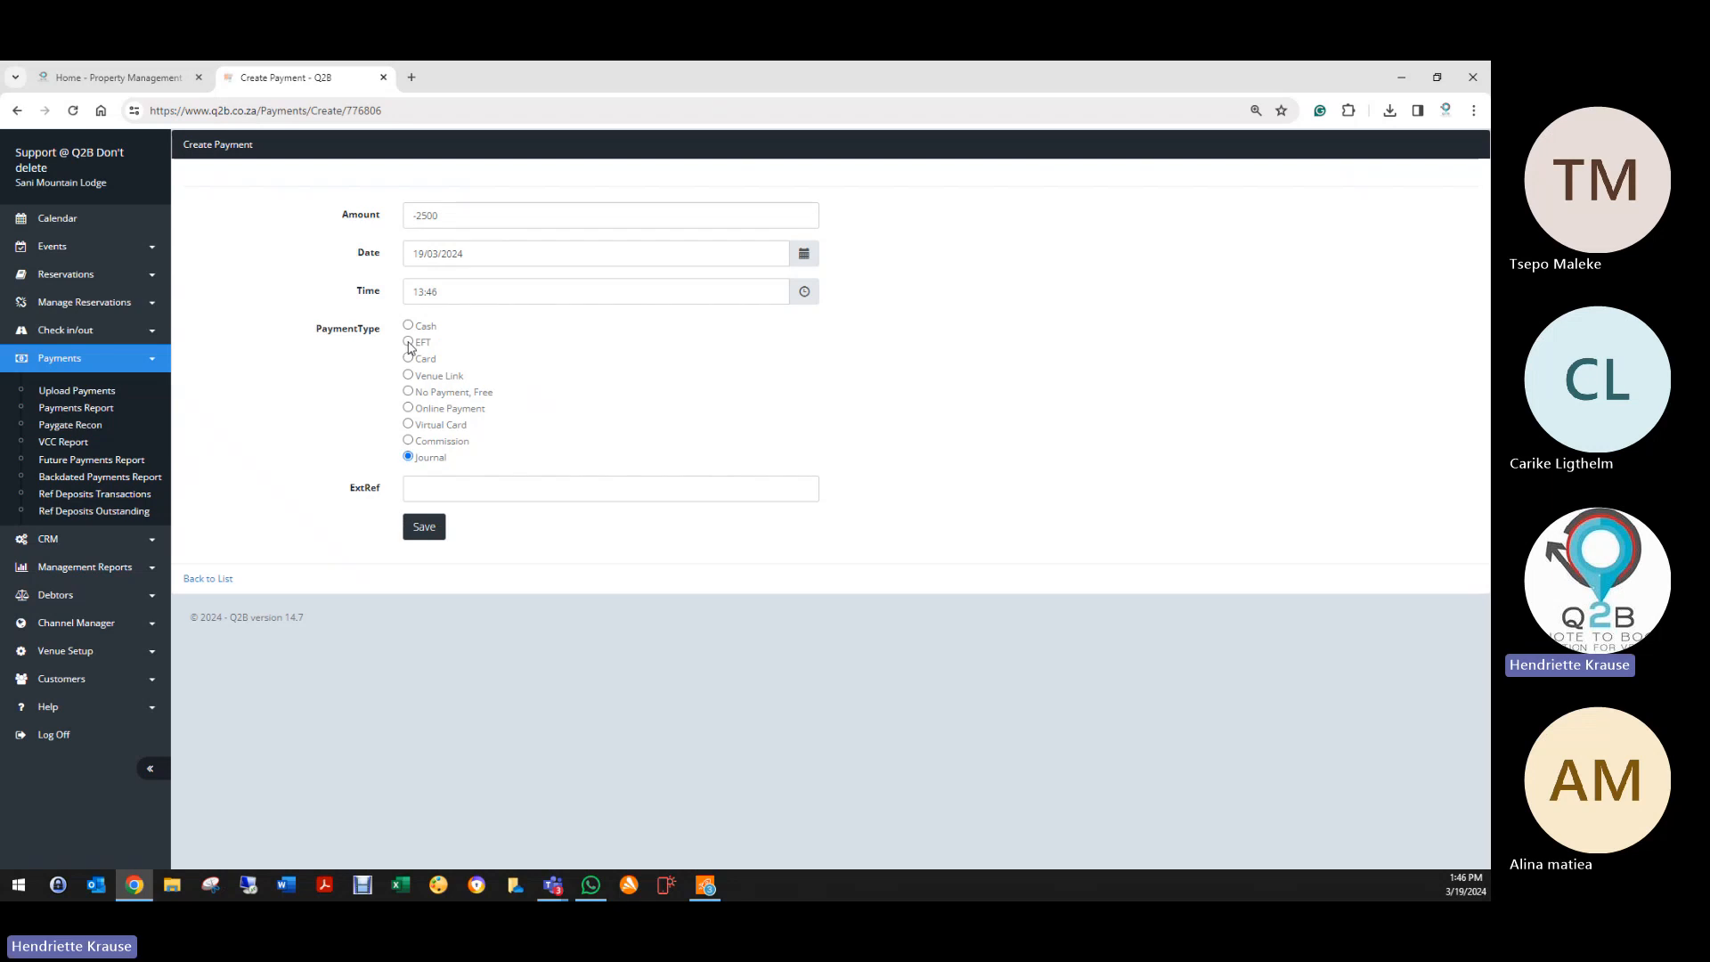
pyautogui.click(428, 492)
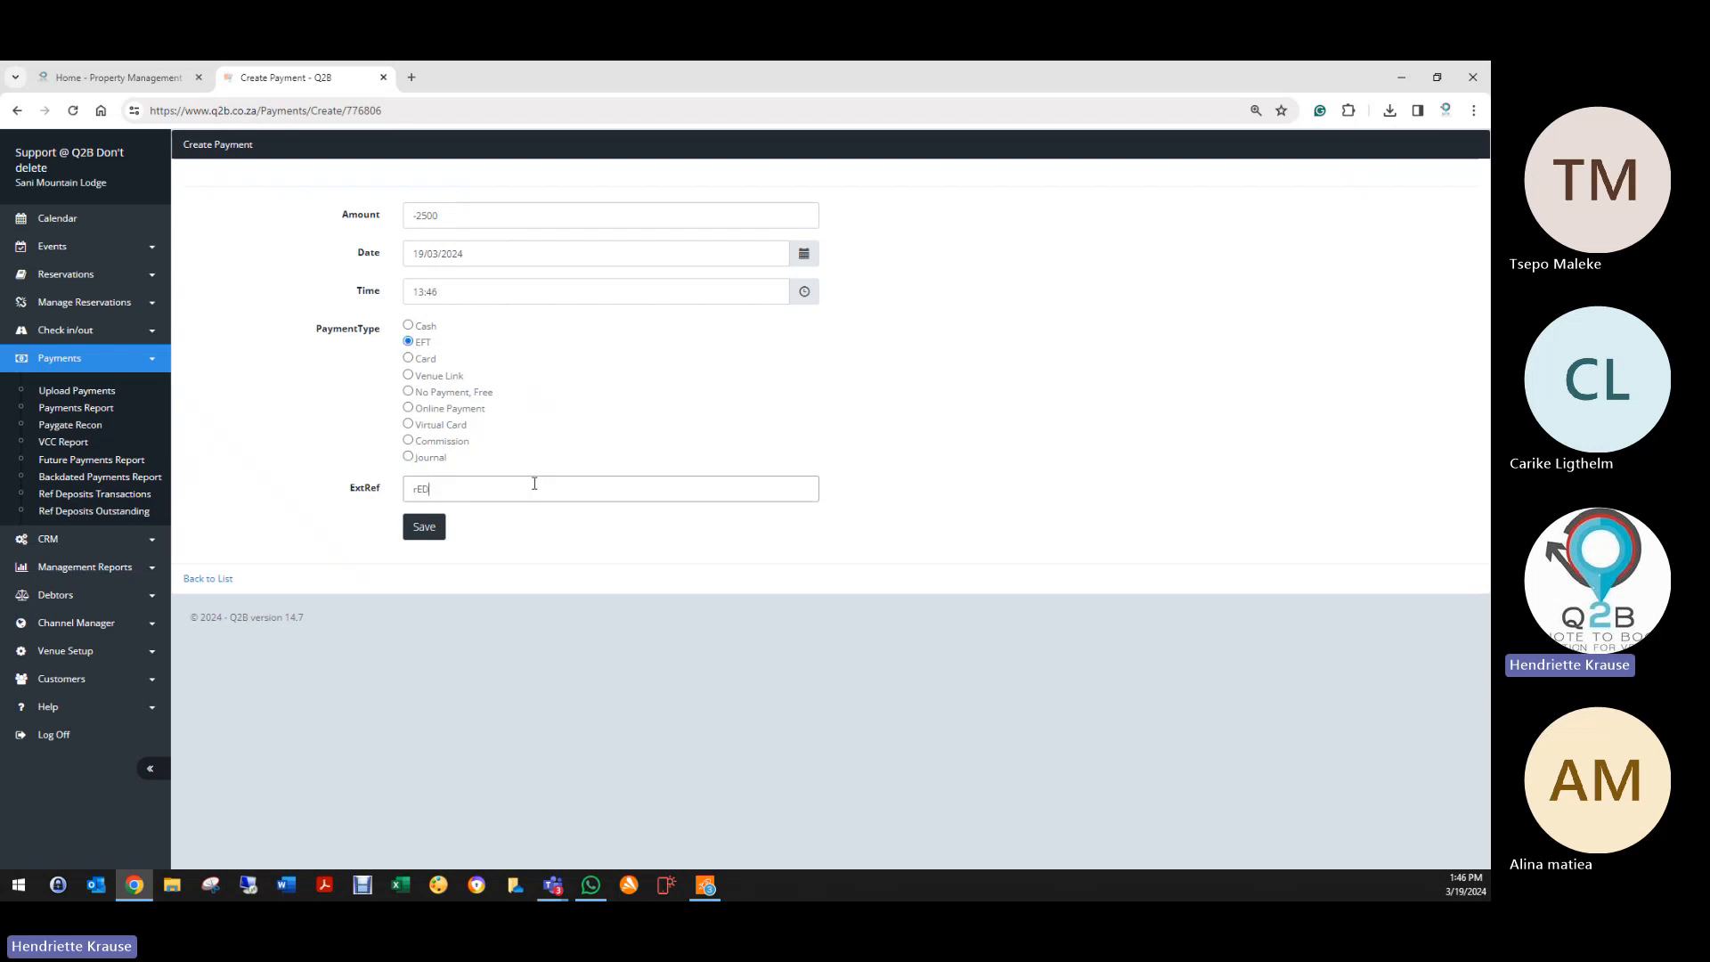
pyautogui.press('BackSpace')
pyautogui.press('BackSpace')
pyautogui.write('E')
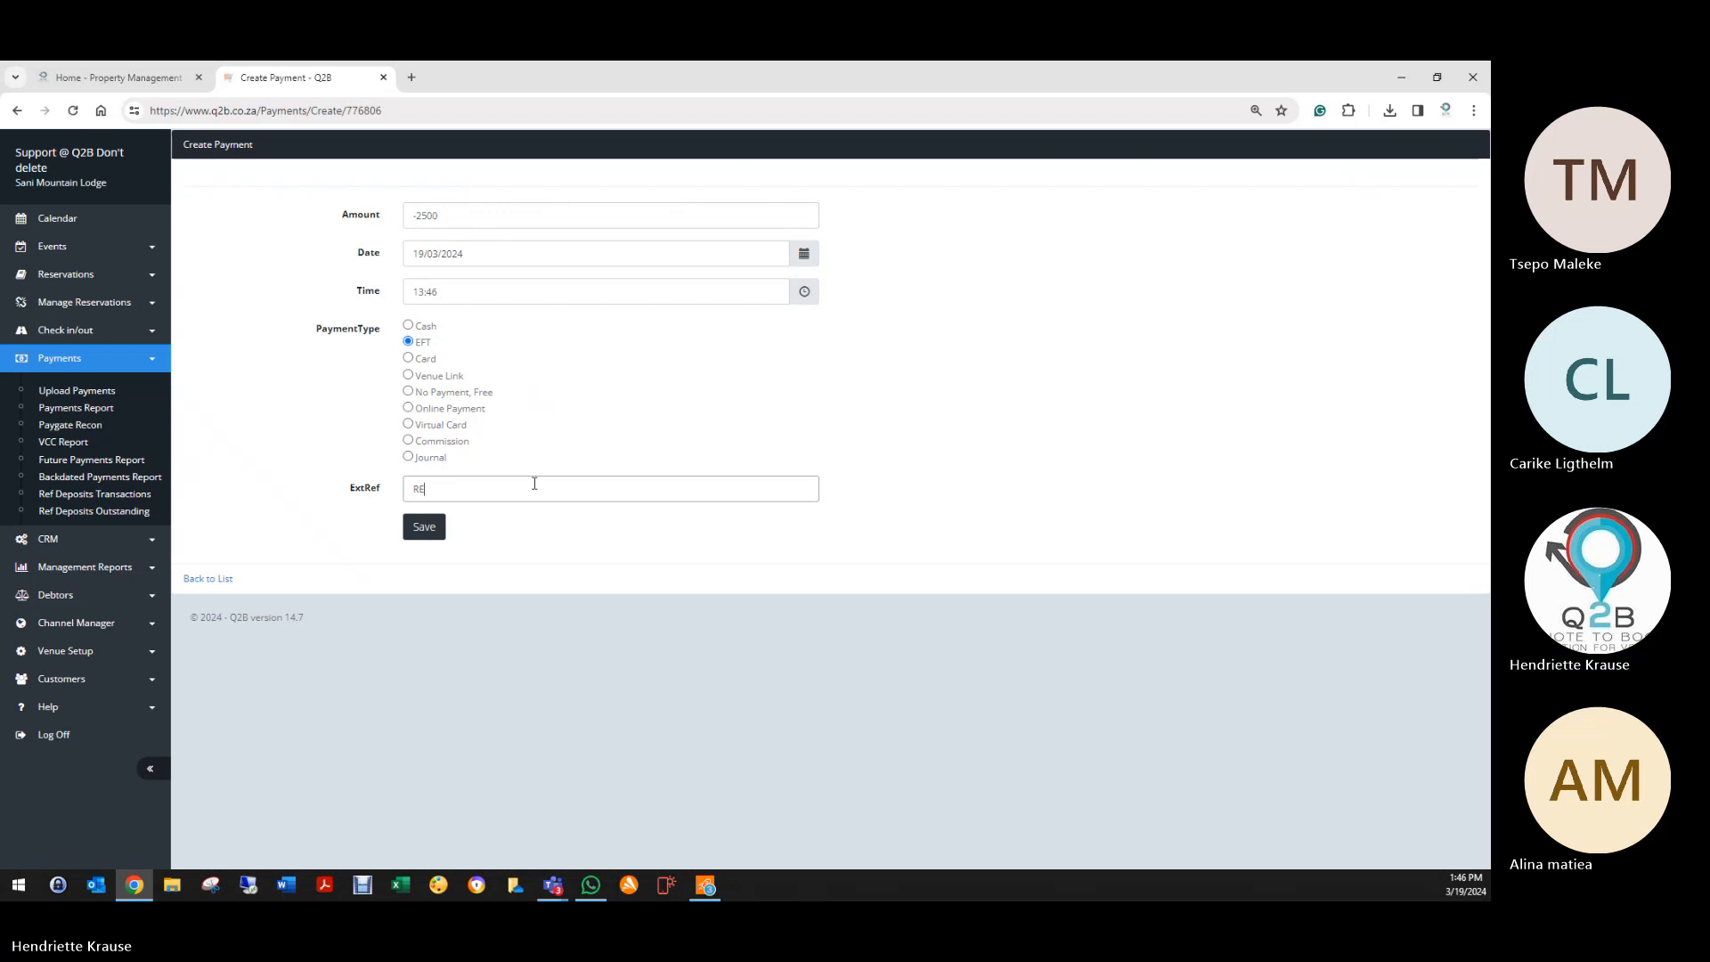
pyautogui.write('D')
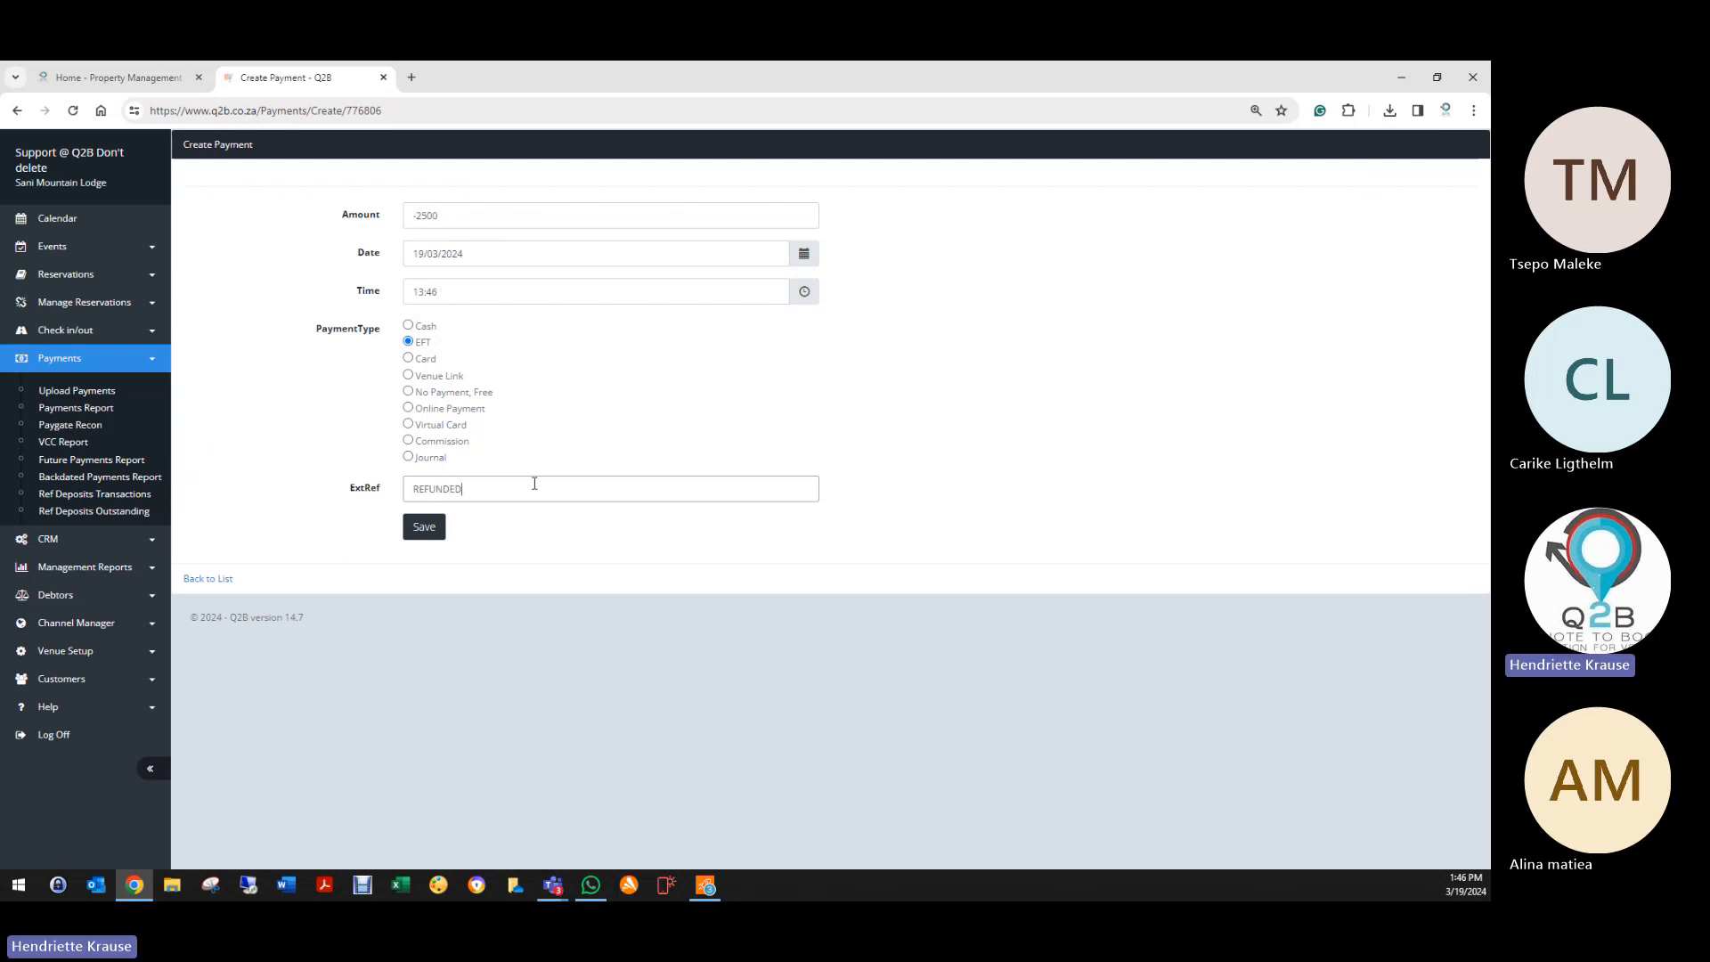
pyautogui.write('UALALA FJEOHFEOFHE')
pyautogui.click(426, 527)
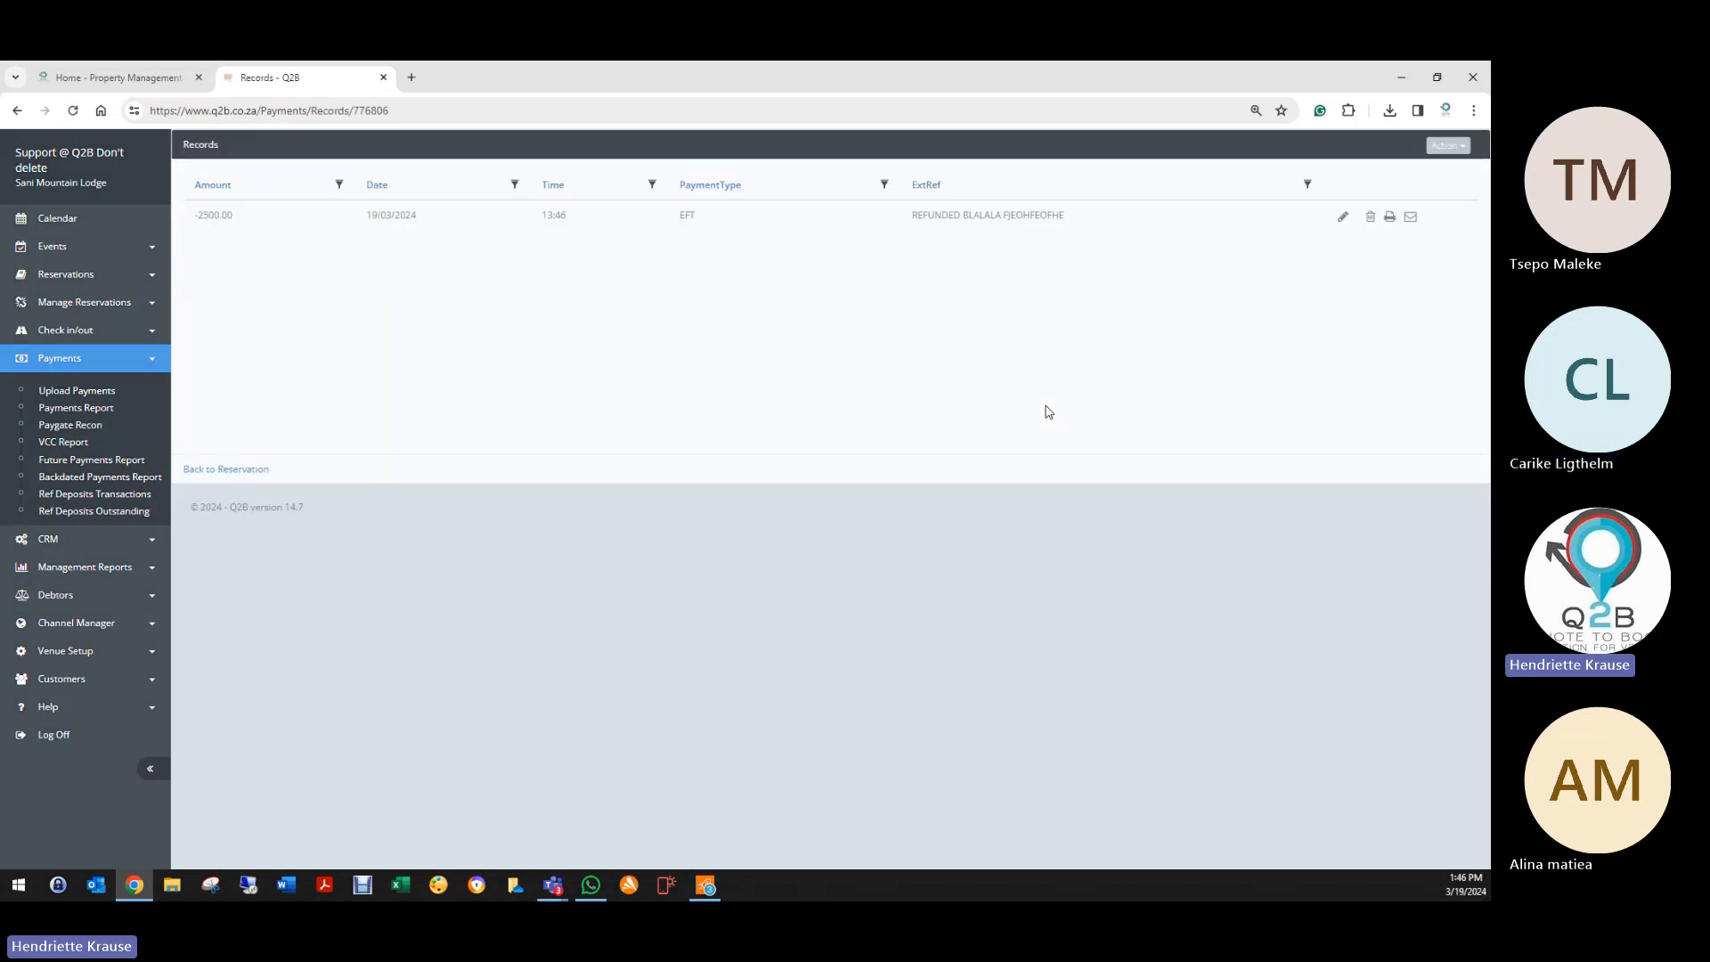
# Step: Delete the -2500 EFT refund from booking 776806's payments and exit to the Reservation List
pyautogui.click(260, 470)
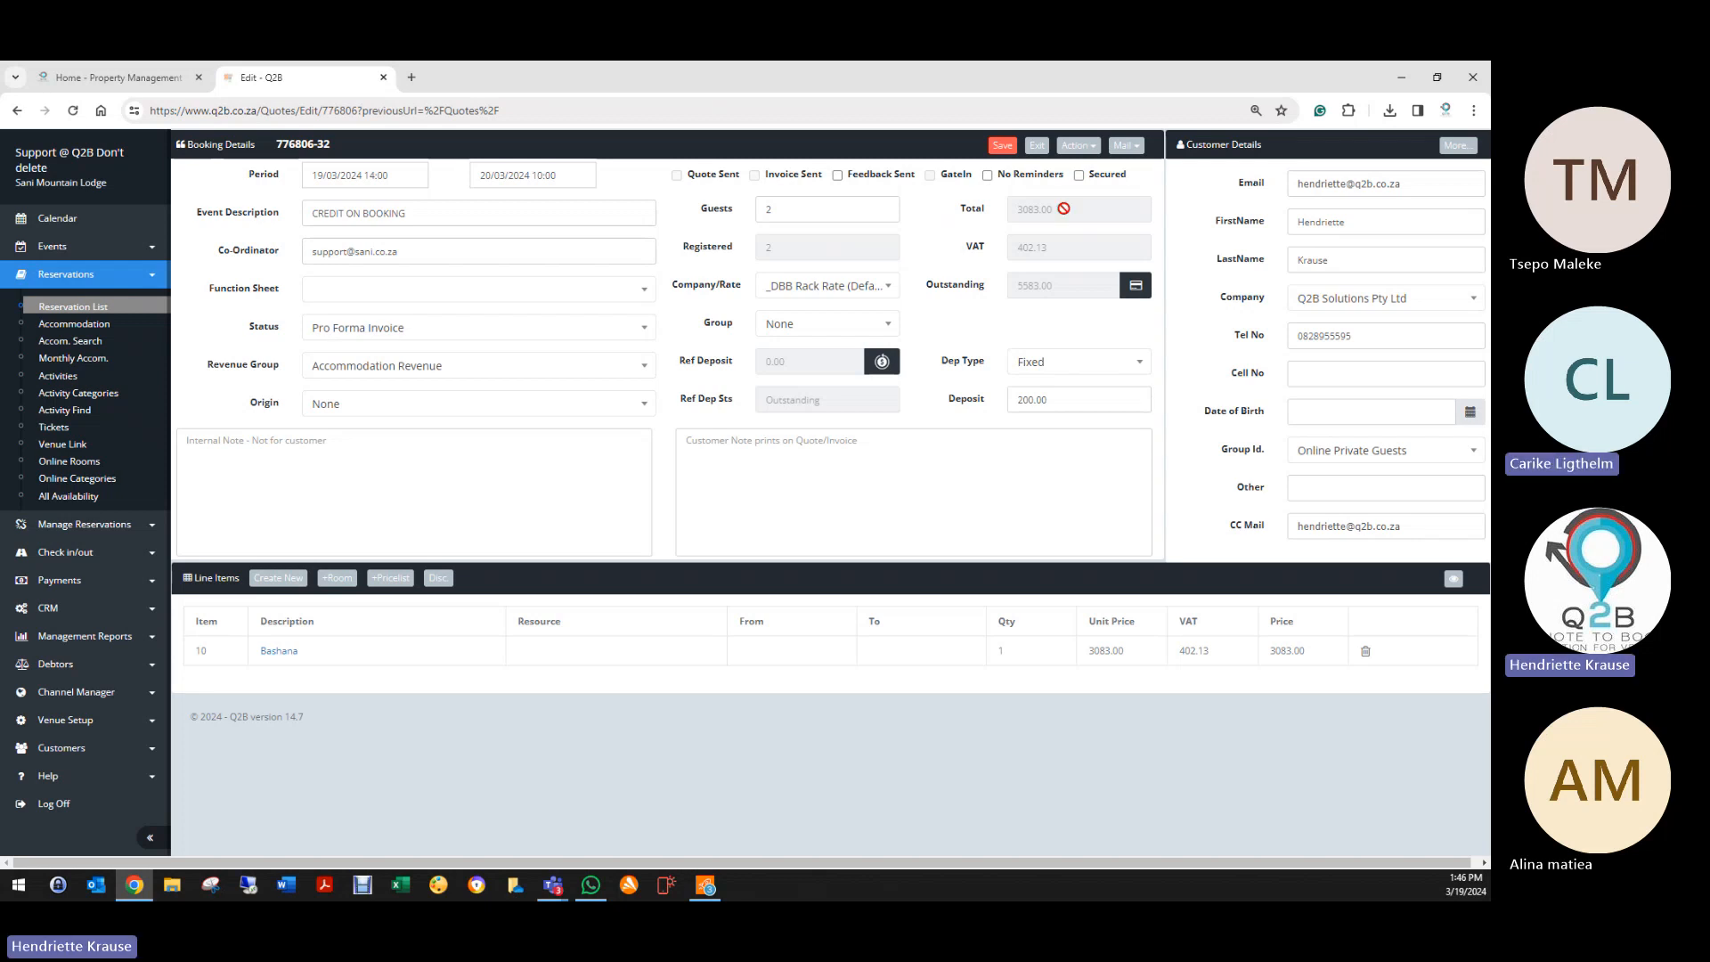
pyautogui.click(1078, 145)
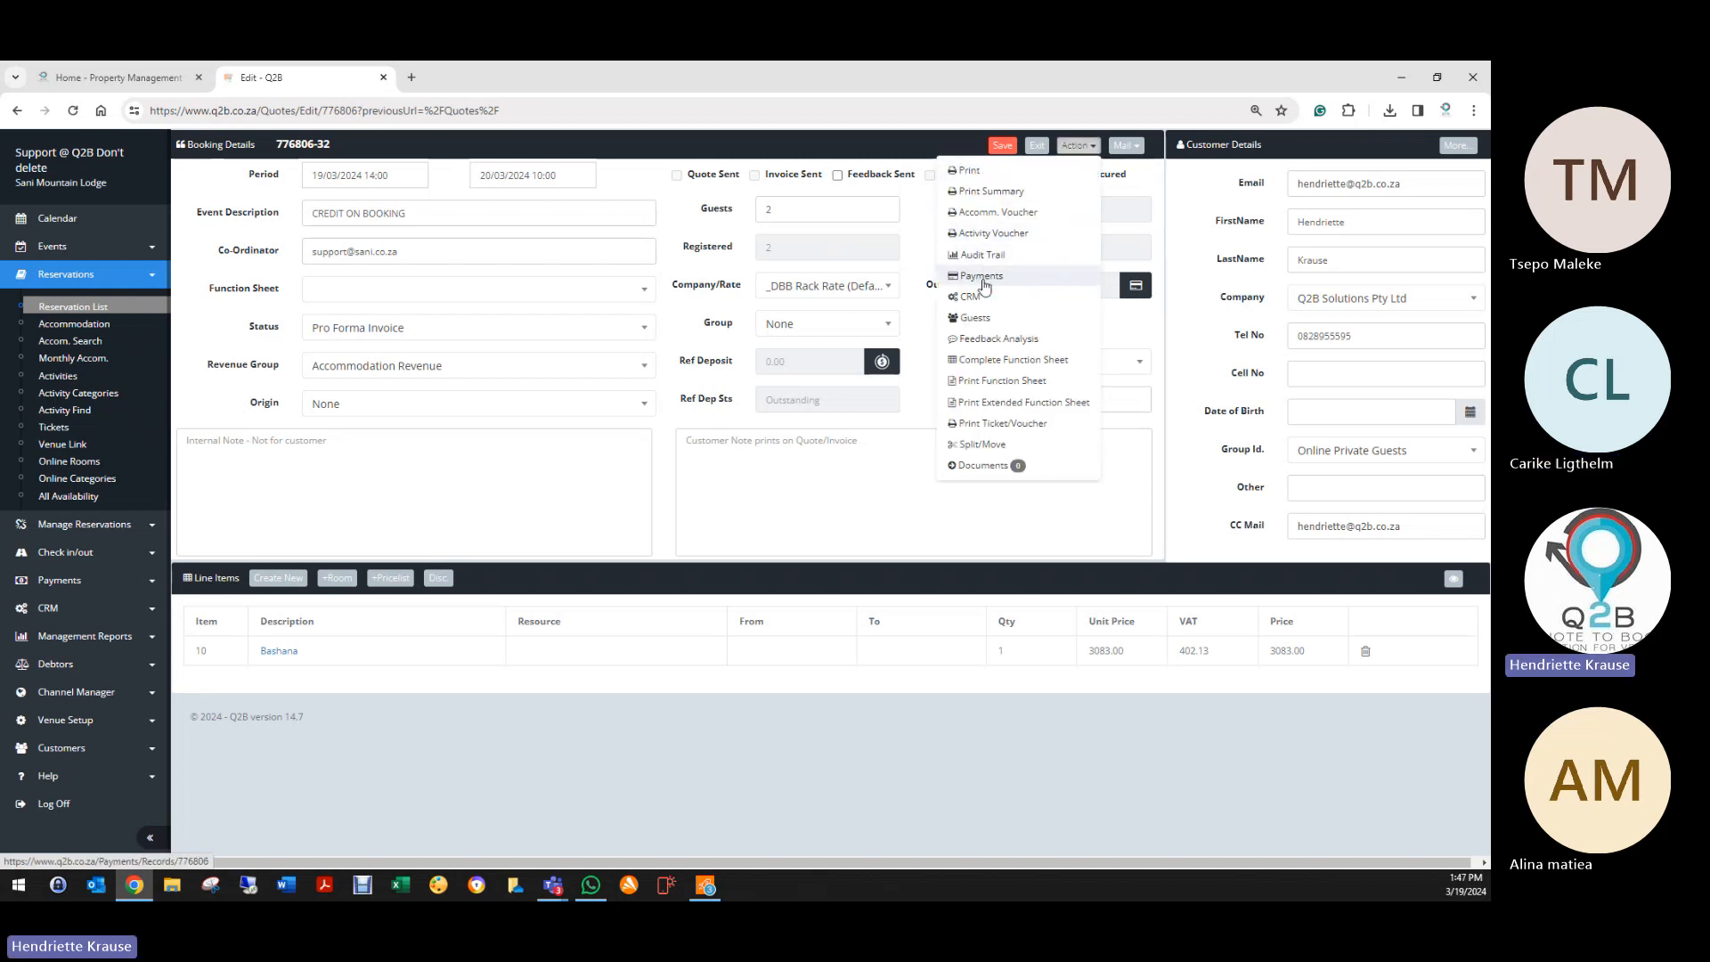
pyautogui.click(982, 277)
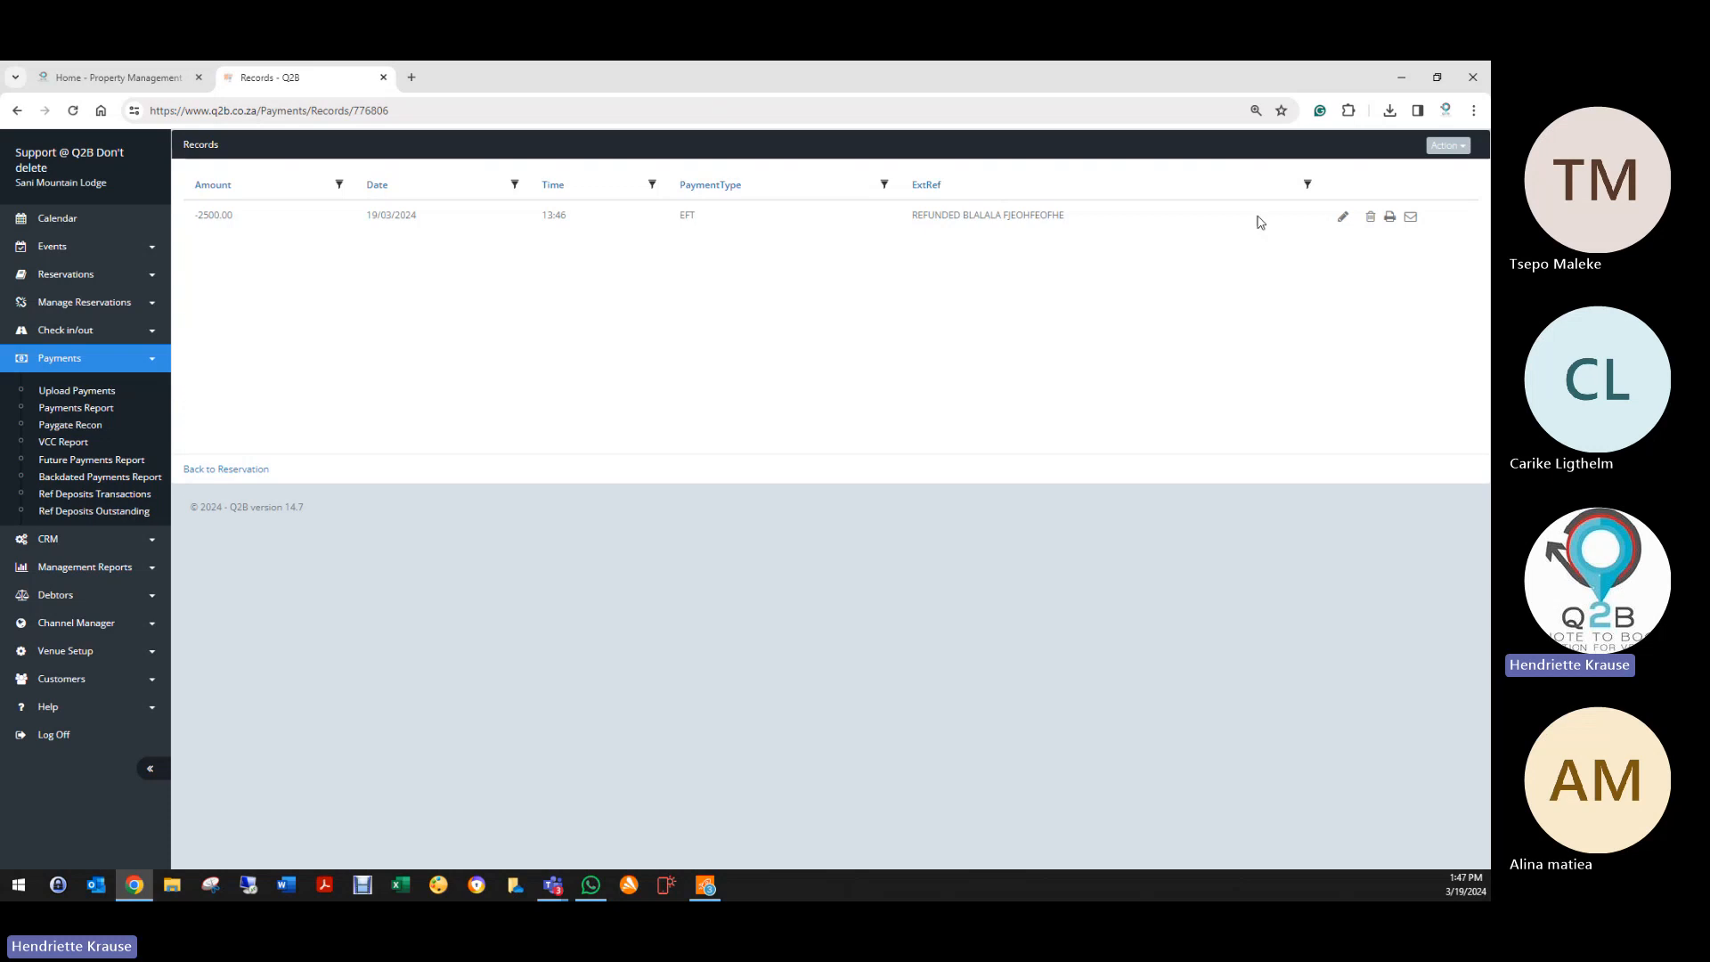
pyautogui.click(1370, 217)
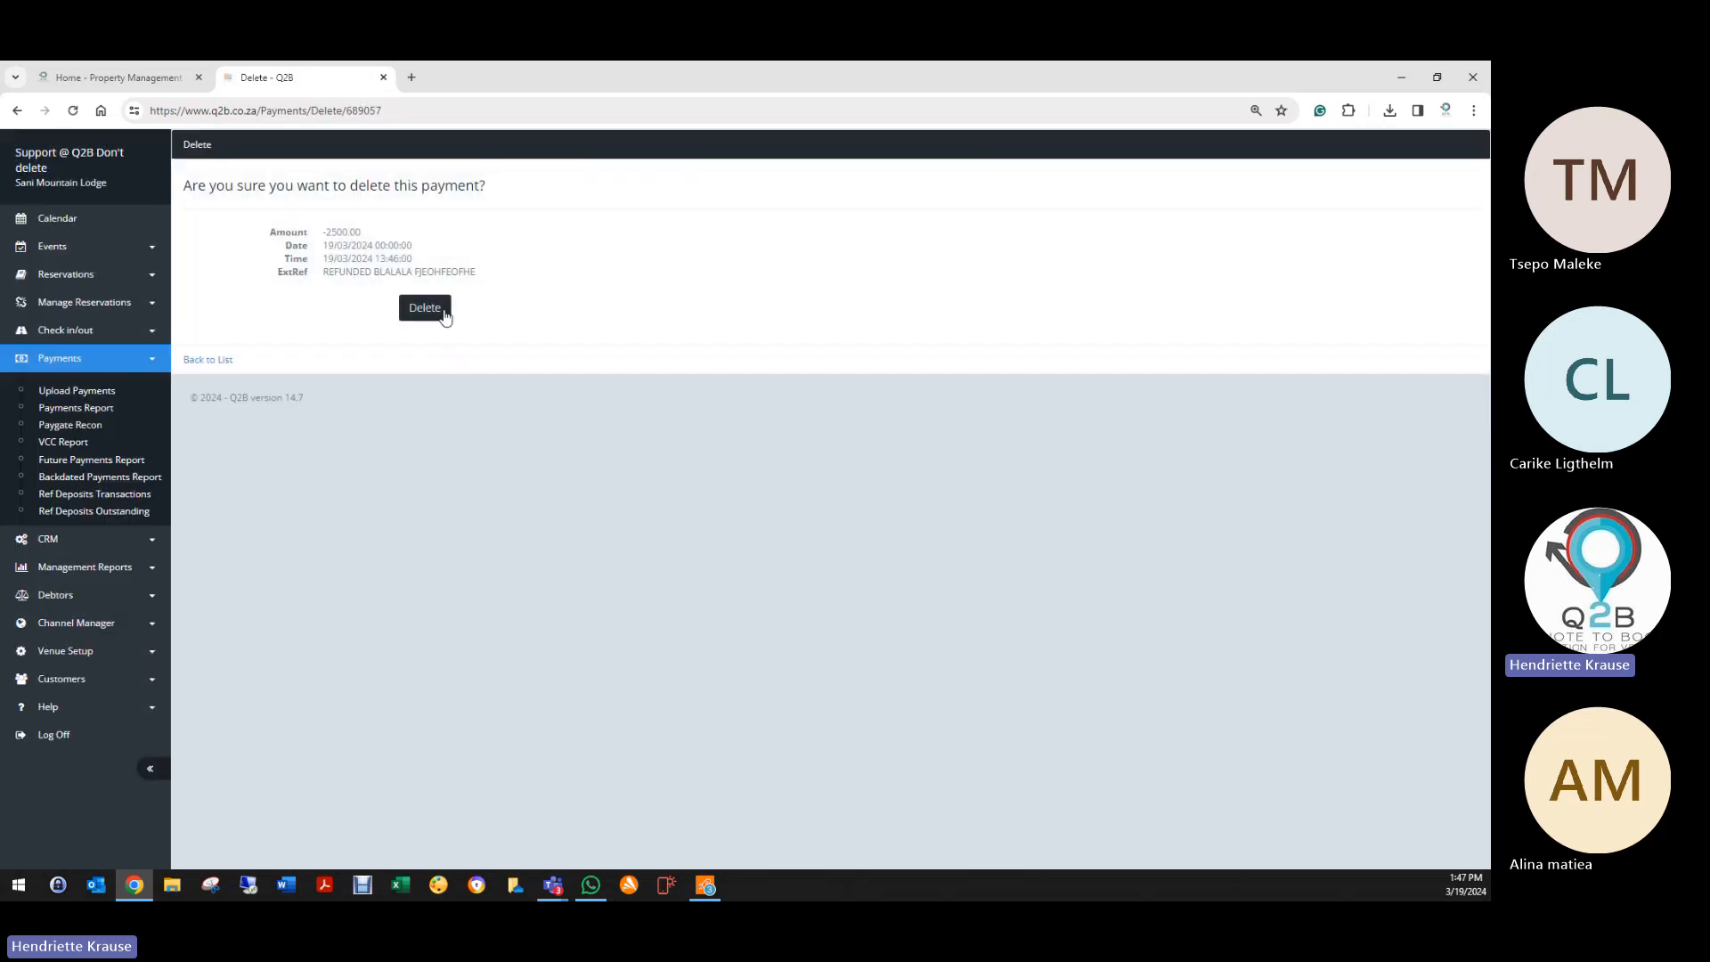
pyautogui.click(441, 311)
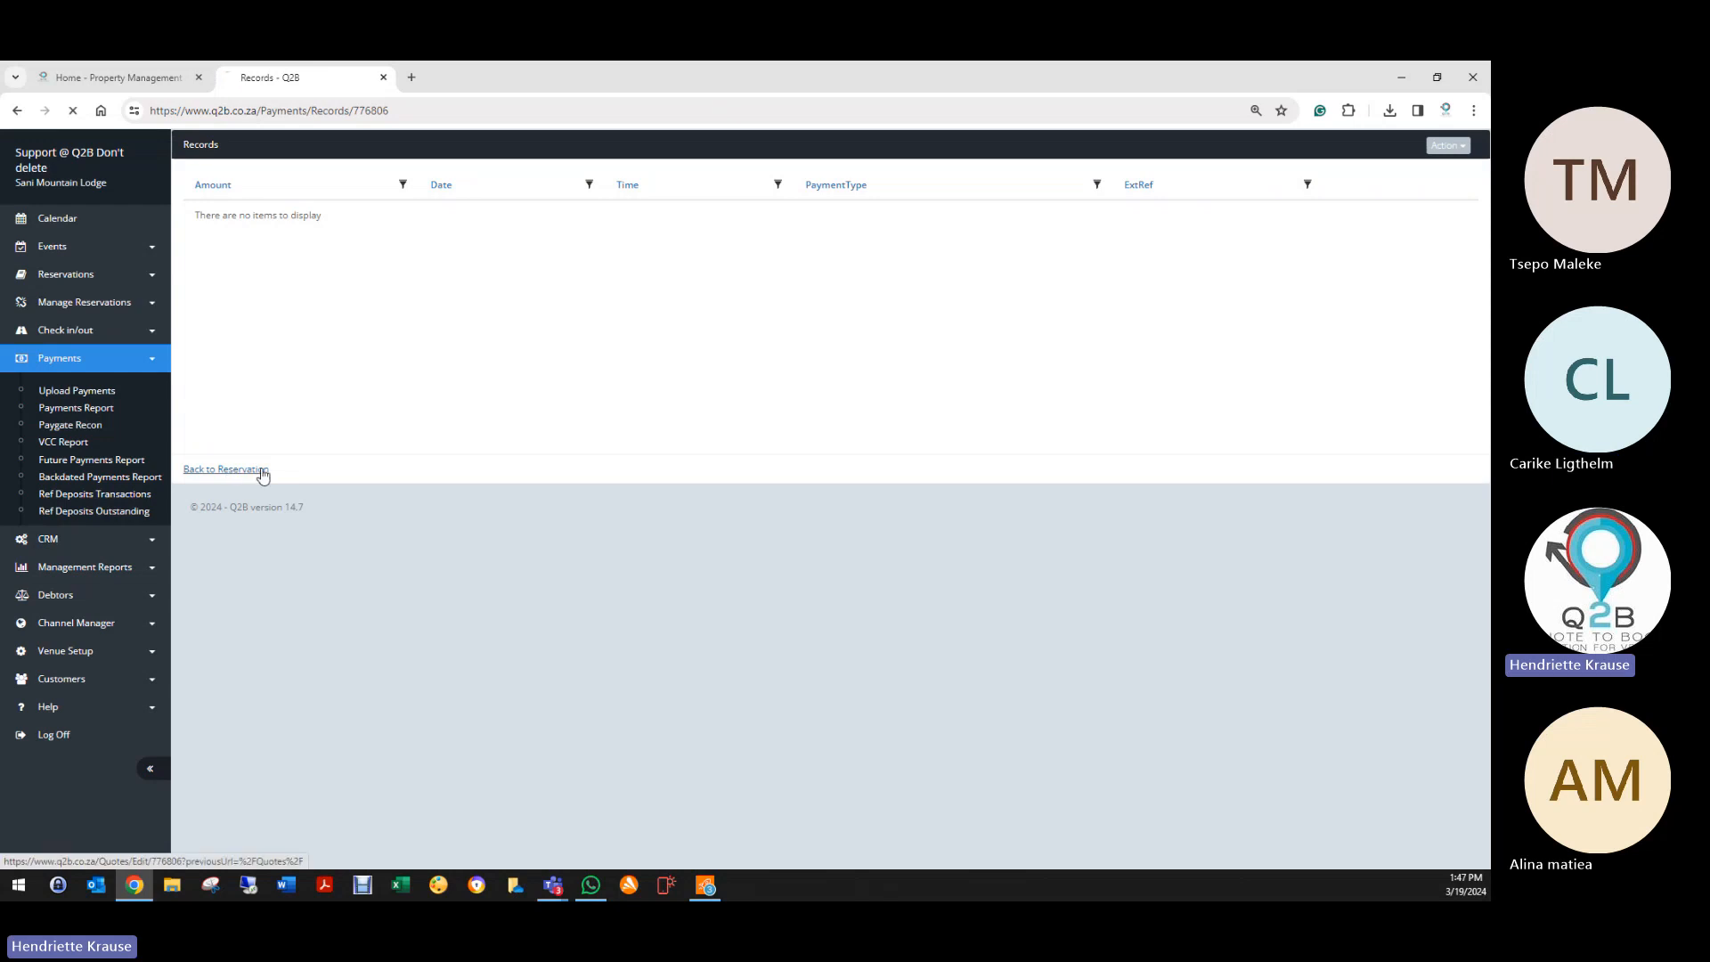
pyautogui.click(241, 469)
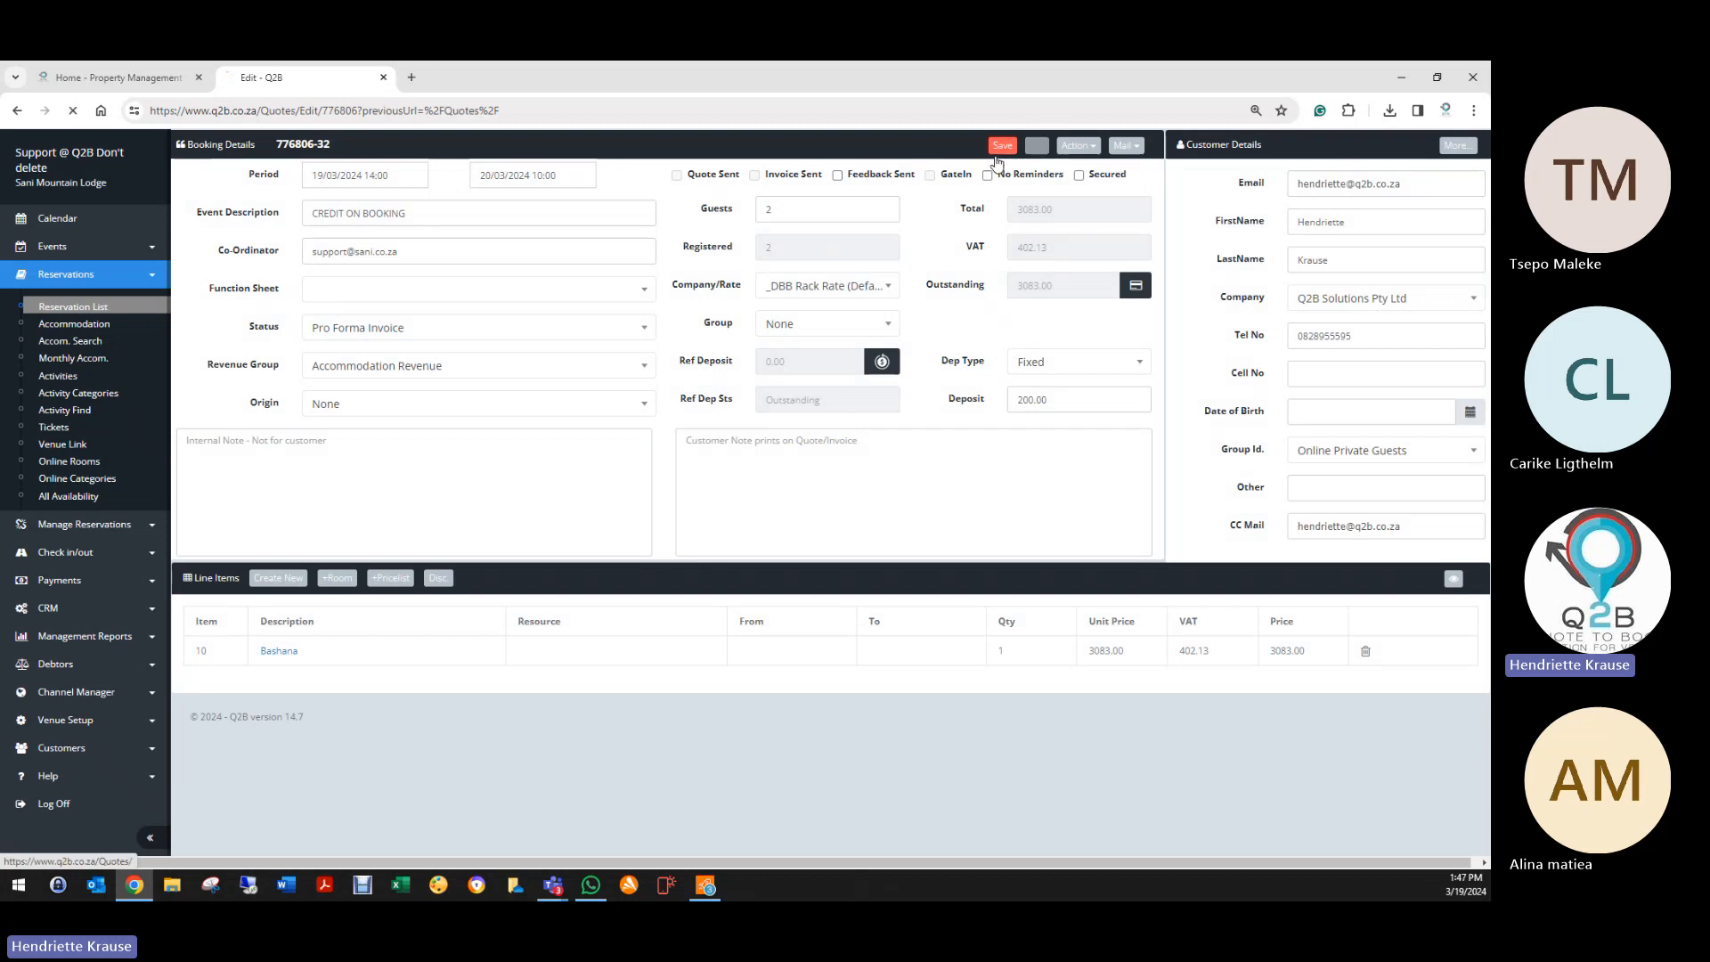
pyautogui.click(1036, 145)
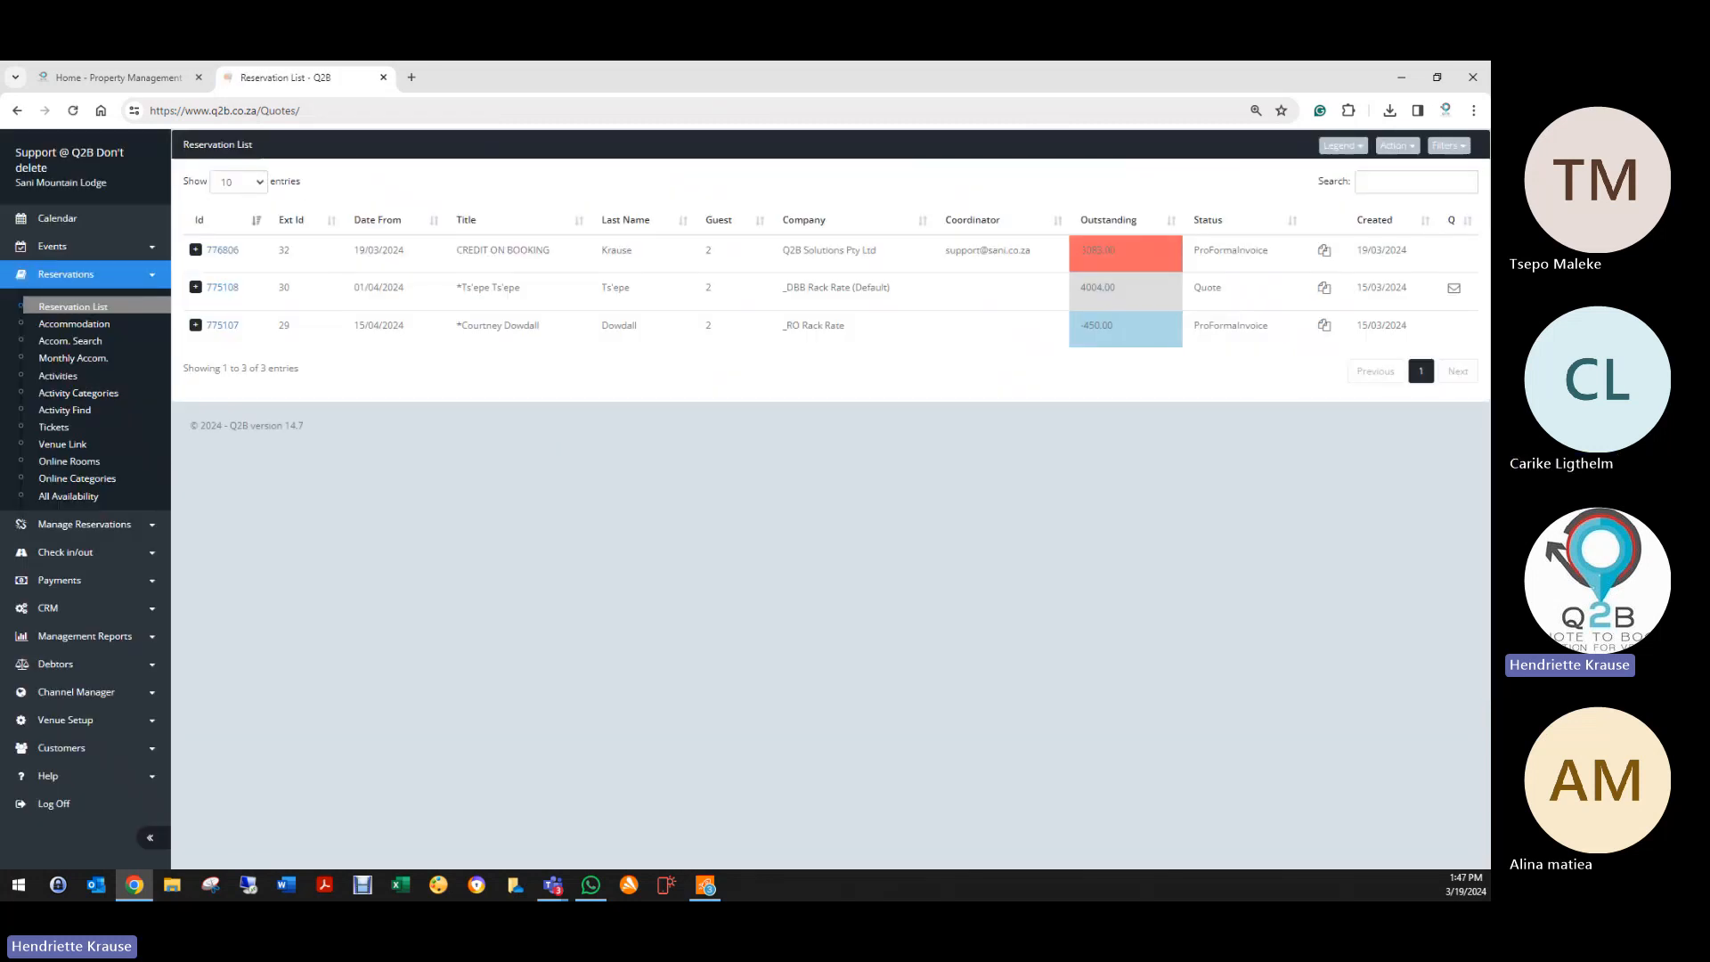
# Step: Search the reservation list by the customer's surname to isolate the CREDIT ON BOOKING reservation
pyautogui.click(1371, 189)
pyautogui.write('CRED')
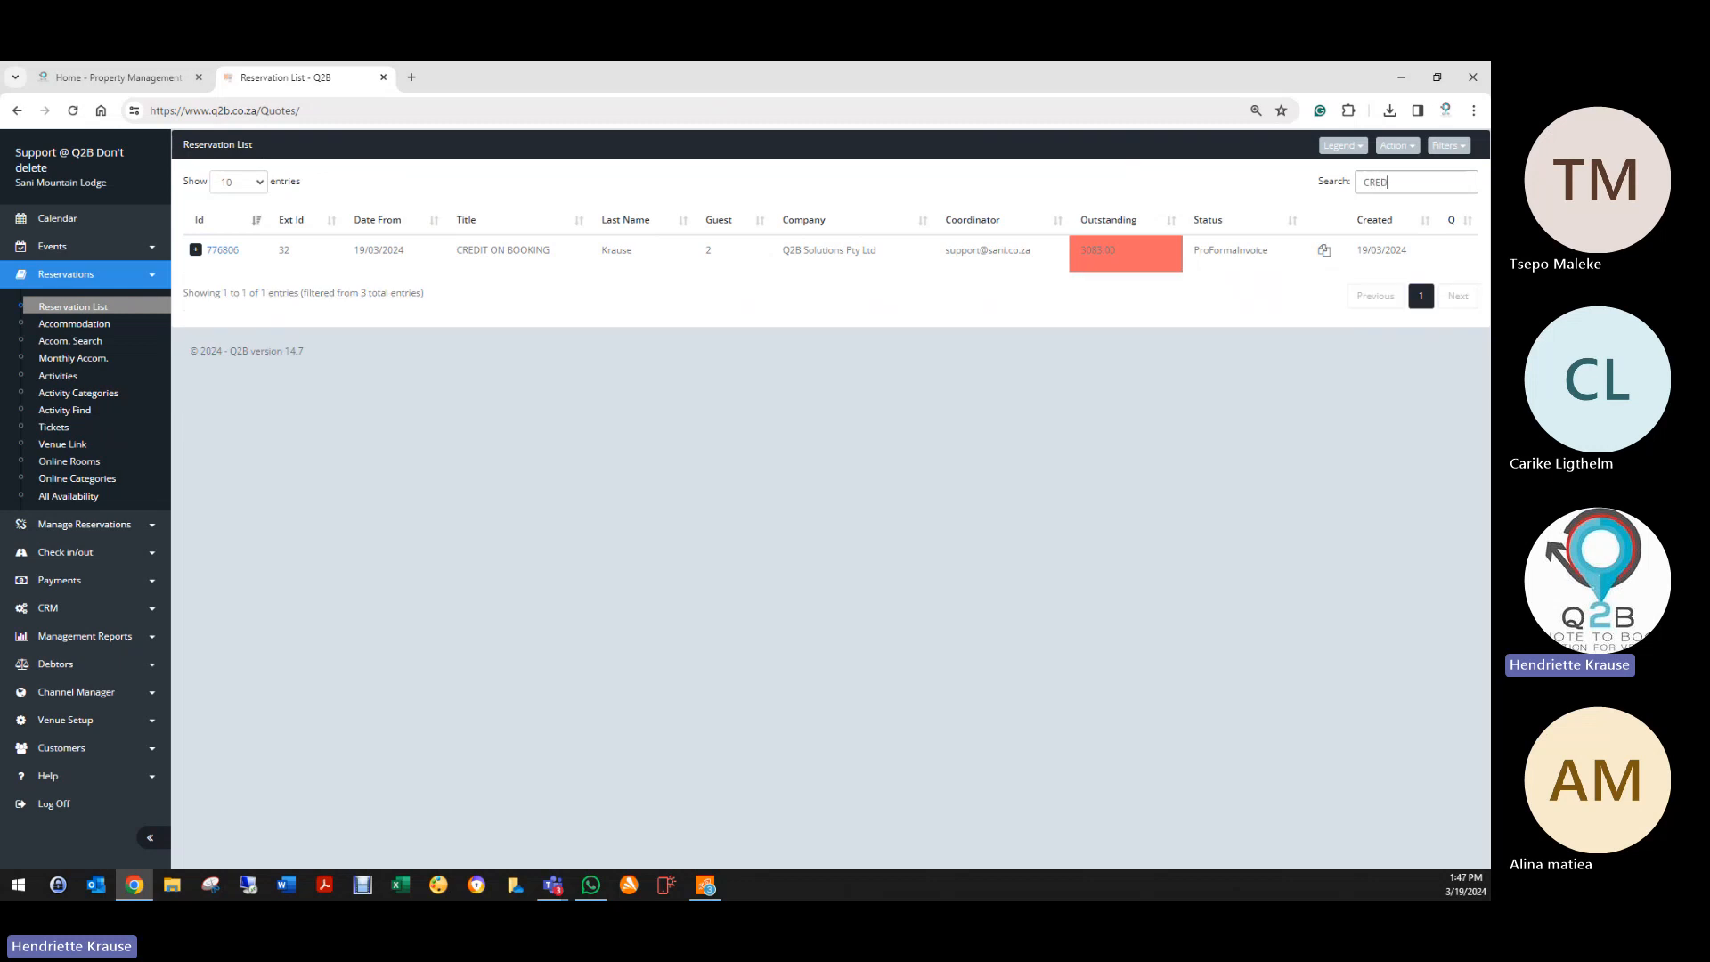
pyautogui.press('BackSpace')
pyautogui.press('BackSpace')
pyautogui.press('BackSpace')
pyautogui.press('BackSpace')
pyautogui.write('KRASUE')
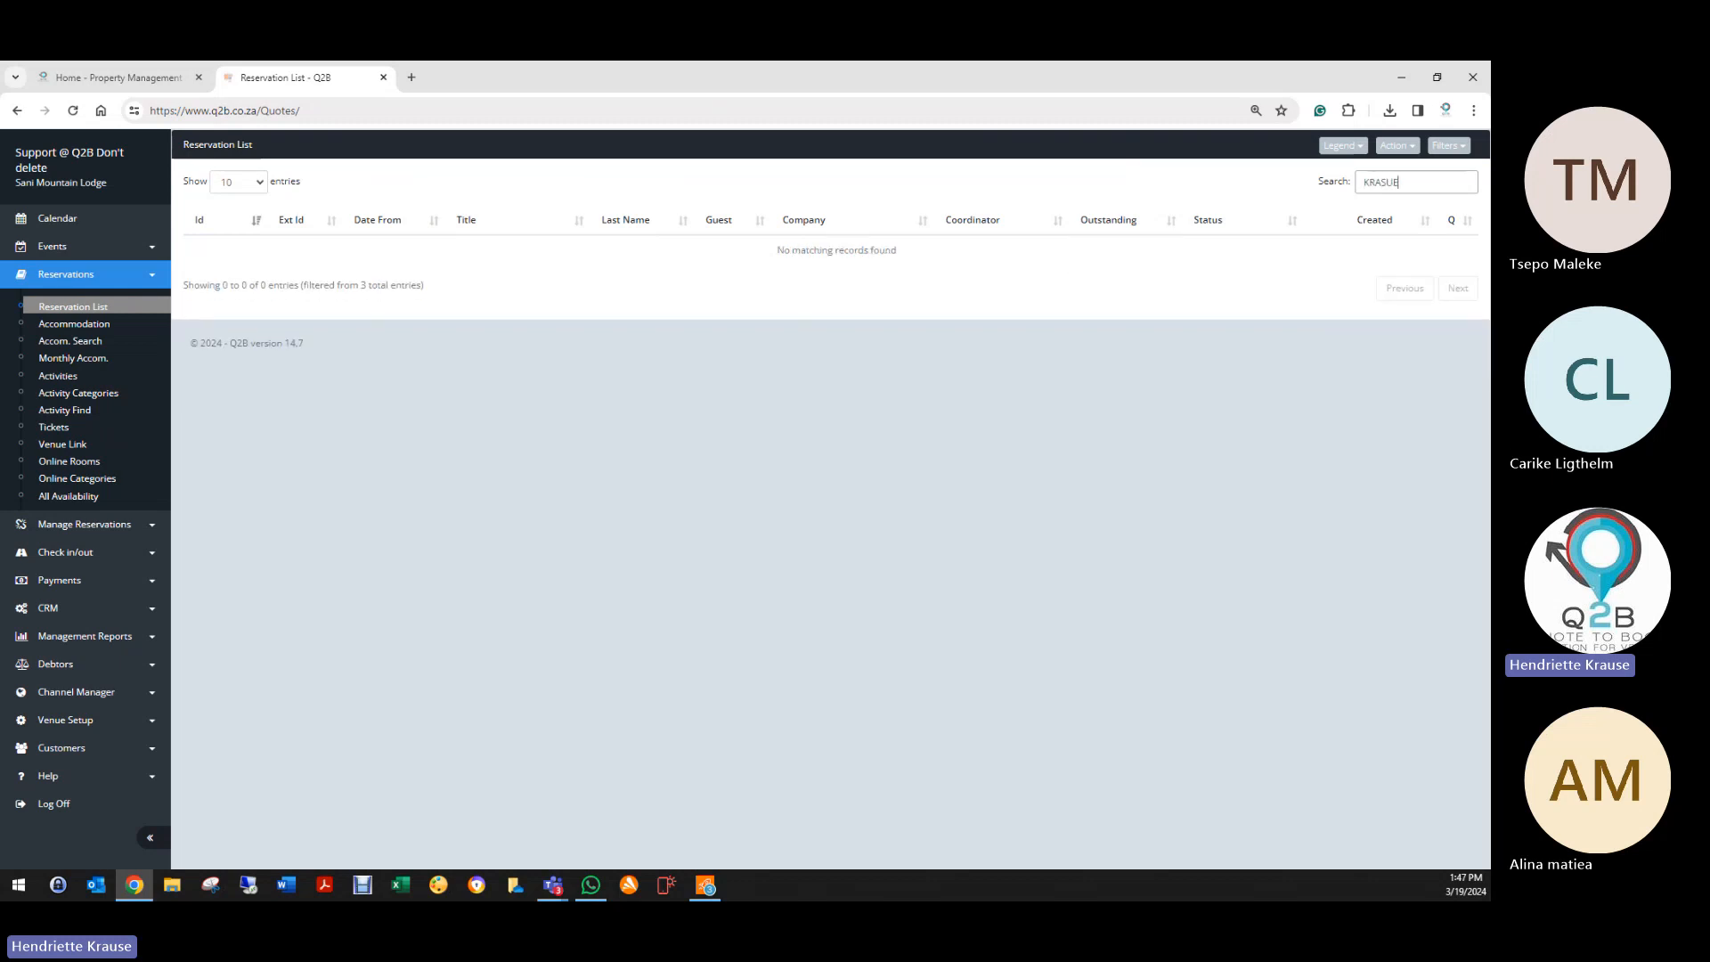
pyautogui.press('BackSpace')
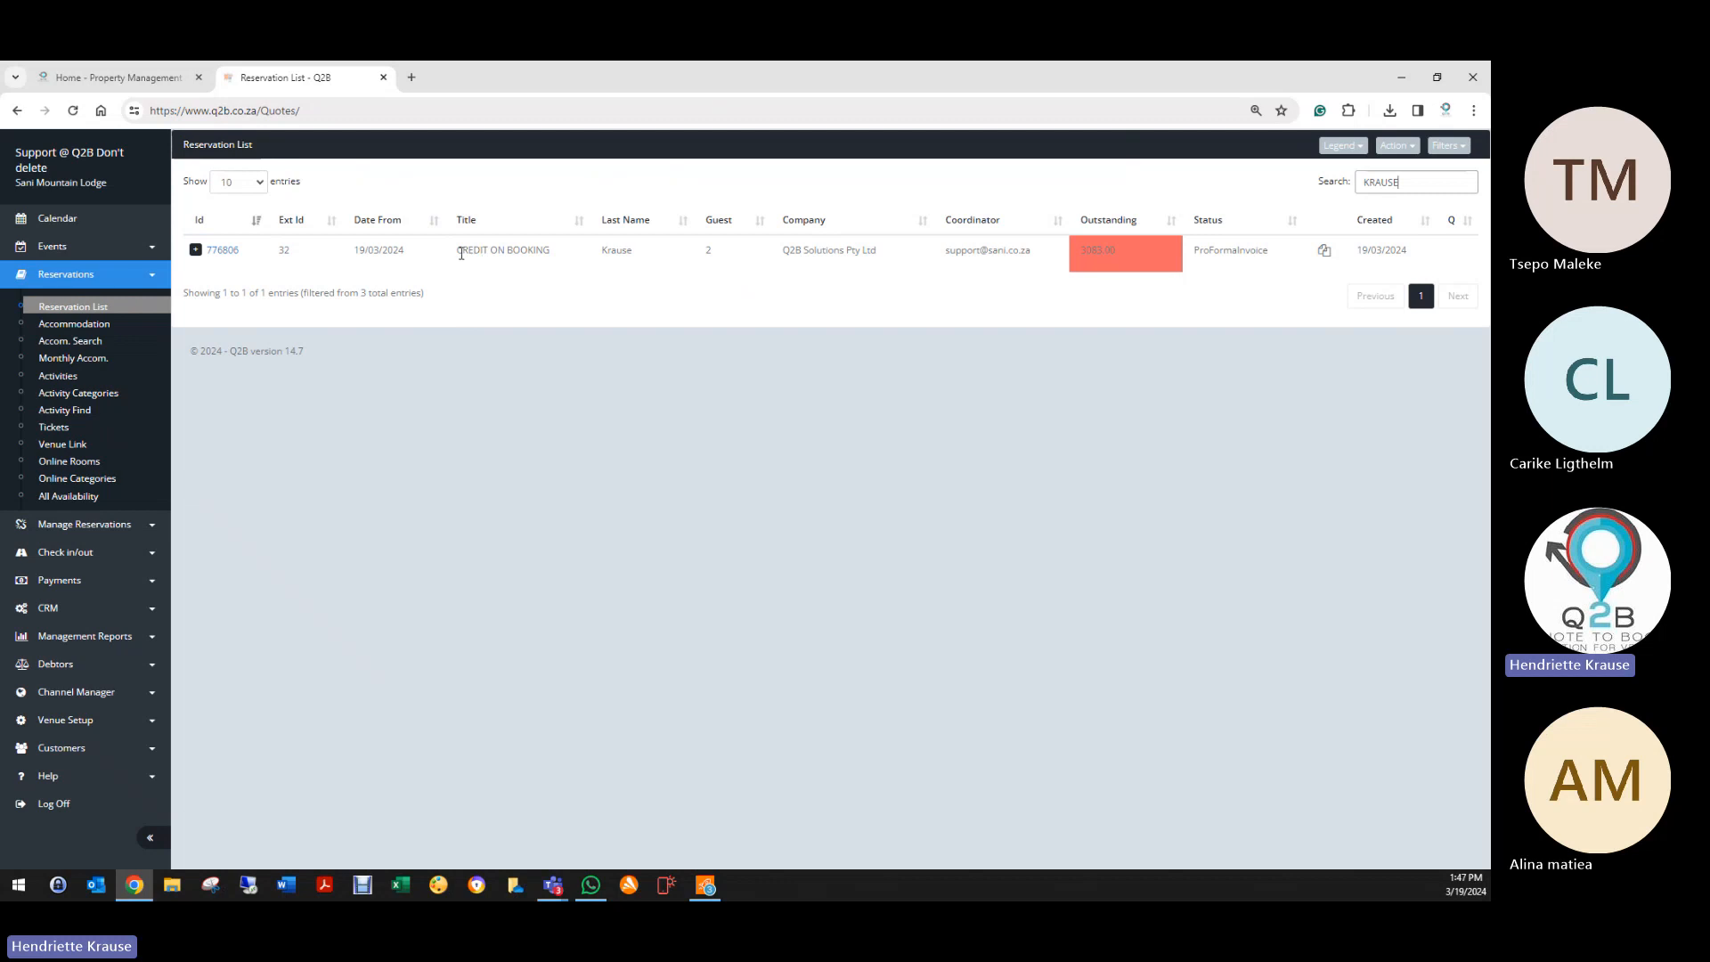
pyautogui.moveTo(458, 253); pyautogui.dragTo(492, 252)
# Step: Mark booking 776806 as Deleted, save it, and exit to the reservation list
pyautogui.click(221, 252)
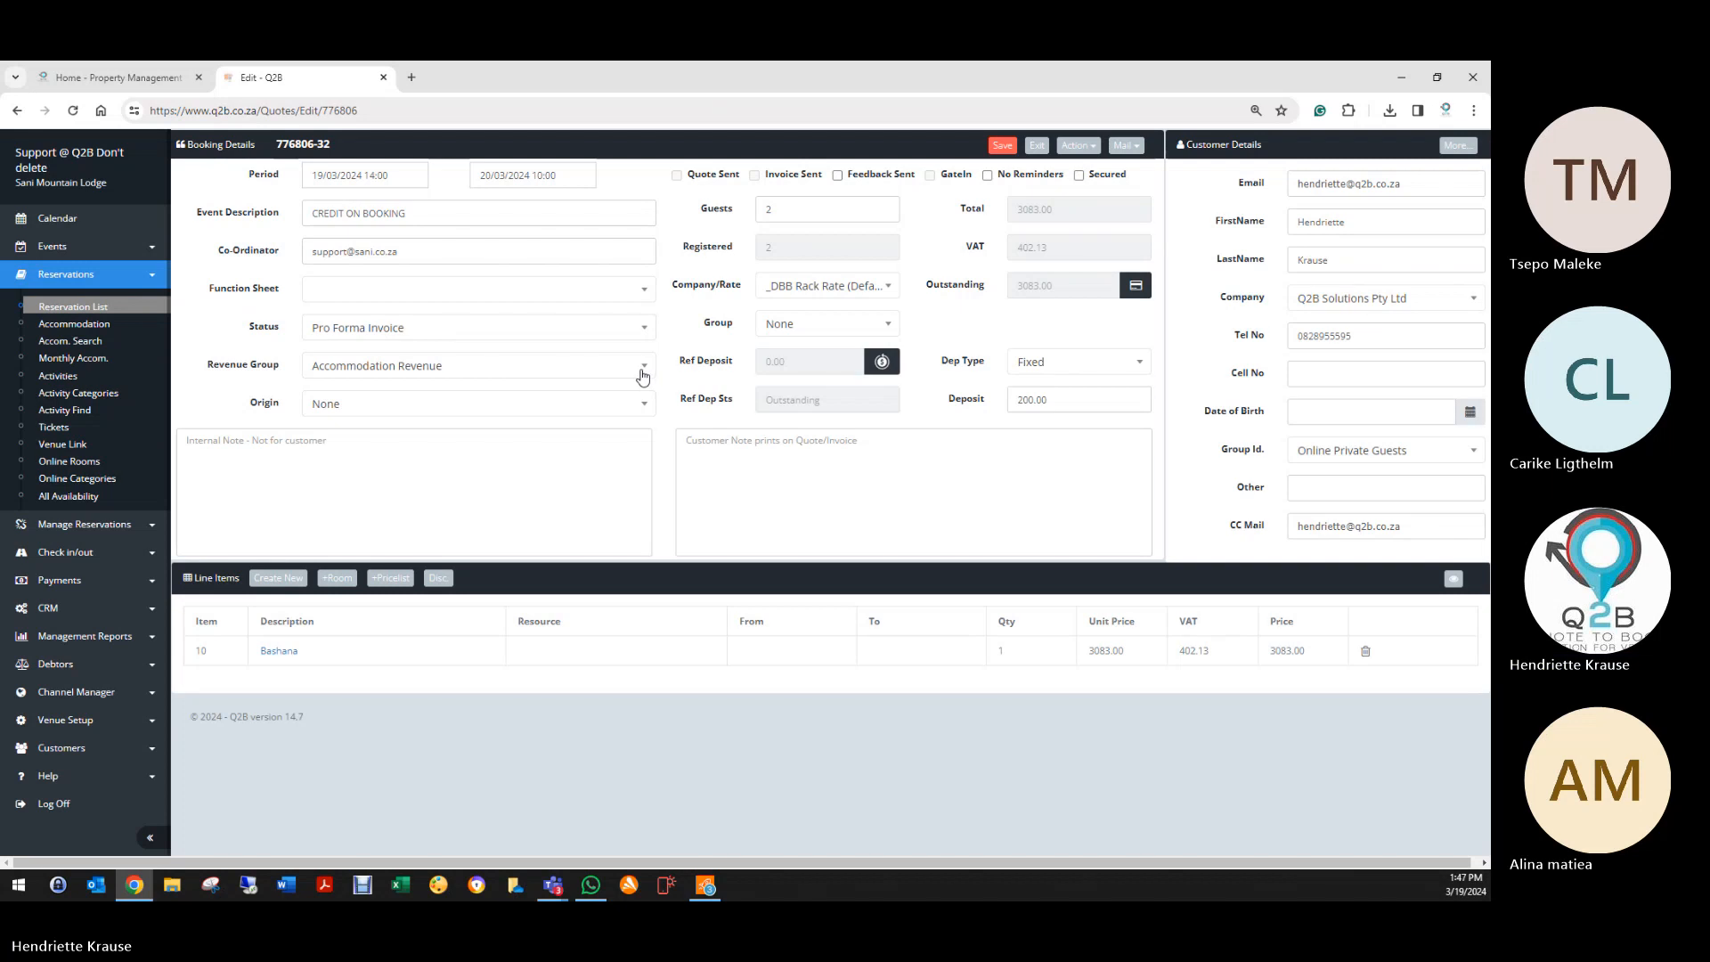
pyautogui.click(358, 329)
pyautogui.click(340, 474)
pyautogui.click(1003, 145)
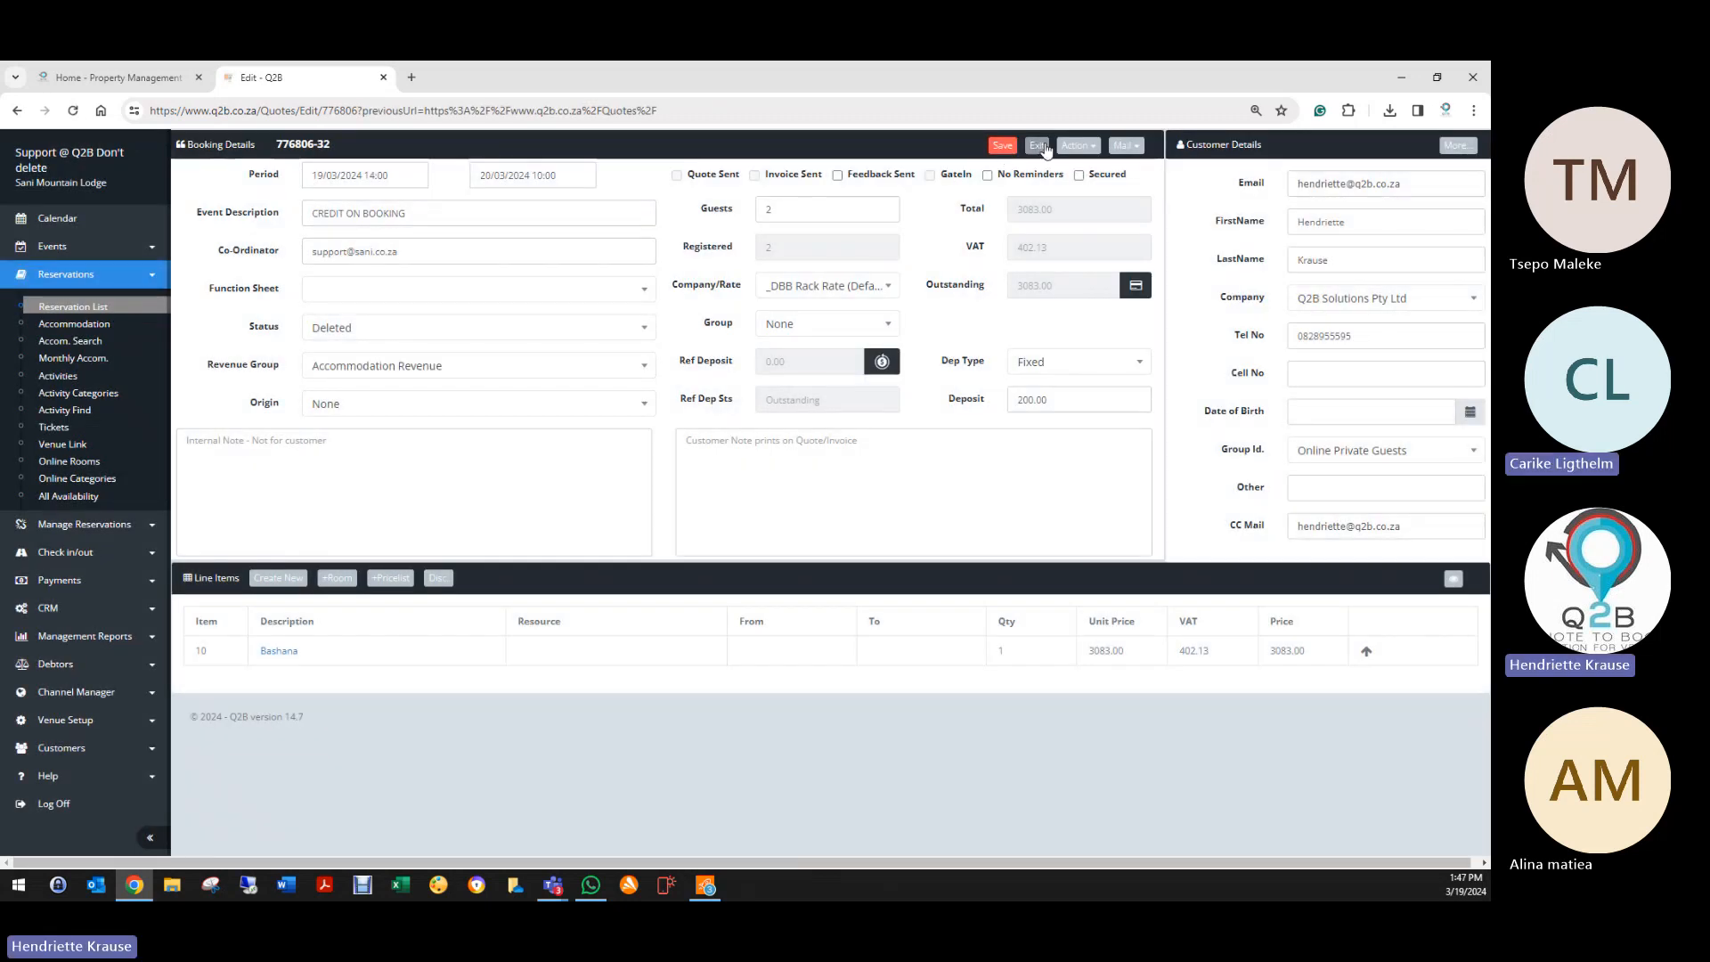
pyautogui.click(1038, 146)
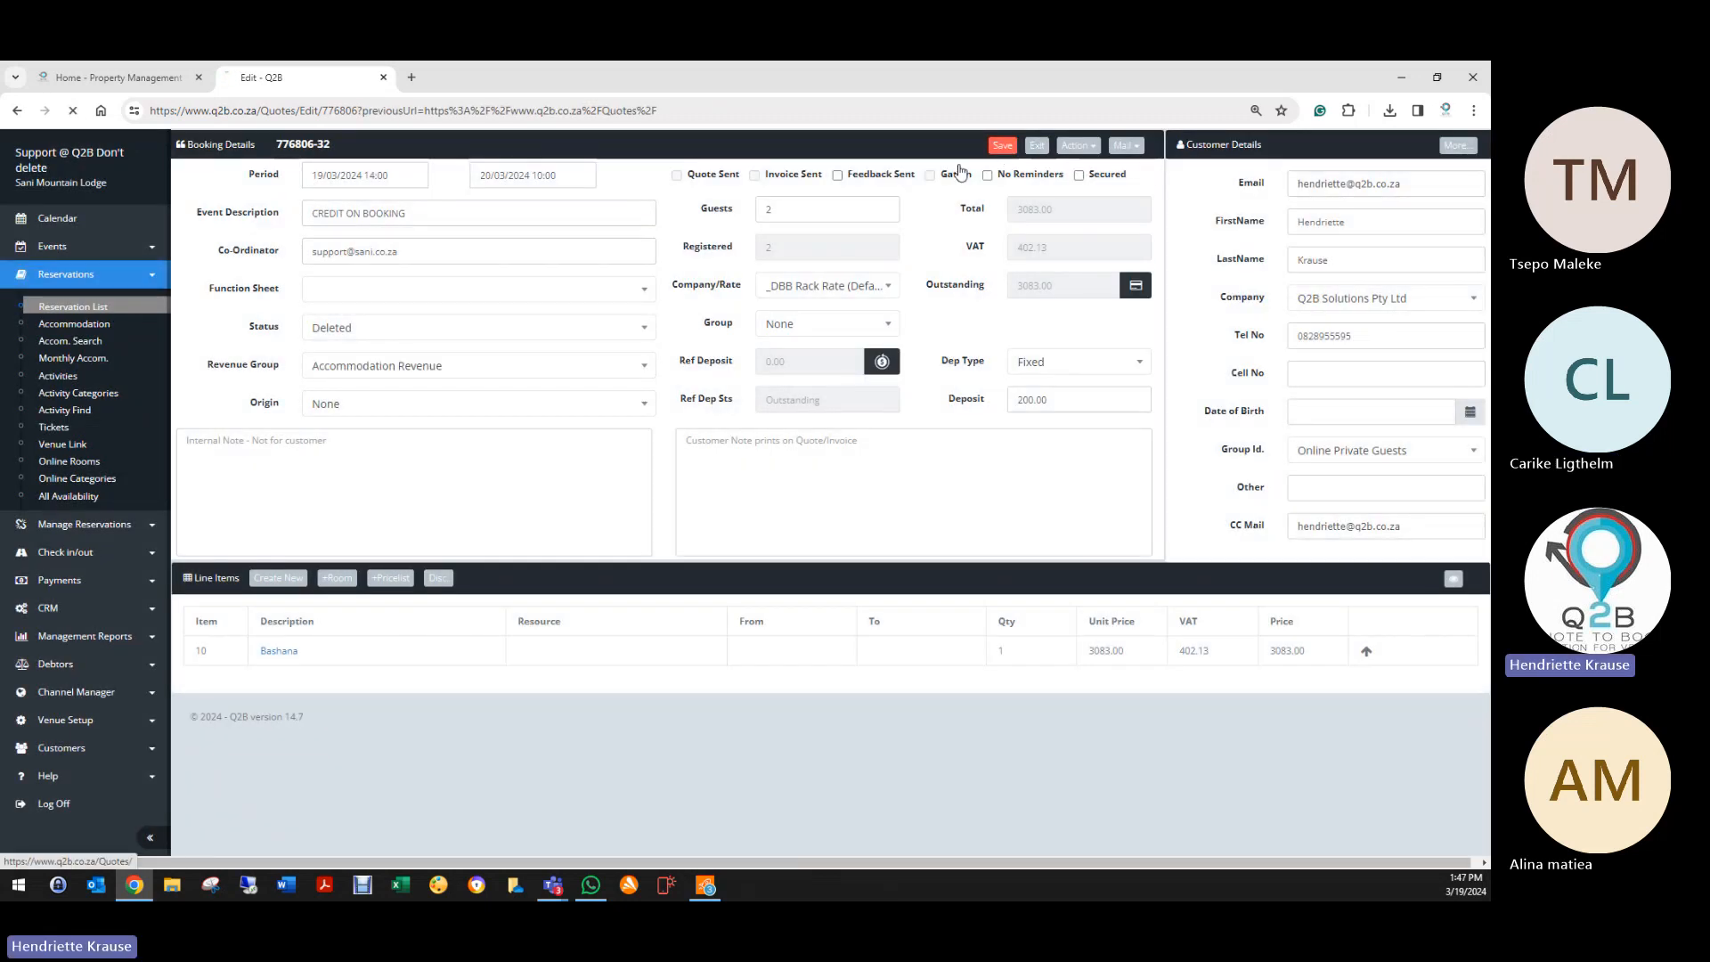